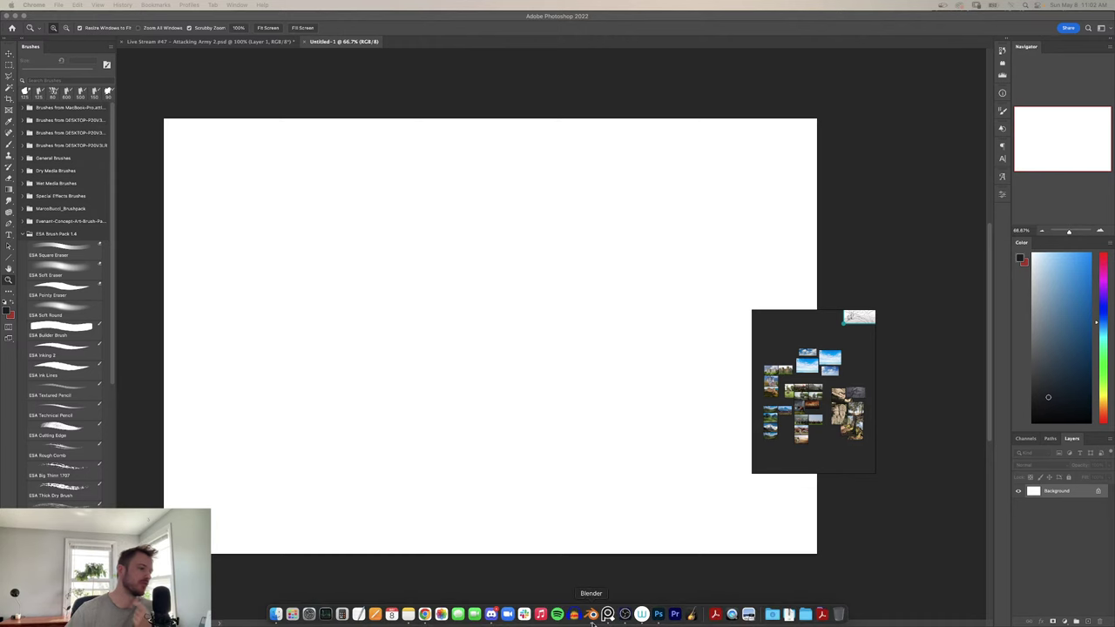
# Switch to Blender, minimize the render result window and move the floating reference board clear of the landscape view.
pyautogui.click(591, 614)
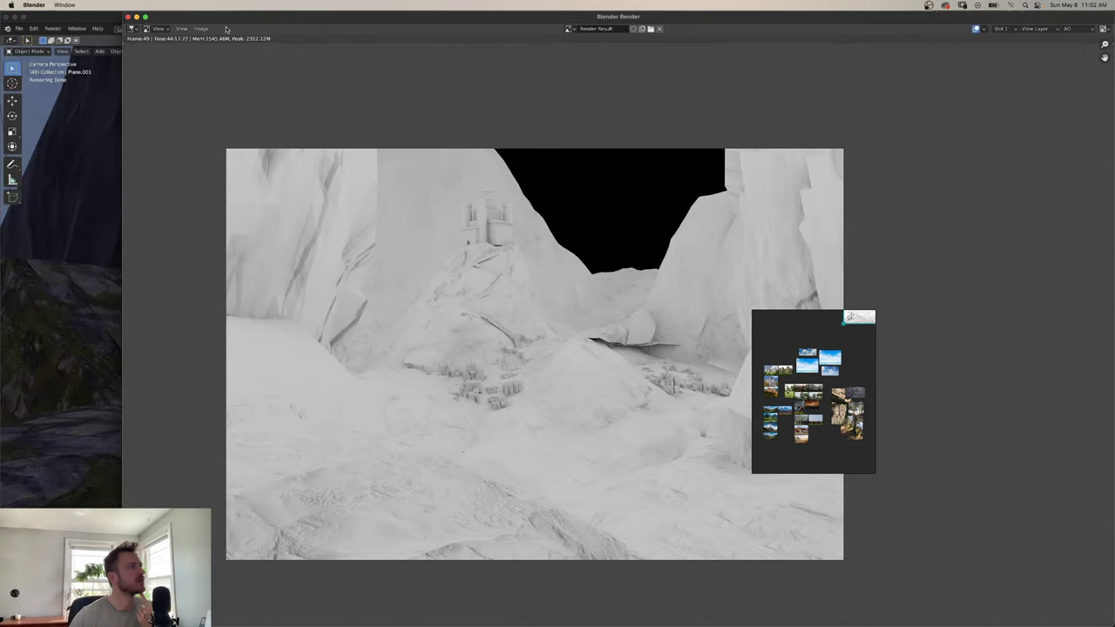
pyautogui.moveTo(233, 19); pyautogui.dragTo(284, 93)
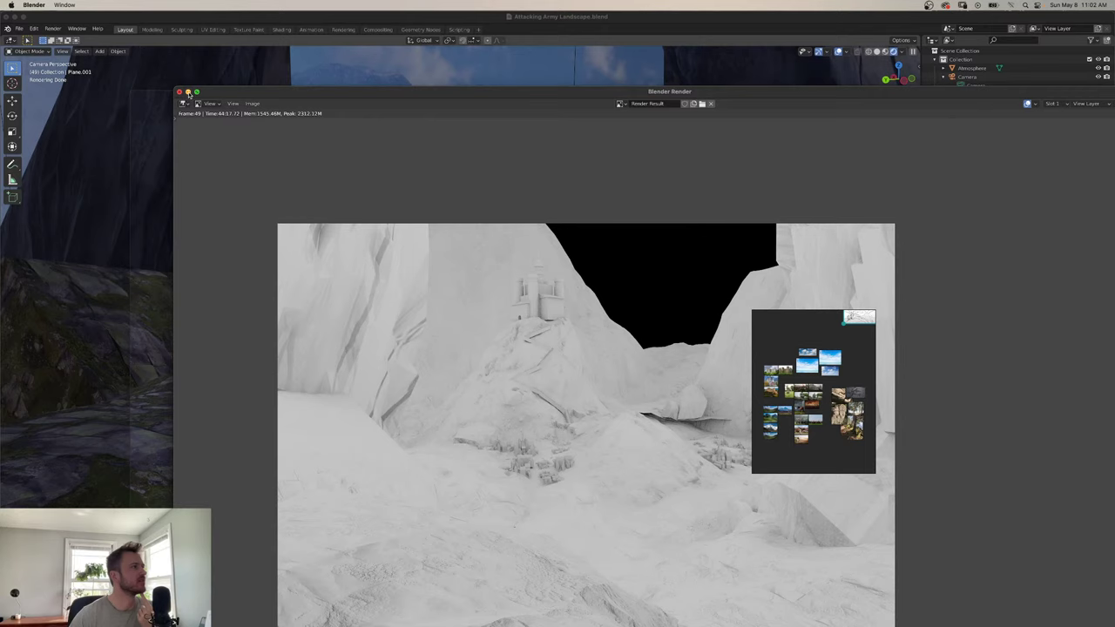
pyautogui.click(188, 92)
pyautogui.moveTo(807, 327); pyautogui.dragTo(991, 259)
pyautogui.scroll(2, 982, 324)
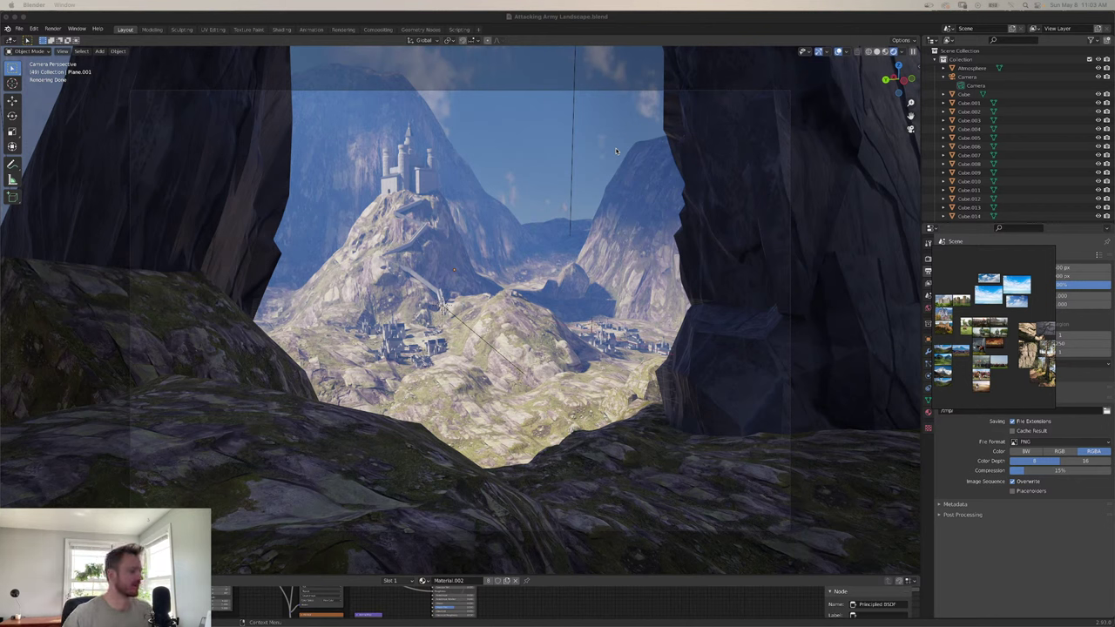
# Select the distant background terrain and set the render engine to Eevee.
pyautogui.click(531, 285)
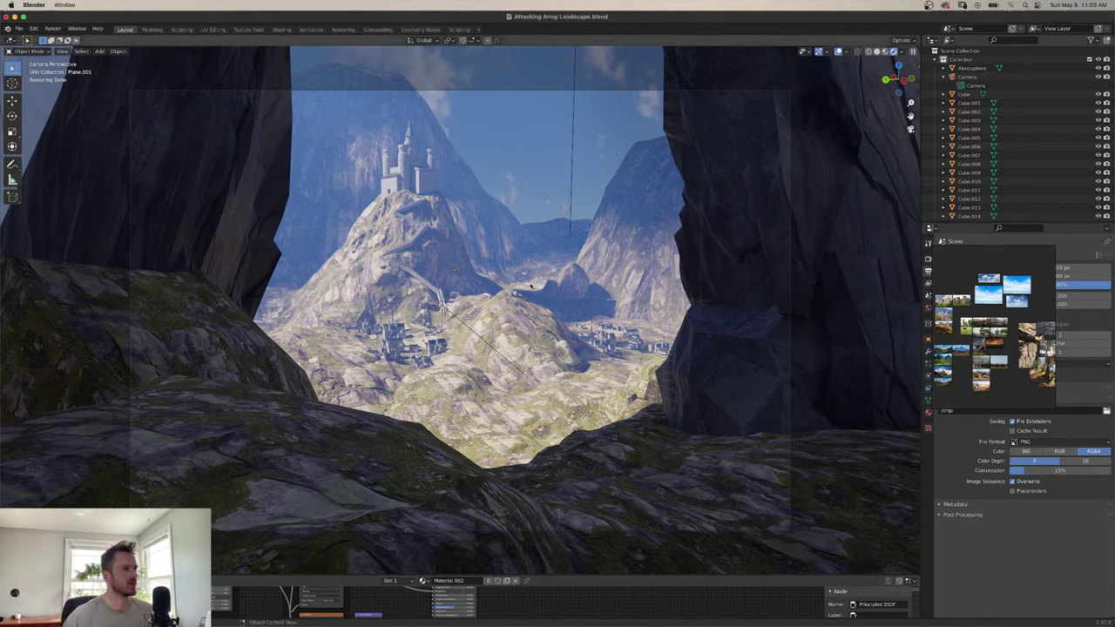
pyautogui.press('z')
pyautogui.click(523, 259)
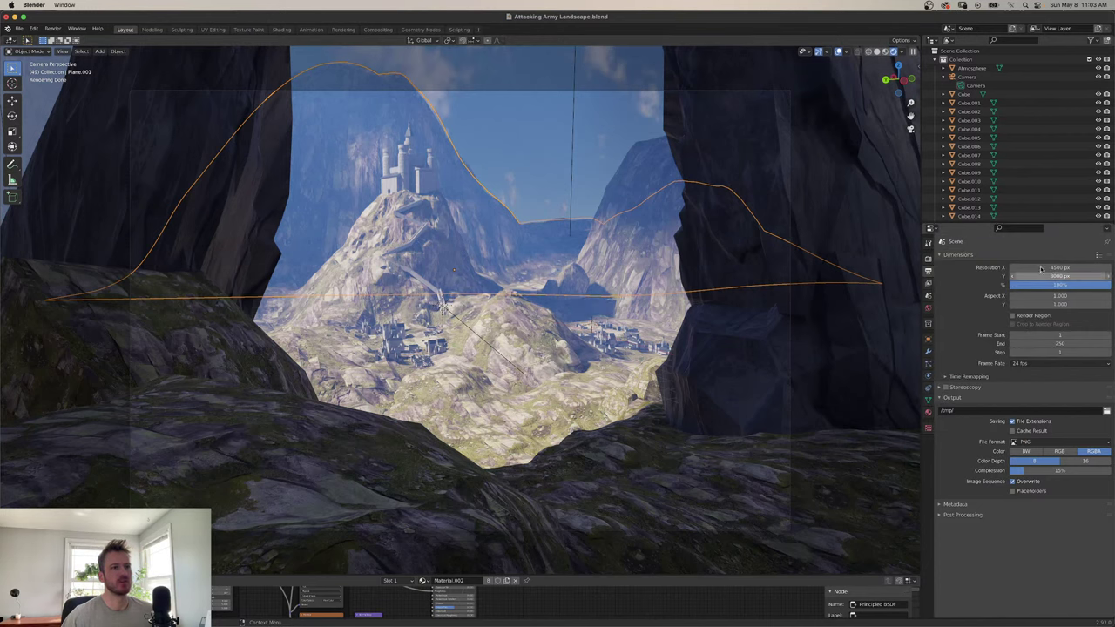
pyautogui.click(927, 259)
pyautogui.click(1042, 259)
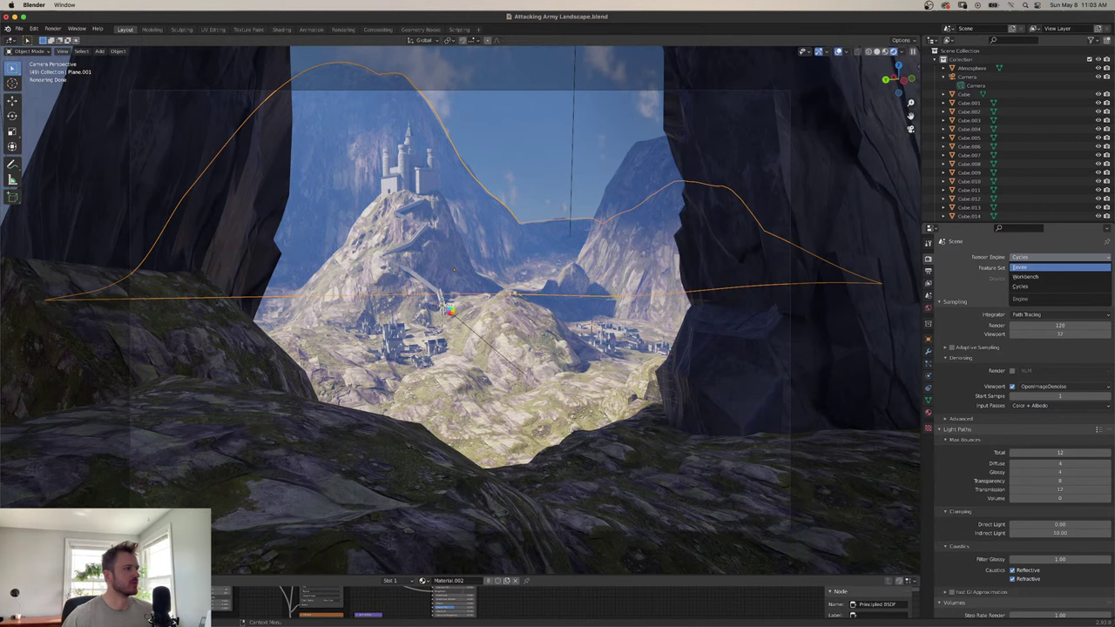
pyautogui.click(1020, 267)
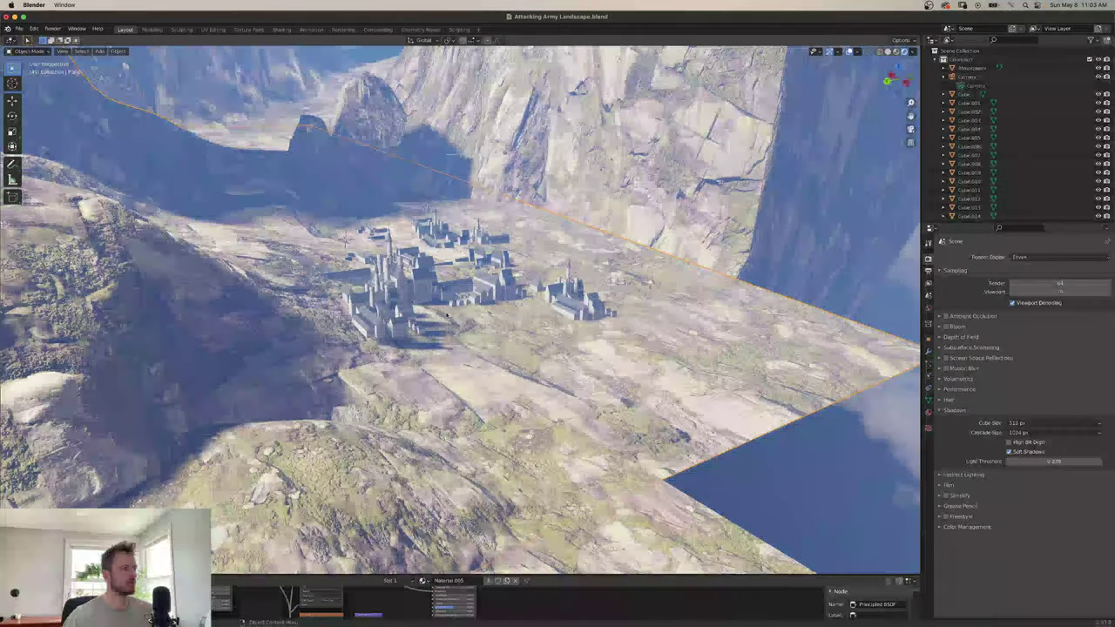
# Examine the landscape outside the camera view, from the villages and stairway out to the whole terrain layout.
pyautogui.scroll(-5, 464, 335)
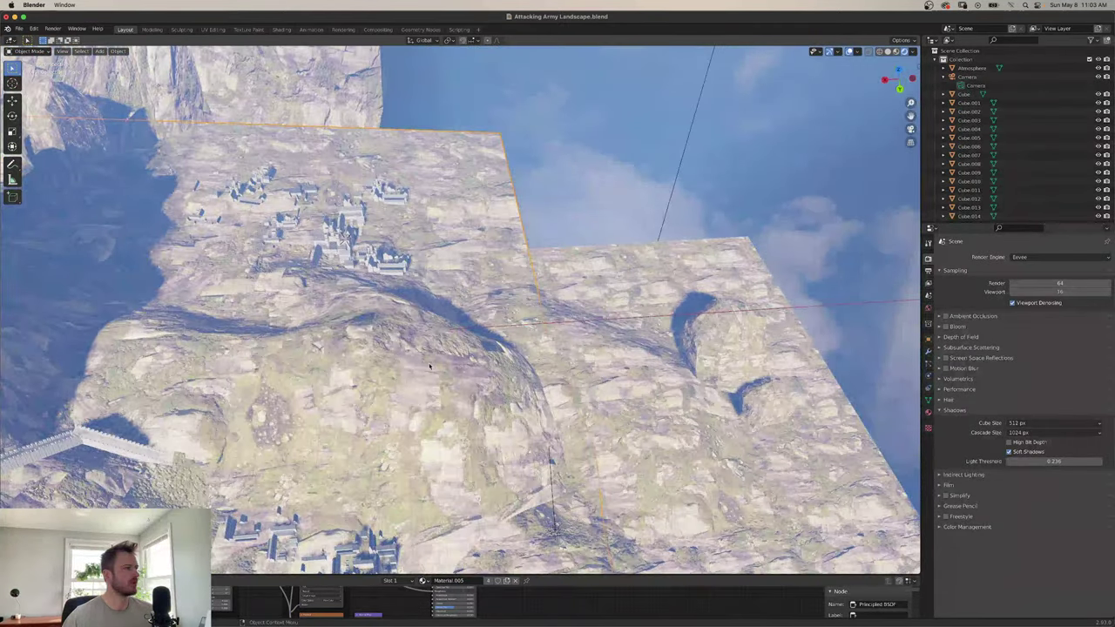
pyautogui.scroll(-6, 523, 337)
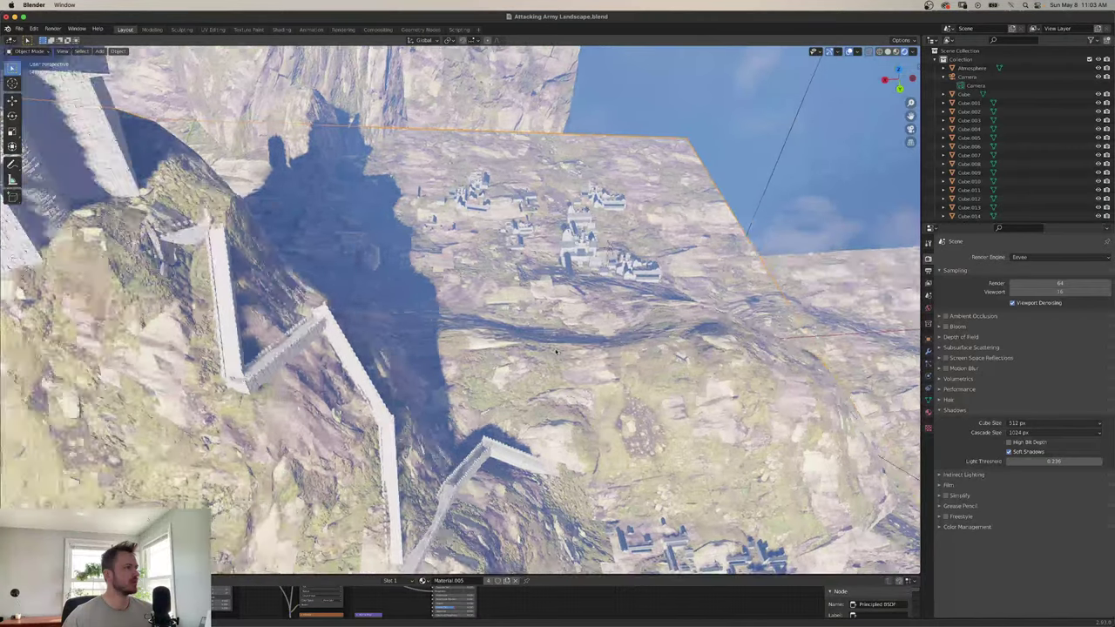
pyautogui.scroll(-10, 547, 339)
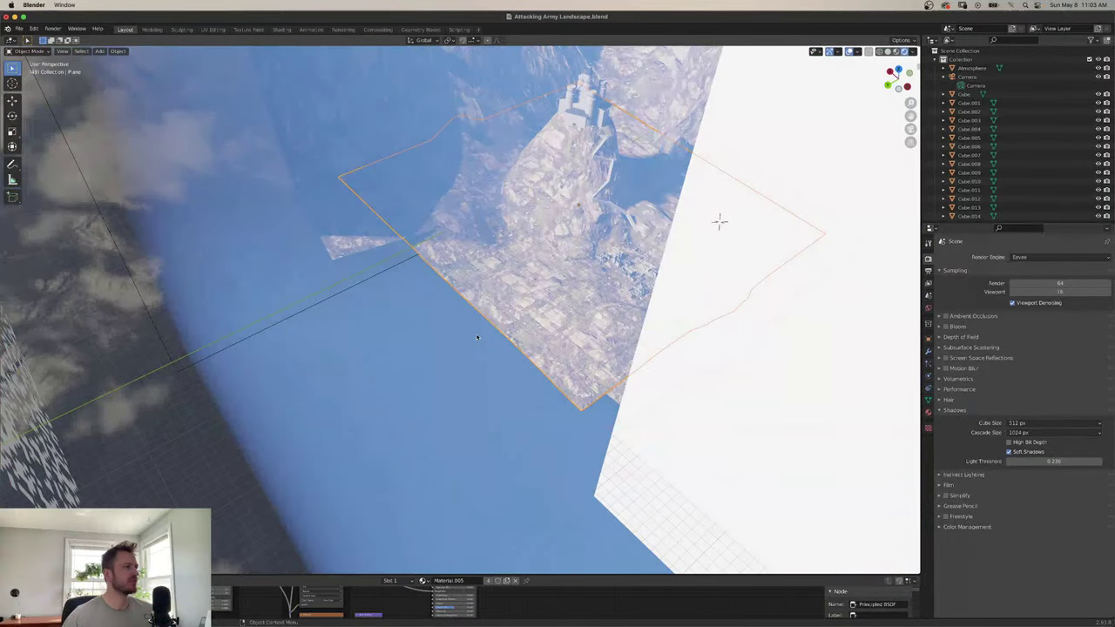
pyautogui.scroll(-3, 478, 337)
pyautogui.moveTo(477, 337); pyautogui.dragTo(478, 175)
pyautogui.scroll(-2, 523, 261)
pyautogui.scroll(-10, 479, 176)
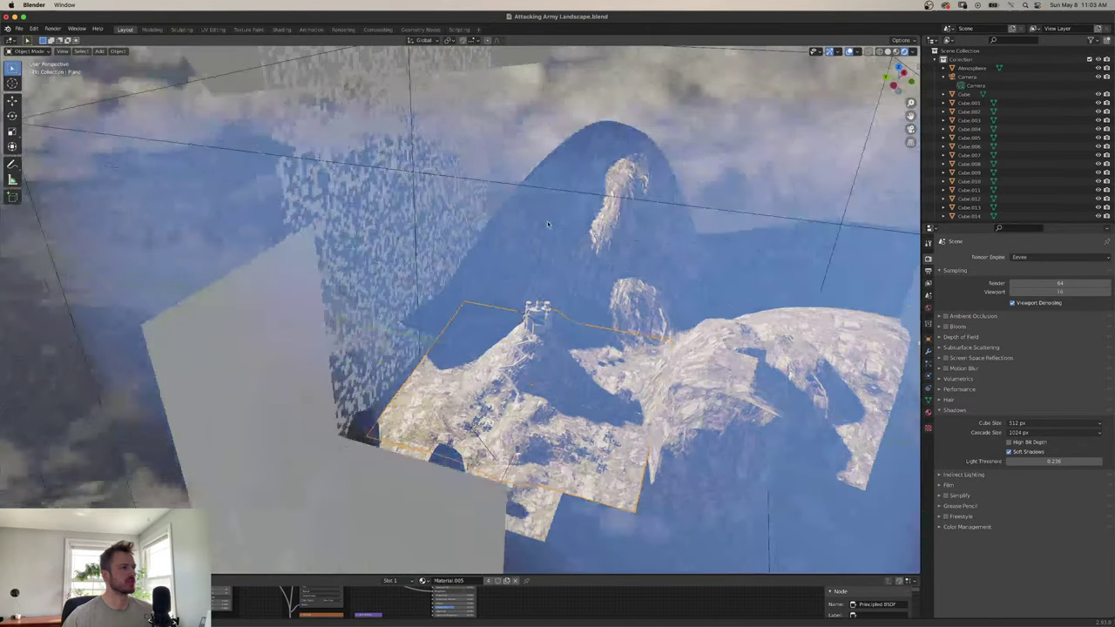
# Select the large planes surrounding the landscape one after another, finishing on the perforated plane beside the mountains.
pyautogui.moveTo(548, 224); pyautogui.dragTo(409, 122)
pyautogui.click(496, 174)
pyautogui.click(460, 102)
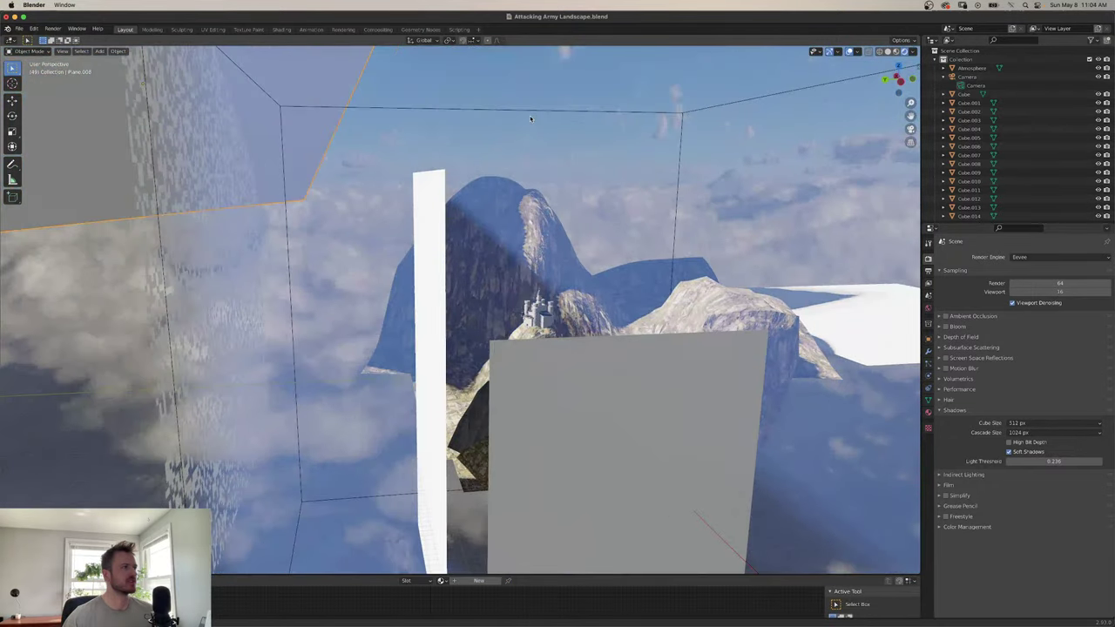
pyautogui.scroll(-3, 408, 121)
pyautogui.scroll(-10, 408, 121)
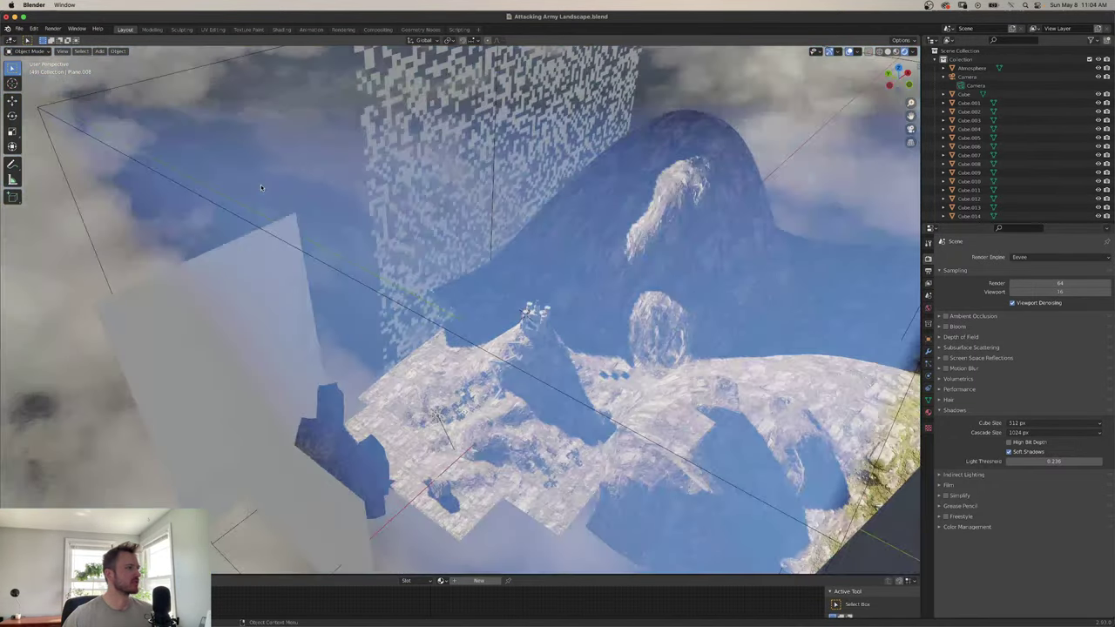
pyautogui.click(516, 141)
pyautogui.scroll(-10, 517, 141)
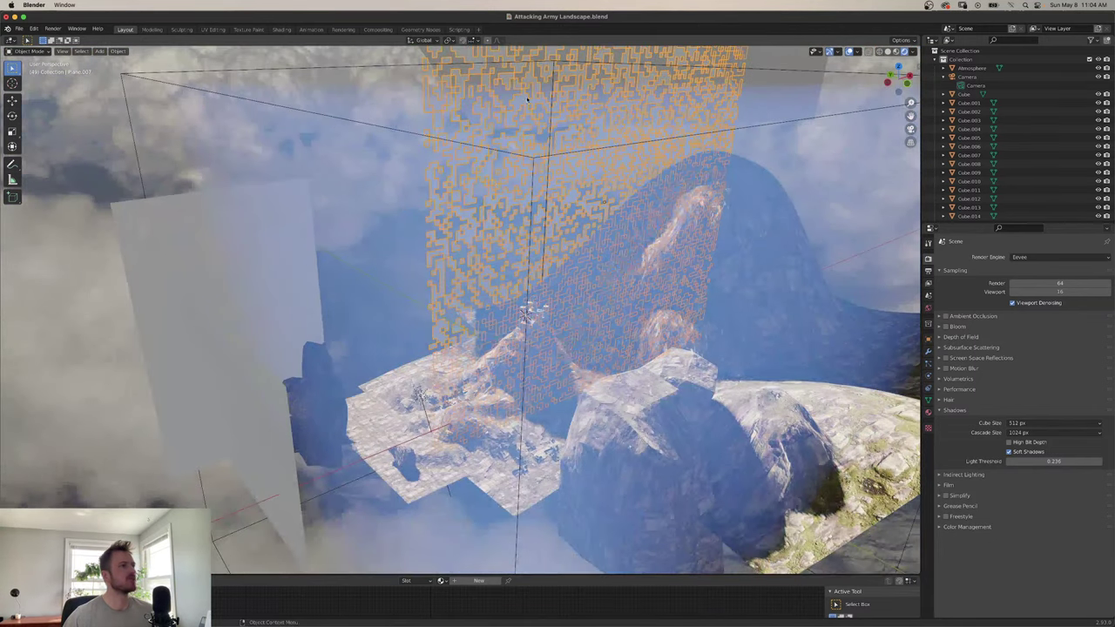
# Examine the perforated plane and the blank planes around the castle and mountains, then return to the camera view.
pyautogui.moveTo(460, 204); pyautogui.dragTo(543, 262)
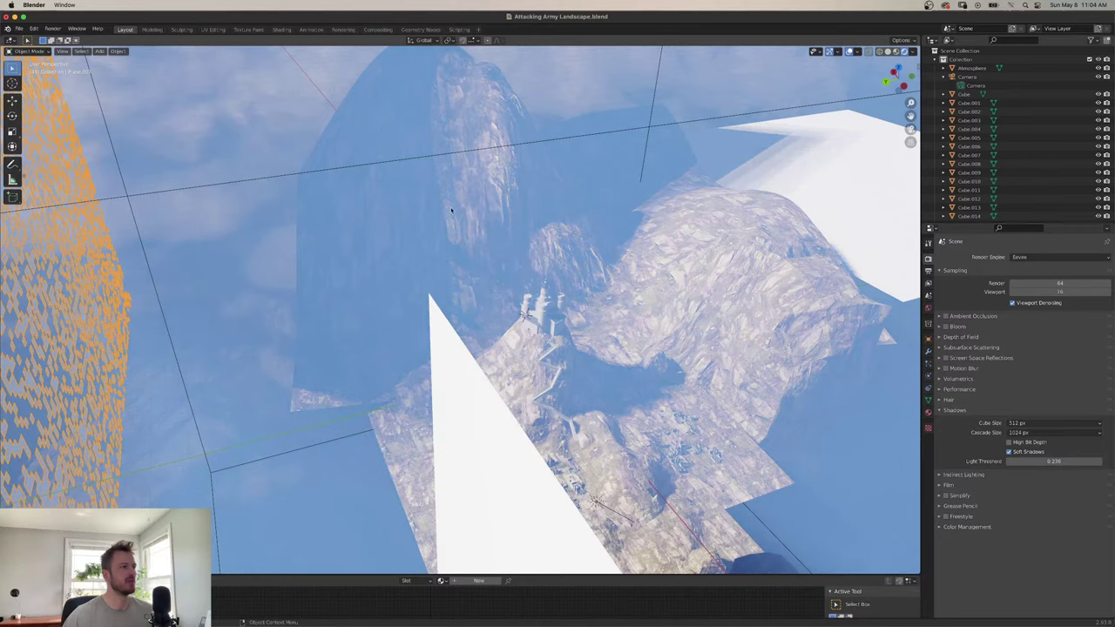
pyautogui.moveTo(468, 220); pyautogui.dragTo(408, 120)
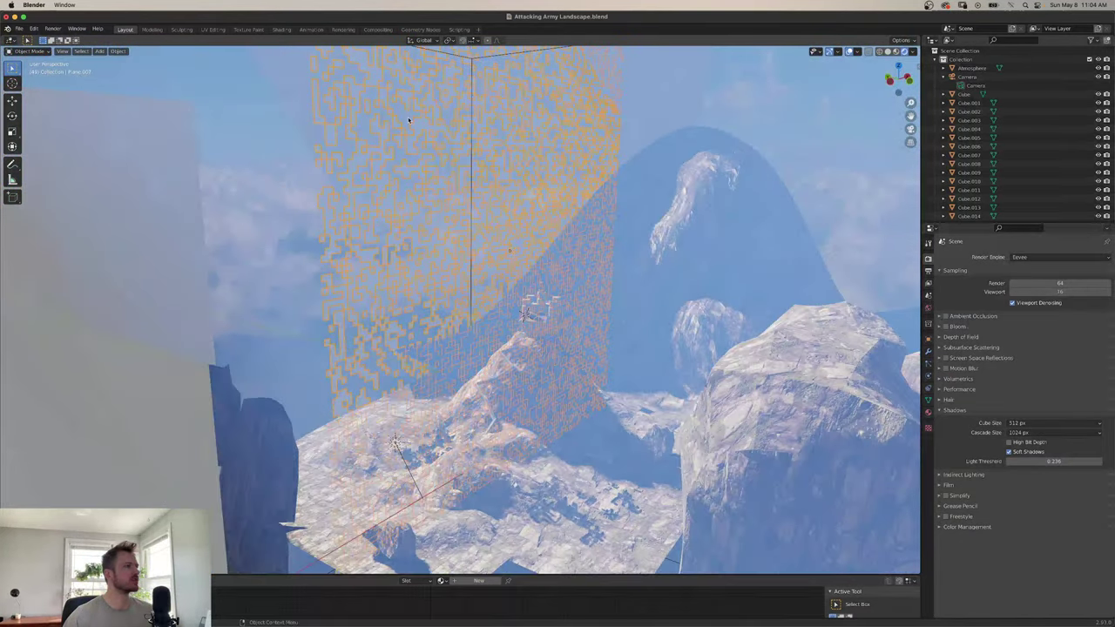
pyautogui.moveTo(501, 273); pyautogui.dragTo(576, 273)
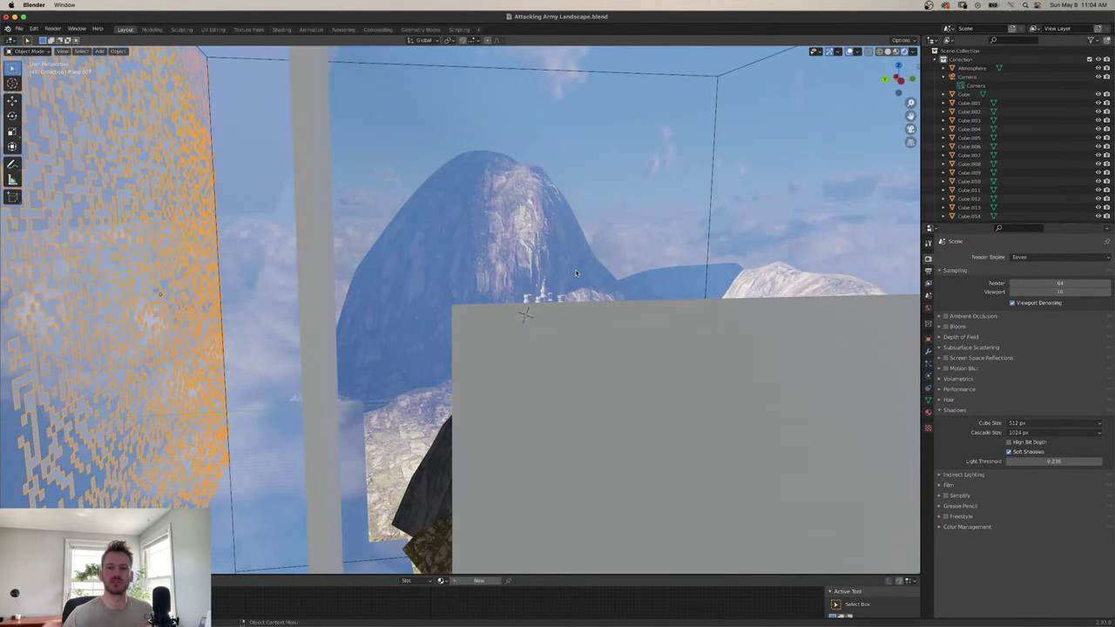
pyautogui.moveTo(576, 274); pyautogui.dragTo(505, 281)
pyautogui.hscroll(10, 504, 282)
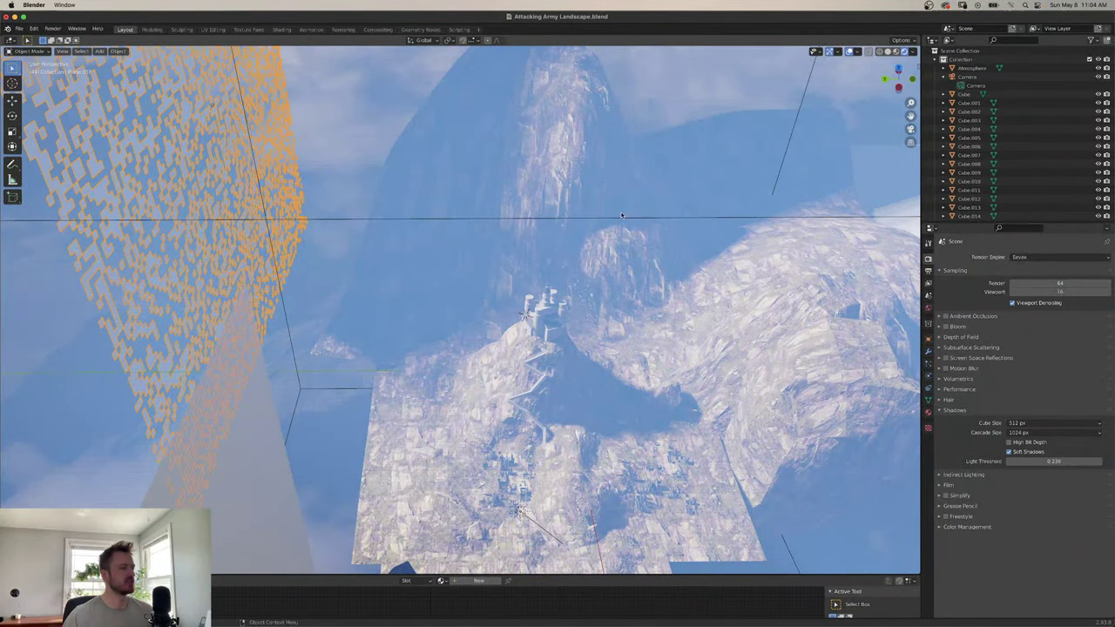
pyautogui.scroll(-3, 482, 331)
pyautogui.scroll(2, 438, 266)
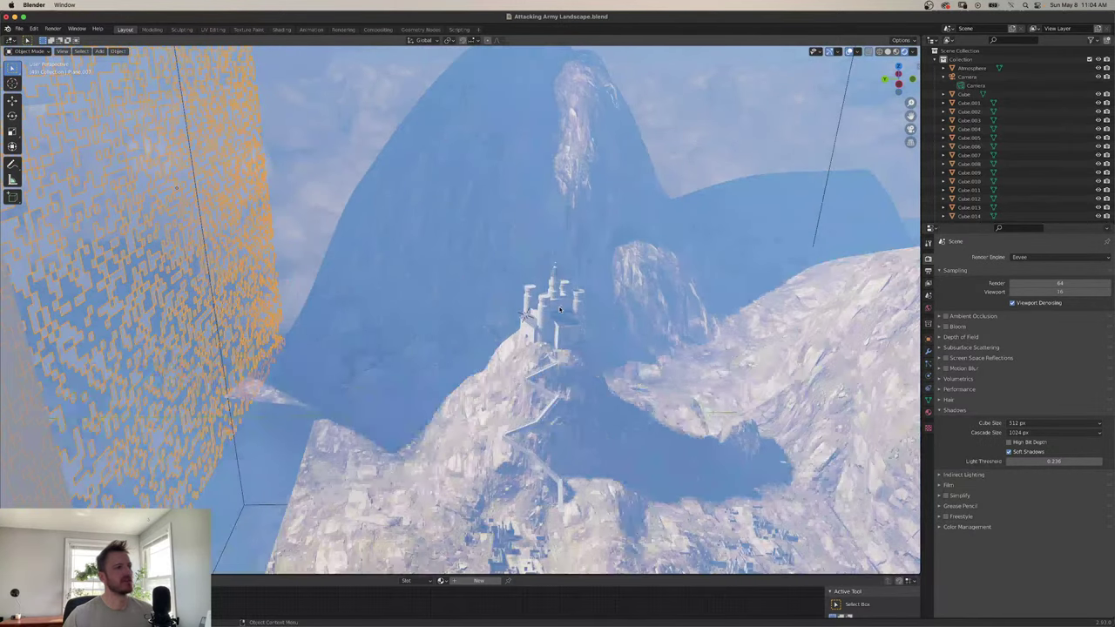
pyautogui.scroll(5, 611, 364)
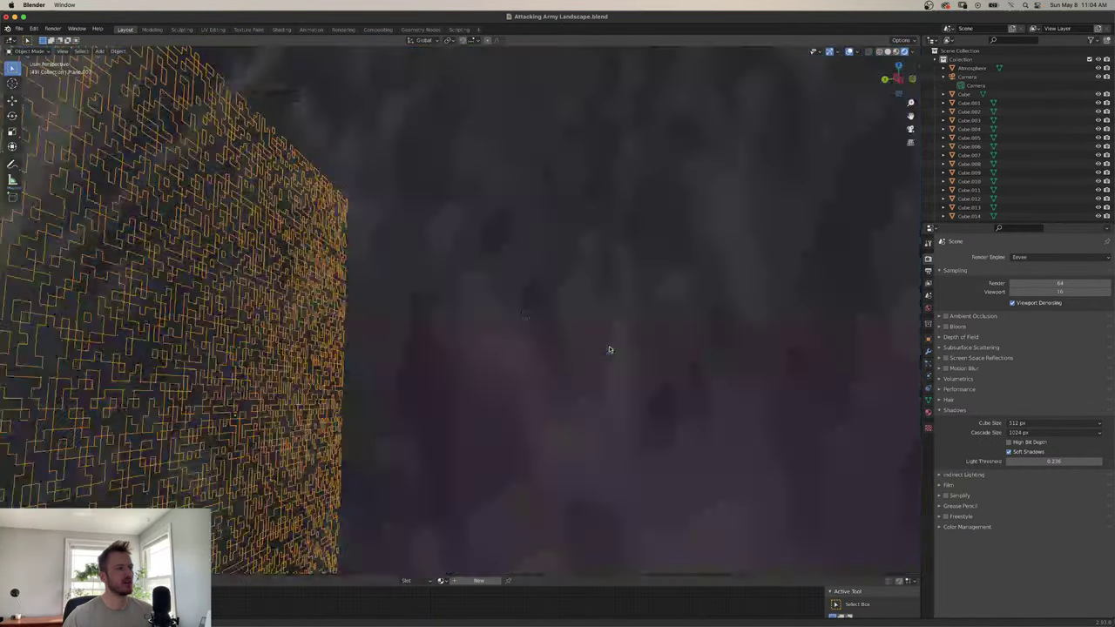
pyautogui.scroll(5, 586, 308)
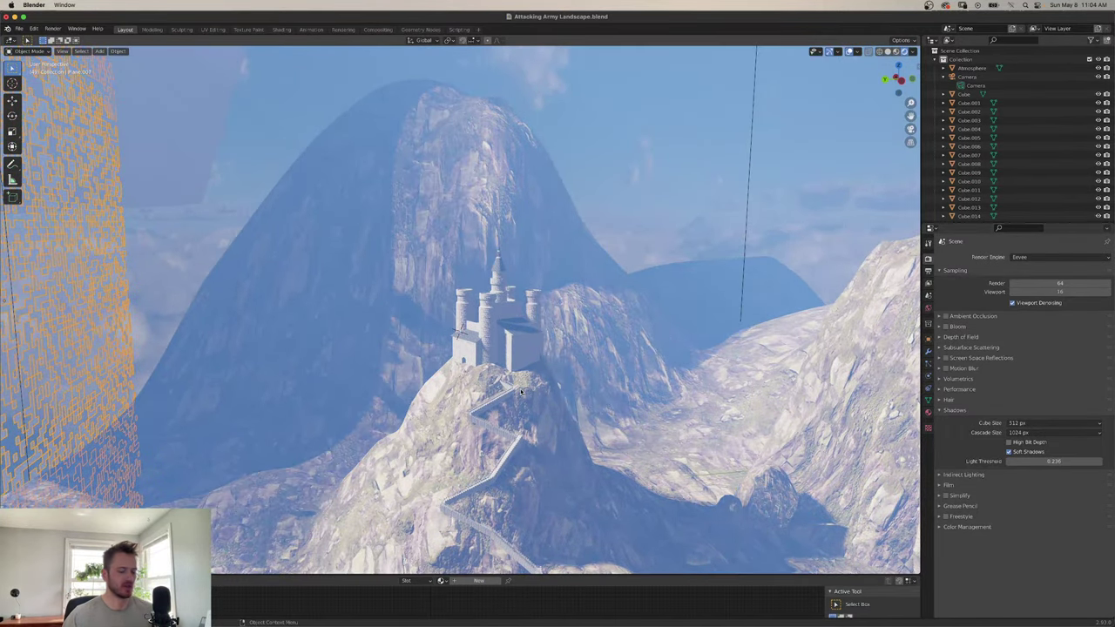
pyautogui.press('KP_0')
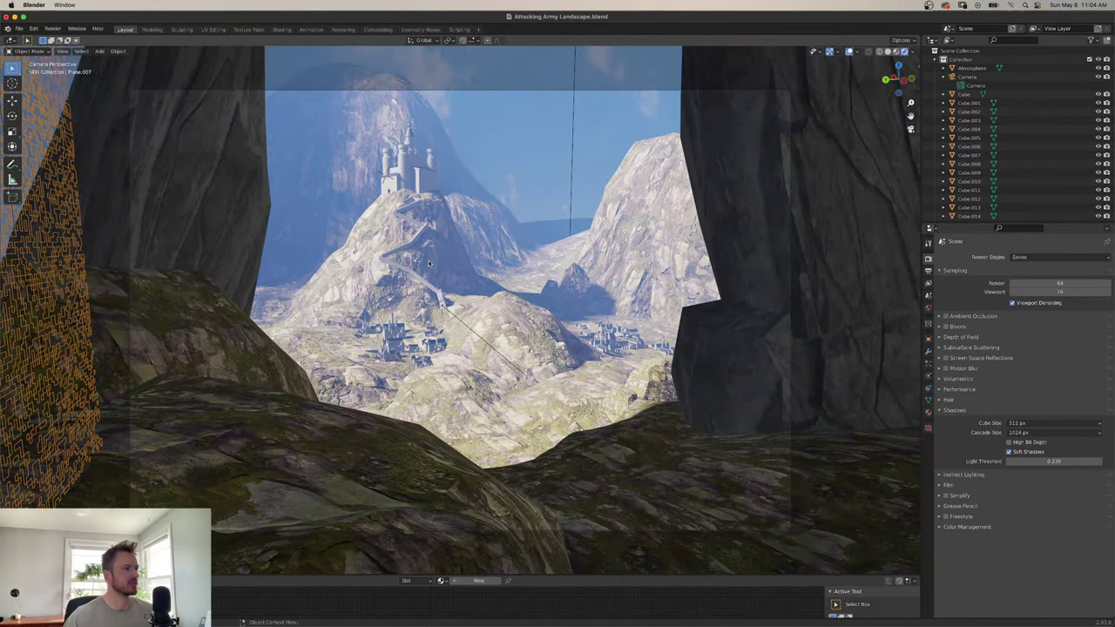
# Leave the camera view and examine the castle hill and its zigzag stairway from several angles.
pyautogui.press('KP_0')
pyautogui.moveTo(428, 263); pyautogui.dragTo(493, 209)
pyautogui.moveTo(477, 545); pyautogui.dragTo(418, 304)
pyautogui.scroll(-2, 425, 402)
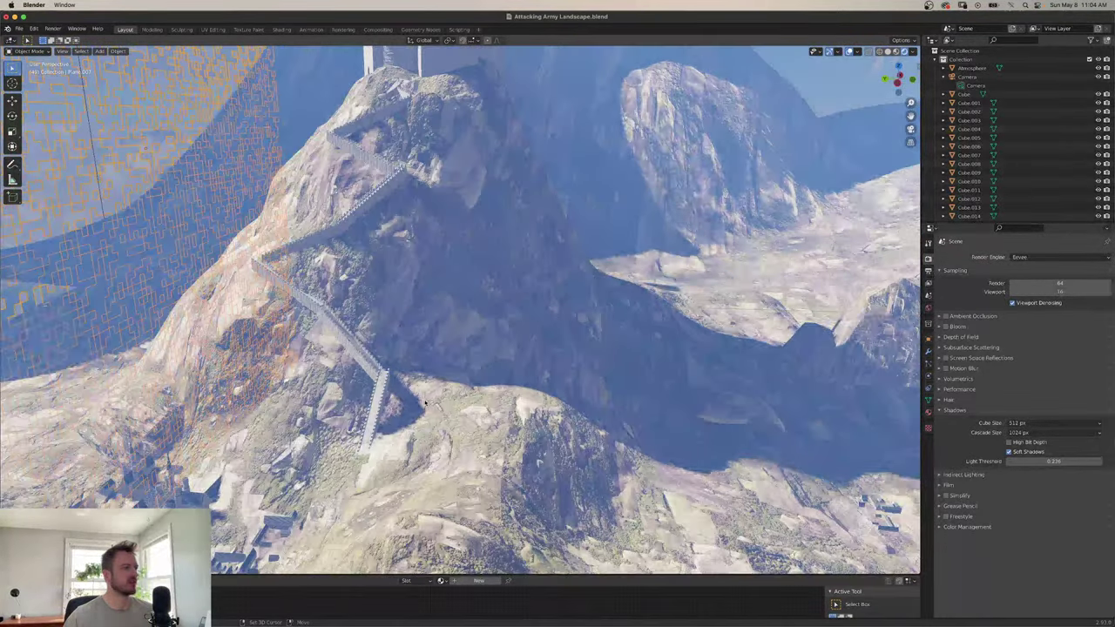
pyautogui.scroll(-10, 426, 403)
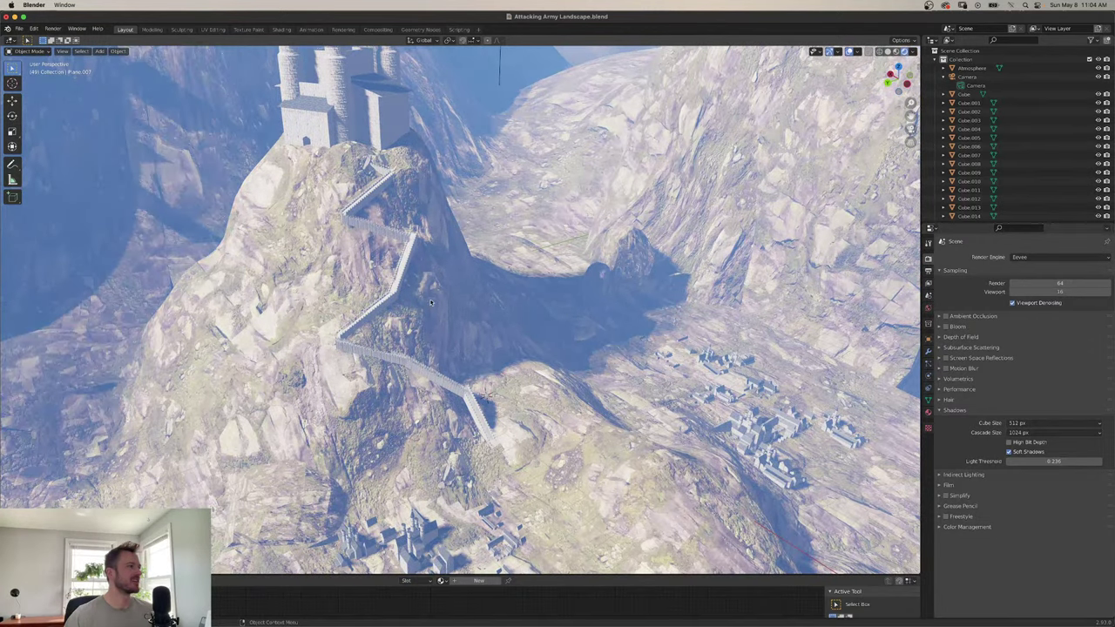
pyautogui.moveTo(262, 376); pyautogui.dragTo(359, 305)
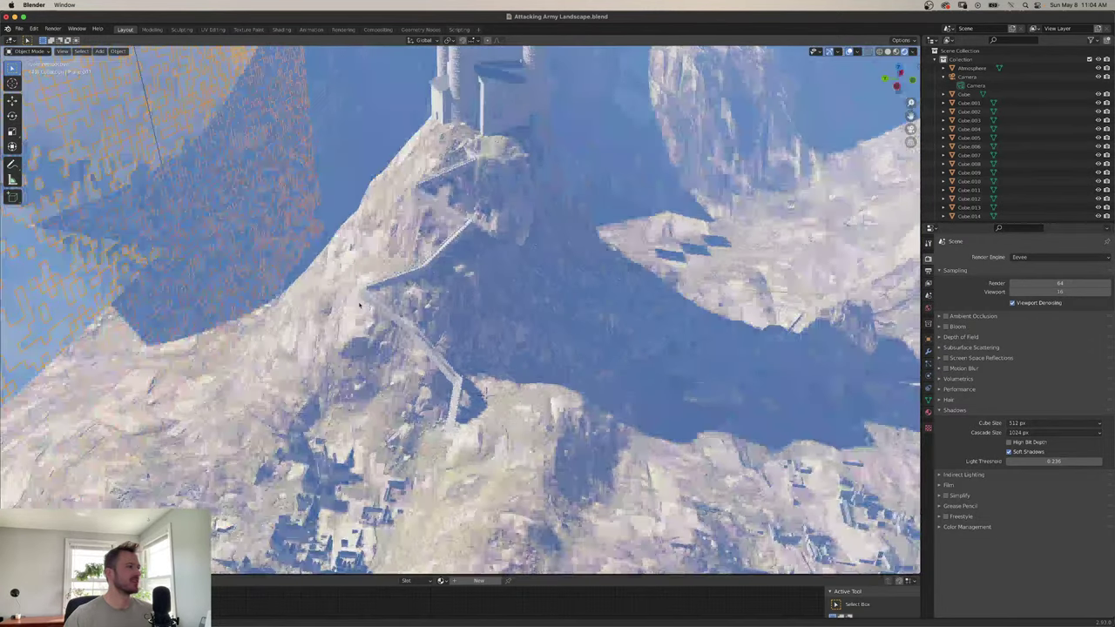
pyautogui.scroll(-5, 366, 306)
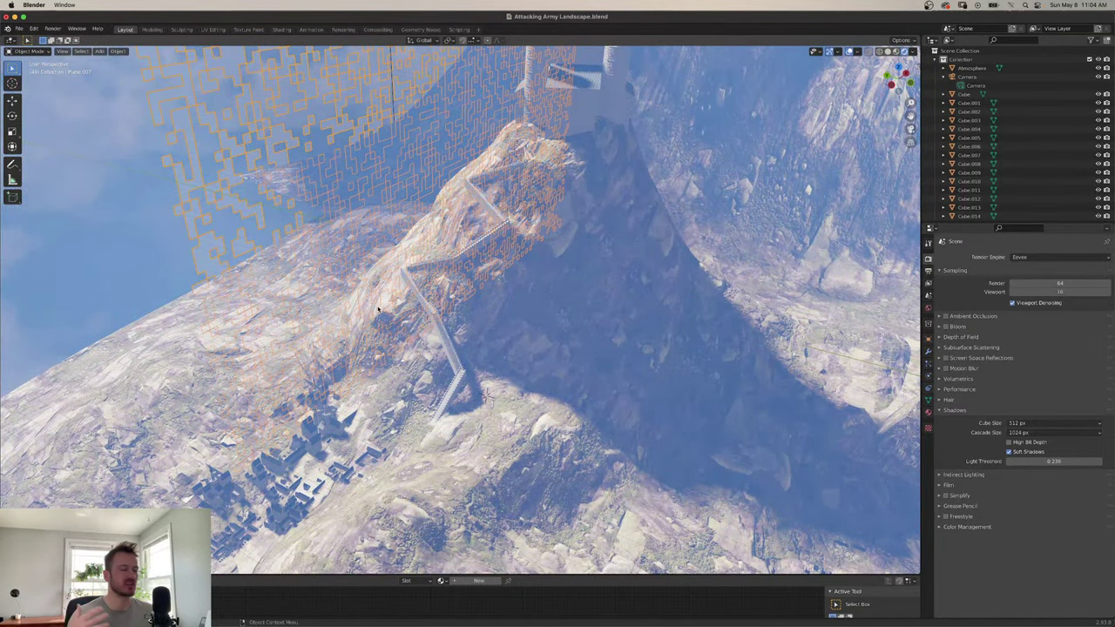
pyautogui.scroll(-10, 376, 309)
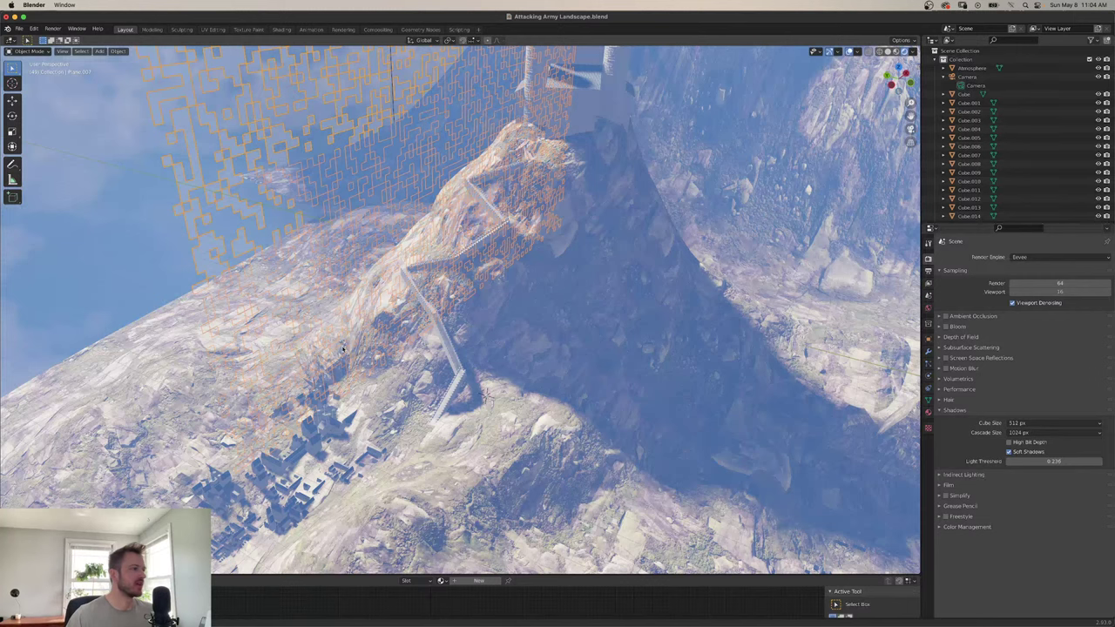
pyautogui.scroll(-10, 409, 389)
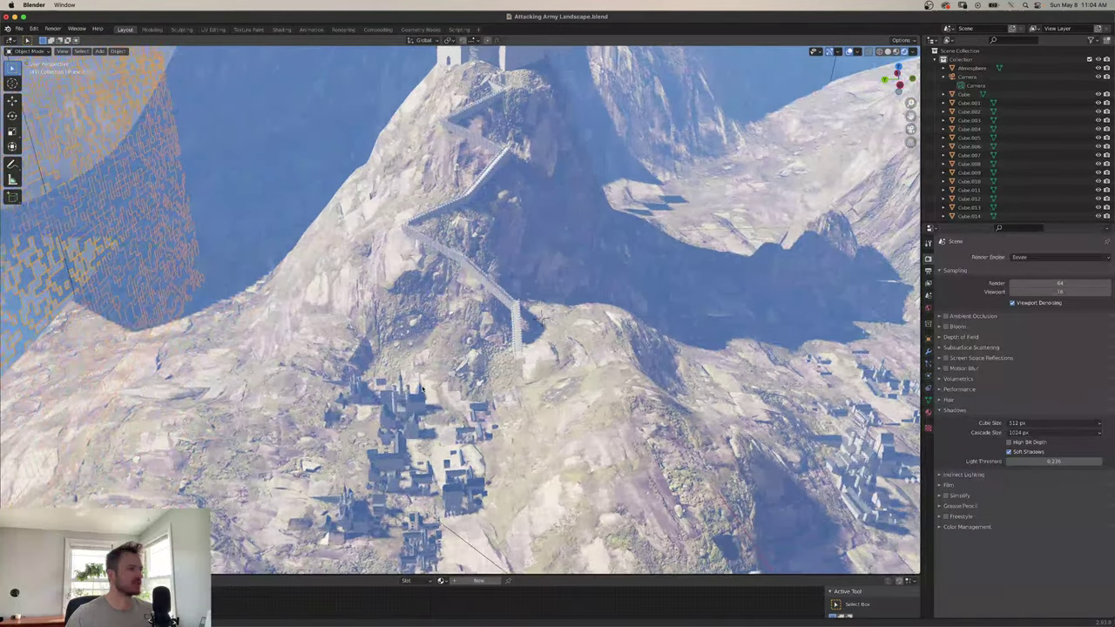
# Examine the village buildings at the foot of the castle hill up close and in relation to the stairway.
pyautogui.scroll(-5, 441, 394)
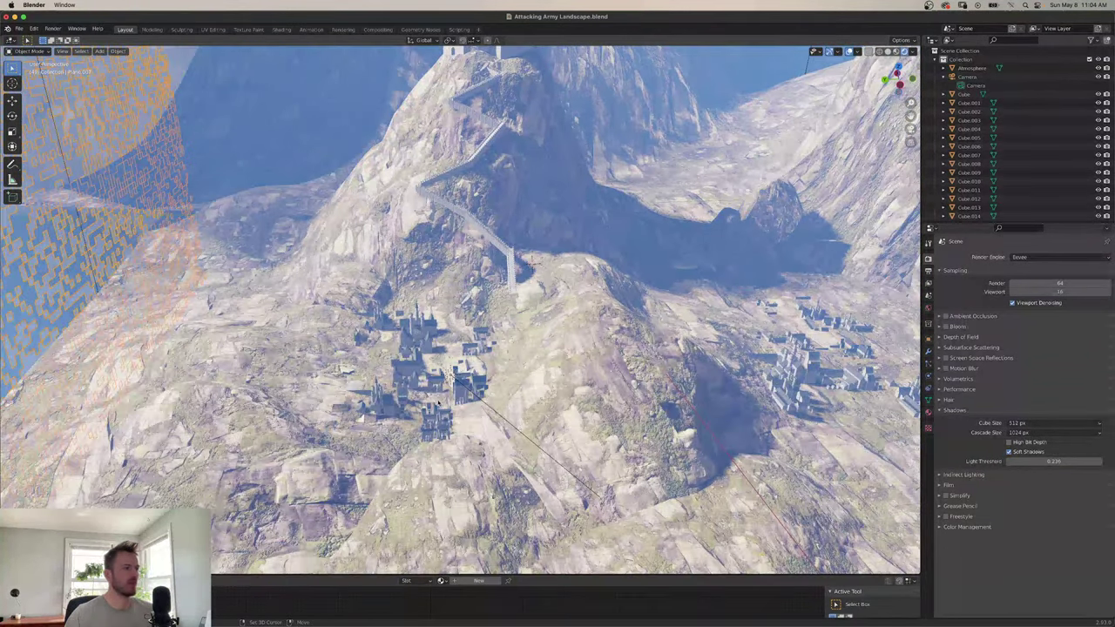
pyautogui.scroll(-20, 464, 394)
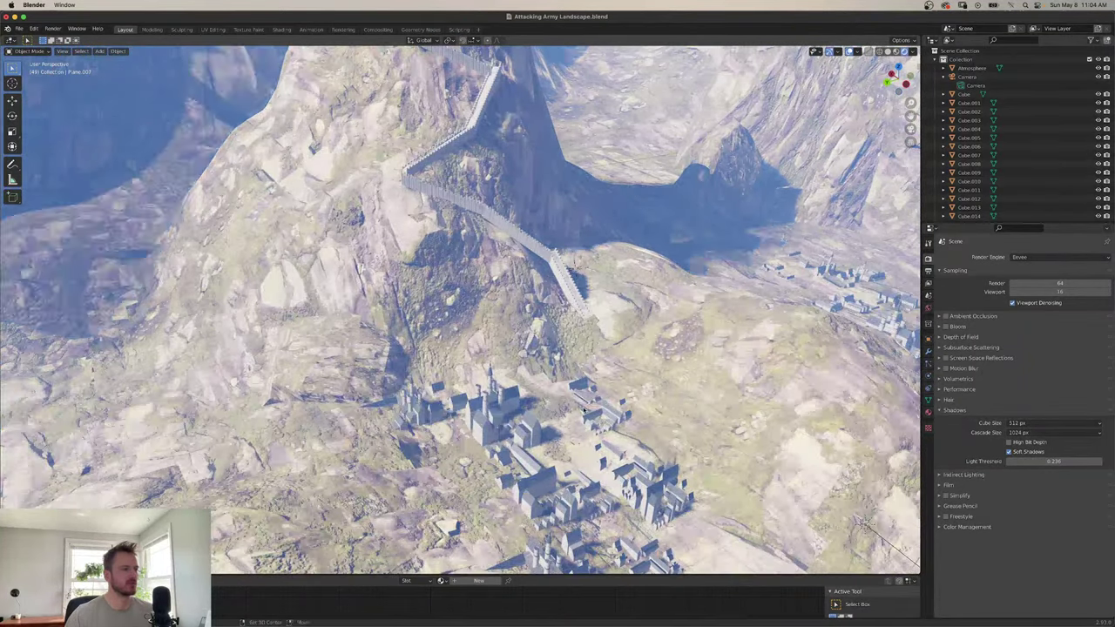
pyautogui.scroll(-20, 462, 339)
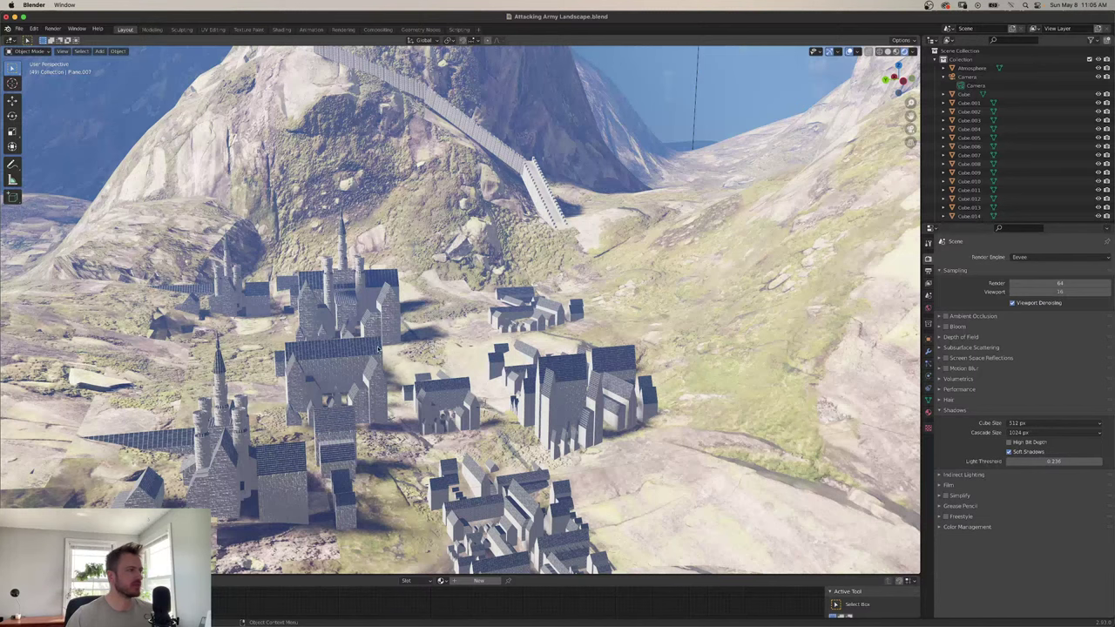
pyautogui.scroll(-10, 378, 349)
pyautogui.scroll(-5, 475, 444)
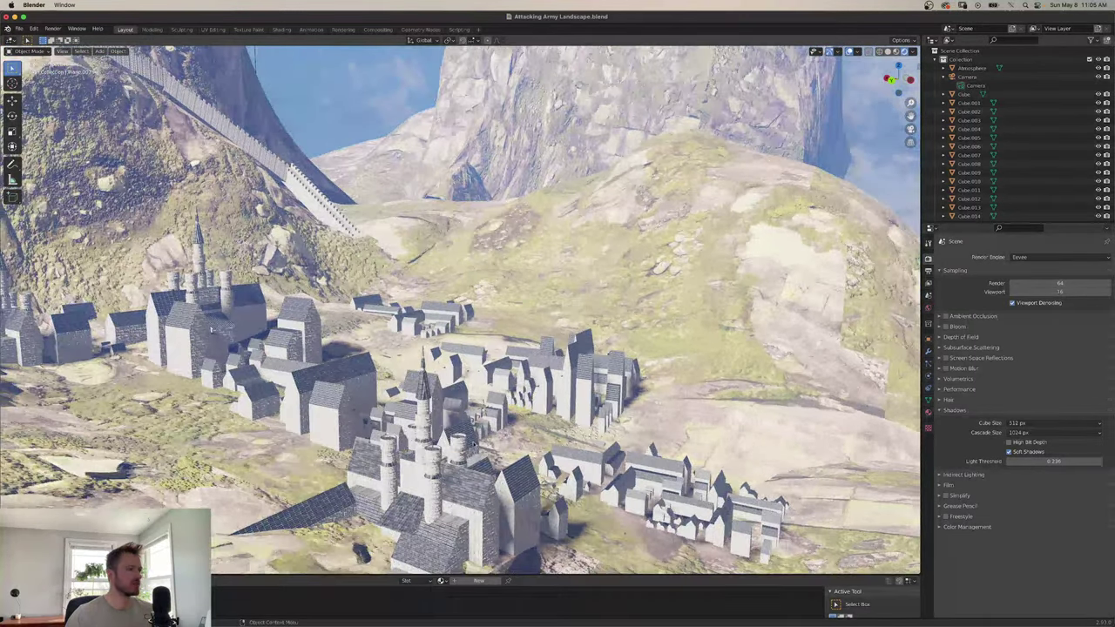
pyautogui.hscroll(-10, 436, 447)
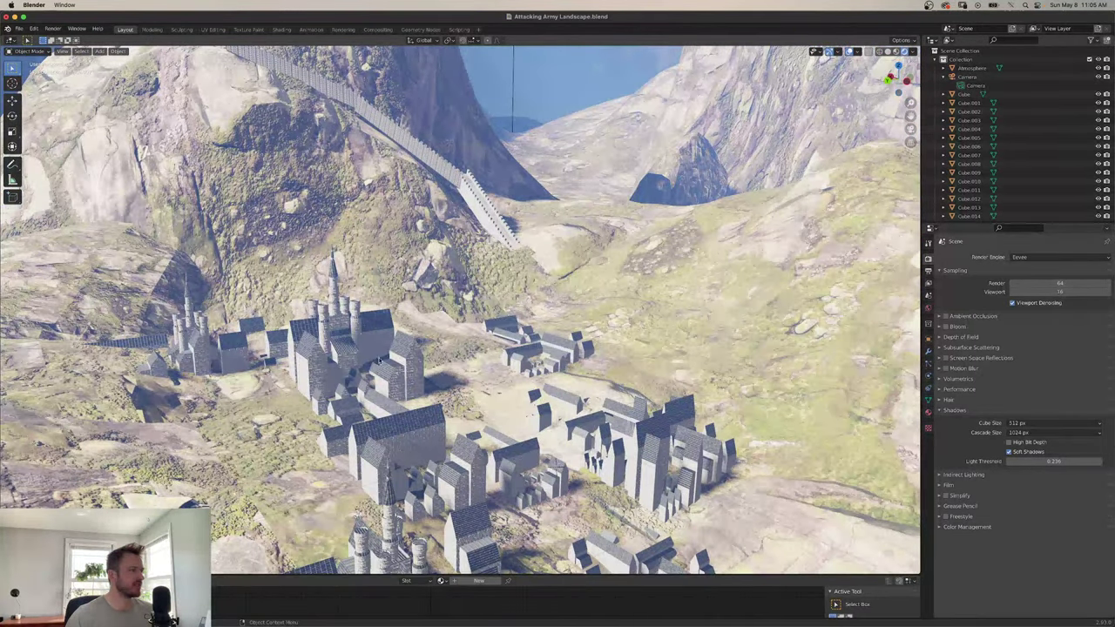
pyautogui.scroll(-5, 350, 357)
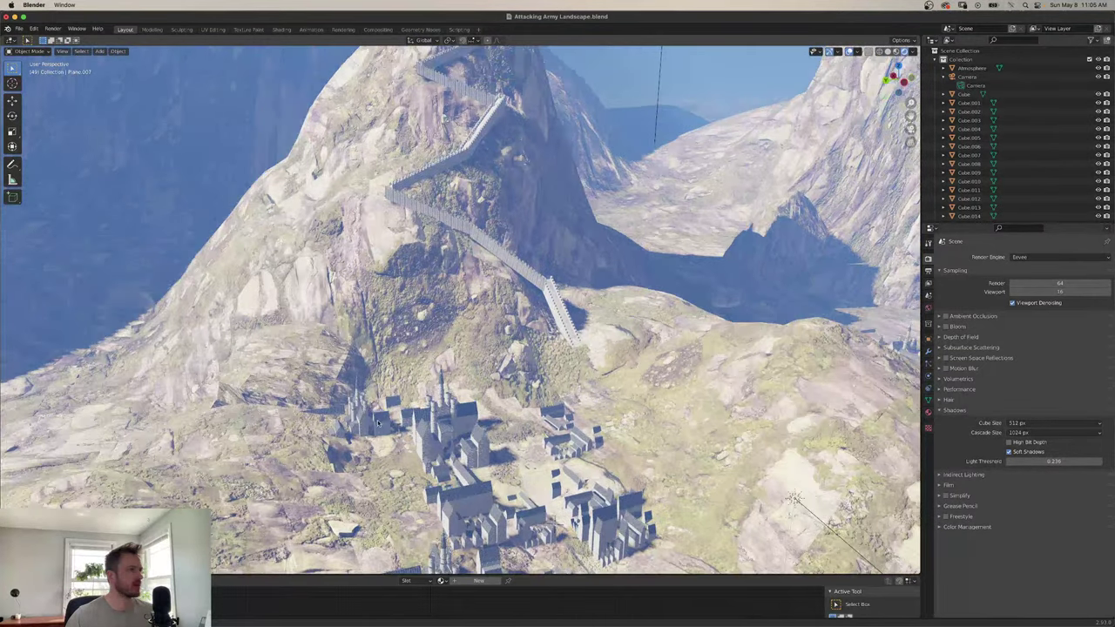
pyautogui.scroll(-5, 400, 194)
pyautogui.hscroll(3, 503, 321)
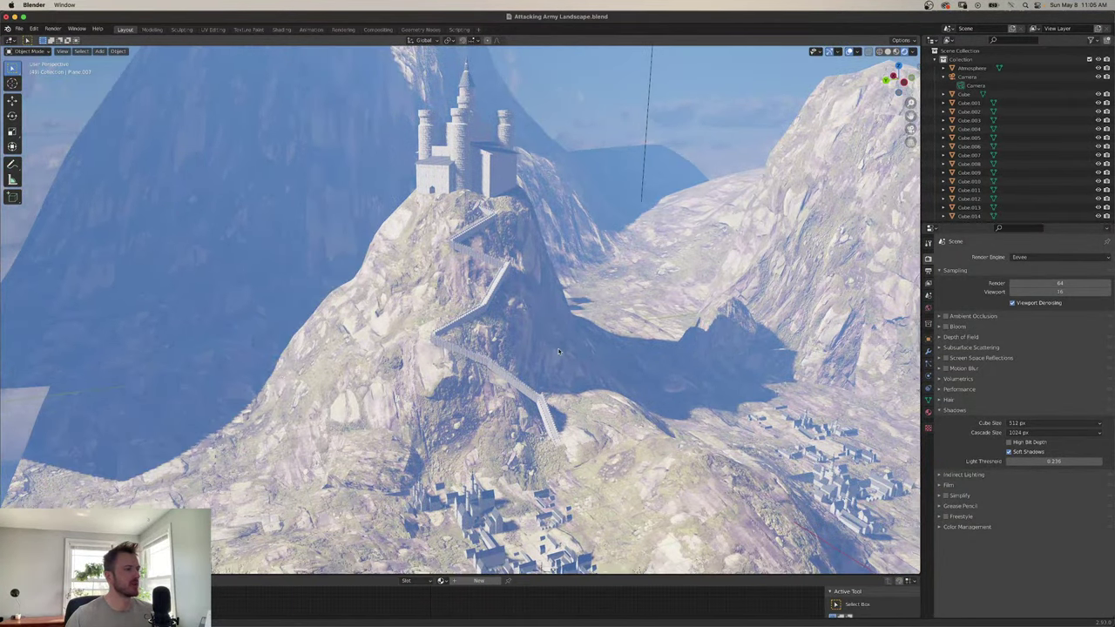
# Select the tall-towered building cluster in the village at the foot of the castle hill.
pyautogui.scroll(-10, 502, 320)
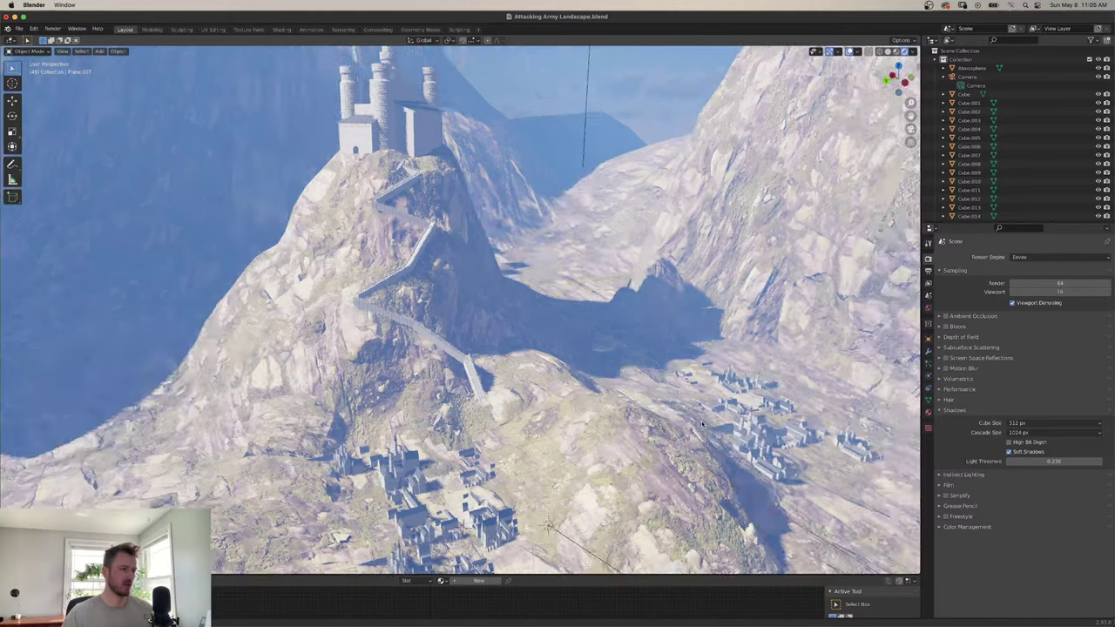
pyautogui.scroll(-8, 605, 464)
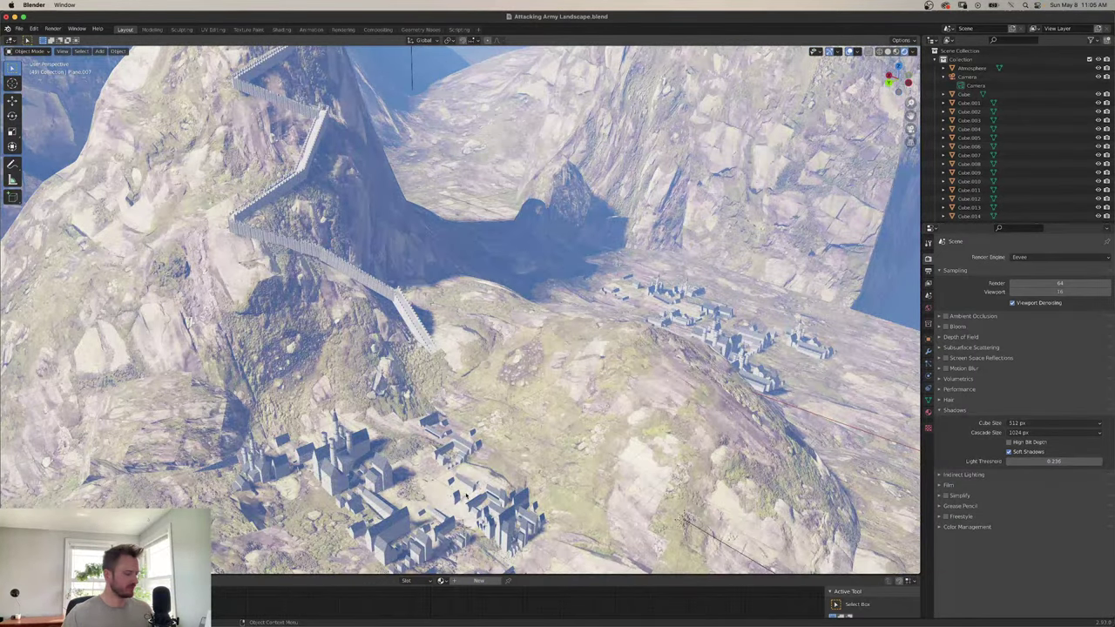
pyautogui.scroll(-8, 470, 503)
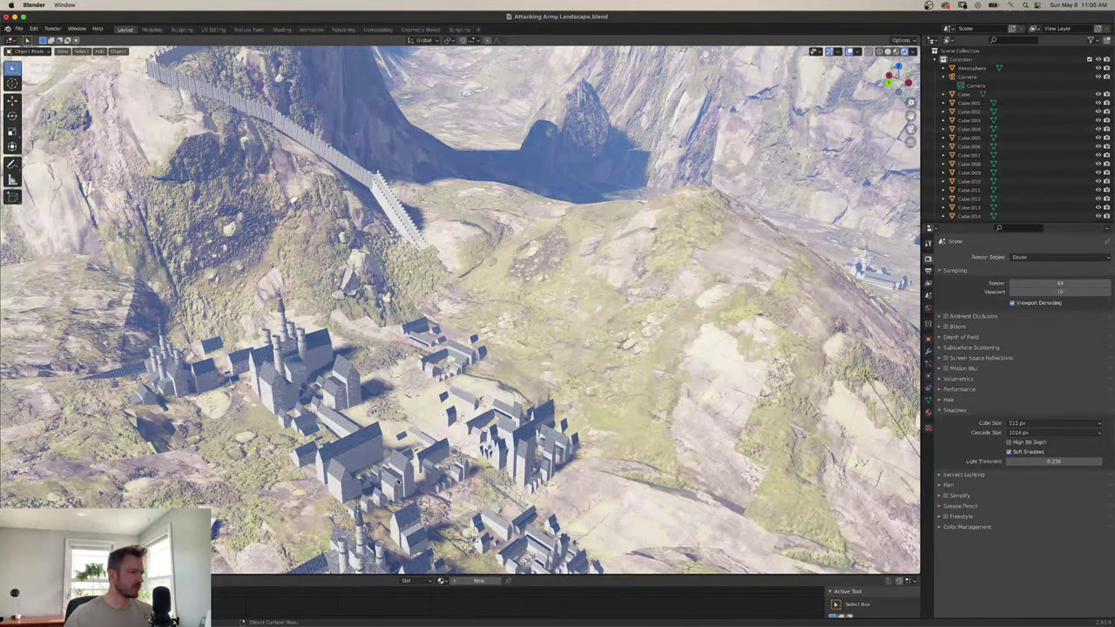
pyautogui.click(282, 384)
pyautogui.moveTo(671, 422); pyautogui.dragTo(615, 425)
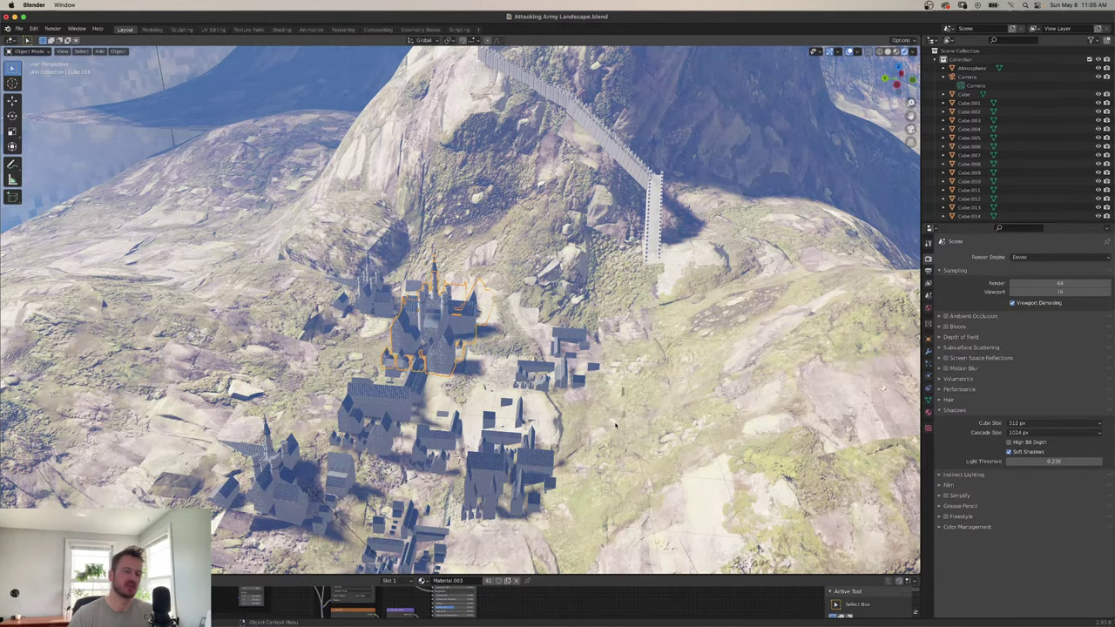
# Examine both villages and the valley around the castle hill from wider and higher angles.
pyautogui.scroll(-3, 623, 433)
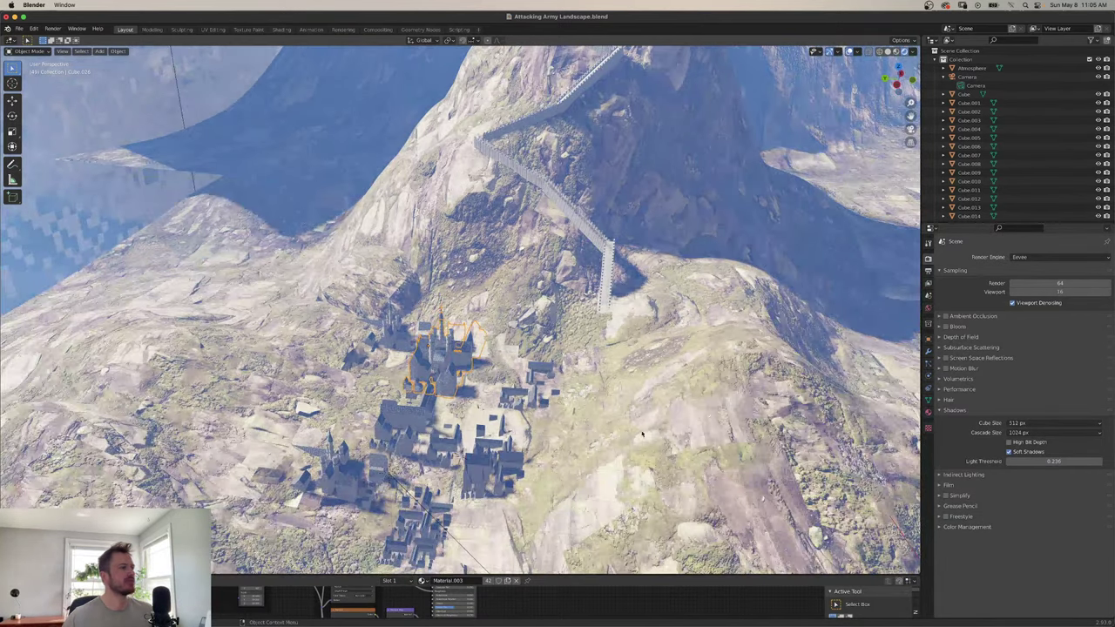
pyautogui.hscroll(5, 638, 422)
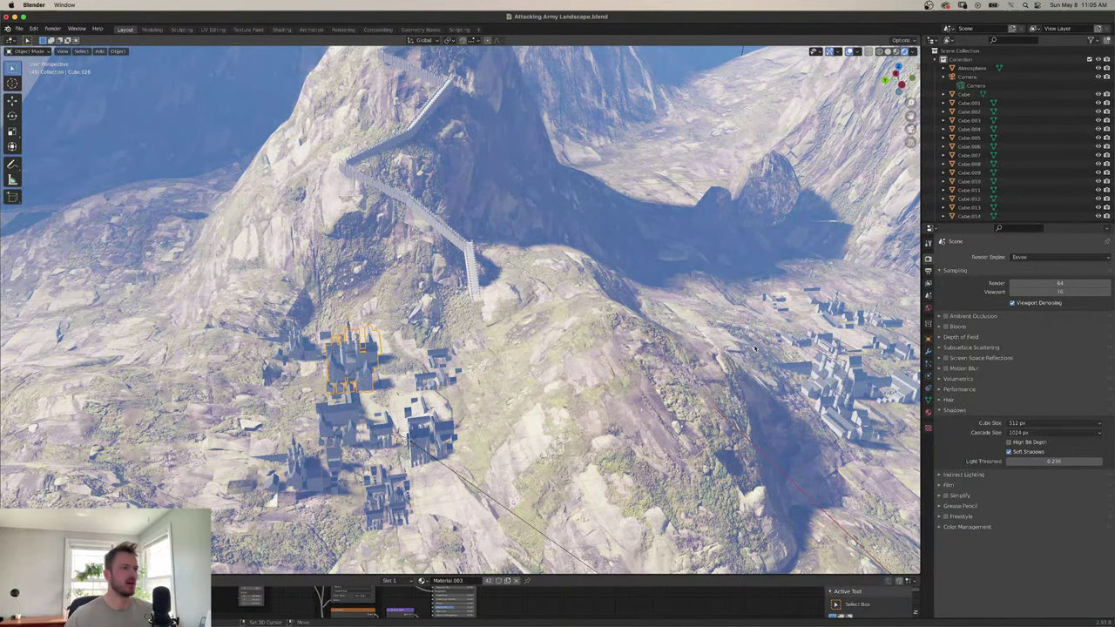
pyautogui.scroll(5, 749, 365)
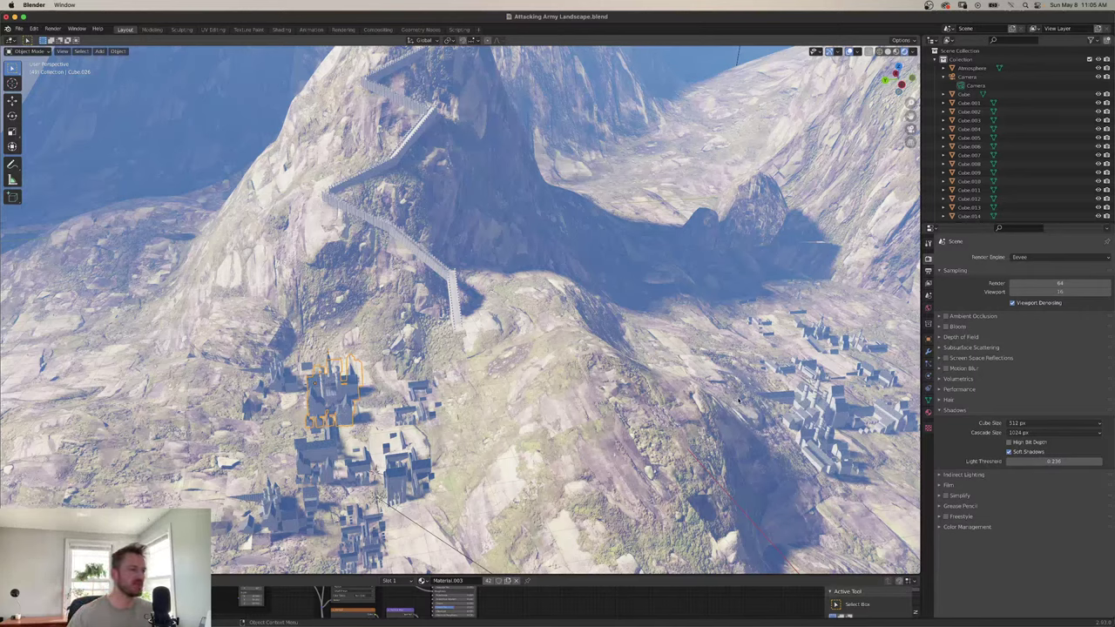
pyautogui.moveTo(745, 409); pyautogui.dragTo(285, 429)
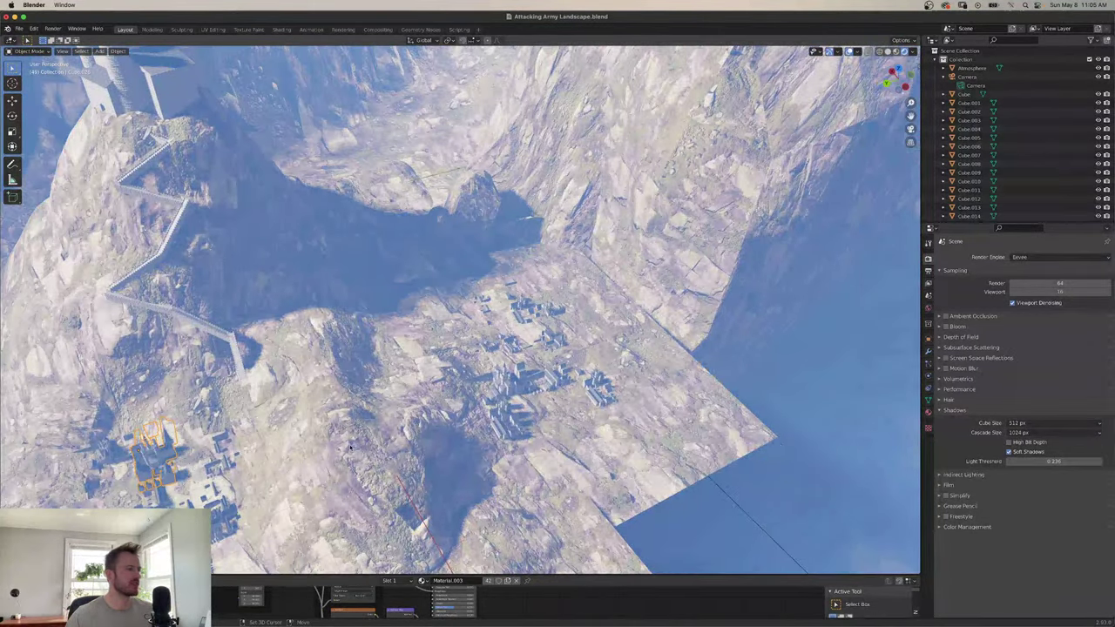
pyautogui.scroll(10, 285, 429)
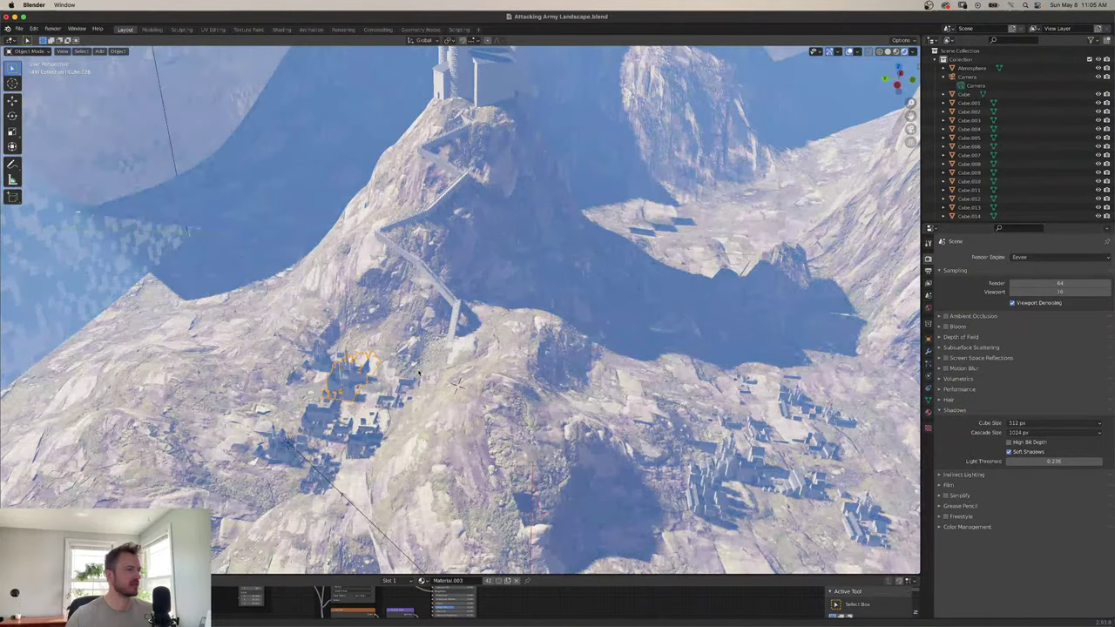
pyautogui.scroll(5, 418, 372)
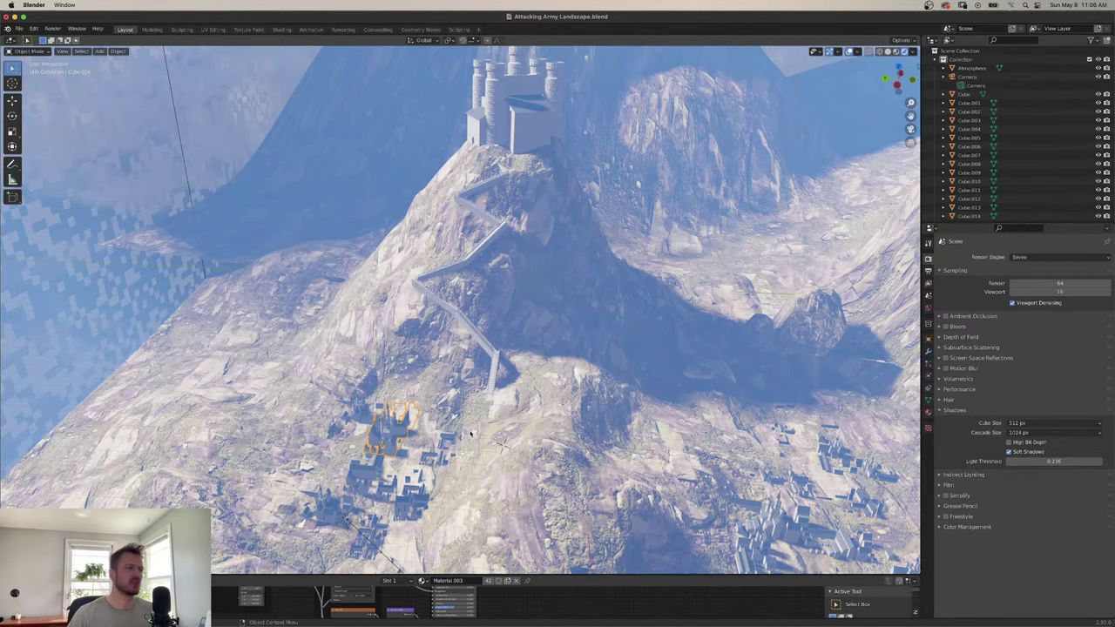
# Select the castle hill terrain plane, check its extent around the hill, and return to the camera view.
pyautogui.click(529, 402)
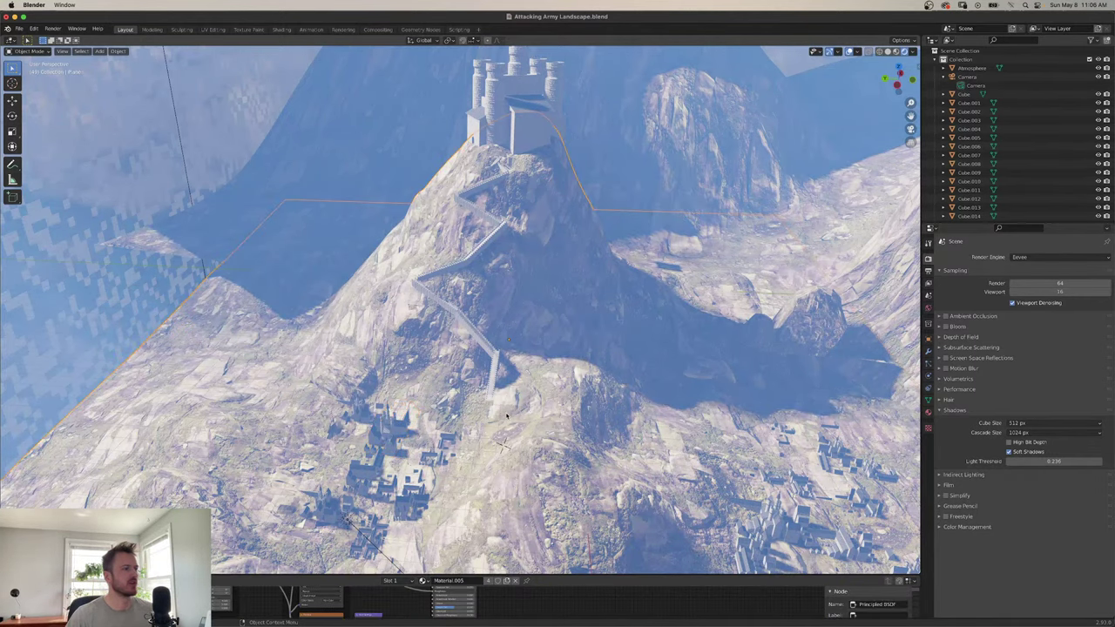
pyautogui.scroll(-4, 529, 403)
pyautogui.scroll(-3, 523, 399)
pyautogui.scroll(-4, 521, 400)
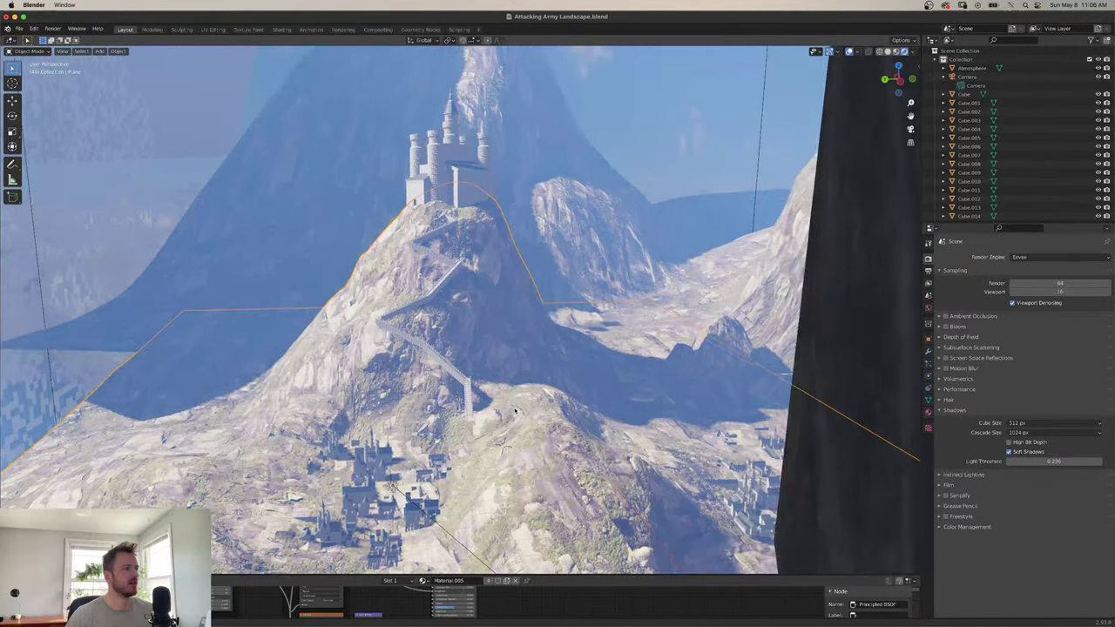
pyautogui.press('KP_0')
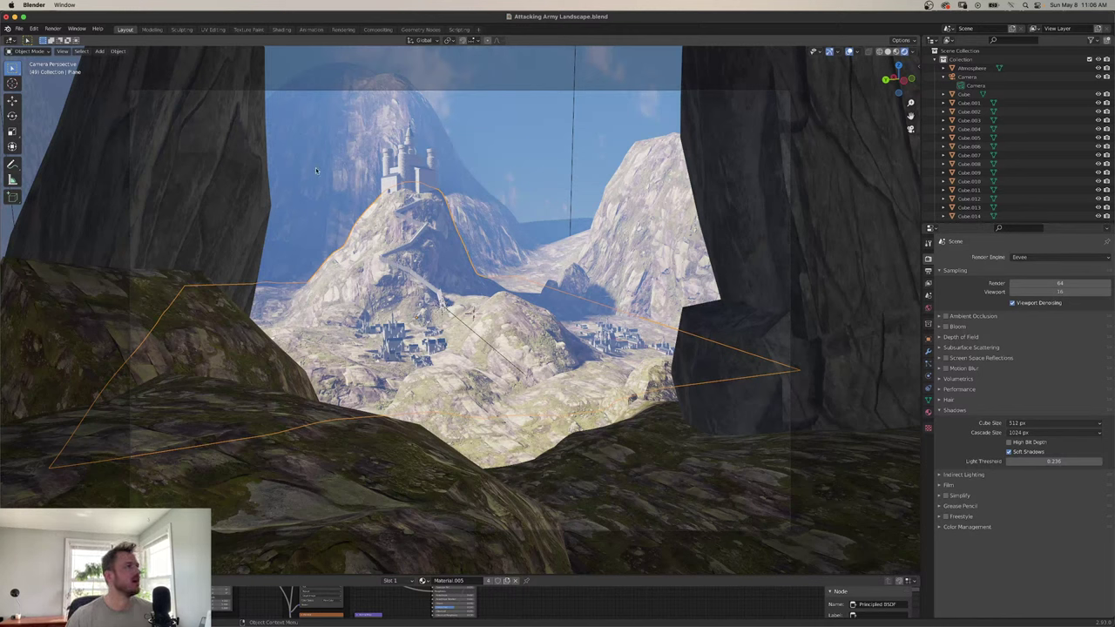
# Bring up the landscape's render result in its own window and display the Combined pass.
pyautogui.moveTo(646, 621)
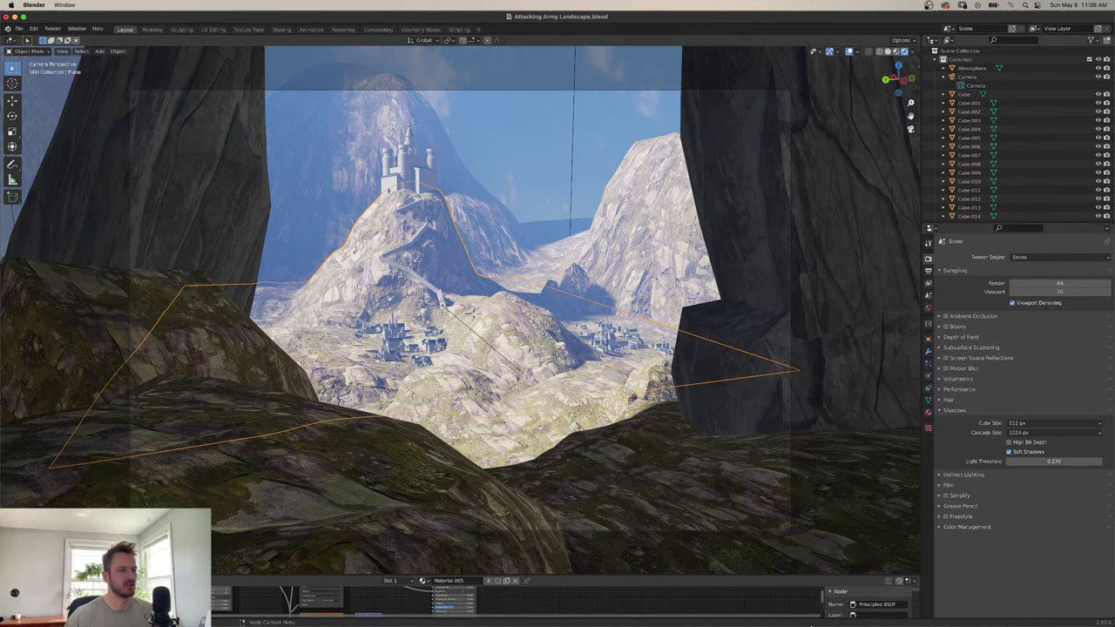
pyautogui.press('F12')
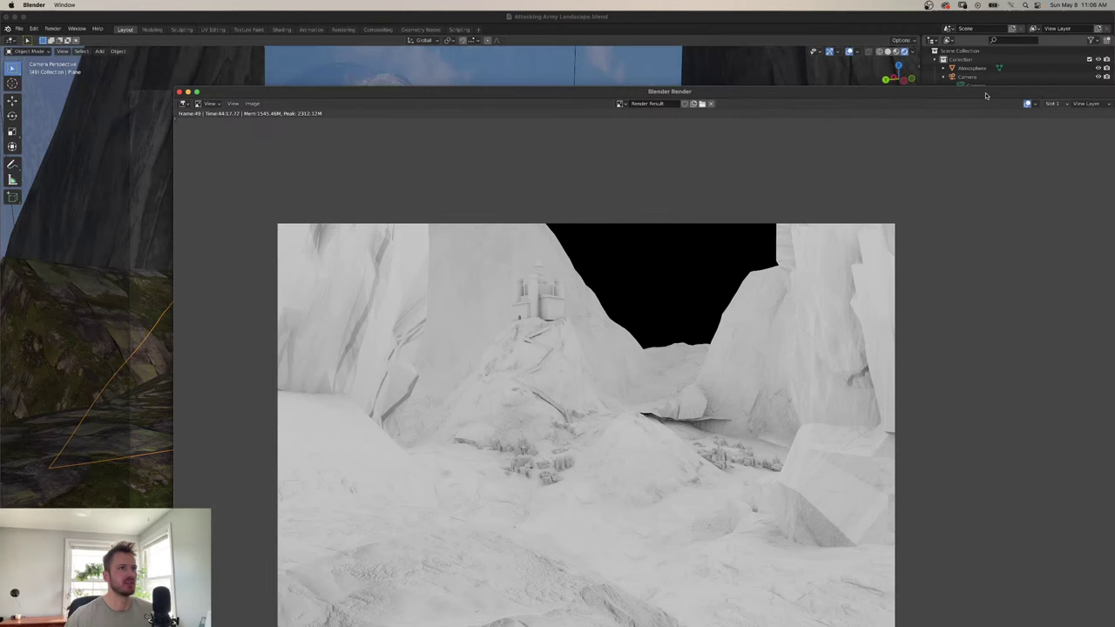
pyautogui.moveTo(986, 94); pyautogui.dragTo(862, 27)
pyautogui.click(993, 36)
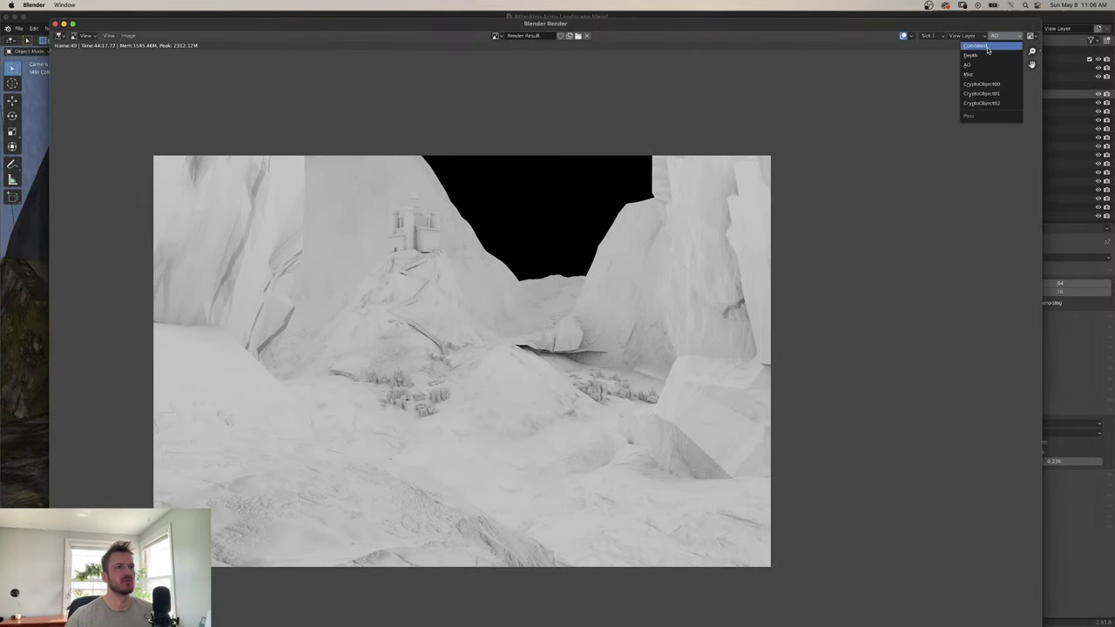
pyautogui.click(975, 45)
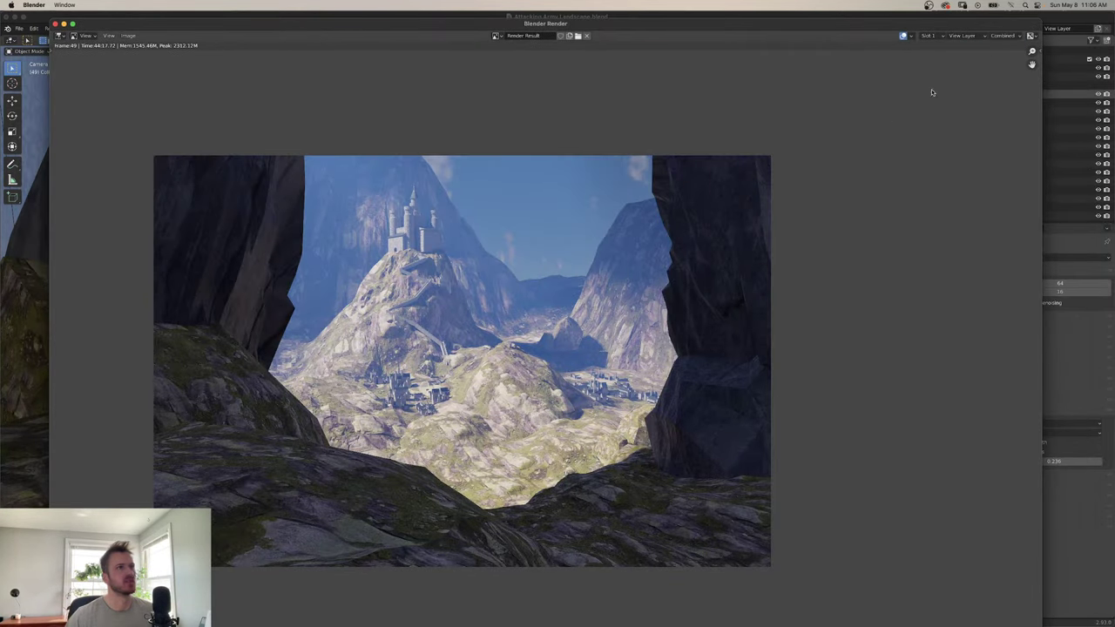
# Display the render's AO pass, followed by its Mist pass.
pyautogui.click(1001, 36)
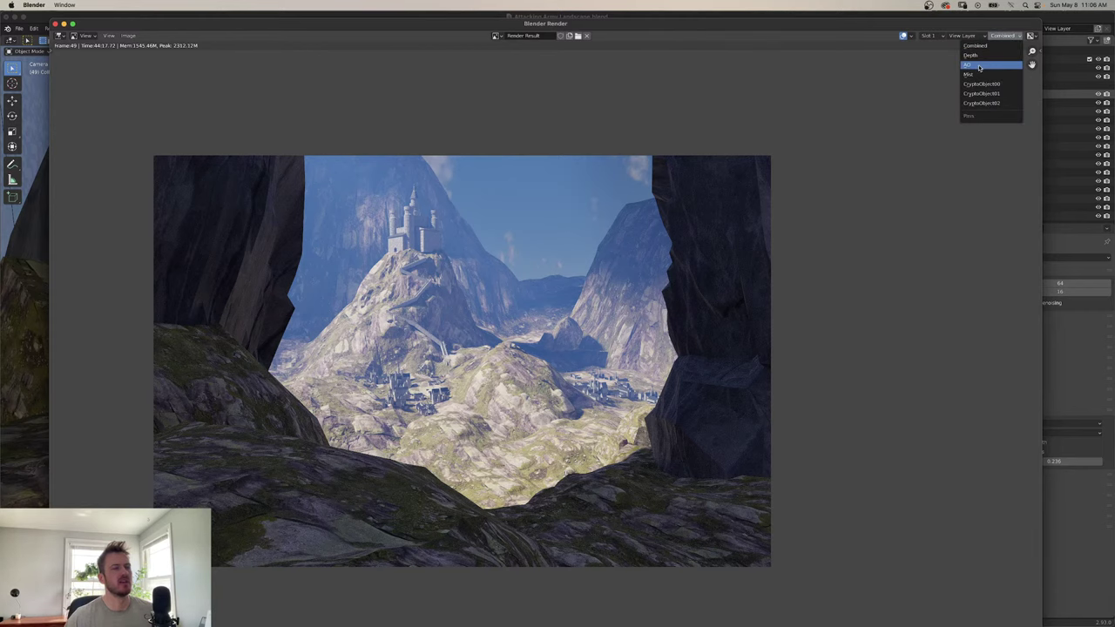
pyautogui.click(979, 66)
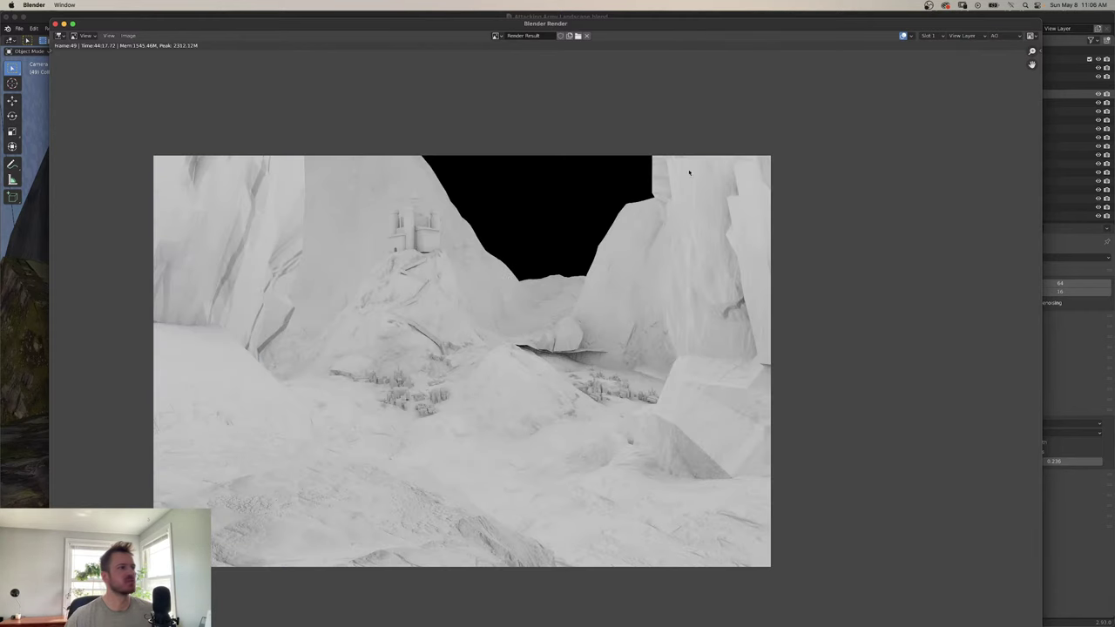
pyautogui.click(1000, 35)
pyautogui.click(978, 75)
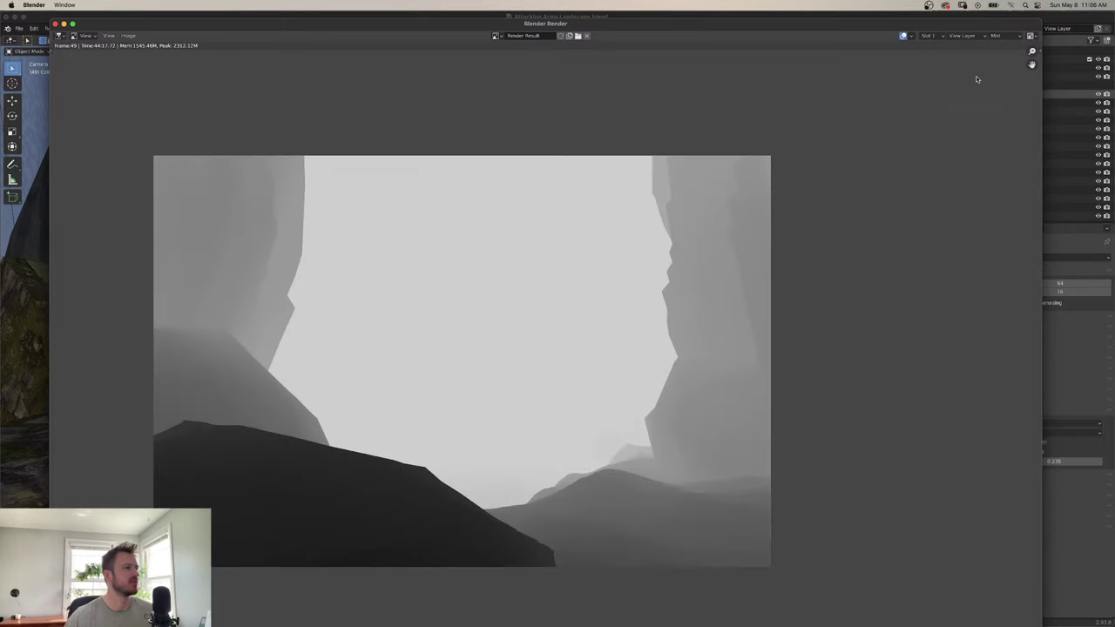
# Display the CryptoObject00 pass and examine its object masks, especially the castle, up close and in full.
pyautogui.click(998, 36)
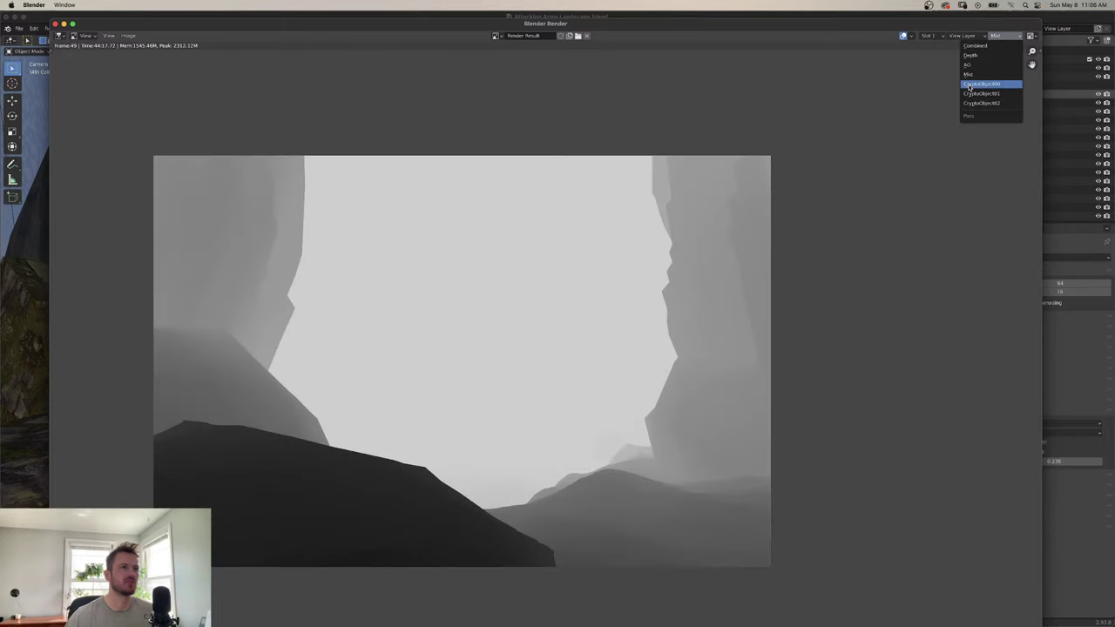
pyautogui.click(968, 85)
pyautogui.scroll(3, 451, 314)
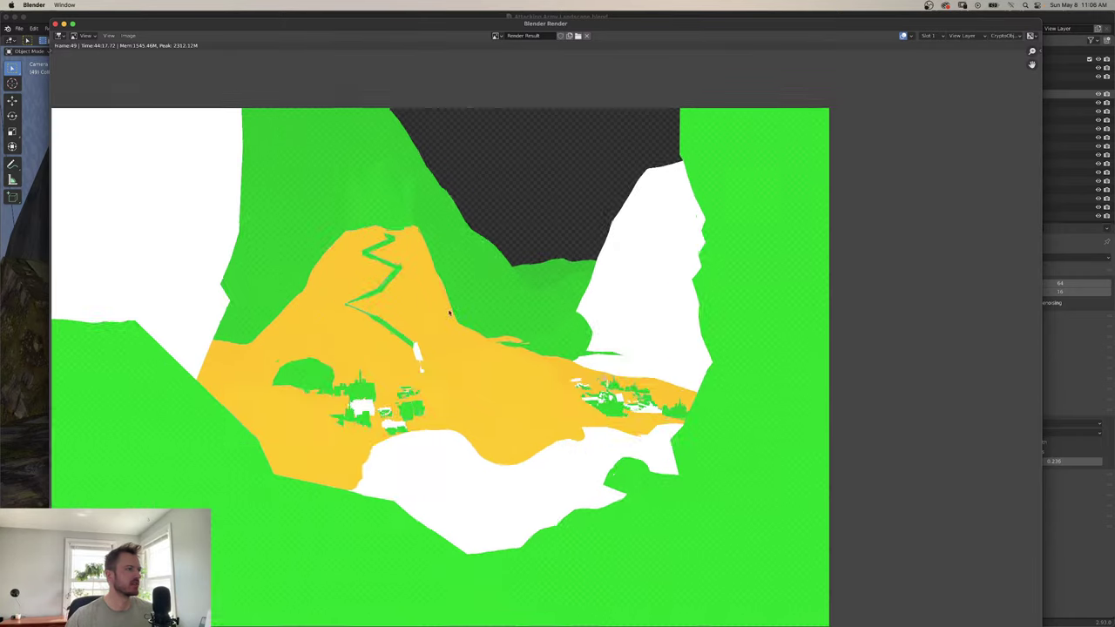
pyautogui.scroll(-2, 451, 313)
pyautogui.moveTo(451, 313); pyautogui.dragTo(542, 360)
pyautogui.scroll(-3, 542, 360)
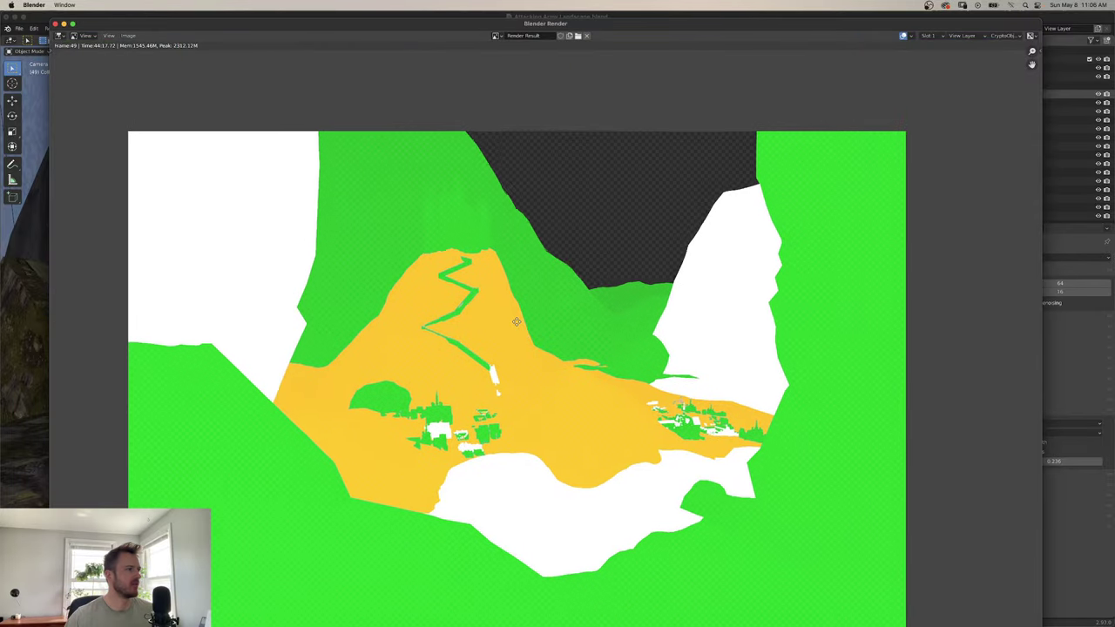
pyautogui.scroll(2, 441, 177)
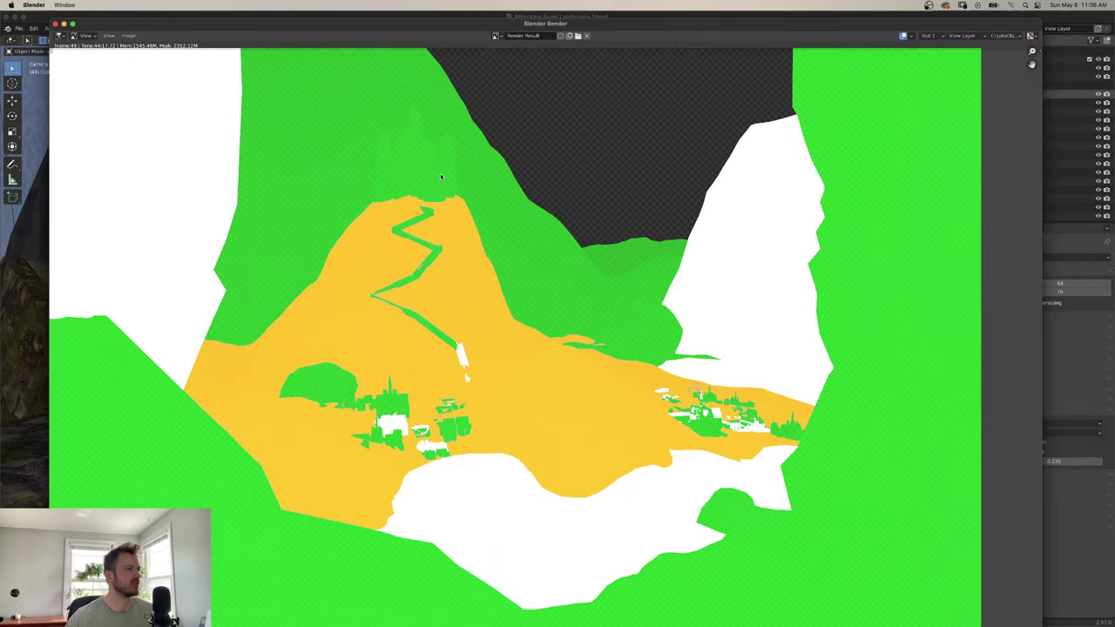
pyautogui.scroll(3, 547, 343)
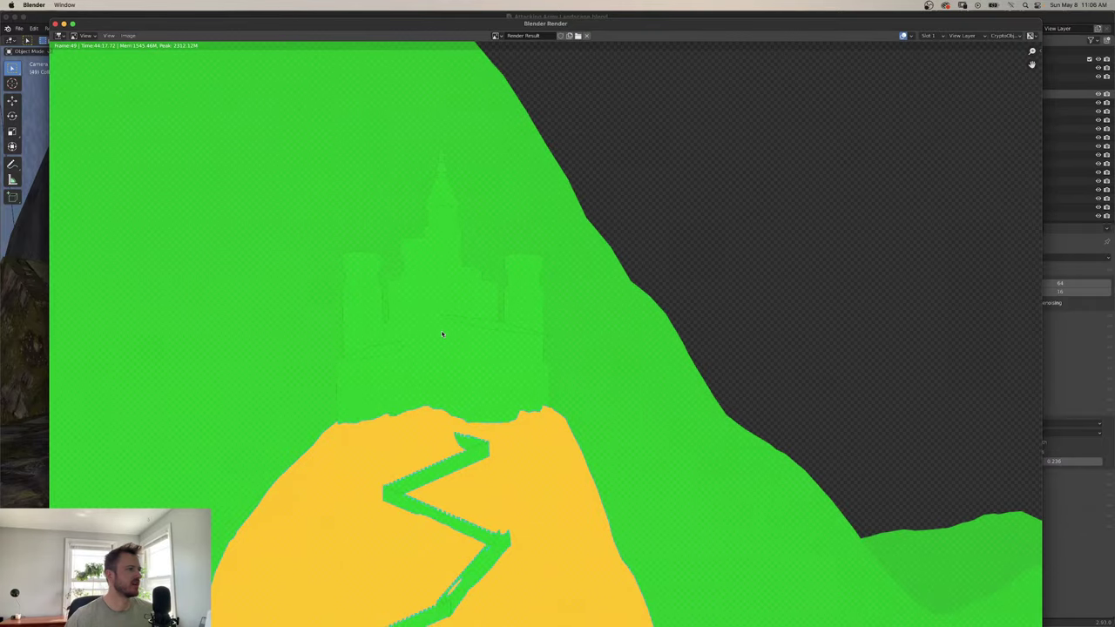
pyautogui.scroll(-5, 592, 361)
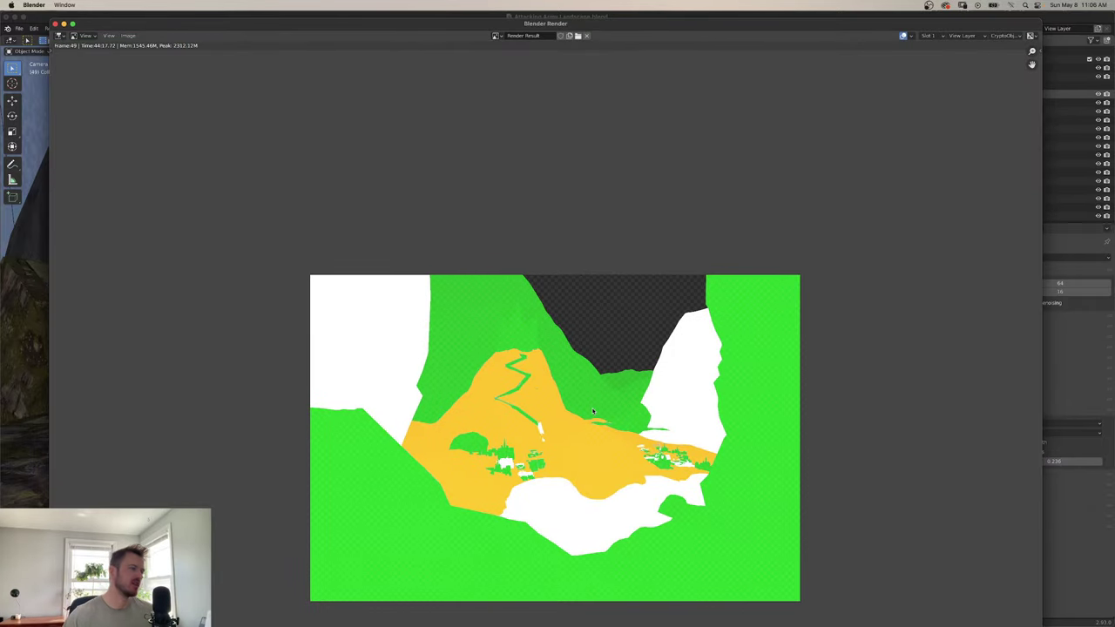
pyautogui.scroll(6, 487, 321)
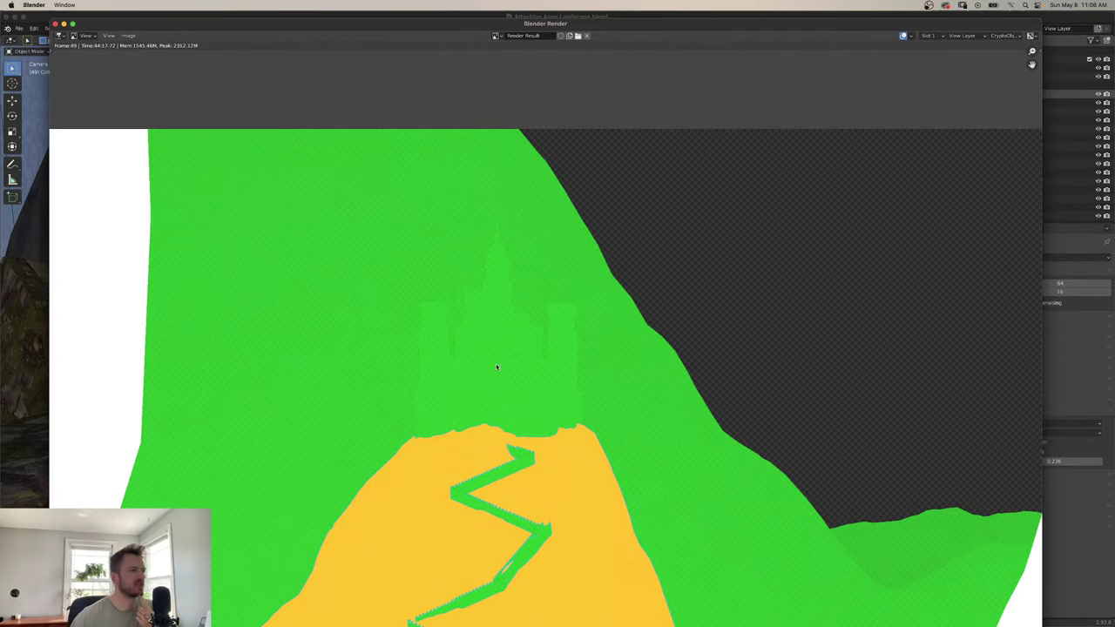
pyautogui.scroll(-5, 586, 380)
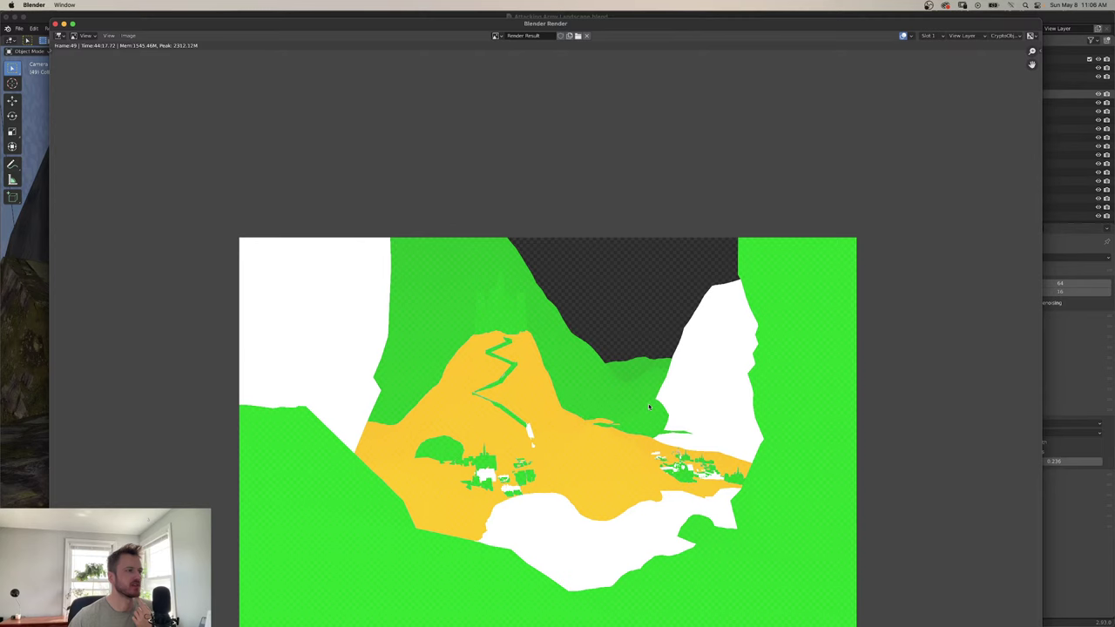
pyautogui.moveTo(649, 407); pyautogui.dragTo(590, 335)
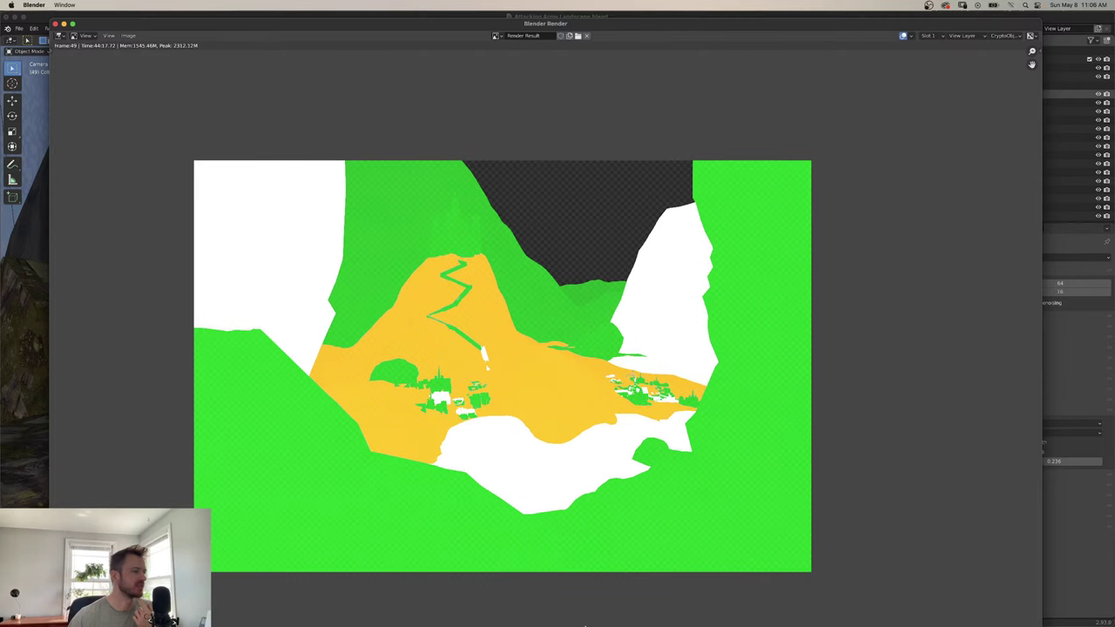
# Switch to Photoshop and adjust the view of the blank Untitled-1 canvas.
pyautogui.moveTo(585, 625)
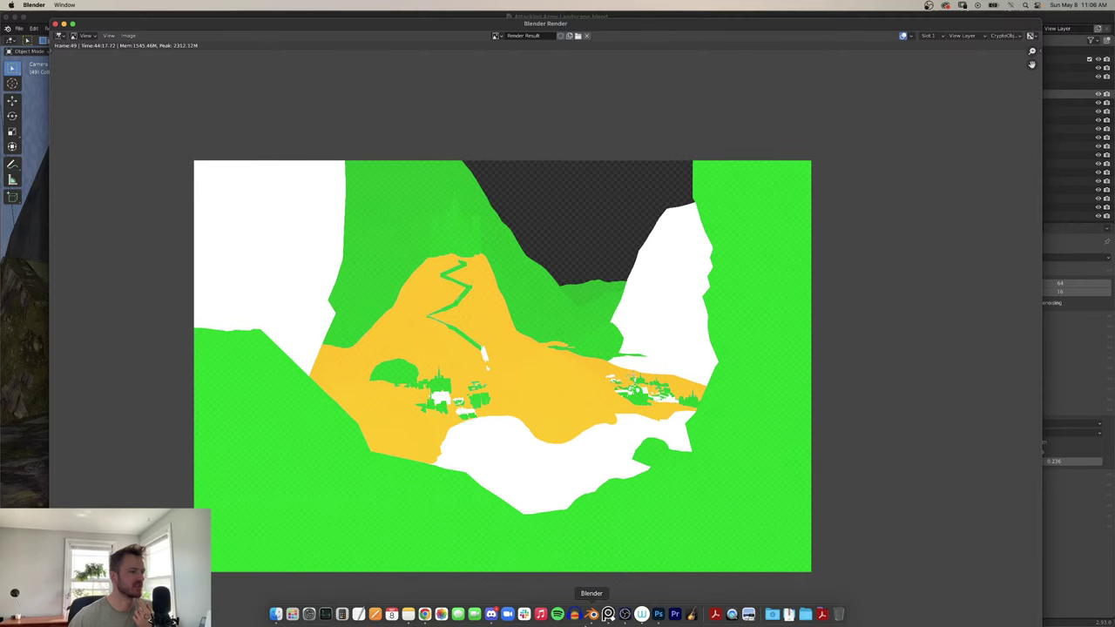
pyautogui.click(659, 615)
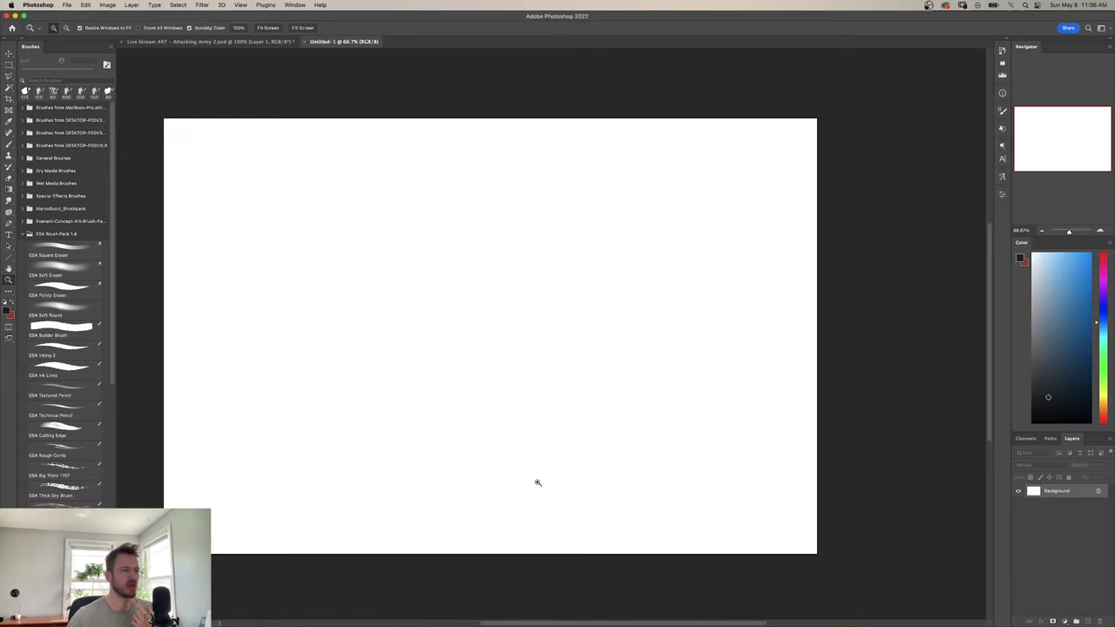
pyautogui.moveTo(263, 344); pyautogui.dragTo(335, 371)
pyautogui.keyDown('alt'); pyautogui.click(479, 477); pyautogui.keyUp('alt')
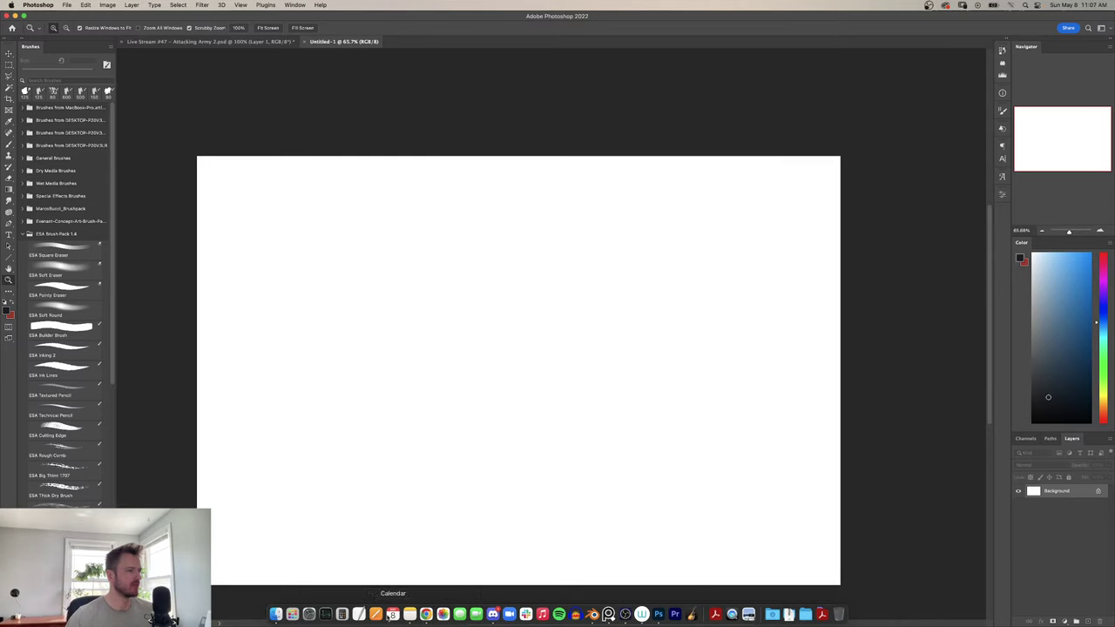
# Switch to Finder and open the Renders folder inside Live Streams in Art Videos.
pyautogui.click(276, 615)
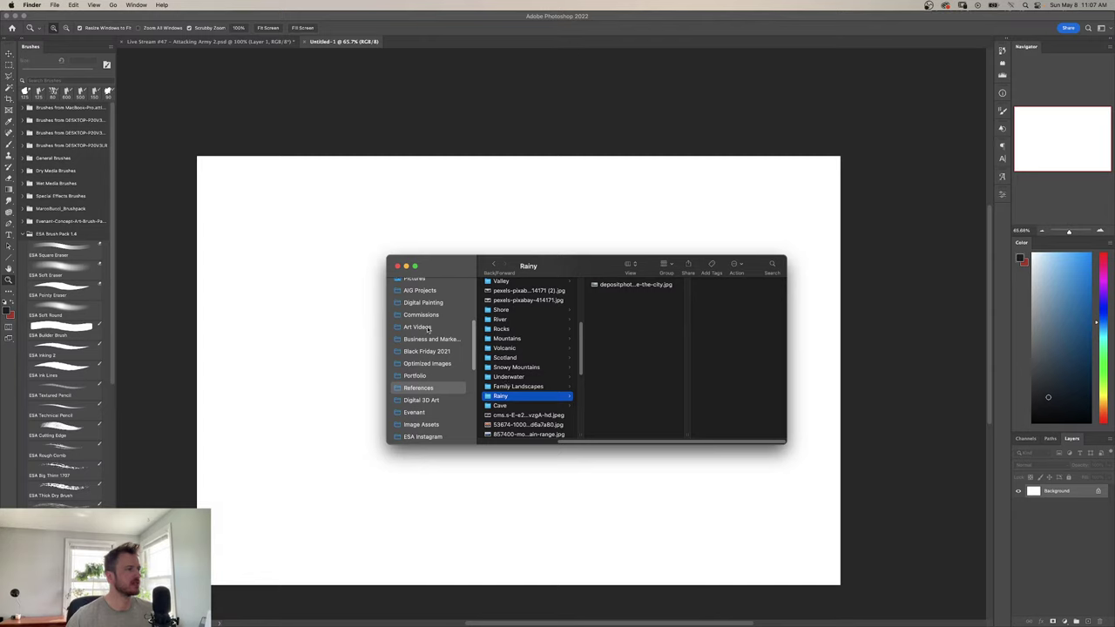
pyautogui.click(418, 326)
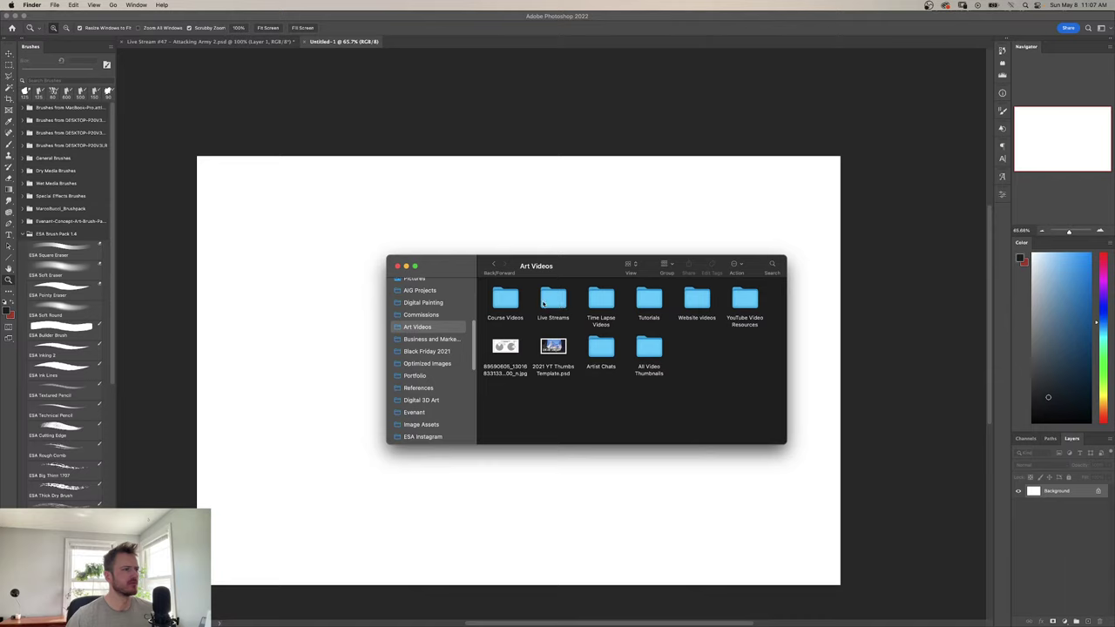
pyautogui.doubleClick(554, 301)
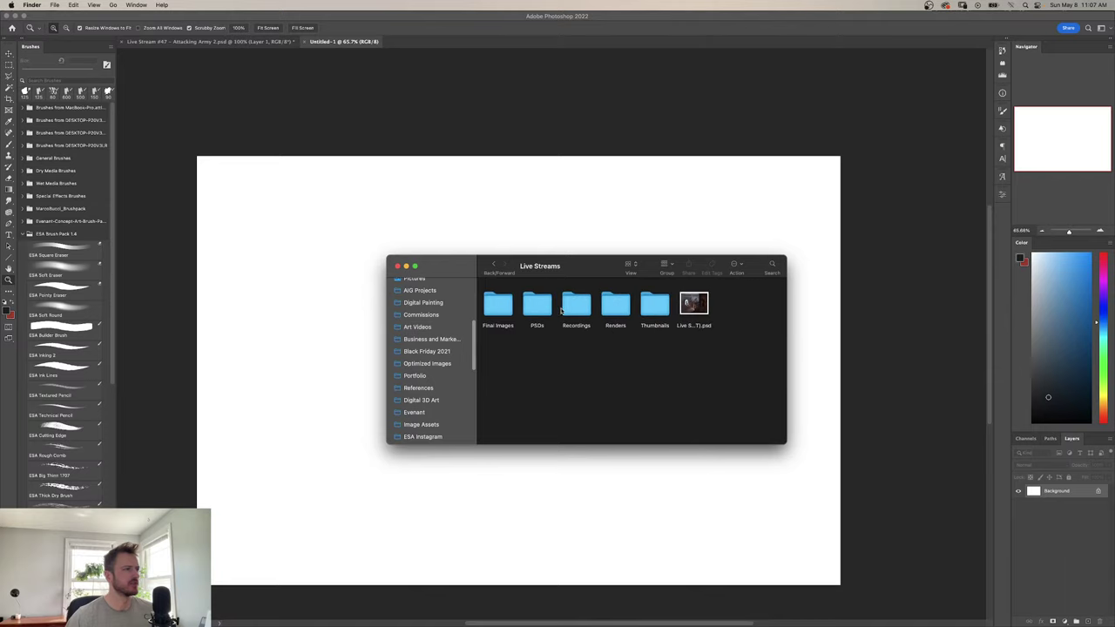
pyautogui.doubleClick(615, 303)
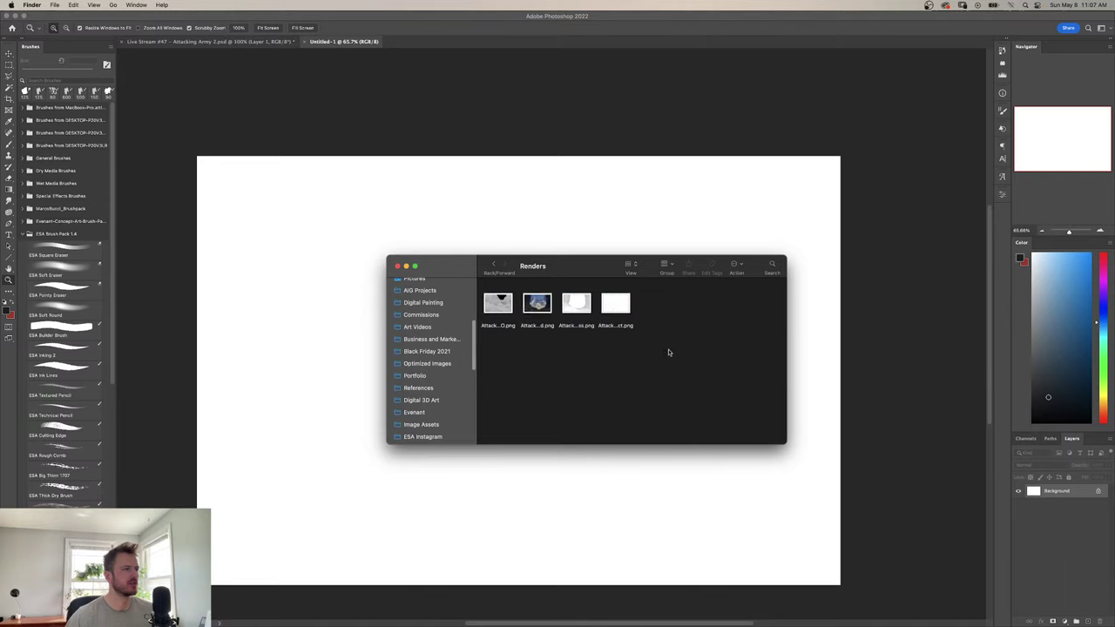
# Place all four Attacking Army render PNGs into the Untitled-1 document as separate layers at their default fit.
pyautogui.moveTo(696, 347); pyautogui.dragTo(460, 273)
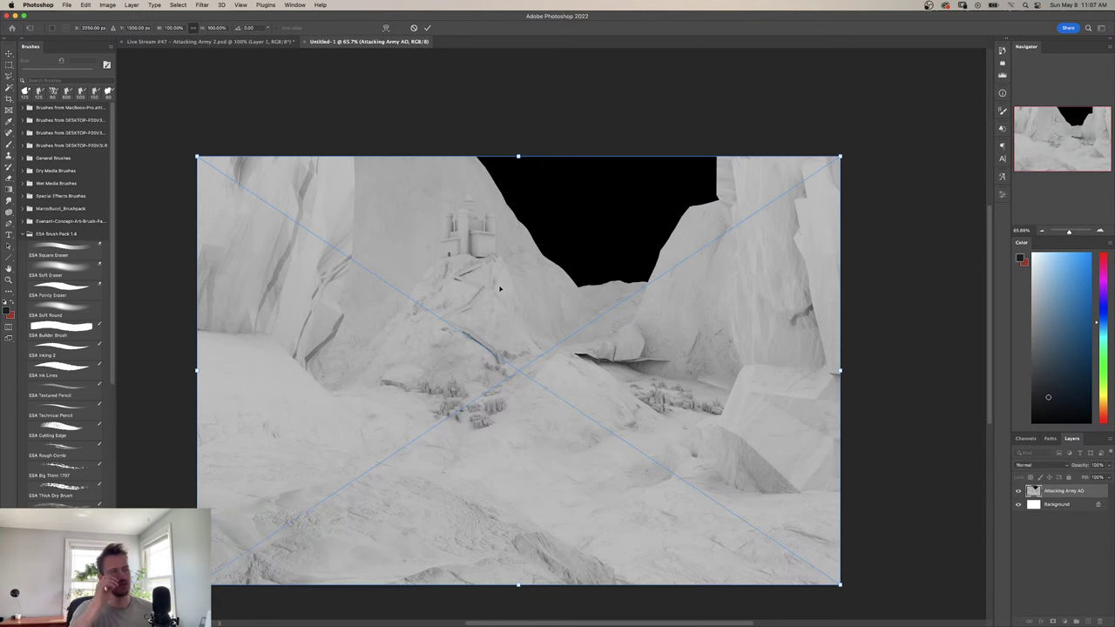
pyautogui.press('Return')
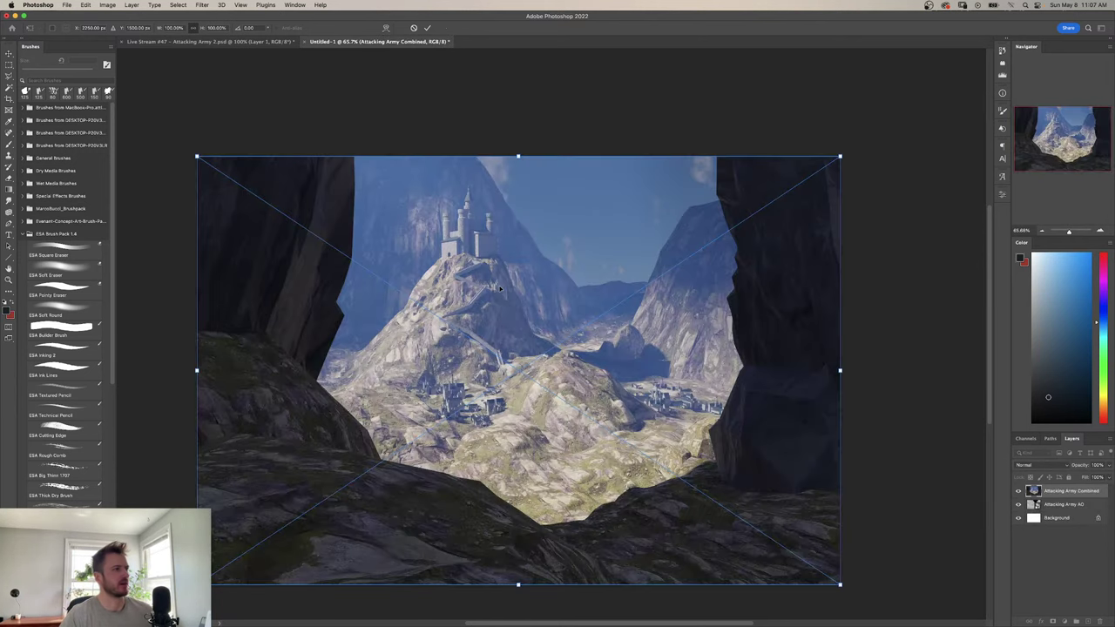
pyautogui.press('Return')
pyautogui.press('Return')
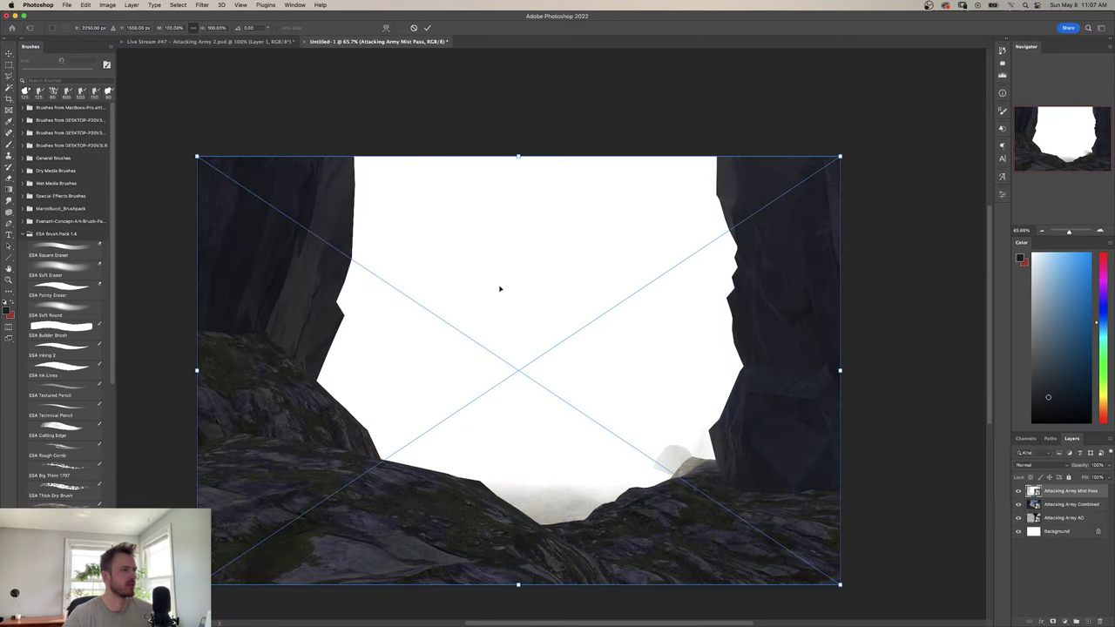
pyautogui.press('Return')
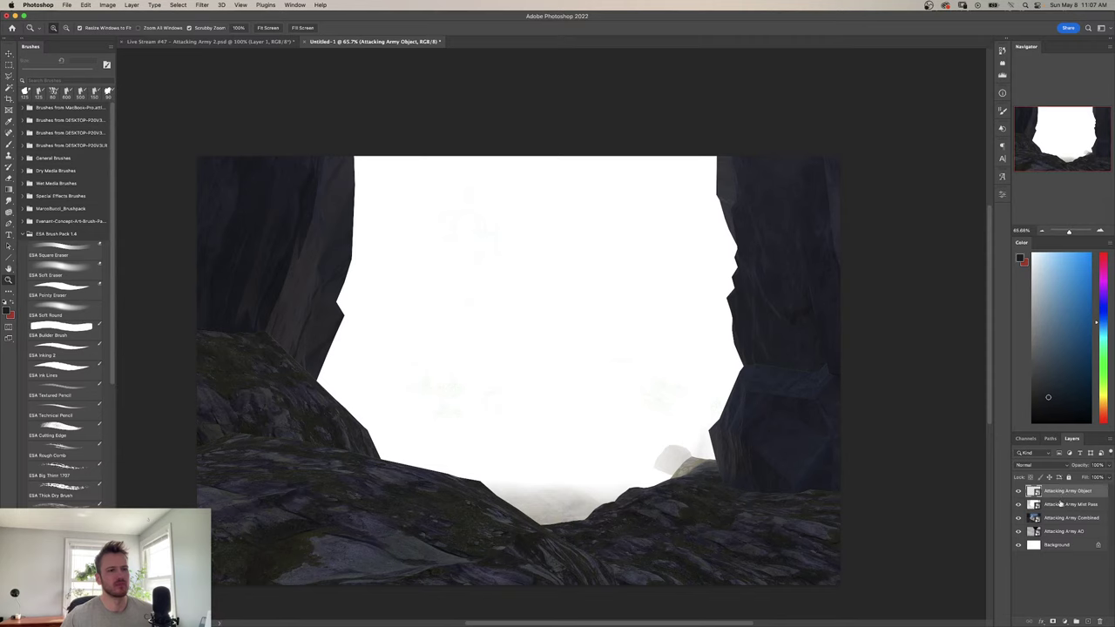
# Move the Attacking Army Object layer directly above Background and make the Attacking Army Mist Pass layer active.
pyautogui.moveTo(1053, 491); pyautogui.dragTo(1051, 538)
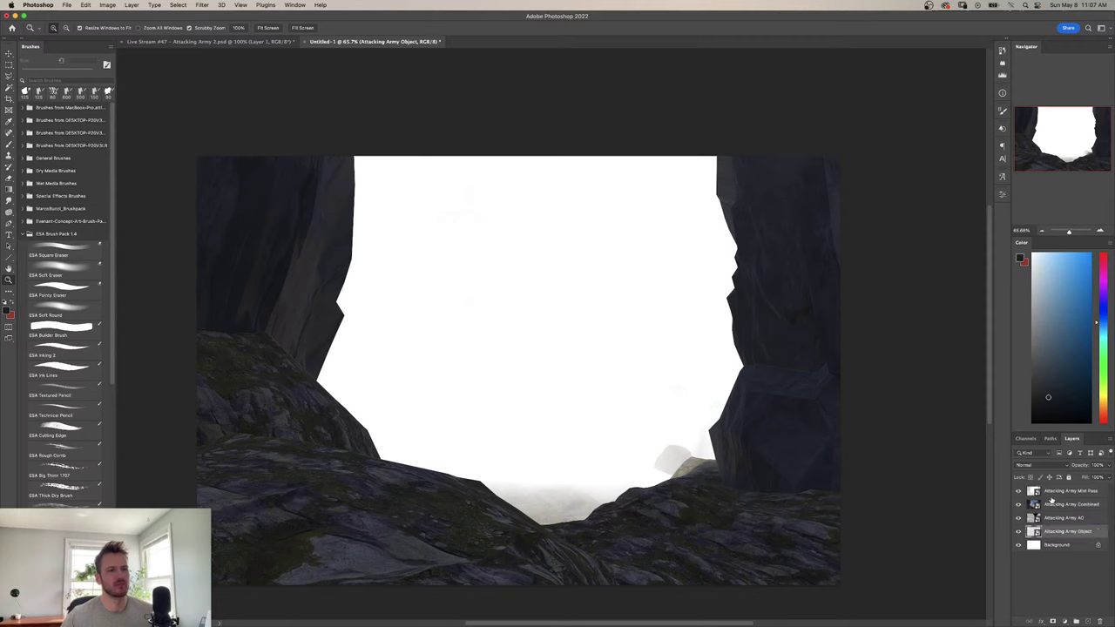
pyautogui.moveTo(1052, 493)
pyautogui.mouseDown()
pyautogui.moveTo(1047, 528)
pyautogui.moveTo(1053, 491)
pyautogui.mouseUp()
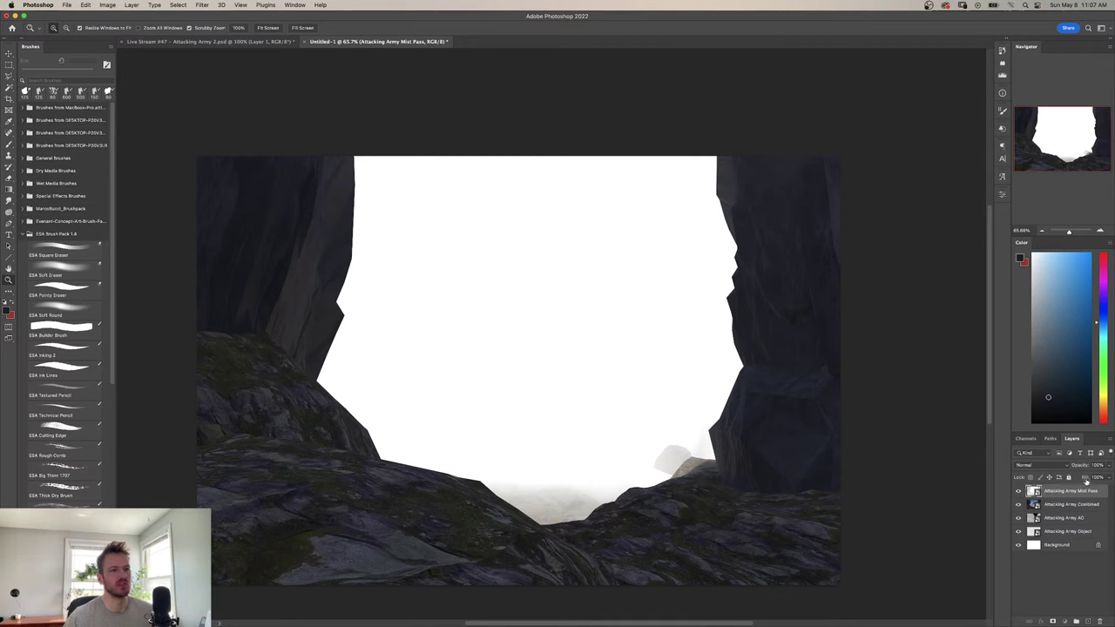
# Lower the Attacking Army Mist Pass layer's opacity to about 46%, comparing the scene with the layer hidden and shown.
pyautogui.moveTo(1106, 466); pyautogui.dragTo(1087, 477)
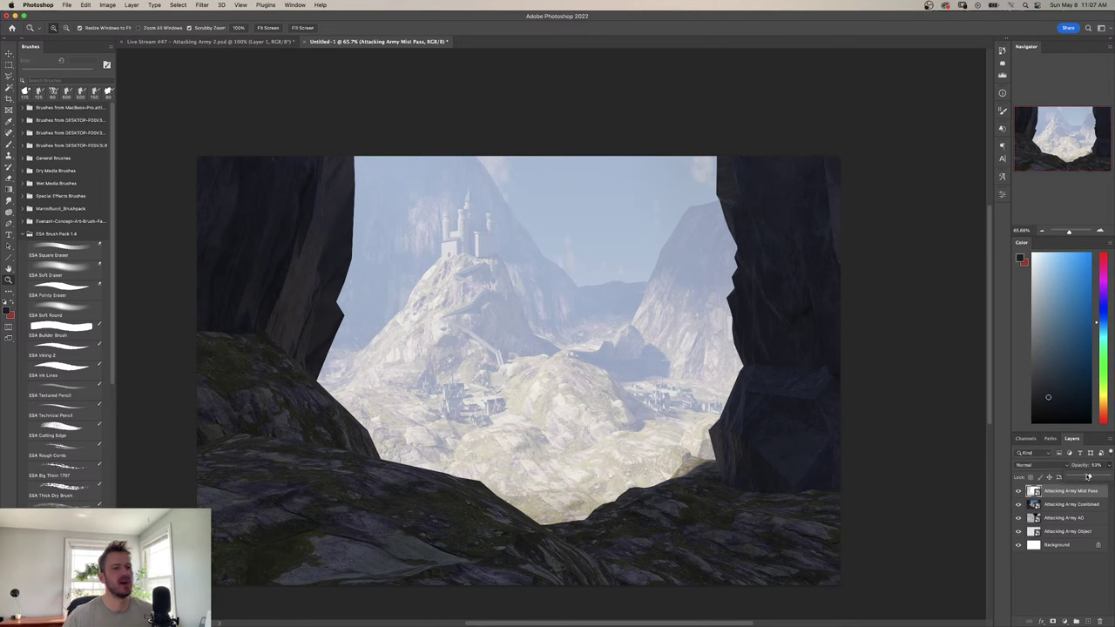
pyautogui.click(1018, 490)
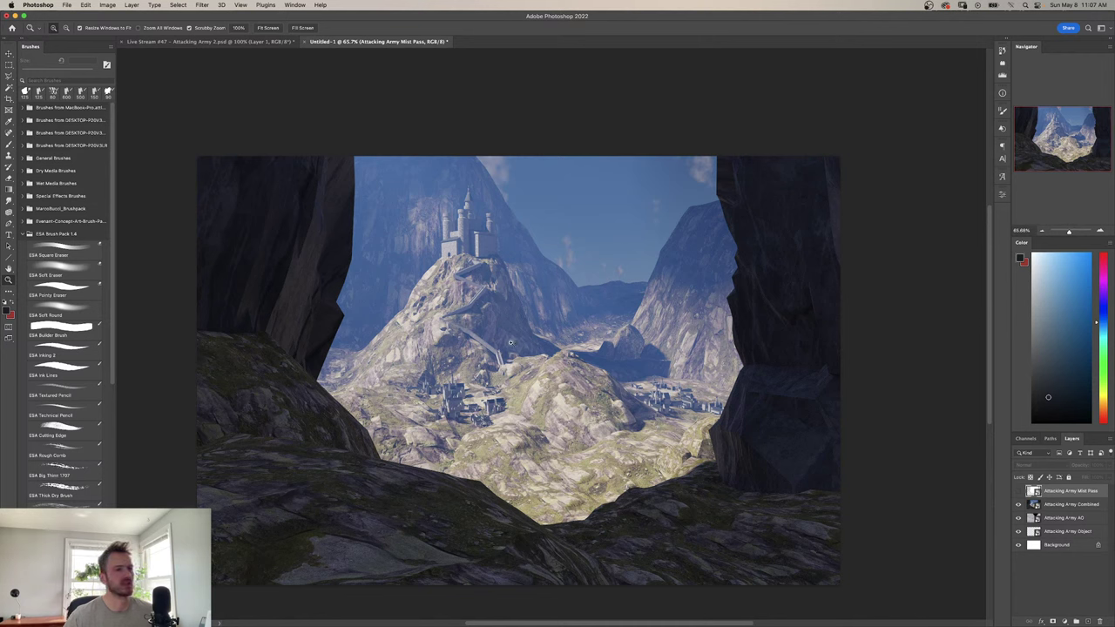
pyautogui.click(1018, 491)
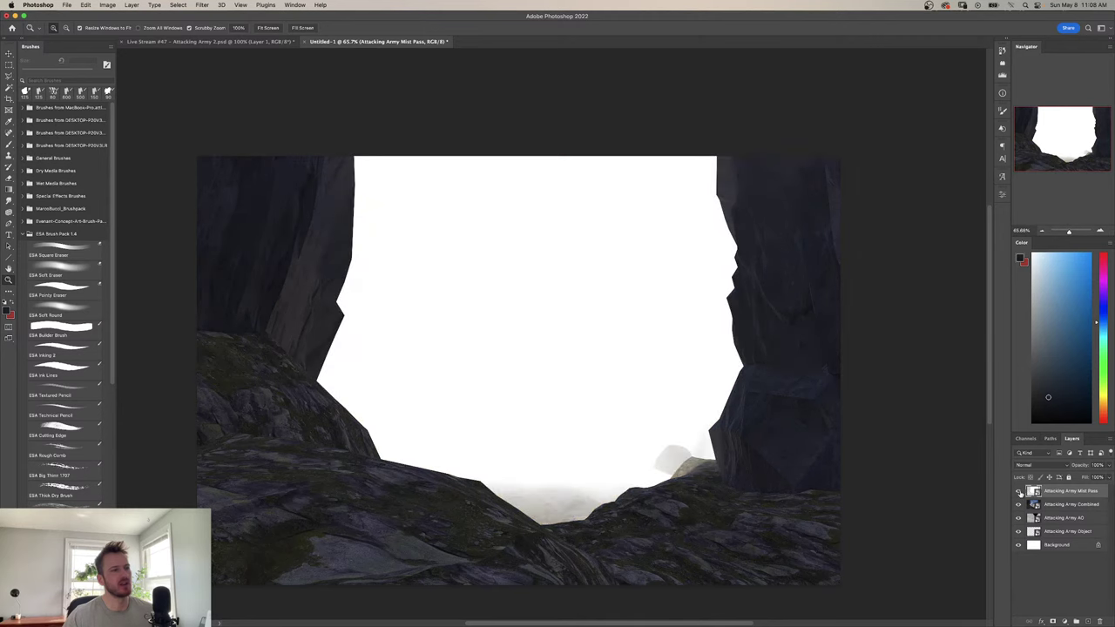
pyautogui.moveTo(1099, 467)
pyautogui.mouseDown()
pyautogui.moveTo(1091, 477)
pyautogui.moveTo(1108, 476)
pyautogui.moveTo(1086, 476)
pyautogui.mouseUp()
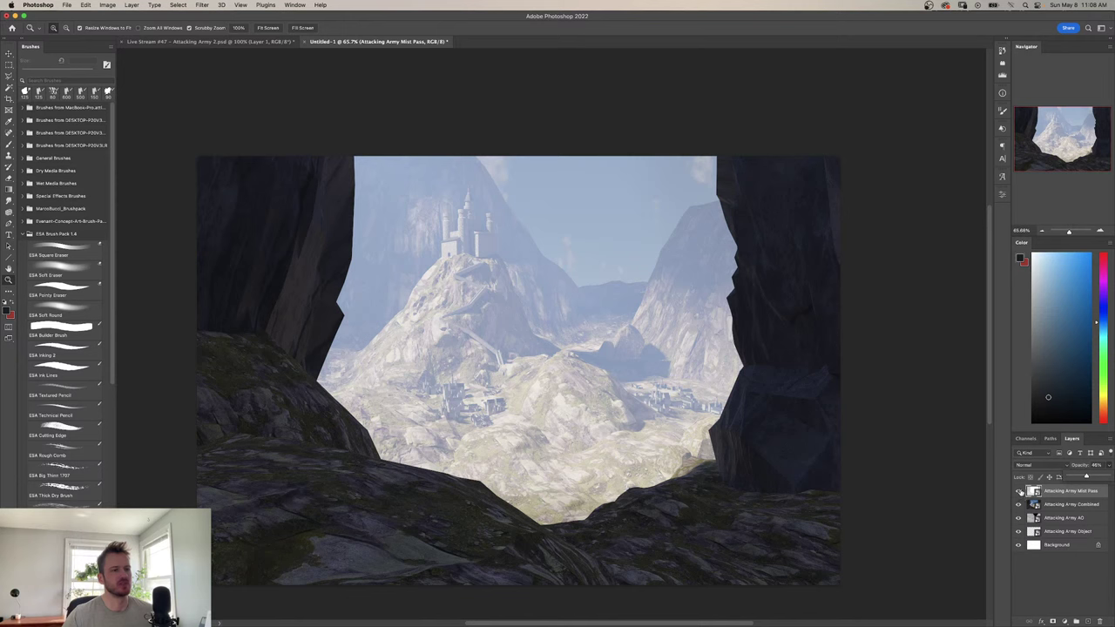
pyautogui.click(1034, 468)
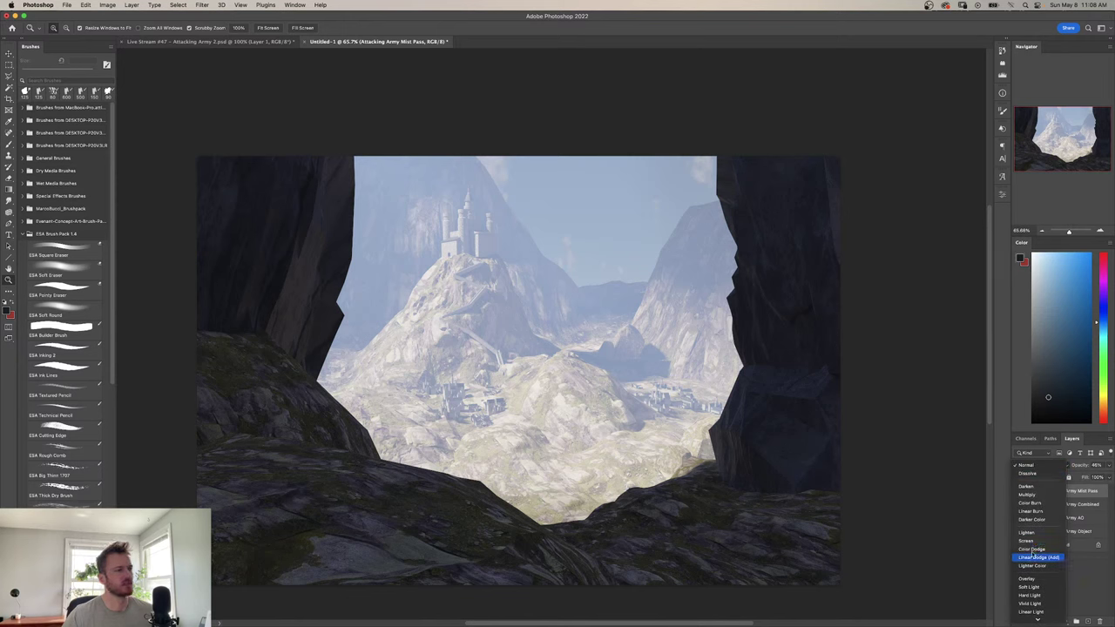
pyautogui.click(986, 524)
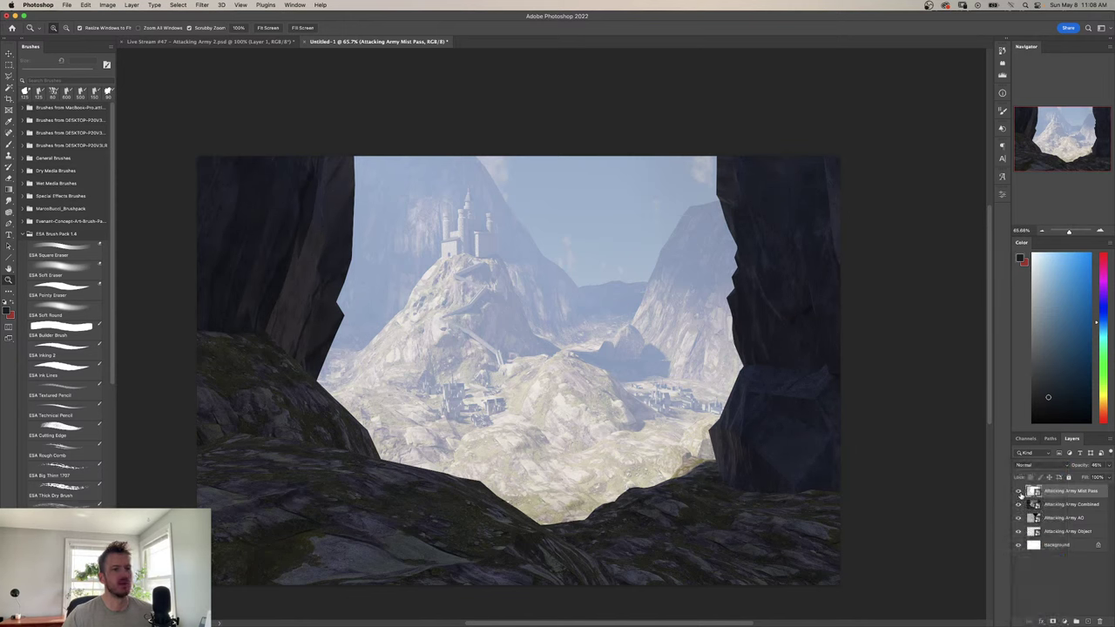
# Hide the Attacking Army Mist Pass and Combined layers and examine the Attacking Army AO layer.
pyautogui.click(1018, 491)
pyautogui.click(1019, 505)
pyautogui.click(1018, 505)
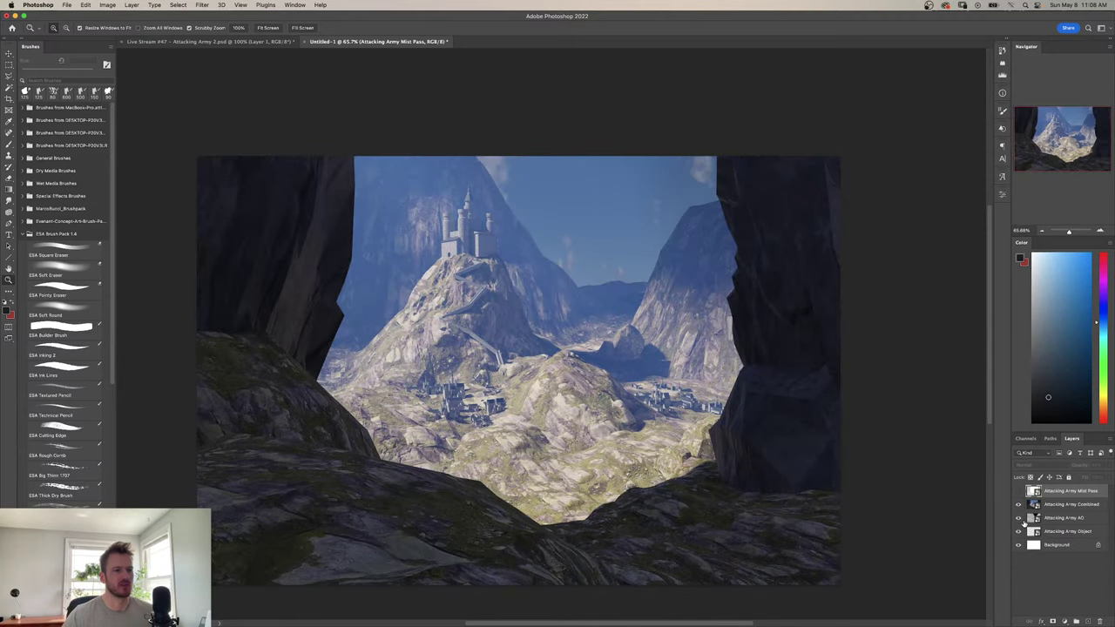
pyautogui.click(1020, 505)
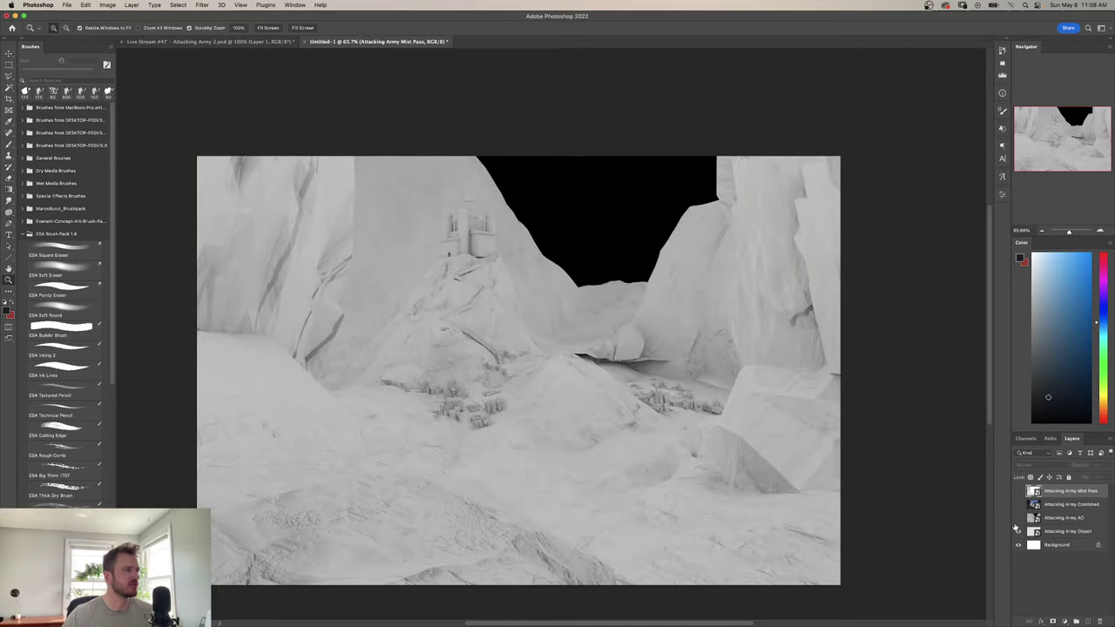
pyautogui.click(1017, 521)
pyautogui.click(1017, 521)
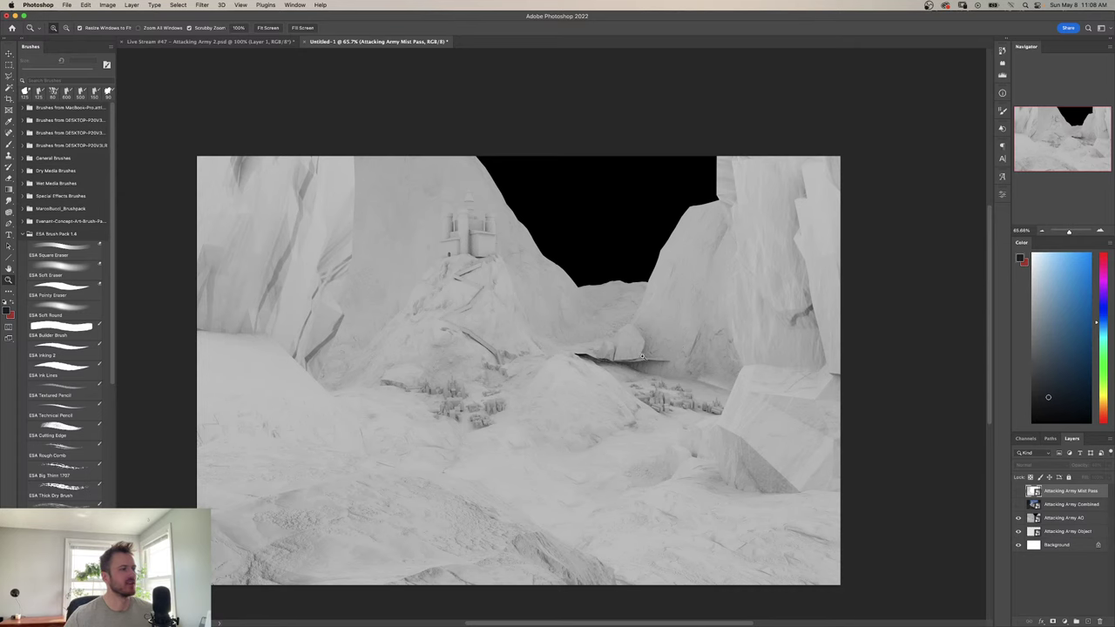
pyautogui.moveTo(642, 357)
pyautogui.mouseDown()
pyautogui.moveTo(708, 357)
pyautogui.moveTo(637, 358)
pyautogui.mouseUp()
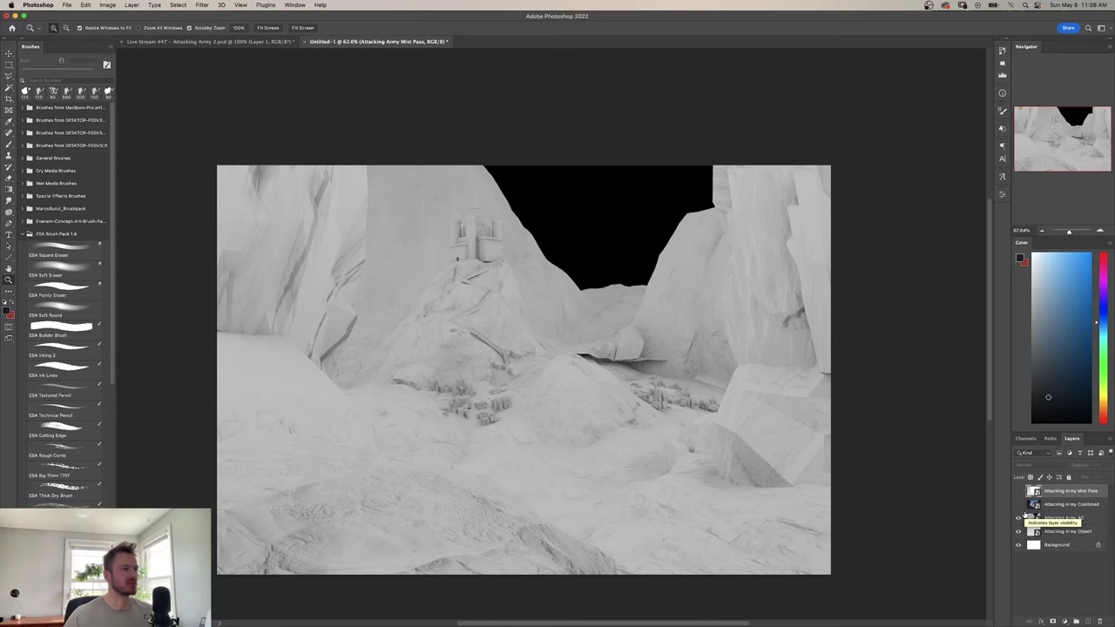
# Hide the Attacking Army AO layer, show the Combined layer again, and examine the combined landscape up close and in full.
pyautogui.click(1018, 517)
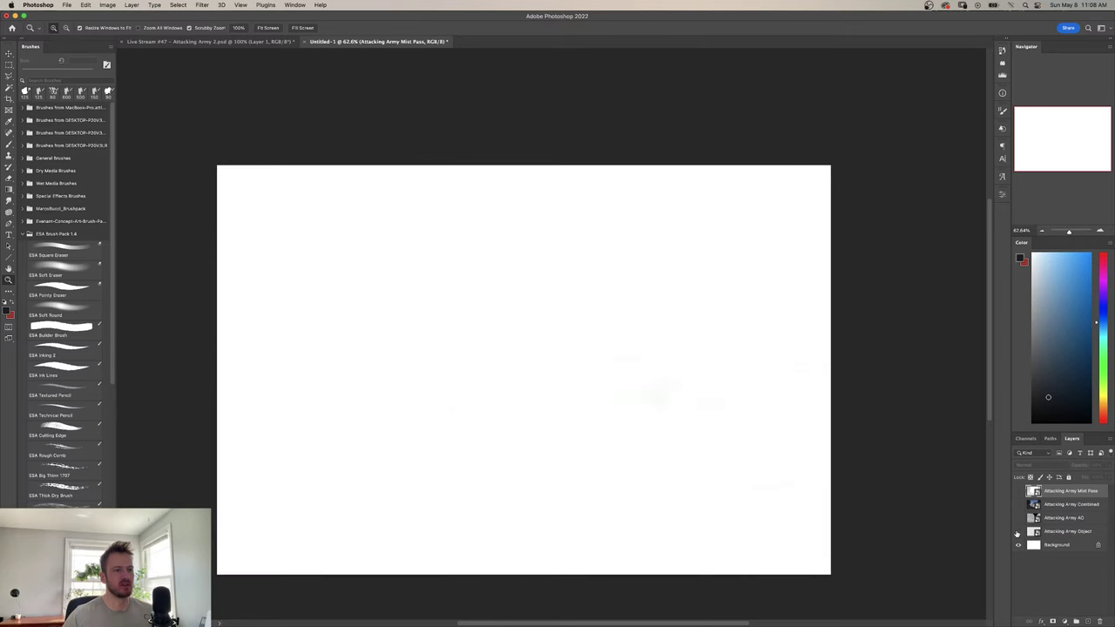
pyautogui.click(1018, 504)
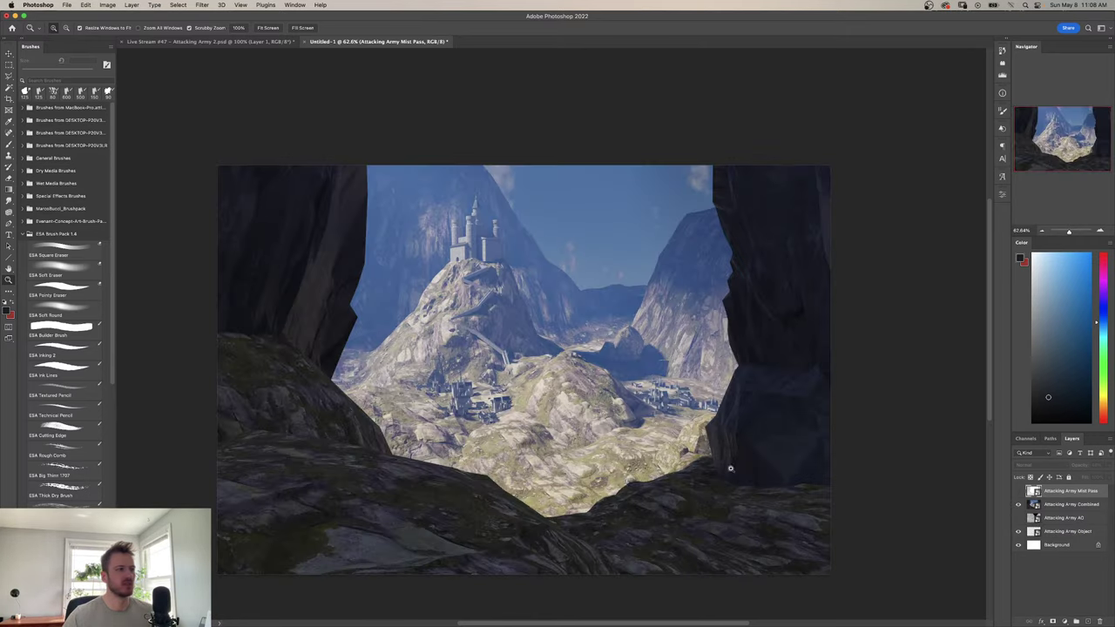
pyautogui.scroll(-1, 548, 419)
pyautogui.moveTo(550, 420); pyautogui.dragTo(567, 433)
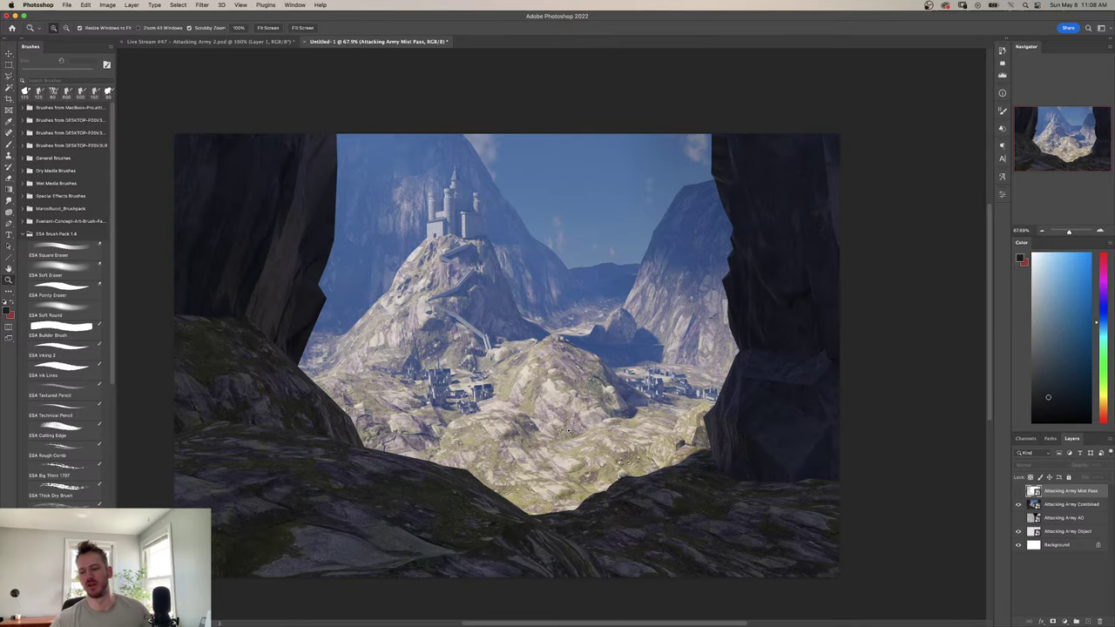
pyautogui.click(397, 373)
pyautogui.moveTo(478, 305); pyautogui.dragTo(569, 324)
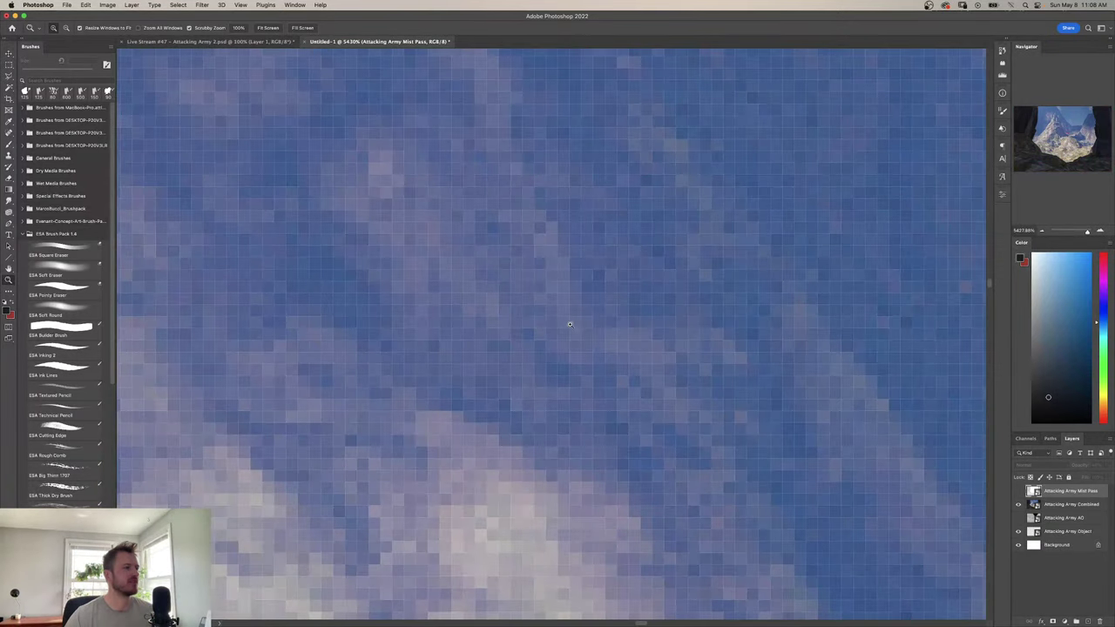
pyautogui.scroll(-15, 570, 324)
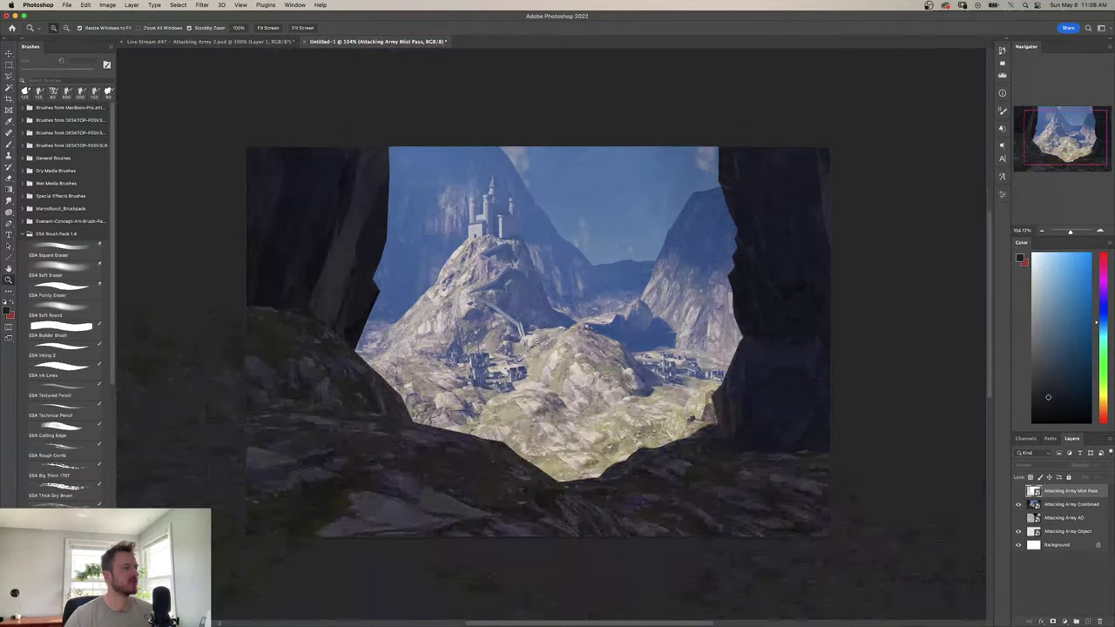
pyautogui.scroll(-2, 533, 339)
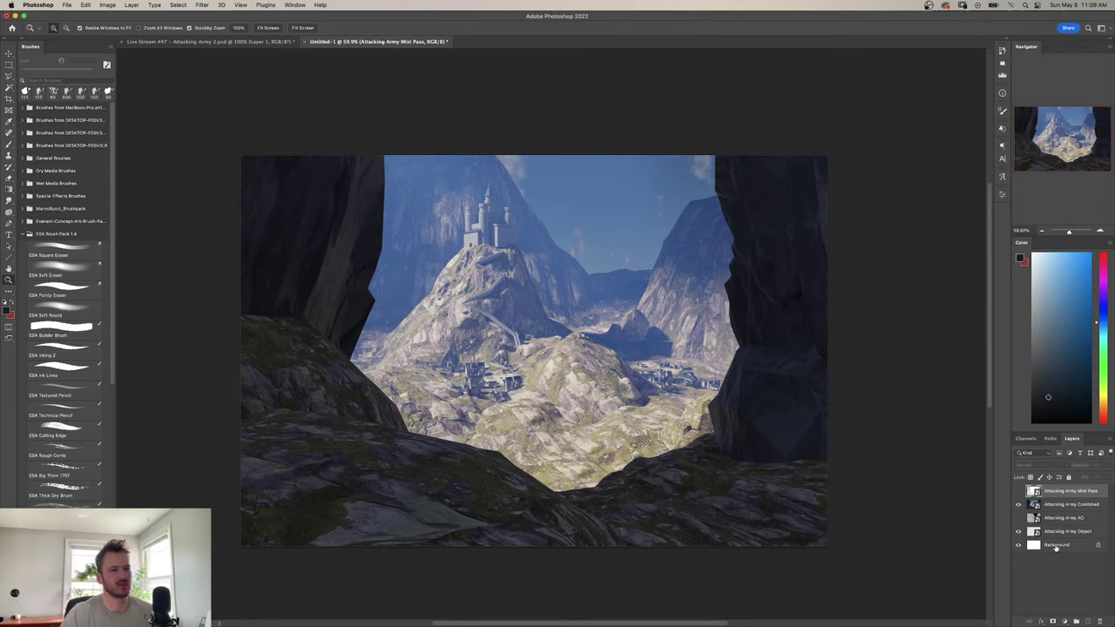
# Select the Attacking Army Combined layer and accept Levels on it with input values 0, 1.00 and 255.
pyautogui.click(1058, 507)
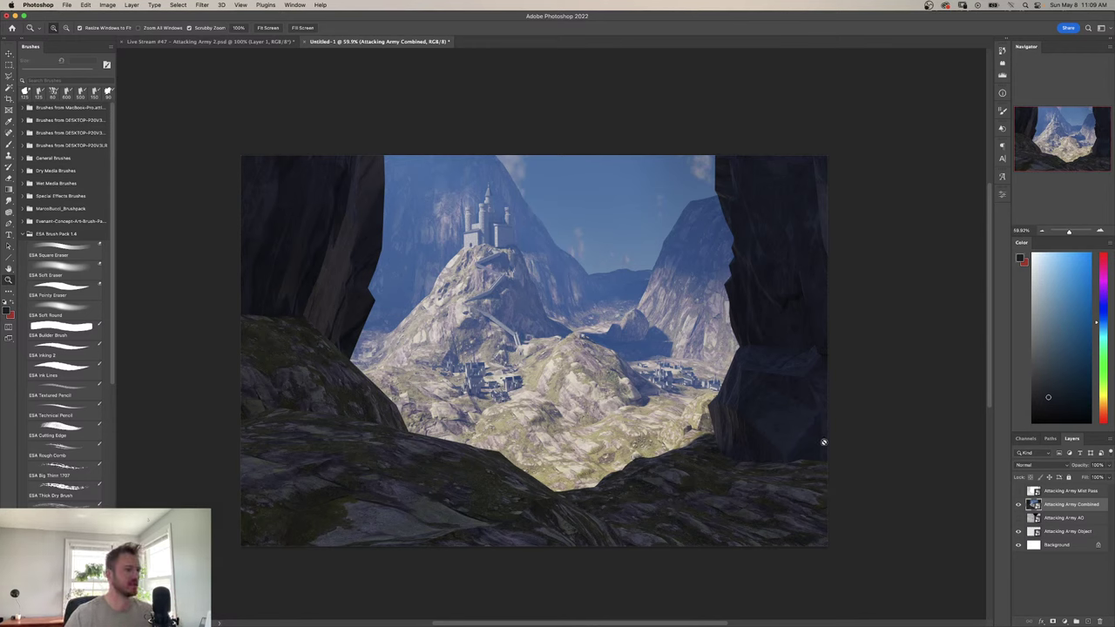
pyautogui.press('b')
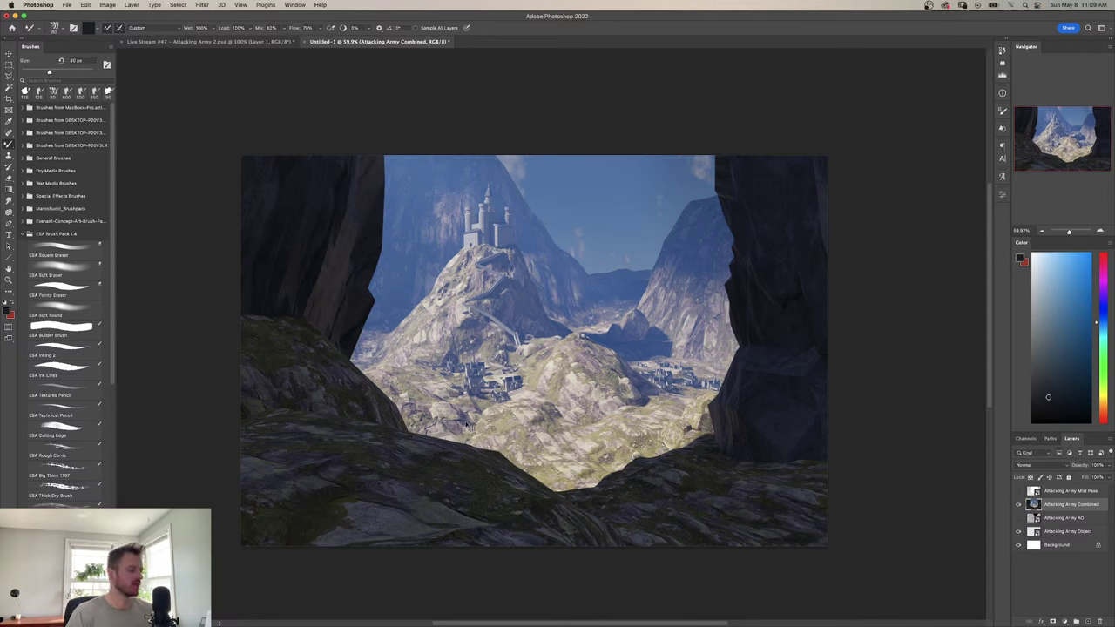
pyautogui.press('alt')
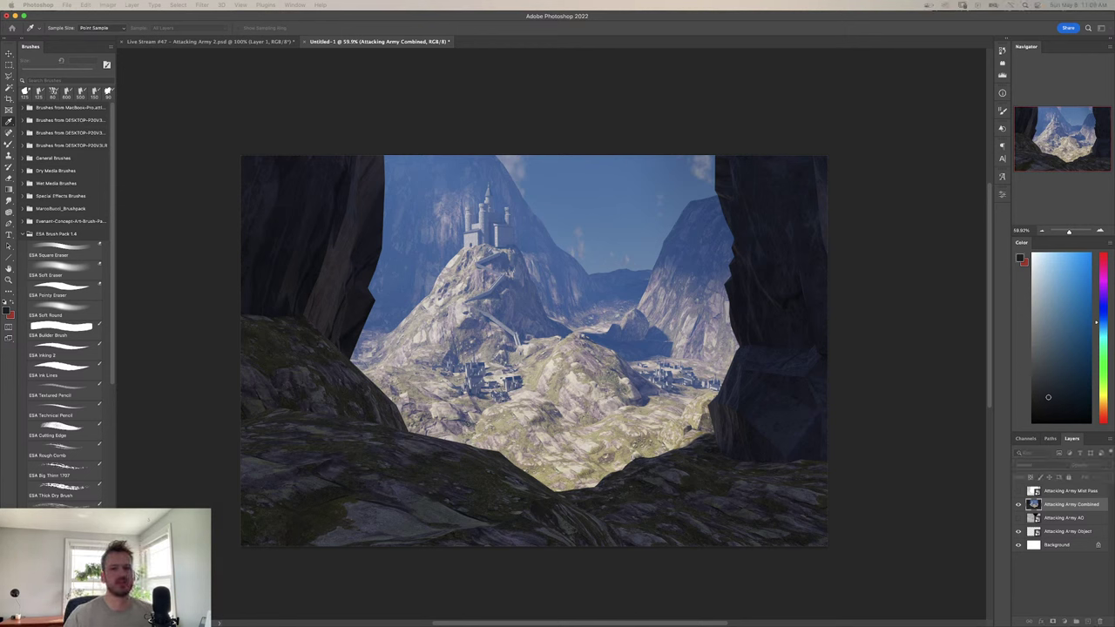
pyautogui.press('super+l')
pyautogui.moveTo(585, 284); pyautogui.dragTo(754, 309)
pyautogui.moveTo(761, 401); pyautogui.dragTo(810, 388)
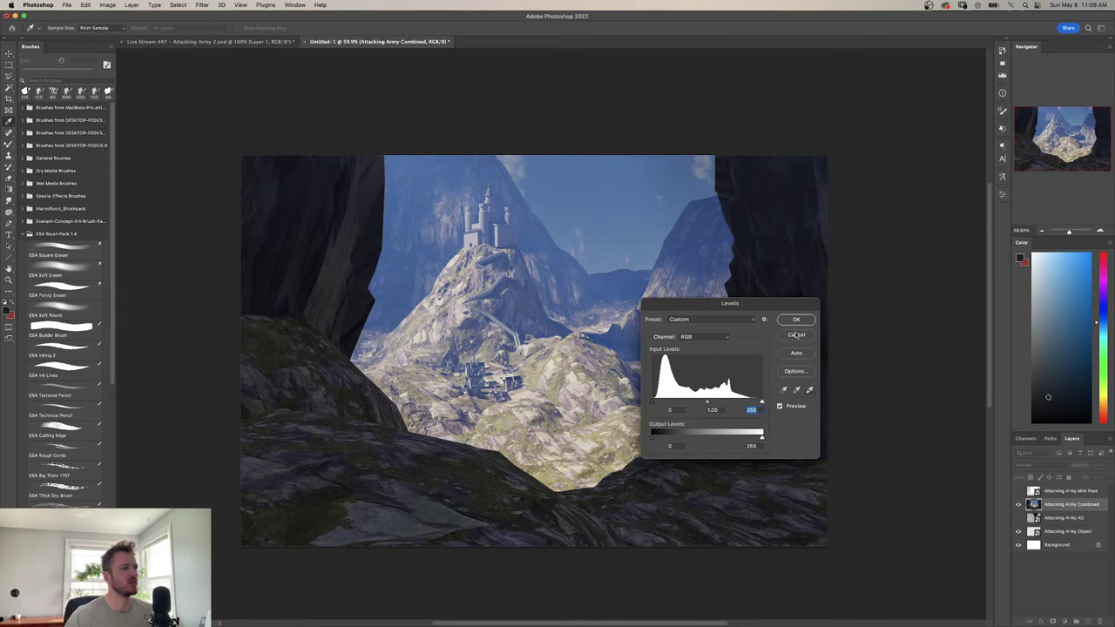
pyautogui.moveTo(763, 304); pyautogui.dragTo(768, 328)
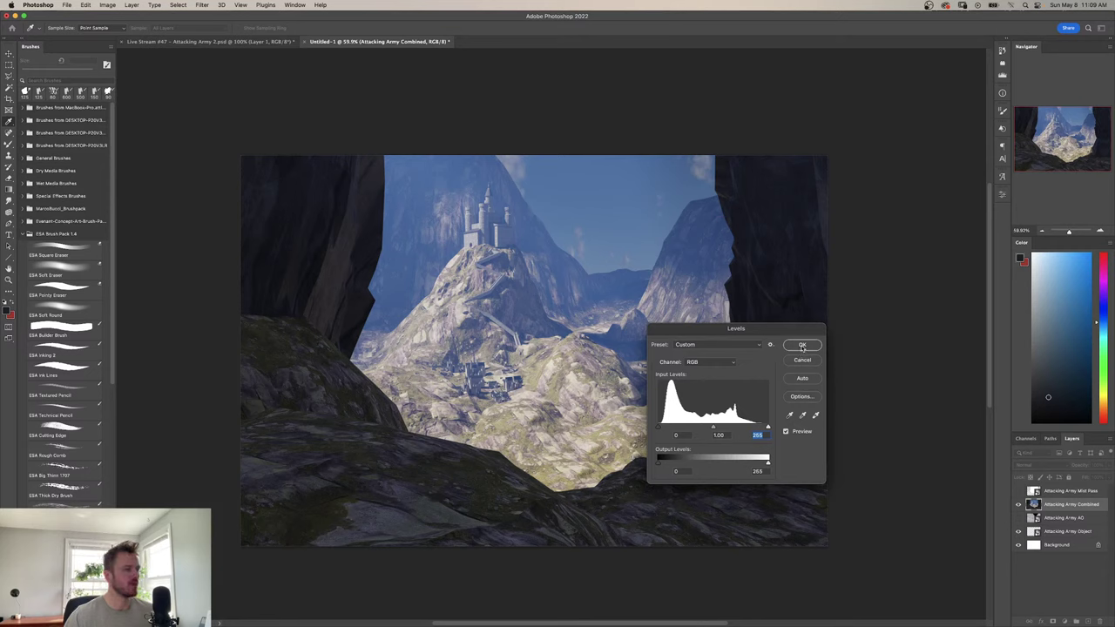
pyautogui.click(802, 346)
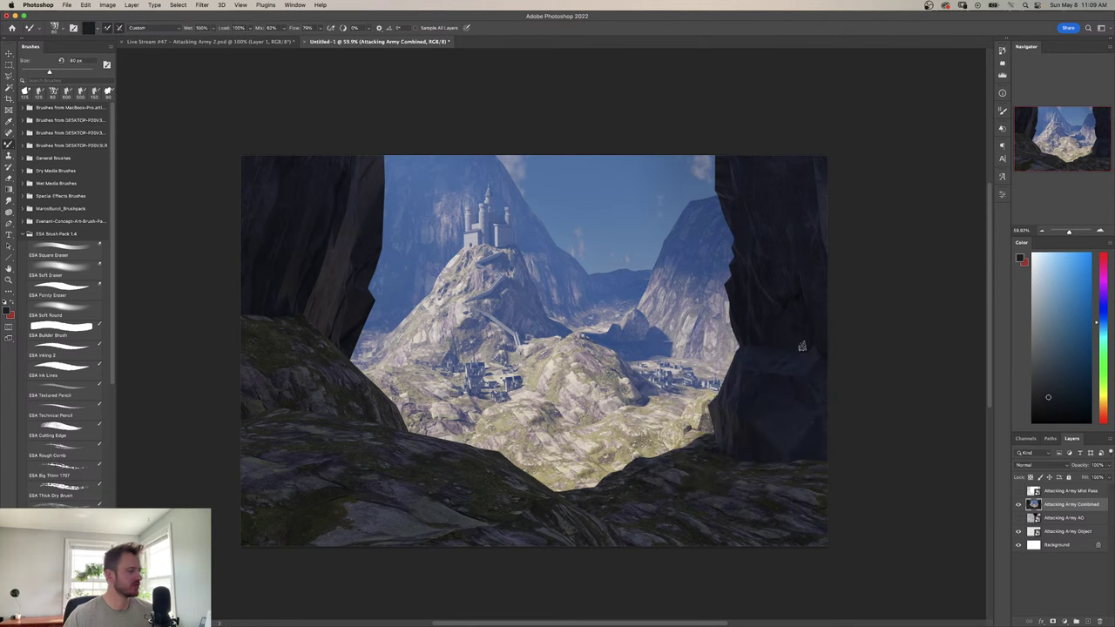
pyautogui.press('super+u')
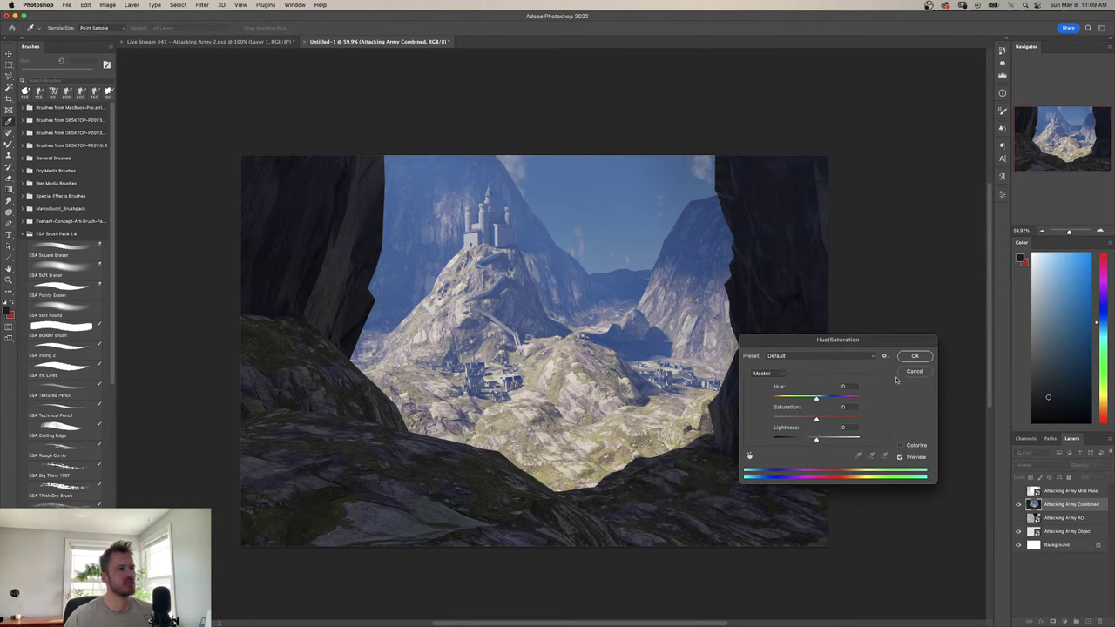
pyautogui.click(906, 372)
pyautogui.press(']')
pyautogui.press(']')
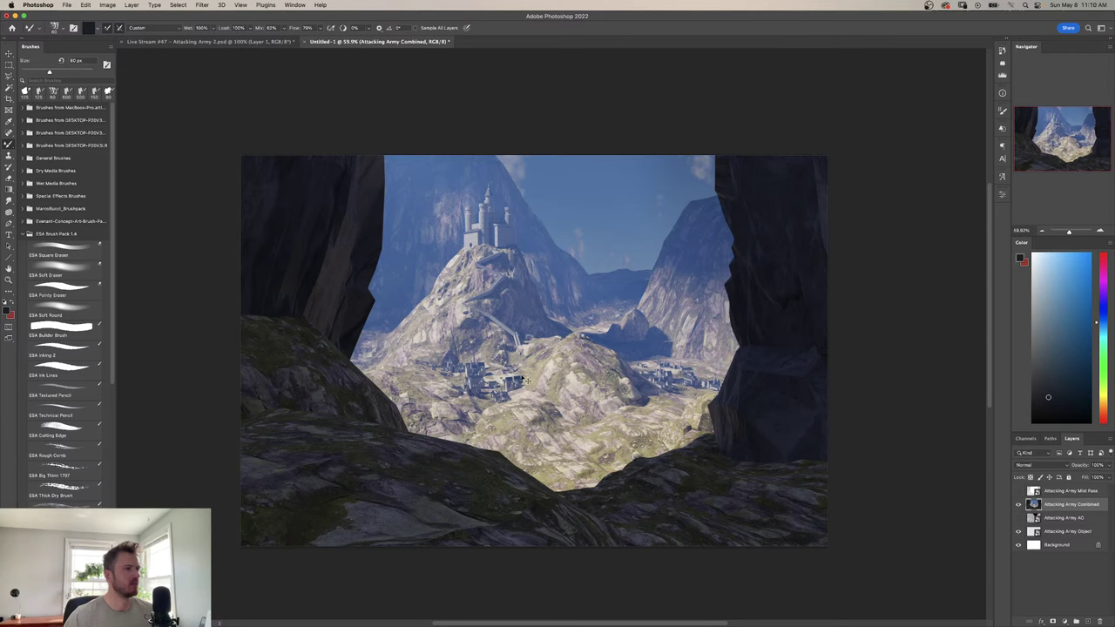
# Dismiss Color Balance, and try Saturation values of +15 and -20 in Hue/Saturation on the Attacking Army Combined layer.
pyautogui.press('super+b')
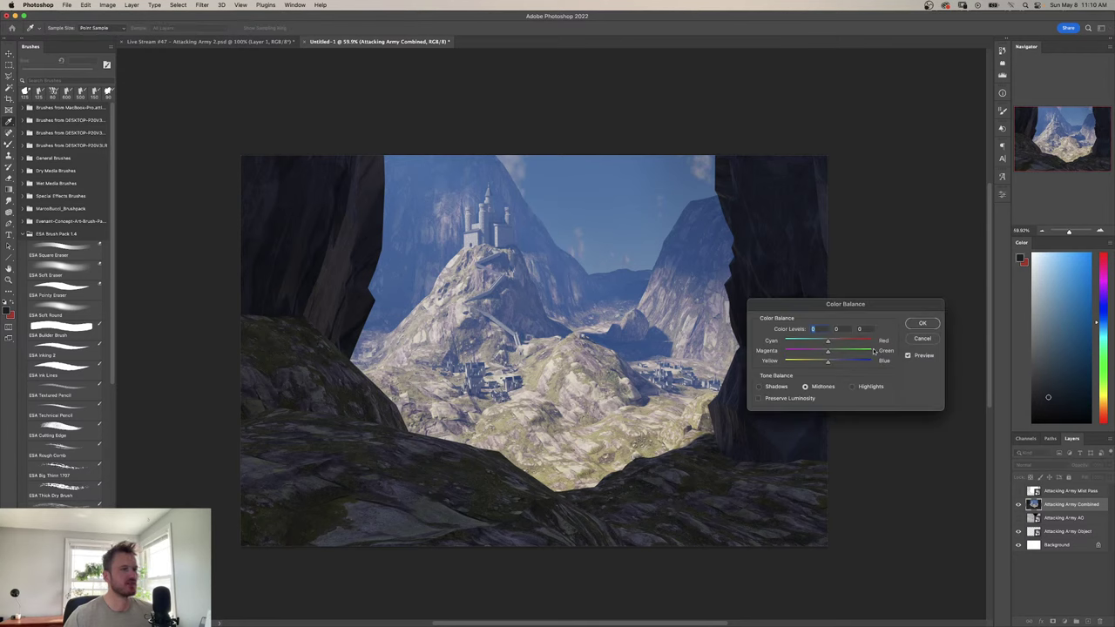
pyautogui.click(922, 339)
pyautogui.press('super+u')
pyautogui.moveTo(819, 419); pyautogui.dragTo(824, 420)
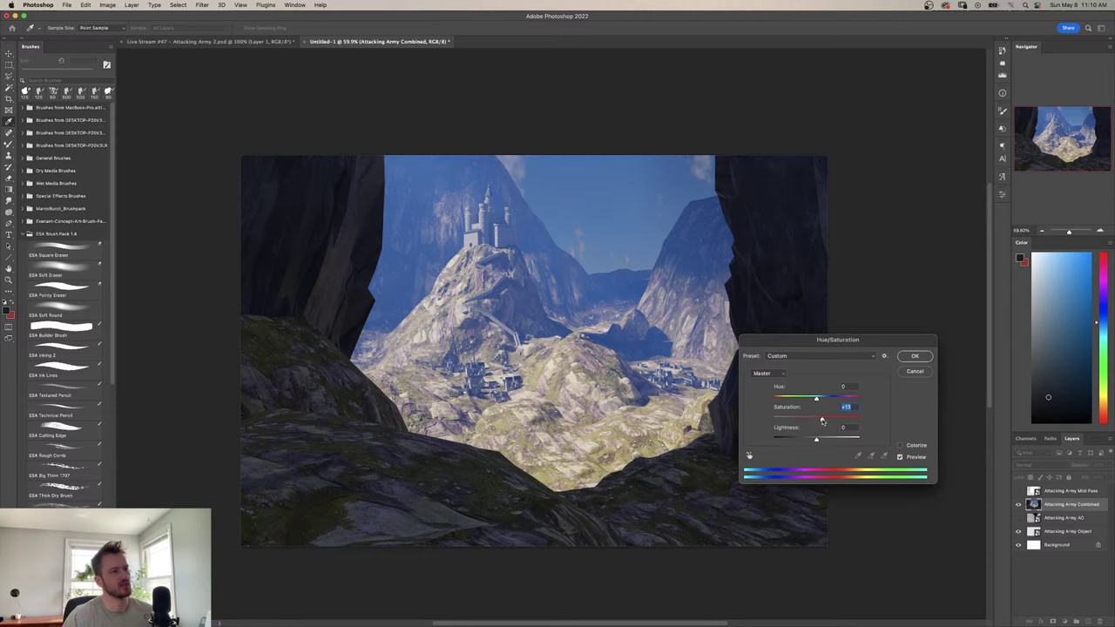
pyautogui.moveTo(822, 420); pyautogui.dragTo(824, 420)
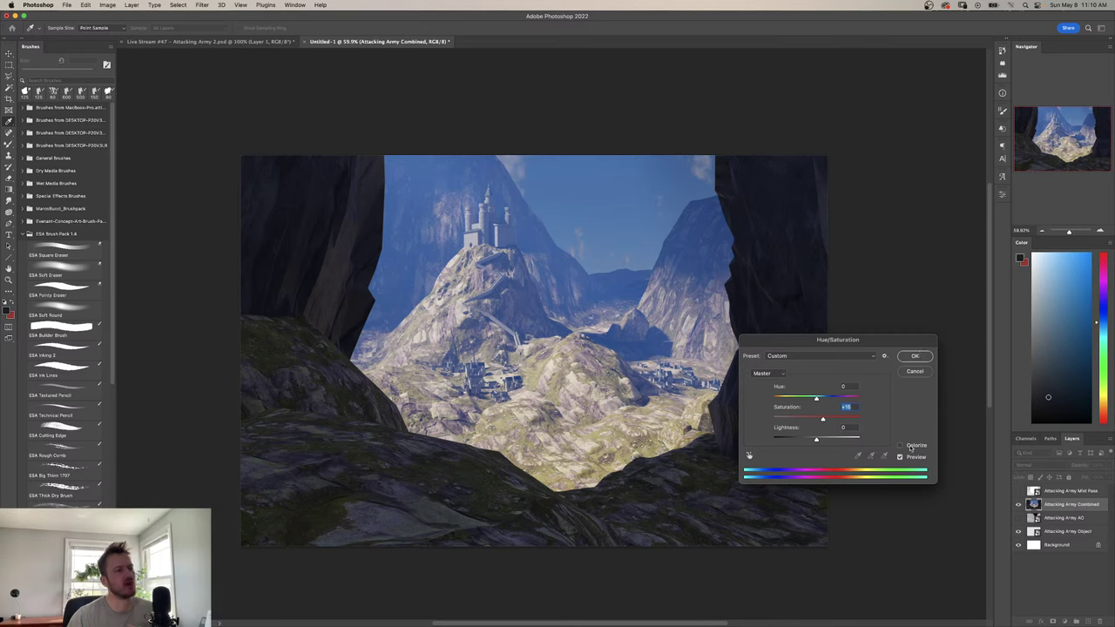
pyautogui.moveTo(821, 419); pyautogui.dragTo(808, 421)
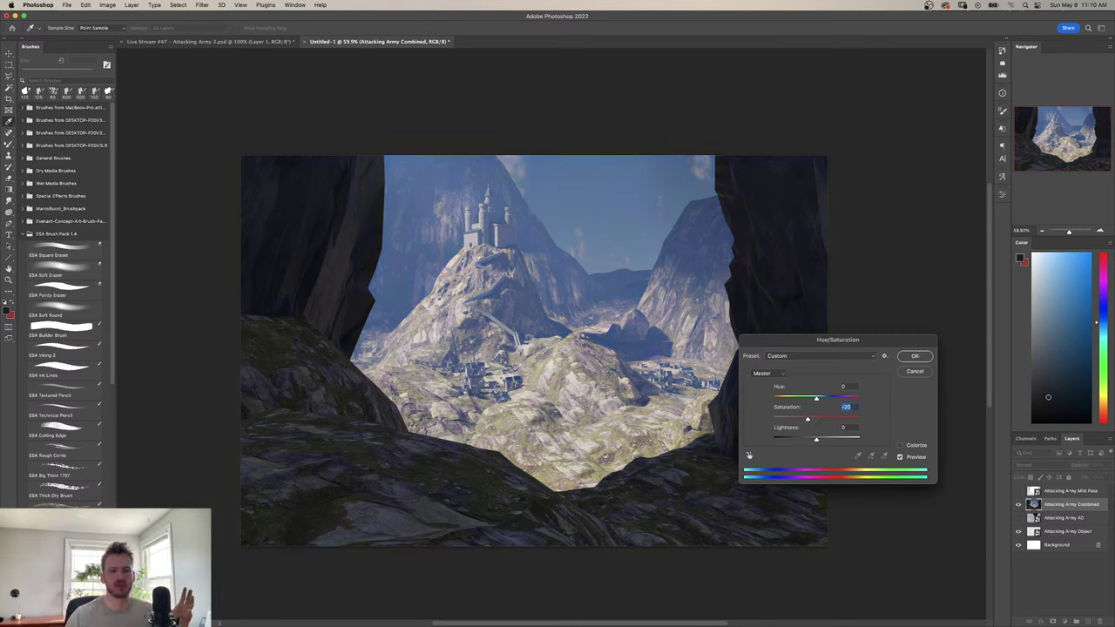
# Bring the PureRef reference board over the landscape and enlarge its window.
pyautogui.moveTo(539, 157); pyautogui.dragTo(541, 281)
pyautogui.scroll(-3, 568, 330)
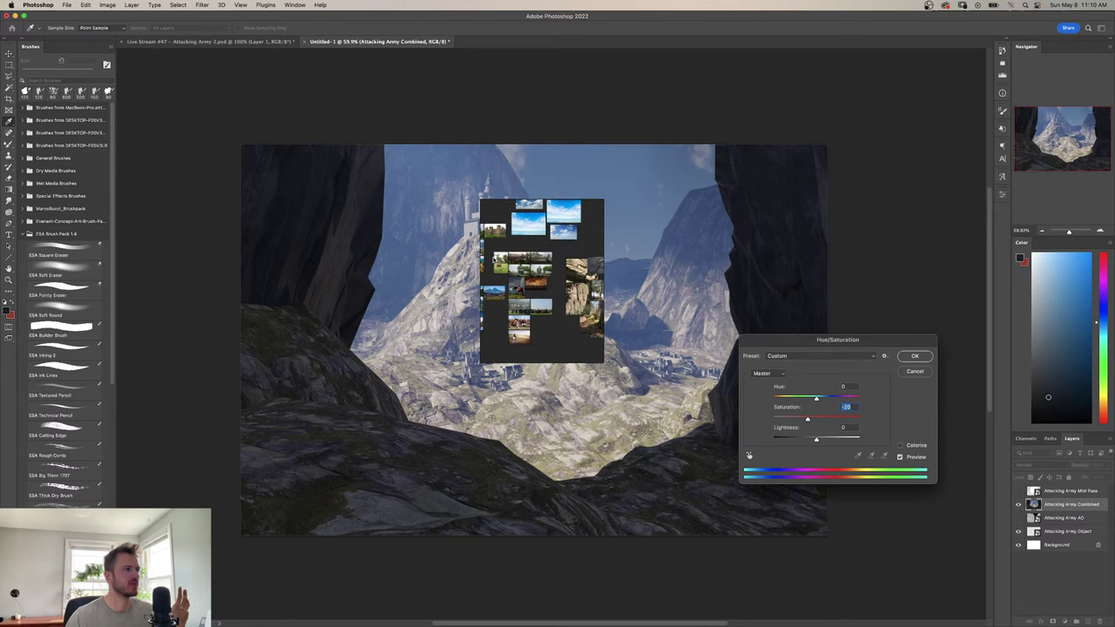
pyautogui.moveTo(529, 281)
pyautogui.mouseDown()
pyautogui.moveTo(464, 249)
pyautogui.moveTo(565, 340)
pyautogui.moveTo(520, 357)
pyautogui.mouseUp()
pyautogui.click(587, 234)
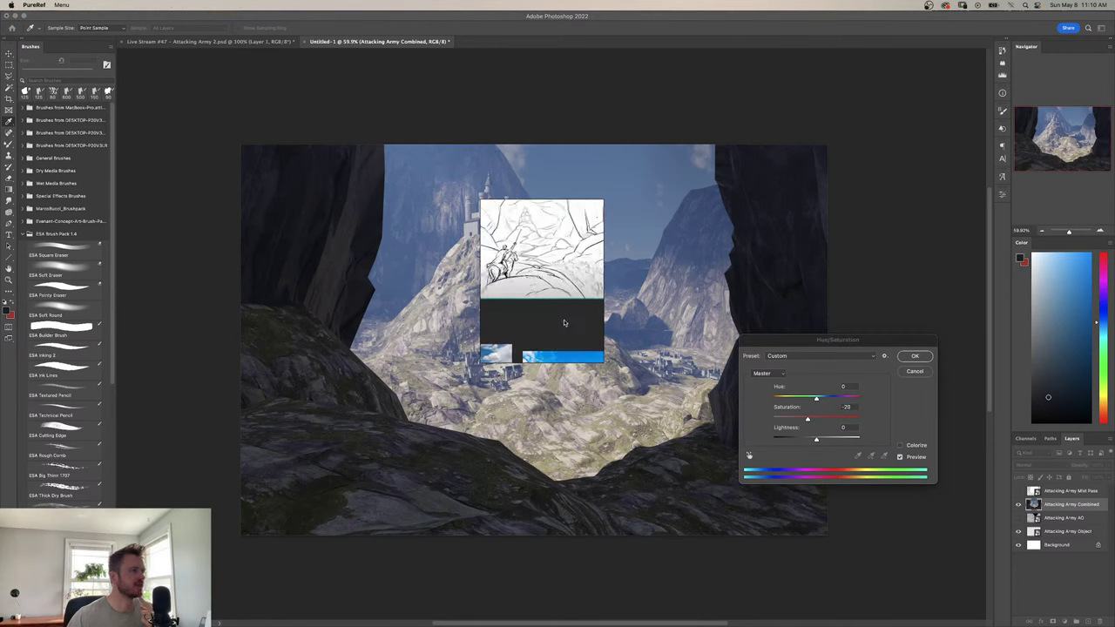
pyautogui.moveTo(602, 360); pyautogui.dragTo(784, 429)
pyautogui.moveTo(679, 350)
pyautogui.mouseDown()
pyautogui.moveTo(729, 445)
pyautogui.moveTo(758, 468)
pyautogui.mouseUp()
# Examine the line sketch of the horseman facing the castle on the reference board, and move the board off the canvas.
pyautogui.scroll(4, 706, 409)
pyautogui.scroll(-5, 711, 416)
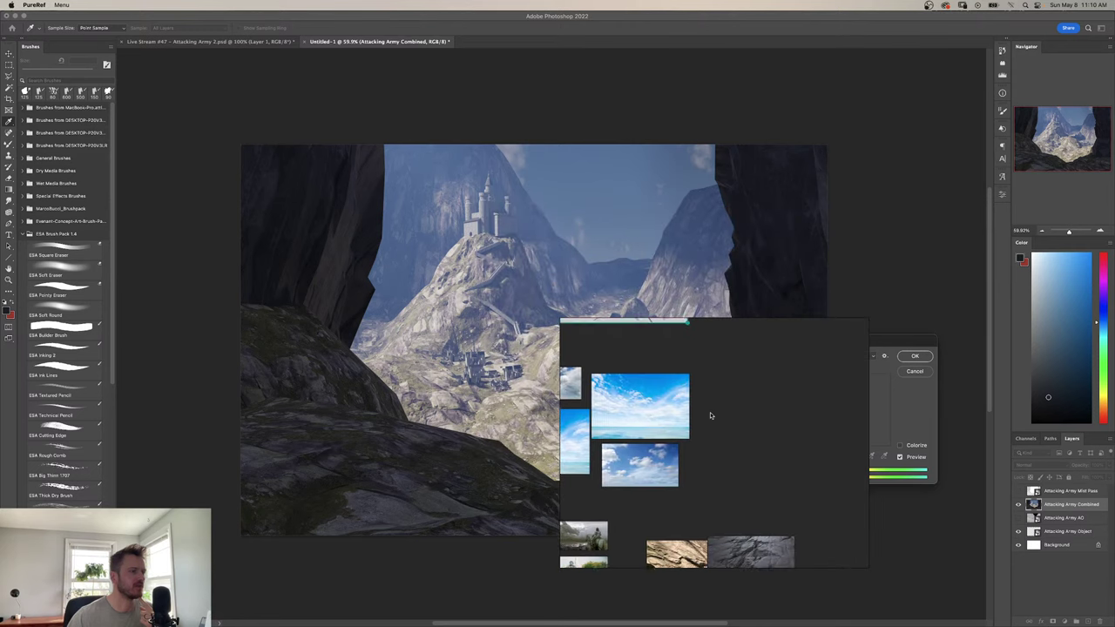
pyautogui.moveTo(643, 342); pyautogui.dragTo(768, 458)
pyautogui.scroll(3, 763, 475)
pyautogui.moveTo(726, 424); pyautogui.dragTo(720, 523)
pyautogui.scroll(-2, 728, 516)
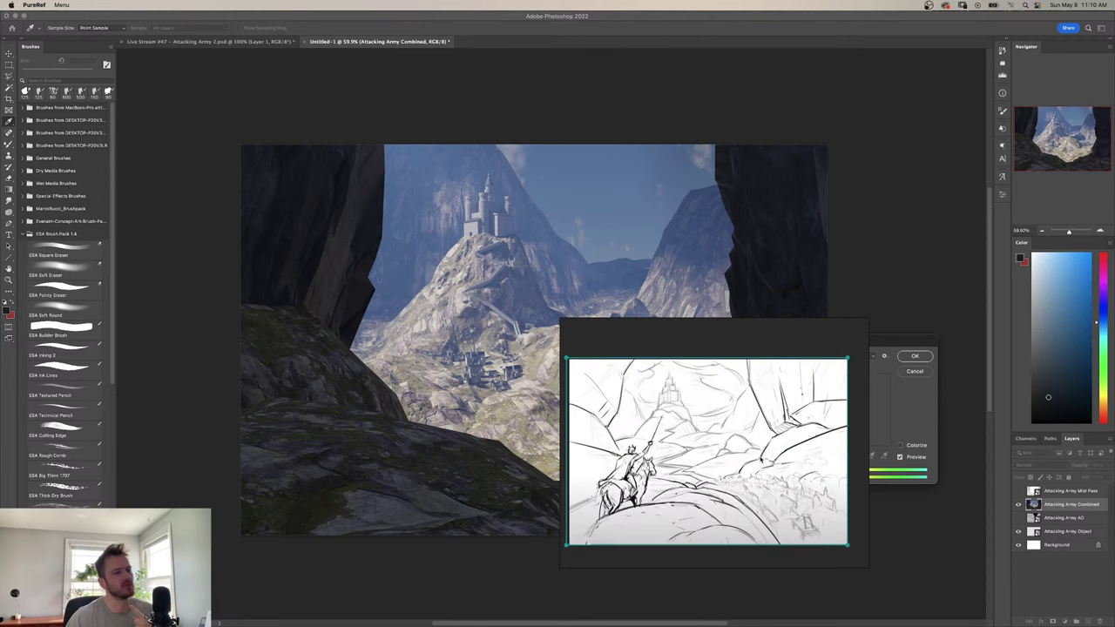
pyautogui.moveTo(746, 464); pyautogui.dragTo(757, 452)
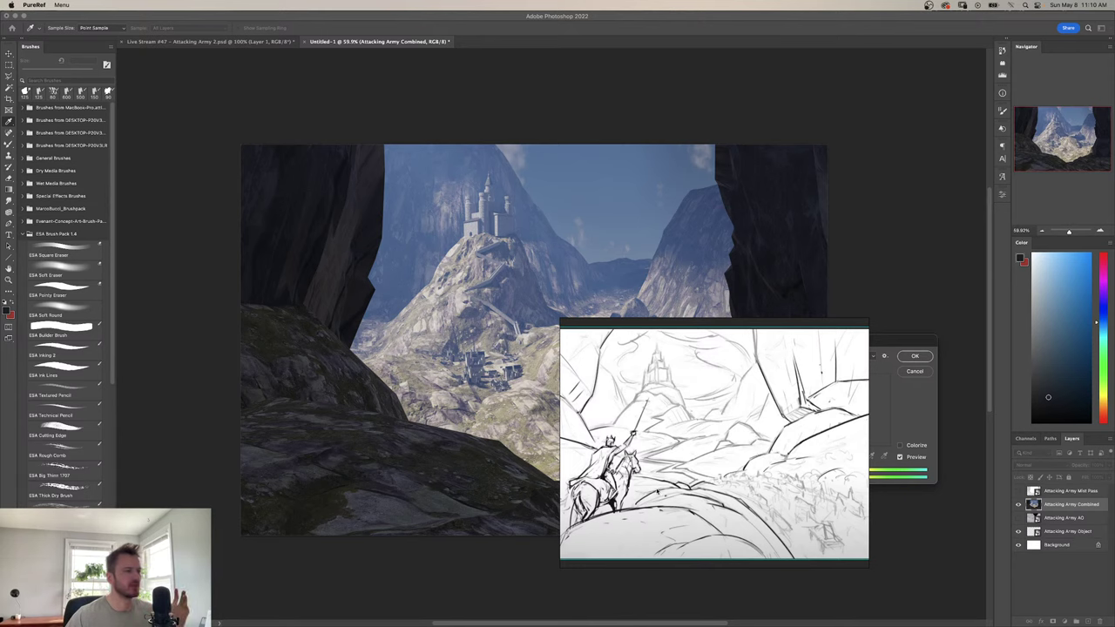
pyautogui.moveTo(658, 491); pyautogui.dragTo(653, 448)
pyautogui.scroll(-2, 632, 480)
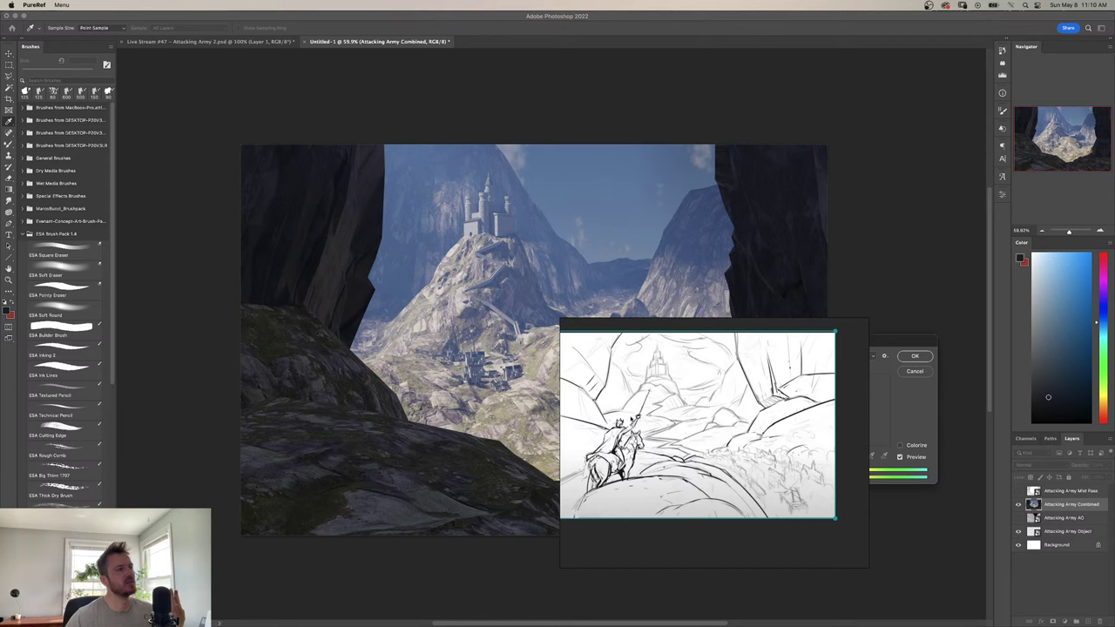
pyautogui.scroll(1, 704, 385)
pyautogui.scroll(-2, 699, 399)
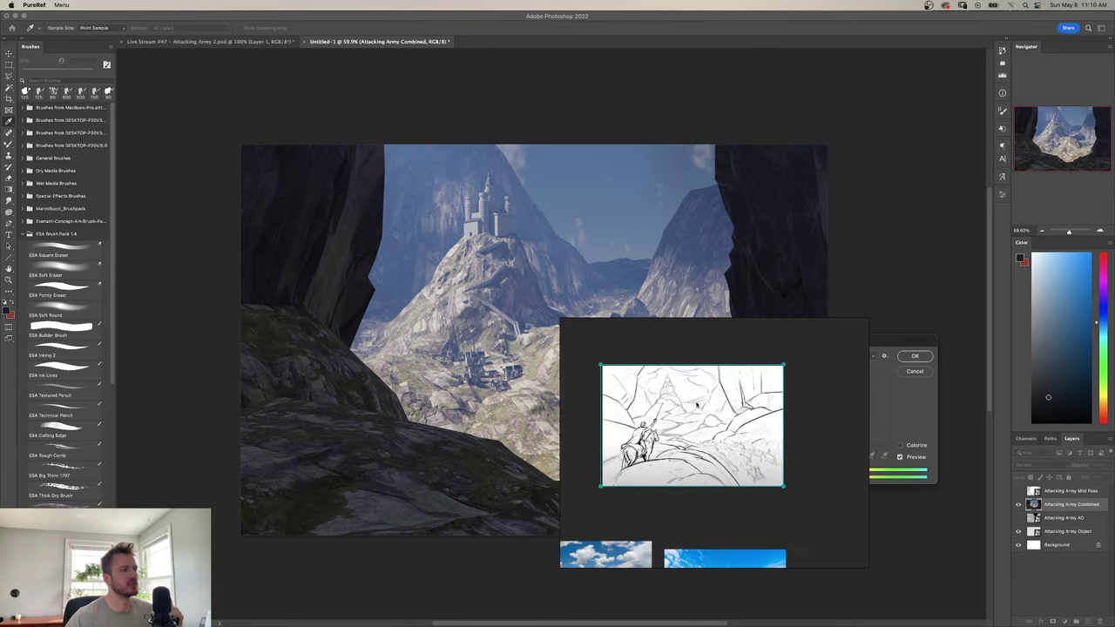
pyautogui.scroll(1, 701, 405)
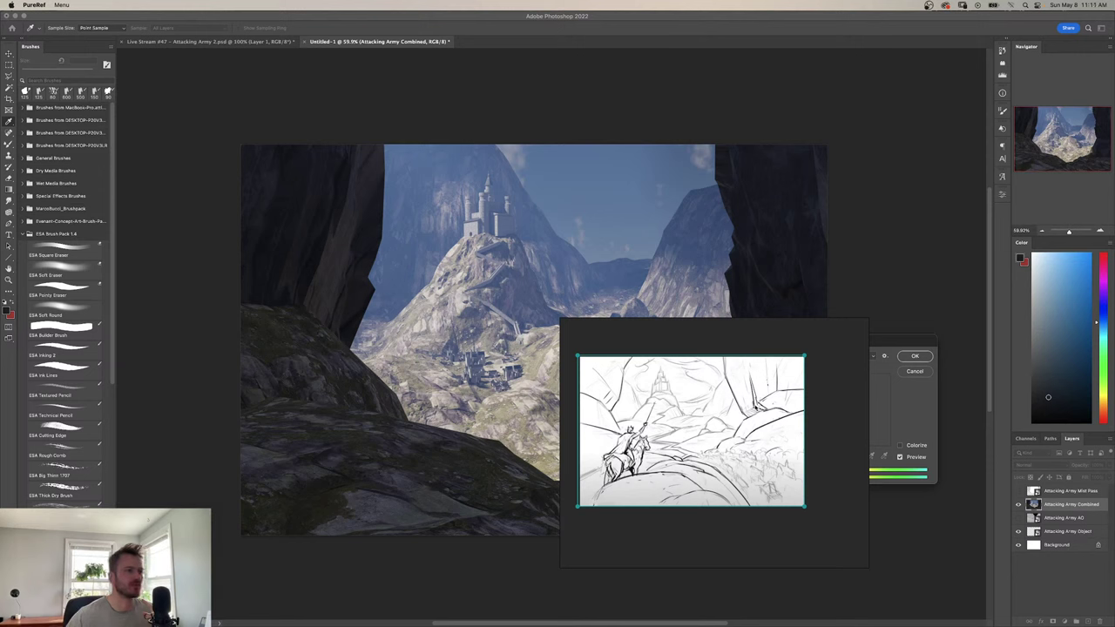
pyautogui.scroll(1, 704, 406)
pyautogui.moveTo(698, 422)
pyautogui.mouseDown()
pyautogui.moveTo(760, 407)
pyautogui.moveTo(858, 441)
pyautogui.moveTo(690, 424)
pyautogui.moveTo(1114, 426)
pyautogui.mouseUp()
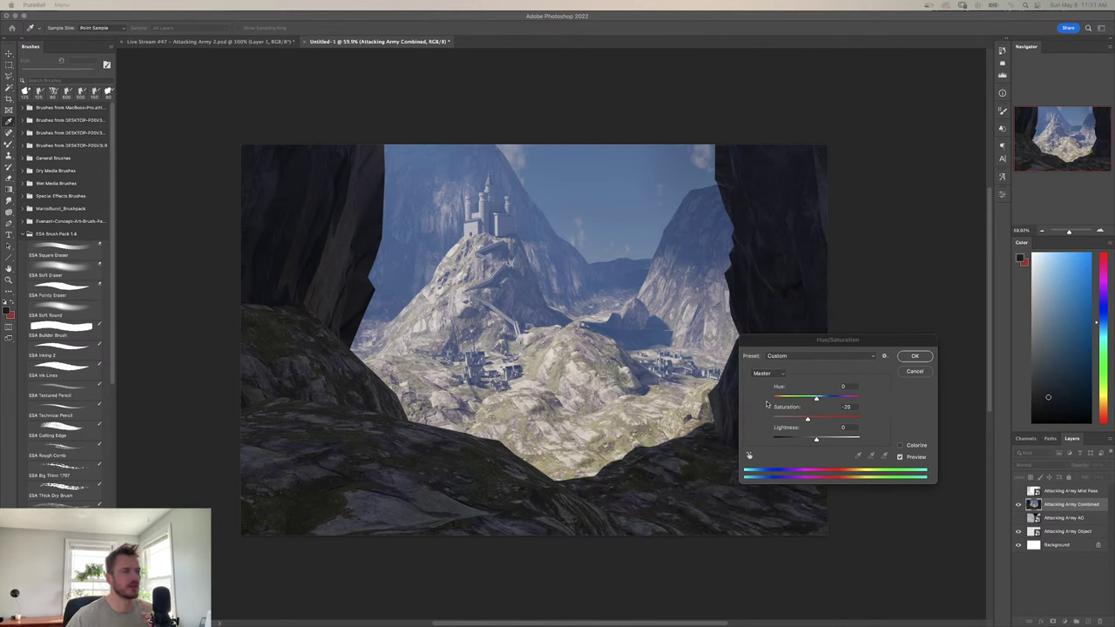
# Raise the Combined layer's Saturation slightly above zero and apply the Hue/Saturation adjustment.
pyautogui.click(807, 419)
pyautogui.moveTo(808, 419); pyautogui.dragTo(819, 421)
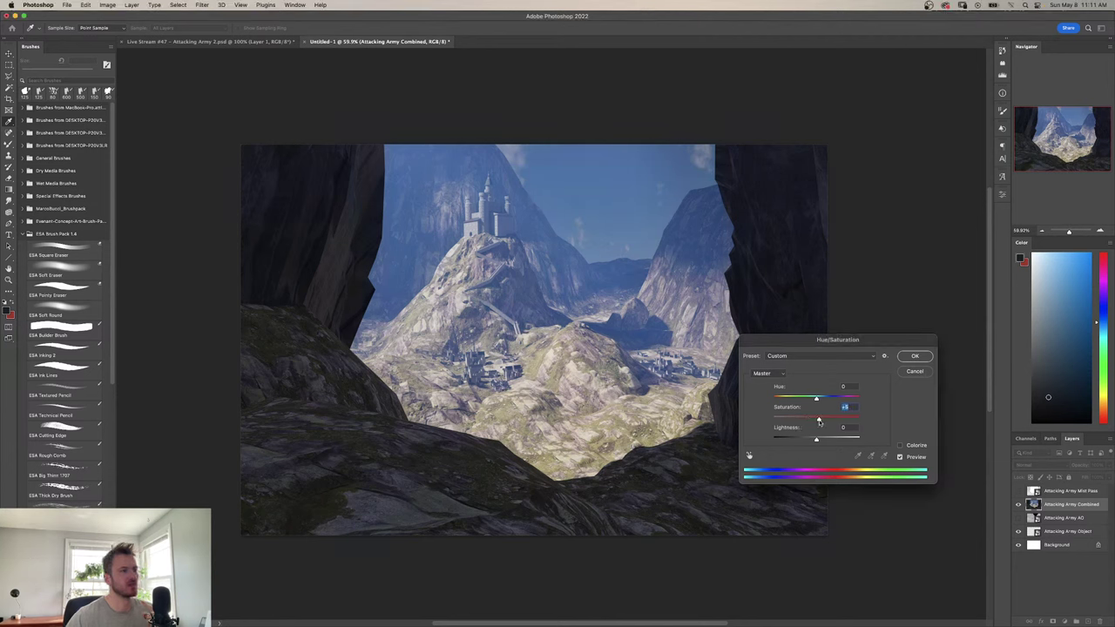
pyautogui.click(912, 357)
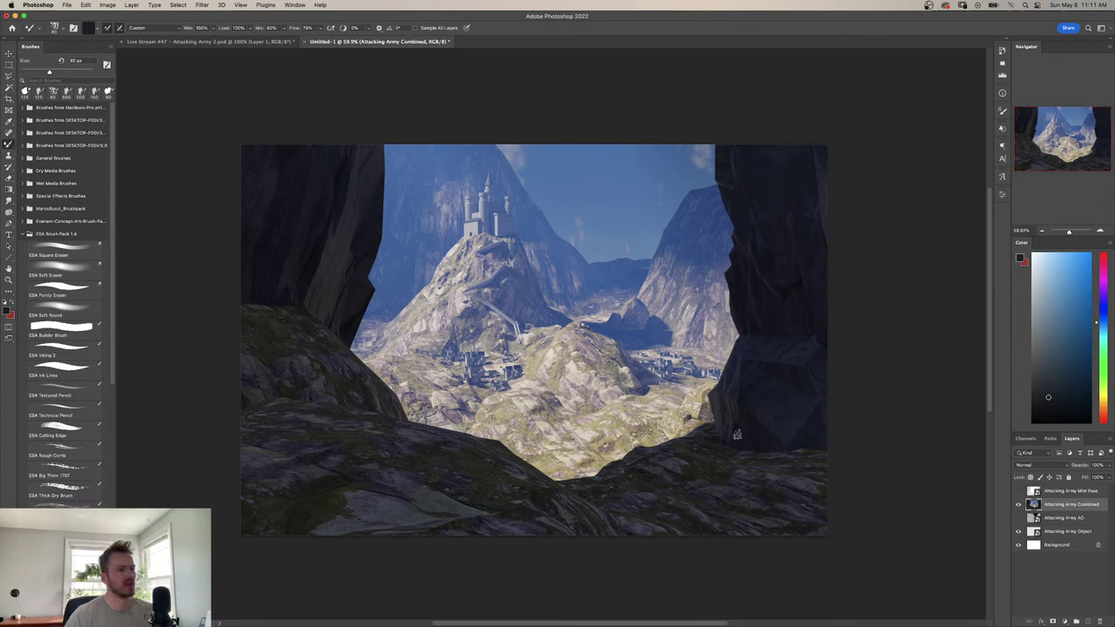
# Sample dark rock colours and soften the edge where the right-hand cliff meets the foreground ground.
pyautogui.keyDown('alt'); pyautogui.click(754, 449); pyautogui.keyUp('alt')
pyautogui.click(739, 449)
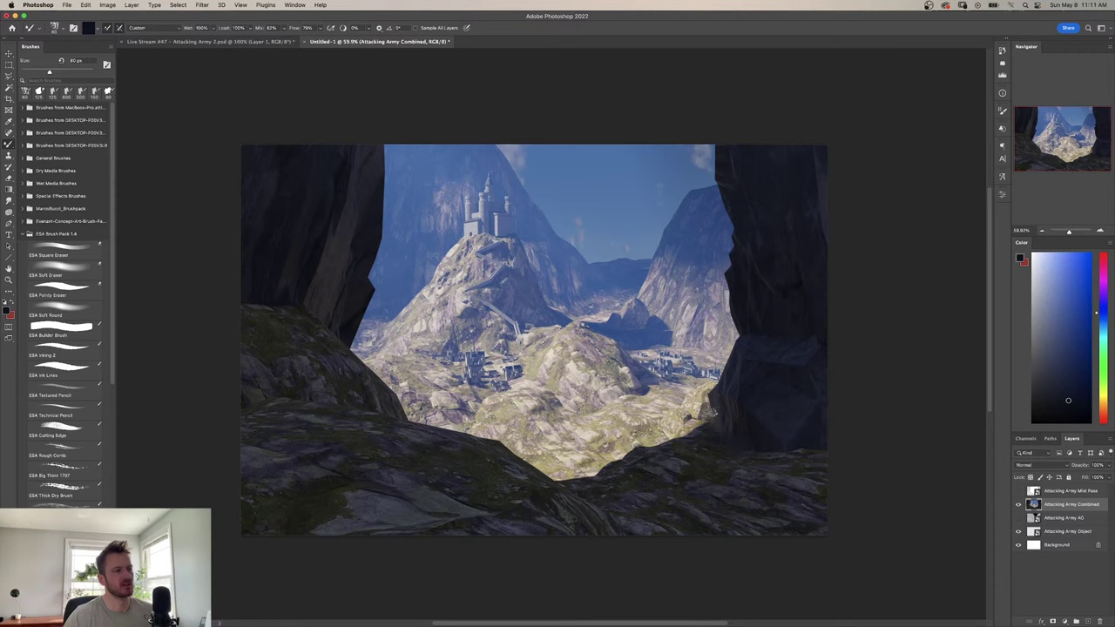
pyautogui.keyDown('alt'); pyautogui.click(782, 452); pyautogui.keyUp('alt')
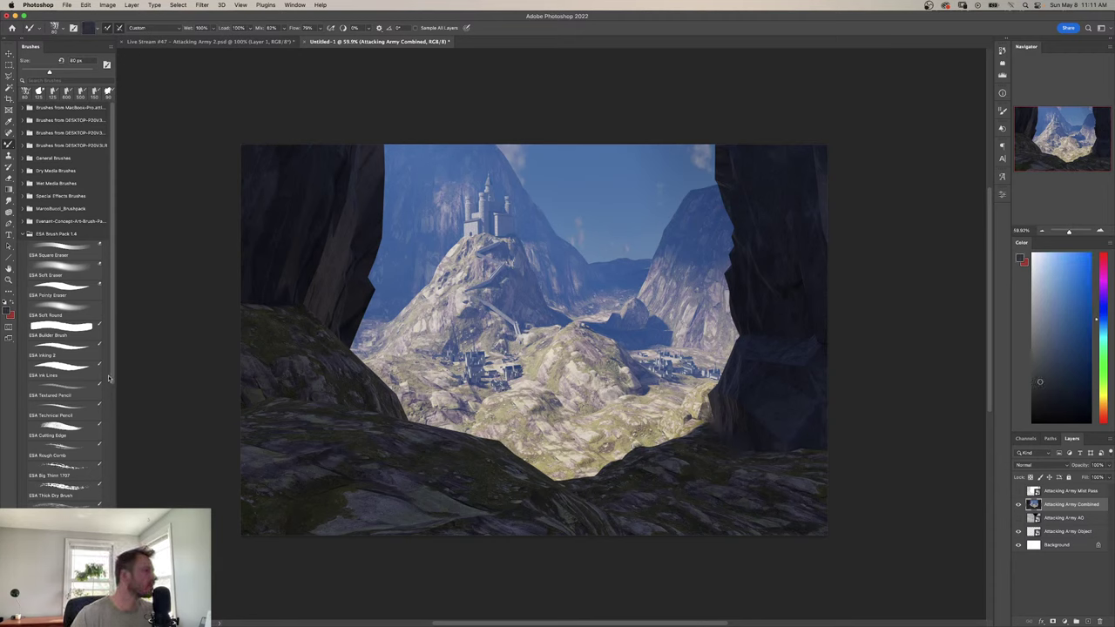
# Switch to the ESA Thick Wet Brush and blend the foot and ledge of the right-hand cliff with sampled dark colours.
pyautogui.moveTo(109, 380); pyautogui.dragTo(109, 520)
pyautogui.click(61, 405)
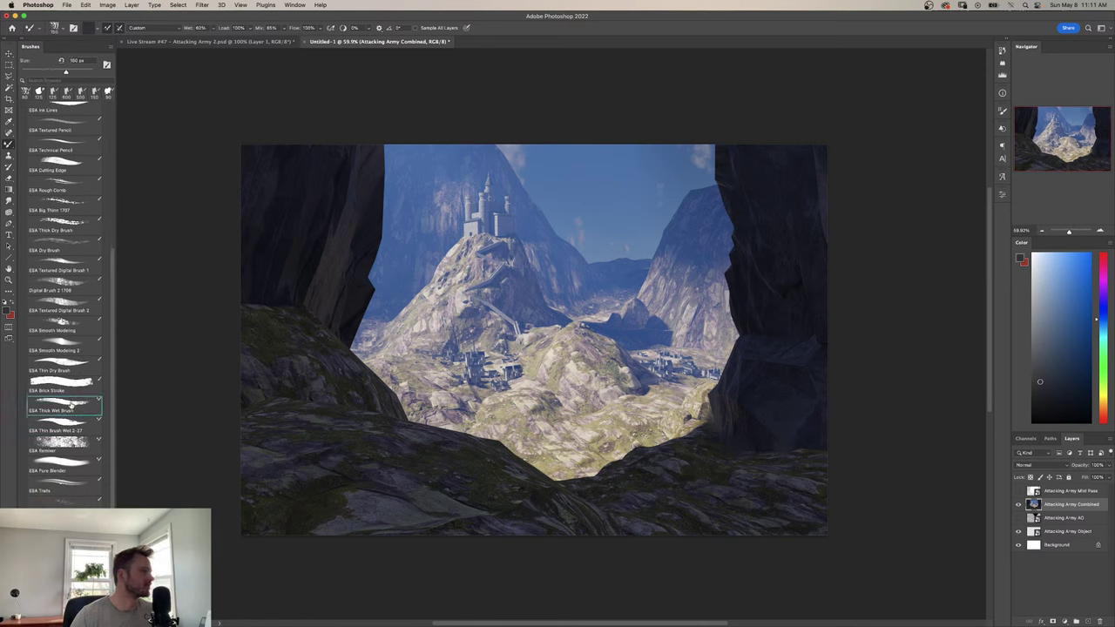
pyautogui.keyDown('alt'); pyautogui.click(806, 450); pyautogui.keyUp('alt')
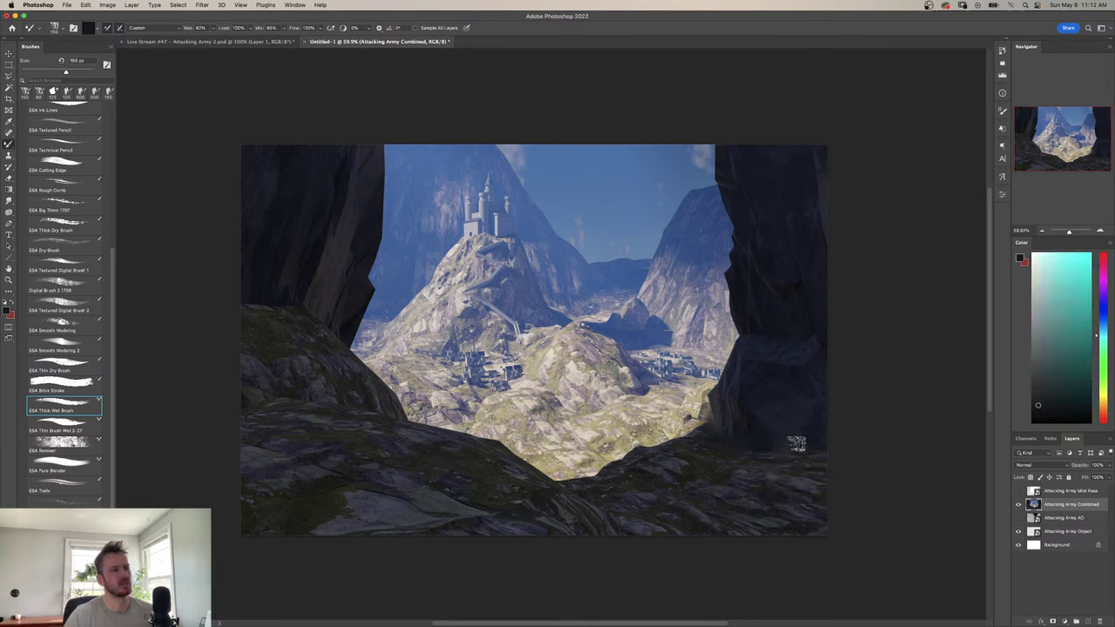
pyautogui.keyDown('alt'); pyautogui.click(793, 423); pyautogui.keyUp('alt')
pyautogui.keyDown('alt'); pyautogui.click(814, 450); pyautogui.keyUp('alt')
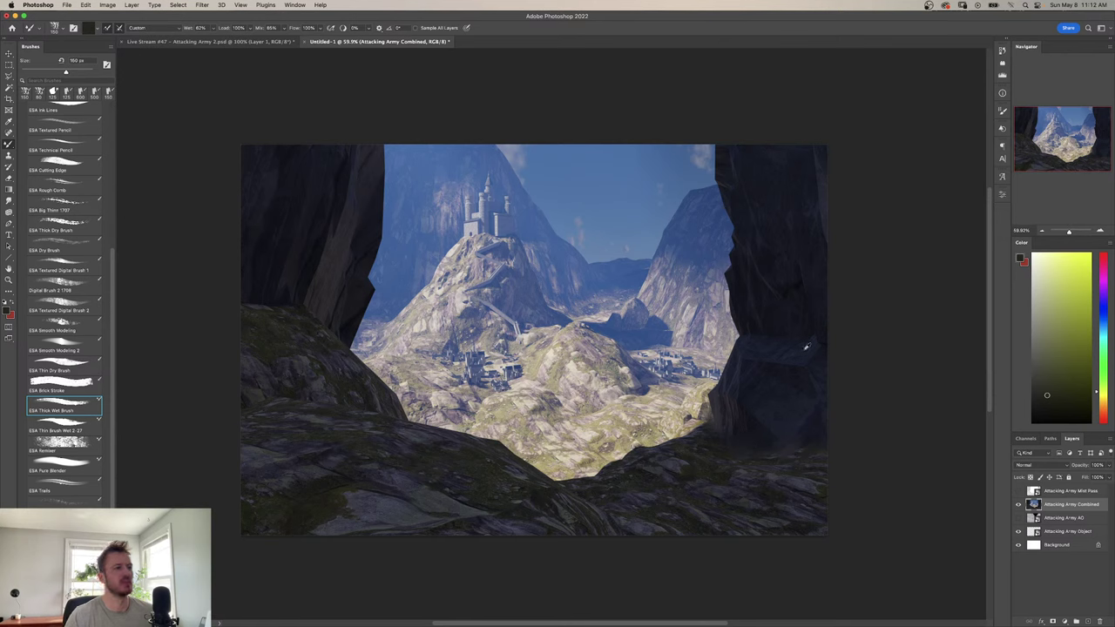
pyautogui.keyDown('alt'); pyautogui.click(798, 358); pyautogui.keyUp('alt')
pyautogui.keyDown('alt'); pyautogui.click(817, 361); pyautogui.keyUp('alt')
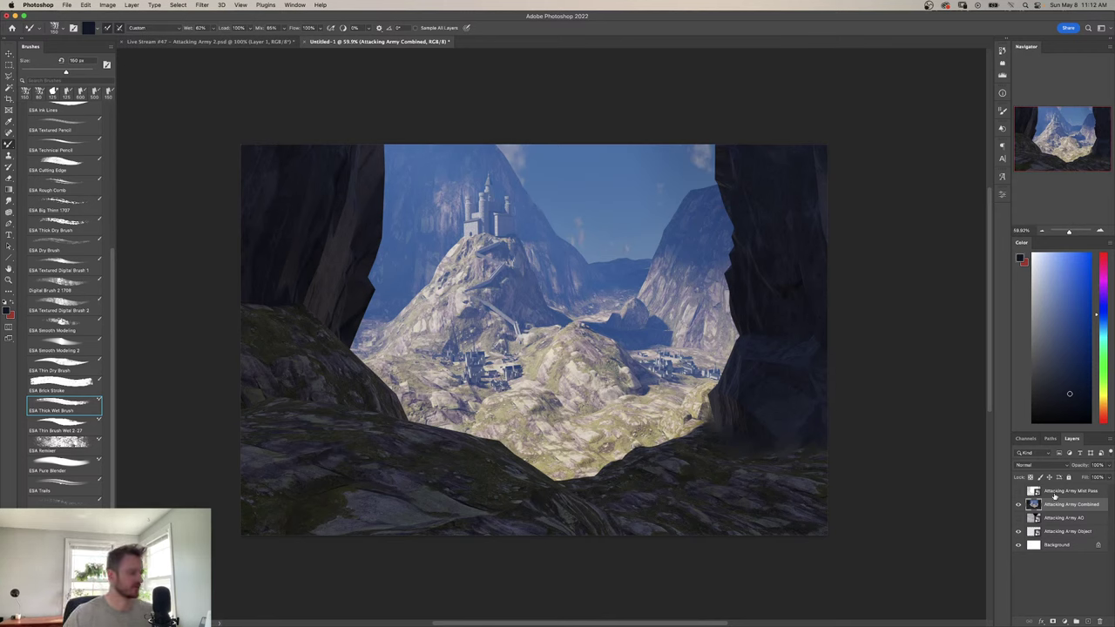
# Duplicate the Attacking Army Combined layer, hide the copy, and reselect the original layer.
pyautogui.press('super+j')
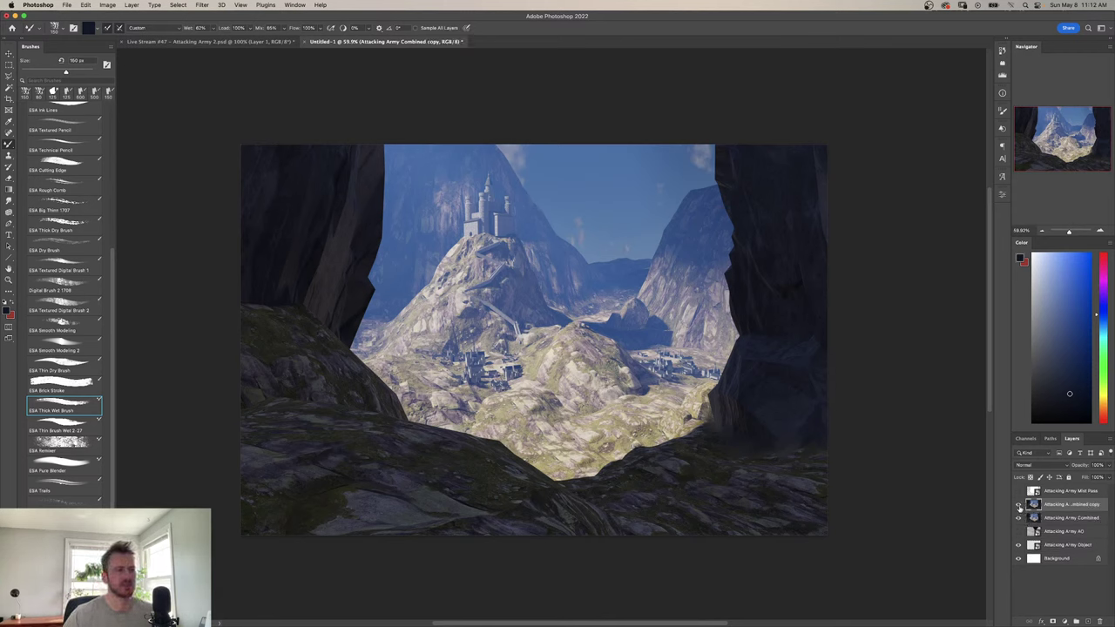
pyautogui.click(1018, 505)
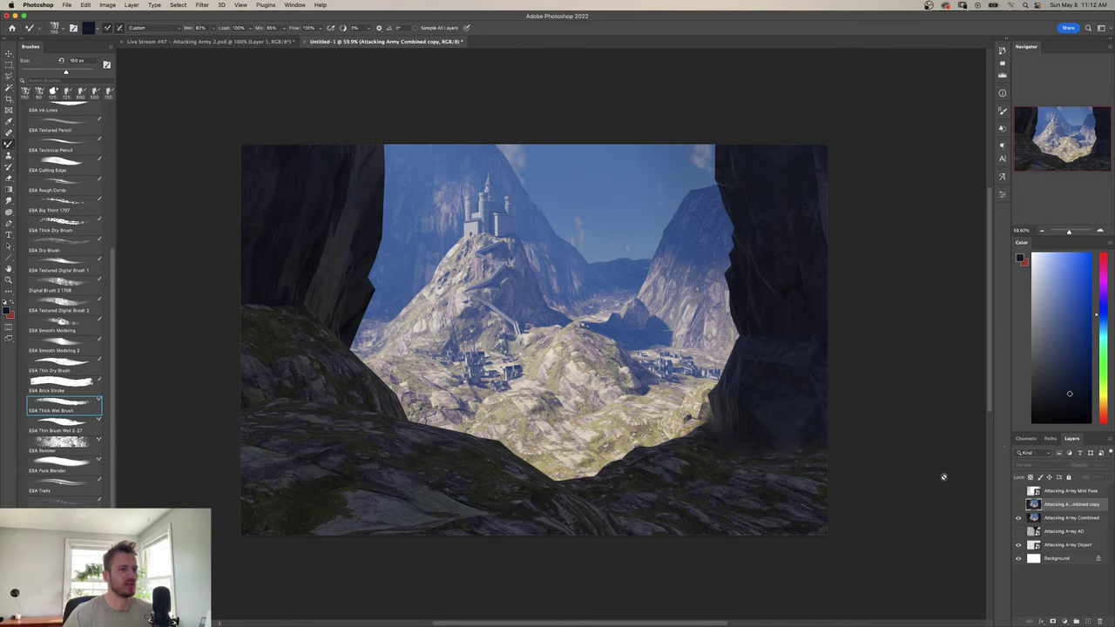
pyautogui.click(1071, 519)
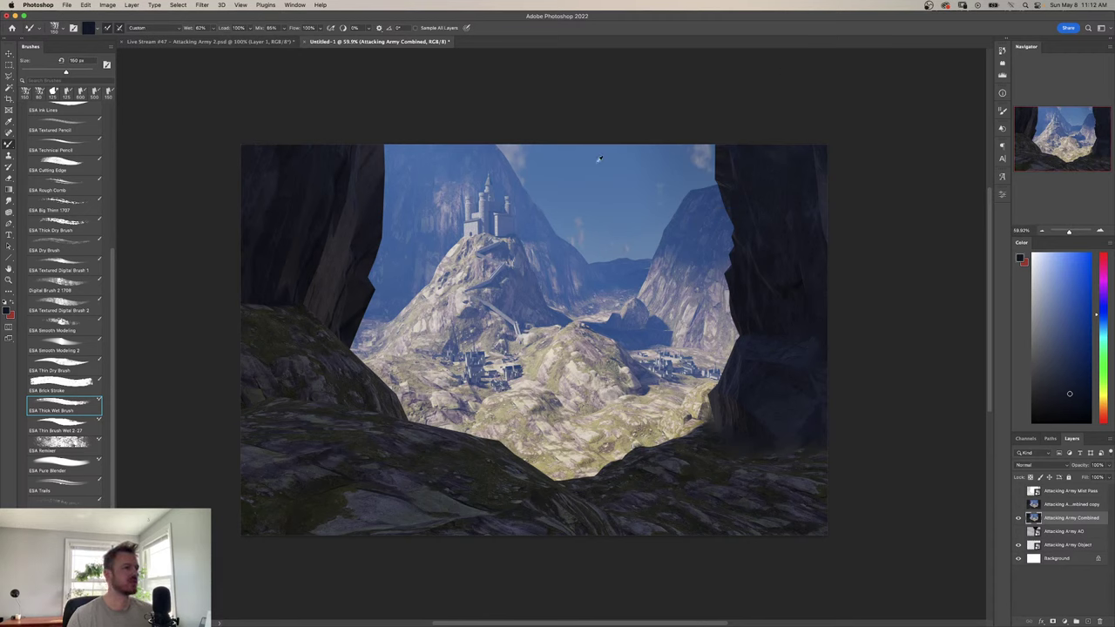
# Paint over the right-hand cliff's face and outer edge and the ground below it, using dark colours sampled from the rock.
pyautogui.keyDown('alt'); pyautogui.click(816, 204); pyautogui.keyUp('alt')
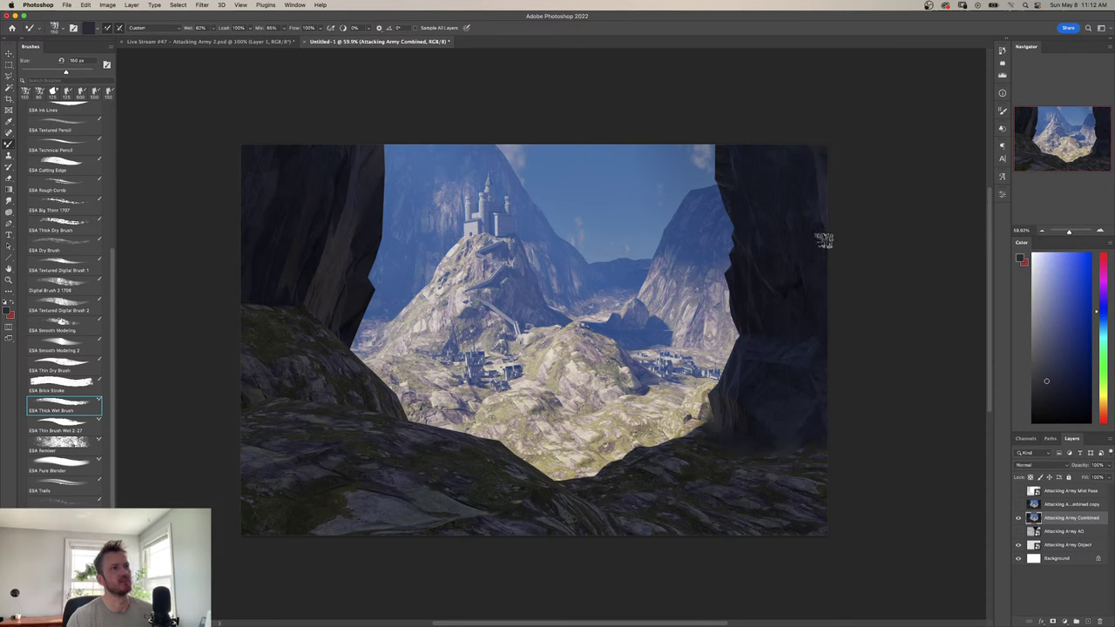
pyautogui.keyDown('alt'); pyautogui.click(821, 234); pyautogui.keyUp('alt')
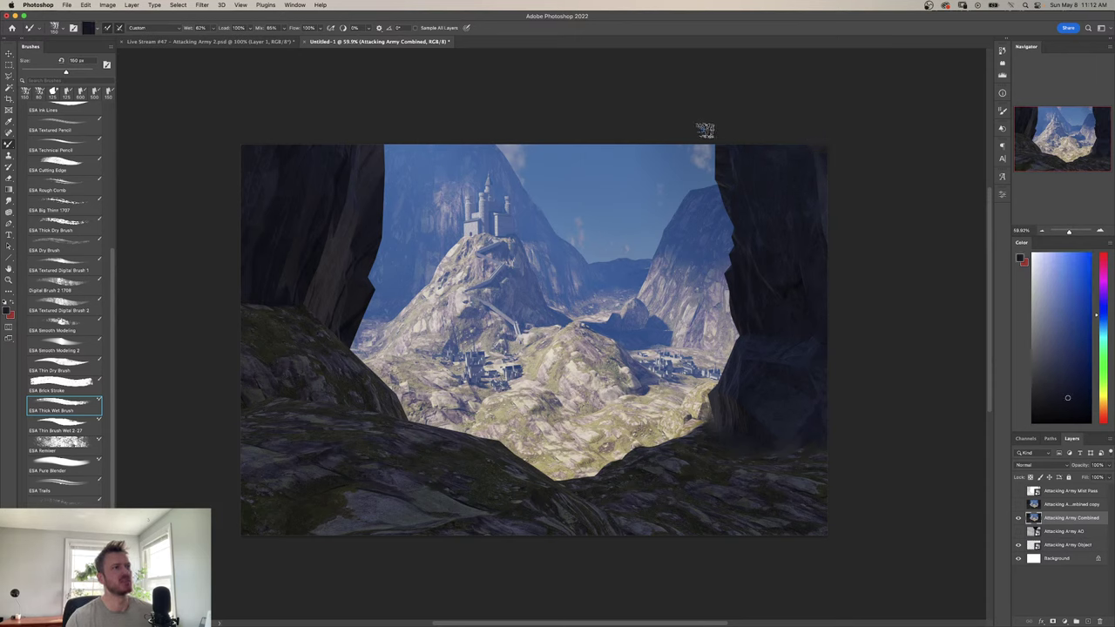
pyautogui.keyDown('alt'); pyautogui.click(721, 168); pyautogui.keyUp('alt')
pyautogui.keyDown('alt'); pyautogui.click(764, 229); pyautogui.keyUp('alt')
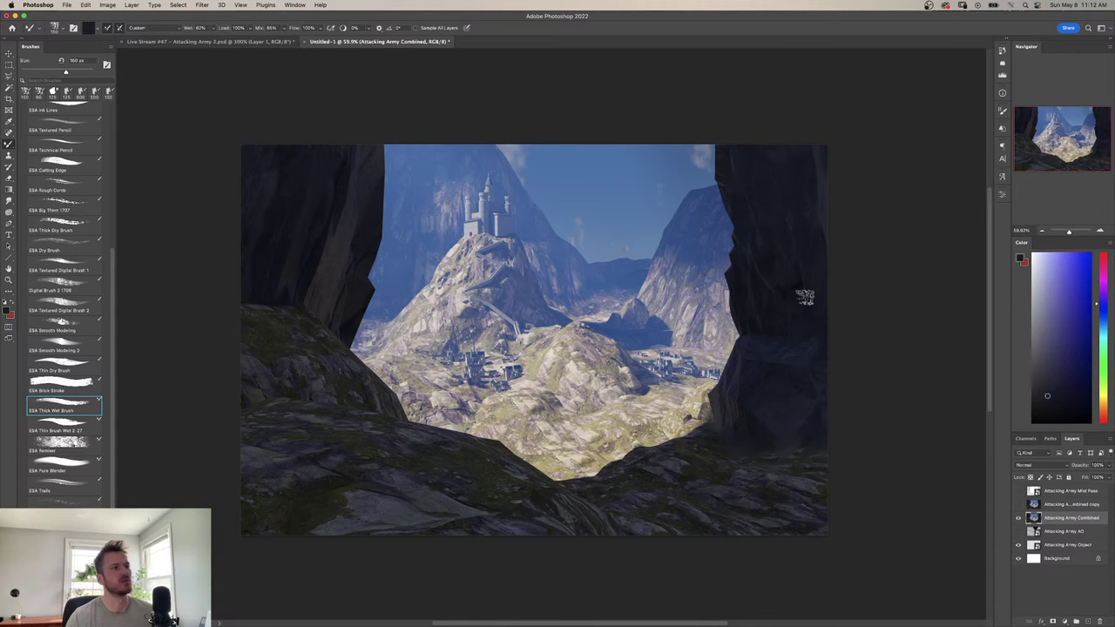
pyautogui.keyDown('alt'); pyautogui.click(777, 334); pyautogui.keyUp('alt')
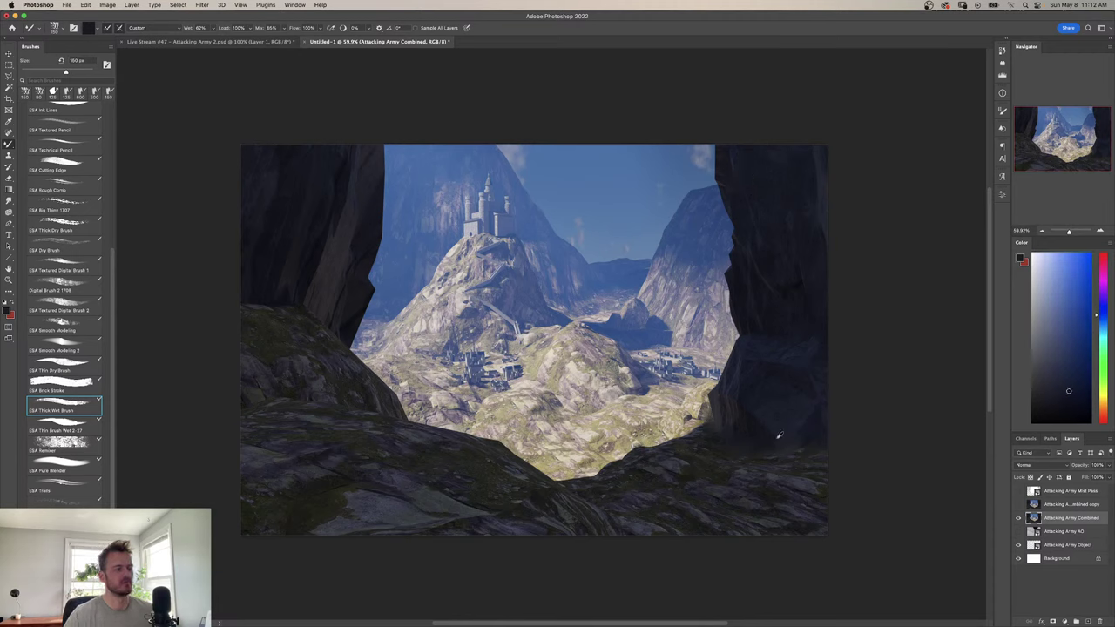
pyautogui.keyDown('alt'); pyautogui.click(751, 463); pyautogui.keyUp('alt')
pyautogui.keyDown('alt'); pyautogui.click(824, 481); pyautogui.keyUp('alt')
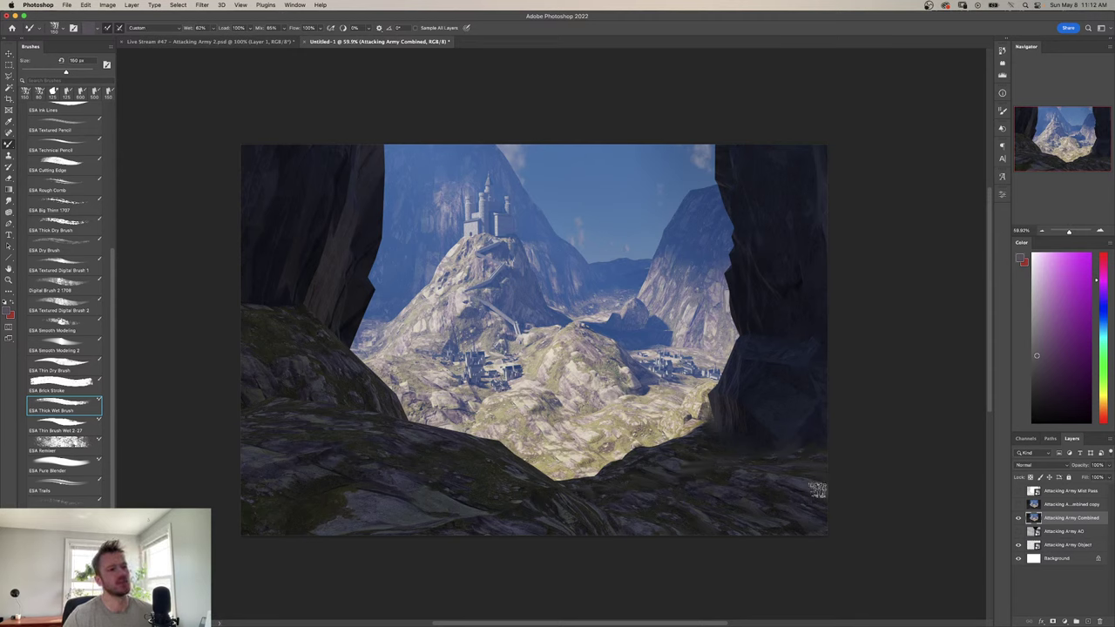
# Try enlarging the ESA Thick Wet Brush to 400 px.
pyautogui.press('super+plus')
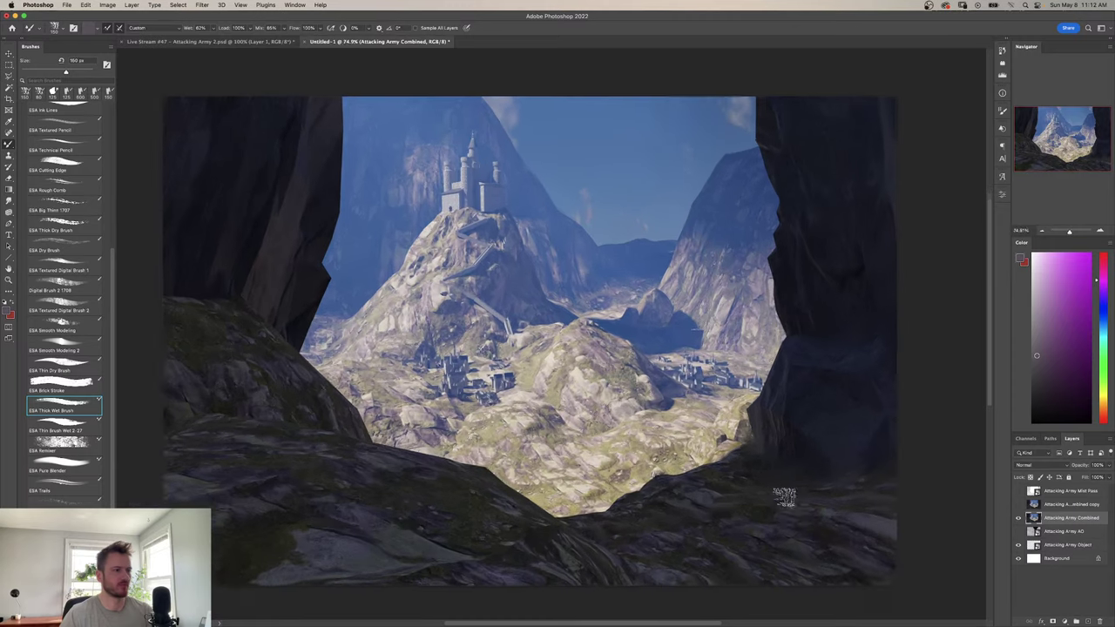
pyautogui.scroll(-2, 784, 497)
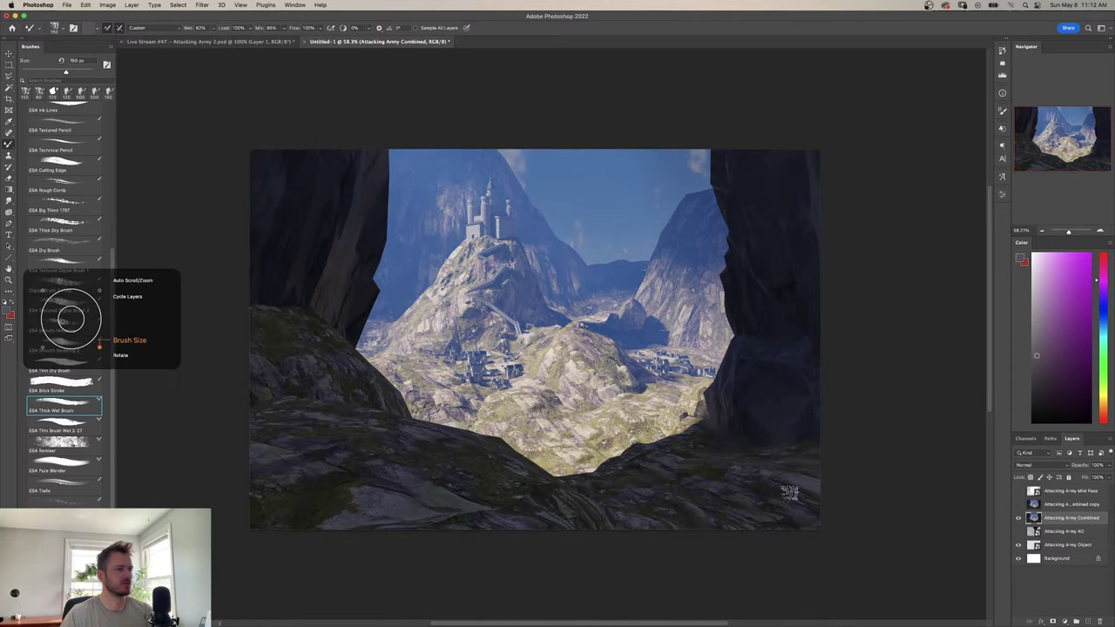
pyautogui.press(']')
pyautogui.press(']')
pyautogui.press(']')
pyautogui.press(']')
pyautogui.press(']')
pyautogui.press(']')
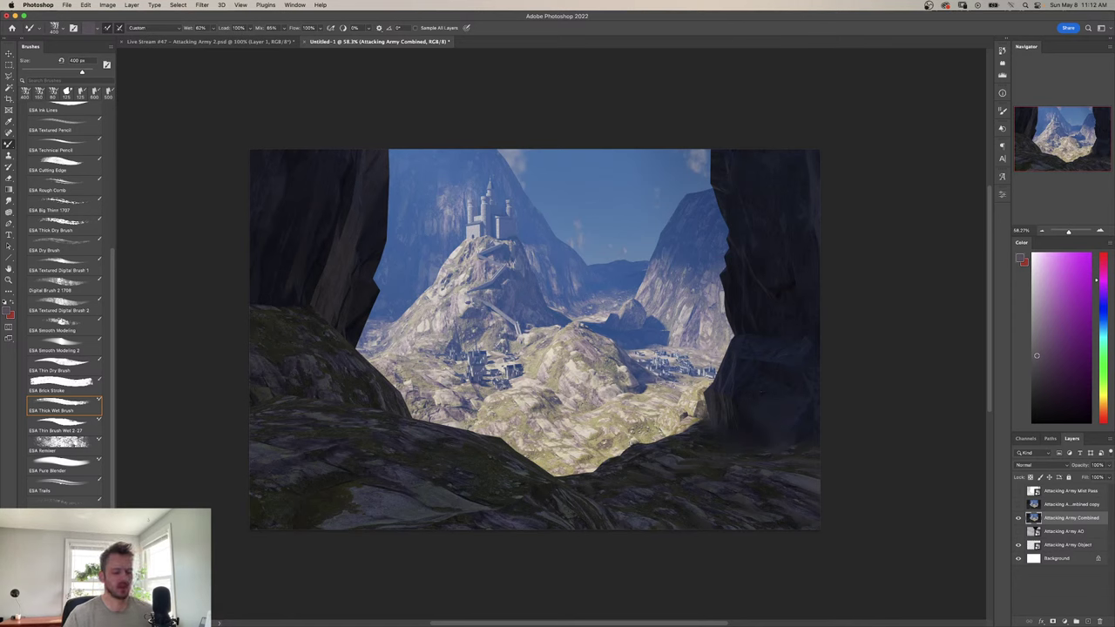
# Set the brush size to 100 px and touch up the right-hand cliff with dark colours sampled from its face.
pyautogui.press('[')
pyautogui.press('[')
pyautogui.press('[')
pyautogui.press('[')
pyautogui.press('[')
pyautogui.press('[')
pyautogui.press('[')
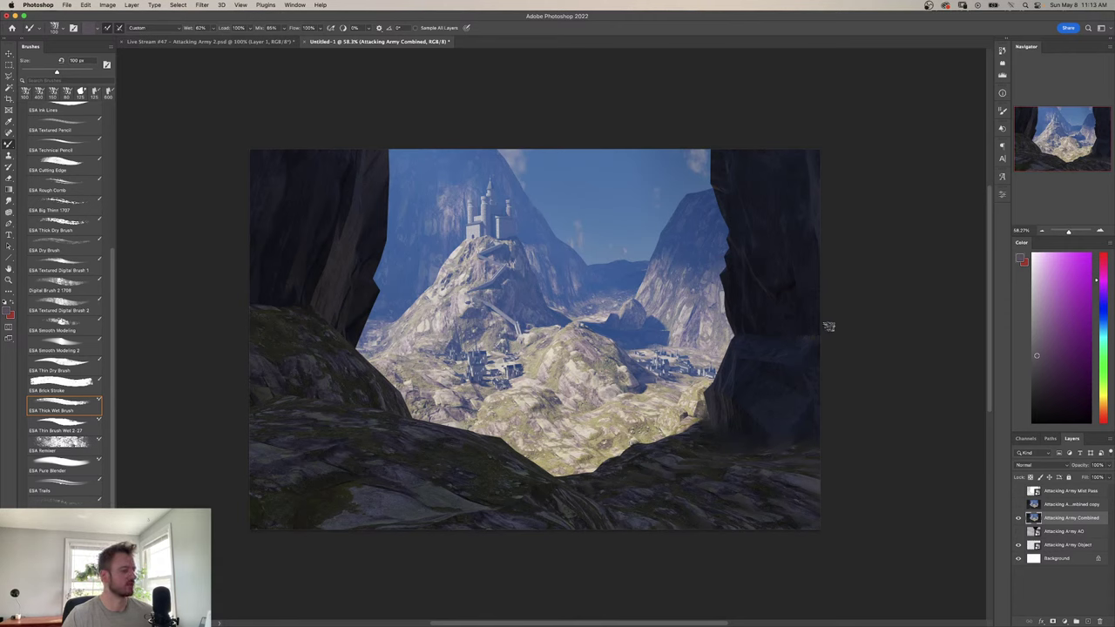
pyautogui.keyDown('alt'); pyautogui.click(794, 329); pyautogui.keyUp('alt')
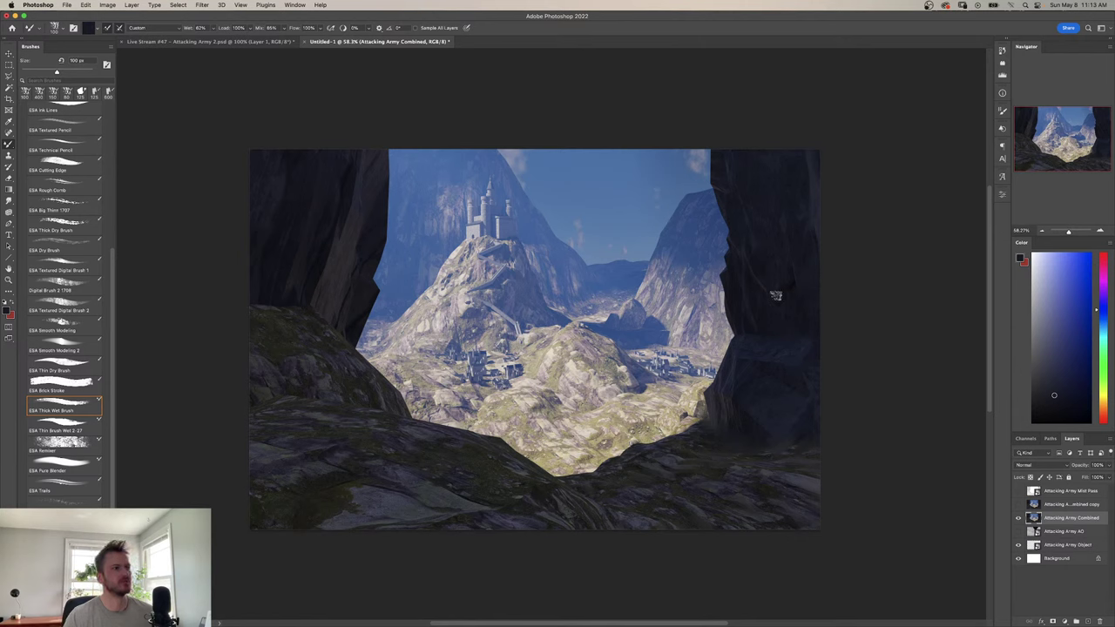
pyautogui.keyDown('alt'); pyautogui.click(772, 363); pyautogui.keyUp('alt')
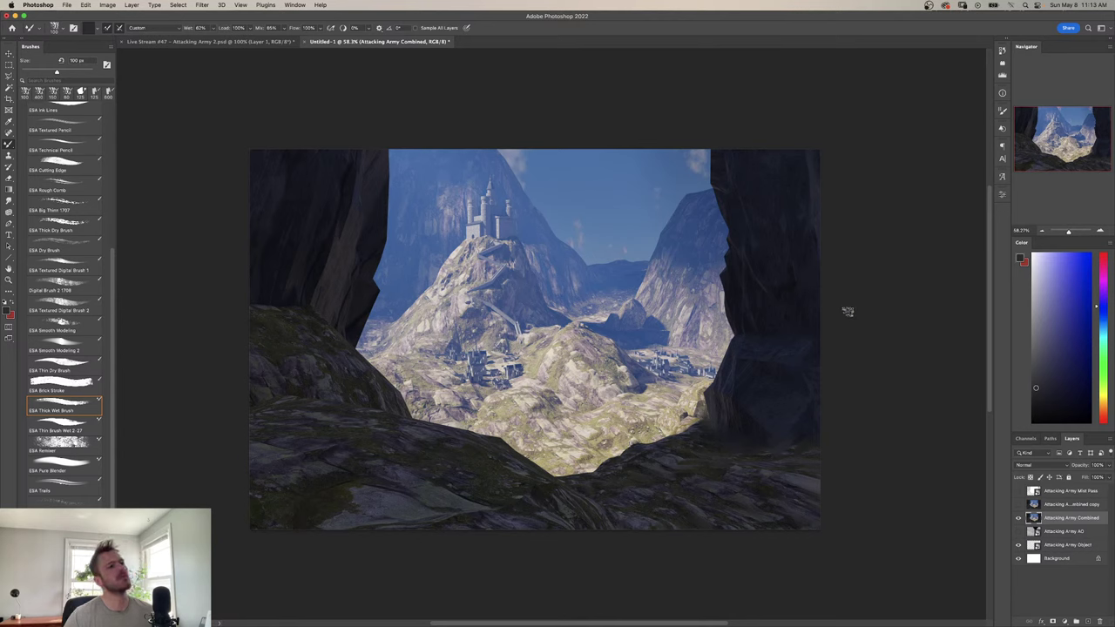
# Blend dark colours sampled from the right-hand cliff's base and middle into its shadowed rock, and check its inner edge up close.
pyautogui.keyDown('alt'); pyautogui.click(805, 435); pyautogui.keyUp('alt')
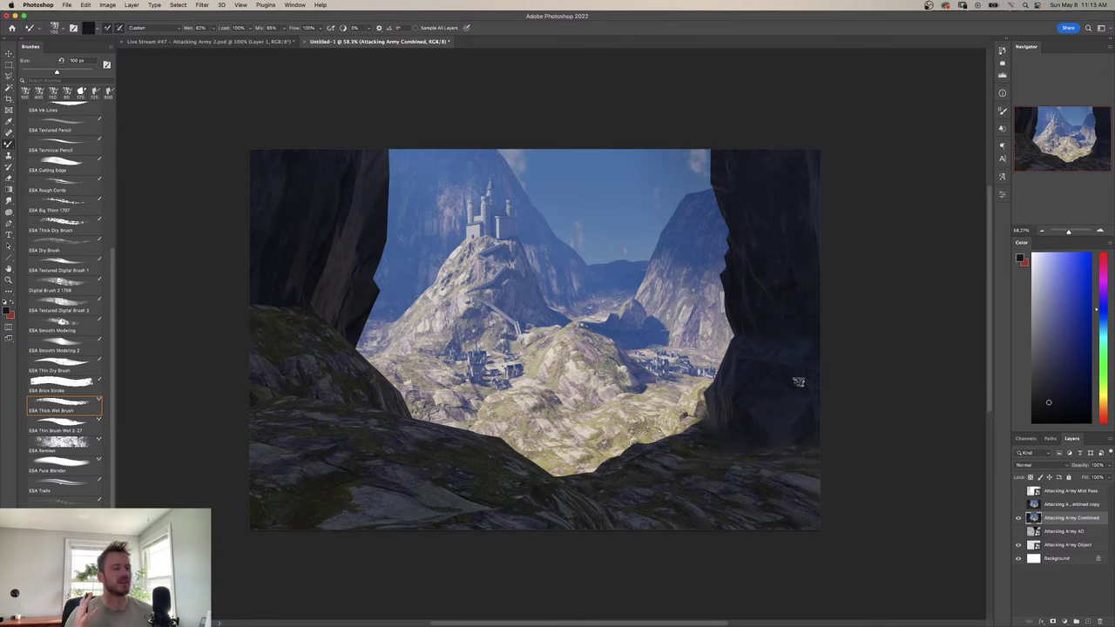
pyautogui.keyDown('alt'); pyautogui.click(788, 288); pyautogui.keyUp('alt')
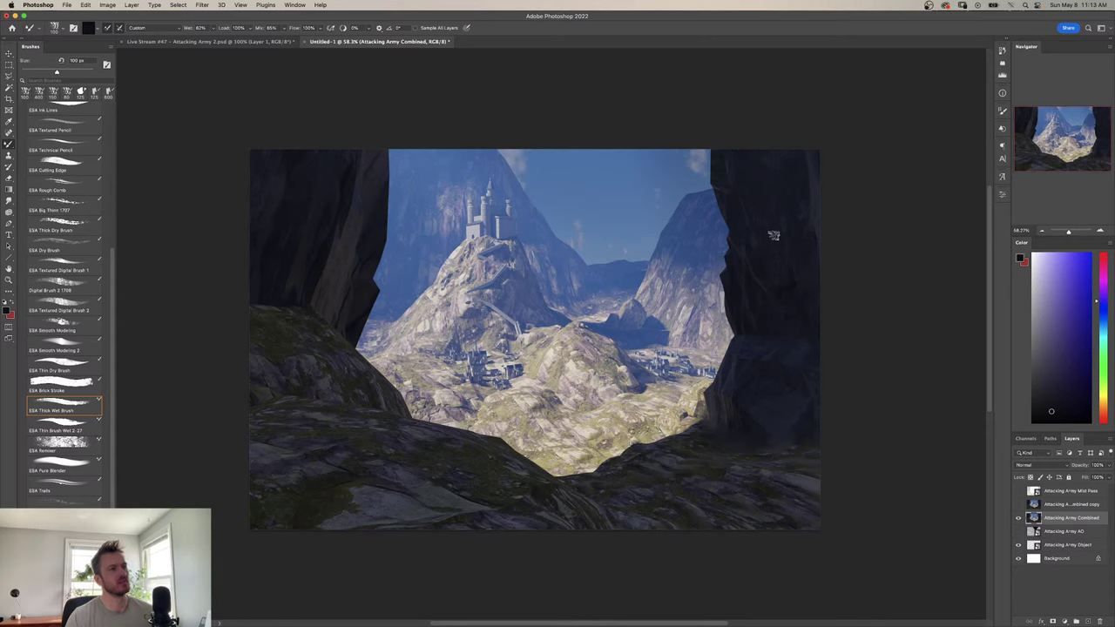
pyautogui.press('z')
pyautogui.moveTo(744, 255); pyautogui.dragTo(781, 248)
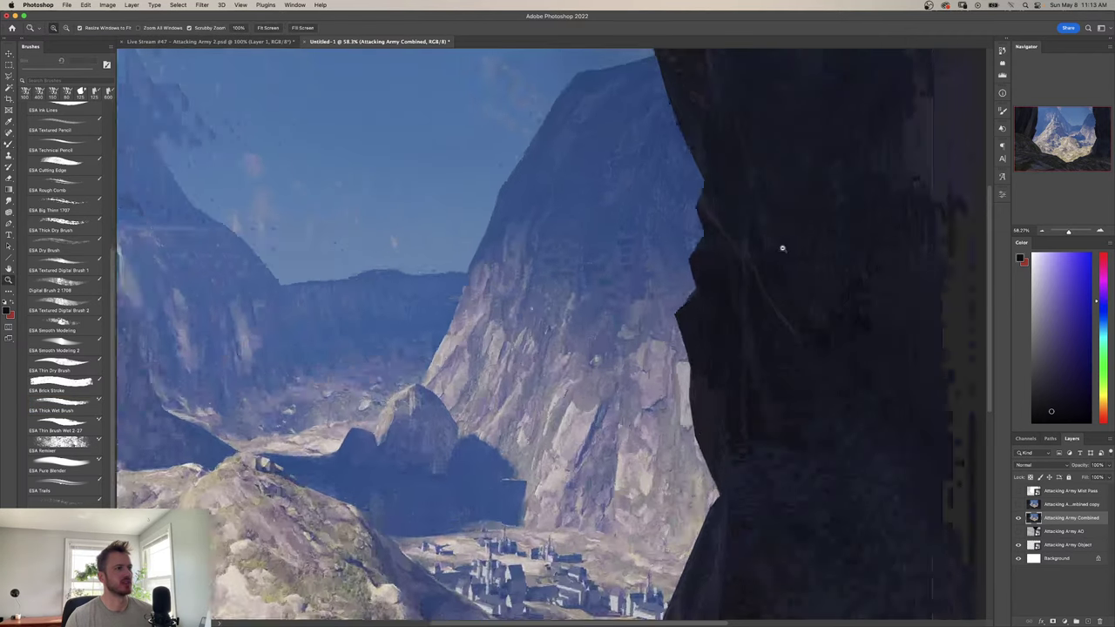
pyautogui.moveTo(704, 285)
pyautogui.mouseDown()
pyautogui.moveTo(666, 305)
pyautogui.moveTo(716, 292)
pyautogui.mouseUp()
pyautogui.moveTo(747, 361); pyautogui.dragTo(648, 338)
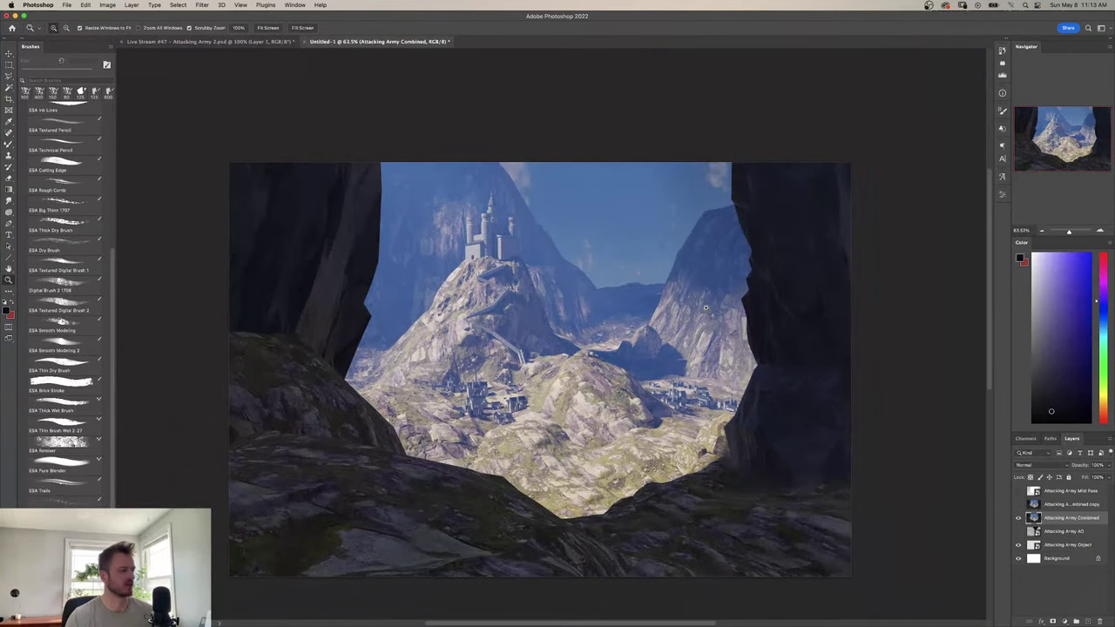
# Touch up the left end of the seam between the grassy mound and foreground rock using ESA Thick Wet Brush and sampled dark green.
pyautogui.press('b')
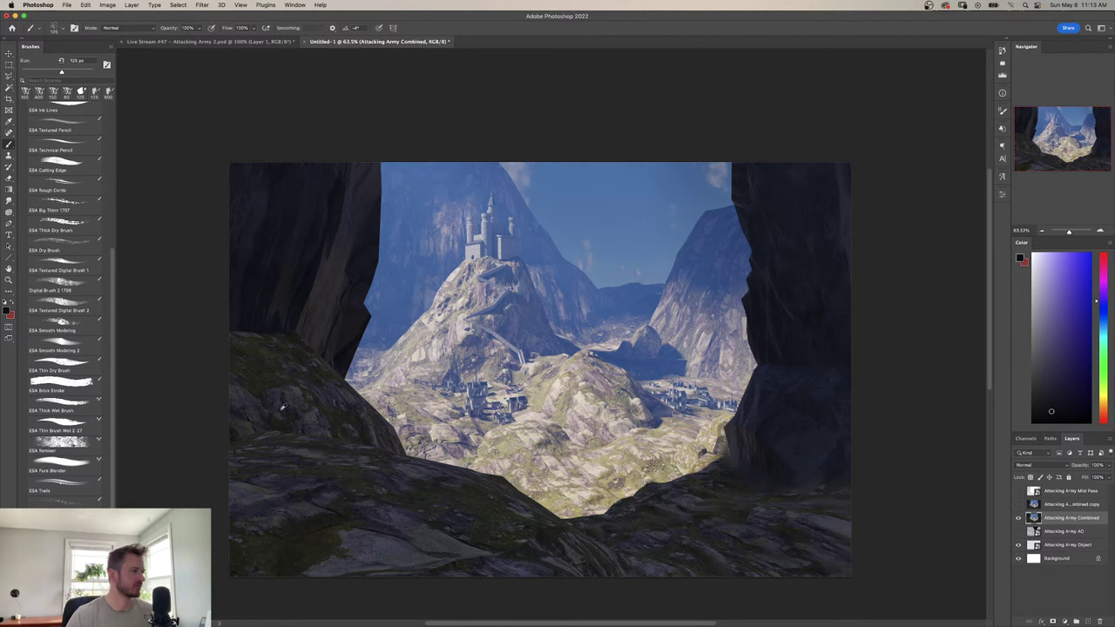
pyautogui.keyDown('alt'); pyautogui.click(234, 438); pyautogui.keyUp('alt')
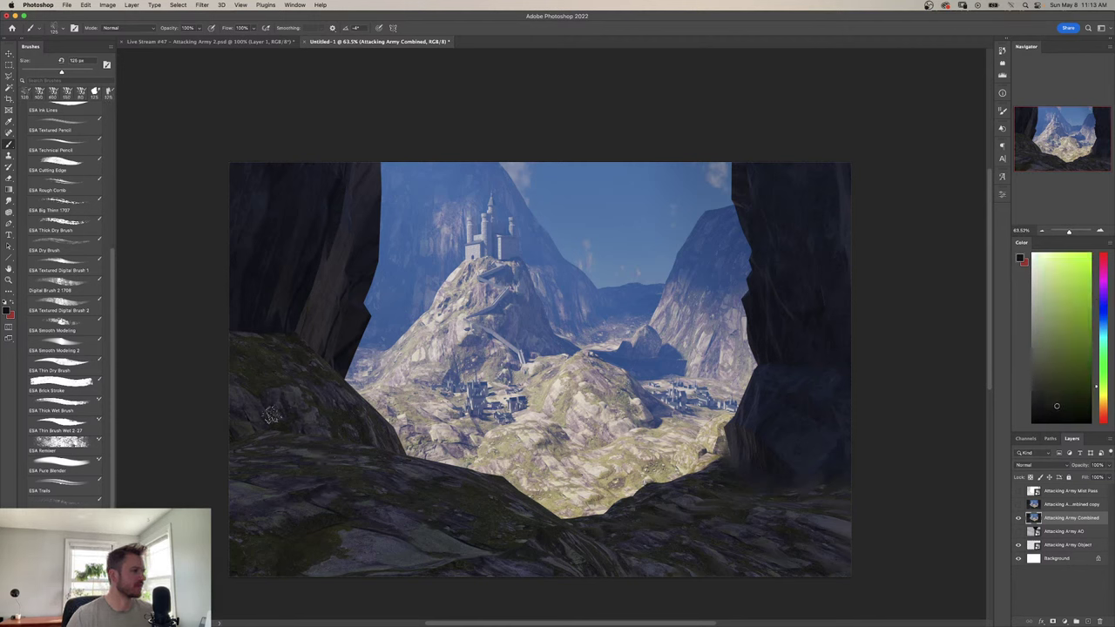
pyautogui.hotkey('shift', 'b')
pyautogui.keyDown('alt'); pyautogui.click(233, 438); pyautogui.keyUp('alt')
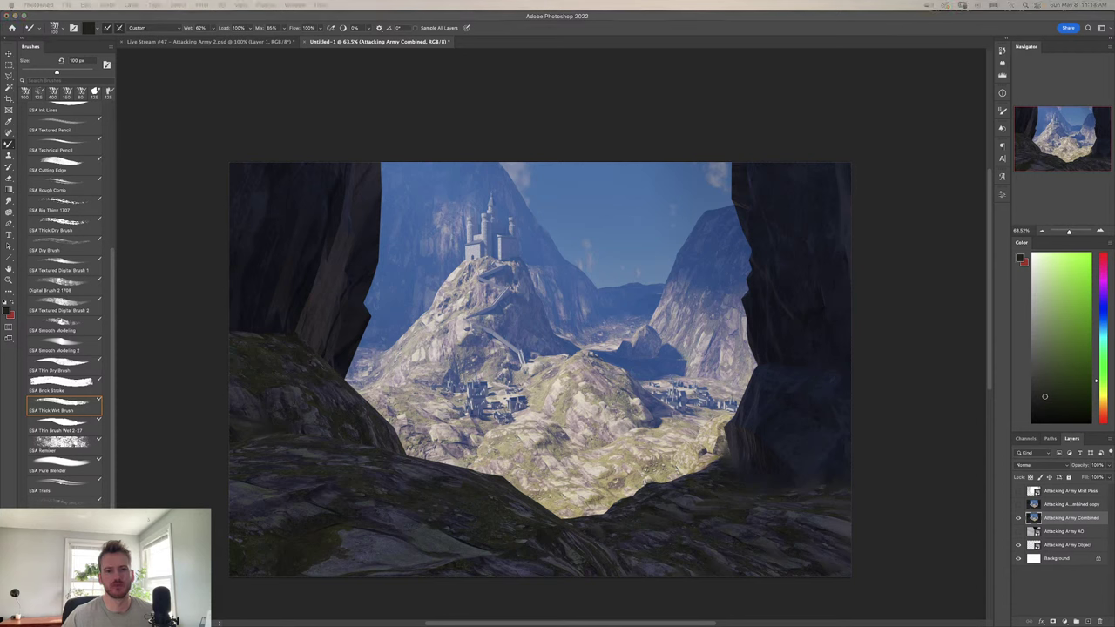
# Bring in the horse rider and castle sketch from PureRef, shrink its window around the image, place it over the painting's upper-right corner, and return to Photoshop.
pyautogui.moveTo(1113, 469)
pyautogui.mouseDown()
pyautogui.moveTo(993, 469)
pyautogui.moveTo(826, 262)
pyautogui.moveTo(899, 231)
pyautogui.mouseUp()
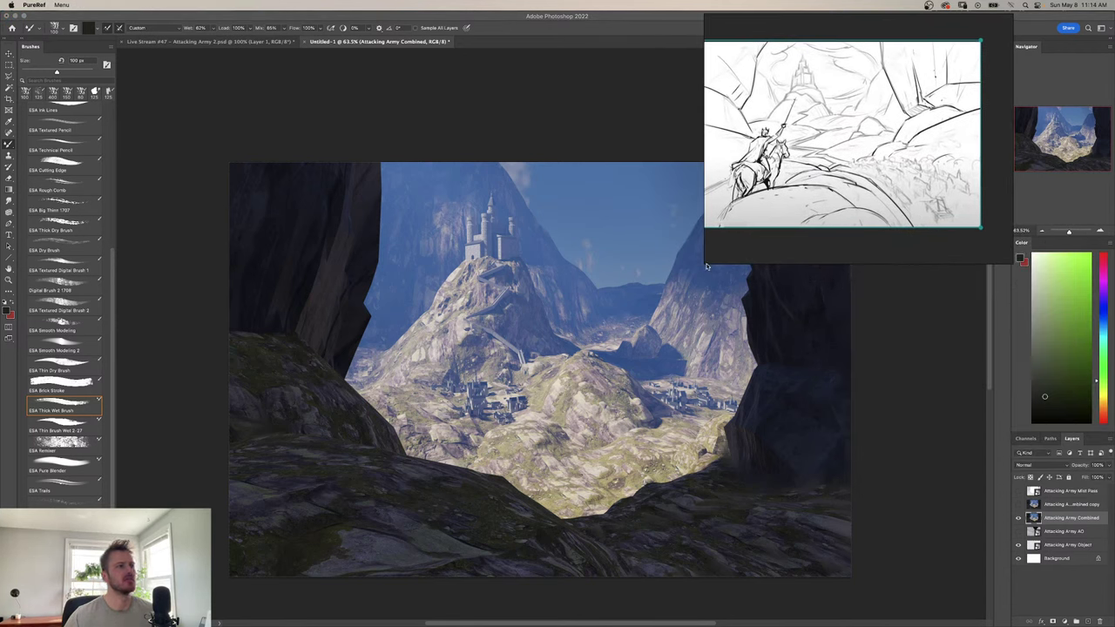
pyautogui.moveTo(706, 268)
pyautogui.mouseDown()
pyautogui.moveTo(704, 155)
pyautogui.moveTo(803, 158)
pyautogui.mouseUp()
pyautogui.scroll(-8, 875, 114)
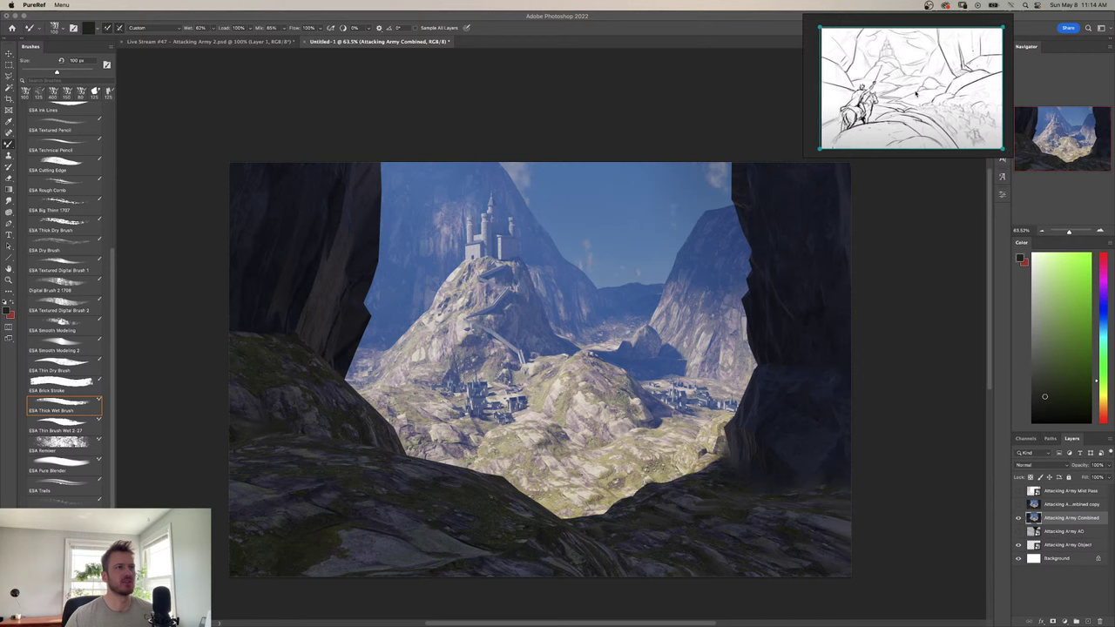
pyautogui.scroll(2, 912, 94)
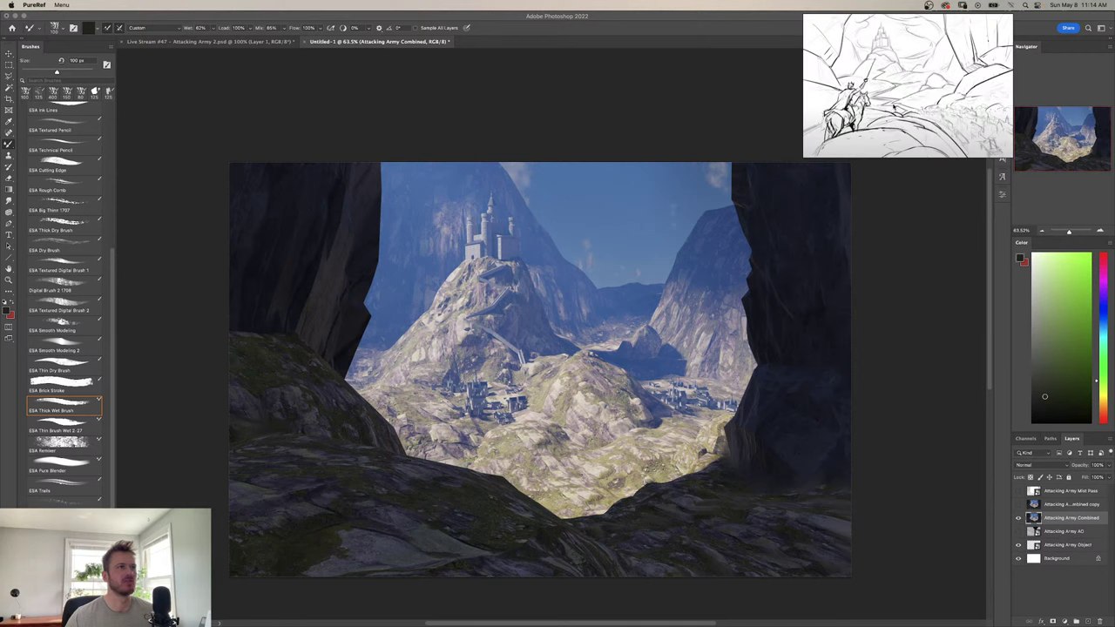
pyautogui.moveTo(893, 106); pyautogui.dragTo(855, 103)
pyautogui.click(432, 482)
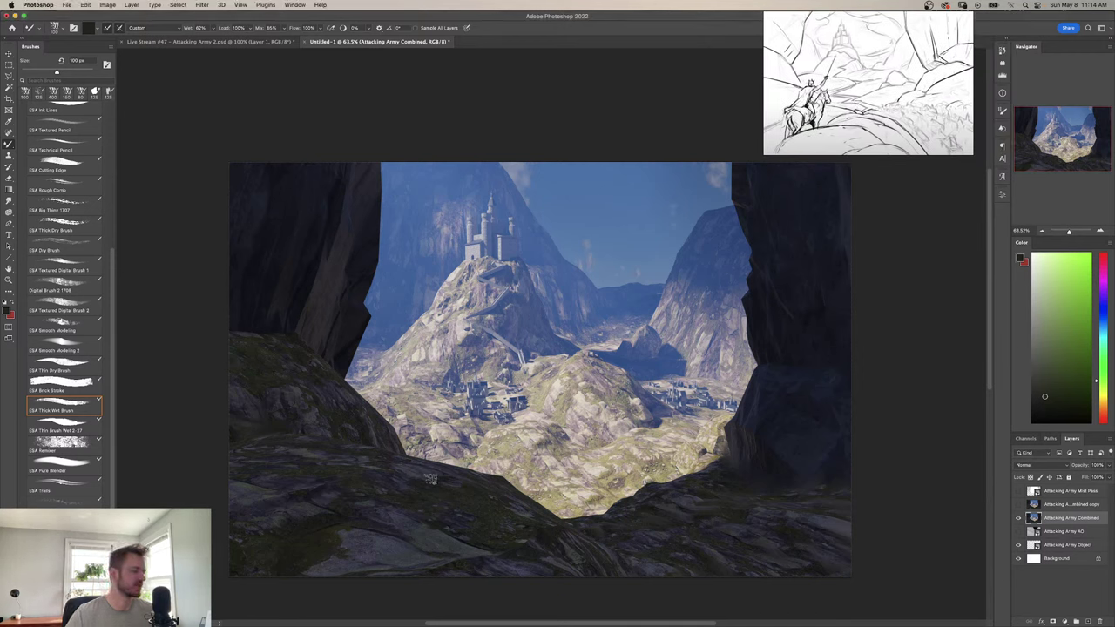
# Paint over the foot of the left-hand cliff where it meets the grassy mound, using dark colours sampled from the rock.
pyautogui.keyDown('alt'); pyautogui.click(251, 320); pyautogui.keyUp('alt')
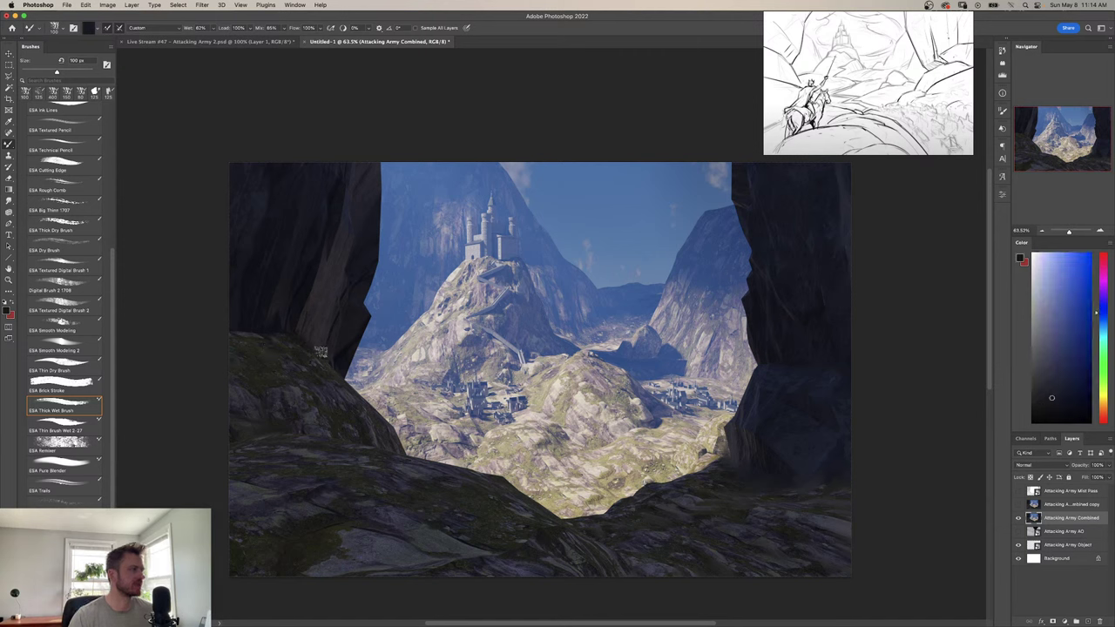
pyautogui.keyDown('alt'); pyautogui.click(300, 326); pyautogui.keyUp('alt')
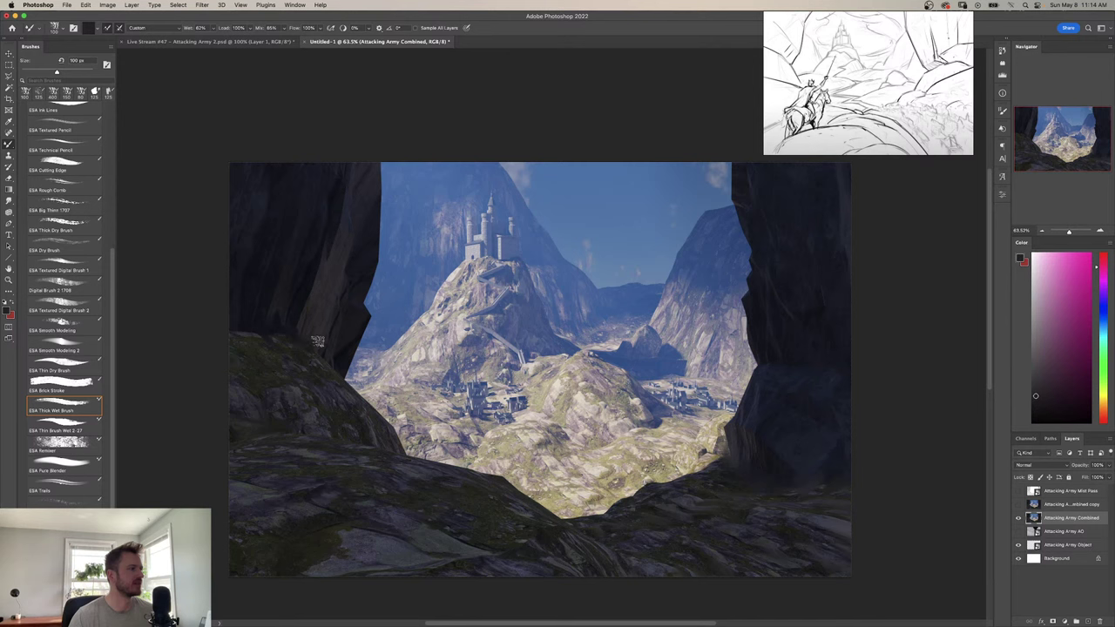
pyautogui.keyDown('alt'); pyautogui.click(262, 328); pyautogui.keyUp('alt')
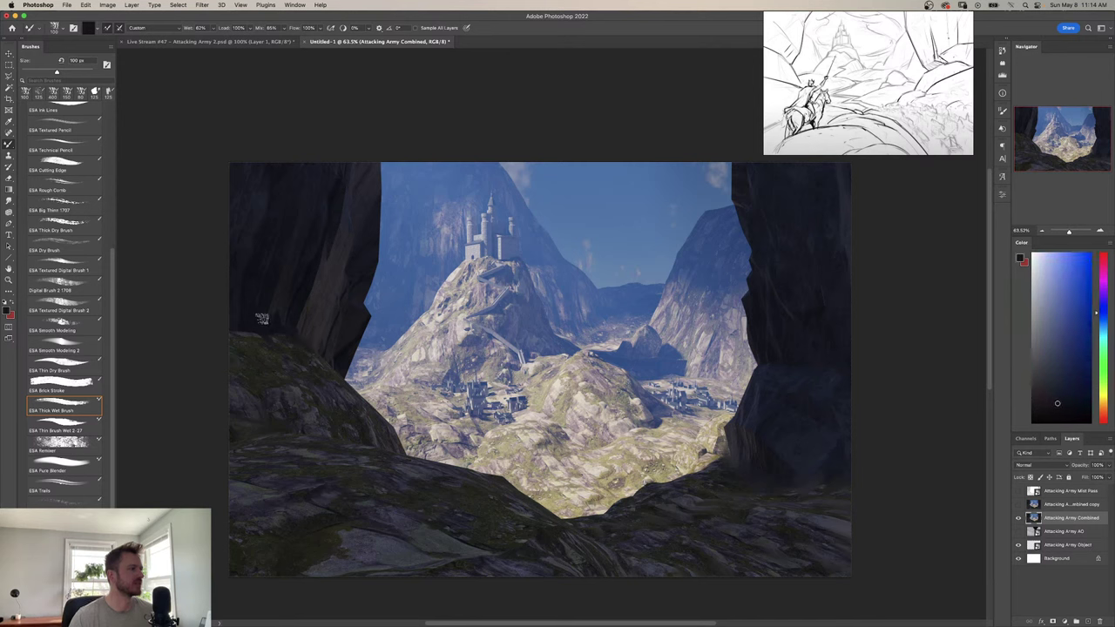
pyautogui.keyDown('alt'); pyautogui.click(296, 305); pyautogui.keyUp('alt')
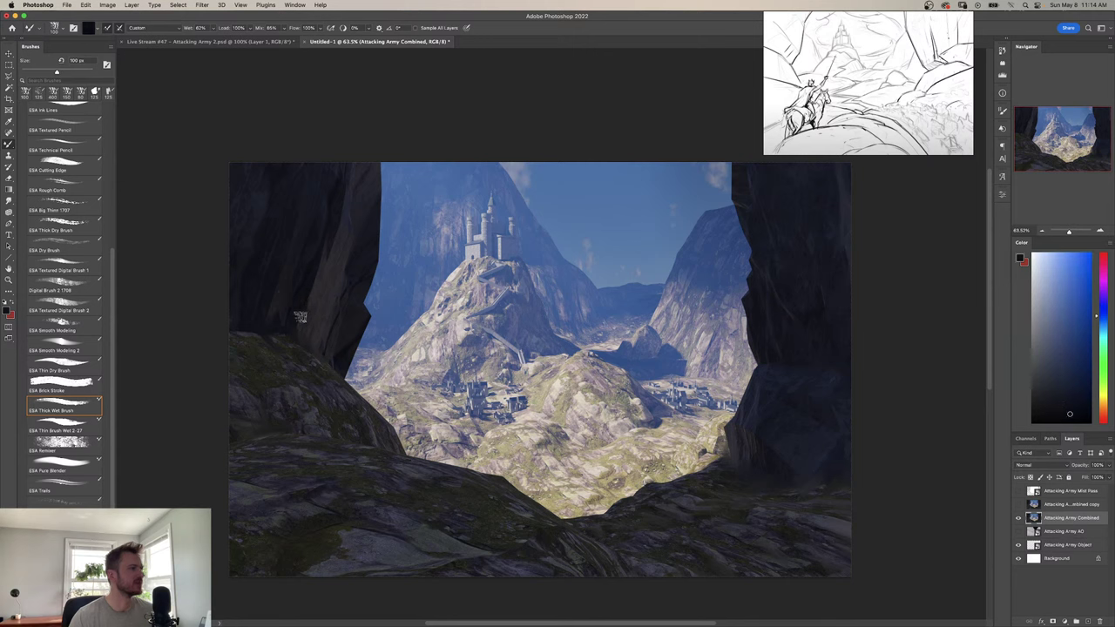
pyautogui.keyDown('alt'); pyautogui.click(354, 271); pyautogui.keyUp('alt')
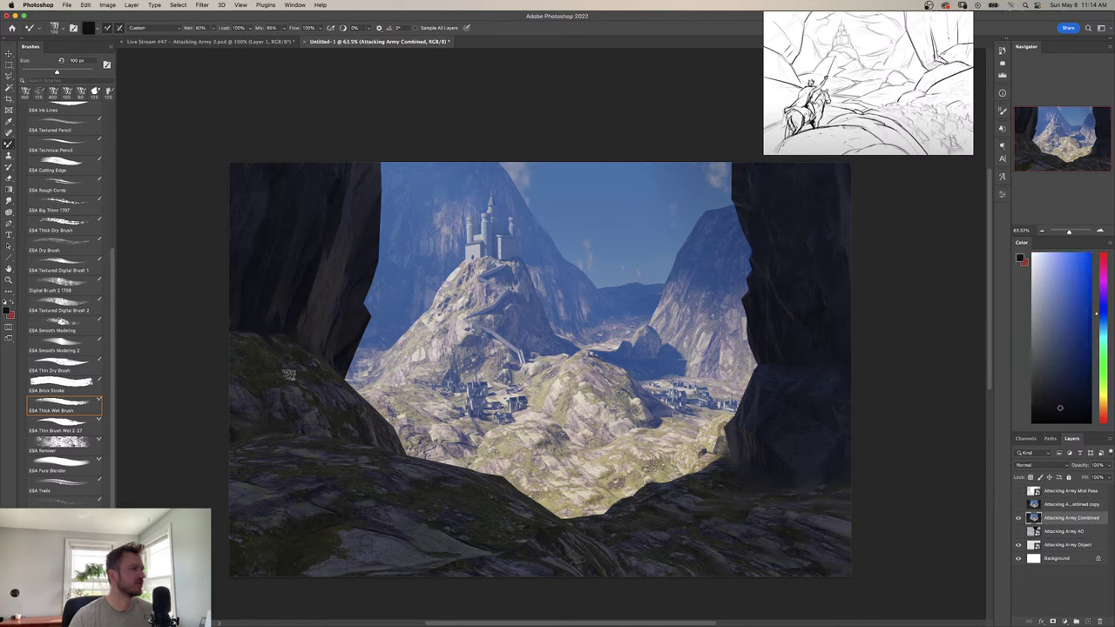
# Paint over the lower part of the left mound and the foreground rock slab with colours sampled from those rocks.
pyautogui.keyDown('alt'); pyautogui.click(328, 420); pyautogui.keyUp('alt')
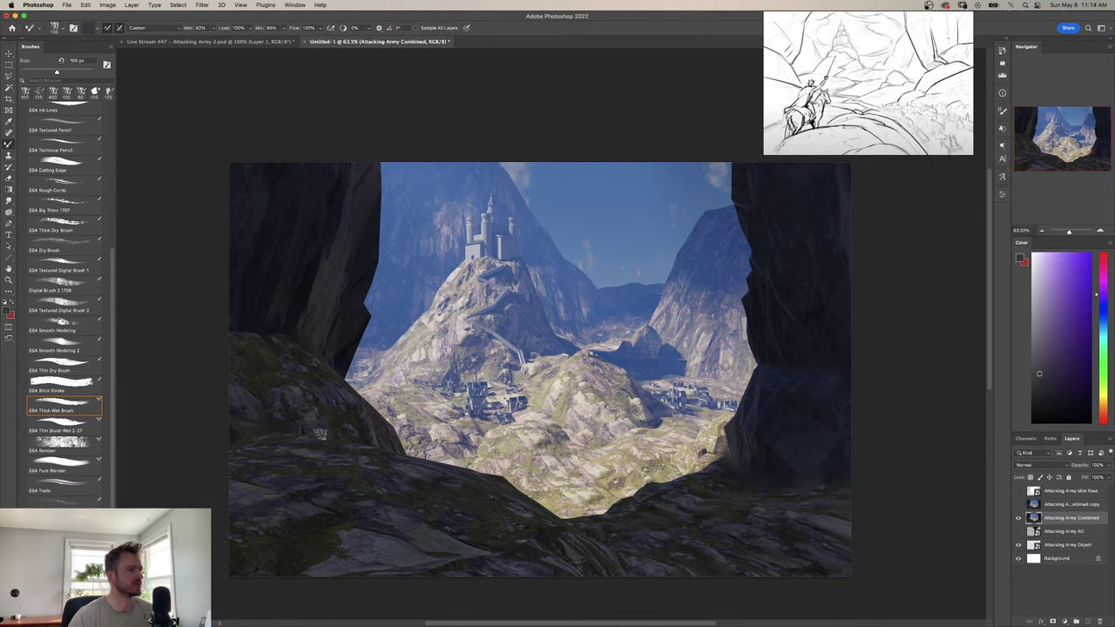
pyautogui.keyDown('alt'); pyautogui.click(336, 418); pyautogui.keyUp('alt')
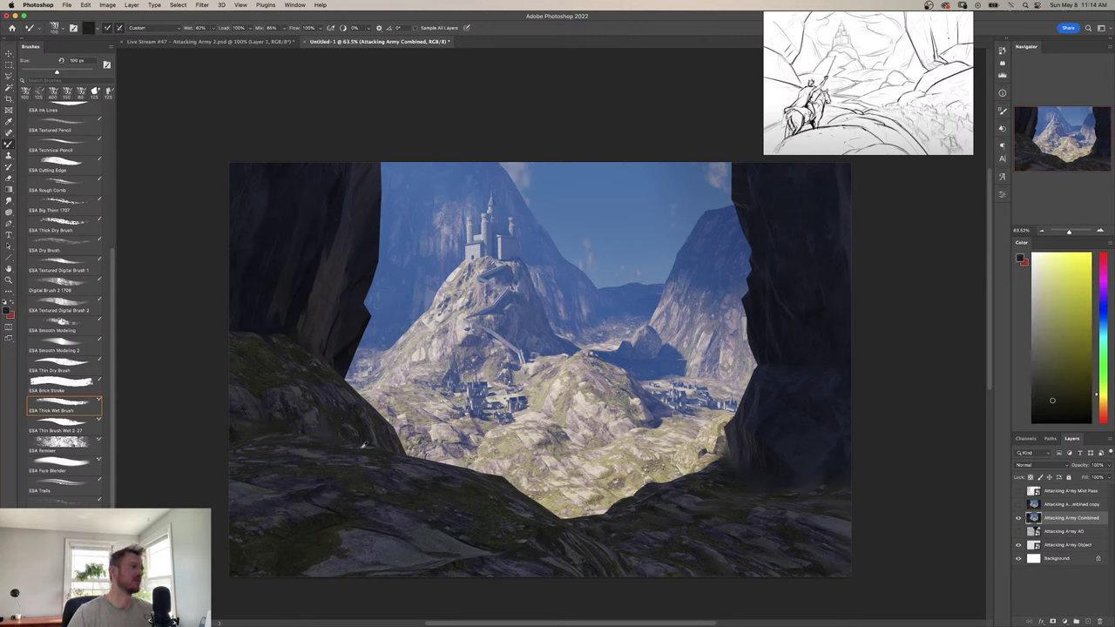
pyautogui.keyDown('alt'); pyautogui.click(333, 445); pyautogui.keyUp('alt')
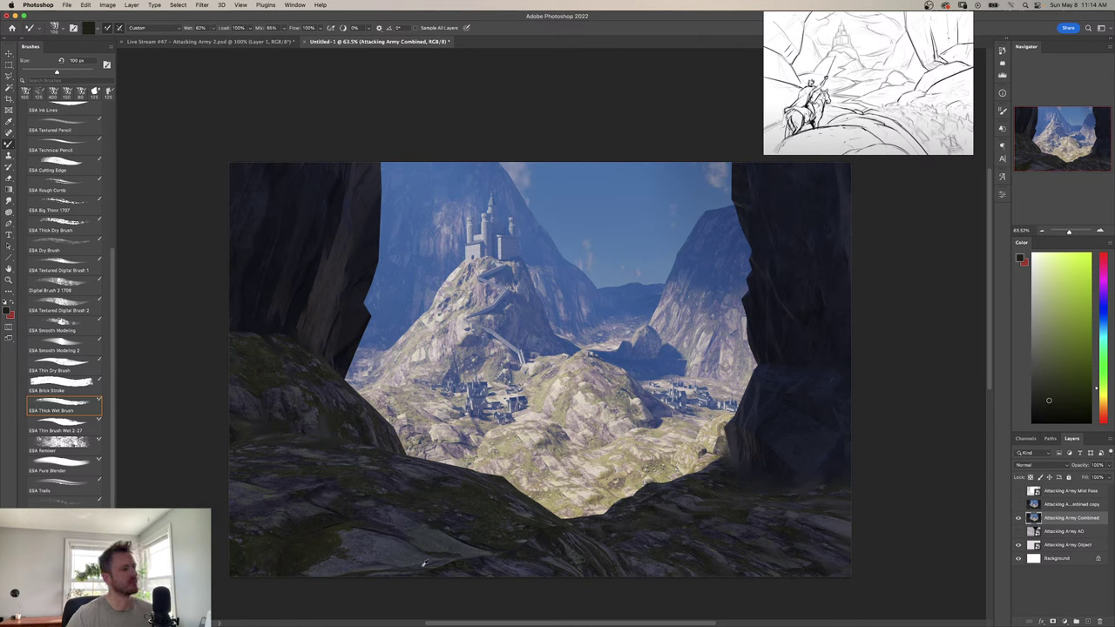
pyautogui.keyDown('alt'); pyautogui.click(482, 550); pyautogui.keyUp('alt')
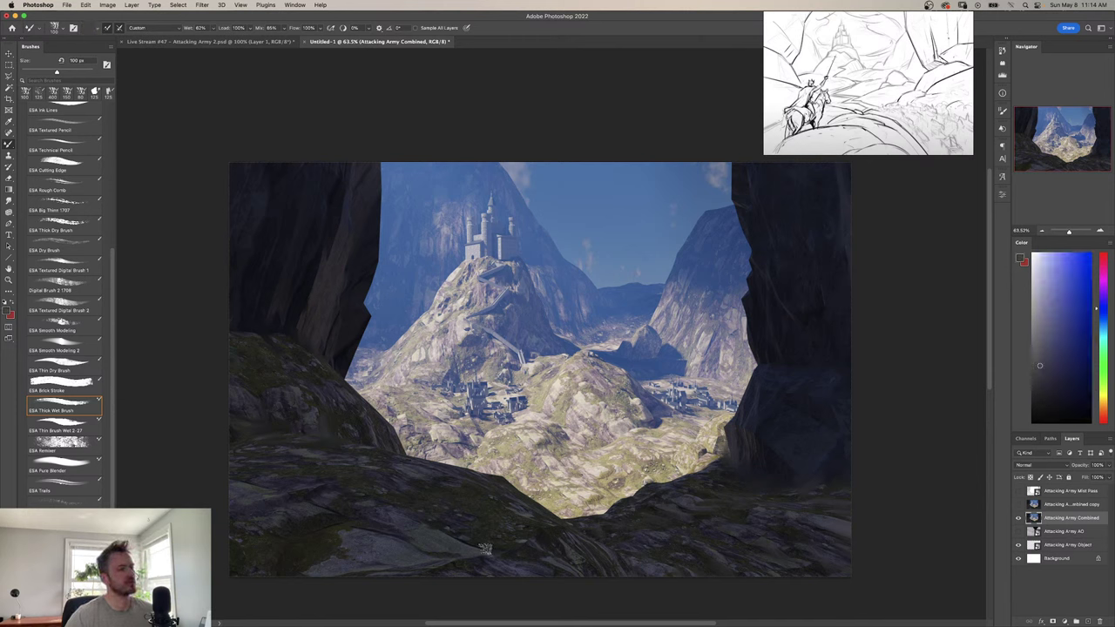
pyautogui.keyDown('alt'); pyautogui.click(481, 542); pyautogui.keyUp('alt')
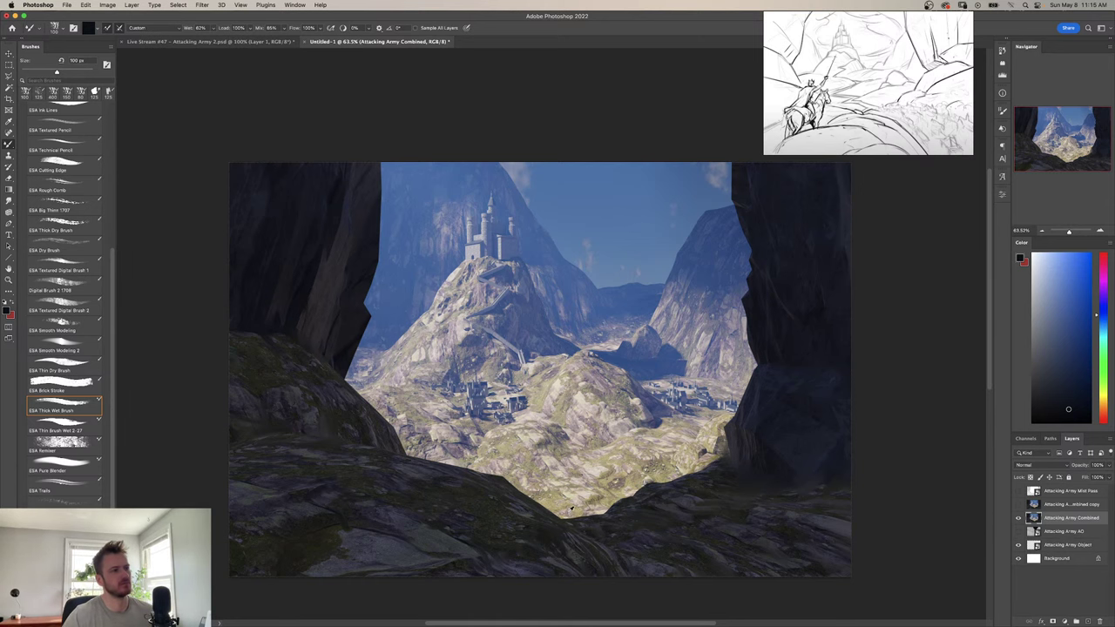
# Reframe the whole painting and switch to the Lasso tool for outlining the foreground.
pyautogui.press('z')
pyautogui.moveTo(625, 456); pyautogui.dragTo(597, 469)
pyautogui.press('b')
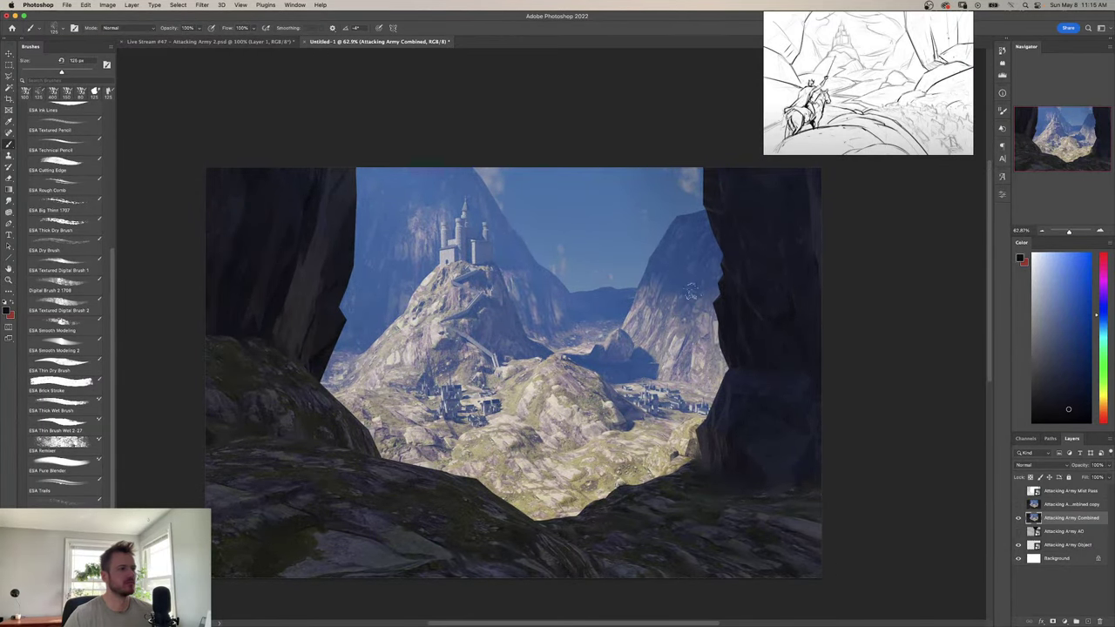
pyautogui.moveTo(505, 355); pyautogui.dragTo(510, 347)
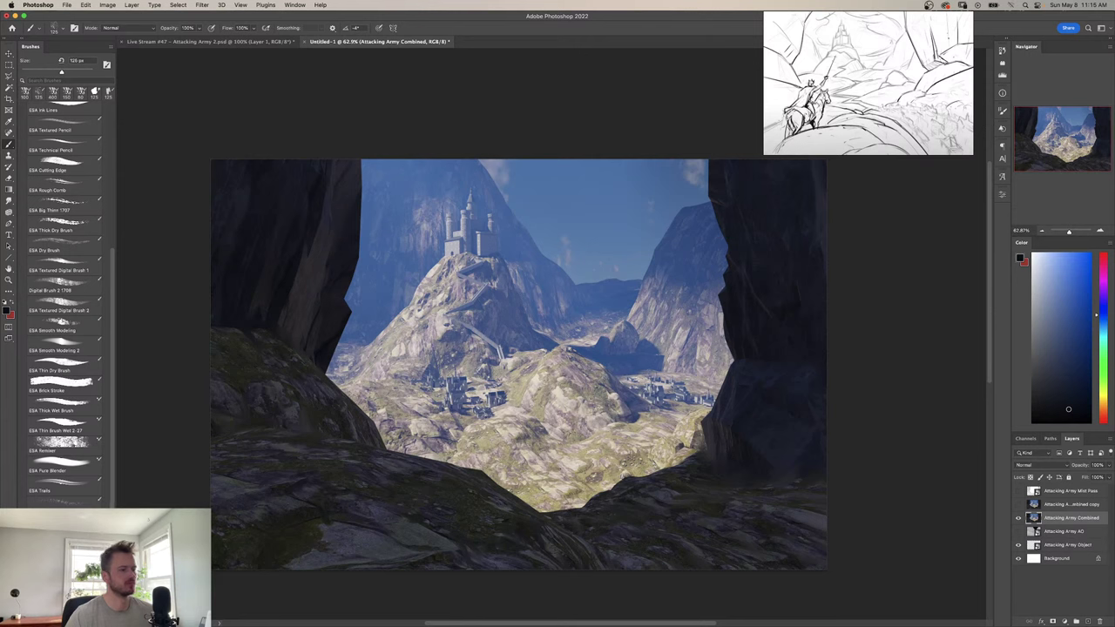
pyautogui.press('l')
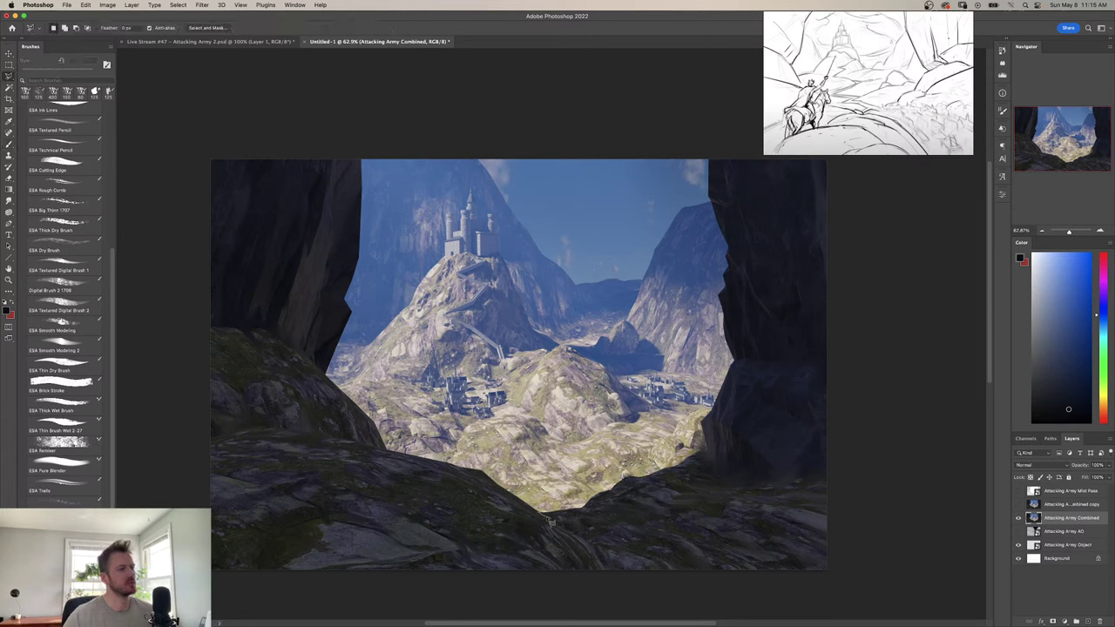
pyautogui.click(542, 512)
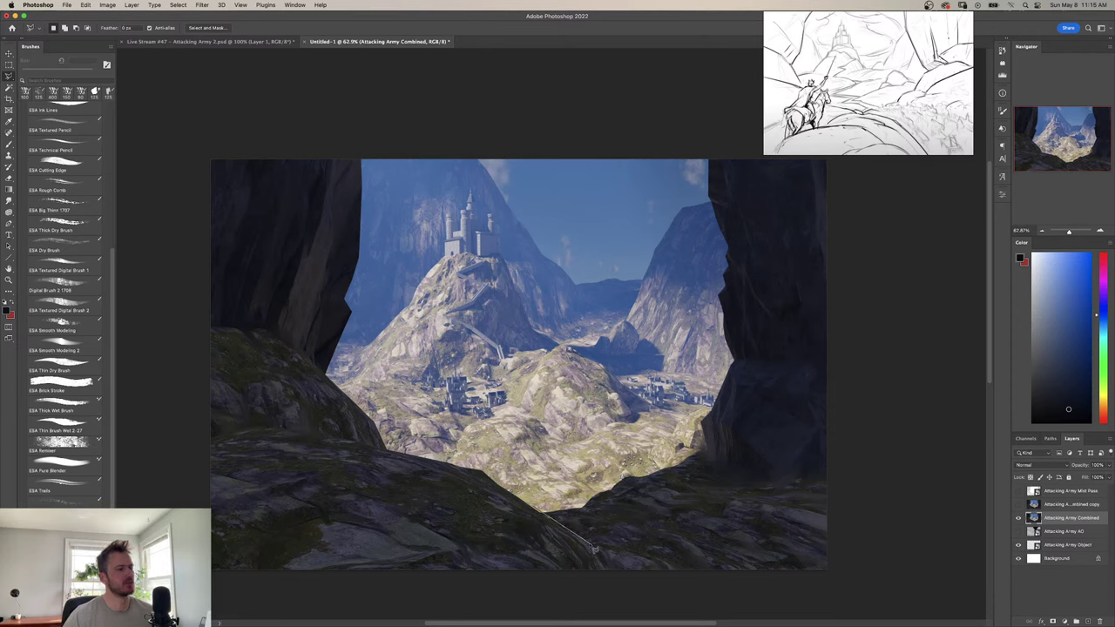
pyautogui.moveTo(595, 548)
pyautogui.mouseDown()
pyautogui.moveTo(628, 601)
pyautogui.moveTo(729, 603)
pyautogui.moveTo(765, 589)
pyautogui.mouseUp()
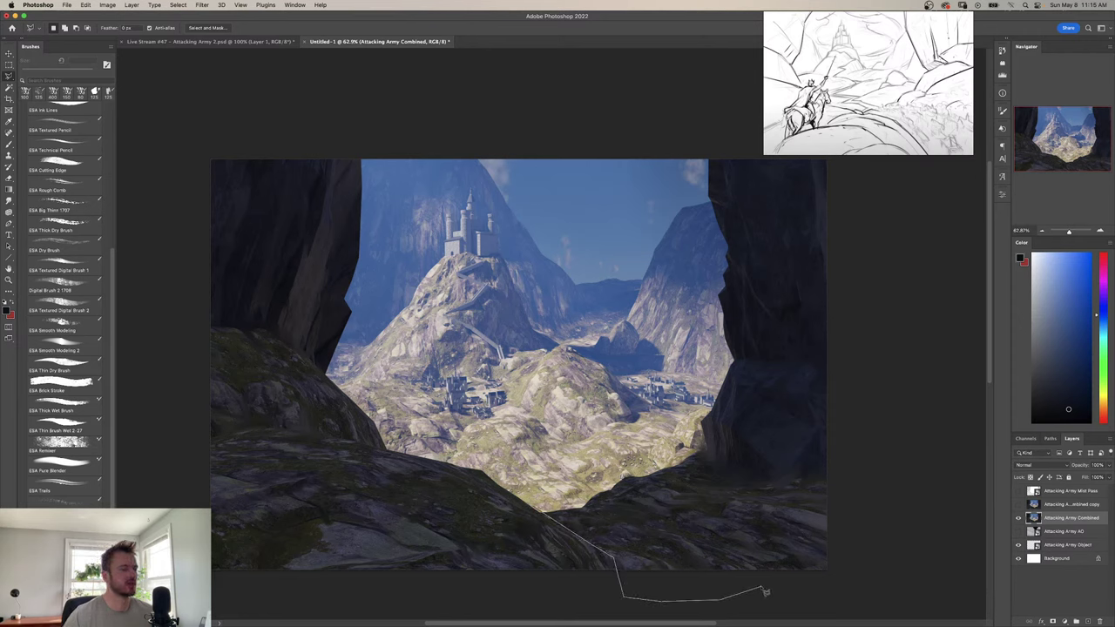
pyautogui.press('Escape')
# Lasso the lower-right area from the valley notch along the foreground ridge, around the canvas corner, and up across the right cliff's base.
pyautogui.keyDown('super'); pyautogui.click(538, 512); pyautogui.keyUp('super')
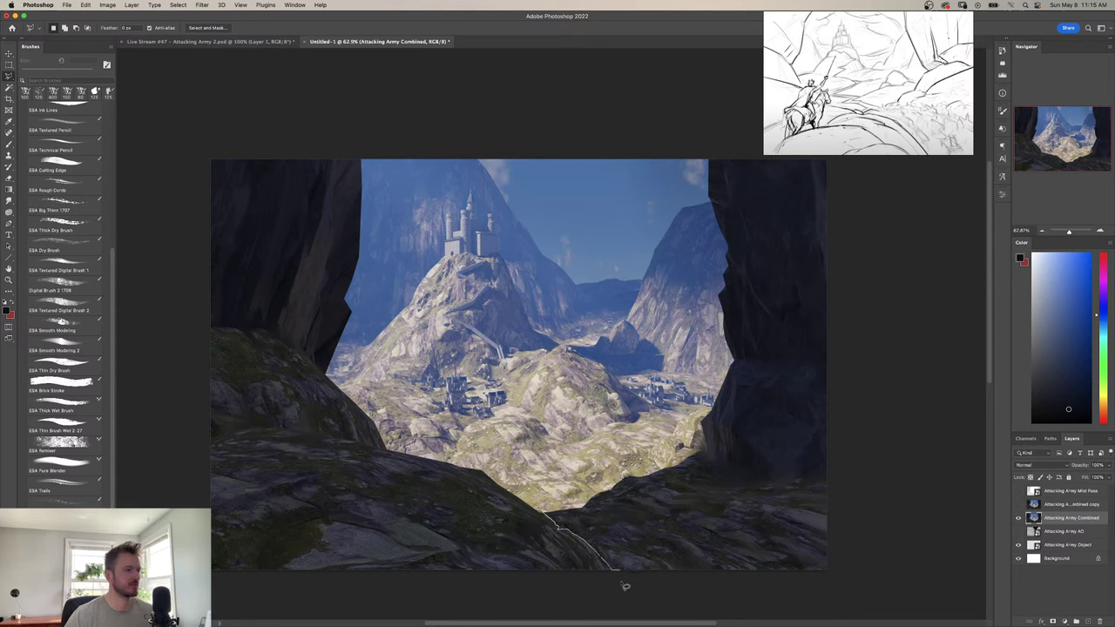
pyautogui.moveTo(625, 586)
pyautogui.mouseDown()
pyautogui.moveTo(819, 591)
pyautogui.moveTo(887, 516)
pyautogui.moveTo(891, 421)
pyautogui.moveTo(614, 379)
pyautogui.mouseUp()
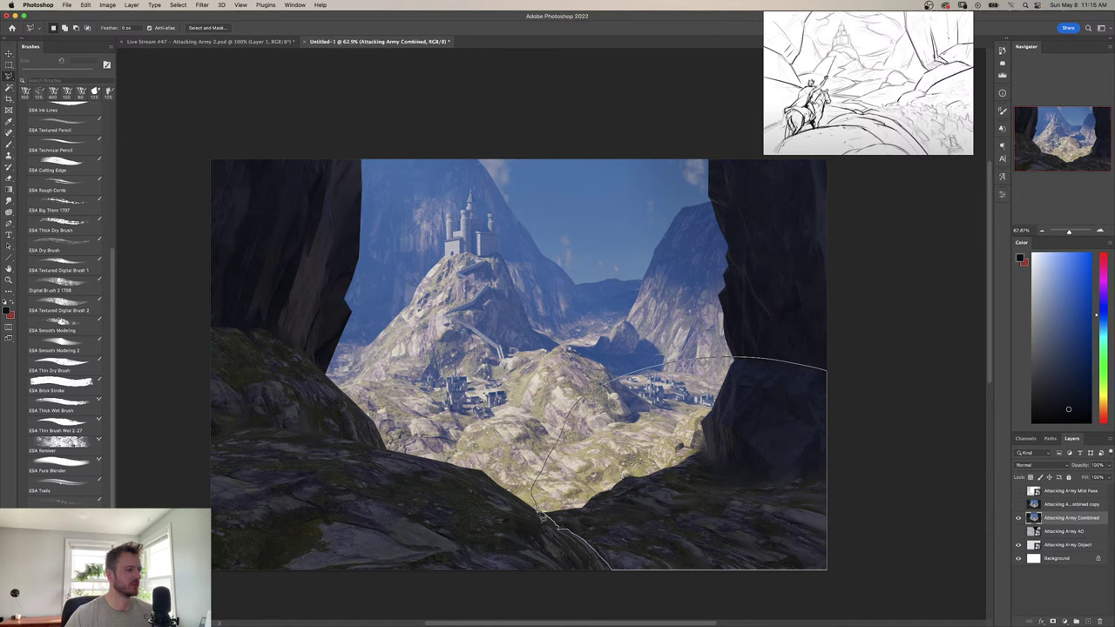
pyautogui.moveTo(540, 512); pyautogui.dragTo(550, 522)
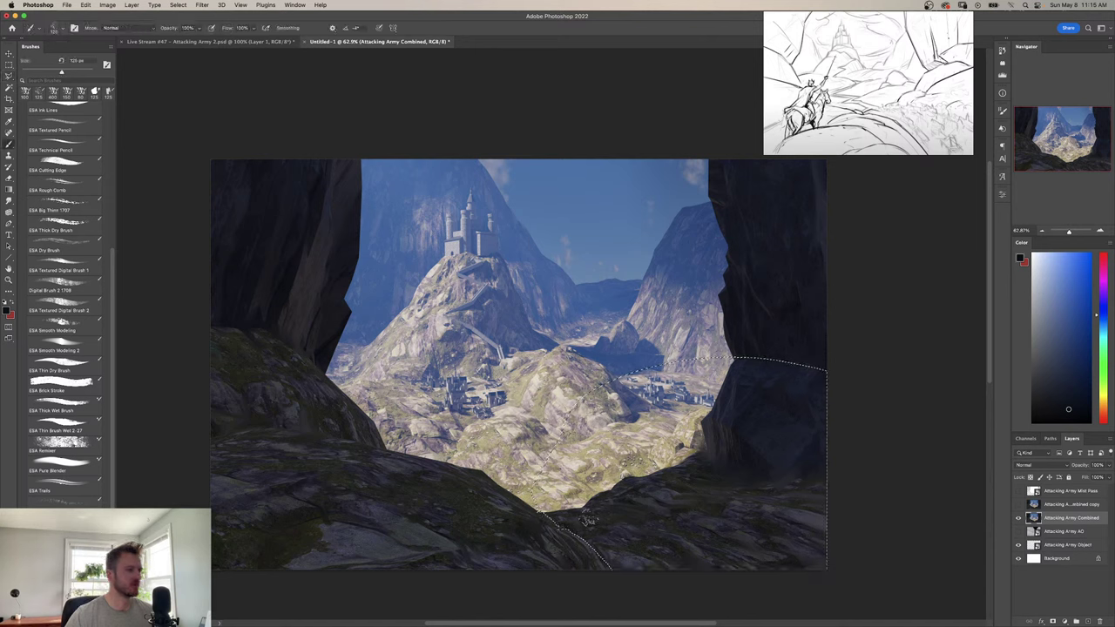
# Try the ESA Soft Round mixer brush at 400 px along the selection's edge by the lower canvas border, using a colour sampled from the right-hand ground.
pyautogui.press('b')
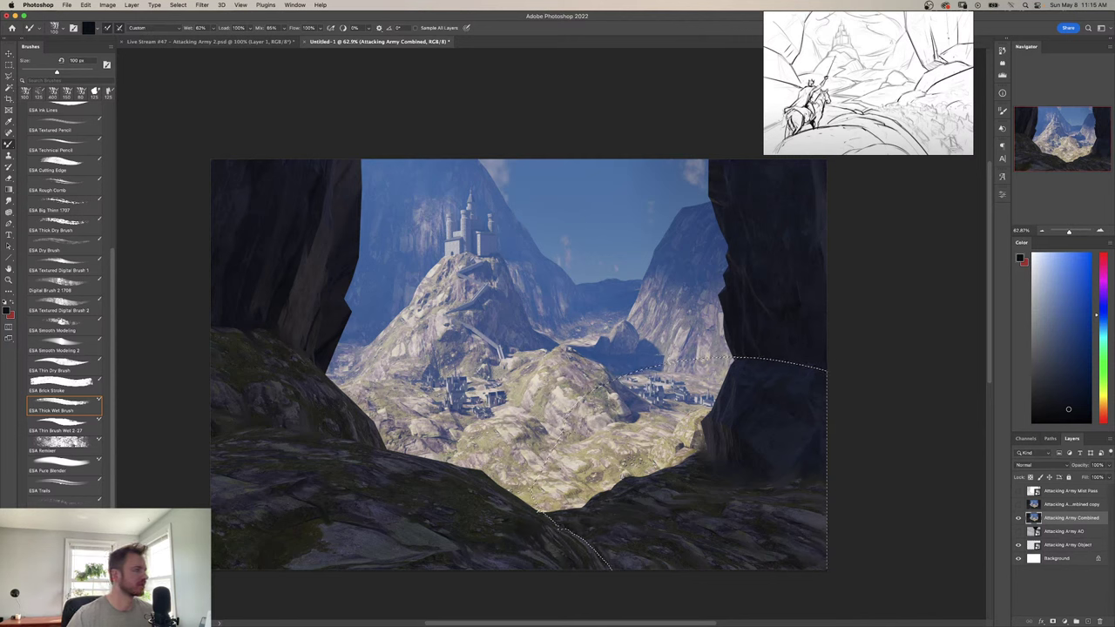
pyautogui.scroll(-5, 109, 383)
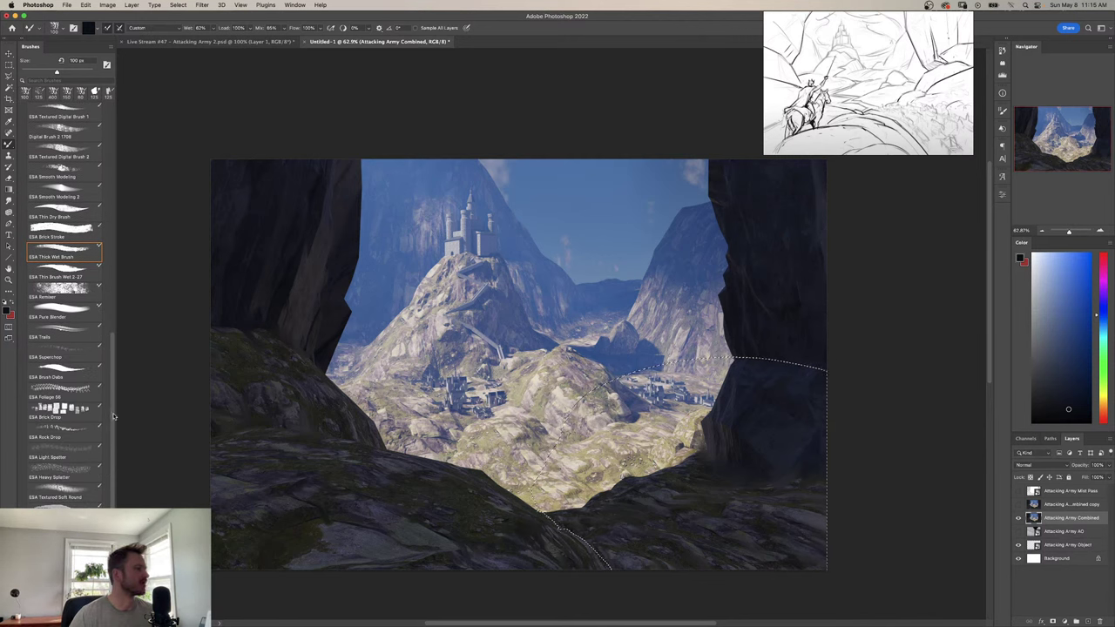
pyautogui.scroll(10, 114, 416)
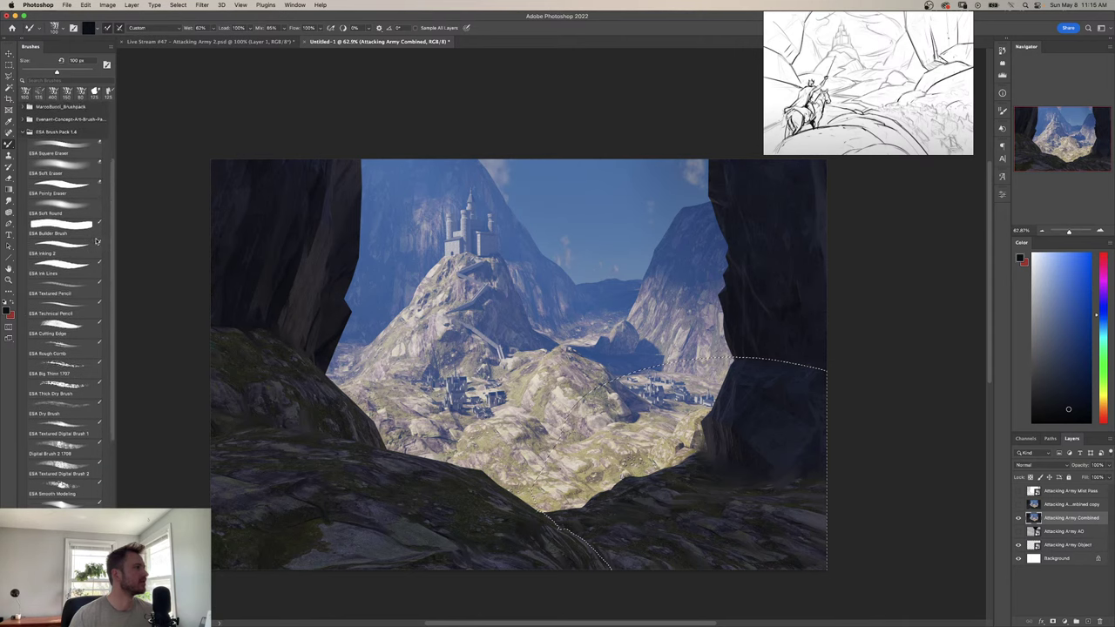
pyautogui.click(74, 216)
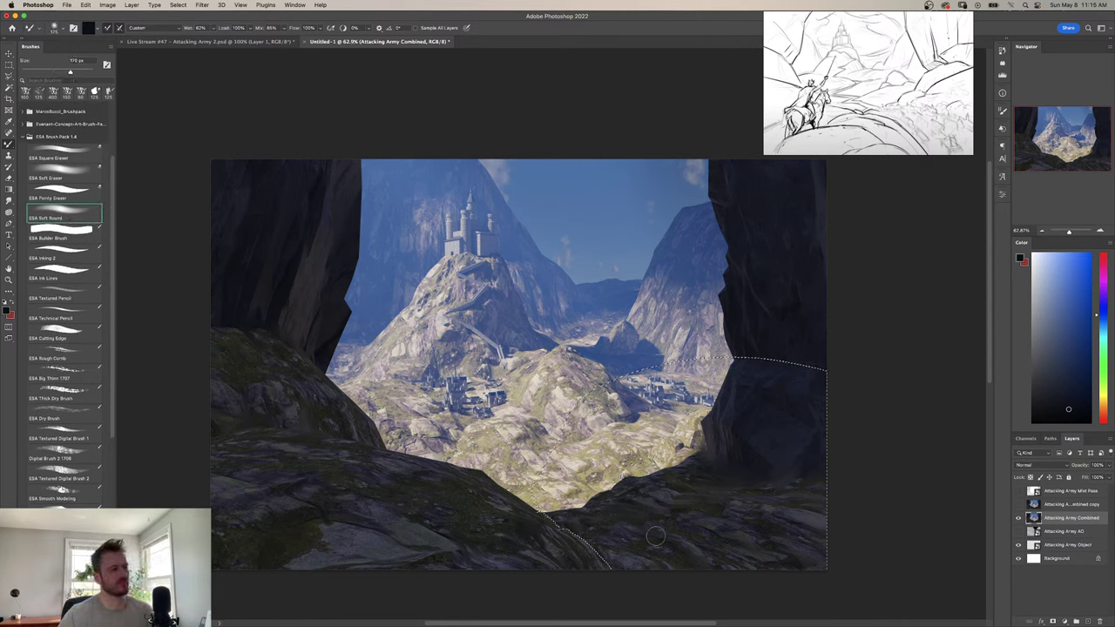
pyautogui.press(']')
pyautogui.press(']')
pyautogui.press(']')
pyautogui.press(']')
pyautogui.press(']')
pyautogui.press(']')
pyautogui.press(']')
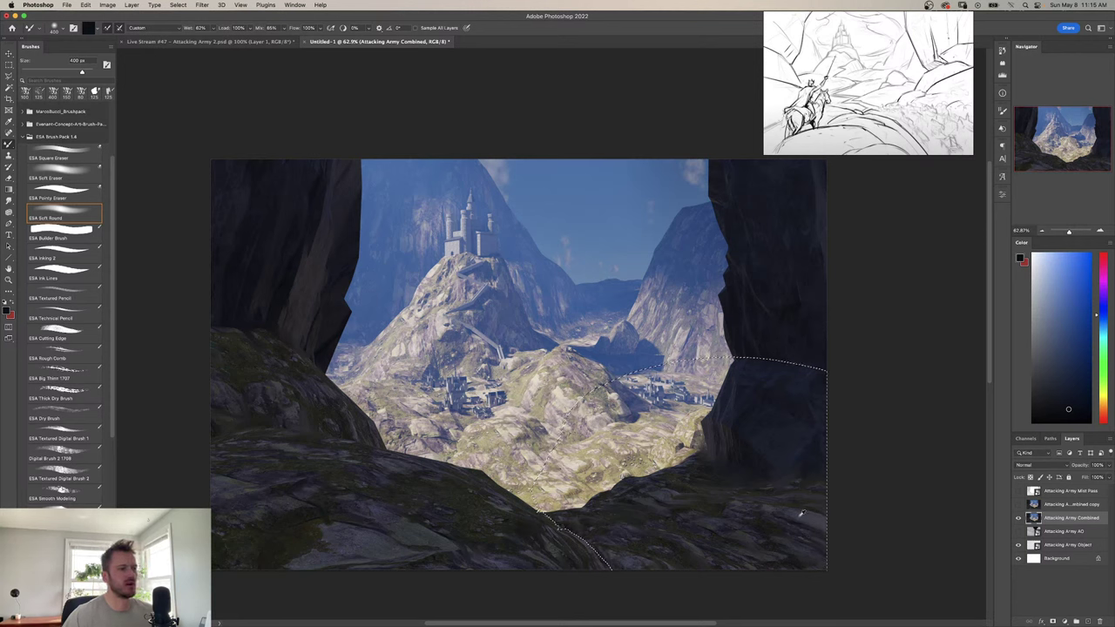
pyautogui.keyDown('alt'); pyautogui.click(802, 513); pyautogui.keyUp('alt')
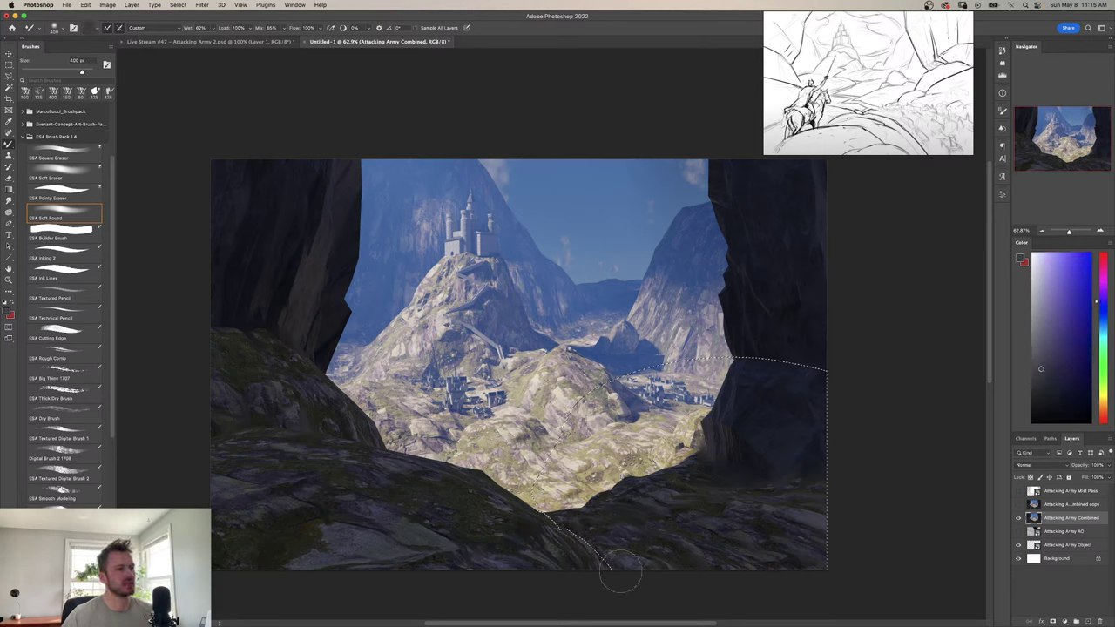
pyautogui.moveTo(620, 572); pyautogui.dragTo(606, 565)
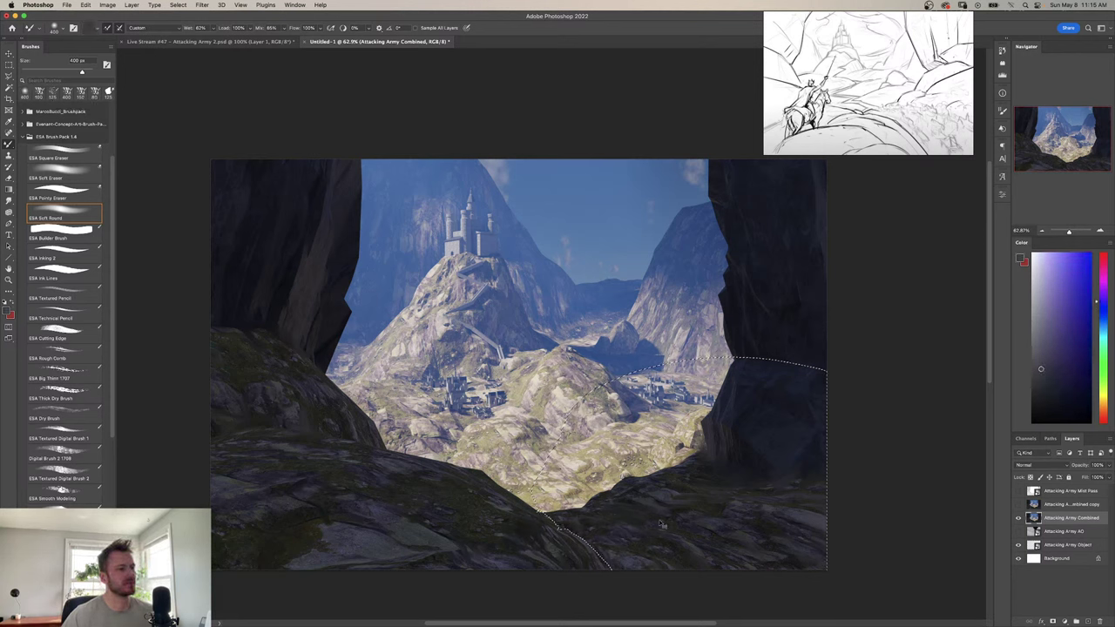
# Paint soft blue-grey haze over the lower-right ground and right cliff's foot with the regular ESA Soft Round brush at 500 px, using a sky-sampled colour.
pyautogui.hotkey('shift', 'b')
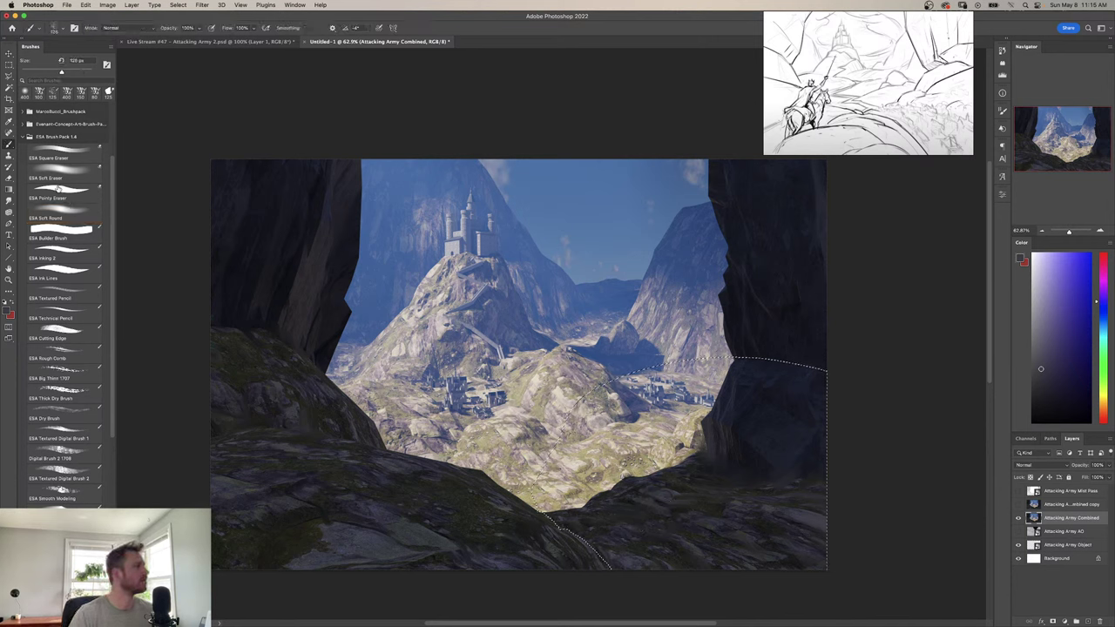
pyautogui.press(']')
pyautogui.press(']')
pyautogui.press(']')
pyautogui.press(']')
pyautogui.press(']')
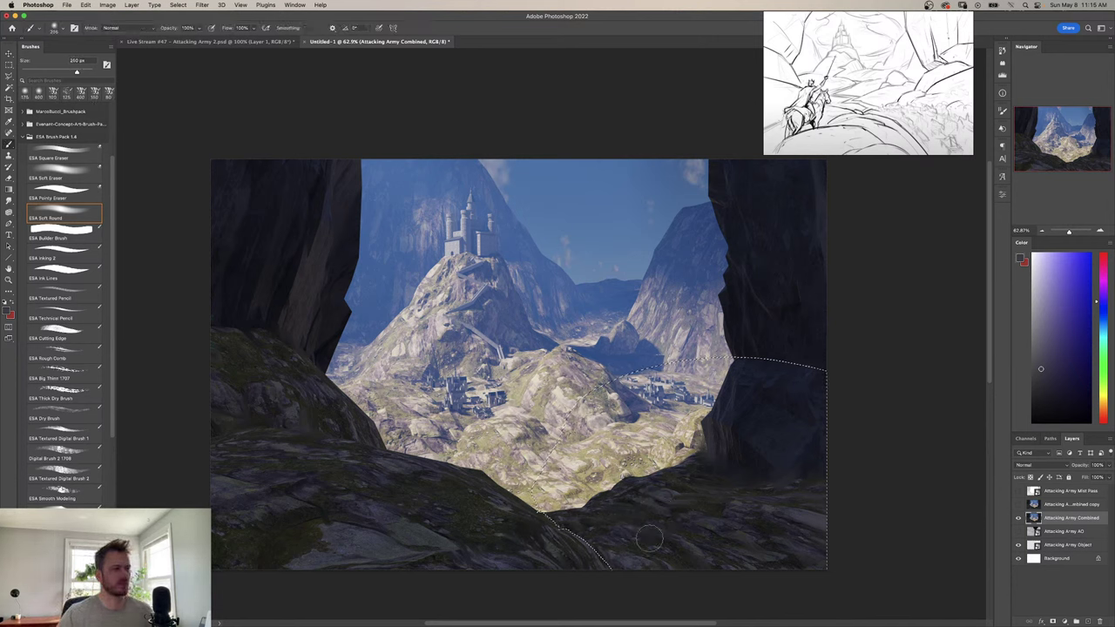
pyautogui.moveTo(624, 576); pyautogui.dragTo(585, 554)
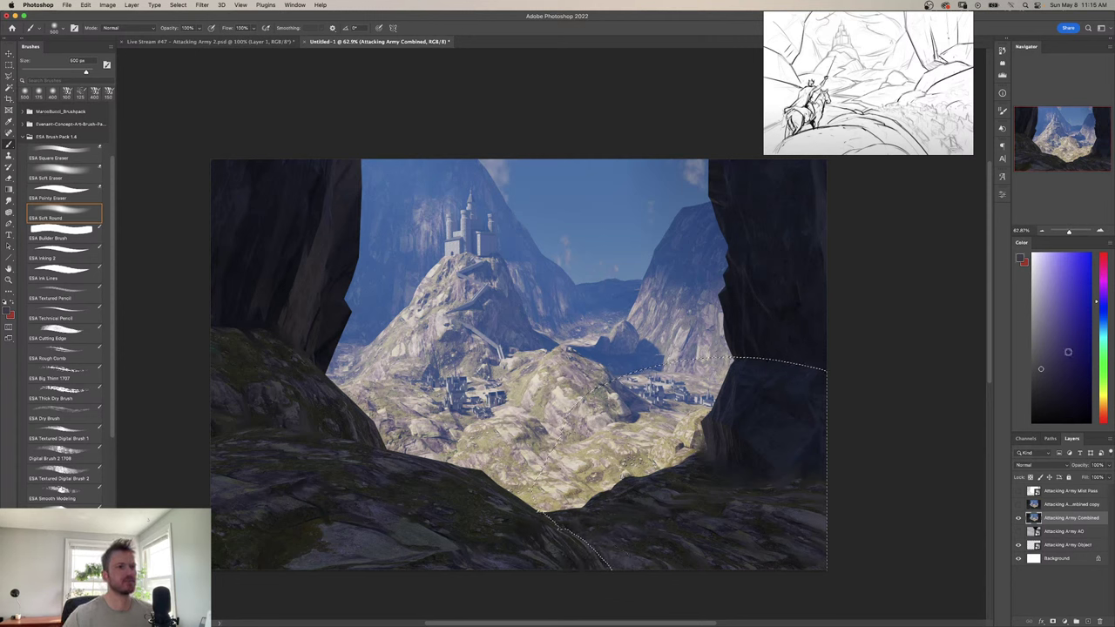
pyautogui.keyDown('alt'); pyautogui.click(607, 244); pyautogui.keyUp('alt')
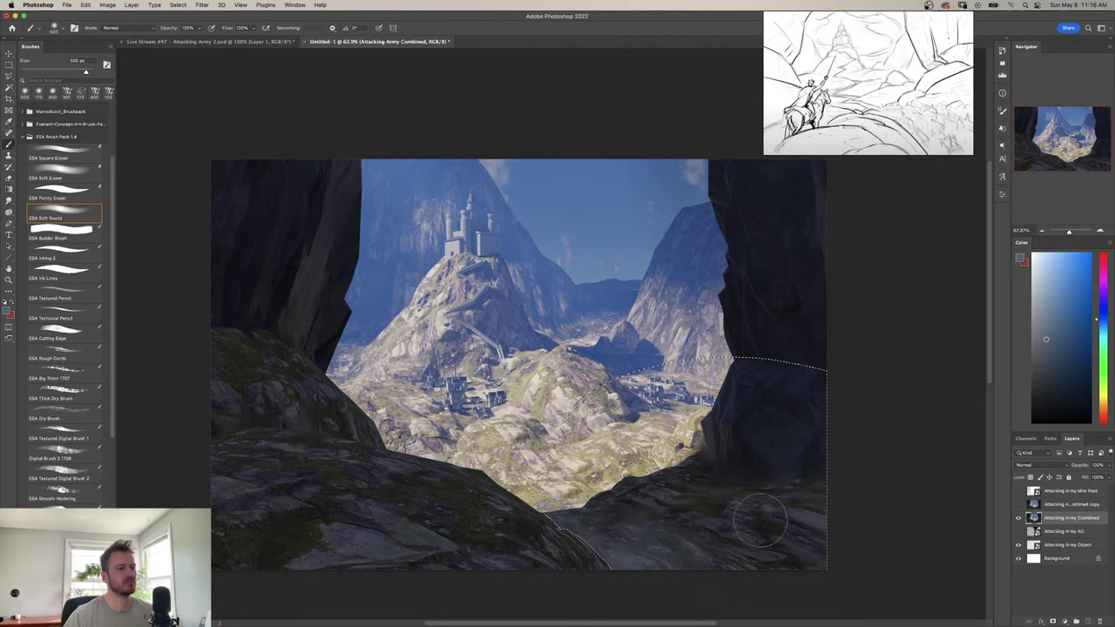
pyautogui.moveTo(733, 477); pyautogui.dragTo(755, 455)
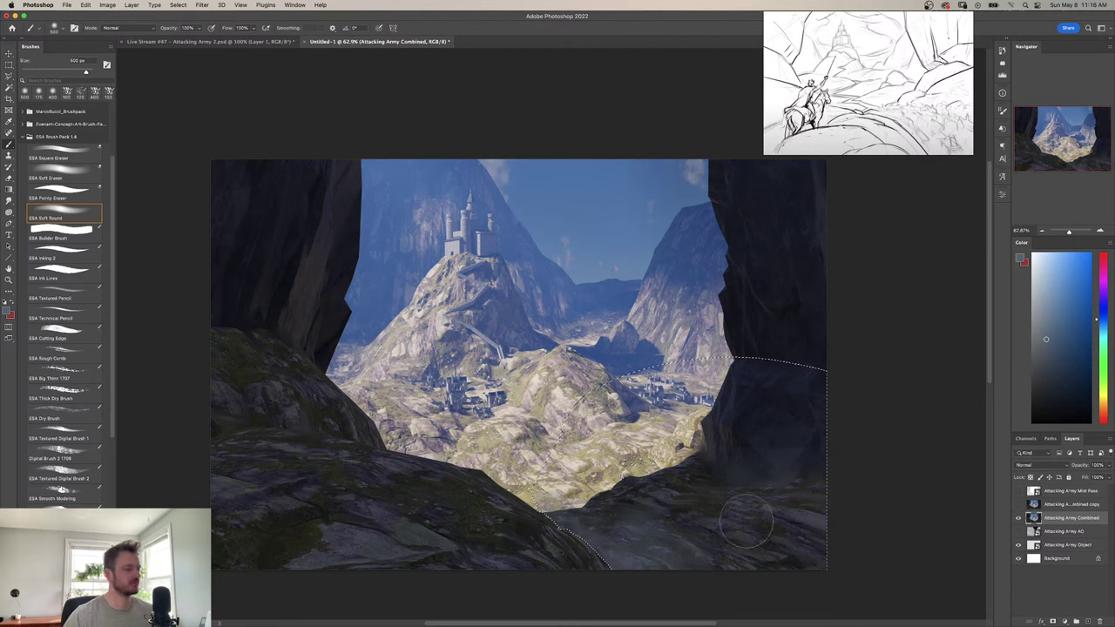
# Tone down the haze over the lower-right ground and right cliff's base with dark colours sampled from the rock, and drop the selection.
pyautogui.press('super+d')
pyautogui.press('z')
pyautogui.moveTo(586, 424); pyautogui.dragTo(558, 425)
pyautogui.press('super+z')
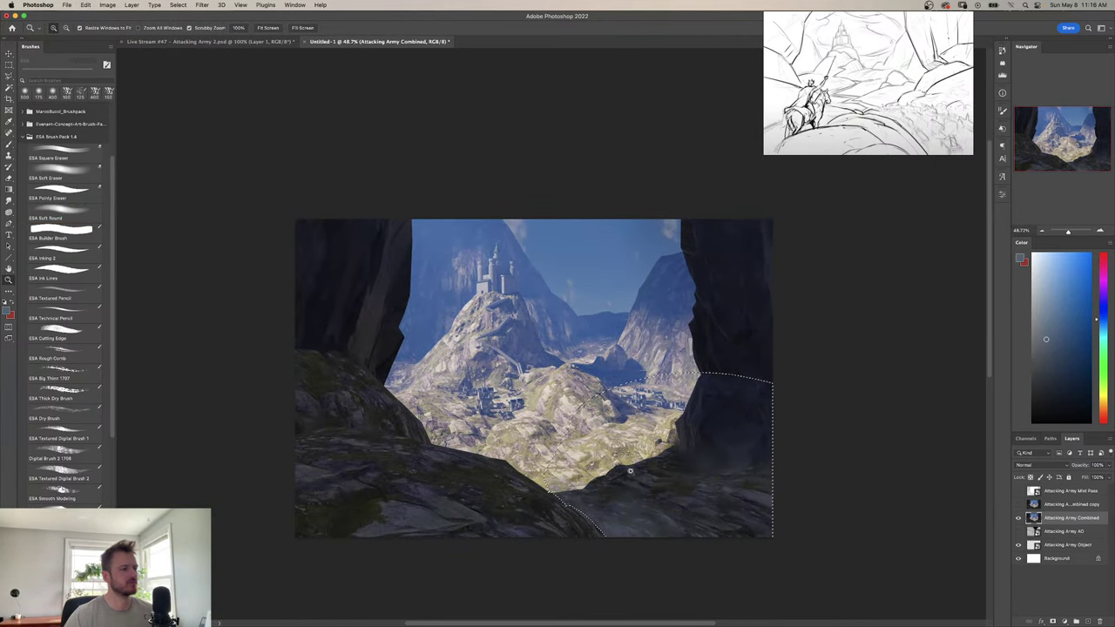
pyautogui.press('b')
pyautogui.keyDown('alt'); pyautogui.click(647, 507); pyautogui.keyUp('alt')
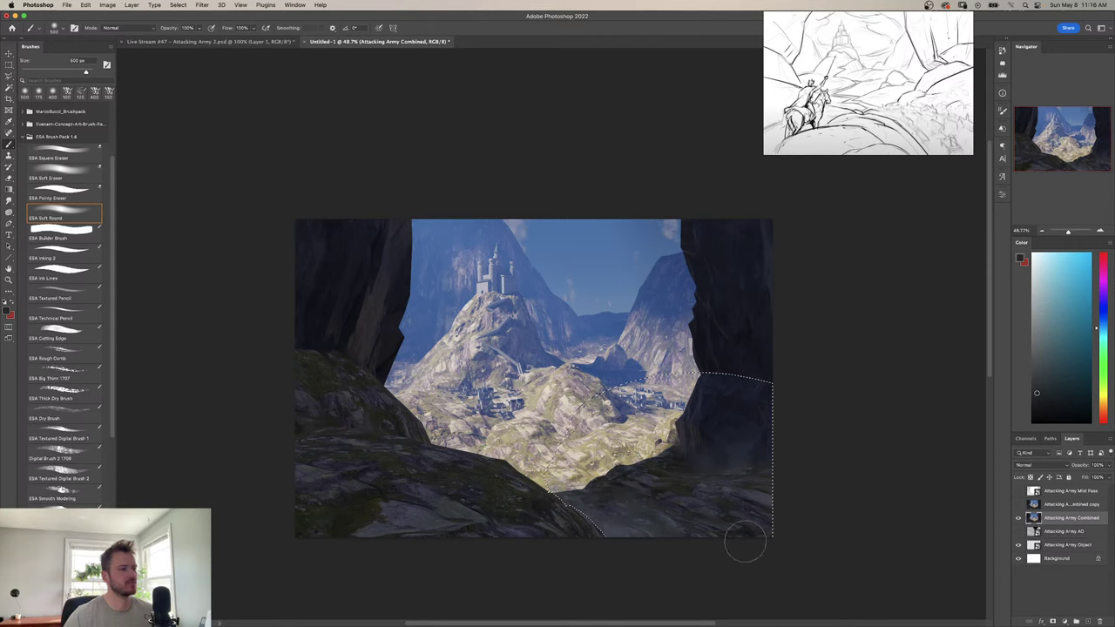
pyautogui.keyDown('alt'); pyautogui.click(747, 452); pyautogui.keyUp('alt')
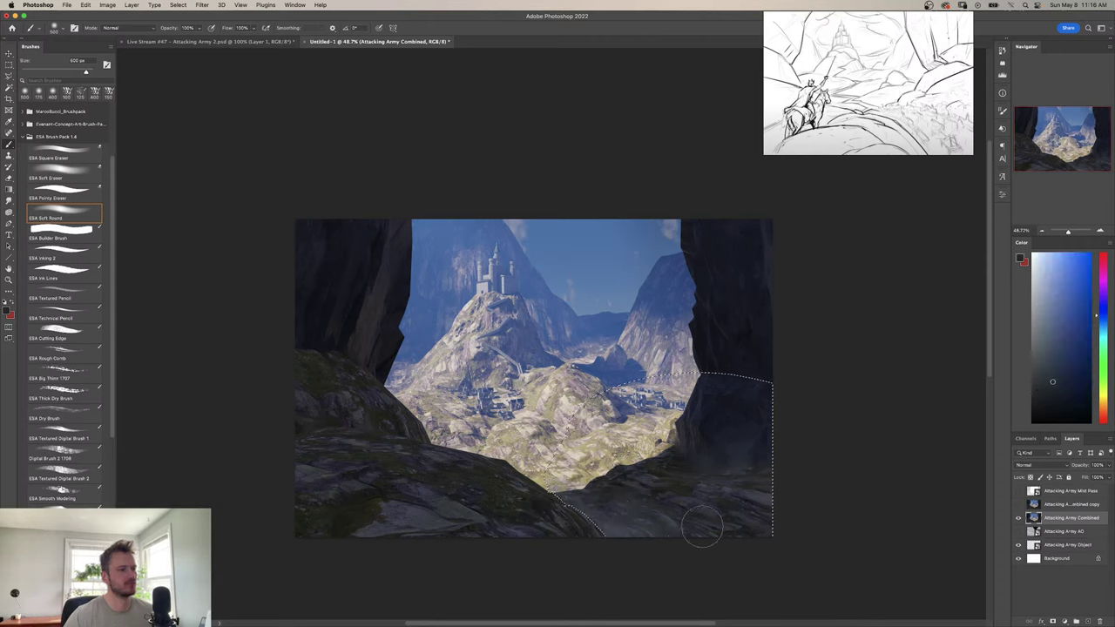
pyautogui.keyDown('alt'); pyautogui.click(696, 409); pyautogui.keyUp('alt')
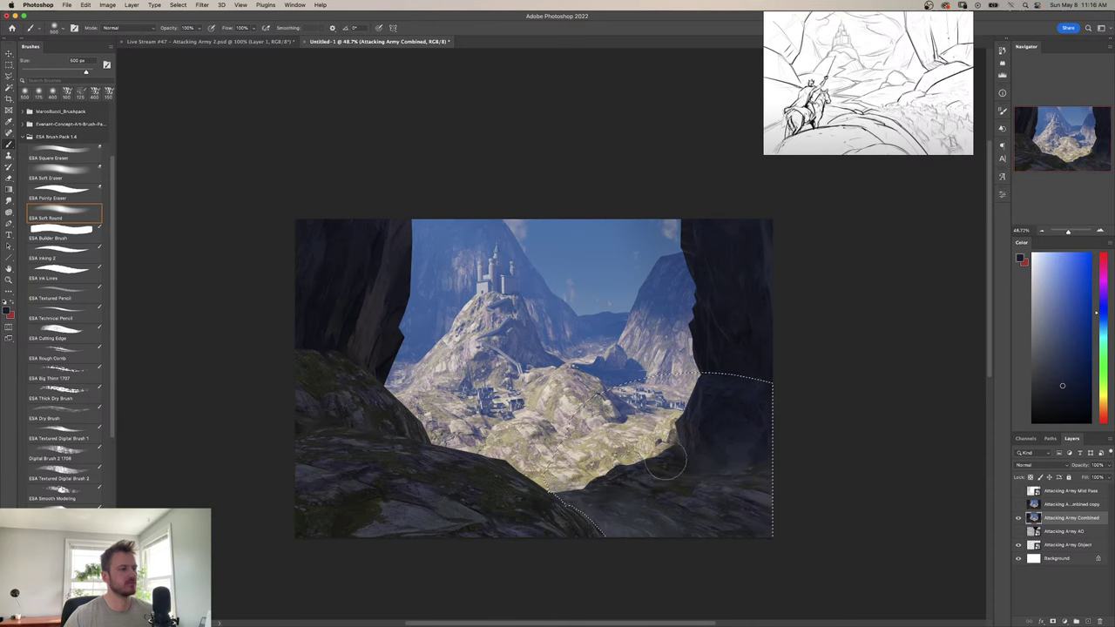
pyautogui.press('super+d')
# Sample a sunlit ground colour from the valley and choose the ESA Thick Wet Brush.
pyautogui.press('z')
pyautogui.moveTo(592, 357); pyautogui.dragTo(602, 357)
pyautogui.moveTo(576, 479)
pyautogui.mouseDown()
pyautogui.moveTo(573, 506)
pyautogui.moveTo(588, 505)
pyautogui.mouseUp()
pyautogui.press('b')
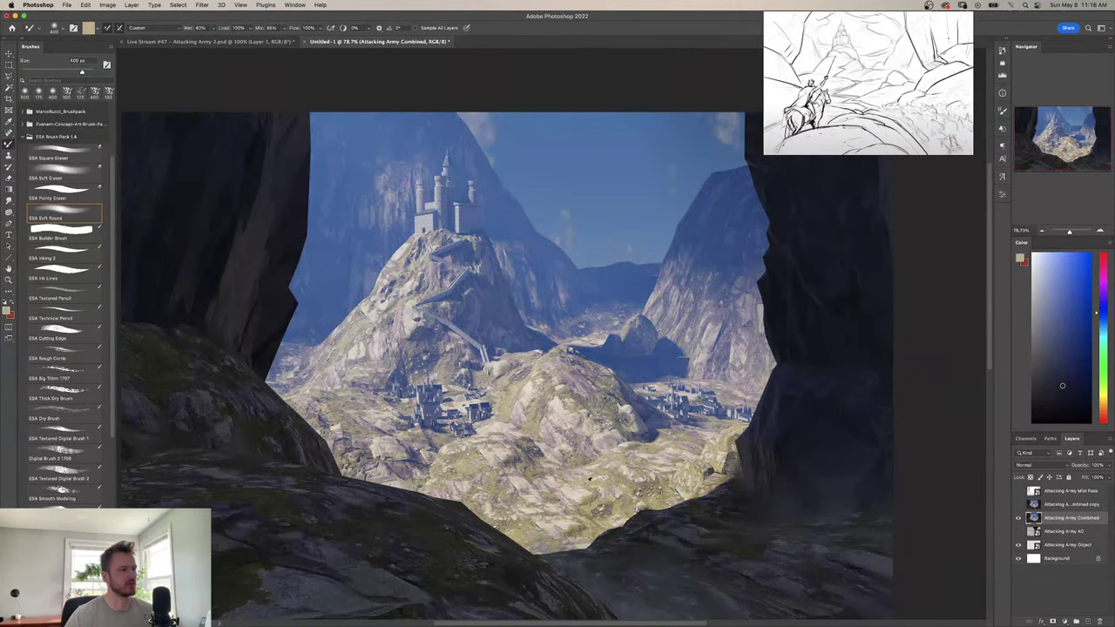
pyautogui.keyDown('alt'); pyautogui.click(590, 478); pyautogui.keyUp('alt')
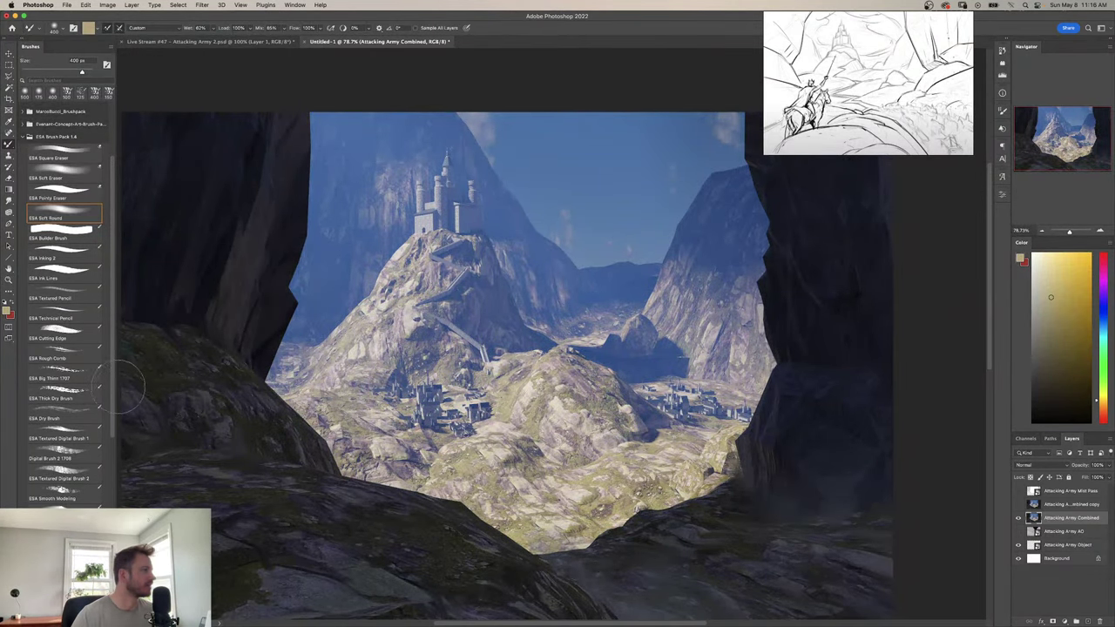
pyautogui.scroll(-4, 70, 471)
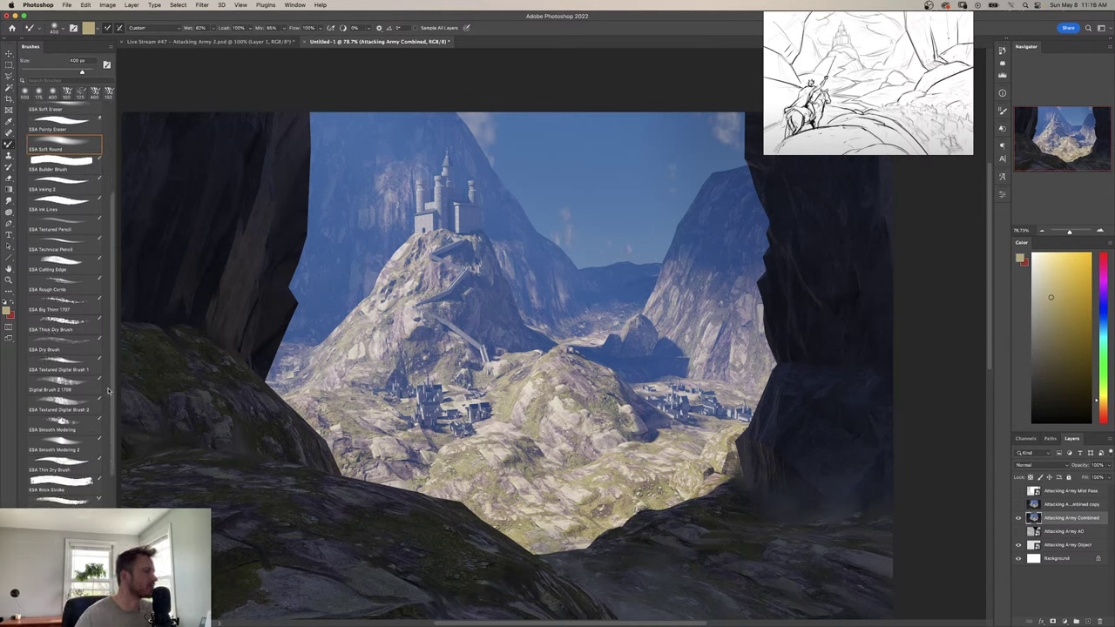
pyautogui.scroll(-2, 108, 391)
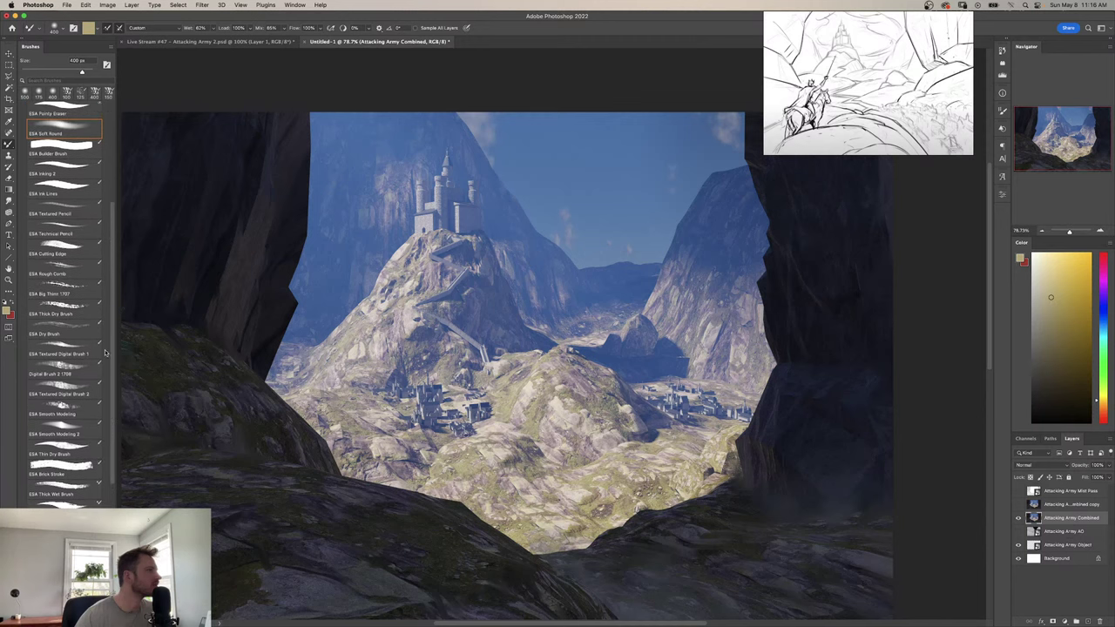
pyautogui.click(77, 294)
pyautogui.click(77, 308)
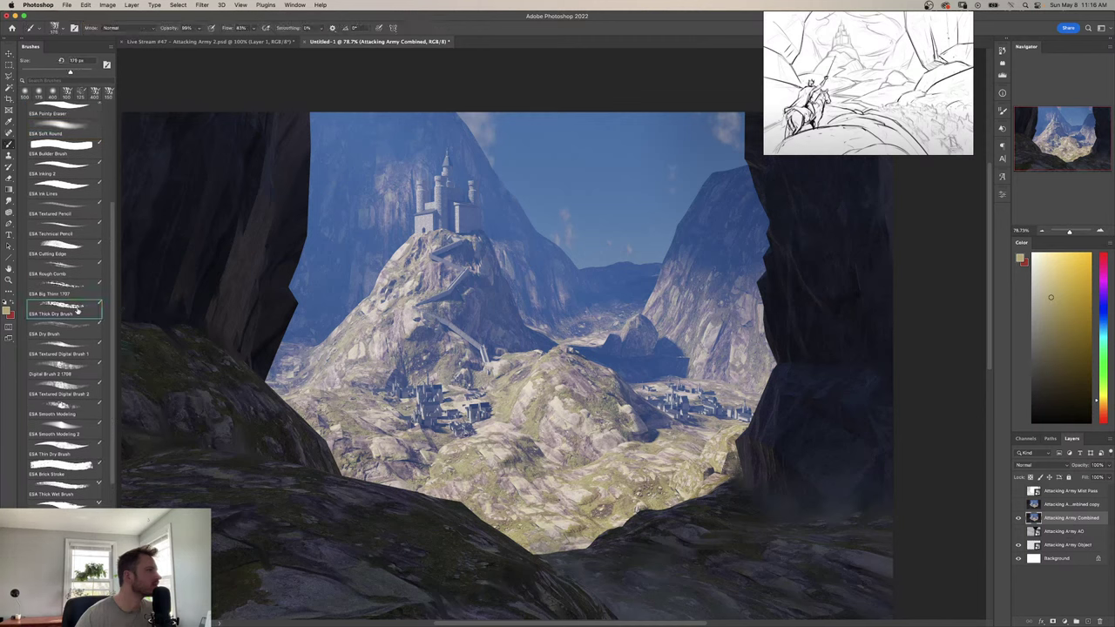
pyautogui.click(77, 332)
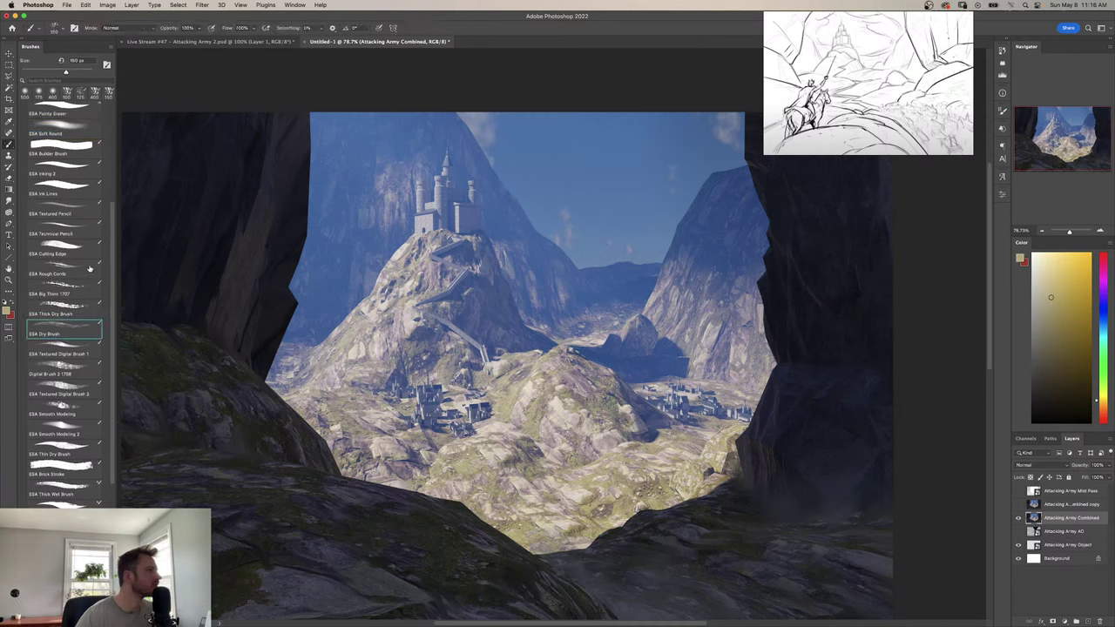
pyautogui.scroll(-5, 91, 401)
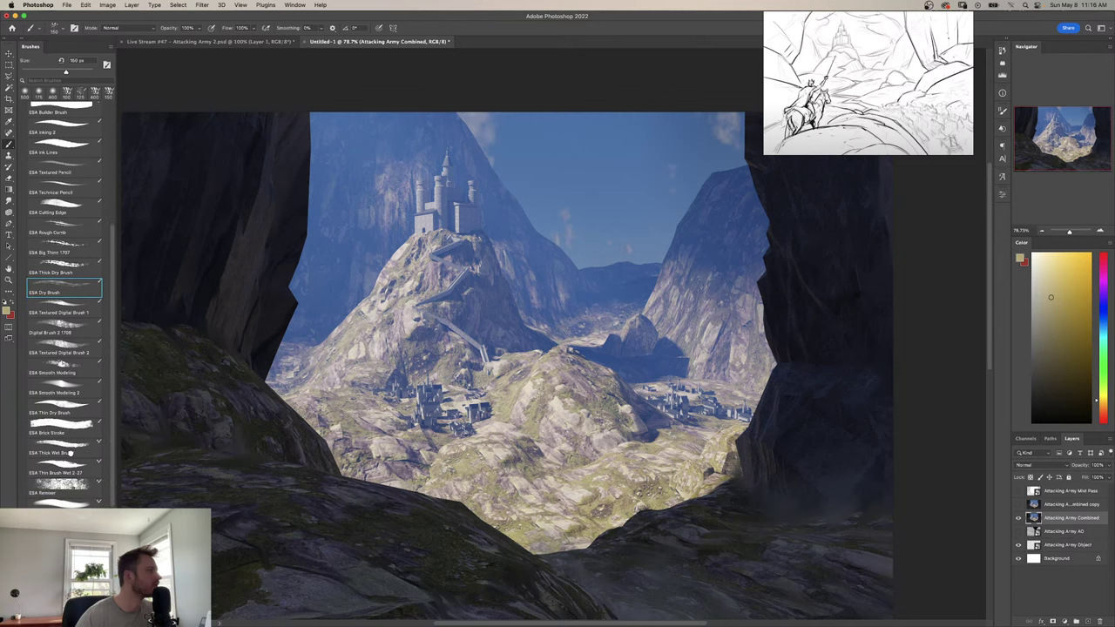
pyautogui.click(70, 453)
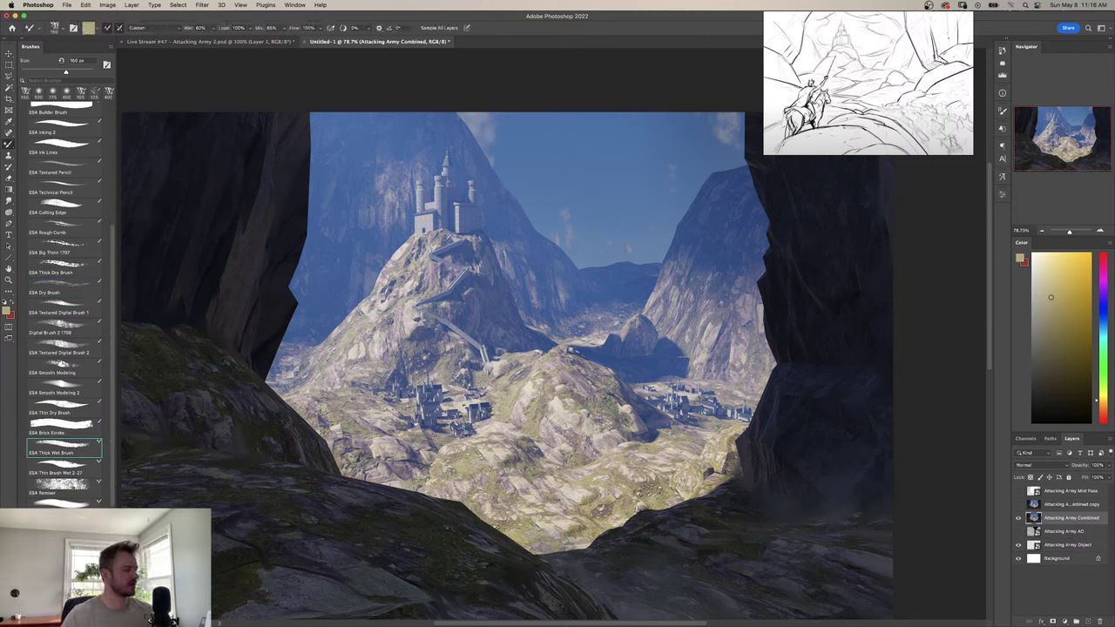
# Touch up the sunlit ground beside the right cliff's edge, sampling ground, hillside and shadow-blue colours nearby.
pyautogui.keyDown('alt'); pyautogui.click(717, 468); pyautogui.keyUp('alt')
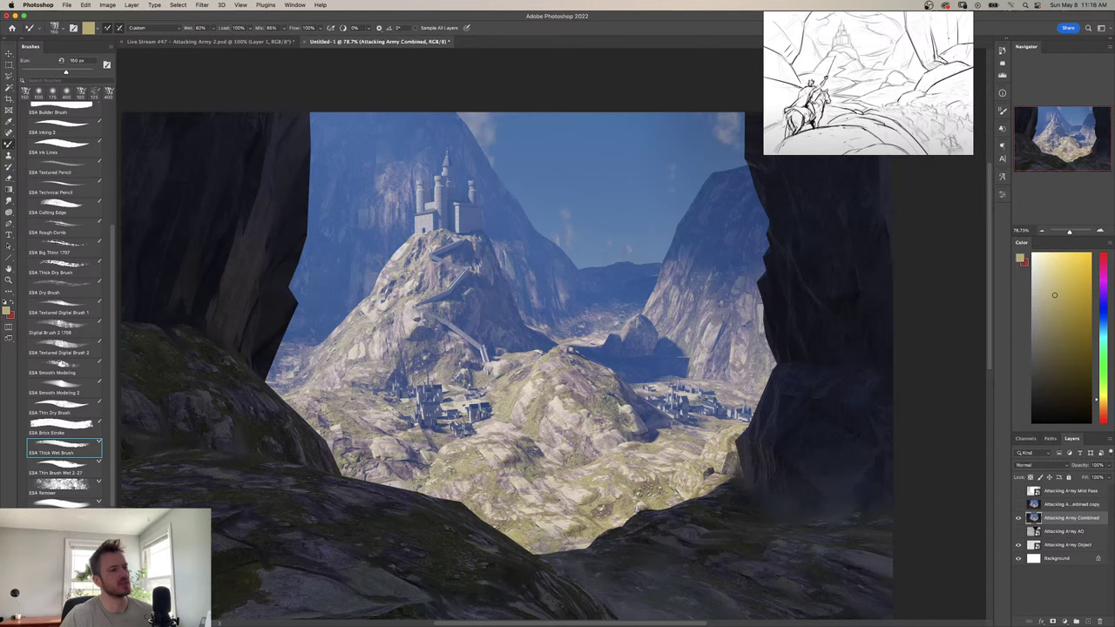
pyautogui.moveTo(722, 466); pyautogui.dragTo(742, 436)
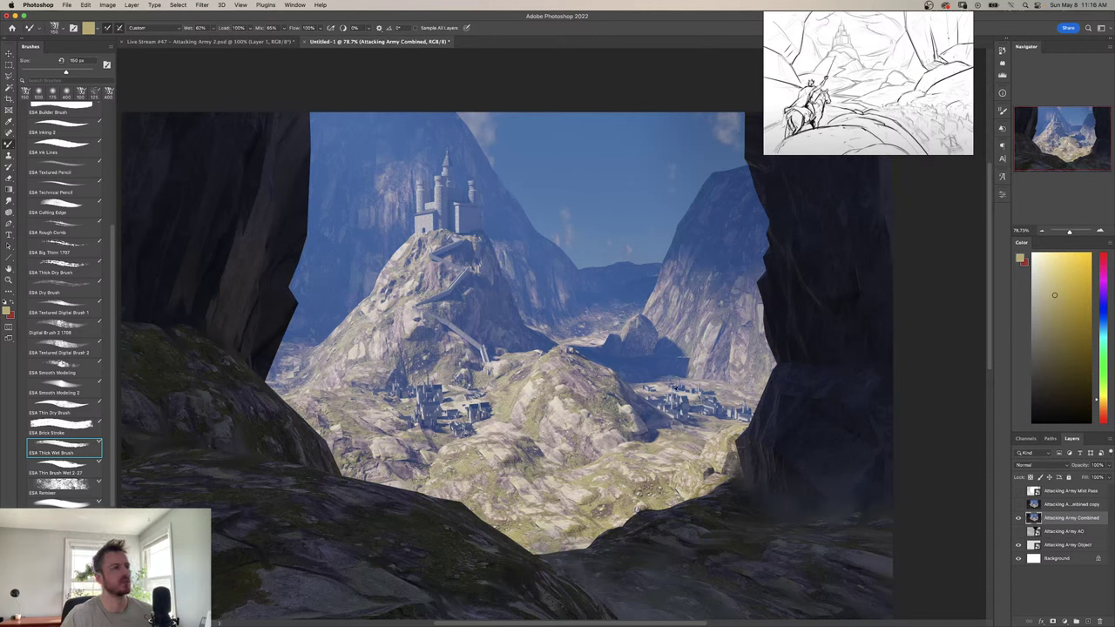
pyautogui.keyDown('alt'); pyautogui.click(730, 385); pyautogui.keyUp('alt')
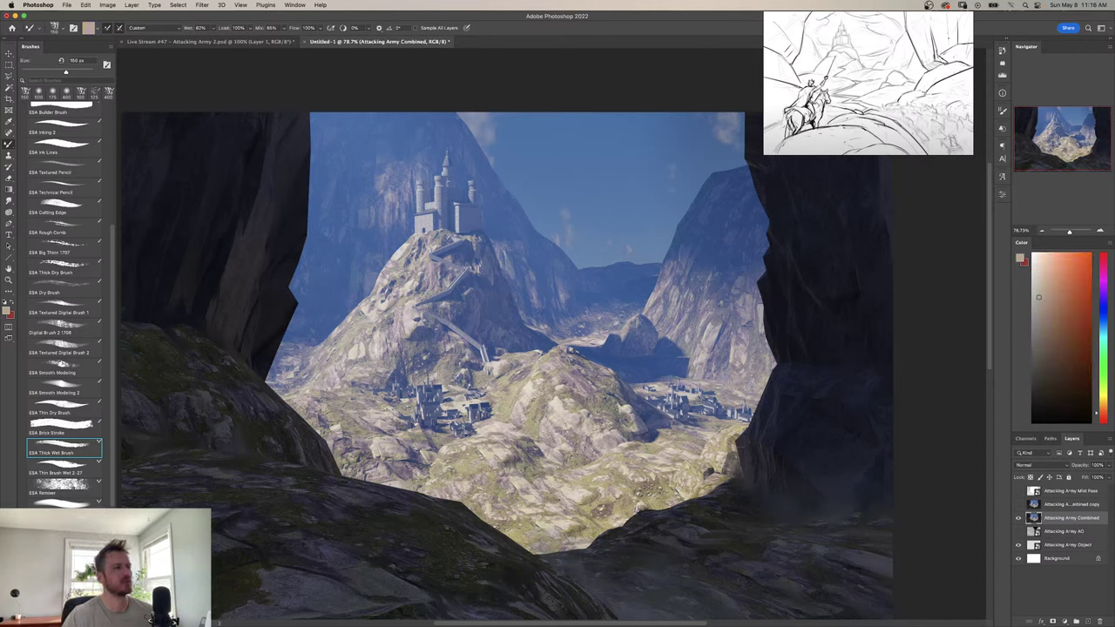
pyautogui.keyDown('alt'); pyautogui.click(734, 358); pyautogui.keyUp('alt')
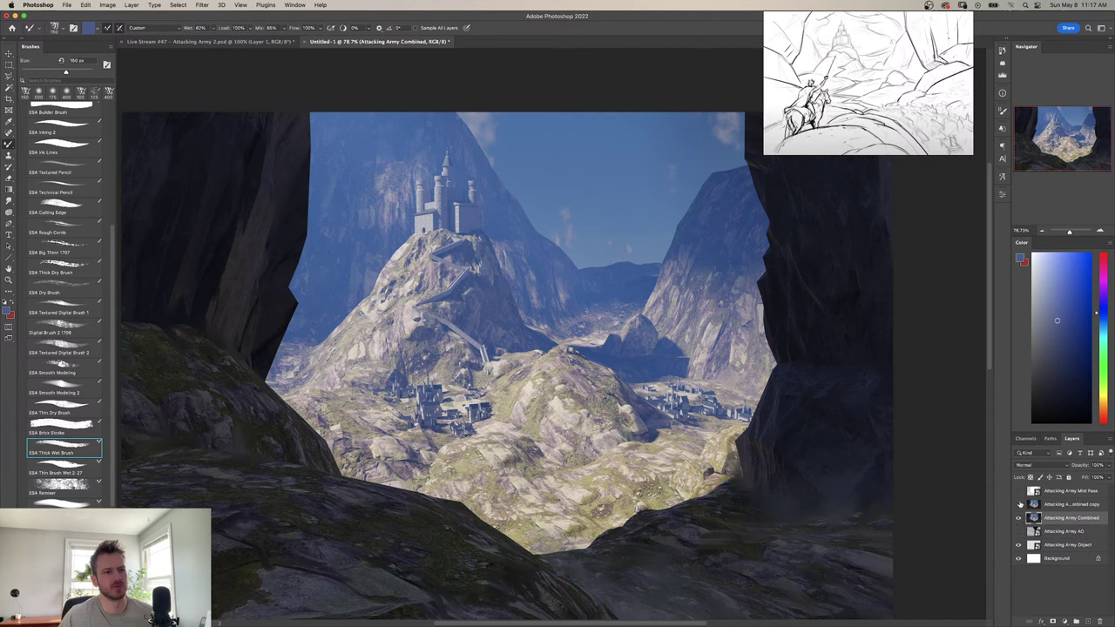
# Move the Attacking Army Object layer above the Combined copy and hide the Attacking Army Combined layer to check the object pass alone.
pyautogui.moveTo(1043, 547); pyautogui.dragTo(1036, 505)
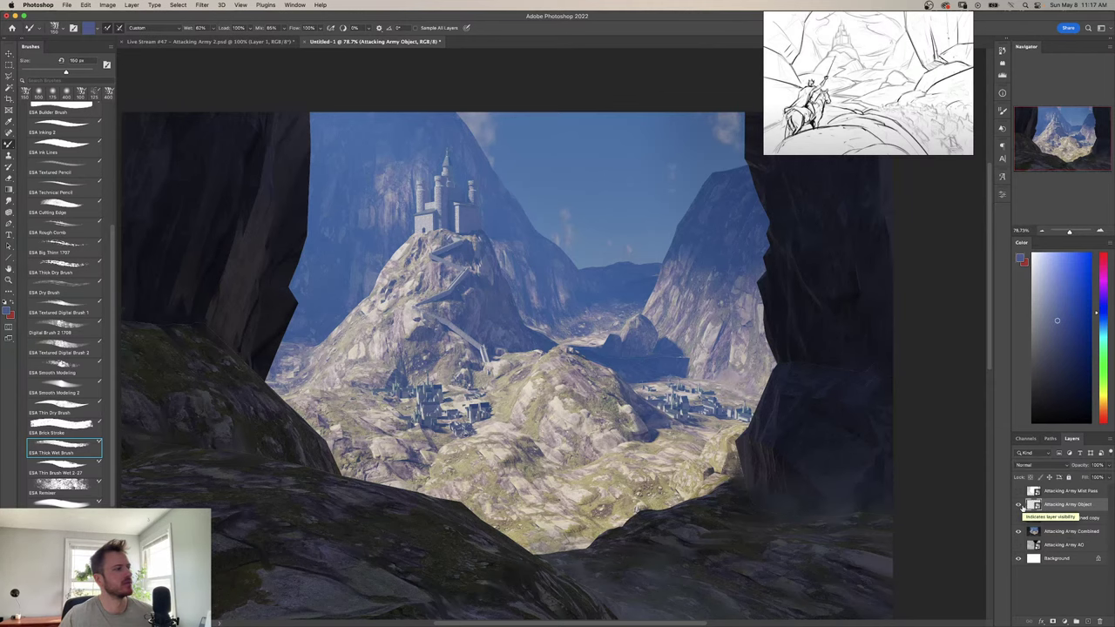
pyautogui.click(1018, 531)
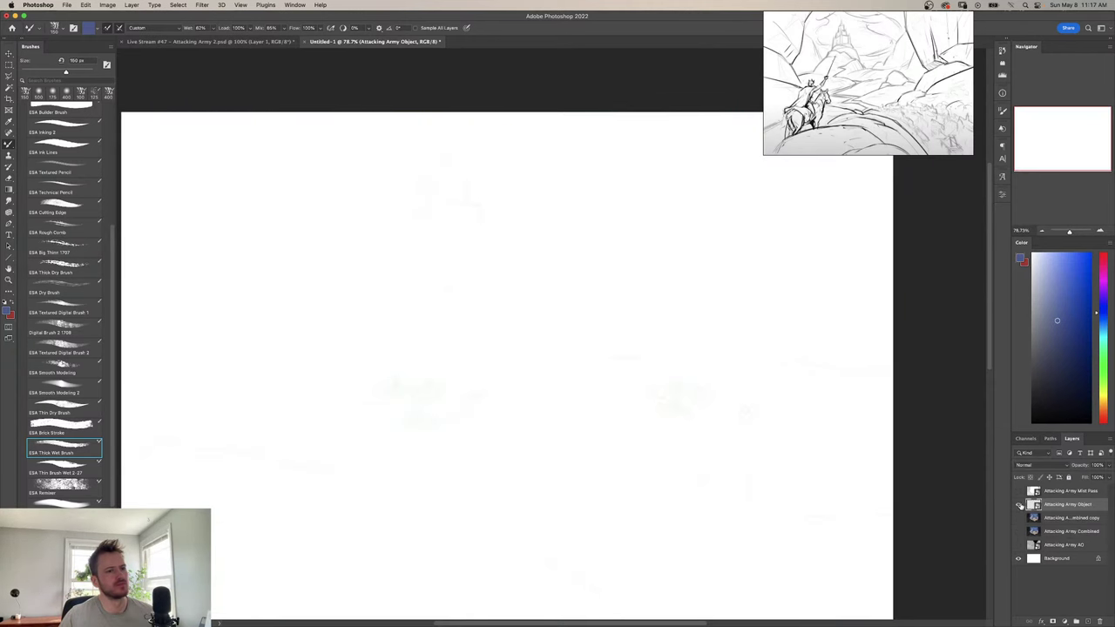
pyautogui.click(1019, 505)
pyautogui.click(1019, 509)
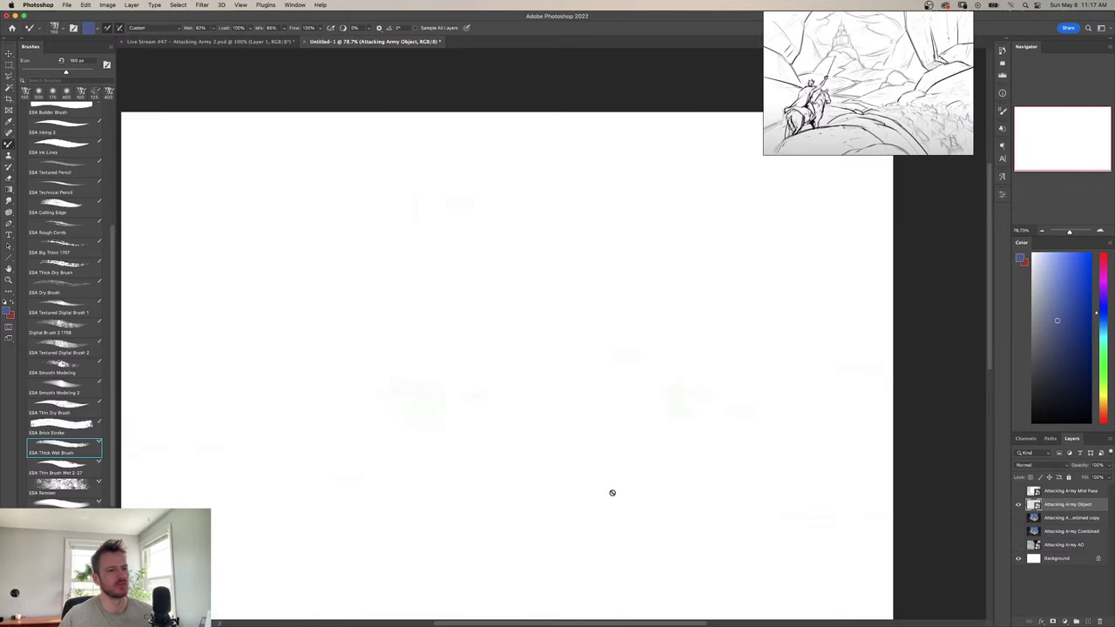
# Switch to Finder's Renders folder and preview Attacking Army Object.png.
pyautogui.click(280, 614)
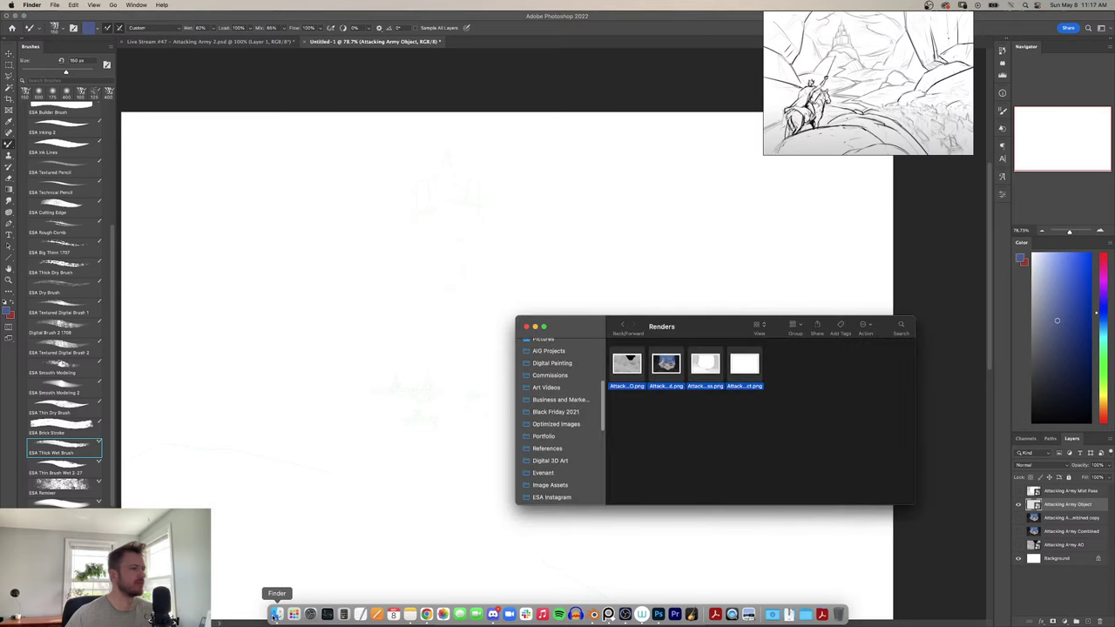
pyautogui.click(694, 436)
pyautogui.click(745, 365)
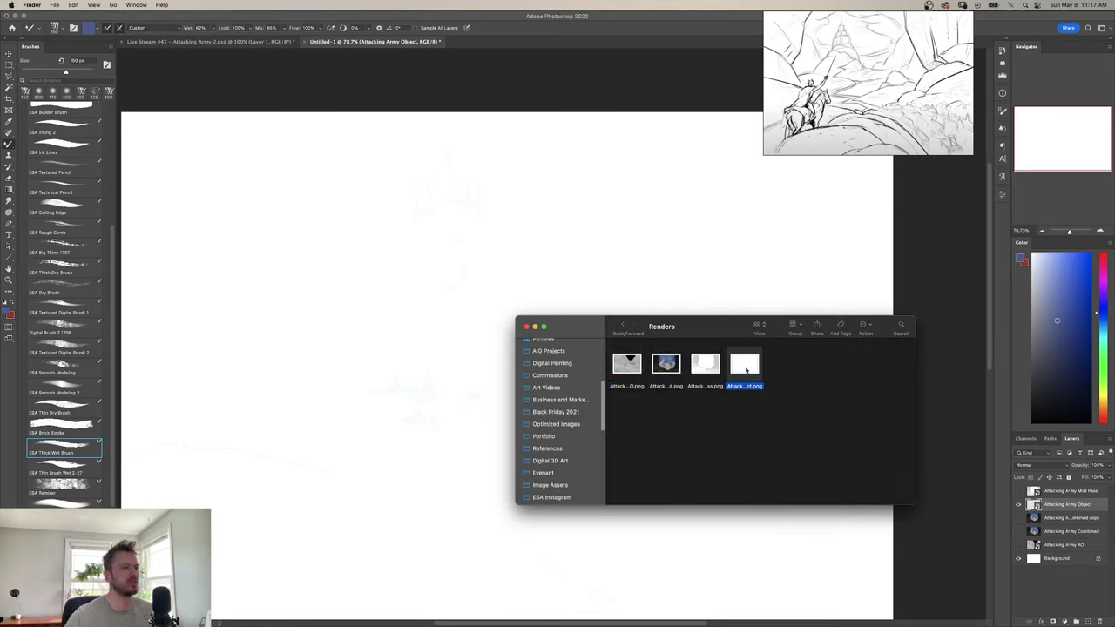
pyautogui.press('space')
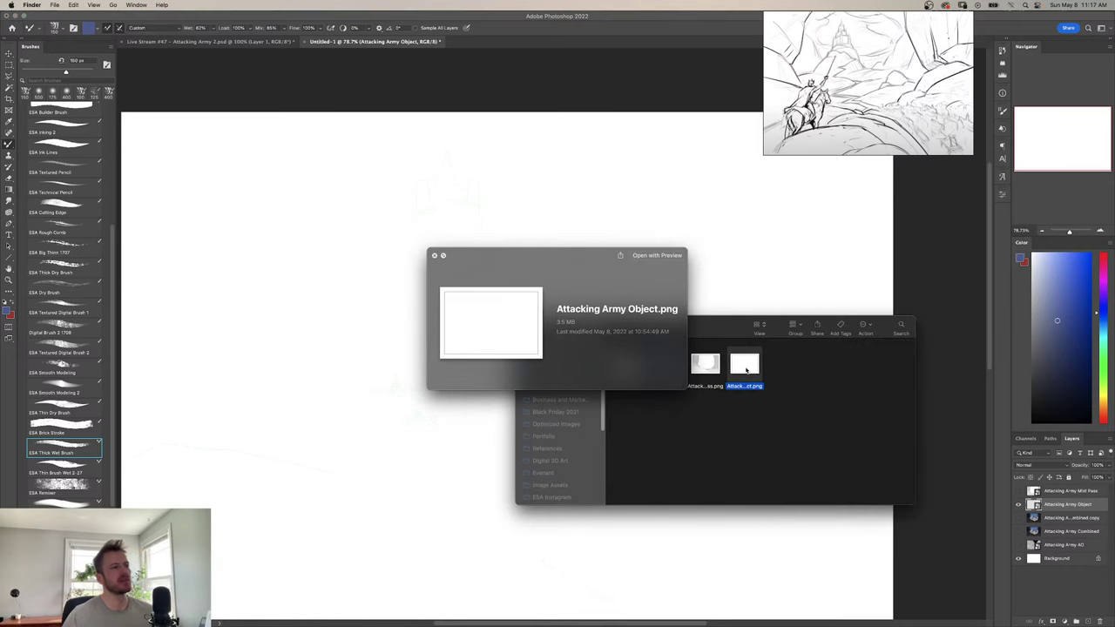
pyautogui.press('space')
pyautogui.moveTo(642, 623)
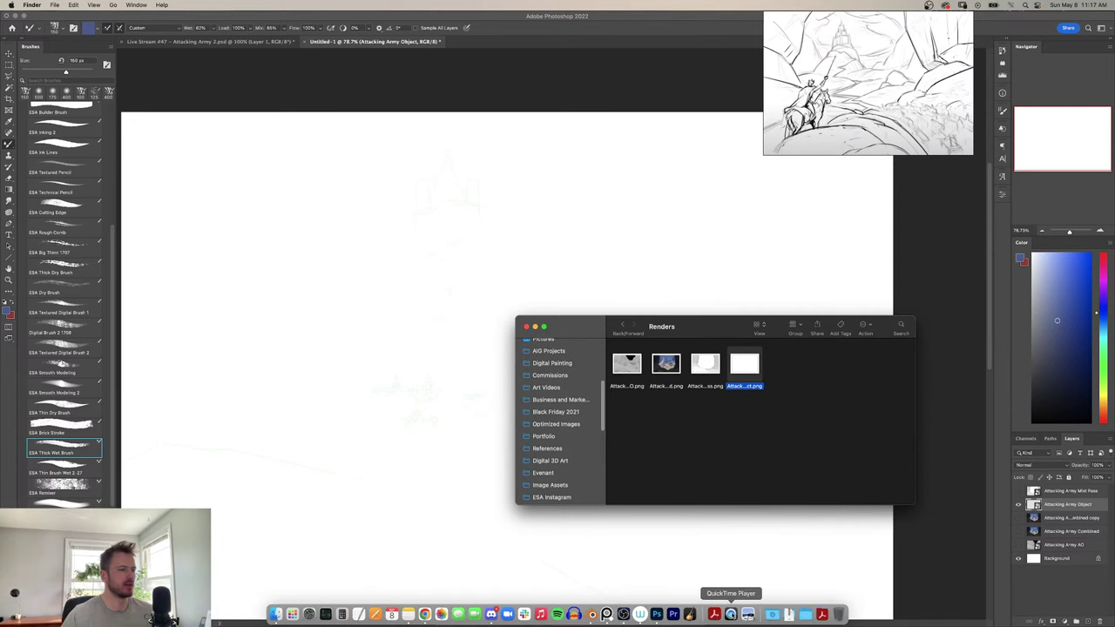
# Switch to Blender and save the object-pass render as Attacking Army Object.jpg in JPEG format in the Renders folder.
pyautogui.click(607, 614)
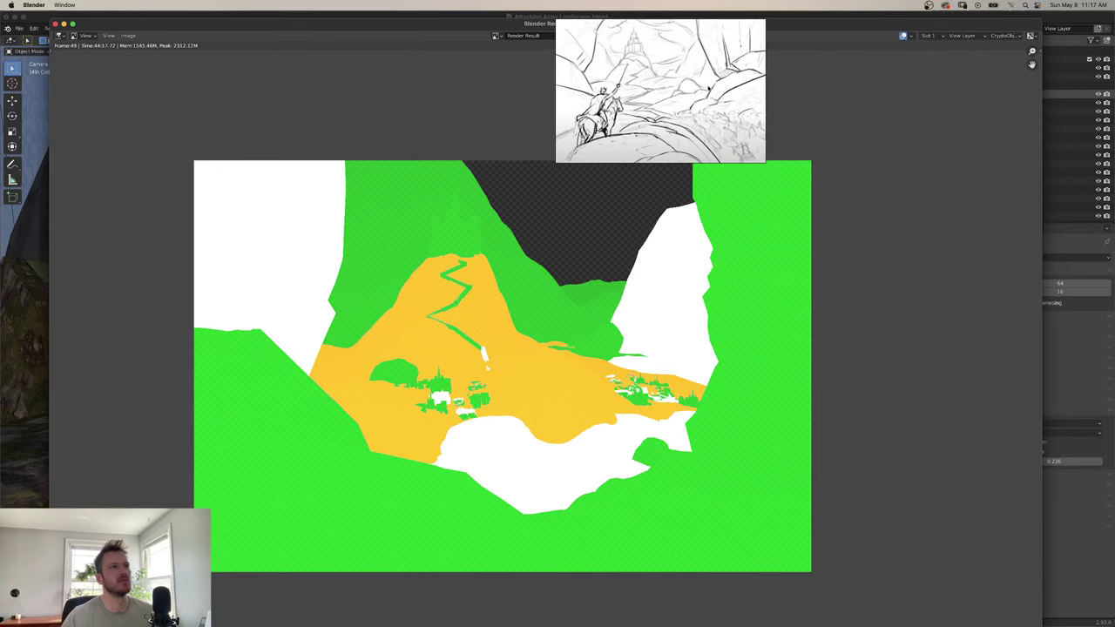
pyautogui.click(128, 35)
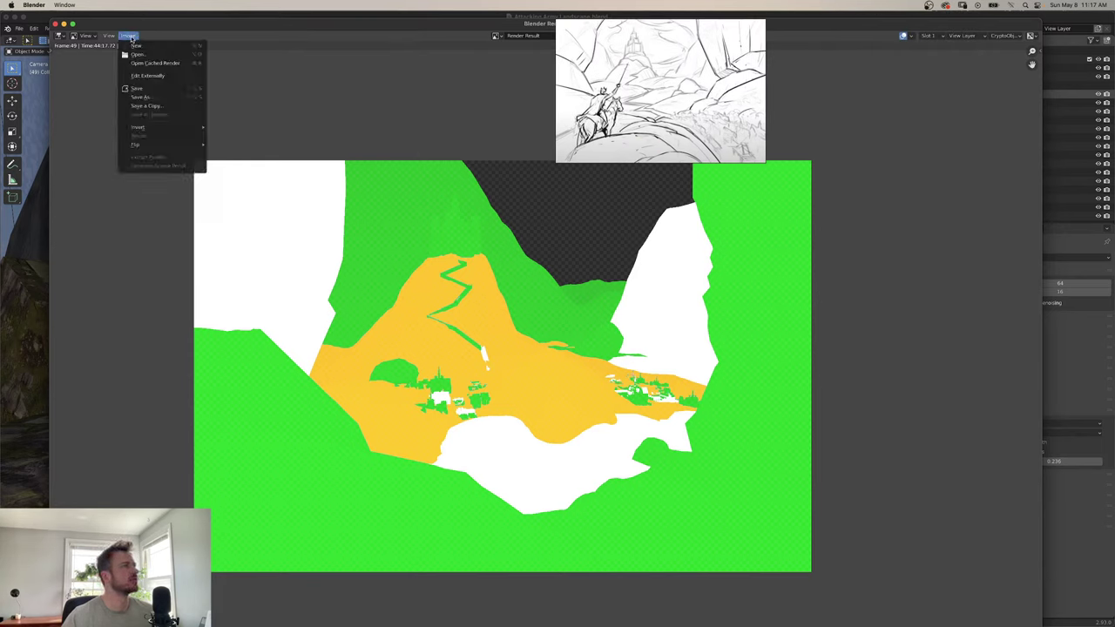
pyautogui.click(134, 98)
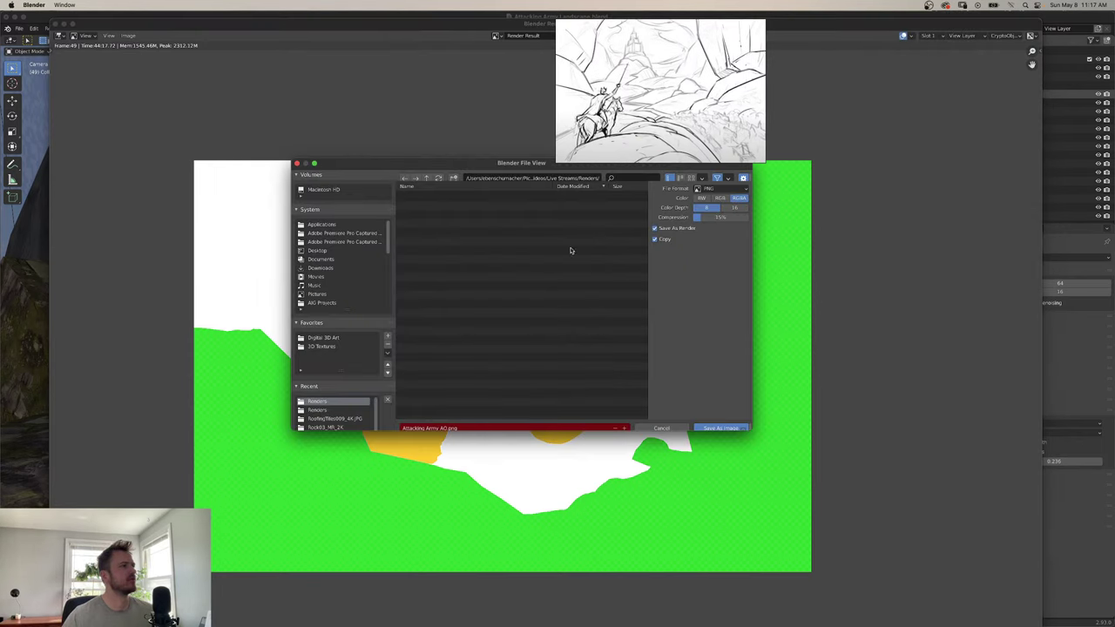
pyautogui.click(713, 196)
pyautogui.click(645, 249)
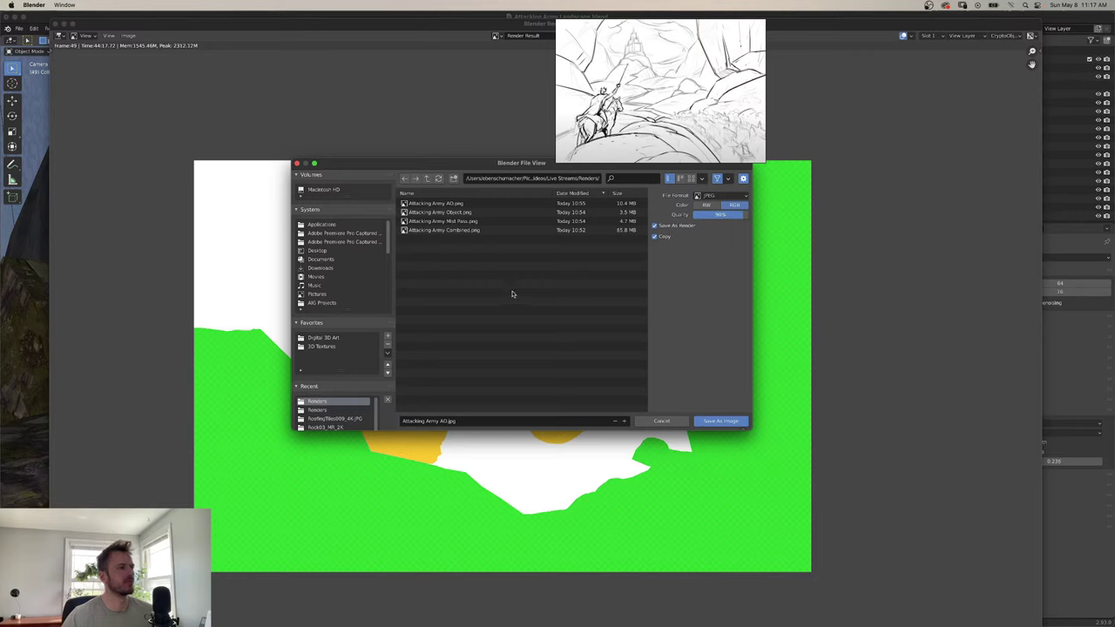
pyautogui.click(440, 212)
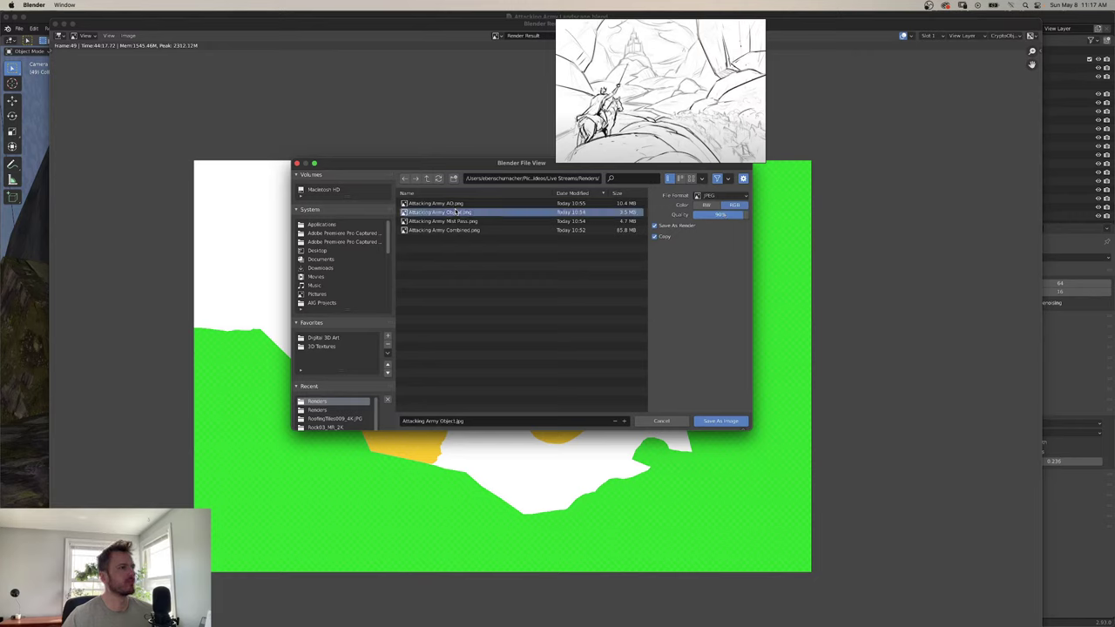
pyautogui.click(729, 423)
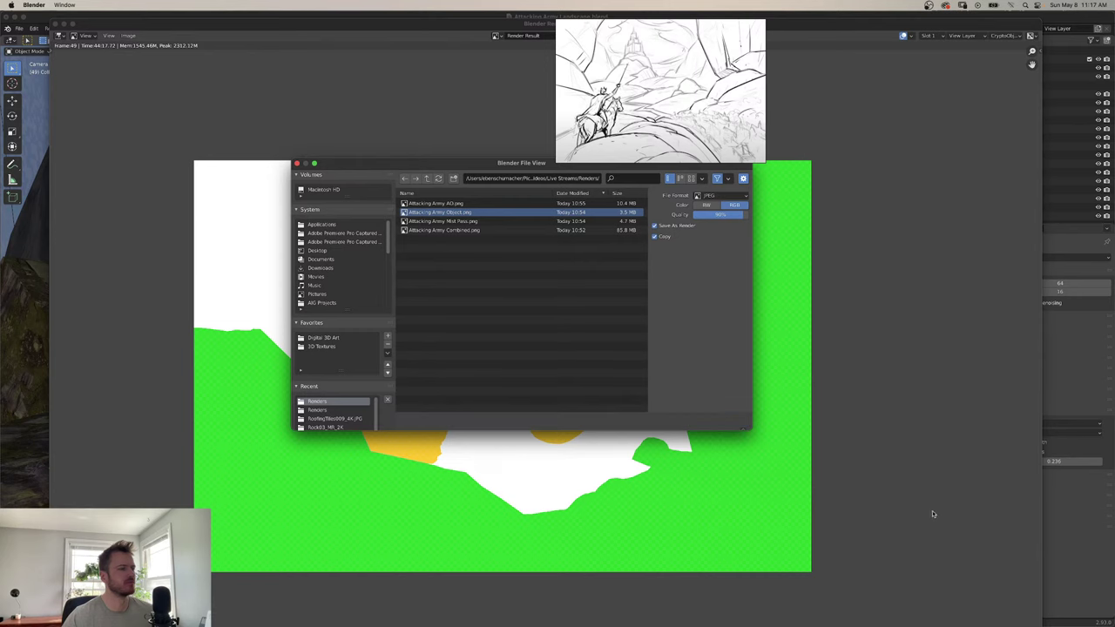
pyautogui.click(1064, 522)
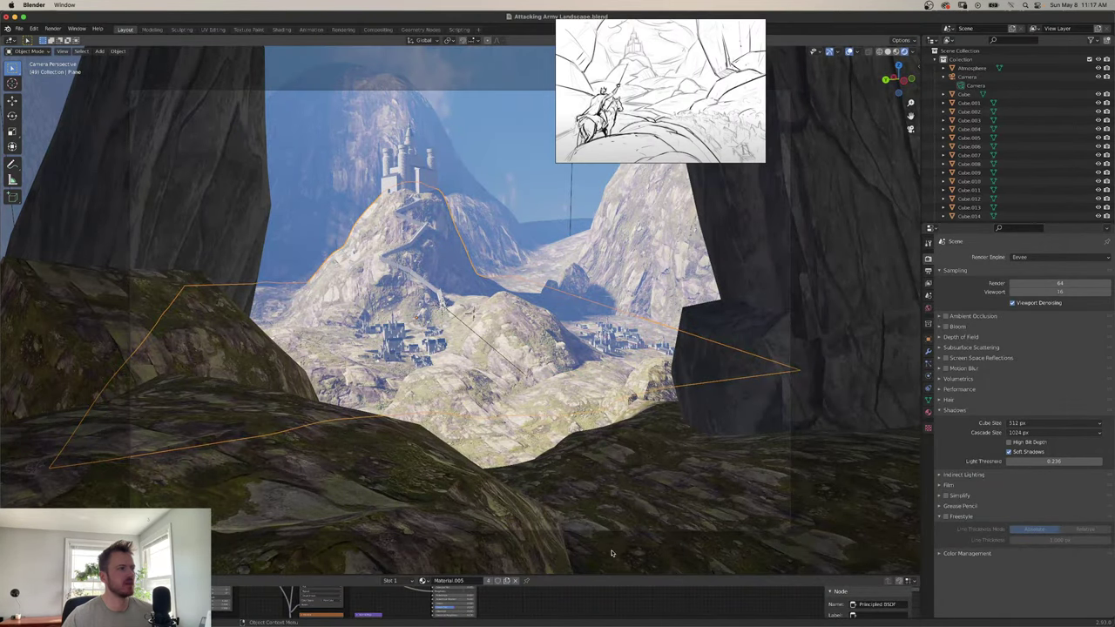
# Switch back to Photoshop and place Attacking Army Object.jpg above the old object pass layer.
pyautogui.moveTo(558, 624)
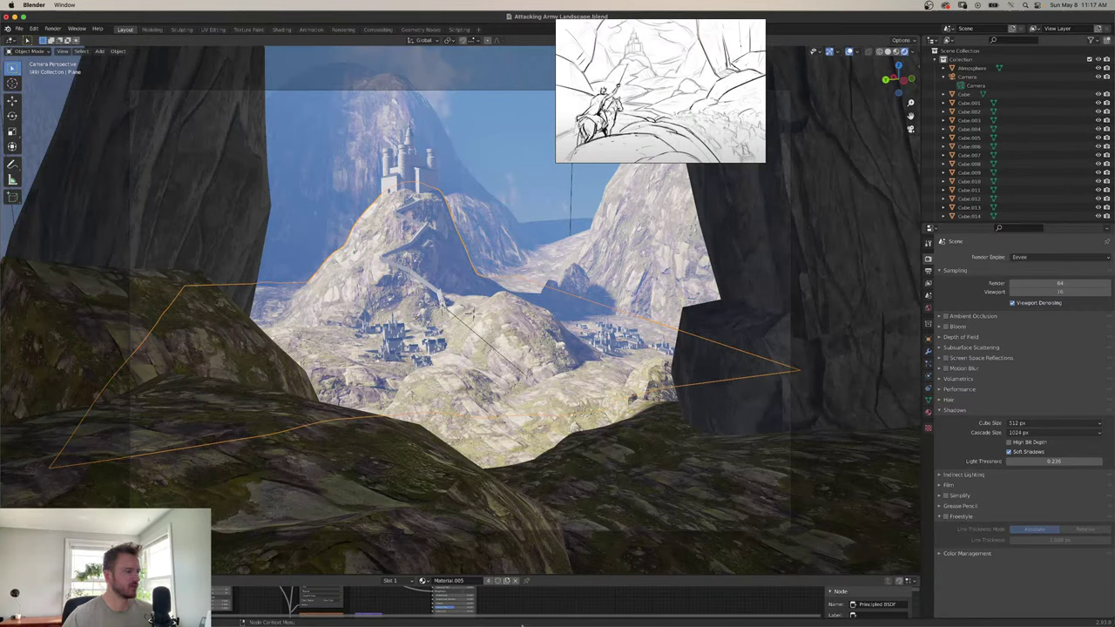
pyautogui.moveTo(522, 623)
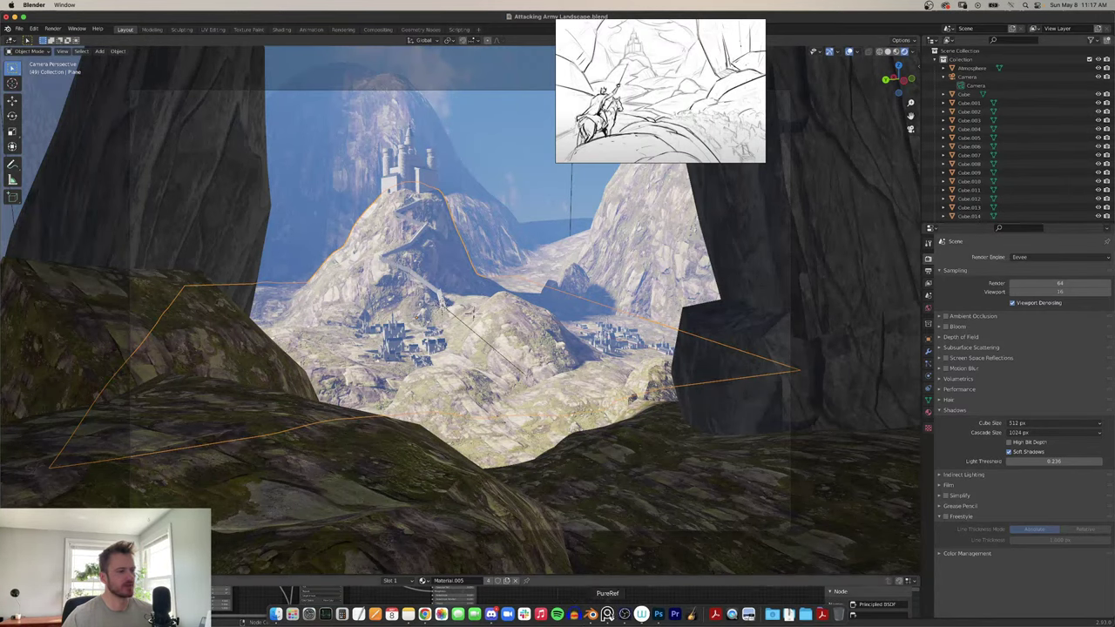
pyautogui.click(658, 615)
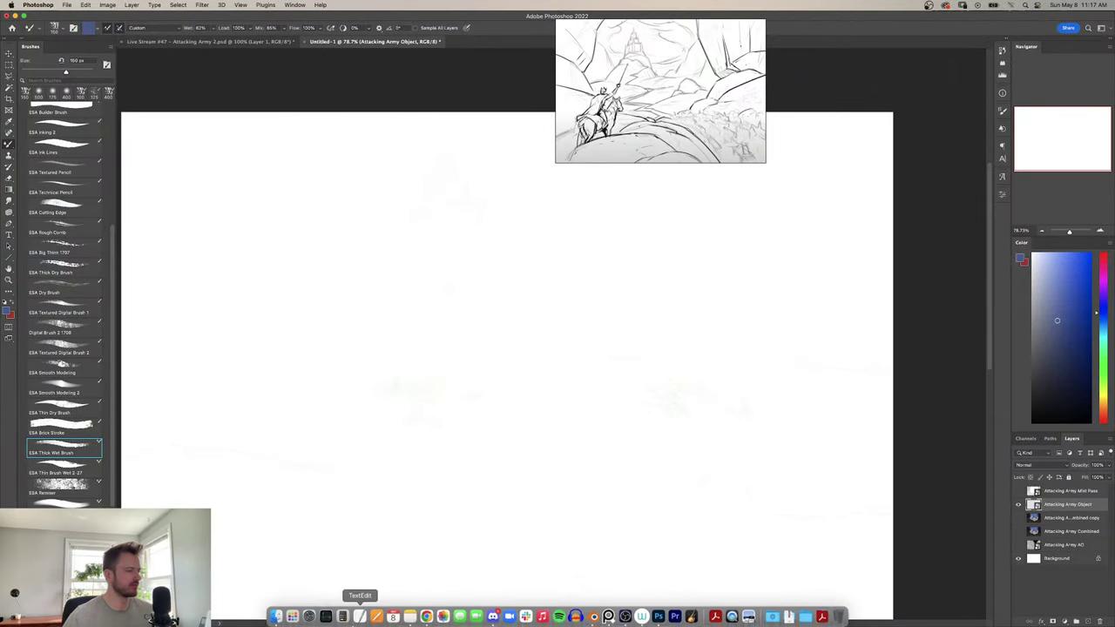
pyautogui.click(360, 609)
pyautogui.moveTo(621, 371); pyautogui.dragTo(431, 520)
pyautogui.press('Return')
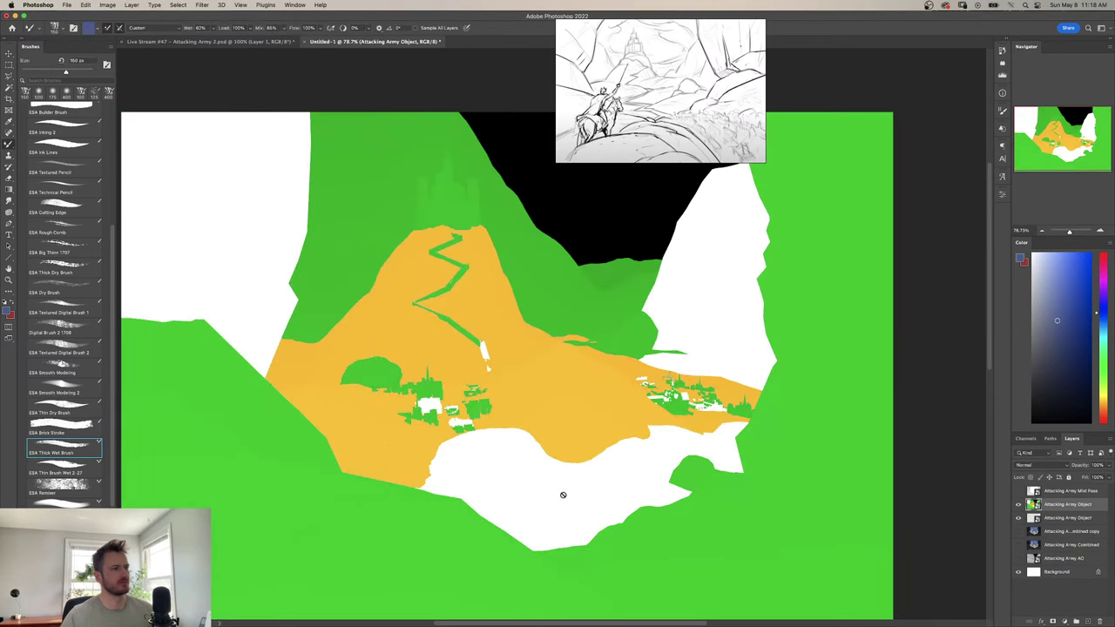
# Nudge the placed object pass slightly downward with Free Transform to align it with the canvas.
pyautogui.moveTo(563, 493); pyautogui.dragTo(577, 469)
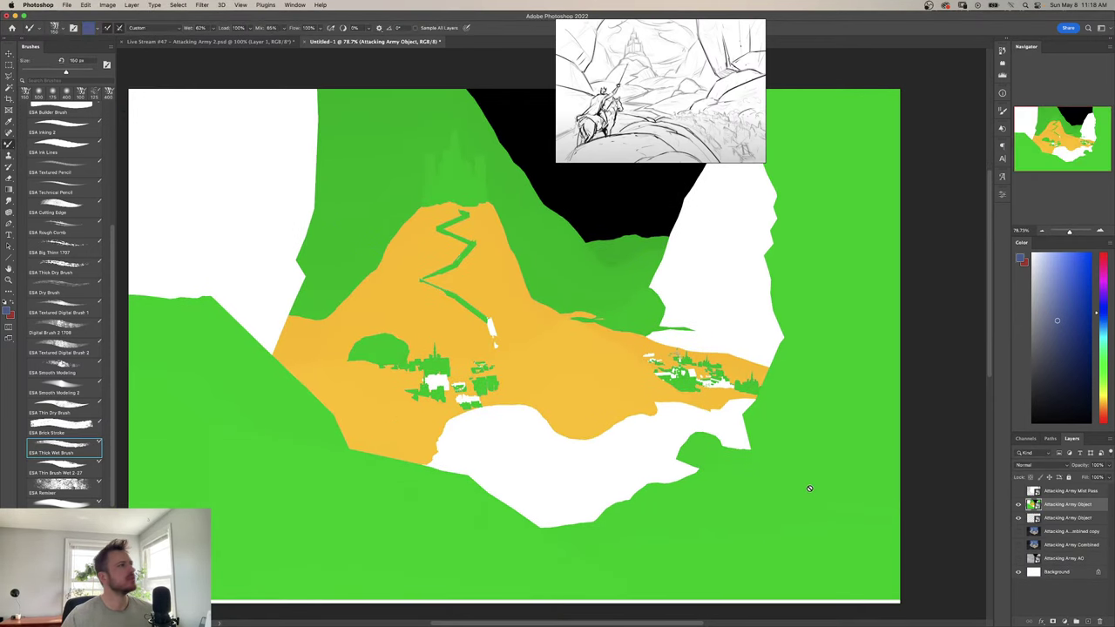
pyautogui.press('super+t')
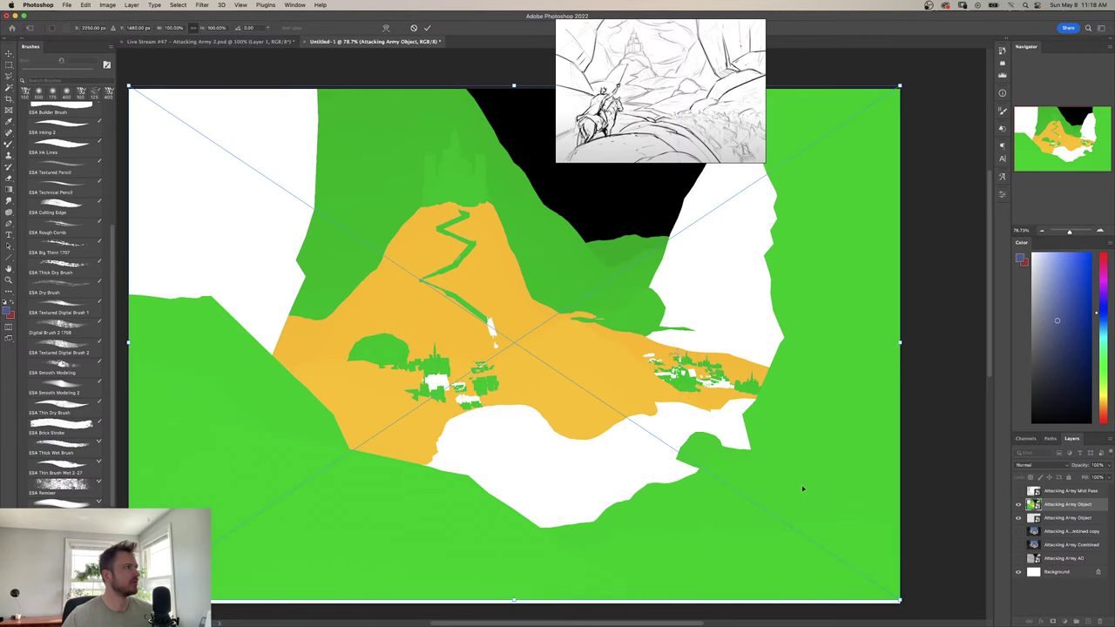
pyautogui.moveTo(803, 489); pyautogui.dragTo(802, 494)
pyautogui.press('Return')
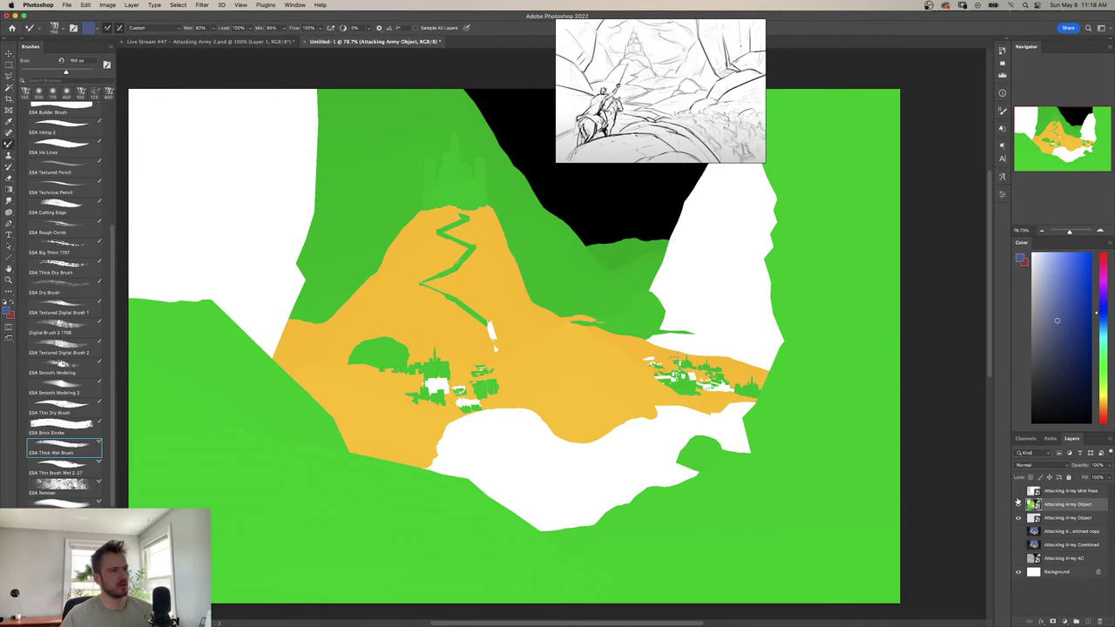
# Hide the old white object layer, show the Combined copy, and compare the new object pass against it.
pyautogui.click(1019, 506)
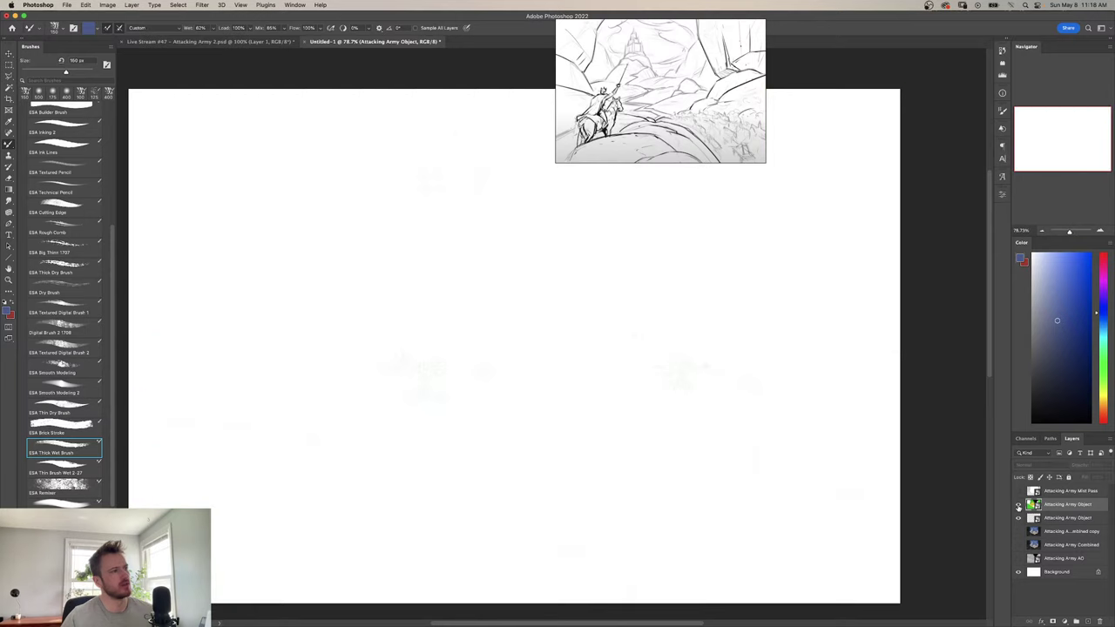
pyautogui.click(1018, 505)
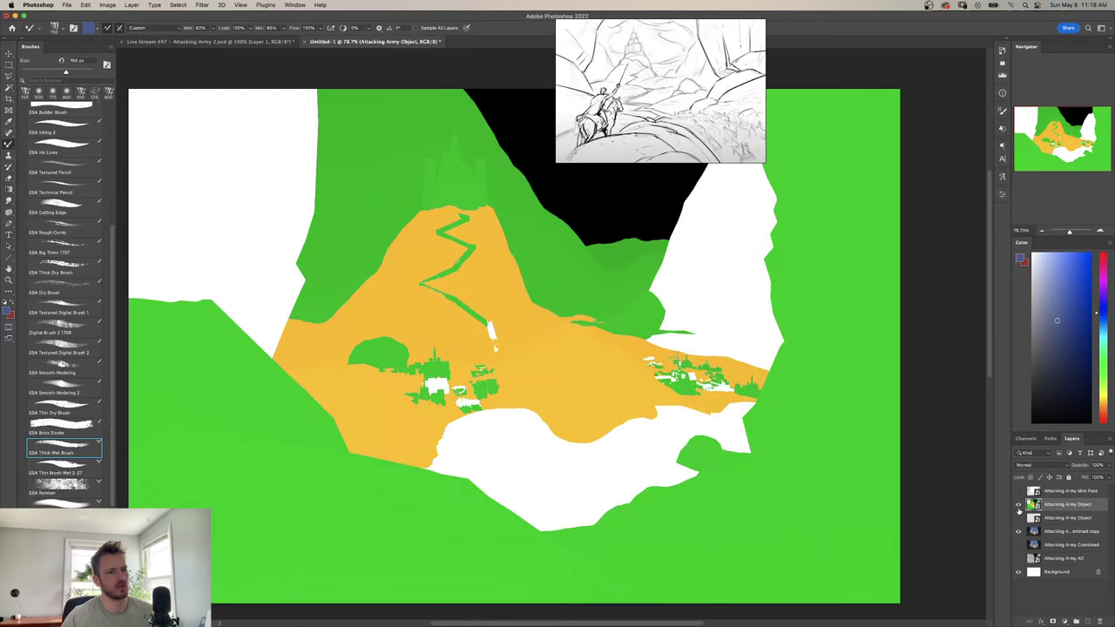
pyautogui.click(1018, 506)
pyautogui.click(1019, 505)
pyautogui.click(1018, 505)
pyautogui.click(1018, 505)
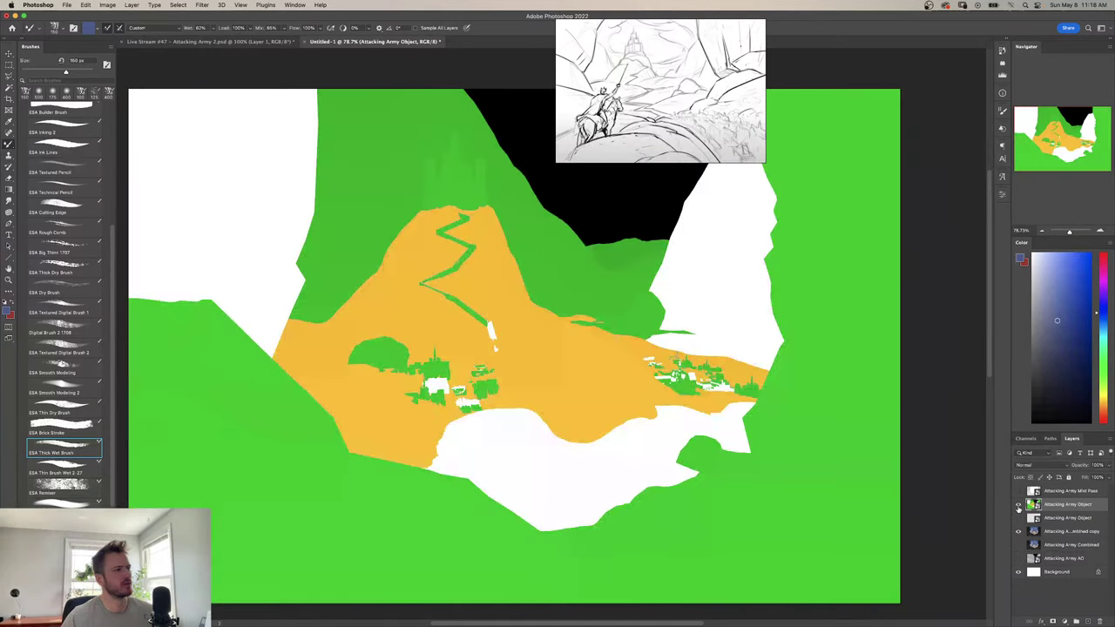
pyautogui.click(1018, 505)
pyautogui.click(1018, 506)
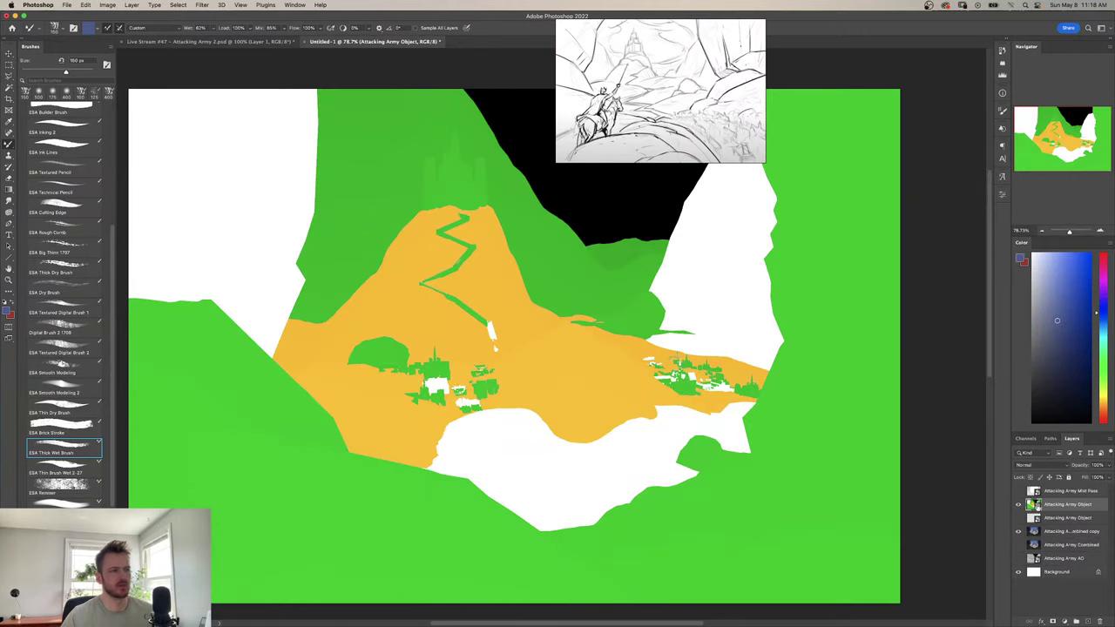
# Select the valley ground, castle hill, right mountain and distant green mountain on the object pass with the Magic Wand.
pyautogui.press('w')
pyautogui.click(604, 467)
pyautogui.keyDown('shift'); pyautogui.click(585, 427); pyautogui.keyUp('shift')
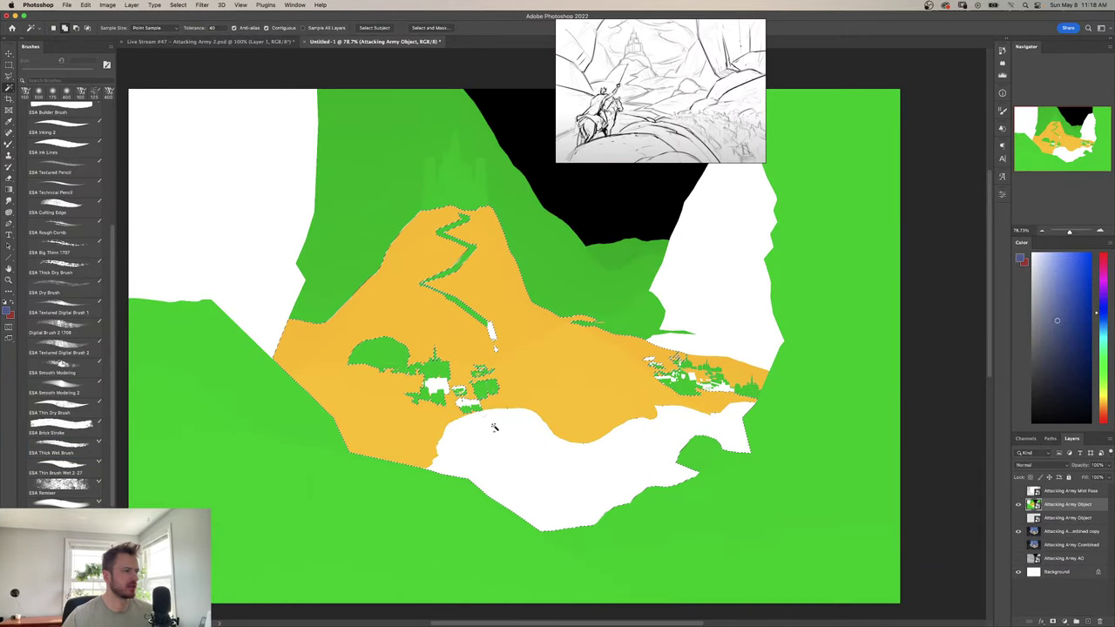
pyautogui.keyDown('shift'); pyautogui.click(751, 349); pyautogui.keyUp('shift')
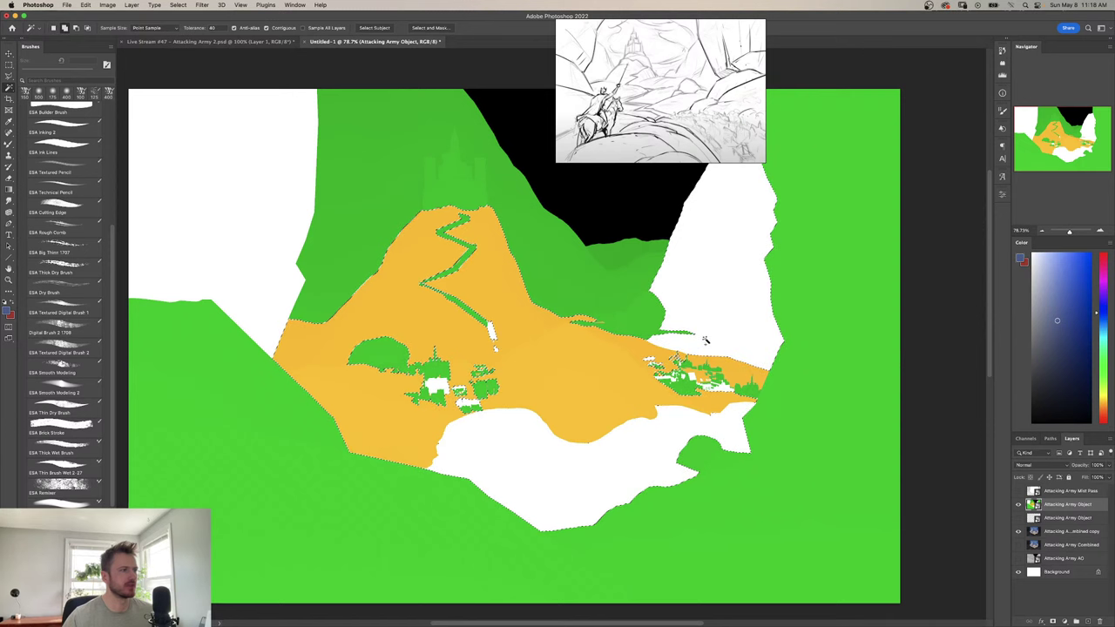
pyautogui.keyDown('shift'); pyautogui.click(557, 277); pyautogui.keyUp('shift')
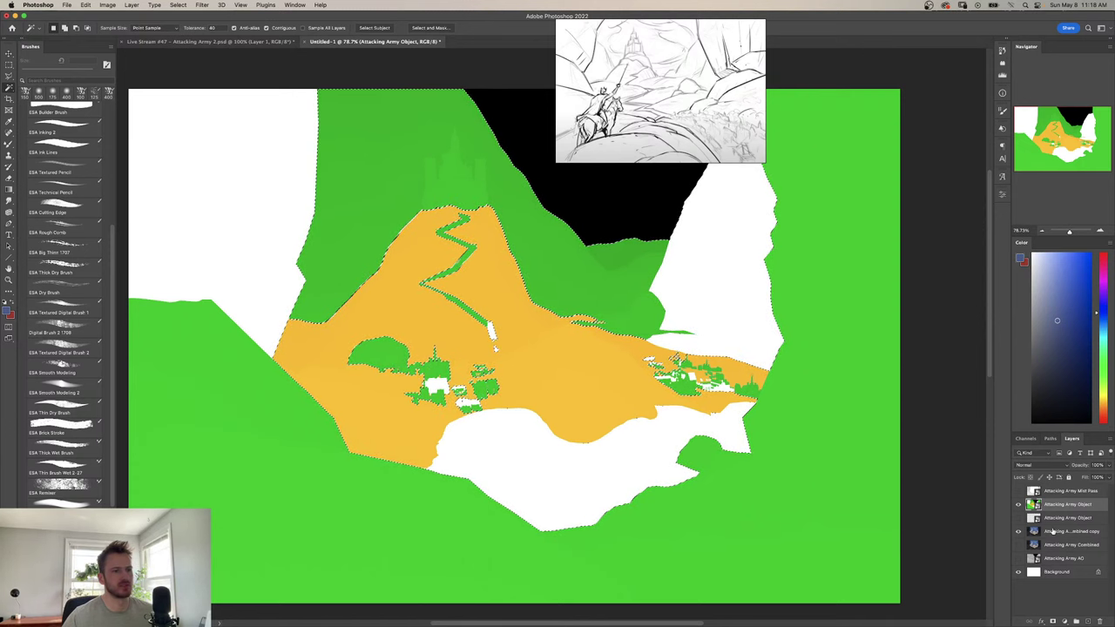
# Hide the object pass and touch up the selection's right side on the Combined copy, sampling nearby ground, rock and blue cliff colours.
pyautogui.click(1057, 528)
pyautogui.click(1018, 504)
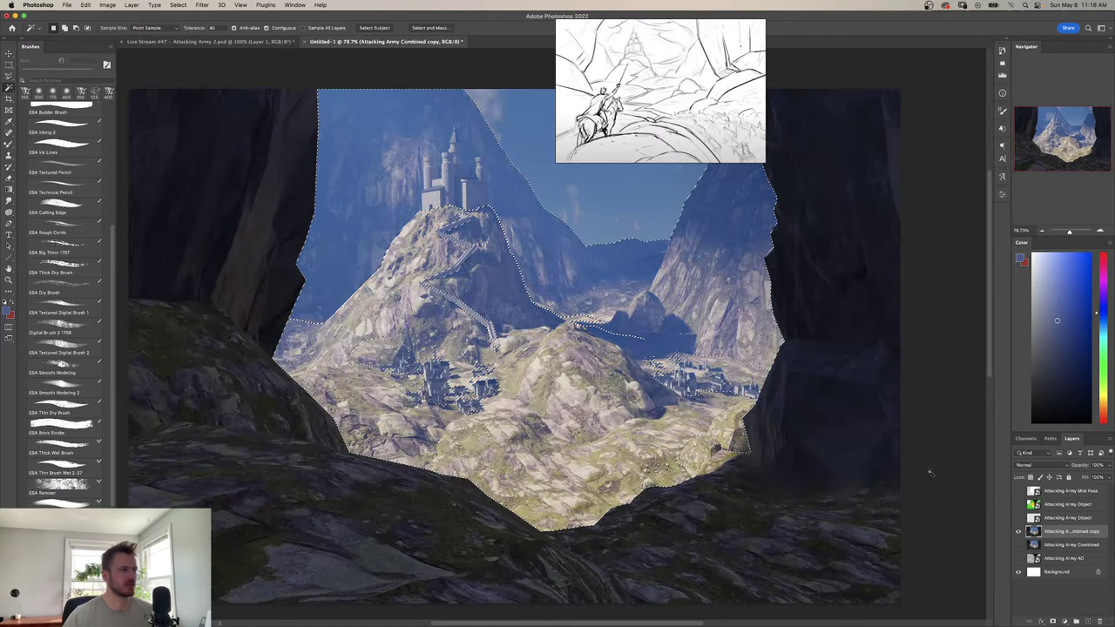
pyautogui.press('b')
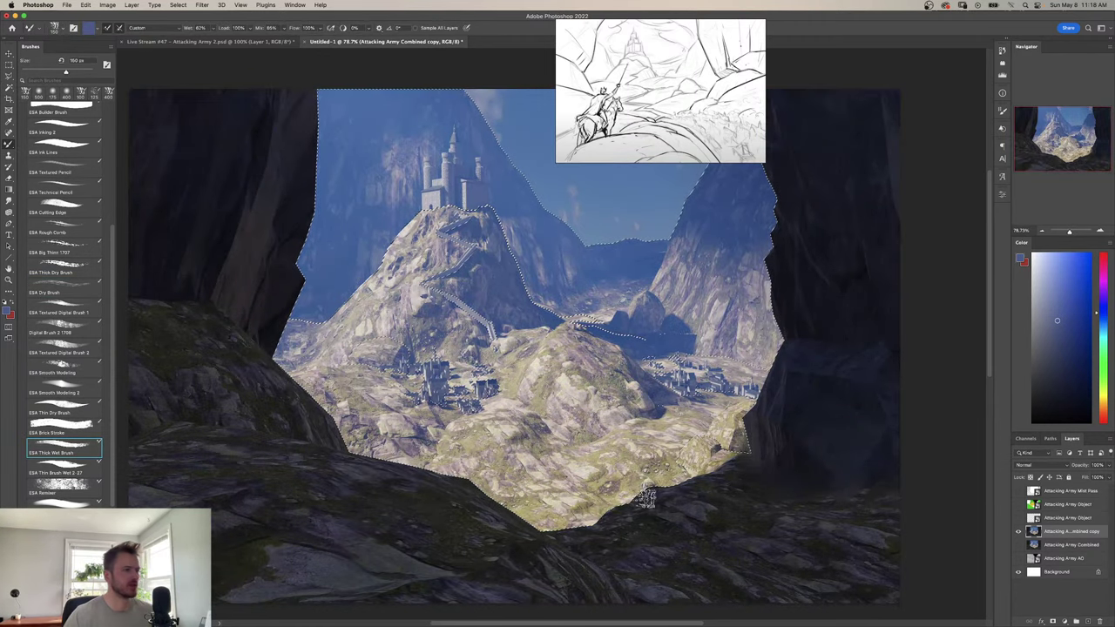
pyautogui.keyDown('alt'); pyautogui.click(644, 484); pyautogui.keyUp('alt')
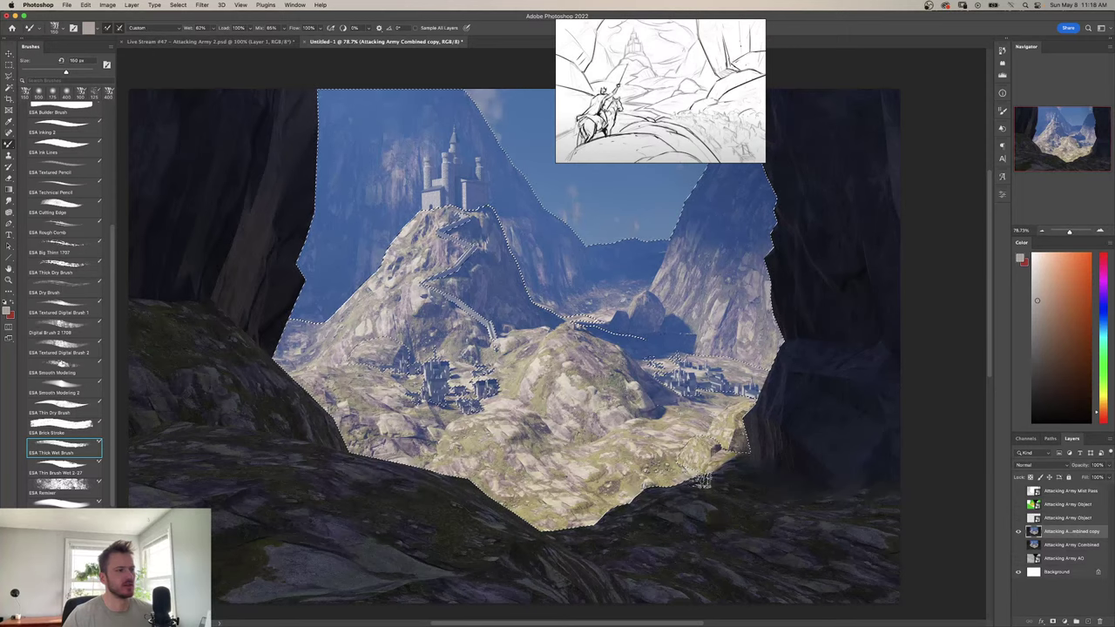
pyautogui.keyDown('alt'); pyautogui.click(713, 420); pyautogui.keyUp('alt')
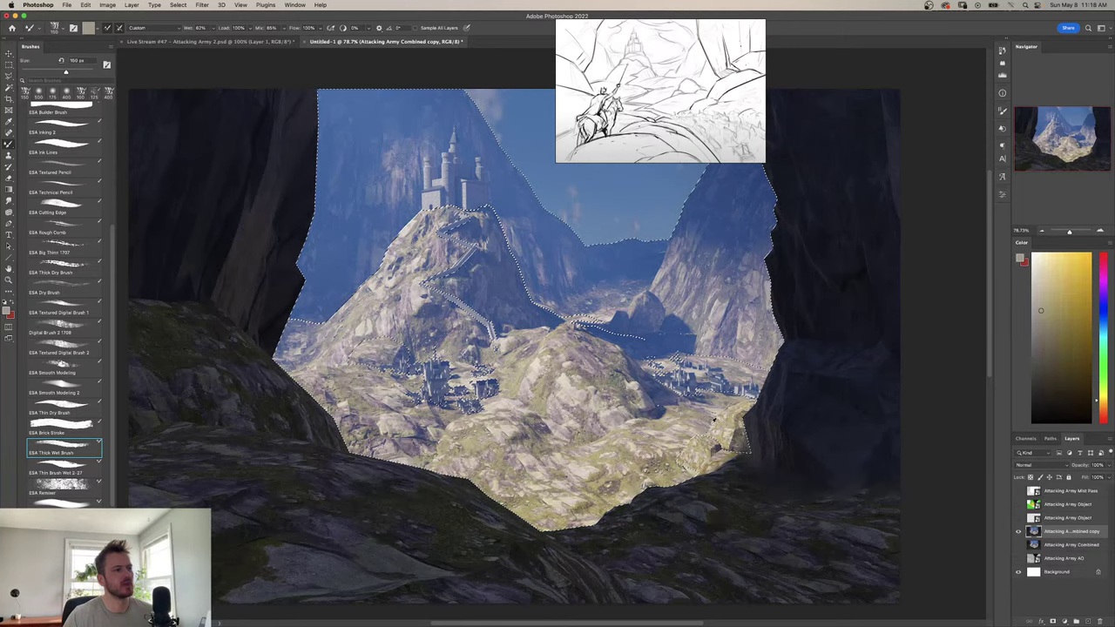
pyautogui.keyDown('alt'); pyautogui.click(747, 343); pyautogui.keyUp('alt')
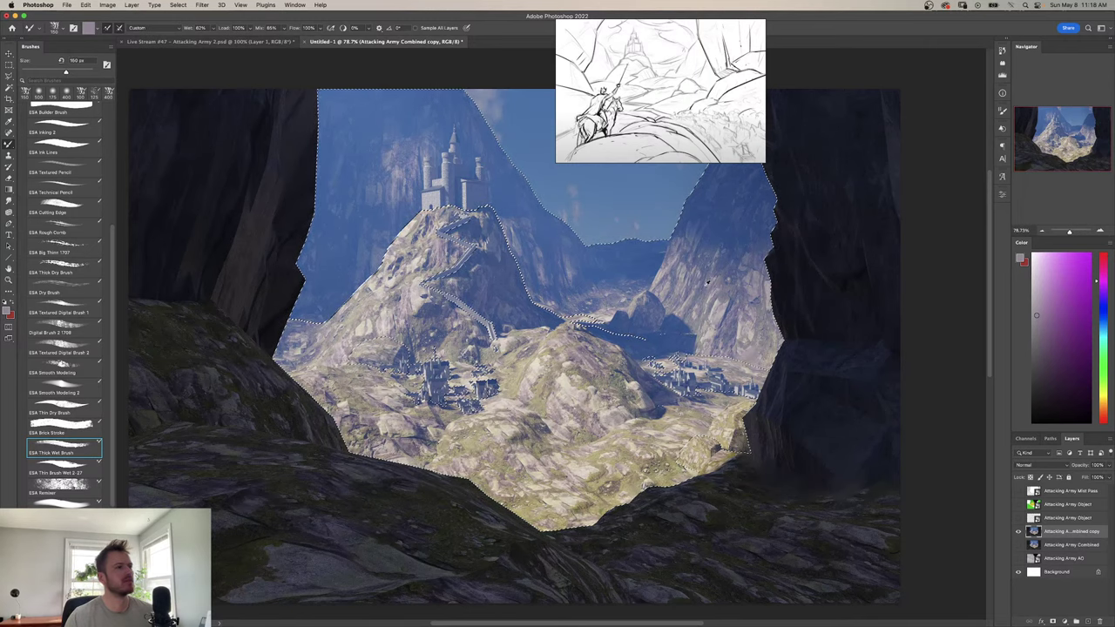
pyautogui.keyDown('alt'); pyautogui.click(714, 357); pyautogui.keyUp('alt')
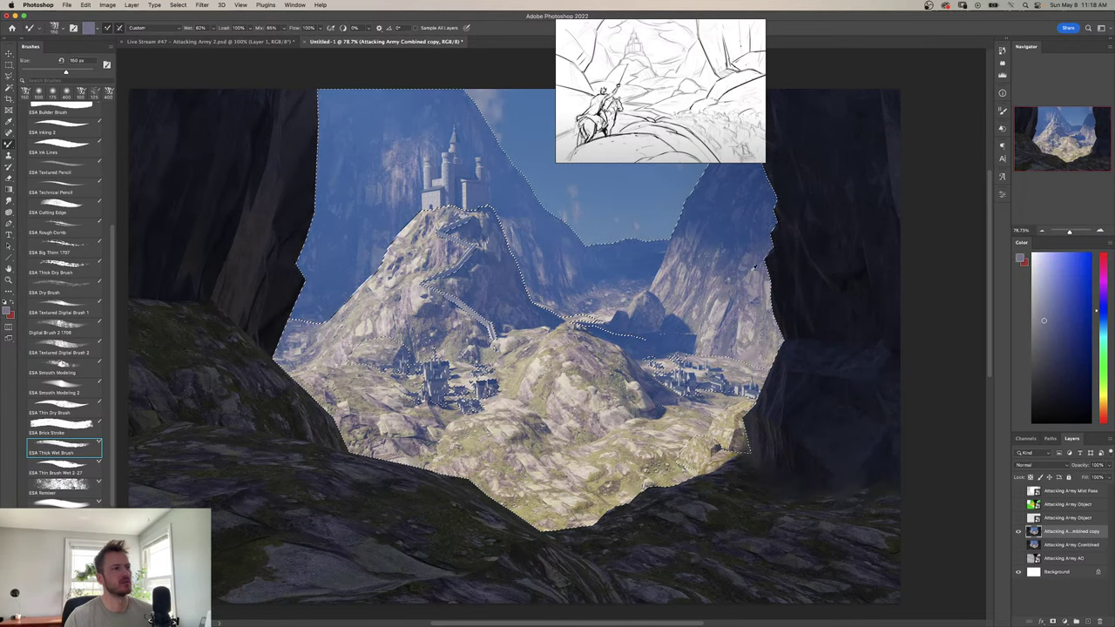
pyautogui.keyDown('alt'); pyautogui.click(825, 262); pyautogui.keyUp('alt')
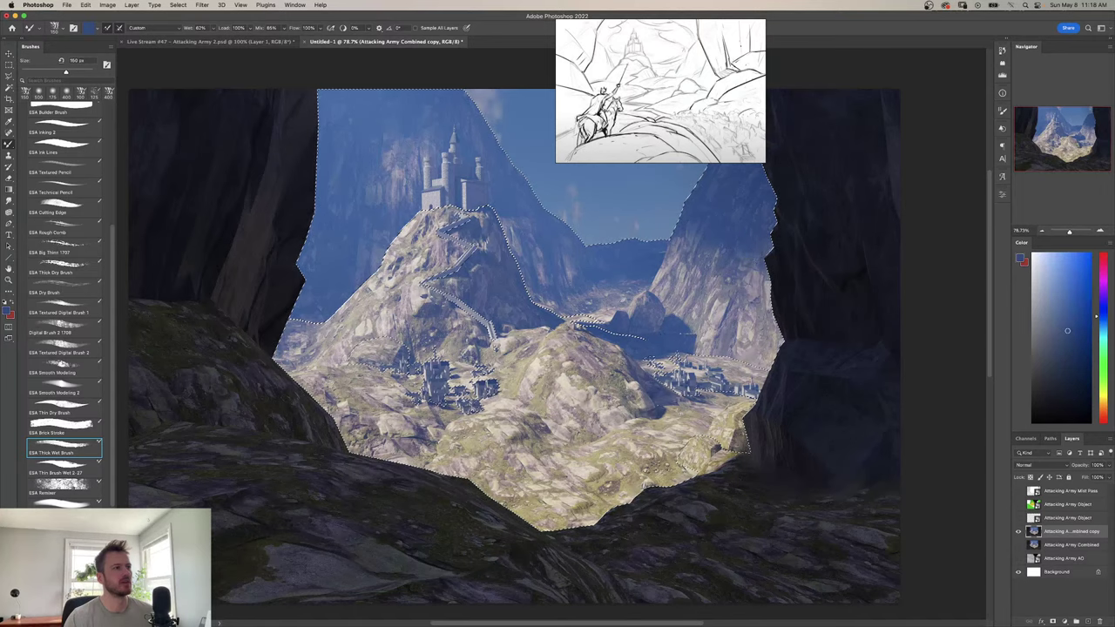
# Move the sketch reference clear of the right cliff and touch up the ground around the left village, sampling sunlit colours nearby.
pyautogui.moveTo(685, 78); pyautogui.dragTo(538, 69)
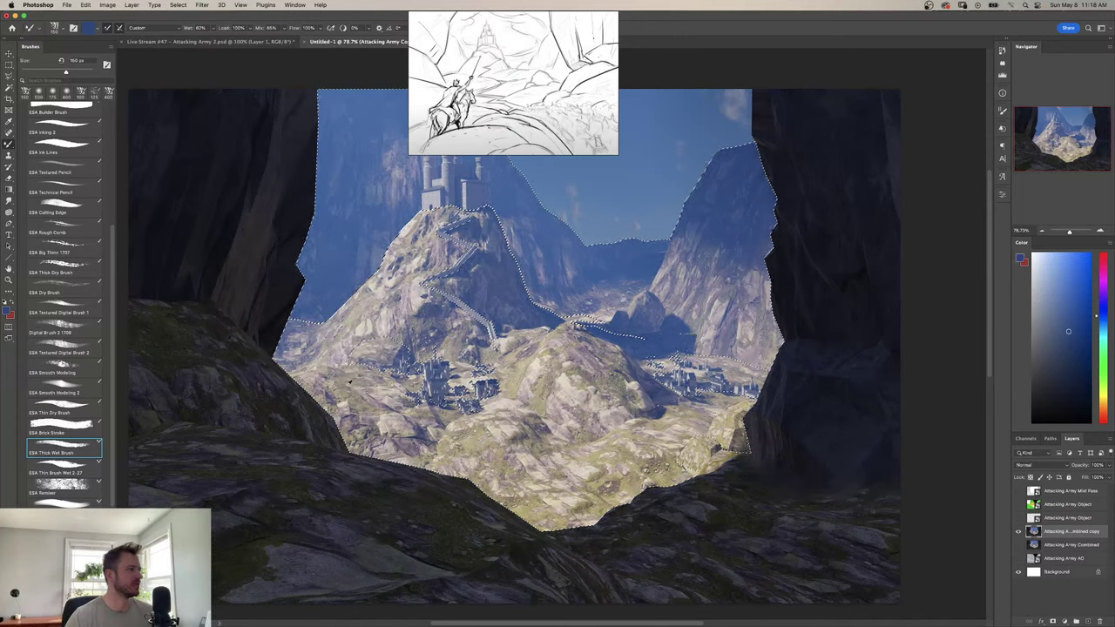
pyautogui.keyDown('alt'); pyautogui.click(350, 382); pyautogui.keyUp('alt')
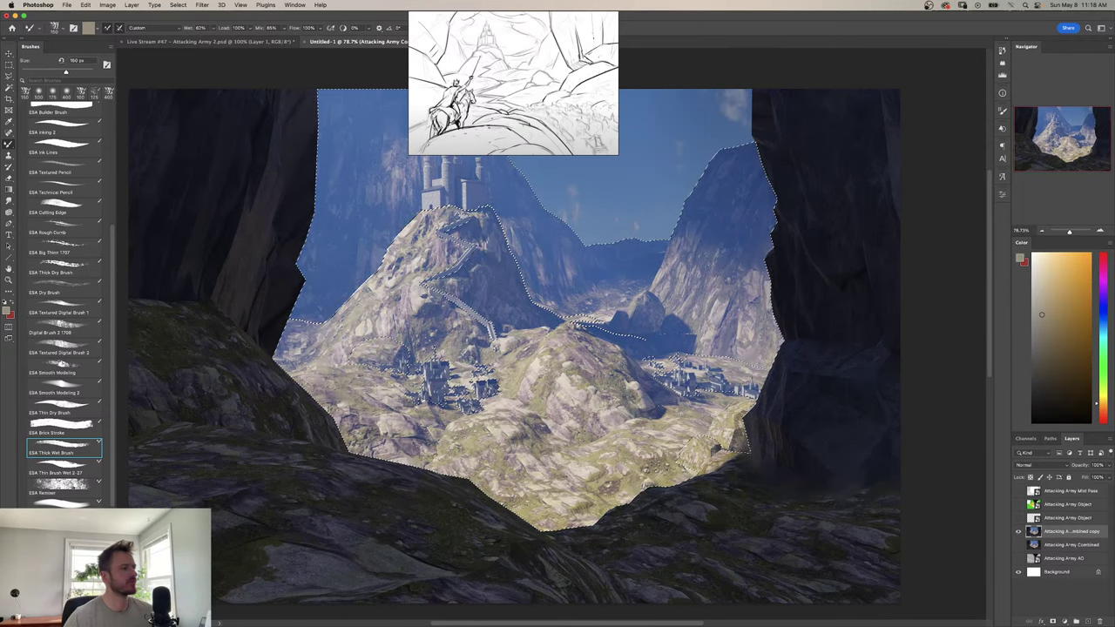
pyautogui.keyDown('alt'); pyautogui.click(444, 418); pyautogui.keyUp('alt')
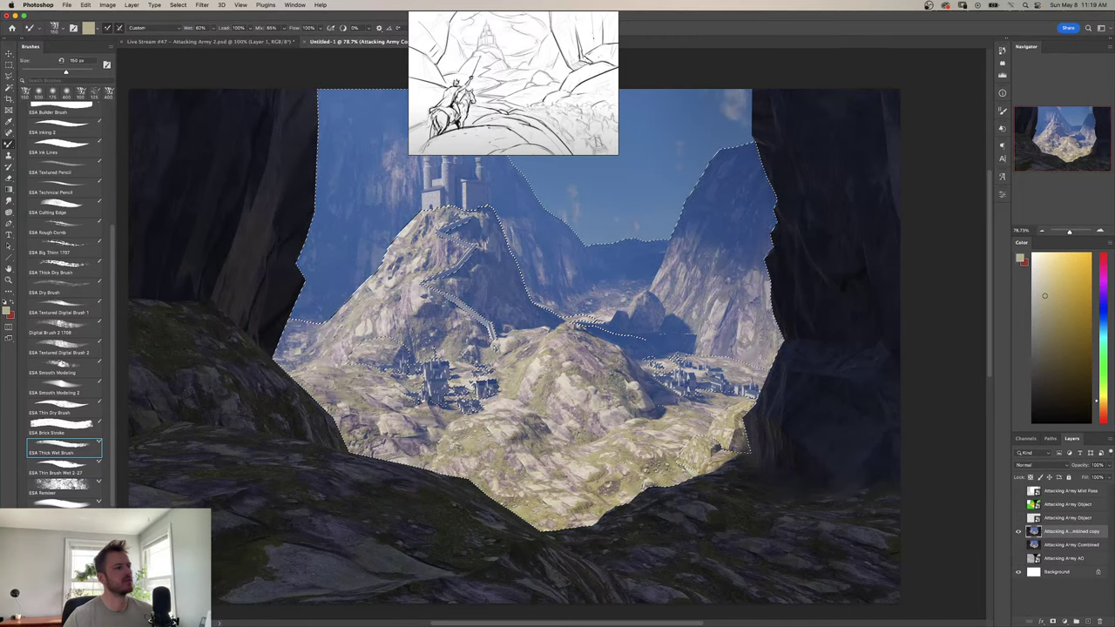
pyautogui.keyDown('alt'); pyautogui.click(547, 384); pyautogui.keyUp('alt')
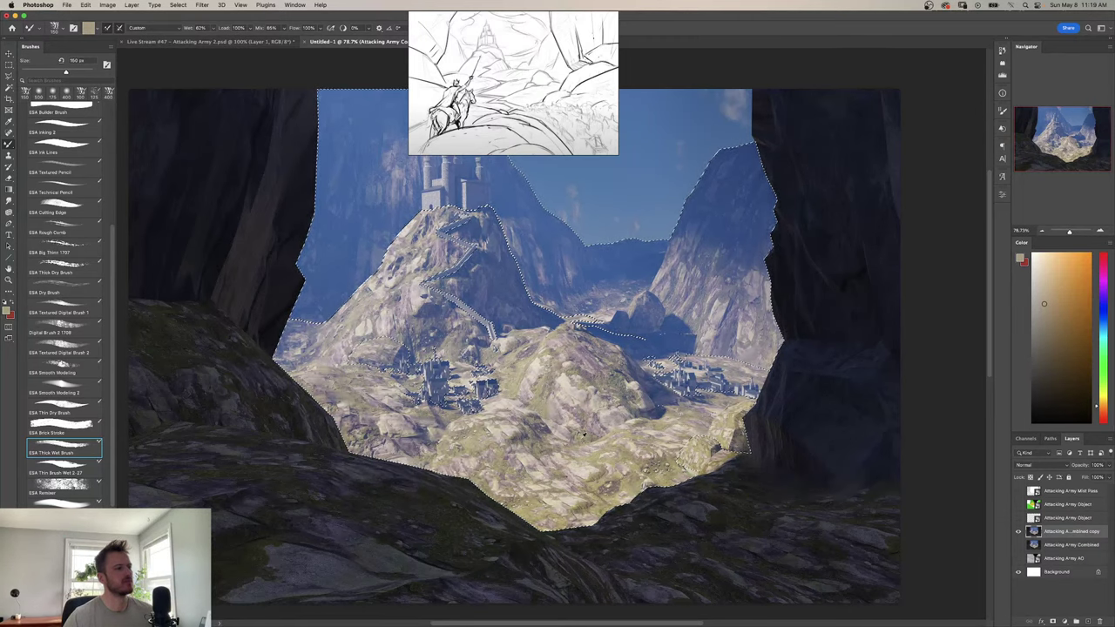
# Touch up the central hill's right slope with sampled ground and shadow-blue colours, undoing one stroke and resampling the hillside colour.
pyautogui.keyDown('alt'); pyautogui.click(584, 435); pyautogui.keyUp('alt')
pyautogui.keyDown('alt'); pyautogui.click(617, 370); pyautogui.keyUp('alt')
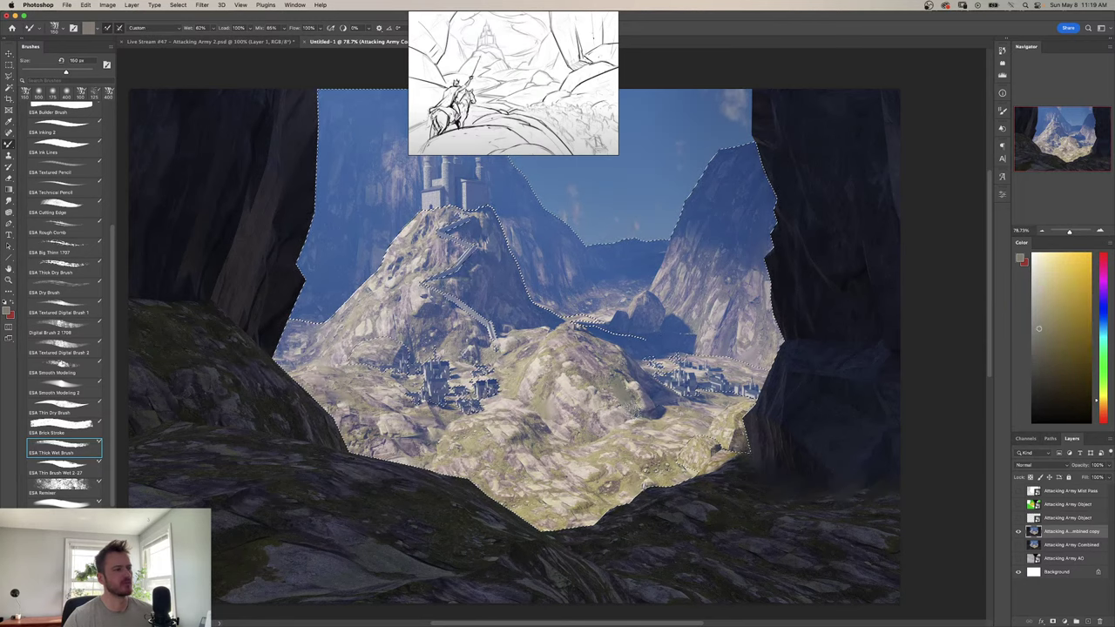
pyautogui.keyDown('alt'); pyautogui.click(653, 397); pyautogui.keyUp('alt')
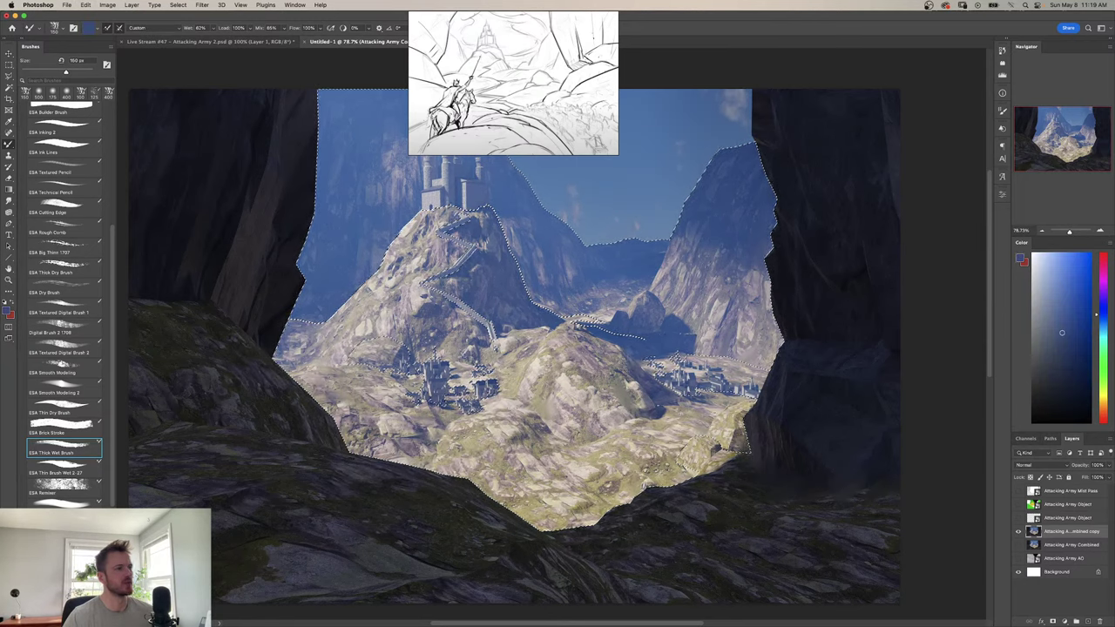
pyautogui.press('super+z')
pyautogui.keyDown('alt'); pyautogui.click(616, 383); pyautogui.keyUp('alt')
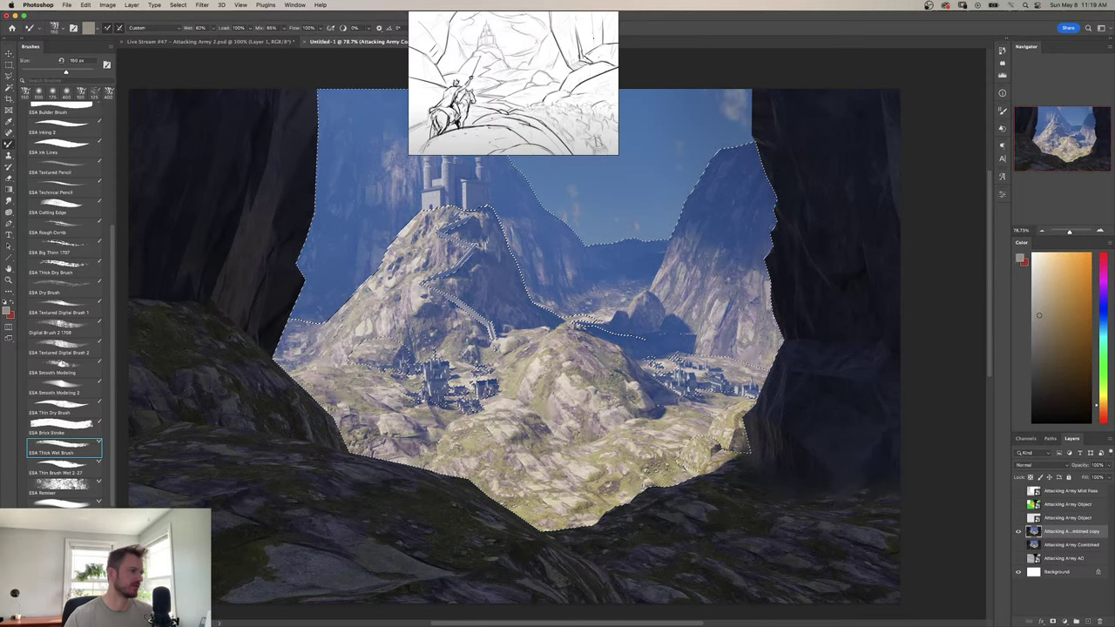
# Touch up the sunlit ground around the left village and castle hill's foot with sampled rock colours, and choose a muted green paint colour.
pyautogui.keyDown('alt'); pyautogui.click(366, 436); pyautogui.keyUp('alt')
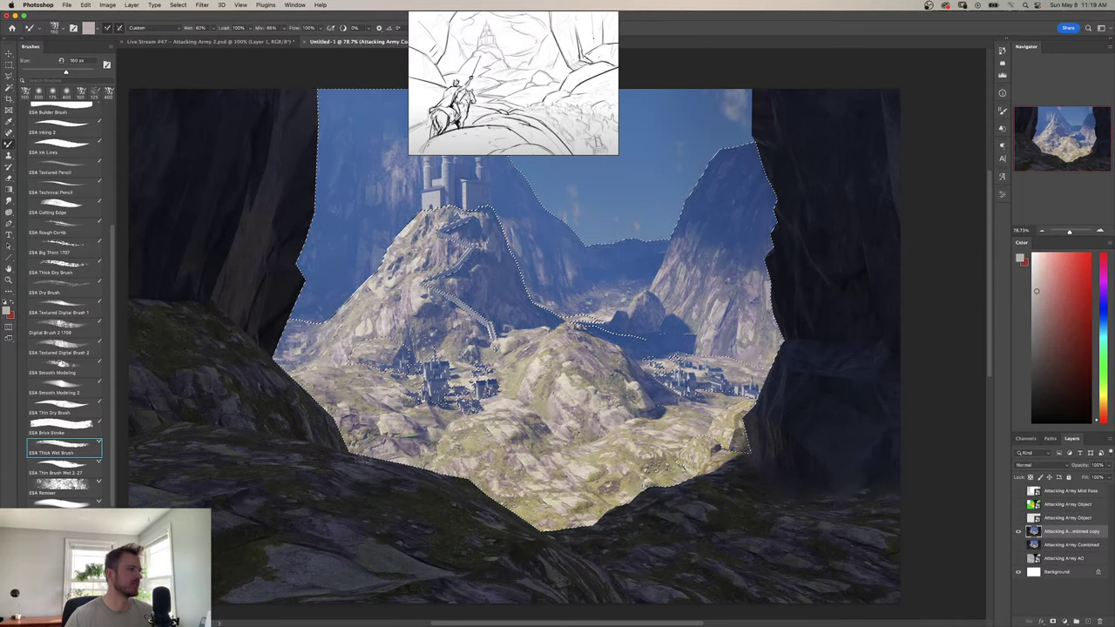
pyautogui.keyDown('alt'); pyautogui.click(375, 427); pyautogui.keyUp('alt')
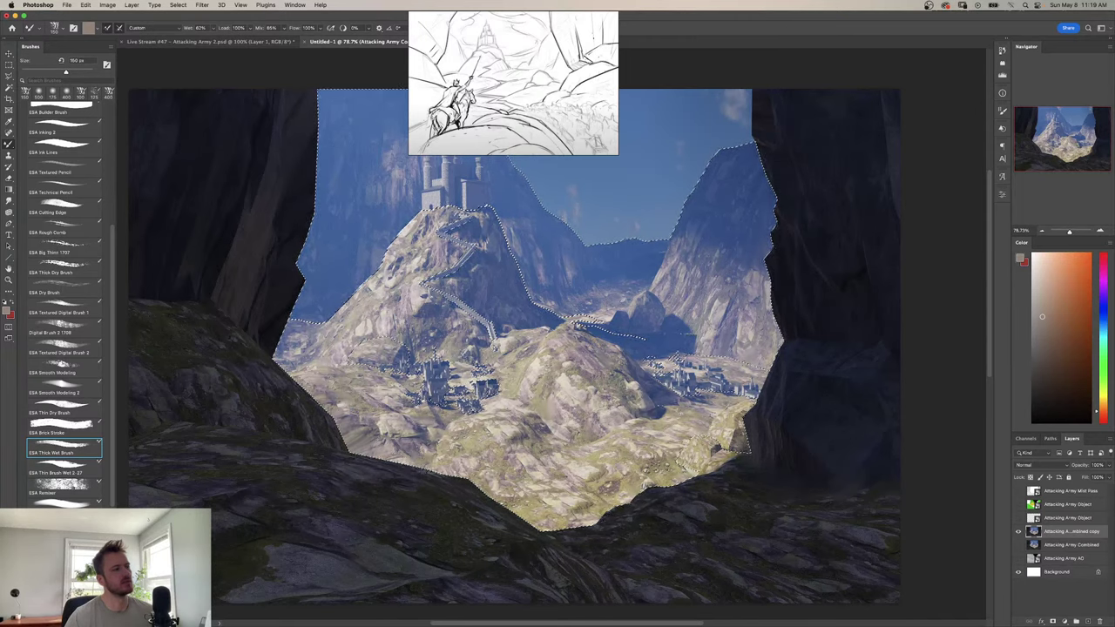
pyautogui.keyDown('alt'); pyautogui.click(494, 347); pyautogui.keyUp('alt')
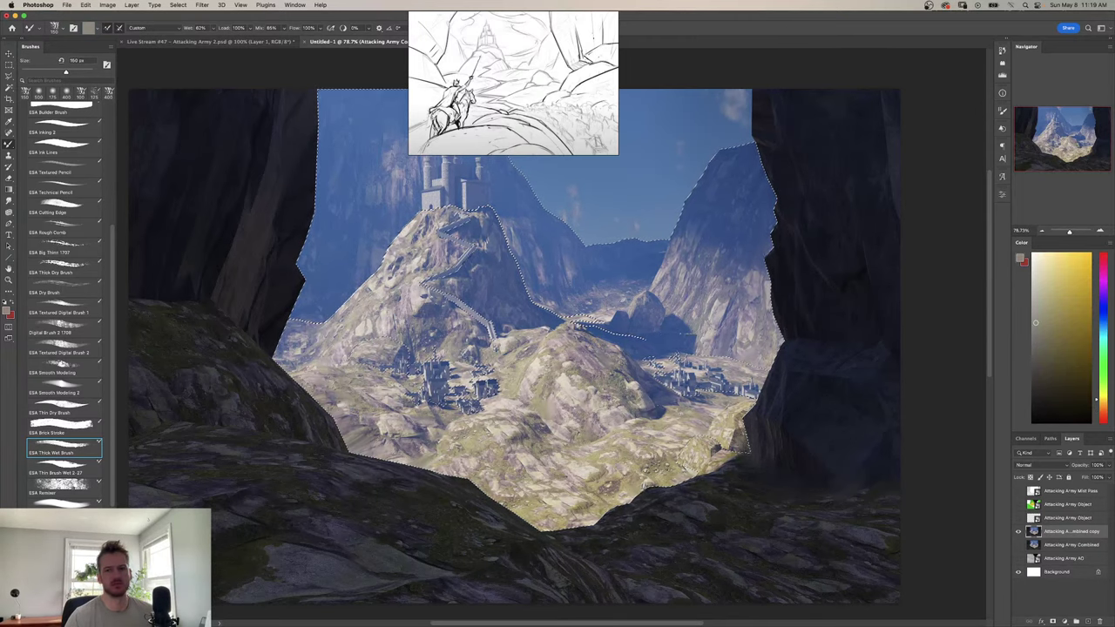
pyautogui.keyDown('alt'); pyautogui.click(348, 386); pyautogui.keyUp('alt')
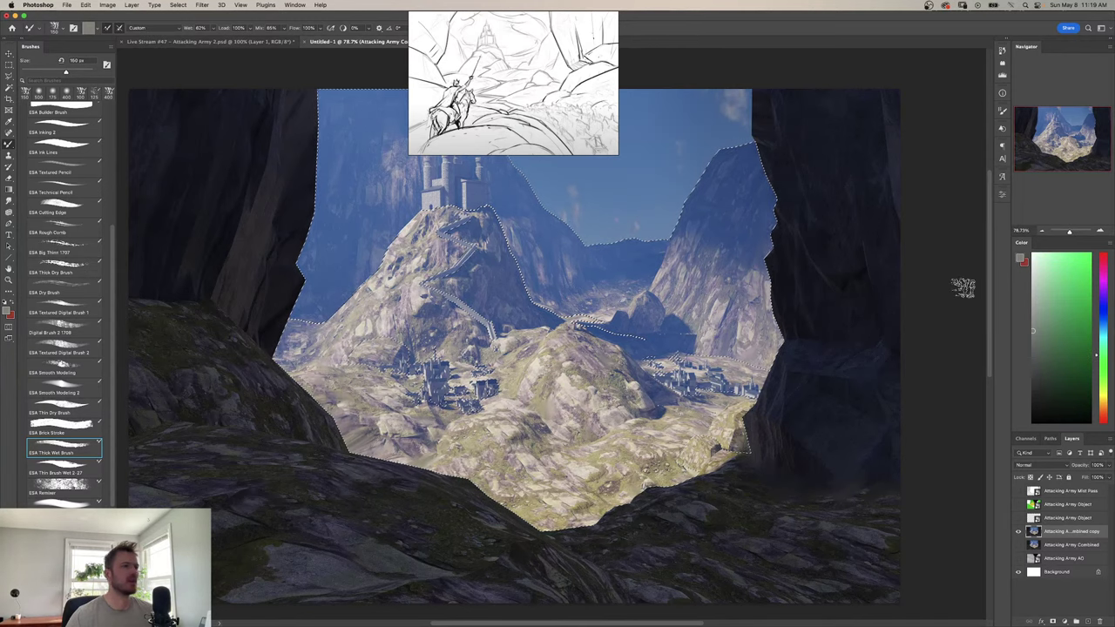
pyautogui.click(1046, 332)
pyautogui.moveTo(1102, 356)
pyautogui.mouseDown()
pyautogui.moveTo(1102, 375)
pyautogui.moveTo(1102, 364)
pyautogui.mouseUp()
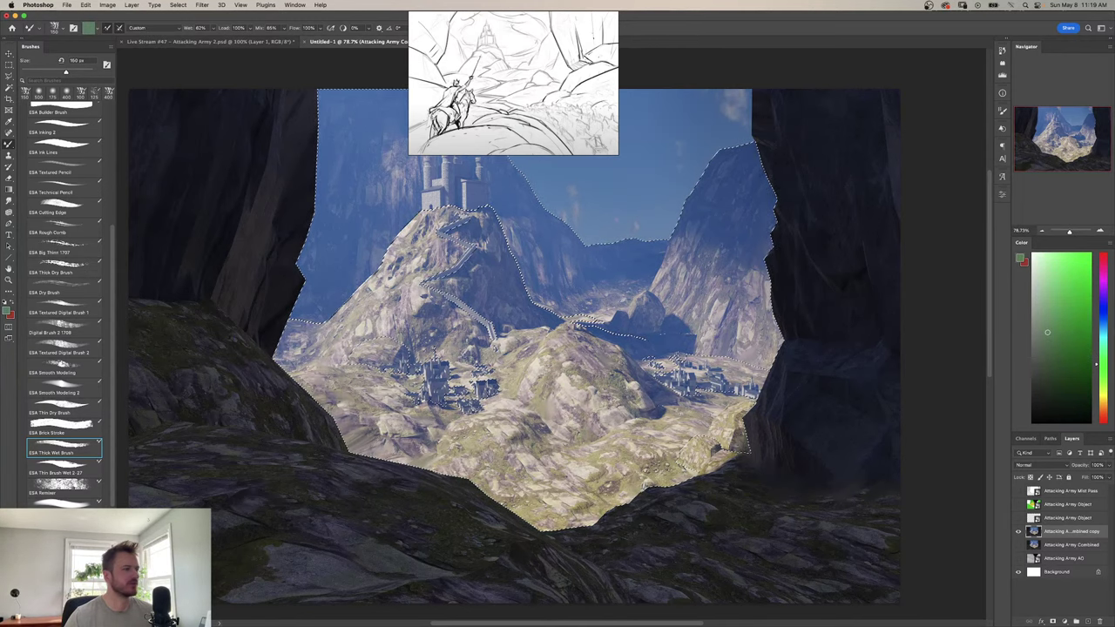
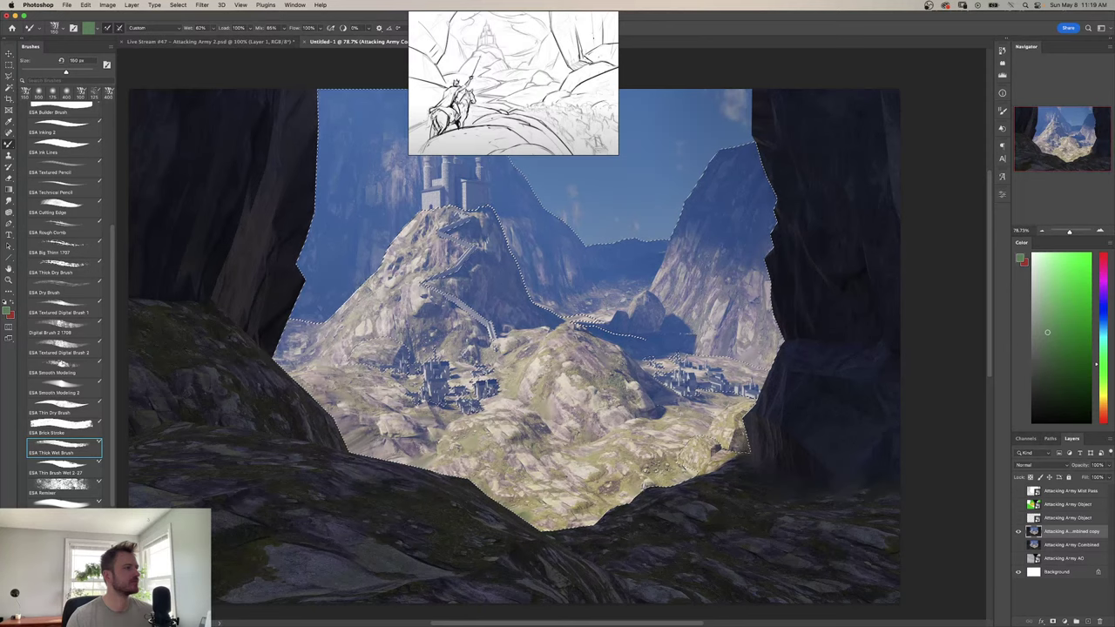
# Paint over the rocky knoll at the right mountain's foot, sampling shadow blues and greyish violets from the nearby rock.
pyautogui.keyDown('alt'); pyautogui.click(551, 309); pyautogui.keyUp('alt')
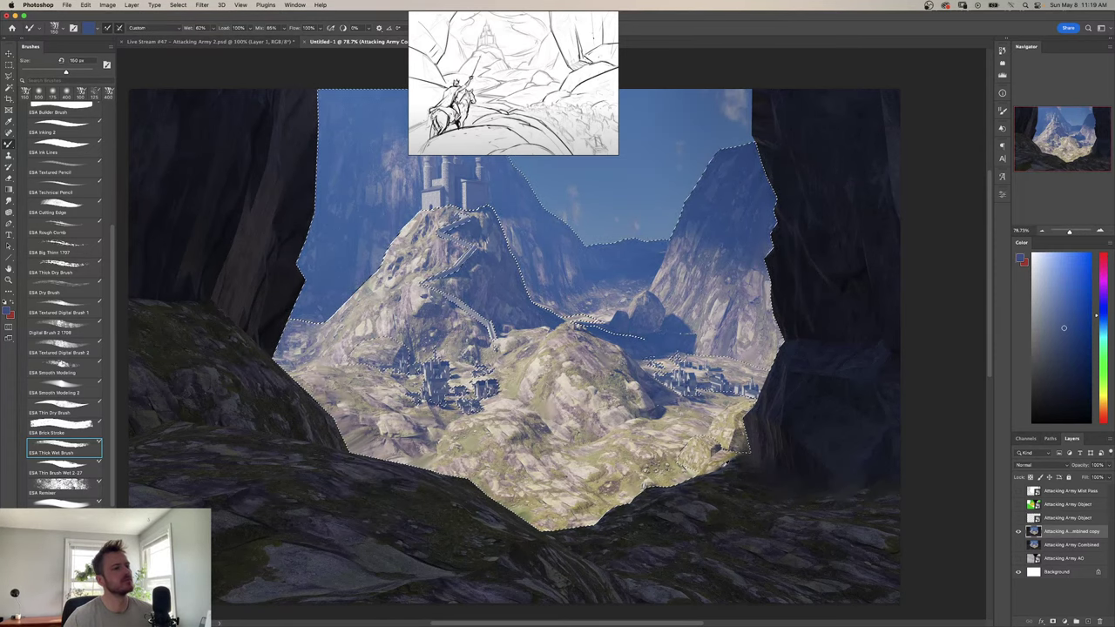
pyautogui.keyDown('alt'); pyautogui.click(550, 524); pyautogui.keyUp('alt')
pyautogui.keyDown('alt'); pyautogui.click(682, 313); pyautogui.keyUp('alt')
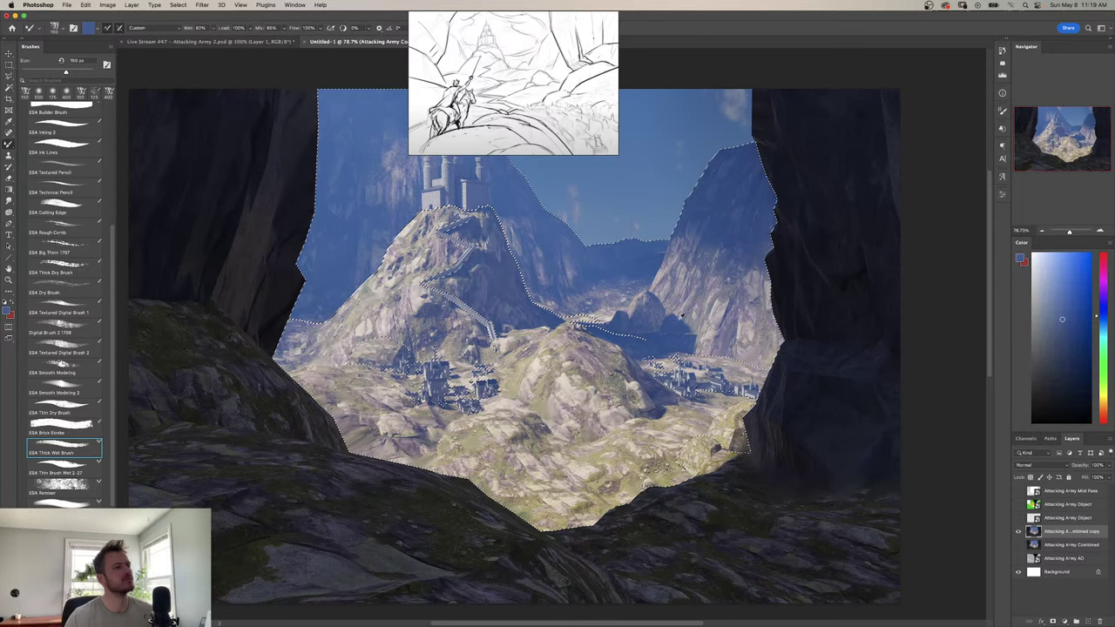
pyautogui.keyDown('alt'); pyautogui.click(677, 293); pyautogui.keyUp('alt')
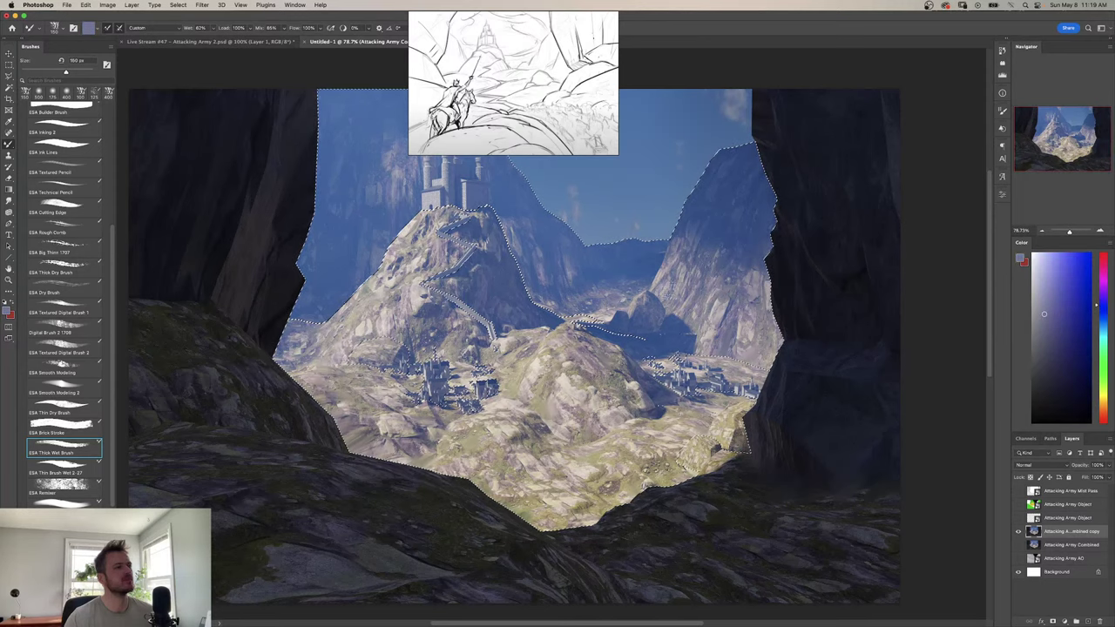
pyautogui.keyDown('alt'); pyautogui.click(667, 289); pyautogui.keyUp('alt')
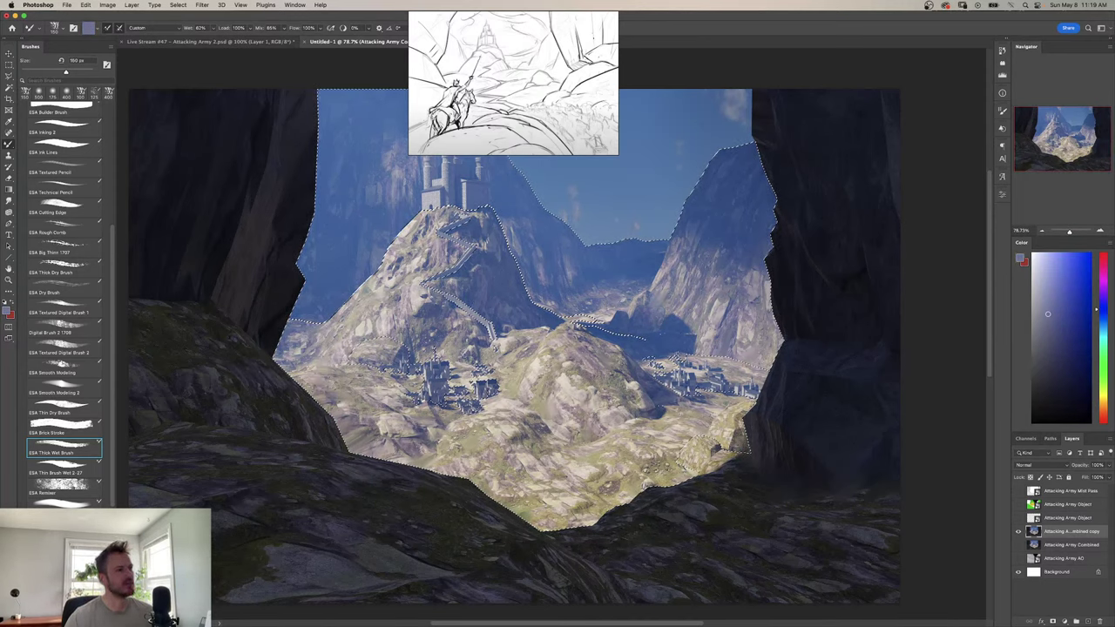
pyautogui.keyDown('alt'); pyautogui.click(639, 284); pyautogui.keyUp('alt')
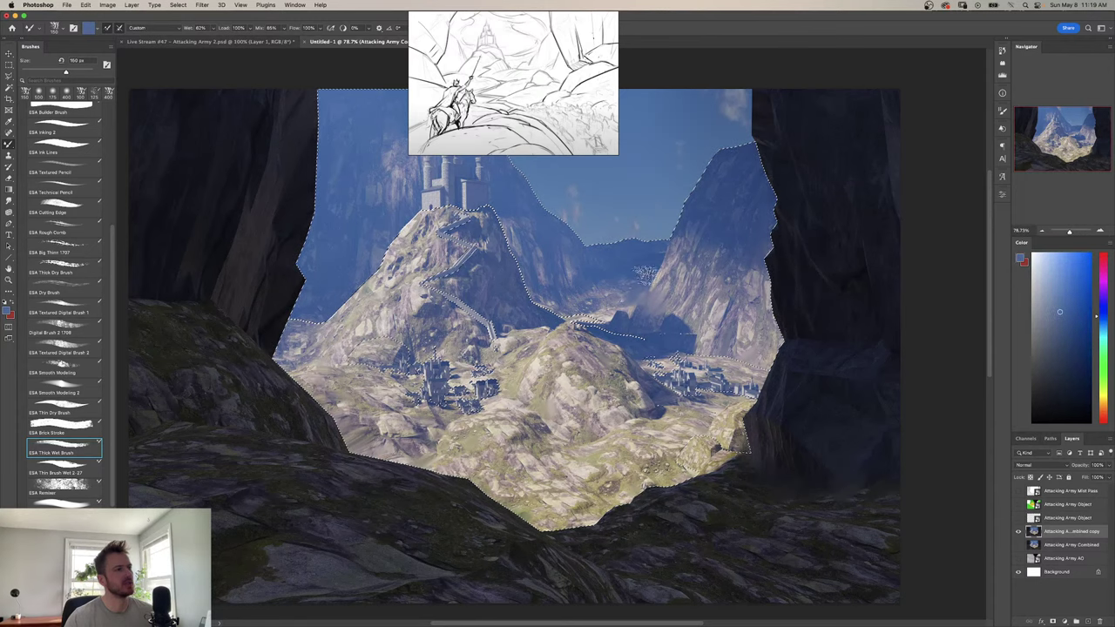
# Blend the knoll's remains into the valley shadow with sampled blue and mauve tones, undoing the last stroke.
pyautogui.keyDown('alt'); pyautogui.click(645, 273); pyautogui.keyUp('alt')
pyautogui.keyDown('alt'); pyautogui.click(646, 287); pyautogui.keyUp('alt')
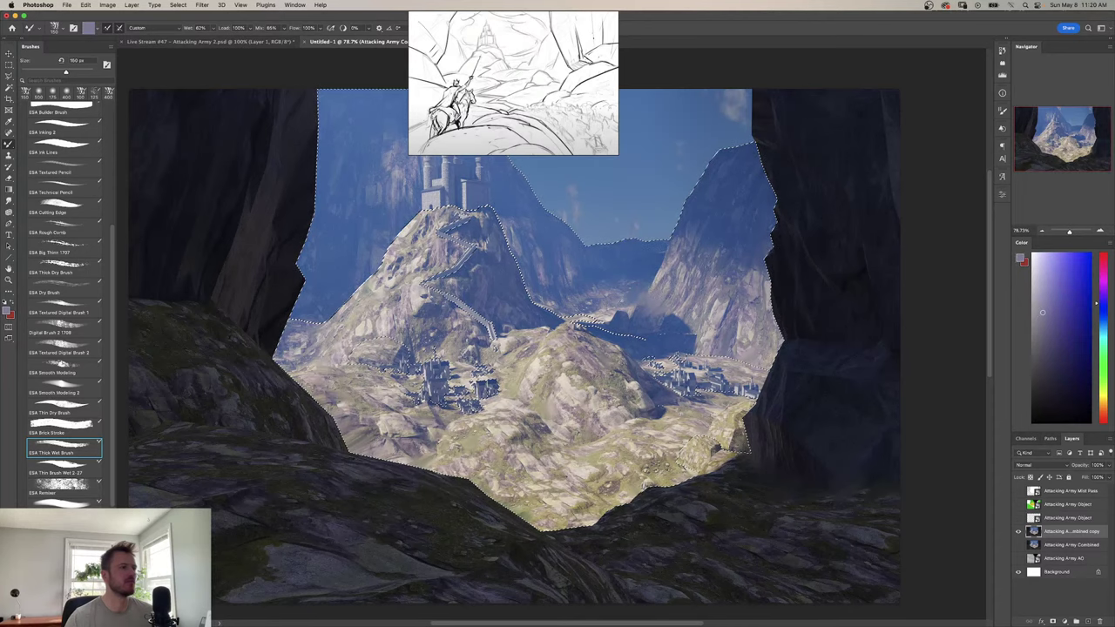
pyautogui.keyDown('alt'); pyautogui.click(639, 284); pyautogui.keyUp('alt')
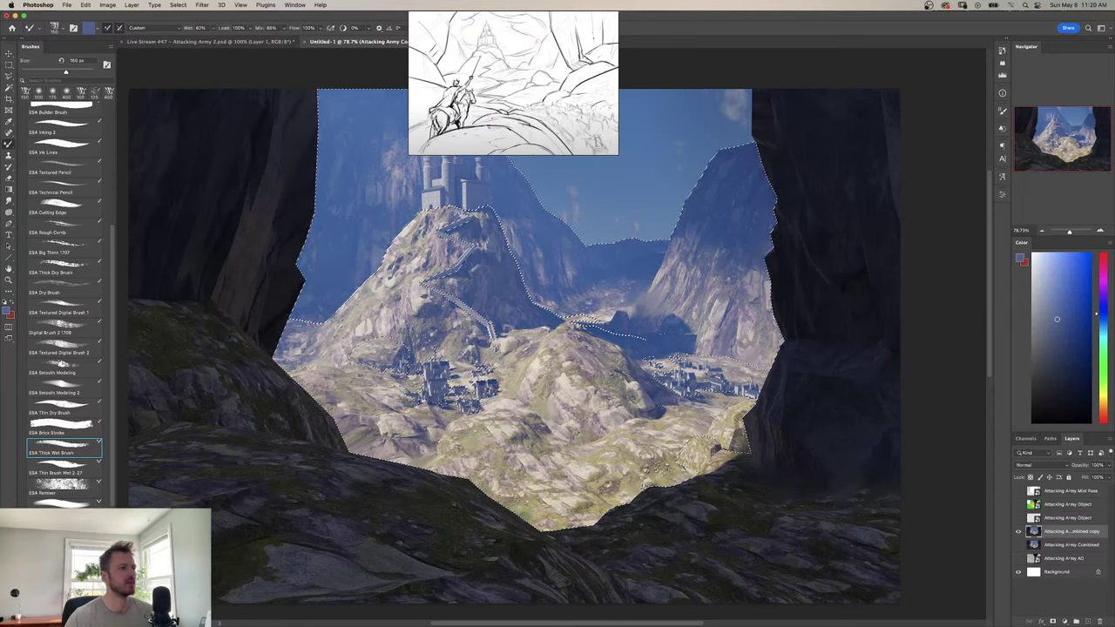
pyautogui.keyDown('alt'); pyautogui.click(638, 284); pyautogui.keyUp('alt')
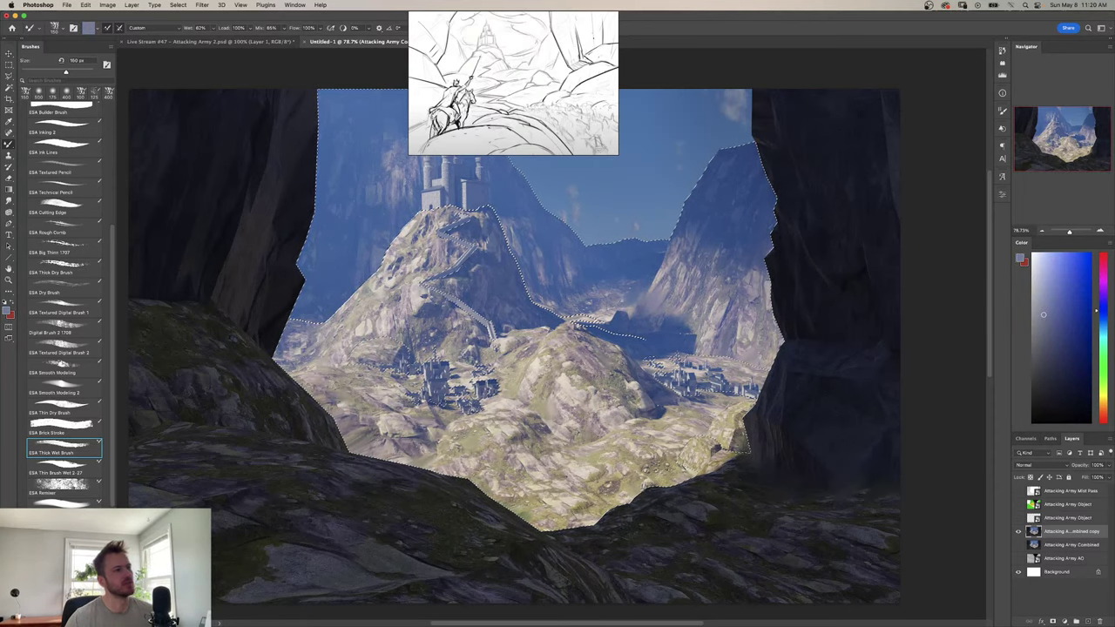
pyautogui.keyDown('alt'); pyautogui.click(671, 274); pyautogui.keyUp('alt')
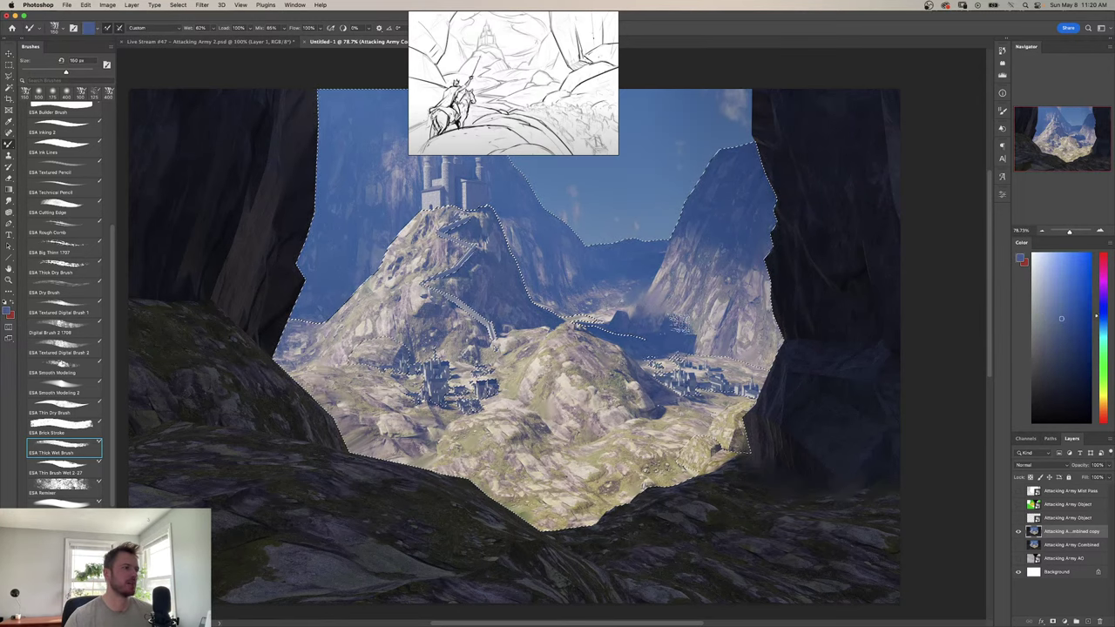
pyautogui.keyDown('alt'); pyautogui.click(642, 322); pyautogui.keyUp('alt')
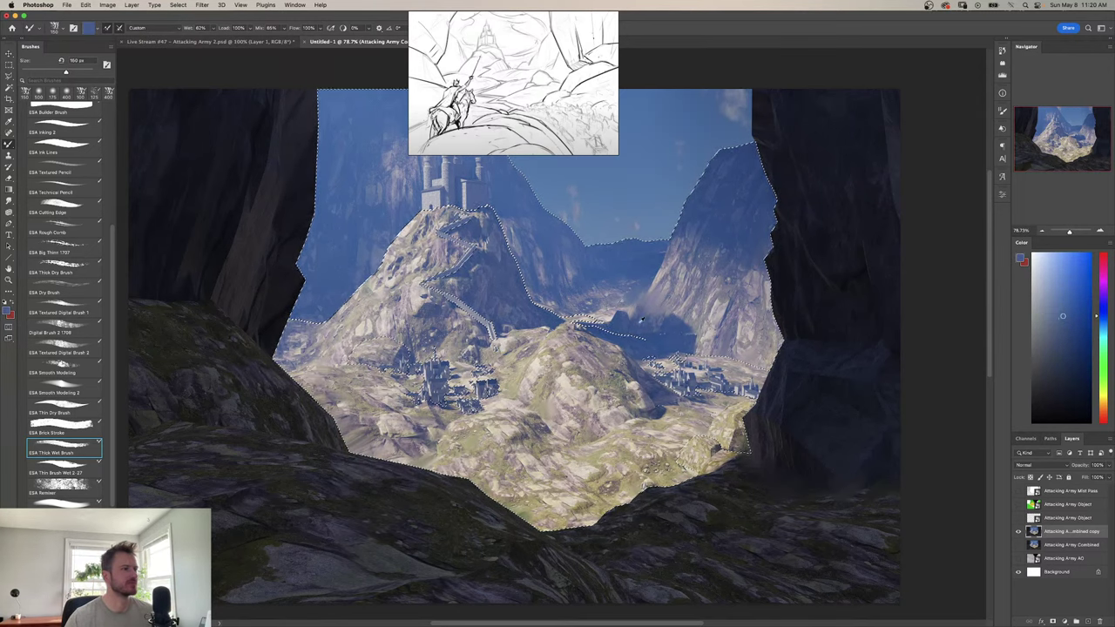
pyautogui.keyDown('alt'); pyautogui.click(634, 338); pyautogui.keyUp('alt')
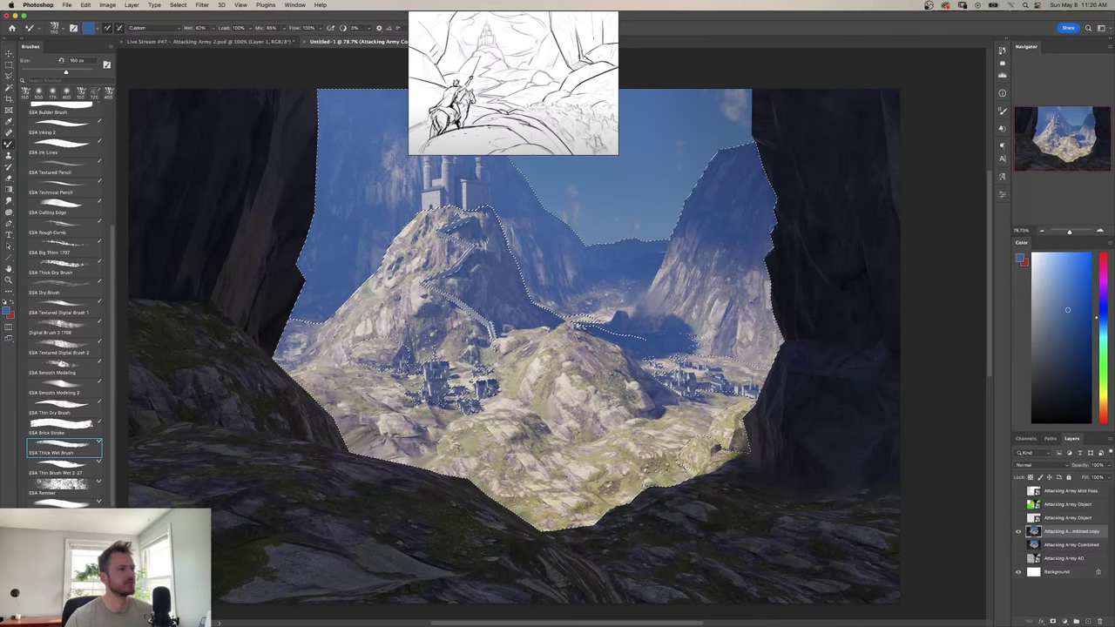
pyautogui.press('super+z')
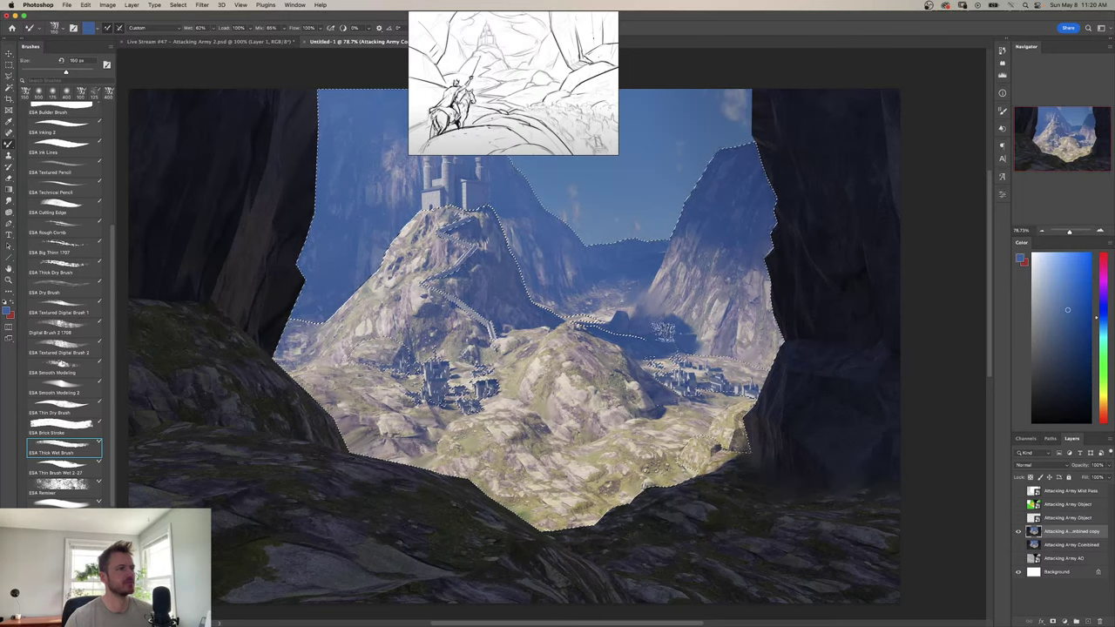
# Try painting pale sunlit ground behind the central hill with sampled light rock colours, and undo those strokes.
pyautogui.keyDown('alt'); pyautogui.click(589, 319); pyautogui.keyUp('alt')
pyautogui.moveTo(617, 317); pyautogui.dragTo(589, 318)
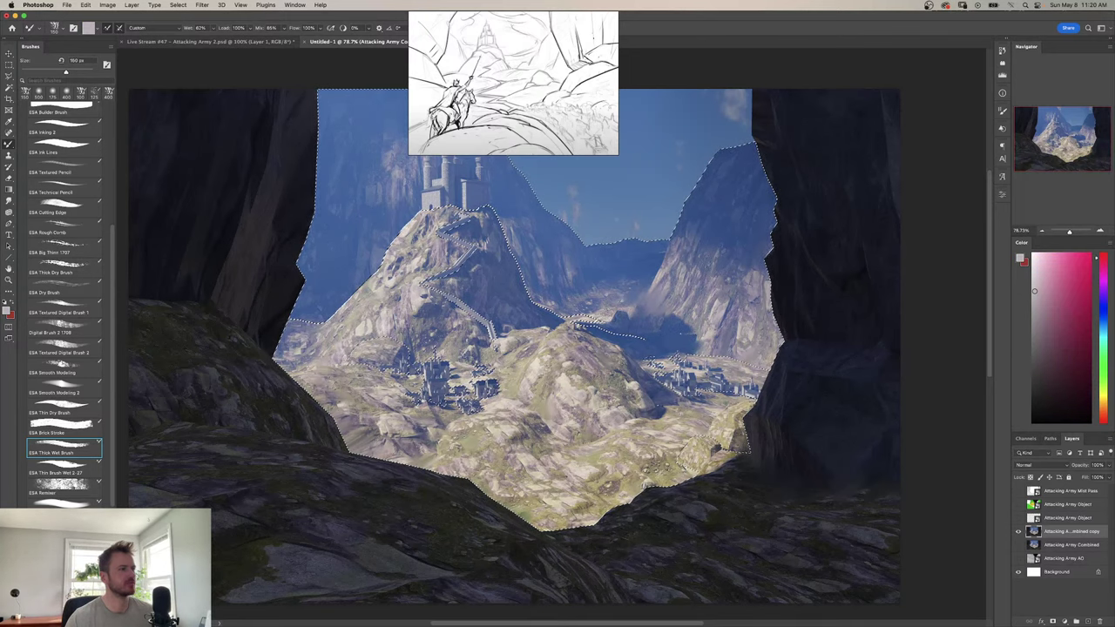
pyautogui.keyDown('alt'); pyautogui.click(626, 301); pyautogui.keyUp('alt')
pyautogui.keyDown('alt'); pyautogui.click(601, 318); pyautogui.keyUp('alt')
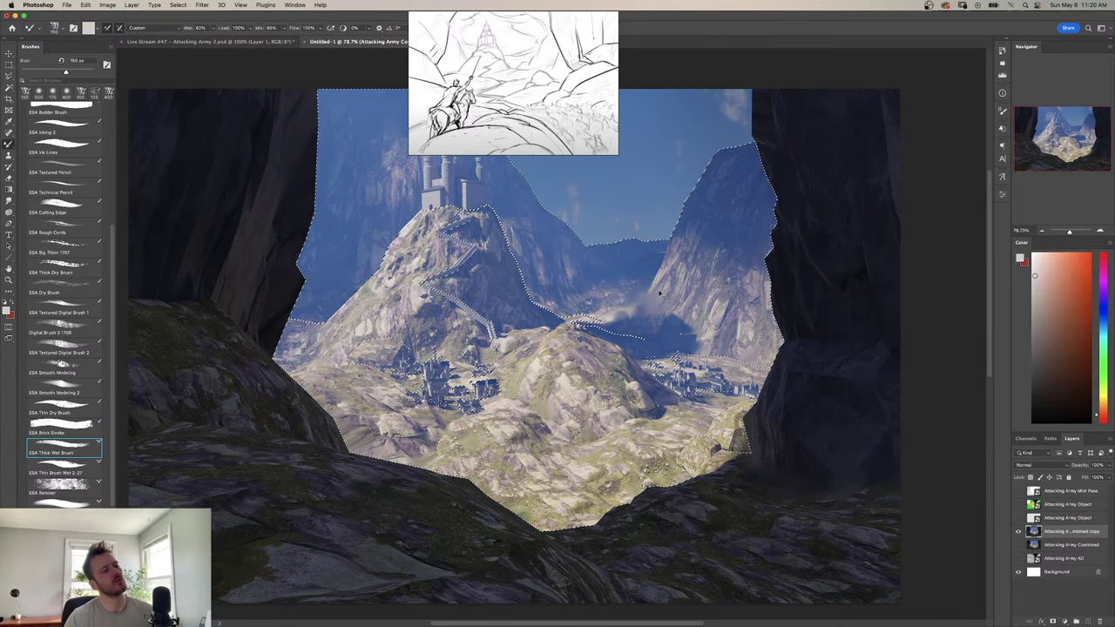
pyautogui.press('super+z')
pyautogui.press('super+z')
pyautogui.press('super+z')
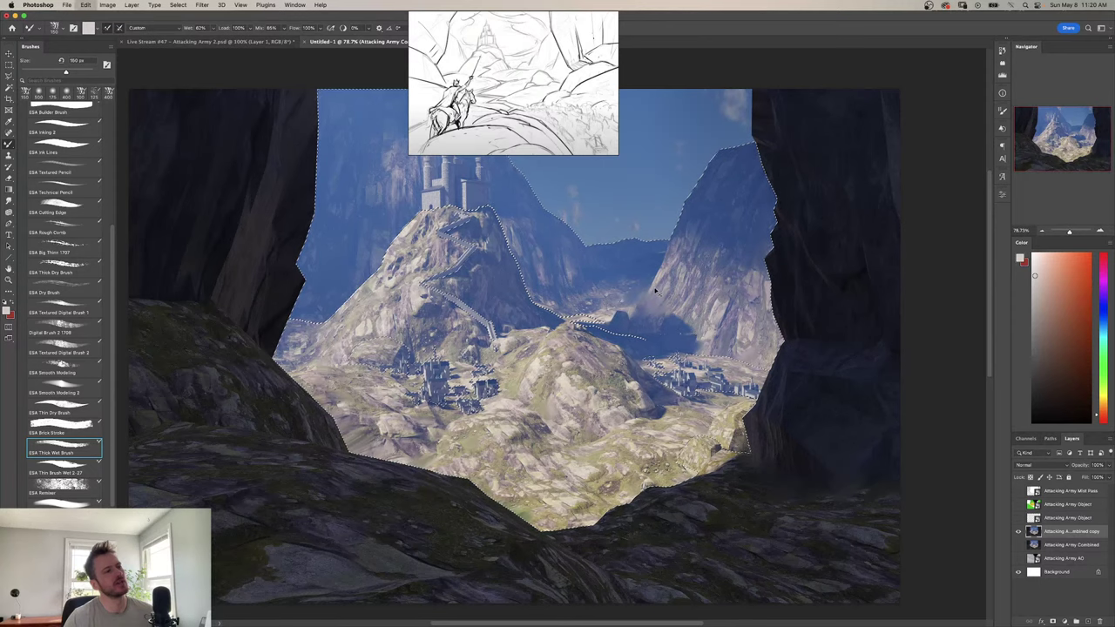
# Paint soft haze over the distant valley between the mountains with sampled rock, mauve and sky-blue colours.
pyautogui.keyDown('alt'); pyautogui.click(635, 311); pyautogui.keyUp('alt')
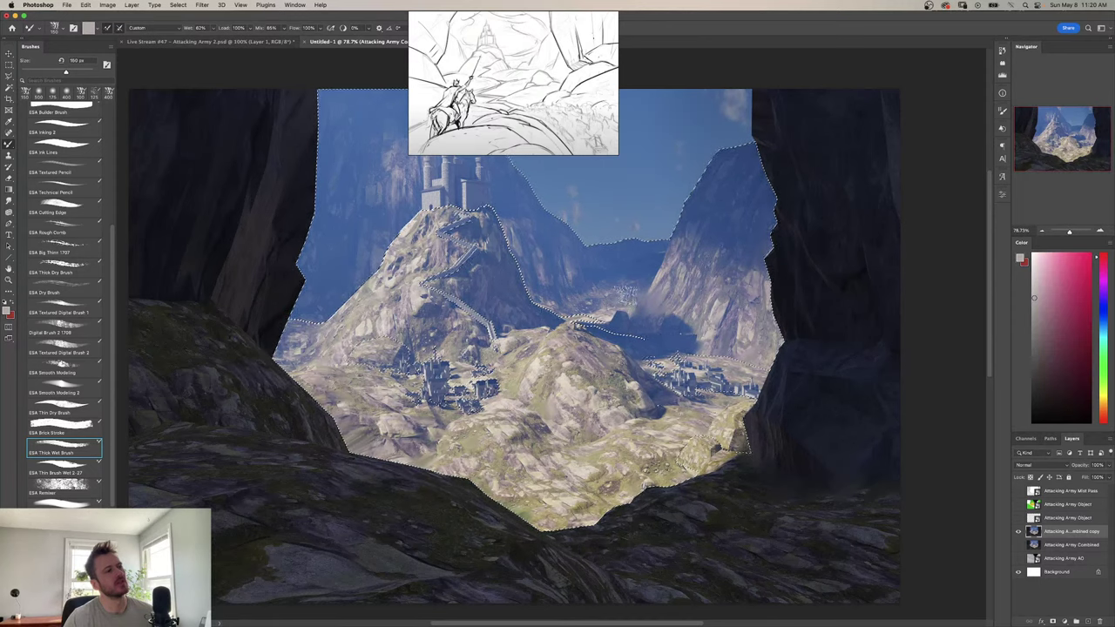
pyautogui.keyDown('alt'); pyautogui.click(635, 311); pyautogui.keyUp('alt')
pyautogui.keyDown('alt'); pyautogui.click(635, 300); pyautogui.keyUp('alt')
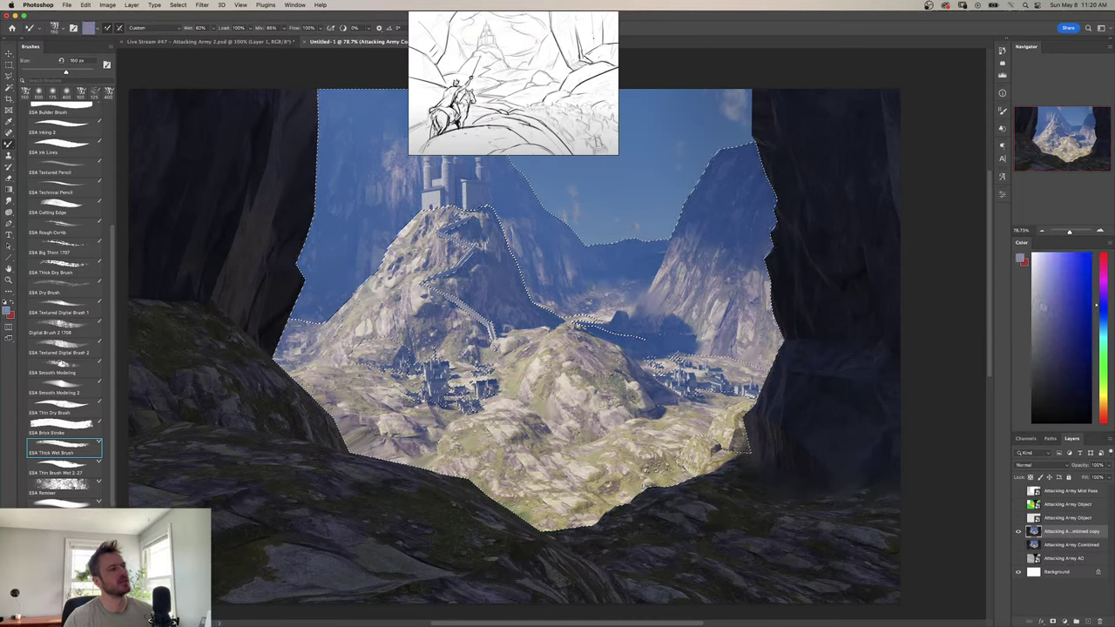
pyautogui.keyDown('alt'); pyautogui.click(590, 287); pyautogui.keyUp('alt')
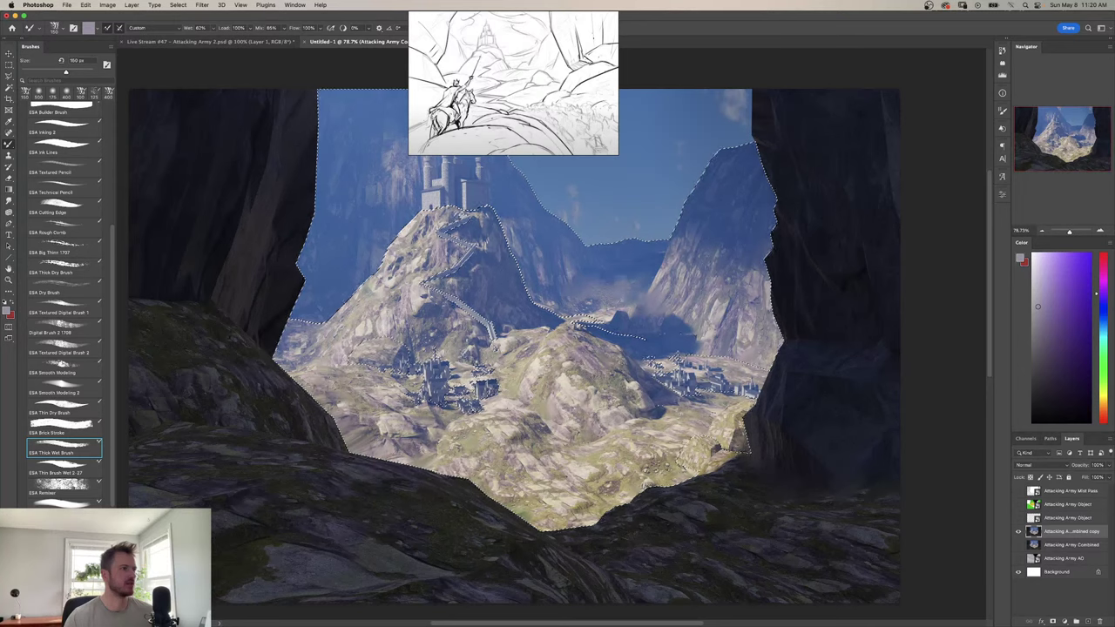
pyautogui.keyDown('alt'); pyautogui.click(605, 209); pyautogui.keyUp('alt')
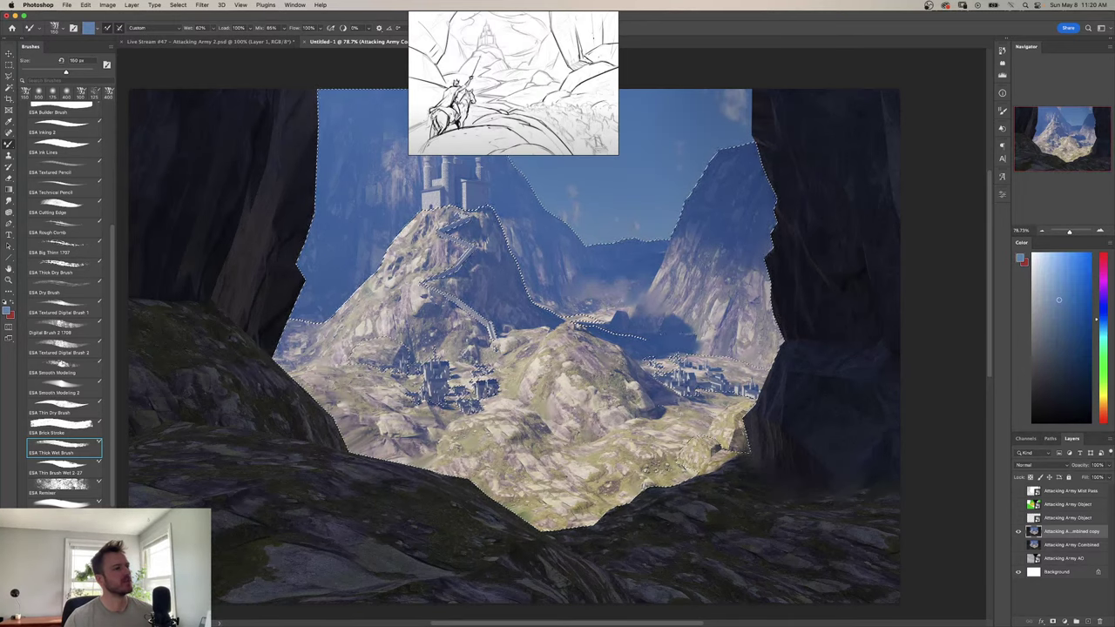
pyautogui.moveTo(558, 281); pyautogui.dragTo(577, 296)
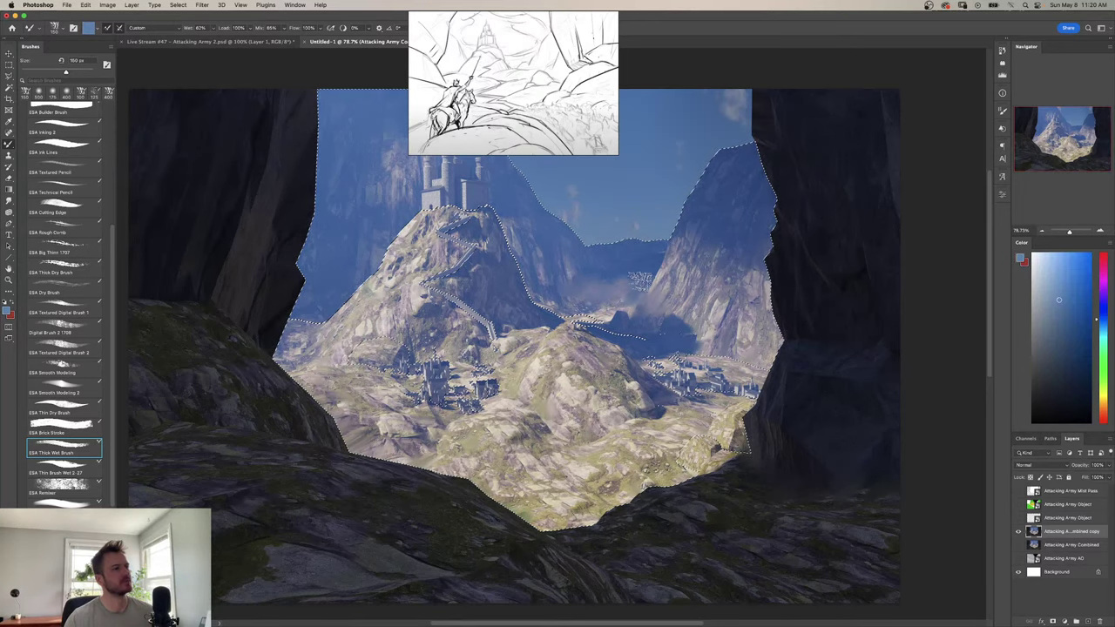
pyautogui.keyDown('alt'); pyautogui.click(632, 191); pyautogui.keyUp('alt')
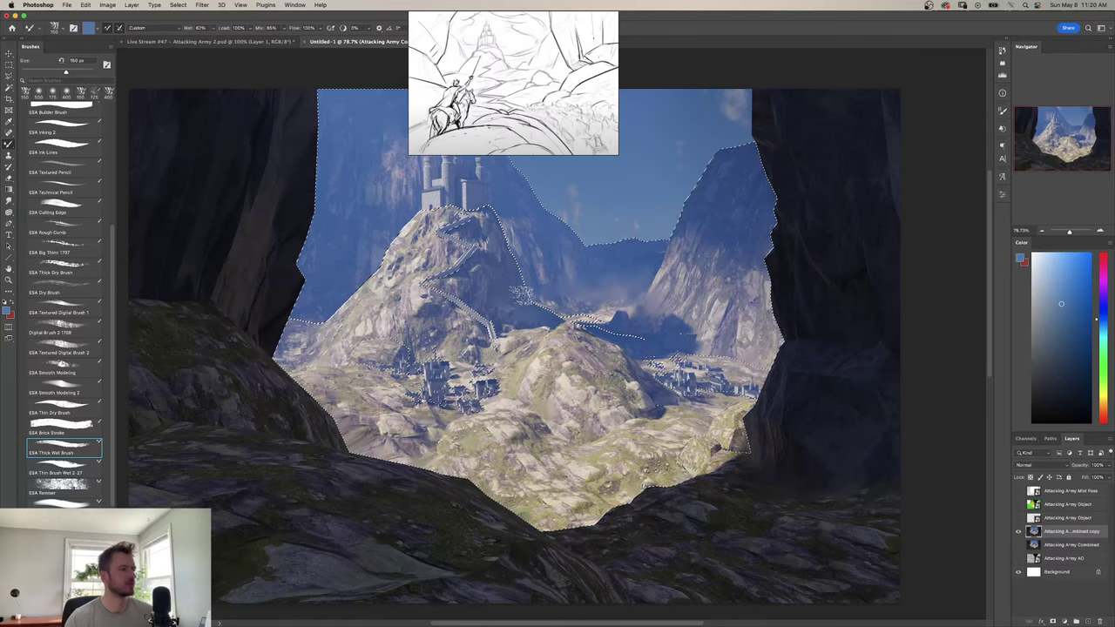
# Clear the selection and paint blue haze along the castle hill's right slope, undoing the first attempt and sampling the valley blue.
pyautogui.press('super+d')
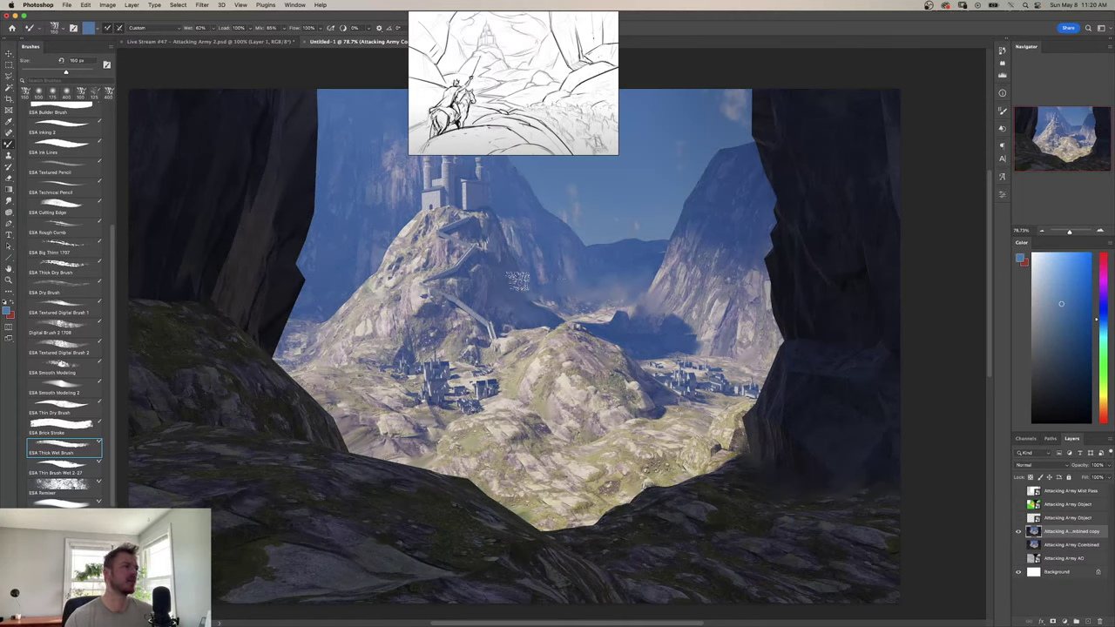
pyautogui.press('super+z')
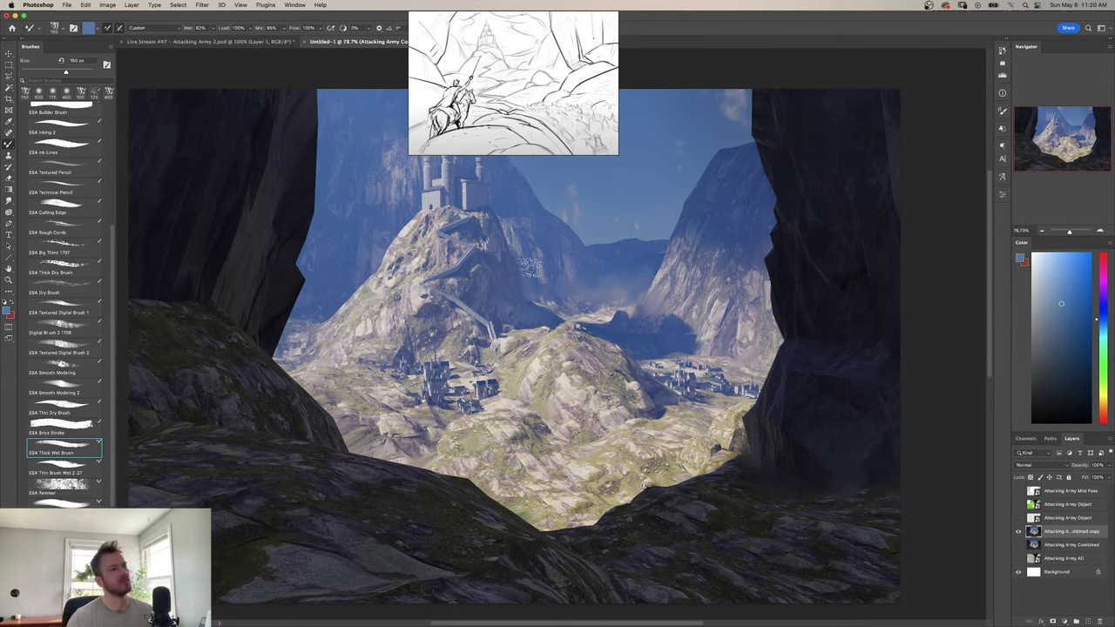
pyautogui.press('super+z')
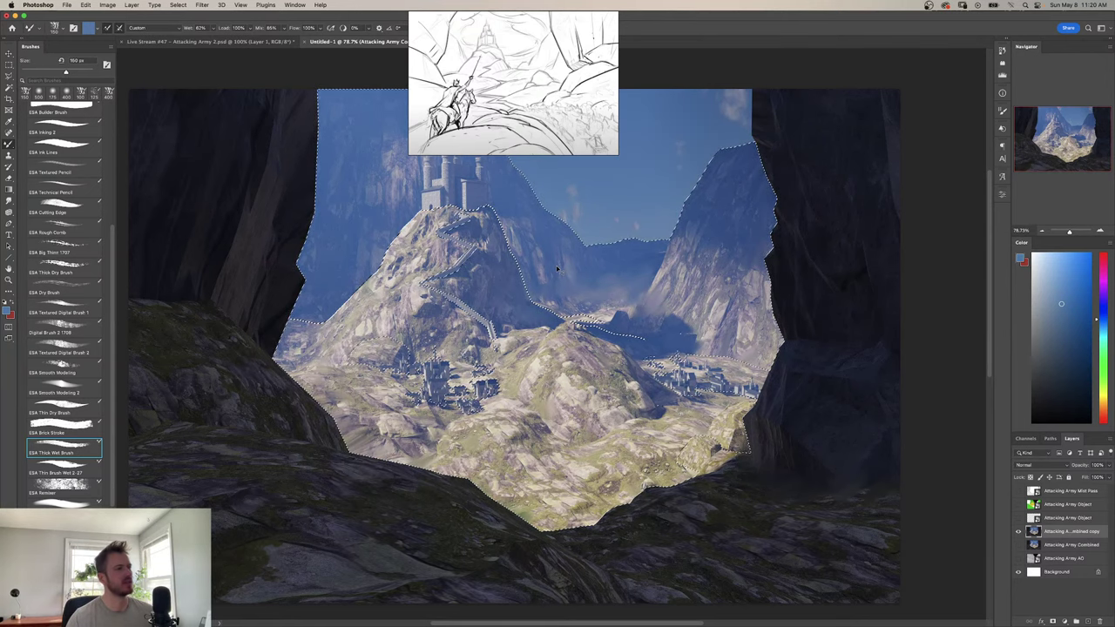
pyautogui.press('super+d')
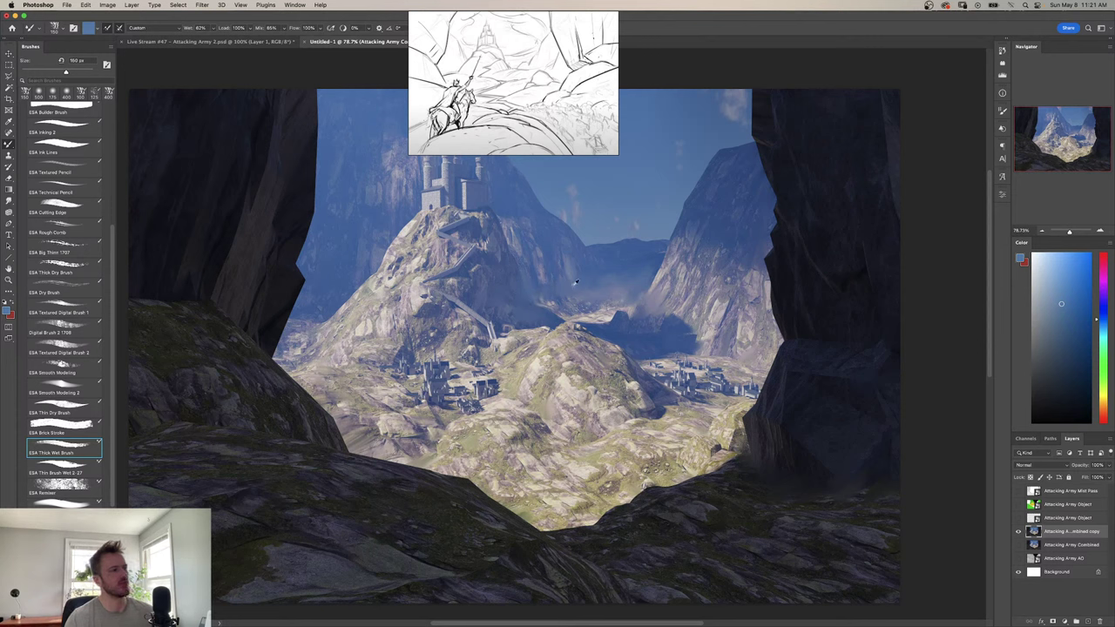
pyautogui.keyDown('alt'); pyautogui.click(549, 286); pyautogui.keyUp('alt')
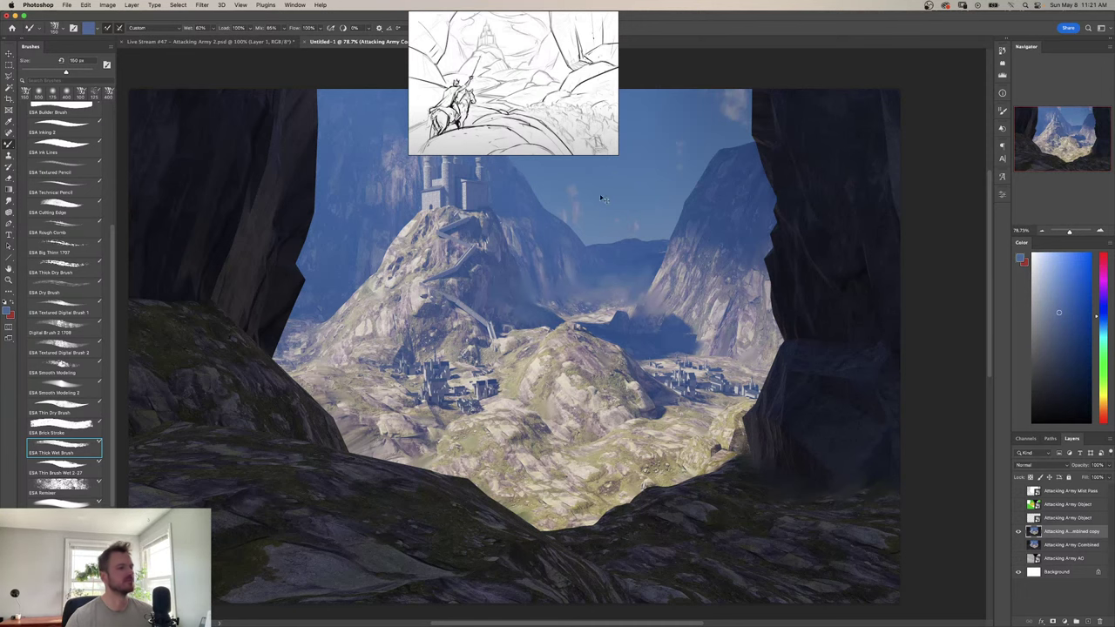
# Move the sketch reference clear of the castle and sky, and return to the Mixer Brush.
pyautogui.moveTo(701, 288); pyautogui.dragTo(676, 307)
pyautogui.moveTo(504, 84)
pyautogui.mouseDown()
pyautogui.moveTo(697, 126)
pyautogui.moveTo(929, 96)
pyautogui.mouseUp()
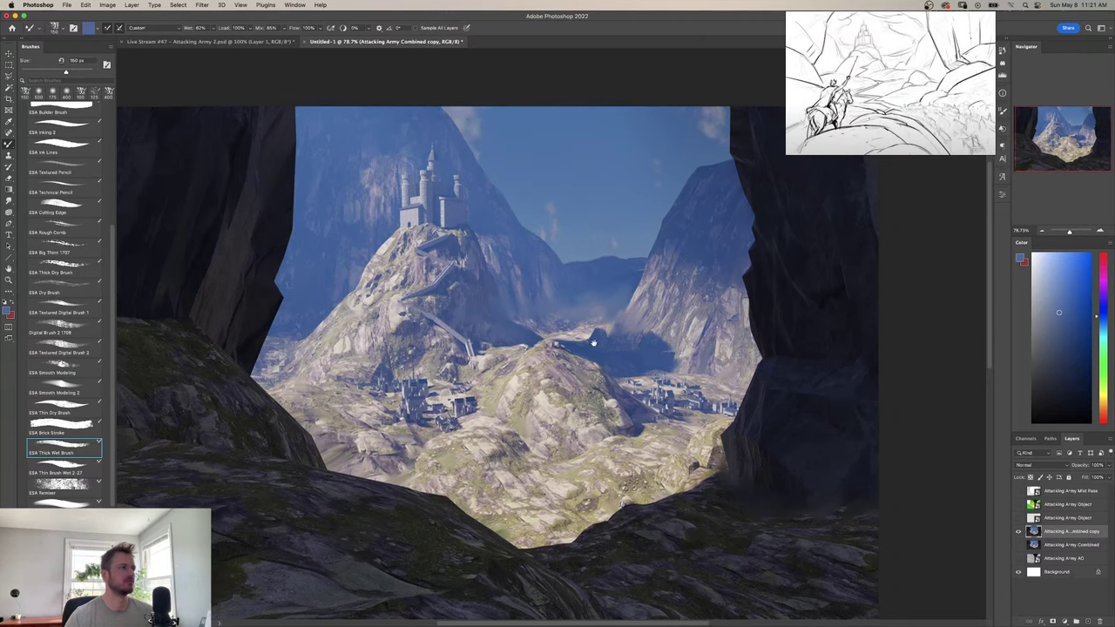
pyautogui.press('z')
pyautogui.moveTo(636, 346)
pyautogui.mouseDown()
pyautogui.moveTo(566, 349)
pyautogui.moveTo(595, 349)
pyautogui.moveTo(582, 363)
pyautogui.mouseUp()
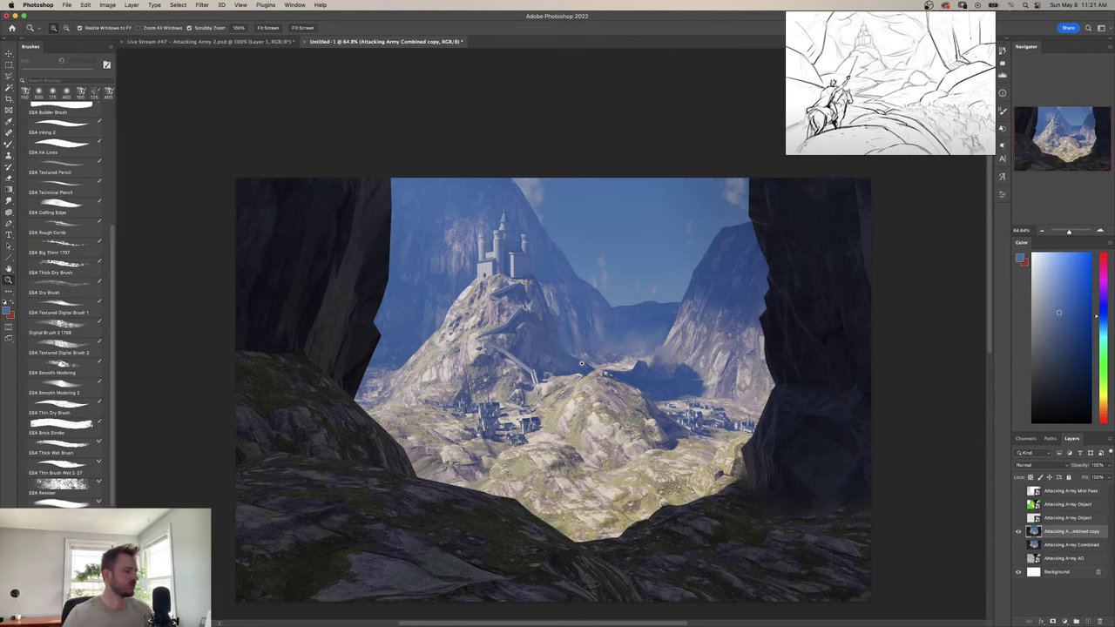
pyautogui.press('b')
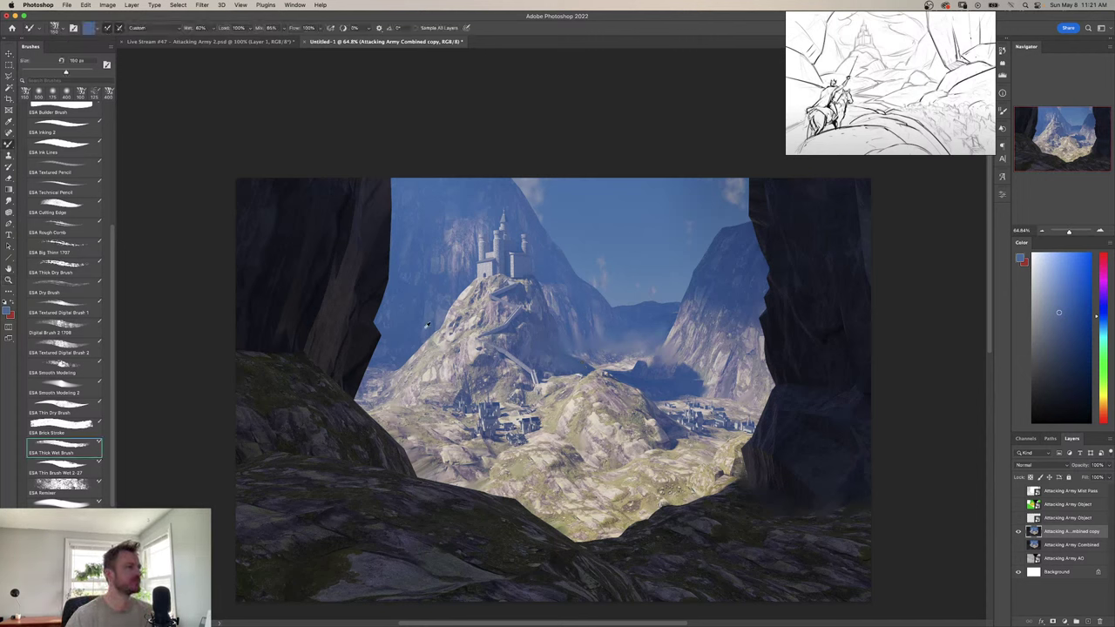
# Paint soft haze along the castle hill's left base with sampled blues and light rock colours, and sample haze and sky blues for the right mountain.
pyautogui.keyDown('alt'); pyautogui.click(601, 227); pyautogui.keyUp('alt')
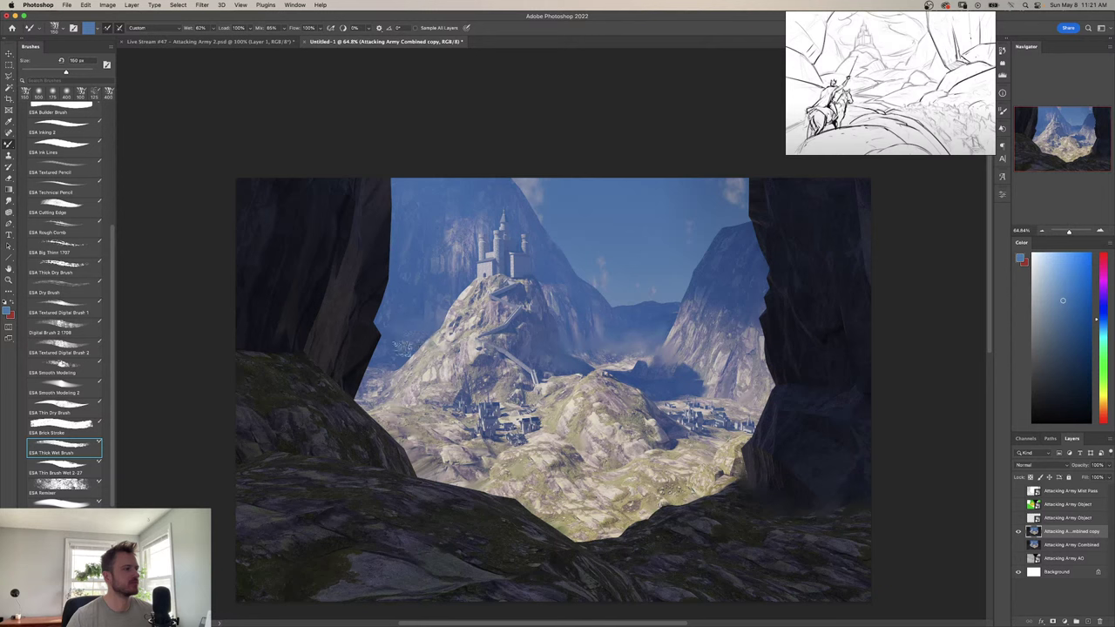
pyautogui.keyDown('alt'); pyautogui.click(401, 349); pyautogui.keyUp('alt')
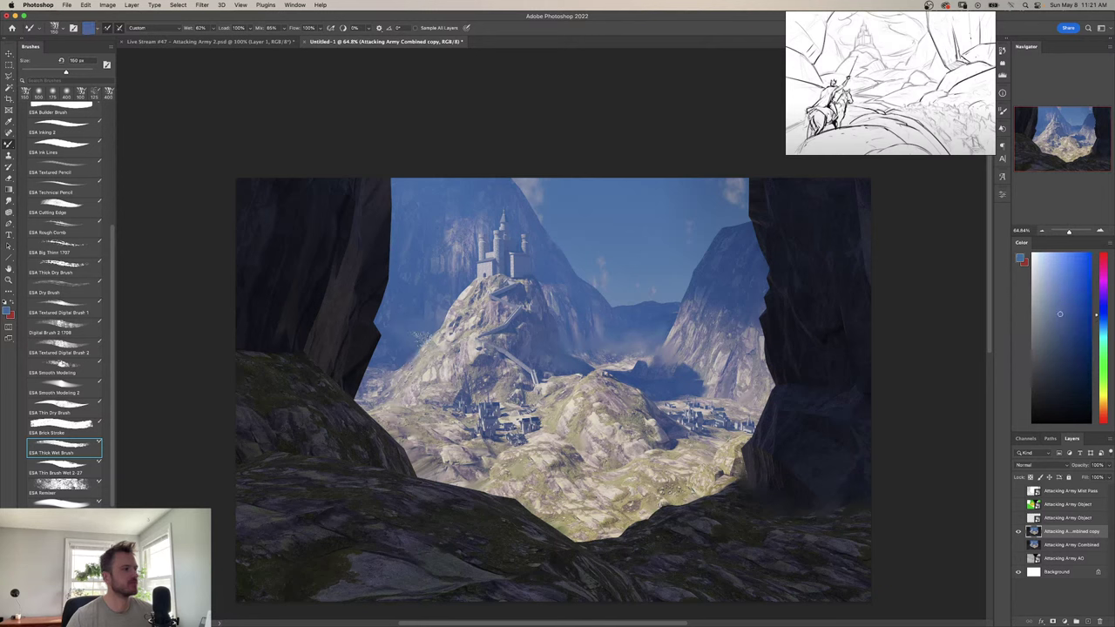
pyautogui.keyDown('alt'); pyautogui.click(416, 362); pyautogui.keyUp('alt')
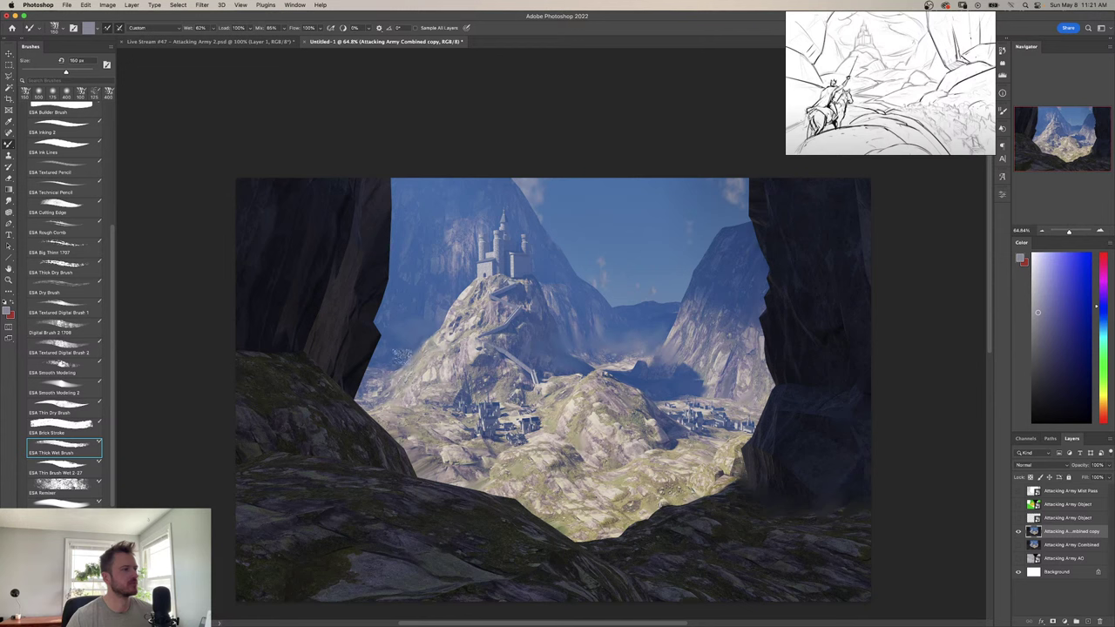
pyautogui.keyDown('alt'); pyautogui.click(415, 336); pyautogui.keyUp('alt')
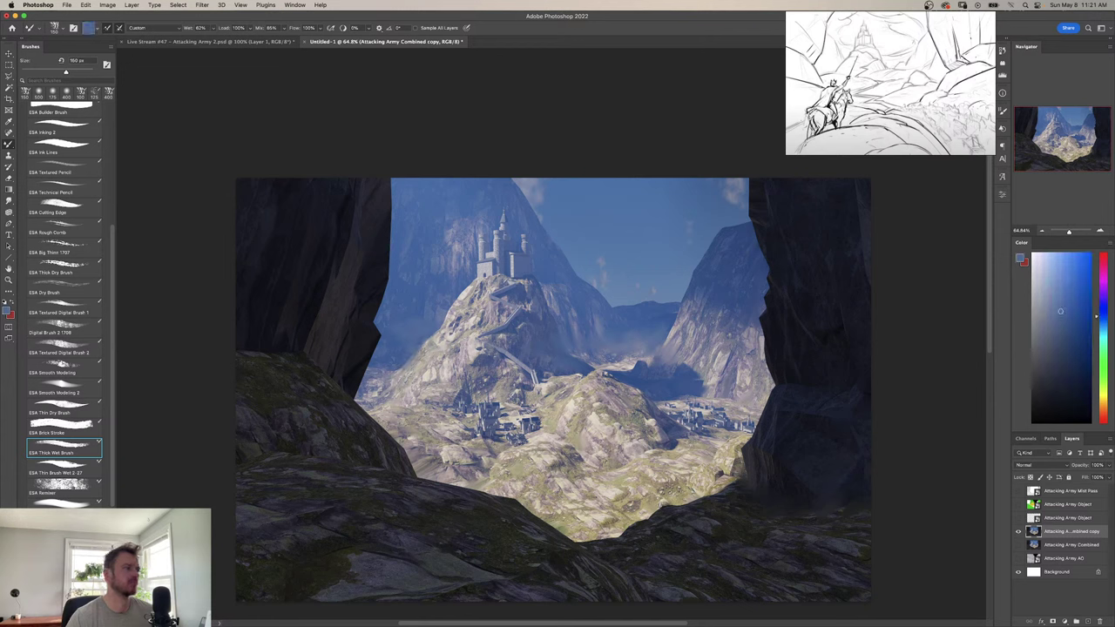
pyautogui.keyDown('alt'); pyautogui.click(402, 373); pyautogui.keyUp('alt')
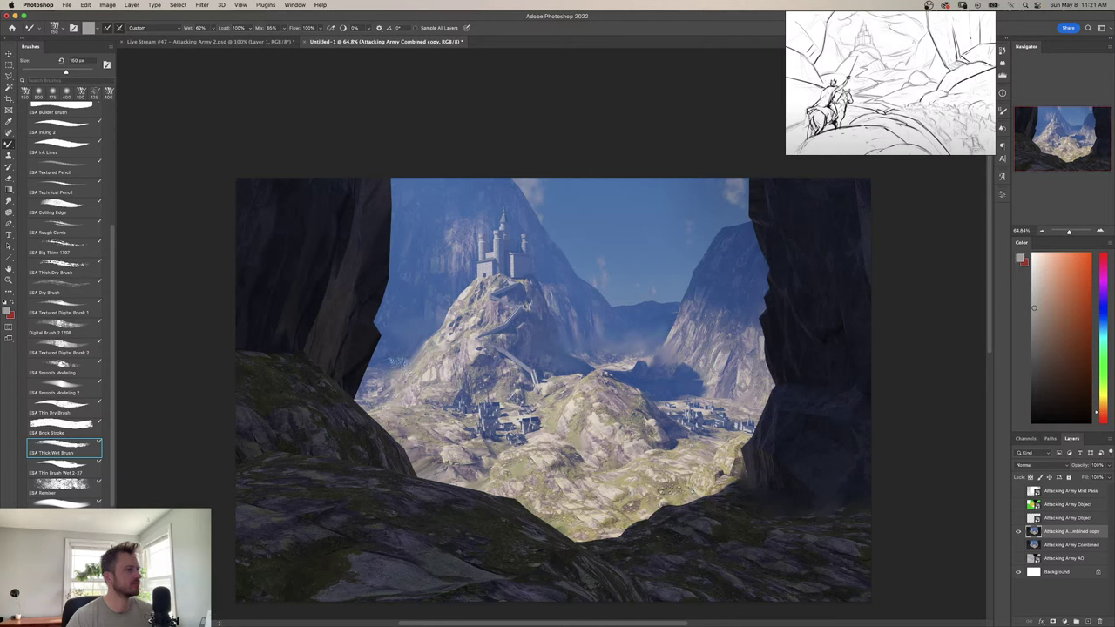
pyautogui.keyDown('alt'); pyautogui.click(415, 340); pyautogui.keyUp('alt')
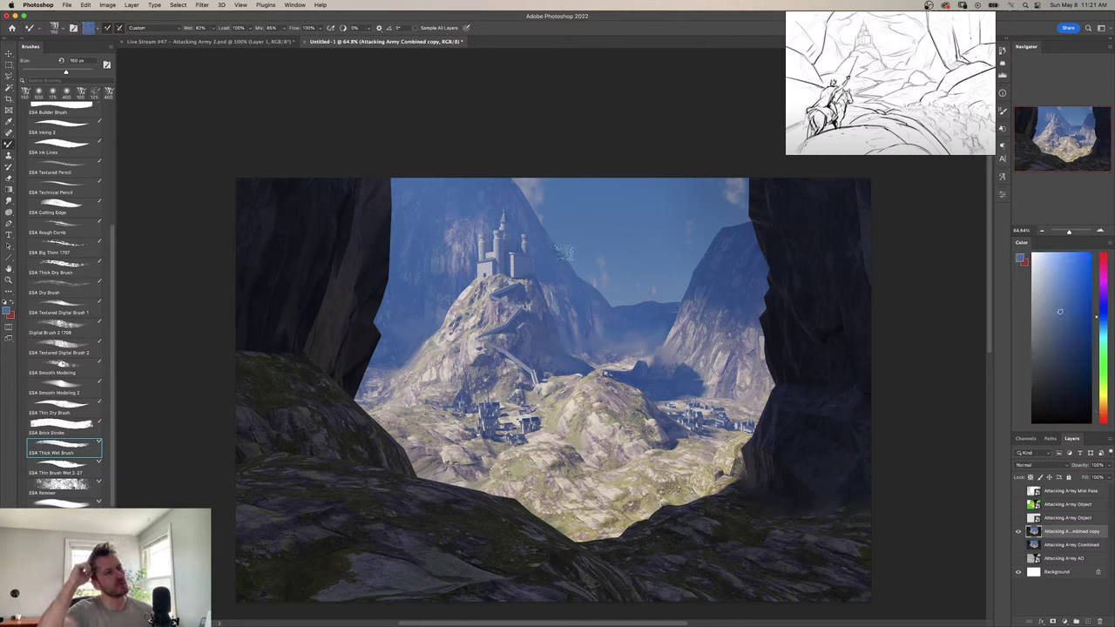
pyautogui.keyDown('alt'); pyautogui.click(426, 330); pyautogui.keyUp('alt')
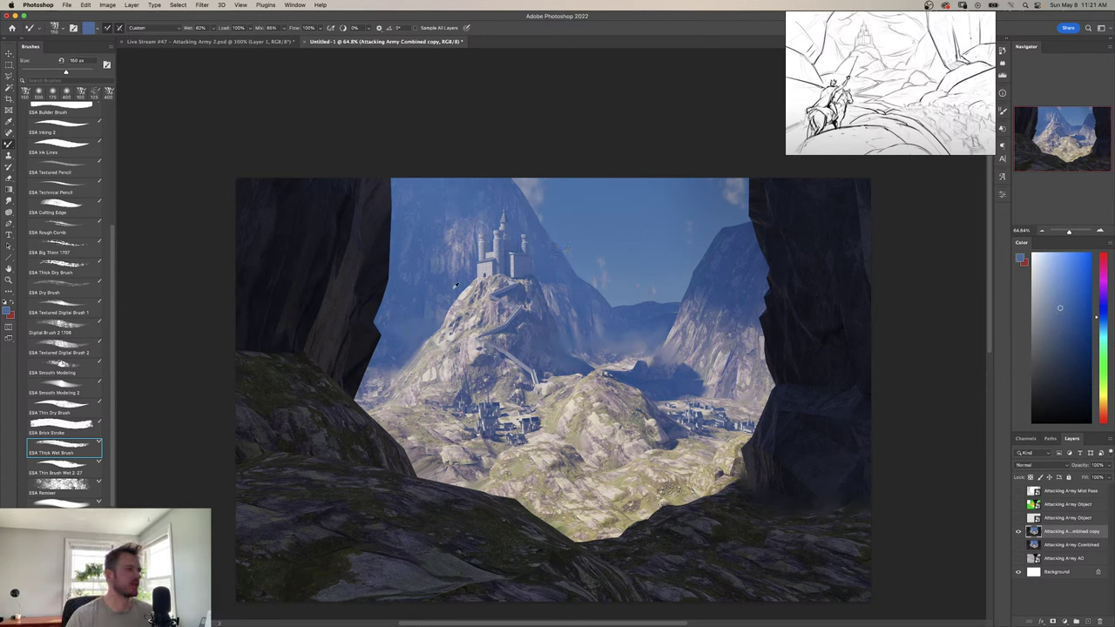
pyautogui.keyDown('alt'); pyautogui.click(407, 328); pyautogui.keyUp('alt')
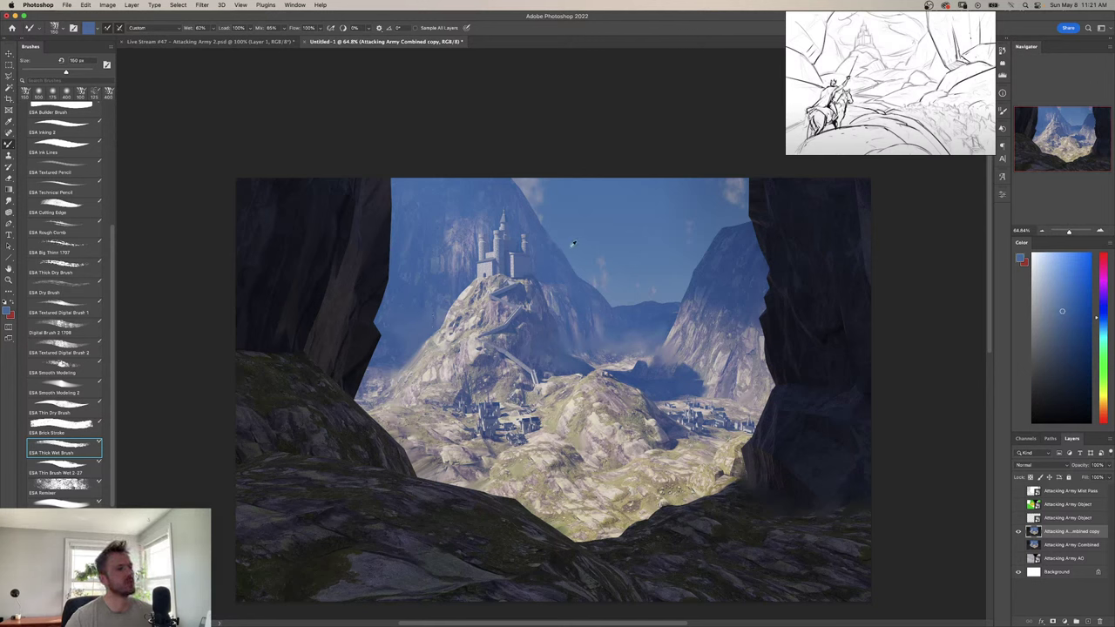
pyautogui.keyDown('alt'); pyautogui.click(605, 332); pyautogui.keyUp('alt')
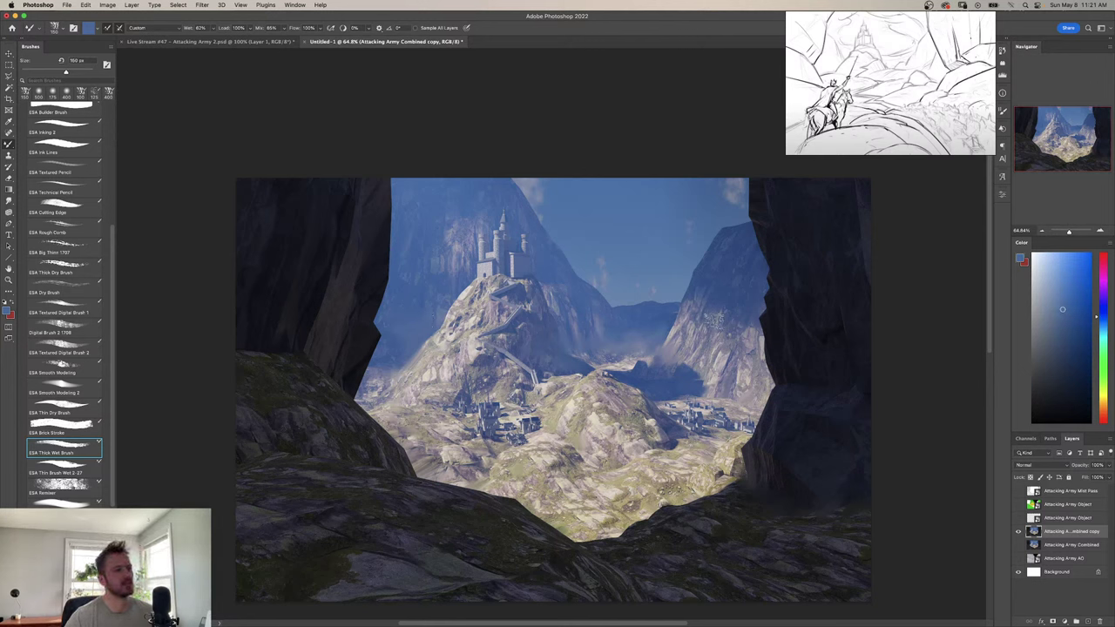
pyautogui.keyDown('alt'); pyautogui.click(677, 263); pyautogui.keyUp('alt')
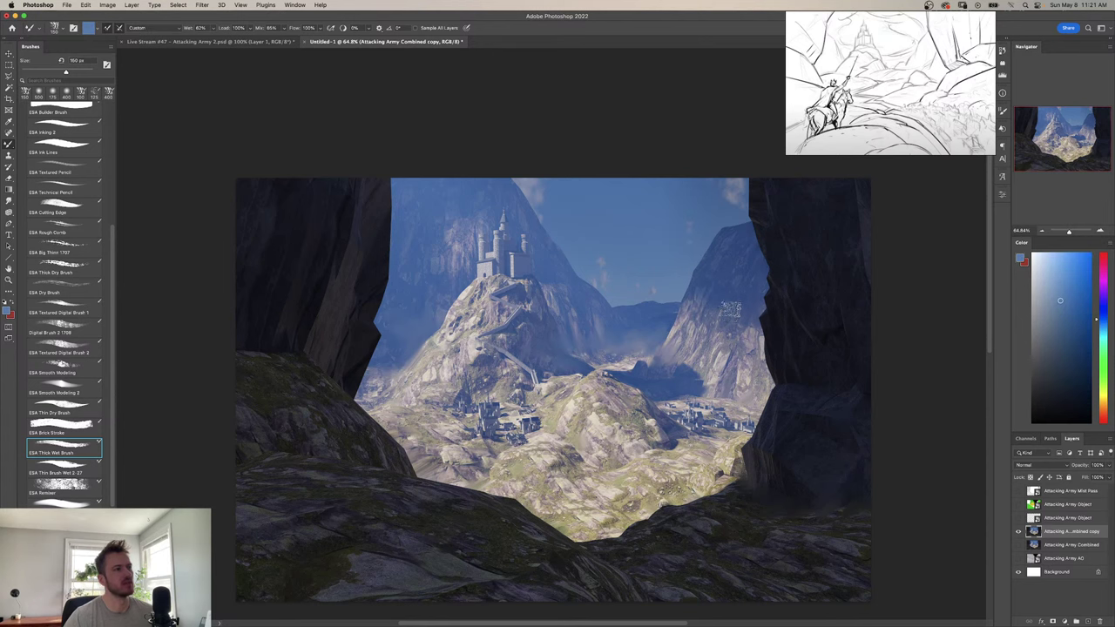
# Select the bright valley and sky inside the cave opening with the Magic Wand at tolerance 50, and reset the colours to default.
pyautogui.press('w')
pyautogui.click(748, 335)
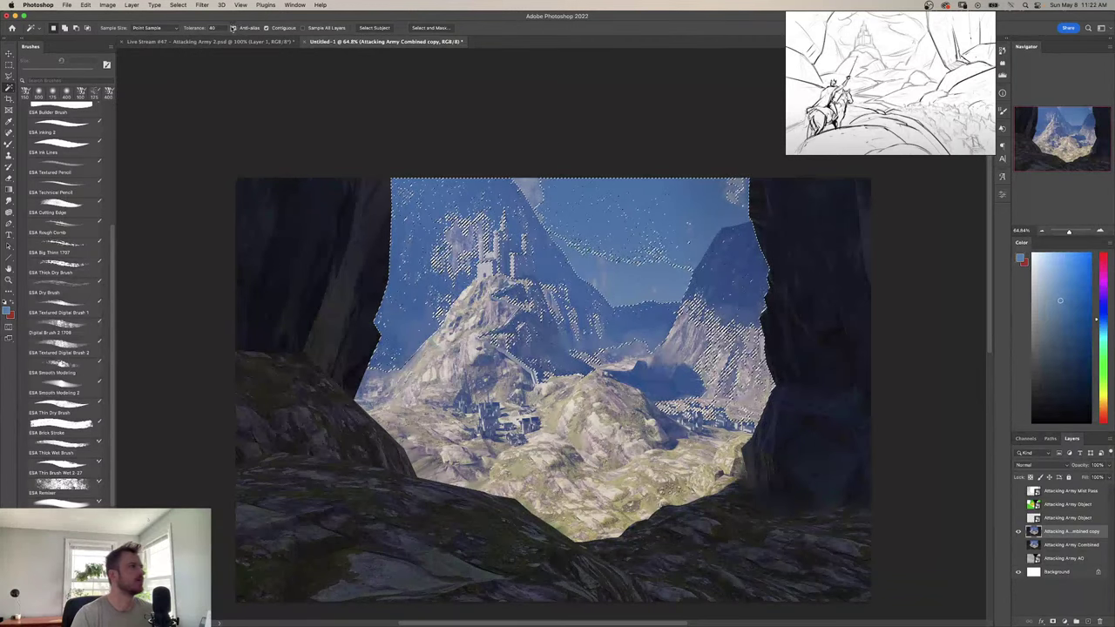
pyautogui.click(195, 28)
pyautogui.write('50')
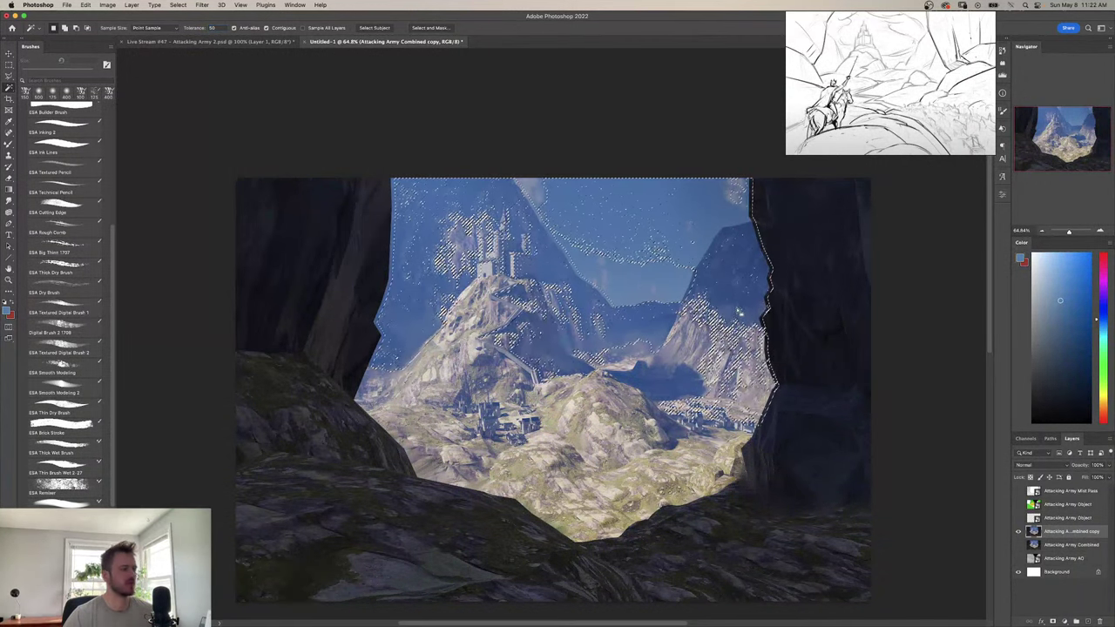
pyautogui.write('d')
pyautogui.click(736, 312)
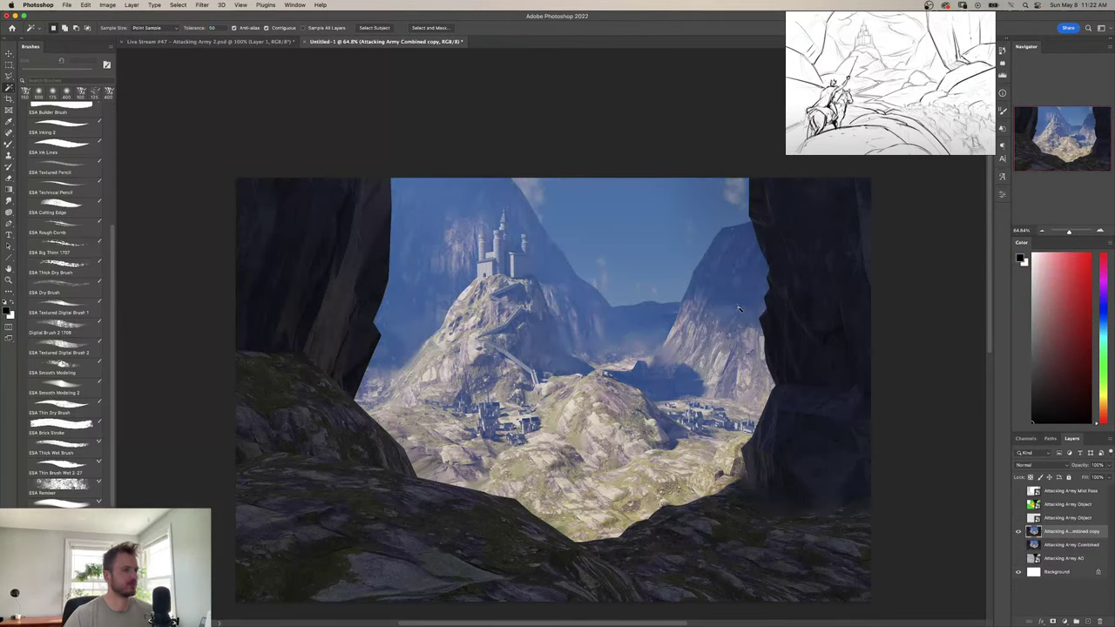
pyautogui.click(731, 334)
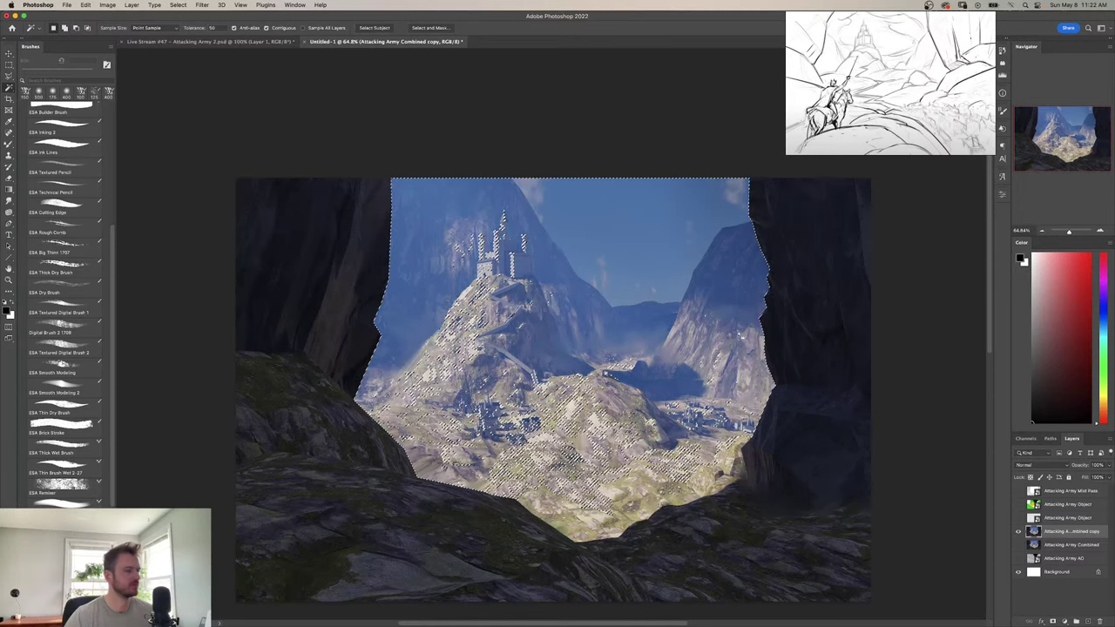
# Switch to the regular Brush tool with the Fog brush from the concept art pack's Clouds group.
pyautogui.press('b')
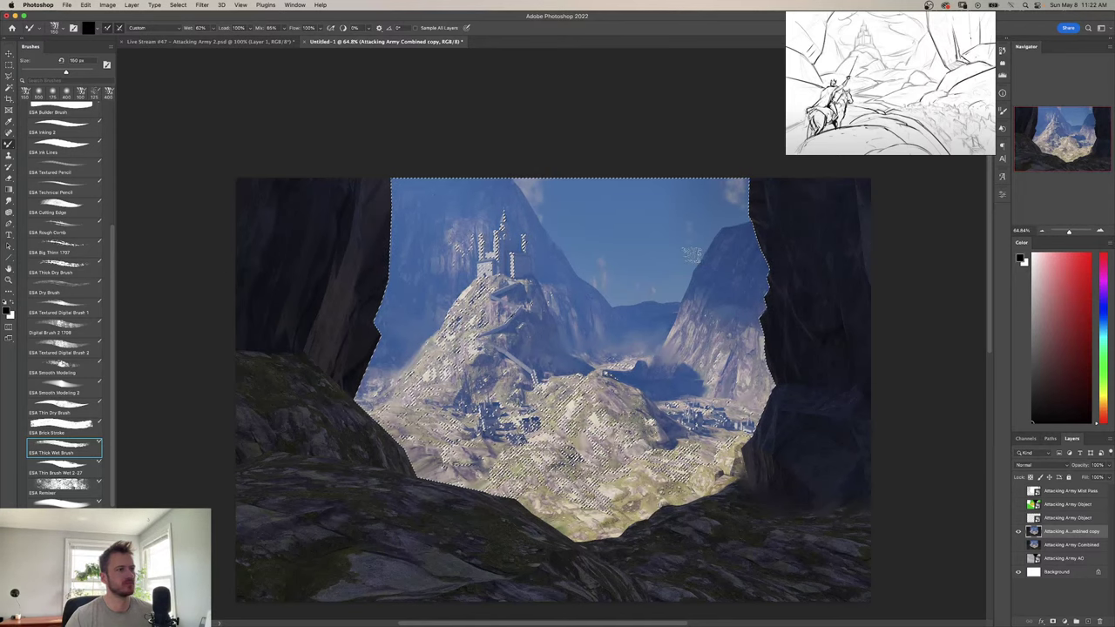
pyautogui.scroll(10, 62, 362)
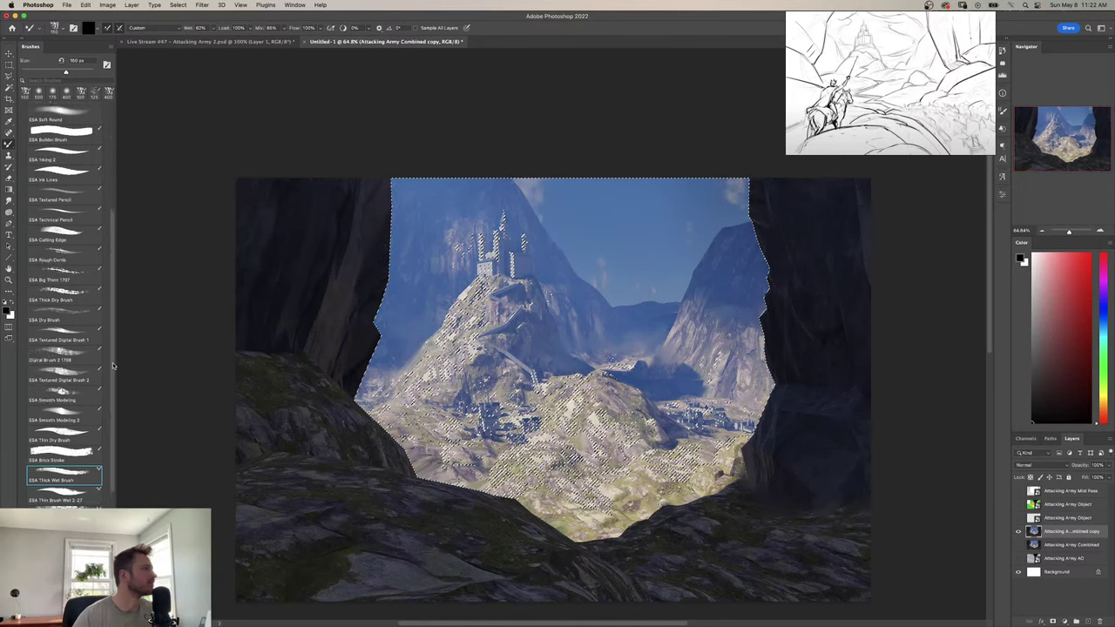
pyautogui.click(29, 222)
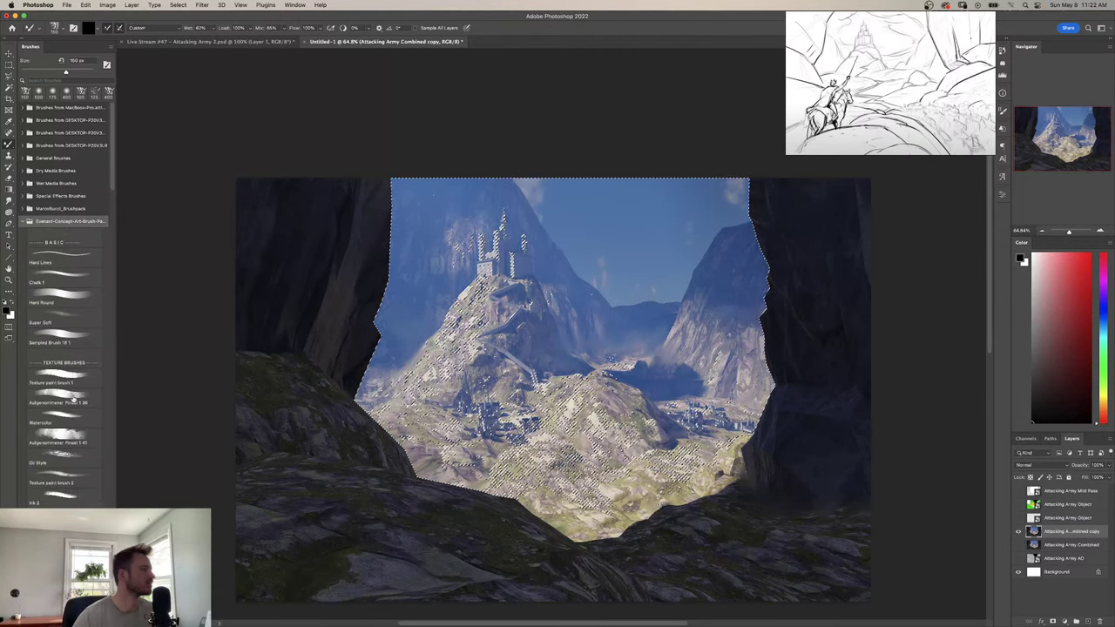
pyautogui.scroll(-10, 102, 294)
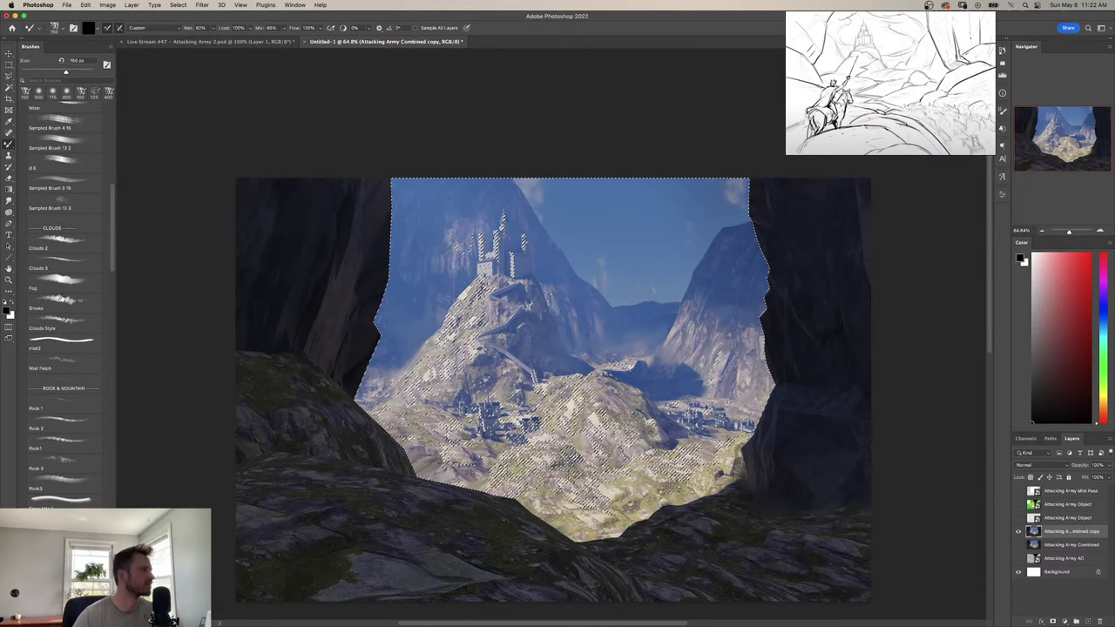
pyautogui.click(70, 284)
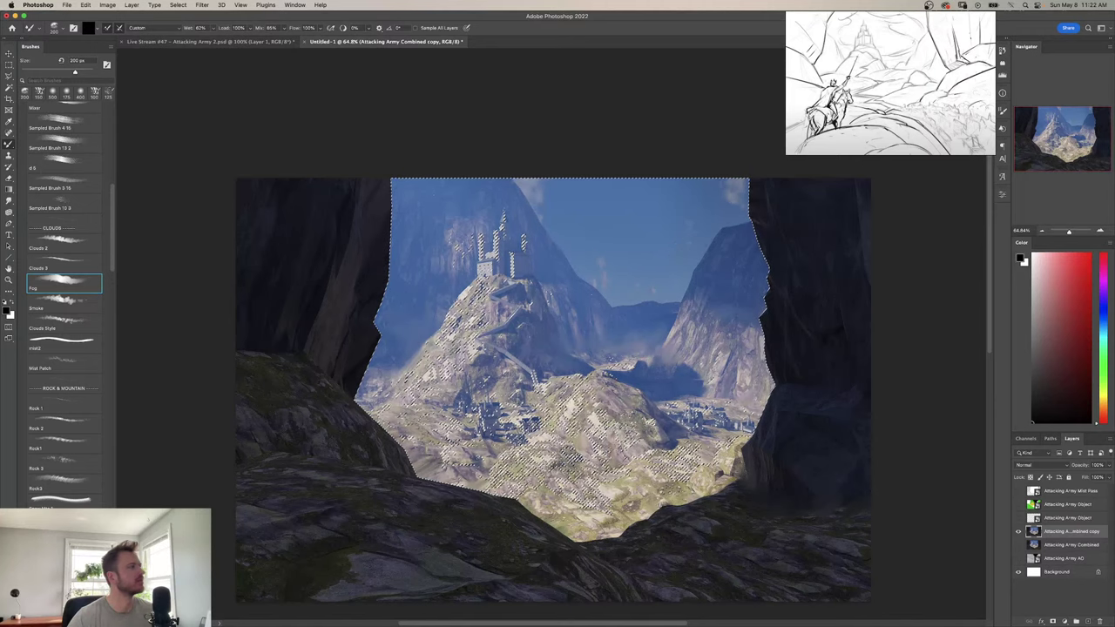
pyautogui.hotkey('shift', 'b')
pyautogui.scroll(-10, 94, 352)
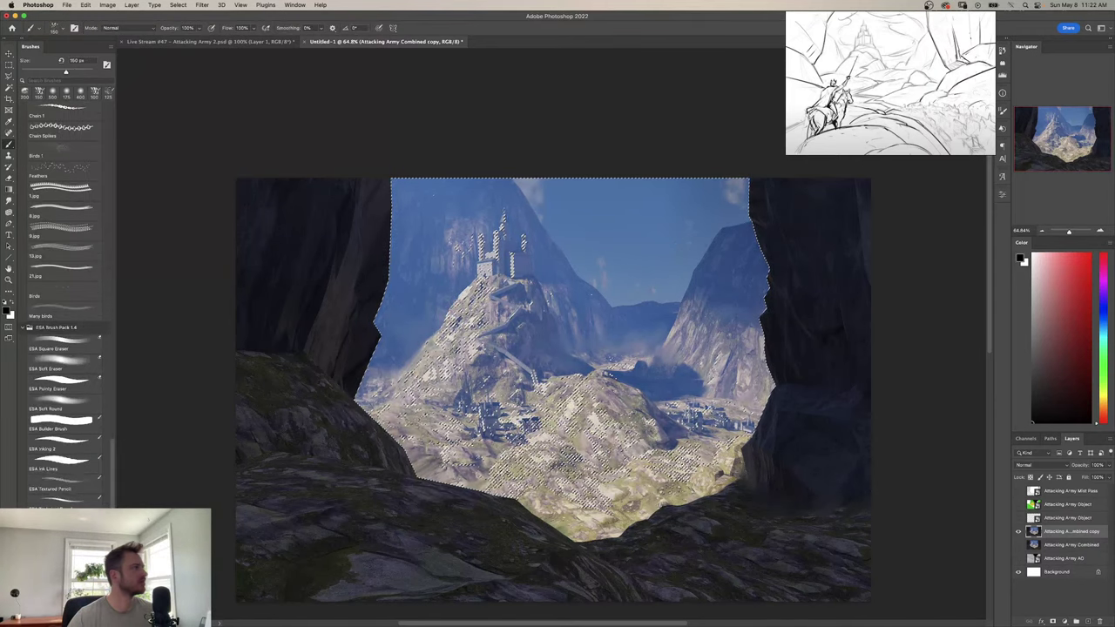
pyautogui.moveTo(114, 465); pyautogui.dragTo(121, 195)
pyautogui.click(61, 335)
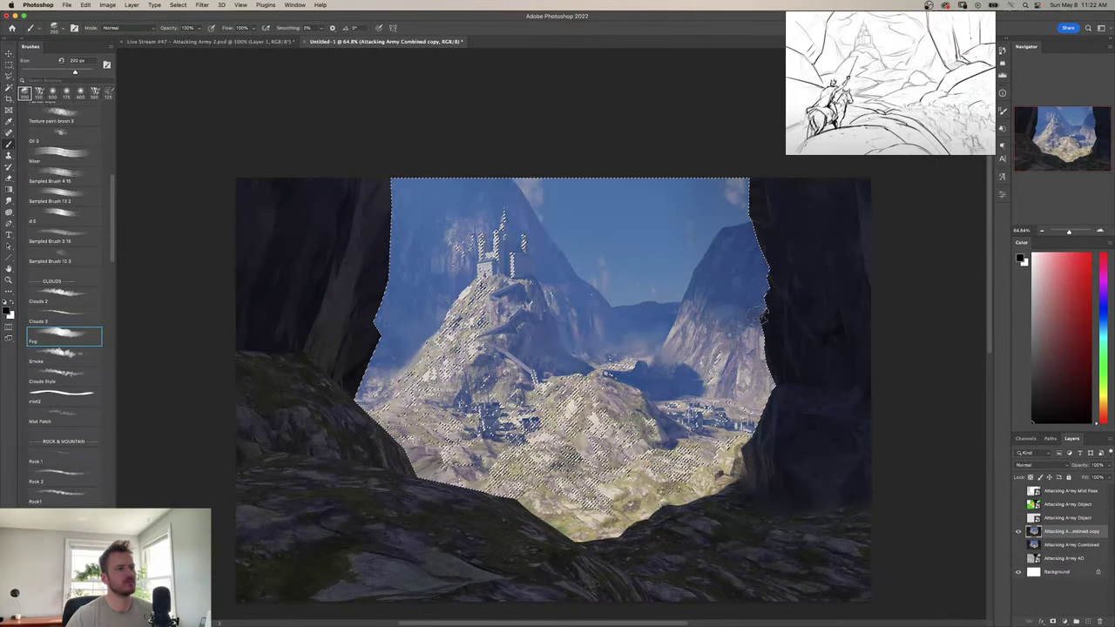
# Sample the sky blue, enlarge the Fog brush to 700 px and try painting fog over the right mountain.
pyautogui.keyDown('alt'); pyautogui.click(655, 221); pyautogui.keyUp('alt')
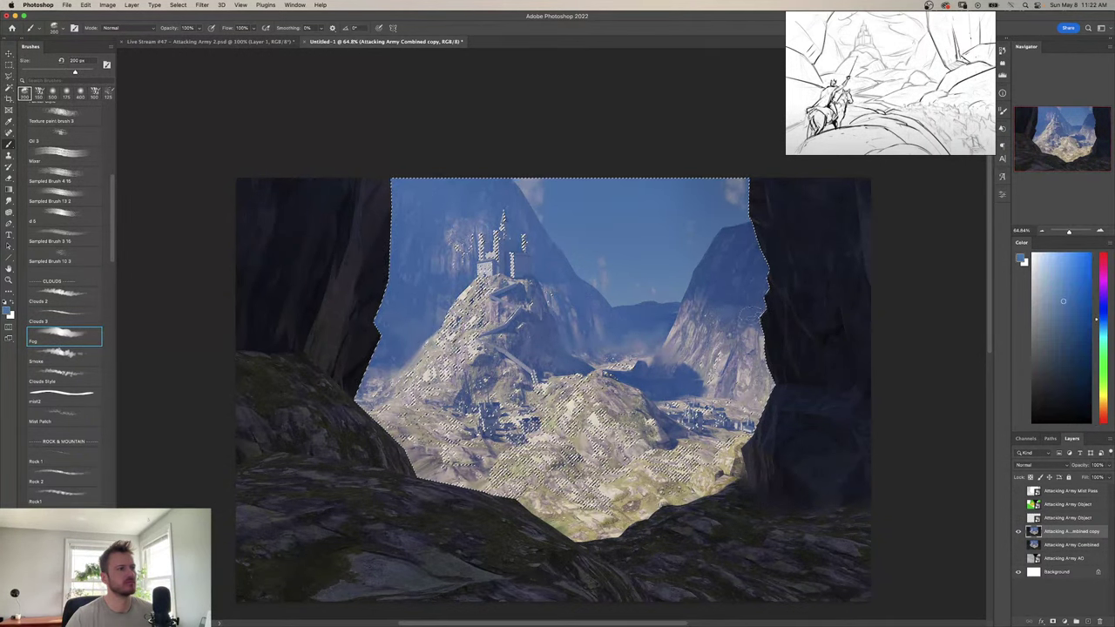
pyautogui.press(']')
pyautogui.press(']')
pyautogui.press(']')
pyautogui.press(']')
pyautogui.press(']')
pyautogui.press(']')
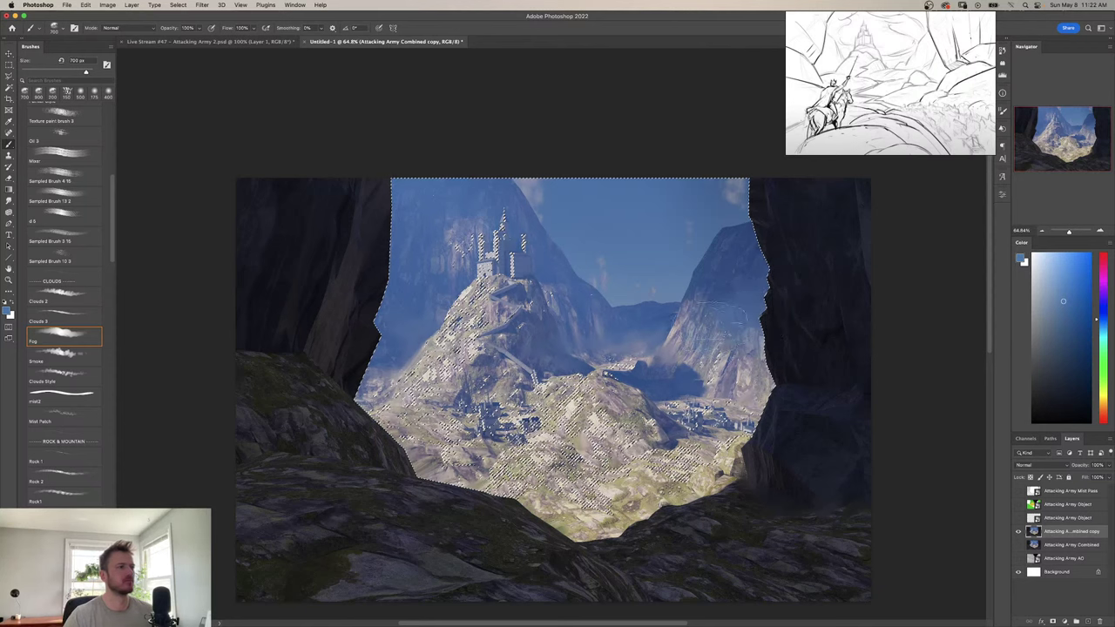
# Undo the trial fog strokes on the right mountain and step back to the current valley selection.
pyautogui.press('super+z')
pyautogui.press('super+z')
pyautogui.press('super+z')
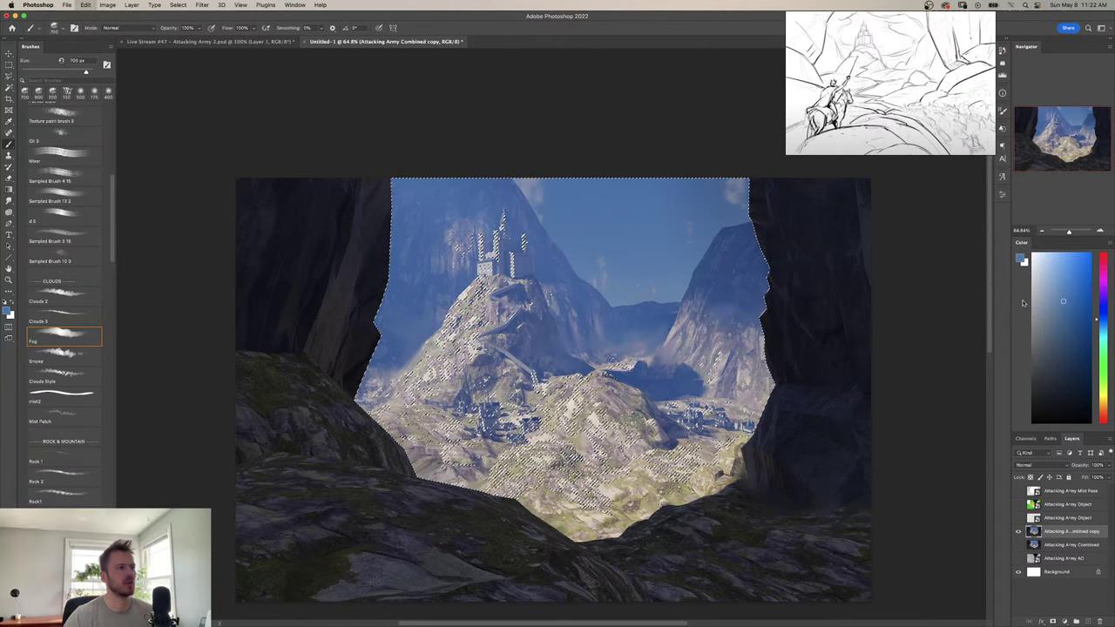
pyautogui.press('super+z')
pyautogui.press('super+z')
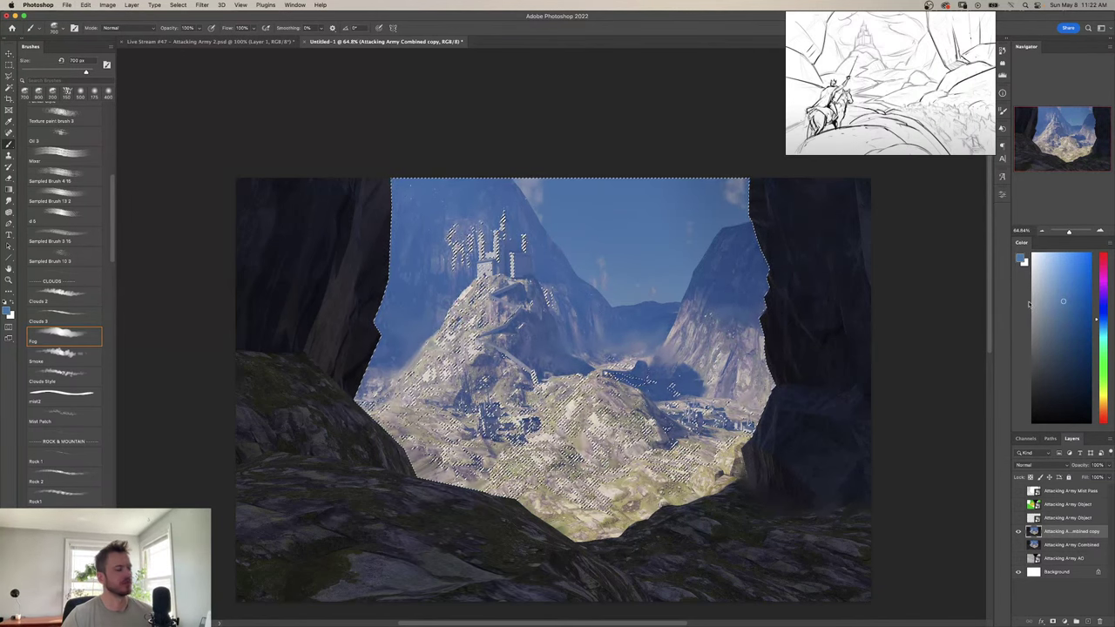
pyautogui.press('super+z')
pyautogui.press('super+z')
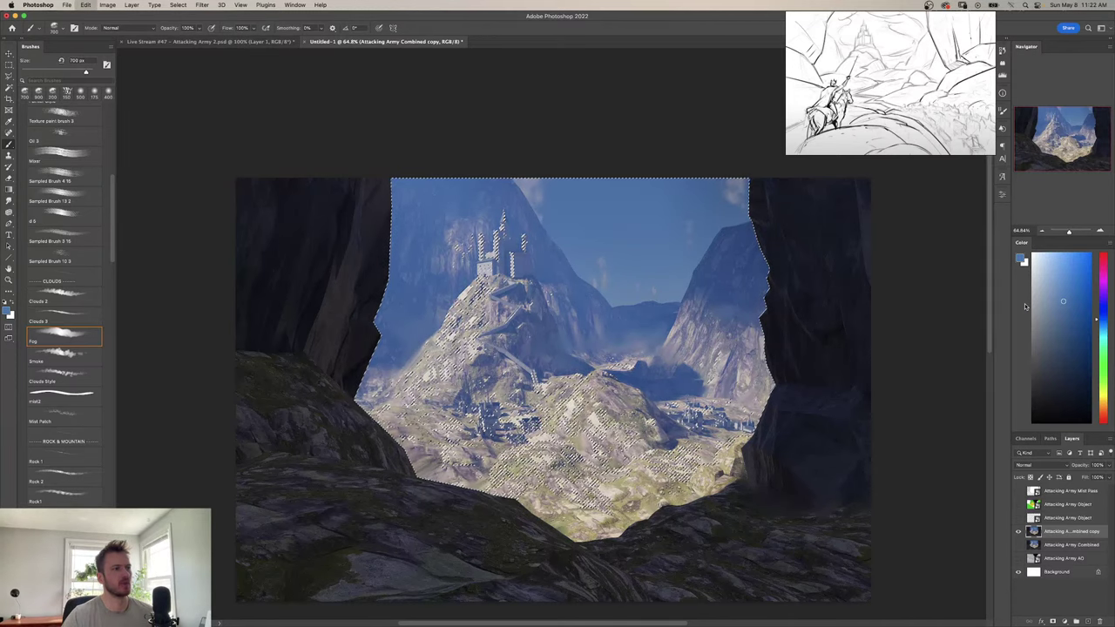
# Try lighter blue fog on the right mountain, undo it, and reload the Fog brush at 200 px.
pyautogui.click(1058, 286)
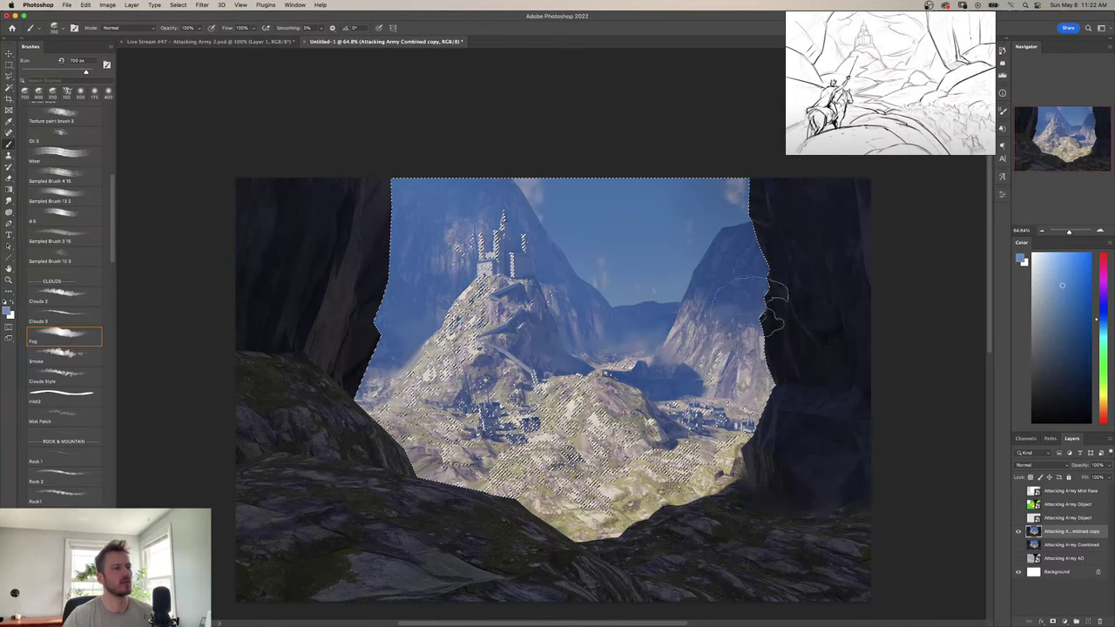
pyautogui.click(1049, 276)
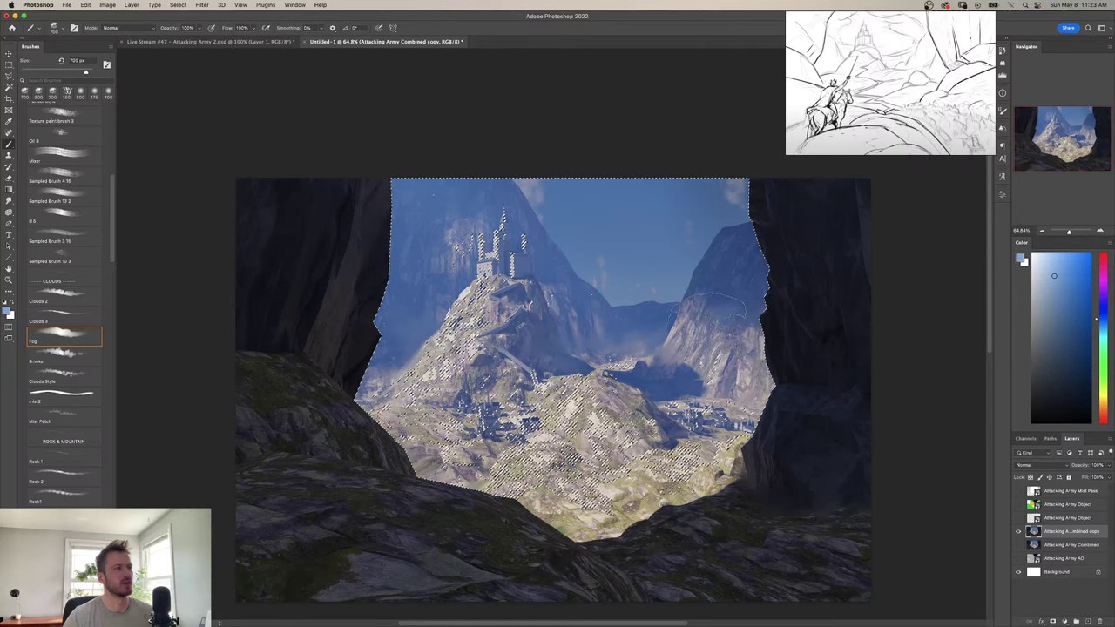
pyautogui.click(64, 336)
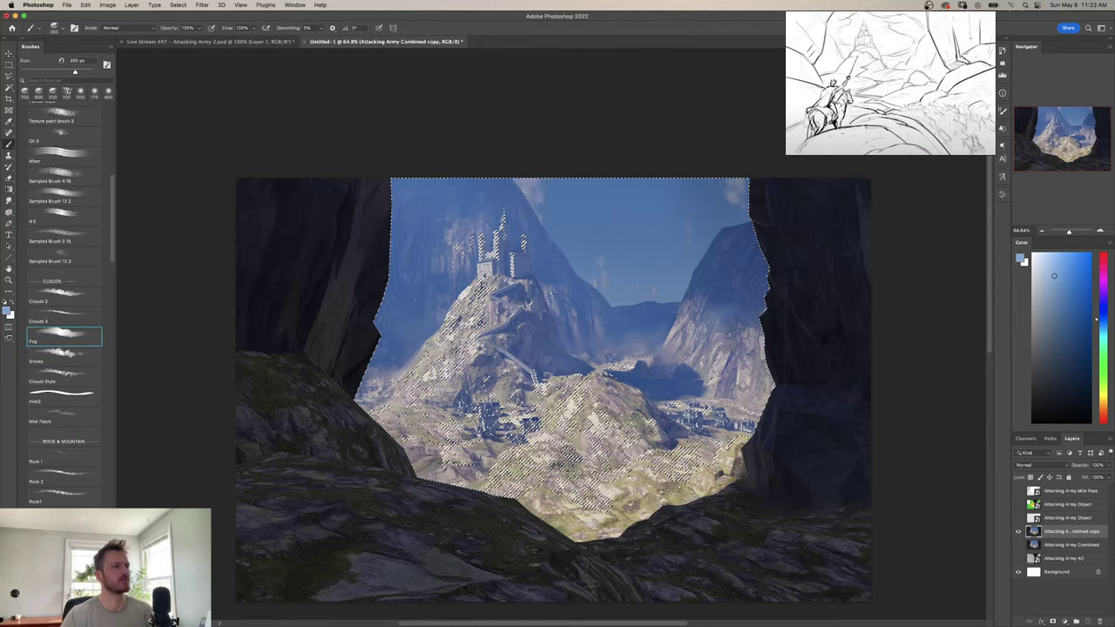
pyautogui.press('super+z')
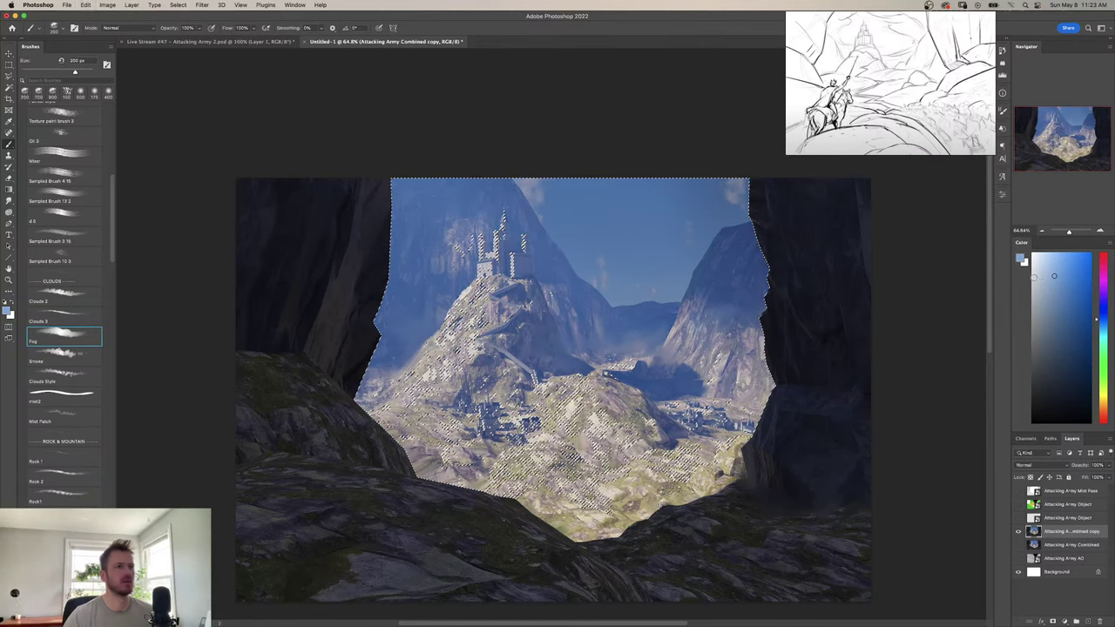
# Paint near-white fog across the right mountain's slope, shifting the pale colour's hue through yellow to orange.
pyautogui.click(1036, 273)
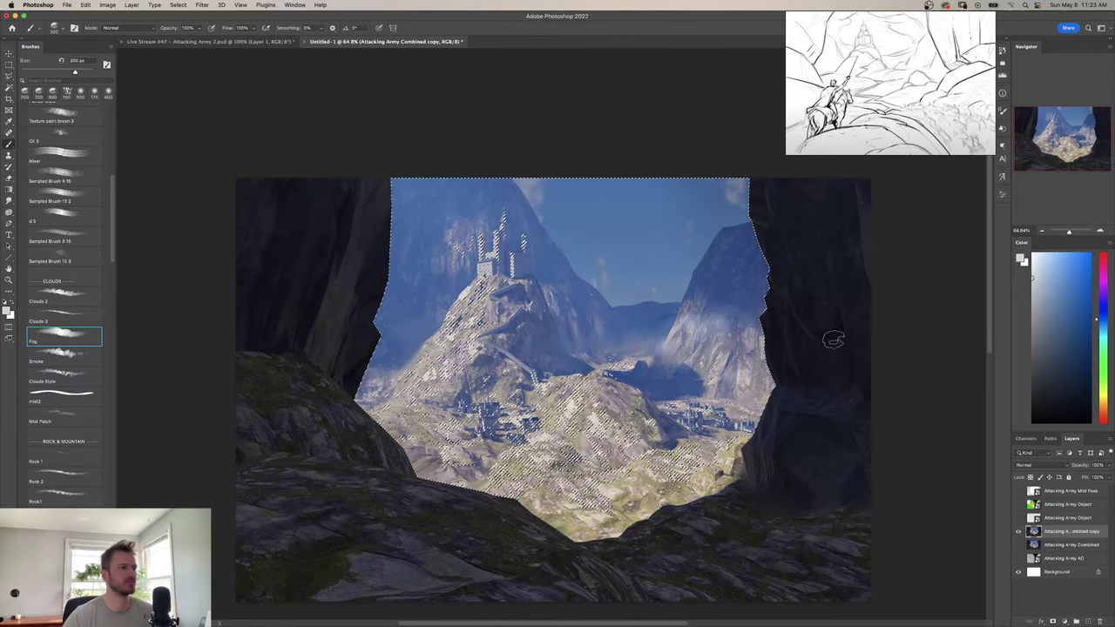
pyautogui.click(1104, 398)
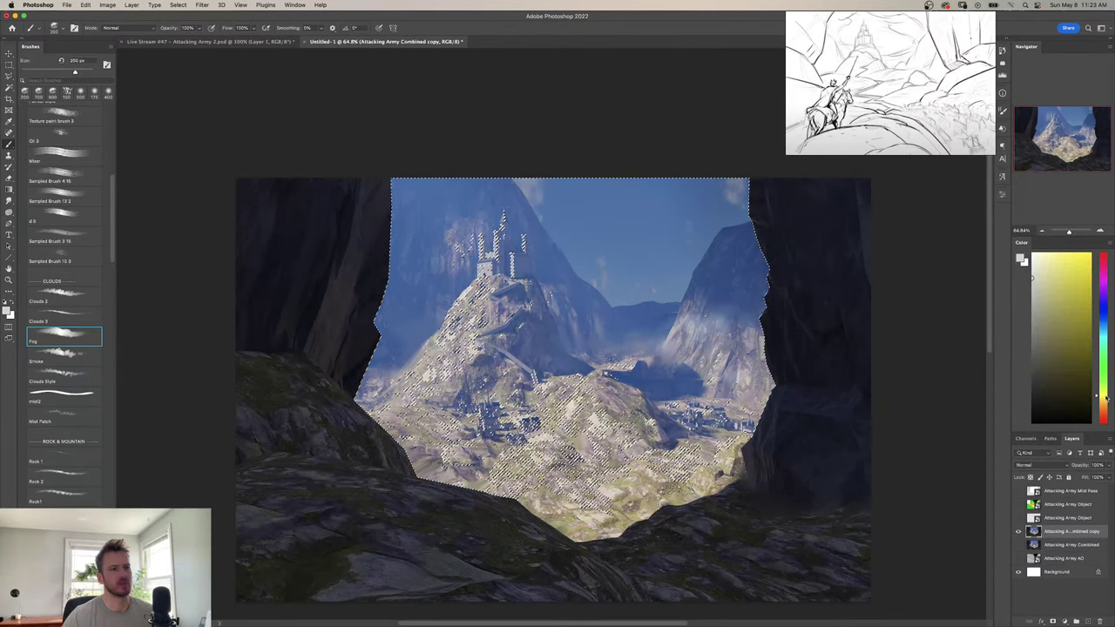
pyautogui.click(1036, 277)
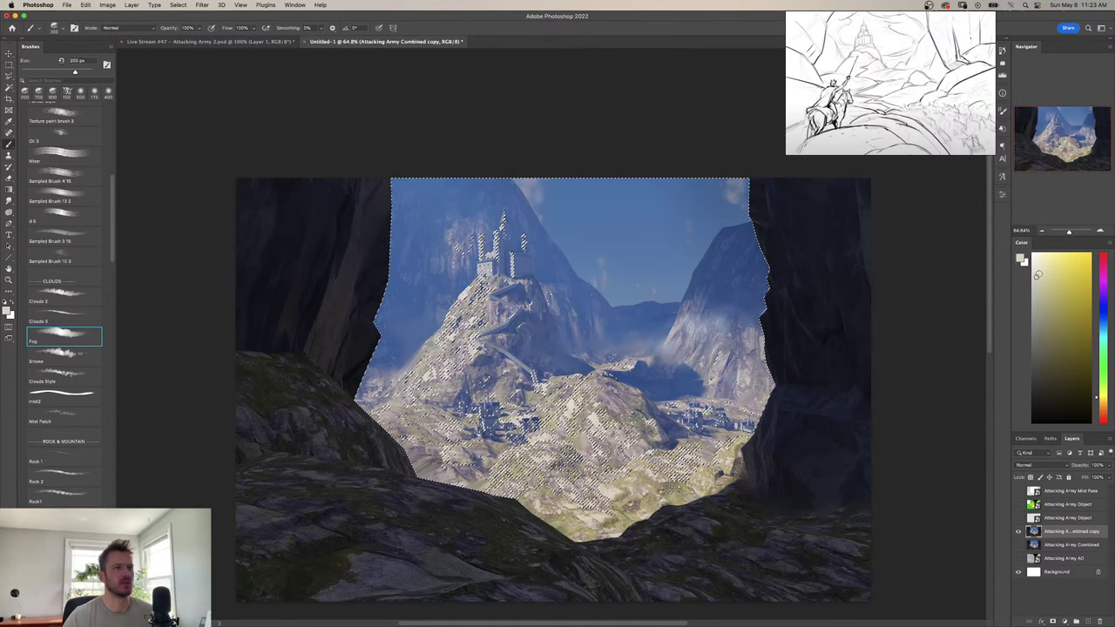
pyautogui.click(1078, 408)
pyautogui.click(1104, 407)
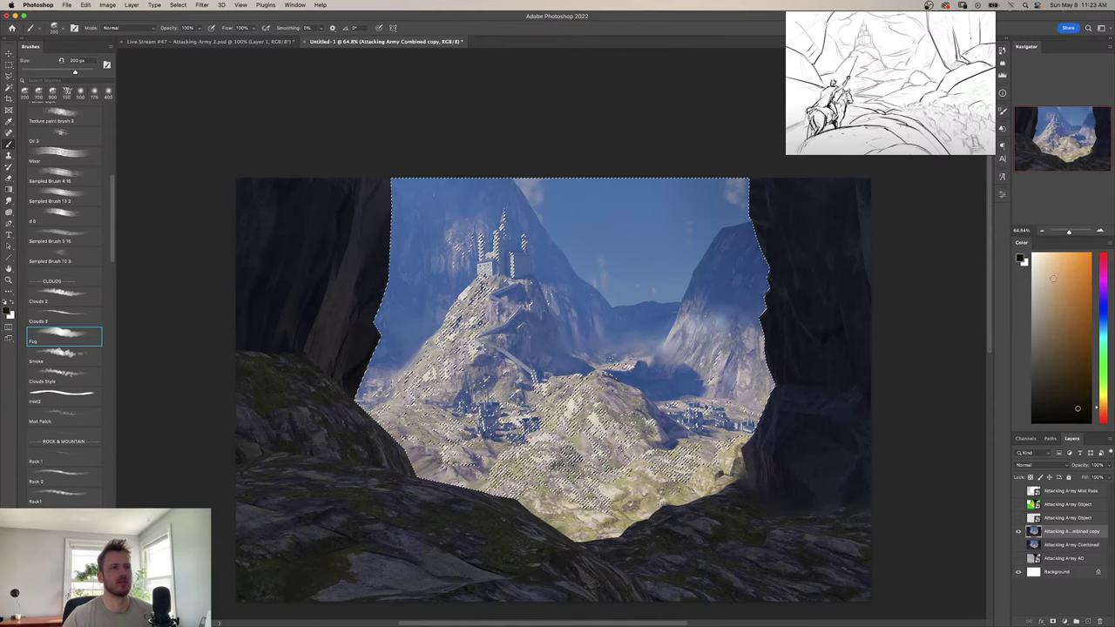
pyautogui.click(1034, 274)
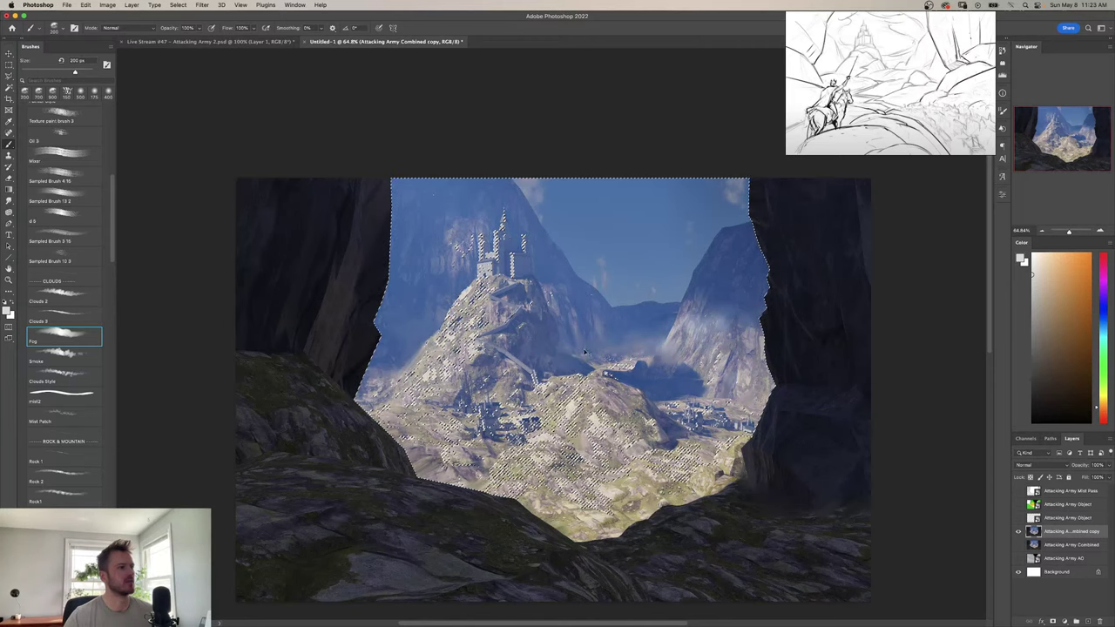
# Undo the trial fog dab over the valley and clear the selection around the landscape opening.
pyautogui.click(549, 425)
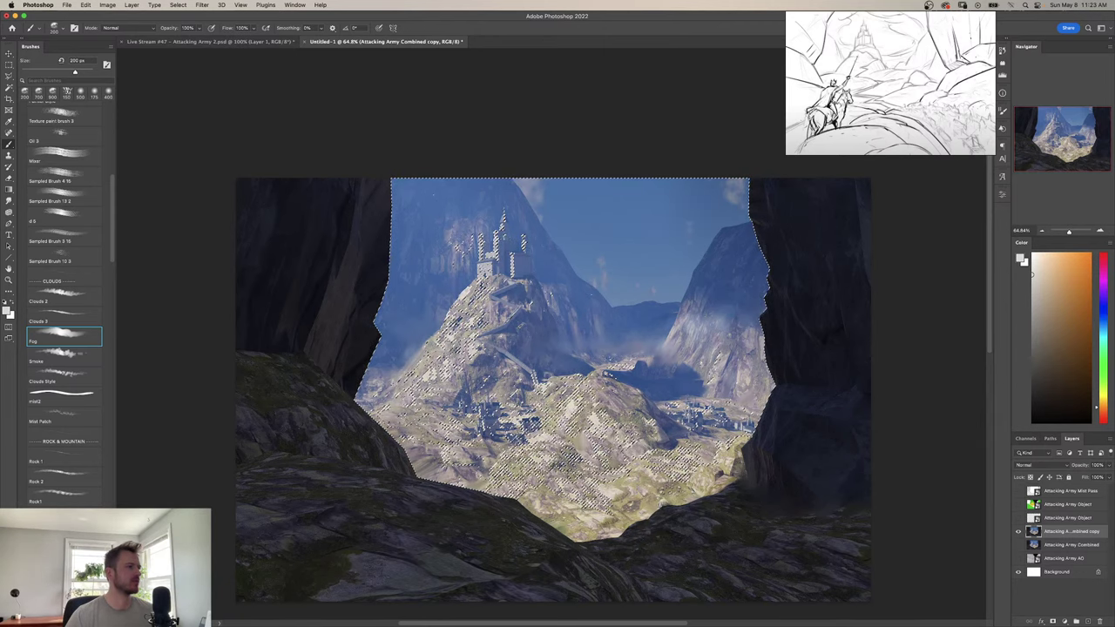
pyautogui.press('super+z')
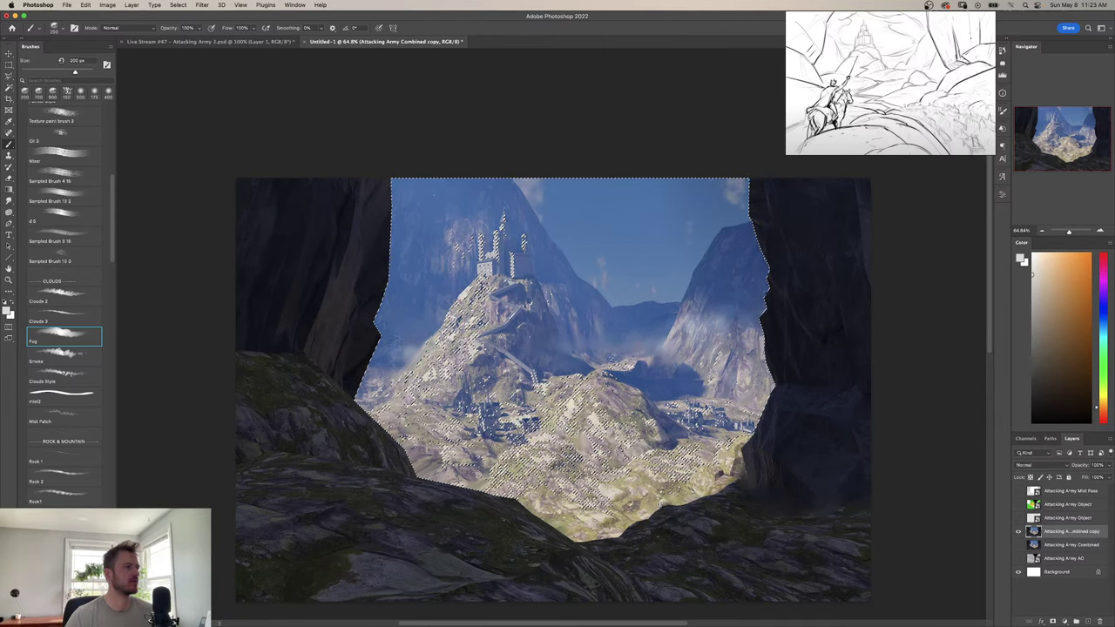
pyautogui.press('super+d')
pyautogui.press('z')
pyautogui.moveTo(576, 309); pyautogui.dragTo(552, 316)
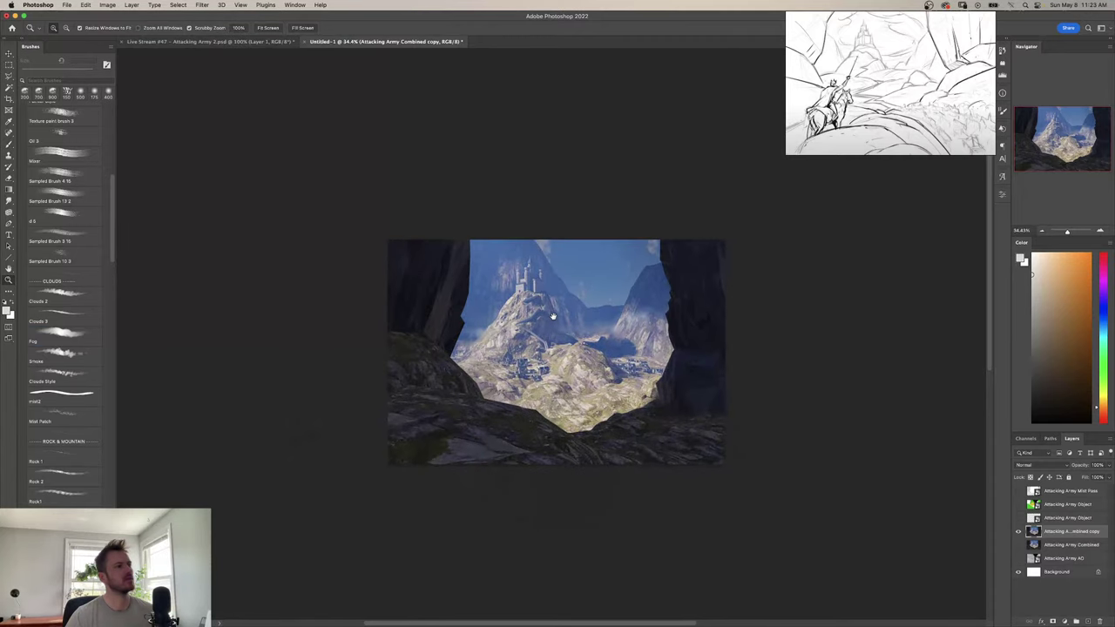
pyautogui.moveTo(587, 356); pyautogui.dragTo(620, 345)
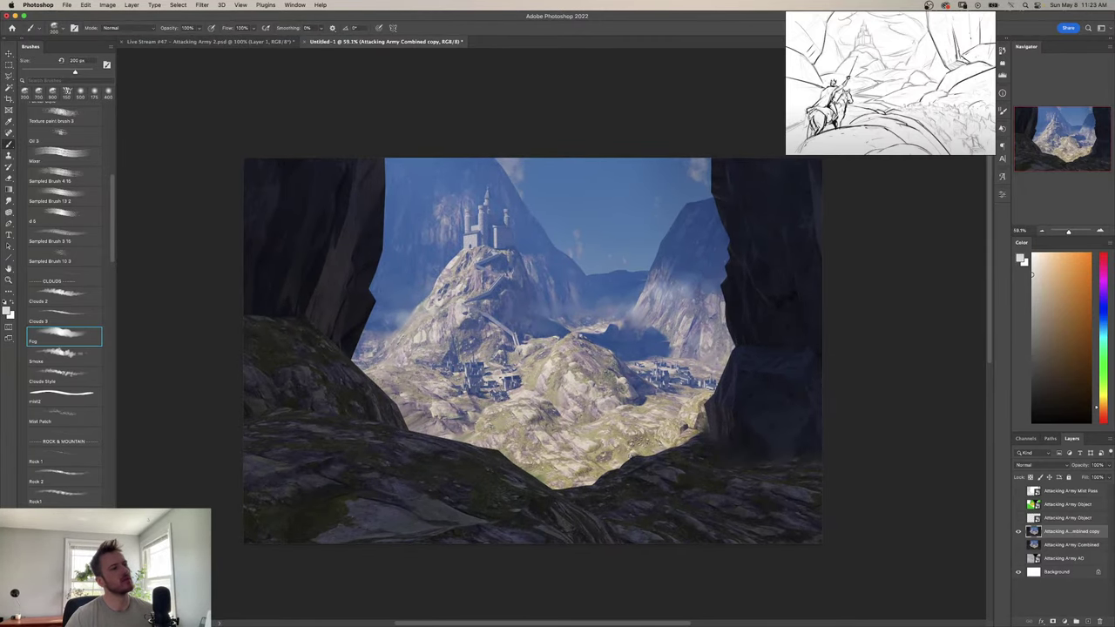
pyautogui.press('b')
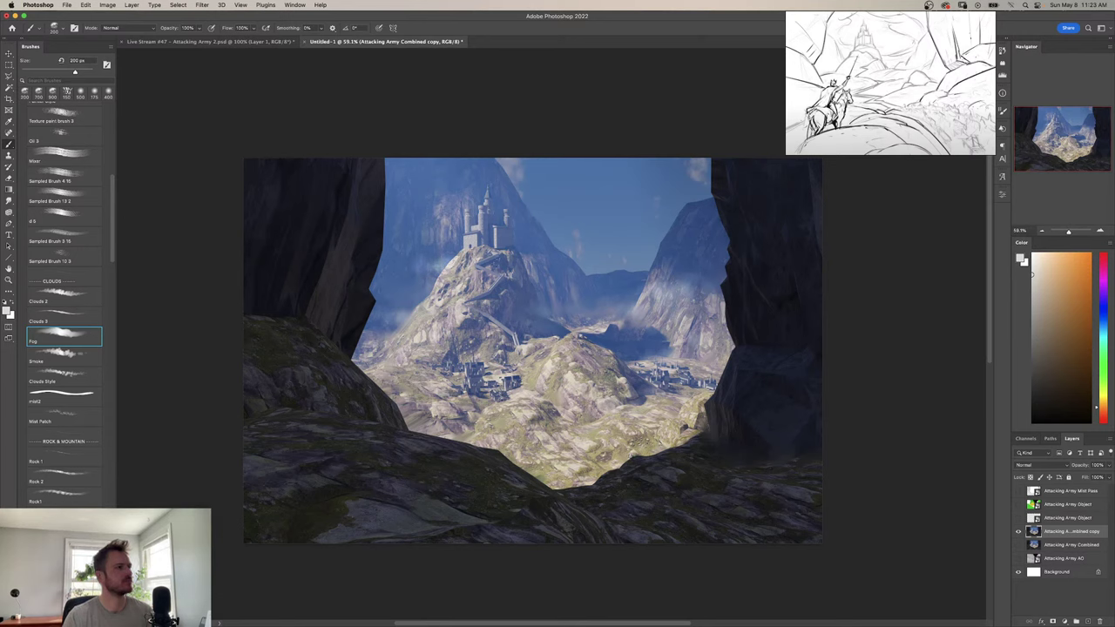
# Reduce the Fog brush to 150 px and paint a light wisp on the castle hill.
pyautogui.press('[')
pyautogui.press('[')
pyautogui.press('[')
pyautogui.press('[')
pyautogui.press('[')
pyautogui.moveTo(507, 307)
pyautogui.mouseDown()
pyautogui.moveTo(495, 305)
pyautogui.moveTo(504, 298)
pyautogui.mouseUp()
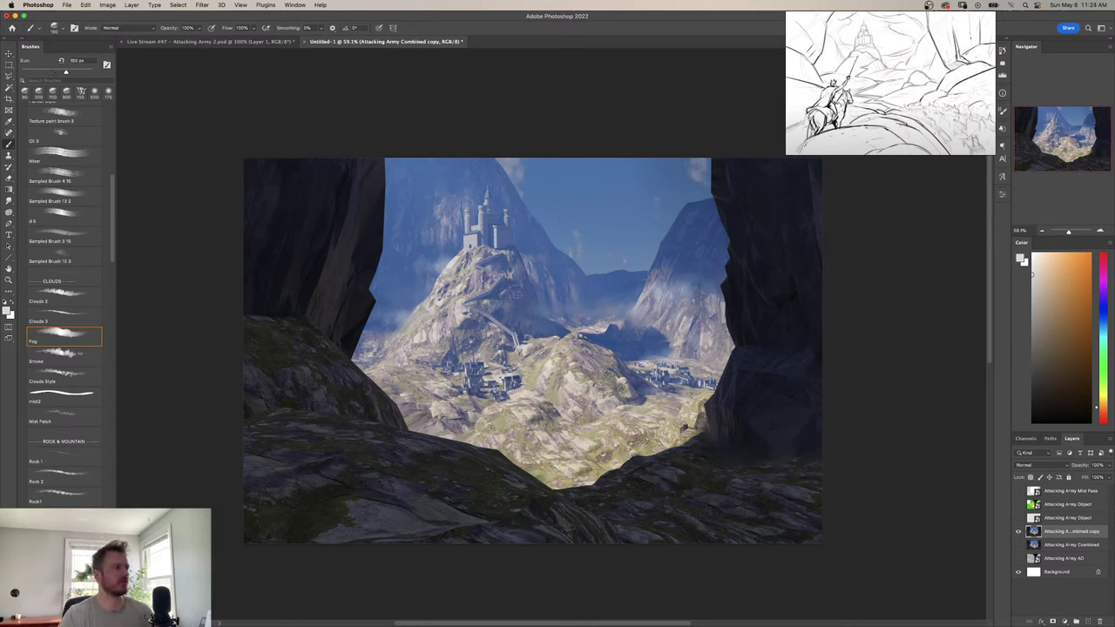
# Enlarge the Fog brush to 175 px and paint a pale cloud wisp across the mountain left of the castle.
pyautogui.press(']')
pyautogui.press(']')
pyautogui.press(']')
pyautogui.press(']')
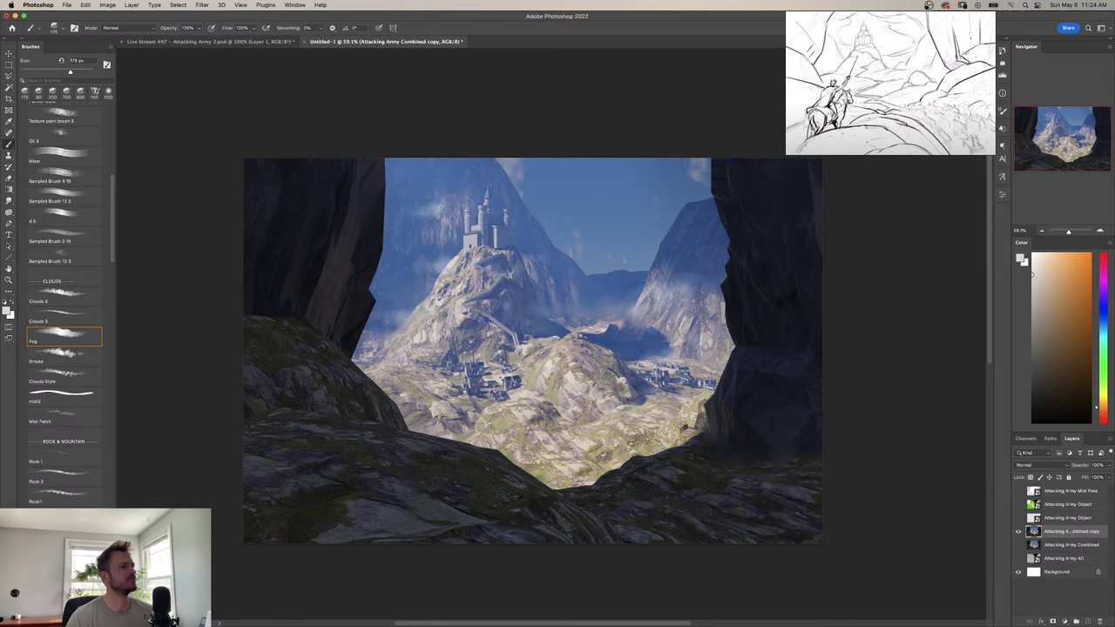
pyautogui.moveTo(412, 206); pyautogui.dragTo(427, 200)
pyautogui.press('[')
pyautogui.press('[')
pyautogui.press('[')
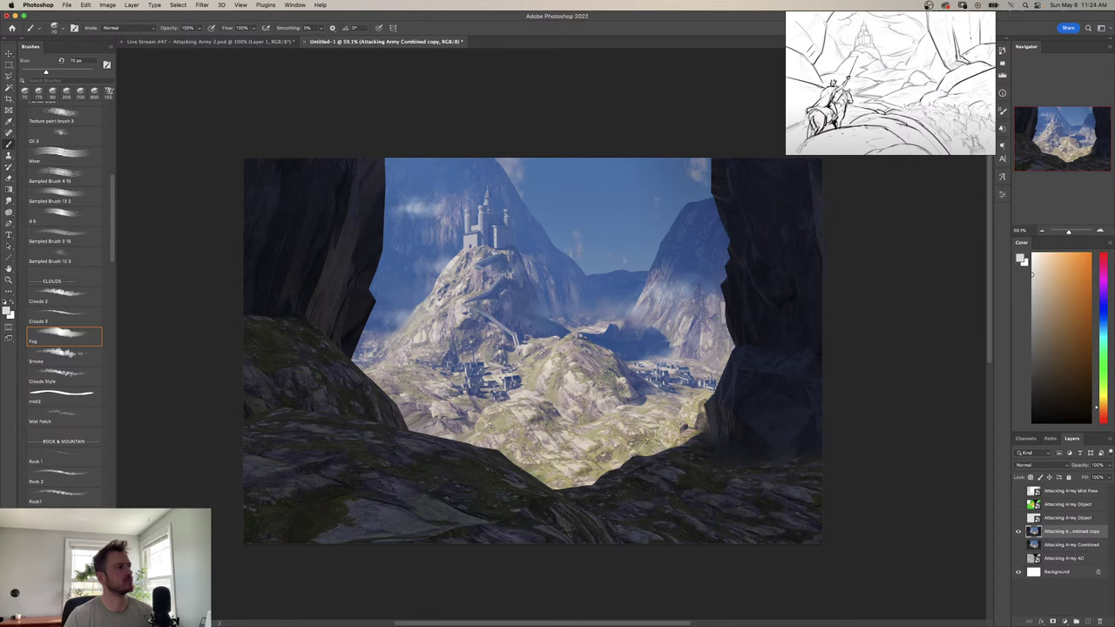
# Paint faint fog wisps just right of the castle, enlarging the Fog brush from 100 px to 200 px.
pyautogui.press(']')
pyautogui.press(']')
pyautogui.press(']')
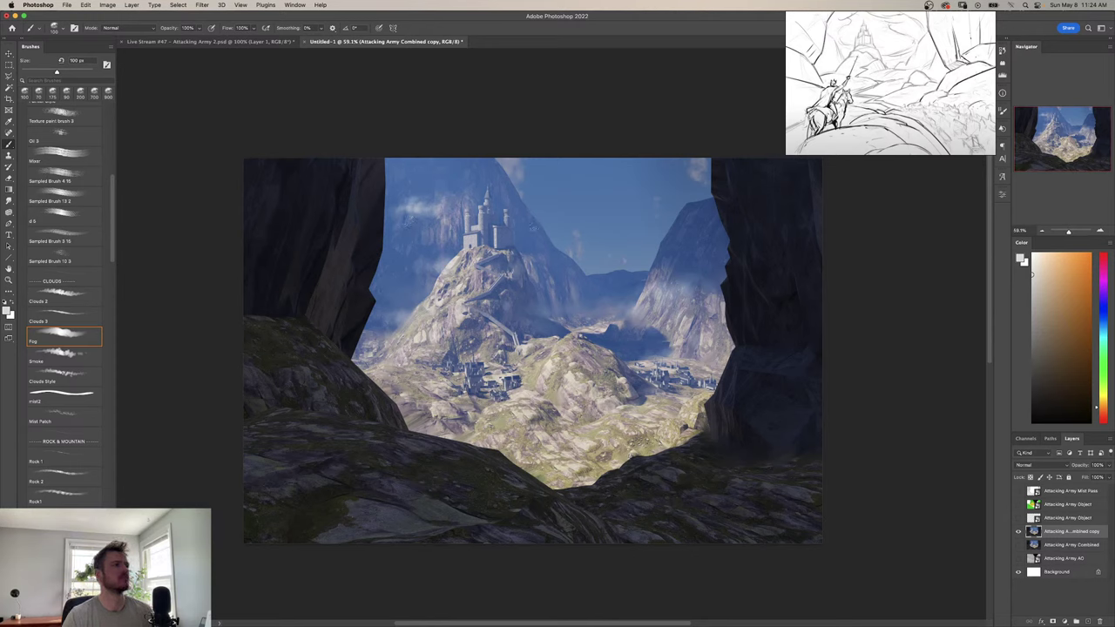
pyautogui.press('[')
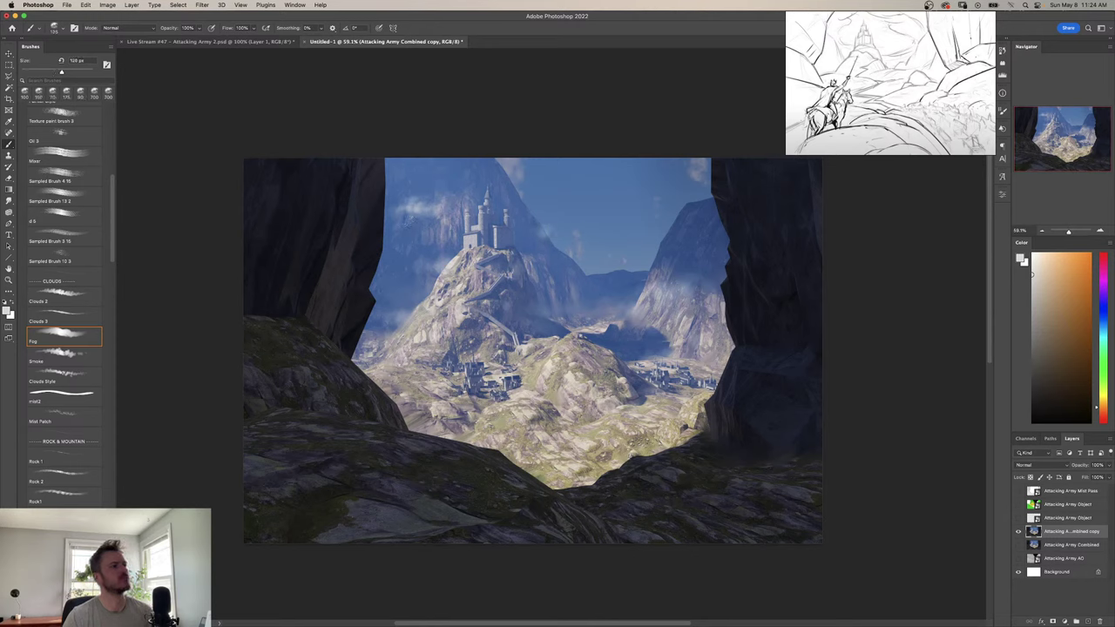
pyautogui.press(']')
pyautogui.press(']')
pyautogui.press(']')
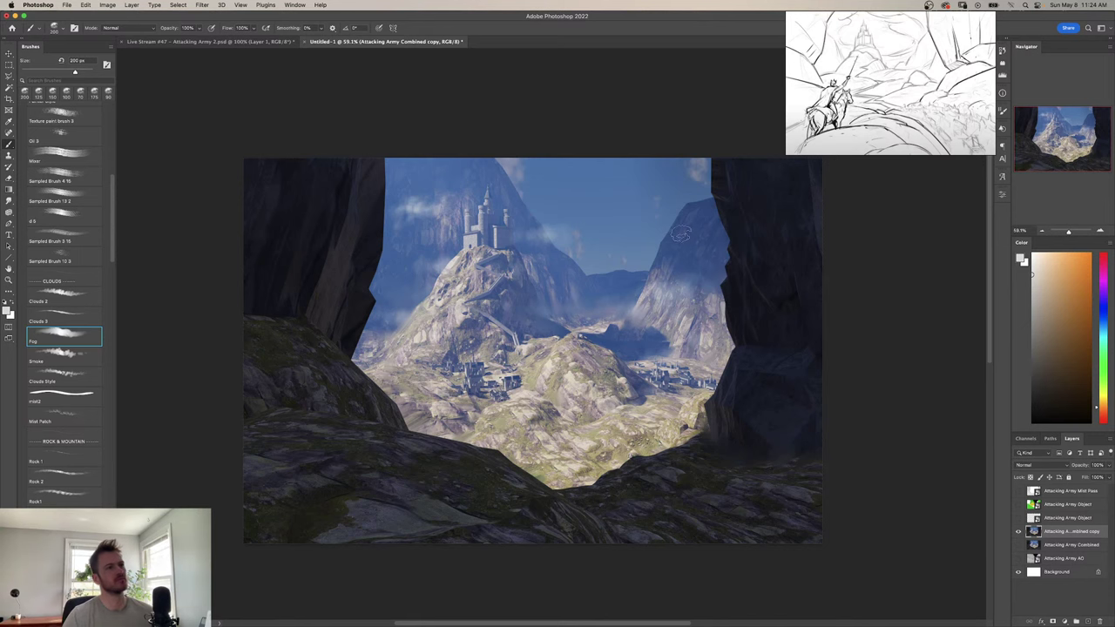
# Flip the whole painting horizontally to check the composition.
pyautogui.press('super+shift+h')
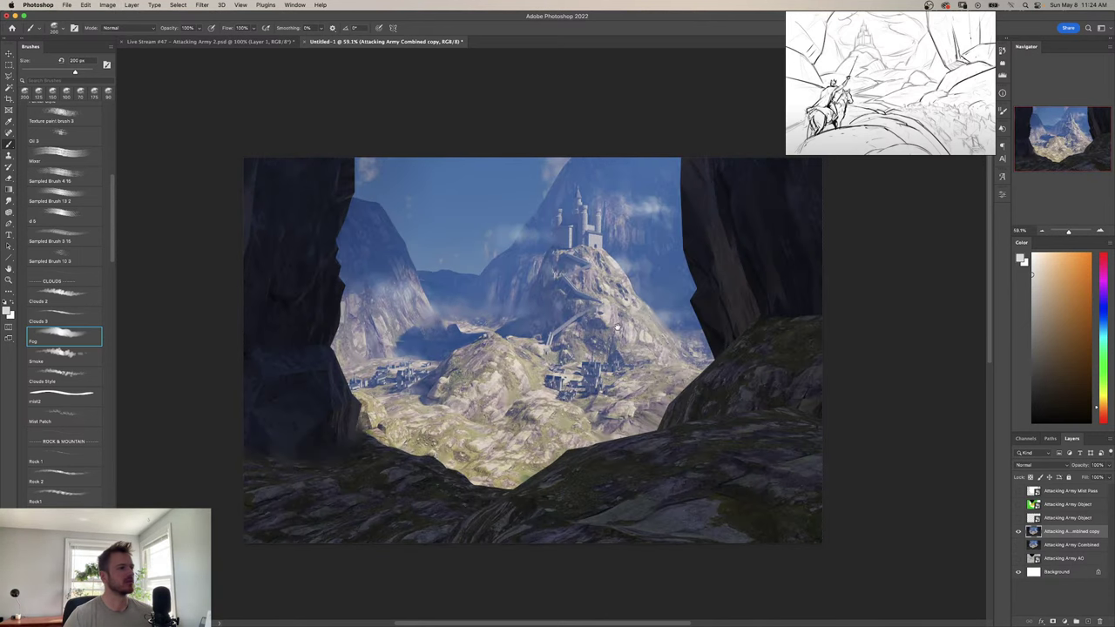
pyautogui.moveTo(533, 350); pyautogui.dragTo(528, 355)
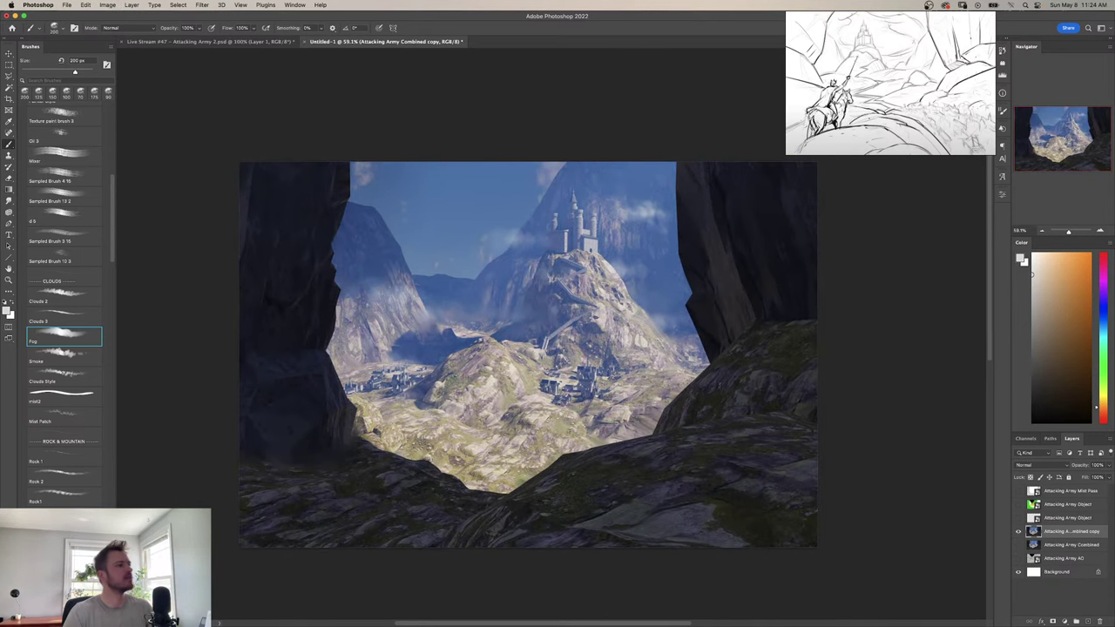
pyautogui.moveTo(486, 324); pyautogui.dragTo(486, 340)
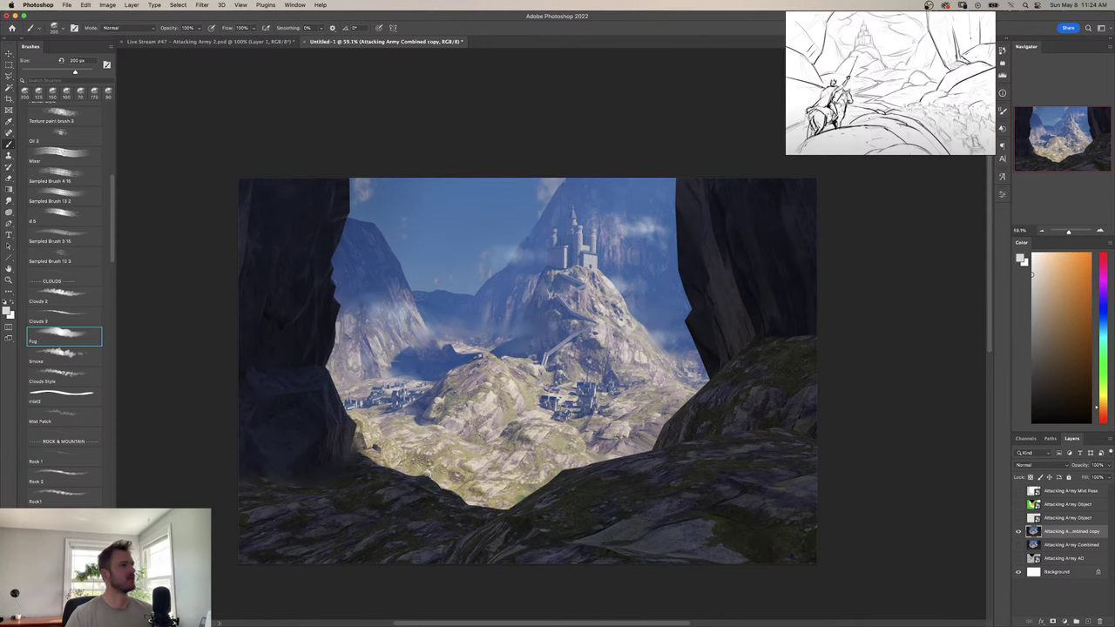
# Choose the Thick Wet Brush from the brush pack and set its size to 60 px for work on the castle hill.
pyautogui.moveTo(616, 328)
pyautogui.mouseDown()
pyautogui.moveTo(607, 360)
pyautogui.moveTo(641, 357)
pyautogui.mouseUp()
pyautogui.press('z')
pyautogui.press('b')
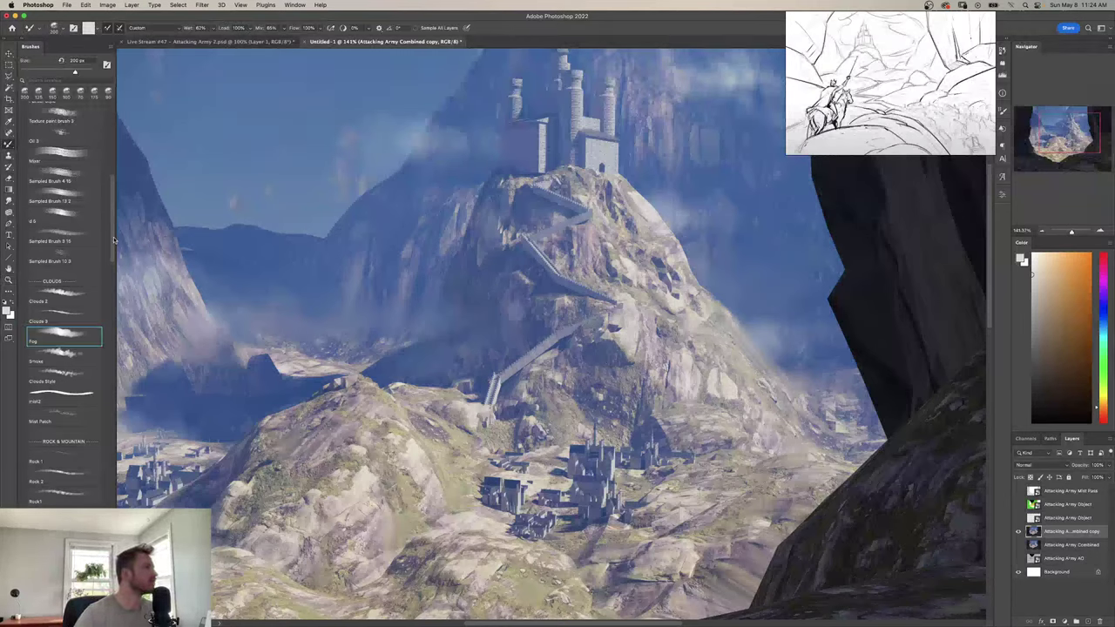
pyautogui.moveTo(112, 245); pyautogui.dragTo(117, 549)
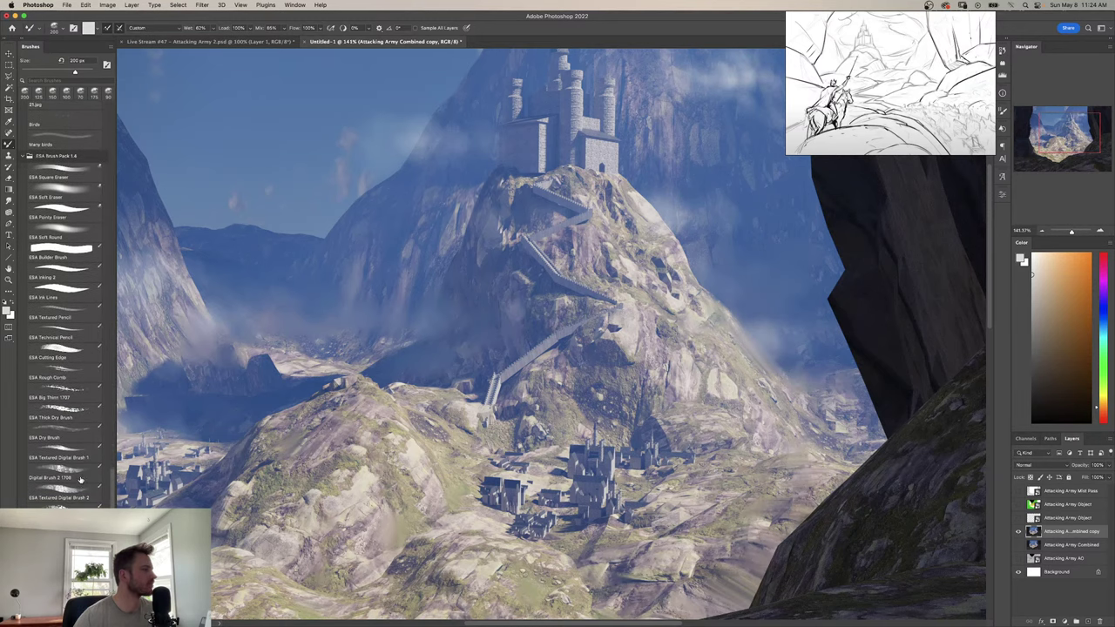
pyautogui.scroll(-5, 104, 497)
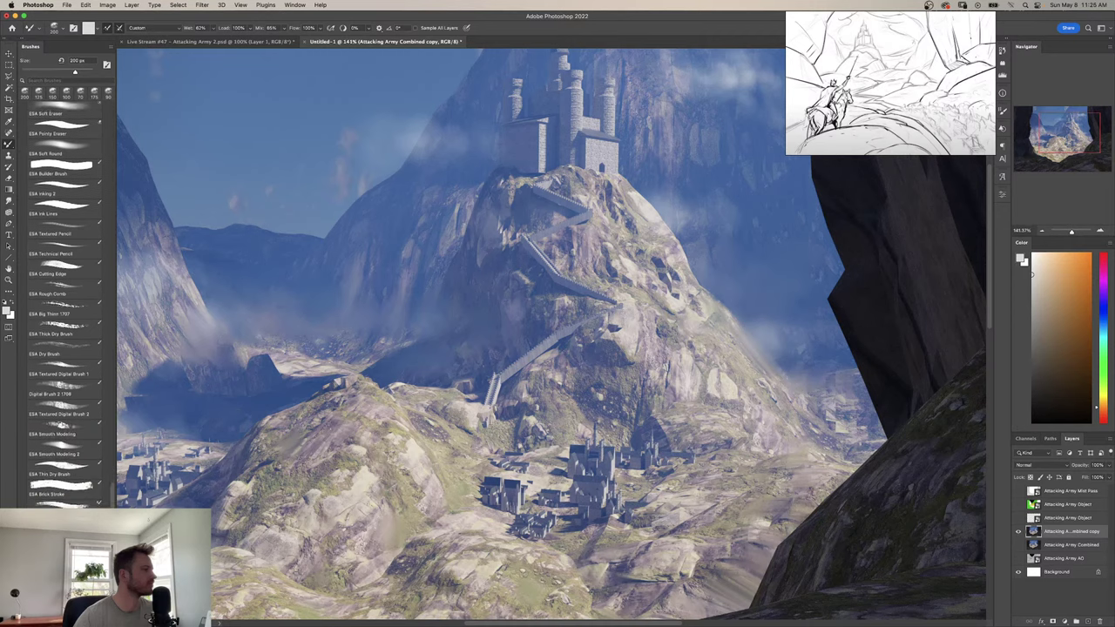
pyautogui.click(77, 471)
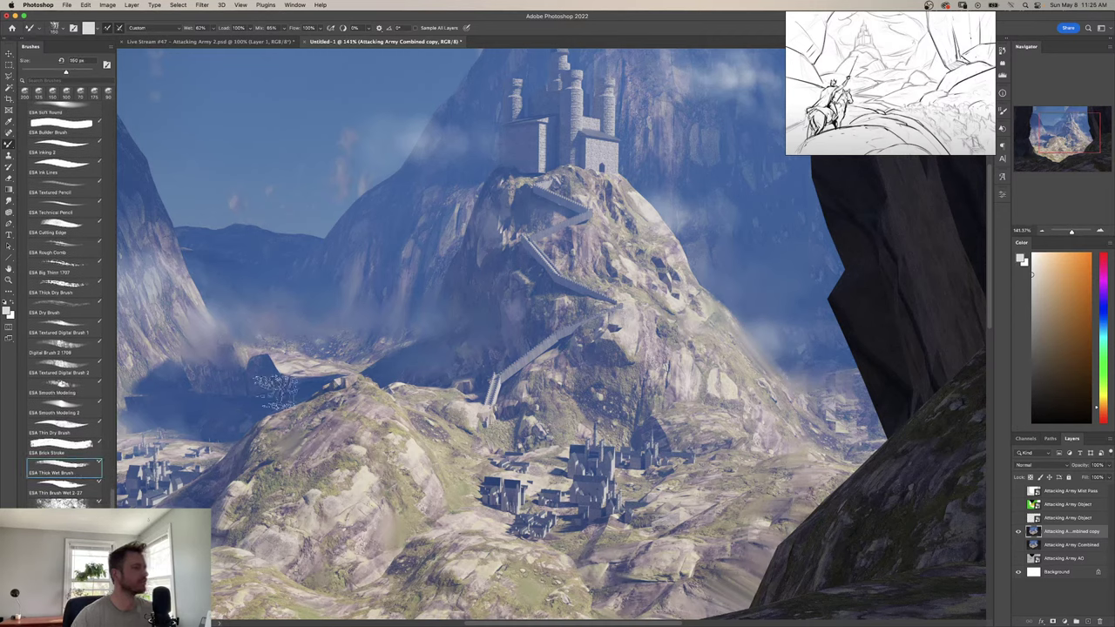
pyautogui.press('[')
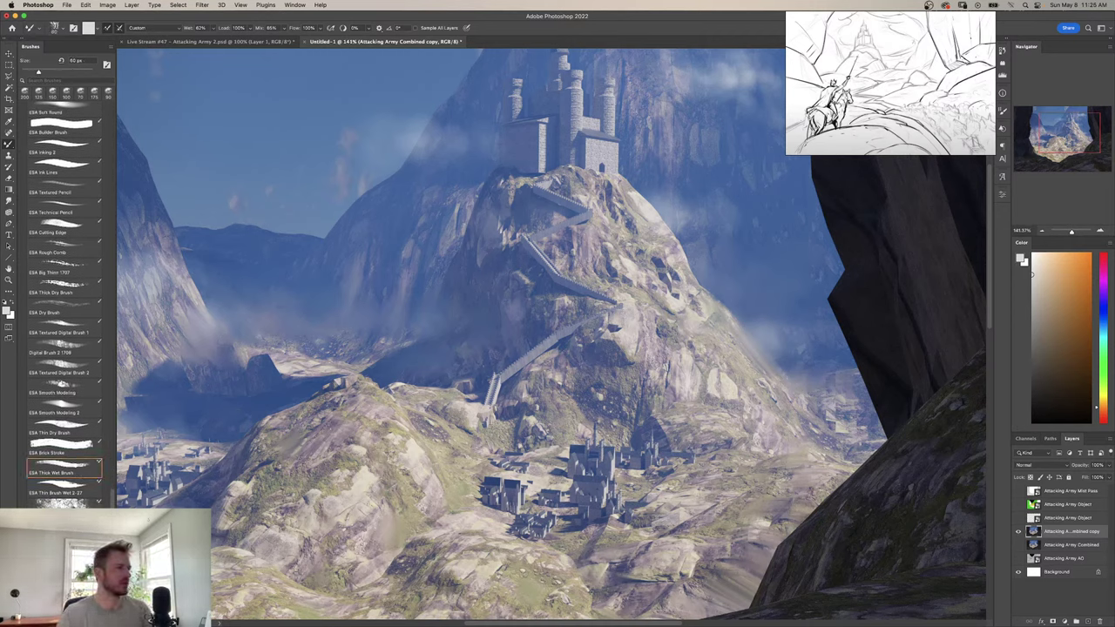
# Sample stone grey and shadow blues and blend them along the upper stretch of the castle hill's lowest ramp.
pyautogui.keyDown('alt'); pyautogui.click(548, 352); pyautogui.keyUp('alt')
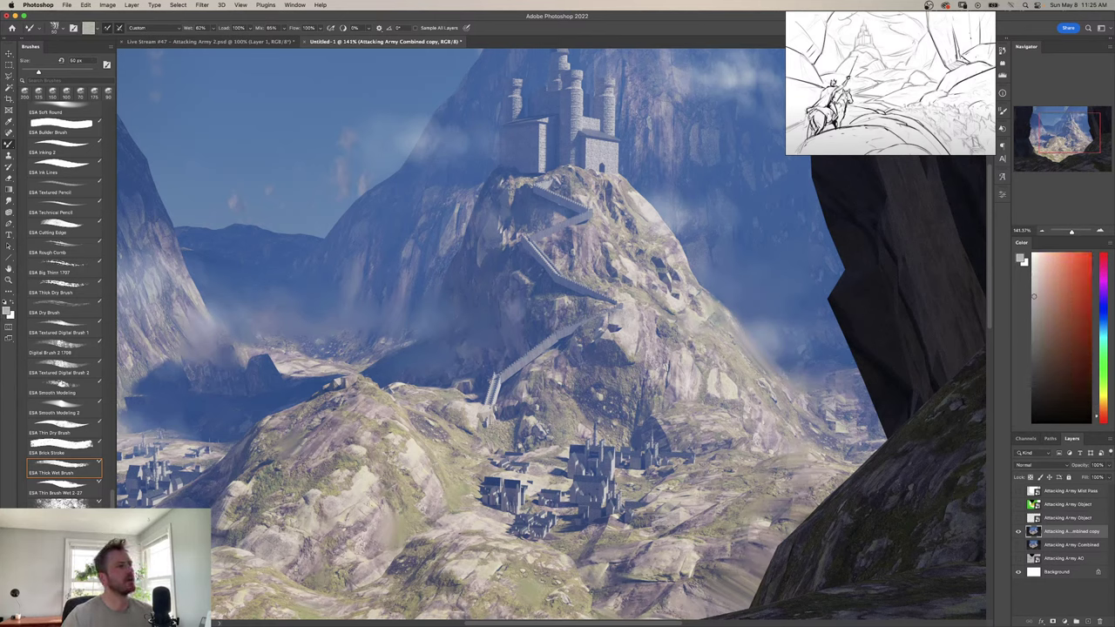
pyautogui.moveTo(548, 351); pyautogui.dragTo(570, 336)
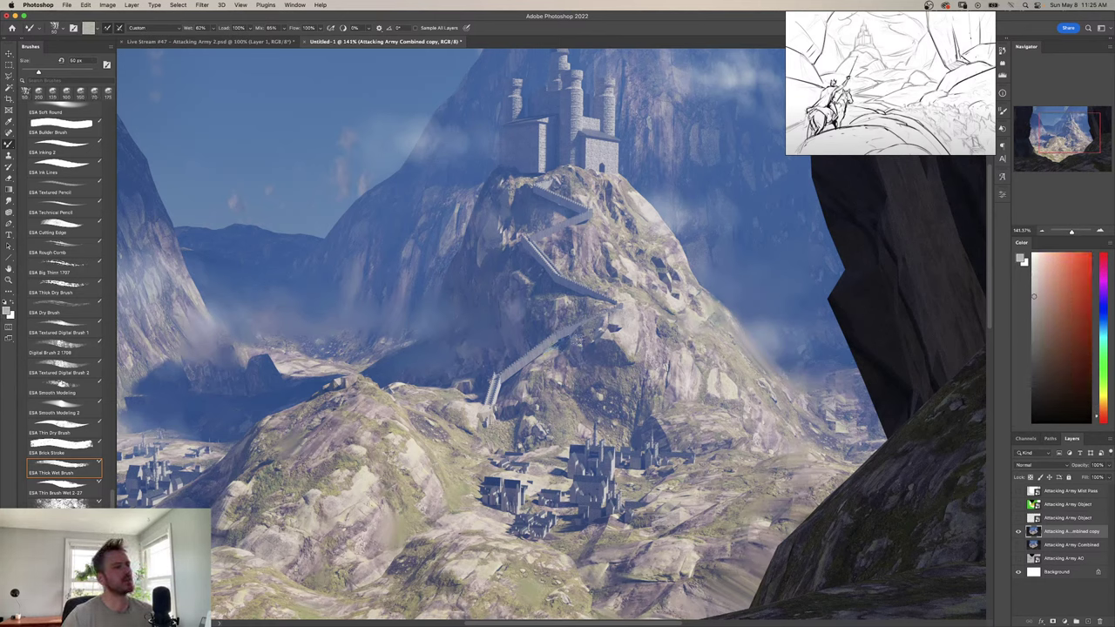
pyautogui.keyDown('alt'); pyautogui.click(567, 342); pyautogui.keyUp('alt')
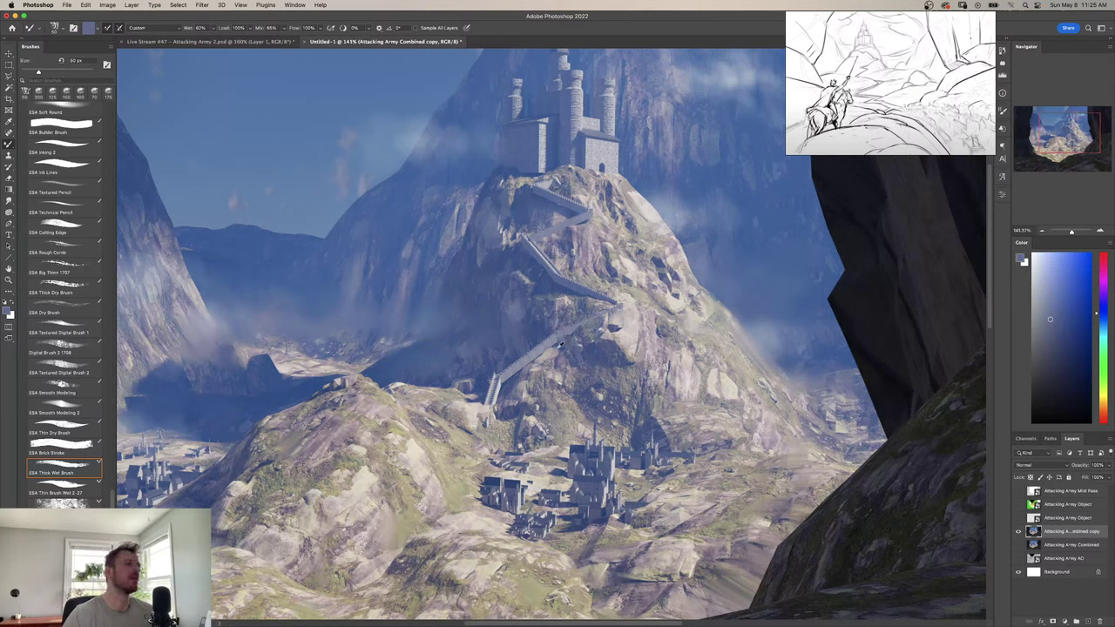
pyautogui.keyDown('alt'); pyautogui.click(560, 349); pyautogui.keyUp('alt')
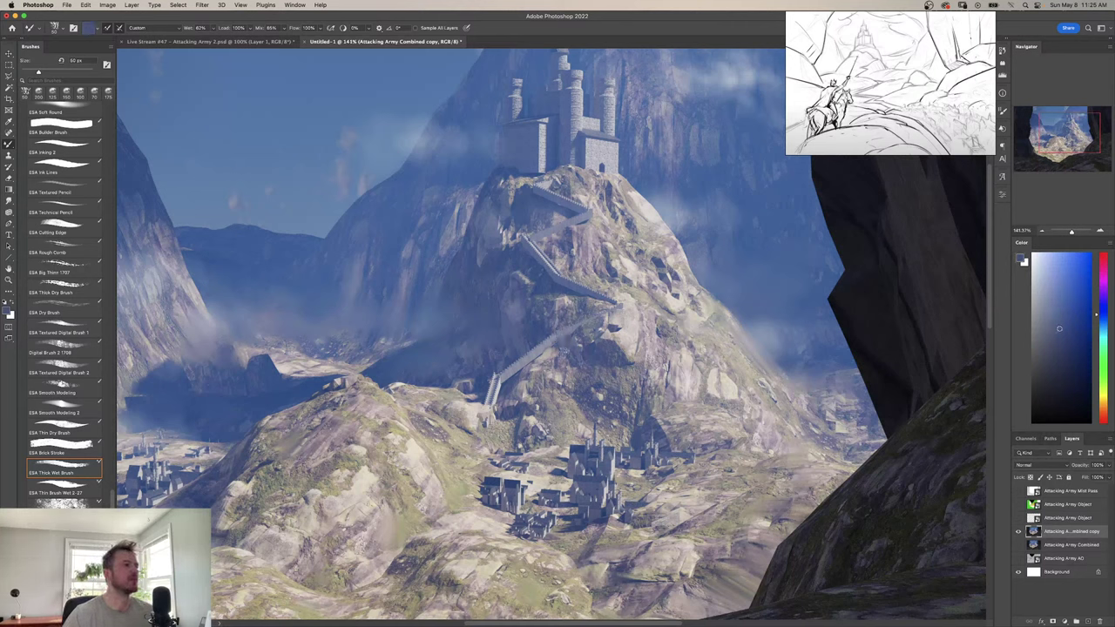
pyautogui.keyDown('alt'); pyautogui.click(564, 335); pyautogui.keyUp('alt')
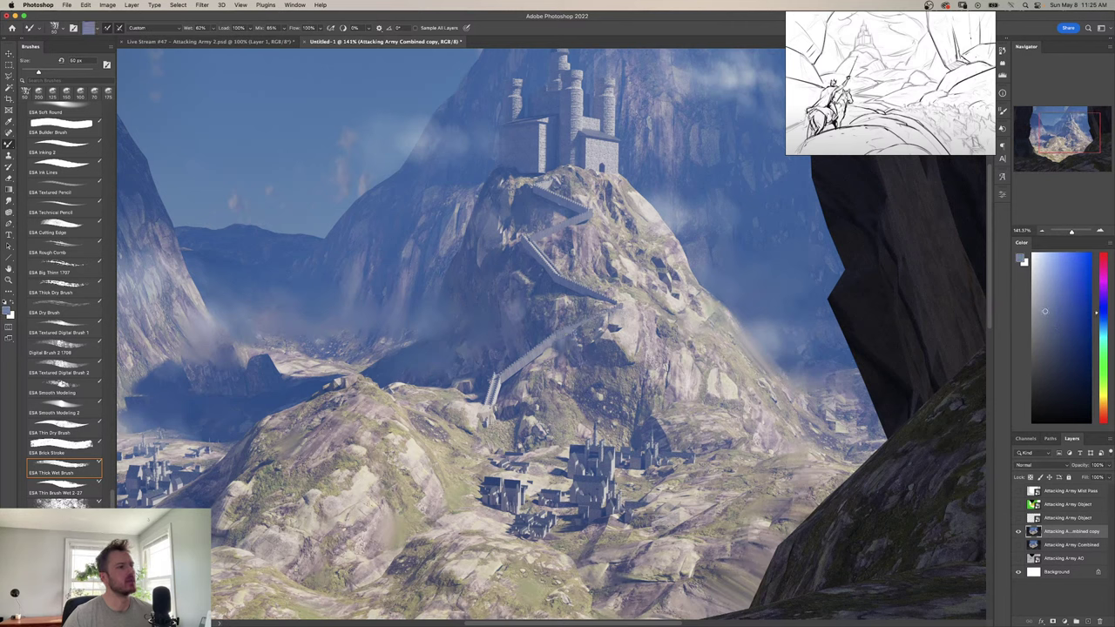
pyautogui.keyDown('alt'); pyautogui.click(572, 334); pyautogui.keyUp('alt')
pyautogui.keyDown('alt'); pyautogui.click(582, 336); pyautogui.keyUp('alt')
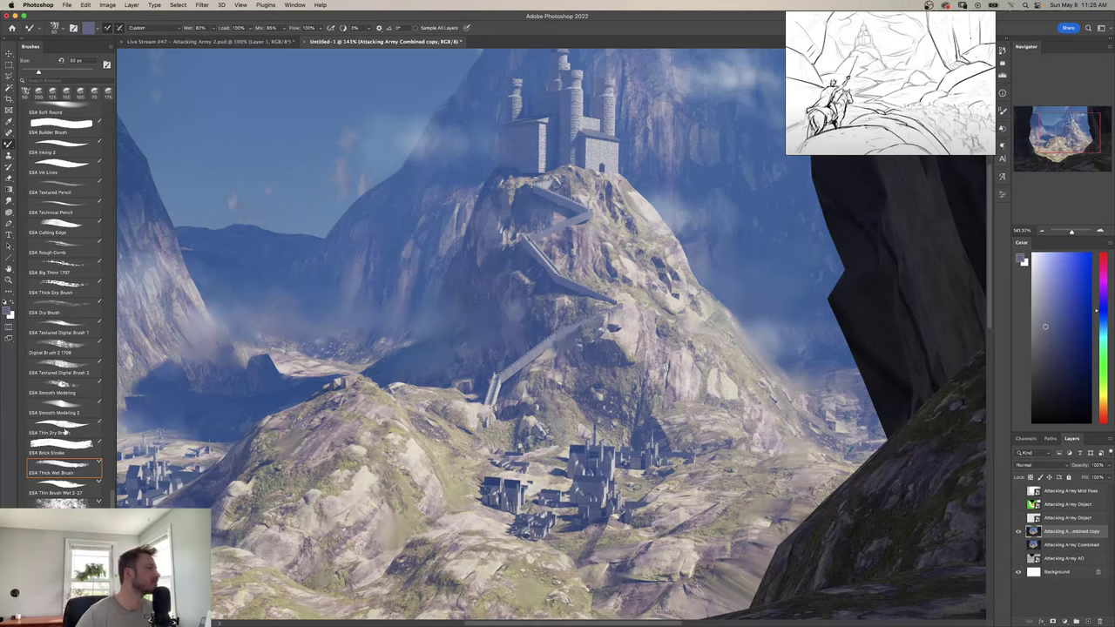
# Switch to the Thin Dry Brush at 80 px and refine the lowest ramp's wall with sampled purple-grey and blue-grey tones.
pyautogui.hotkey('shift', 'b')
pyautogui.keyDown('alt'); pyautogui.click(566, 344); pyautogui.keyUp('alt')
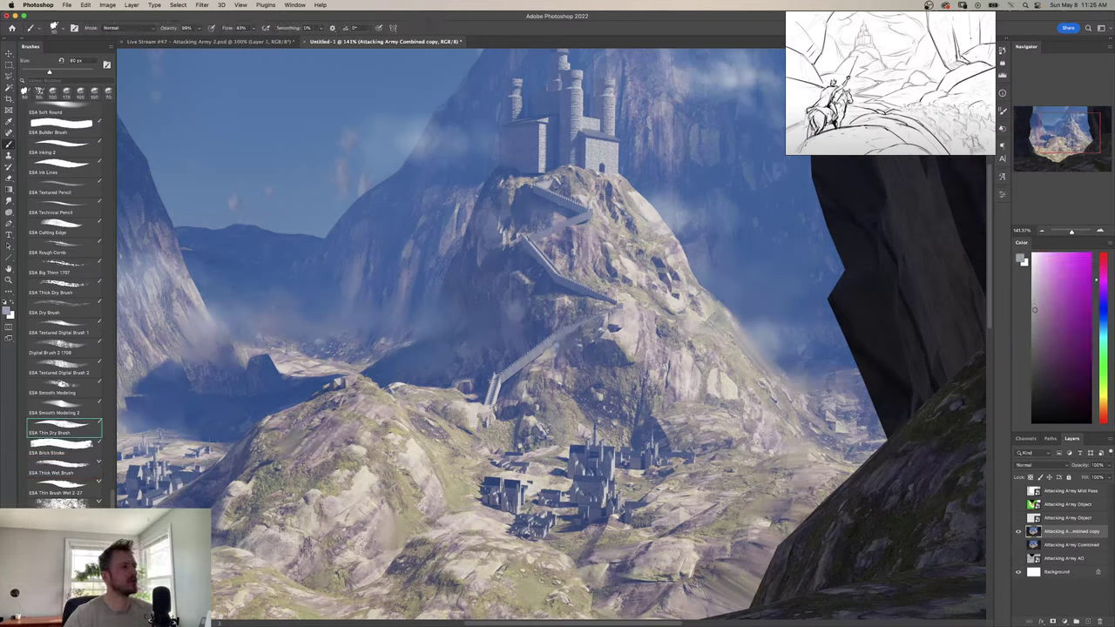
pyautogui.keyDown('alt'); pyautogui.click(588, 324); pyautogui.keyUp('alt')
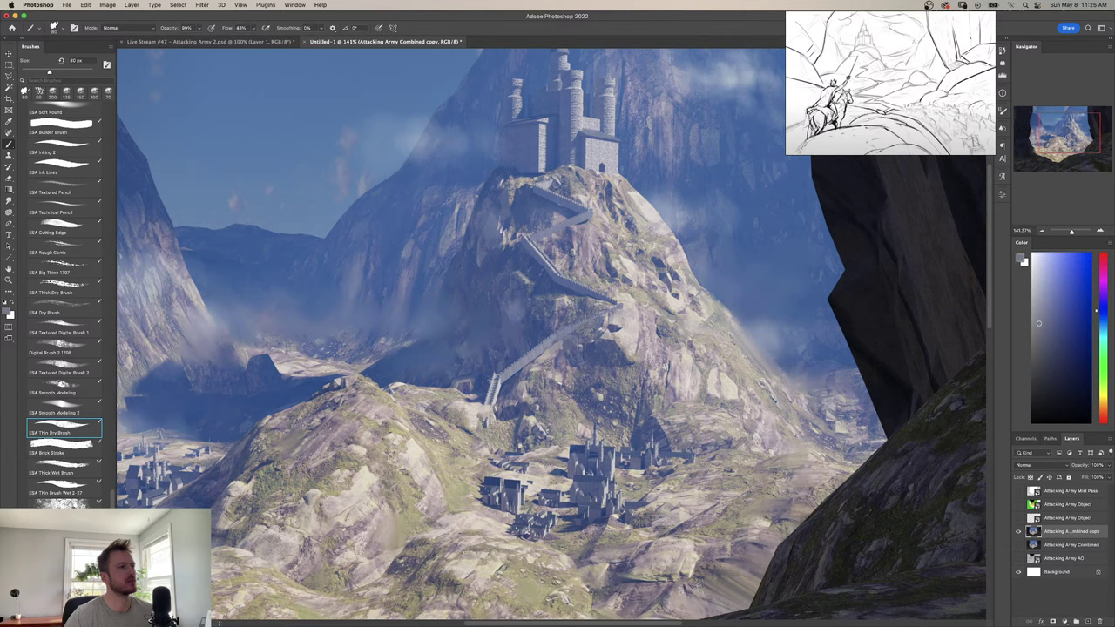
pyautogui.keyDown('alt'); pyautogui.click(544, 355); pyautogui.keyUp('alt')
pyautogui.keyDown('alt'); pyautogui.click(544, 355); pyautogui.keyUp('alt')
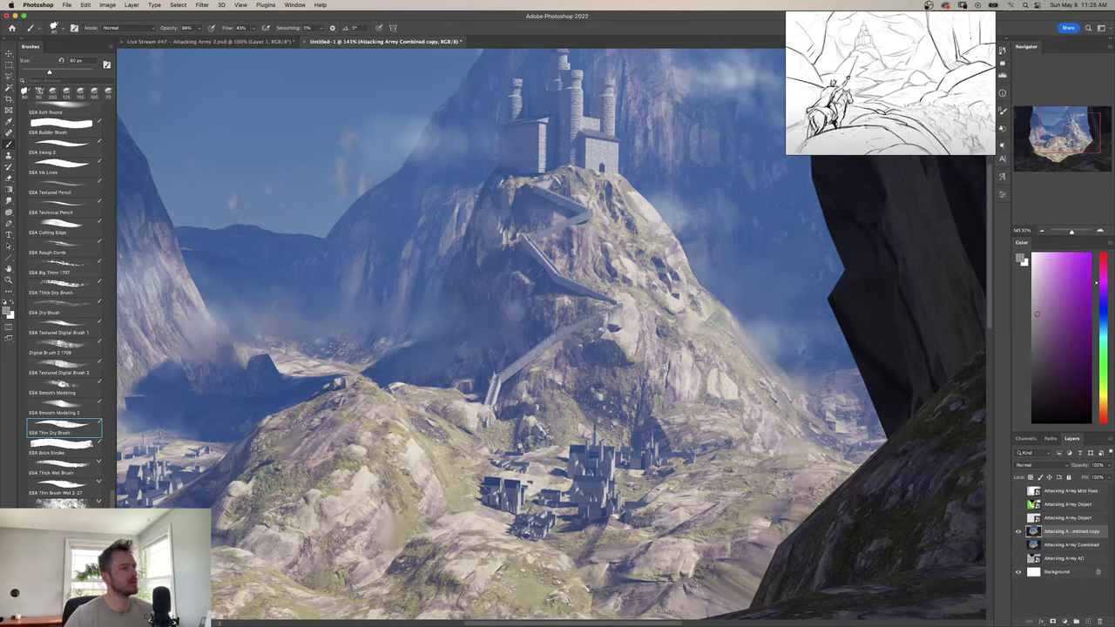
# Retouch the foot of the lowest ramp and the adjoining ground with sampled light grey, blue-grey and pinkish tones.
pyautogui.keyDown('alt'); pyautogui.click(523, 384); pyautogui.keyUp('alt')
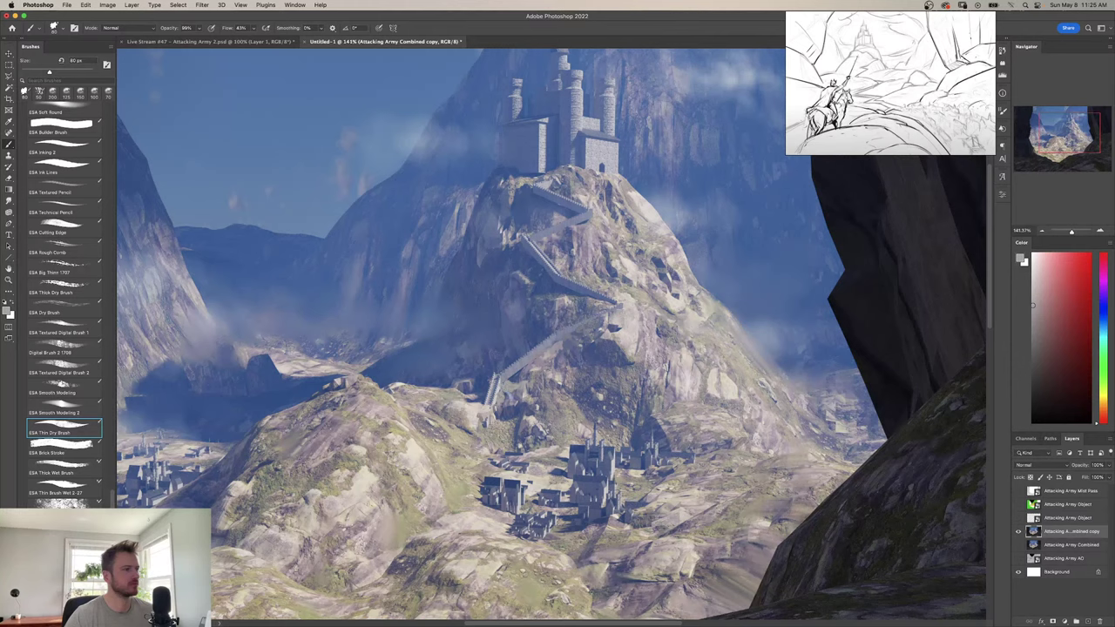
pyautogui.keyDown('alt'); pyautogui.click(529, 384); pyautogui.keyUp('alt')
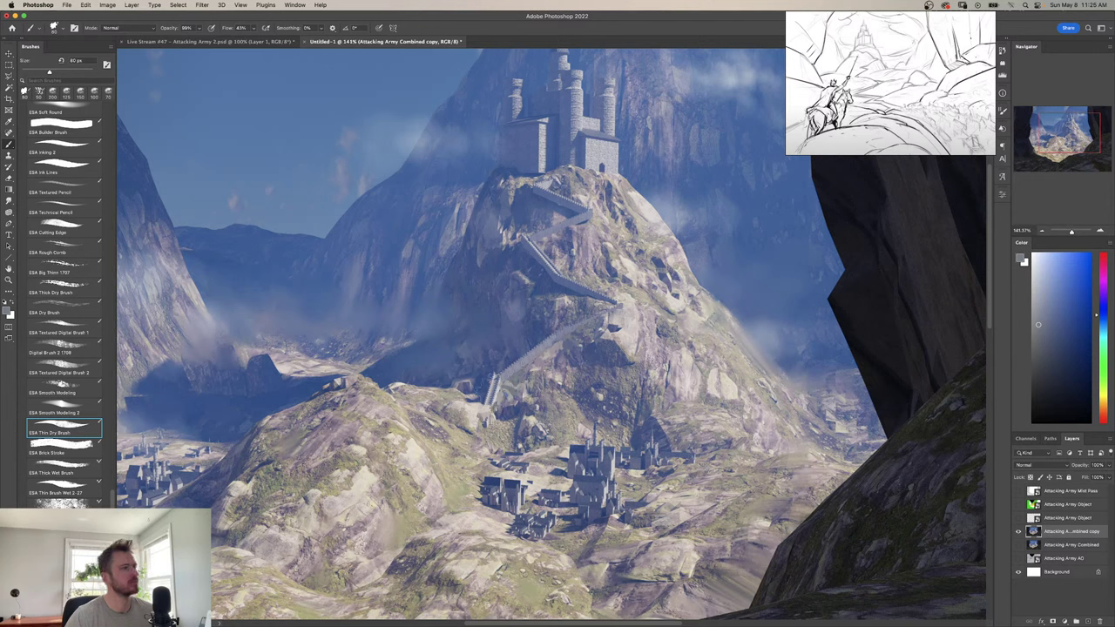
pyautogui.keyDown('alt'); pyautogui.click(476, 397); pyautogui.keyUp('alt')
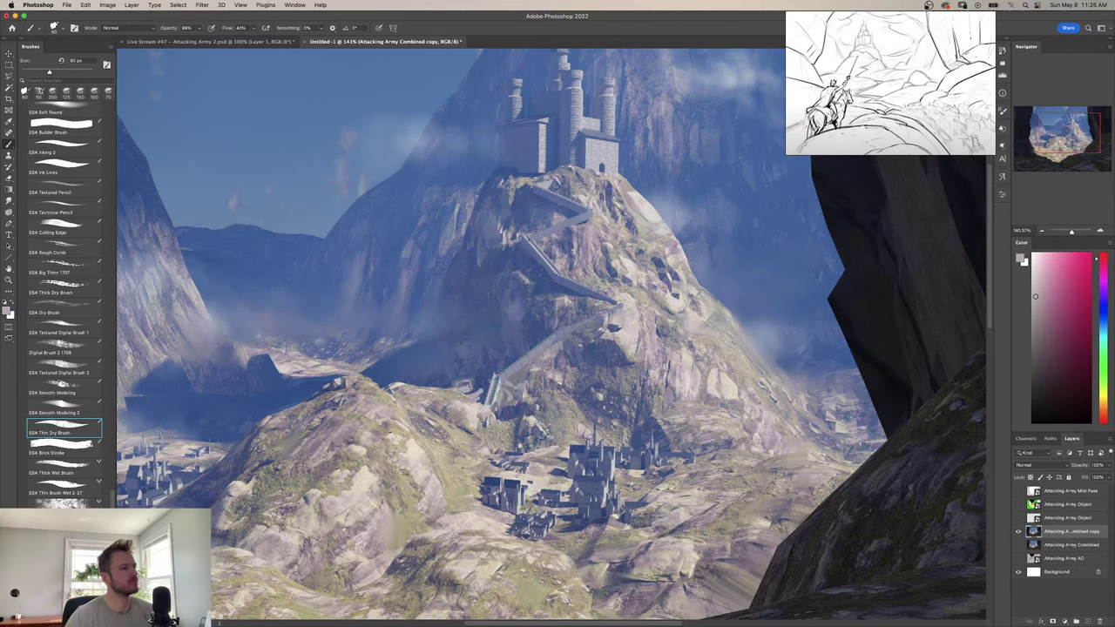
pyautogui.keyDown('alt'); pyautogui.click(461, 391); pyautogui.keyUp('alt')
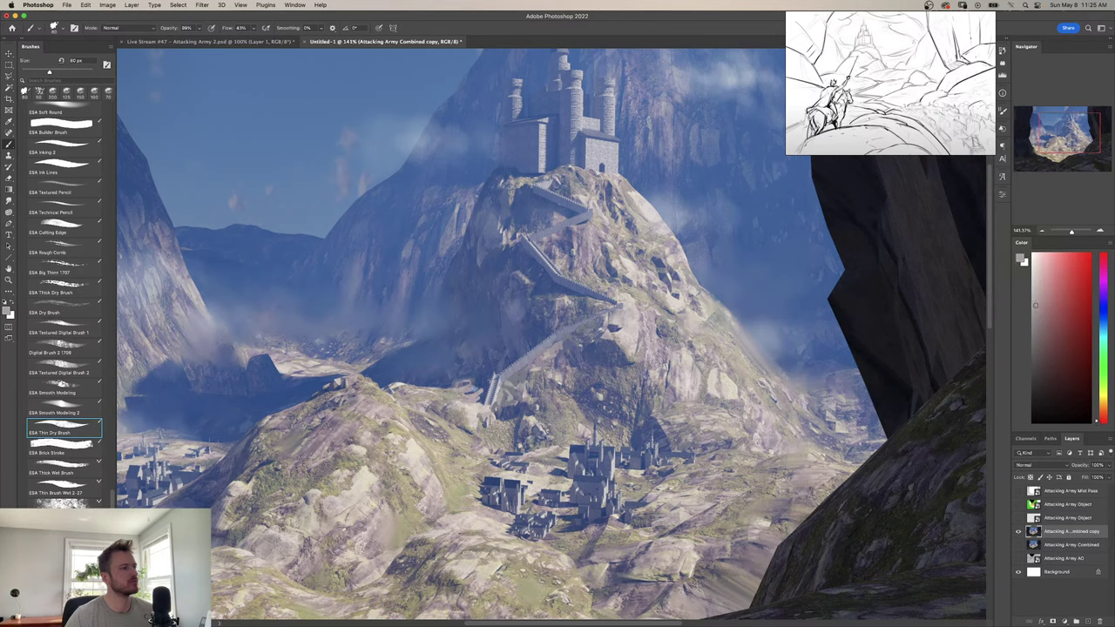
# Sample dark blue for the shadow near the foot of the lowest ramp using the Thick Wet Brush, and switch back to the Thin Dry Brush.
pyautogui.hotkey('shift', 'b')
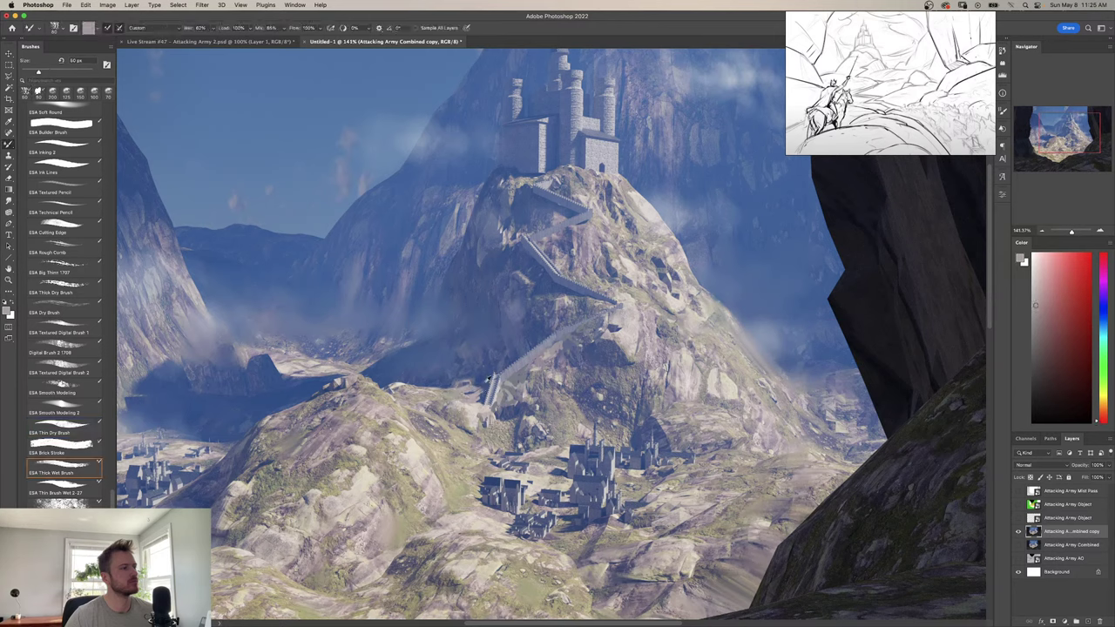
pyautogui.keyDown('alt'); pyautogui.click(484, 384); pyautogui.keyUp('alt')
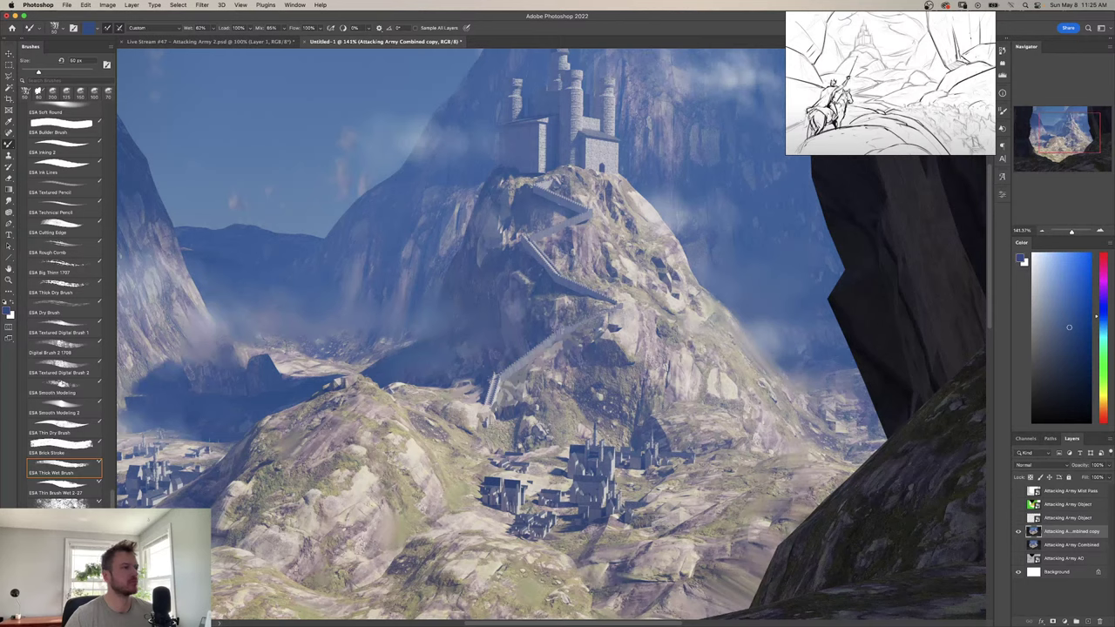
pyautogui.press(',')
pyautogui.press(',')
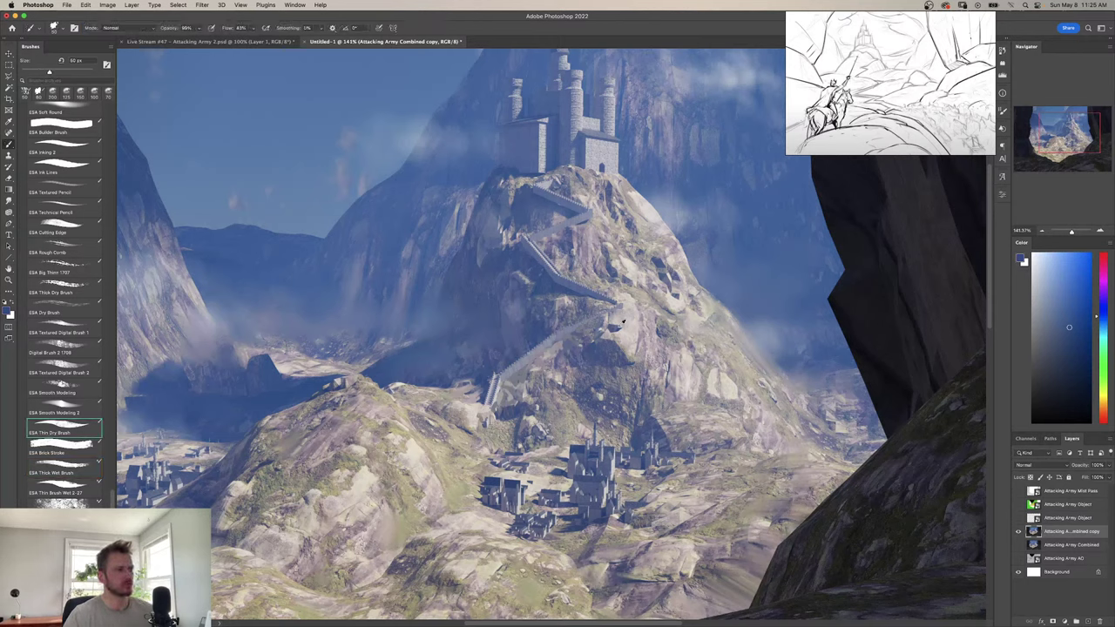
# Refine the bend between the middle and lowest ramps with sampled purple-grey, blue-grey and light stone tones using the Thin Dry Brush.
pyautogui.keyDown('alt'); pyautogui.click(611, 298); pyautogui.keyUp('alt')
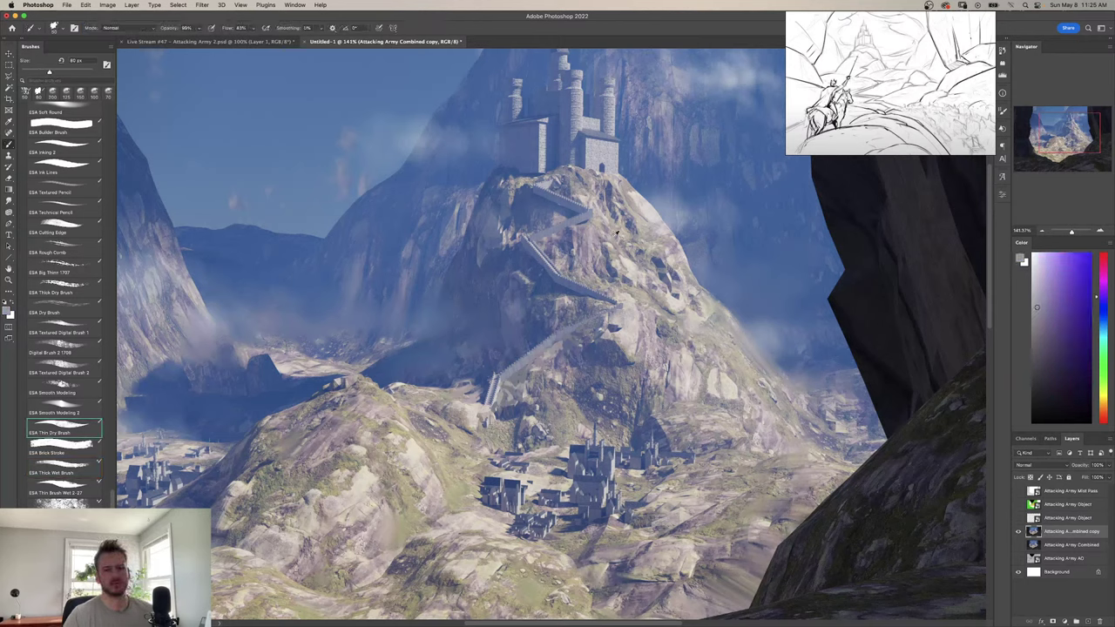
pyautogui.keyDown('alt'); pyautogui.click(626, 295); pyautogui.keyUp('alt')
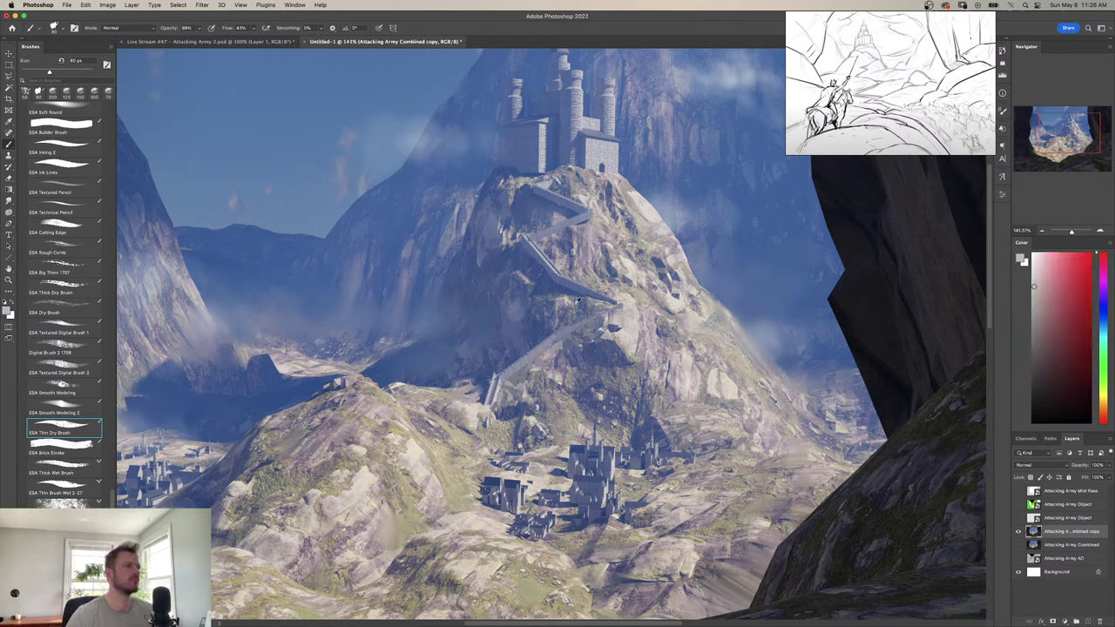
pyautogui.keyDown('alt'); pyautogui.click(577, 300); pyautogui.keyUp('alt')
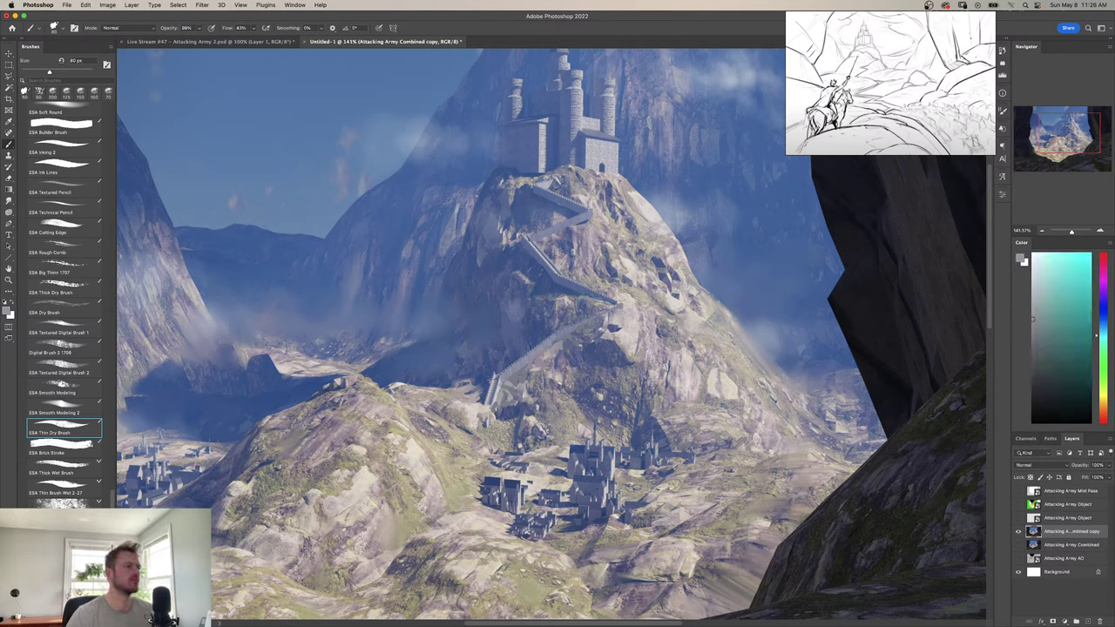
pyautogui.keyDown('alt'); pyautogui.click(629, 298); pyautogui.keyUp('alt')
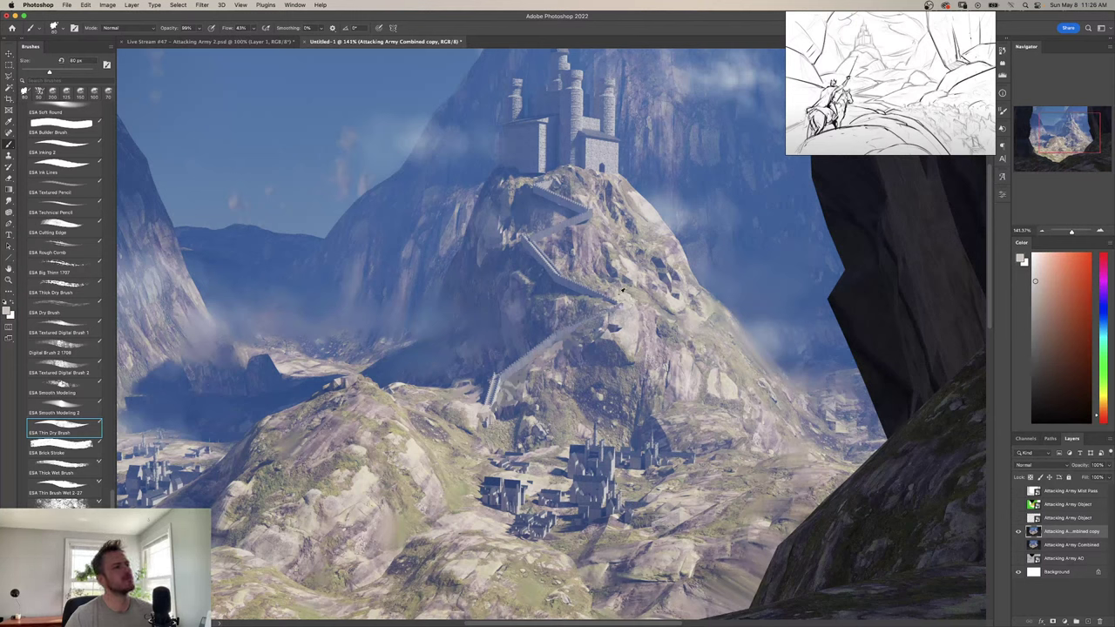
pyautogui.keyDown('alt'); pyautogui.click(543, 349); pyautogui.keyUp('alt')
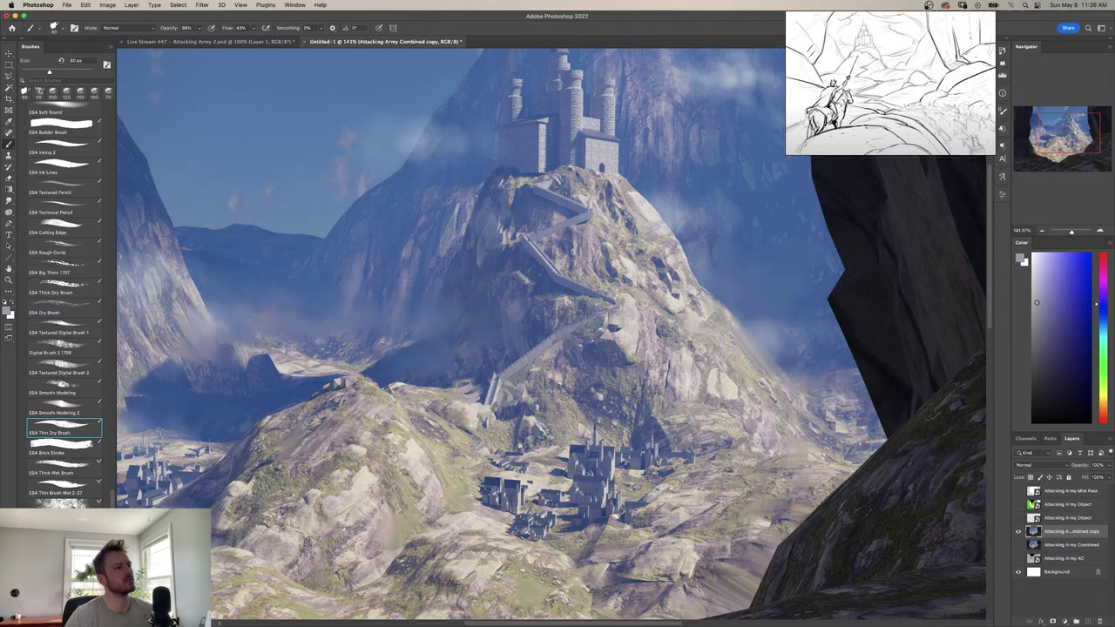
pyautogui.keyDown('alt'); pyautogui.click(625, 288); pyautogui.keyUp('alt')
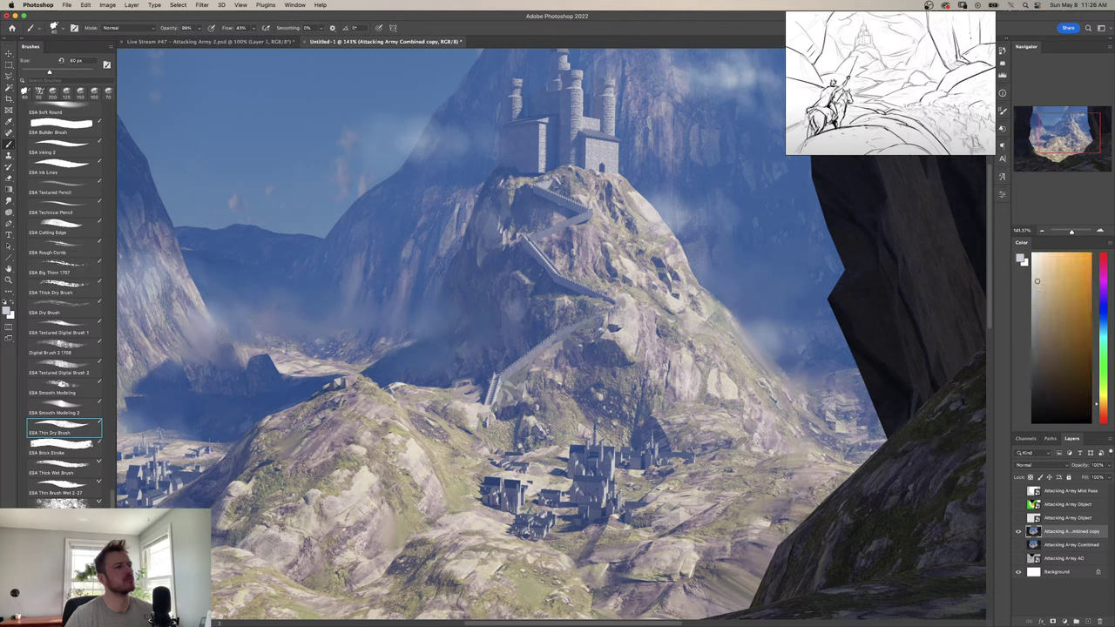
pyautogui.keyDown('alt'); pyautogui.click(637, 298); pyautogui.keyUp('alt')
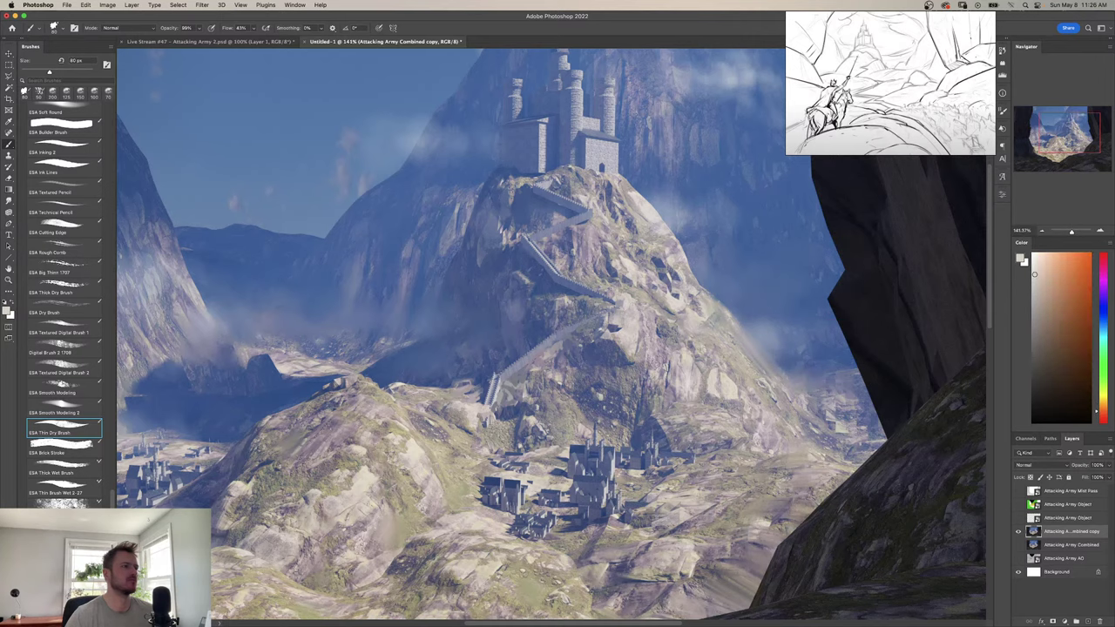
# Blend the rock just below the ramp bend with sampled light grey and purple-grey using the Thick Wet Brush.
pyautogui.moveTo(598, 264)
pyautogui.mouseDown()
pyautogui.moveTo(545, 340)
pyautogui.moveTo(532, 339)
pyautogui.moveTo(567, 305)
pyautogui.moveTo(543, 336)
pyautogui.mouseUp()
pyautogui.press('b')
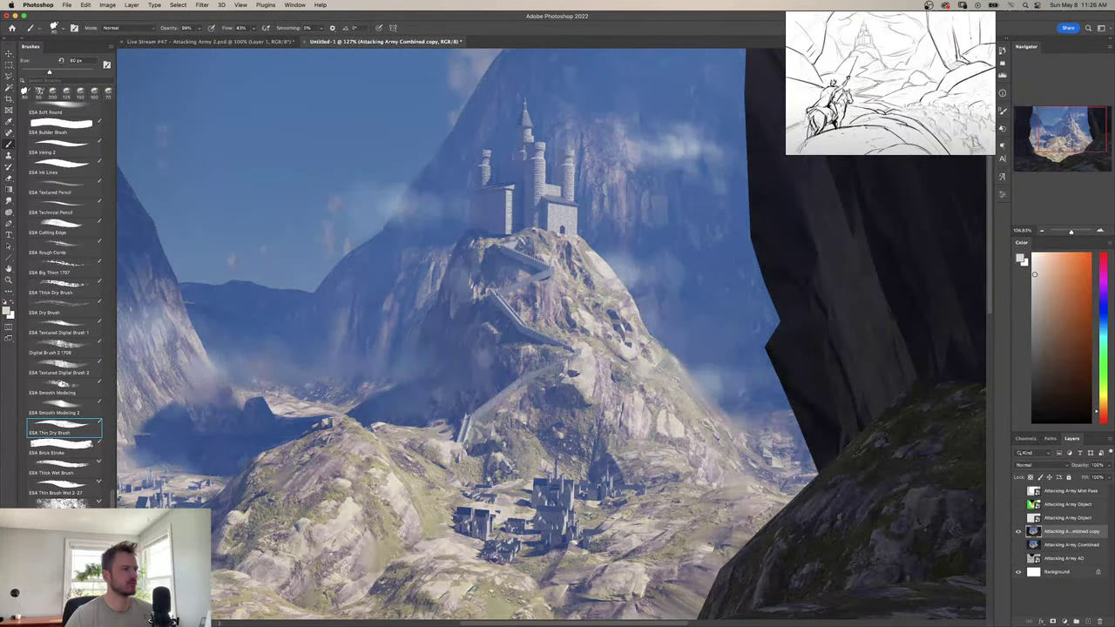
pyautogui.hotkey('shift', 'b')
pyautogui.keyDown('alt'); pyautogui.click(589, 377); pyautogui.keyUp('alt')
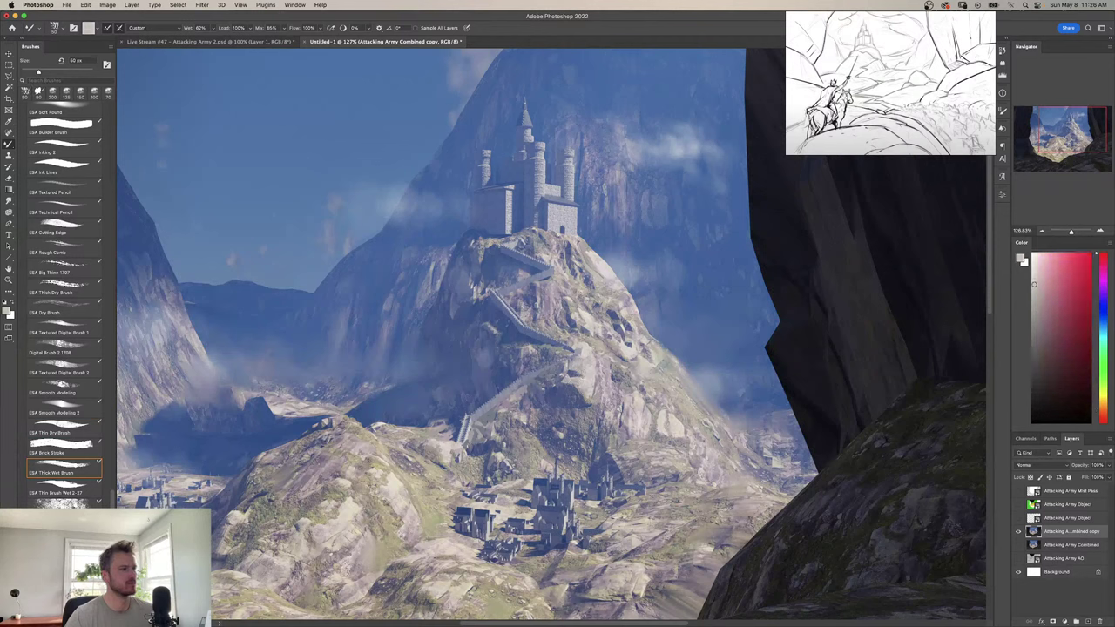
pyautogui.keyDown('alt'); pyautogui.click(583, 375); pyautogui.keyUp('alt')
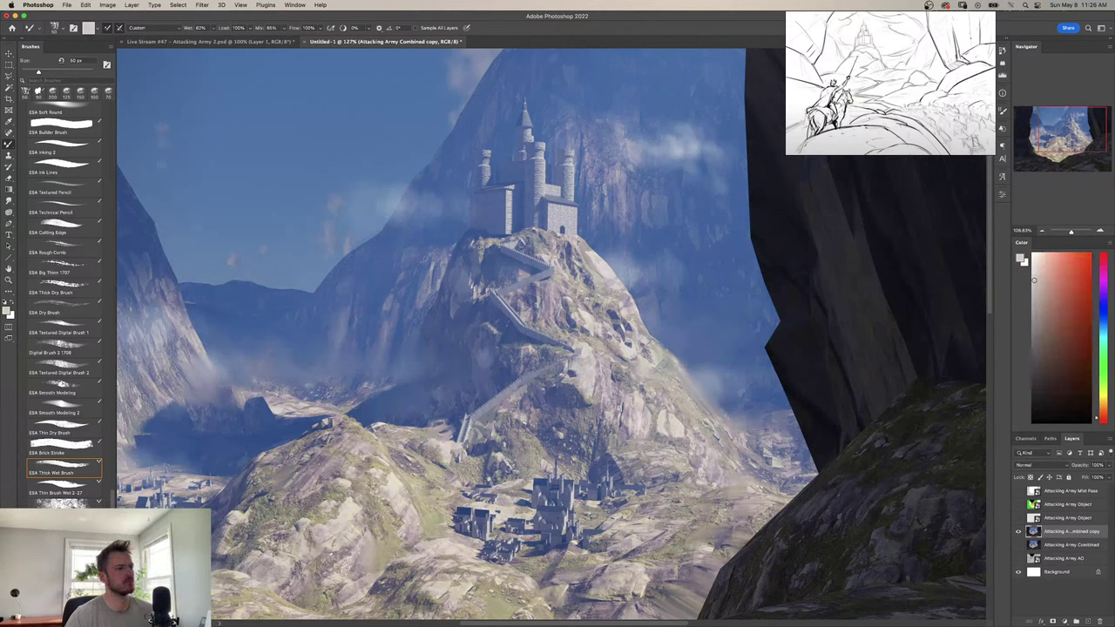
pyautogui.keyDown('alt'); pyautogui.click(582, 396); pyautogui.keyUp('alt')
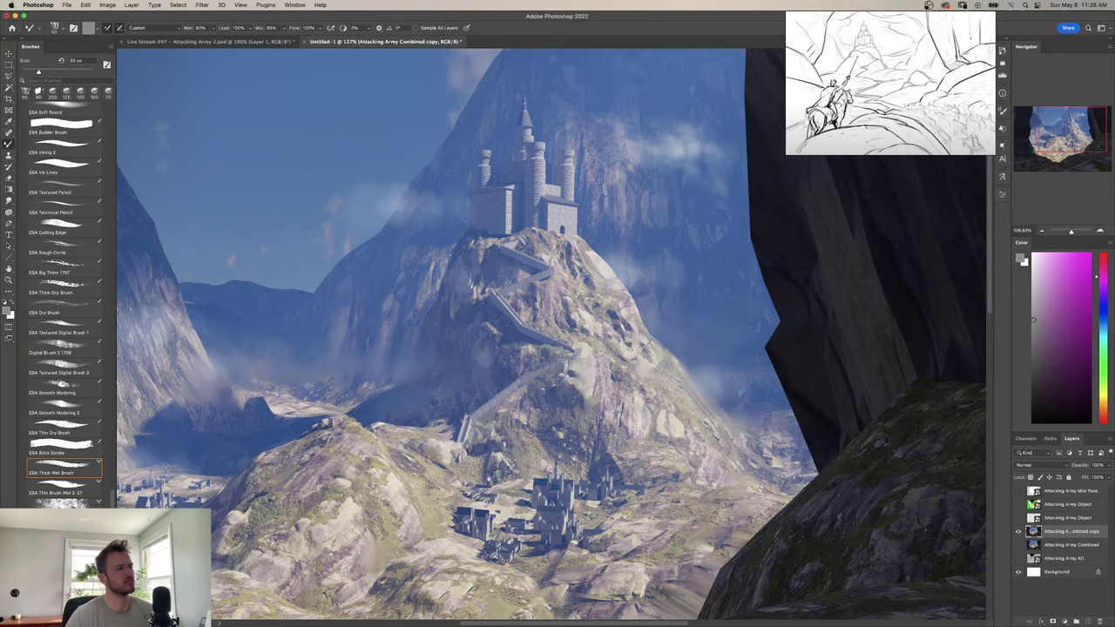
# Check the whole composition by flipping the canvas horizontally and flipping it back.
pyautogui.press('z')
pyautogui.moveTo(607, 362); pyautogui.dragTo(553, 344)
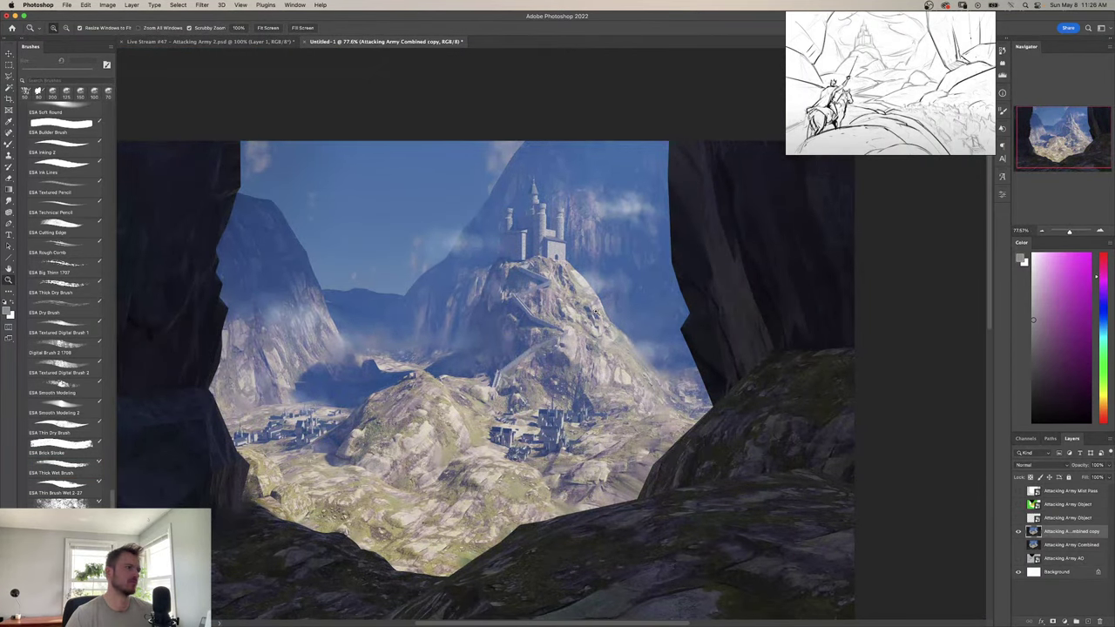
pyautogui.press('super+shift+h')
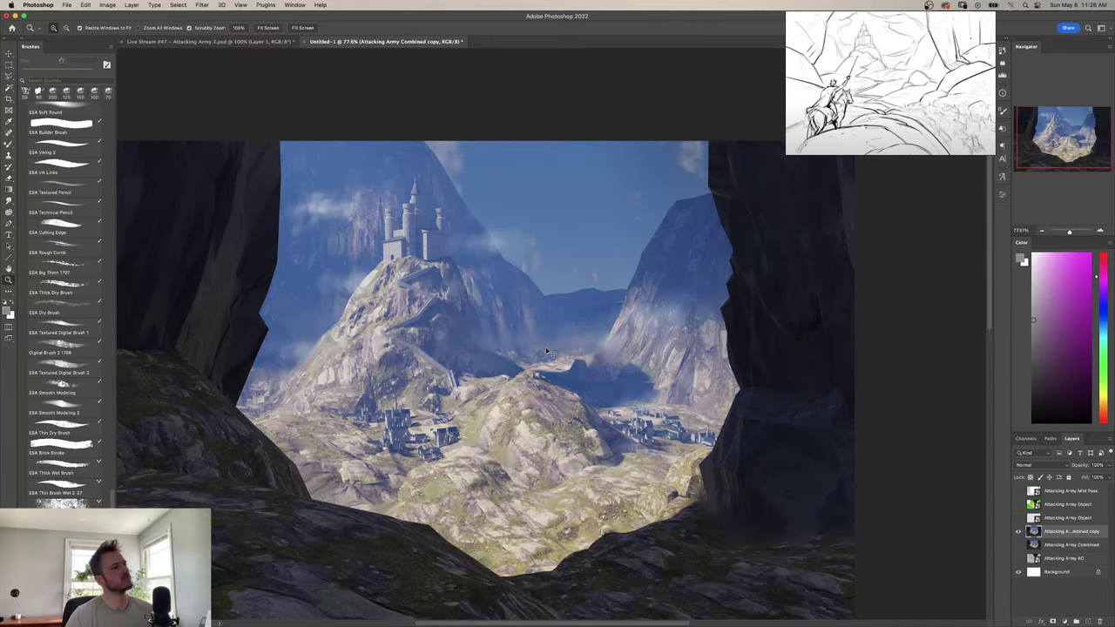
pyautogui.press('super+shift+h')
pyautogui.moveTo(569, 339)
pyautogui.mouseDown()
pyautogui.moveTo(610, 339)
pyautogui.moveTo(556, 353)
pyautogui.mouseUp()
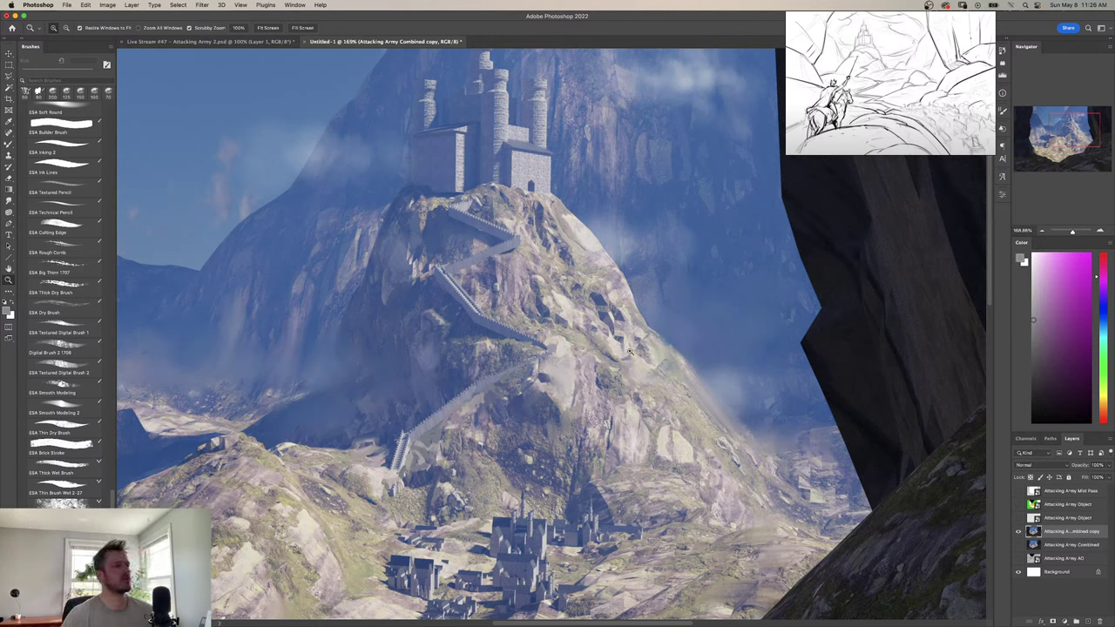
# Rework the rocks on the hill's sunlit slope beside the middle ramp with sampled slate blue and light pinkish grey.
pyautogui.press('b')
pyautogui.keyDown('alt'); pyautogui.click(606, 311); pyautogui.keyUp('alt')
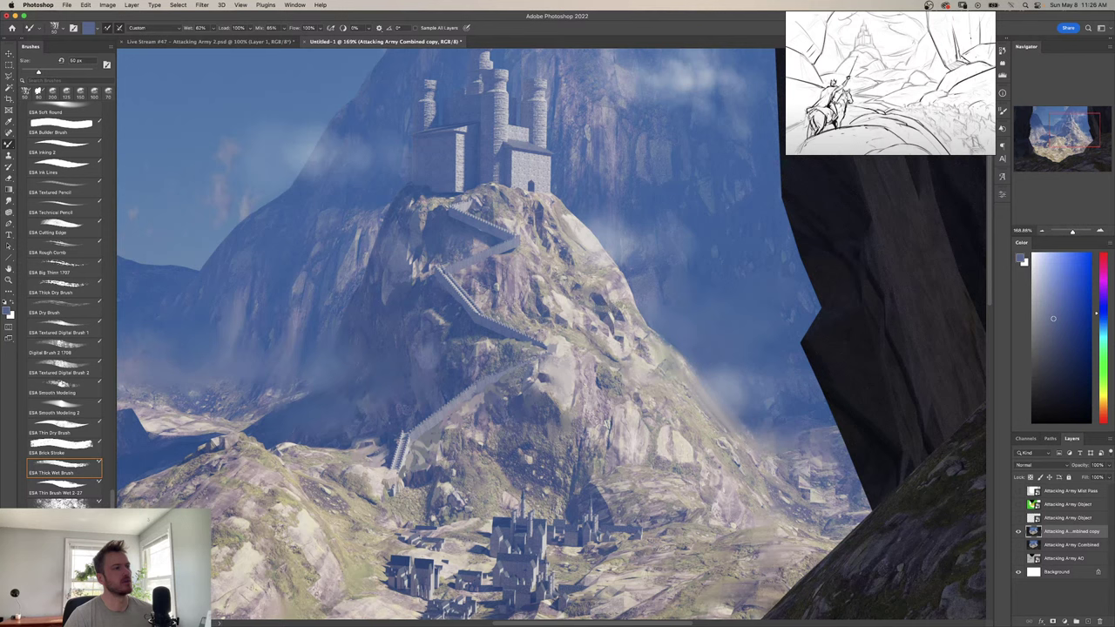
pyautogui.keyDown('alt'); pyautogui.click(622, 315); pyautogui.keyUp('alt')
pyautogui.keyDown('alt'); pyautogui.click(631, 318); pyautogui.keyUp('alt')
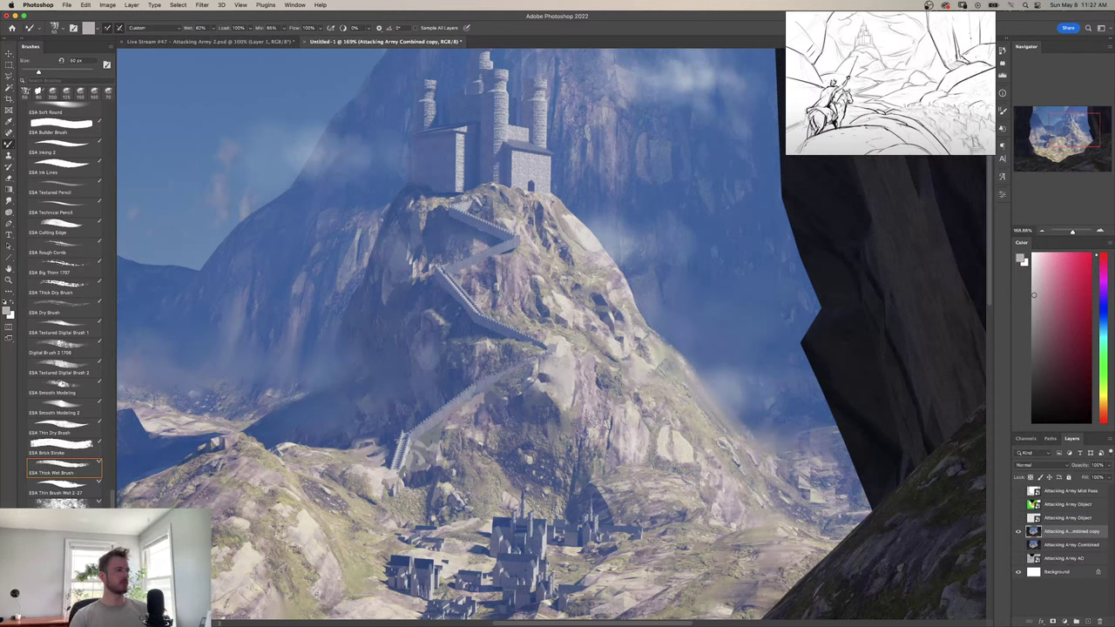
# Blend the rock between the upper and middle ramps with sampled warm beige and grey tones.
pyautogui.keyDown('alt'); pyautogui.click(494, 304); pyautogui.keyUp('alt')
pyautogui.keyDown('alt'); pyautogui.click(525, 256); pyautogui.keyUp('alt')
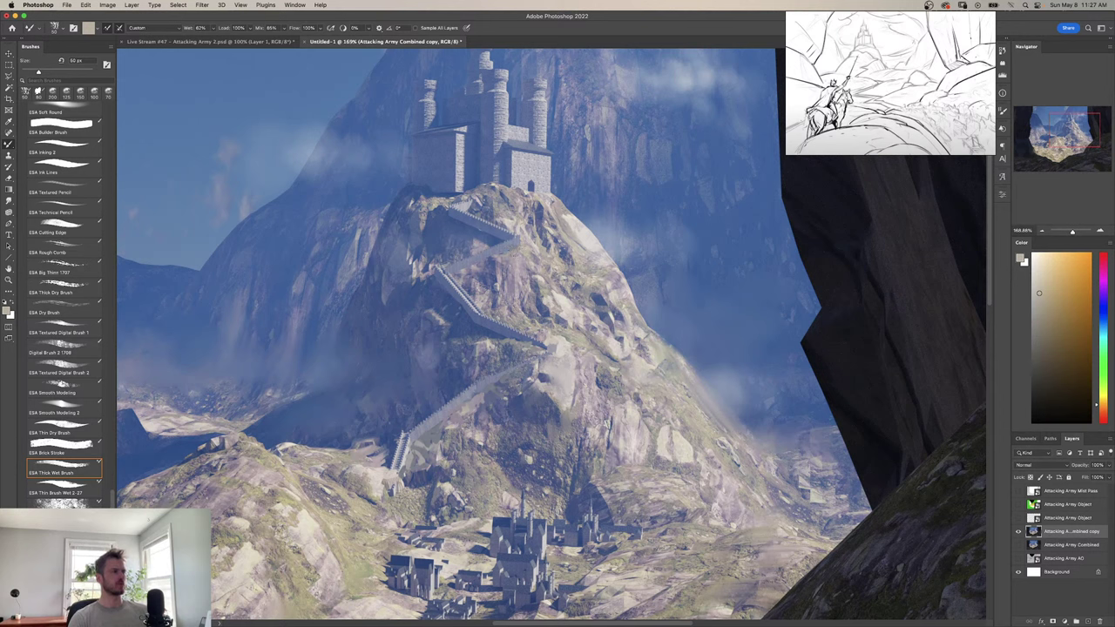
pyautogui.keyDown('alt'); pyautogui.click(520, 261); pyautogui.keyUp('alt')
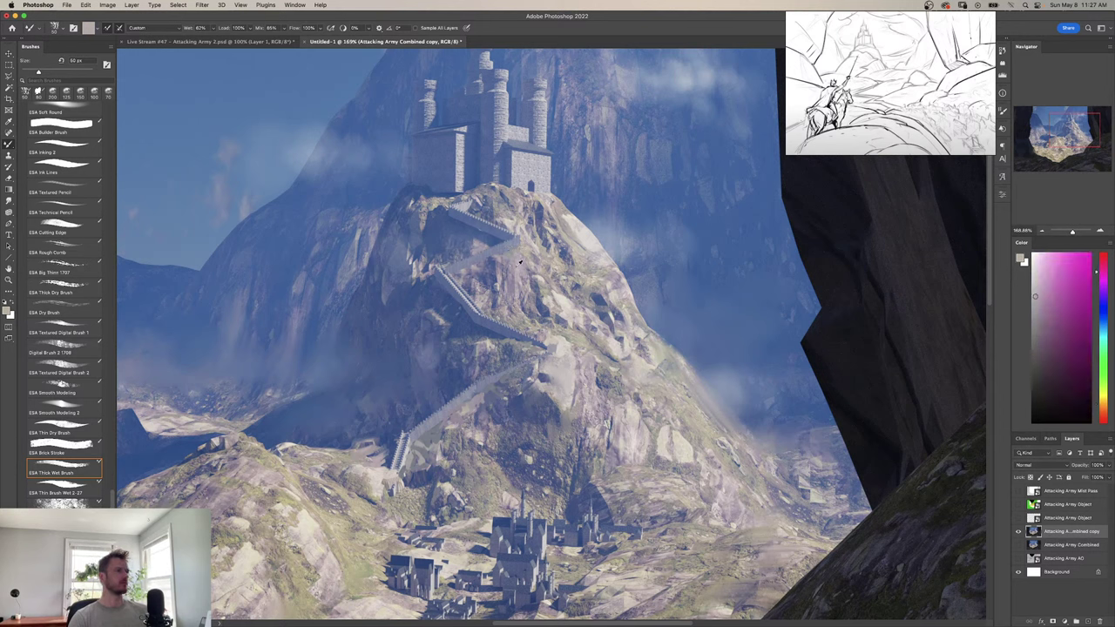
pyautogui.keyDown('alt'); pyautogui.click(480, 266); pyautogui.keyUp('alt')
pyautogui.keyDown('alt'); pyautogui.click(528, 250); pyautogui.keyUp('alt')
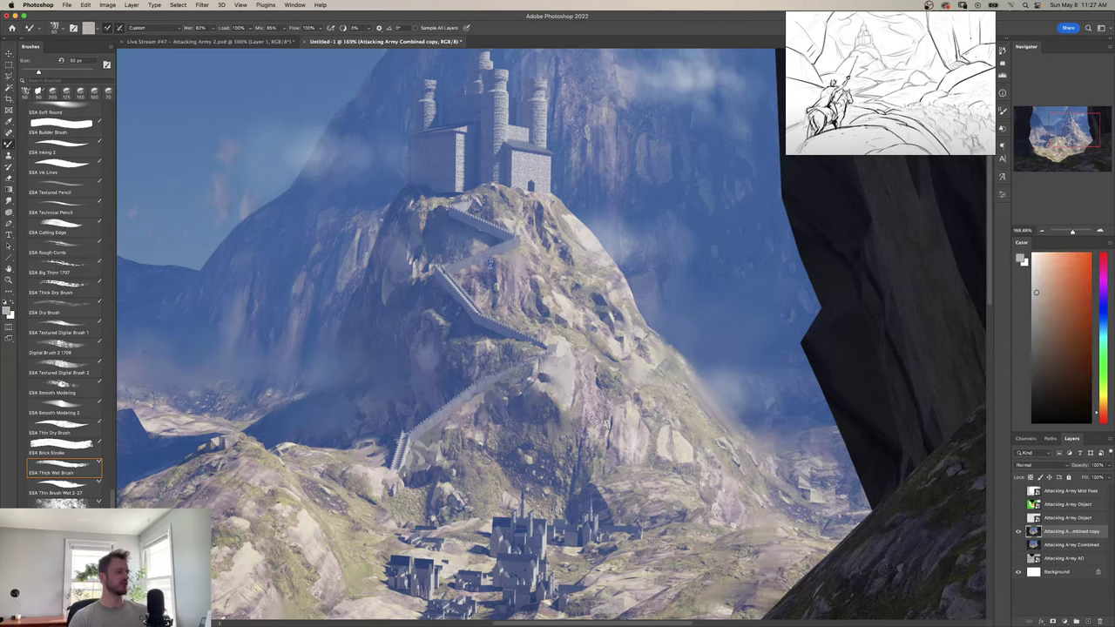
# Choose the Thick Dry Brush from the brush pack and reduce its size to 40 px.
pyautogui.hotkey('shift', 'b')
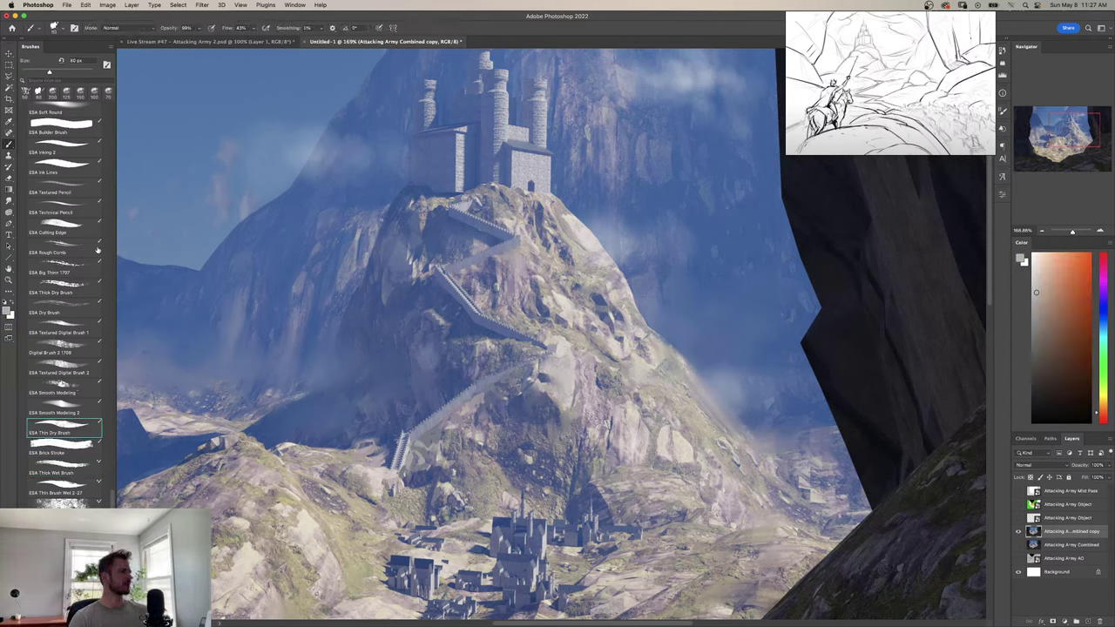
pyautogui.click(68, 285)
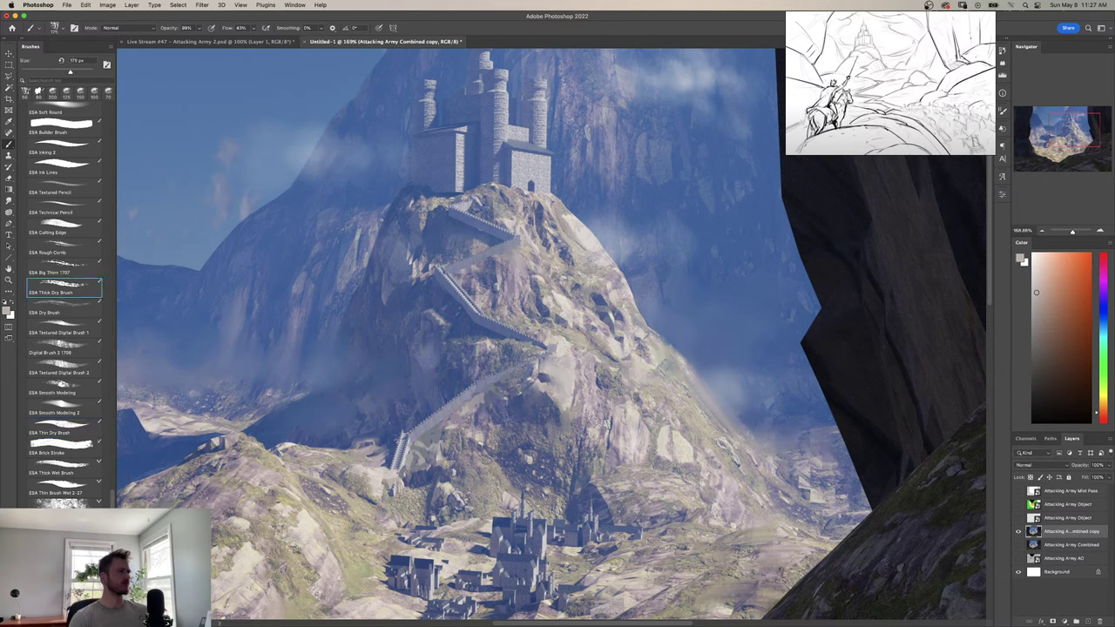
pyautogui.press('[')
pyautogui.press('[')
pyautogui.press('[')
pyautogui.press('[')
pyautogui.press('[')
pyautogui.press('[')
pyautogui.press('[')
pyautogui.press('[')
pyautogui.press('[')
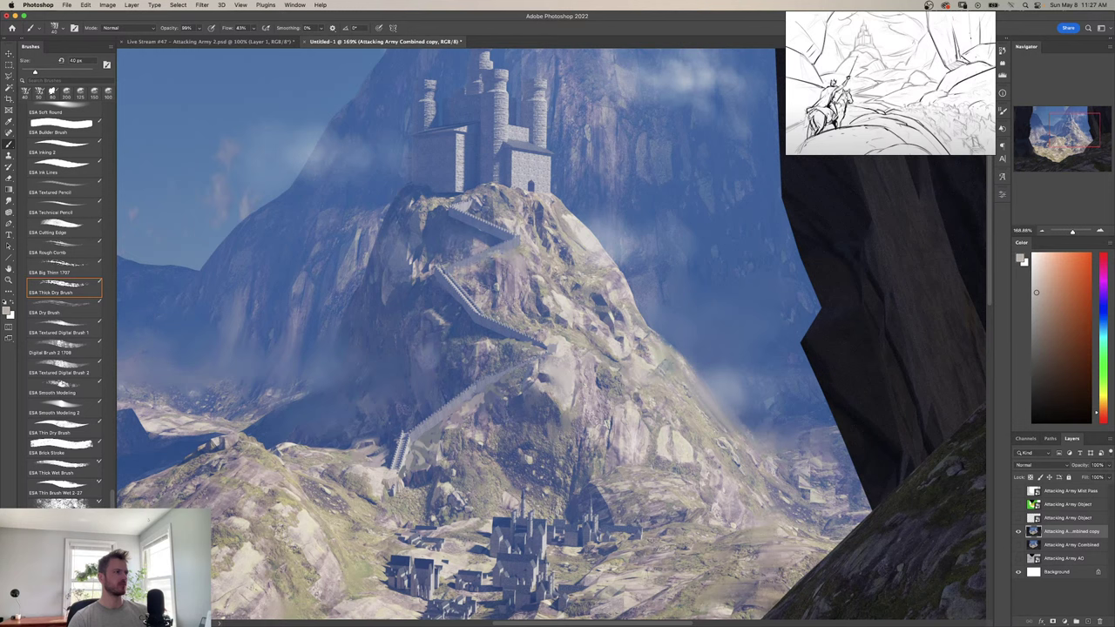
# Using the Thick Wet Brush, blend sampled shadow blue under the middle ramp and add pale green-grey and purple-grey to the surrounding rock.
pyautogui.hotkey('shift', 'b')
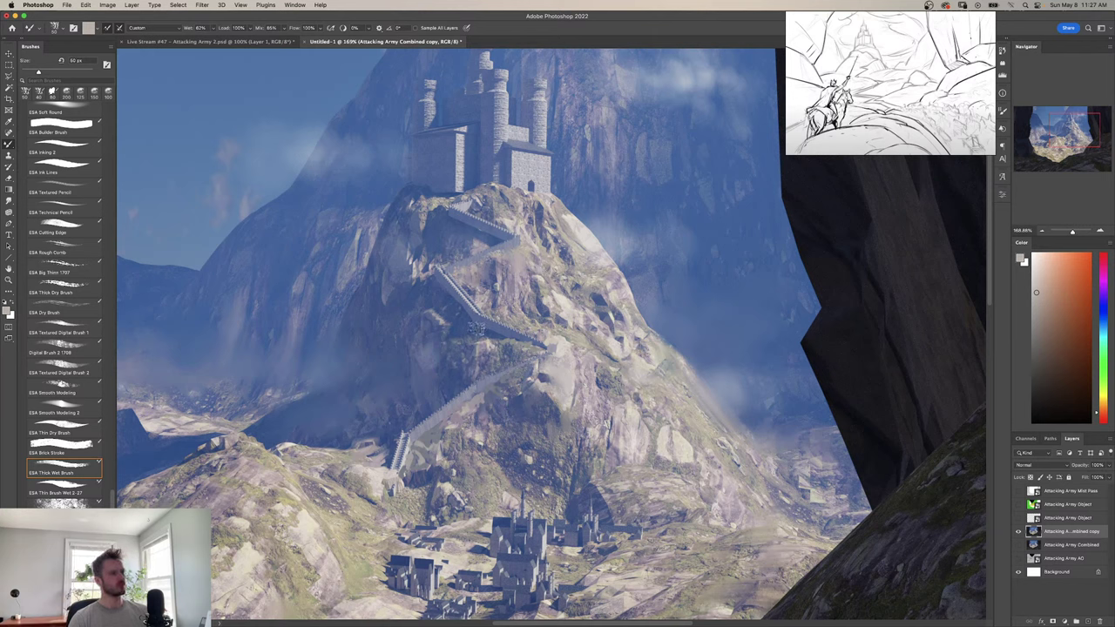
pyautogui.keyDown('alt'); pyautogui.click(488, 331); pyautogui.keyUp('alt')
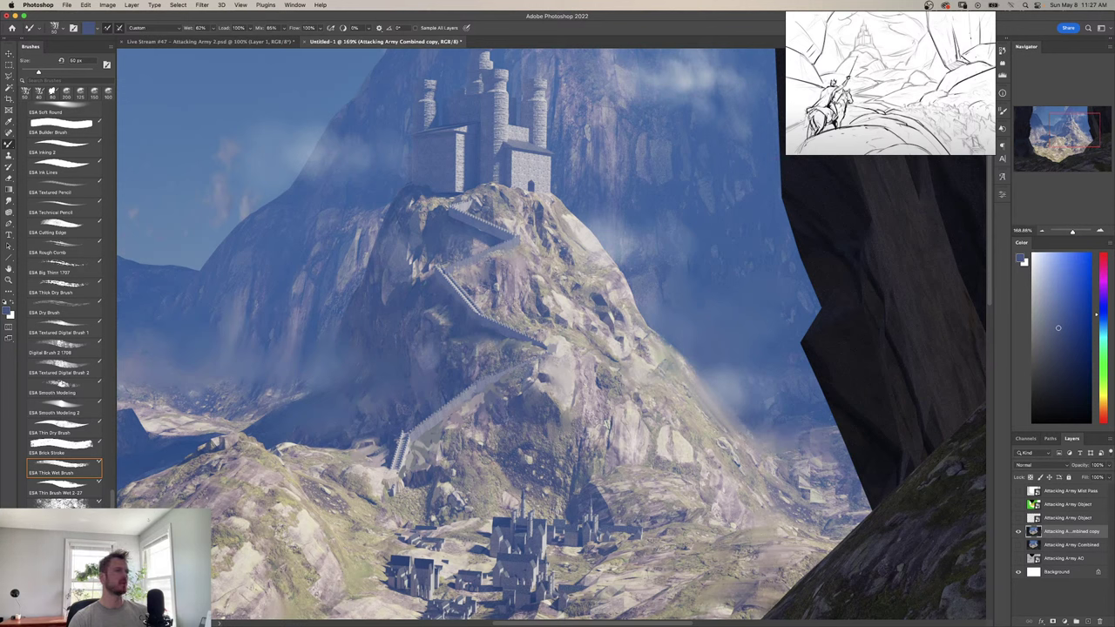
pyautogui.keyDown('alt'); pyautogui.click(530, 247); pyautogui.keyUp('alt')
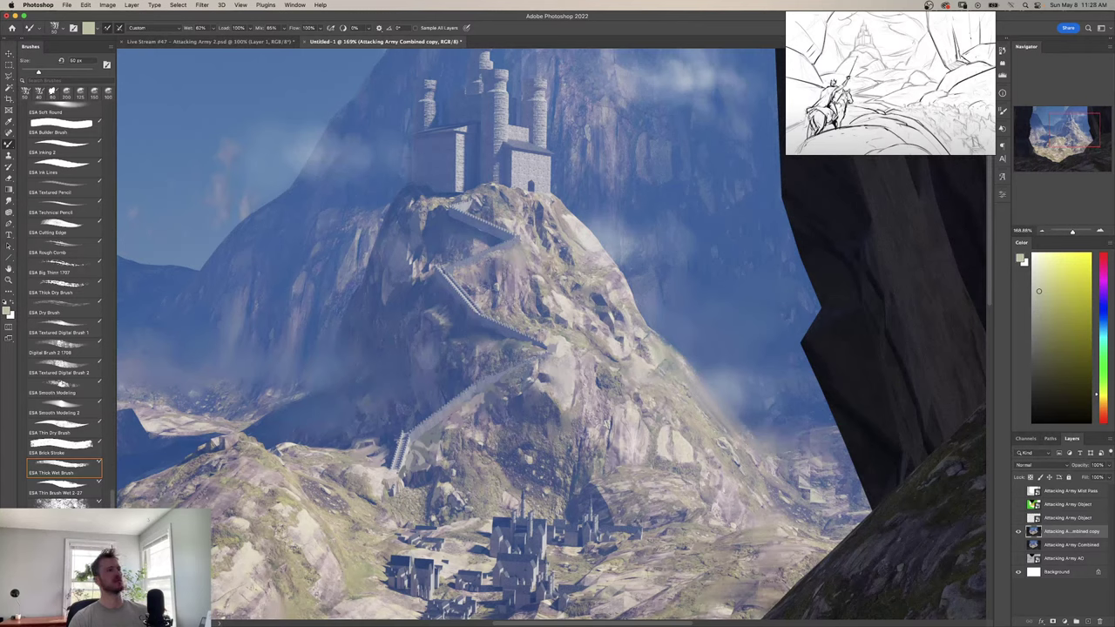
pyautogui.keyDown('alt'); pyautogui.click(486, 397); pyautogui.keyUp('alt')
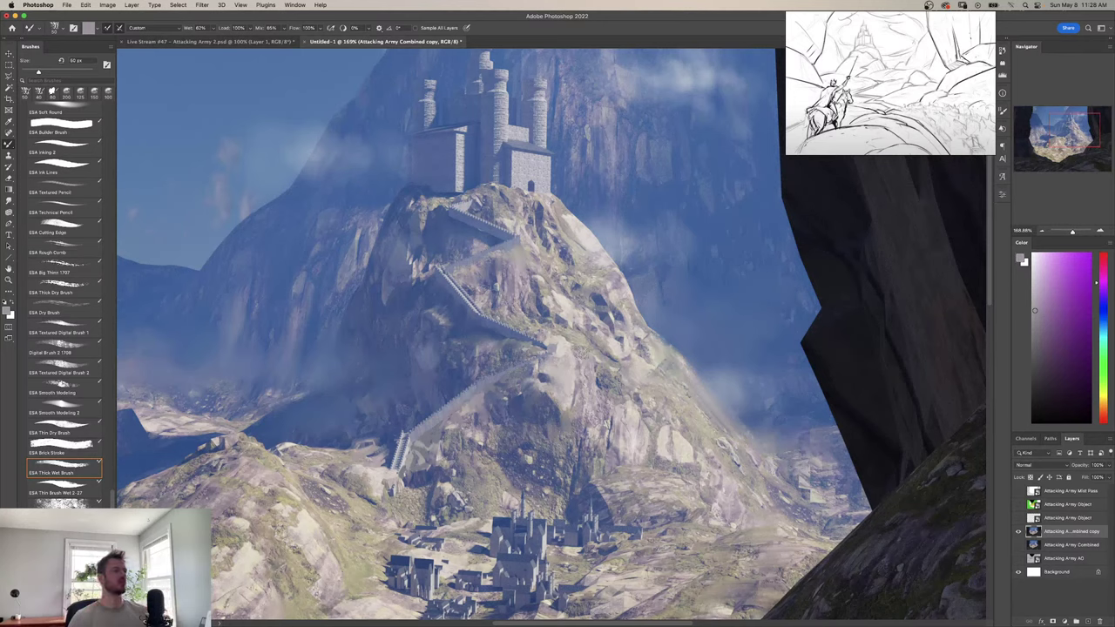
# Sample shadow blues from the middle and upper ramps and blend them into the shaded rock beside the upper ramp.
pyautogui.keyDown('alt'); pyautogui.click(442, 277); pyautogui.keyUp('alt')
pyautogui.keyDown('alt'); pyautogui.click(442, 279); pyautogui.keyUp('alt')
pyautogui.keyDown('alt'); pyautogui.click(454, 226); pyautogui.keyUp('alt')
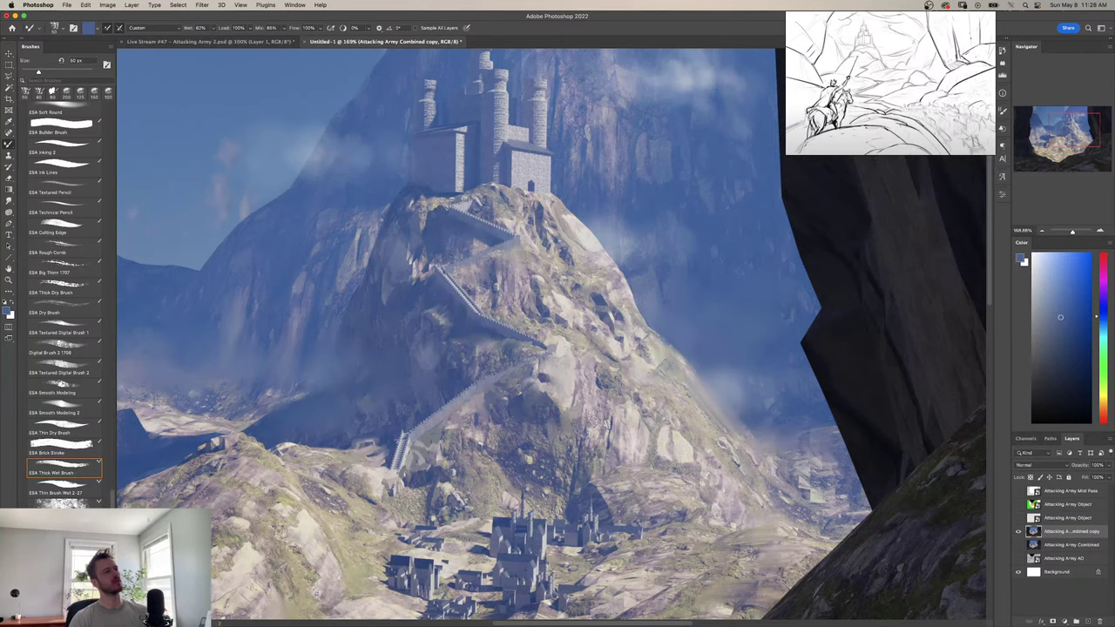
# Blend the rocky ground beside the foot of the lowest ramp with the Thick Wet Brush, and return to the Thick Dry Brush.
pyautogui.press('z')
pyautogui.moveTo(522, 260)
pyautogui.mouseDown()
pyautogui.moveTo(496, 261)
pyautogui.moveTo(536, 279)
pyautogui.moveTo(539, 302)
pyautogui.mouseUp()
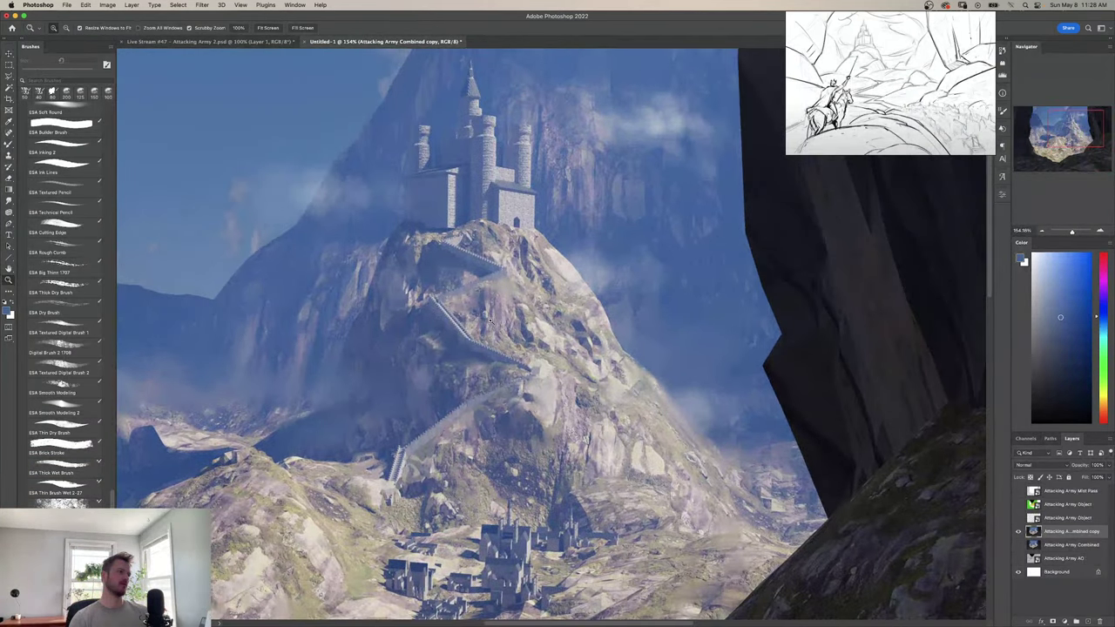
pyautogui.click(57, 471)
pyautogui.keyDown('alt'); pyautogui.click(438, 456); pyautogui.keyUp('alt')
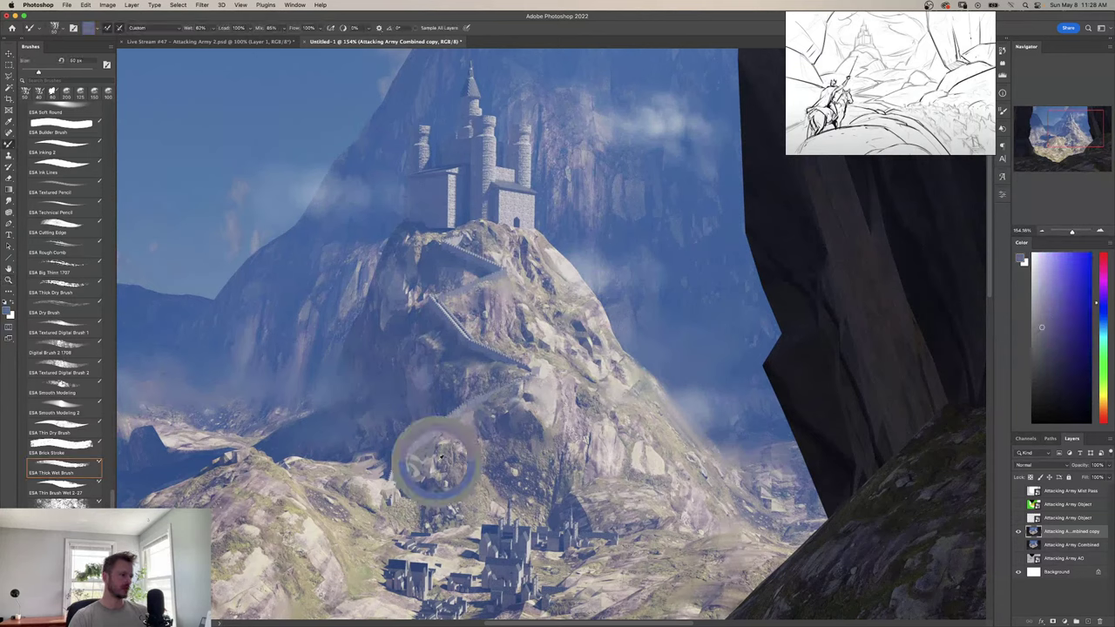
pyautogui.press('b')
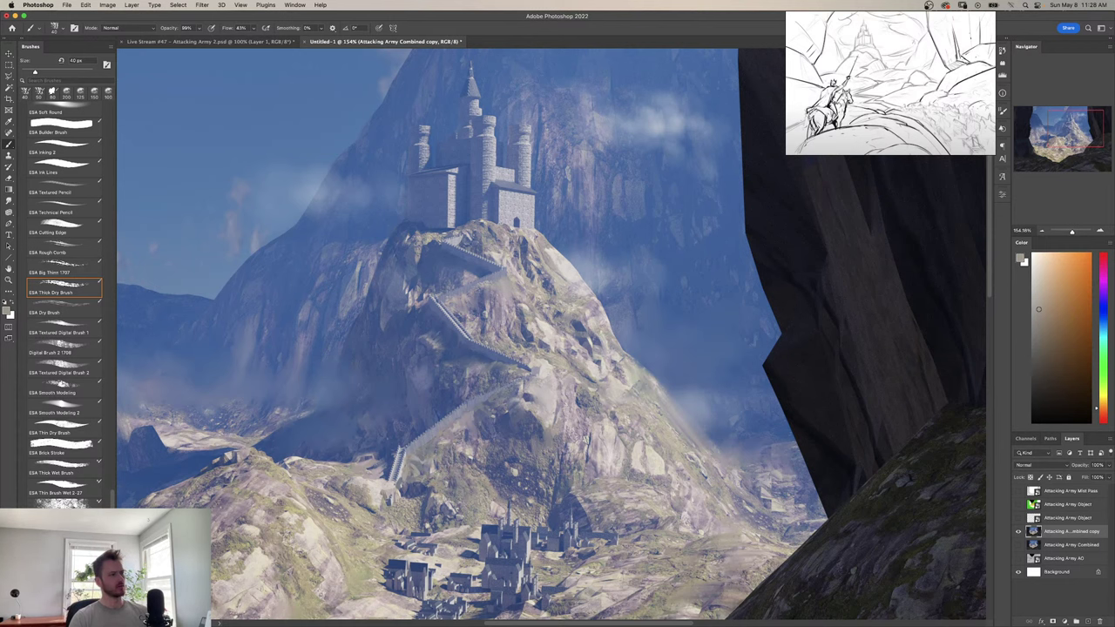
# Sample a shadow blue near the foot of the lowest ramp and touch up the surrounding rock with the Thick Dry Brush.
pyautogui.press('z')
pyautogui.moveTo(470, 416)
pyautogui.mouseDown()
pyautogui.moveTo(446, 411)
pyautogui.moveTo(467, 405)
pyautogui.mouseUp()
pyautogui.scroll(1, 468, 406)
pyautogui.press('b')
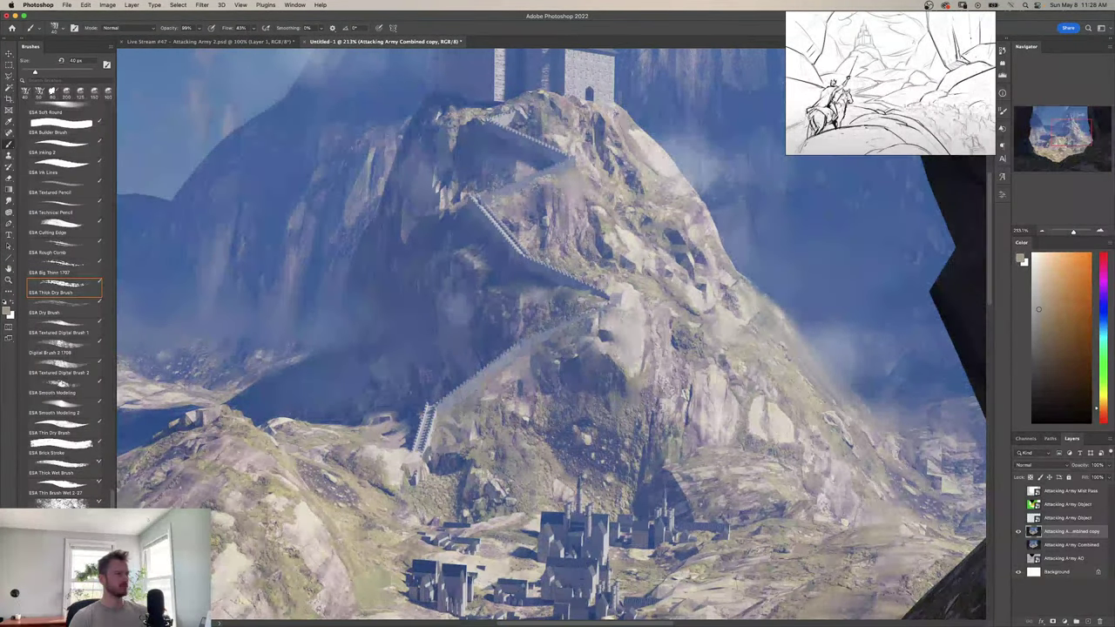
pyautogui.keyDown('alt'); pyautogui.click(433, 396); pyautogui.keyUp('alt')
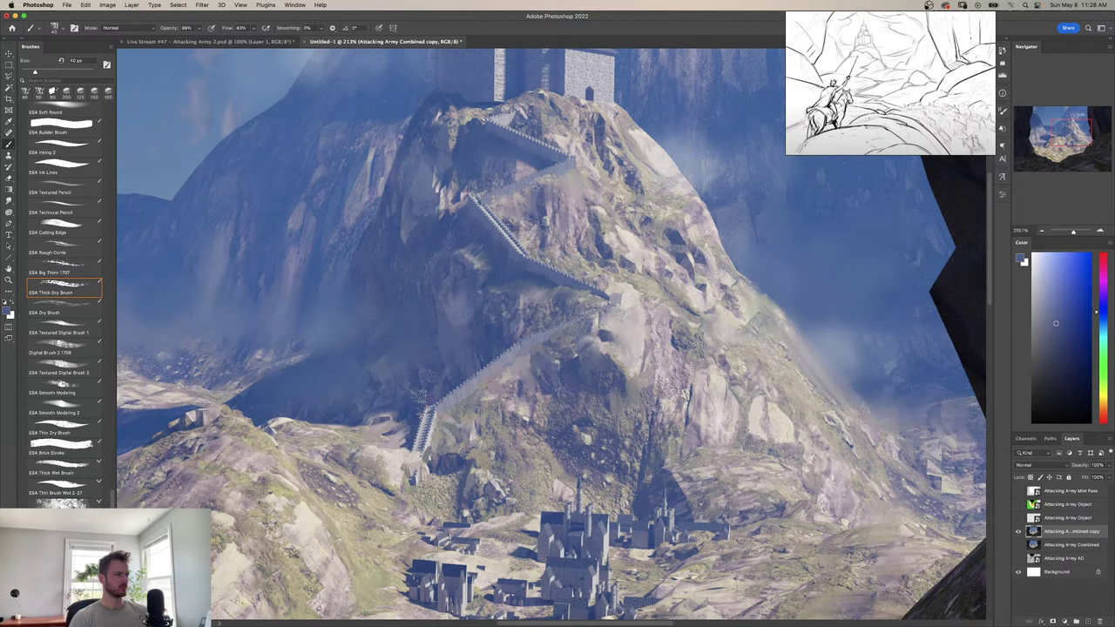
# Sample muted blue and purple-grey near the start of the middle ramp and blend the adjoining rock using the Thick Wet Brush.
pyautogui.press('z')
pyautogui.scroll(-1, 471, 384)
pyautogui.moveTo(471, 384); pyautogui.dragTo(433, 383)
pyautogui.moveTo(472, 348); pyautogui.dragTo(445, 375)
pyautogui.moveTo(471, 392); pyautogui.dragTo(514, 395)
pyautogui.scroll(3, 512, 397)
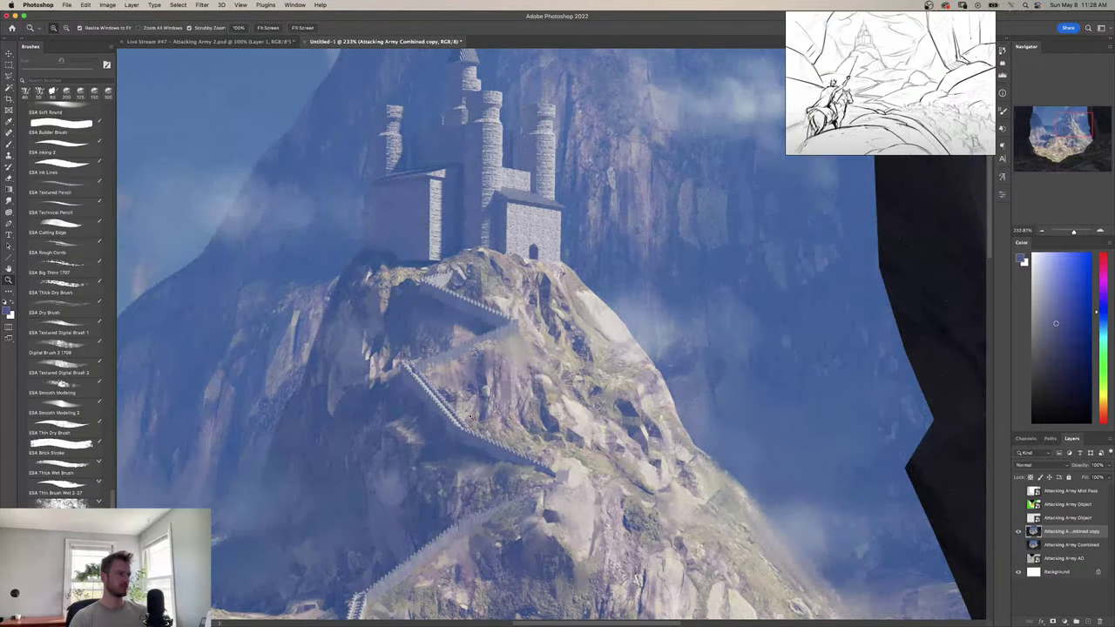
pyautogui.scroll(-2, 453, 416)
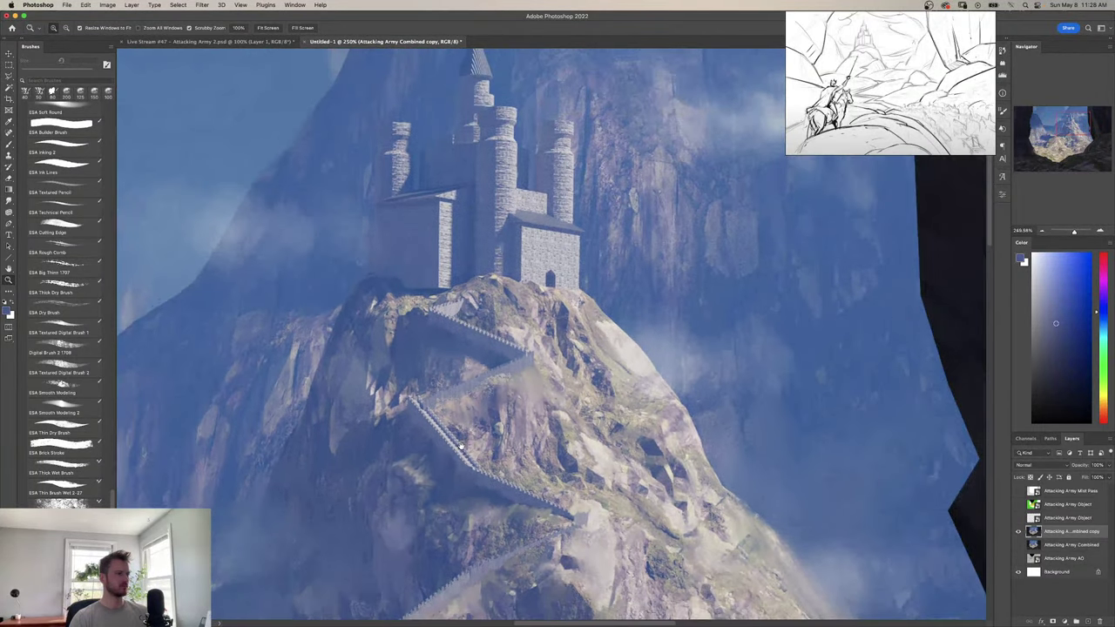
pyautogui.scroll(2, 444, 392)
pyautogui.press('b')
pyautogui.keyDown('alt'); pyautogui.click(406, 386); pyautogui.keyUp('alt')
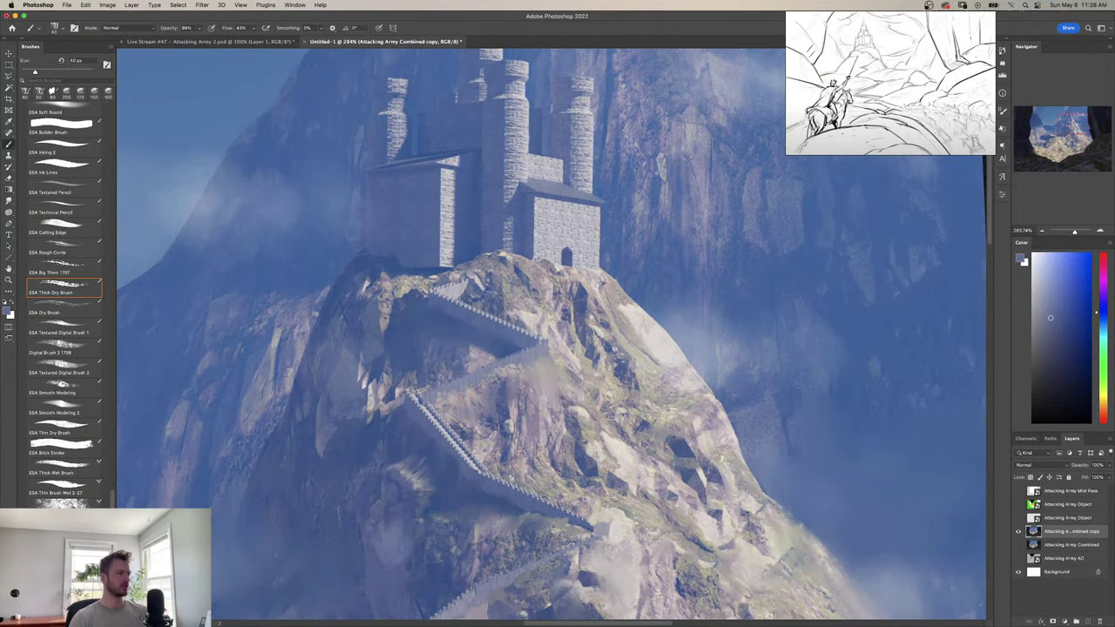
pyautogui.keyDown('alt'); pyautogui.click(401, 398); pyautogui.keyUp('alt')
pyautogui.hotkey('shift', 'b')
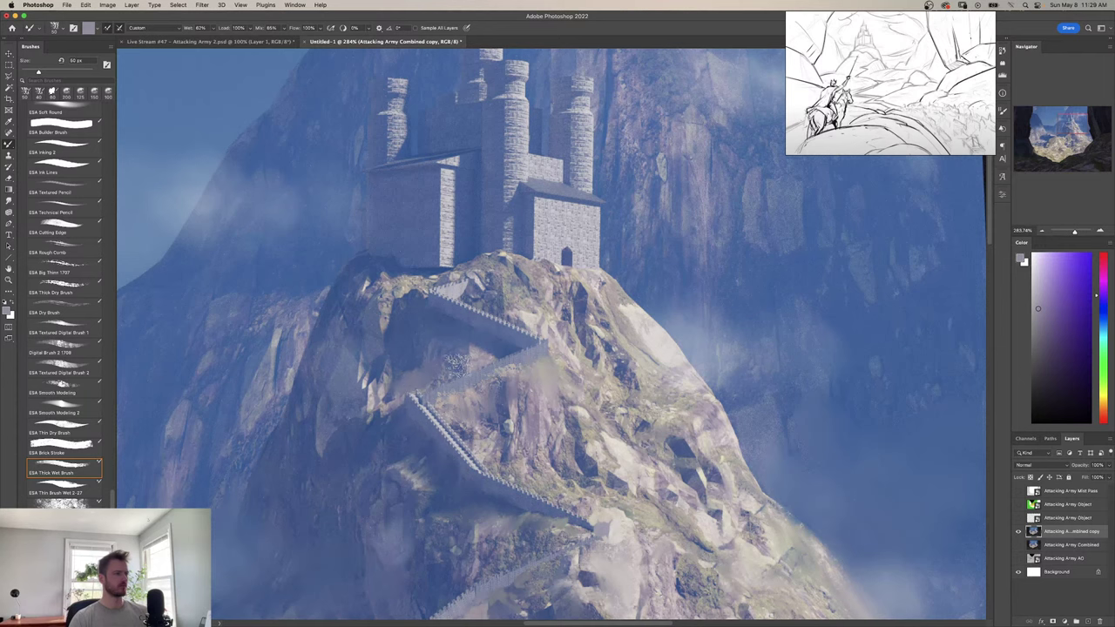
# Sample a pale purple-grey at the middle ramp, choose the Thin Dry Brush and reduce its size for fine strokes.
pyautogui.press('z')
pyautogui.moveTo(423, 403)
pyautogui.mouseDown()
pyautogui.moveTo(493, 402)
pyautogui.moveTo(392, 396)
pyautogui.mouseUp()
pyautogui.press('b')
pyautogui.keyDown('alt'); pyautogui.click(452, 395); pyautogui.keyUp('alt')
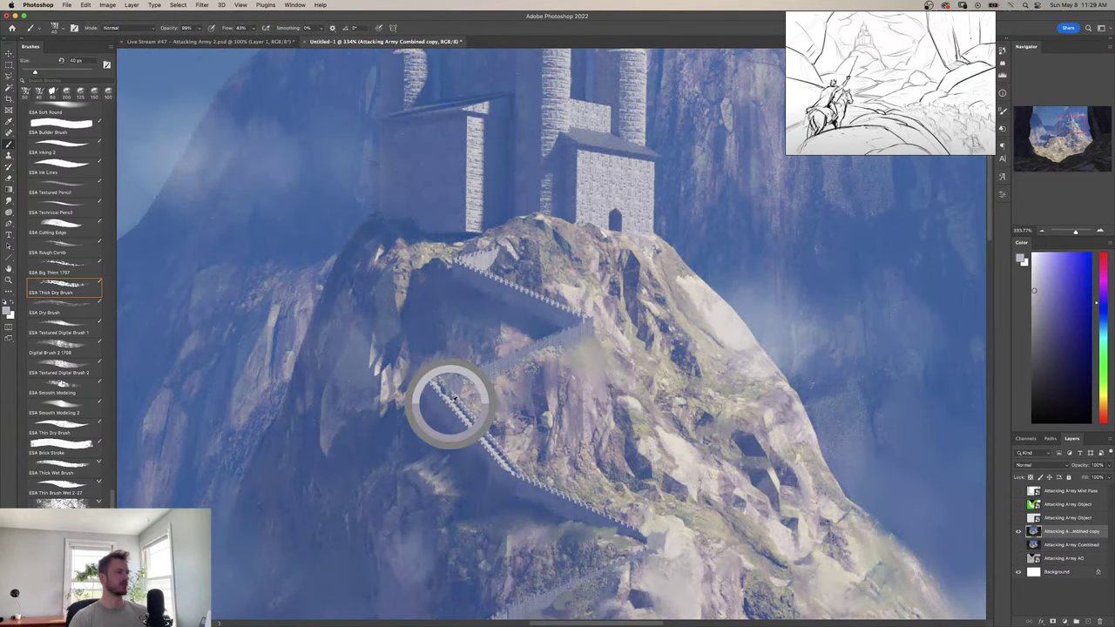
pyautogui.click(72, 428)
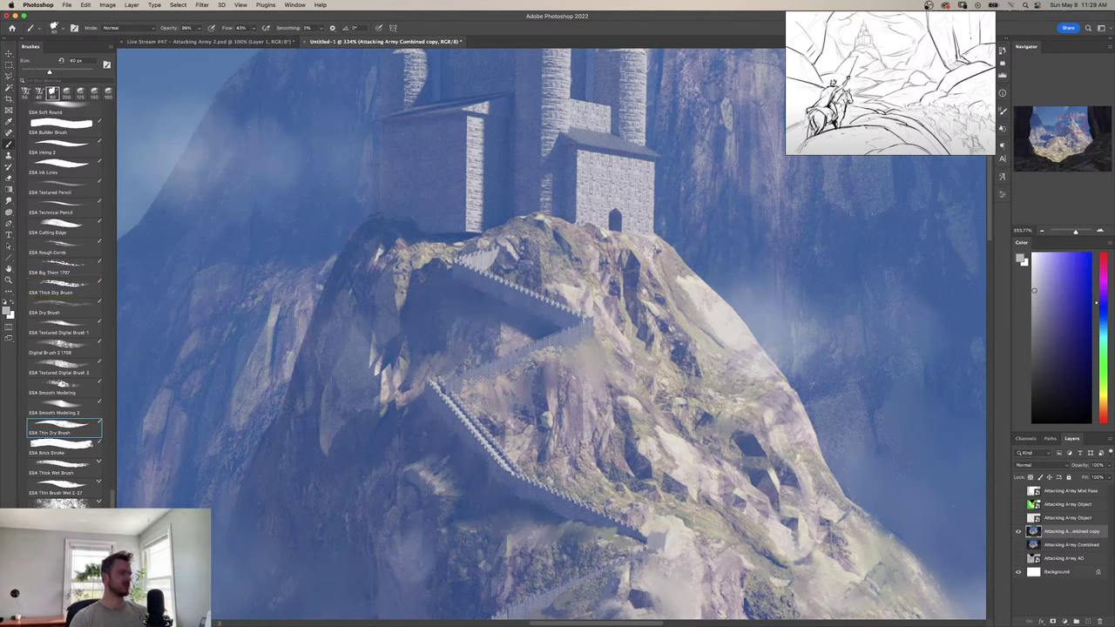
pyautogui.click(54, 93)
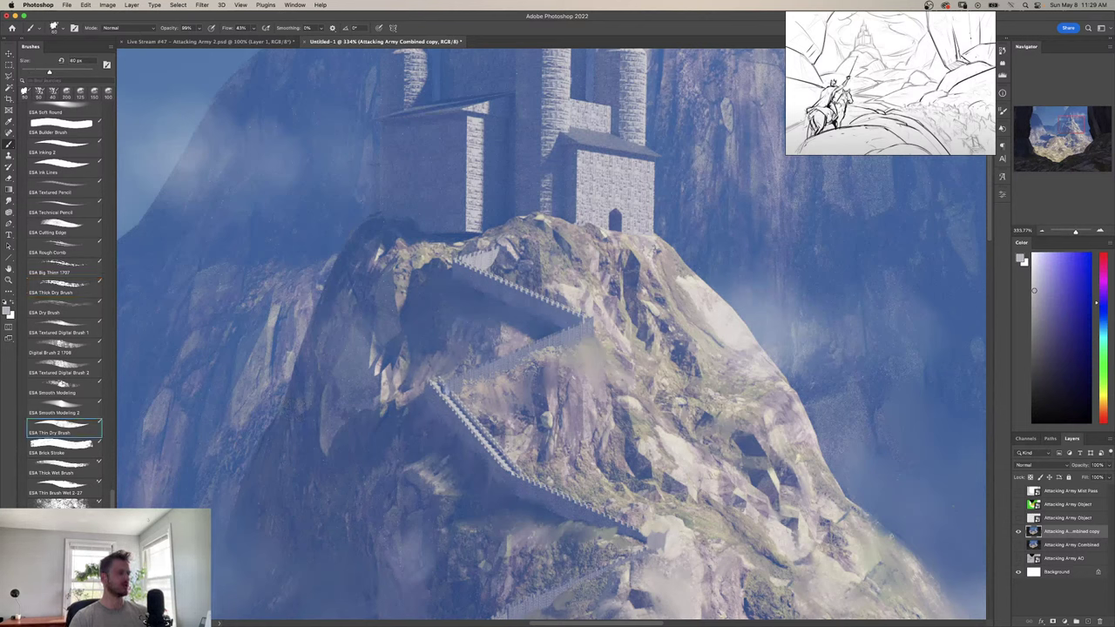
pyautogui.click(444, 390)
pyautogui.press('super+z')
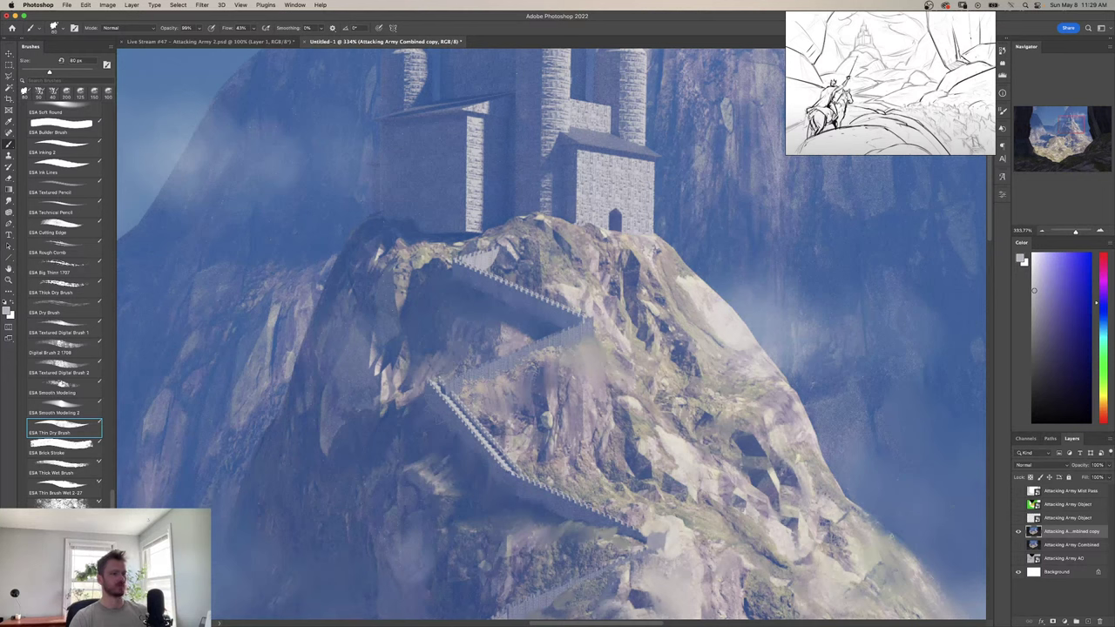
pyautogui.press('[')
pyautogui.press('[')
pyautogui.press('[')
pyautogui.press('[')
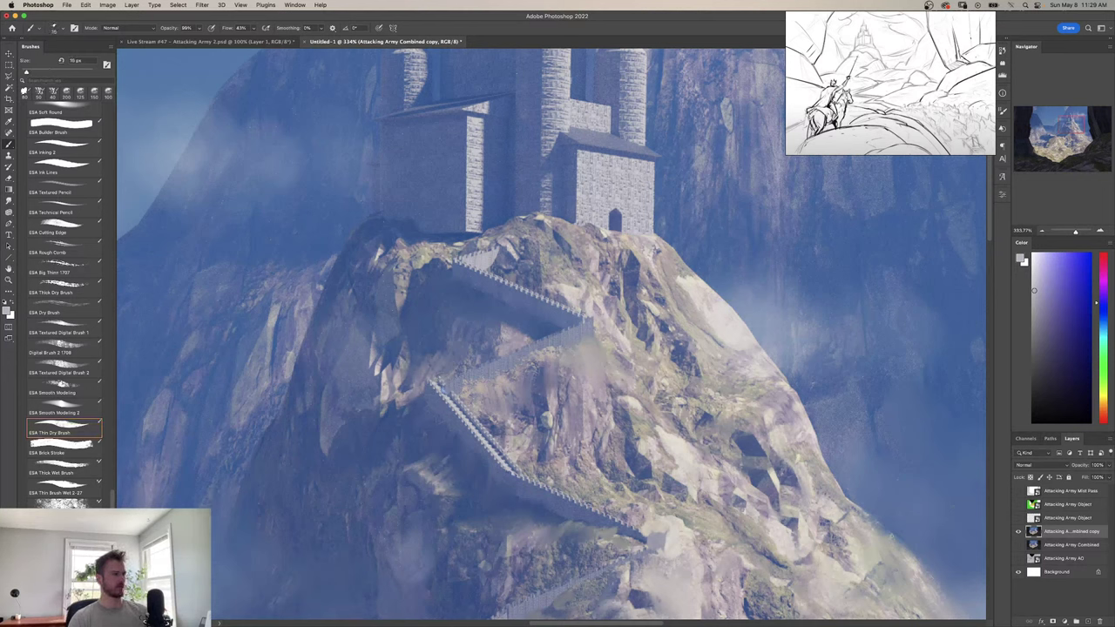
# Paint thin strokes in sampled purple-greys along the upper end of the middle ramp, and undo the last stroke.
pyautogui.moveTo(443, 392); pyautogui.dragTo(470, 427)
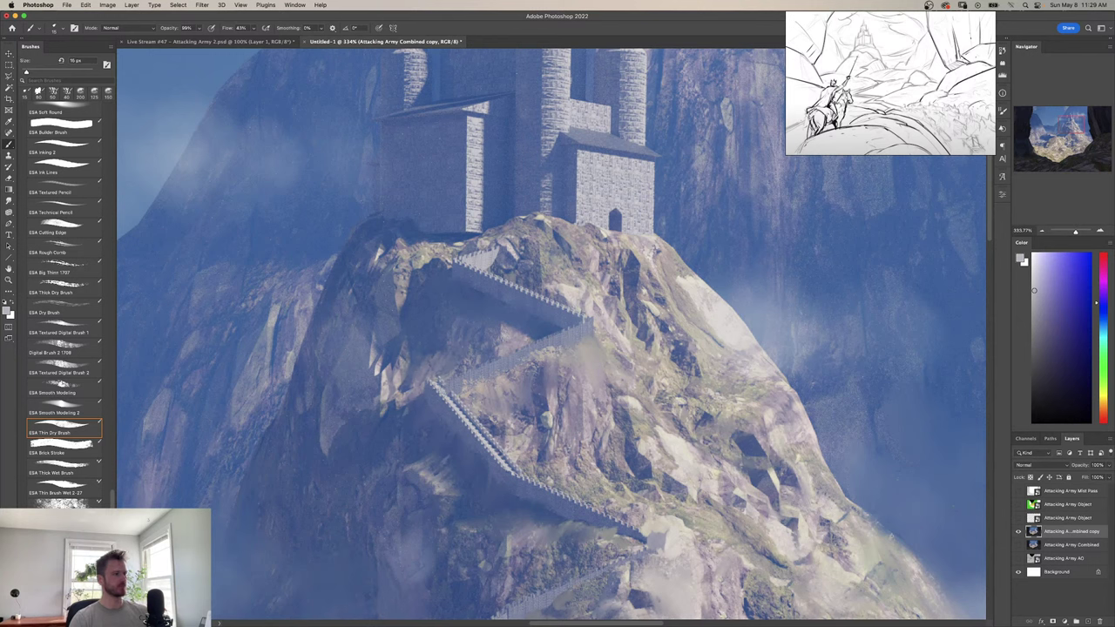
pyautogui.keyDown('alt'); pyautogui.click(445, 374); pyautogui.keyUp('alt')
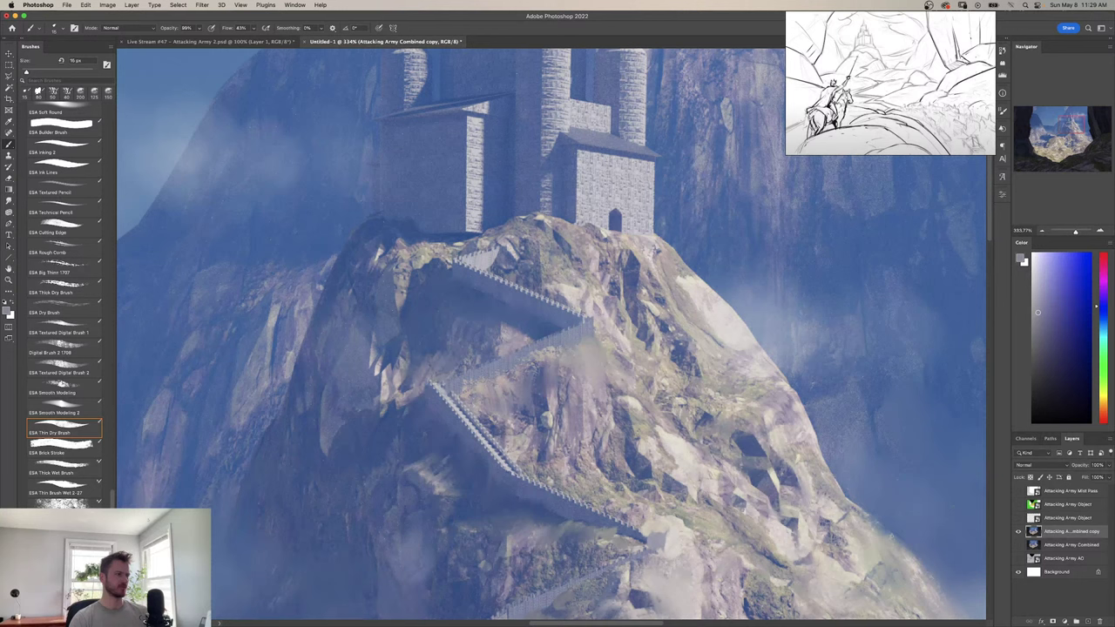
pyautogui.keyDown('alt'); pyautogui.click(455, 391); pyautogui.keyUp('alt')
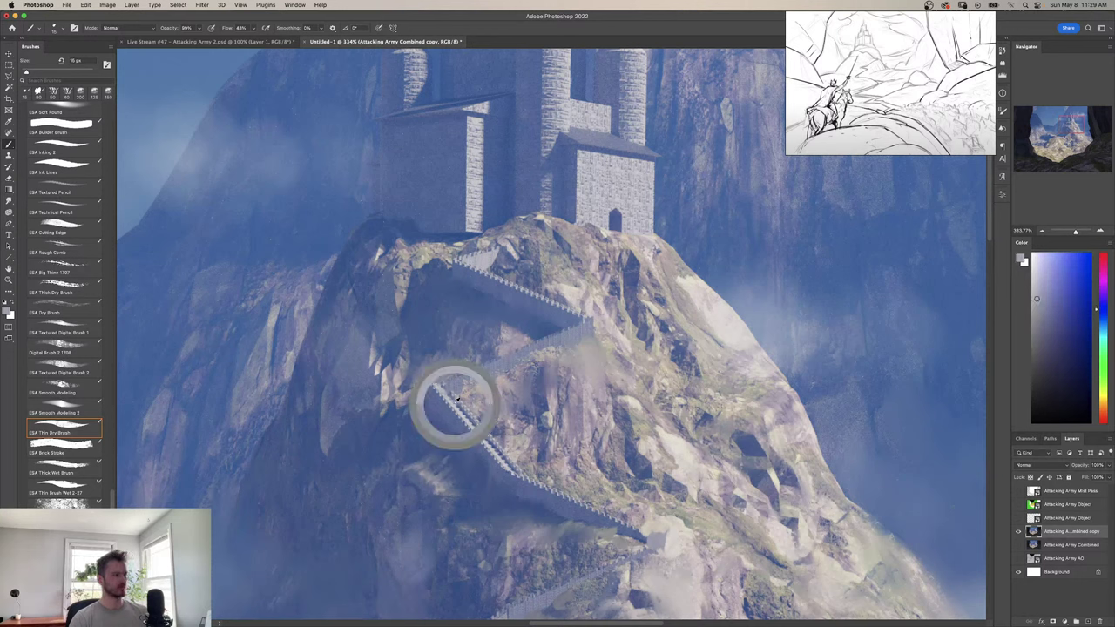
pyautogui.keyDown('alt'); pyautogui.click(445, 386); pyautogui.keyUp('alt')
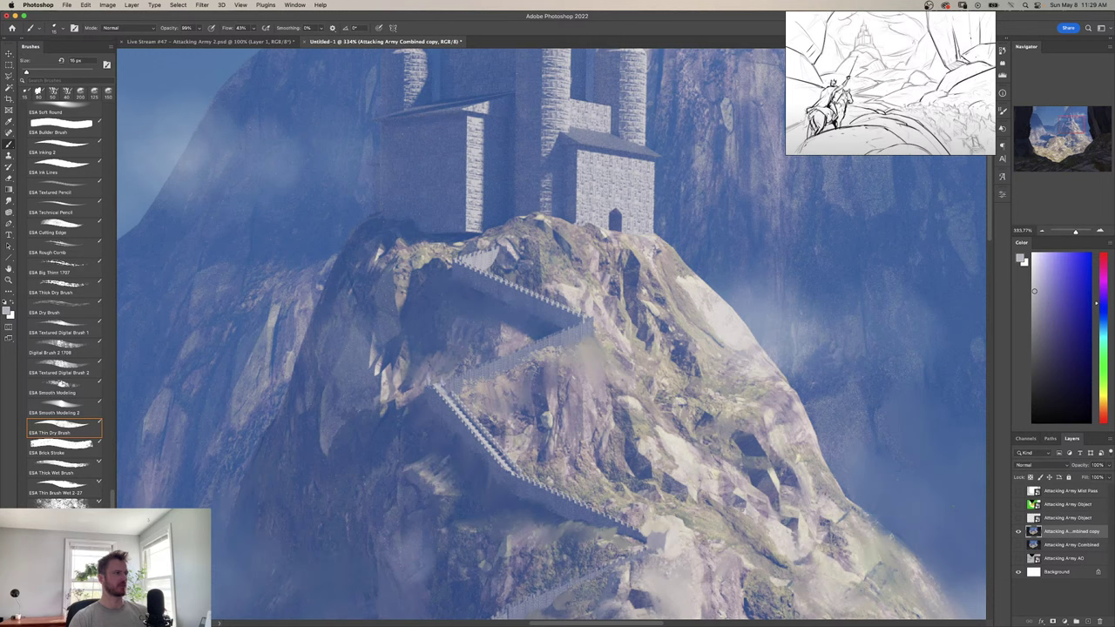
pyautogui.press('super+z')
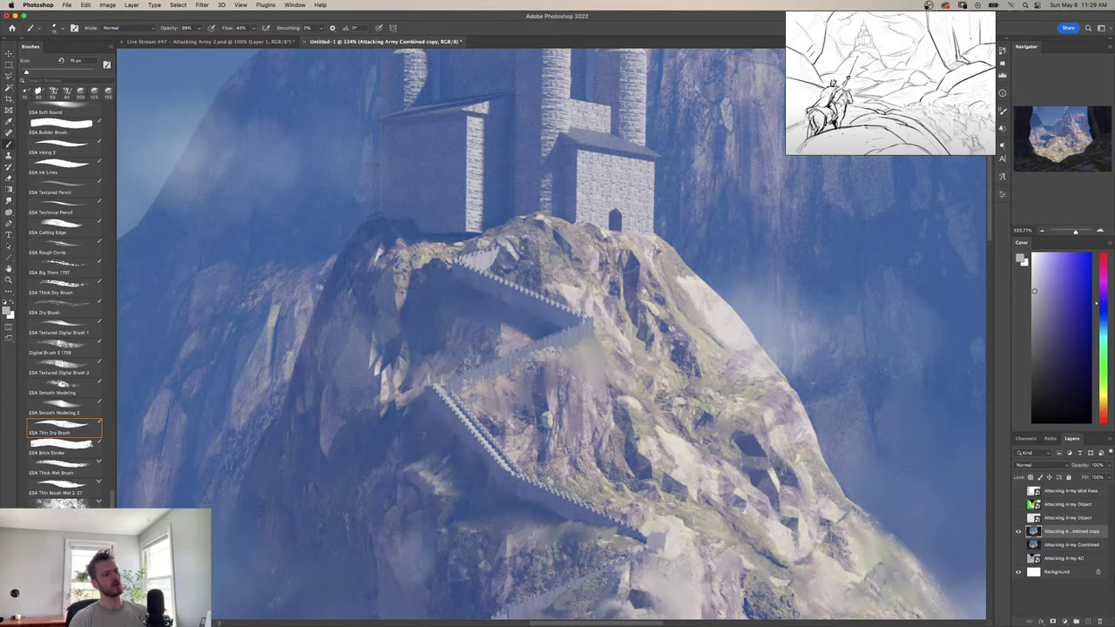
# Sample shadow blues and refine the rock between the upper and middle ramps with the Thin Dry Brush.
pyautogui.press('z')
pyautogui.moveTo(475, 373)
pyautogui.mouseDown()
pyautogui.moveTo(448, 375)
pyautogui.moveTo(464, 355)
pyautogui.mouseUp()
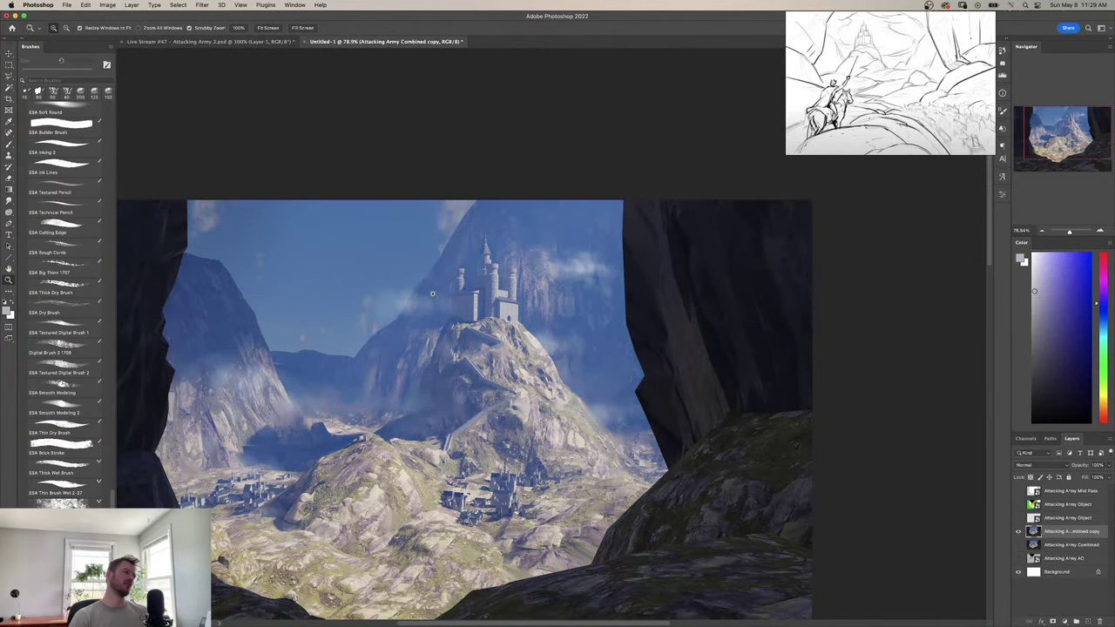
pyautogui.moveTo(491, 387); pyautogui.dragTo(497, 383)
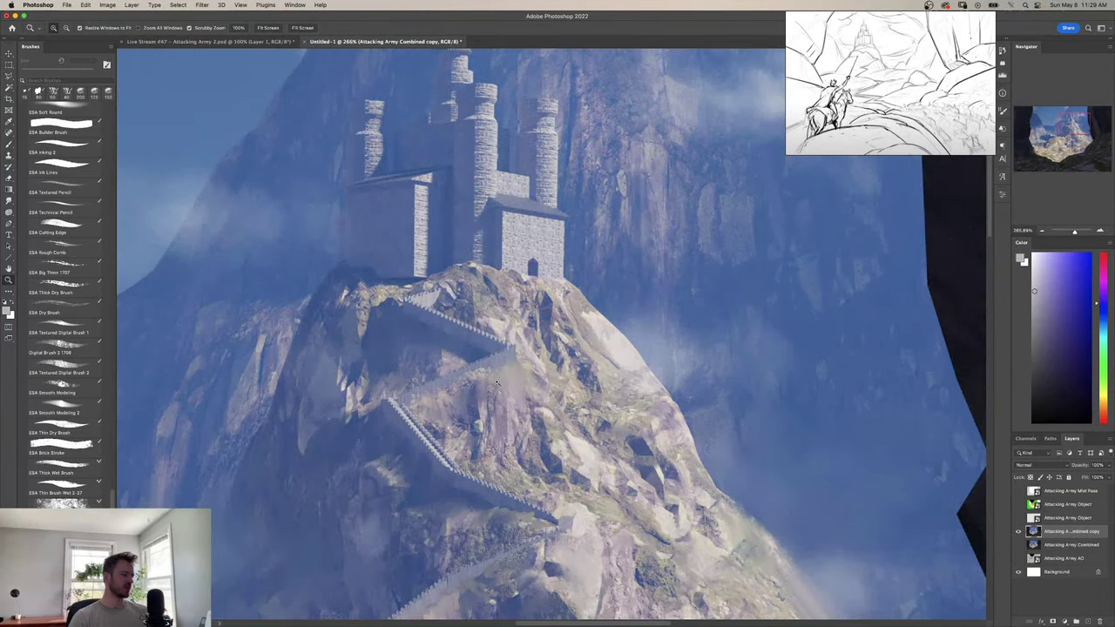
pyautogui.press('b')
pyautogui.keyDown('alt'); pyautogui.click(479, 403); pyautogui.keyUp('alt')
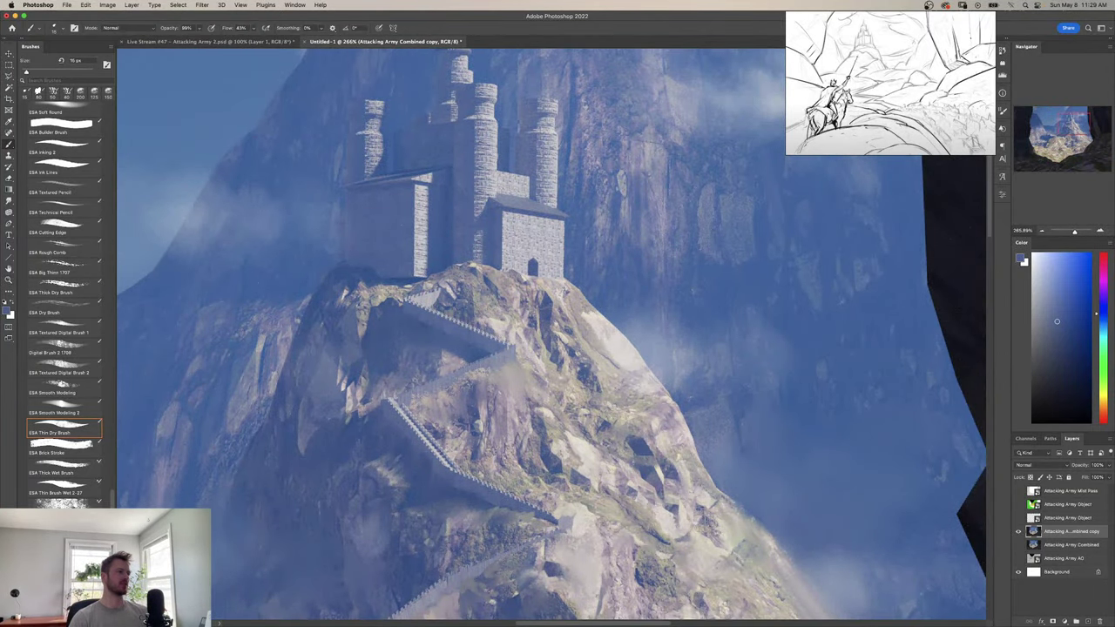
pyautogui.keyDown('alt'); pyautogui.click(474, 390); pyautogui.keyUp('alt')
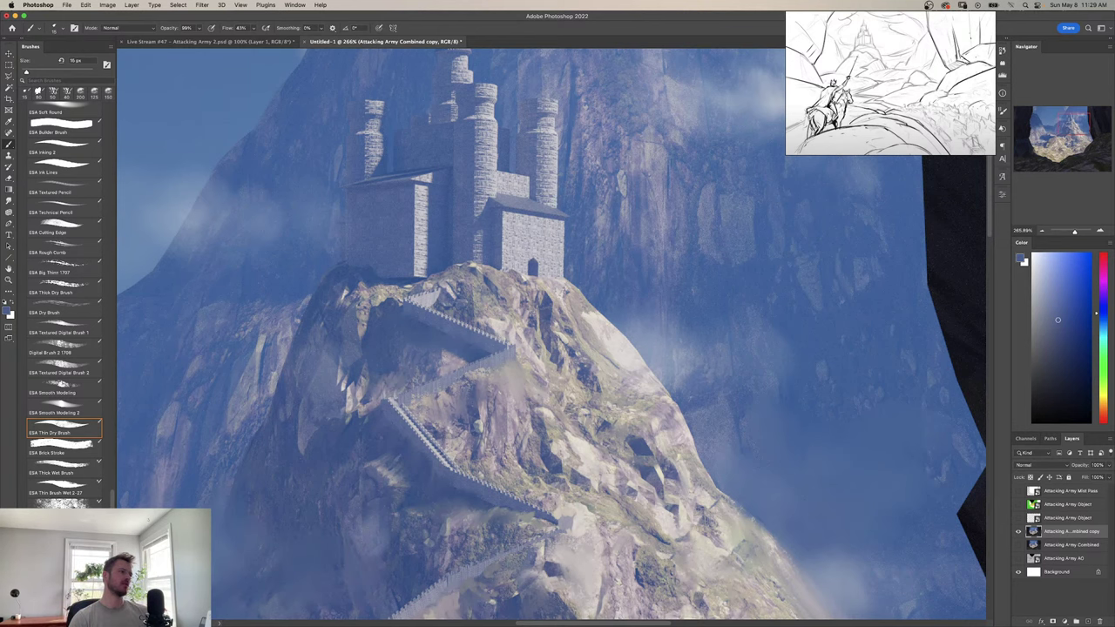
# Examine the whole painting, then the castle hill and the valley villages up close, for areas that need more work.
pyautogui.press('z')
pyautogui.moveTo(546, 299); pyautogui.dragTo(488, 365)
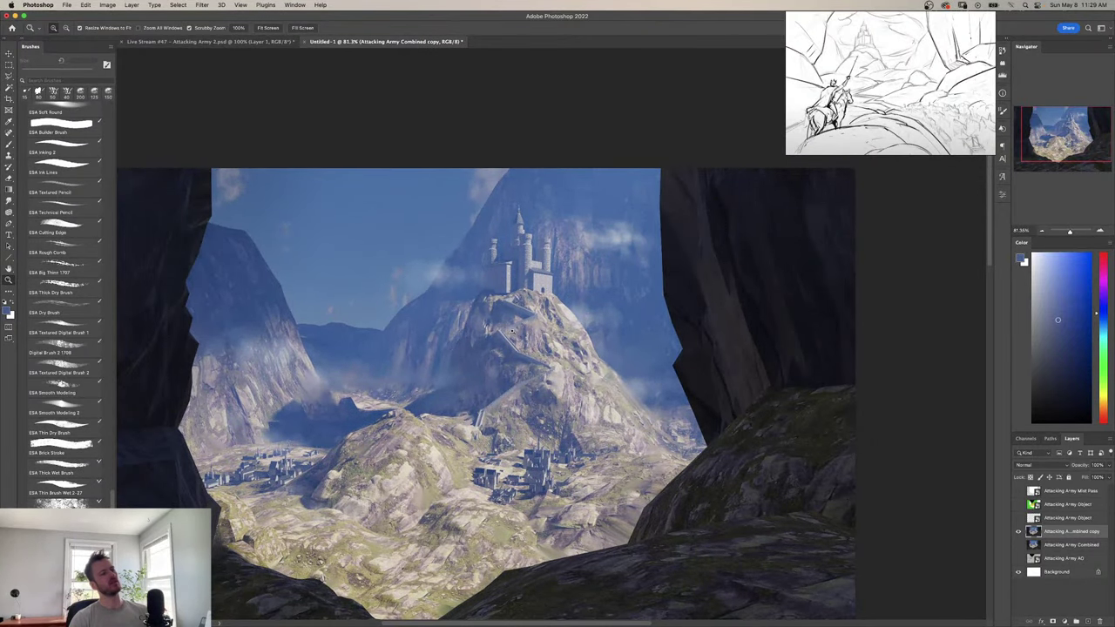
pyautogui.moveTo(522, 322); pyautogui.dragTo(635, 321)
pyautogui.moveTo(602, 323); pyautogui.dragTo(569, 416)
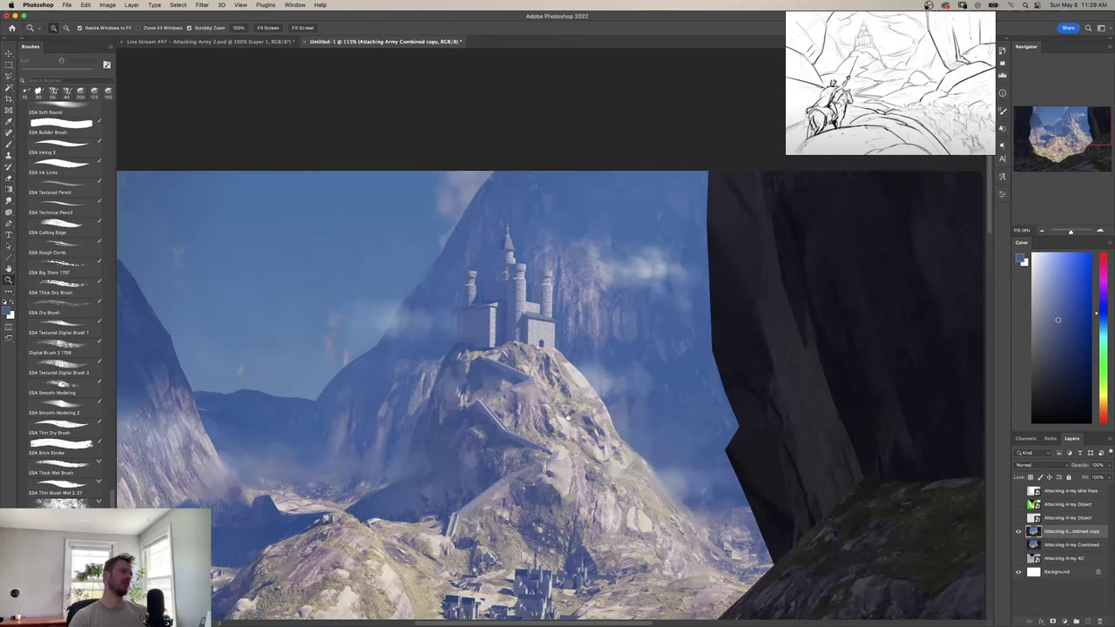
pyautogui.moveTo(505, 469); pyautogui.dragTo(652, 266)
pyautogui.moveTo(295, 427); pyautogui.dragTo(398, 431)
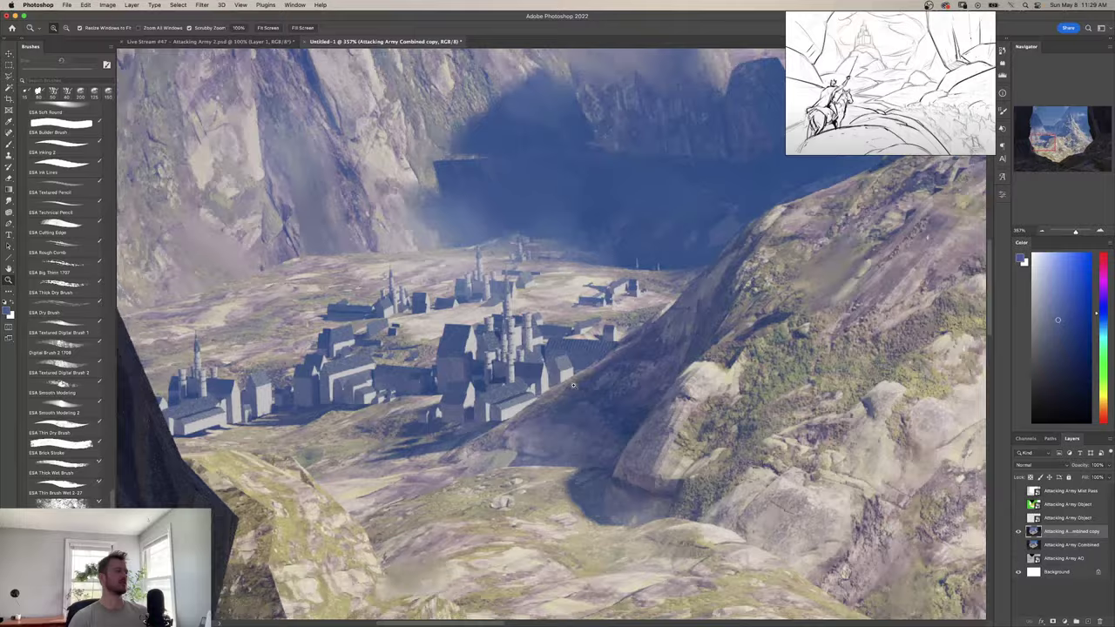
pyautogui.moveTo(573, 385); pyautogui.dragTo(506, 408)
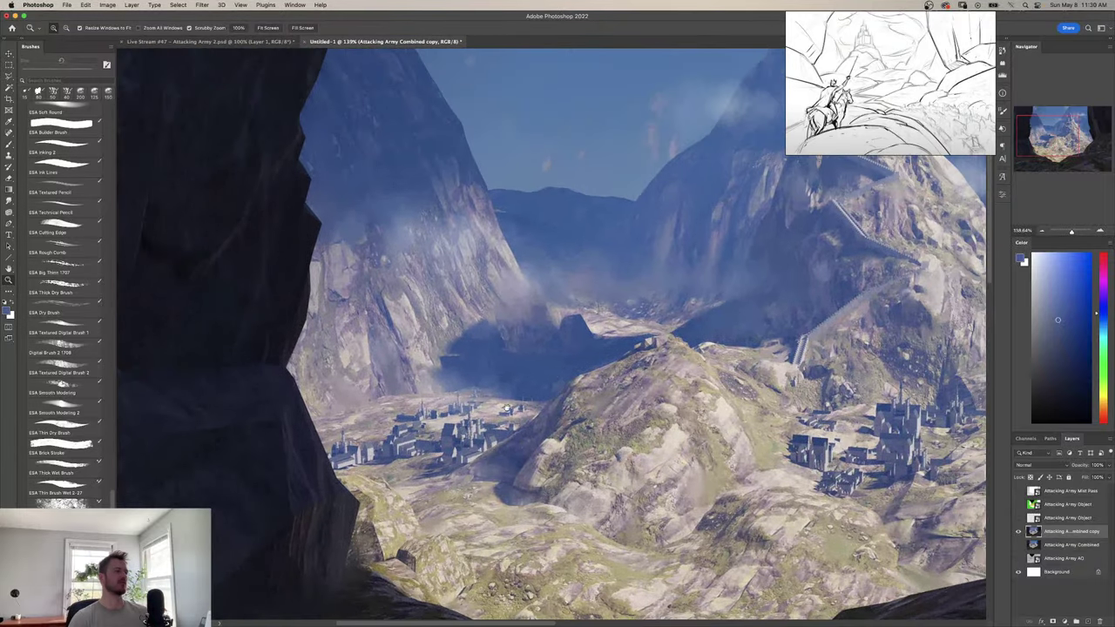
pyautogui.moveTo(624, 341); pyautogui.dragTo(561, 373)
pyautogui.moveTo(649, 328); pyautogui.dragTo(518, 344)
pyautogui.moveTo(597, 323); pyautogui.dragTo(540, 390)
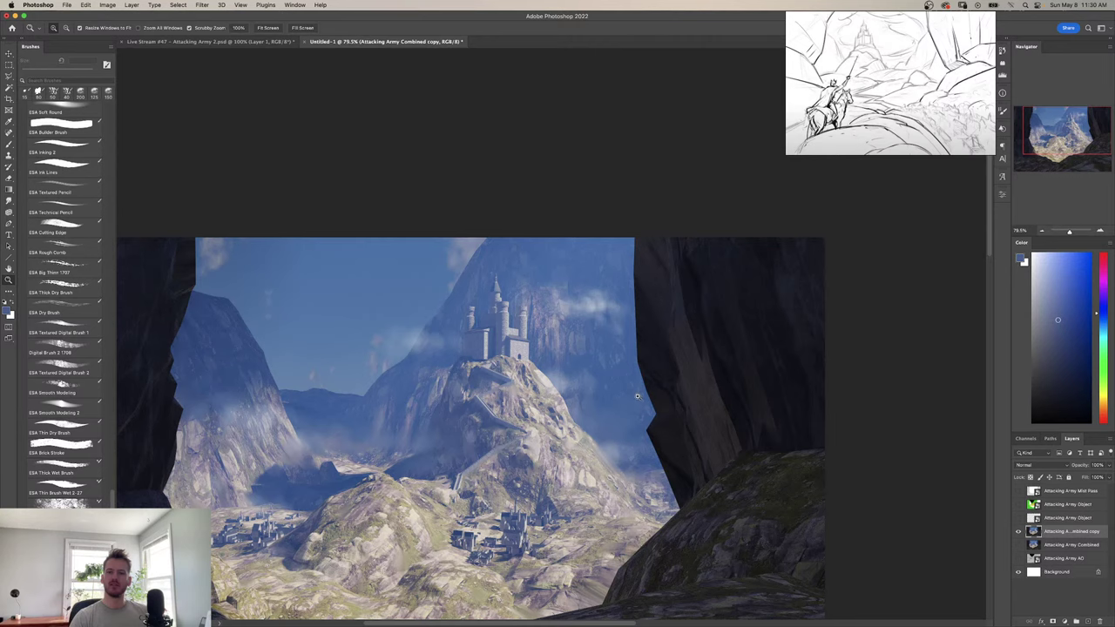
# Sample a deeper blue near the upper ramp and touch up its shaded side with the Thin Dry Brush.
pyautogui.moveTo(544, 359); pyautogui.dragTo(562, 407)
pyautogui.press('b')
pyautogui.keyDown('alt'); pyautogui.click(546, 397); pyautogui.keyUp('alt')
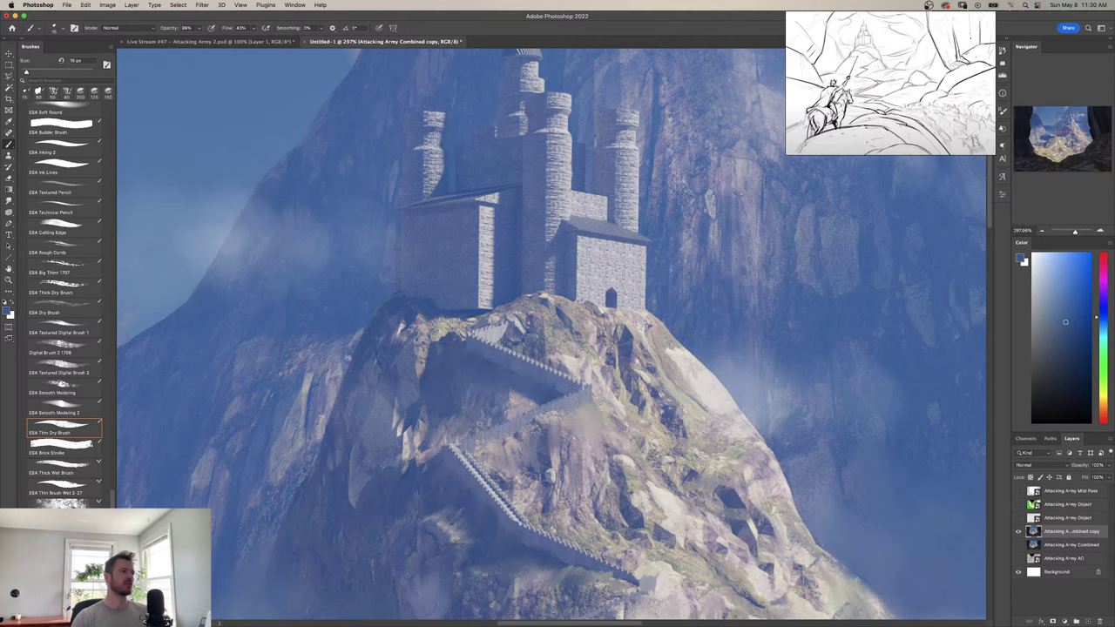
# Compare the painting with the original by hiding the Attacking Army Combined copy layer and showing Attacking Army Combined.
pyautogui.press('z')
pyautogui.moveTo(499, 387); pyautogui.dragTo(469, 404)
pyautogui.moveTo(459, 443); pyautogui.dragTo(502, 349)
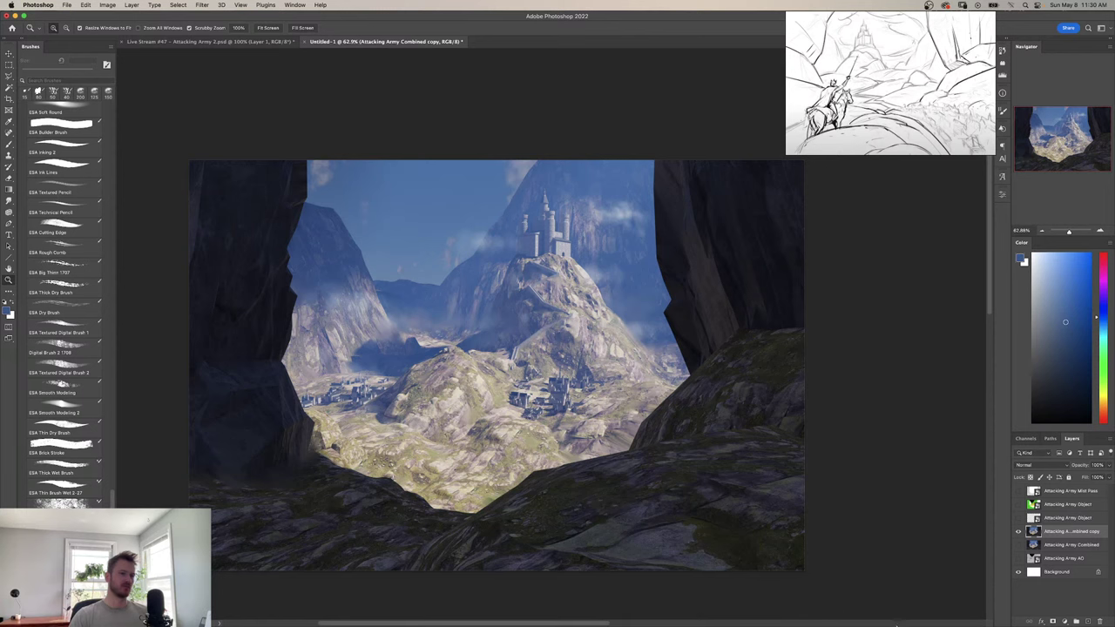
pyautogui.click(1018, 531)
pyautogui.click(1018, 544)
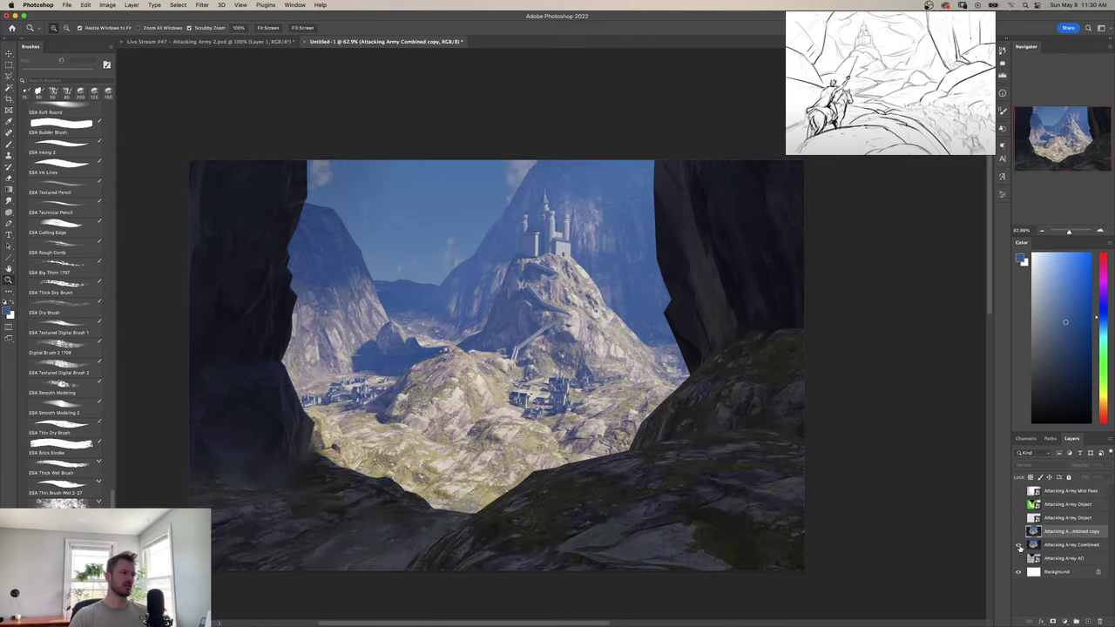
# Compare the painting with and without the Attacking Army Combined copy layer by toggling its visibility several times.
pyautogui.click(1018, 530)
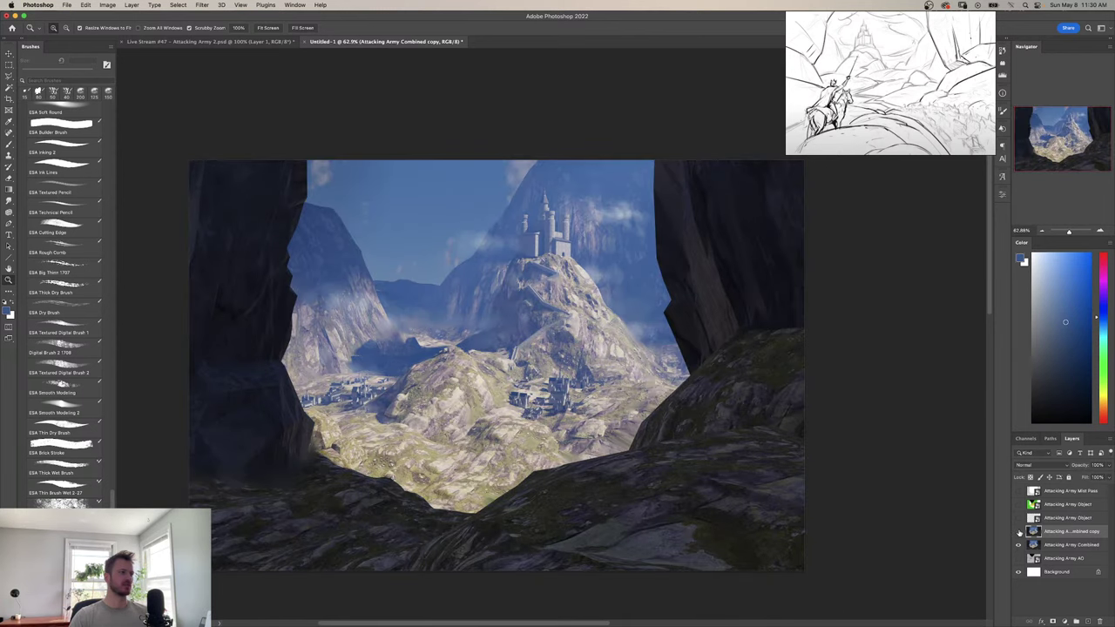
pyautogui.click(1018, 531)
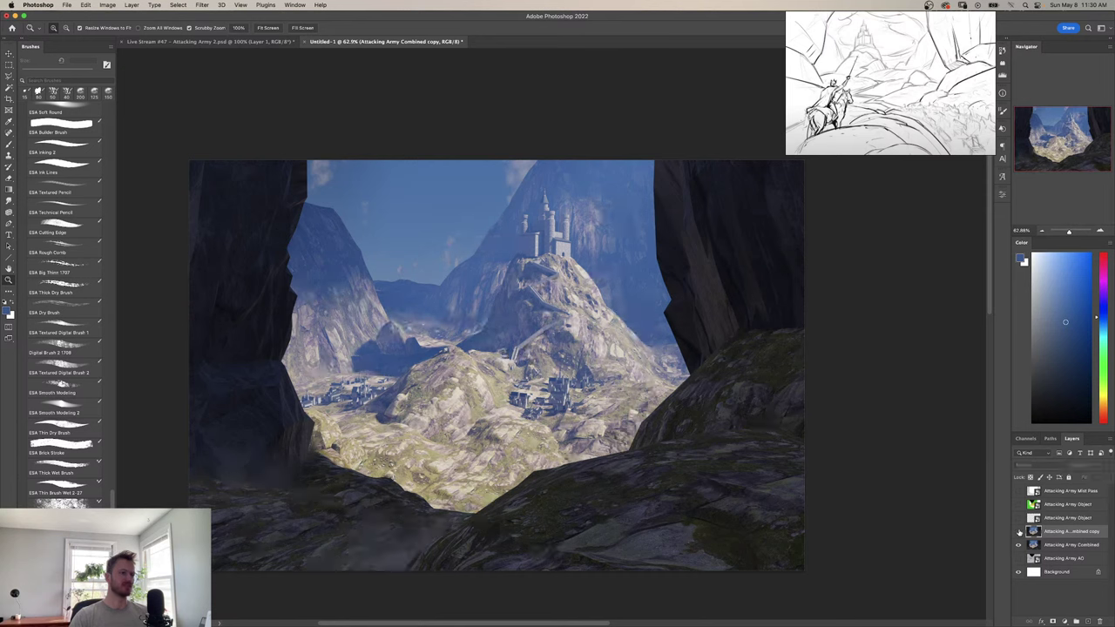
pyautogui.click(1018, 530)
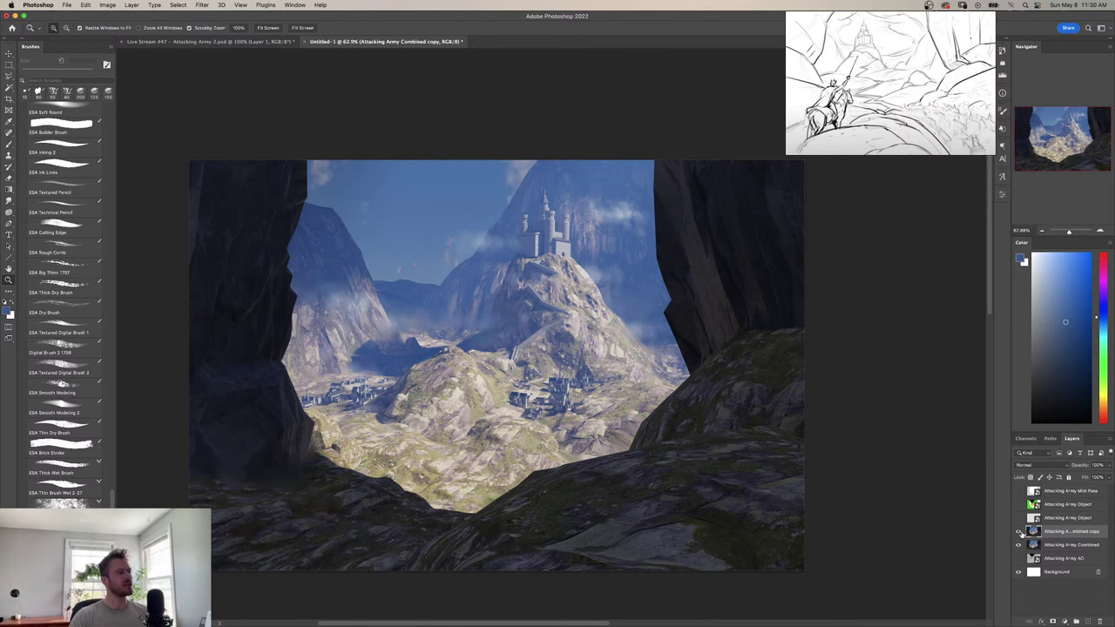
pyautogui.click(1019, 531)
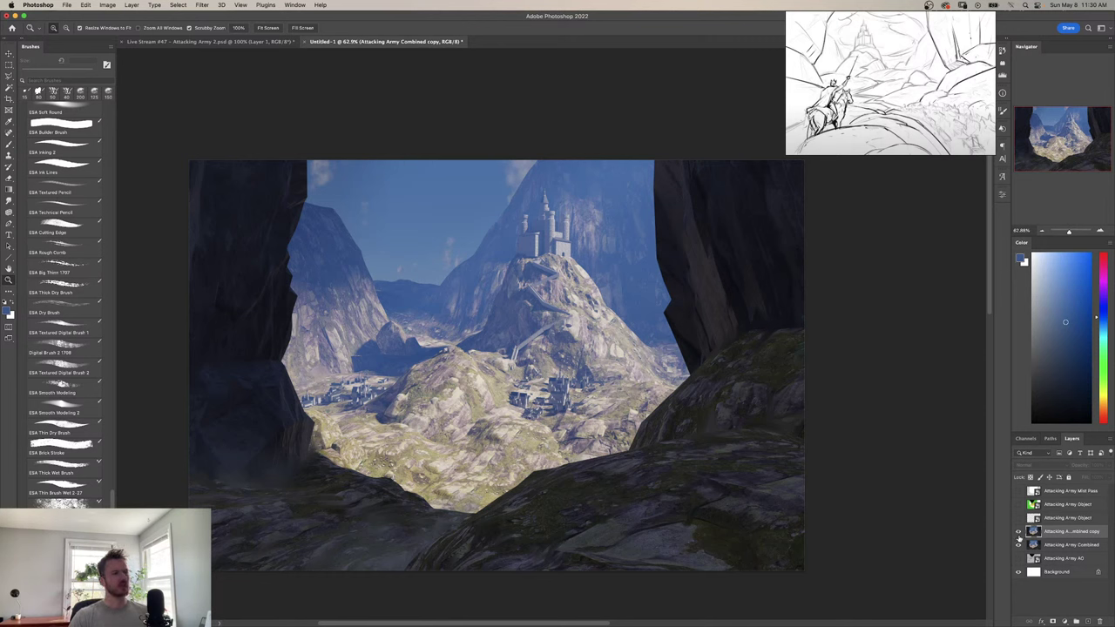
pyautogui.click(1018, 532)
pyautogui.click(1019, 531)
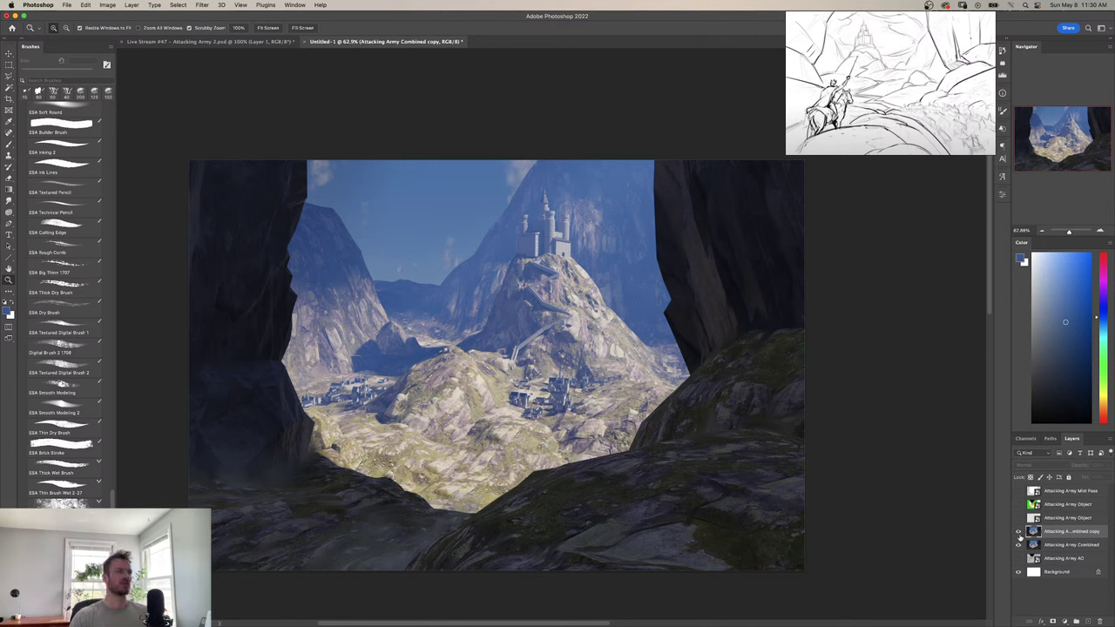
pyautogui.click(1019, 531)
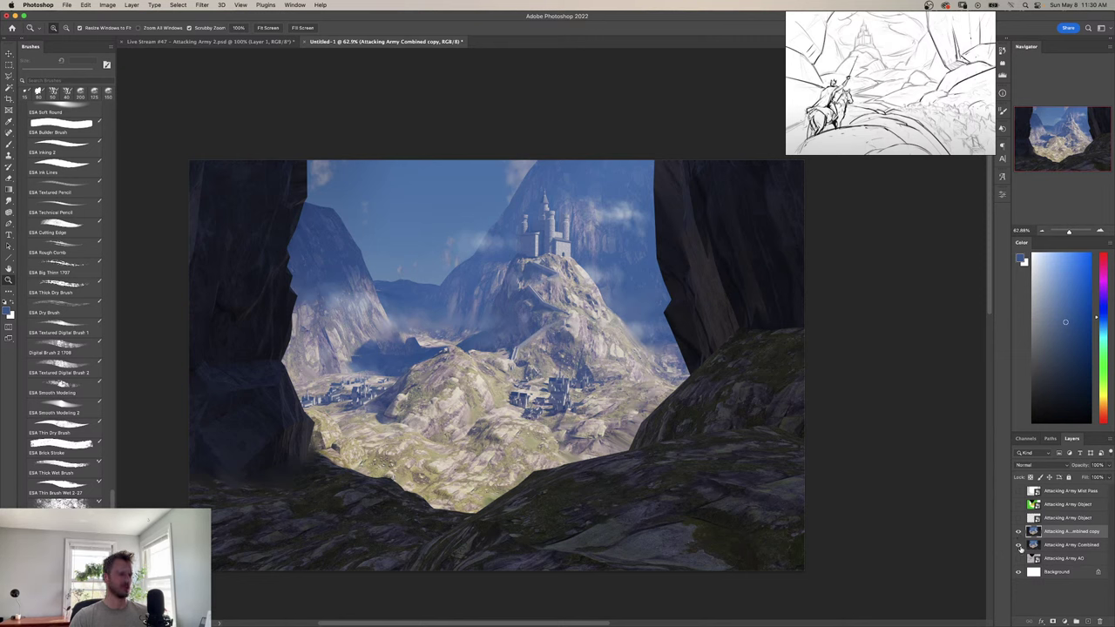
pyautogui.click(1018, 531)
pyautogui.click(1018, 531)
pyautogui.click(1018, 531)
pyautogui.click(1019, 531)
pyautogui.click(1019, 531)
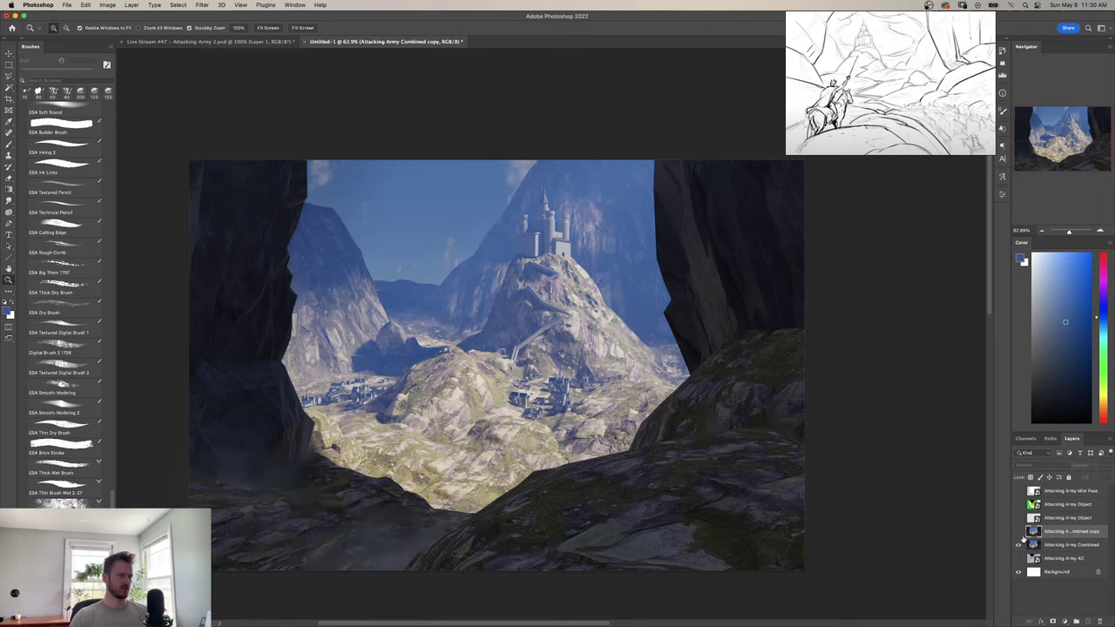
pyautogui.click(1018, 531)
pyautogui.click(1019, 531)
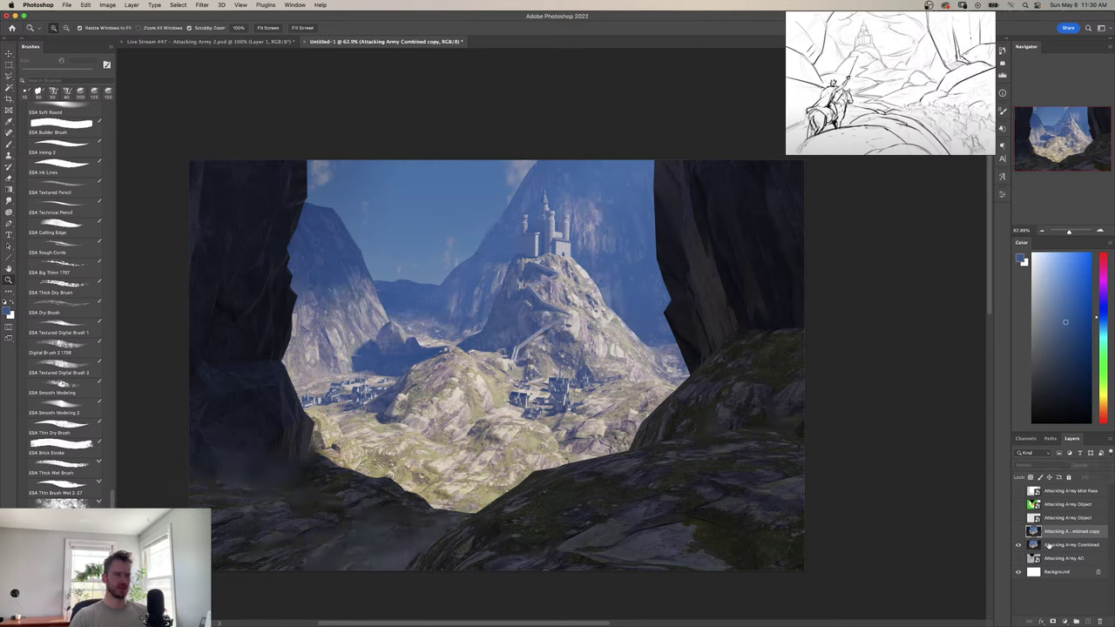
# Place the Attacking Army Combined PNG from the Renders folder above the Attacking Army Combined layer.
pyautogui.click(1049, 545)
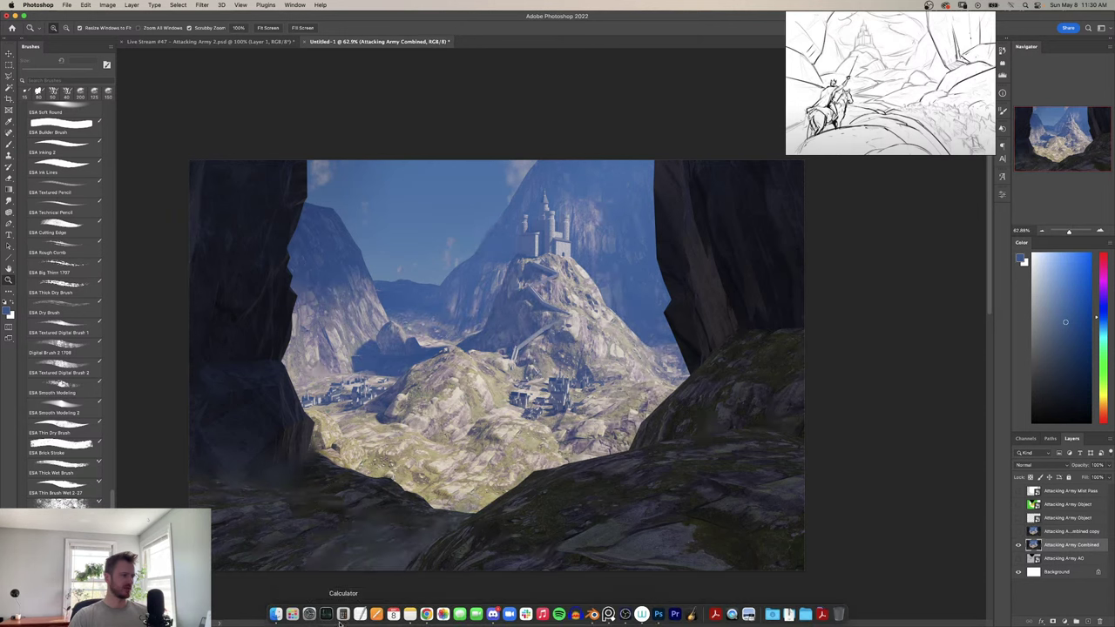
pyautogui.click(276, 615)
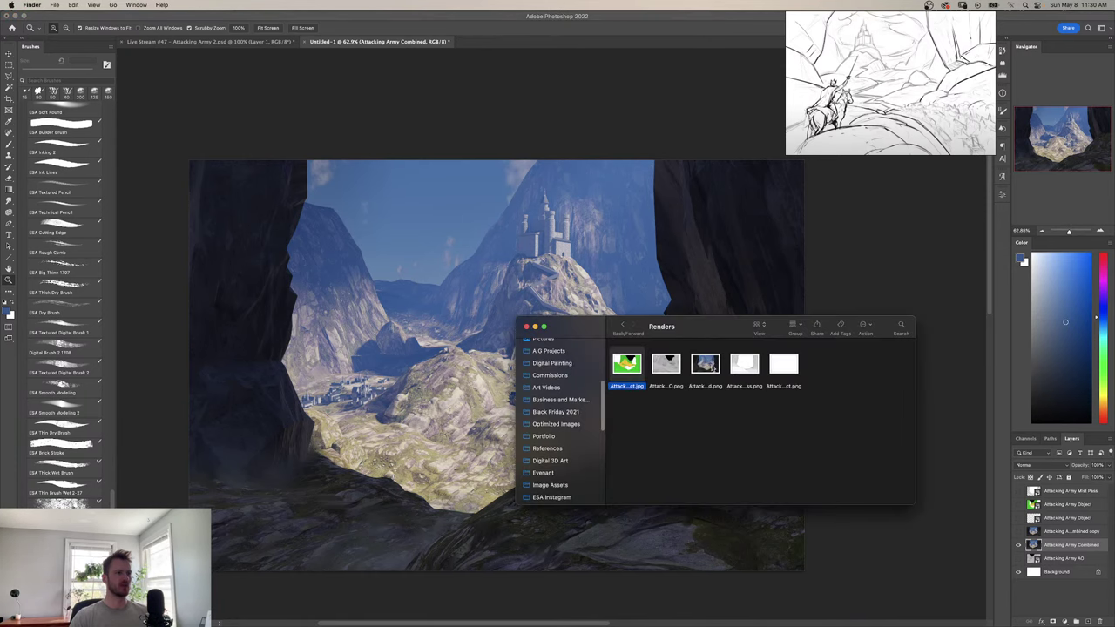
pyautogui.click(446, 547)
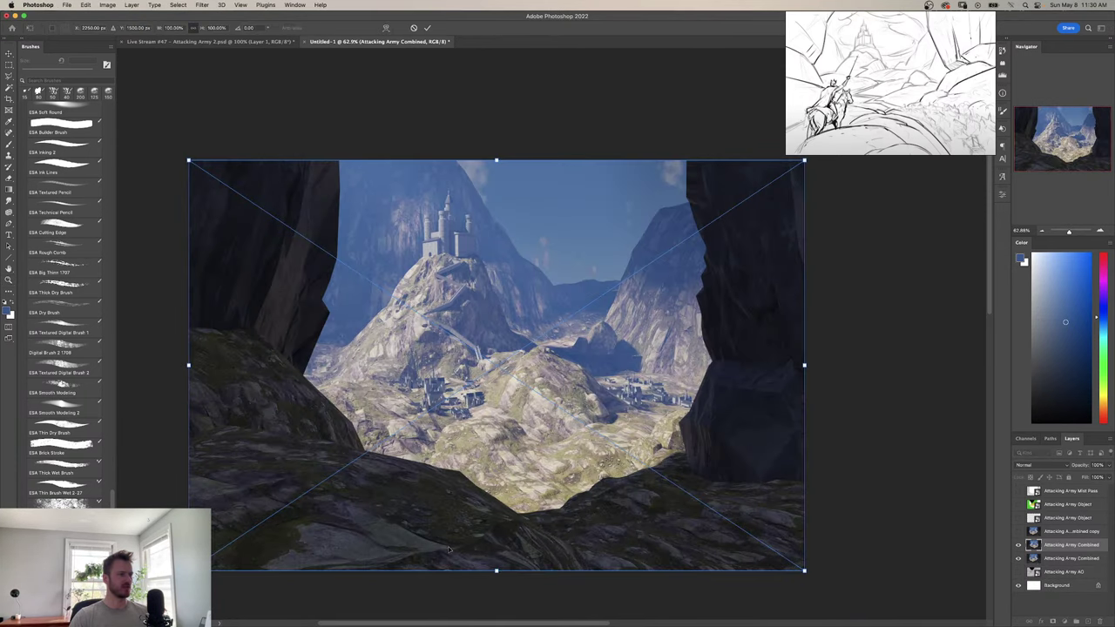
pyautogui.press('Return')
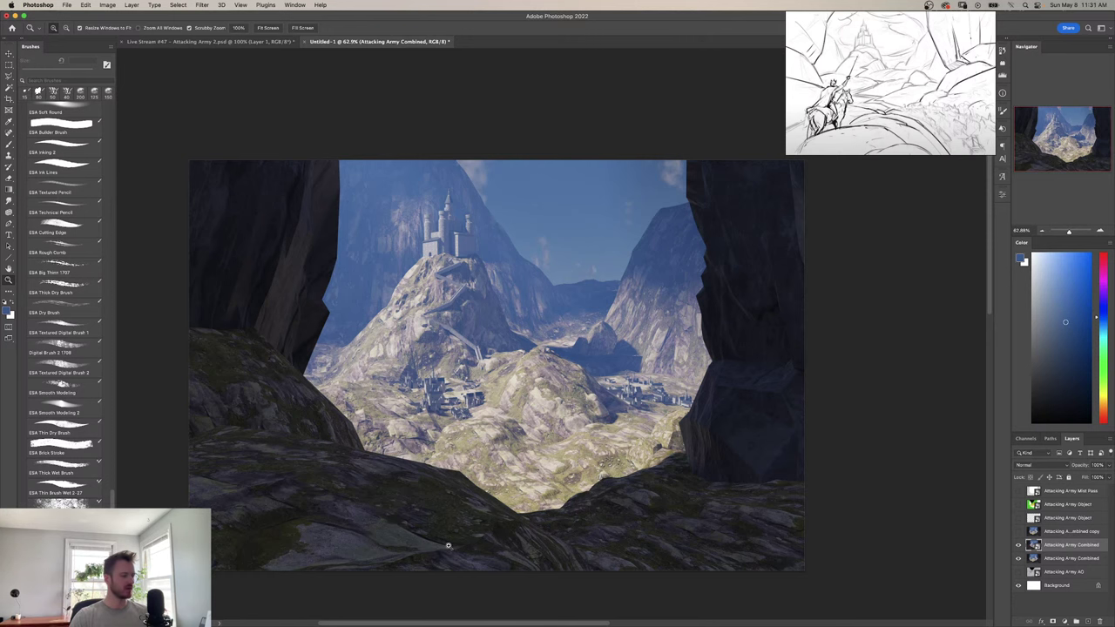
# Flip the newly placed render horizontally and move it beneath the existing Attacking Army Combined layer in the stack.
pyautogui.hotkey('ctrl', 't')
pyautogui.rightClick(573, 546)
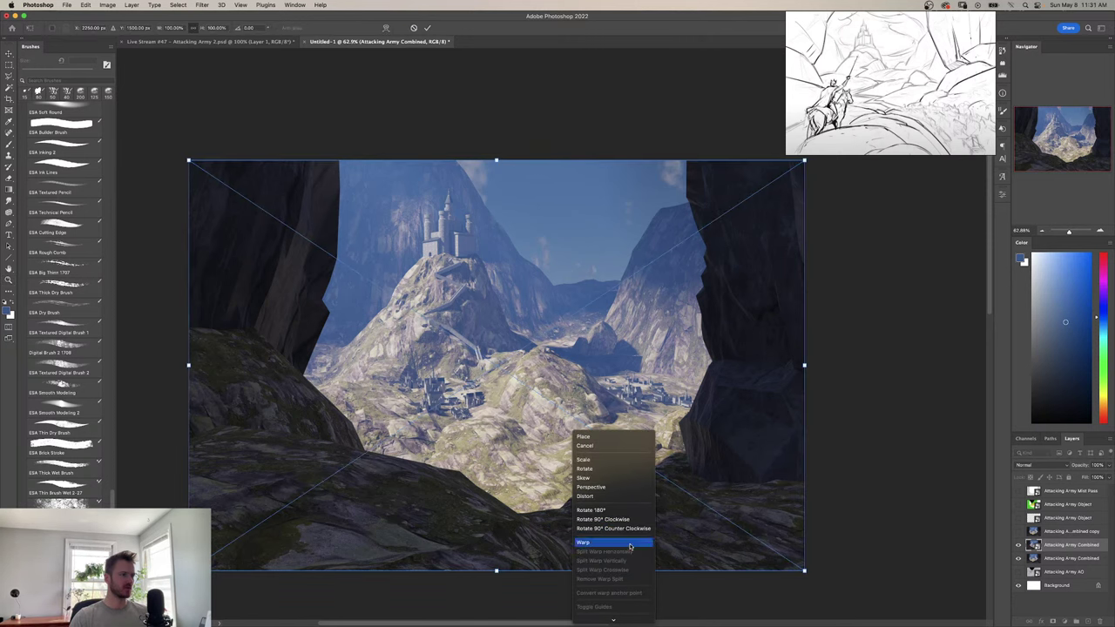
pyautogui.click(609, 608)
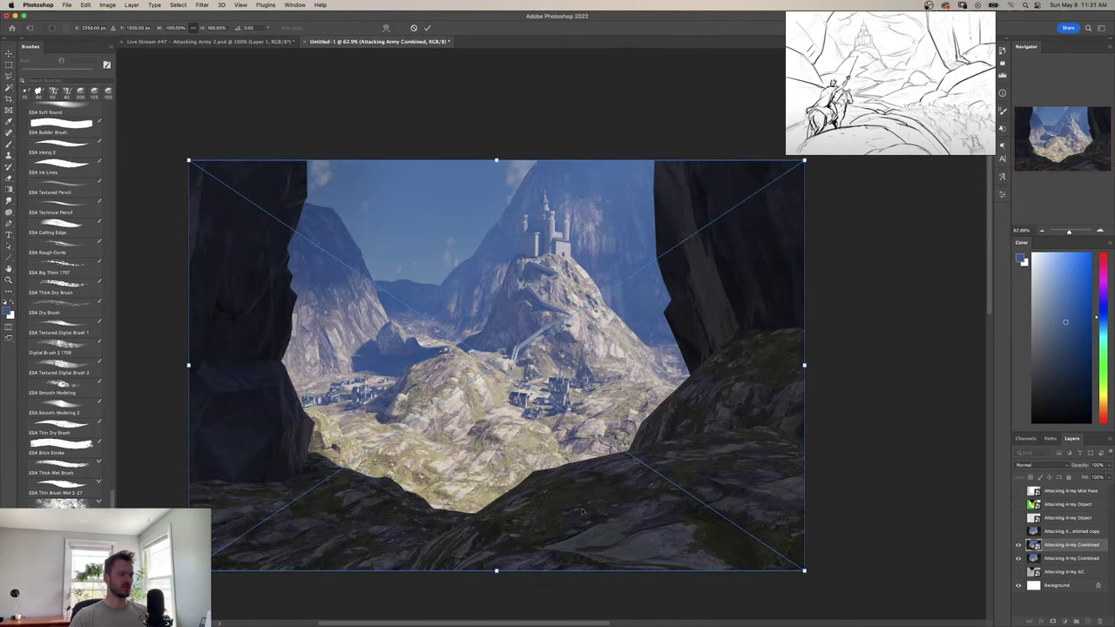
pyautogui.press('Return')
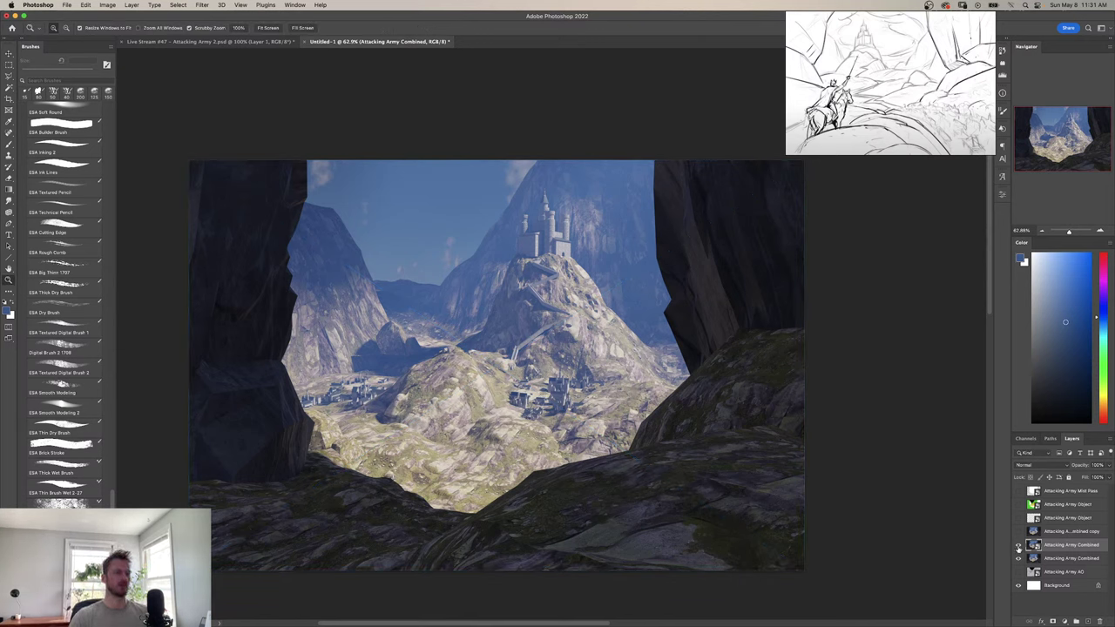
pyautogui.moveTo(1049, 564); pyautogui.dragTo(1048, 544)
# Show the Combined copy layer, add a layer mask, and erase its foreground area using the ESA Soft Eraser at 800 px.
pyautogui.click(1019, 531)
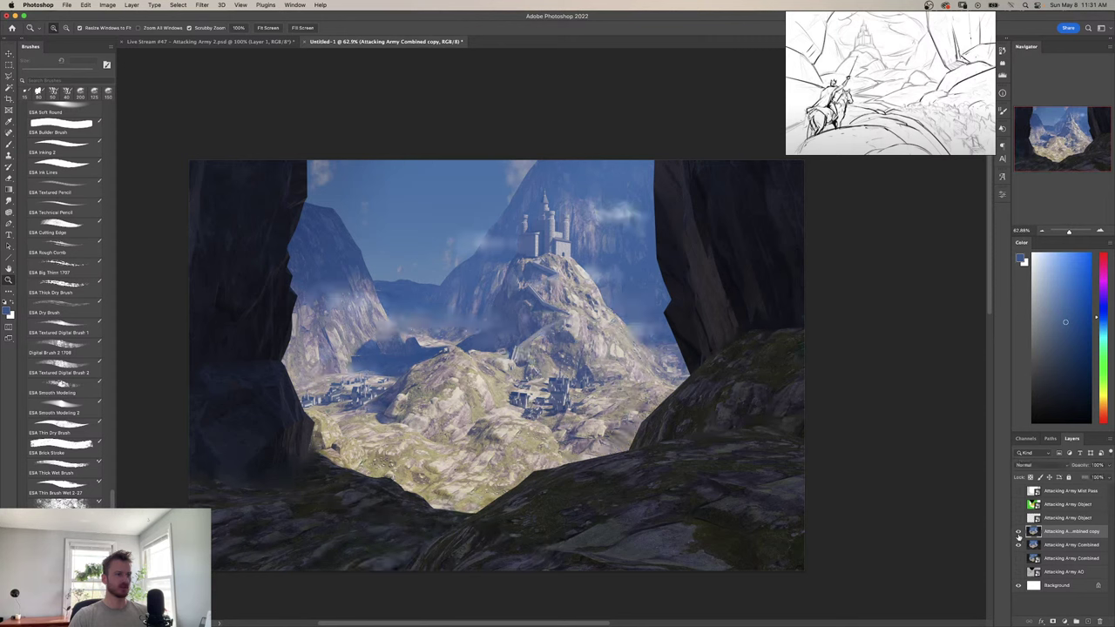
pyautogui.click(1056, 621)
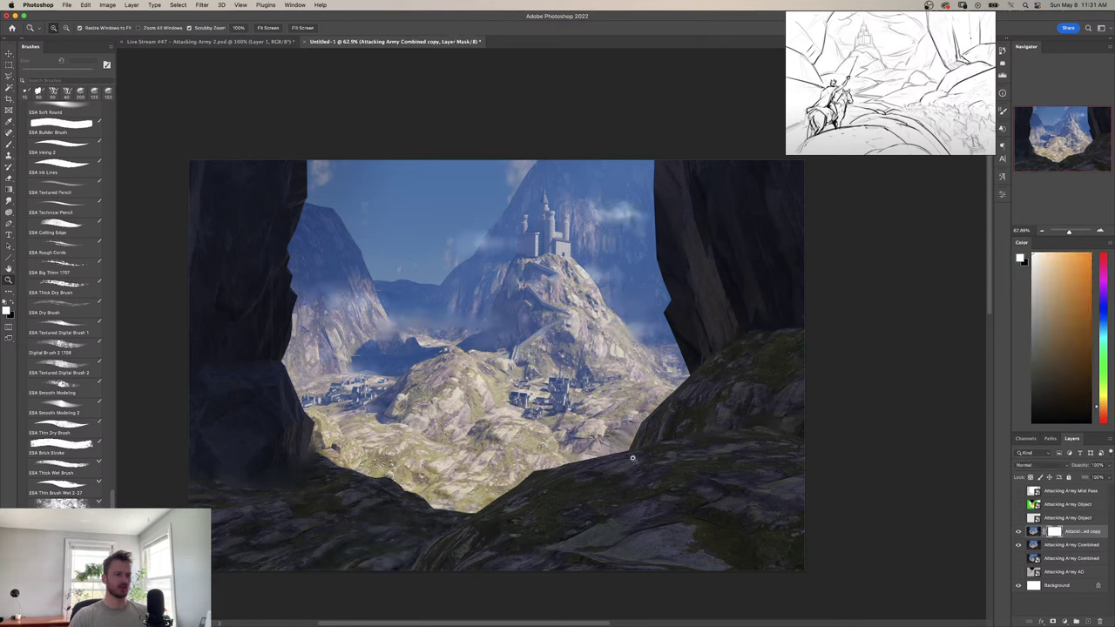
pyautogui.press('b')
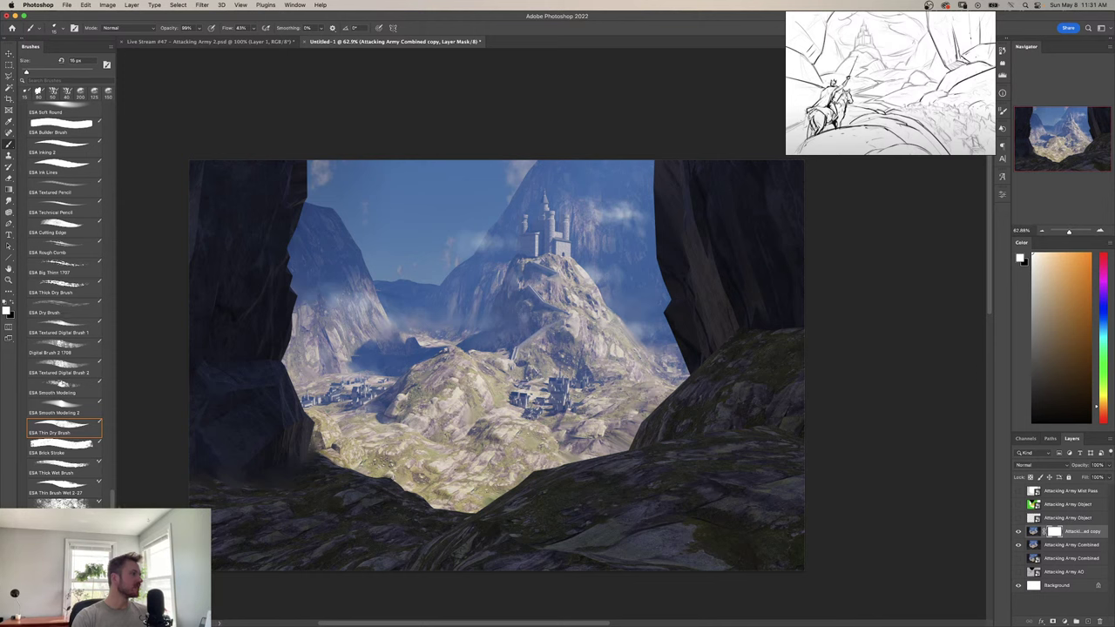
pyautogui.scroll(8, 62, 383)
pyautogui.click(69, 441)
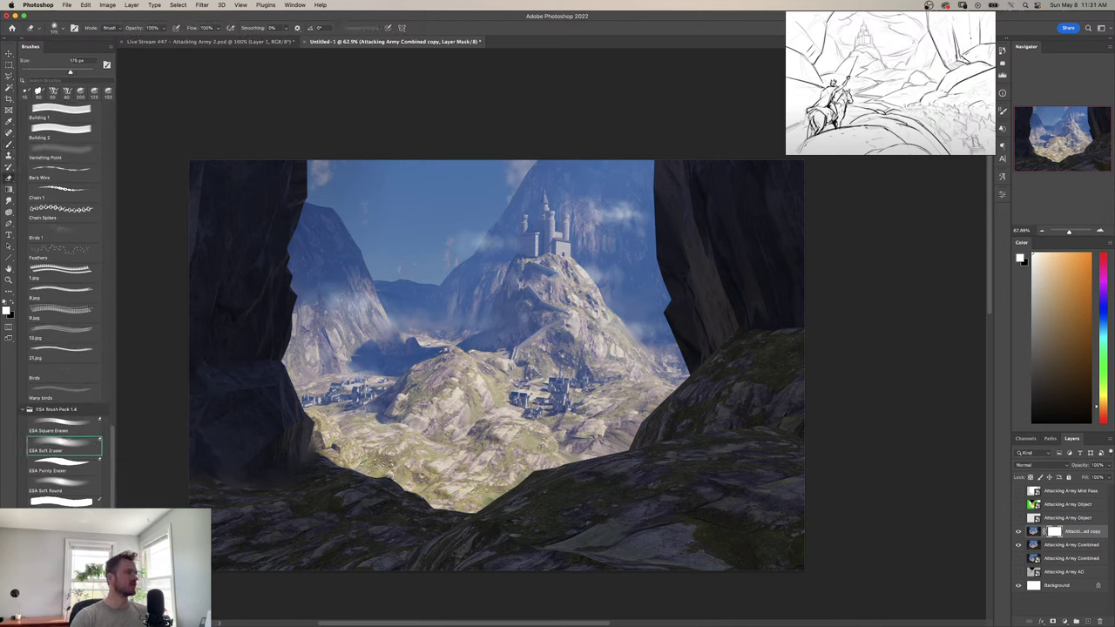
pyautogui.press(']')
pyautogui.press(']')
pyautogui.press(']')
pyautogui.press(']')
pyautogui.press(']')
pyautogui.press(']')
pyautogui.press(']')
pyautogui.press(']')
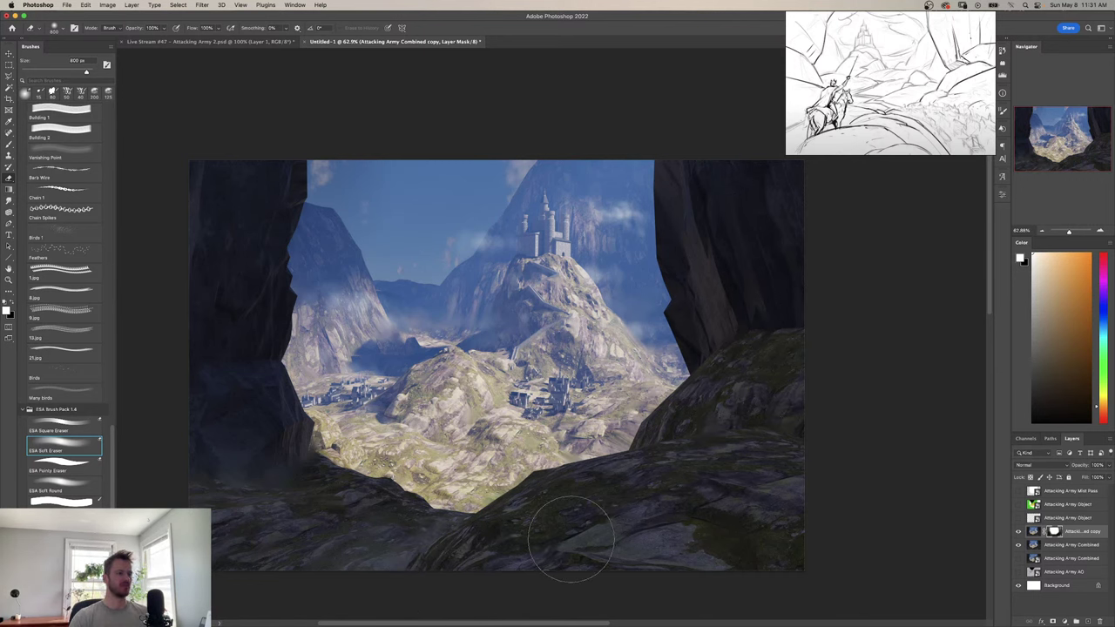
# Merge the masked copy with the Attacking Army Combined layer directly below it, and show the remaining render layer underneath to compare them.
pyautogui.keyDown('shift'); pyautogui.click(1077, 546); pyautogui.keyUp('shift')
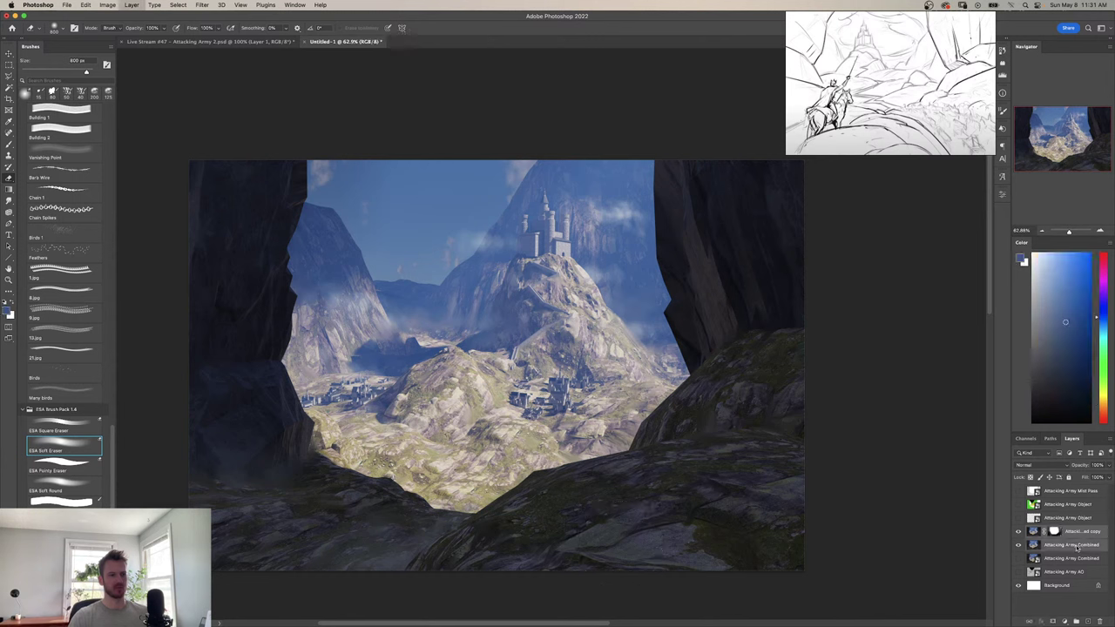
pyautogui.press('super+e')
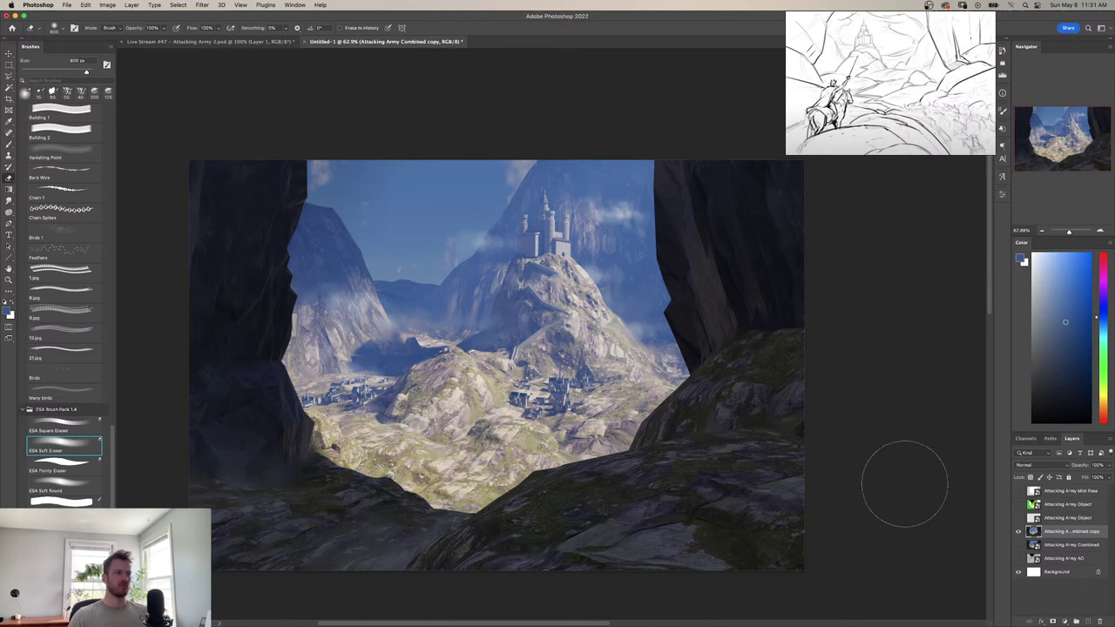
pyautogui.click(1019, 531)
pyautogui.click(1018, 532)
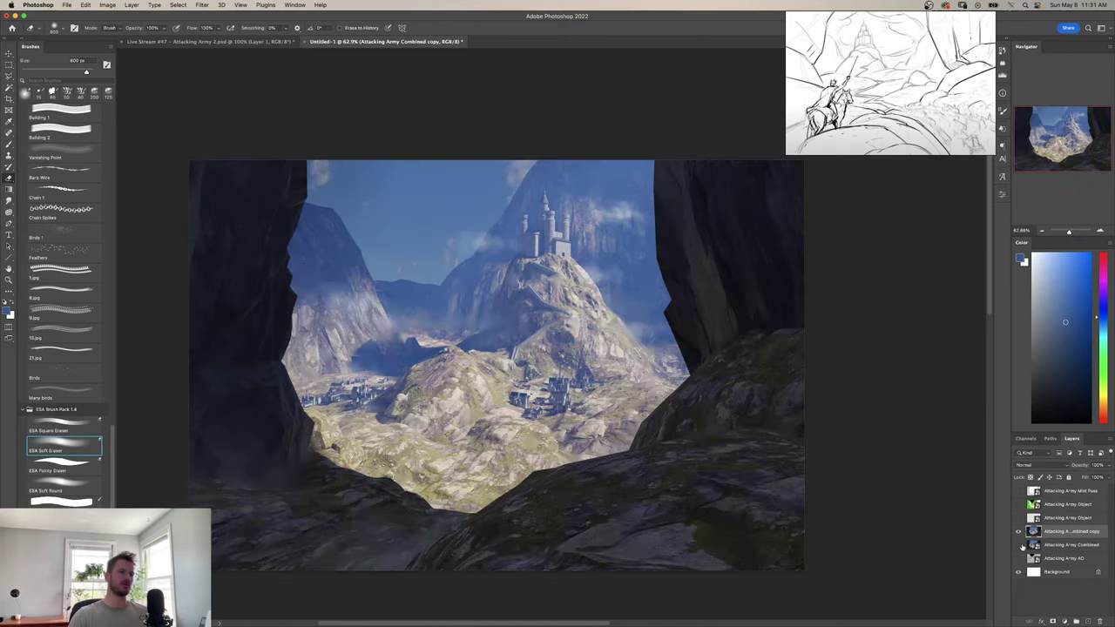
pyautogui.click(1018, 544)
pyautogui.click(1019, 531)
pyautogui.click(1019, 532)
# Examine the castle, its zigzag staircase and the surrounding hillside up close and within the whole composition.
pyautogui.press('z')
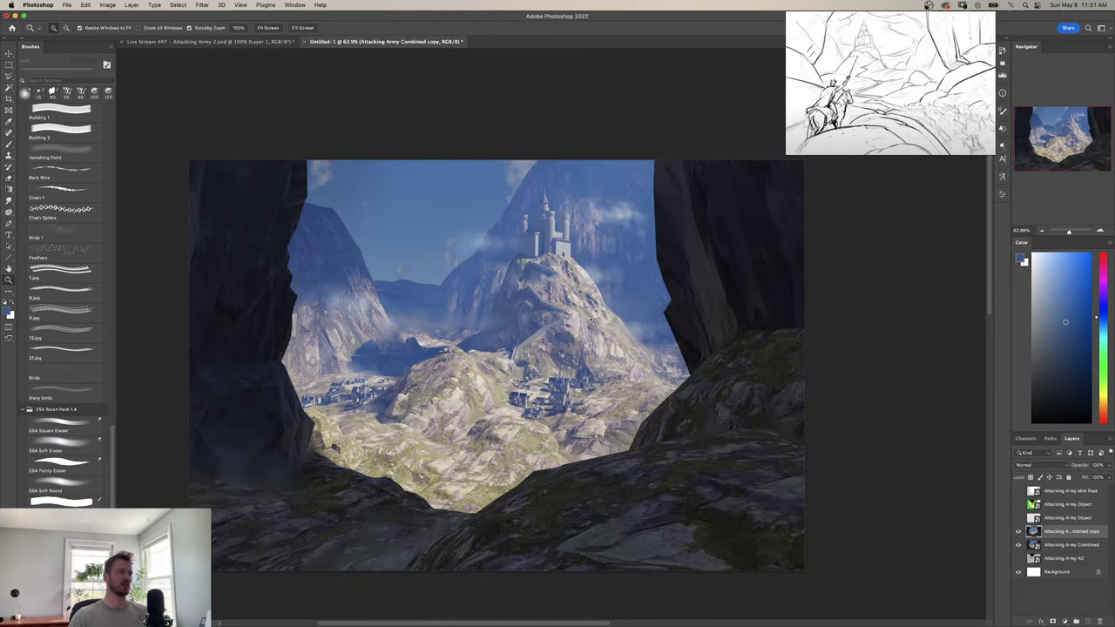
pyautogui.moveTo(564, 335); pyautogui.dragTo(627, 340)
pyautogui.moveTo(643, 408); pyautogui.dragTo(643, 463)
pyautogui.moveTo(608, 361); pyautogui.dragTo(676, 412)
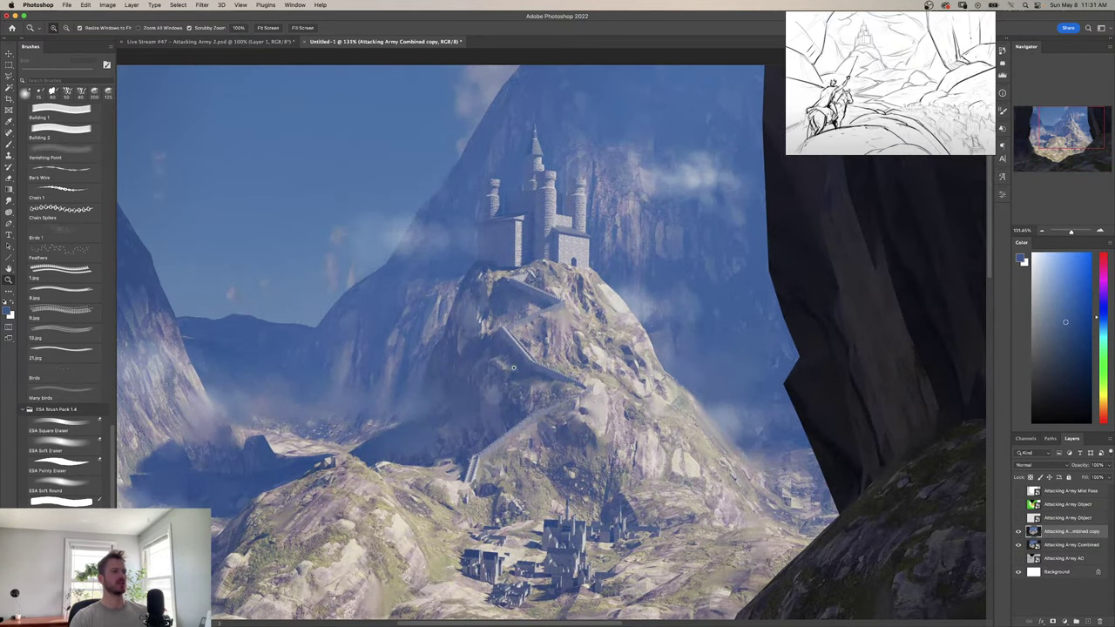
pyautogui.moveTo(515, 368); pyautogui.dragTo(534, 340)
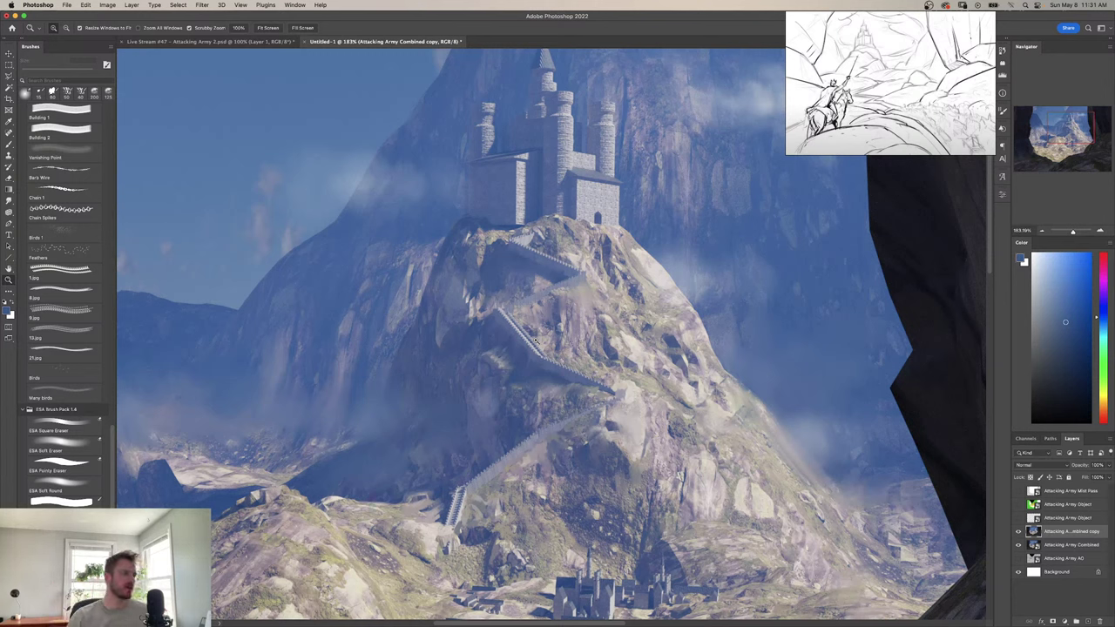
pyautogui.moveTo(590, 401)
pyautogui.mouseDown()
pyautogui.moveTo(608, 402)
pyautogui.moveTo(598, 394)
pyautogui.mouseUp()
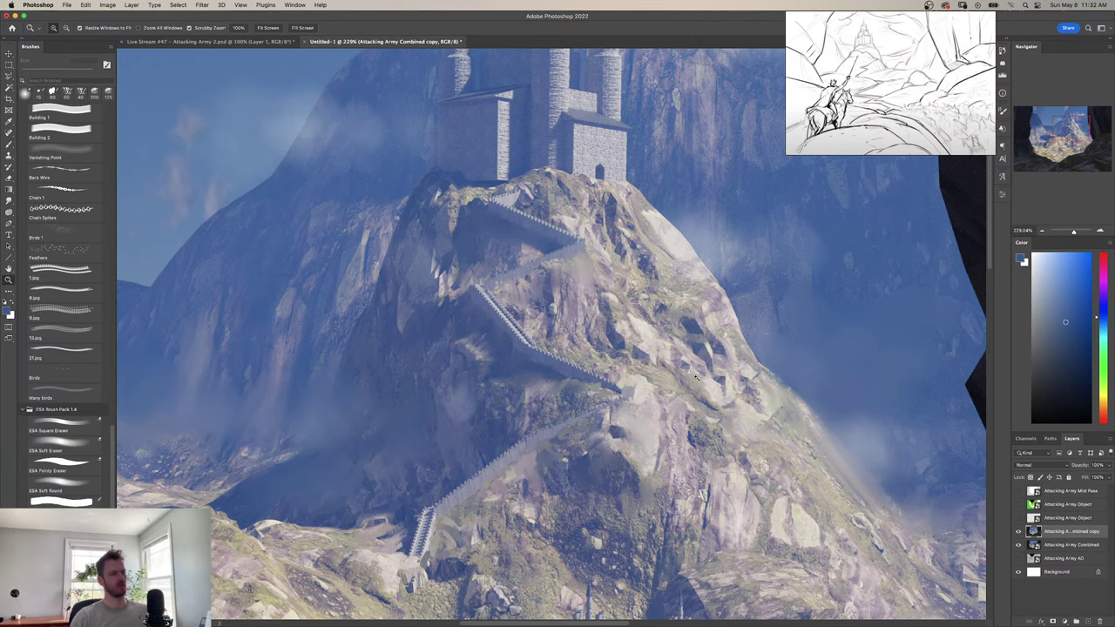
pyautogui.moveTo(658, 413)
pyautogui.mouseDown()
pyautogui.moveTo(684, 407)
pyautogui.moveTo(656, 401)
pyautogui.mouseUp()
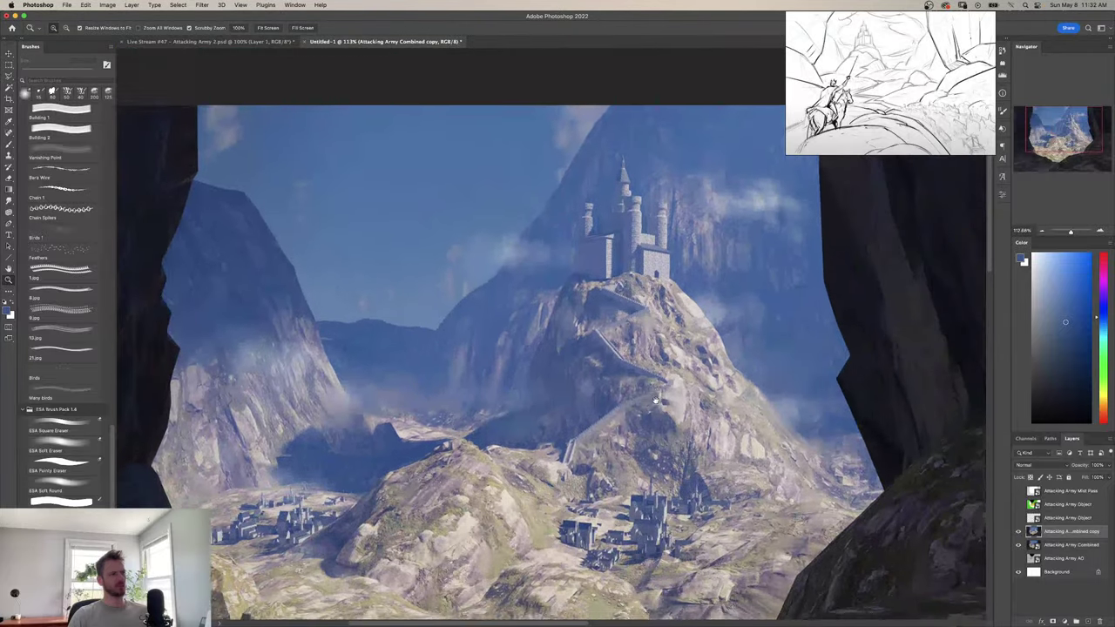
pyautogui.scroll(-3, 657, 401)
pyautogui.scroll(-3, 625, 381)
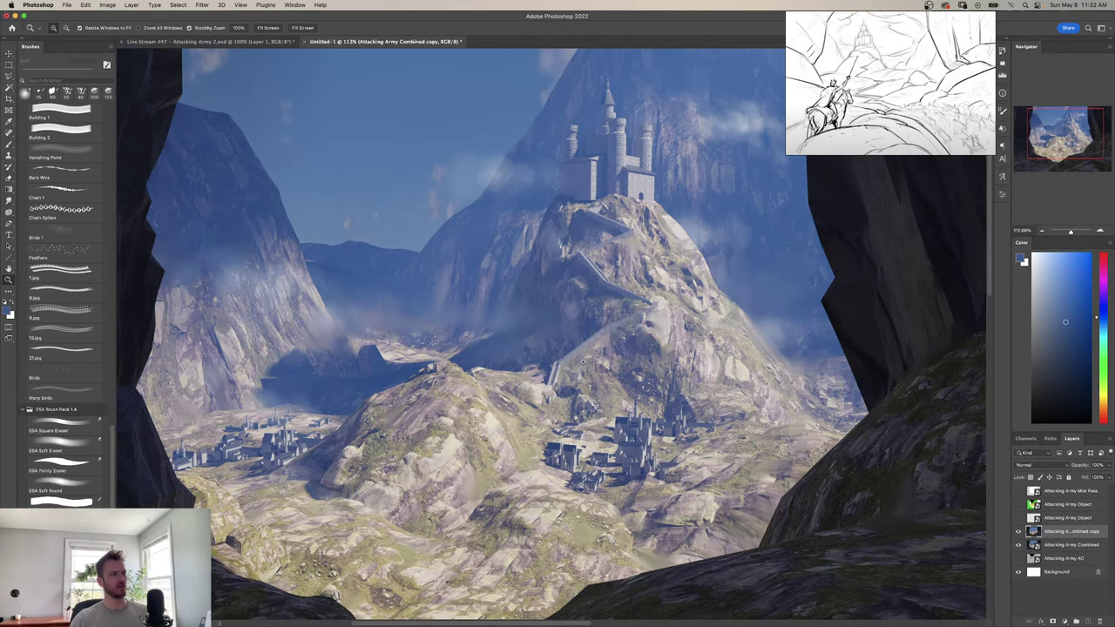
pyautogui.moveTo(592, 327); pyautogui.dragTo(553, 366)
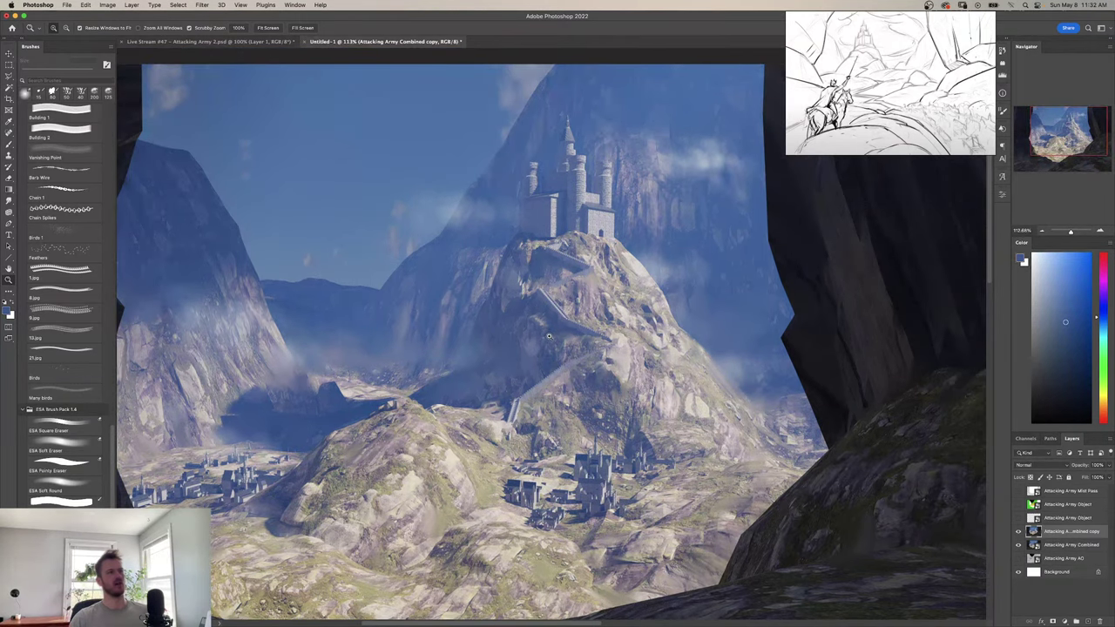
pyautogui.moveTo(532, 313); pyautogui.dragTo(557, 417)
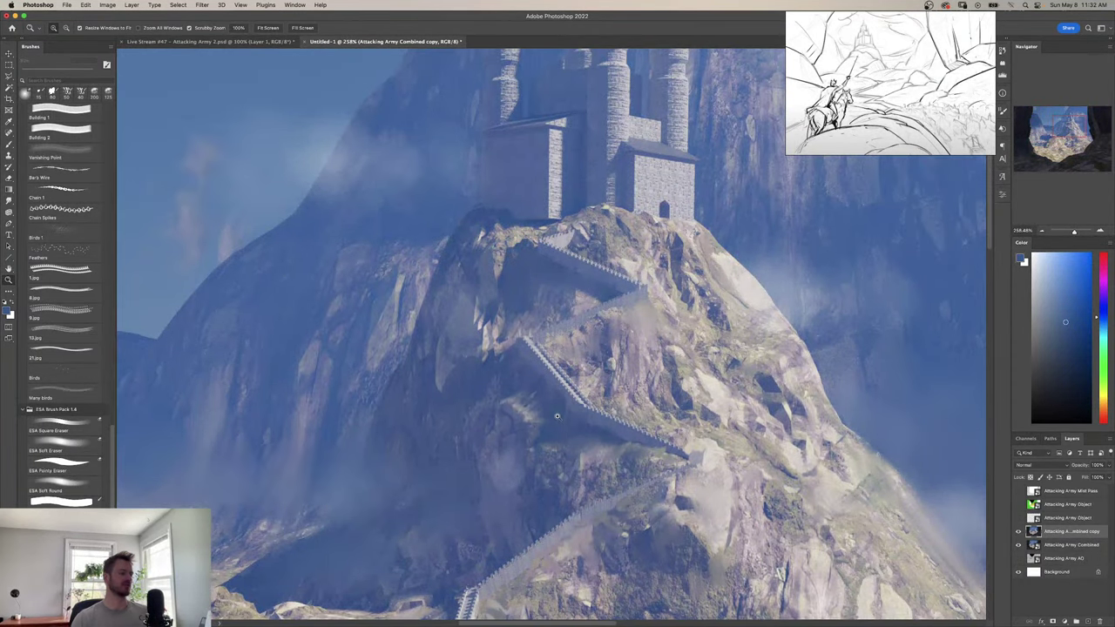
pyautogui.moveTo(597, 385)
pyautogui.mouseDown()
pyautogui.moveTo(567, 376)
pyautogui.moveTo(589, 354)
pyautogui.mouseUp()
# Paint along the shaded edge of the castle hill with the Brush, using blue tones sampled from the surrounding slope.
pyautogui.press('b')
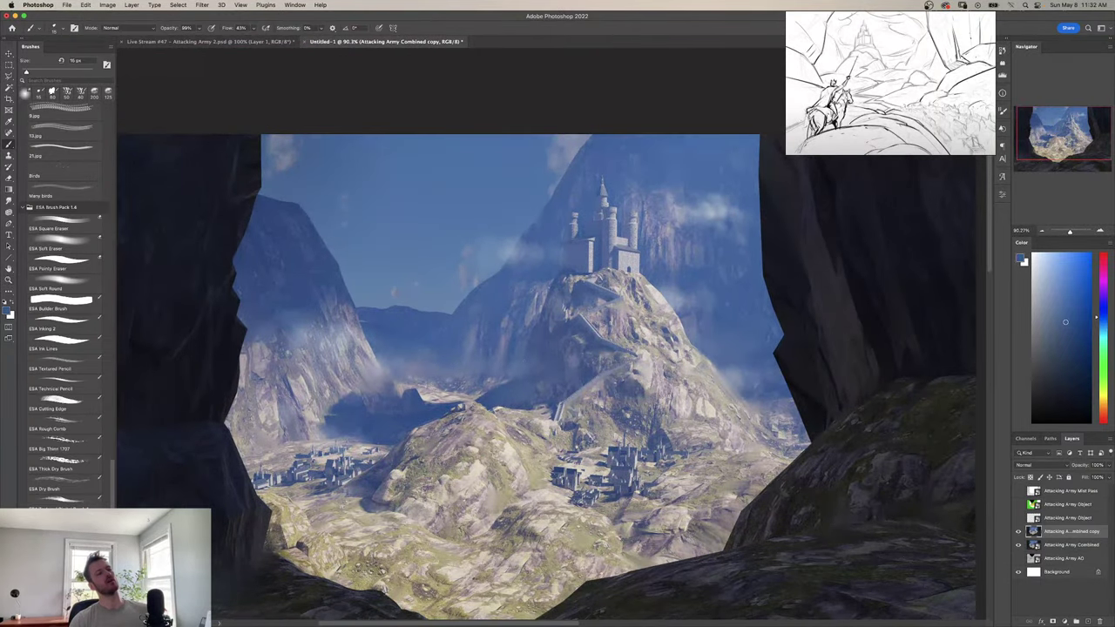
pyautogui.press('z')
pyautogui.moveTo(522, 380)
pyautogui.mouseDown()
pyautogui.moveTo(554, 370)
pyautogui.moveTo(547, 388)
pyautogui.mouseUp()
pyautogui.press('b')
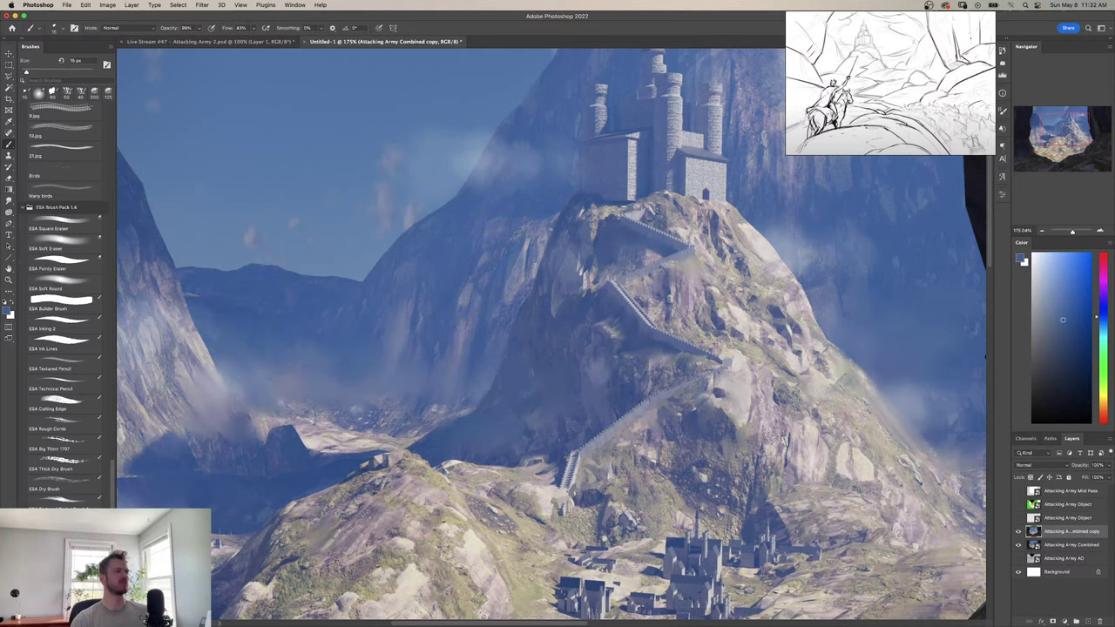
pyautogui.press('z')
pyautogui.moveTo(559, 347); pyautogui.dragTo(523, 401)
pyautogui.moveTo(522, 401); pyautogui.dragTo(525, 376)
pyautogui.moveTo(568, 331); pyautogui.dragTo(574, 376)
pyautogui.press('b')
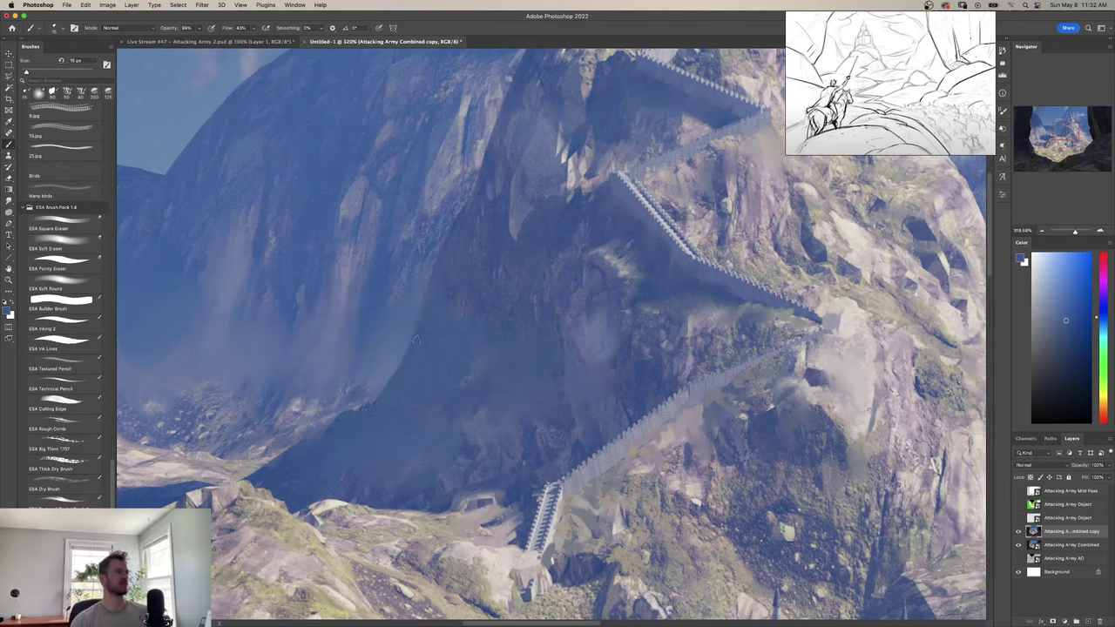
pyautogui.keyDown('alt'); pyautogui.click(428, 342); pyautogui.keyUp('alt')
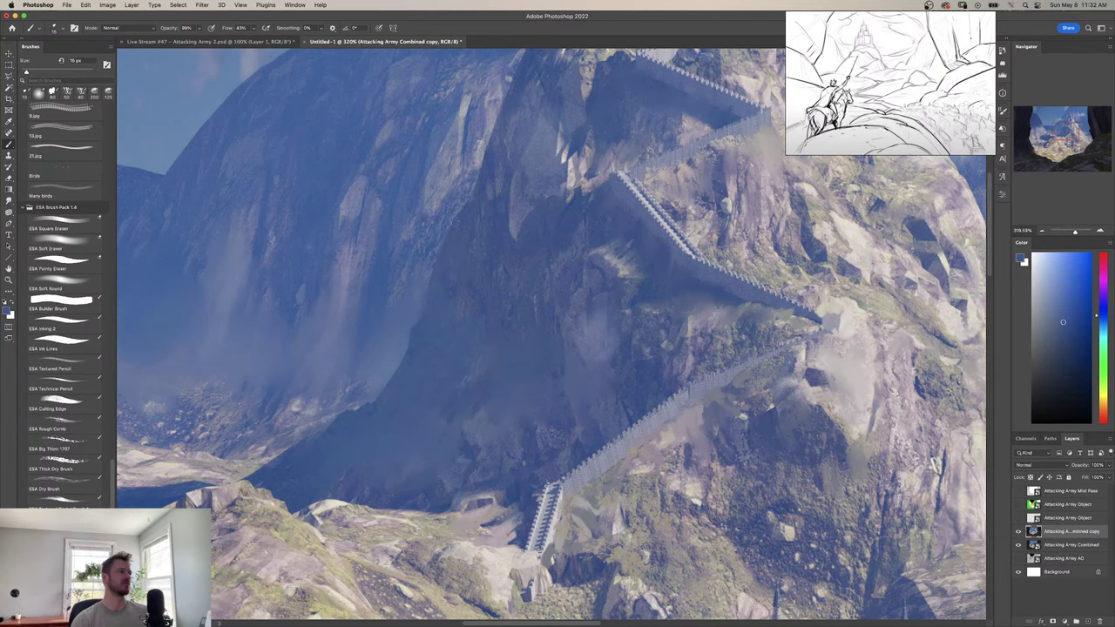
# Examine the shaded side of the castle hill up close and against the whole composition.
pyautogui.press('z')
pyautogui.moveTo(448, 250); pyautogui.dragTo(392, 261)
pyautogui.moveTo(501, 343); pyautogui.dragTo(475, 343)
pyautogui.moveTo(506, 323); pyautogui.dragTo(515, 358)
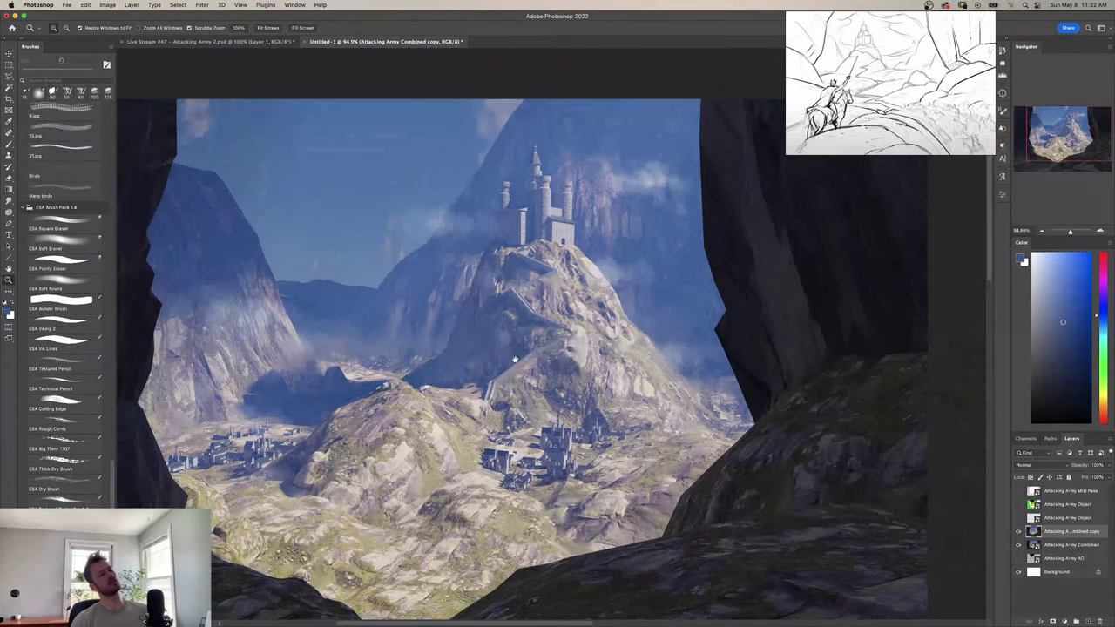
pyautogui.scroll(6, 491, 324)
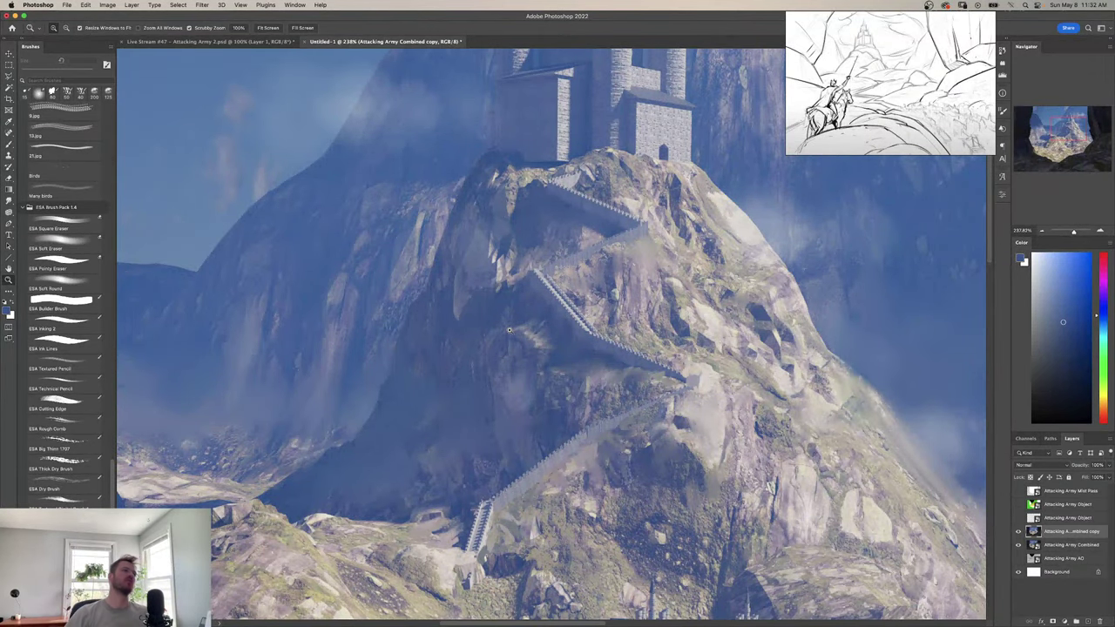
pyautogui.scroll(-4, 588, 366)
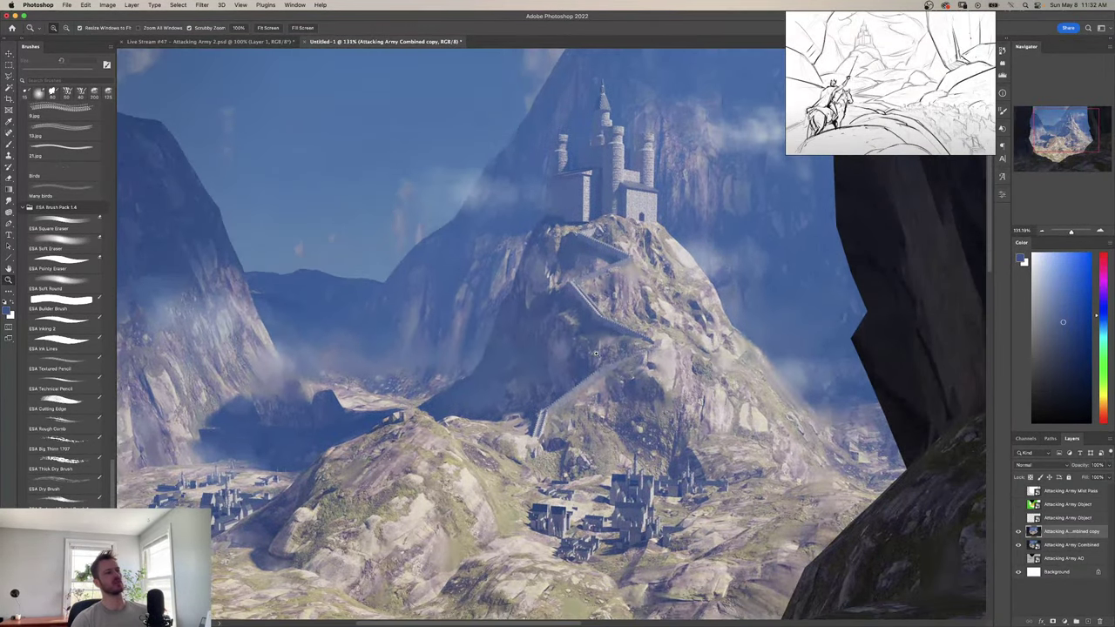
pyautogui.scroll(-2, 566, 379)
pyautogui.scroll(5, 565, 383)
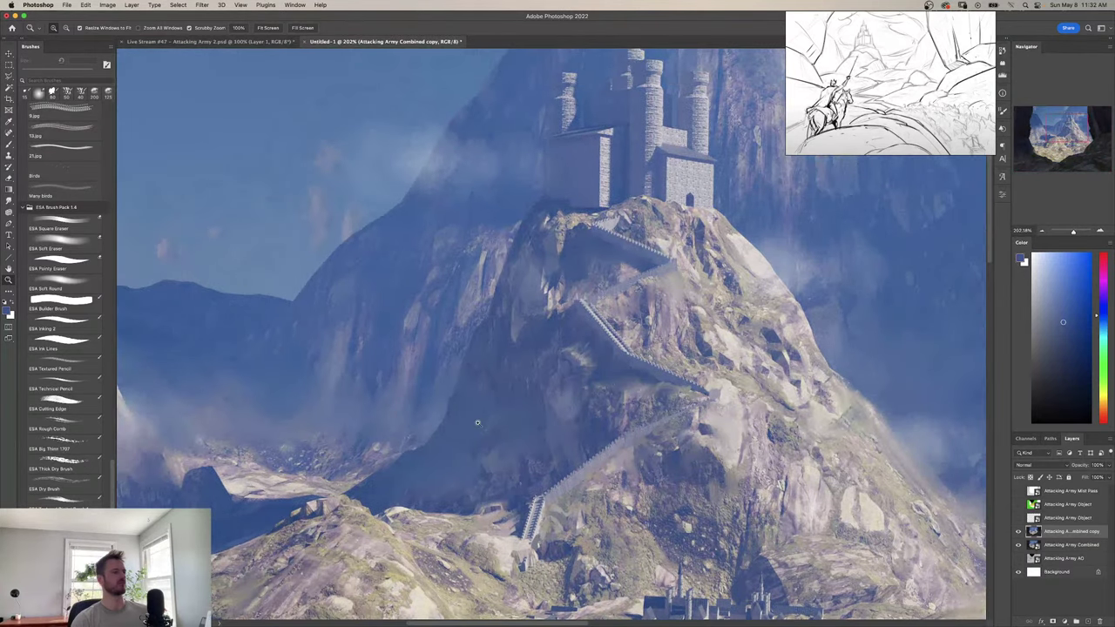
# Blend the lower shaded edge of the castle hill against the valley mist using the Mixer Brush at 60 px.
pyautogui.press('b')
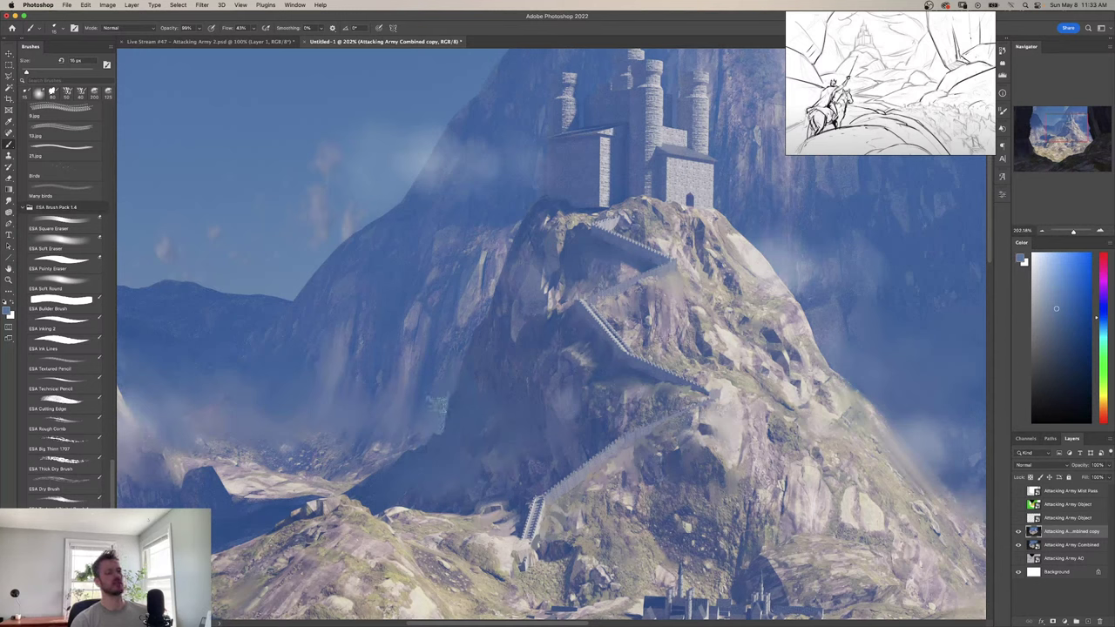
pyautogui.hotkey('shift', 'b')
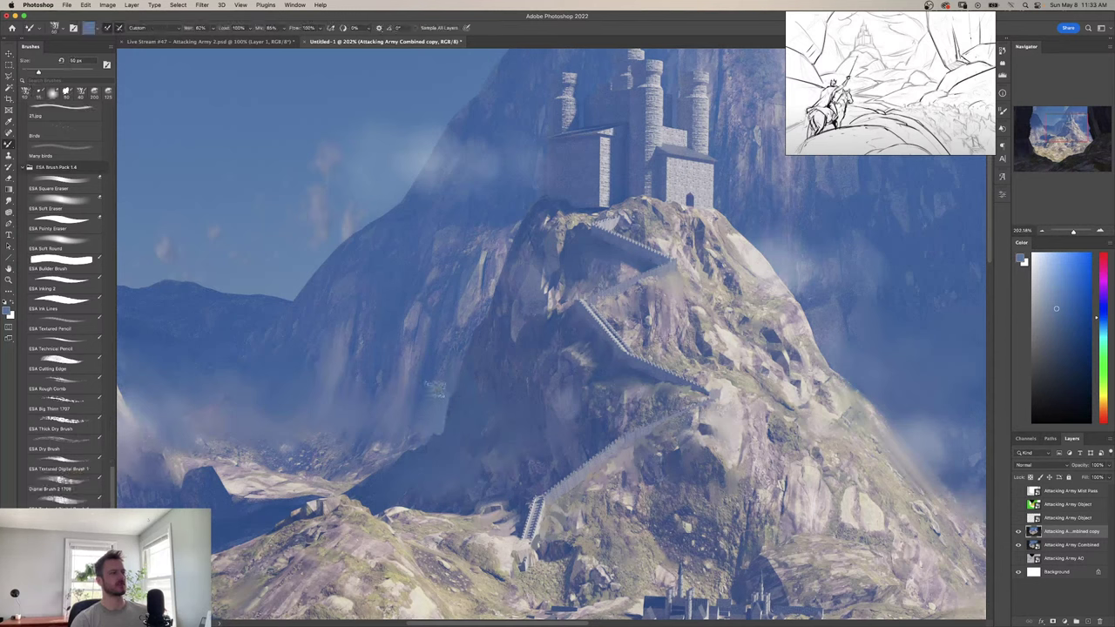
pyautogui.press(']')
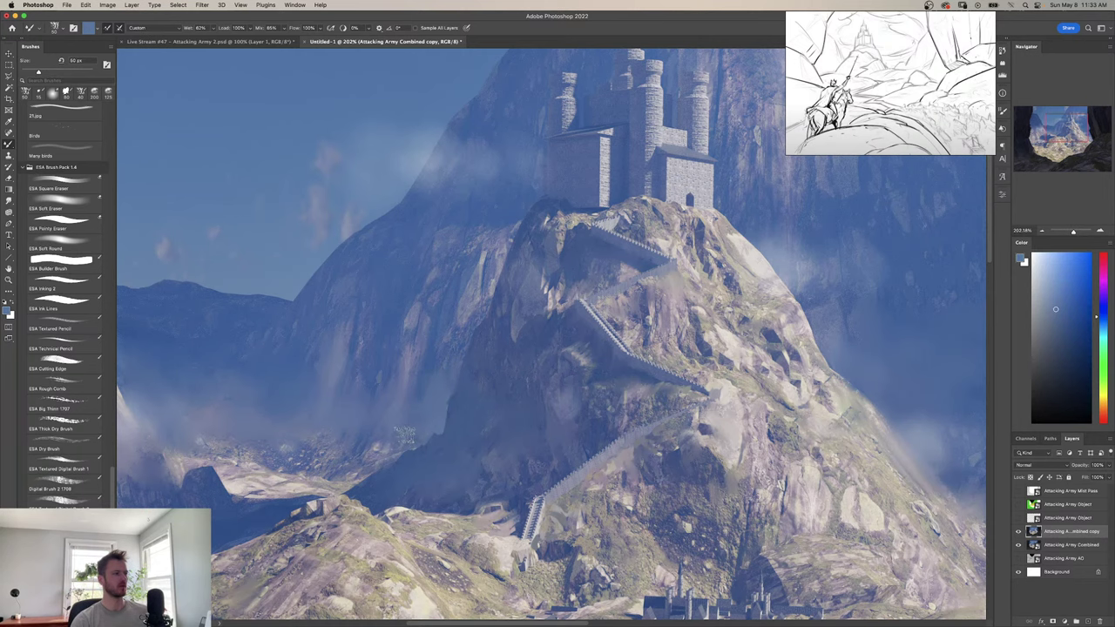
pyautogui.press('z')
pyautogui.moveTo(449, 399); pyautogui.dragTo(369, 392)
pyautogui.moveTo(485, 353); pyautogui.dragTo(547, 401)
# Prepare the Magic Wand and briefly show the green Attacking Army Object pass to compare its shapes with the painting.
pyautogui.press('w')
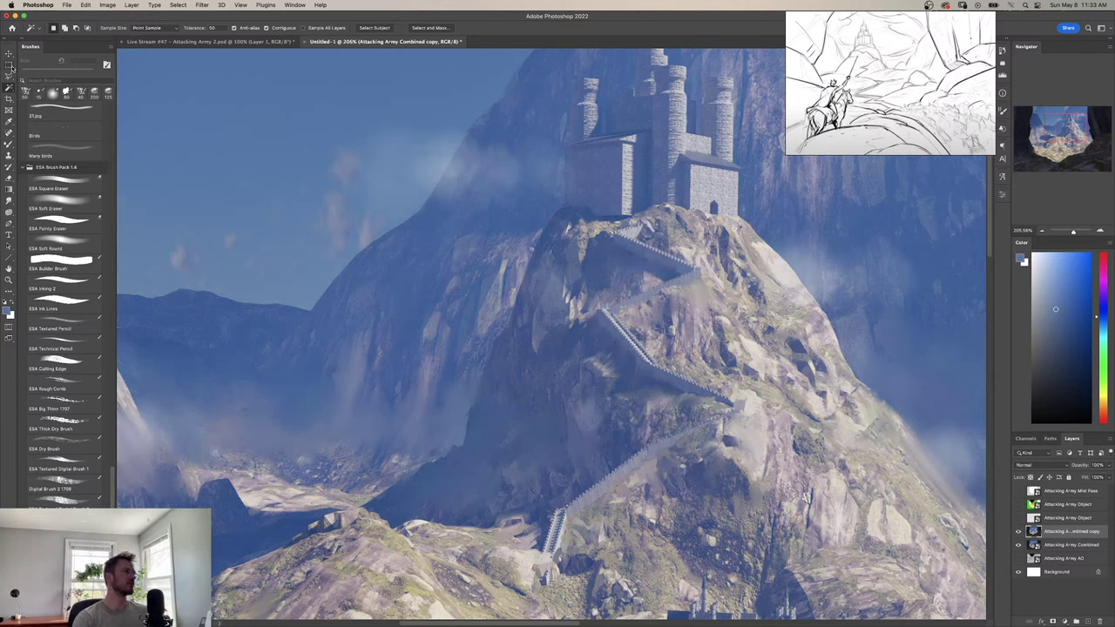
pyautogui.moveTo(219, 28); pyautogui.dragTo(172, 39)
pyautogui.write('5')
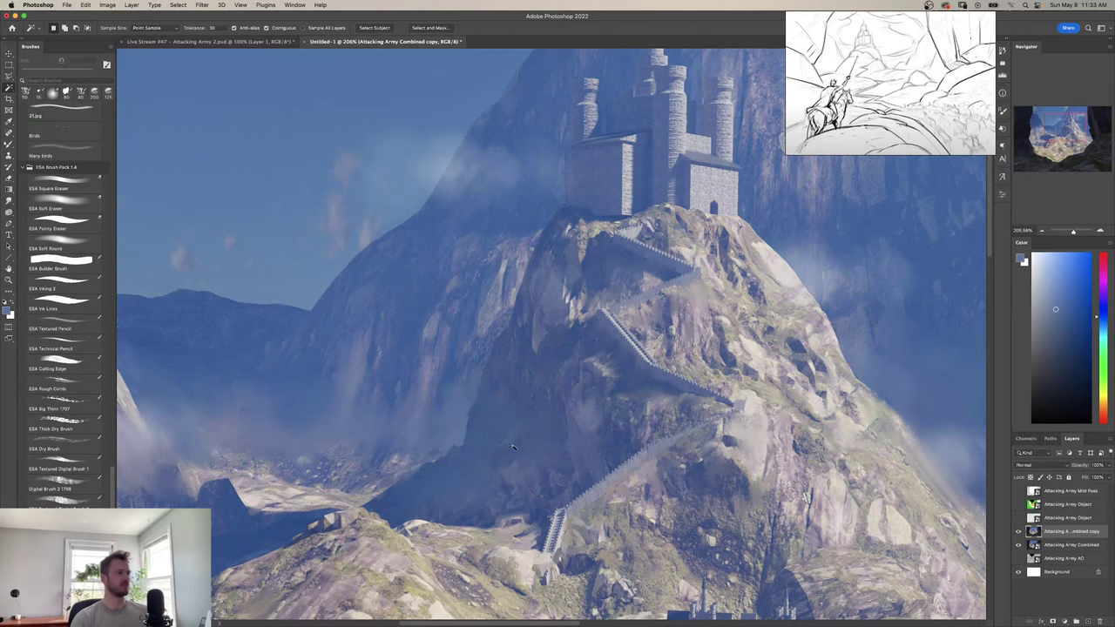
pyautogui.click(1018, 505)
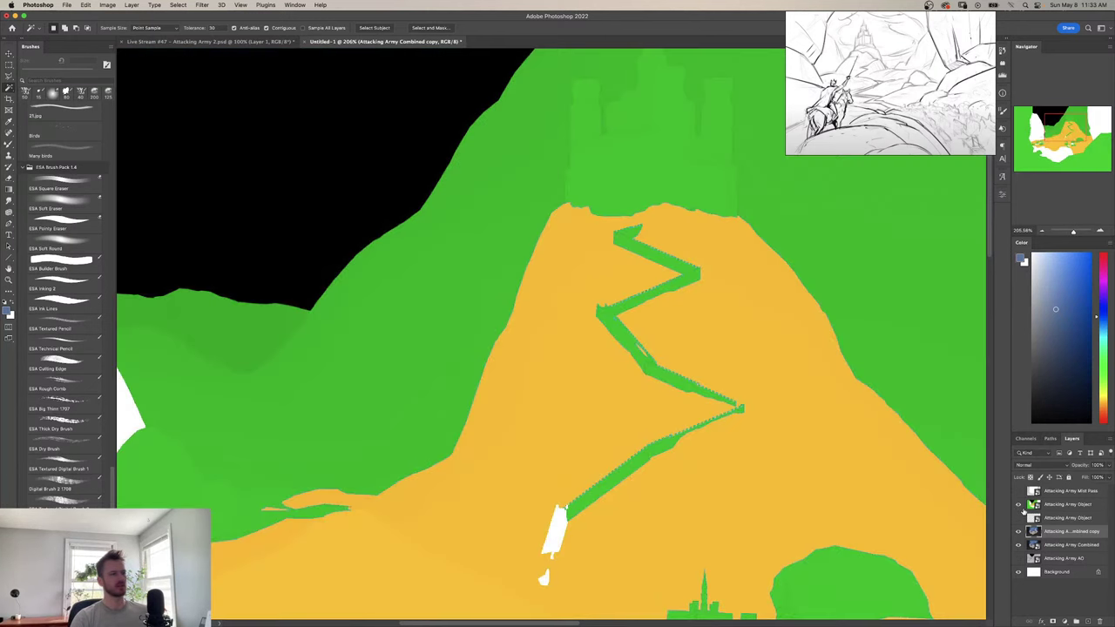
pyautogui.click(1018, 506)
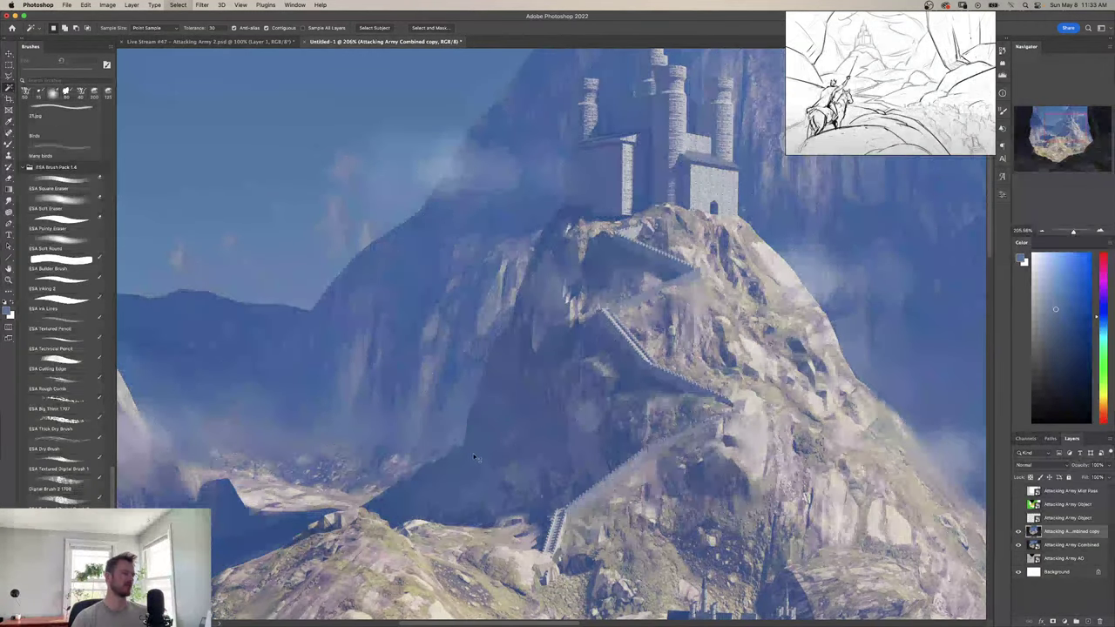
pyautogui.click(1019, 505)
pyautogui.click(1019, 504)
# Set the Magic Wand tolerance to 20 and select the misty mountain area beside the castle hill's shaded edge.
pyautogui.press('z')
pyautogui.moveTo(673, 421); pyautogui.dragTo(600, 445)
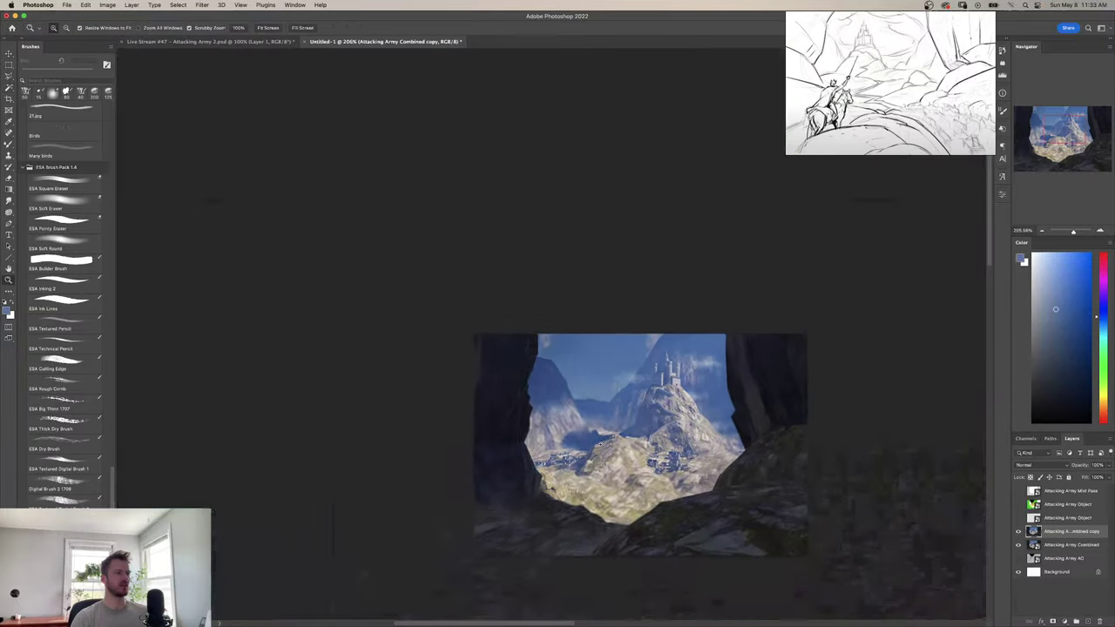
pyautogui.click(664, 433)
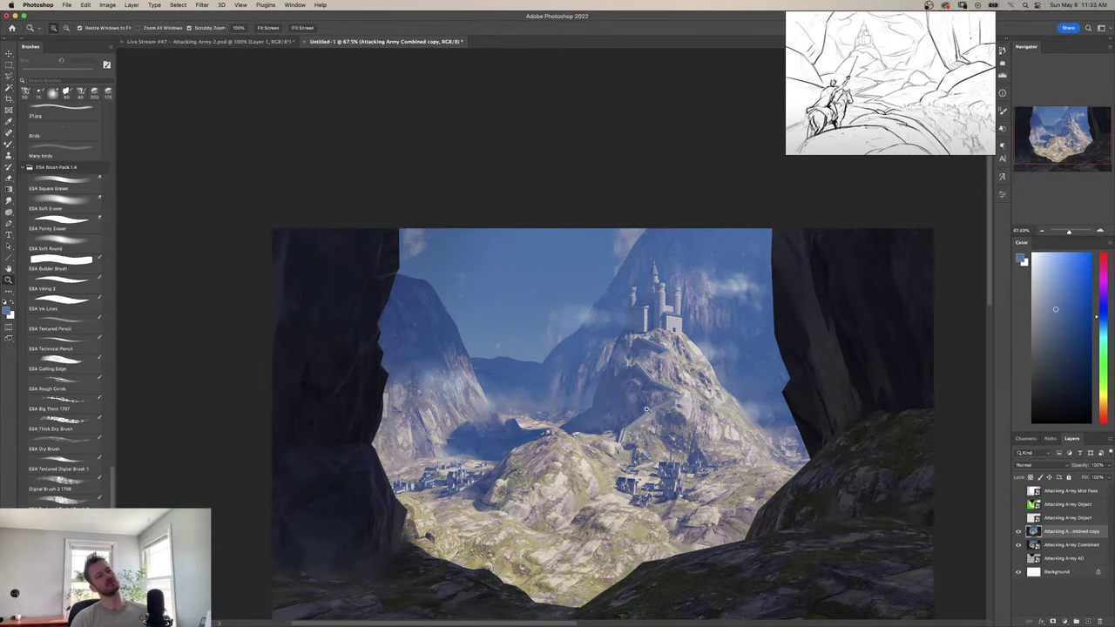
pyautogui.click(647, 409)
pyautogui.moveTo(610, 397); pyautogui.dragTo(587, 441)
pyautogui.click(587, 440)
pyautogui.press('w')
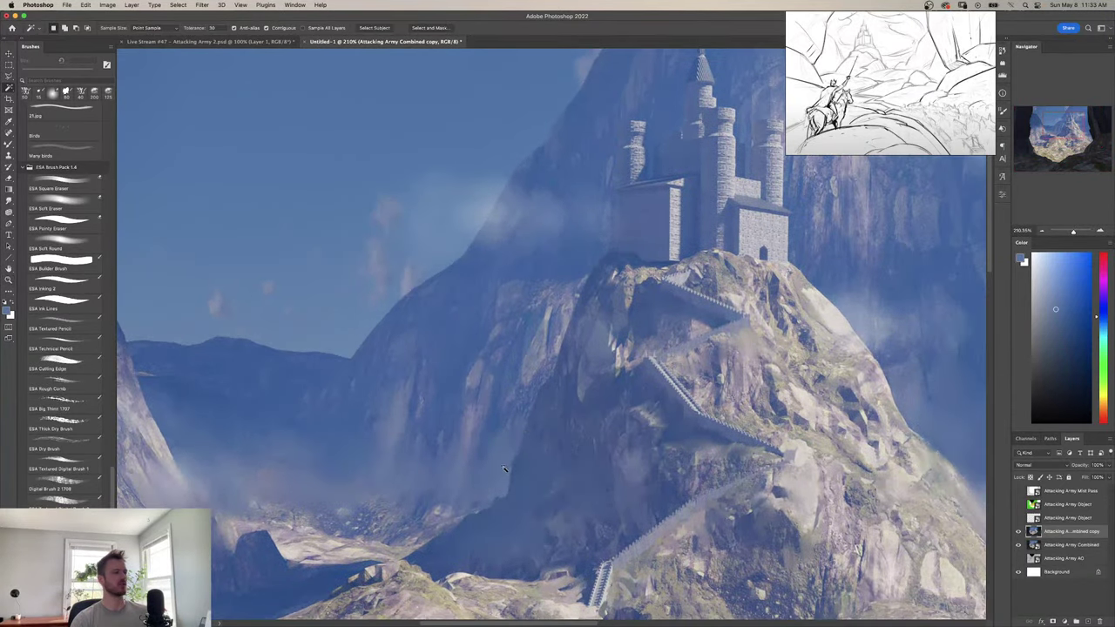
pyautogui.click(189, 30)
pyautogui.write('20')
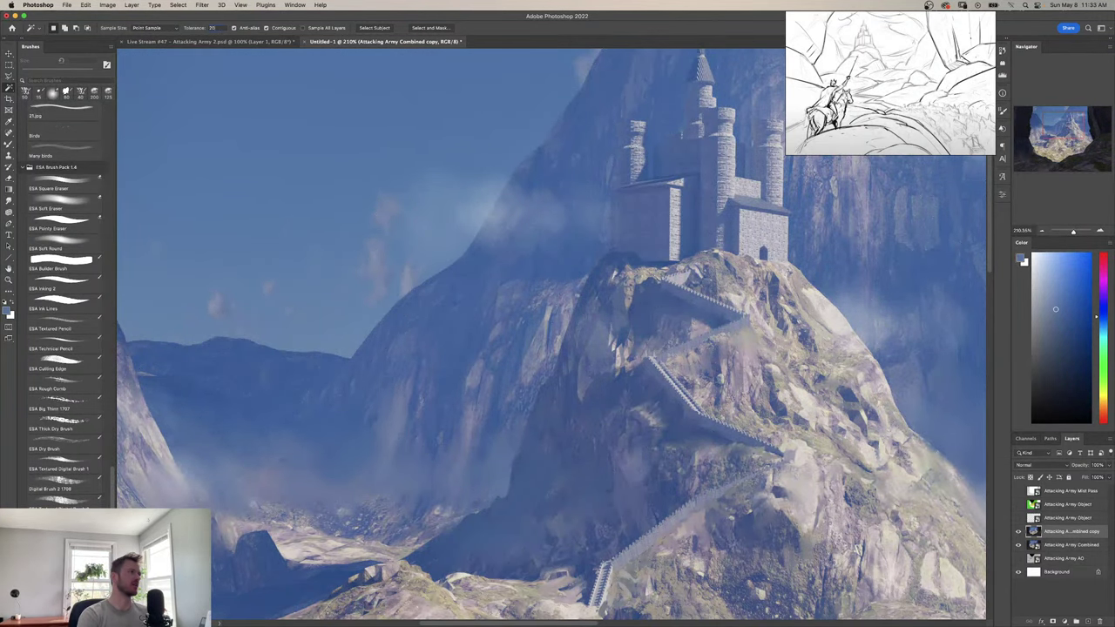
pyautogui.click(514, 473)
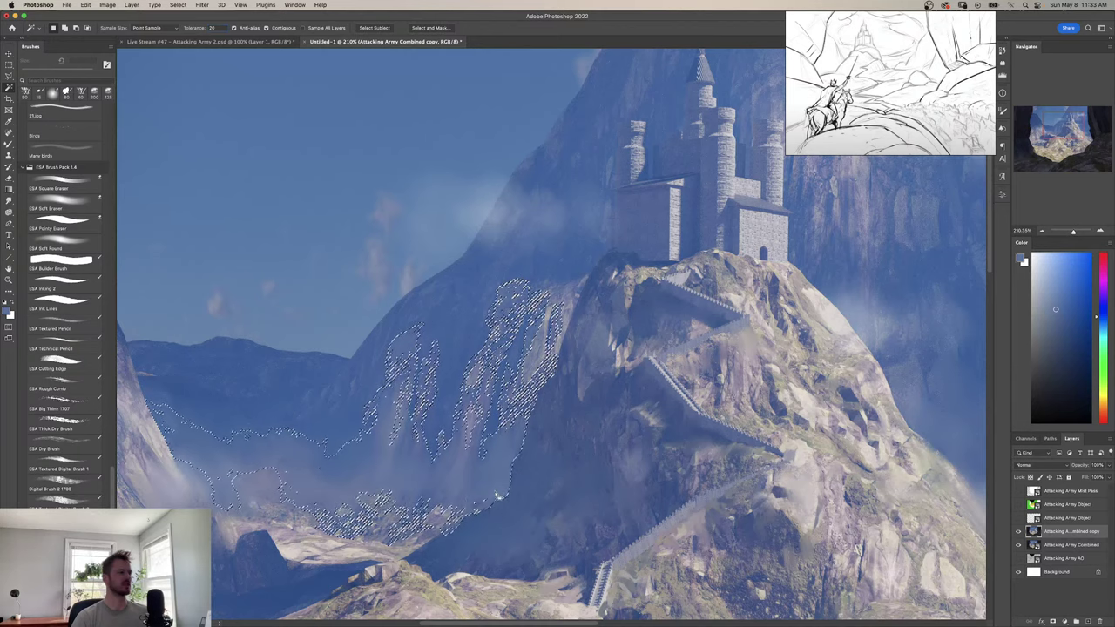
# Check how the selected mist area follows the castle hill's edge, including a brief Quick Mask view.
pyautogui.press('z')
pyautogui.moveTo(607, 393)
pyautogui.mouseDown()
pyautogui.moveTo(540, 393)
pyautogui.moveTo(615, 384)
pyautogui.mouseUp()
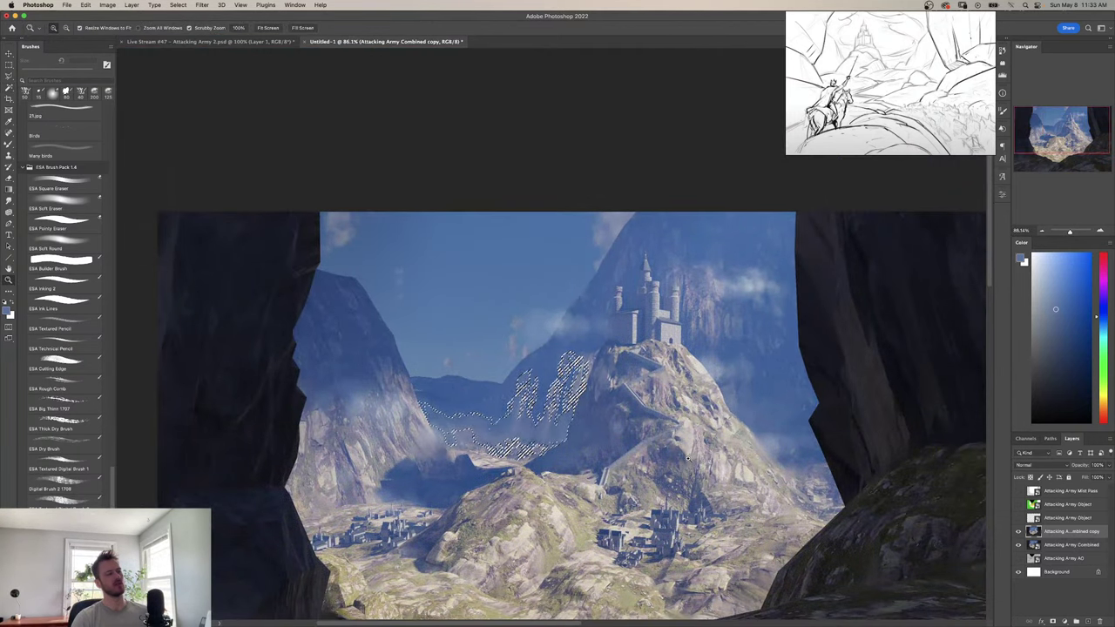
pyautogui.scroll(5, 581, 421)
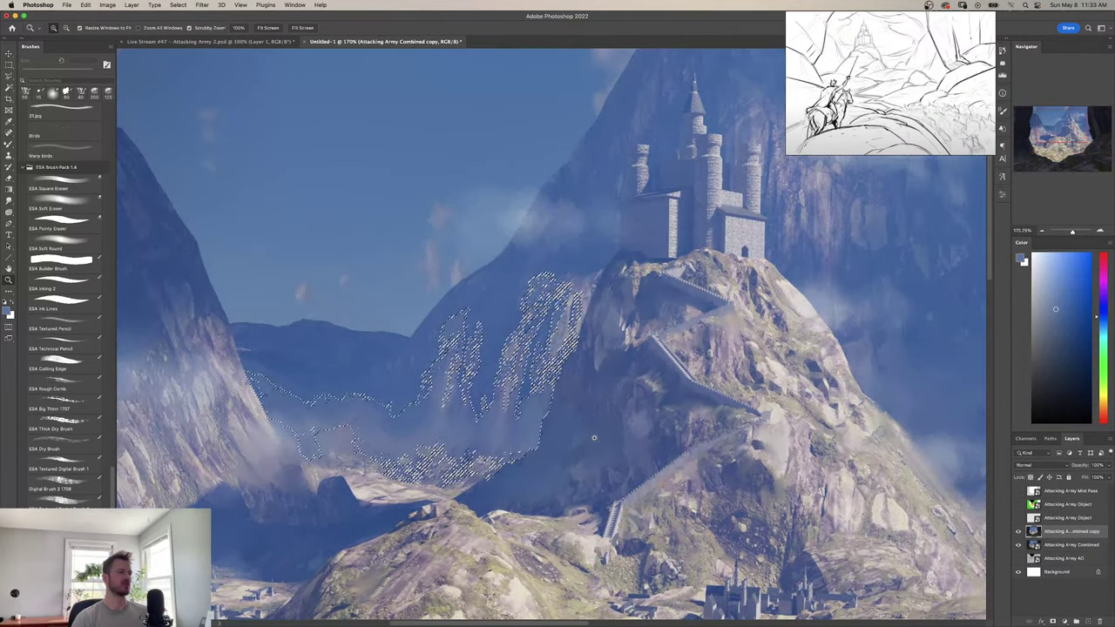
pyautogui.scroll(-4, 601, 429)
pyautogui.scroll(1, 581, 430)
pyautogui.moveTo(581, 430); pyautogui.dragTo(571, 463)
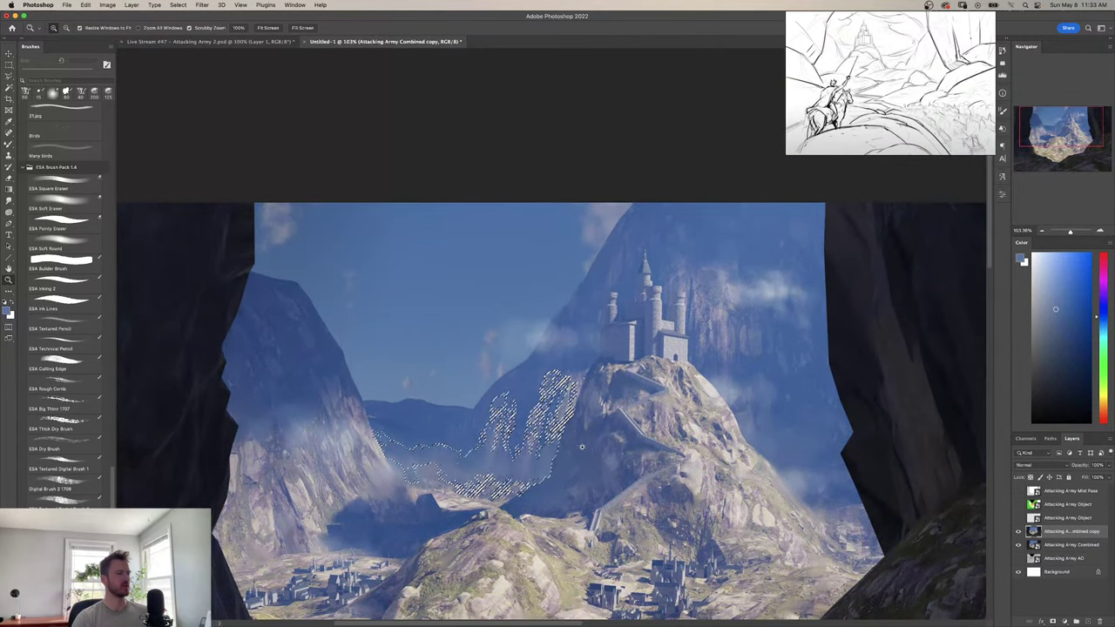
pyautogui.scroll(3, 582, 446)
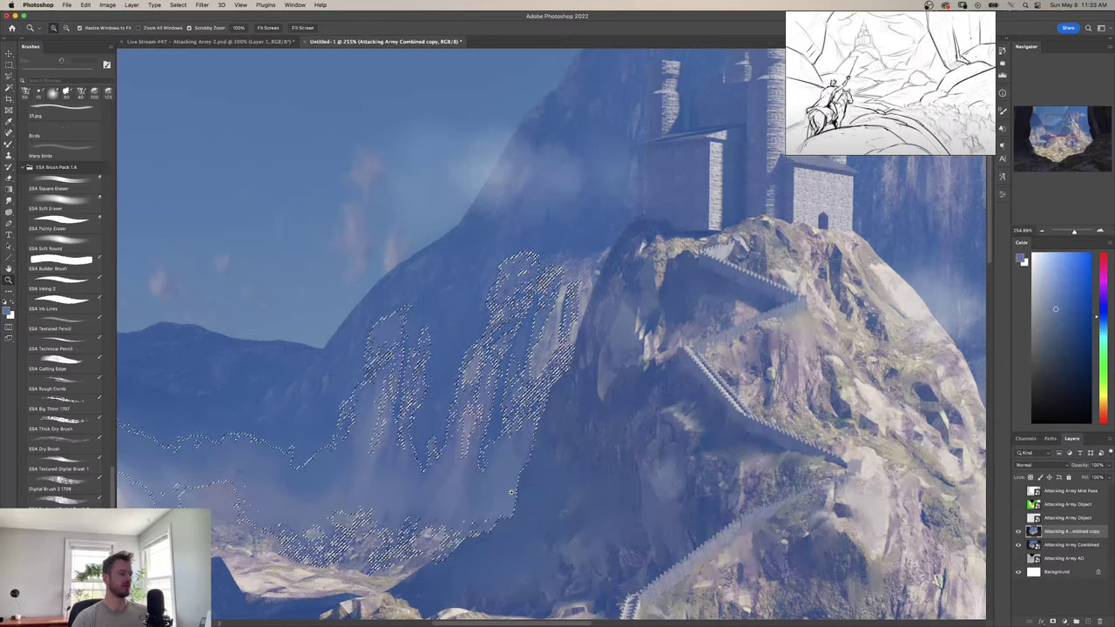
pyautogui.press('q')
pyautogui.press('q')
# Paint sampled sky blue over the mist inside the selection with the Mixer Brush, and deselect.
pyautogui.press('b')
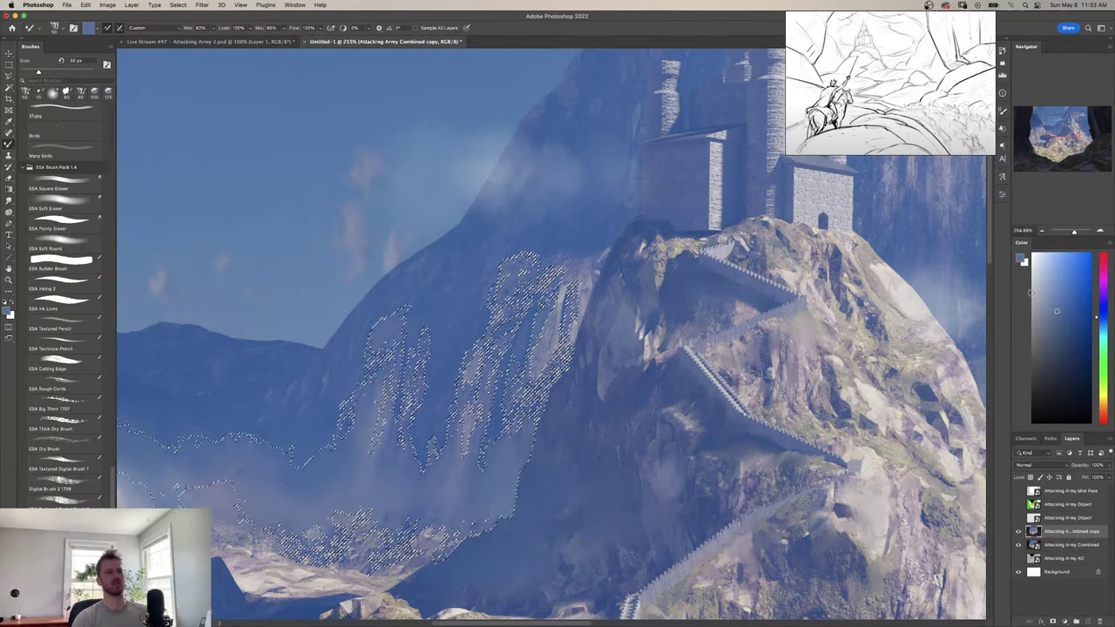
pyautogui.keyDown('alt'); pyautogui.click(414, 176); pyautogui.keyUp('alt')
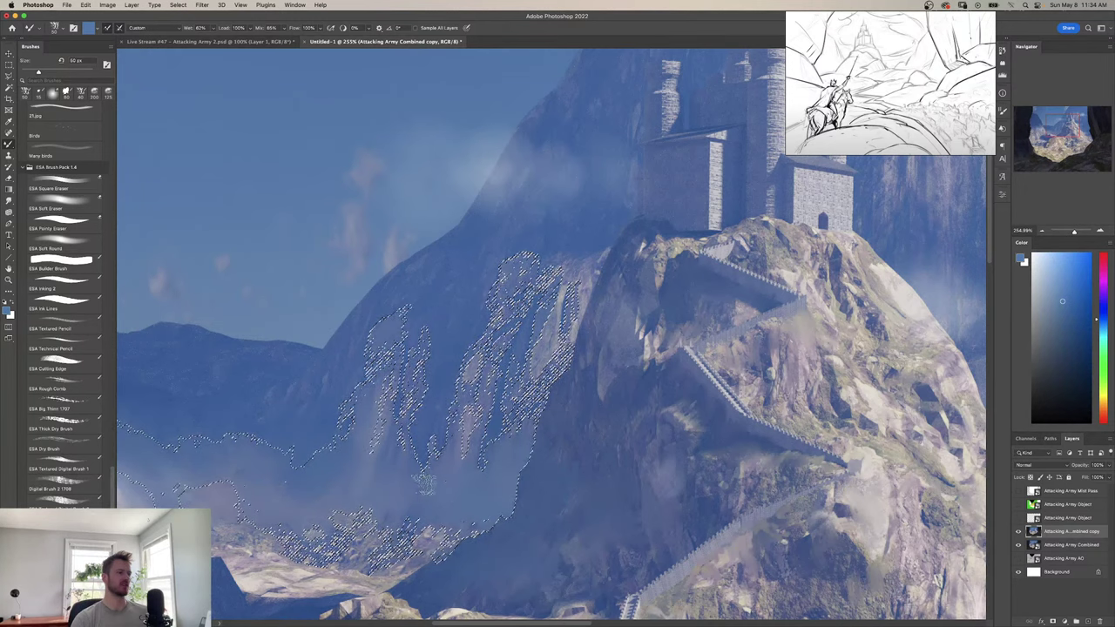
pyautogui.press('z')
pyautogui.press('super+d')
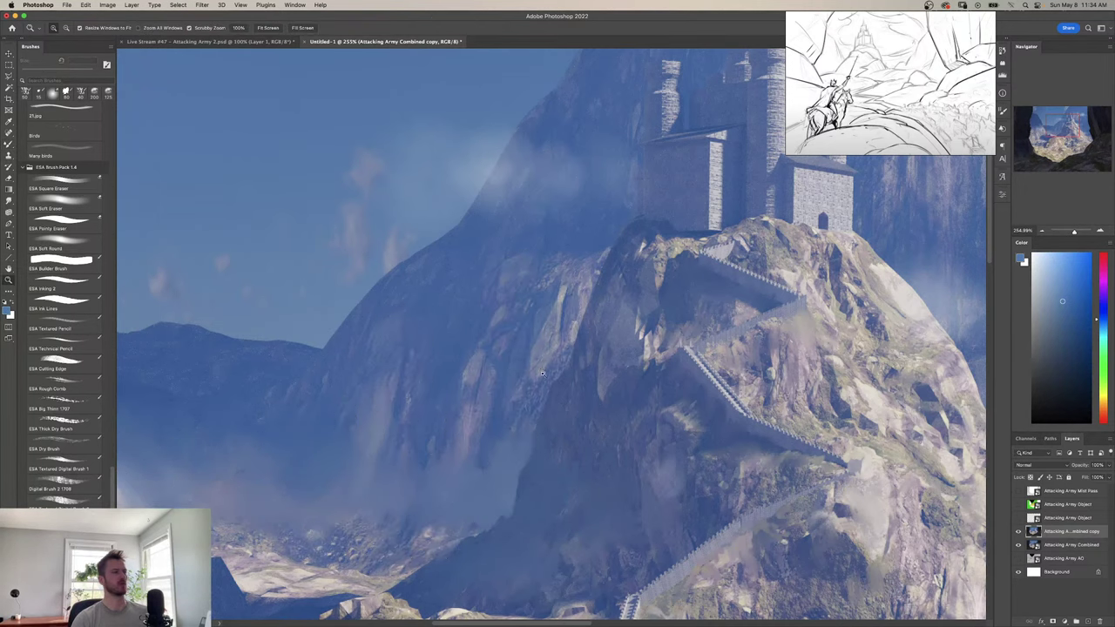
# Show the green Attacking Army Object pass over the whole painting.
pyautogui.moveTo(548, 392)
pyautogui.mouseDown()
pyautogui.moveTo(470, 384)
pyautogui.moveTo(536, 380)
pyautogui.mouseUp()
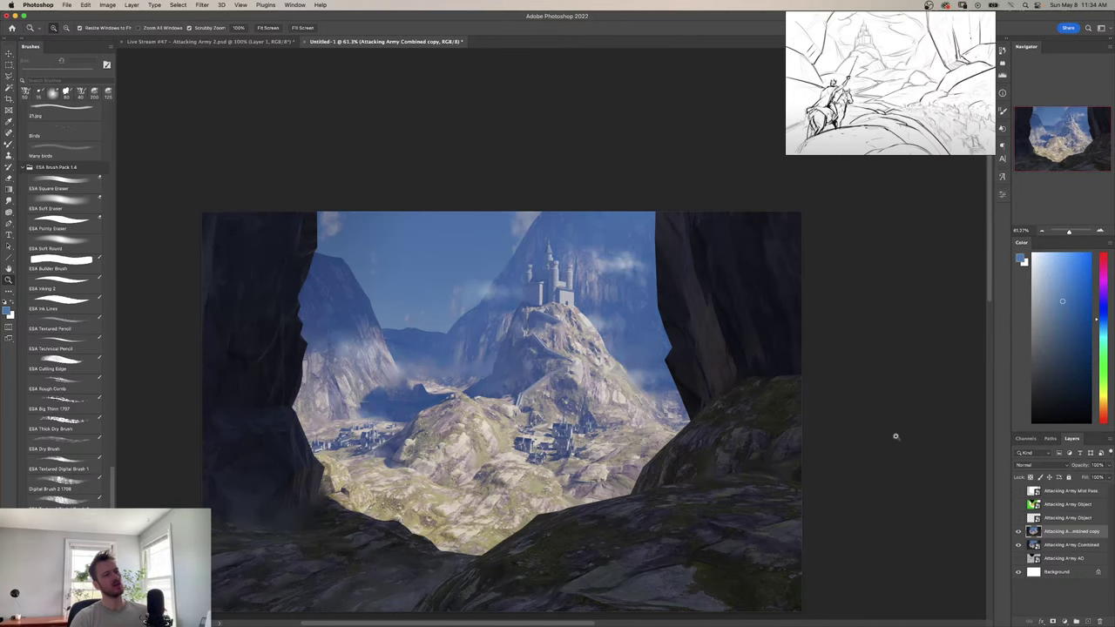
pyautogui.click(1018, 505)
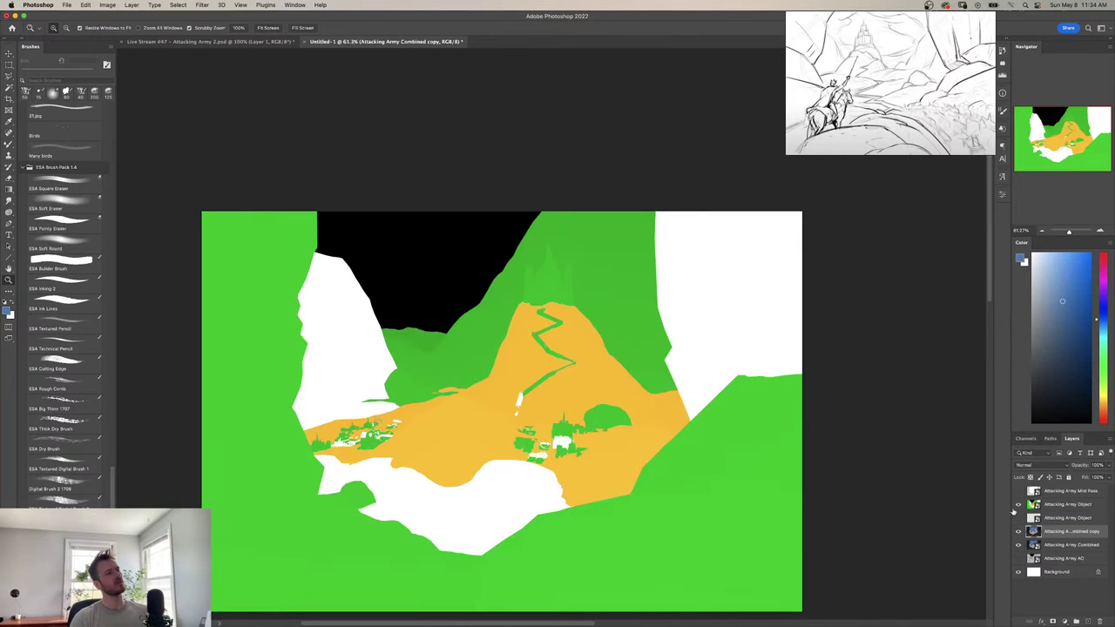
pyautogui.moveTo(636, 374); pyautogui.dragTo(691, 458)
pyautogui.moveTo(562, 402); pyautogui.dragTo(667, 475)
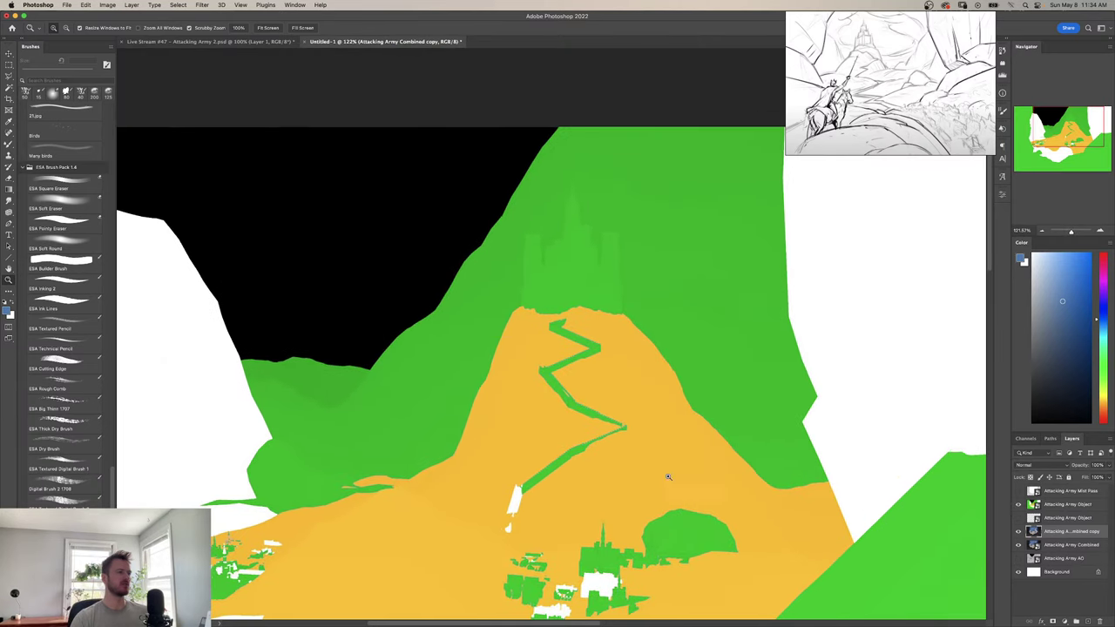
# Try to select the castle in the object pass with the Magic Wand, adding its lower wall, and deselect.
pyautogui.press('w')
pyautogui.click(583, 292)
pyautogui.moveTo(579, 338); pyautogui.dragTo(560, 465)
pyautogui.moveTo(552, 425); pyautogui.dragTo(592, 425)
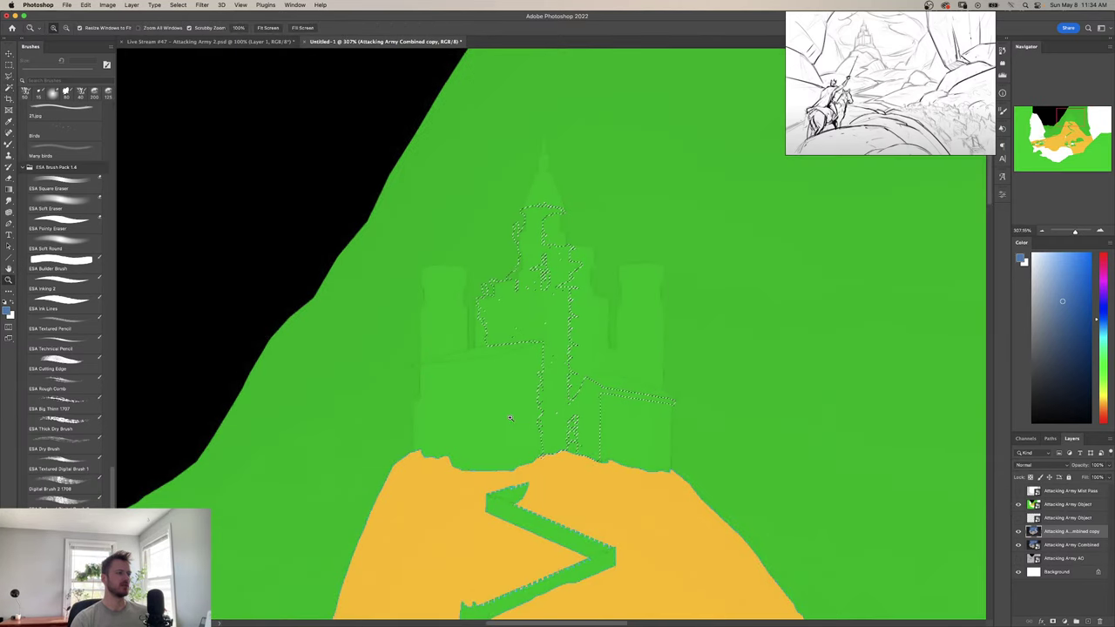
pyautogui.keyDown('super'); pyautogui.click(508, 418); pyautogui.keyUp('super')
pyautogui.keyDown('shift'); pyautogui.click(507, 416); pyautogui.keyUp('shift')
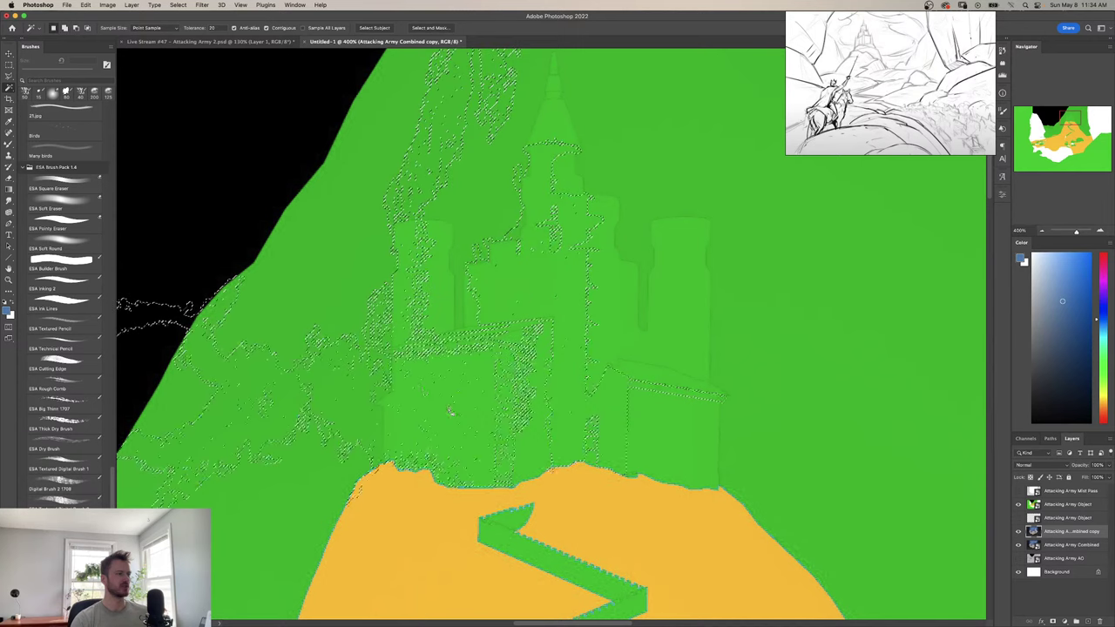
pyautogui.press('super+d')
# Try to select the orange castle hill with the Magic Wand while the combined copy layer is active, and deselect.
pyautogui.moveTo(666, 411); pyautogui.dragTo(567, 374)
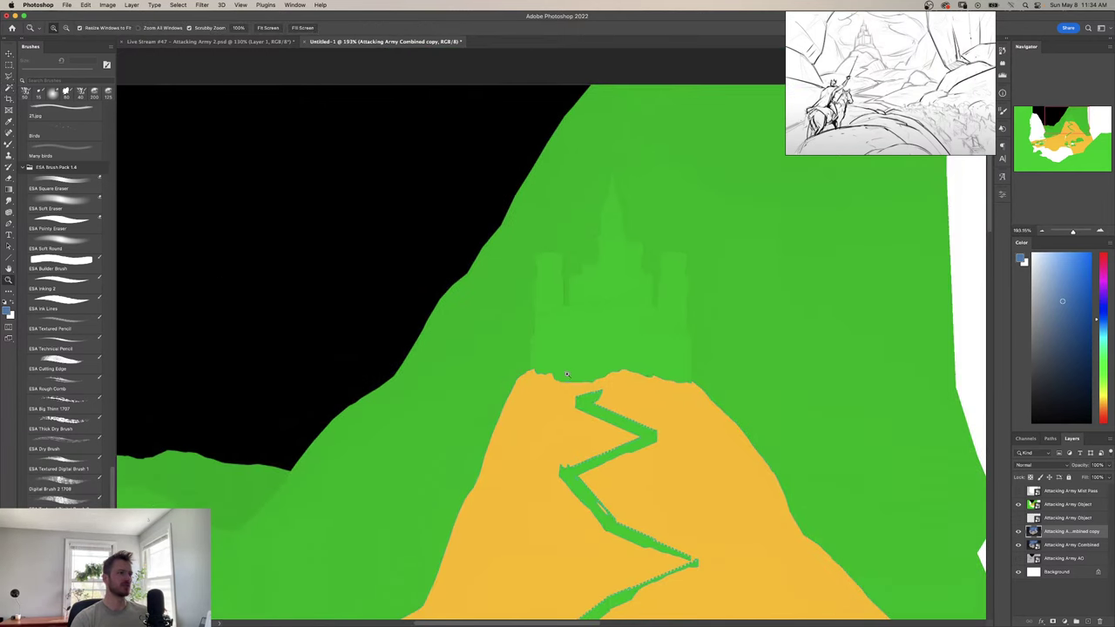
pyautogui.scroll(-4, 635, 383)
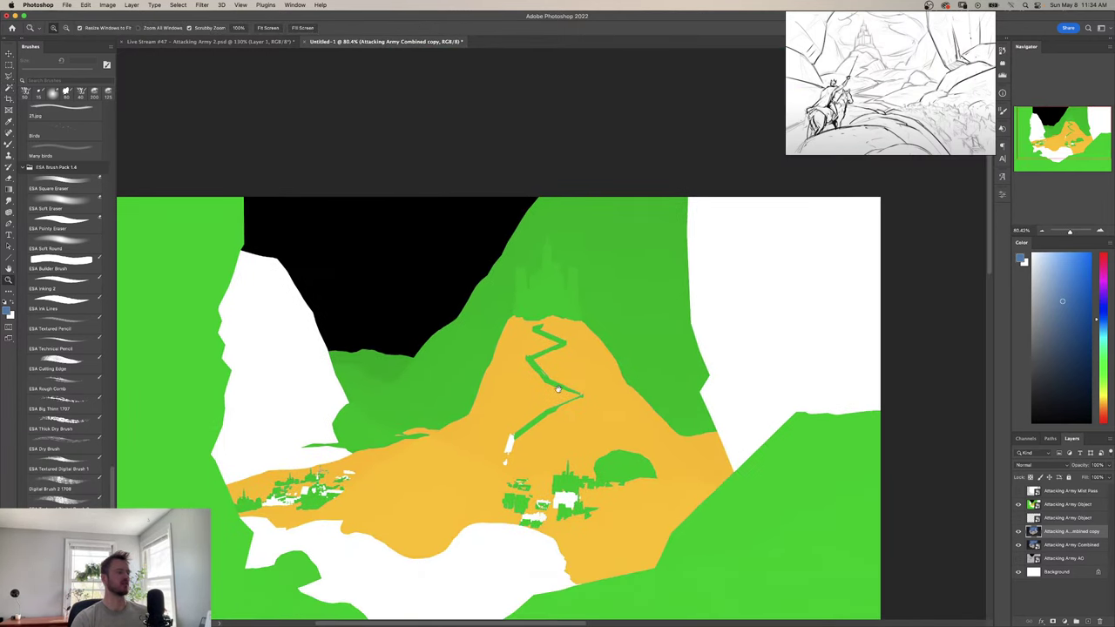
pyautogui.moveTo(558, 401); pyautogui.dragTo(592, 402)
pyautogui.press('w')
pyautogui.click(520, 404)
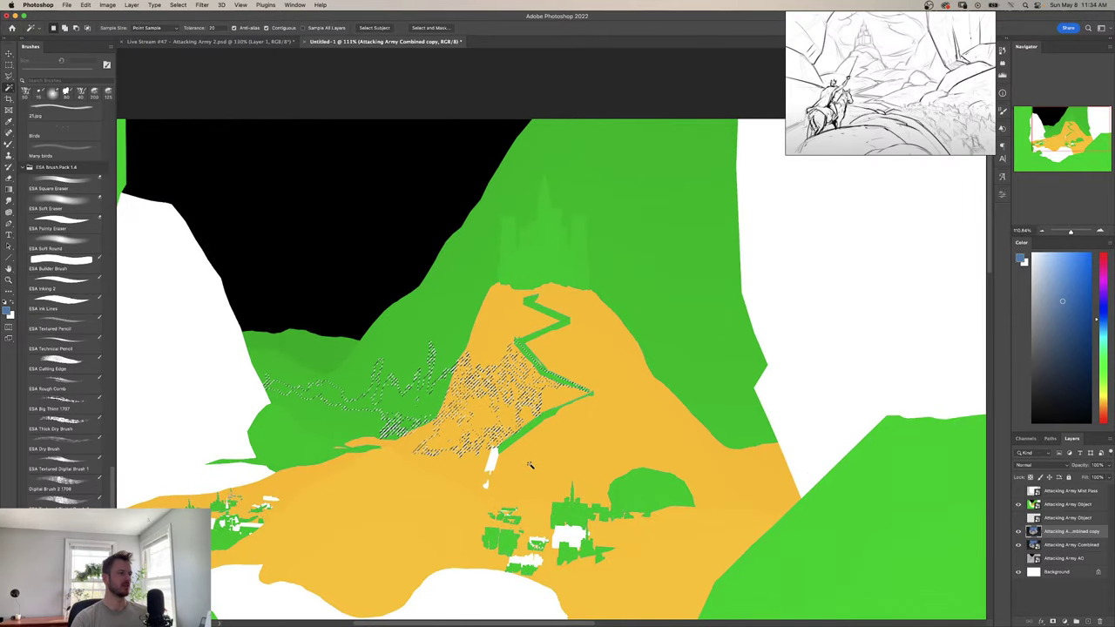
pyautogui.press('super+d')
# Activate the Attacking Army Object layer, try to select the castle on it with the Magic Wand, and deselect.
pyautogui.click(1064, 507)
pyautogui.moveTo(586, 336); pyautogui.dragTo(570, 387)
pyautogui.moveTo(544, 343); pyautogui.dragTo(572, 343)
pyautogui.press('w')
pyautogui.scroll(2, 540, 383)
pyautogui.click(526, 423)
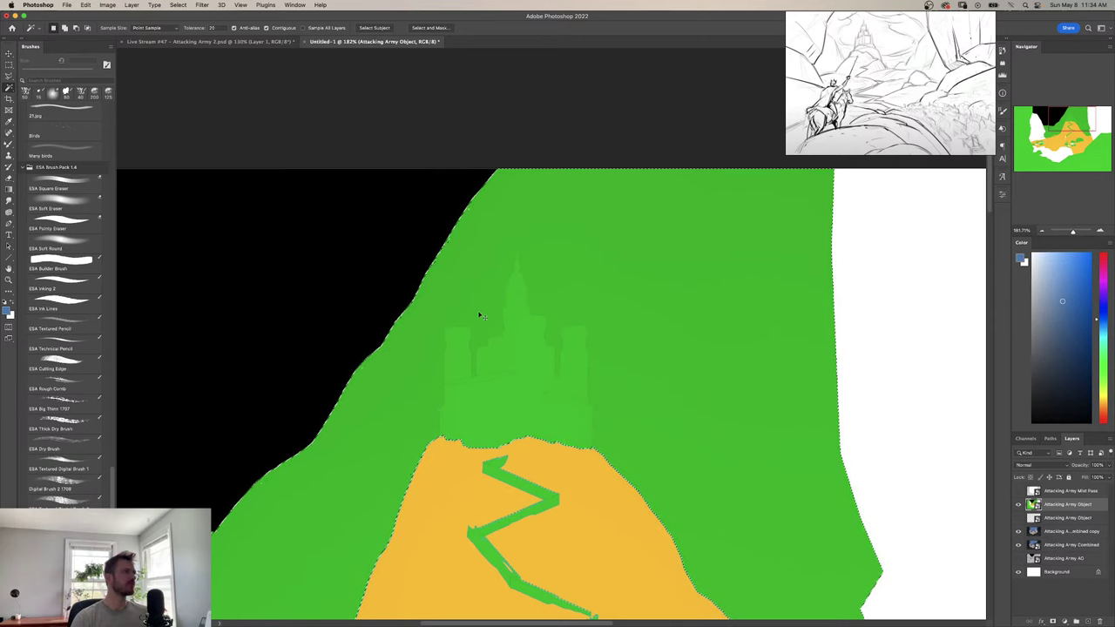
pyautogui.press('super+d')
# Set the Magic Wand tolerance to 10, try the selection on the castle again, and deselect.
pyautogui.moveTo(220, 28); pyautogui.dragTo(172, 31)
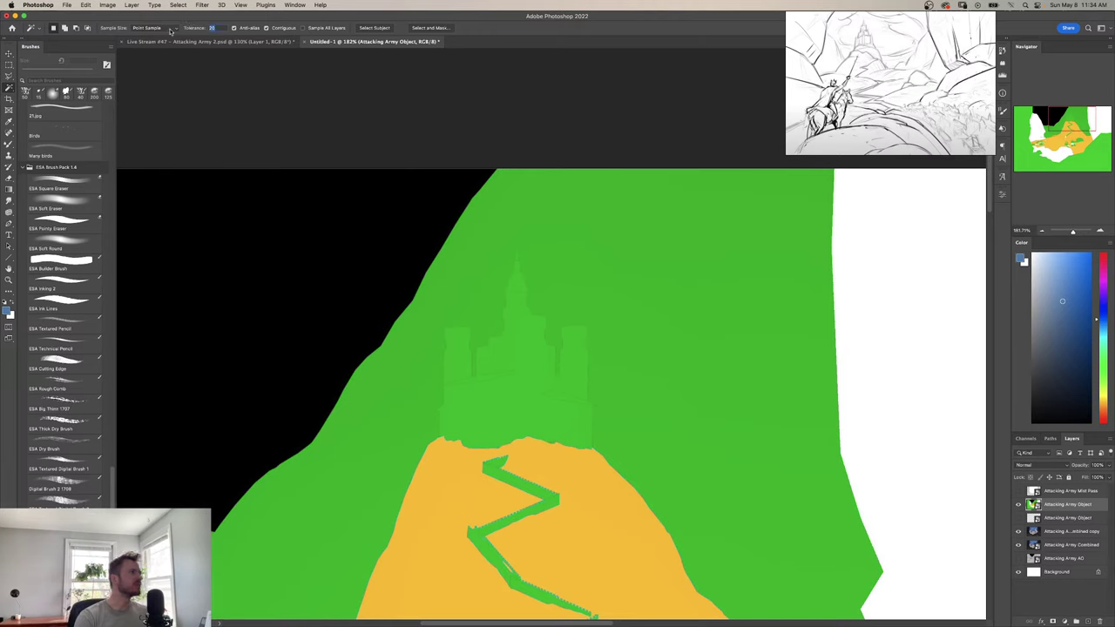
pyautogui.write('10')
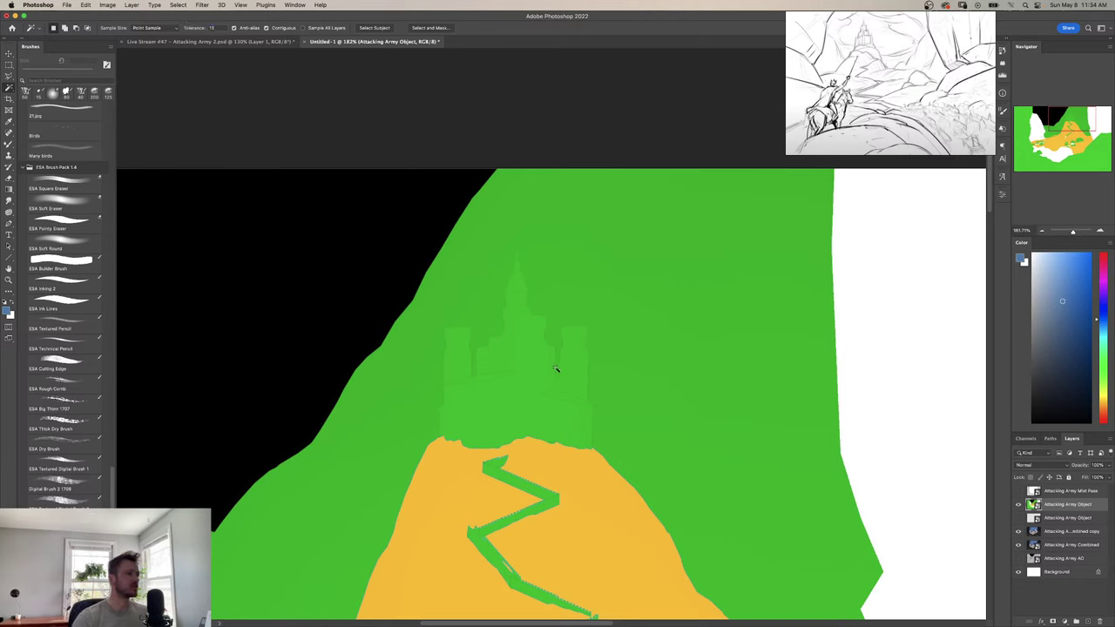
pyautogui.click(478, 388)
pyautogui.press('super+d')
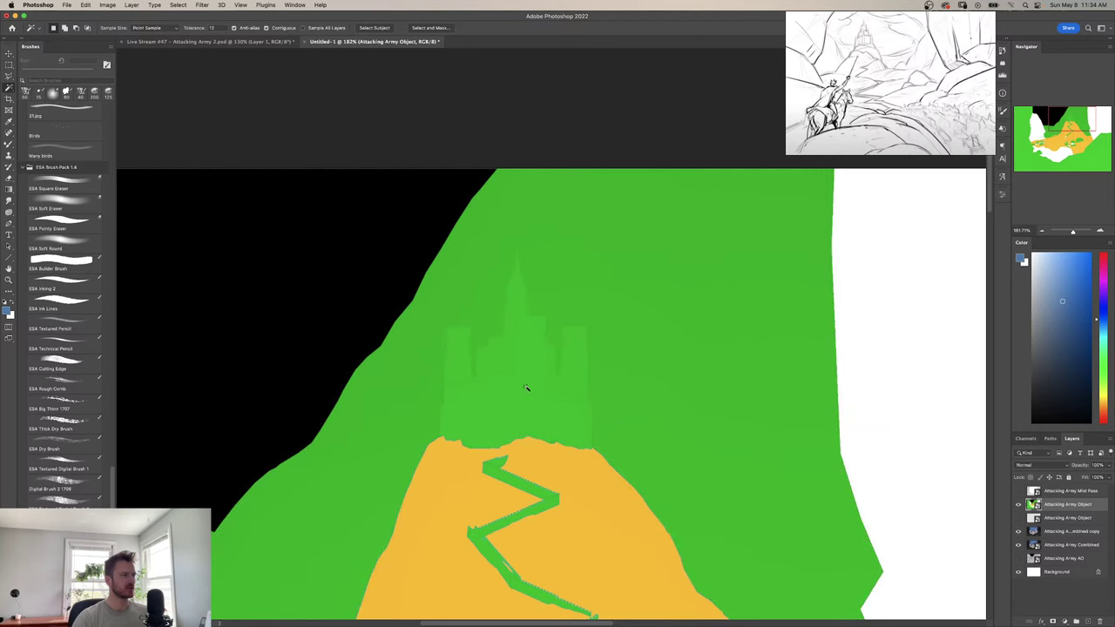
# Select the orange castle hill in the object pass with the Magic Wand and inspect the selection outline.
pyautogui.moveTo(528, 422); pyautogui.dragTo(529, 419)
pyautogui.scroll(5, 528, 419)
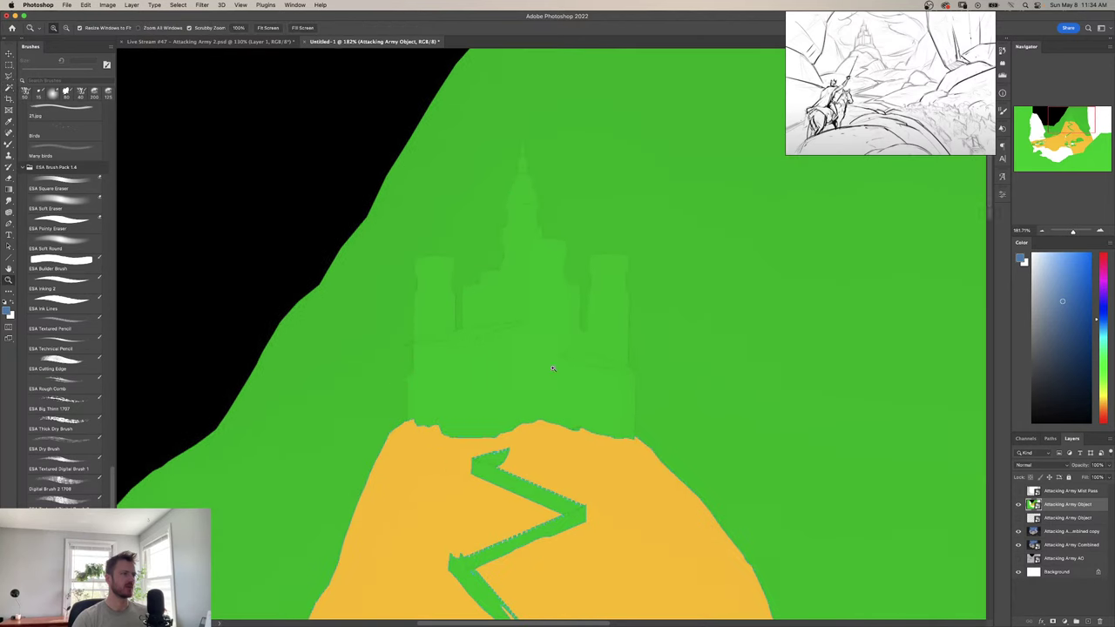
pyautogui.press('z')
pyautogui.moveTo(503, 421); pyautogui.dragTo(490, 422)
pyautogui.moveTo(490, 422); pyautogui.dragTo(528, 297)
pyautogui.click(496, 418)
pyautogui.press('w')
pyautogui.click(508, 462)
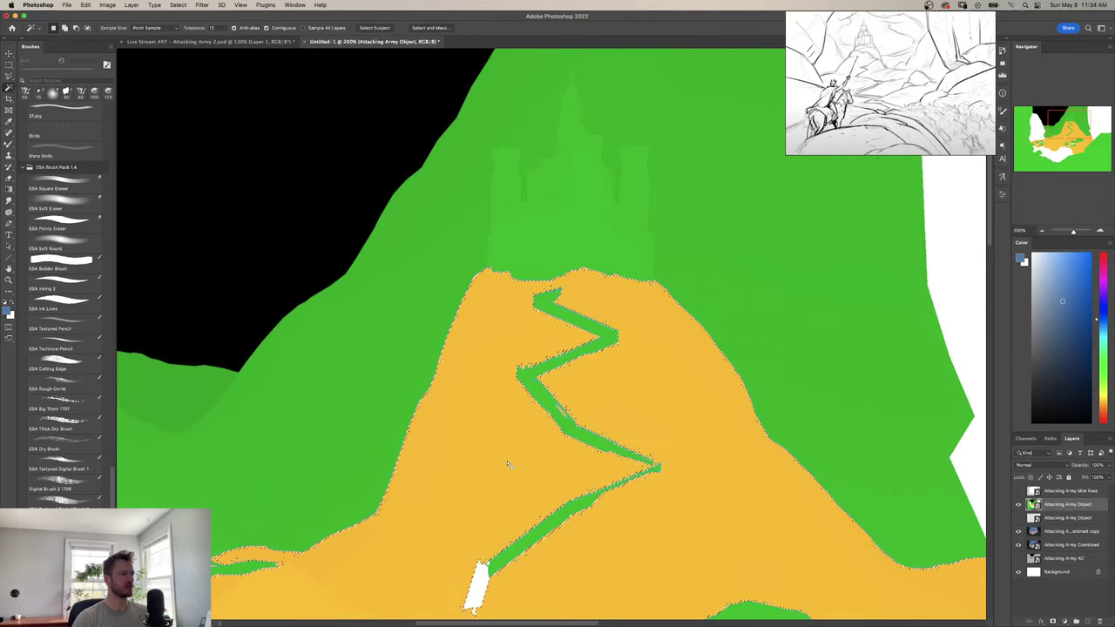
pyautogui.moveTo(509, 473); pyautogui.dragTo(540, 352)
pyautogui.press('z')
pyautogui.scroll(-6, 539, 352)
pyautogui.scroll(3, 549, 421)
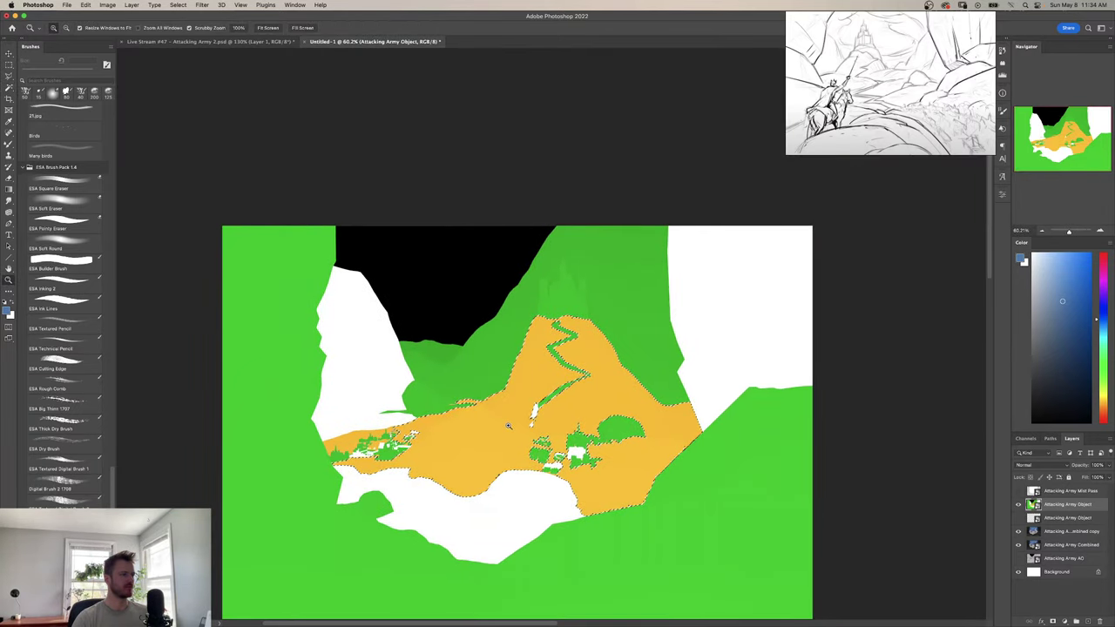
pyautogui.scroll(4, 549, 421)
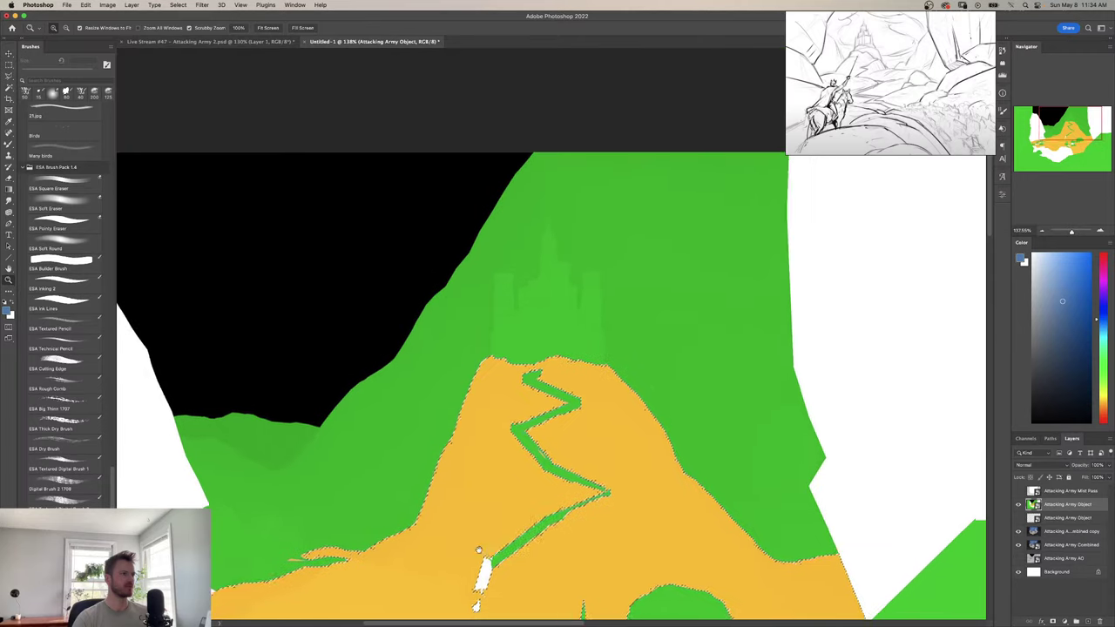
pyautogui.scroll(3, 512, 433)
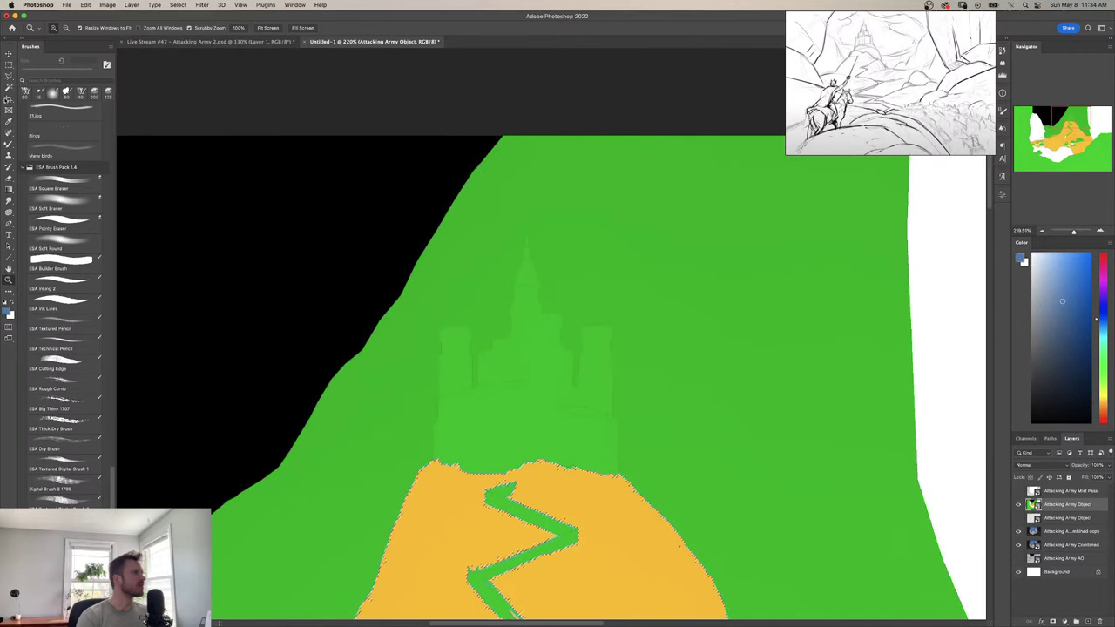
# Clear the hill selection, try to select the castle with the Quick Selection tool, and undo that selection.
pyautogui.click(8, 92)
pyautogui.rightClick(9, 92)
pyautogui.click(48, 97)
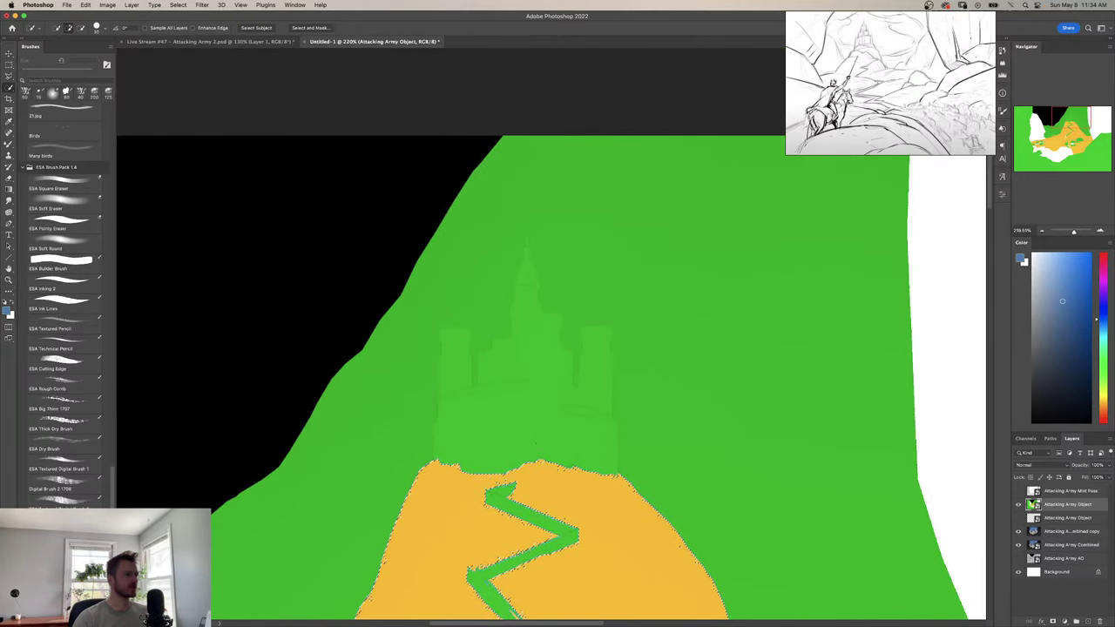
pyautogui.press('super+d')
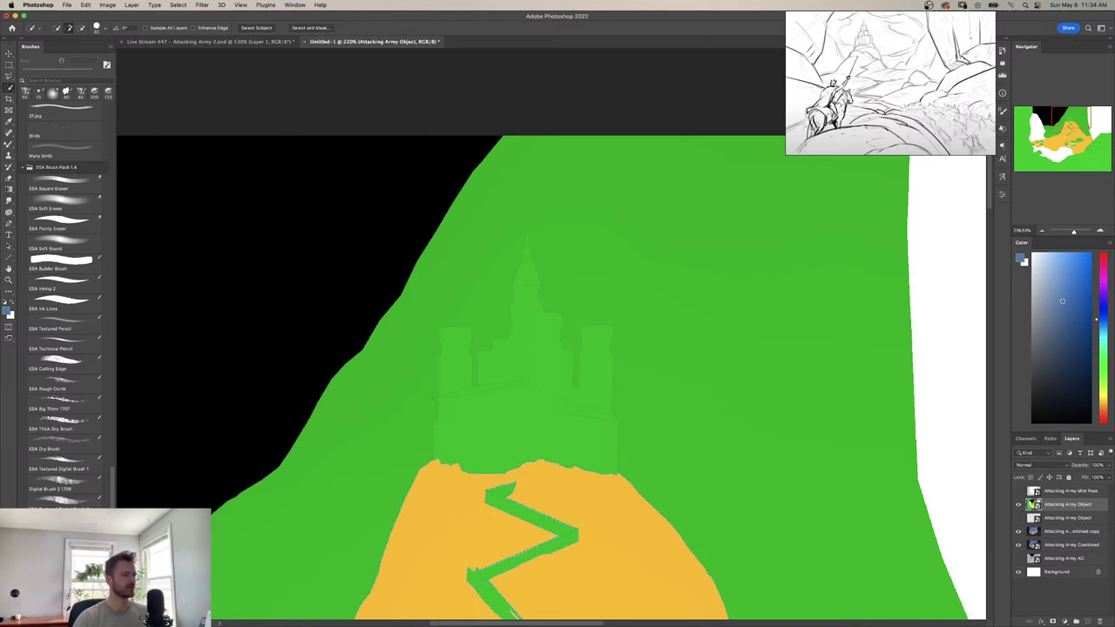
pyautogui.click(505, 425)
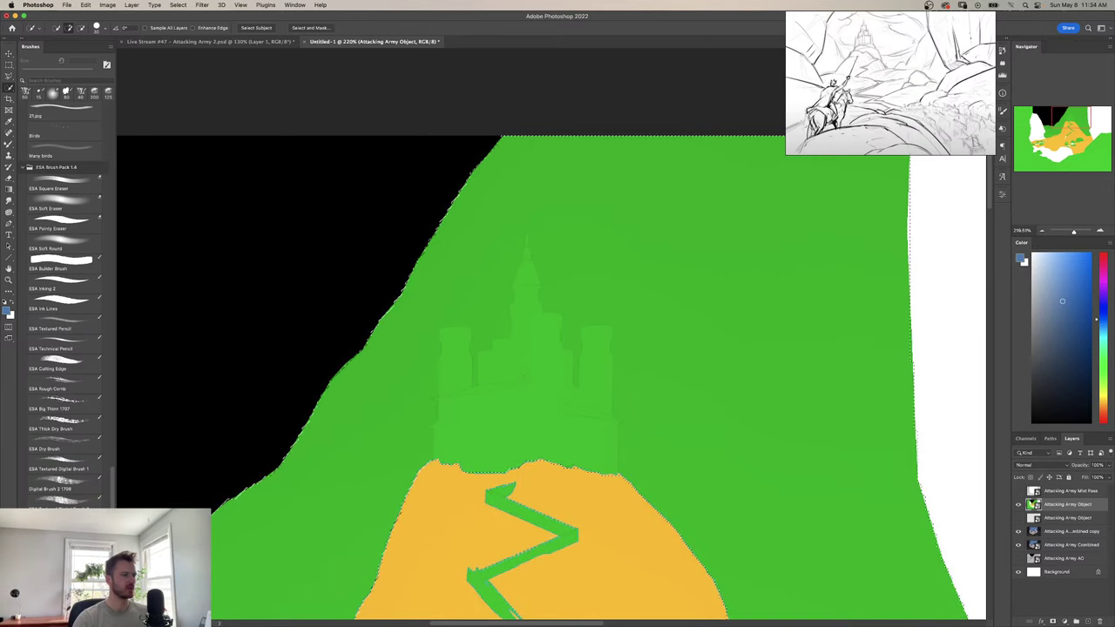
pyautogui.press('super+z')
# Examine how the object pass separates the castle, hill, stairway and villages, up close and across the whole image.
pyautogui.press('z')
pyautogui.moveTo(537, 428); pyautogui.dragTo(531, 457)
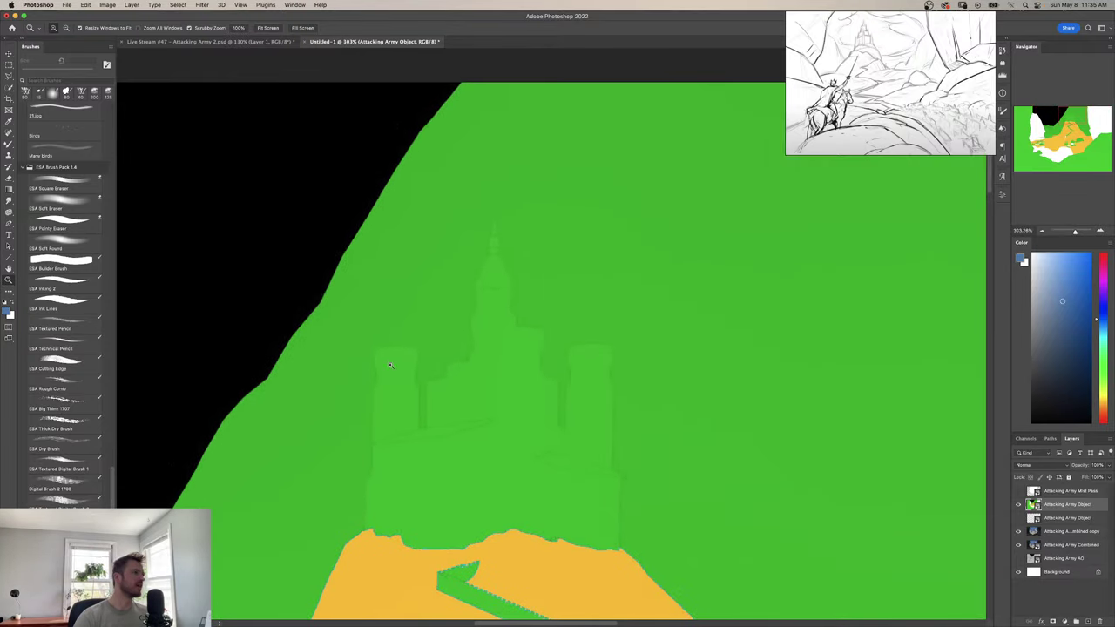
pyautogui.moveTo(482, 403); pyautogui.dragTo(443, 281)
pyautogui.click(507, 415)
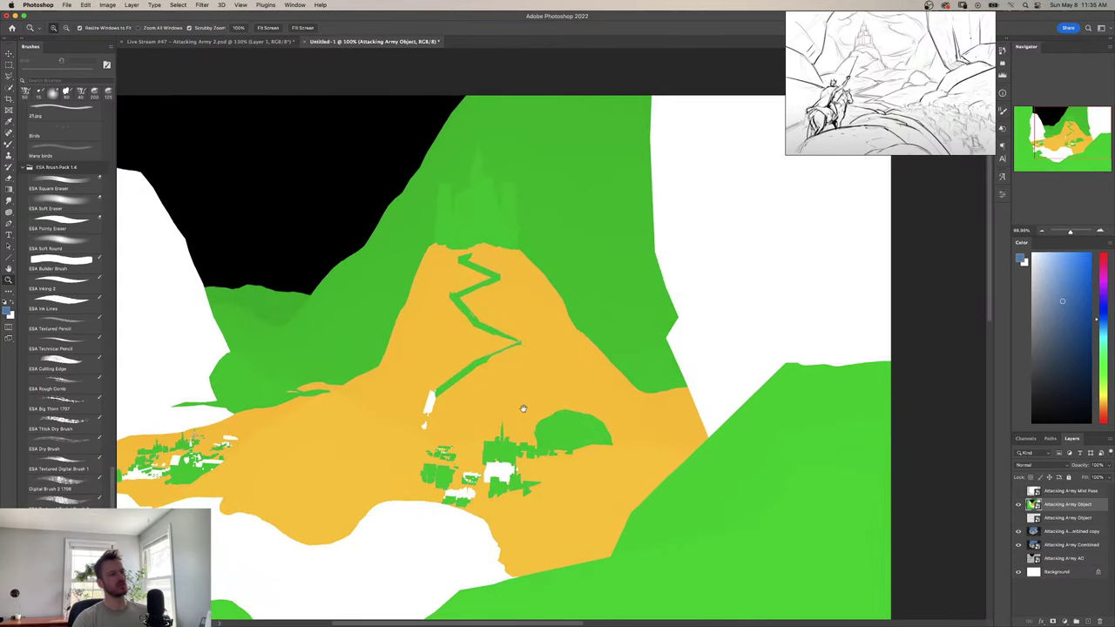
pyautogui.press('w')
pyautogui.moveTo(506, 437); pyautogui.dragTo(594, 417)
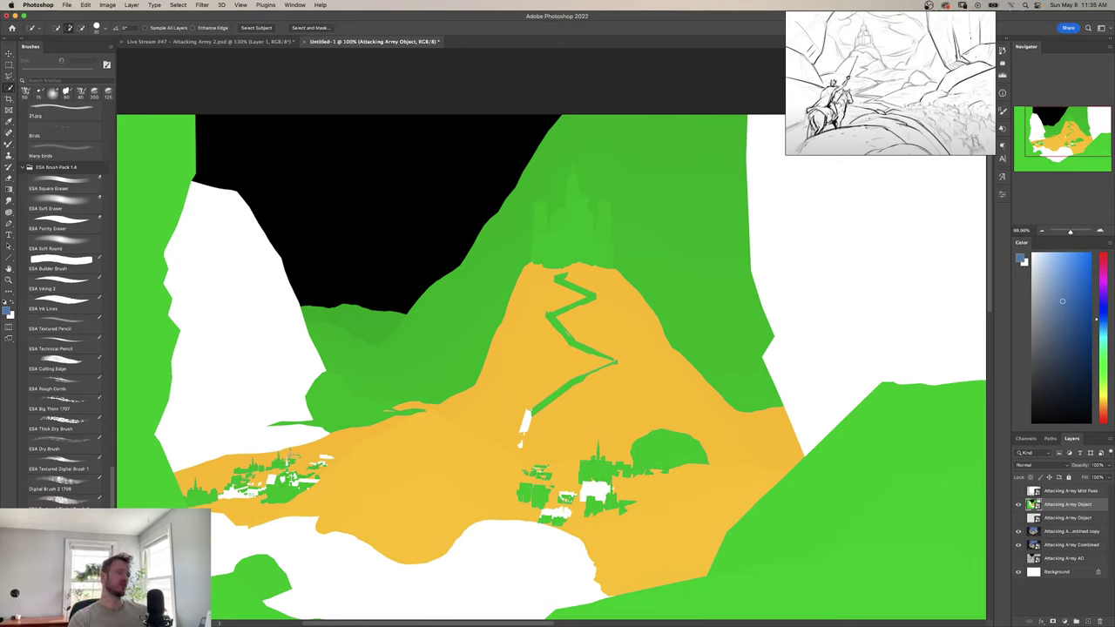
pyautogui.moveTo(572, 326); pyautogui.dragTo(548, 333)
pyautogui.press('z')
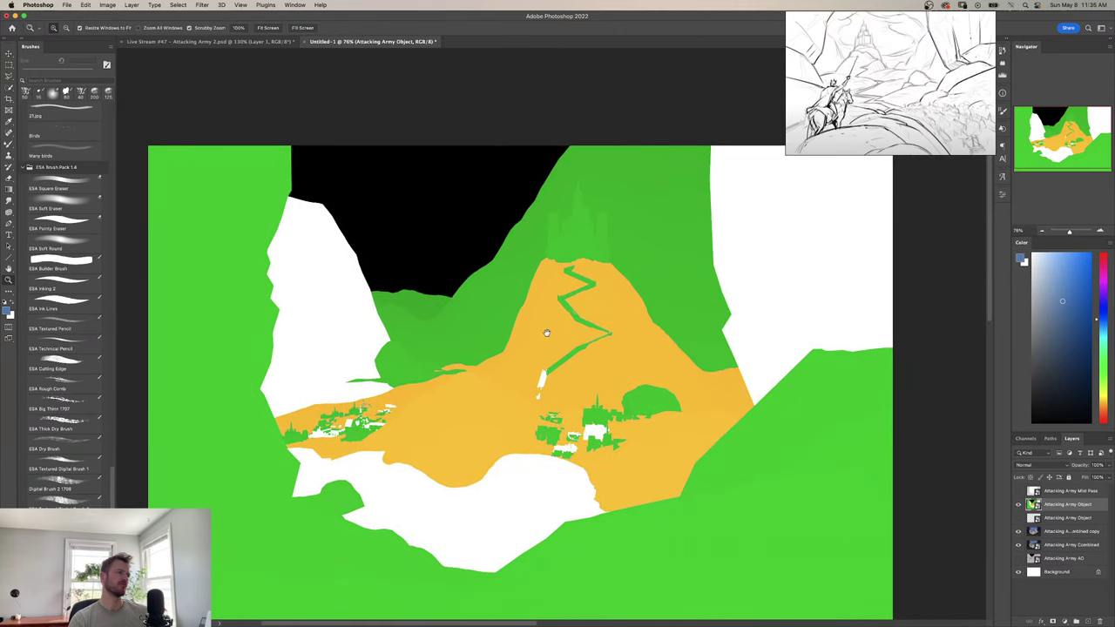
# Hide the Attacking Army Object layer and activate the Attacking Army Combined copy layer for brushwork on the castle hill.
pyautogui.click(1018, 504)
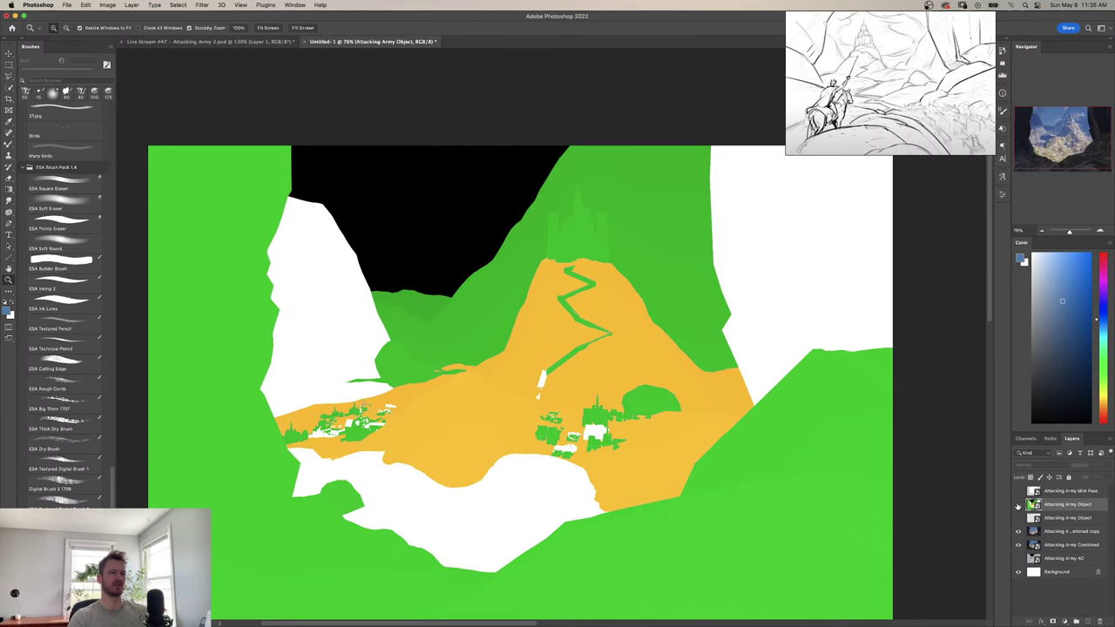
pyautogui.moveTo(568, 345); pyautogui.dragTo(567, 435)
pyautogui.moveTo(437, 429); pyautogui.dragTo(451, 432)
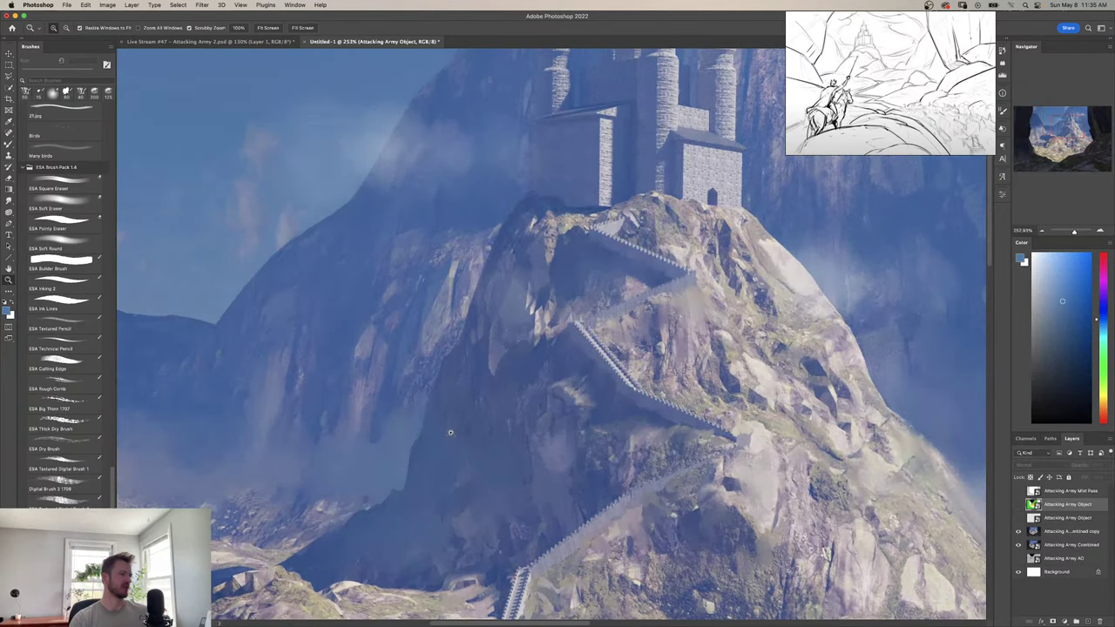
pyautogui.press('b')
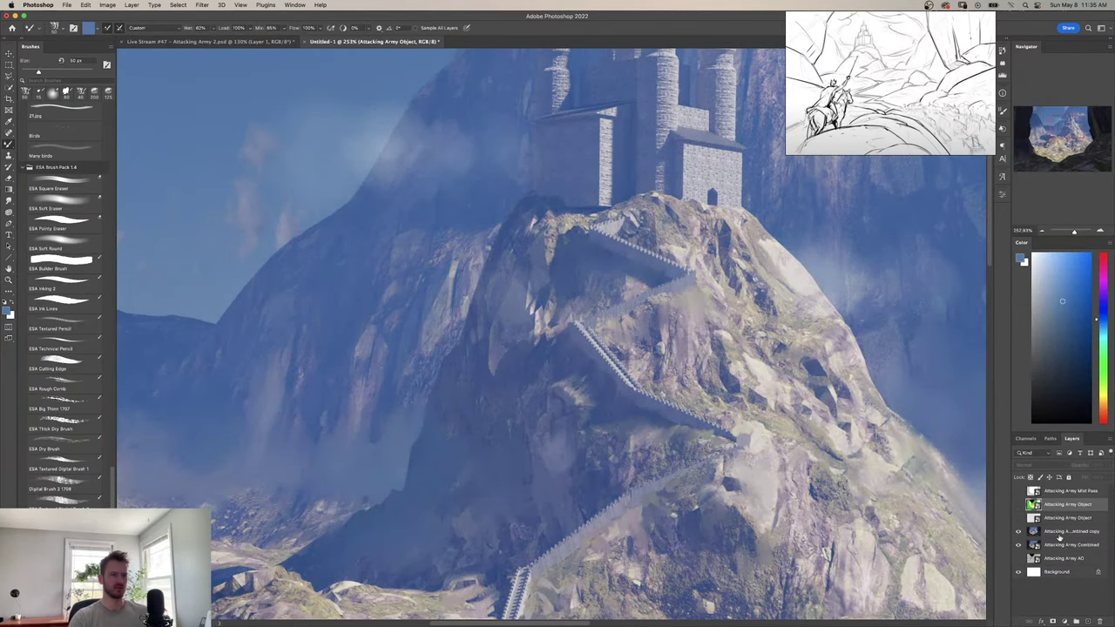
pyautogui.click(1054, 532)
# Paint sampled blue tones along the castle hill's shadowed left edge with the regular Brush.
pyautogui.keyDown('alt'); pyautogui.click(410, 489); pyautogui.keyUp('alt')
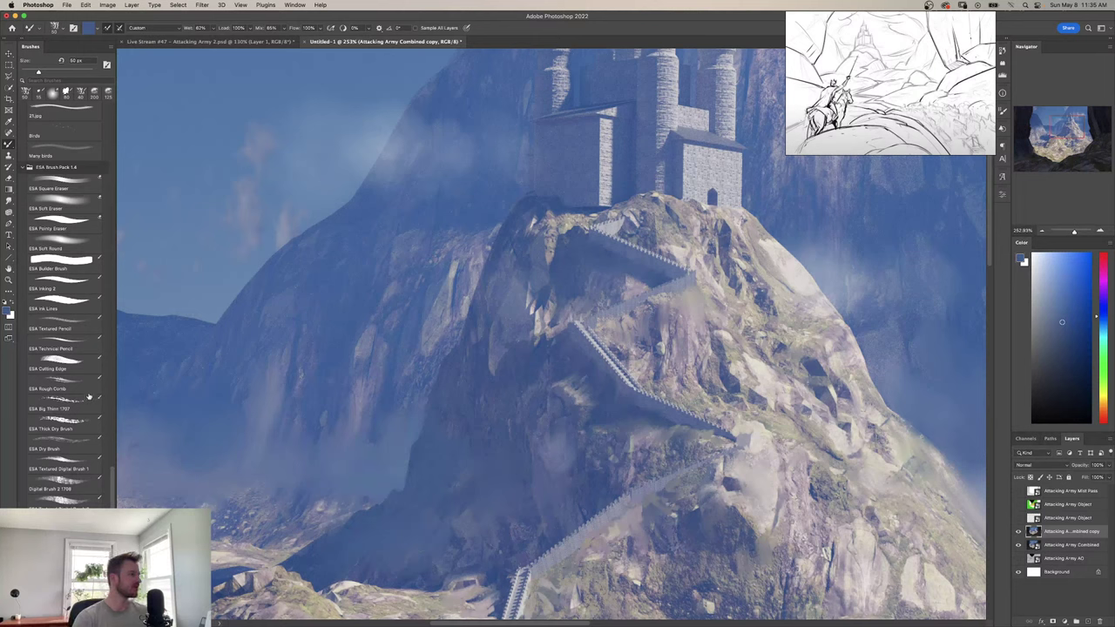
pyautogui.hotkey('shift', 'b')
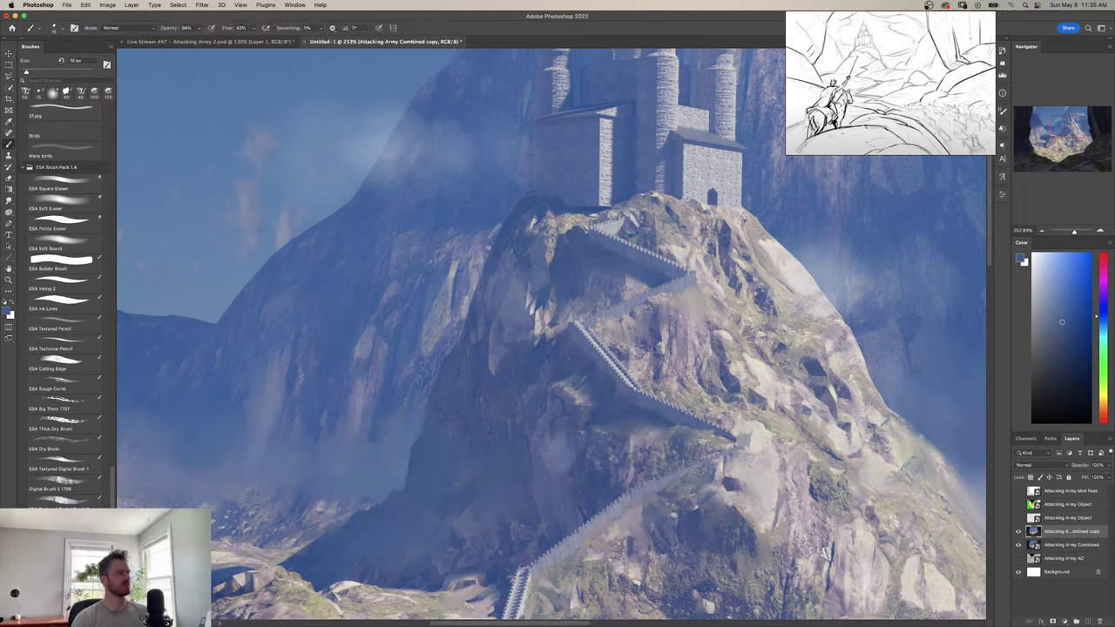
pyautogui.moveTo(397, 488); pyautogui.dragTo(419, 432)
pyautogui.keyDown('alt'); pyautogui.click(406, 464); pyautogui.keyUp('alt')
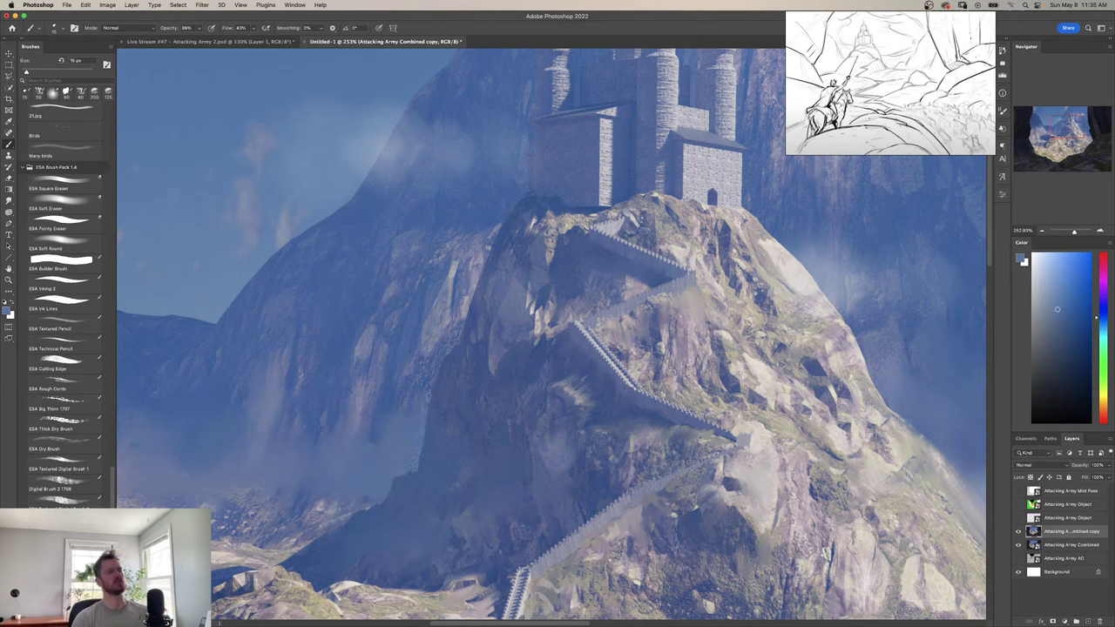
pyautogui.moveTo(428, 439); pyautogui.dragTo(427, 403)
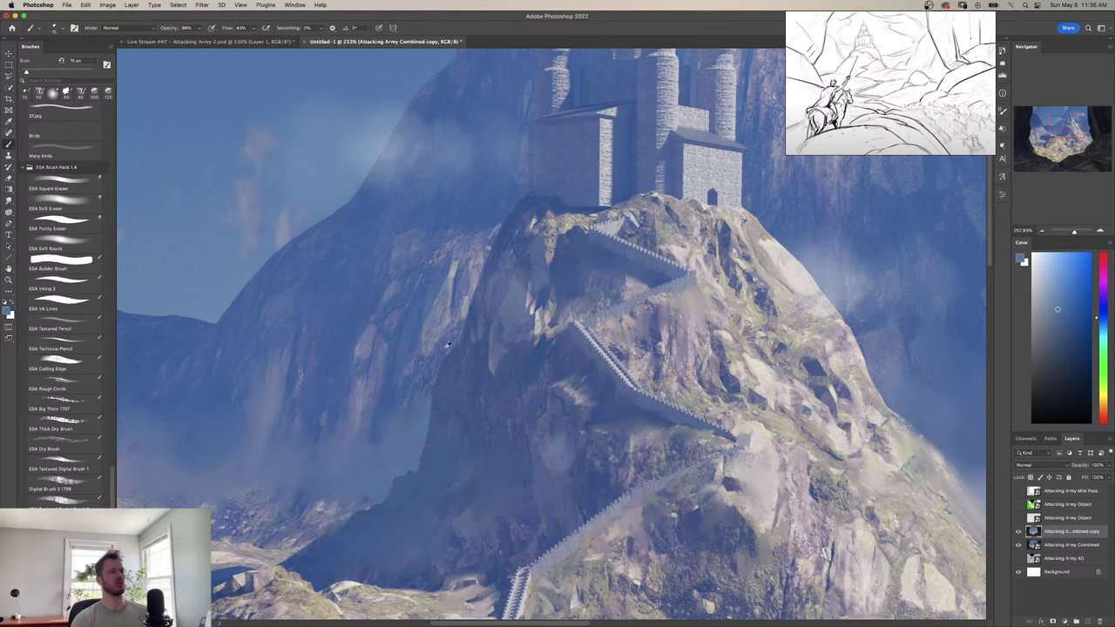
pyautogui.keyDown('alt'); pyautogui.click(453, 355); pyautogui.keyUp('alt')
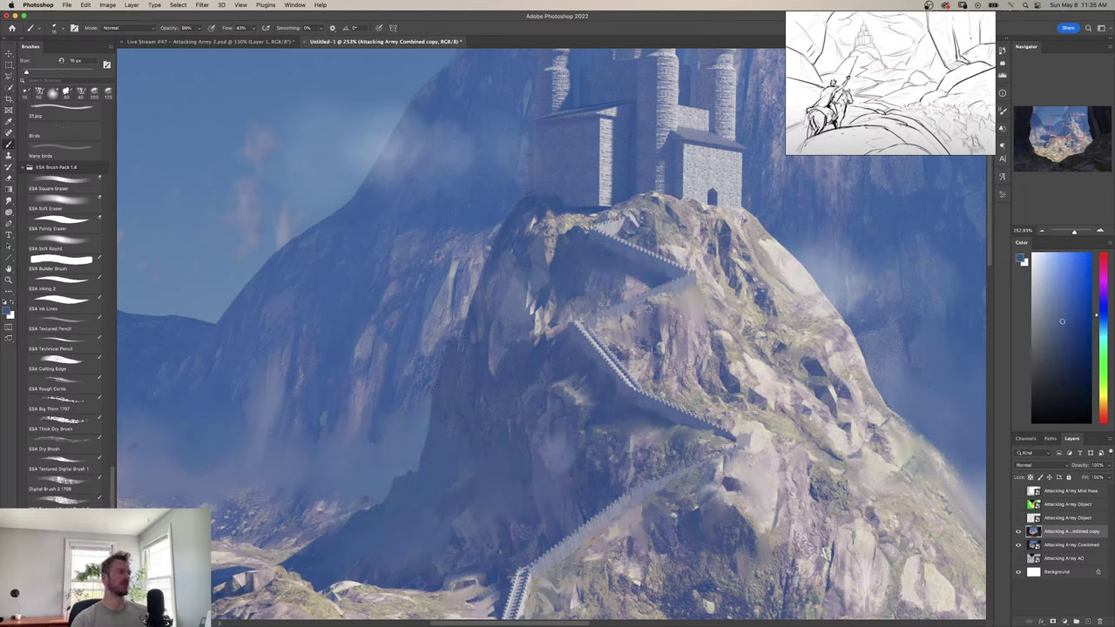
# Refine the hill's upper left edge below the castle with sampled blue and pale grey, using the Brush and Mixer Brush.
pyautogui.press('z')
pyautogui.moveTo(449, 365); pyautogui.dragTo(365, 436)
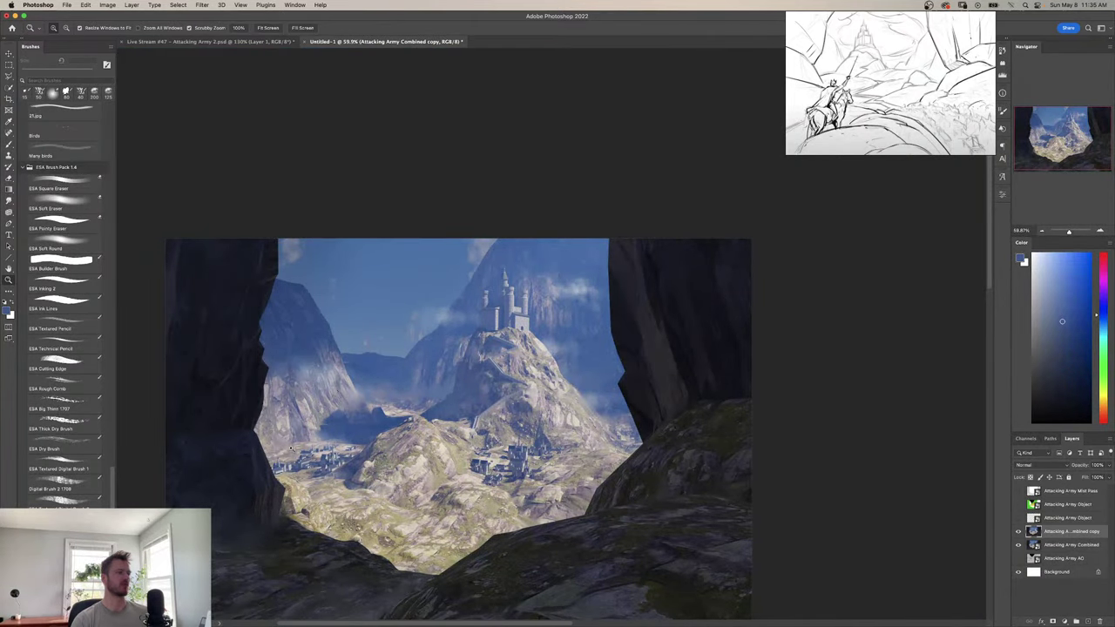
pyautogui.moveTo(291, 449); pyautogui.dragTo(437, 451)
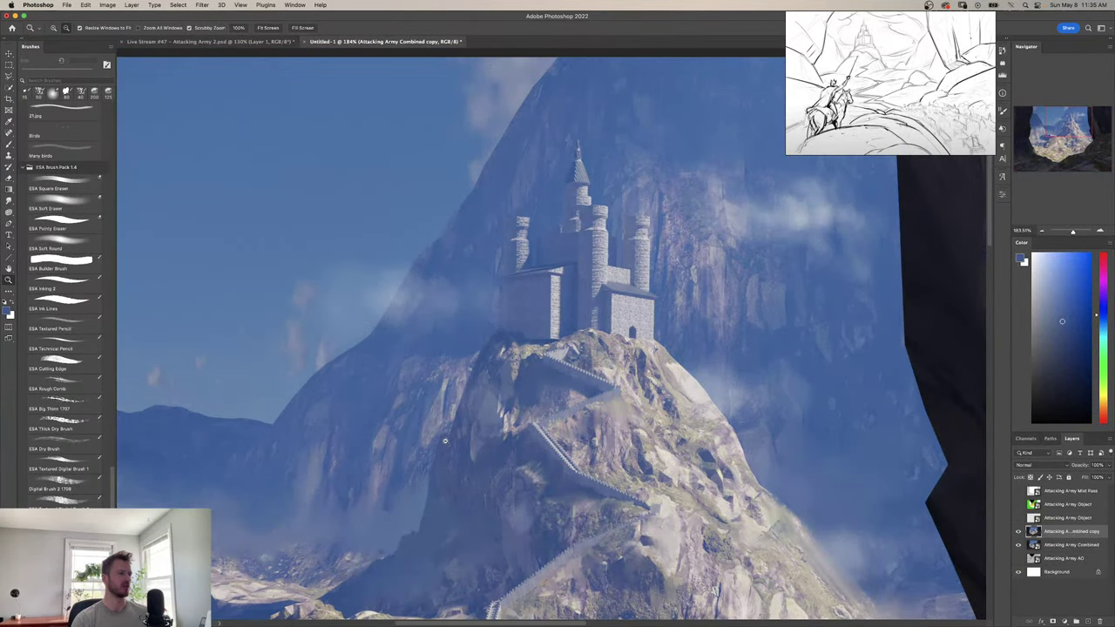
pyautogui.press('b')
pyautogui.keyDown('alt'); pyautogui.click(444, 441); pyautogui.keyUp('alt')
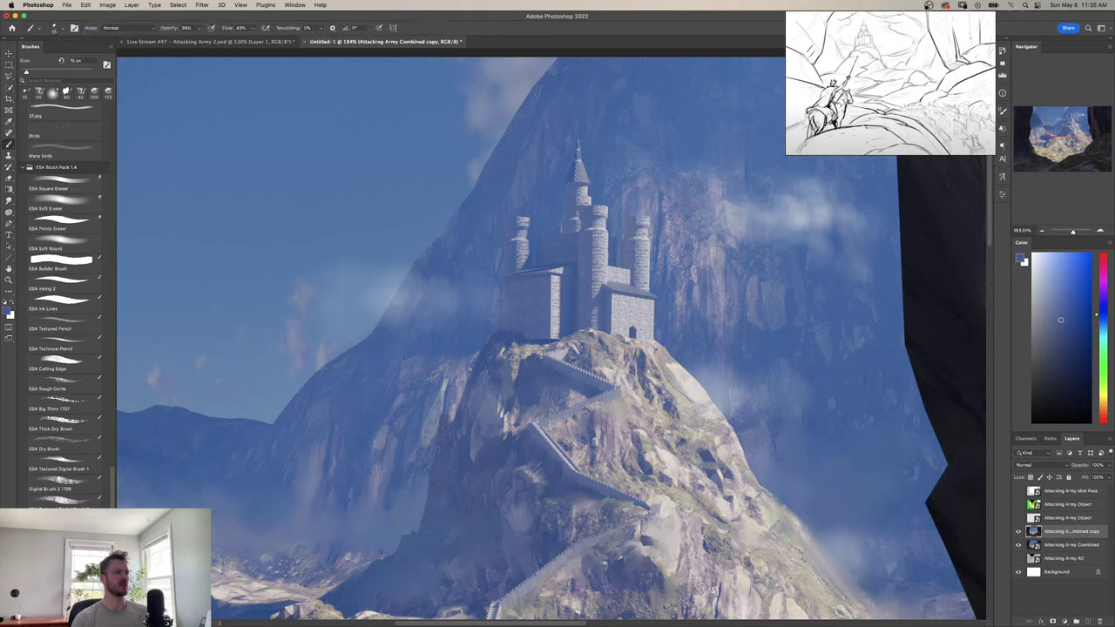
pyautogui.keyDown('alt'); pyautogui.click(460, 406); pyautogui.keyUp('alt')
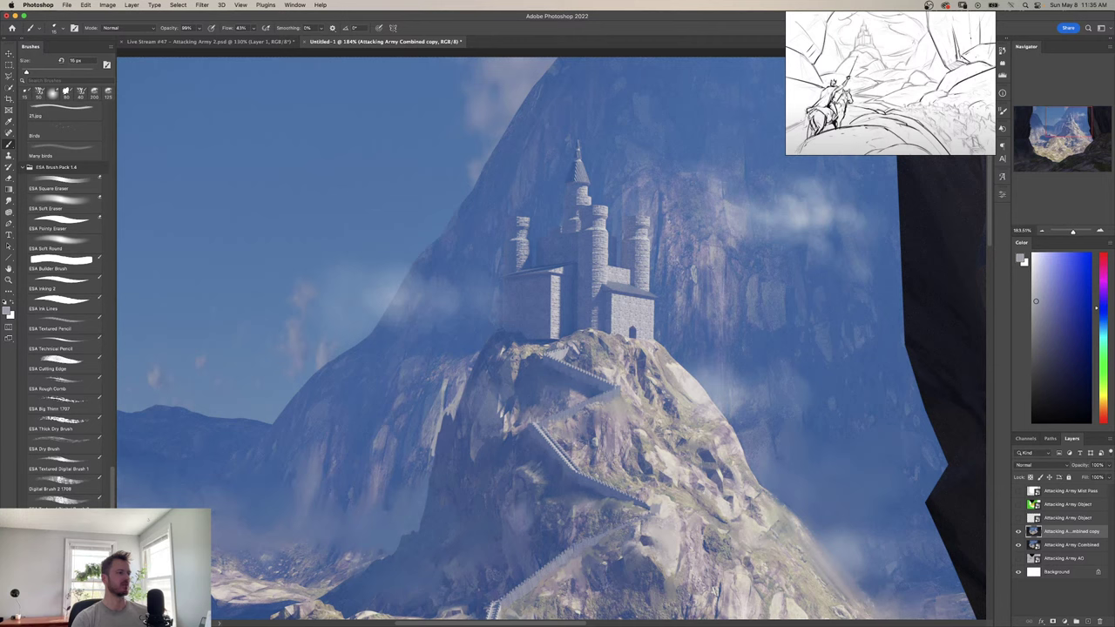
pyautogui.hotkey('shift', 'b')
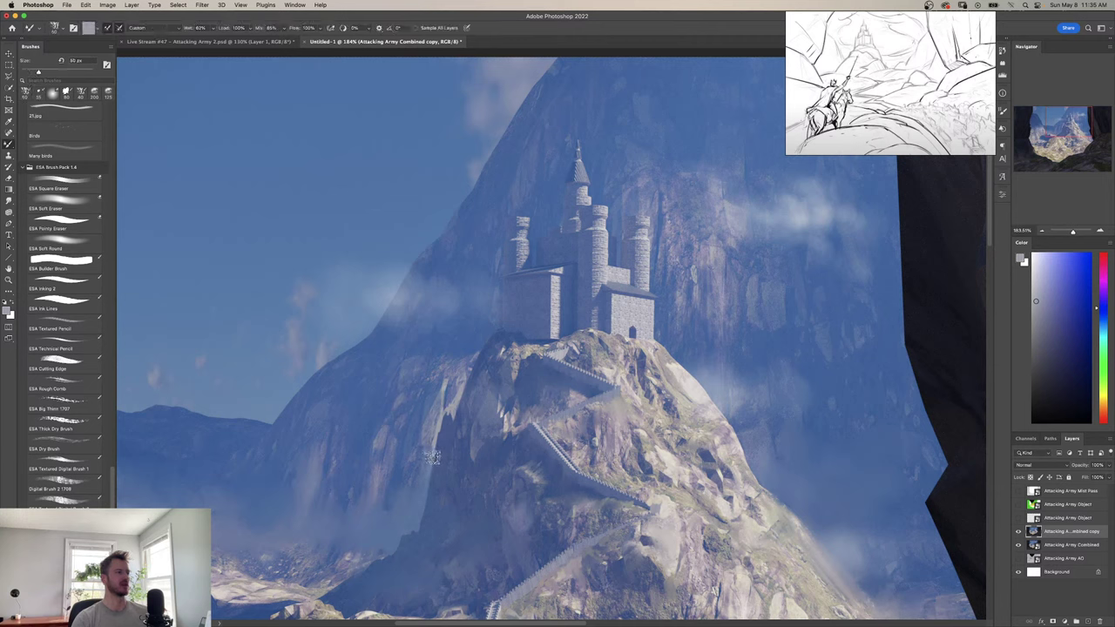
pyautogui.keyDown('alt'); pyautogui.click(451, 397); pyautogui.keyUp('alt')
# Check the repainted castle hill edge in the wider landscape and again close to the castle.
pyautogui.press('z')
pyautogui.moveTo(473, 366); pyautogui.dragTo(418, 367)
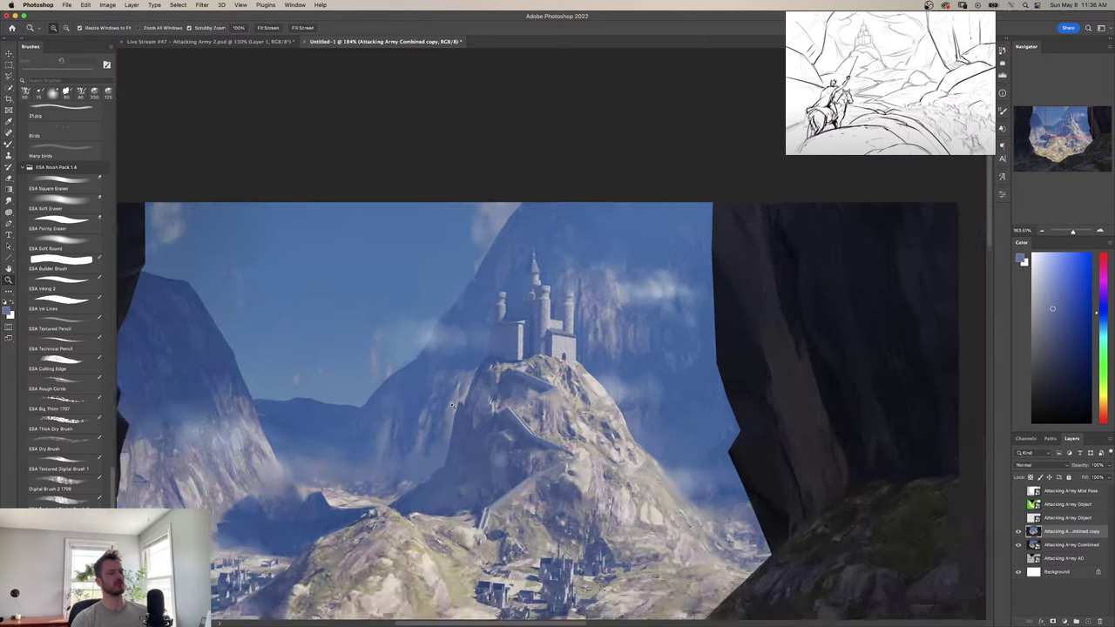
pyautogui.moveTo(563, 353); pyautogui.dragTo(440, 318)
pyautogui.moveTo(499, 341); pyautogui.dragTo(518, 339)
pyautogui.click(517, 338)
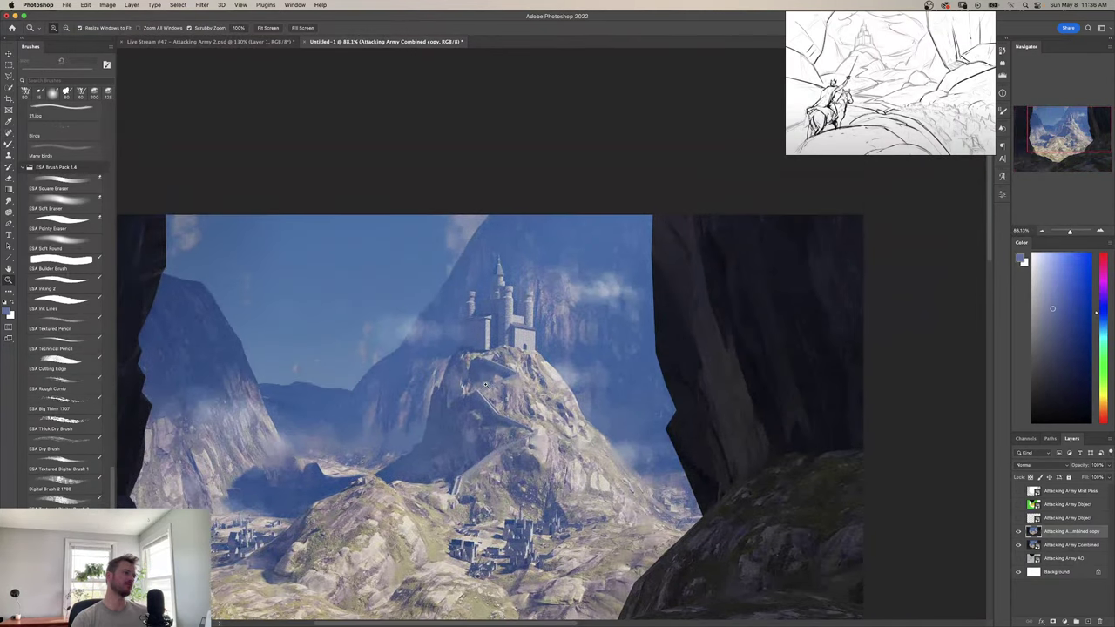
pyautogui.press('b')
pyautogui.press('z')
pyautogui.moveTo(424, 334); pyautogui.dragTo(470, 327)
pyautogui.scroll(3, 427, 396)
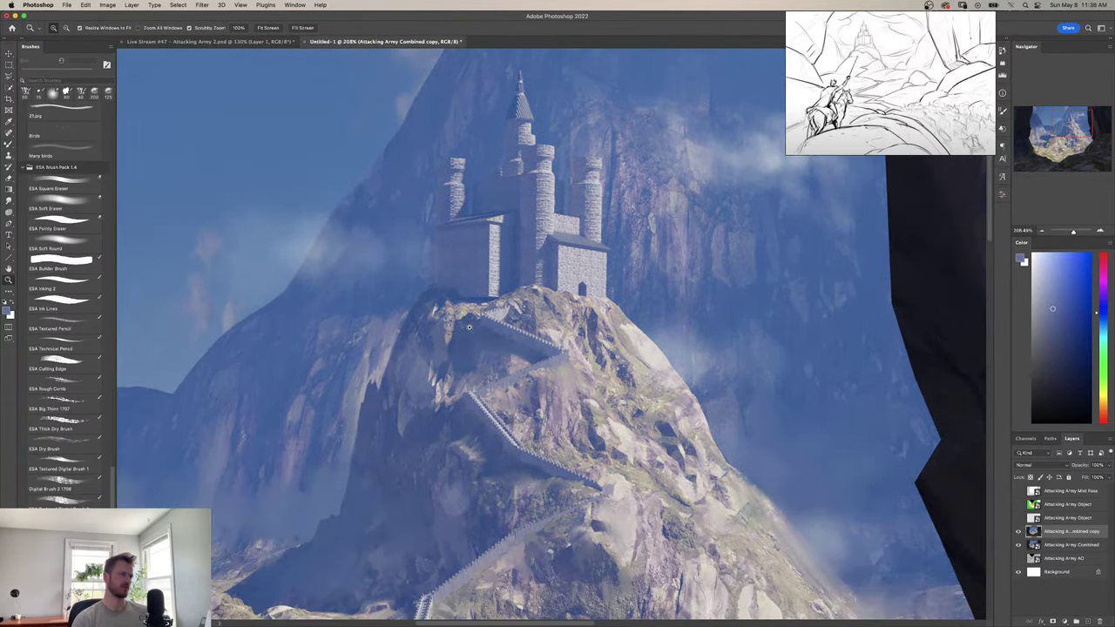
# Select the pale cliff strip behind the castle hill's shadowed left edge with the Quick Selection tool.
pyautogui.scroll(-3, 540, 211)
pyautogui.scroll(3, 489, 361)
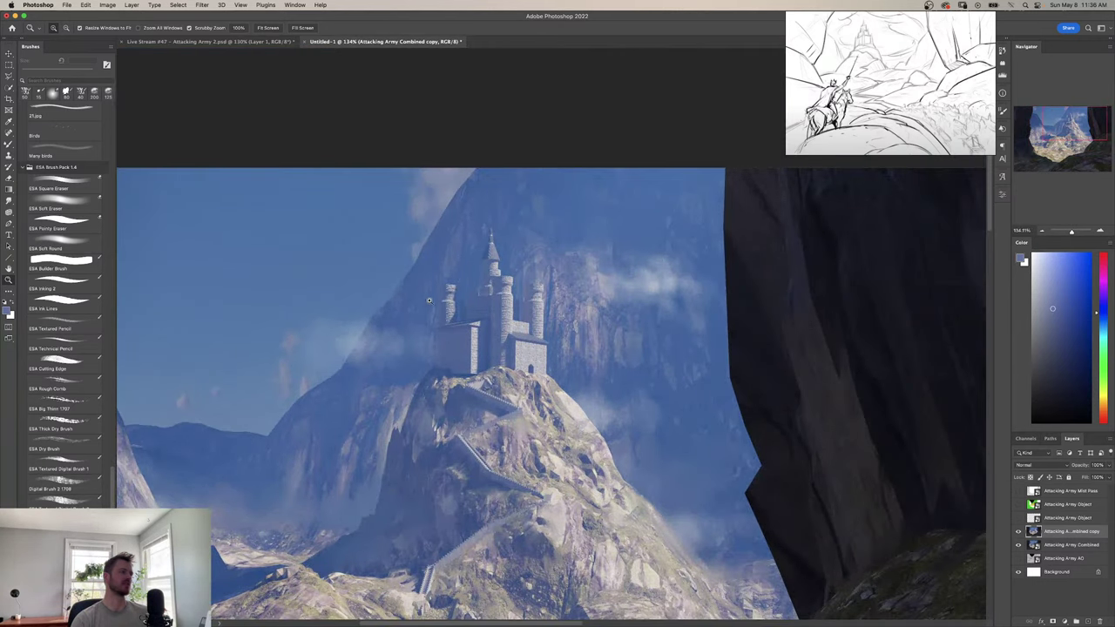
pyautogui.scroll(-2, 523, 399)
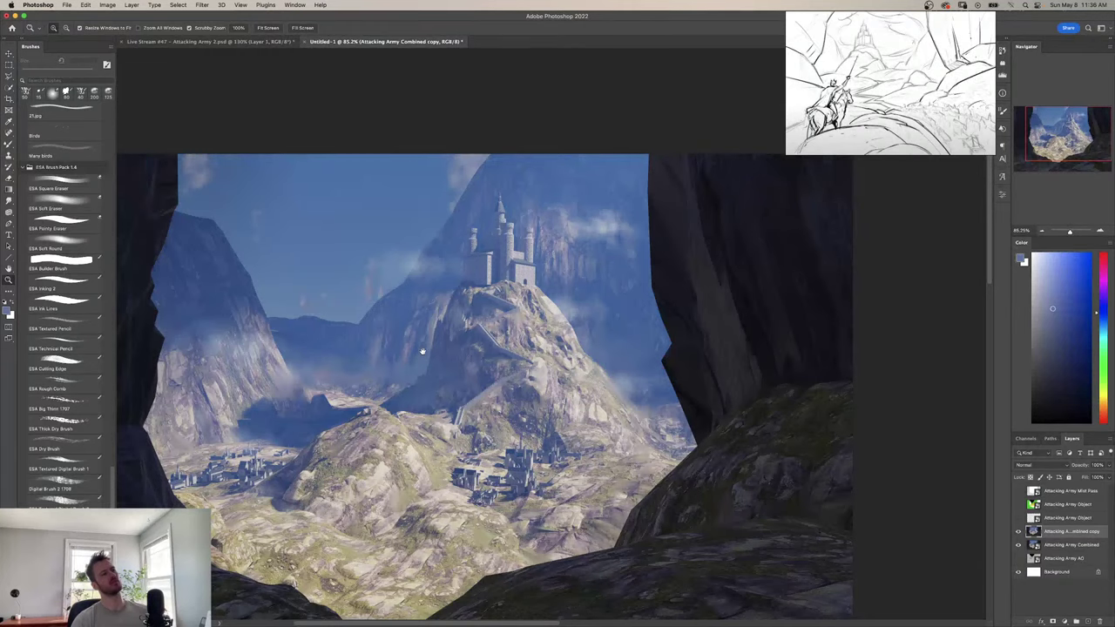
pyautogui.scroll(1, 421, 351)
pyautogui.scroll(4, 440, 375)
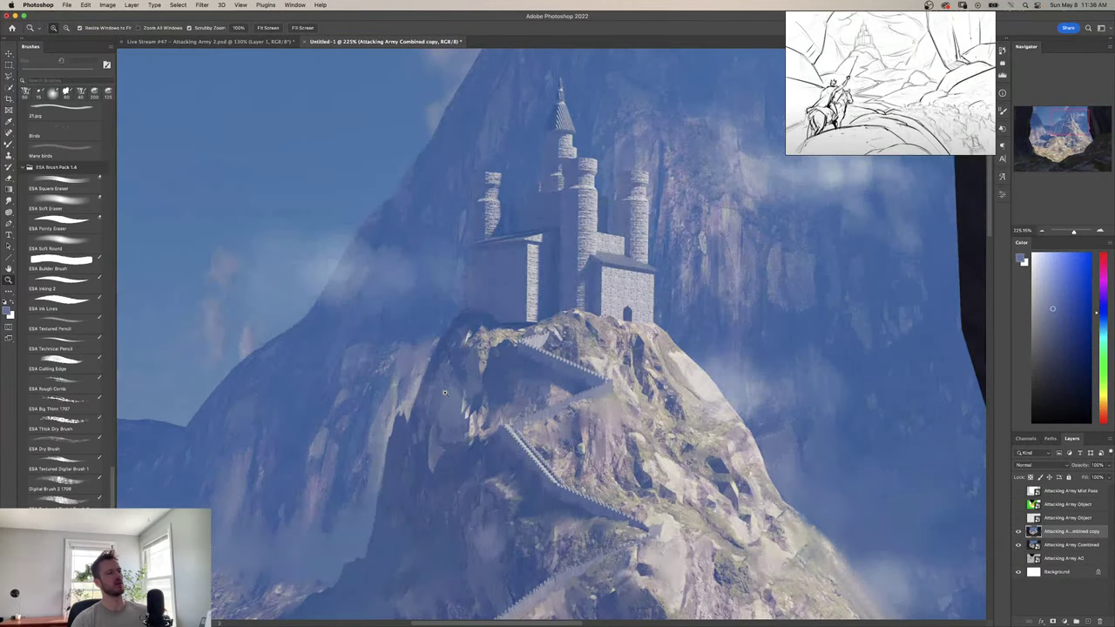
pyautogui.press('w')
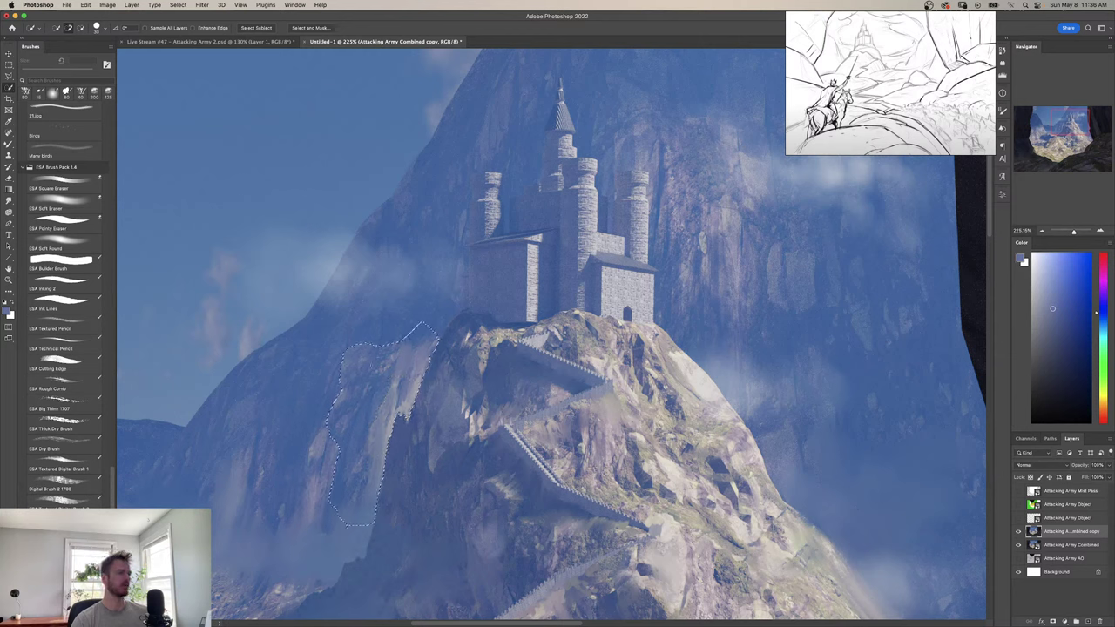
# Paint soft haze over the selected cliff strip with the Soft Round brush in a sampled pale grey, and clear the selection.
pyautogui.click(61, 244)
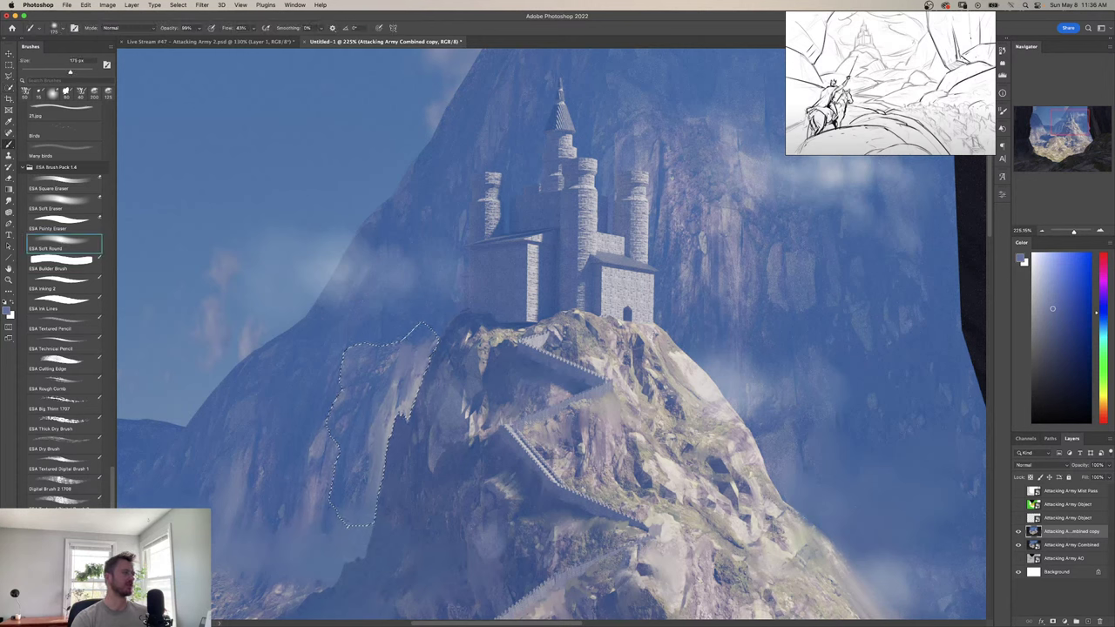
pyautogui.click(1035, 304)
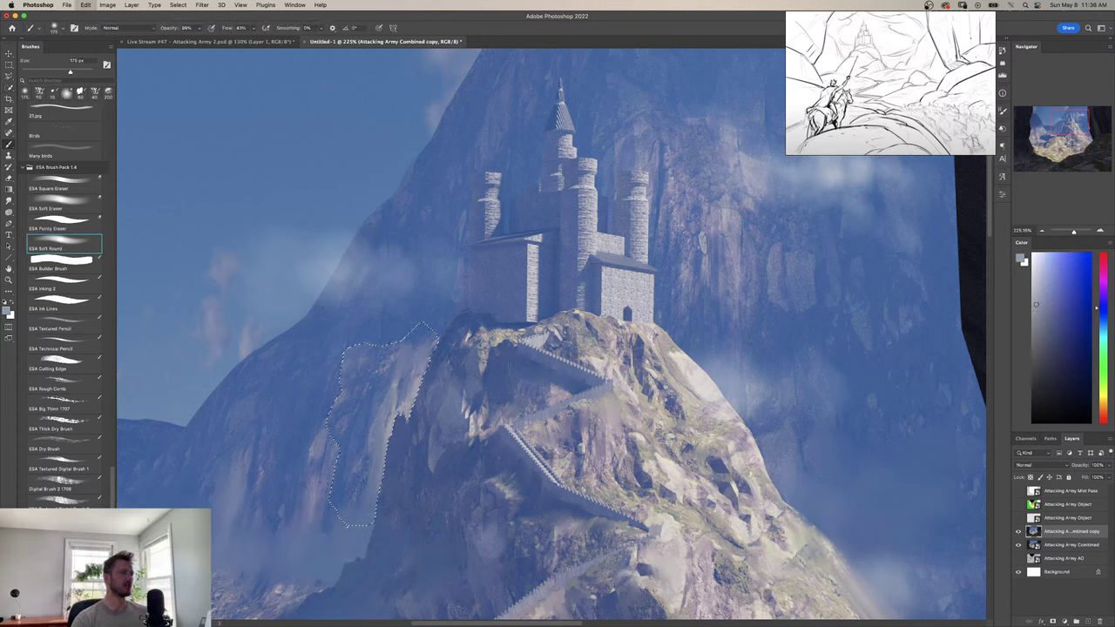
pyautogui.keyDown('alt'); pyautogui.click(704, 372); pyautogui.keyUp('alt')
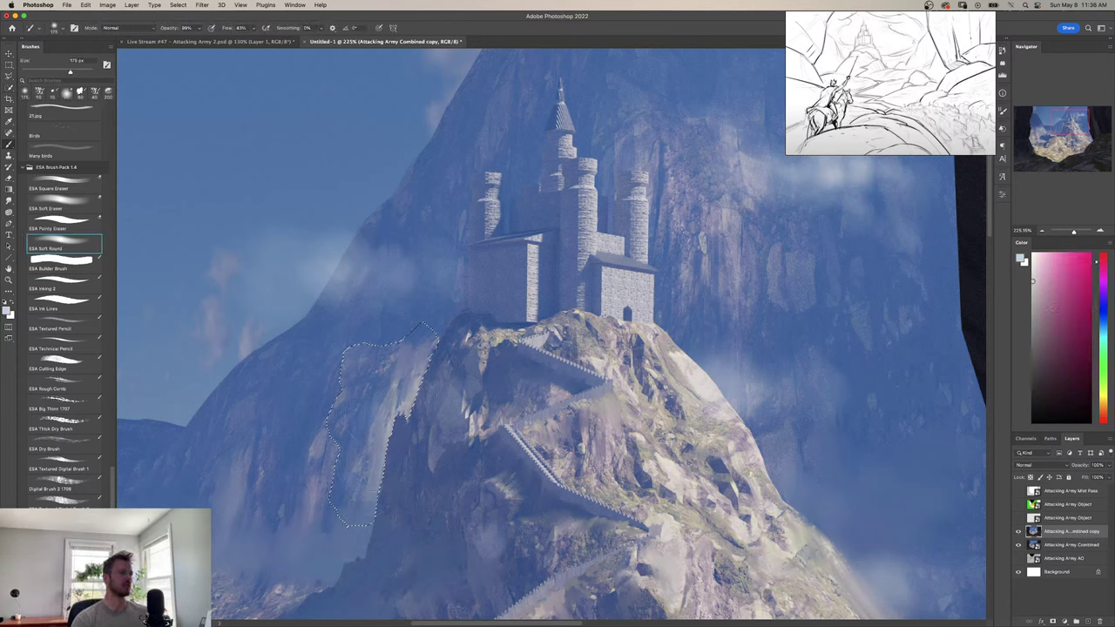
pyautogui.moveTo(424, 370); pyautogui.dragTo(387, 418)
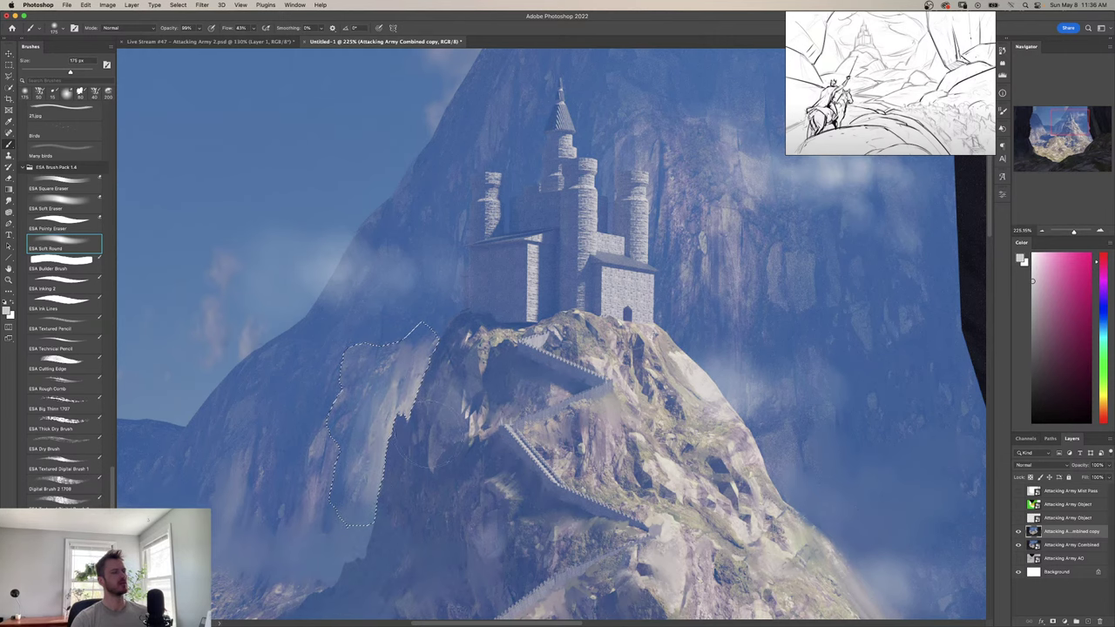
pyautogui.press('super+d')
pyautogui.press('z')
pyautogui.moveTo(606, 384); pyautogui.dragTo(551, 304)
pyautogui.moveTo(626, 323); pyautogui.dragTo(562, 374)
pyautogui.moveTo(437, 325); pyautogui.dragTo(518, 321)
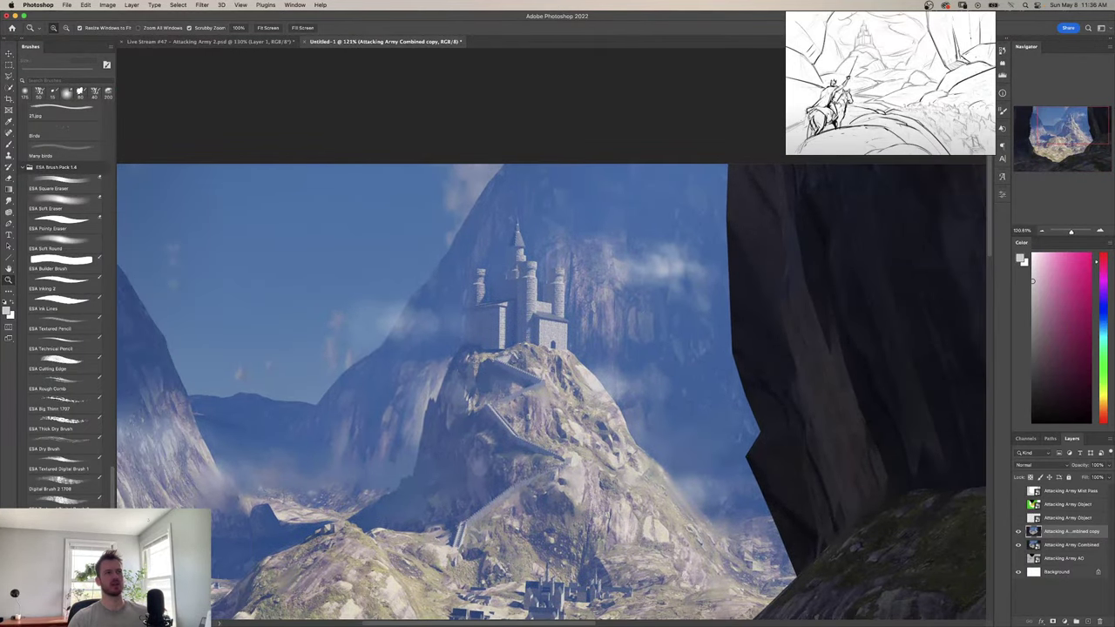
# Examine the knight, army, mountain and rock photos on the floating reference board.
pyautogui.moveTo(893, 56)
pyautogui.mouseDown()
pyautogui.moveTo(618, 244)
pyautogui.moveTo(515, 418)
pyautogui.moveTo(549, 245)
pyautogui.mouseUp()
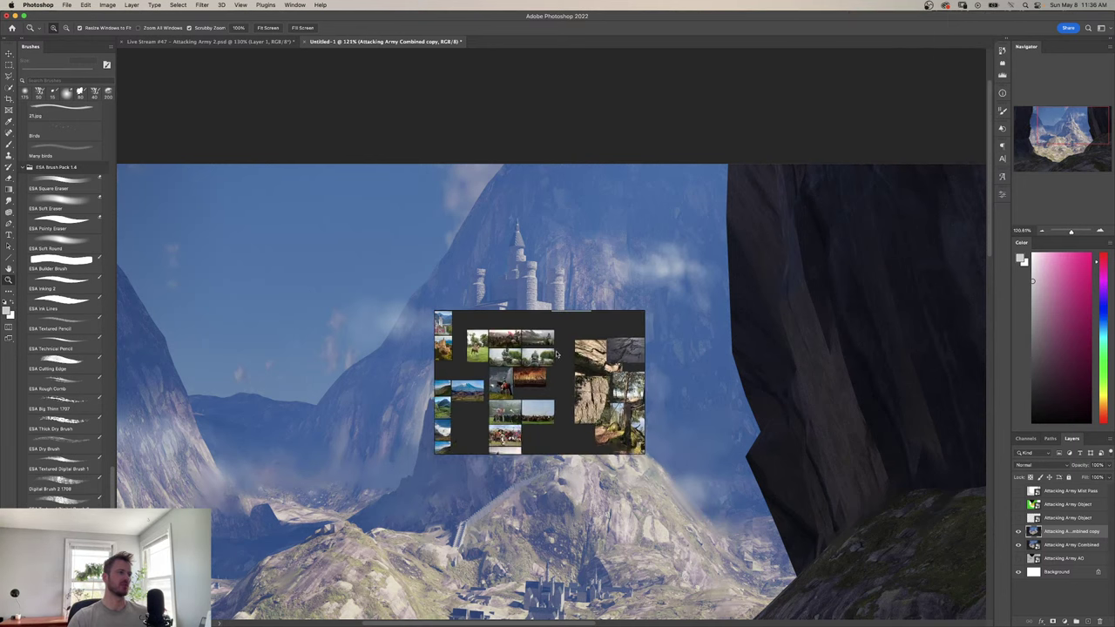
pyautogui.scroll(5, 549, 389)
pyautogui.moveTo(552, 388); pyautogui.dragTo(562, 388)
pyautogui.scroll(-5, 562, 388)
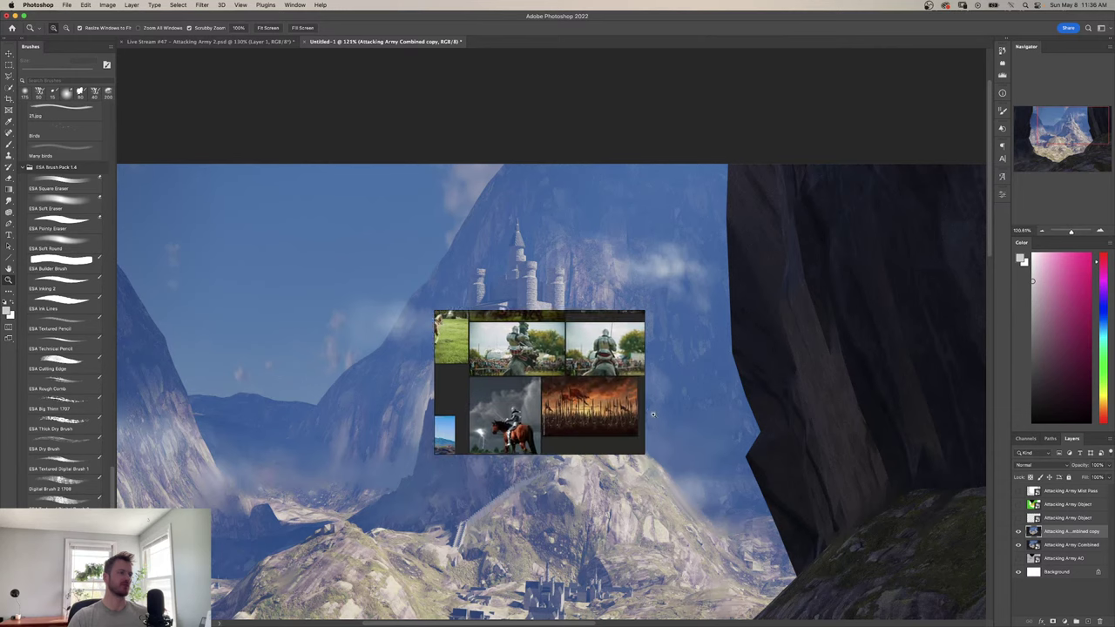
pyautogui.scroll(3, 555, 363)
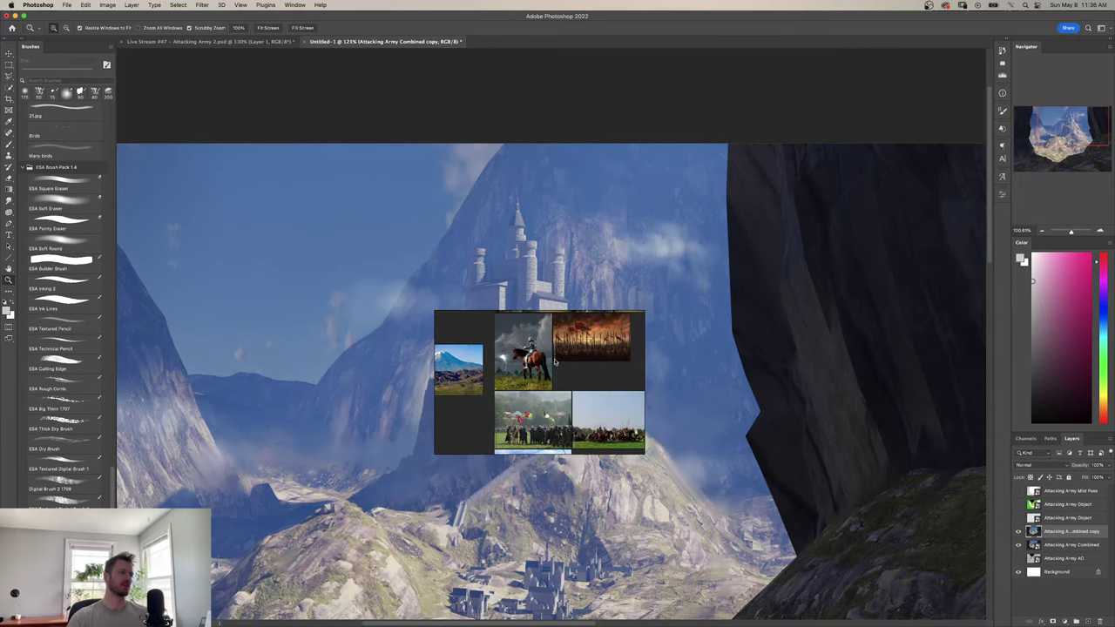
pyautogui.scroll(-5, 553, 410)
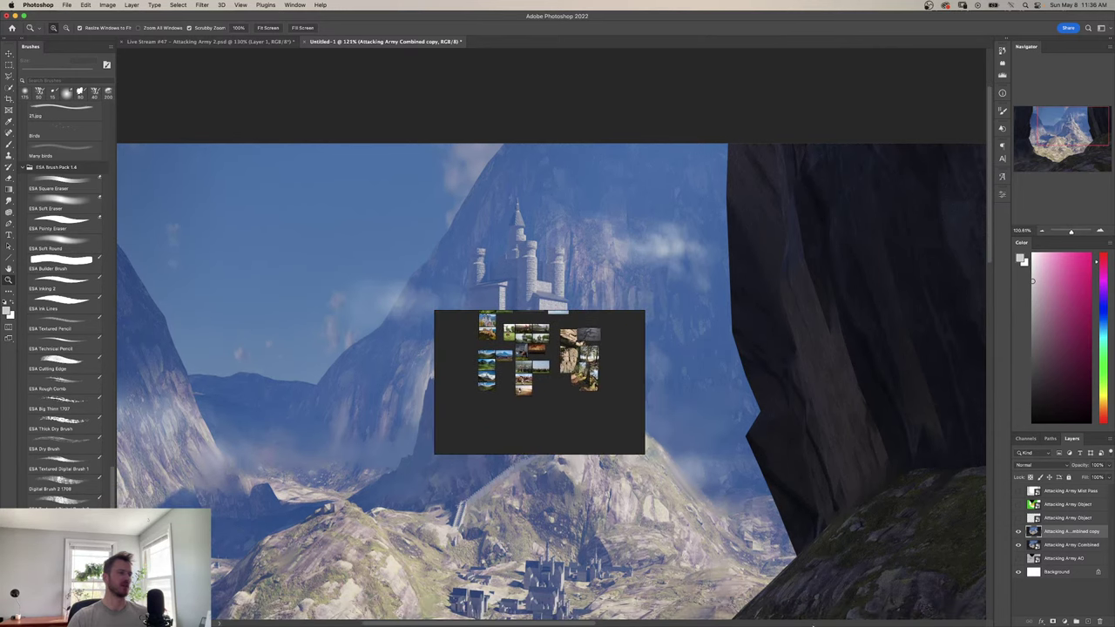
pyautogui.scroll(1, 557, 349)
pyautogui.scroll(-1, 531, 384)
pyautogui.moveTo(523, 324)
pyautogui.mouseDown()
pyautogui.moveTo(500, 366)
pyautogui.moveTo(553, 398)
pyautogui.moveTo(543, 408)
pyautogui.moveTo(572, 396)
pyautogui.moveTo(587, 368)
pyautogui.moveTo(579, 347)
pyautogui.moveTo(519, 340)
pyautogui.mouseUp()
pyautogui.scroll(-3, 549, 408)
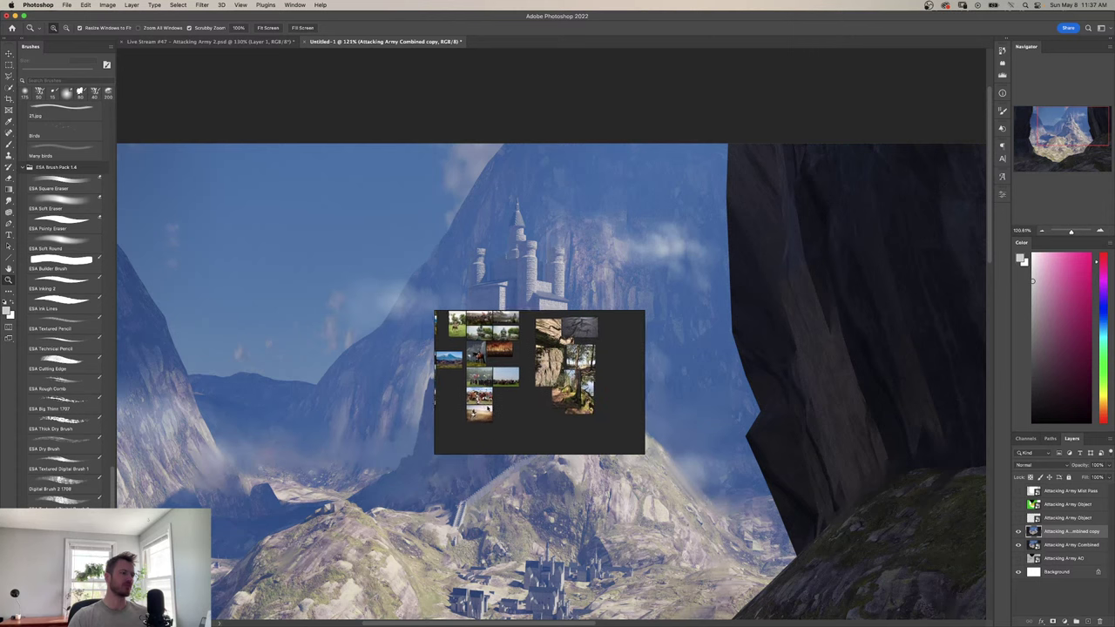
pyautogui.moveTo(488, 407); pyautogui.dragTo(544, 426)
pyautogui.scroll(-1, 544, 427)
pyautogui.scroll(-5, 540, 383)
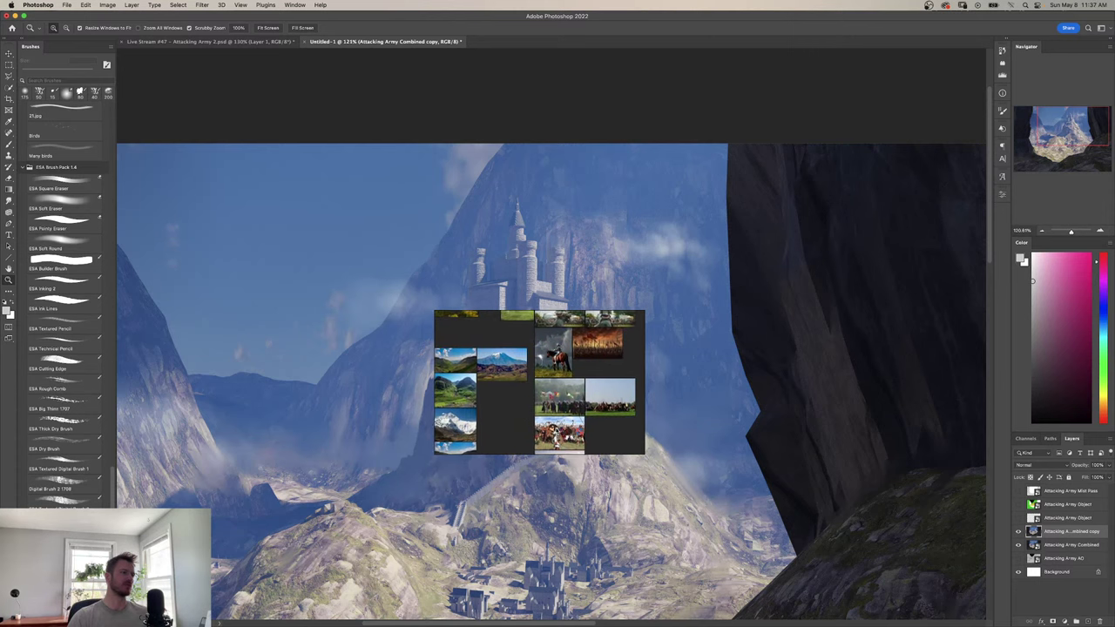
pyautogui.moveTo(489, 404); pyautogui.dragTo(1106, 383)
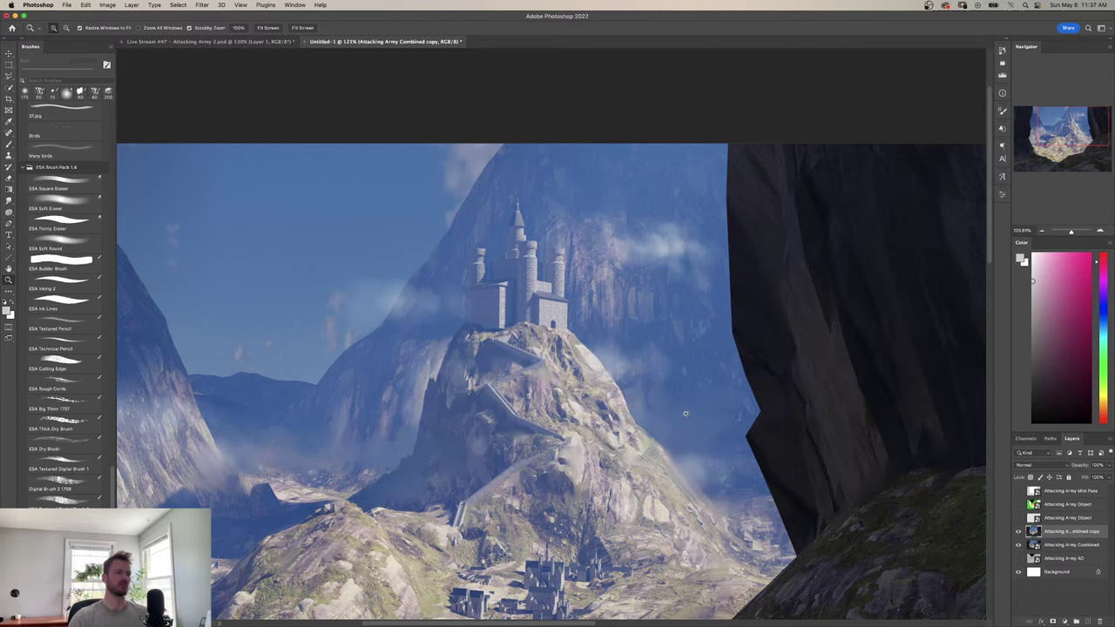
# Select the dark foreground cliffs and rocks framing the valley with Quick Selection and copy them onto a new layer.
pyautogui.moveTo(686, 414); pyautogui.dragTo(620, 417)
pyautogui.moveTo(612, 428); pyautogui.dragTo(556, 386)
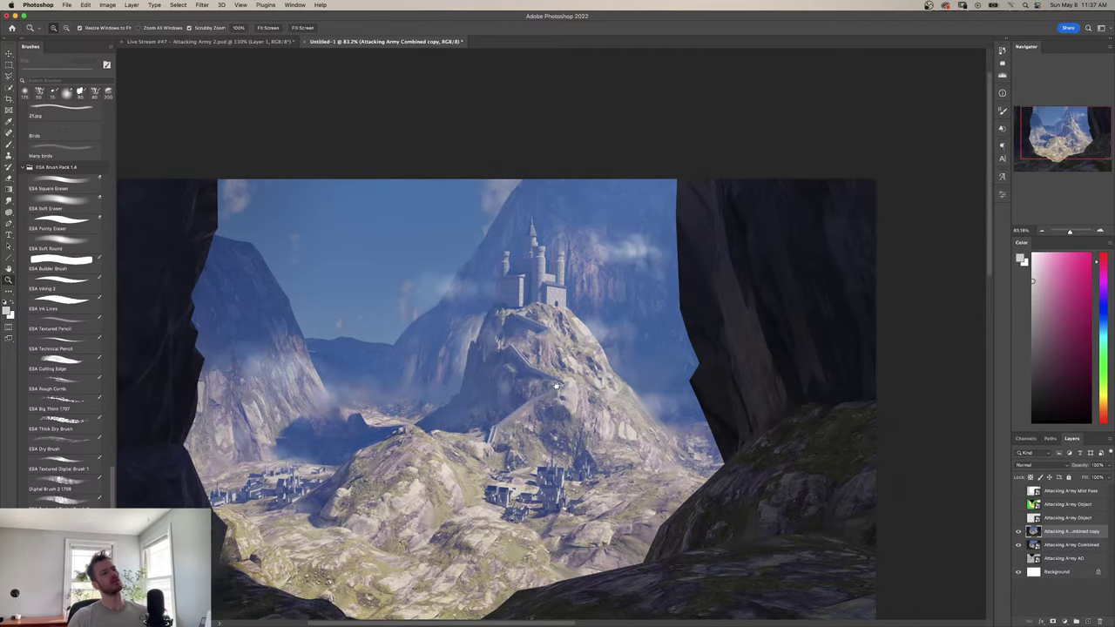
pyautogui.moveTo(477, 537); pyautogui.dragTo(497, 492)
pyautogui.click(490, 496)
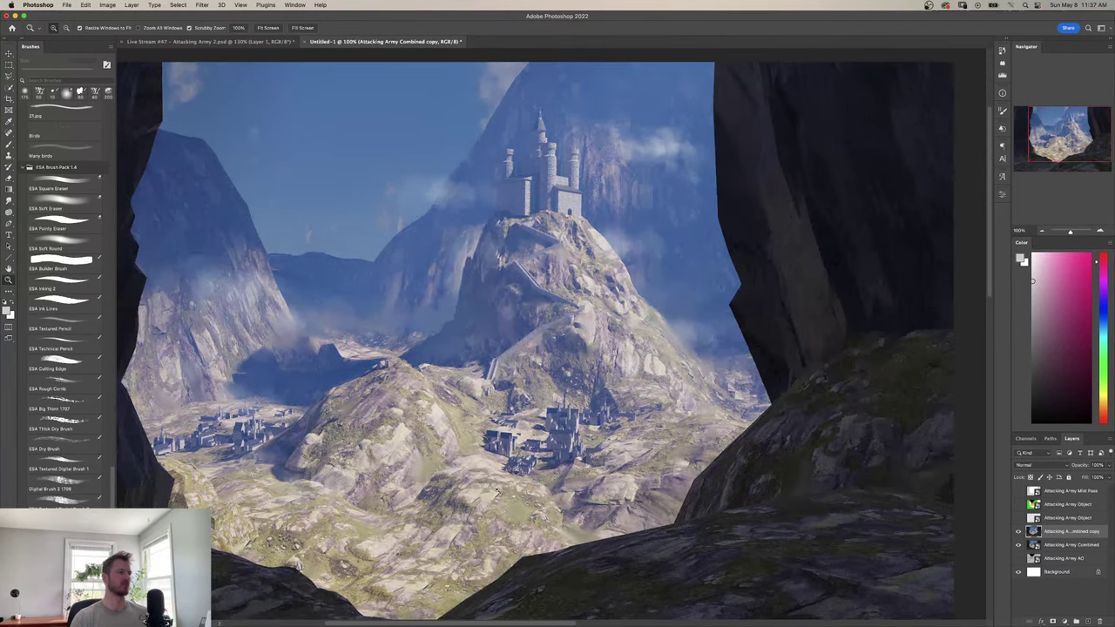
pyautogui.moveTo(506, 410); pyautogui.dragTo(531, 402)
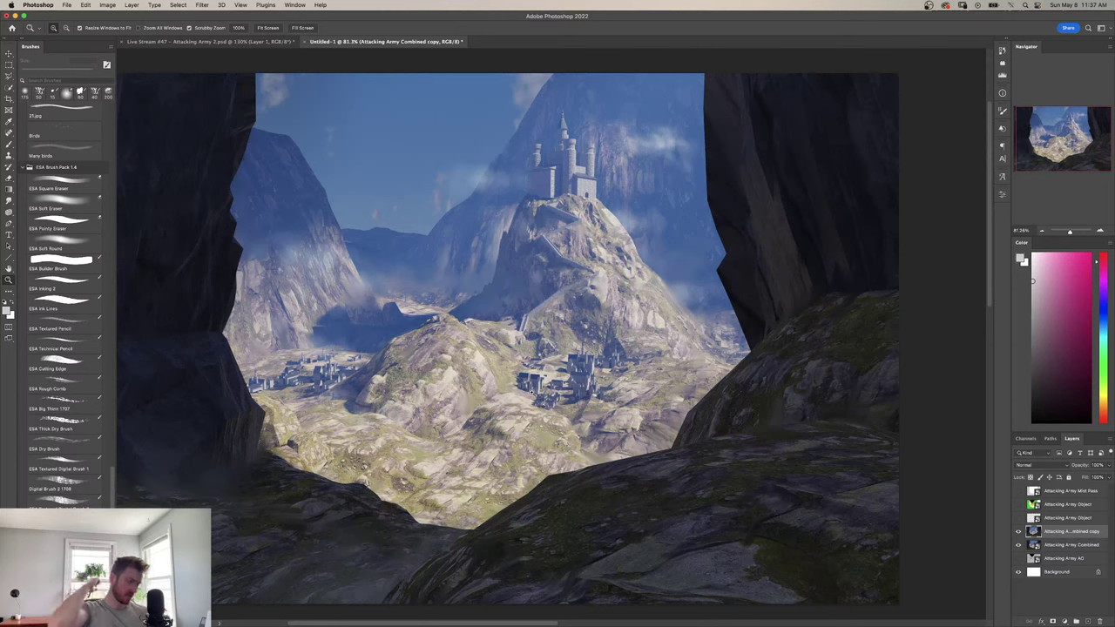
pyautogui.press('w')
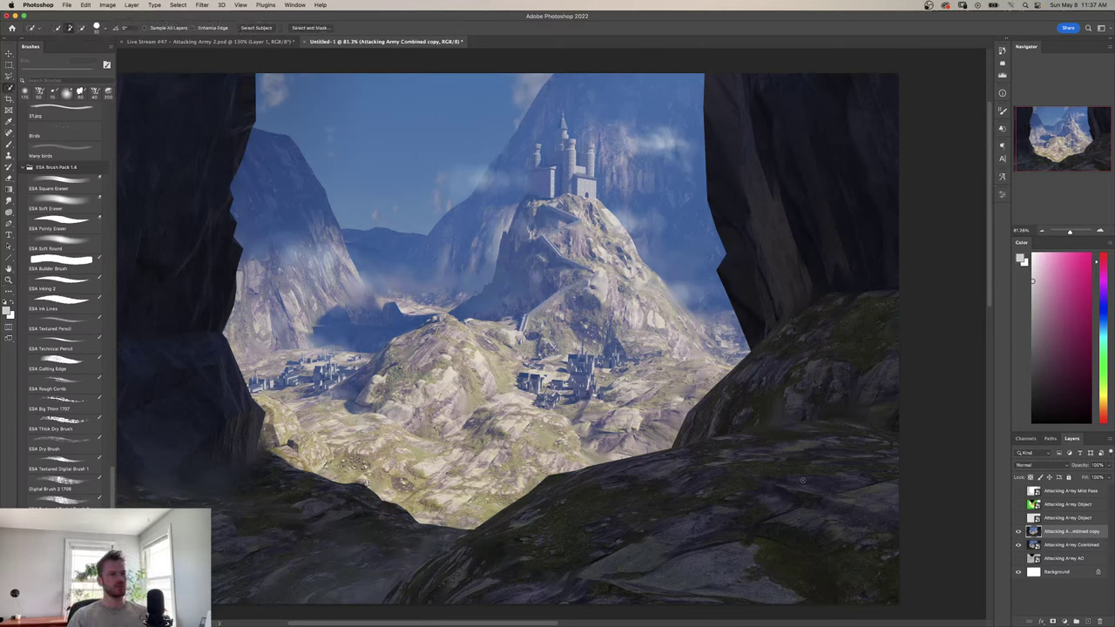
pyautogui.moveTo(838, 549)
pyautogui.mouseDown()
pyautogui.moveTo(799, 552)
pyautogui.moveTo(843, 402)
pyautogui.moveTo(711, 562)
pyautogui.moveTo(837, 218)
pyautogui.moveTo(785, 400)
pyautogui.moveTo(794, 69)
pyautogui.mouseUp()
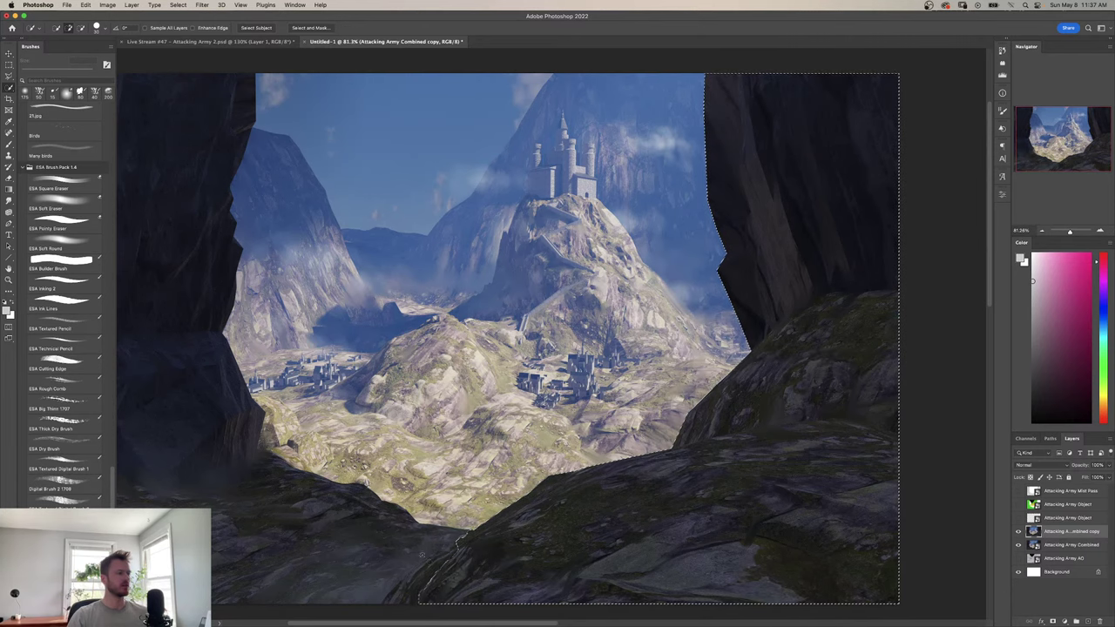
pyautogui.moveTo(470, 558)
pyautogui.mouseDown()
pyautogui.moveTo(232, 539)
pyautogui.moveTo(189, 414)
pyautogui.moveTo(192, 429)
pyautogui.moveTo(192, 380)
pyautogui.mouseUp()
pyautogui.press('z')
pyautogui.moveTo(520, 429); pyautogui.dragTo(378, 410)
pyautogui.press('super+c')
pyautogui.hotkey('ctrl', 'j')
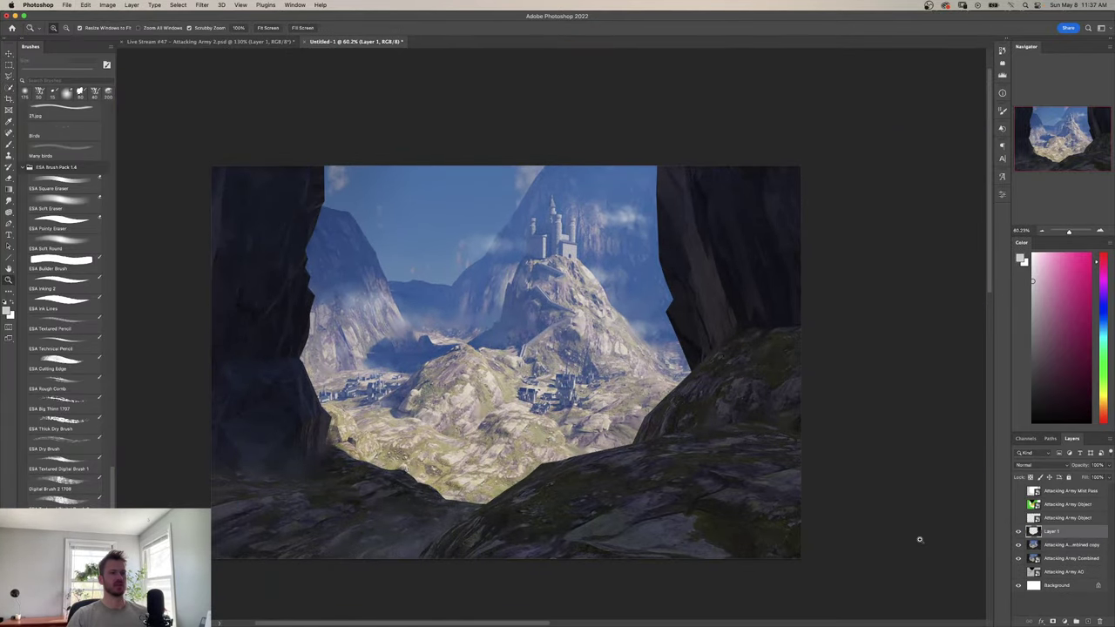
# Activate the Attacking Army Combined copy layer beneath the foreground cutout for painting in the valley.
pyautogui.click(1047, 547)
pyautogui.moveTo(553, 467)
pyautogui.mouseDown()
pyautogui.moveTo(615, 511)
pyautogui.moveTo(675, 500)
pyautogui.mouseUp()
pyautogui.press('b')
pyautogui.press('z')
pyautogui.moveTo(610, 553)
pyautogui.mouseDown()
pyautogui.moveTo(517, 543)
pyautogui.moveTo(552, 539)
pyautogui.mouseUp()
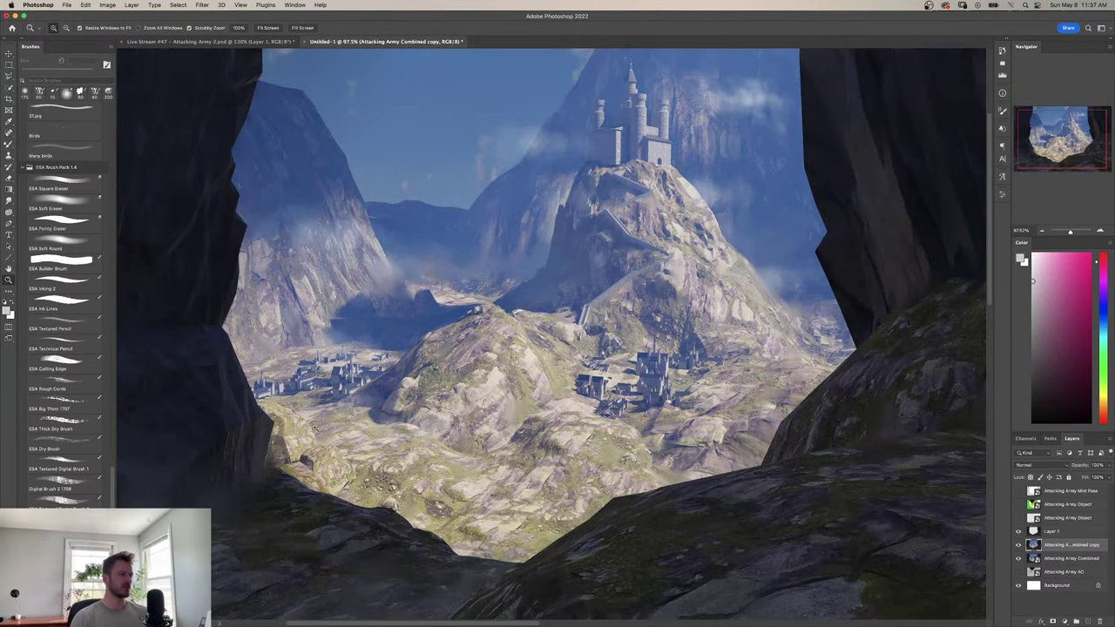
pyautogui.moveTo(685, 431); pyautogui.dragTo(644, 445)
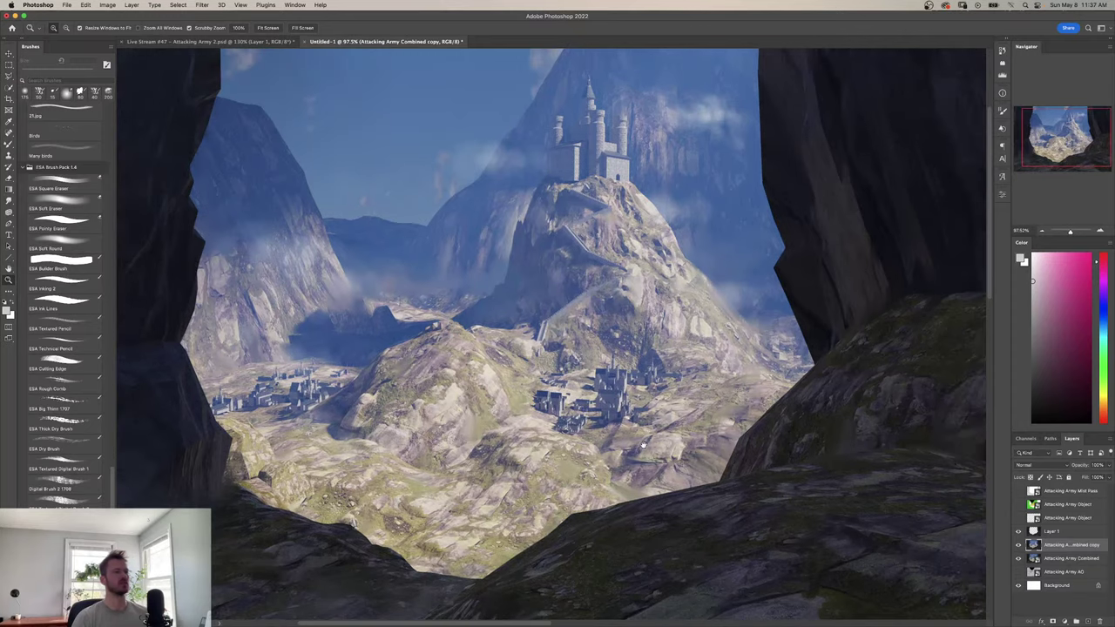
# Try painting warm grey haze behind the right foreground rocks with a 700 px Soft Round Mixer Brush, using colour sampled from the castle hill.
pyautogui.press('b')
pyautogui.click(58, 251)
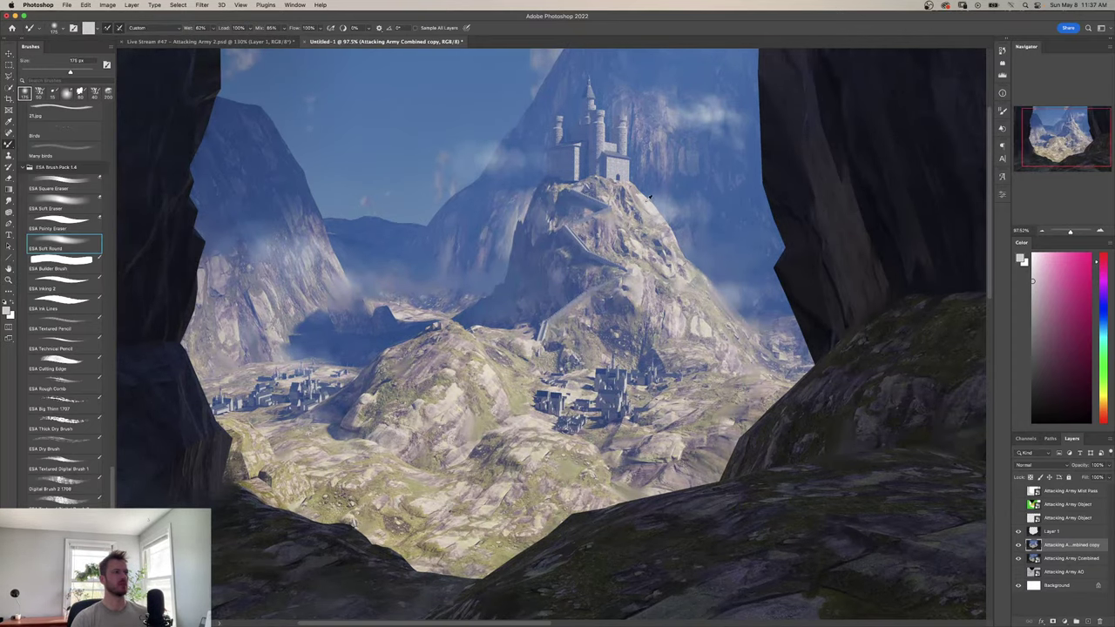
pyautogui.keyDown('alt'); pyautogui.click(649, 198); pyautogui.keyUp('alt')
pyautogui.click(1038, 285)
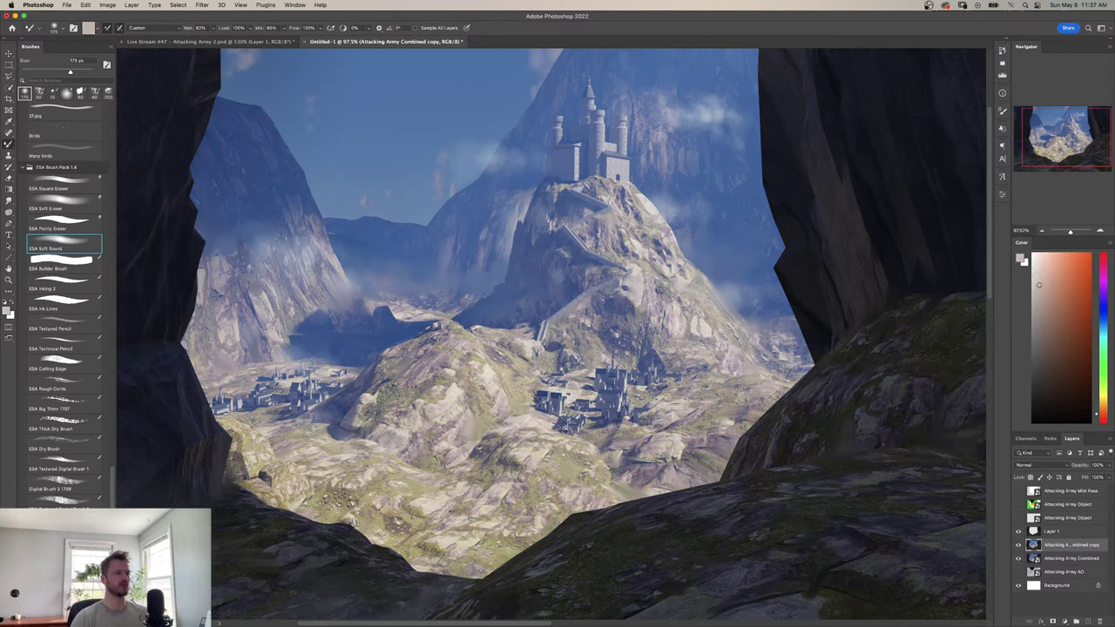
pyautogui.press(']')
pyautogui.press(']')
pyautogui.press(']')
pyautogui.press(']')
pyautogui.press(']')
pyautogui.press(']')
pyautogui.press(']')
pyautogui.press(']')
pyautogui.press(']')
pyautogui.press(']')
pyautogui.press(']')
pyautogui.press(']')
pyautogui.moveTo(726, 464); pyautogui.dragTo(767, 453)
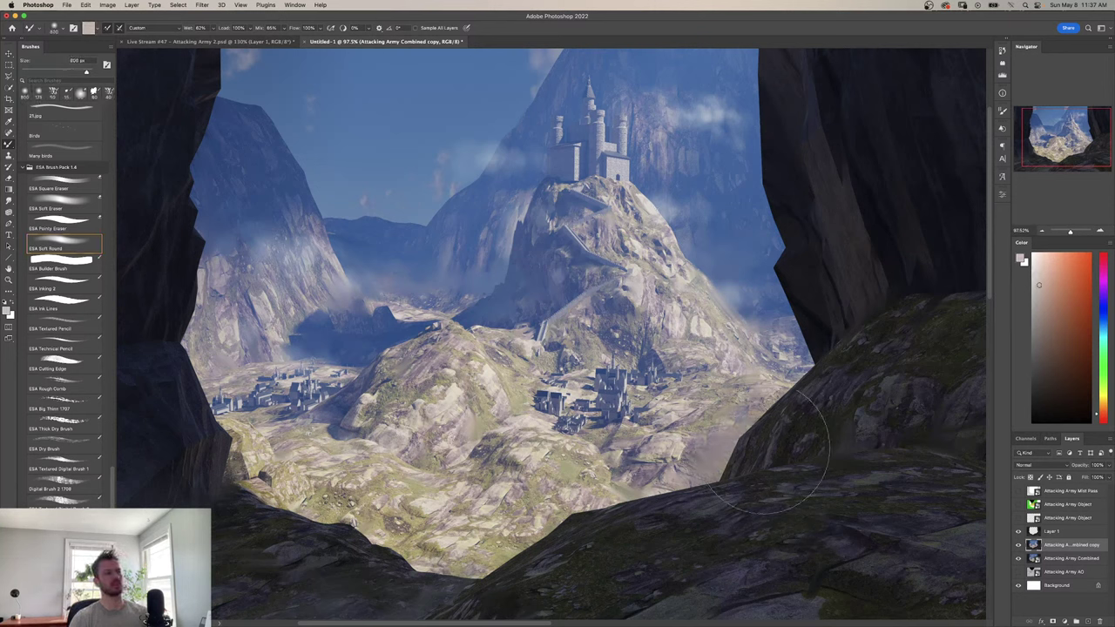
pyautogui.press('[')
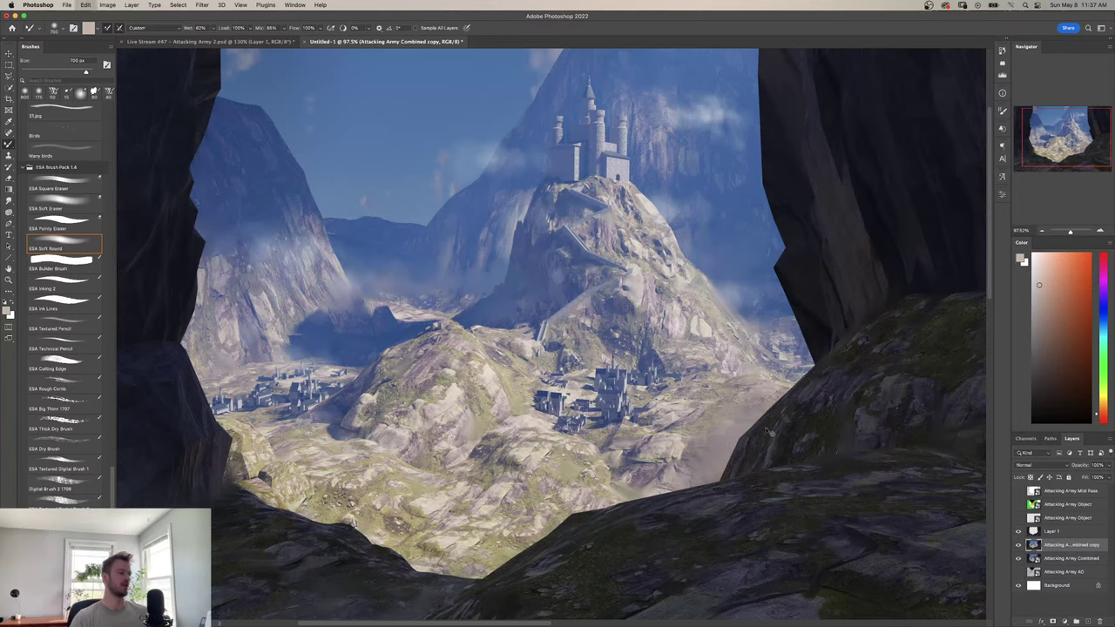
pyautogui.moveTo(812, 390); pyautogui.dragTo(797, 340)
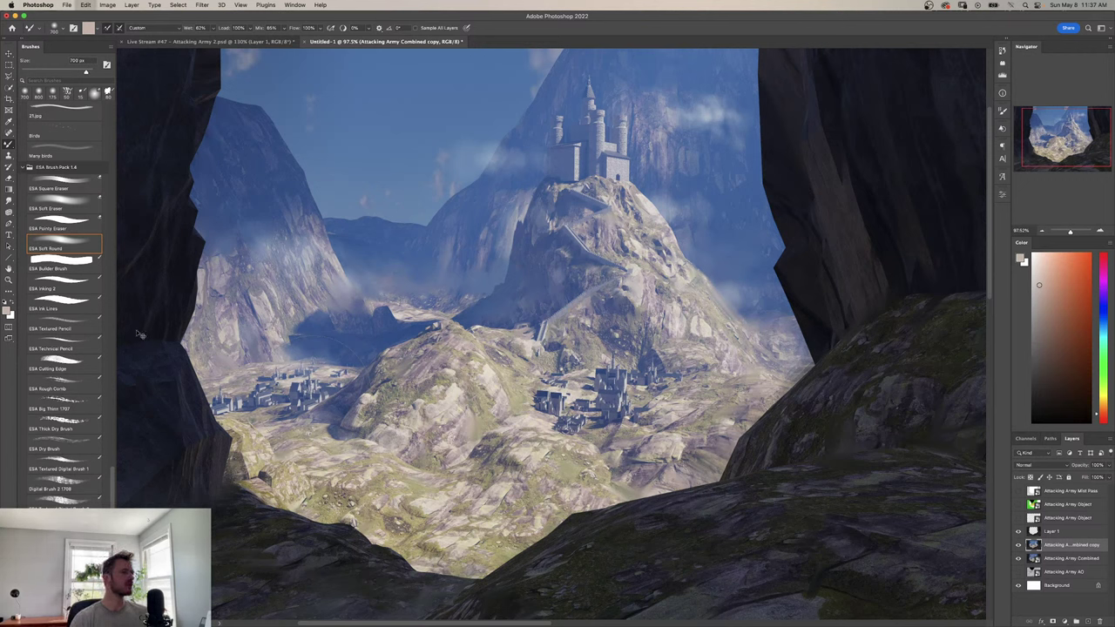
# Try large Soft Round strokes of sampled blues over the valley with the regular Brush, and undo them.
pyautogui.hotkey('shift', 'b')
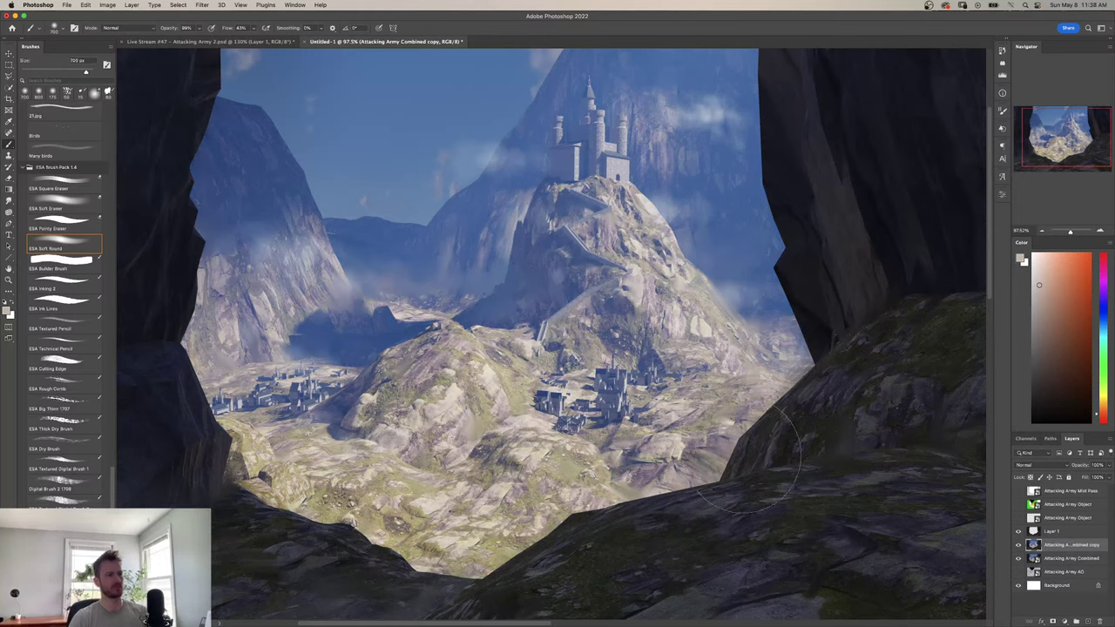
pyautogui.press(']')
pyautogui.press(']')
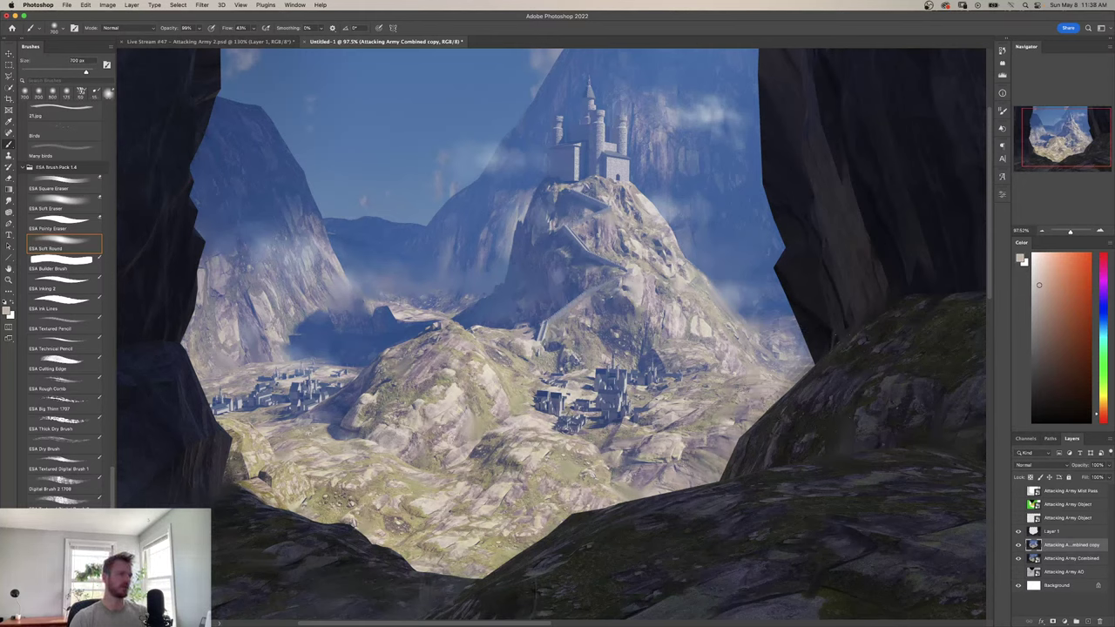
pyautogui.keyDown('alt'); pyautogui.click(701, 240); pyautogui.keyUp('alt')
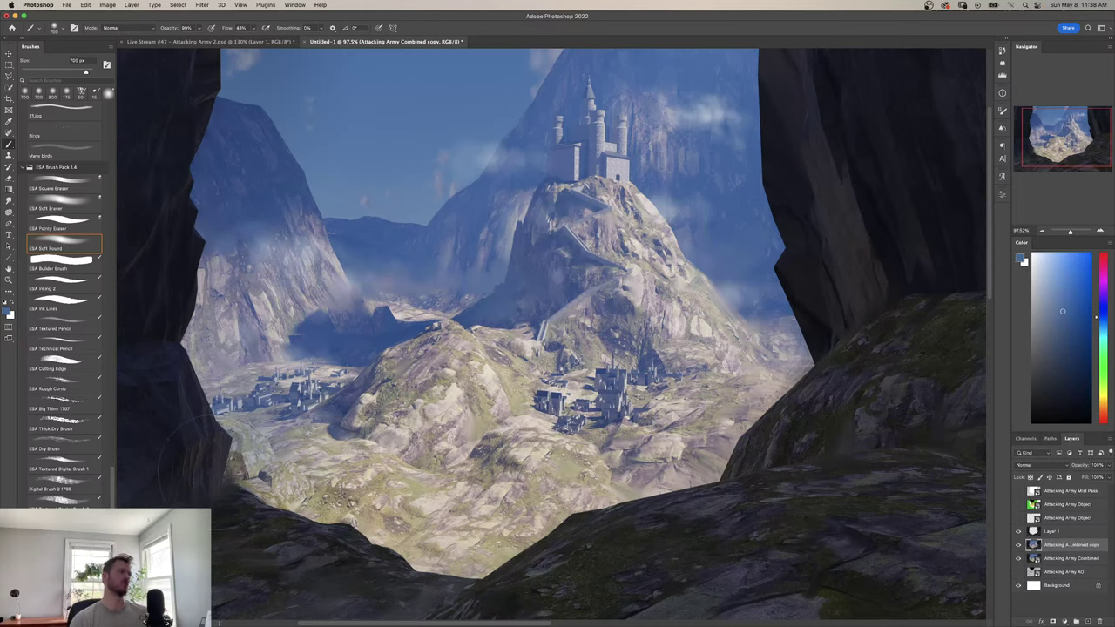
pyautogui.press('super+z')
pyautogui.press('super+z')
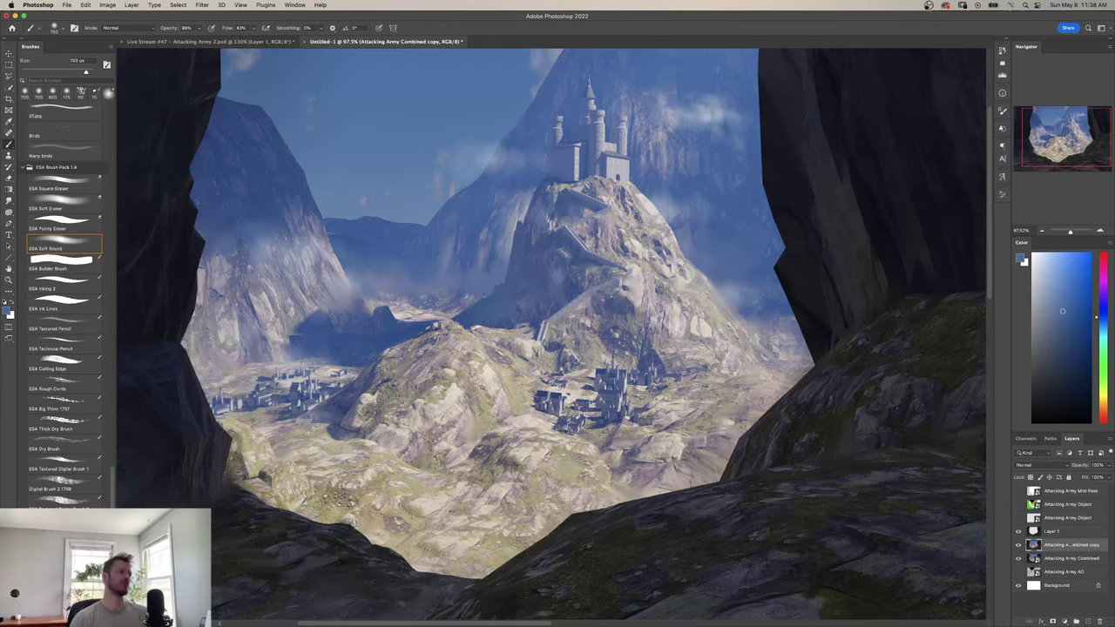
pyautogui.keyDown('alt'); pyautogui.click(343, 410); pyautogui.keyUp('alt')
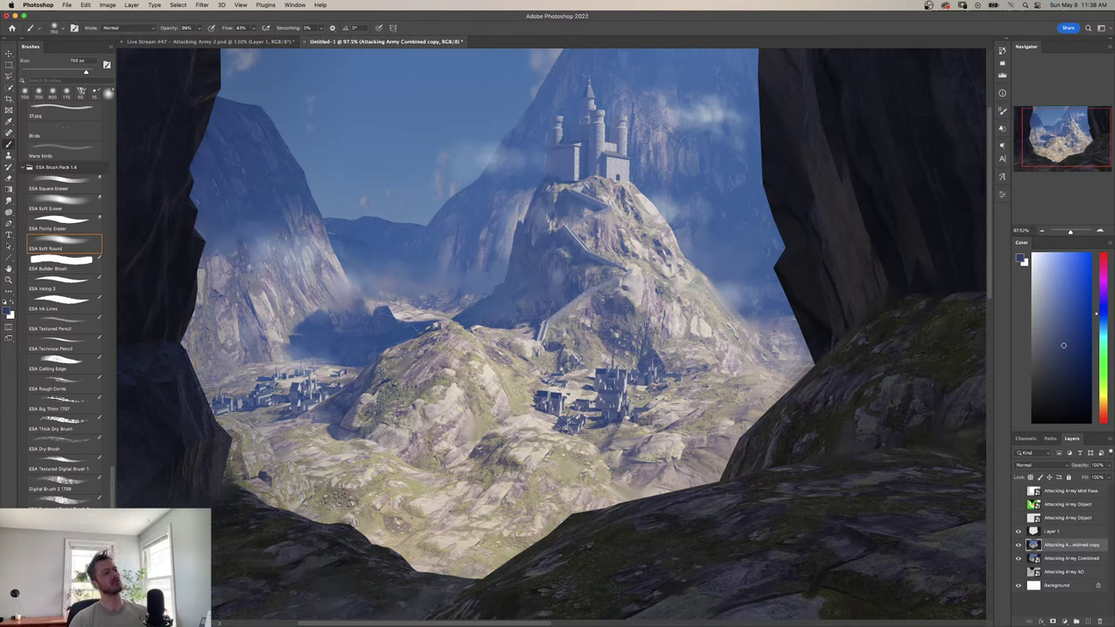
pyautogui.press('super+z')
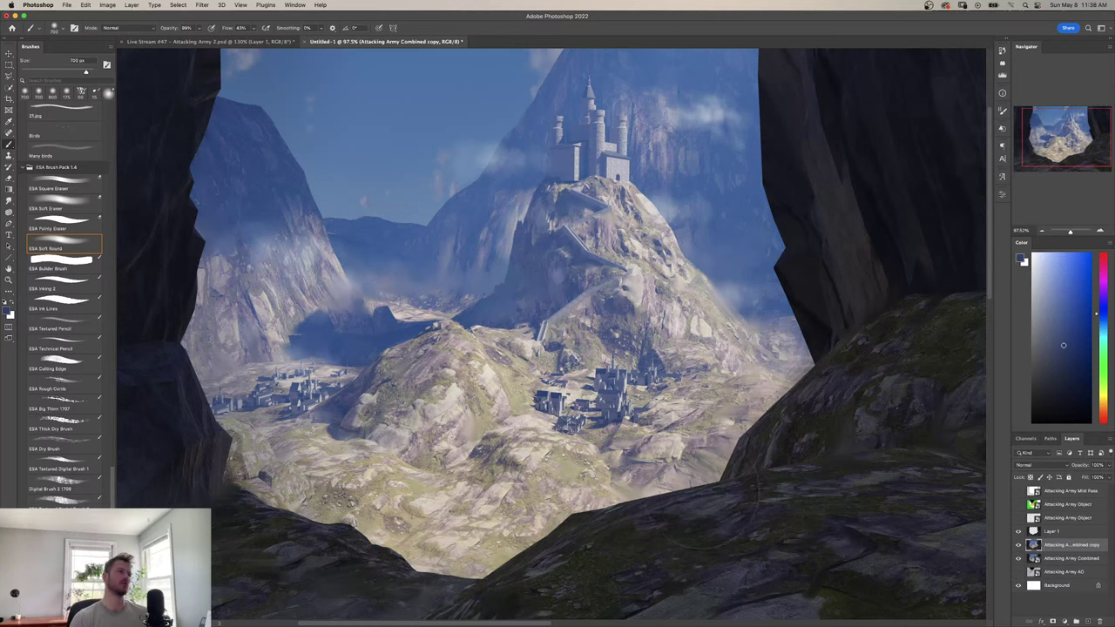
# Paint blue haze between the castle hill and the right foreground cliff with the 700 px Soft Round Brush, using sampled blues.
pyautogui.moveTo(775, 383); pyautogui.dragTo(697, 296)
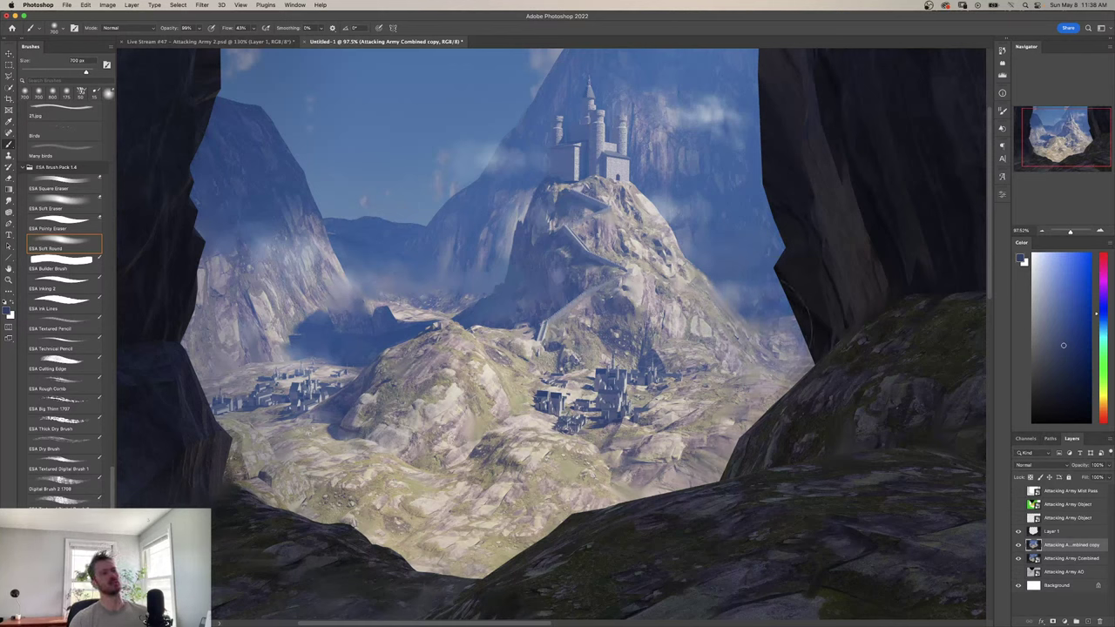
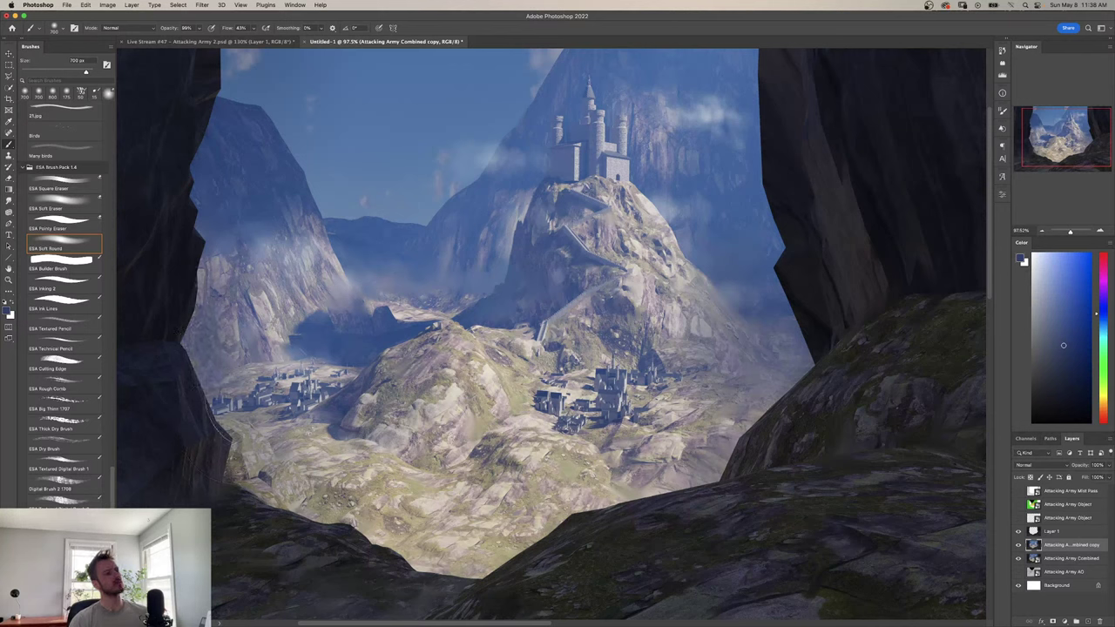
pyautogui.keyDown('alt'); pyautogui.click(225, 208); pyautogui.keyUp('alt')
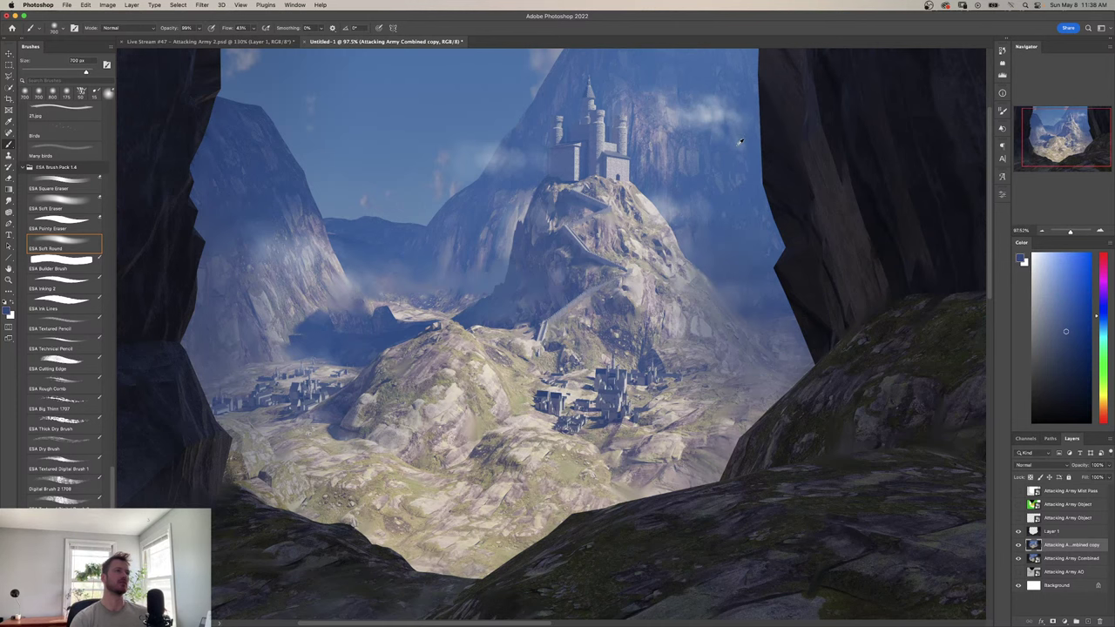
pyautogui.keyDown('alt'); pyautogui.click(754, 142); pyautogui.keyUp('alt')
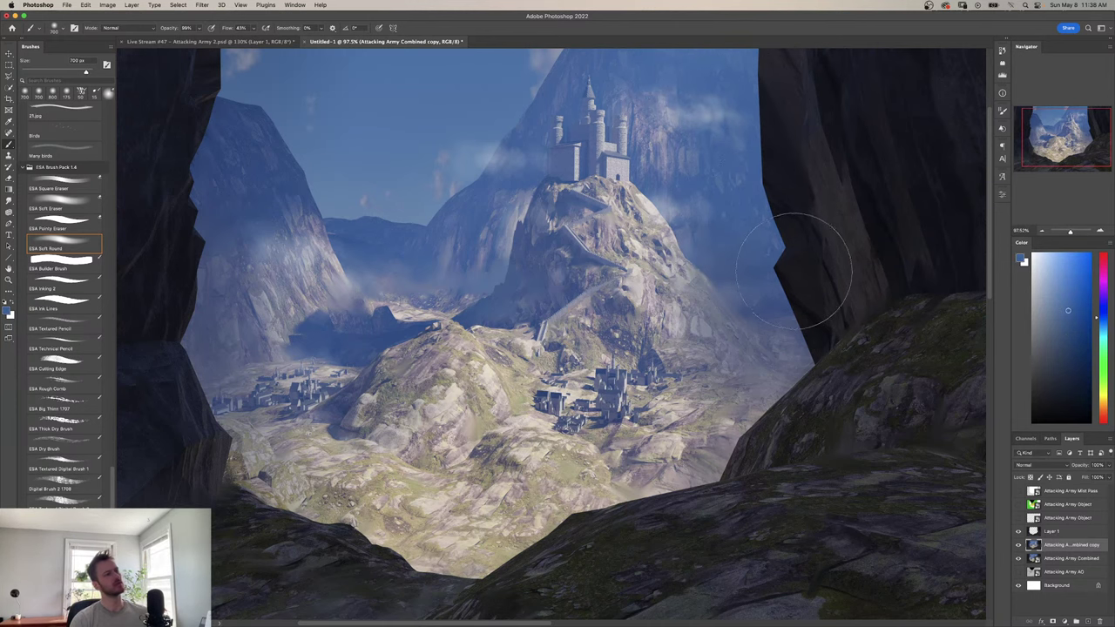
pyautogui.moveTo(757, 288); pyautogui.dragTo(648, 341)
# Flip the canvas horizontally to check the haze and the castle composition in mirror view.
pyautogui.press('super+shift+h')
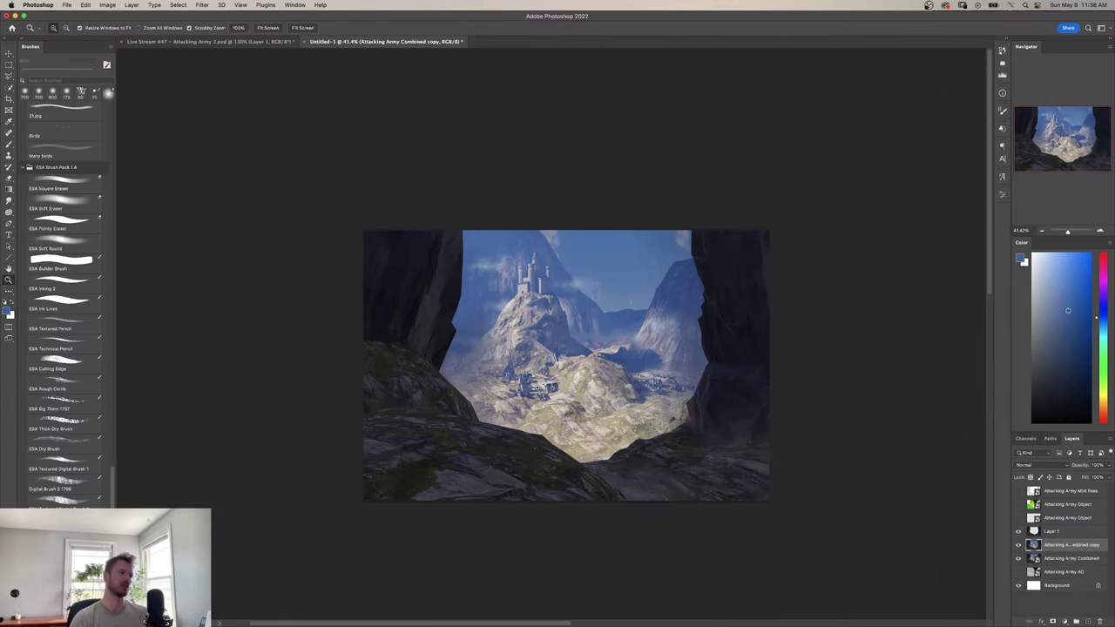
pyautogui.moveTo(538, 387)
pyautogui.mouseDown()
pyautogui.moveTo(585, 388)
pyautogui.moveTo(550, 400)
pyautogui.mouseUp()
pyautogui.moveTo(488, 359); pyautogui.dragTo(506, 398)
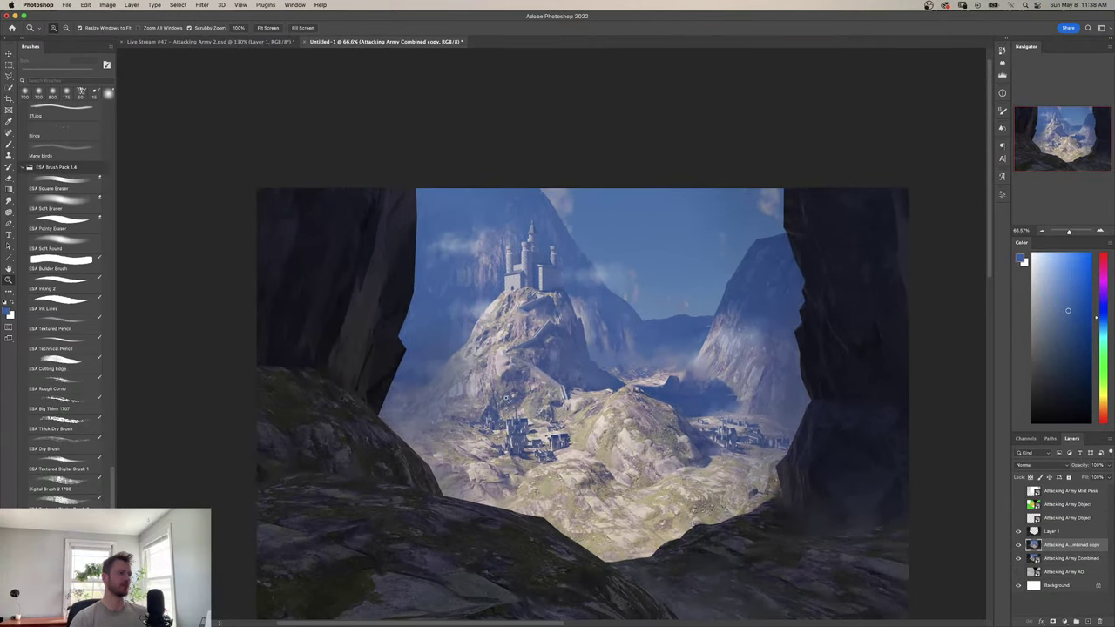
pyautogui.moveTo(458, 362); pyautogui.dragTo(495, 362)
# Try a Soft Round Mixer Brush stroke on the castle hill's hazy slope with sampled grey, and undo it.
pyautogui.press('b')
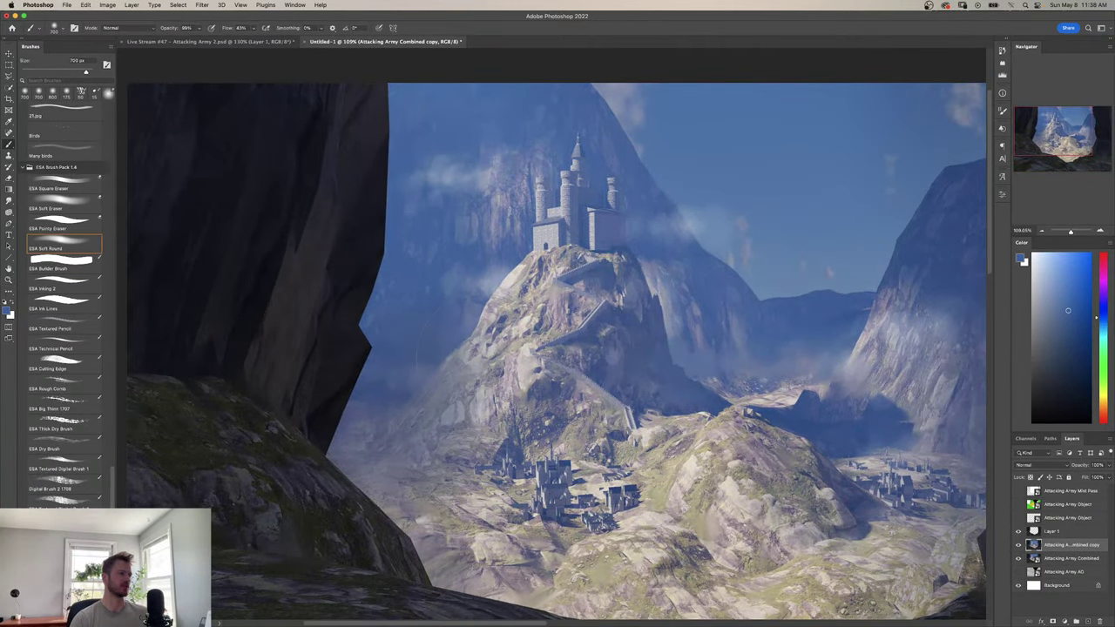
pyautogui.hotkey('shift', 'b')
pyautogui.keyDown('alt'); pyautogui.click(475, 364); pyautogui.keyUp('alt')
pyautogui.press('super+z')
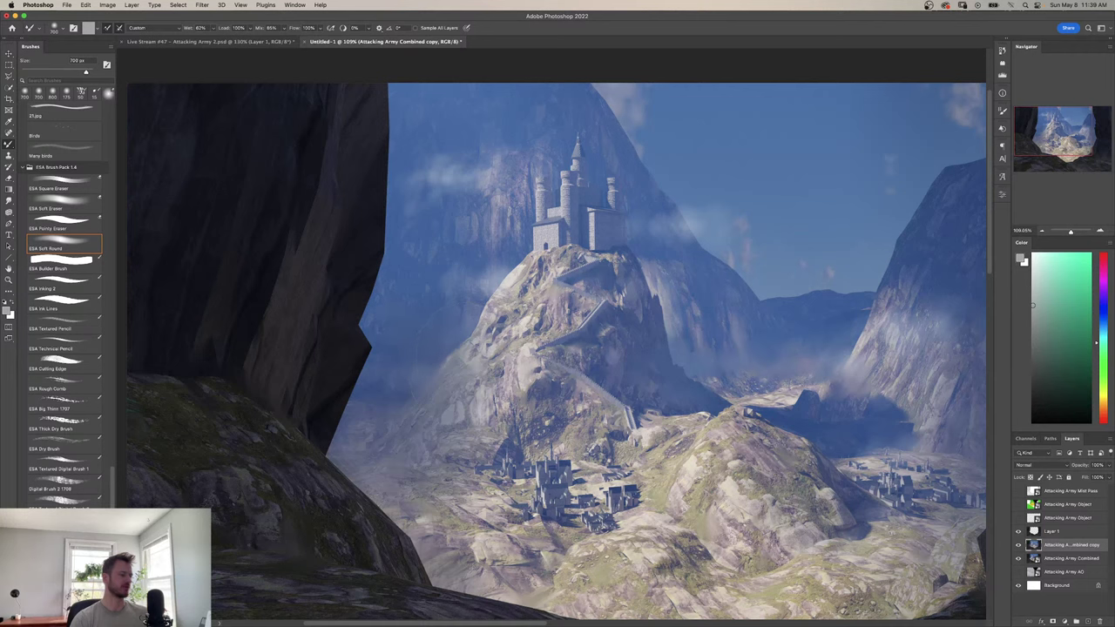
pyautogui.hotkey('shift', 'b')
# Flip the canvas back to its original orientation and check the whole valley.
pyautogui.press('z')
pyautogui.moveTo(630, 377)
pyautogui.mouseDown()
pyautogui.moveTo(580, 370)
pyautogui.moveTo(550, 419)
pyautogui.moveTo(574, 422)
pyautogui.moveTo(571, 438)
pyautogui.moveTo(570, 422)
pyautogui.moveTo(520, 423)
pyautogui.moveTo(529, 436)
pyautogui.mouseUp()
pyautogui.press('shift+super+h')
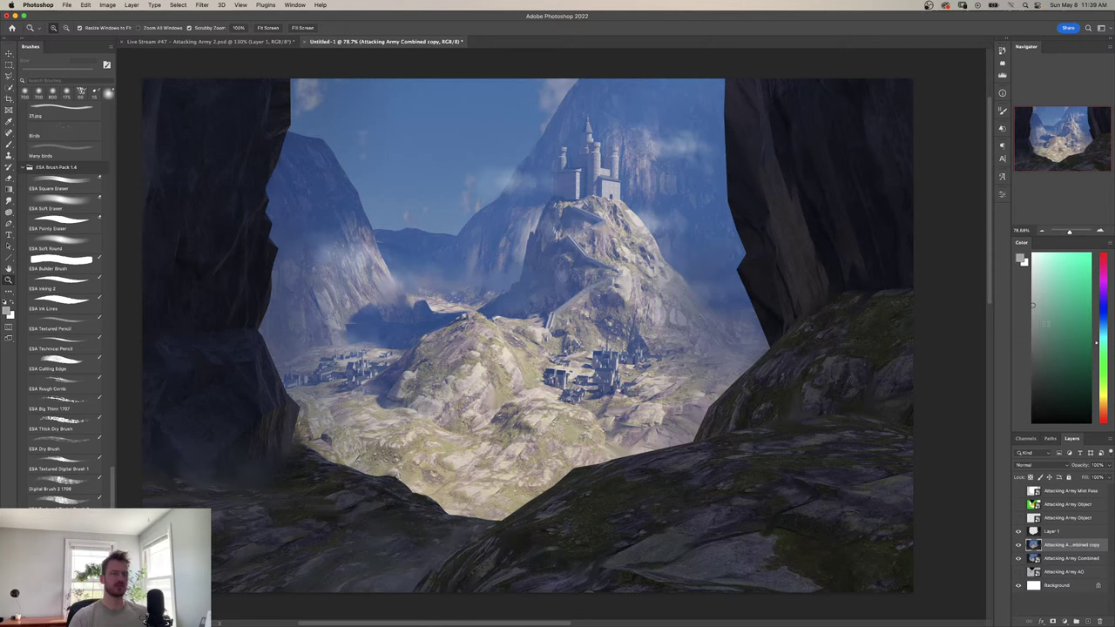
# Bring the reference board over the canvas, frame its mounted rider sketch and park it clear of the painting.
pyautogui.moveTo(1114, 191); pyautogui.dragTo(794, 169)
pyautogui.scroll(5, 794, 169)
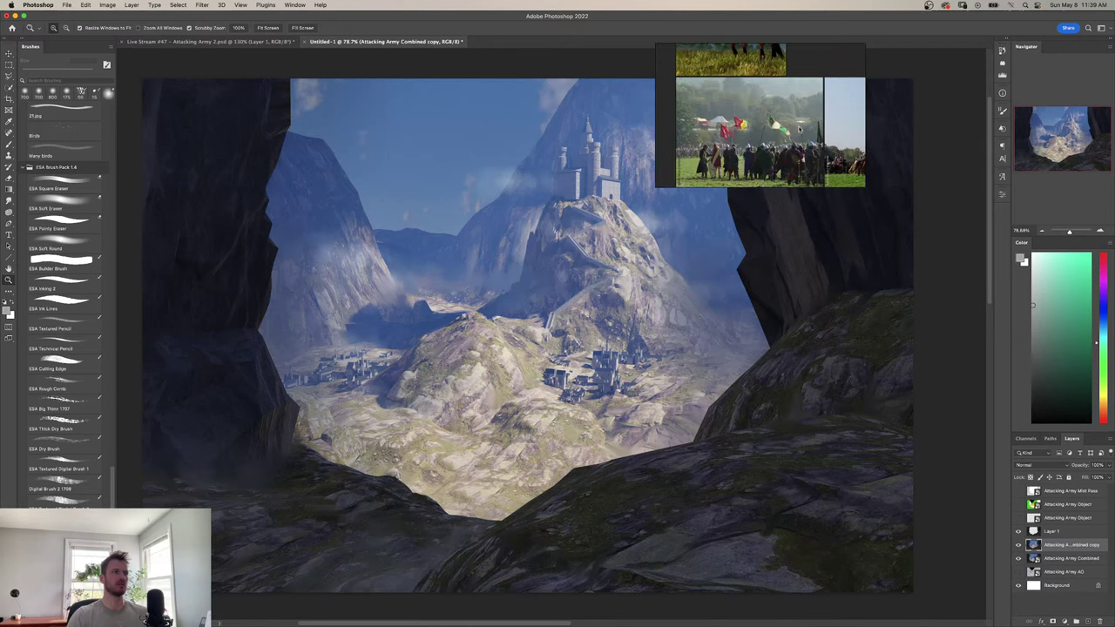
pyautogui.scroll(-6, 796, 157)
pyautogui.moveTo(797, 110)
pyautogui.mouseDown()
pyautogui.moveTo(761, 193)
pyautogui.moveTo(772, 189)
pyautogui.moveTo(759, 178)
pyautogui.mouseUp()
pyautogui.scroll(5, 777, 157)
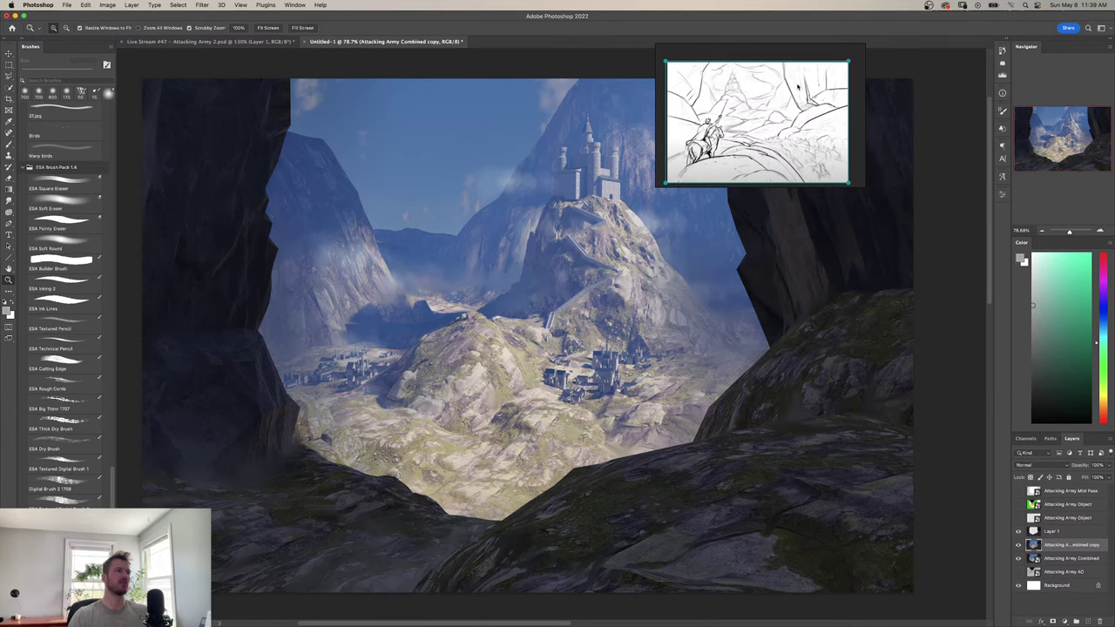
pyautogui.click(728, 236)
pyautogui.moveTo(754, 153); pyautogui.dragTo(1017, 123)
pyautogui.moveTo(450, 444); pyautogui.dragTo(493, 414)
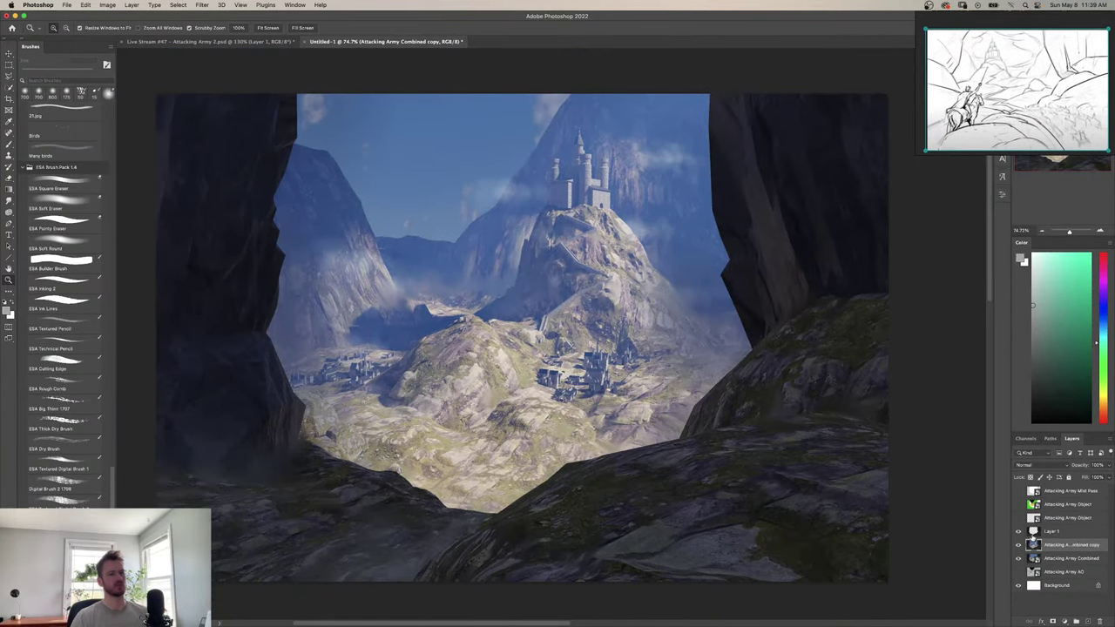
# Paint a pale winding path through the sunlit hills with the 80 px Thin Dry Brush, using colour sampled from the rocks.
pyautogui.press('b')
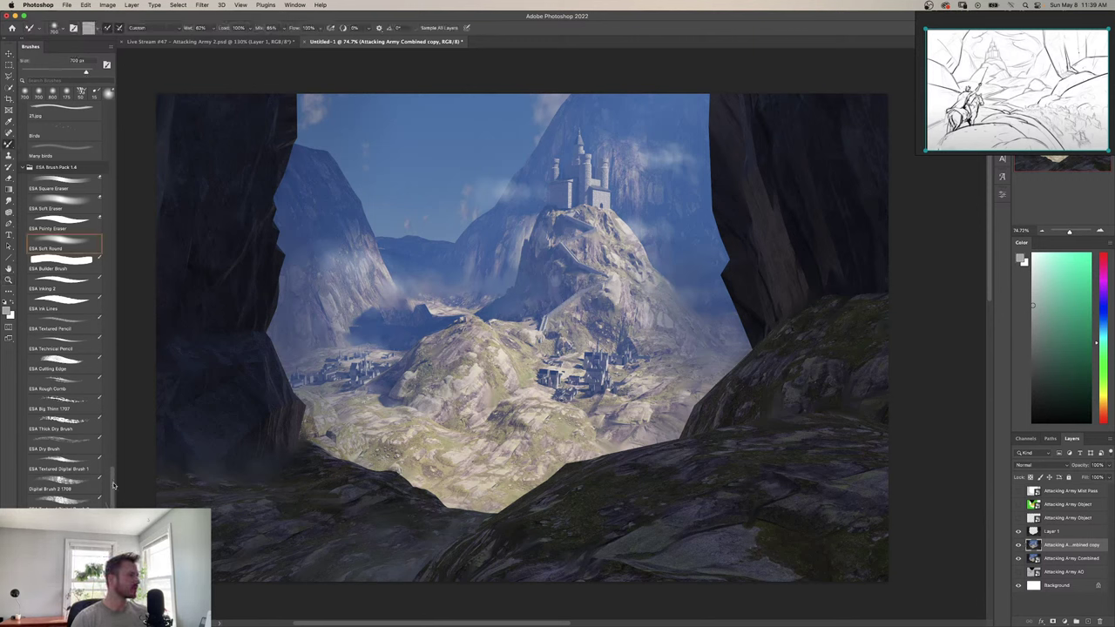
pyautogui.scroll(-5, 61, 436)
pyautogui.click(66, 410)
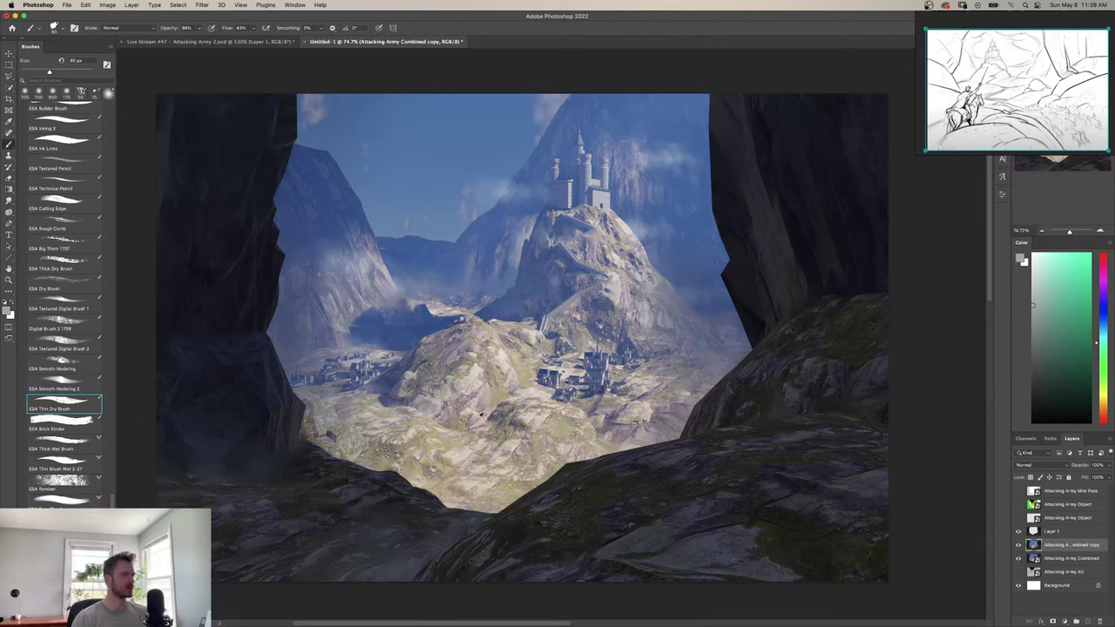
pyautogui.keyDown('alt'); pyautogui.click(483, 387); pyautogui.keyUp('alt')
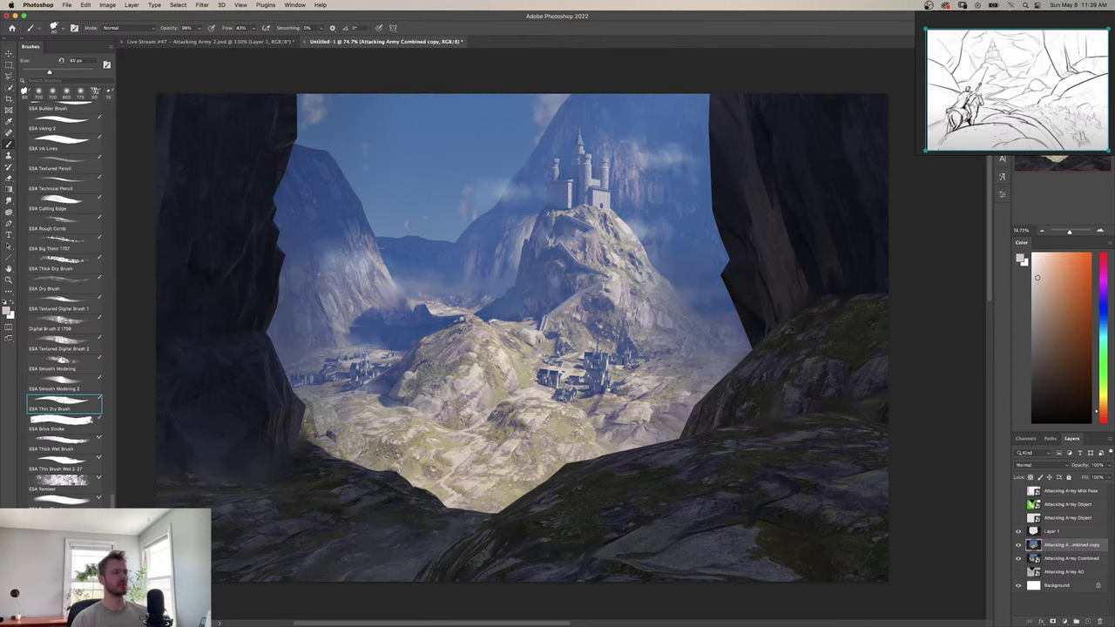
pyautogui.moveTo(521, 406); pyautogui.dragTo(493, 437)
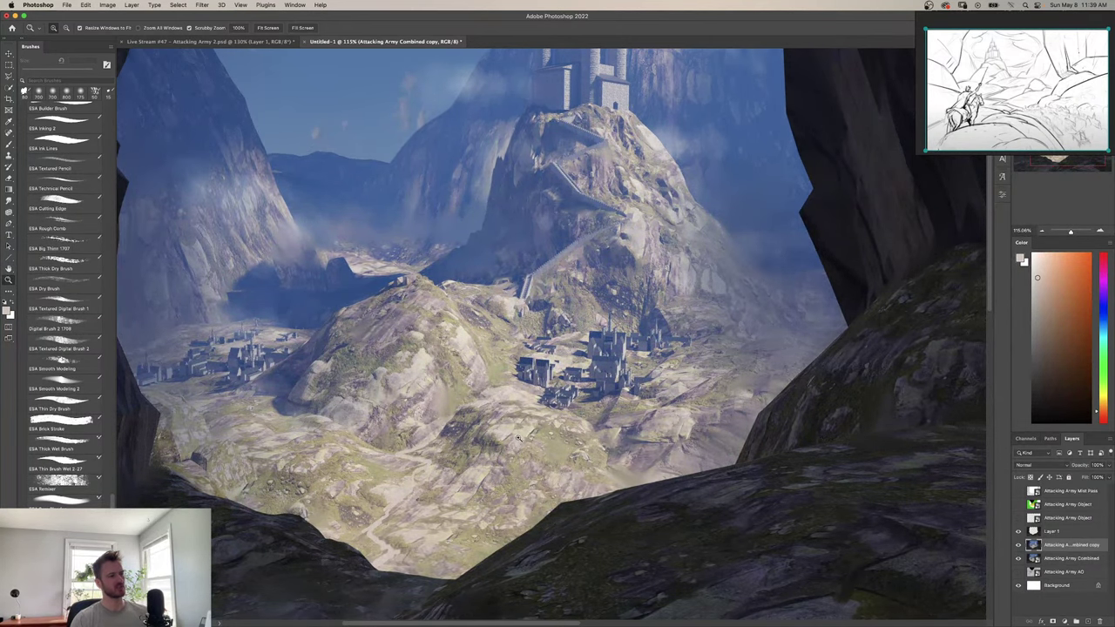
pyautogui.moveTo(538, 435)
pyautogui.mouseDown()
pyautogui.moveTo(528, 444)
pyautogui.moveTo(541, 434)
pyautogui.mouseUp()
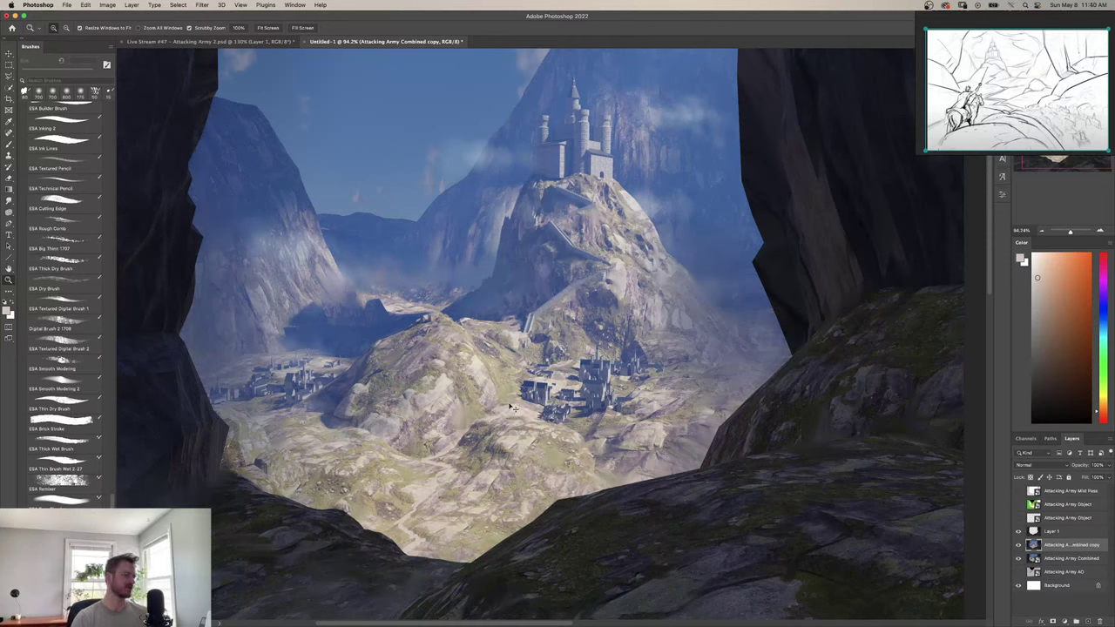
# Open Liquify on the Attacking Army Combined copy layer and set the backdrop to Background in Behind mode.
pyautogui.press('super+shift+a')
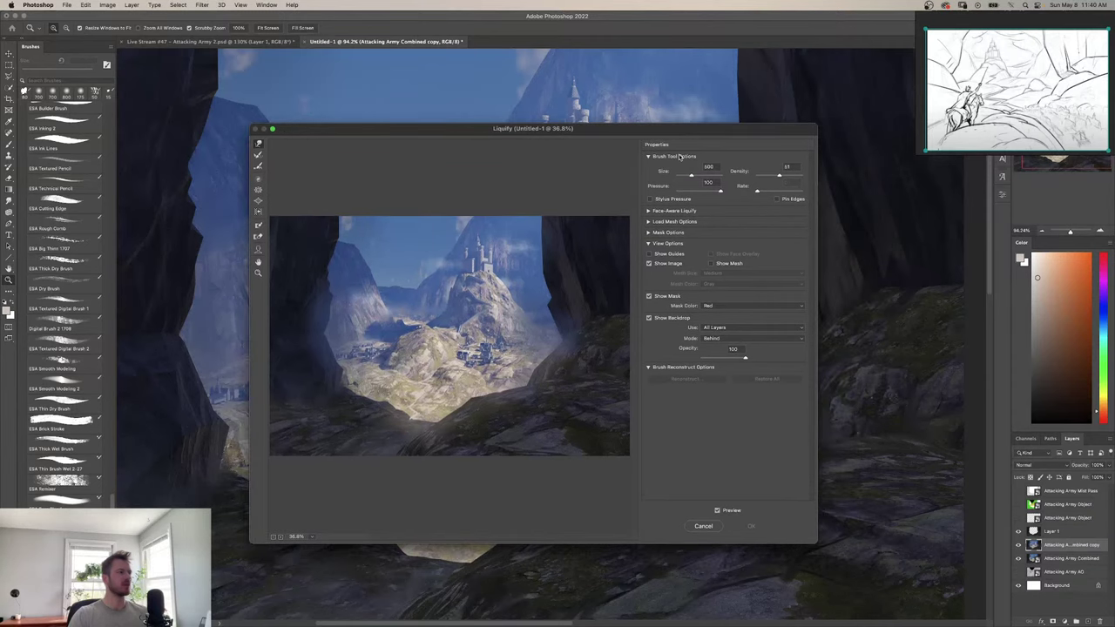
pyautogui.click(741, 338)
pyautogui.click(738, 340)
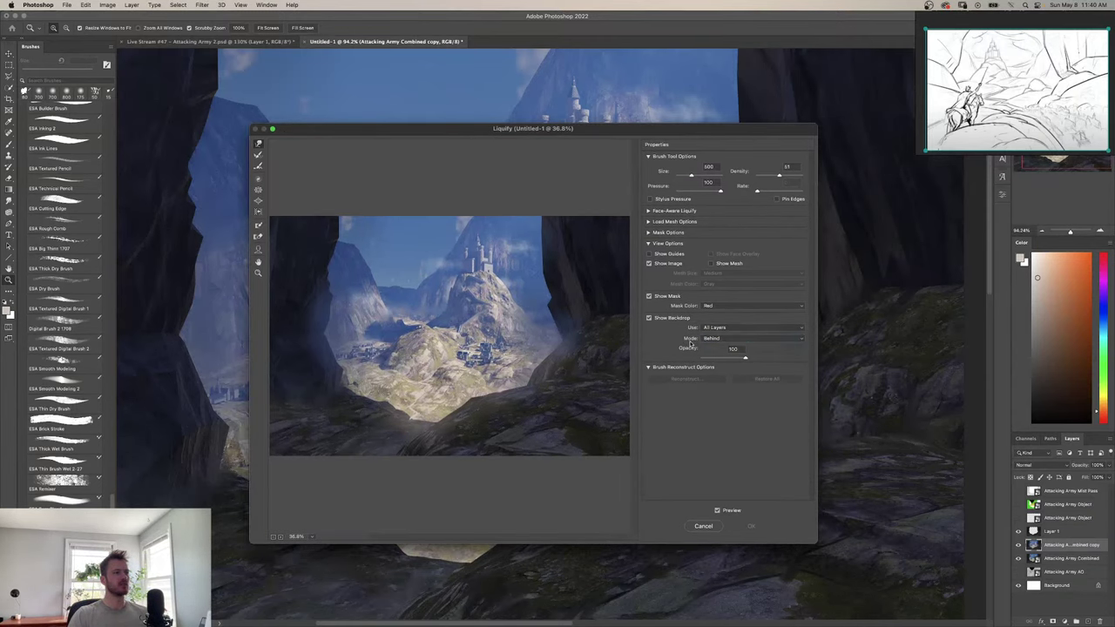
pyautogui.click(734, 330)
pyautogui.click(734, 337)
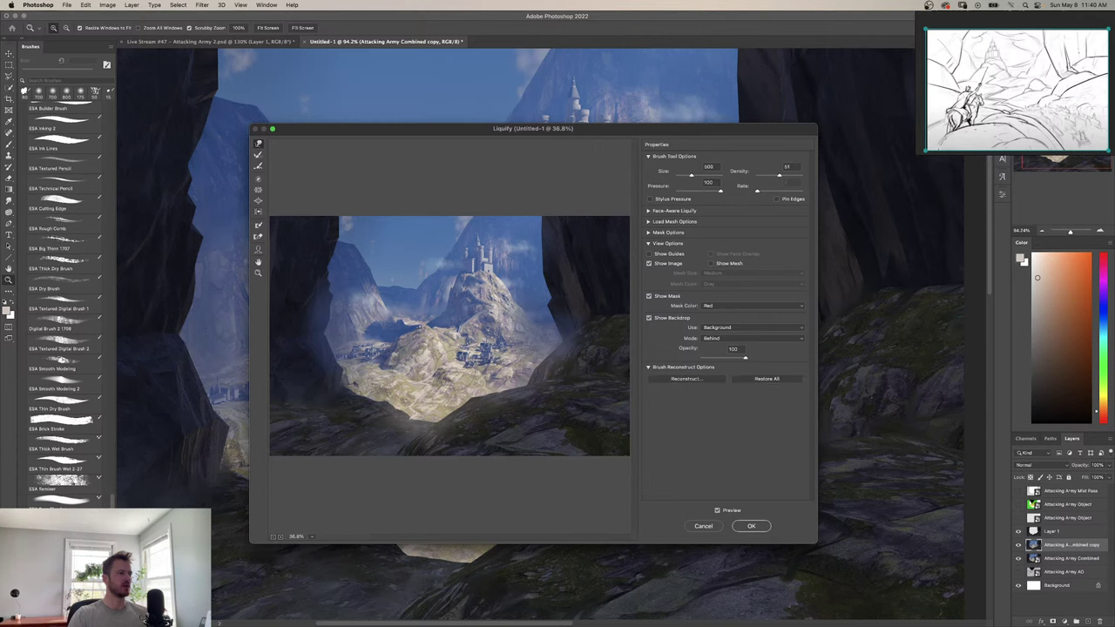
# Reshape the sunlit hills below the villages at 100% view with the Forward Warp tool at size 300.
pyautogui.press('z')
pyautogui.click(455, 374)
pyautogui.click(453, 391)
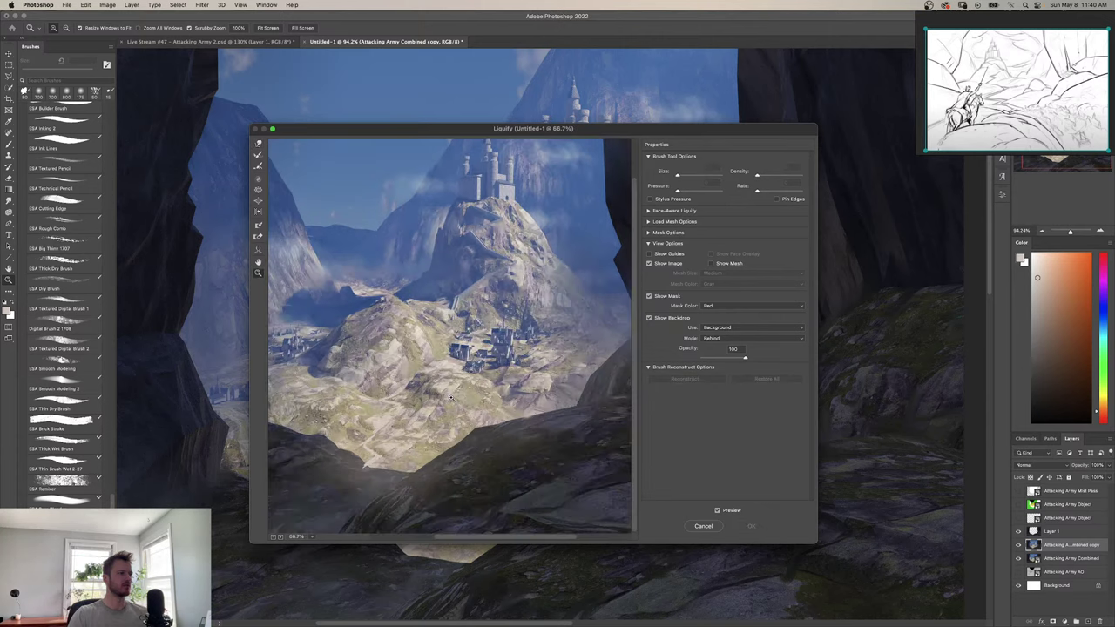
pyautogui.click(451, 398)
pyautogui.moveTo(458, 338); pyautogui.dragTo(462, 364)
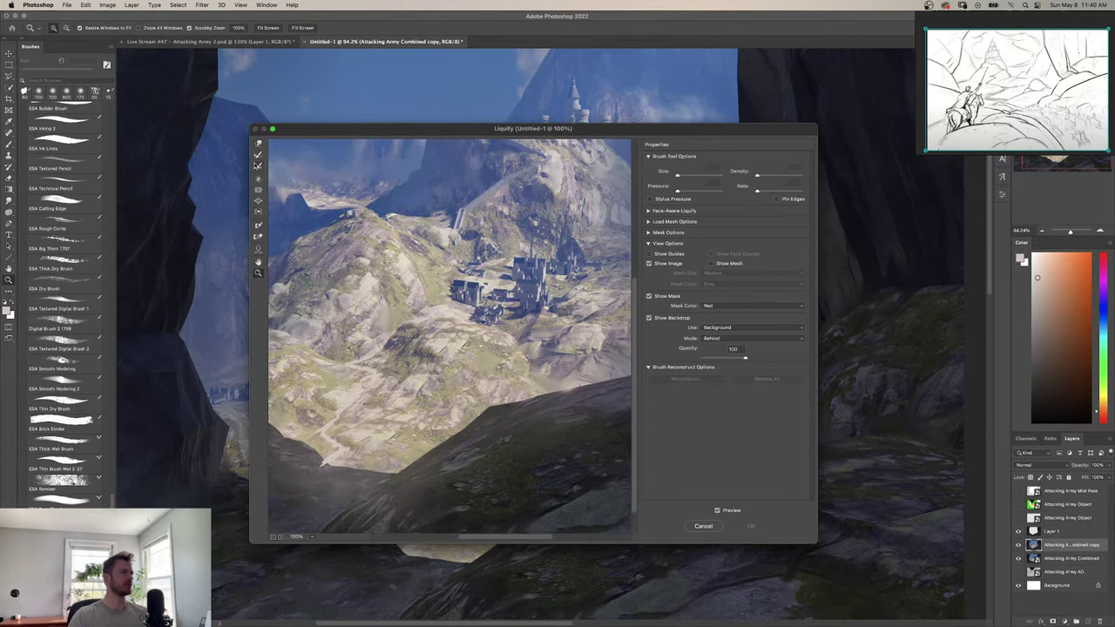
pyautogui.click(258, 144)
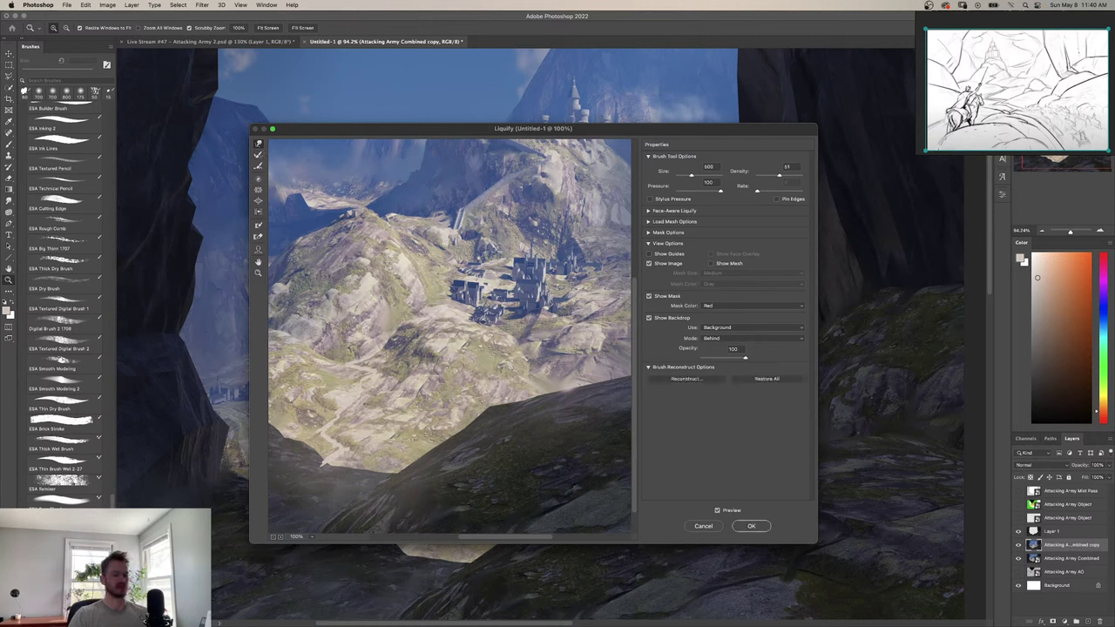
pyautogui.press('[')
pyautogui.press('[')
pyautogui.press('[')
pyautogui.press('[')
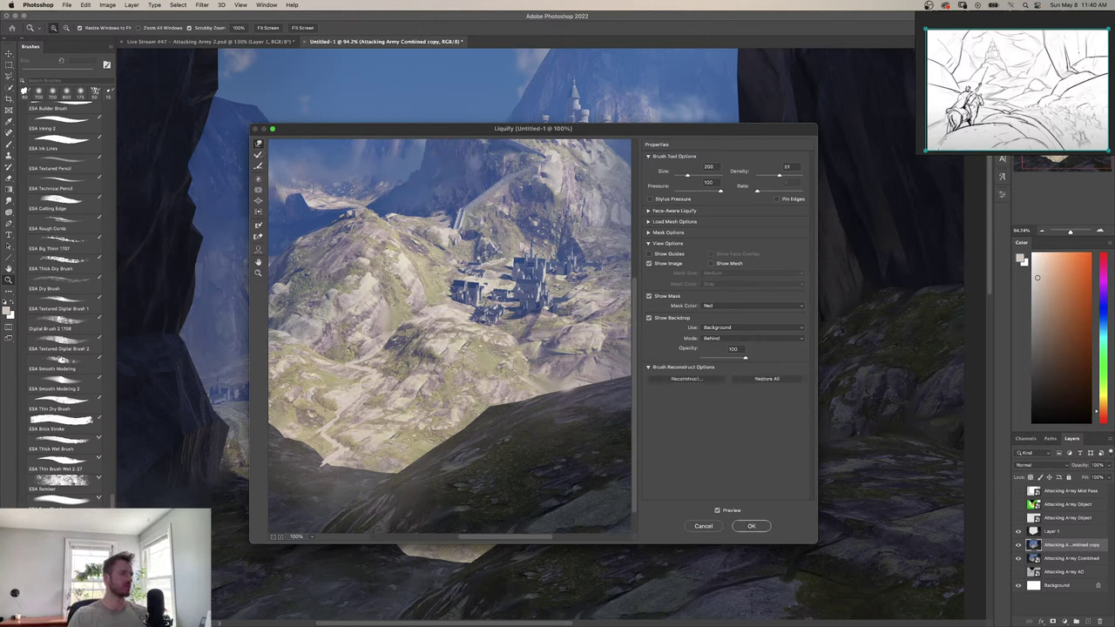
pyautogui.press(']')
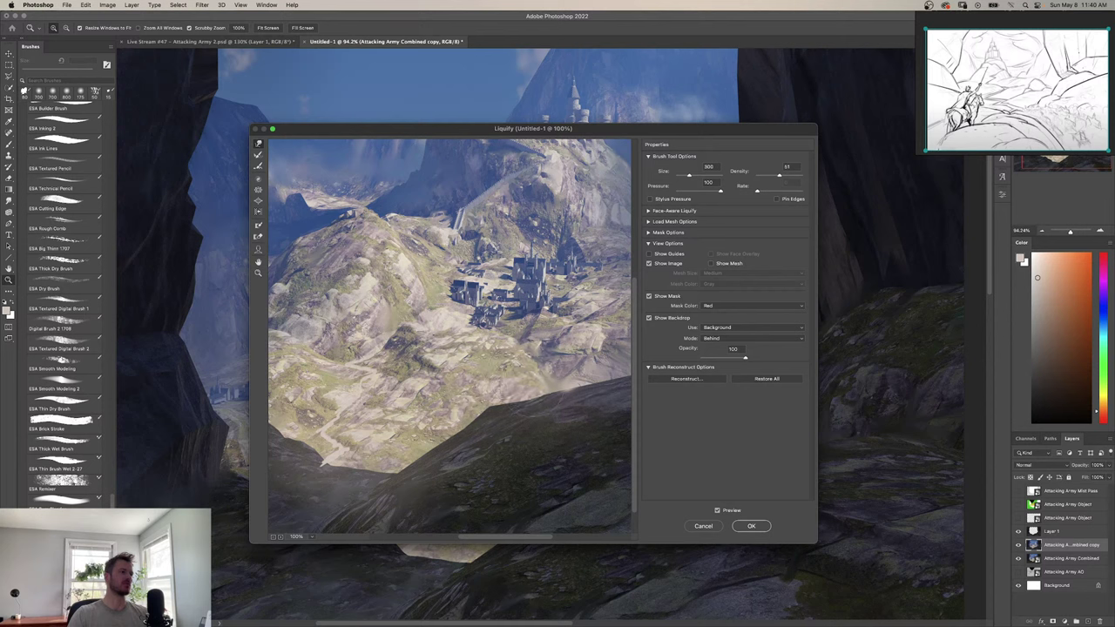
pyautogui.moveTo(296, 245); pyautogui.dragTo(396, 300)
# Reshape the right slope of the castle hill with the Forward Warp tool at size 400.
pyautogui.moveTo(460, 275)
pyautogui.mouseDown()
pyautogui.moveTo(436, 377)
pyautogui.moveTo(416, 395)
pyautogui.mouseUp()
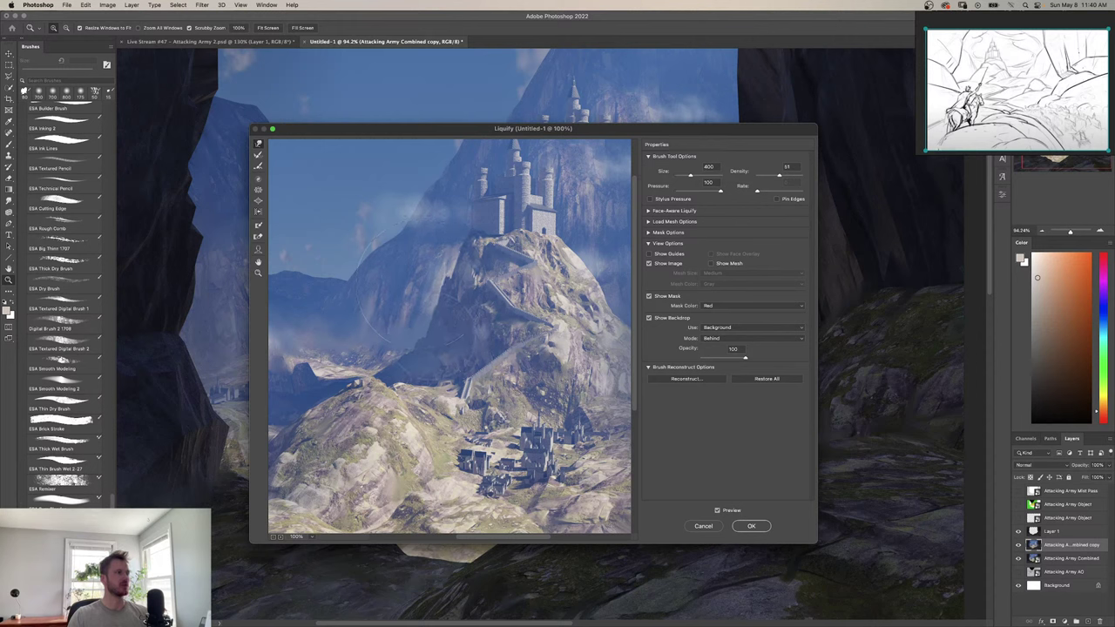
pyautogui.moveTo(536, 306); pyautogui.dragTo(493, 315)
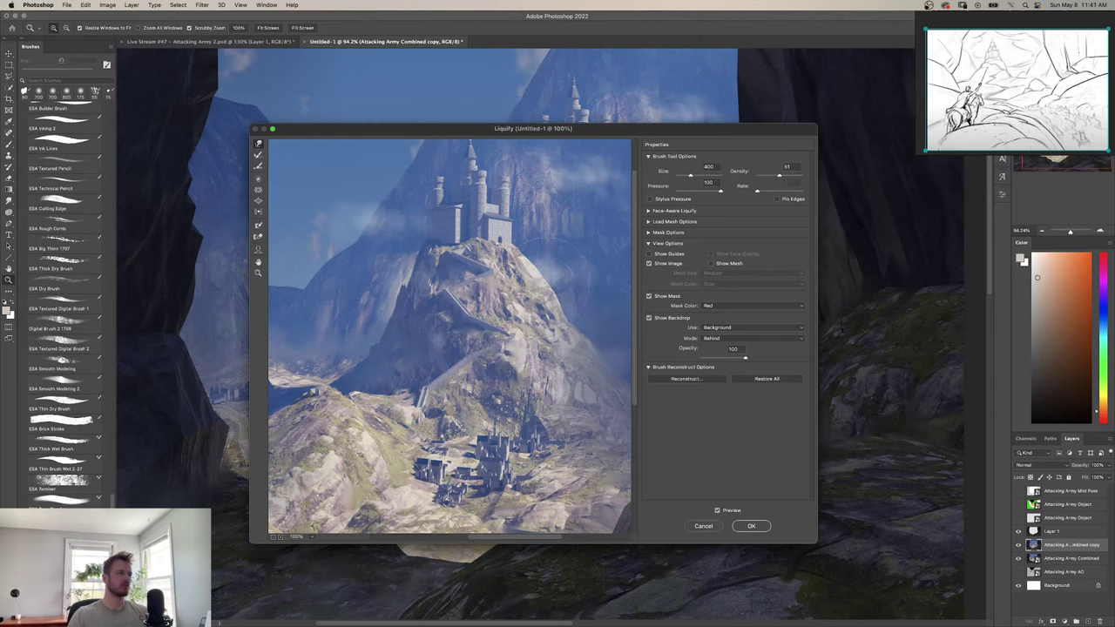
pyautogui.moveTo(568, 305); pyautogui.dragTo(564, 305)
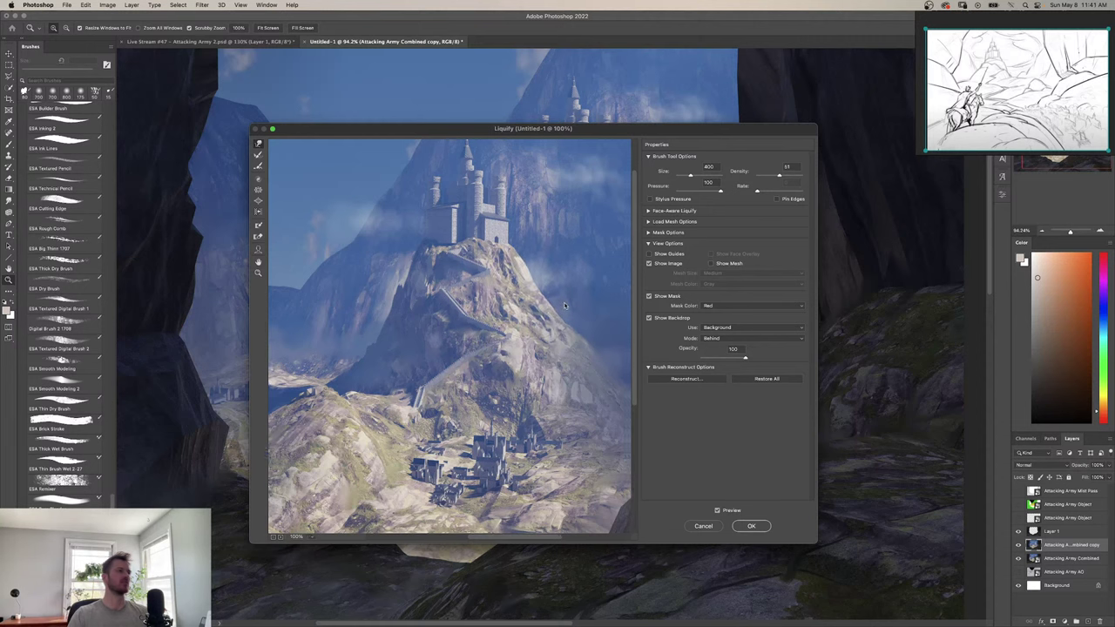
pyautogui.hscroll(2, 564, 304)
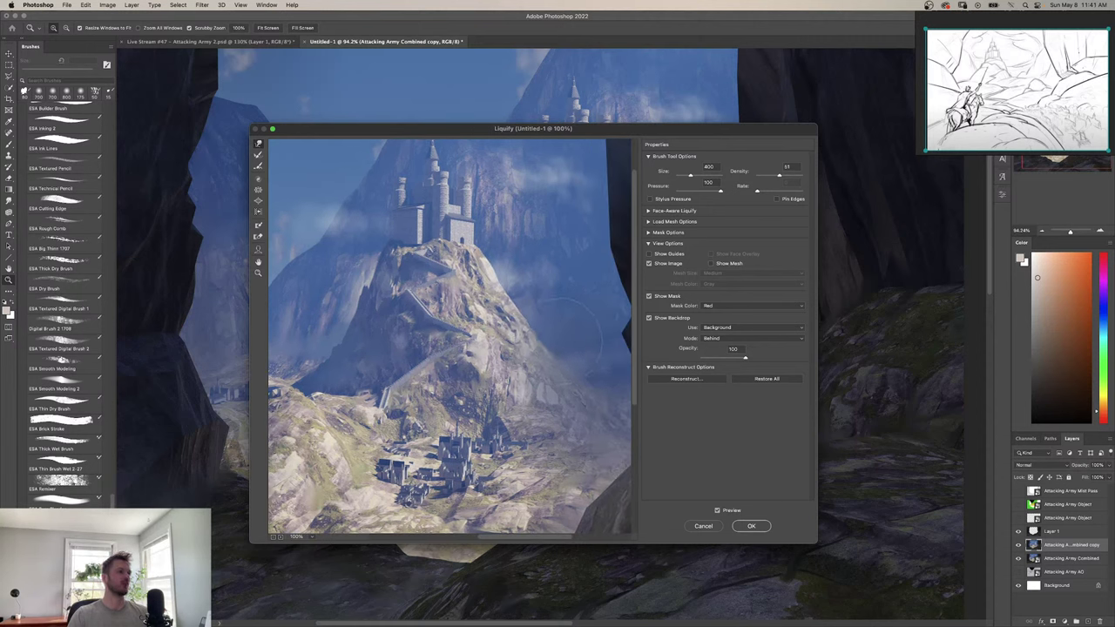
pyautogui.hscroll(-2, 540, 366)
pyautogui.moveTo(526, 383); pyautogui.dragTo(389, 318)
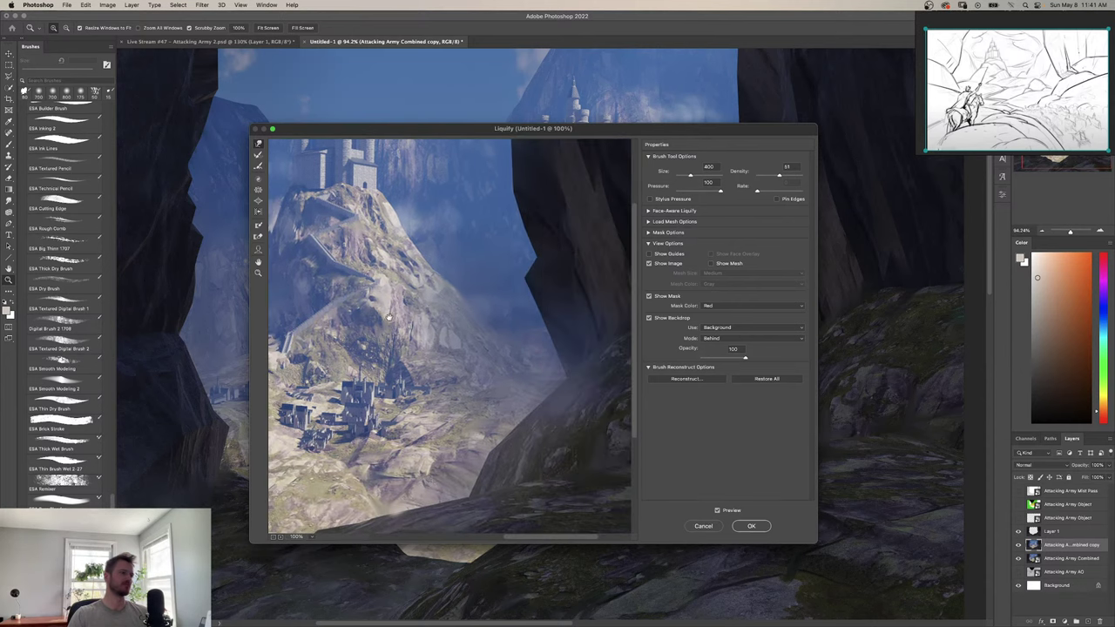
pyautogui.moveTo(557, 366)
pyautogui.mouseDown()
pyautogui.moveTo(542, 369)
pyautogui.moveTo(550, 410)
pyautogui.mouseUp()
pyautogui.moveTo(440, 347); pyautogui.dragTo(503, 347)
# Examine the reshaped hills, villages and castle slope across the Liquify preview at 100% view.
pyautogui.hscroll(-1, 505, 340)
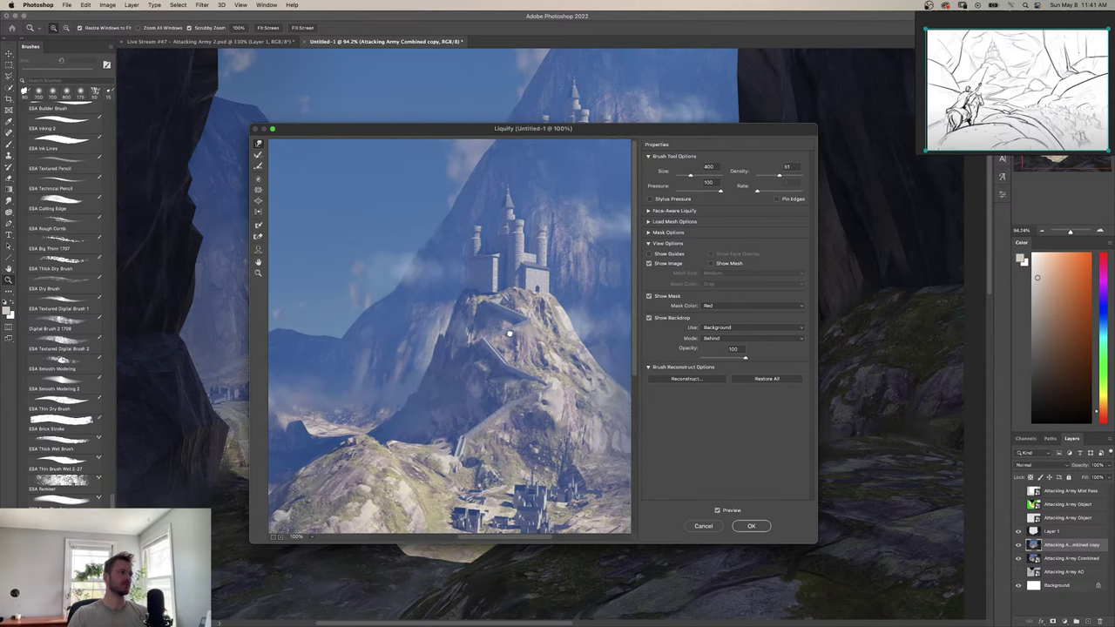
pyautogui.hscroll(-6, 453, 290)
pyautogui.scroll(4, 540, 293)
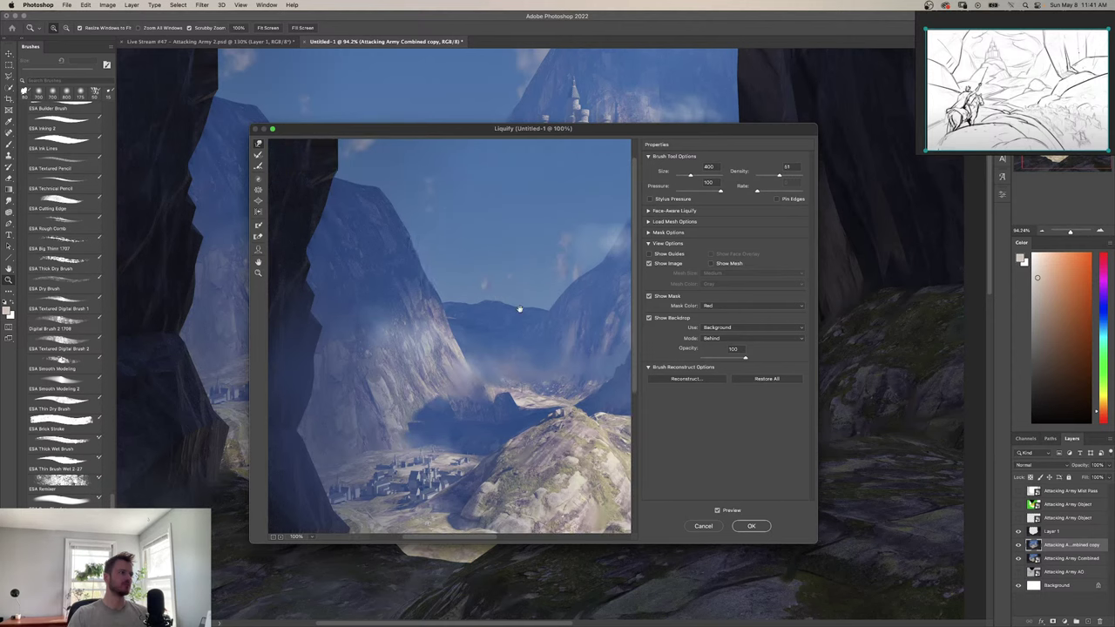
pyautogui.scroll(-10, 520, 309)
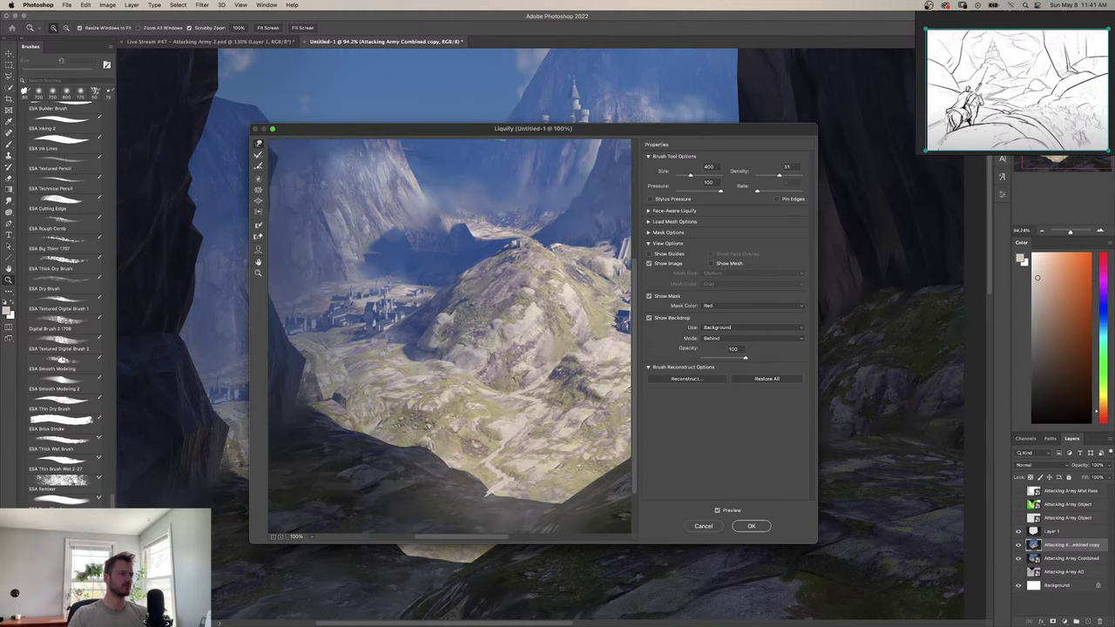
pyautogui.hscroll(6, 509, 420)
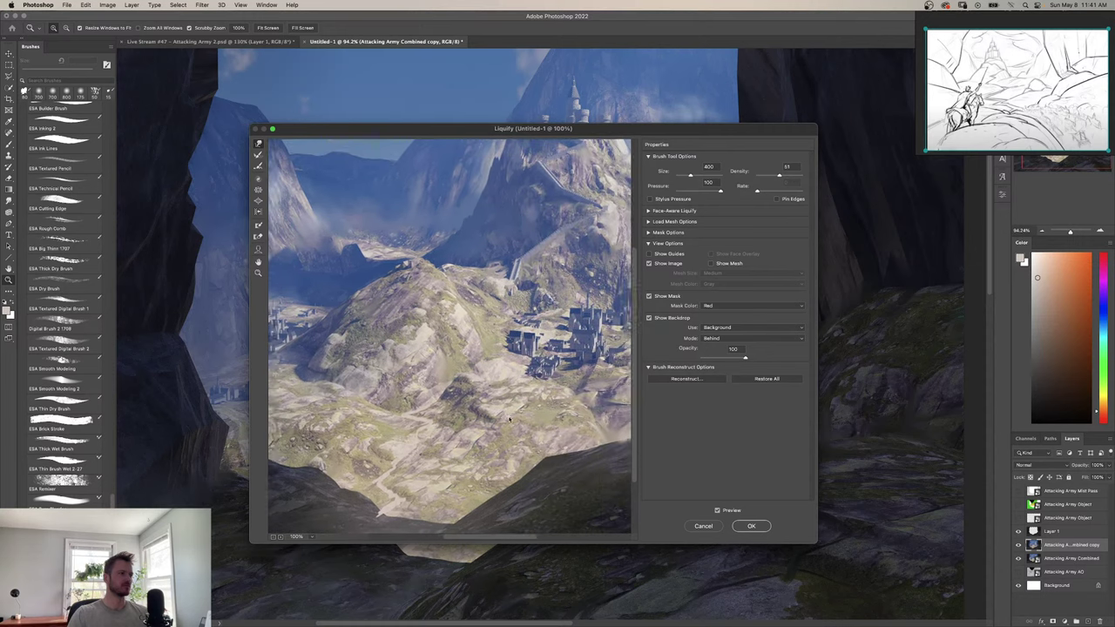
pyautogui.hscroll(2, 510, 420)
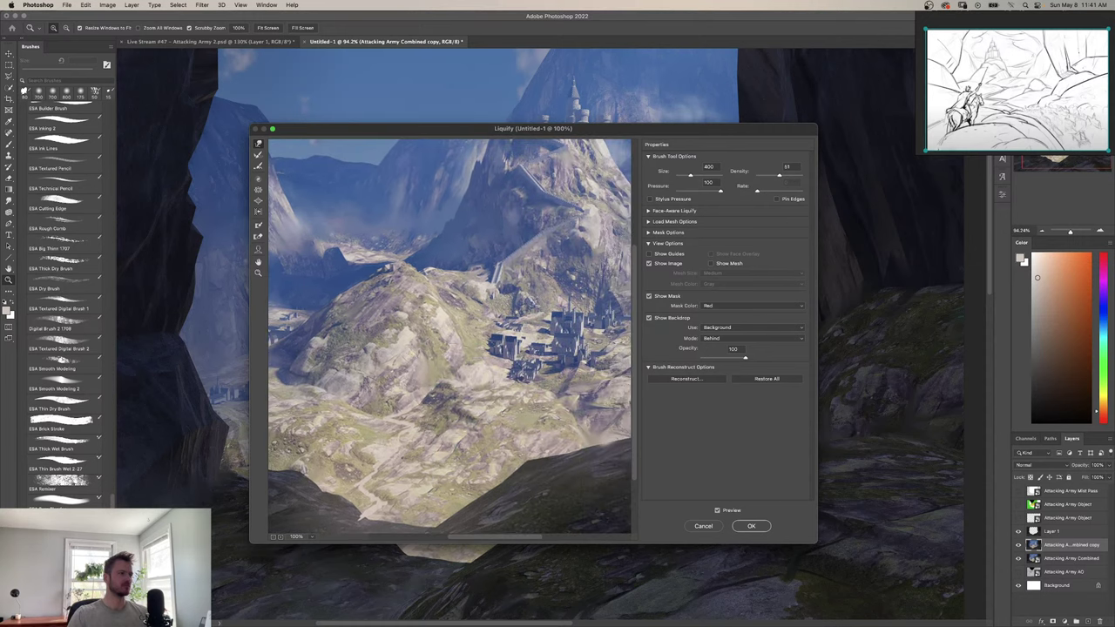
pyautogui.hscroll(2, 451, 375)
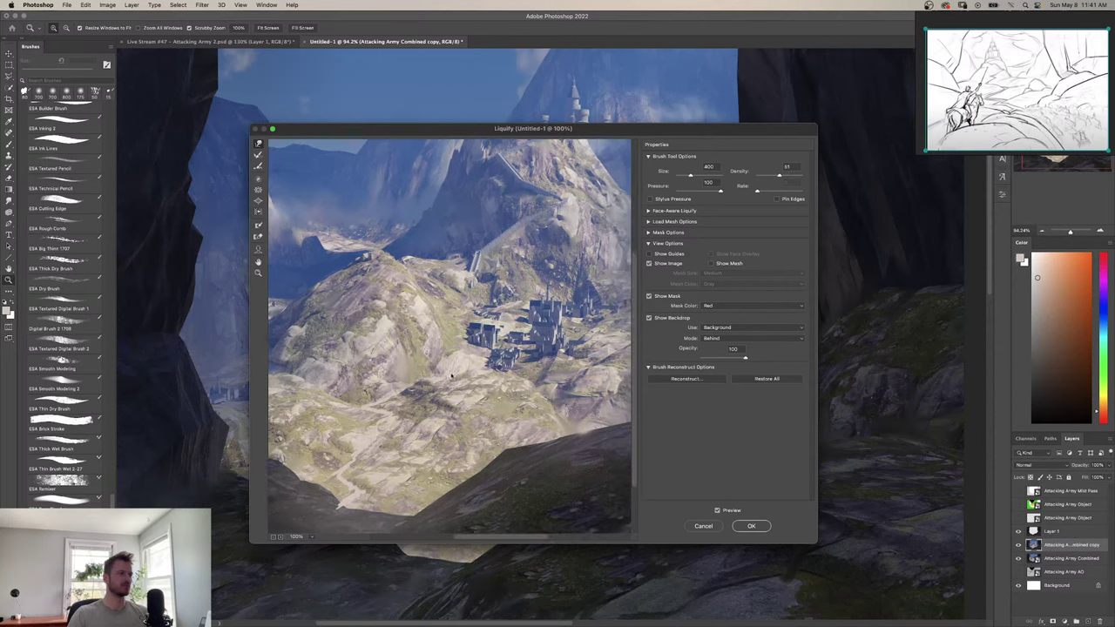
pyautogui.hscroll(2, 451, 375)
pyautogui.scroll(5, 533, 389)
pyautogui.hscroll(3, 533, 389)
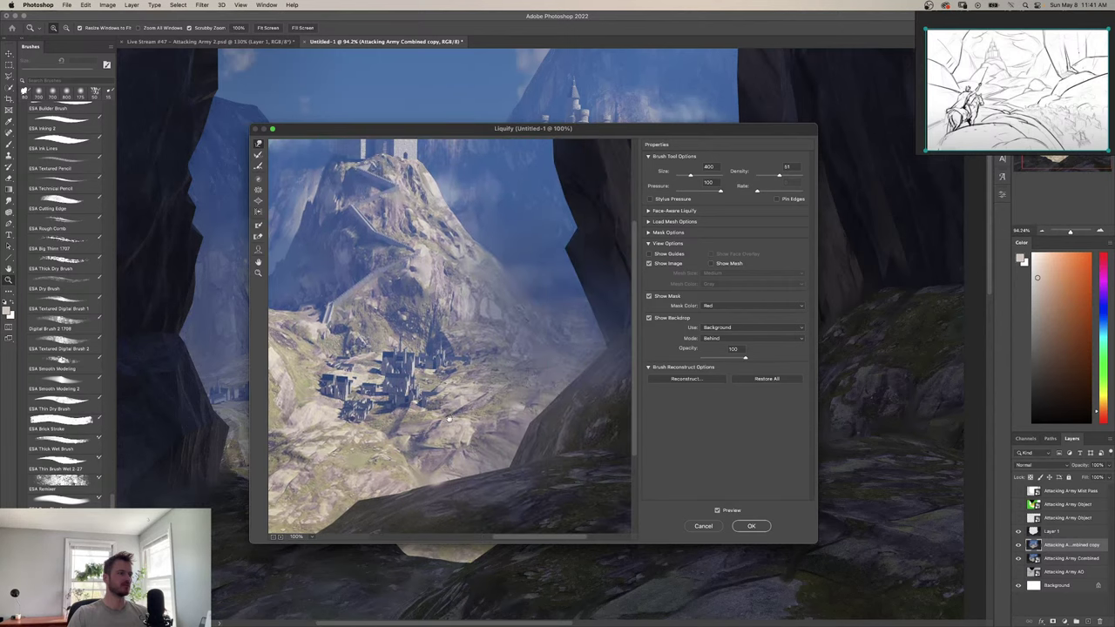
# Check the castle hill in the preview and apply Liquify to the Attacking Army Combined copy layer.
pyautogui.moveTo(484, 357); pyautogui.dragTo(470, 341)
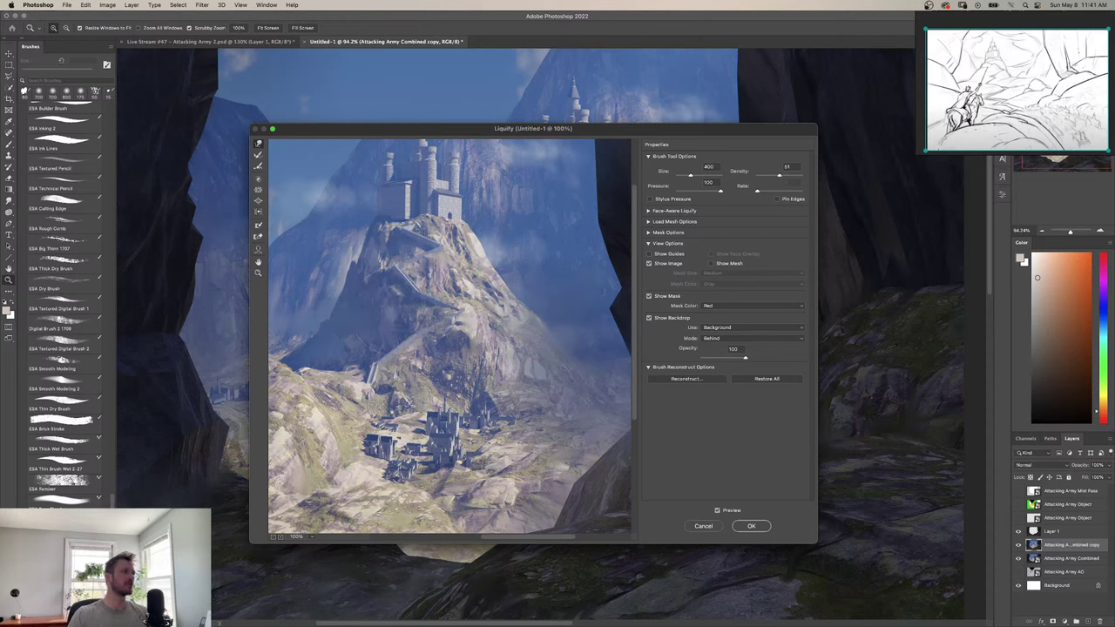
pyautogui.moveTo(434, 370); pyautogui.dragTo(482, 364)
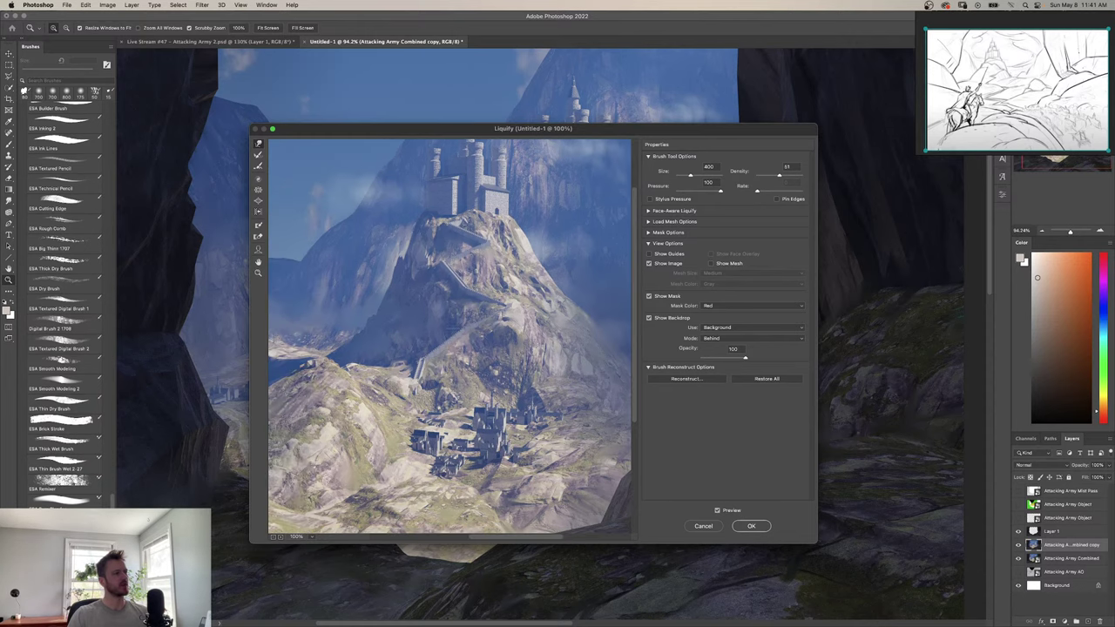
pyautogui.moveTo(406, 307); pyautogui.dragTo(427, 289)
pyautogui.press('z')
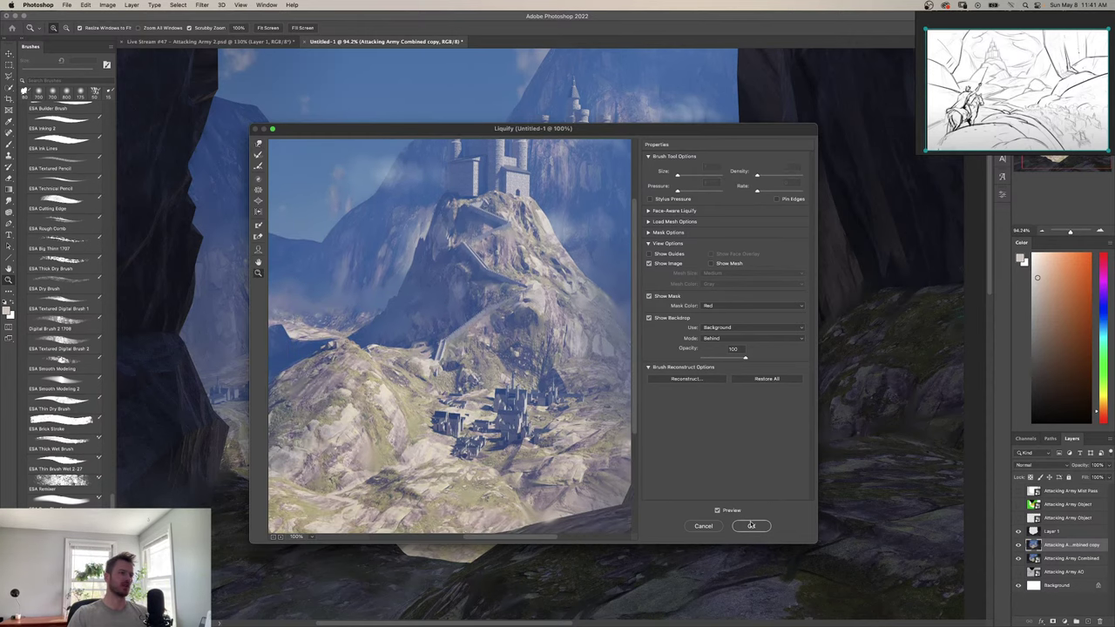
pyautogui.click(750, 525)
# Paint a pale, pointed rock outcrop on the castle hill's right slope with the 80 px Thin Dry Brush, using colours sampled from the hill.
pyautogui.moveTo(617, 397); pyautogui.dragTo(582, 390)
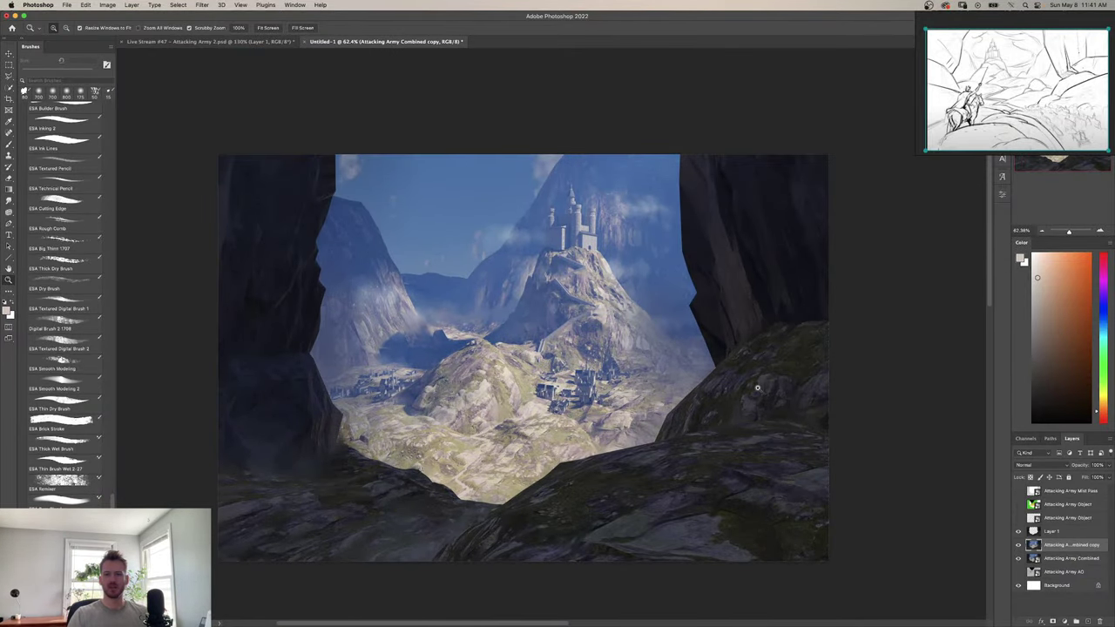
pyautogui.moveTo(674, 361); pyautogui.dragTo(645, 399)
pyautogui.moveTo(645, 400); pyautogui.dragTo(600, 437)
pyautogui.press('b')
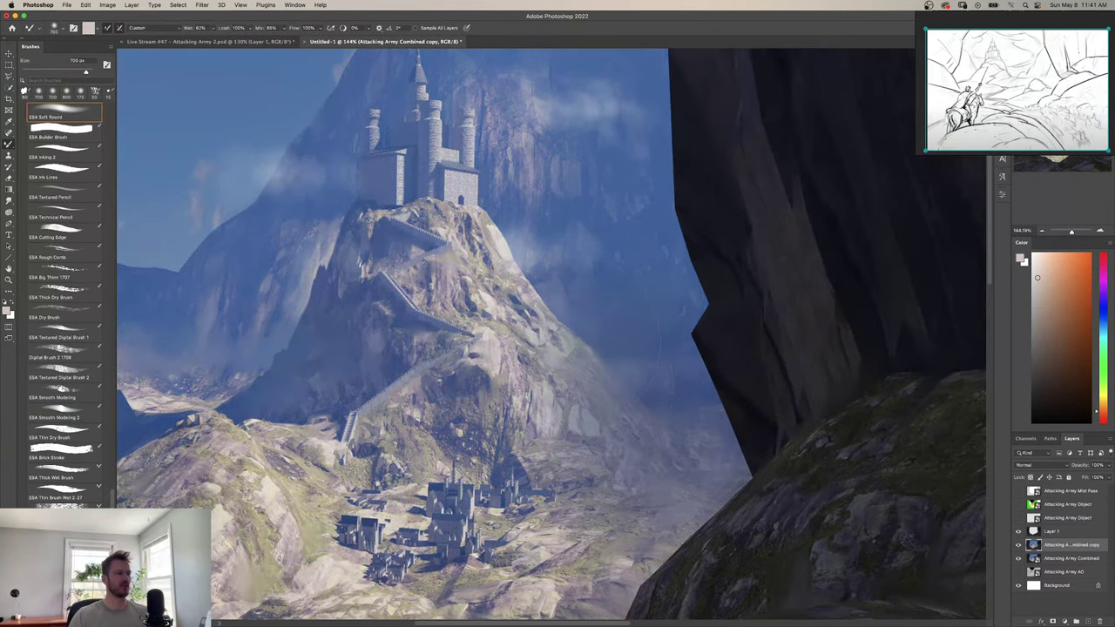
pyautogui.hotkey('shift', 'b')
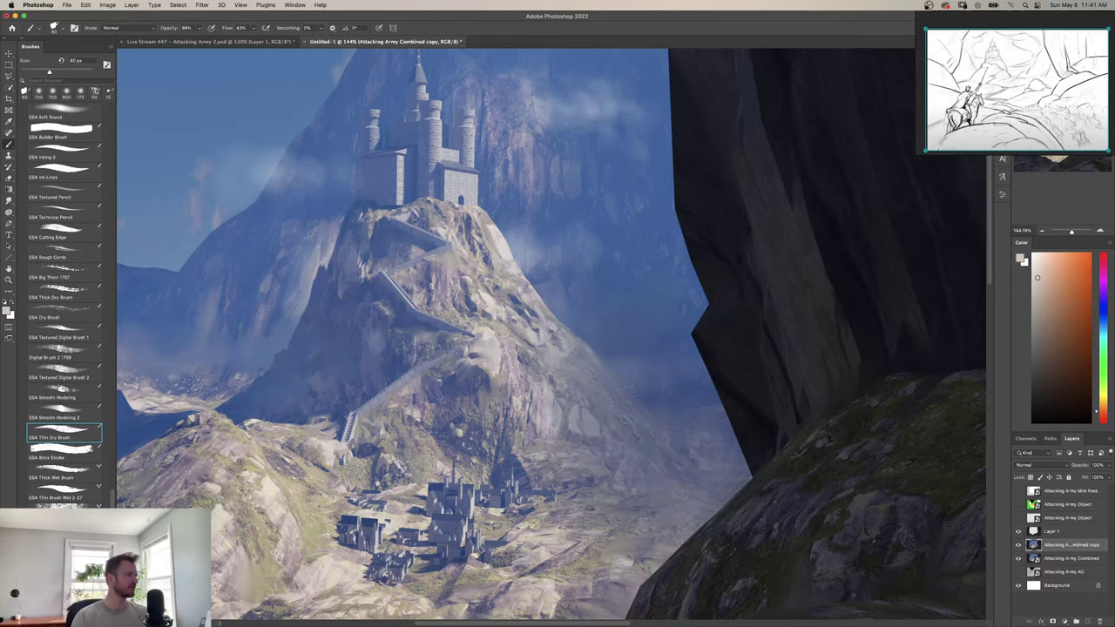
pyautogui.click(61, 392)
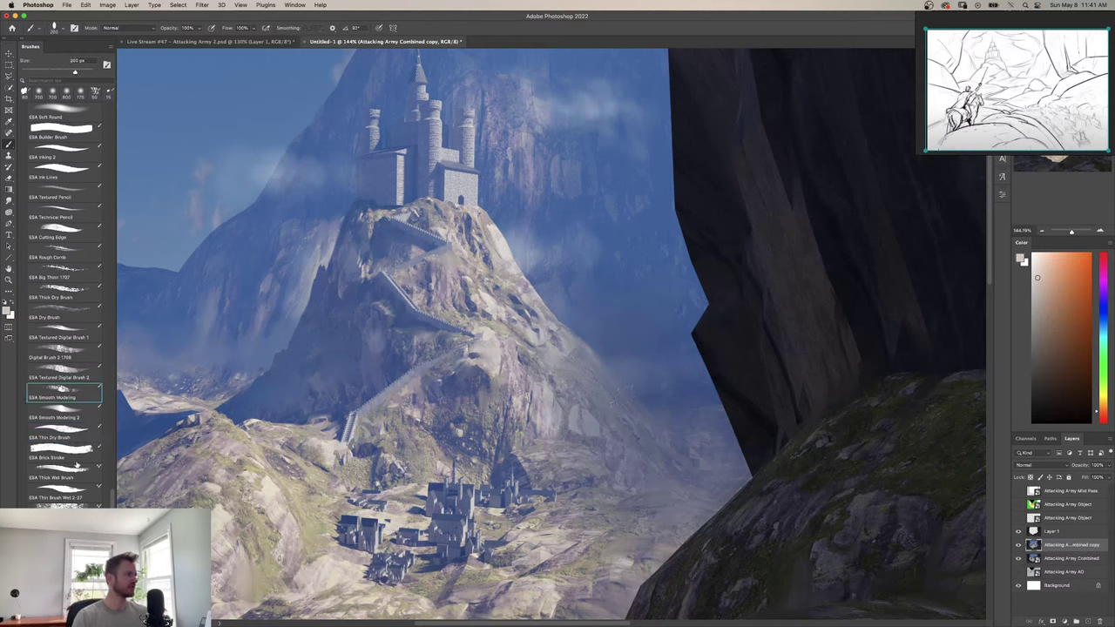
pyautogui.click(76, 436)
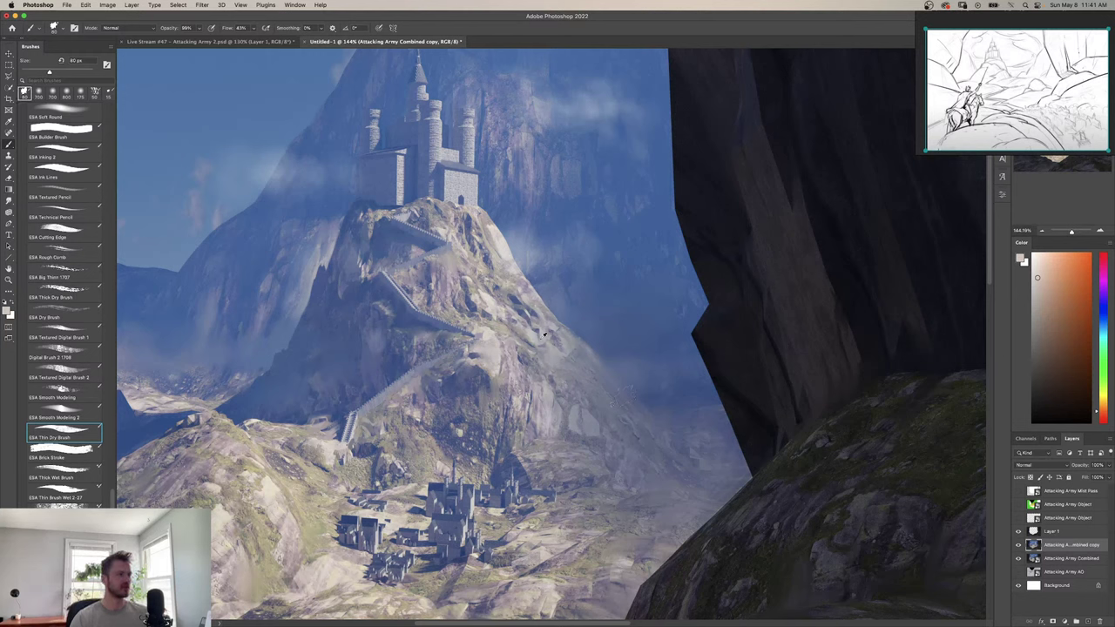
pyautogui.keyDown('alt'); pyautogui.click(536, 326); pyautogui.keyUp('alt')
pyautogui.keyDown('alt'); pyautogui.click(493, 298); pyautogui.keyUp('alt')
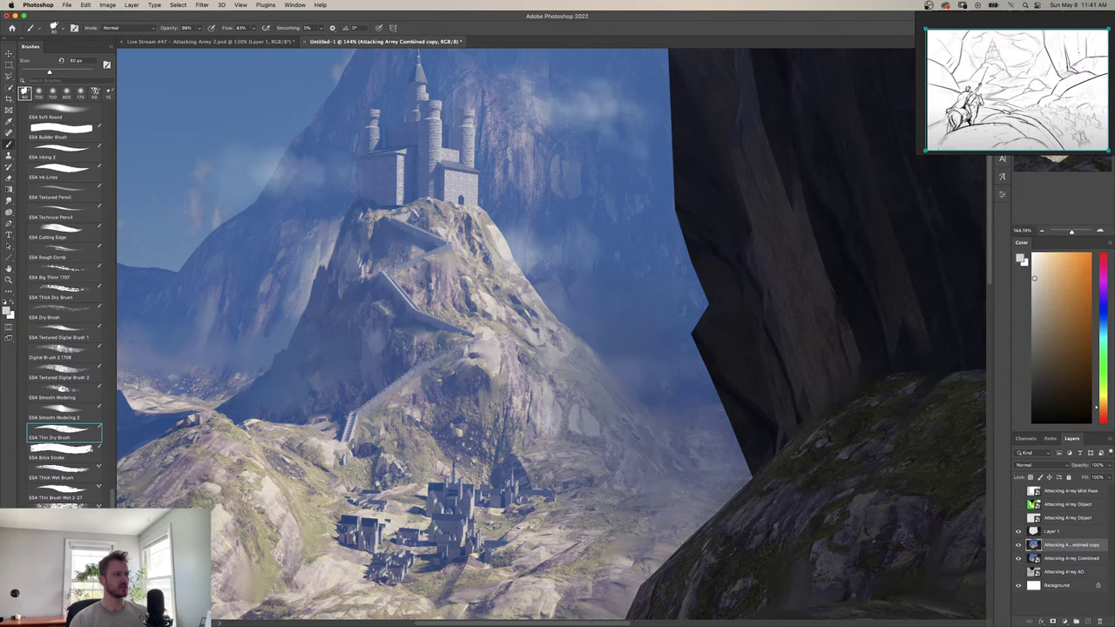
pyautogui.moveTo(594, 343)
pyautogui.mouseDown()
pyautogui.moveTo(505, 346)
pyautogui.moveTo(602, 351)
pyautogui.moveTo(594, 374)
pyautogui.moveTo(565, 353)
pyautogui.moveTo(589, 376)
pyautogui.moveTo(566, 332)
pyautogui.moveTo(579, 354)
pyautogui.mouseUp()
# Shade the rock outcrop with greyer sampled colours and blend its base into the slope with the Thick Wet Brush.
pyautogui.keyDown('alt'); pyautogui.click(520, 351); pyautogui.keyUp('alt')
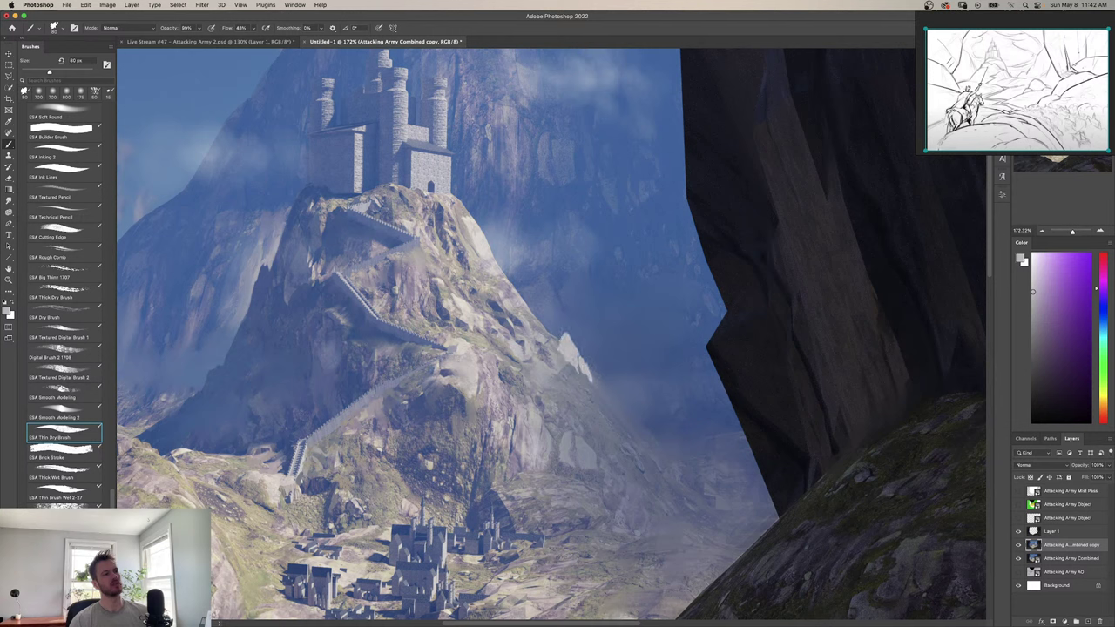
pyautogui.keyDown('alt'); pyautogui.click(558, 351); pyautogui.keyUp('alt')
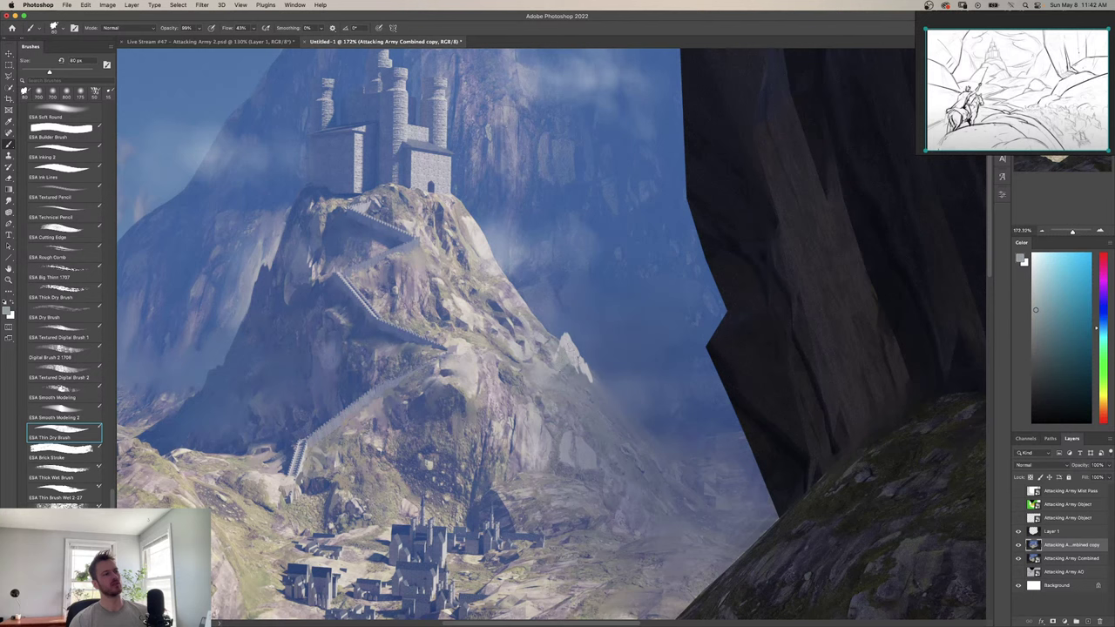
pyautogui.keyDown('alt'); pyautogui.click(589, 400); pyautogui.keyUp('alt')
pyautogui.hotkey('shift', 'b')
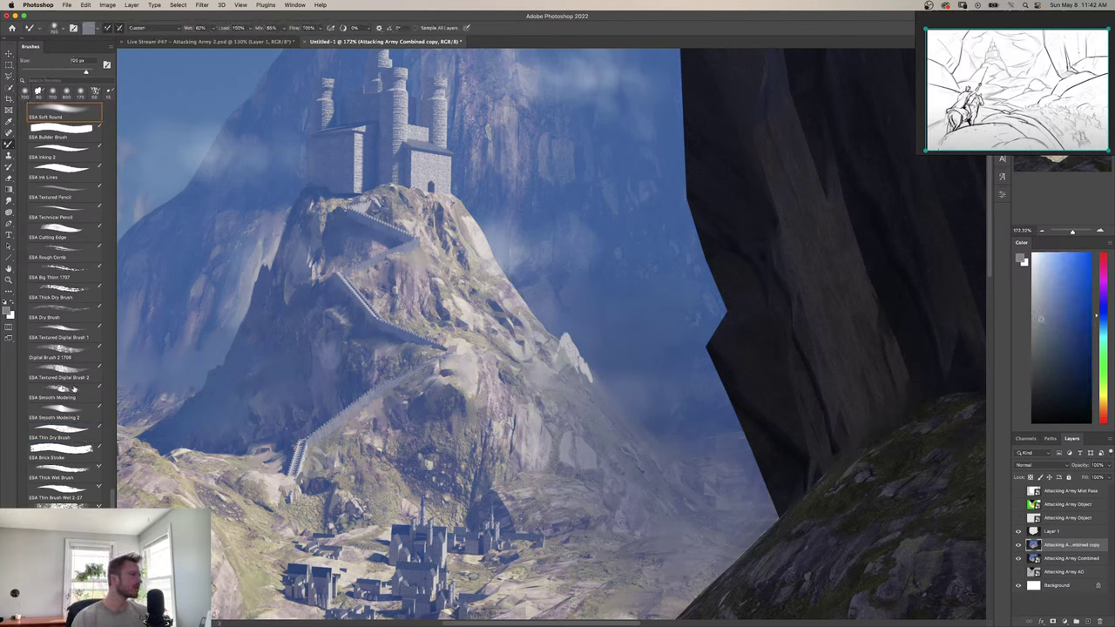
pyautogui.click(75, 389)
pyautogui.scroll(-5, 65, 305)
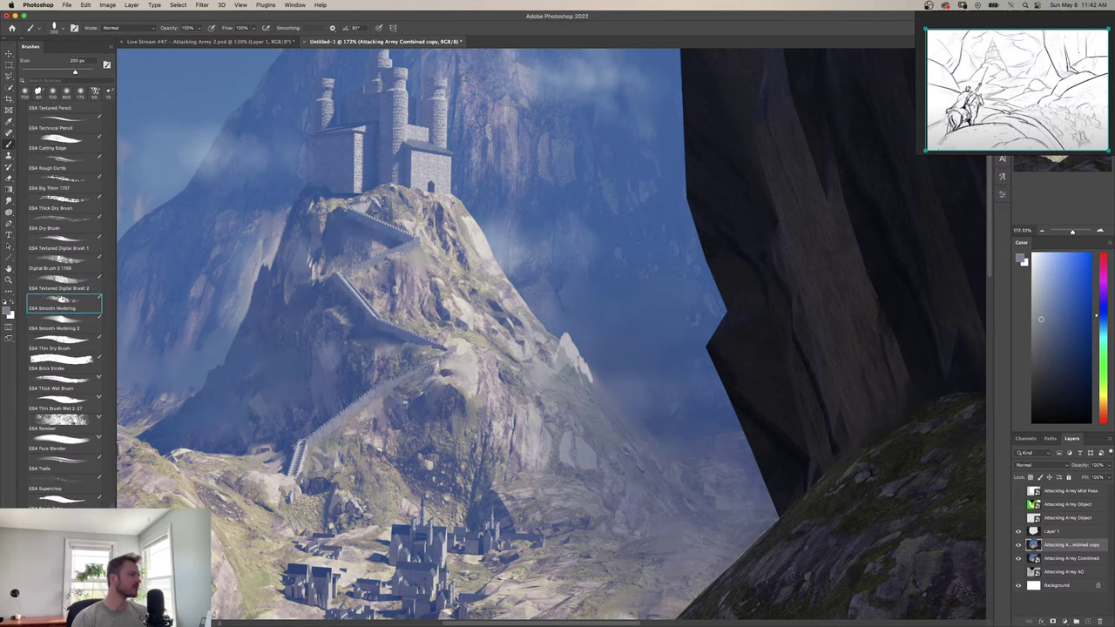
pyautogui.scroll(3, 64, 305)
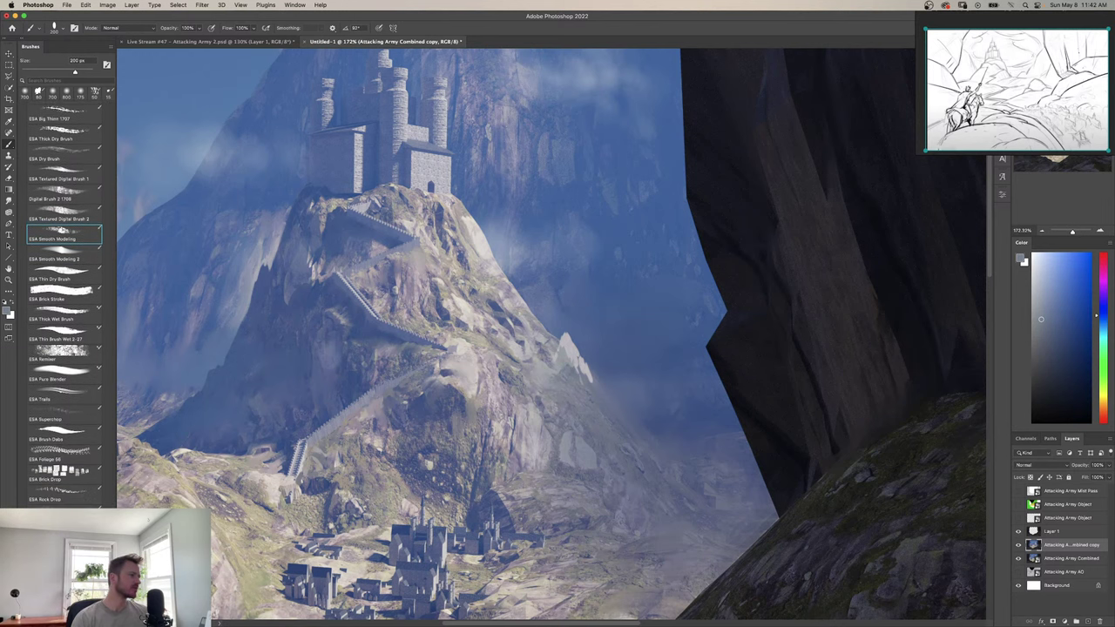
pyautogui.click(64, 424)
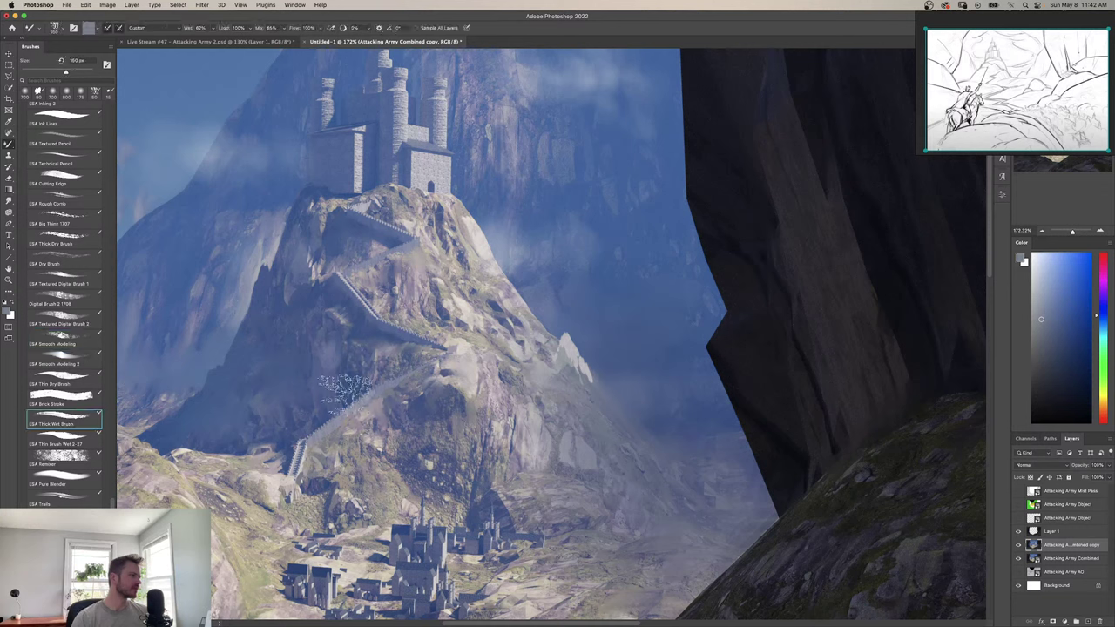
pyautogui.moveTo(585, 378)
pyautogui.mouseDown()
pyautogui.moveTo(599, 399)
pyautogui.moveTo(572, 343)
pyautogui.mouseUp()
# Refine the outcrop's outline with darker blue tones sampled nearby, using the Smooth Modeling brush and the 80 px Thin Dry Brush.
pyautogui.press('b')
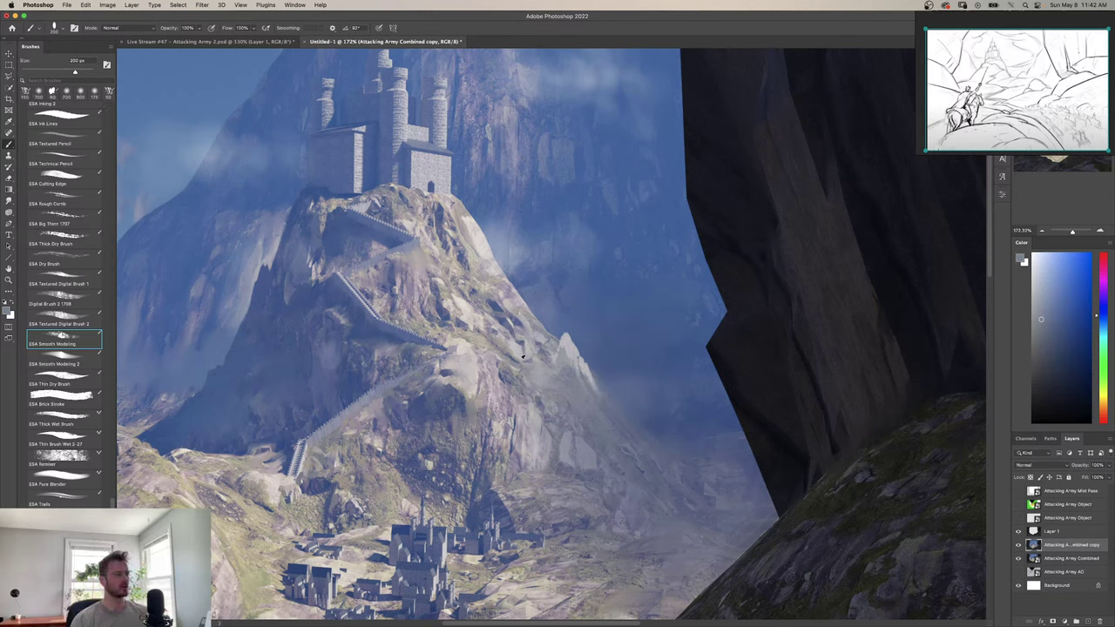
pyautogui.keyDown('alt'); pyautogui.click(523, 320); pyautogui.keyUp('alt')
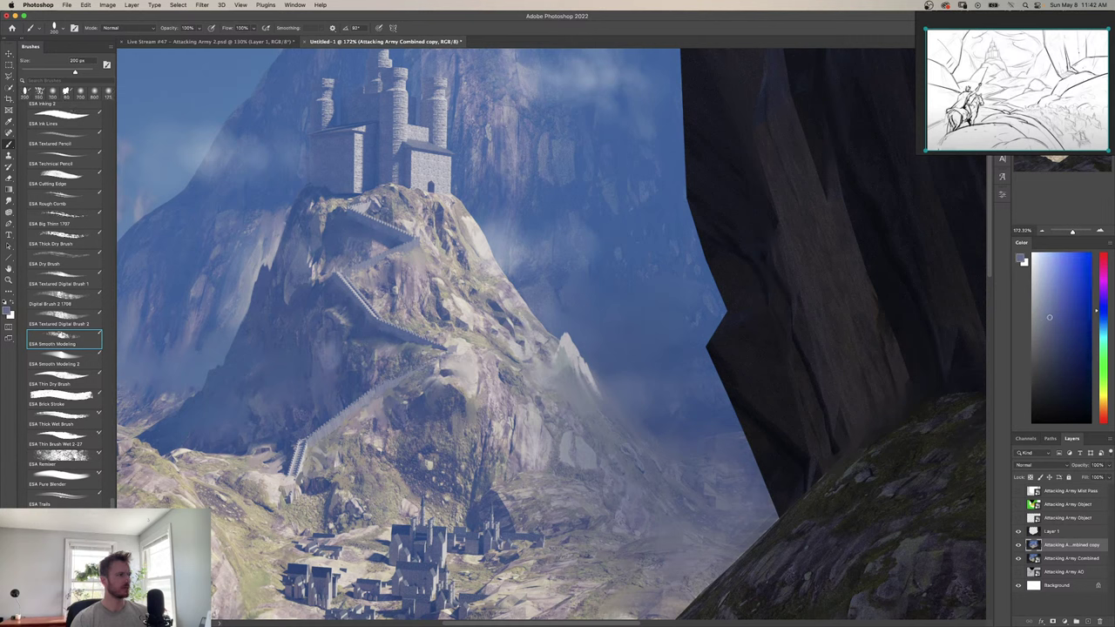
pyautogui.click(70, 383)
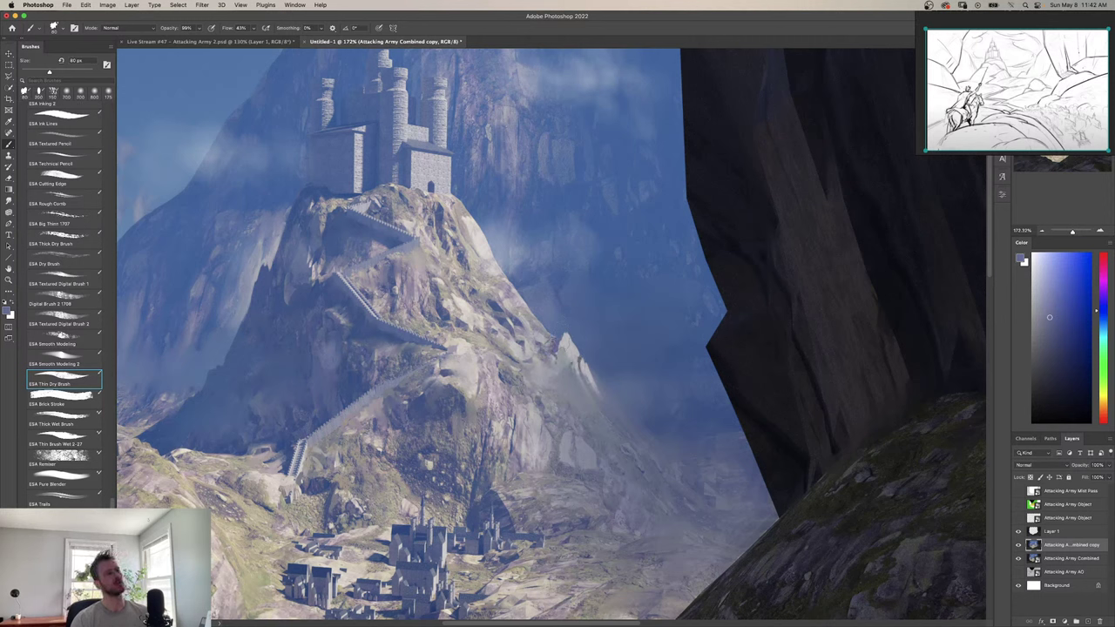
pyautogui.keyDown('alt'); pyautogui.click(514, 302); pyautogui.keyUp('alt')
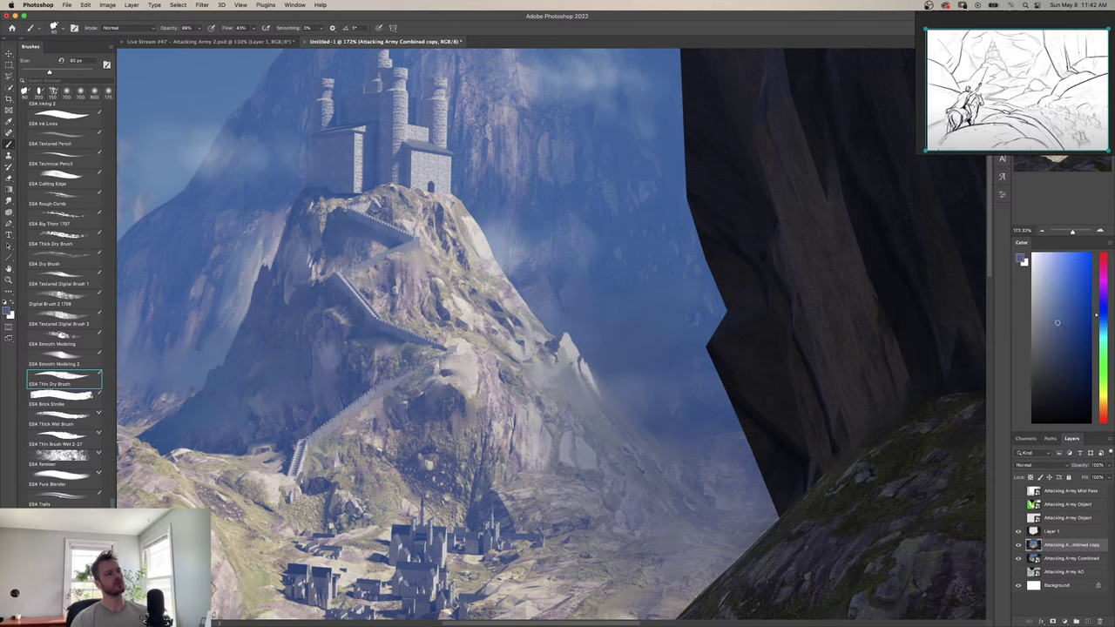
# Add pale rock highlights around the outcrop with the 80 px Thin Dry Brush, using light tones sampled from the hill.
pyautogui.press('e')
pyautogui.press('z')
pyautogui.moveTo(608, 398)
pyautogui.mouseDown()
pyautogui.moveTo(582, 414)
pyautogui.moveTo(597, 440)
pyautogui.mouseUp()
pyautogui.moveTo(597, 440); pyautogui.dragTo(580, 440)
pyautogui.moveTo(632, 397)
pyautogui.mouseDown()
pyautogui.moveTo(647, 356)
pyautogui.moveTo(647, 386)
pyautogui.moveTo(669, 386)
pyautogui.mouseUp()
pyautogui.press('b')
pyautogui.keyDown('alt'); pyautogui.click(504, 355); pyautogui.keyUp('alt')
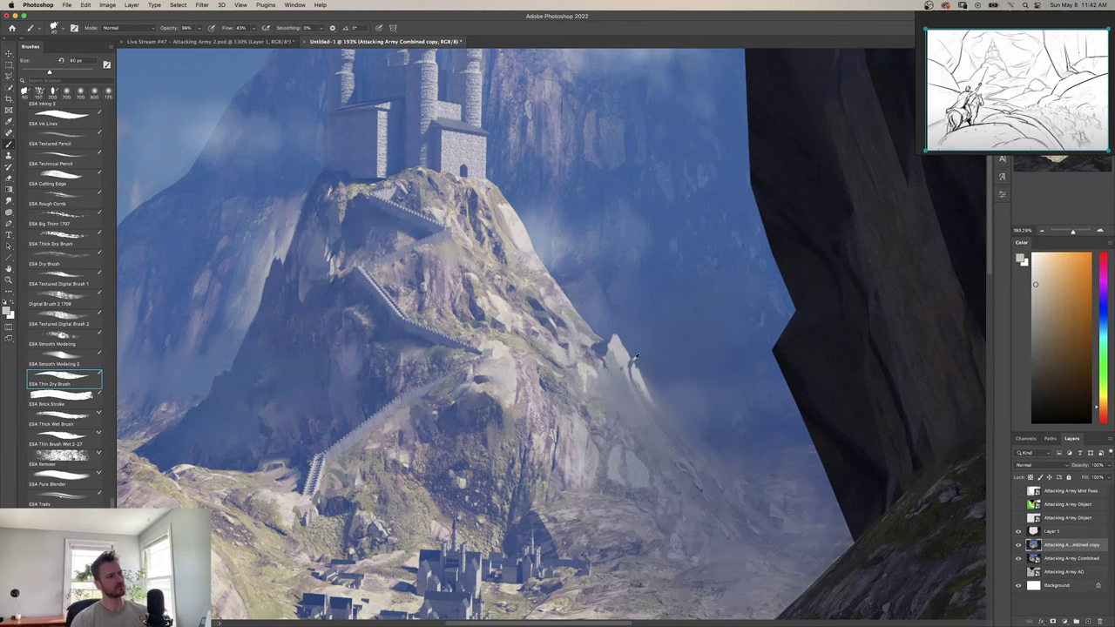
pyautogui.keyDown('alt'); pyautogui.click(622, 352); pyautogui.keyUp('alt')
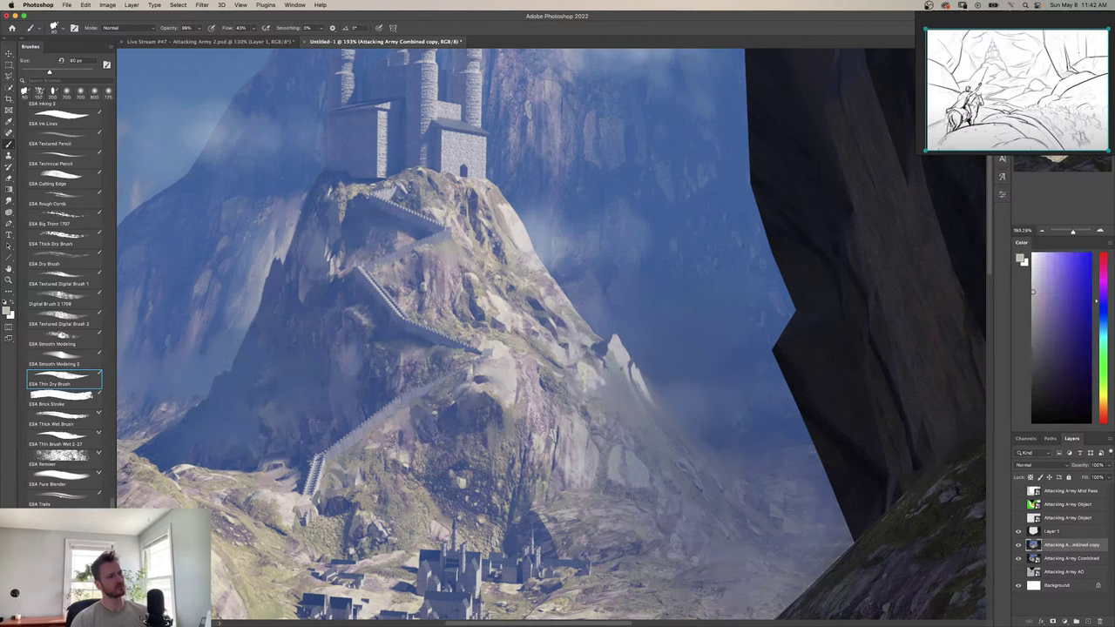
# Blend the painted rocks into the slope with the mixer brush and sharpen their edges with sampled haze blue using the Thin Dry Brush.
pyautogui.hotkey('shift', 'b')
pyautogui.moveTo(592, 380)
pyautogui.mouseDown()
pyautogui.moveTo(612, 401)
pyautogui.moveTo(591, 385)
pyautogui.moveTo(620, 366)
pyautogui.mouseUp()
pyautogui.press(',')
pyautogui.press(',')
pyautogui.keyDown('alt'); pyautogui.click(601, 345); pyautogui.keyUp('alt')
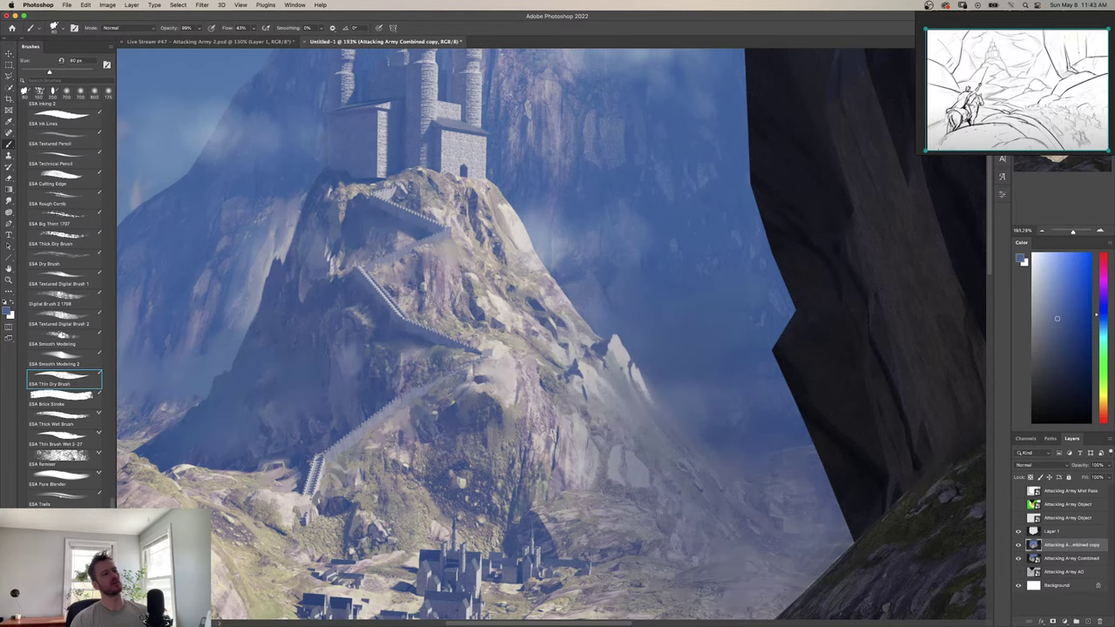
# Flip the canvas horizontally to check the whole composition.
pyautogui.press('z')
pyautogui.click(608, 393)
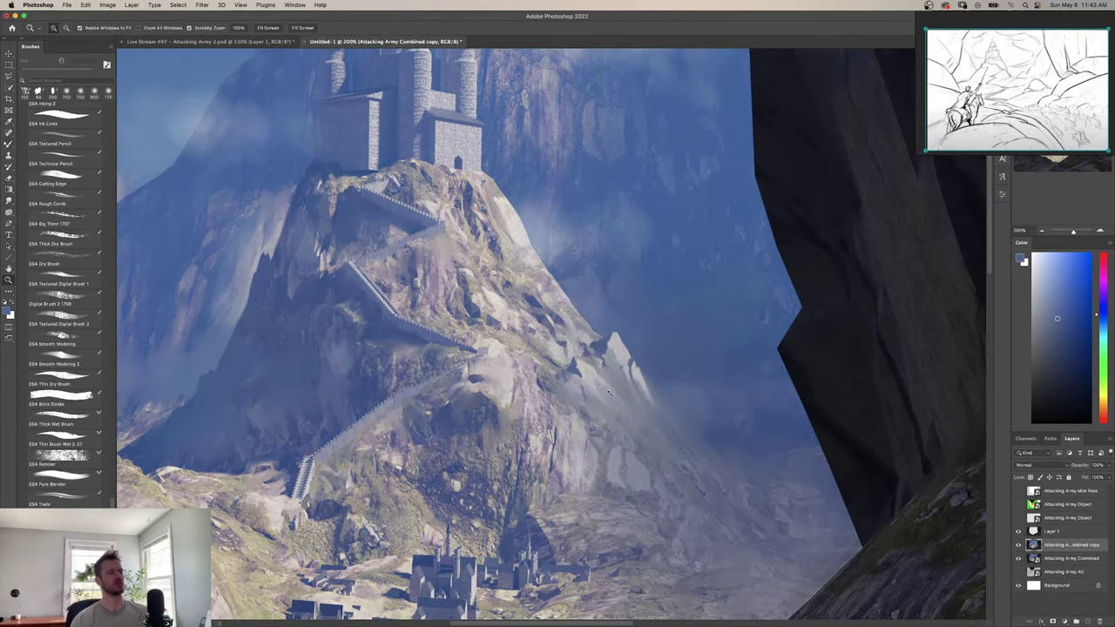
pyautogui.moveTo(608, 393); pyautogui.dragTo(627, 341)
pyautogui.press('super+shift+h')
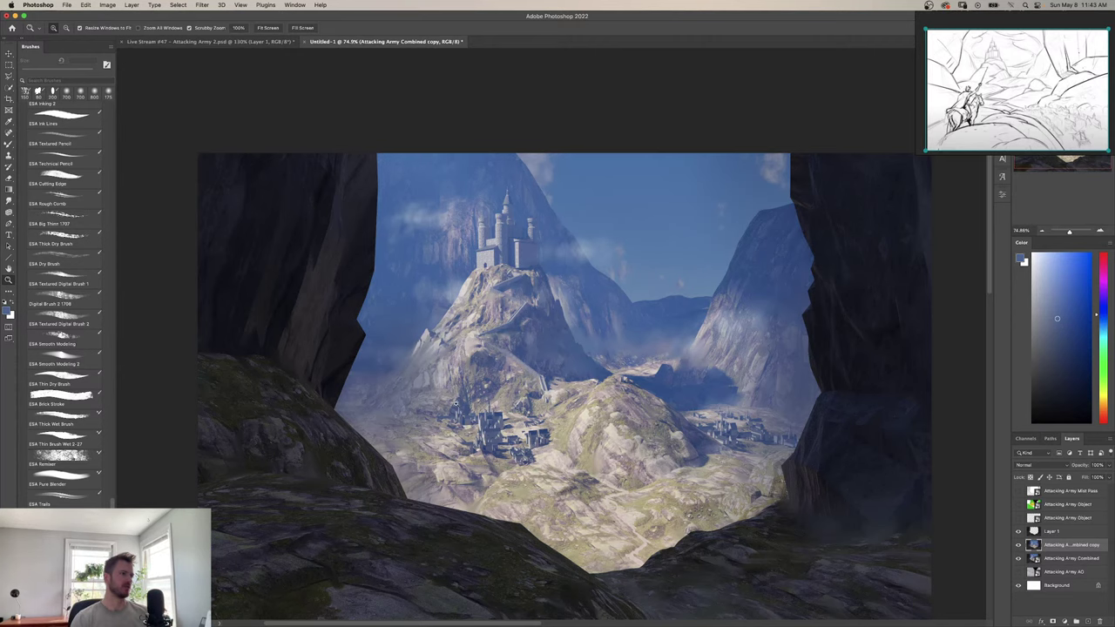
# Paint and blend smaller jagged rocks lower on the castle hill's hazy slope with the Thick Wet and 80 px Thin Dry brushes, using sampled blue-greys.
pyautogui.moveTo(411, 380); pyautogui.dragTo(468, 417)
pyautogui.press('b')
pyautogui.keyDown('alt'); pyautogui.click(439, 374); pyautogui.keyUp('alt')
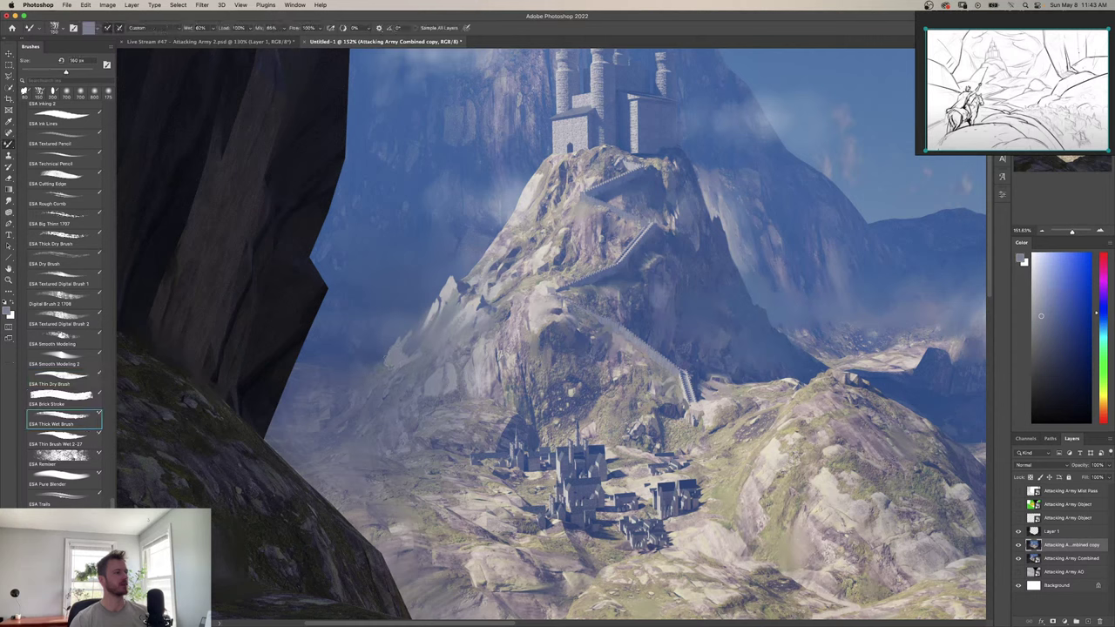
pyautogui.hotkey('shift', 'b')
pyautogui.keyDown('alt'); pyautogui.click(421, 338); pyautogui.keyUp('alt')
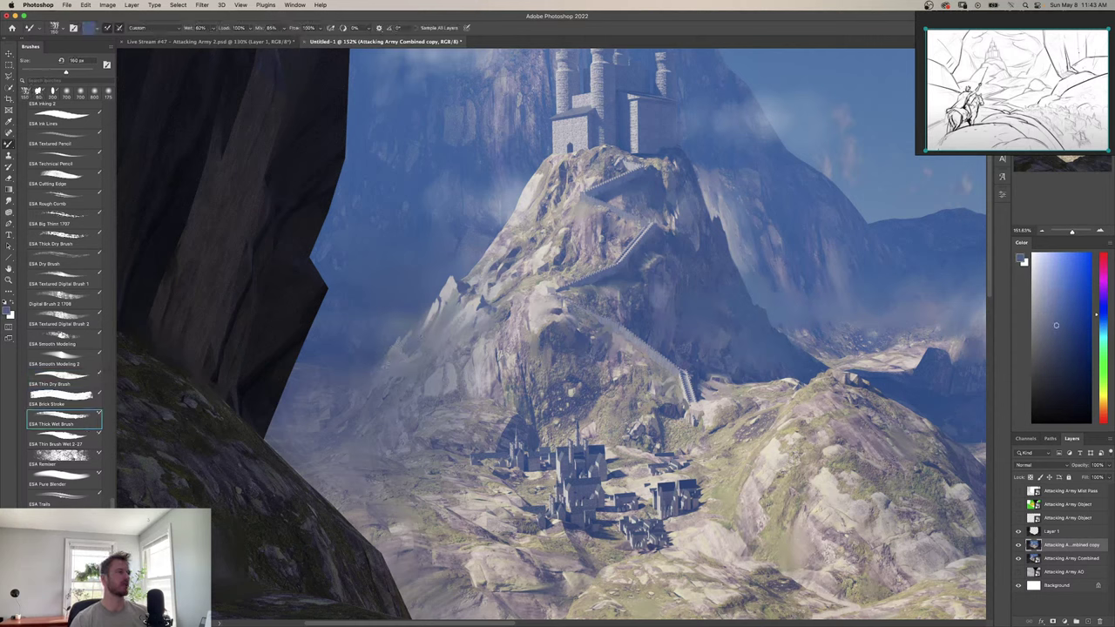
pyautogui.press(',')
pyautogui.press(',')
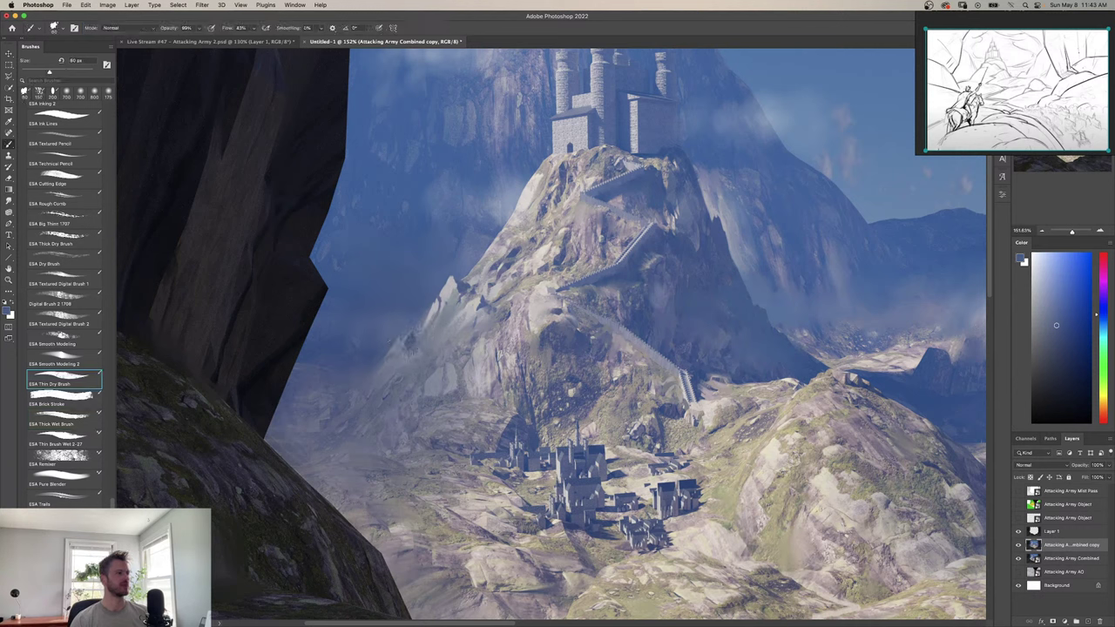
pyautogui.keyDown('alt'); pyautogui.click(419, 344); pyautogui.keyUp('alt')
pyautogui.click(415, 343)
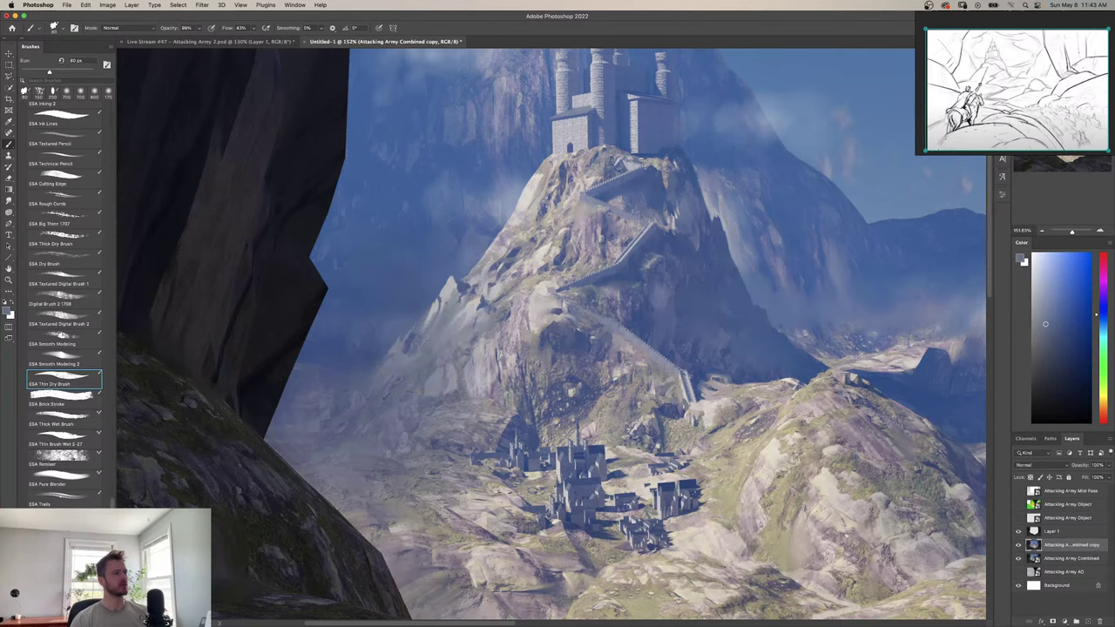
# Refine the edge of the lower rocks on the castle hill's slope with the Thin Dry Brush, using sampled haze blues.
pyautogui.keyDown('alt'); pyautogui.click(415, 340); pyautogui.keyUp('alt')
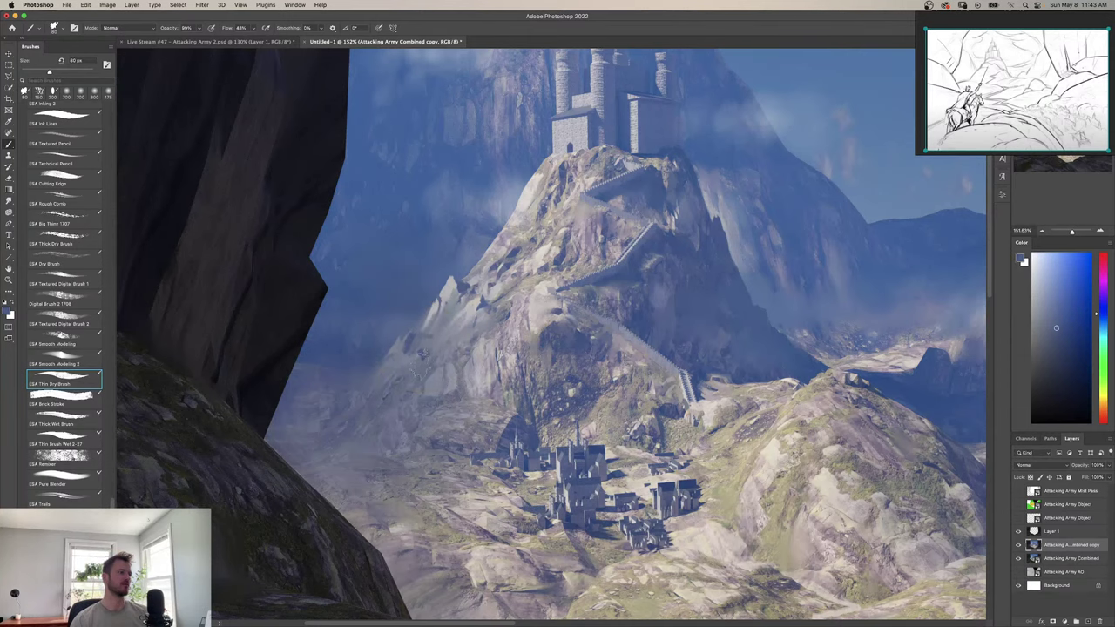
pyautogui.press('z')
pyautogui.press('super+0')
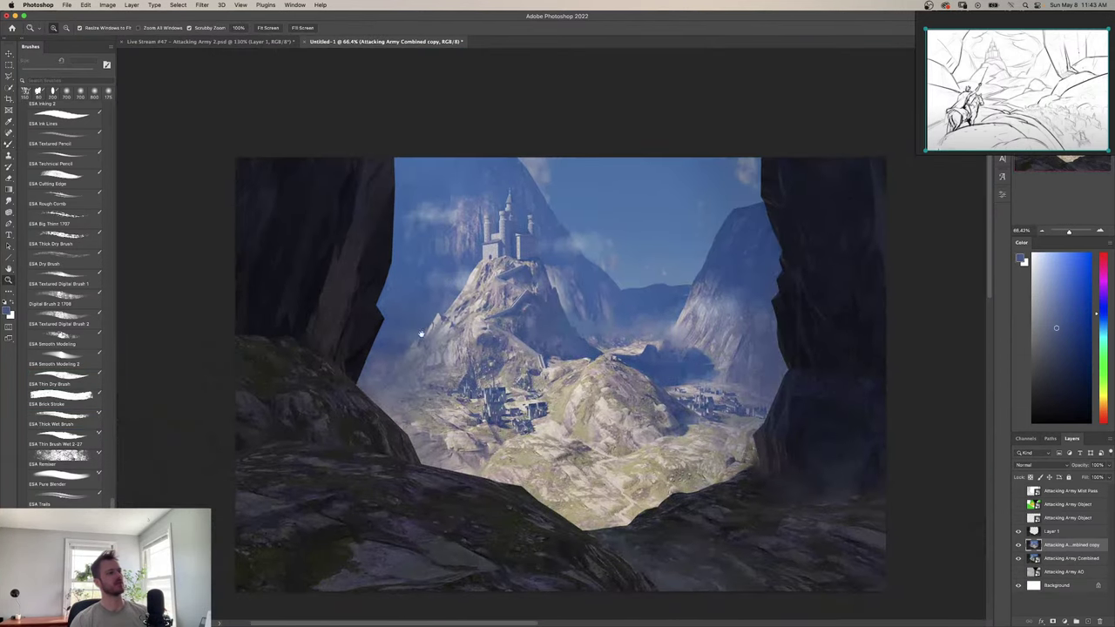
pyautogui.moveTo(539, 347)
pyautogui.mouseDown()
pyautogui.moveTo(519, 357)
pyautogui.moveTo(532, 358)
pyautogui.mouseUp()
pyautogui.moveTo(471, 393); pyautogui.dragTo(499, 393)
pyautogui.moveTo(369, 370); pyautogui.dragTo(439, 370)
pyautogui.press('b')
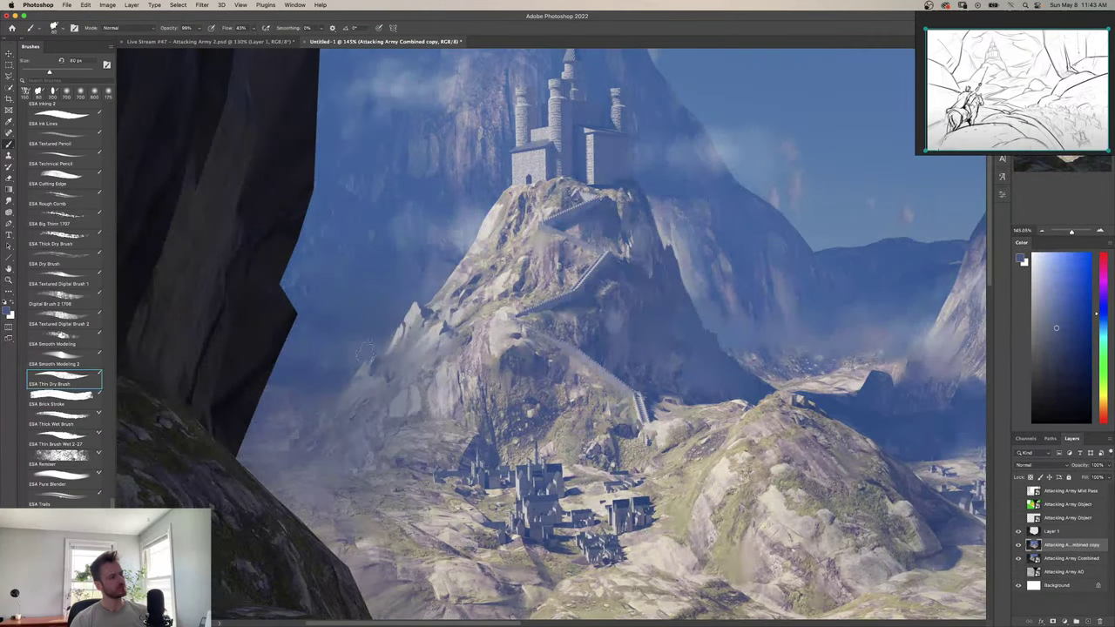
pyautogui.keyDown('alt'); pyautogui.click(366, 353); pyautogui.keyUp('alt')
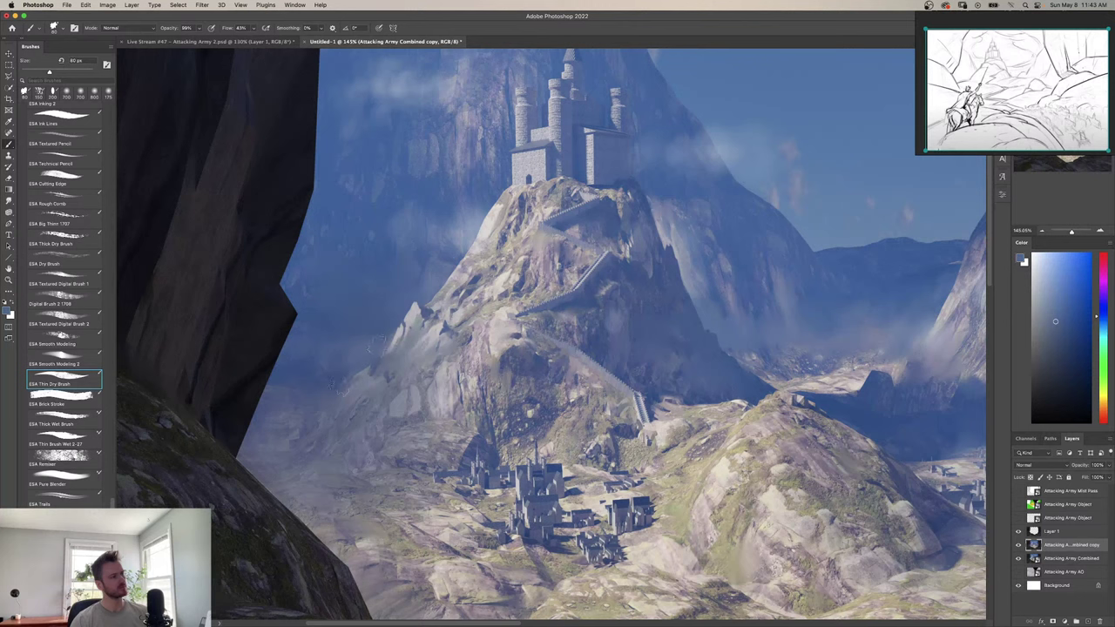
# Soften the haze over the hill's lower slope with the Thick Wet Brush, using blues sampled from the haze and sky.
pyautogui.press('.')
pyautogui.press('.')
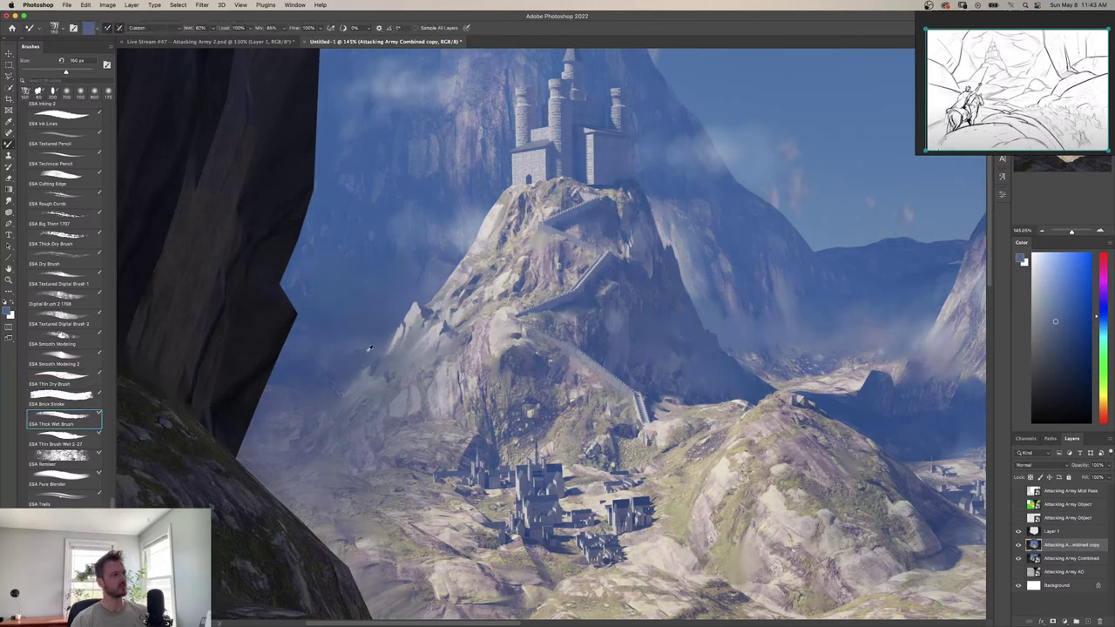
pyautogui.keyDown('alt'); pyautogui.click(369, 347); pyautogui.keyUp('alt')
pyautogui.keyDown('alt'); pyautogui.click(741, 338); pyautogui.keyUp('alt')
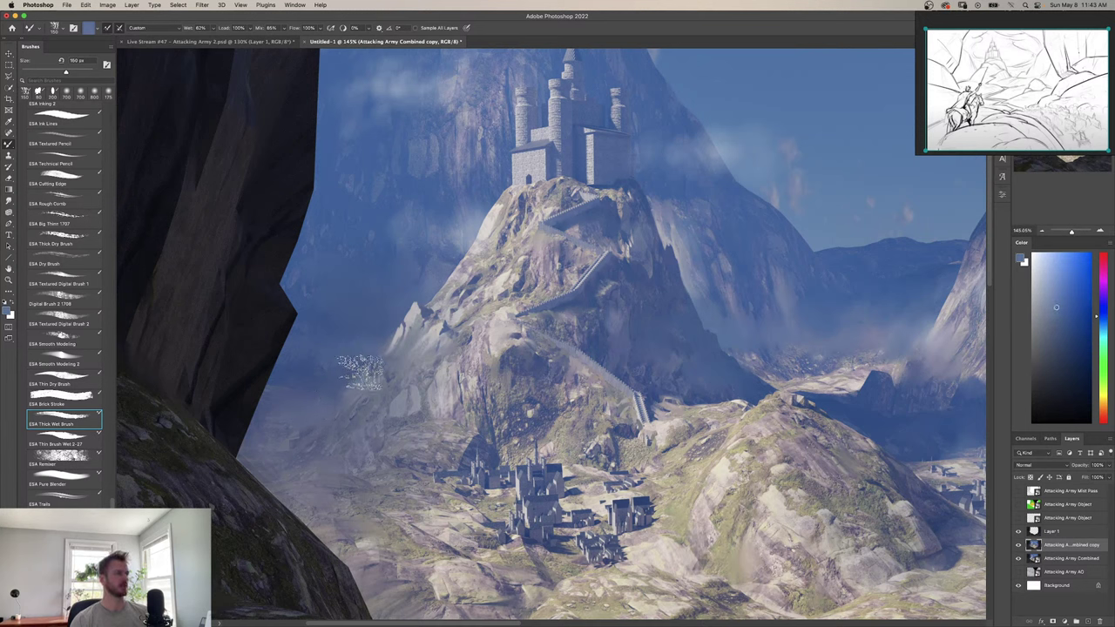
pyautogui.keyDown('alt'); pyautogui.click(904, 337); pyautogui.keyUp('alt')
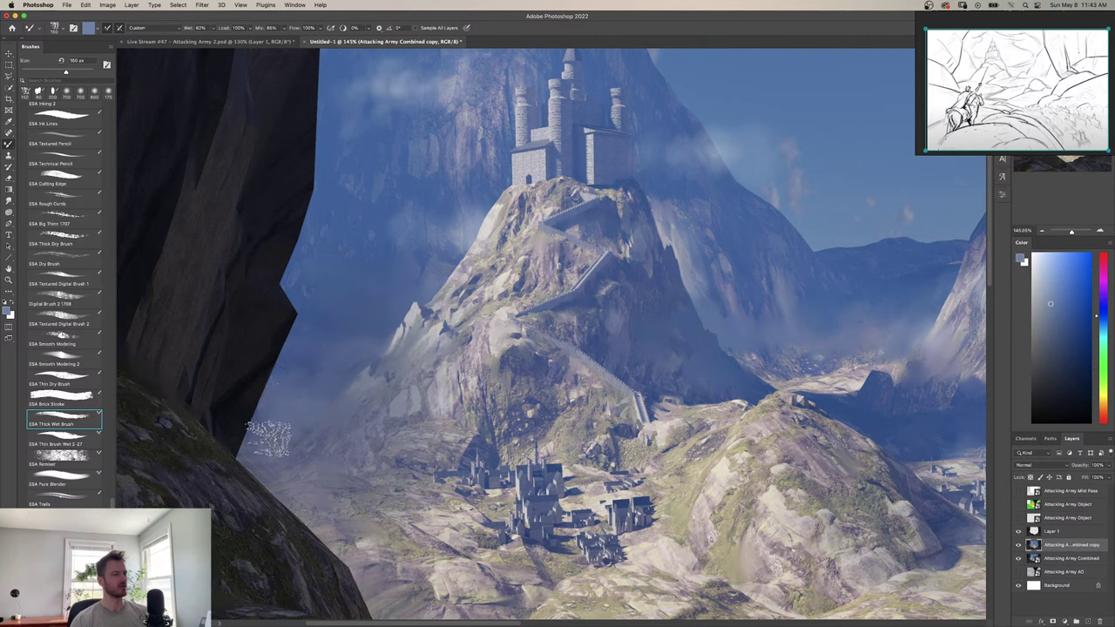
pyautogui.keyDown('alt'); pyautogui.click(831, 181); pyautogui.keyUp('alt')
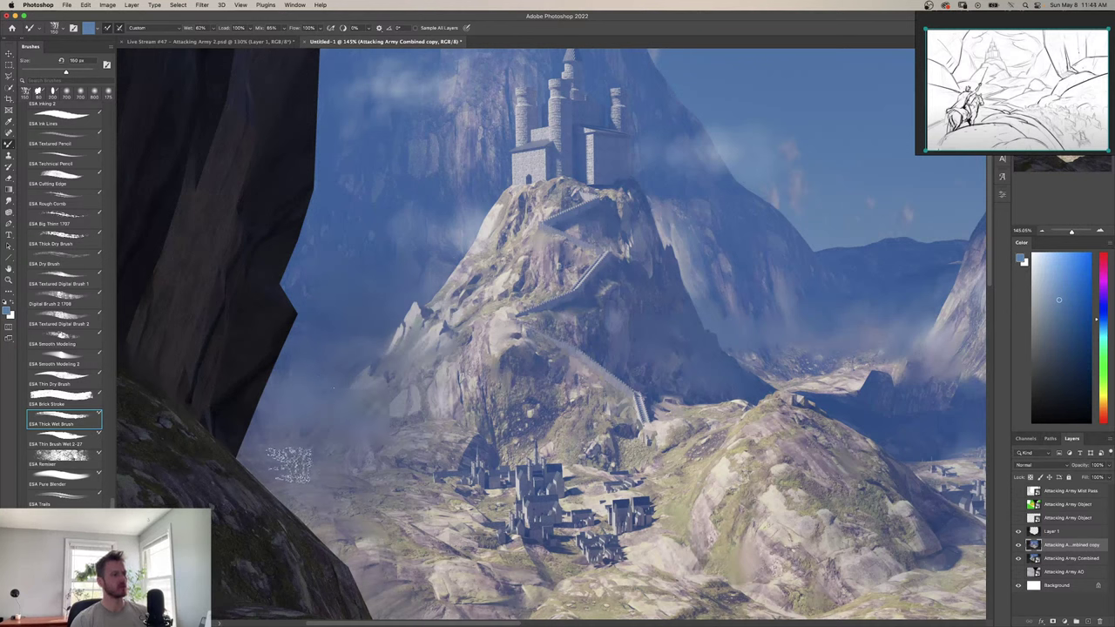
# Flip the canvas horizontally and touch up the jagged rock outcrop with the Thin Dry Brush.
pyautogui.press('z')
pyautogui.moveTo(482, 366); pyautogui.dragTo(437, 361)
pyautogui.press('super+shift+h')
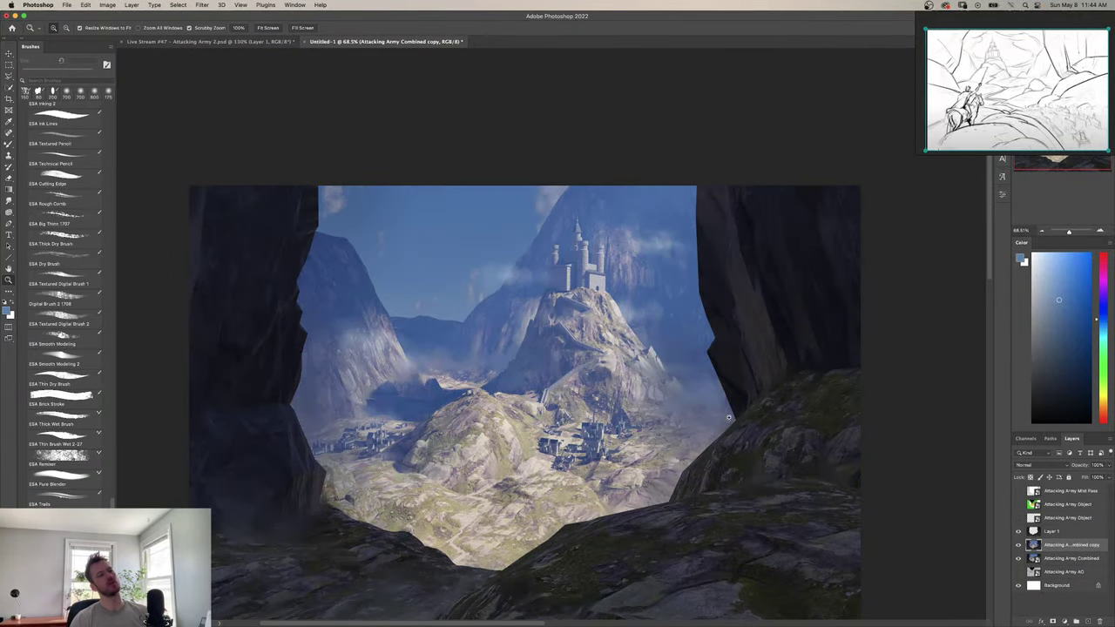
pyautogui.moveTo(707, 416); pyautogui.dragTo(623, 395)
pyautogui.press('b')
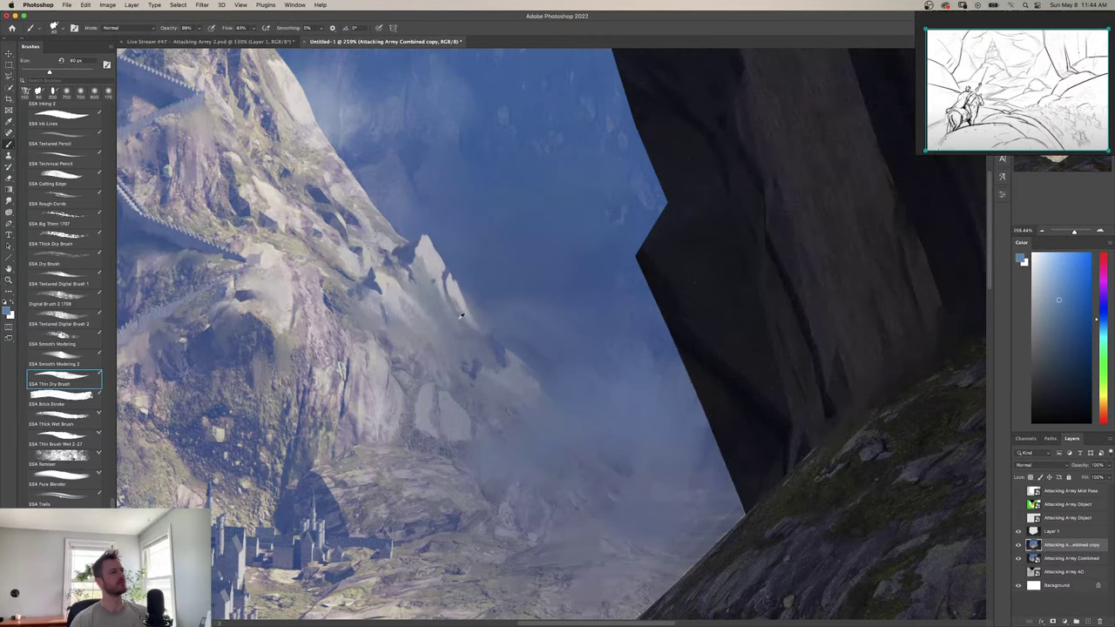
pyautogui.moveTo(420, 317); pyautogui.dragTo(435, 359)
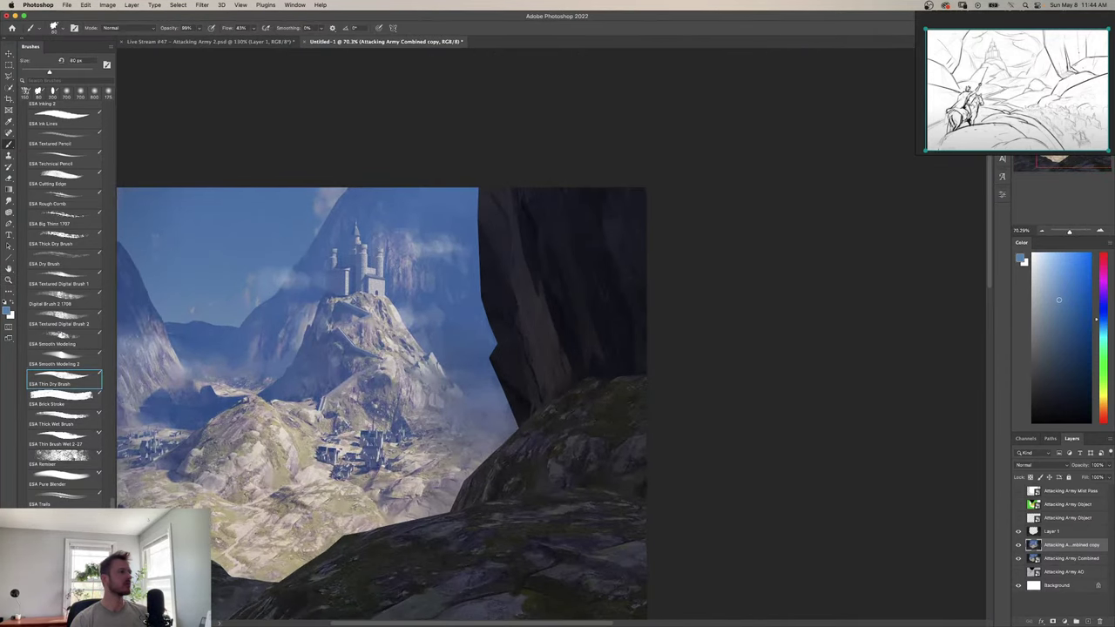
# Paint a pale mist cloud beside the foot of the castle hill with the Thick Wet Brush, using a lightened sampled cloud colour.
pyautogui.keyDown('alt'); pyautogui.click(334, 198); pyautogui.keyUp('alt')
pyautogui.moveTo(466, 413); pyautogui.dragTo(514, 413)
pyautogui.hotkey('shift', 'b')
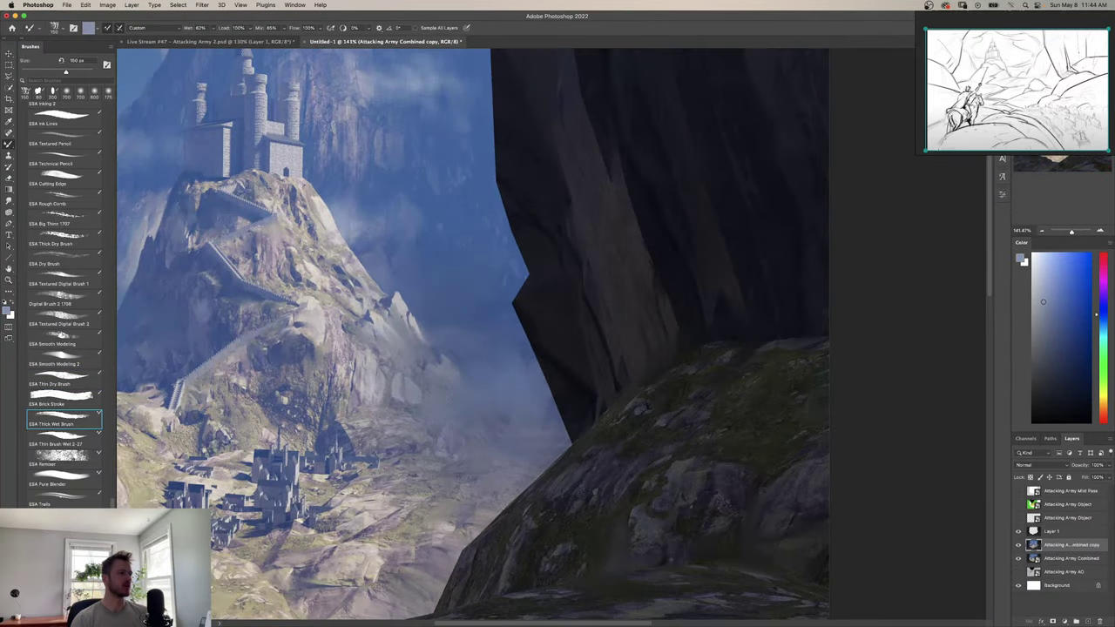
pyautogui.moveTo(1043, 288); pyautogui.dragTo(1035, 282)
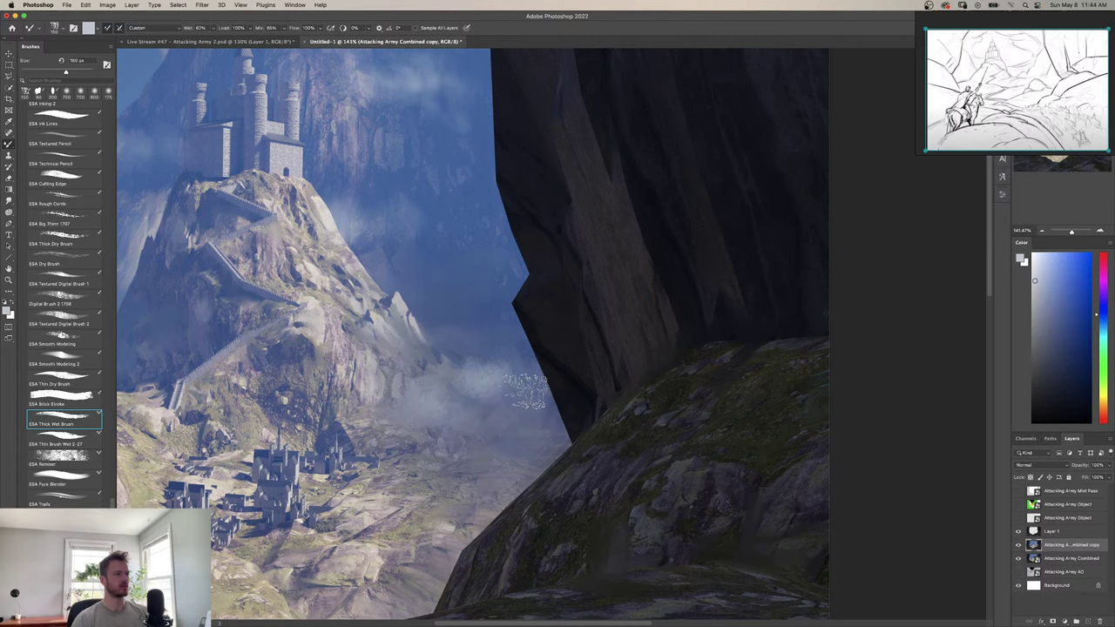
# Break up the bright upper edge of the mist cloud with the Remixer brush.
pyautogui.press('z')
pyautogui.moveTo(509, 383)
pyautogui.mouseDown()
pyautogui.moveTo(498, 389)
pyautogui.moveTo(512, 402)
pyautogui.moveTo(582, 406)
pyautogui.mouseUp()
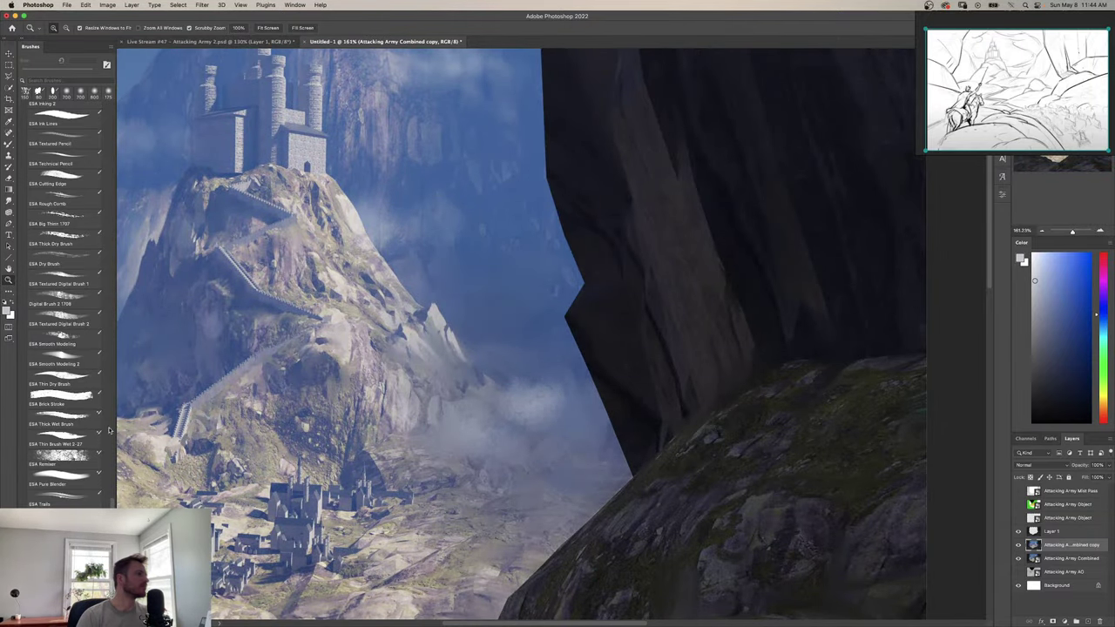
pyautogui.scroll(-5, 61, 305)
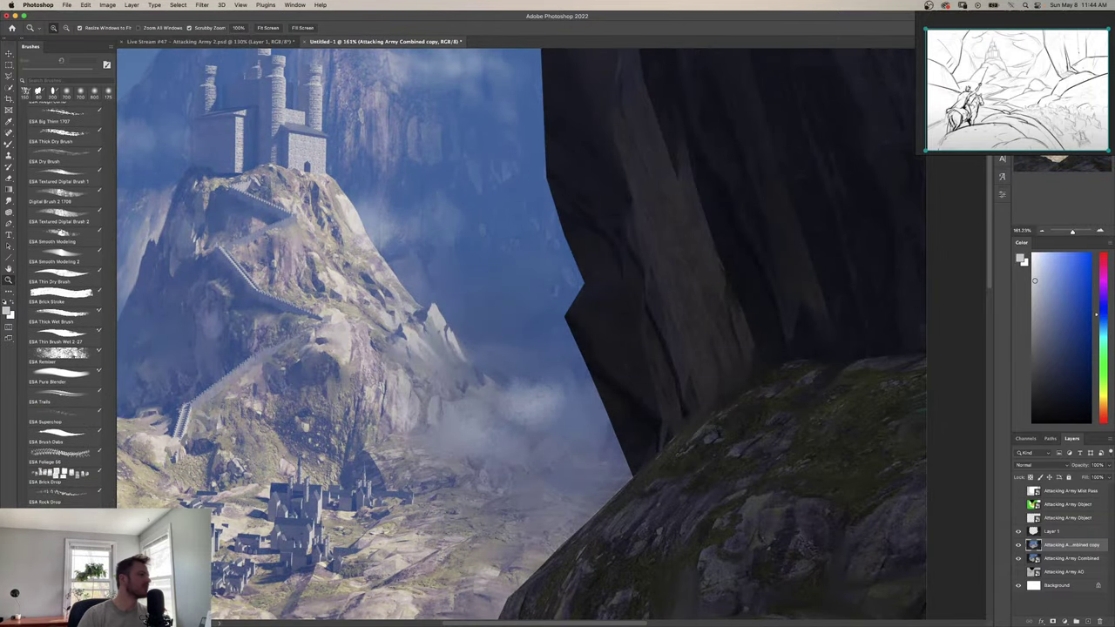
pyautogui.scroll(4, 99, 478)
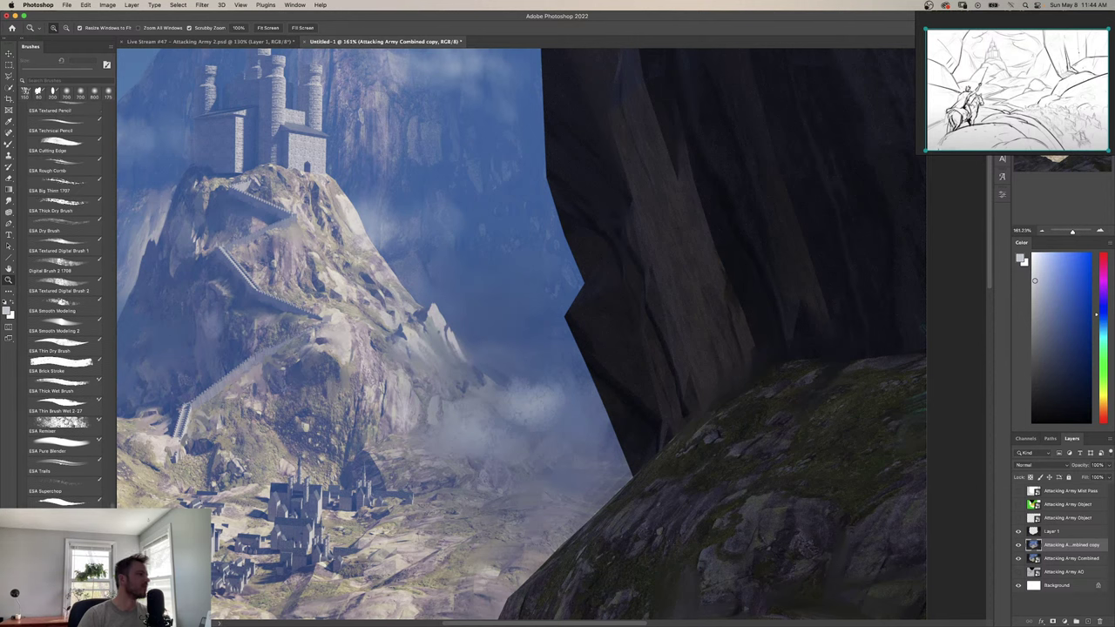
pyautogui.click(66, 424)
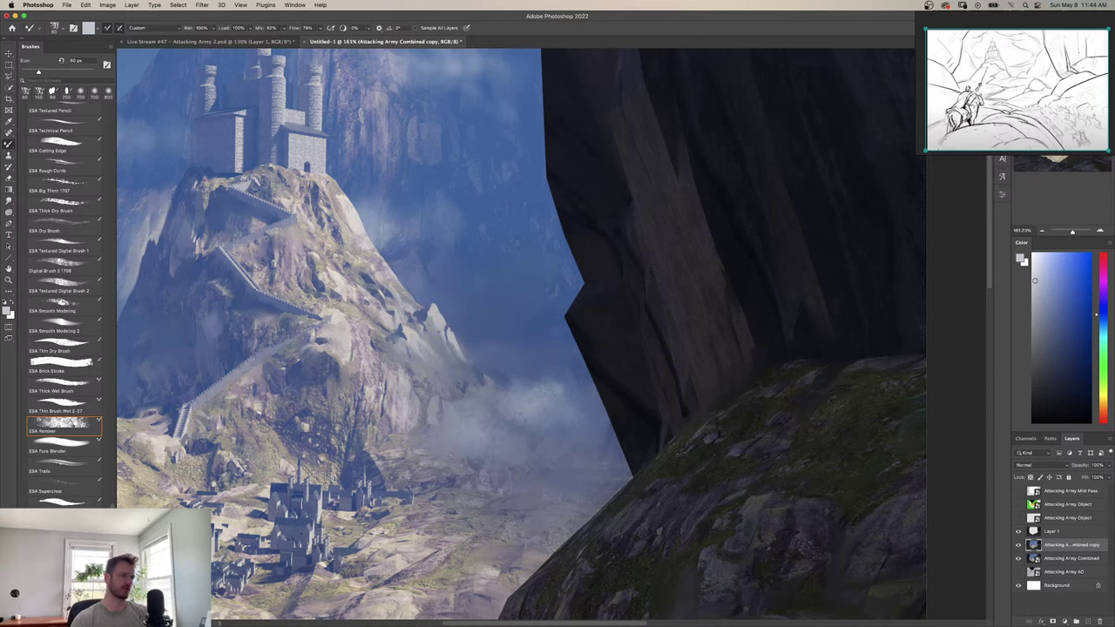
pyautogui.moveTo(536, 376); pyautogui.dragTo(522, 387)
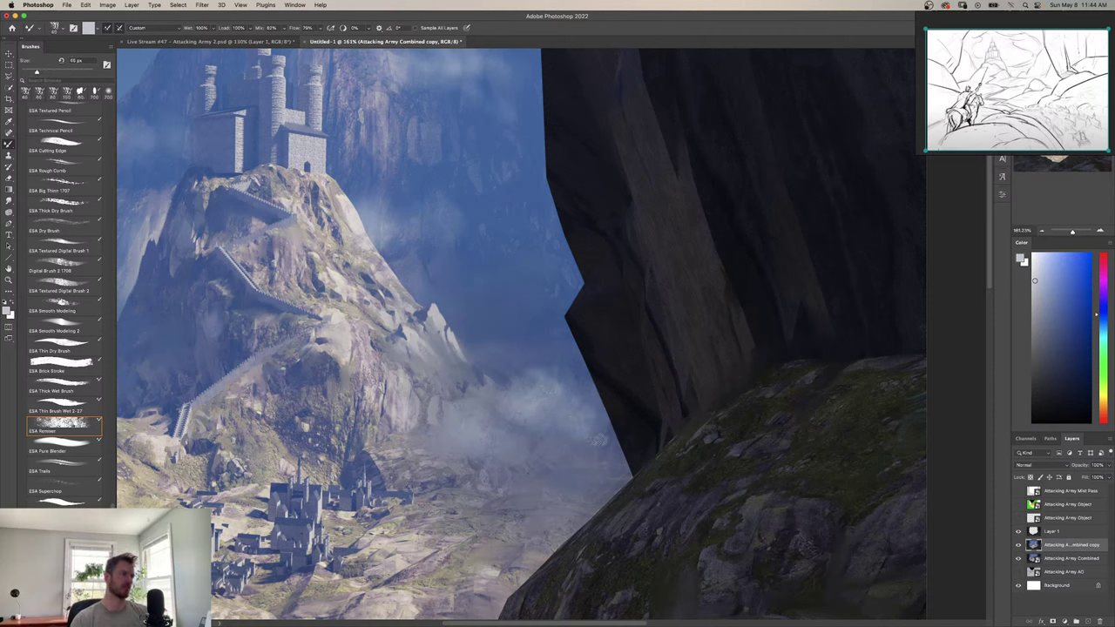
# Shape and blend the mist toward the dark foreground cliff with the Remixer brush, using blues sampled around the cloud.
pyautogui.keyDown('alt'); pyautogui.click(607, 435); pyautogui.keyUp('alt')
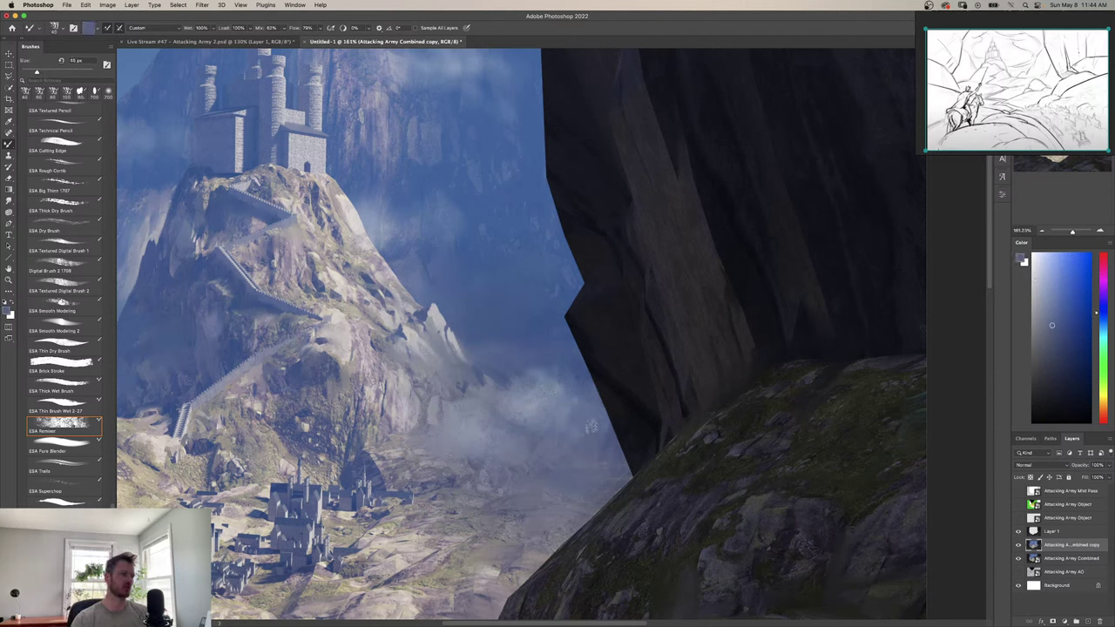
pyautogui.keyDown('alt'); pyautogui.click(516, 368); pyautogui.keyUp('alt')
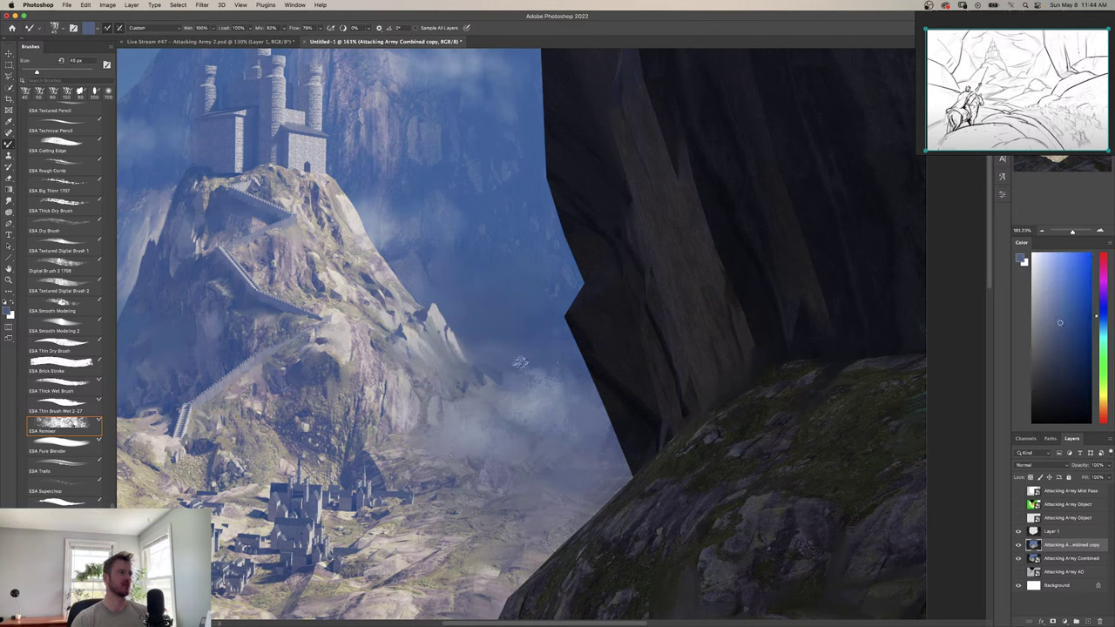
pyautogui.keyDown('alt'); pyautogui.click(548, 378); pyautogui.keyUp('alt')
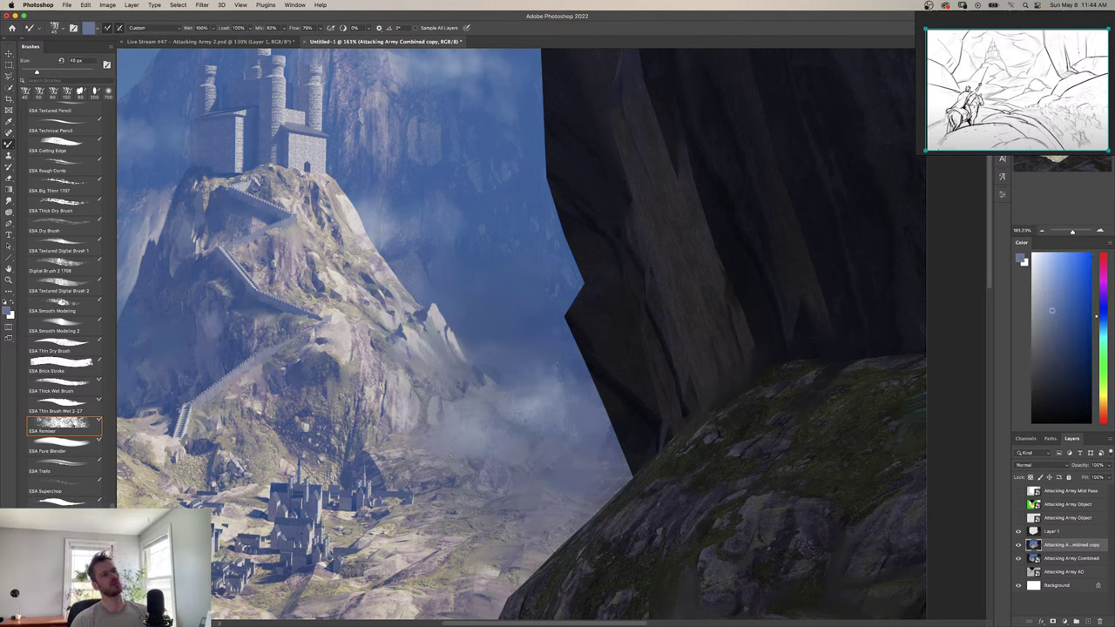
pyautogui.keyDown('alt'); pyautogui.click(527, 407); pyautogui.keyUp('alt')
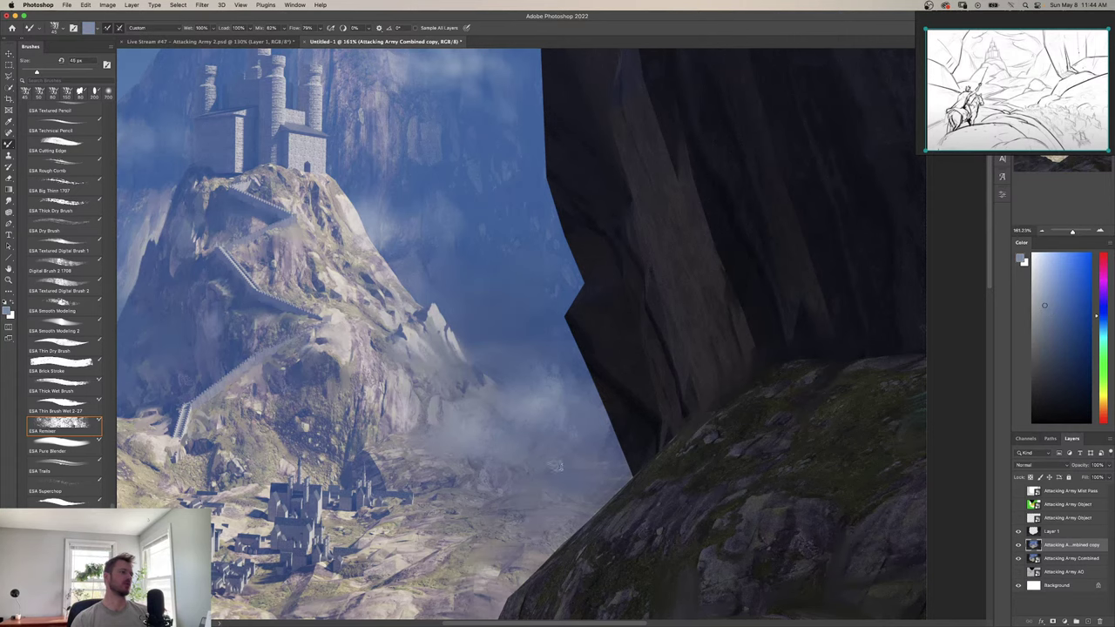
pyautogui.press('z')
pyautogui.moveTo(557, 463)
pyautogui.mouseDown()
pyautogui.moveTo(497, 457)
pyautogui.moveTo(549, 451)
pyautogui.mouseUp()
pyautogui.press('b')
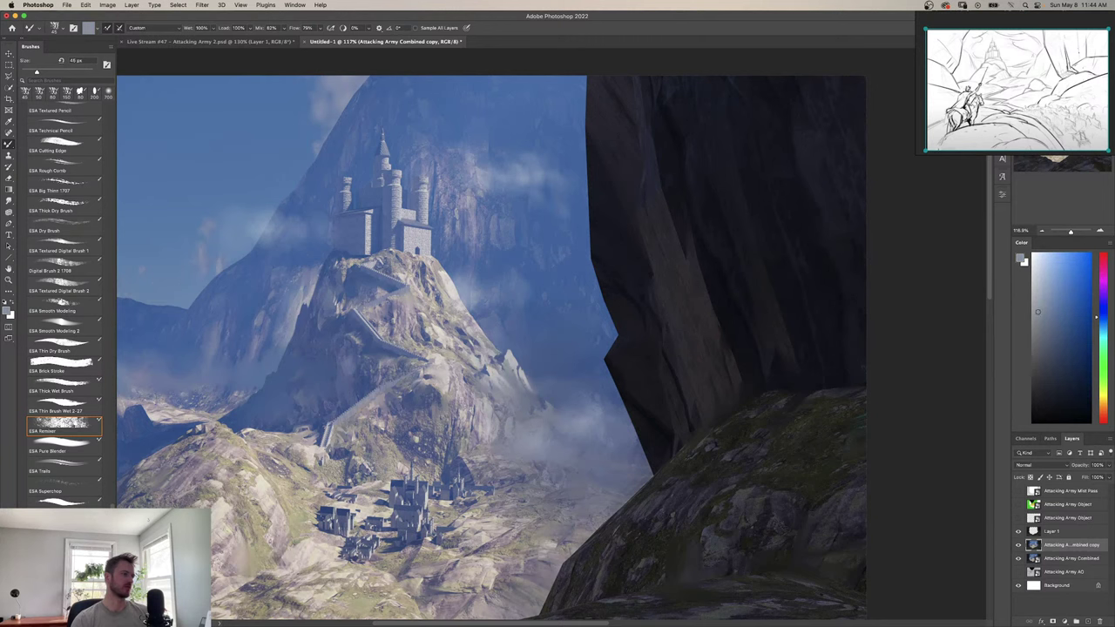
# Undo the last few mist strokes and check the whole composition, flipping the canvas back horizontally.
pyautogui.press('z')
pyautogui.moveTo(561, 372); pyautogui.dragTo(497, 370)
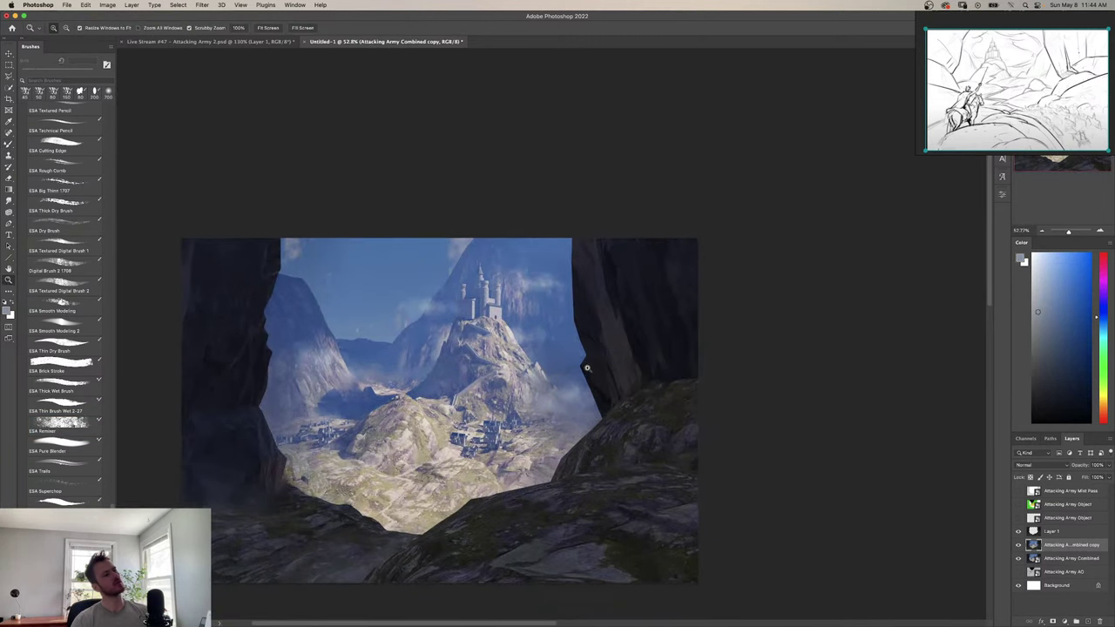
pyautogui.press('super+z')
pyautogui.press('super+z')
pyautogui.press('super+z')
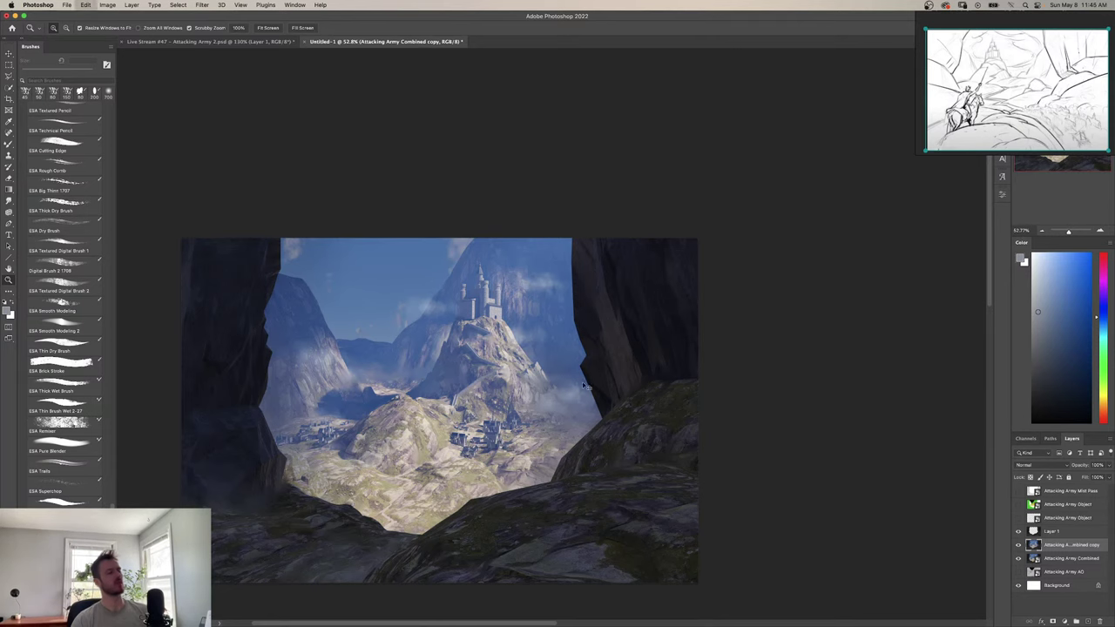
pyautogui.moveTo(583, 386); pyautogui.dragTo(624, 406)
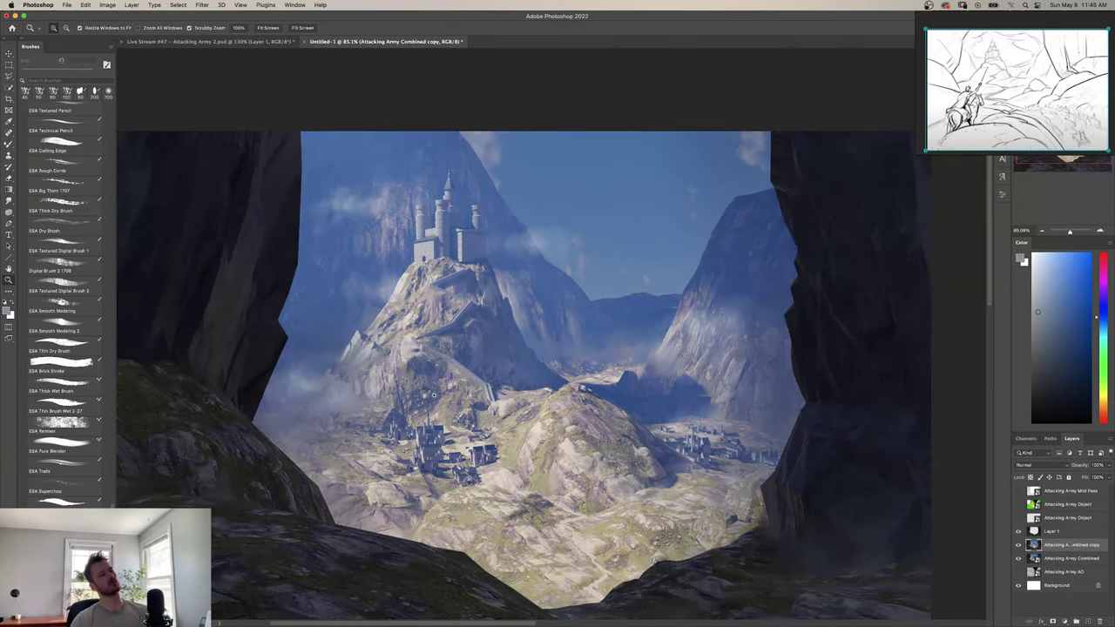
# Select the shadowed face of the castle hill, from the stairway to the valley edge, with the Quick Selection tool.
pyautogui.press('b')
pyautogui.press('b')
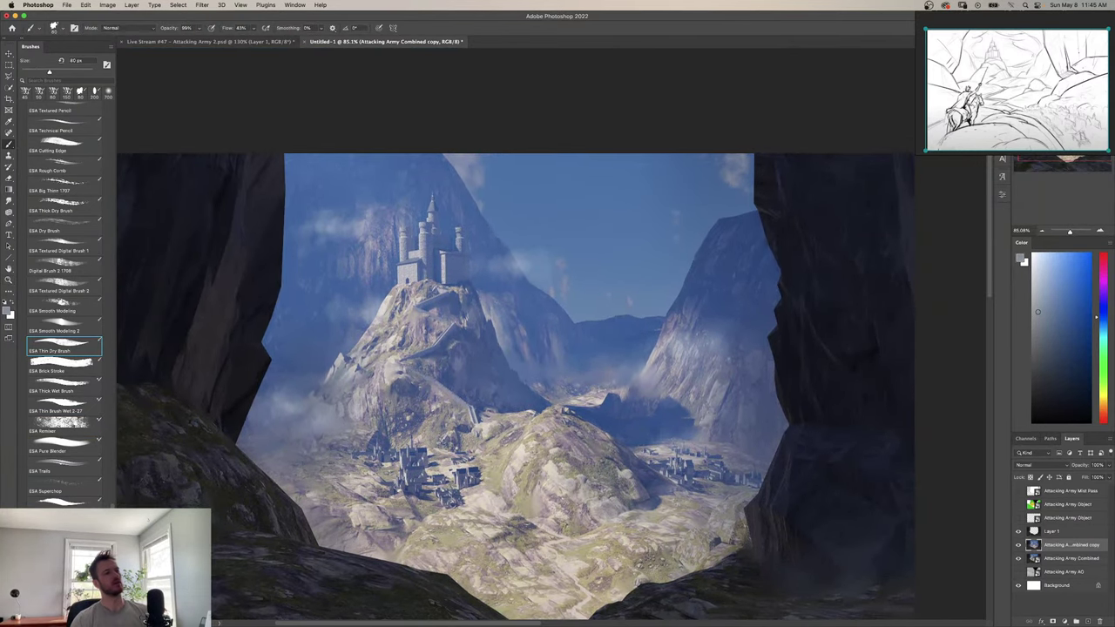
pyautogui.press('z')
pyautogui.moveTo(553, 401); pyautogui.dragTo(586, 388)
pyautogui.press('w')
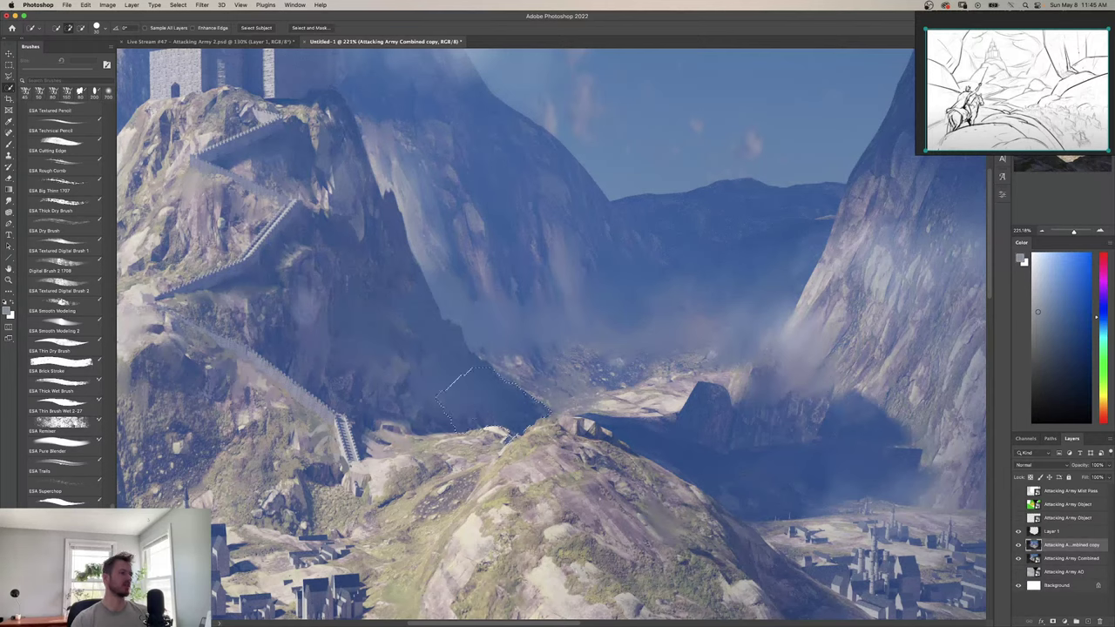
pyautogui.moveTo(435, 396); pyautogui.dragTo(411, 376)
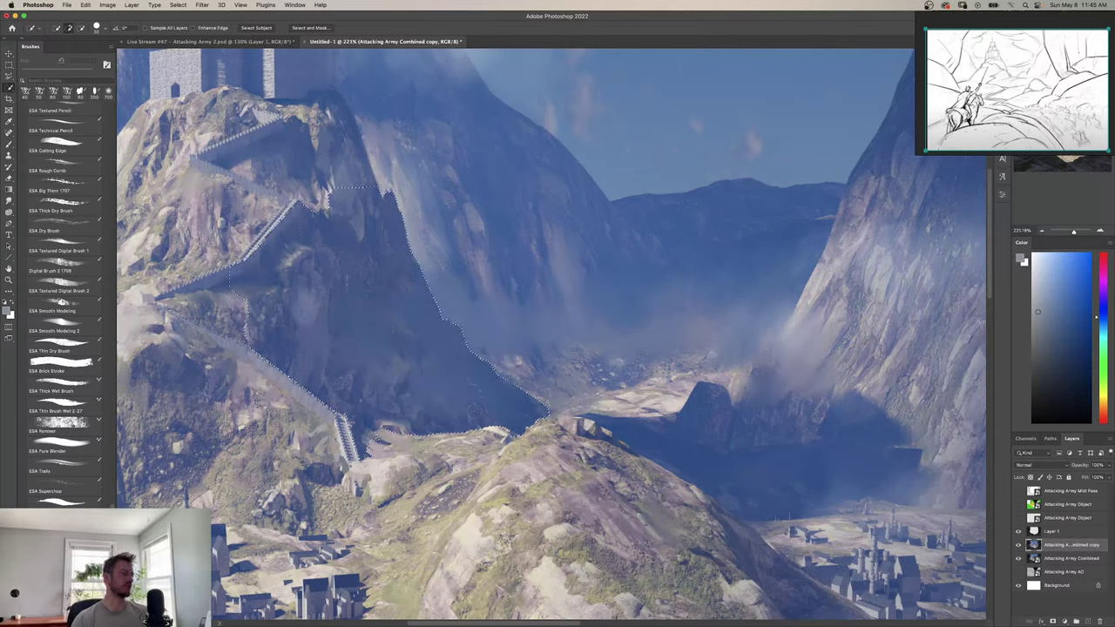
# Try adding haze at the foot of the selected shadowed slope with the Soft Round brush in a sampled blue, and undo it.
pyautogui.press('b')
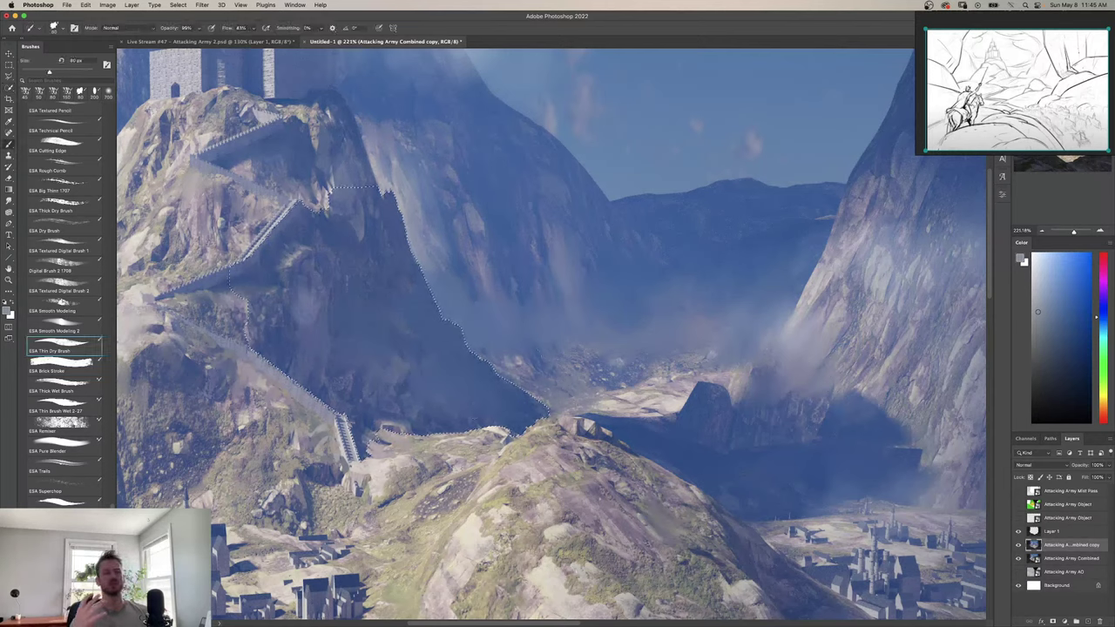
pyautogui.hotkey('shift', 'b')
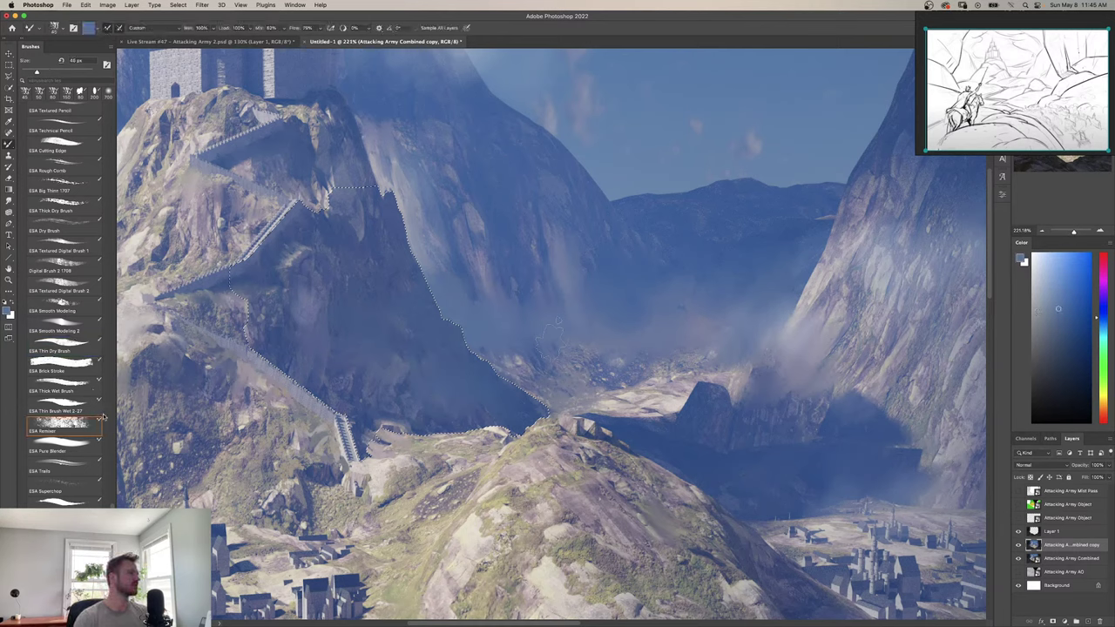
pyautogui.scroll(10, 52, 338)
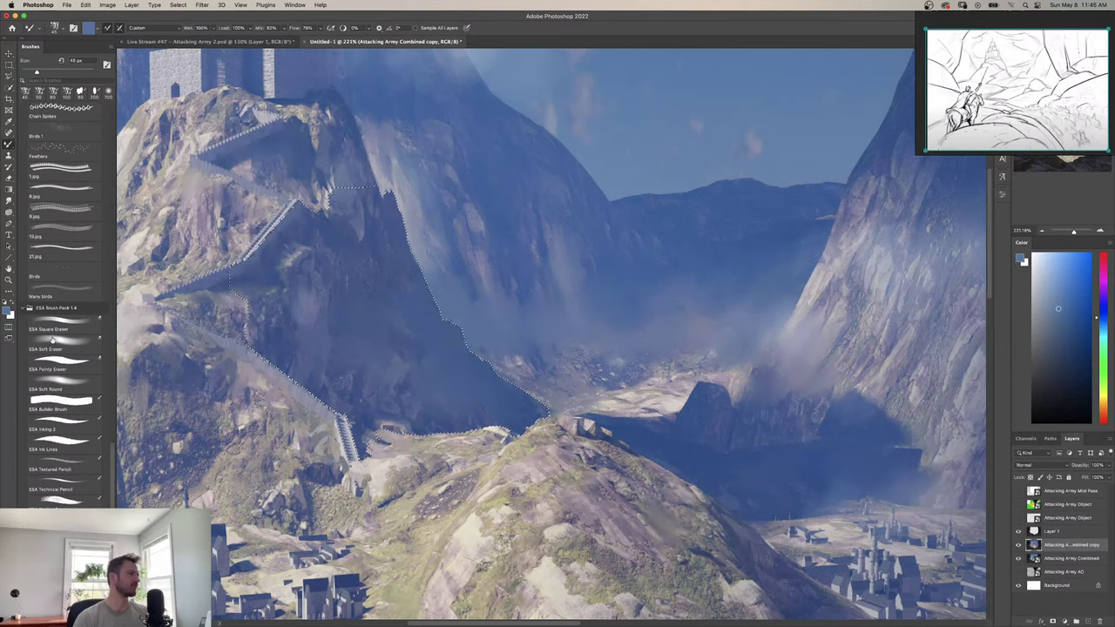
pyautogui.click(45, 385)
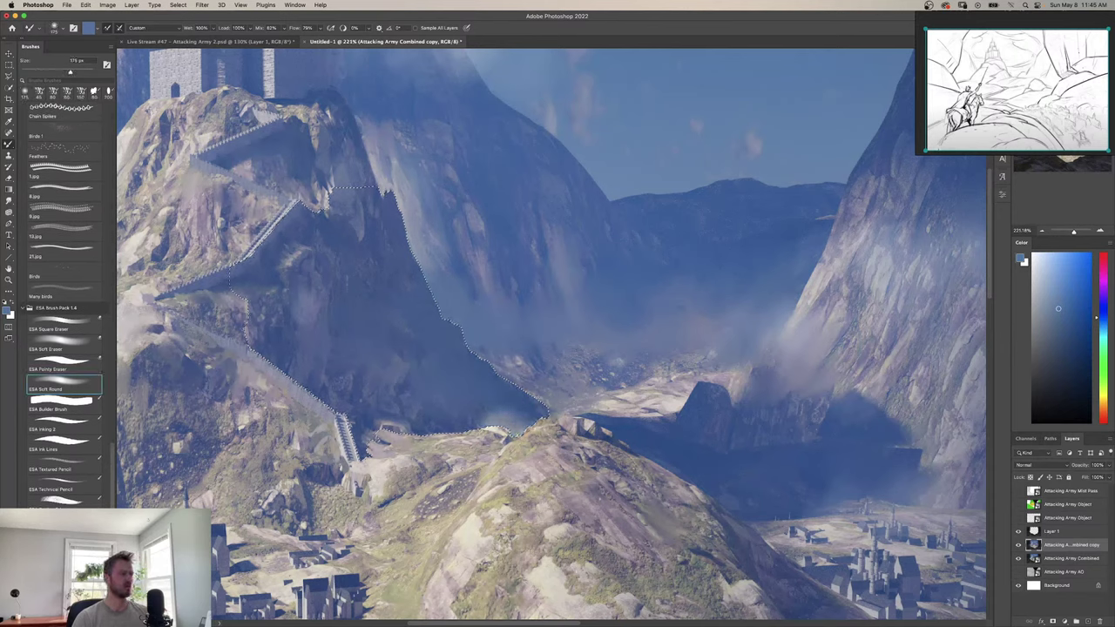
pyautogui.press('super+z')
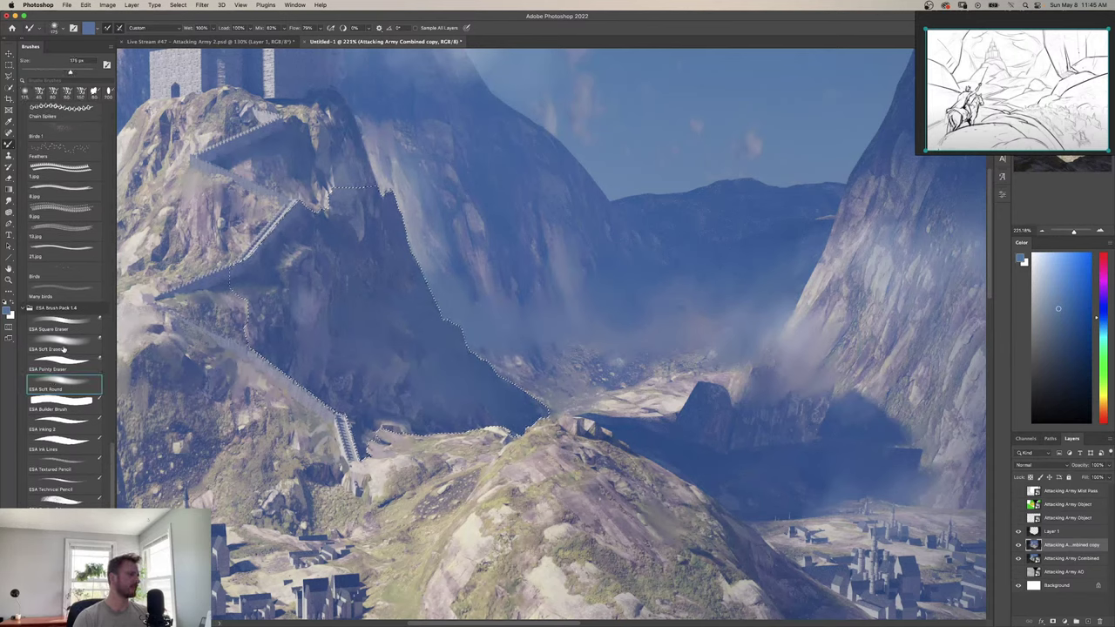
# Paint haze over the foot of the selected shadowed slope with the Soft Round brush in a sampled blue, and clear the selection.
pyautogui.click(63, 349)
pyautogui.click(68, 460)
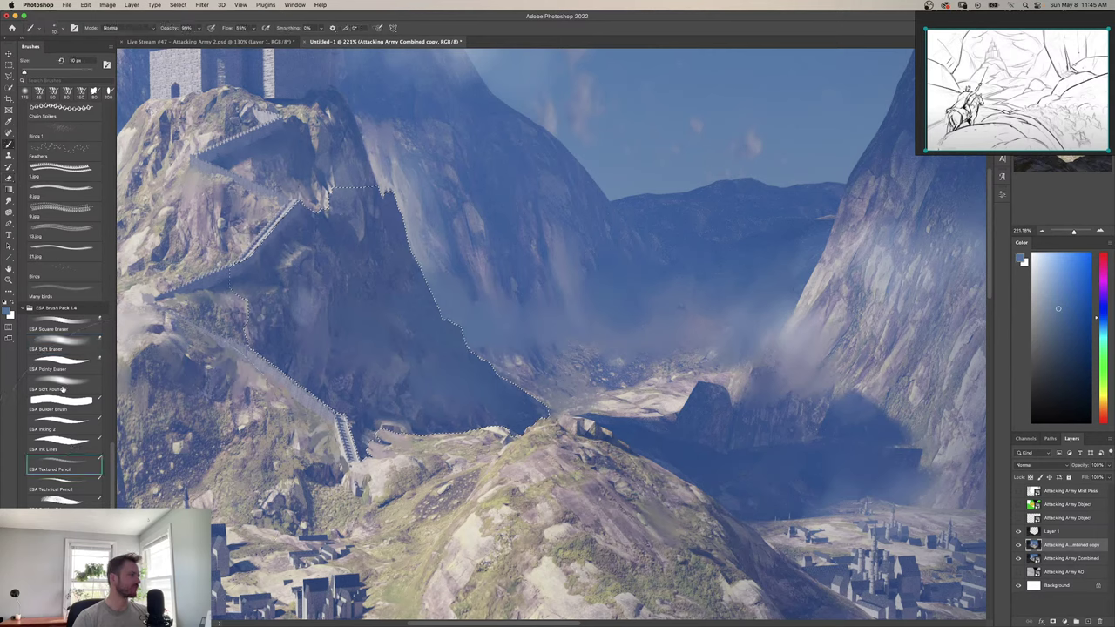
pyautogui.click(59, 392)
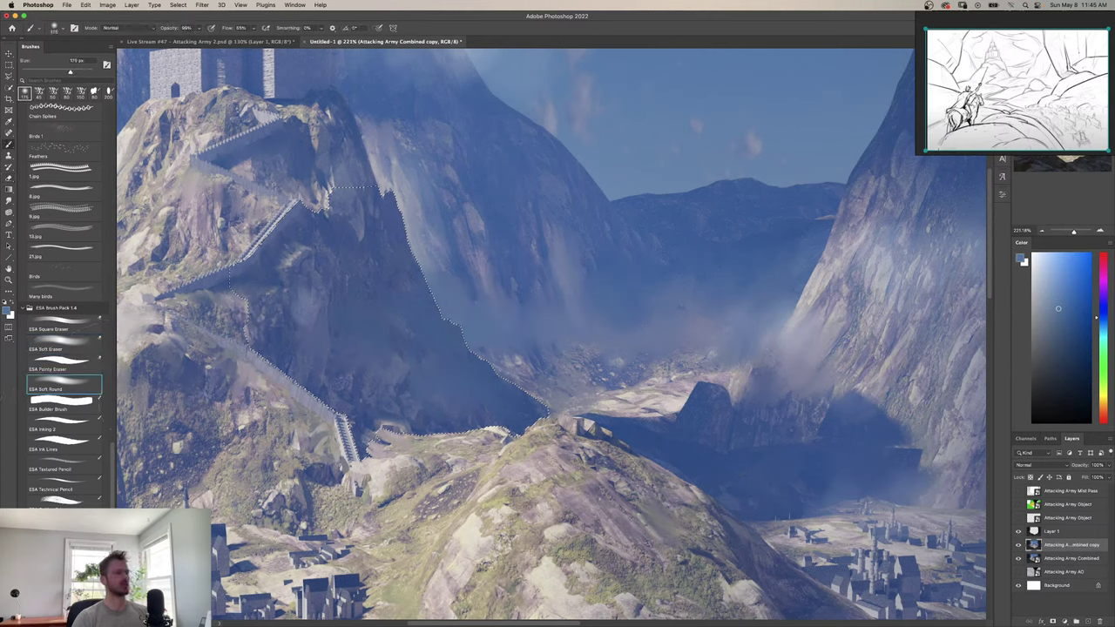
pyautogui.keyDown('alt'); pyautogui.click(680, 290); pyautogui.keyUp('alt')
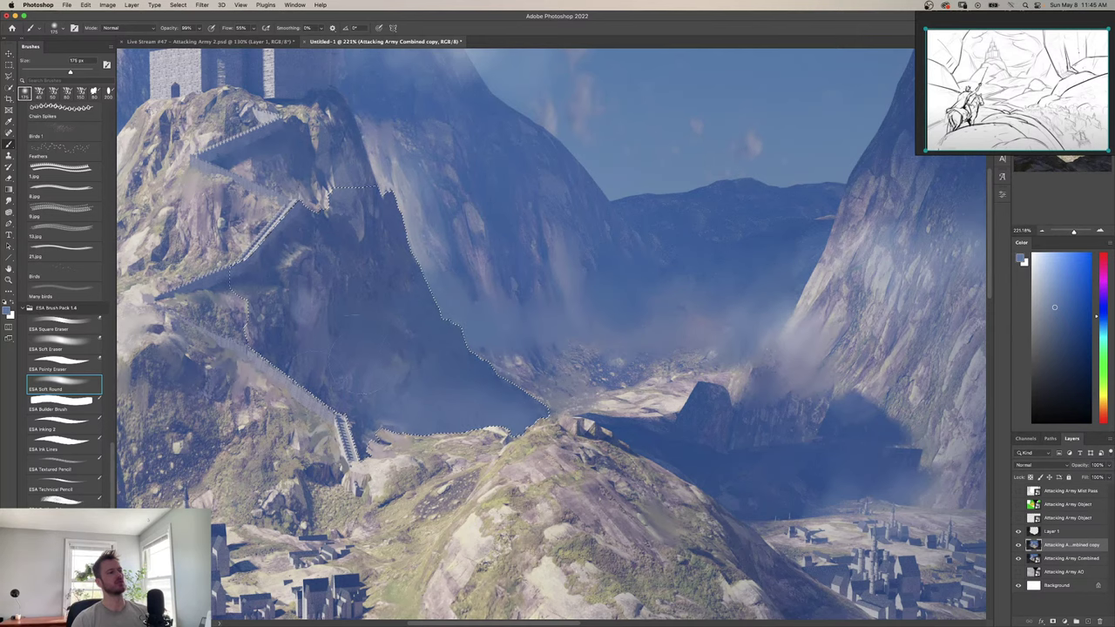
pyautogui.press('super+d')
# Select the dark shadowed cliff and valley floor behind the front hill with the Quick Selection tool, correcting the selection's edge.
pyautogui.press('z')
pyautogui.moveTo(546, 381)
pyautogui.mouseDown()
pyautogui.moveTo(471, 382)
pyautogui.moveTo(556, 385)
pyautogui.mouseUp()
pyautogui.moveTo(567, 359)
pyautogui.mouseDown()
pyautogui.moveTo(577, 360)
pyautogui.moveTo(572, 383)
pyautogui.mouseUp()
pyautogui.press('w')
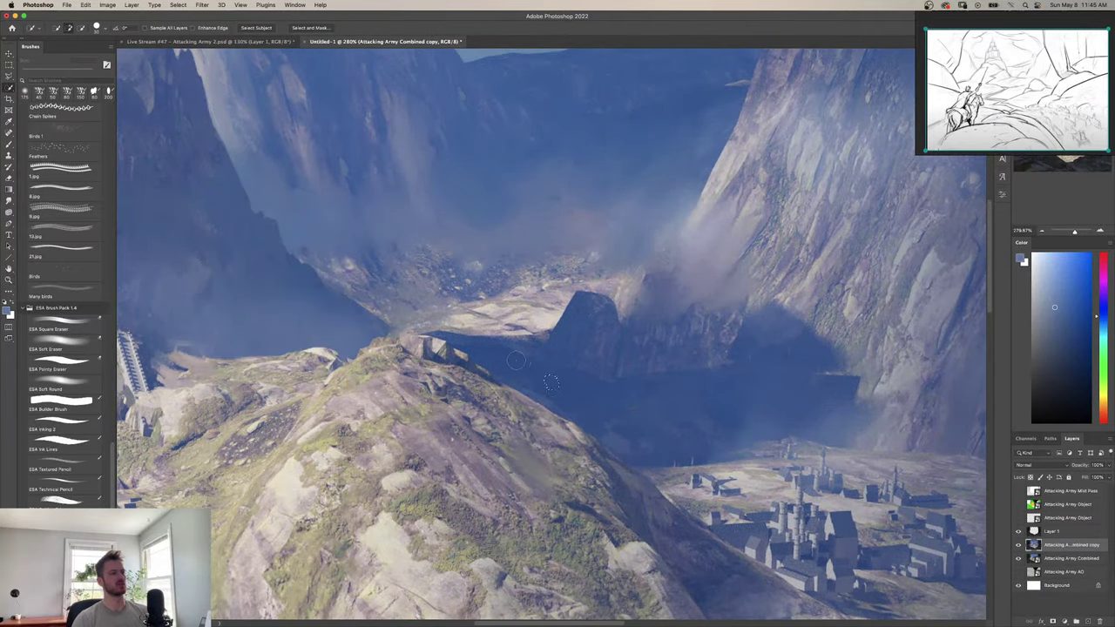
pyautogui.moveTo(579, 389)
pyautogui.mouseDown()
pyautogui.moveTo(634, 412)
pyautogui.moveTo(690, 397)
pyautogui.mouseUp()
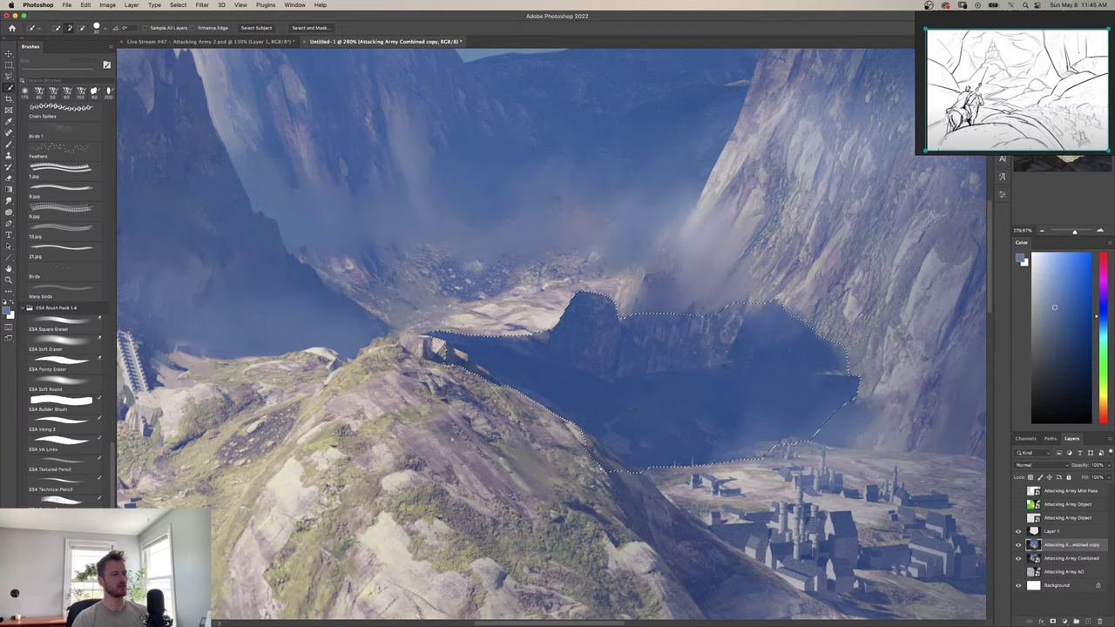
pyautogui.press('super+z')
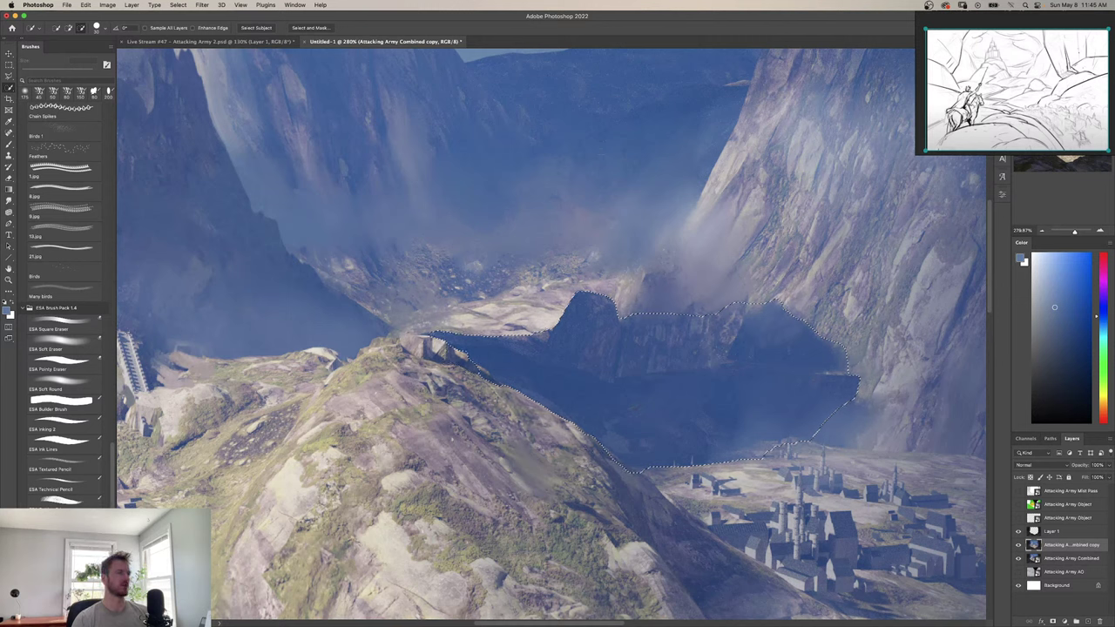
# Brush soft blue haze over the base of the selected valley shadow with the Soft Round brush, and flip the canvas horizontally.
pyautogui.press('b')
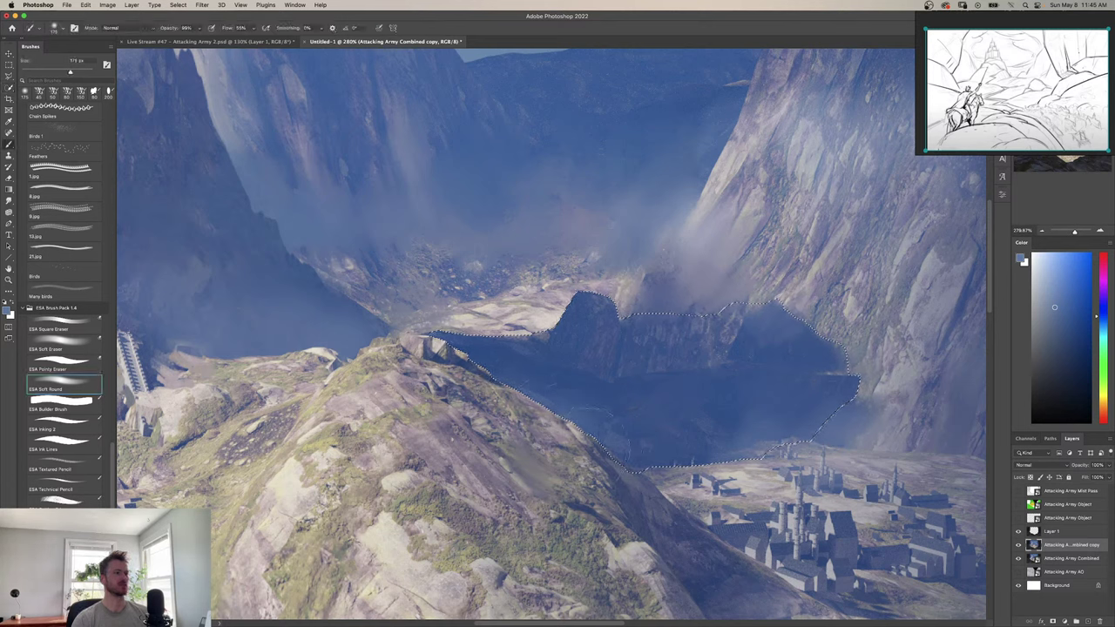
pyautogui.moveTo(652, 446); pyautogui.dragTo(592, 431)
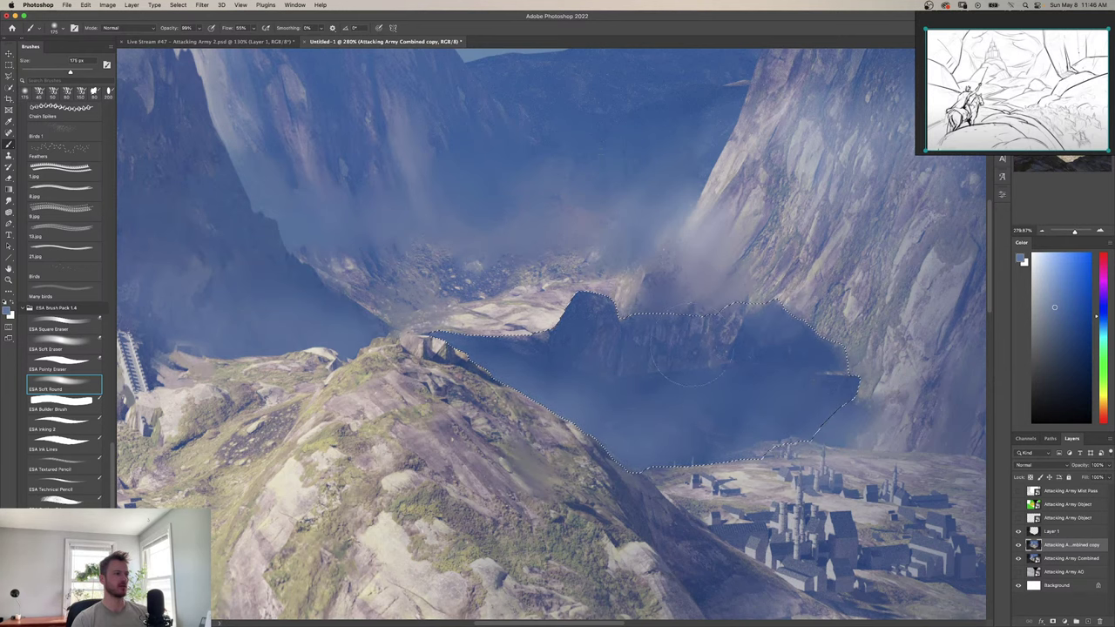
pyautogui.press('z')
pyautogui.moveTo(627, 356); pyautogui.dragTo(657, 371)
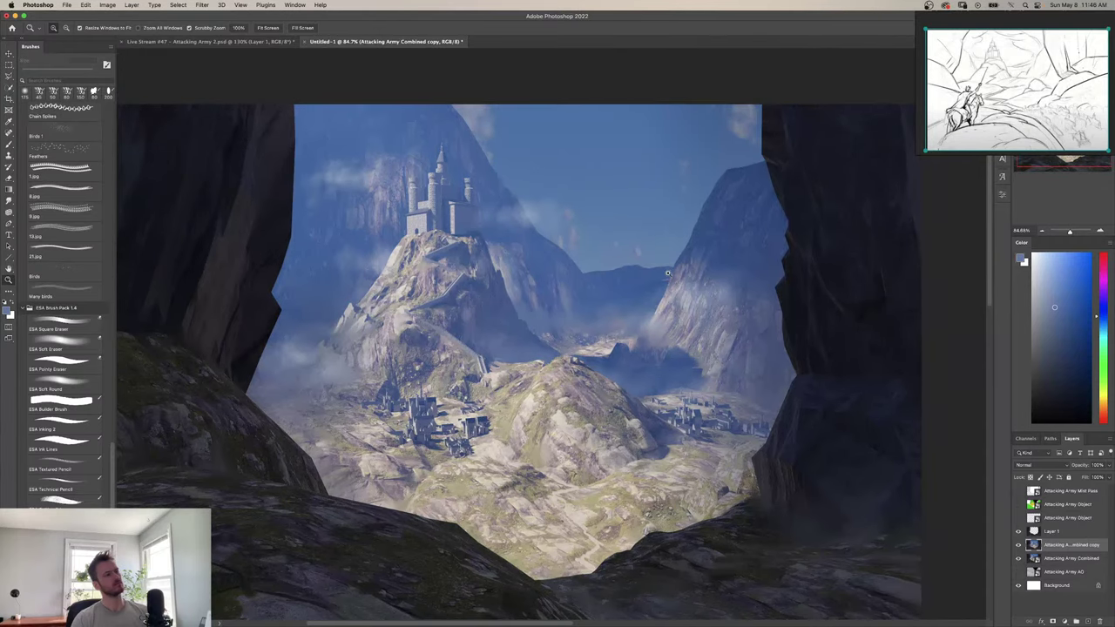
pyautogui.press('super+shift+h')
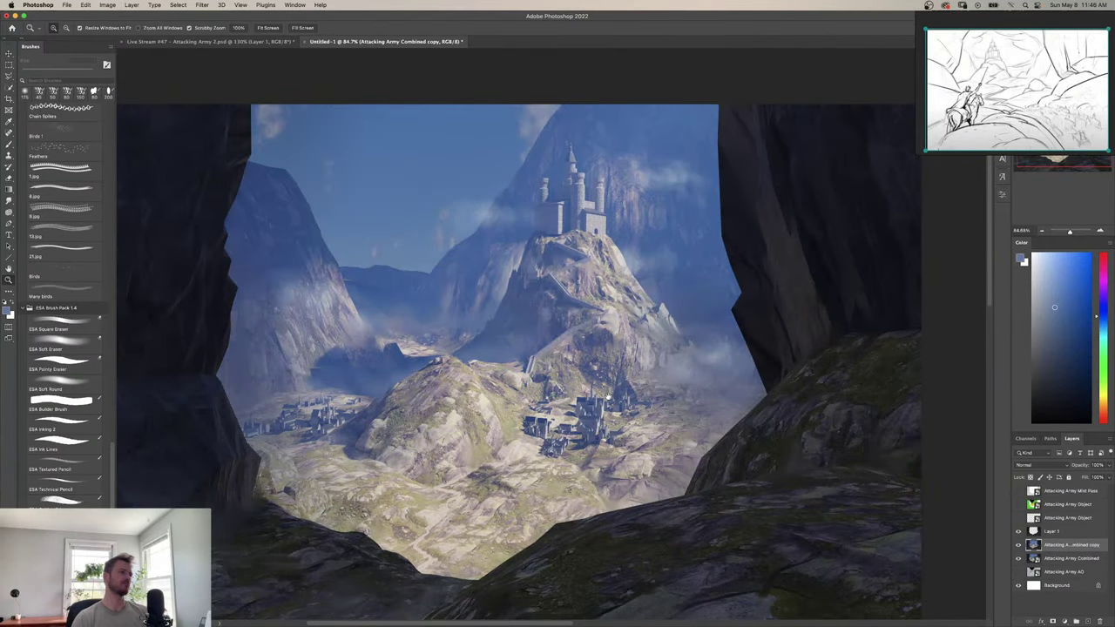
# Repaint the rocky top of the front hill with the Thin Brush Wet 2-27 mixer brush, using greys and greens sampled nearby.
pyautogui.moveTo(621, 397); pyautogui.dragTo(583, 396)
pyautogui.moveTo(462, 404); pyautogui.dragTo(489, 411)
pyautogui.scroll(2, 489, 410)
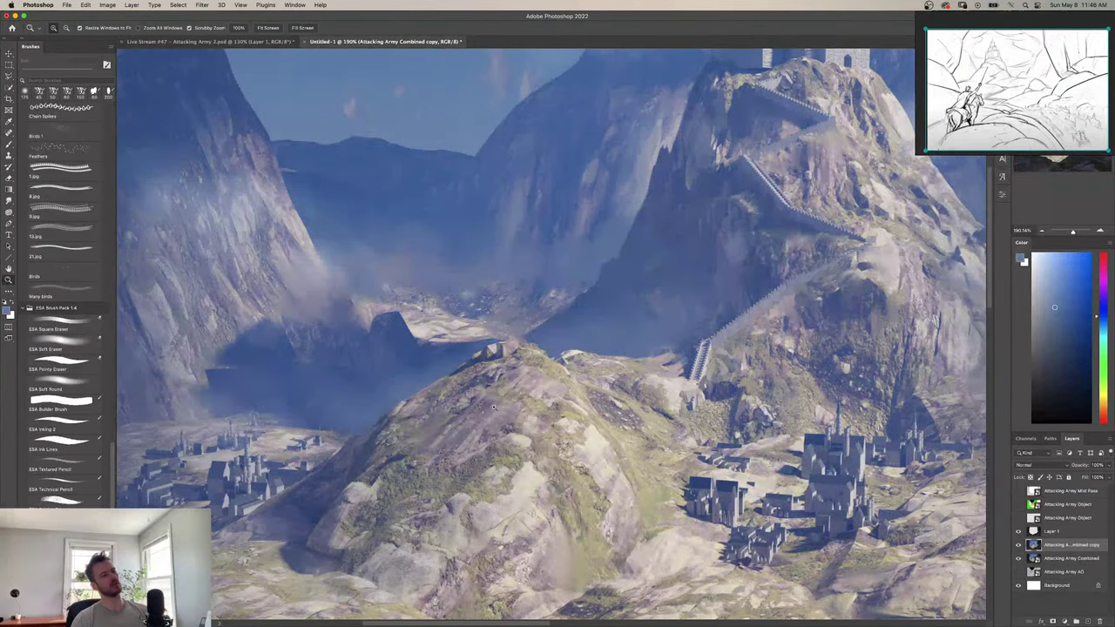
pyautogui.scroll(3, 480, 373)
pyautogui.press('b')
pyautogui.keyDown('alt'); pyautogui.click(479, 365); pyautogui.keyUp('alt')
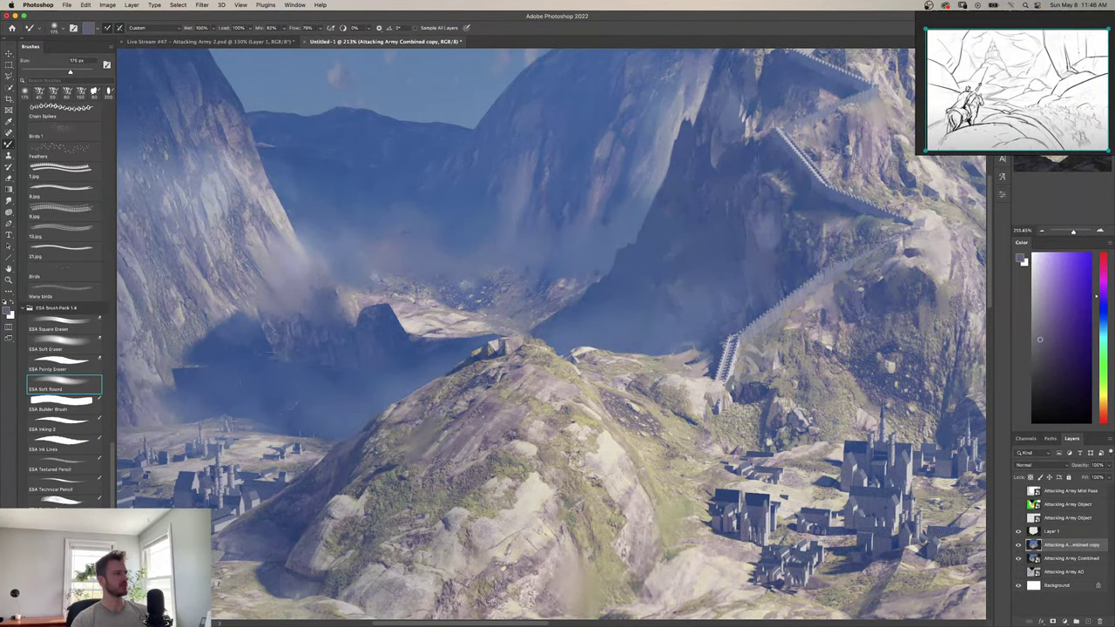
pyautogui.scroll(-5, 84, 481)
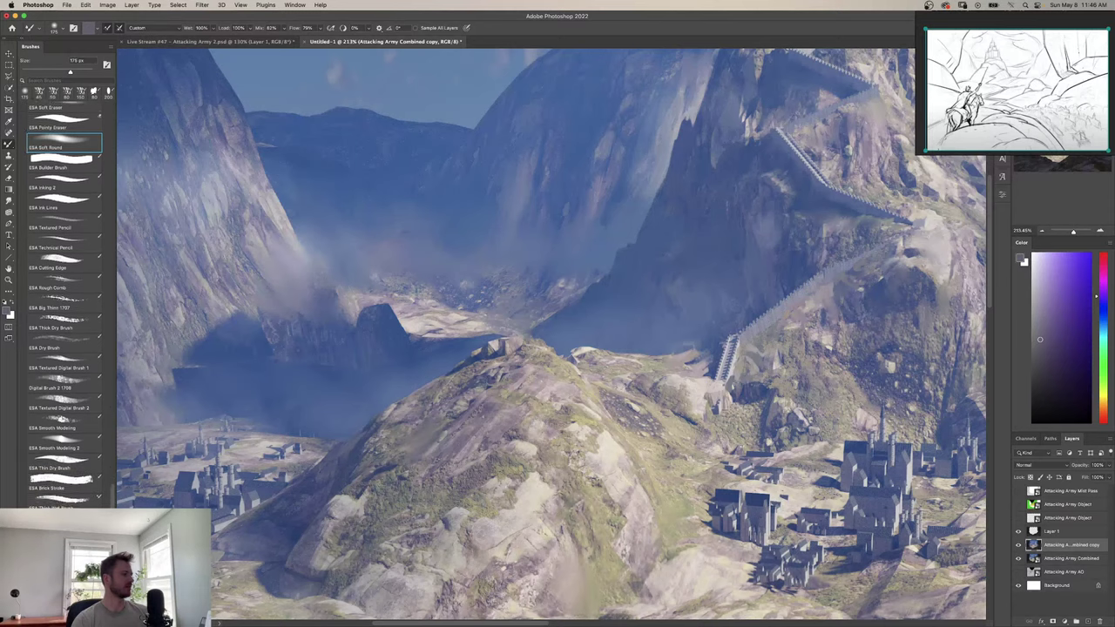
pyautogui.click(82, 496)
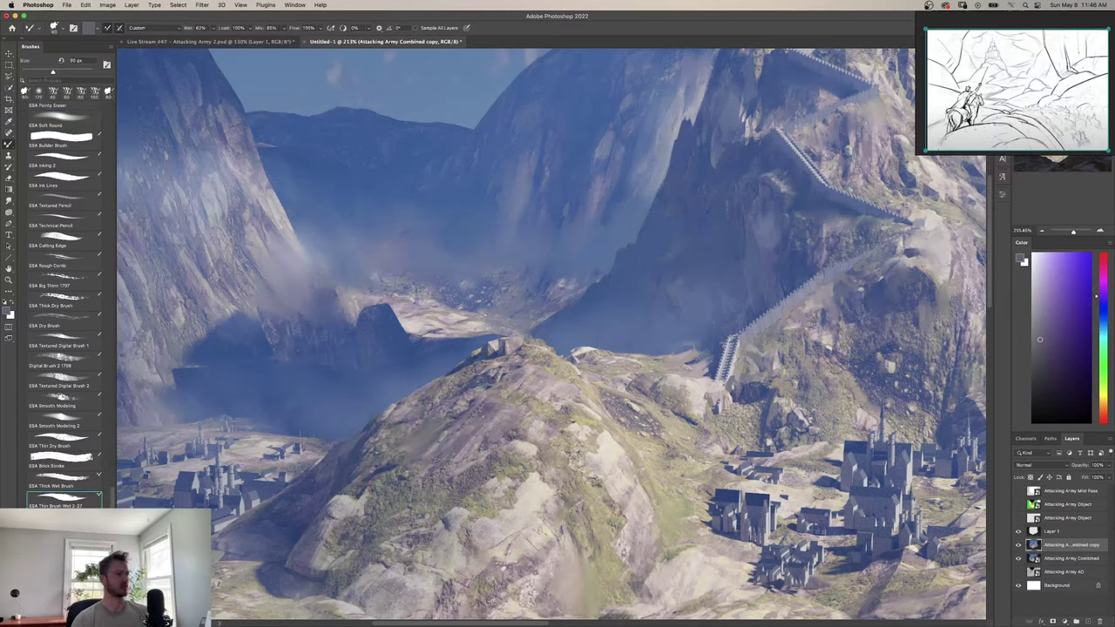
pyautogui.keyDown('alt'); pyautogui.click(502, 341); pyautogui.keyUp('alt')
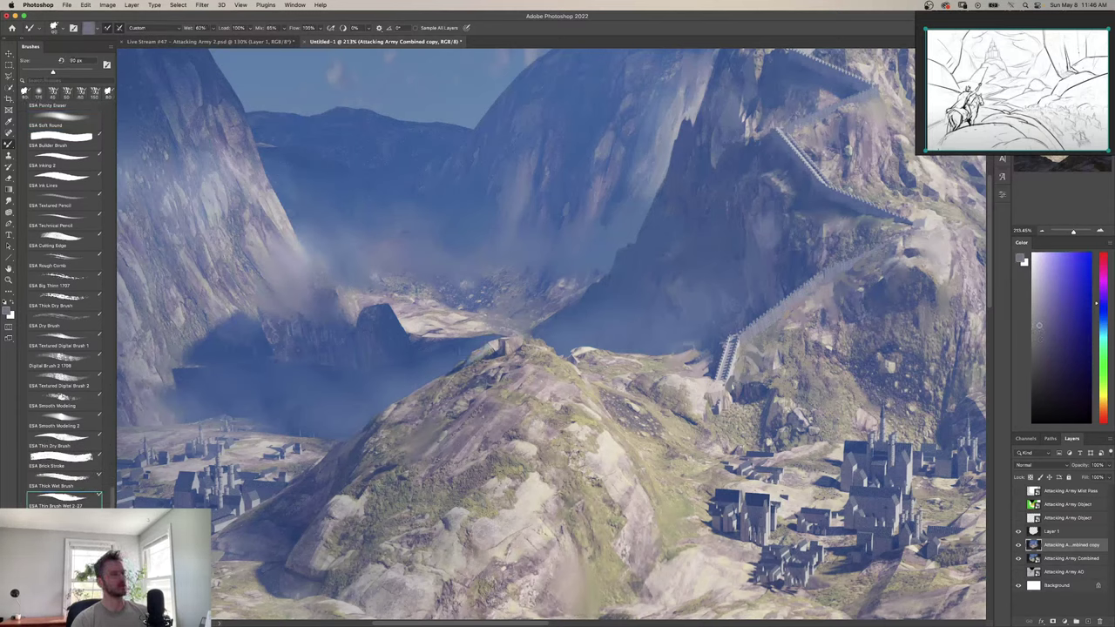
pyautogui.keyDown('alt'); pyautogui.click(459, 369); pyautogui.keyUp('alt')
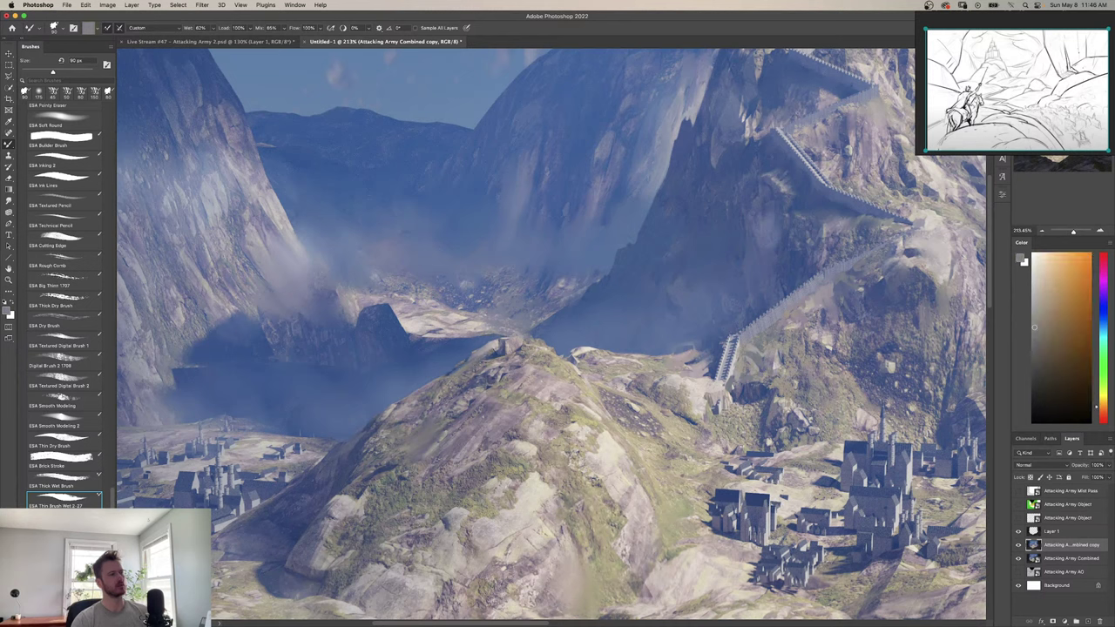
pyautogui.keyDown('alt'); pyautogui.click(542, 347); pyautogui.keyUp('alt')
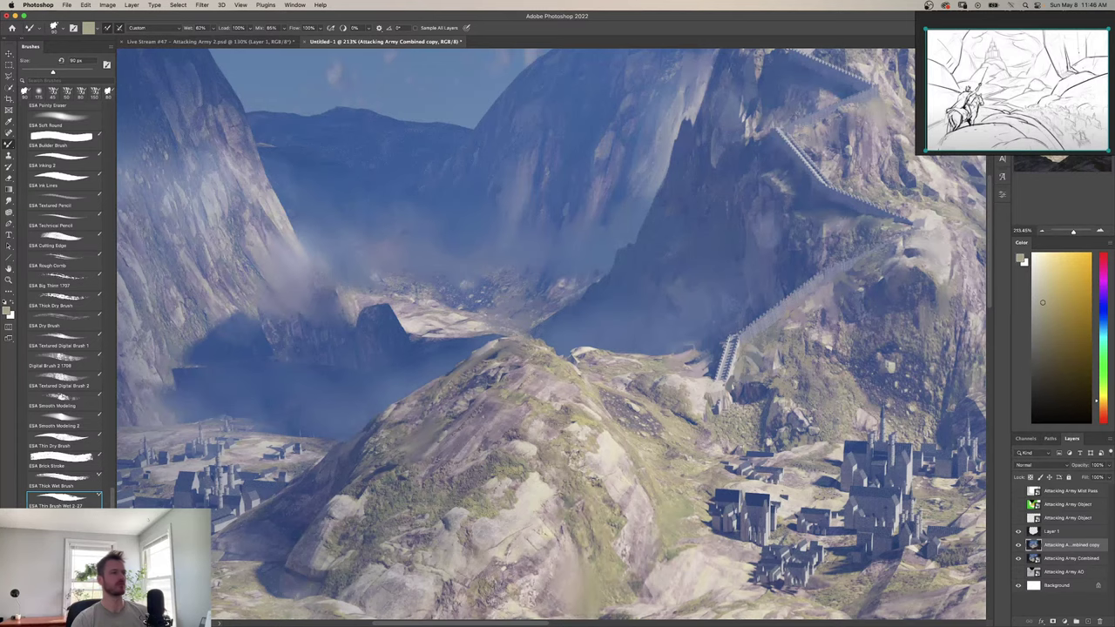
# Shape the front hill's crest against the valley with the wet mixer brush in a sampled blue, and check the whole composition.
pyautogui.press('z')
pyautogui.moveTo(499, 352); pyautogui.dragTo(401, 352)
pyautogui.moveTo(551, 333); pyautogui.dragTo(531, 339)
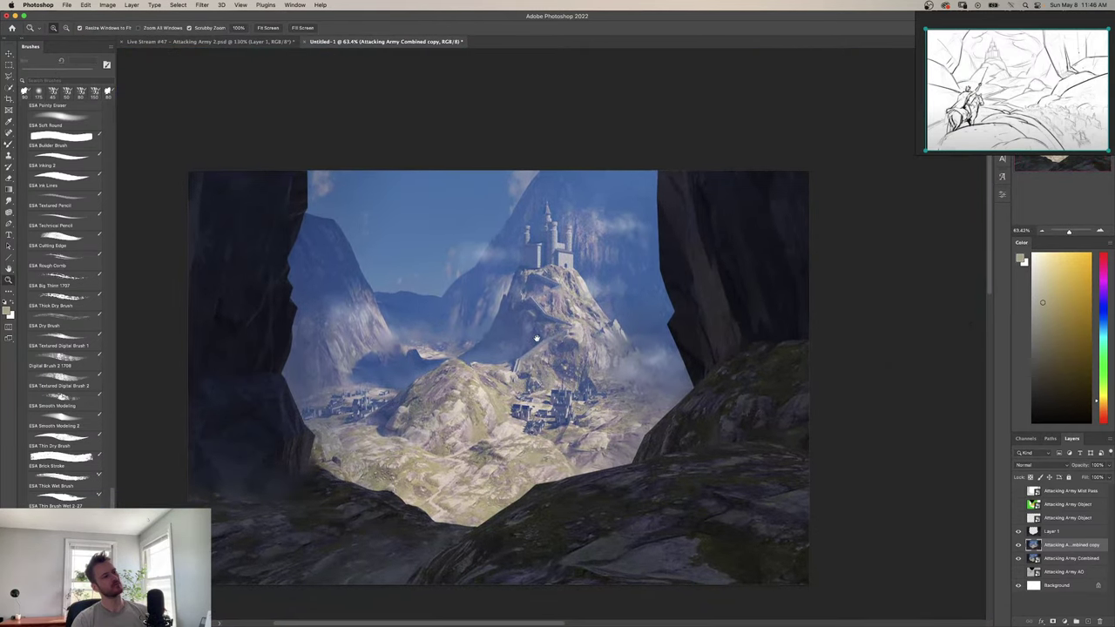
pyautogui.scroll(3, 443, 347)
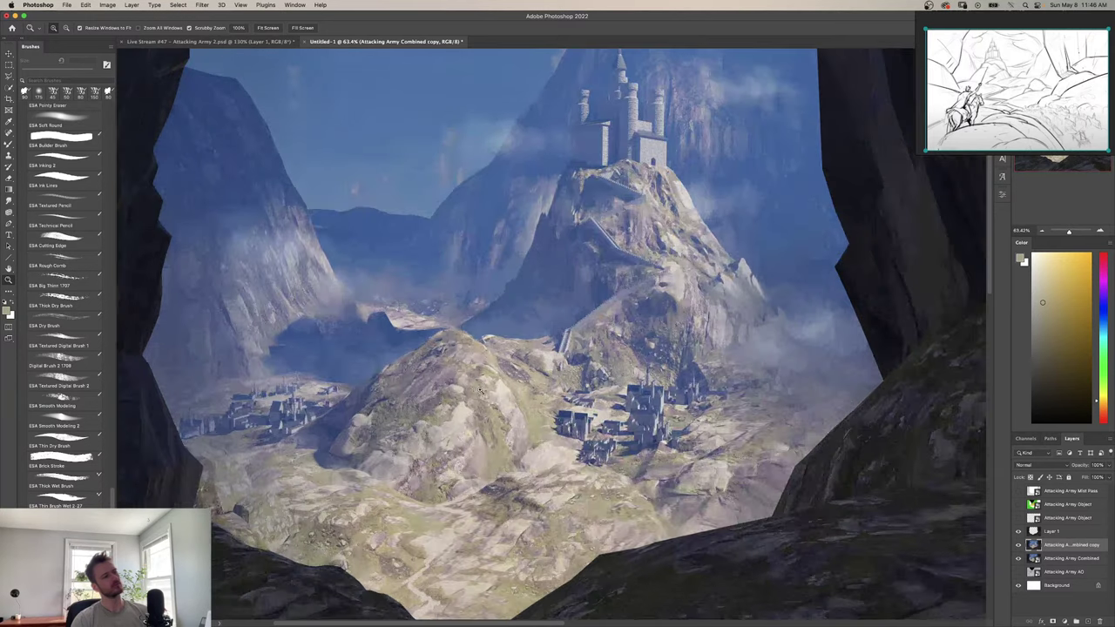
pyautogui.scroll(4, 475, 390)
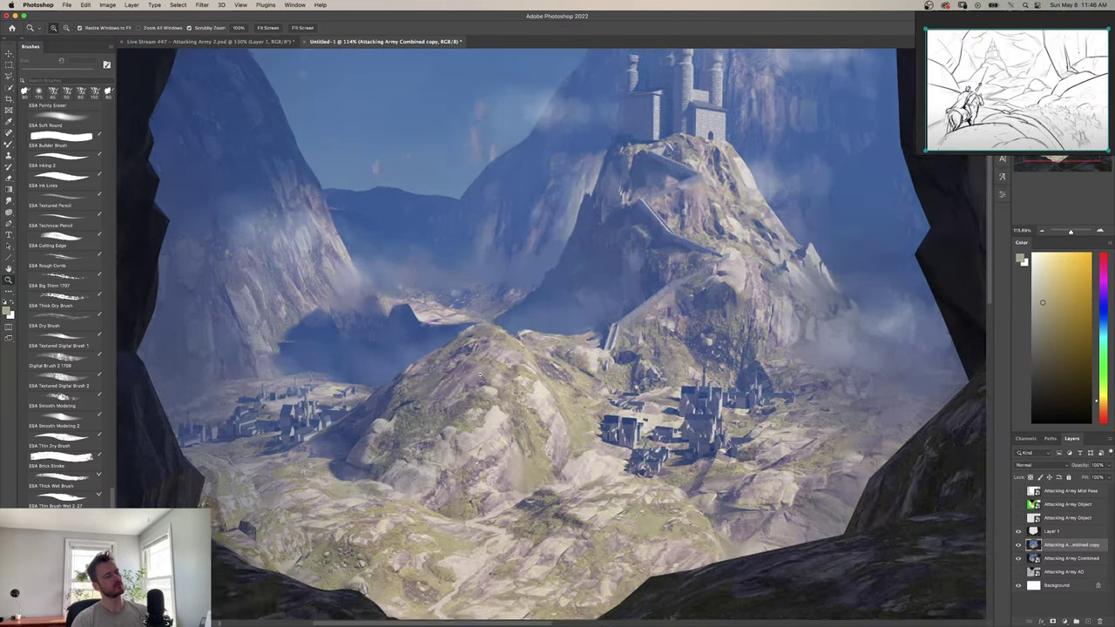
pyautogui.press('b')
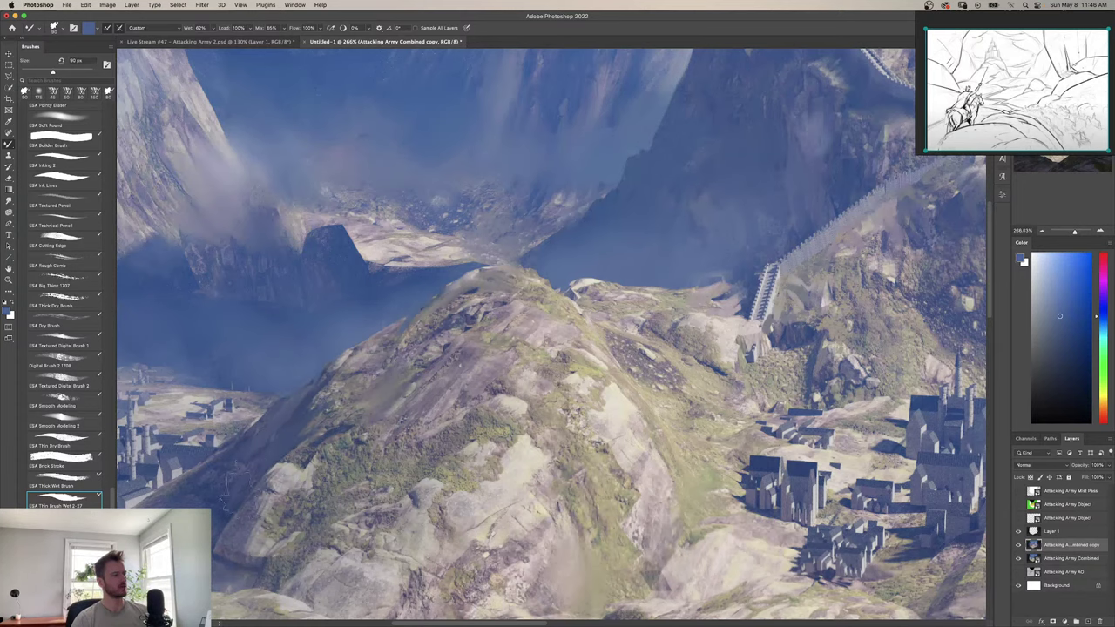
pyautogui.press('z')
pyautogui.press('super+0')
pyautogui.moveTo(382, 428); pyautogui.dragTo(419, 436)
pyautogui.press('b')
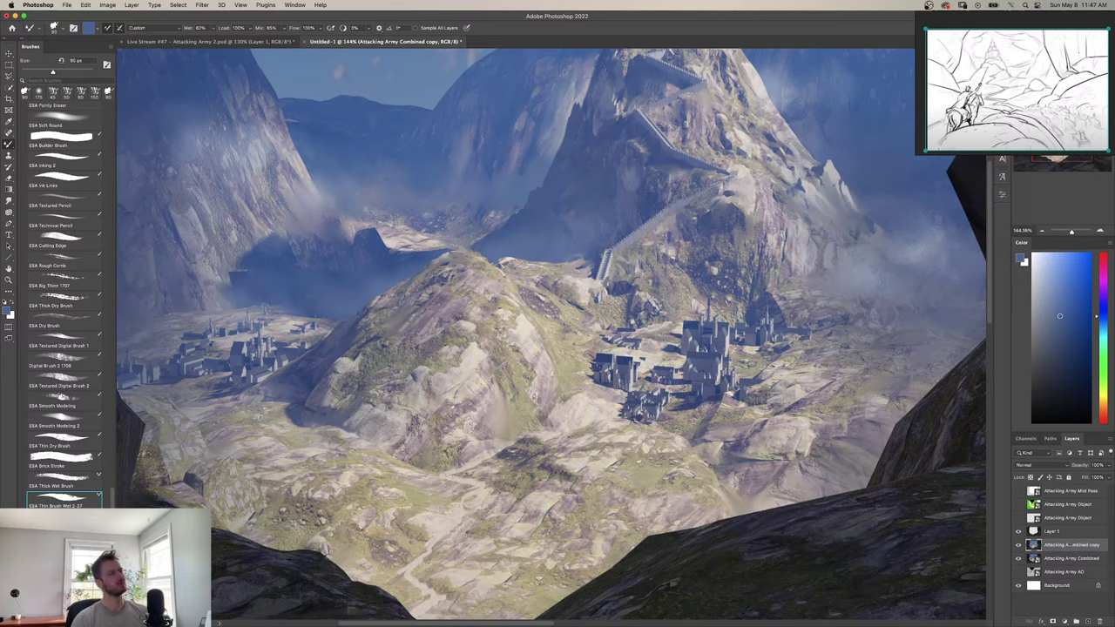
# Extend the pale winding path up through the sunlit foreground hills with the Thin Dry Brush in sampled light rock colours.
pyautogui.press('b')
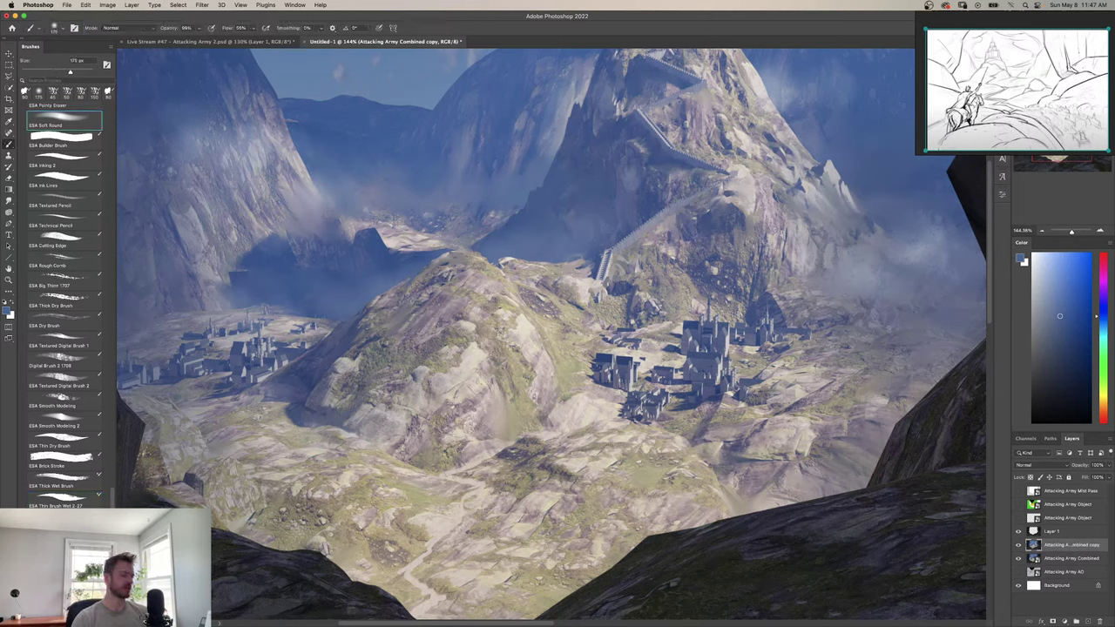
pyautogui.click(78, 500)
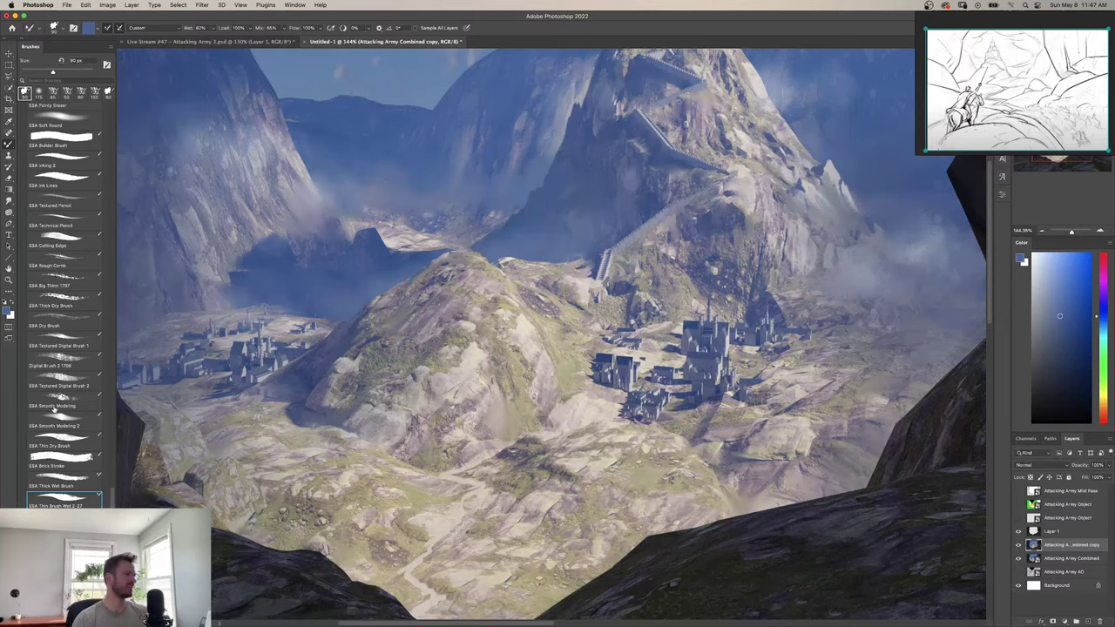
pyautogui.click(66, 445)
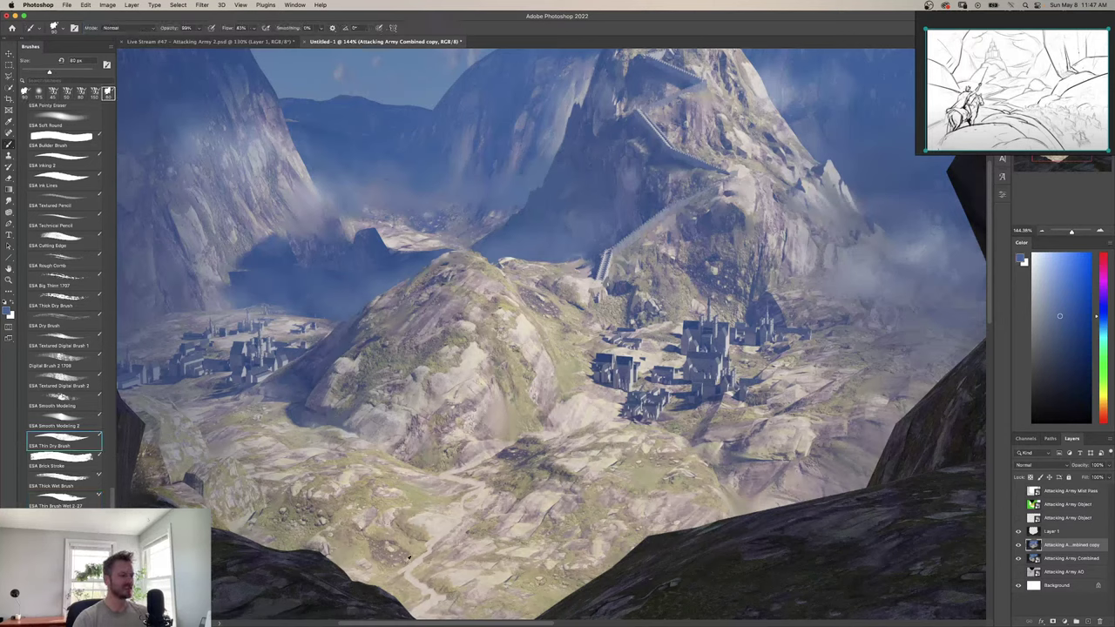
pyautogui.keyDown('alt'); pyautogui.click(408, 561); pyautogui.keyUp('alt')
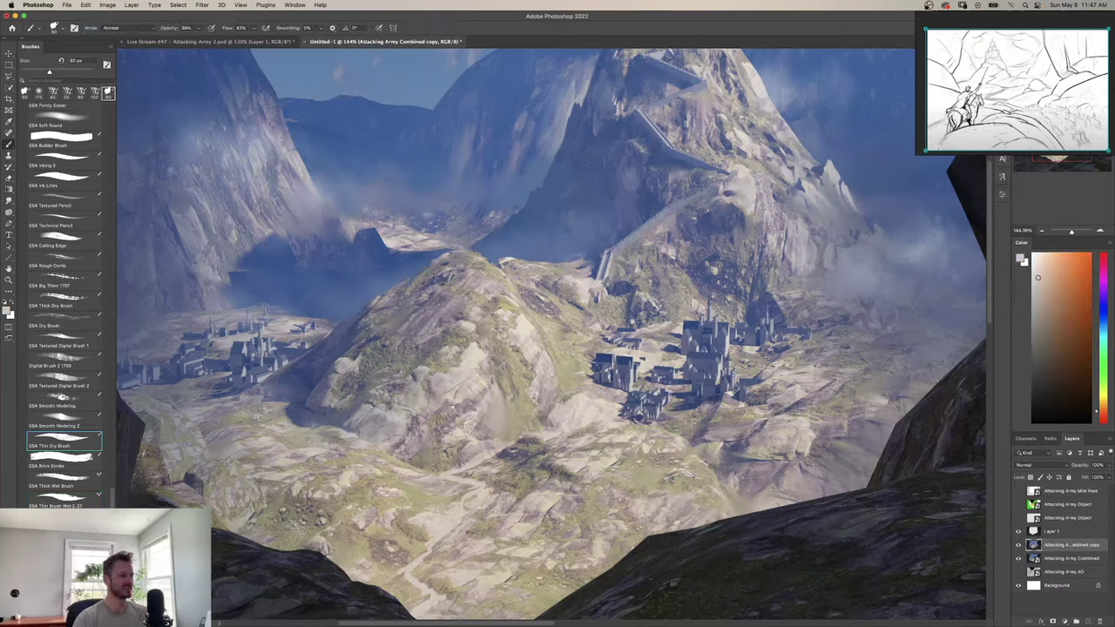
pyautogui.keyDown('alt'); pyautogui.click(517, 319); pyautogui.keyUp('alt')
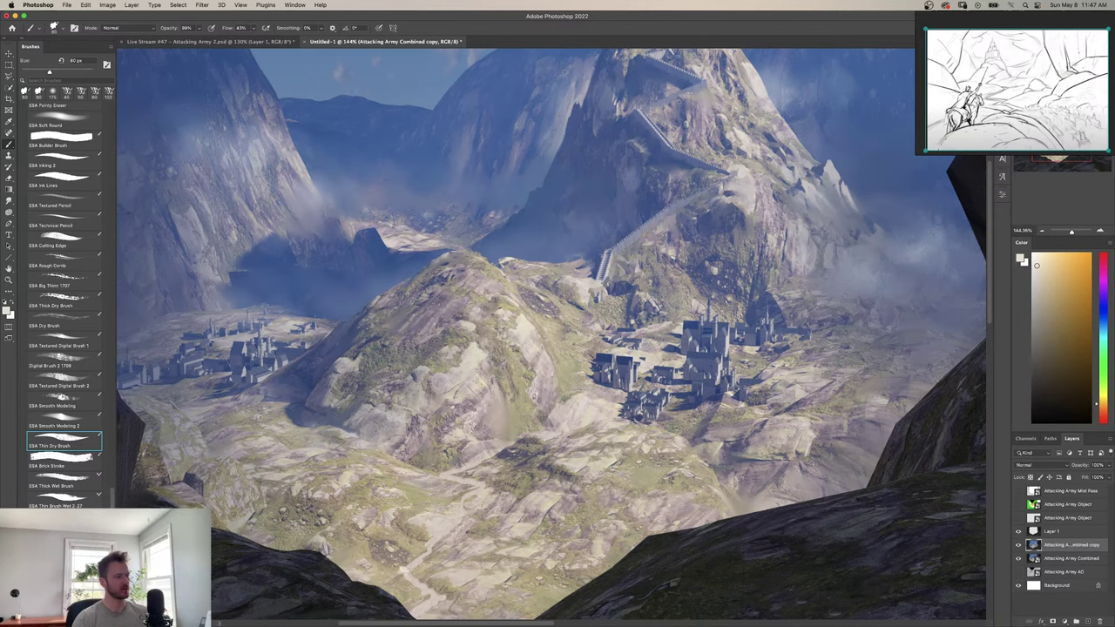
pyautogui.press('z')
pyautogui.moveTo(506, 338)
pyautogui.mouseDown()
pyautogui.moveTo(428, 338)
pyautogui.moveTo(492, 338)
pyautogui.mouseUp()
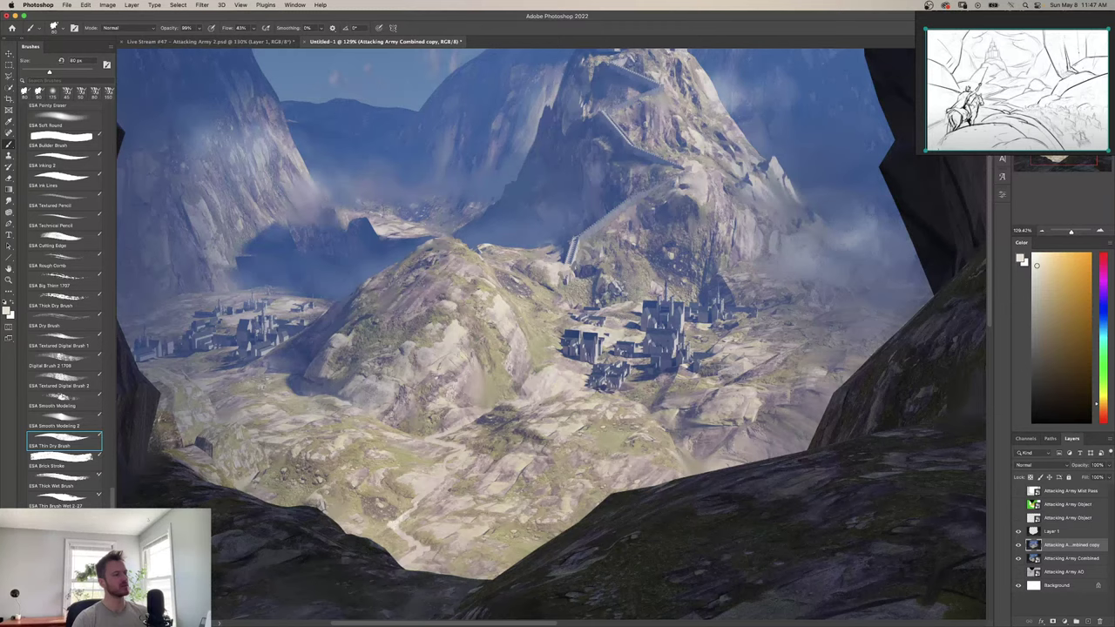
pyautogui.moveTo(415, 507); pyautogui.dragTo(425, 493)
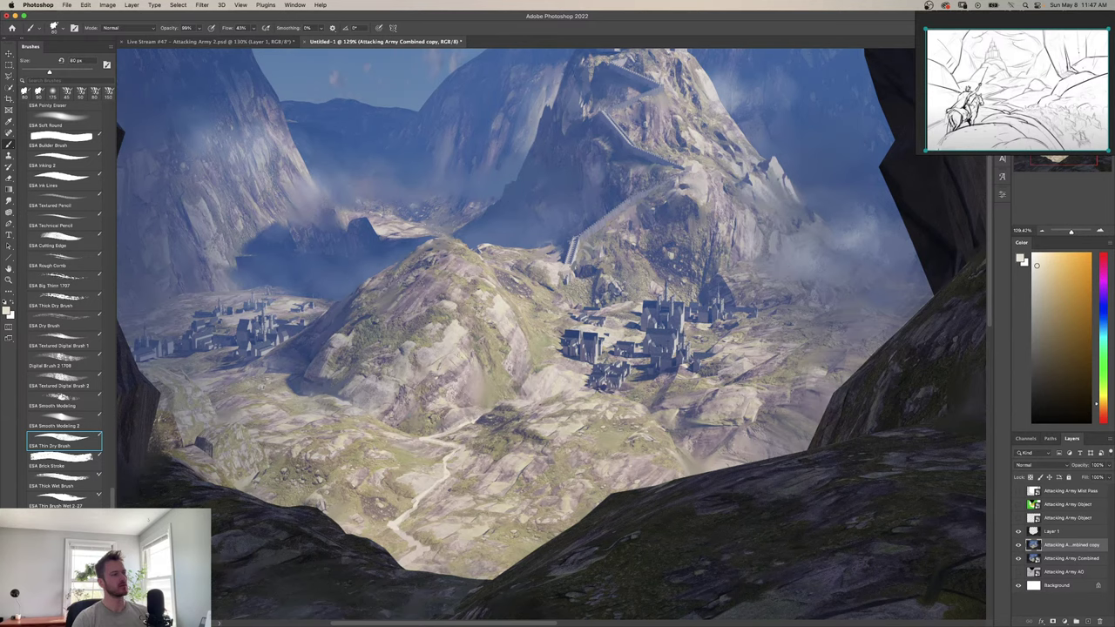
# Reduce the Thin Dry Brush to 25 px for work around the path and village.
pyautogui.moveTo(601, 356); pyautogui.dragTo(636, 355)
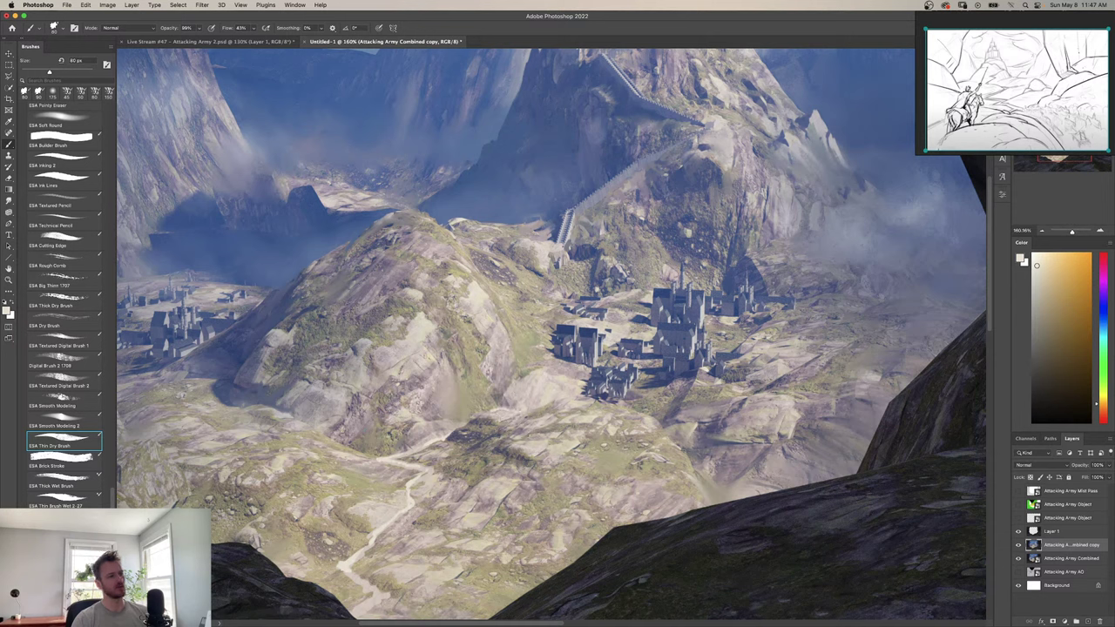
pyautogui.press('[')
pyautogui.press('[')
pyautogui.press('[')
pyautogui.press('[')
pyautogui.press('[')
pyautogui.press('[')
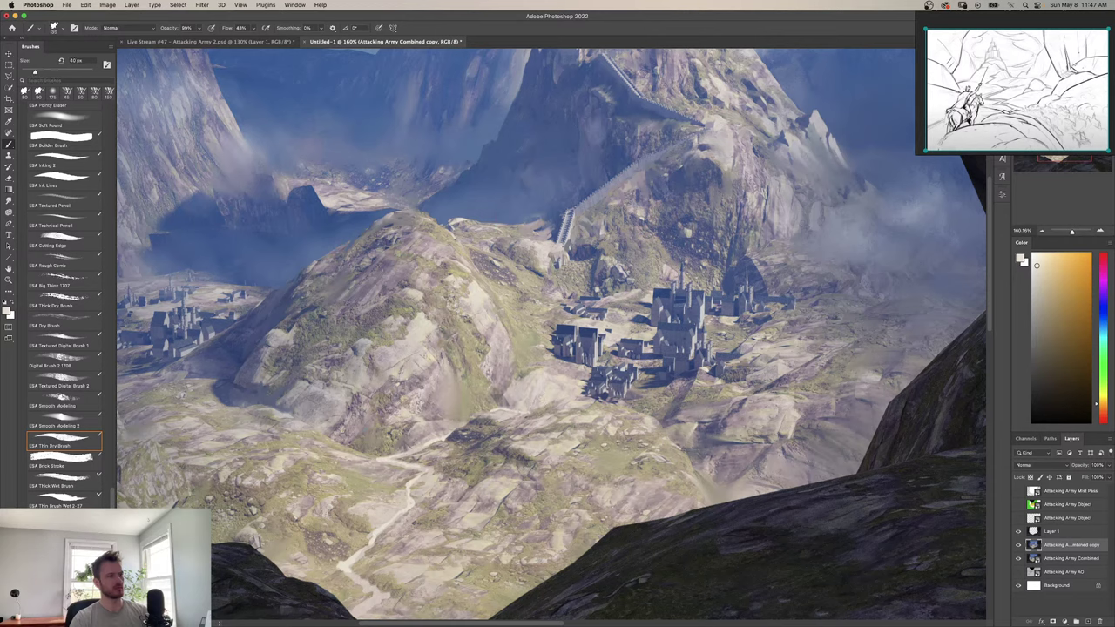
pyautogui.press('[')
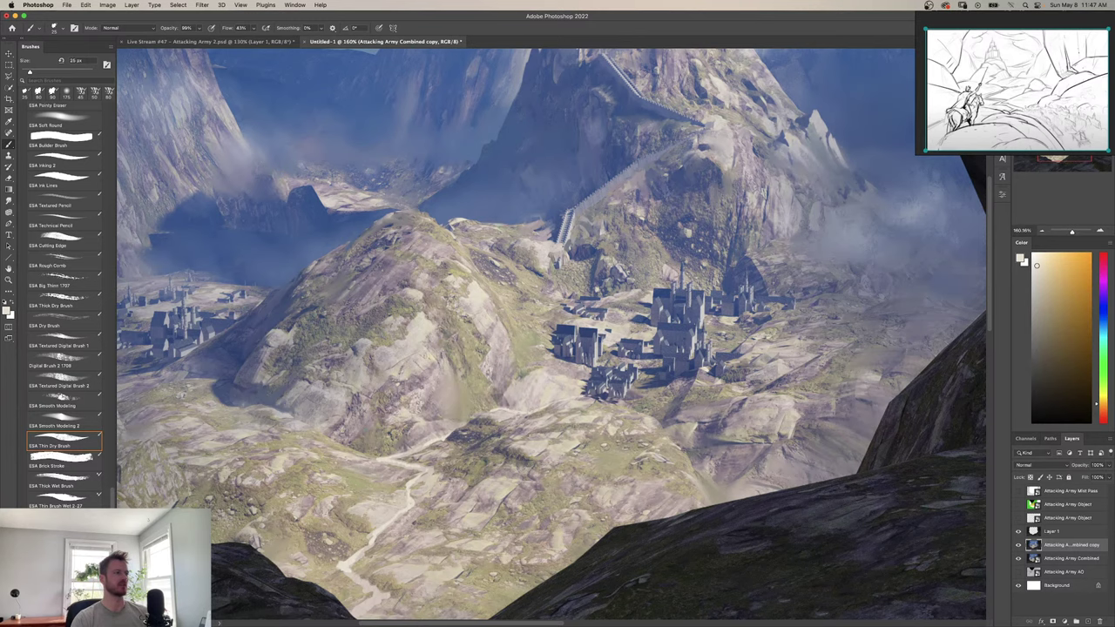
# Paint thin pale paths between the buildings of the village below the castle mountain with the Thin Dry Brush at 25 px.
pyautogui.press('z')
pyautogui.moveTo(549, 400); pyautogui.dragTo(496, 339)
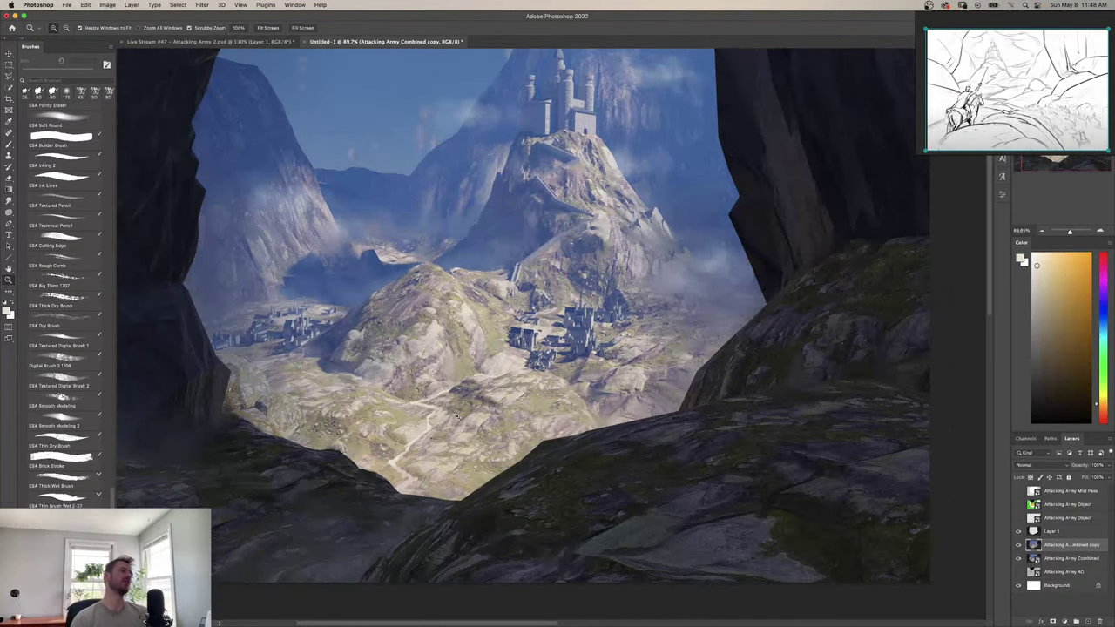
pyautogui.moveTo(458, 418); pyautogui.dragTo(427, 406)
pyautogui.moveTo(427, 406); pyautogui.dragTo(437, 432)
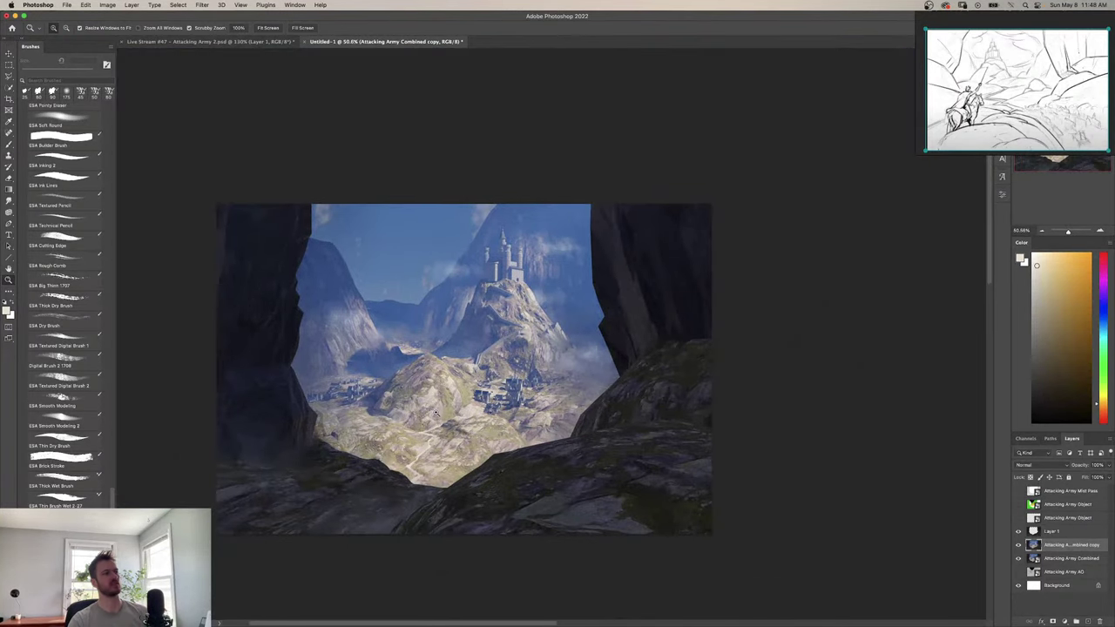
pyautogui.moveTo(489, 398)
pyautogui.mouseDown()
pyautogui.moveTo(593, 396)
pyautogui.moveTo(540, 396)
pyautogui.moveTo(558, 401)
pyautogui.moveTo(520, 440)
pyautogui.moveTo(426, 451)
pyautogui.moveTo(496, 453)
pyautogui.moveTo(562, 481)
pyautogui.mouseUp()
pyautogui.press('b')
pyautogui.press('z')
pyautogui.press('b')
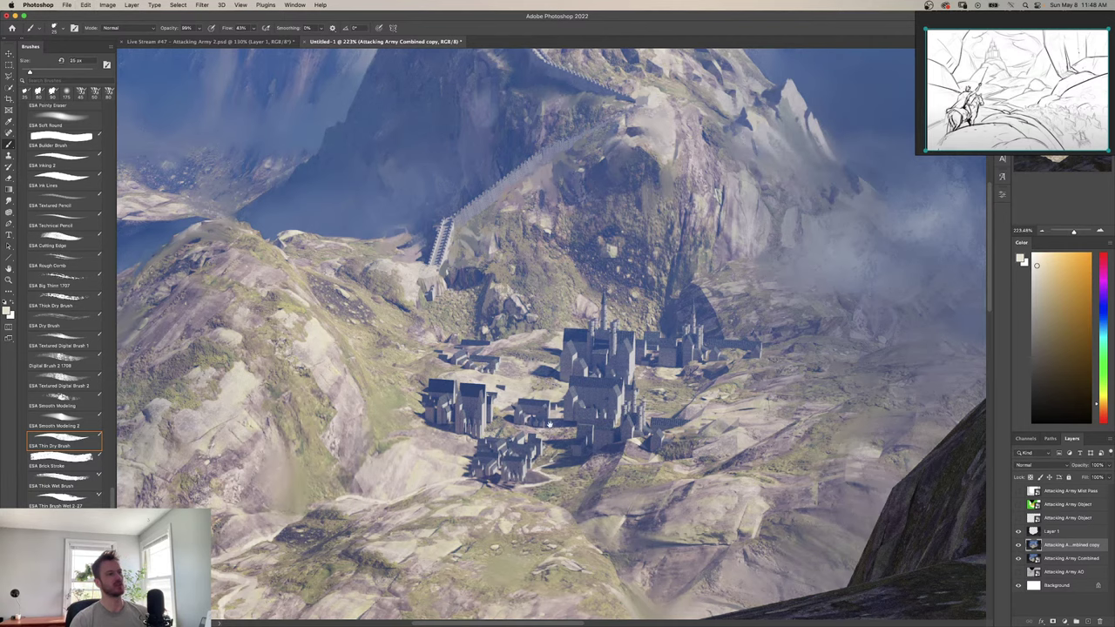
pyautogui.moveTo(718, 191); pyautogui.dragTo(707, 204)
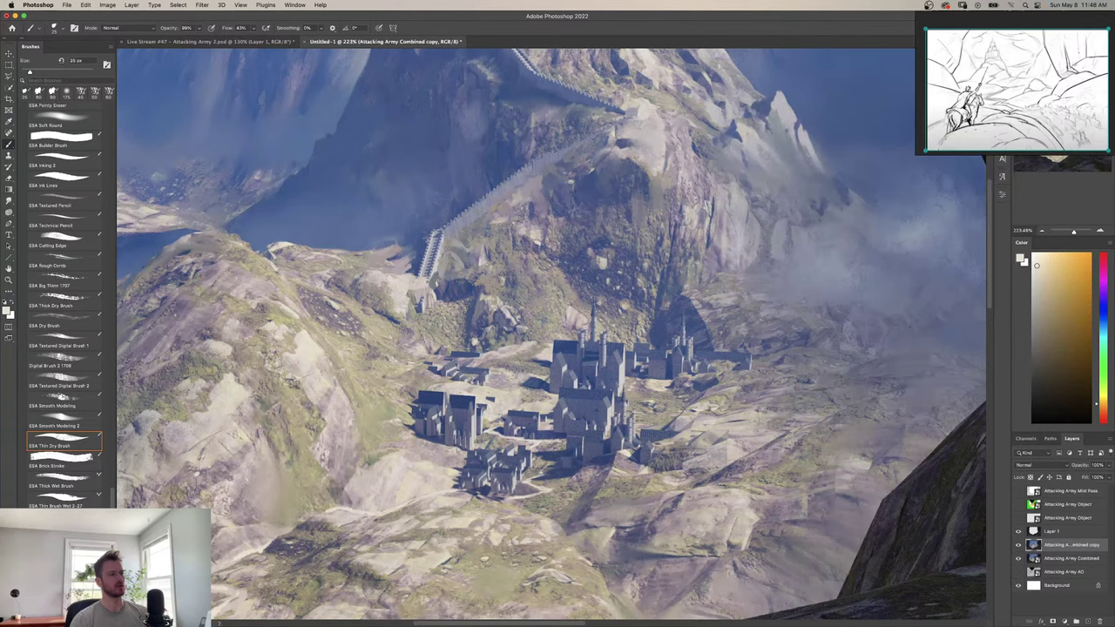
pyautogui.press('space')
pyautogui.moveTo(568, 432); pyautogui.dragTo(550, 420)
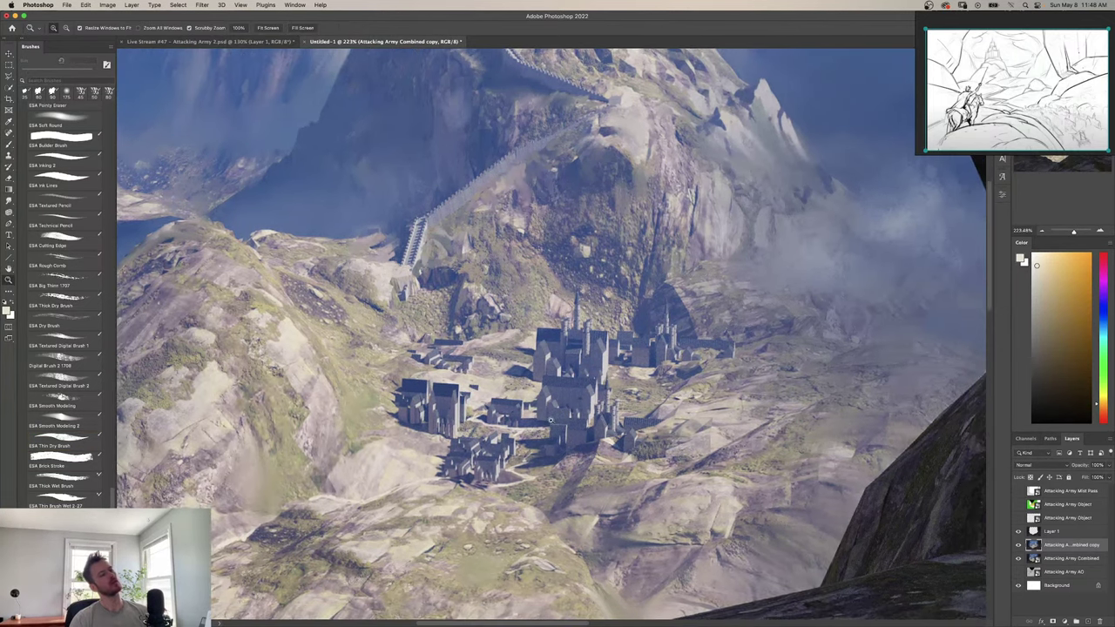
pyautogui.press('b')
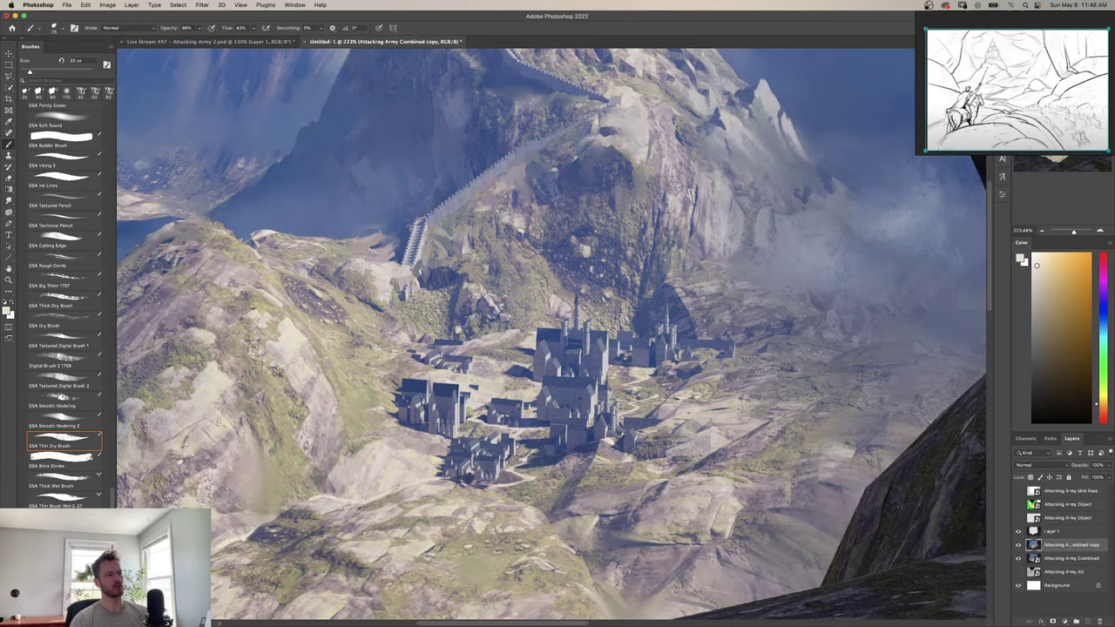
pyautogui.moveTo(631, 386); pyautogui.dragTo(590, 357)
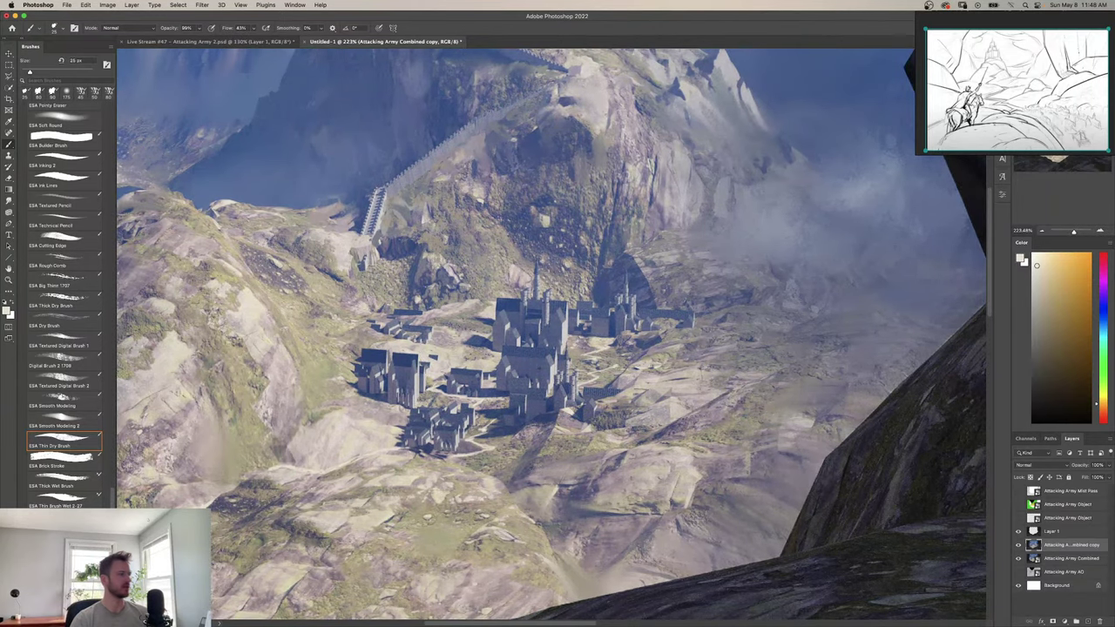
# Blend the rocky ground at the village's near edge with the Thin Brush Wet 2-27 mixer brush at 90 px, using tones sampled nearby.
pyautogui.hotkey('shift', 'b')
pyautogui.keyDown('alt'); pyautogui.click(551, 407); pyautogui.keyUp('alt')
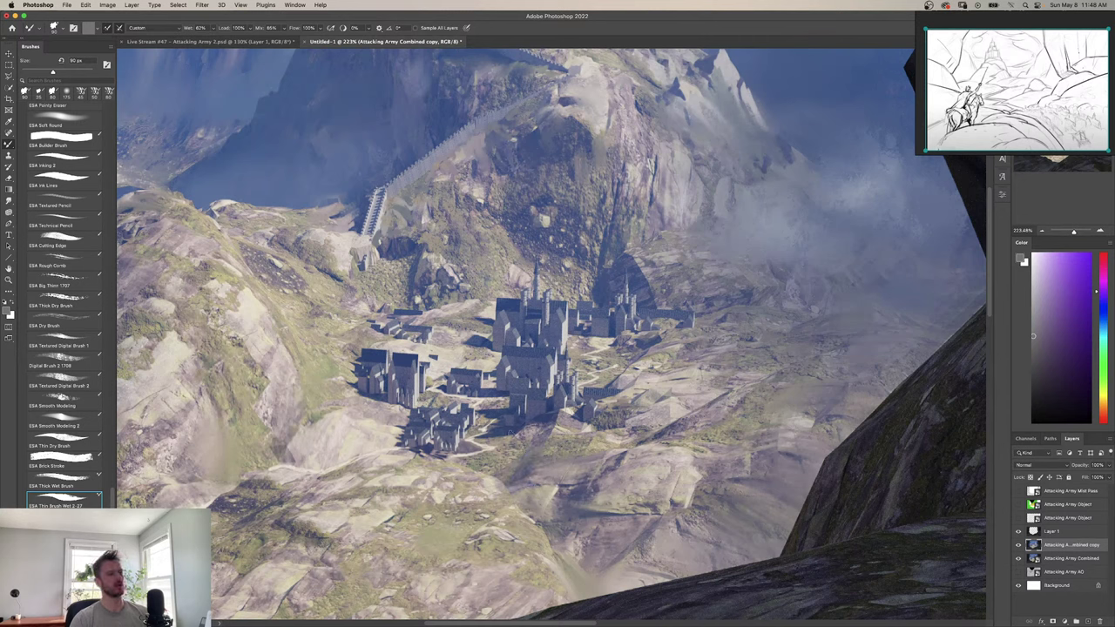
pyautogui.keyDown('alt'); pyautogui.click(497, 458); pyautogui.keyUp('alt')
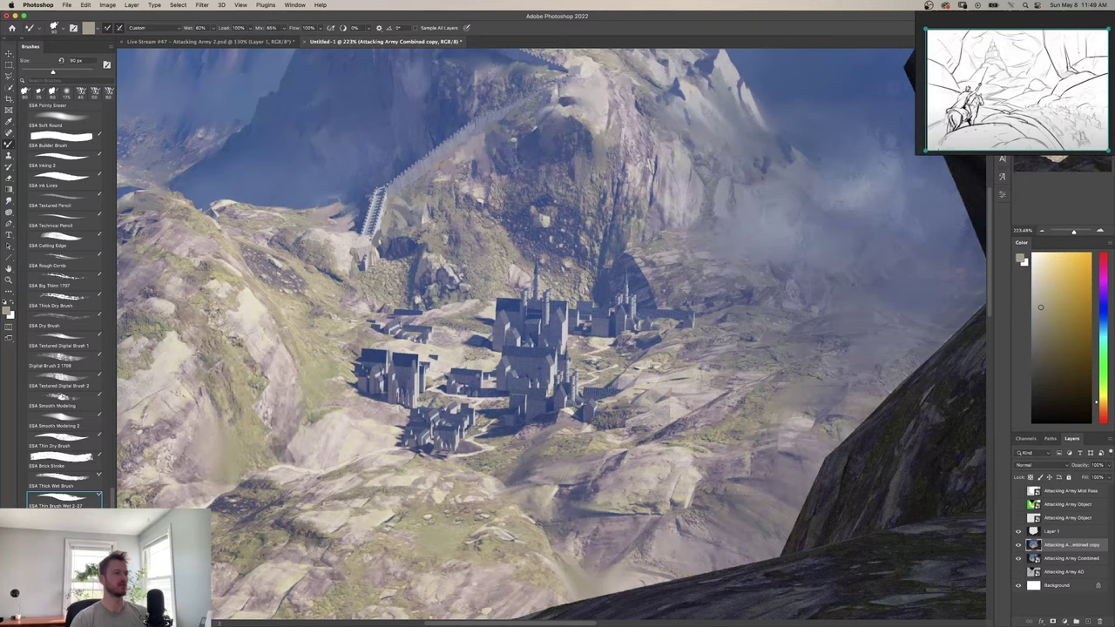
pyautogui.keyDown('alt'); pyautogui.click(576, 426); pyautogui.keyUp('alt')
pyautogui.keyDown('alt'); pyautogui.click(518, 437); pyautogui.keyUp('alt')
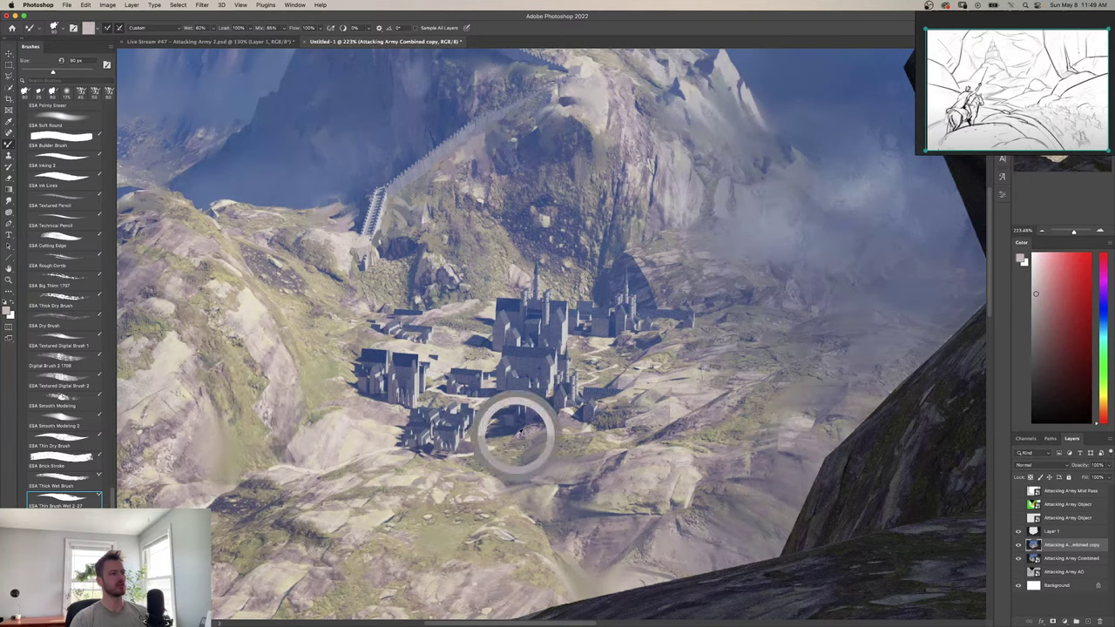
pyautogui.press('z')
pyautogui.moveTo(477, 471); pyautogui.dragTo(434, 470)
pyautogui.press('b')
pyautogui.keyDown('alt'); pyautogui.click(640, 424); pyautogui.keyUp('alt')
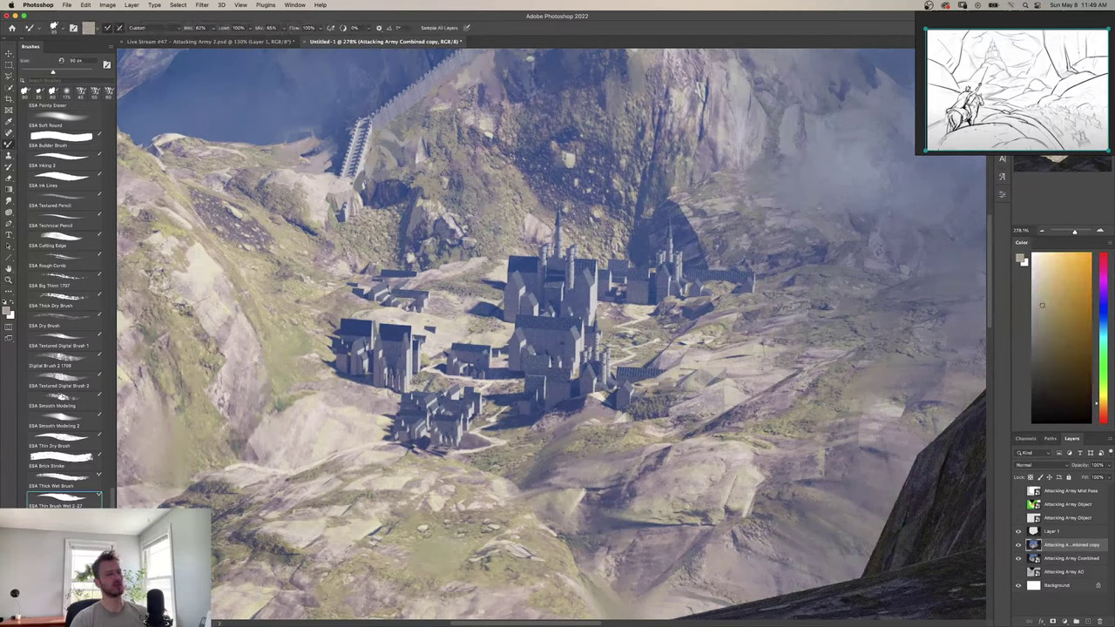
pyautogui.keyDown('alt'); pyautogui.click(654, 417); pyautogui.keyUp('alt')
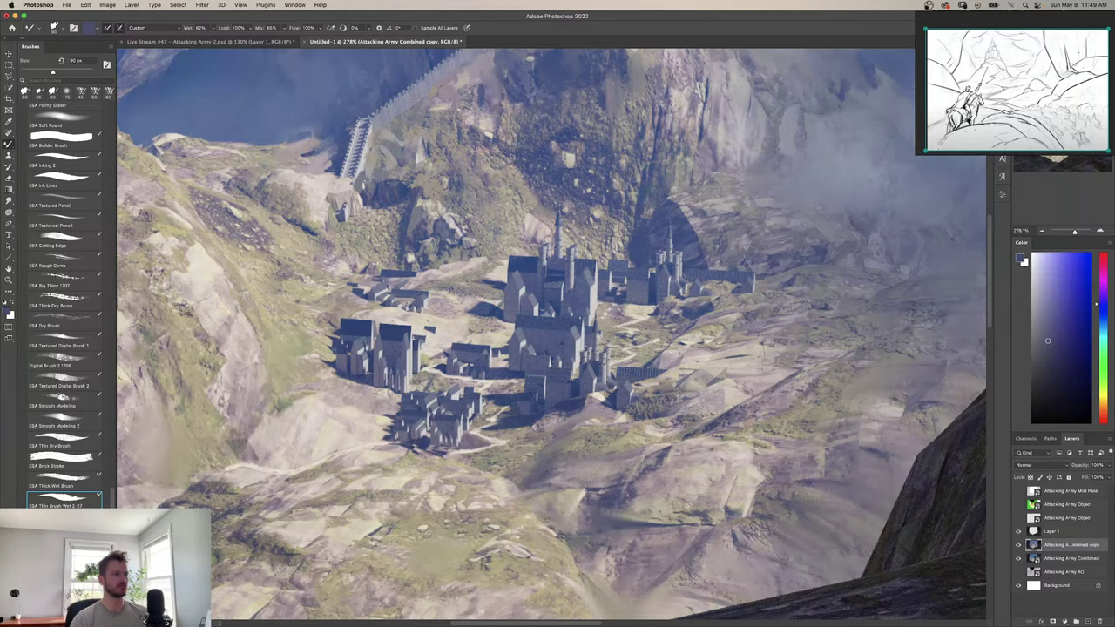
# Flip the canvas horizontally and check the whole composition and the village area in the mirrored view.
pyautogui.press('z')
pyautogui.moveTo(679, 408); pyautogui.dragTo(575, 405)
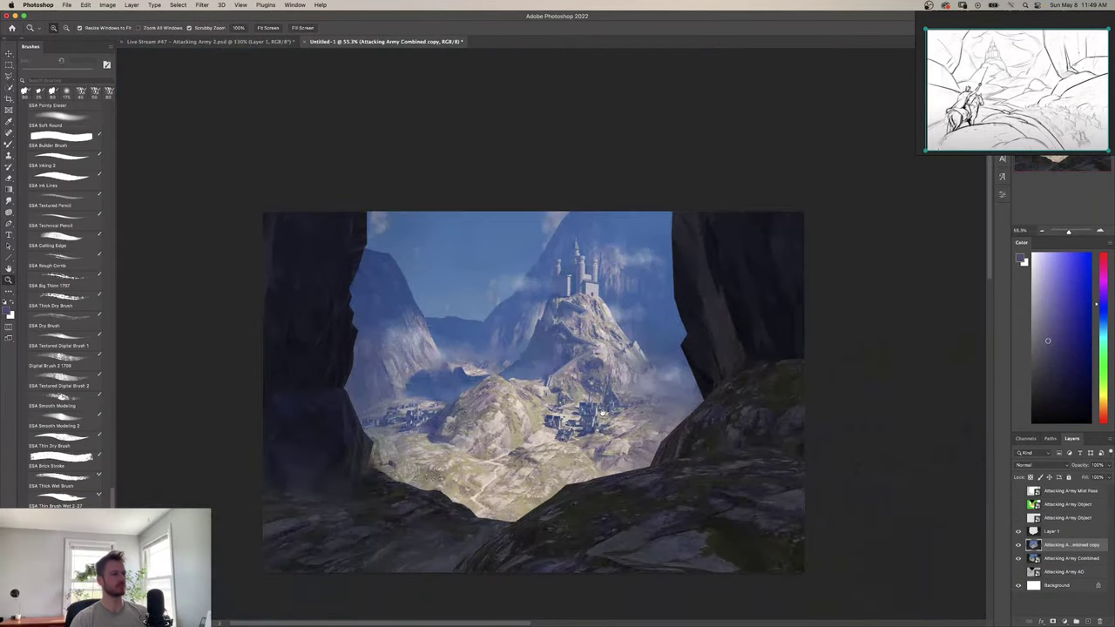
pyautogui.moveTo(500, 449); pyautogui.dragTo(607, 482)
pyautogui.moveTo(607, 481)
pyautogui.mouseDown()
pyautogui.moveTo(595, 462)
pyautogui.moveTo(604, 458)
pyautogui.mouseUp()
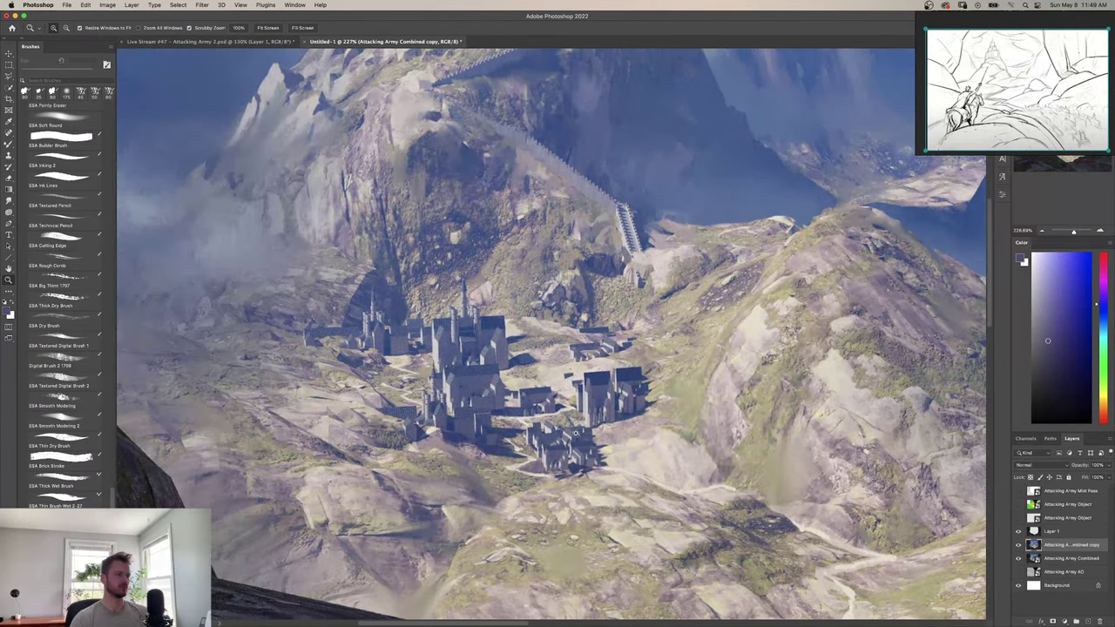
pyautogui.moveTo(415, 461); pyautogui.dragTo(439, 471)
pyautogui.press('b')
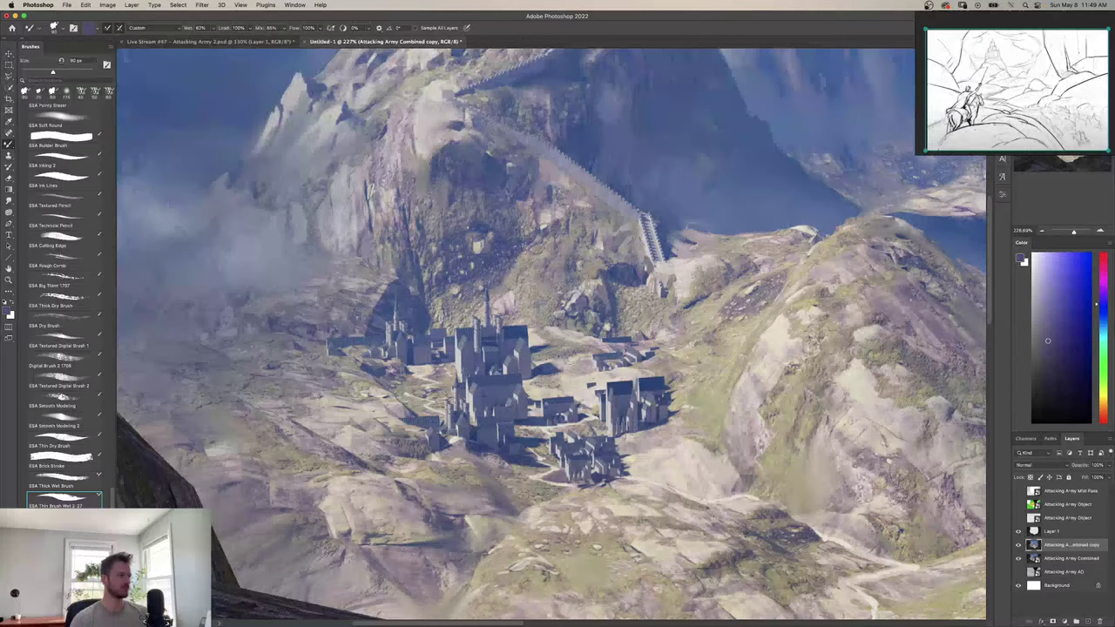
# Rework the sunlit rocks on the outer side of the village with the wet mixer brush in sampled light rock and olive tones.
pyautogui.keyDown('alt'); pyautogui.click(357, 420); pyautogui.keyUp('alt')
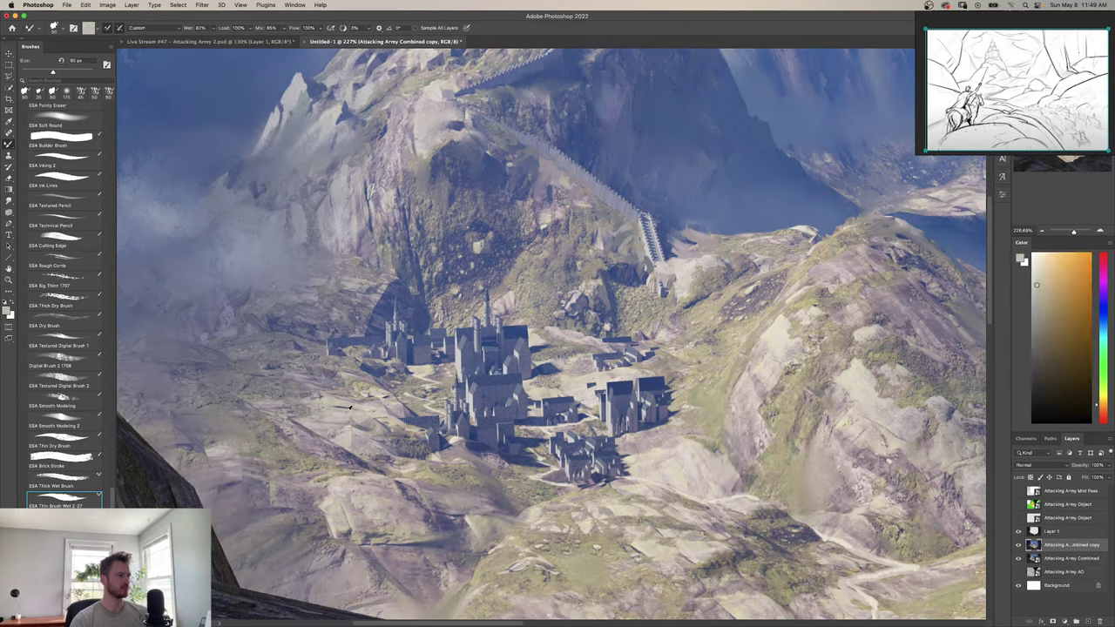
pyautogui.keyDown('alt'); pyautogui.click(350, 407); pyautogui.keyUp('alt')
pyautogui.keyDown('alt'); pyautogui.click(355, 426); pyautogui.keyUp('alt')
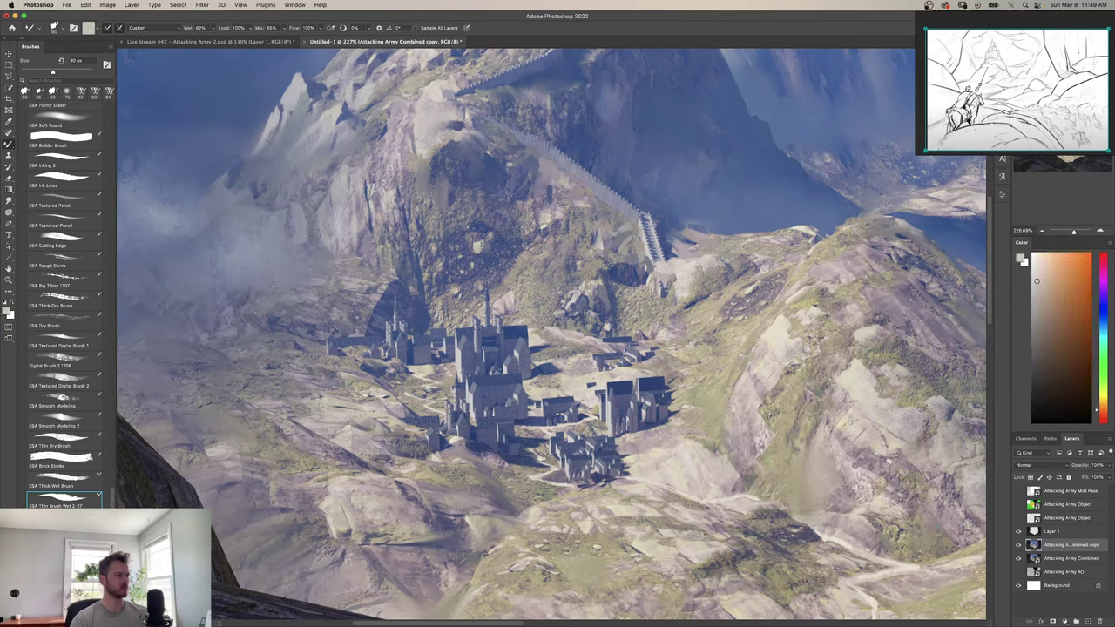
pyautogui.keyDown('alt'); pyautogui.click(392, 412); pyautogui.keyUp('alt')
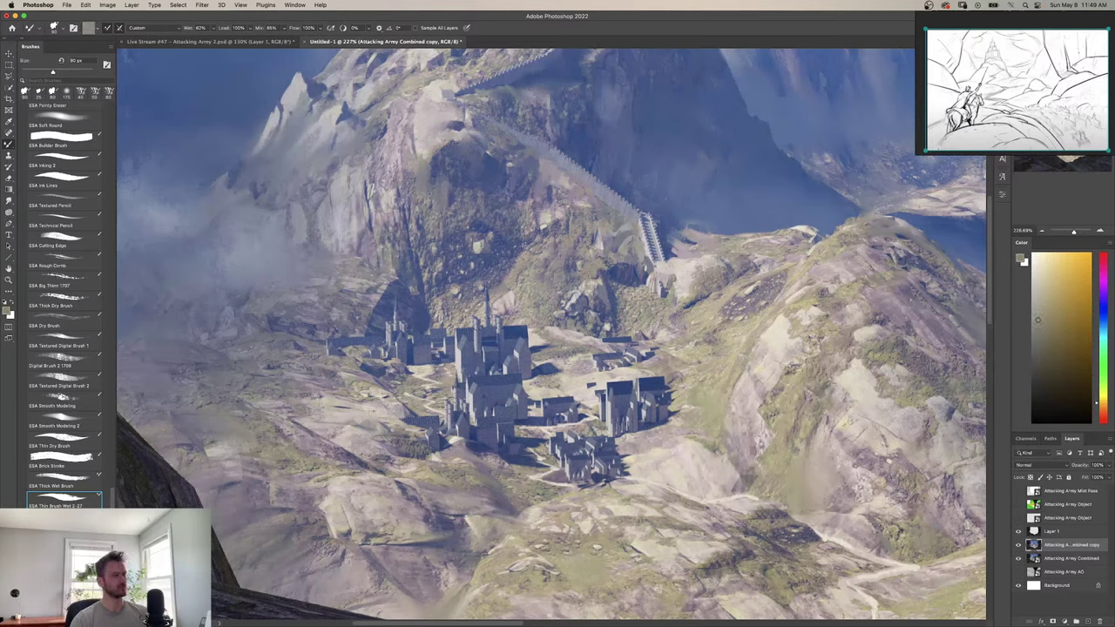
pyautogui.keyDown('alt'); pyautogui.click(357, 394); pyautogui.keyUp('alt')
pyautogui.keyDown('alt'); pyautogui.click(316, 438); pyautogui.keyUp('alt')
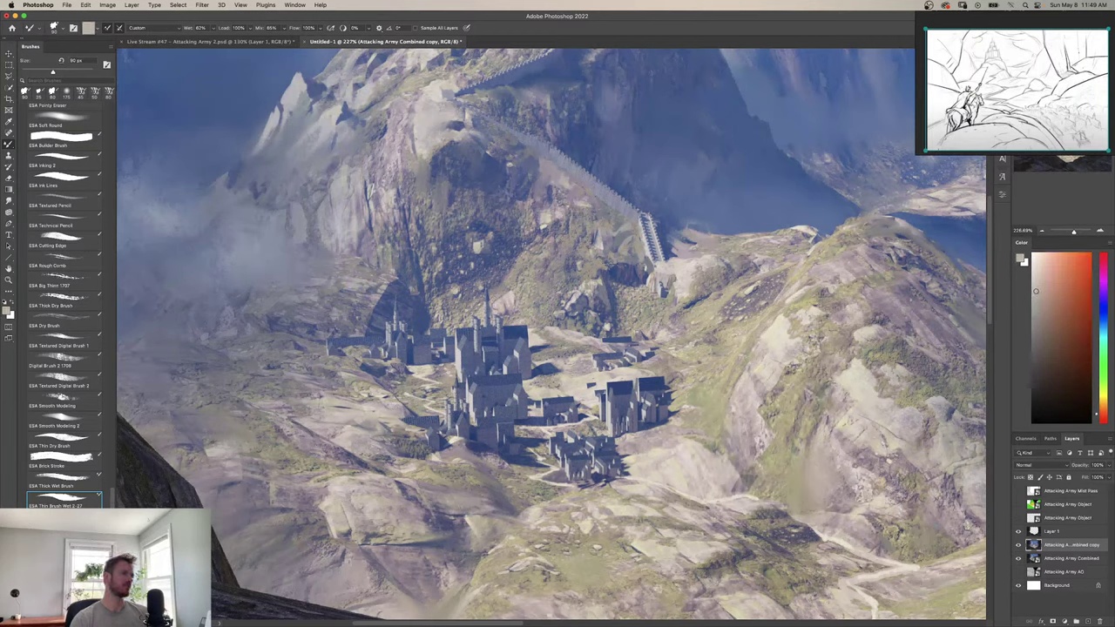
pyautogui.moveTo(367, 408); pyautogui.dragTo(357, 422)
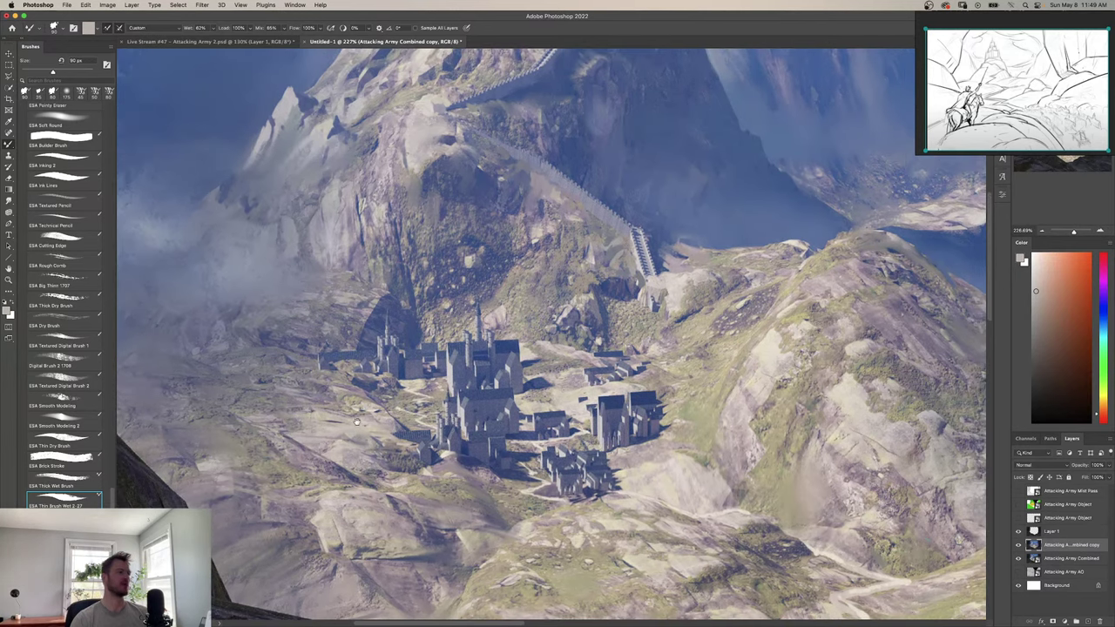
# Touch up the slopes in front of and behind the village with the wet mixer brush in sampled grey, yellow-green and purple-grey.
pyautogui.keyDown('alt'); pyautogui.click(512, 517); pyautogui.keyUp('alt')
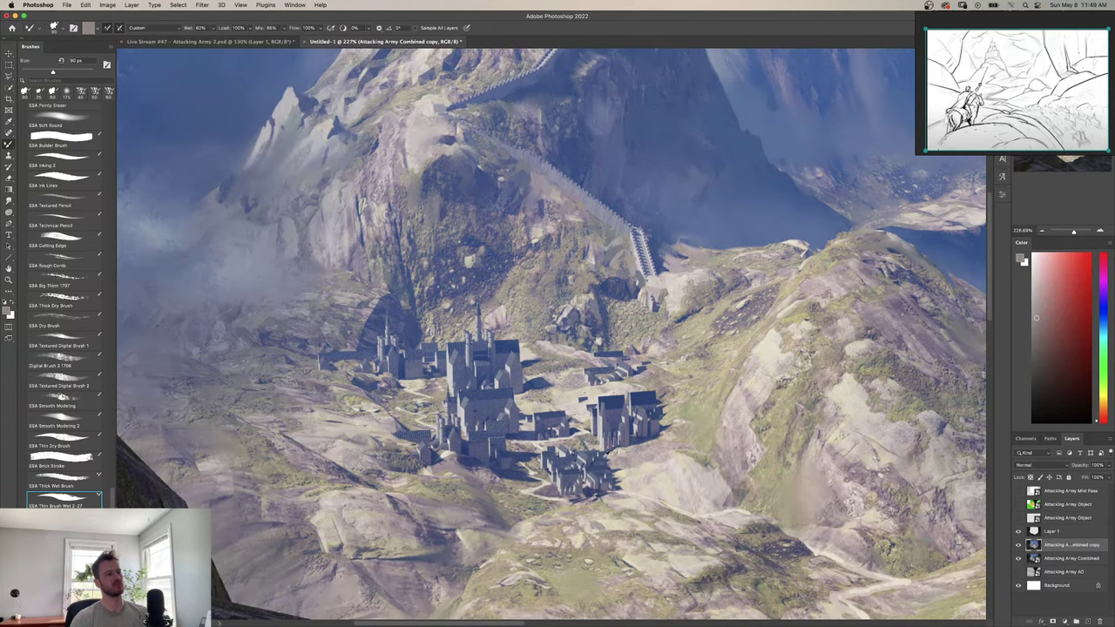
pyautogui.keyDown('alt'); pyautogui.click(718, 421); pyautogui.keyUp('alt')
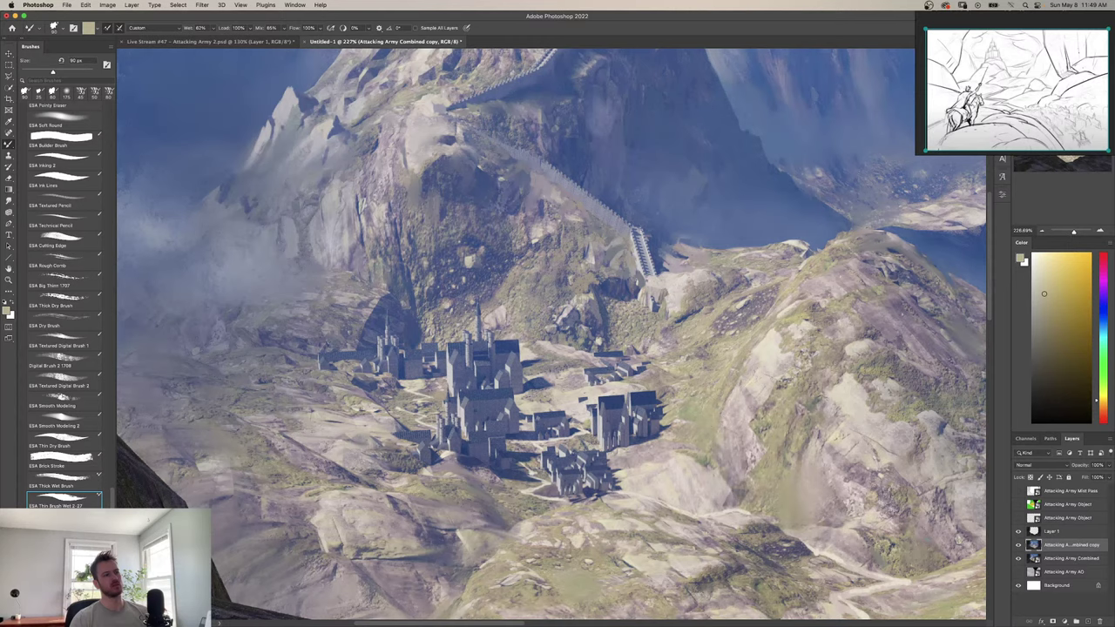
pyautogui.moveTo(747, 423); pyautogui.dragTo(754, 444)
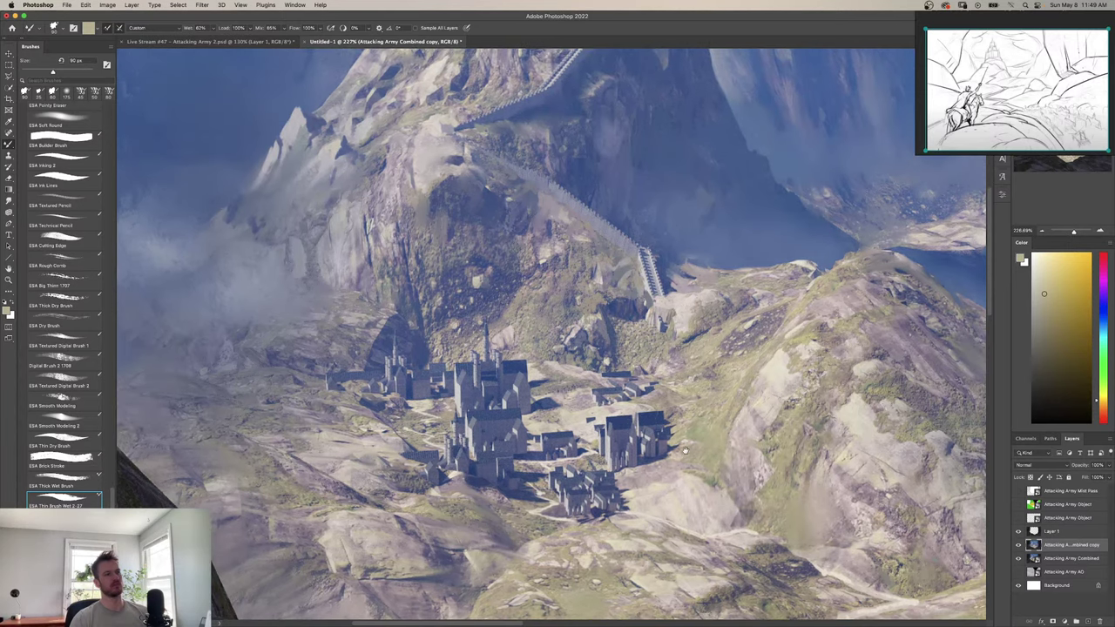
pyautogui.keyDown('alt'); pyautogui.click(632, 344); pyautogui.keyUp('alt')
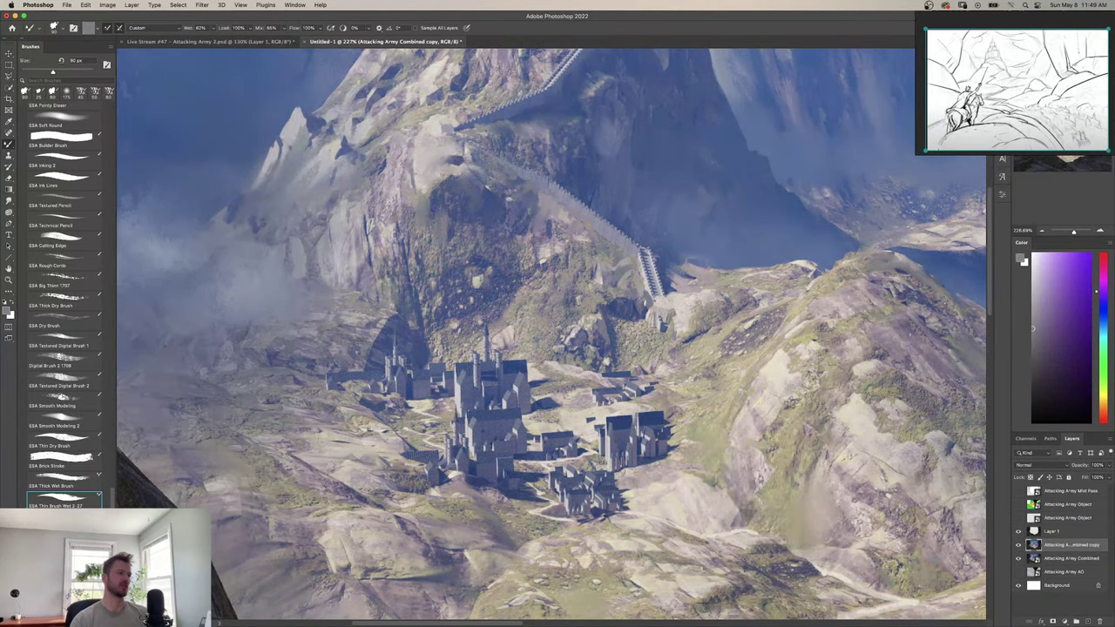
pyautogui.moveTo(651, 347); pyautogui.dragTo(635, 359)
pyautogui.moveTo(437, 393); pyautogui.dragTo(455, 394)
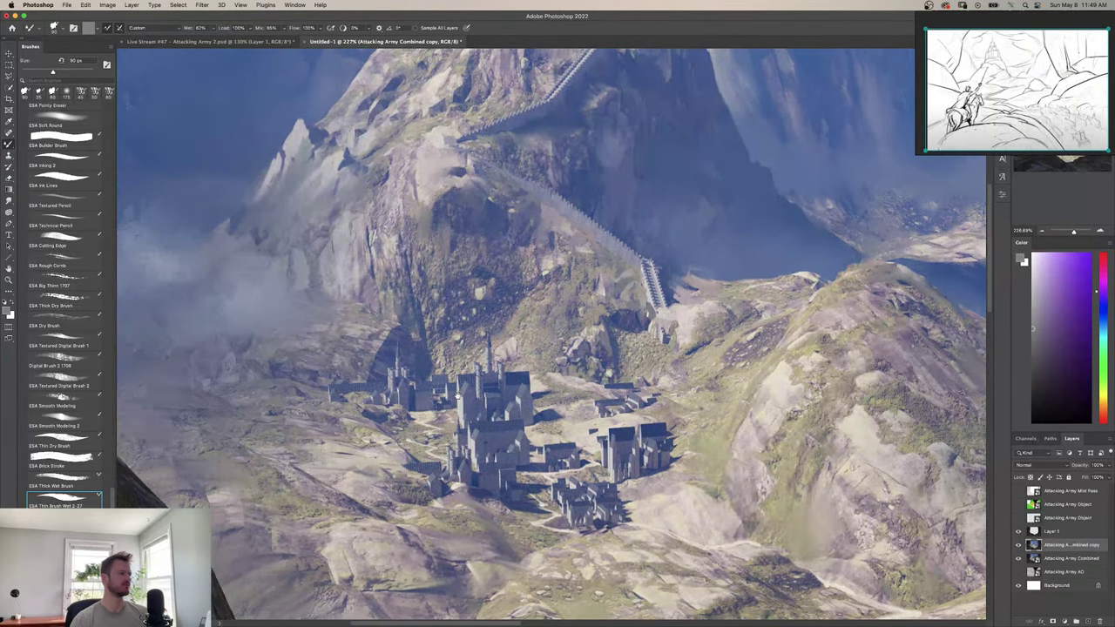
# Soften the dark rounded shadow behind the rear village towers with the wet mixer brush in blues and greys sampled around it.
pyautogui.keyDown('alt'); pyautogui.click(351, 405); pyautogui.keyUp('alt')
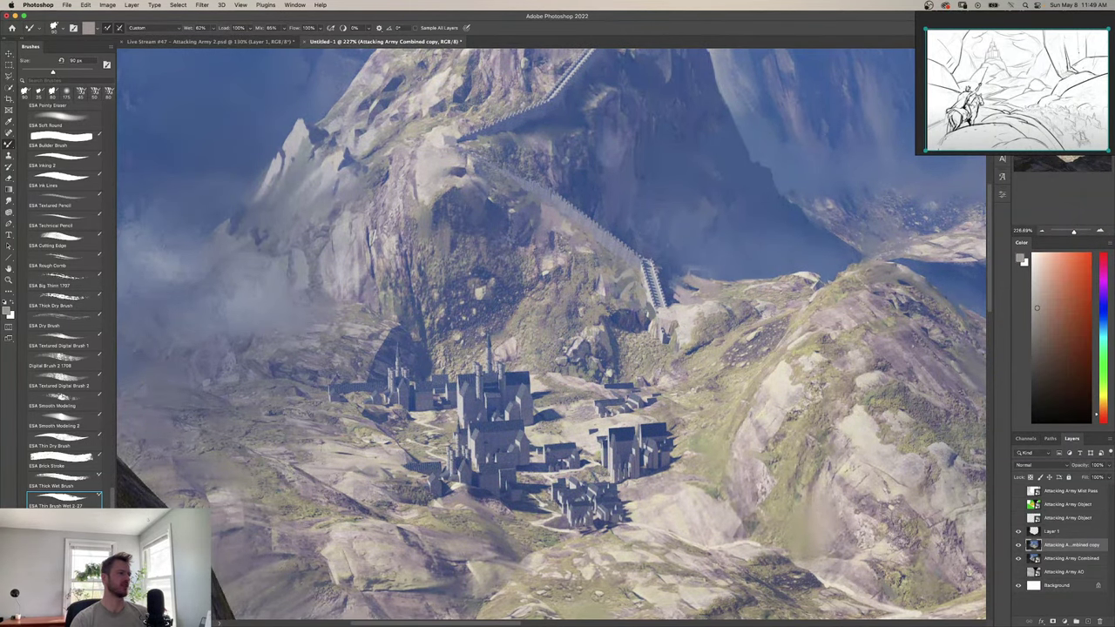
pyautogui.keyDown('alt'); pyautogui.click(365, 354); pyautogui.keyUp('alt')
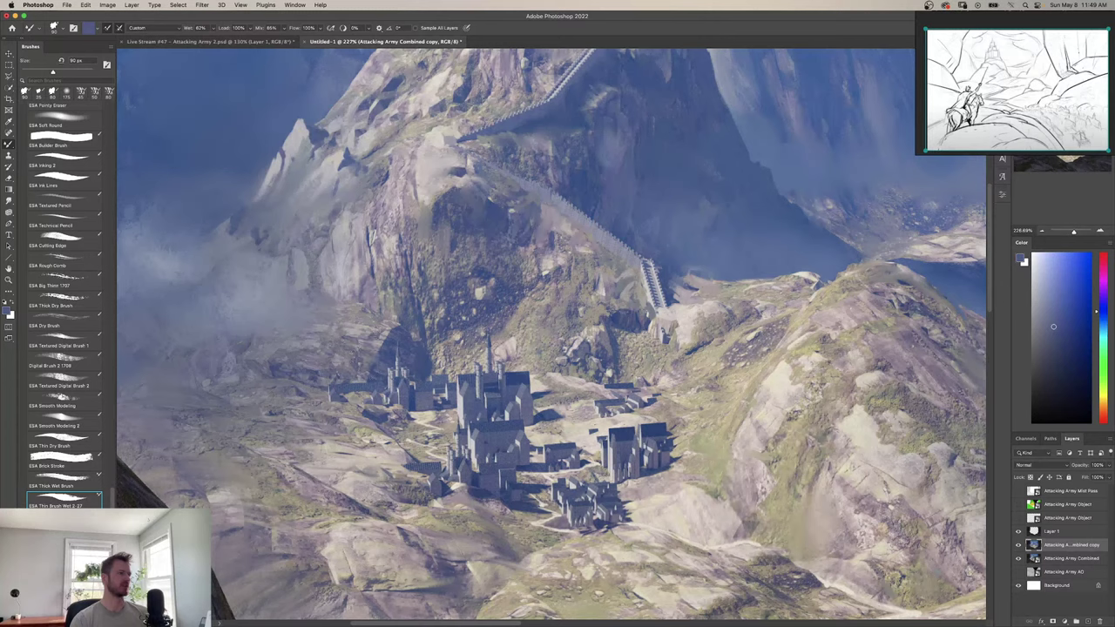
pyautogui.keyDown('alt'); pyautogui.click(397, 340); pyautogui.keyUp('alt')
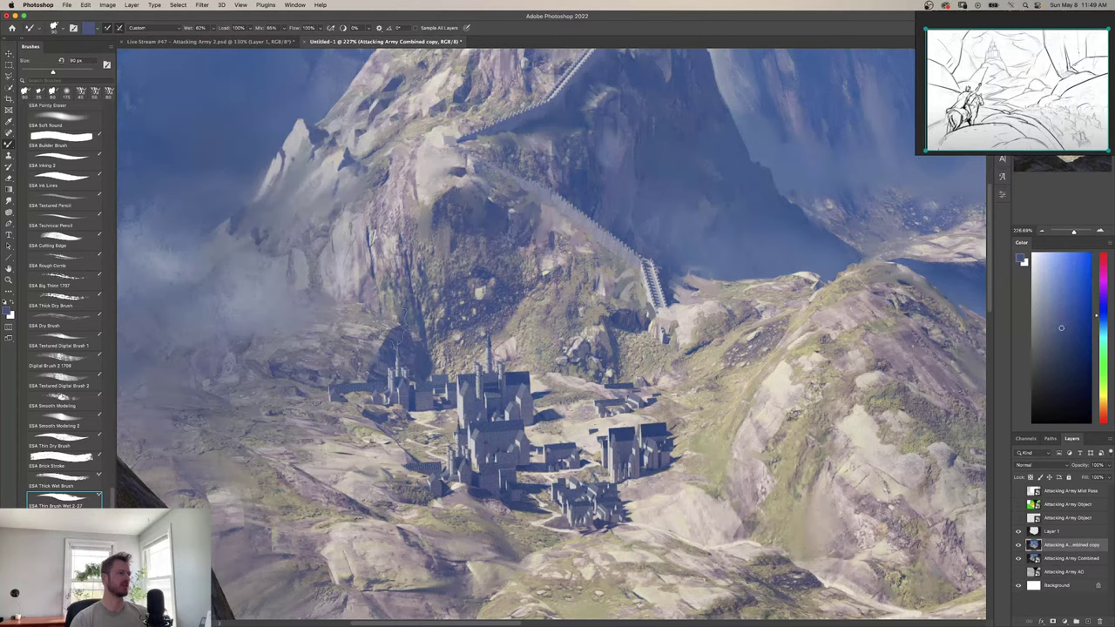
pyautogui.keyDown('alt'); pyautogui.click(391, 359); pyautogui.keyUp('alt')
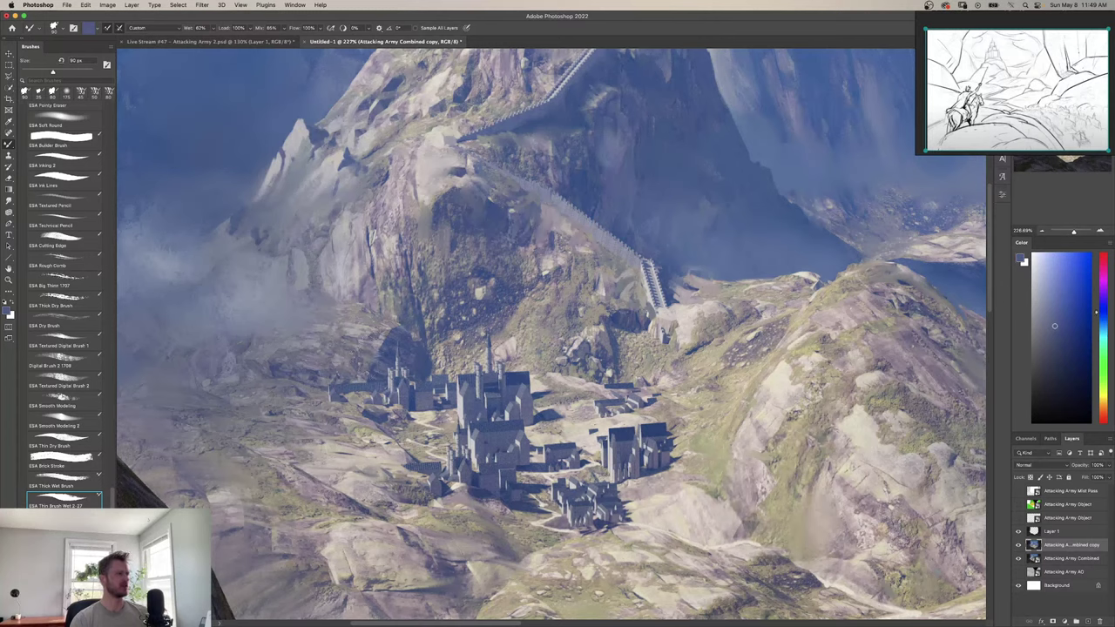
pyautogui.keyDown('alt'); pyautogui.click(427, 362); pyautogui.keyUp('alt')
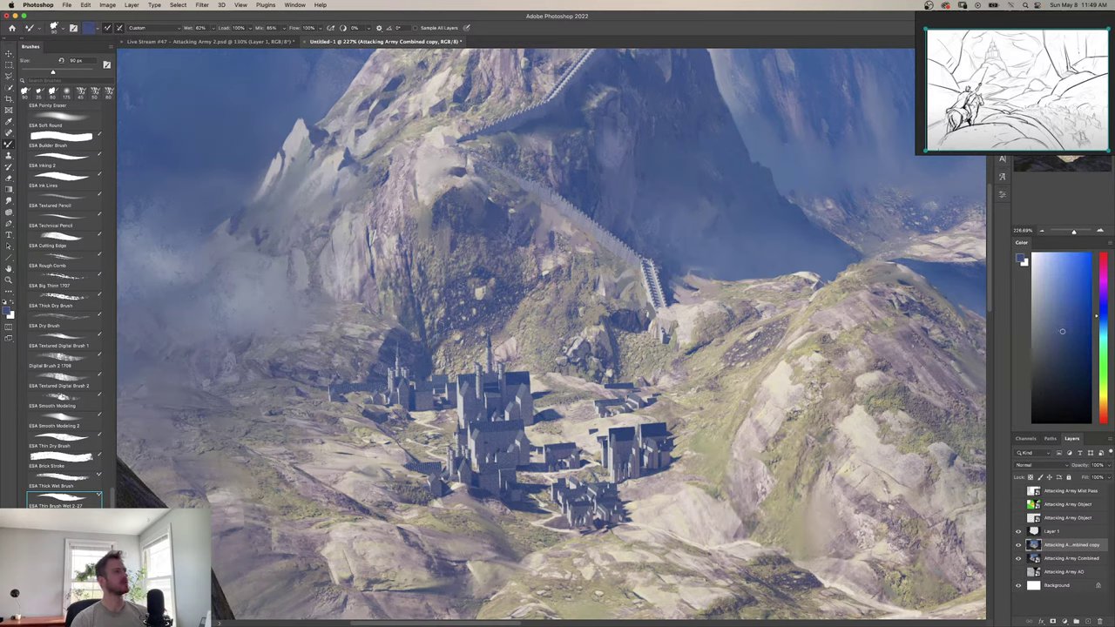
pyautogui.keyDown('alt'); pyautogui.click(379, 344); pyautogui.keyUp('alt')
pyautogui.keyDown('alt'); pyautogui.click(387, 341); pyautogui.keyUp('alt')
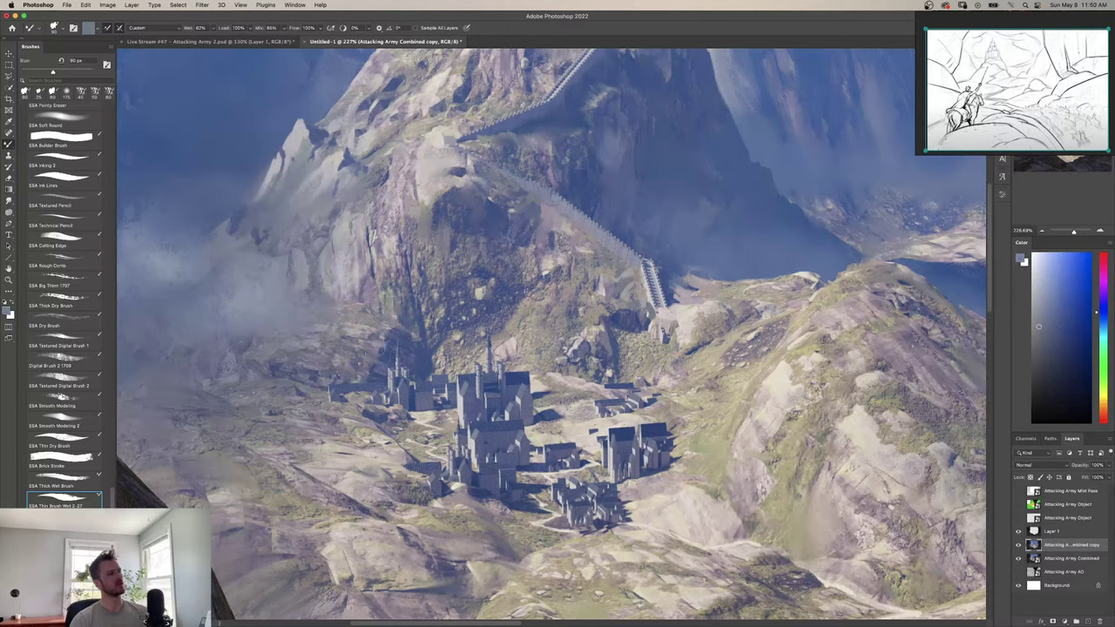
pyautogui.keyDown('alt'); pyautogui.click(396, 340); pyautogui.keyUp('alt')
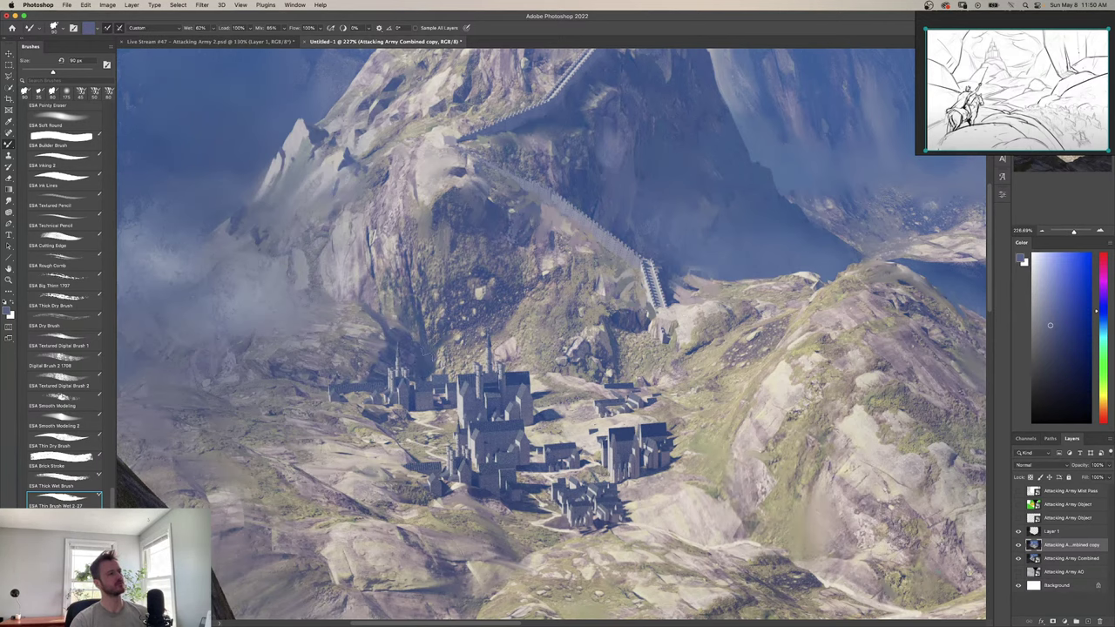
# Refine the spires of the rear village buildings with the 25 px Thin Dry Brush in a sampled dark blue, and check the whole composition.
pyautogui.press('z')
pyautogui.moveTo(421, 353)
pyautogui.mouseDown()
pyautogui.moveTo(410, 373)
pyautogui.moveTo(440, 373)
pyautogui.mouseUp()
pyautogui.press('b')
pyautogui.keyDown('alt'); pyautogui.click(410, 353); pyautogui.keyUp('alt')
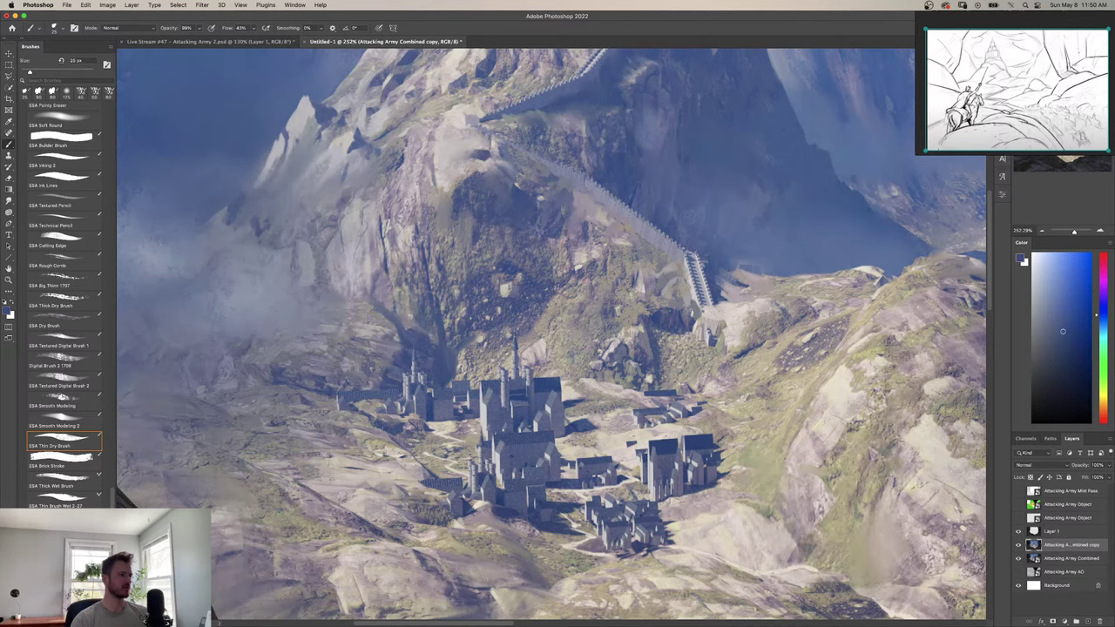
pyautogui.press('z')
pyautogui.moveTo(392, 372); pyautogui.dragTo(304, 373)
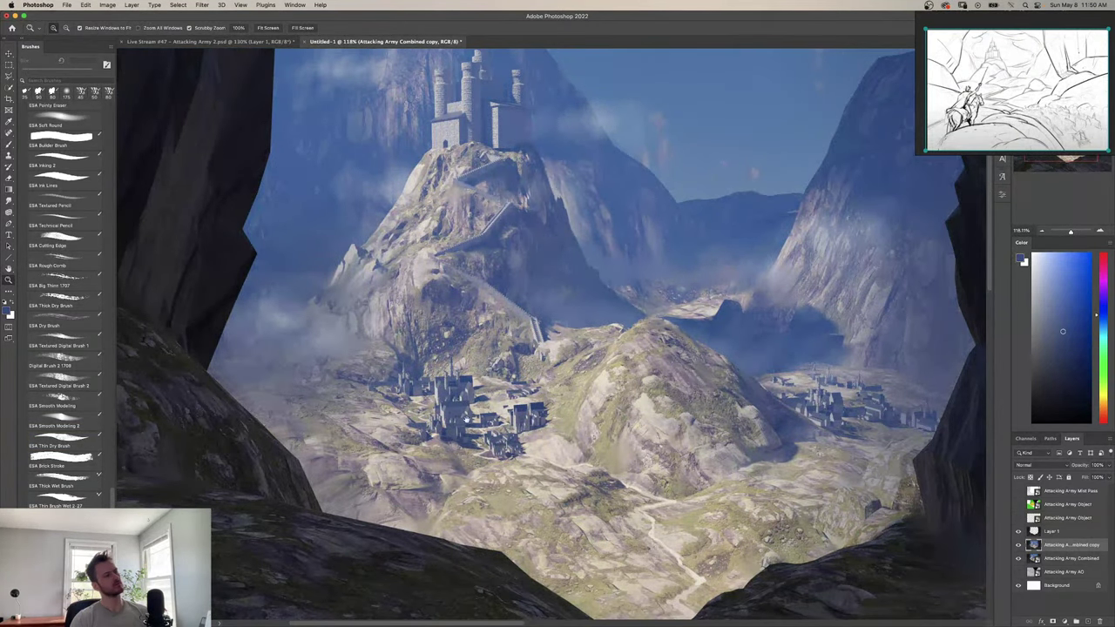
pyautogui.moveTo(474, 396); pyautogui.dragTo(430, 445)
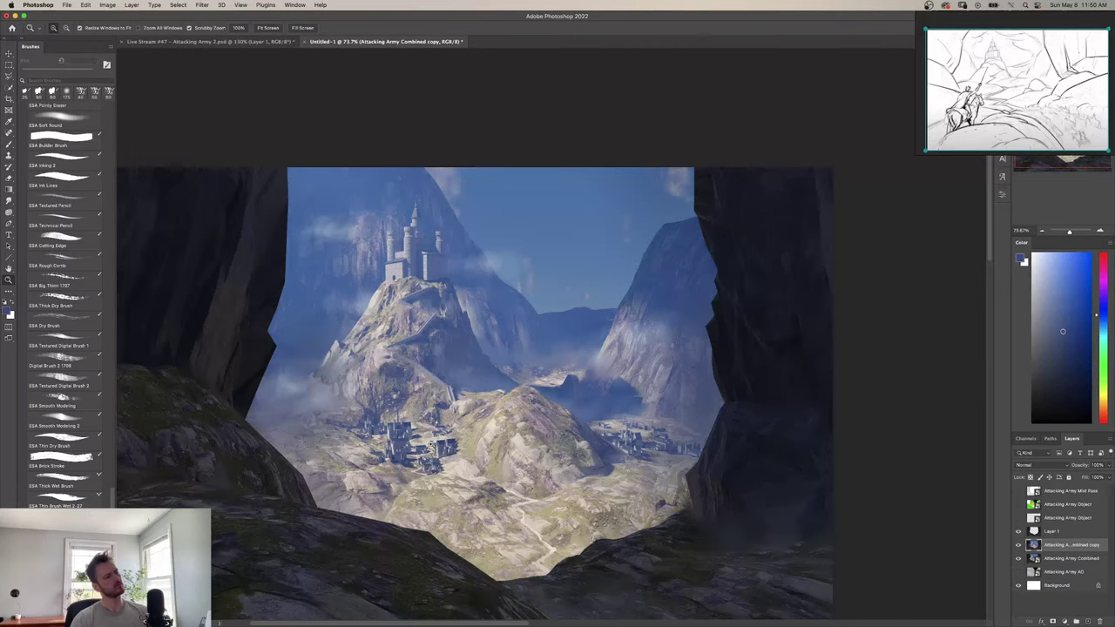
# Dab soft haze around the front village buildings with the 175 px Soft Round brush in a sampled light pinkish grey.
pyautogui.scroll(4, 466, 418)
pyautogui.press('b')
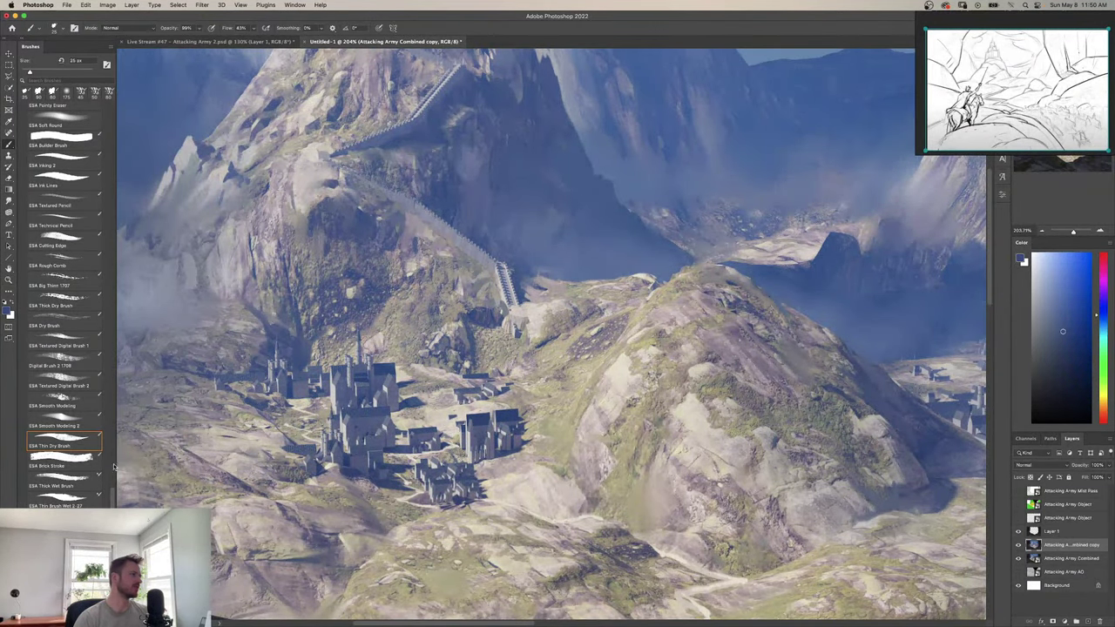
pyautogui.scroll(8, 77, 419)
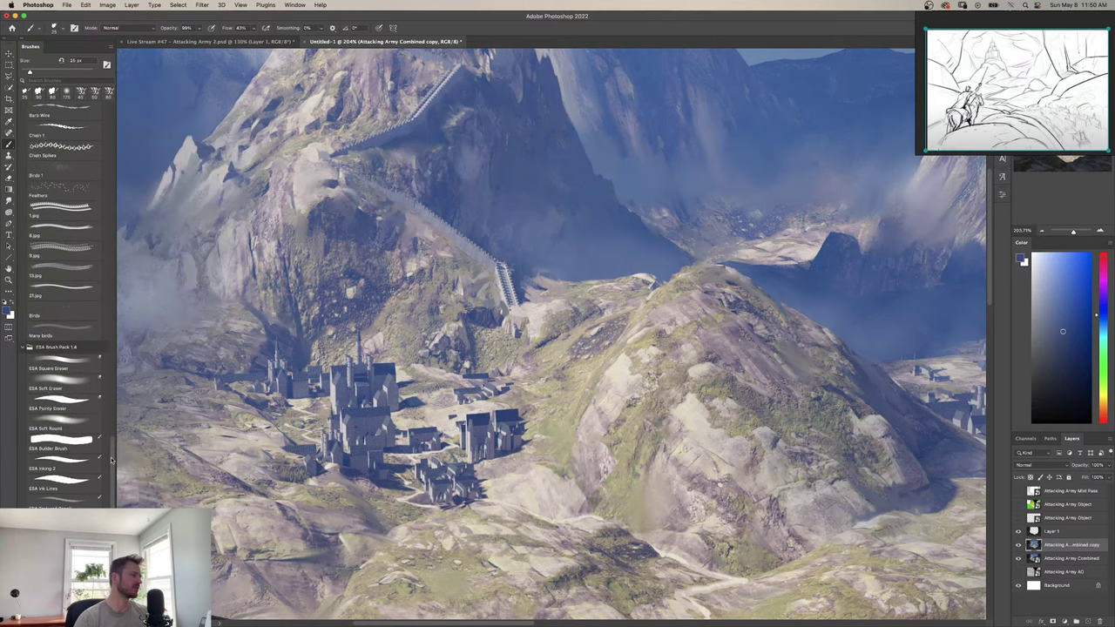
pyautogui.click(77, 419)
pyautogui.keyDown('alt'); pyautogui.click(449, 420); pyautogui.keyUp('alt')
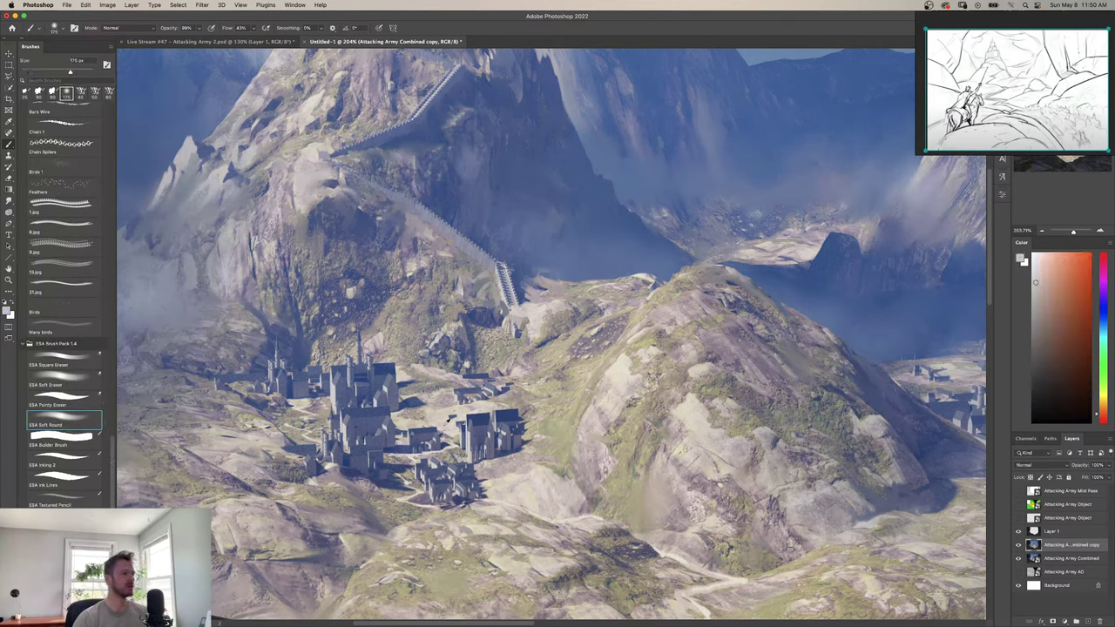
pyautogui.click(387, 477)
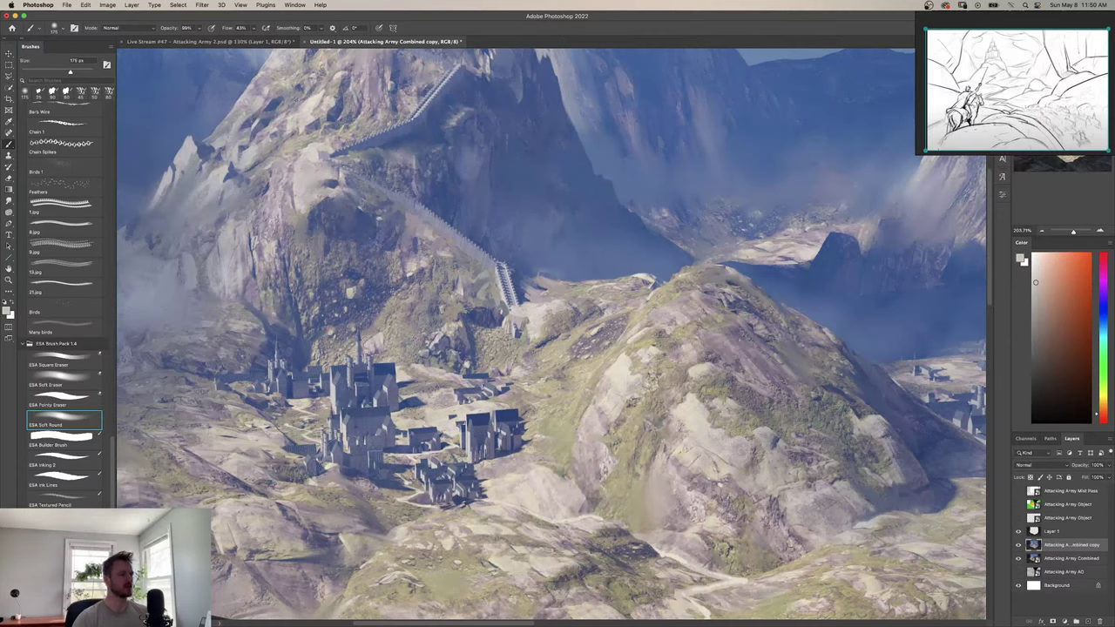
pyautogui.click(385, 481)
pyautogui.moveTo(467, 492); pyautogui.dragTo(461, 501)
pyautogui.click(444, 482)
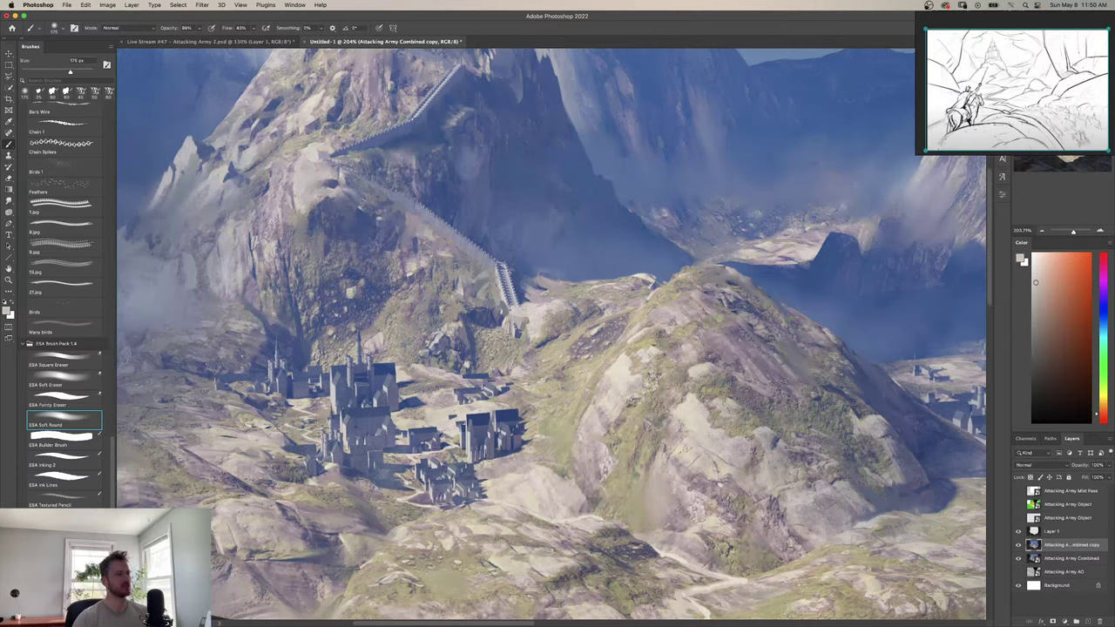
pyautogui.click(494, 448)
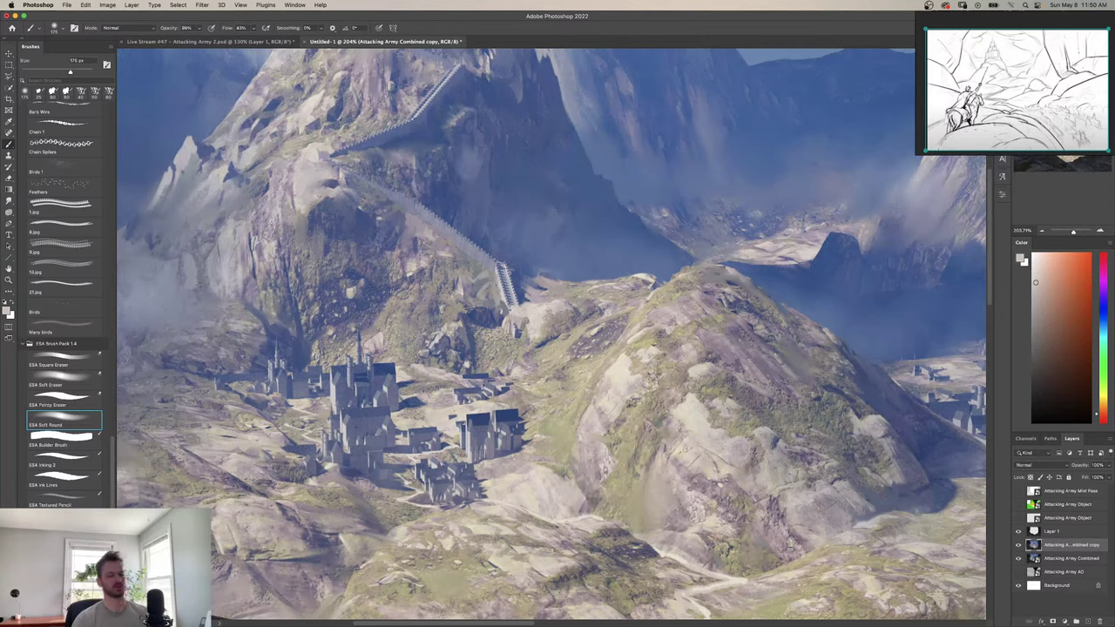
# Add finer touches of haze among the village buildings with a smaller Soft Round brush in the same light grey.
pyautogui.press('[')
pyautogui.press('[')
pyautogui.press('[')
pyautogui.press('[')
pyautogui.press('[')
pyautogui.press('[')
pyautogui.press('[')
pyautogui.press('[')
pyautogui.press('[')
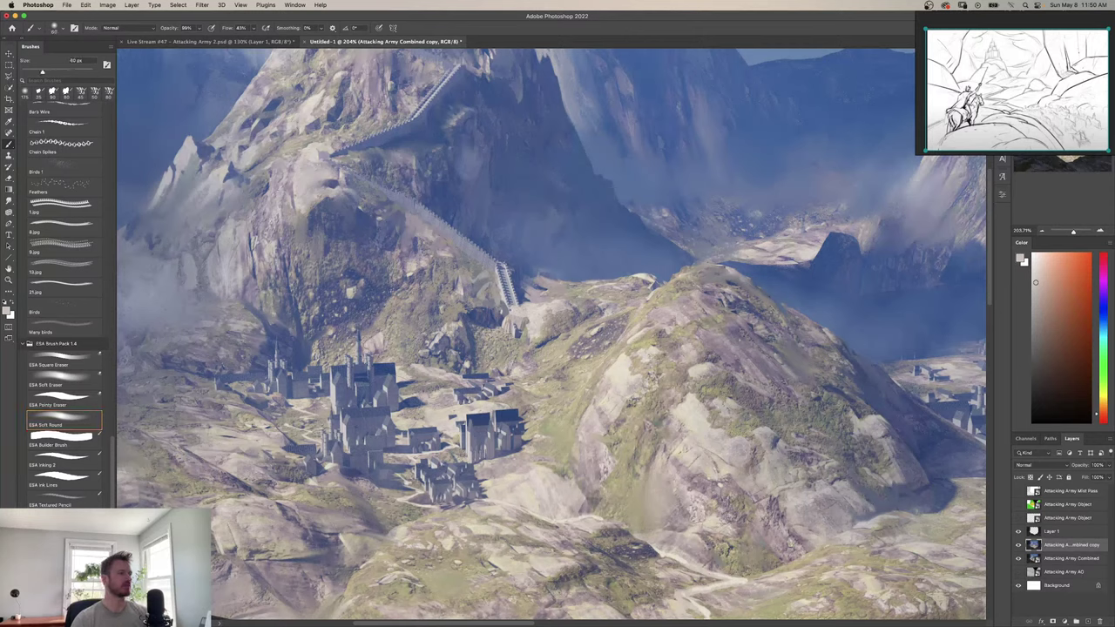
pyautogui.press(']')
pyautogui.press(']')
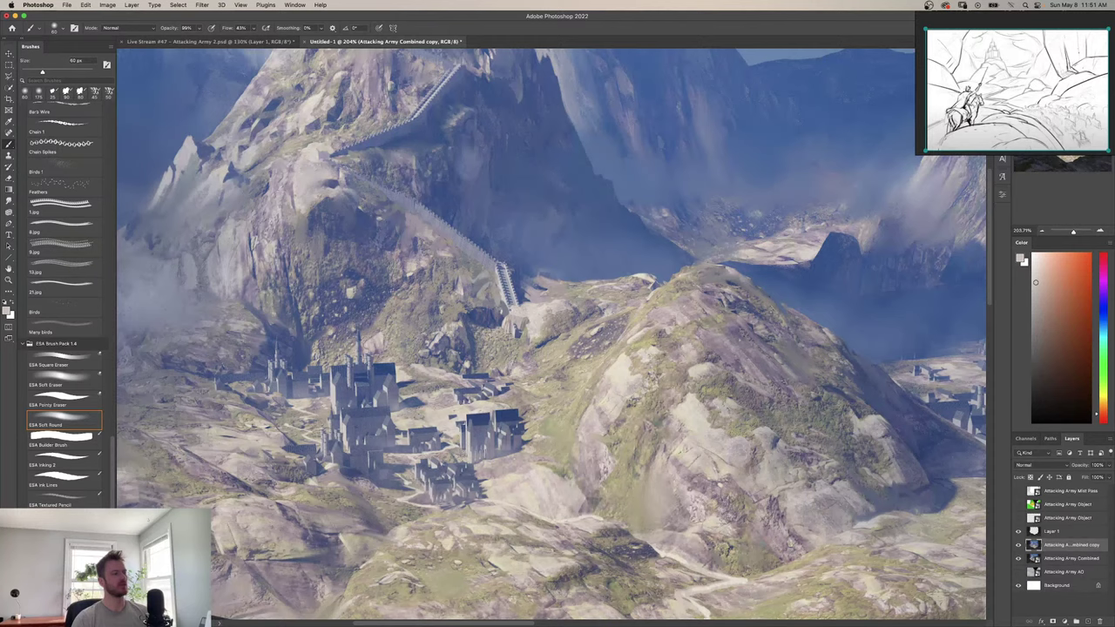
# Mirror the canvas and brush a broad, soft veil of haze over the village with a greatly enlarged Soft Round brush.
pyautogui.press('z')
pyautogui.moveTo(482, 378); pyautogui.dragTo(418, 379)
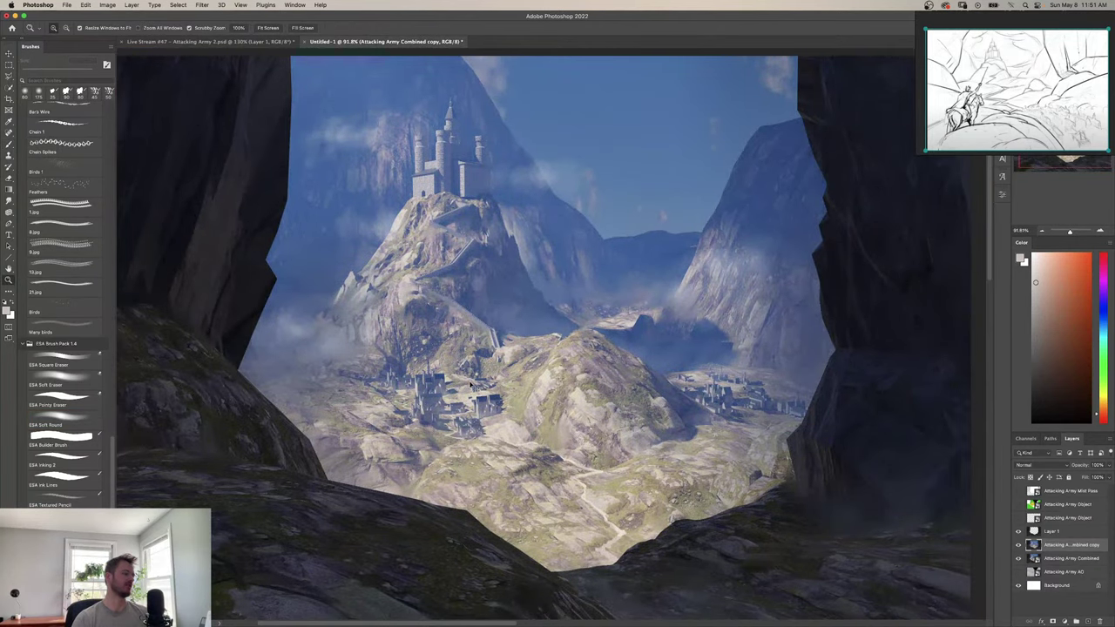
pyautogui.press('super+shift+h')
pyautogui.moveTo(651, 395)
pyautogui.mouseDown()
pyautogui.moveTo(594, 420)
pyautogui.moveTo(652, 435)
pyautogui.moveTo(695, 479)
pyautogui.mouseUp()
pyautogui.press('b')
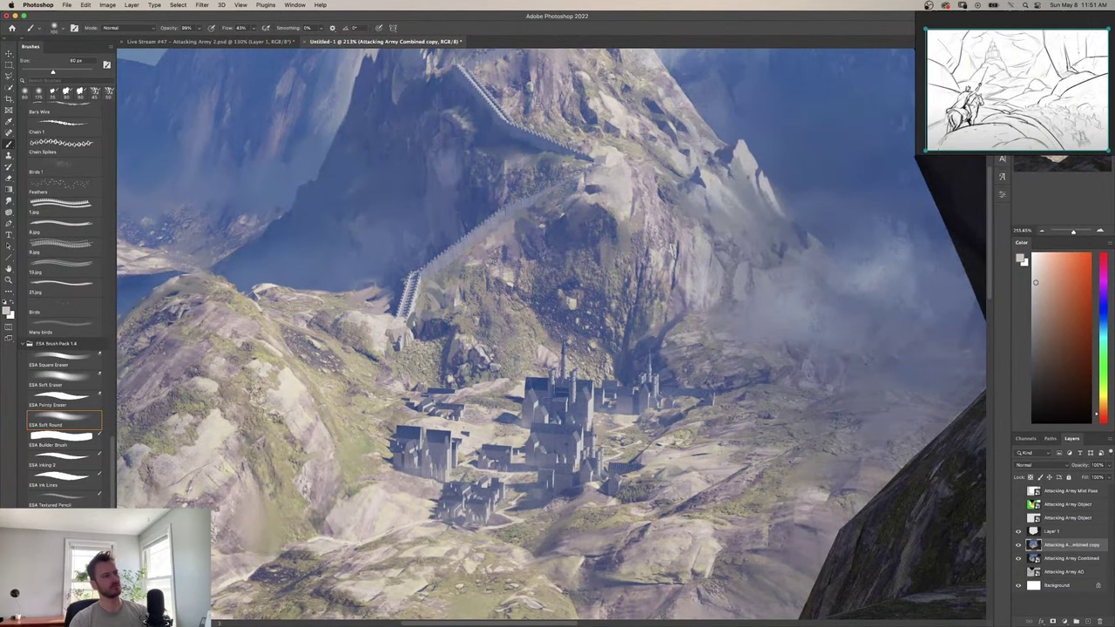
pyautogui.press(']')
pyautogui.press(']')
pyautogui.press(']')
pyautogui.press(']')
pyautogui.press(']')
pyautogui.press(']')
pyautogui.press(']')
pyautogui.press(']')
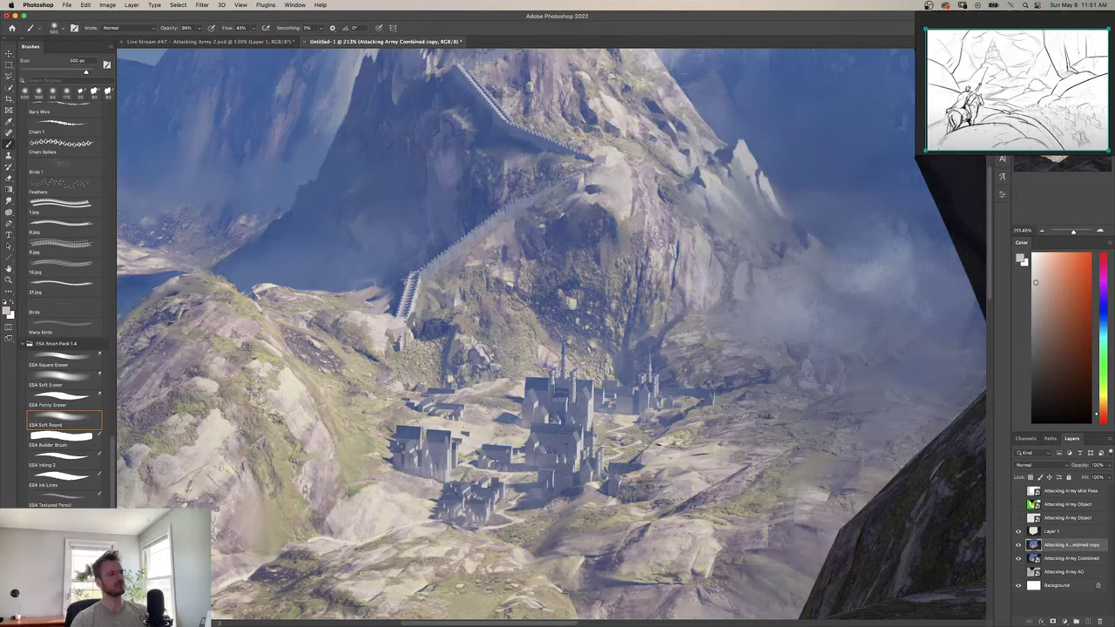
# Examine the whole composition mirrored and unmirrored, and compare it with and without the painted Attacking Army Combined copy layer.
pyautogui.press('z')
pyautogui.moveTo(541, 370); pyautogui.dragTo(509, 381)
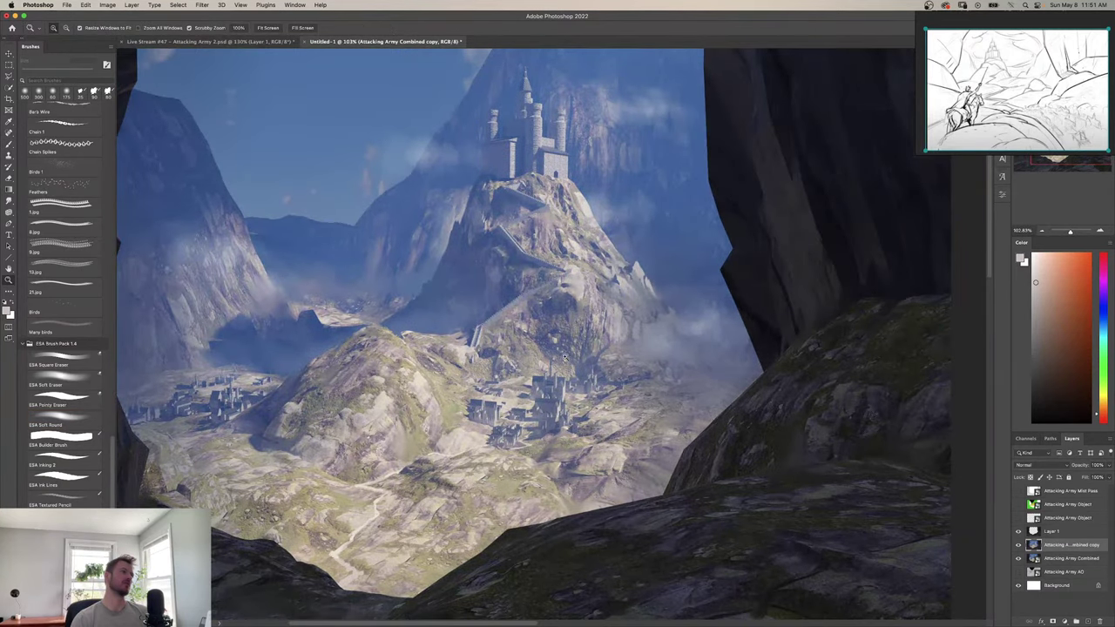
pyautogui.moveTo(565, 357); pyautogui.dragTo(550, 356)
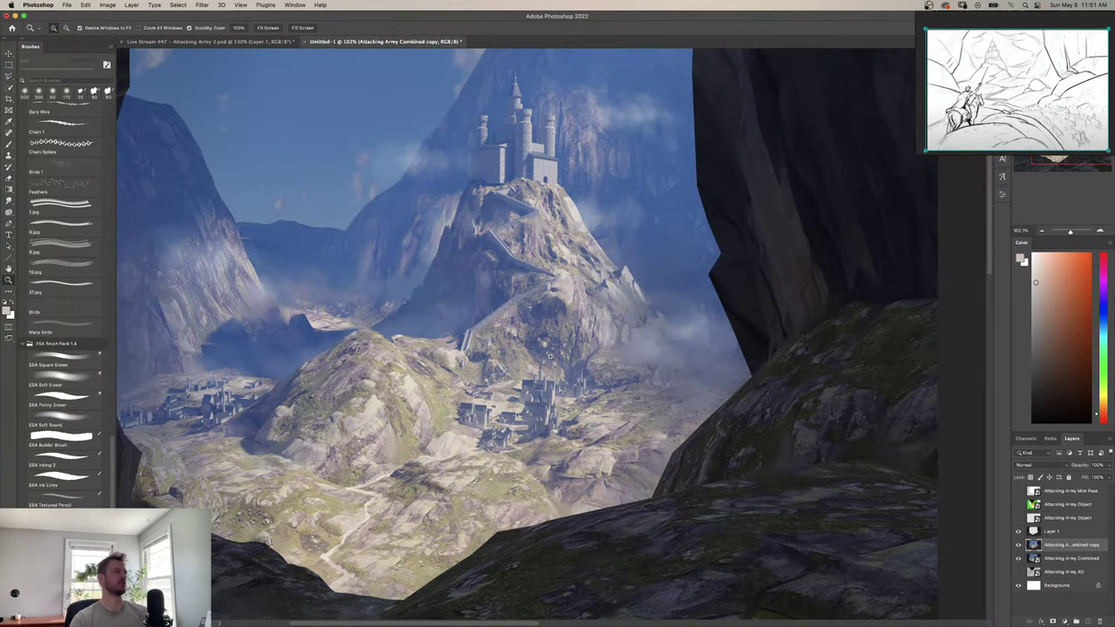
pyautogui.moveTo(473, 437); pyautogui.dragTo(551, 438)
pyautogui.press('super+shift+h')
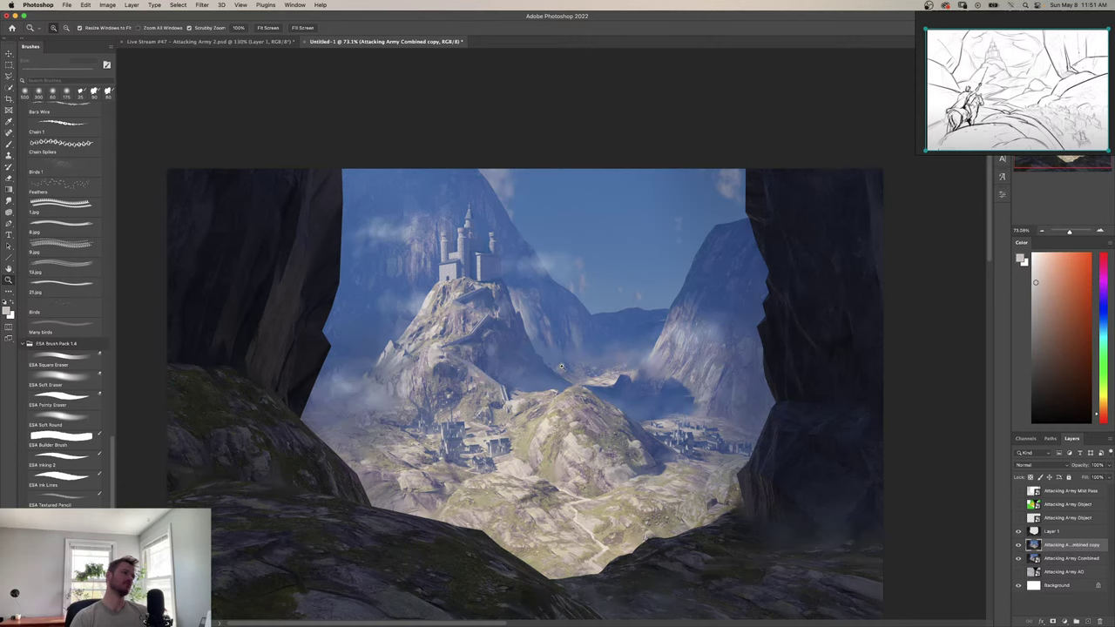
pyautogui.moveTo(557, 373); pyautogui.dragTo(538, 388)
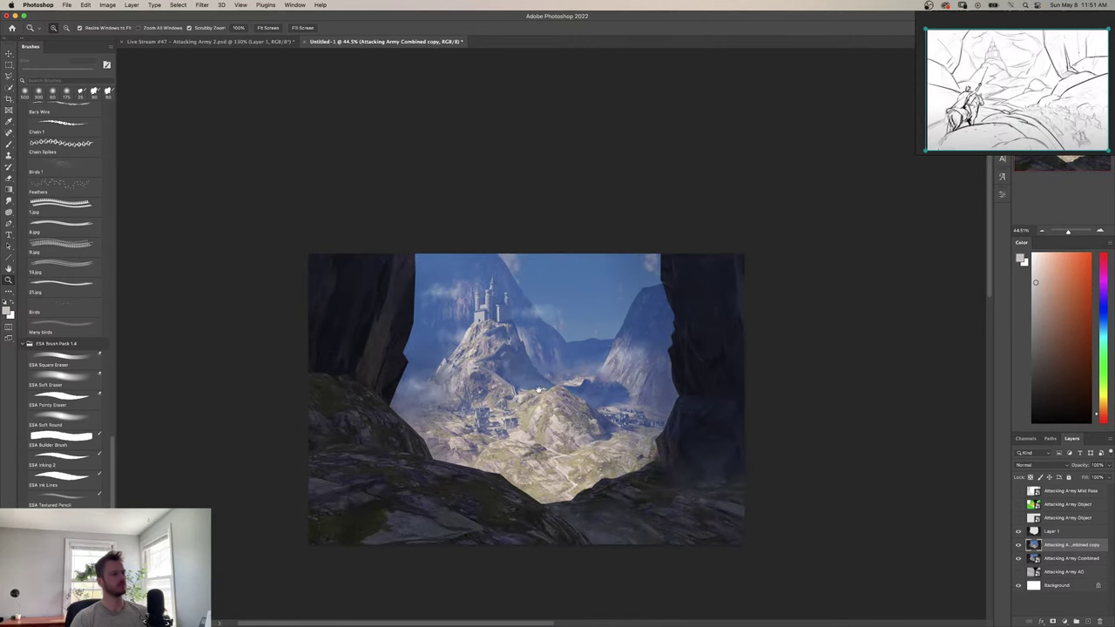
pyautogui.moveTo(452, 421); pyautogui.dragTo(442, 341)
pyautogui.moveTo(514, 401); pyautogui.dragTo(481, 438)
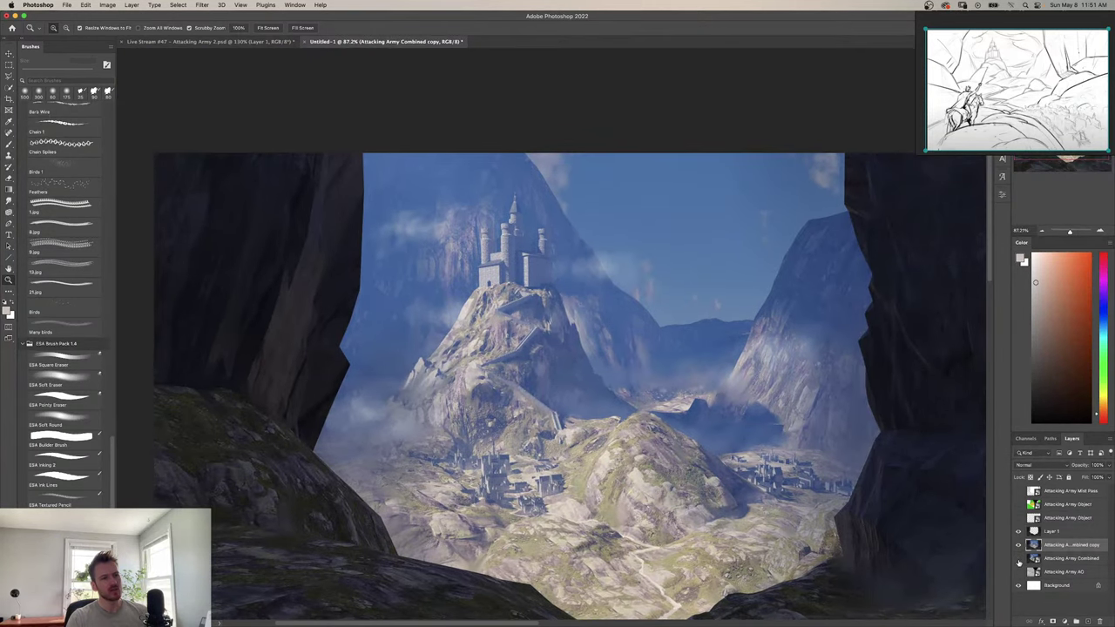
pyautogui.click(1018, 545)
pyautogui.click(1018, 546)
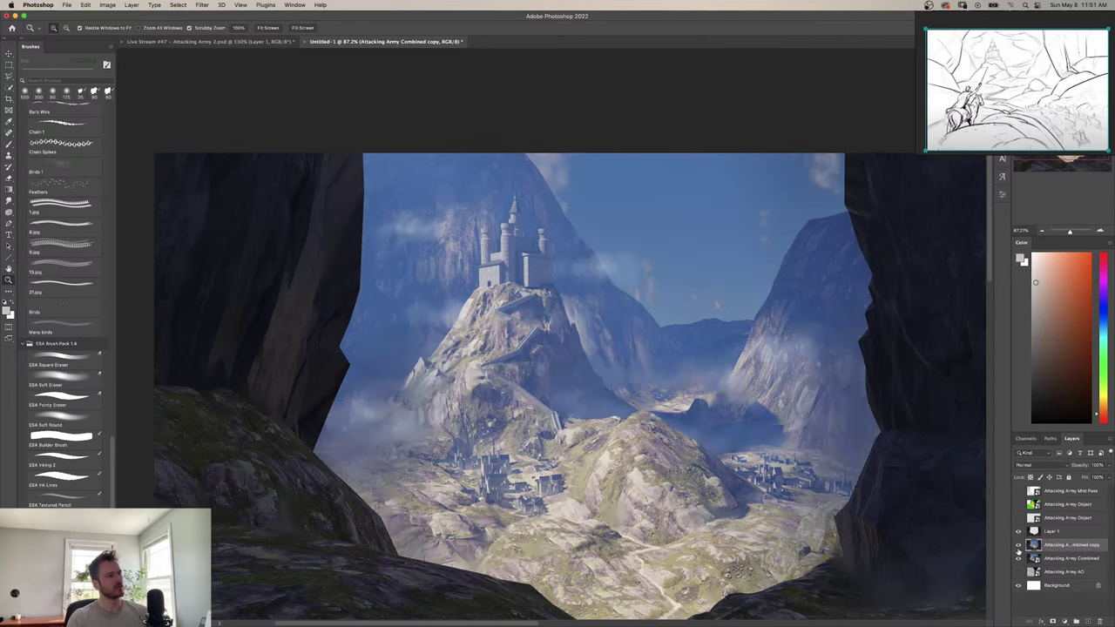
# Duplicate the original Attacking Army Combined layer beneath the painted copy and add a layer mask to the painted copy.
pyautogui.click(1049, 559)
pyautogui.hotkey('ctrl', 'j')
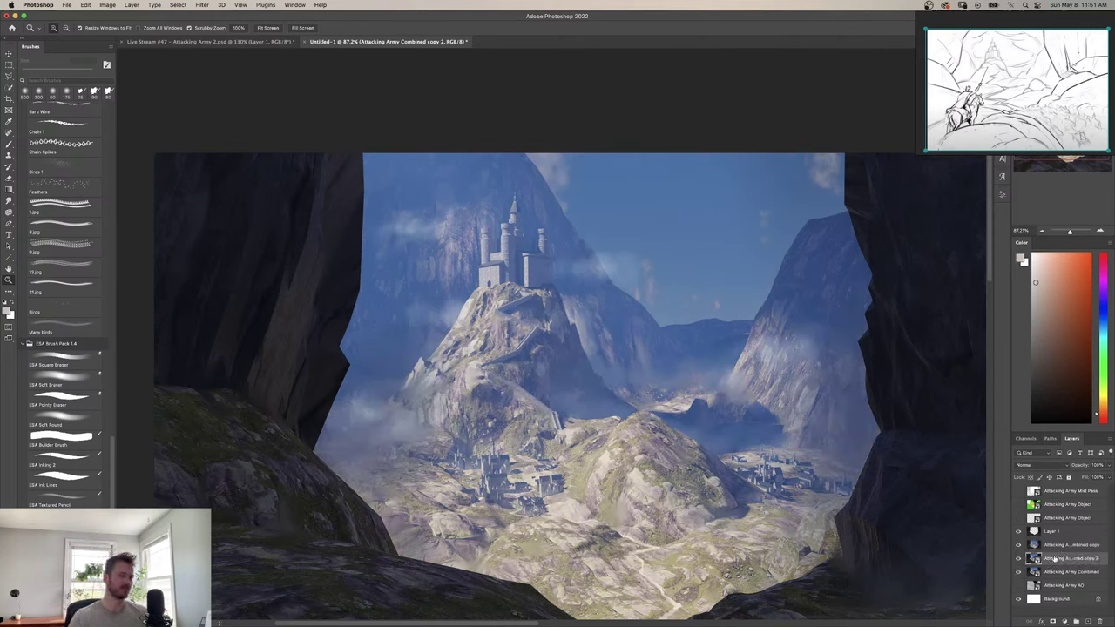
pyautogui.click(1042, 546)
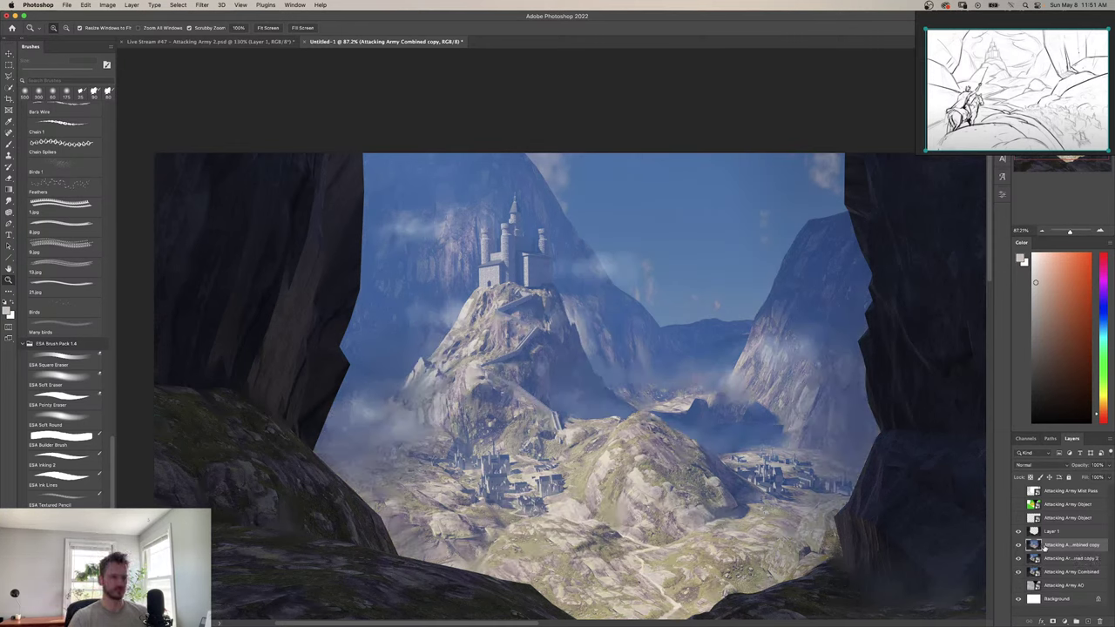
pyautogui.click(1052, 622)
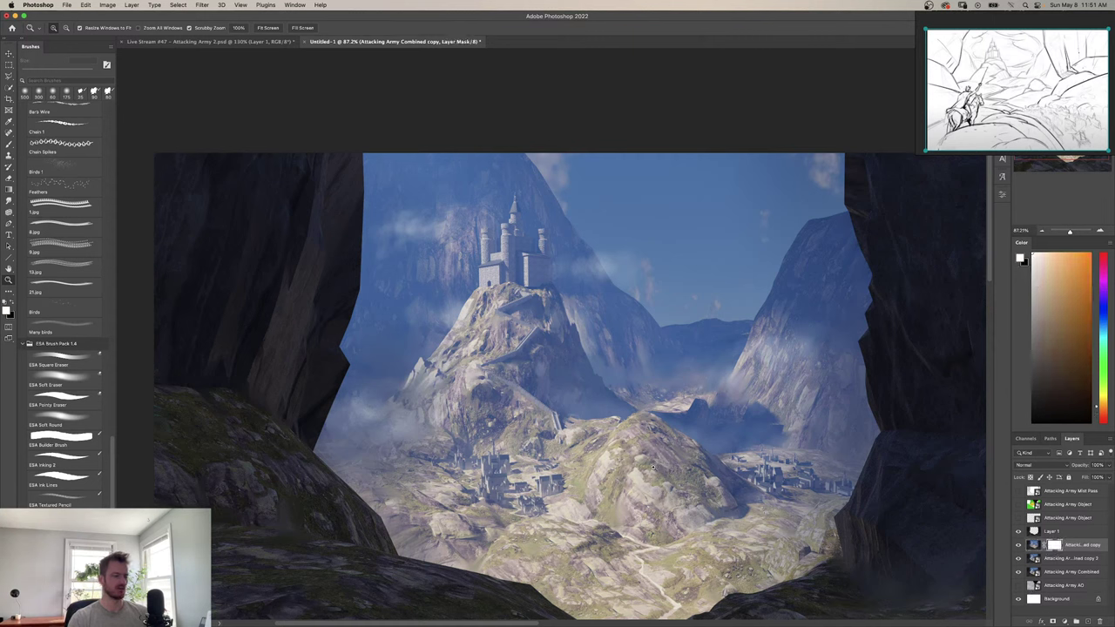
# Mask out the painted mist along the castle hill's outer slope with the Soft Round brush in black, revealing the original rocks.
pyautogui.press('b')
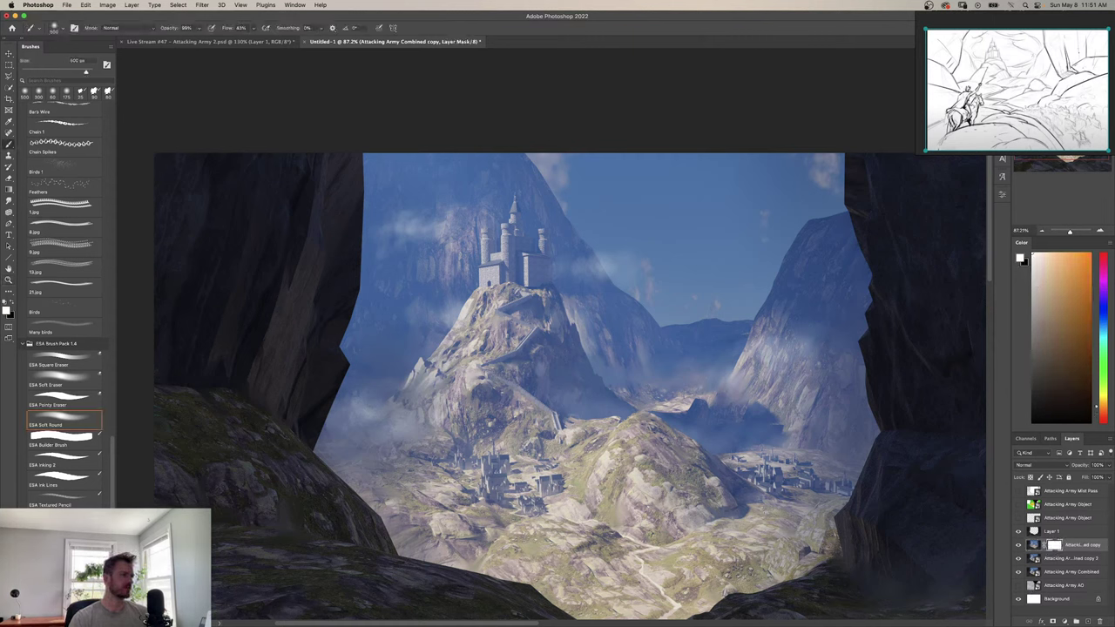
pyautogui.press('x')
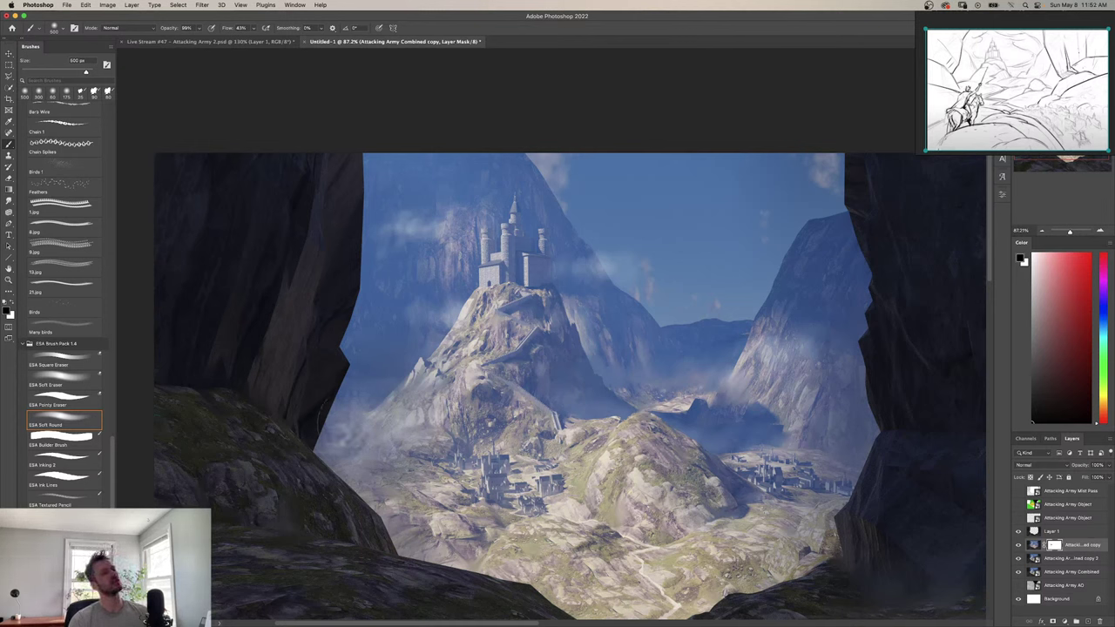
pyautogui.moveTo(423, 407); pyautogui.dragTo(399, 427)
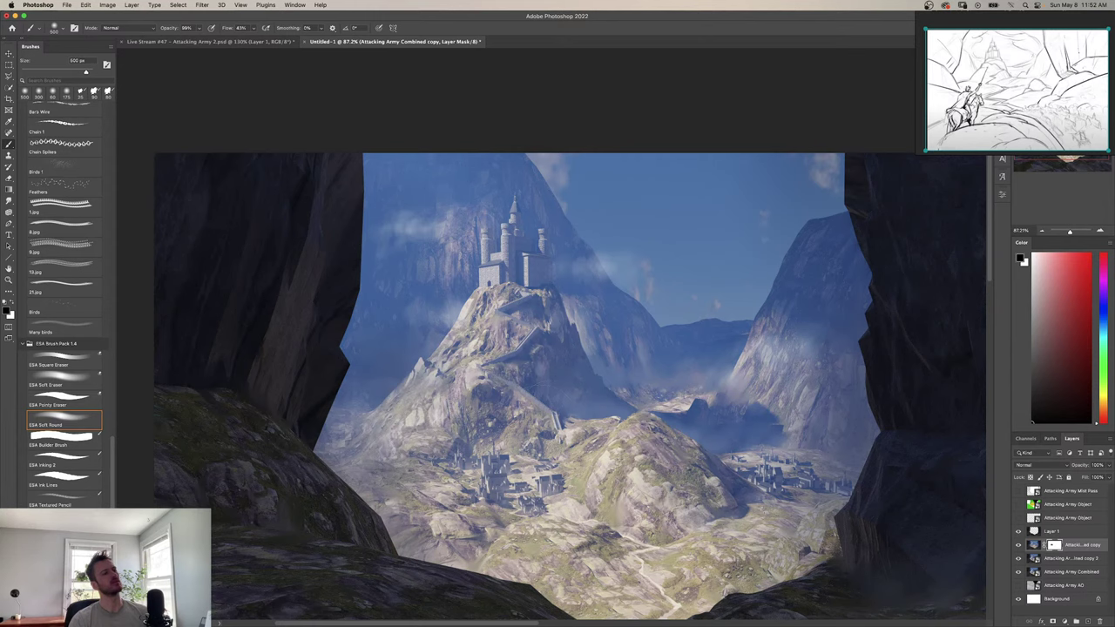
pyautogui.press('super+z')
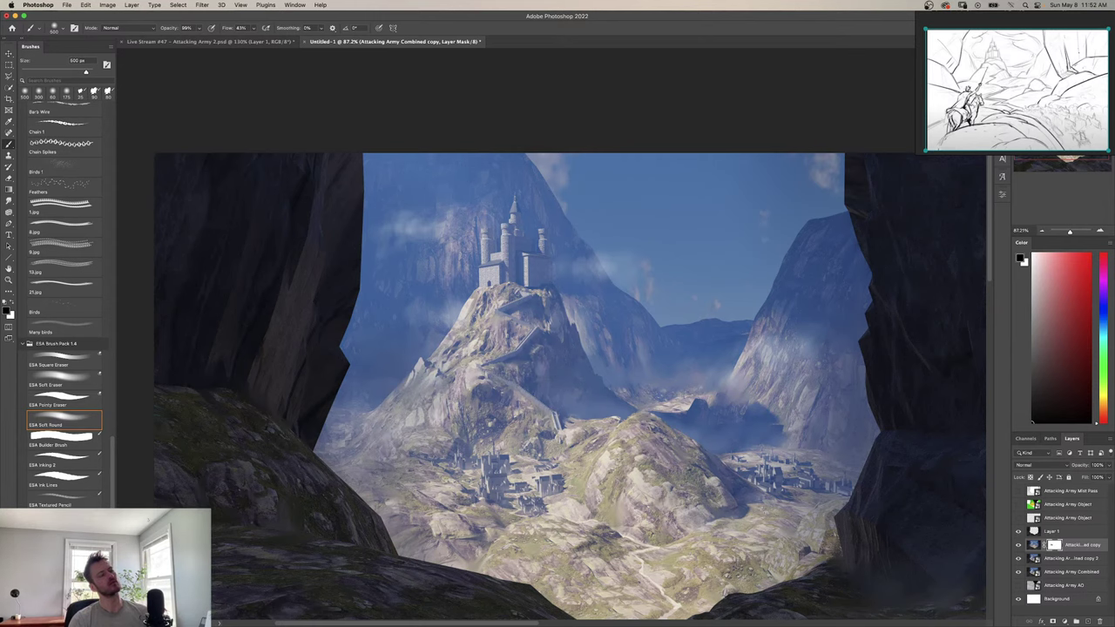
pyautogui.press('z')
pyautogui.moveTo(547, 413); pyautogui.dragTo(548, 391)
pyautogui.moveTo(835, 528); pyautogui.dragTo(971, 552)
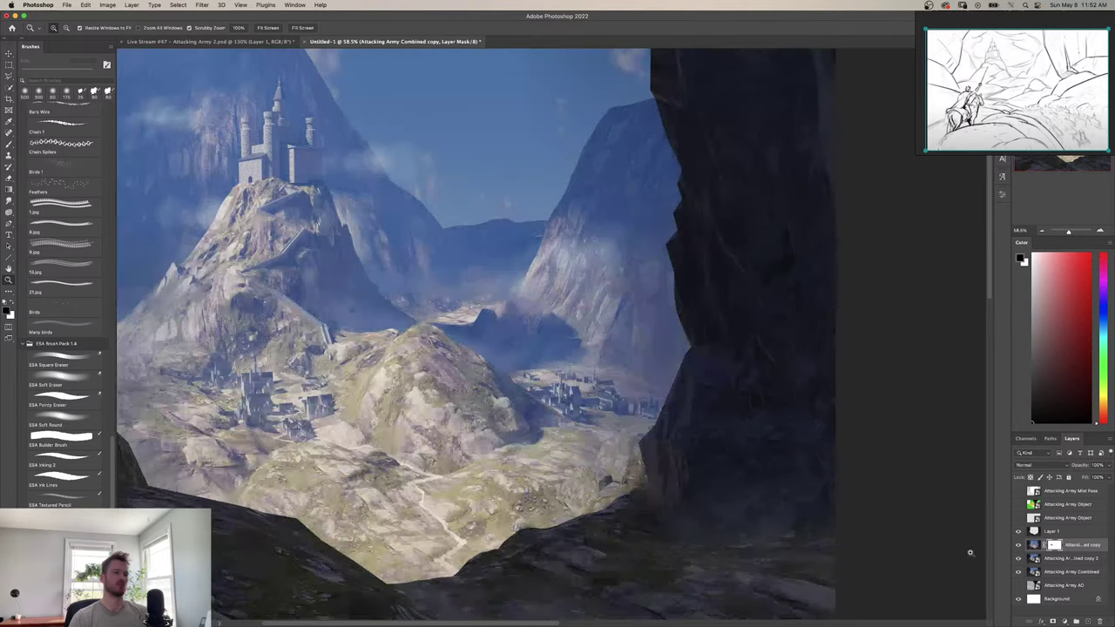
pyautogui.moveTo(757, 527); pyautogui.dragTo(684, 471)
pyautogui.press('b')
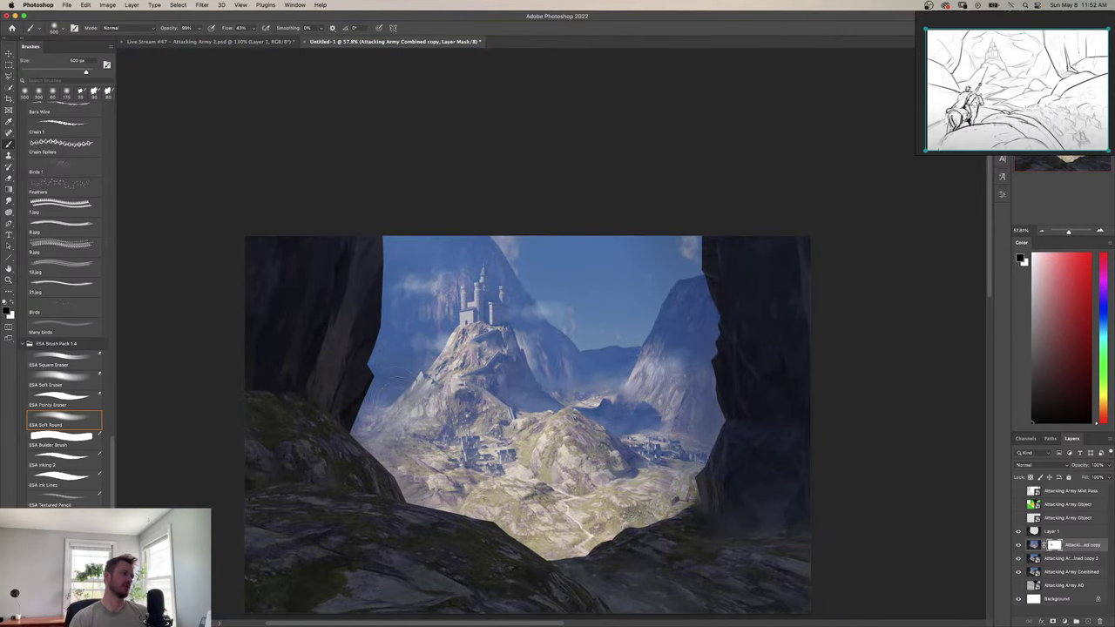
pyautogui.press('z')
pyautogui.moveTo(428, 383); pyautogui.dragTo(481, 405)
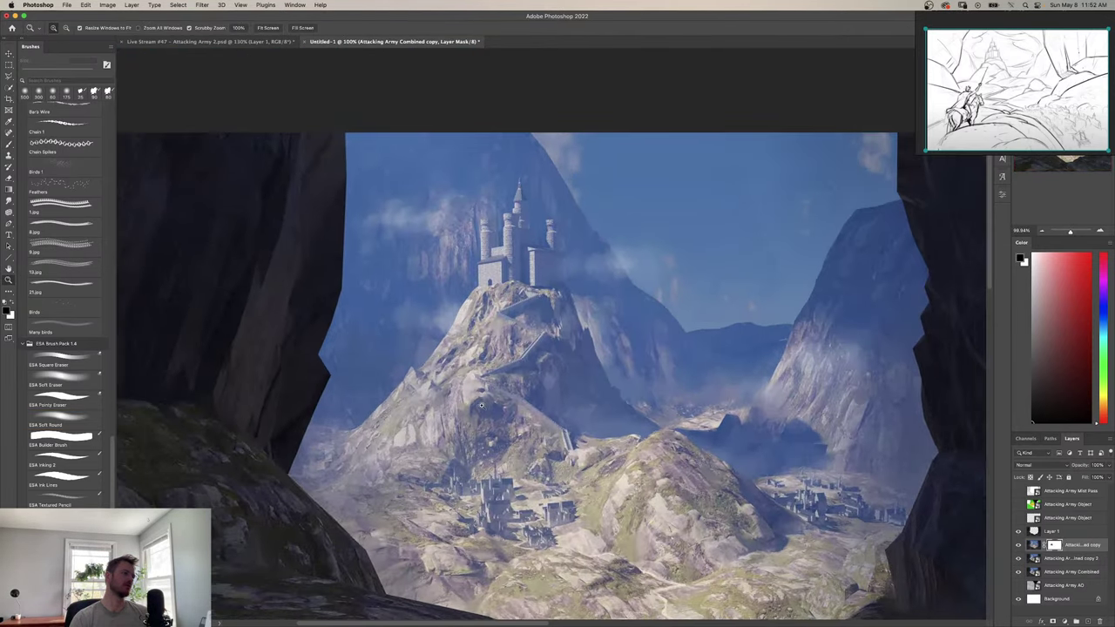
pyautogui.press('b')
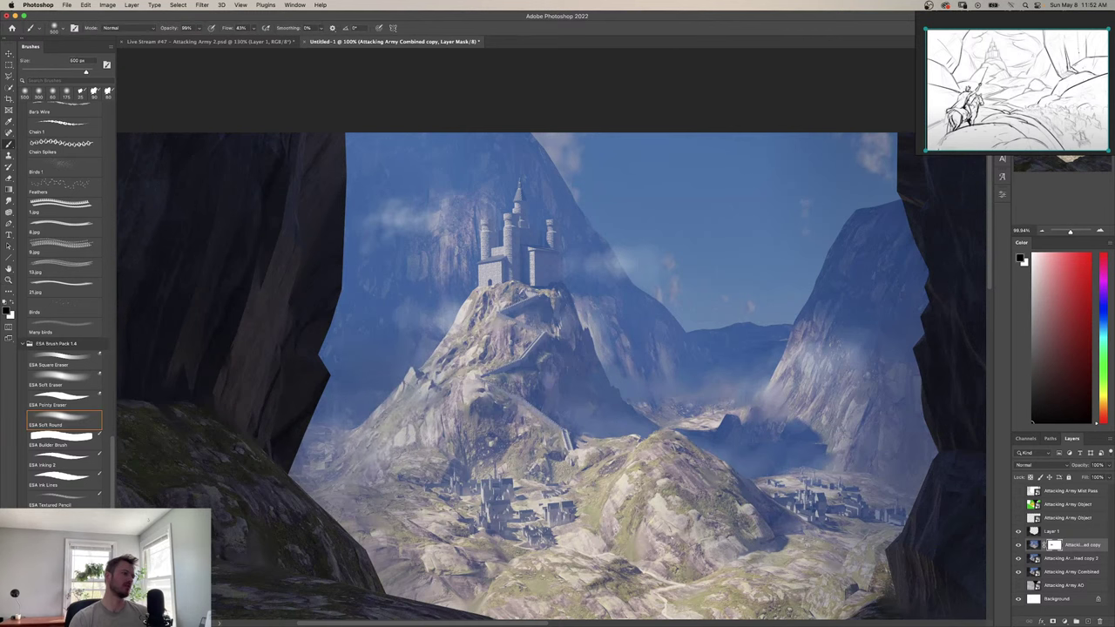
# Check the composition mirrored, and merge the masked painted layer with the duplicate beneath it.
pyautogui.press('z')
pyautogui.moveTo(653, 409); pyautogui.dragTo(578, 378)
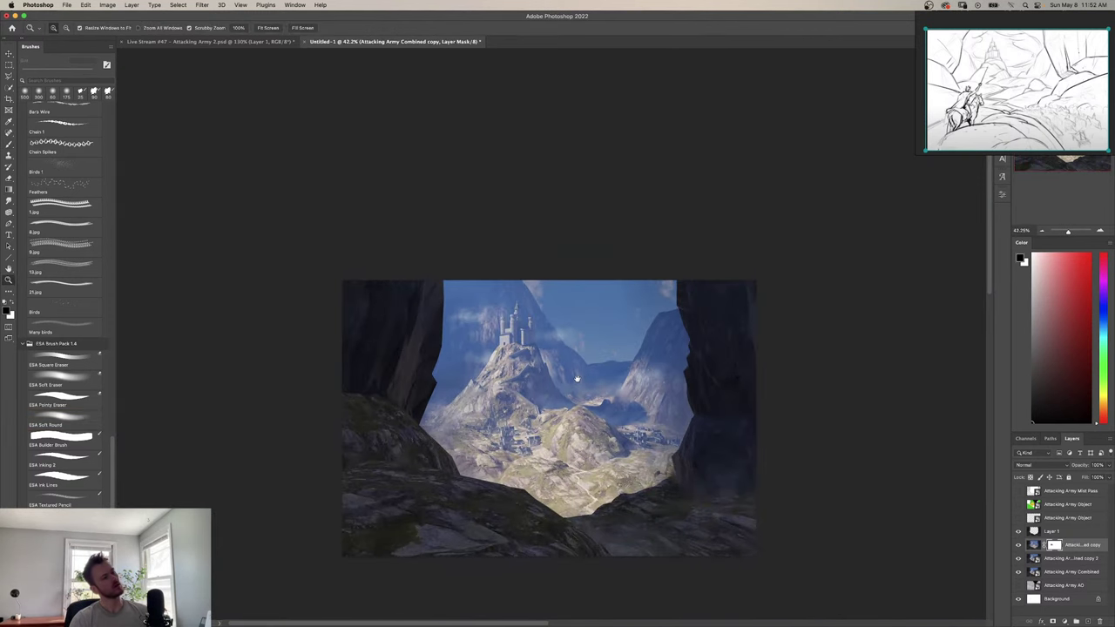
pyautogui.press('super+shift+h')
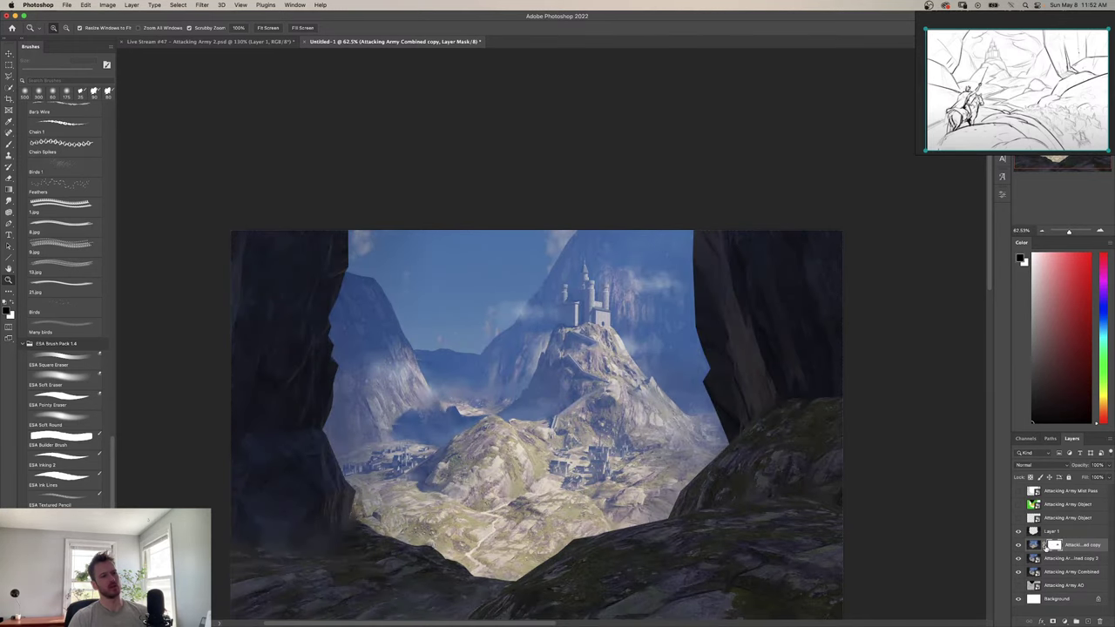
pyautogui.keyDown('shift'); pyautogui.click(1051, 557); pyautogui.keyUp('shift')
pyautogui.press('super+e')
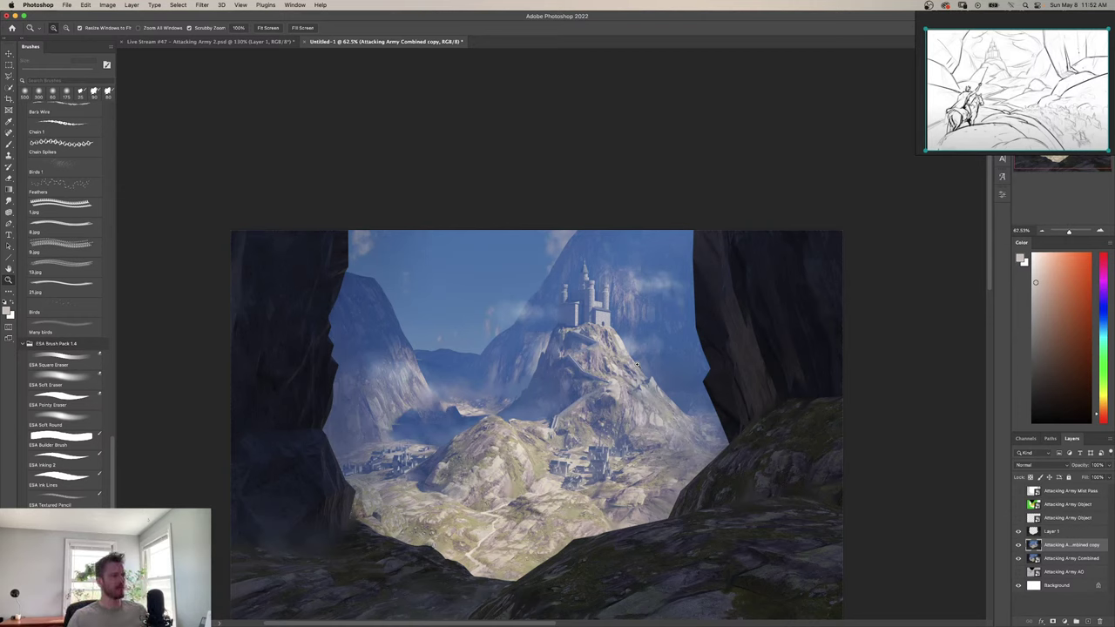
# Touch up the central hill's village-side crest with the Mixer Brush, using a grey sampled from the hill edge.
pyautogui.scroll(2, 538, 446)
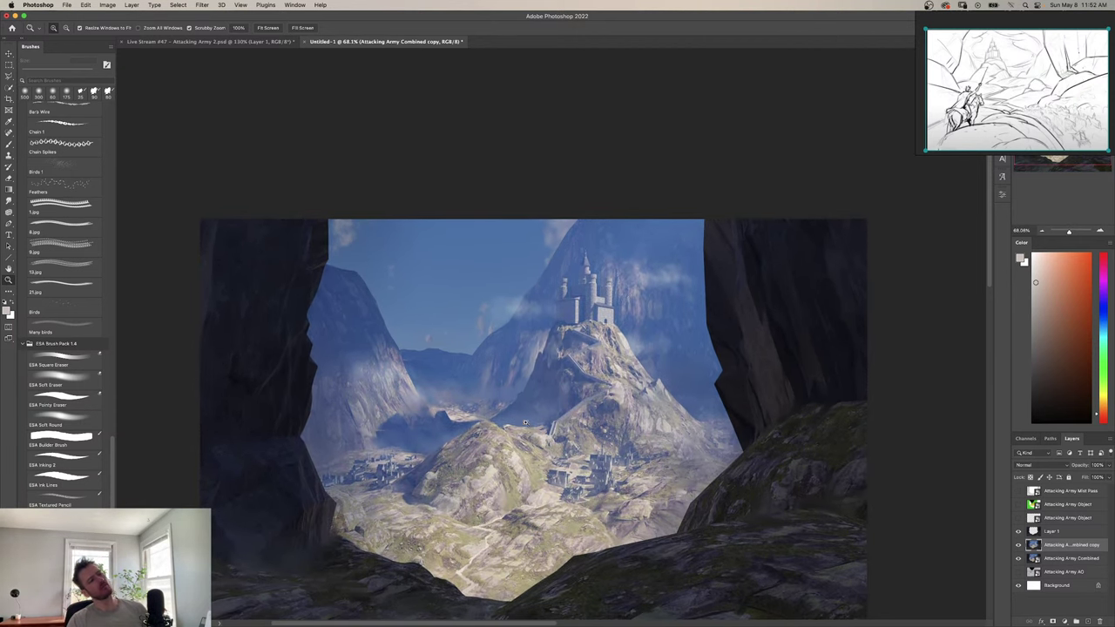
pyautogui.scroll(2, 470, 418)
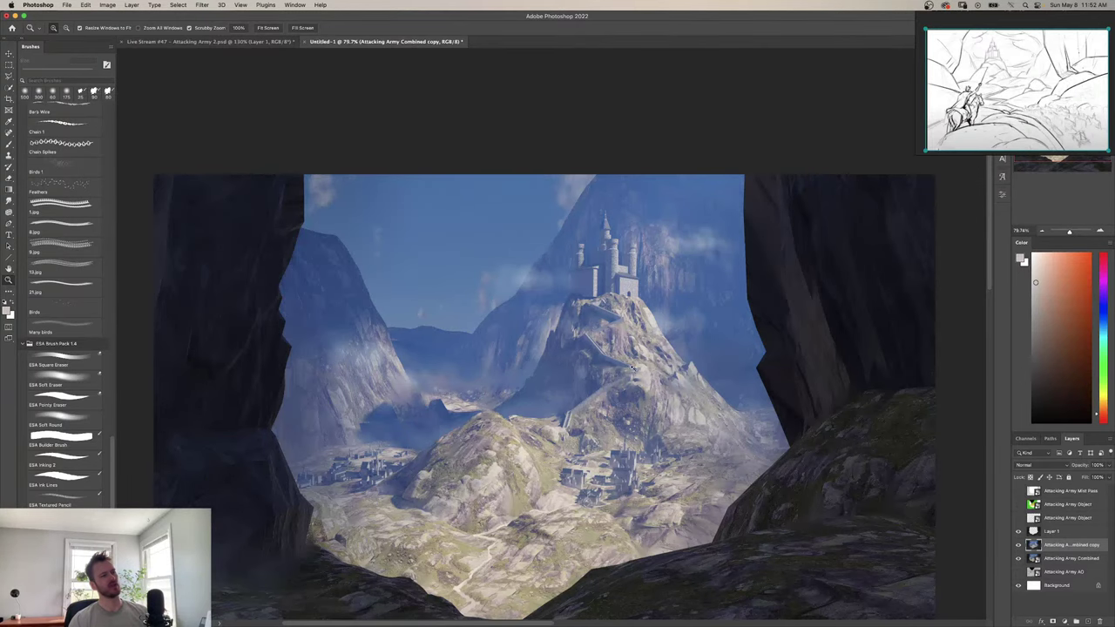
pyautogui.scroll(3, 439, 470)
pyautogui.press('b')
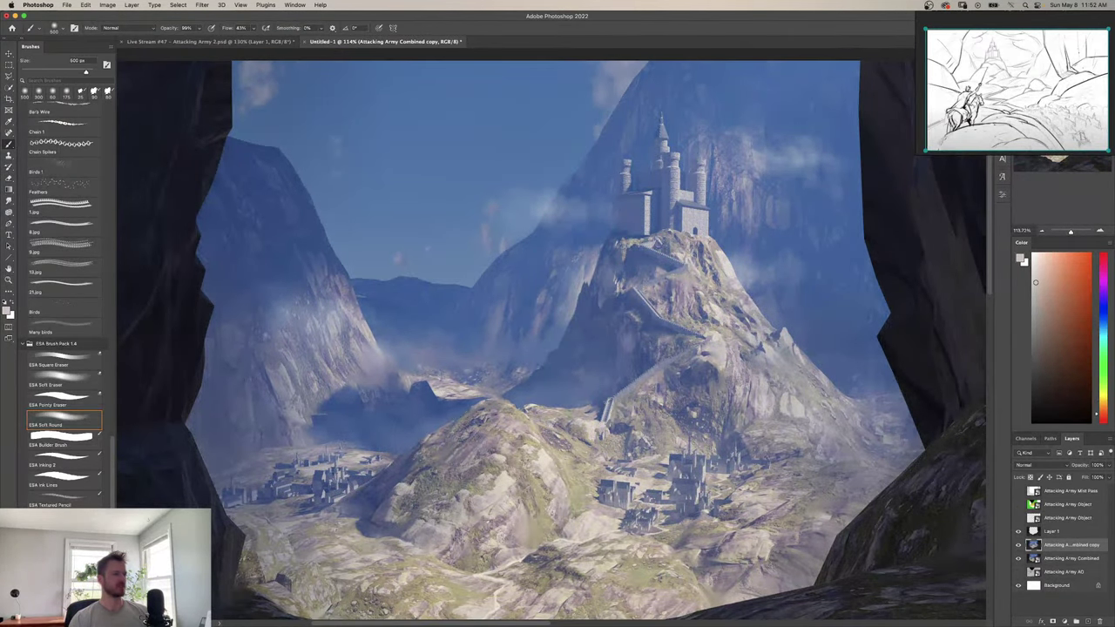
pyautogui.hotkey('shift', 'b')
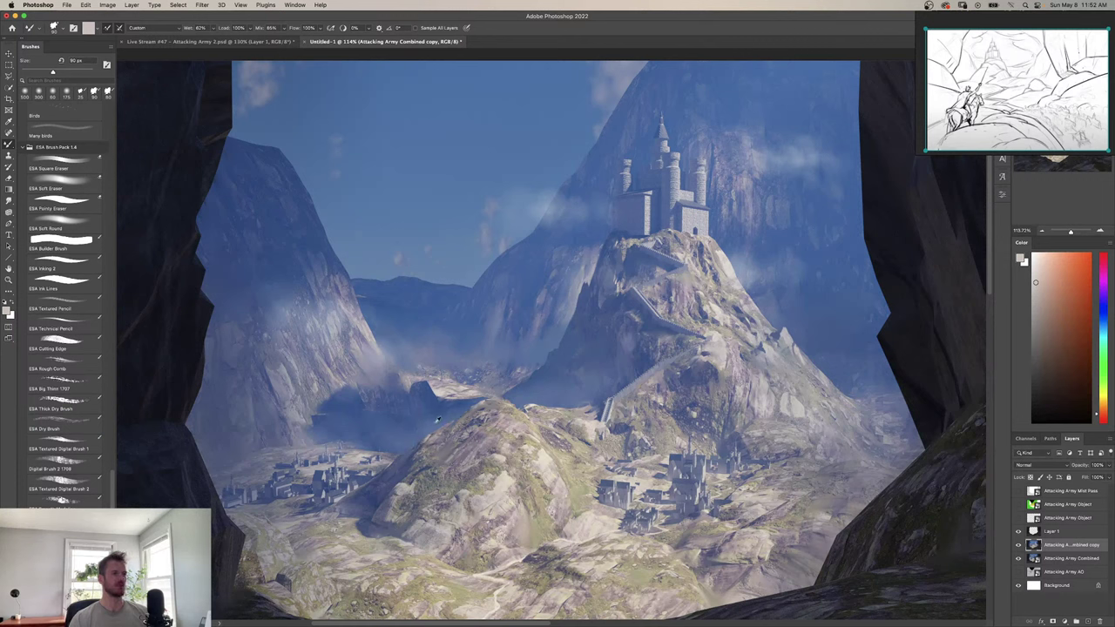
pyautogui.keyDown('alt'); pyautogui.click(442, 428); pyautogui.keyUp('alt')
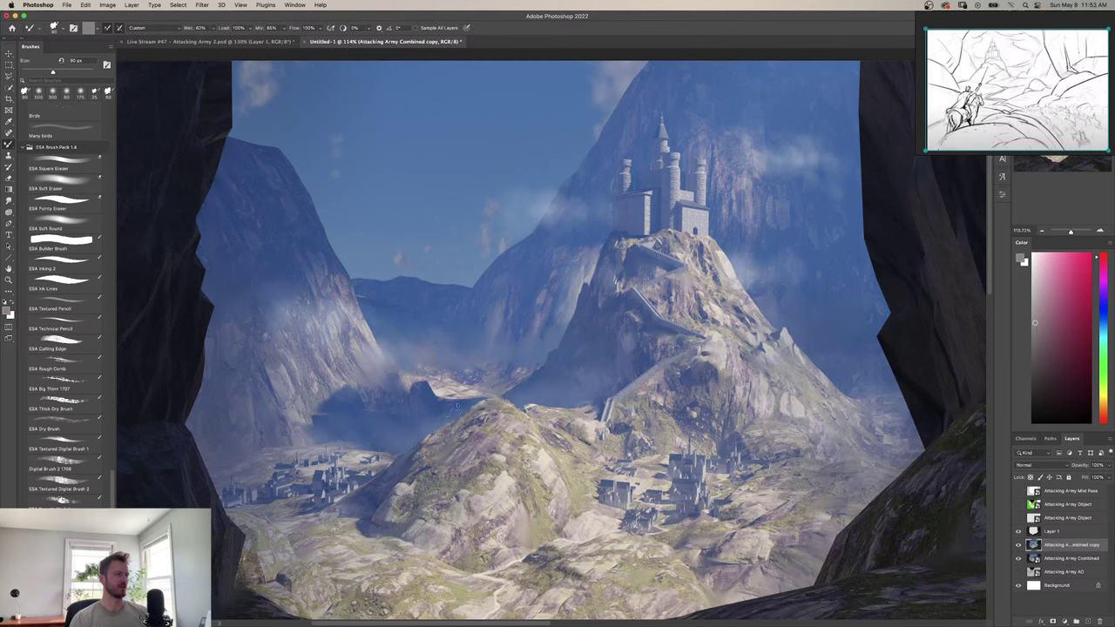
pyautogui.hotkey('shift', 'b')
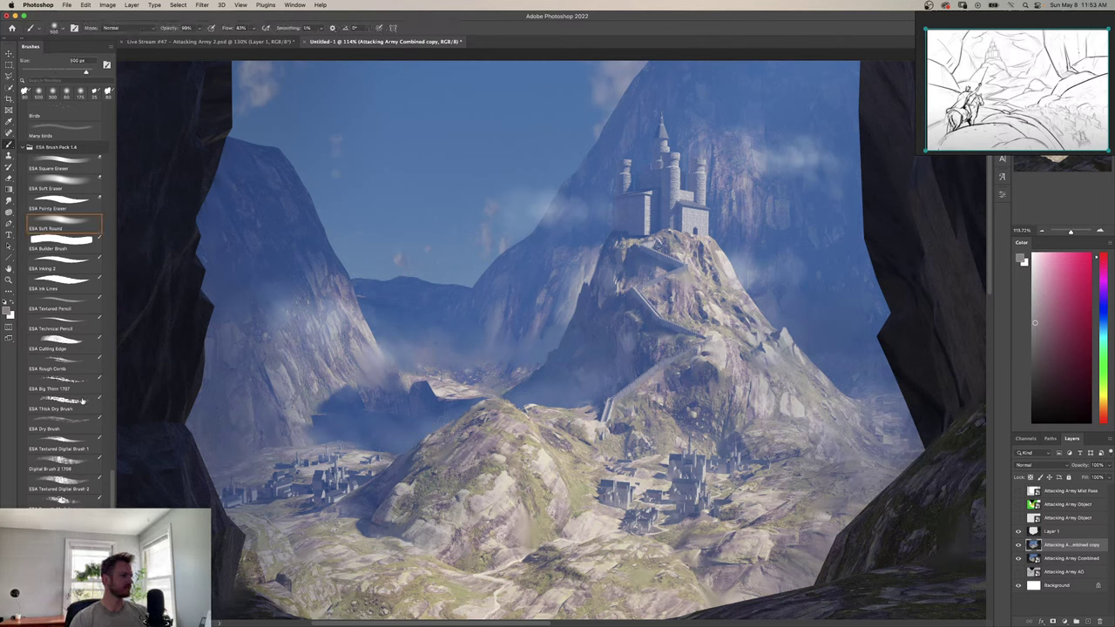
# Repaint the central hill's village-side contour with the ESA Thin Dry Brush, using haze blue and pale rock tones sampled nearby.
pyautogui.scroll(-4, 61, 348)
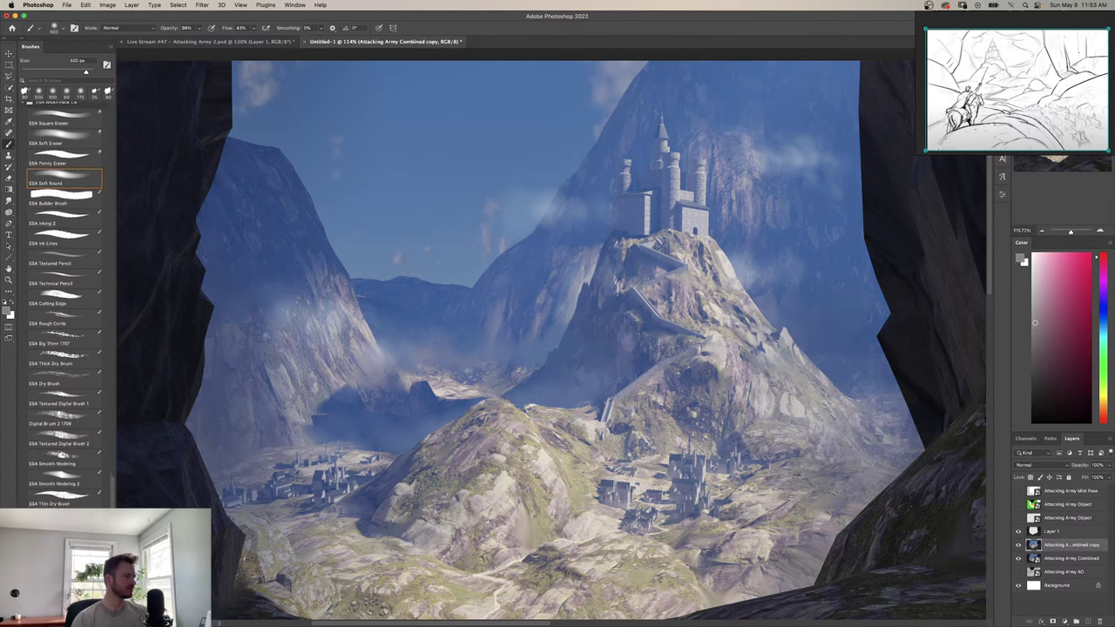
pyautogui.click(61, 482)
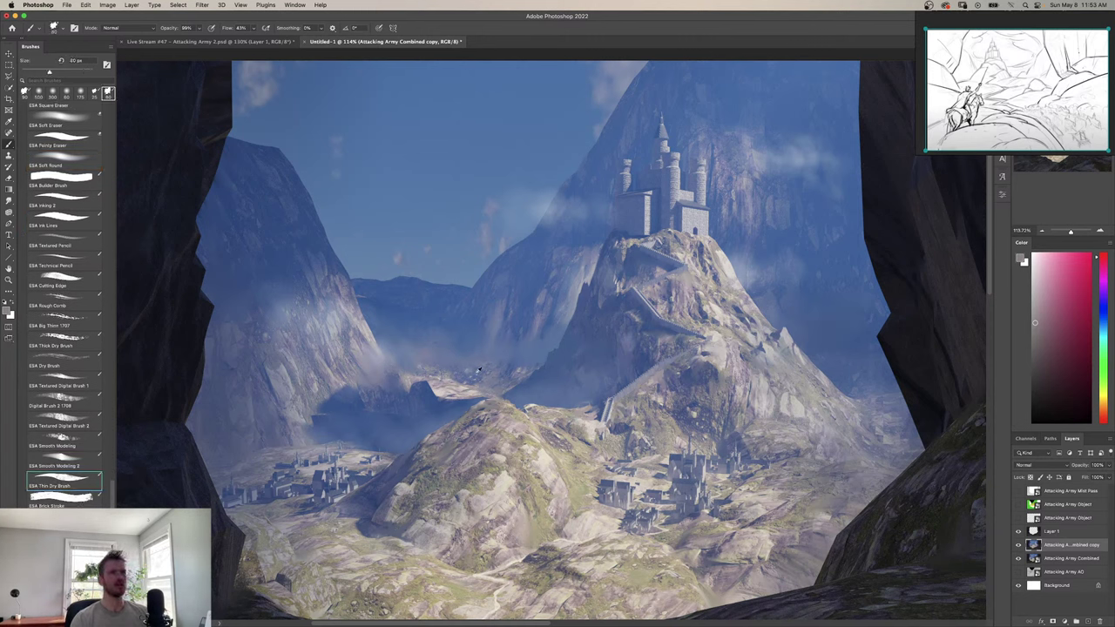
pyautogui.keyDown('alt'); pyautogui.click(434, 428); pyautogui.keyUp('alt')
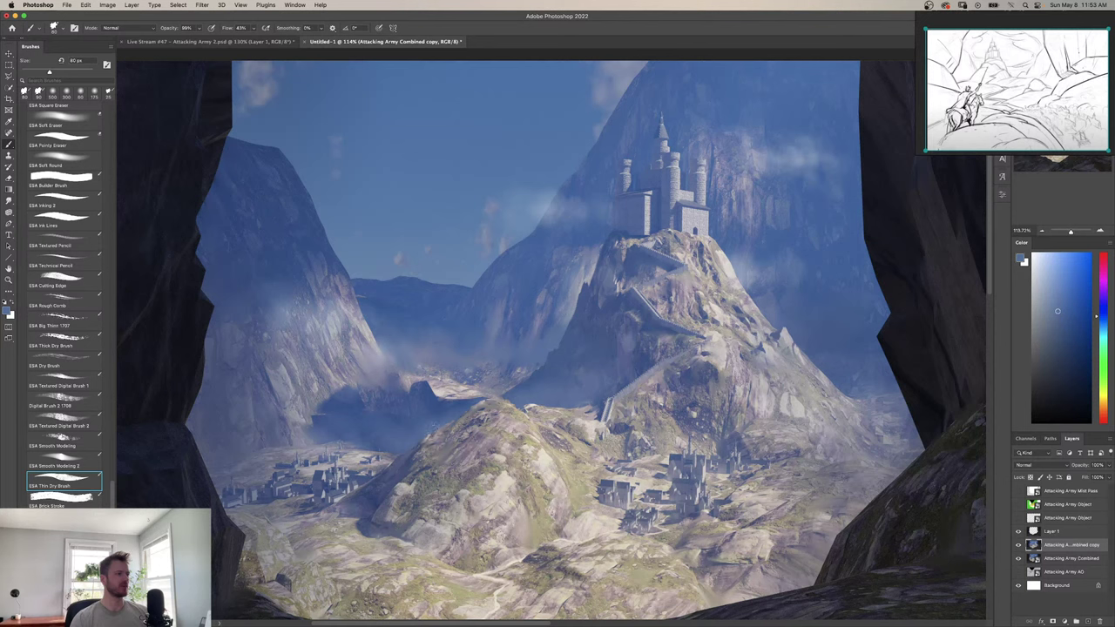
pyautogui.keyDown('alt'); pyautogui.click(439, 425); pyautogui.keyUp('alt')
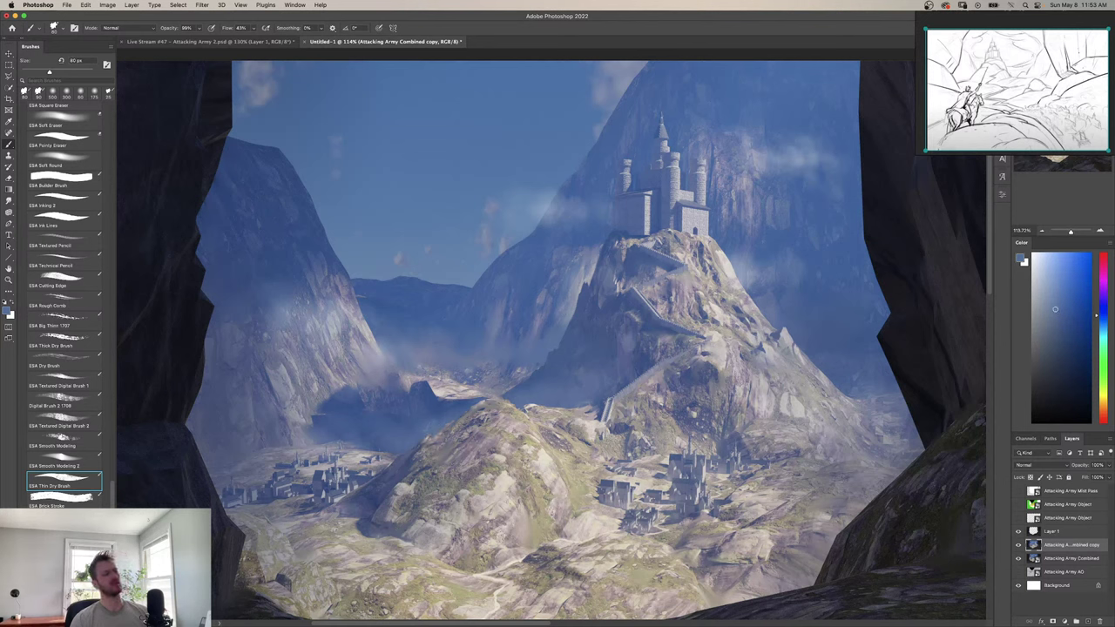
pyautogui.keyDown('alt'); pyautogui.click(505, 480); pyautogui.keyUp('alt')
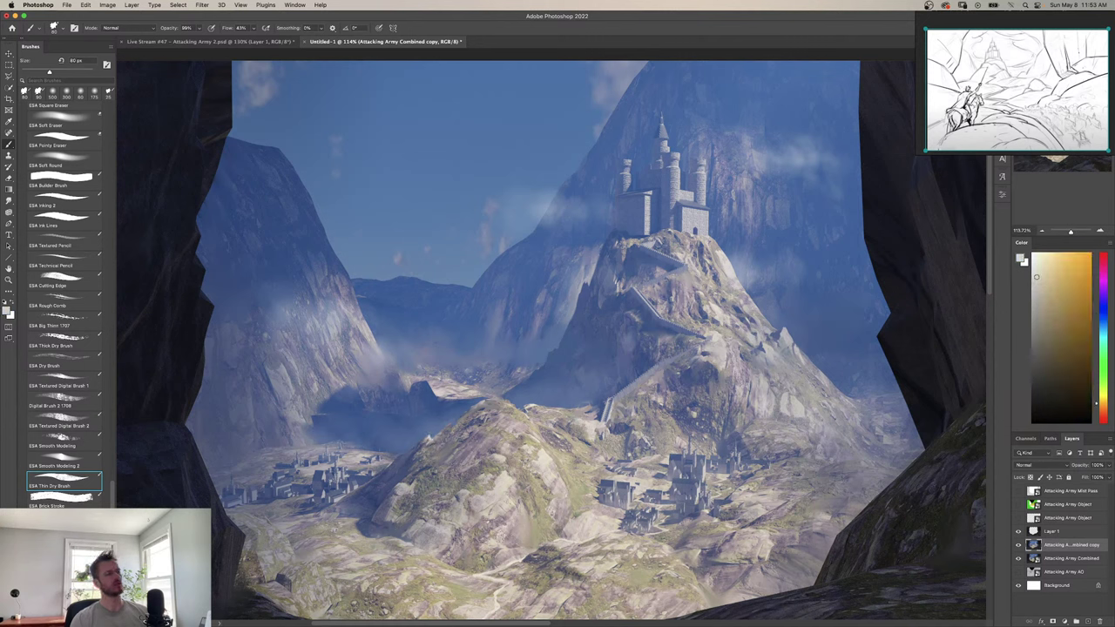
pyautogui.keyDown('alt'); pyautogui.click(509, 433); pyautogui.keyUp('alt')
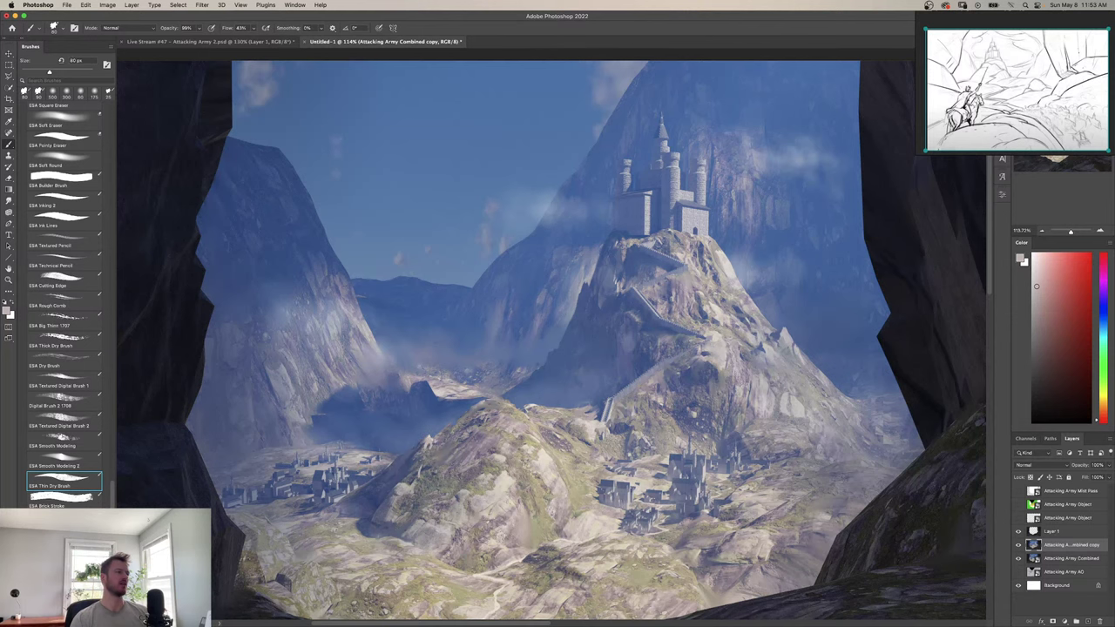
# Blend the small rock outcrop on the central hill's village-side shoulder with the Mixer Brush, sampling surrounding shadow and rock colours.
pyautogui.press('z')
pyautogui.moveTo(463, 428)
pyautogui.mouseDown()
pyautogui.moveTo(410, 427)
pyautogui.moveTo(522, 428)
pyautogui.moveTo(492, 427)
pyautogui.mouseUp()
pyautogui.press('super+z')
pyautogui.press('b')
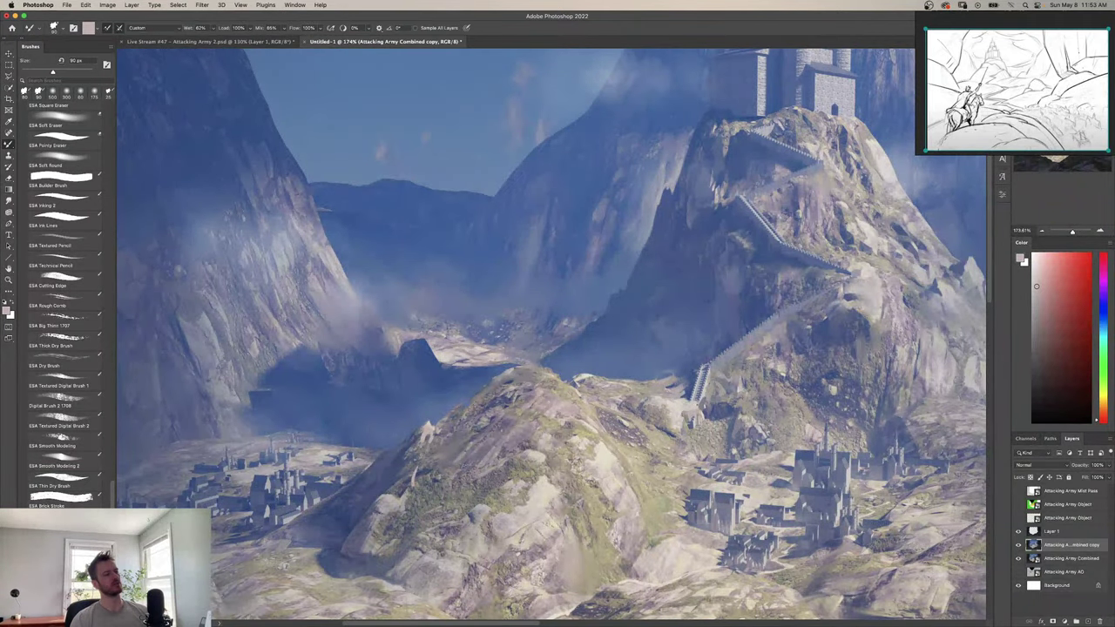
pyautogui.moveTo(423, 447); pyautogui.dragTo(414, 466)
pyautogui.keyDown('alt'); pyautogui.click(413, 455); pyautogui.keyUp('alt')
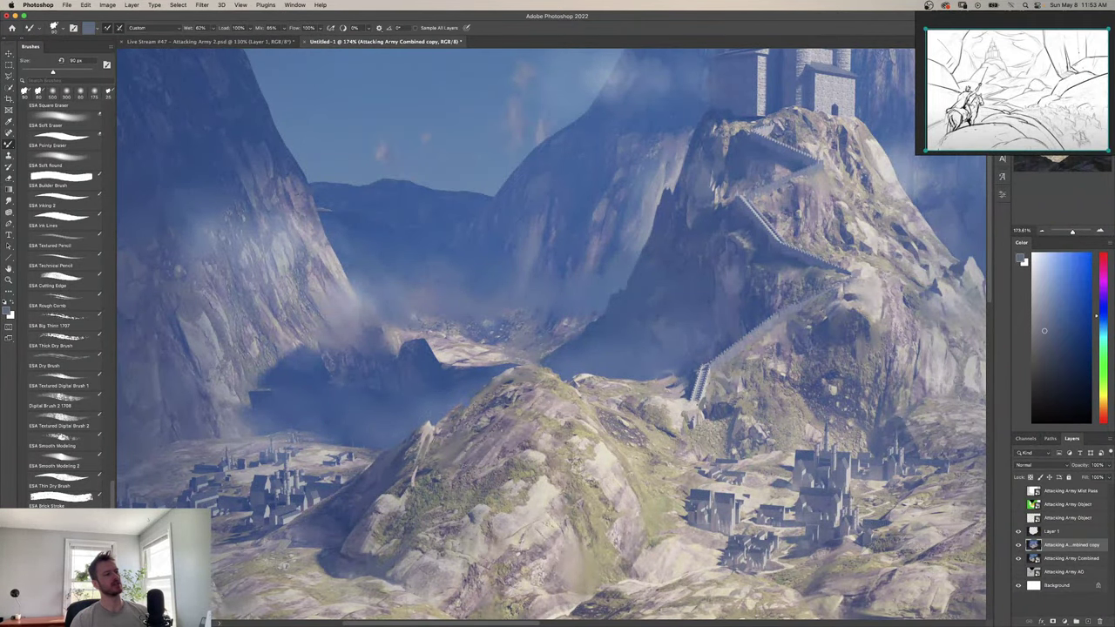
pyautogui.keyDown('alt'); pyautogui.click(439, 419); pyautogui.keyUp('alt')
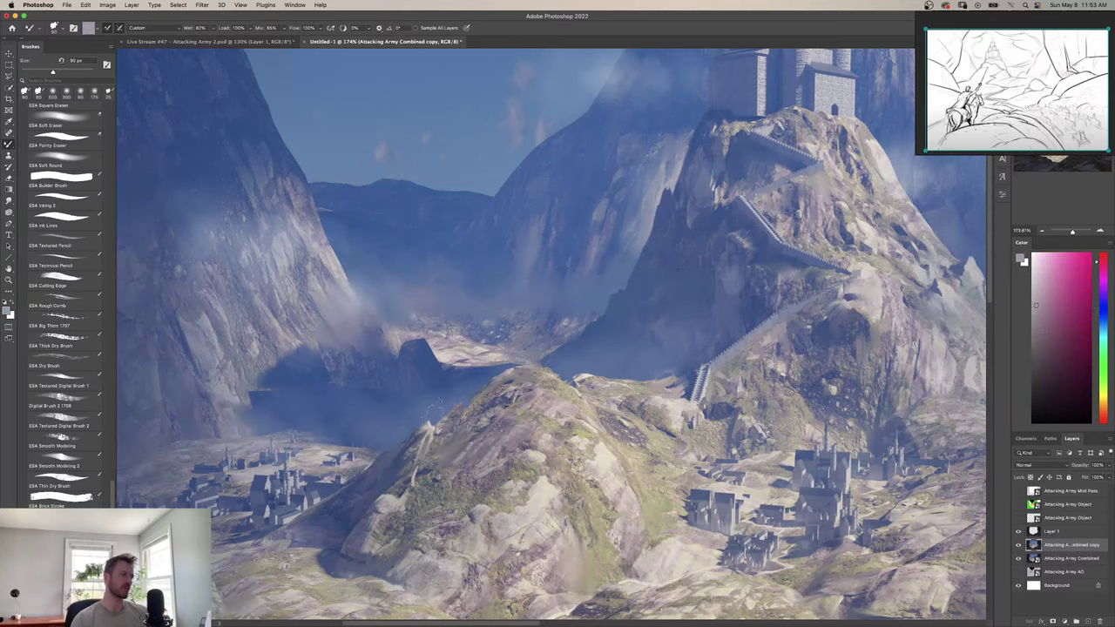
pyautogui.keyDown('alt'); pyautogui.click(432, 428); pyautogui.keyUp('alt')
pyautogui.keyDown('alt'); pyautogui.click(432, 429); pyautogui.keyUp('alt')
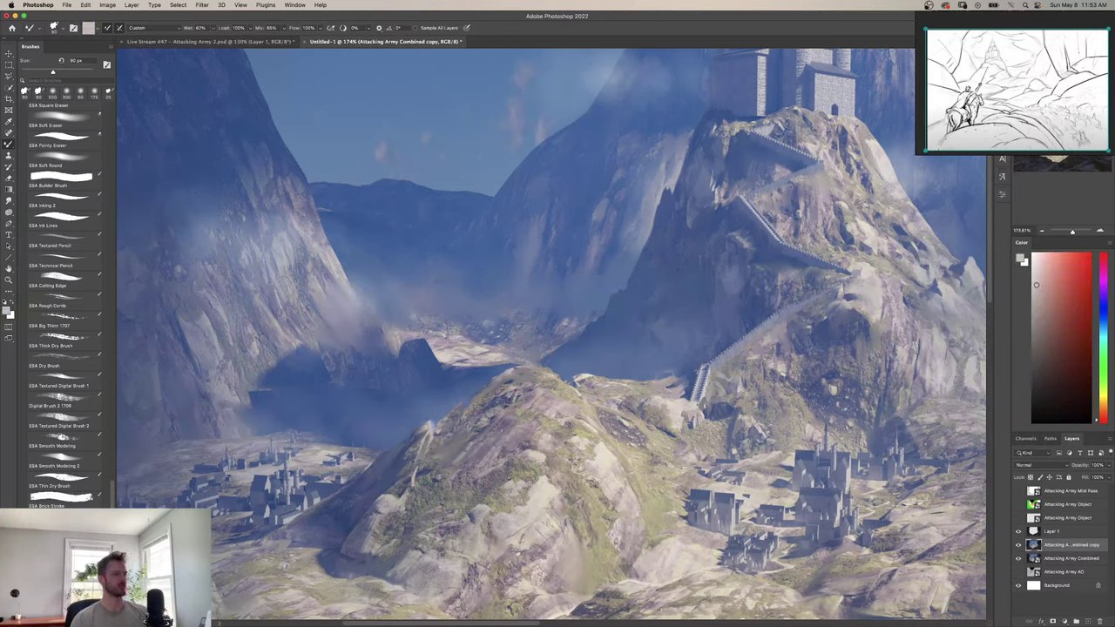
# Refine the edge around the outcrop with the ESA Thin Dry Brush in sampled haze and shadow blues, undoing the last stroke.
pyautogui.press('b')
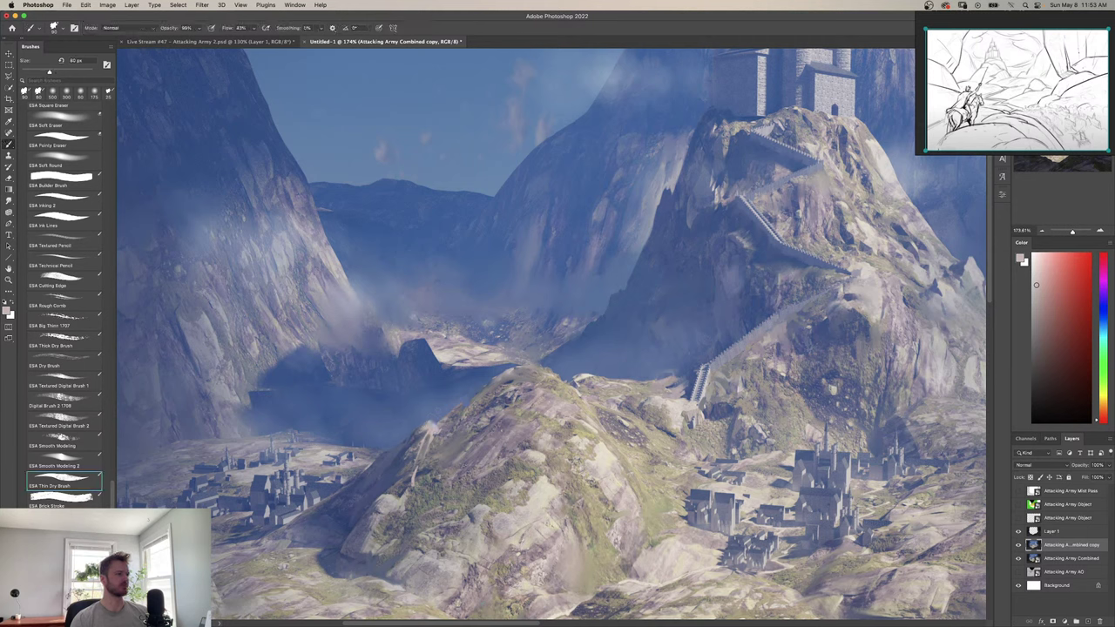
pyautogui.keyDown('alt'); pyautogui.click(443, 435); pyautogui.keyUp('alt')
pyautogui.keyDown('alt'); pyautogui.click(452, 404); pyautogui.keyUp('alt')
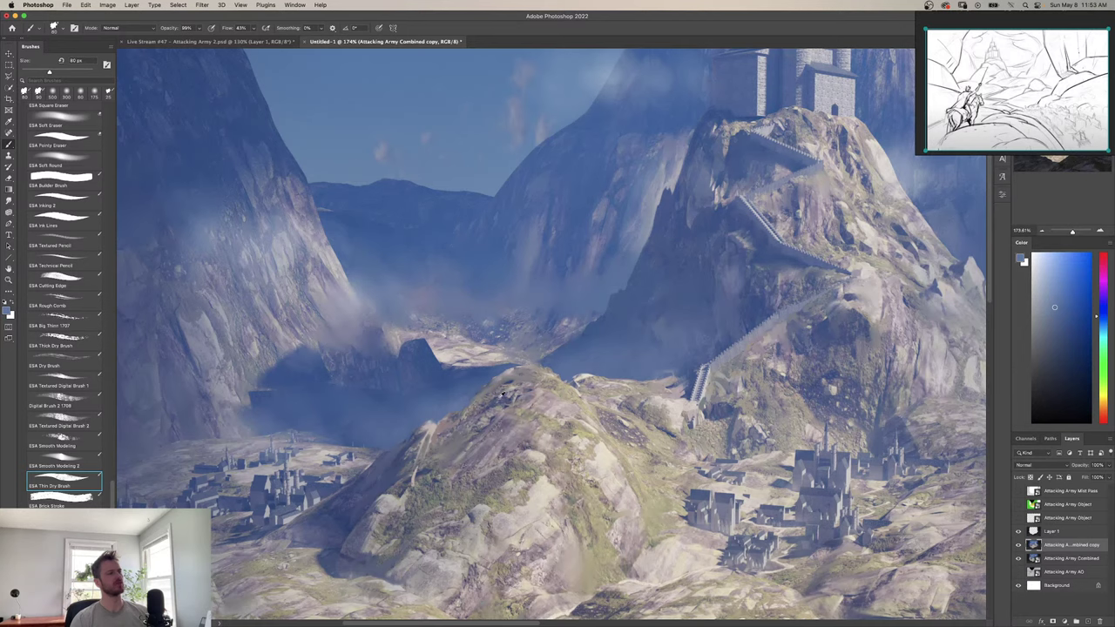
pyautogui.keyDown('alt'); pyautogui.click(504, 398); pyautogui.keyUp('alt')
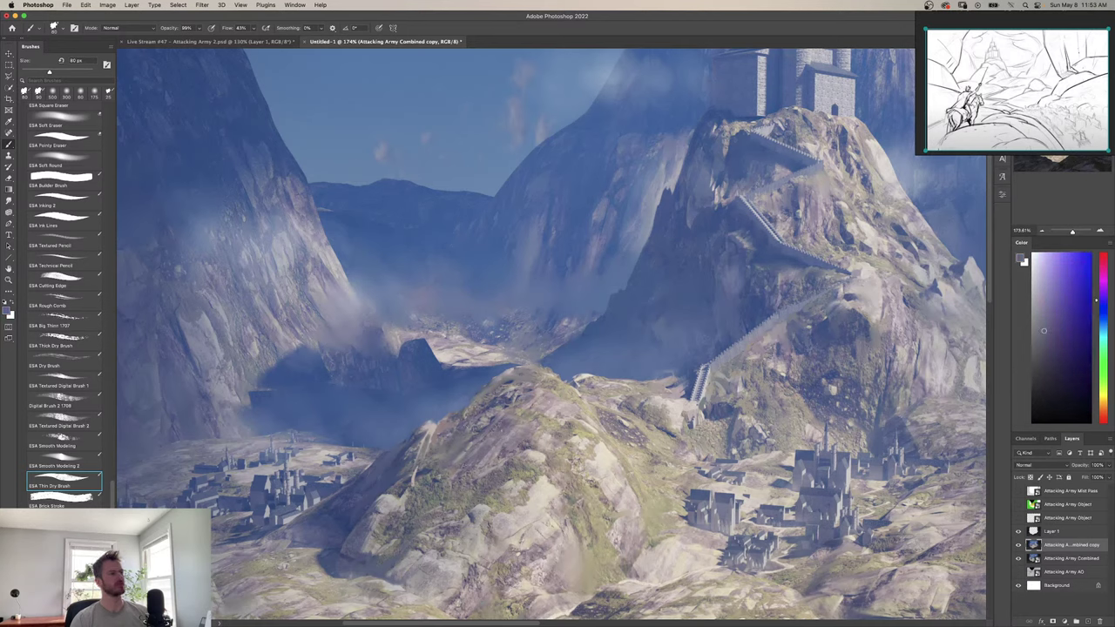
pyautogui.keyDown('alt'); pyautogui.click(394, 468); pyautogui.keyUp('alt')
pyautogui.moveTo(397, 461)
pyautogui.mouseDown()
pyautogui.moveTo(432, 419)
pyautogui.moveTo(426, 456)
pyautogui.mouseUp()
pyautogui.press('super+z')
# Paint haze blue and light rock colour along the central hill's upper ridge with the ESA Thin Dry Brush.
pyautogui.press('z')
pyautogui.moveTo(455, 417)
pyautogui.mouseDown()
pyautogui.moveTo(438, 421)
pyautogui.moveTo(461, 439)
pyautogui.mouseUp()
pyautogui.press('super+z')
pyautogui.press('b')
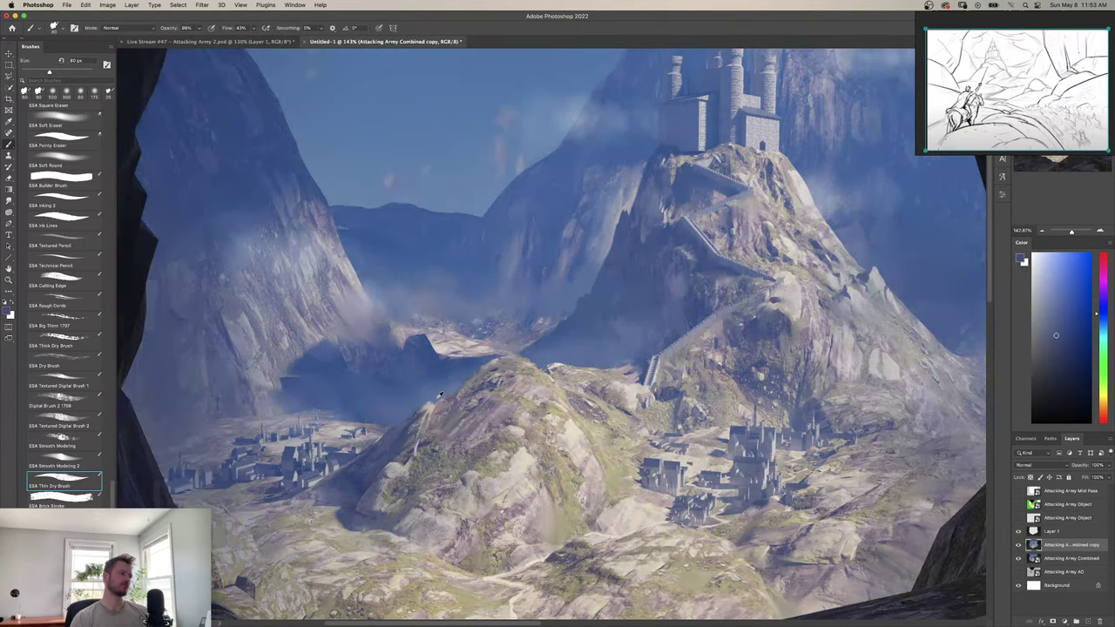
pyautogui.keyDown('alt'); pyautogui.click(436, 394); pyautogui.keyUp('alt')
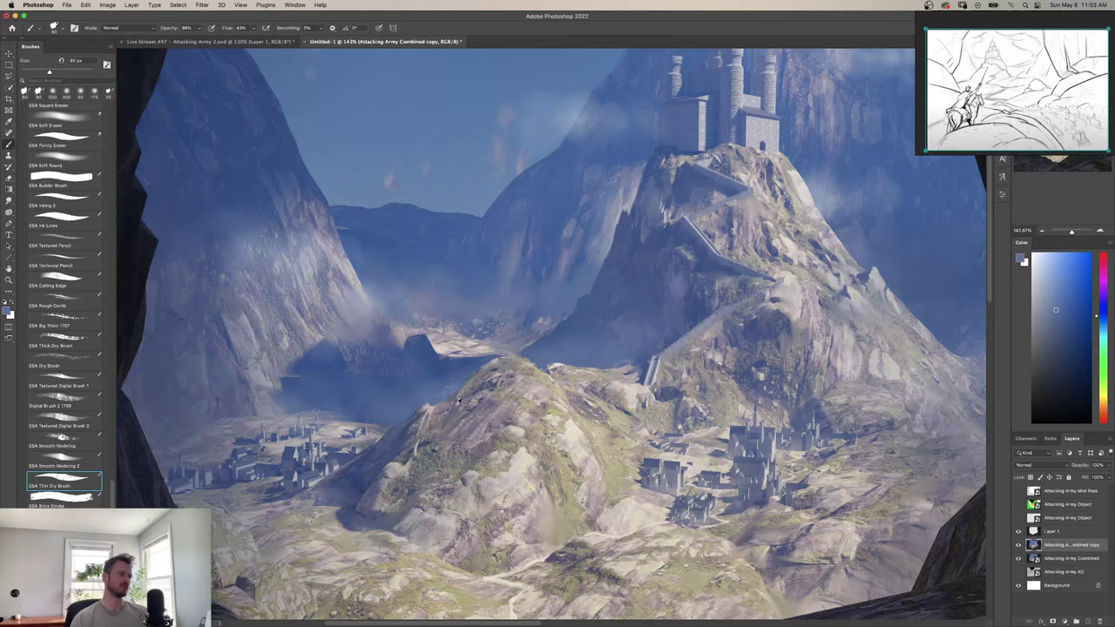
pyautogui.keyDown('alt'); pyautogui.click(431, 408); pyautogui.keyUp('alt')
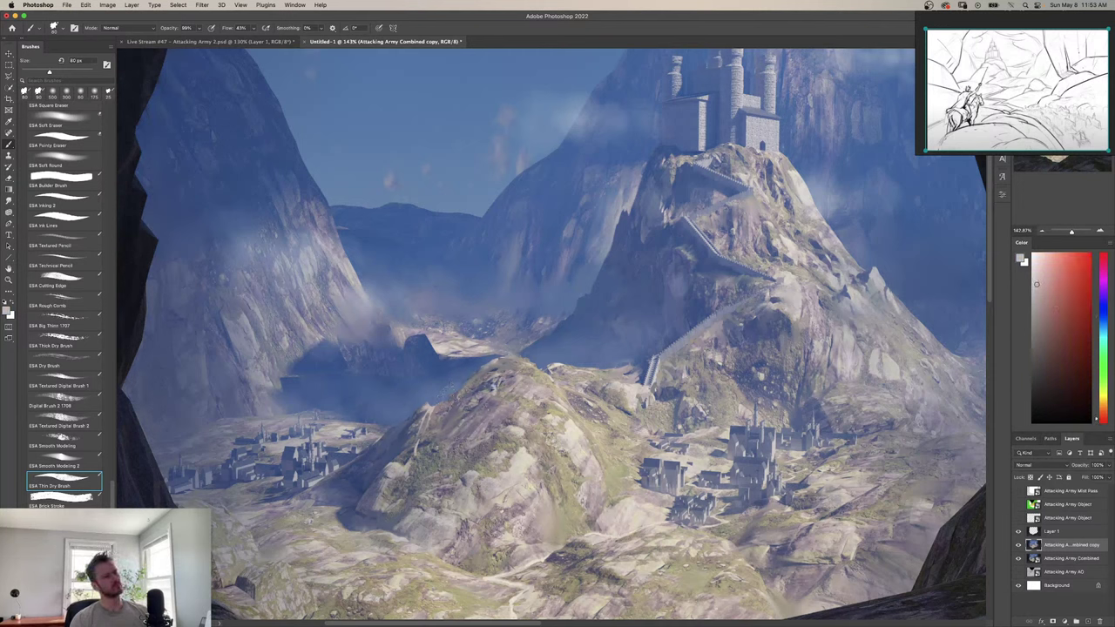
pyautogui.moveTo(494, 392)
pyautogui.mouseDown()
pyautogui.moveTo(510, 397)
pyautogui.moveTo(449, 385)
pyautogui.mouseUp()
# Mirror the canvas and paint sampled blue shadow on the central hill's village-facing slope with the ESA Thin Dry Brush.
pyautogui.press('z')
pyautogui.press('super+l')
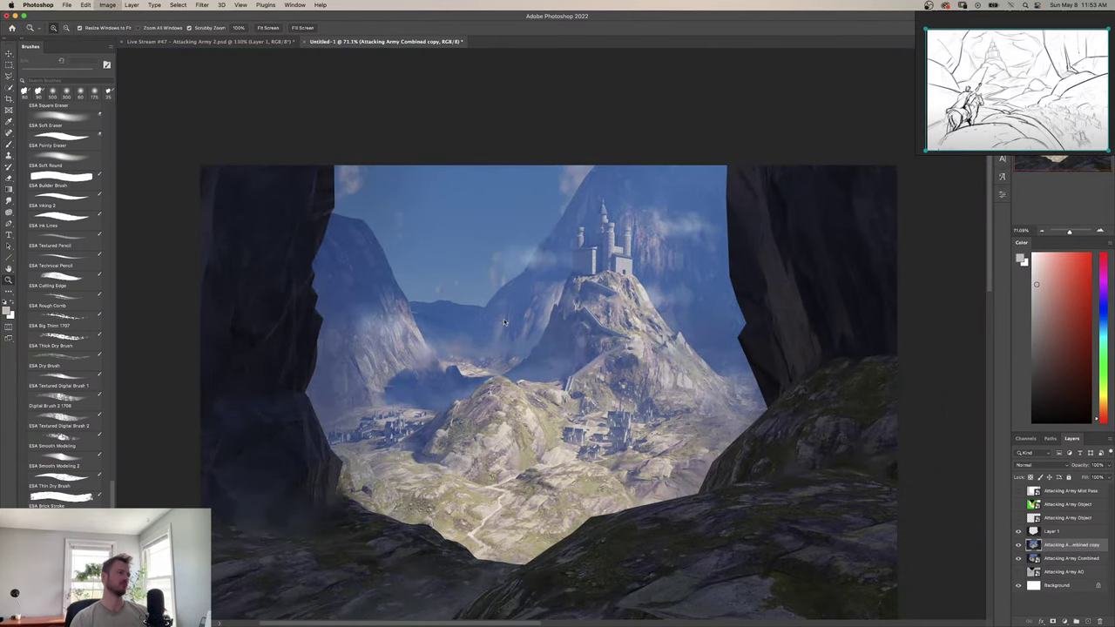
pyautogui.moveTo(670, 420); pyautogui.dragTo(742, 420)
pyautogui.press('b')
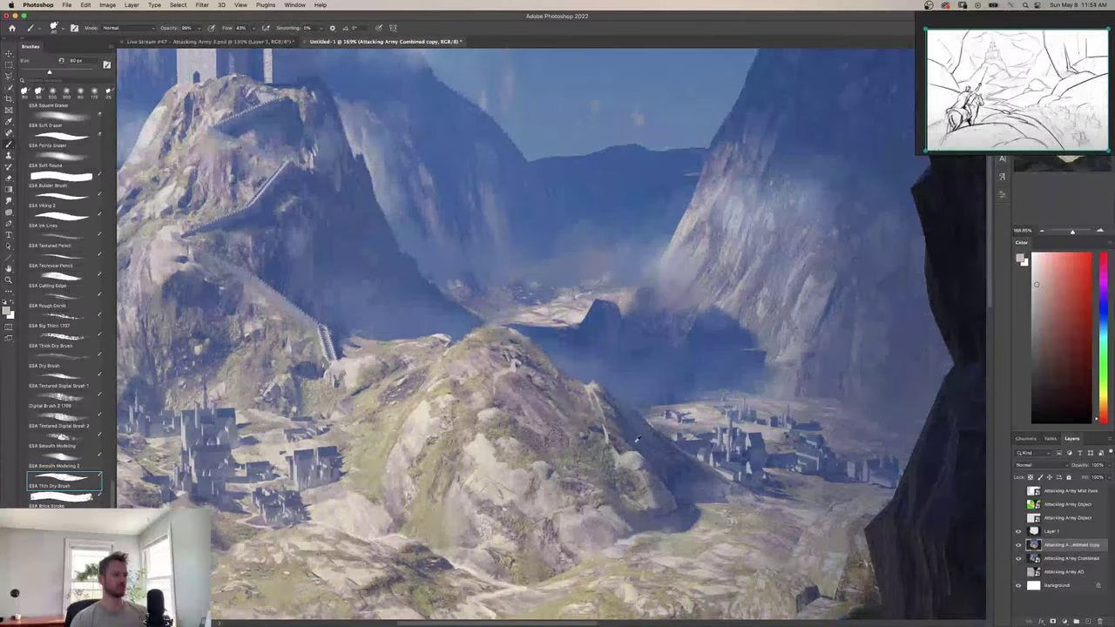
pyautogui.keyDown('alt'); pyautogui.click(635, 441); pyautogui.keyUp('alt')
pyautogui.moveTo(513, 435); pyautogui.dragTo(569, 473)
# Soften the shadow at the foot of the central hill's village-facing slope with the Mixer Brush, undoing the last adjustment.
pyautogui.hotkey('shift', 'b')
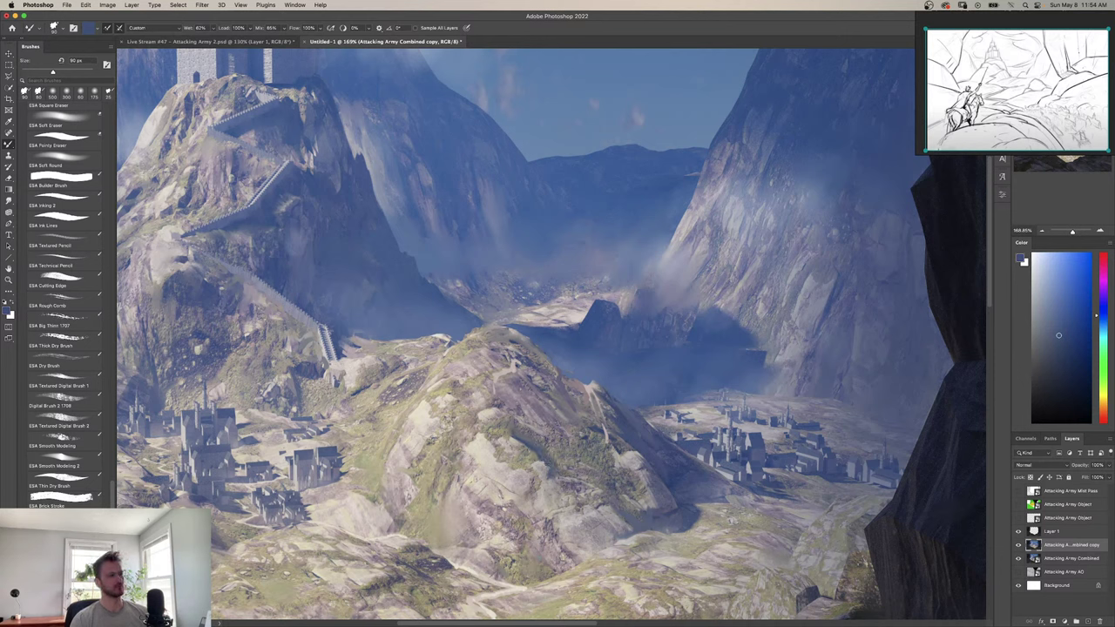
pyautogui.keyDown('alt'); pyautogui.click(674, 488); pyautogui.keyUp('alt')
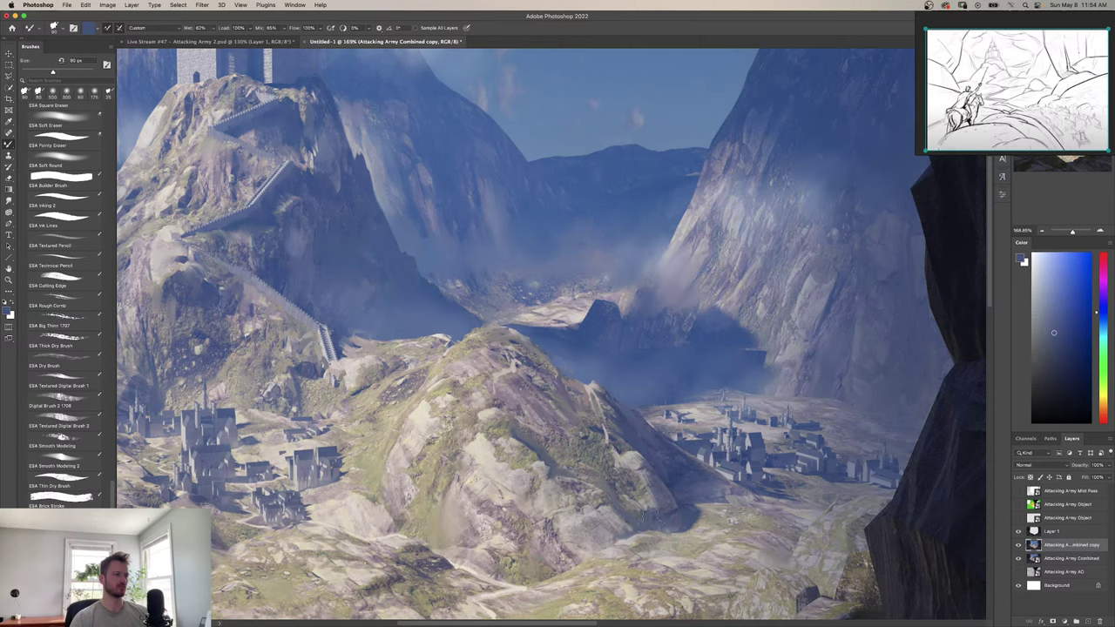
pyautogui.press('v')
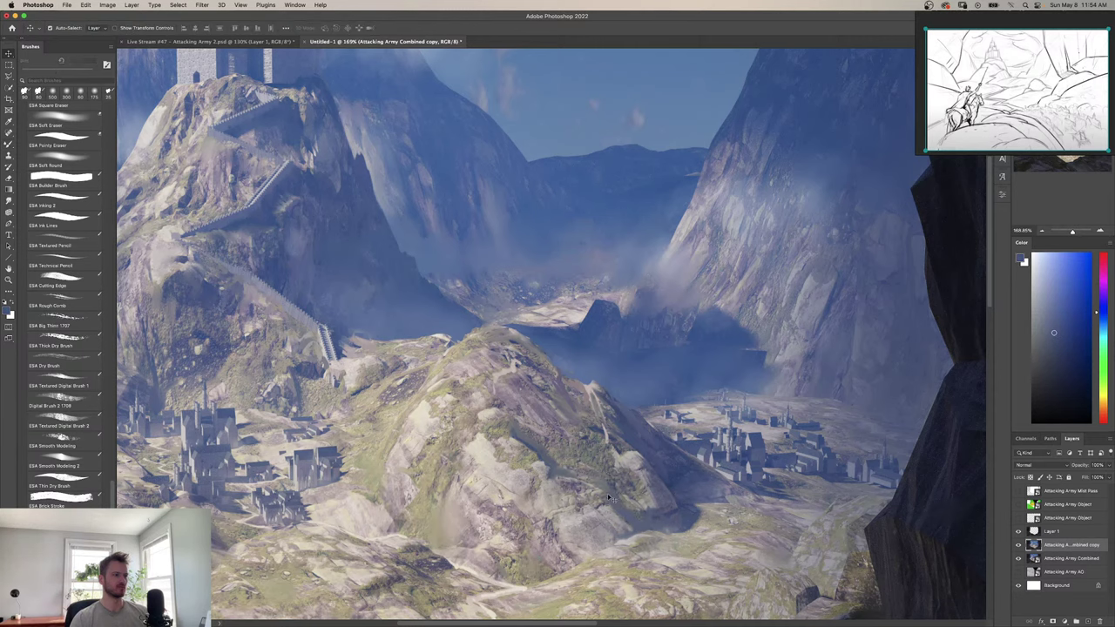
pyautogui.moveTo(610, 493); pyautogui.dragTo(616, 500)
pyautogui.press('super+z')
# Refine the central hill's ridge silhouette against the valley mist with the ESA Thin Dry Brush, using sampled haze and shadow blues.
pyautogui.press('b')
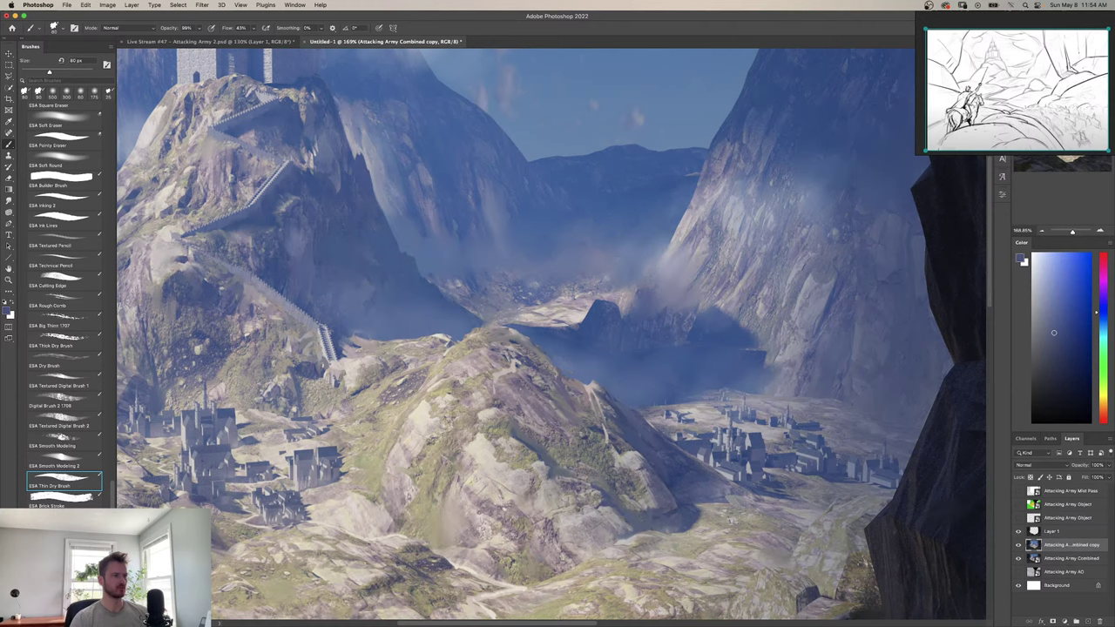
pyautogui.moveTo(507, 388)
pyautogui.mouseDown()
pyautogui.moveTo(418, 388)
pyautogui.moveTo(507, 376)
pyautogui.mouseUp()
pyautogui.keyDown('alt'); pyautogui.click(507, 374); pyautogui.keyUp('alt')
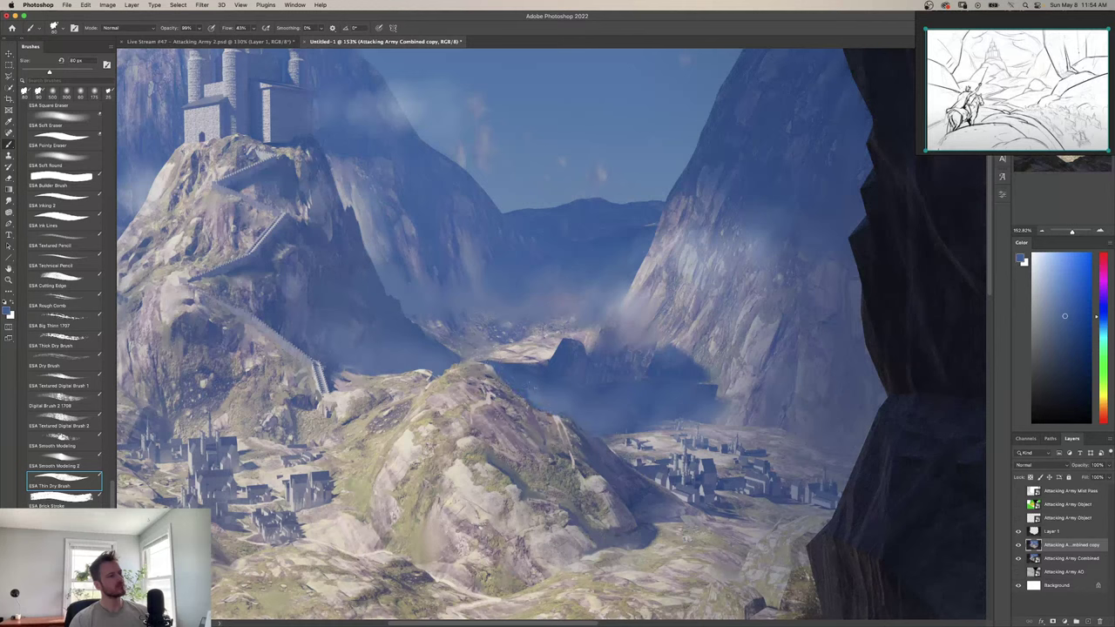
pyautogui.keyDown('alt'); pyautogui.click(578, 420); pyautogui.keyUp('alt')
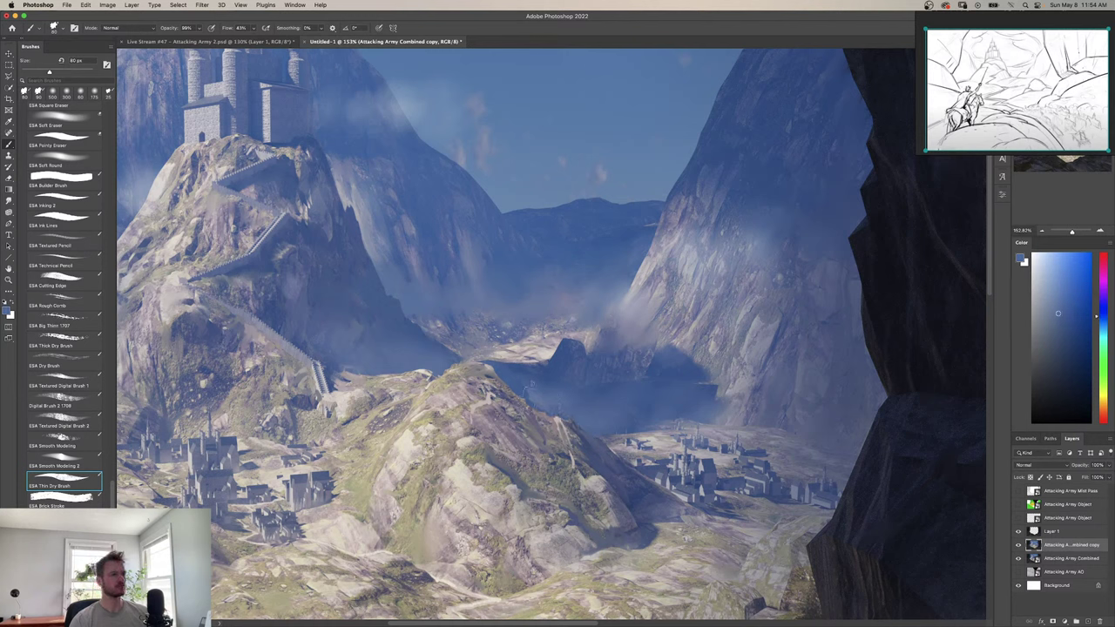
pyautogui.keyDown('alt'); pyautogui.click(508, 376); pyautogui.keyUp('alt')
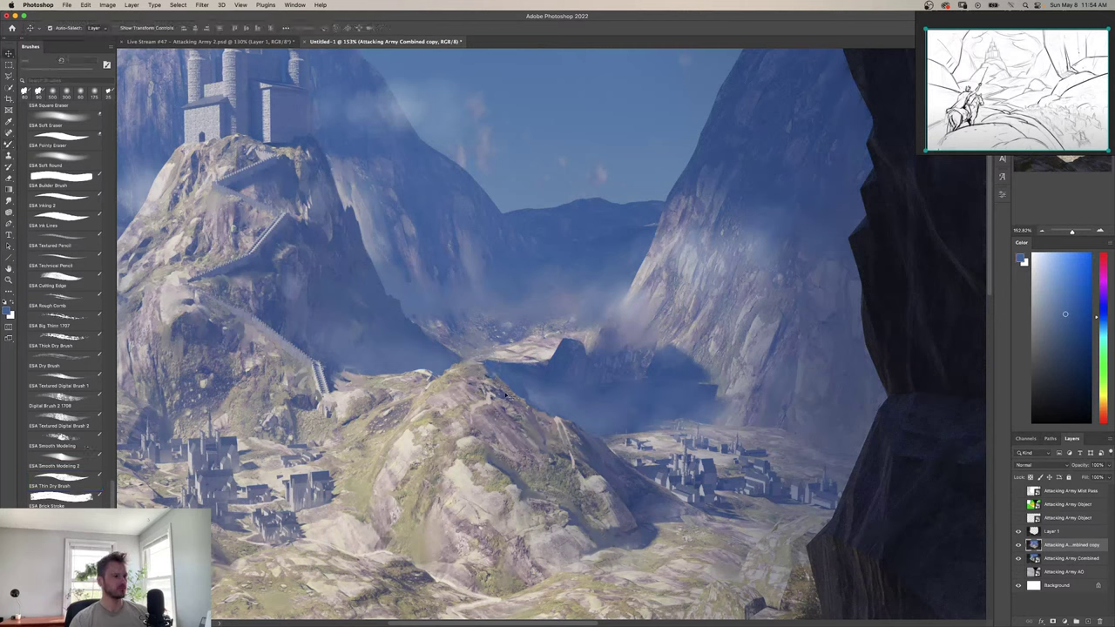
pyautogui.keyDown('alt'); pyautogui.click(504, 390); pyautogui.keyUp('alt')
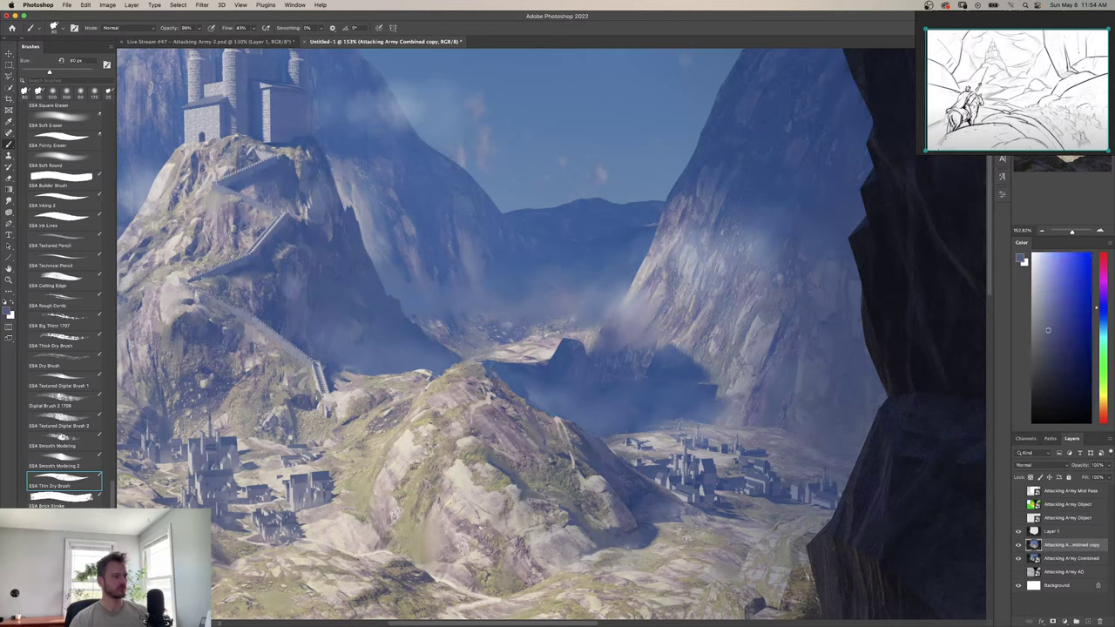
pyautogui.keyDown('alt'); pyautogui.click(596, 451); pyautogui.keyUp('alt')
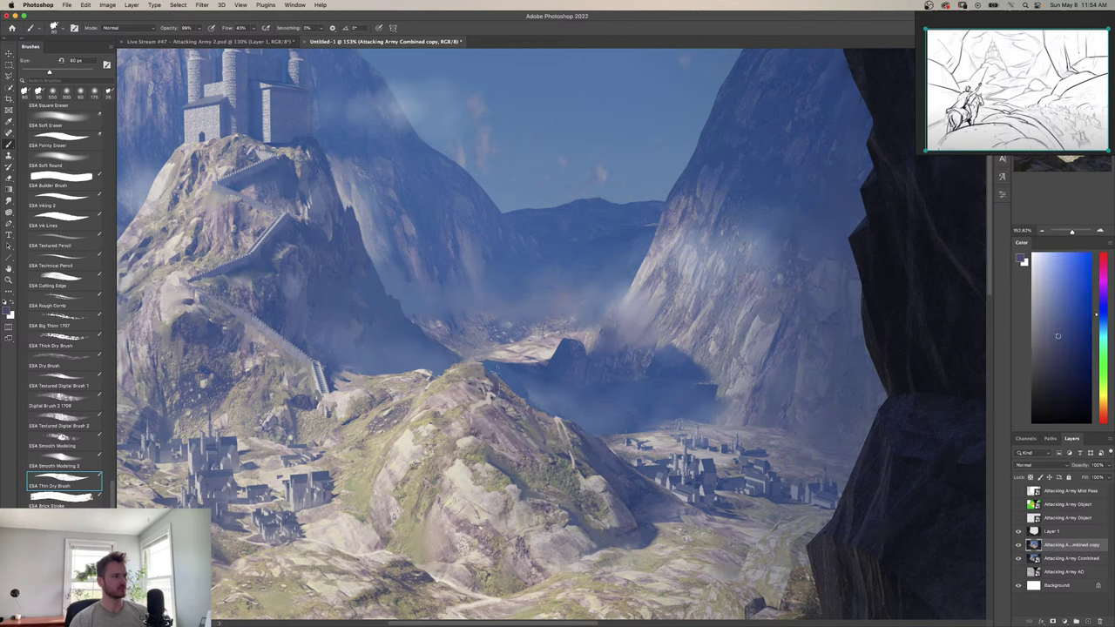
pyautogui.moveTo(498, 387); pyautogui.dragTo(491, 375)
# Examine the full landscape mirrored and unmirrored, checking how the central hill reads against the valley and village.
pyautogui.press('z')
pyautogui.moveTo(555, 402); pyautogui.dragTo(488, 402)
pyautogui.press('super+l')
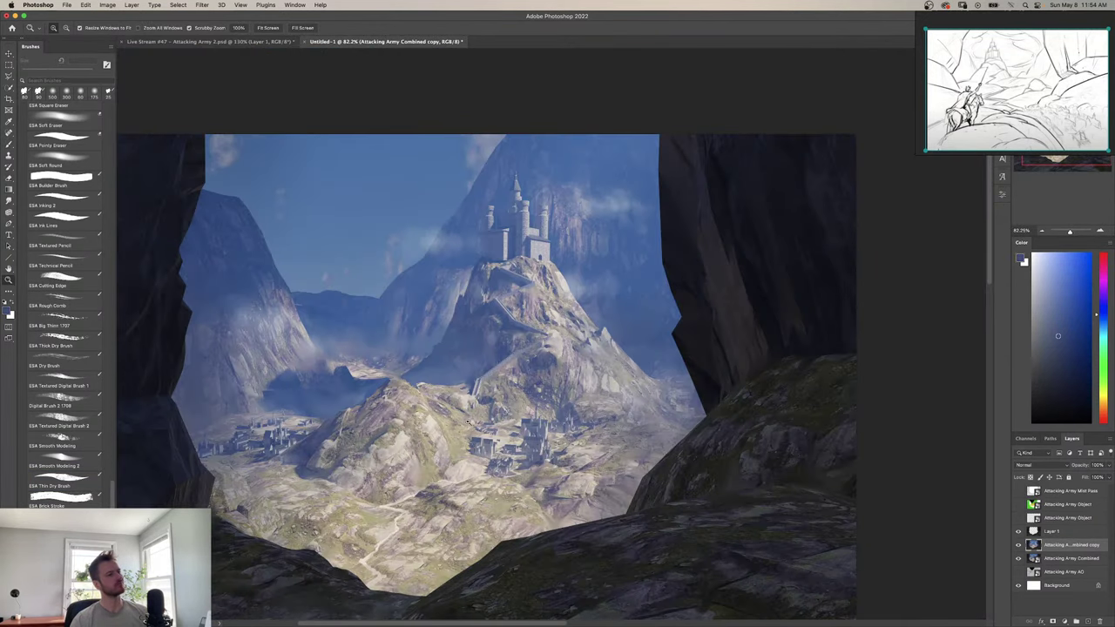
pyautogui.moveTo(386, 399); pyautogui.dragTo(466, 407)
pyautogui.press('b')
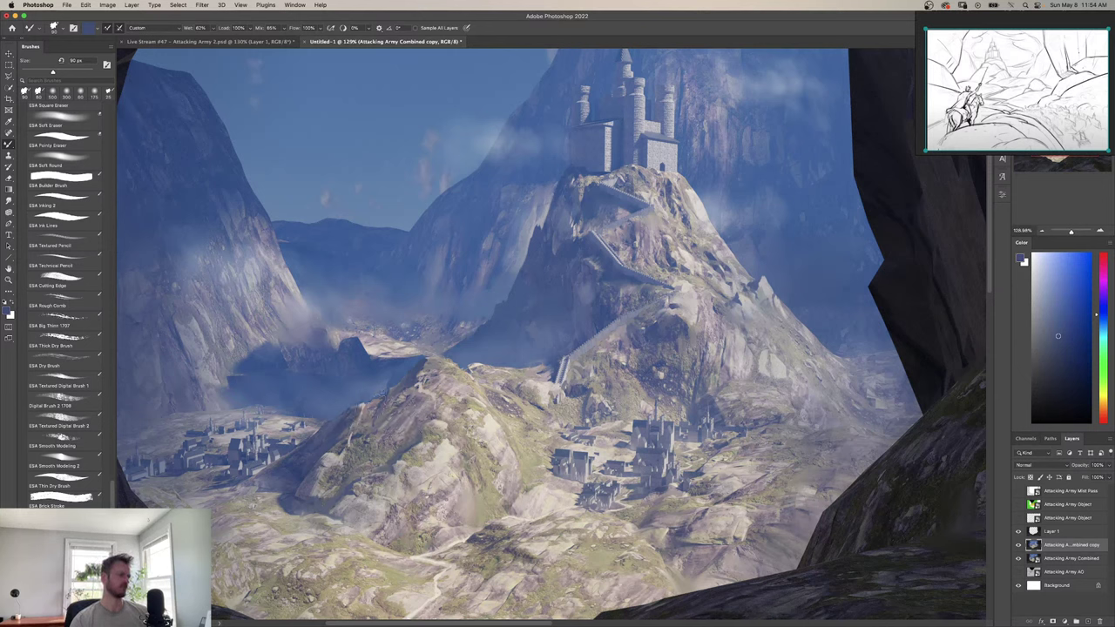
pyautogui.press('z')
pyautogui.moveTo(343, 379); pyautogui.dragTo(277, 379)
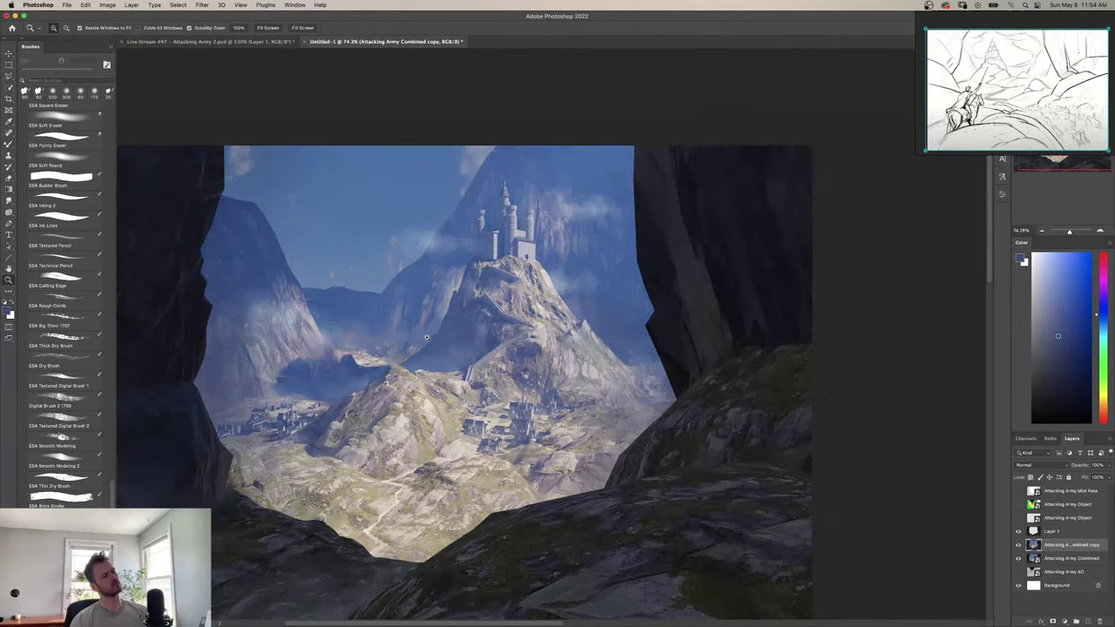
pyautogui.press('super+shift+h')
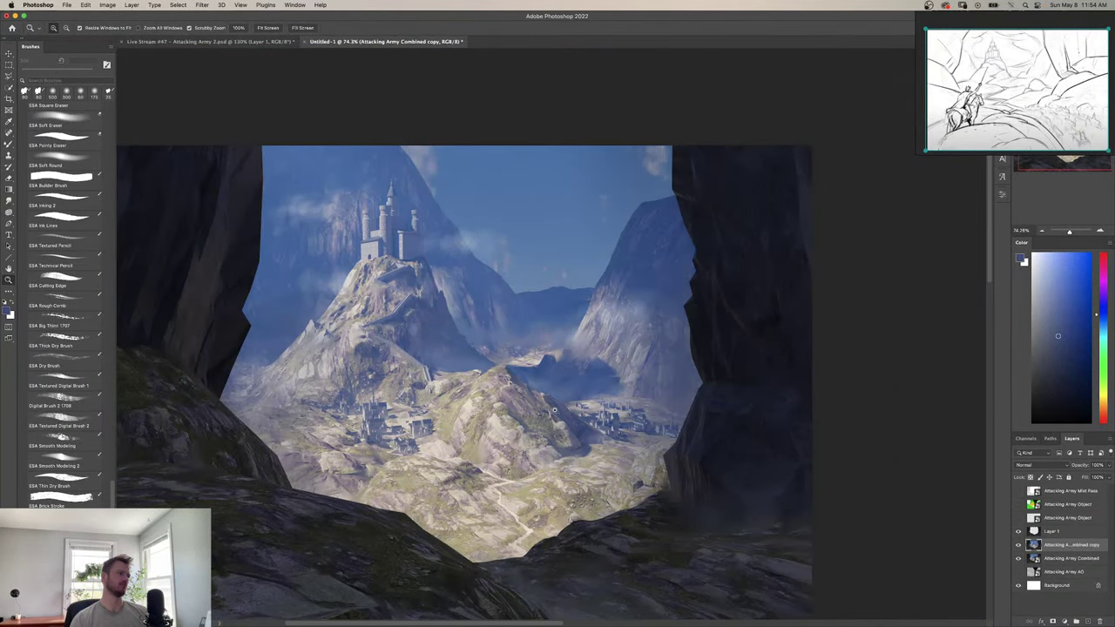
pyautogui.scroll(5, 554, 410)
pyautogui.press('b')
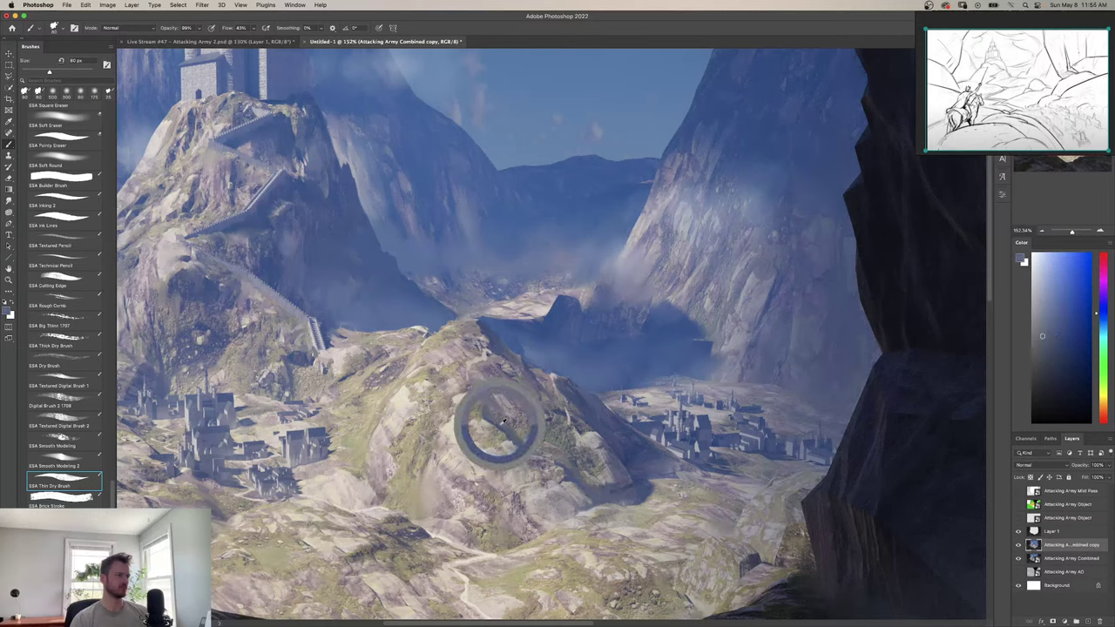
# Paint a shadowed crevice down the central hill's front rock face with the Mixer Brush, using sampled blue shadow and rock colours.
pyautogui.keyDown('alt'); pyautogui.click(501, 427); pyautogui.keyUp('alt')
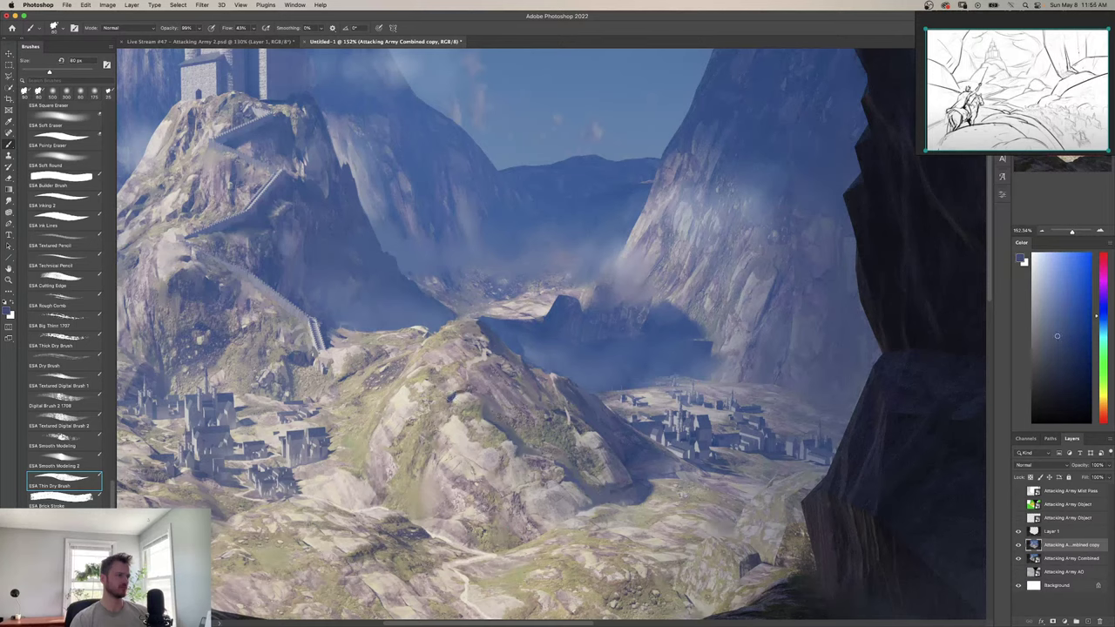
pyautogui.hotkey('shift', 'b')
pyautogui.moveTo(455, 390); pyautogui.dragTo(441, 413)
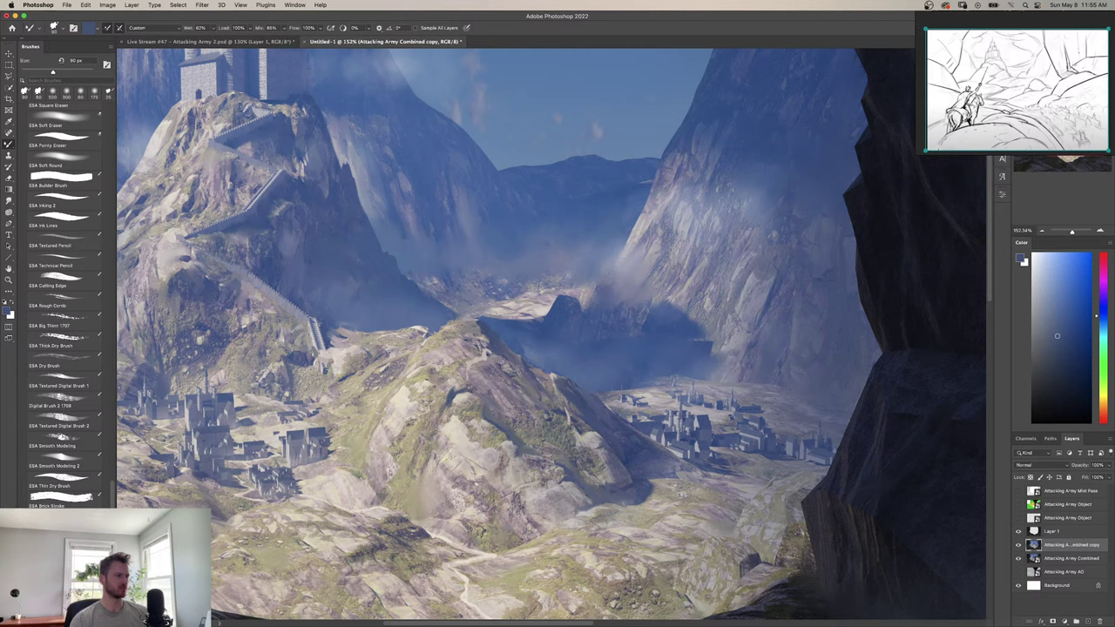
pyautogui.keyDown('alt'); pyautogui.click(433, 443); pyautogui.keyUp('alt')
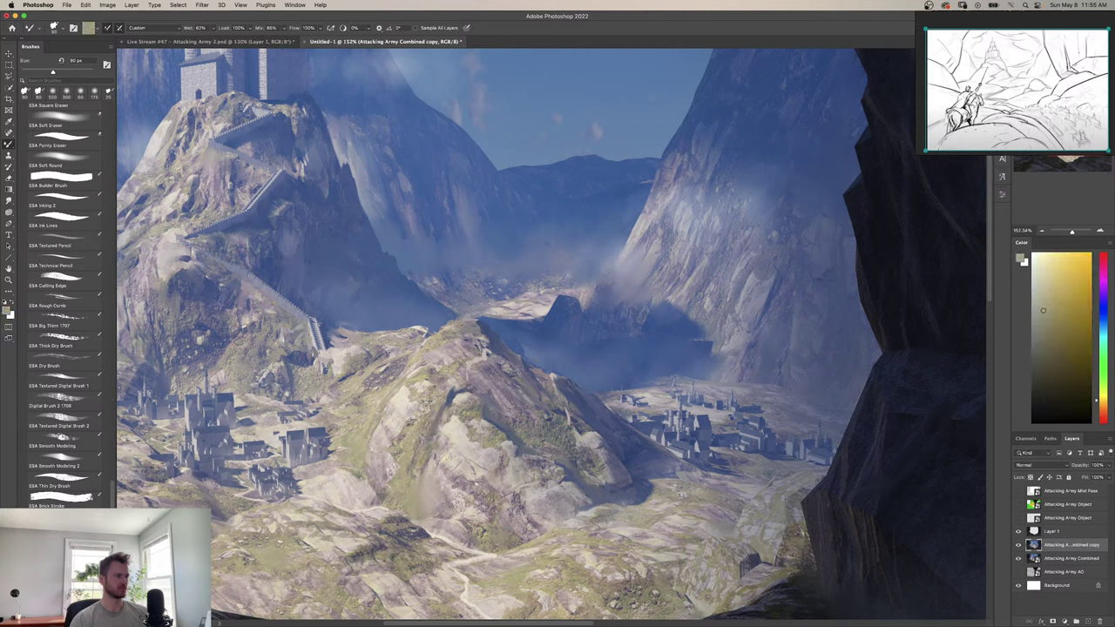
pyautogui.keyDown('alt'); pyautogui.click(451, 394); pyautogui.keyUp('alt')
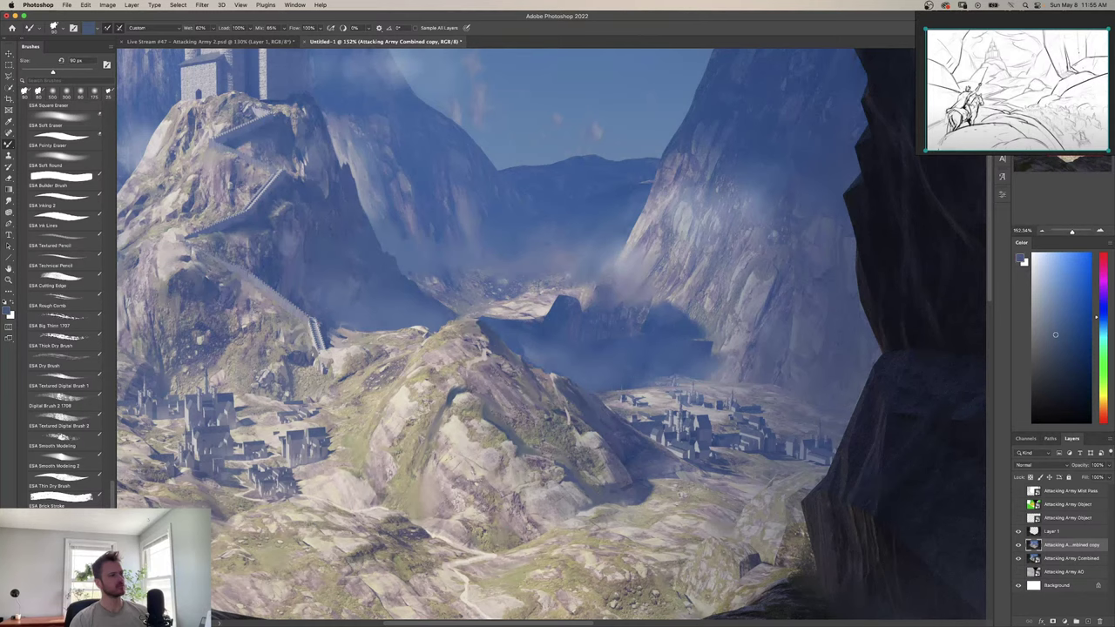
# Try to extend the lower end of the castle's stairway wall down the rocks with the Clone Stamp.
pyautogui.press('z')
pyautogui.moveTo(501, 350)
pyautogui.mouseDown()
pyautogui.moveTo(476, 352)
pyautogui.moveTo(571, 335)
pyautogui.mouseUp()
pyautogui.moveTo(551, 370)
pyautogui.mouseDown()
pyautogui.moveTo(534, 372)
pyautogui.moveTo(532, 405)
pyautogui.mouseUp()
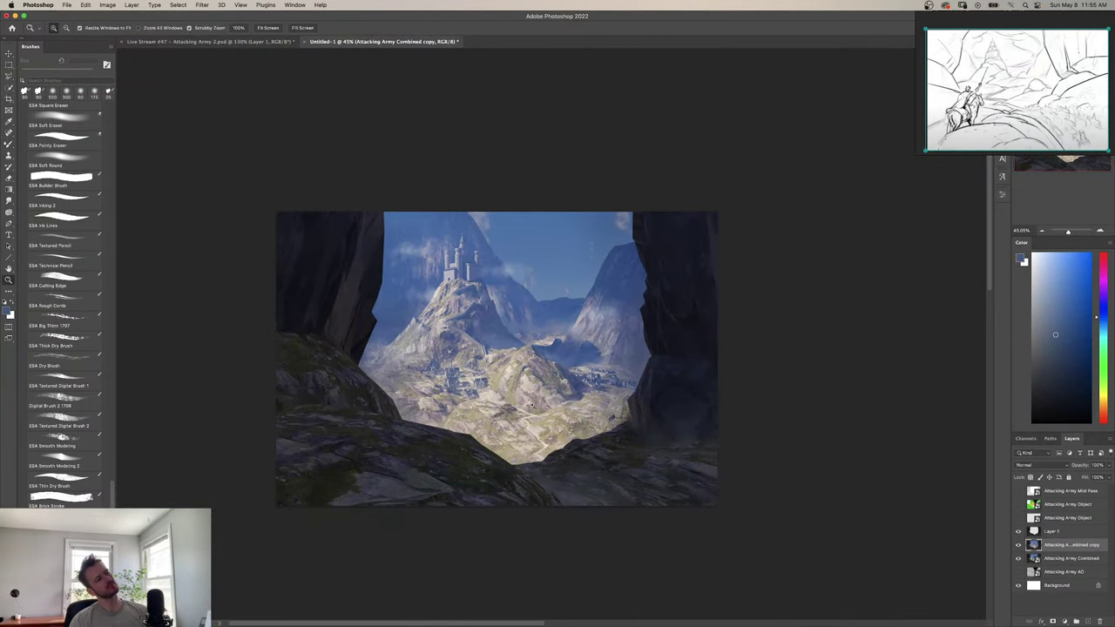
pyautogui.moveTo(505, 366); pyautogui.dragTo(509, 377)
pyautogui.moveTo(476, 373)
pyautogui.mouseDown()
pyautogui.moveTo(512, 402)
pyautogui.moveTo(496, 380)
pyautogui.moveTo(527, 378)
pyautogui.moveTo(499, 409)
pyautogui.mouseUp()
pyautogui.press('b')
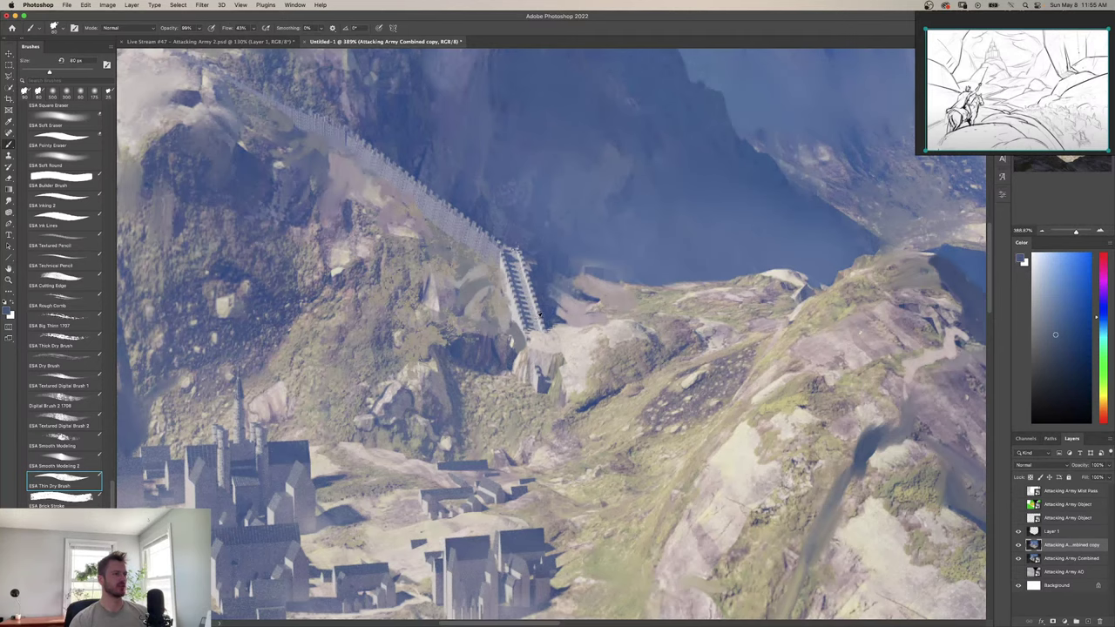
pyautogui.press('z')
pyautogui.moveTo(557, 384)
pyautogui.mouseDown()
pyautogui.moveTo(514, 384)
pyautogui.moveTo(552, 398)
pyautogui.mouseUp()
pyautogui.press('r')
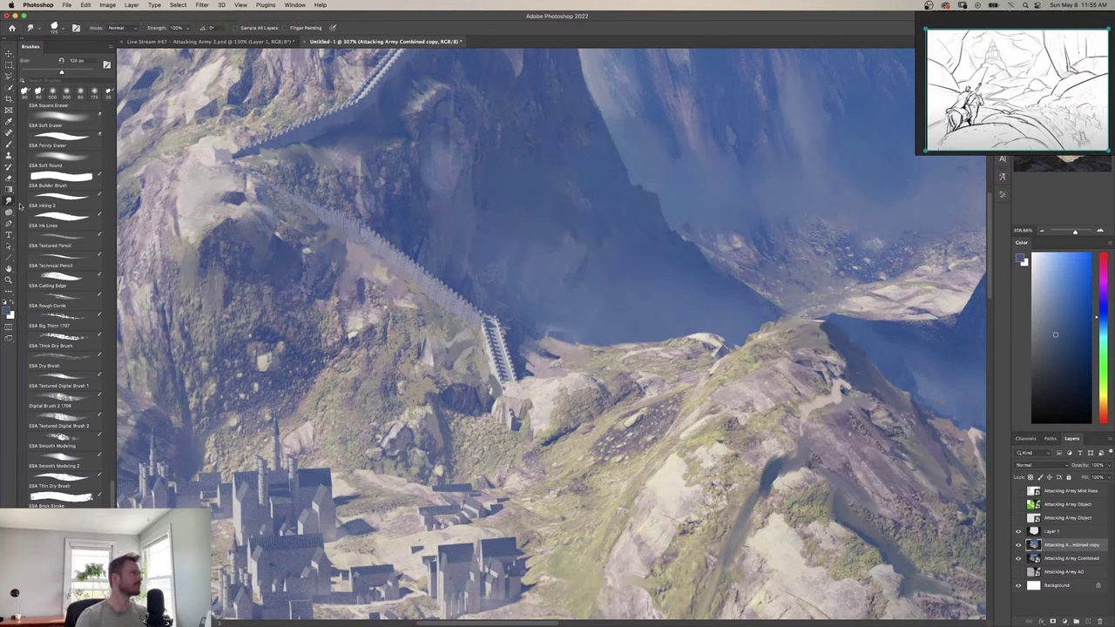
pyautogui.press('s')
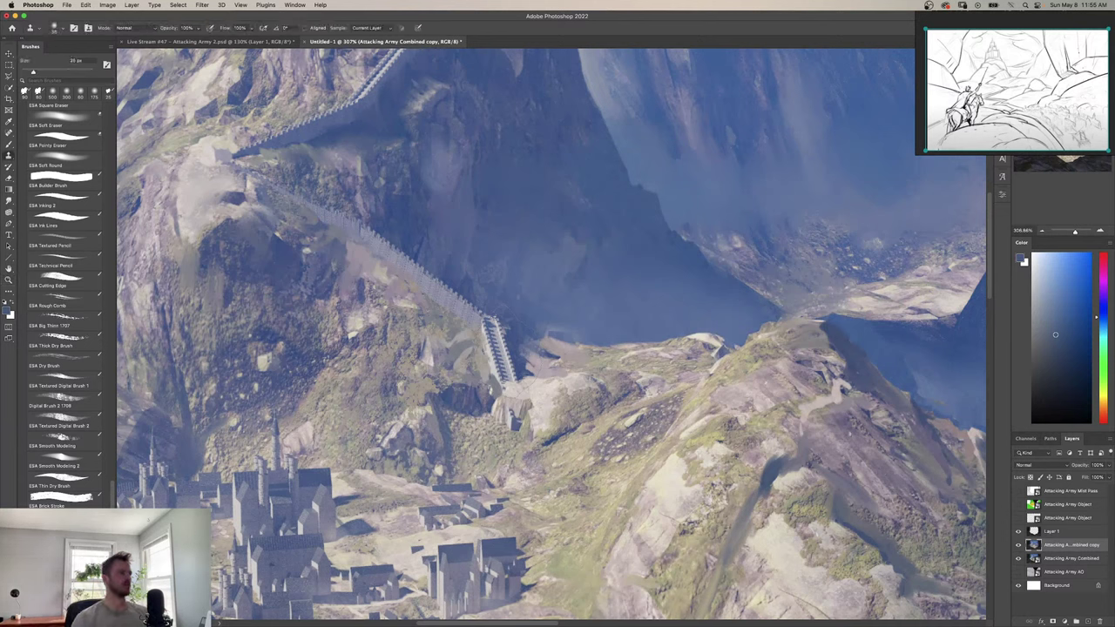
pyautogui.press(']')
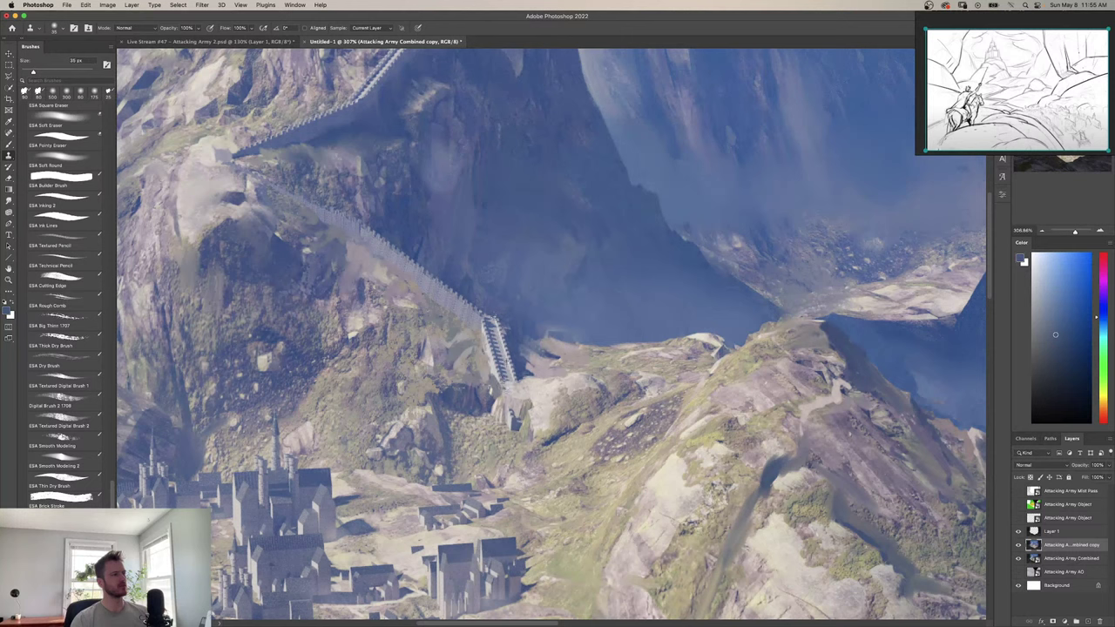
pyautogui.click(518, 395)
pyautogui.moveTo(516, 376); pyautogui.dragTo(519, 434)
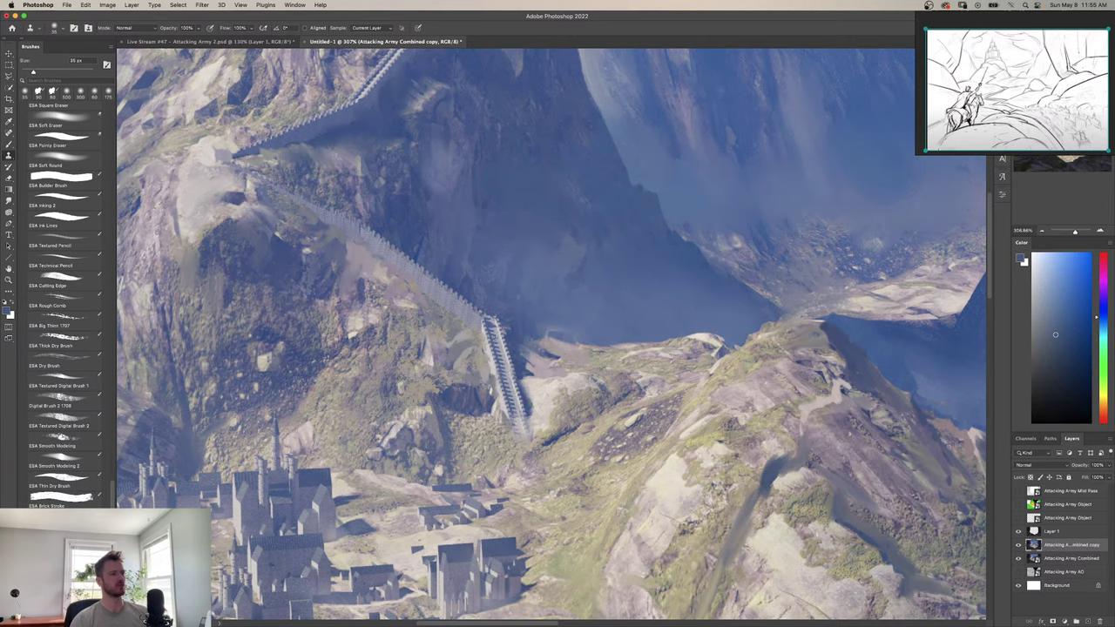
# Touch up the cloned wall joint with sampled light colours using the ESA Thin Dry Brush at 20 px, and undo the wall extension.
pyautogui.press('z')
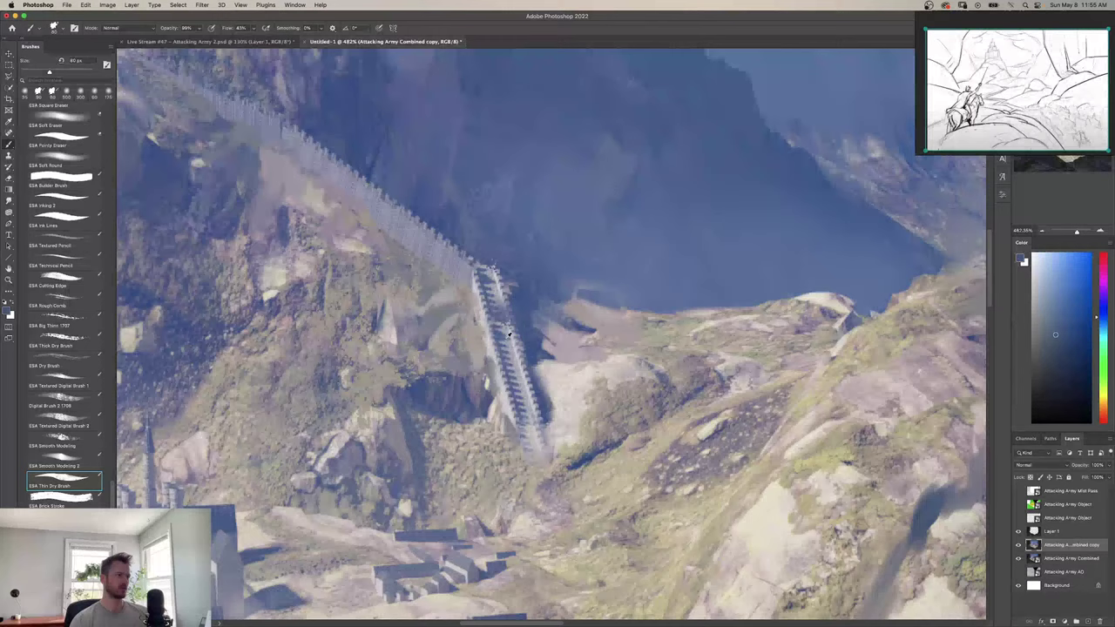
pyautogui.keyDown('alt'); pyautogui.click(510, 334); pyautogui.keyUp('alt')
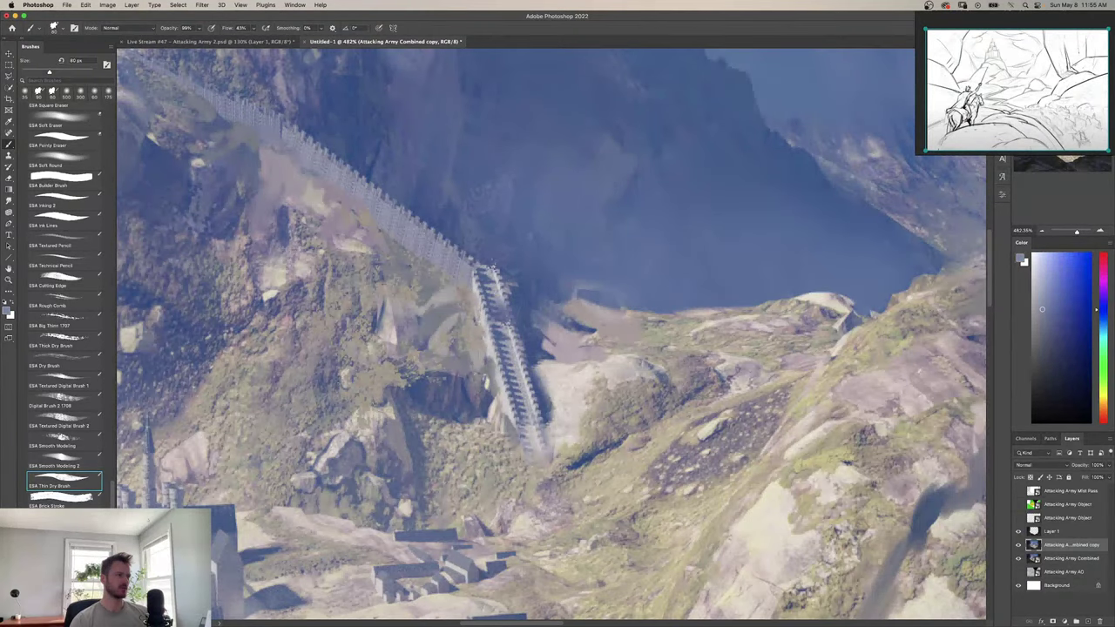
pyautogui.press('z')
pyautogui.keyDown('alt'); pyautogui.click(499, 310); pyautogui.keyUp('alt')
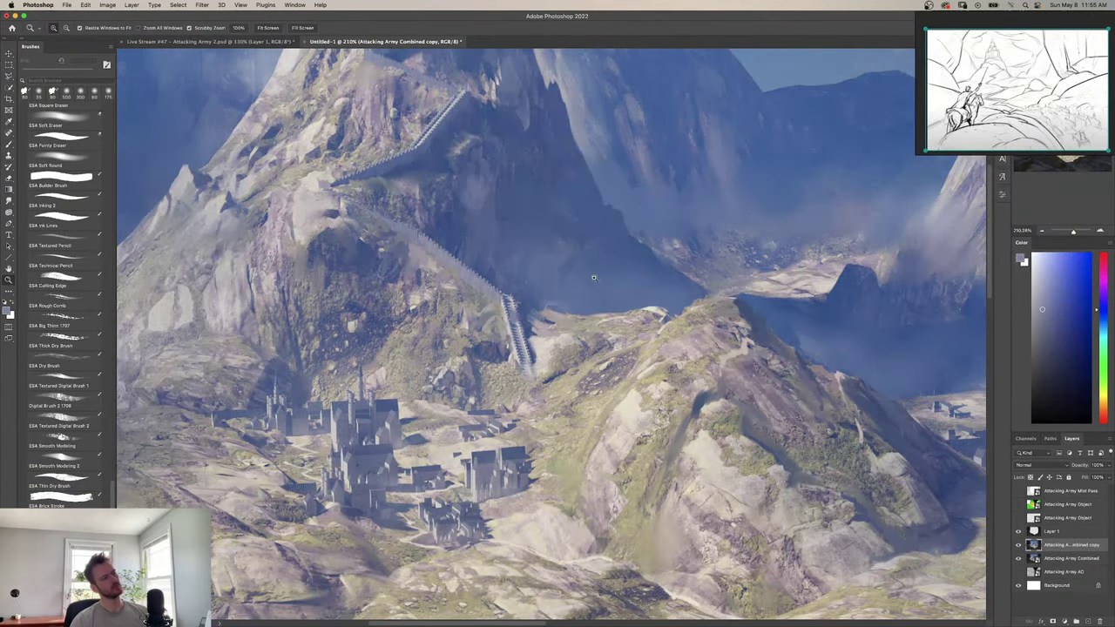
pyautogui.click(526, 320)
pyautogui.press('b')
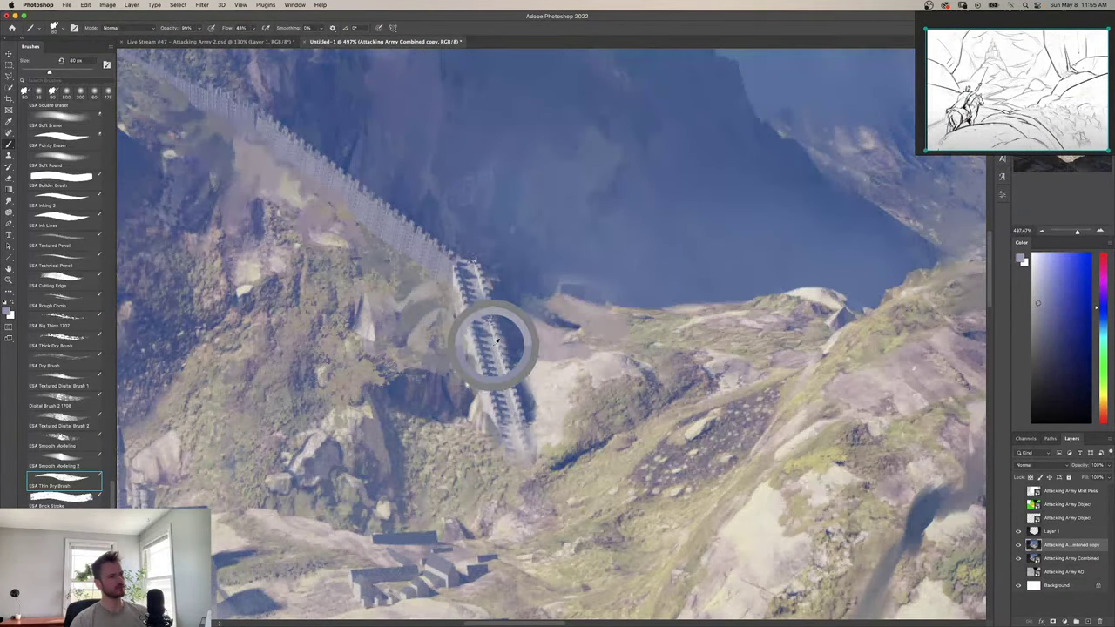
pyautogui.press('[')
pyautogui.press('[')
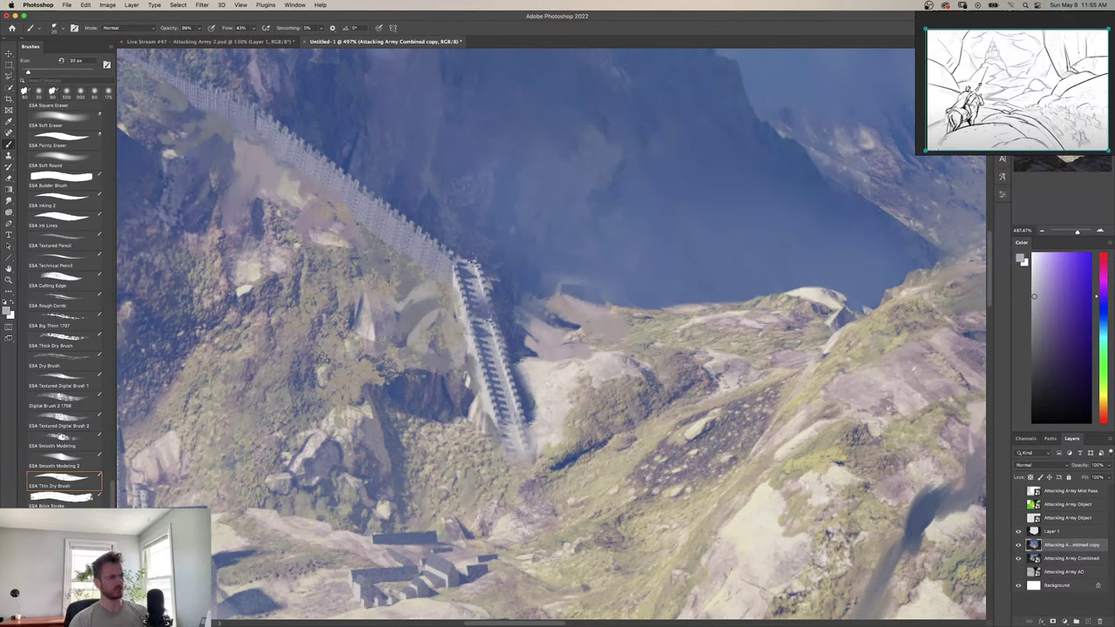
pyautogui.moveTo(481, 305); pyautogui.dragTo(485, 317)
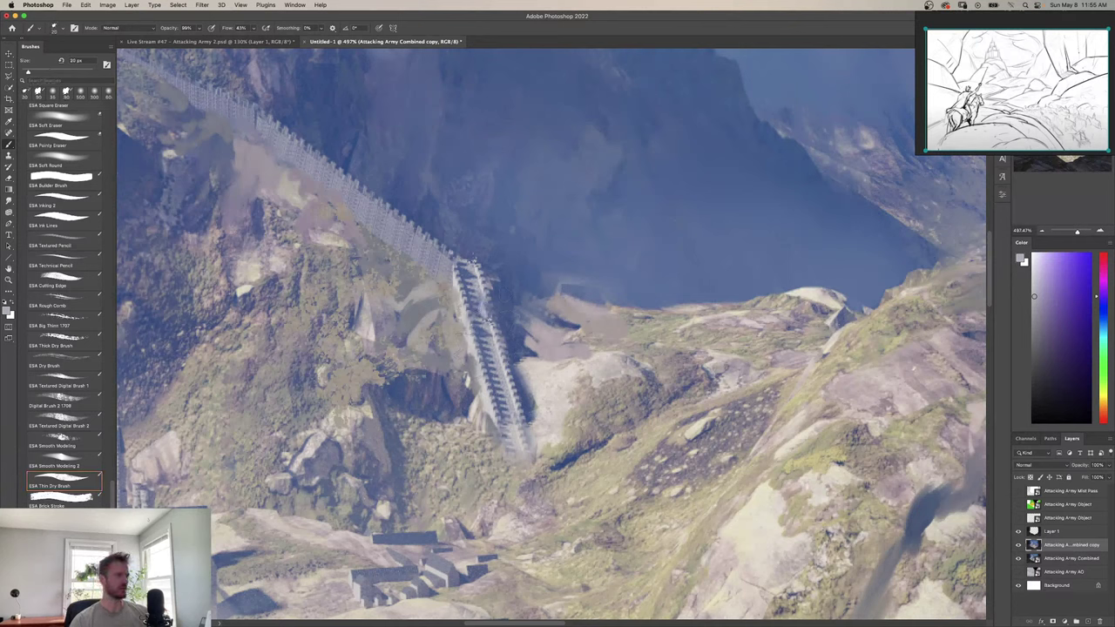
pyautogui.press('z')
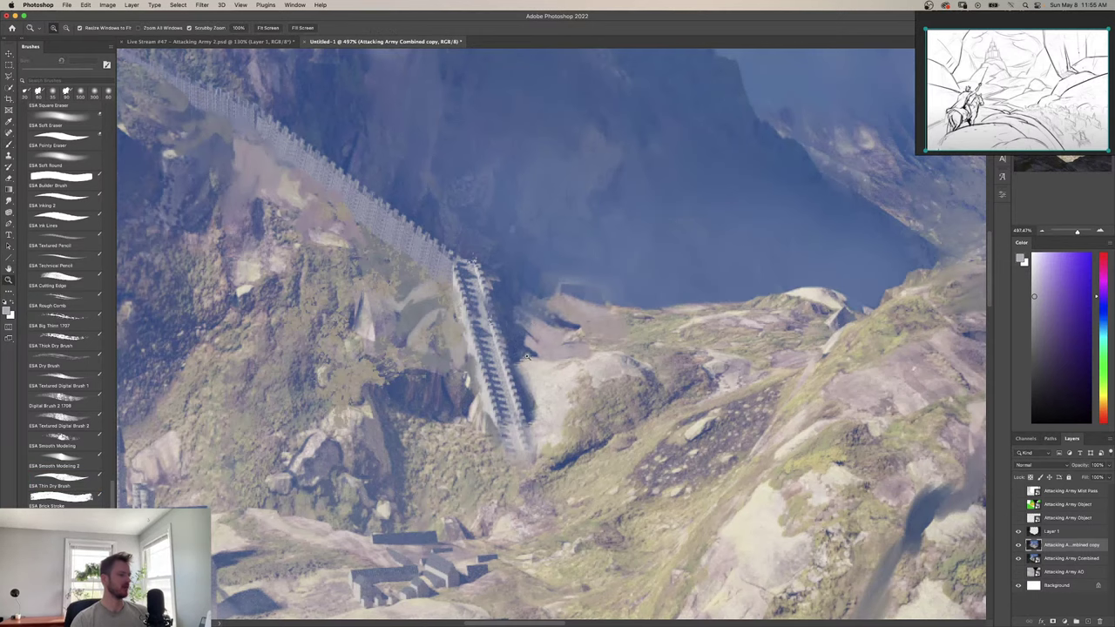
pyautogui.moveTo(526, 350)
pyautogui.mouseDown()
pyautogui.moveTo(508, 369)
pyautogui.moveTo(558, 353)
pyautogui.moveTo(524, 378)
pyautogui.mouseUp()
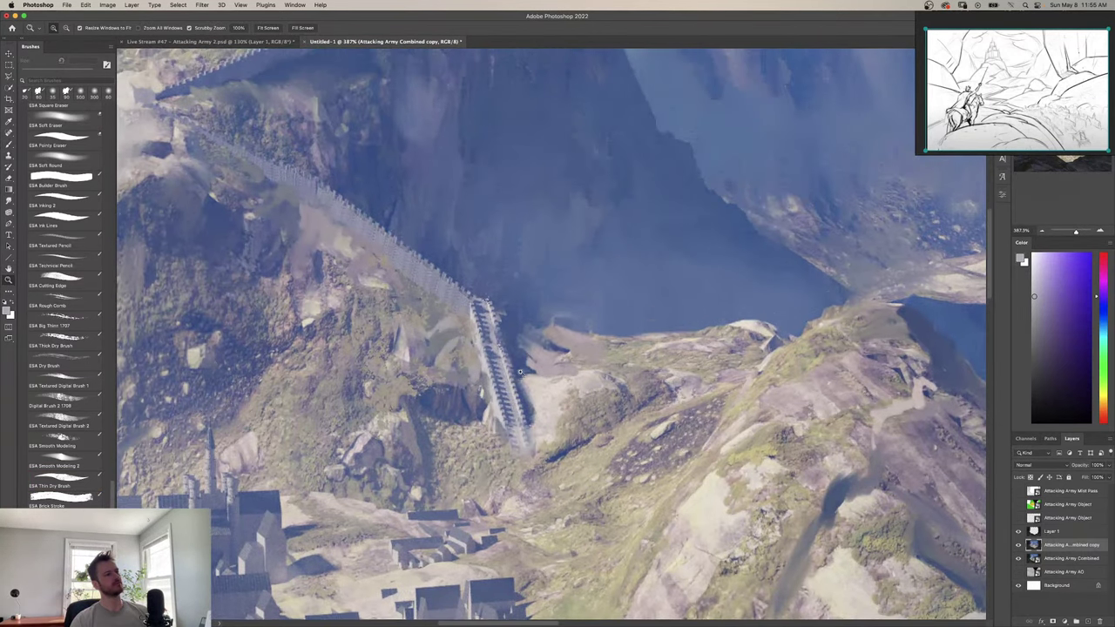
pyautogui.press('super+z')
pyautogui.press('super+z')
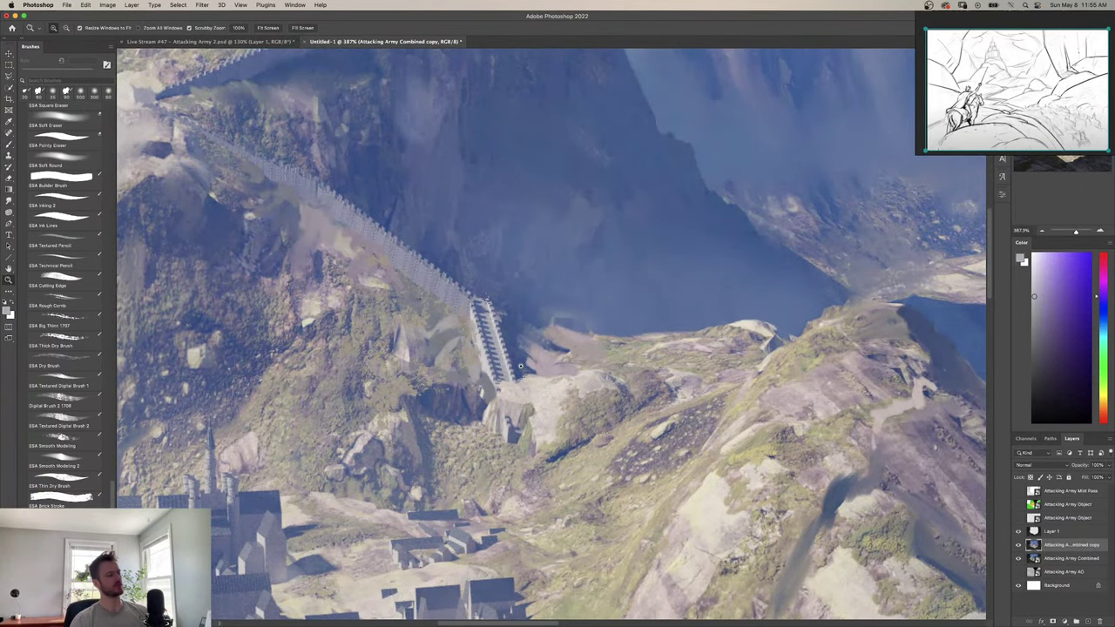
# Clone the stairway wall's lower section further down to the rocks with the Clone Stamp and sample the wall's colour at its foot.
pyautogui.press('r')
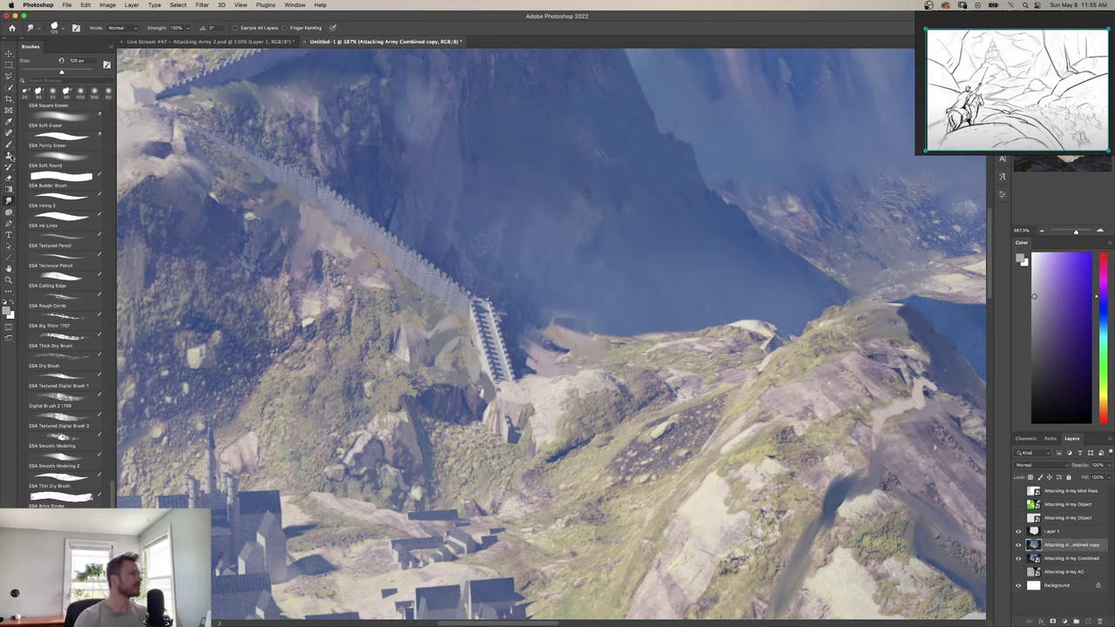
pyautogui.click(9, 155)
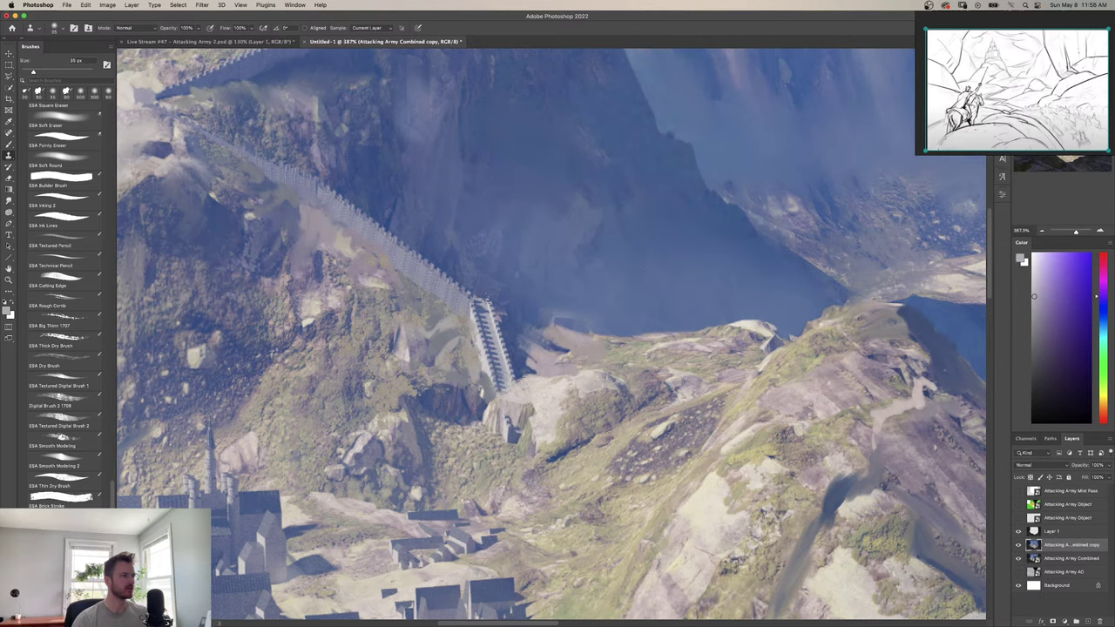
pyautogui.moveTo(498, 384)
pyautogui.mouseDown()
pyautogui.moveTo(519, 437)
pyautogui.moveTo(520, 422)
pyautogui.moveTo(547, 403)
pyautogui.moveTo(560, 435)
pyautogui.mouseUp()
pyautogui.press('z')
pyautogui.press('b')
pyautogui.press('z')
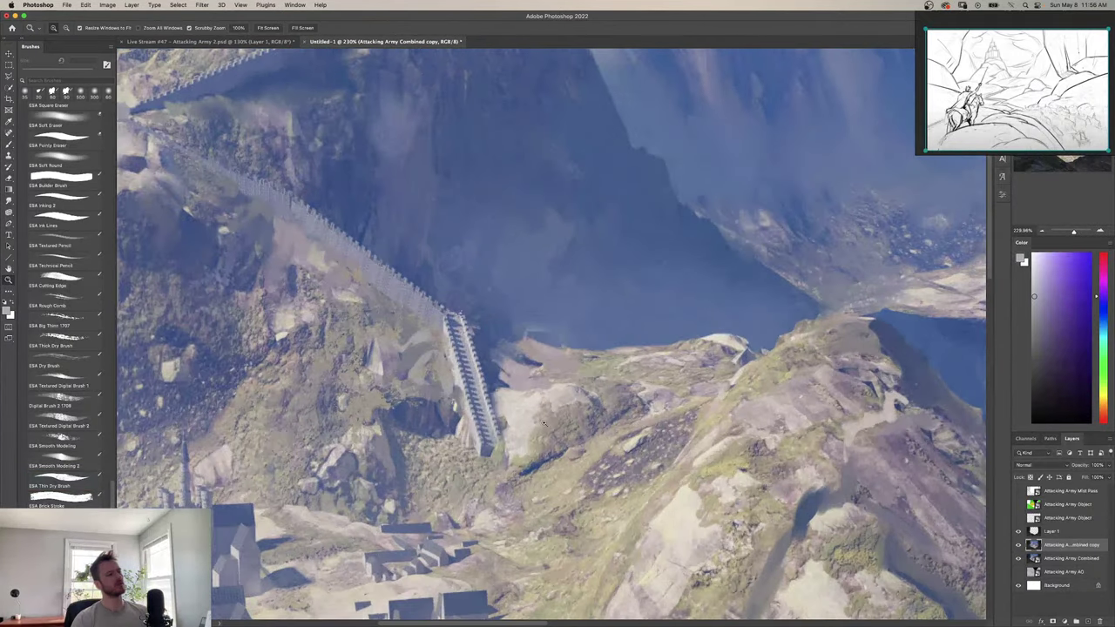
pyautogui.press('b')
pyautogui.keyDown('alt'); pyautogui.click(494, 438); pyautogui.keyUp('alt')
pyautogui.press('z')
pyautogui.moveTo(510, 464); pyautogui.dragTo(495, 464)
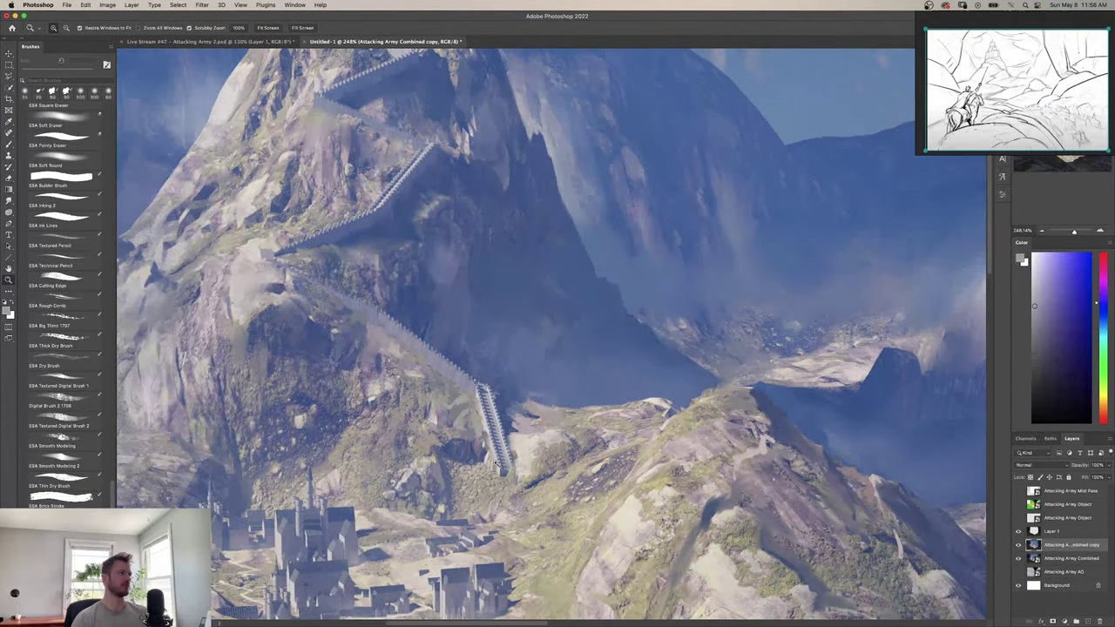
# Clone another wall section from the stairway's foot, angled down toward the village houses, with the Clone Stamp.
pyautogui.scroll(2, 488, 450)
pyautogui.press('r')
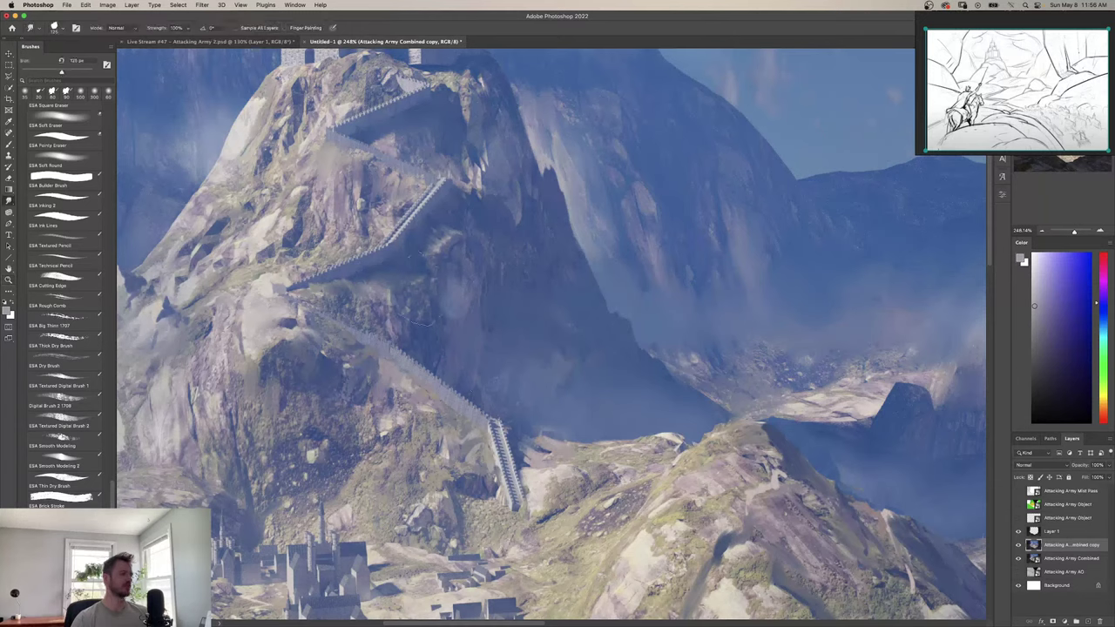
pyautogui.click(9, 156)
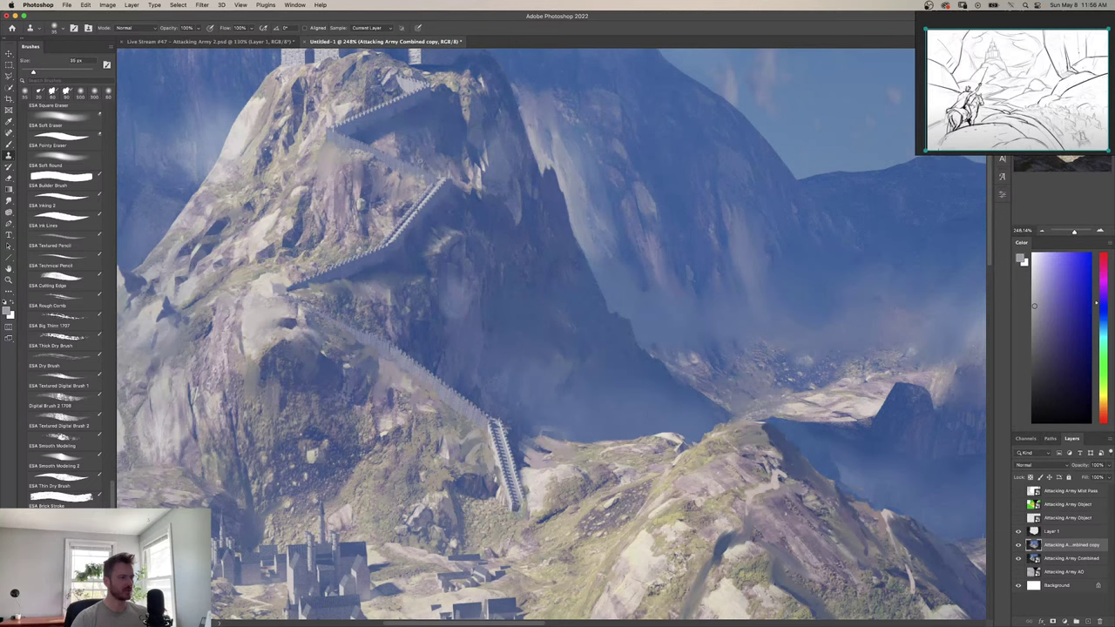
pyautogui.moveTo(514, 510); pyautogui.dragTo(471, 554)
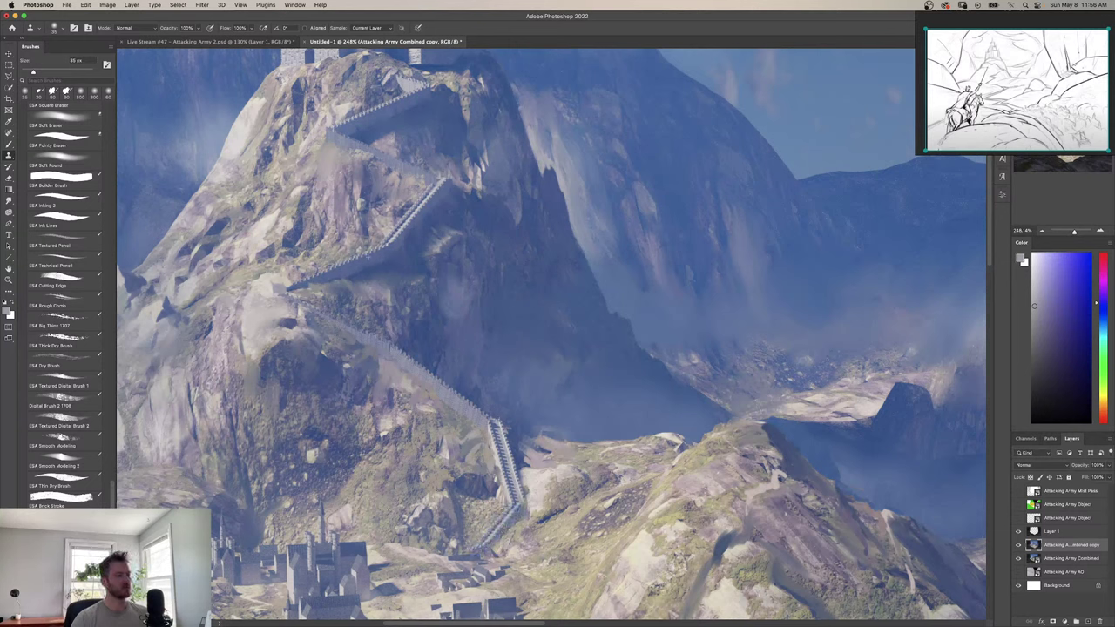
# Check the extended stairway wall in the full composition, mirror the canvas, and ready the Mixer Brush for its lower end.
pyautogui.press('z')
pyautogui.moveTo(527, 489); pyautogui.dragTo(421, 349)
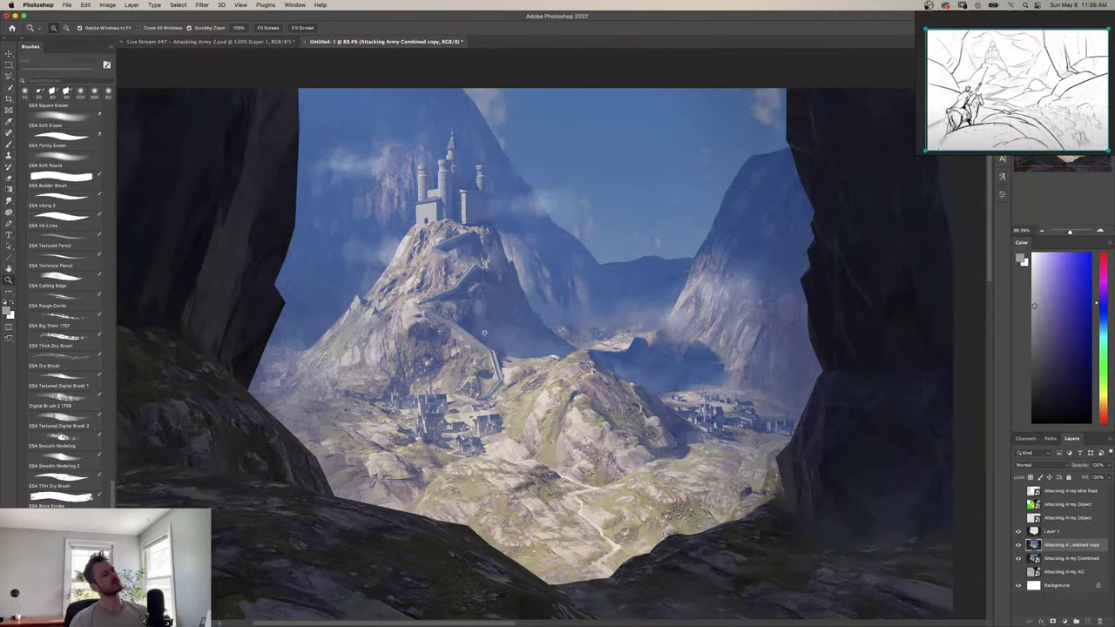
pyautogui.moveTo(484, 333); pyautogui.dragTo(486, 376)
pyautogui.press('super+shift+h')
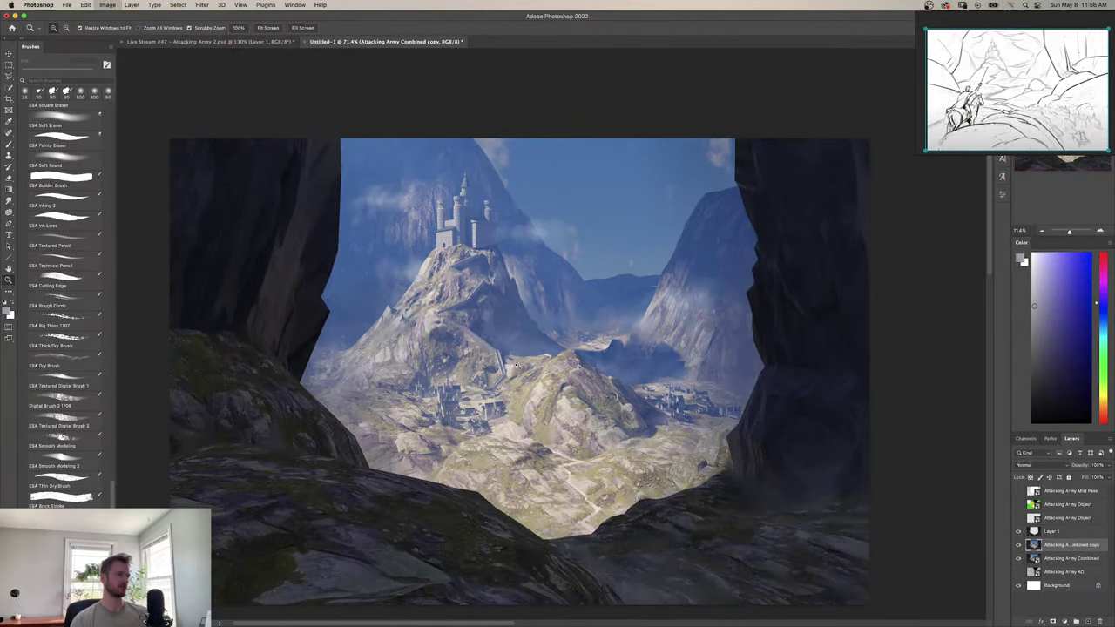
pyautogui.moveTo(548, 361); pyautogui.dragTo(646, 364)
pyautogui.press('b')
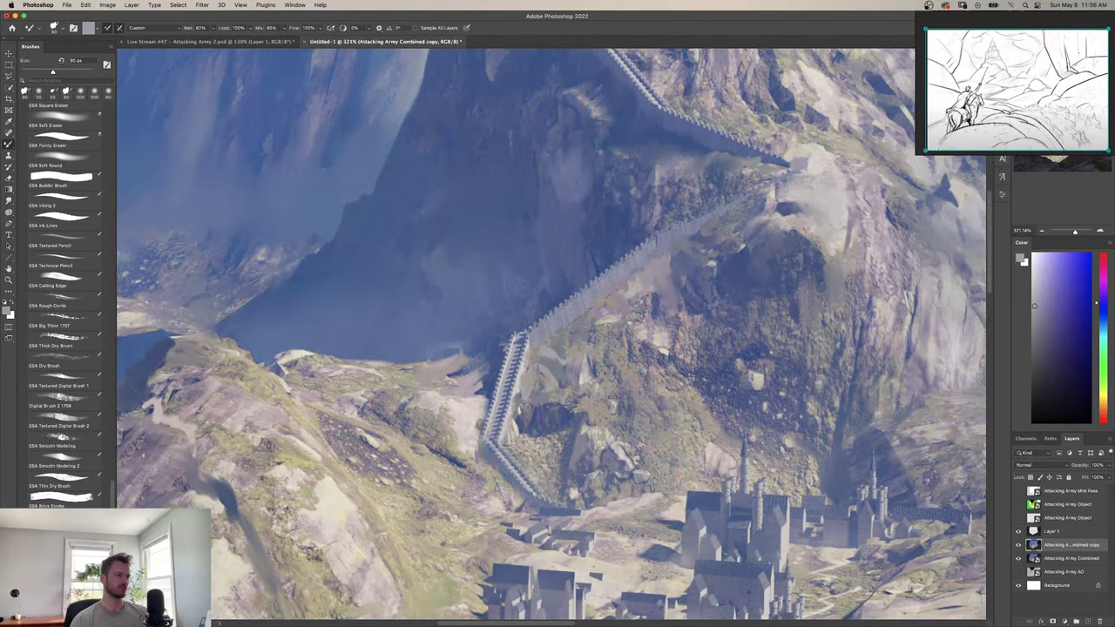
# Sample the blue shadow and pale rock colours and blend the ground beside the lowest castle wall section with the Mixer Brush.
pyautogui.keyDown('alt'); pyautogui.click(497, 366); pyautogui.keyUp('alt')
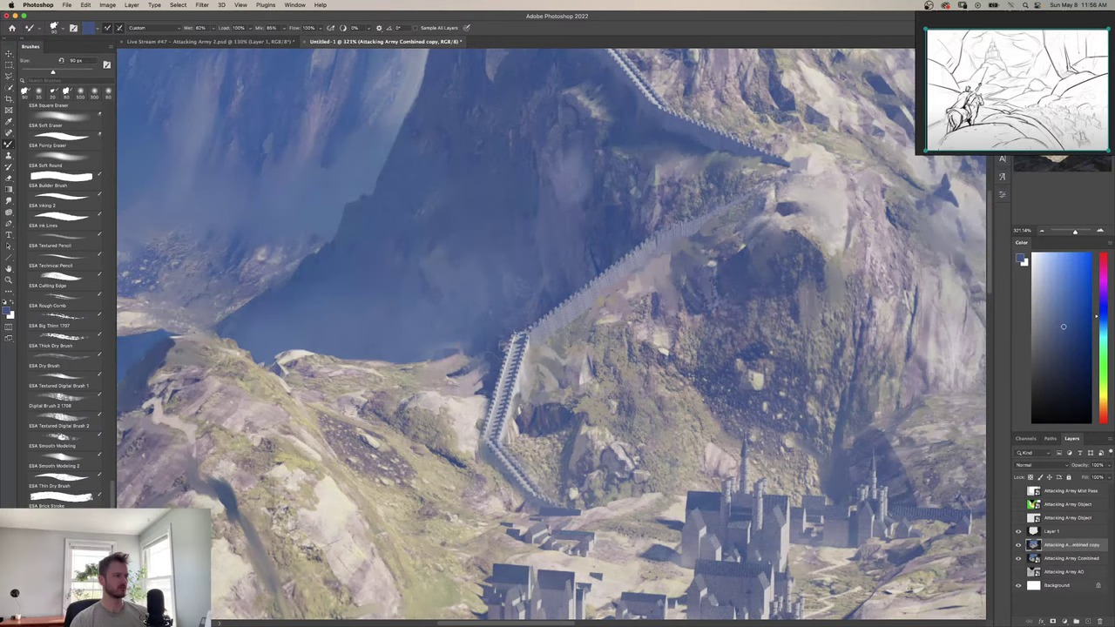
pyautogui.keyDown('alt'); pyautogui.click(507, 440); pyautogui.keyUp('alt')
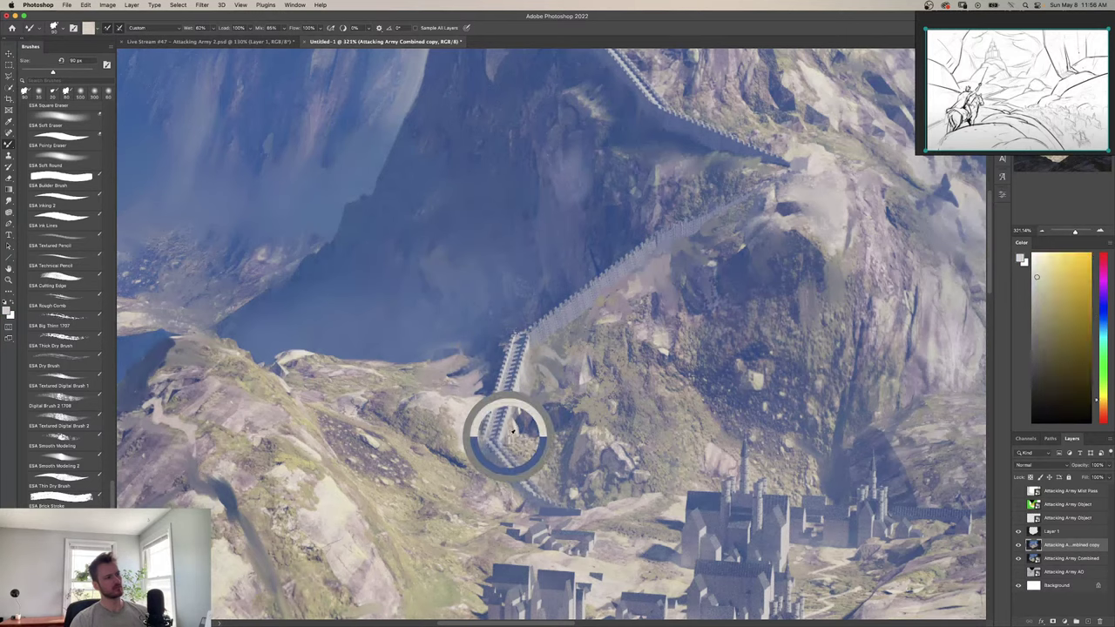
pyautogui.moveTo(521, 453)
pyautogui.mouseDown()
pyautogui.moveTo(521, 432)
pyautogui.moveTo(534, 432)
pyautogui.moveTo(505, 422)
pyautogui.mouseUp()
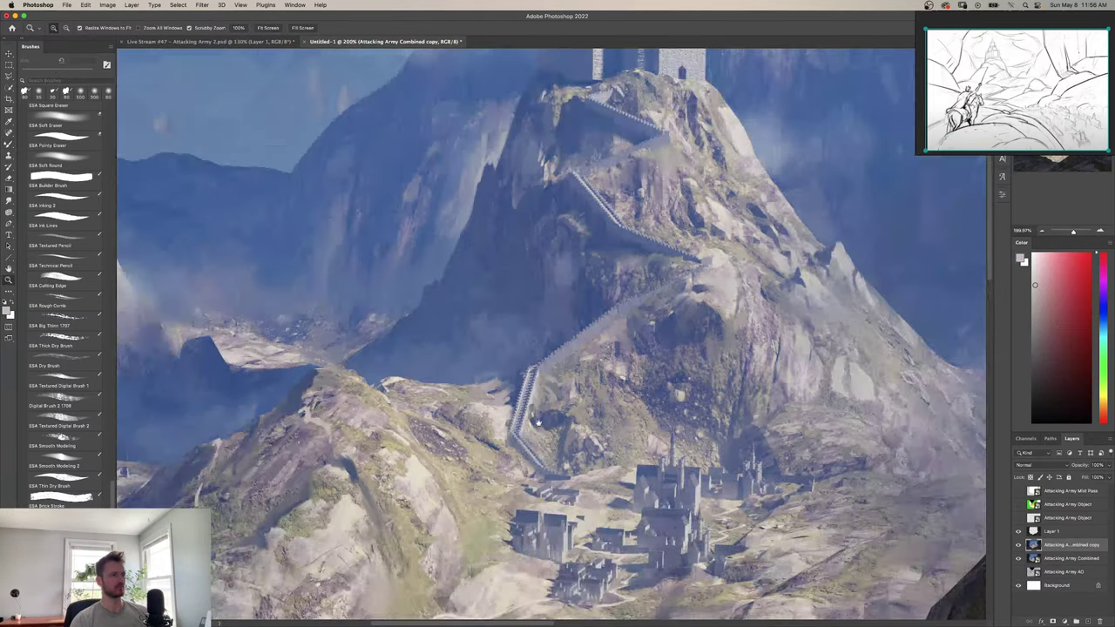
# Paint the rock beside the lower wall section using sampled brown, purple-grey and light rock colours, ending with the ESA Thin Dry Brush.
pyautogui.moveTo(591, 385); pyautogui.dragTo(595, 345)
pyautogui.press('super+z')
pyautogui.press('b')
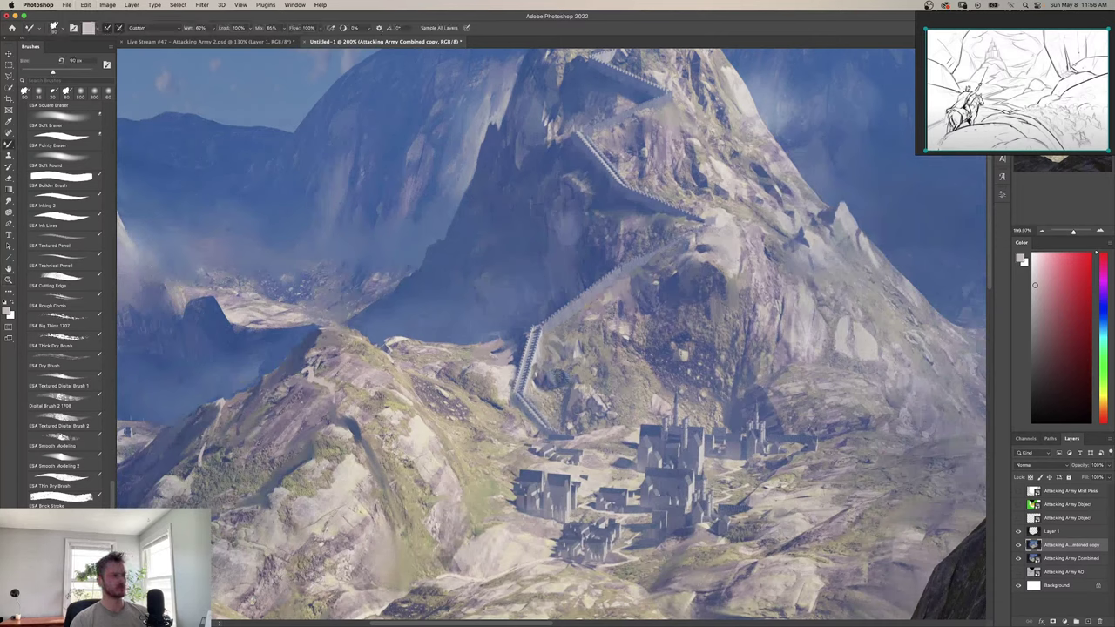
pyautogui.keyDown('alt'); pyautogui.click(583, 374); pyautogui.keyUp('alt')
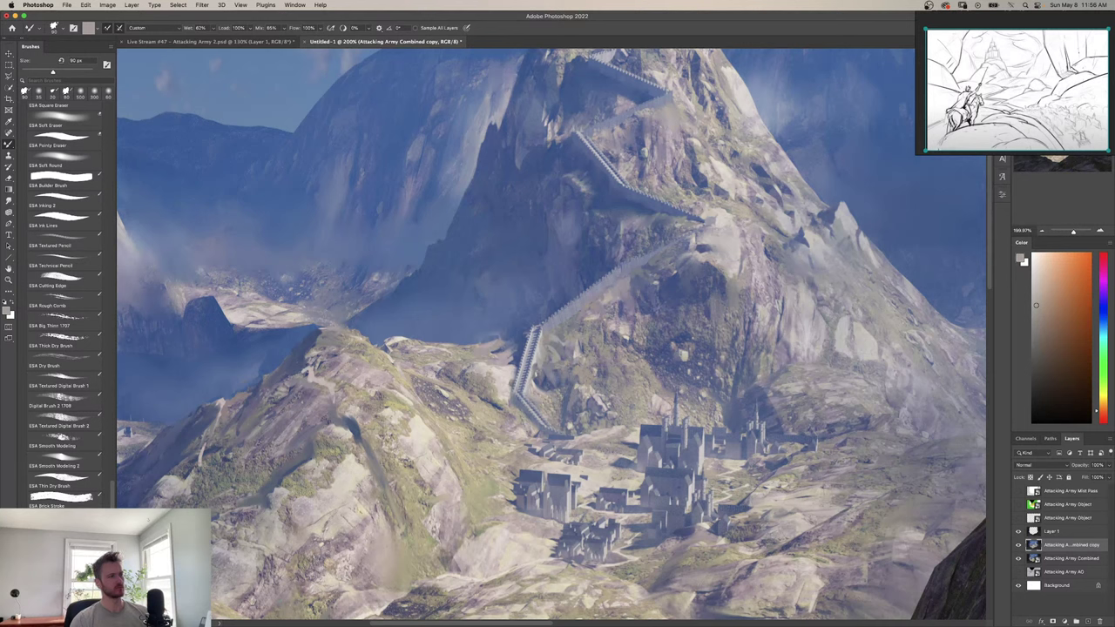
pyautogui.keyDown('alt'); pyautogui.click(545, 388); pyautogui.keyUp('alt')
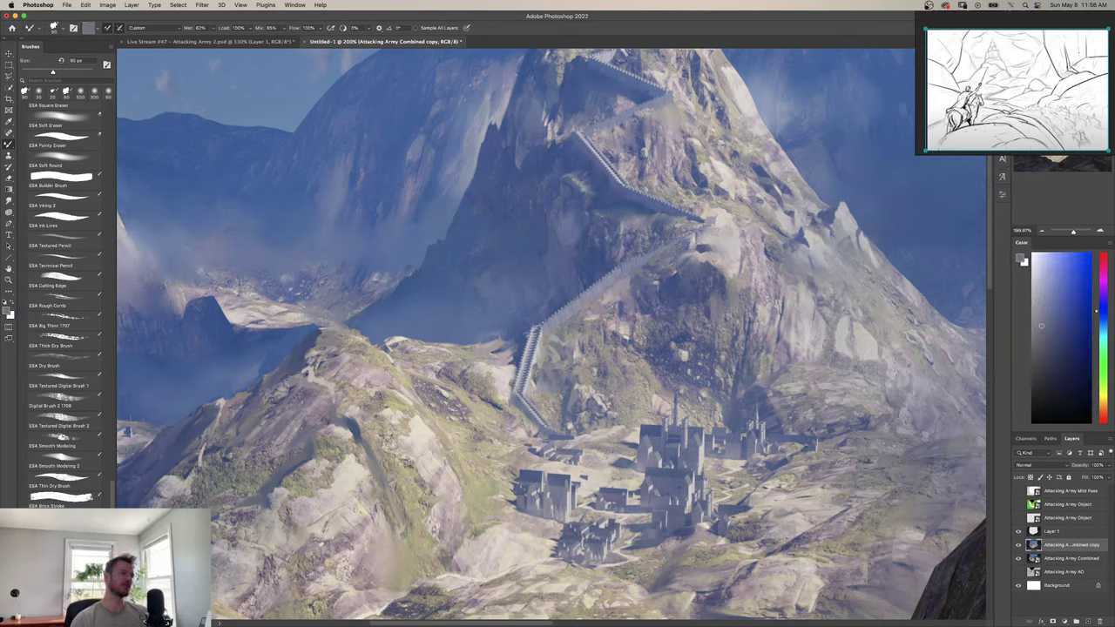
pyautogui.press('b')
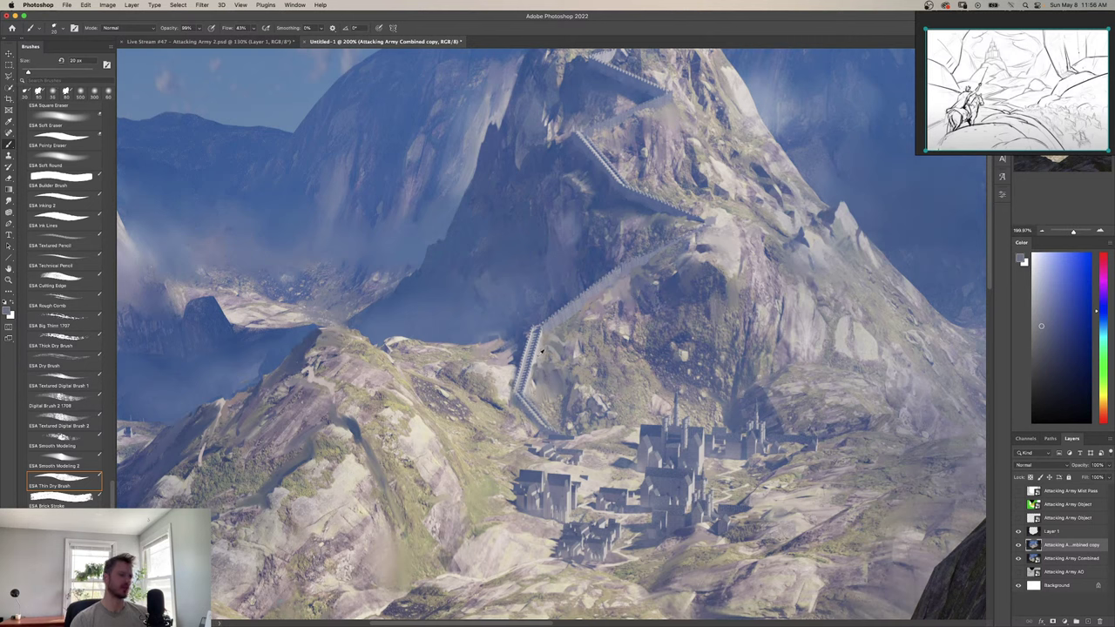
pyautogui.keyDown('alt'); pyautogui.click(541, 350); pyautogui.keyUp('alt')
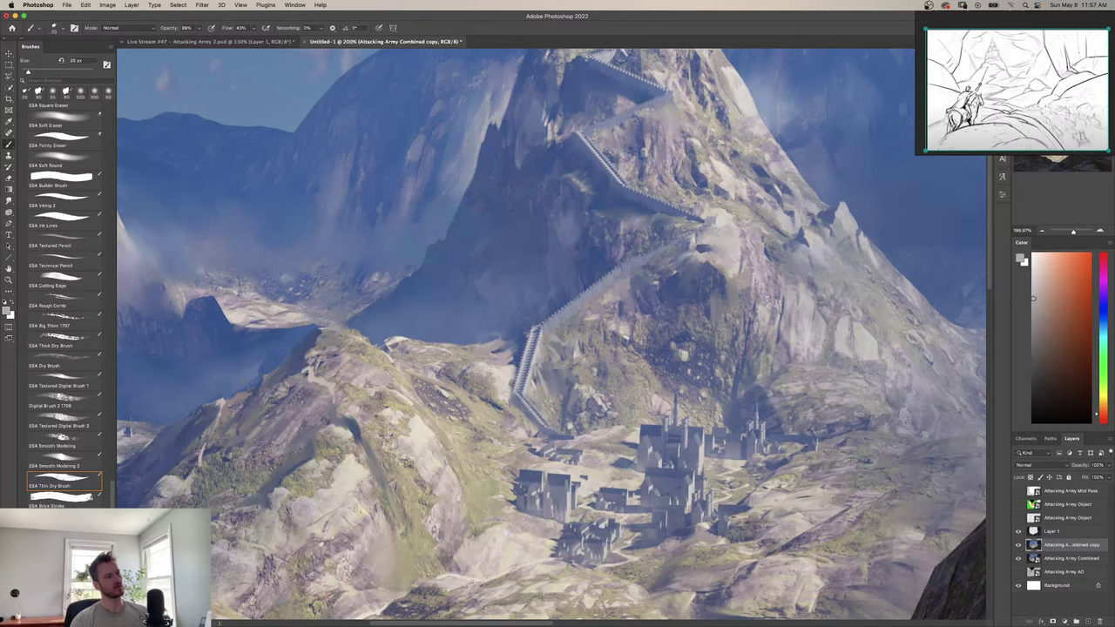
pyautogui.keyDown('alt'); pyautogui.click(554, 399); pyautogui.keyUp('alt')
# Blend the rock and mist around the lower bend of the wall with the Mixer Brush, using colours sampled on both sides.
pyautogui.press('z')
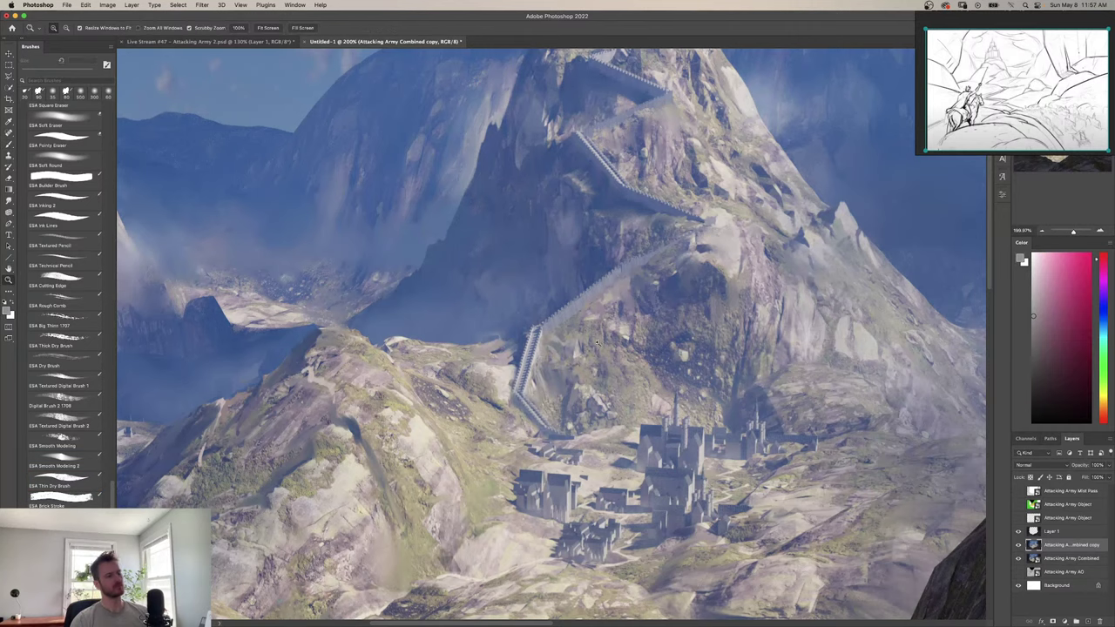
pyautogui.moveTo(697, 259); pyautogui.dragTo(615, 259)
pyautogui.moveTo(513, 356); pyautogui.dragTo(556, 356)
pyautogui.press('b')
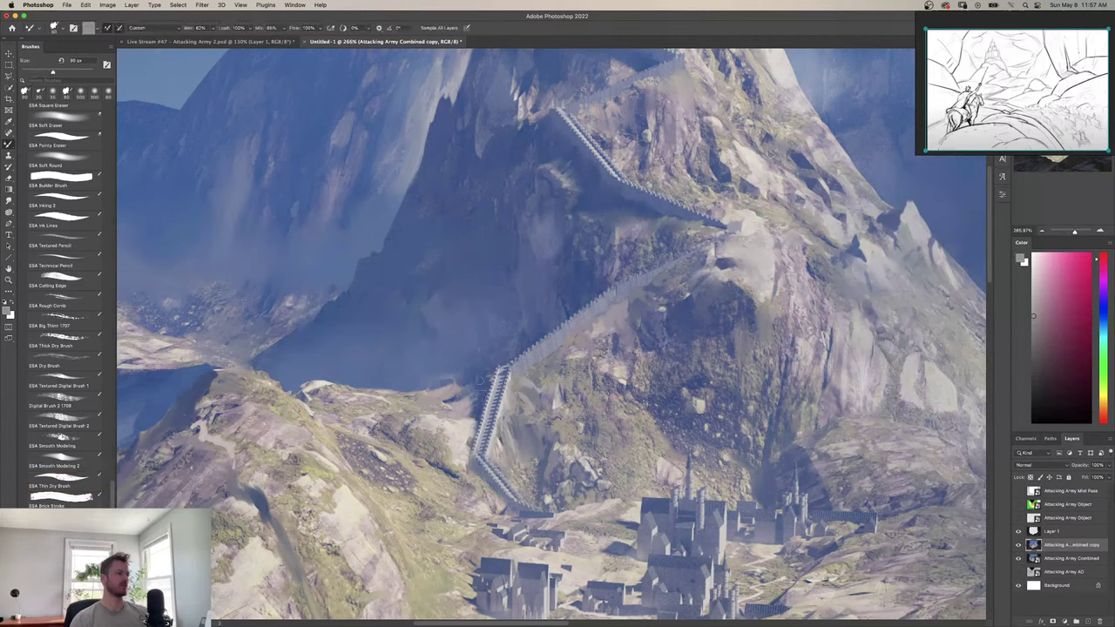
pyautogui.keyDown('alt'); pyautogui.click(475, 407); pyautogui.keyUp('alt')
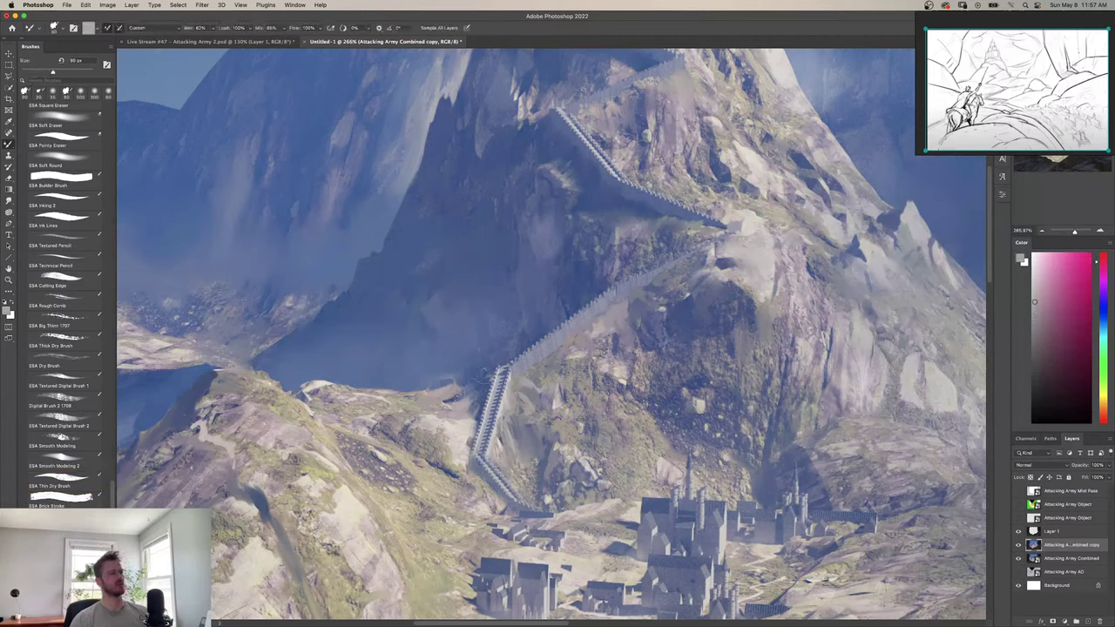
pyautogui.keyDown('alt'); pyautogui.click(501, 400); pyautogui.keyUp('alt')
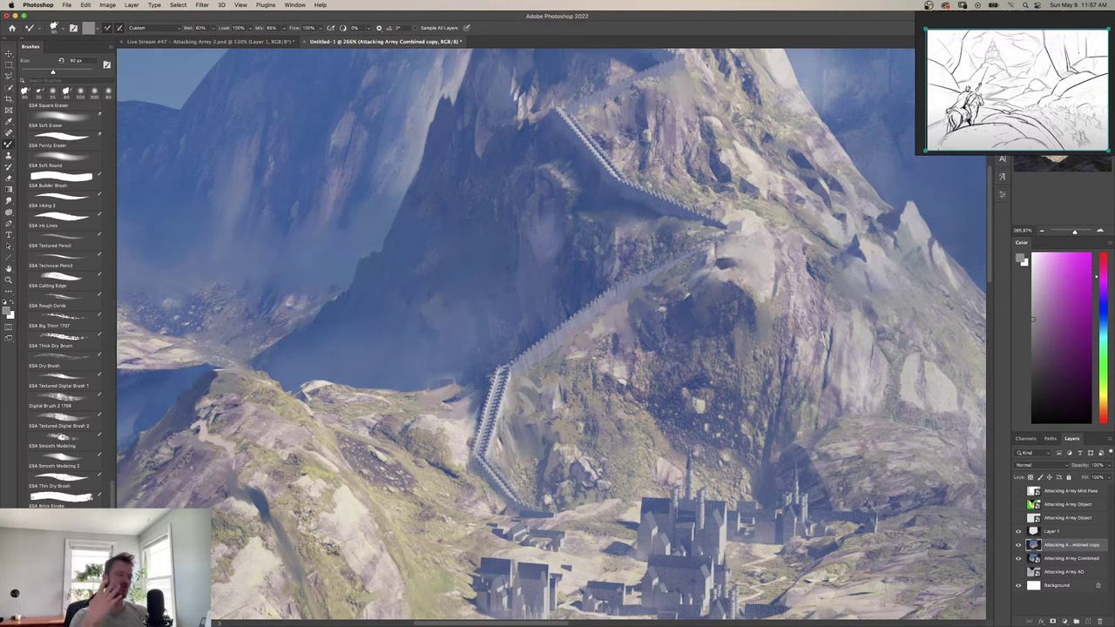
pyautogui.keyDown('alt'); pyautogui.click(466, 375); pyautogui.keyUp('alt')
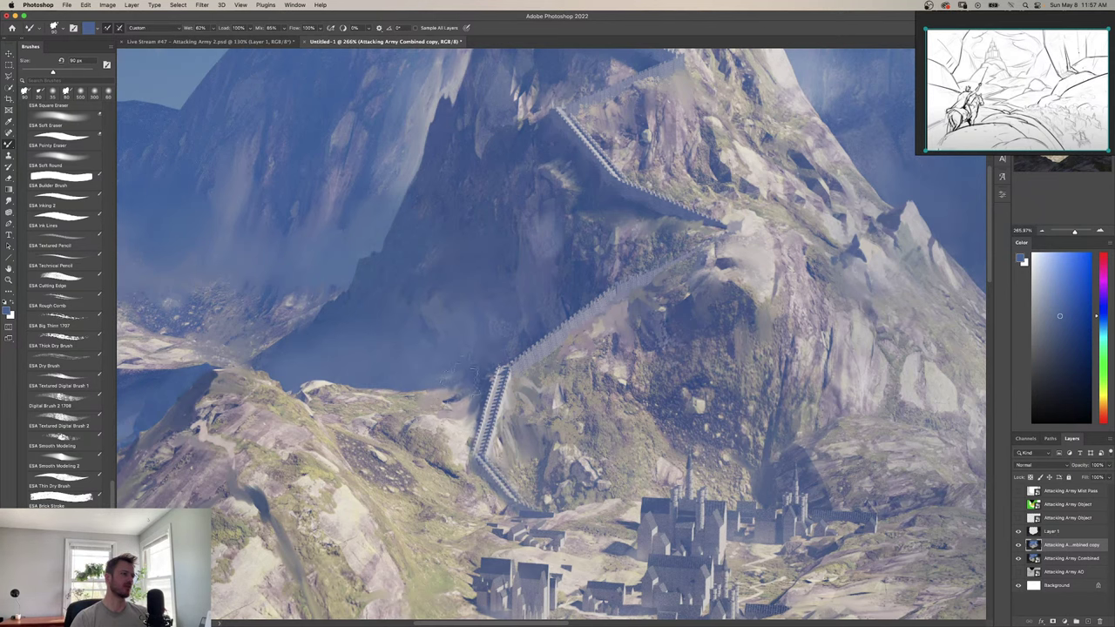
# Touch up the pale rock outcrop at the middle bend of the wall with the ESA Thin Dry Brush and locally sampled greys.
pyautogui.press('z')
pyautogui.moveTo(537, 360); pyautogui.dragTo(479, 361)
pyautogui.moveTo(557, 374)
pyautogui.mouseDown()
pyautogui.moveTo(731, 379)
pyautogui.moveTo(493, 387)
pyautogui.mouseUp()
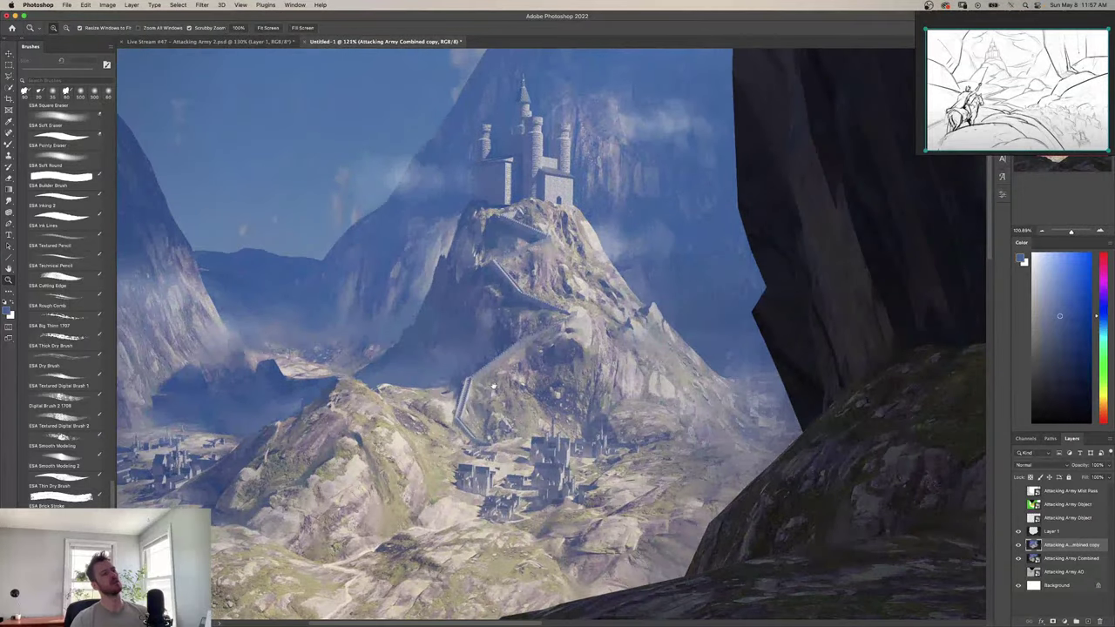
pyautogui.moveTo(572, 361); pyautogui.dragTo(601, 356)
pyautogui.press('b')
pyautogui.keyDown('alt'); pyautogui.click(599, 340); pyautogui.keyUp('alt')
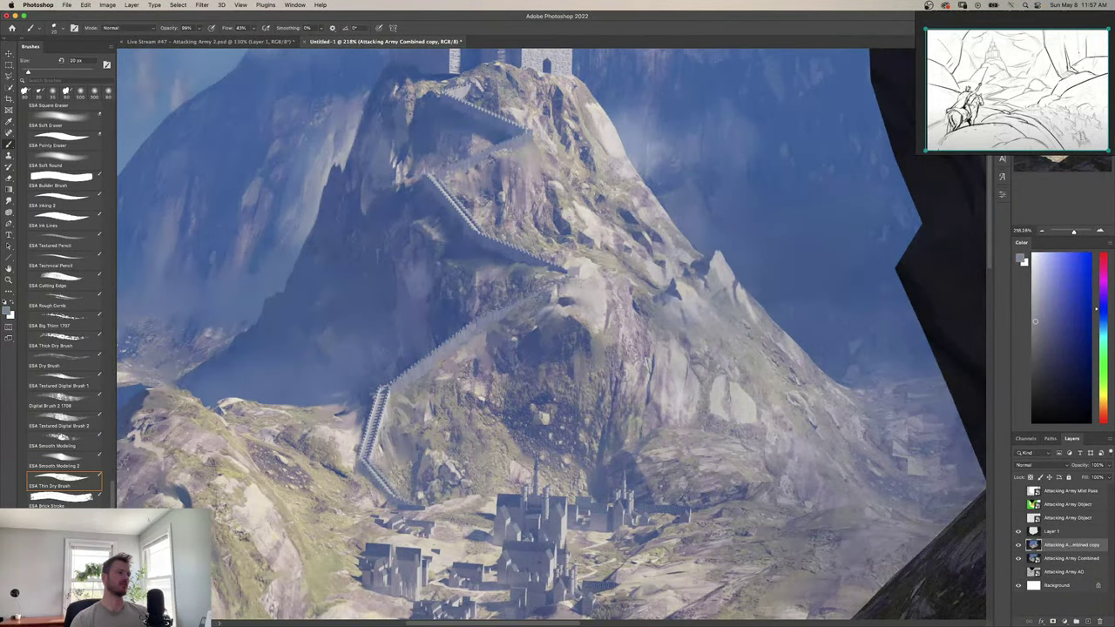
pyautogui.keyDown('alt'); pyautogui.click(581, 316); pyautogui.keyUp('alt')
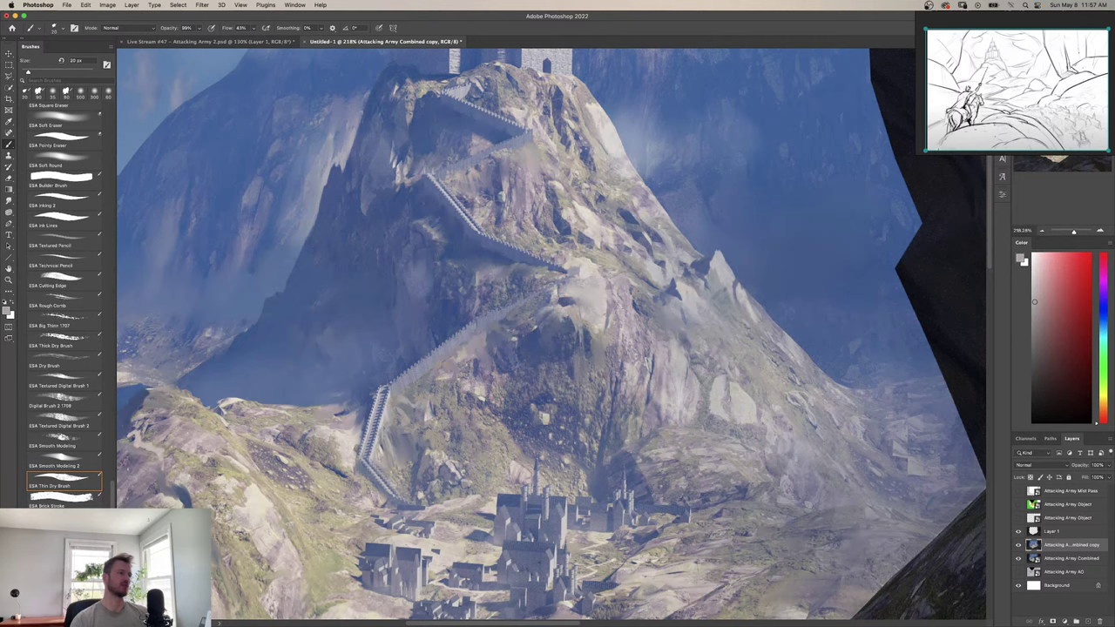
# Examine the castle hill in the whole composition and up close around the zigzag wall.
pyautogui.press('z')
pyautogui.moveTo(580, 348); pyautogui.dragTo(533, 355)
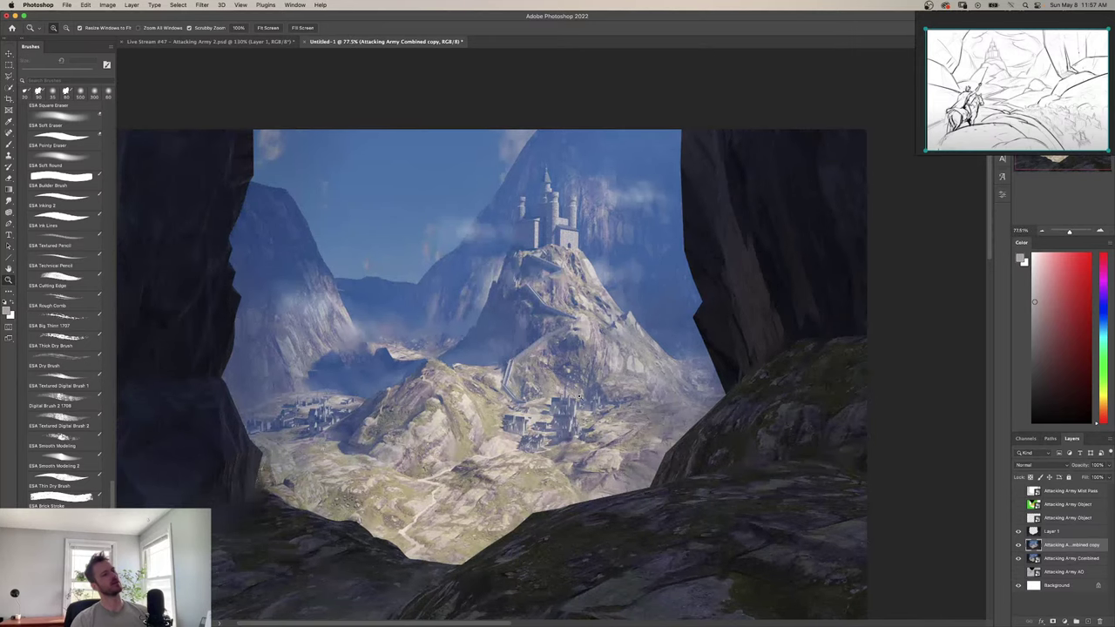
pyautogui.moveTo(541, 315)
pyautogui.mouseDown()
pyautogui.moveTo(592, 315)
pyautogui.moveTo(538, 362)
pyautogui.mouseUp()
pyautogui.press('b')
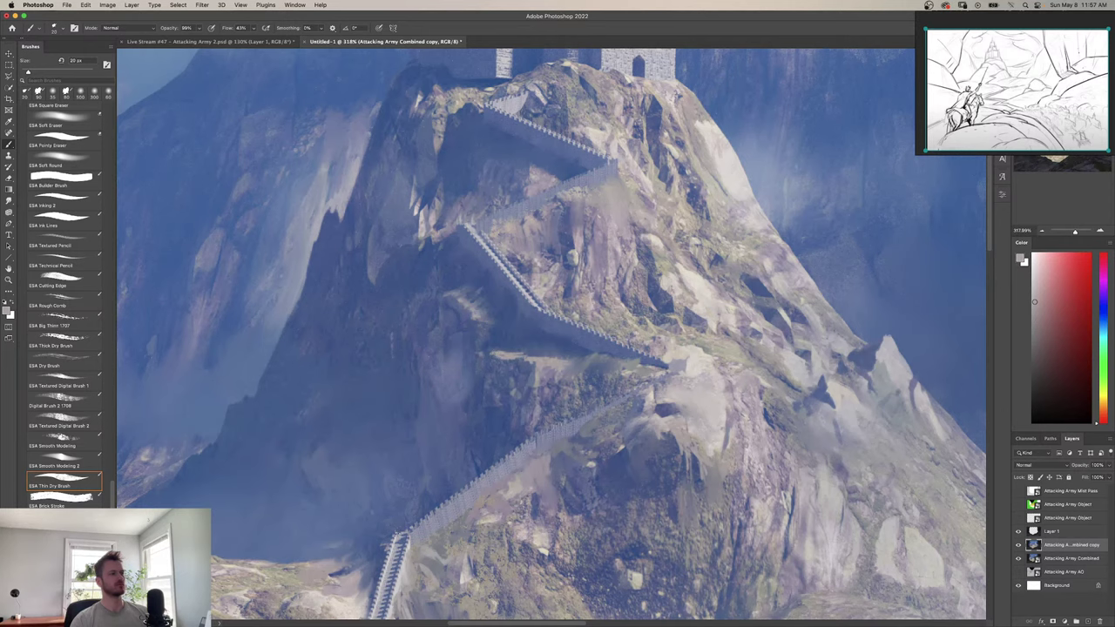
pyautogui.hotkey('shift', 'b')
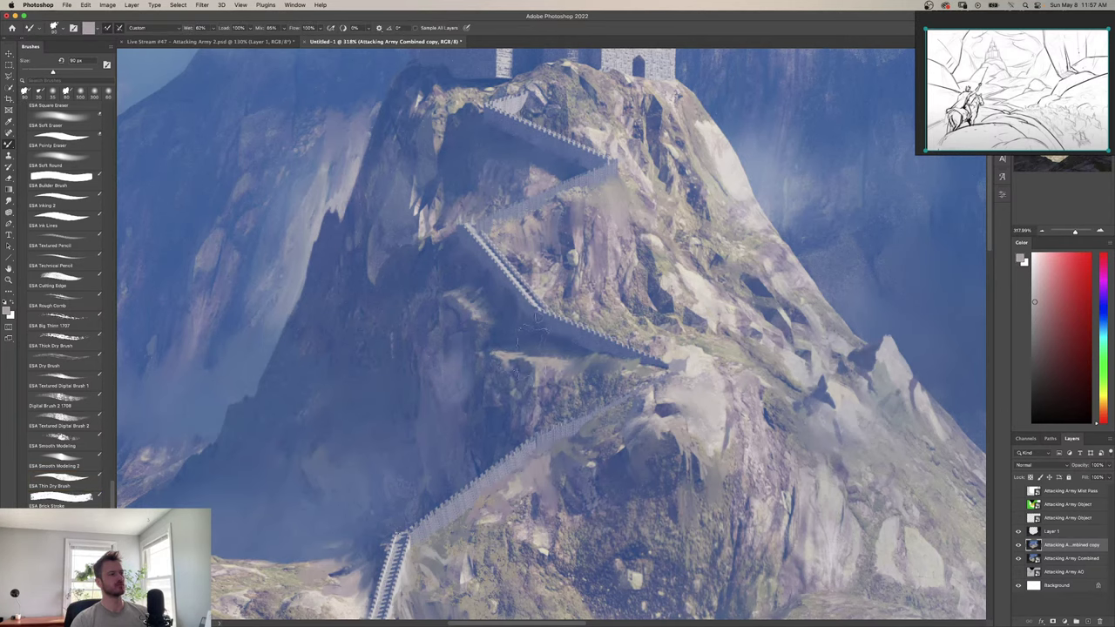
pyautogui.press('z')
pyautogui.moveTo(544, 308); pyautogui.dragTo(457, 308)
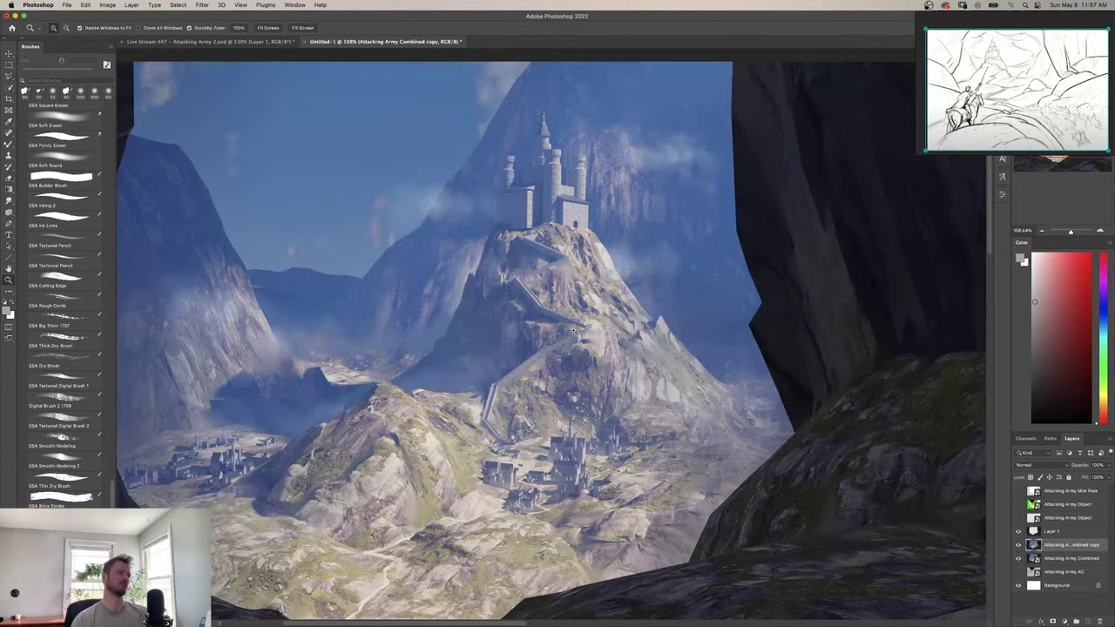
# Flip the canvas horizontally to check the castle hill in mirror view.
pyautogui.press('super+shift+h')
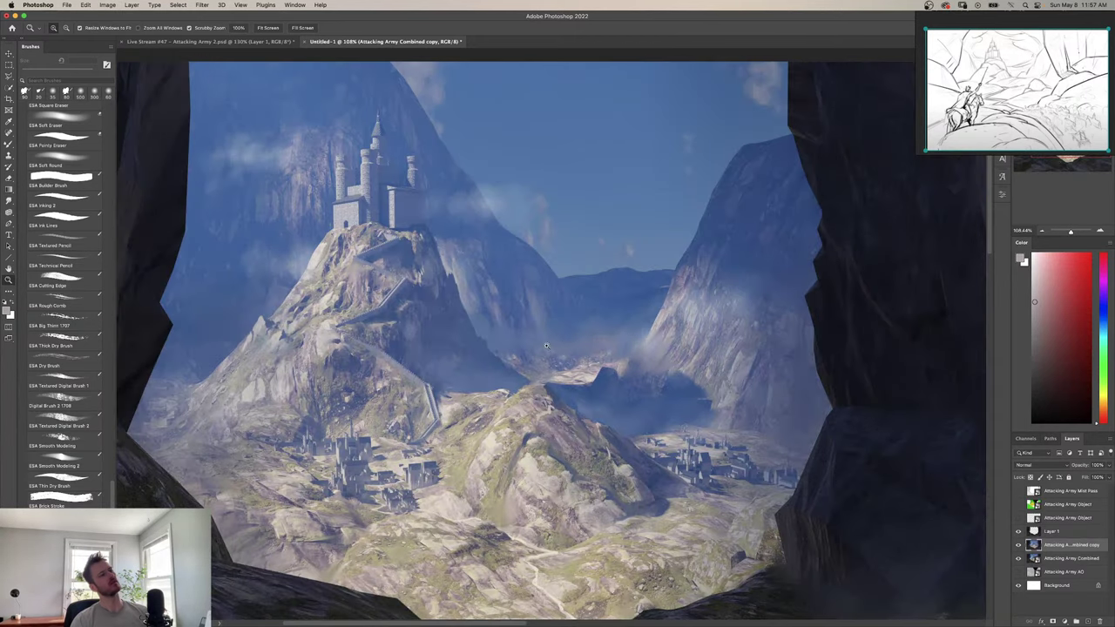
pyautogui.moveTo(501, 377); pyautogui.dragTo(585, 398)
pyautogui.scroll(3, 529, 355)
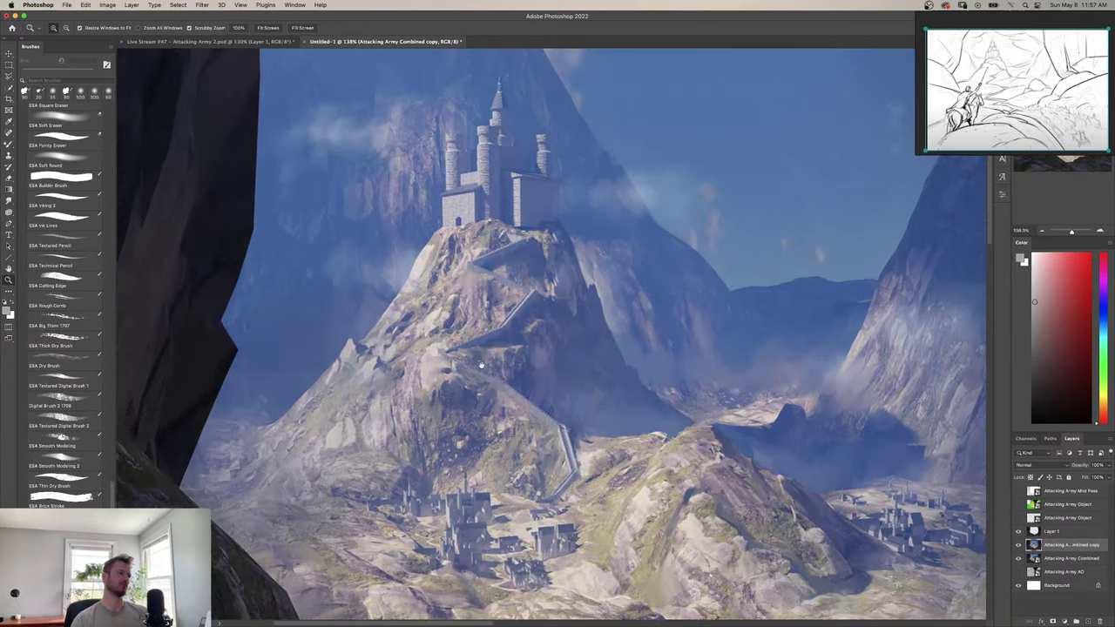
# Paint a dark blue shadow on the rock where the middle wall section ends, using the ESA Thin Dry Brush.
pyautogui.press('b')
pyautogui.keyDown('alt'); pyautogui.click(495, 355); pyautogui.keyUp('alt')
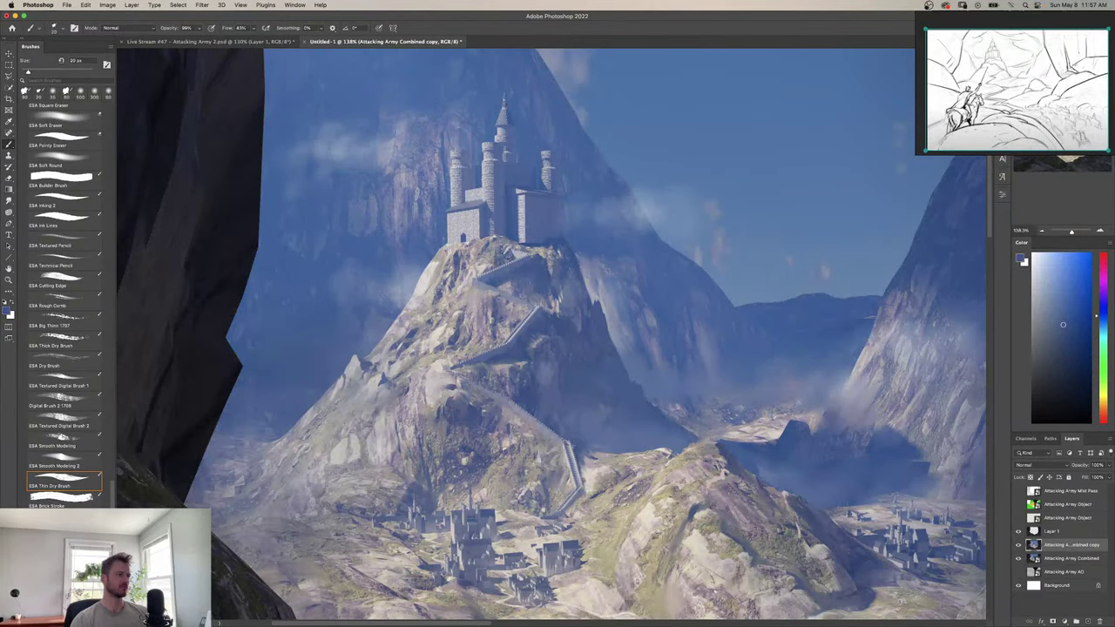
pyautogui.scroll(5, 445, 364)
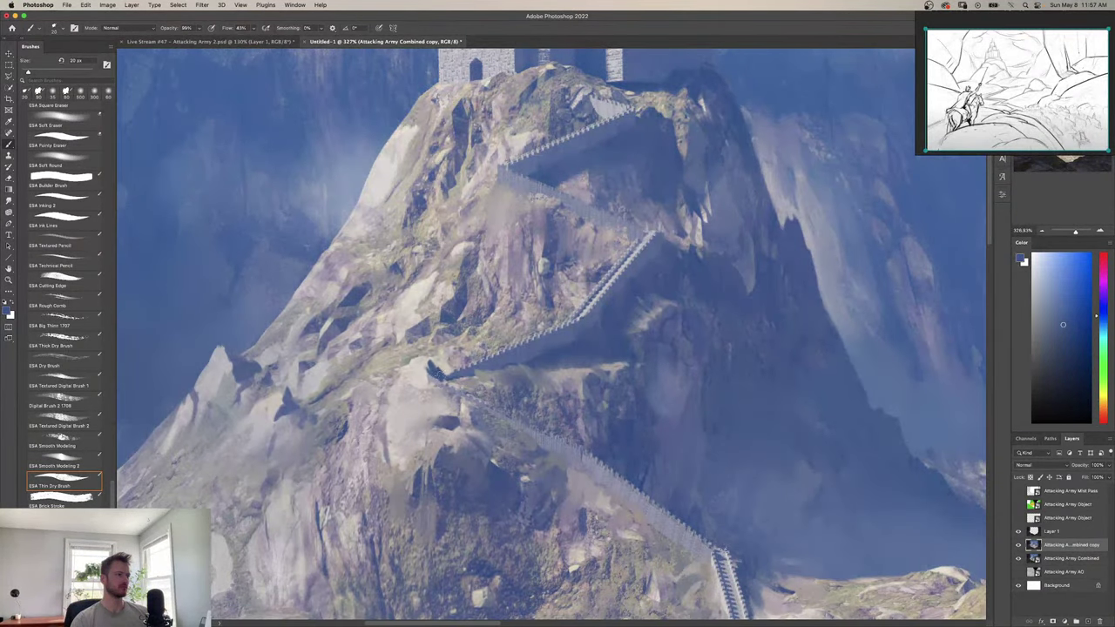
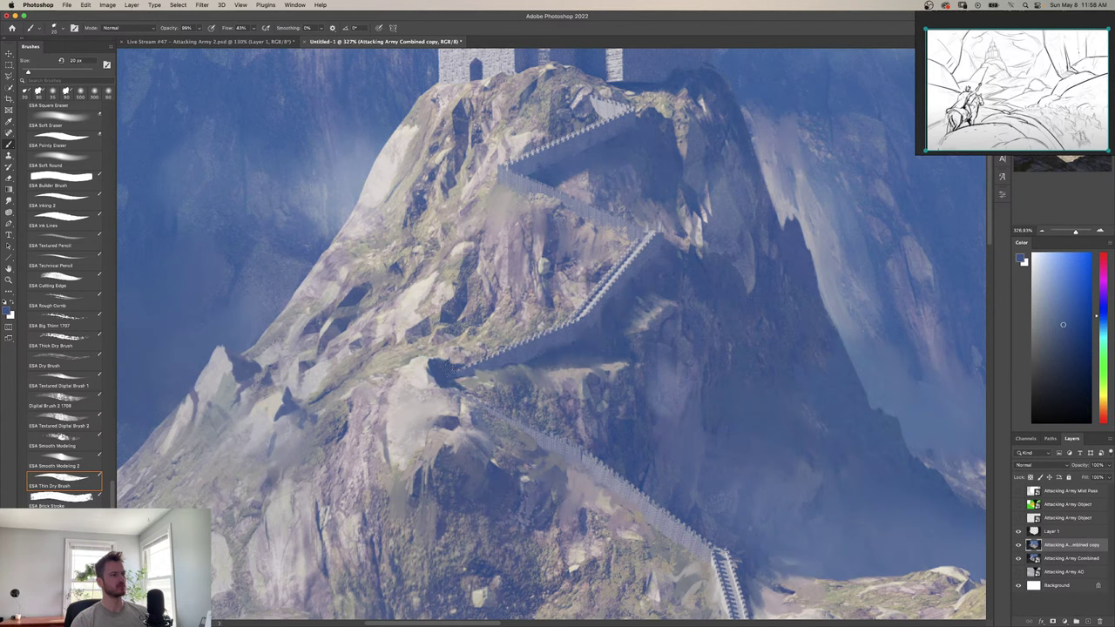
# Soften the dark shadow at the wall's end with sampled light rock colours, alternating between the Mixer Brush and the regular Brush.
pyautogui.keyDown('alt'); pyautogui.click(453, 352); pyautogui.keyUp('alt')
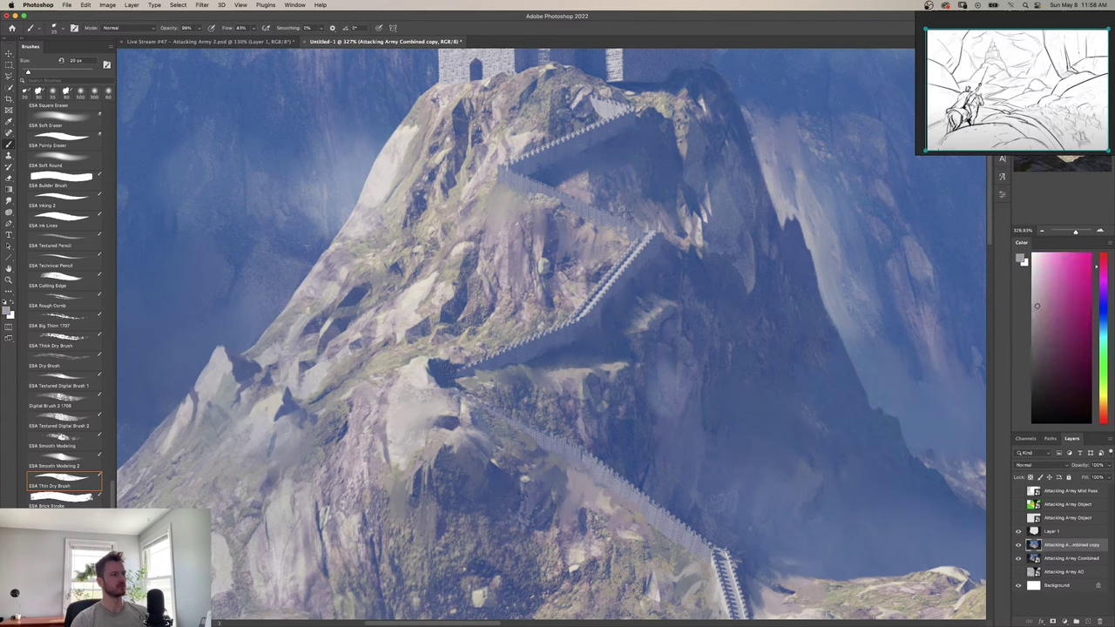
pyautogui.hotkey('shift', 'b')
pyautogui.moveTo(447, 369); pyautogui.dragTo(443, 373)
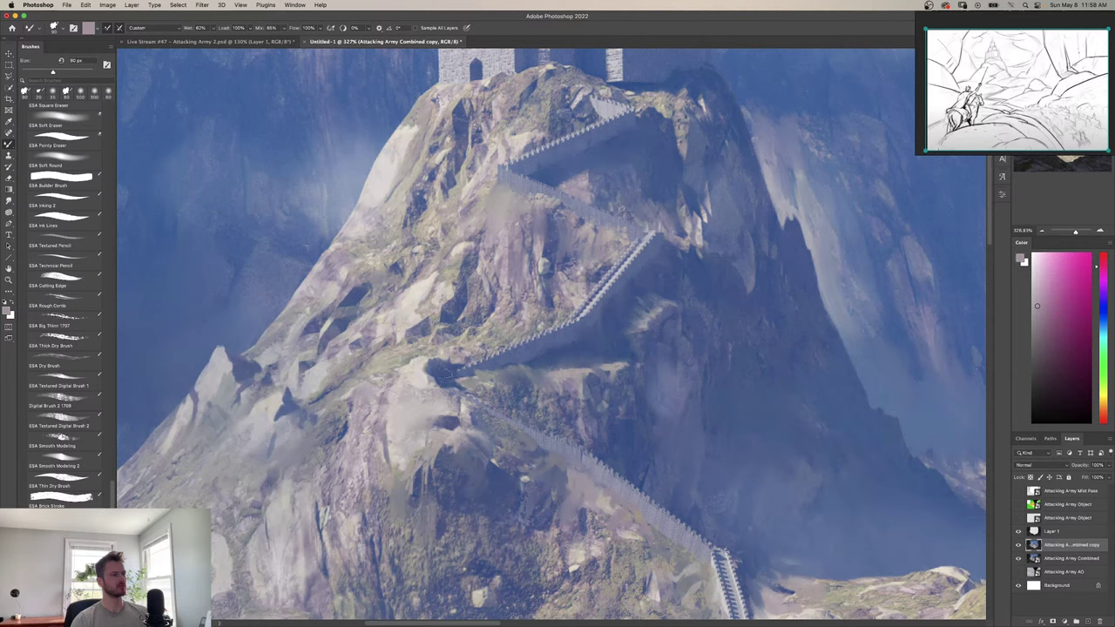
pyautogui.hotkey('shift', 'b')
pyautogui.keyDown('alt'); pyautogui.click(479, 372); pyautogui.keyUp('alt')
pyautogui.click(446, 375)
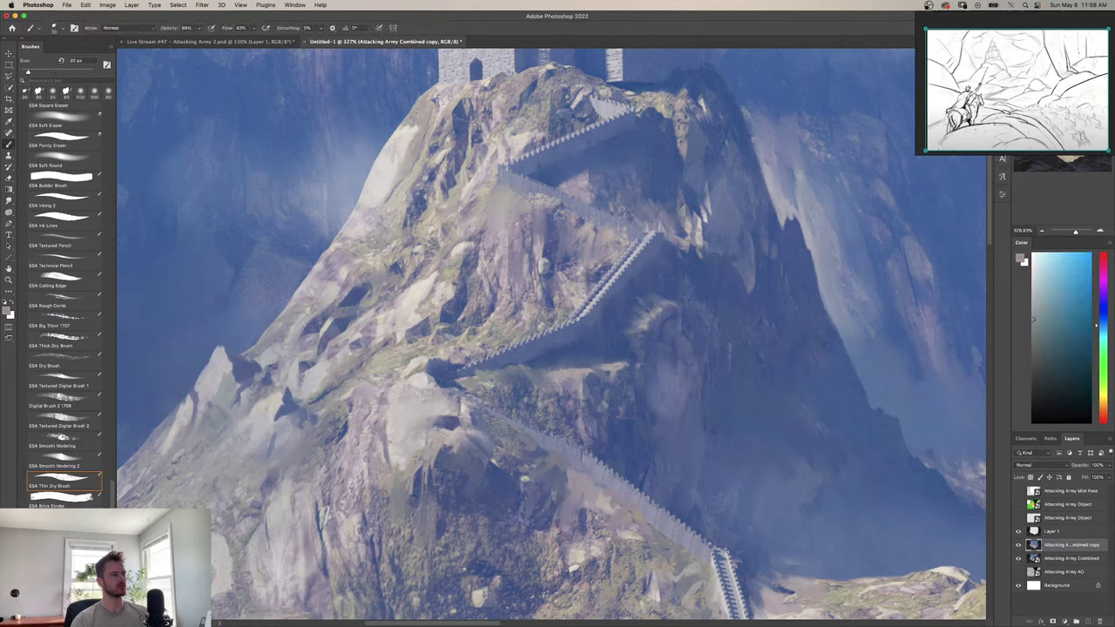
# Flip the canvas horizontally back to its original orientation and frame the zigzag wall on the hill.
pyautogui.press('z')
pyautogui.moveTo(459, 368); pyautogui.dragTo(375, 366)
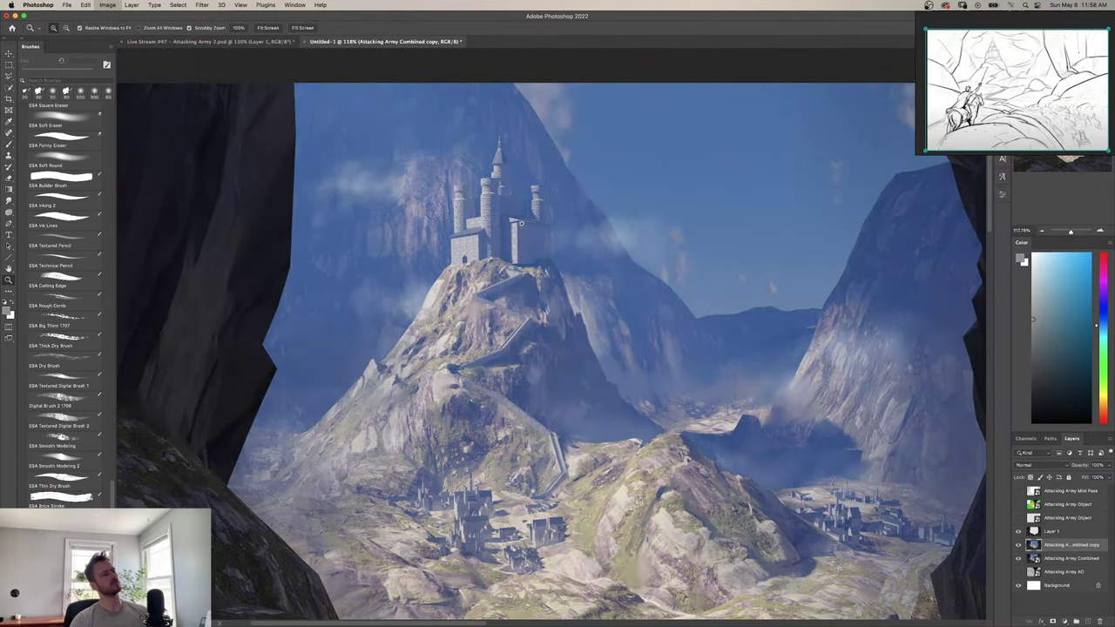
pyautogui.press('super+shift+h')
pyautogui.moveTo(705, 350); pyautogui.dragTo(567, 339)
pyautogui.moveTo(615, 367); pyautogui.dragTo(699, 367)
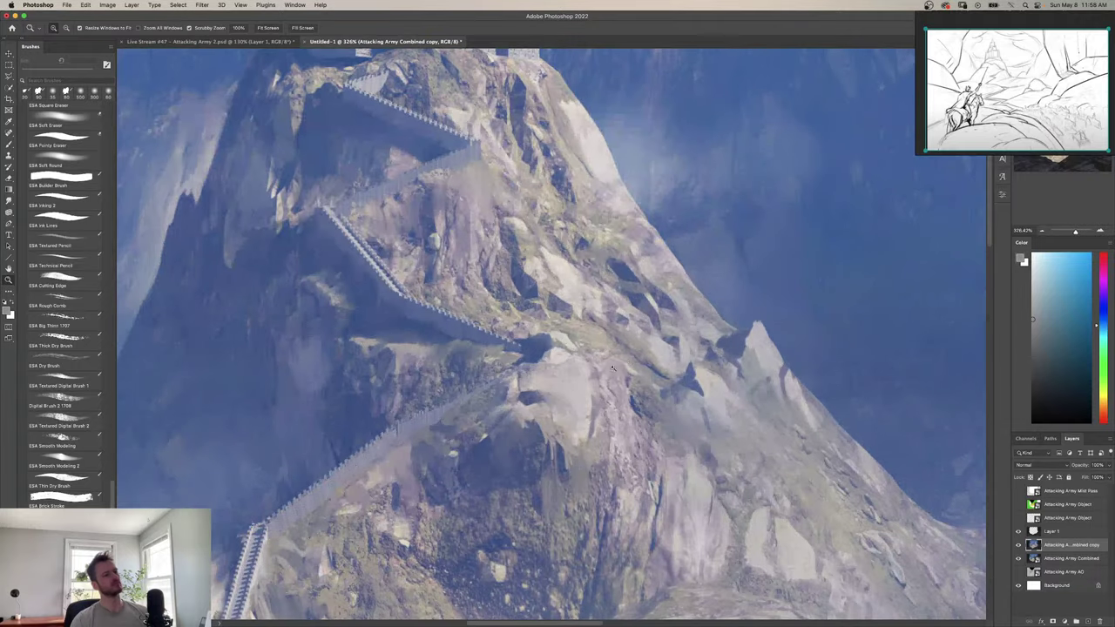
# Paint thin blue-grey crack lines down the pale rock outcrop below the middle wall bend.
pyautogui.press('b')
pyautogui.keyDown('alt'); pyautogui.click(356, 185); pyautogui.keyUp('alt')
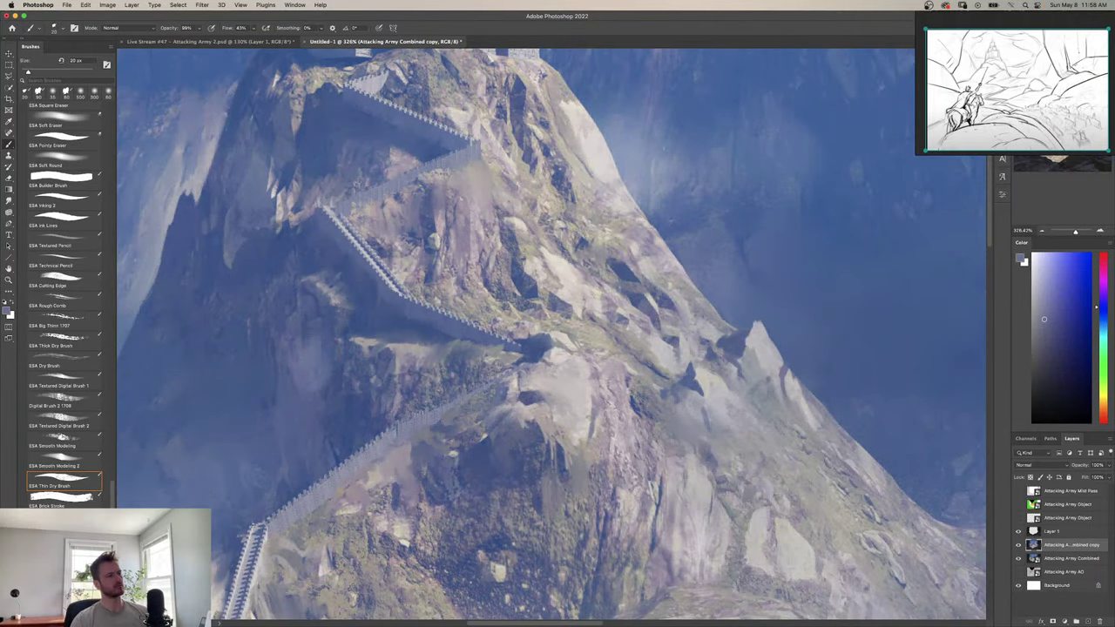
pyautogui.moveTo(559, 391); pyautogui.dragTo(568, 439)
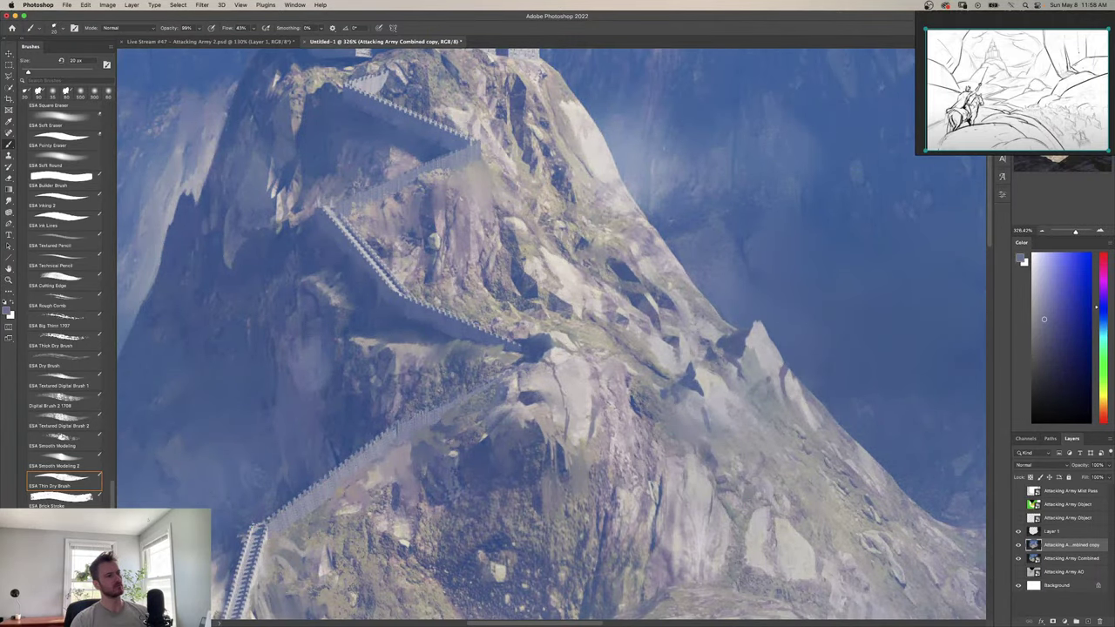
# Paint sampled yellow-green grass tones over the top of the pale outcrop and blend them downward with the Mixer Brush.
pyautogui.keyDown('alt'); pyautogui.click(589, 343); pyautogui.keyUp('alt')
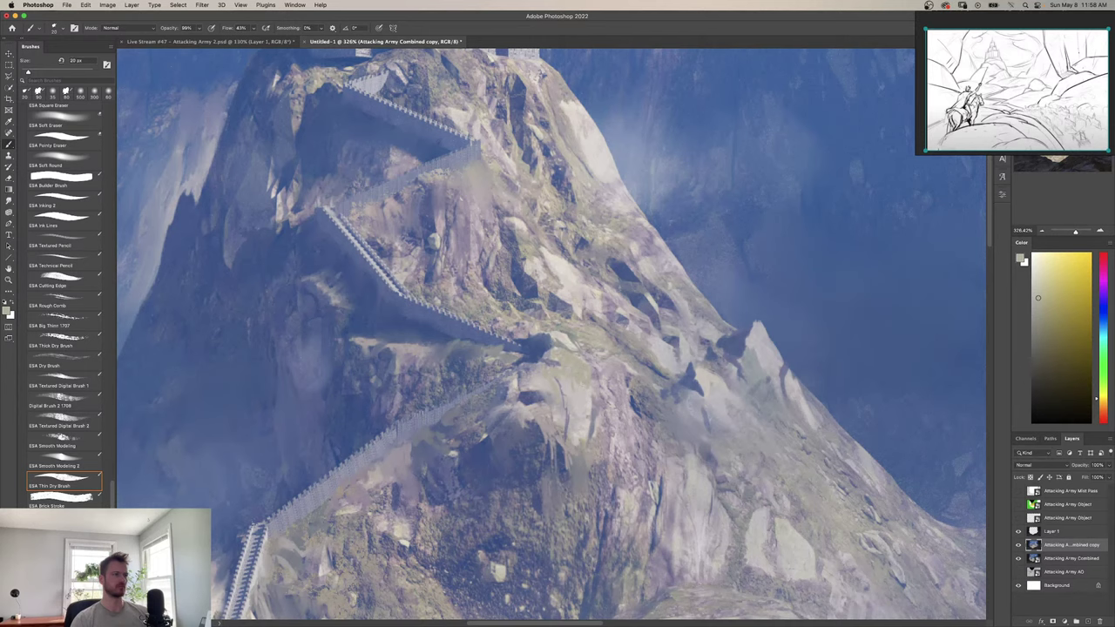
pyautogui.hotkey('shift', 'b')
pyautogui.moveTo(591, 380); pyautogui.dragTo(582, 425)
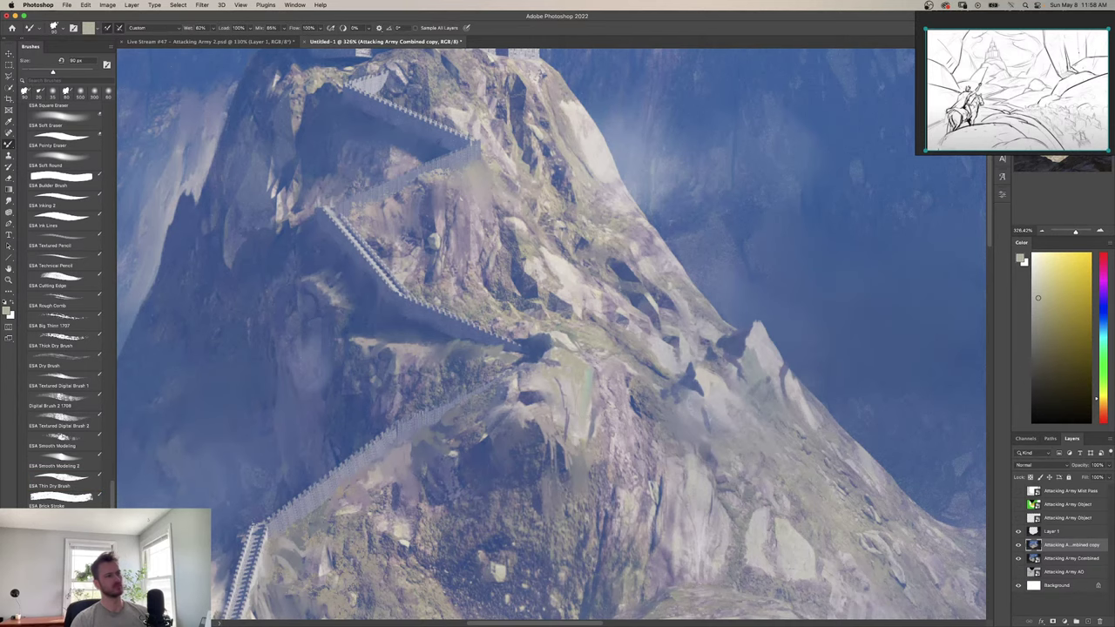
# Paint a thin blue shadow crack down the pale rock slab on the slope below the castle, using sampled shadow tones.
pyautogui.press('z')
pyautogui.moveTo(639, 366); pyautogui.dragTo(545, 367)
pyautogui.moveTo(708, 328)
pyautogui.mouseDown()
pyautogui.moveTo(599, 368)
pyautogui.moveTo(616, 367)
pyautogui.moveTo(586, 399)
pyautogui.mouseUp()
pyautogui.moveTo(622, 312); pyautogui.dragTo(697, 313)
pyautogui.press('b')
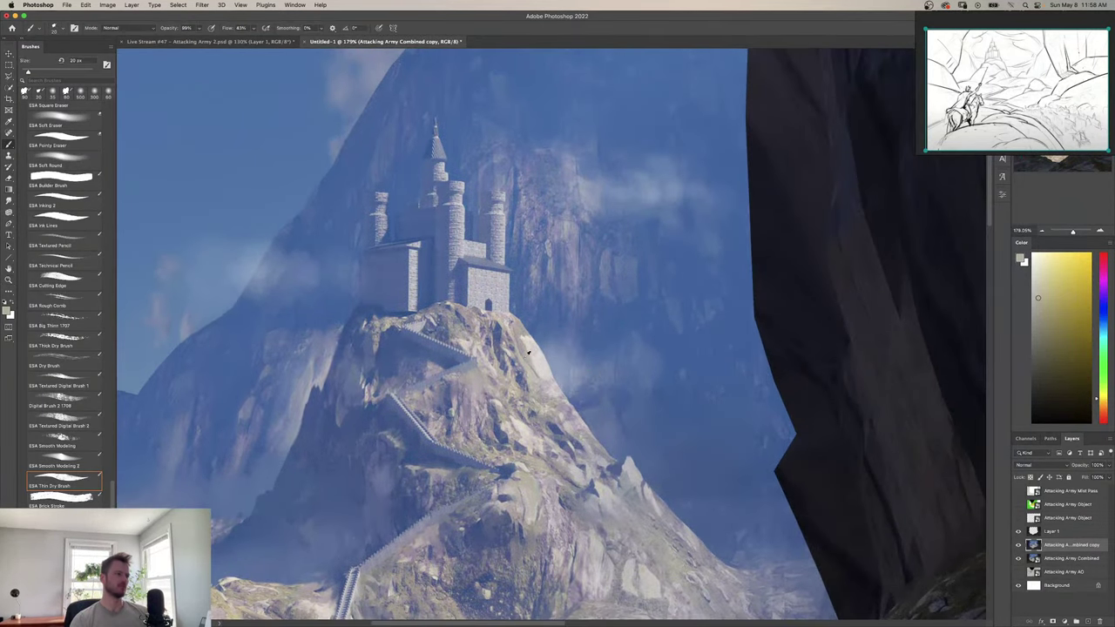
pyautogui.keyDown('alt'); pyautogui.click(530, 360); pyautogui.keyUp('alt')
pyautogui.keyDown('alt'); pyautogui.click(541, 341); pyautogui.keyUp('alt')
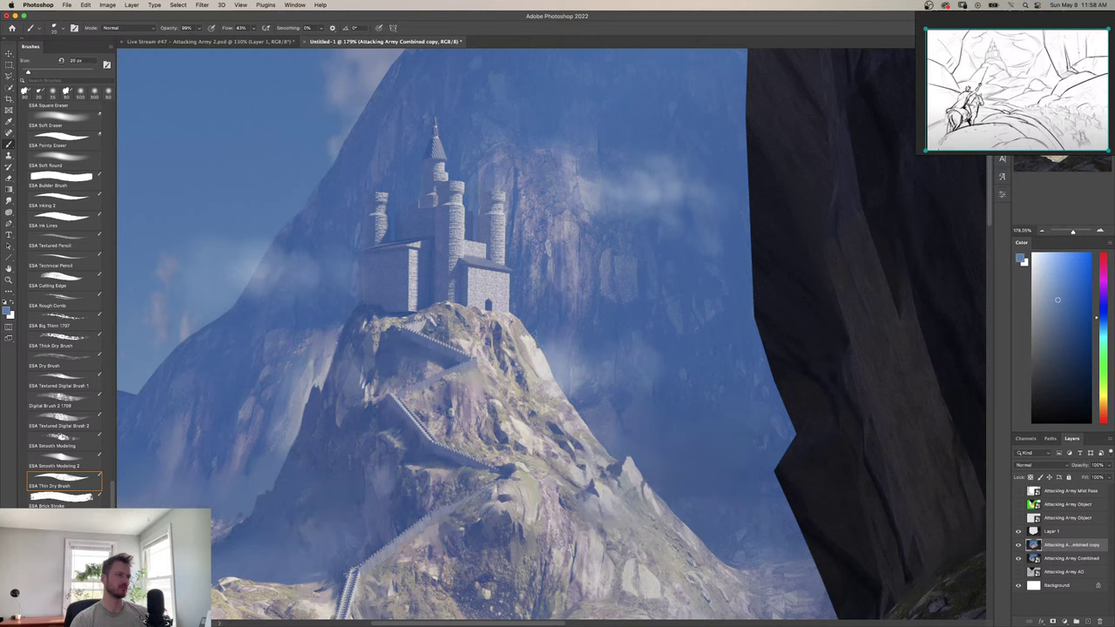
pyautogui.keyDown('alt'); pyautogui.click(524, 374); pyautogui.keyUp('alt')
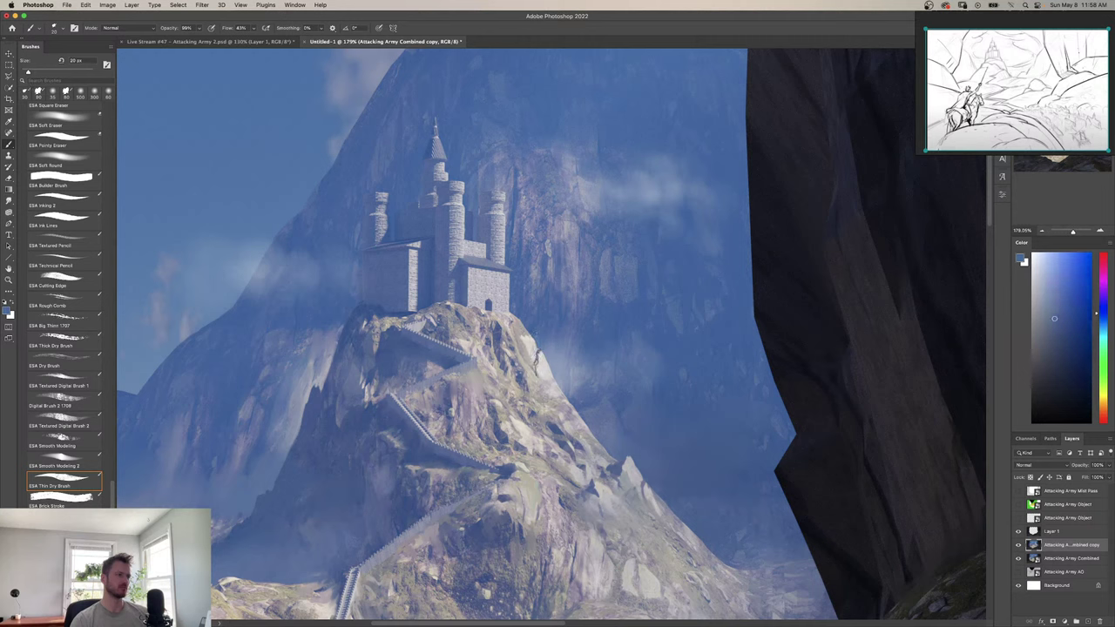
pyautogui.moveTo(537, 358); pyautogui.dragTo(547, 389)
pyautogui.keyDown('alt'); pyautogui.click(550, 362); pyautogui.keyUp('alt')
pyautogui.hotkey('shift', 'b')
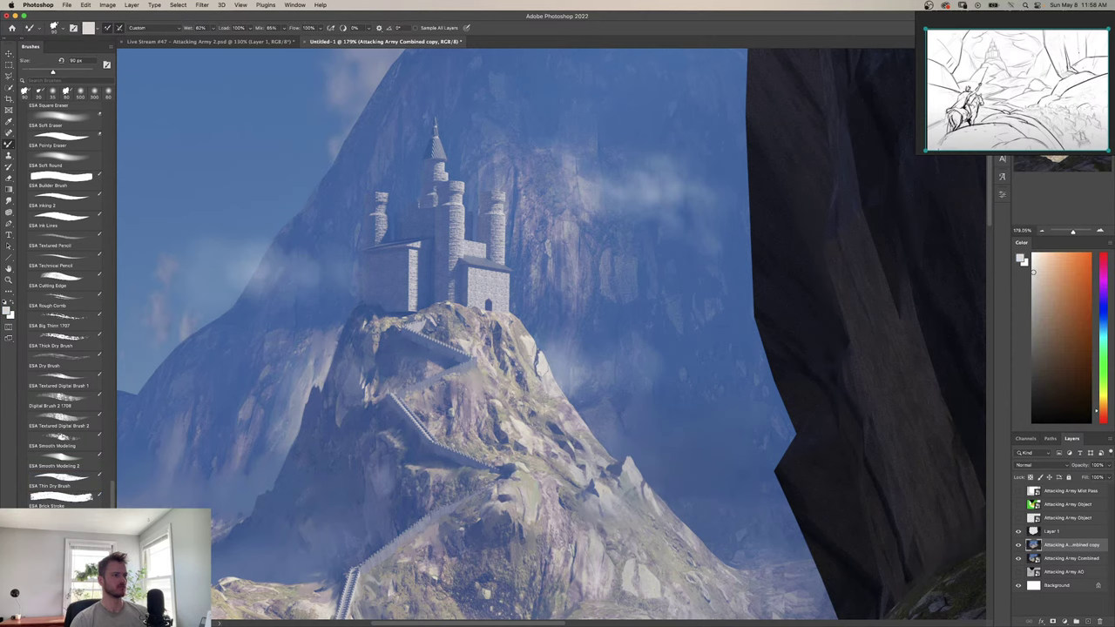
# Reshape the lit rock edge beside the new crack with sampled beige rock tones.
pyautogui.moveTo(549, 341)
pyautogui.mouseDown()
pyautogui.moveTo(487, 341)
pyautogui.moveTo(662, 344)
pyautogui.mouseUp()
pyautogui.press('b')
pyautogui.keyDown('alt'); pyautogui.click(504, 387); pyautogui.keyUp('alt')
pyautogui.keyDown('alt'); pyautogui.click(514, 412); pyautogui.keyUp('alt')
pyautogui.moveTo(532, 393); pyautogui.dragTo(542, 402)
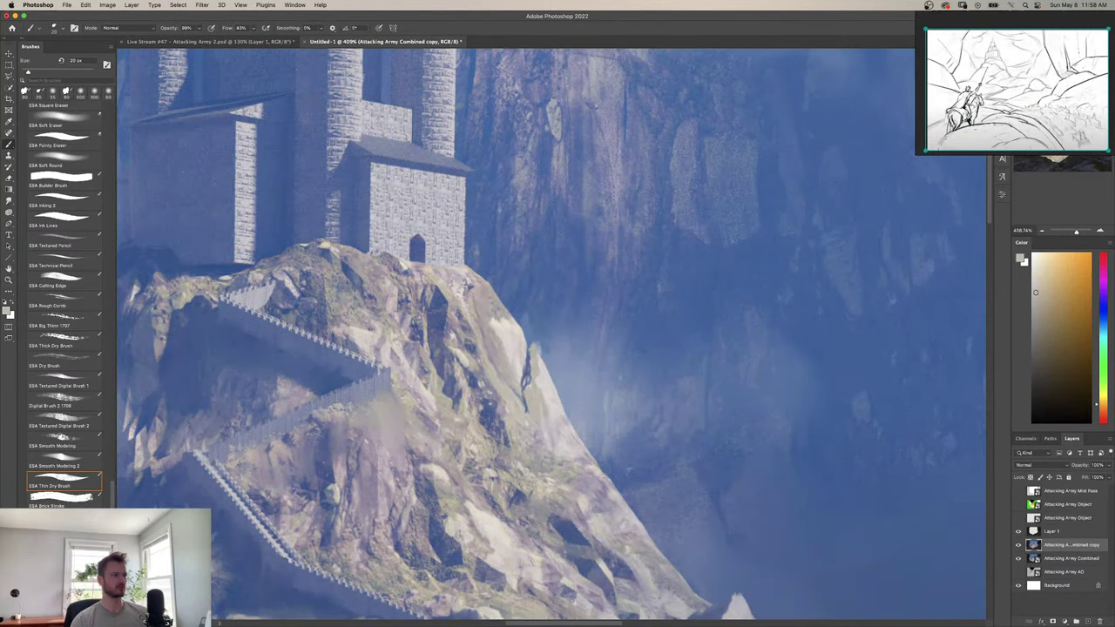
pyautogui.hotkey('shift', 'b')
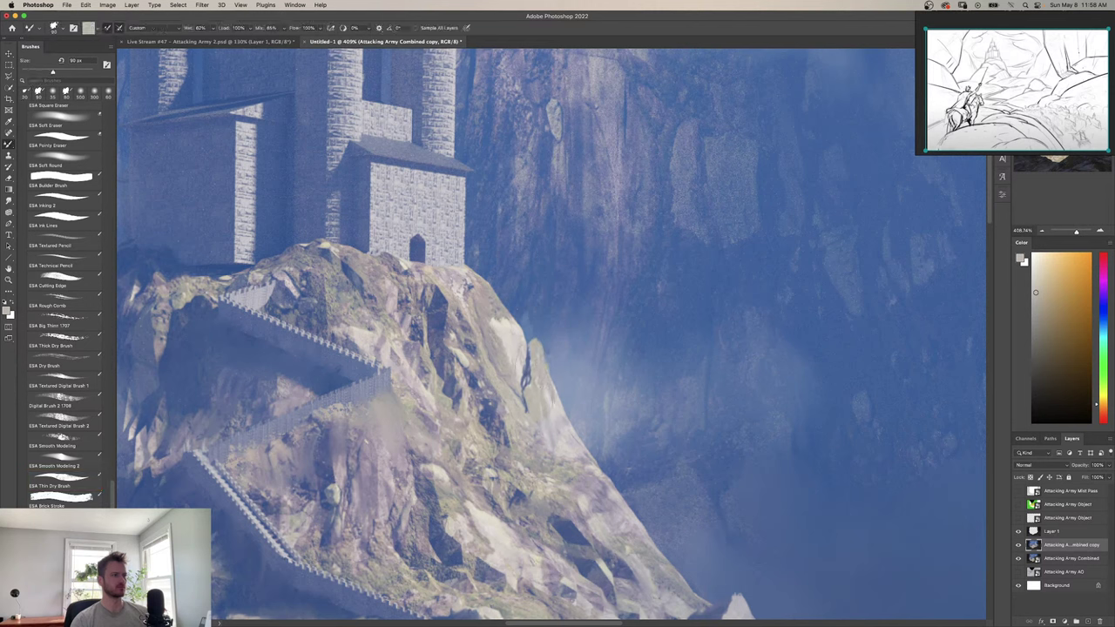
pyautogui.hotkey('shift', 'b')
# Extend and deepen the crack at the top of the pale slab with sampled blue-grey and dark blue shadow tones.
pyautogui.keyDown('alt'); pyautogui.click(525, 376); pyautogui.keyUp('alt')
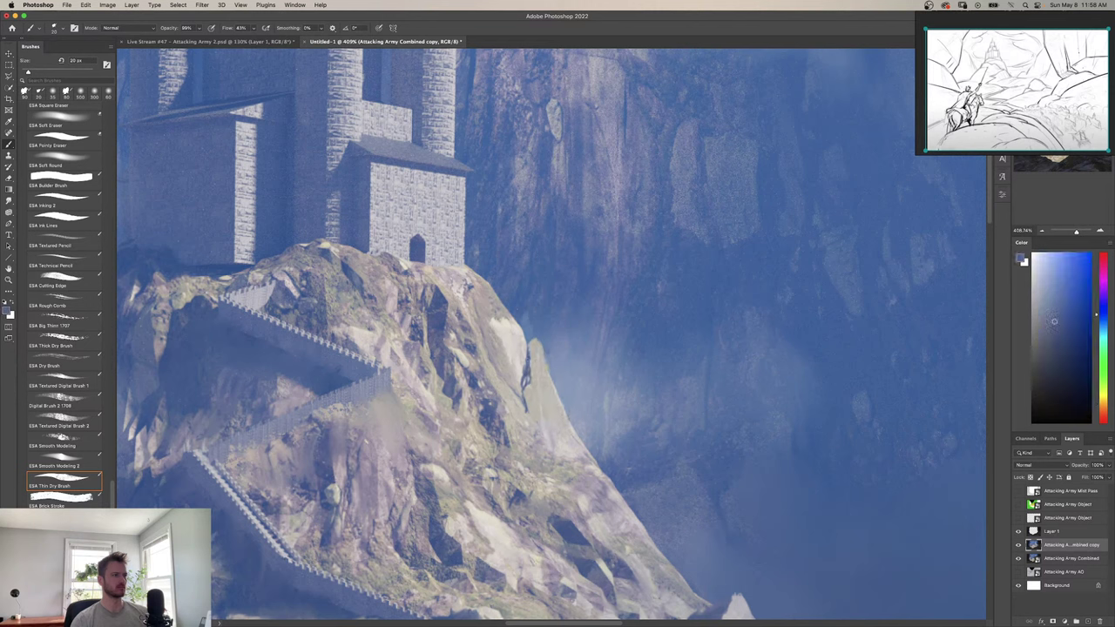
pyautogui.keyDown('alt'); pyautogui.click(535, 349); pyautogui.keyUp('alt')
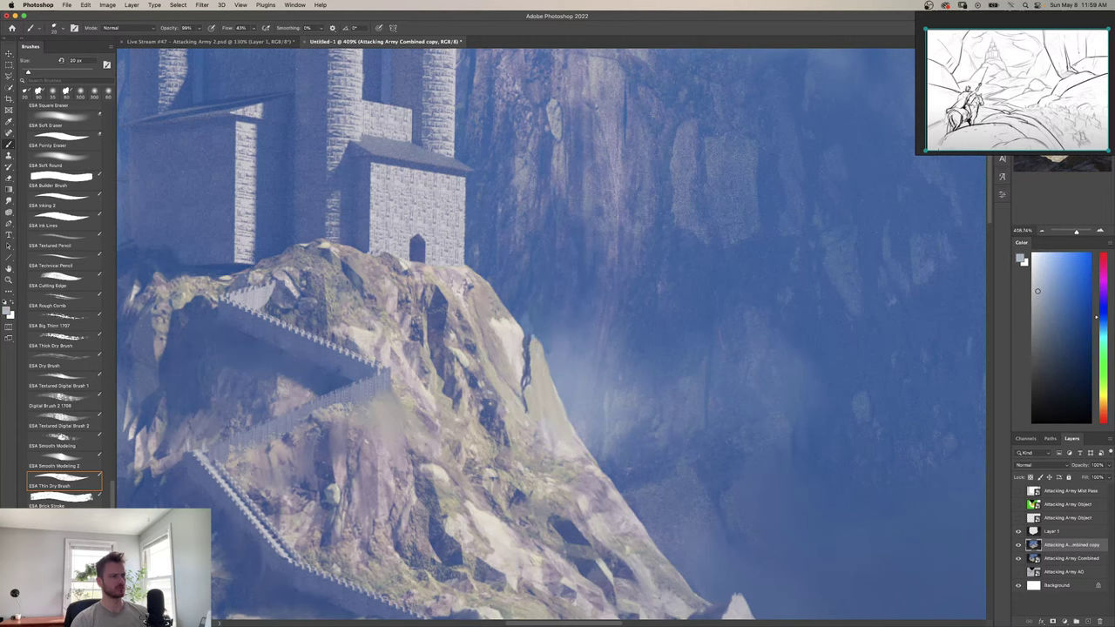
pyautogui.press('z')
pyautogui.moveTo(538, 438)
pyautogui.mouseDown()
pyautogui.moveTo(444, 438)
pyautogui.moveTo(566, 439)
pyautogui.mouseUp()
pyautogui.keyDown('alt'); pyautogui.click(520, 333); pyautogui.keyUp('alt')
pyautogui.moveTo(523, 336)
pyautogui.mouseDown()
pyautogui.moveTo(503, 361)
pyautogui.moveTo(533, 422)
pyautogui.moveTo(479, 396)
pyautogui.moveTo(546, 367)
pyautogui.mouseUp()
# Flip the canvas horizontally and examine the whole composition, the castle hill and the valley.
pyautogui.press('z')
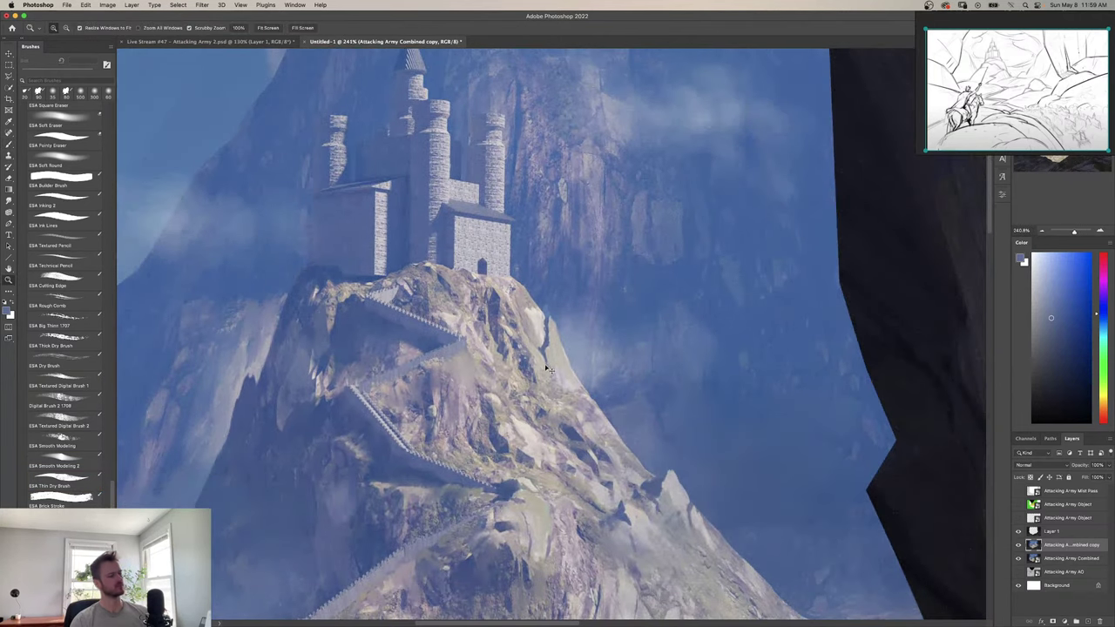
pyautogui.scroll(-5, 545, 262)
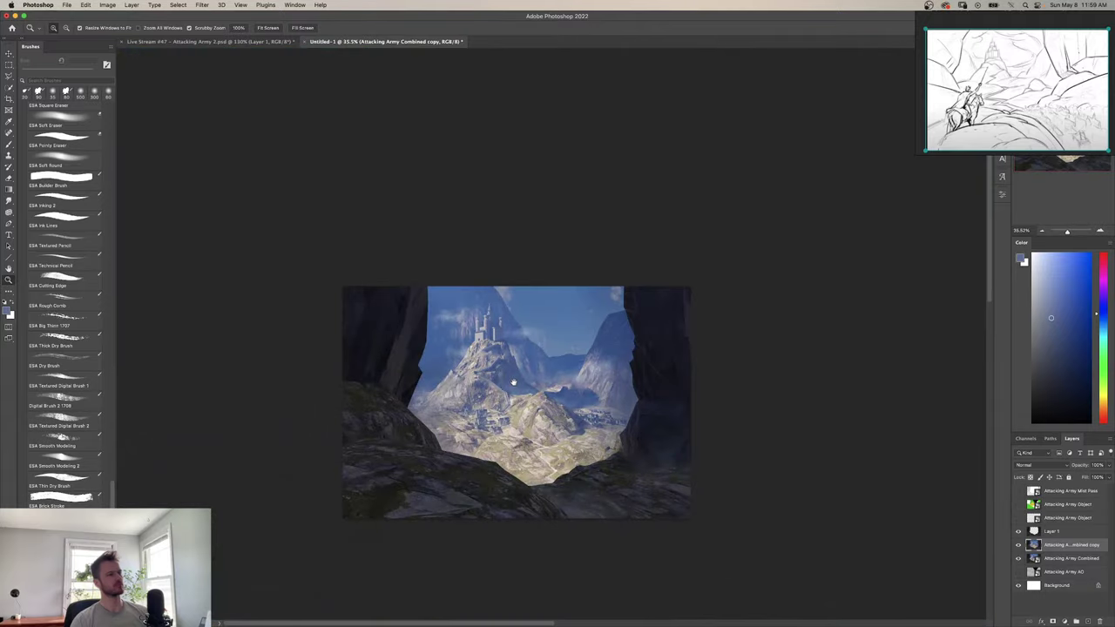
pyautogui.scroll(3, 513, 381)
pyautogui.scroll(2, 568, 360)
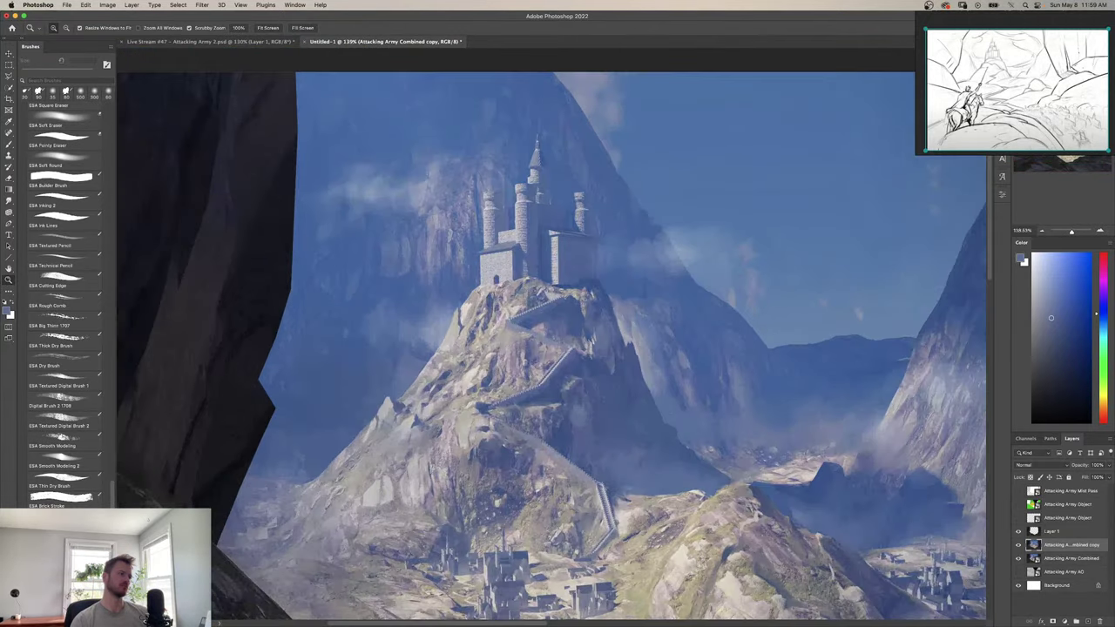
pyautogui.press('b')
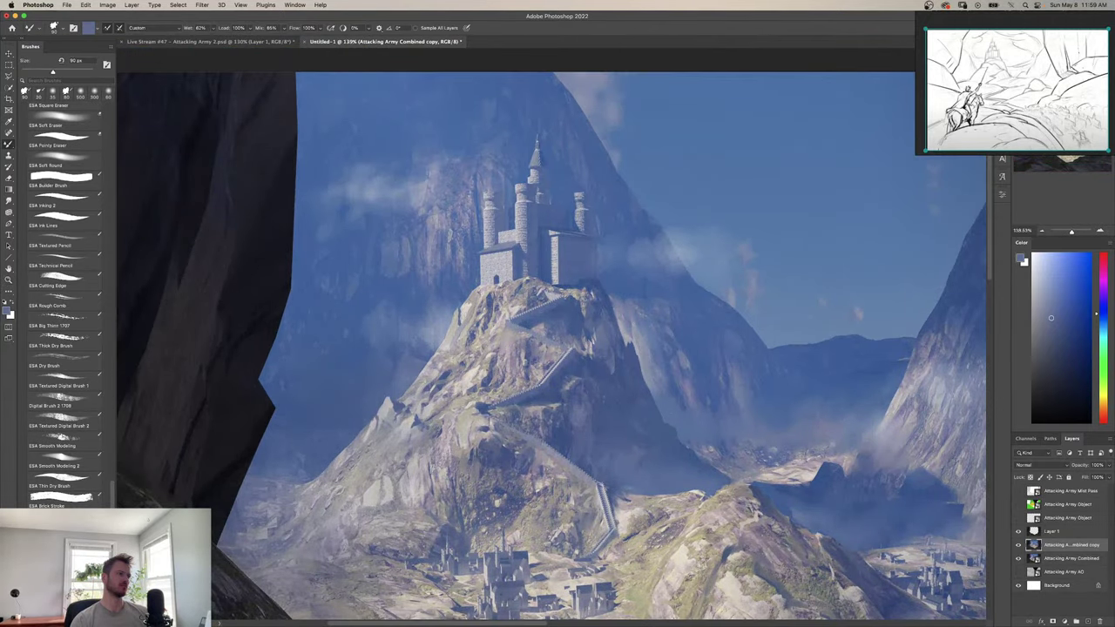
pyautogui.press('z')
pyautogui.keyDown('alt'); pyautogui.click(466, 341); pyautogui.keyUp('alt')
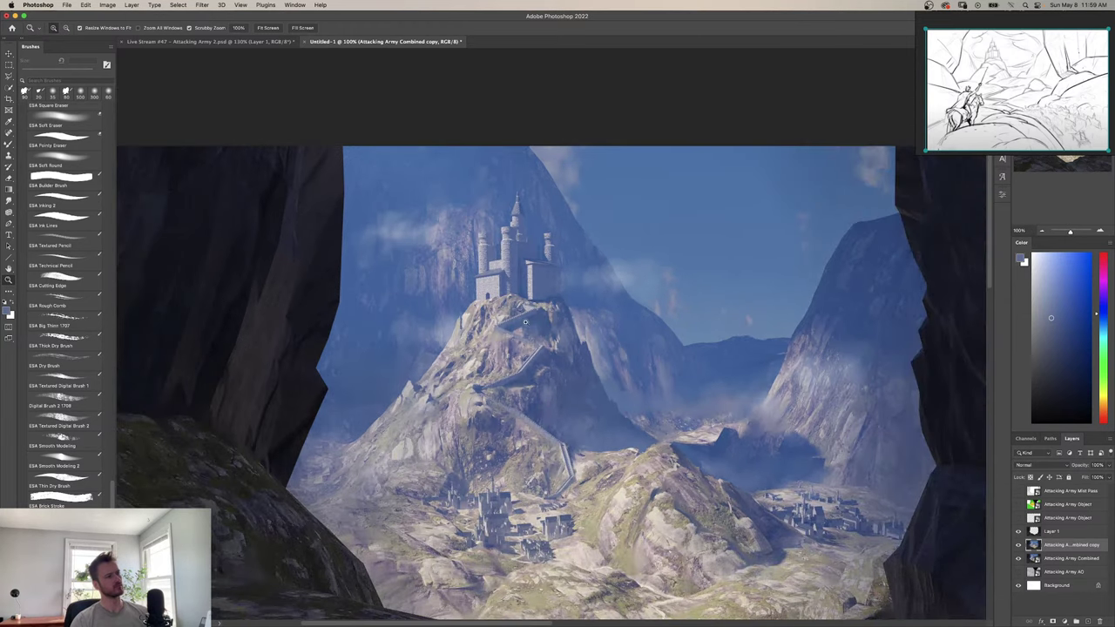
pyautogui.scroll(-3, 526, 324)
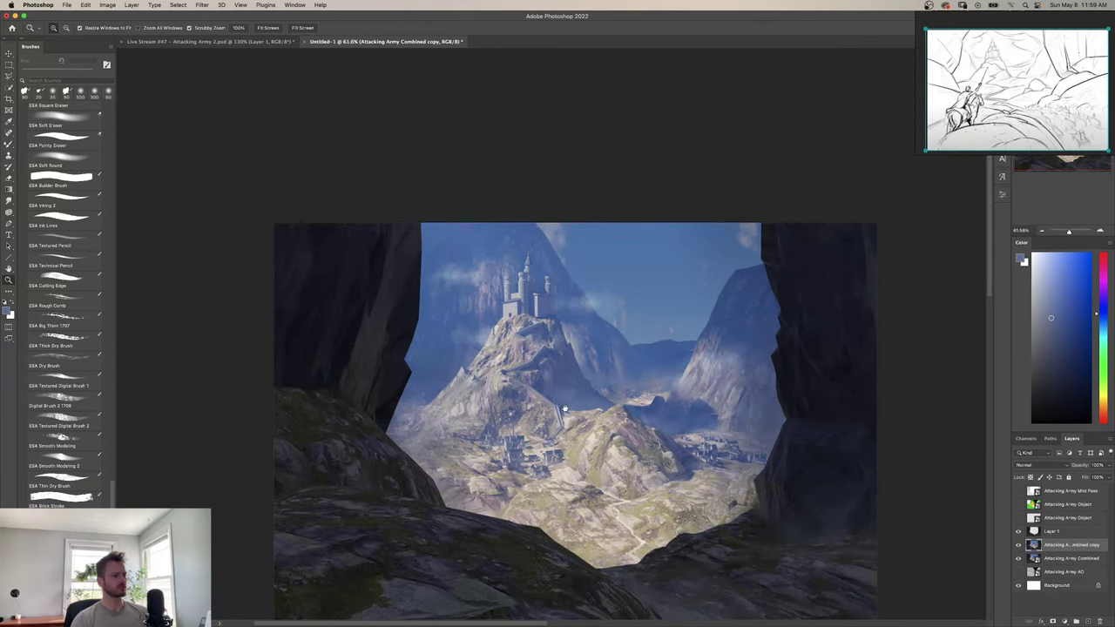
pyautogui.scroll(3, 570, 427)
pyautogui.press('b')
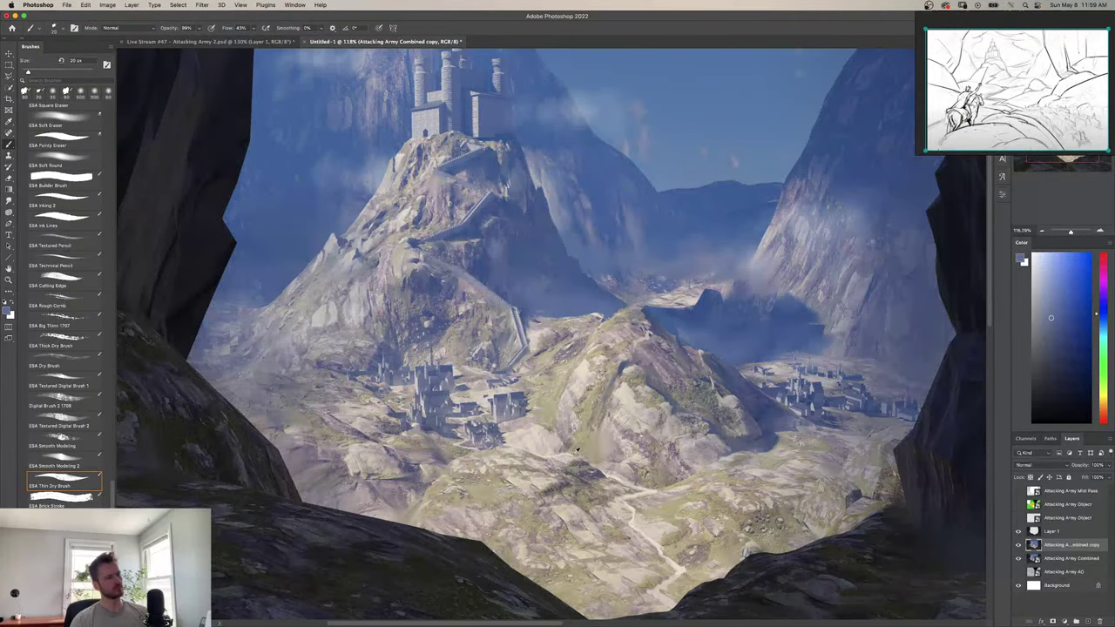
# Paint dark blue shadow accents on the rocky hill in the middle of the valley with the Brush and Mixer Brush.
pyautogui.scroll(3, 611, 523)
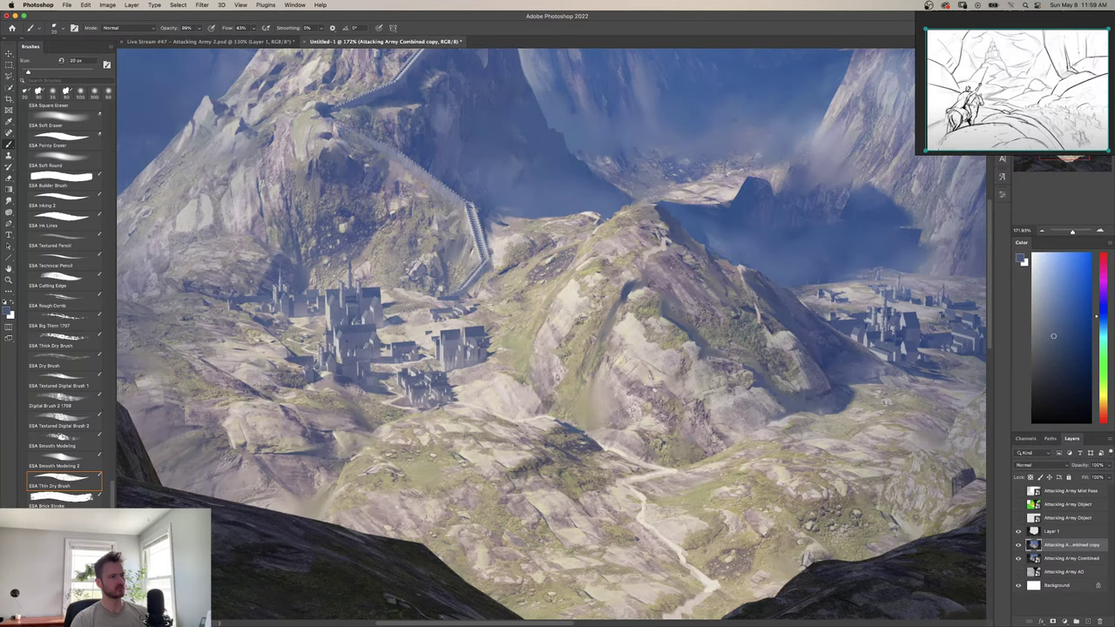
pyautogui.press('z')
pyautogui.moveTo(612, 392)
pyautogui.mouseDown()
pyautogui.moveTo(561, 391)
pyautogui.moveTo(582, 406)
pyautogui.mouseUp()
pyautogui.press('b')
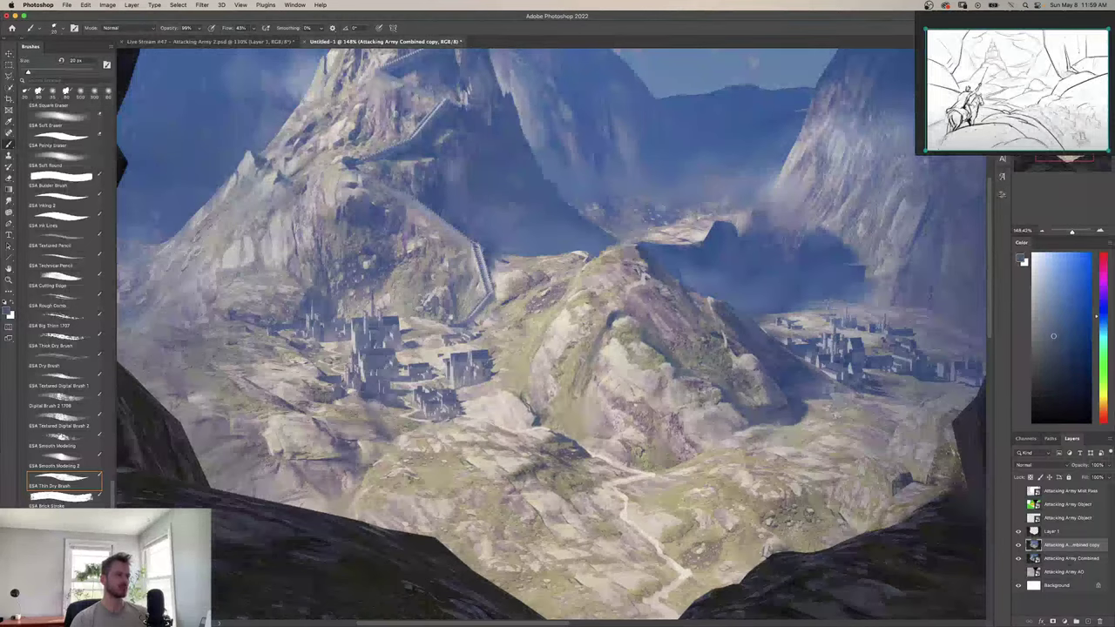
pyautogui.hotkey('shift', 'b')
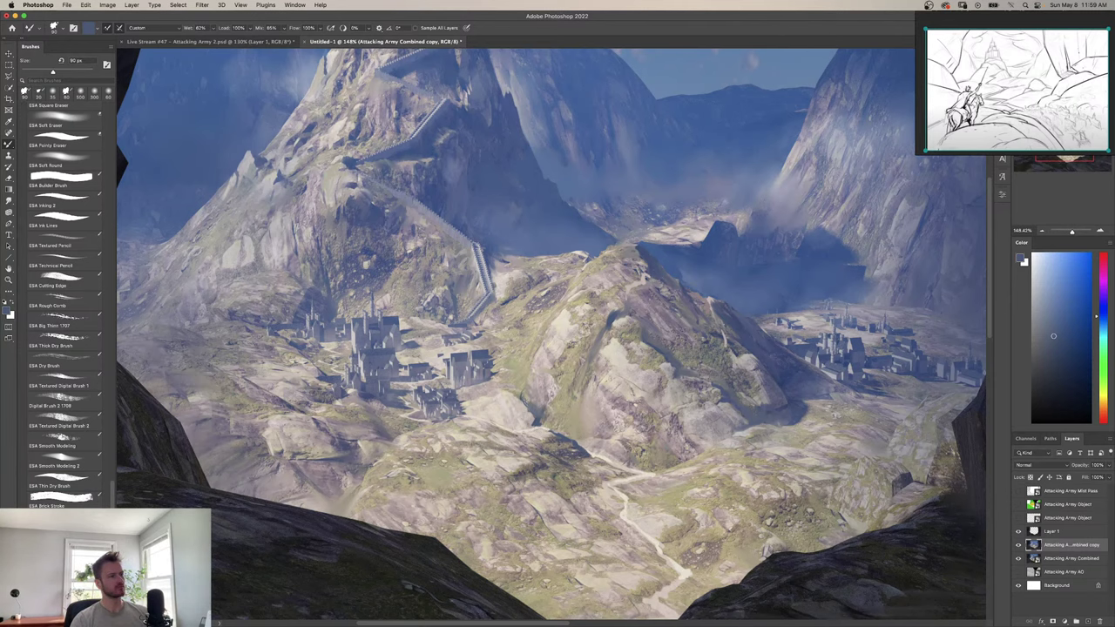
# Examine how the central hill and valley read in the full painting and up close.
pyautogui.press('z')
pyautogui.moveTo(519, 388); pyautogui.dragTo(418, 388)
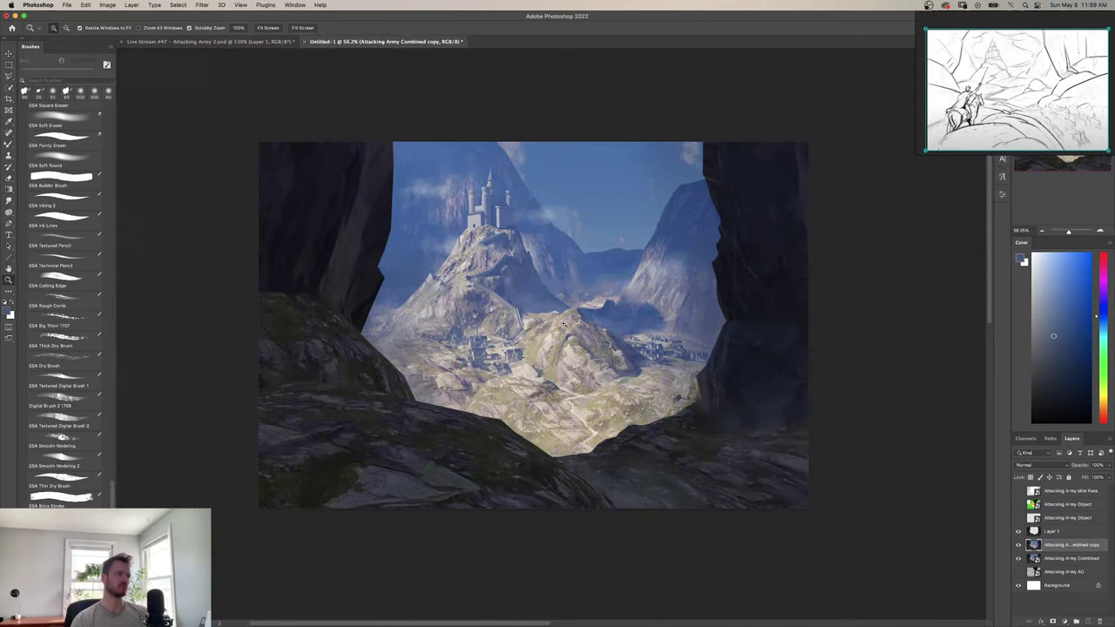
pyautogui.moveTo(526, 366); pyautogui.dragTo(619, 366)
pyautogui.press('b')
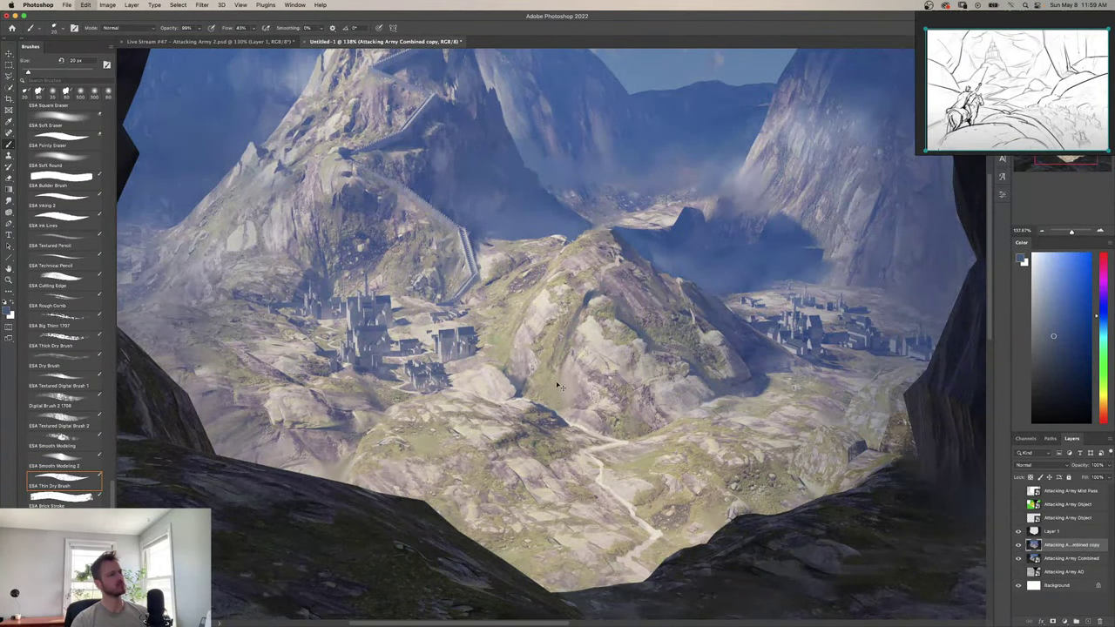
pyautogui.press('z')
pyautogui.moveTo(505, 381); pyautogui.dragTo(418, 381)
pyautogui.moveTo(546, 370); pyautogui.dragTo(614, 370)
pyautogui.press('b')
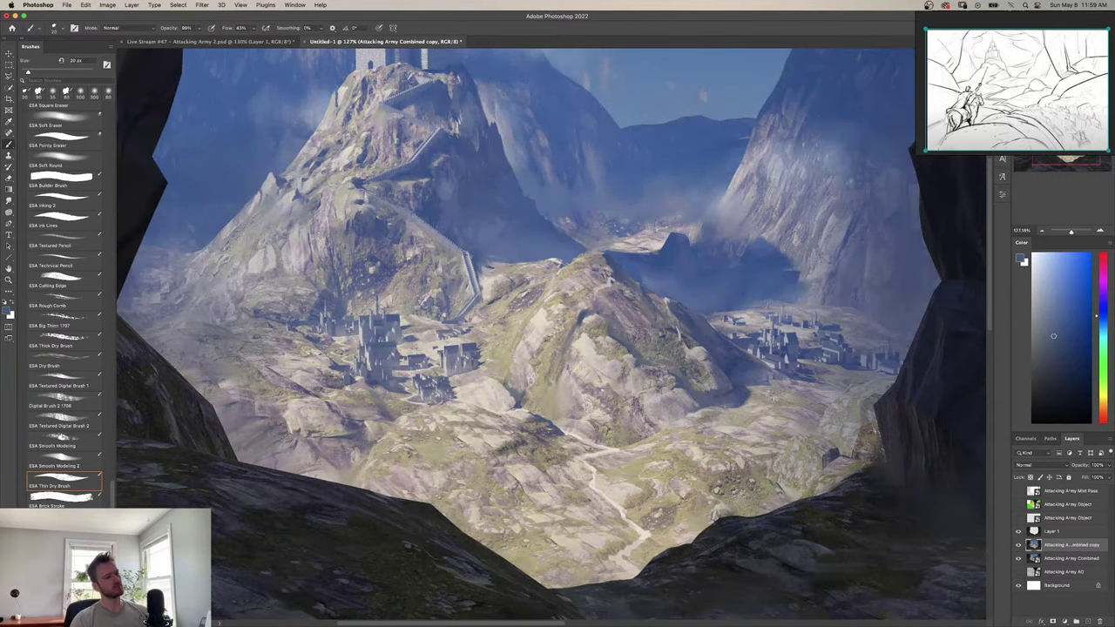
pyautogui.scroll(-4, 553, 392)
pyautogui.scroll(5, 561, 418)
# Refine the lower bend of the pale valley path with sampled light path and surrounding ground colours.
pyautogui.keyDown('alt'); pyautogui.click(568, 430); pyautogui.keyUp('alt')
pyautogui.hotkey('shift', 'b')
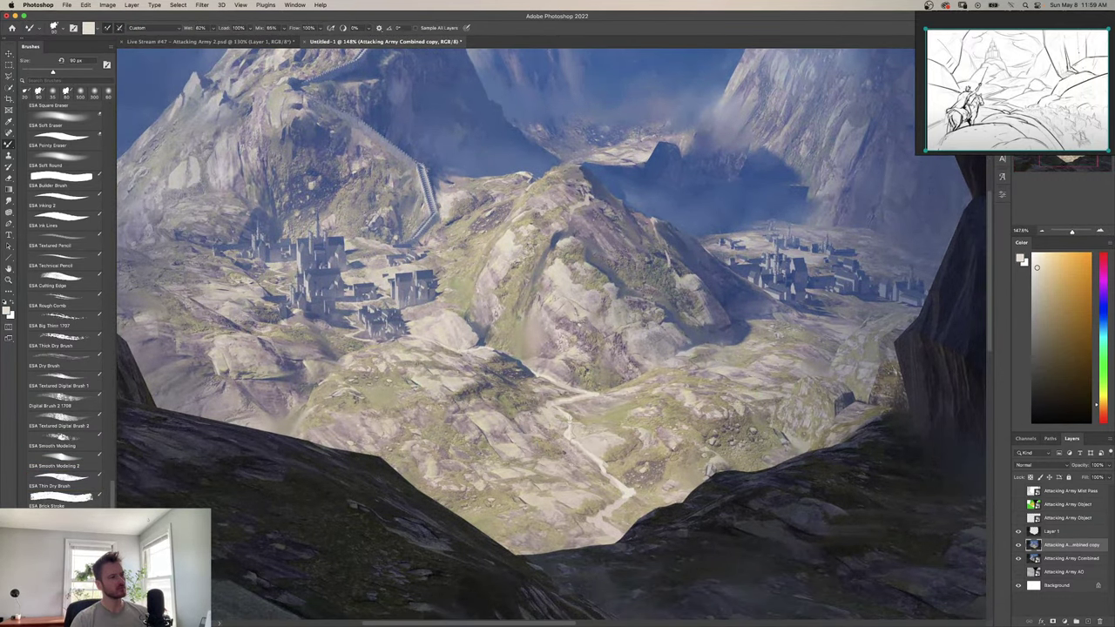
pyautogui.keyDown('alt'); pyautogui.click(572, 432); pyautogui.keyUp('alt')
pyautogui.scroll(3, 596, 428)
pyautogui.press('b')
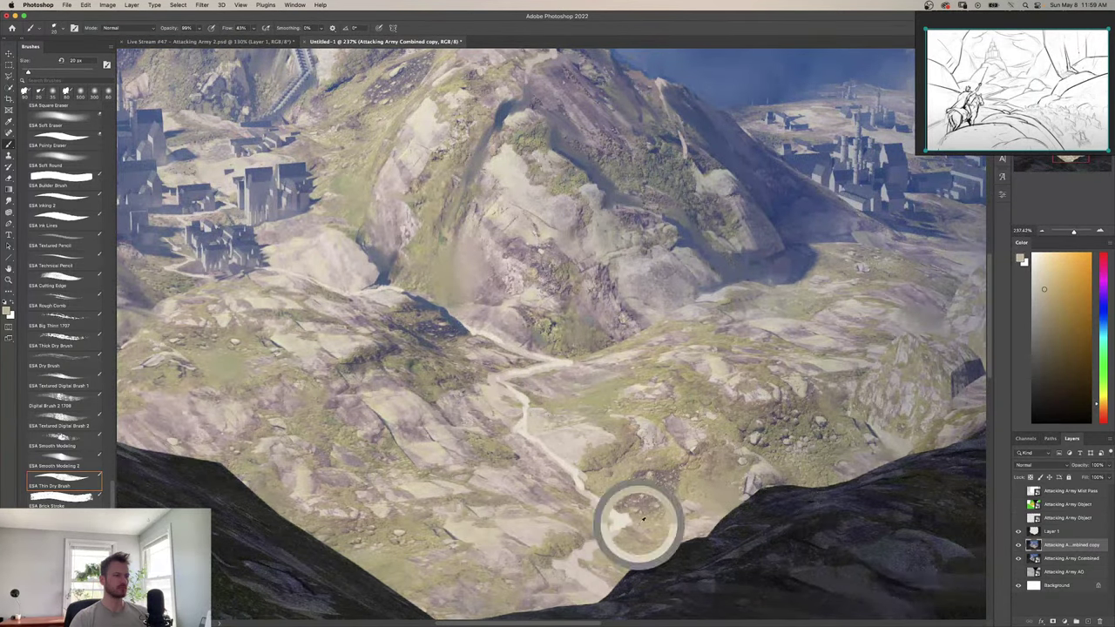
pyautogui.keyDown('alt'); pyautogui.click(643, 520); pyautogui.keyUp('alt')
pyautogui.keyDown('alt'); pyautogui.click(618, 506); pyautogui.keyUp('alt')
pyautogui.moveTo(639, 517)
pyautogui.mouseDown()
pyautogui.moveTo(622, 514)
pyautogui.moveTo(636, 522)
pyautogui.mouseUp()
pyautogui.keyDown('alt'); pyautogui.click(622, 520); pyautogui.keyUp('alt')
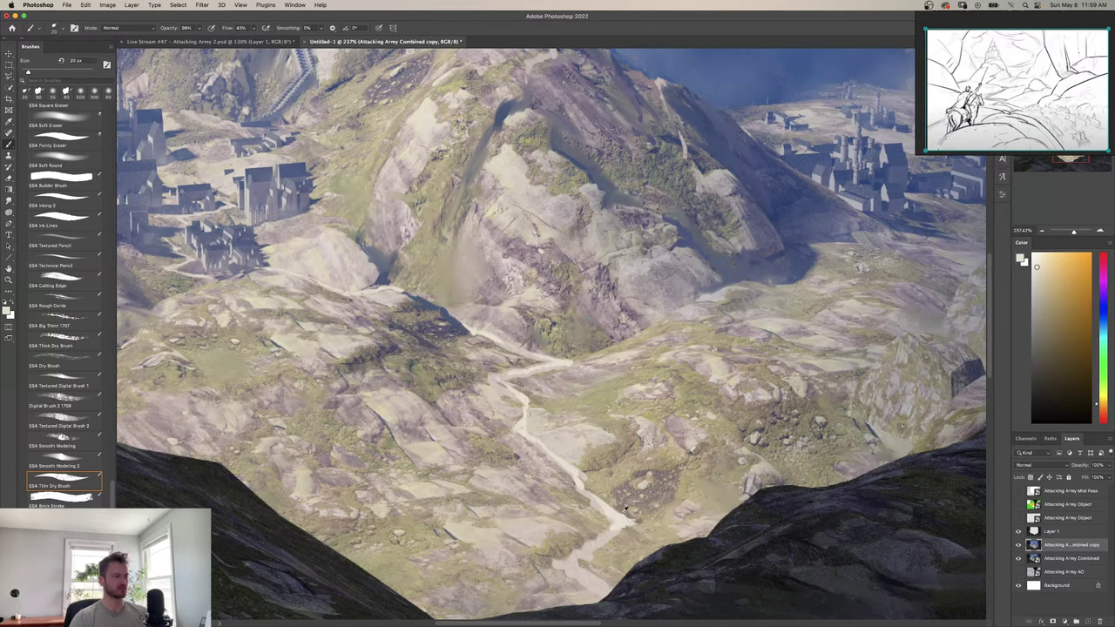
# Paint a thin dark grey shadow edge along the lower bend of the valley path using a sampled shadow colour.
pyautogui.keyDown('alt'); pyautogui.click(425, 340); pyautogui.keyUp('alt')
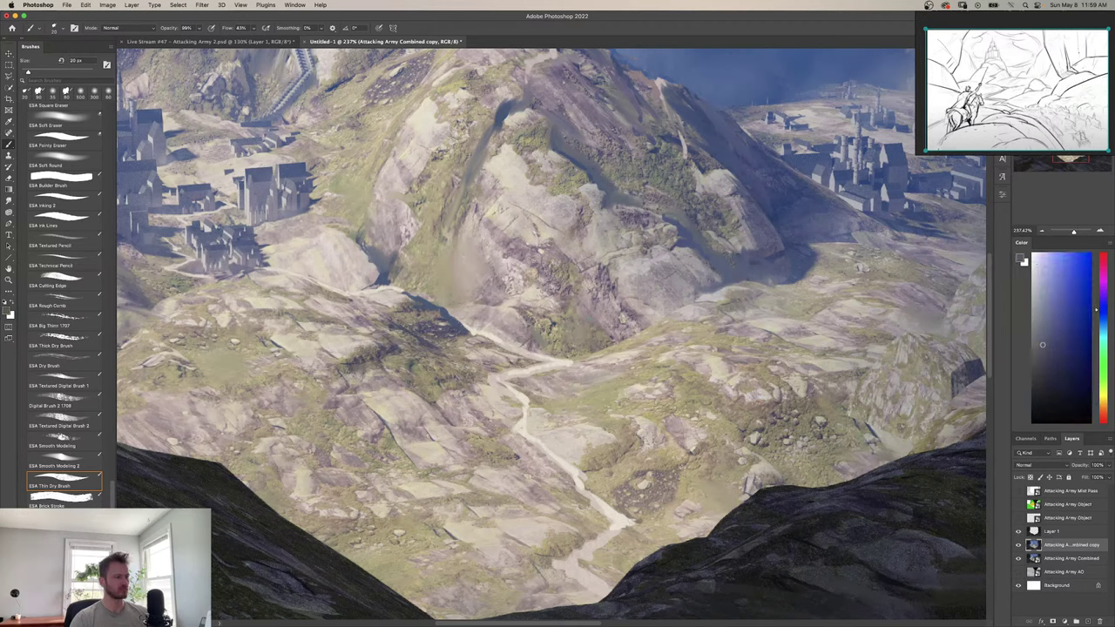
pyautogui.moveTo(578, 552)
pyautogui.mouseDown()
pyautogui.moveTo(608, 529)
pyautogui.moveTo(547, 570)
pyautogui.mouseUp()
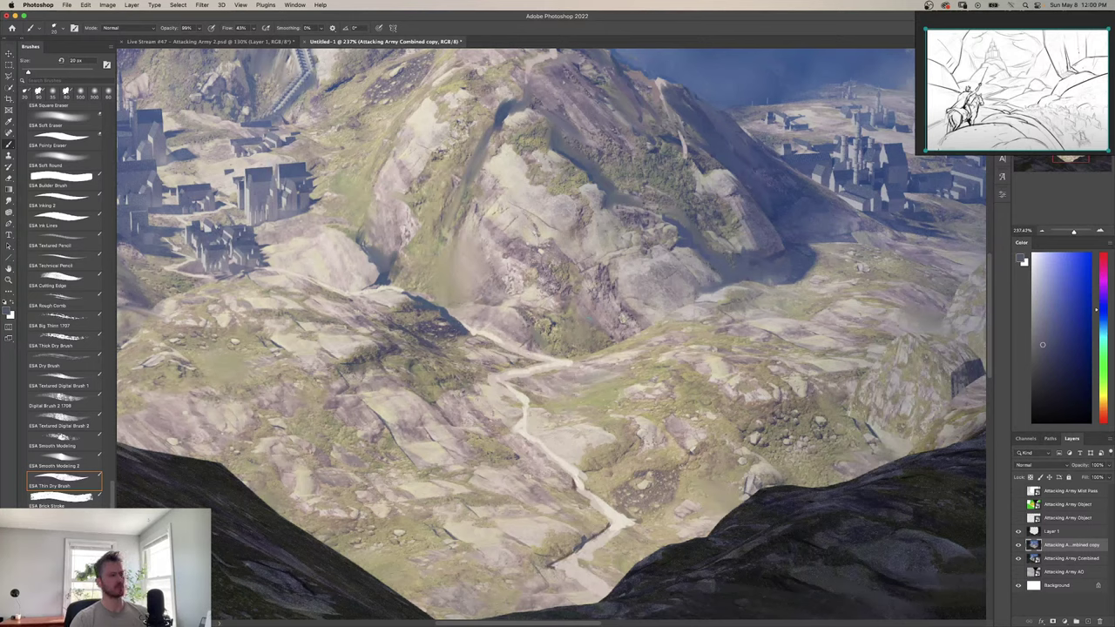
pyautogui.press('z')
pyautogui.moveTo(544, 349); pyautogui.dragTo(501, 349)
pyautogui.moveTo(564, 445); pyautogui.dragTo(594, 447)
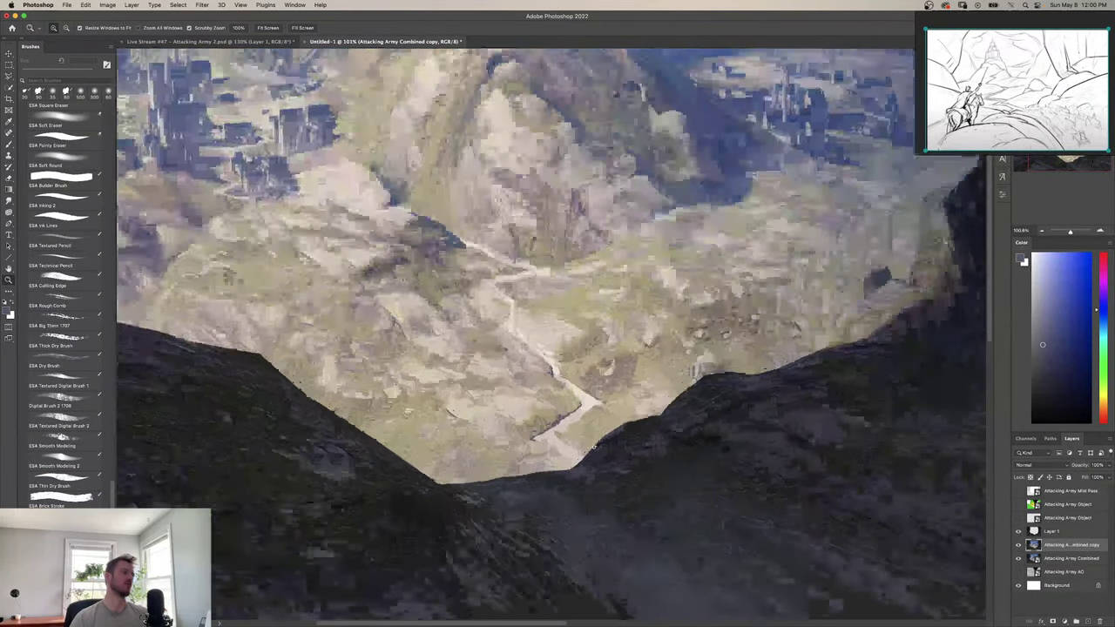
pyautogui.press('b')
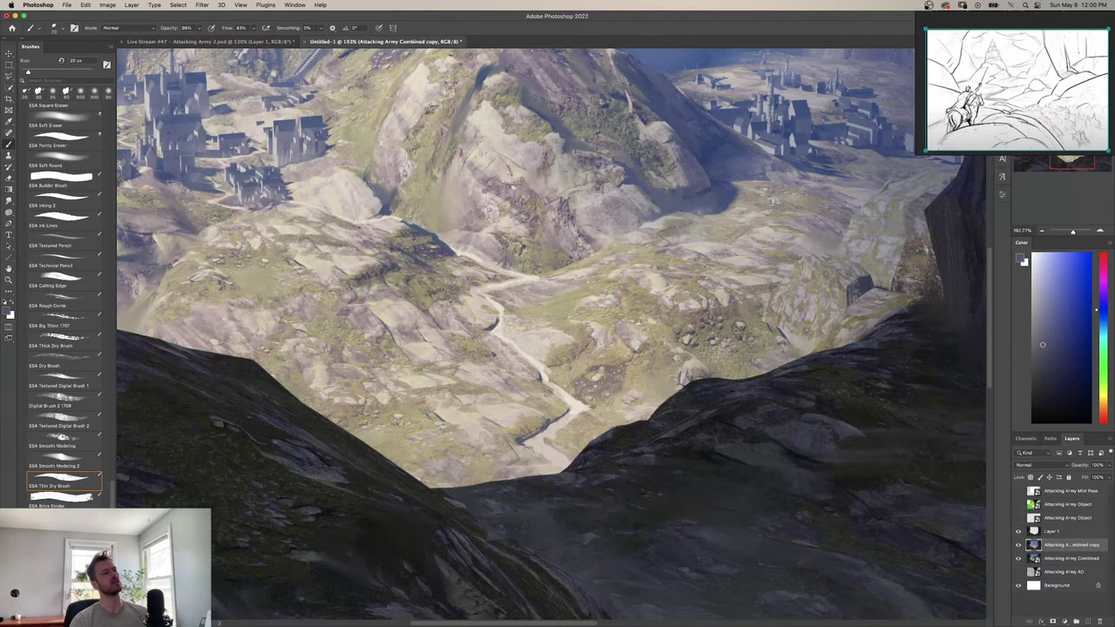
# Undo and redo the last brush stroke to compare the valley path with and without it.
pyautogui.press('z')
pyautogui.moveTo(503, 328)
pyautogui.mouseDown()
pyautogui.moveTo(481, 331)
pyautogui.moveTo(514, 317)
pyautogui.mouseUp()
pyautogui.press('super+z')
pyautogui.press('super+shift+z')
pyautogui.press('b')
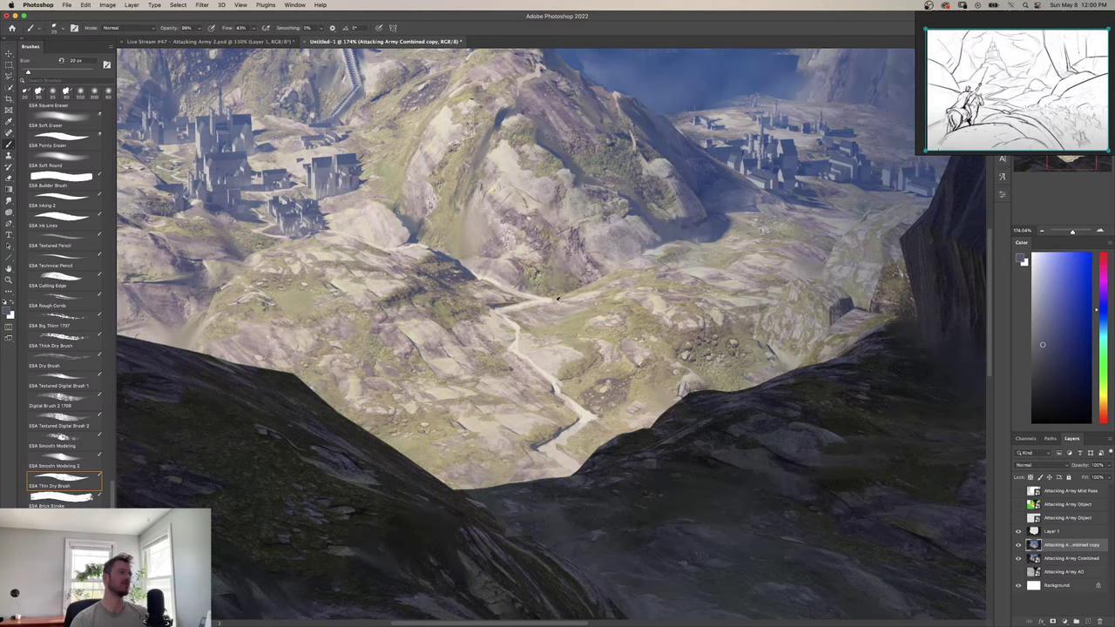
# Retouch the path's upper bend at the foot of the central hill with sampled ground, path and dark blue shadow colours.
pyautogui.keyDown('alt'); pyautogui.click(556, 301); pyautogui.keyUp('alt')
pyautogui.keyDown('alt'); pyautogui.click(517, 296); pyautogui.keyUp('alt')
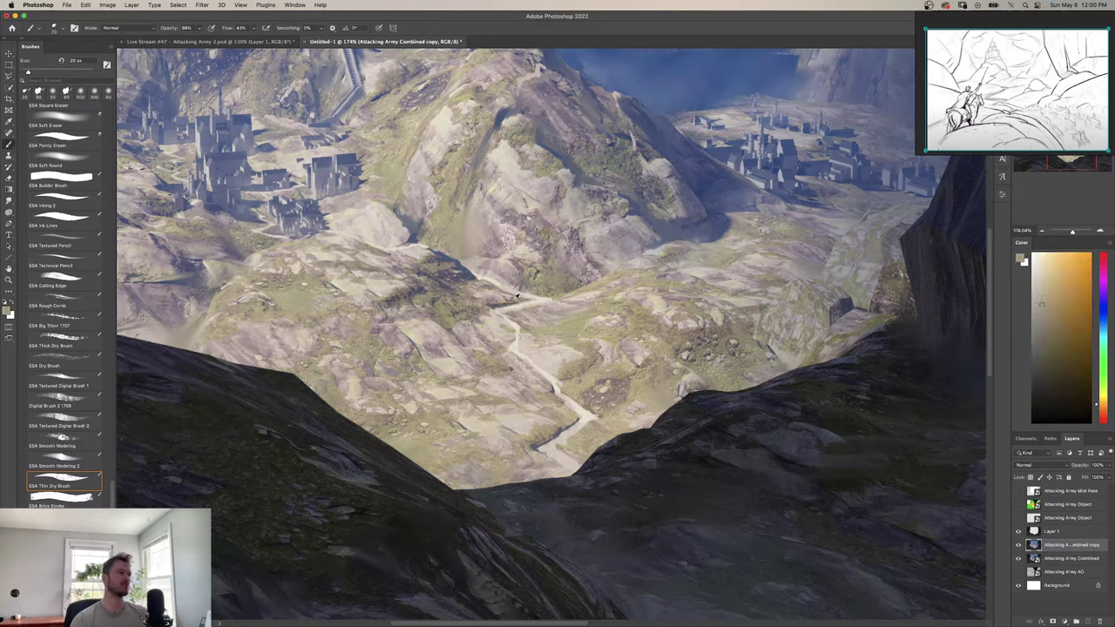
pyautogui.keyDown('alt'); pyautogui.click(466, 271); pyautogui.keyUp('alt')
pyautogui.hotkey('shift', 'b')
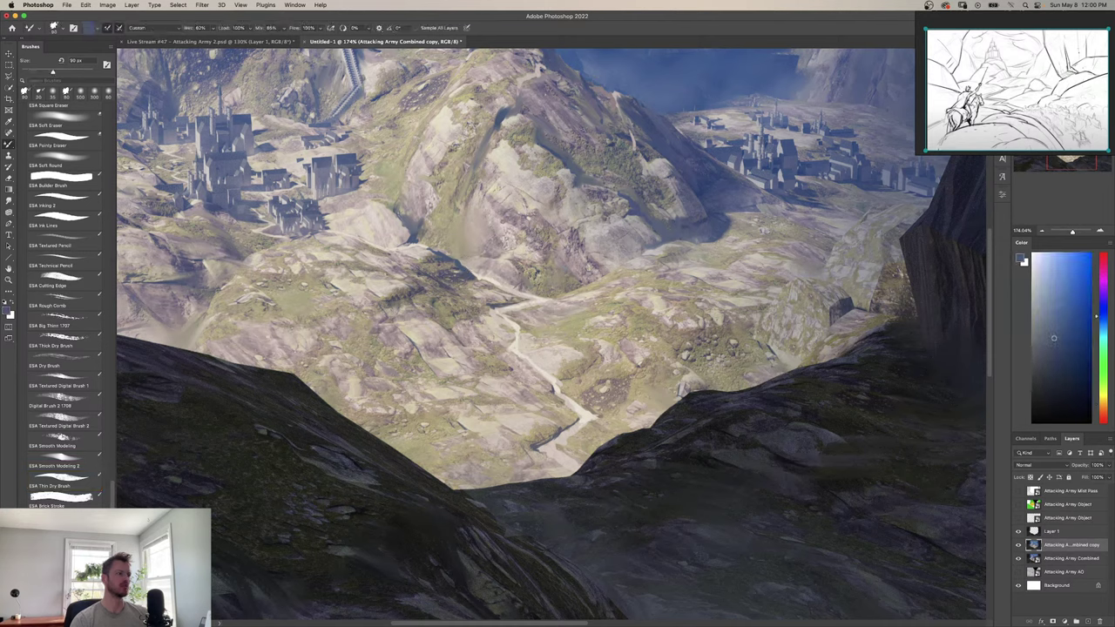
pyautogui.hotkey('shift', 'b')
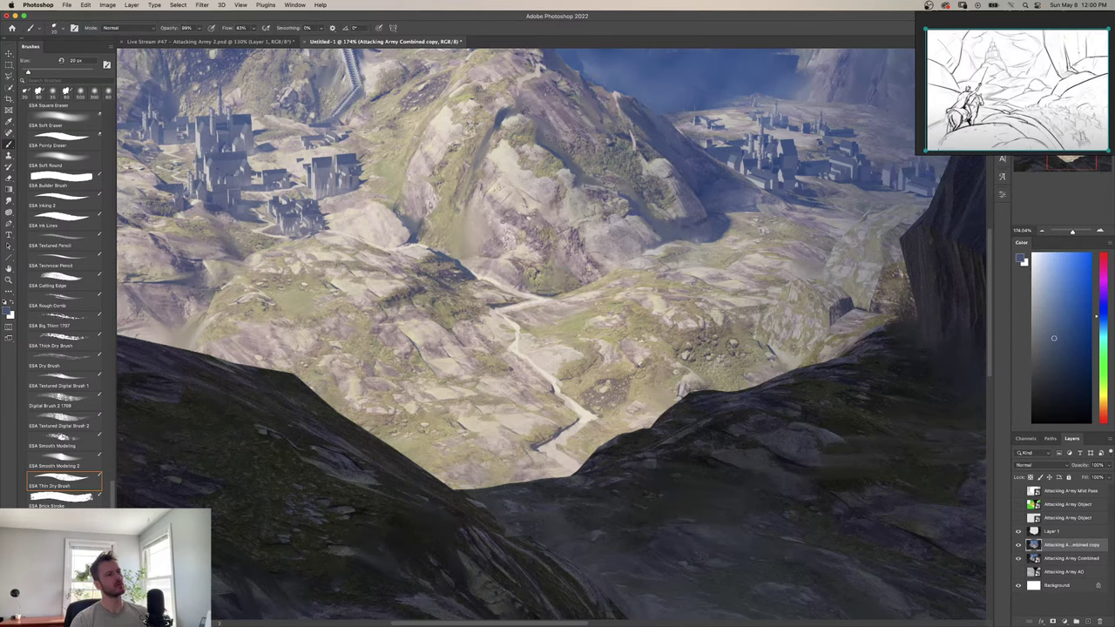
# Mirror the canvas horizontally to check the overall composition and inspect the valley path up close.
pyautogui.press('z')
pyautogui.moveTo(526, 323); pyautogui.dragTo(444, 324)
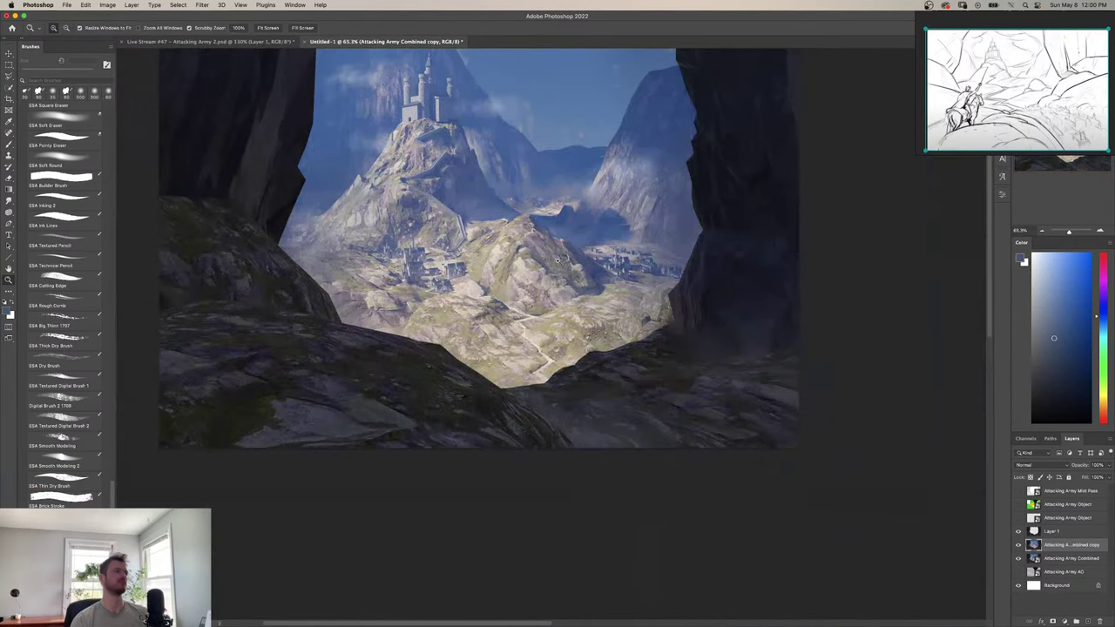
pyautogui.moveTo(530, 246); pyautogui.dragTo(539, 276)
pyautogui.press('super+shift+h')
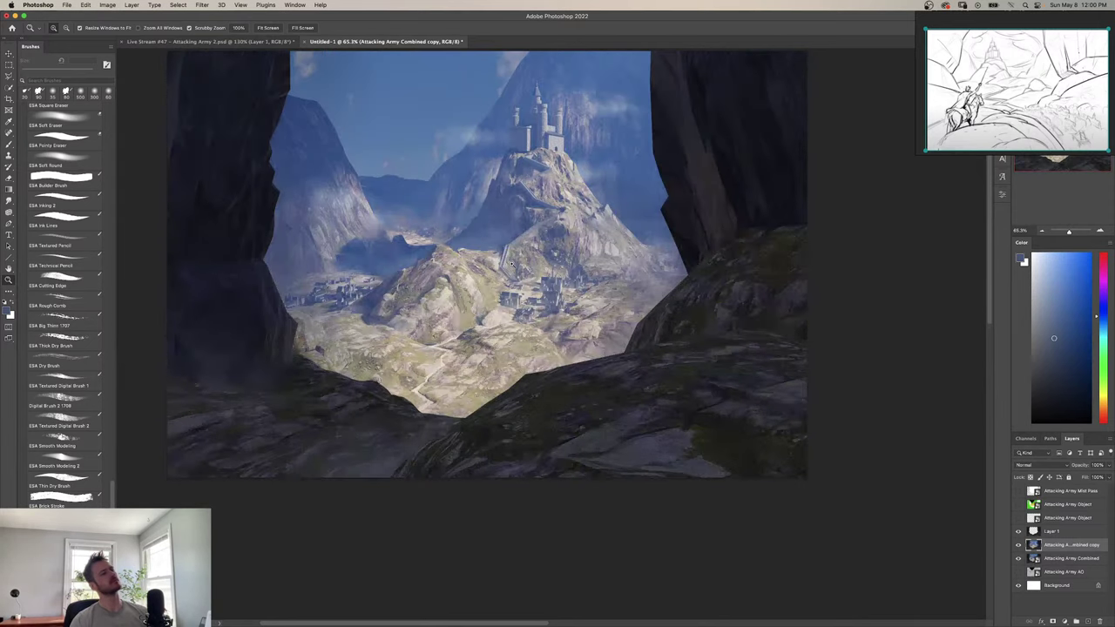
pyautogui.moveTo(493, 380); pyautogui.dragTo(520, 389)
pyautogui.moveTo(487, 400)
pyautogui.mouseDown()
pyautogui.moveTo(527, 356)
pyautogui.moveTo(560, 380)
pyautogui.mouseUp()
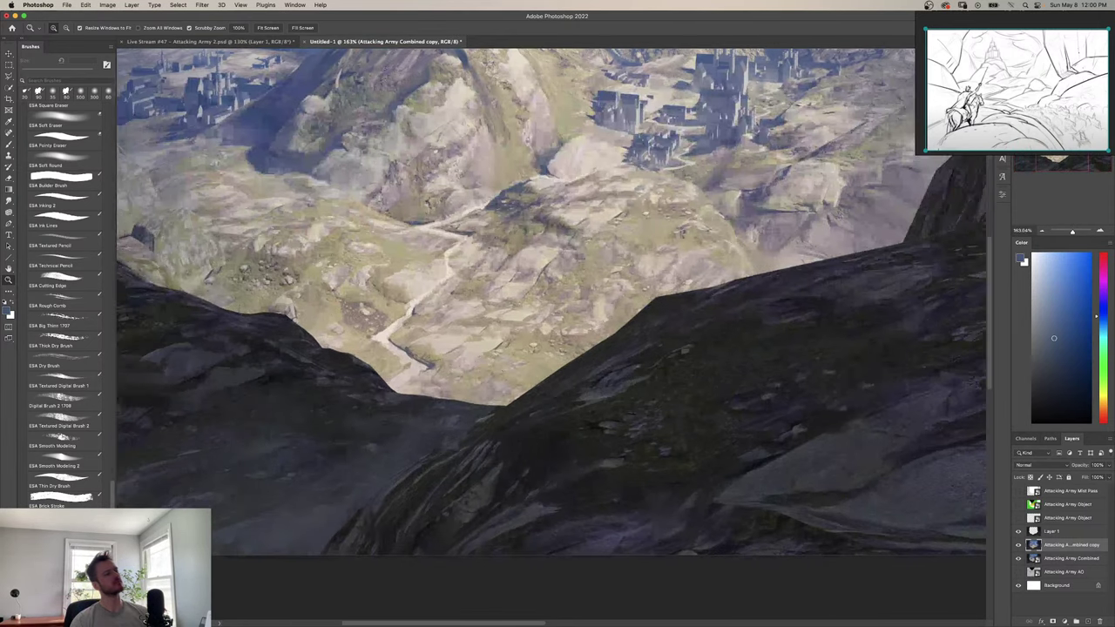
# Sample the pale path colour from the valley path below the village for the brush.
pyautogui.press('b')
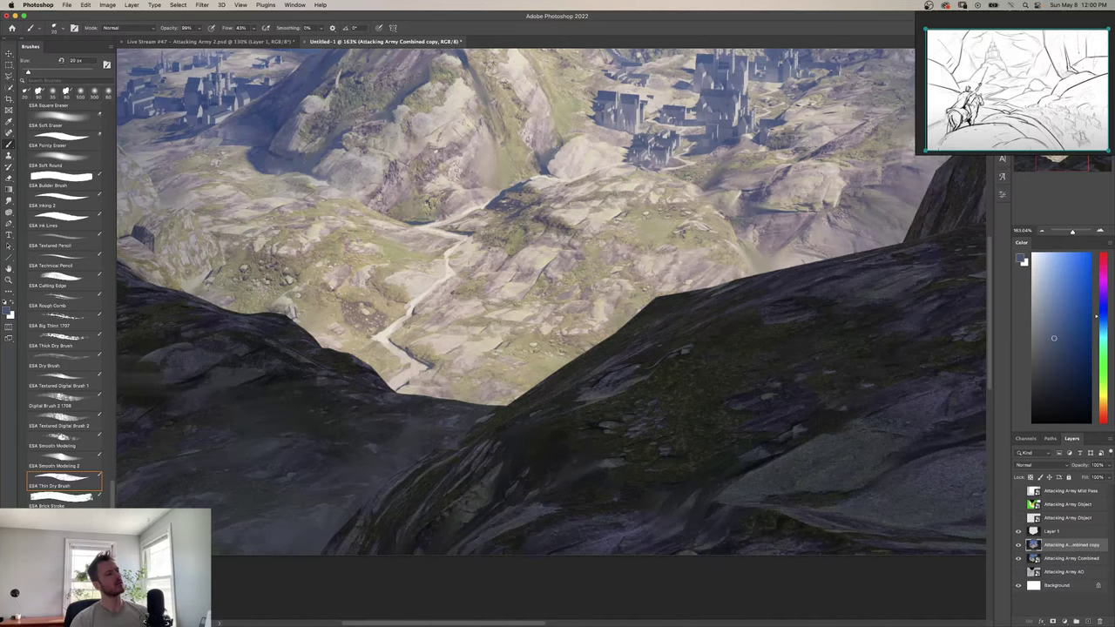
pyautogui.press('z')
pyautogui.moveTo(523, 375); pyautogui.dragTo(484, 375)
pyautogui.moveTo(497, 288); pyautogui.dragTo(415, 418)
pyautogui.moveTo(449, 371)
pyautogui.mouseDown()
pyautogui.moveTo(406, 406)
pyautogui.moveTo(440, 385)
pyautogui.mouseUp()
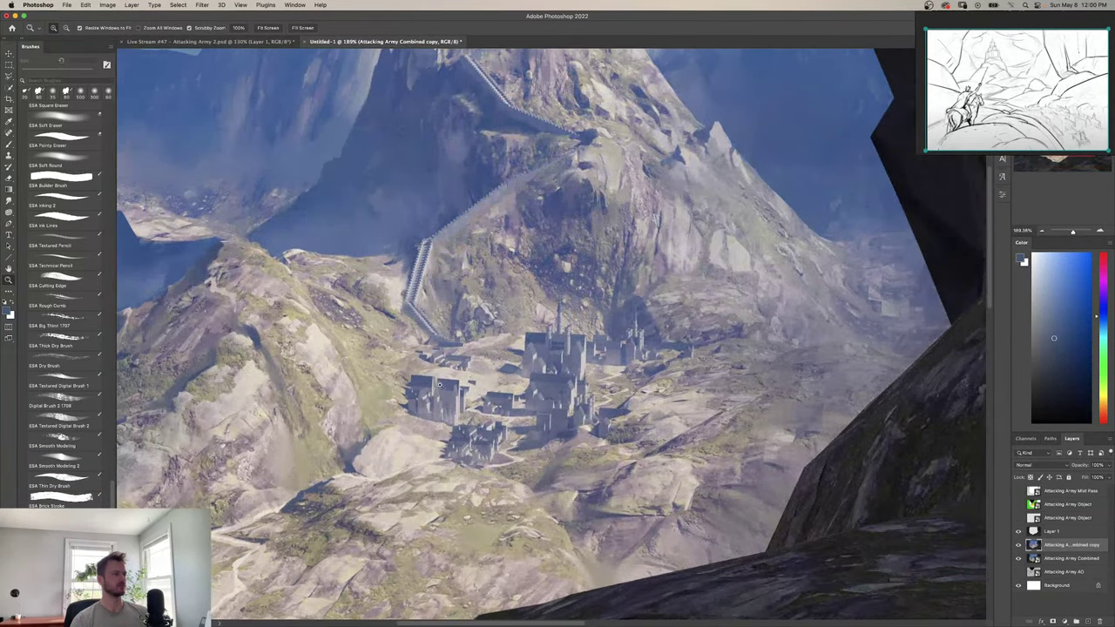
pyautogui.press('b')
pyautogui.keyDown('alt'); pyautogui.click(210, 536); pyautogui.keyUp('alt')
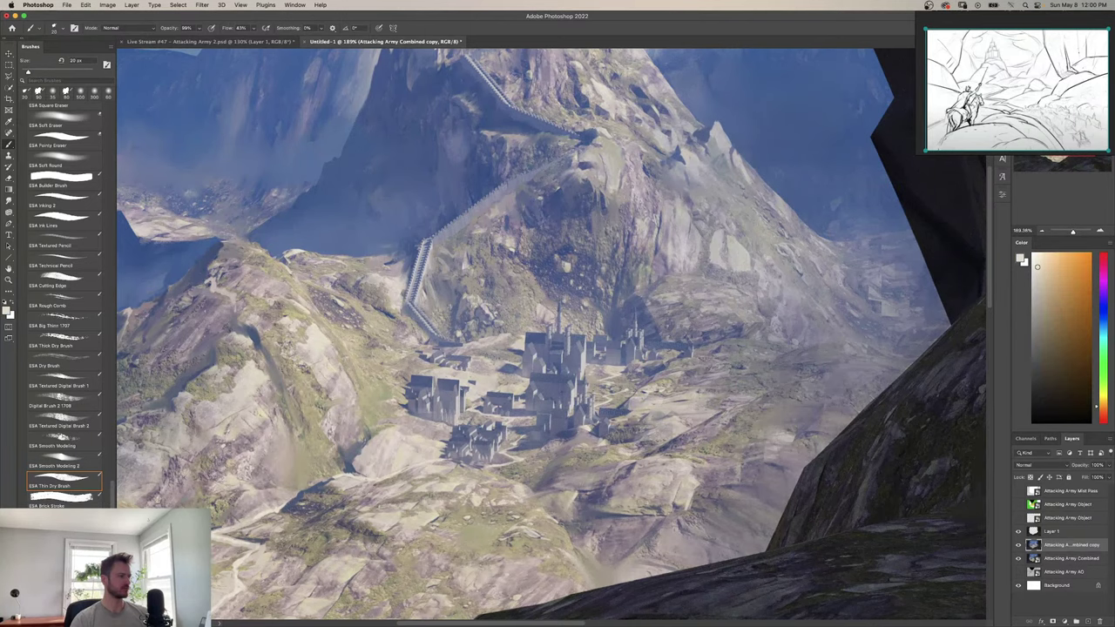
pyautogui.moveTo(210, 535); pyautogui.dragTo(204, 551)
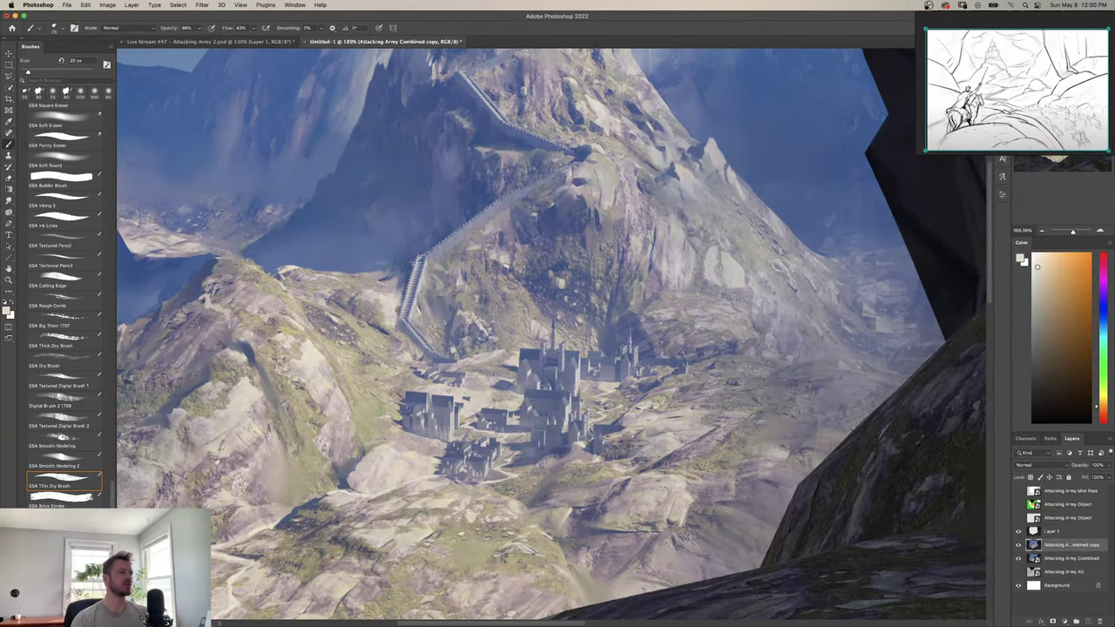
# Paint out the small row of houses at the foot of the stairway wall by blending in sampled ground colours.
pyautogui.moveTo(492, 396)
pyautogui.mouseDown()
pyautogui.moveTo(508, 394)
pyautogui.moveTo(465, 395)
pyautogui.moveTo(508, 396)
pyautogui.moveTo(483, 373)
pyautogui.moveTo(514, 373)
pyautogui.mouseUp()
pyautogui.press('z')
pyautogui.press('b')
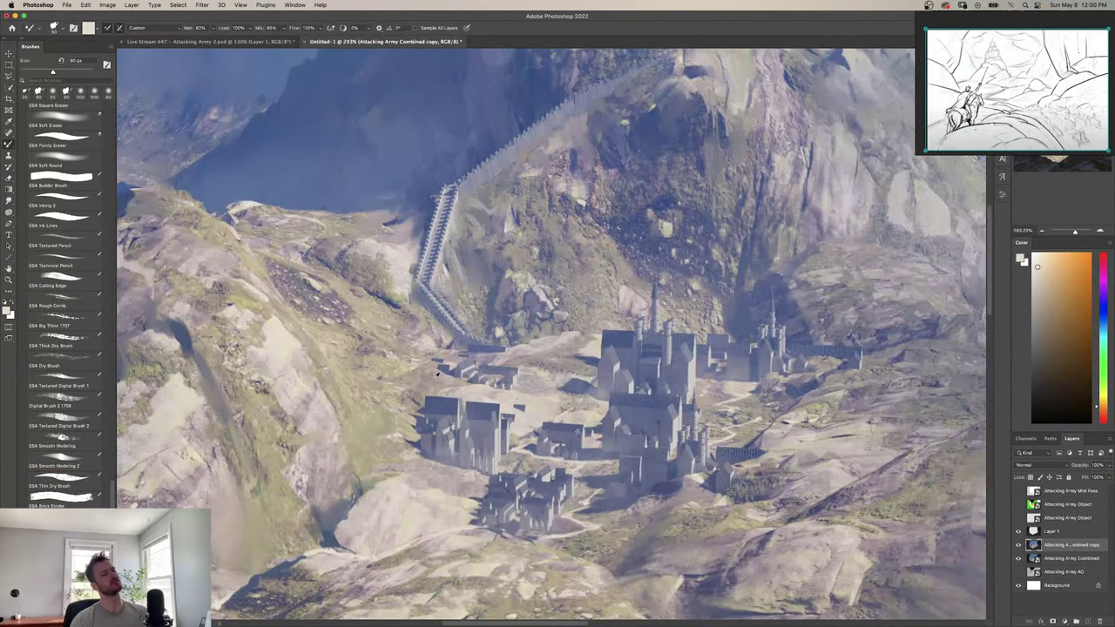
pyautogui.keyDown('alt'); pyautogui.click(400, 368); pyautogui.keyUp('alt')
pyautogui.moveTo(442, 373)
pyautogui.mouseDown()
pyautogui.moveTo(482, 366)
pyautogui.moveTo(426, 359)
pyautogui.mouseUp()
pyautogui.moveTo(514, 373)
pyautogui.mouseDown()
pyautogui.moveTo(493, 376)
pyautogui.moveTo(509, 385)
pyautogui.moveTo(507, 370)
pyautogui.moveTo(447, 345)
pyautogui.moveTo(492, 350)
pyautogui.mouseUp()
pyautogui.keyDown('alt'); pyautogui.click(532, 347); pyautogui.keyUp('alt')
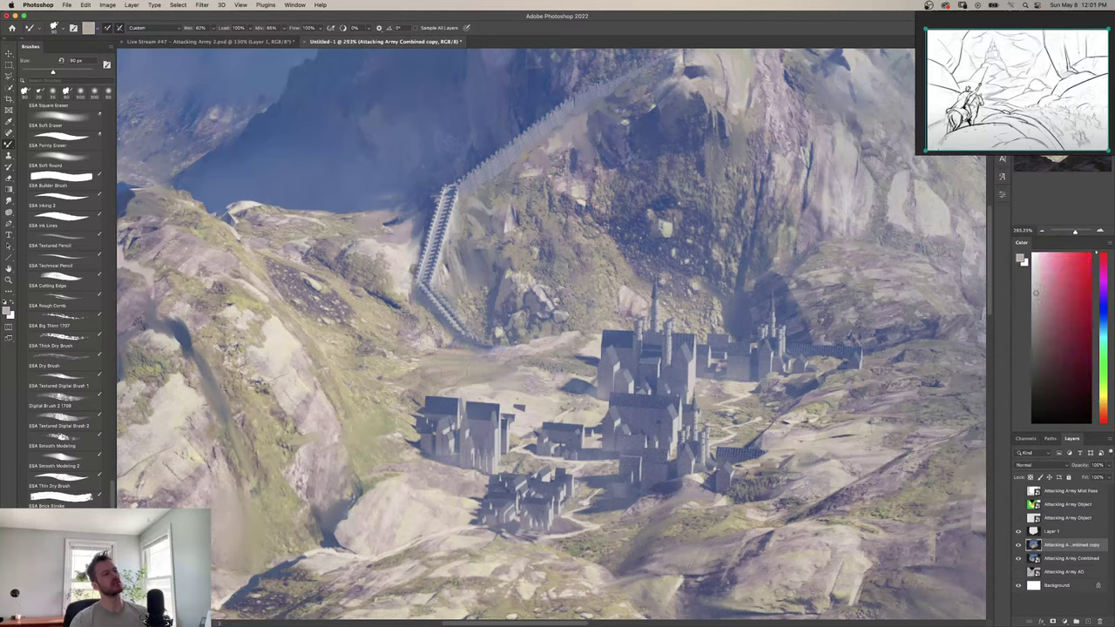
# Paint a thin zigzag path across the clearing behind the village with a sampled, slightly lightened cream colour.
pyautogui.press('b')
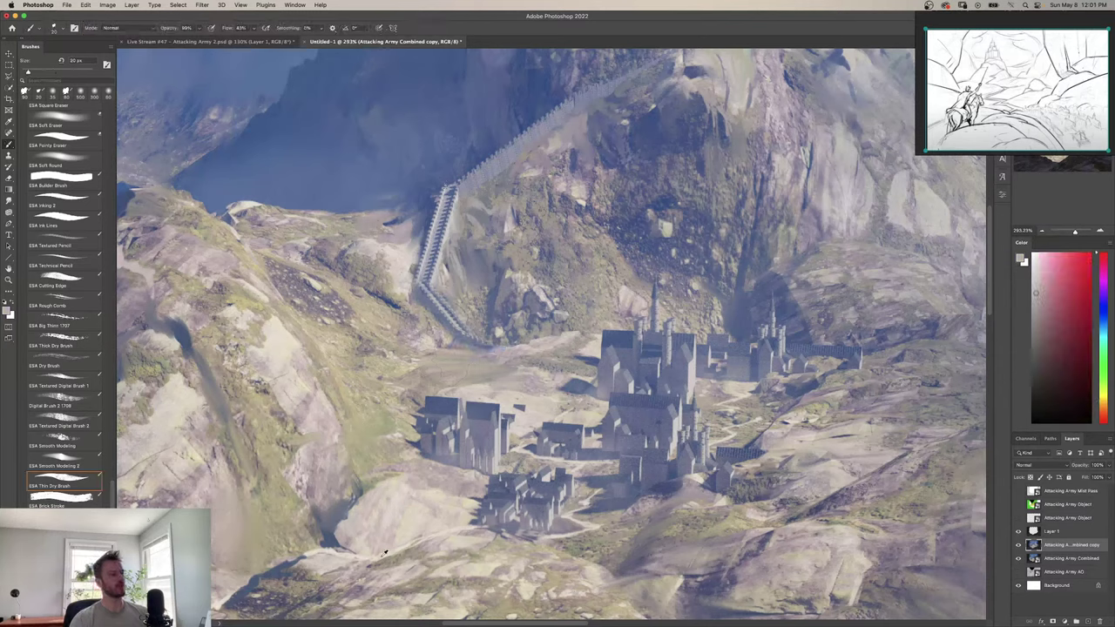
pyautogui.keyDown('alt'); pyautogui.click(514, 350); pyautogui.keyUp('alt')
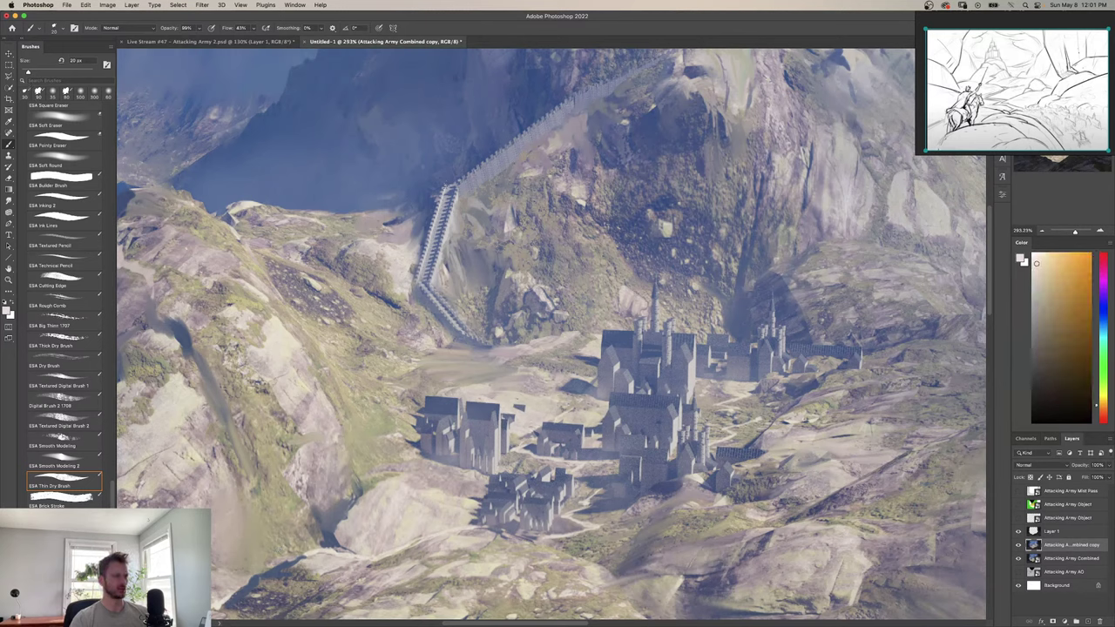
pyautogui.moveTo(546, 393); pyautogui.dragTo(532, 394)
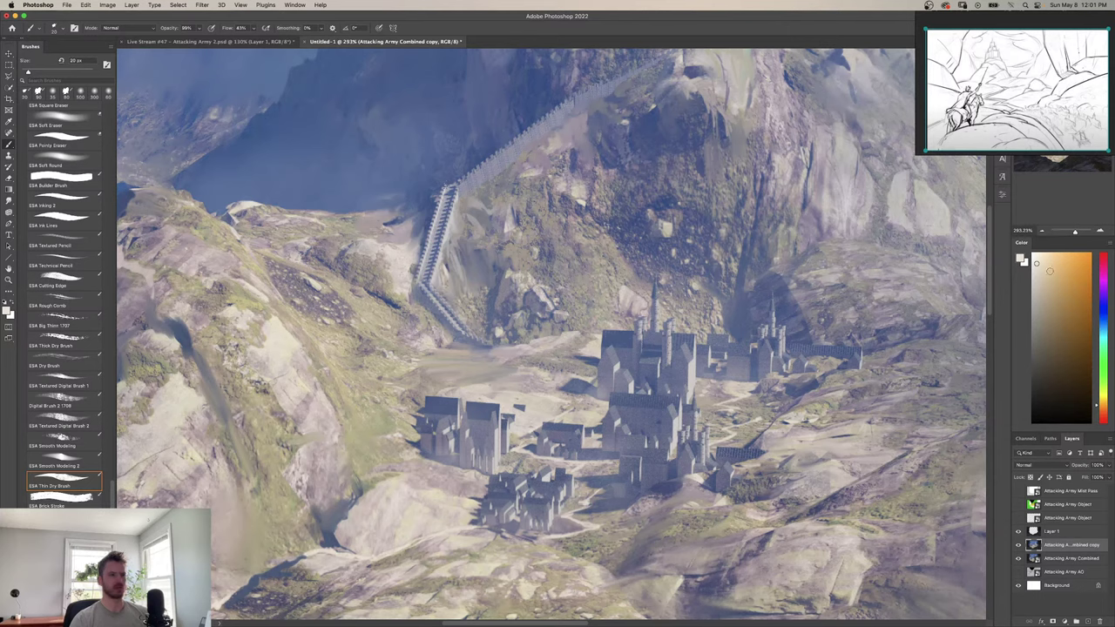
pyautogui.click(1034, 259)
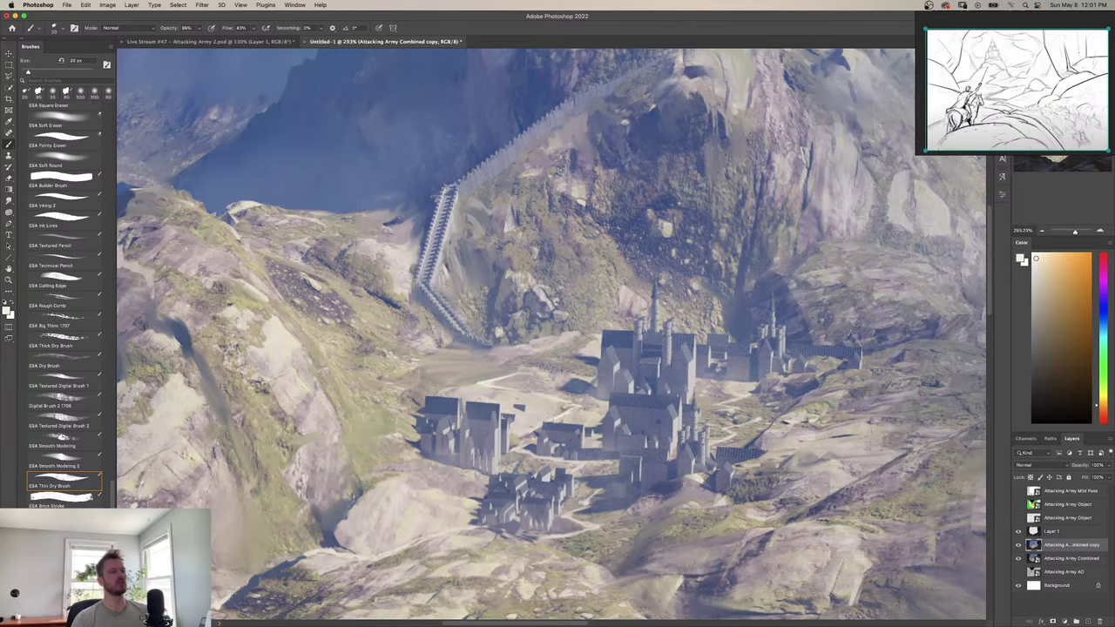
# Examine the village clearing and the stairway's foot up close and from a distance against the whole castle hill.
pyautogui.press('z')
pyautogui.moveTo(526, 413)
pyautogui.mouseDown()
pyautogui.moveTo(391, 413)
pyautogui.moveTo(531, 413)
pyautogui.moveTo(405, 413)
pyautogui.mouseUp()
pyautogui.moveTo(544, 393); pyautogui.dragTo(662, 393)
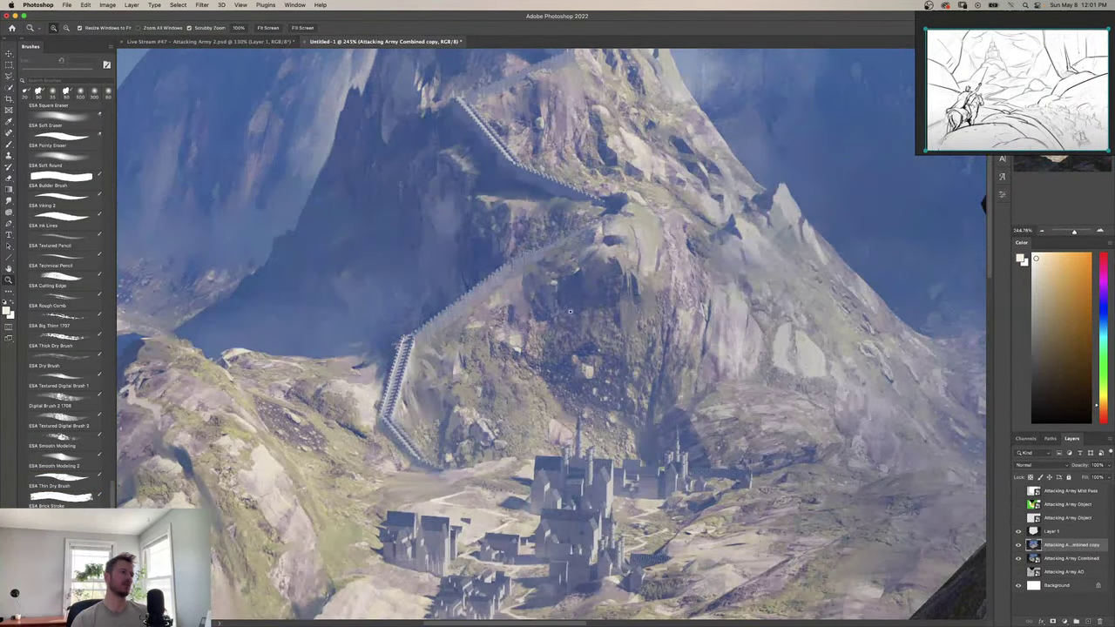
pyautogui.moveTo(627, 324); pyautogui.dragTo(634, 333)
pyautogui.moveTo(561, 395)
pyautogui.mouseDown()
pyautogui.moveTo(537, 394)
pyautogui.moveTo(547, 378)
pyautogui.moveTo(671, 378)
pyautogui.mouseUp()
pyautogui.press('b')
pyautogui.keyDown('alt'); pyautogui.click(401, 379); pyautogui.keyUp('alt')
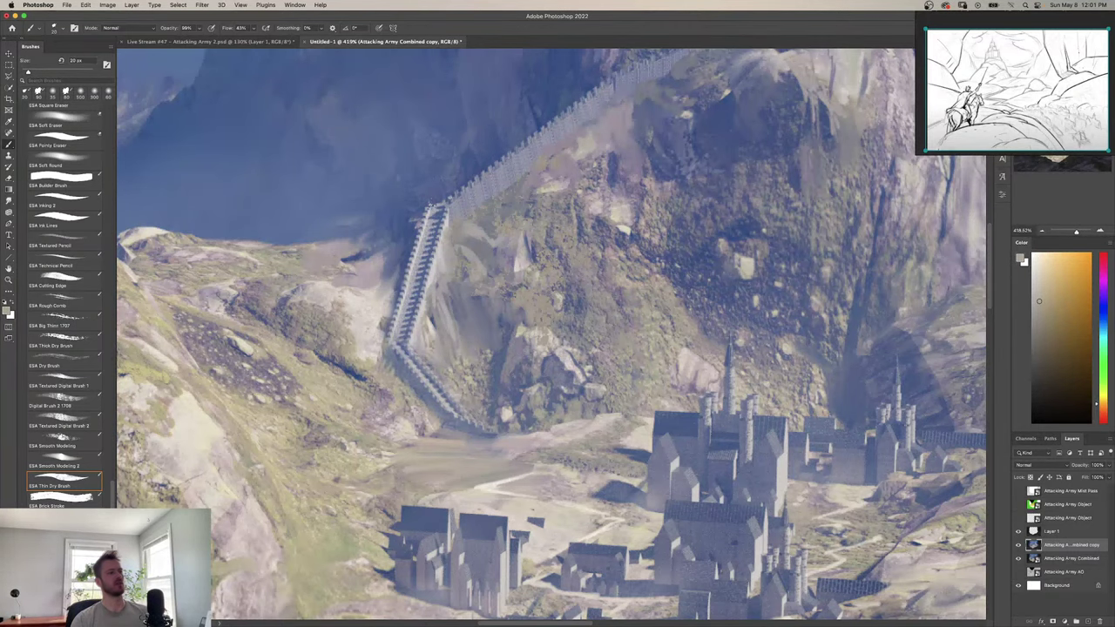
pyautogui.press('z')
pyautogui.moveTo(402, 373)
pyautogui.mouseDown()
pyautogui.moveTo(379, 383)
pyautogui.moveTo(425, 342)
pyautogui.moveTo(383, 373)
pyautogui.moveTo(412, 401)
pyautogui.moveTo(400, 429)
pyautogui.mouseUp()
pyautogui.moveTo(388, 365)
pyautogui.mouseDown()
pyautogui.moveTo(373, 377)
pyautogui.moveTo(433, 420)
pyautogui.moveTo(387, 368)
pyautogui.moveTo(386, 395)
pyautogui.mouseUp()
pyautogui.press('b')
pyautogui.press('z')
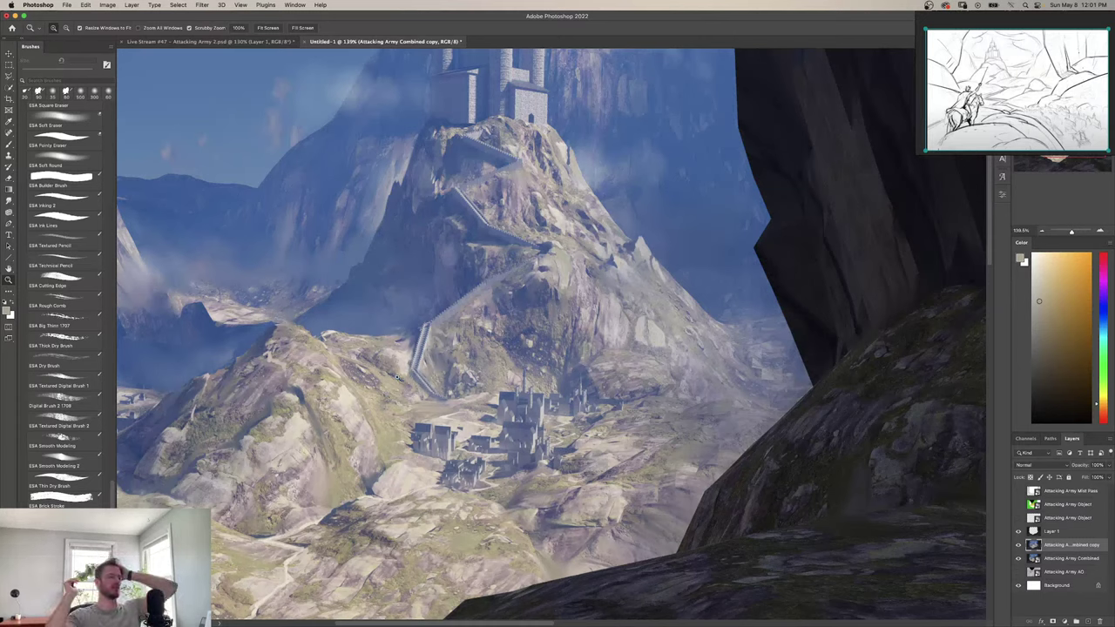
# Touch up the clearing below the stairway with a muted olive ground colour and undo the last stroke.
pyautogui.moveTo(446, 400); pyautogui.dragTo(488, 400)
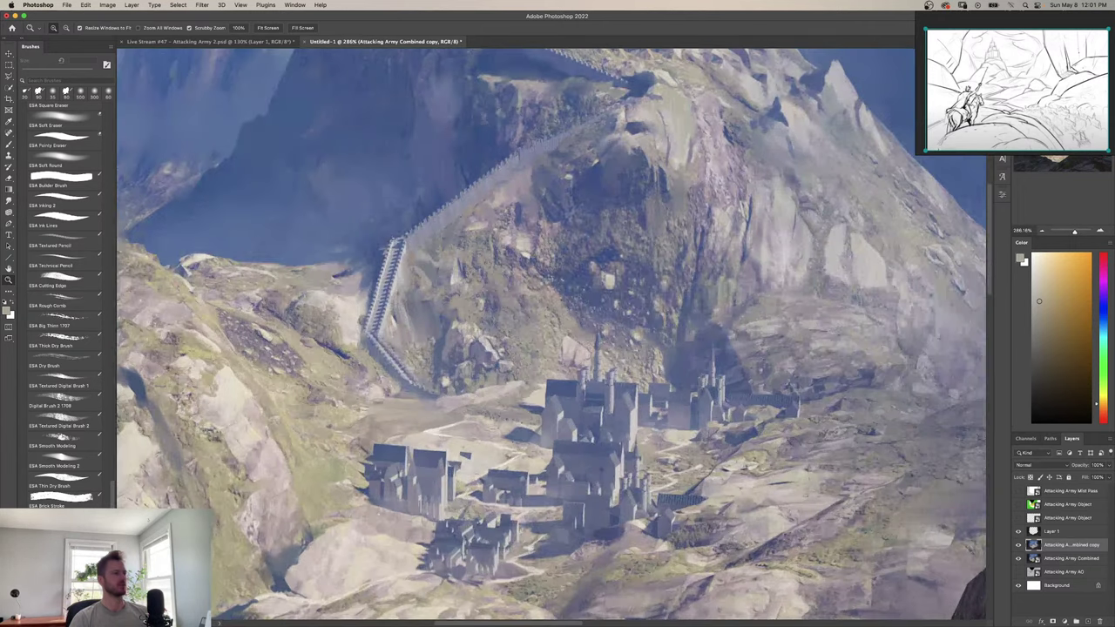
pyautogui.press('b')
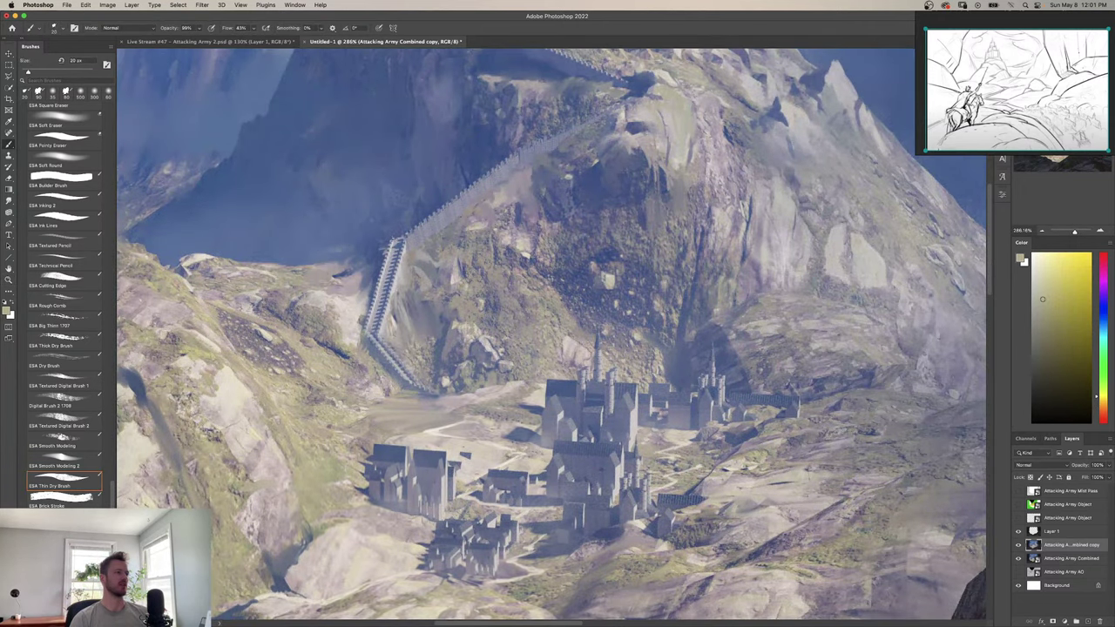
pyautogui.press('z')
pyautogui.moveTo(427, 393)
pyautogui.mouseDown()
pyautogui.moveTo(444, 395)
pyautogui.moveTo(443, 367)
pyautogui.moveTo(402, 383)
pyautogui.mouseUp()
pyautogui.press('super+z')
pyautogui.press('b')
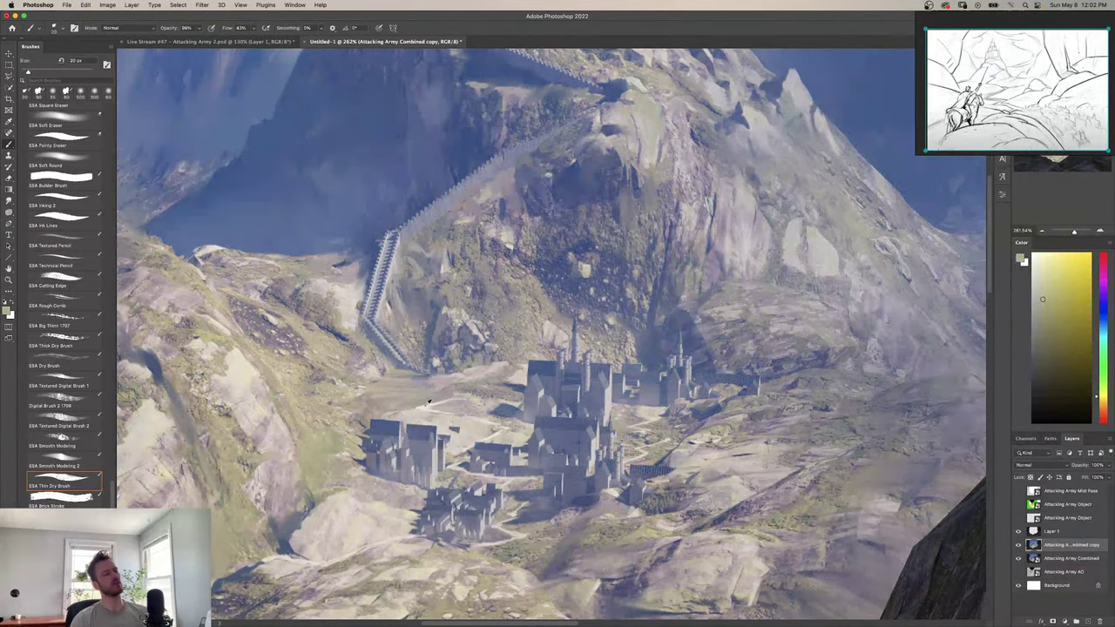
# Extend the pale village path across the clearing towards the hillside with a sampled cream colour, undoing stray strokes.
pyautogui.keyDown('alt'); pyautogui.click(431, 401); pyautogui.keyUp('alt')
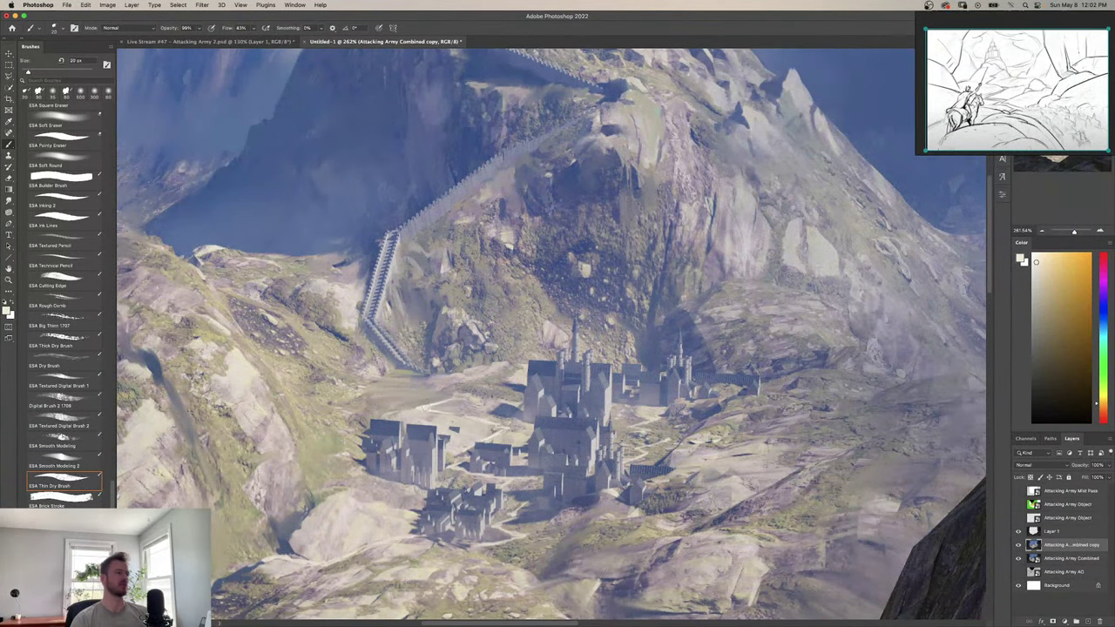
pyautogui.press('z')
pyautogui.moveTo(467, 388)
pyautogui.mouseDown()
pyautogui.moveTo(441, 358)
pyautogui.moveTo(477, 372)
pyautogui.mouseUp()
pyautogui.press('b')
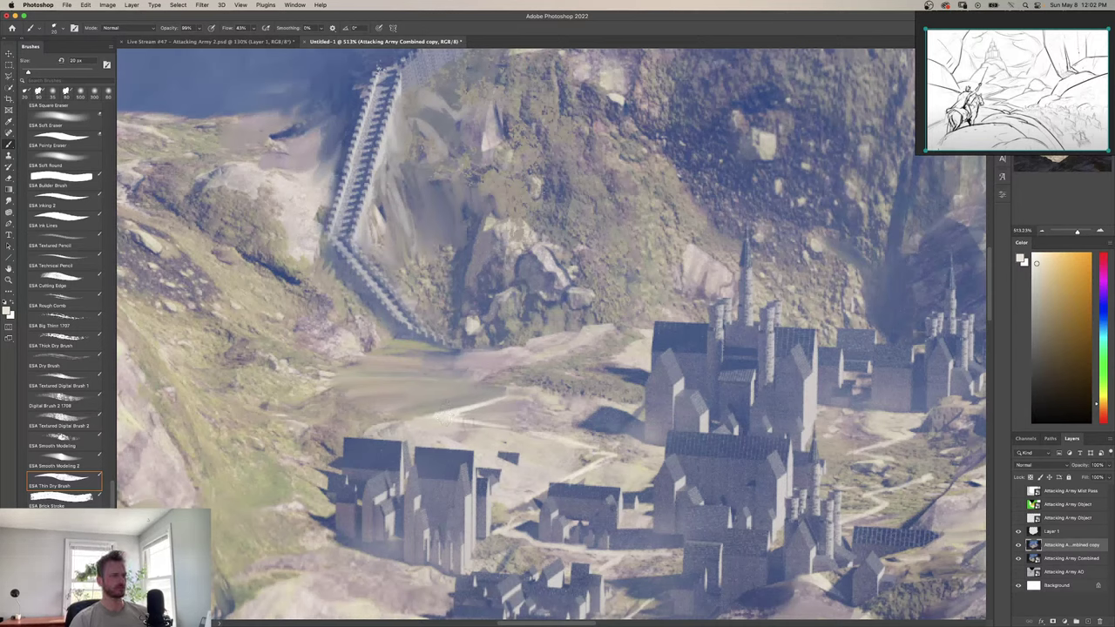
pyautogui.moveTo(462, 407)
pyautogui.mouseDown()
pyautogui.moveTo(555, 377)
pyautogui.moveTo(493, 366)
pyautogui.moveTo(525, 362)
pyautogui.mouseUp()
pyautogui.press('super+z')
pyautogui.press('super+z')
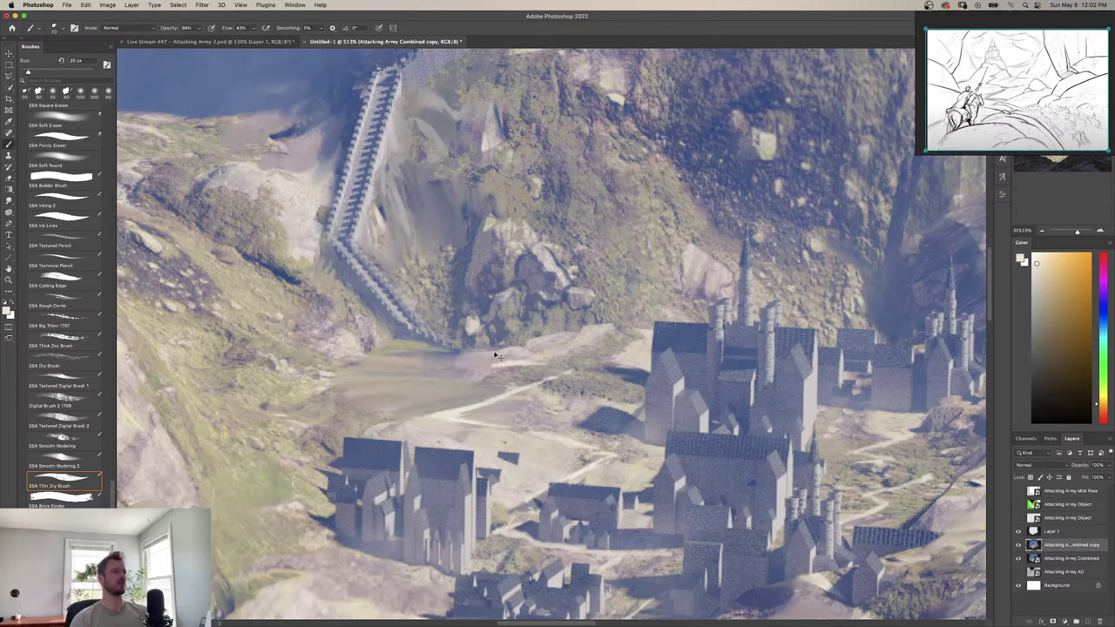
# Paint a pale path branch leading to the stairway's foot, undoing stray strokes and refining it with sampled shadow and path colours.
pyautogui.moveTo(520, 358); pyautogui.dragTo(574, 369)
pyautogui.press('super+z')
pyautogui.press('super+z')
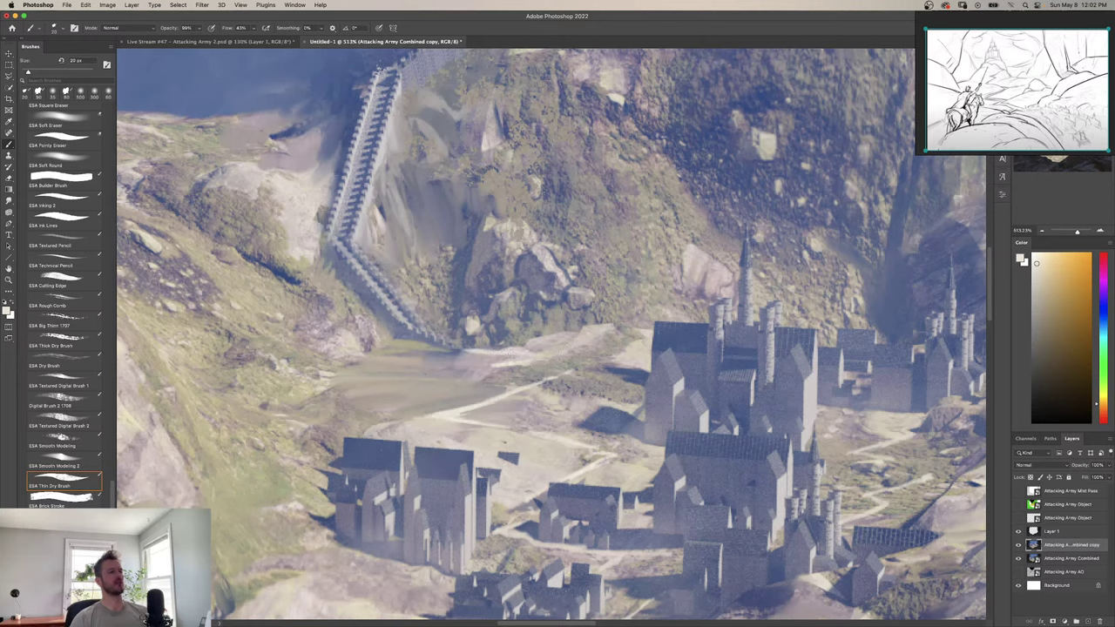
pyautogui.keyDown('alt'); pyautogui.click(483, 342); pyautogui.keyUp('alt')
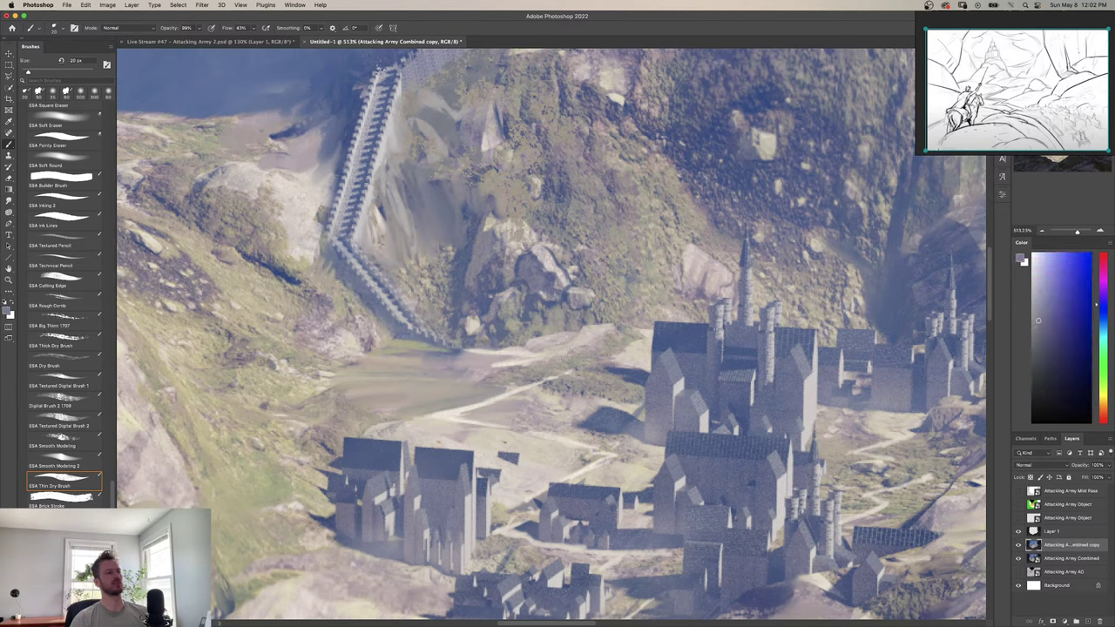
pyautogui.keyDown('alt'); pyautogui.click(531, 345); pyautogui.keyUp('alt')
pyautogui.keyDown('alt'); pyautogui.click(503, 365); pyautogui.keyUp('alt')
pyautogui.moveTo(512, 368)
pyautogui.mouseDown()
pyautogui.moveTo(575, 366)
pyautogui.moveTo(543, 385)
pyautogui.moveTo(643, 390)
pyautogui.moveTo(518, 370)
pyautogui.moveTo(568, 349)
pyautogui.mouseUp()
# Retouch the ground and shadow along the base of the lower stairway wall with sampled grey and blue colours.
pyautogui.press('z')
pyautogui.scroll(8, 445, 398)
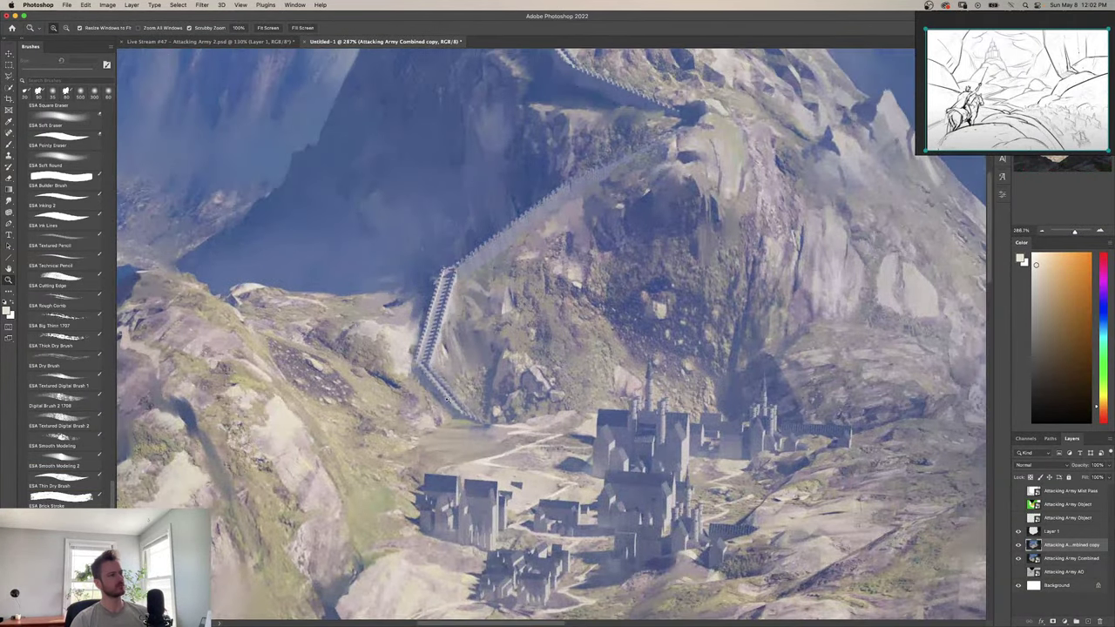
pyautogui.moveTo(452, 396); pyautogui.dragTo(470, 396)
pyautogui.press('b')
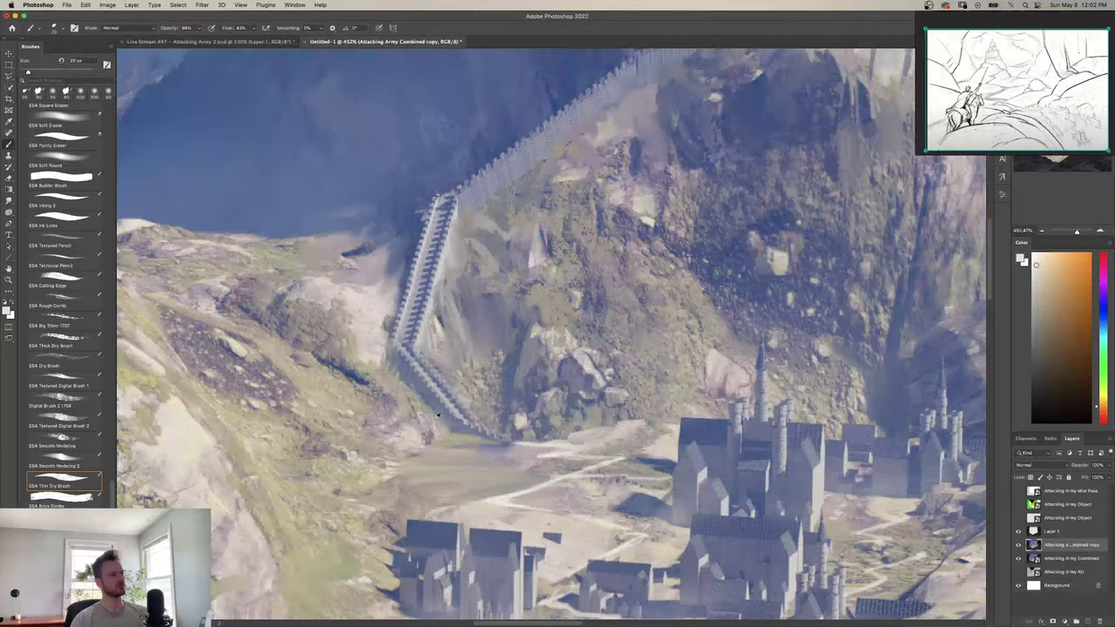
pyautogui.keyDown('alt'); pyautogui.click(447, 437); pyautogui.keyUp('alt')
pyautogui.moveTo(451, 433); pyautogui.dragTo(461, 431)
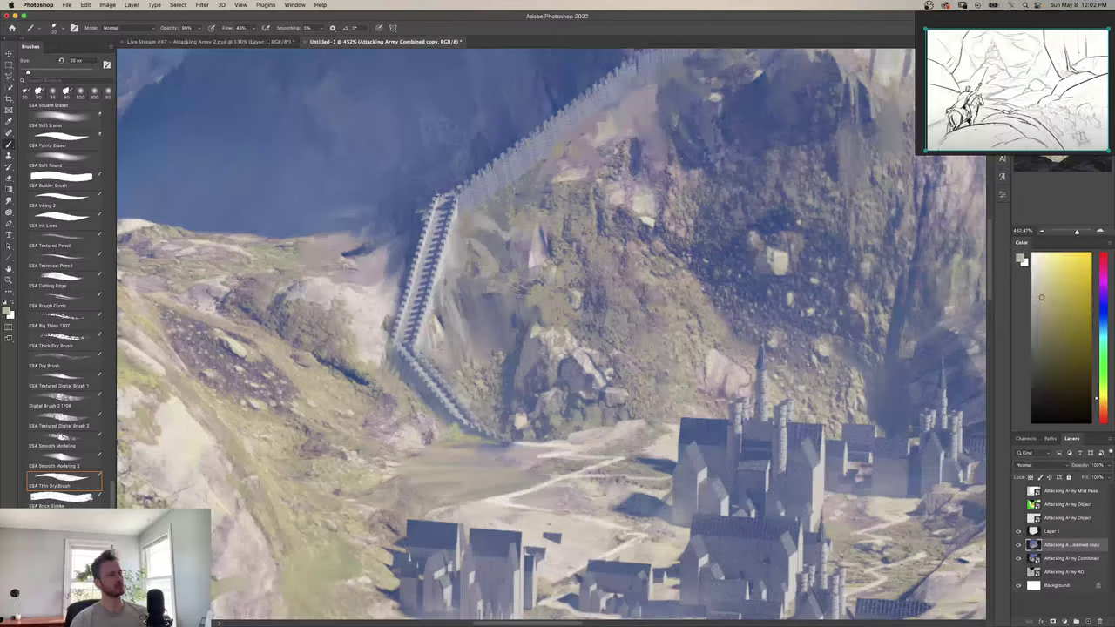
pyautogui.keyDown('alt'); pyautogui.click(461, 431); pyautogui.keyUp('alt')
pyautogui.hotkey('shift', 'b')
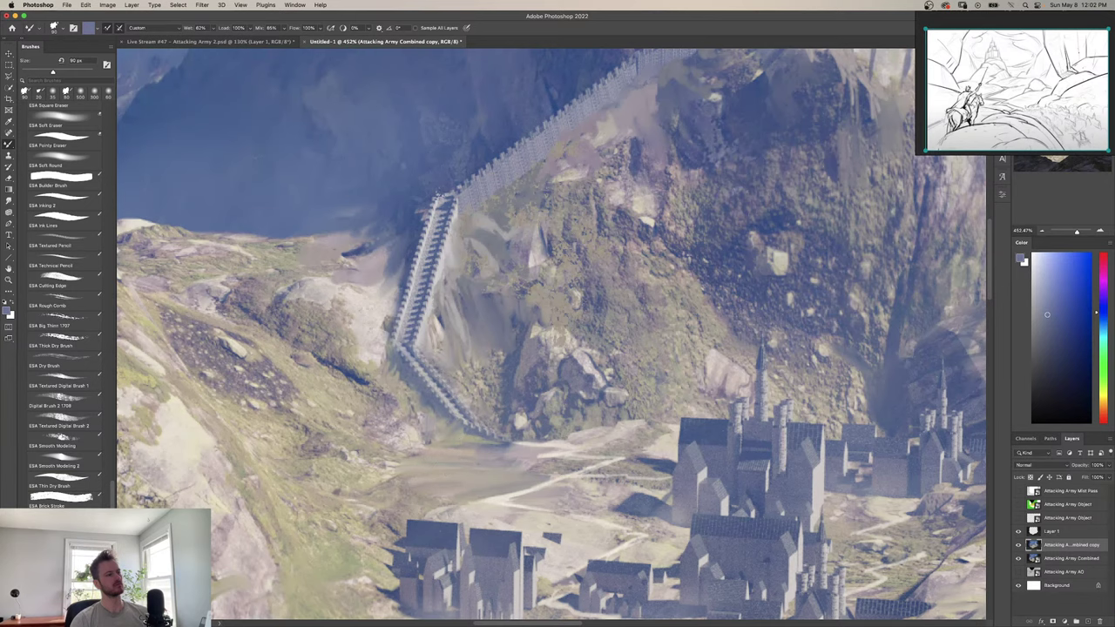
pyautogui.hotkey('shift', 'b')
pyautogui.moveTo(435, 403)
pyautogui.mouseDown()
pyautogui.moveTo(401, 403)
pyautogui.moveTo(415, 388)
pyautogui.moveTo(446, 389)
pyautogui.moveTo(383, 371)
pyautogui.mouseUp()
# Refine the rocky slope beside the stairway's lower bend with sampled rock, grey and blue shadow colours.
pyautogui.keyDown('alt'); pyautogui.click(392, 365); pyautogui.keyUp('alt')
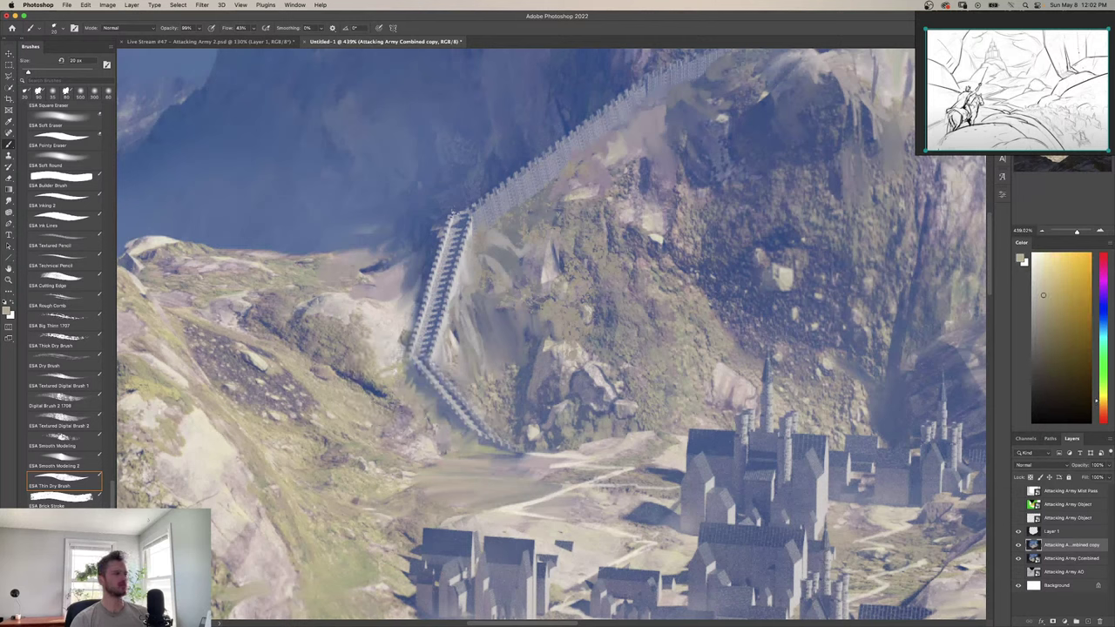
pyautogui.keyDown('alt'); pyautogui.click(486, 384); pyautogui.keyUp('alt')
pyautogui.keyDown('alt'); pyautogui.click(483, 392); pyautogui.keyUp('alt')
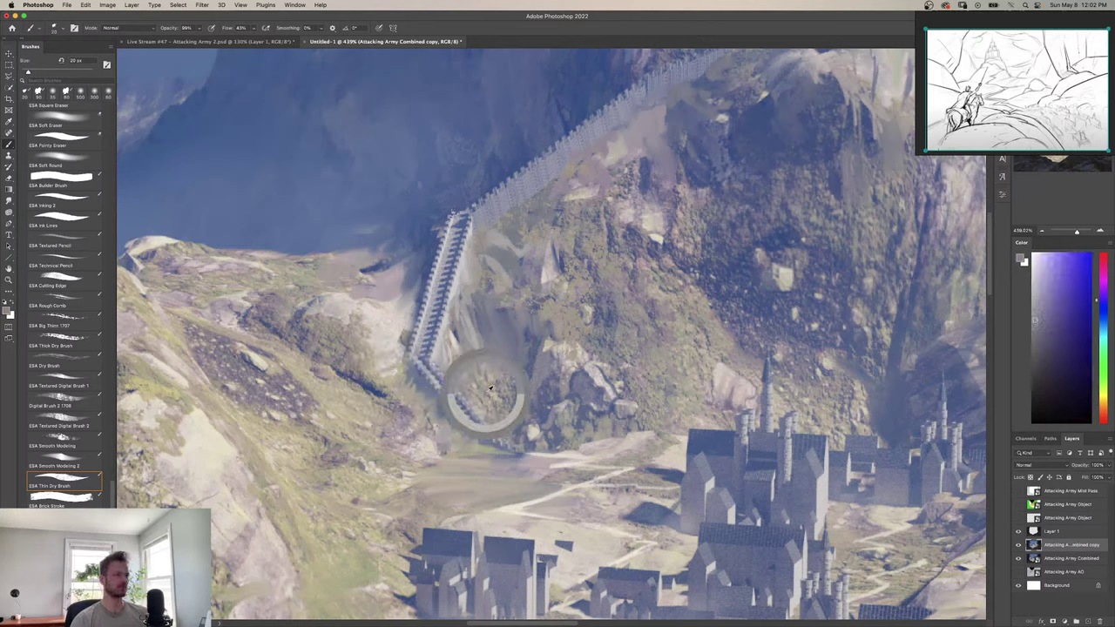
pyautogui.keyDown('alt'); pyautogui.click(528, 382); pyautogui.keyUp('alt')
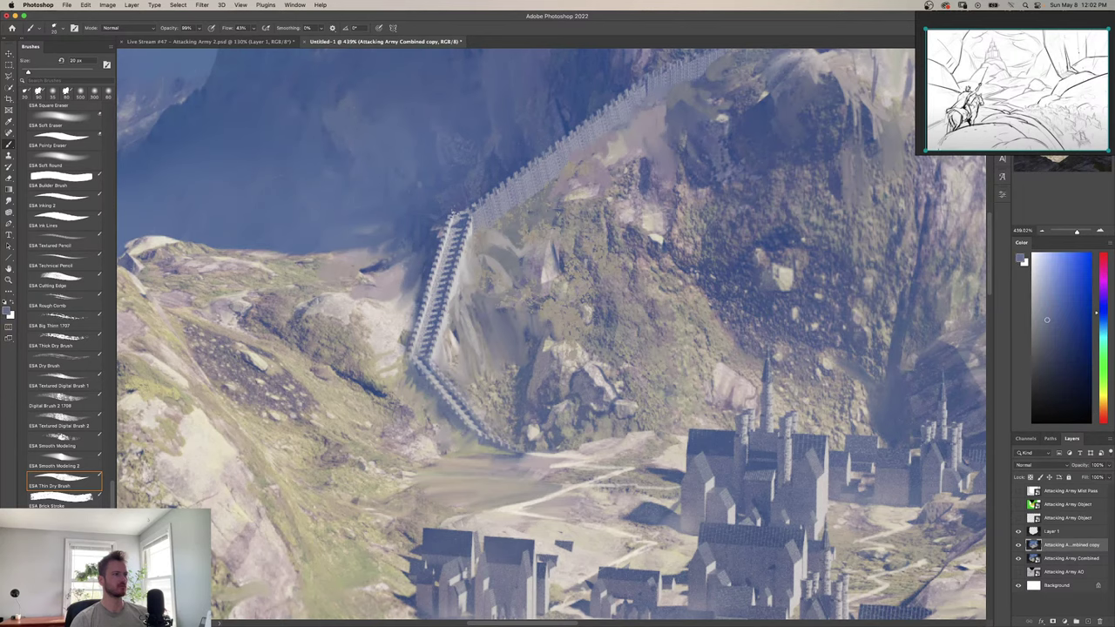
pyautogui.moveTo(493, 348)
pyautogui.mouseDown()
pyautogui.moveTo(491, 375)
pyautogui.moveTo(487, 338)
pyautogui.moveTo(419, 349)
pyautogui.mouseUp()
pyautogui.keyDown('alt'); pyautogui.click(527, 377); pyautogui.keyUp('alt')
# Paint small pale gate posts at the stairway's foot and its lower bend with a sampled light grey.
pyautogui.press('z')
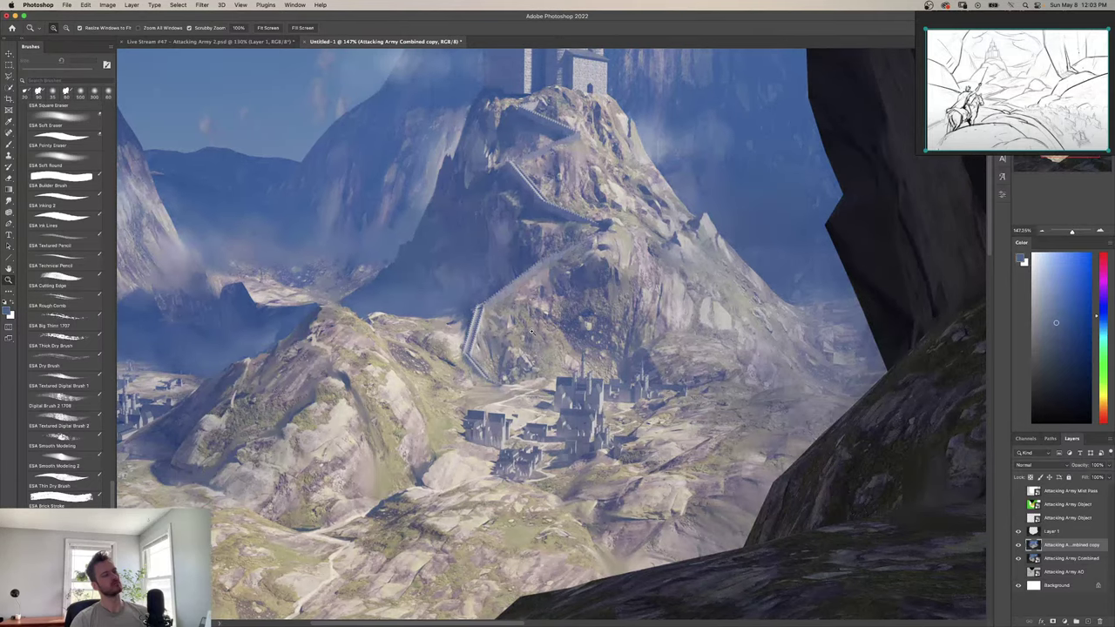
pyautogui.moveTo(532, 331)
pyautogui.mouseDown()
pyautogui.moveTo(599, 331)
pyautogui.moveTo(584, 331)
pyautogui.mouseUp()
pyautogui.press('b')
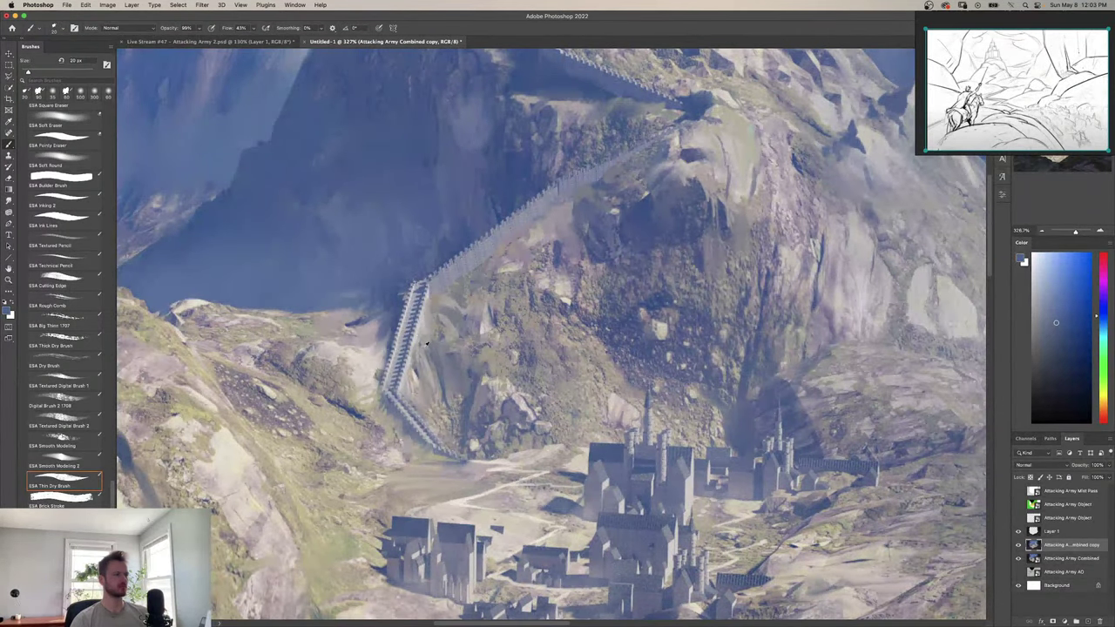
pyautogui.keyDown('alt'); pyautogui.click(418, 331); pyautogui.keyUp('alt')
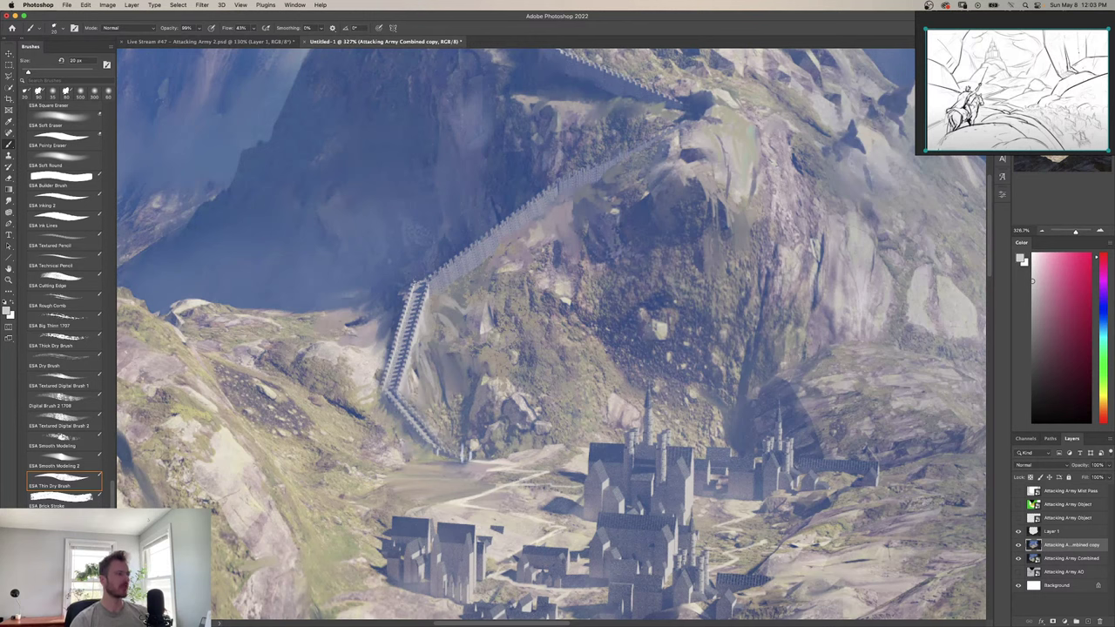
pyautogui.moveTo(416, 272); pyautogui.dragTo(416, 284)
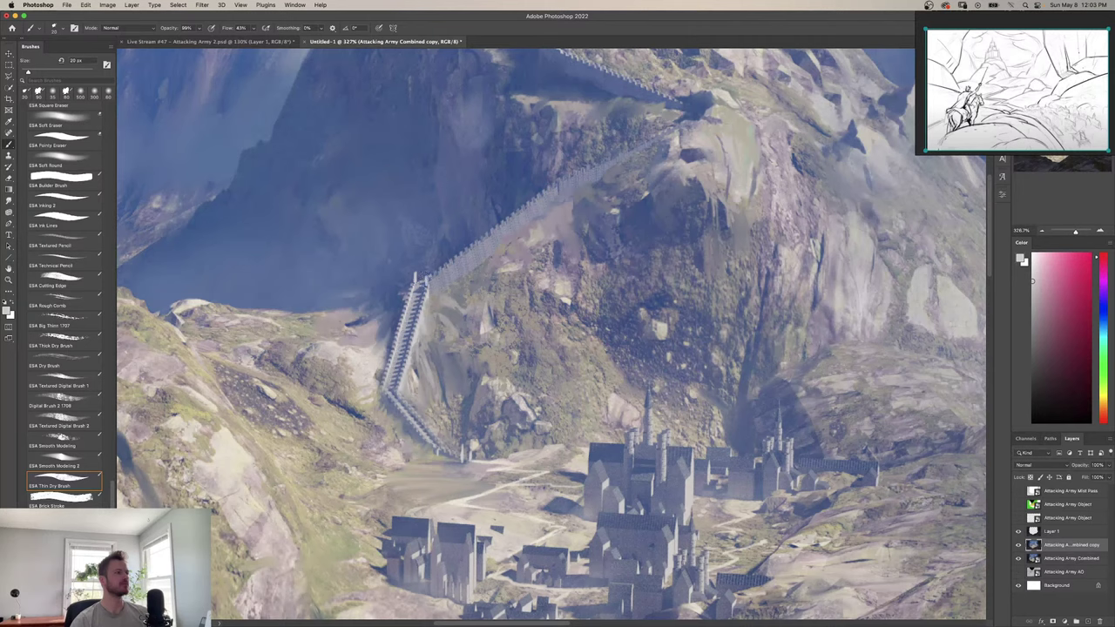
# Rework the pale posts at the stairway's lower bend, undoing stray strokes, and add a matching pair along the wall above.
pyautogui.press('super+z')
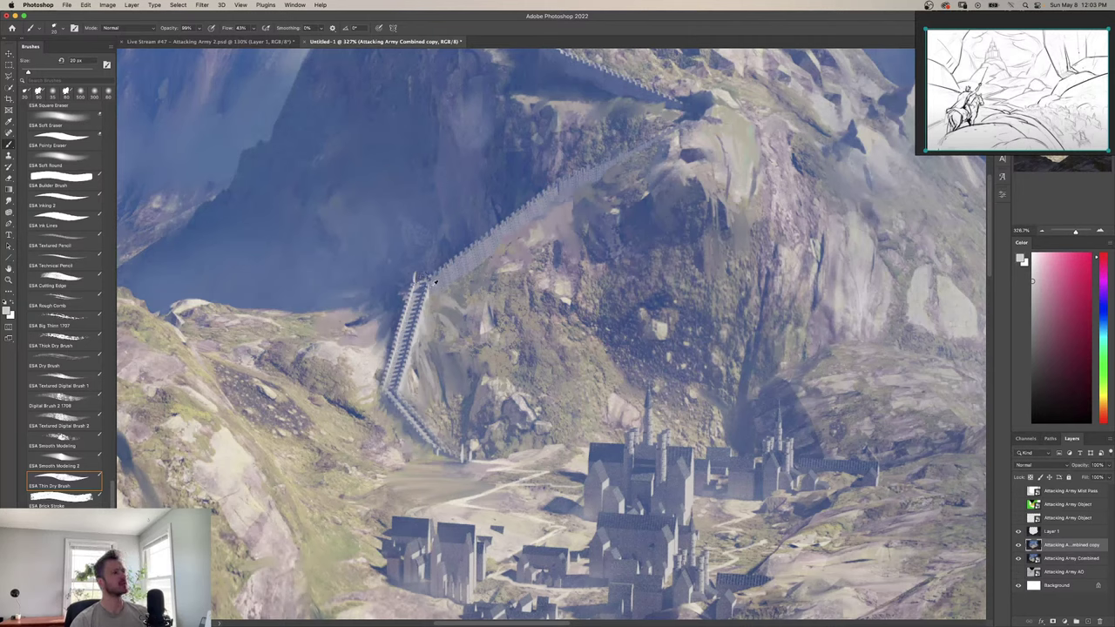
pyautogui.keyDown('alt'); pyautogui.click(427, 292); pyautogui.keyUp('alt')
pyautogui.moveTo(415, 284)
pyautogui.mouseDown()
pyautogui.moveTo(413, 270)
pyautogui.moveTo(425, 272)
pyautogui.mouseUp()
pyautogui.press('super+z')
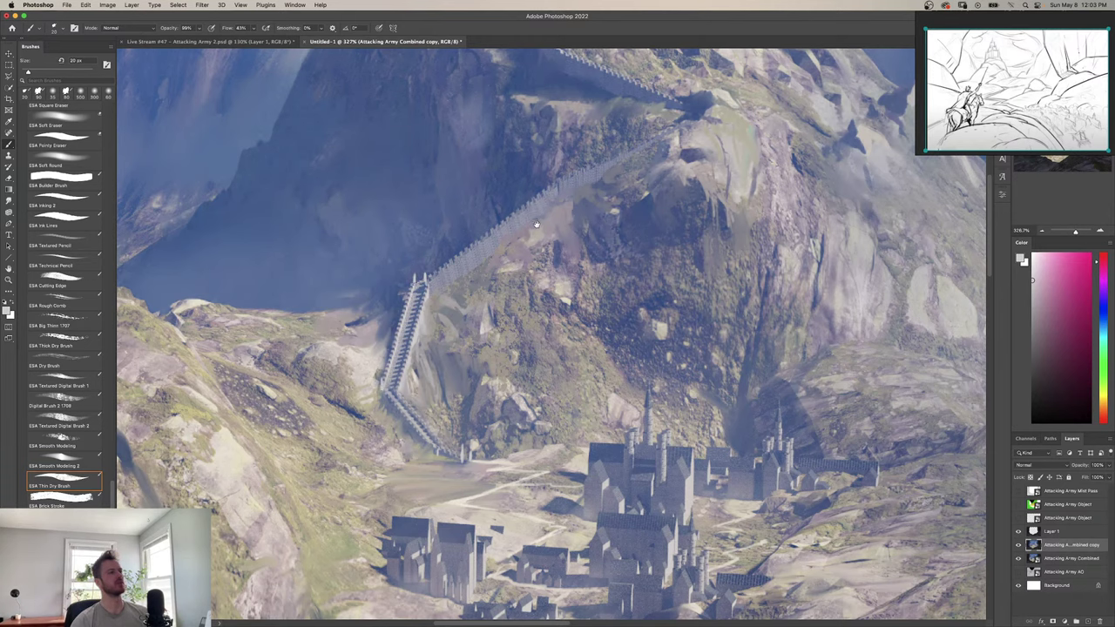
pyautogui.moveTo(552, 192); pyautogui.dragTo(465, 346)
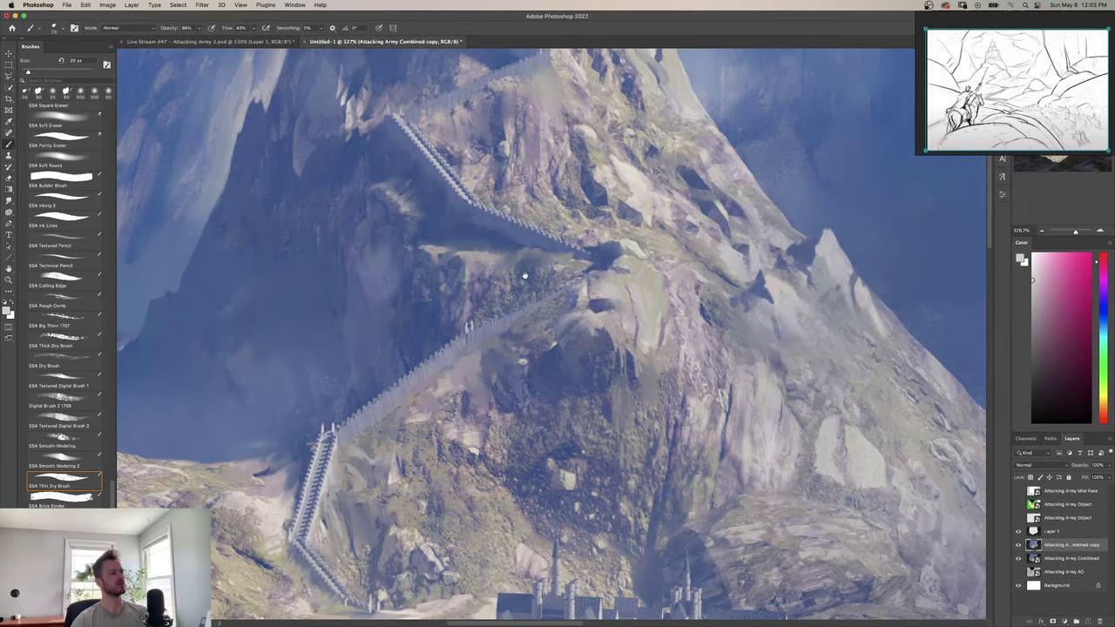
# Paint small pale posts at the stairway's middle outer bend, sampling blue shadow and light grey from the surrounding wall.
pyautogui.scroll(3, 467, 328)
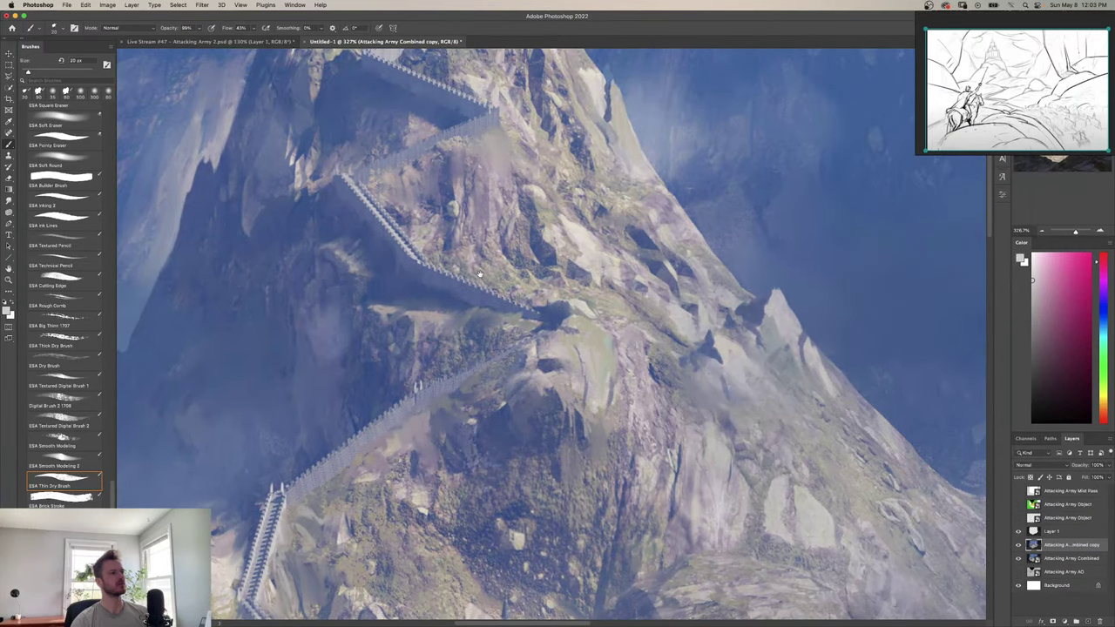
pyautogui.scroll(3, 362, 270)
pyautogui.keyDown('alt'); pyautogui.click(361, 270); pyautogui.keyUp('alt')
pyautogui.moveTo(364, 269); pyautogui.dragTo(346, 306)
pyautogui.scroll(-3, 353, 354)
pyautogui.press('z')
pyautogui.press('super+z')
pyautogui.press('b')
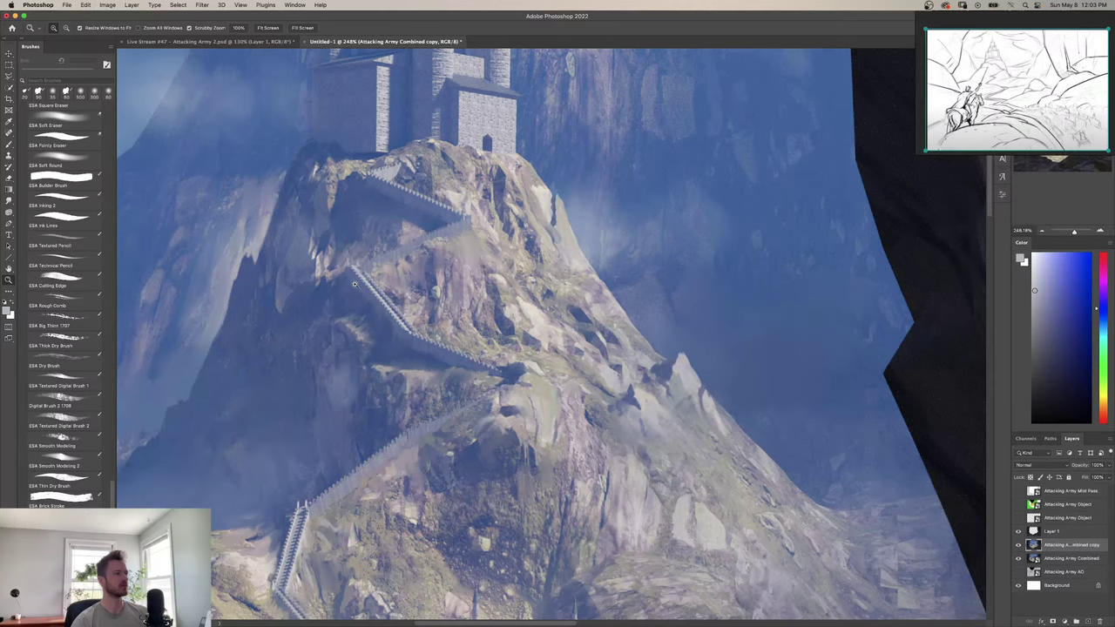
pyautogui.scroll(4, 351, 303)
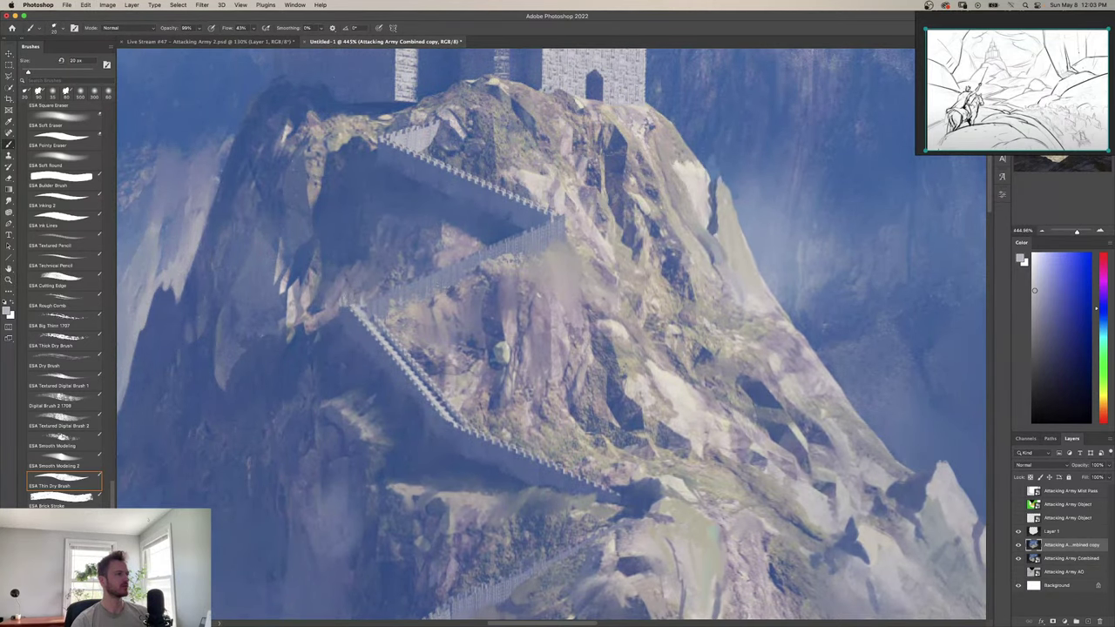
pyautogui.keyDown('alt'); pyautogui.click(351, 311); pyautogui.keyUp('alt')
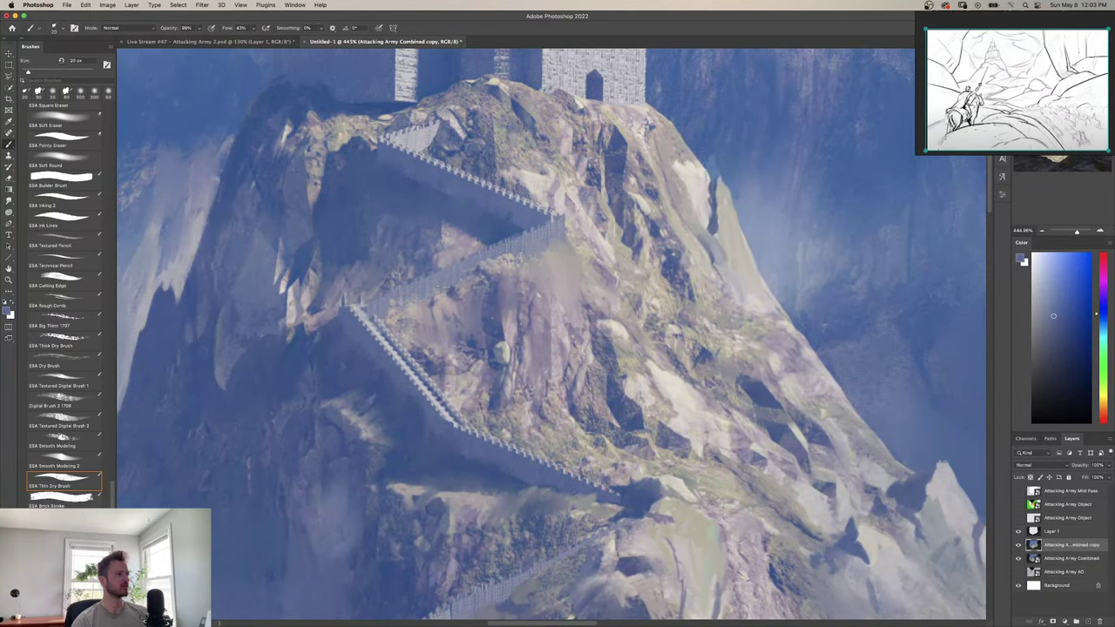
pyautogui.keyDown('alt'); pyautogui.click(365, 318); pyautogui.keyUp('alt')
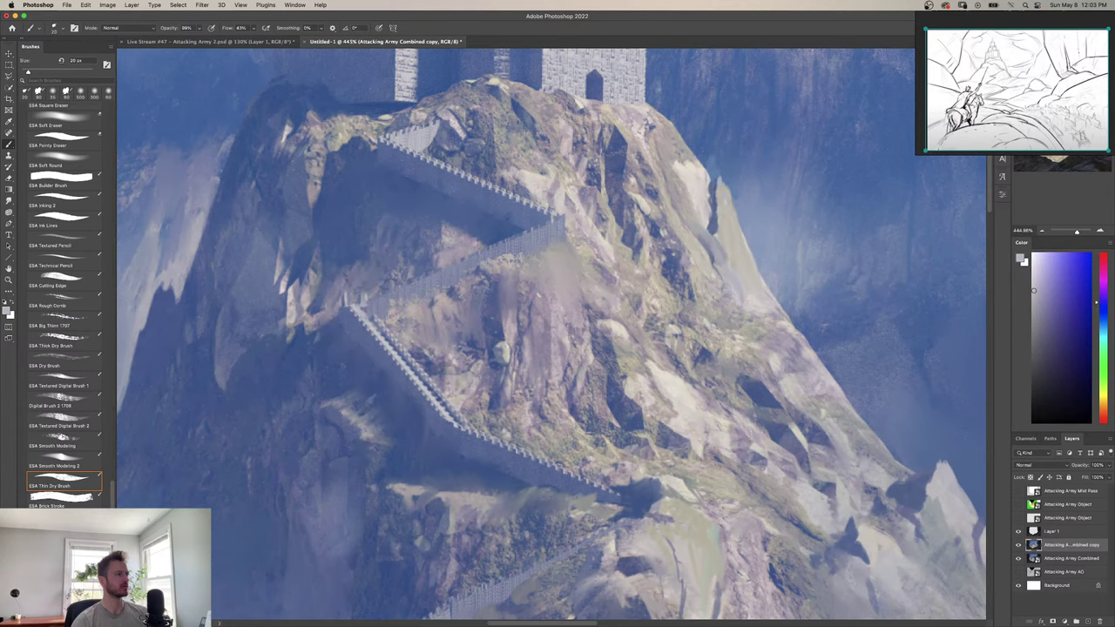
# Paint a thin pale path from the top of the stairway across the hilltop to the castle gate with a sampled light rock colour.
pyautogui.moveTo(402, 248); pyautogui.dragTo(335, 342)
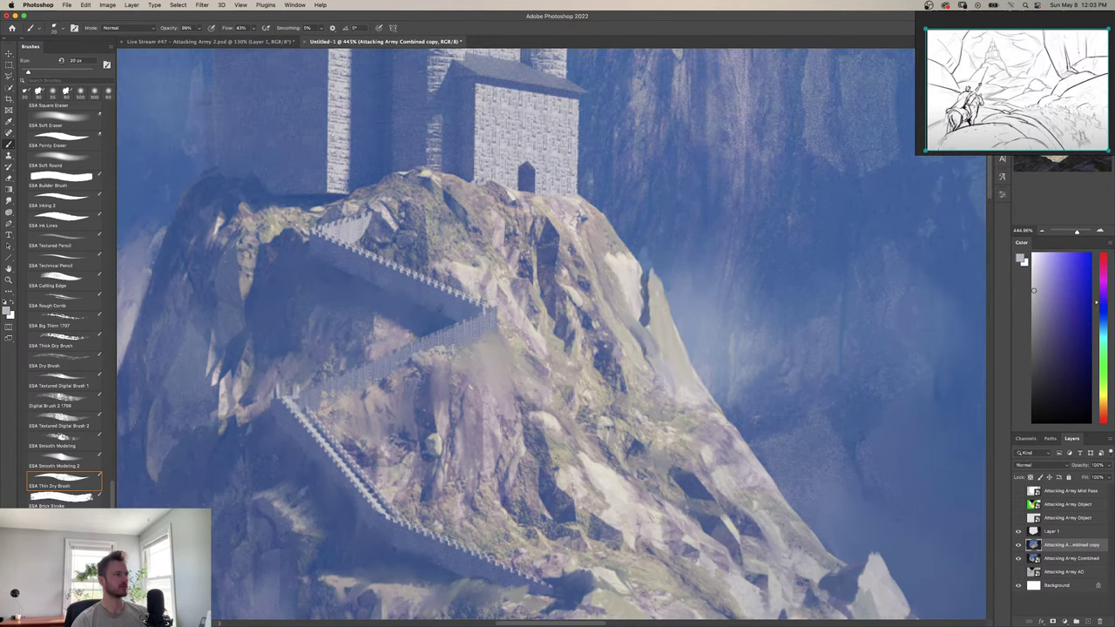
pyautogui.press('z')
pyautogui.moveTo(461, 252)
pyautogui.mouseDown()
pyautogui.moveTo(288, 288)
pyautogui.moveTo(301, 314)
pyautogui.moveTo(366, 356)
pyautogui.moveTo(341, 365)
pyautogui.moveTo(381, 387)
pyautogui.mouseUp()
pyautogui.press('z')
pyautogui.keyDown('alt'); pyautogui.click(347, 395); pyautogui.keyUp('alt')
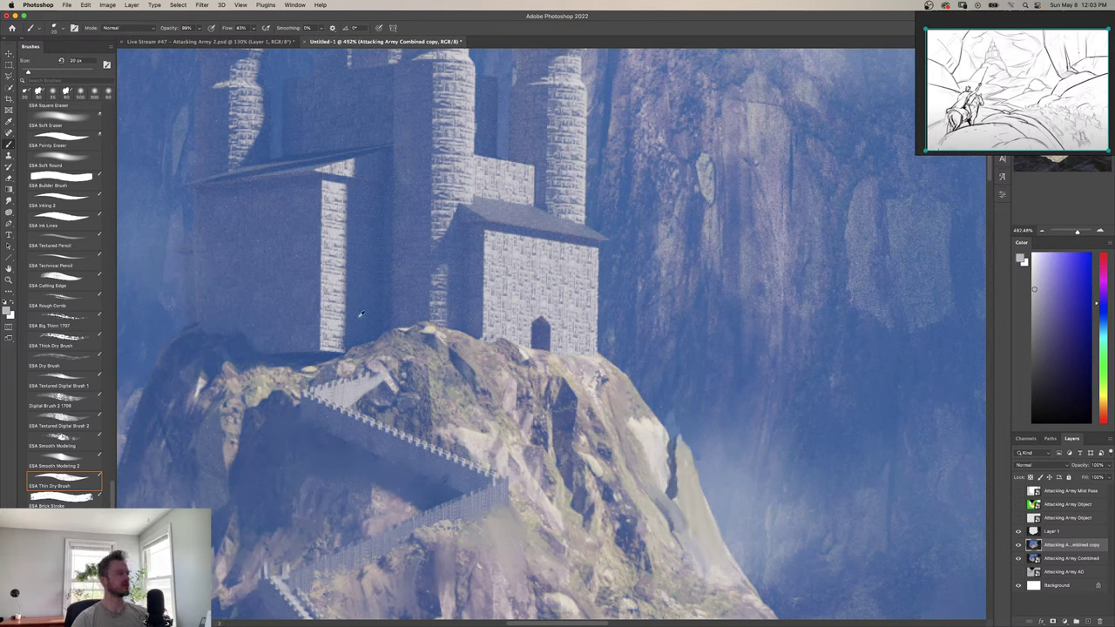
pyautogui.moveTo(451, 355); pyautogui.dragTo(429, 350)
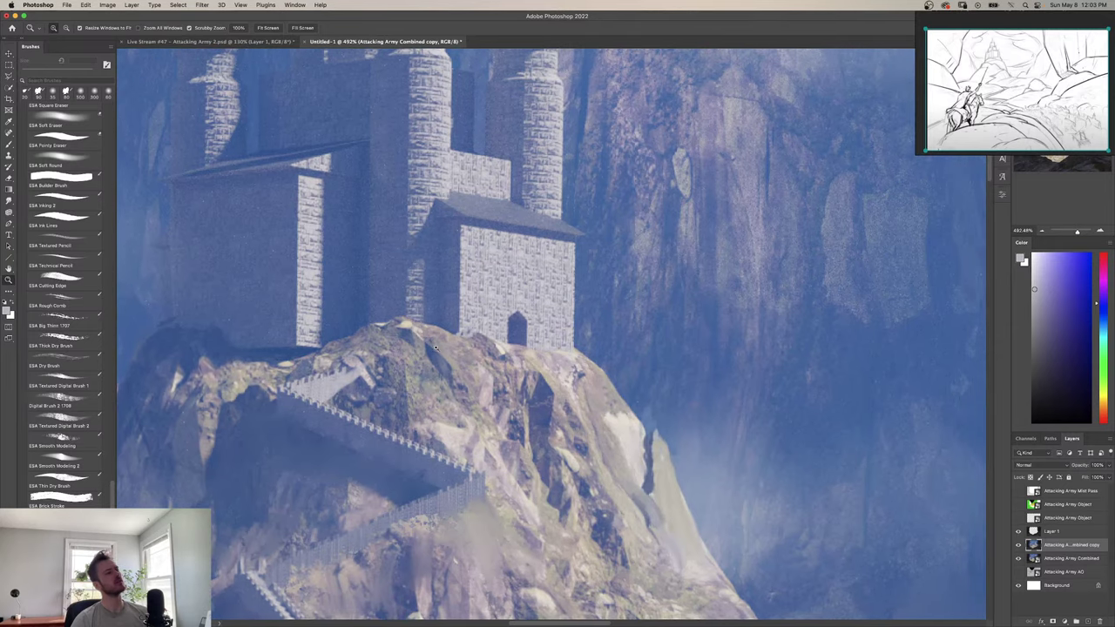
pyautogui.keyDown('alt'); pyautogui.click(615, 426); pyautogui.keyUp('alt')
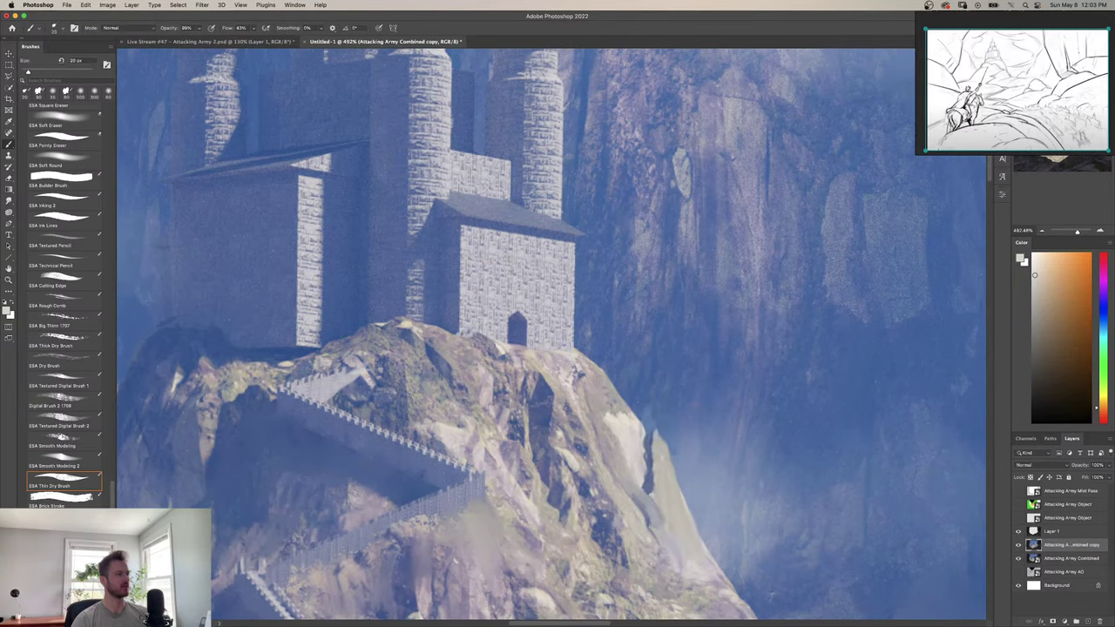
pyautogui.moveTo(343, 373)
pyautogui.mouseDown()
pyautogui.moveTo(409, 355)
pyautogui.moveTo(544, 358)
pyautogui.moveTo(474, 385)
pyautogui.moveTo(348, 393)
pyautogui.moveTo(462, 398)
pyautogui.mouseUp()
pyautogui.press('z')
pyautogui.press('b')
# Refine the hilltop path and its end near the castle gate with sampled light grey and blue shadow colours.
pyautogui.keyDown('alt'); pyautogui.click(337, 429); pyautogui.keyUp('alt')
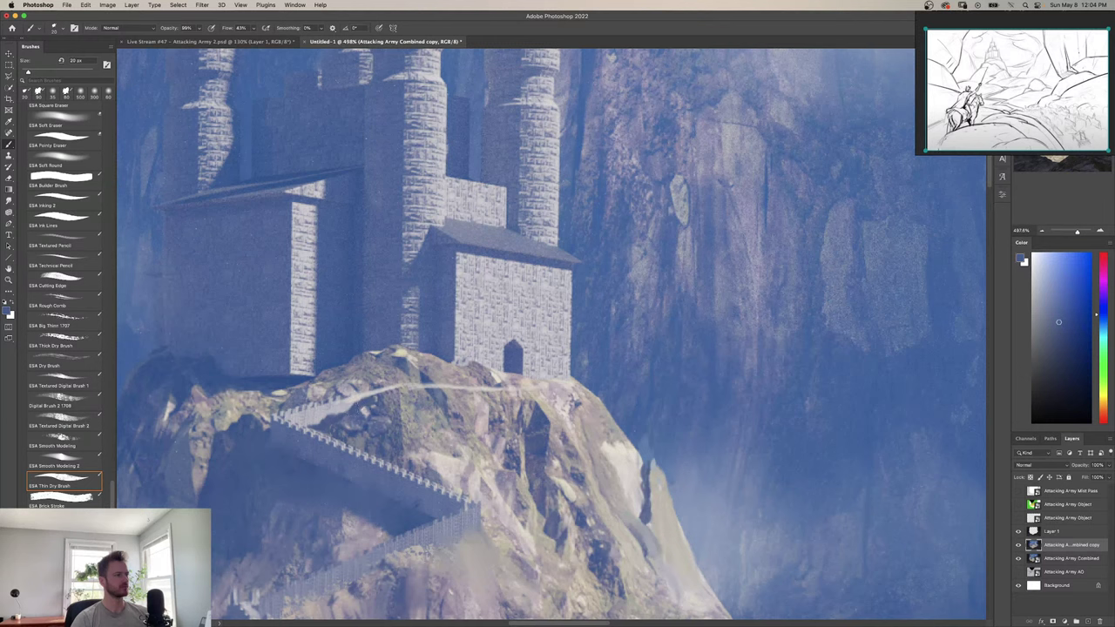
pyautogui.keyDown('alt'); pyautogui.click(336, 408); pyautogui.keyUp('alt')
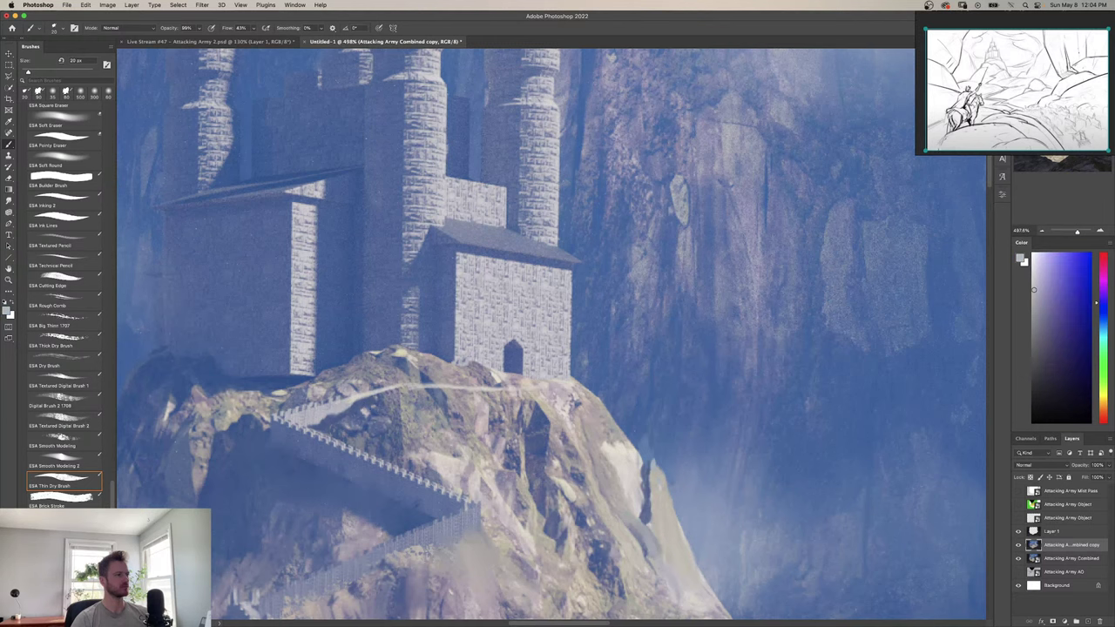
pyautogui.press('z')
pyautogui.moveTo(402, 294); pyautogui.dragTo(462, 289)
pyautogui.press('b')
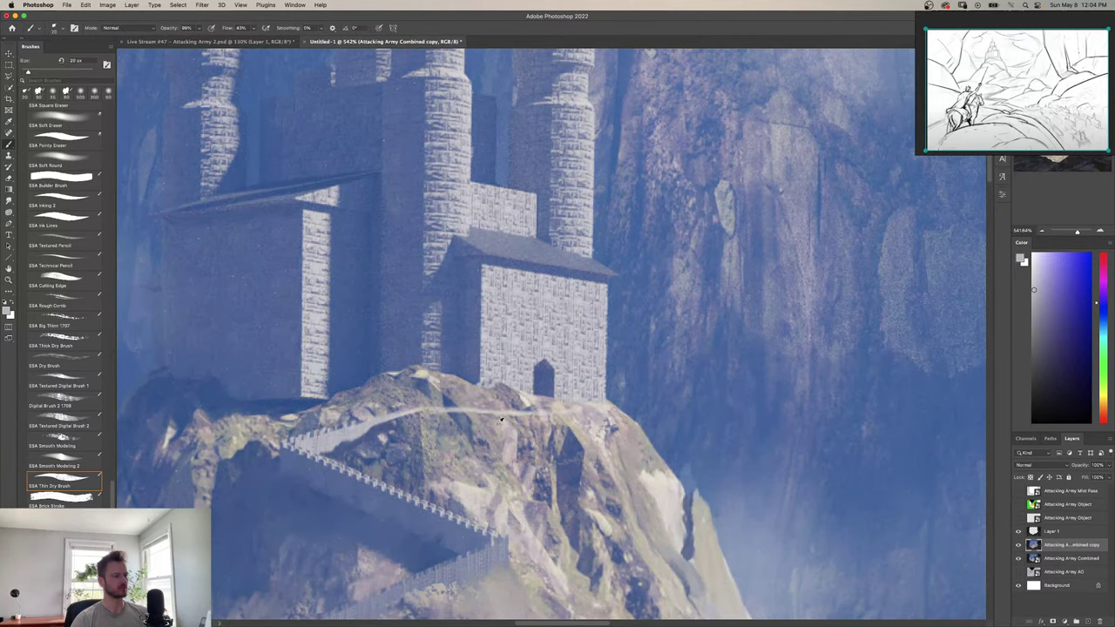
pyautogui.keyDown('alt'); pyautogui.click(566, 421); pyautogui.keyUp('alt')
pyautogui.keyDown('alt'); pyautogui.click(549, 418); pyautogui.keyUp('alt')
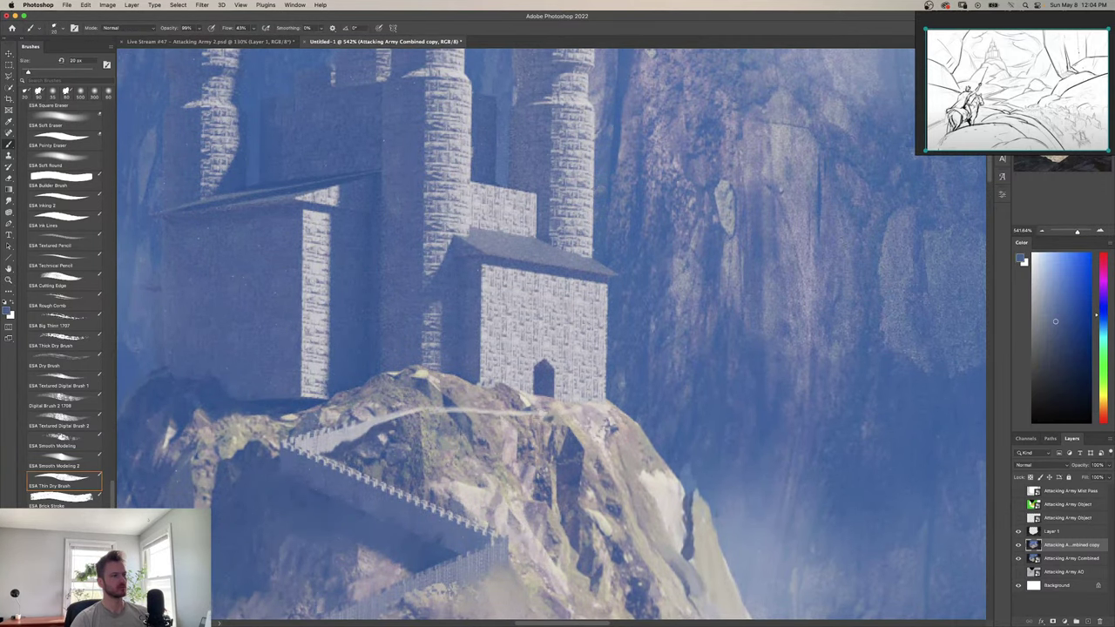
pyautogui.moveTo(539, 417)
pyautogui.mouseDown()
pyautogui.moveTo(549, 412)
pyautogui.moveTo(528, 419)
pyautogui.moveTo(557, 411)
pyautogui.moveTo(494, 416)
pyautogui.moveTo(509, 412)
pyautogui.moveTo(491, 385)
pyautogui.moveTo(665, 375)
pyautogui.moveTo(728, 350)
pyautogui.mouseUp()
# Flip the canvas horizontally and touch up the hilltop path in front of the castle gate with light and shadow colours.
pyautogui.press('z')
pyautogui.press('super+shift+h')
pyautogui.moveTo(375, 321); pyautogui.dragTo(418, 320)
pyautogui.press('b')
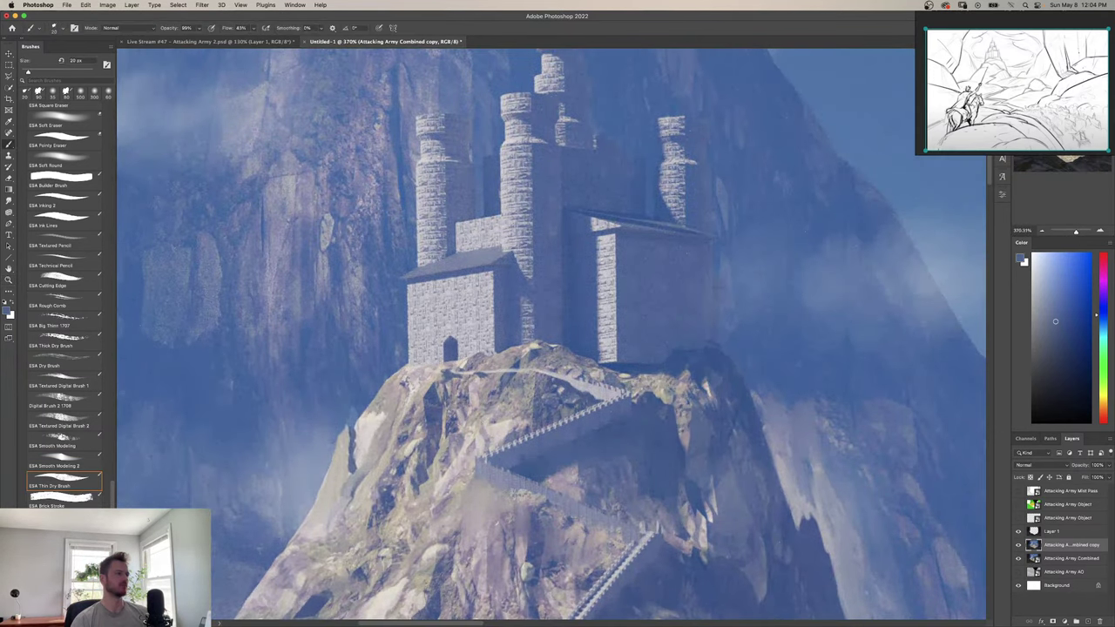
pyautogui.press('x')
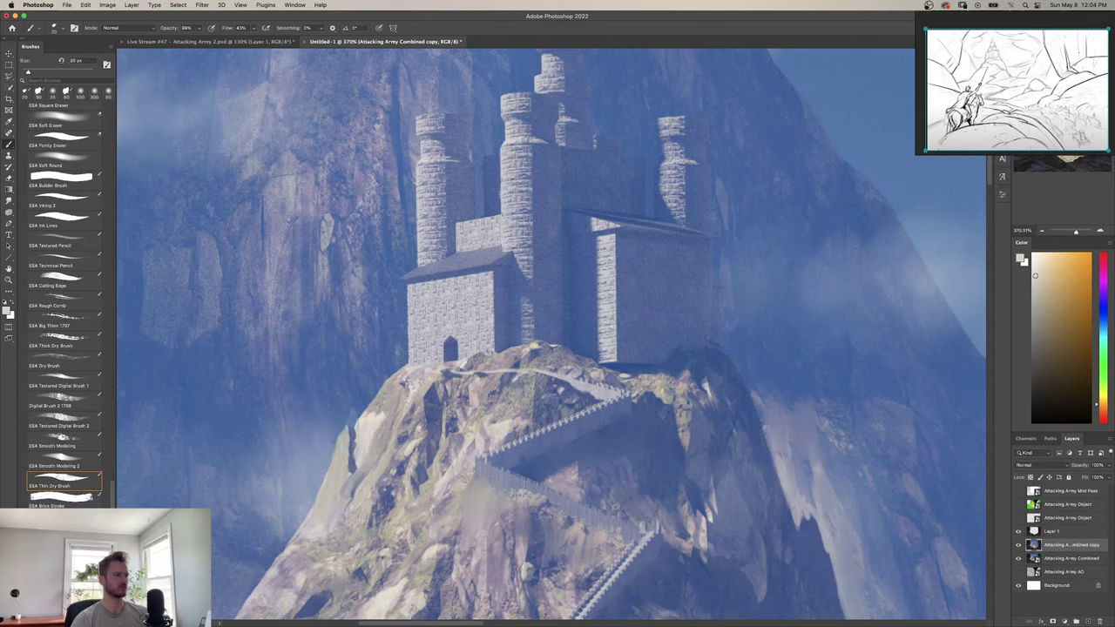
pyautogui.moveTo(514, 371); pyautogui.dragTo(525, 376)
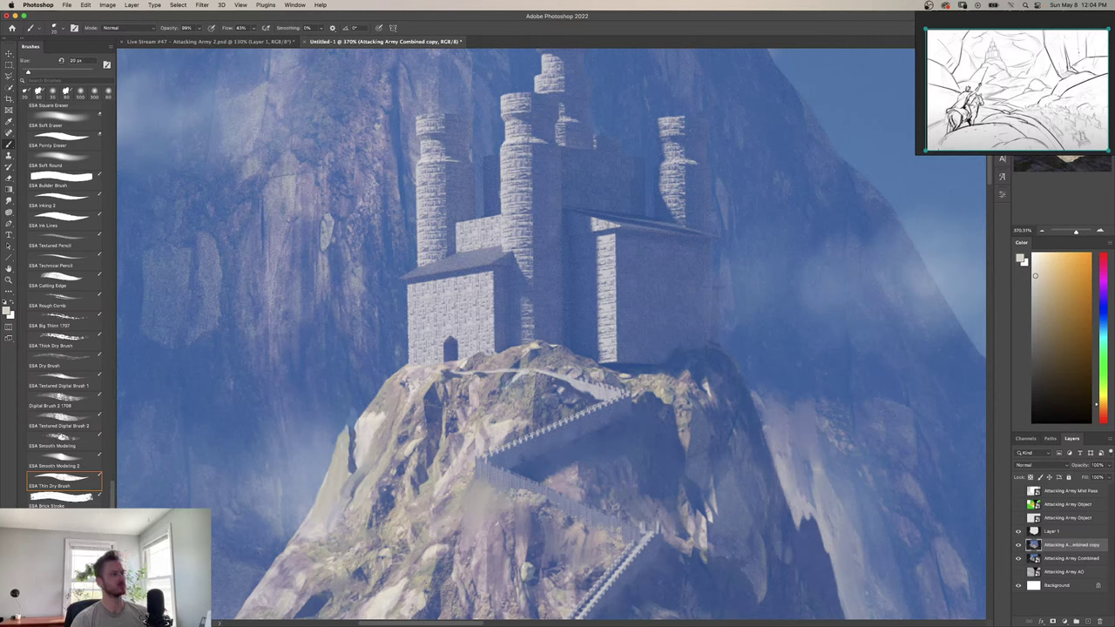
pyautogui.moveTo(446, 375); pyautogui.dragTo(467, 378)
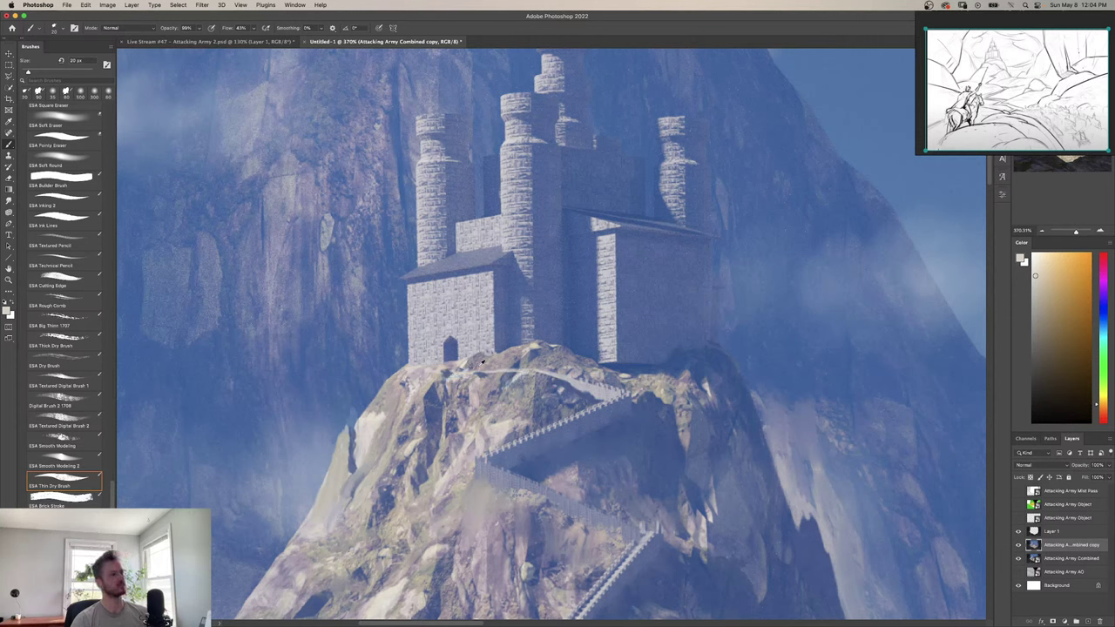
pyautogui.press('x')
pyautogui.keyDown('alt'); pyautogui.click(513, 366); pyautogui.keyUp('alt')
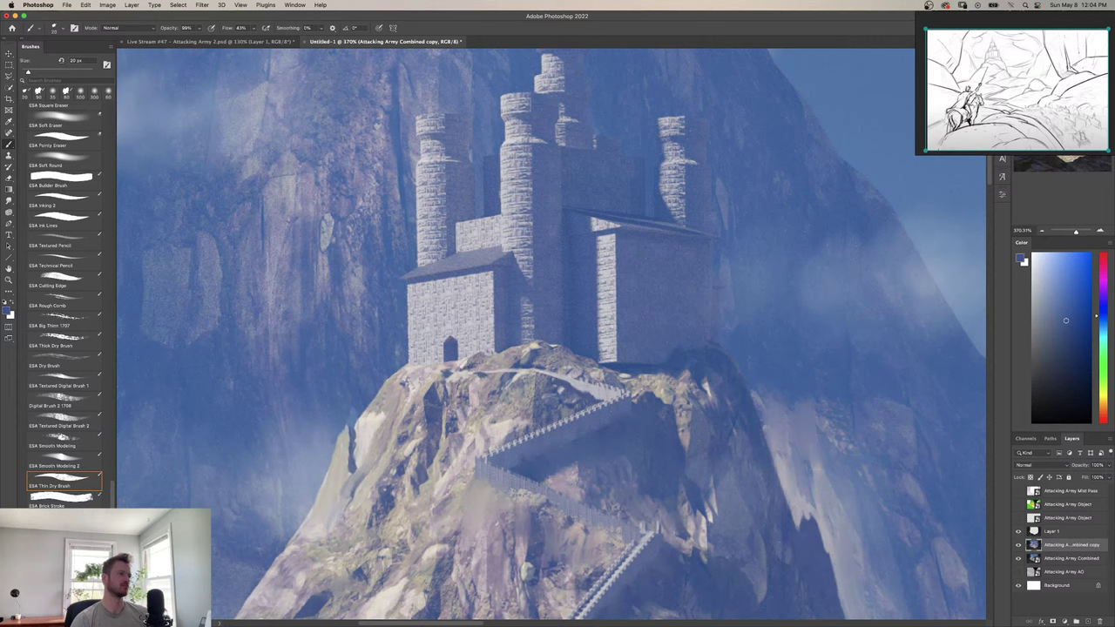
# Paint a low pale grey wall with small battlements along the hill edge below the castle gate, using sampled light colours.
pyautogui.keyDown('alt'); pyautogui.click(360, 434); pyautogui.keyUp('alt')
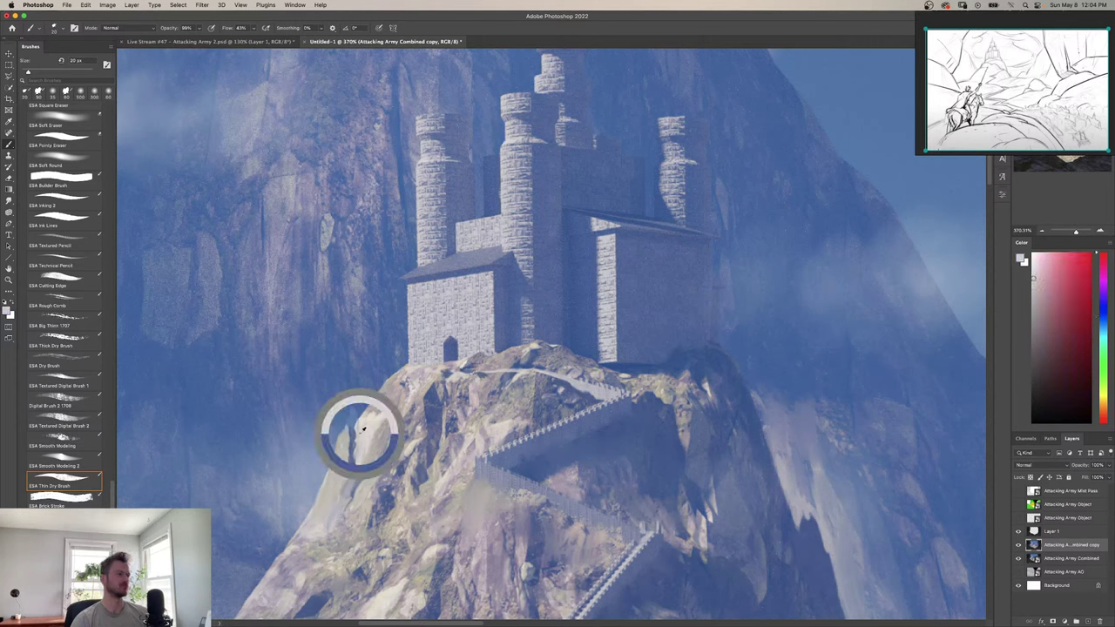
pyautogui.click(1035, 261)
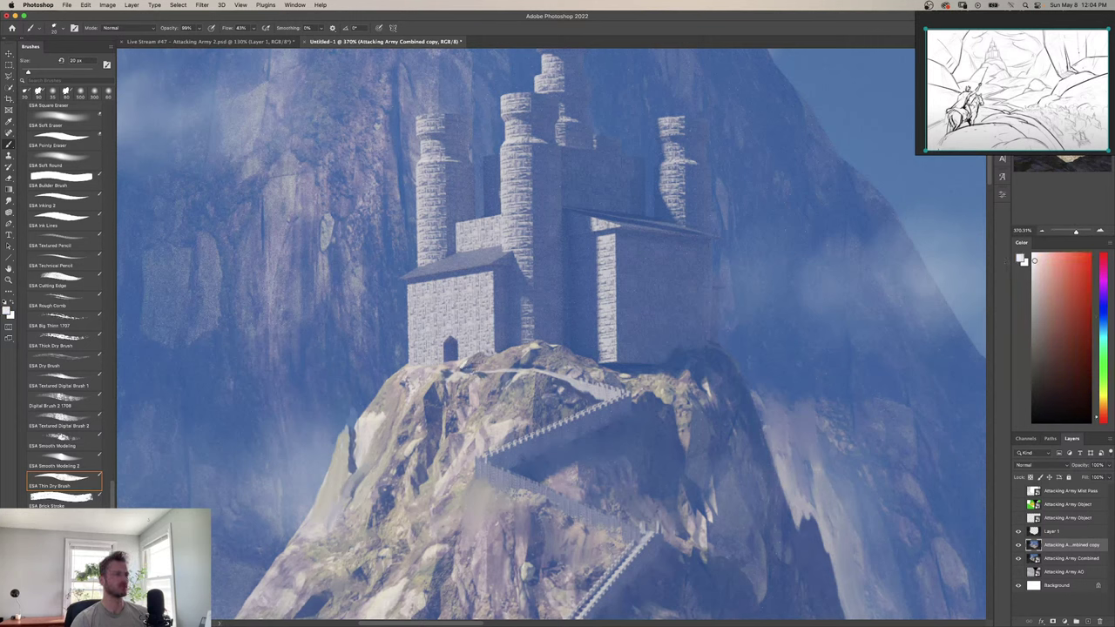
pyautogui.moveTo(422, 365); pyautogui.dragTo(457, 371)
pyautogui.keyDown('alt'); pyautogui.click(502, 357); pyautogui.keyUp('alt')
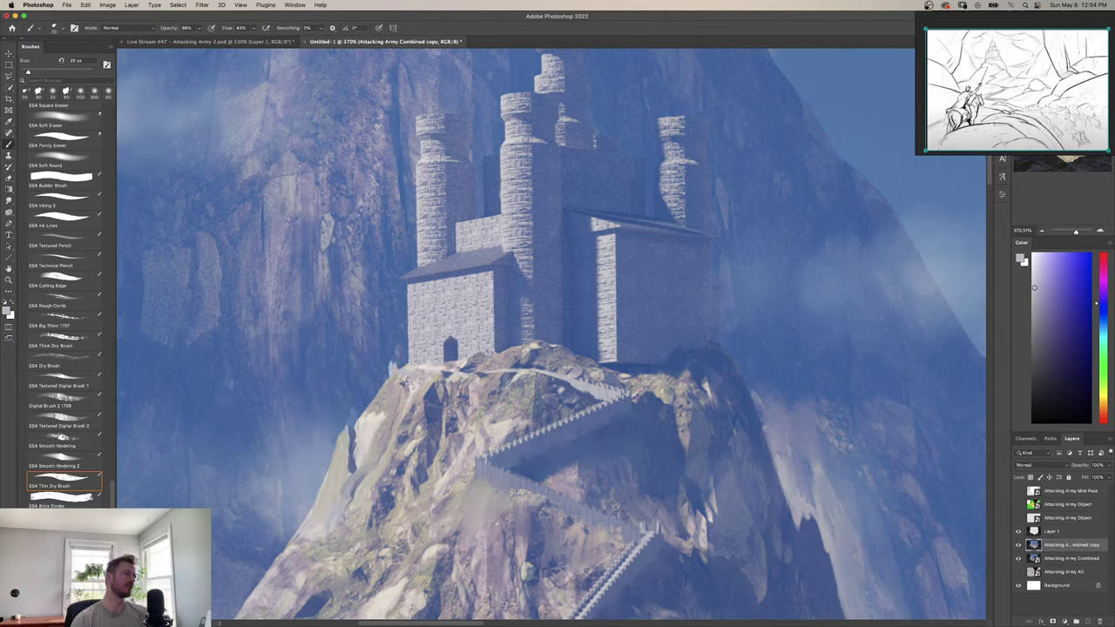
pyautogui.moveTo(392, 370); pyautogui.dragTo(408, 363)
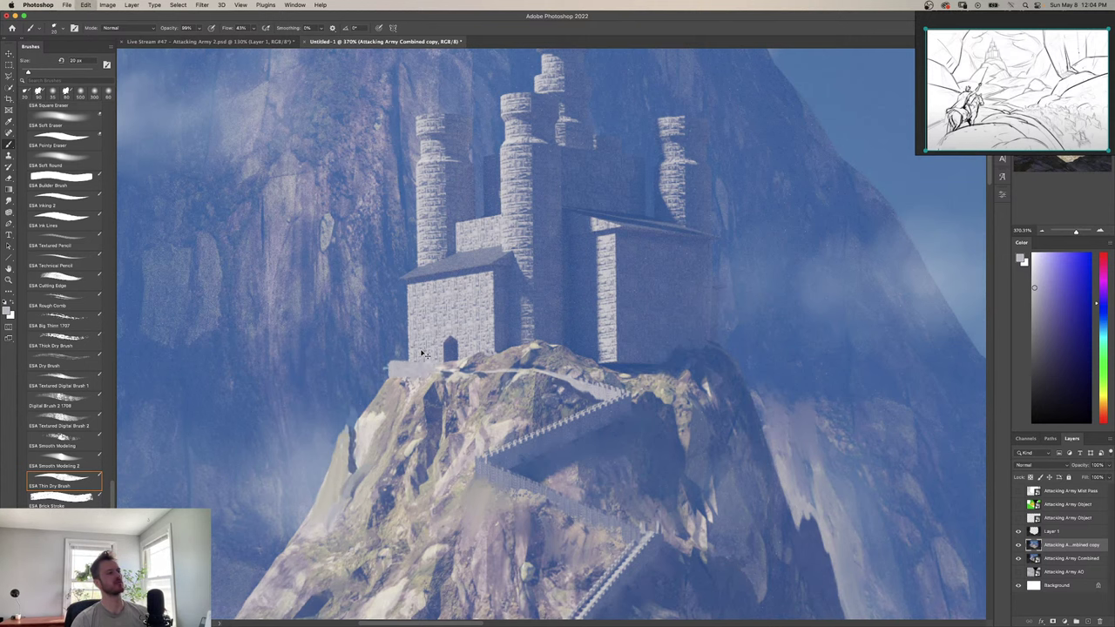
pyautogui.scroll(3, 426, 354)
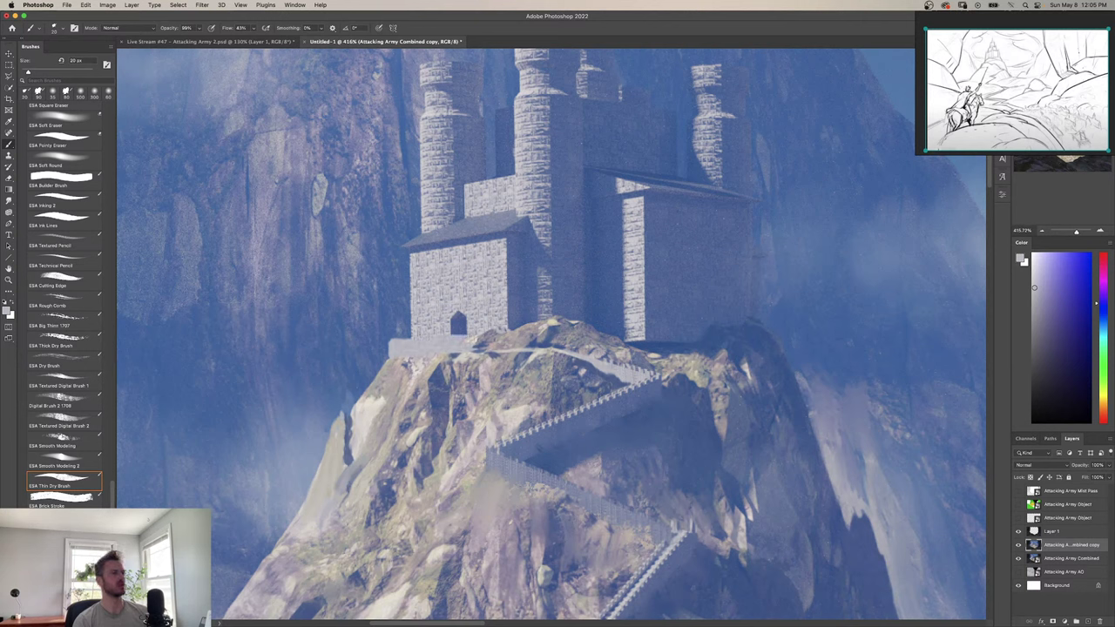
pyautogui.press('z')
pyautogui.moveTo(488, 306)
pyautogui.mouseDown()
pyautogui.moveTo(436, 307)
pyautogui.moveTo(496, 319)
pyautogui.mouseUp()
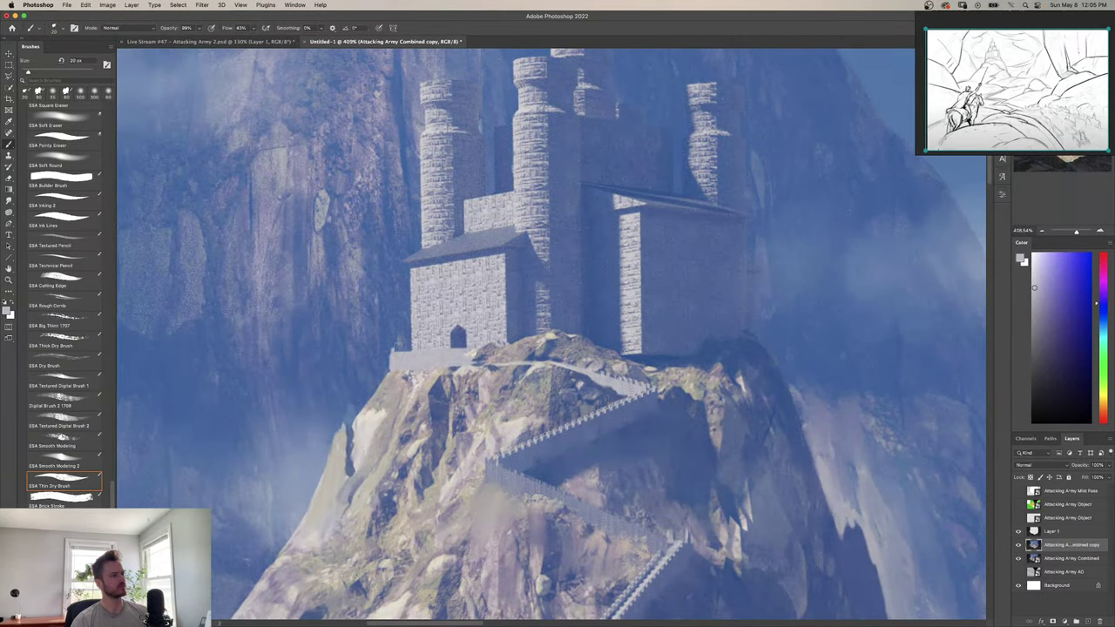
pyautogui.press('z')
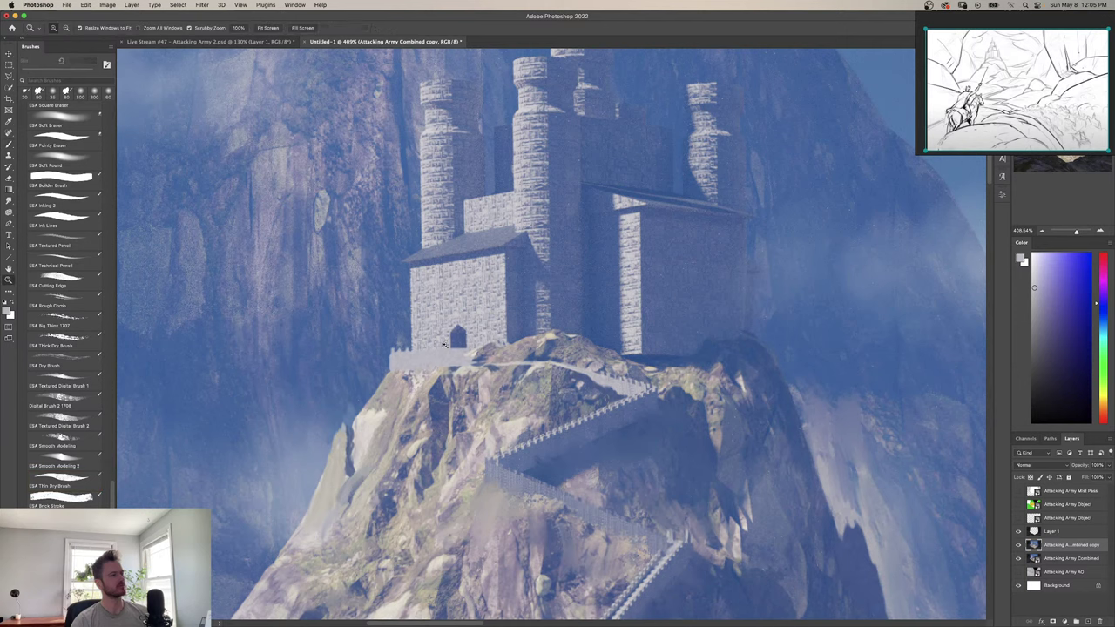
# Flip the canvas horizontally and shade the end of the low gate wall beside the path with a sampled blue shadow colour.
pyautogui.moveTo(398, 369); pyautogui.dragTo(331, 369)
pyautogui.press('super+l')
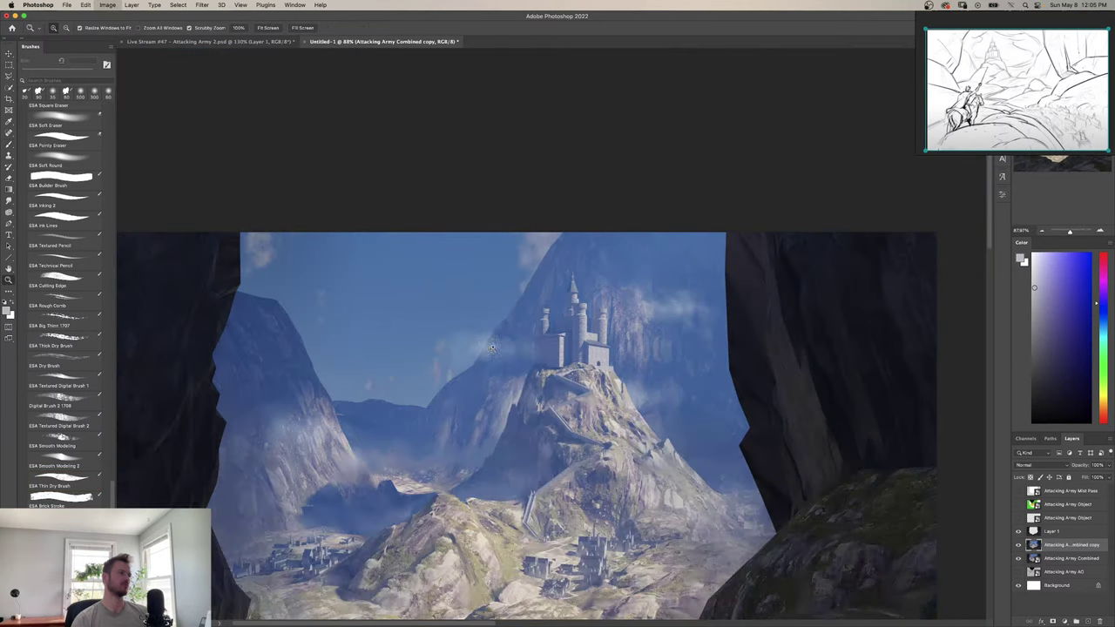
pyautogui.scroll(5, 493, 342)
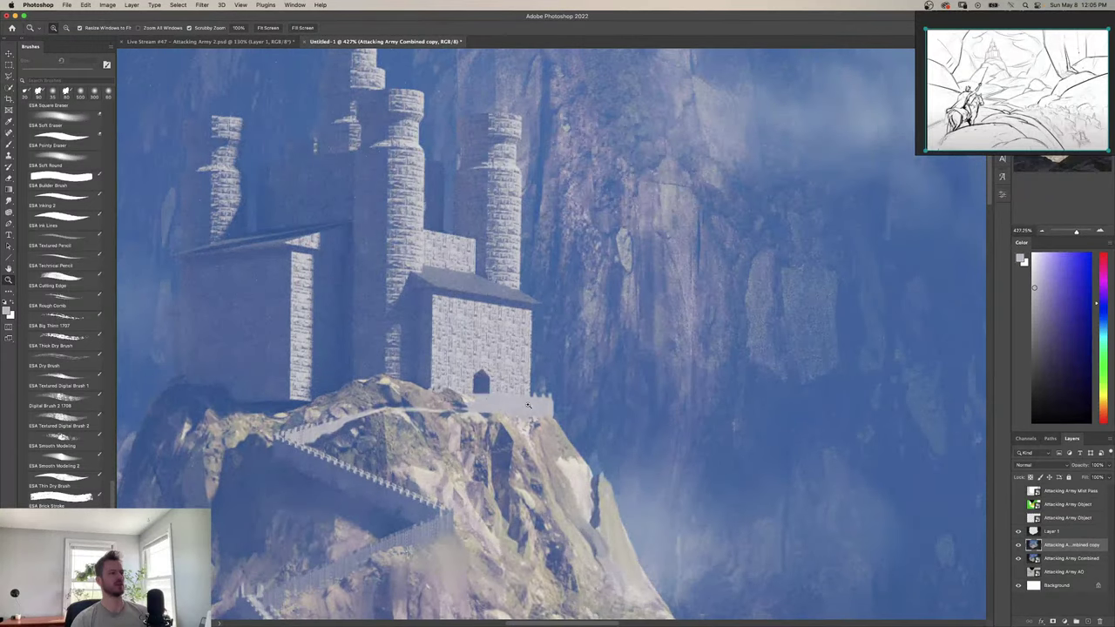
pyautogui.press('b')
pyautogui.keyDown('alt'); pyautogui.click(499, 384); pyautogui.keyUp('alt')
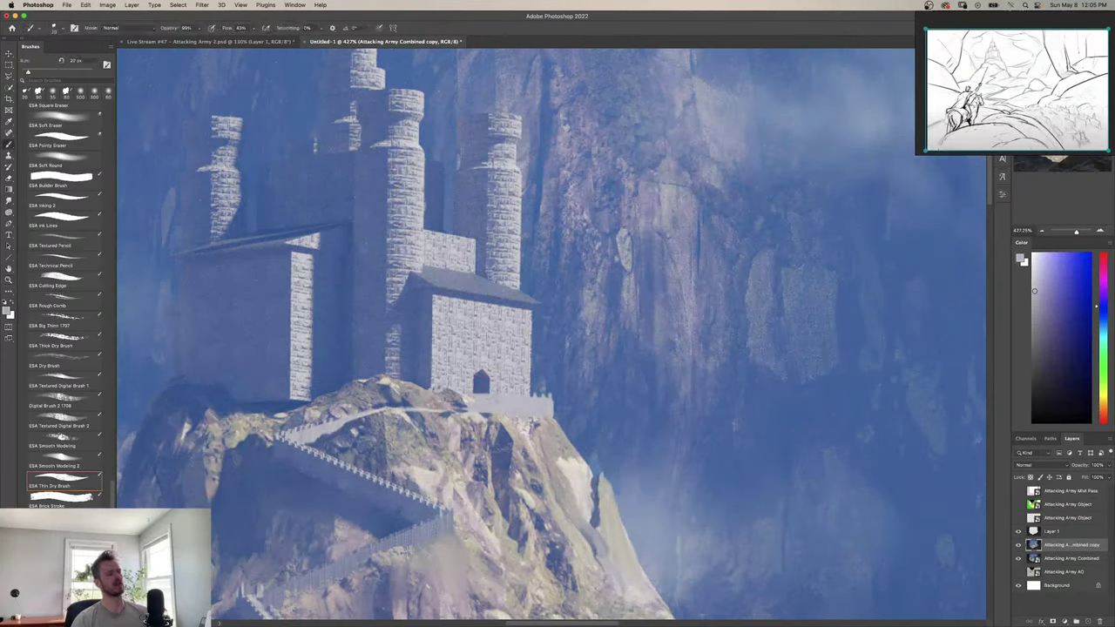
pyautogui.keyDown('alt'); pyautogui.click(464, 404); pyautogui.keyUp('alt')
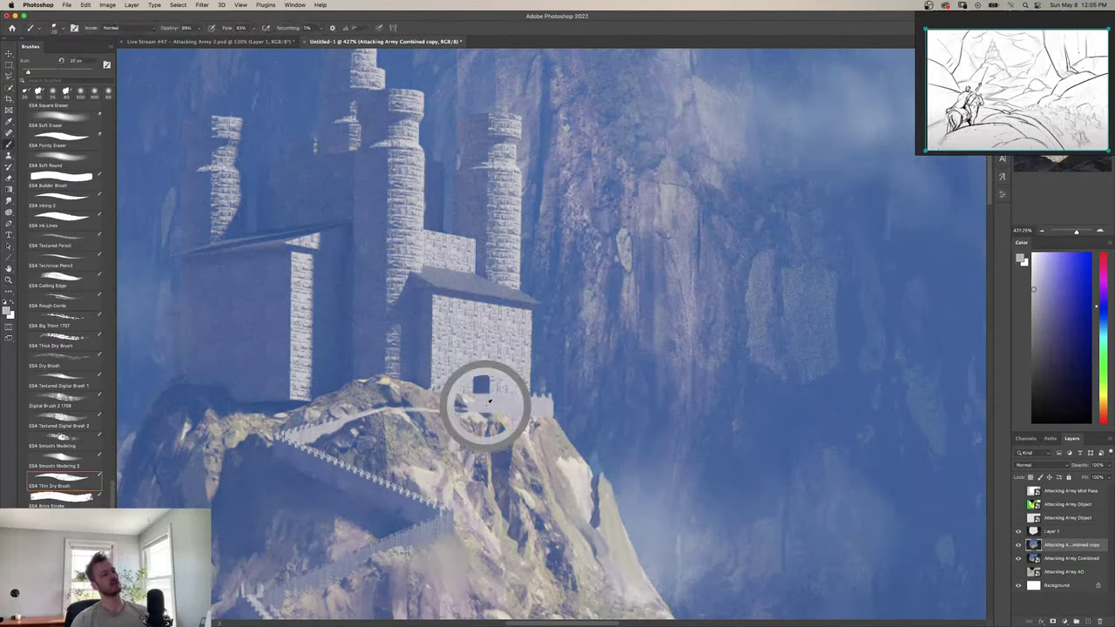
pyautogui.keyDown('alt'); pyautogui.click(350, 487); pyautogui.keyUp('alt')
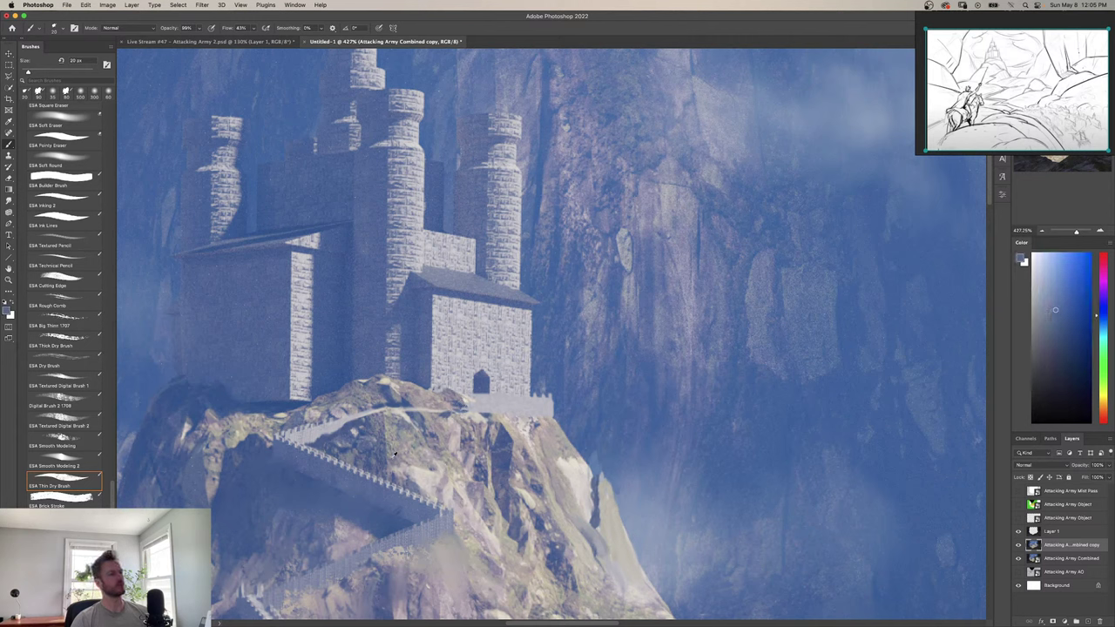
pyautogui.moveTo(451, 414); pyautogui.dragTo(474, 398)
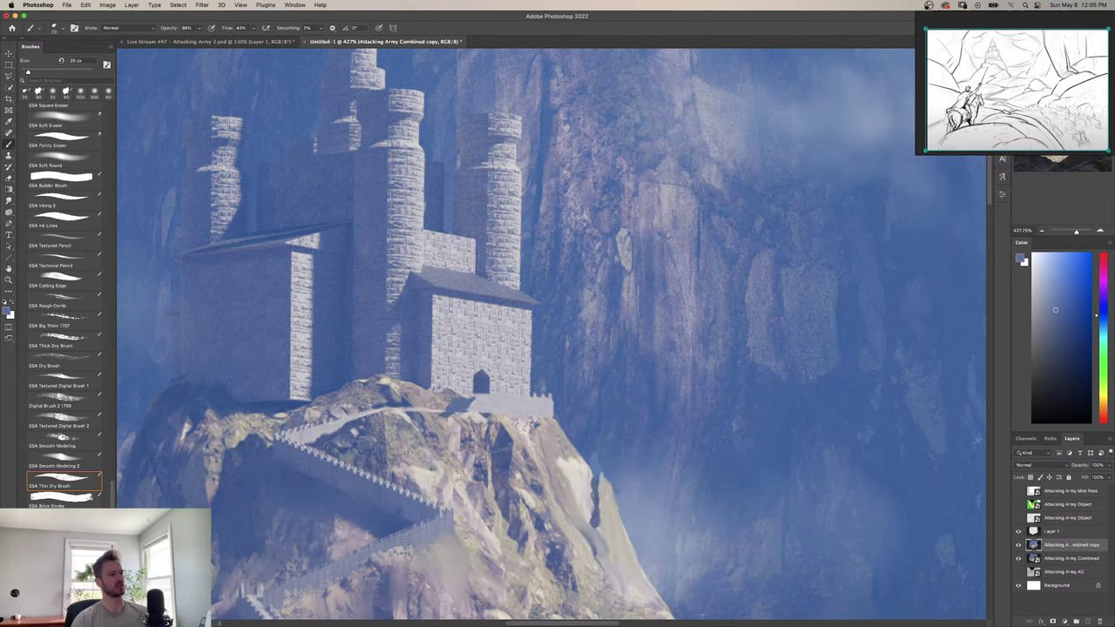
# Flip the canvas horizontally again and check the castle hill within the full composition.
pyautogui.press('z')
pyautogui.moveTo(515, 361); pyautogui.dragTo(509, 358)
pyautogui.press('super+shift+h')
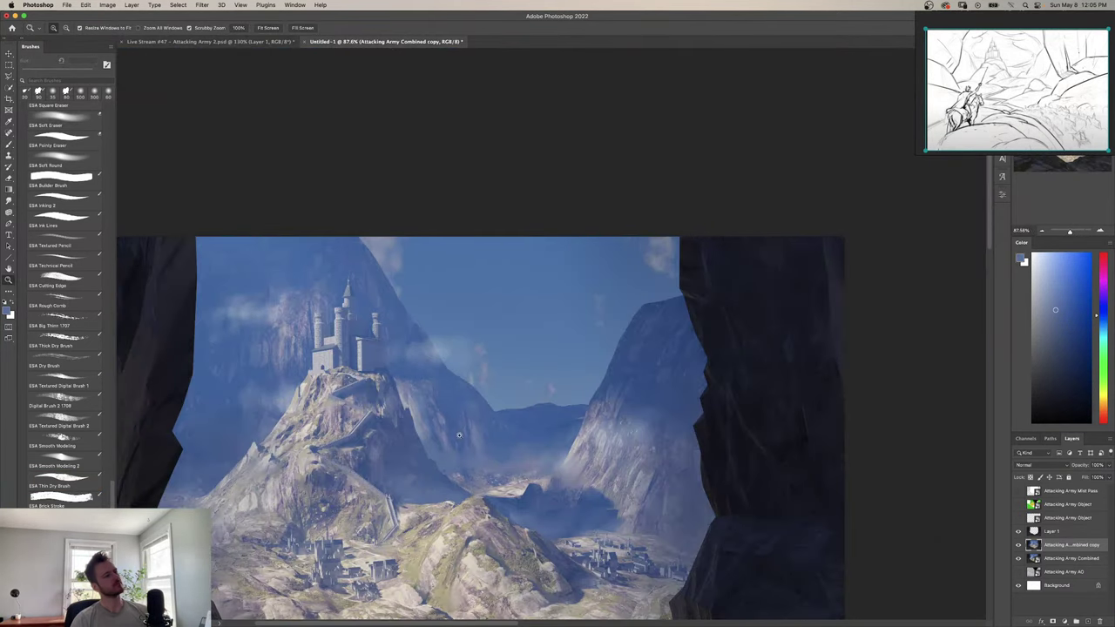
pyautogui.moveTo(464, 406)
pyautogui.mouseDown()
pyautogui.moveTo(427, 411)
pyautogui.moveTo(550, 398)
pyautogui.mouseUp()
pyautogui.moveTo(550, 397); pyautogui.dragTo(514, 380)
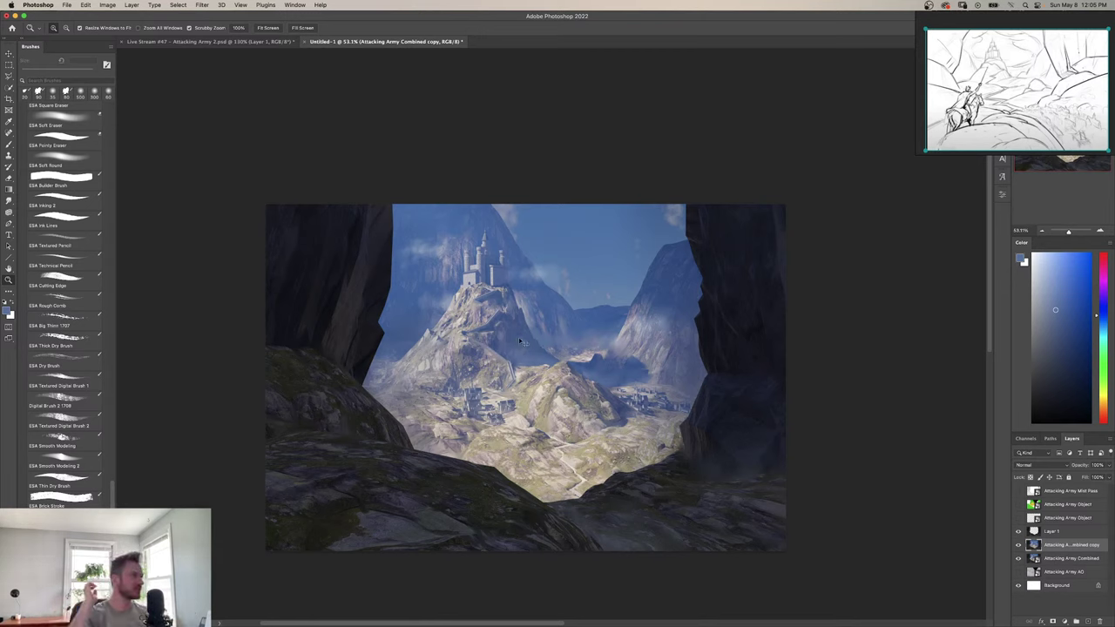
# Save the painting in Photoshop format as "Live Stream #48 - Attacking Army Part III" in the PSDs folder of Live Streams.
pyautogui.press('super+Tab')
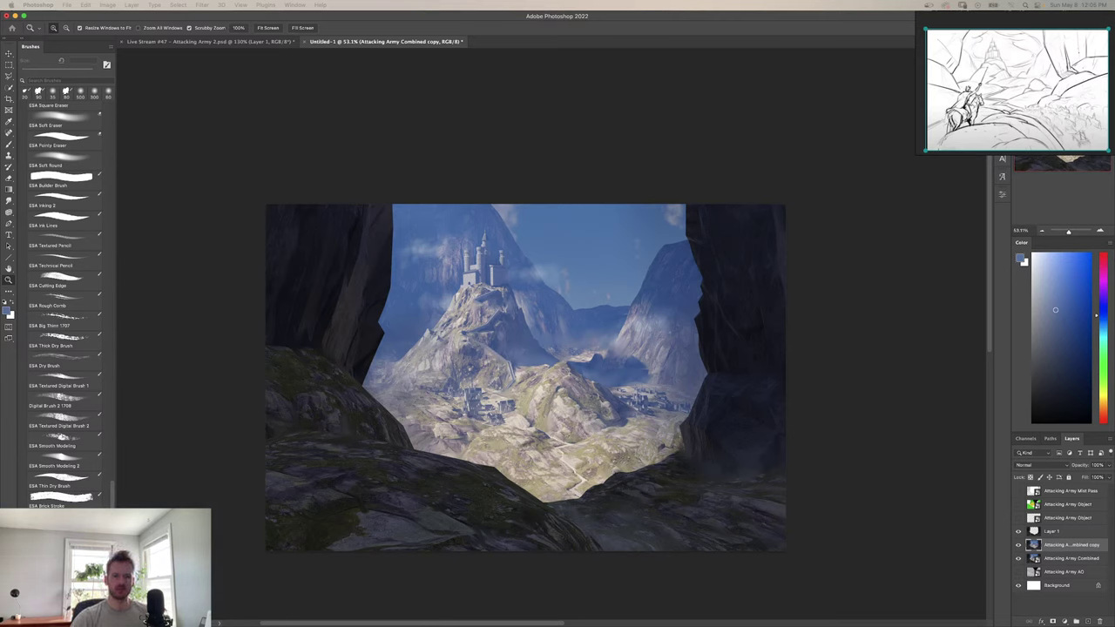
pyautogui.press('super+s')
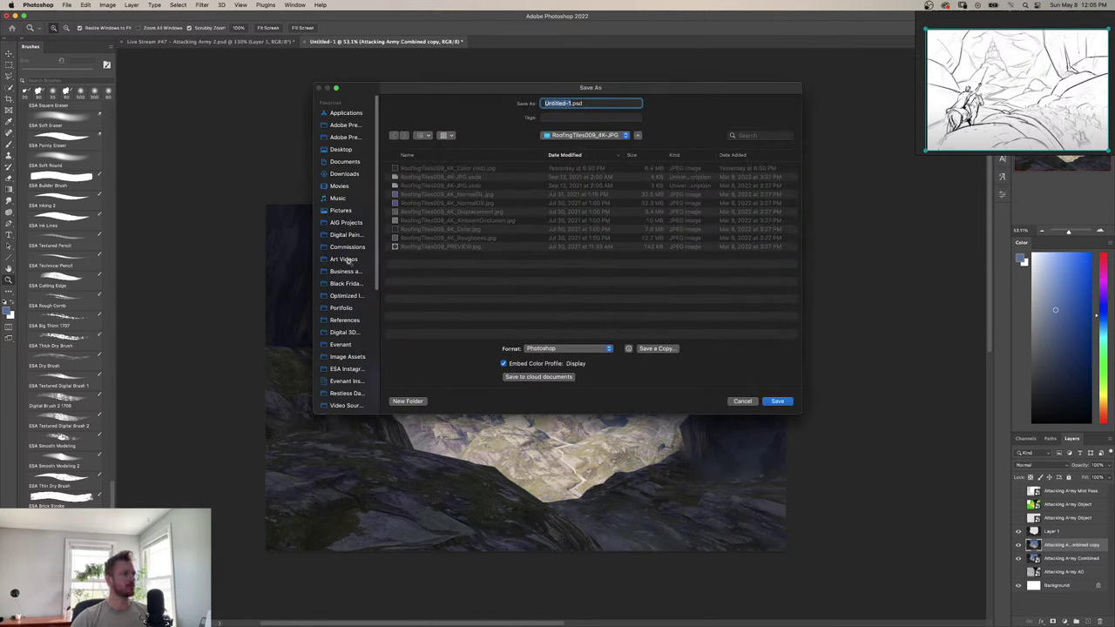
pyautogui.click(347, 259)
pyautogui.doubleClick(440, 169)
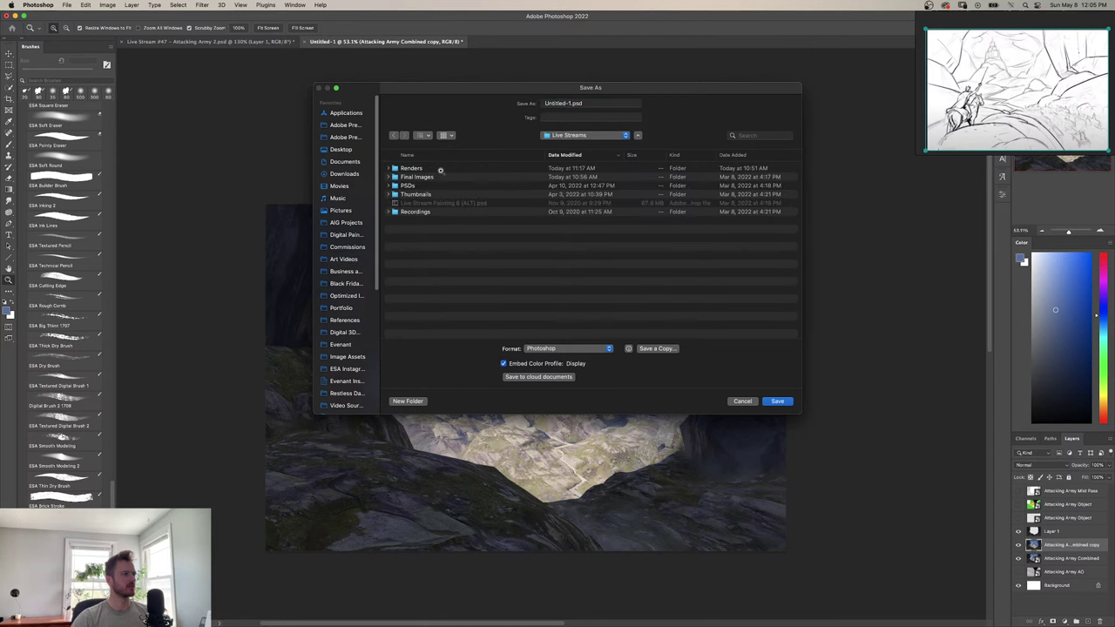
pyautogui.doubleClick(423, 185)
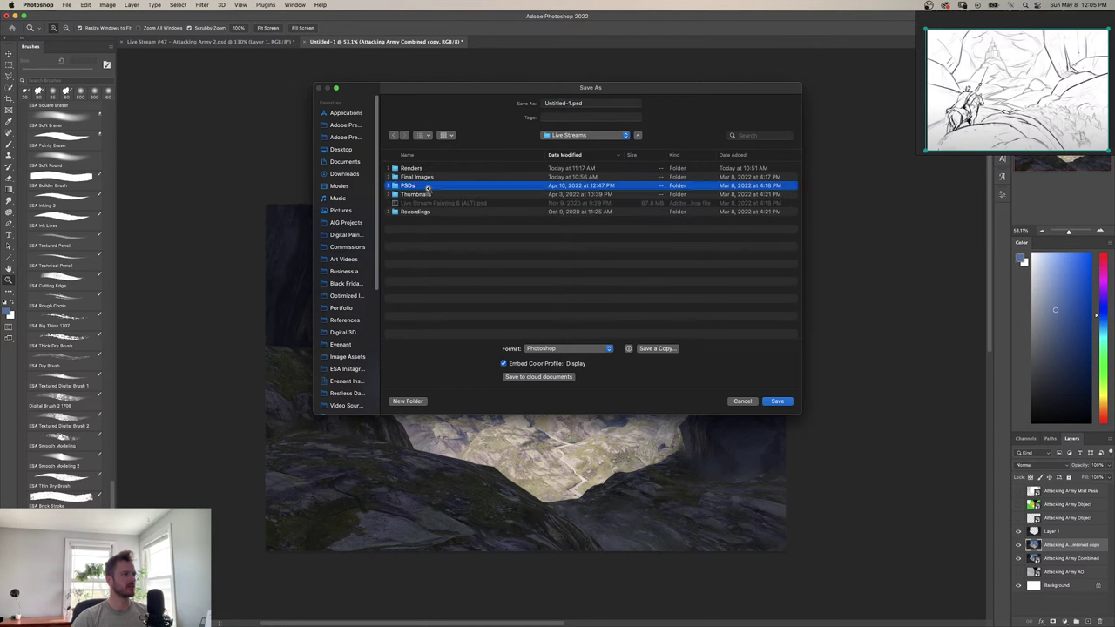
pyautogui.click(574, 103)
pyautogui.write('Live Stream #48 - Attacking')
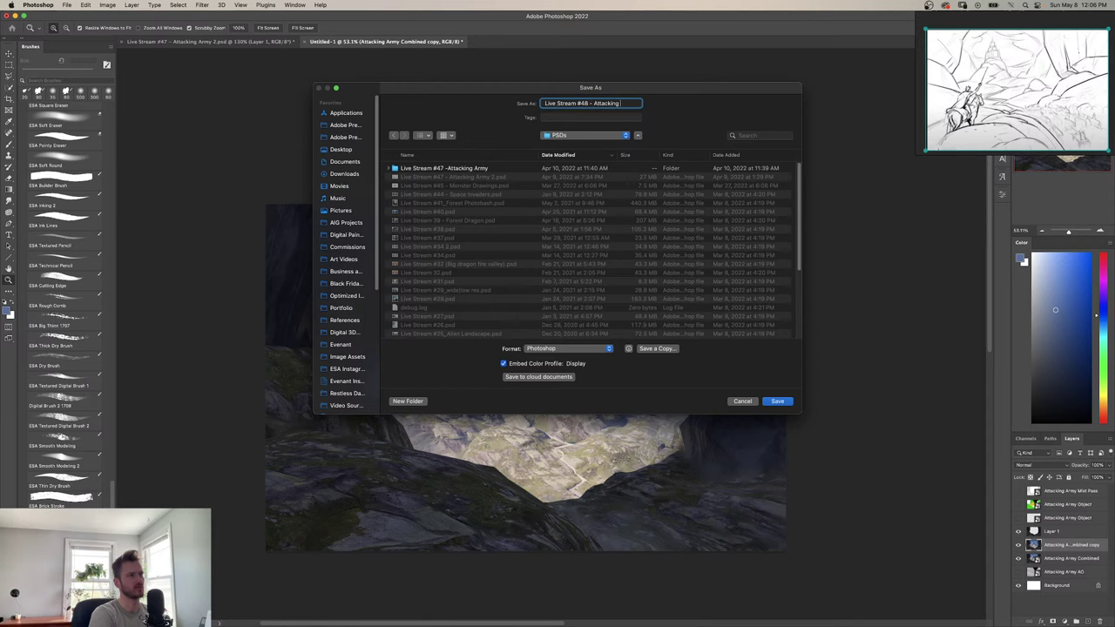
pyautogui.write('Part III')
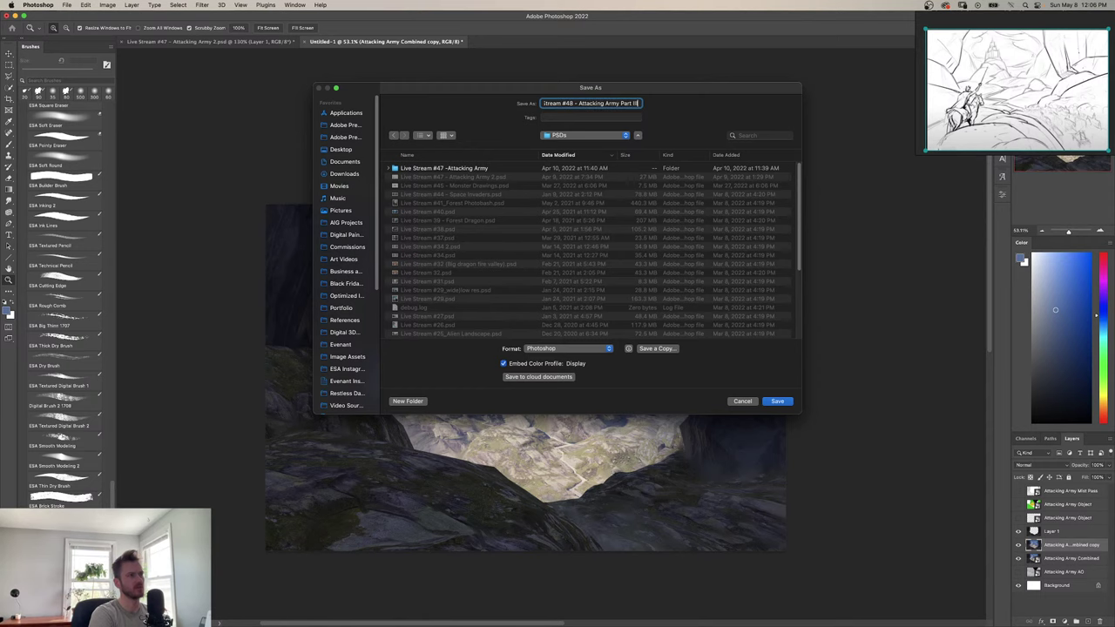
pyautogui.press('Return')
pyautogui.press('Return')
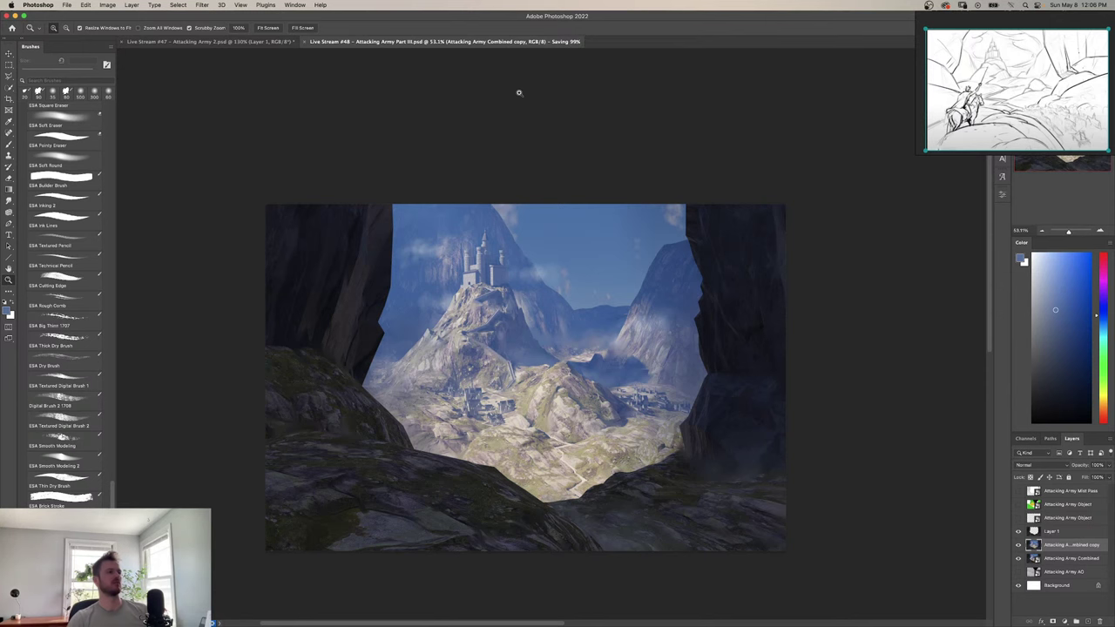
pyautogui.moveTo(529, 439); pyautogui.dragTo(504, 440)
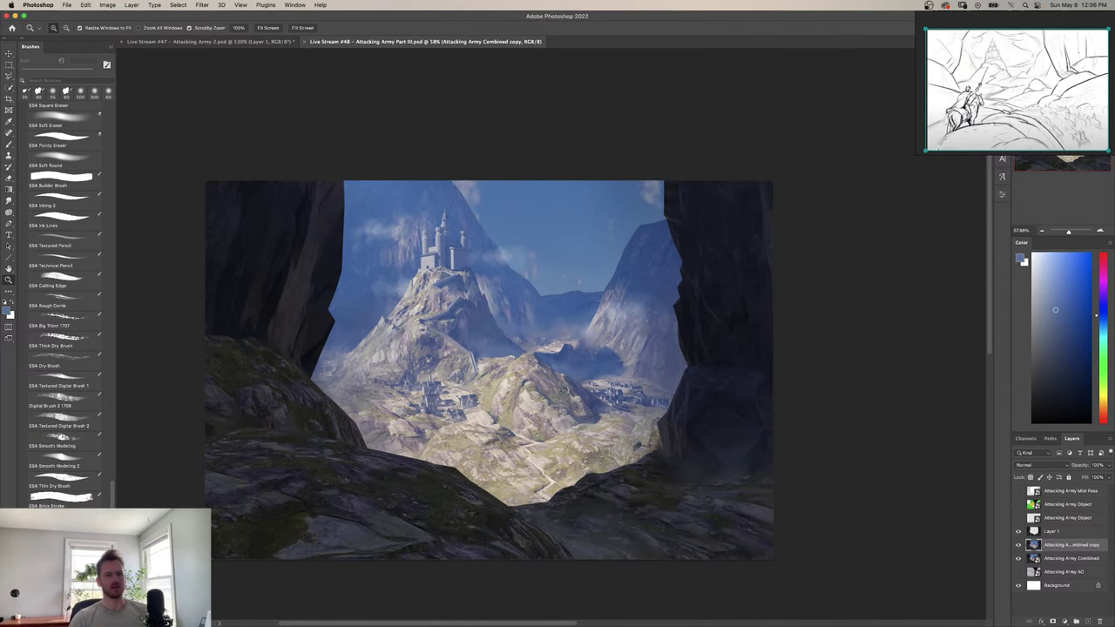
pyautogui.moveTo(691, 617)
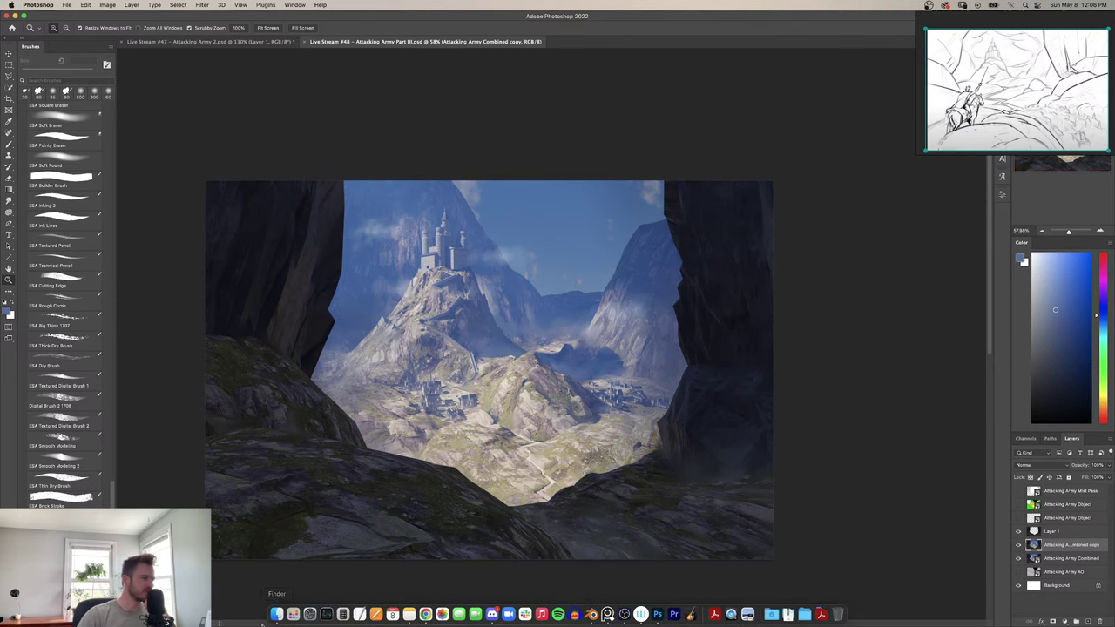
pyautogui.click(276, 615)
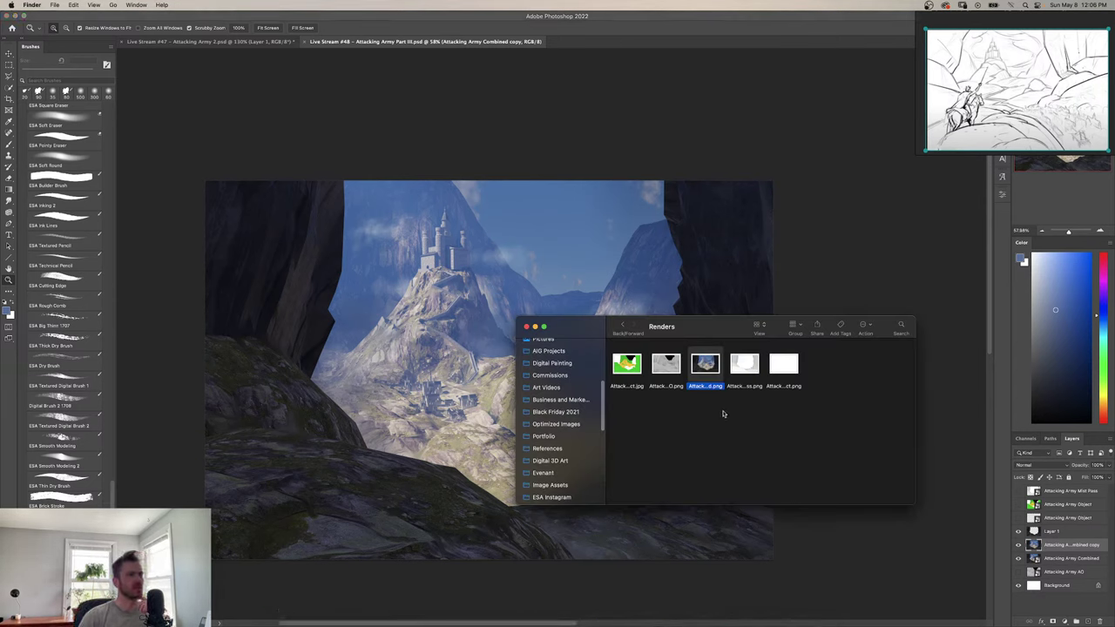
pyautogui.moveTo(711, 327); pyautogui.dragTo(615, 294)
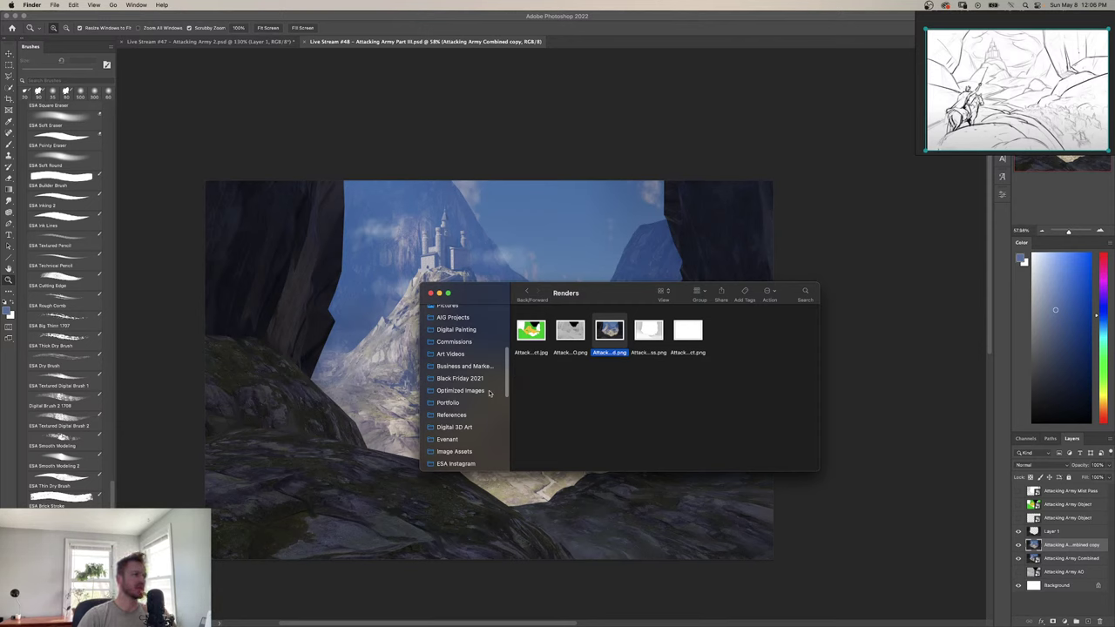
pyautogui.moveTo(316, 620)
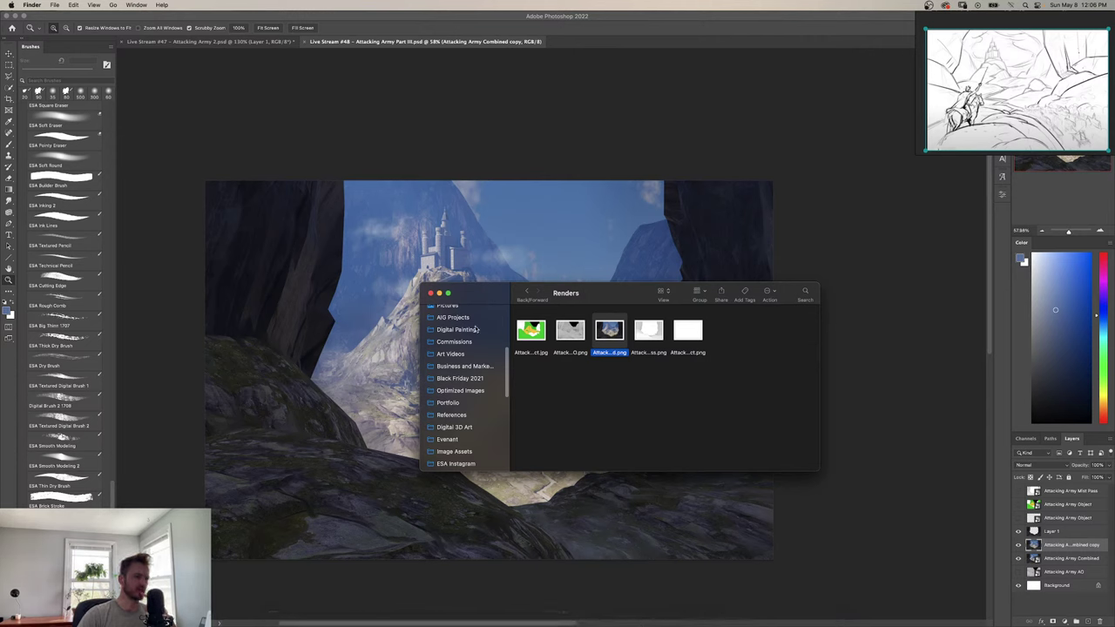
pyautogui.click(439, 296)
# Switch to PureRef, move its reference board over the painting and enlarge the window to show more images.
pyautogui.moveTo(664, 621)
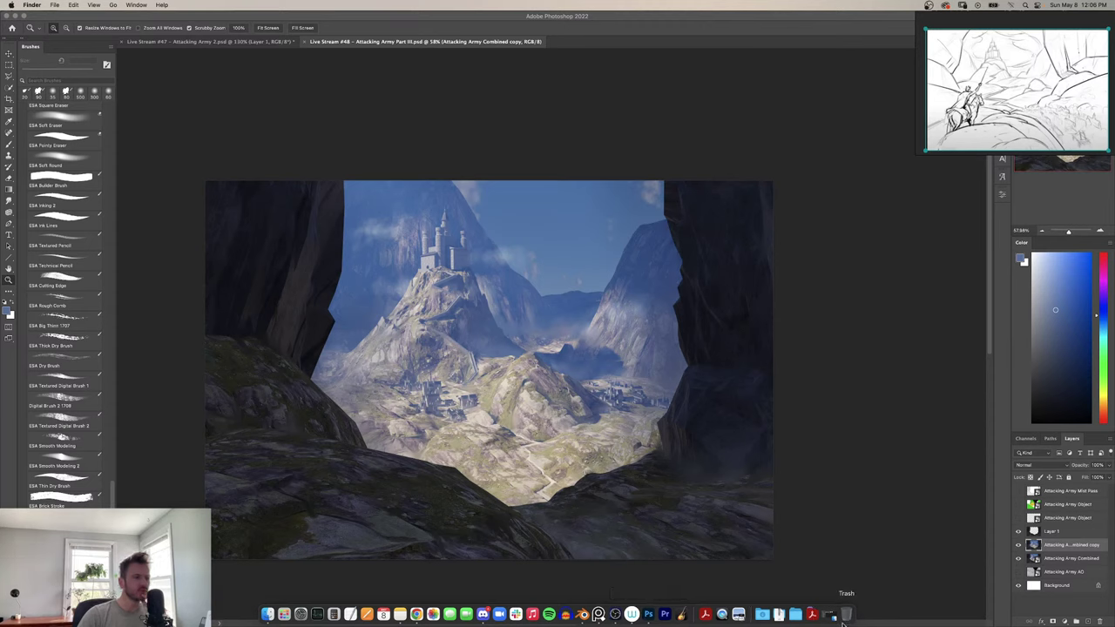
pyautogui.click(599, 615)
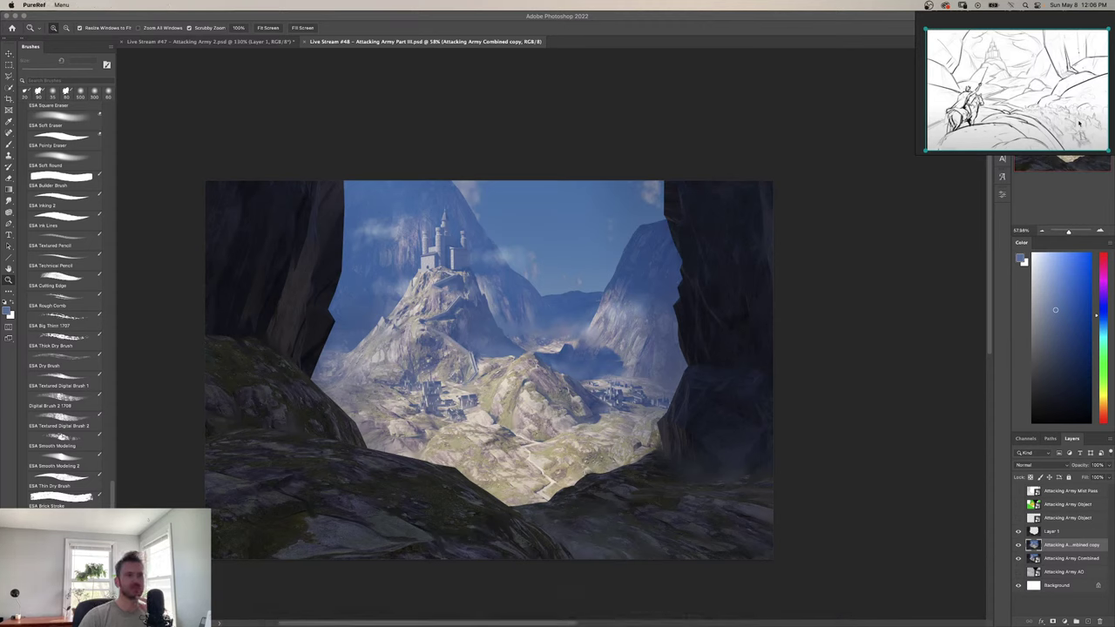
pyautogui.moveTo(1042, 96); pyautogui.dragTo(646, 296)
pyautogui.scroll(-2, 652, 297)
pyautogui.scroll(1, 647, 294)
pyautogui.scroll(-2, 662, 321)
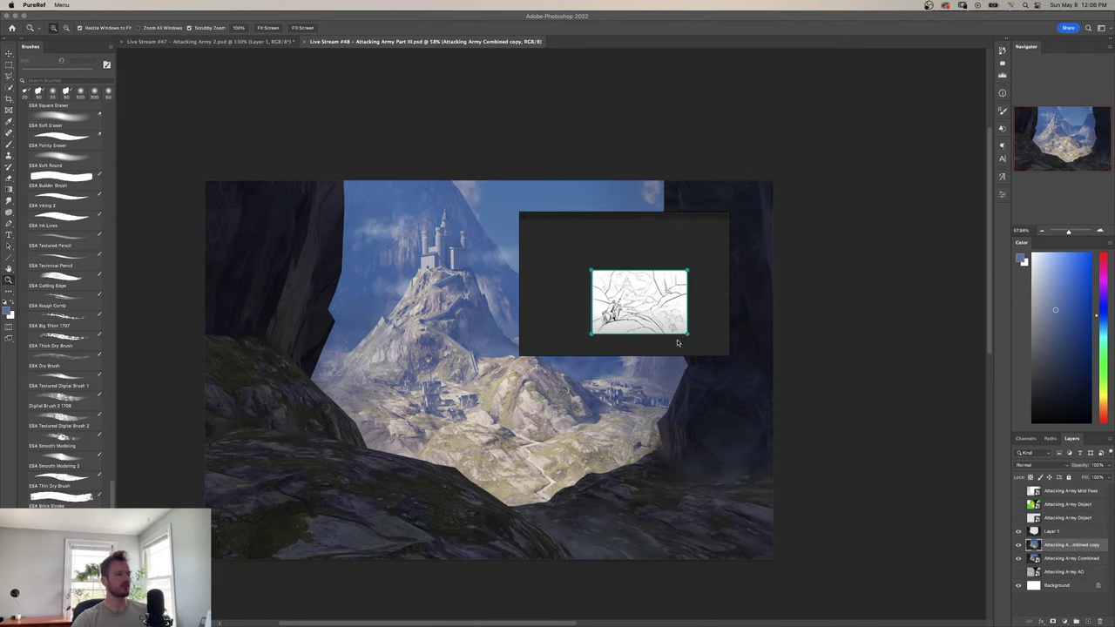
pyautogui.click(831, 478)
pyautogui.click(716, 353)
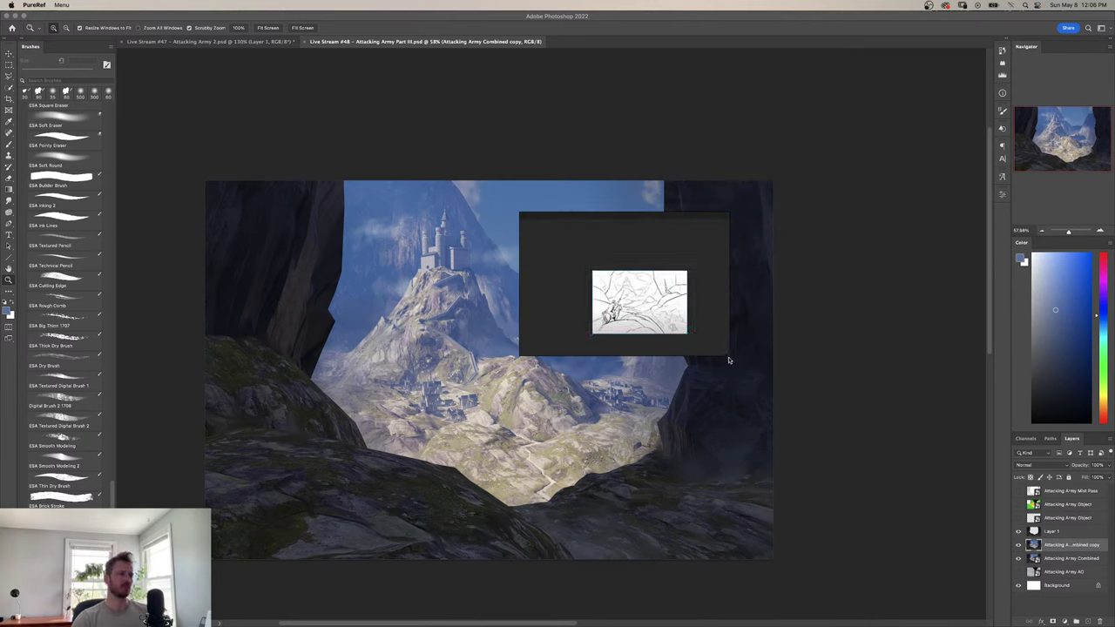
pyautogui.moveTo(728, 356); pyautogui.dragTo(868, 559)
# Find the landscape photos on the reference board and examine the valley floor of the green mountain photo.
pyautogui.moveTo(593, 493); pyautogui.dragTo(784, 437)
pyautogui.scroll(3, 678, 436)
pyautogui.moveTo(698, 548); pyautogui.dragTo(681, 431)
pyautogui.scroll(-3, 668, 461)
pyautogui.scroll(4, 664, 458)
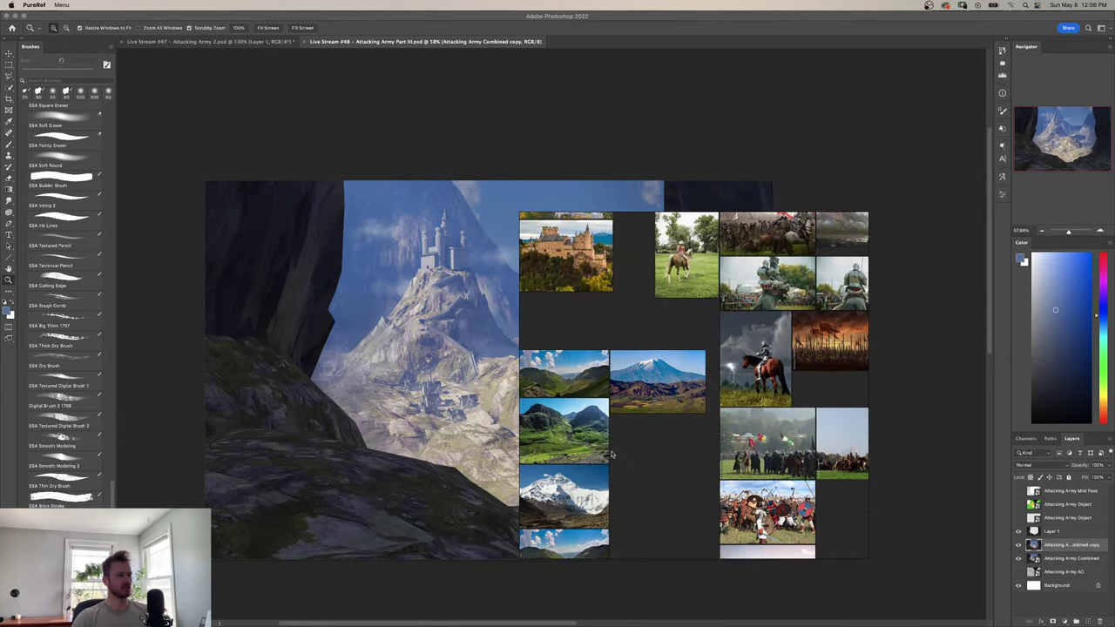
pyautogui.click(587, 457)
pyautogui.scroll(6, 587, 456)
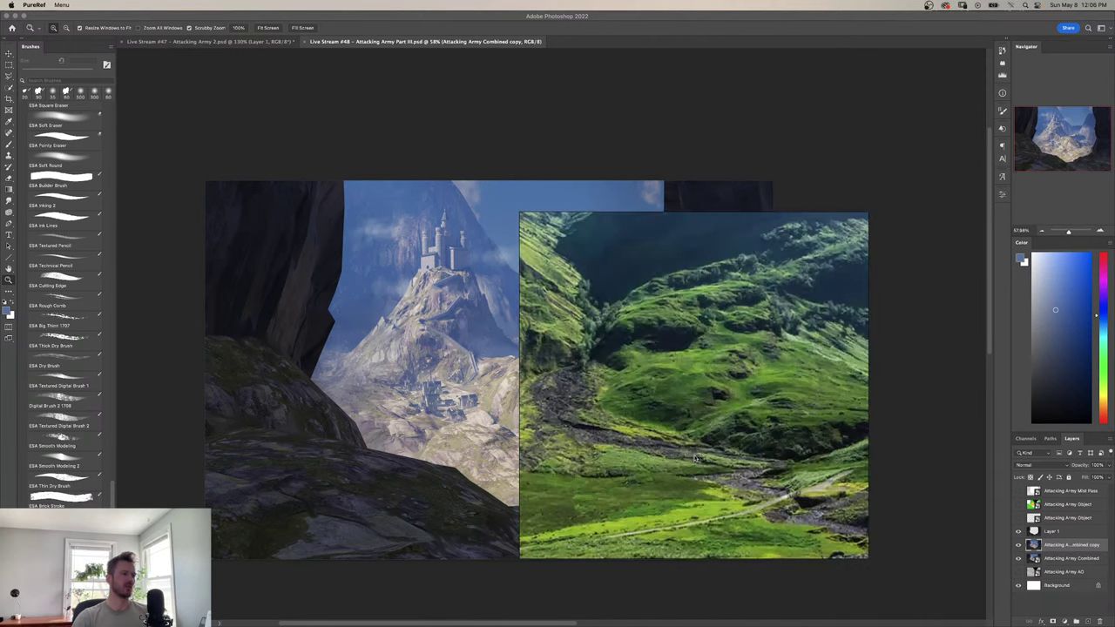
# Examine the valley photo with the cloudy sky and the village below the snow-capped volcano in the reference images.
pyautogui.scroll(-2, 692, 459)
pyautogui.moveTo(686, 459); pyautogui.dragTo(723, 505)
pyautogui.scroll(-2, 723, 505)
pyautogui.moveTo(662, 351); pyautogui.dragTo(688, 467)
pyautogui.scroll(6, 688, 467)
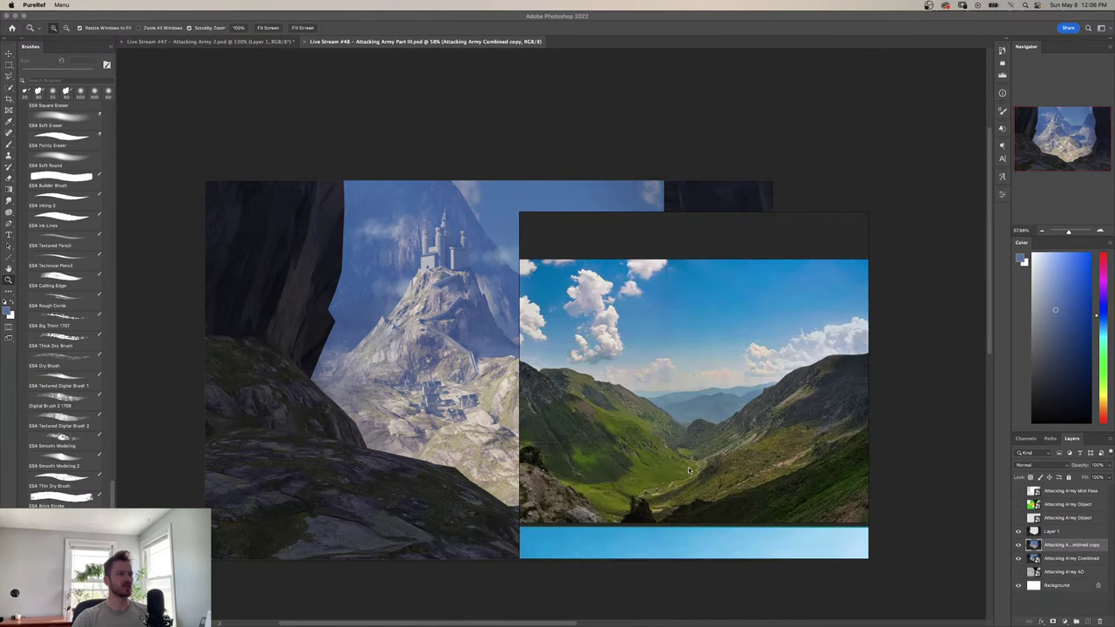
pyautogui.scroll(-4, 686, 470)
pyautogui.scroll(5, 662, 435)
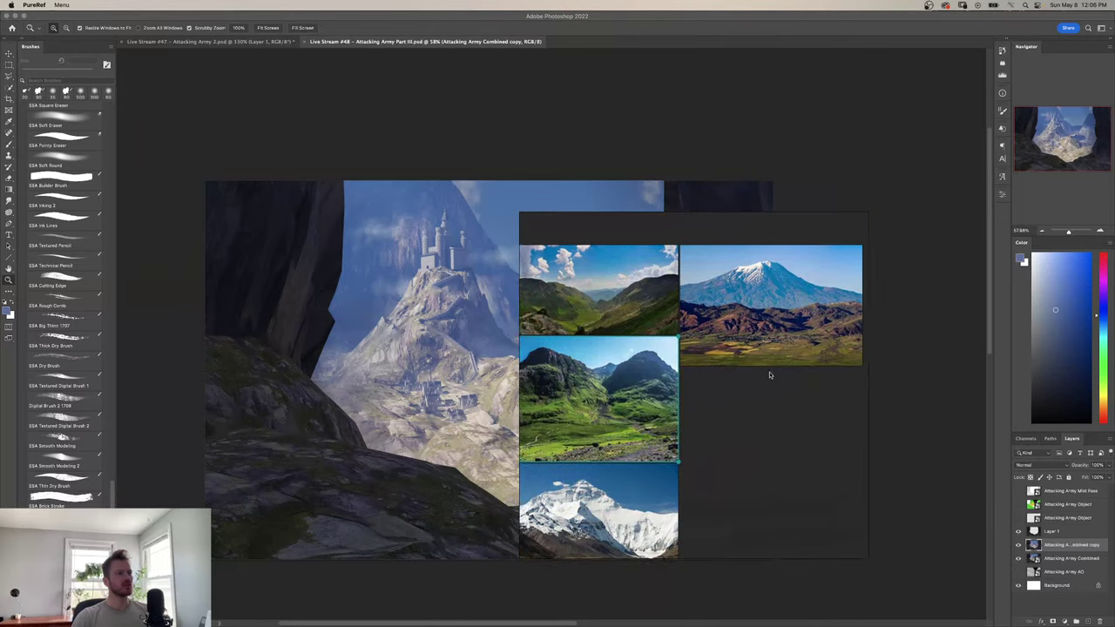
pyautogui.scroll(6, 647, 433)
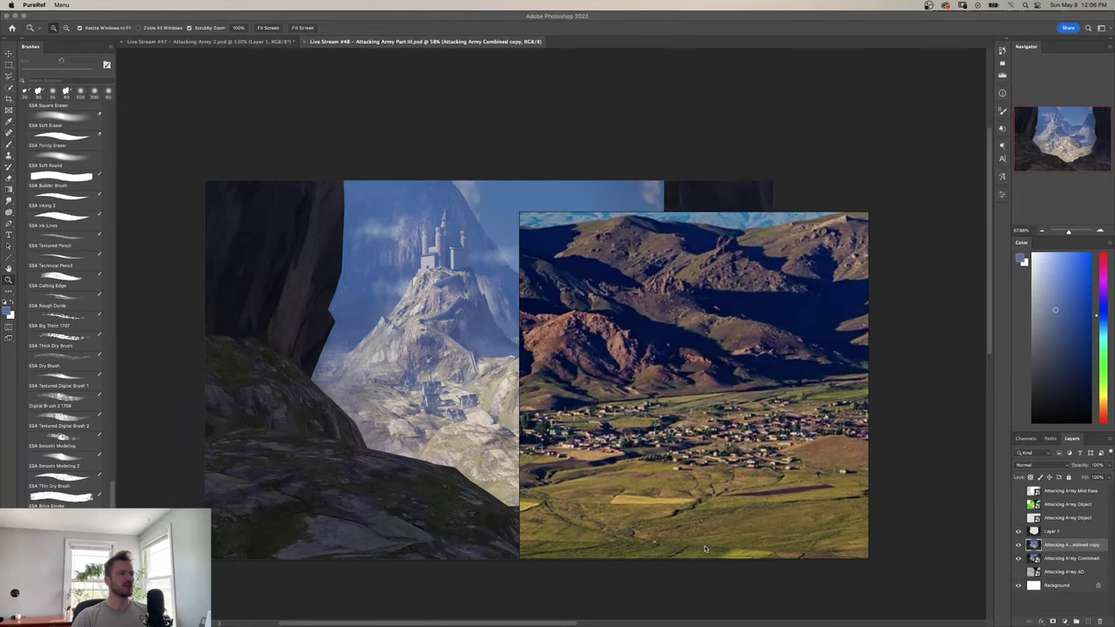
pyautogui.scroll(-5, 680, 506)
# Compare the green valley photo with the snowy mountain photo and the cloudy valley photo beneath it.
pyautogui.moveTo(648, 493); pyautogui.dragTo(859, 321)
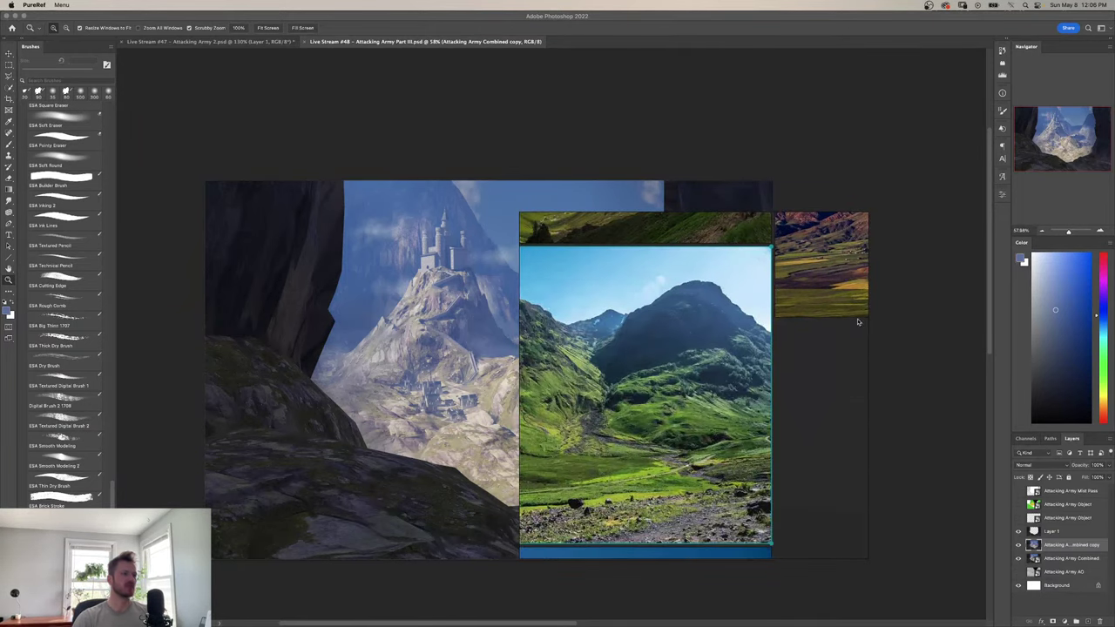
pyautogui.moveTo(737, 473); pyautogui.dragTo(885, 355)
pyautogui.moveTo(750, 554); pyautogui.dragTo(668, 392)
pyautogui.scroll(5, 667, 401)
pyautogui.scroll(-6, 675, 473)
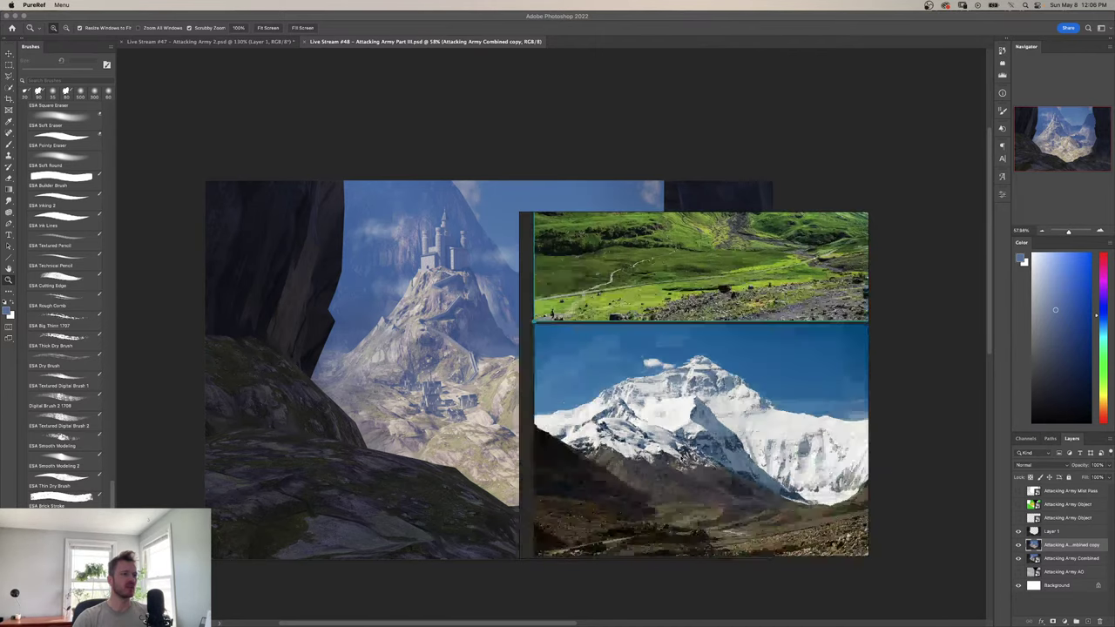
pyautogui.moveTo(684, 489); pyautogui.dragTo(642, 339)
pyautogui.moveTo(712, 403); pyautogui.dragTo(681, 332)
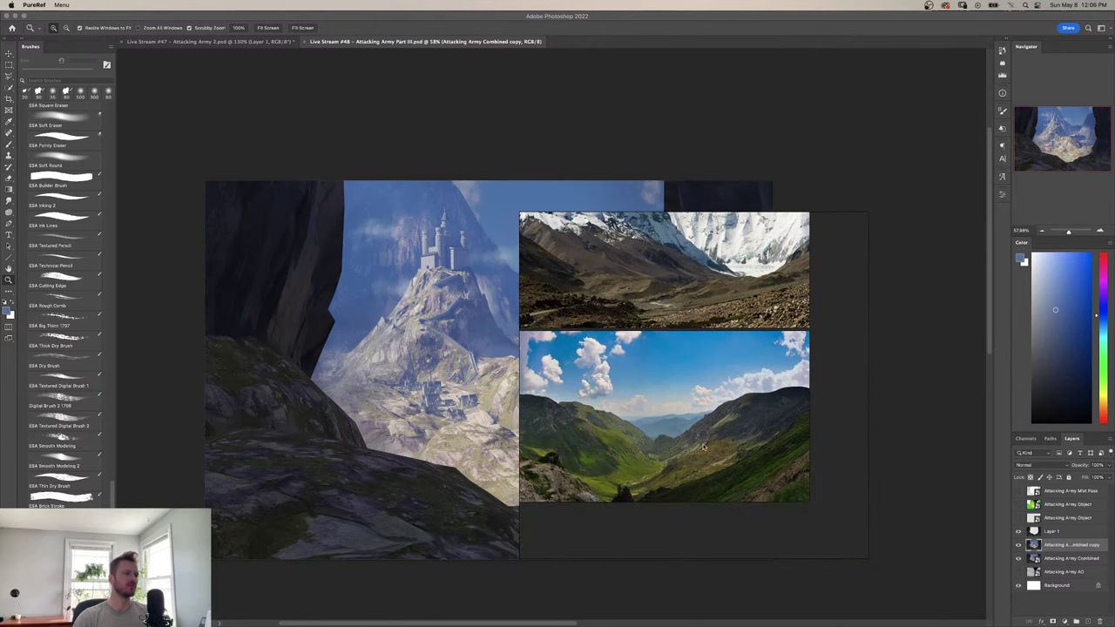
pyautogui.scroll(2, 704, 445)
pyautogui.scroll(-5, 703, 445)
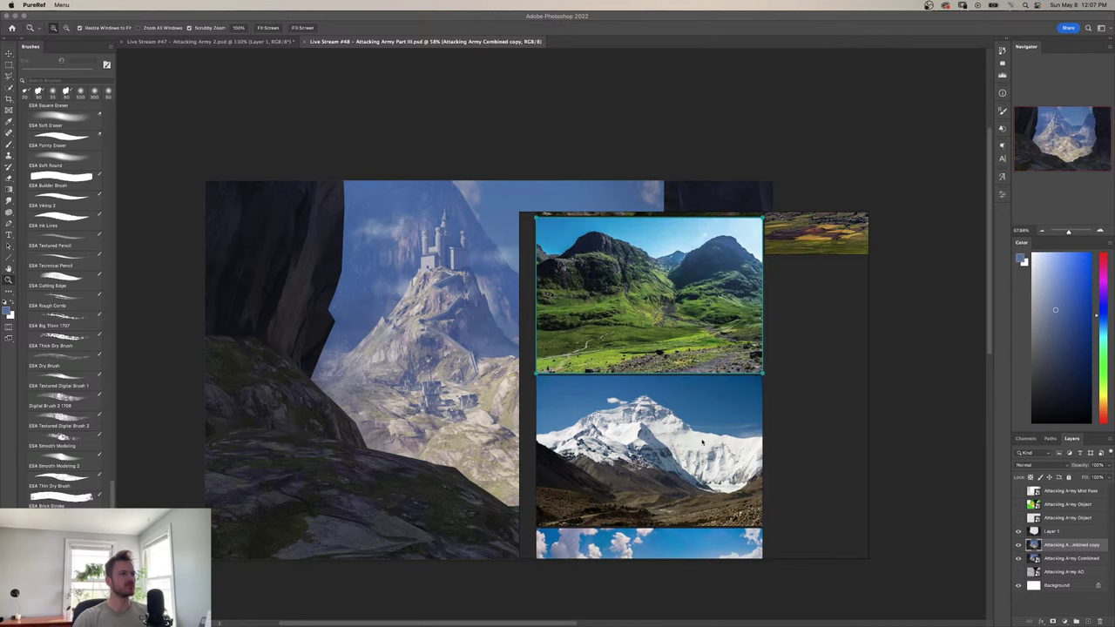
# Study the grassy slope and rocky hillside textures in the cloudy valley reference photo up close.
pyautogui.moveTo(701, 369); pyautogui.dragTo(693, 477)
pyautogui.click(684, 251)
pyautogui.moveTo(682, 338); pyautogui.dragTo(674, 419)
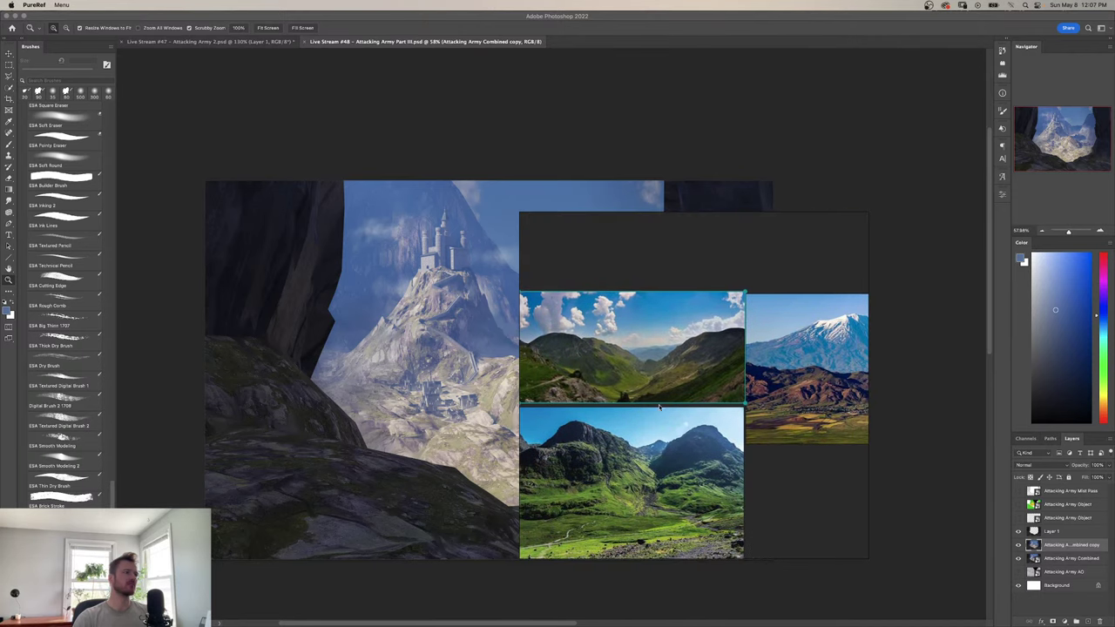
pyautogui.scroll(5, 651, 396)
pyautogui.moveTo(718, 341); pyautogui.dragTo(699, 417)
pyautogui.scroll(3, 698, 419)
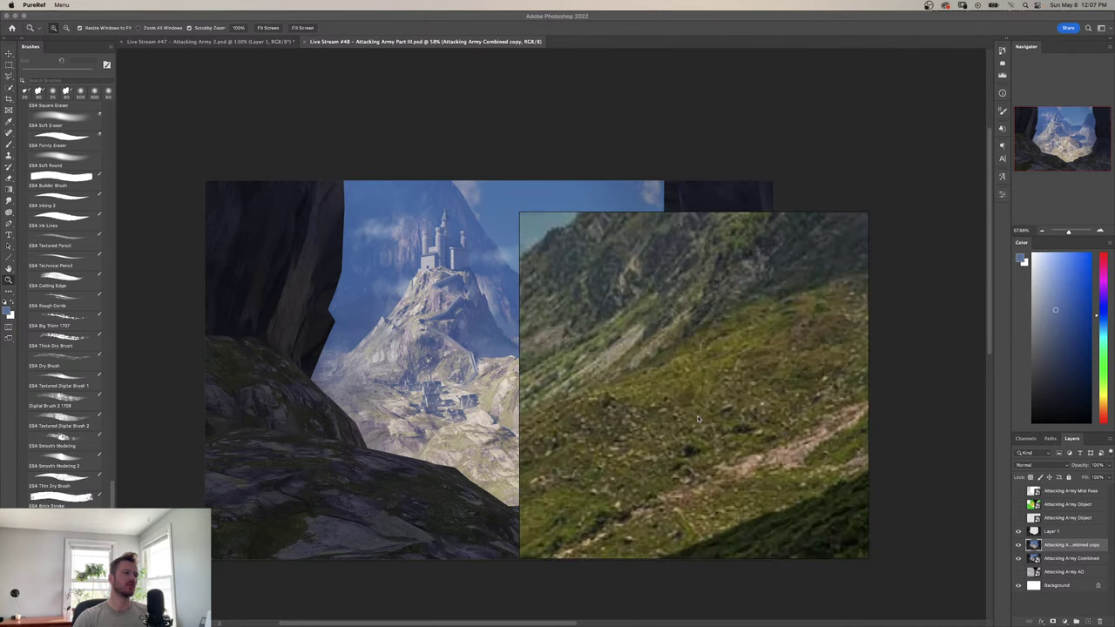
pyautogui.scroll(-8, 699, 418)
pyautogui.scroll(-2, 699, 417)
pyautogui.scroll(5, 723, 436)
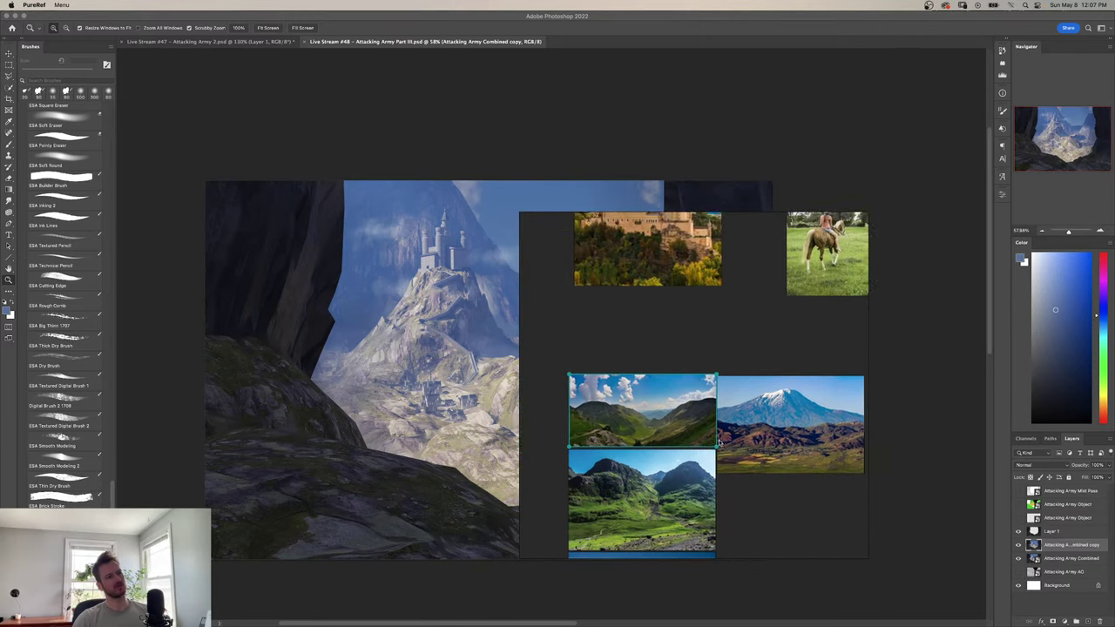
pyautogui.scroll(5, 753, 459)
pyautogui.scroll(-7, 701, 459)
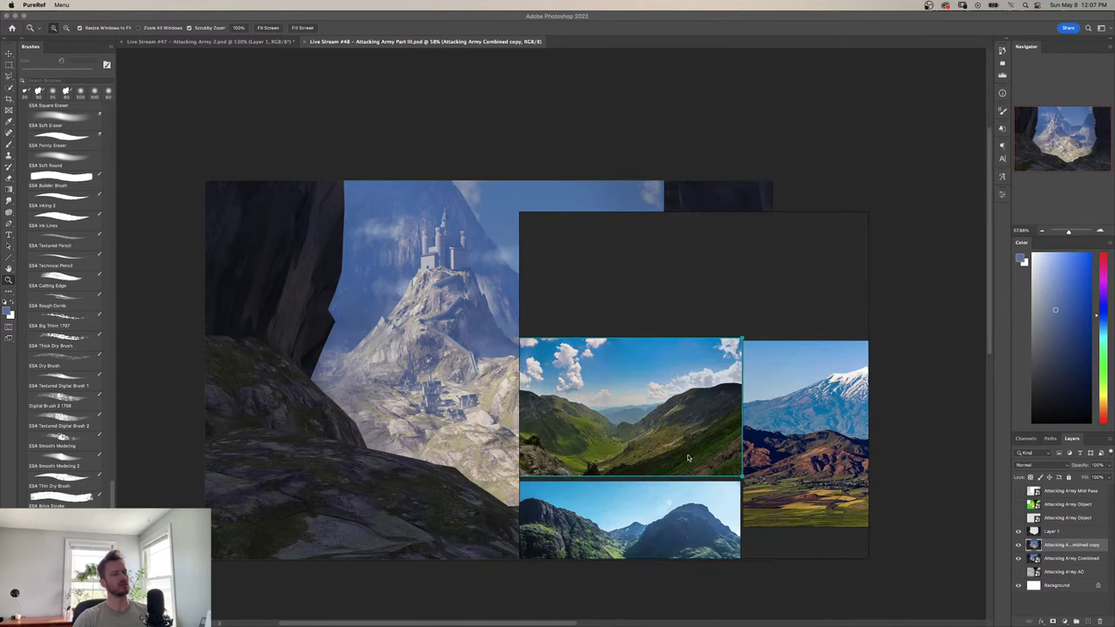
# Frame the village and farm fields of the volcano photo and place the reference window beside the castle painting.
pyautogui.moveTo(690, 459); pyautogui.dragTo(562, 382)
pyautogui.scroll(6, 697, 422)
pyautogui.moveTo(677, 451); pyautogui.dragTo(666, 448)
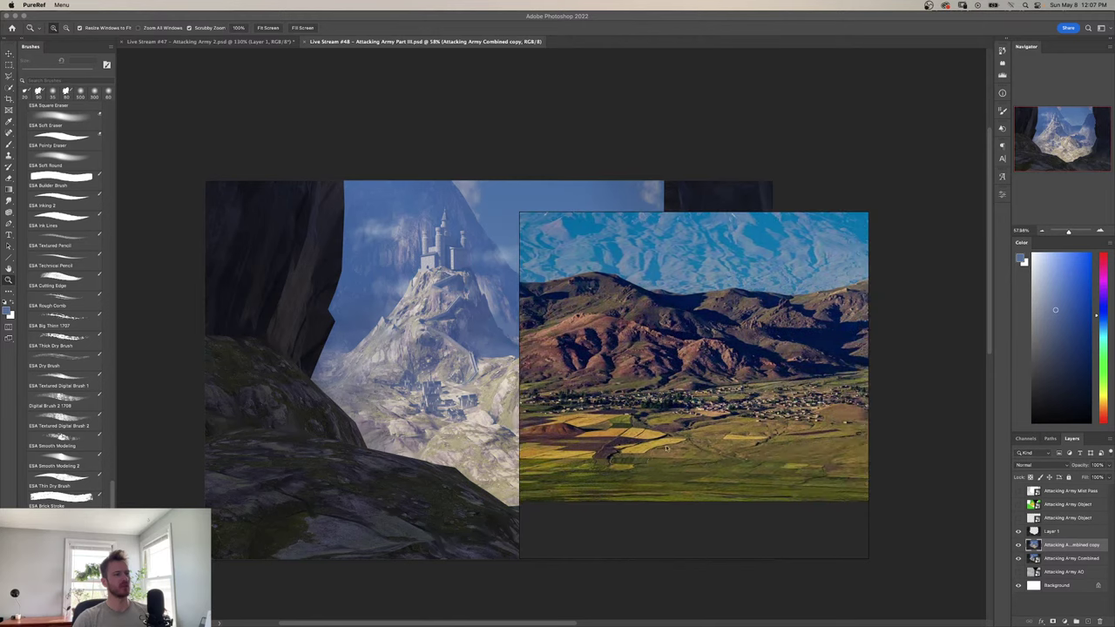
pyautogui.click(705, 455)
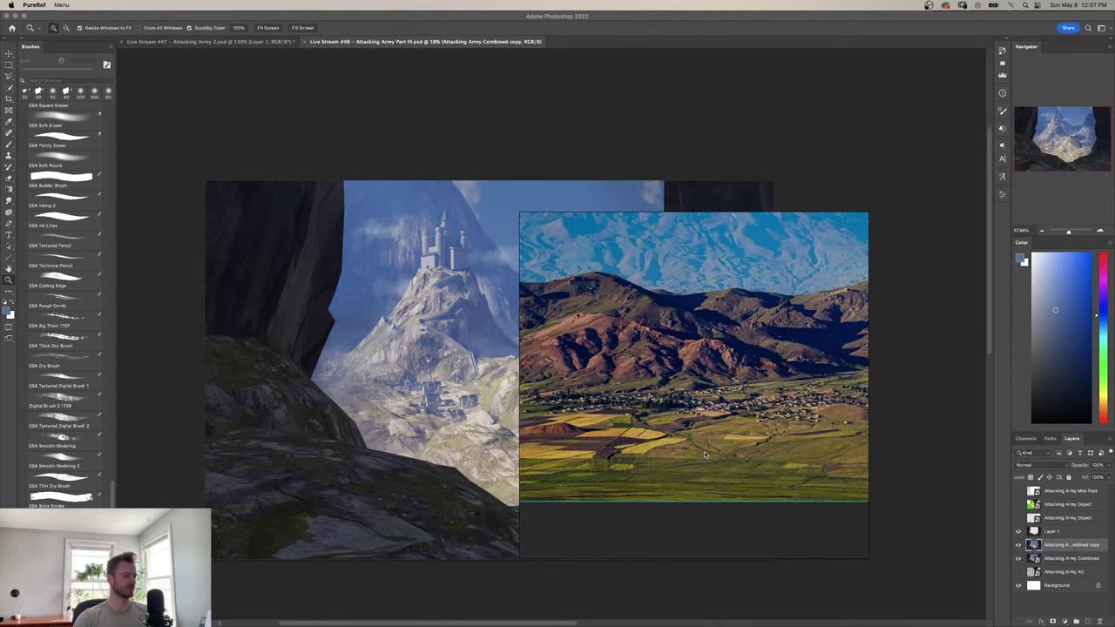
pyautogui.press('super+Tab')
pyautogui.moveTo(629, 402)
pyautogui.mouseDown()
pyautogui.moveTo(735, 396)
pyautogui.moveTo(925, 291)
pyautogui.moveTo(877, 356)
pyautogui.moveTo(810, 388)
pyautogui.moveTo(814, 403)
pyautogui.mouseUp()
pyautogui.scroll(-2, 792, 393)
pyautogui.scroll(2, 766, 389)
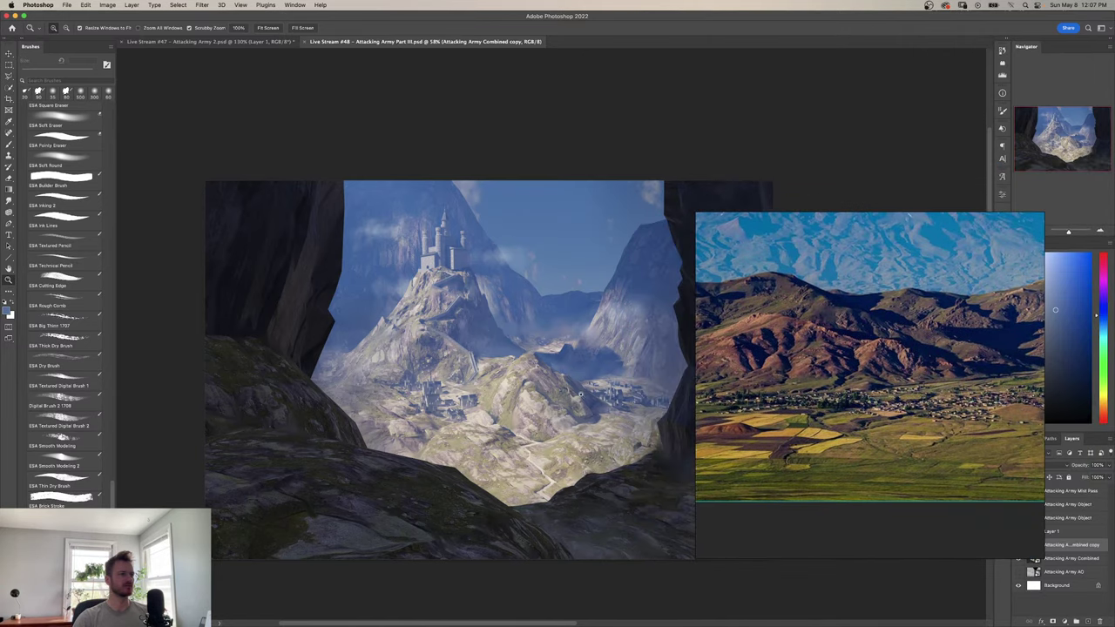
# Compare the volcano photo's foothills, village and fields with the painted castle valley.
pyautogui.moveTo(740, 396); pyautogui.dragTo(781, 398)
pyautogui.scroll(-3, 724, 408)
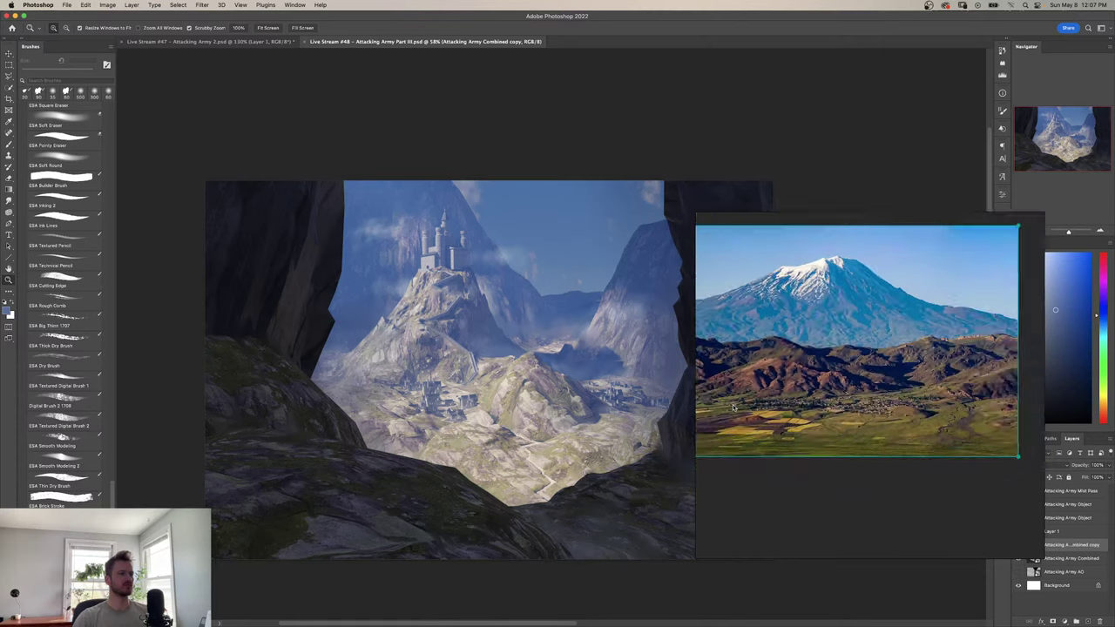
pyautogui.scroll(3, 734, 408)
pyautogui.scroll(-3, 734, 408)
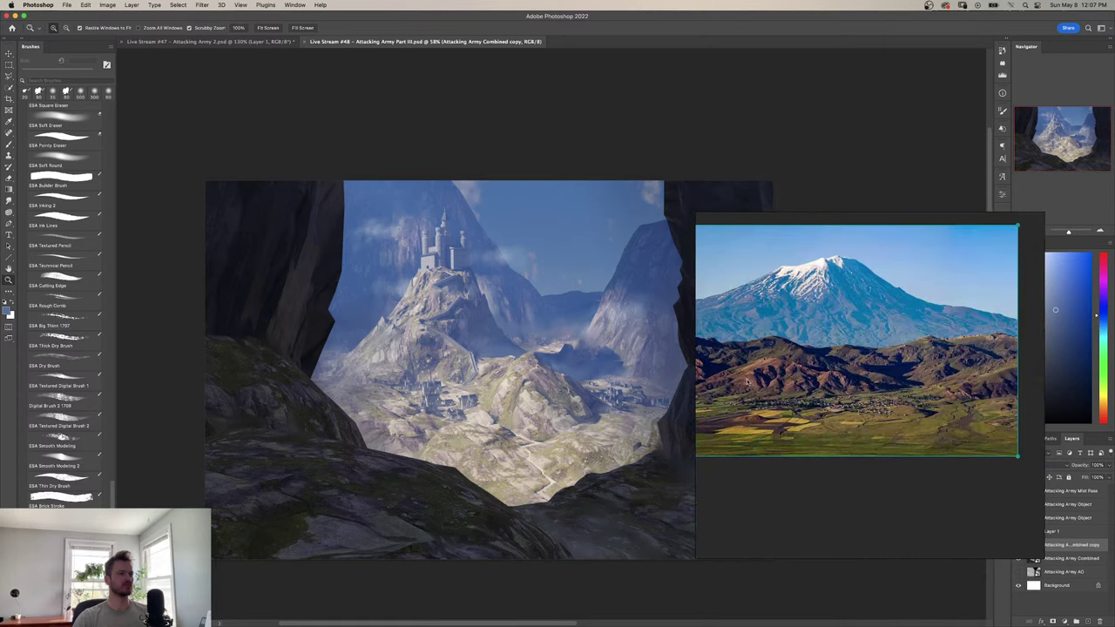
pyautogui.moveTo(797, 368); pyautogui.dragTo(833, 390)
pyautogui.scroll(-2, 834, 390)
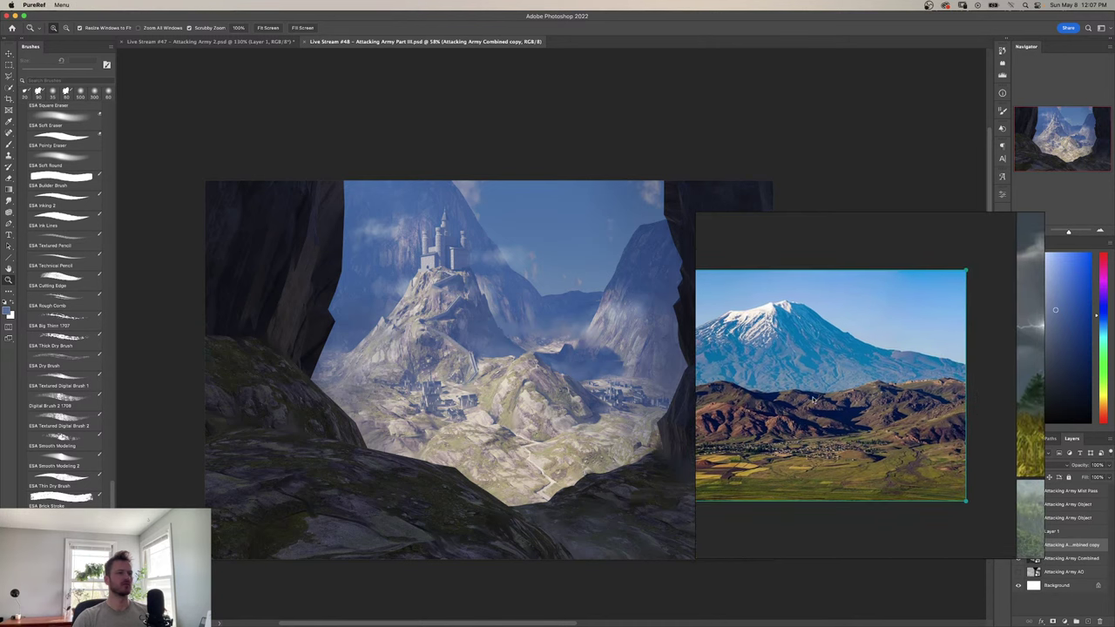
# Copy the volcano photo from PureRef into the castle painting in Photoshop and enlarge it up and across to the dark right-hand cliff.
pyautogui.click(814, 399)
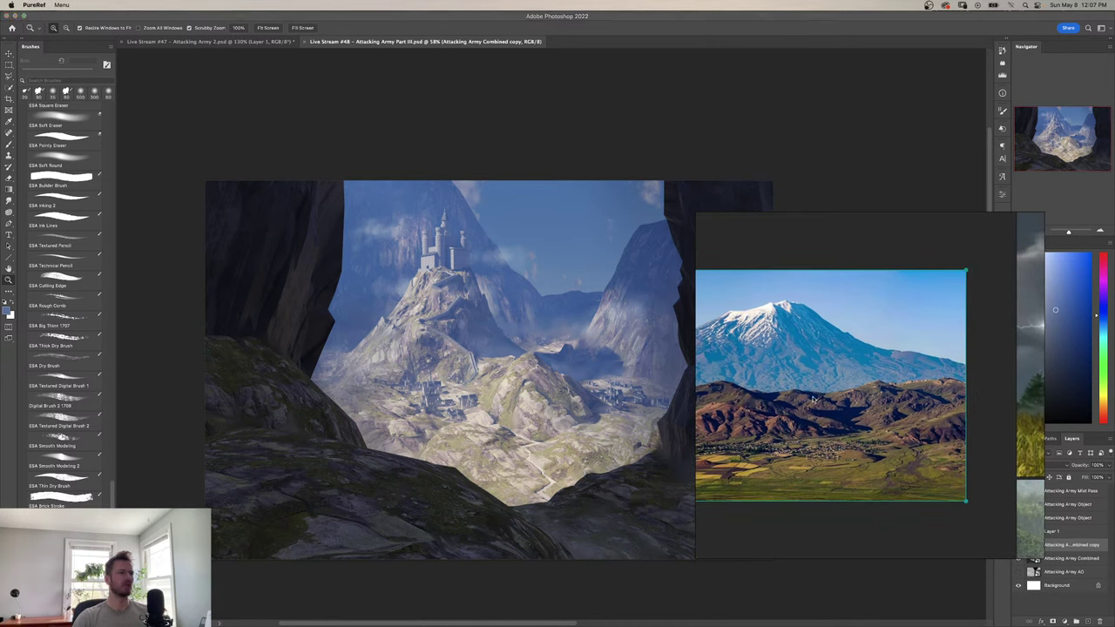
pyautogui.click(616, 343)
pyautogui.press('super+v')
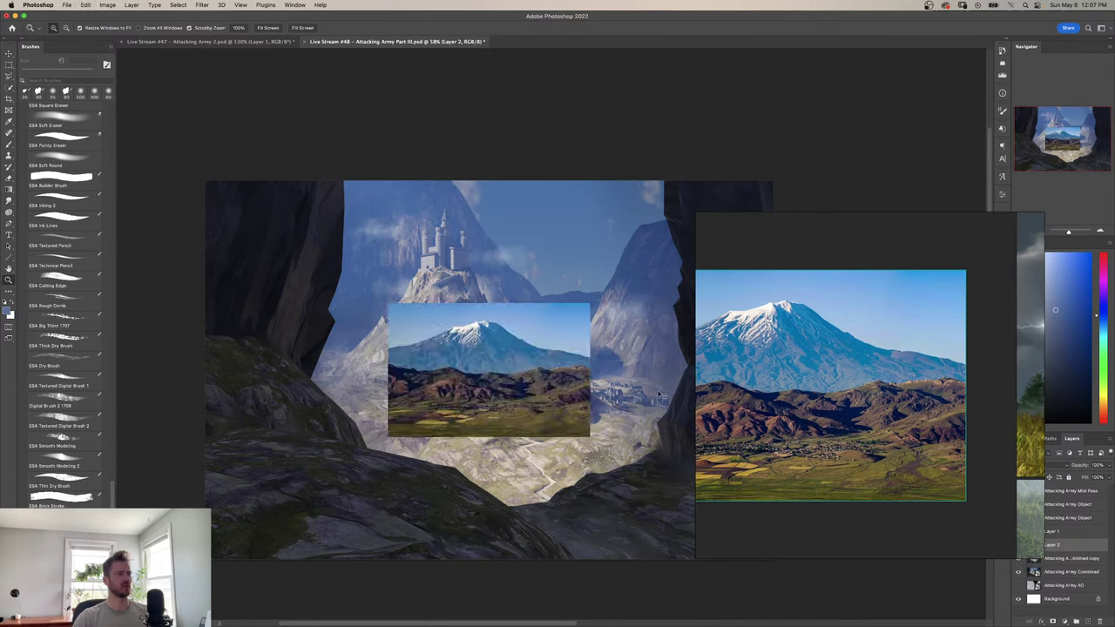
pyautogui.press('super+t')
pyautogui.moveTo(590, 304); pyautogui.dragTo(714, 220)
pyautogui.press('Return')
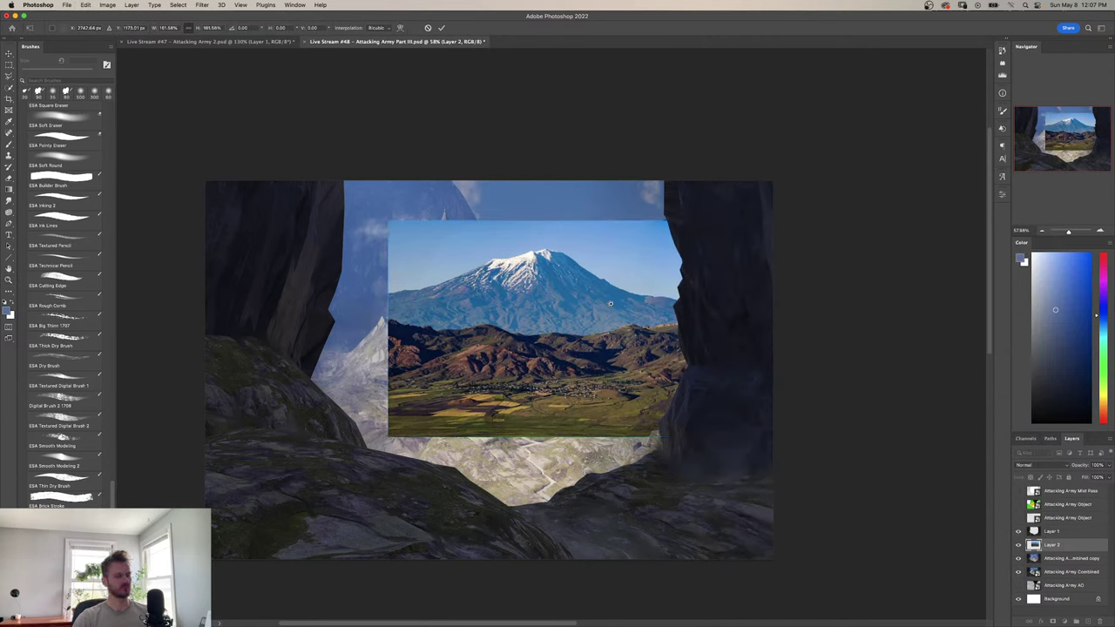
pyautogui.press('z')
# Select the black sky area of the green Attacking Army Object layer with the Magic Wand, leaving that layer hidden and the volcano photo shown.
pyautogui.click(1018, 545)
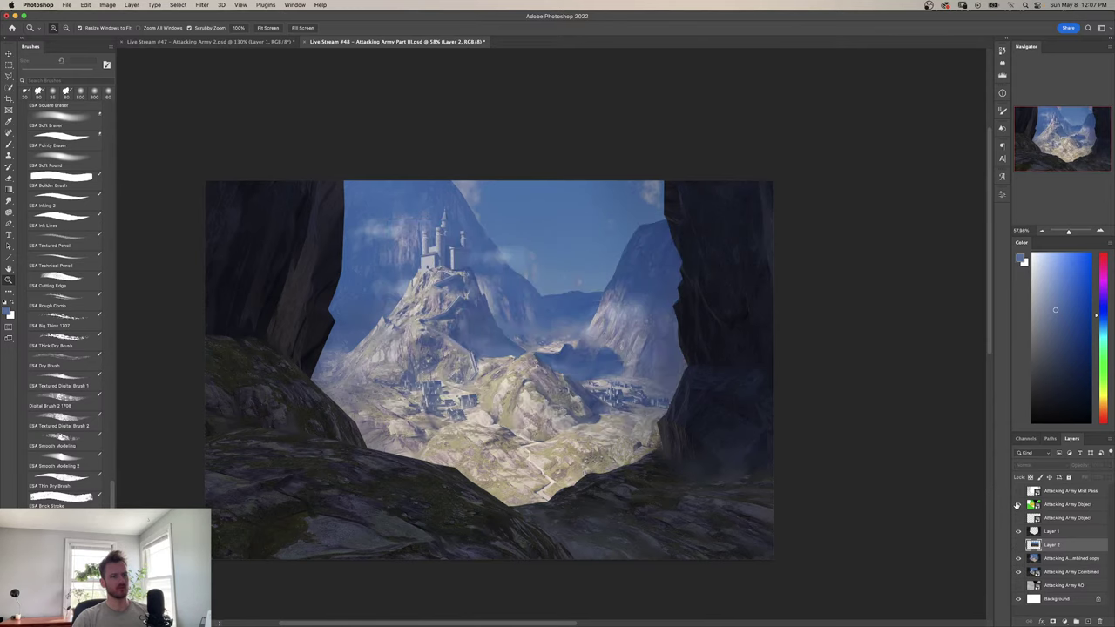
pyautogui.click(1018, 504)
pyautogui.press('w')
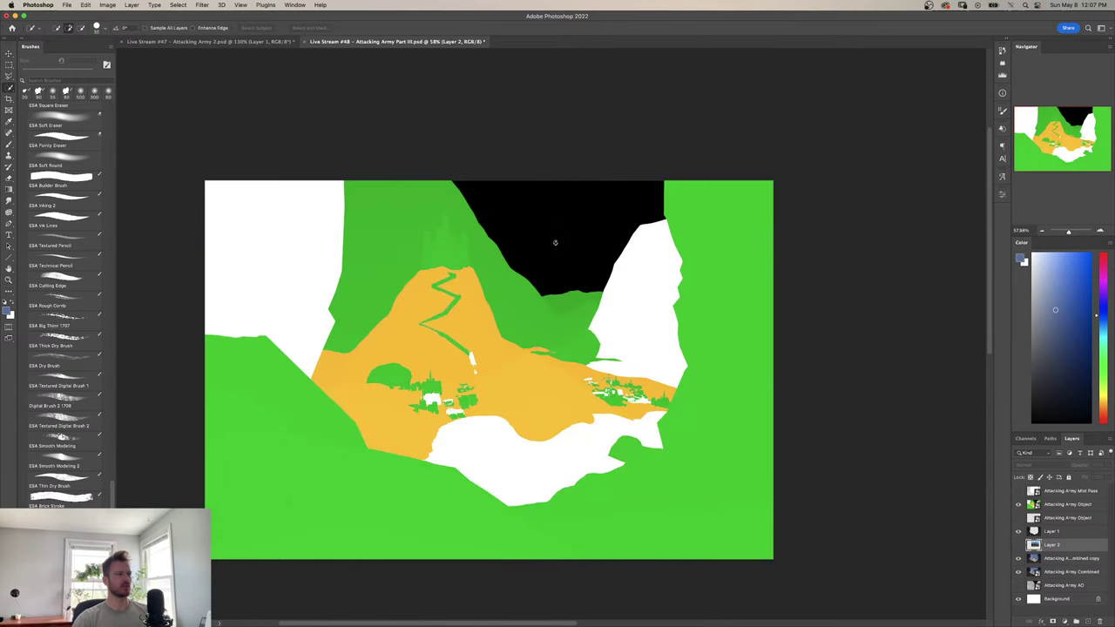
pyautogui.click(1059, 508)
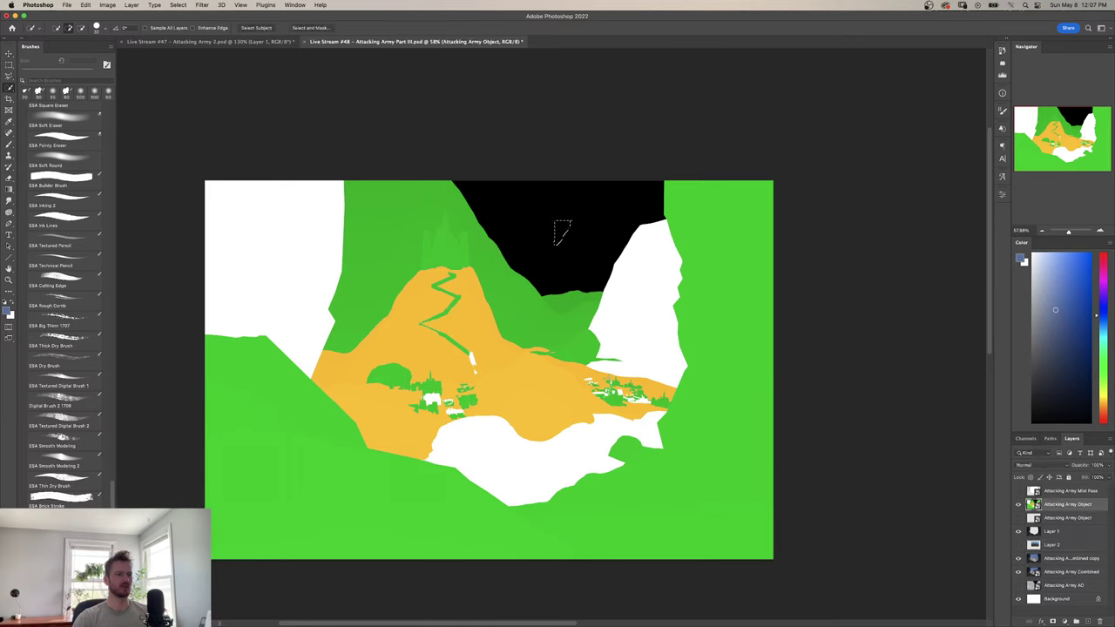
pyautogui.moveTo(568, 228)
pyautogui.mouseDown()
pyautogui.moveTo(598, 213)
pyautogui.moveTo(592, 230)
pyautogui.moveTo(508, 200)
pyautogui.moveTo(587, 233)
pyautogui.moveTo(610, 258)
pyautogui.mouseUp()
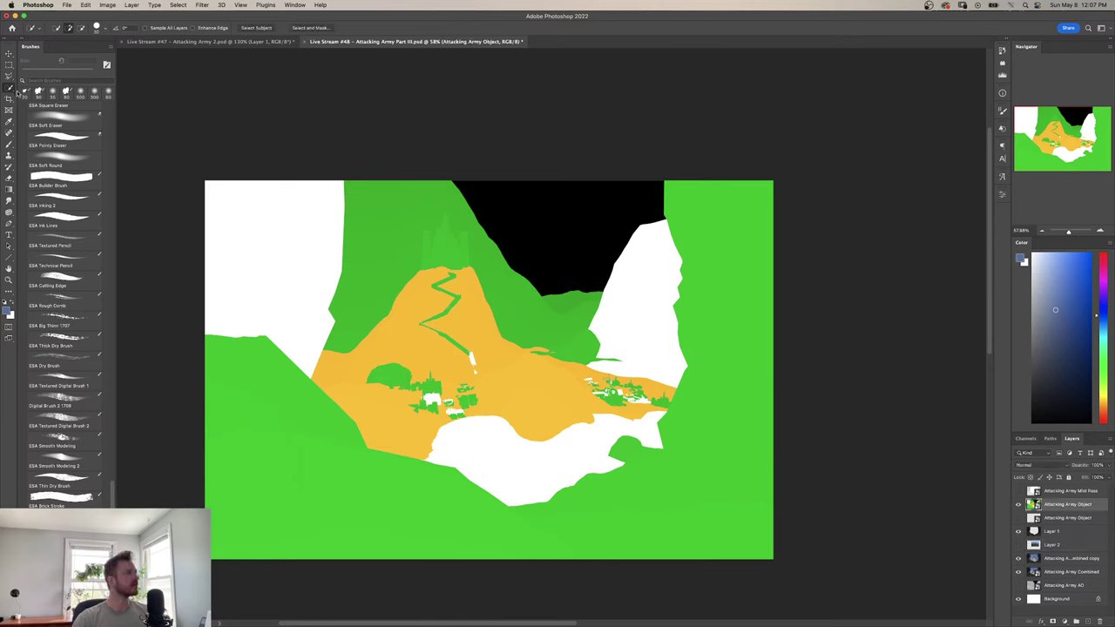
pyautogui.moveTo(11, 93); pyautogui.dragTo(33, 107)
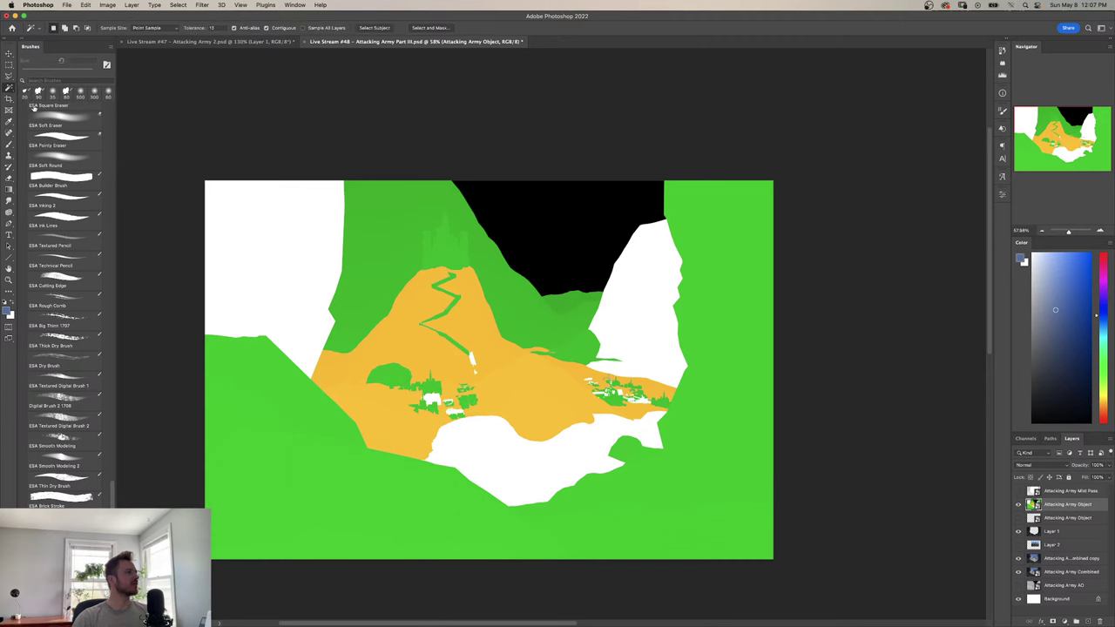
pyautogui.click(550, 232)
pyautogui.click(1018, 504)
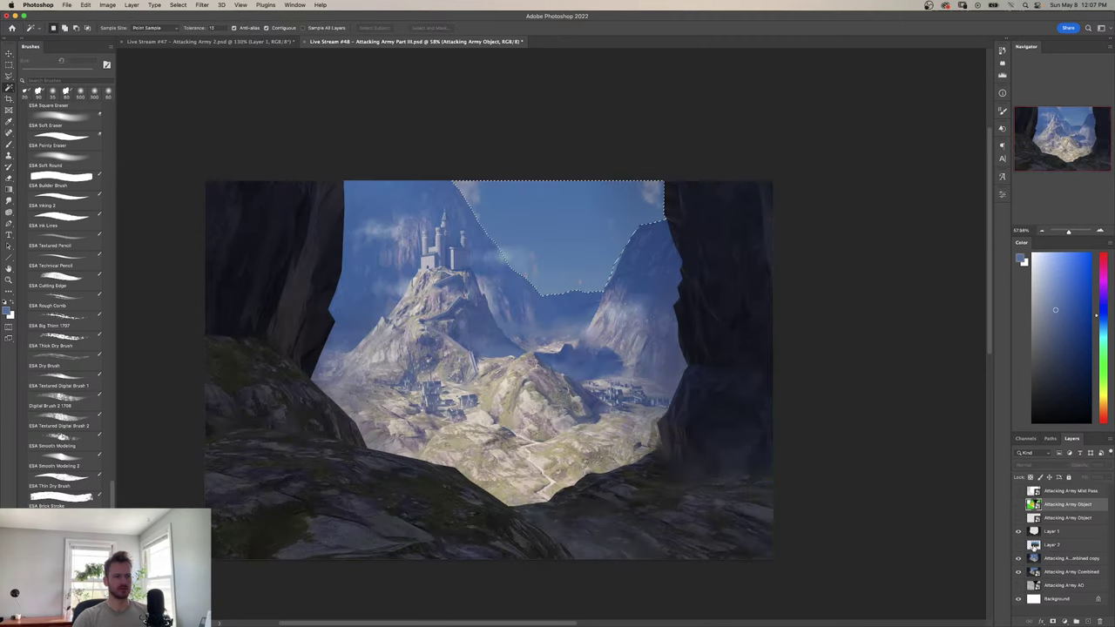
pyautogui.click(1020, 546)
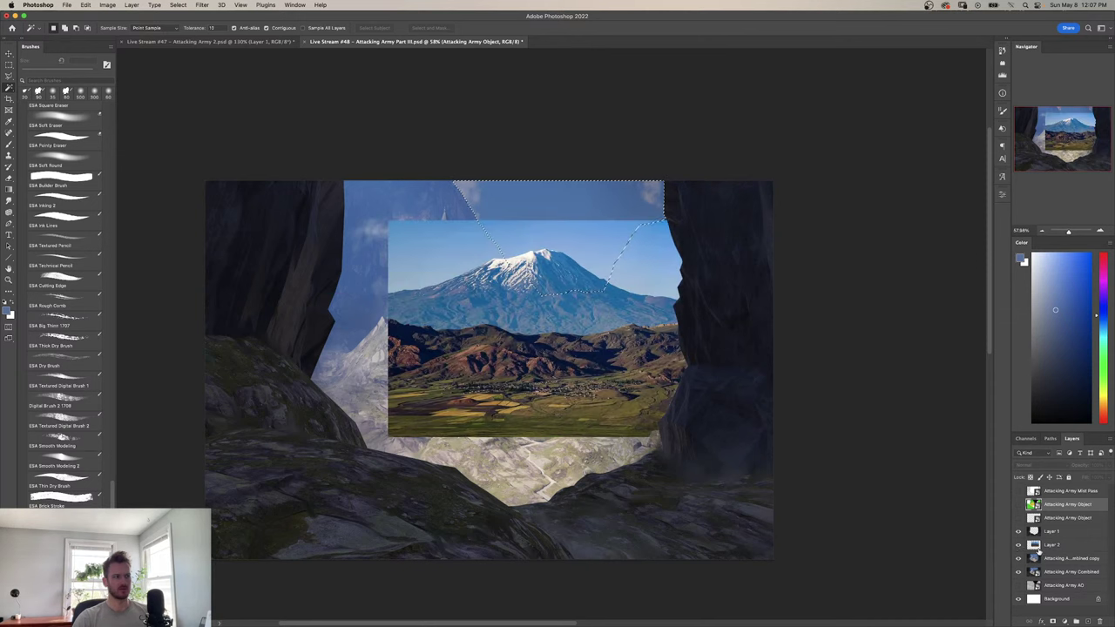
# Try to copy the sky-shaped part of the volcano photo to its own layer.
pyautogui.hotkey('ctrl', 'j')
pyautogui.click(1019, 558)
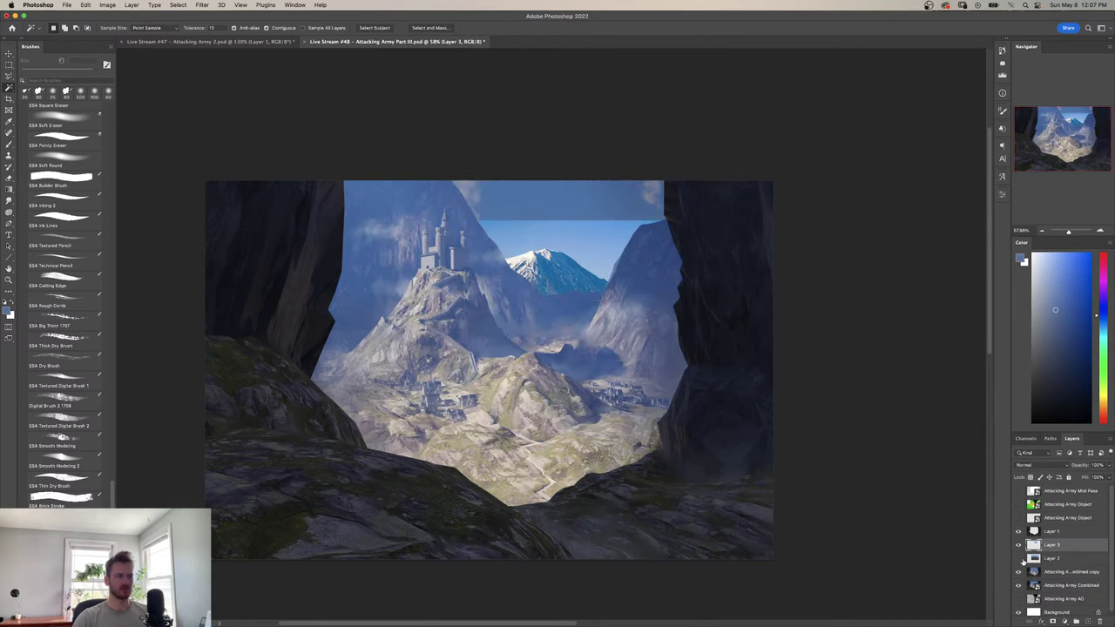
pyautogui.press('super+z')
pyautogui.press('super+z')
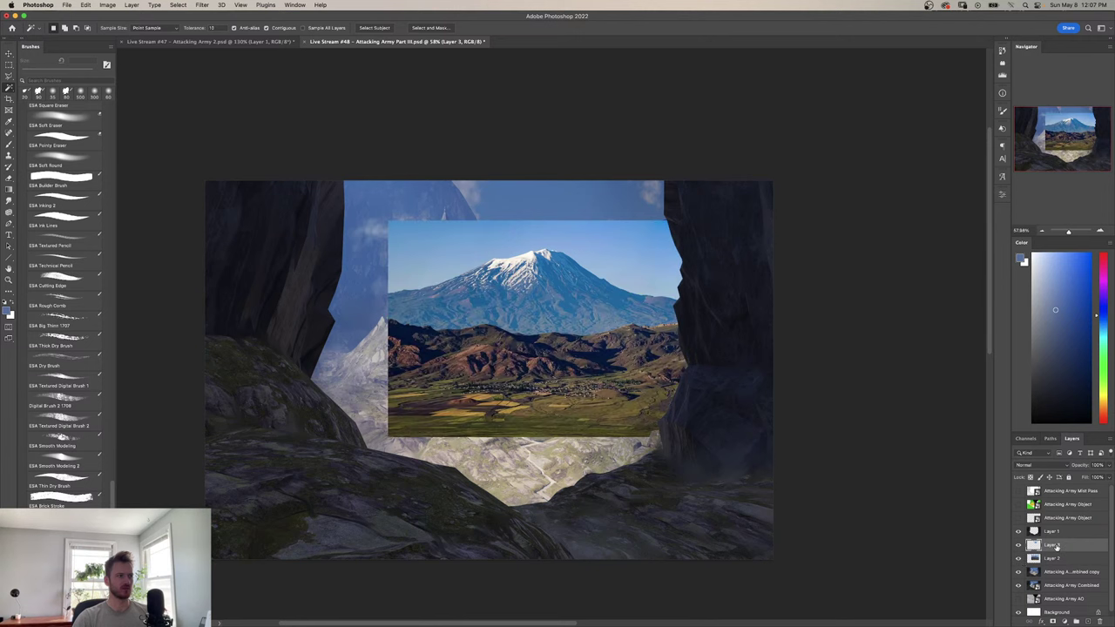
pyautogui.rightClick(1053, 546)
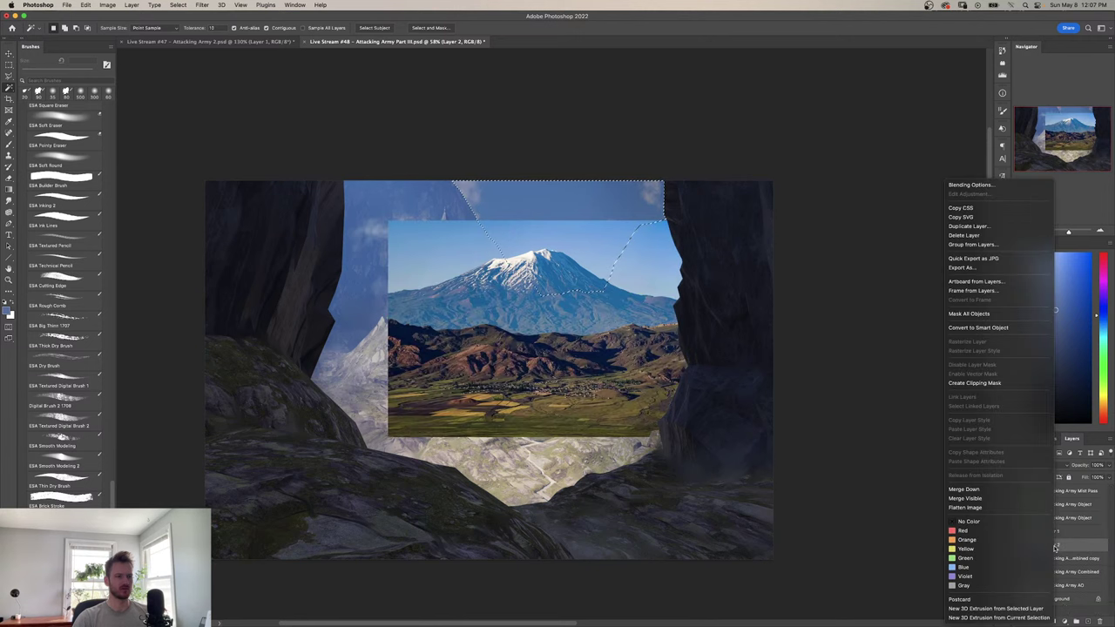
pyautogui.click(1072, 549)
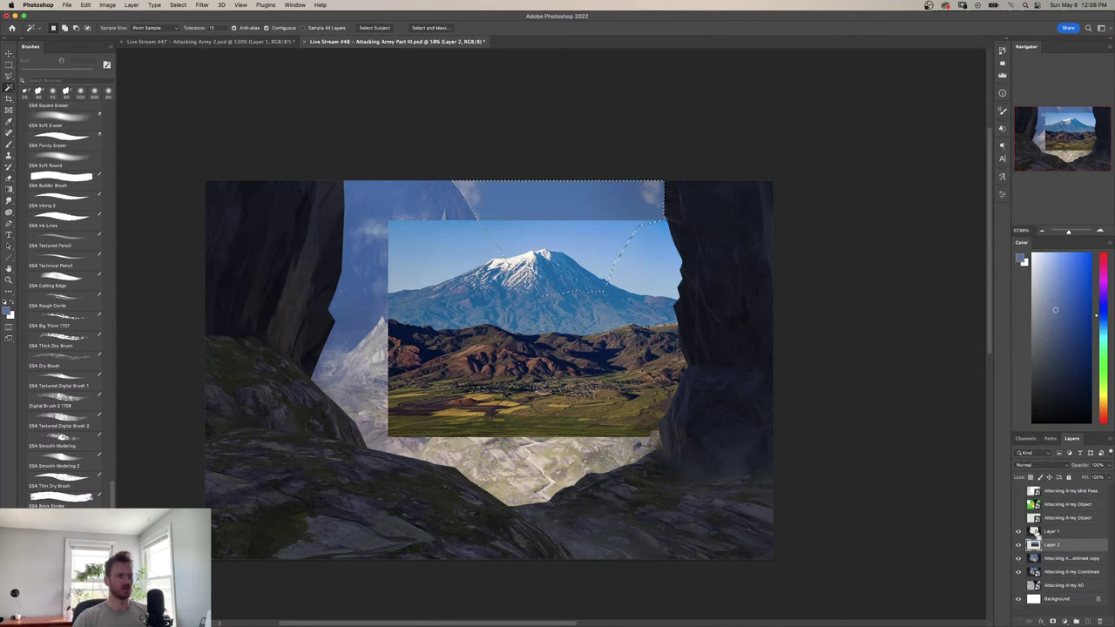
# Try to deselect the sky area and move the volcano photo down over the valley.
pyautogui.press('super+d')
pyautogui.moveTo(627, 415); pyautogui.dragTo(578, 447)
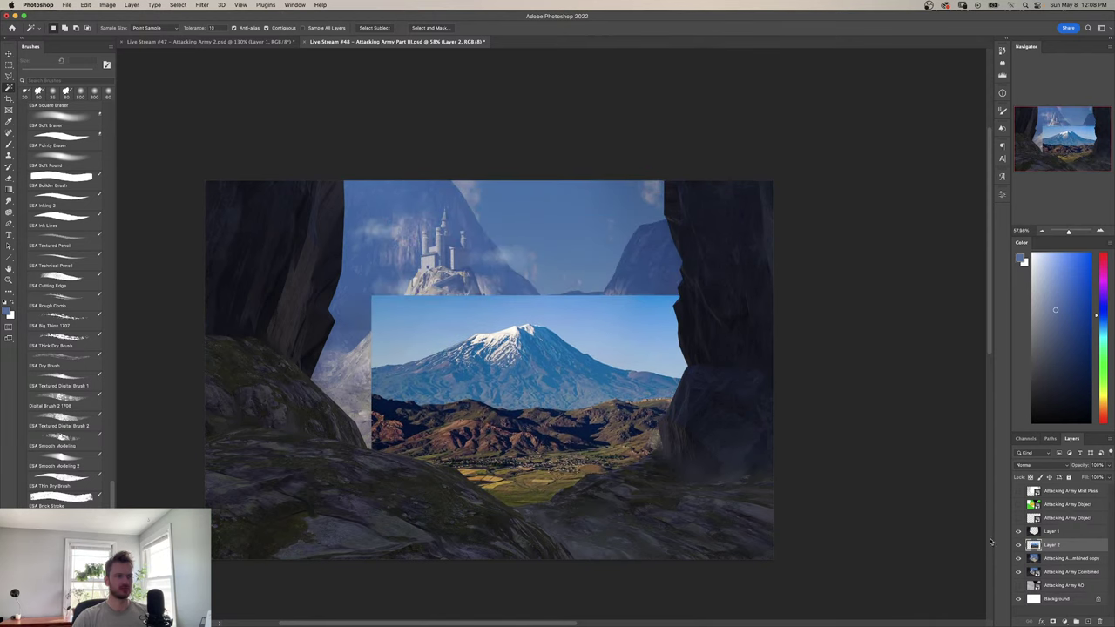
pyautogui.press('super+z')
pyautogui.press('super+z')
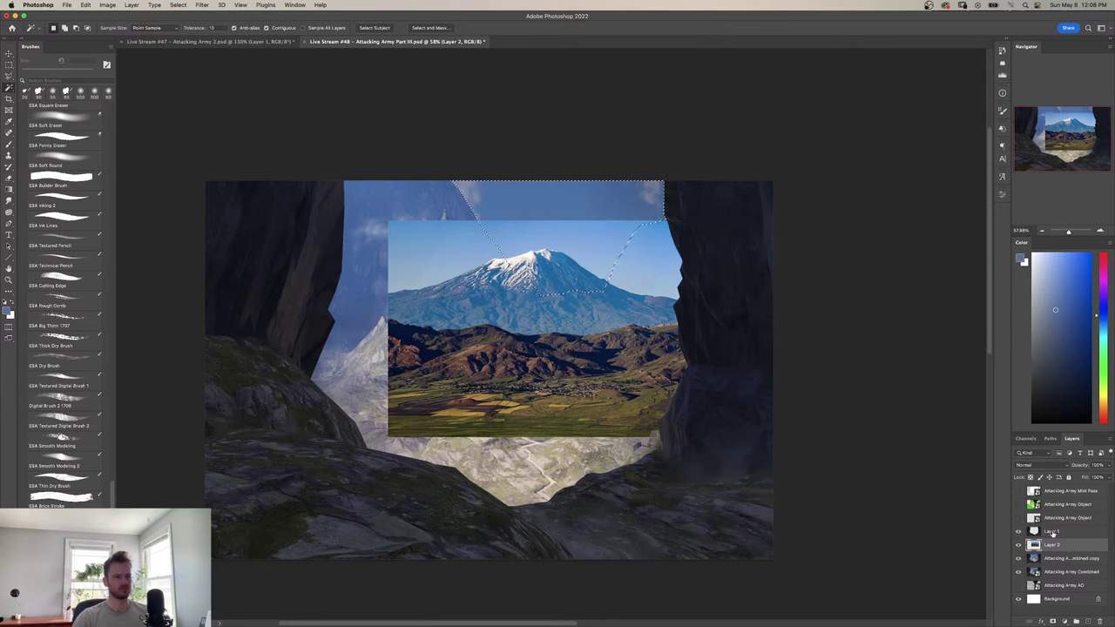
# Copy the selected sky area of the Attacking Army Combined copy layer to a new layer named Sky.
pyautogui.click(1057, 560)
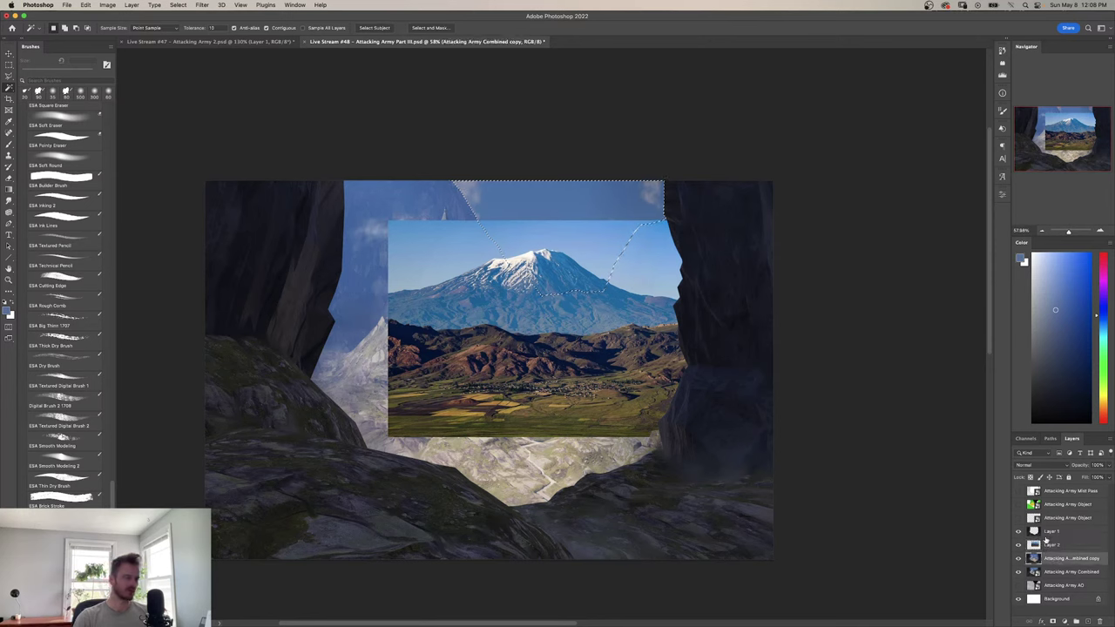
pyautogui.press('super+j')
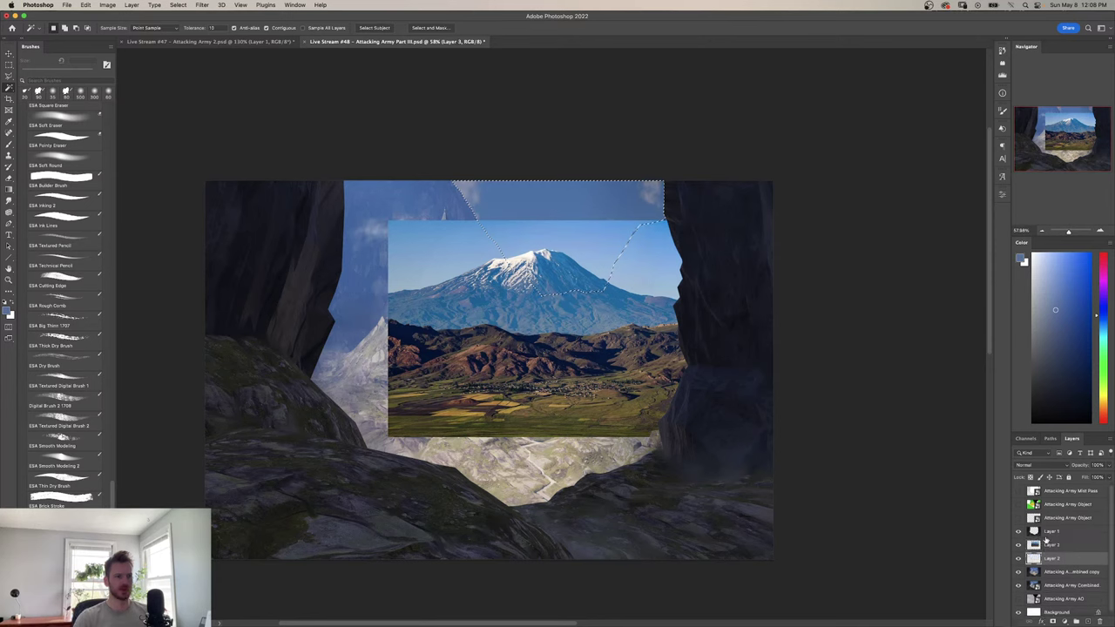
pyautogui.doubleClick(1052, 558)
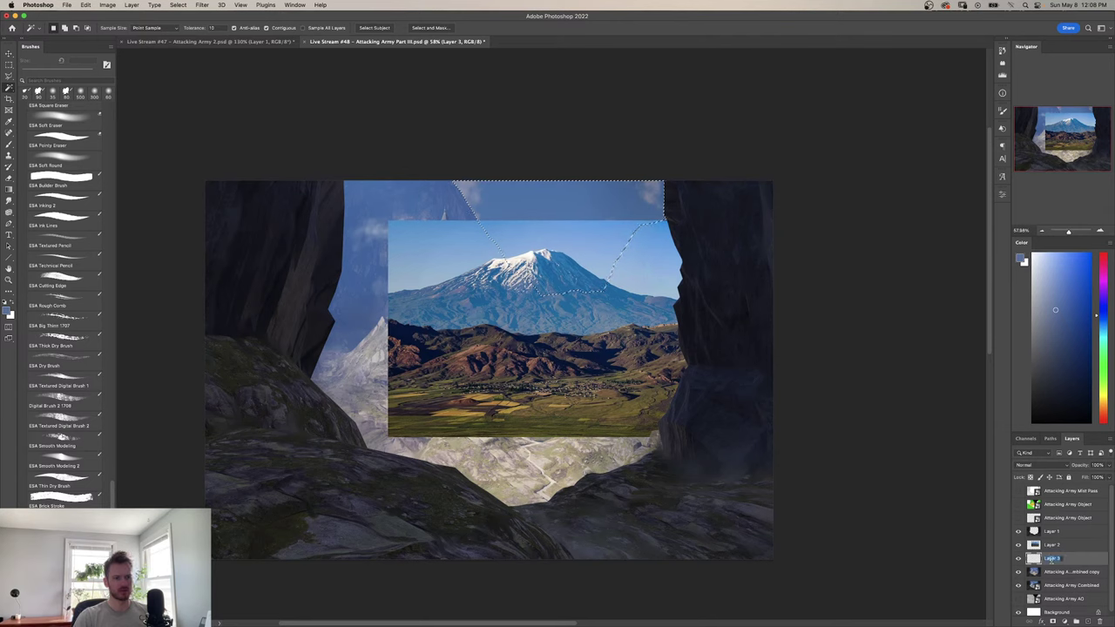
pyautogui.write('Sky')
pyautogui.press('Return')
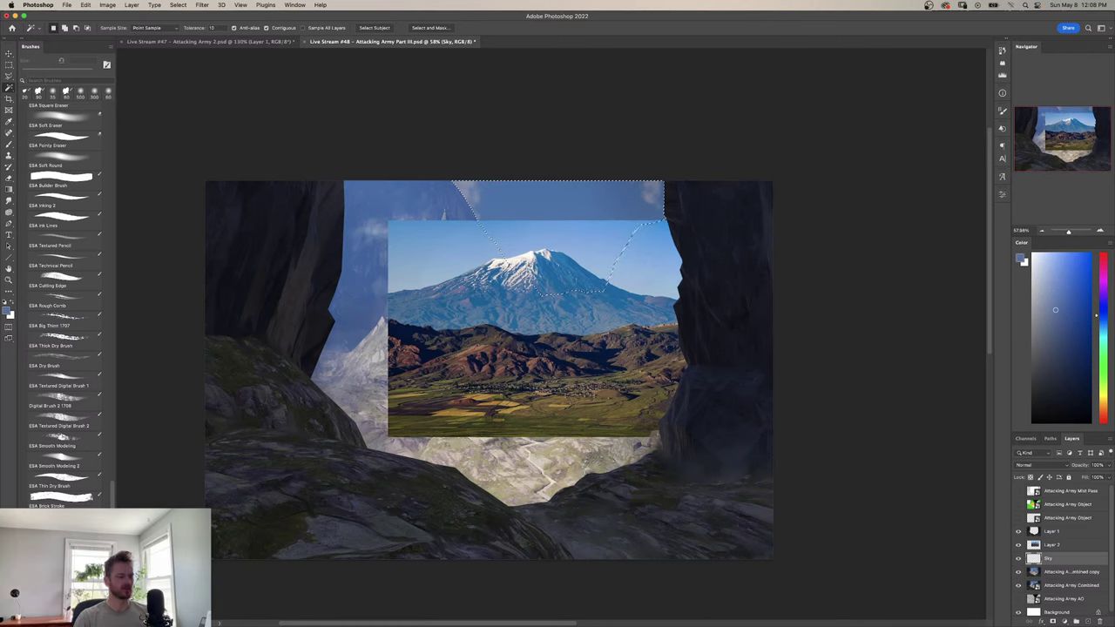
# Fill the sky area of the Sky layer with white and clip the volcano photo layer to it.
pyautogui.press('BackSpace')
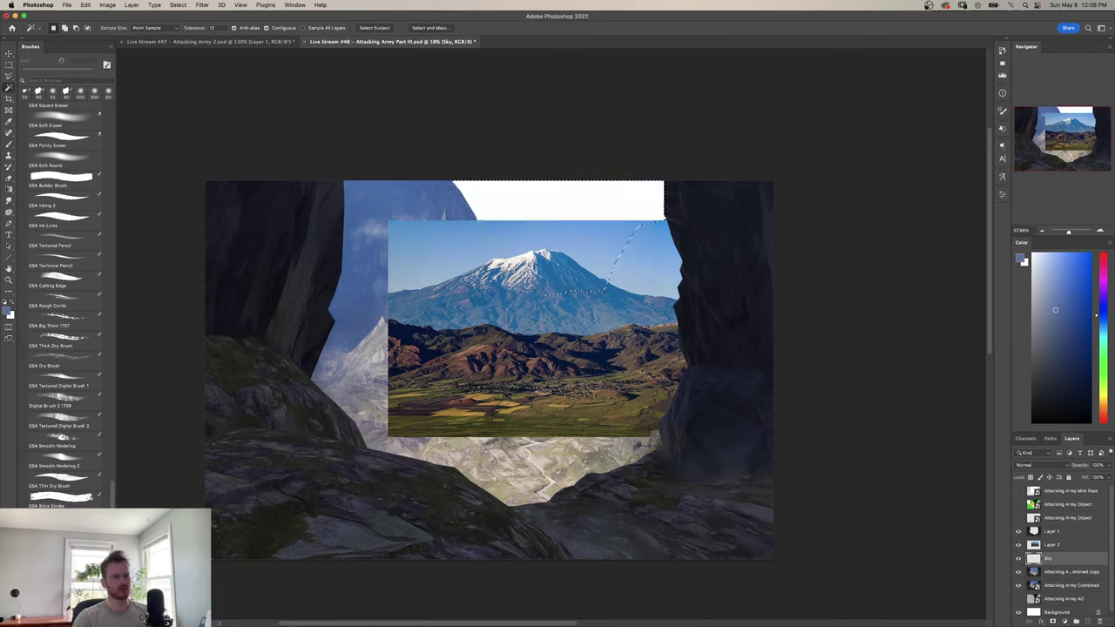
pyautogui.press('super+d')
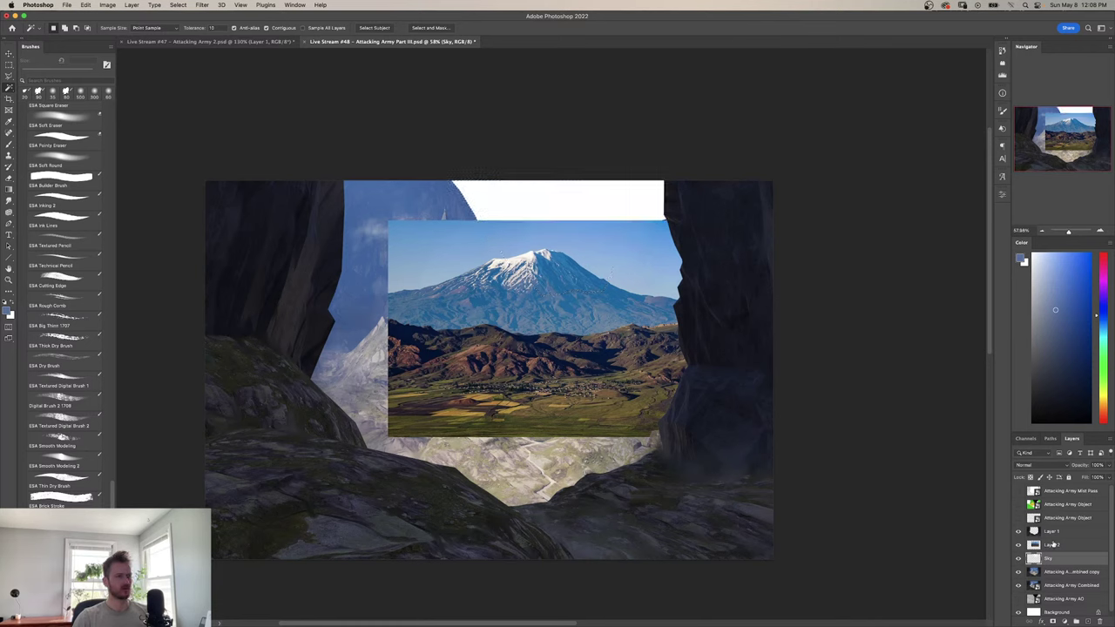
pyautogui.click(1051, 547)
pyautogui.keyDown('alt'); pyautogui.click(1059, 551); pyautogui.keyUp('alt')
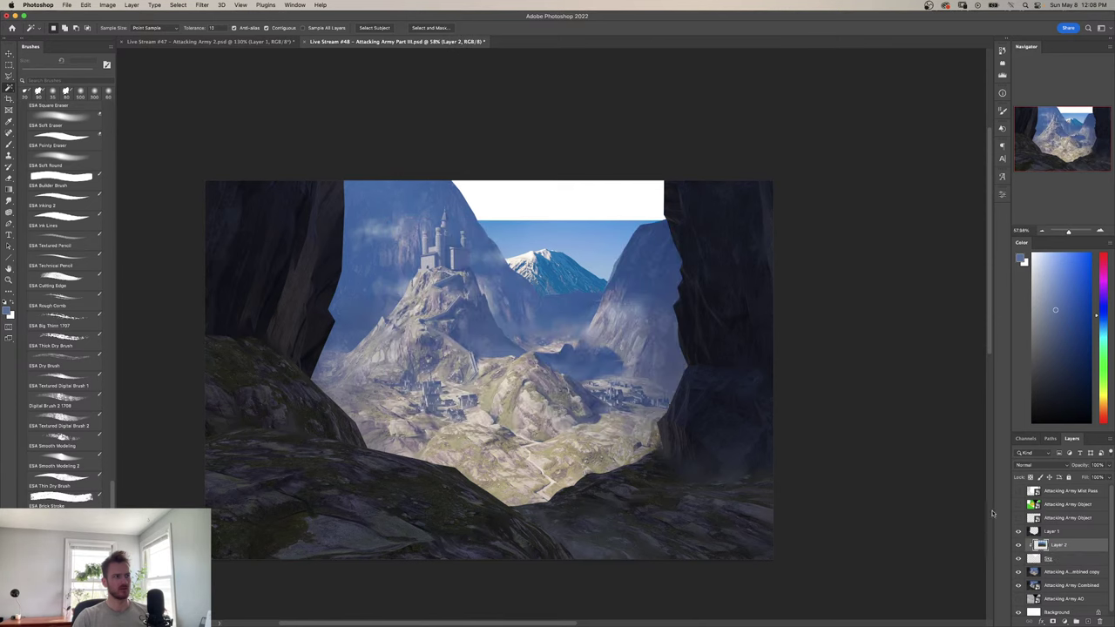
# Move the clipped volcano photo up and scale it to about 46 by 31 inches so it fills the sky gap.
pyautogui.moveTo(552, 262); pyautogui.dragTo(446, 187)
pyautogui.hotkey('ctrl', 't')
pyautogui.moveTo(610, 255); pyautogui.dragTo(702, 252)
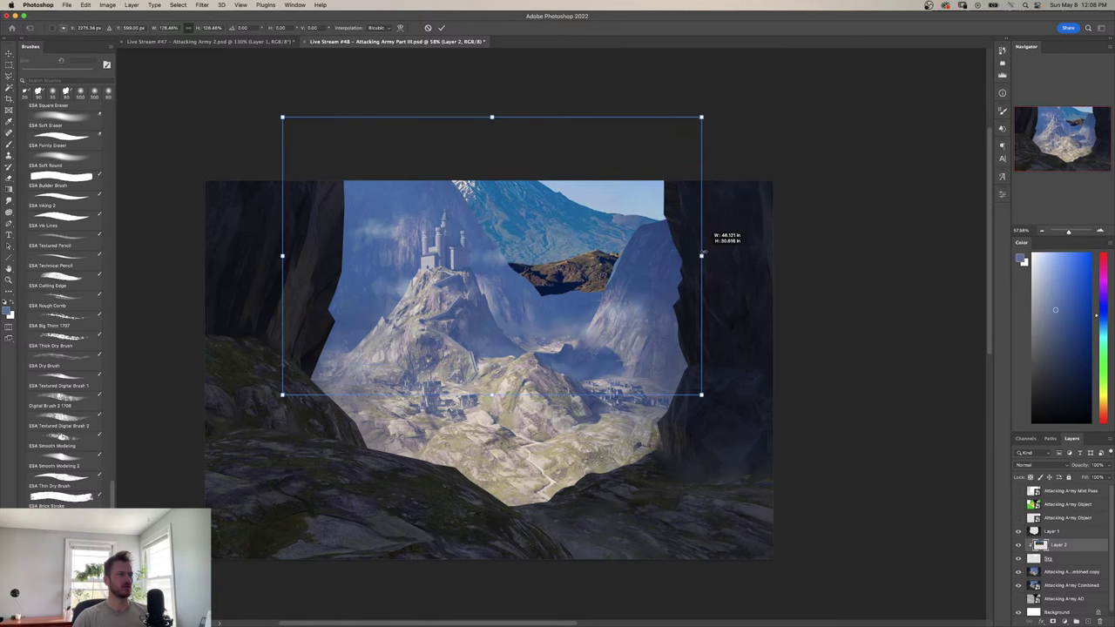
pyautogui.press('Return')
pyautogui.press('w')
# Test a horizontal flip of the volcano photo, flip it back and position its snowy peak in the sky gap between the mountains.
pyautogui.hotkey('ctrl', 't')
pyautogui.rightClick(582, 261)
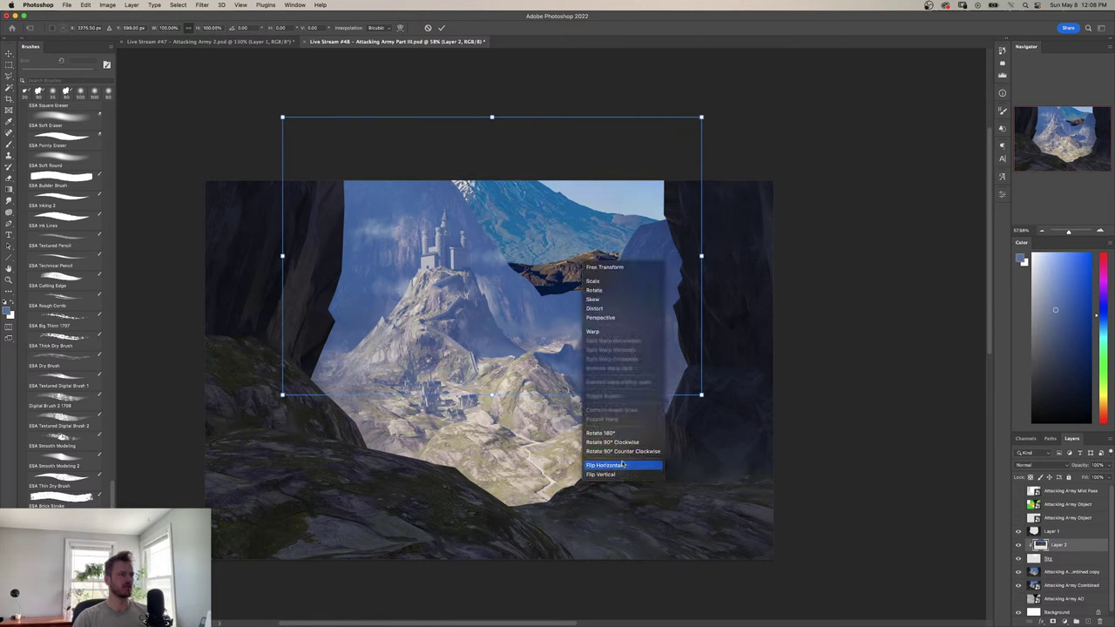
pyautogui.click(624, 468)
pyautogui.moveTo(578, 275); pyautogui.dragTo(693, 337)
pyautogui.rightClick(677, 339)
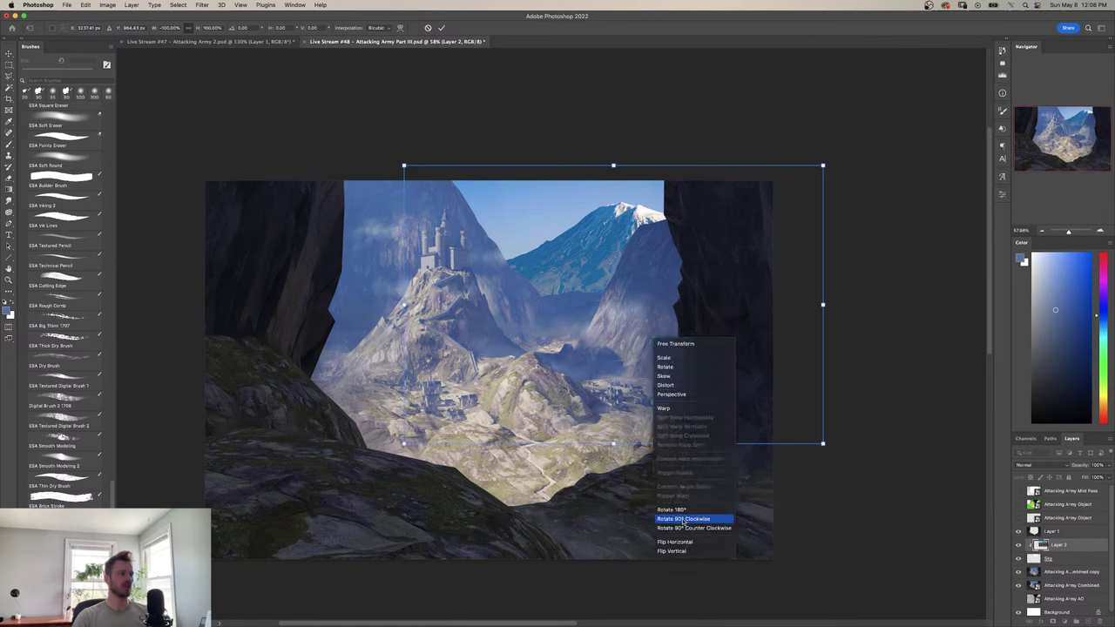
pyautogui.click(684, 541)
pyautogui.moveTo(576, 294)
pyautogui.mouseDown()
pyautogui.moveTo(589, 296)
pyautogui.moveTo(556, 325)
pyautogui.moveTo(534, 323)
pyautogui.moveTo(584, 295)
pyautogui.moveTo(645, 293)
pyautogui.moveTo(692, 270)
pyautogui.moveTo(651, 302)
pyautogui.moveTo(571, 298)
pyautogui.moveTo(587, 275)
pyautogui.moveTo(581, 314)
pyautogui.mouseUp()
pyautogui.press('Return')
pyautogui.press('w')
pyautogui.press('z')
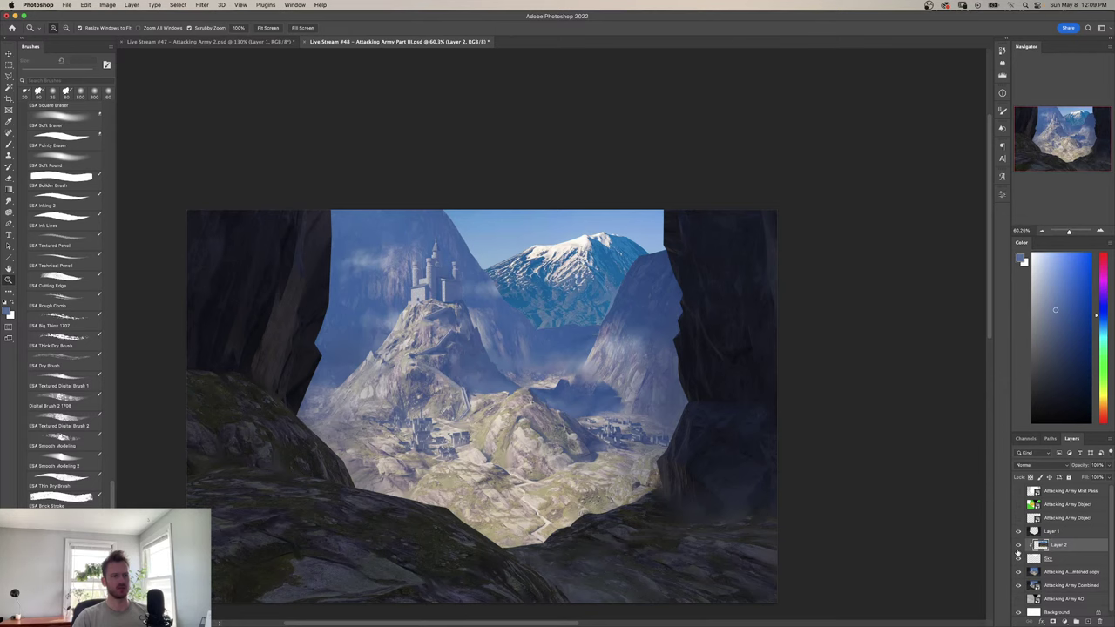
# Hide the volcano photo layer and copy the deep blue sky photo with scattered clouds from the PureRef board.
pyautogui.click(1018, 547)
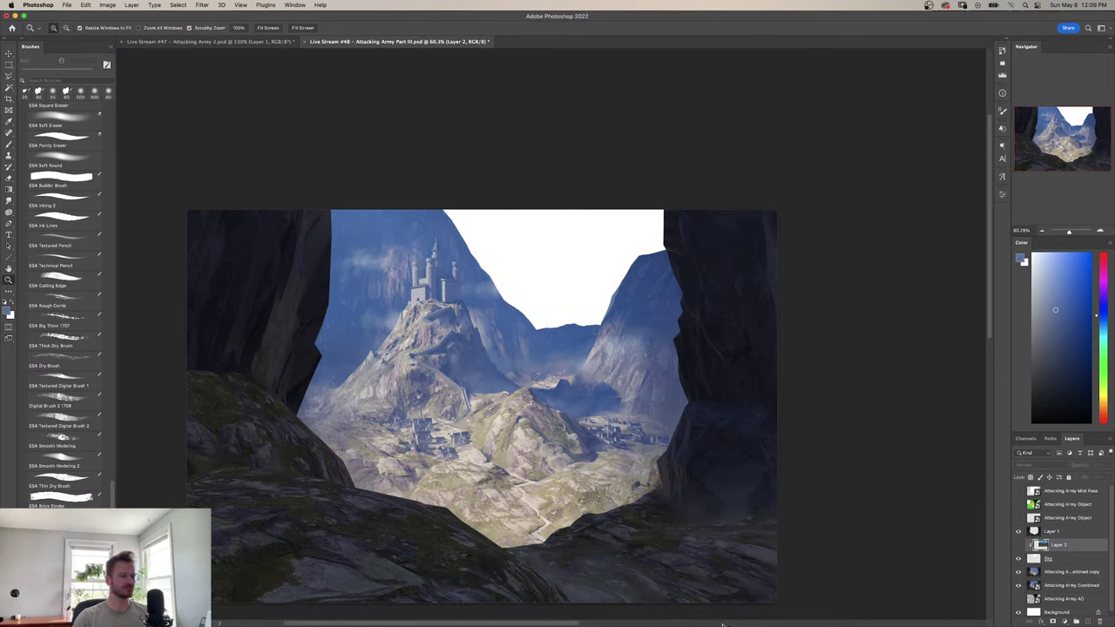
pyautogui.moveTo(689, 626)
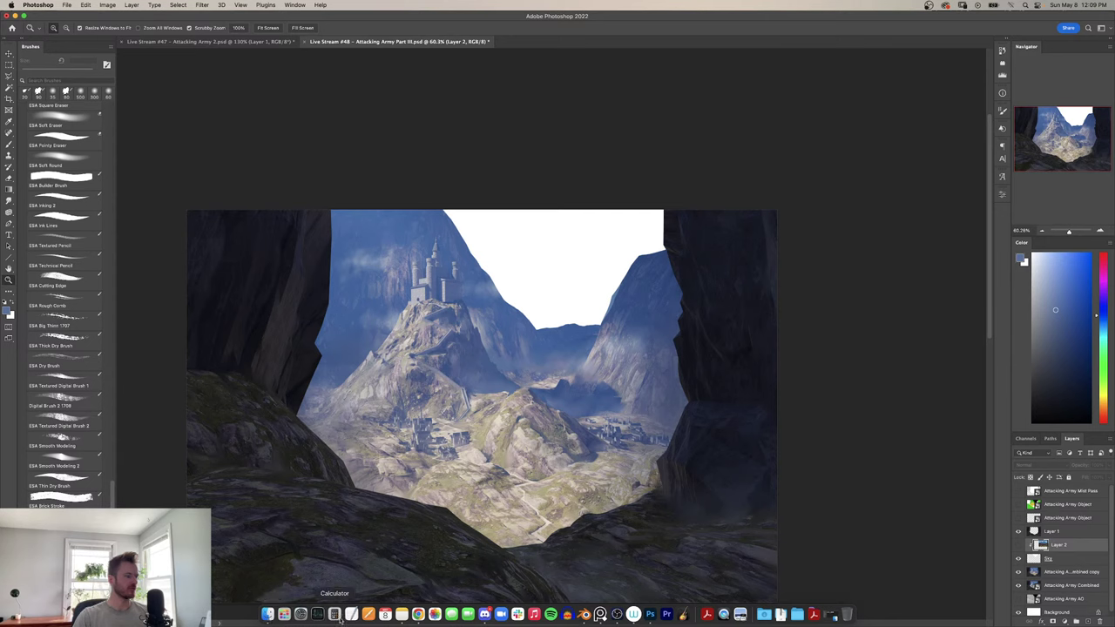
pyautogui.click(598, 615)
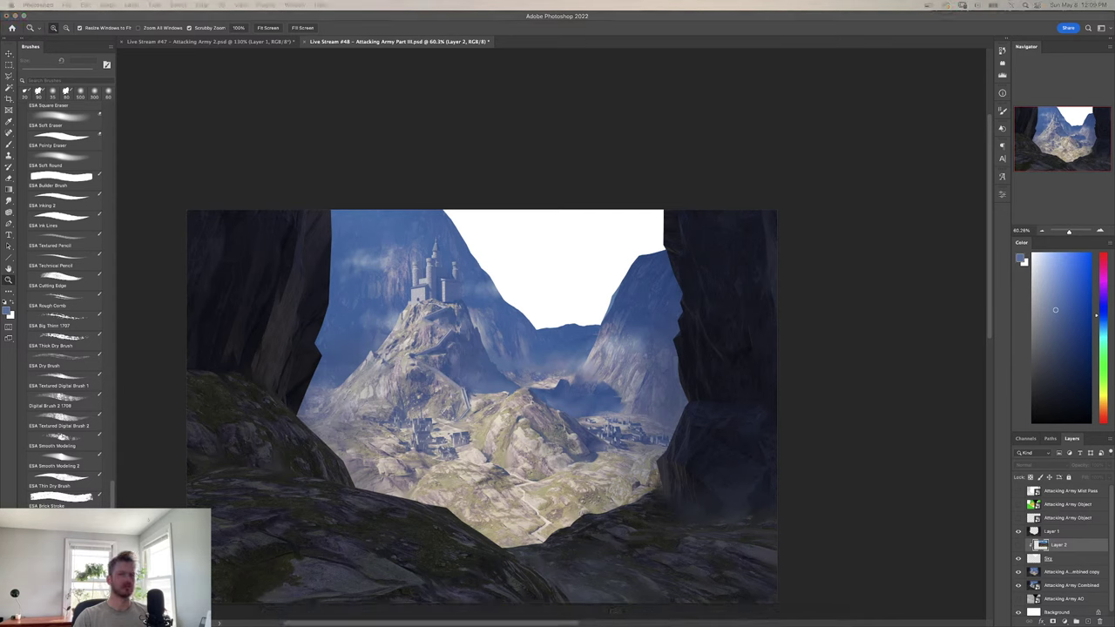
pyautogui.scroll(-5, 704, 394)
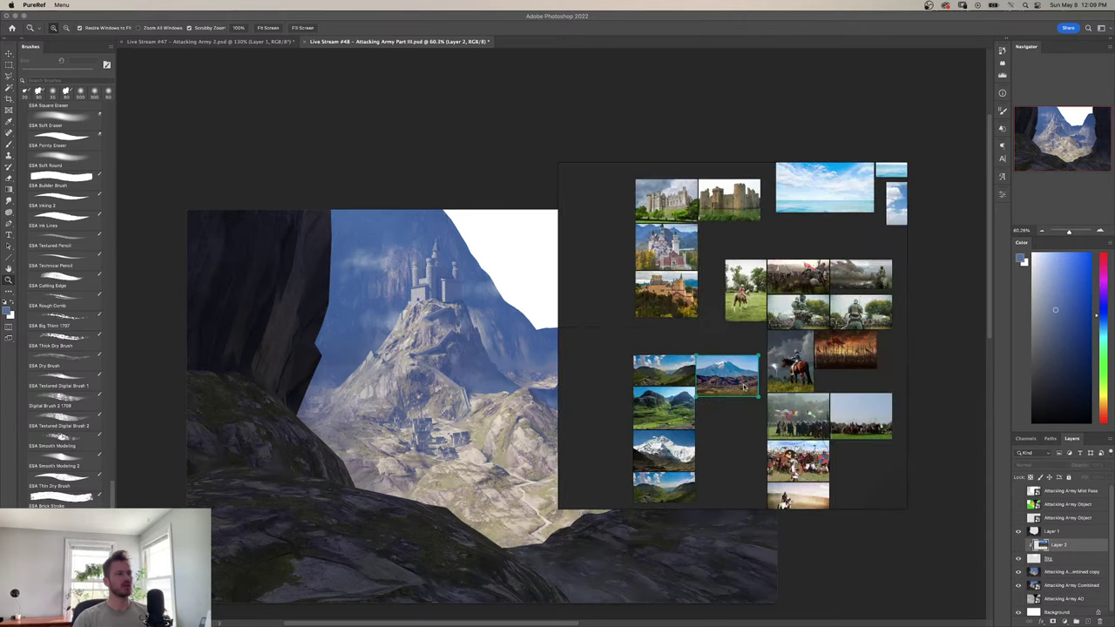
pyautogui.scroll(5, 728, 378)
pyautogui.scroll(5, 727, 378)
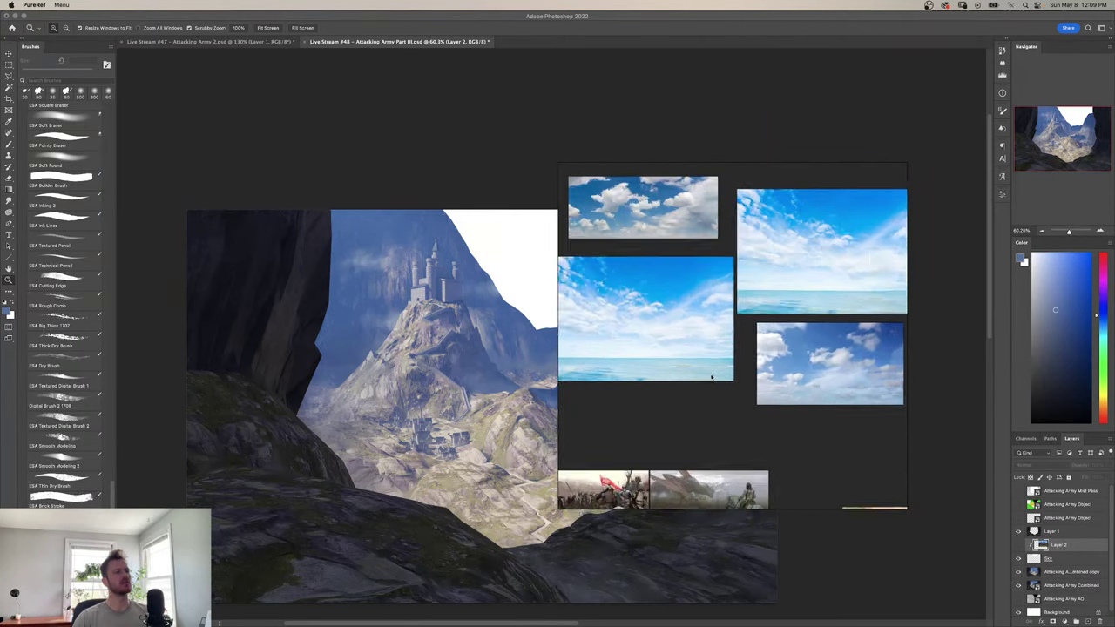
pyautogui.click(828, 405)
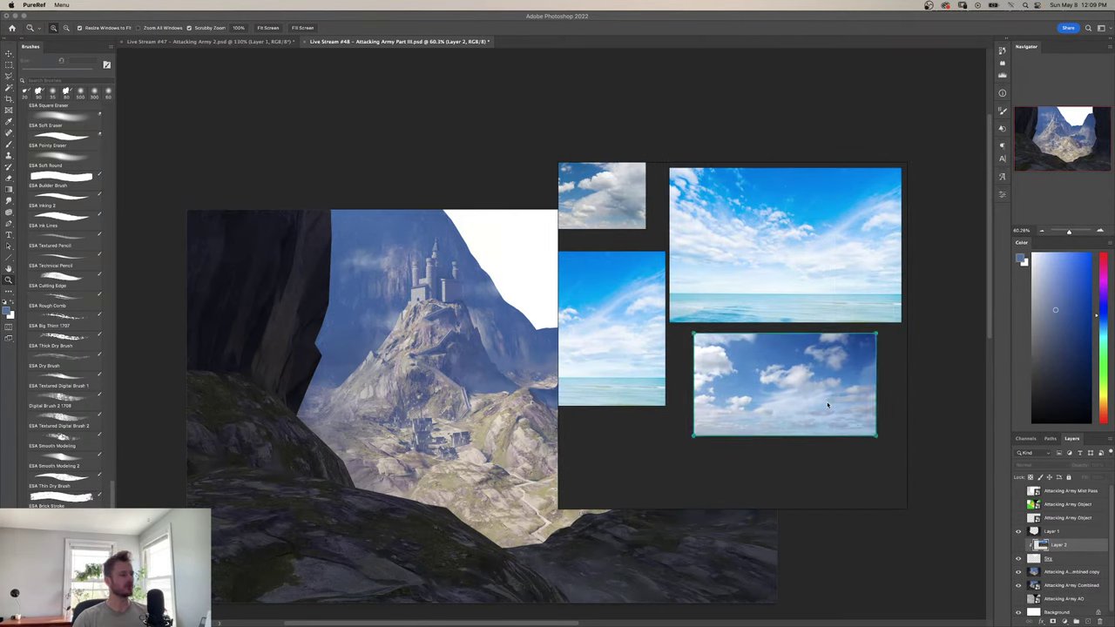
pyautogui.click(534, 383)
pyautogui.moveTo(658, 431); pyautogui.dragTo(1114, 470)
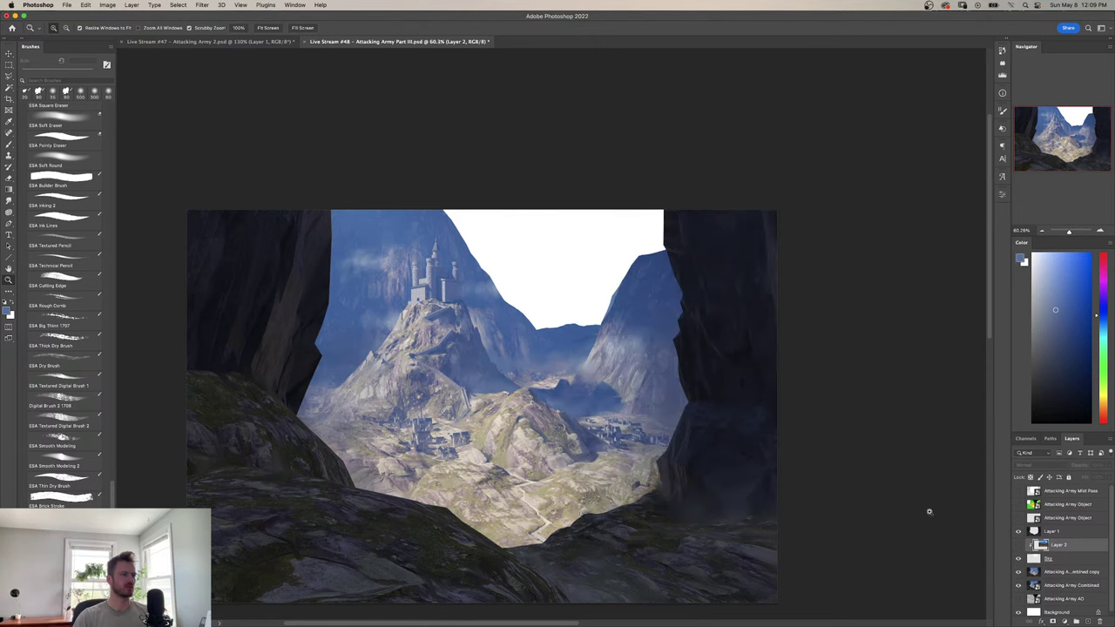
# Paste the cloudy sky photo into the castle painting, enlarge it and place it over the blank sky between the castle and the right cliff.
pyautogui.press('super+v')
pyautogui.press('super+t')
pyautogui.moveTo(515, 401); pyautogui.dragTo(692, 246)
pyautogui.moveTo(634, 267); pyautogui.dragTo(616, 318)
pyautogui.press('Return')
pyautogui.press('z')
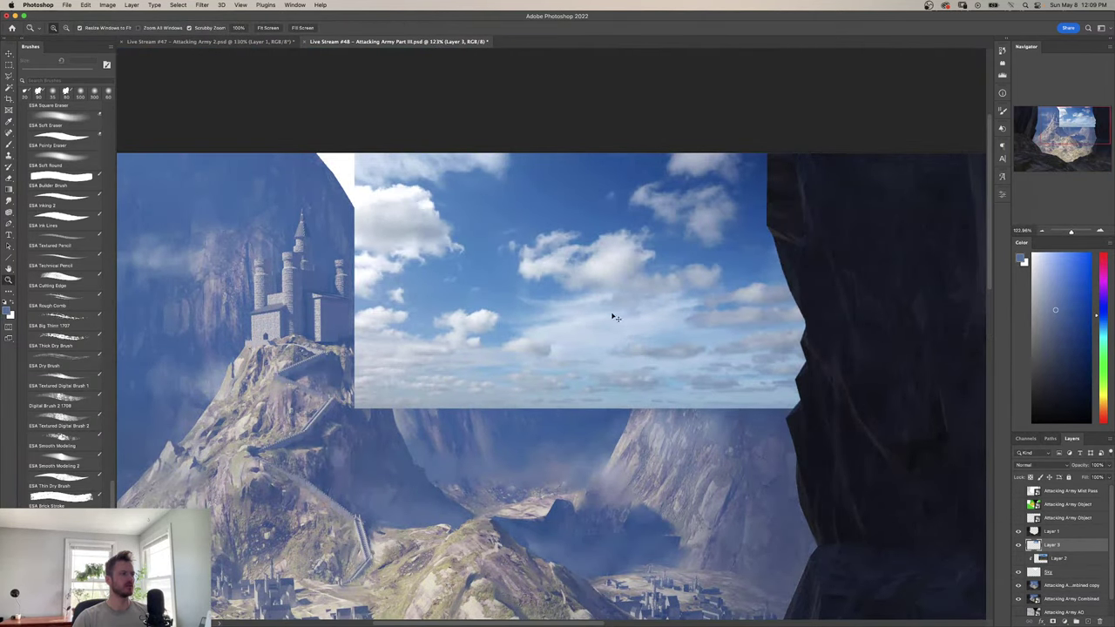
# Undo the enlargement and placement of the cloudy sky photo and look through the other sky photos on the PureRef board.
pyautogui.press('super+z')
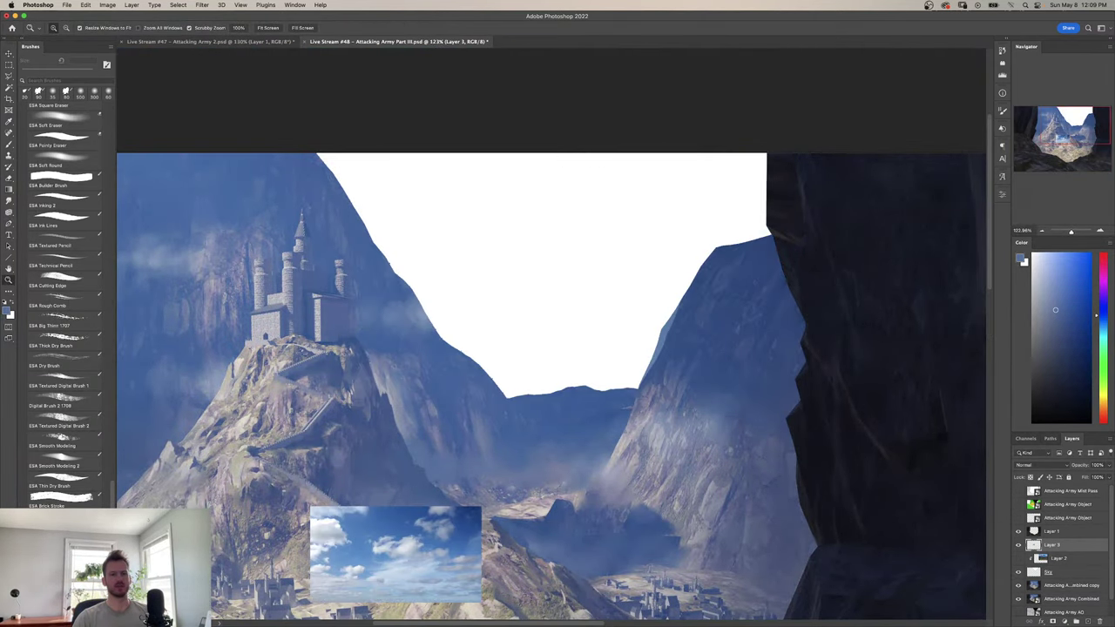
pyautogui.moveTo(1114, 416); pyautogui.dragTo(897, 398)
pyautogui.scroll(-5, 558, 416)
pyautogui.scroll(2, 608, 409)
pyautogui.scroll(8, 530, 296)
pyautogui.scroll(-5, 533, 335)
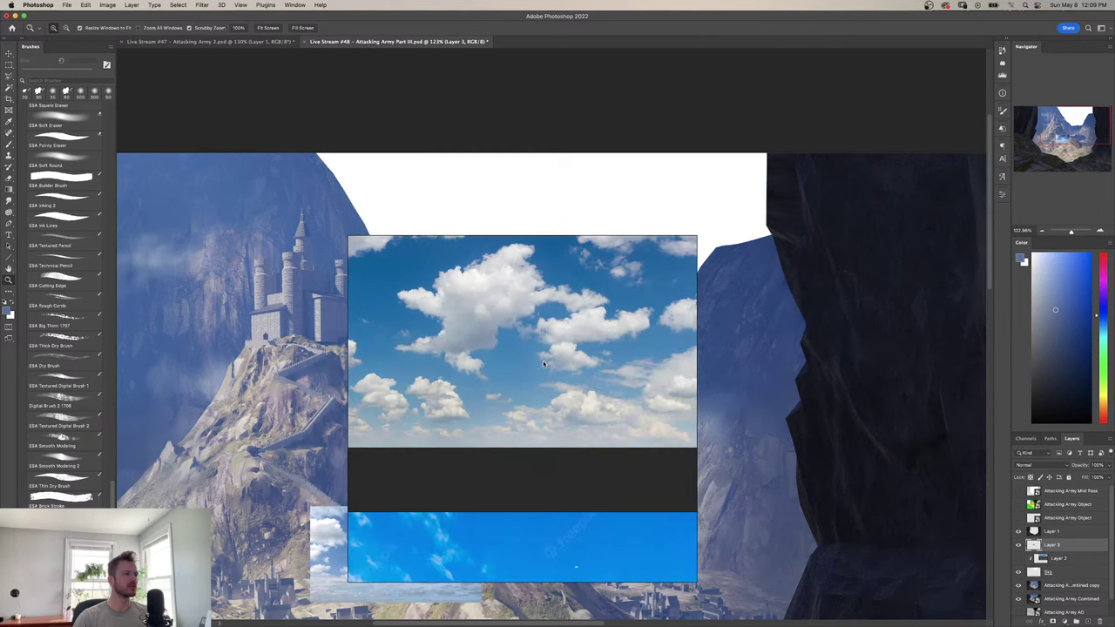
pyautogui.moveTo(566, 483); pyautogui.dragTo(550, 378)
pyautogui.scroll(-3, 550, 378)
pyautogui.moveTo(536, 531); pyautogui.dragTo(540, 426)
pyautogui.scroll(6, 511, 346)
pyautogui.scroll(-5, 510, 346)
pyautogui.click(530, 416)
pyautogui.scroll(-5, 528, 412)
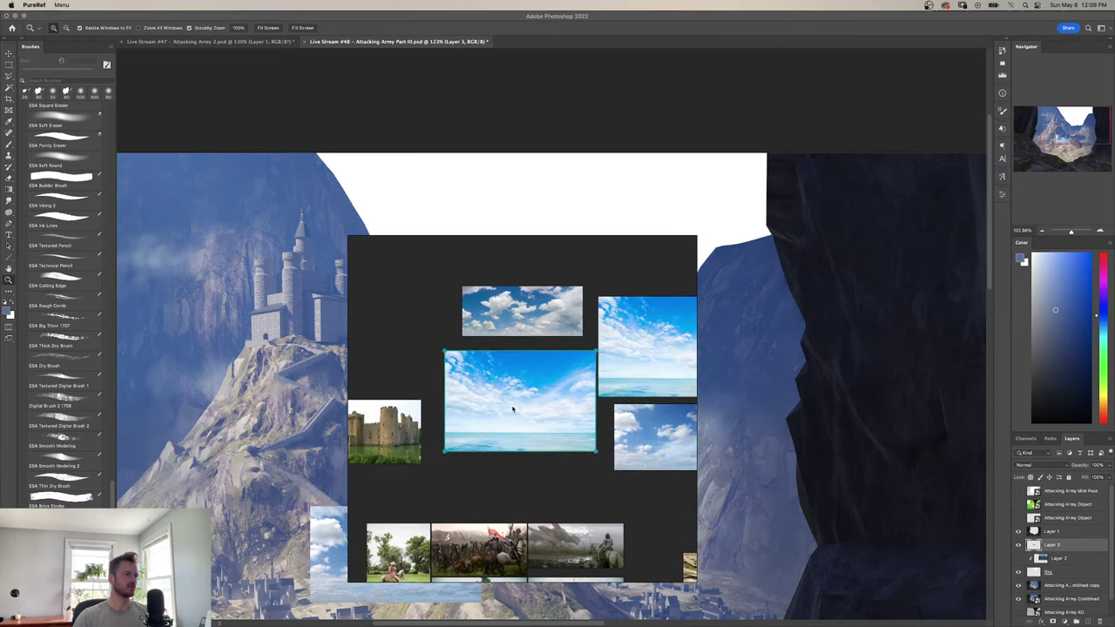
# Compare the two bright sky photos with a sea horizon and copy the one with blue sky above scattered wispy clouds.
pyautogui.scroll(2, 543, 386)
pyautogui.moveTo(636, 361); pyautogui.dragTo(480, 391)
pyautogui.scroll(4, 606, 354)
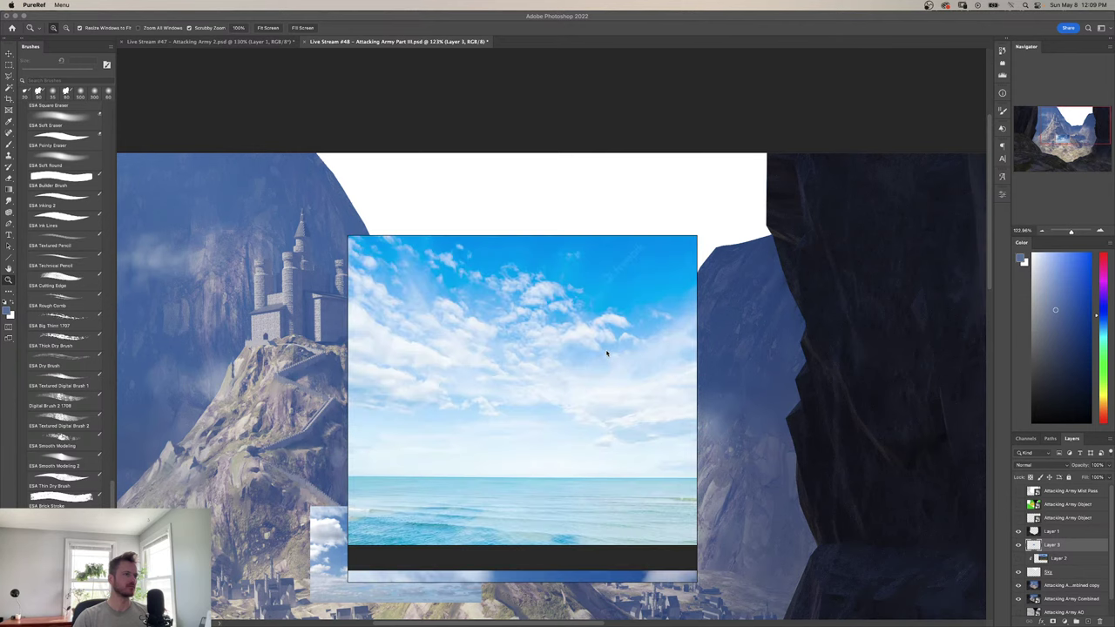
pyautogui.scroll(-4, 607, 353)
pyautogui.click(584, 375)
pyautogui.scroll(6, 587, 374)
pyautogui.scroll(-4, 587, 374)
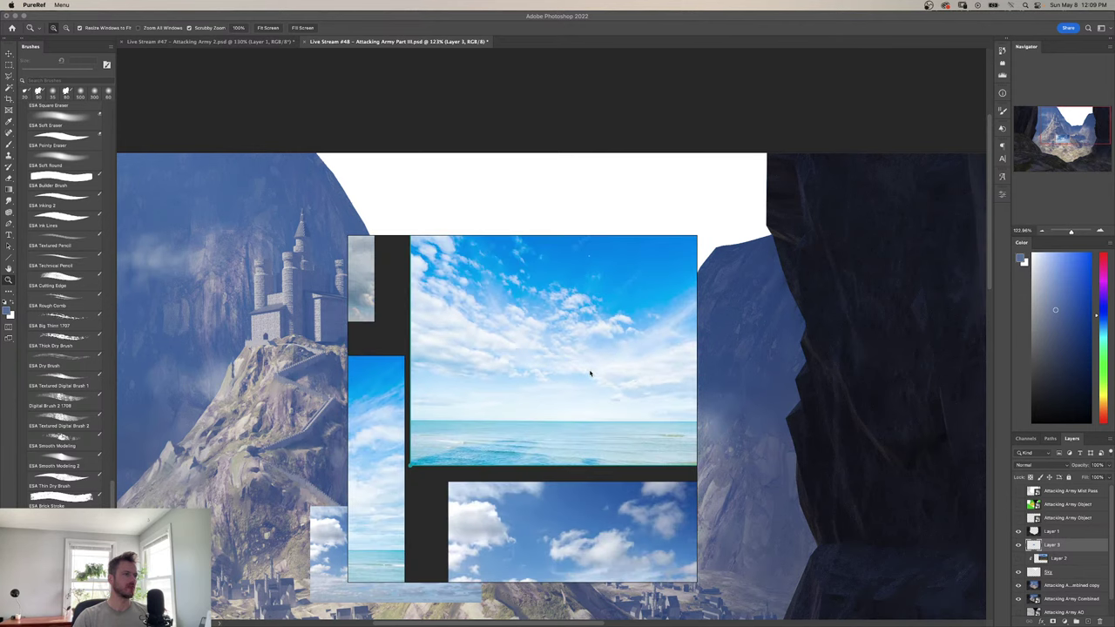
pyautogui.click(324, 383)
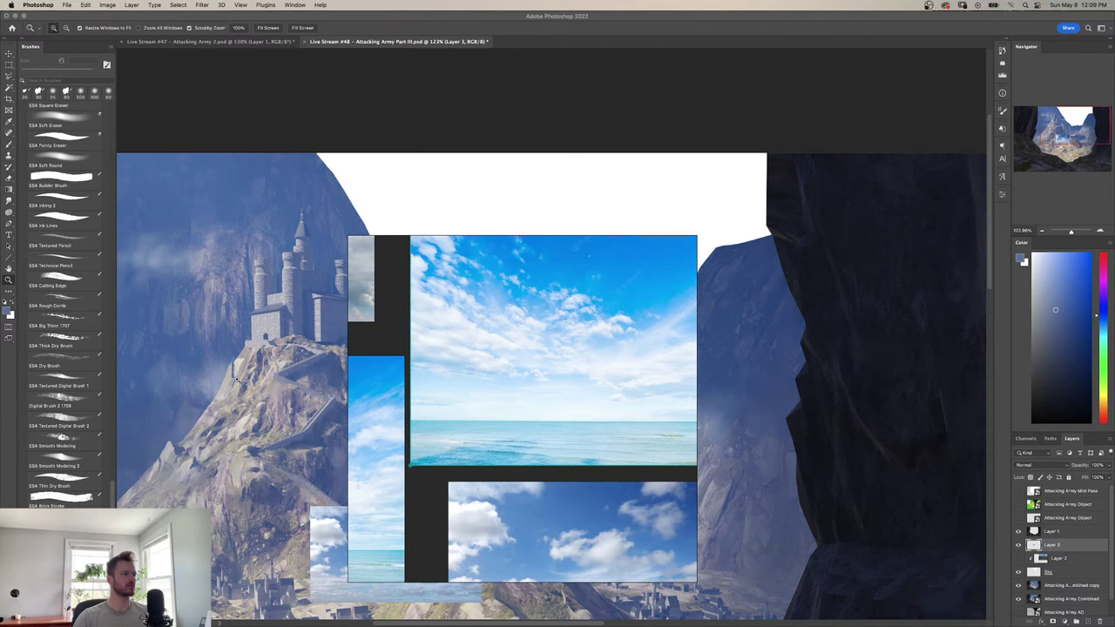
# Move the reference board off the canvas, paste the bright sky photo into the painting and place it over the blank sky.
pyautogui.moveTo(423, 396); pyautogui.dragTo(926, 326)
pyautogui.click(528, 409)
pyautogui.press('super+v')
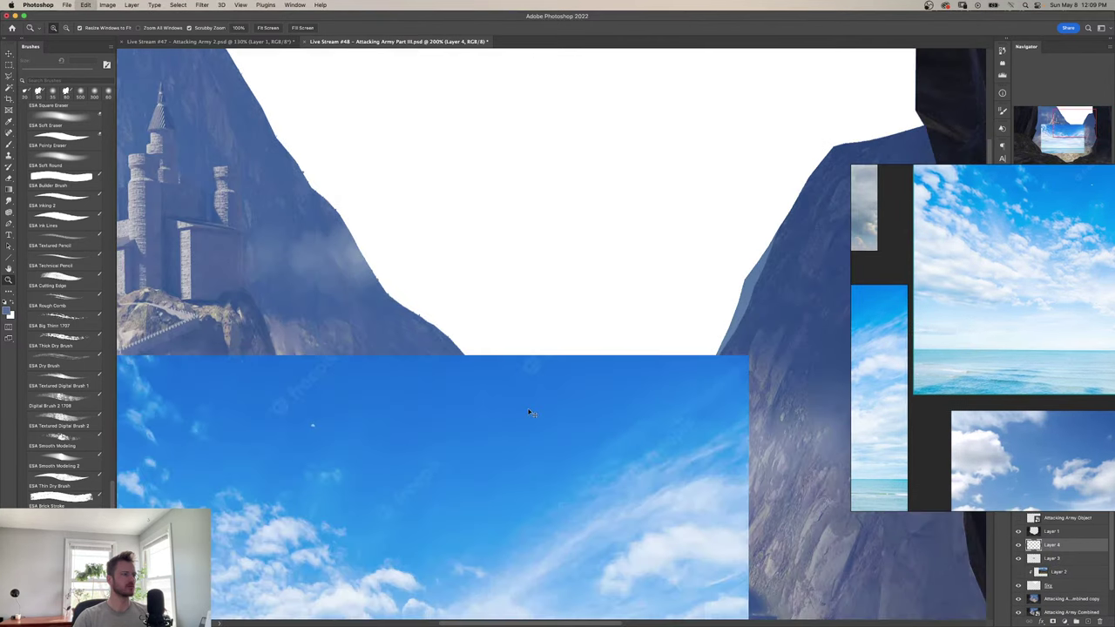
pyautogui.moveTo(554, 399); pyautogui.dragTo(528, 412)
pyautogui.moveTo(521, 478); pyautogui.dragTo(597, 287)
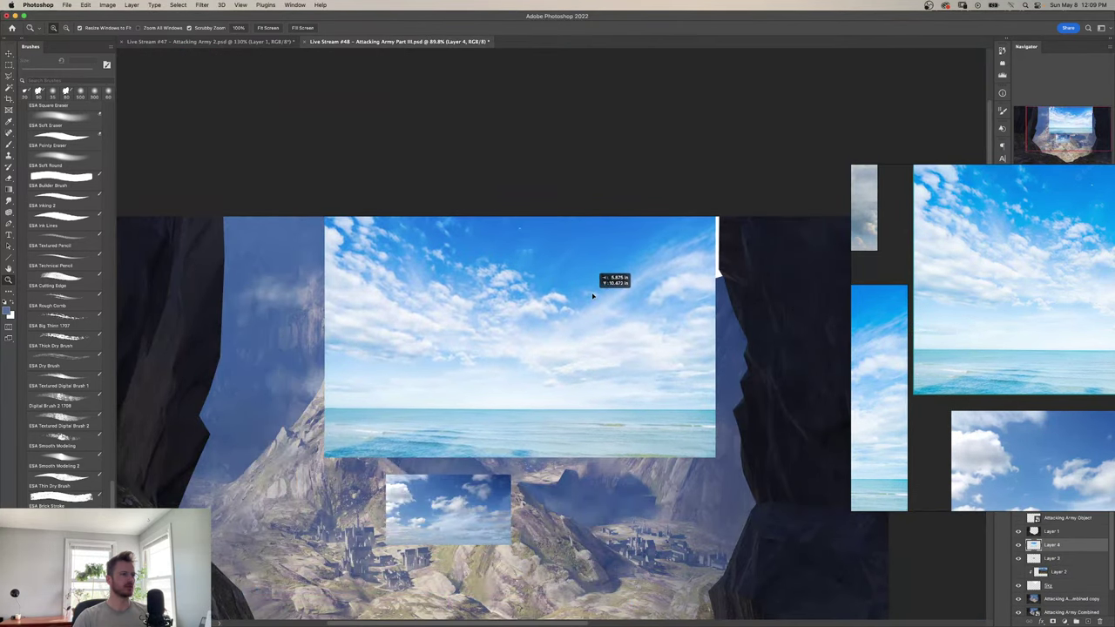
# Enlarge the sea-horizon sky photo to about 114% and shift it to cover the gap between the mountains.
pyautogui.press('super+t')
pyautogui.moveTo(717, 319); pyautogui.dragTo(760, 318)
pyautogui.moveTo(692, 334); pyautogui.dragTo(655, 331)
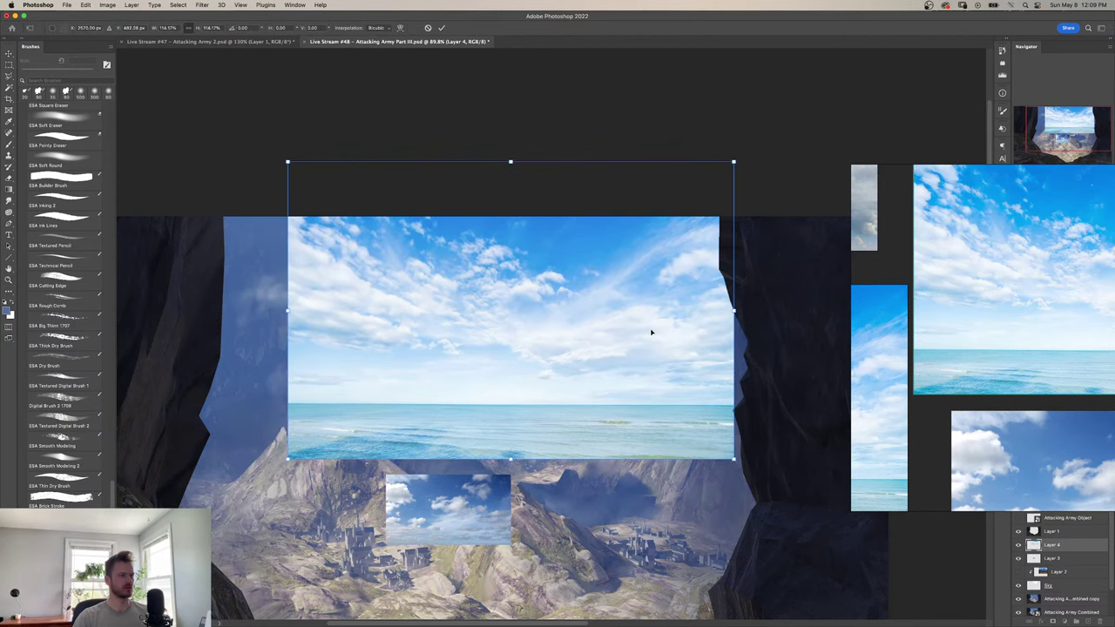
pyautogui.press('Return')
# Move the sky photo's layer below the hidden volcano layer so it is clipped to the blank sky shape.
pyautogui.press('z')
pyautogui.moveTo(647, 395); pyautogui.dragTo(603, 395)
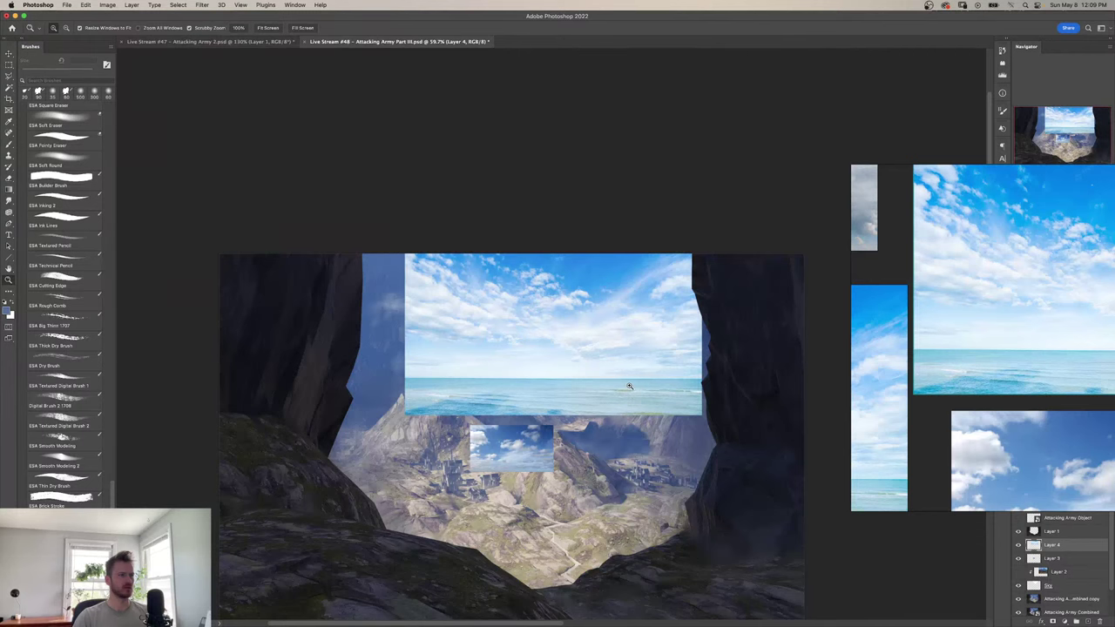
pyautogui.moveTo(1050, 548); pyautogui.dragTo(1052, 582)
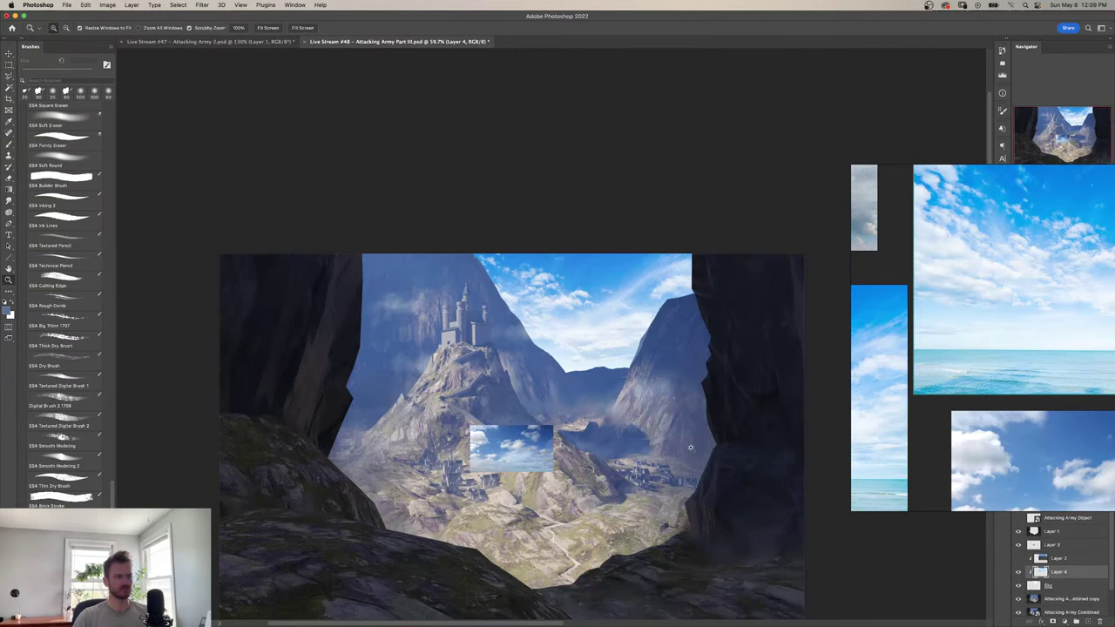
pyautogui.moveTo(690, 446); pyautogui.dragTo(861, 524)
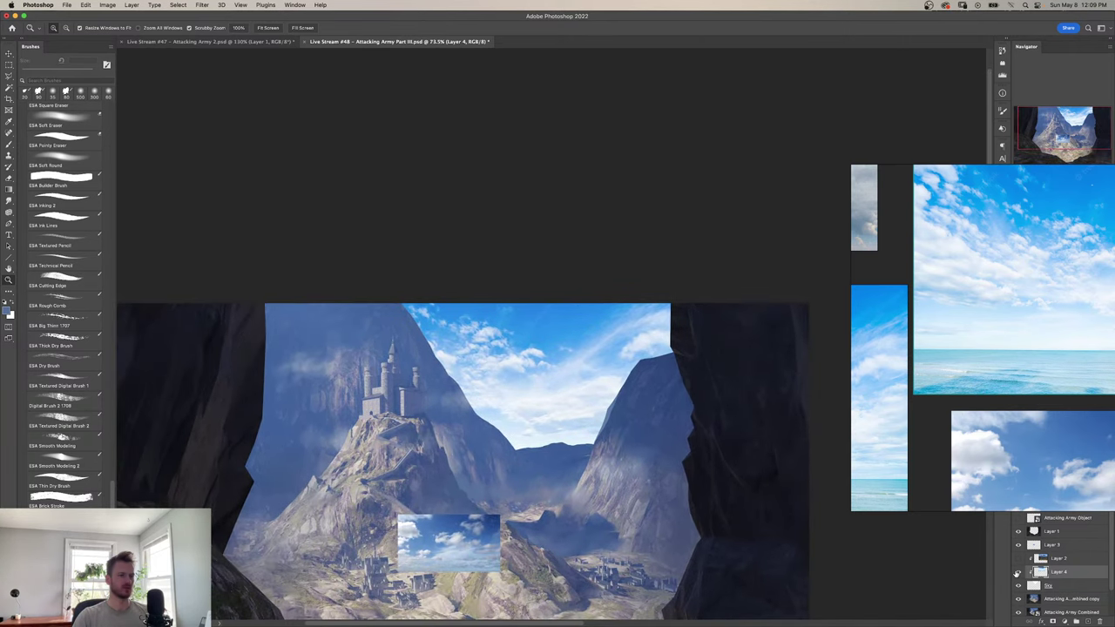
# Adjust the sky photo's Hue/Saturation to Hue +8, Saturation -46 and Lightness +14.
pyautogui.press('super+u')
pyautogui.moveTo(816, 421); pyautogui.dragTo(793, 420)
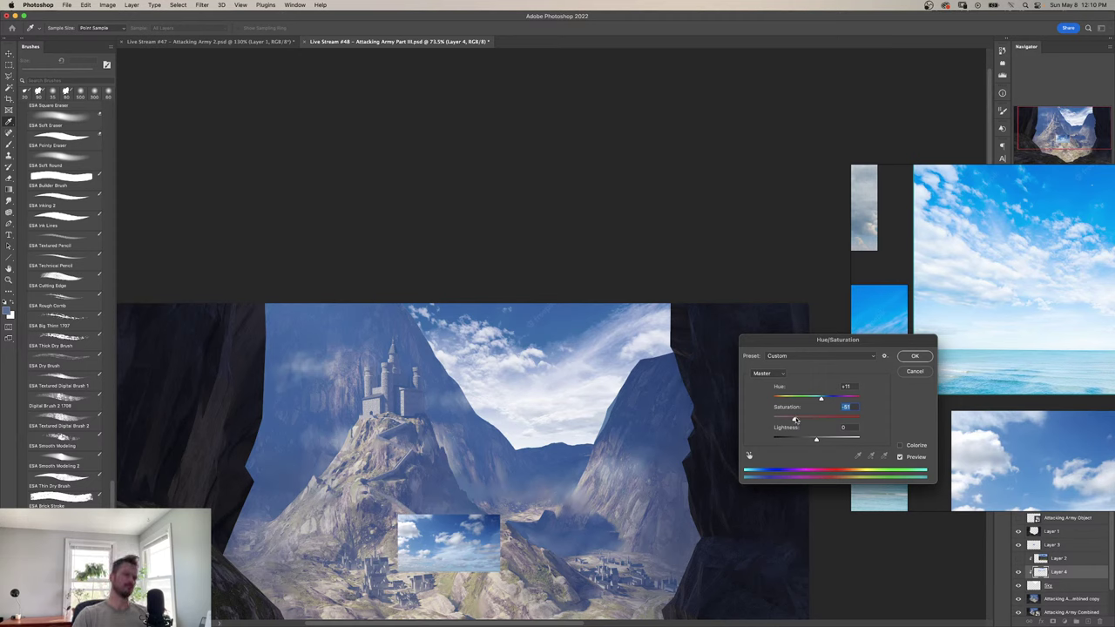
pyautogui.moveTo(816, 438); pyautogui.dragTo(823, 442)
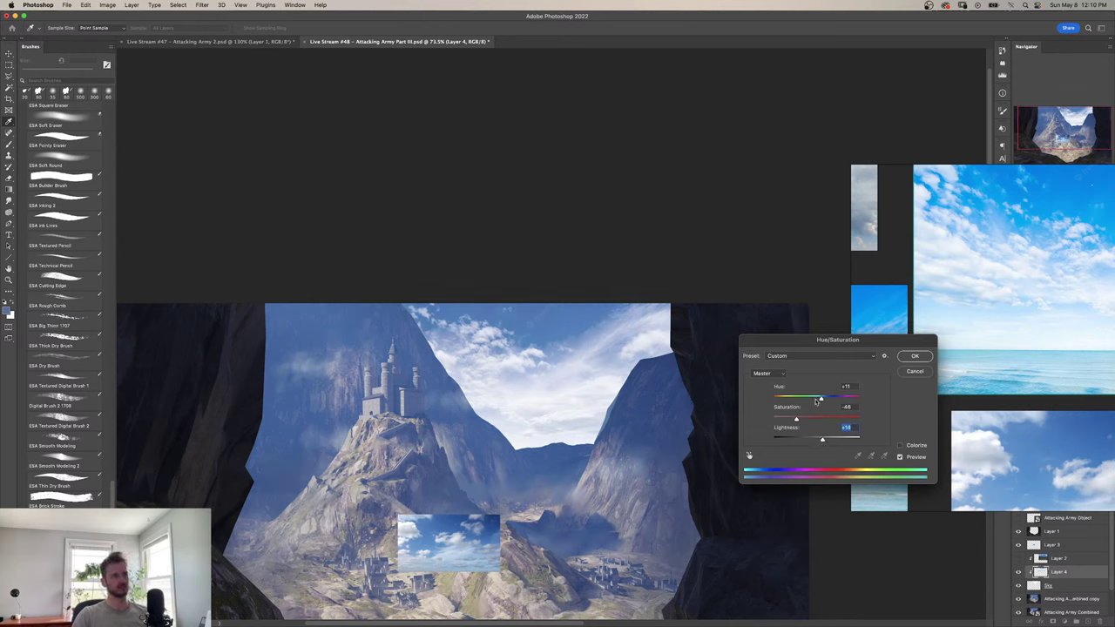
pyautogui.moveTo(820, 399); pyautogui.dragTo(817, 398)
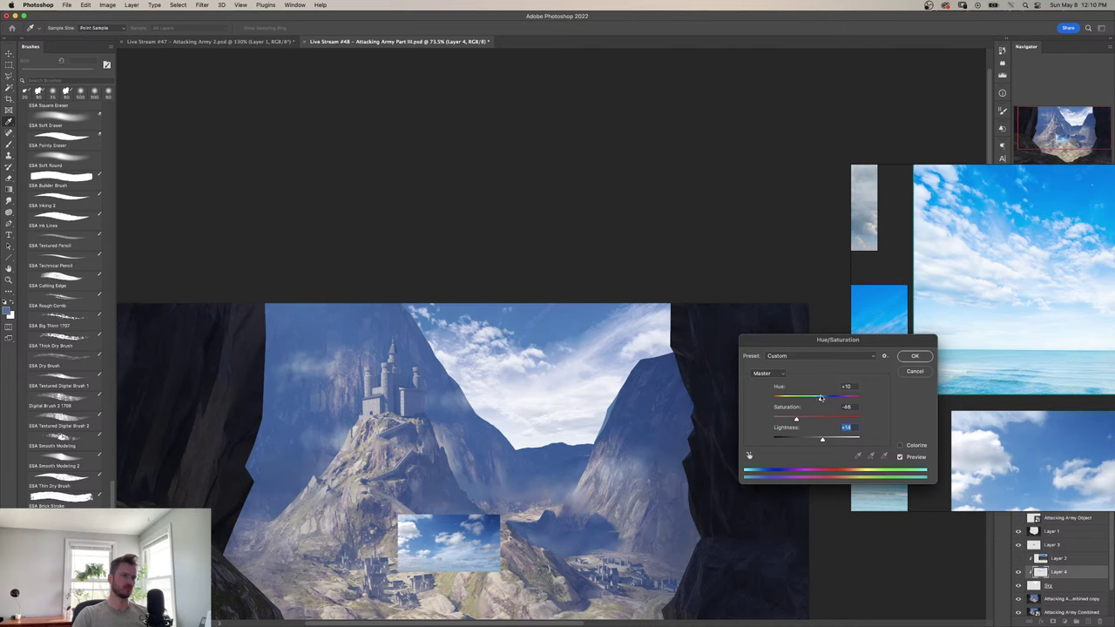
pyautogui.click(820, 399)
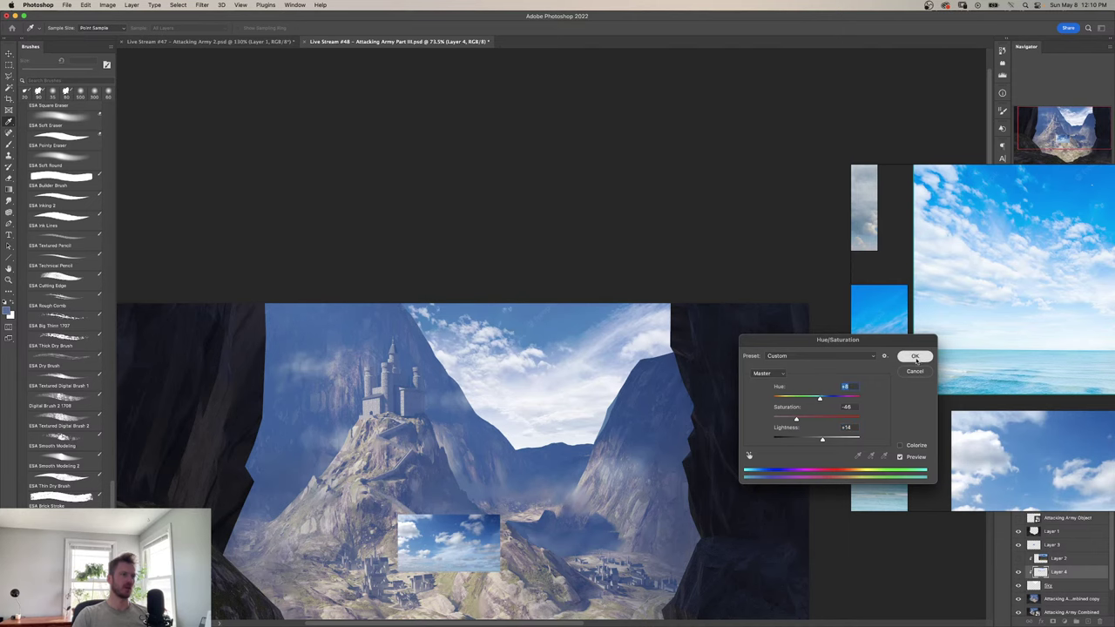
pyautogui.click(915, 356)
# Flip the sky photo horizontally, enlarge it and reposition its clouds in the gap between the mountains.
pyautogui.press('z')
pyautogui.moveTo(572, 467); pyautogui.dragTo(584, 425)
pyautogui.moveTo(583, 425); pyautogui.dragTo(556, 448)
pyautogui.moveTo(562, 401); pyautogui.dragTo(577, 420)
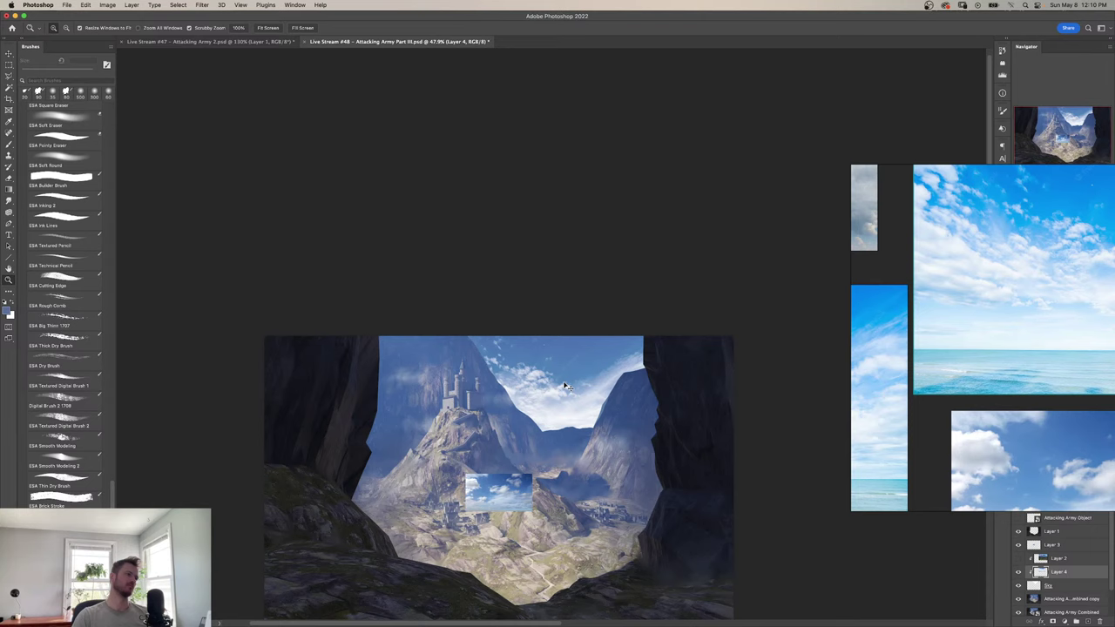
pyautogui.hotkey('ctrl', 't')
pyautogui.rightClick(564, 384)
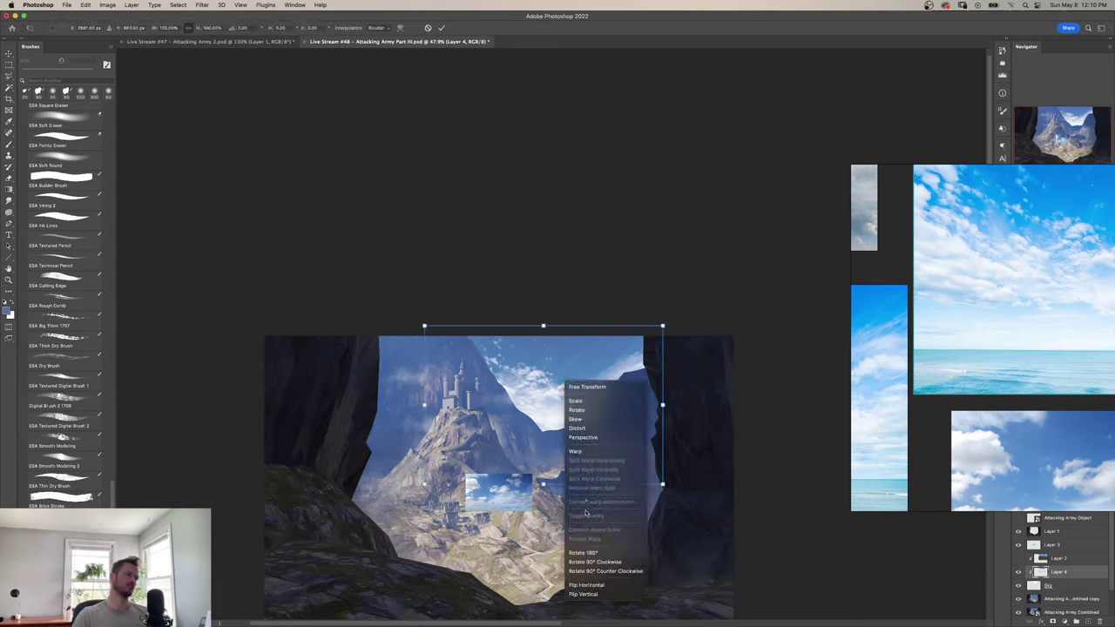
pyautogui.click(597, 584)
pyautogui.moveTo(577, 434)
pyautogui.mouseDown()
pyautogui.moveTo(563, 426)
pyautogui.moveTo(564, 443)
pyautogui.moveTo(601, 431)
pyautogui.moveTo(577, 444)
pyautogui.mouseUp()
pyautogui.moveTo(540, 490); pyautogui.dragTo(560, 564)
pyautogui.moveTo(567, 512); pyautogui.dragTo(564, 462)
pyautogui.press('Return')
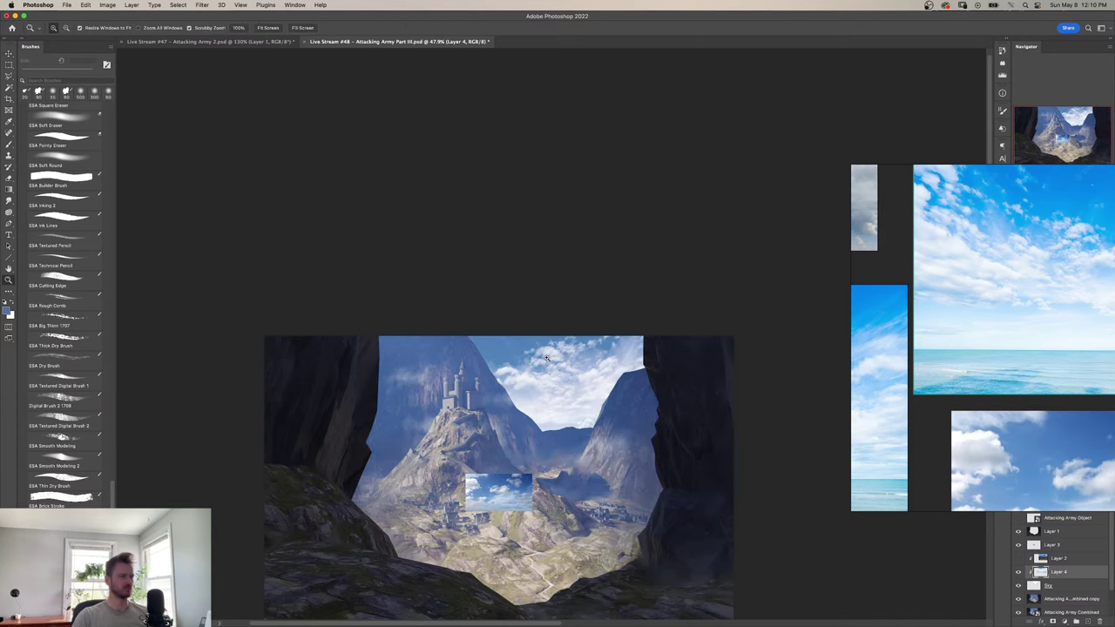
# Clean up the small marks along the sky's upper edge beside the castle mountain with the Spot Healing Brush.
pyautogui.moveTo(545, 361); pyautogui.dragTo(577, 397)
pyautogui.moveTo(577, 398); pyautogui.dragTo(545, 385)
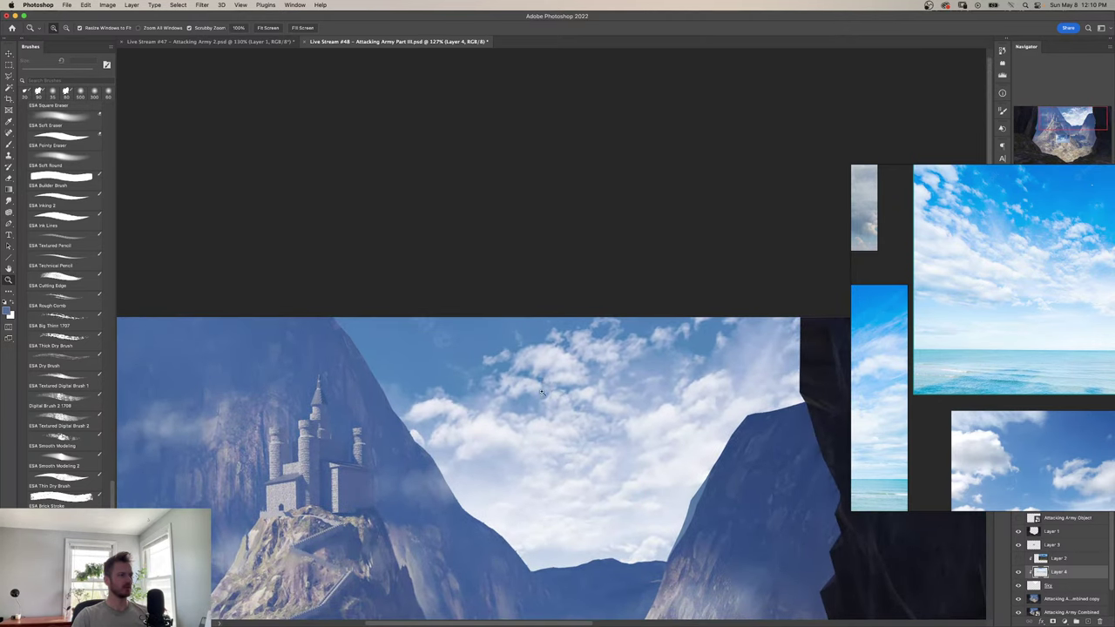
pyautogui.click(9, 133)
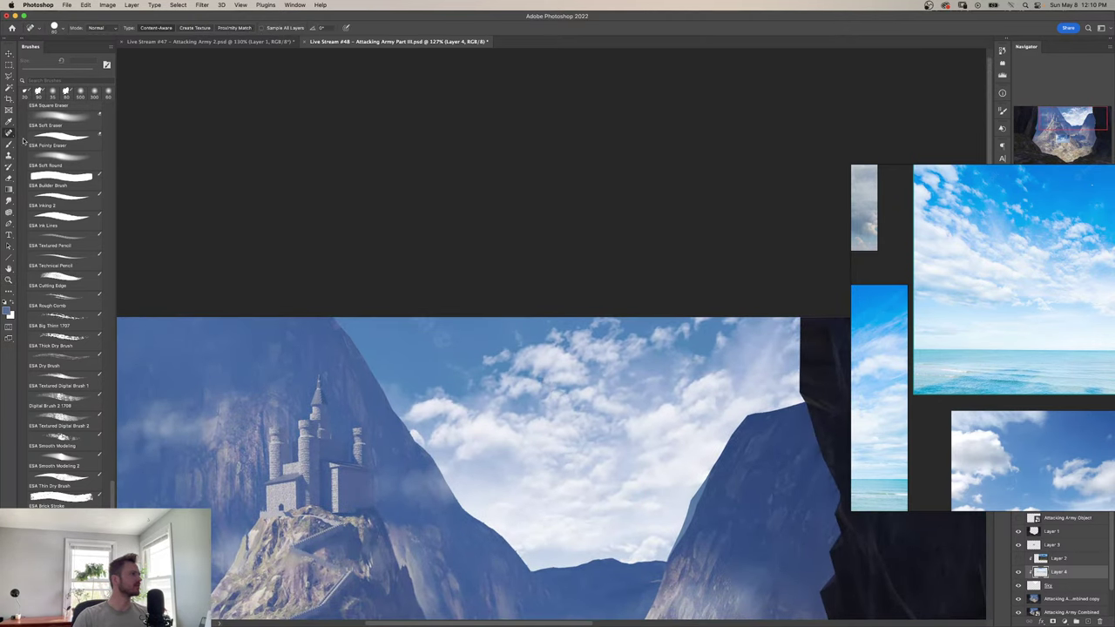
pyautogui.moveTo(392, 321)
pyautogui.mouseDown()
pyautogui.moveTo(448, 345)
pyautogui.moveTo(409, 319)
pyautogui.mouseUp()
pyautogui.click(428, 330)
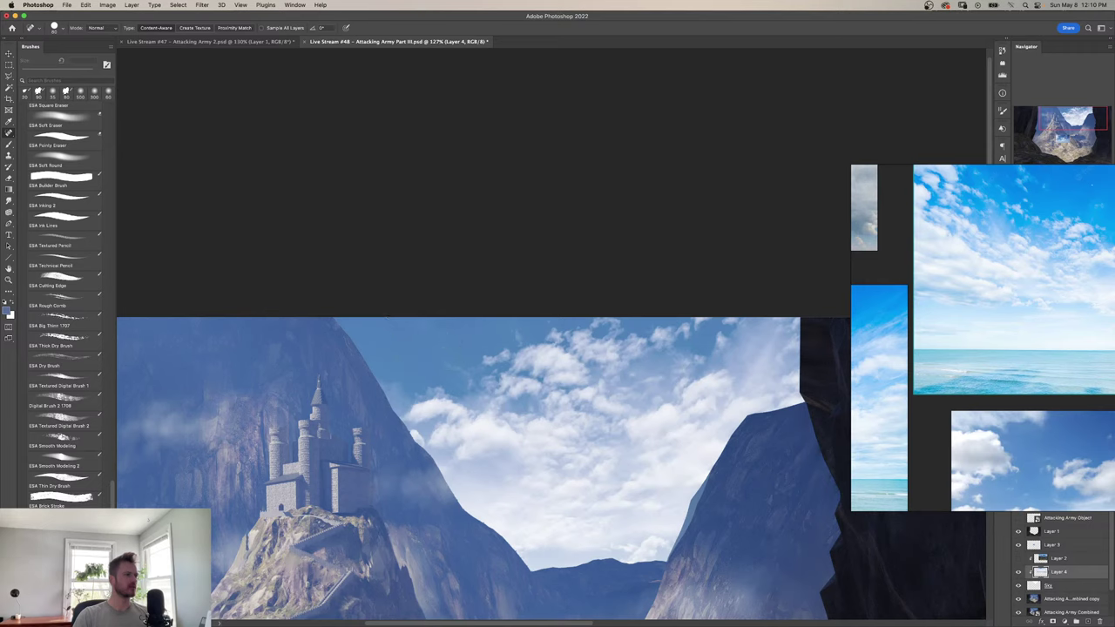
pyautogui.click(439, 331)
pyautogui.click(419, 327)
pyautogui.press('b')
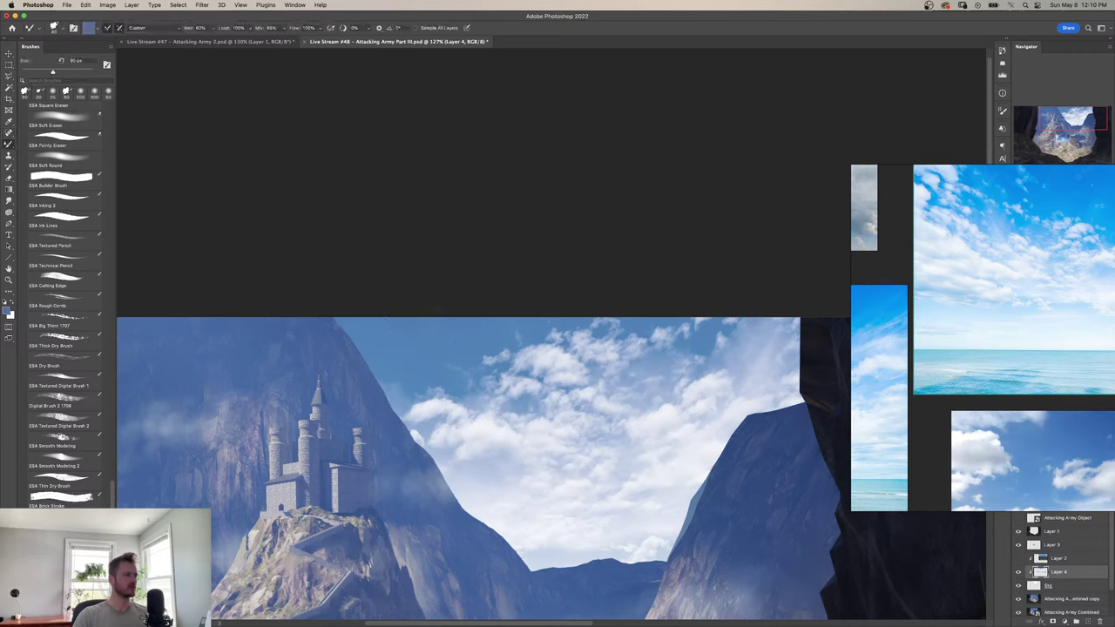
pyautogui.press('z')
pyautogui.moveTo(502, 364)
pyautogui.mouseDown()
pyautogui.moveTo(465, 323)
pyautogui.moveTo(430, 328)
pyautogui.mouseUp()
# Select the leftover small cloudy sky photo lying over the village and delete its layer.
pyautogui.moveTo(941, 324); pyautogui.dragTo(807, 280)
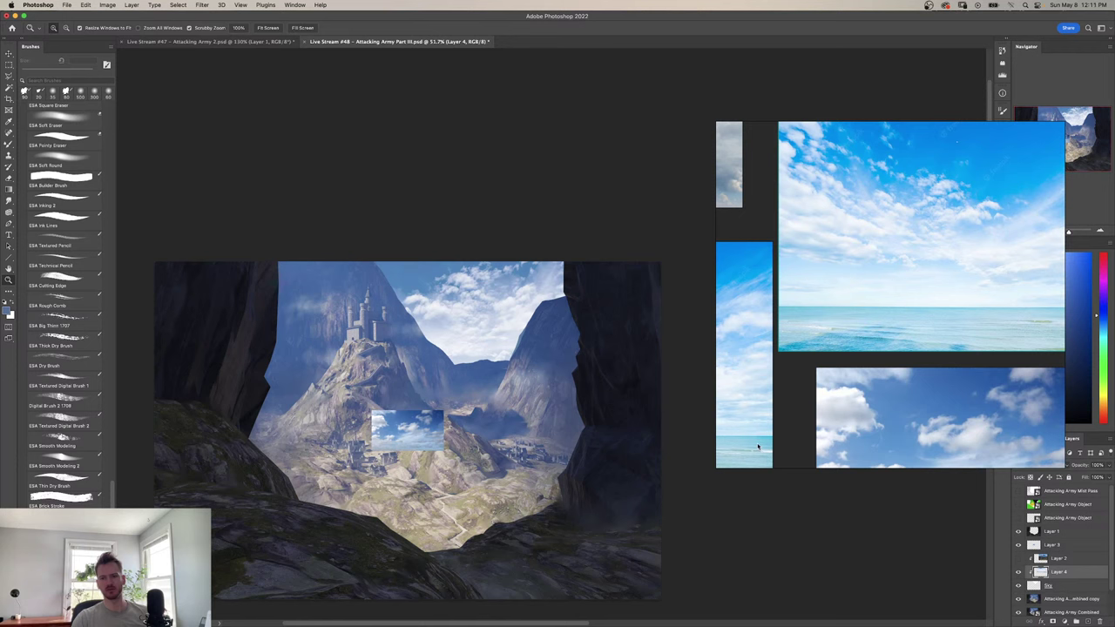
pyautogui.click(409, 435)
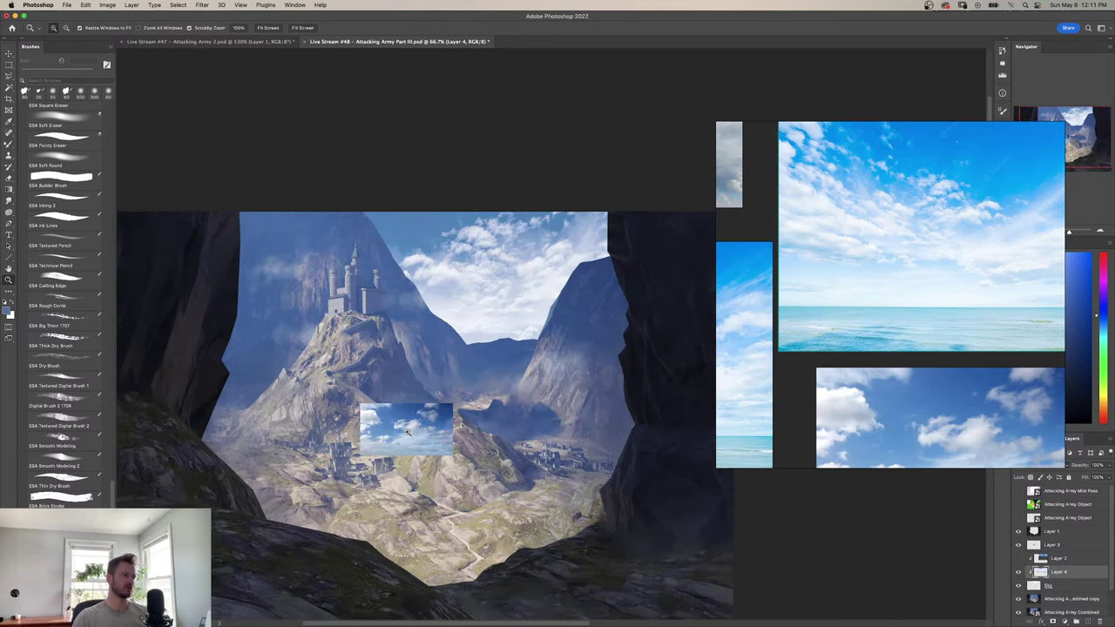
pyautogui.keyDown('super'); pyautogui.click(408, 433); pyautogui.keyUp('super')
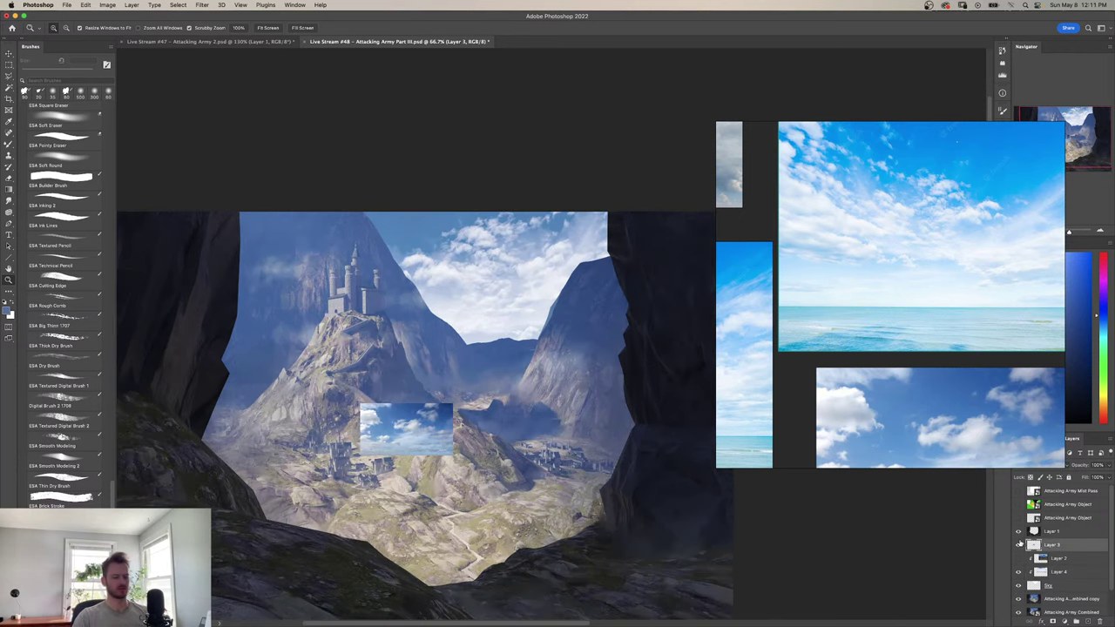
pyautogui.press('BackSpace')
pyautogui.moveTo(511, 445)
pyautogui.mouseDown()
pyautogui.moveTo(558, 464)
pyautogui.moveTo(492, 444)
pyautogui.moveTo(519, 440)
pyautogui.mouseUp()
# Find the snow-capped mountain photo with brown foothills and farmland on the PureRef board and copy it.
pyautogui.scroll(-6, 806, 348)
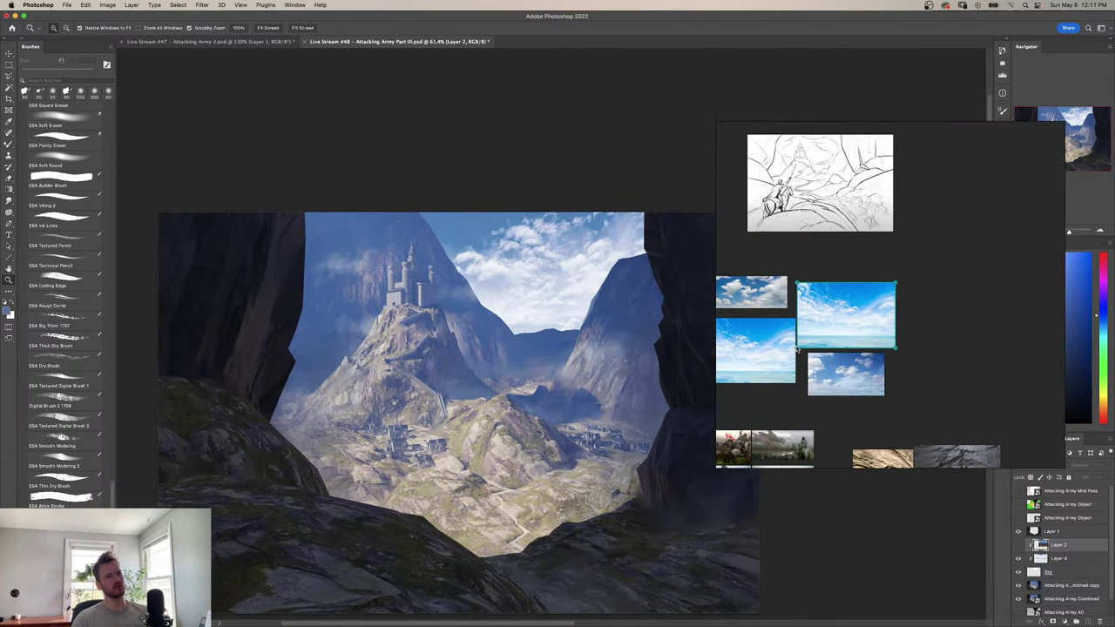
pyautogui.moveTo(805, 348); pyautogui.dragTo(998, 165)
pyautogui.scroll(-1, 997, 166)
pyautogui.scroll(3, 859, 335)
pyautogui.scroll(8, 859, 335)
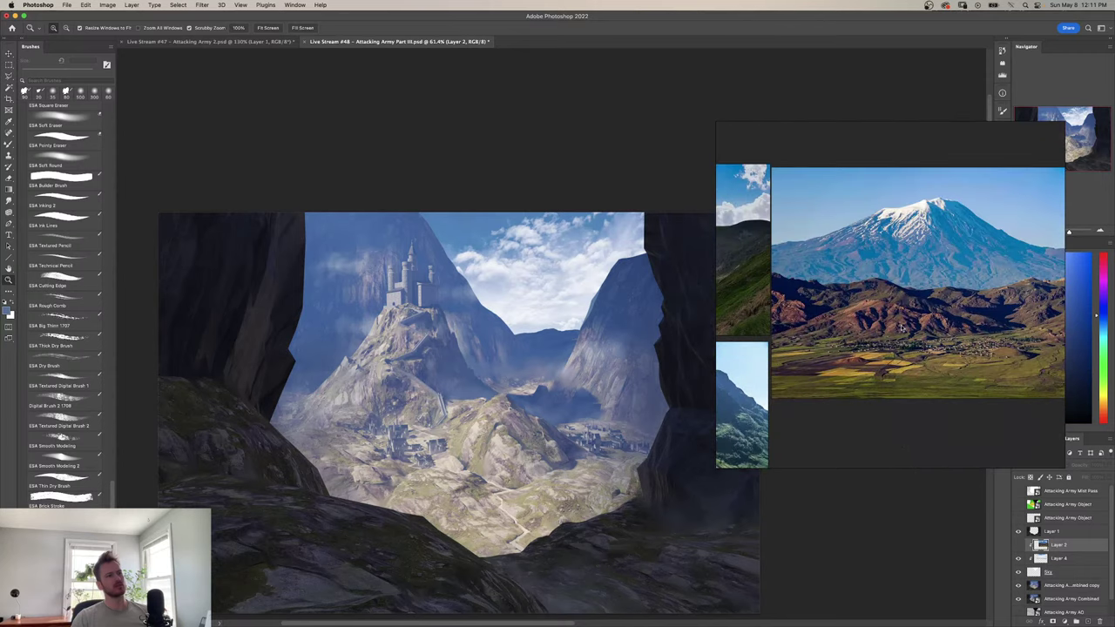
pyautogui.scroll(-3, 850, 361)
pyautogui.click(850, 360)
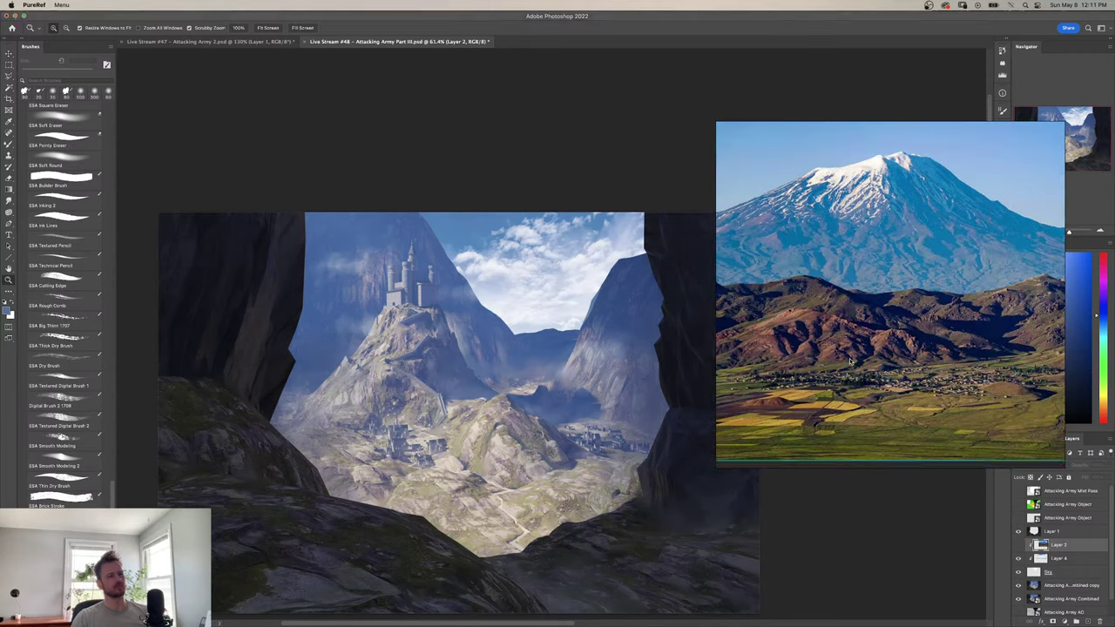
# Paste the snow-capped mountain photo into the castle painting, stretch its height to about 144% and enlarge it over the valley.
pyautogui.click(456, 412)
pyautogui.press('super+v')
pyautogui.press('super+t')
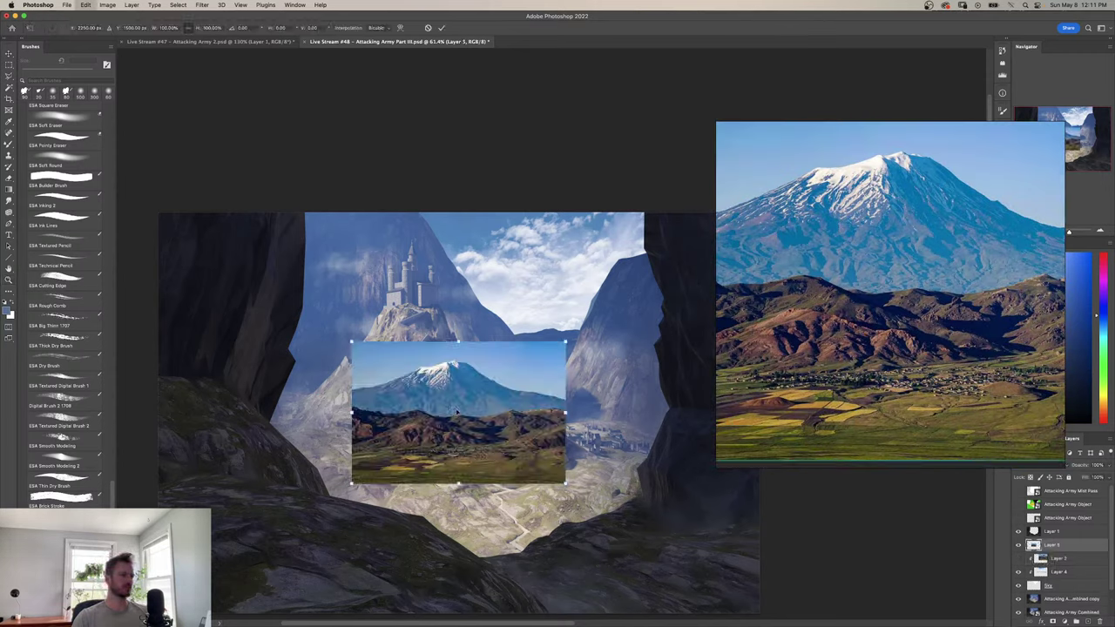
pyautogui.moveTo(458, 484); pyautogui.dragTo(468, 455)
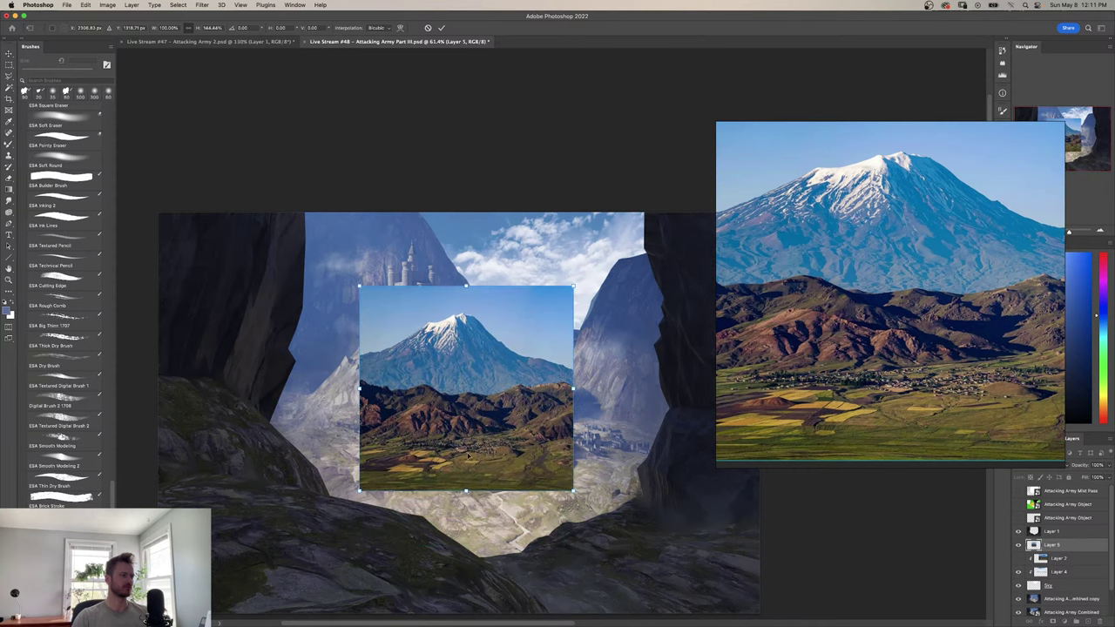
pyautogui.moveTo(574, 493); pyautogui.dragTo(646, 515)
pyautogui.press('Return')
pyautogui.press('z')
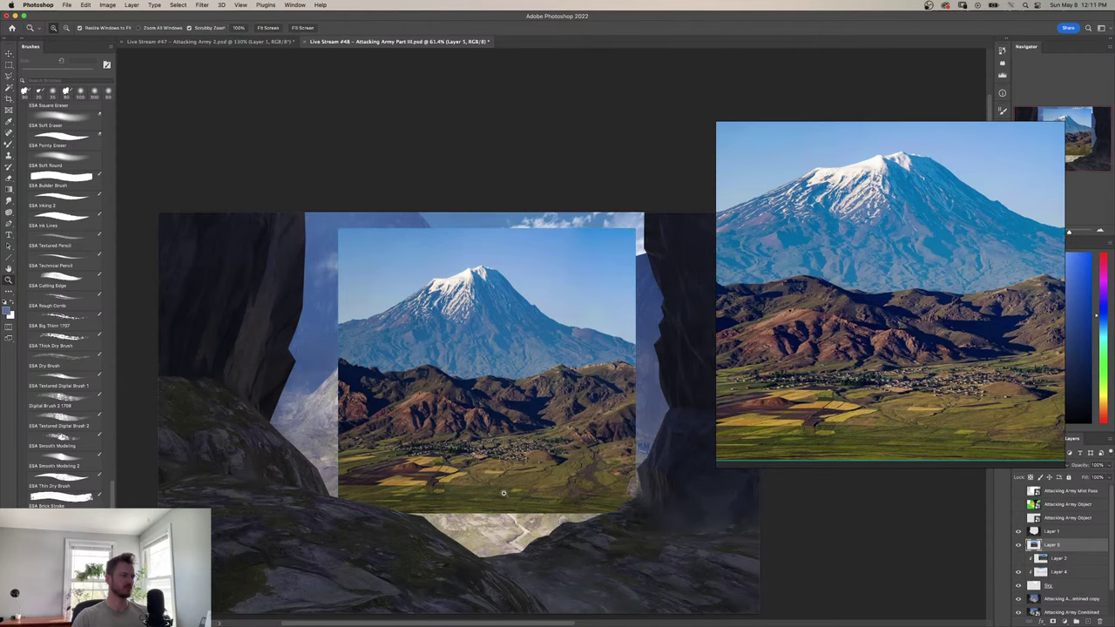
# Shift the mountain photo up and left over the valley, add a layer mask to it and reselect its image thumbnail.
pyautogui.moveTo(484, 487); pyautogui.dragTo(520, 495)
pyautogui.moveTo(854, 435); pyautogui.dragTo(1114, 488)
pyautogui.moveTo(648, 452)
pyautogui.mouseDown()
pyautogui.moveTo(664, 452)
pyautogui.moveTo(629, 452)
pyautogui.mouseUp()
pyautogui.moveTo(469, 462); pyautogui.dragTo(693, 415)
pyautogui.moveTo(754, 381); pyautogui.dragTo(467, 399)
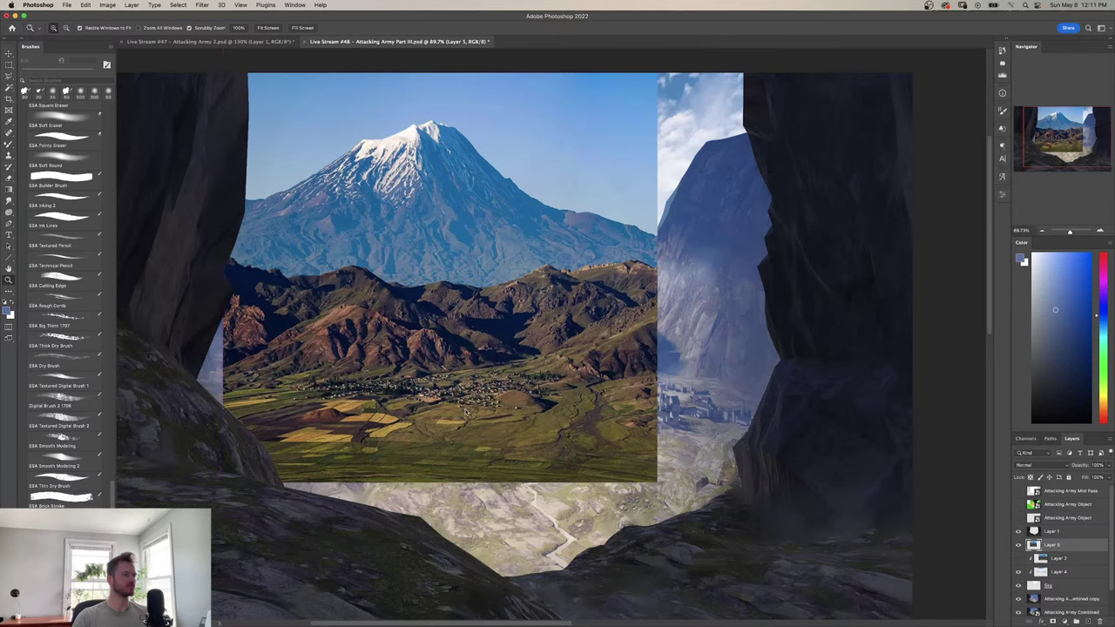
pyautogui.click(1054, 621)
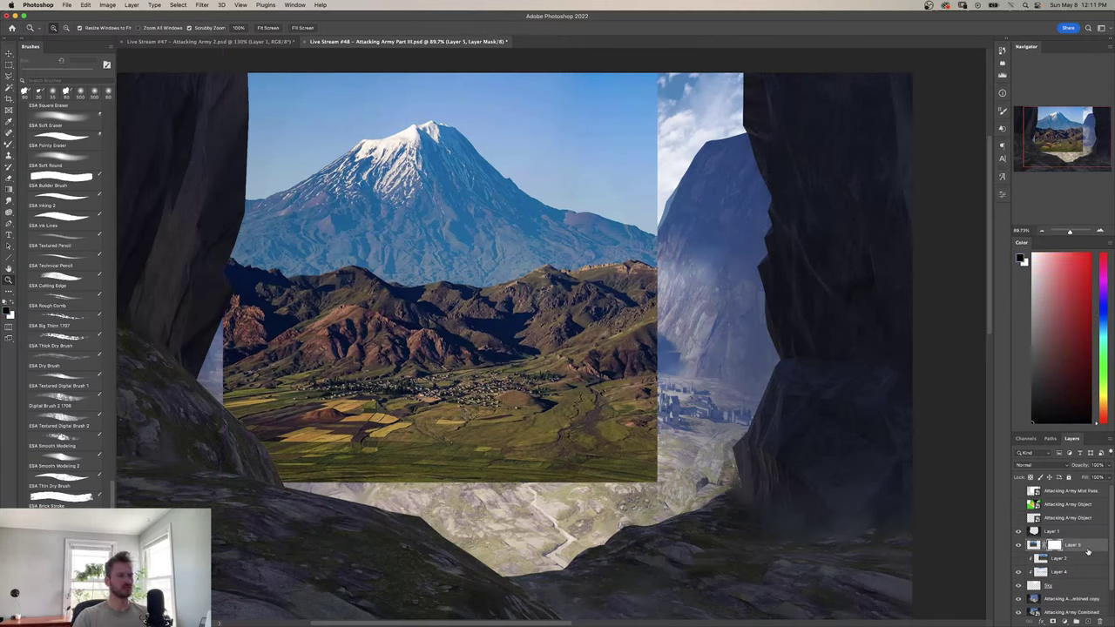
pyautogui.click(1035, 544)
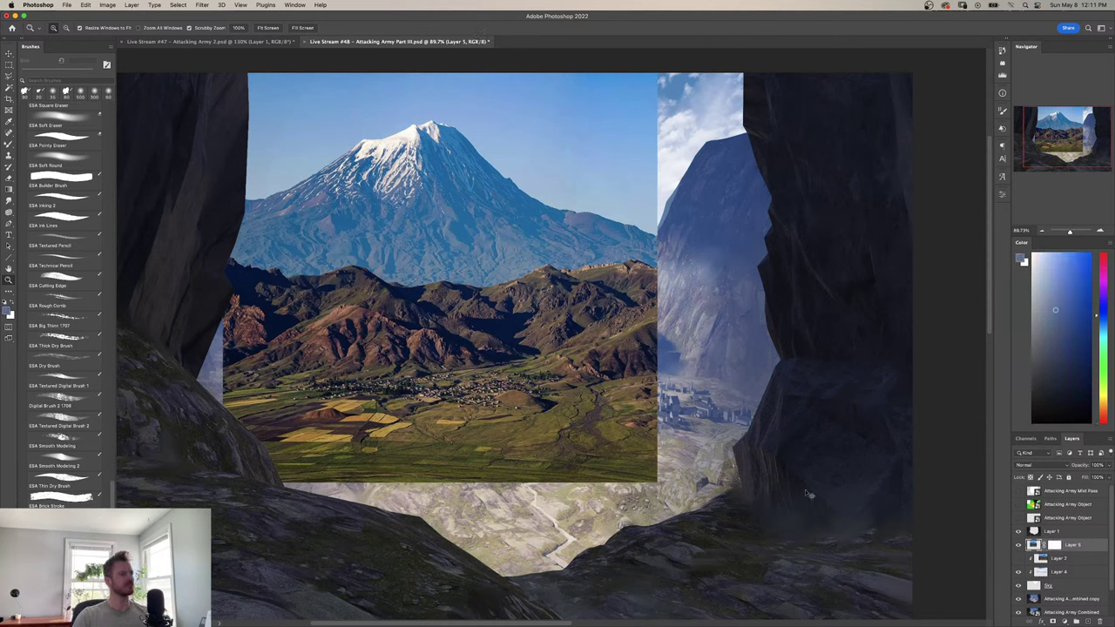
# Lighten the mountain photo with Levels by raising its output black level to about the midpoint.
pyautogui.press('super+l')
pyautogui.moveTo(675, 468); pyautogui.dragTo(711, 464)
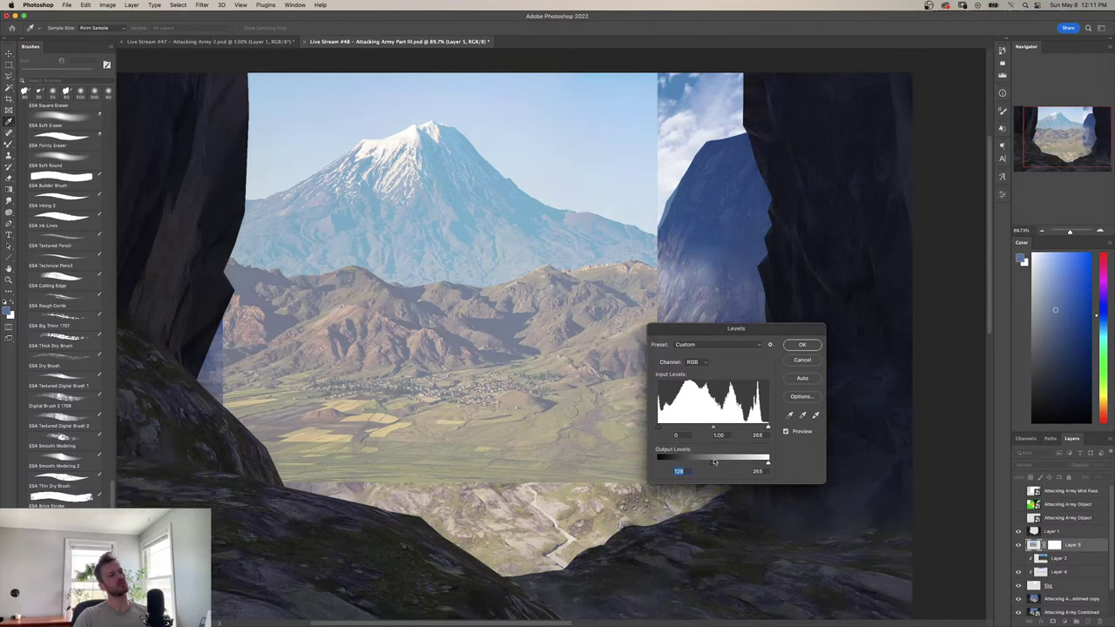
pyautogui.click(796, 348)
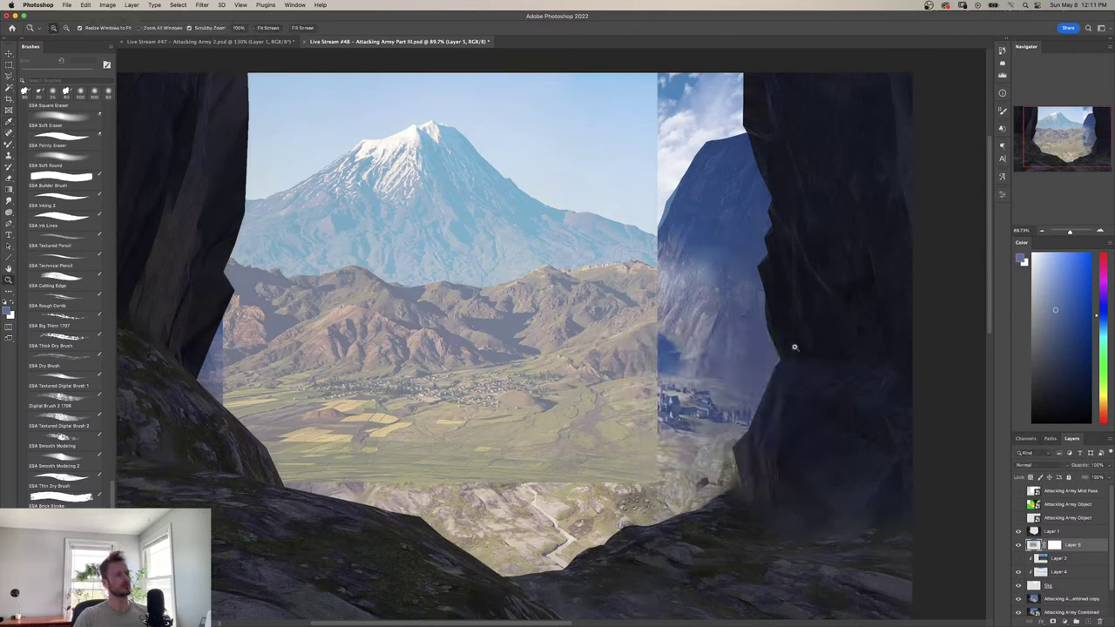
# Color-balance the mountain photo, shifting the shadows toward cyan and blue and the highlights toward yellow at -22 with a trace of red.
pyautogui.press('super+b')
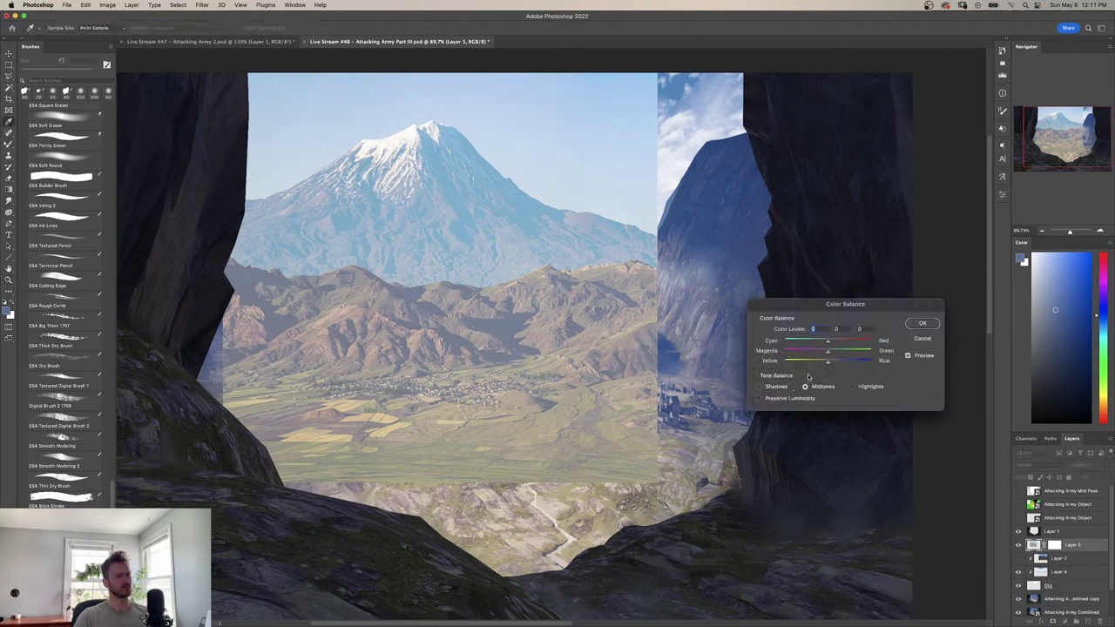
pyautogui.click(775, 386)
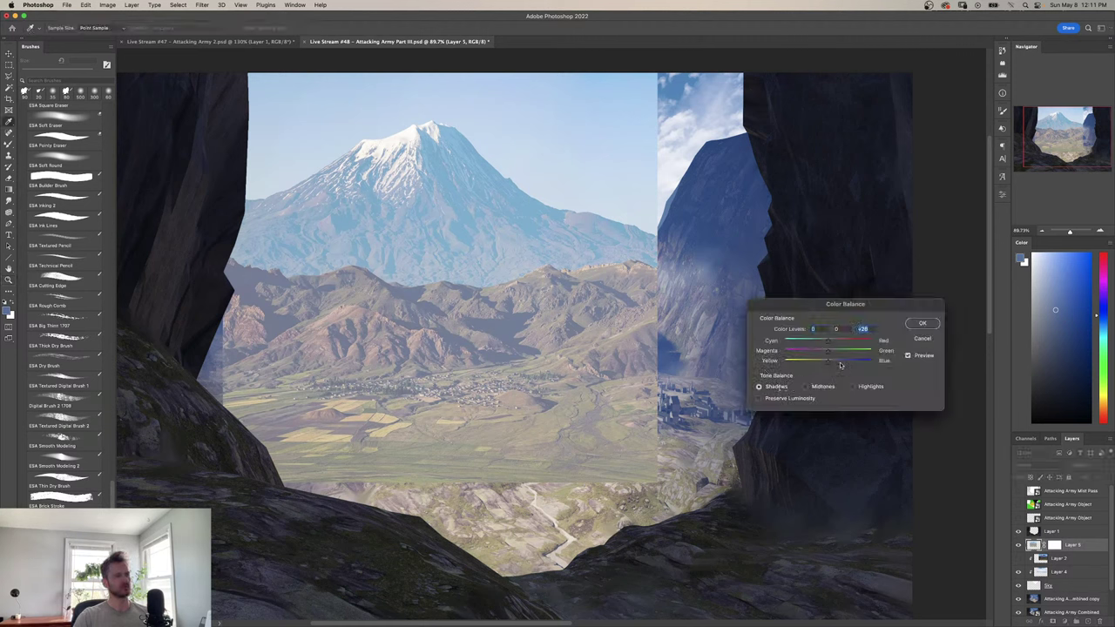
pyautogui.click(814, 341)
pyautogui.moveTo(844, 366); pyautogui.dragTo(849, 365)
pyautogui.click(851, 386)
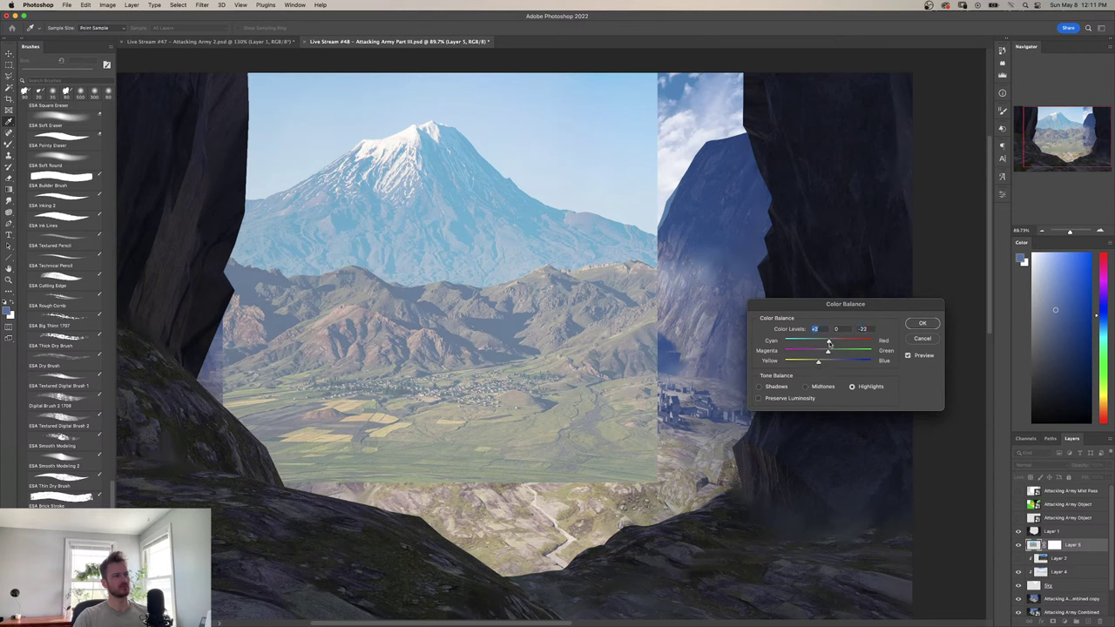
pyautogui.click(938, 323)
pyautogui.press('z')
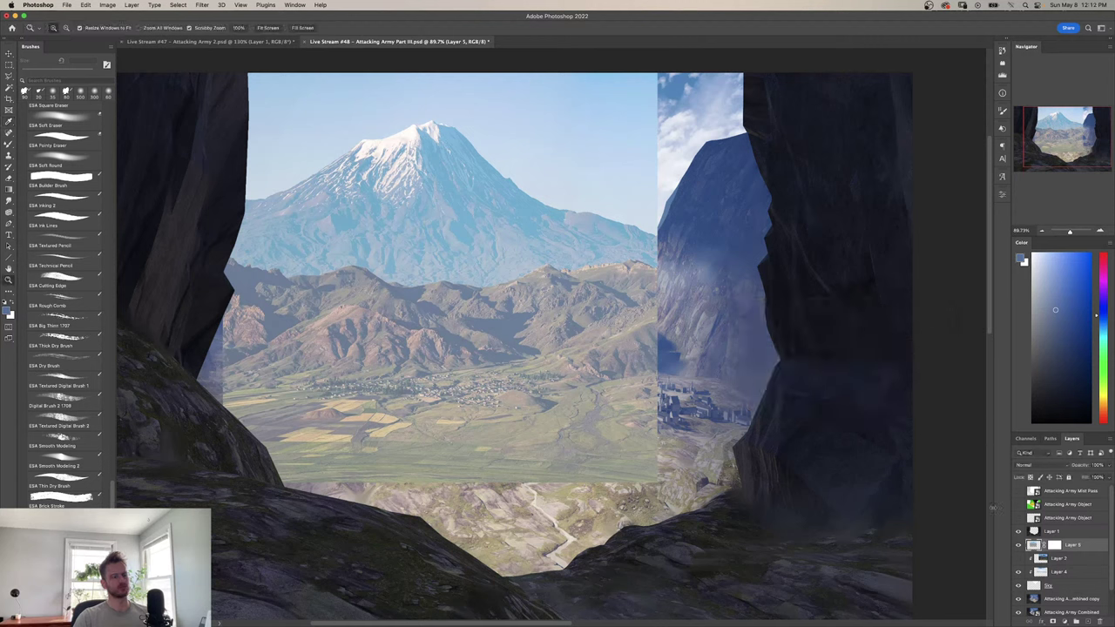
# Select the mountain photo's layer mask and invert it to black so the photo is fully hidden.
pyautogui.click(1053, 547)
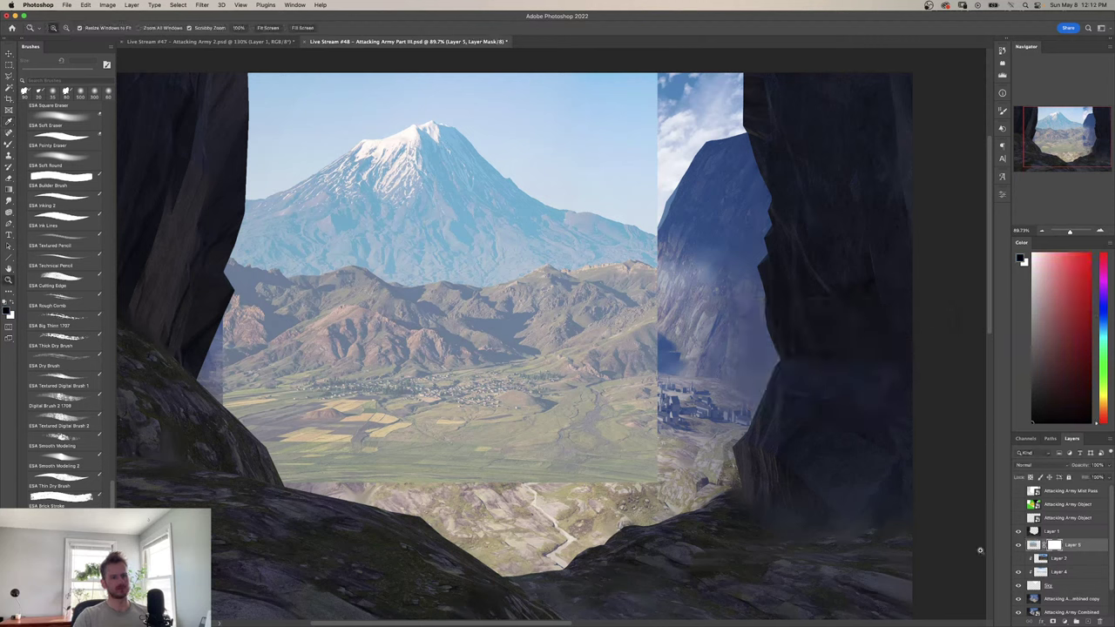
pyautogui.click(1053, 621)
pyautogui.press('super+z')
pyautogui.press('super+i')
pyautogui.press('super+i')
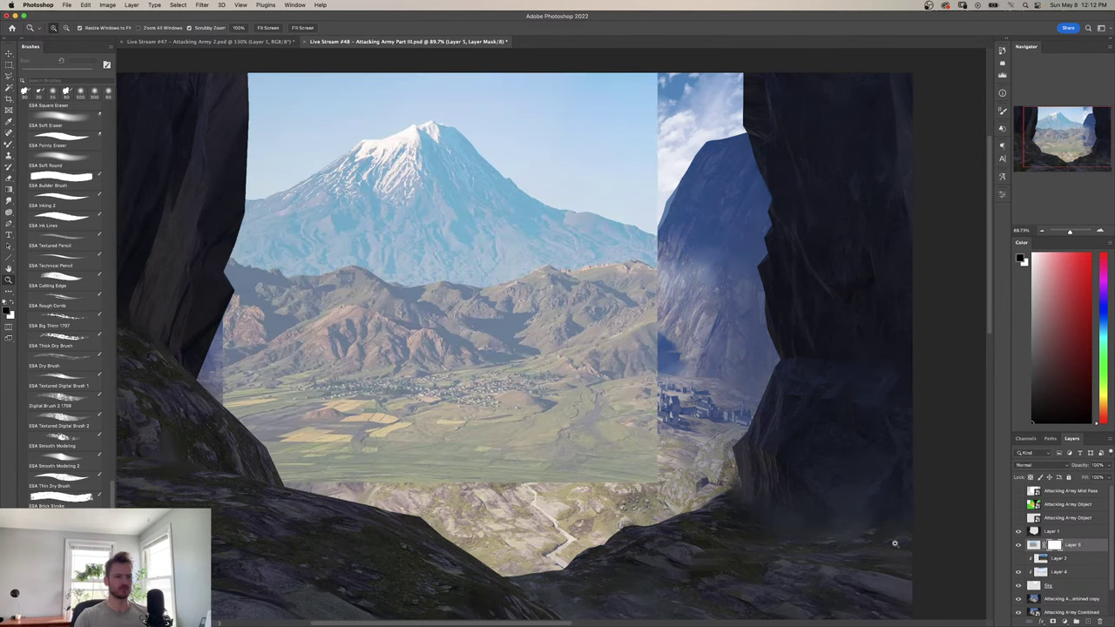
pyautogui.press('super+i')
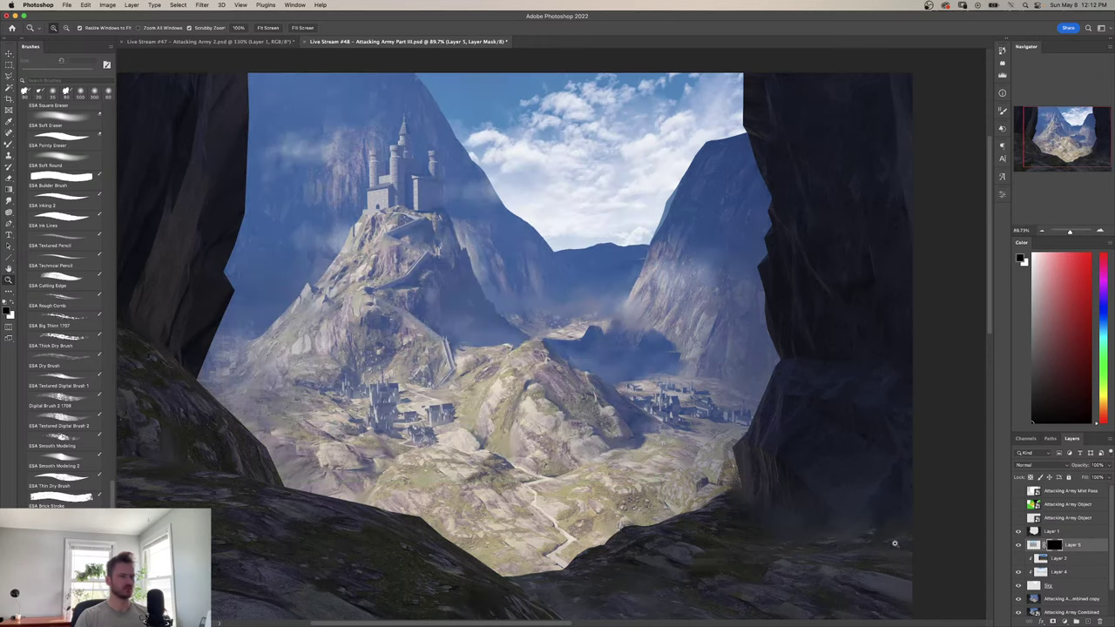
# Paint white on the mask with the ESA Soft Round brush to reveal the photo's farmland around the village below the castle.
pyautogui.press('b')
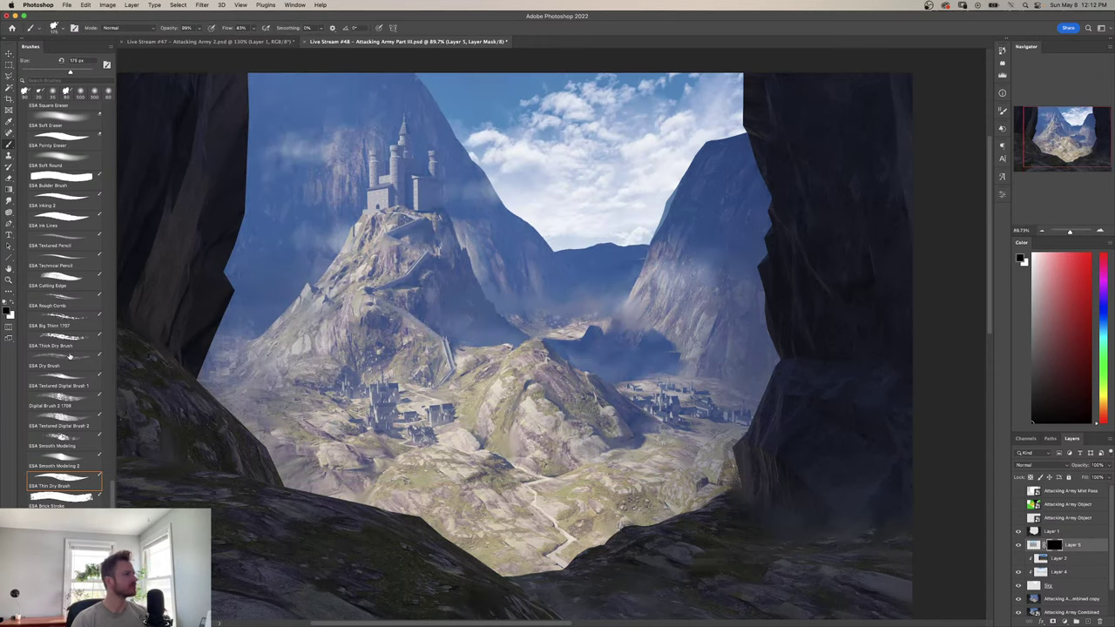
pyautogui.click(77, 160)
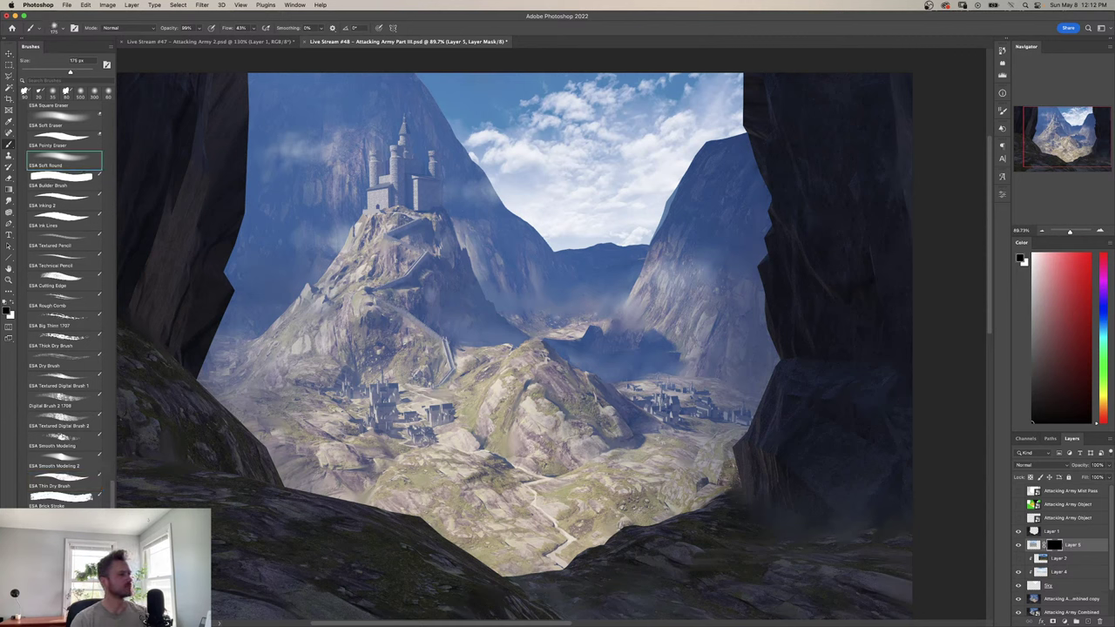
pyautogui.press('x')
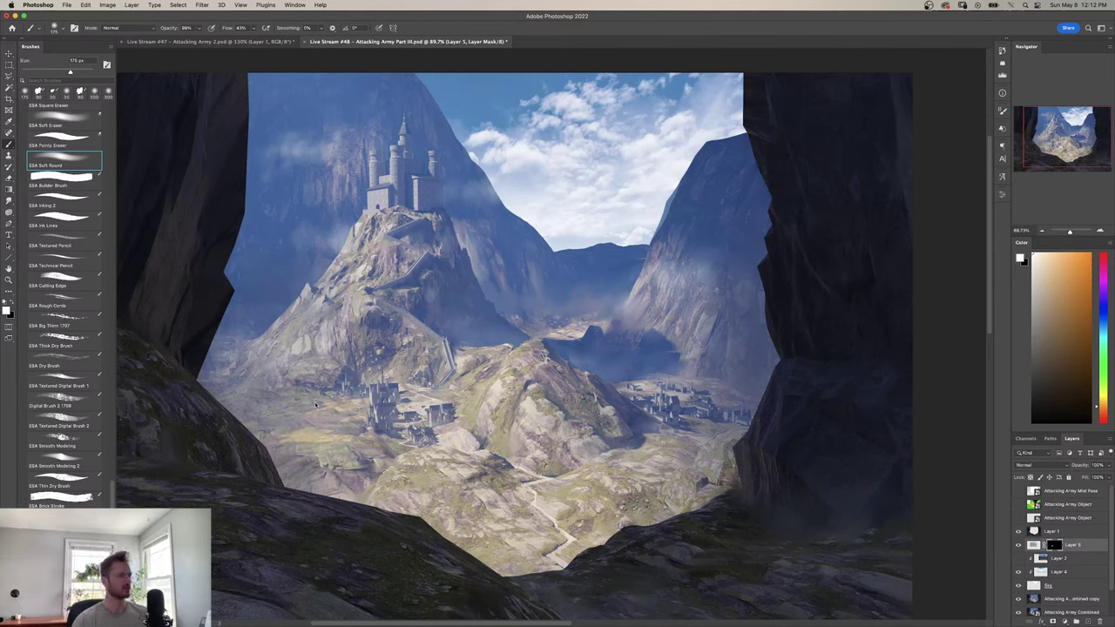
pyautogui.moveTo(382, 407)
pyautogui.mouseDown()
pyautogui.moveTo(453, 403)
pyautogui.moveTo(454, 390)
pyautogui.moveTo(384, 389)
pyautogui.mouseUp()
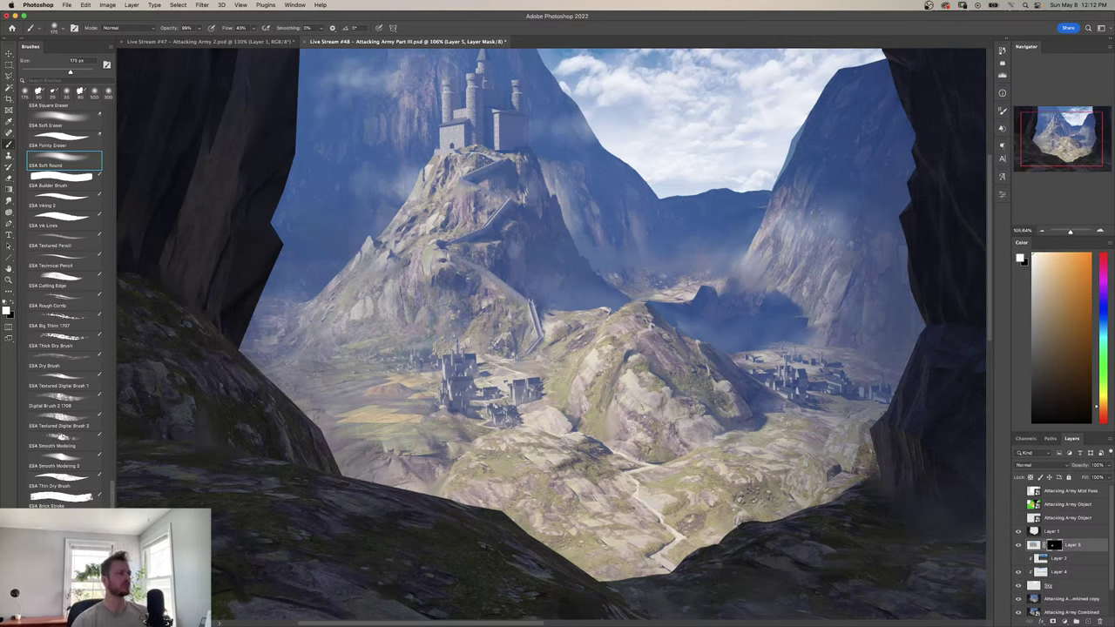
# Flip the view horizontally and deepen the farmland photo's darks with Levels, using input black about 62 and midtone 1.11.
pyautogui.press('z')
pyautogui.moveTo(463, 312)
pyautogui.mouseDown()
pyautogui.moveTo(532, 314)
pyautogui.moveTo(466, 319)
pyautogui.mouseUp()
pyautogui.press('super+l')
pyautogui.hotkey('shift', 'h')
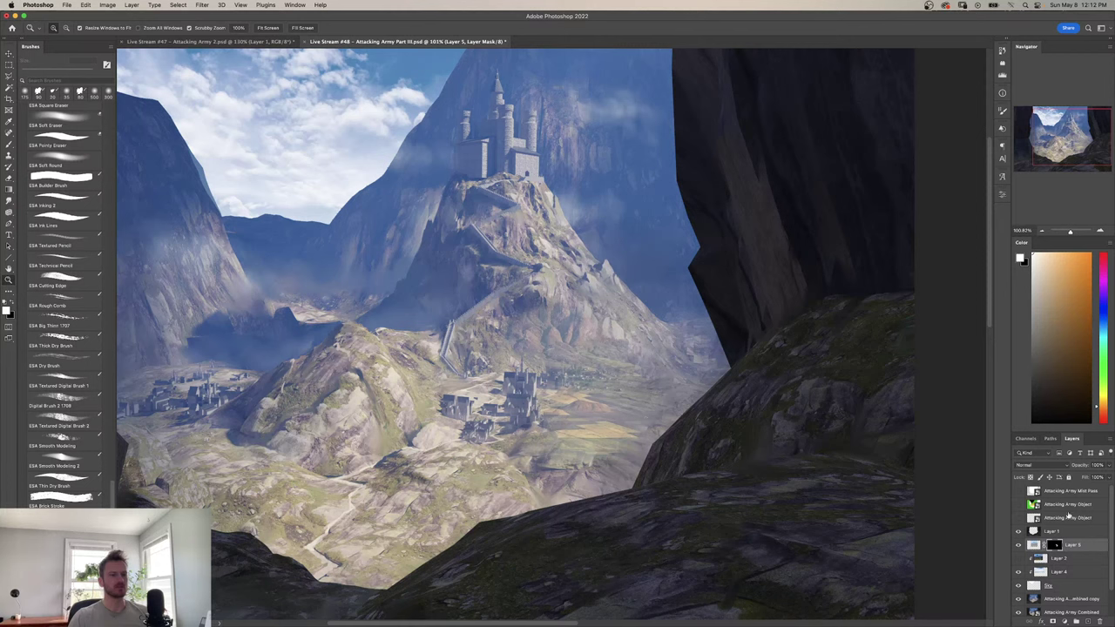
pyautogui.click(1035, 546)
pyautogui.hotkey('ctrl', 'l')
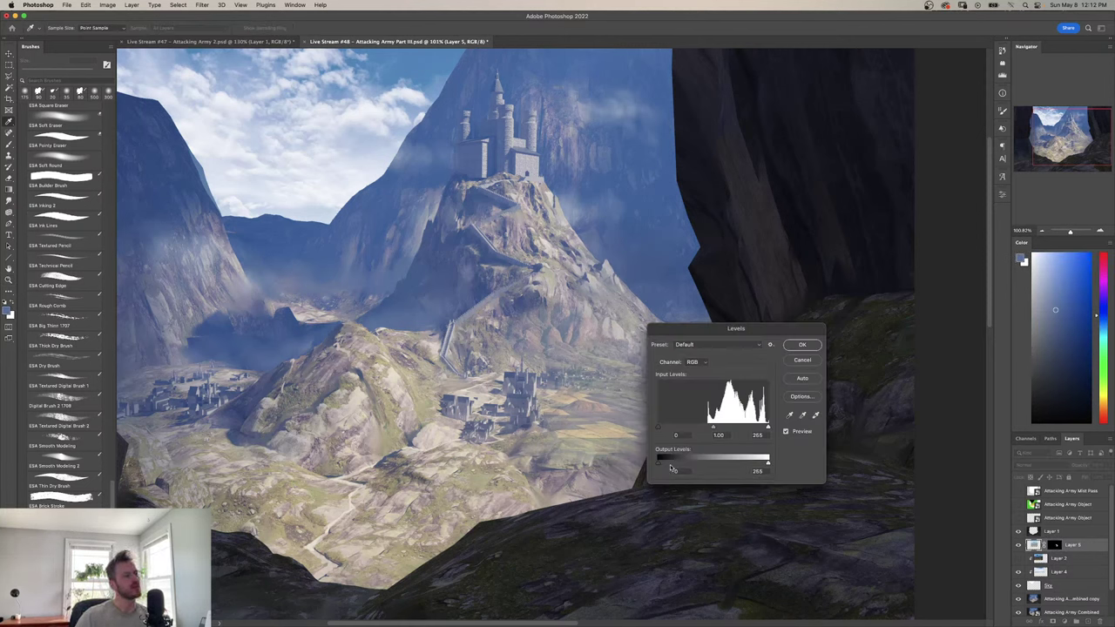
pyautogui.moveTo(658, 461)
pyautogui.mouseDown()
pyautogui.moveTo(669, 465)
pyautogui.moveTo(650, 460)
pyautogui.mouseUp()
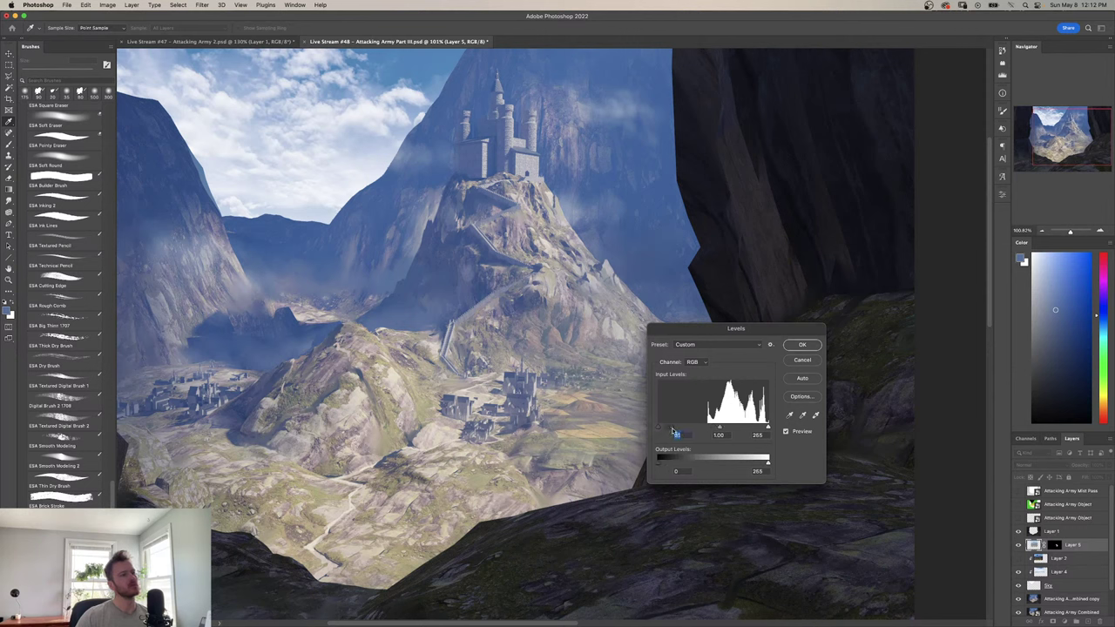
pyautogui.moveTo(674, 429)
pyautogui.mouseDown()
pyautogui.moveTo(722, 429)
pyautogui.moveTo(685, 429)
pyautogui.mouseUp()
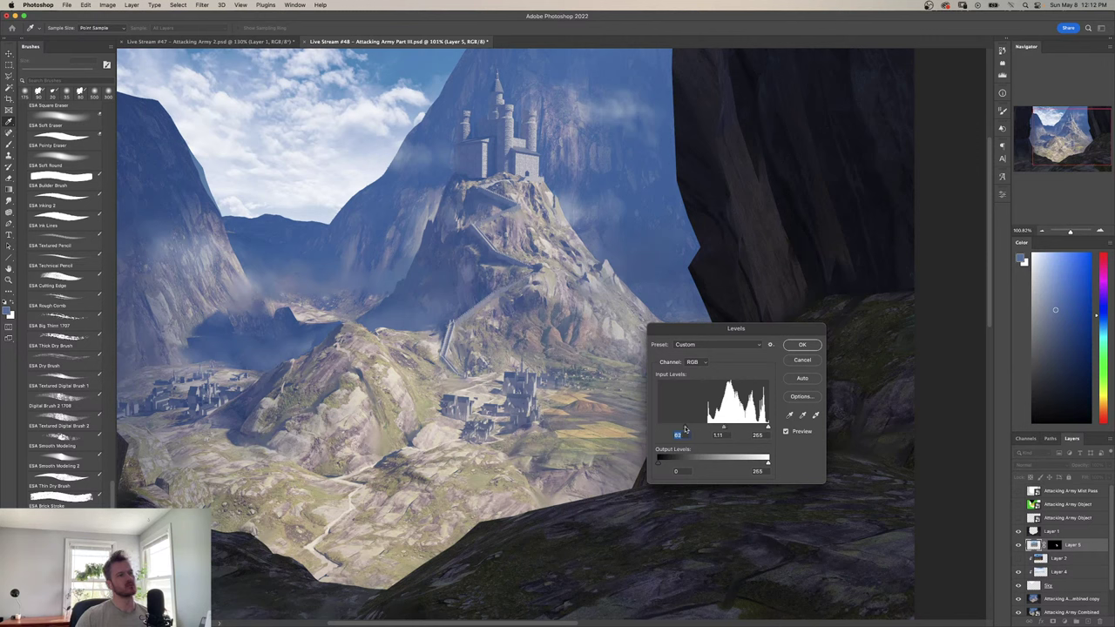
pyautogui.click(797, 351)
# Flip the view back, rotate the farmland photo clockwise about 3.5 degrees and nudge it slightly down and right.
pyautogui.press('z')
pyautogui.moveTo(565, 381); pyautogui.dragTo(585, 407)
pyautogui.moveTo(584, 407); pyautogui.dragTo(541, 418)
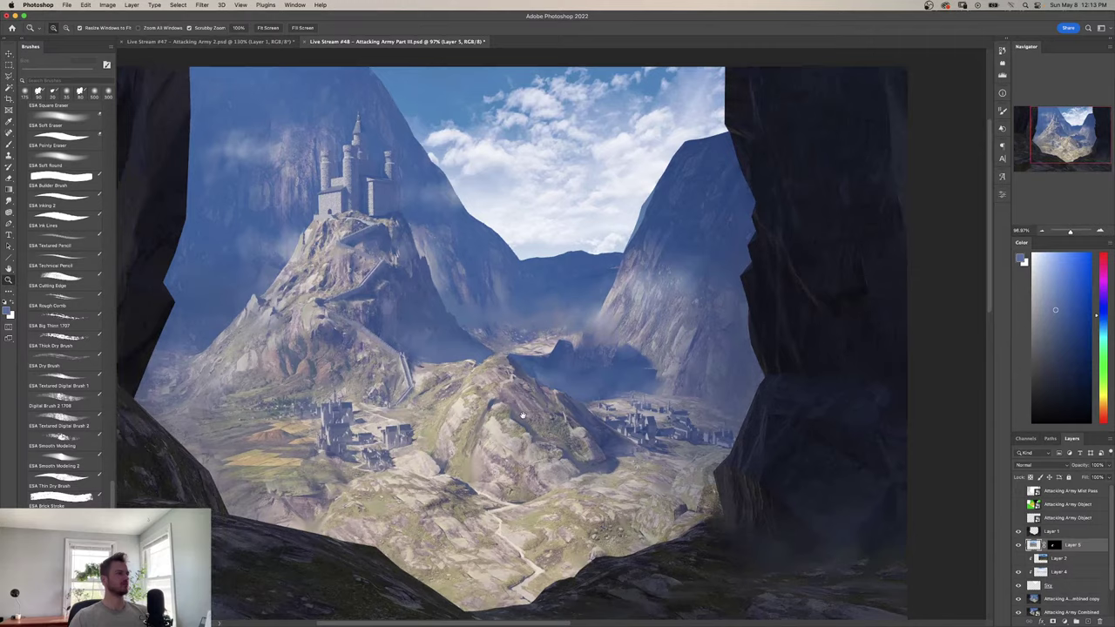
pyautogui.moveTo(536, 213); pyautogui.dragTo(585, 238)
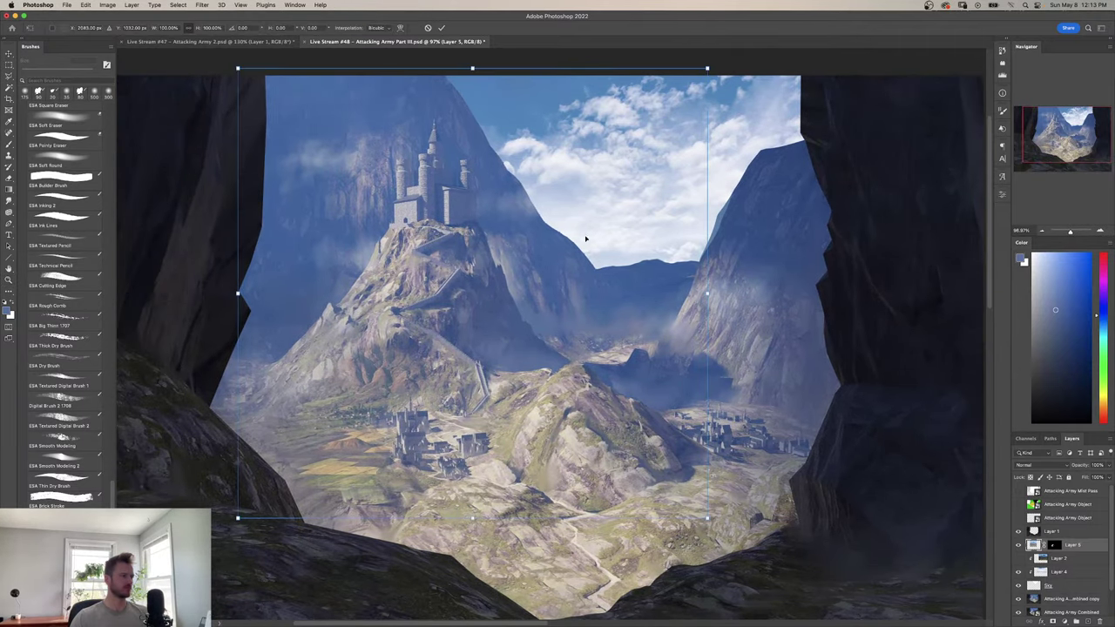
pyautogui.moveTo(803, 275); pyautogui.dragTo(798, 306)
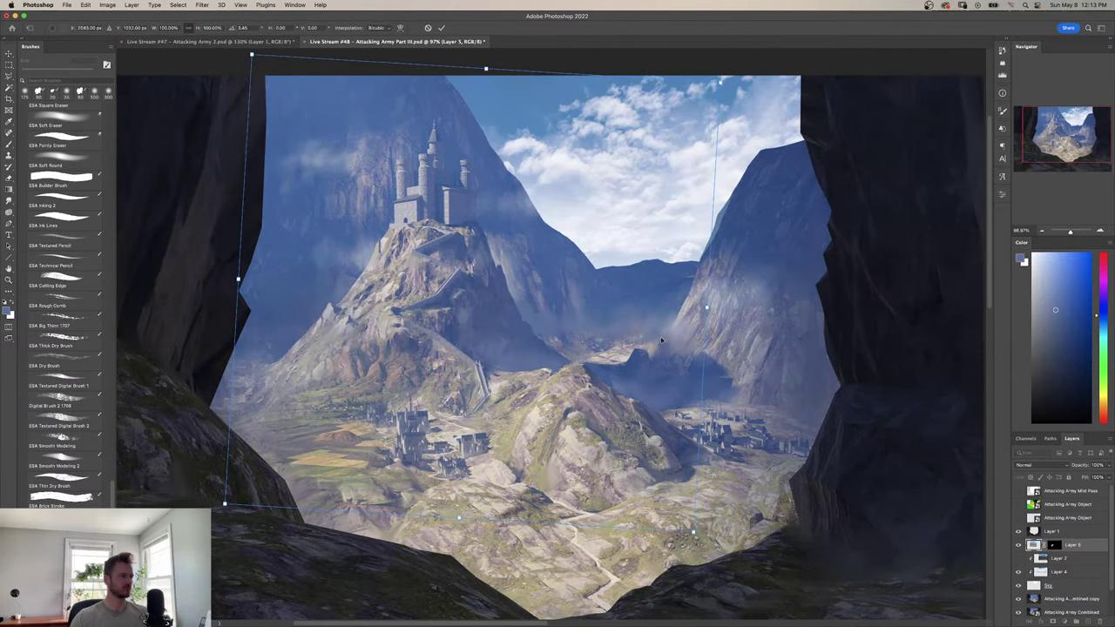
pyautogui.moveTo(661, 340); pyautogui.dragTo(663, 342)
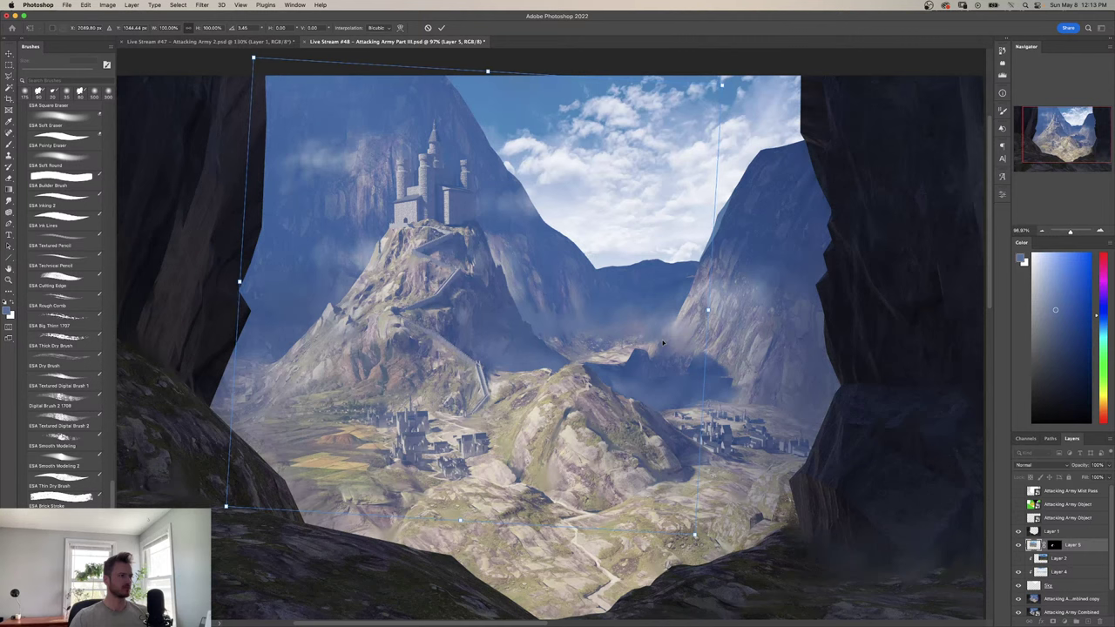
pyautogui.press('Return')
pyautogui.press('z')
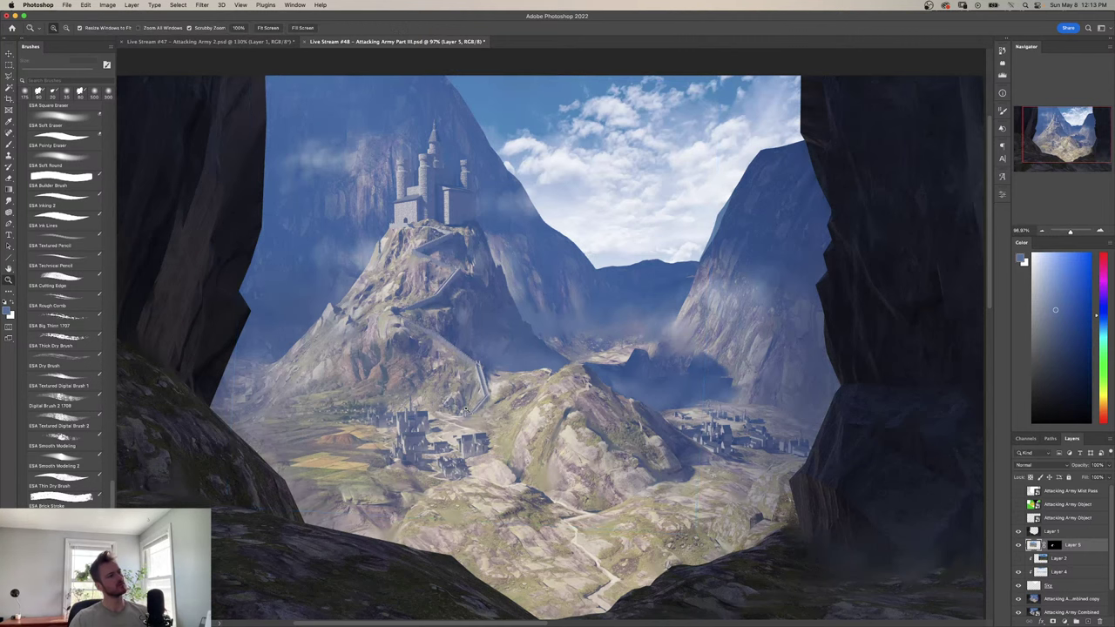
# Reduce the farmland photo's saturation to about -18 with Hue/Saturation.
pyautogui.moveTo(470, 418); pyautogui.dragTo(525, 433)
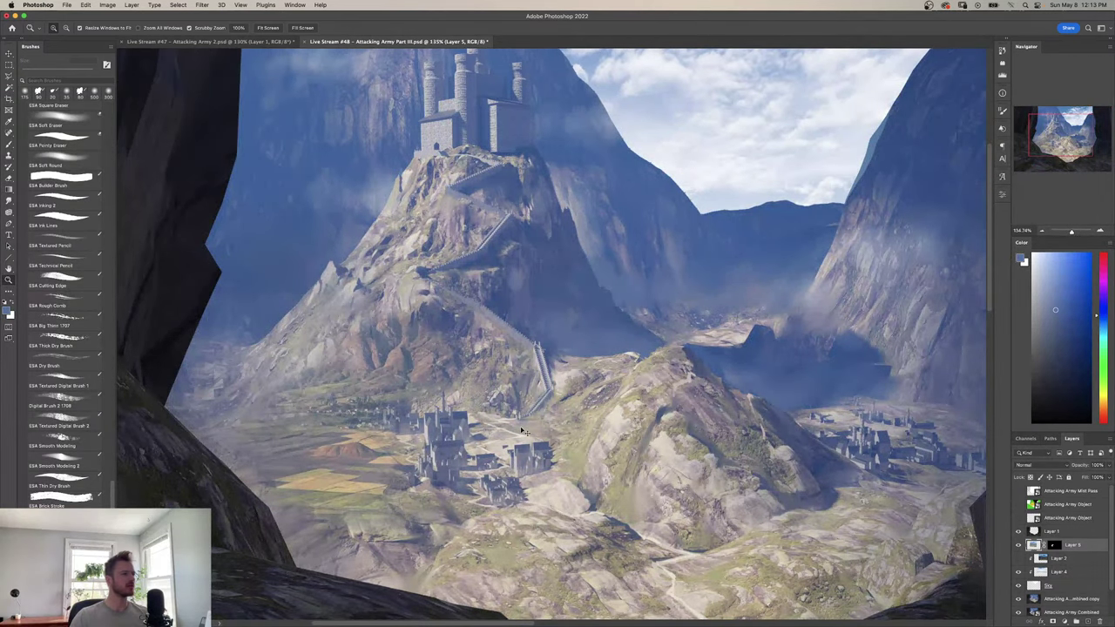
pyautogui.press('super+u')
pyautogui.click(806, 418)
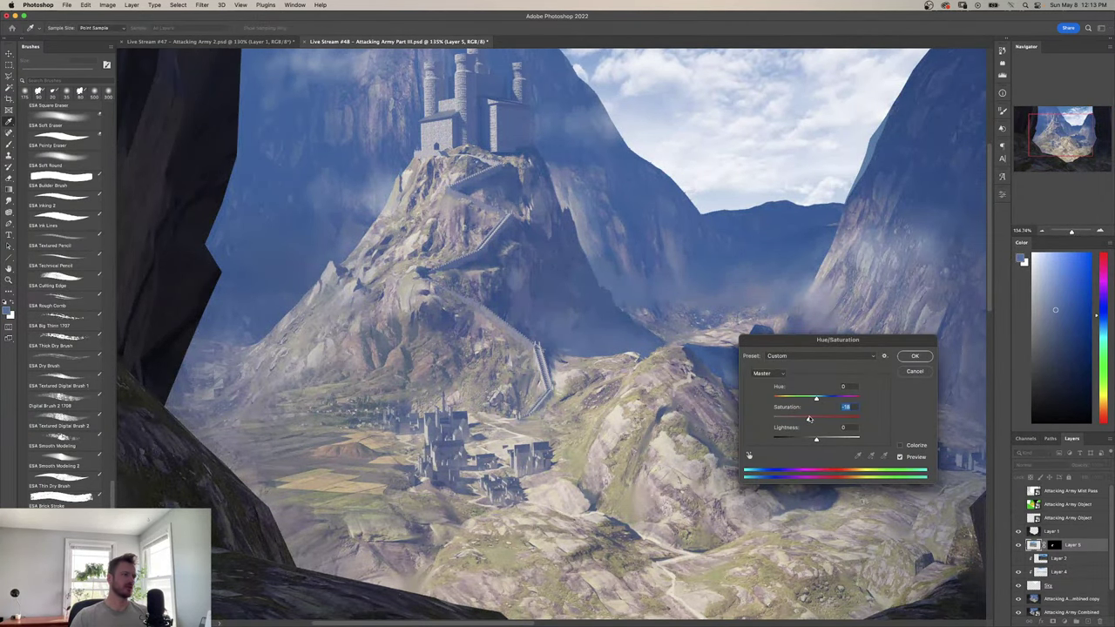
pyautogui.click(917, 356)
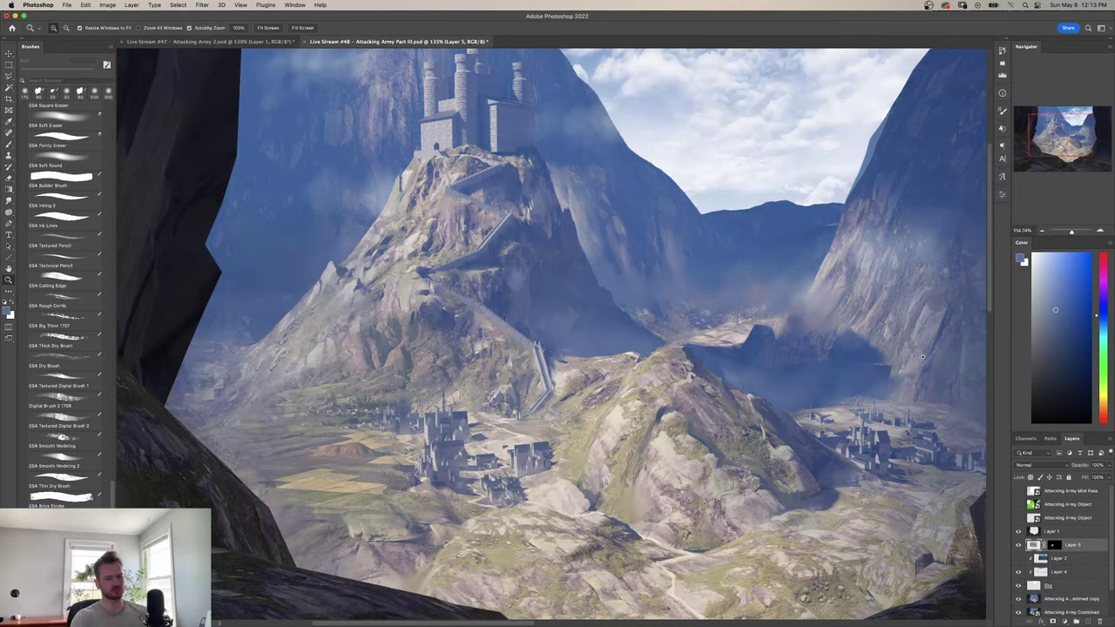
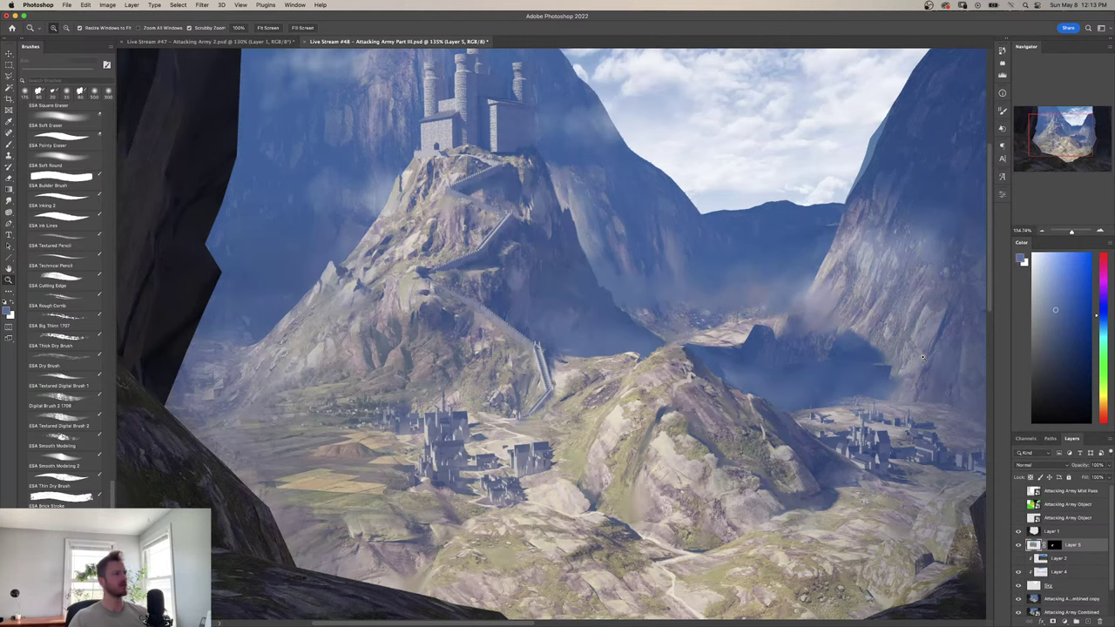
# Duplicate the farmland photo layer and shift the copy right across the valley, checking its placement with the mask disabled.
pyautogui.moveTo(685, 438); pyautogui.dragTo(491, 439)
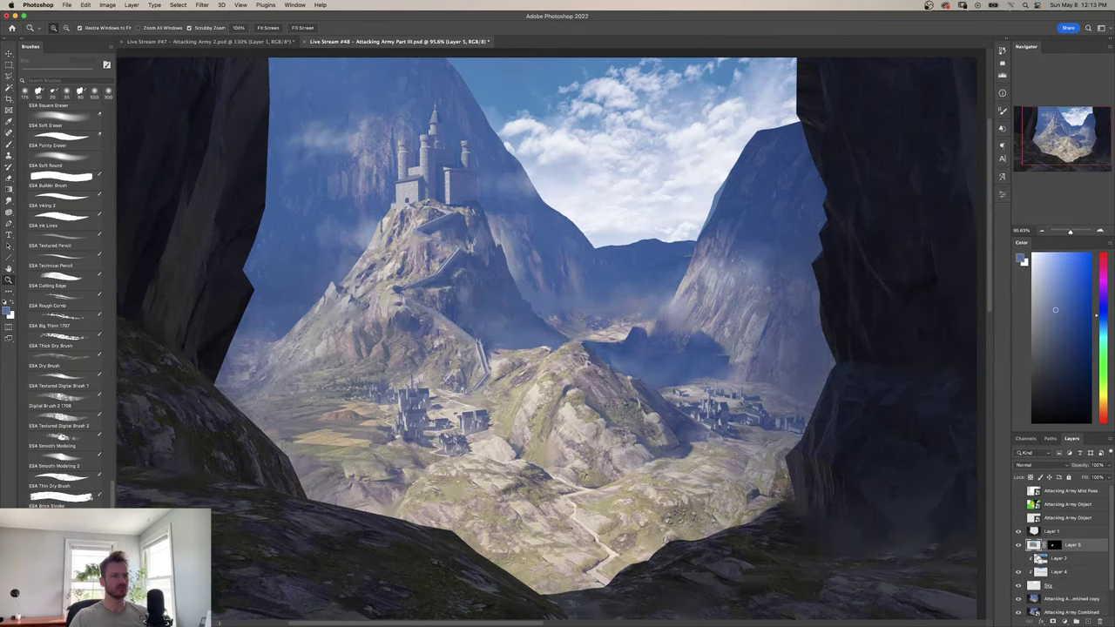
pyautogui.press('super+j')
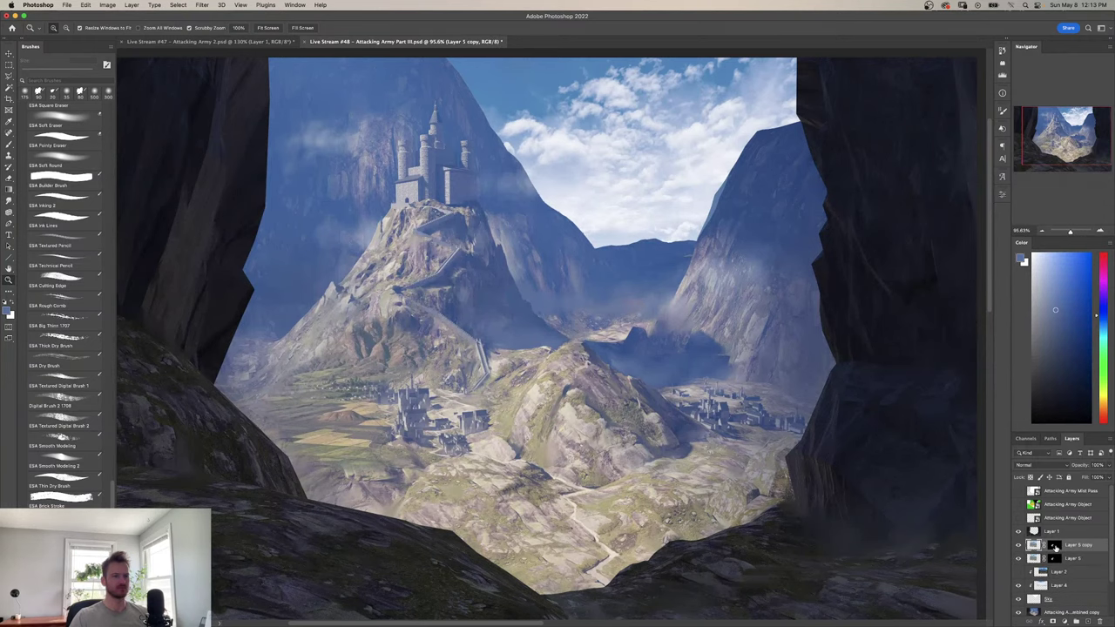
pyautogui.keyDown('shift'); pyautogui.click(1054, 546); pyautogui.keyUp('shift')
pyautogui.moveTo(546, 440); pyautogui.dragTo(652, 438)
pyautogui.keyDown('shift'); pyautogui.click(1054, 544); pyautogui.keyUp('shift')
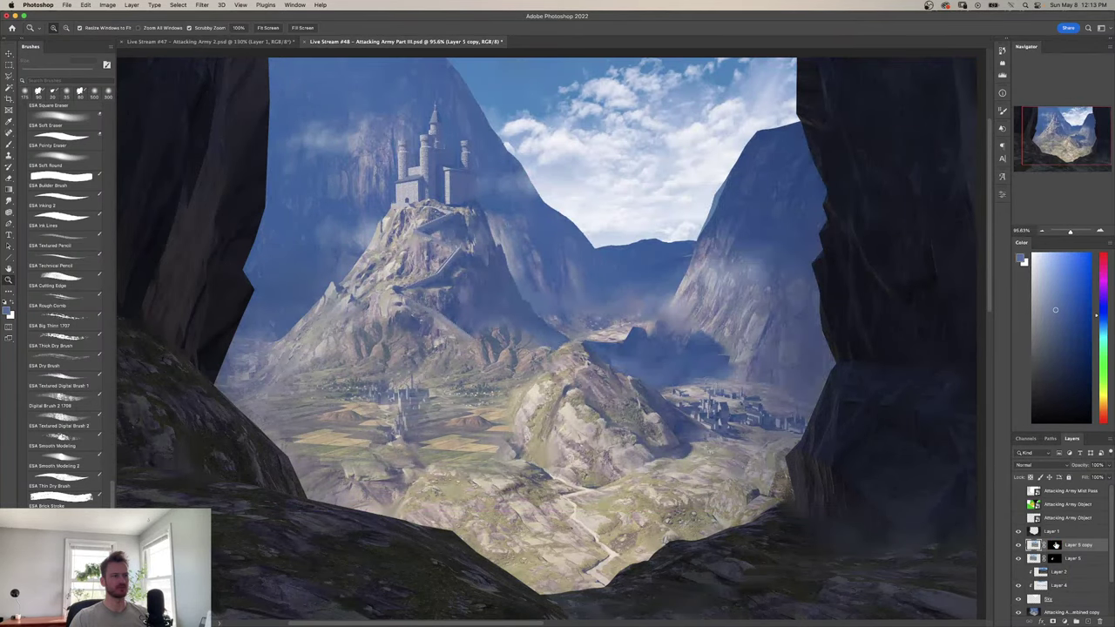
# Delete the duplicate's inherited layer mask and give it a fresh mask inverted to black.
pyautogui.keyDown('shift'); pyautogui.click(1054, 544); pyautogui.keyUp('shift')
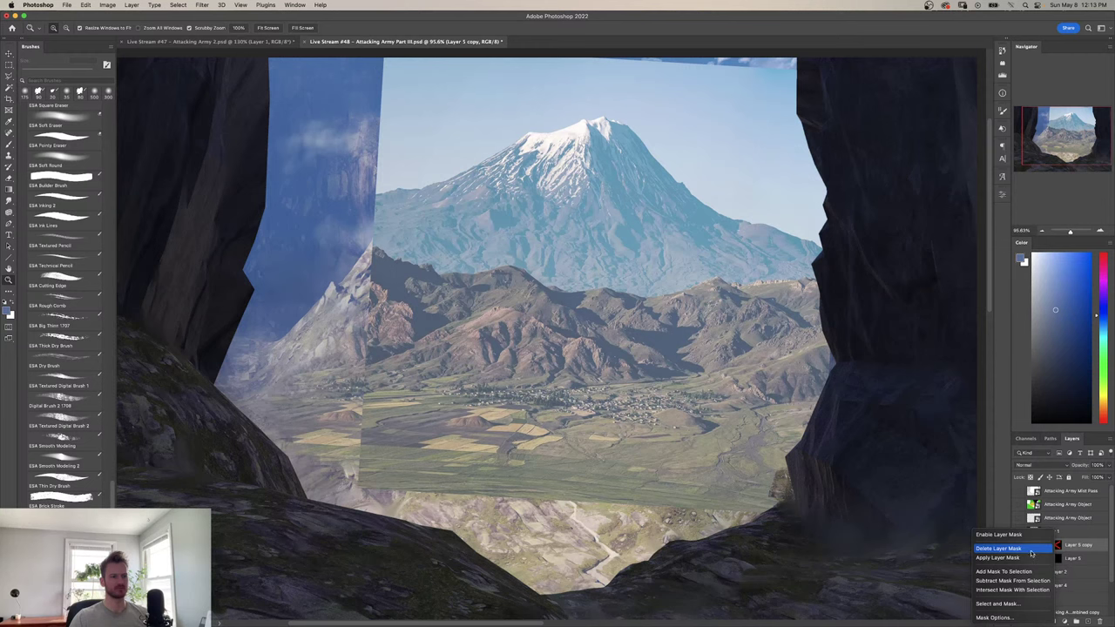
pyautogui.click(1056, 547)
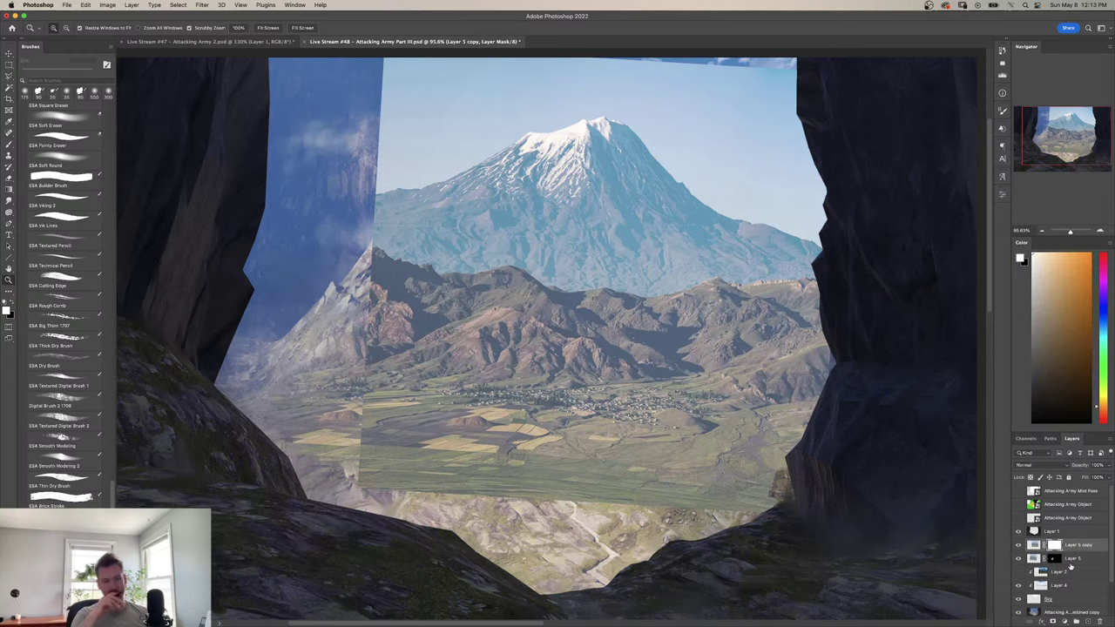
pyautogui.keyDown('shift'); pyautogui.click(1054, 545); pyautogui.keyUp('shift')
# Paint the duplicate's fields and foothills in on its mask around the village at the foot of the far-right mountain, undoing the last stroke.
pyautogui.press('b')
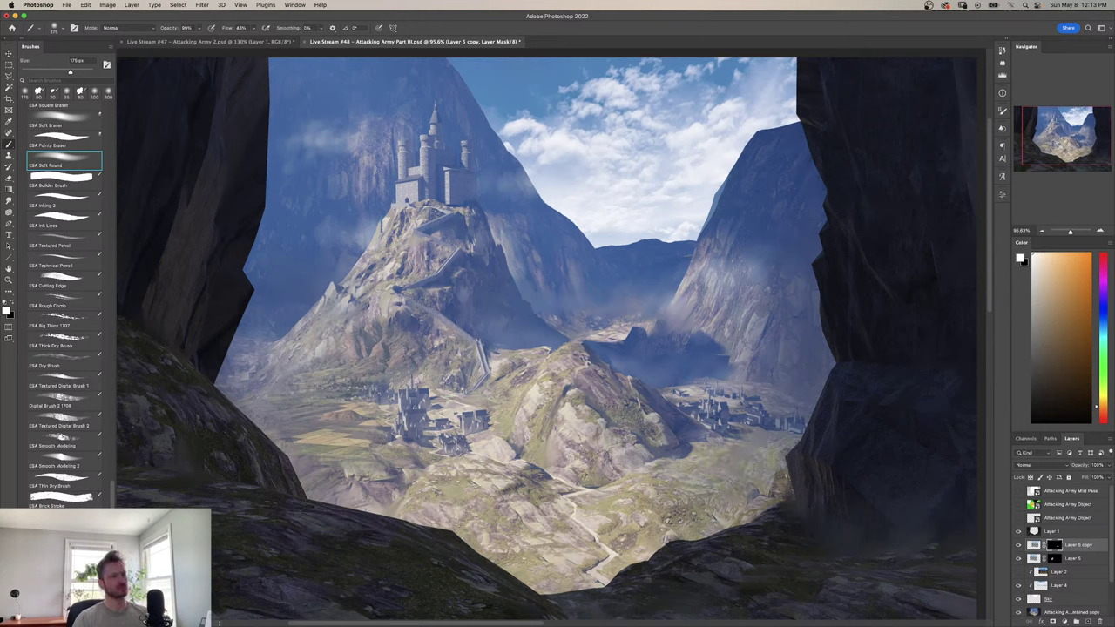
pyautogui.moveTo(769, 383)
pyautogui.mouseDown()
pyautogui.moveTo(776, 373)
pyautogui.moveTo(750, 375)
pyautogui.moveTo(801, 382)
pyautogui.moveTo(763, 352)
pyautogui.mouseUp()
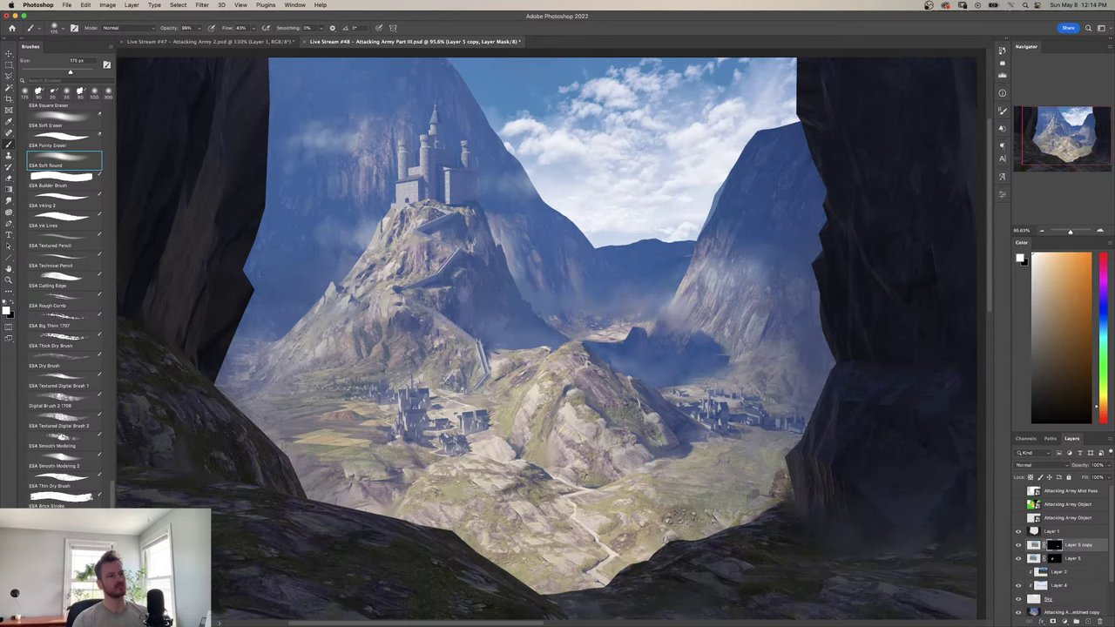
pyautogui.press('z')
pyautogui.moveTo(763, 389); pyautogui.dragTo(818, 389)
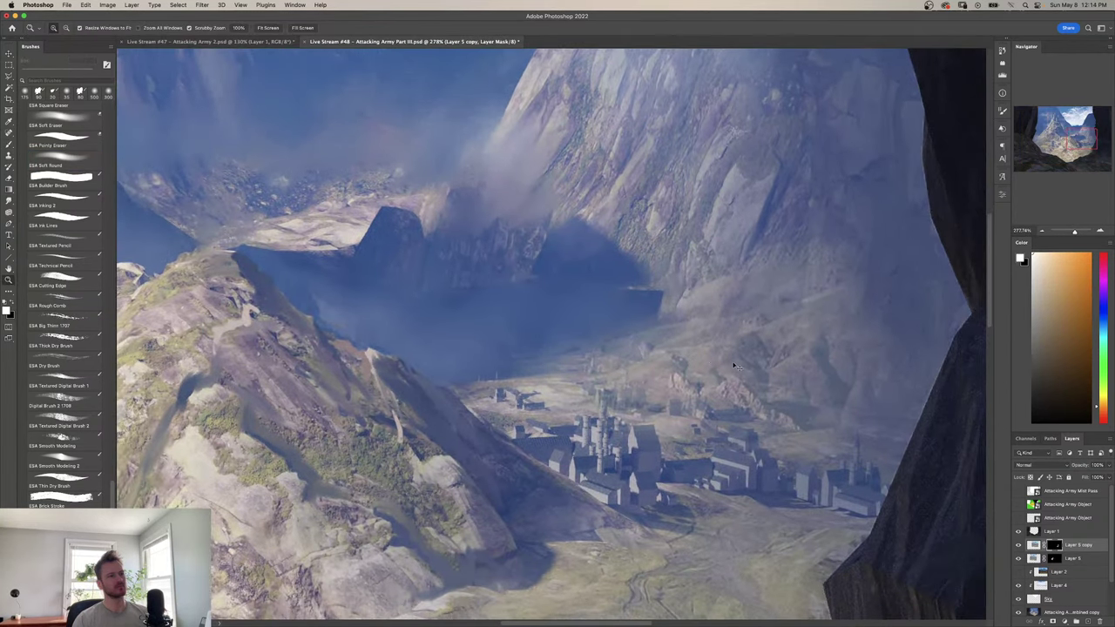
pyautogui.press('b')
pyautogui.moveTo(727, 375)
pyautogui.mouseDown()
pyautogui.moveTo(757, 348)
pyautogui.moveTo(853, 375)
pyautogui.moveTo(802, 253)
pyautogui.moveTo(871, 331)
pyautogui.moveTo(886, 288)
pyautogui.moveTo(923, 322)
pyautogui.moveTo(893, 265)
pyautogui.moveTo(749, 214)
pyautogui.mouseUp()
pyautogui.press('super+z')
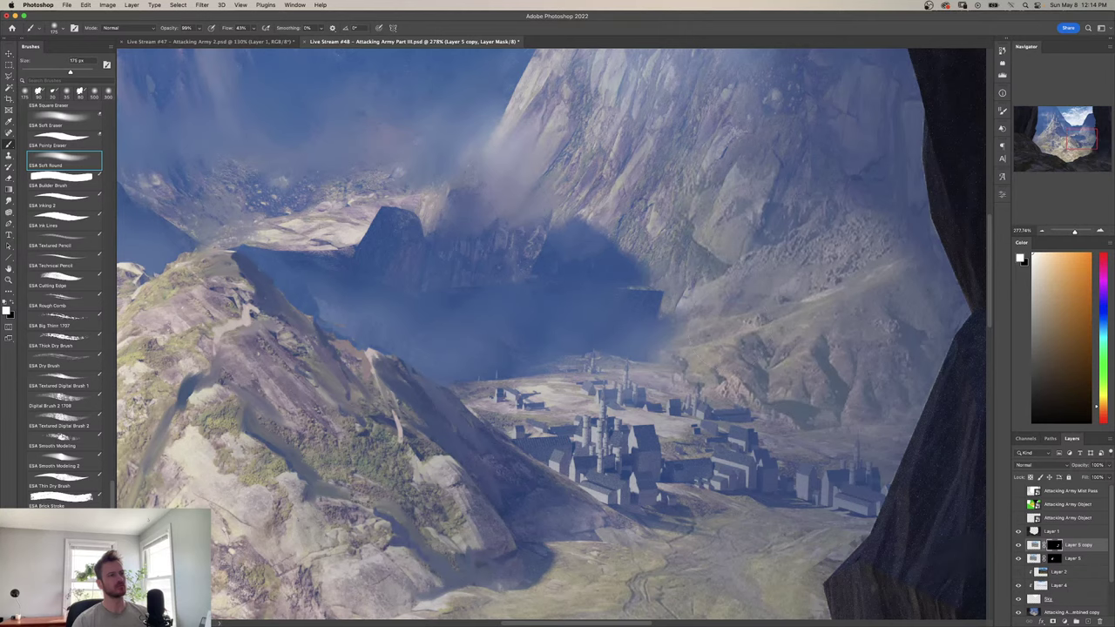
# Undo the last two strokes painted on the farmland duplicate's mask around the far-right village.
pyautogui.press('z')
pyautogui.moveTo(760, 253)
pyautogui.mouseDown()
pyautogui.moveTo(692, 289)
pyautogui.moveTo(754, 285)
pyautogui.mouseUp()
pyautogui.press('b')
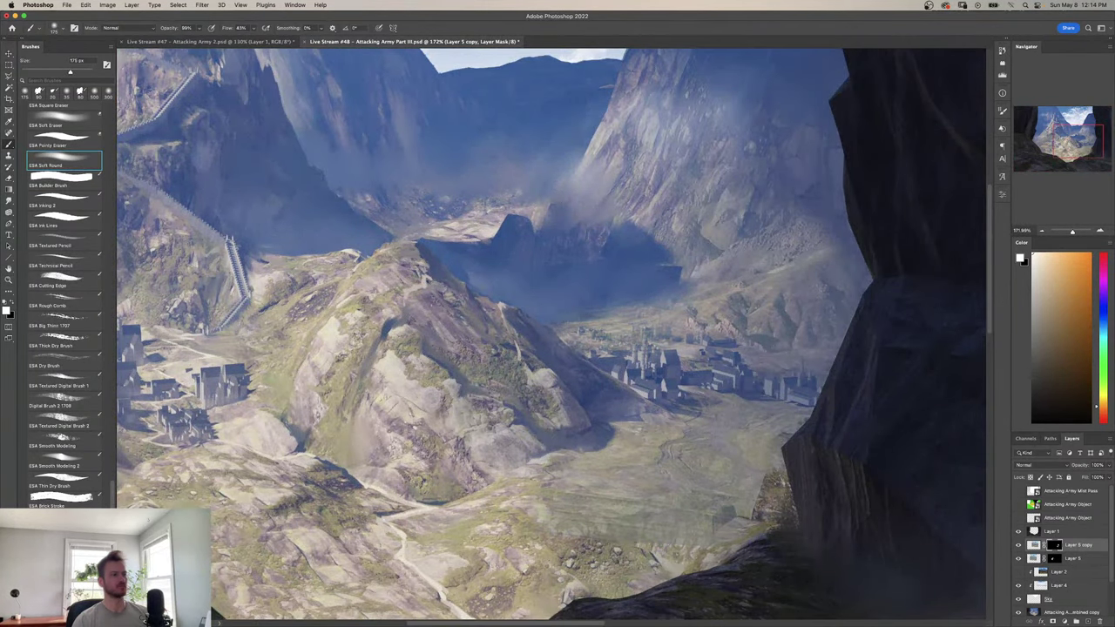
pyautogui.press('super+z')
pyautogui.press('super+z')
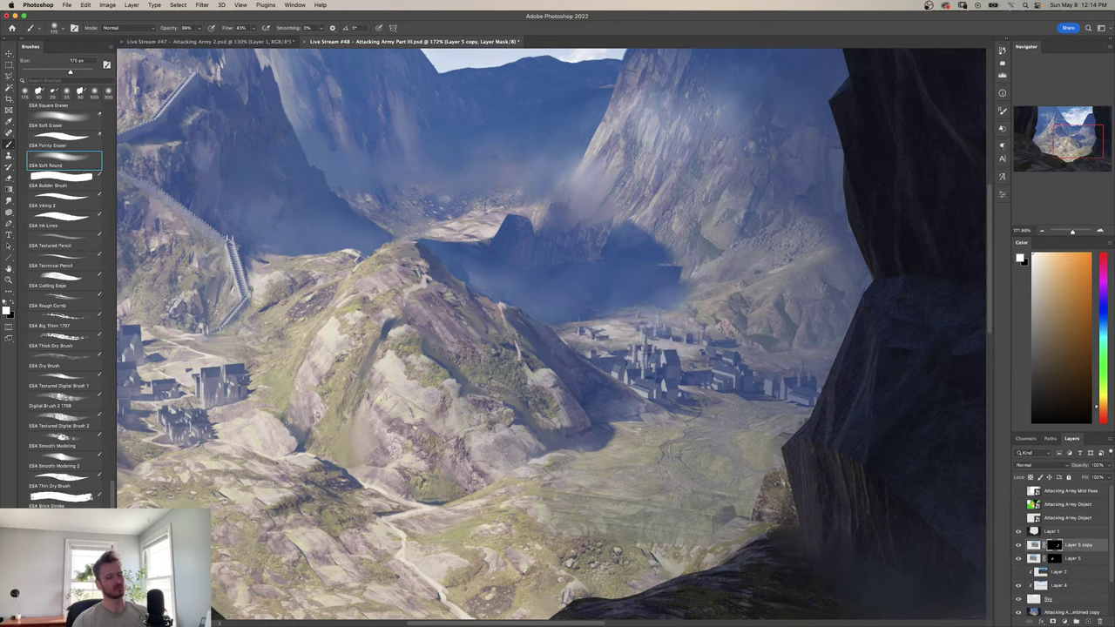
# Paint the farmland in between the far-right village's buildings on the duplicate's mask with a much smaller Soft Round brush, undoing the last stroke.
pyautogui.press('[')
pyautogui.press('[')
pyautogui.press('[')
pyautogui.press('[')
pyautogui.press('[')
pyautogui.press('[')
pyautogui.press('[')
pyautogui.moveTo(610, 331)
pyautogui.mouseDown()
pyautogui.moveTo(624, 341)
pyautogui.moveTo(606, 327)
pyautogui.mouseUp()
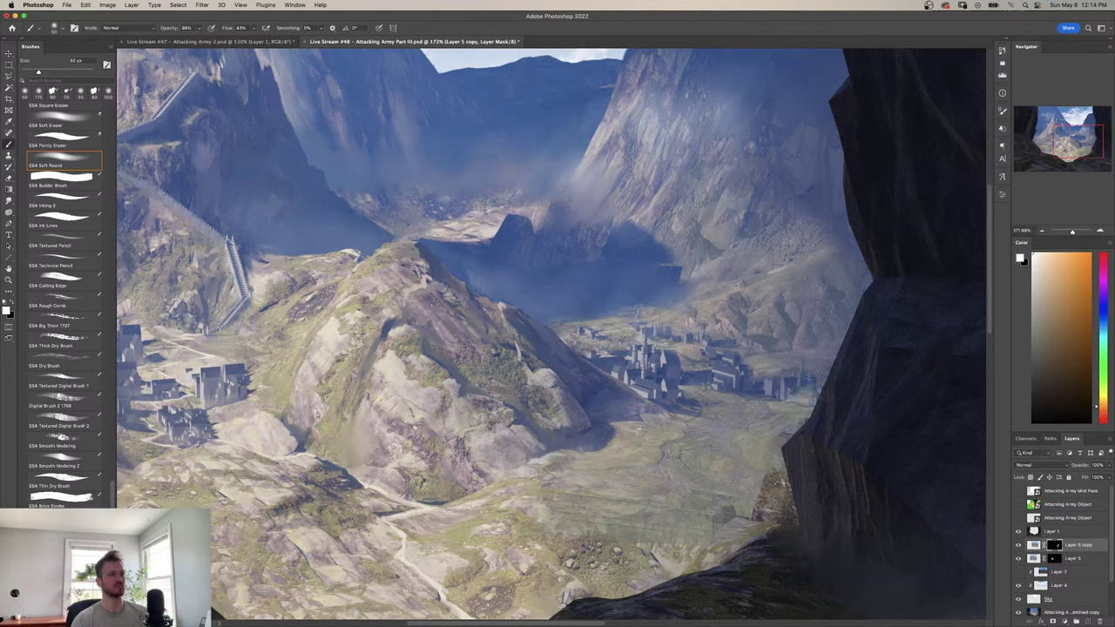
pyautogui.press('super+z')
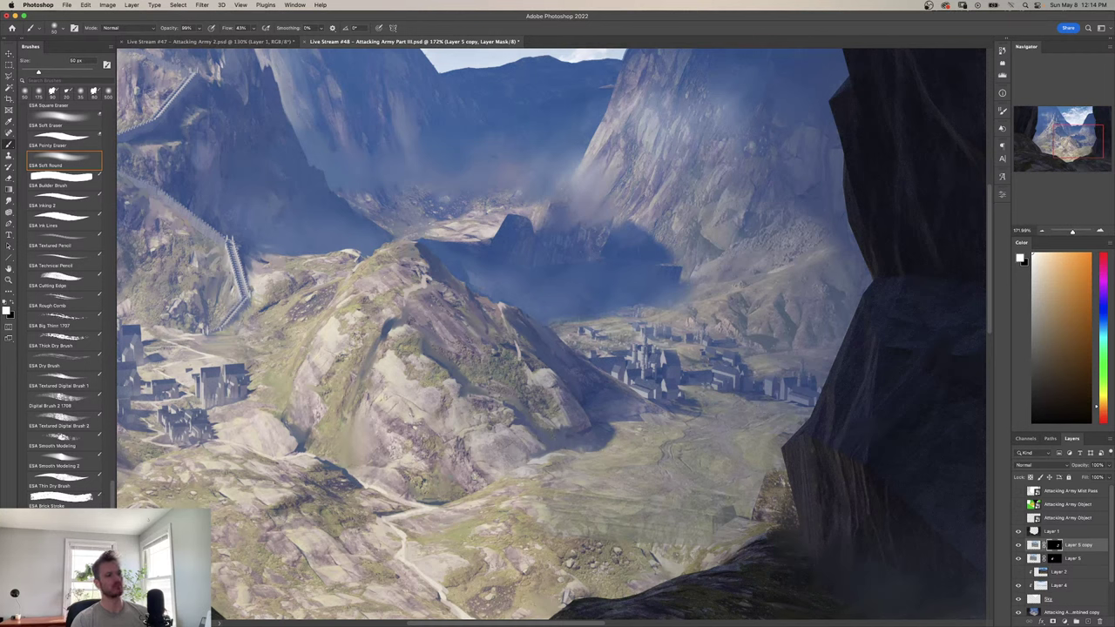
pyautogui.press('z')
pyautogui.moveTo(699, 357); pyautogui.dragTo(655, 367)
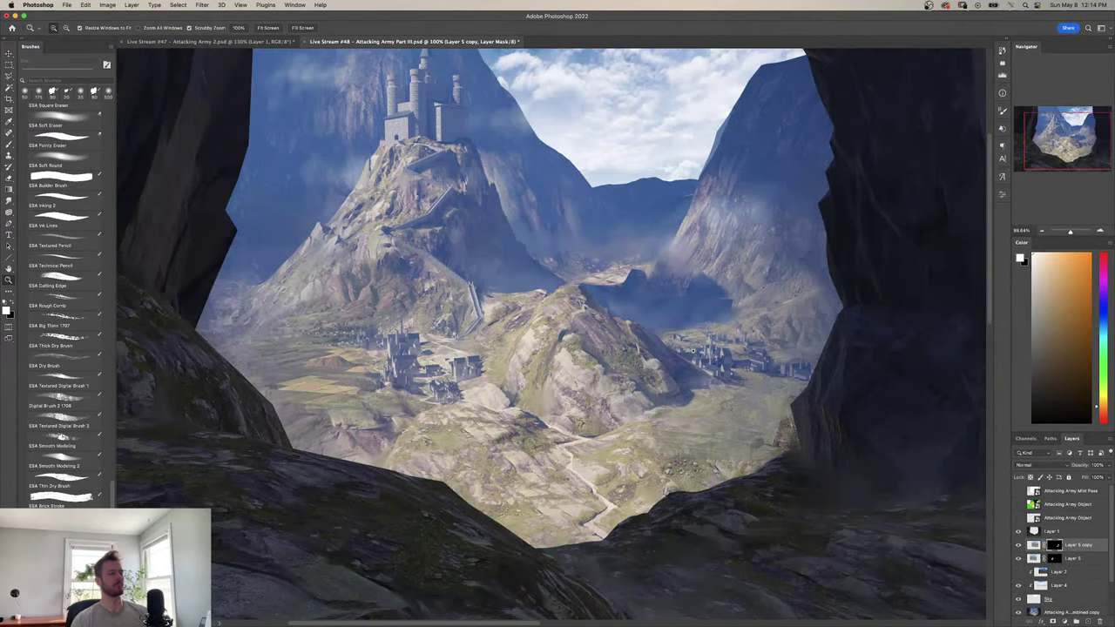
pyautogui.moveTo(683, 355); pyautogui.dragTo(728, 359)
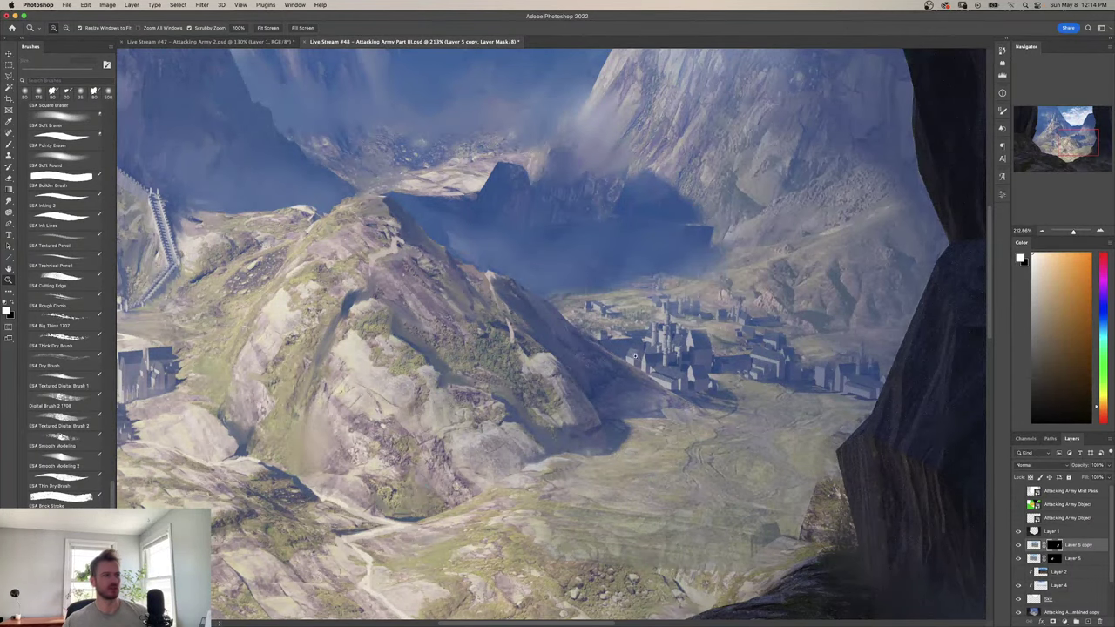
pyautogui.moveTo(634, 355); pyautogui.dragTo(347, 421)
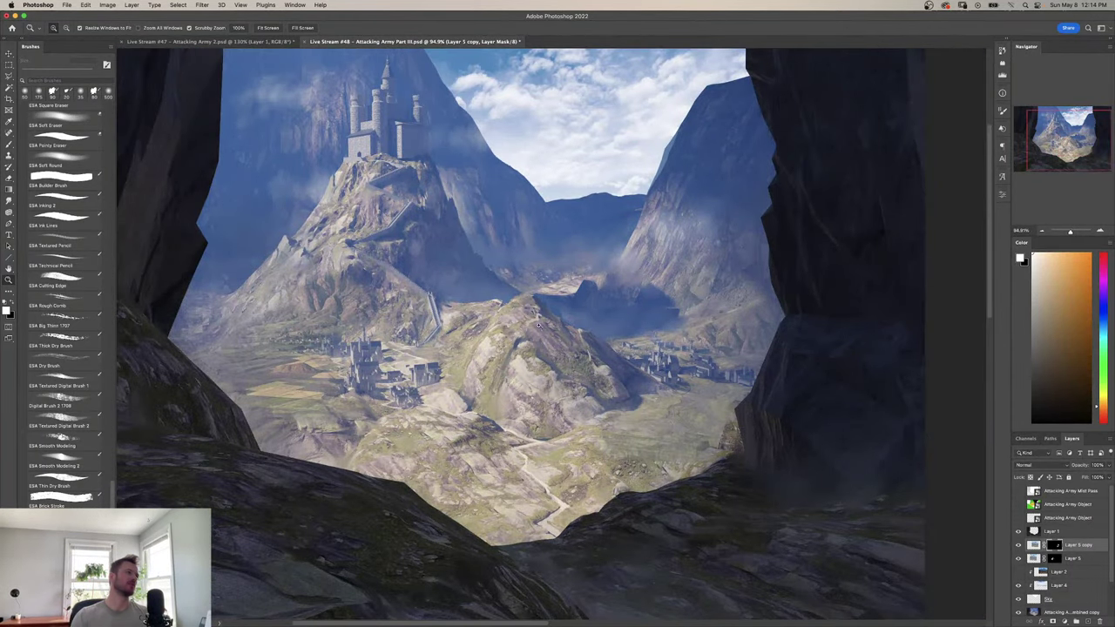
pyautogui.moveTo(541, 392); pyautogui.dragTo(569, 396)
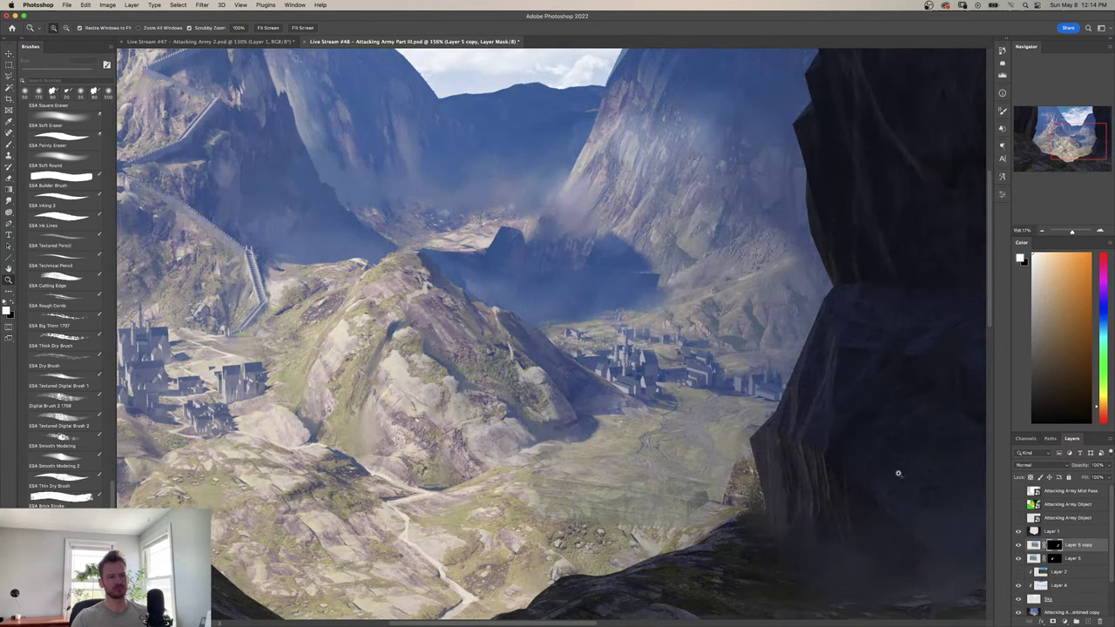
# Outline the far-right village on the Attacking Army Combined copy layer with the Polygonal Lasso and copy it to a new layer.
pyautogui.keyDown('super'); pyautogui.click(612, 382); pyautogui.keyUp('super')
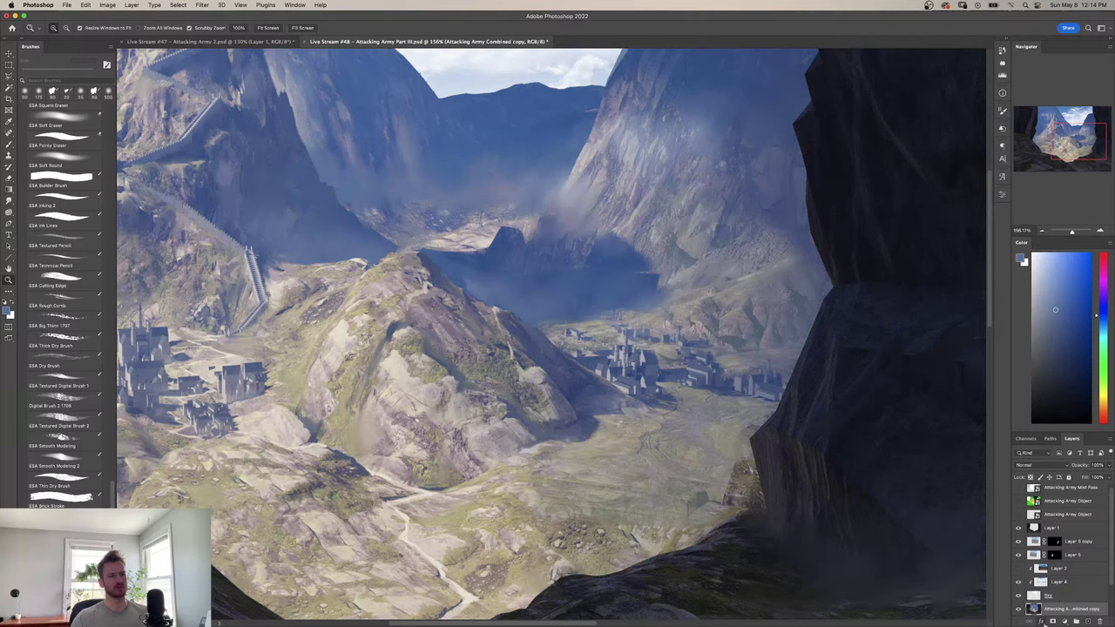
pyautogui.scroll(-2, 723, 480)
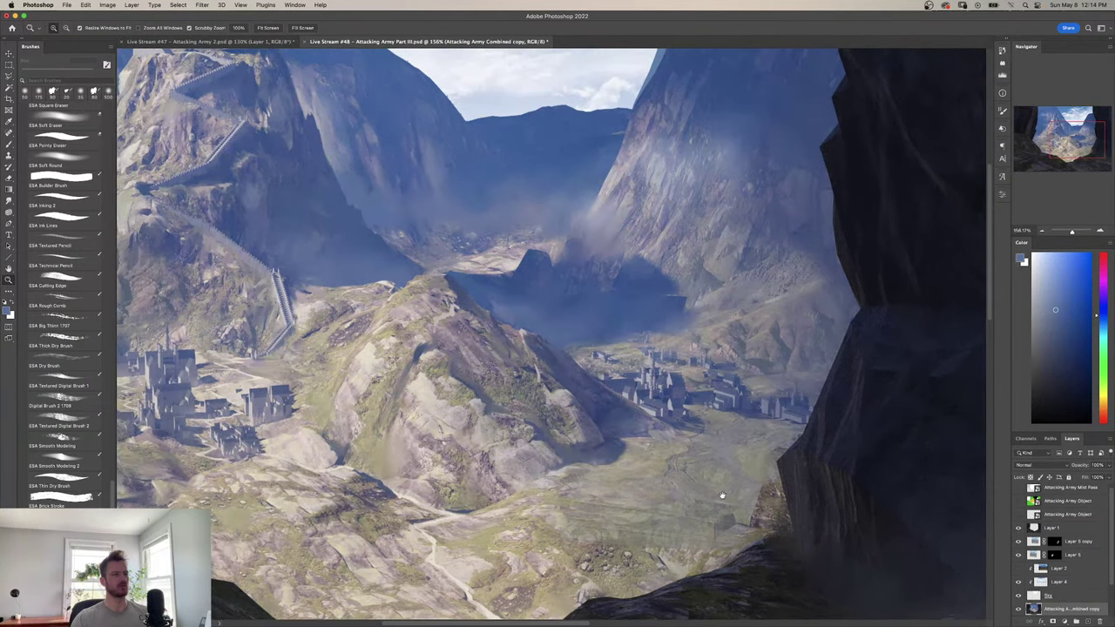
pyautogui.moveTo(724, 480)
pyautogui.mouseDown()
pyautogui.moveTo(676, 491)
pyautogui.moveTo(714, 497)
pyautogui.mouseUp()
pyautogui.press('l')
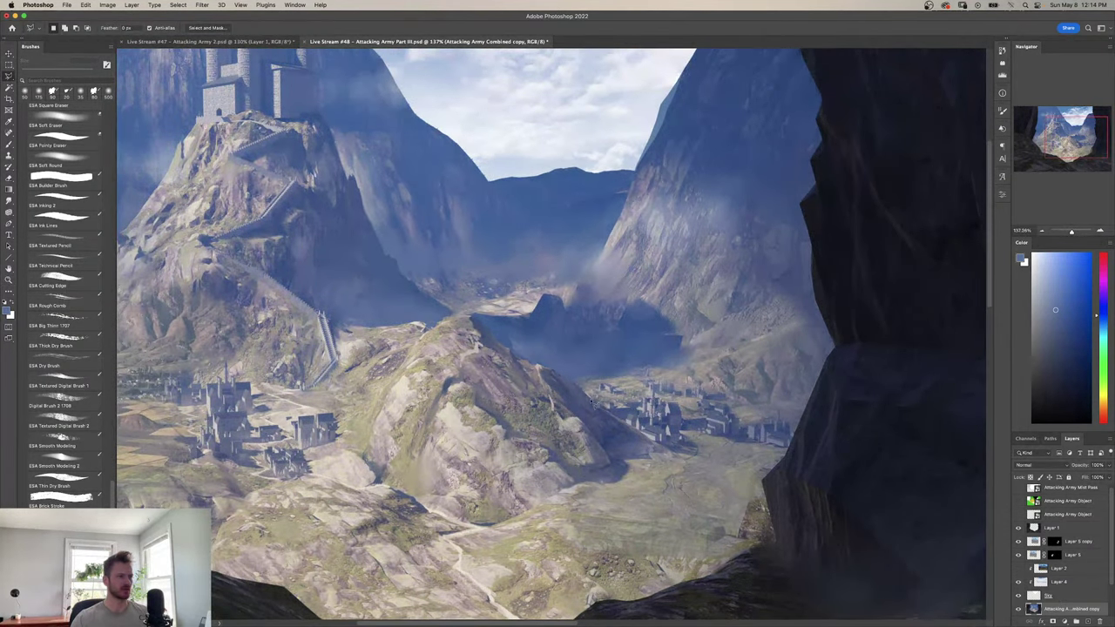
pyautogui.click(595, 401)
pyautogui.click(657, 449)
pyautogui.click(783, 456)
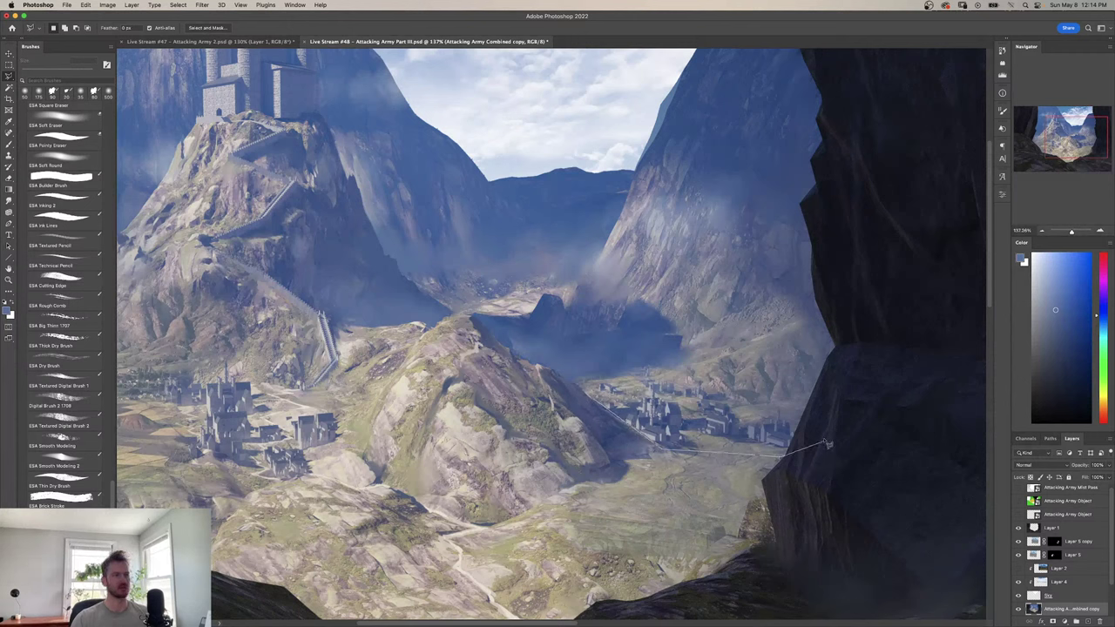
pyautogui.click(823, 441)
pyautogui.click(789, 410)
pyautogui.click(712, 390)
pyautogui.click(666, 382)
pyautogui.click(616, 379)
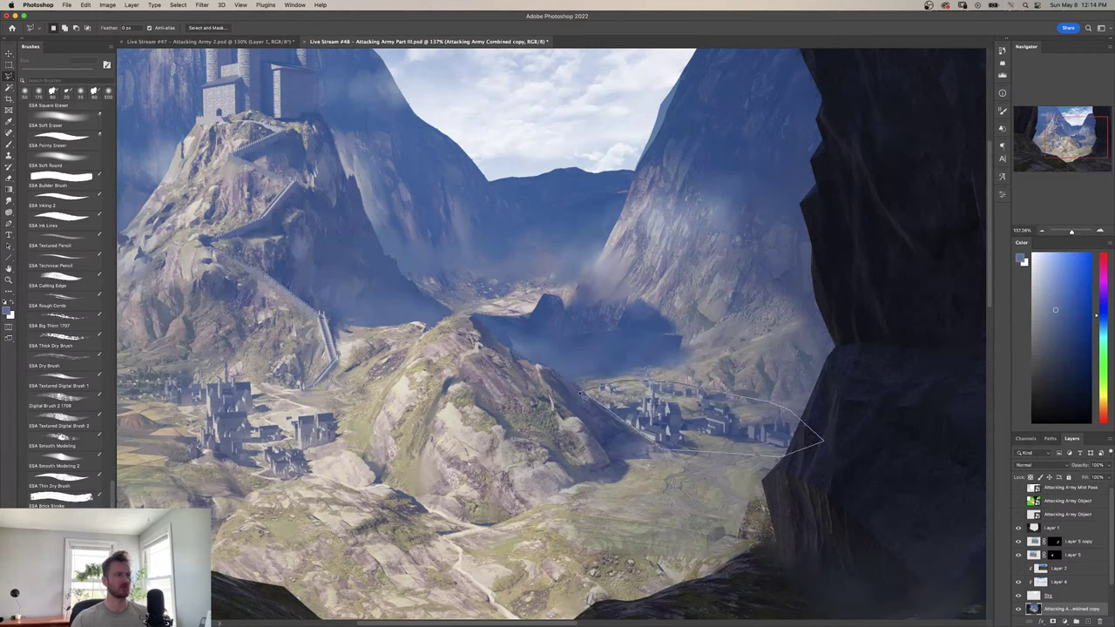
pyautogui.click(593, 398)
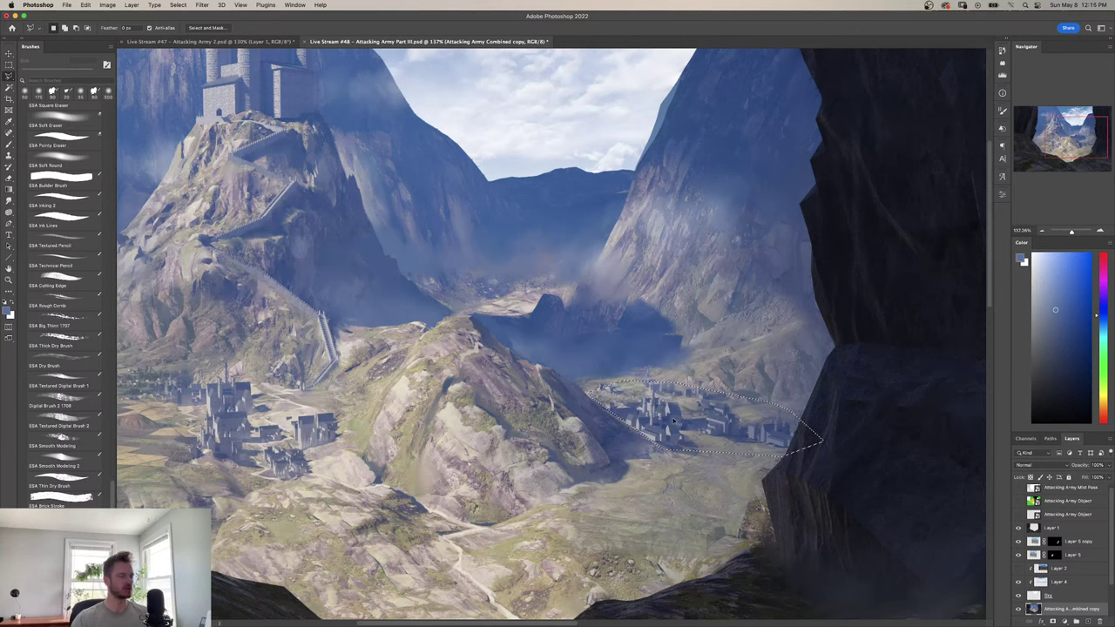
pyautogui.hotkey('ctrl', 'j')
# Scale the copied far-right village down with Free Transform.
pyautogui.hotkey('ctrl', 't')
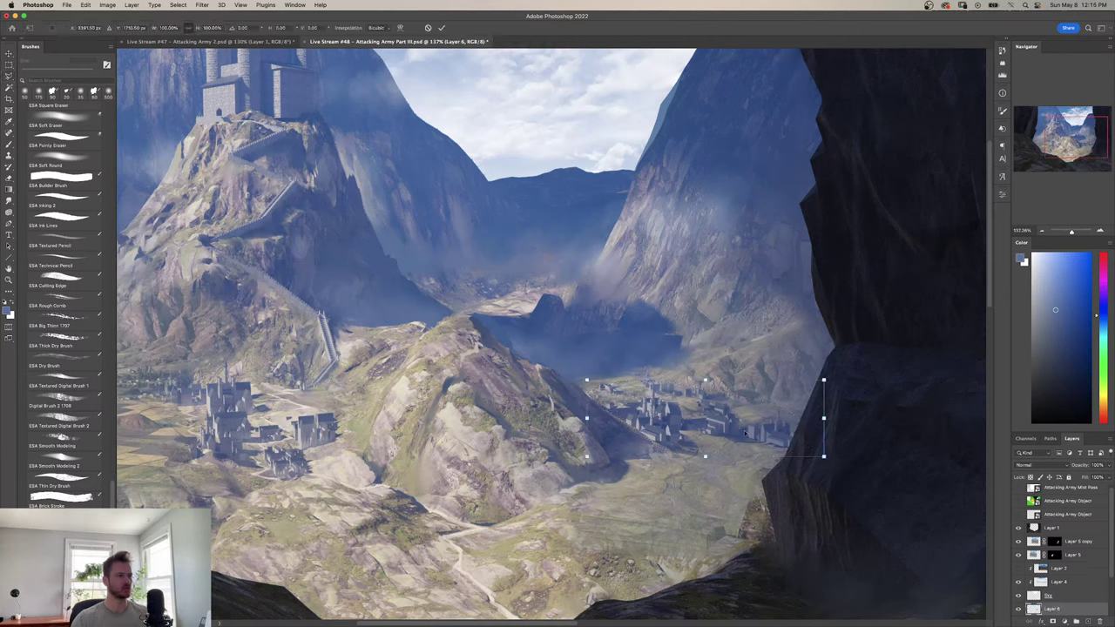
pyautogui.moveTo(823, 418)
pyautogui.mouseDown()
pyautogui.moveTo(734, 434)
pyautogui.moveTo(741, 442)
pyautogui.moveTo(776, 421)
pyautogui.mouseUp()
pyautogui.press('Return')
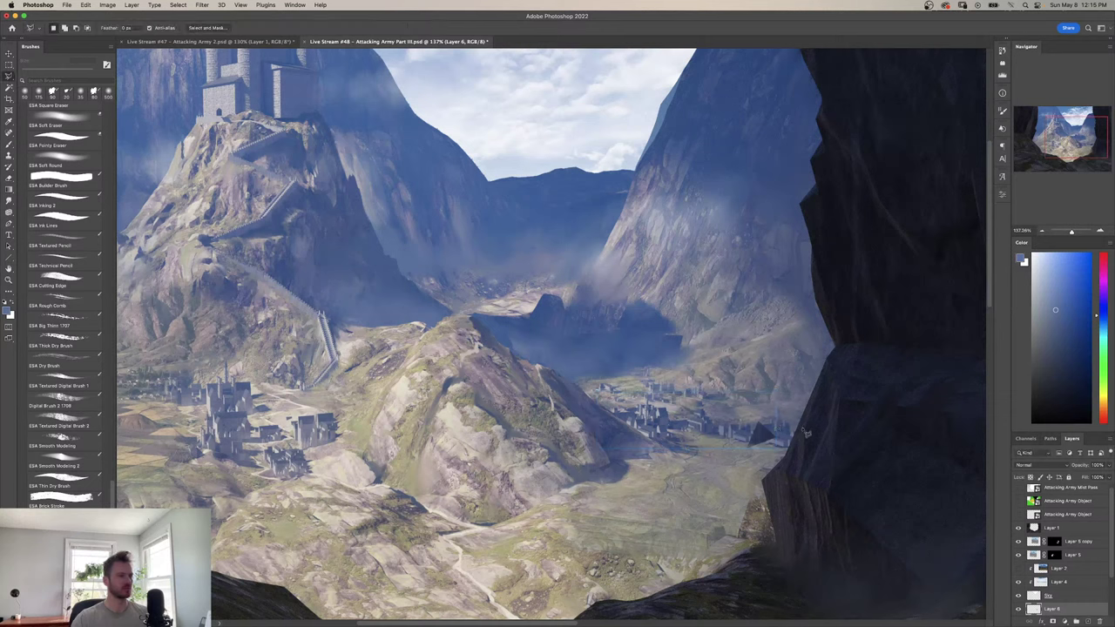
# Erase the stray piece of dark cliff from the scaled village layer with the Soft Eraser, reducing the eraser size.
pyautogui.press('e')
pyautogui.click(774, 437)
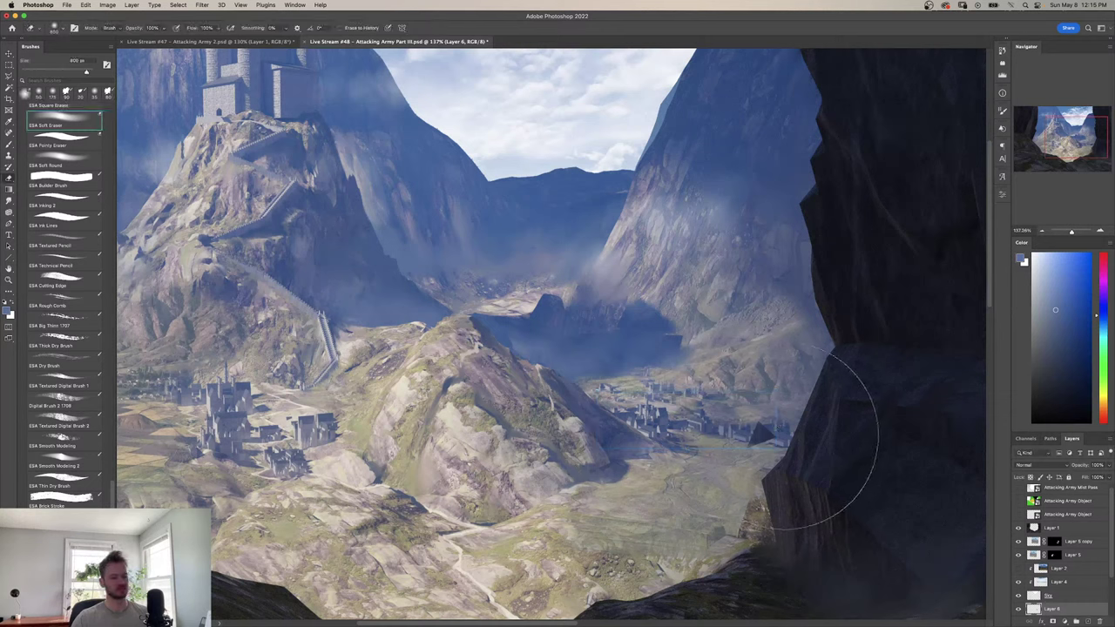
pyautogui.press('[')
pyautogui.press('[')
pyautogui.press('[')
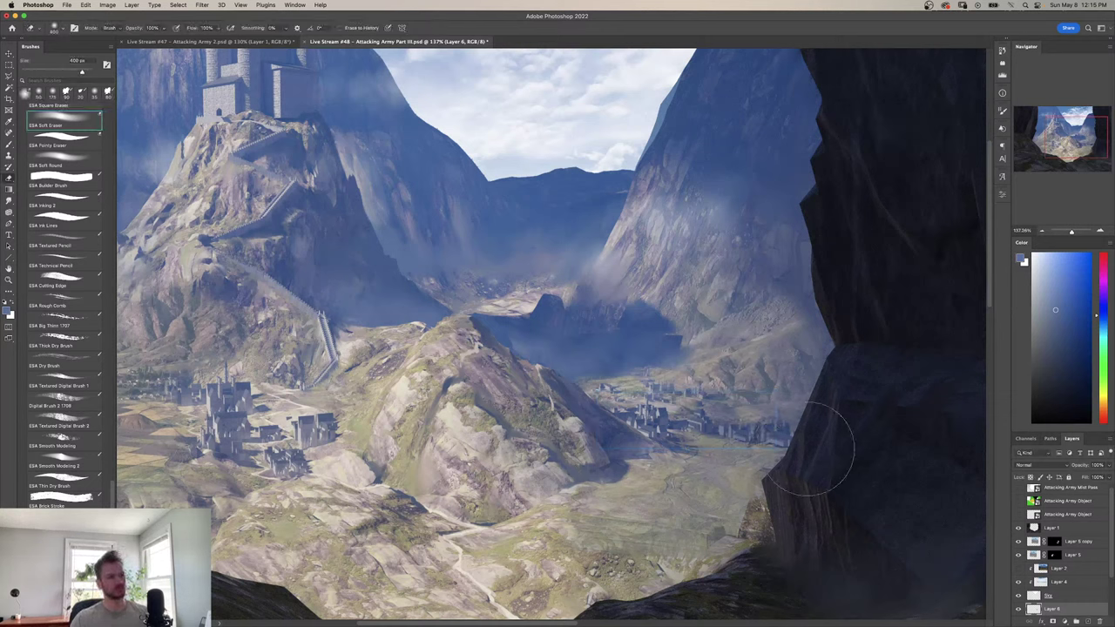
# Paint white on the Layer 5 copy mask with a progressively larger soft brush to cover the leftover buildings beside the dark cliff with farmland.
pyautogui.press('z')
pyautogui.moveTo(841, 442)
pyautogui.mouseDown()
pyautogui.moveTo(727, 460)
pyautogui.moveTo(770, 458)
pyautogui.mouseUp()
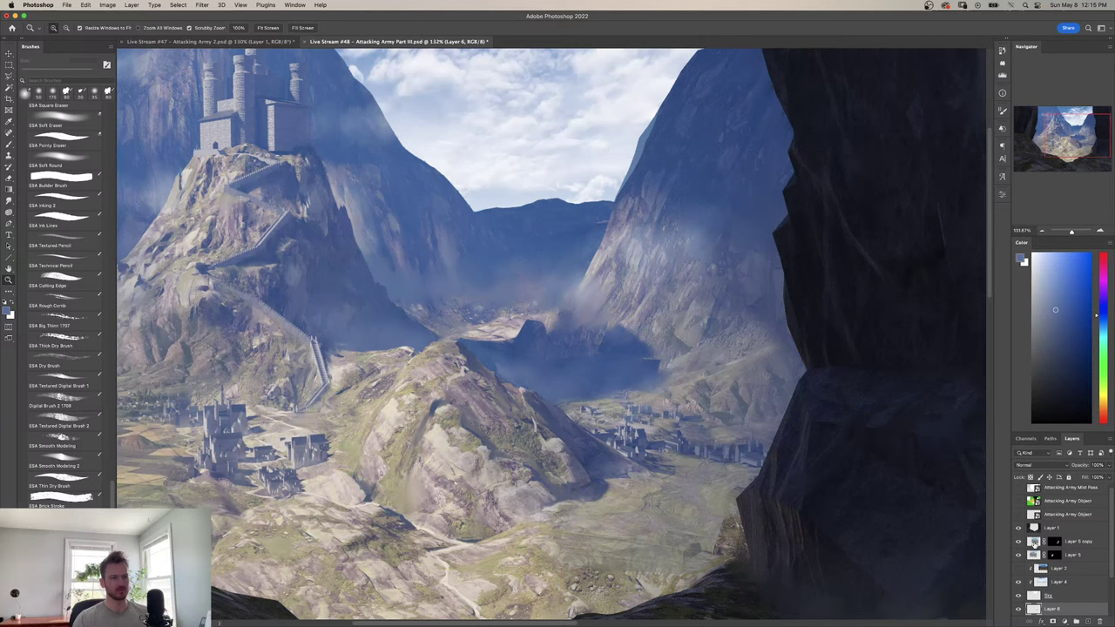
pyautogui.moveTo(1035, 543); pyautogui.dragTo(1054, 542)
pyautogui.press('d')
pyautogui.press('b')
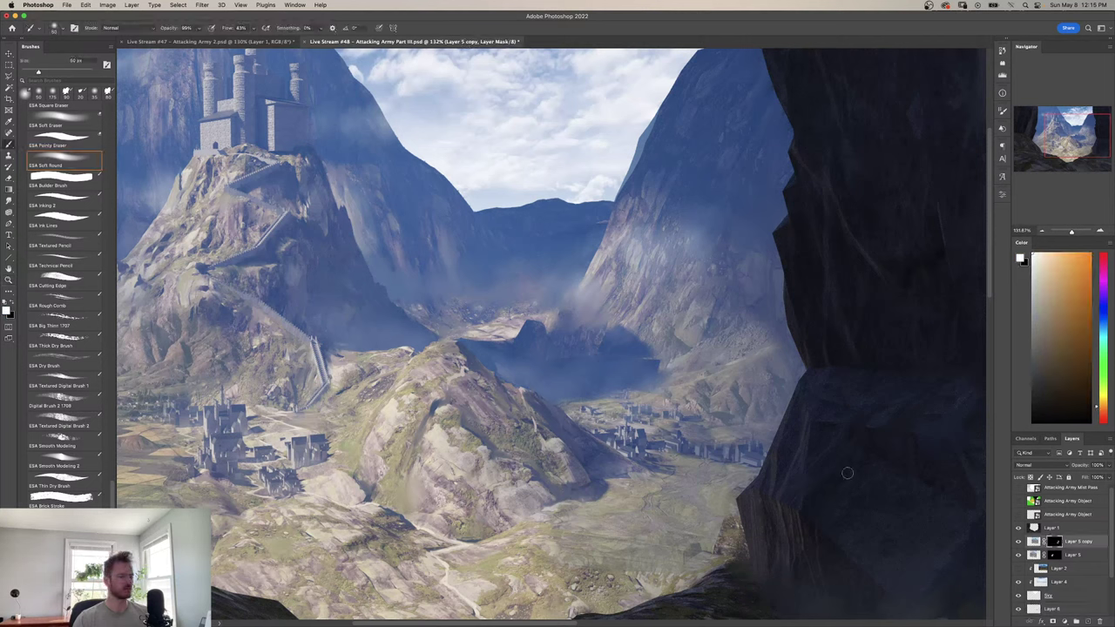
pyautogui.moveTo(779, 432)
pyautogui.mouseDown()
pyautogui.moveTo(738, 472)
pyautogui.moveTo(759, 463)
pyautogui.moveTo(728, 449)
pyautogui.mouseUp()
pyautogui.press(']')
pyautogui.press(']')
pyautogui.press(']')
pyautogui.press(']')
pyautogui.press(']')
pyautogui.press(']')
pyautogui.press(']')
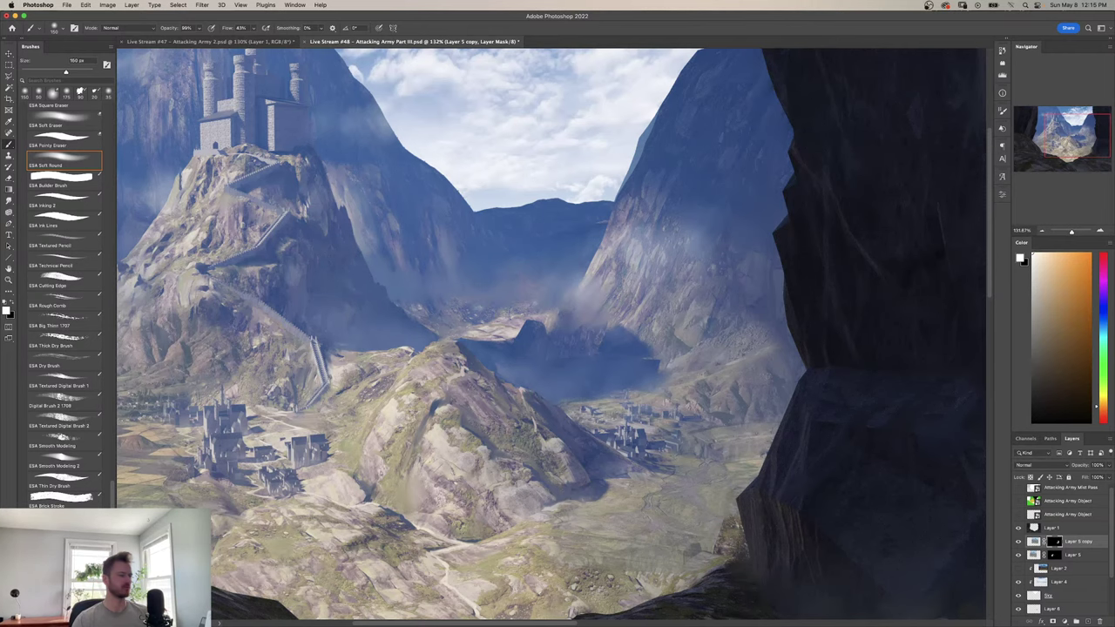
# Flip the view horizontally, lasso the village at the castle mountain's foot on the Attacking Army Combined copy layer, and copy it to a new layer.
pyautogui.press('z')
pyautogui.moveTo(820, 433); pyautogui.dragTo(742, 434)
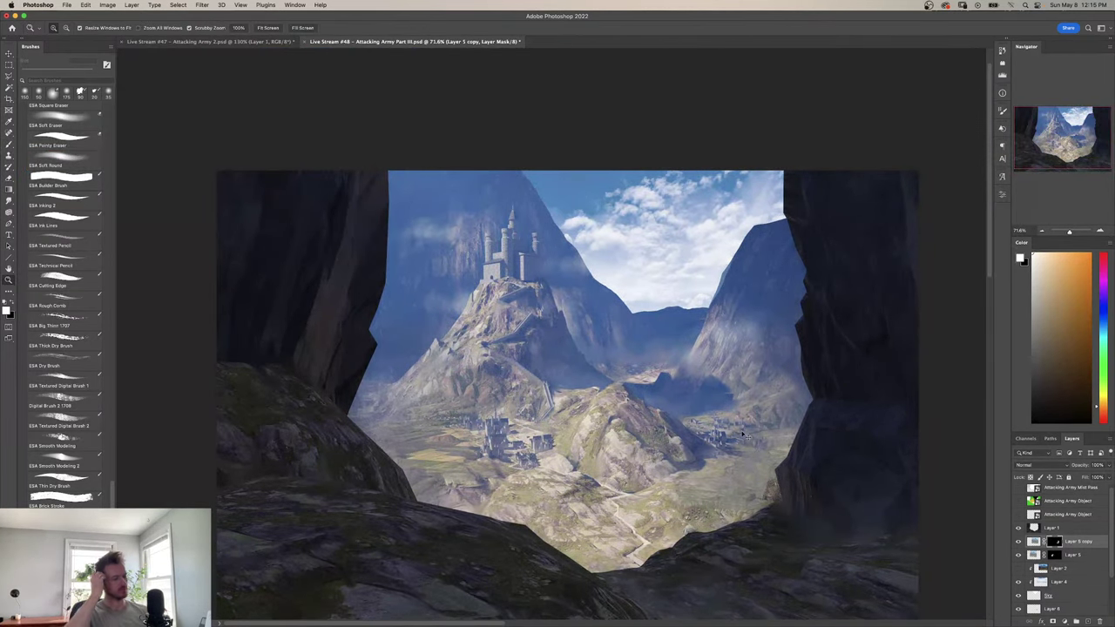
pyautogui.press('super+shift+h')
pyautogui.moveTo(630, 454); pyautogui.dragTo(662, 427)
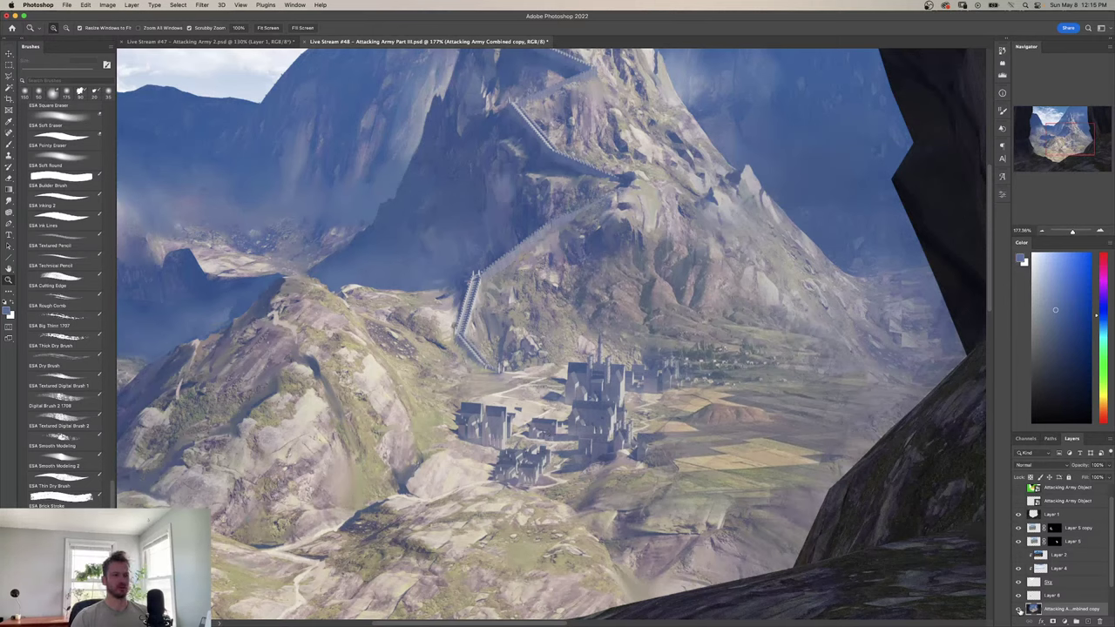
pyautogui.press('l')
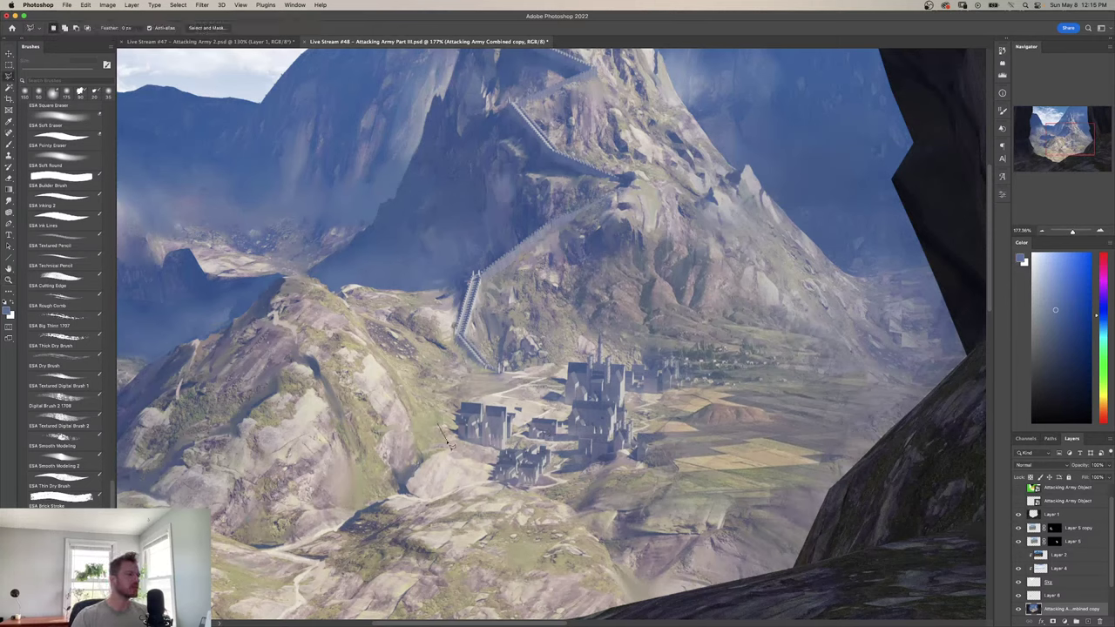
pyautogui.moveTo(400, 384)
pyautogui.mouseDown()
pyautogui.moveTo(414, 432)
pyautogui.moveTo(490, 495)
pyautogui.moveTo(592, 504)
pyautogui.moveTo(664, 472)
pyautogui.moveTo(703, 417)
pyautogui.moveTo(711, 389)
pyautogui.moveTo(669, 357)
pyautogui.mouseUp()
pyautogui.moveTo(554, 353)
pyautogui.mouseDown()
pyautogui.moveTo(533, 379)
pyautogui.moveTo(453, 401)
pyautogui.moveTo(402, 386)
pyautogui.mouseUp()
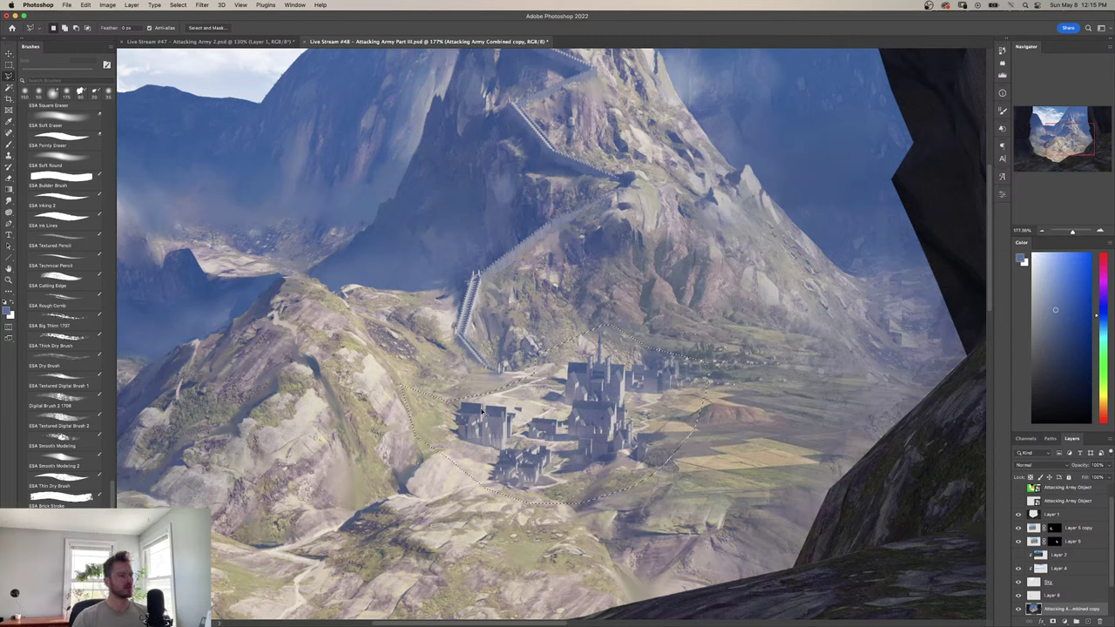
pyautogui.hotkey('ctrl', 'j')
# Scale the copied castle-foot village down, flatten its height slightly, and reposition it over the original buildings.
pyautogui.hotkey('ctrl', 't')
pyautogui.moveTo(557, 504); pyautogui.dragTo(577, 446)
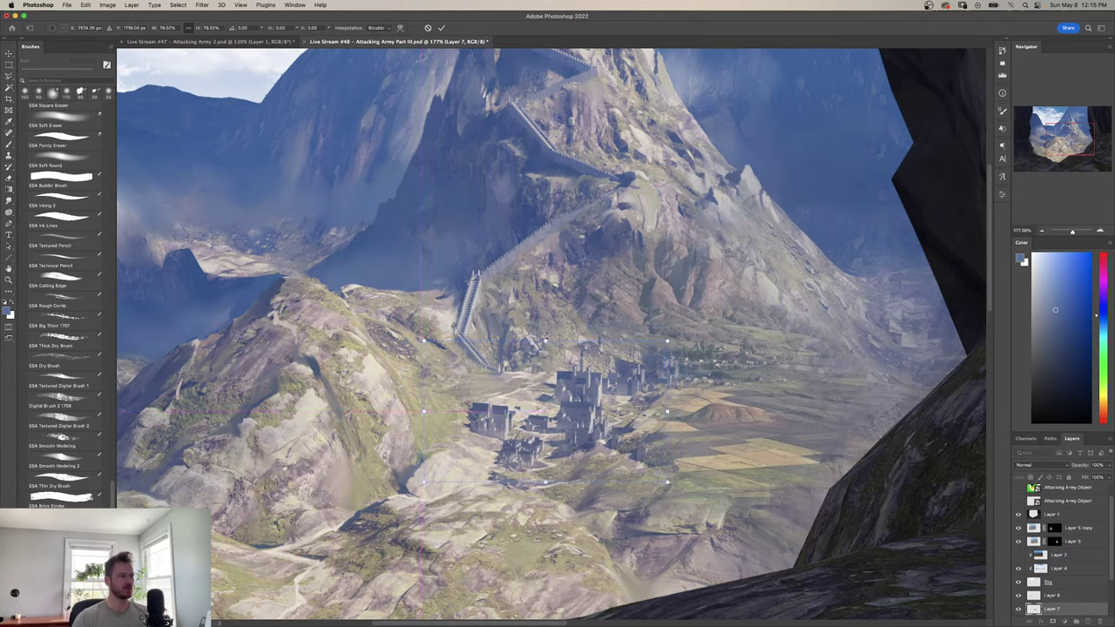
pyautogui.moveTo(544, 340); pyautogui.dragTo(545, 355)
pyautogui.moveTo(558, 421); pyautogui.dragTo(555, 414)
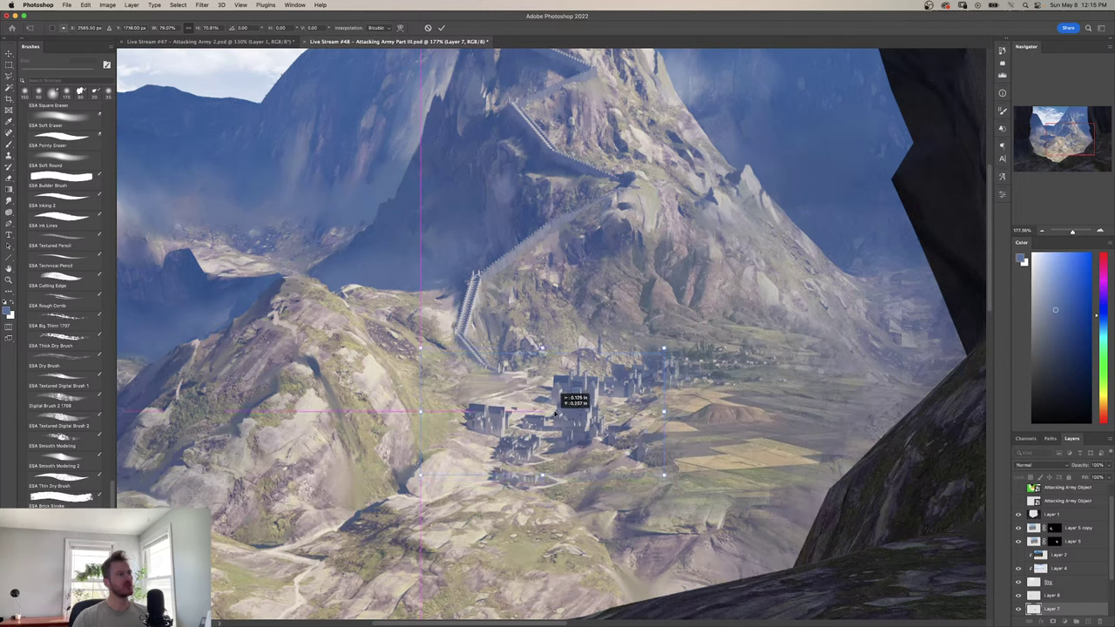
pyautogui.moveTo(555, 416); pyautogui.dragTo(555, 416)
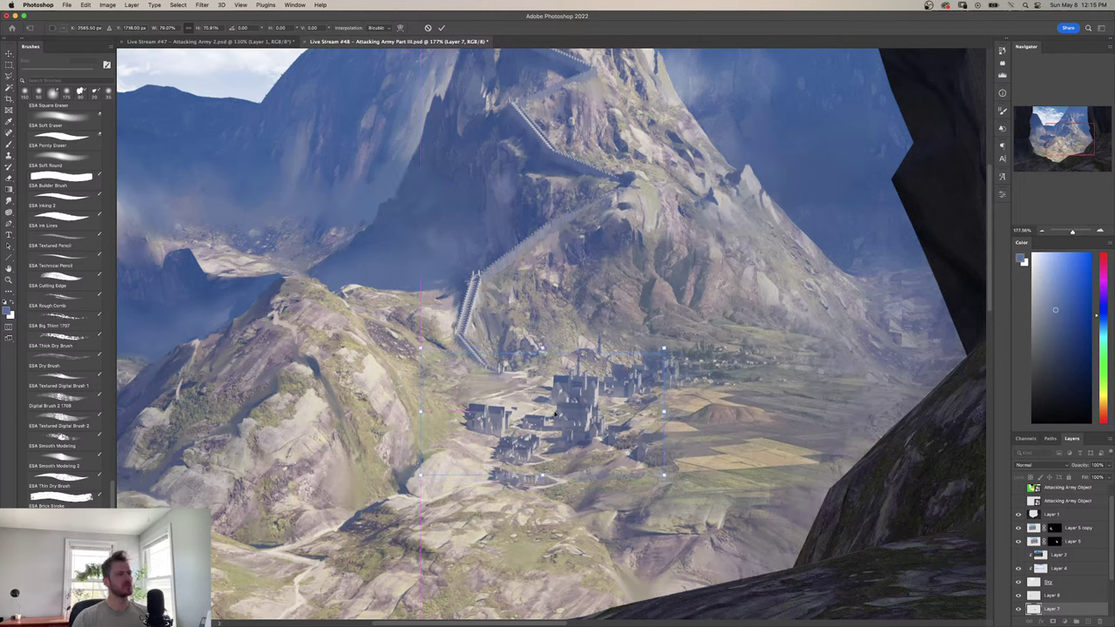
pyautogui.press('Return')
# Merge the scaled castle-foot village layer with the Attacking Army Combined copy layer.
pyautogui.press('z')
pyautogui.moveTo(617, 440)
pyautogui.mouseDown()
pyautogui.moveTo(581, 439)
pyautogui.moveTo(598, 447)
pyautogui.mouseUp()
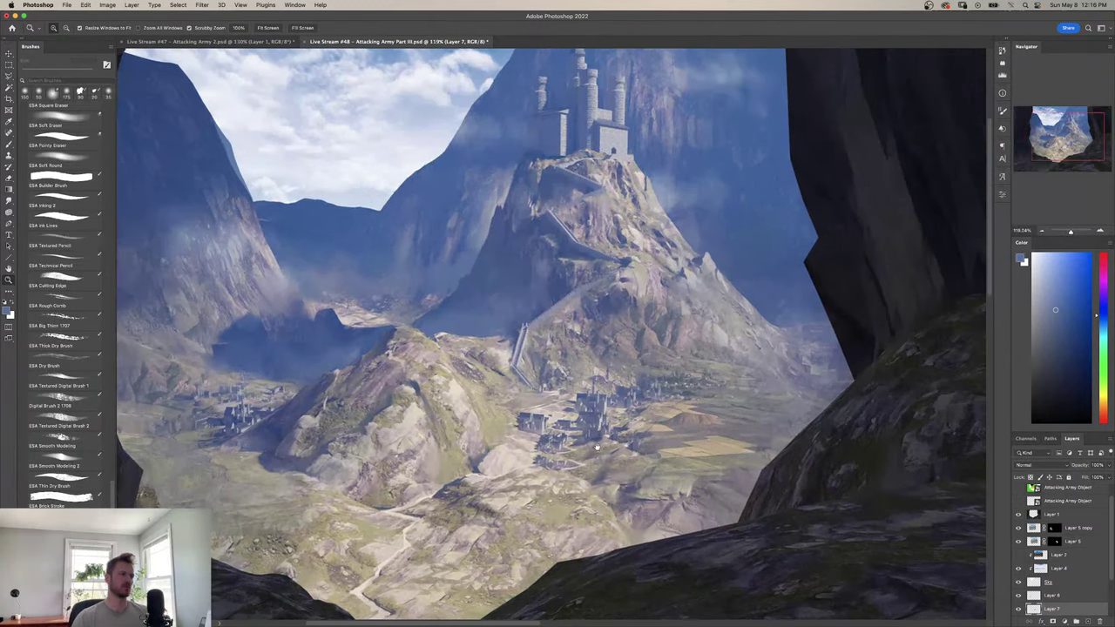
pyautogui.scroll(3, 572, 452)
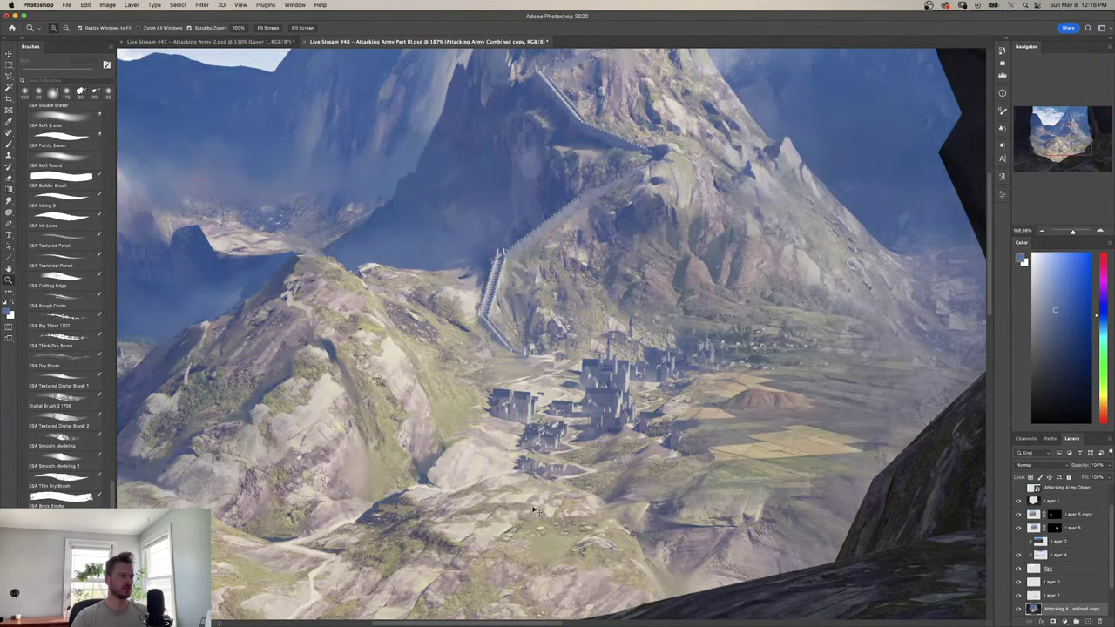
pyautogui.hotkey('alt', ']')
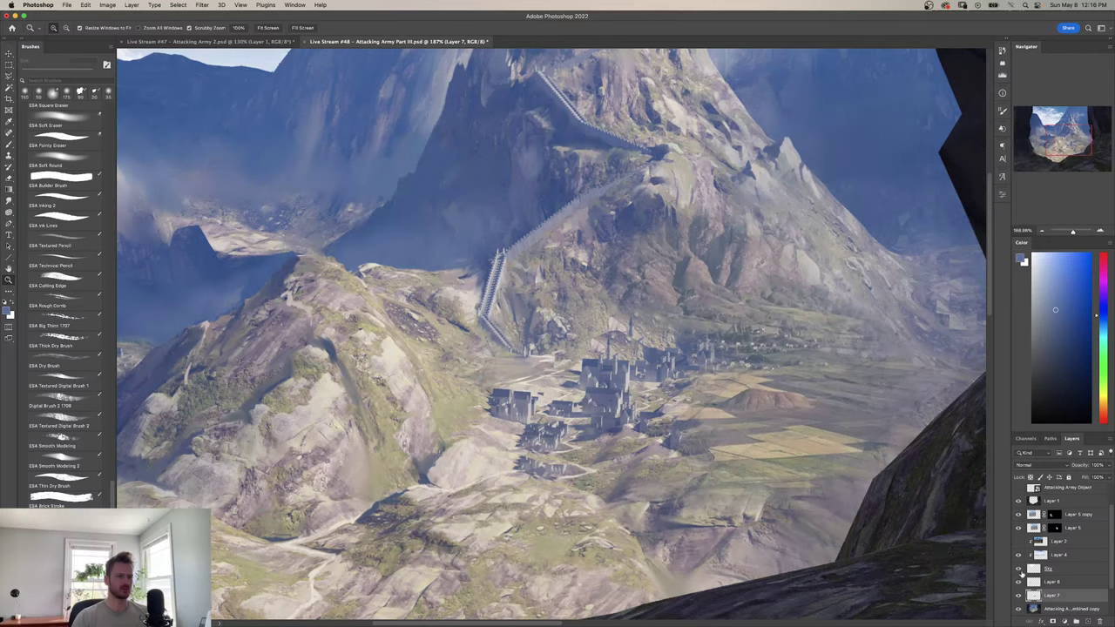
# Paint over the leftover buildings below the shrunken village on Layer 7 with the Mixer Brush, using colours sampled from the nearby ground.
pyautogui.press('b')
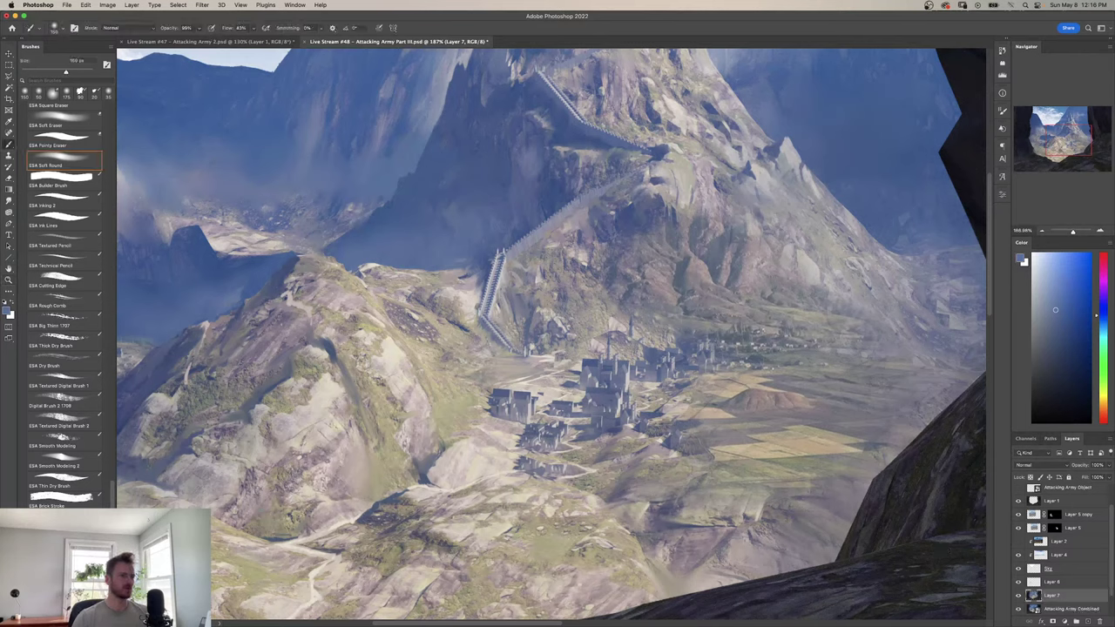
pyautogui.keyDown('alt'); pyautogui.click(599, 477); pyautogui.keyUp('alt')
pyautogui.hotkey('shift', 'b')
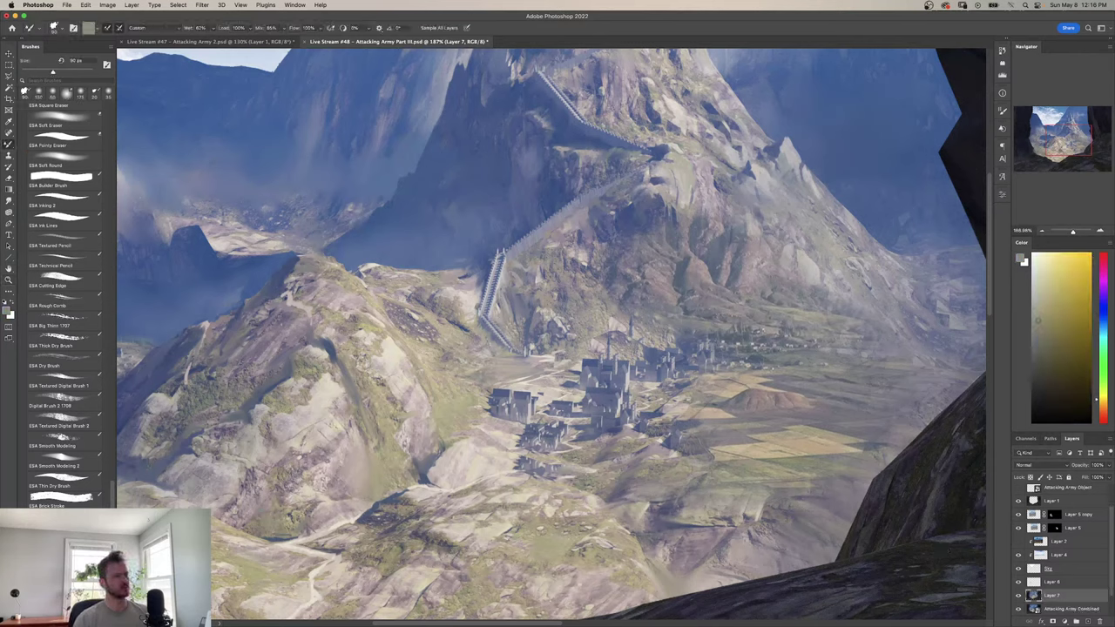
pyautogui.keyDown('alt'); pyautogui.click(508, 463); pyautogui.keyUp('alt')
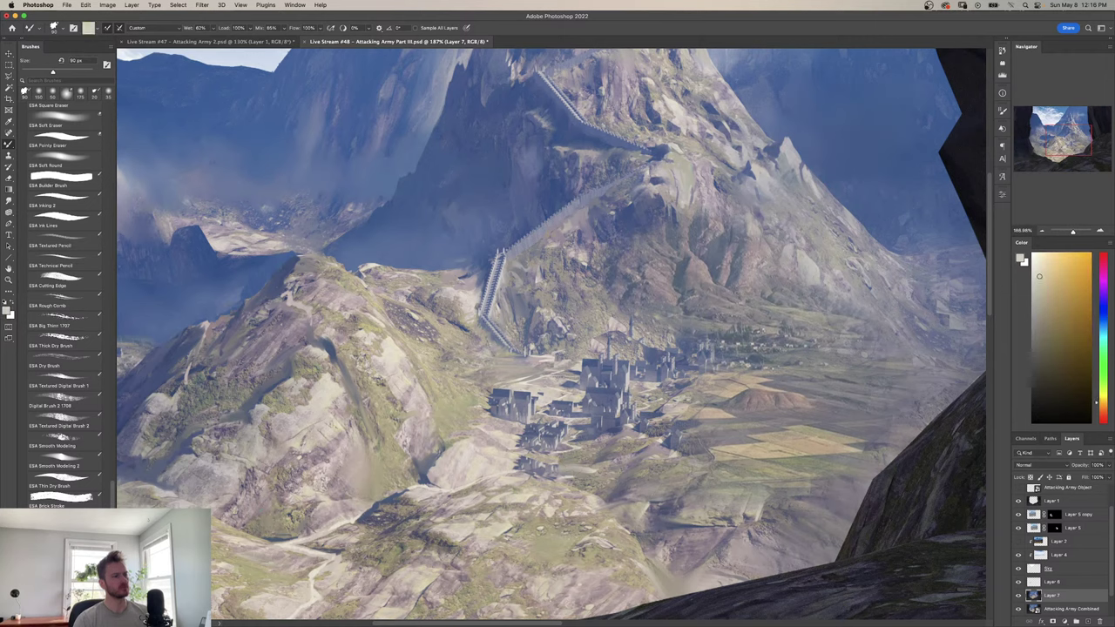
pyautogui.moveTo(510, 469)
pyautogui.mouseDown()
pyautogui.moveTo(531, 463)
pyautogui.moveTo(523, 458)
pyautogui.mouseUp()
pyautogui.keyDown('alt'); pyautogui.click(576, 489); pyautogui.keyUp('alt')
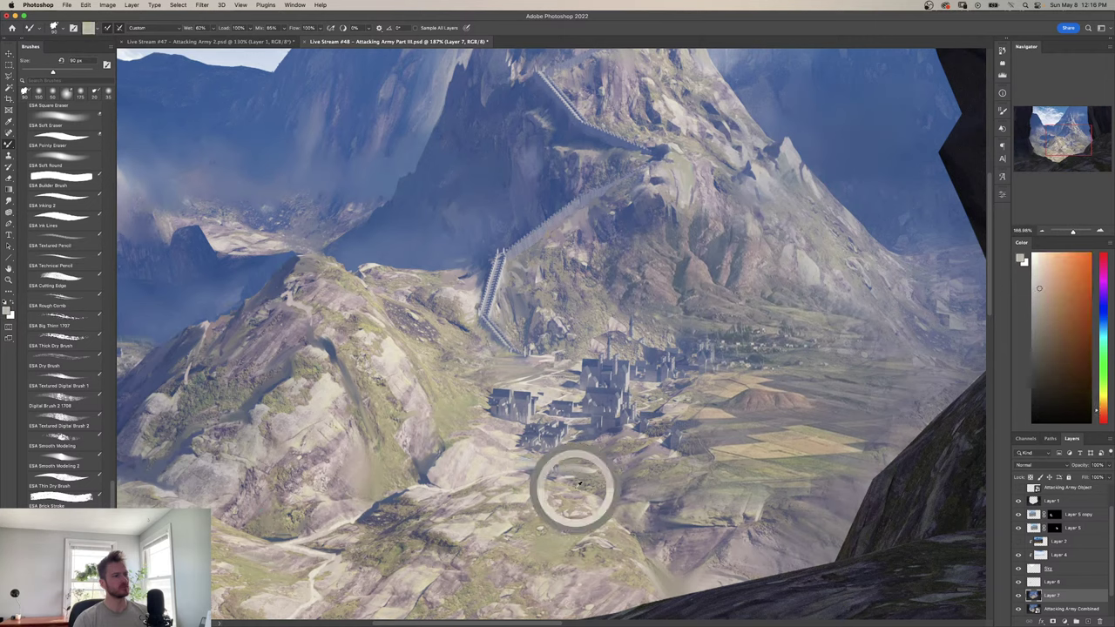
# Cover the remains beside the village's main keep with sampled field greens and greys, using the ESA Thick Dry Brush at 175 px.
pyautogui.hotkey('shift', 'b')
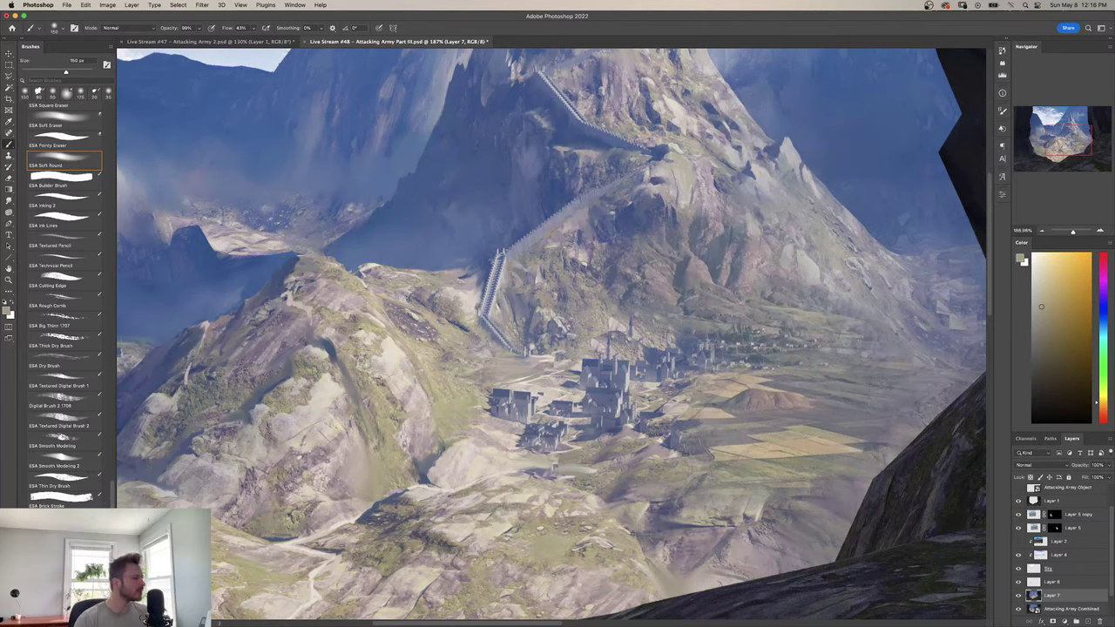
pyautogui.scroll(-3, 64, 305)
pyautogui.scroll(3, 64, 305)
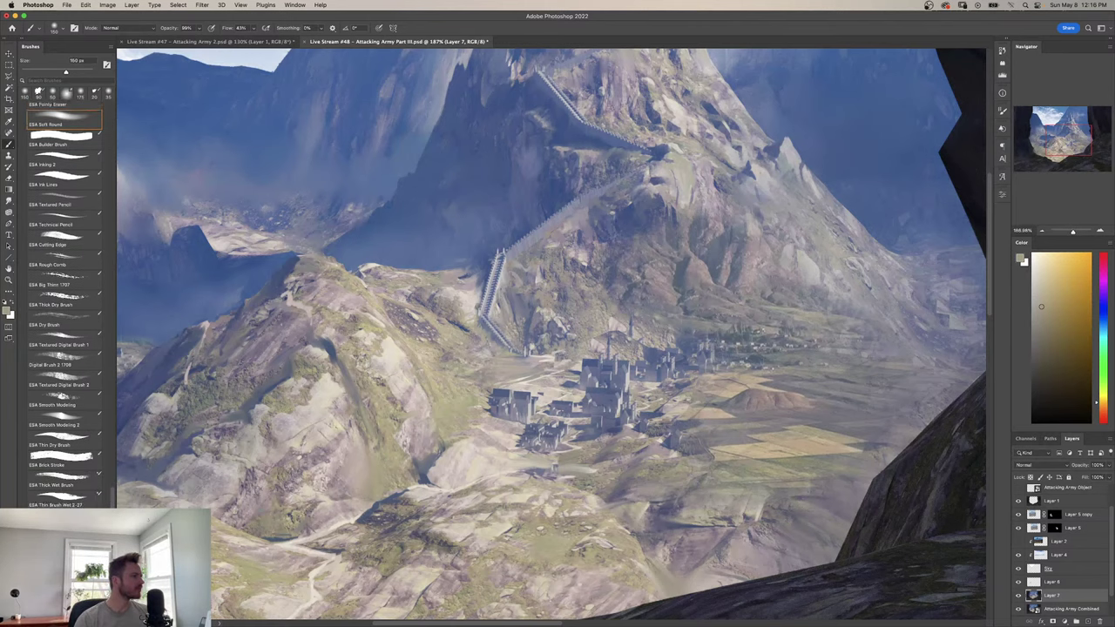
pyautogui.scroll(-2, 66, 305)
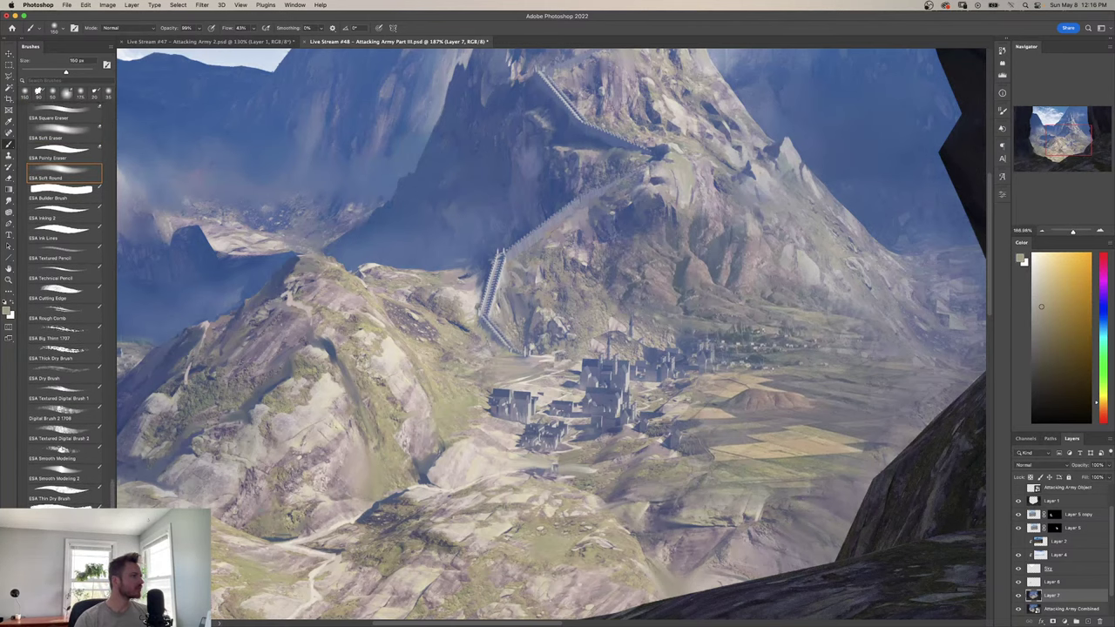
pyautogui.scroll(-1, 69, 314)
pyautogui.click(61, 305)
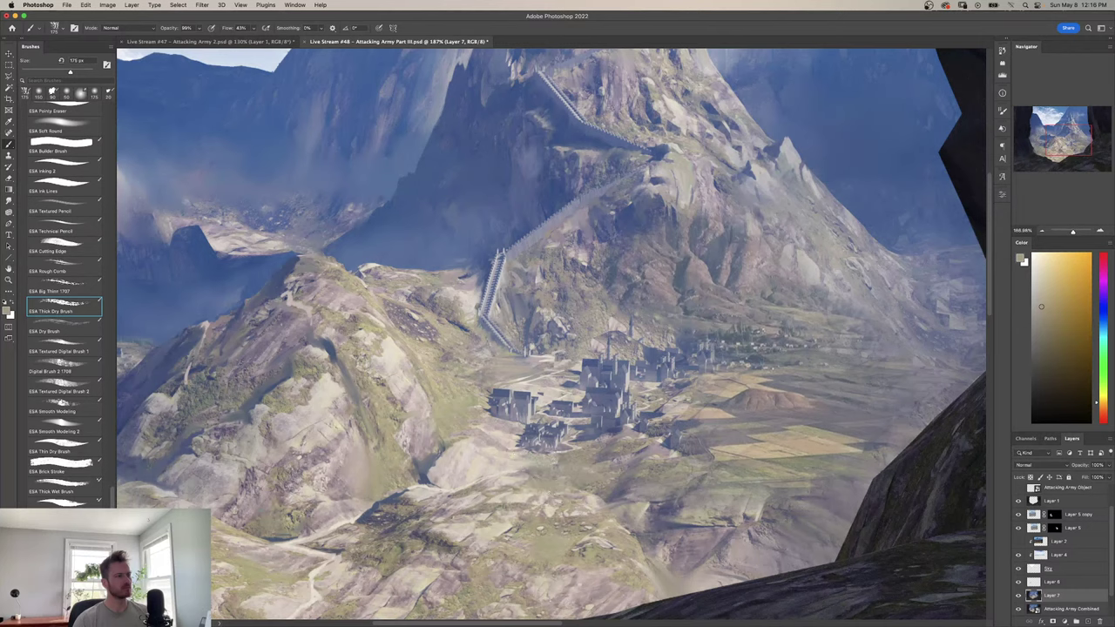
pyautogui.keyDown('alt'); pyautogui.click(435, 394); pyautogui.keyUp('alt')
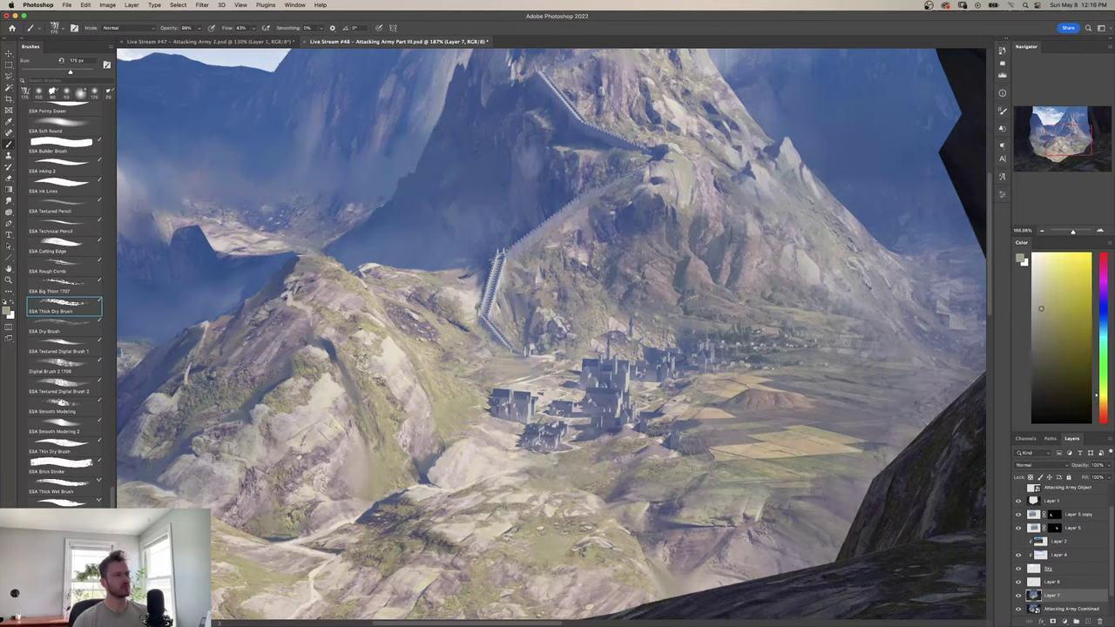
pyautogui.keyDown('alt'); pyautogui.click(694, 412); pyautogui.keyUp('alt')
pyautogui.keyDown('alt'); pyautogui.click(684, 440); pyautogui.keyUp('alt')
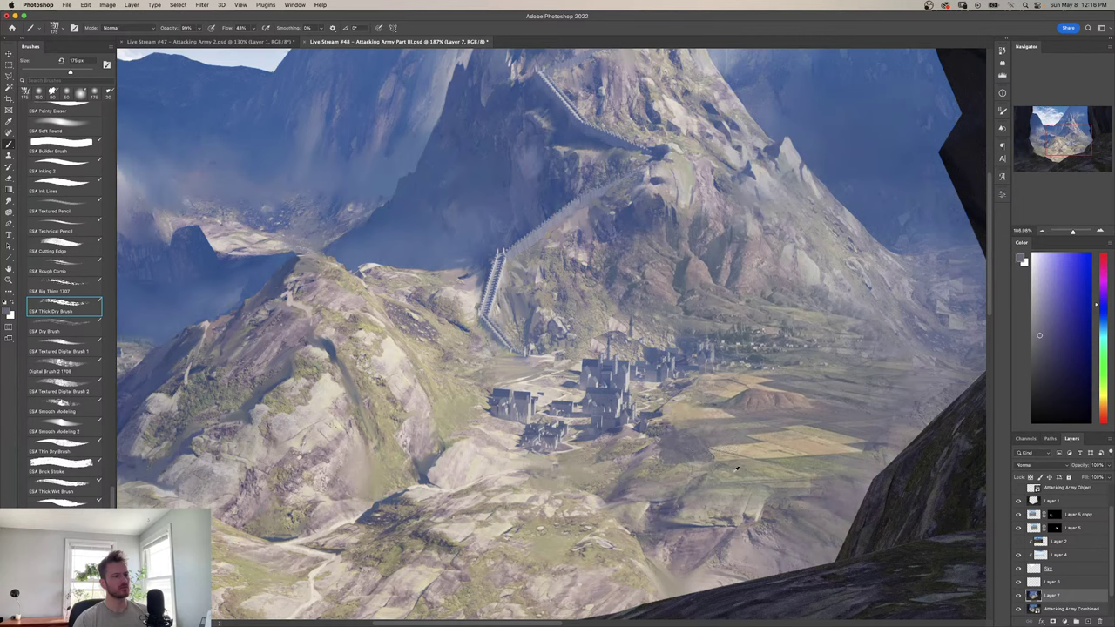
pyautogui.keyDown('alt'); pyautogui.click(719, 459); pyautogui.keyUp('alt')
pyautogui.moveTo(670, 407)
pyautogui.mouseDown()
pyautogui.moveTo(648, 441)
pyautogui.moveTo(637, 435)
pyautogui.mouseUp()
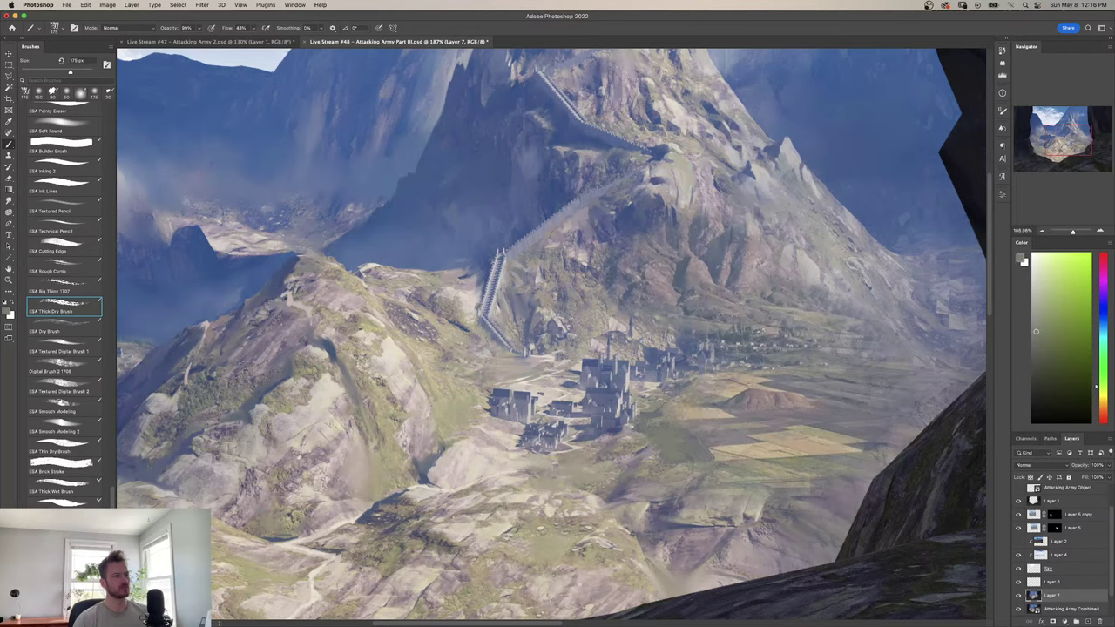
# Blend the last building remnants below the small houses into the surrounding rocky ground.
pyautogui.hotkey('shift', 'b')
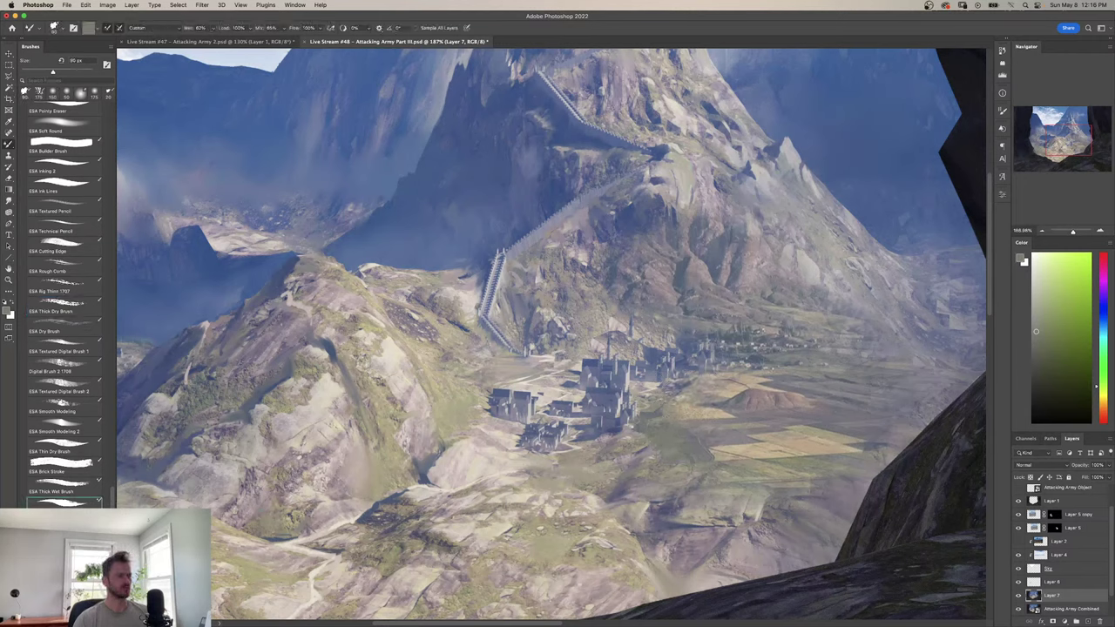
pyautogui.hotkey('shift', 'b')
pyautogui.moveTo(514, 471); pyautogui.dragTo(576, 458)
pyautogui.keyDown('alt'); pyautogui.click(645, 402); pyautogui.keyUp('alt')
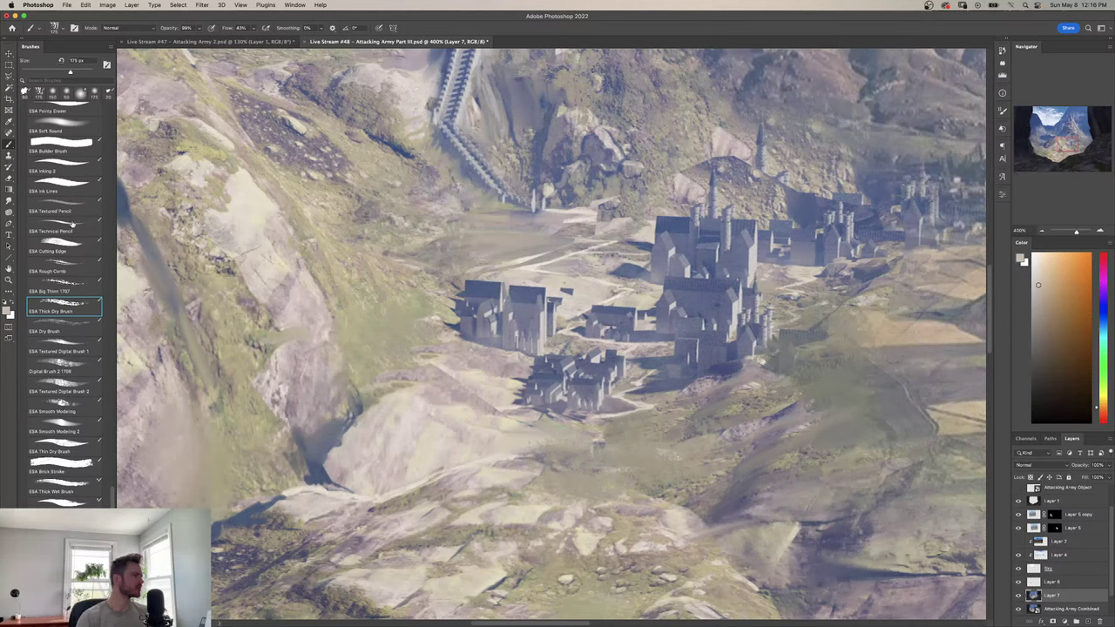
# Extend the pale dirt path below the village with a 5 px ESA Technical Pencil in a sampled light path colour.
pyautogui.click(72, 225)
pyautogui.keyDown('alt'); pyautogui.click(520, 253); pyautogui.keyUp('alt')
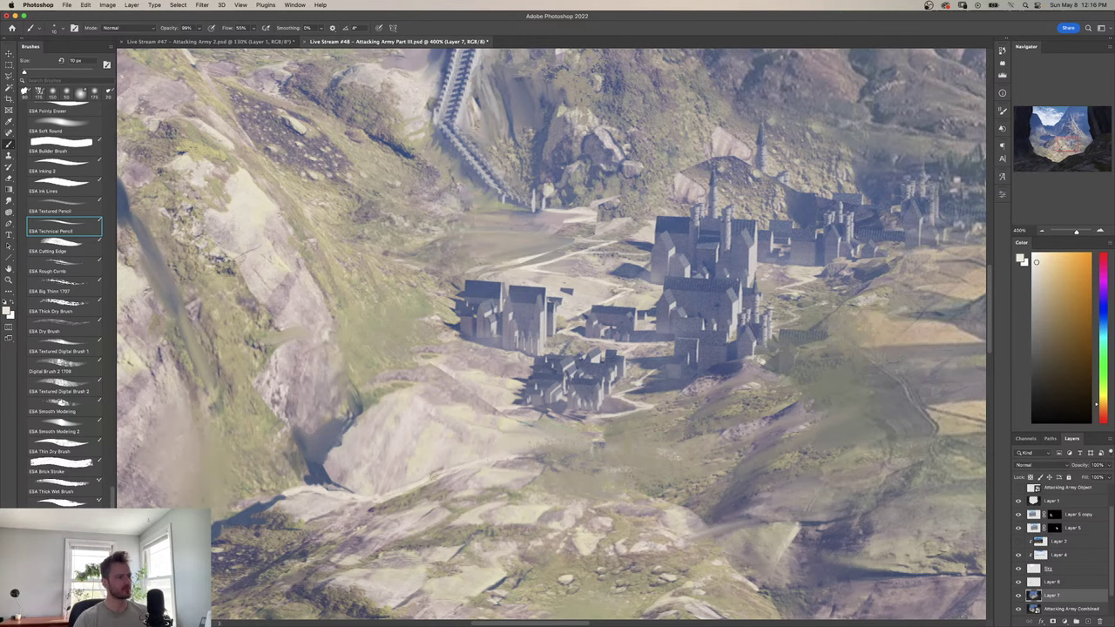
pyautogui.press('[')
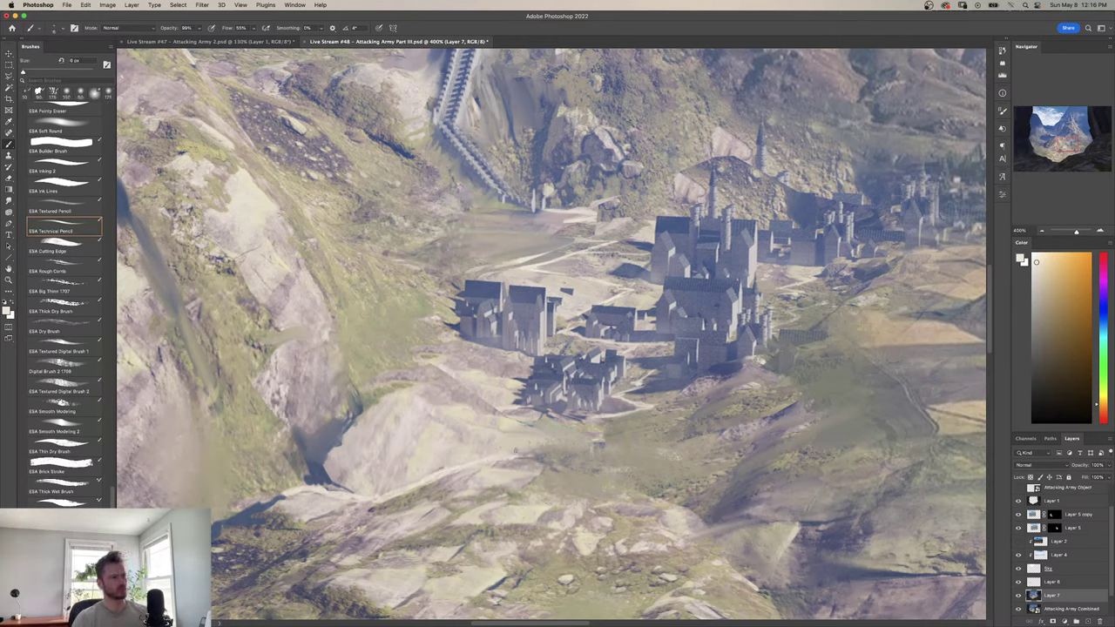
pyautogui.moveTo(493, 458); pyautogui.dragTo(607, 439)
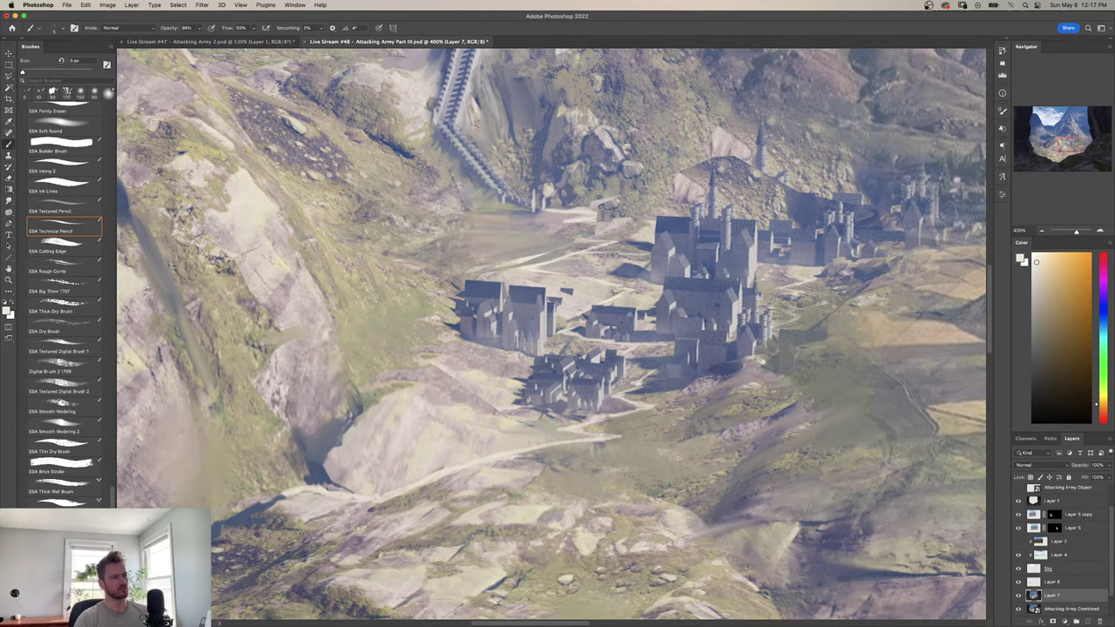
# Paint out the dark remnants of the old buildings behind the village keep with the Mixer Brush and sampled mountain slope colours.
pyautogui.moveTo(637, 314); pyautogui.dragTo(580, 349)
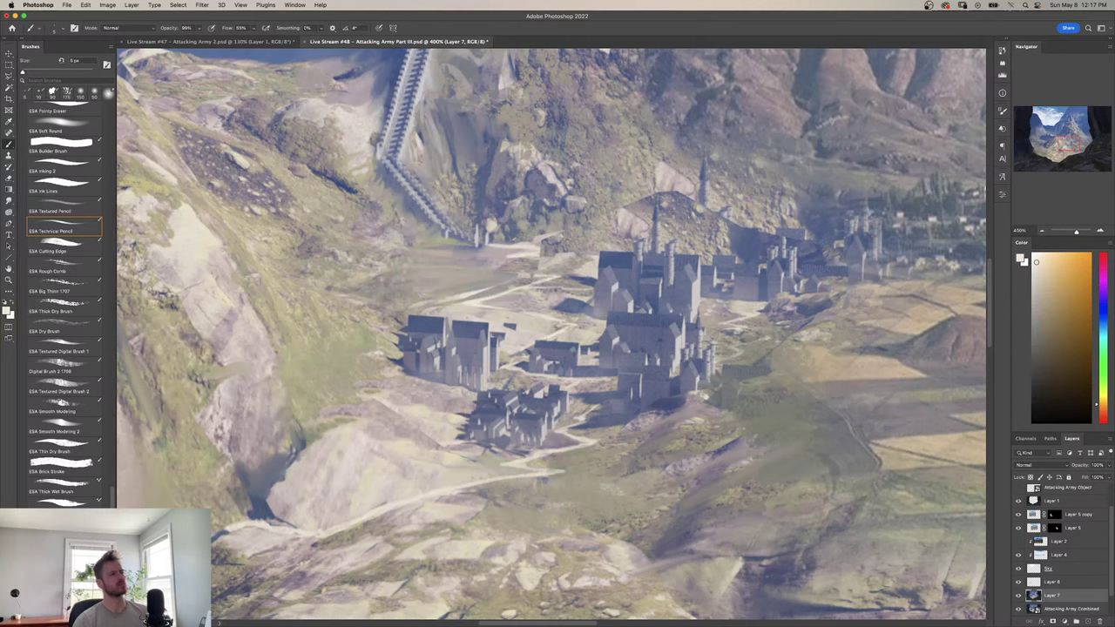
pyautogui.hotkey('shift', 'b')
pyautogui.moveTo(514, 262)
pyautogui.mouseDown()
pyautogui.moveTo(657, 197)
pyautogui.moveTo(742, 218)
pyautogui.moveTo(722, 207)
pyautogui.moveTo(755, 220)
pyautogui.moveTo(756, 232)
pyautogui.mouseUp()
pyautogui.keyDown('alt'); pyautogui.click(590, 239); pyautogui.keyUp('alt')
pyautogui.keyDown('alt'); pyautogui.click(664, 194); pyautogui.keyUp('alt')
pyautogui.keyDown('alt'); pyautogui.click(722, 207); pyautogui.keyUp('alt')
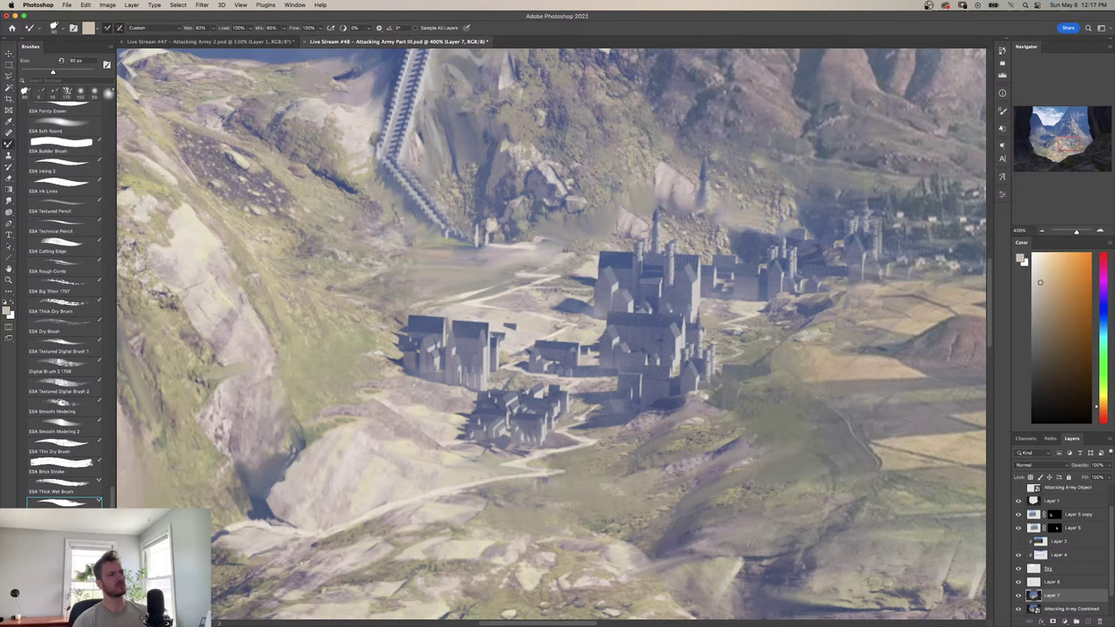
# Cover the pale strip of ground at the foot of the mountain stairs with sampled grass tones, using the Mixer Brush and Clone Stamp.
pyautogui.keyDown('alt'); pyautogui.click(383, 282); pyautogui.keyUp('alt')
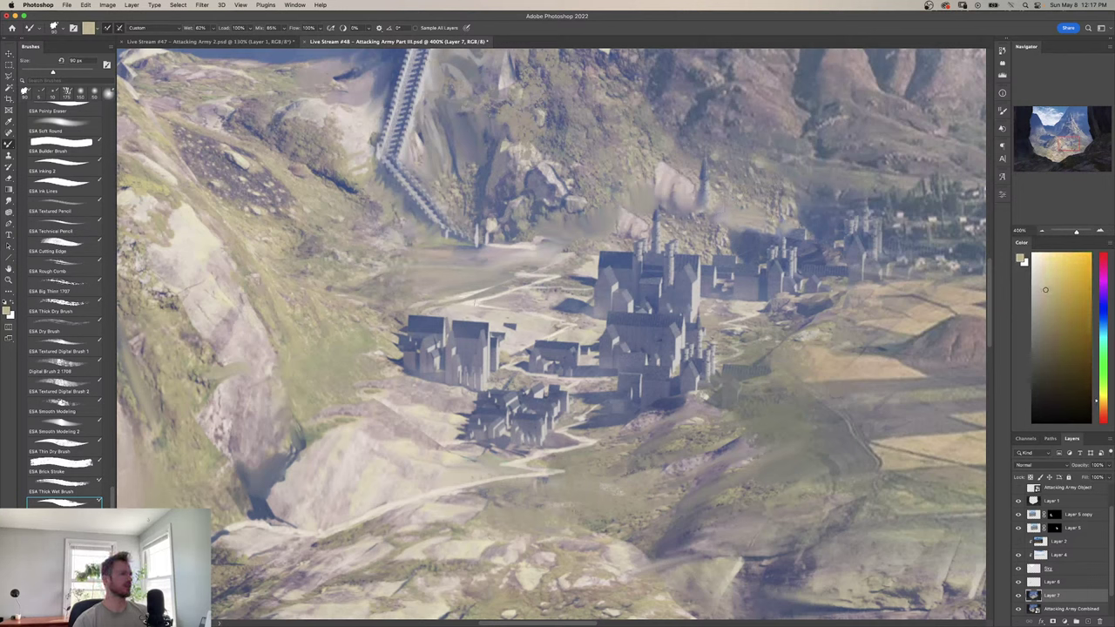
pyautogui.moveTo(454, 248); pyautogui.dragTo(436, 249)
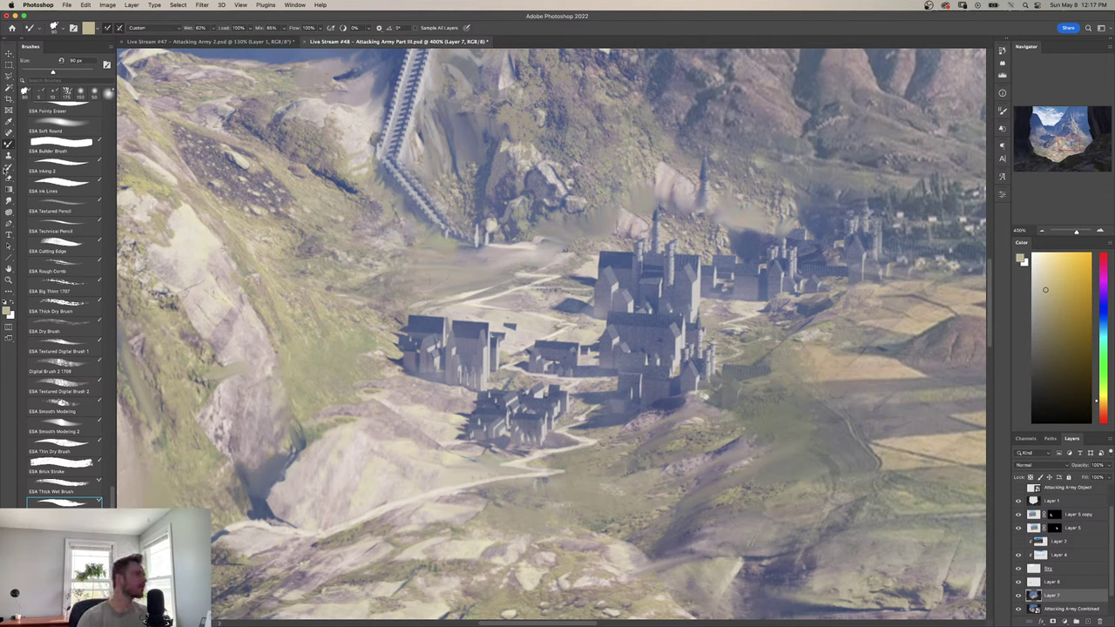
pyautogui.press('s')
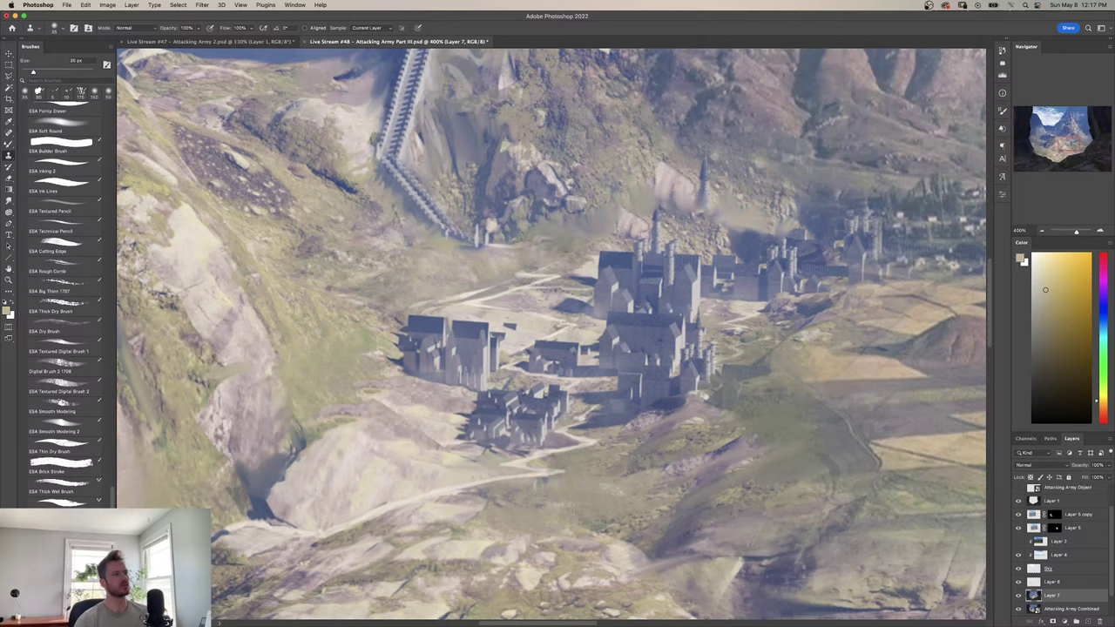
pyautogui.press('b')
pyautogui.keyDown('alt'); pyautogui.click(476, 304); pyautogui.keyUp('alt')
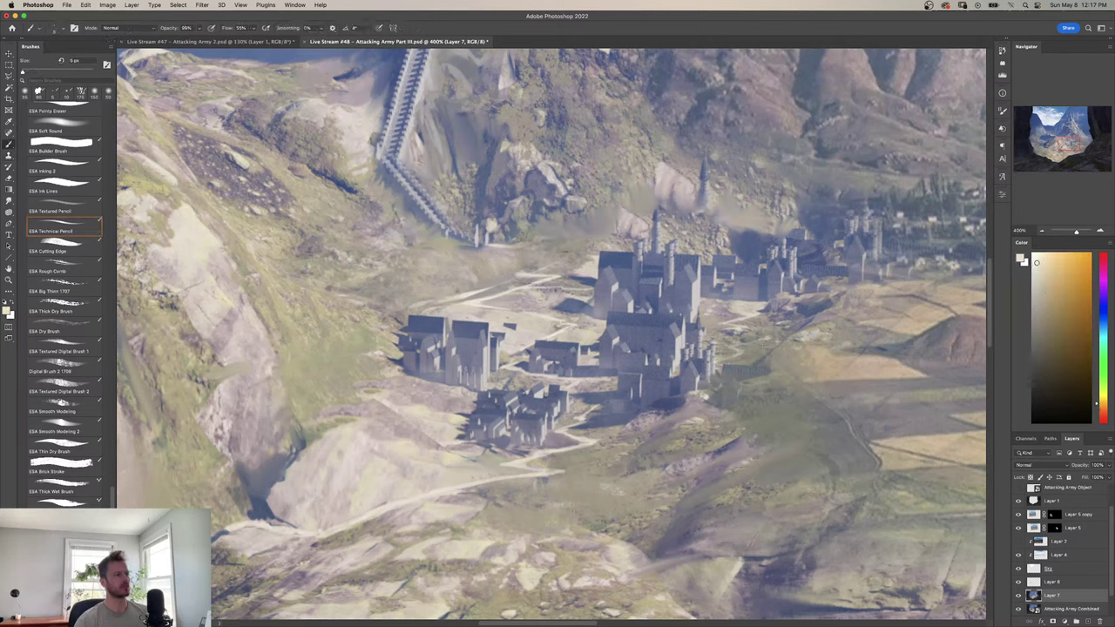
pyautogui.hotkey('shift', 'b')
pyautogui.keyDown('alt'); pyautogui.click(453, 276); pyautogui.keyUp('alt')
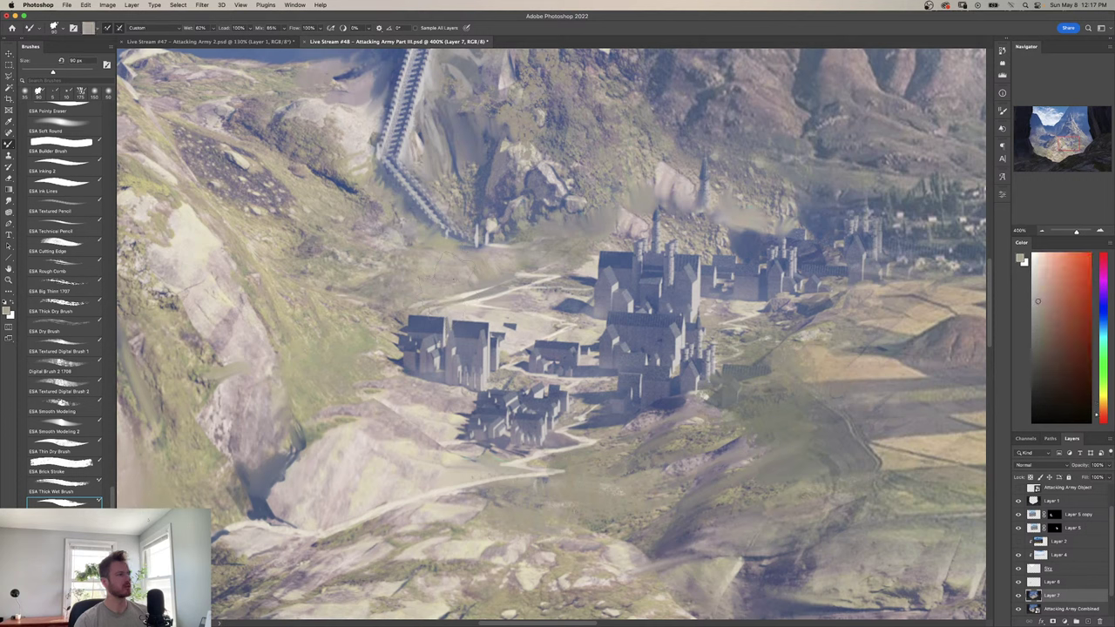
pyautogui.press('s')
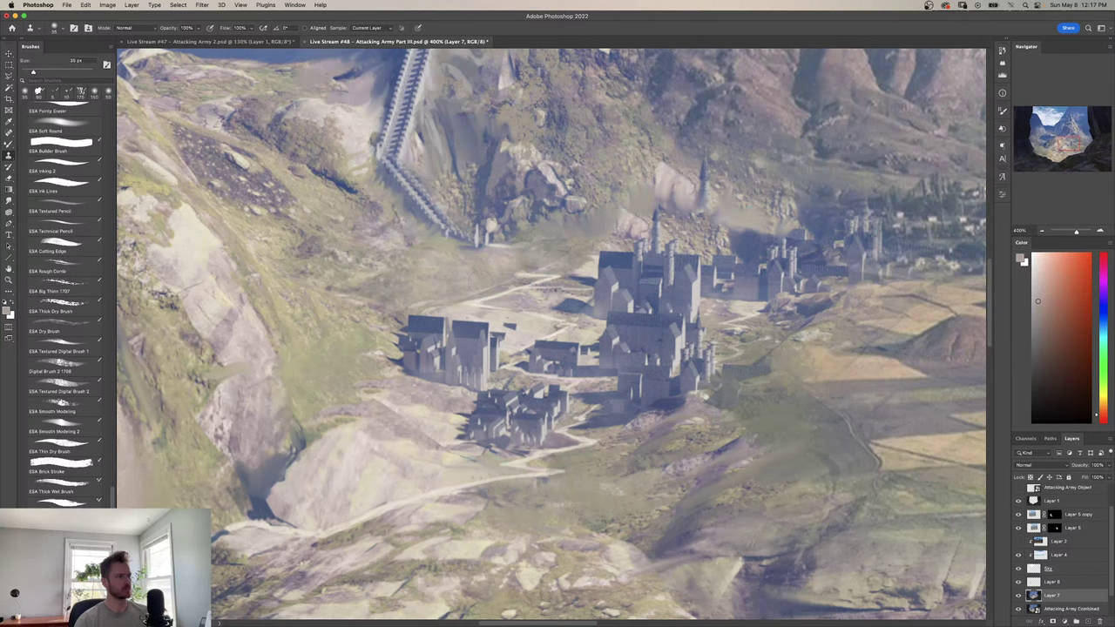
# Draw a thin light path between the foot of the stairs and the village with the 5 px ESA Technical Pencil.
pyautogui.press('b')
pyautogui.keyDown('alt'); pyautogui.click(479, 299); pyautogui.keyUp('alt')
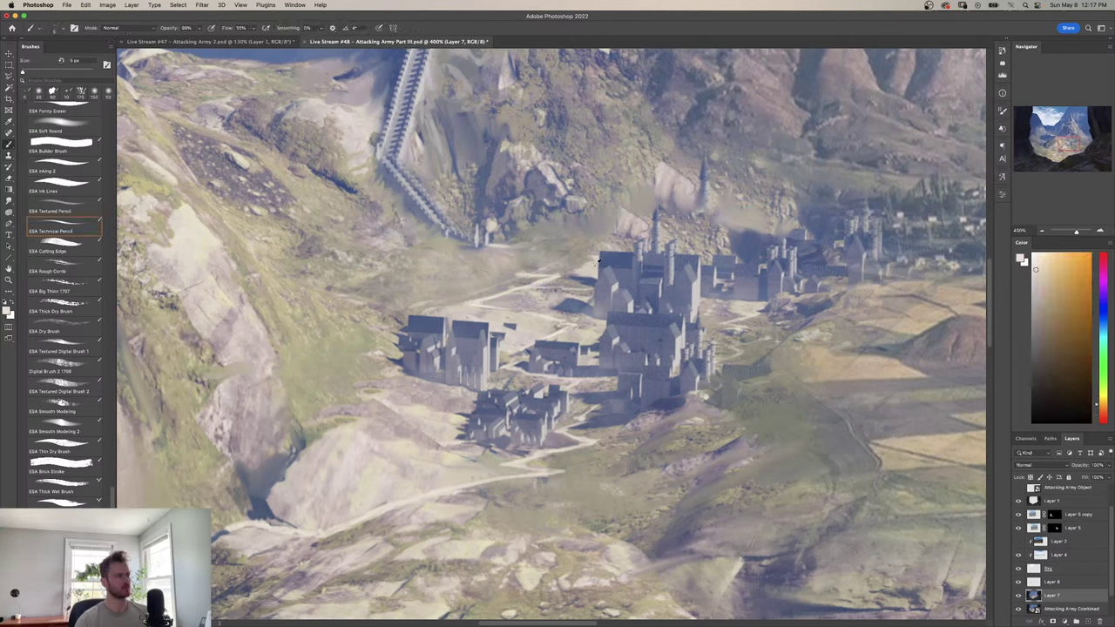
pyautogui.keyDown('alt'); pyautogui.click(596, 264); pyautogui.keyUp('alt')
pyautogui.moveTo(1039, 282); pyautogui.dragTo(1039, 258)
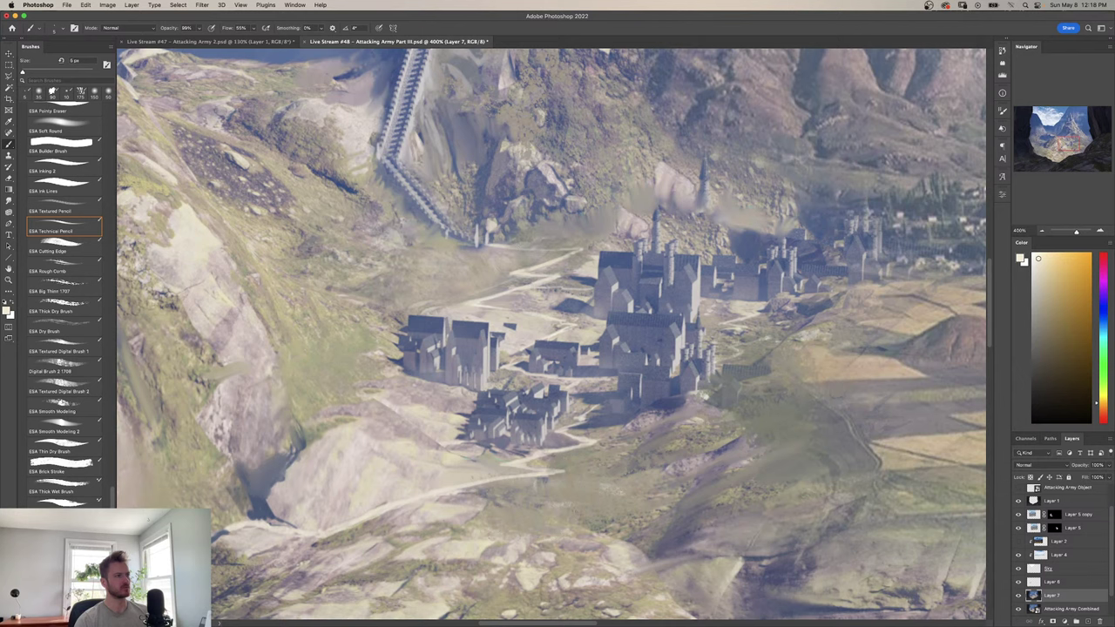
pyautogui.moveTo(533, 273)
pyautogui.mouseDown()
pyautogui.moveTo(554, 275)
pyautogui.moveTo(488, 283)
pyautogui.mouseUp()
# Flip the view horizontally, lasso the castle-foot village on Layer 7, and copy it to a new layer.
pyautogui.press('z')
pyautogui.moveTo(627, 301); pyautogui.dragTo(588, 310)
pyautogui.press('super+l')
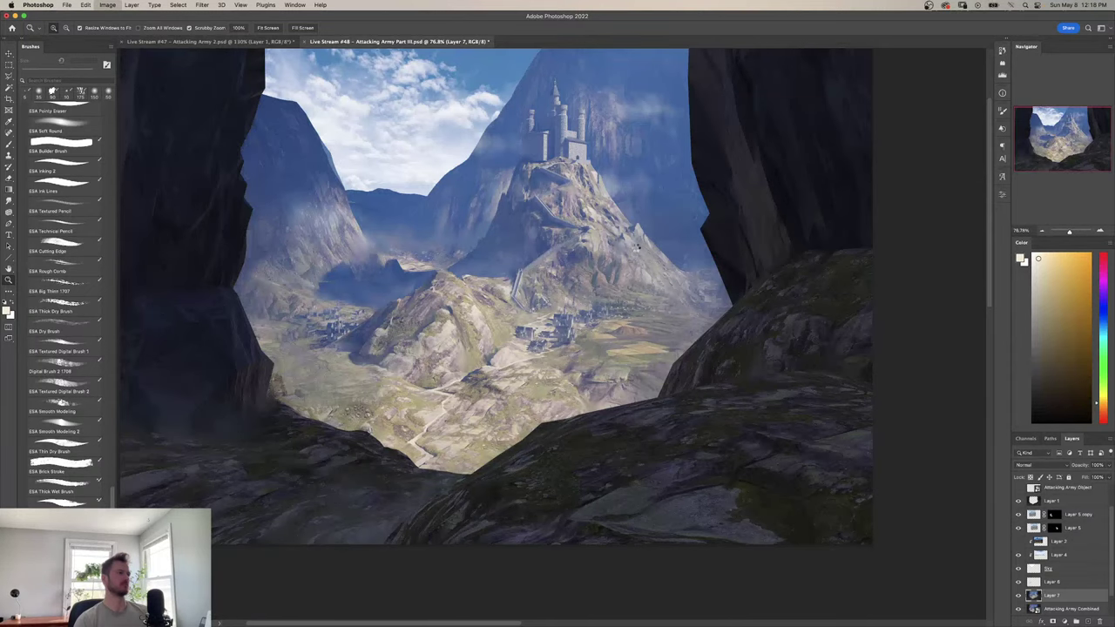
pyautogui.press('h')
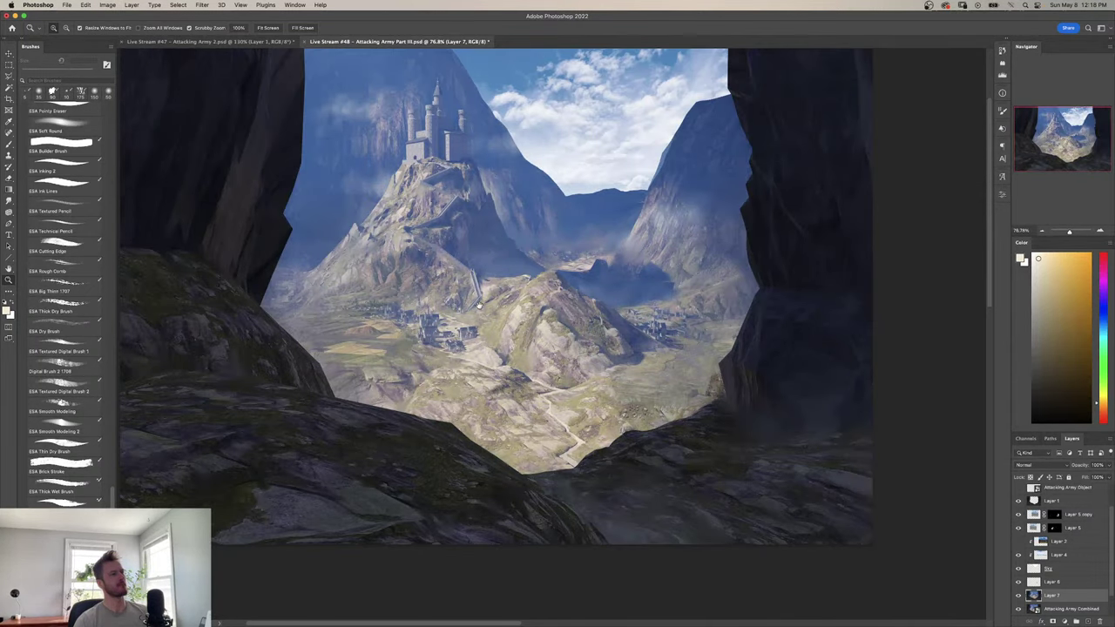
pyautogui.moveTo(478, 305); pyautogui.dragTo(491, 353)
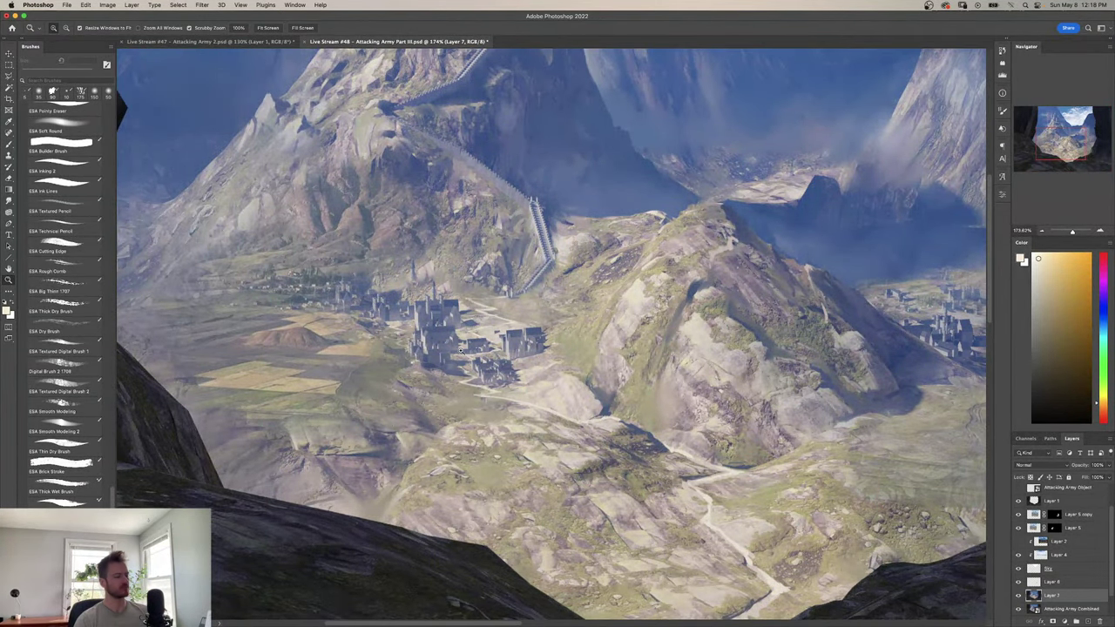
pyautogui.press('l')
pyautogui.moveTo(559, 329)
pyautogui.mouseDown()
pyautogui.moveTo(545, 382)
pyautogui.moveTo(521, 397)
pyautogui.moveTo(466, 394)
pyautogui.moveTo(392, 371)
pyautogui.moveTo(384, 286)
pyautogui.moveTo(453, 267)
pyautogui.moveTo(482, 299)
pyautogui.moveTo(545, 324)
pyautogui.moveTo(488, 324)
pyautogui.mouseUp()
pyautogui.hotkey('ctrl', 'j')
# Scale the copied village to about 56% width and 39% height and move it onto the distant farmland below the mountain slope.
pyautogui.hotkey('ctrl', 't')
pyautogui.moveTo(419, 346); pyautogui.dragTo(296, 347)
pyautogui.rightClick(366, 335)
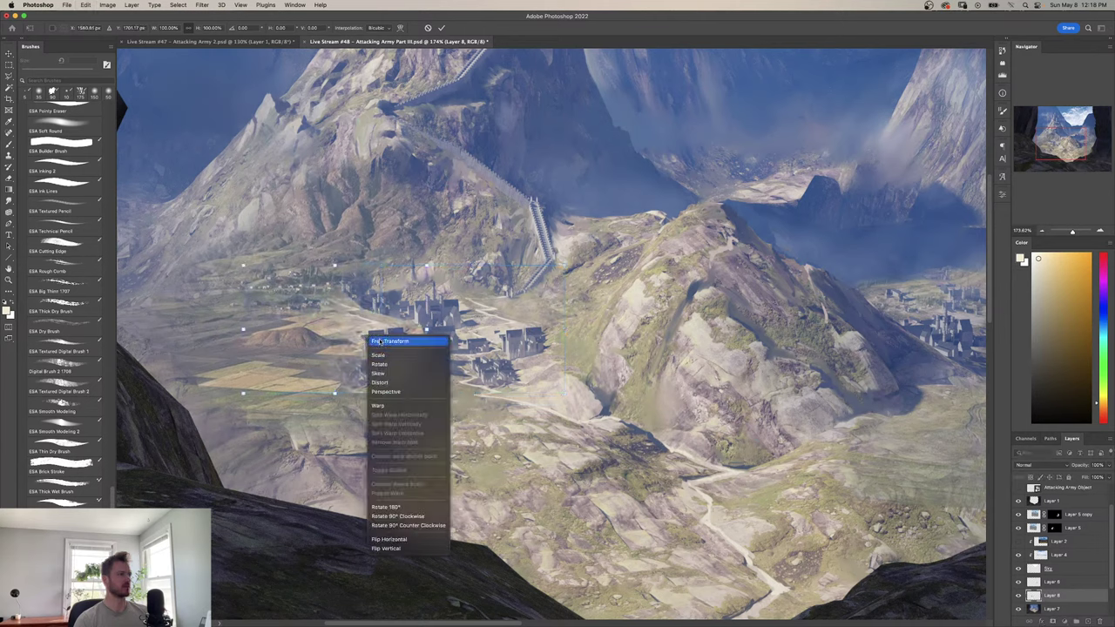
pyautogui.click(396, 539)
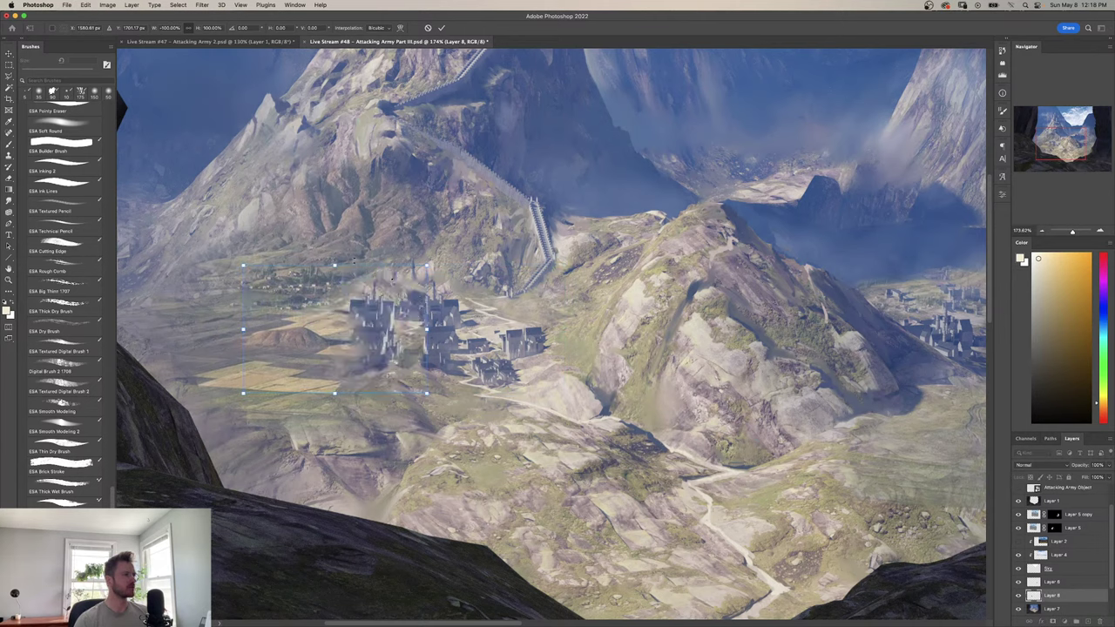
pyautogui.press('super+z')
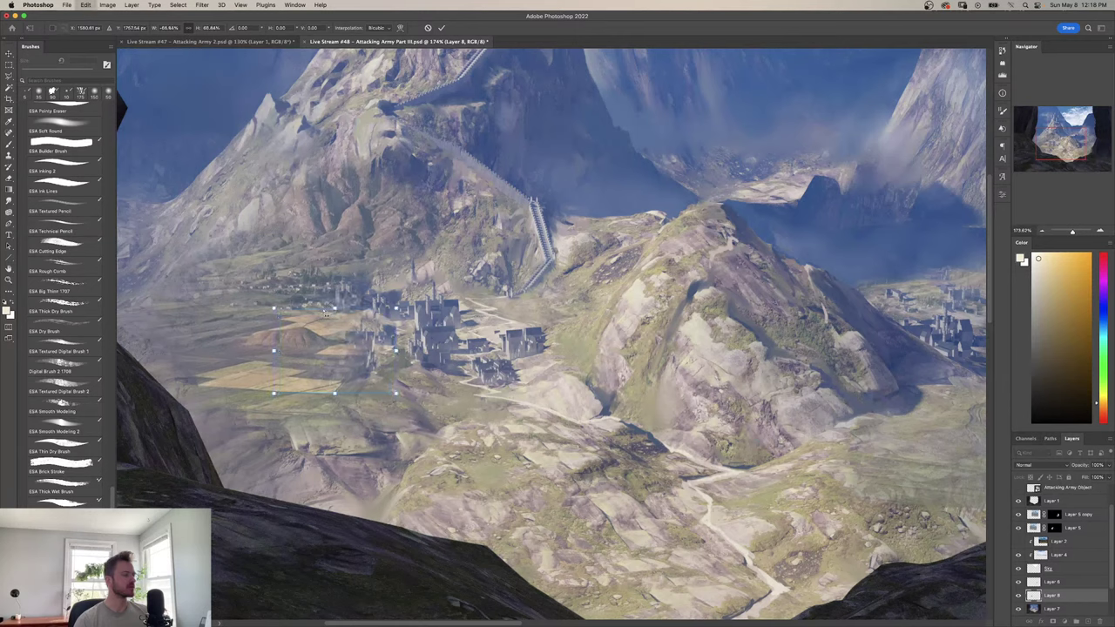
pyautogui.moveTo(334, 266); pyautogui.dragTo(335, 322)
pyautogui.moveTo(338, 377); pyautogui.dragTo(246, 292)
# Try the distant village copy flipped horizontally, flip it back, and apply the transform.
pyautogui.rightClick(252, 287)
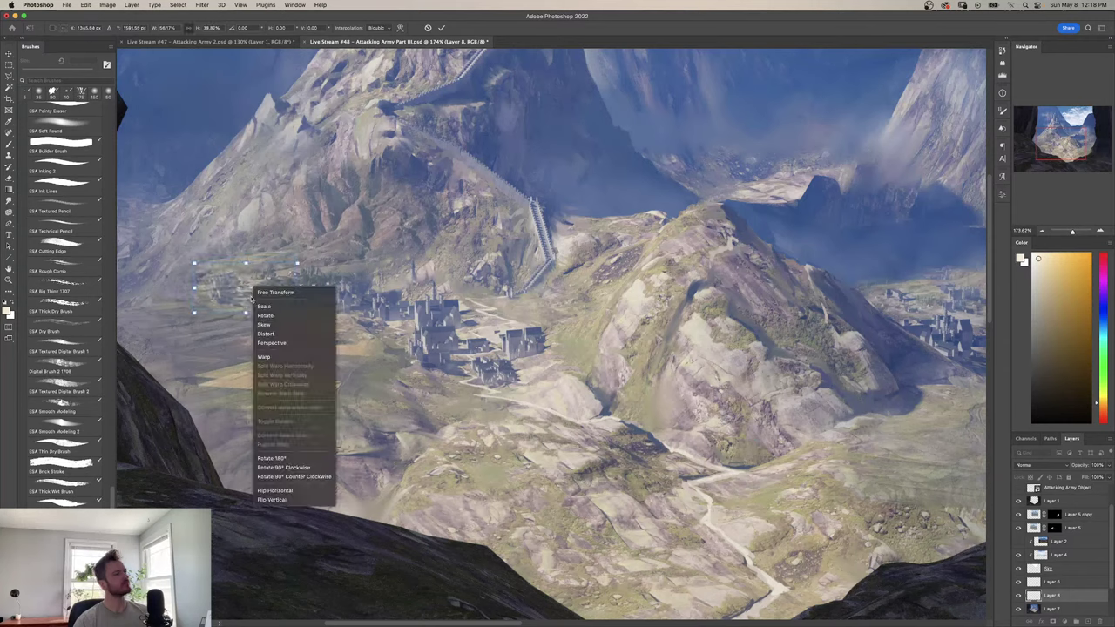
pyautogui.click(275, 490)
pyautogui.rightClick(240, 304)
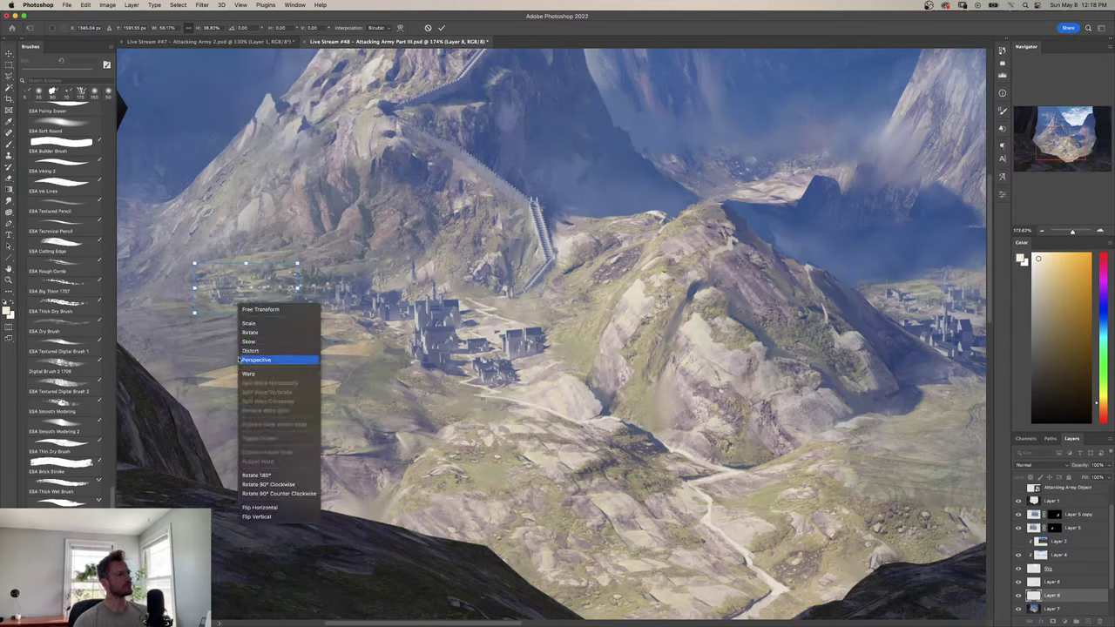
pyautogui.click(242, 508)
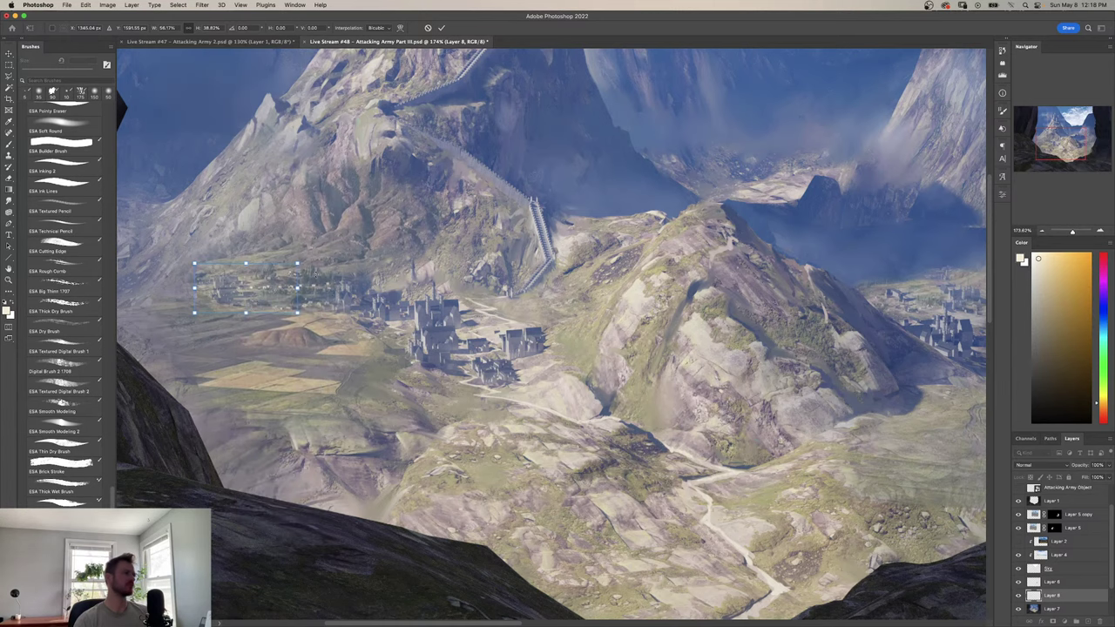
pyautogui.press('Return')
pyautogui.press('l')
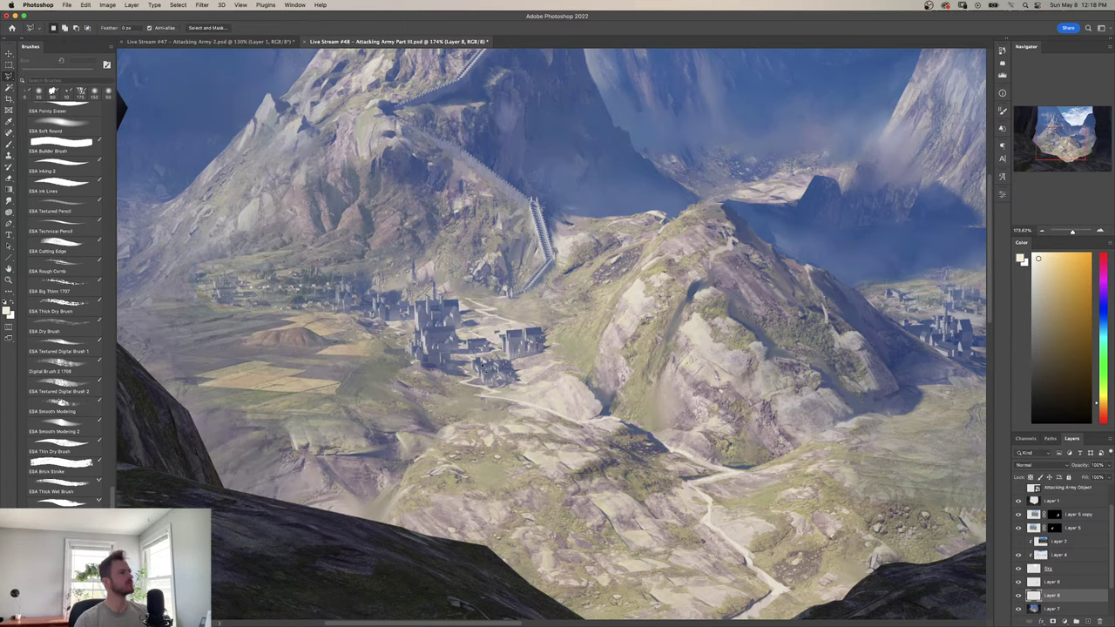
# Review the whole composition and select the layer mask of Layer 5 copy for brush work.
pyautogui.press('z')
pyautogui.moveTo(485, 367); pyautogui.dragTo(438, 394)
pyautogui.press('super+z')
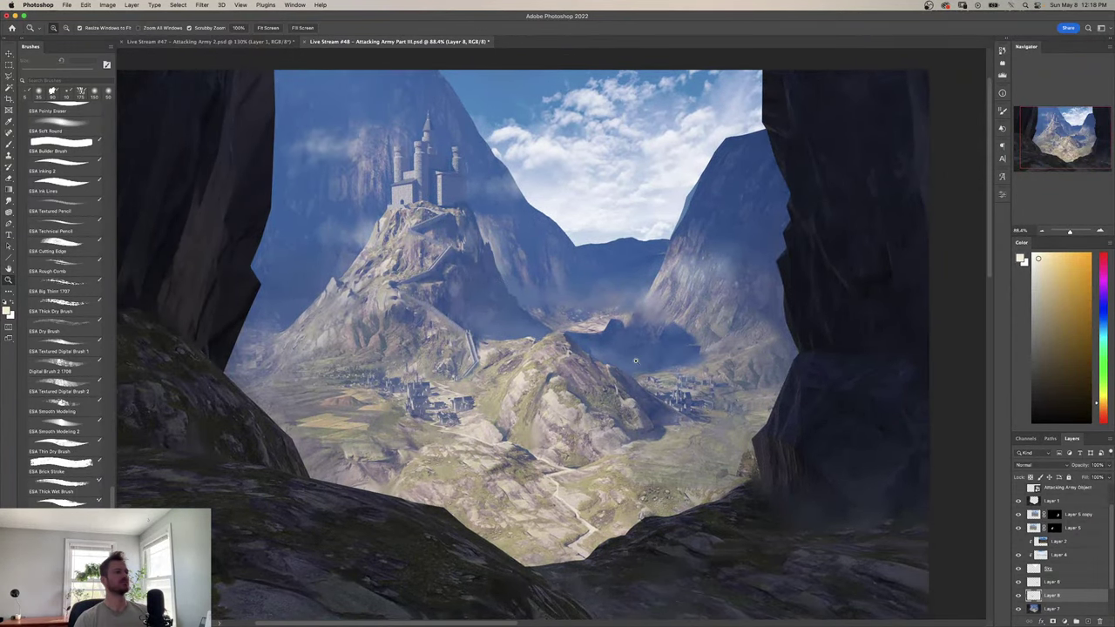
pyautogui.hscroll(3, 635, 360)
pyautogui.keyDown('super'); pyautogui.click(652, 451); pyautogui.keyUp('super')
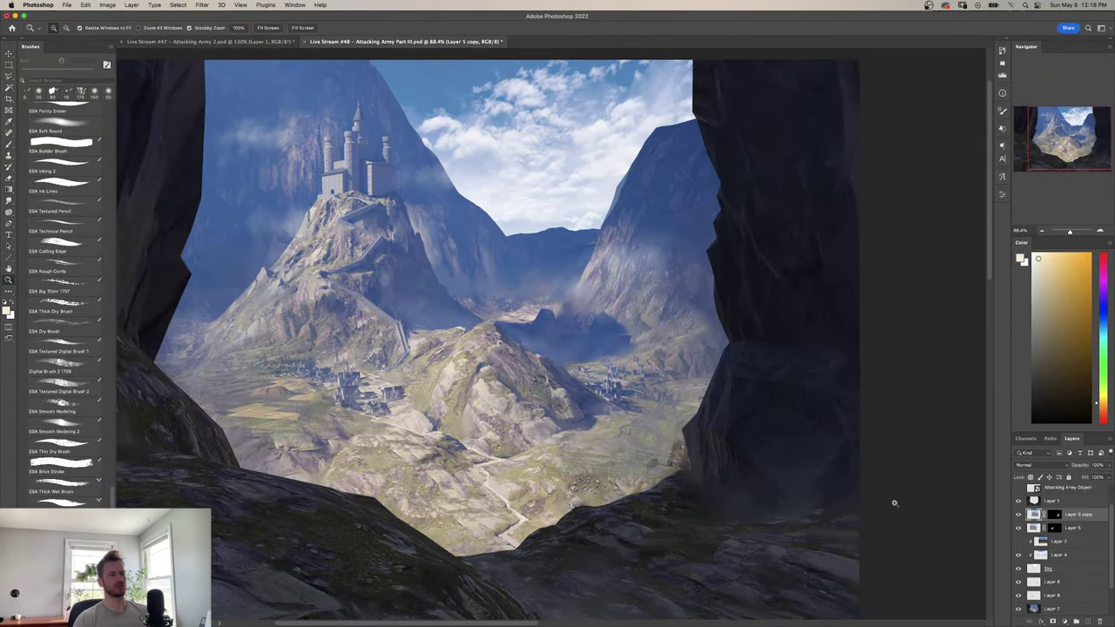
pyautogui.click(1057, 515)
pyautogui.press('b')
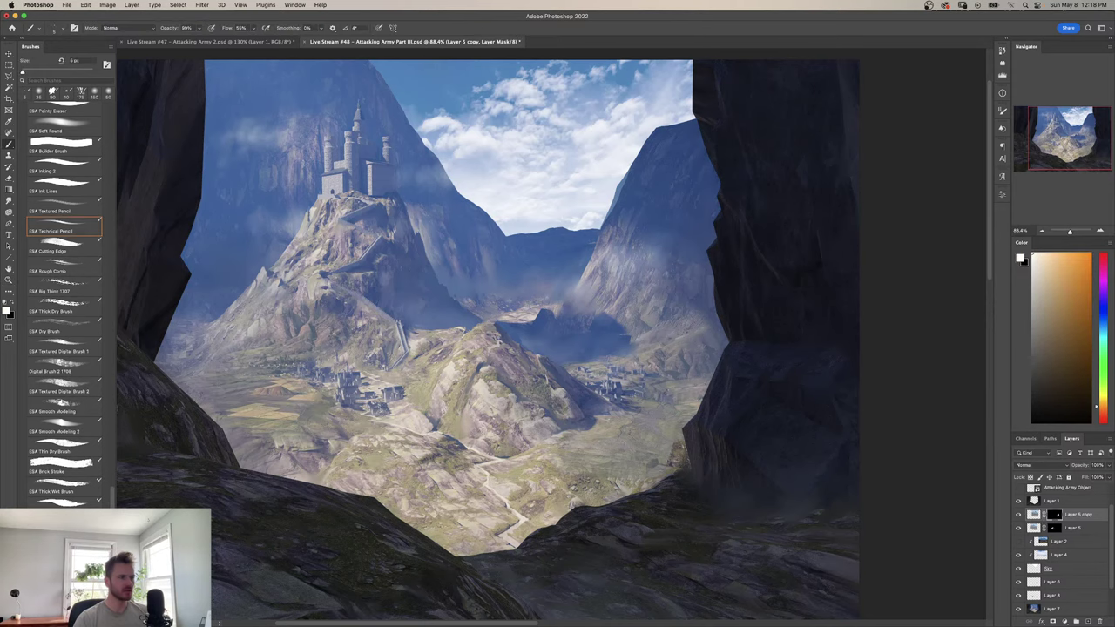
pyautogui.press('z')
pyautogui.moveTo(665, 450); pyautogui.dragTo(666, 482)
pyautogui.press('super+z')
pyautogui.moveTo(589, 425); pyautogui.dragTo(599, 404)
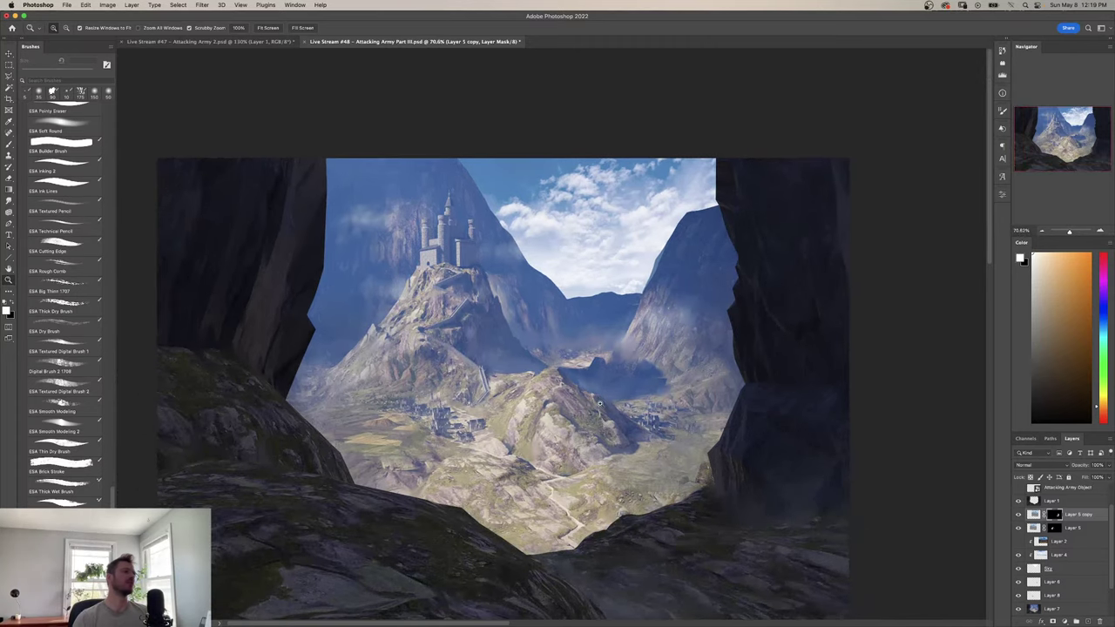
pyautogui.scroll(2, 599, 403)
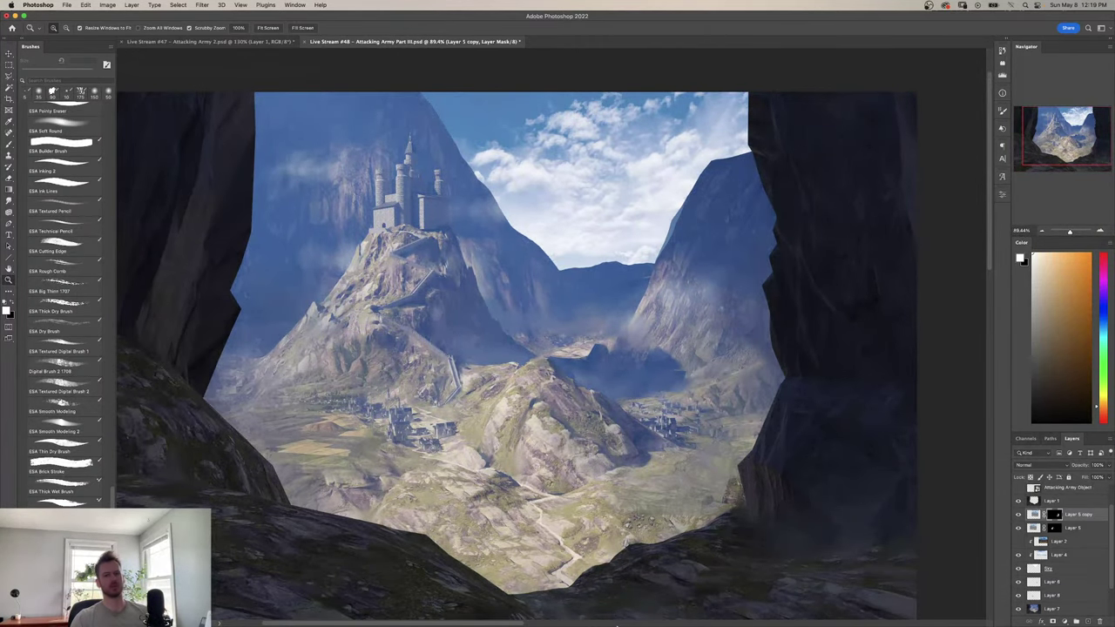
# Bring up the PureRef reference board and examine the mountain and valley photos for usable slope texture.
pyautogui.moveTo(1114, 493); pyautogui.dragTo(672, 496)
pyautogui.scroll(-1, 746, 491)
pyautogui.scroll(-3, 746, 491)
pyautogui.scroll(-4, 628, 512)
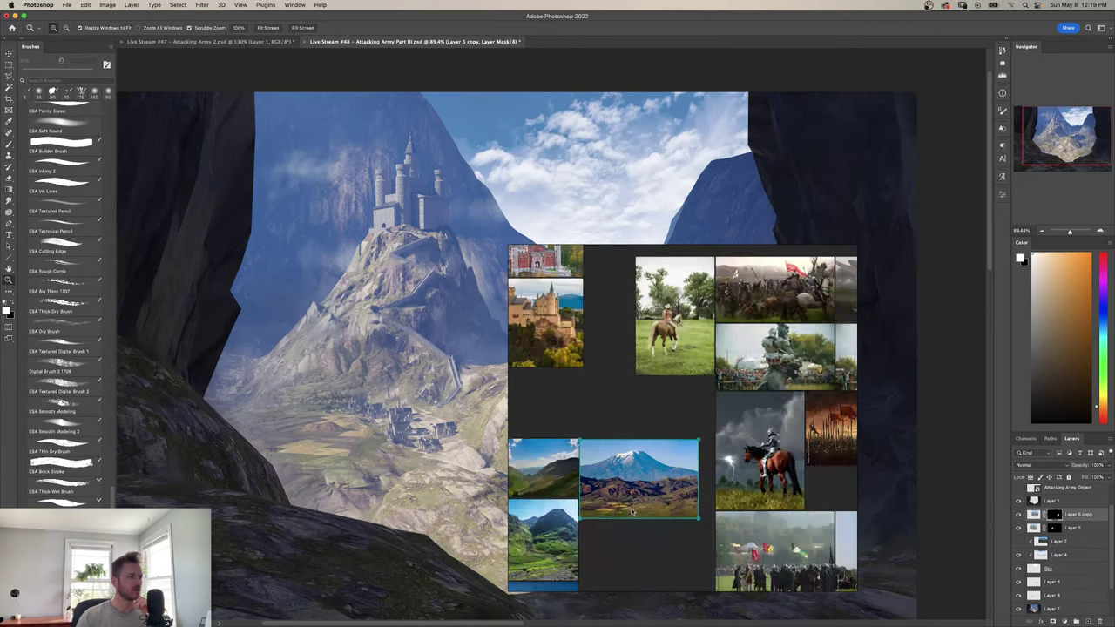
pyautogui.moveTo(528, 553); pyautogui.dragTo(622, 485)
pyautogui.scroll(4, 622, 494)
pyautogui.scroll(-4, 617, 494)
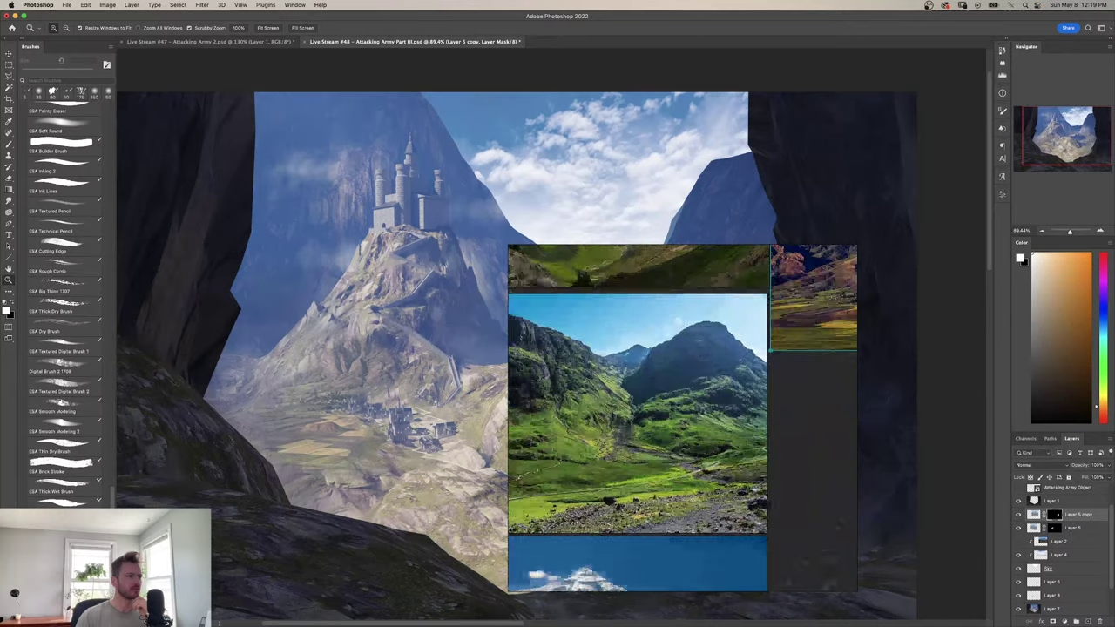
pyautogui.moveTo(649, 505); pyautogui.dragTo(614, 406)
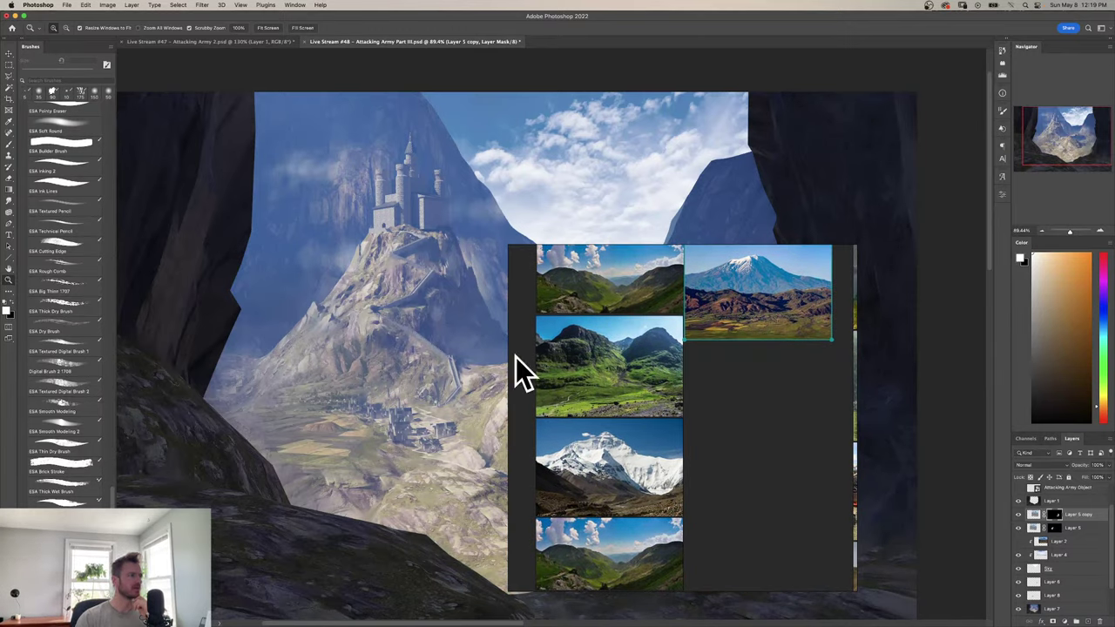
pyautogui.scroll(4, 517, 369)
pyautogui.scroll(-3, 693, 521)
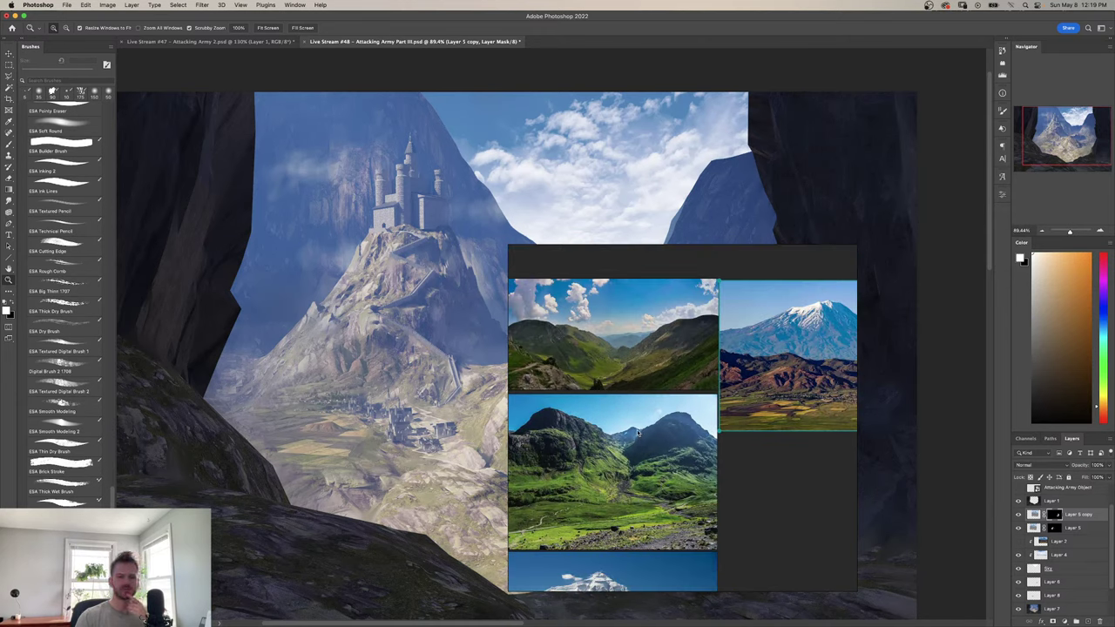
pyautogui.scroll(-3, 638, 432)
pyautogui.moveTo(658, 410); pyautogui.dragTo(664, 327)
pyautogui.scroll(5, 607, 454)
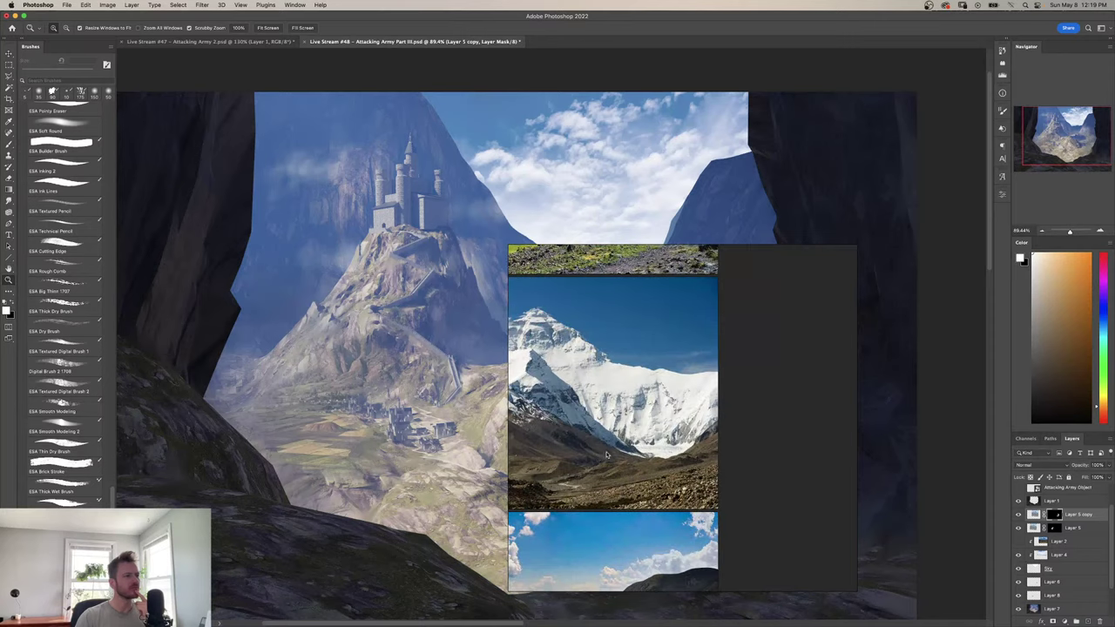
pyautogui.scroll(4, 607, 454)
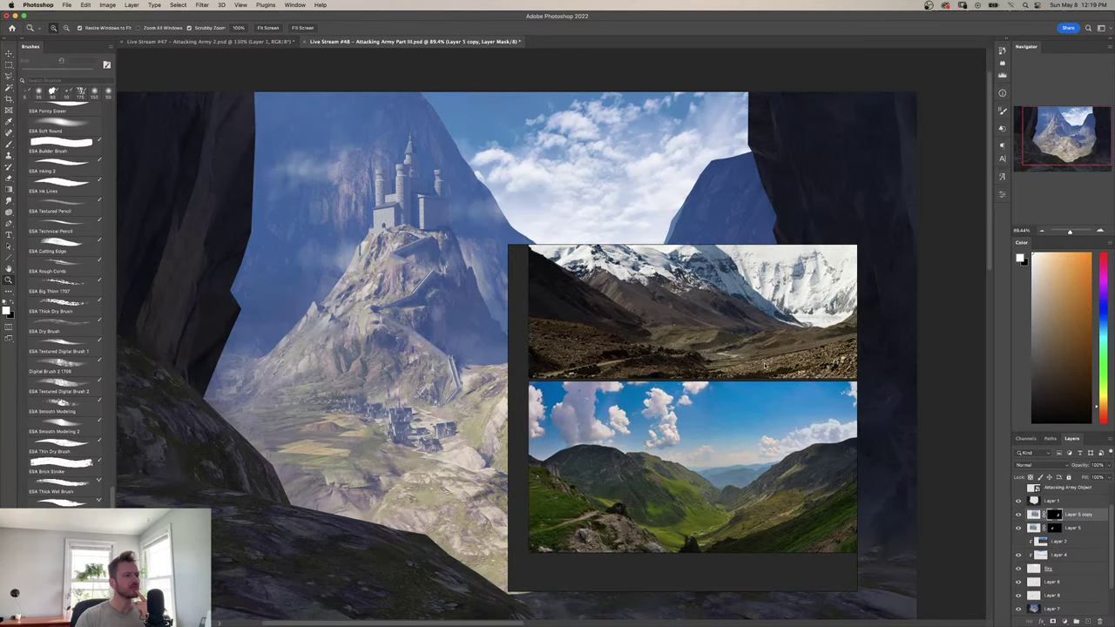
pyautogui.scroll(5, 764, 365)
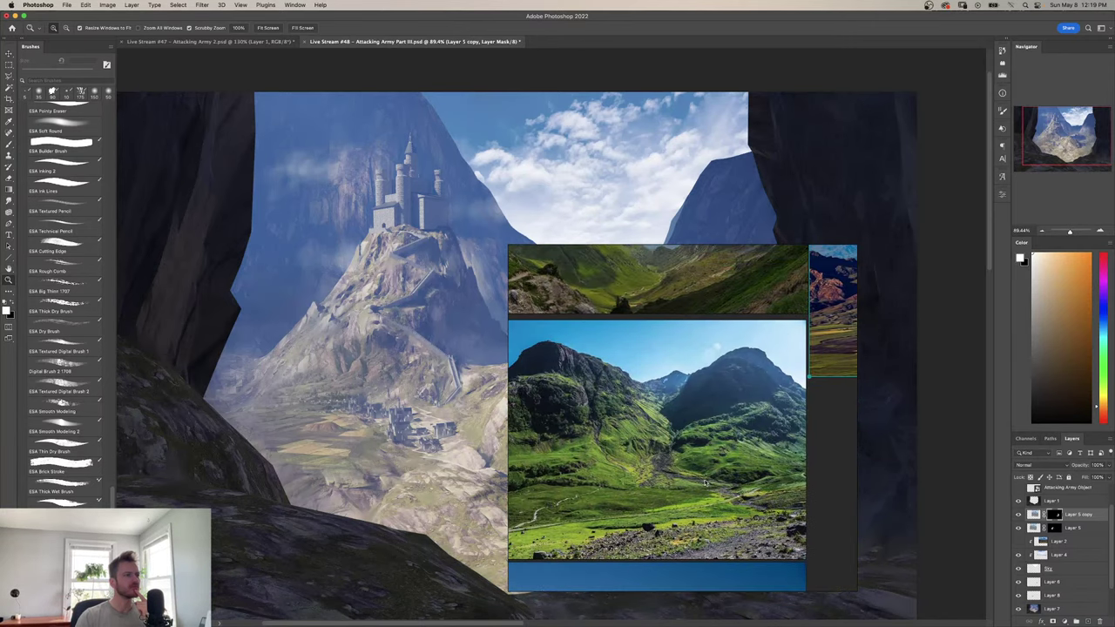
# Copy the green valley photo with the dark peaks from the reference board and paste it into the castle painting.
pyautogui.click(704, 483)
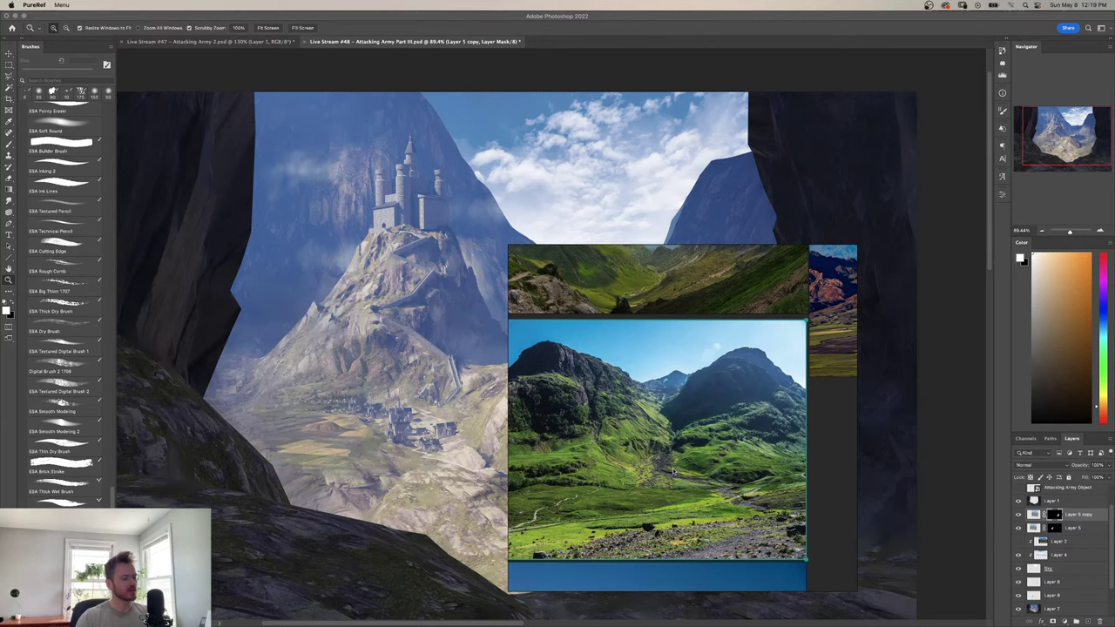
pyautogui.click(407, 440)
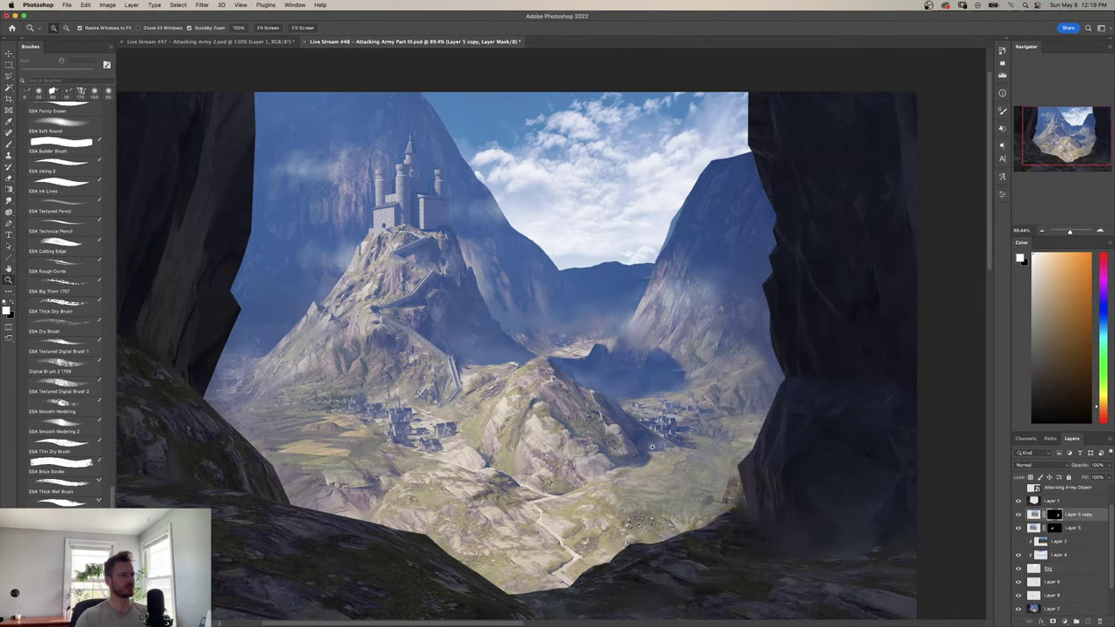
pyautogui.press('super+1')
pyautogui.press('super+v')
# Enlarge the pasted valley photo, narrow its width, and place it over the shaded slope of the castle mountain.
pyautogui.press('super+t')
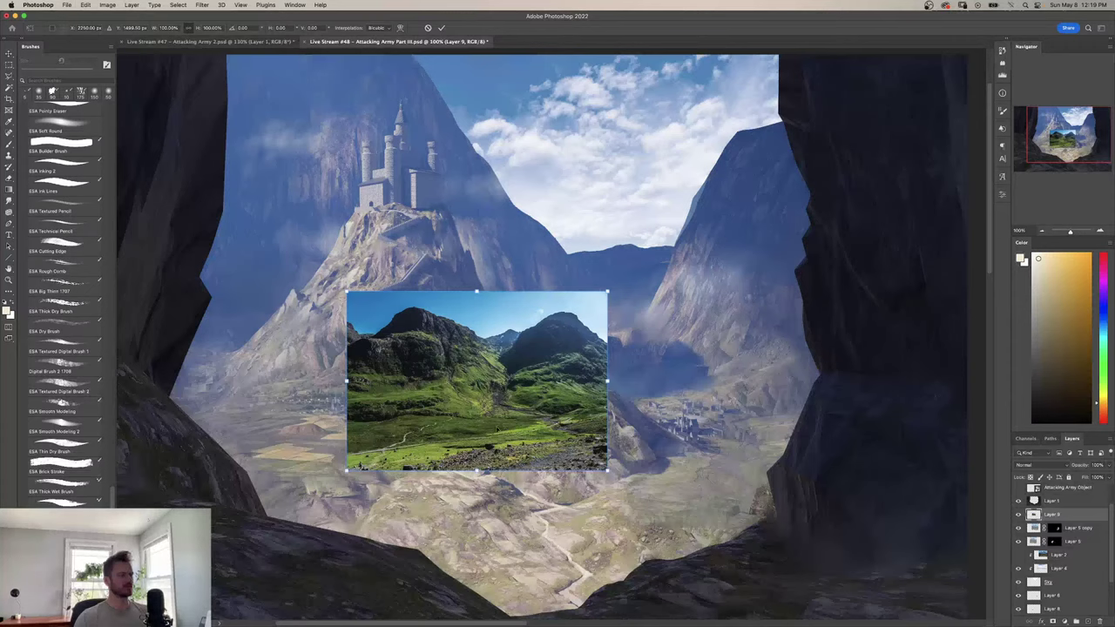
pyautogui.moveTo(477, 471); pyautogui.dragTo(475, 534)
pyautogui.moveTo(471, 453); pyautogui.dragTo(465, 331)
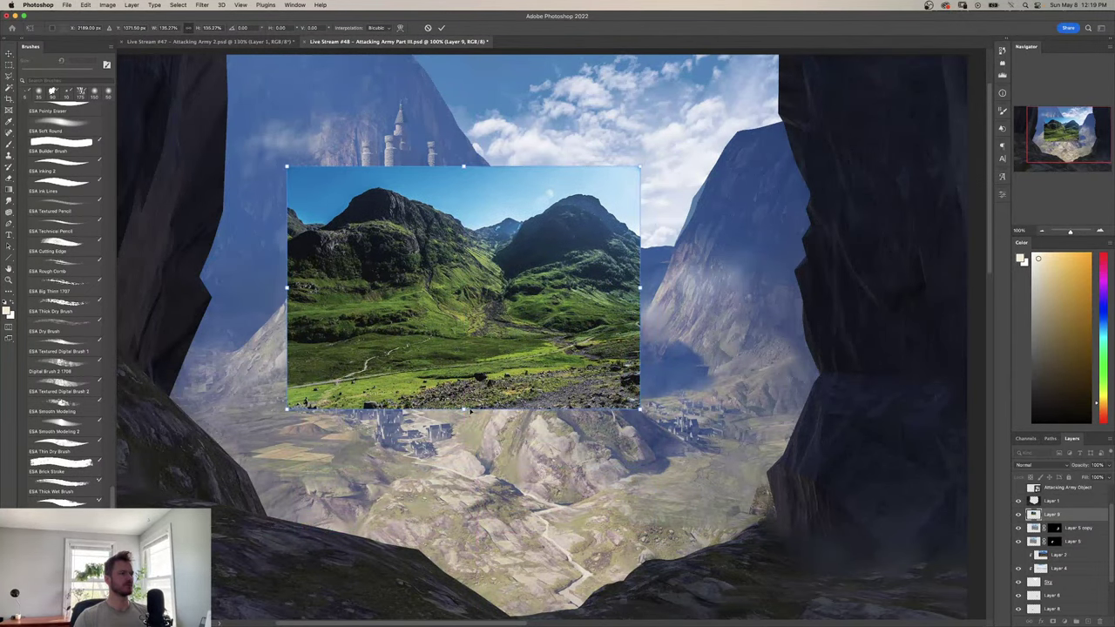
pyautogui.moveTo(464, 409)
pyautogui.mouseDown()
pyautogui.moveTo(490, 471)
pyautogui.moveTo(466, 512)
pyautogui.moveTo(463, 427)
pyautogui.mouseUp()
pyautogui.moveTo(653, 298); pyautogui.dragTo(546, 298)
pyautogui.press('z')
pyautogui.moveTo(414, 338); pyautogui.dragTo(525, 364)
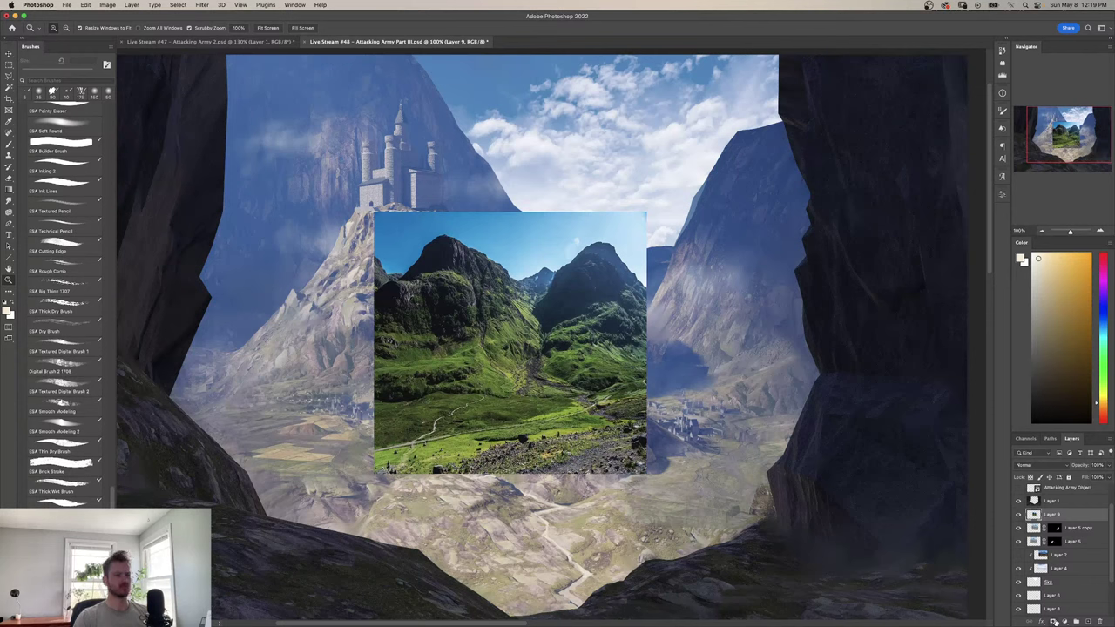
# Lighten the valley photo's shadows with Levels by raising the output black level to about 71.
pyautogui.press('super+l')
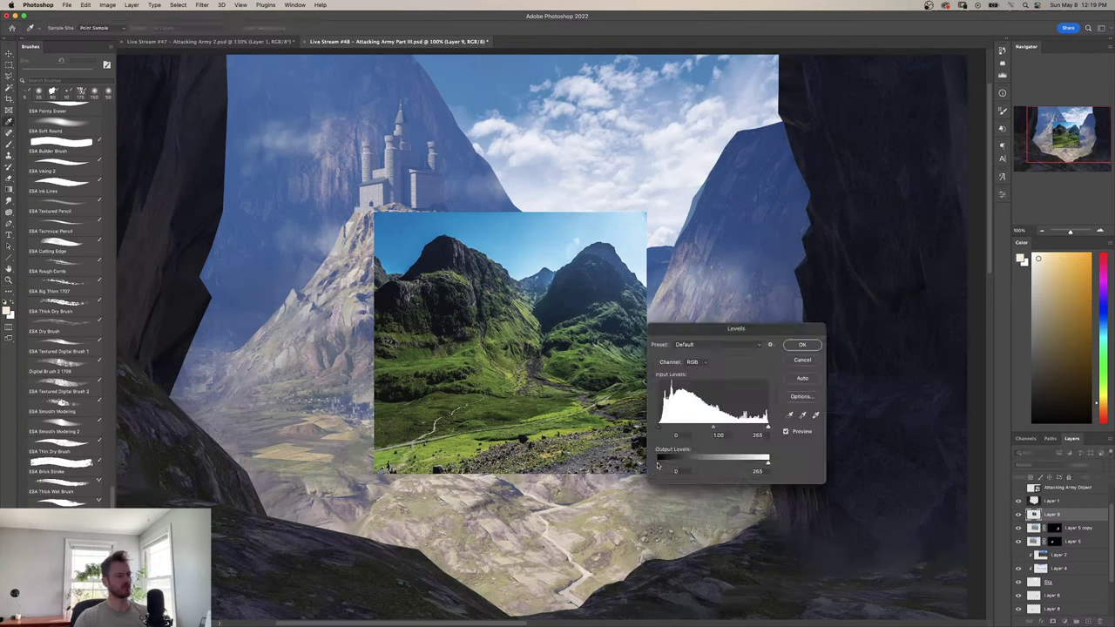
pyautogui.moveTo(657, 465); pyautogui.dragTo(691, 465)
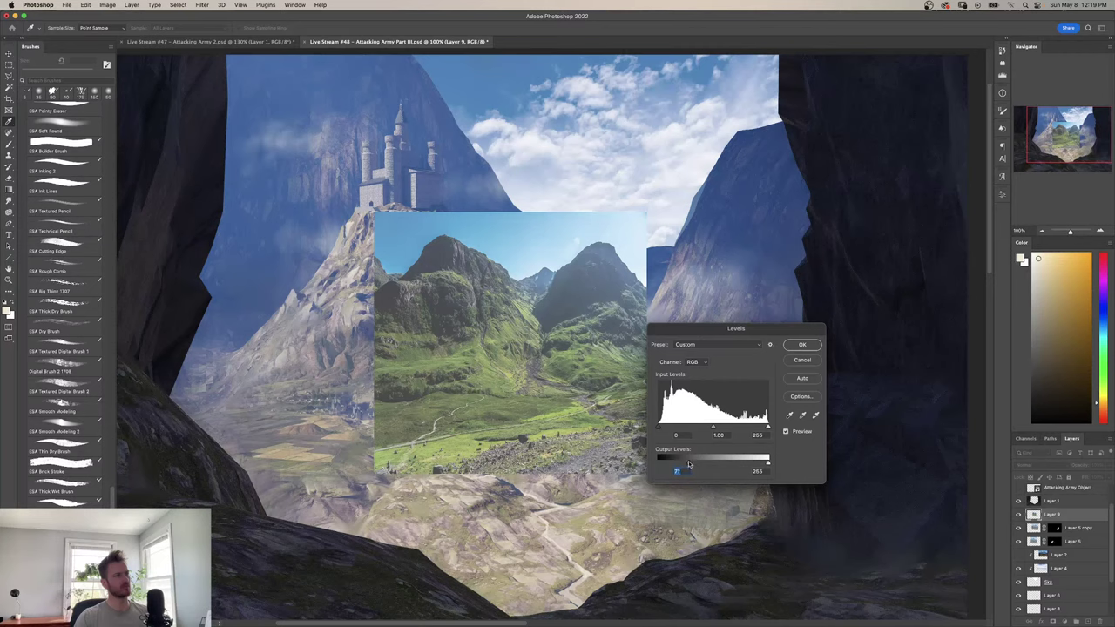
pyautogui.click(802, 345)
# Shift the valley photo's shadows toward blue with Color Balance levels of -13, -7 and +85.
pyautogui.press('super+b')
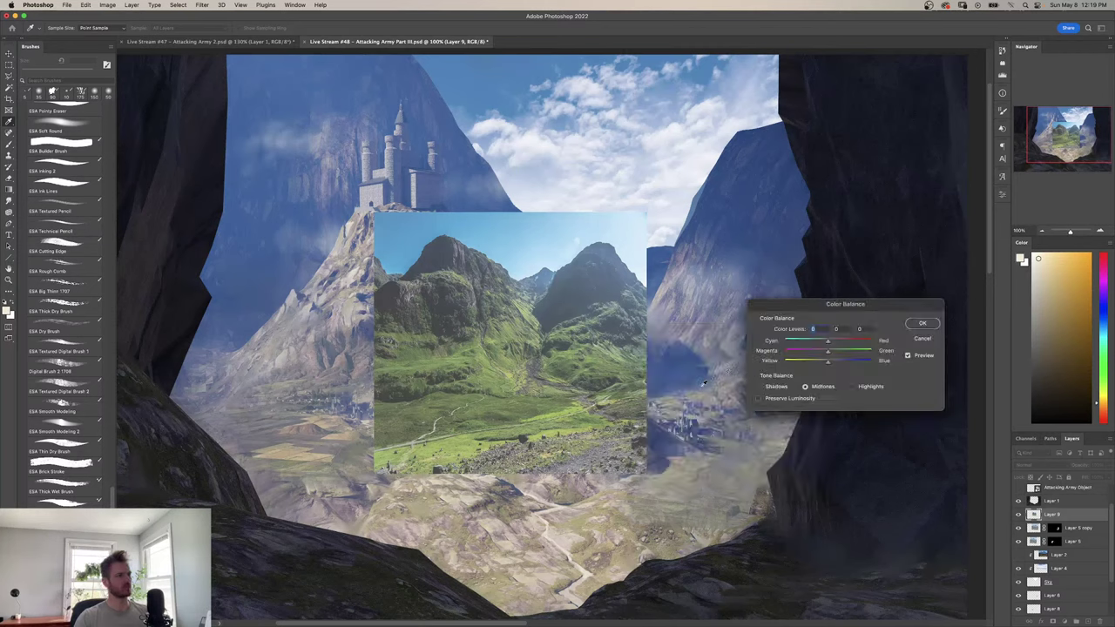
pyautogui.click(782, 387)
pyautogui.click(841, 364)
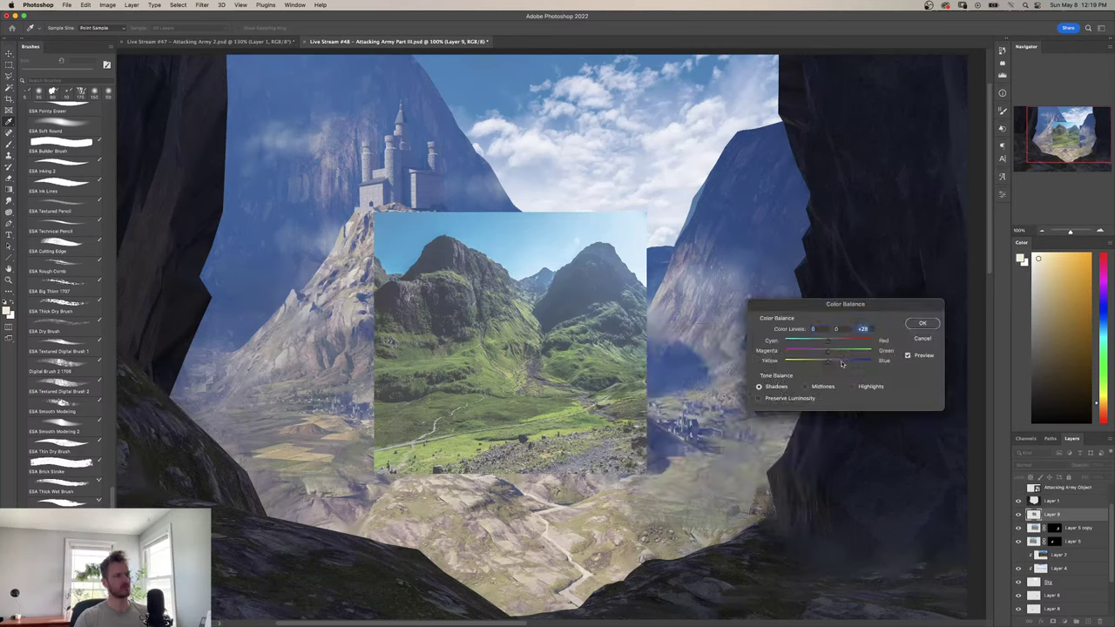
pyautogui.moveTo(828, 340)
pyautogui.mouseDown()
pyautogui.moveTo(865, 364)
pyautogui.moveTo(824, 354)
pyautogui.mouseUp()
pyautogui.click(823, 343)
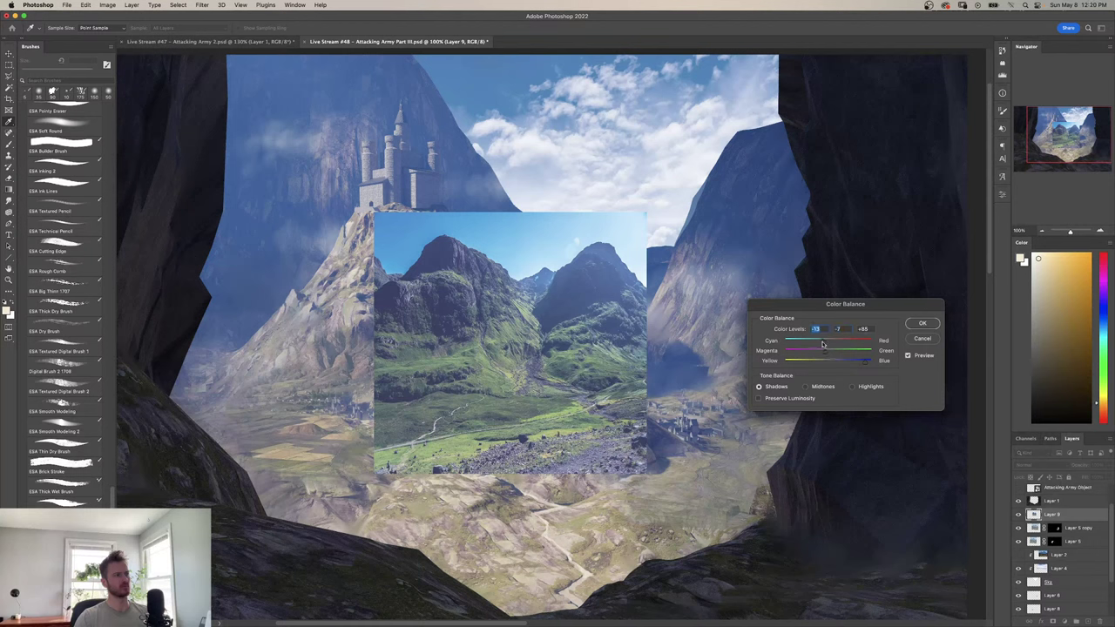
pyautogui.click(923, 325)
# Darken the valley photo's highlights with Levels by lowering the output white level to about 160.
pyautogui.press('super+l')
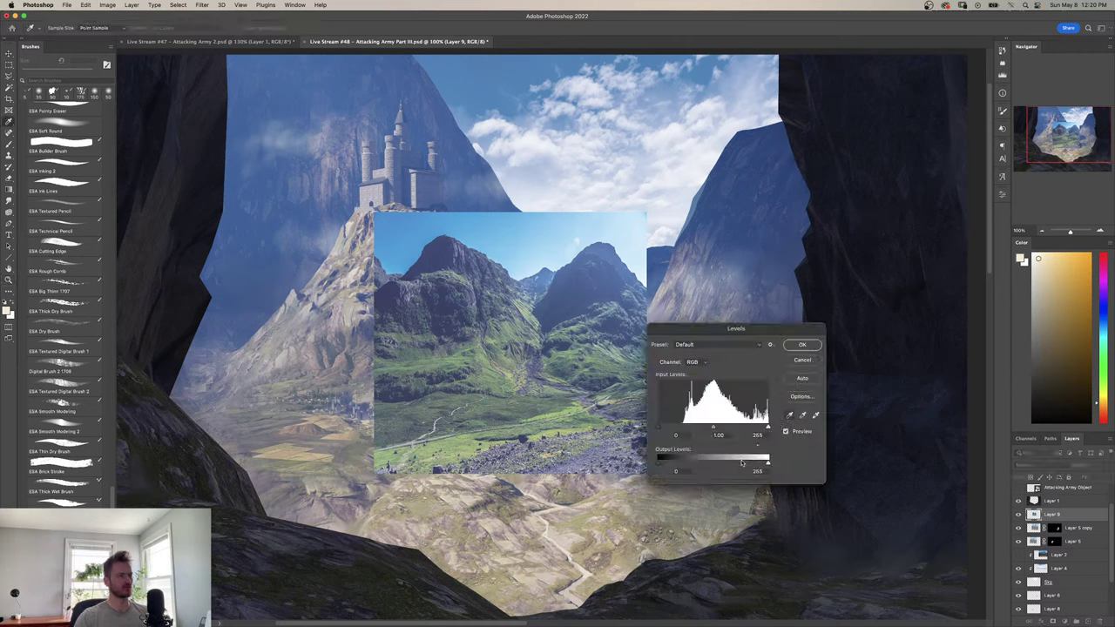
pyautogui.moveTo(767, 462); pyautogui.dragTo(727, 464)
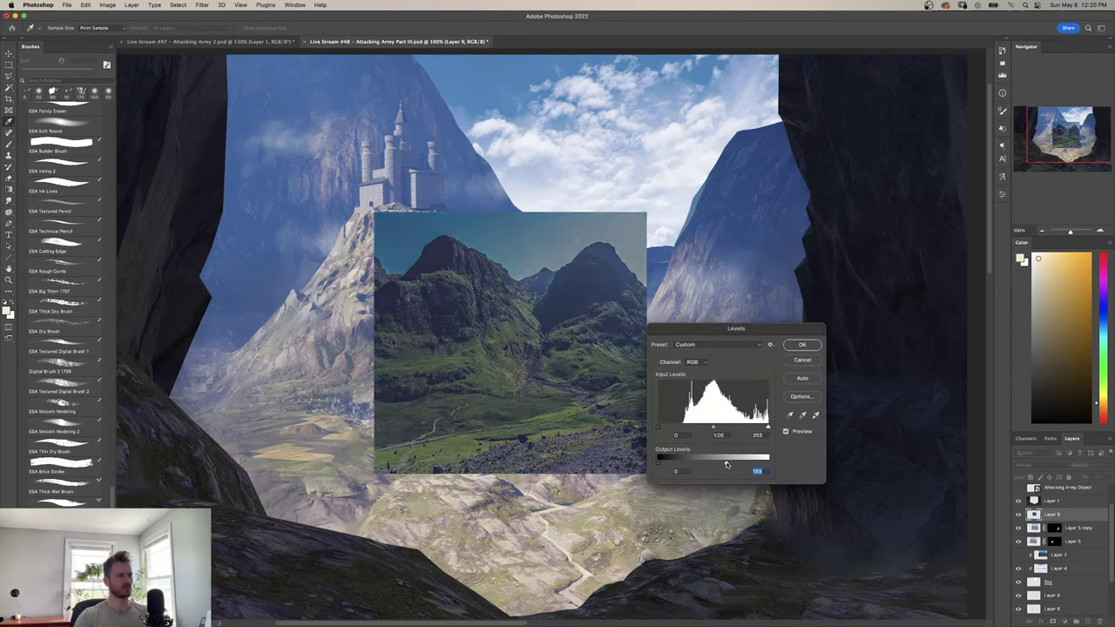
pyautogui.click(813, 347)
pyautogui.press('z')
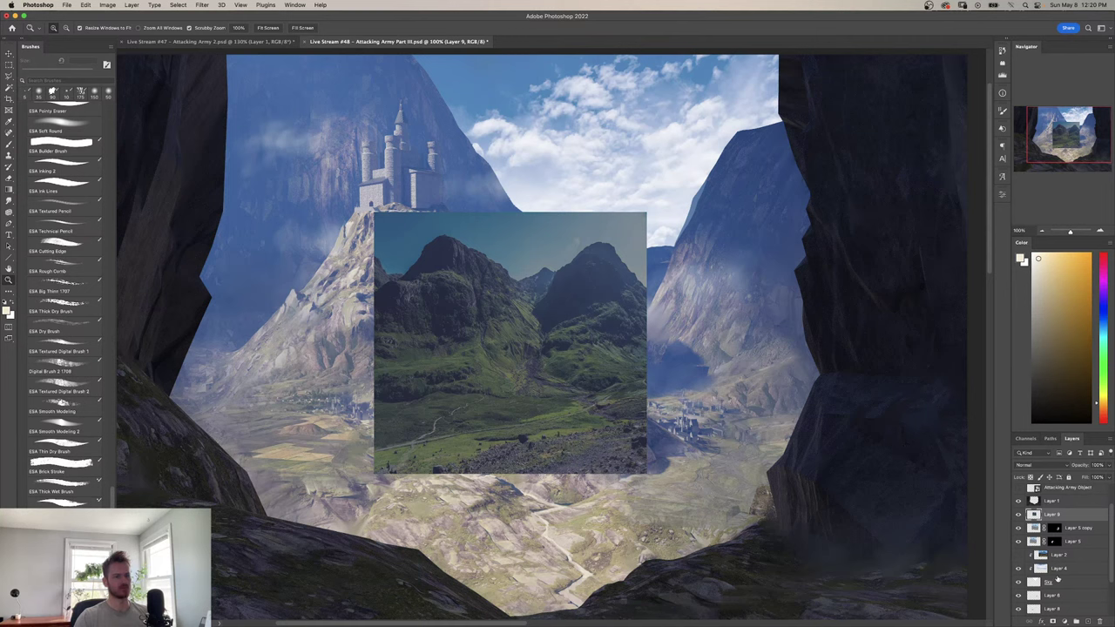
# Hide the valley photo with a black layer mask and reveal it on the castle mountain's shaded slope using ESA Soft Round at 200 px.
pyautogui.keyDown('alt'); pyautogui.click(1052, 621); pyautogui.keyUp('alt')
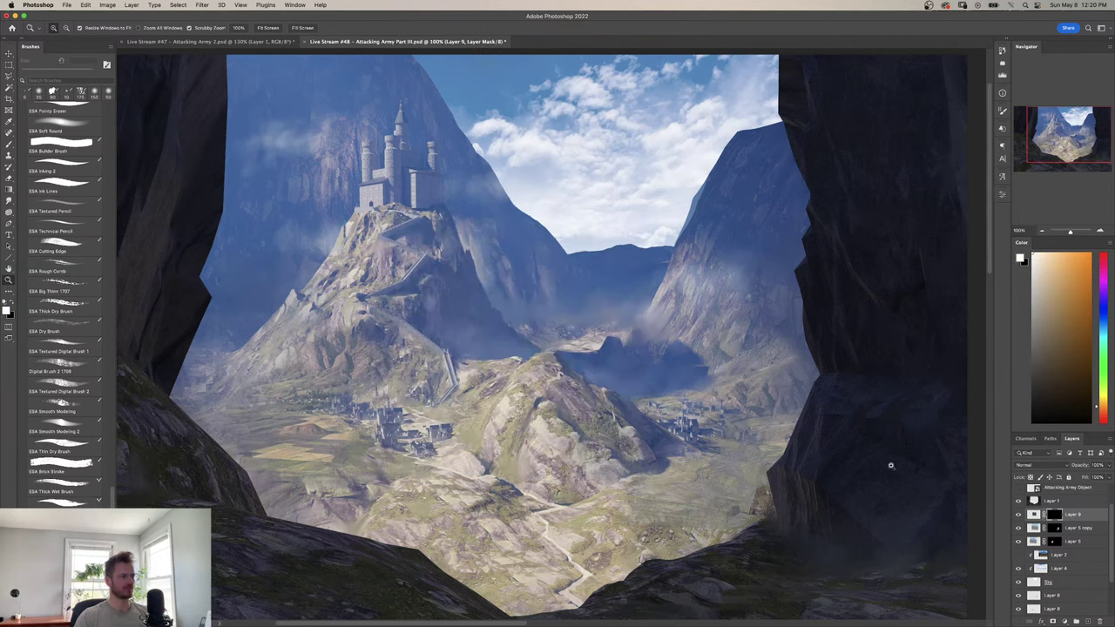
pyautogui.press('b')
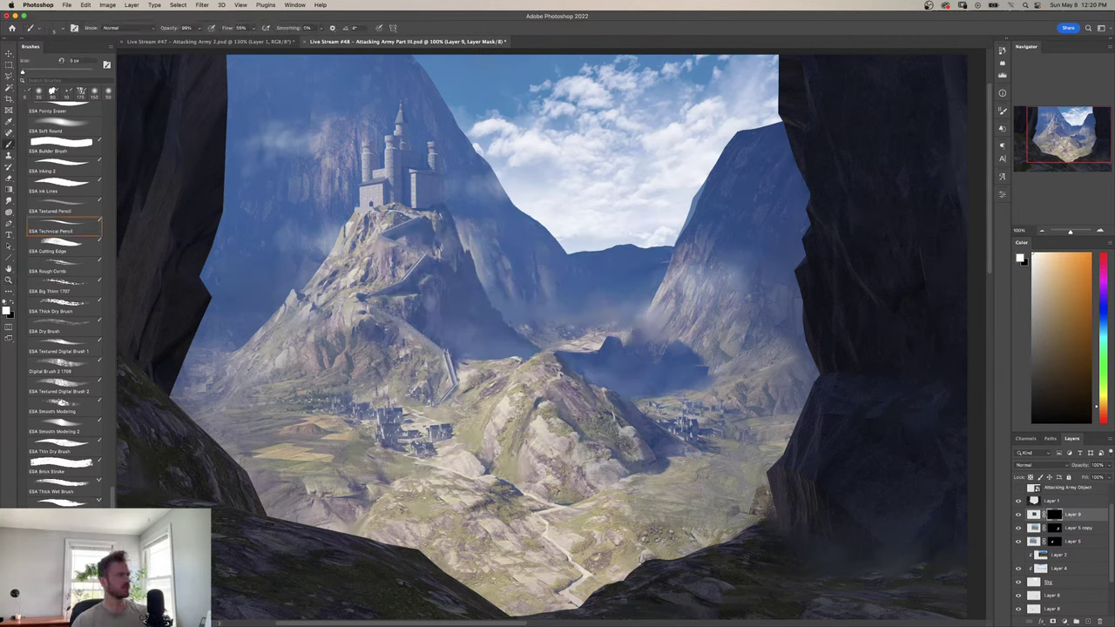
pyautogui.click(65, 127)
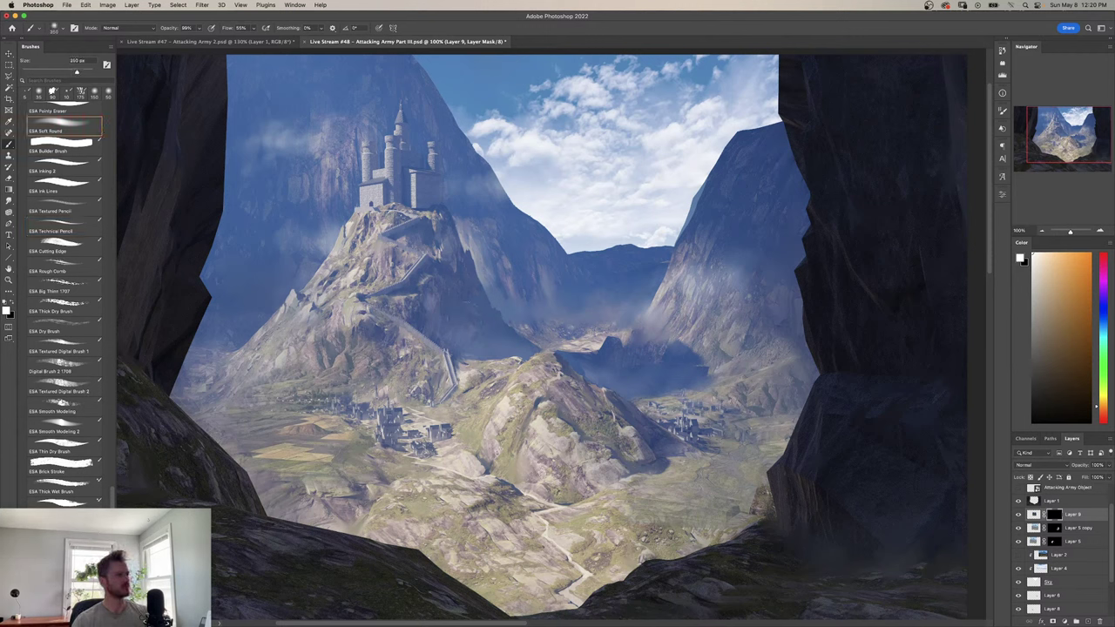
pyautogui.press('[')
pyautogui.moveTo(457, 319)
pyautogui.mouseDown()
pyautogui.moveTo(458, 288)
pyautogui.moveTo(422, 305)
pyautogui.moveTo(440, 283)
pyautogui.moveTo(471, 324)
pyautogui.moveTo(440, 322)
pyautogui.mouseUp()
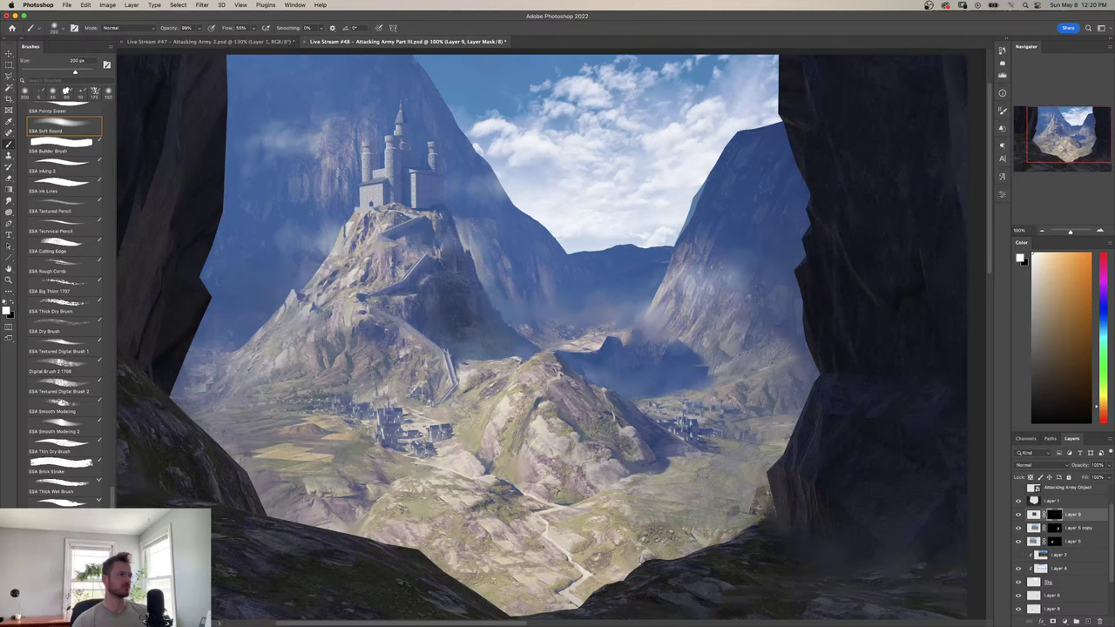
pyautogui.press('super+z')
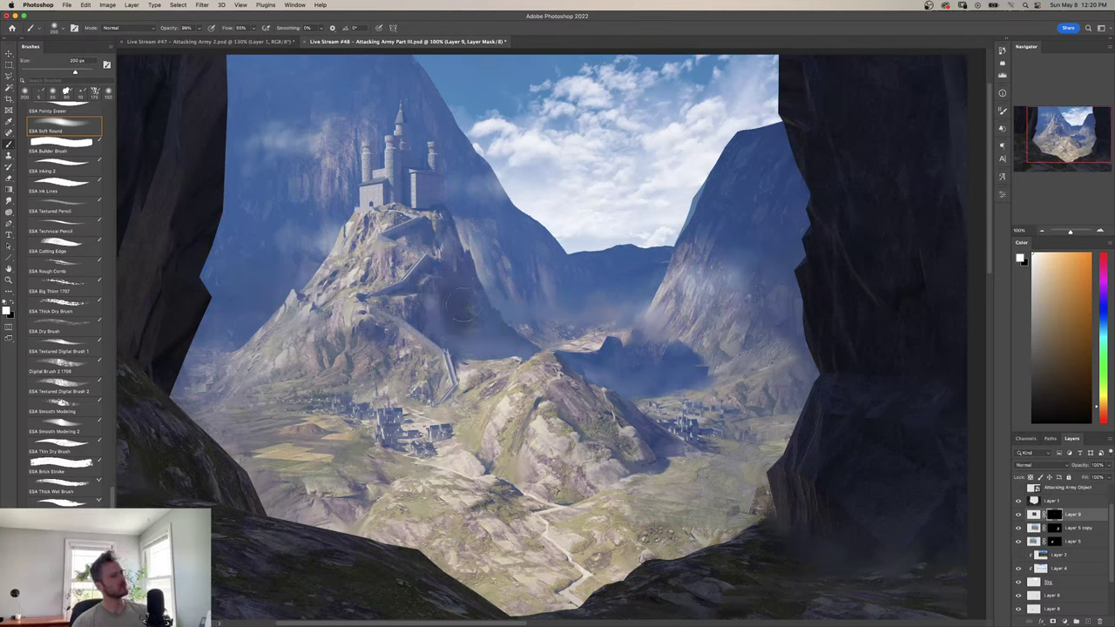
pyautogui.moveTo(463, 285)
pyautogui.mouseDown()
pyautogui.moveTo(435, 305)
pyautogui.moveTo(457, 338)
pyautogui.moveTo(483, 343)
pyautogui.moveTo(481, 312)
pyautogui.mouseUp()
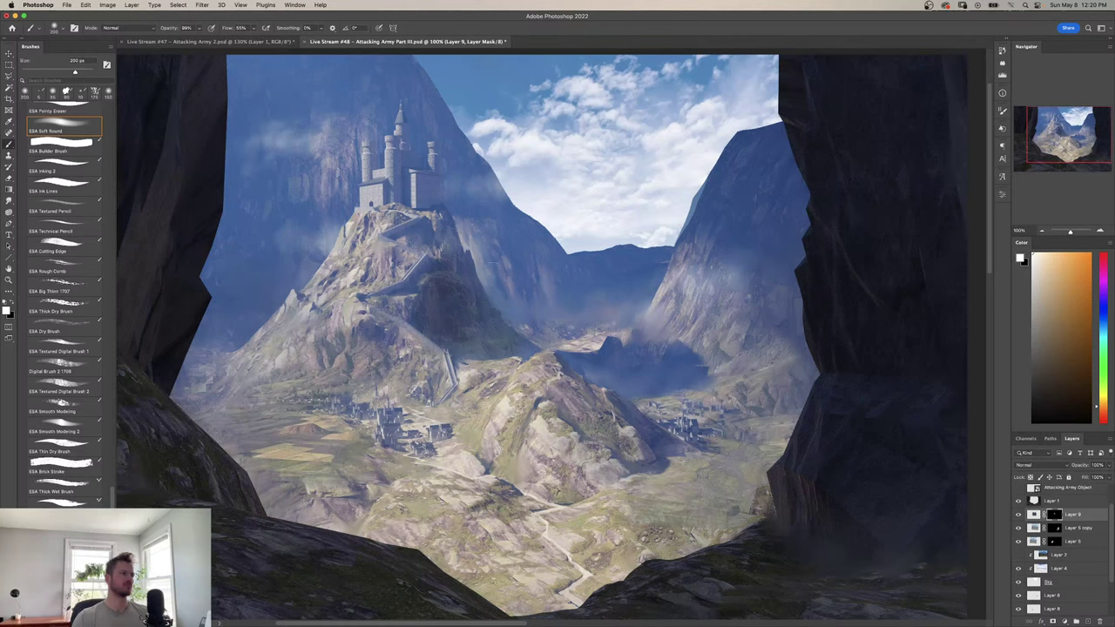
# Lighten the masked valley photo's shadows with Levels by raising the output black level to 42.
pyautogui.click(1034, 516)
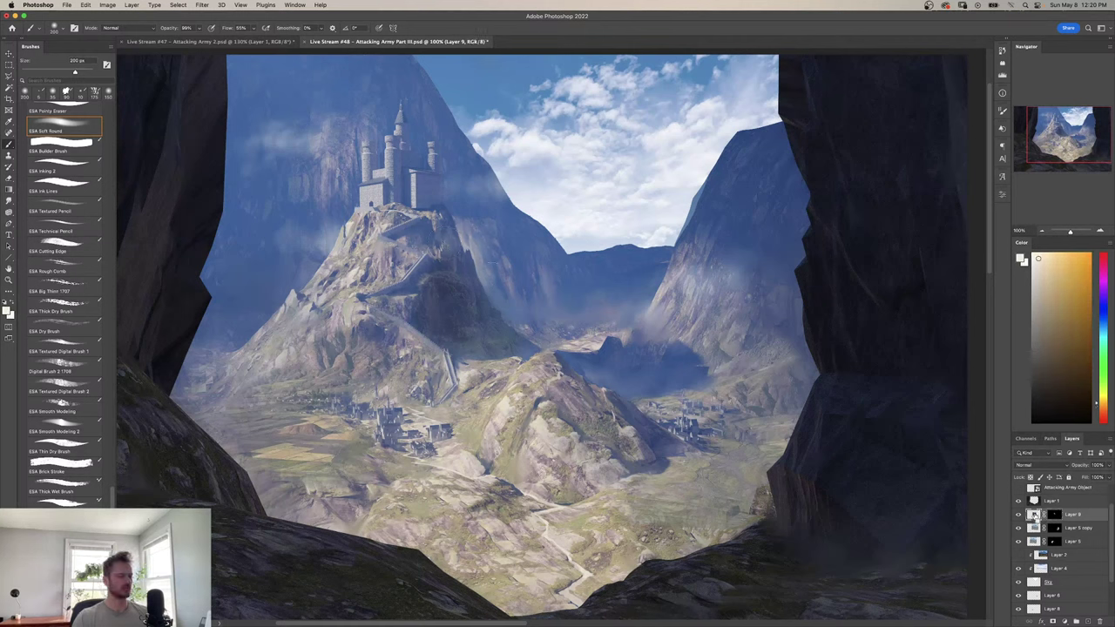
pyautogui.hotkey('ctrl', 'l')
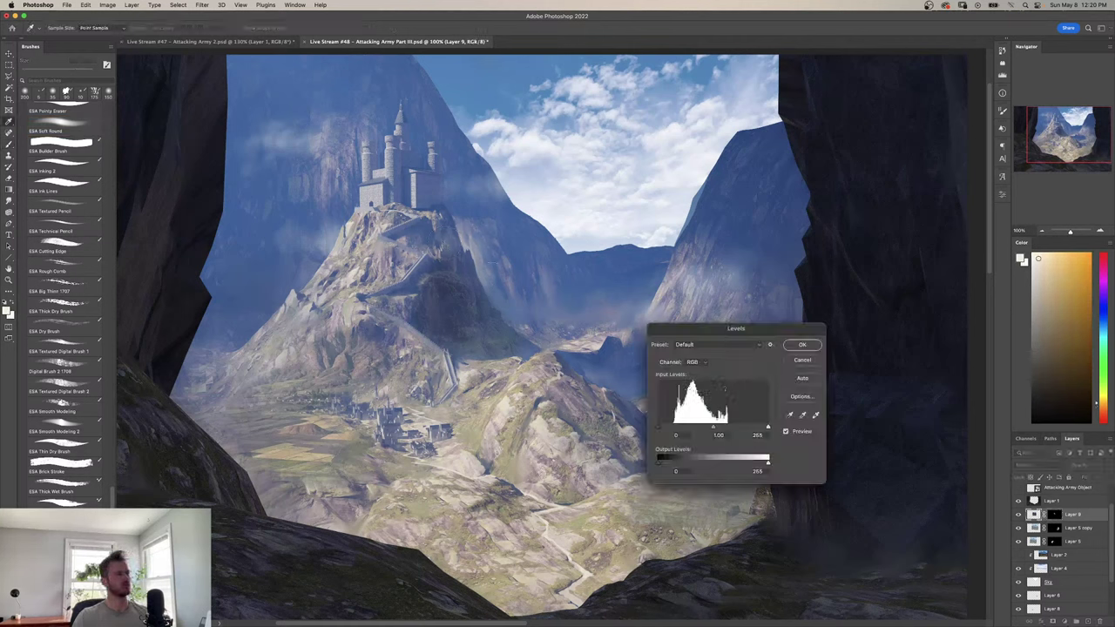
pyautogui.moveTo(666, 466); pyautogui.dragTo(678, 469)
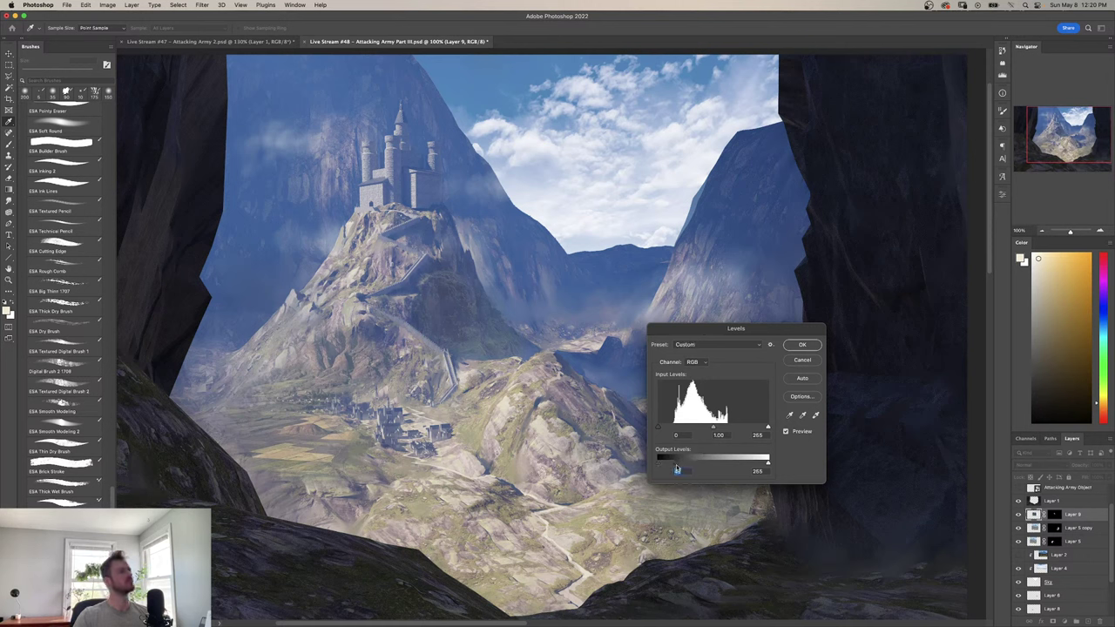
pyautogui.click(796, 346)
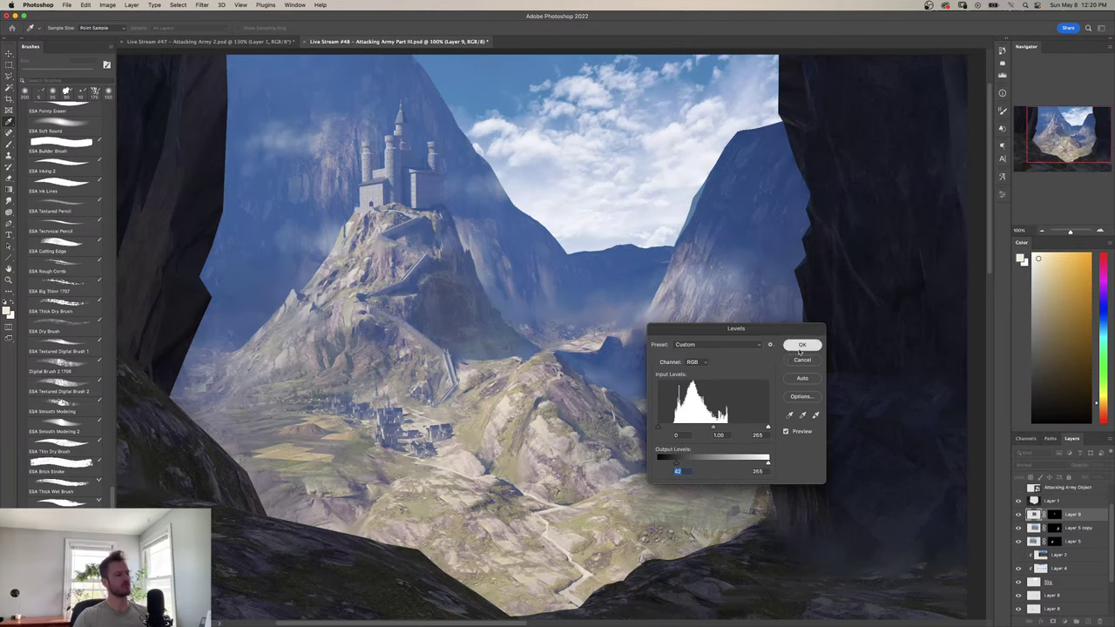
# Reposition the valley photo over the castle mountain's shaded slope and stretch it taller with Free Transform.
pyautogui.press('super+t')
pyautogui.moveTo(510, 353); pyautogui.dragTo(500, 331)
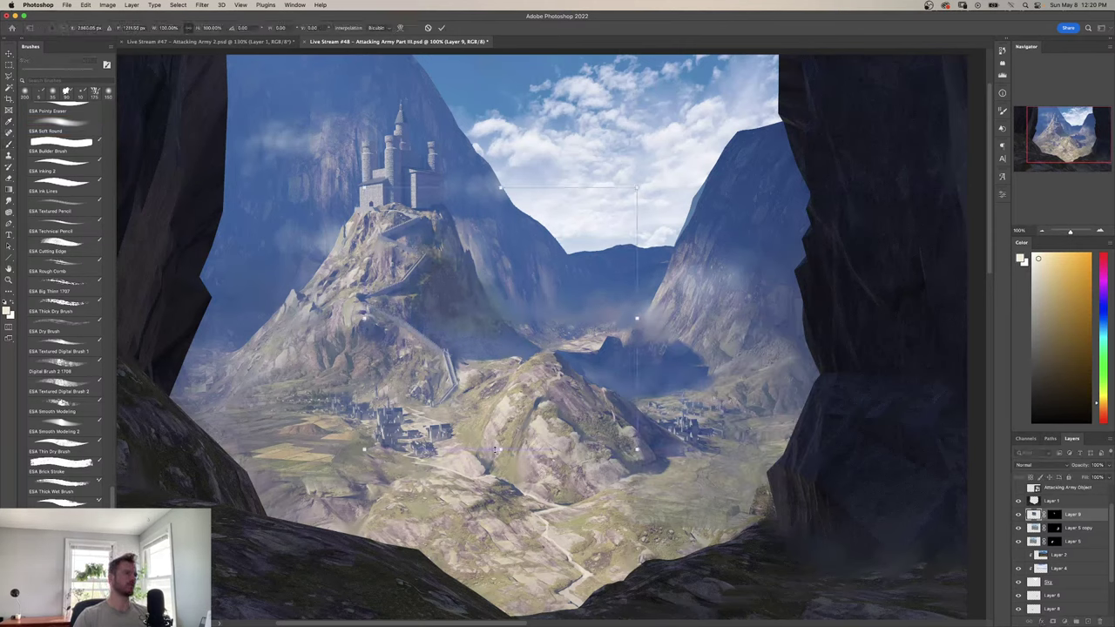
pyautogui.moveTo(501, 450)
pyautogui.mouseDown()
pyautogui.moveTo(507, 523)
pyautogui.moveTo(514, 450)
pyautogui.mouseUp()
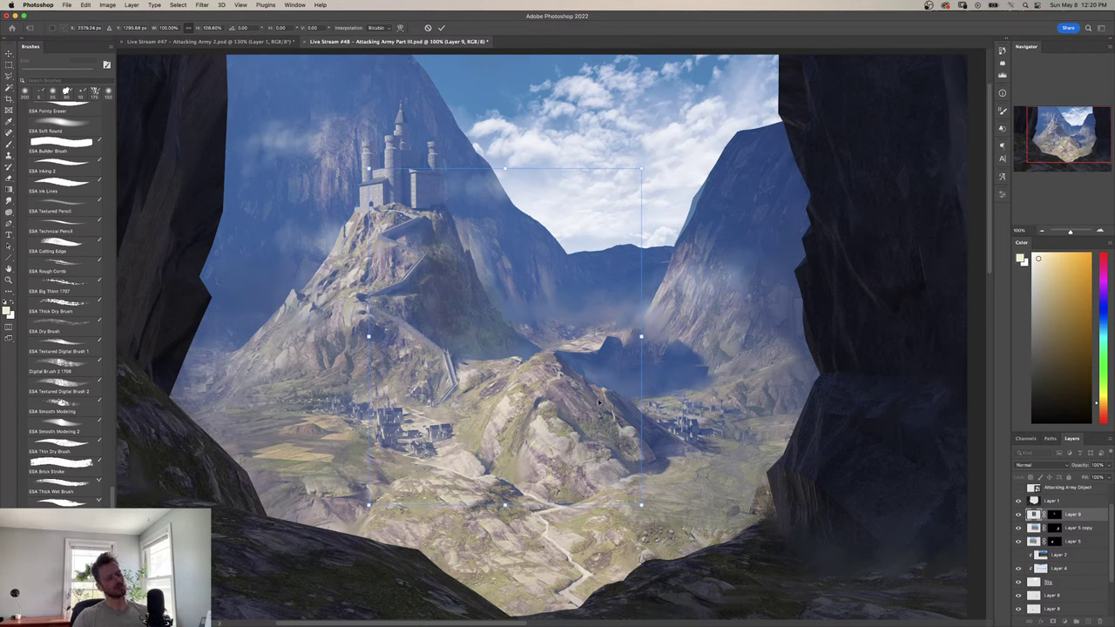
pyautogui.press('Return')
pyautogui.hotkey('ctrl', 'u')
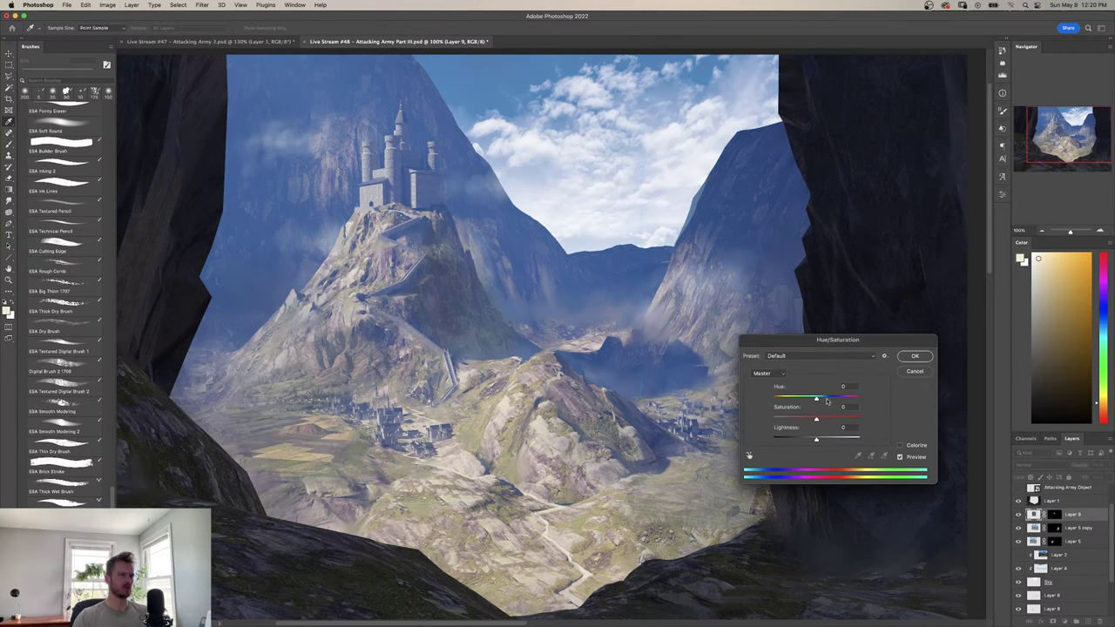
pyautogui.moveTo(828, 400)
pyautogui.mouseDown()
pyautogui.moveTo(841, 400)
pyautogui.moveTo(789, 401)
pyautogui.moveTo(814, 399)
pyautogui.mouseUp()
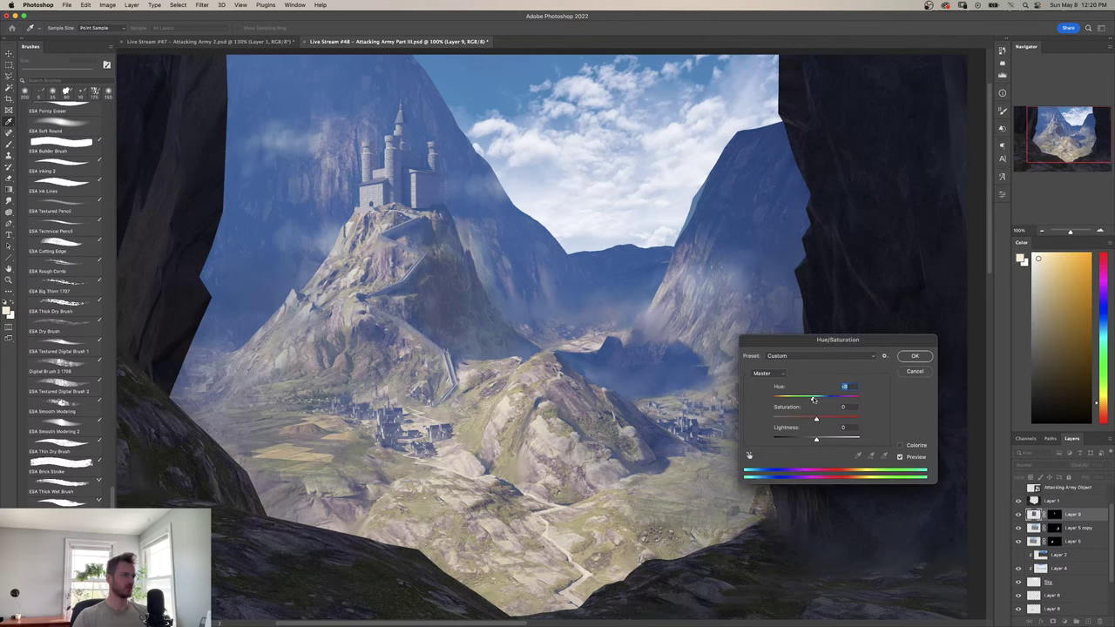
pyautogui.click(901, 373)
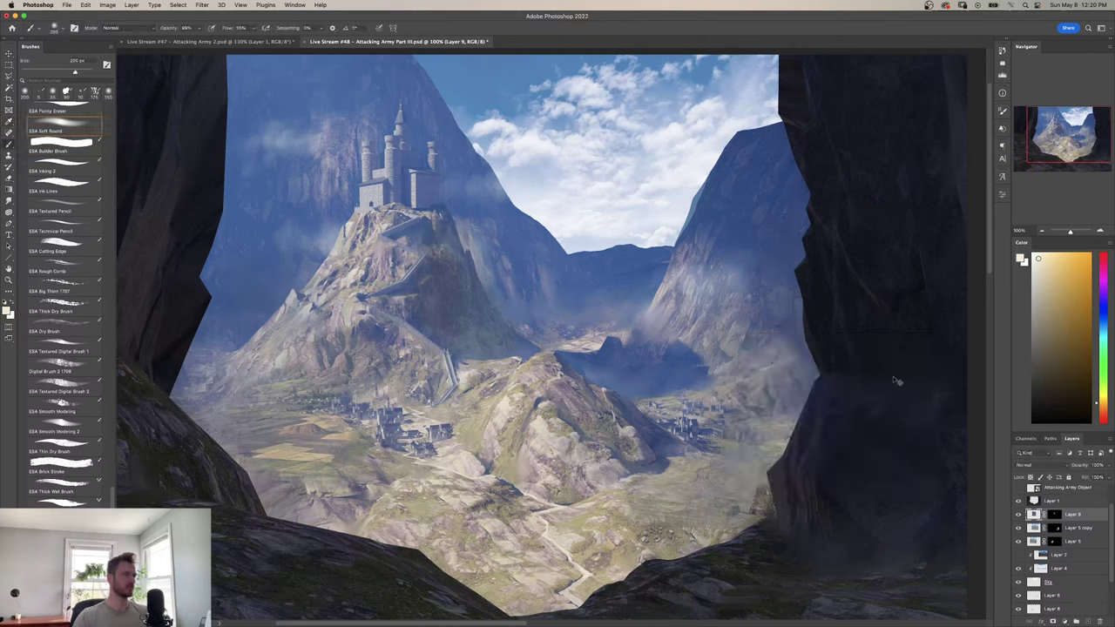
pyautogui.hotkey('ctrl', 'u')
pyautogui.moveTo(816, 420); pyautogui.dragTo(801, 420)
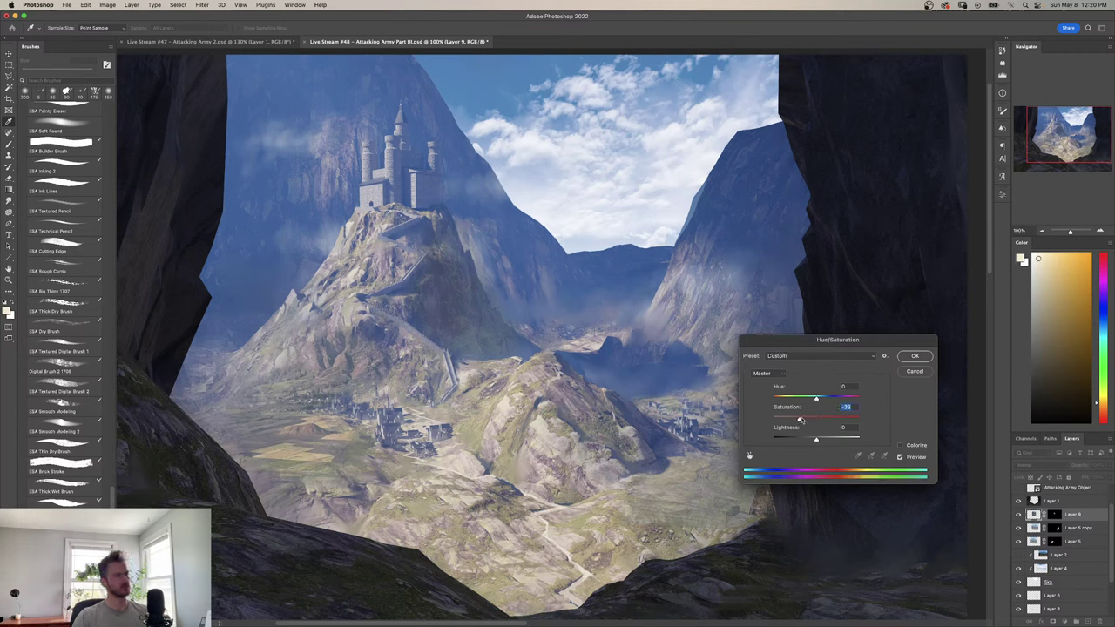
pyautogui.click(927, 373)
# Shift the valley photo's midtones toward cyan and blue with Color Balance levels of about -33, -4 and +53.
pyautogui.hotkey('ctrl', 'b')
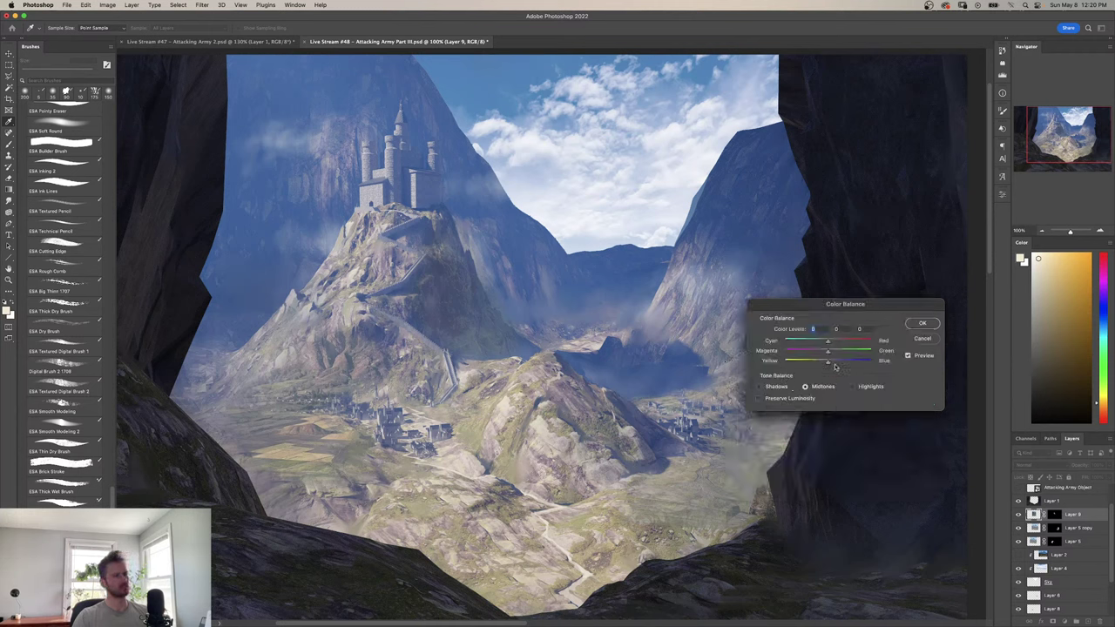
pyautogui.click(835, 365)
pyautogui.moveTo(828, 341); pyautogui.dragTo(817, 342)
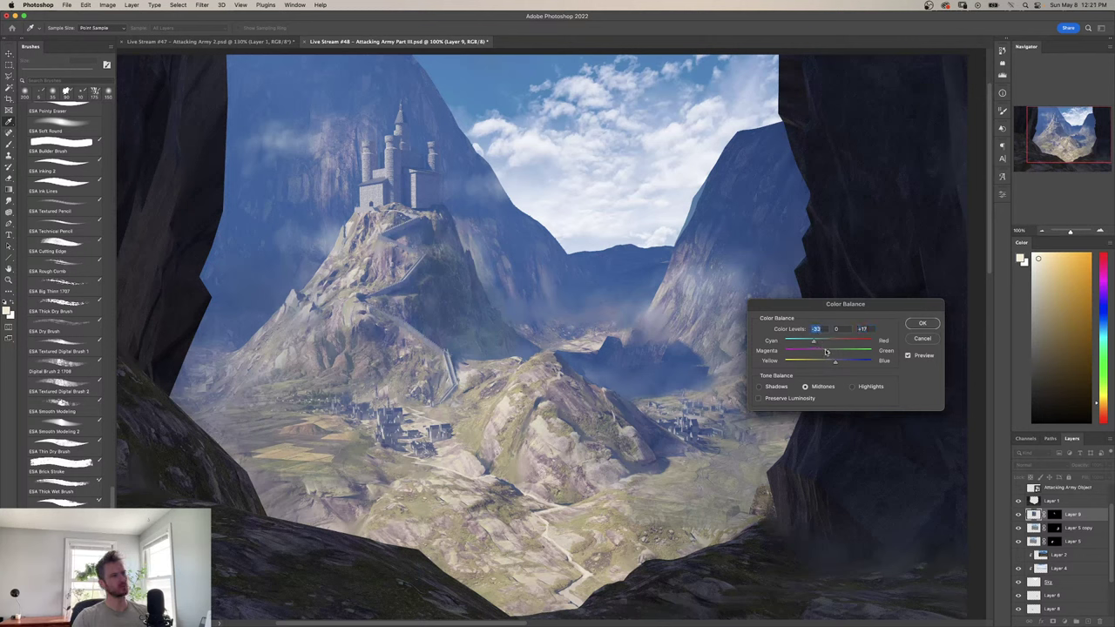
pyautogui.click(826, 351)
pyautogui.click(841, 364)
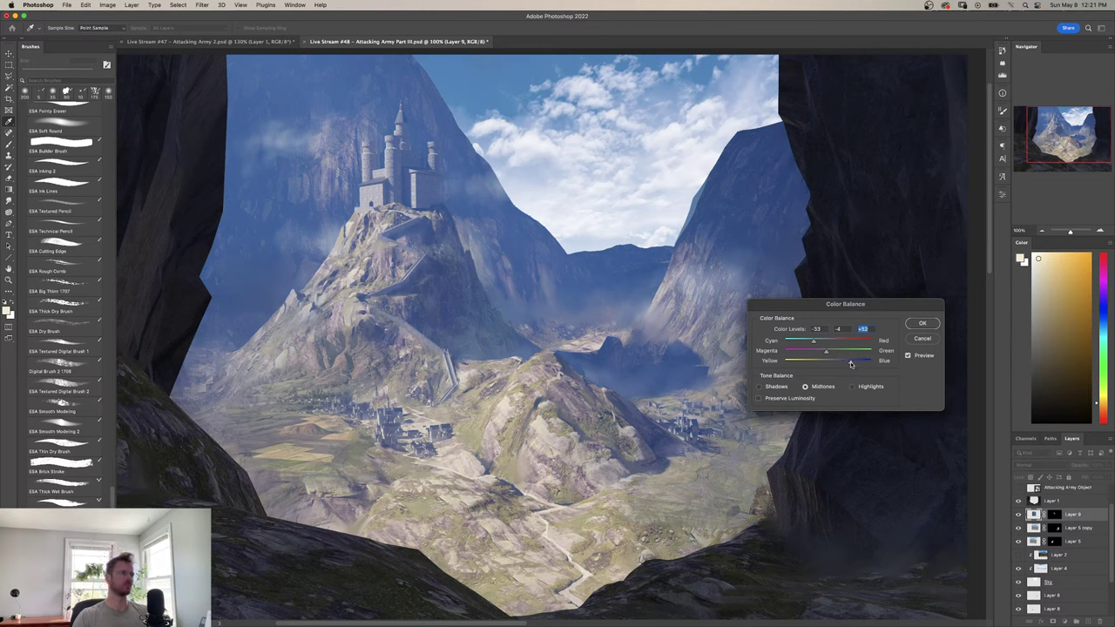
pyautogui.click(921, 323)
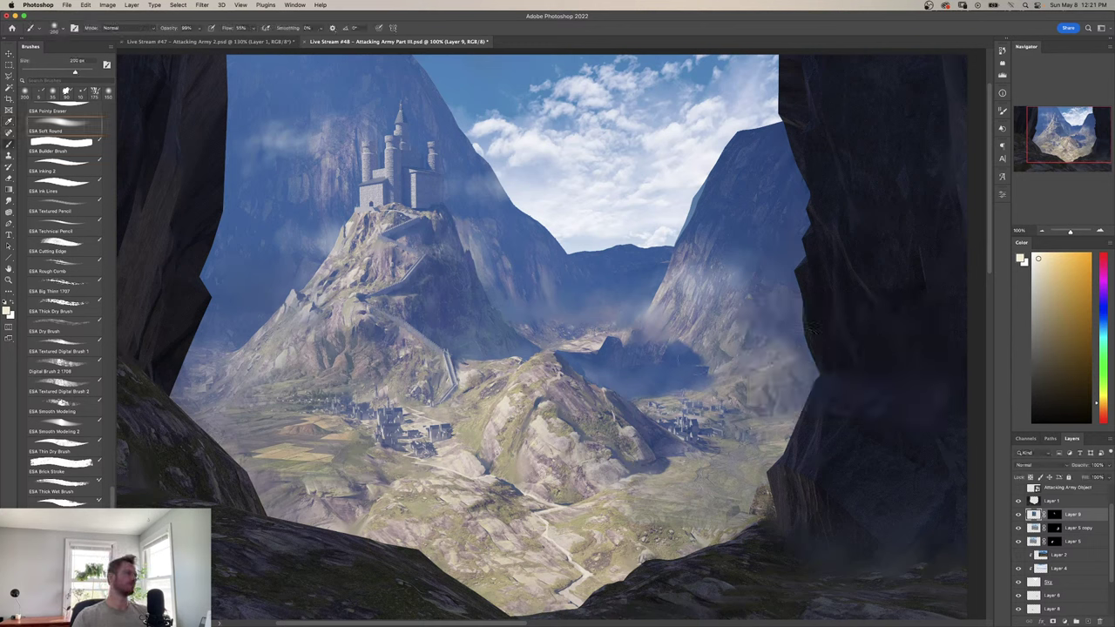
# Desaturate the valley photo with Hue/Saturation, setting the saturation to about -37.
pyautogui.press('super+u')
pyautogui.moveTo(816, 419); pyautogui.dragTo(800, 421)
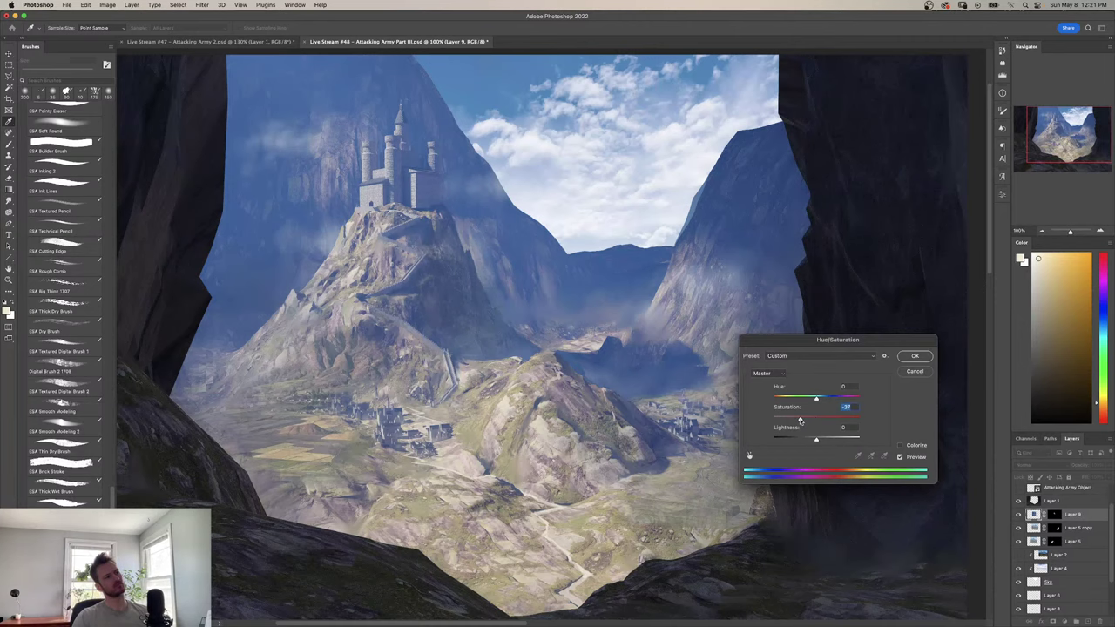
pyautogui.click(906, 359)
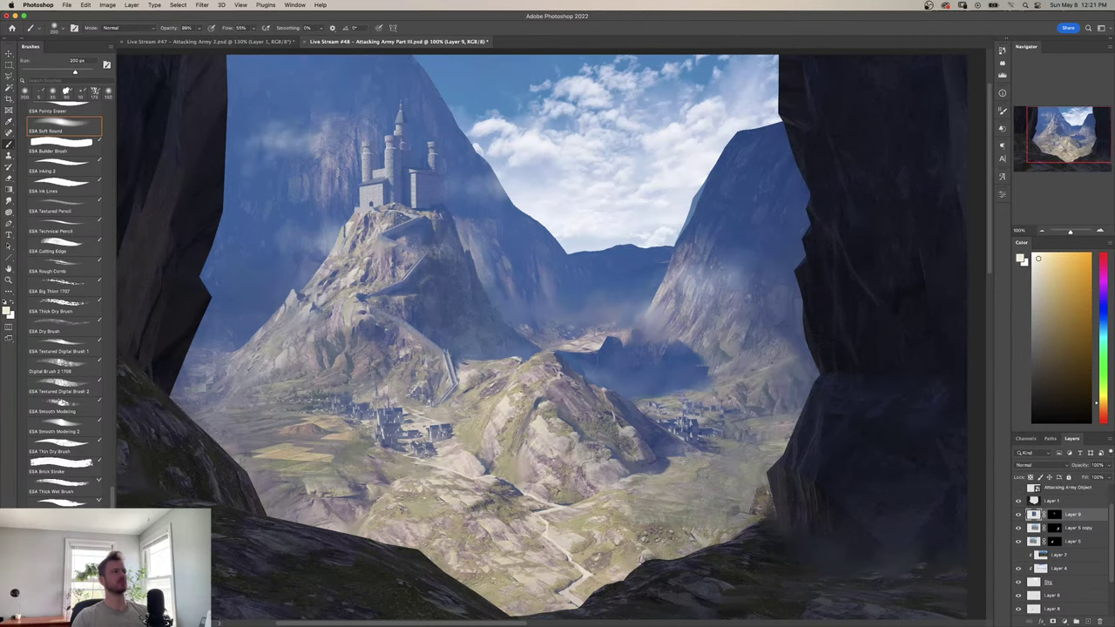
# Flip the whole canvas horizontally to check the castle landscape in mirror view.
pyautogui.press('z')
pyautogui.moveTo(556, 362); pyautogui.dragTo(514, 355)
pyautogui.moveTo(521, 348); pyautogui.dragTo(560, 348)
pyautogui.press('super+shift+h')
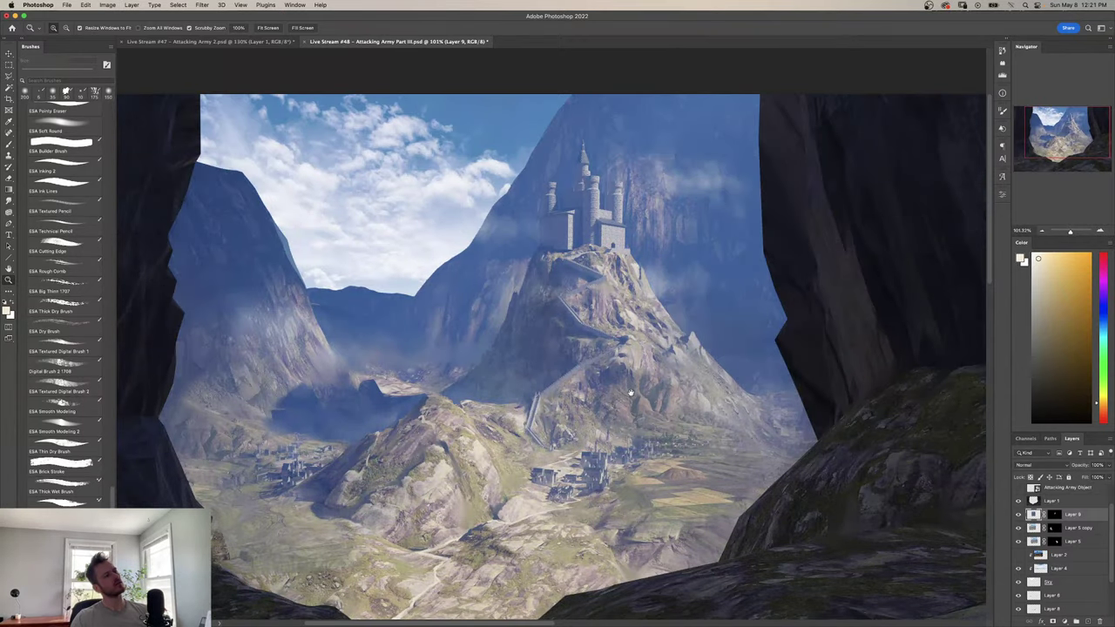
pyautogui.moveTo(630, 393); pyautogui.dragTo(572, 410)
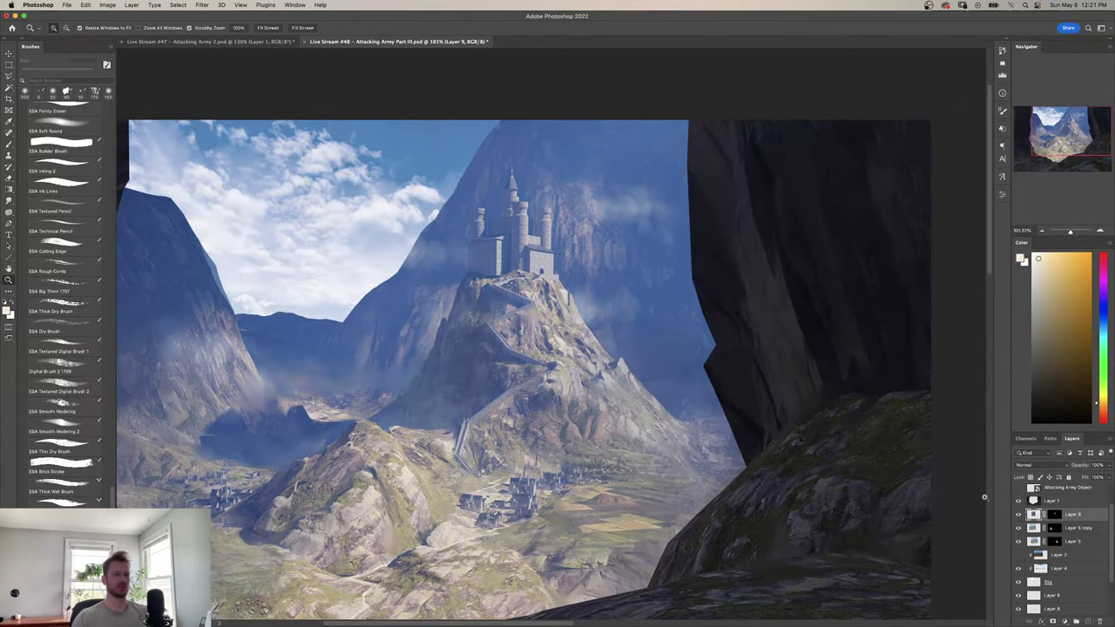
# Duplicate the valley photo layer with its mask, move the copy onto the cliff behind the castle, and flip it horizontally.
pyautogui.press('super+j')
pyautogui.press('super+t')
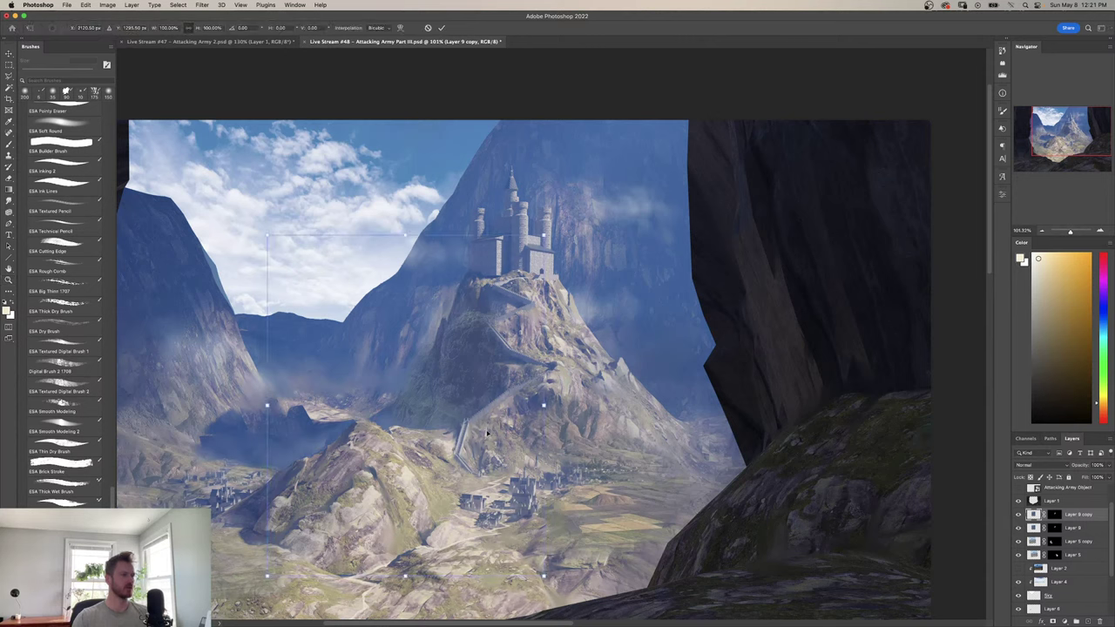
pyautogui.moveTo(410, 424); pyautogui.dragTo(617, 341)
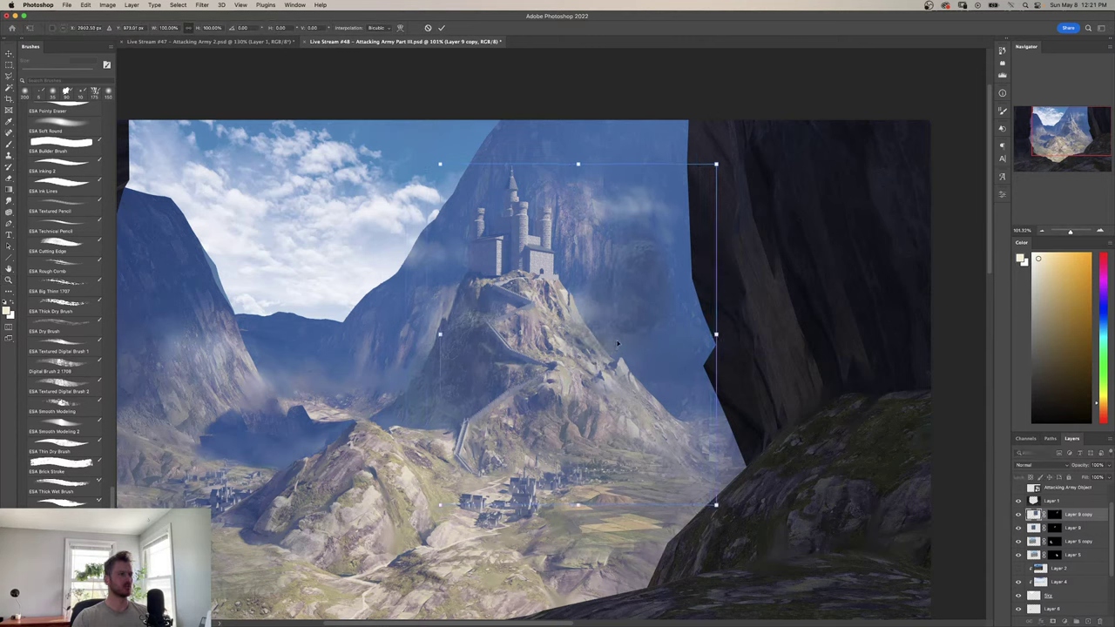
pyautogui.rightClick(617, 333)
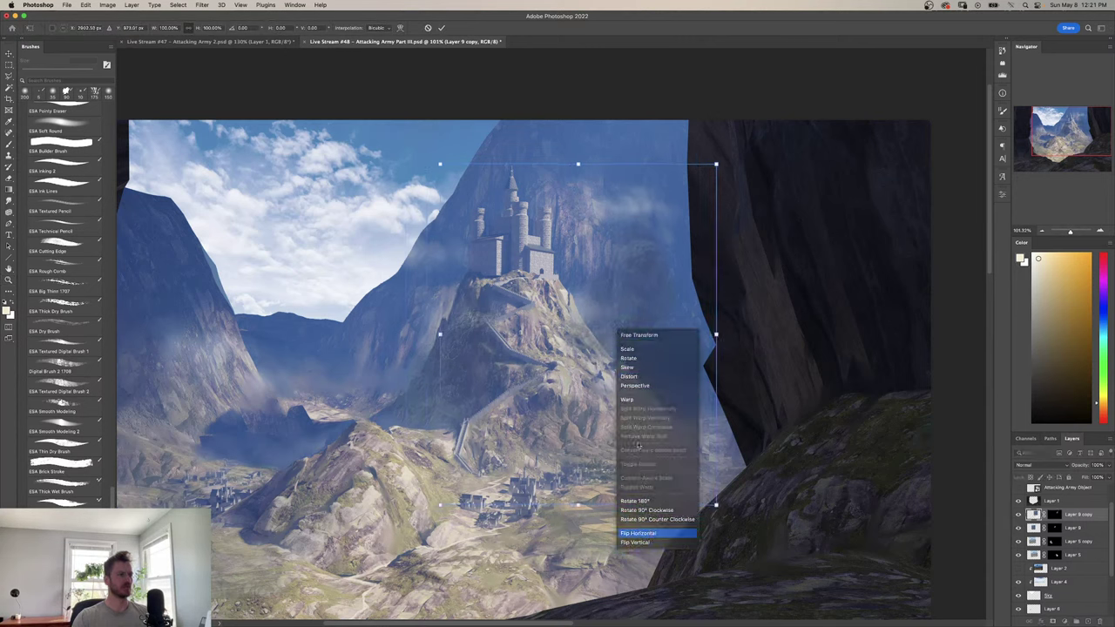
pyautogui.click(649, 533)
# Shift the flipped photo copy toward the dark cave wall and stretch it taller over the background cliff.
pyautogui.moveTo(630, 466); pyautogui.dragTo(745, 465)
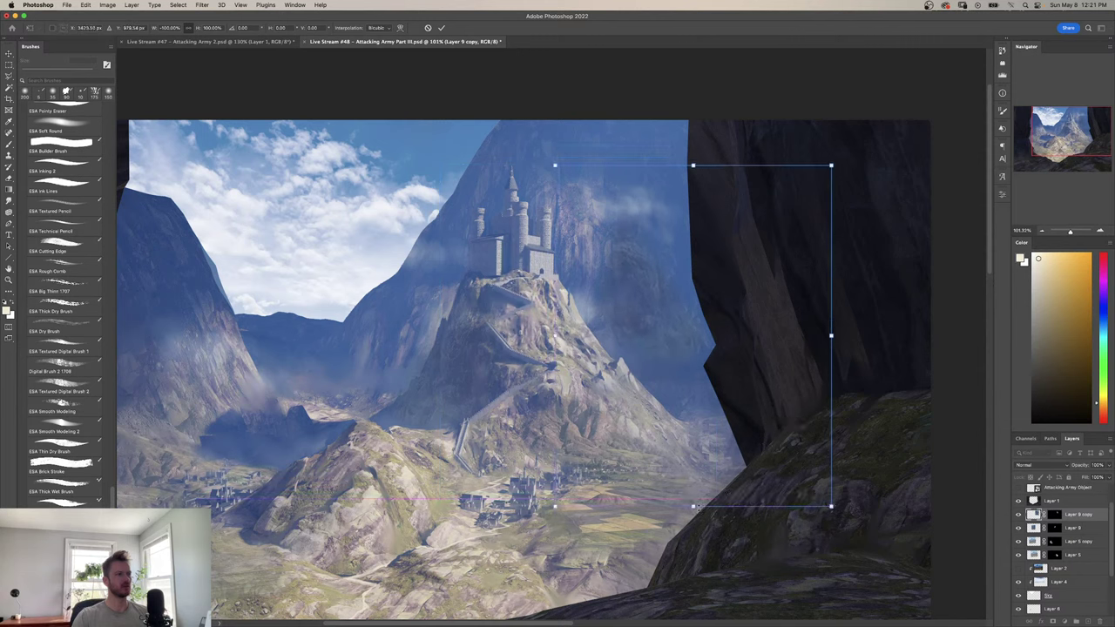
pyautogui.moveTo(695, 507); pyautogui.dragTo(697, 577)
pyautogui.moveTo(692, 485); pyautogui.dragTo(728, 452)
pyautogui.press('Return')
pyautogui.press('z')
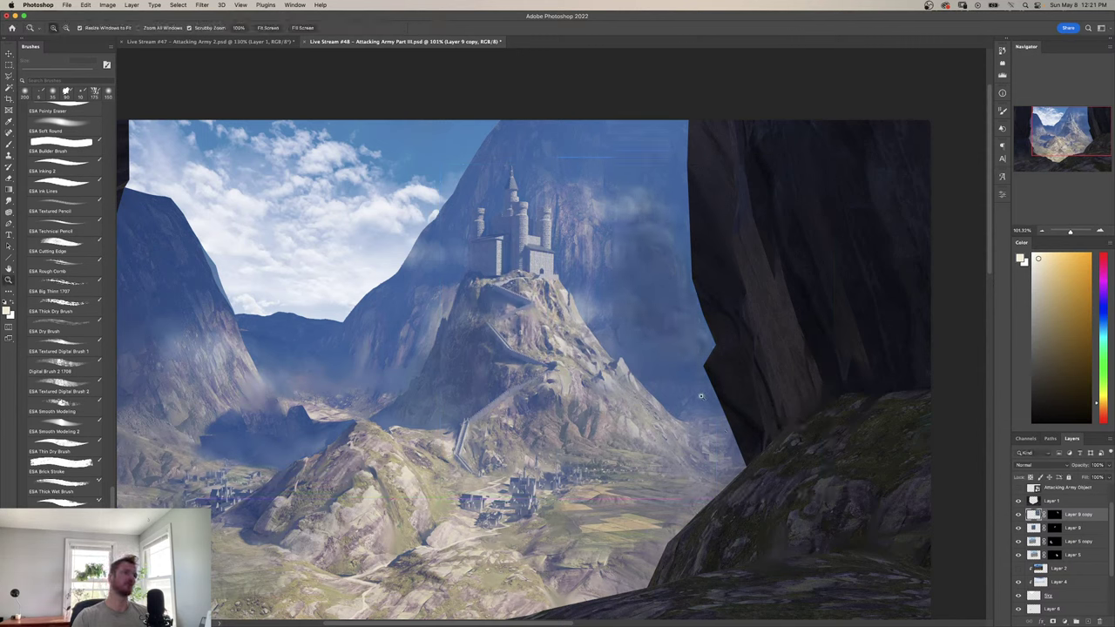
# Try to reposition the Layer 9 copy texture higher on the blue mountain face behind the castle.
pyautogui.press('cmd+t')
pyautogui.scroll(-2, 736, 453)
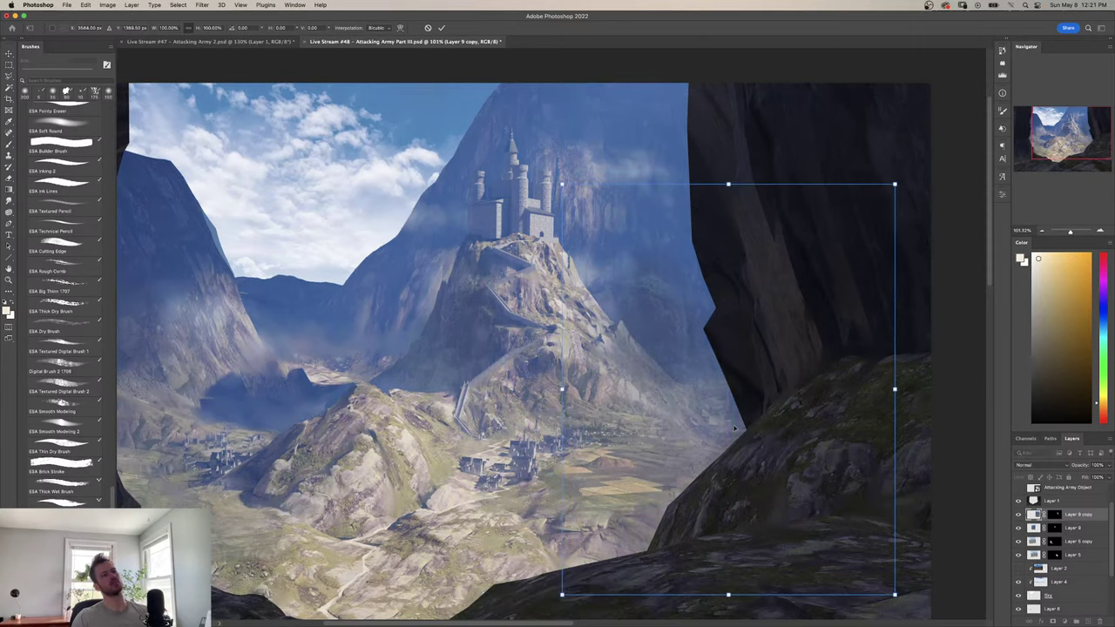
pyautogui.moveTo(733, 425); pyautogui.dragTo(730, 379)
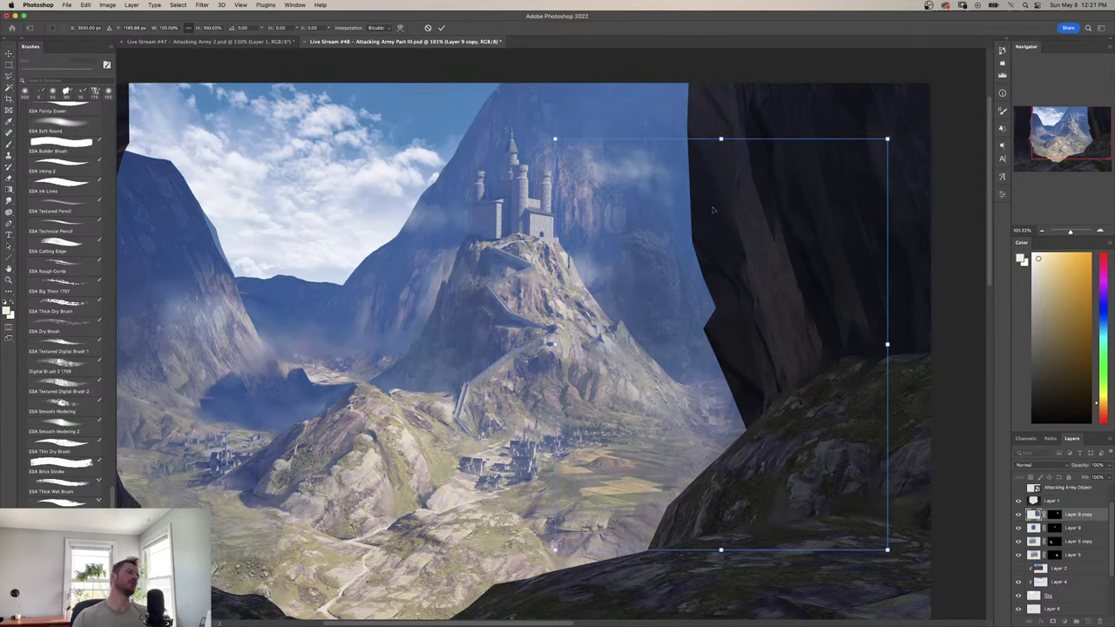
pyautogui.moveTo(702, 247); pyautogui.dragTo(707, 202)
pyautogui.press('Return')
pyautogui.press('z')
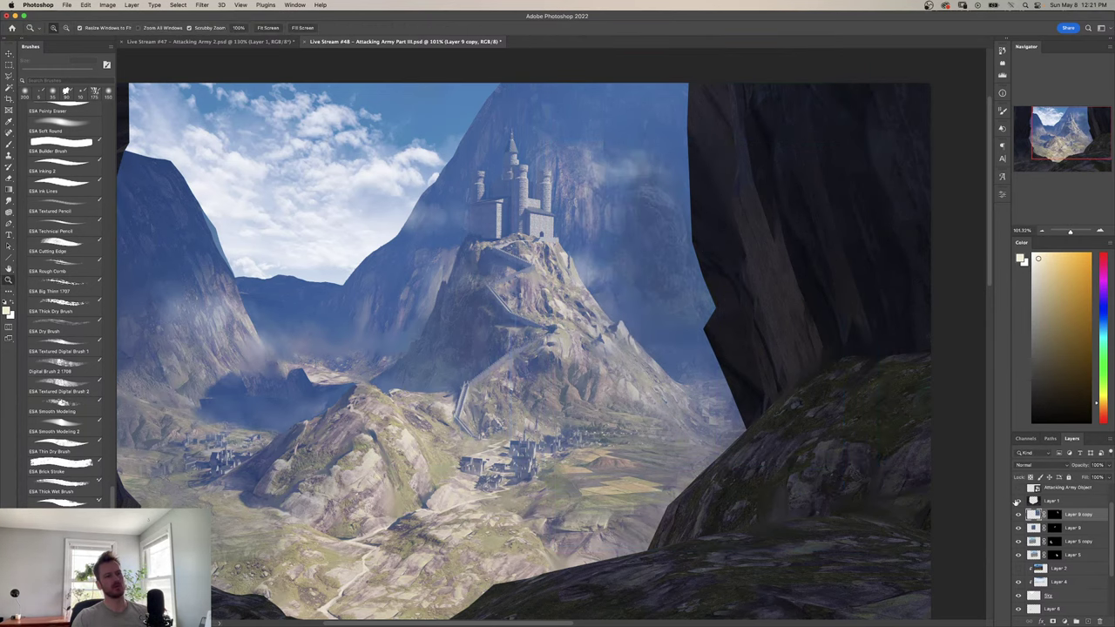
# Delete the Layer 9 copy layer.
pyautogui.press('BackSpace')
pyautogui.moveTo(523, 366); pyautogui.dragTo(597, 390)
pyautogui.moveTo(599, 389); pyautogui.dragTo(599, 409)
pyautogui.scroll(-3, 598, 409)
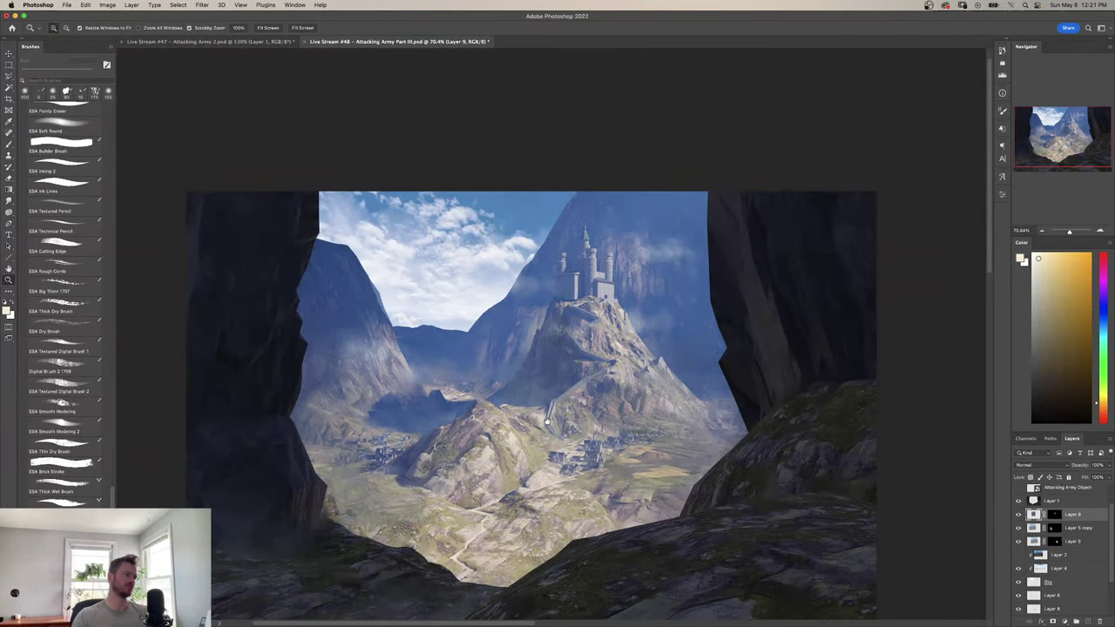
pyautogui.scroll(2, 547, 422)
# Switch to the PureRef board and look through the landscape reference photos for a usable hillside.
pyautogui.press('super+Tab')
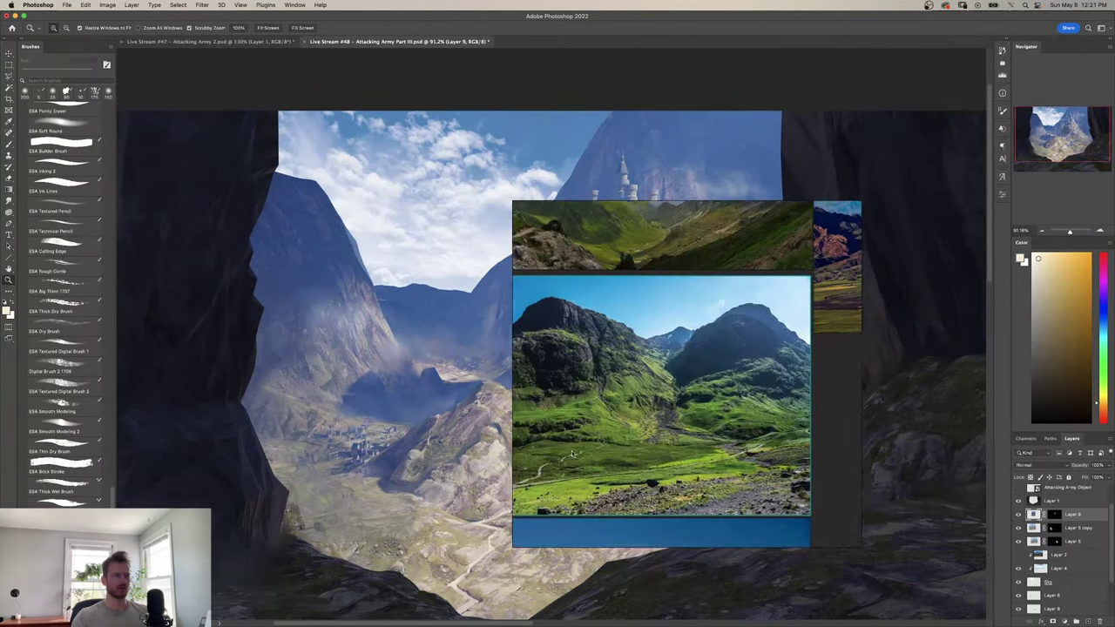
pyautogui.moveTo(621, 439); pyautogui.dragTo(510, 456)
pyautogui.scroll(-5, 510, 456)
pyautogui.scroll(4, 525, 418)
pyautogui.moveTo(520, 378); pyautogui.dragTo(540, 421)
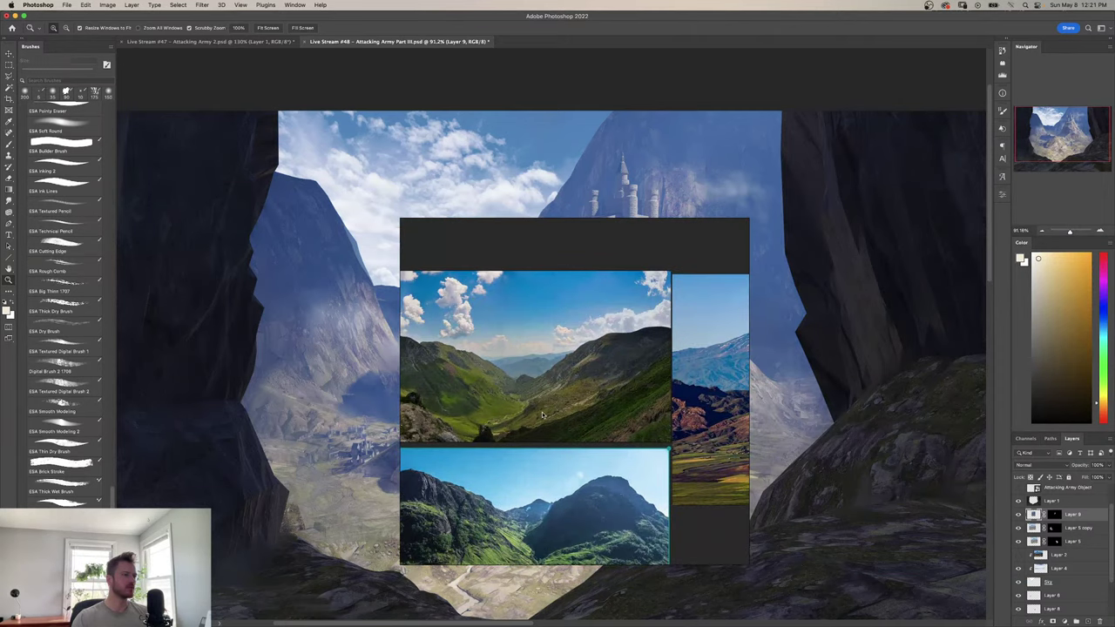
pyautogui.scroll(-2, 607, 435)
pyautogui.scroll(2, 607, 433)
pyautogui.scroll(-2, 610, 426)
pyautogui.scroll(6, 644, 432)
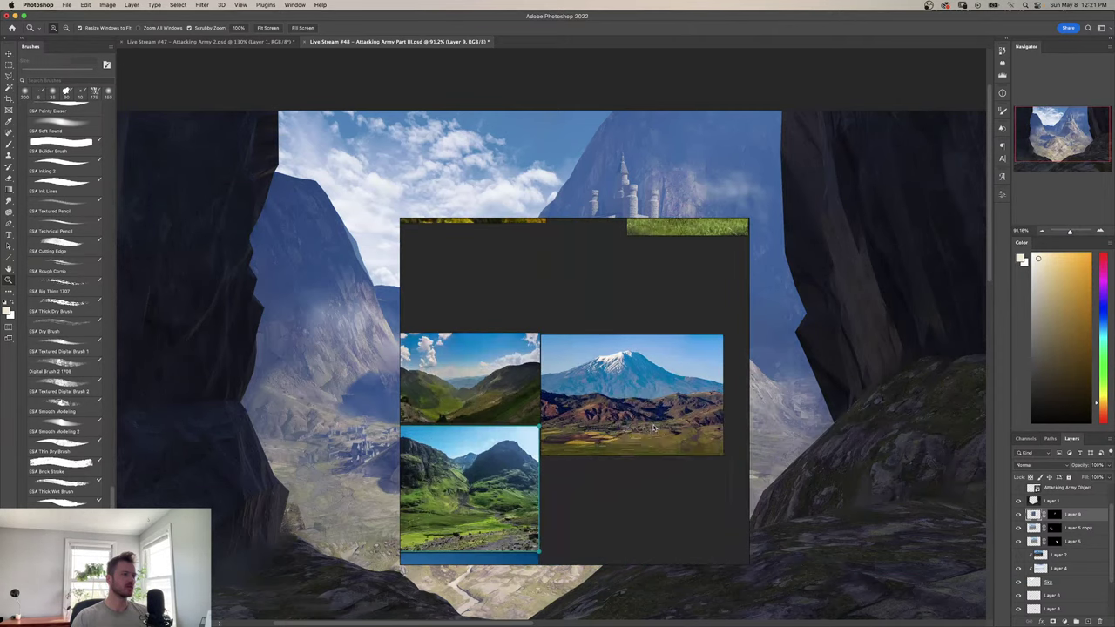
# Copy the snow-capped mountain photo from PureRef, move the reference window aside and paste the photo into the Photoshop painting.
pyautogui.click(571, 430)
pyautogui.scroll(2, 540, 416)
pyautogui.scroll(-5, 547, 416)
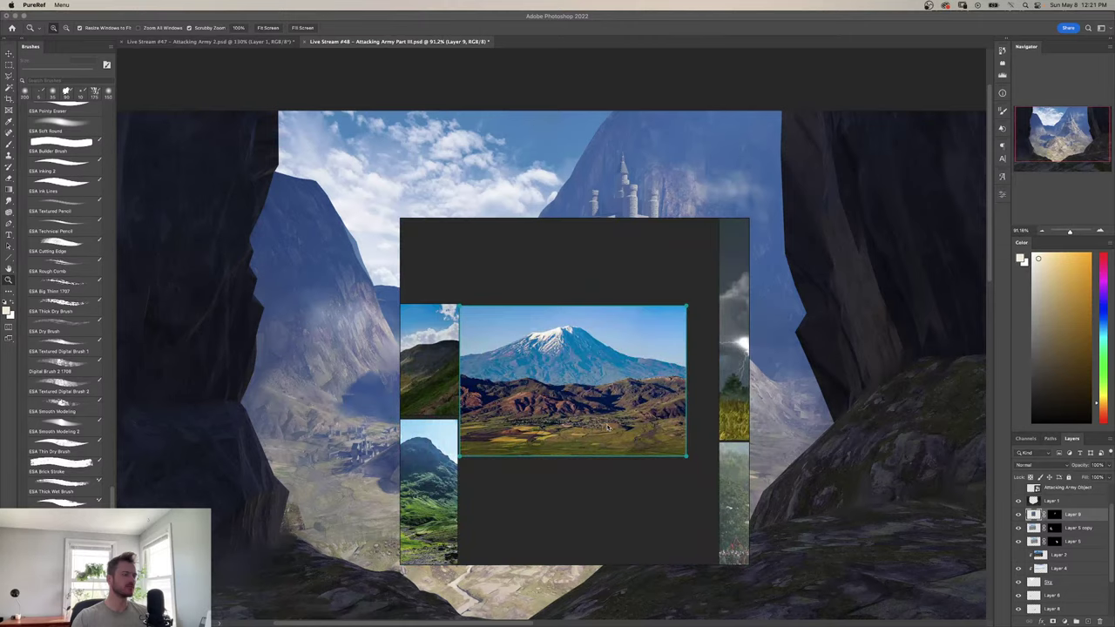
pyautogui.moveTo(609, 426); pyautogui.dragTo(623, 445)
pyautogui.click(232, 444)
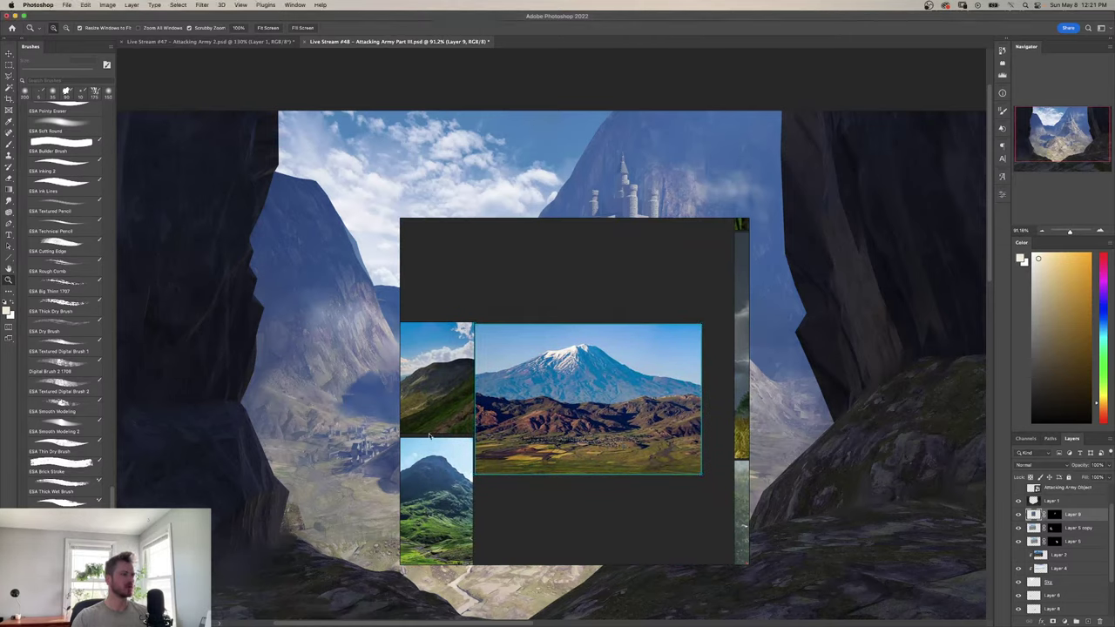
pyautogui.moveTo(444, 439)
pyautogui.mouseDown()
pyautogui.moveTo(970, 442)
pyautogui.moveTo(937, 442)
pyautogui.mouseUp()
pyautogui.hotkey('ctrl', 'v')
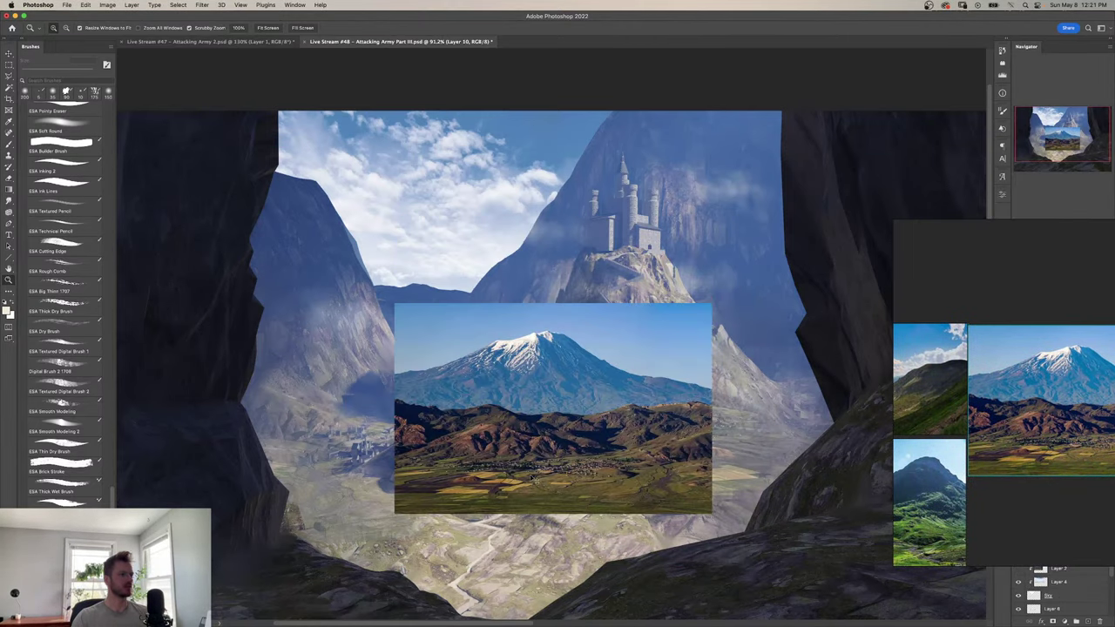
# Flip the pasted mountain photo horizontally, narrow and enlarge it, and place it over the foreground hill and valley.
pyautogui.hotkey('ctrl', 't')
pyautogui.rightClick(546, 458)
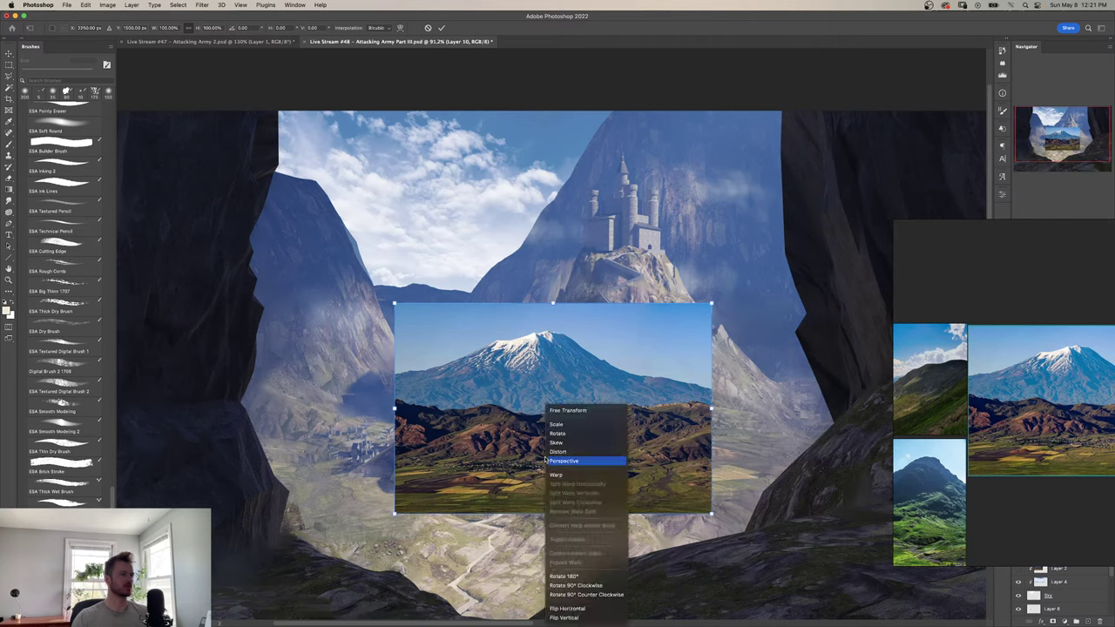
pyautogui.click(568, 608)
pyautogui.moveTo(711, 415); pyautogui.dragTo(615, 547)
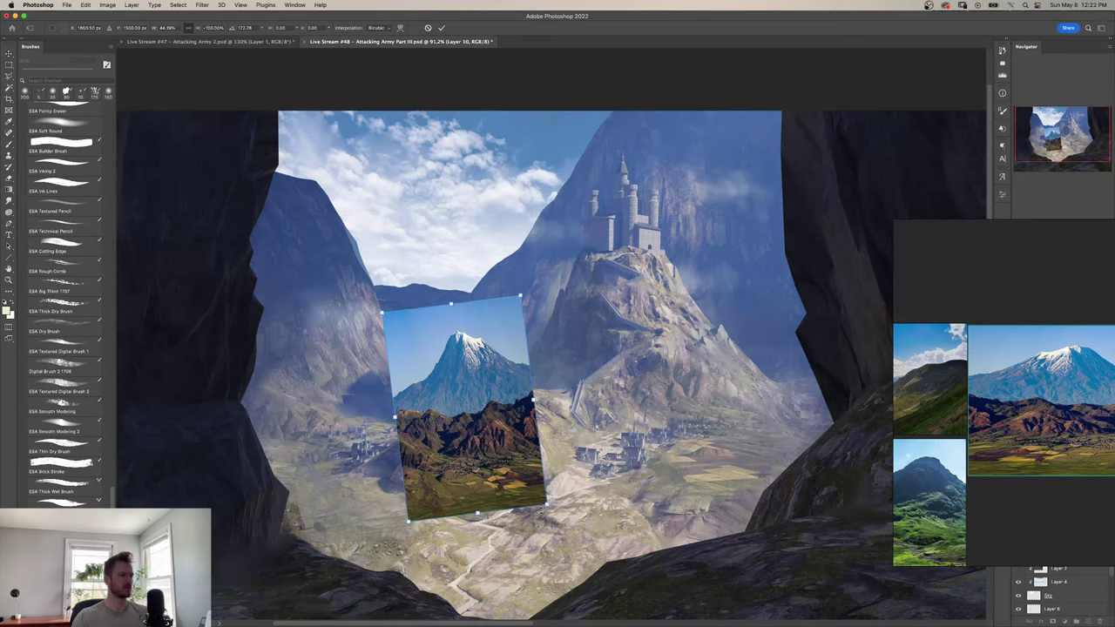
pyautogui.press('super+z')
pyautogui.moveTo(534, 407); pyautogui.dragTo(612, 409)
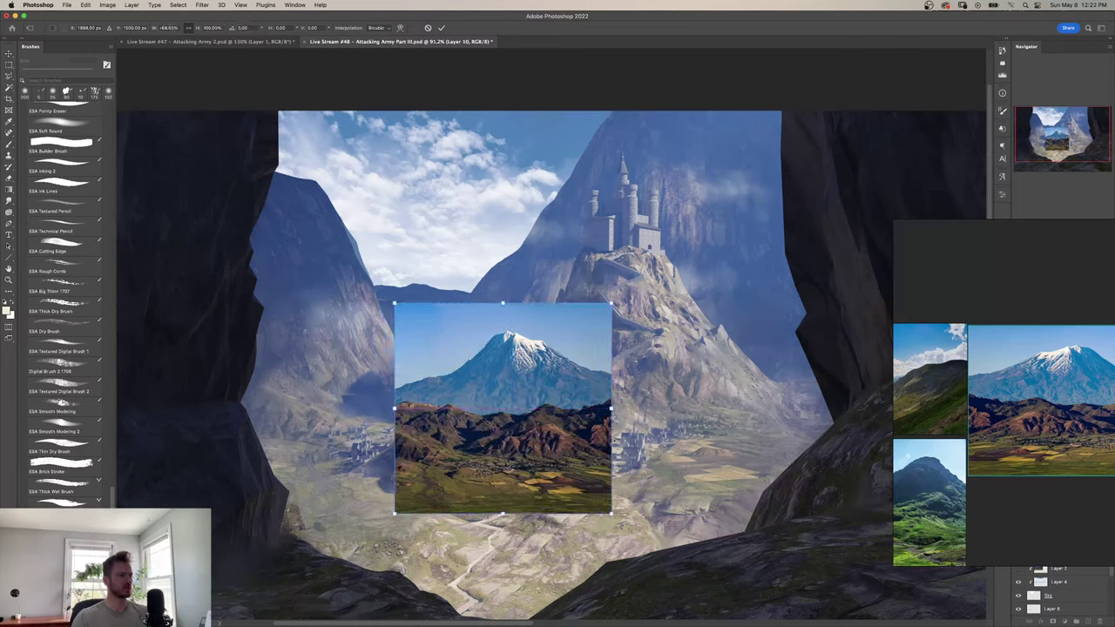
pyautogui.moveTo(612, 514); pyautogui.dragTo(705, 610)
pyautogui.moveTo(656, 558); pyautogui.dragTo(517, 495)
pyautogui.press('Return')
# Select the brown hill and the fields below it in the photo with the Polygonal Lasso and copy them to a new layer.
pyautogui.press('l')
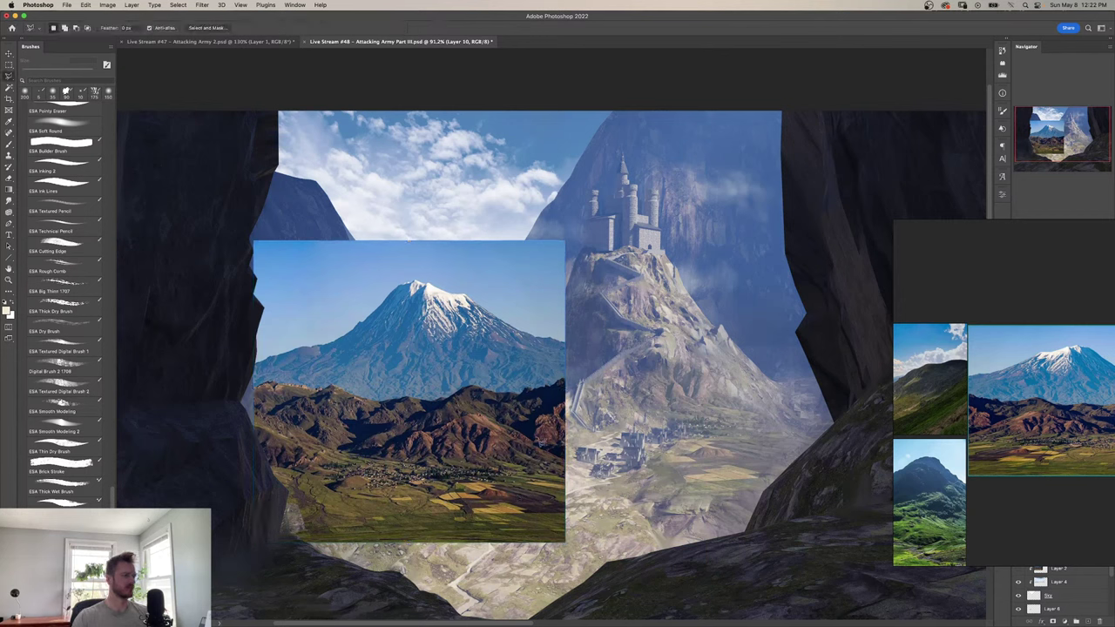
pyautogui.click(567, 419)
pyautogui.click(474, 387)
pyautogui.click(328, 493)
pyautogui.click(561, 536)
pyautogui.doubleClick(651, 507)
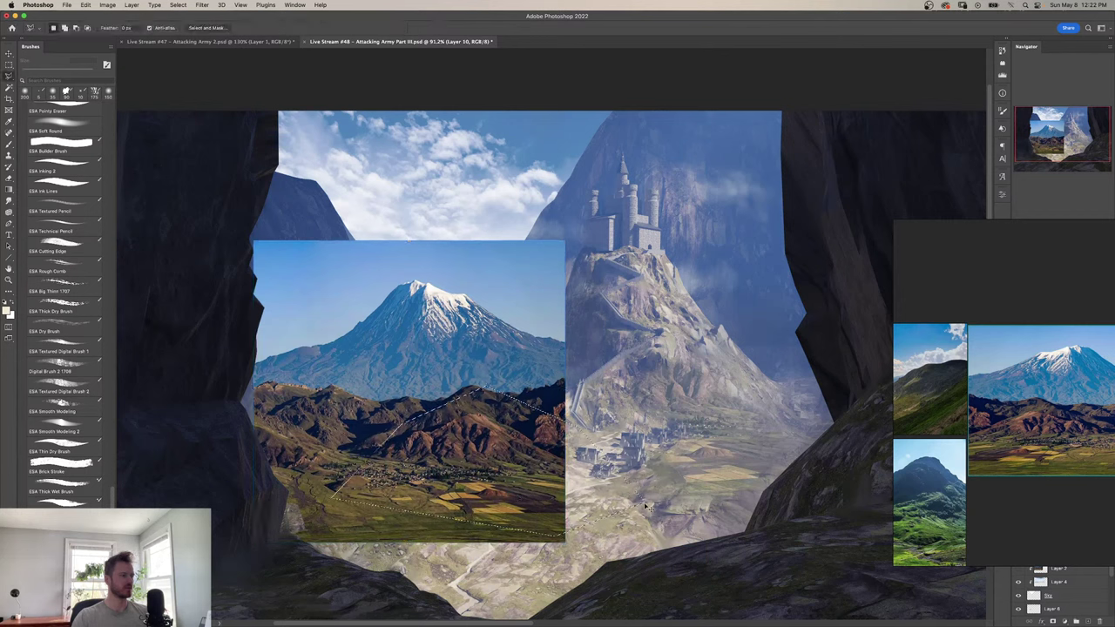
pyautogui.press('super+c')
pyautogui.press('super+v')
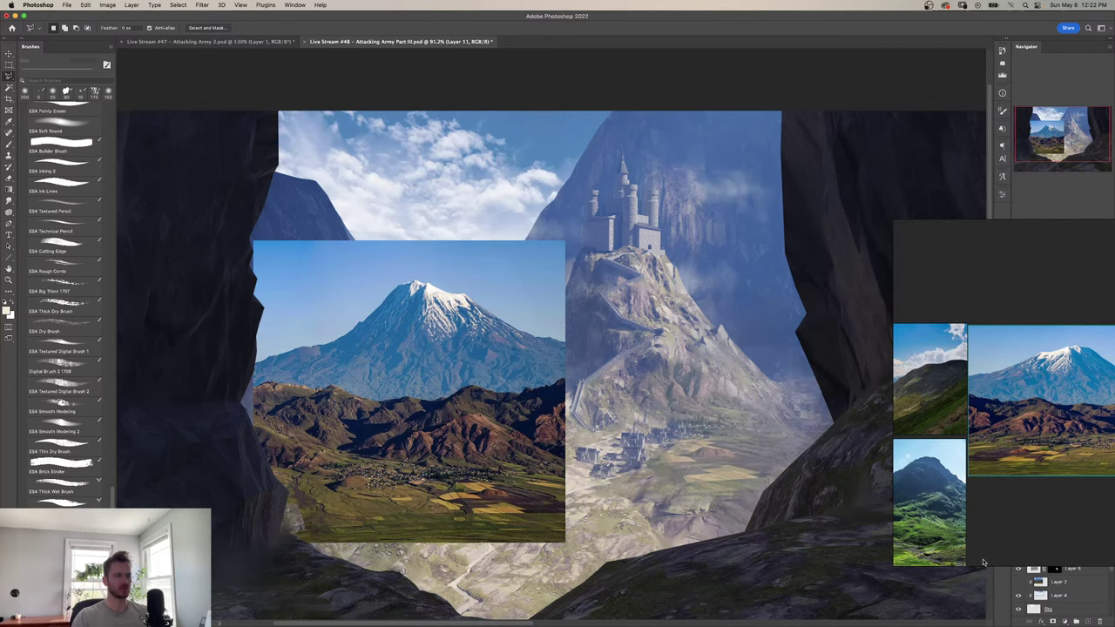
# Move the reference window out of the way, hide the full photo layer and stretch the copied hill piece taller.
pyautogui.moveTo(1041, 540); pyautogui.dragTo(723, 2)
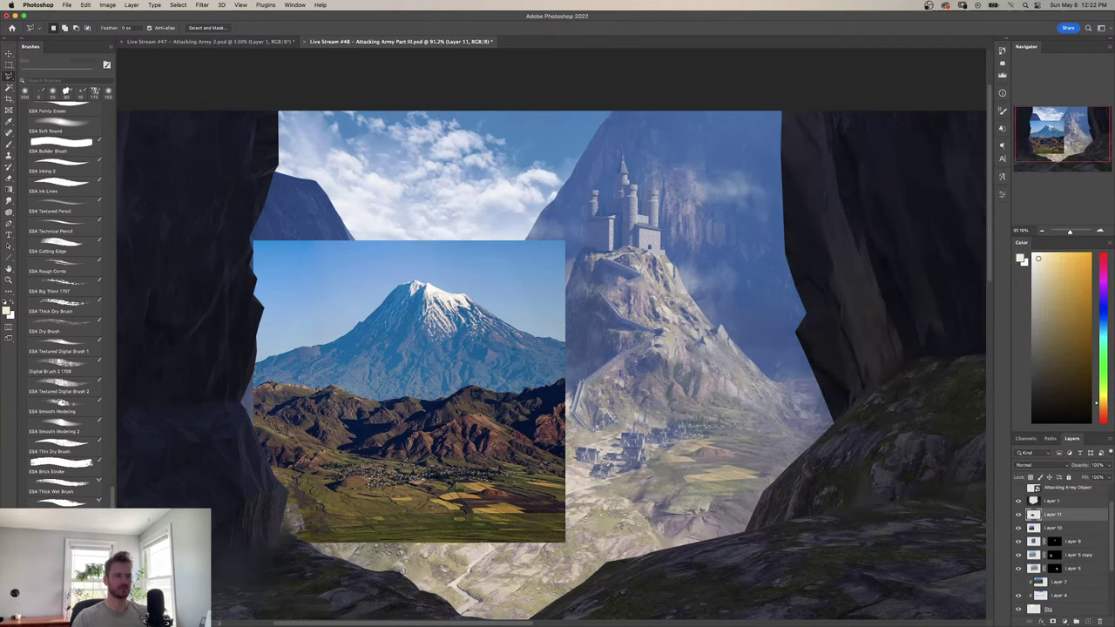
pyautogui.click(1018, 527)
pyautogui.moveTo(482, 468); pyautogui.dragTo(482, 444)
pyautogui.press('super+t')
pyautogui.moveTo(450, 515); pyautogui.dragTo(453, 545)
pyautogui.press('Return')
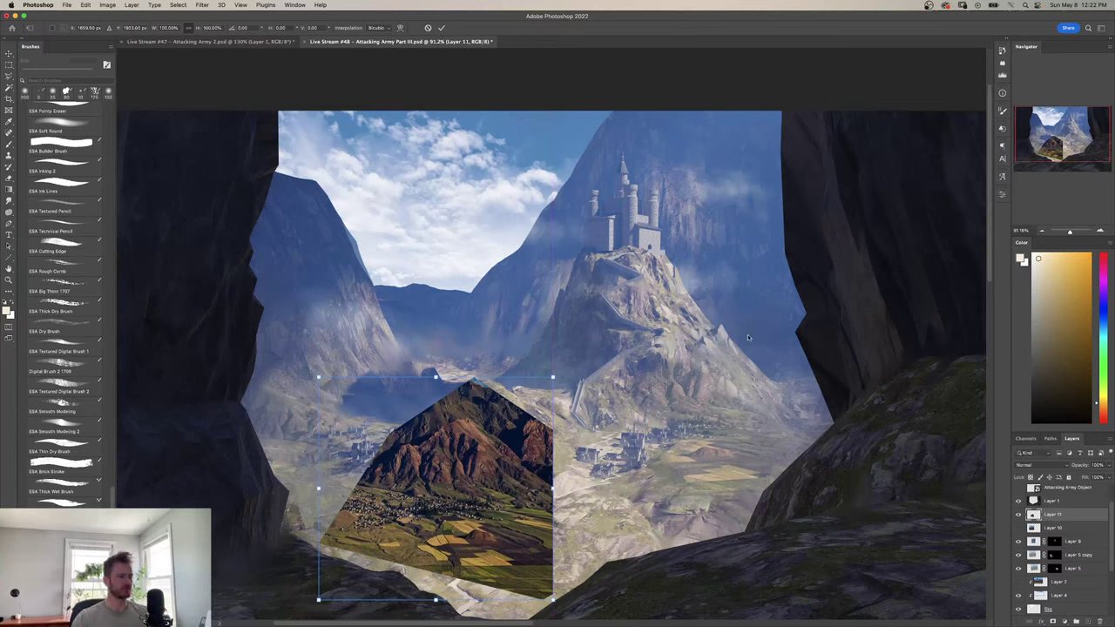
# Rotate the hill piece slightly counter-clockwise and position it over the painting's foreground hill.
pyautogui.hotkey('ctrl', 't')
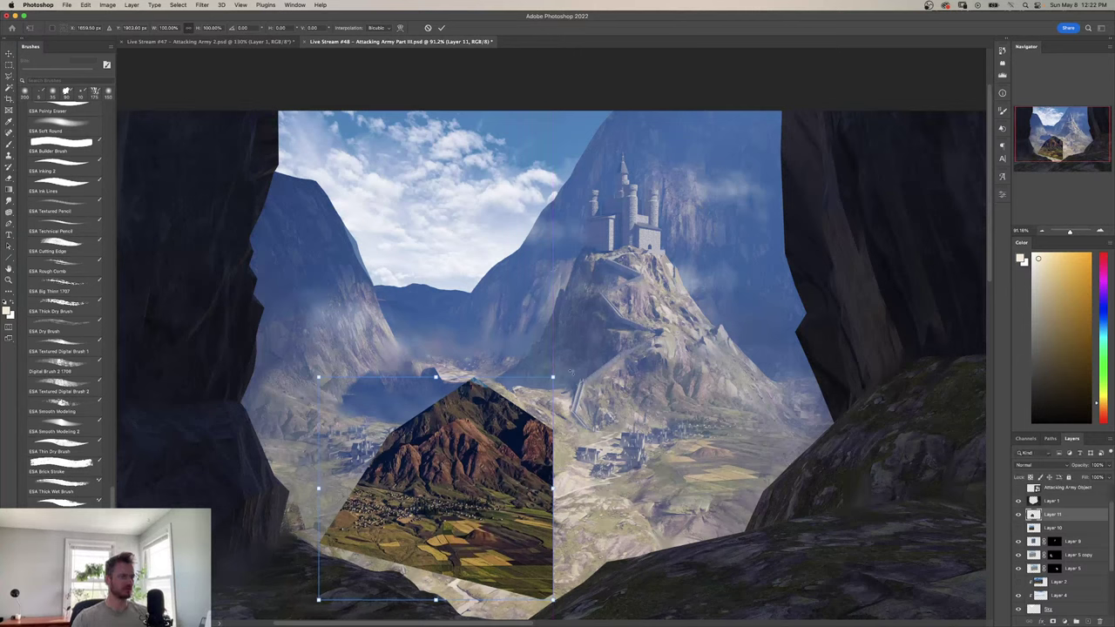
pyautogui.moveTo(592, 373); pyautogui.dragTo(554, 352)
pyautogui.moveTo(497, 430); pyautogui.dragTo(510, 424)
pyautogui.press('Return')
# Brighten the hill piece with Levels by setting the midtone input to 2.14.
pyautogui.press('l')
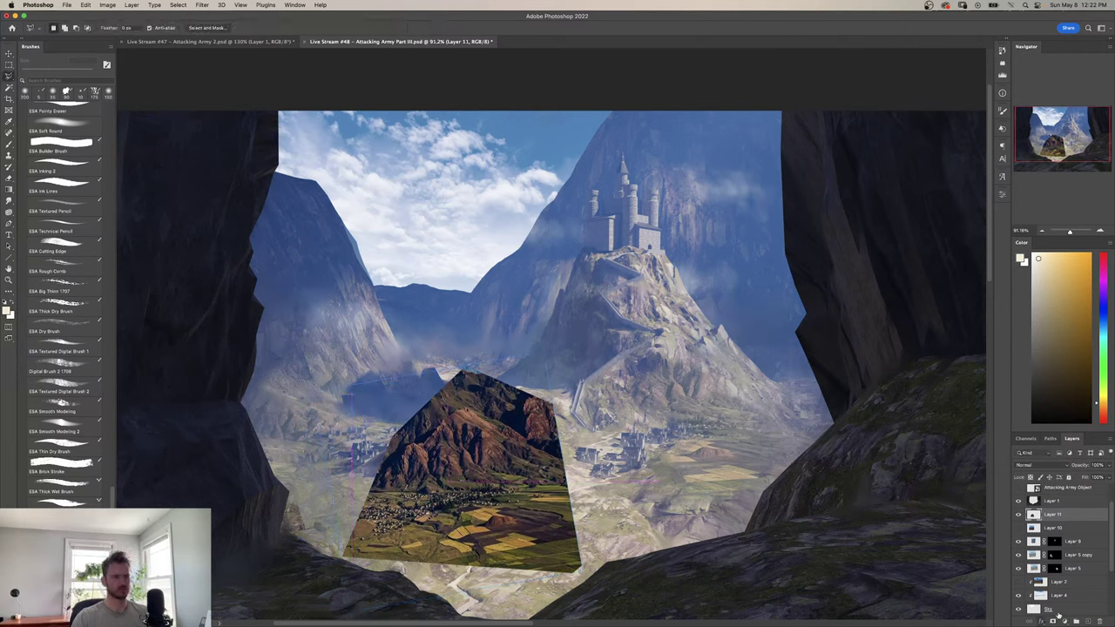
pyautogui.hotkey('ctrl', 'l')
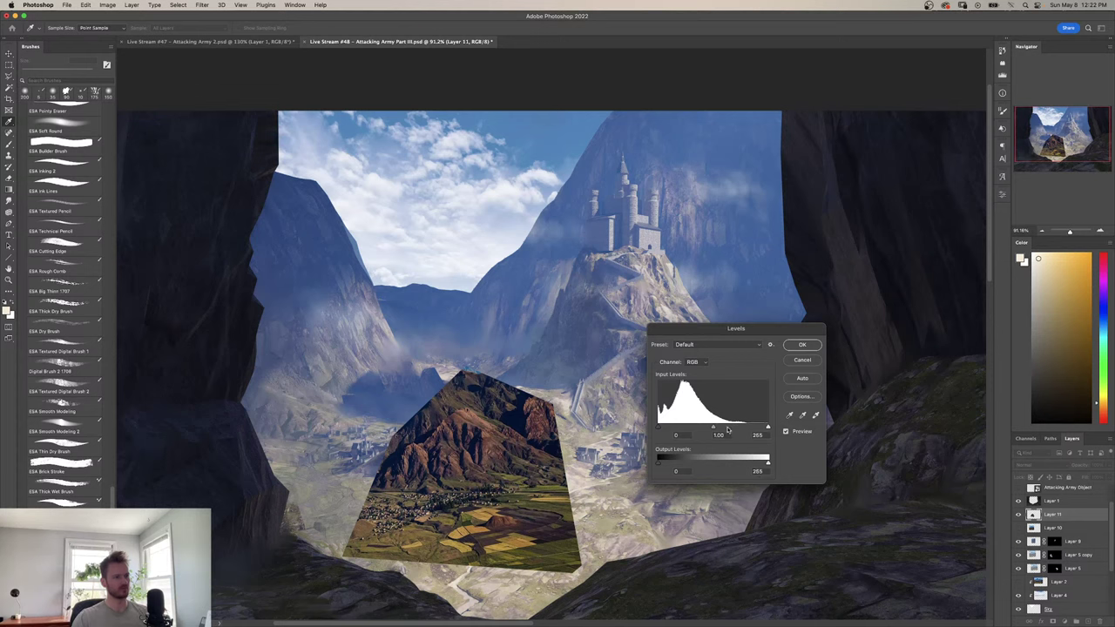
pyautogui.moveTo(713, 427); pyautogui.dragTo(684, 430)
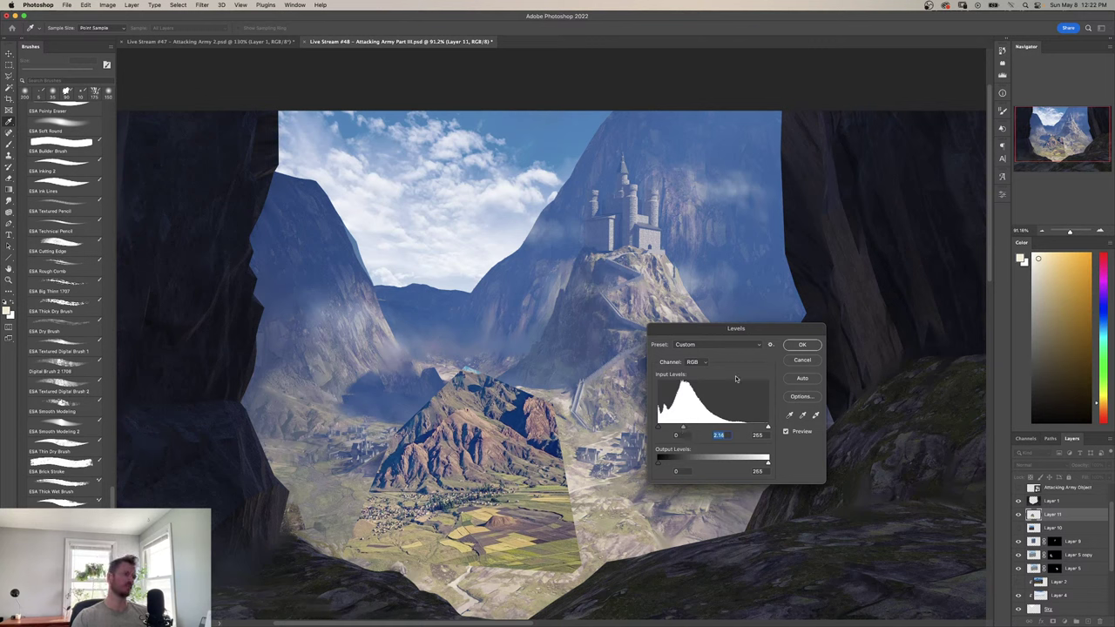
pyautogui.click(801, 345)
pyautogui.press('l')
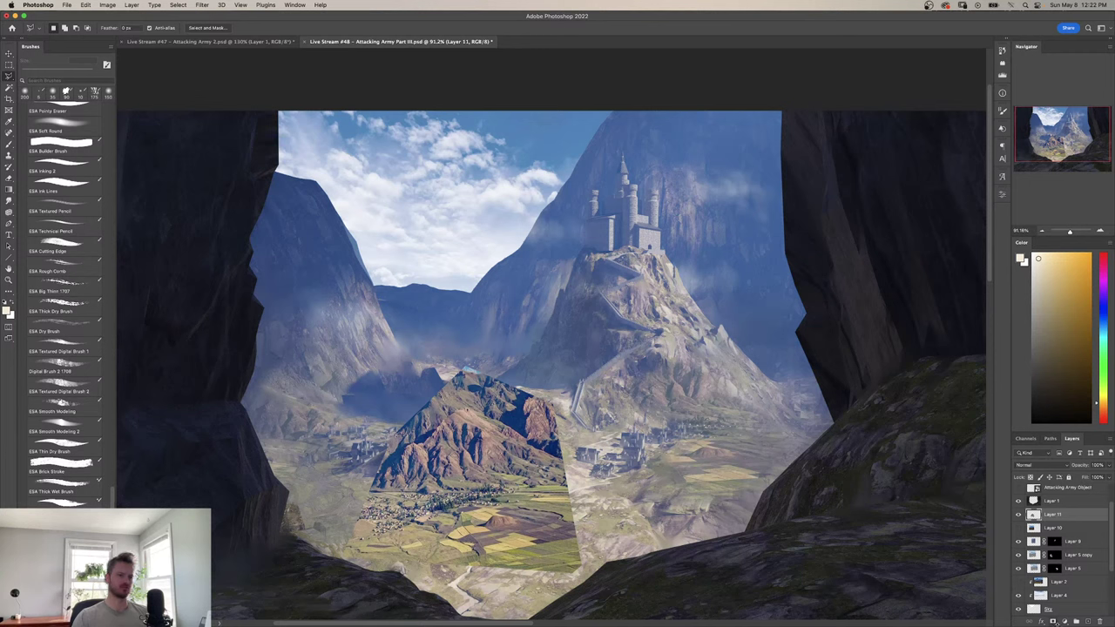
# Add an inverted black mask to the hill piece and reveal the lower left slope with a 200 px soft round brush.
pyautogui.click(1054, 621)
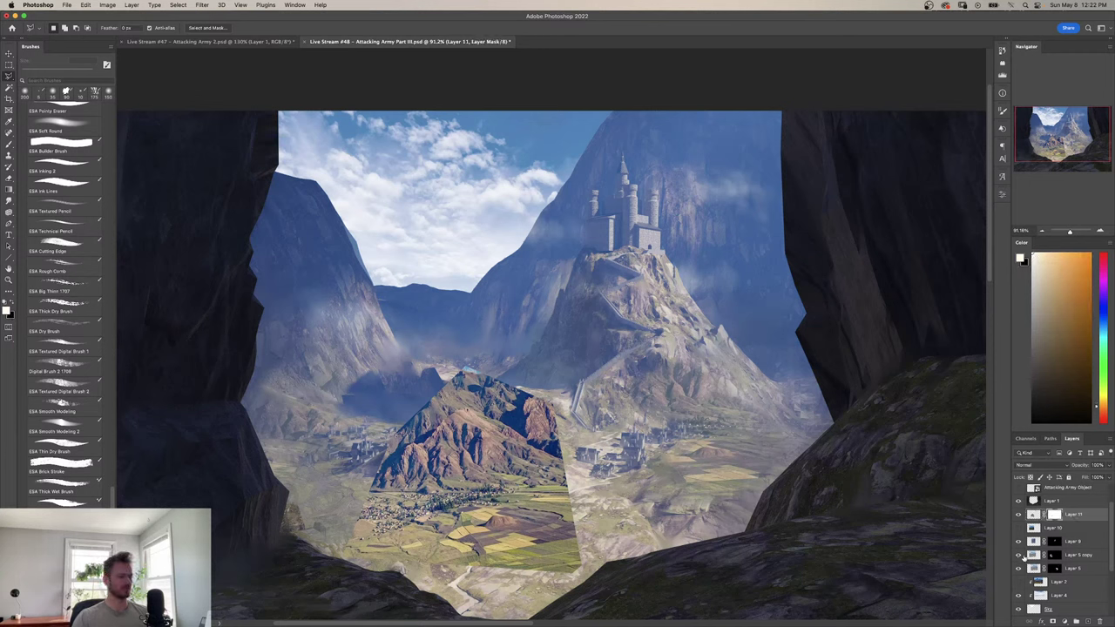
pyautogui.press('super+i')
pyautogui.press('b')
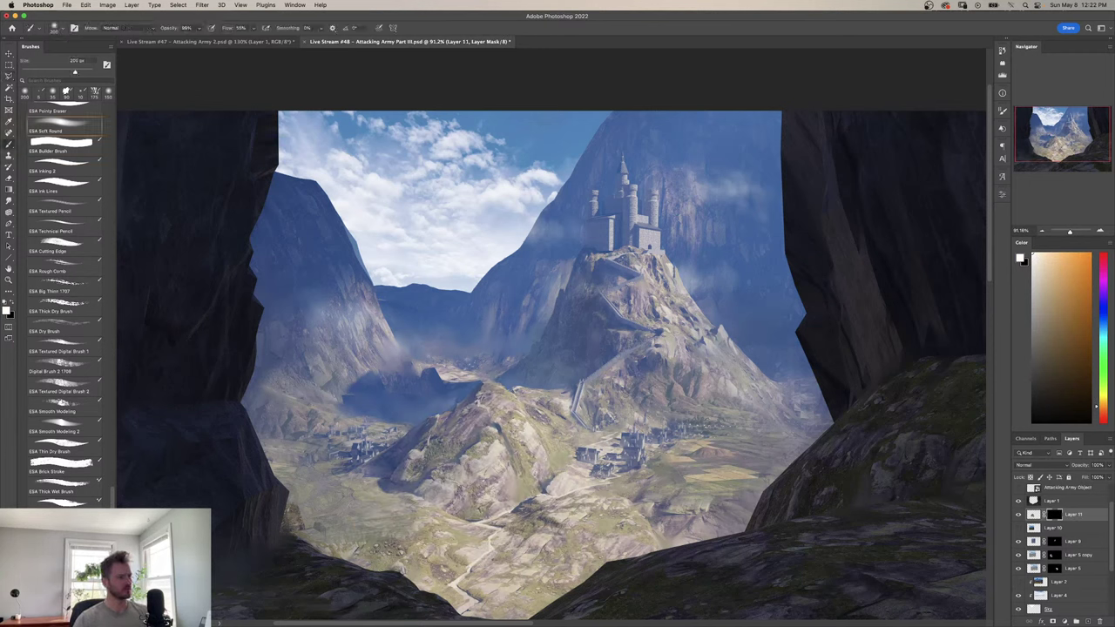
pyautogui.moveTo(383, 483)
pyautogui.mouseDown()
pyautogui.moveTo(426, 458)
pyautogui.moveTo(450, 499)
pyautogui.mouseUp()
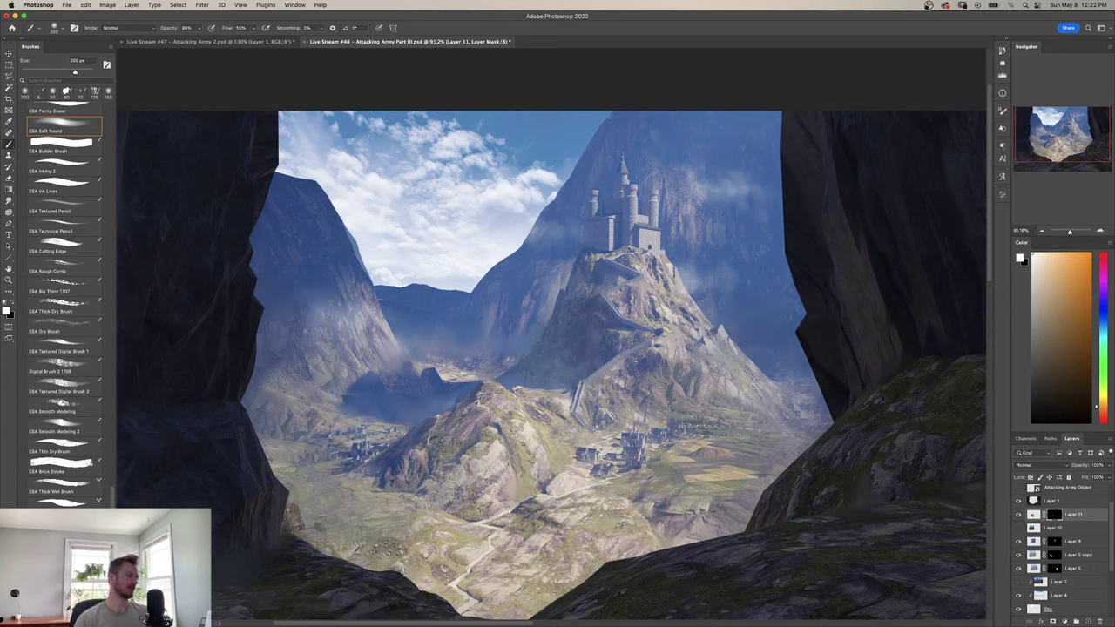
# Paint white on the hill piece's mask to reveal the reddish rock on the middle and upper slope.
pyautogui.press('x')
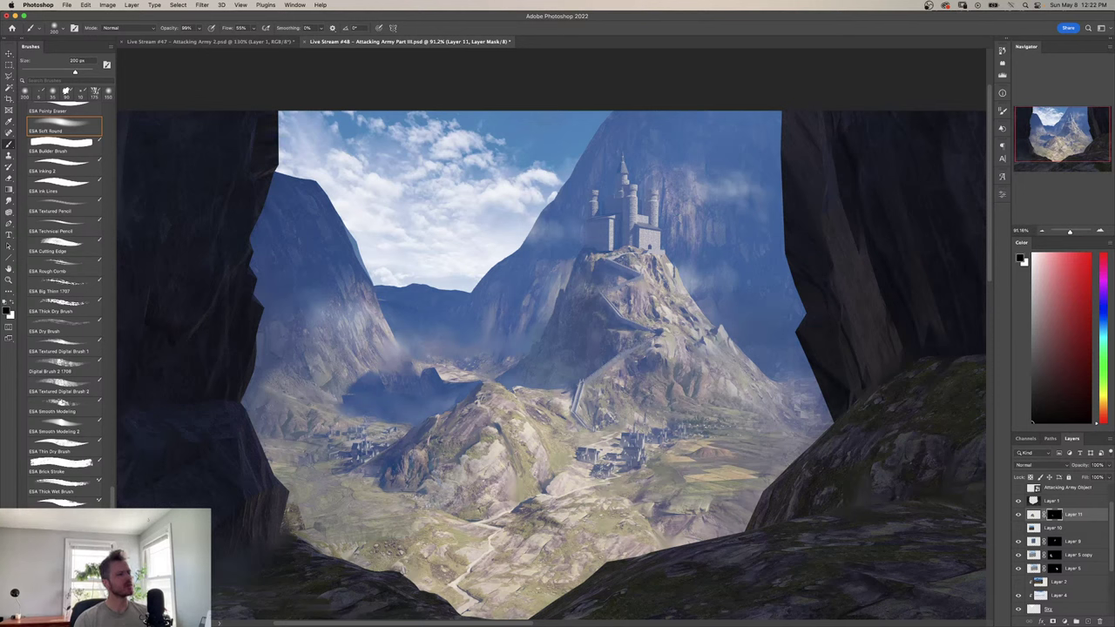
pyautogui.press('x')
pyautogui.moveTo(451, 453)
pyautogui.mouseDown()
pyautogui.moveTo(442, 442)
pyautogui.moveTo(473, 435)
pyautogui.moveTo(443, 481)
pyautogui.moveTo(483, 492)
pyautogui.moveTo(475, 510)
pyautogui.moveTo(490, 519)
pyautogui.moveTo(508, 471)
pyautogui.moveTo(528, 477)
pyautogui.moveTo(475, 461)
pyautogui.mouseUp()
pyautogui.moveTo(470, 414); pyautogui.dragTo(500, 424)
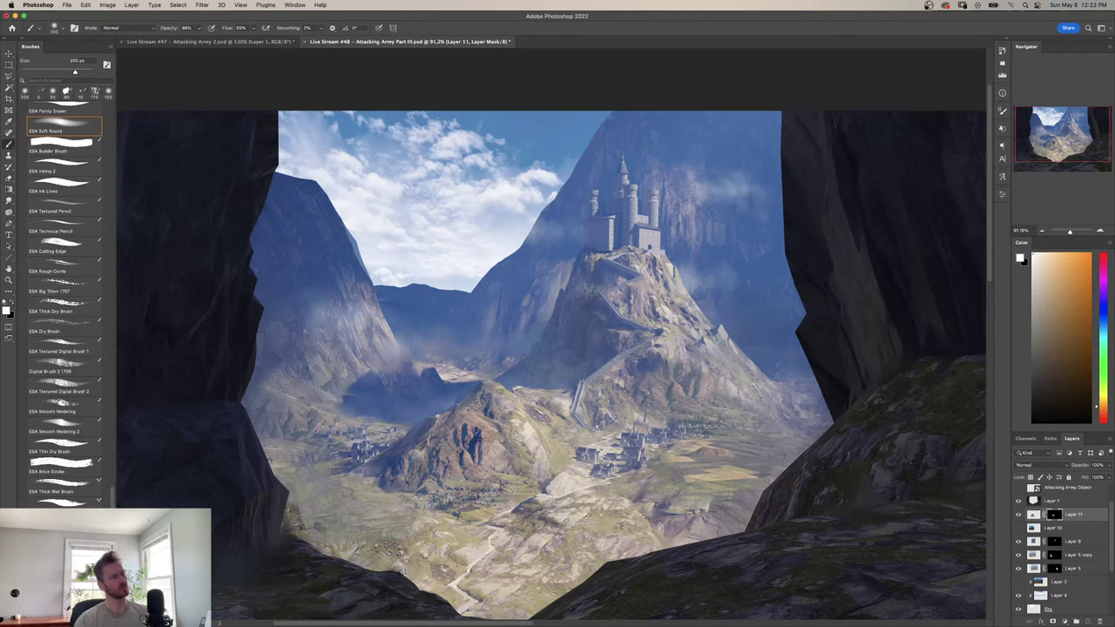
# Refine the hill piece's mask by painting out the fields at the hill's base to blend it into the ground.
pyautogui.press('x')
pyautogui.moveTo(468, 523)
pyautogui.mouseDown()
pyautogui.moveTo(441, 505)
pyautogui.moveTo(500, 487)
pyautogui.moveTo(479, 495)
pyautogui.mouseUp()
pyautogui.press('x')
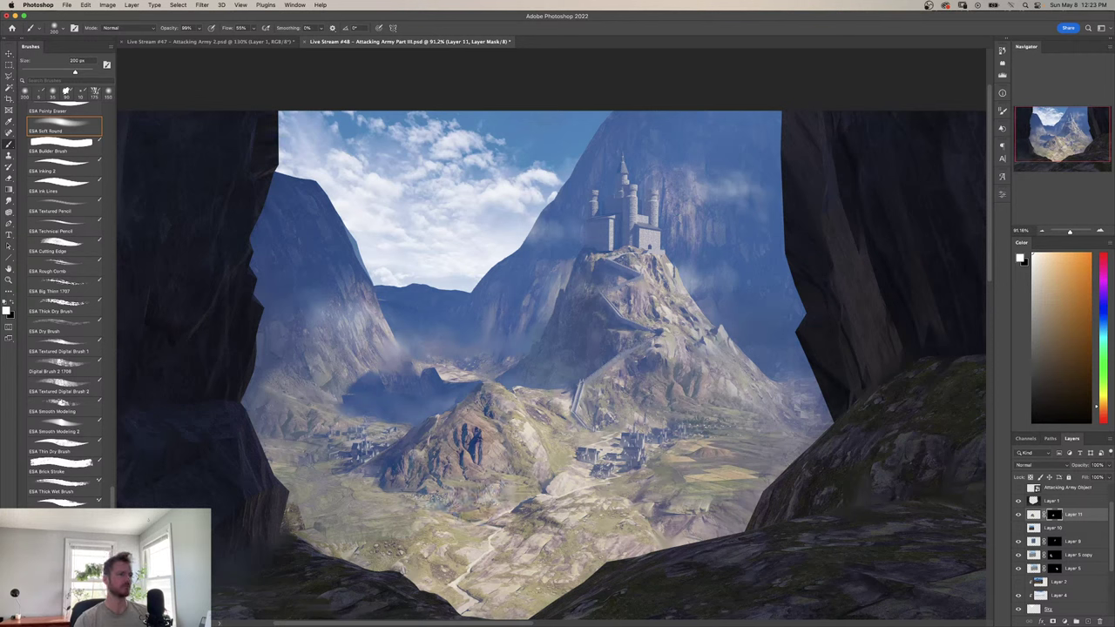
pyautogui.press('x')
pyautogui.press('x')
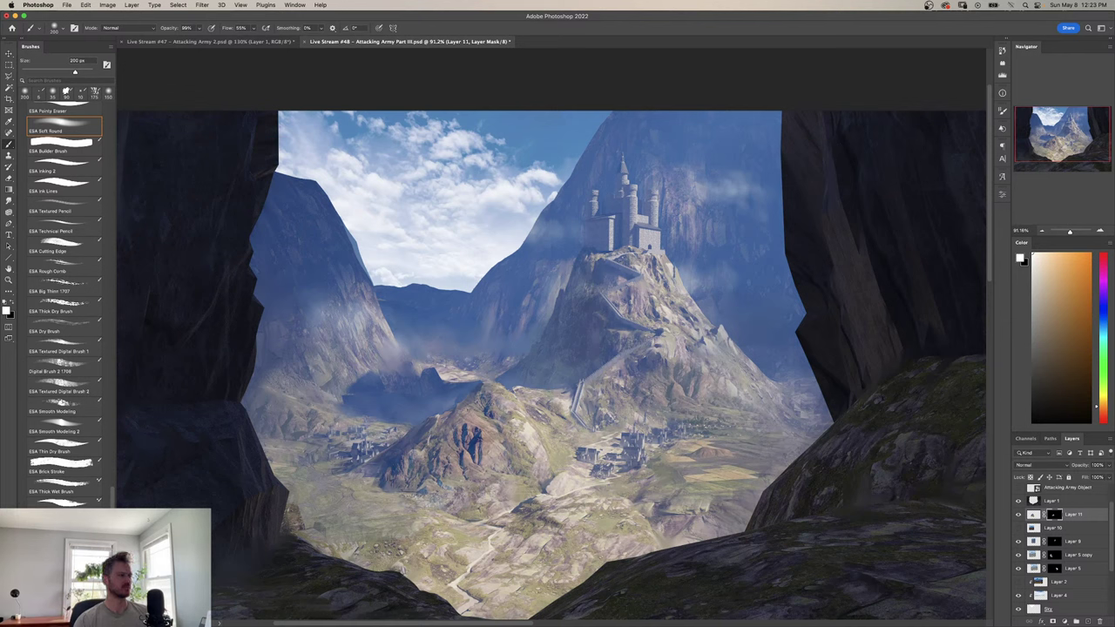
pyautogui.press('x')
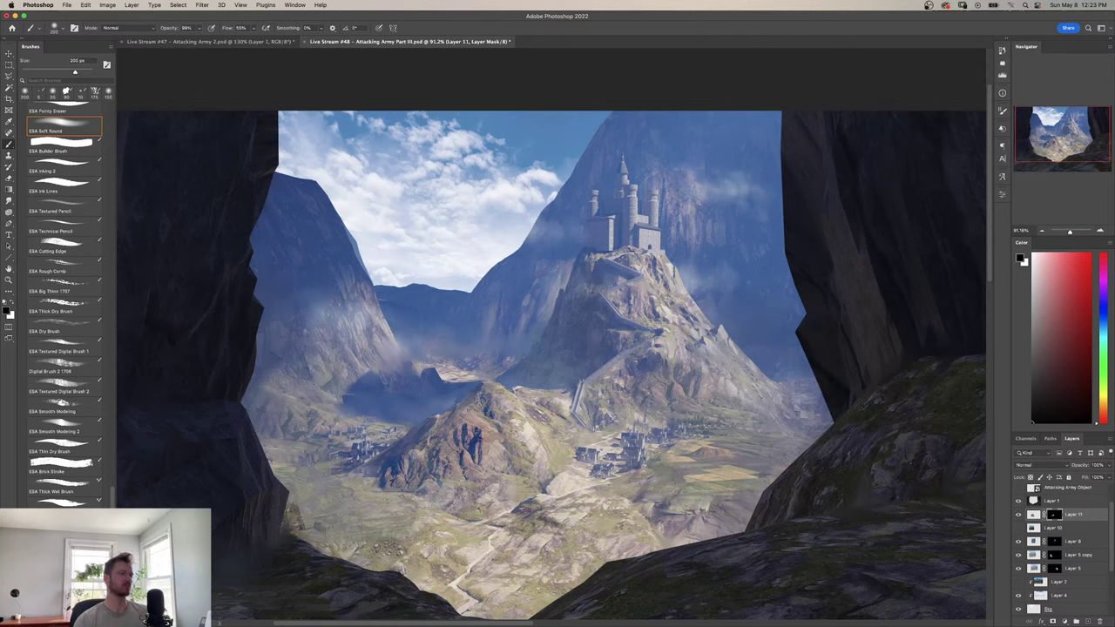
# Enlarge the masked hill piece to about 107% and adjust its position on the foreground hill.
pyautogui.hotkey('ctrl', 't')
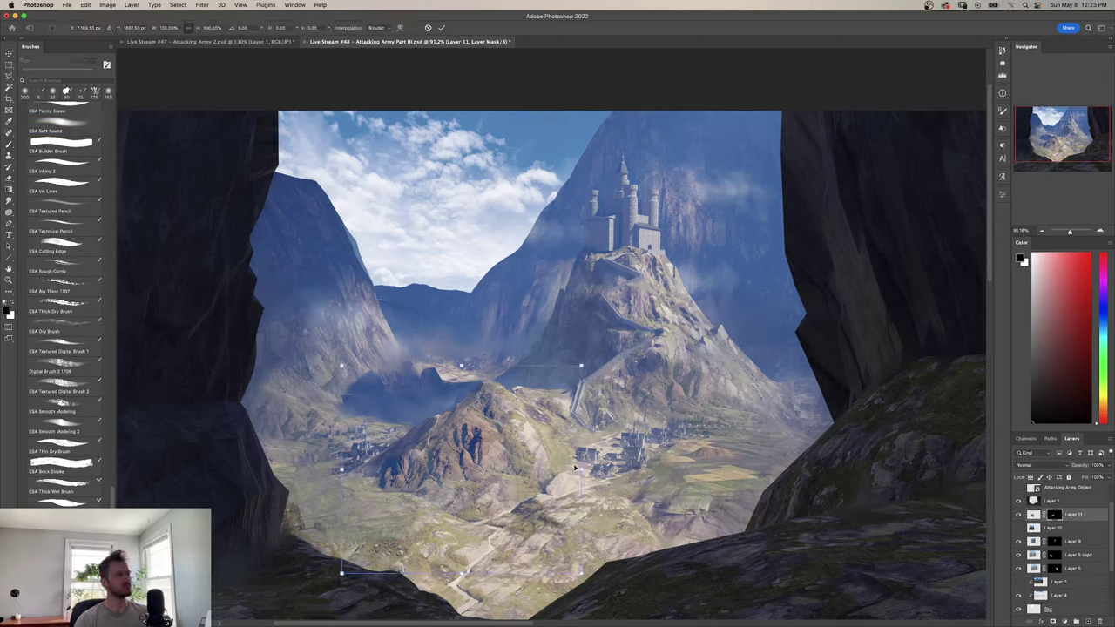
pyautogui.moveTo(574, 467)
pyautogui.mouseDown()
pyautogui.moveTo(630, 448)
pyautogui.moveTo(593, 463)
pyautogui.moveTo(516, 466)
pyautogui.moveTo(590, 469)
pyautogui.moveTo(559, 468)
pyautogui.mouseUp()
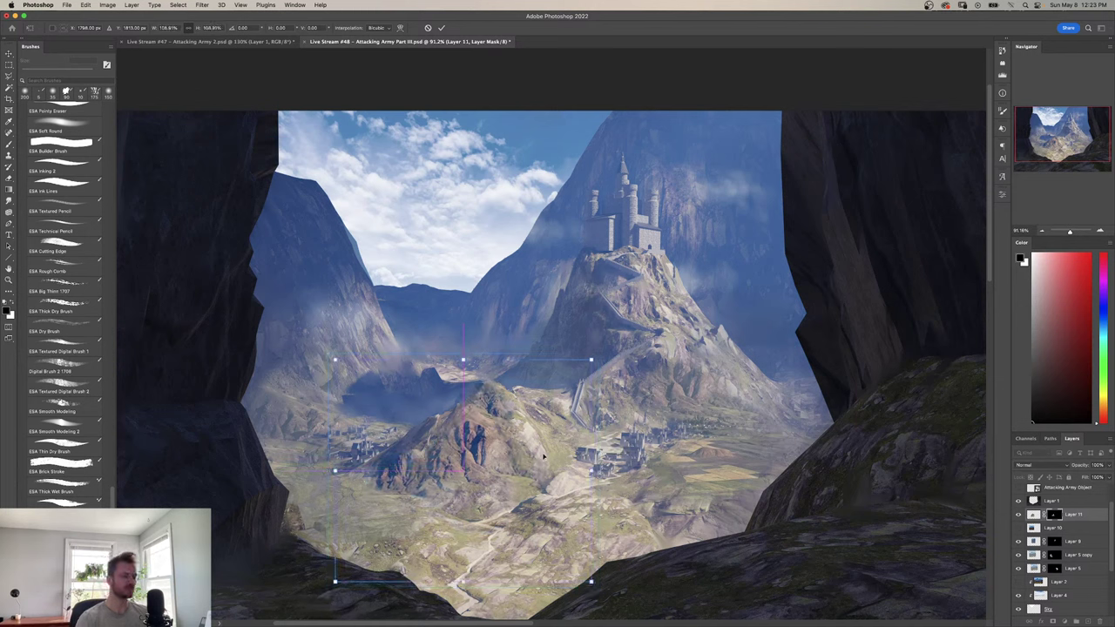
pyautogui.press('Return')
pyautogui.press('super+l')
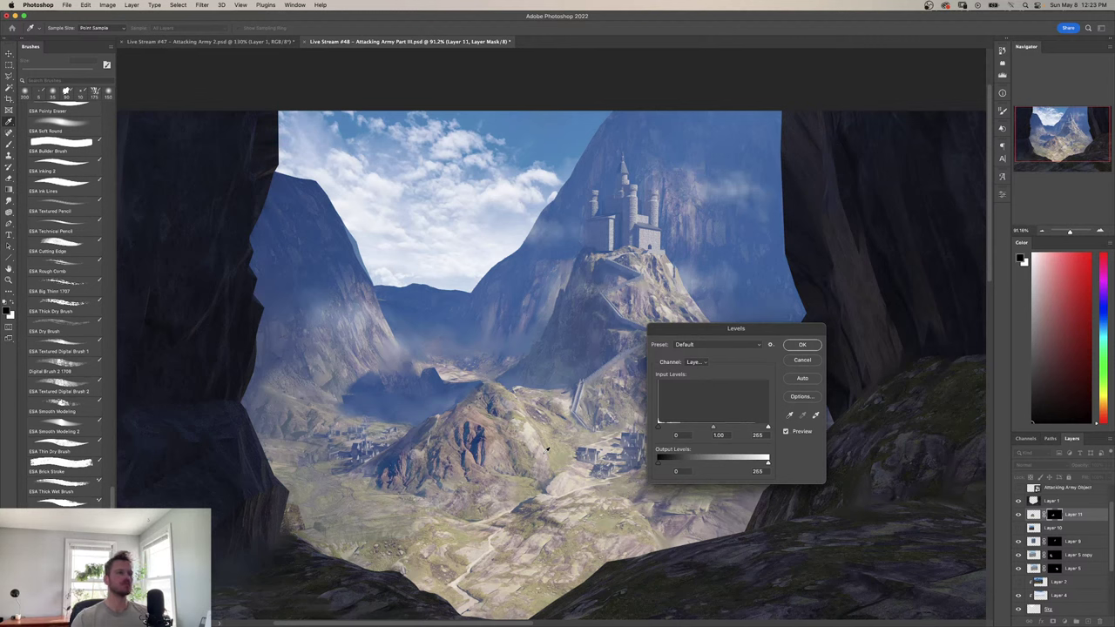
pyautogui.moveTo(675, 460); pyautogui.dragTo(677, 462)
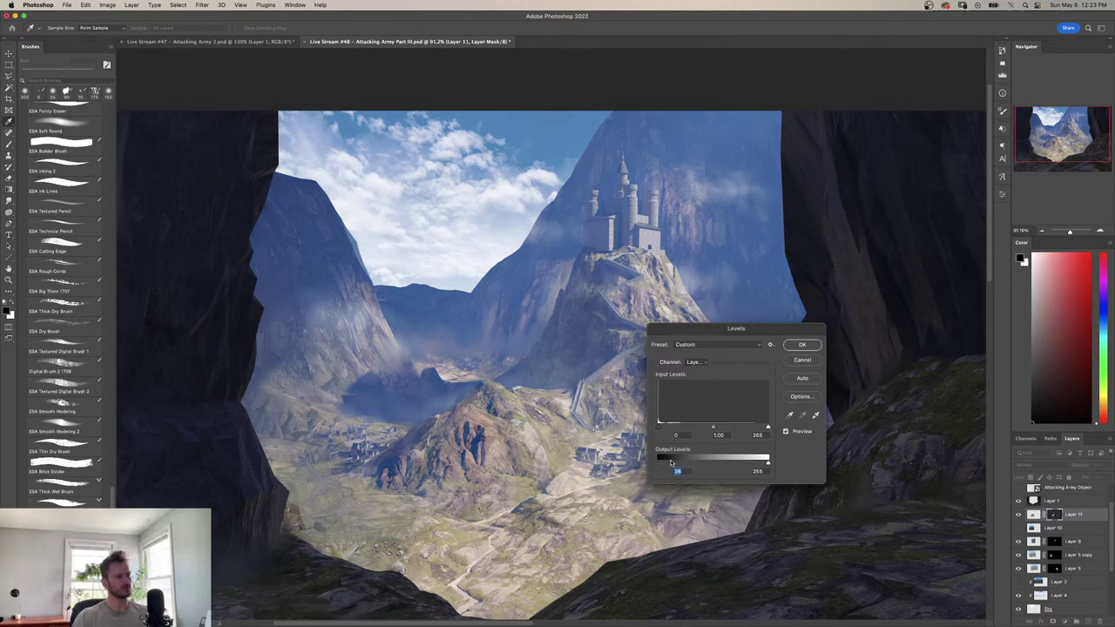
pyautogui.click(802, 359)
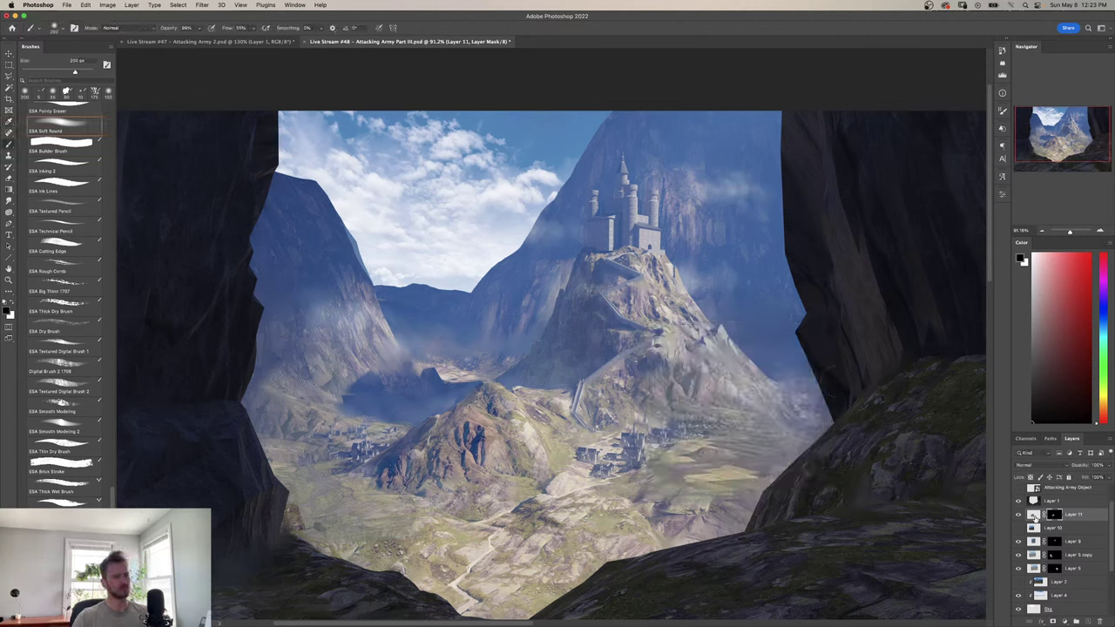
# Lighten the hill piece's shadows by raising the Levels output black point on its image, and flip the canvas horizontally.
pyautogui.click(1035, 515)
pyautogui.press('super+l')
pyautogui.moveTo(659, 460); pyautogui.dragTo(687, 466)
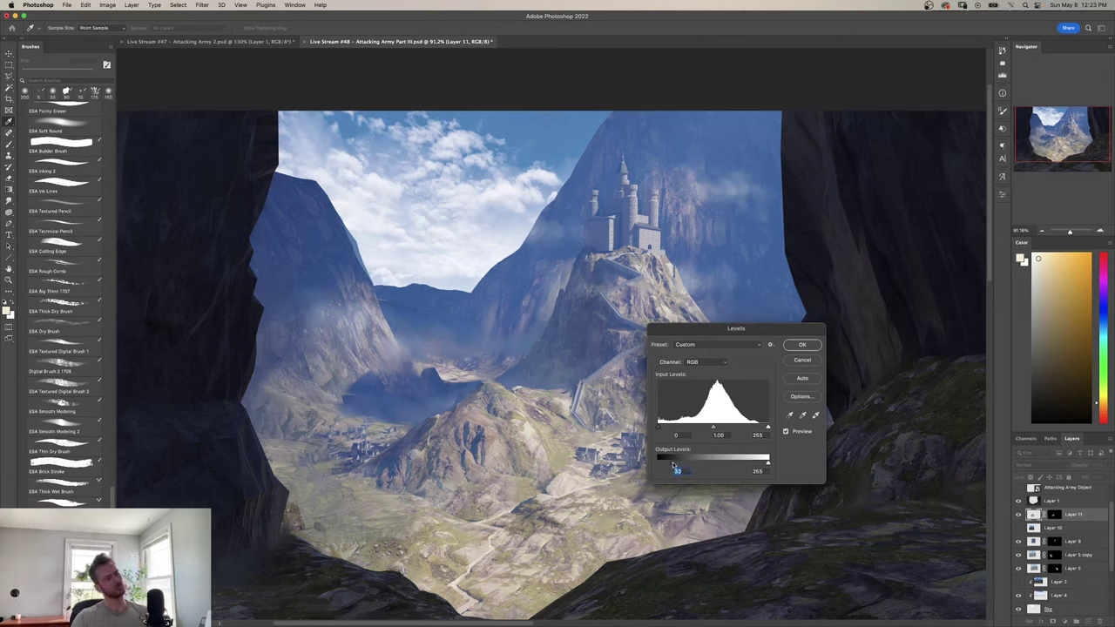
pyautogui.moveTo(676, 465); pyautogui.dragTo(680, 458)
pyautogui.click(806, 345)
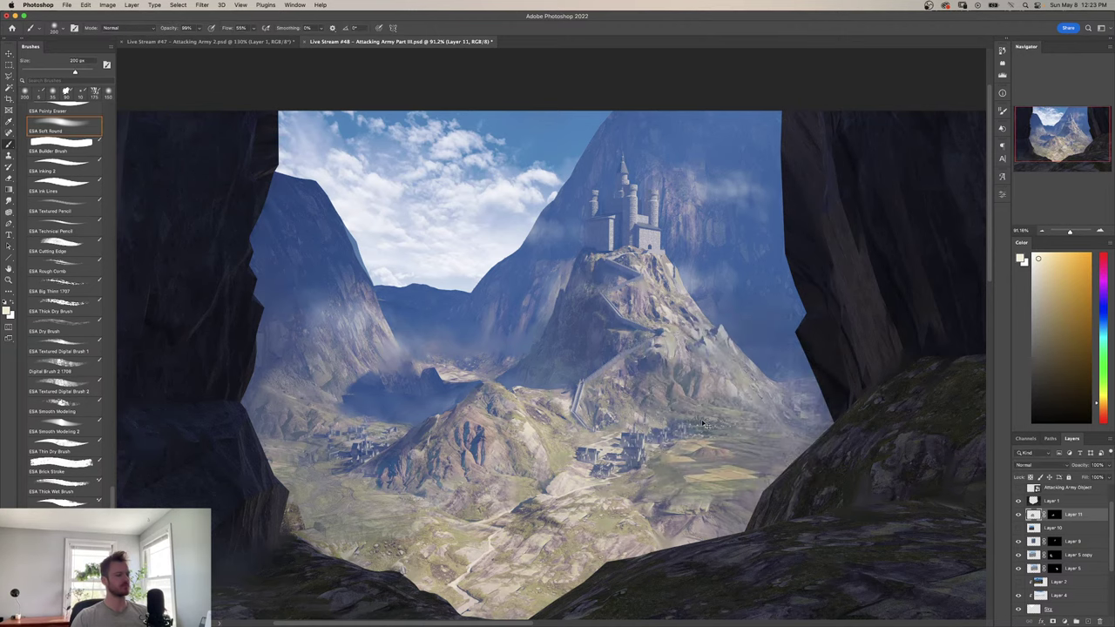
pyautogui.press('super+shift+h')
pyautogui.moveTo(642, 492); pyautogui.dragTo(608, 487)
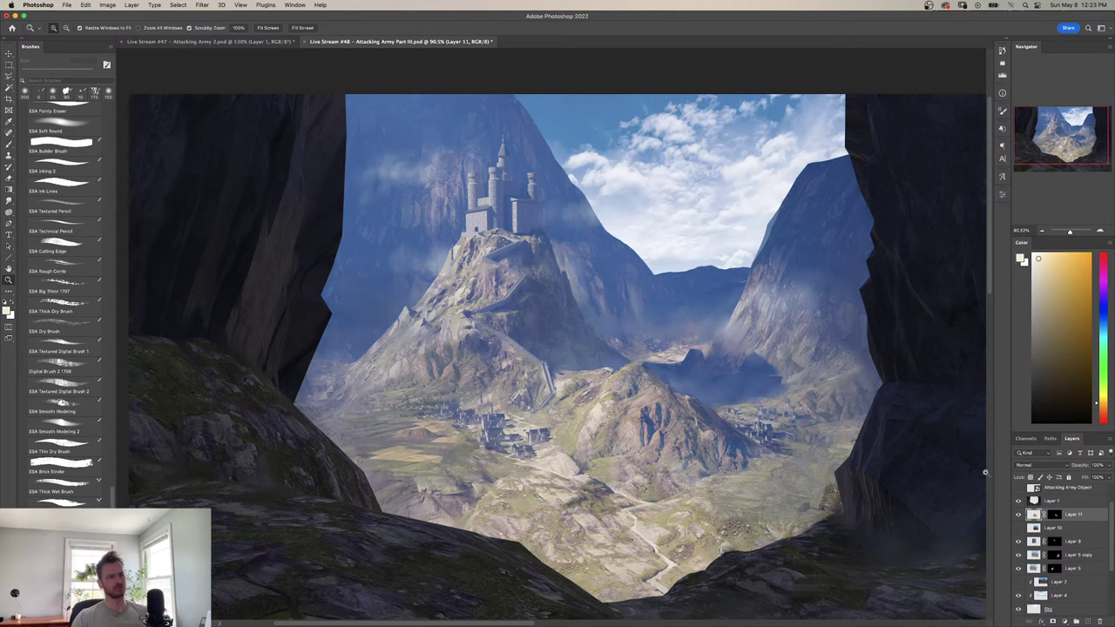
# Try the hidden snowy mountain photo over the castle hill, flipping and repositioning it, and hide it again.
pyautogui.click(1018, 528)
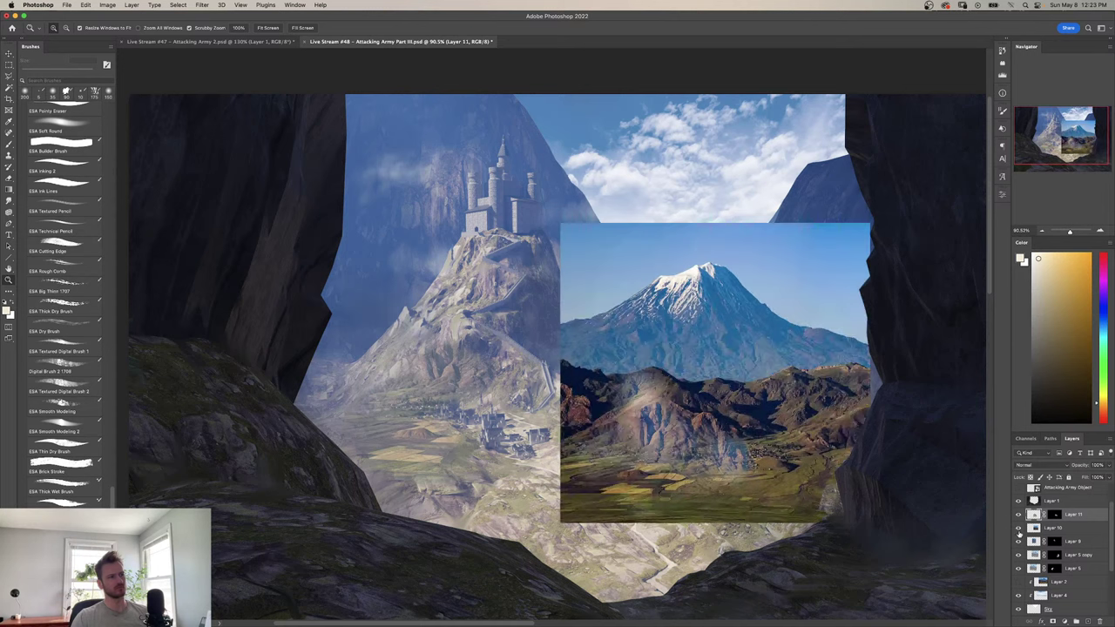
pyautogui.moveTo(678, 341); pyautogui.dragTo(539, 321)
pyautogui.hotkey('ctrl', 't')
pyautogui.rightClick(509, 405)
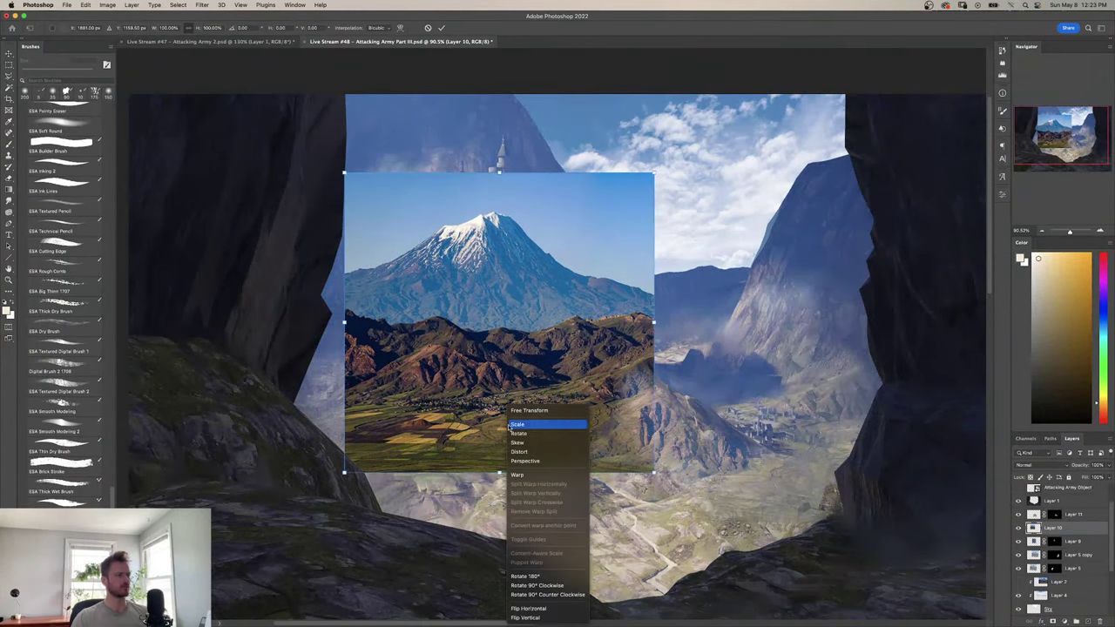
pyautogui.click(554, 609)
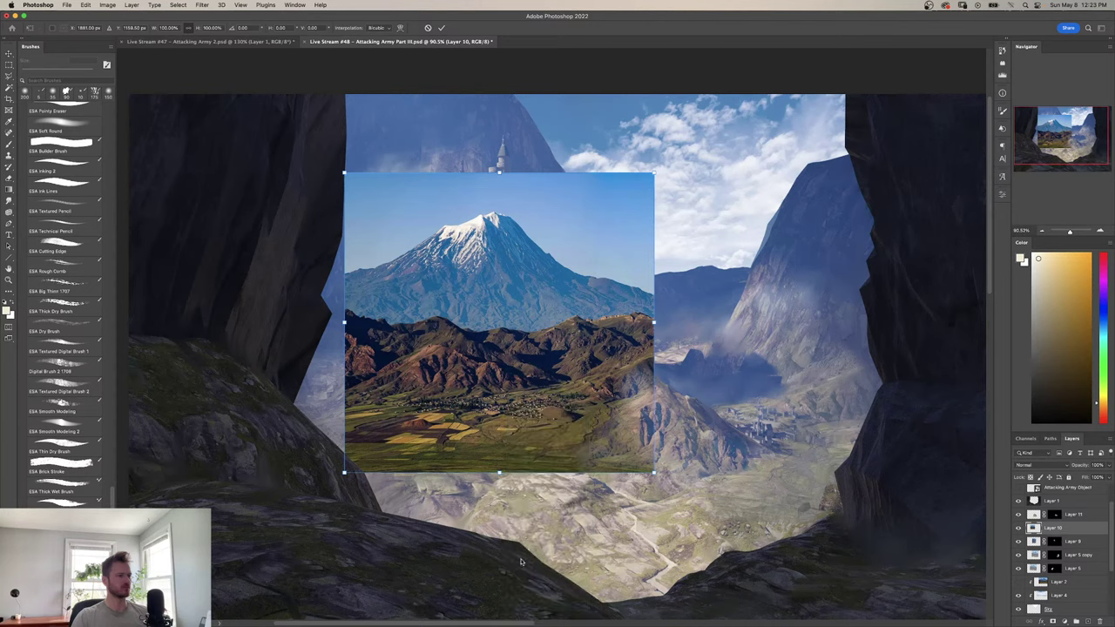
pyautogui.moveTo(461, 452); pyautogui.dragTo(553, 440)
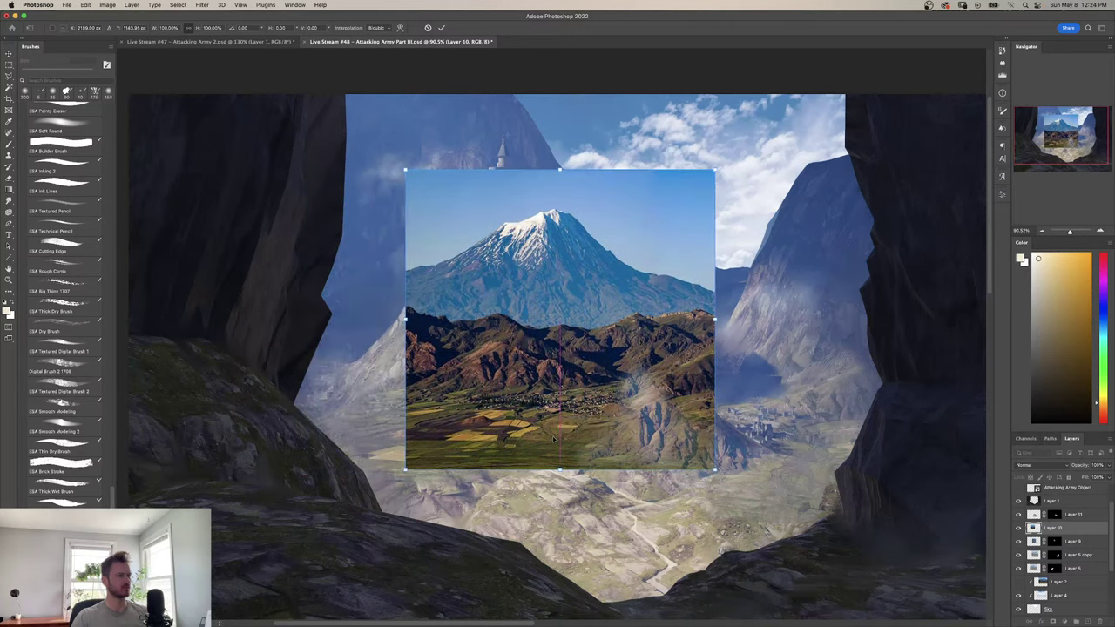
pyautogui.press('Escape')
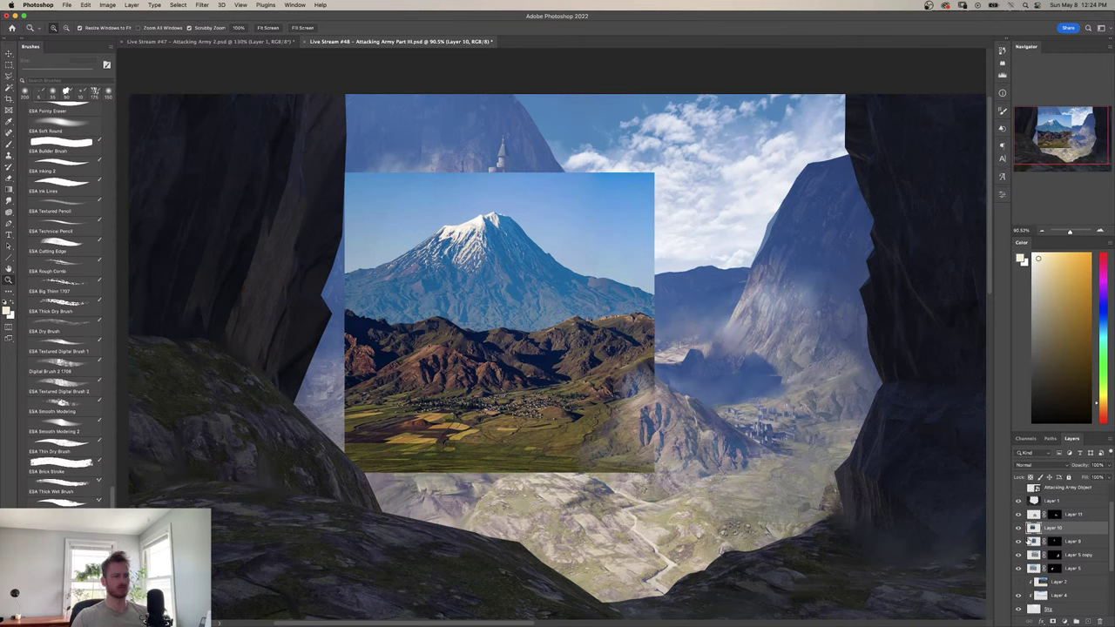
pyautogui.click(1018, 528)
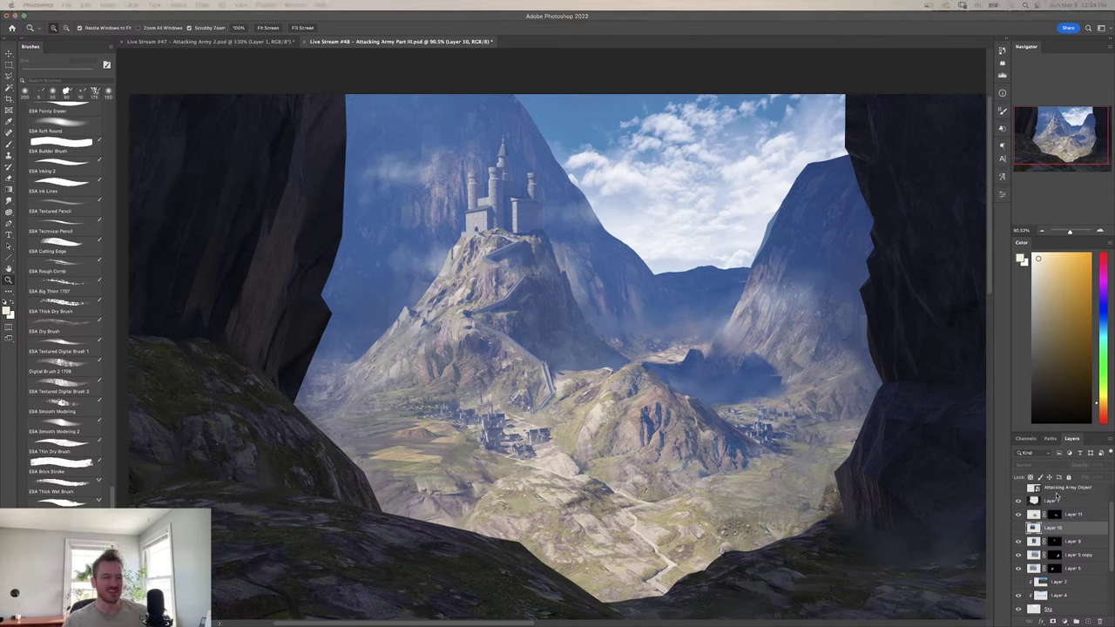
# Save the document and paste the green valley photo as a new layer beneath the rocky hill piece.
pyautogui.press('super+s')
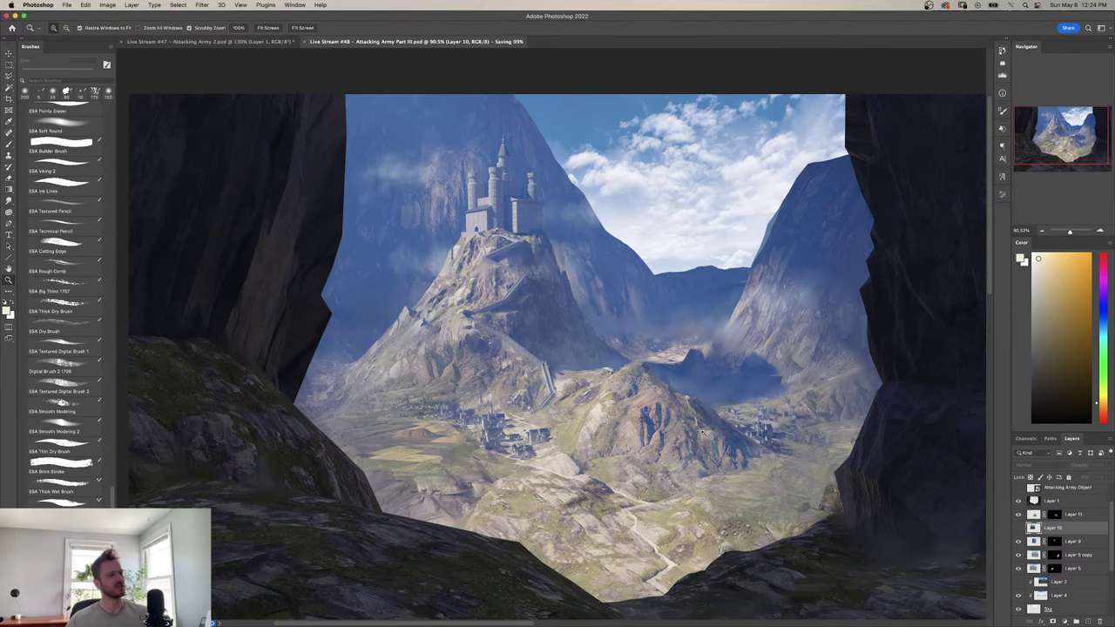
pyautogui.moveTo(704, 433)
pyautogui.mouseDown()
pyautogui.moveTo(668, 436)
pyautogui.moveTo(692, 436)
pyautogui.mouseUp()
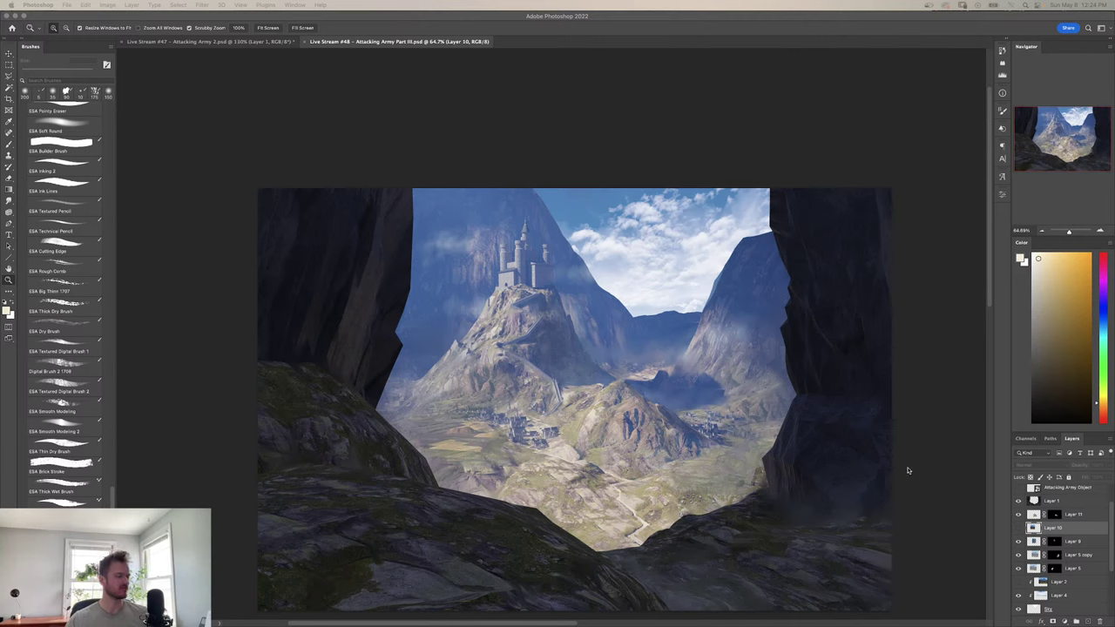
pyautogui.press('super+v')
pyautogui.press('super+t')
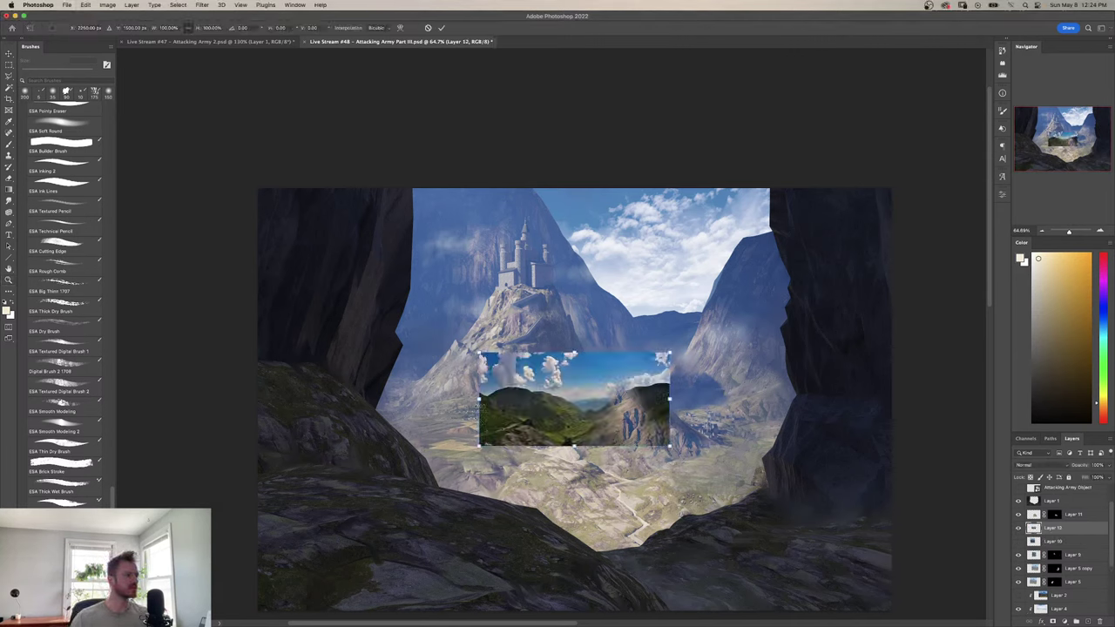
# Flip the green valley photo horizontally, enlarge it to about 226% and place it over the castle hill and the fields below.
pyautogui.moveTo(479, 399); pyautogui.dragTo(321, 400)
pyautogui.moveTo(442, 416); pyautogui.dragTo(474, 346)
pyautogui.rightClick(474, 348)
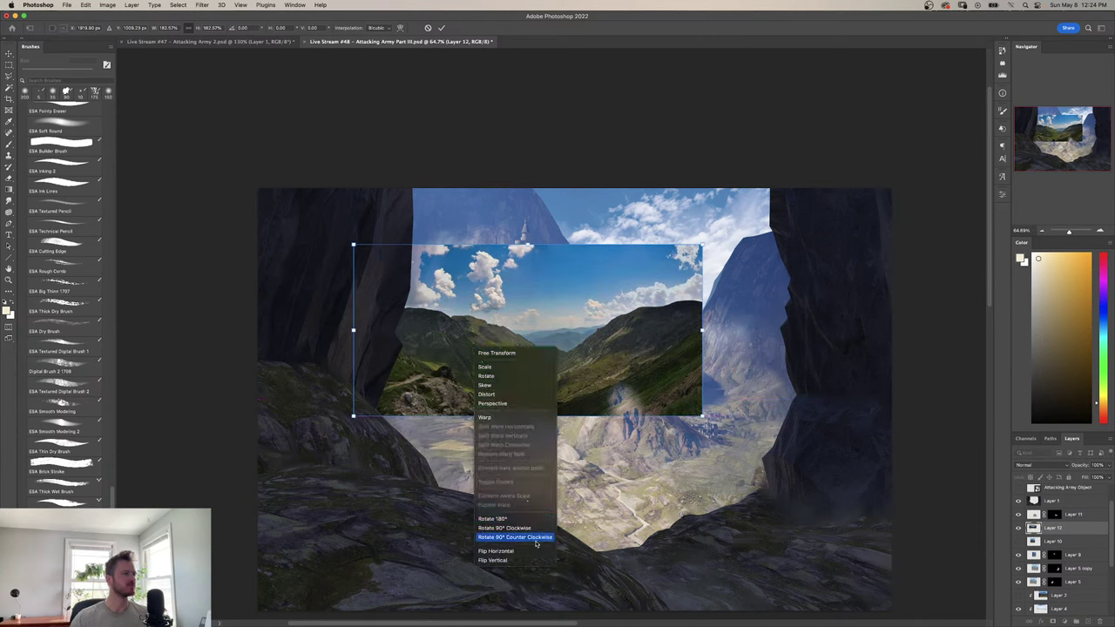
pyautogui.click(522, 551)
pyautogui.moveTo(526, 387); pyautogui.dragTo(444, 431)
pyautogui.moveTo(652, 347); pyautogui.dragTo(736, 346)
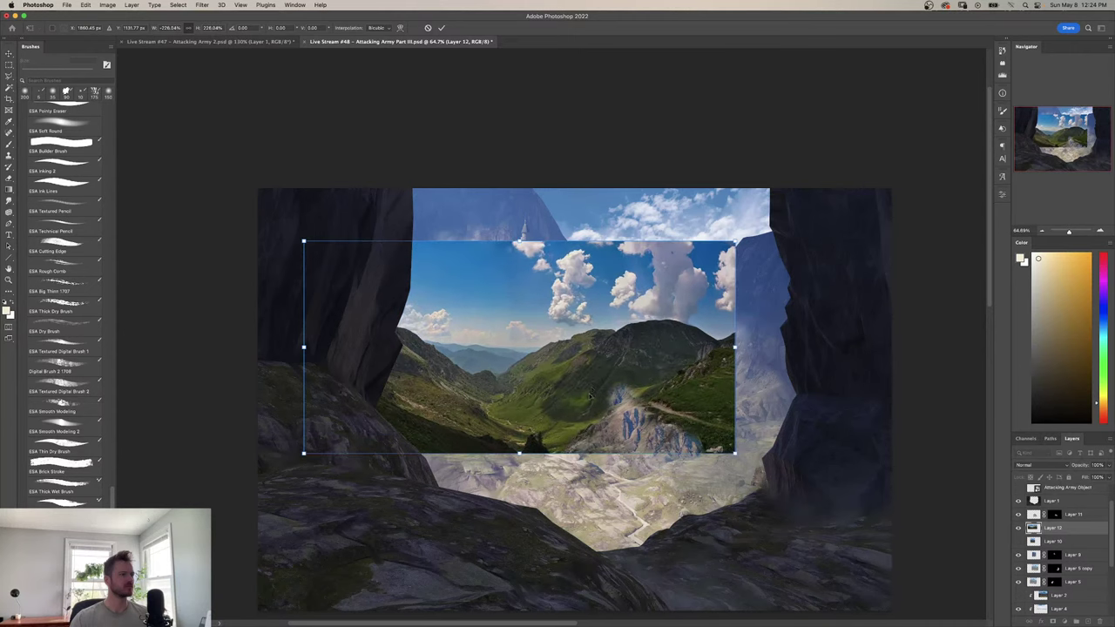
pyautogui.moveTo(586, 401); pyautogui.dragTo(503, 365)
pyautogui.moveTo(459, 401); pyautogui.dragTo(530, 431)
pyautogui.press('Return')
# Lift the green valley photo's dark tones to match the haze by raising the Levels output black point.
pyautogui.press('z')
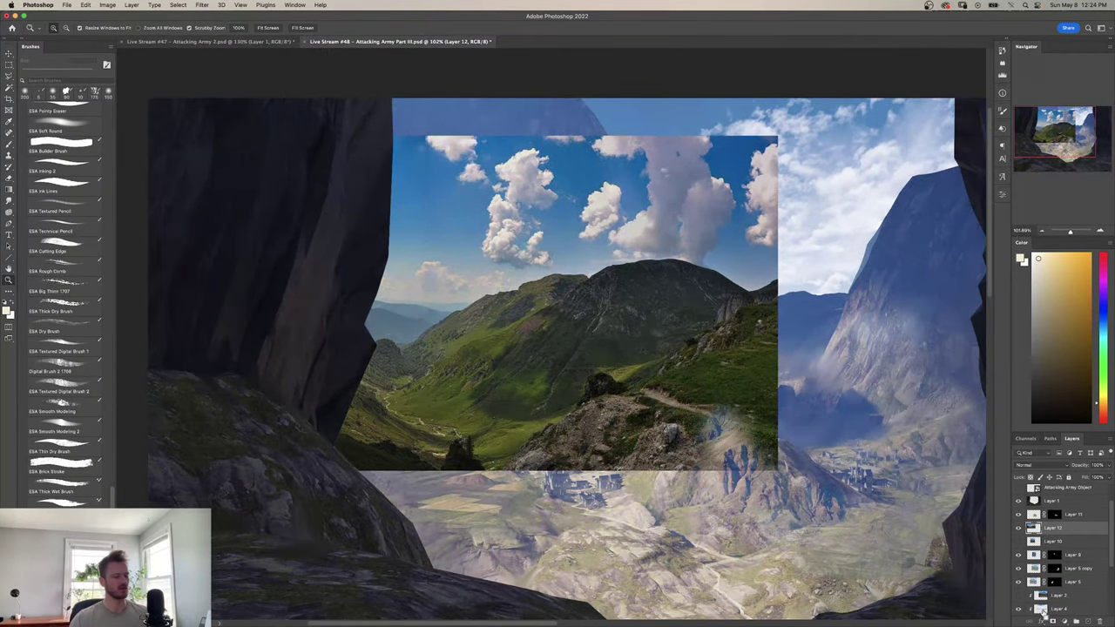
pyautogui.press('super+u')
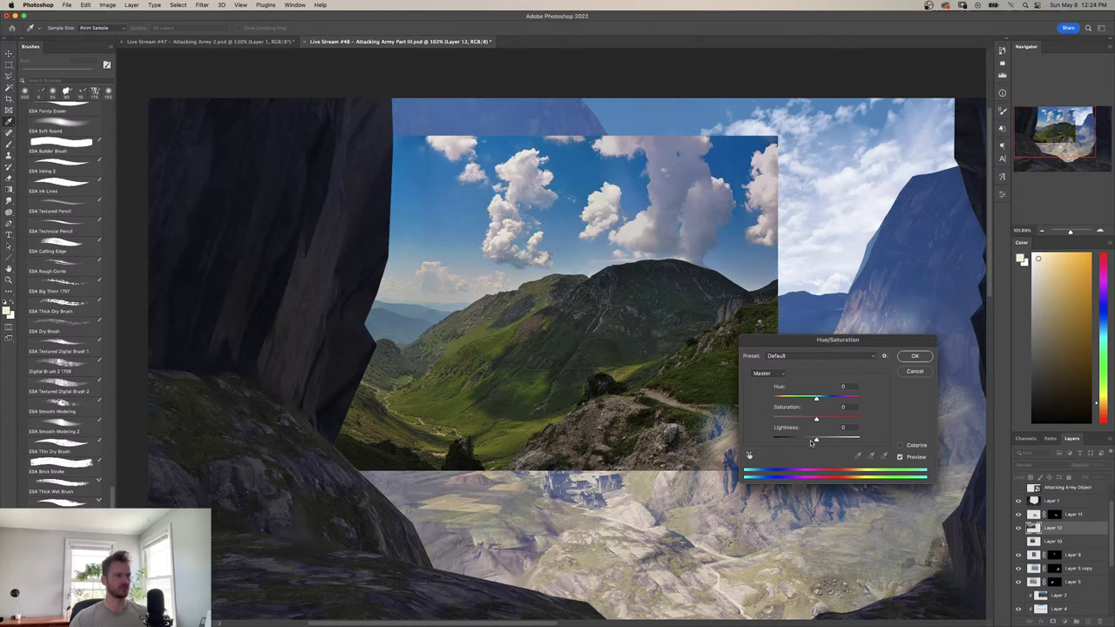
pyautogui.click(915, 372)
pyautogui.press('super+l')
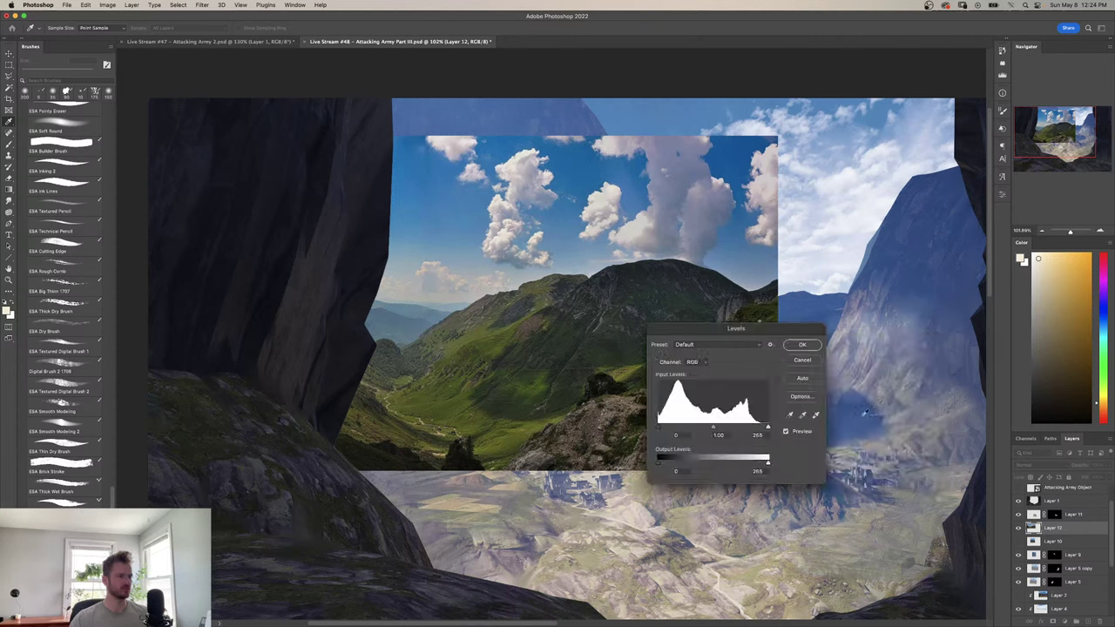
pyautogui.moveTo(675, 465); pyautogui.dragTo(698, 466)
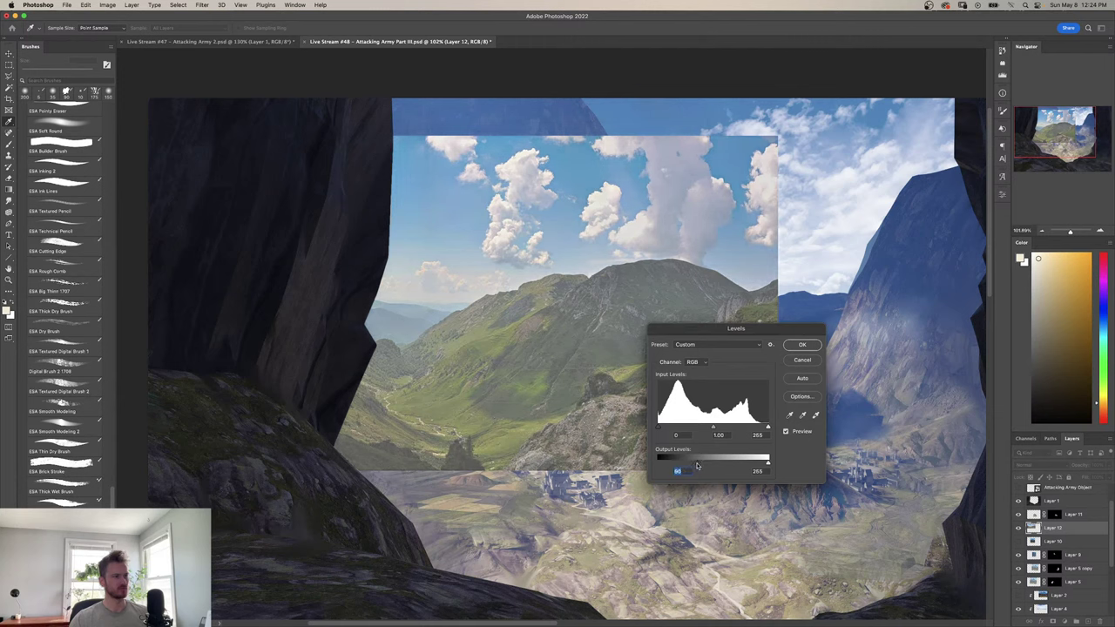
pyautogui.click(802, 345)
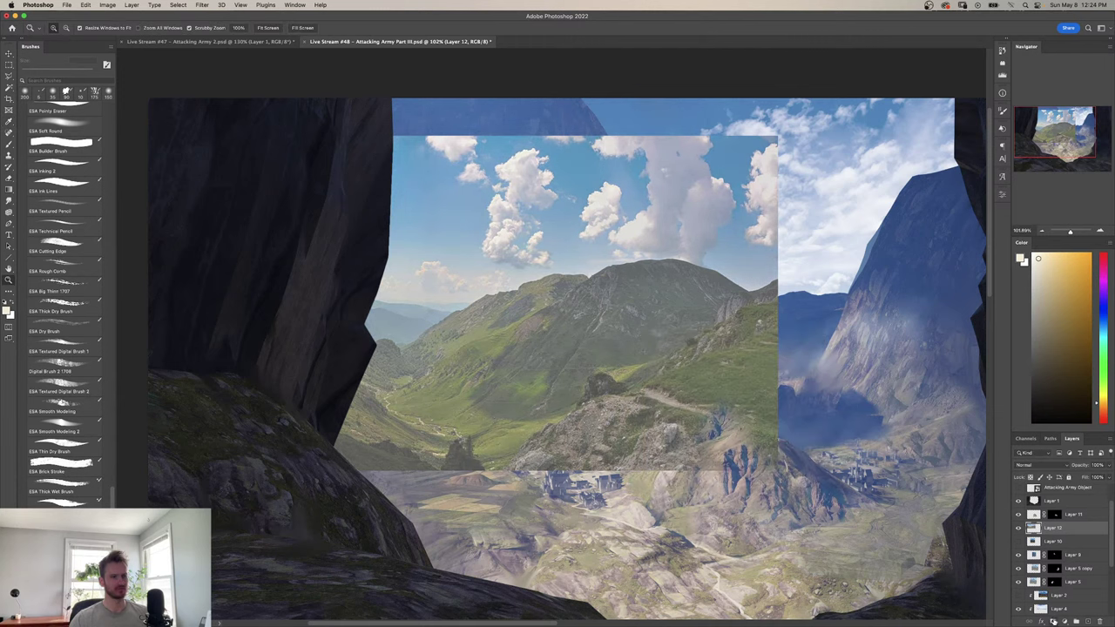
# Add an inverted black mask to the green valley photo and paint white to reveal the grassy slopes beside the castle hill's base.
pyautogui.click(1053, 620)
pyautogui.press('super+i')
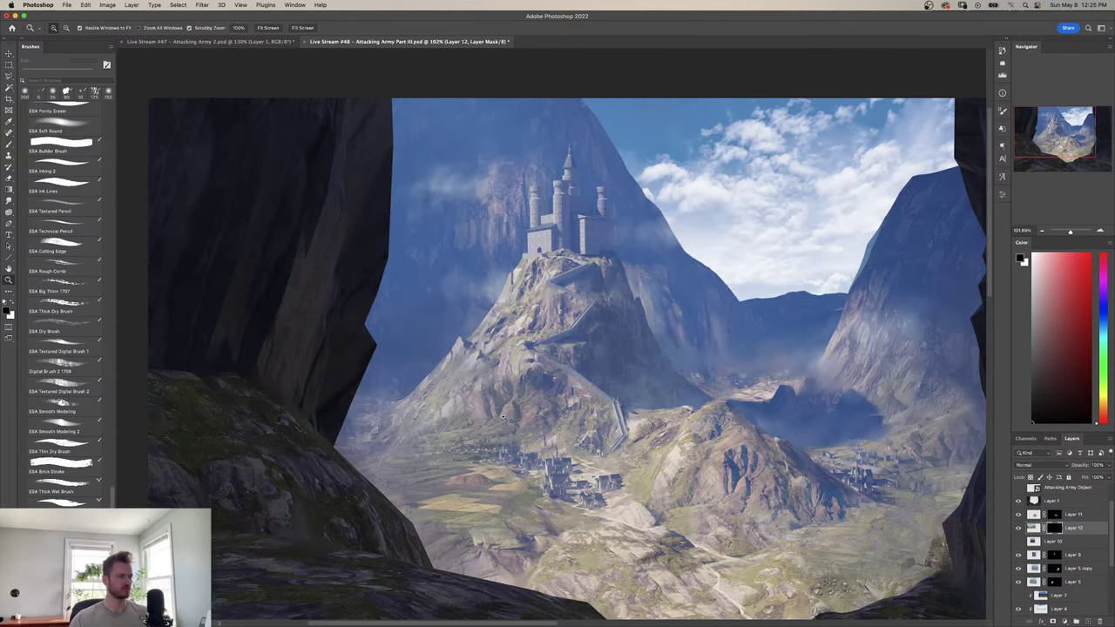
pyautogui.press('b')
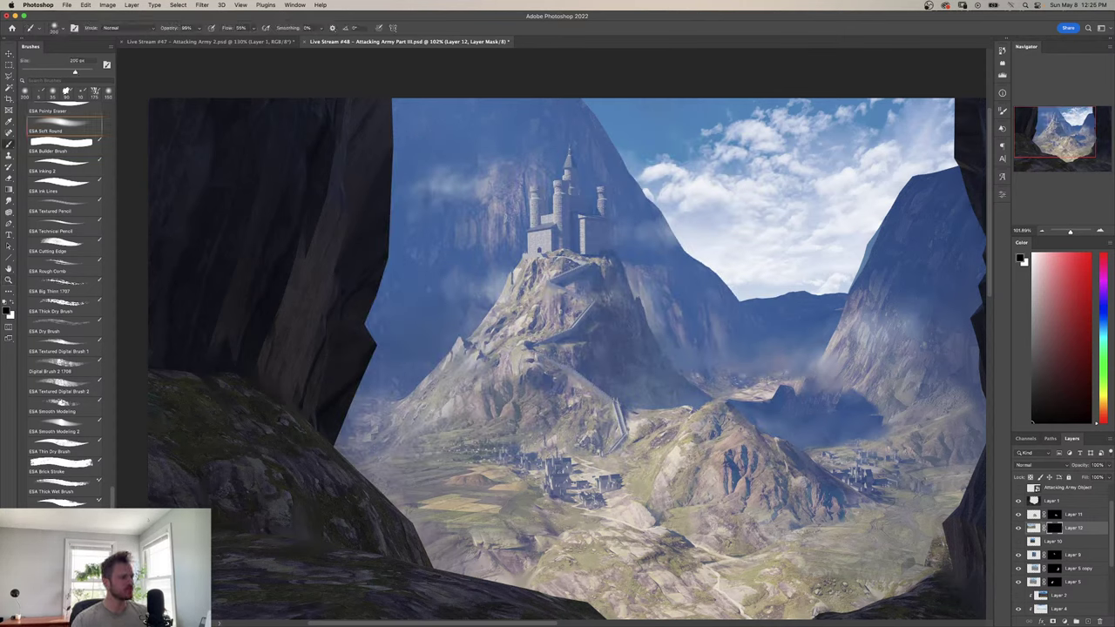
pyautogui.press('x')
pyautogui.moveTo(377, 417)
pyautogui.mouseDown()
pyautogui.moveTo(368, 427)
pyautogui.moveTo(397, 434)
pyautogui.moveTo(388, 399)
pyautogui.moveTo(440, 441)
pyautogui.moveTo(393, 458)
pyautogui.moveTo(348, 414)
pyautogui.moveTo(366, 455)
pyautogui.mouseUp()
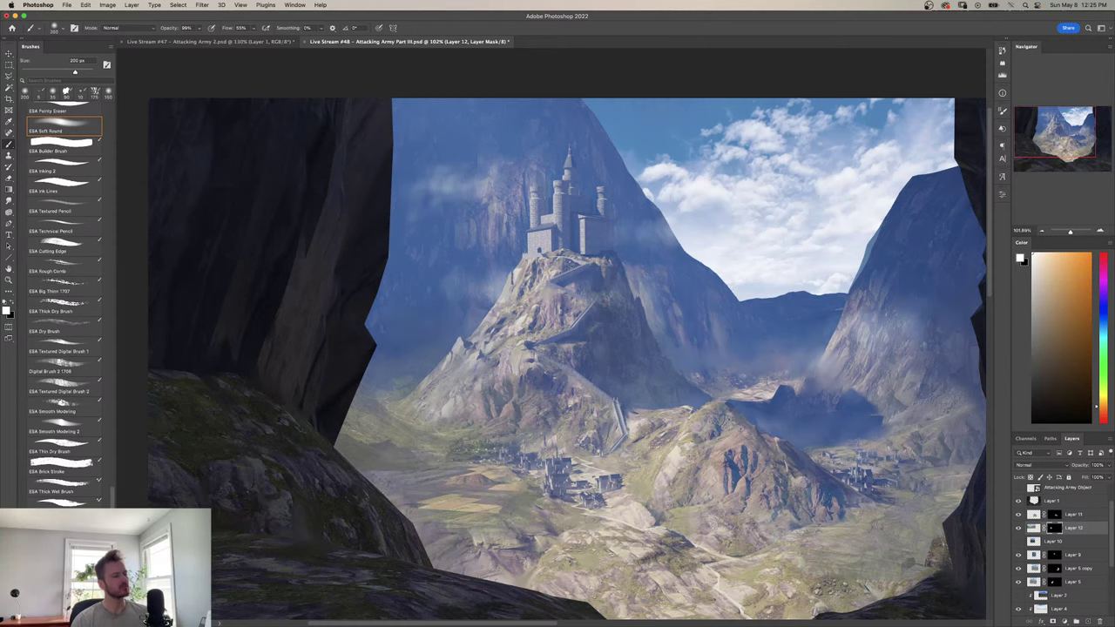
pyautogui.press('x')
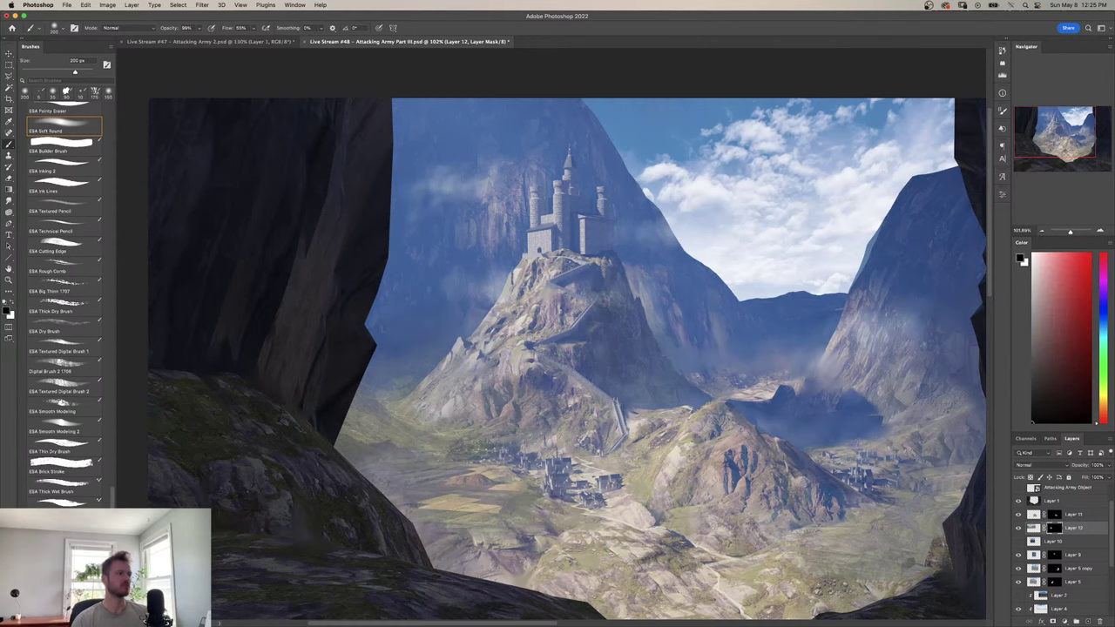
# Reduce the green valley photo's saturation to about -47 with Hue/Saturation applied to its image, not its mask.
pyautogui.press('z')
pyautogui.moveTo(610, 370)
pyautogui.mouseDown()
pyautogui.moveTo(540, 369)
pyautogui.moveTo(608, 353)
pyautogui.moveTo(563, 398)
pyautogui.moveTo(591, 380)
pyautogui.mouseUp()
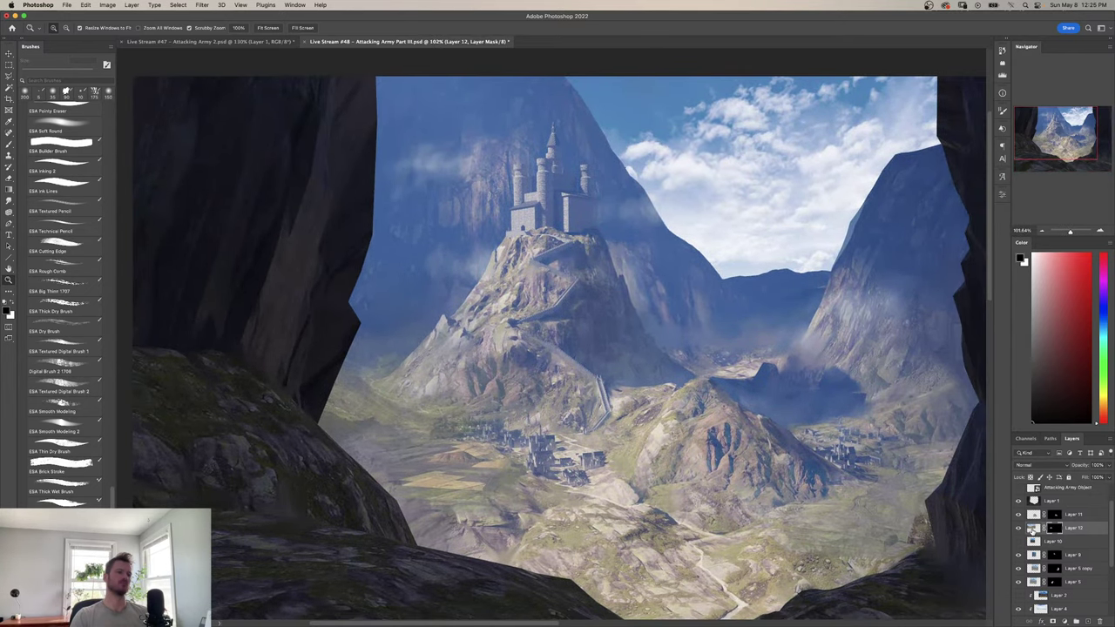
pyautogui.click(1031, 528)
pyautogui.press('super+u')
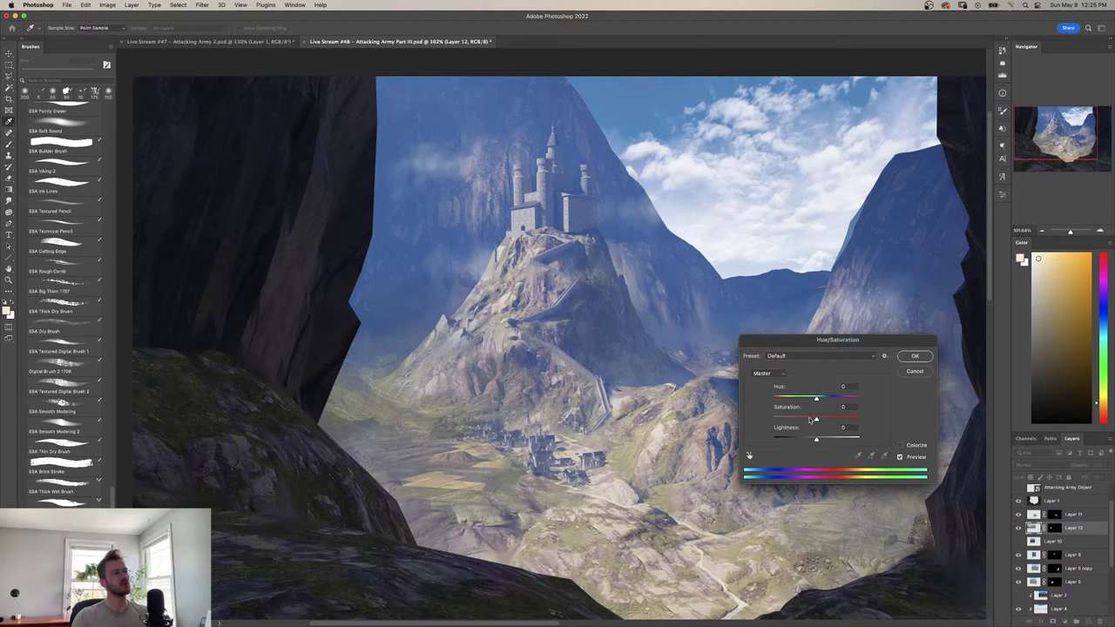
pyautogui.moveTo(809, 420); pyautogui.dragTo(807, 421)
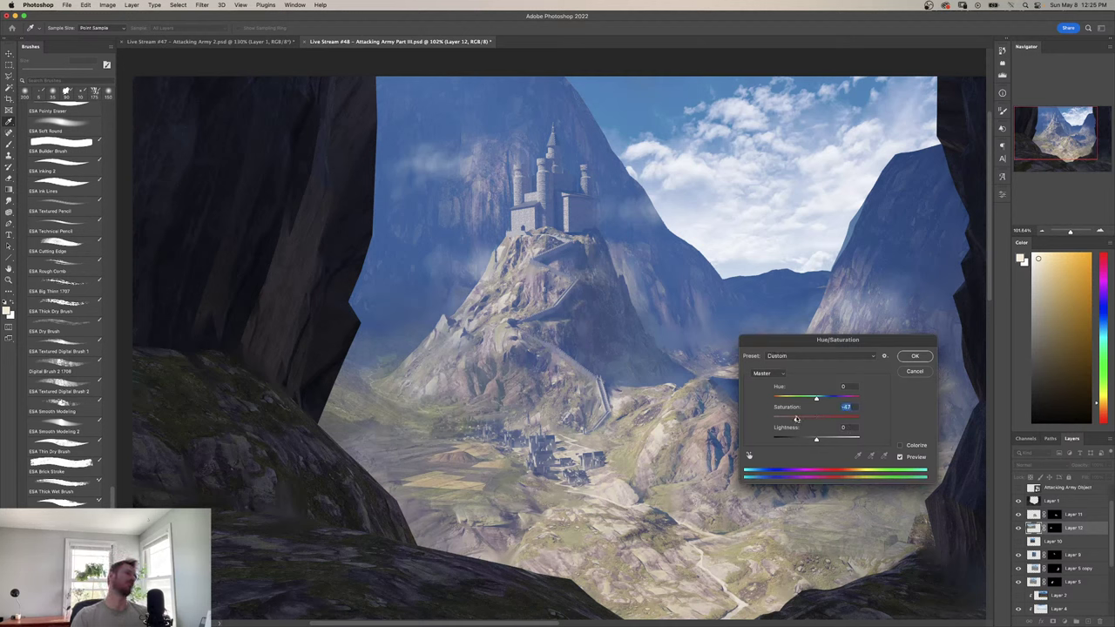
pyautogui.click(915, 356)
pyautogui.scroll(-3, 691, 399)
pyautogui.scroll(-5, 690, 398)
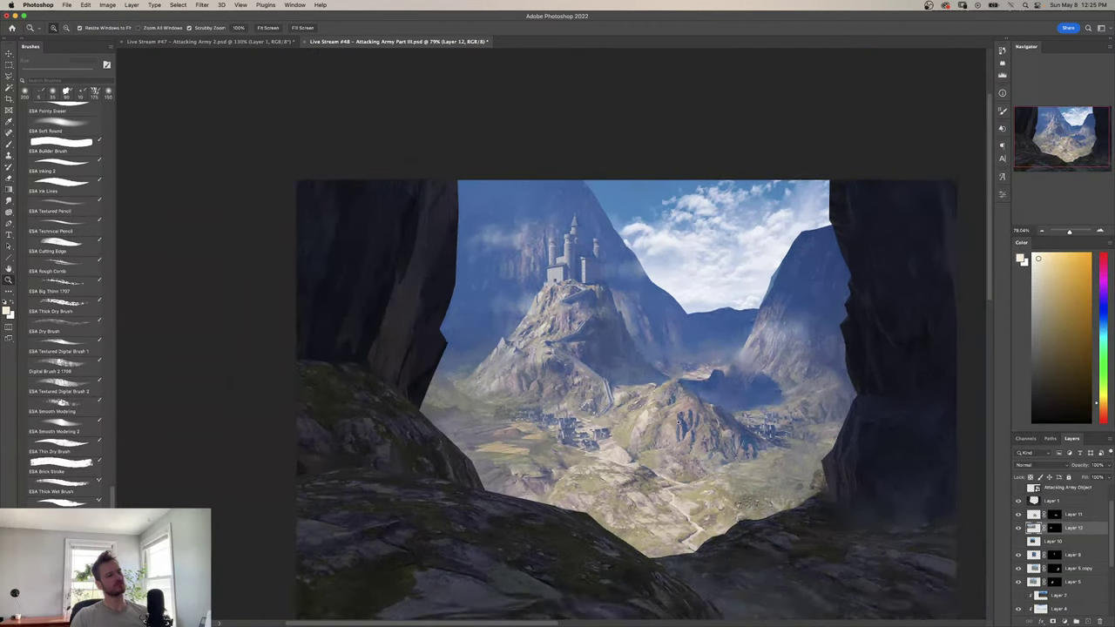
pyautogui.scroll(1, 621, 435)
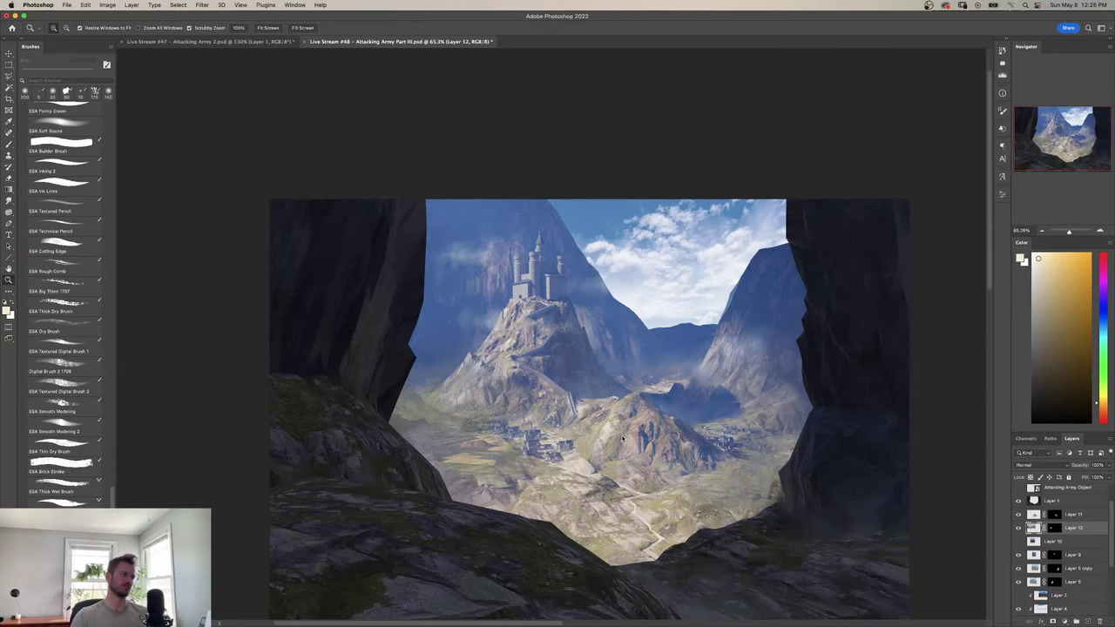
pyautogui.scroll(2, 598, 430)
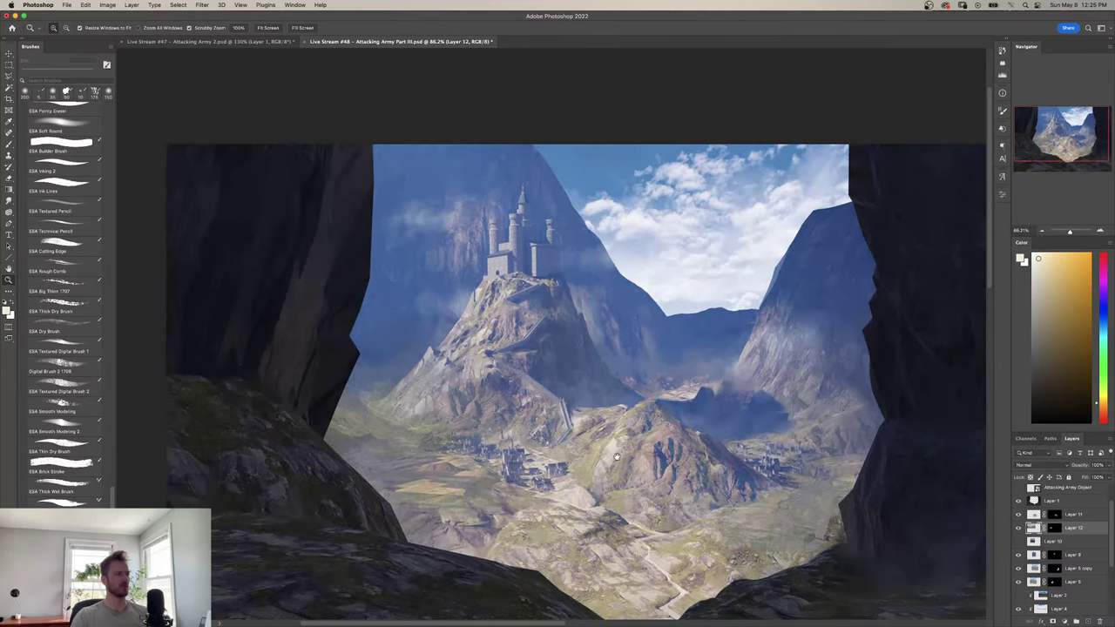
pyautogui.moveTo(617, 496); pyautogui.dragTo(532, 495)
pyautogui.moveTo(573, 425); pyautogui.dragTo(865, 511)
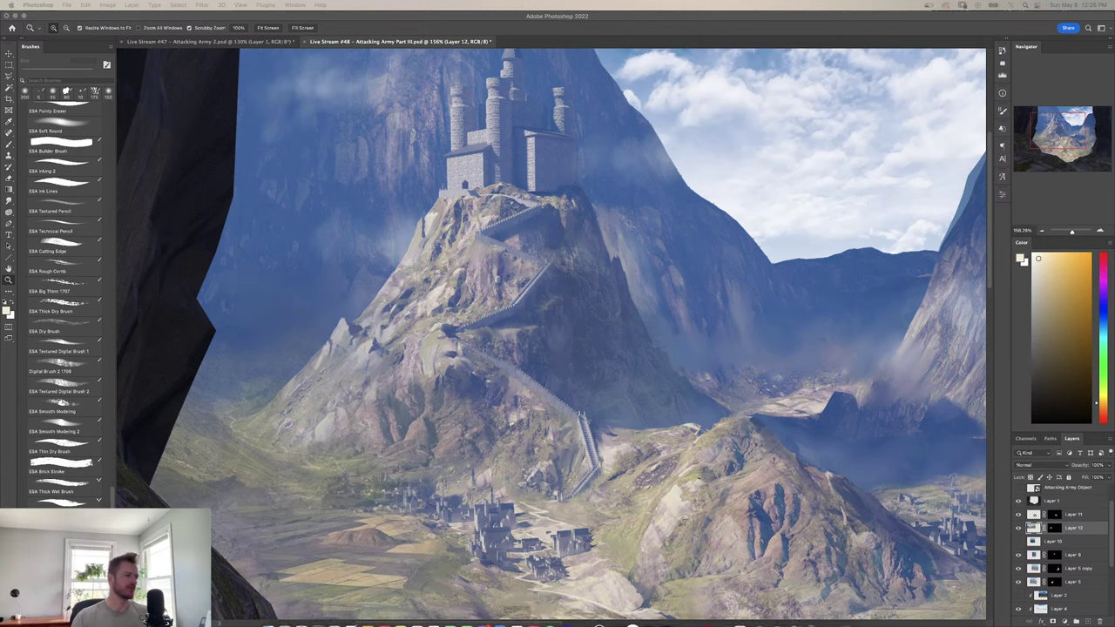
# Switch to Finder and open the References folder.
pyautogui.moveTo(514, 623)
pyautogui.click(268, 614)
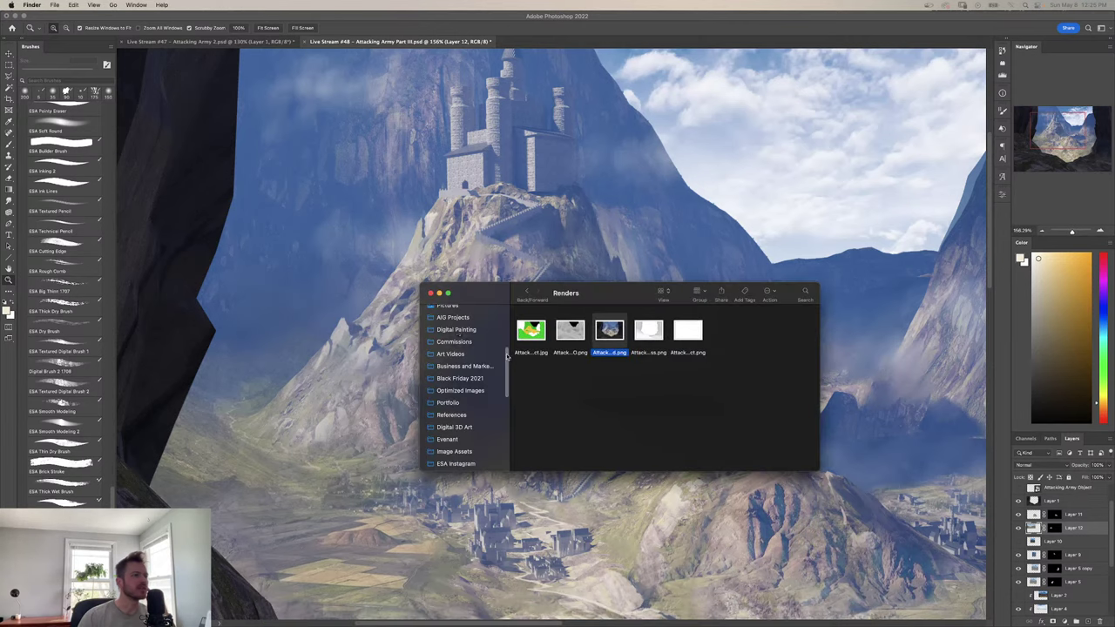
pyautogui.click(450, 416)
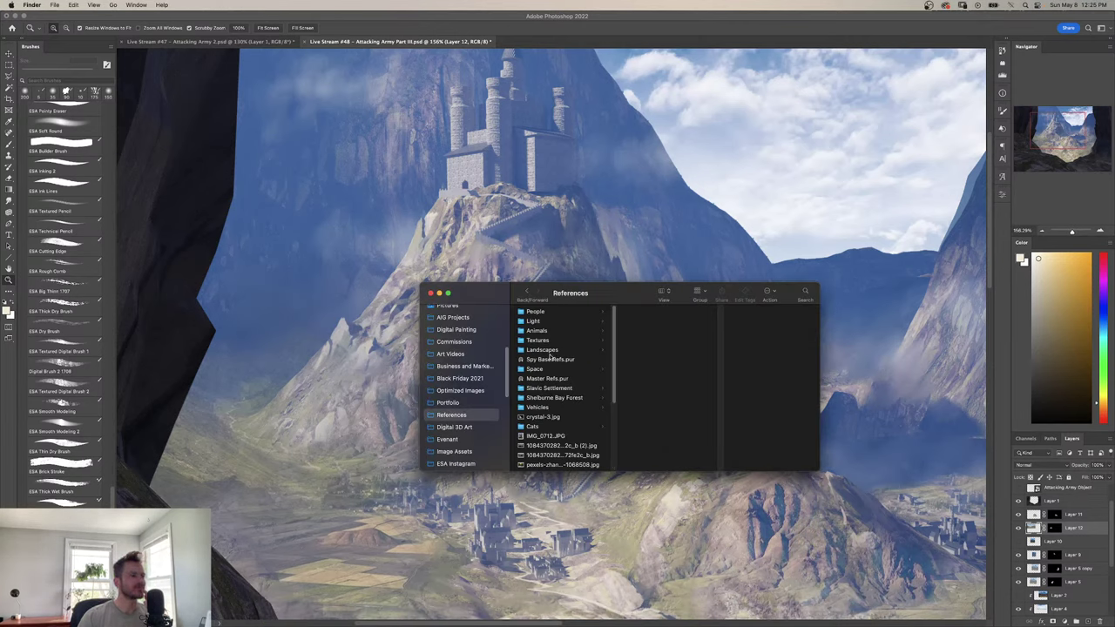
# Open the Valley folder inside the Landscapes references and select the first Iceland photo.
pyautogui.click(542, 350)
pyautogui.moveTo(635, 304); pyautogui.dragTo(565, 305)
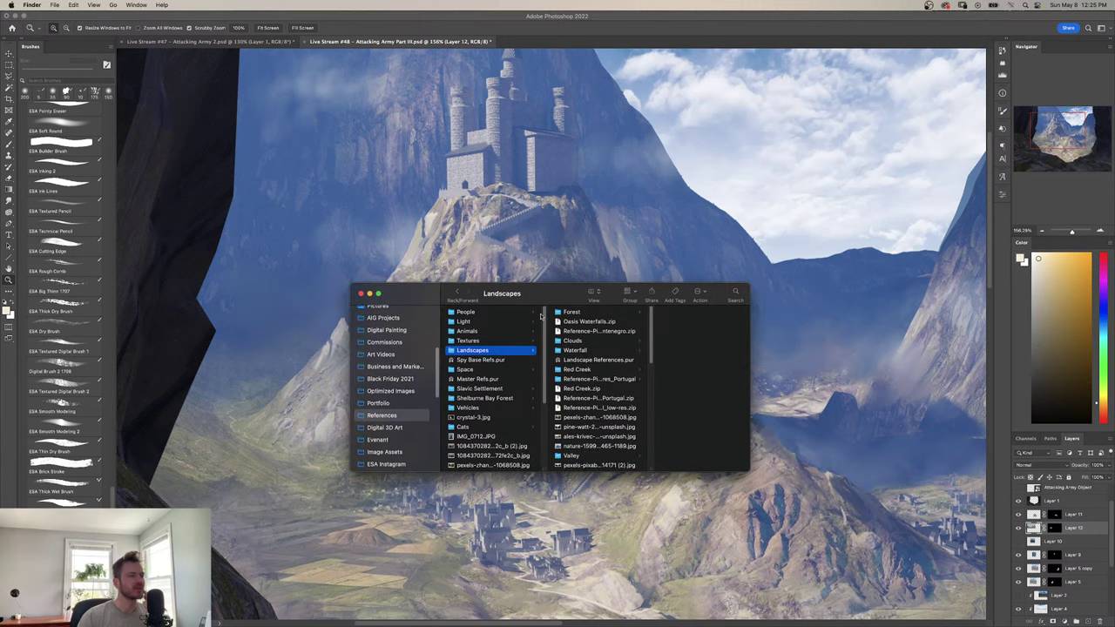
pyautogui.scroll(-5, 606, 372)
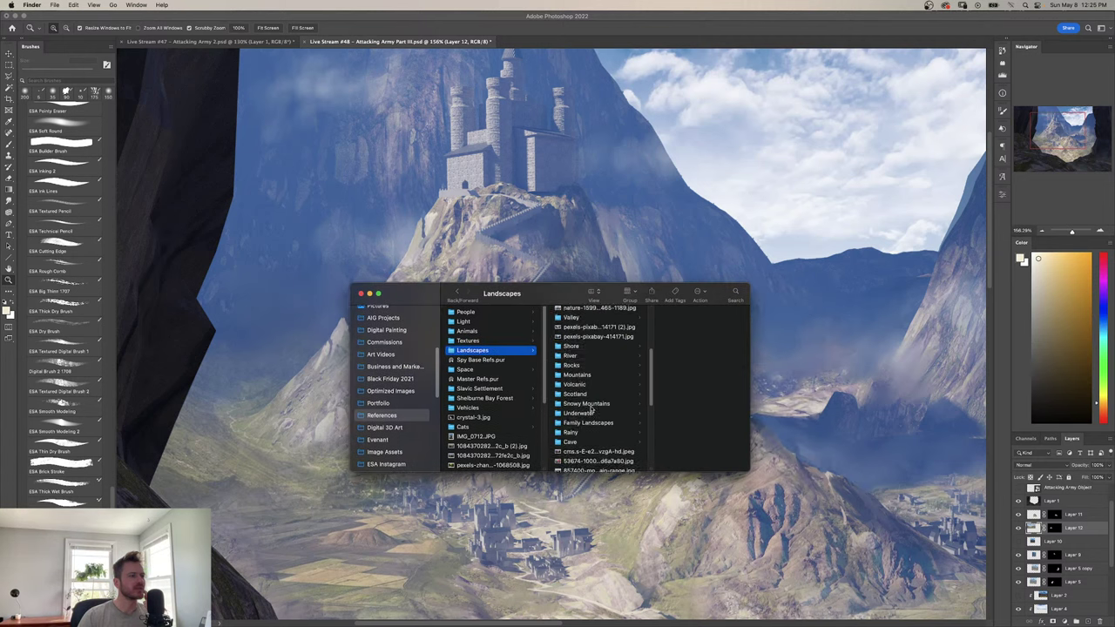
pyautogui.click(601, 317)
pyautogui.click(678, 322)
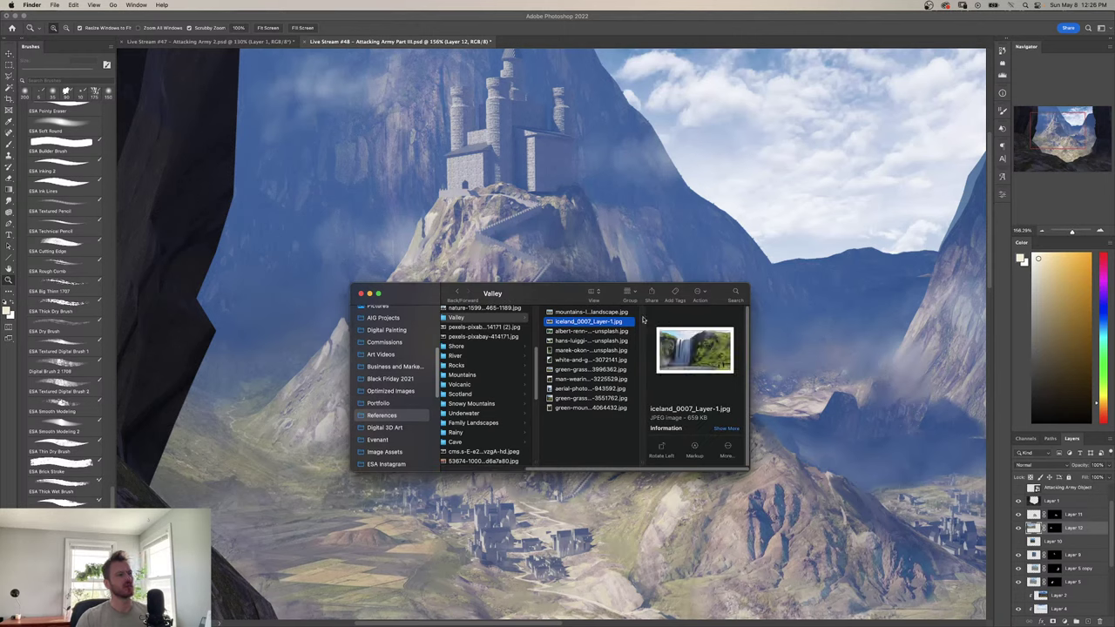
# Preview the Valley folder's photos one by one to find a grassy hillside reference.
pyautogui.press('Up')
pyautogui.press('space')
pyautogui.press('Down')
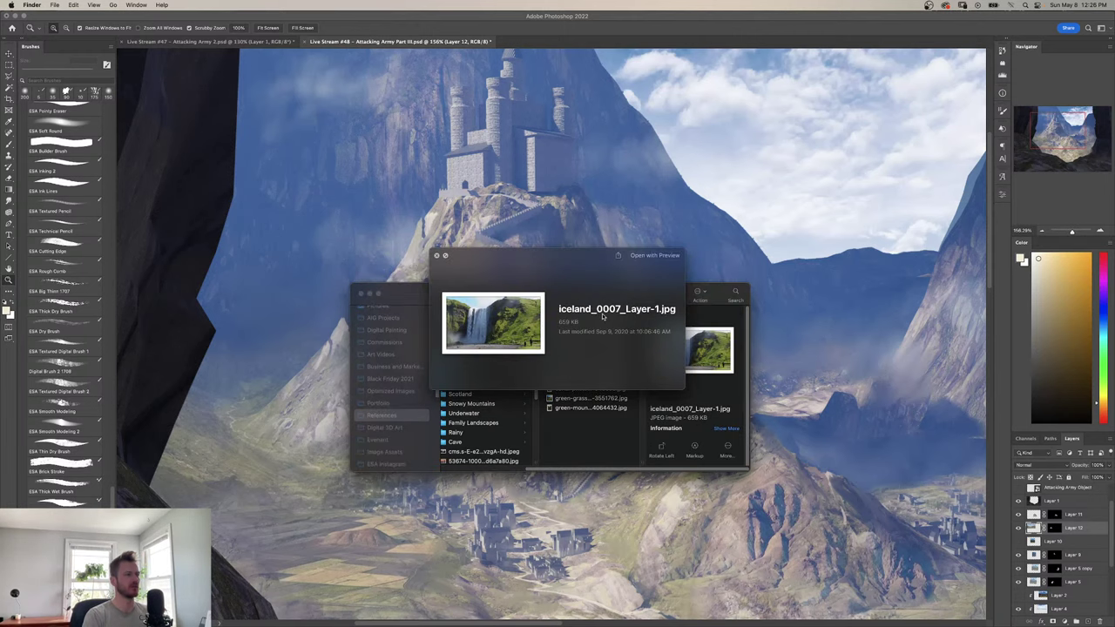
pyautogui.press('space')
pyautogui.press('Down')
pyautogui.press('space')
pyautogui.press('Down')
pyautogui.press('Down')
pyautogui.press('Down')
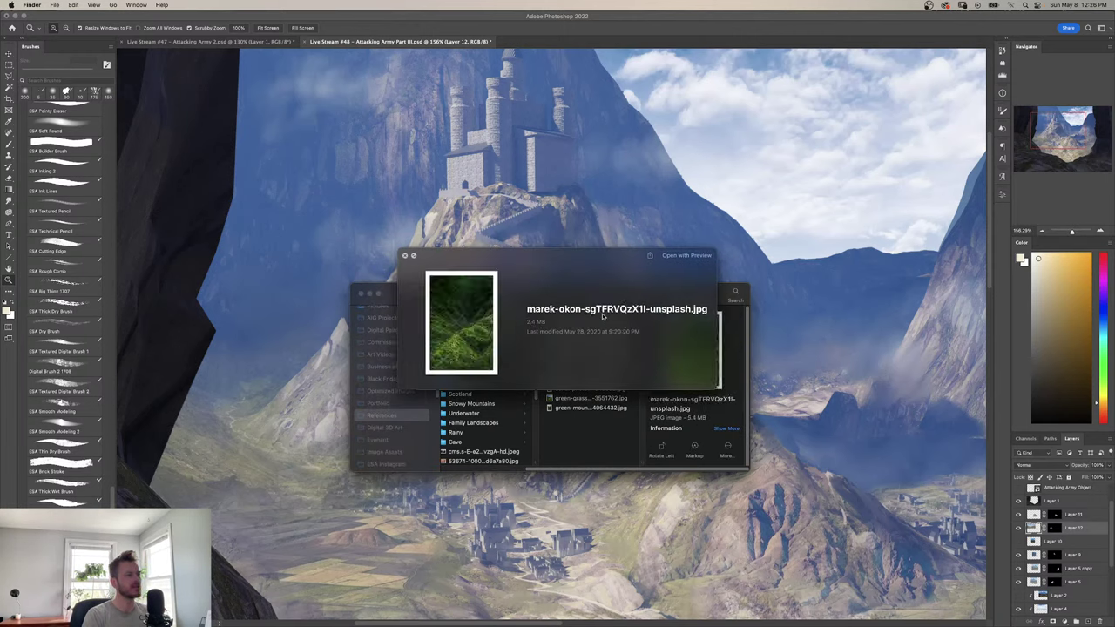
pyautogui.press('Down')
pyautogui.press('Up')
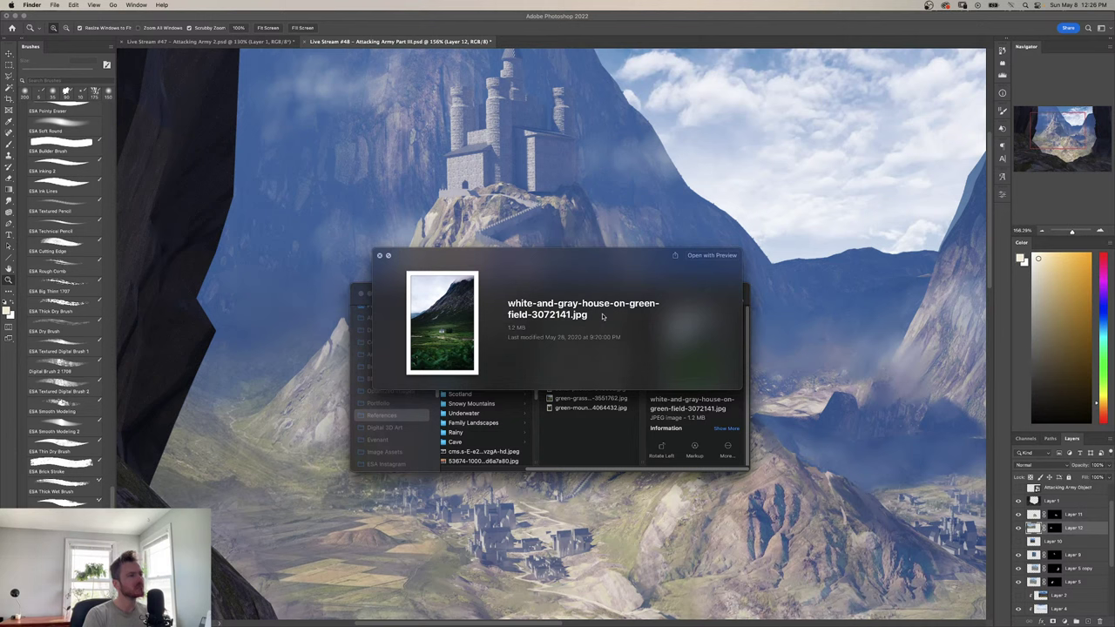
pyautogui.press('Down')
pyautogui.press('Down')
pyautogui.press('Down')
pyautogui.press('Down')
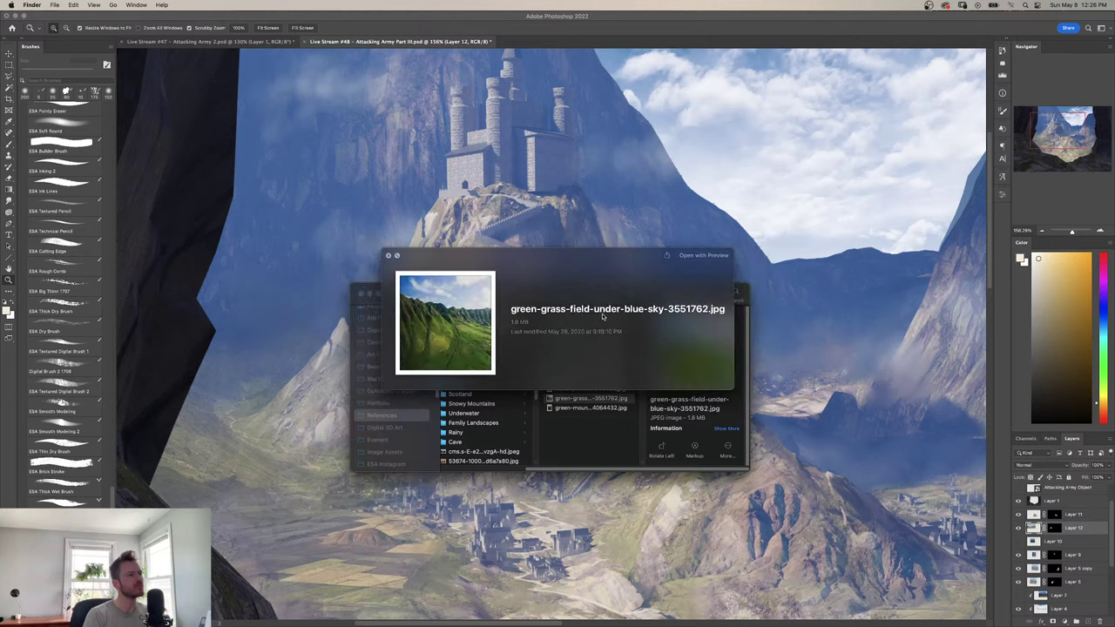
pyautogui.press('Down')
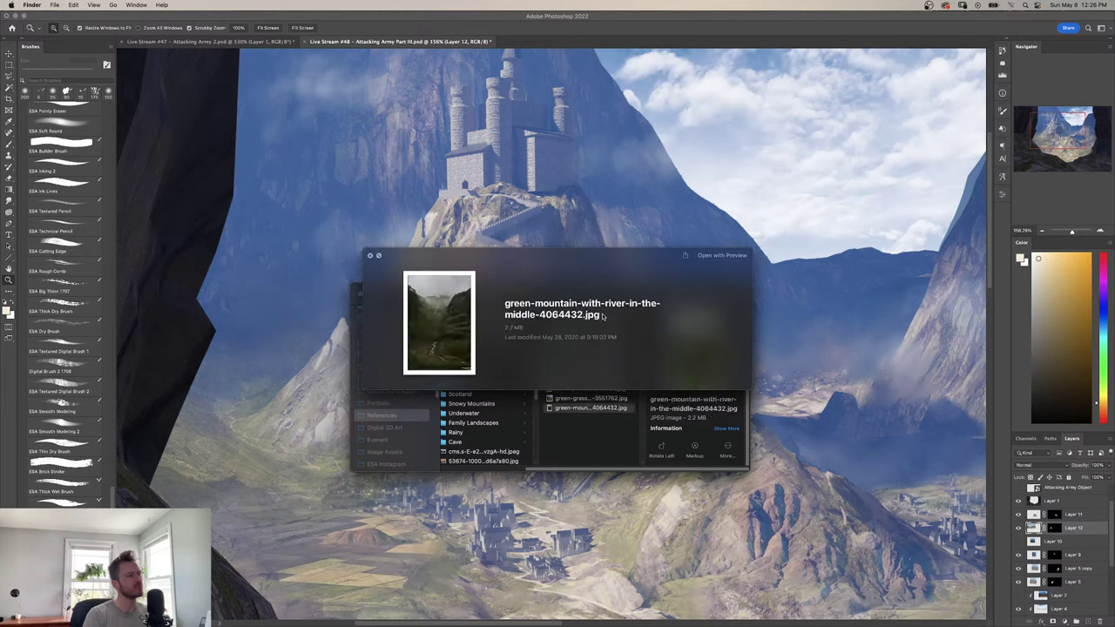
pyautogui.press('Up')
pyautogui.press('Up')
pyautogui.press('Up')
pyautogui.press('Up')
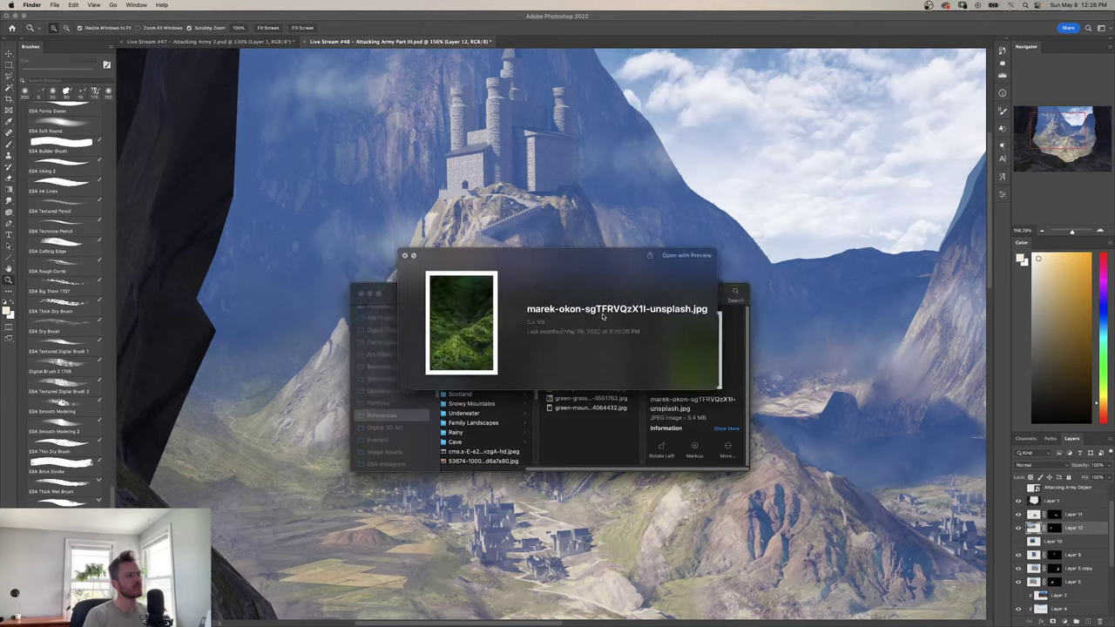
pyautogui.press('Up')
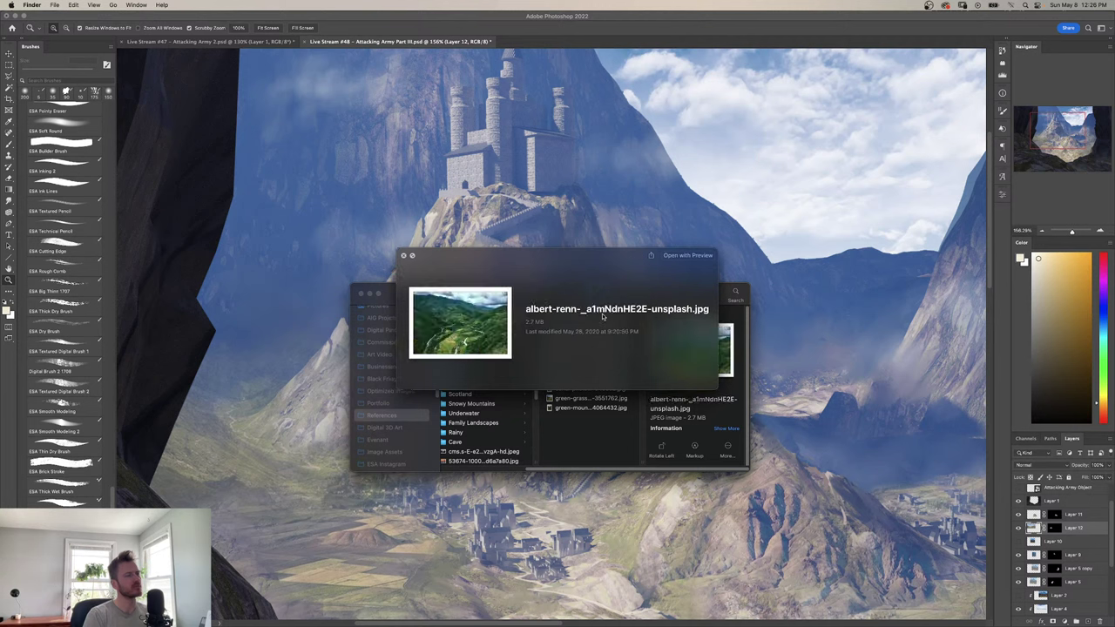
pyautogui.press('Up')
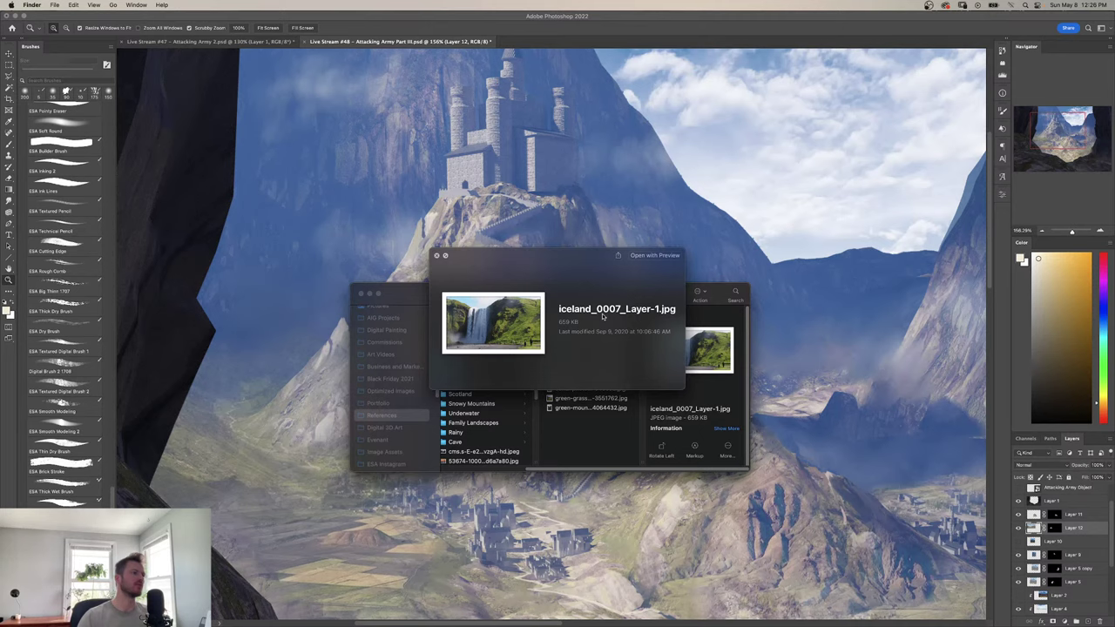
# Place iceland_0007_Layer-1.jpg into the castle painting in Photoshop at its default size.
pyautogui.press('space')
pyautogui.moveTo(592, 322); pyautogui.dragTo(597, 382)
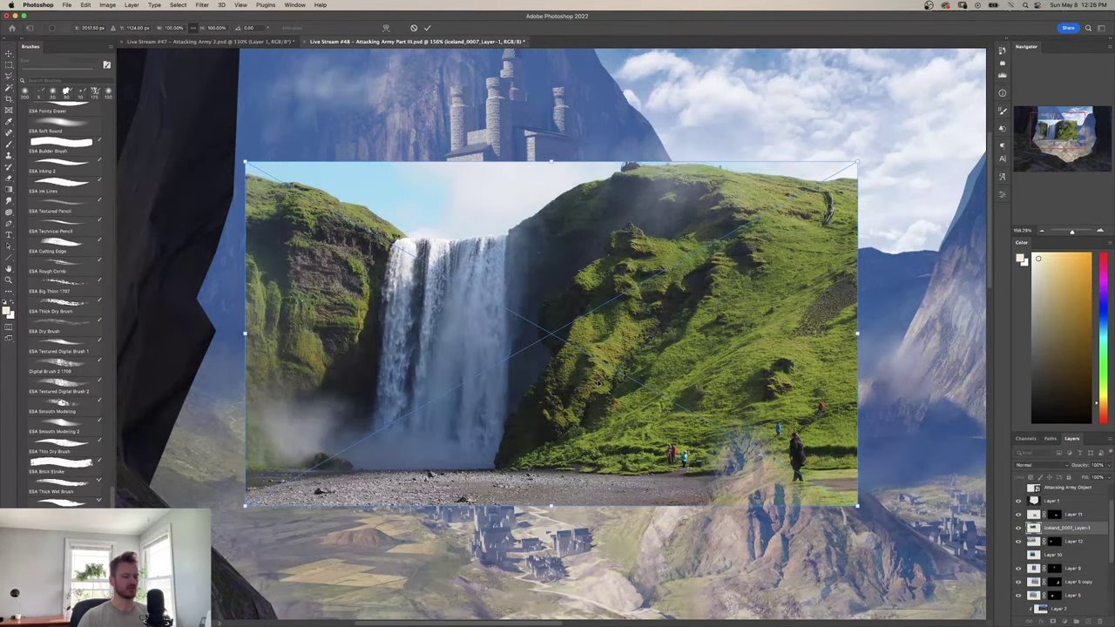
pyautogui.press('Return')
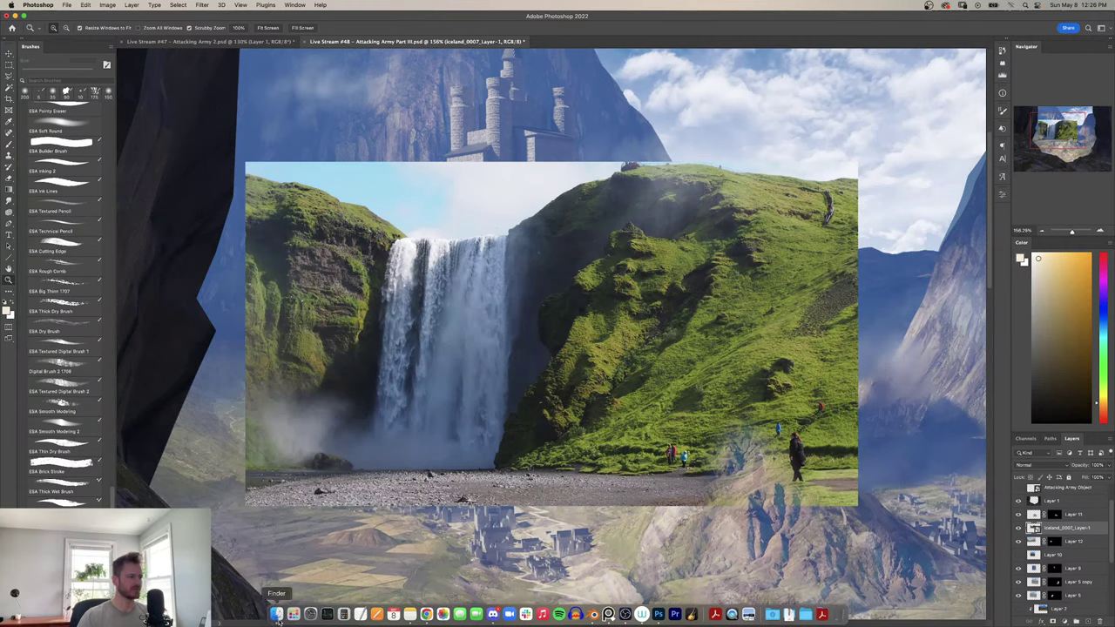
# Switch back to Finder, preview the mountains-lake aerial photo in Valley, and look through the Landscapes folder list.
pyautogui.click(277, 617)
pyautogui.click(575, 318)
pyautogui.press('space')
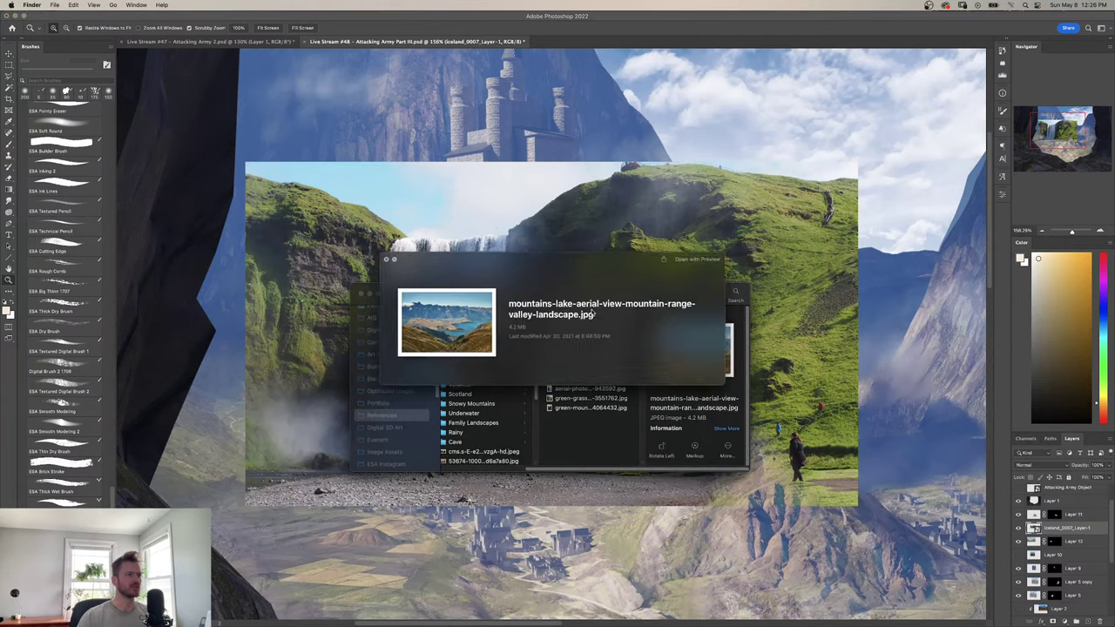
pyautogui.press('space')
pyautogui.scroll(5, 472, 361)
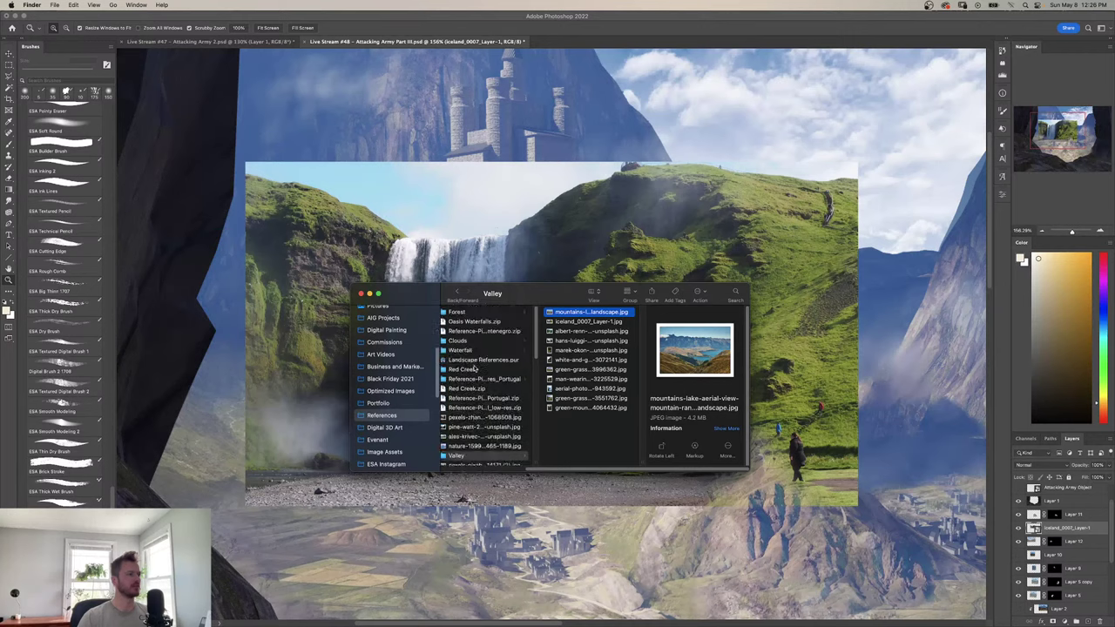
pyautogui.scroll(-4, 471, 372)
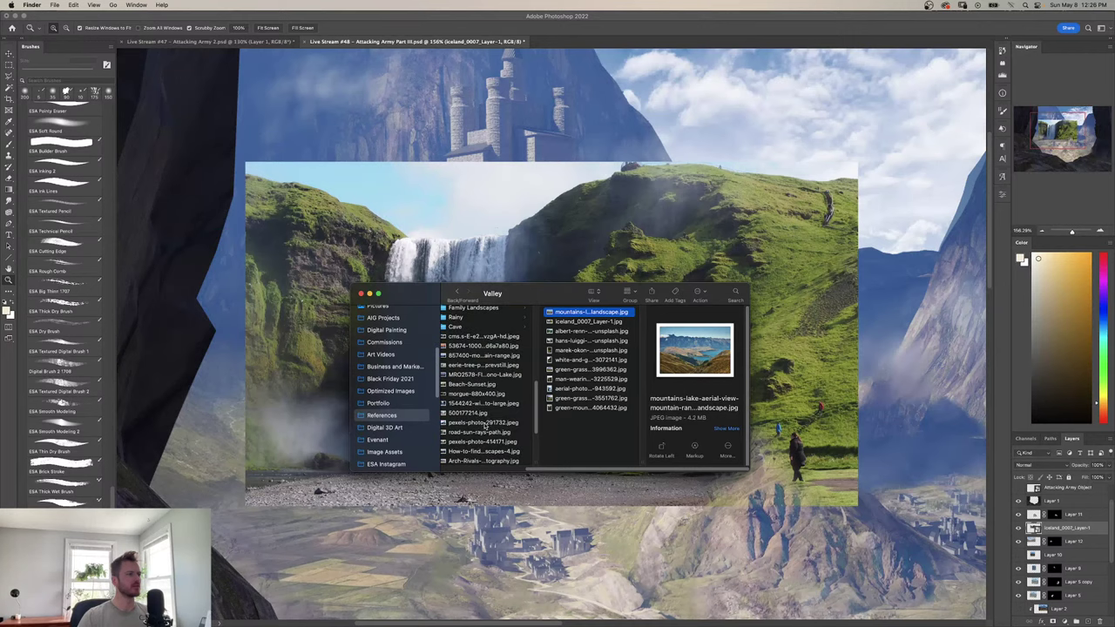
# Open the Mountains folder and preview its landscape-rock-mountain photo.
pyautogui.click(464, 434)
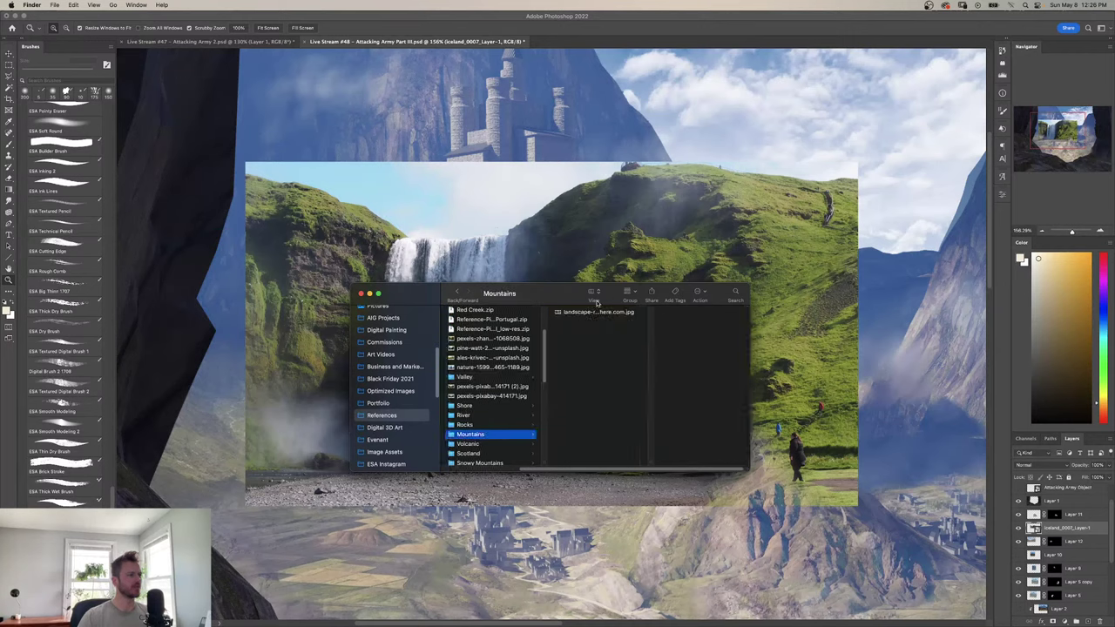
pyautogui.click(593, 312)
pyautogui.press('space')
pyautogui.press('space')
pyautogui.press('space')
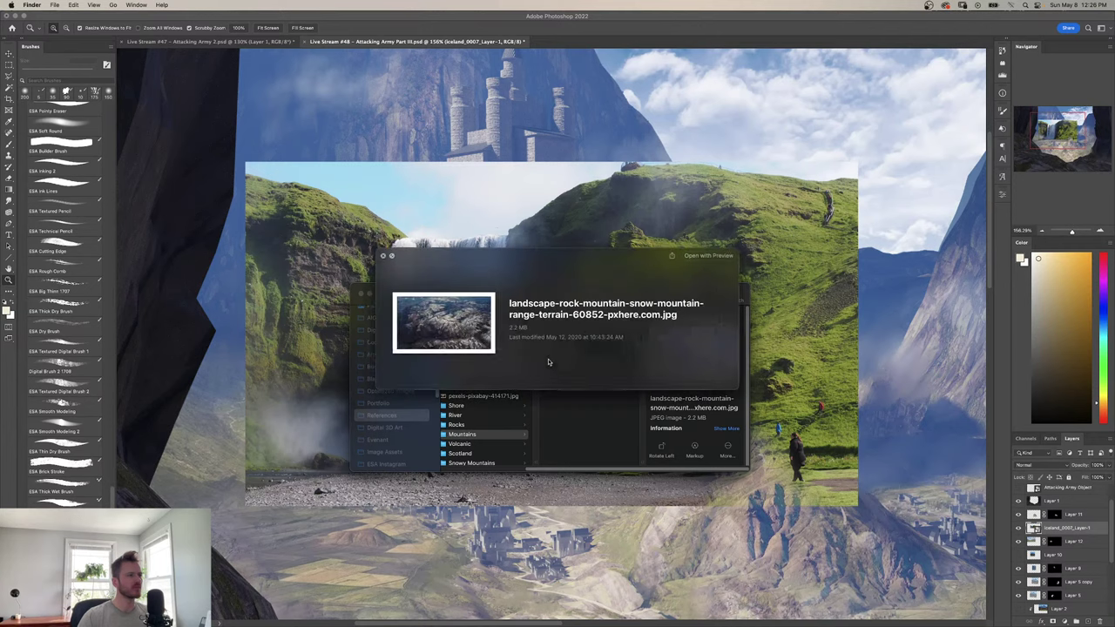
pyautogui.press('space')
# Open the Scotland folder and preview its photos for a usable grassy terrain reference.
pyautogui.scroll(-4, 485, 424)
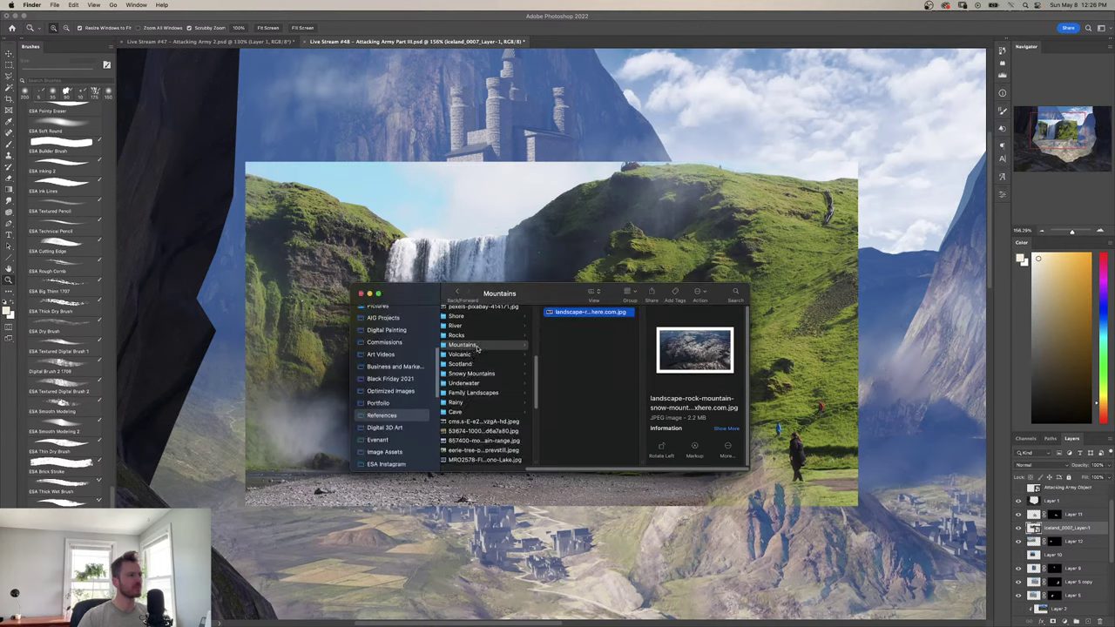
pyautogui.click(473, 364)
pyautogui.click(585, 311)
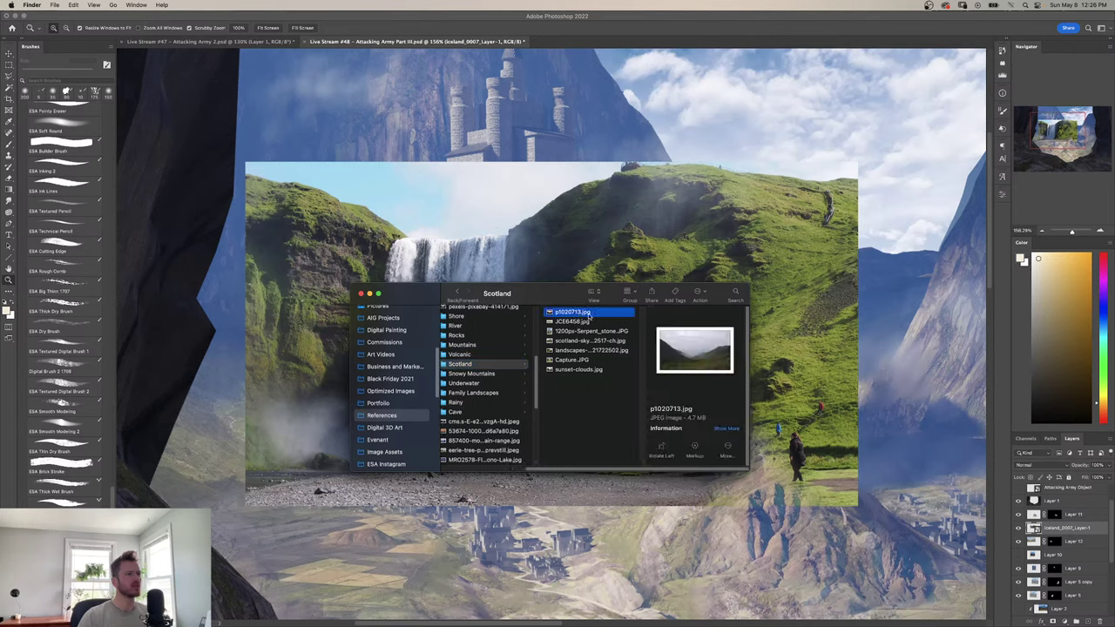
pyautogui.press('space')
pyautogui.press('Down')
pyautogui.press('Down')
pyautogui.press('Down')
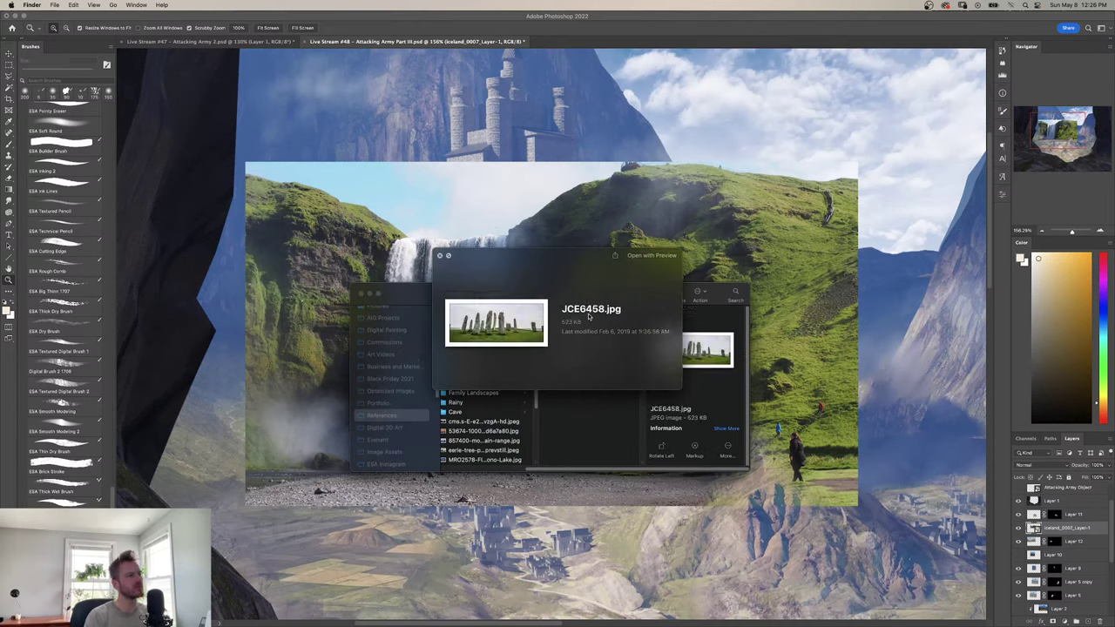
pyautogui.press('Down')
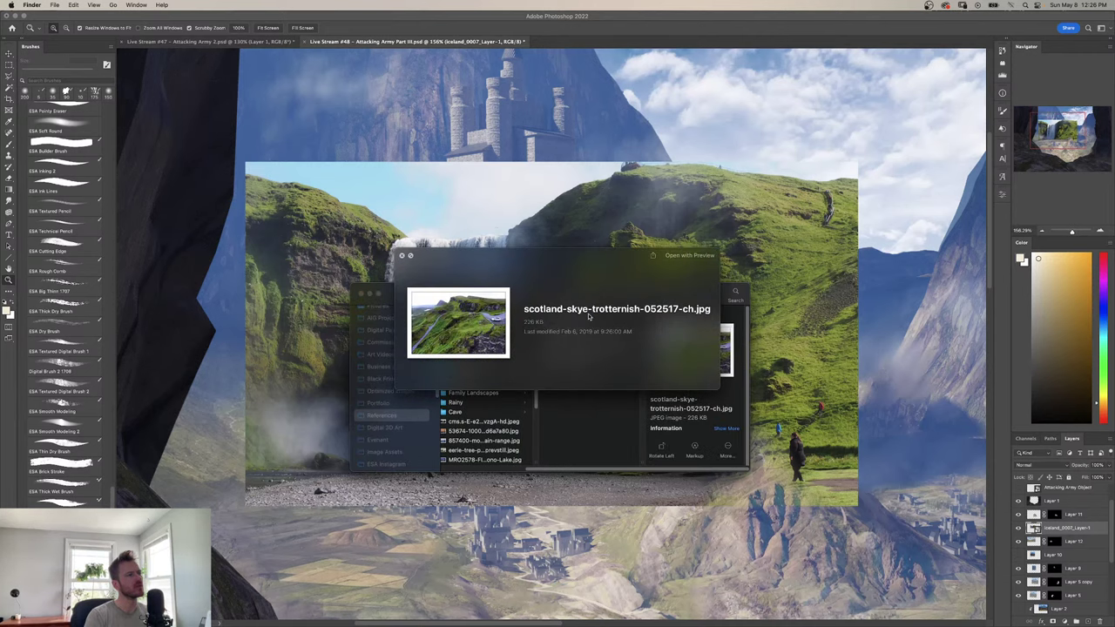
pyautogui.press('Down')
pyautogui.press('Down')
pyautogui.press('Down')
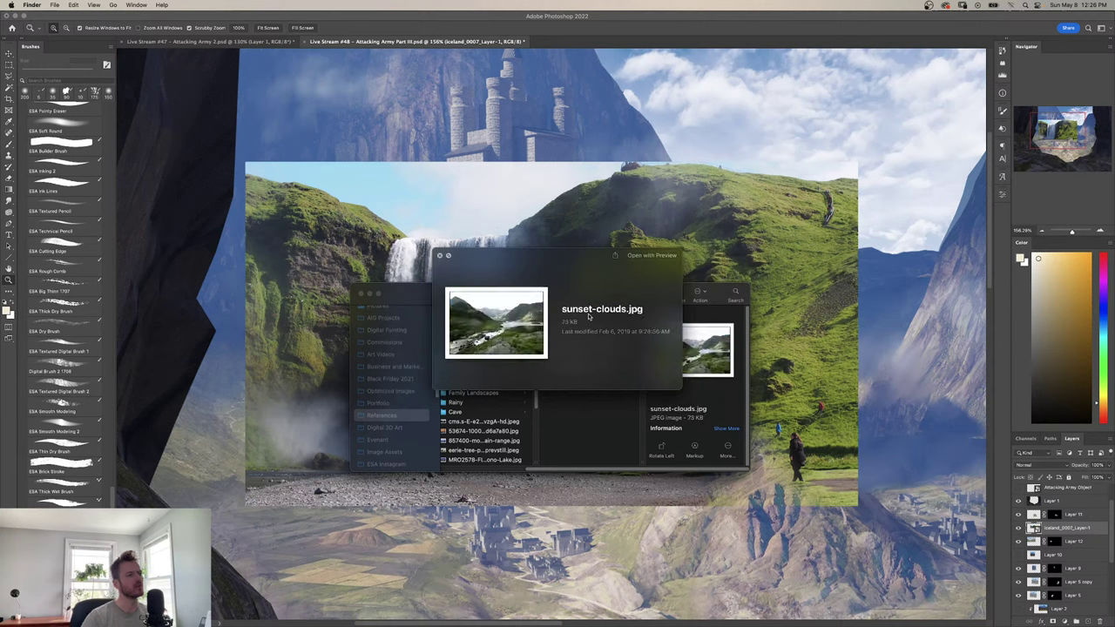
pyautogui.press('space')
pyautogui.moveTo(591, 368); pyautogui.dragTo(608, 315)
pyautogui.press('Escape')
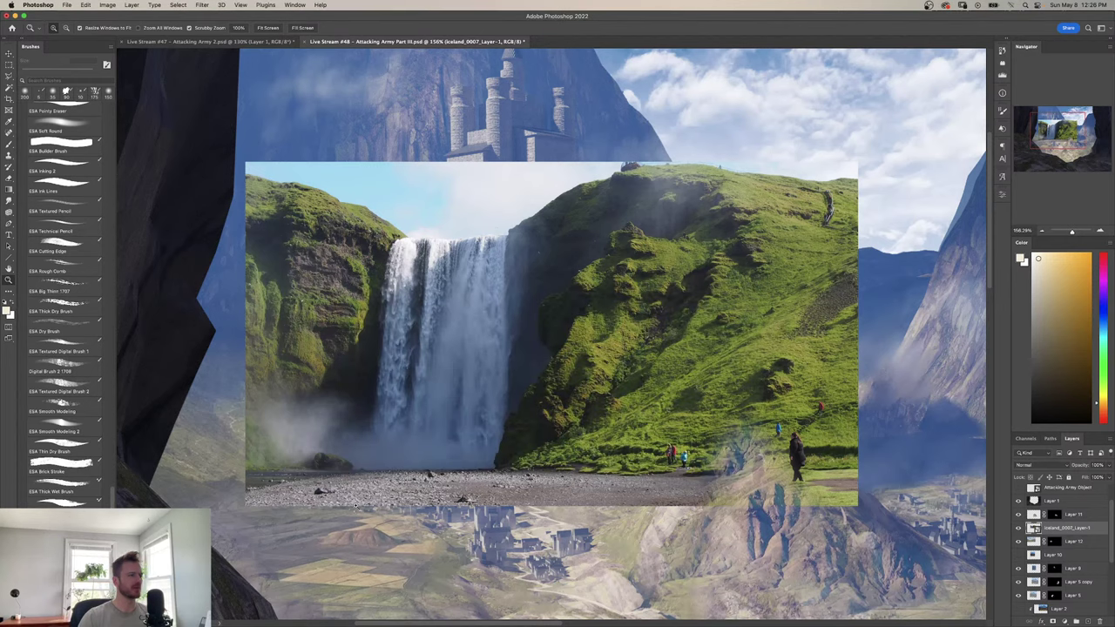
# Switch to Finder and compare the Scotland folder's photos again, from Capture.JPG through scotland-skye-trotternish-052517-ch.jpg.
pyautogui.click(287, 613)
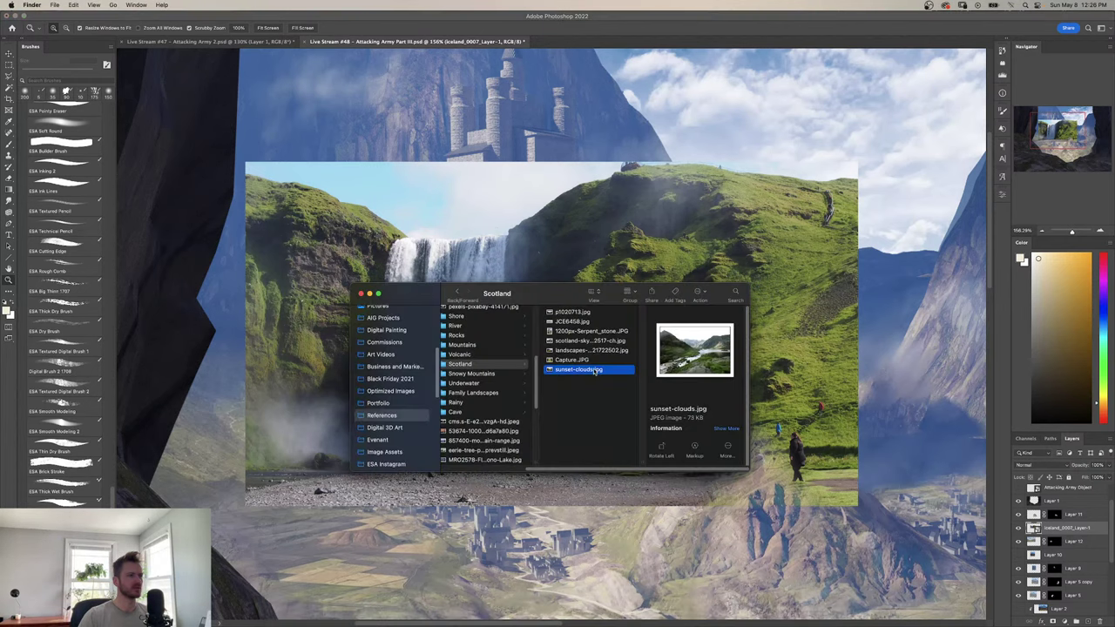
pyautogui.click(592, 360)
pyautogui.press('space')
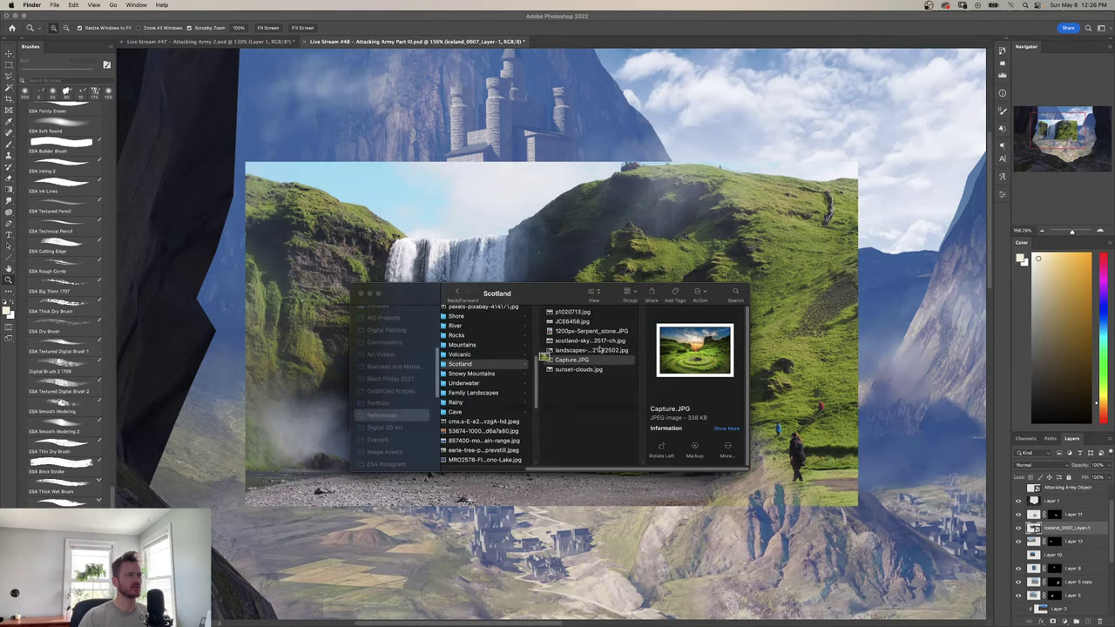
pyautogui.press('Down')
pyautogui.press('Down')
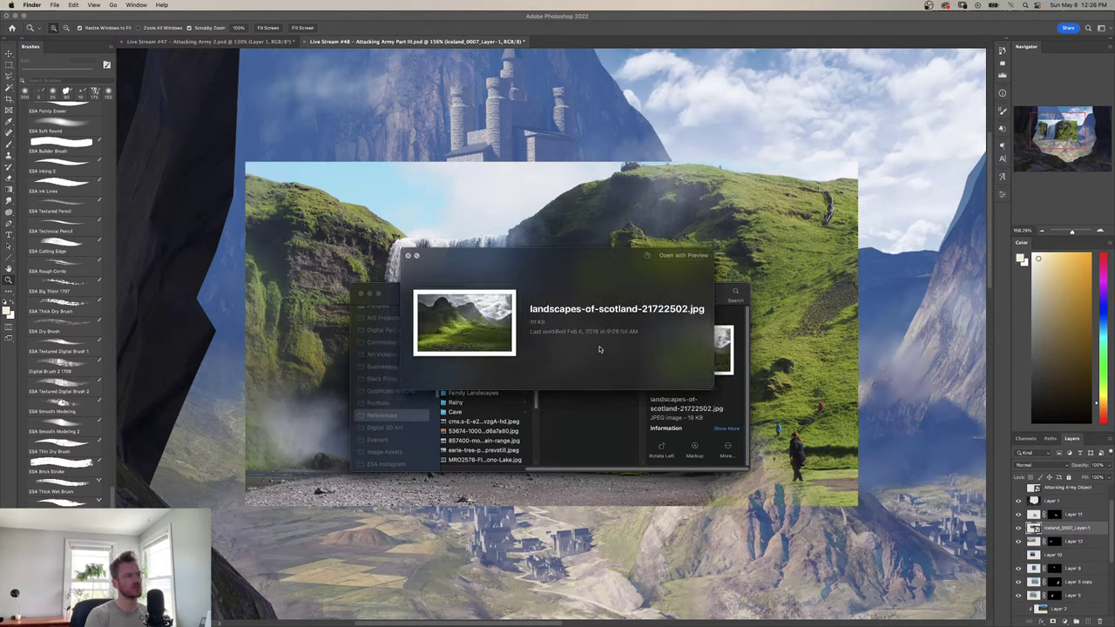
pyautogui.press('Down')
pyautogui.press('Down')
pyautogui.press('Down')
pyautogui.press('Down')
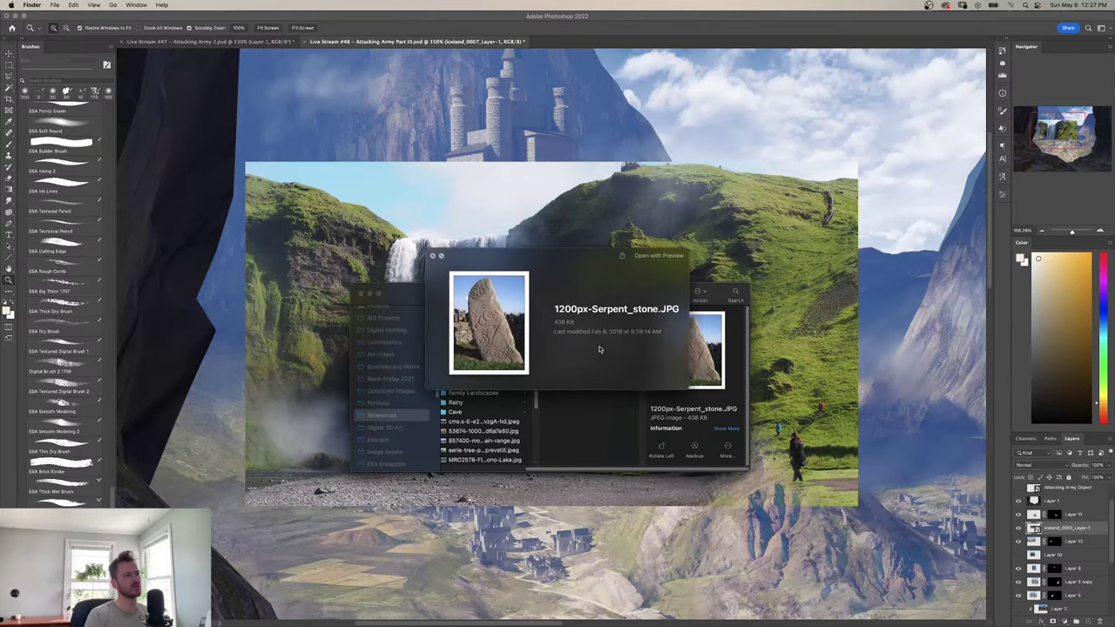
pyautogui.press('Up')
pyautogui.press('Up')
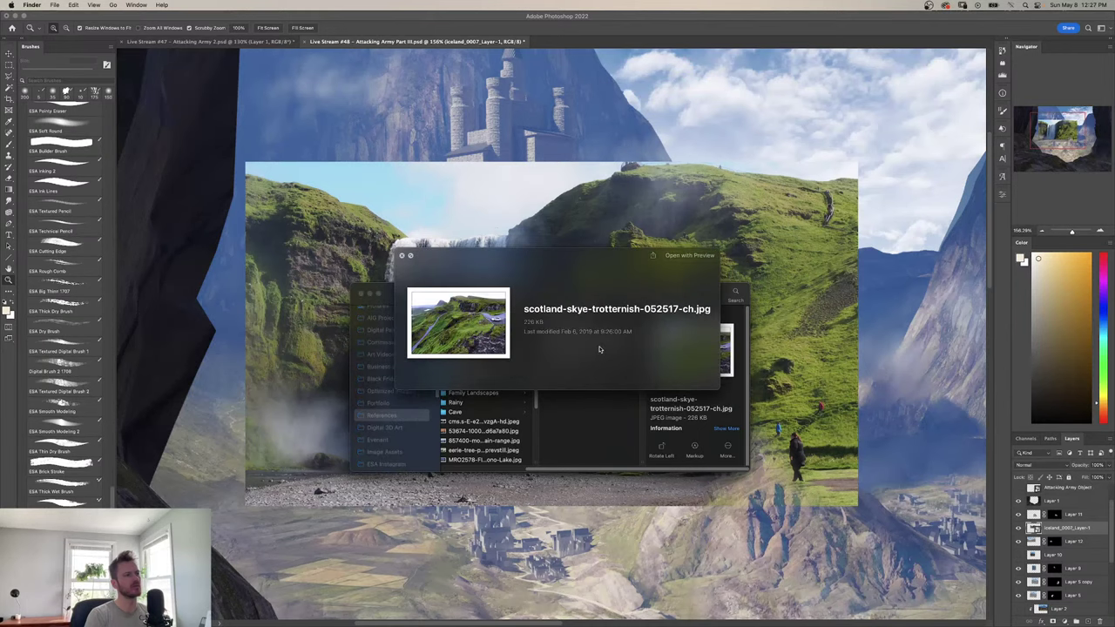
pyautogui.press('space')
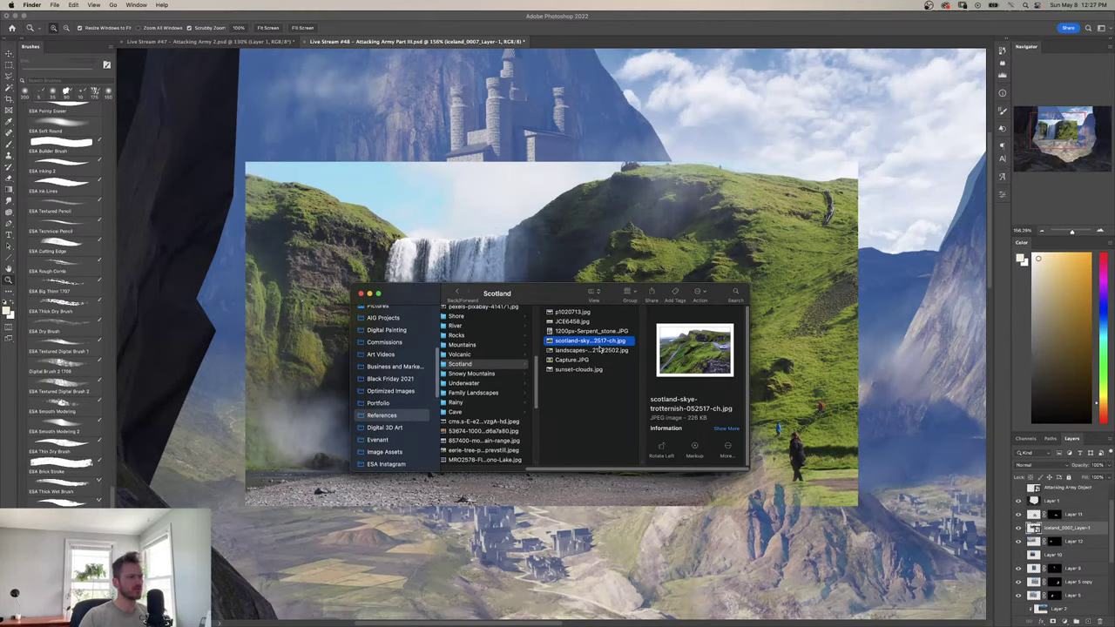
# Place JCE6458.jpg and scotland-skye-trotternish-052517-ch.jpg into the castle painting in Photoshop above the waterfall photo.
pyautogui.moveTo(585, 322); pyautogui.dragTo(575, 261)
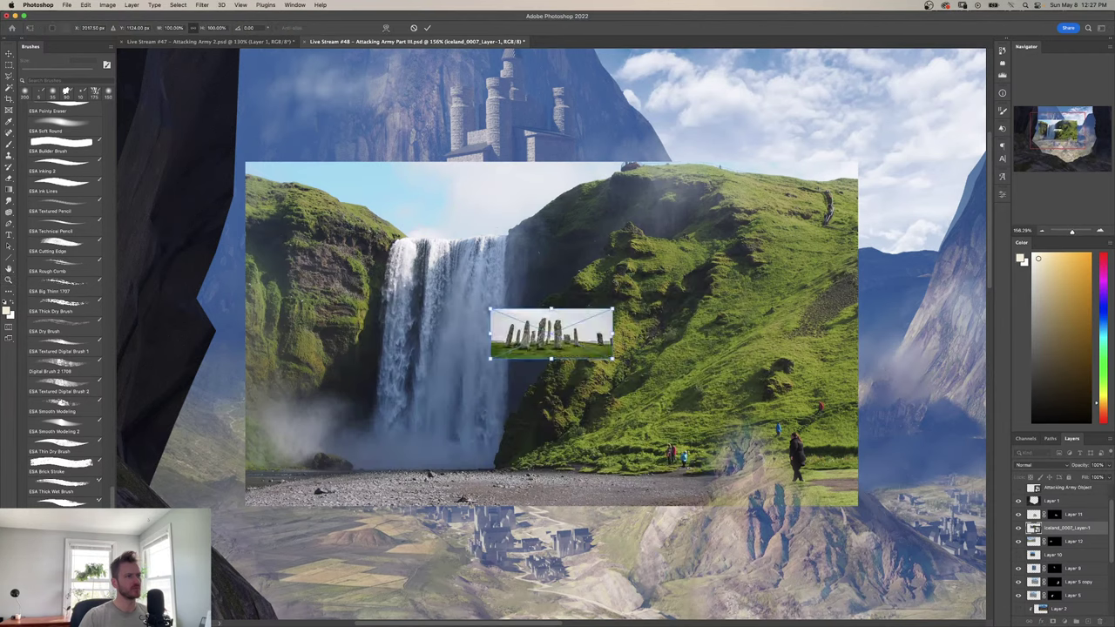
pyautogui.press('Return')
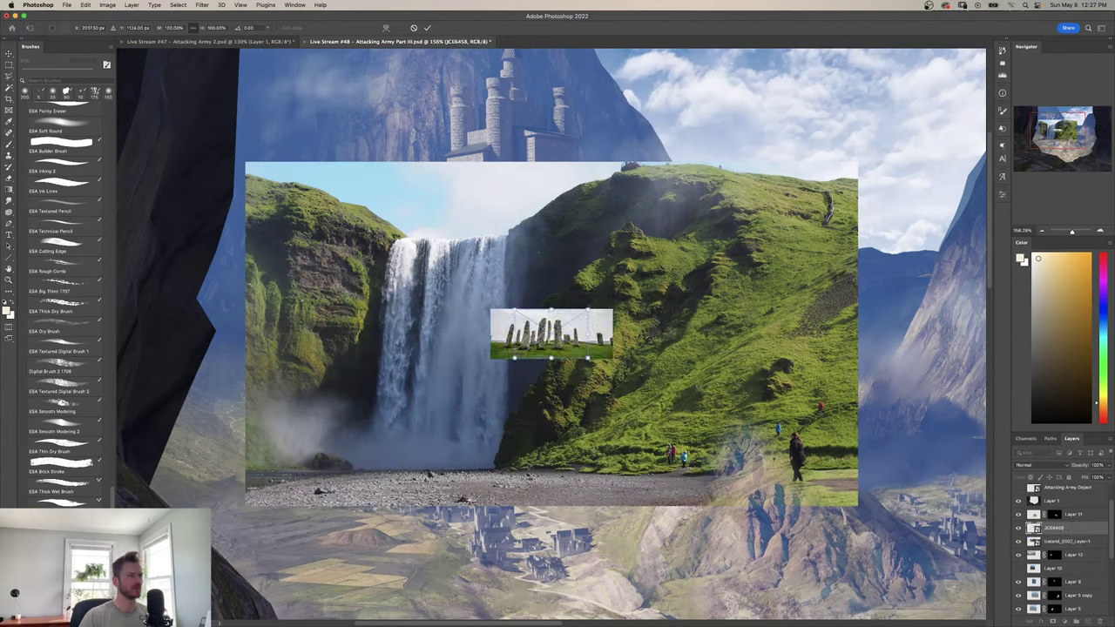
pyautogui.press('Return')
# Delete the JCE6458 standing-stones photo layer and enlarge the Scottish hillside road photo over the waterfall photo.
pyautogui.keyDown('super'); pyautogui.click(601, 324); pyautogui.keyUp('super')
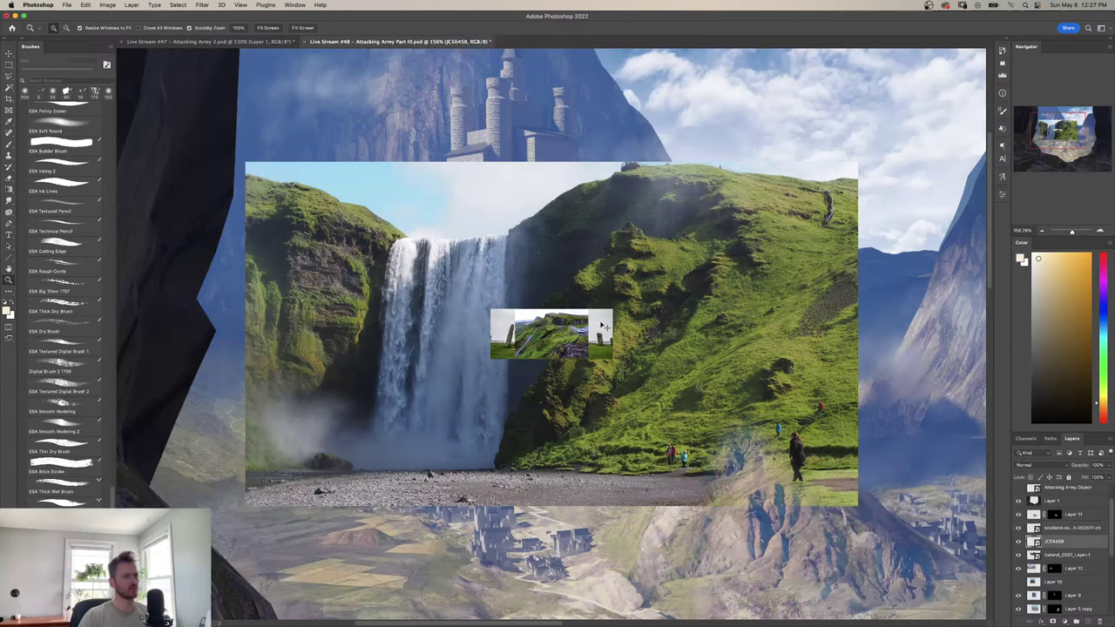
pyautogui.press('BackSpace')
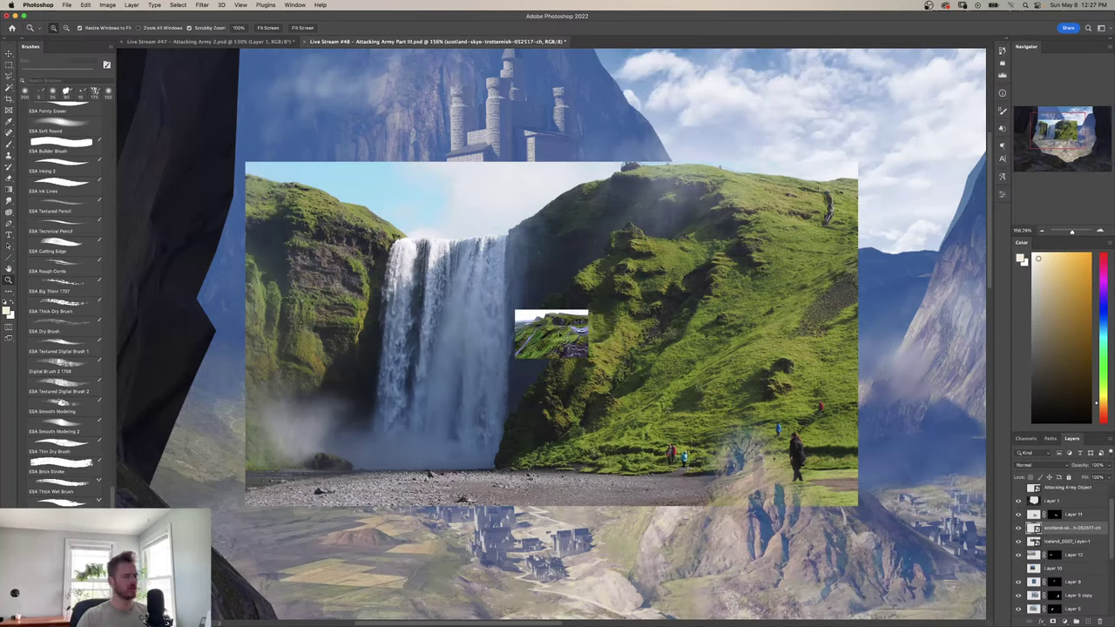
pyautogui.moveTo(388, 442); pyautogui.dragTo(476, 379)
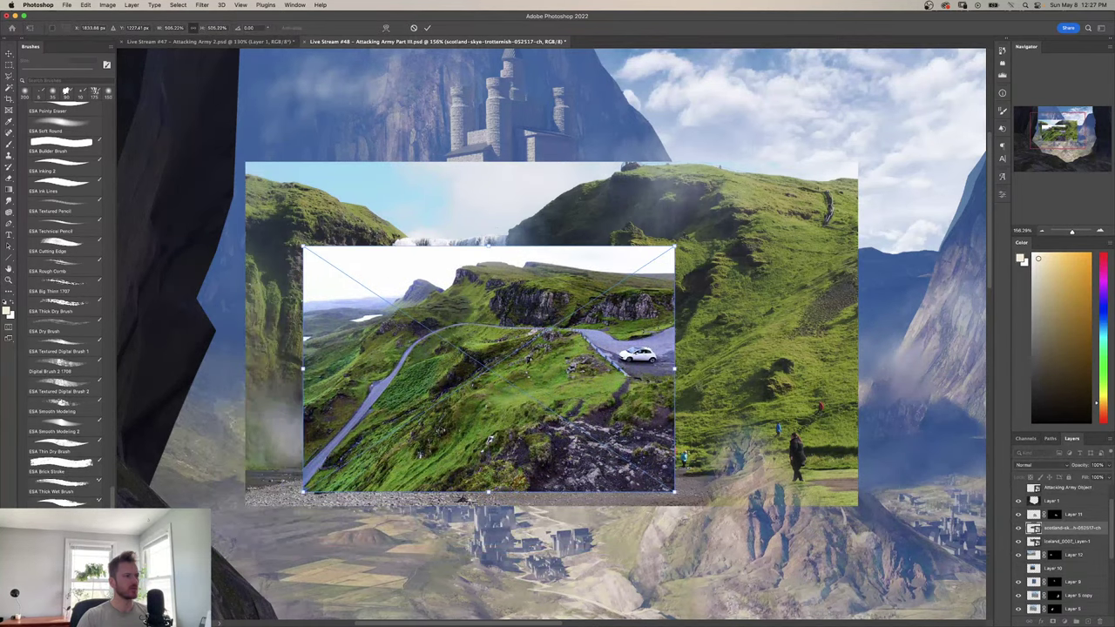
pyautogui.moveTo(677, 371); pyautogui.dragTo(831, 371)
pyautogui.press('Return')
# Hide the Scottish hillside road photo layer.
pyautogui.press('z')
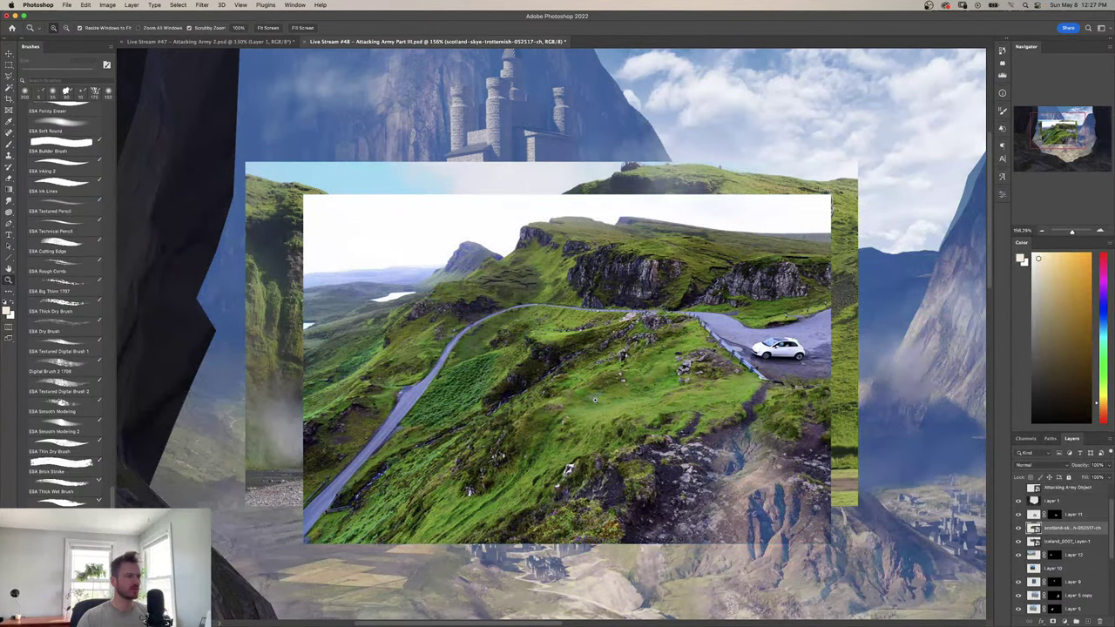
pyautogui.moveTo(600, 458); pyautogui.dragTo(566, 459)
pyautogui.click(1018, 527)
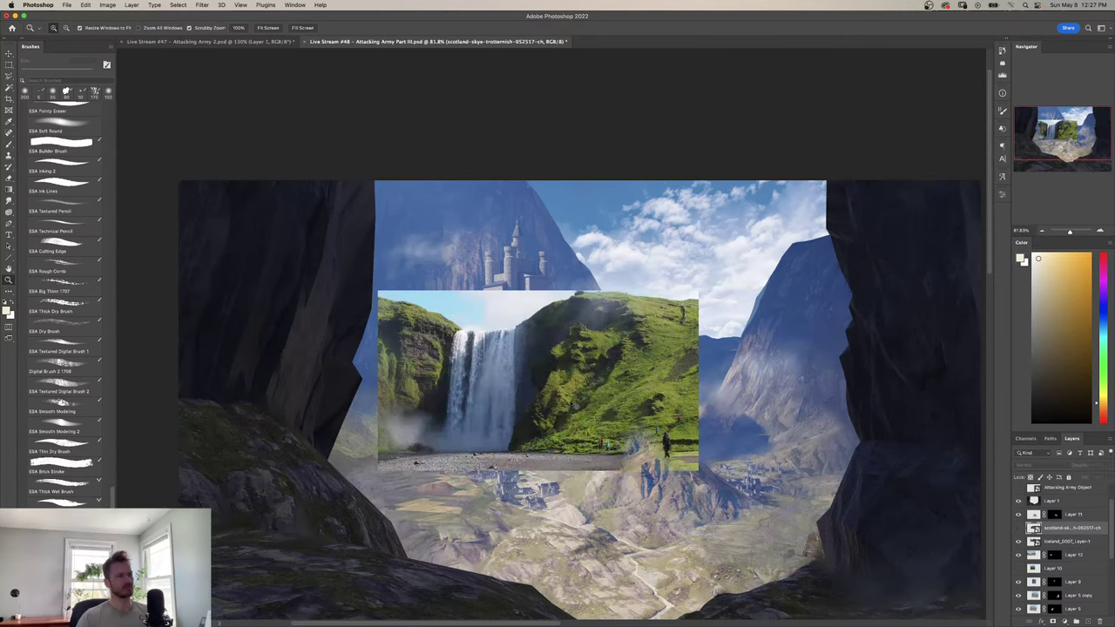
# Flip the Iceland waterfall photo horizontally, scale it to about 64%, and place it over the slopes just below the castle.
pyautogui.click(1067, 541)
pyautogui.moveTo(584, 388); pyautogui.dragTo(582, 424)
pyautogui.press('super+t')
pyautogui.rightClick(526, 401)
pyautogui.click(549, 589)
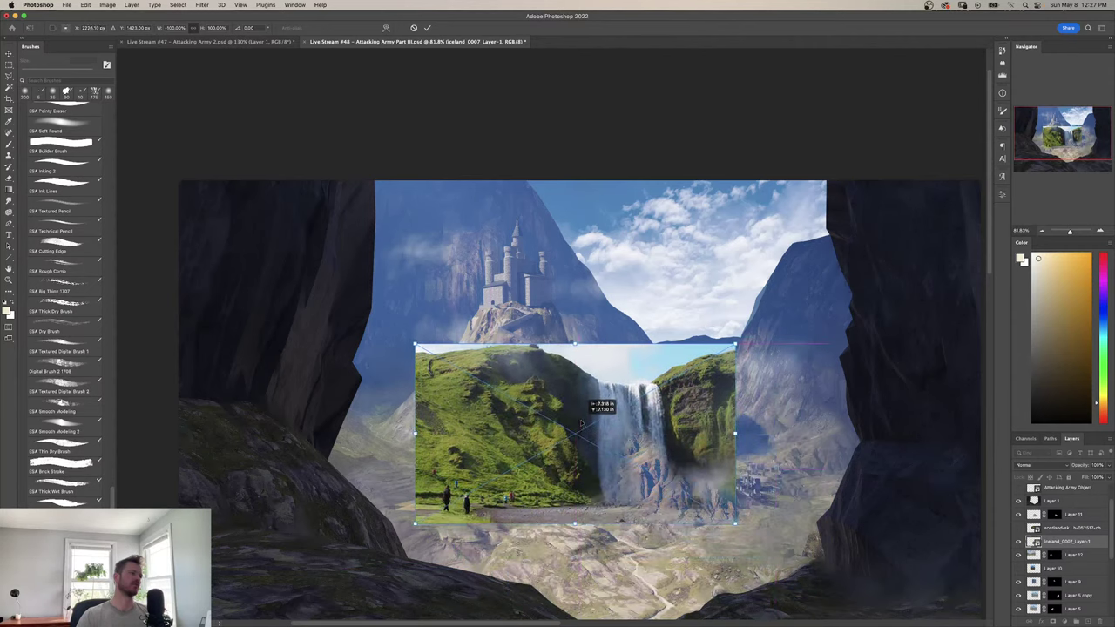
pyautogui.moveTo(568, 371); pyautogui.dragTo(555, 394)
pyautogui.moveTo(563, 442); pyautogui.dragTo(522, 399)
pyautogui.press('Return')
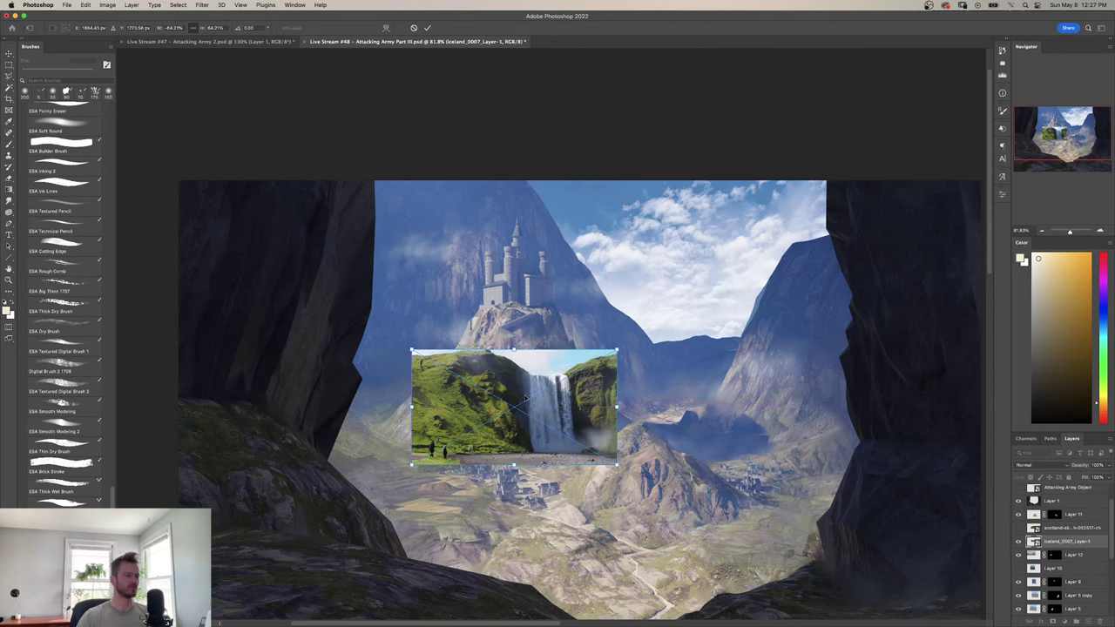
pyautogui.press('z')
# Switch to Chrome and search Google Images for "mountain".
pyautogui.moveTo(788, 620)
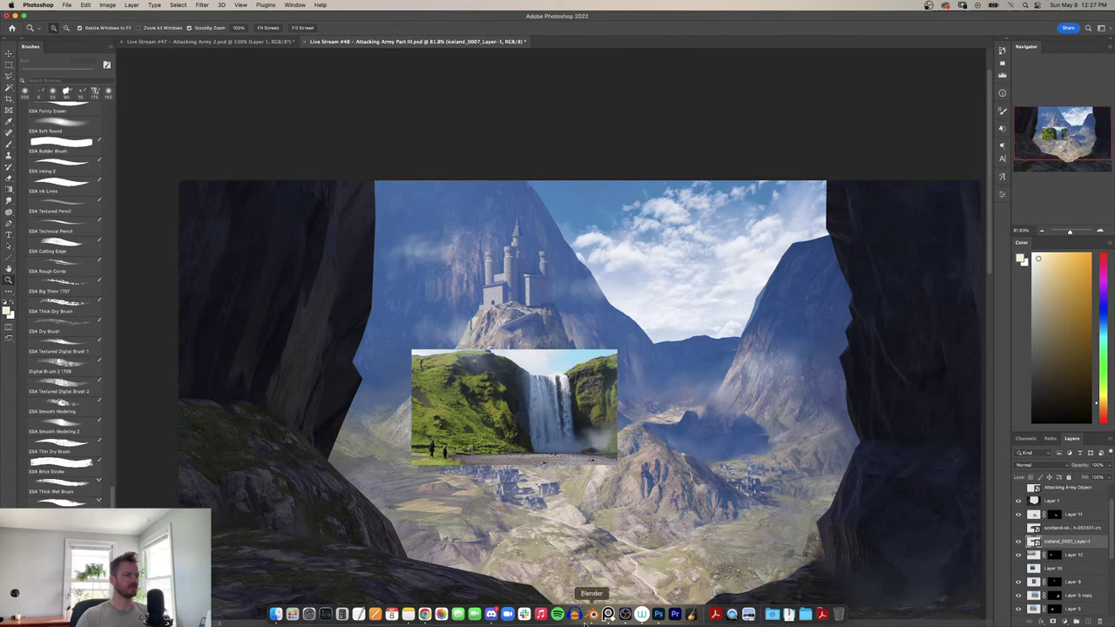
pyautogui.click(426, 615)
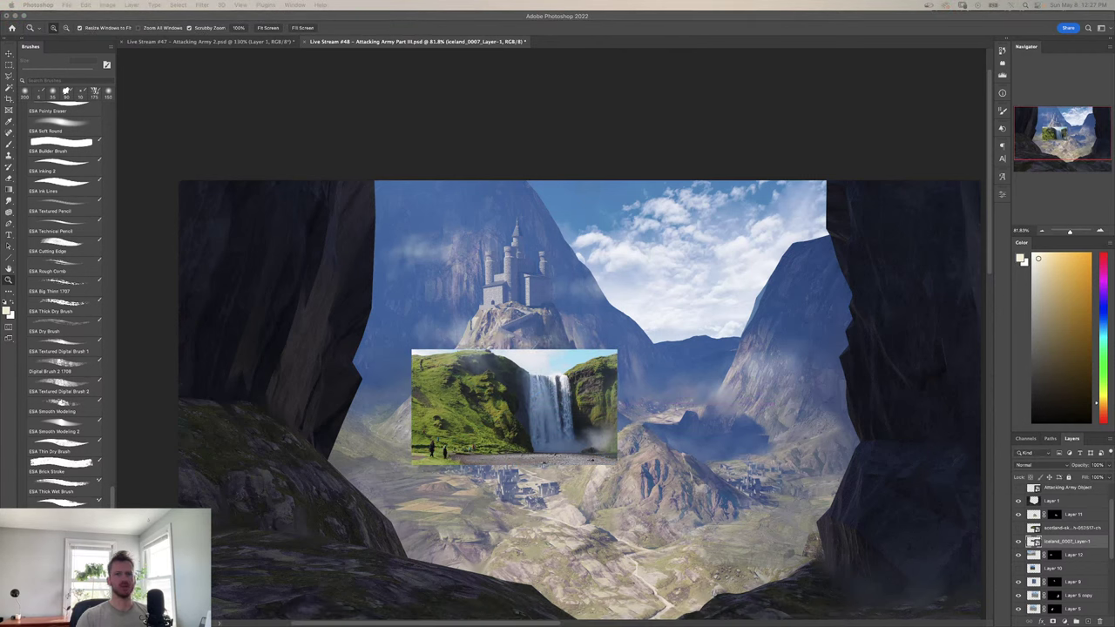
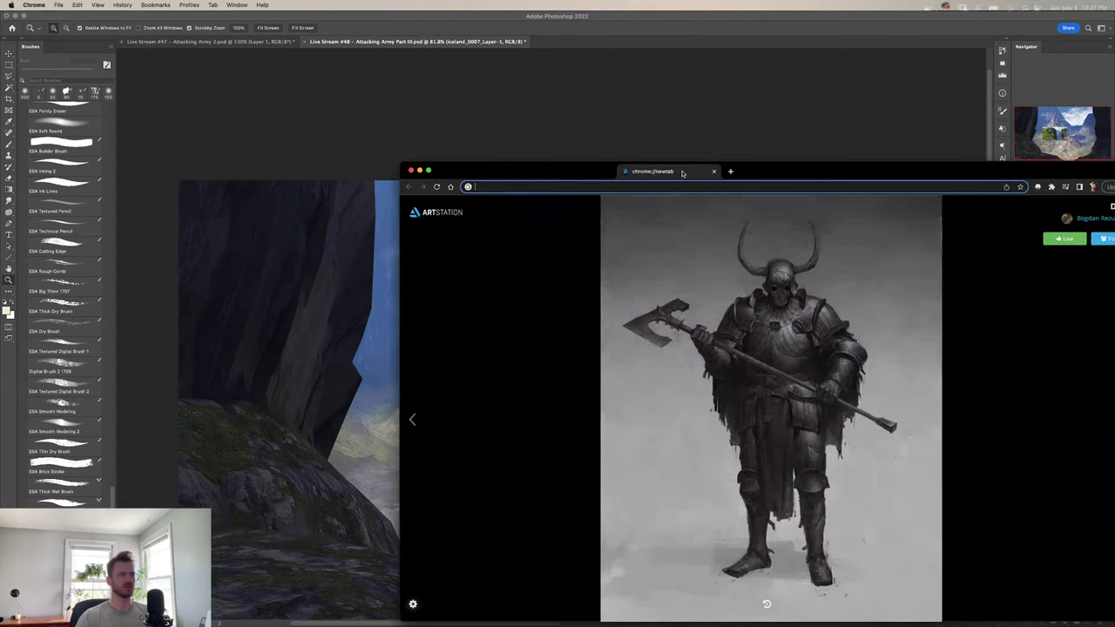
pyautogui.moveTo(685, 174); pyautogui.dragTo(706, 199)
pyautogui.click(702, 210)
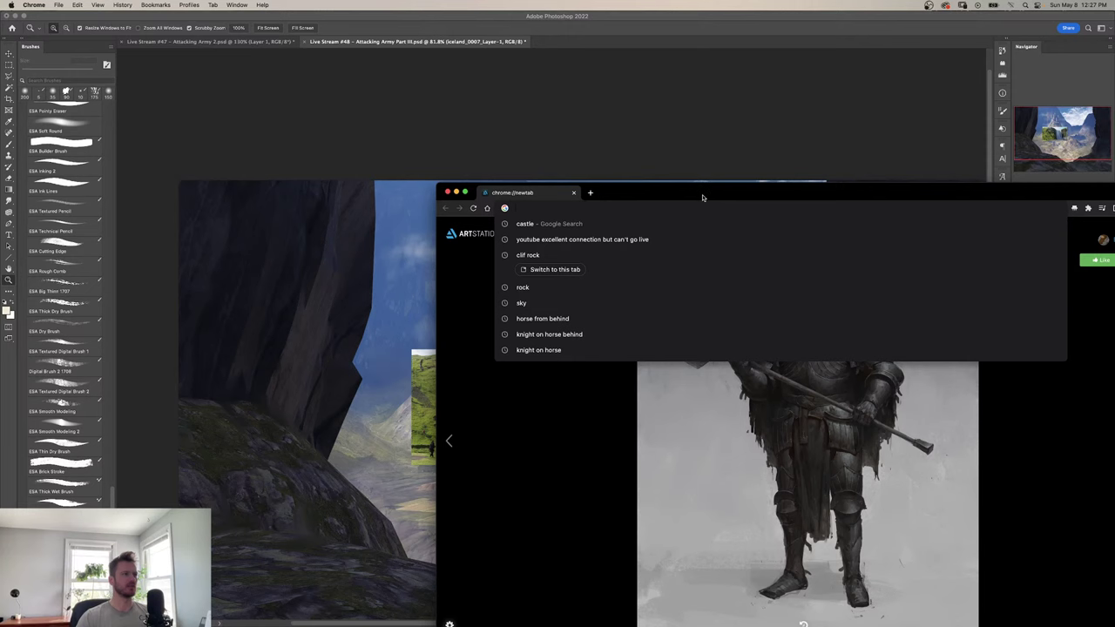
pyautogui.moveTo(624, 191); pyautogui.dragTo(412, 108)
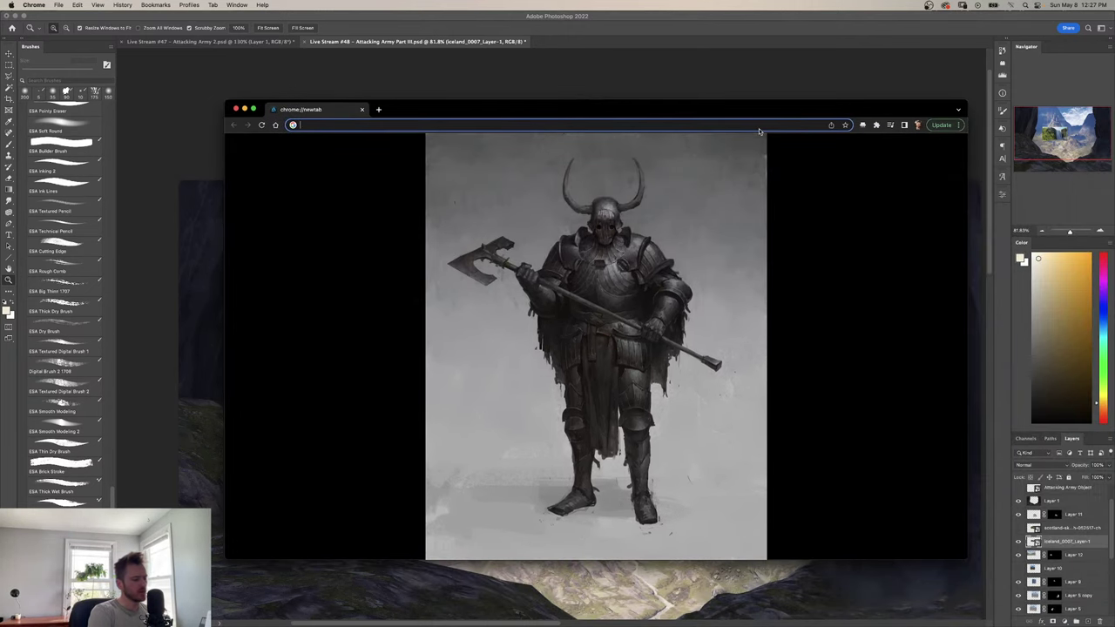
pyautogui.write('mountain')
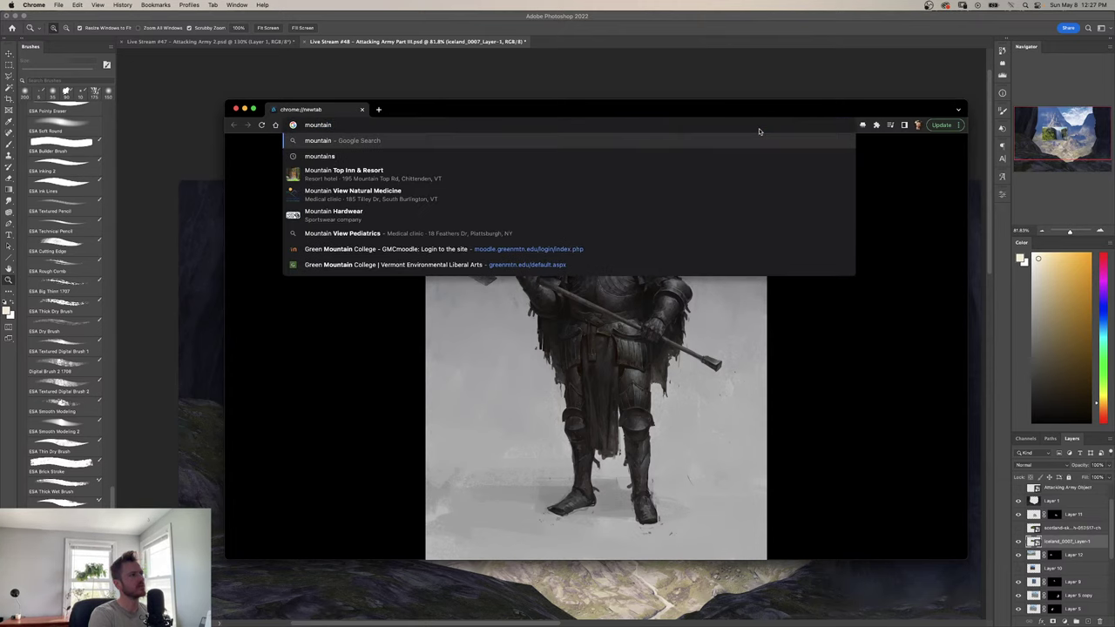
pyautogui.press('Return')
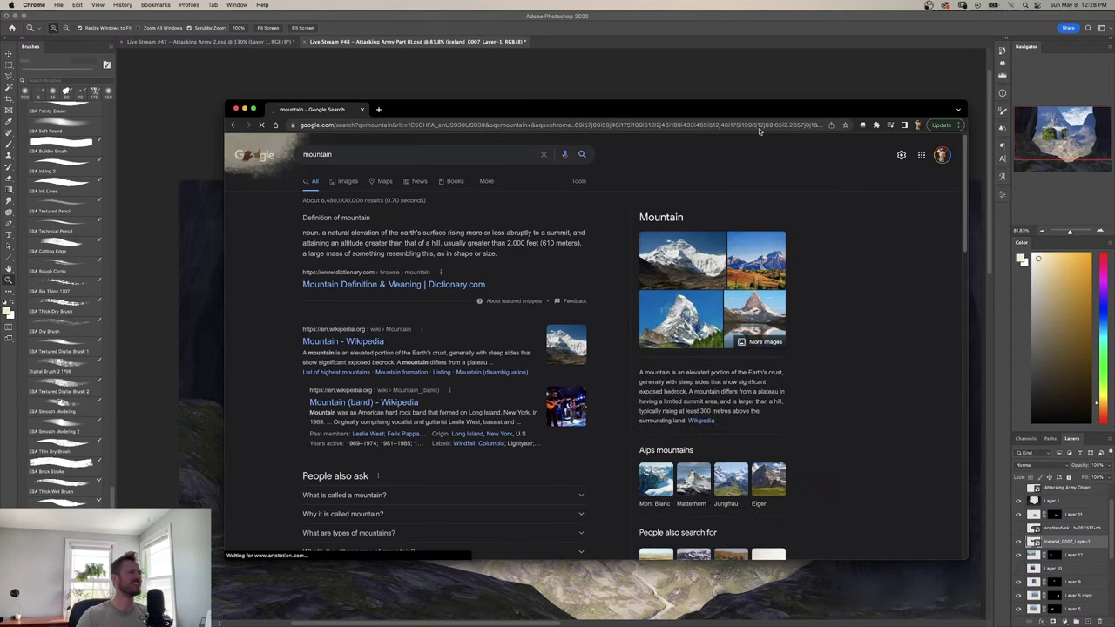
pyautogui.click(345, 181)
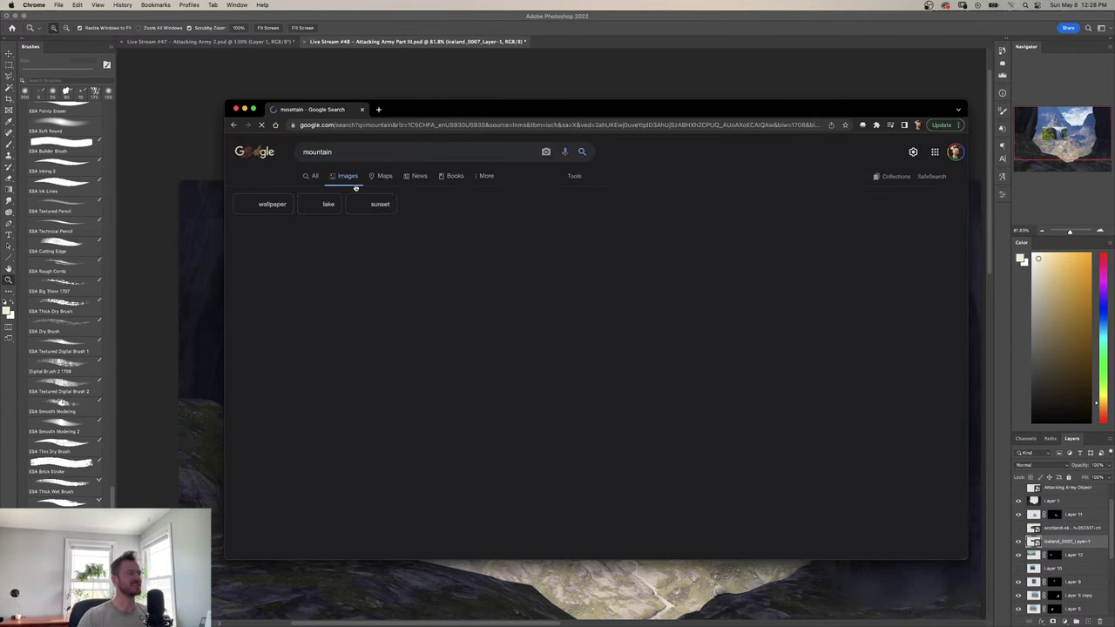
pyautogui.moveTo(608, 109); pyautogui.dragTo(492, 98)
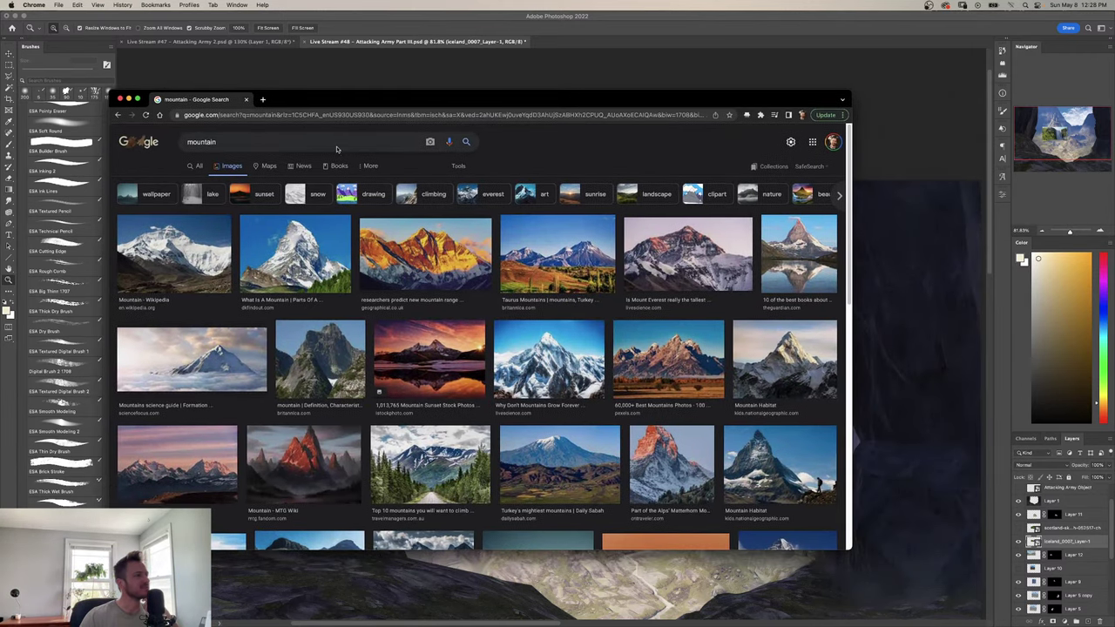
# Filter the mountain images to Large size and browse them, previewing the World Atlas mountain ranges photo.
pyautogui.click(458, 166)
pyautogui.click(186, 182)
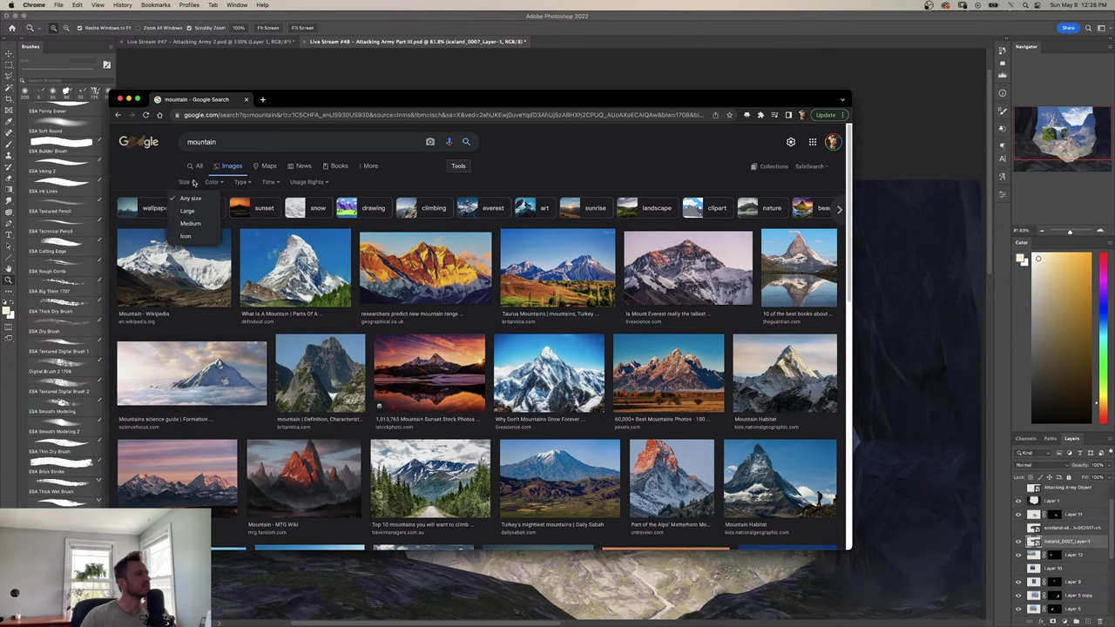
pyautogui.click(193, 213)
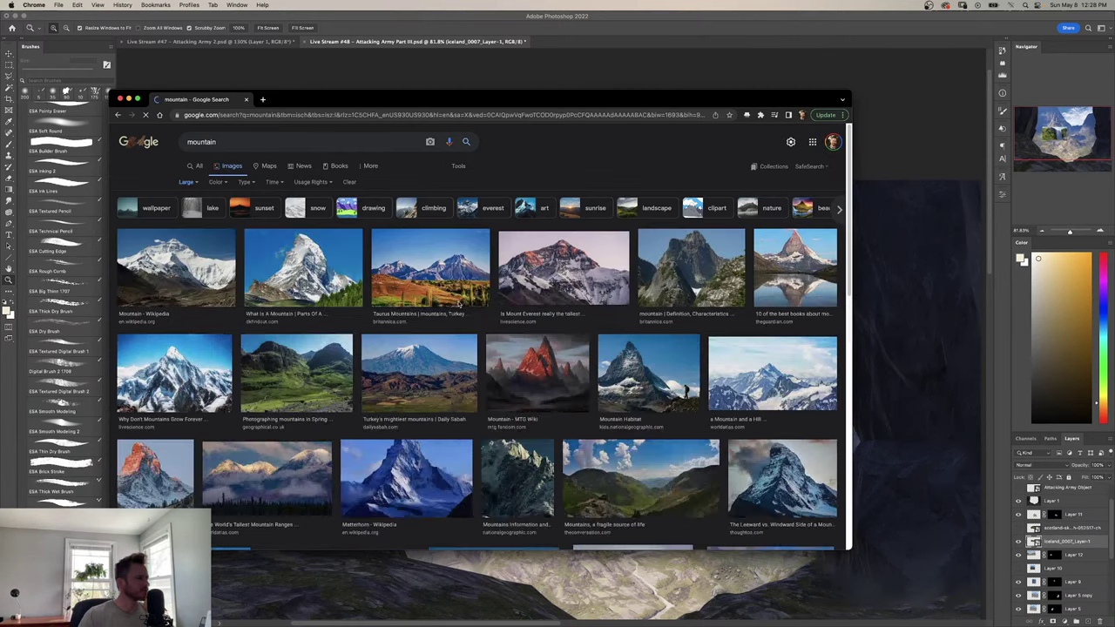
pyautogui.scroll(-5, 490, 367)
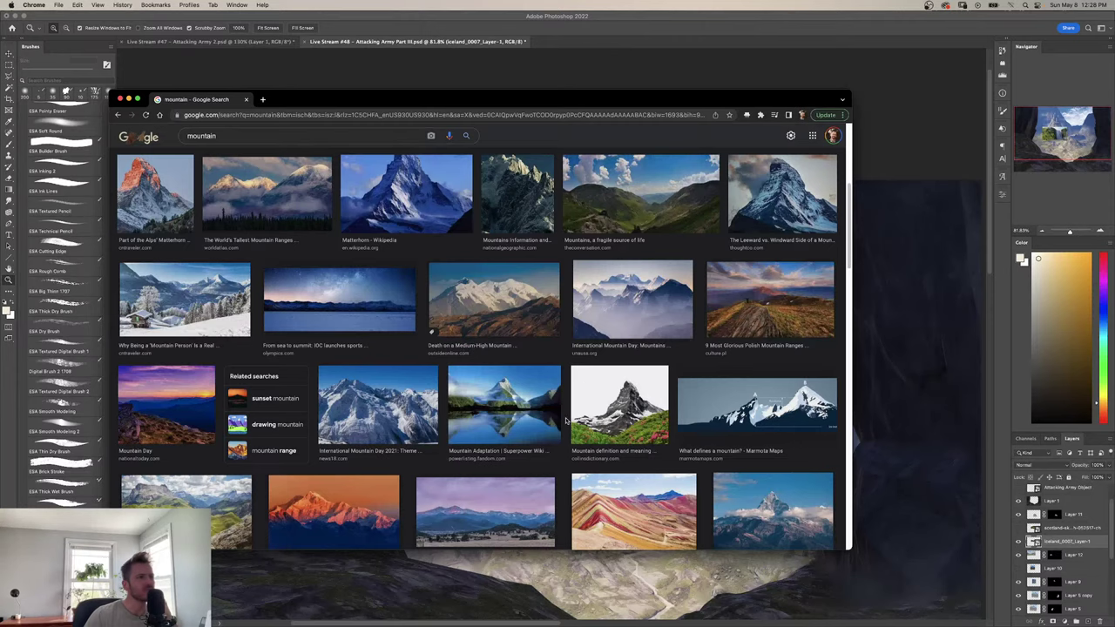
pyautogui.scroll(-10, 565, 421)
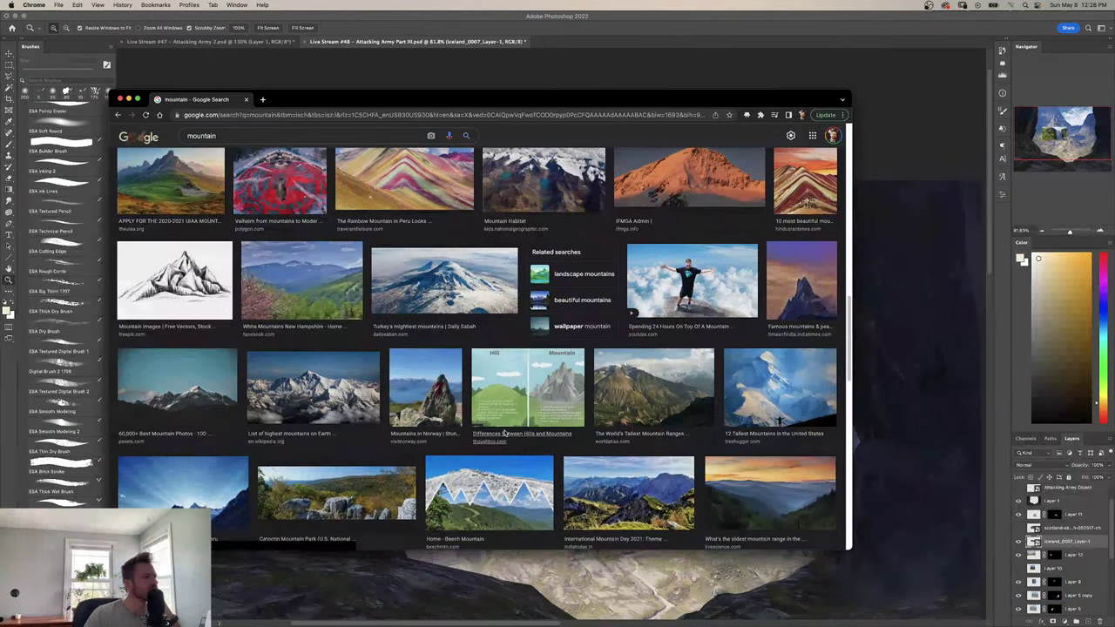
pyautogui.scroll(-2, 392, 440)
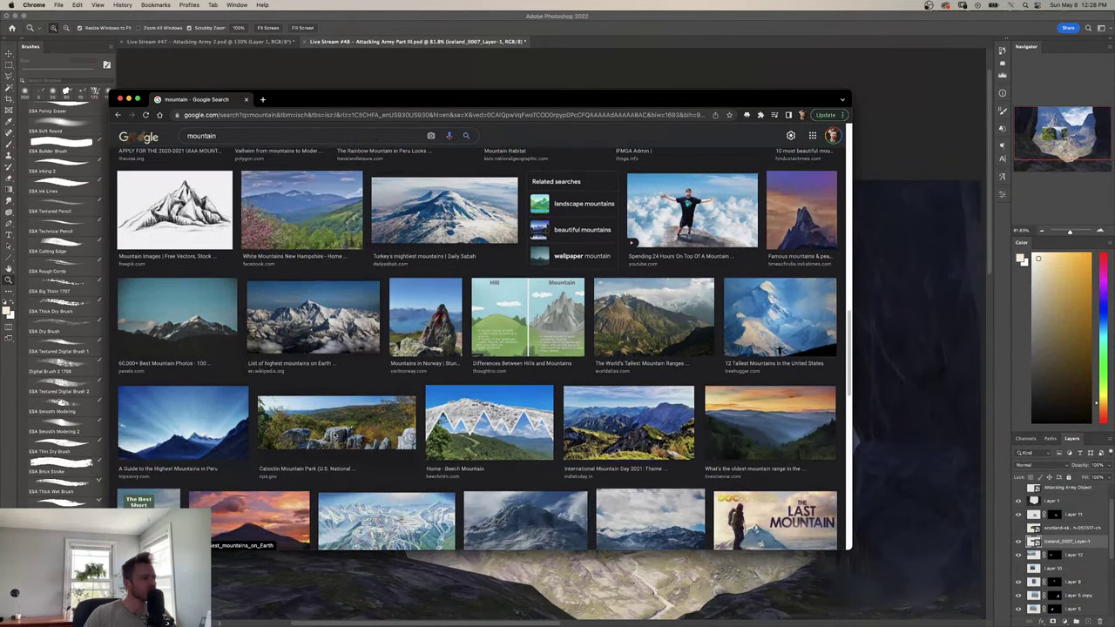
pyautogui.scroll(-3, 636, 425)
pyautogui.scroll(10, 637, 425)
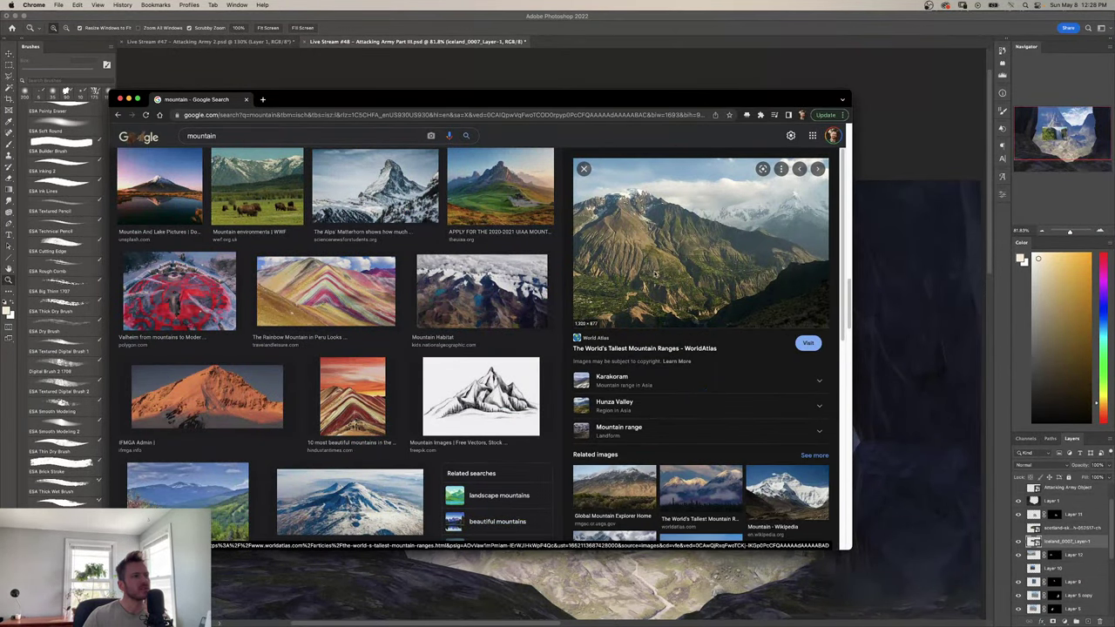
# Open the World Atlas mountain photo at full size, copy it, and paste it into the castle painting in Photoshop.
pyautogui.rightClick(656, 273)
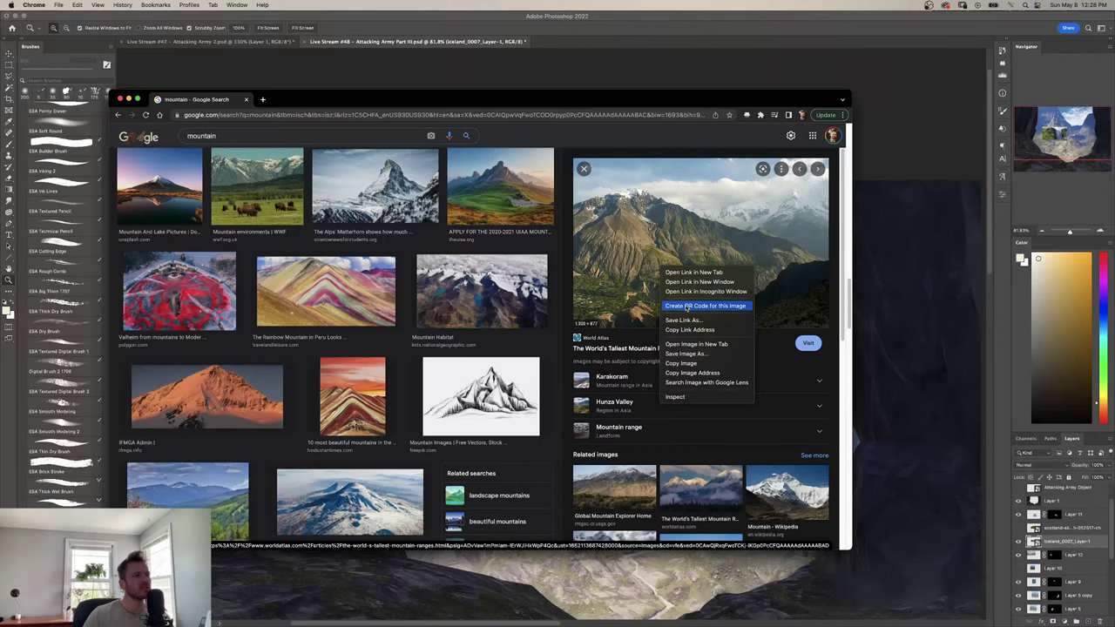
pyautogui.click(696, 344)
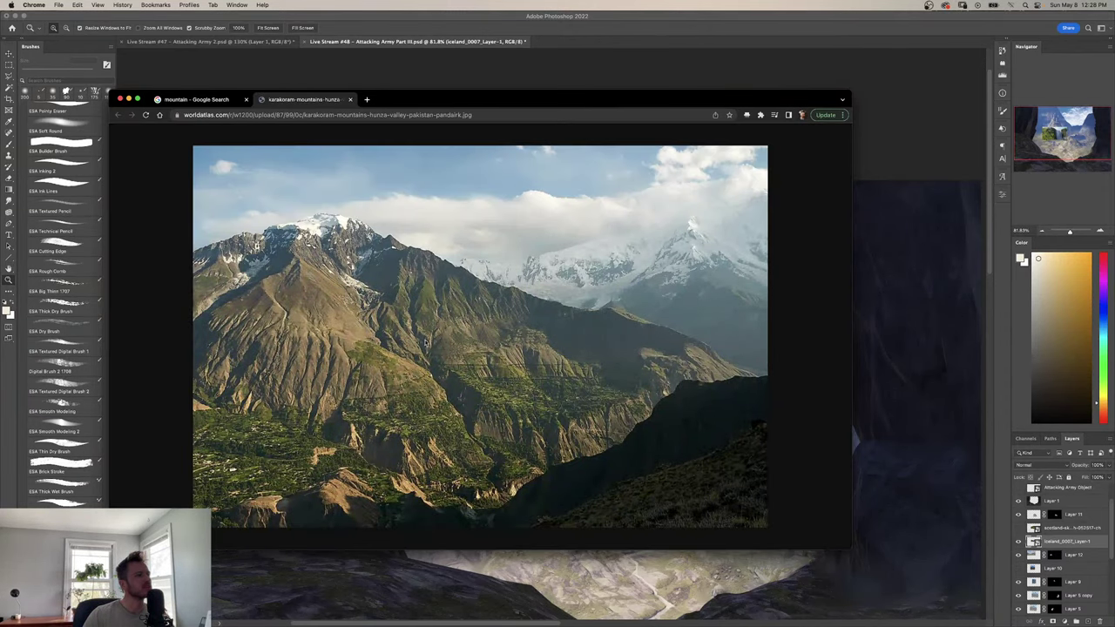
pyautogui.rightClick(416, 339)
pyautogui.click(455, 366)
pyautogui.click(474, 572)
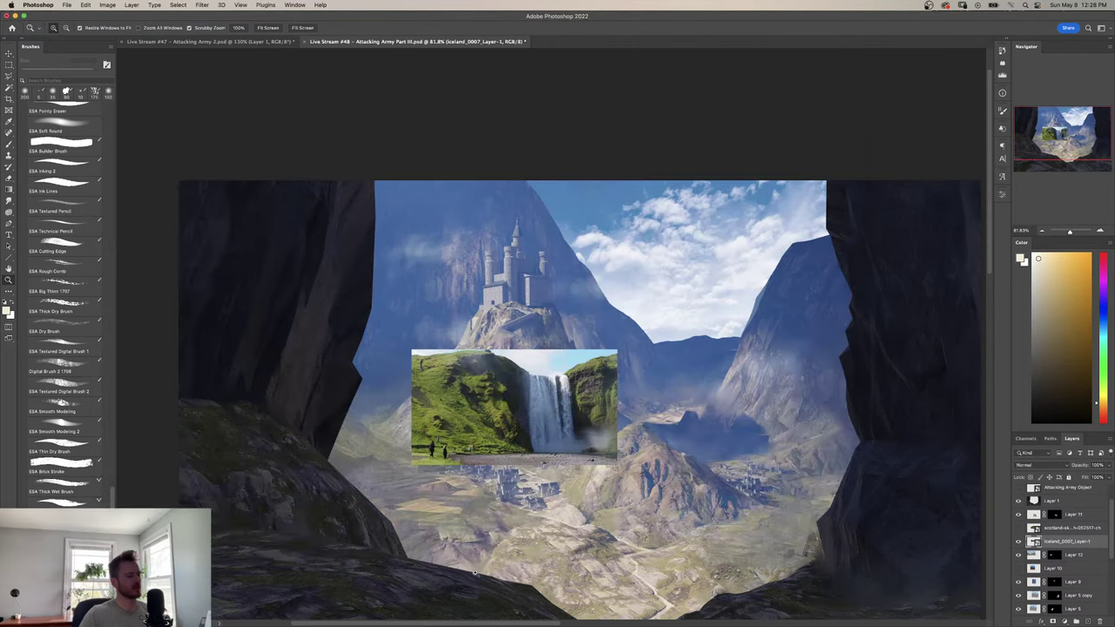
pyautogui.press('super+v')
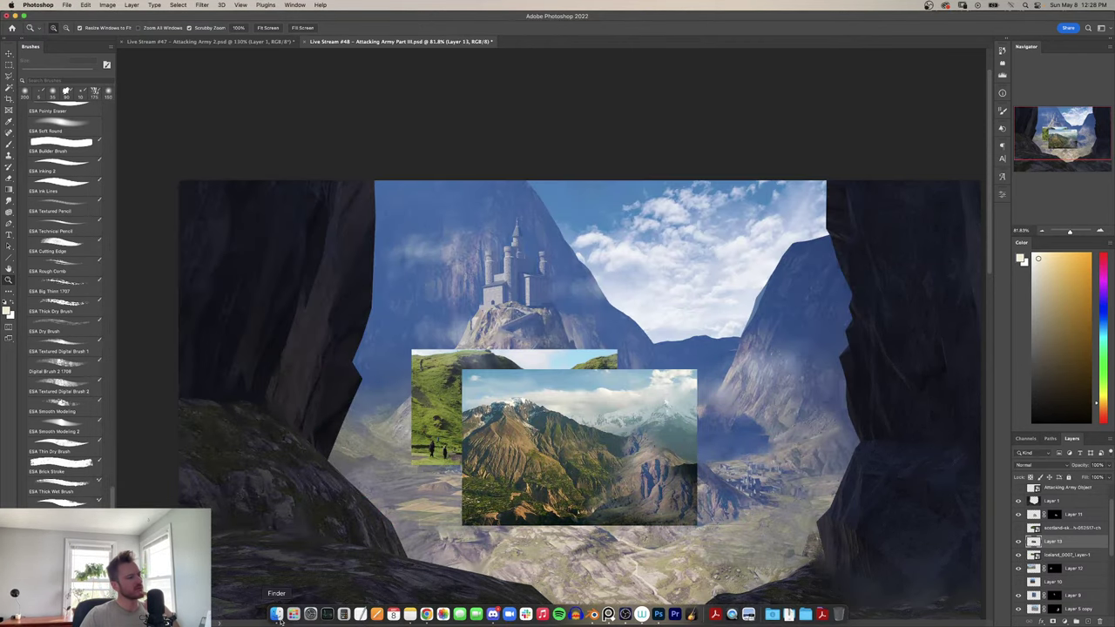
# Return to the mountain image results in Chrome and look through them for another reference.
pyautogui.click(277, 616)
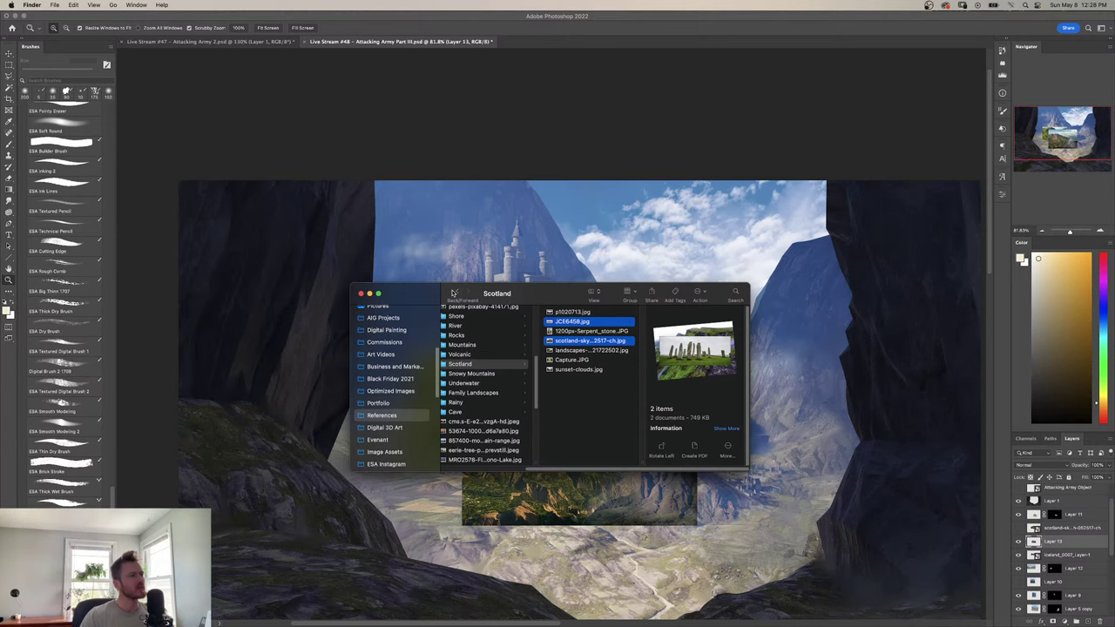
pyautogui.moveTo(479, 624)
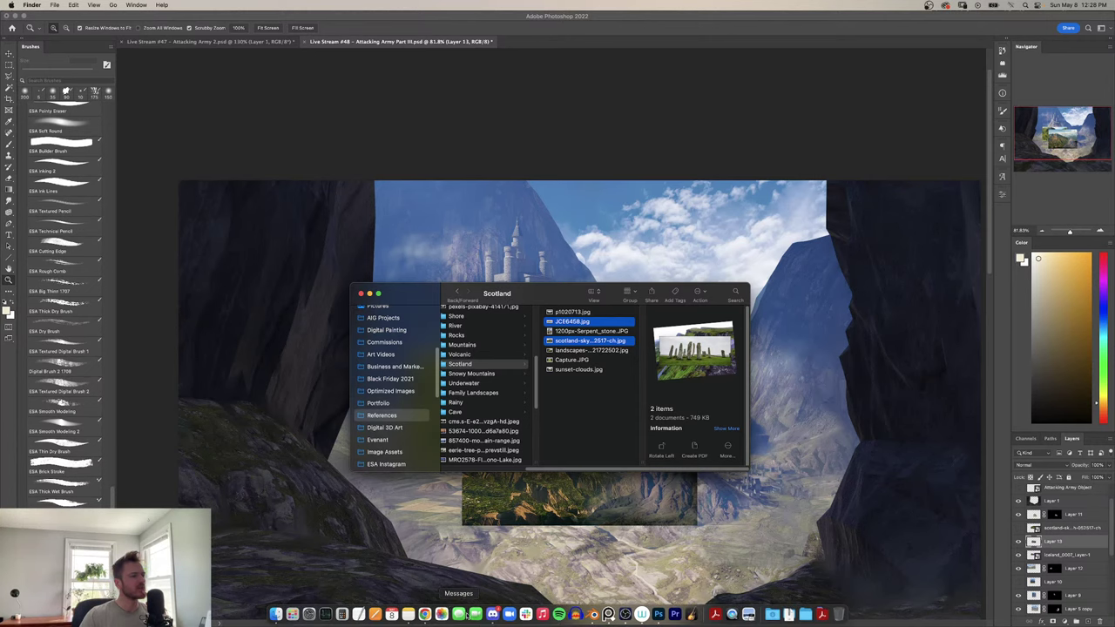
pyautogui.click(425, 617)
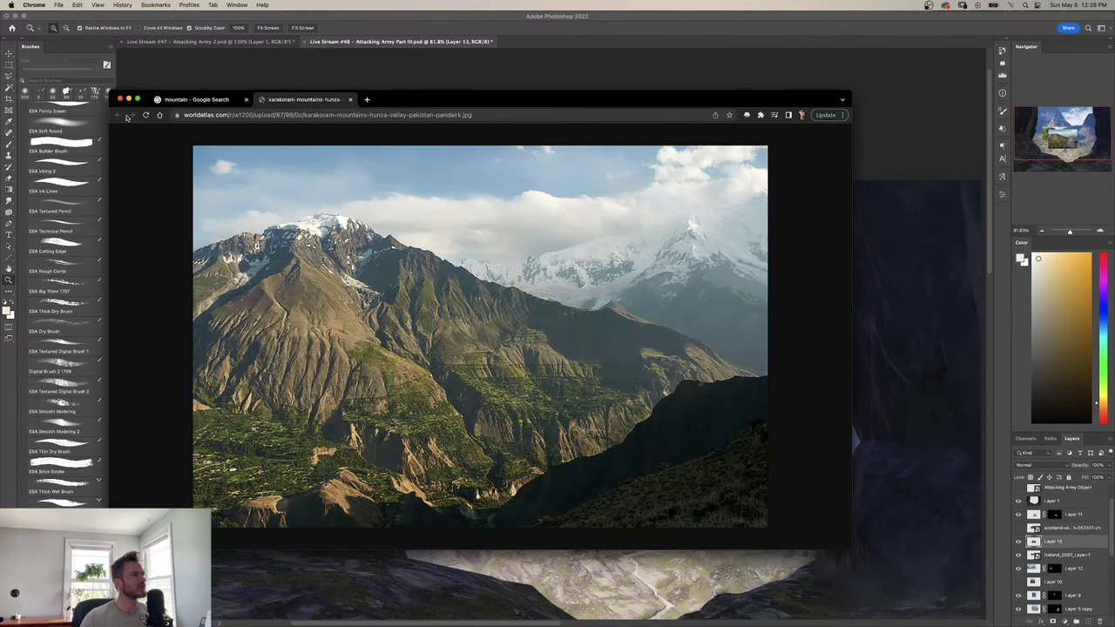
pyautogui.click(198, 101)
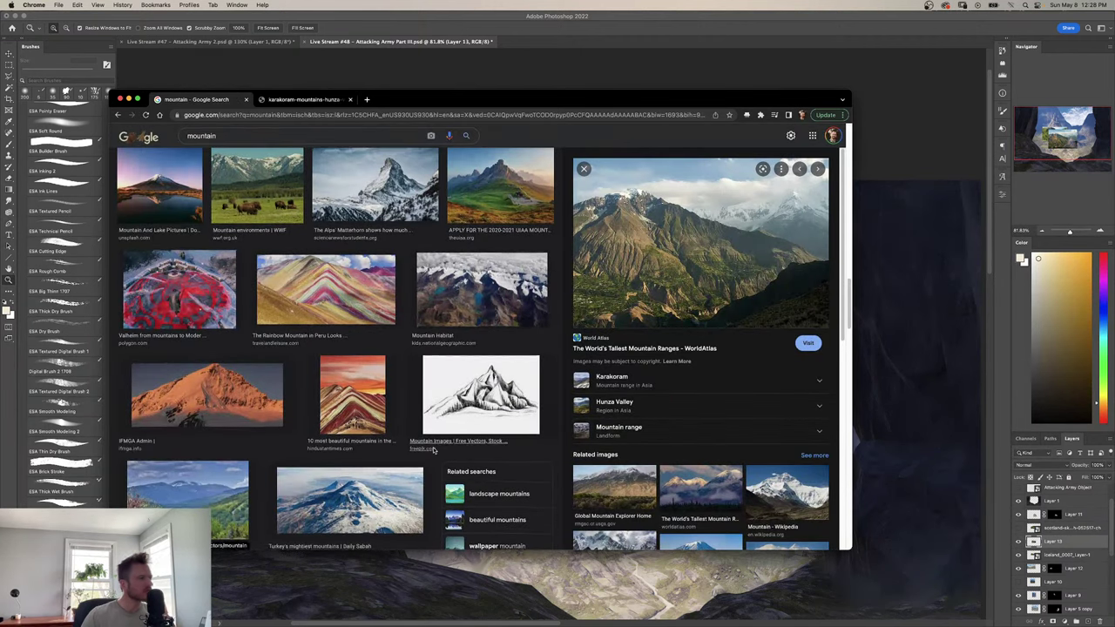
pyautogui.scroll(-5, 444, 384)
pyautogui.scroll(5, 427, 392)
pyautogui.scroll(-3, 390, 407)
pyautogui.scroll(3, 389, 407)
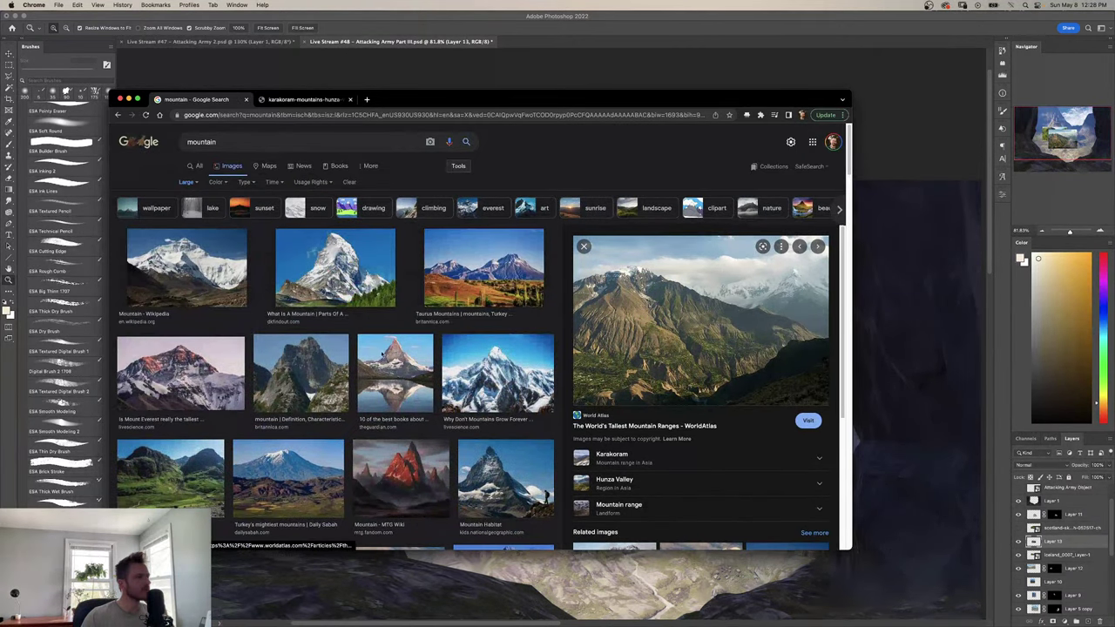
# Search Google Images for "green mountain" and preview the Shutterstock peak, followed by the related Unsplash green and brown mountain photo.
pyautogui.click(209, 146)
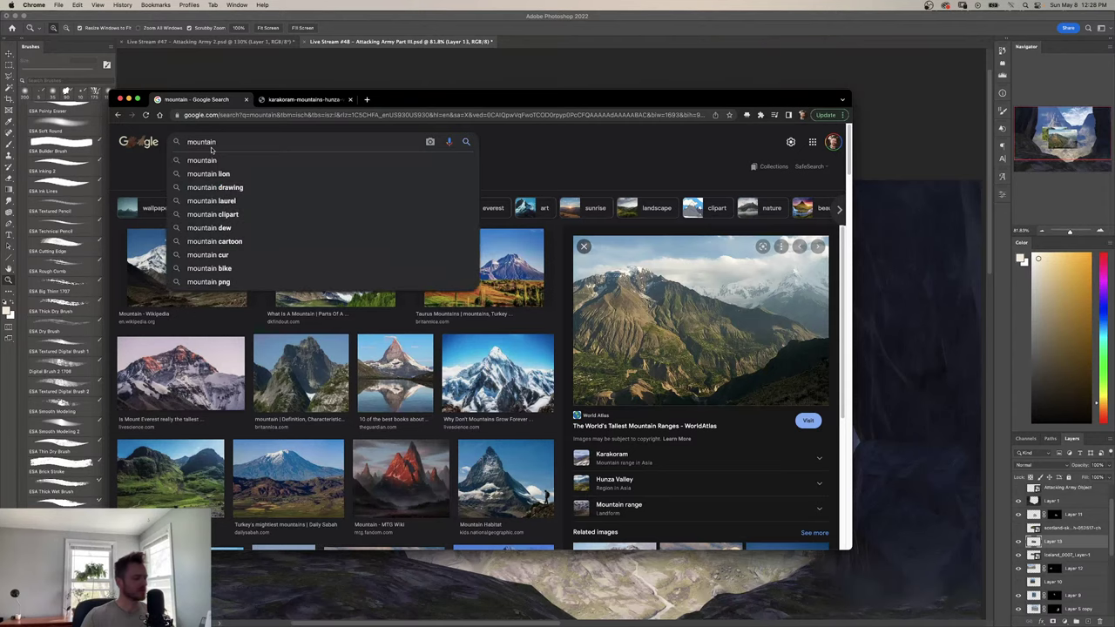
pyautogui.write('green')
pyautogui.press('Return')
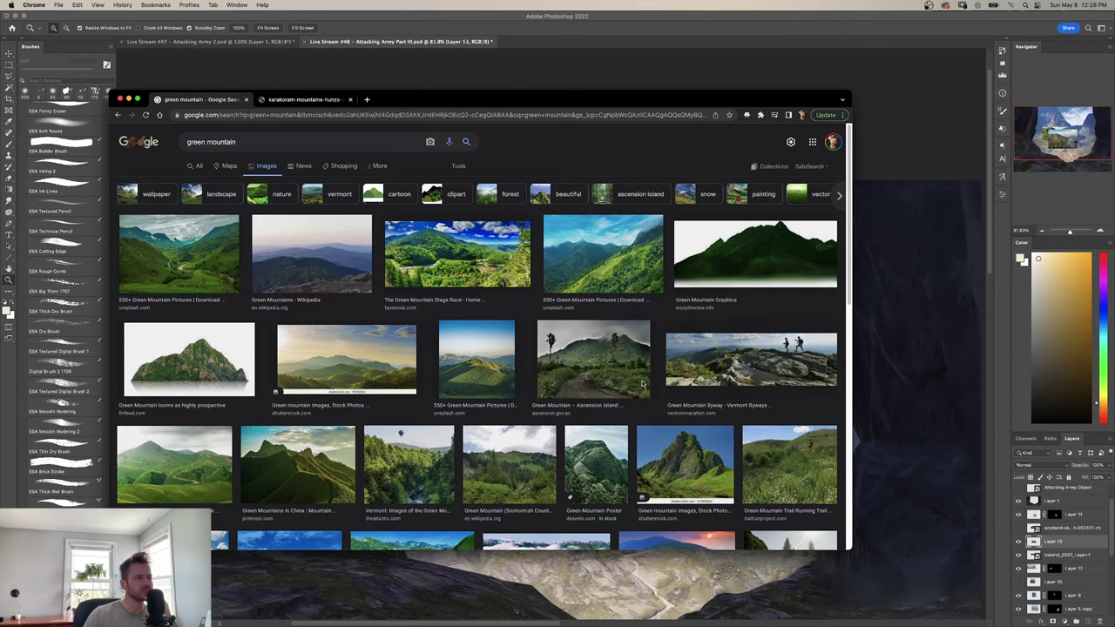
pyautogui.click(675, 471)
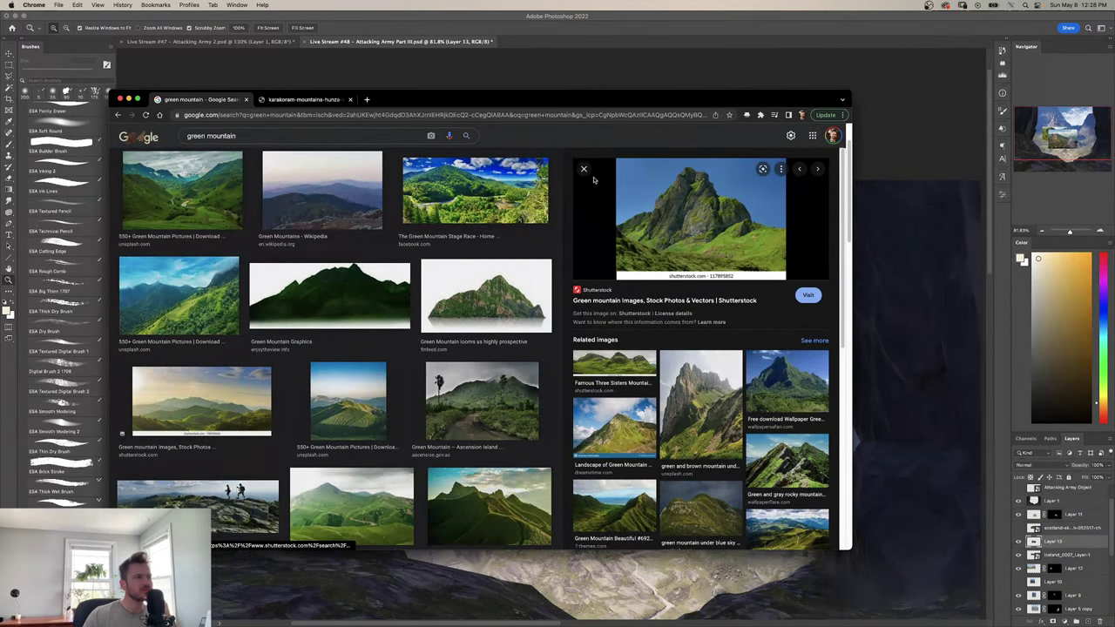
pyautogui.click(706, 374)
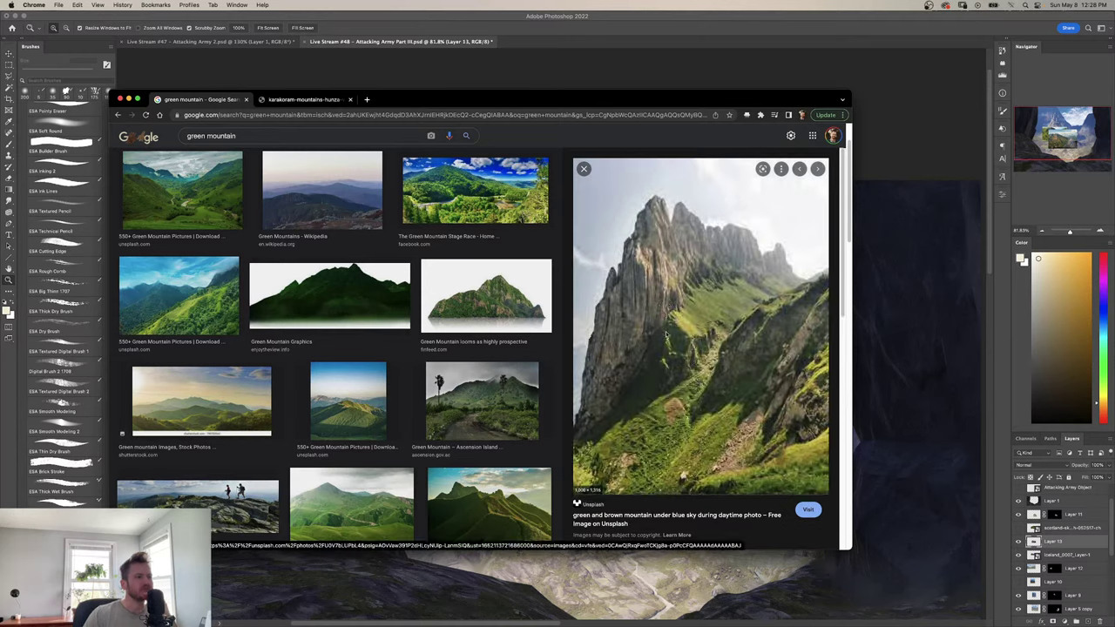
# Open the Unsplash green and brown mountain photo's page in a new tab, dismiss the language notice, and start downloading the photo.
pyautogui.rightClick(683, 382)
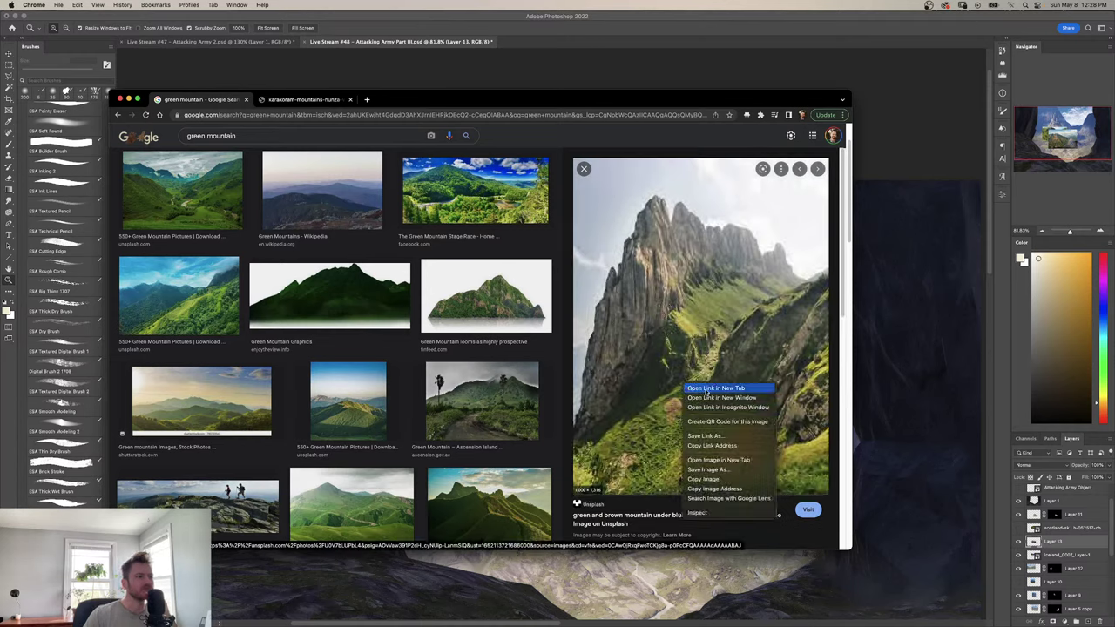
pyautogui.click(715, 389)
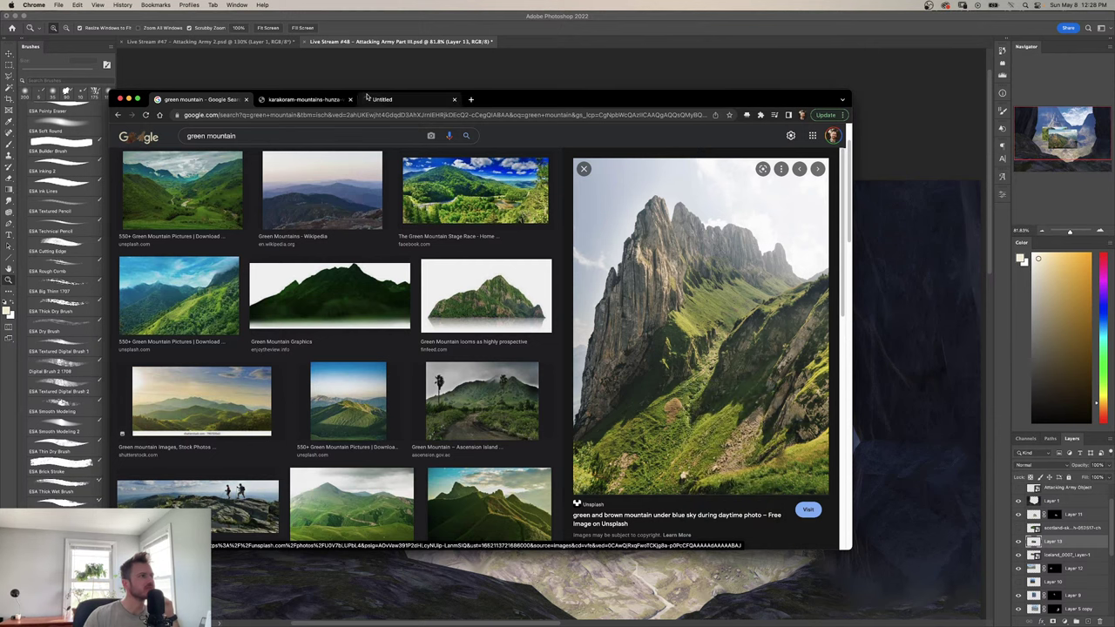
pyautogui.click(405, 100)
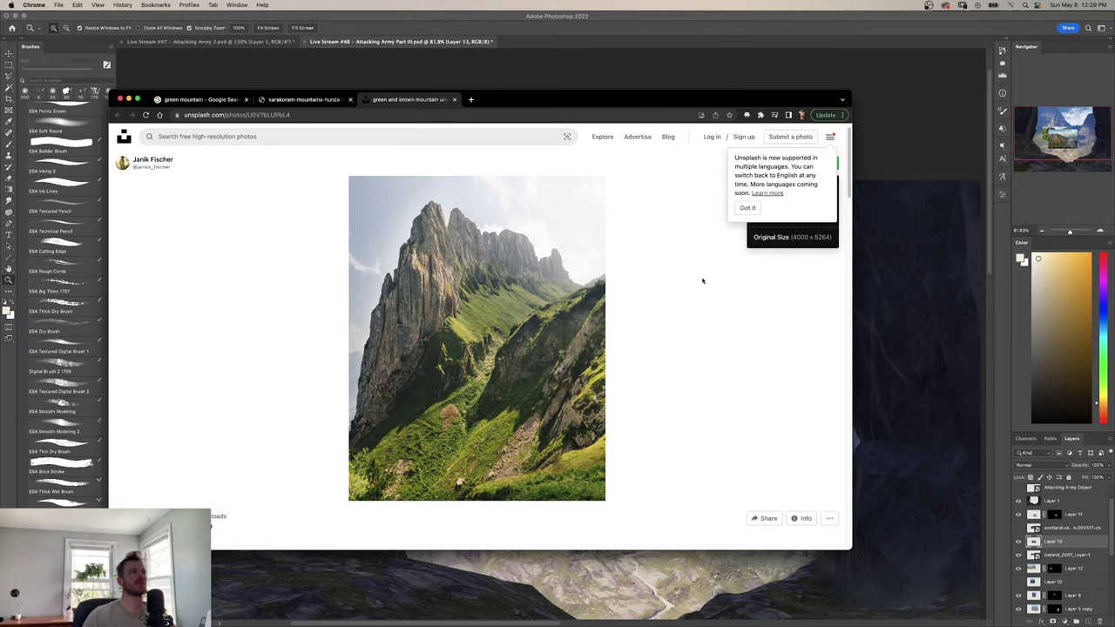
pyautogui.click(748, 208)
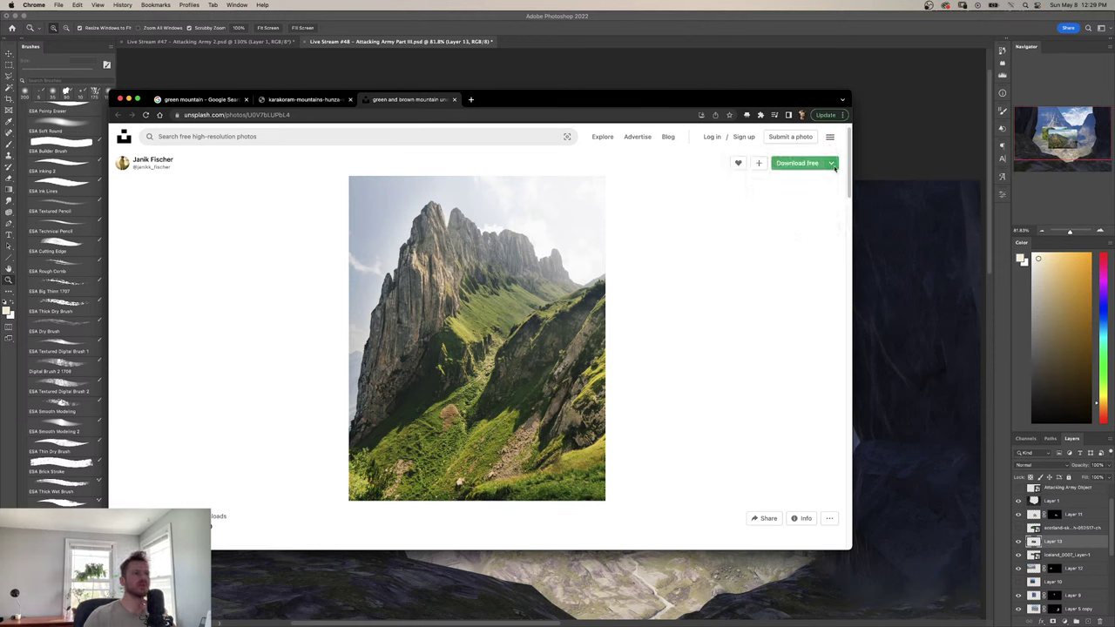
pyautogui.click(832, 163)
pyautogui.click(793, 218)
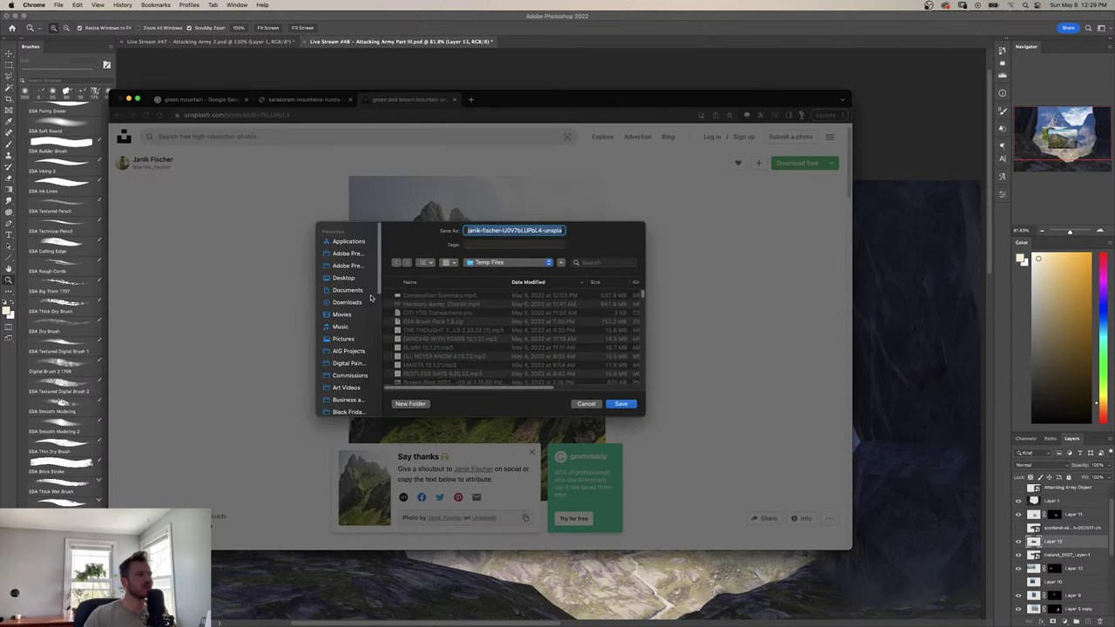
# Save the downloaded photo in the mountain folder inside References > Landscapes, keeping the suggested file name.
pyautogui.click(345, 279)
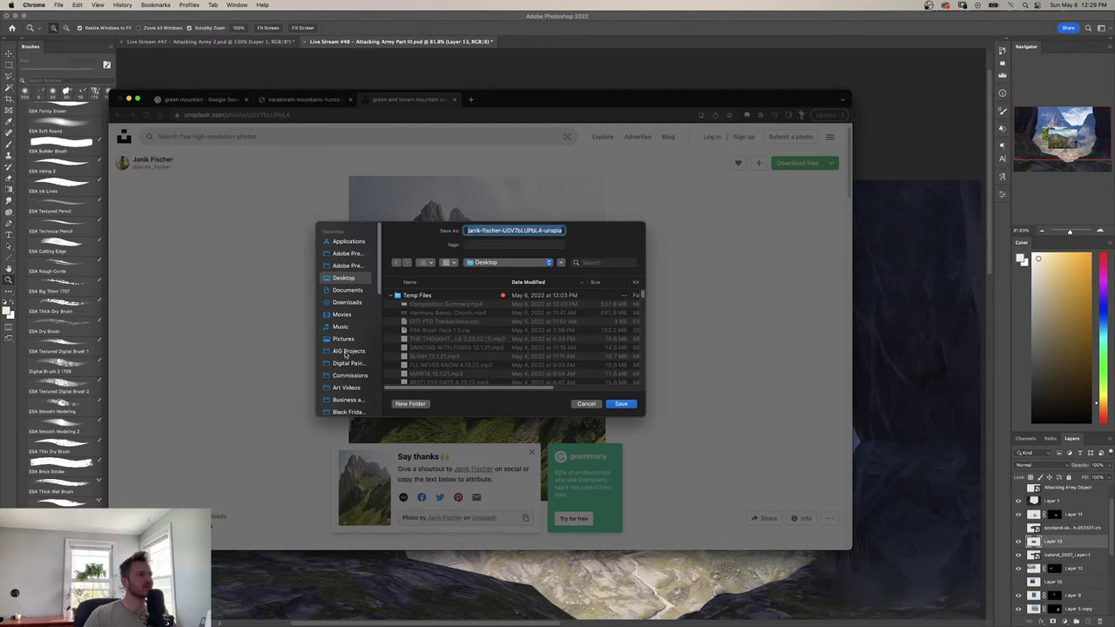
pyautogui.scroll(-3, 354, 357)
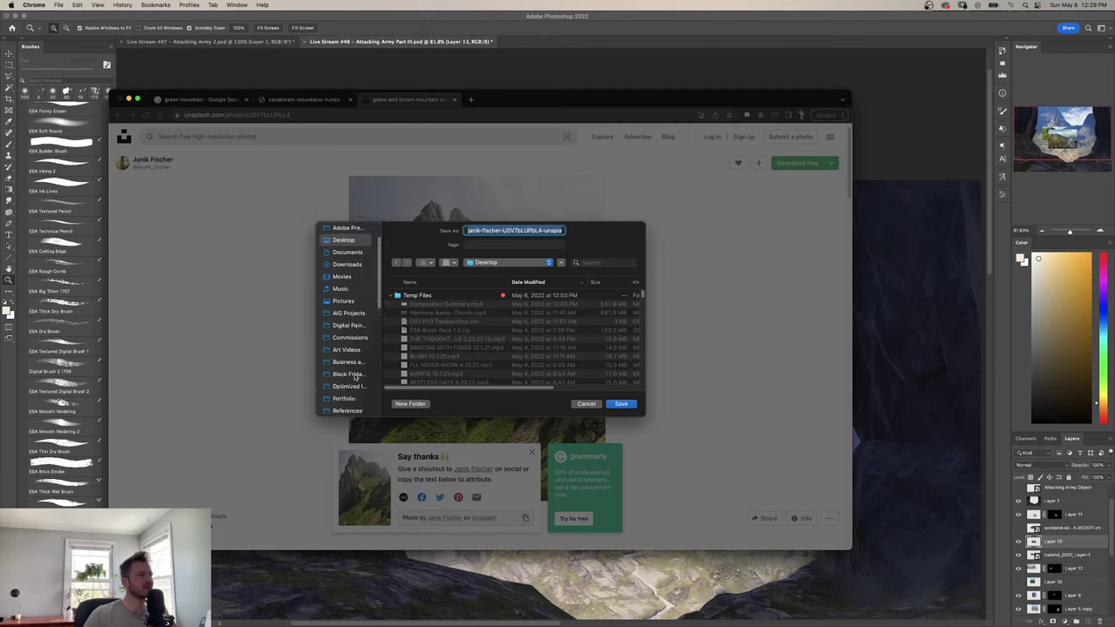
pyautogui.click(346, 409)
pyautogui.scroll(-3, 427, 318)
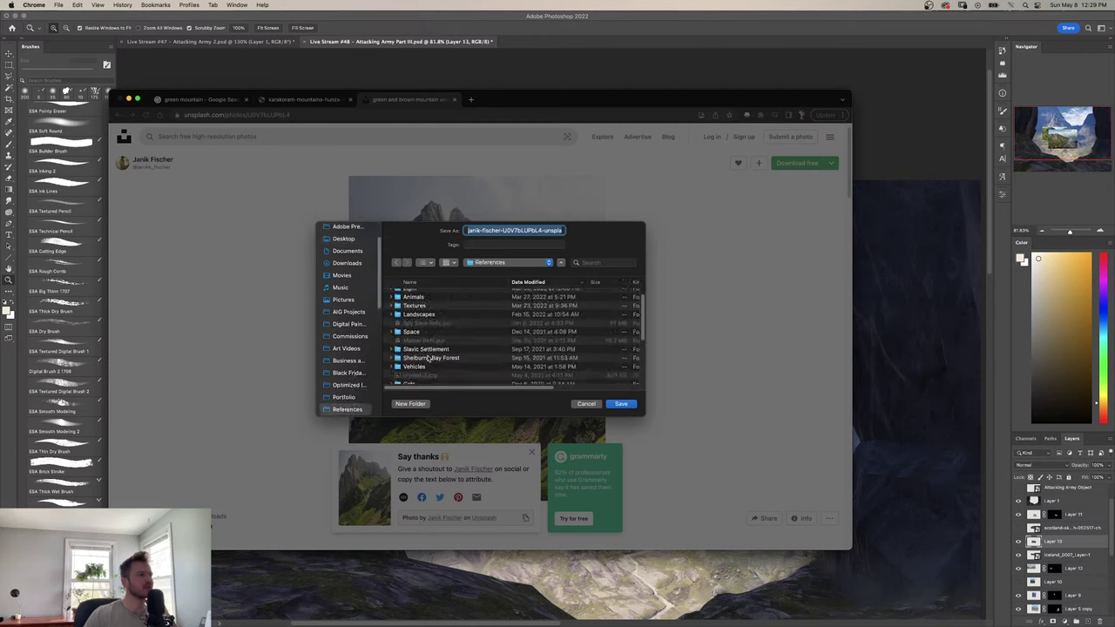
pyautogui.doubleClick(429, 299)
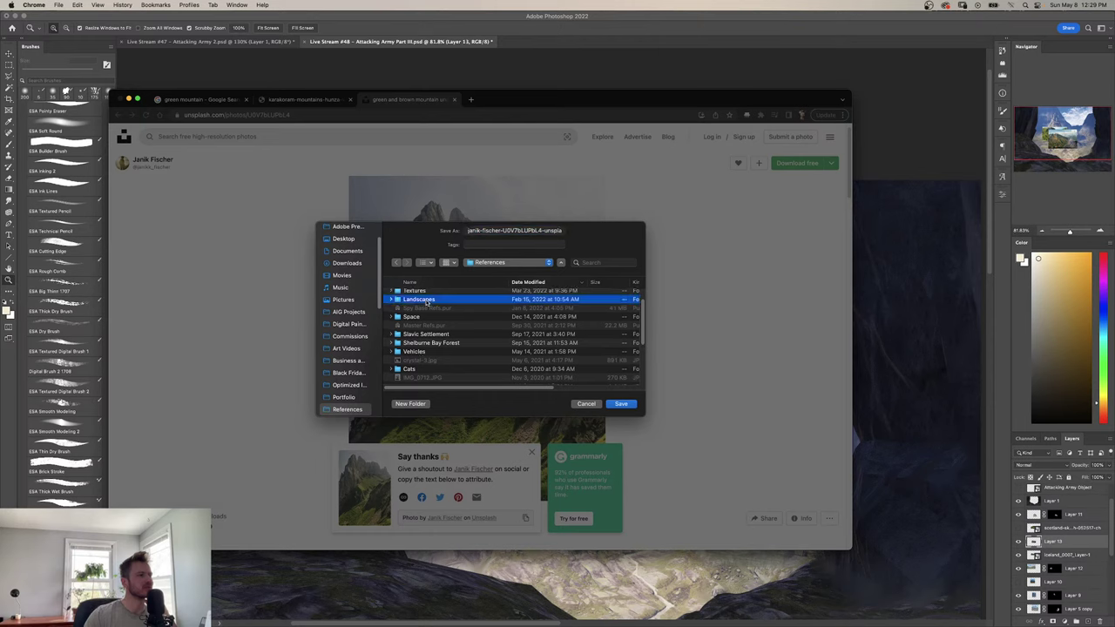
pyautogui.scroll(-5, 432, 349)
pyautogui.scroll(4, 434, 360)
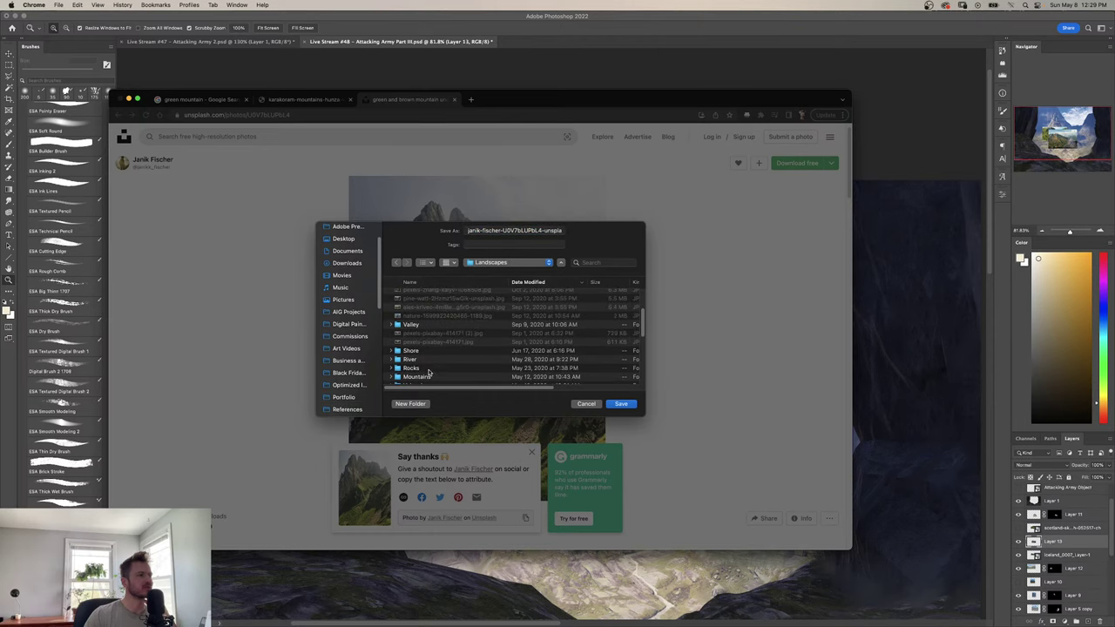
pyautogui.doubleClick(428, 377)
pyautogui.click(622, 404)
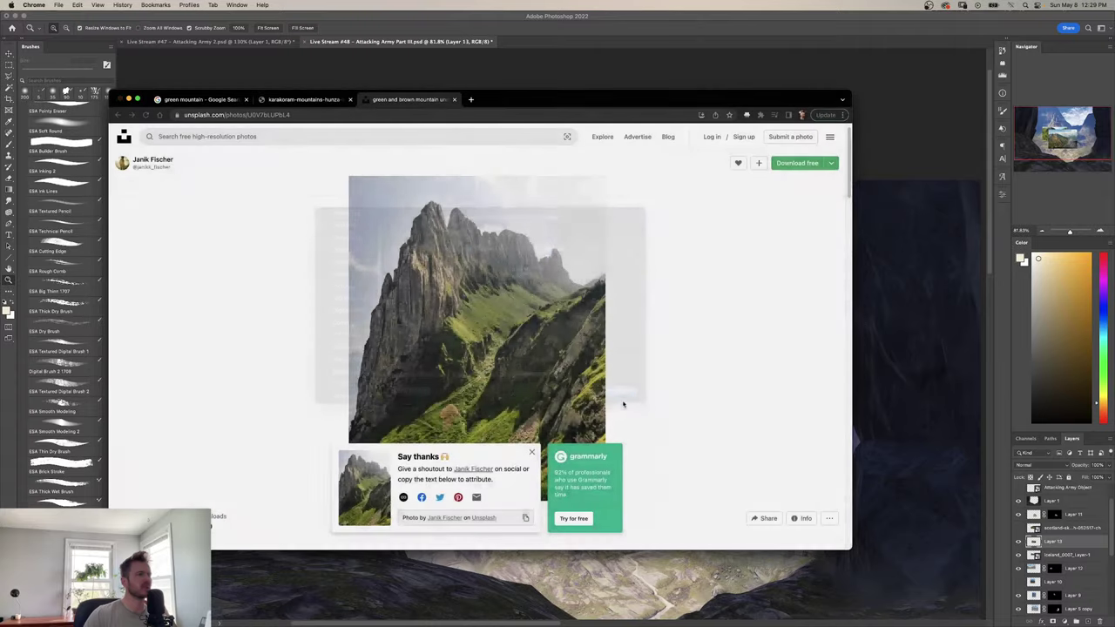
# Place the downloaded mountain photo into the castle painting in Photoshop, flip it horizontally, and position it over the castle hill.
pyautogui.moveTo(161, 537); pyautogui.dragTo(286, 577)
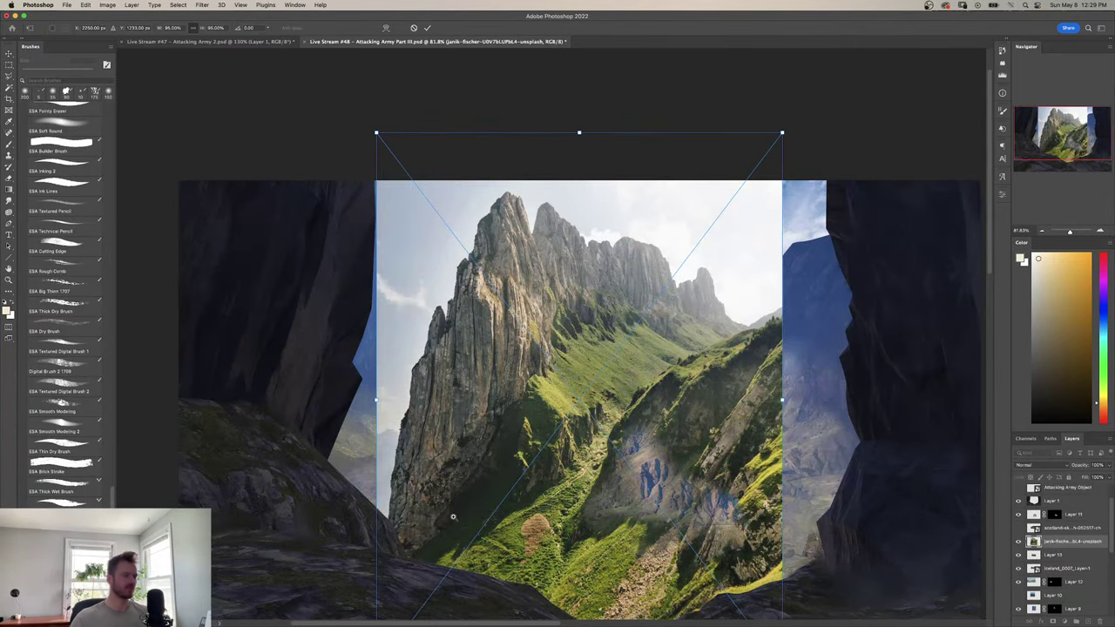
pyautogui.press('Return')
pyautogui.moveTo(581, 447); pyautogui.dragTo(504, 385)
pyautogui.moveTo(440, 426)
pyautogui.mouseDown()
pyautogui.moveTo(363, 408)
pyautogui.moveTo(218, 454)
pyautogui.moveTo(319, 340)
pyautogui.moveTo(484, 463)
pyautogui.moveTo(486, 431)
pyautogui.moveTo(450, 430)
pyautogui.moveTo(454, 411)
pyautogui.moveTo(445, 417)
pyautogui.mouseUp()
pyautogui.hotkey('ctrl', 't')
pyautogui.rightClick(514, 421)
pyautogui.click(535, 607)
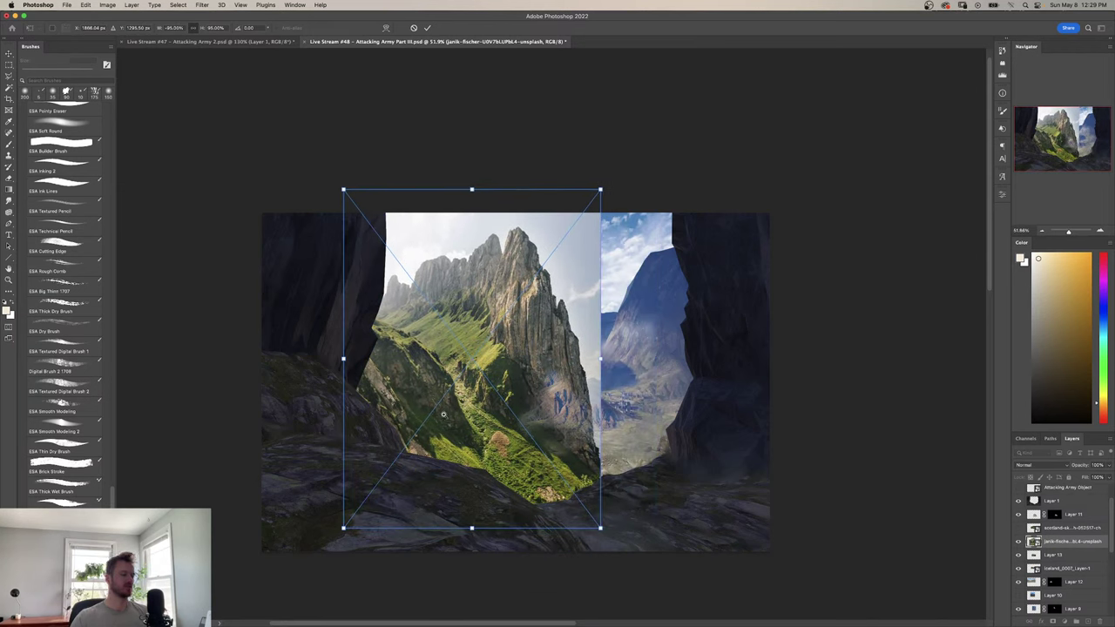
pyautogui.press('Return')
pyautogui.press('z')
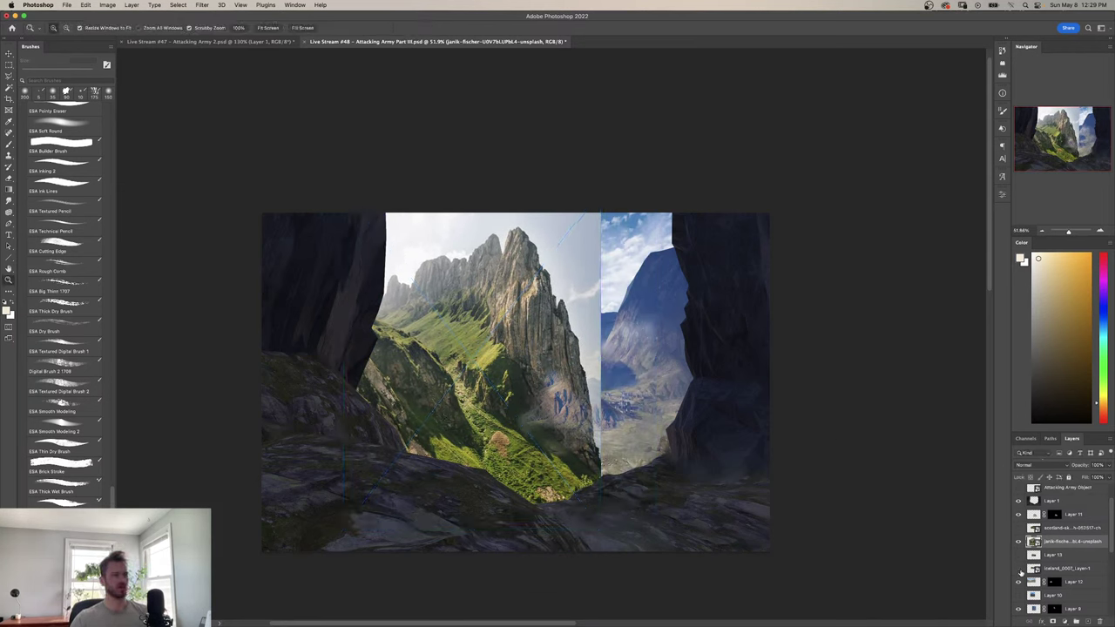
pyautogui.moveTo(493, 411)
pyautogui.mouseDown()
pyautogui.moveTo(685, 361)
pyautogui.moveTo(485, 406)
pyautogui.mouseUp()
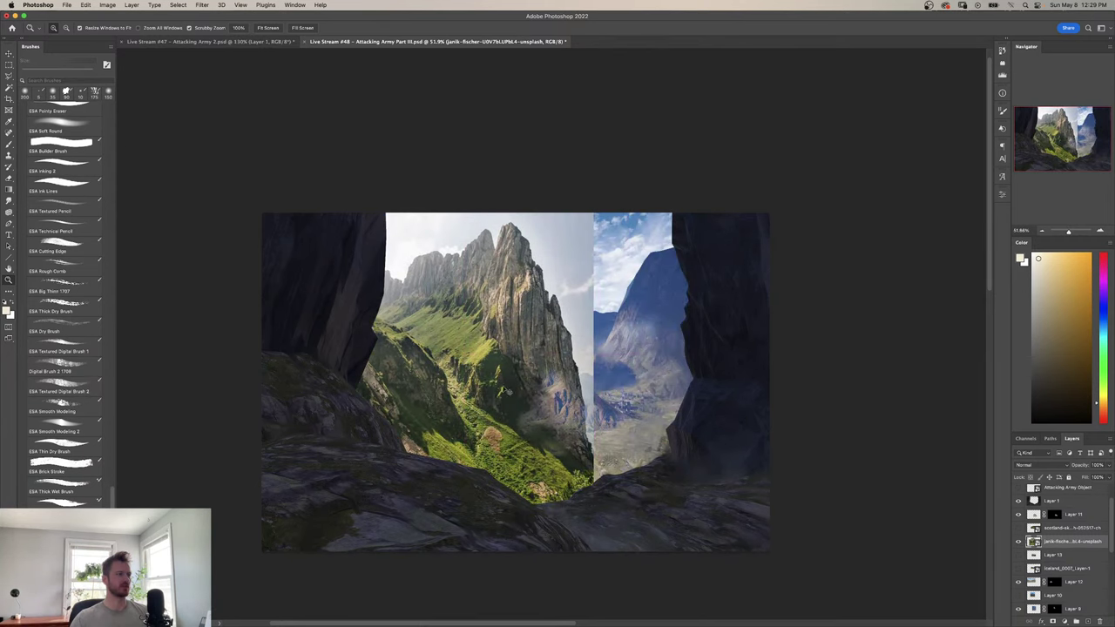
pyautogui.press('super+t')
pyautogui.moveTo(589, 357); pyautogui.dragTo(495, 374)
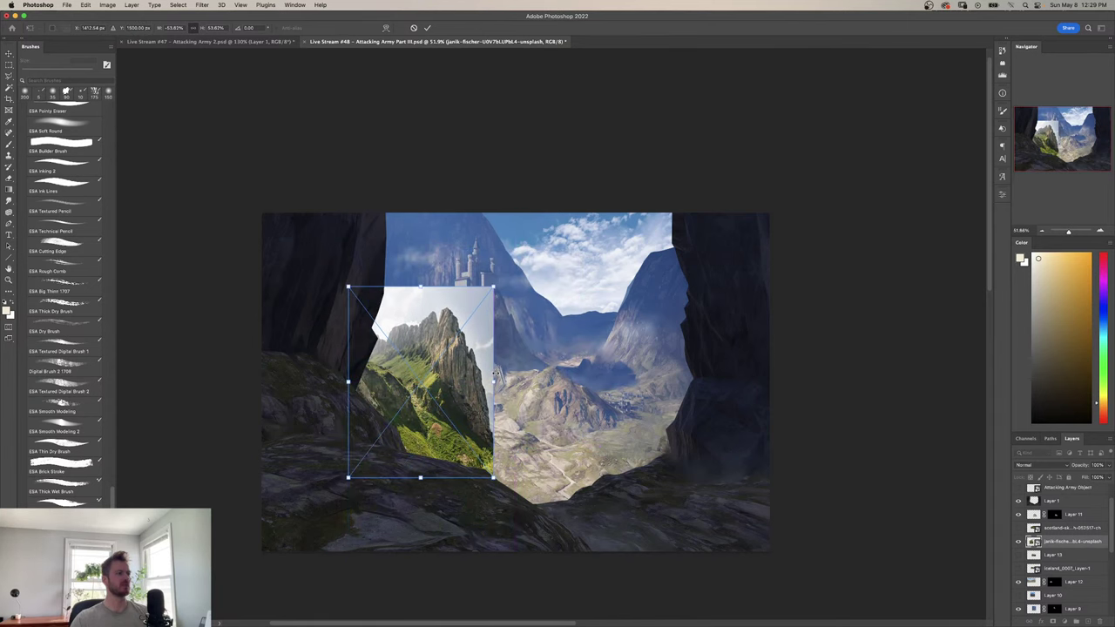
pyautogui.press('Escape')
pyautogui.press('z')
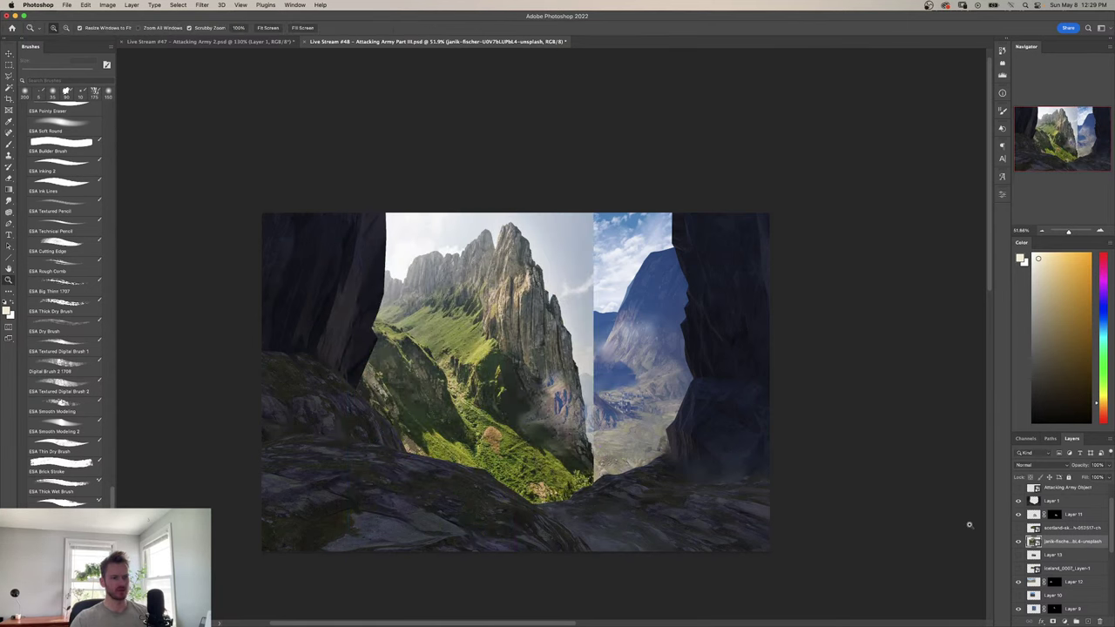
# Hide the new mountain photo to compare the other reference layers, including Layer 13, over the painting, and show the mountain photo again.
pyautogui.click(1018, 542)
pyautogui.click(1019, 528)
pyautogui.click(1019, 529)
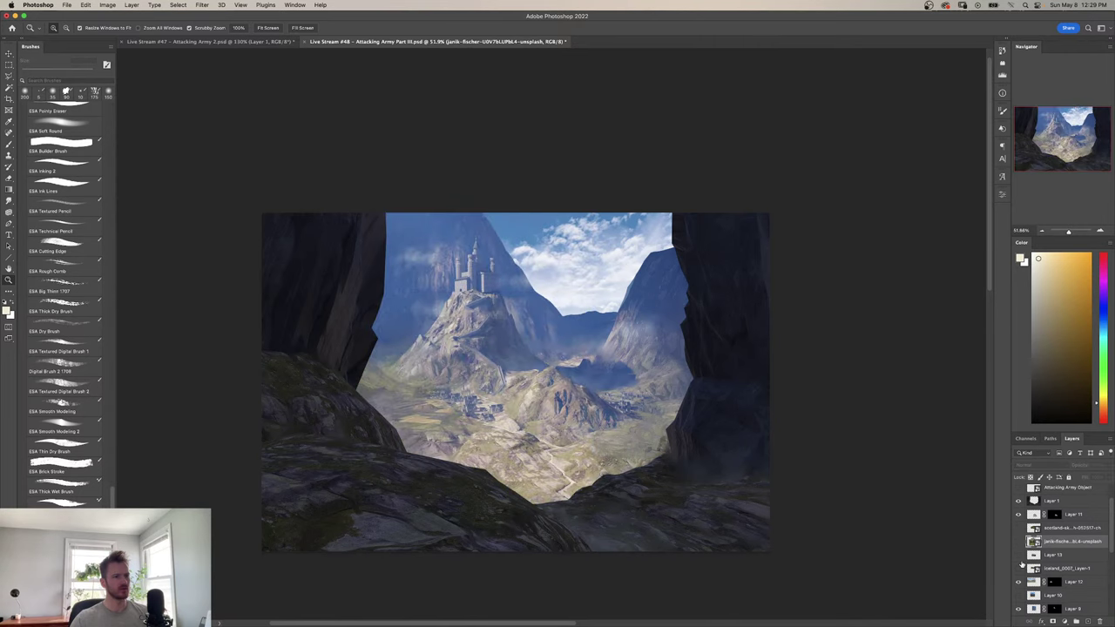
pyautogui.click(1019, 555)
pyautogui.moveTo(512, 406)
pyautogui.mouseDown()
pyautogui.moveTo(582, 407)
pyautogui.moveTo(469, 301)
pyautogui.moveTo(750, 194)
pyautogui.moveTo(602, 251)
pyautogui.moveTo(614, 321)
pyautogui.moveTo(510, 416)
pyautogui.mouseUp()
pyautogui.moveTo(578, 366); pyautogui.dragTo(526, 416)
pyautogui.click(1017, 555)
pyautogui.click(1018, 542)
pyautogui.scroll(5, 549, 446)
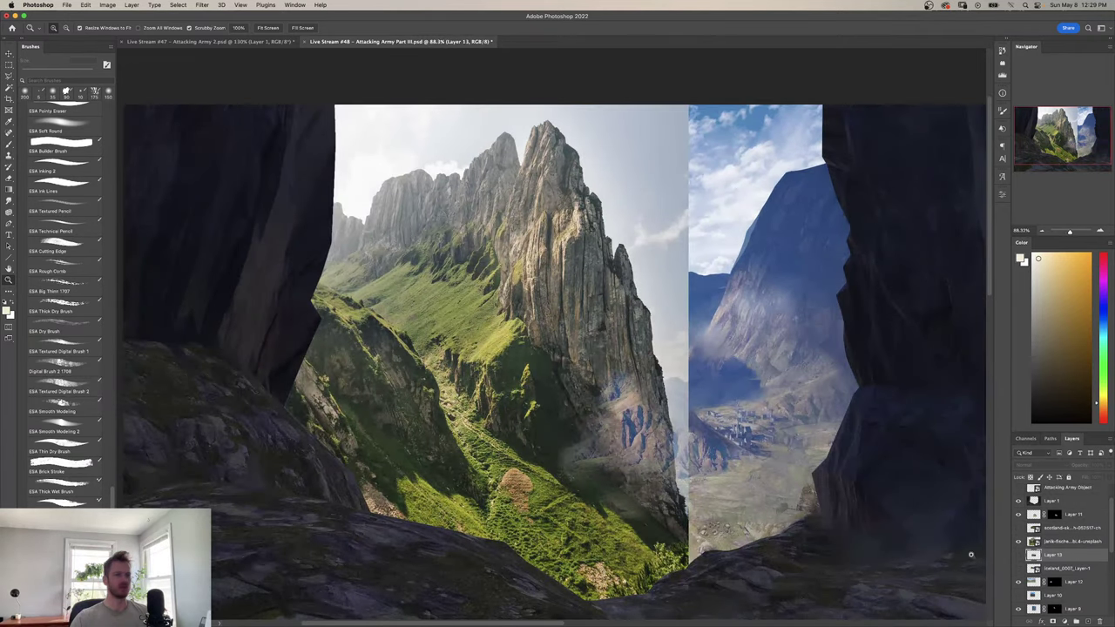
# Add a layer mask to the new mountain photo layer and invert it to black so the whole photo is hidden.
pyautogui.press('l')
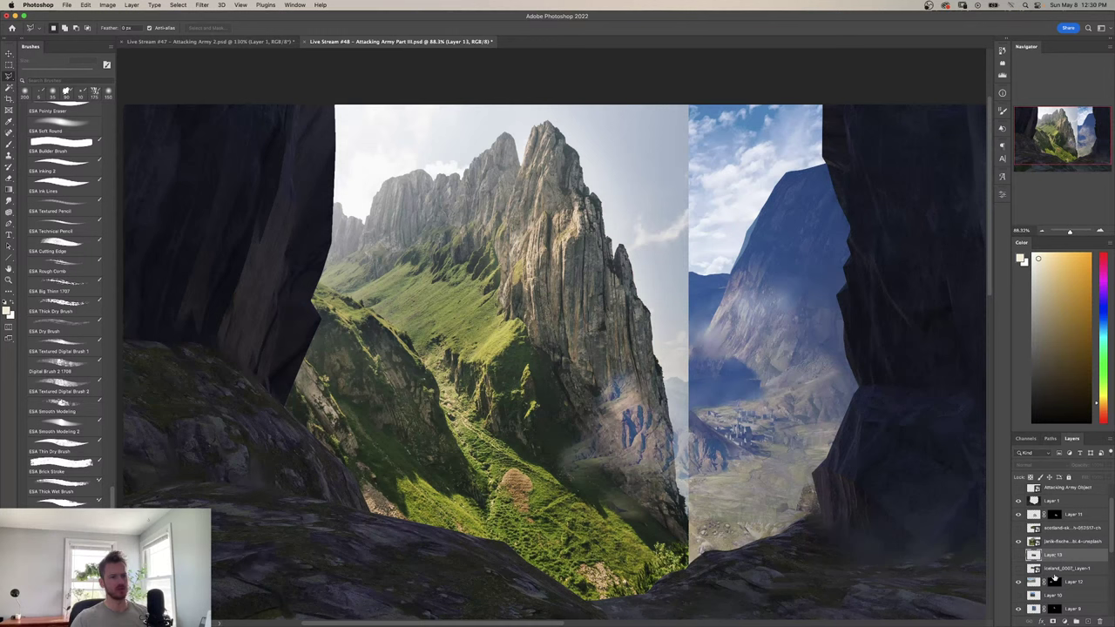
pyautogui.click(1049, 544)
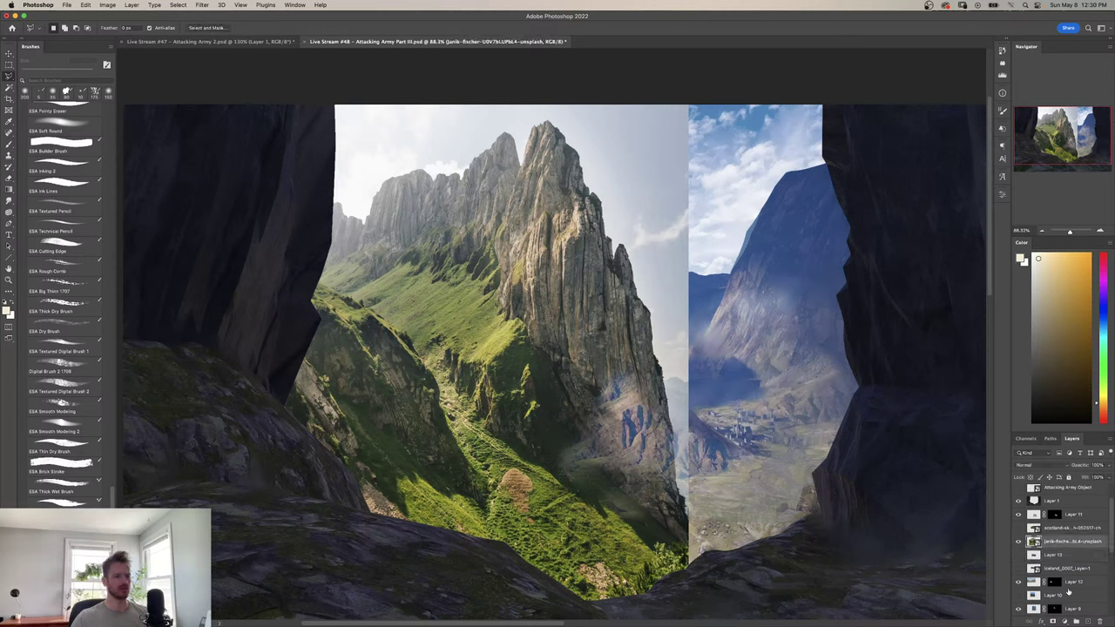
pyautogui.click(1052, 621)
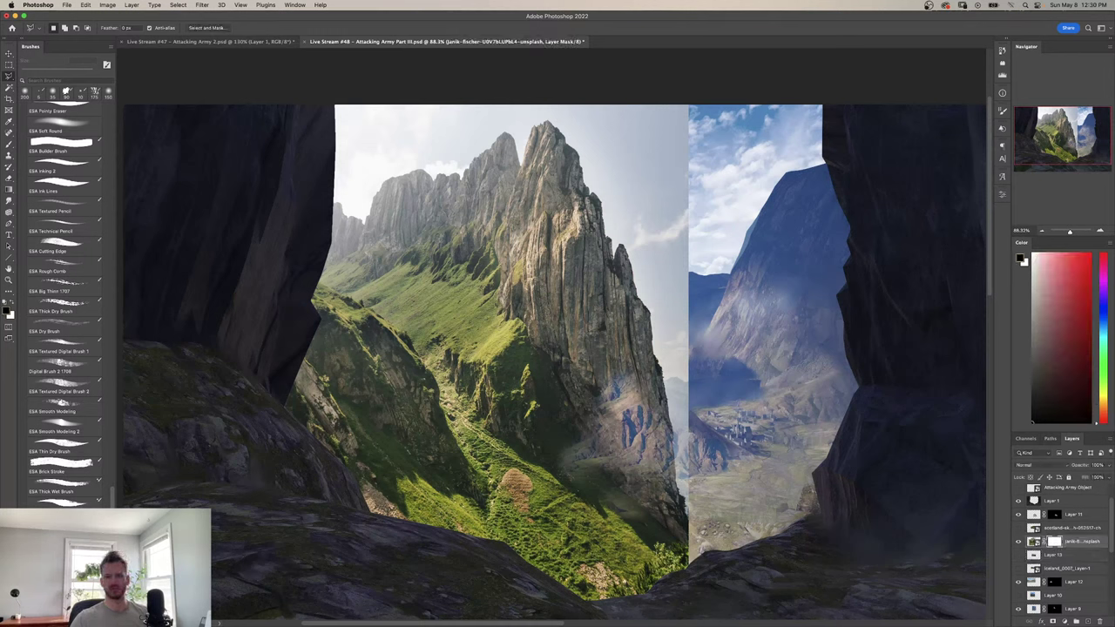
pyautogui.click(539, 410)
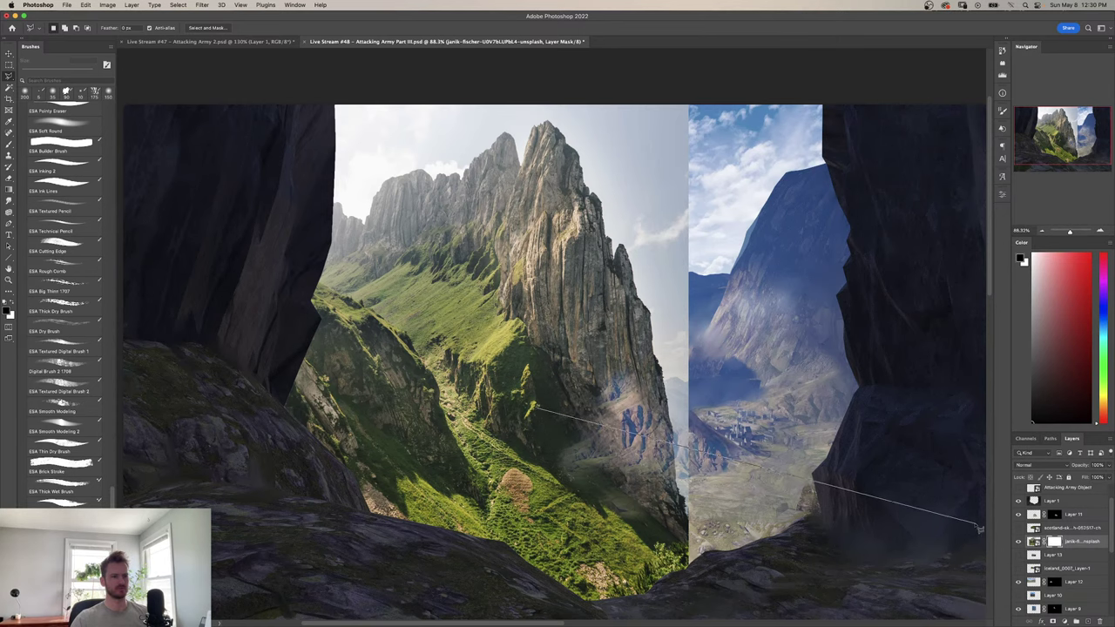
pyautogui.press('Escape')
pyautogui.press('super+i')
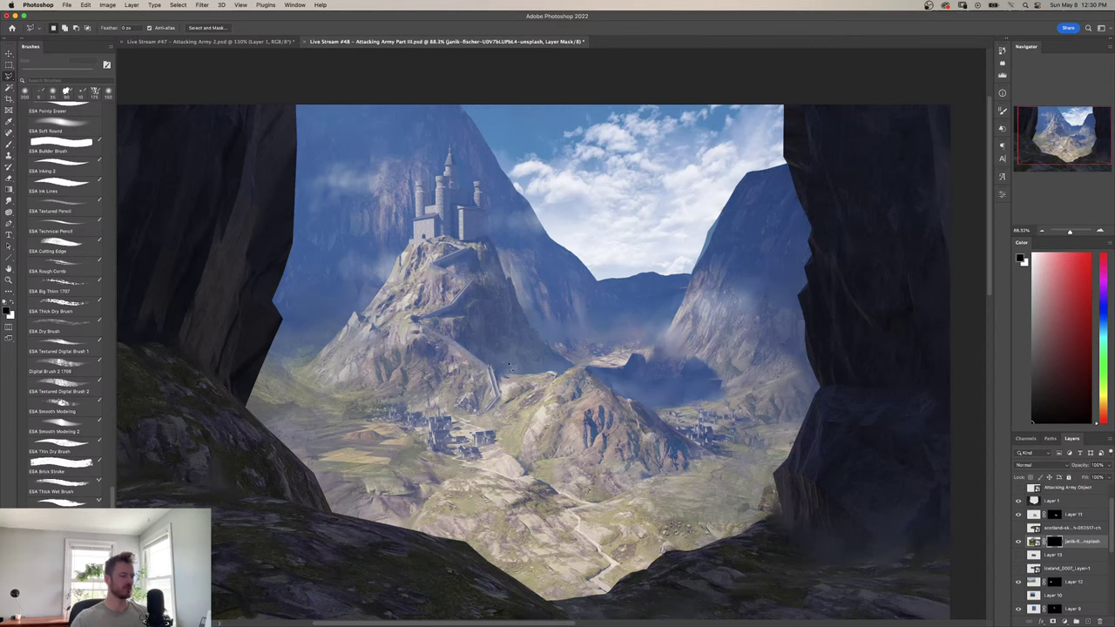
# Paint white on the mask with the 200 px ESA Soft Round brush to reveal grassy texture on the castle hill's sunlit slope.
pyautogui.press('b')
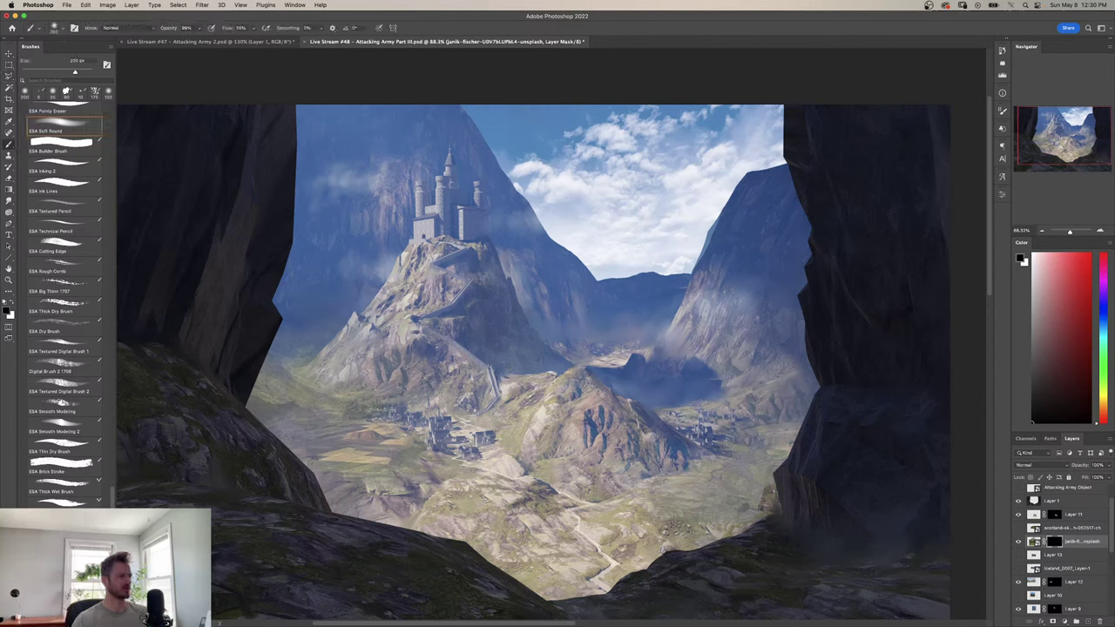
pyautogui.press('x')
pyautogui.moveTo(402, 303)
pyautogui.mouseDown()
pyautogui.moveTo(427, 266)
pyautogui.moveTo(375, 324)
pyautogui.moveTo(410, 357)
pyautogui.mouseUp()
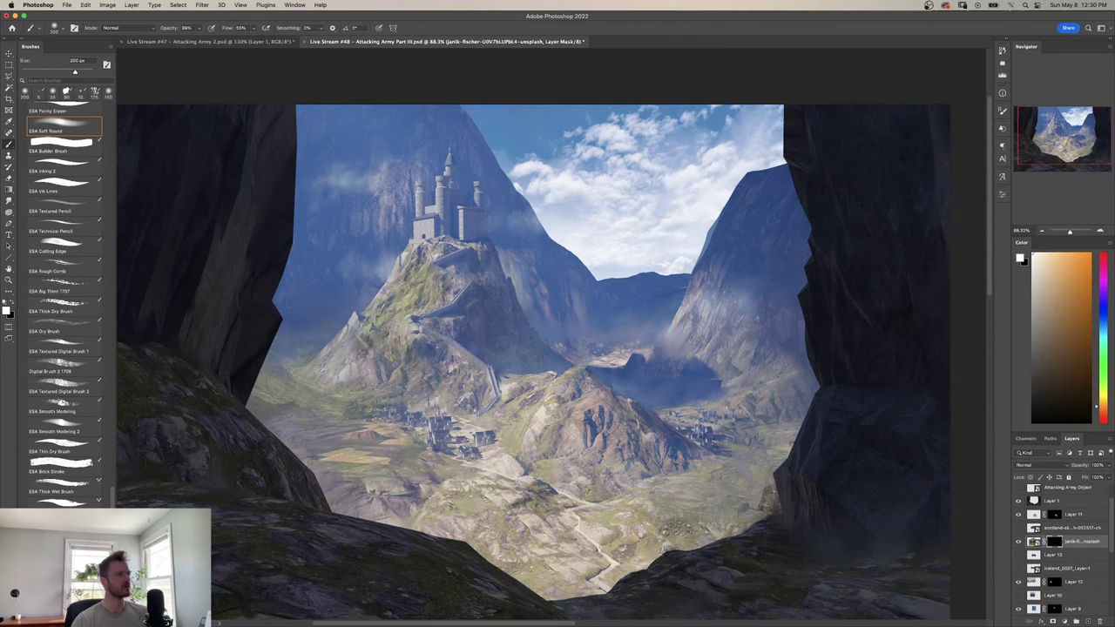
pyautogui.moveTo(406, 303); pyautogui.dragTo(431, 256)
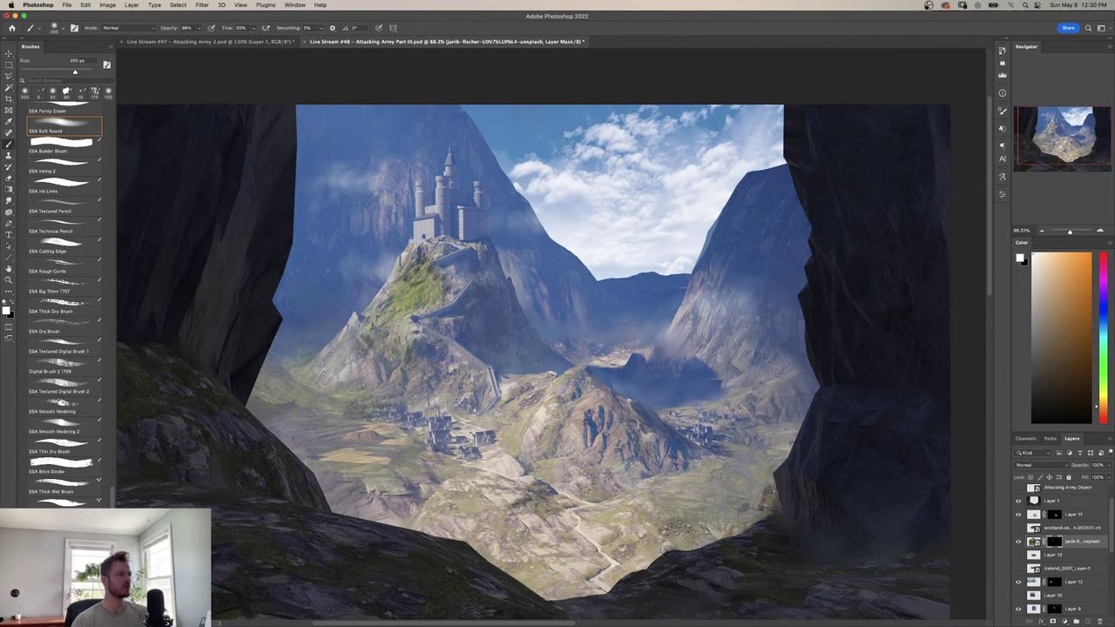
pyautogui.moveTo(370, 335)
pyautogui.mouseDown()
pyautogui.moveTo(344, 356)
pyautogui.moveTo(375, 376)
pyautogui.moveTo(411, 331)
pyautogui.mouseUp()
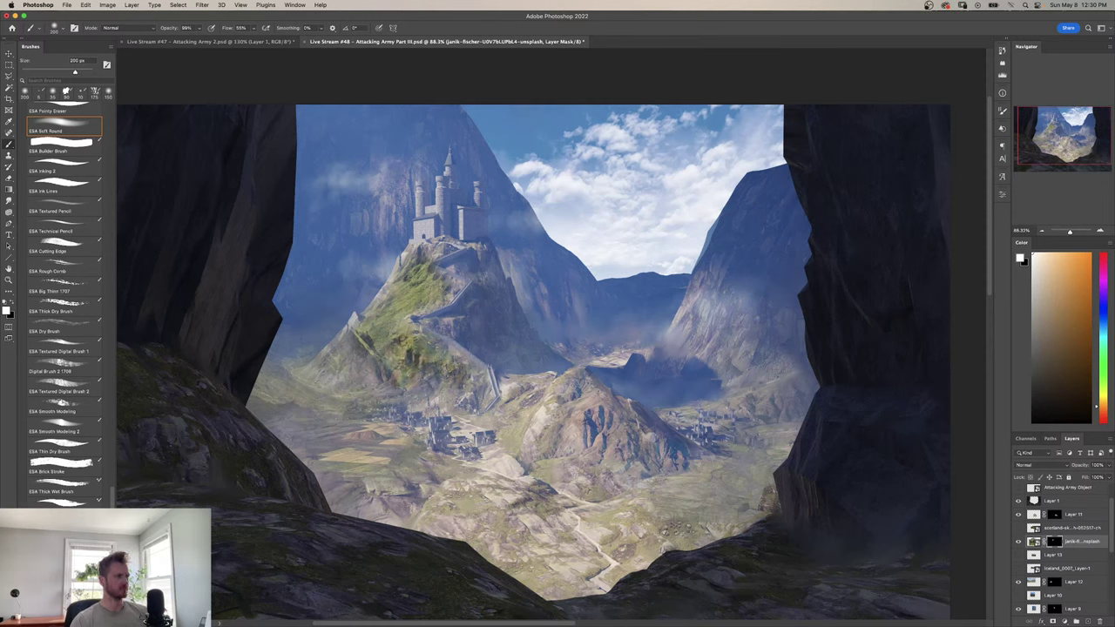
pyautogui.moveTo(317, 368); pyautogui.dragTo(339, 383)
pyautogui.moveTo(394, 284); pyautogui.dragTo(422, 244)
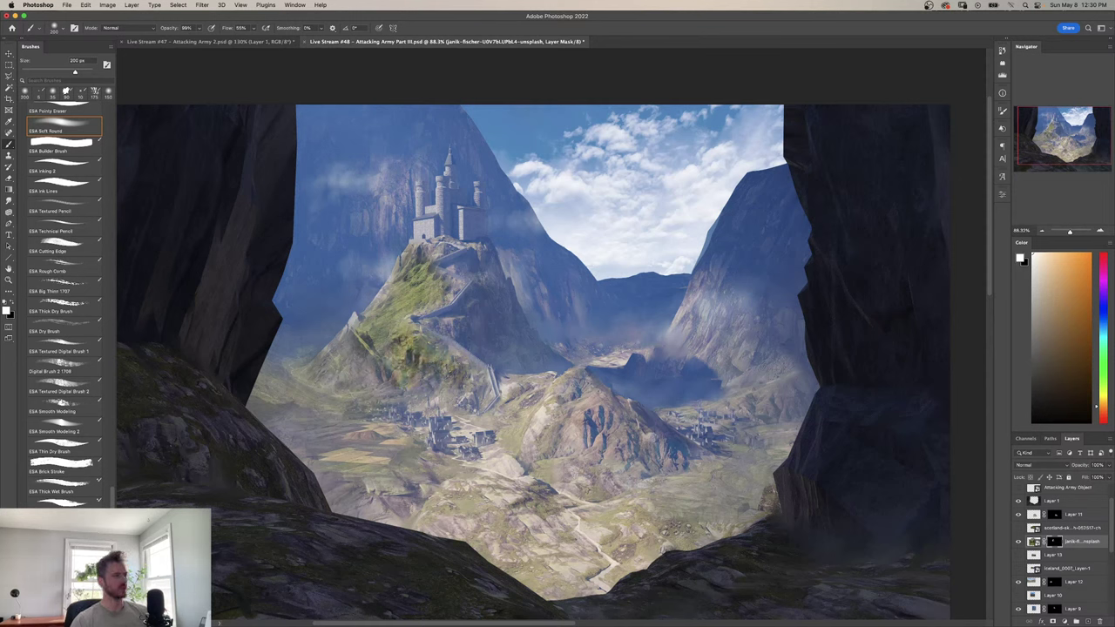
# Apply Hue/Saturation to the mountain photo layer's image with Saturation -17 and Lightness +22.
pyautogui.press('z')
pyautogui.moveTo(419, 333)
pyautogui.mouseDown()
pyautogui.moveTo(446, 333)
pyautogui.moveTo(432, 286)
pyautogui.moveTo(438, 305)
pyautogui.mouseUp()
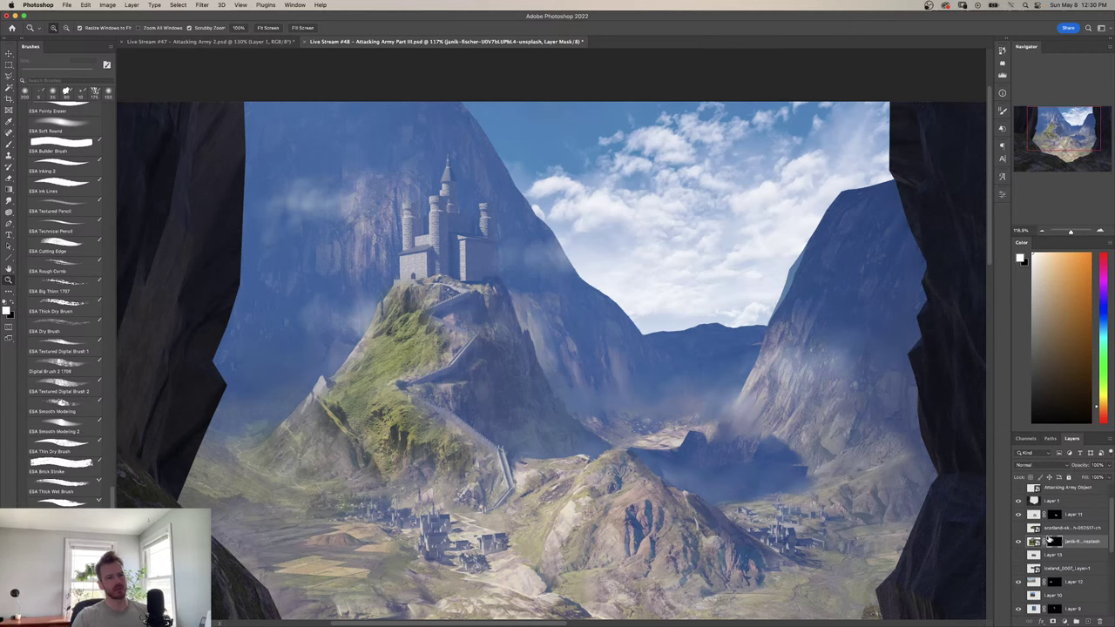
pyautogui.click(1034, 541)
pyautogui.press('super+u')
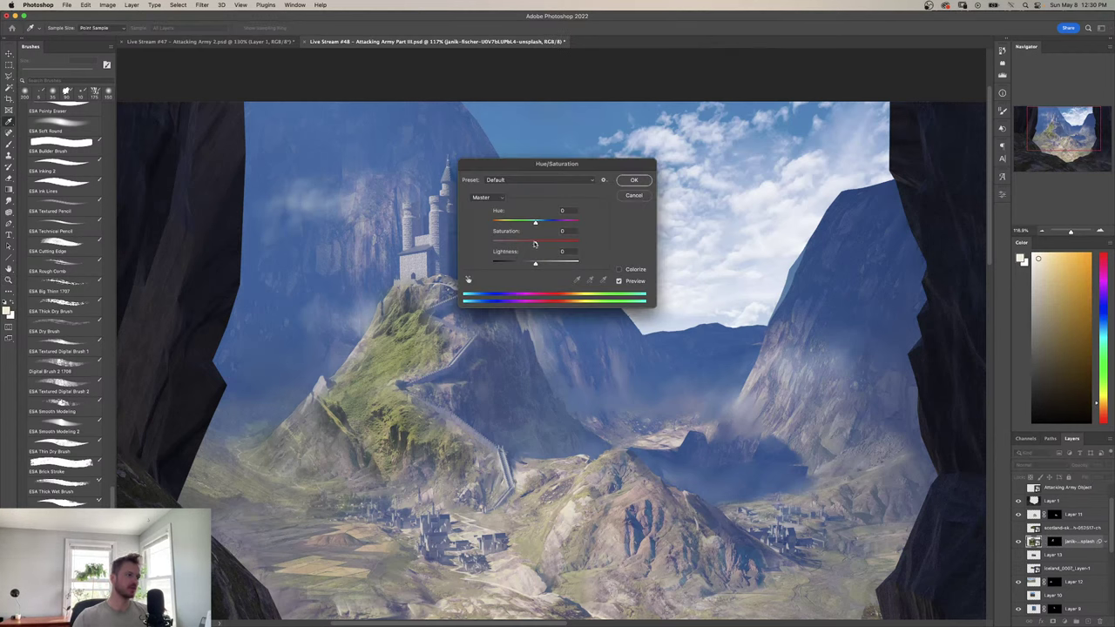
pyautogui.moveTo(535, 243); pyautogui.dragTo(518, 244)
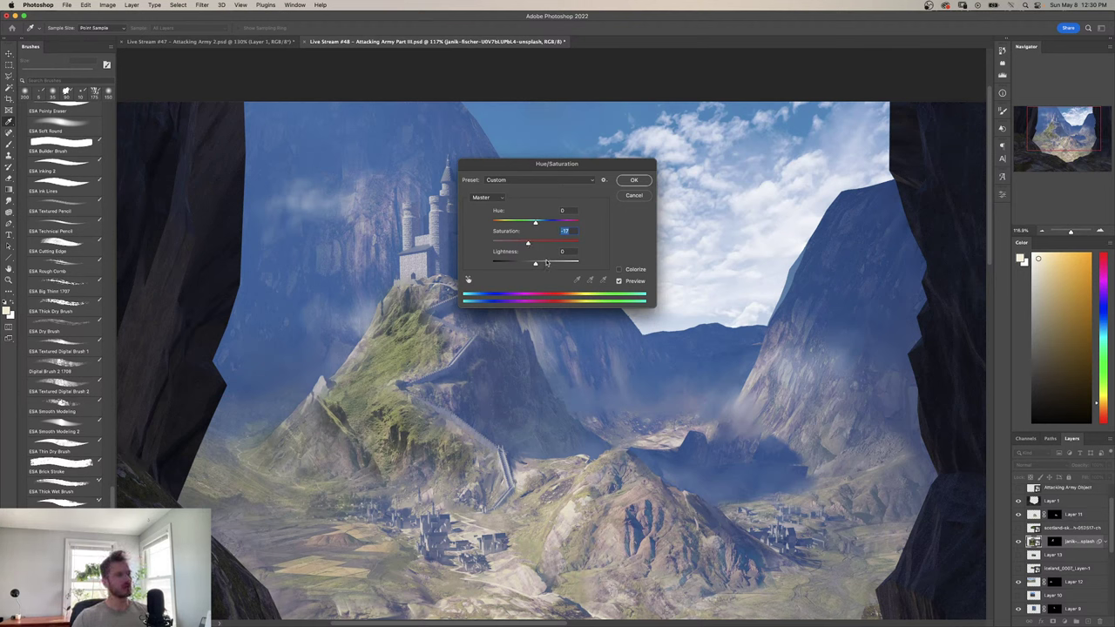
pyautogui.moveTo(535, 263); pyautogui.dragTo(547, 265)
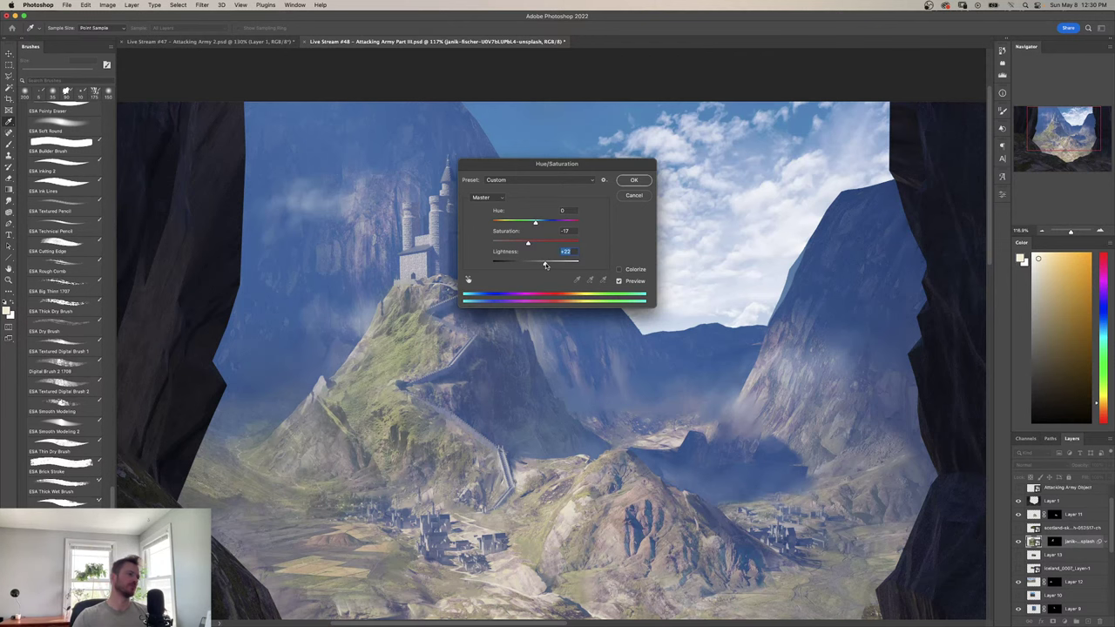
pyautogui.click(641, 181)
# Flip the whole painting horizontally to check the grassy castle hill within the full composition.
pyautogui.moveTo(500, 352); pyautogui.dragTo(470, 324)
pyautogui.moveTo(470, 324); pyautogui.dragTo(464, 345)
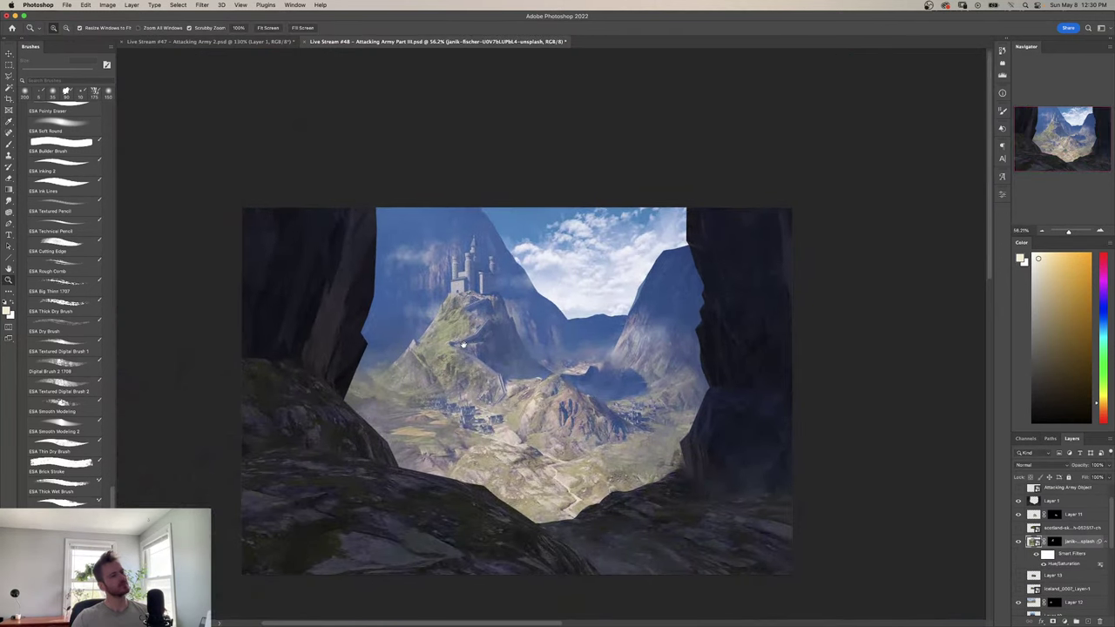
pyautogui.press('super+shift+h')
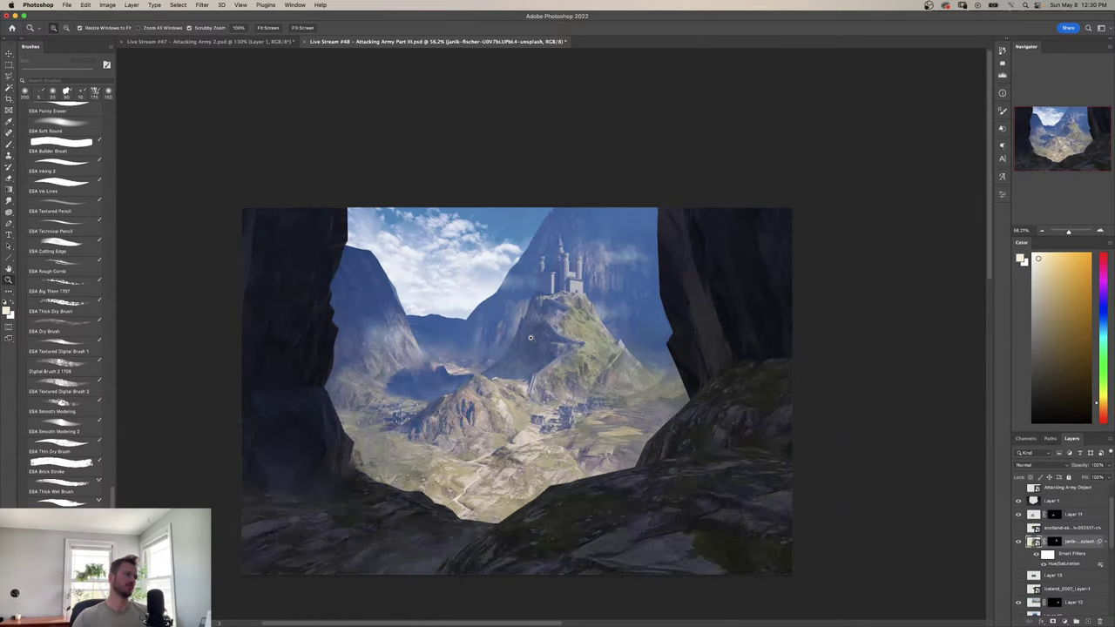
# Try shifting the mountain photo slightly down along the castle hill's sunlit slope with Free Transform.
pyautogui.moveTo(536, 338); pyautogui.dragTo(582, 342)
pyautogui.moveTo(543, 345); pyautogui.dragTo(454, 359)
pyautogui.press('super+t')
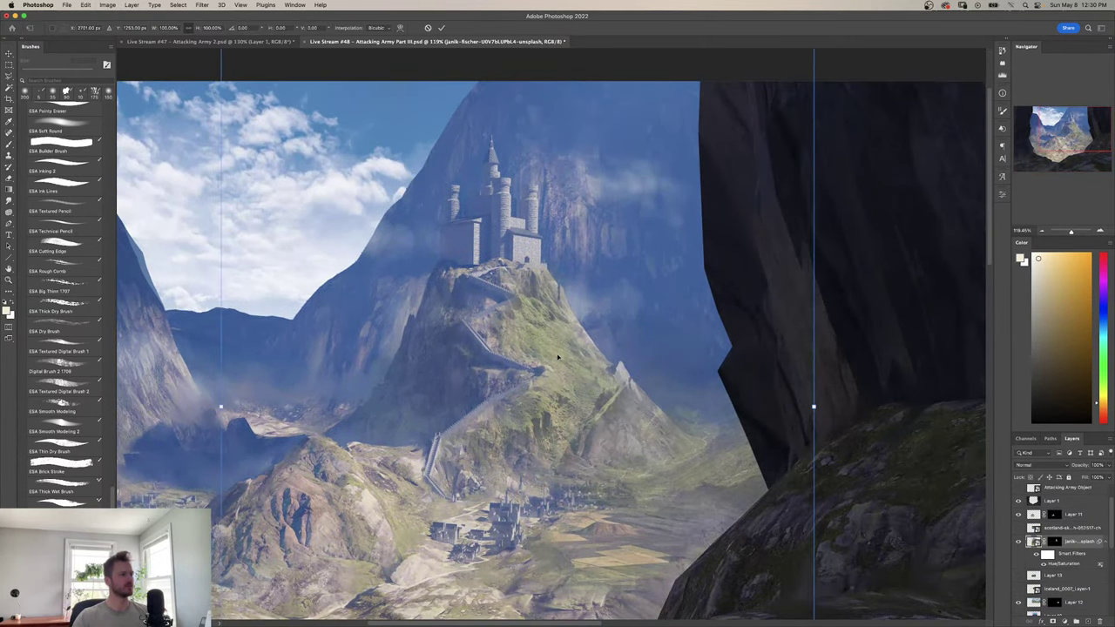
pyautogui.moveTo(561, 360)
pyautogui.mouseDown()
pyautogui.moveTo(615, 308)
pyautogui.moveTo(553, 361)
pyautogui.moveTo(575, 378)
pyautogui.mouseUp()
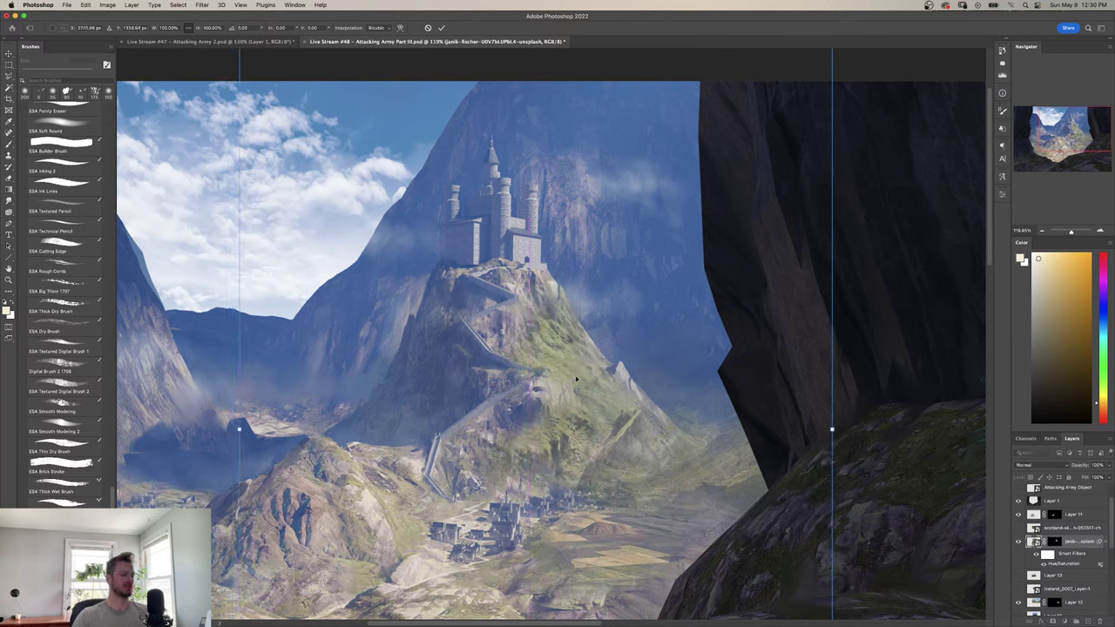
pyautogui.press('Return')
# Target the mountain photo's layer mask and paint white to reveal more texture up the hill toward the castle.
pyautogui.press('b')
pyautogui.click(535, 326)
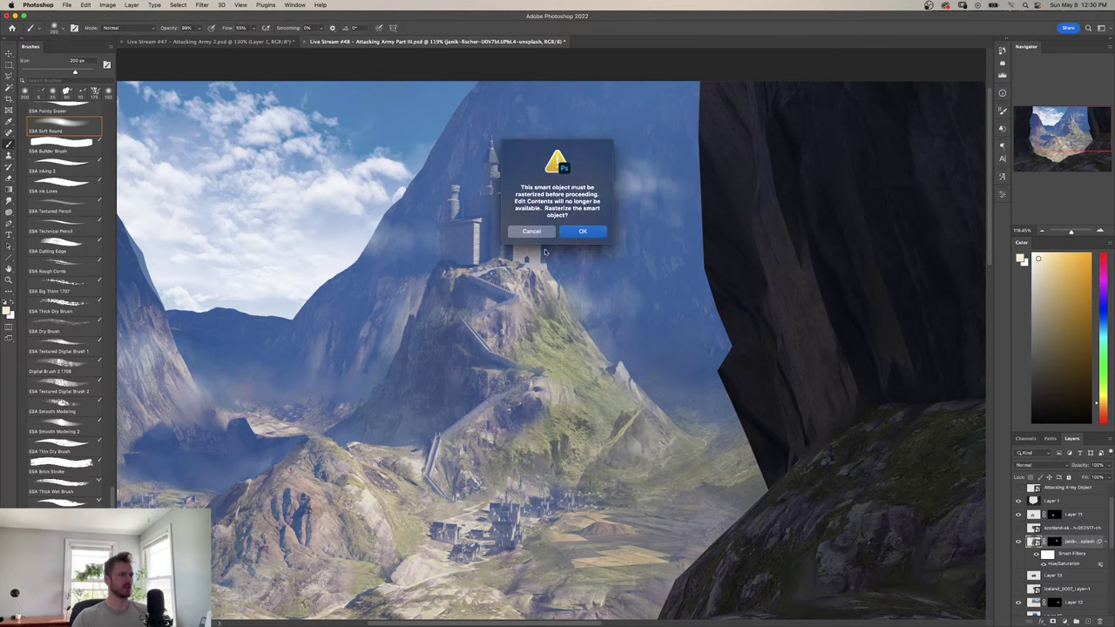
pyautogui.press('Escape')
pyautogui.click(1054, 542)
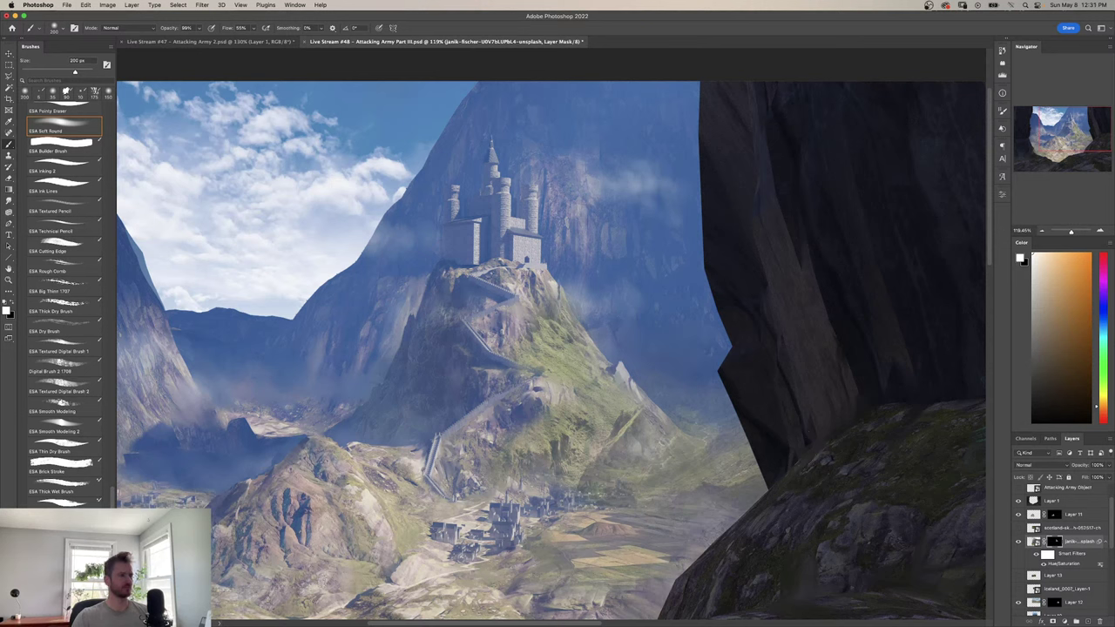
pyautogui.moveTo(522, 335)
pyautogui.mouseDown()
pyautogui.moveTo(514, 317)
pyautogui.moveTo(540, 257)
pyautogui.moveTo(505, 187)
pyautogui.moveTo(486, 280)
pyautogui.mouseUp()
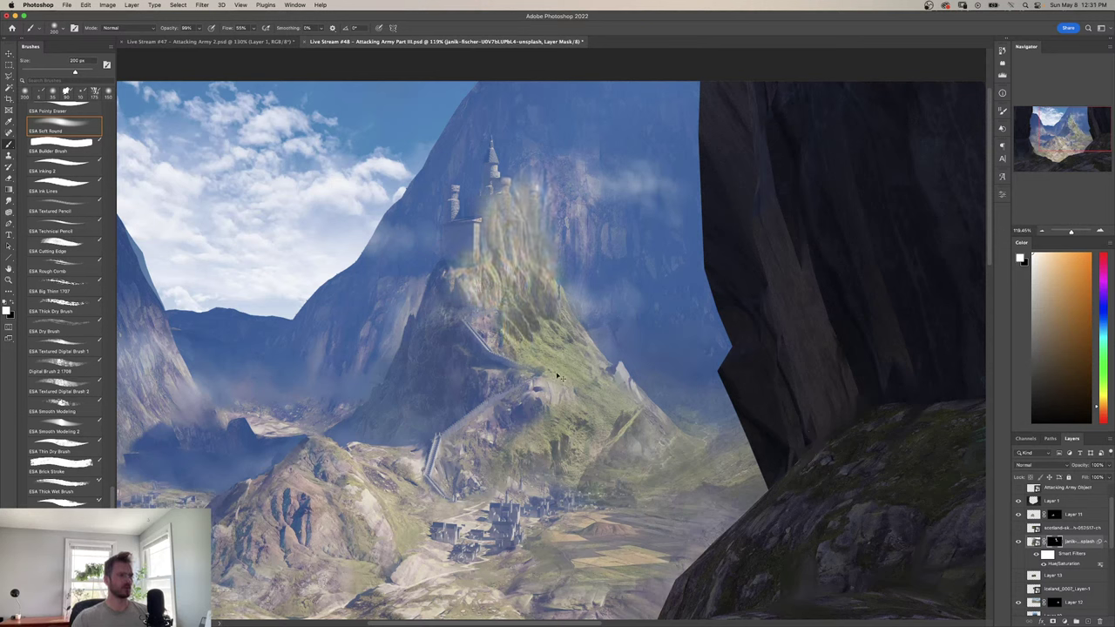
pyautogui.moveTo(558, 376); pyautogui.dragTo(606, 425)
# Rotate the mountain photo about 20° counterclockwise and reposition it over the castle hill with Free Transform.
pyautogui.press('super+t')
pyautogui.moveTo(877, 245); pyautogui.dragTo(790, 288)
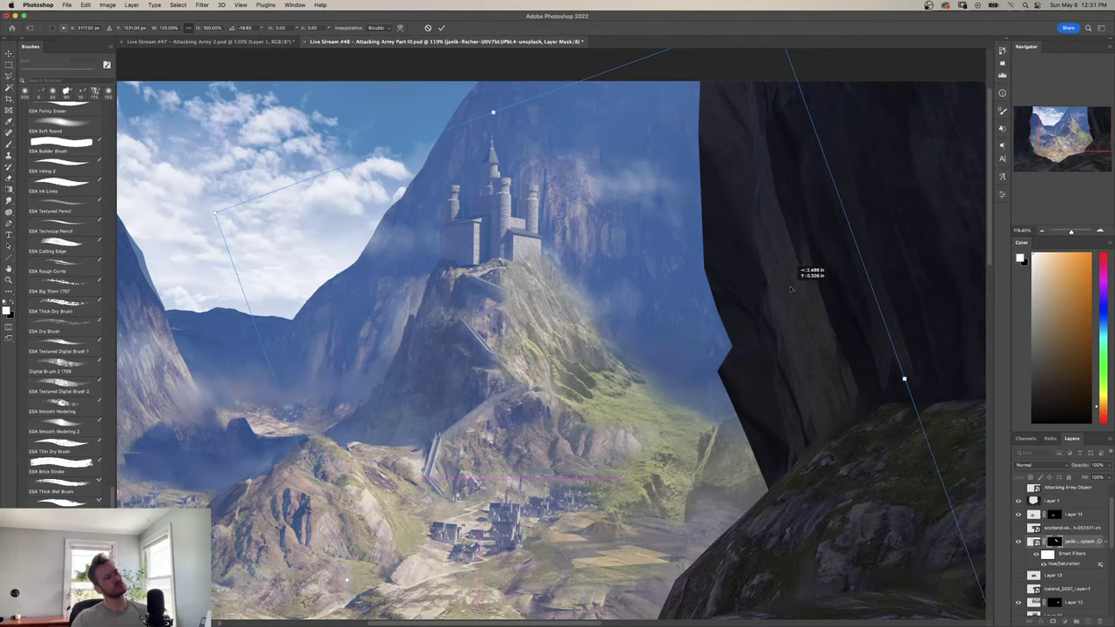
pyautogui.press('Return')
# Mask the photo off the hill's outer edge with black and restore texture on the lower slope with white.
pyautogui.press('b')
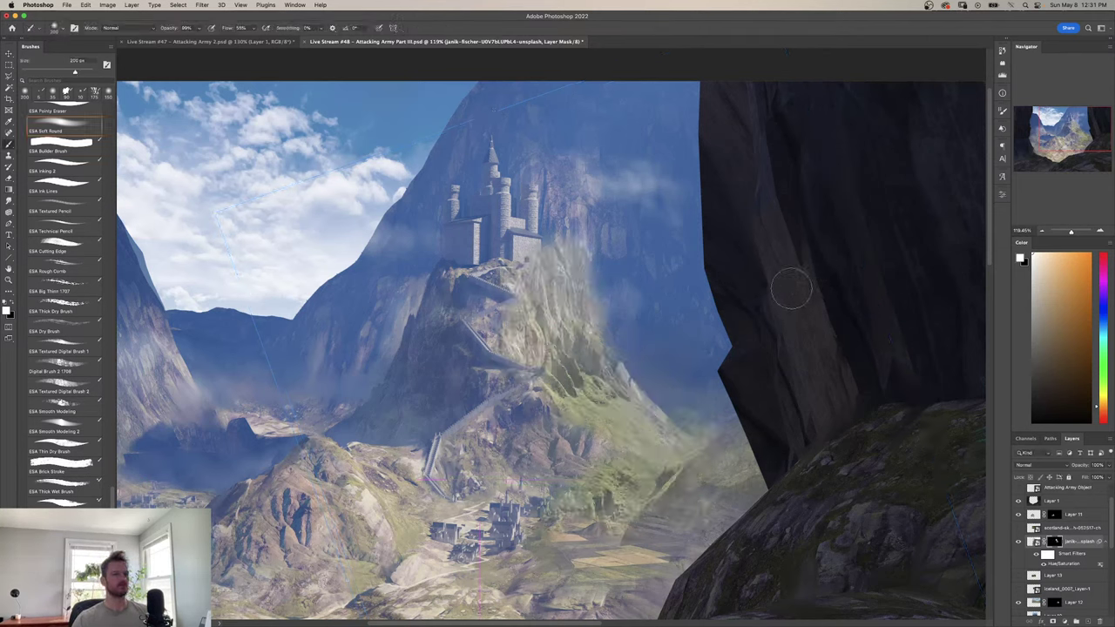
pyautogui.press('x')
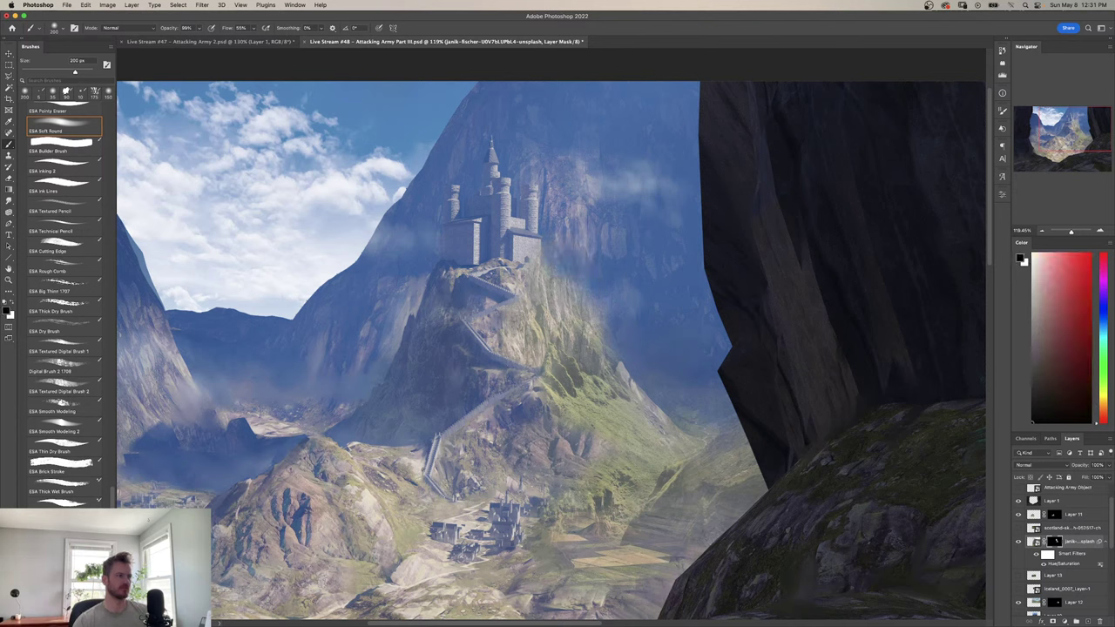
pyautogui.moveTo(552, 262); pyautogui.dragTo(672, 477)
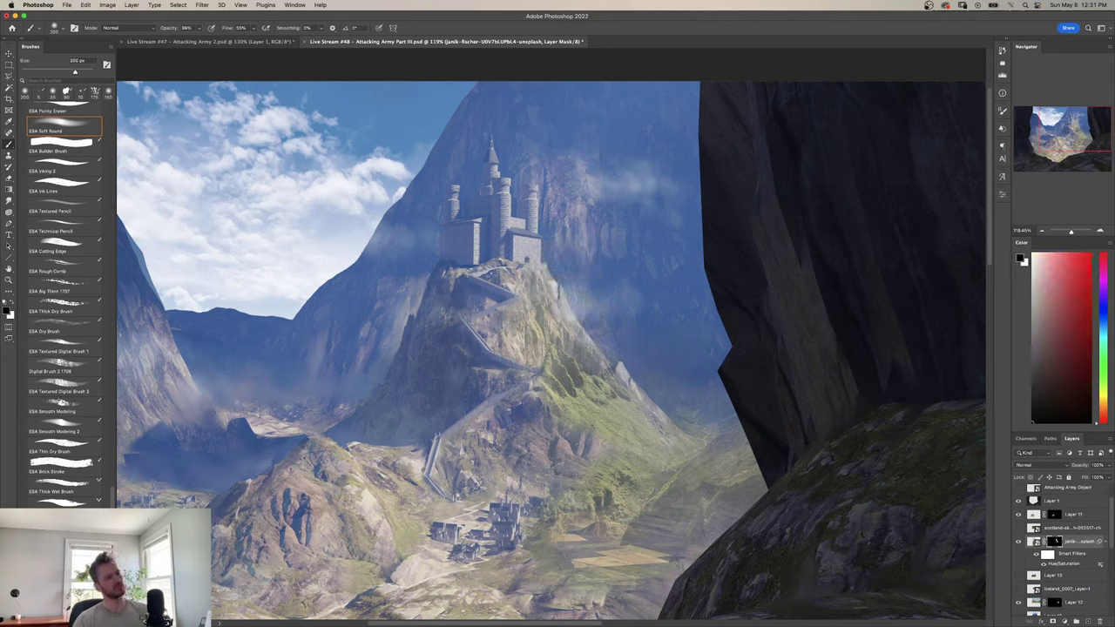
pyautogui.press('x')
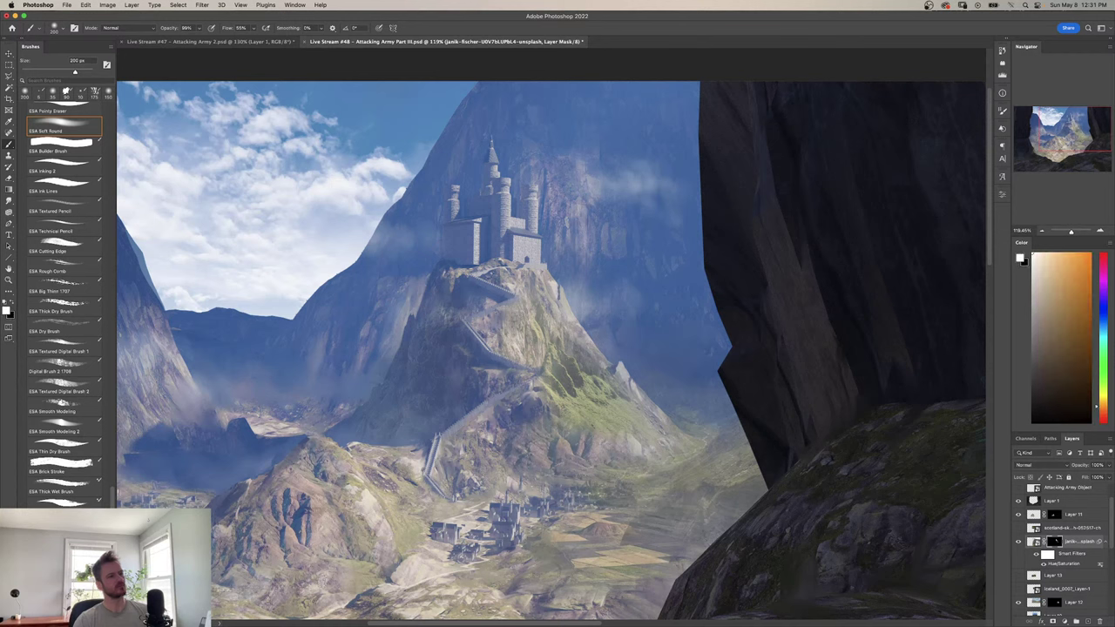
pyautogui.moveTo(540, 418)
pyautogui.mouseDown()
pyautogui.moveTo(588, 446)
pyautogui.moveTo(555, 459)
pyautogui.moveTo(518, 452)
pyautogui.moveTo(525, 462)
pyautogui.mouseUp()
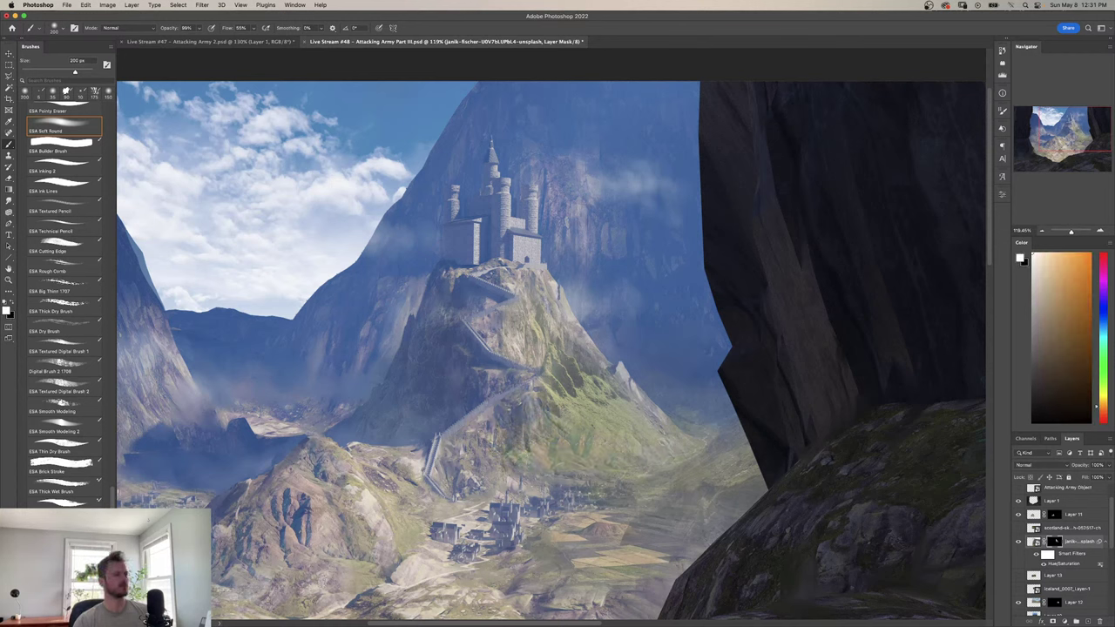
# Flip the painting horizontally and try moving the mountain photo higher up the castle hill.
pyautogui.press('z')
pyautogui.moveTo(637, 381)
pyautogui.mouseDown()
pyautogui.moveTo(602, 383)
pyautogui.moveTo(642, 393)
pyautogui.mouseUp()
pyautogui.press('super+l')
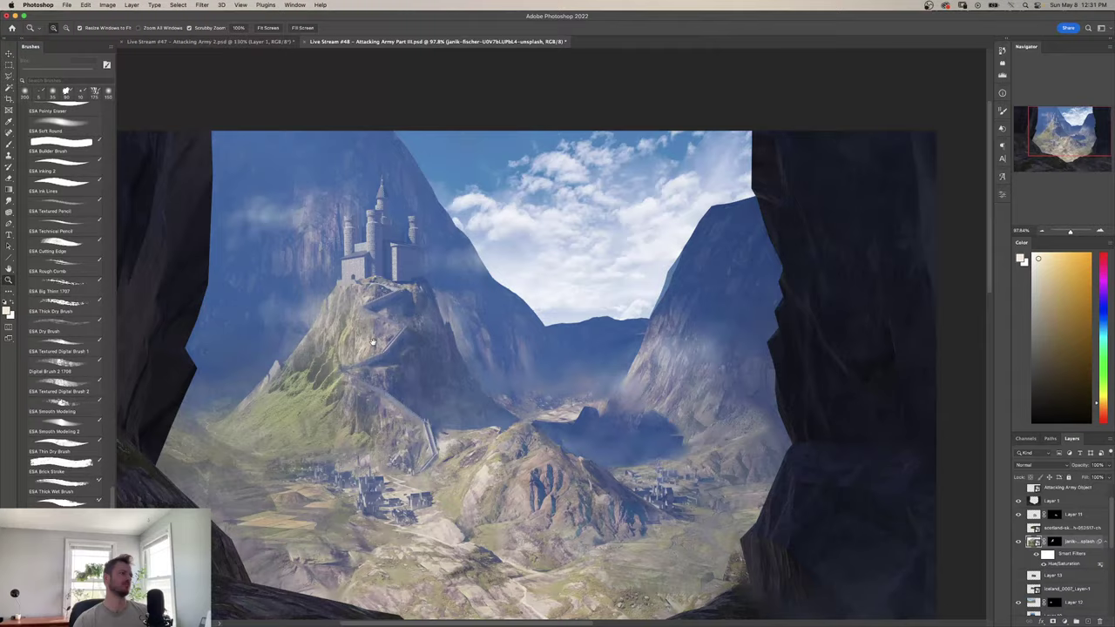
pyautogui.moveTo(374, 343); pyautogui.dragTo(443, 408)
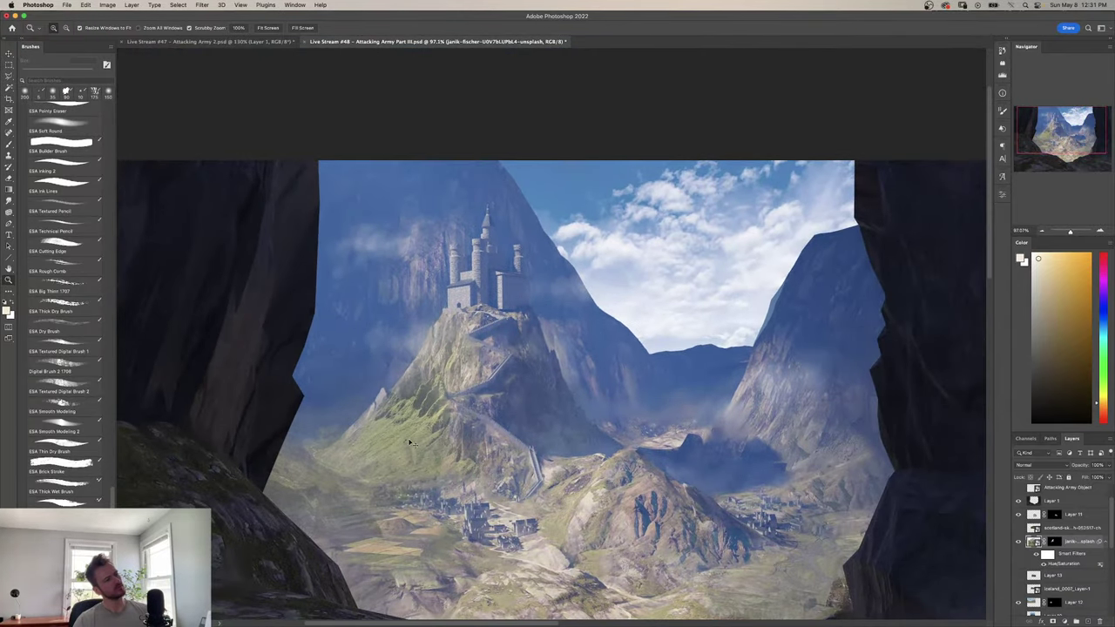
pyautogui.moveTo(413, 446); pyautogui.dragTo(468, 375)
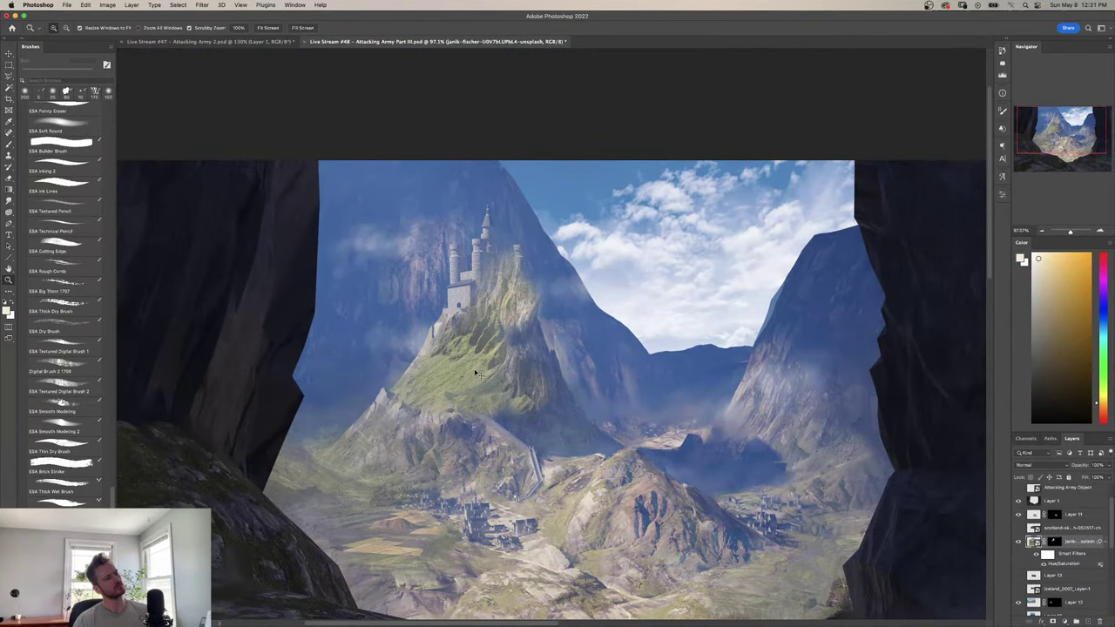
# Undo the recent photo transforms and mask strokes, returning to the flipped painting with Hue/Saturation still applied to the photo.
pyautogui.press('super+z')
pyautogui.press('super+z')
pyautogui.press('super+z')
pyautogui.press('super+z')
pyautogui.press('super+z')
pyautogui.press('super+z')
pyautogui.press('super+z')
pyautogui.press('super+z')
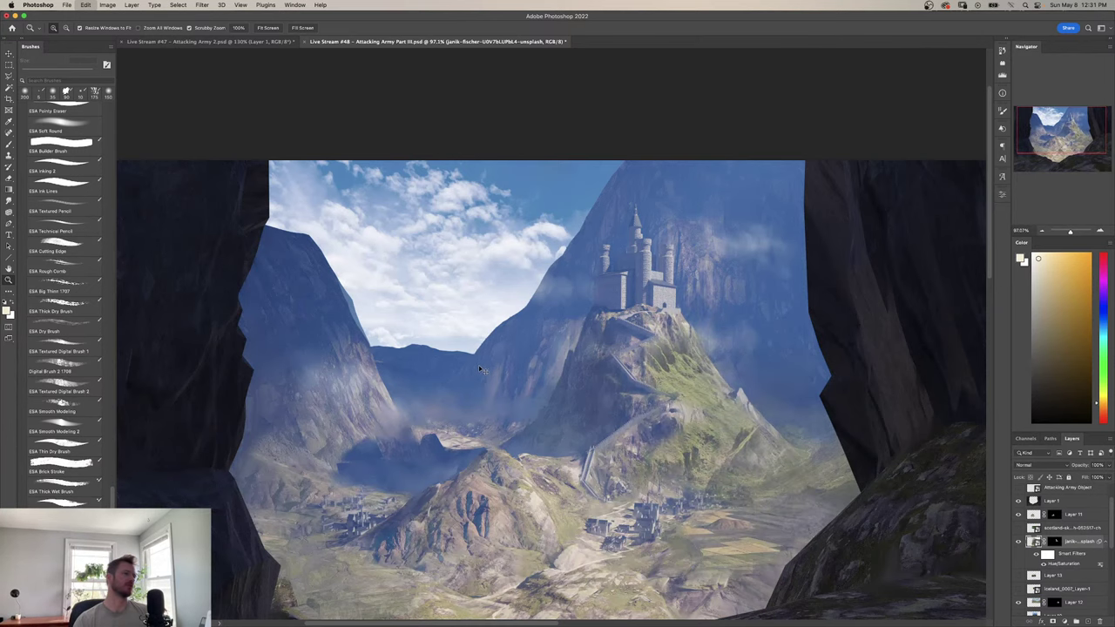
pyautogui.press('h')
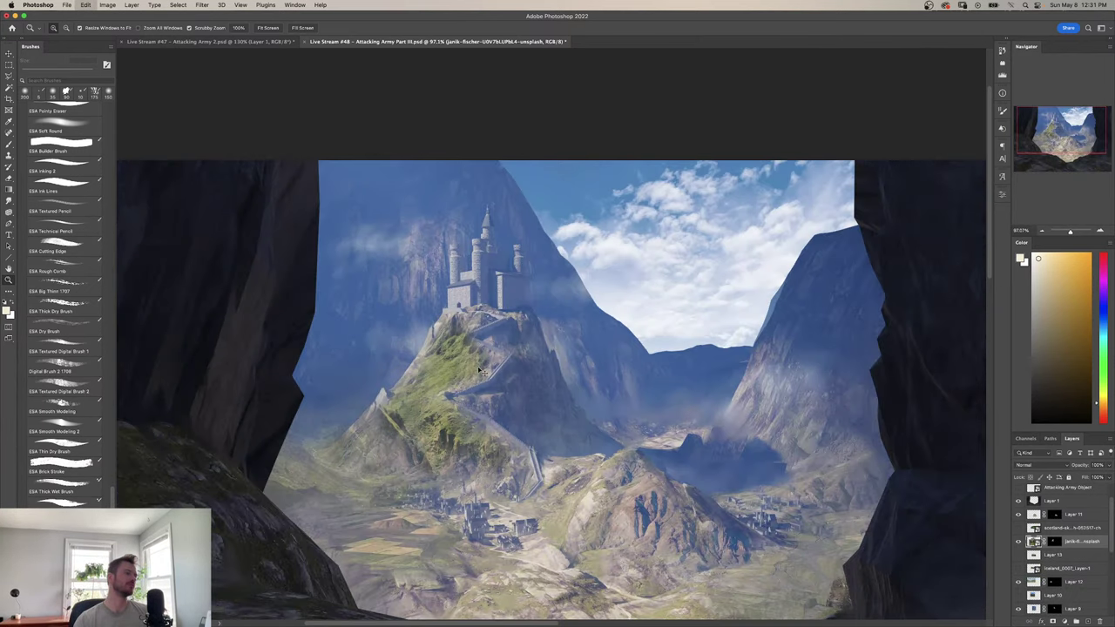
pyautogui.press('h')
pyautogui.press('h')
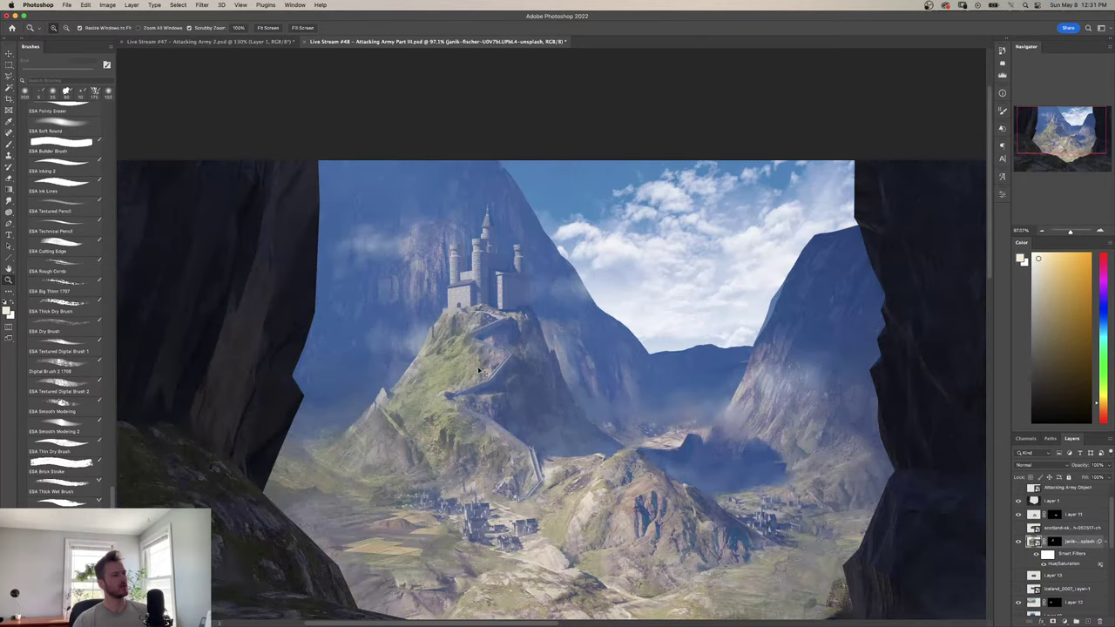
# Rotate the mountain photo about 12° counterclockwise and reposition it so its grassy texture follows the castle hill's sunlit slope.
pyautogui.moveTo(478, 372)
pyautogui.mouseDown()
pyautogui.moveTo(467, 392)
pyautogui.moveTo(459, 357)
pyautogui.moveTo(481, 319)
pyautogui.moveTo(444, 402)
pyautogui.moveTo(453, 407)
pyautogui.mouseUp()
pyautogui.press('b')
pyautogui.press('z')
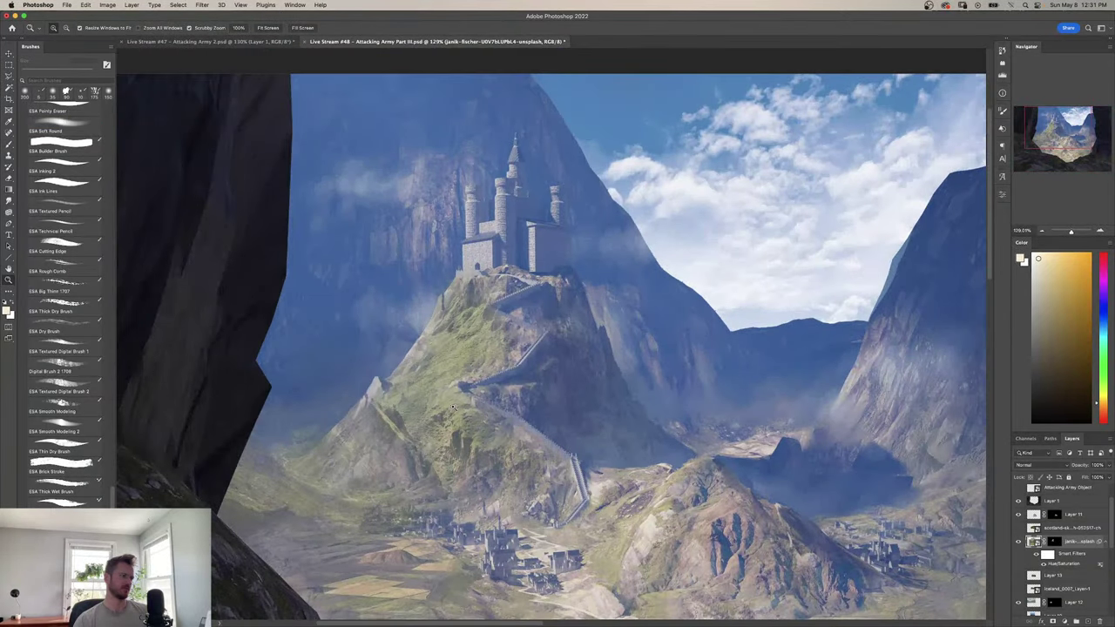
pyautogui.moveTo(458, 364); pyautogui.dragTo(501, 344)
pyautogui.hotkey('ctrl', 't')
pyautogui.moveTo(697, 249); pyautogui.dragTo(643, 318)
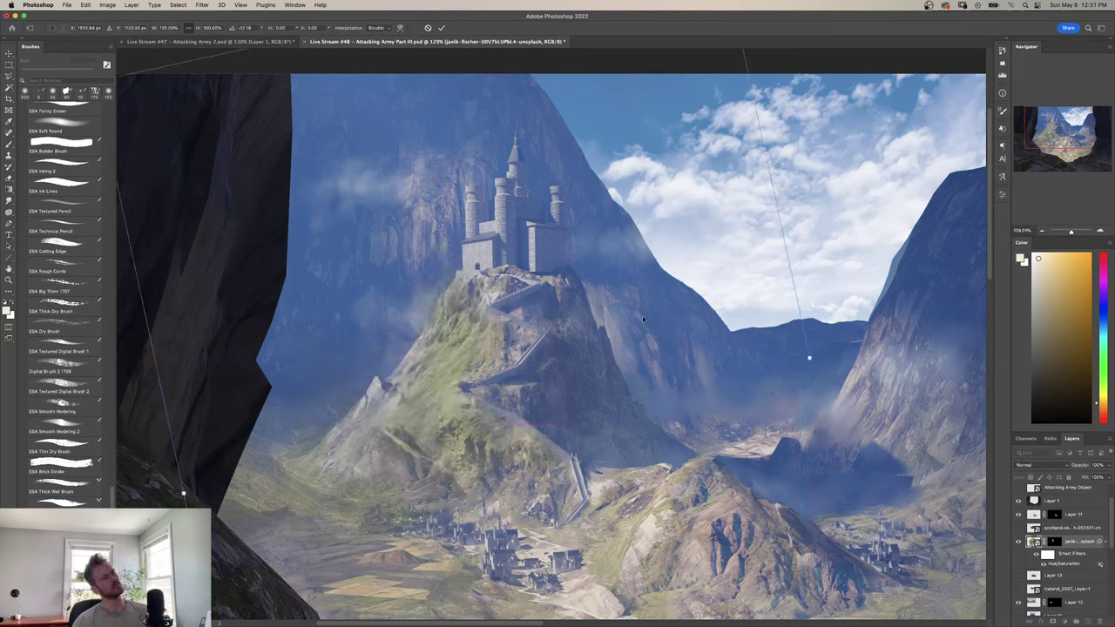
pyautogui.press('Return')
# Target the mountain photo's layer mask and blend the texture into the hill's lower slope with the 200 px ESA Soft Round brush.
pyautogui.press('z')
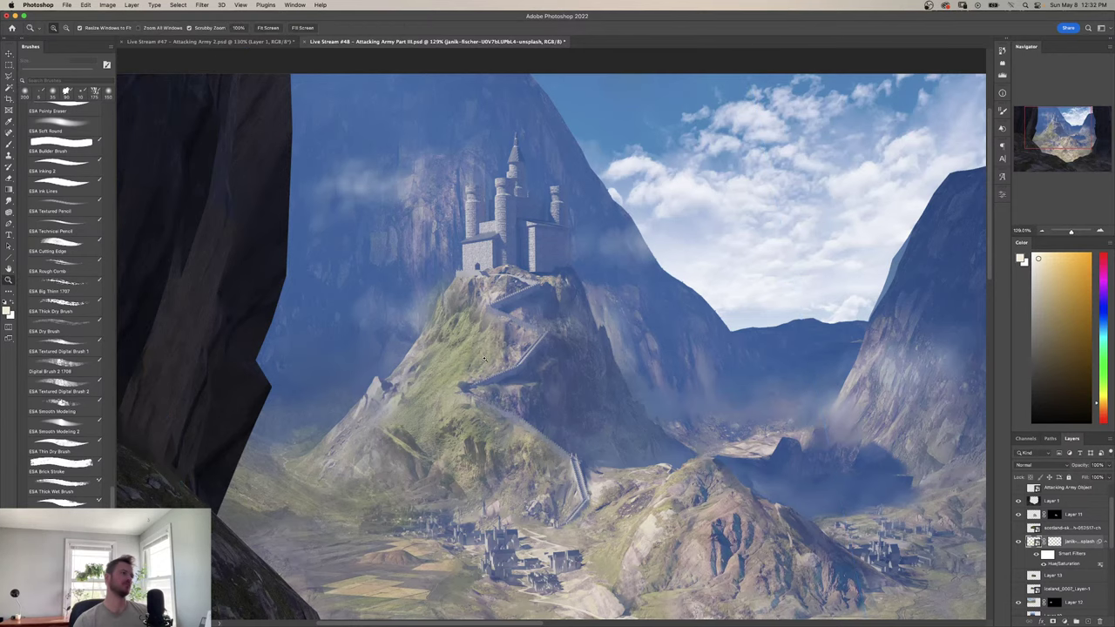
pyautogui.moveTo(518, 360)
pyautogui.mouseDown()
pyautogui.moveTo(418, 360)
pyautogui.moveTo(513, 360)
pyautogui.mouseUp()
pyautogui.press('b')
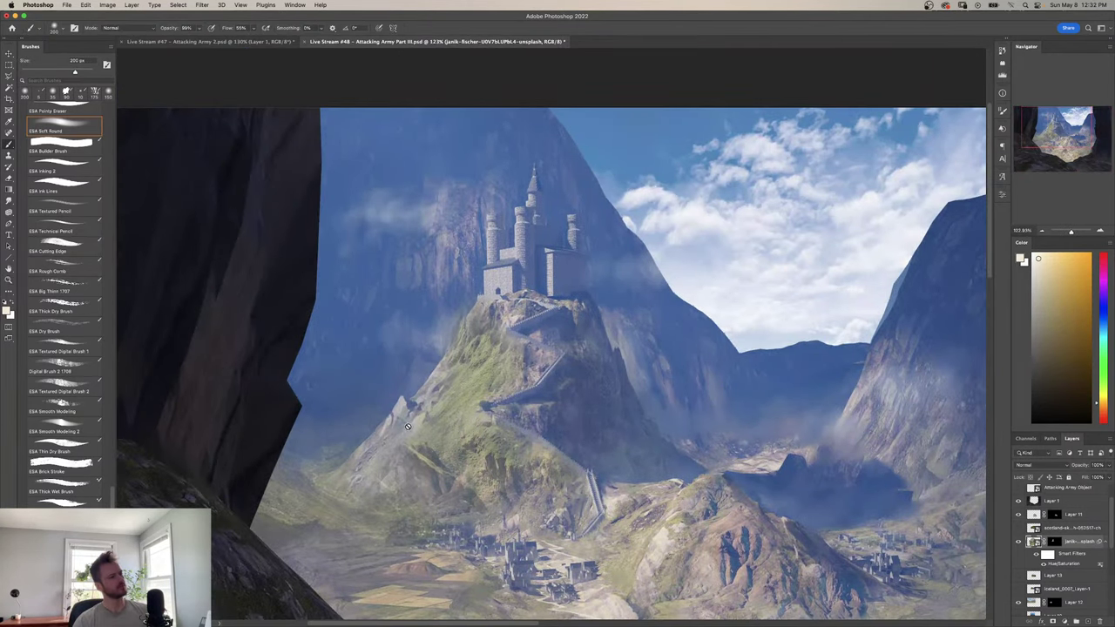
pyautogui.click(419, 428)
pyautogui.press('Escape')
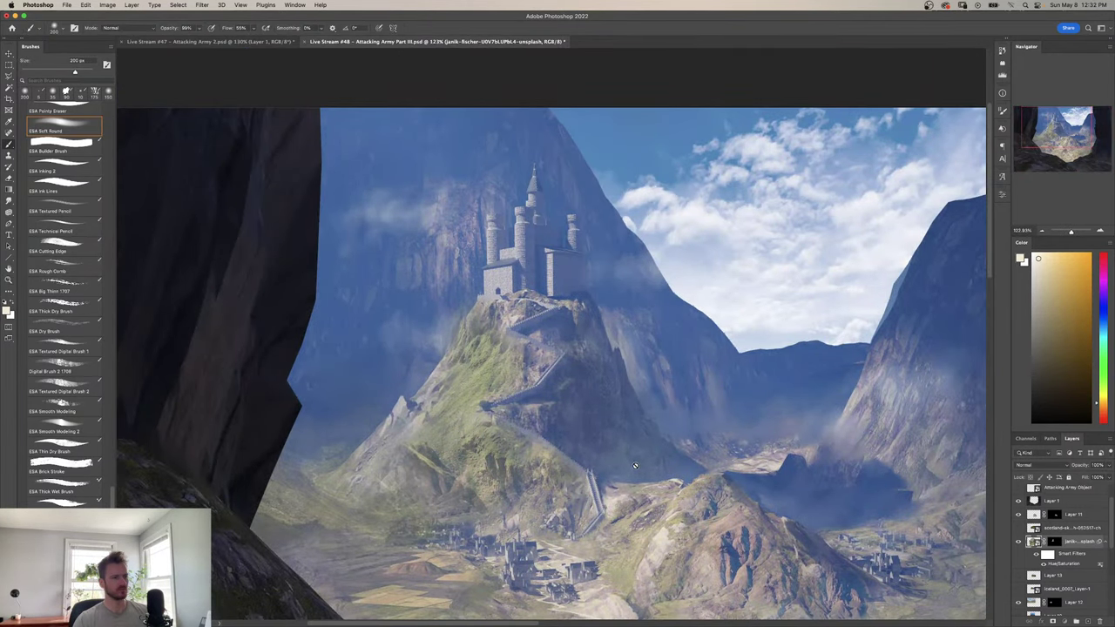
pyautogui.click(1054, 541)
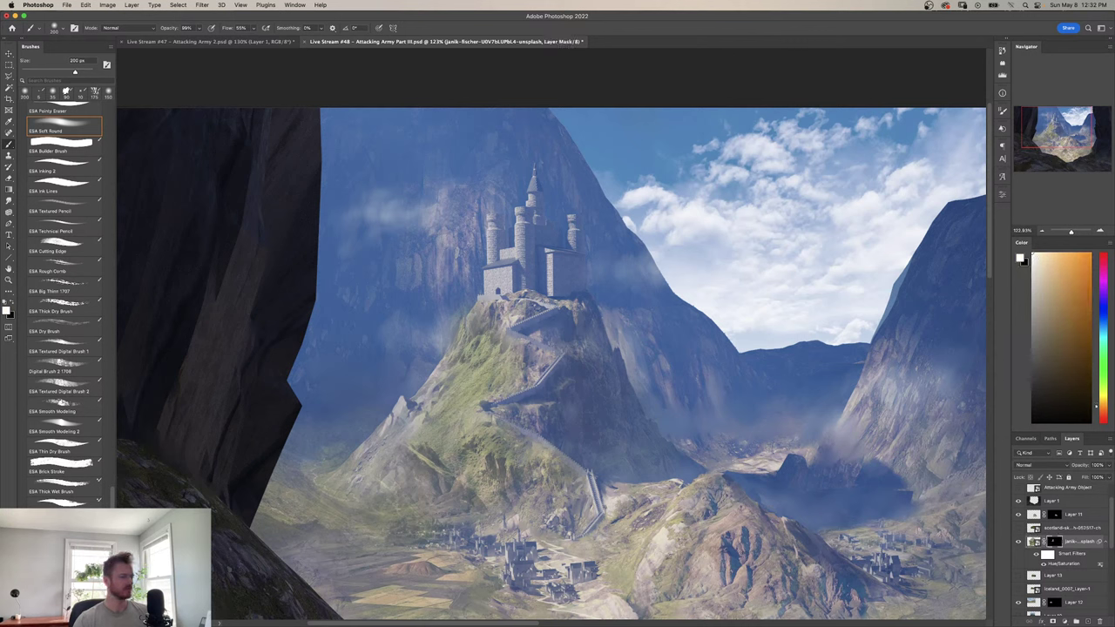
pyautogui.press('x')
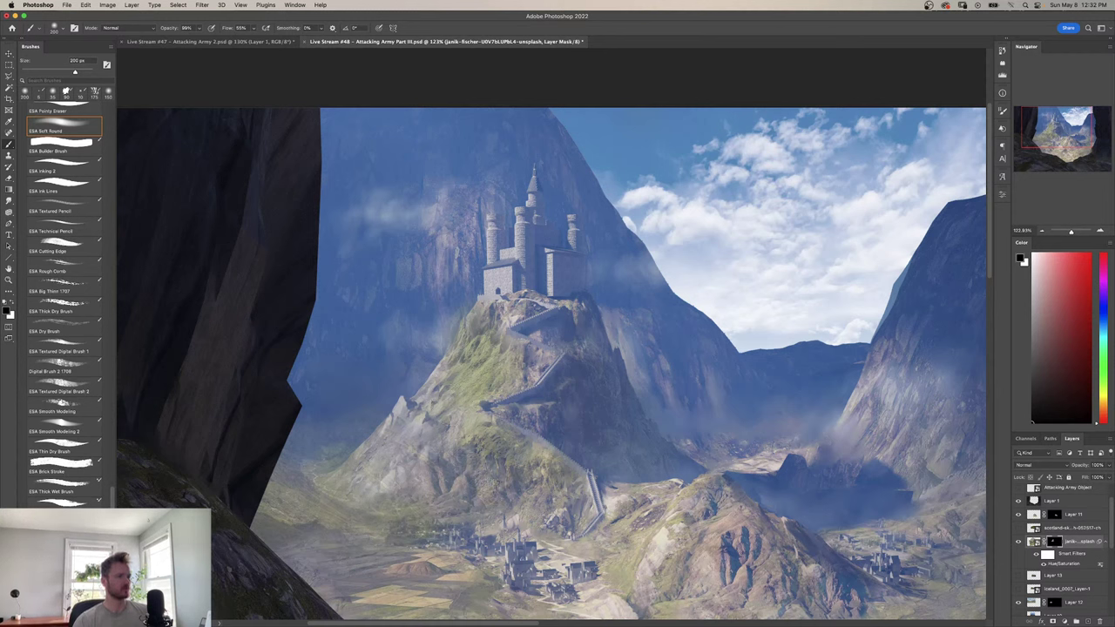
pyautogui.press('x')
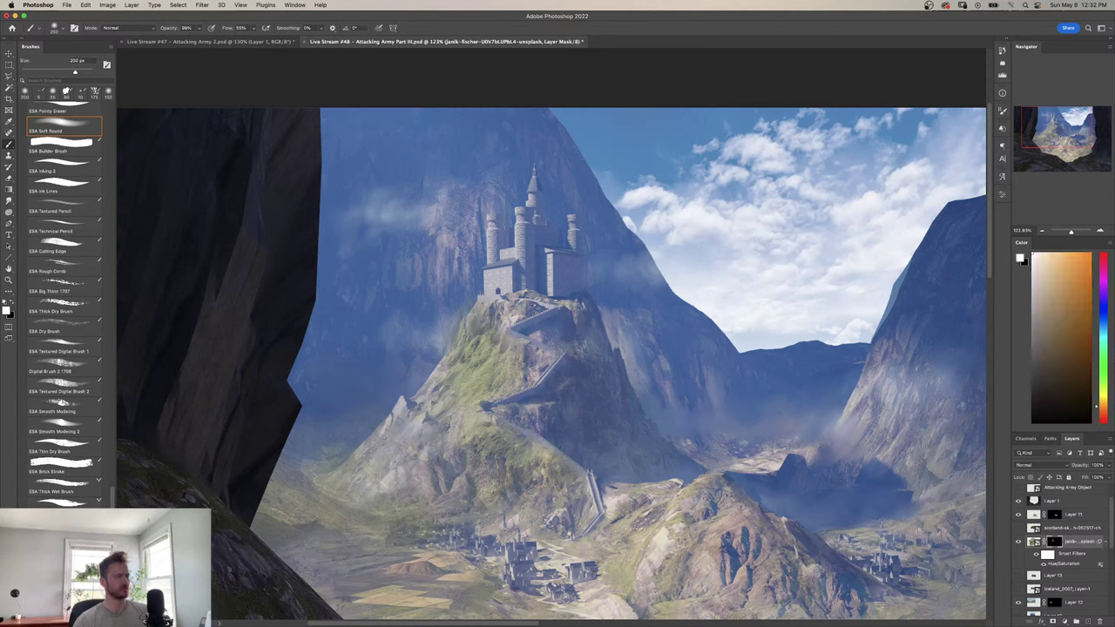
pyautogui.press('x')
pyautogui.press('x')
# Paint white on the photo's mask to extend the grassy texture over the hilltop just below the castle, redoing the first stroke.
pyautogui.moveTo(500, 314)
pyautogui.mouseDown()
pyautogui.moveTo(529, 311)
pyautogui.moveTo(527, 293)
pyautogui.moveTo(566, 313)
pyautogui.moveTo(568, 343)
pyautogui.mouseUp()
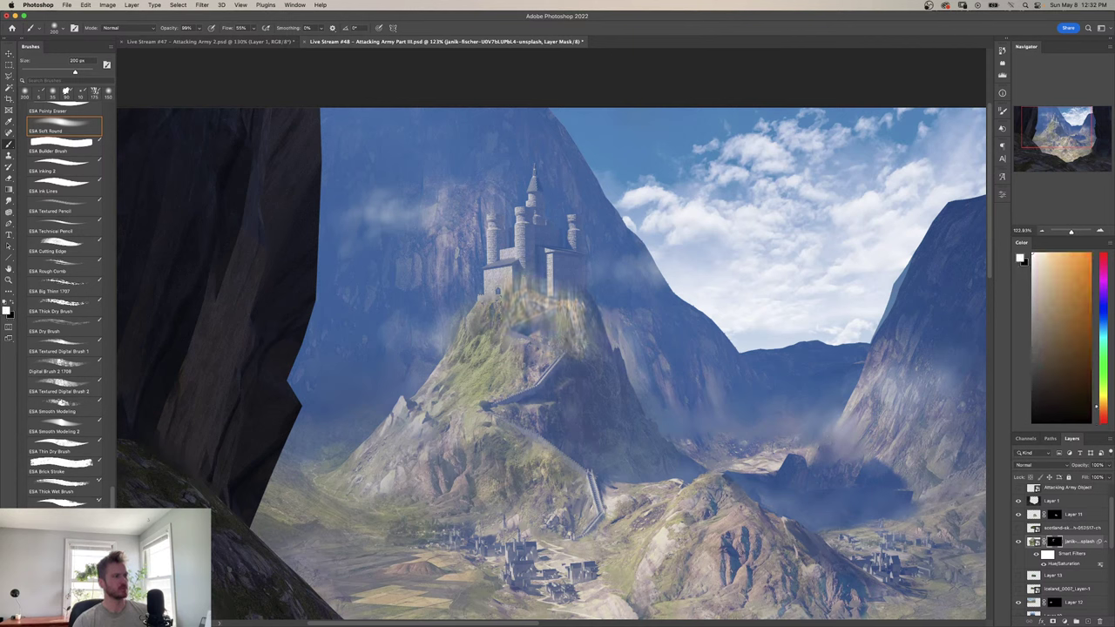
pyautogui.press('super+z')
pyautogui.moveTo(491, 298)
pyautogui.mouseDown()
pyautogui.moveTo(509, 313)
pyautogui.moveTo(537, 306)
pyautogui.mouseUp()
pyautogui.press('x')
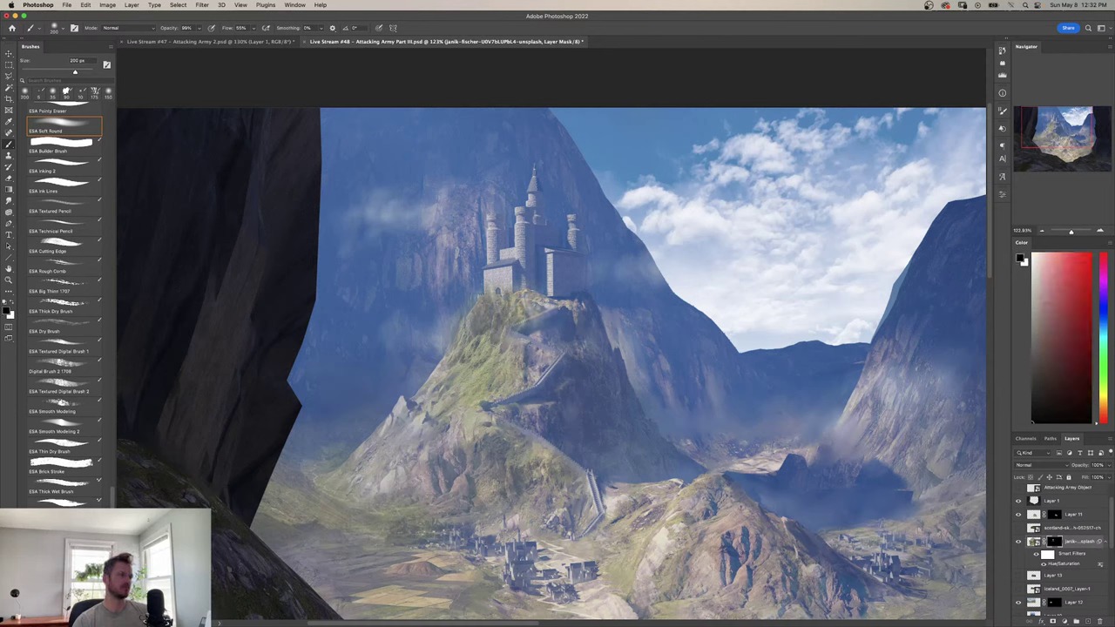
pyautogui.press('x')
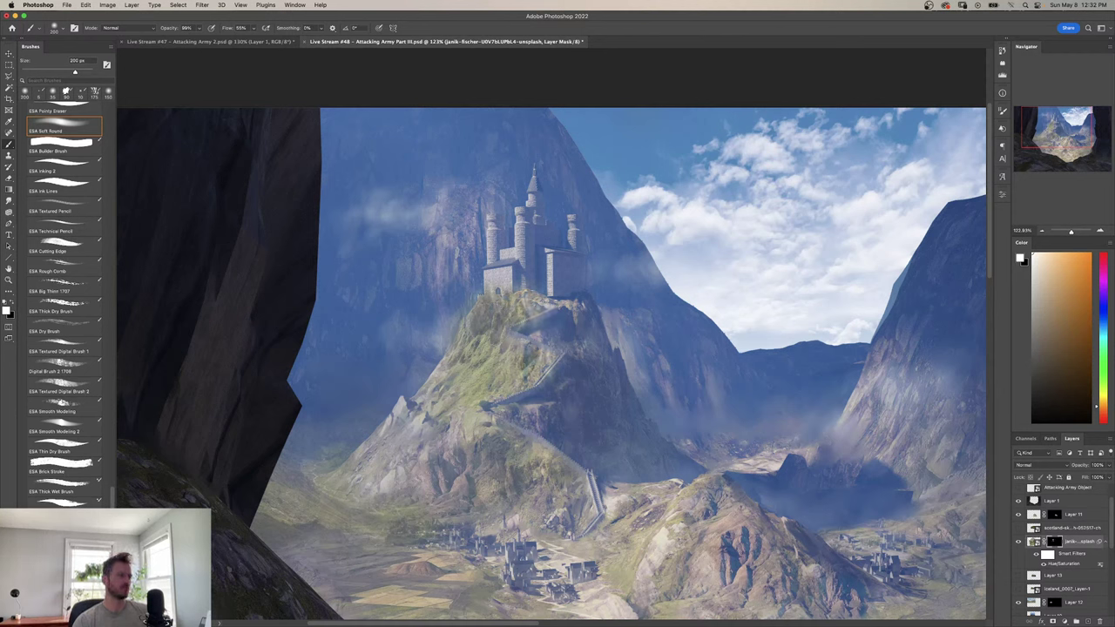
pyautogui.press('x')
# Paint black on the photo's mask with a smaller soft brush to clear texture from the castle base and the hill's outer edge.
pyautogui.press('z')
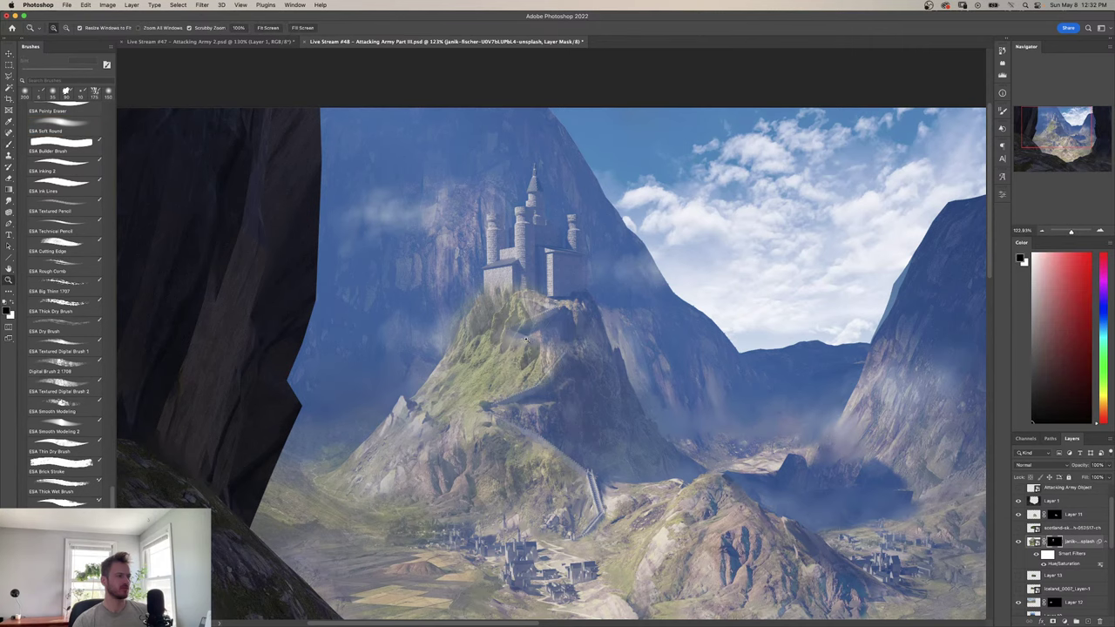
pyautogui.moveTo(554, 342); pyautogui.dragTo(576, 335)
pyautogui.press('b')
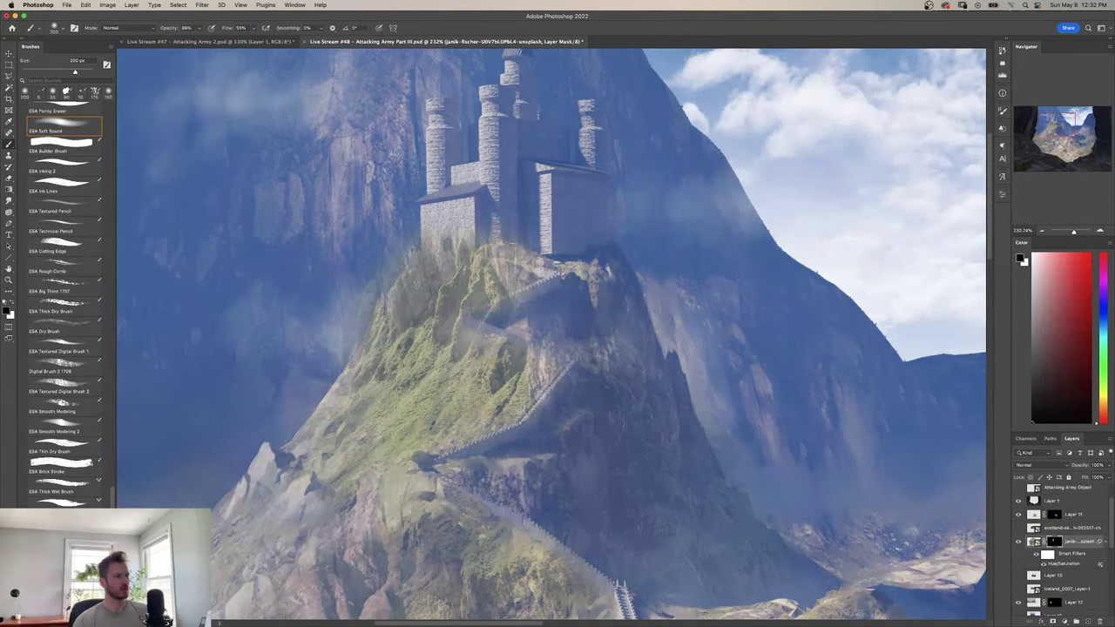
pyautogui.press('[')
pyautogui.press('[')
pyautogui.press('[')
pyautogui.press('[')
pyautogui.press('[')
pyautogui.moveTo(495, 238)
pyautogui.mouseDown()
pyautogui.moveTo(399, 260)
pyautogui.moveTo(357, 357)
pyautogui.mouseUp()
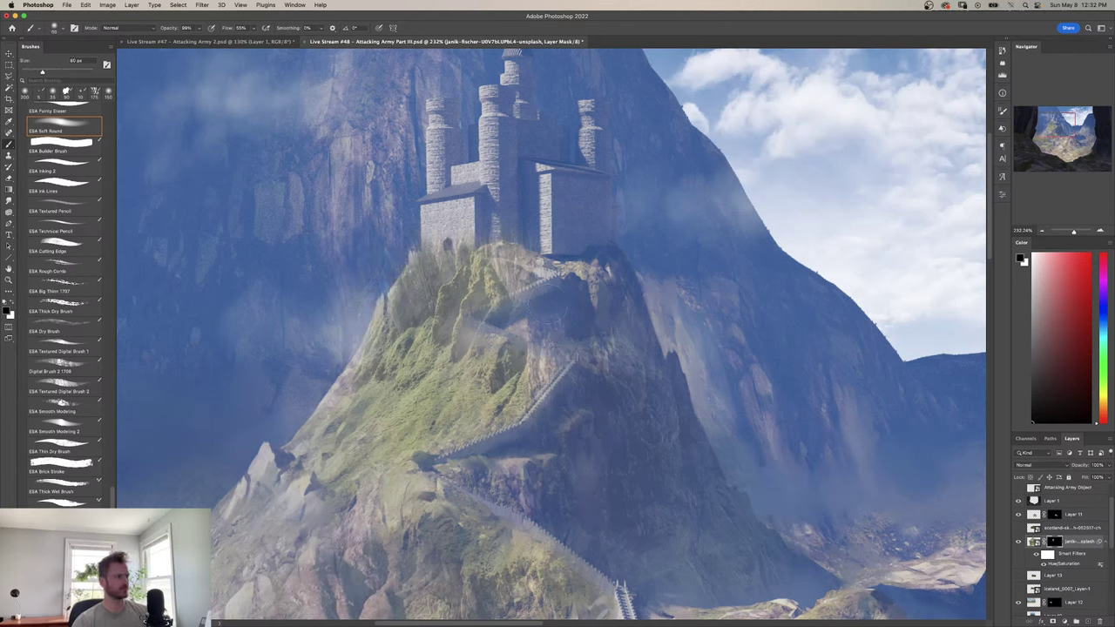
pyautogui.moveTo(423, 254)
pyautogui.mouseDown()
pyautogui.moveTo(398, 313)
pyautogui.moveTo(450, 254)
pyautogui.moveTo(508, 256)
pyautogui.mouseUp()
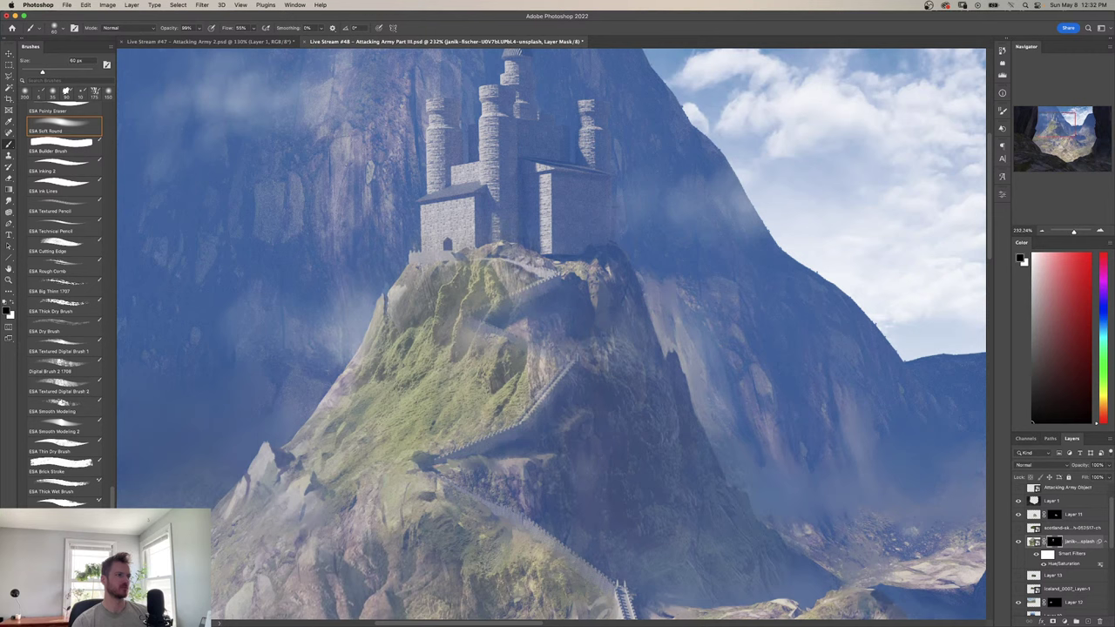
# Refine the photo's mask around the upper walled path, alternating black to uncover the wall and white to restore nearby texture.
pyautogui.press('x')
pyautogui.moveTo(564, 256)
pyautogui.mouseDown()
pyautogui.moveTo(606, 276)
pyautogui.moveTo(566, 280)
pyautogui.mouseUp()
pyautogui.press('x')
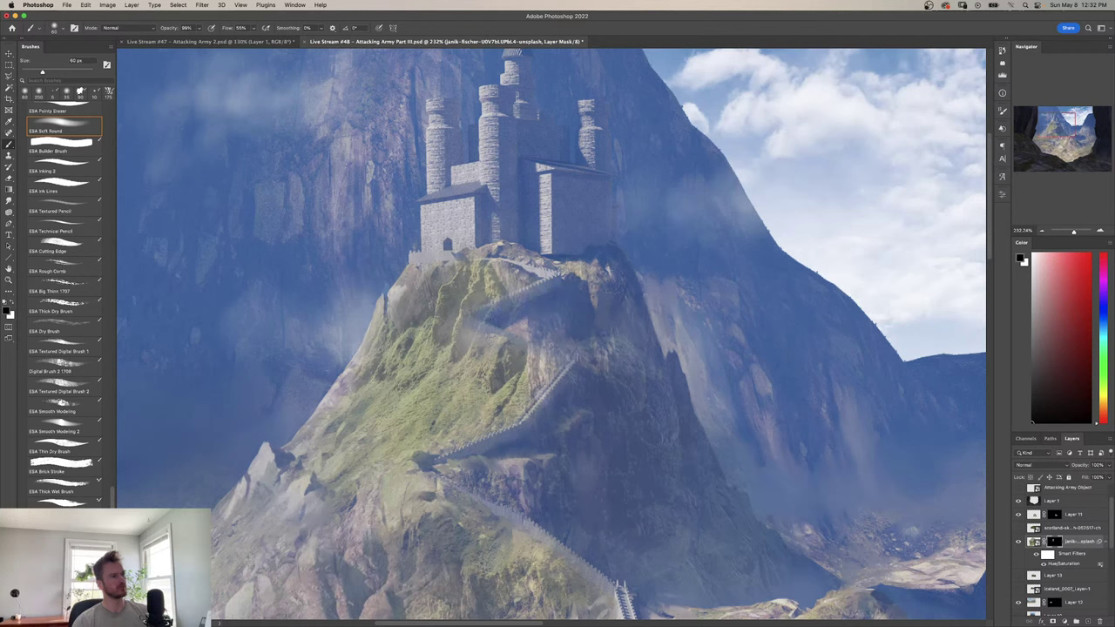
pyautogui.moveTo(477, 303)
pyautogui.mouseDown()
pyautogui.moveTo(446, 320)
pyautogui.moveTo(500, 298)
pyautogui.mouseUp()
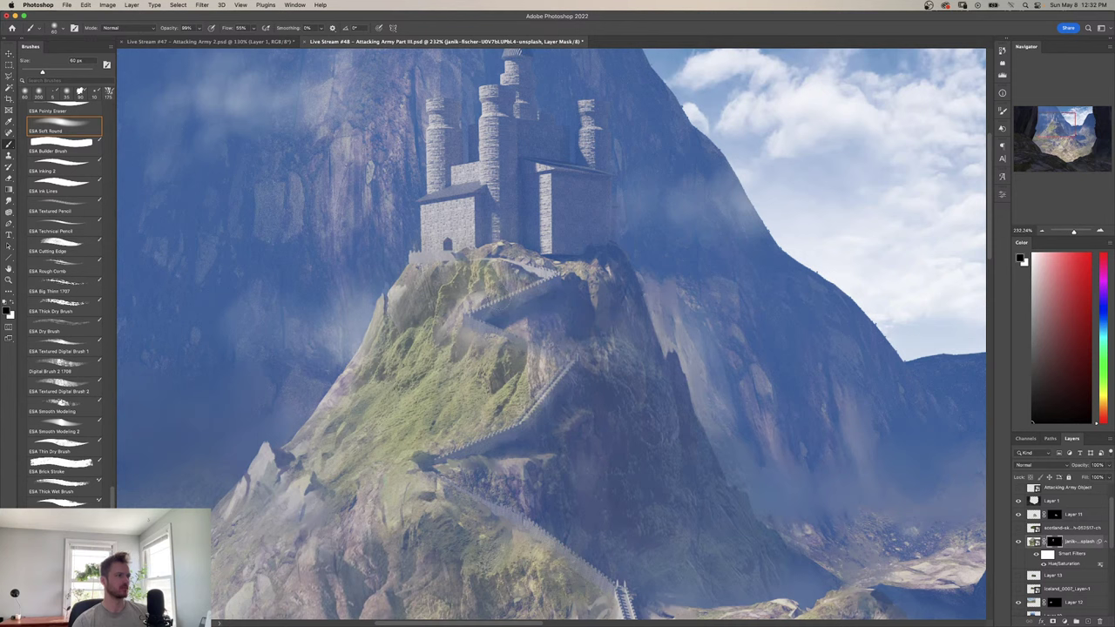
pyautogui.press('x')
pyautogui.moveTo(440, 344); pyautogui.dragTo(481, 294)
pyautogui.press('x')
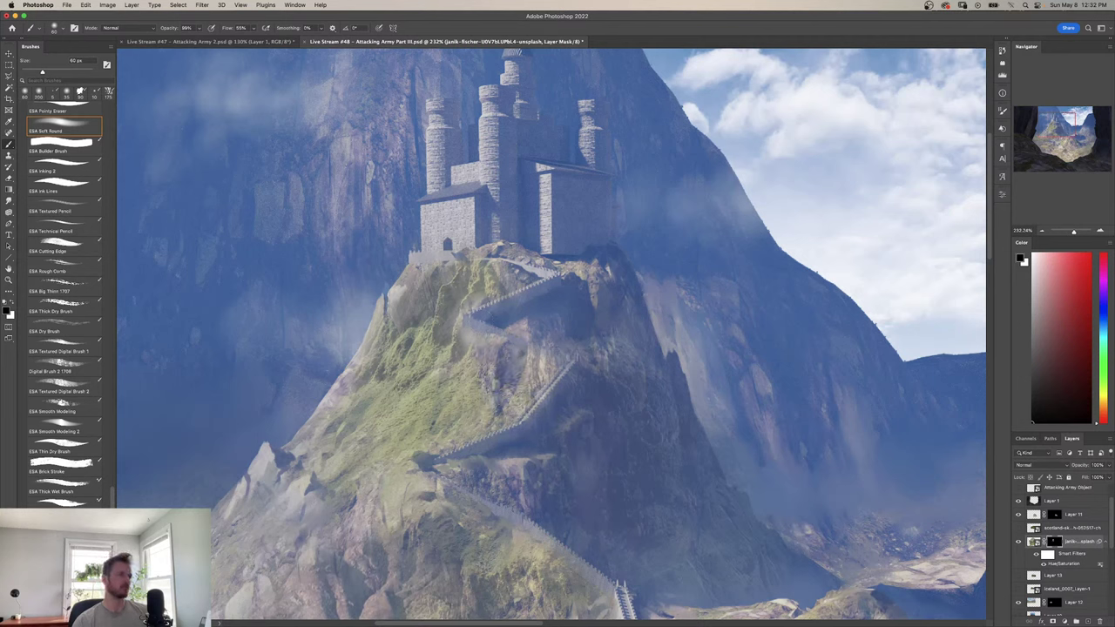
# Touch up the mountain photo's mask on the rocks just below the castle, alternating between black and white.
pyautogui.press('x')
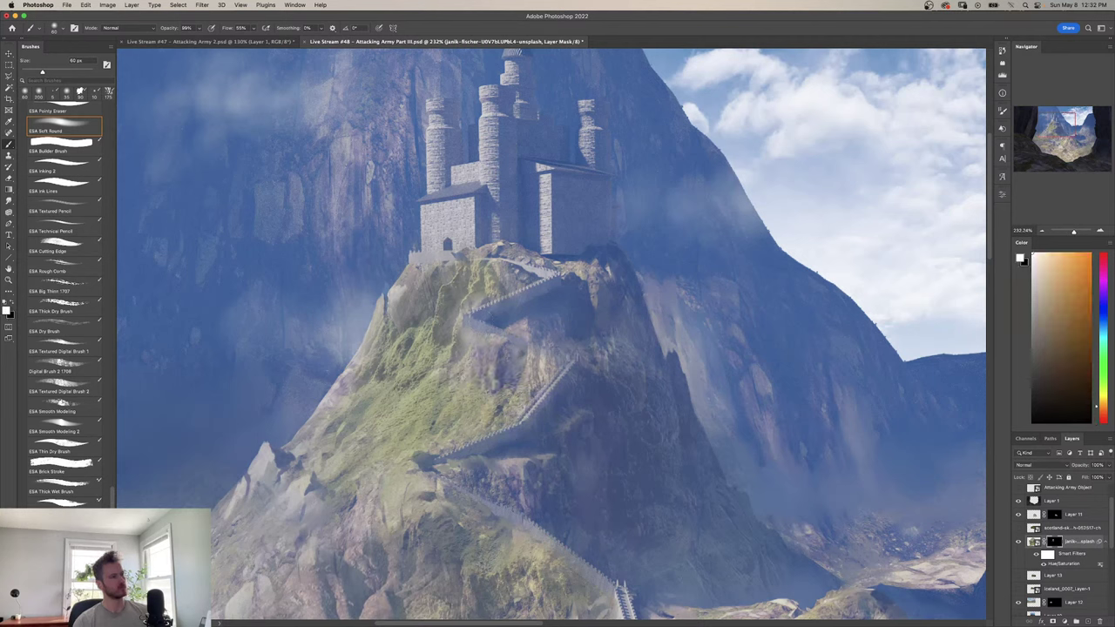
pyautogui.press('x')
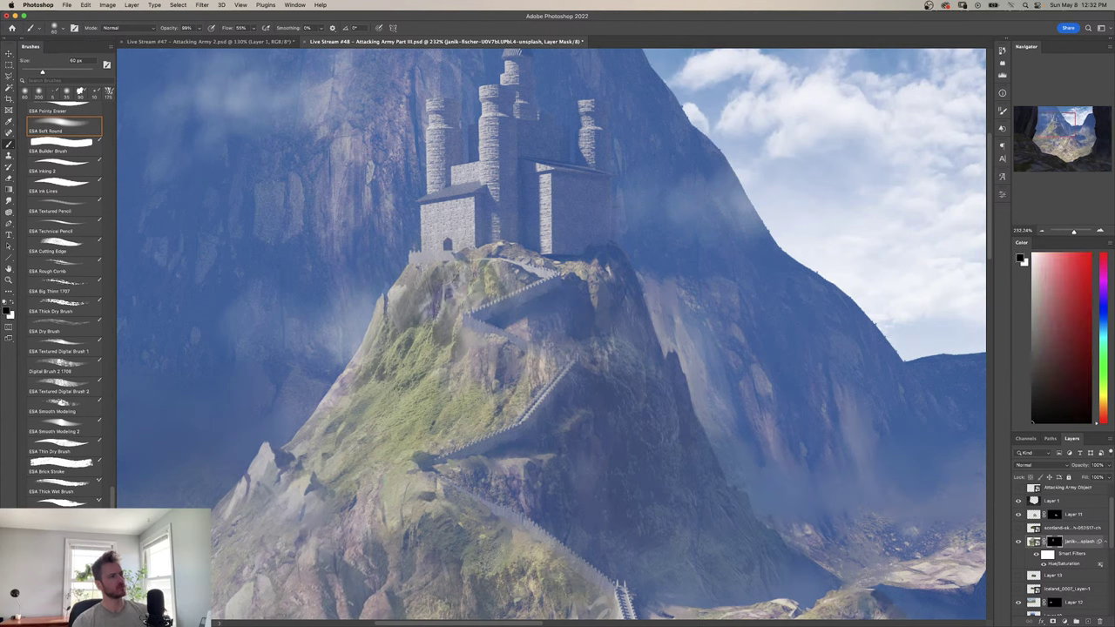
pyautogui.press('x')
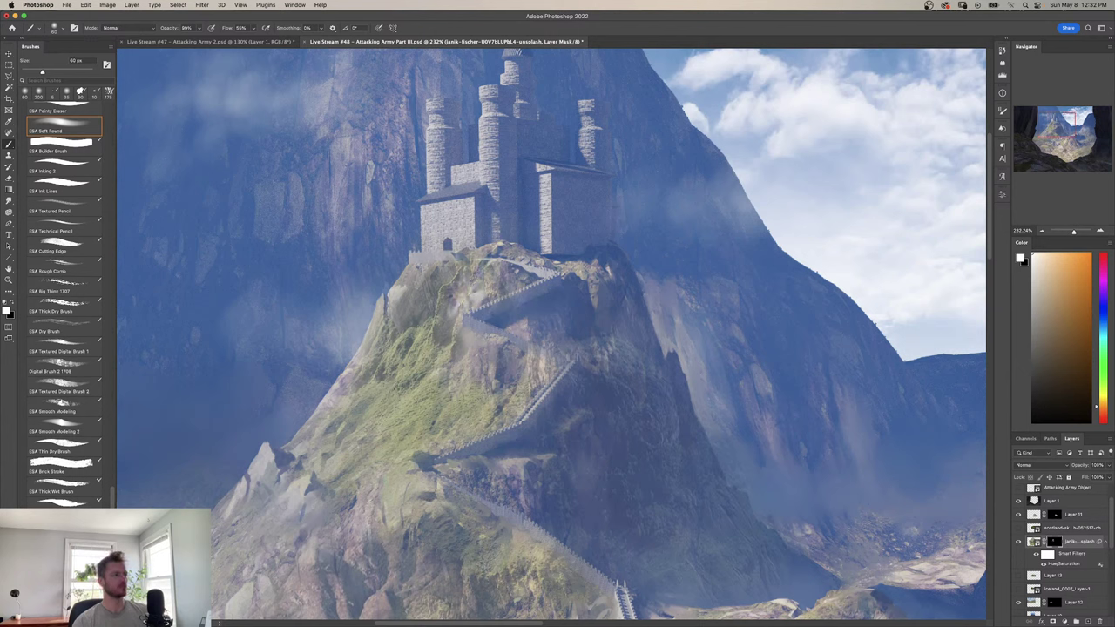
pyautogui.press('x')
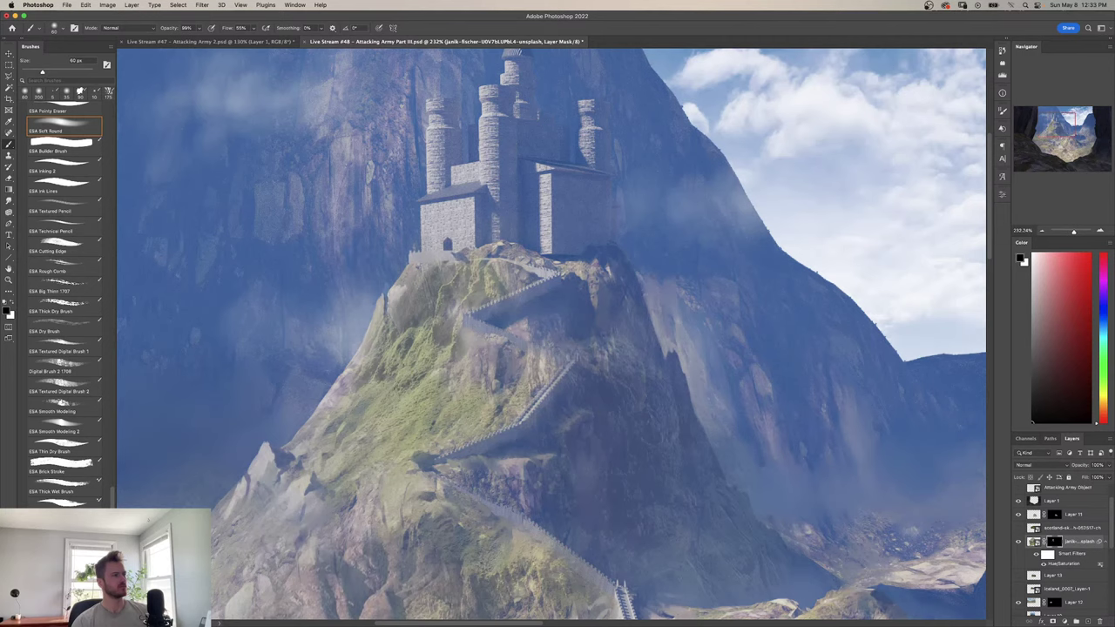
# Try erasing the mountain photo's mask across the whole castle hill with a large ESA Soft Eraser.
pyautogui.press('z')
pyautogui.moveTo(479, 330); pyautogui.dragTo(410, 376)
pyautogui.moveTo(420, 333); pyautogui.dragTo(410, 359)
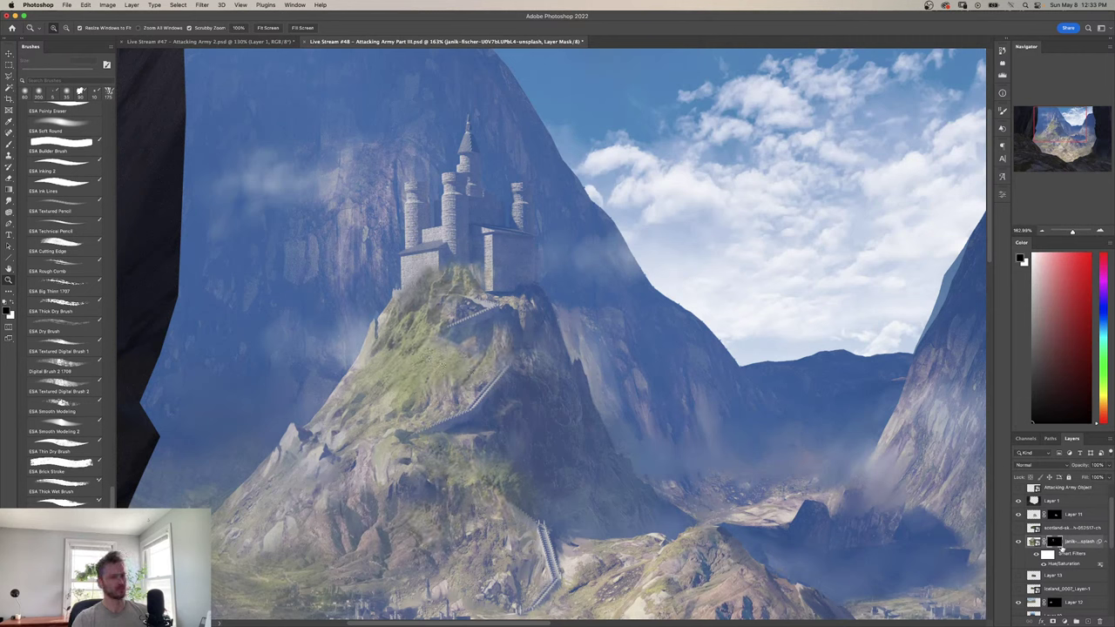
pyautogui.press('e')
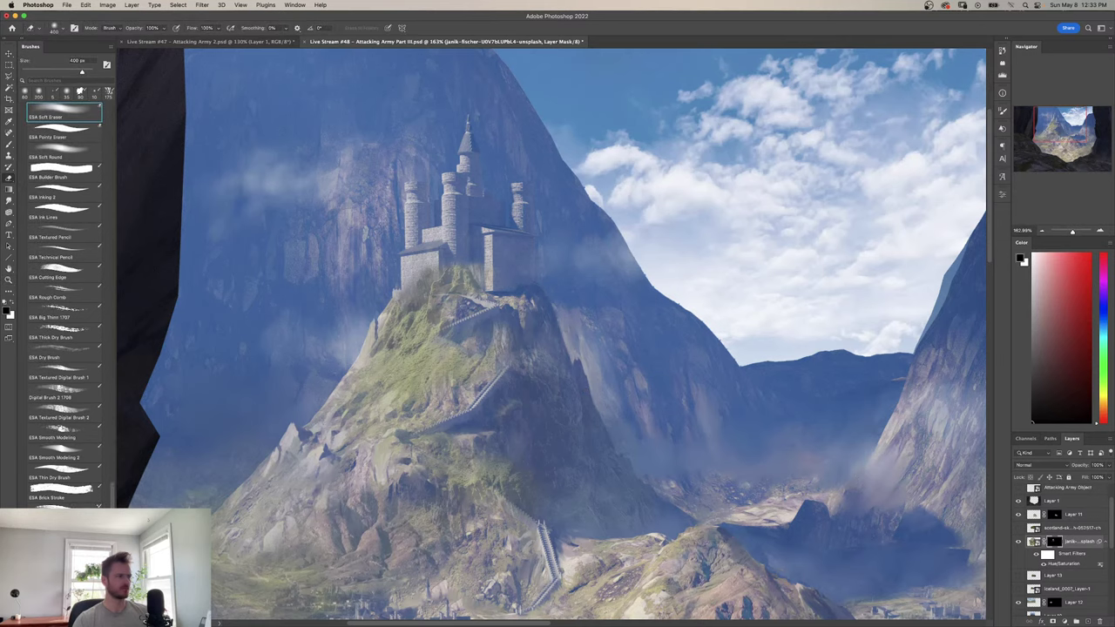
pyautogui.moveTo(378, 434)
pyautogui.mouseDown()
pyautogui.moveTo(486, 373)
pyautogui.moveTo(477, 248)
pyautogui.moveTo(522, 426)
pyautogui.moveTo(522, 222)
pyautogui.moveTo(324, 300)
pyautogui.moveTo(531, 183)
pyautogui.moveTo(383, 588)
pyautogui.mouseUp()
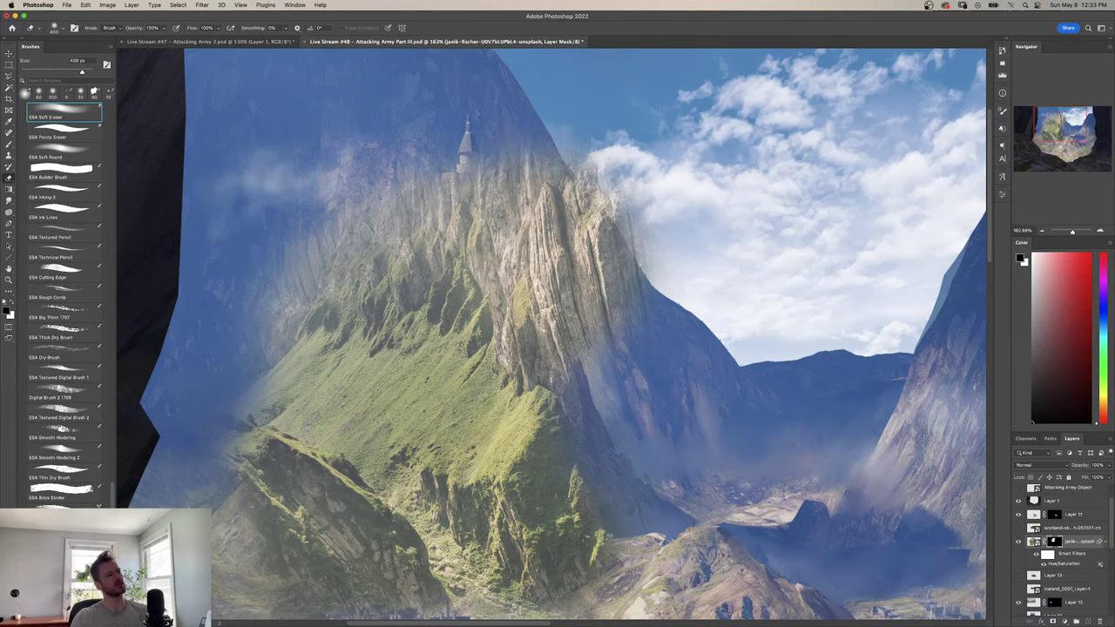
pyautogui.press('z')
pyautogui.moveTo(555, 404); pyautogui.dragTo(515, 389)
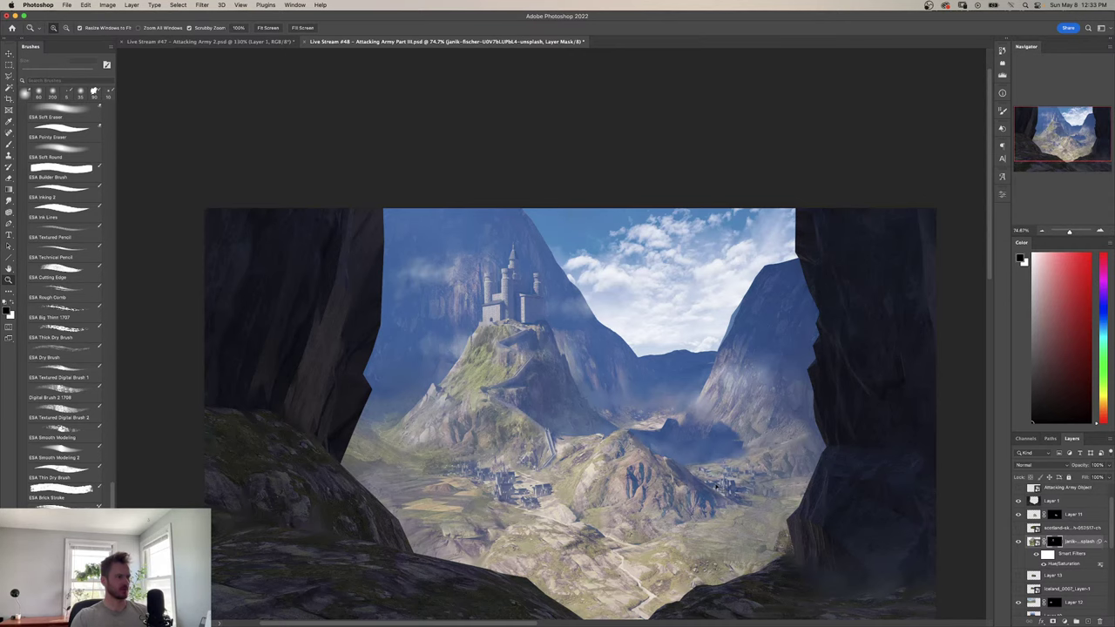
# Switch to the Unsplash page in Chrome and search for "mountain" photos.
pyautogui.moveTo(498, 356); pyautogui.dragTo(550, 372)
pyautogui.moveTo(452, 422); pyautogui.dragTo(398, 484)
pyautogui.scroll(-1, 525, 338)
pyautogui.scroll(-5, 524, 338)
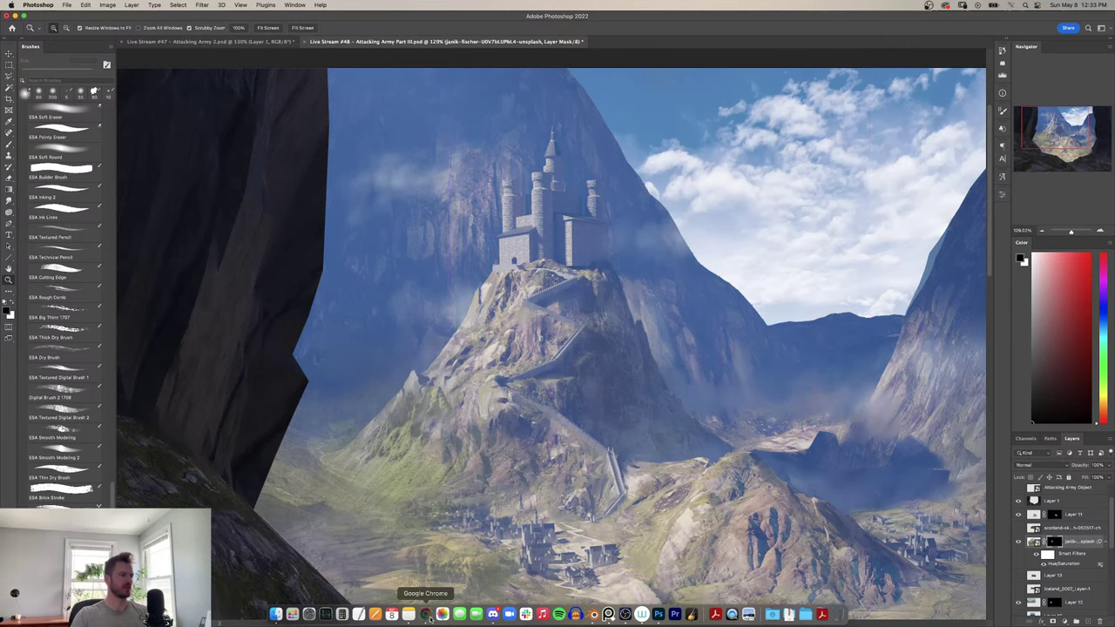
pyautogui.click(435, 609)
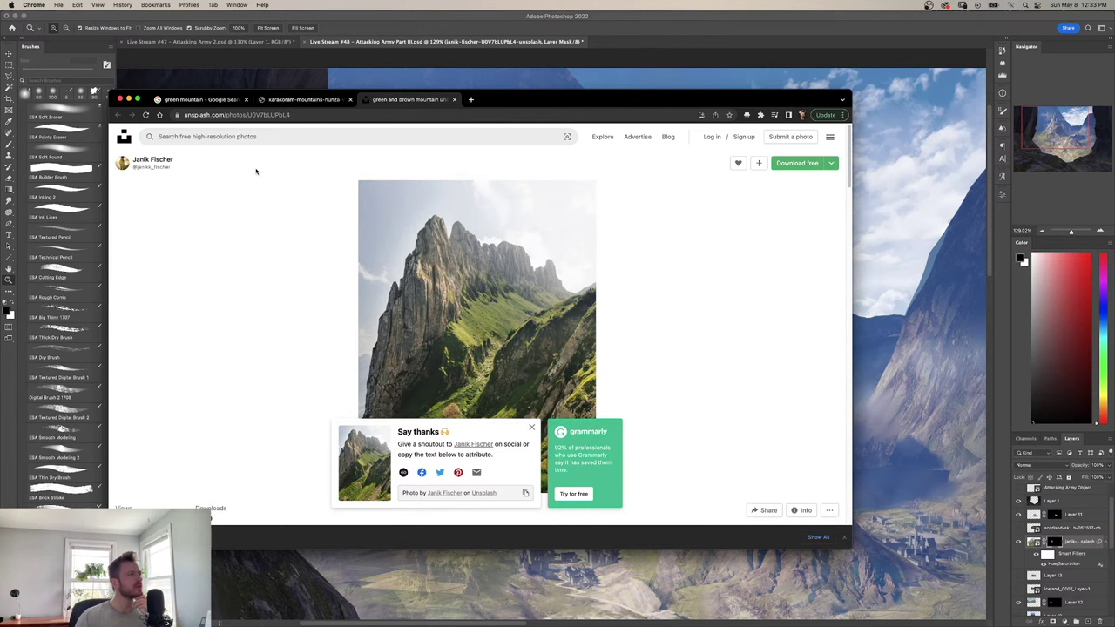
pyautogui.click(277, 138)
pyautogui.write('mountain')
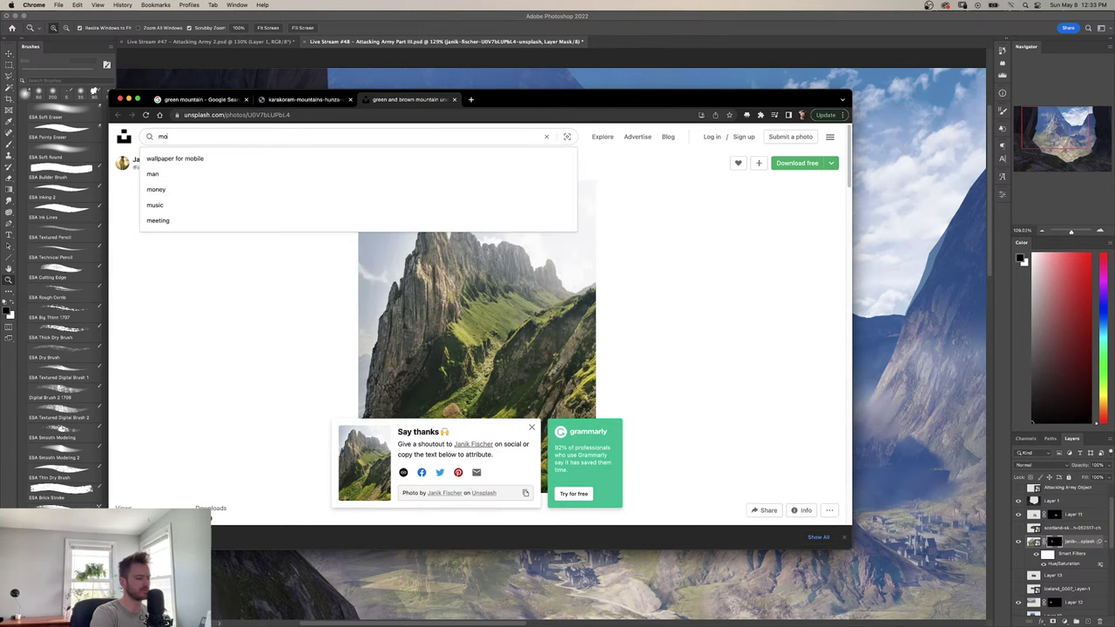
pyautogui.press('Return')
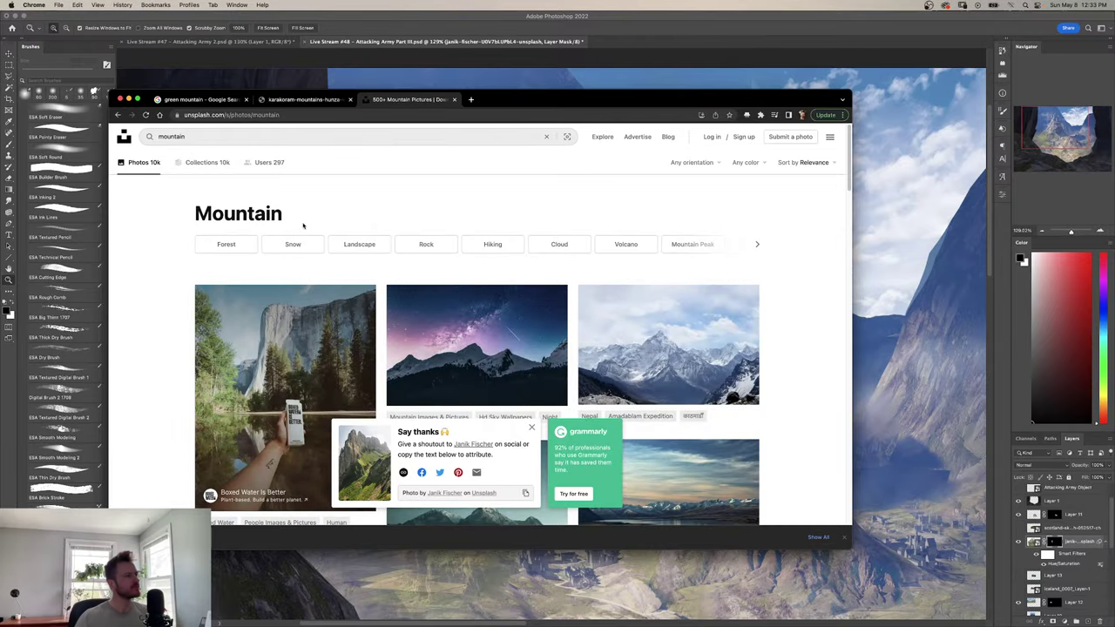
# Copy the photo of the green rocky island from the search results and paste it into the Photoshop painting.
pyautogui.scroll(-6, 547, 336)
pyautogui.scroll(-15, 547, 336)
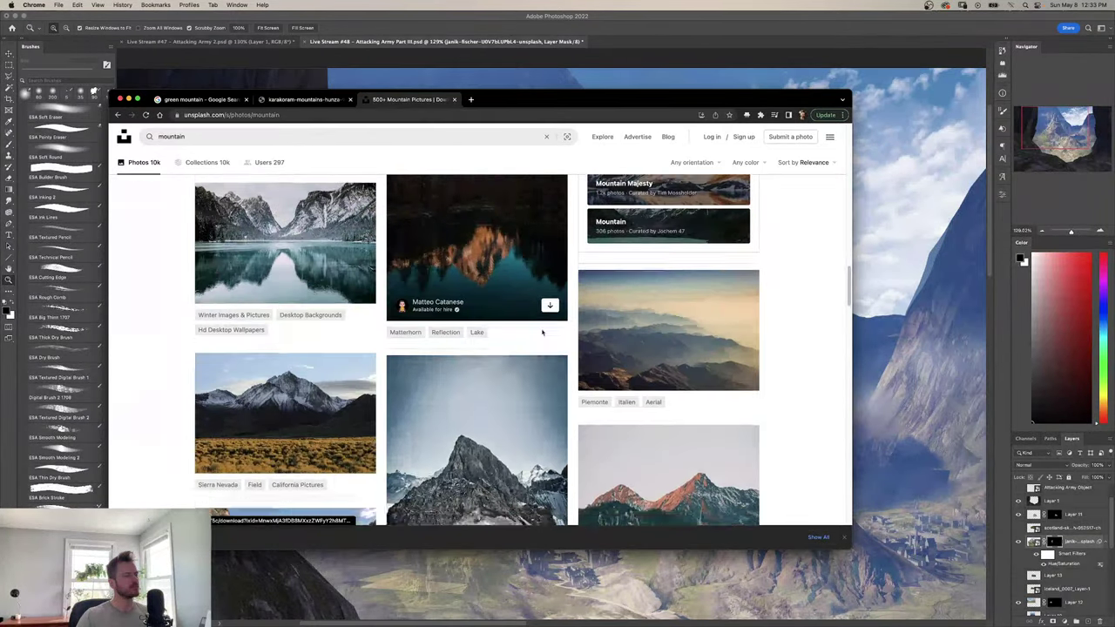
pyautogui.scroll(-15, 541, 332)
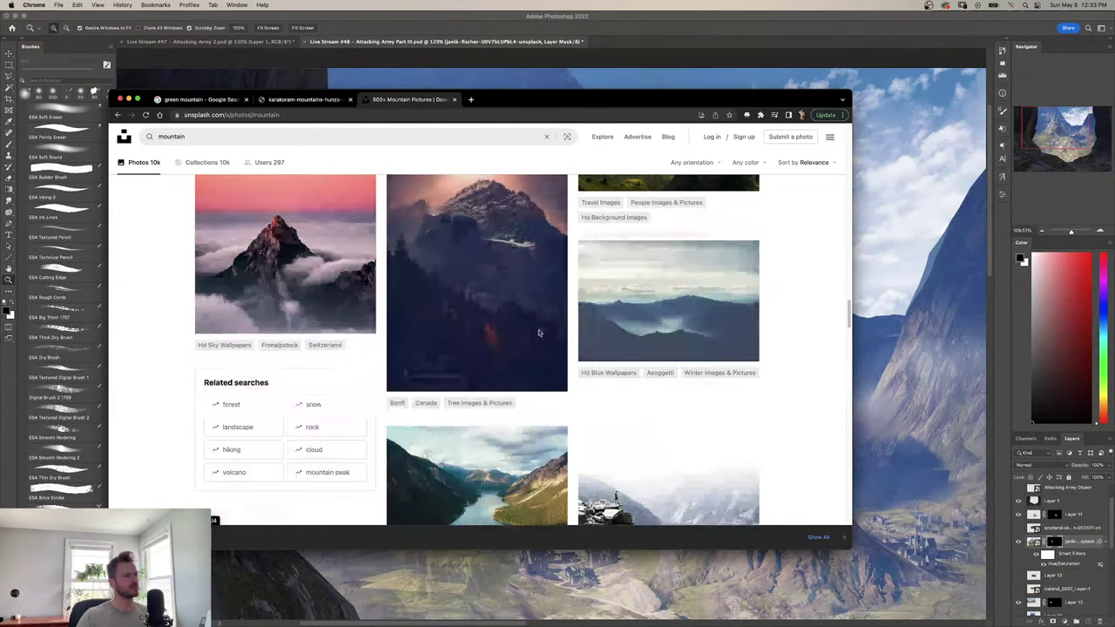
pyautogui.click(462, 297)
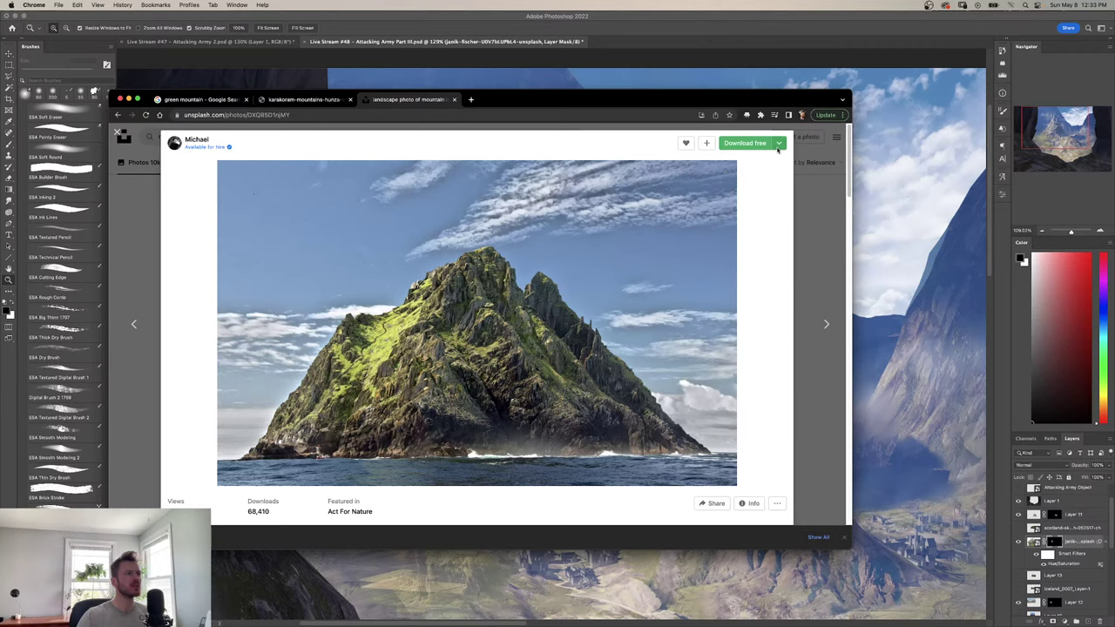
pyautogui.click(592, 327)
pyautogui.rightClick(505, 356)
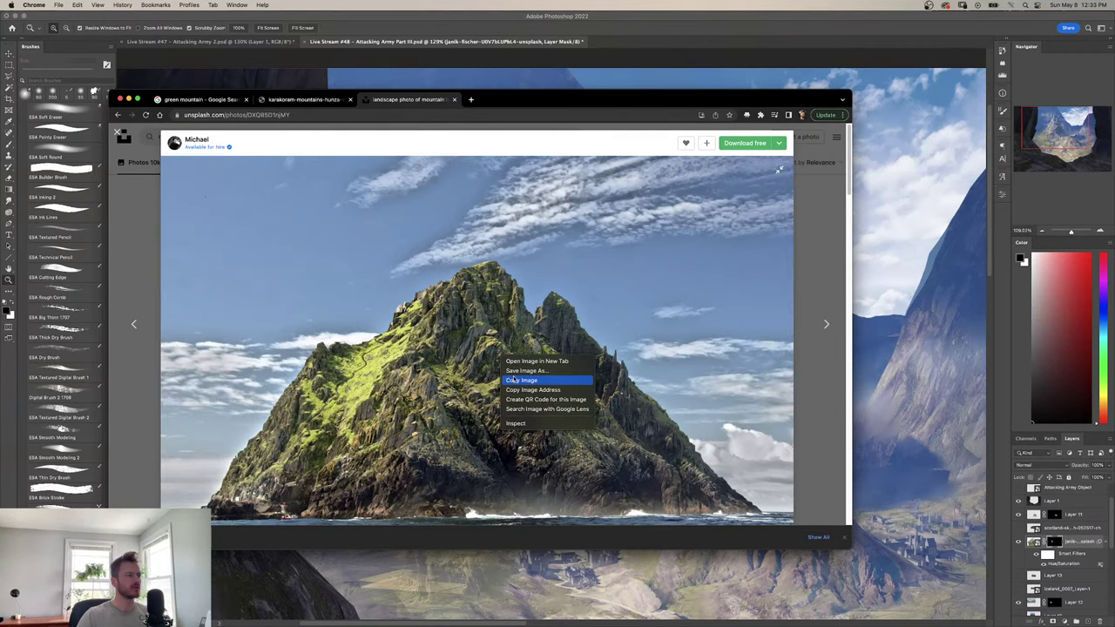
pyautogui.click(494, 571)
pyautogui.press('super+v')
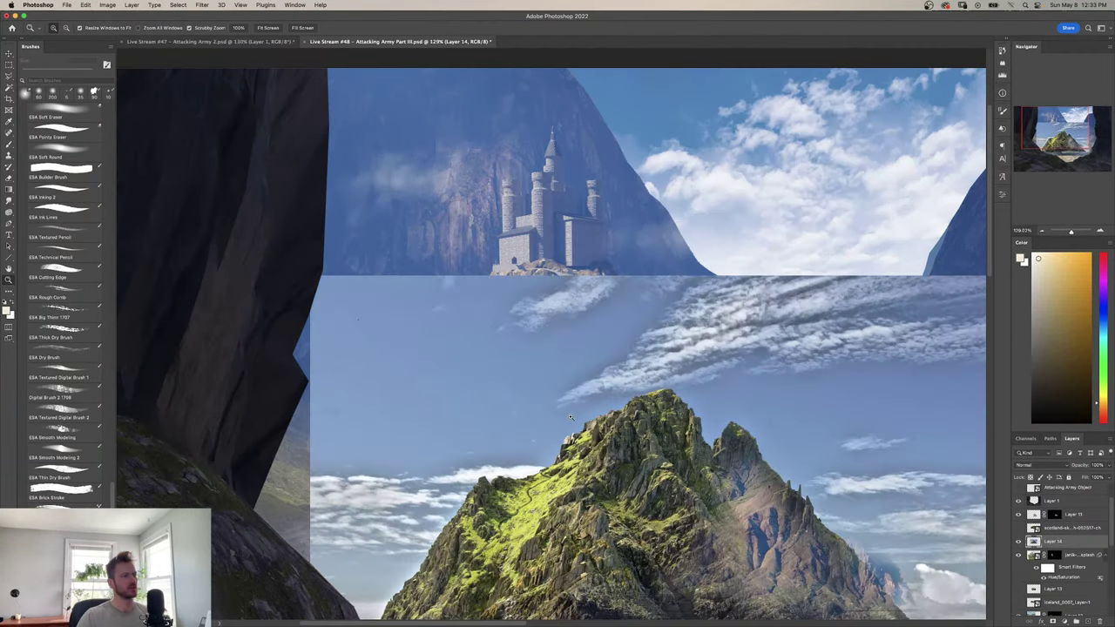
# Hide the previous mountain photo layer and move the pasted island photo over the castle hill.
pyautogui.moveTo(602, 413); pyautogui.dragTo(475, 341)
pyautogui.moveTo(575, 363); pyautogui.dragTo(634, 256)
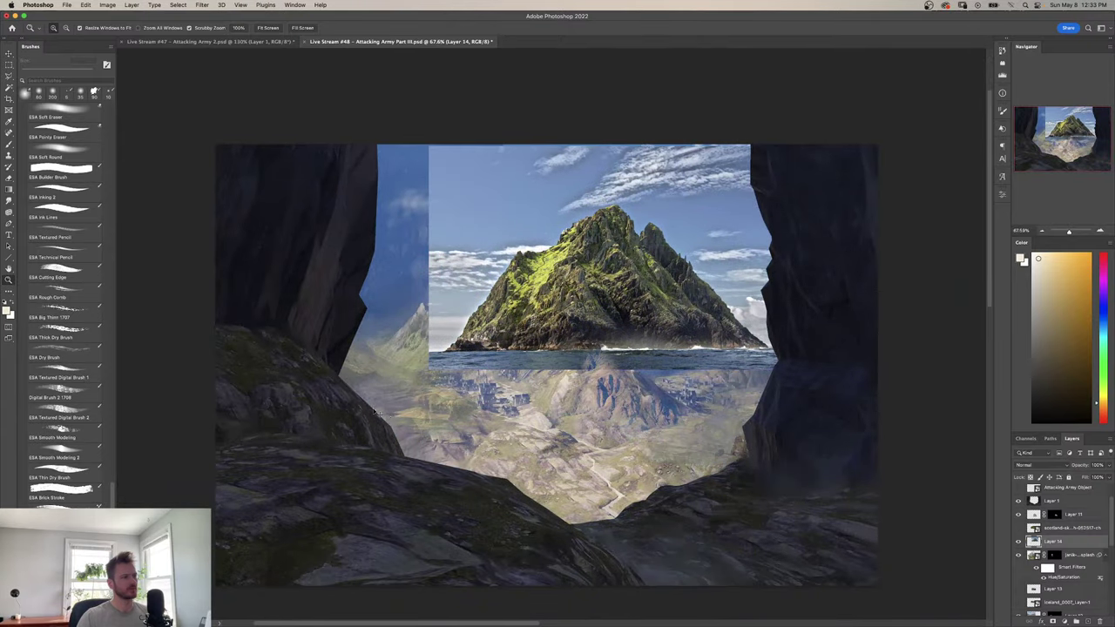
pyautogui.keyDown('super'); pyautogui.click(401, 361); pyautogui.keyUp('super')
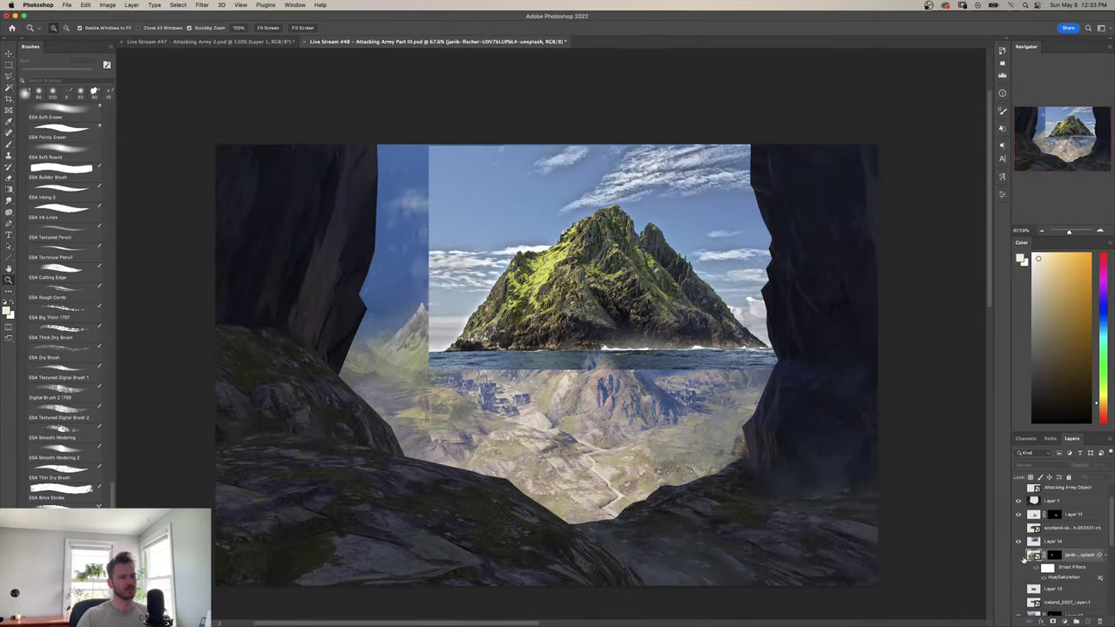
pyautogui.click(1045, 542)
pyautogui.moveTo(608, 295); pyautogui.dragTo(521, 336)
# Transform the island photo, making it taller and narrower so its peak fits the castle hill's shape.
pyautogui.press('super+t')
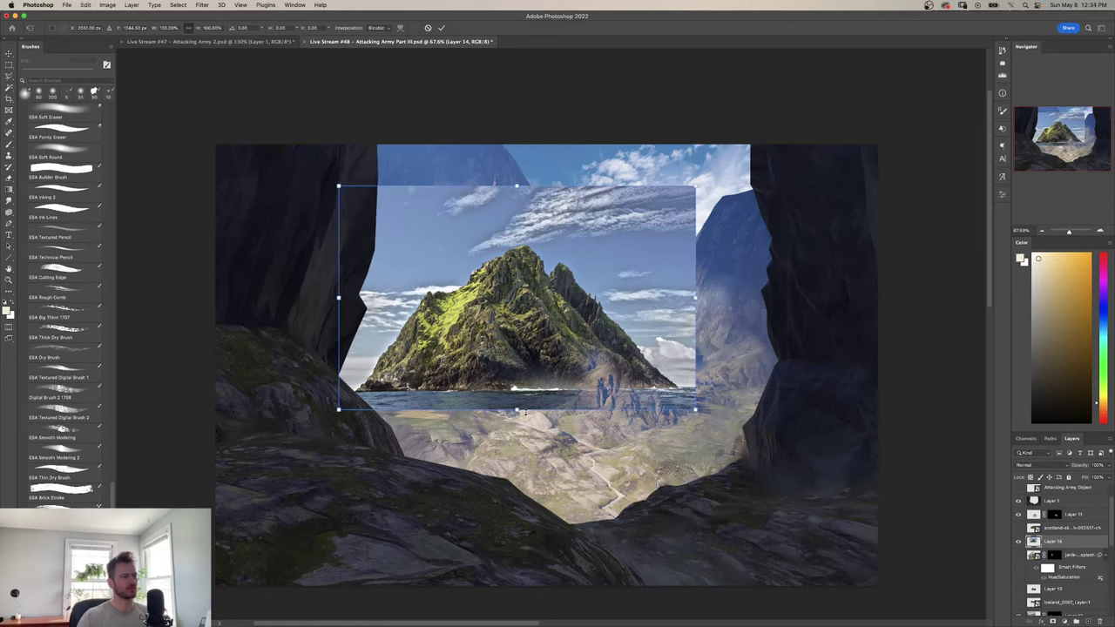
pyautogui.moveTo(523, 407); pyautogui.dragTo(500, 340)
pyautogui.moveTo(507, 209); pyautogui.dragTo(510, 134)
pyautogui.moveTo(518, 253); pyautogui.dragTo(509, 231)
pyautogui.moveTo(679, 320); pyautogui.dragTo(633, 320)
pyautogui.moveTo(538, 327); pyautogui.dragTo(567, 297)
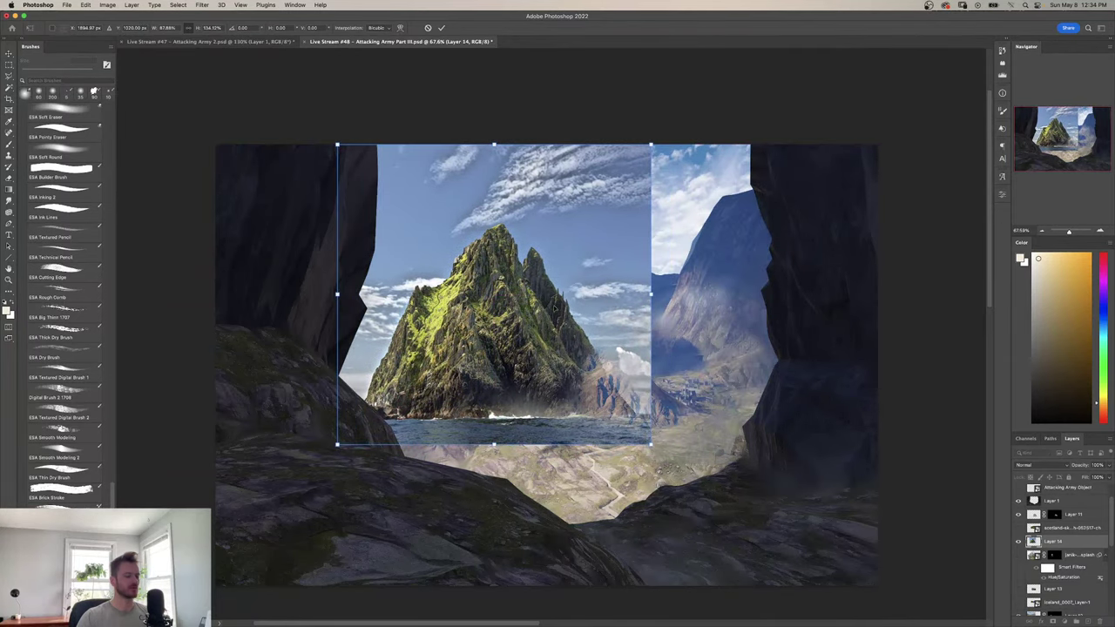
pyautogui.press('Return')
# Add a layer mask to the island photo and invert it to black.
pyautogui.press('z')
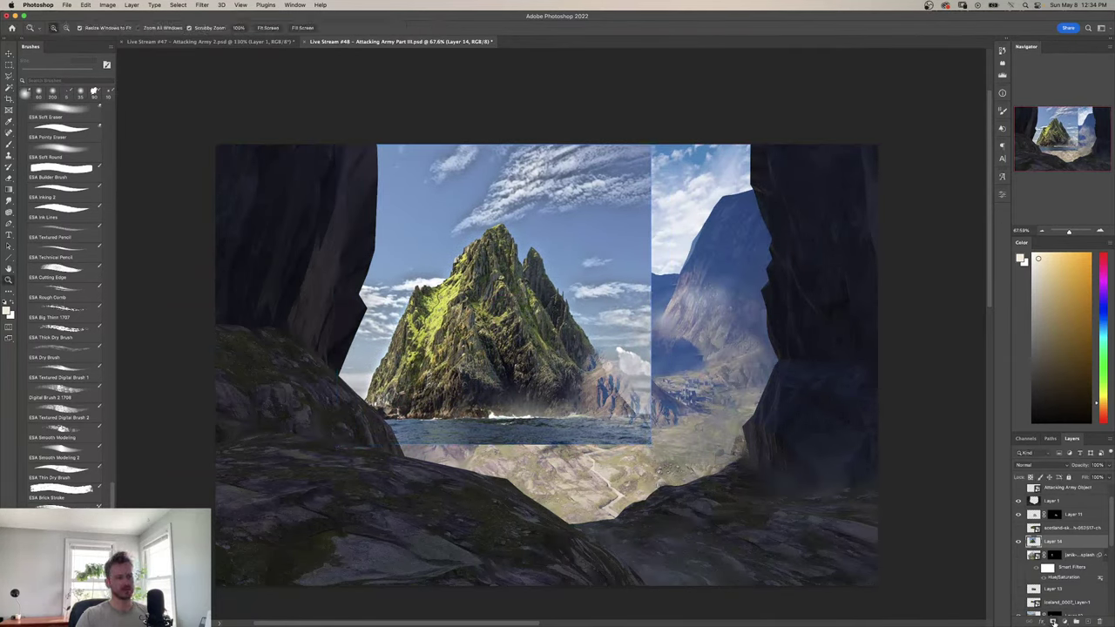
pyautogui.click(1053, 621)
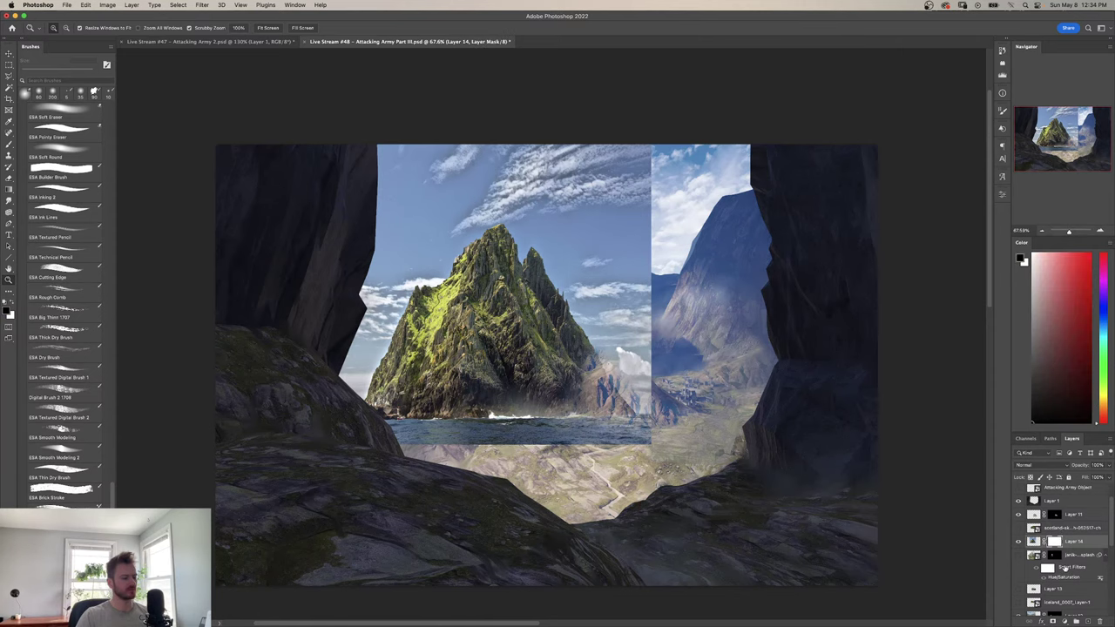
pyautogui.press('super+i')
# Paint white on the island photo's mask with the 500 px ESA Soft Round brush to bring its texture onto the castle hill.
pyautogui.moveTo(549, 309)
pyautogui.mouseDown()
pyautogui.moveTo(651, 439)
pyautogui.moveTo(622, 444)
pyautogui.mouseUp()
pyautogui.press('b')
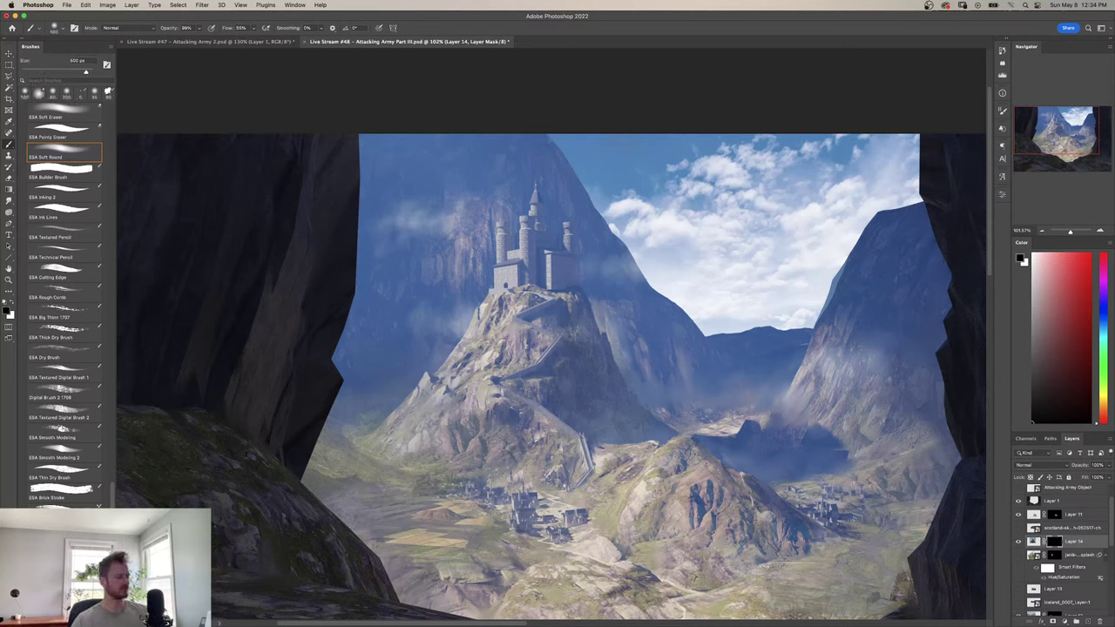
pyautogui.press('x')
pyautogui.moveTo(426, 388)
pyautogui.mouseDown()
pyautogui.moveTo(501, 361)
pyautogui.moveTo(540, 470)
pyautogui.mouseUp()
pyautogui.moveTo(540, 378); pyautogui.dragTo(570, 420)
pyautogui.moveTo(521, 324)
pyautogui.mouseDown()
pyautogui.moveTo(504, 298)
pyautogui.moveTo(477, 368)
pyautogui.mouseUp()
pyautogui.moveTo(409, 422); pyautogui.dragTo(487, 448)
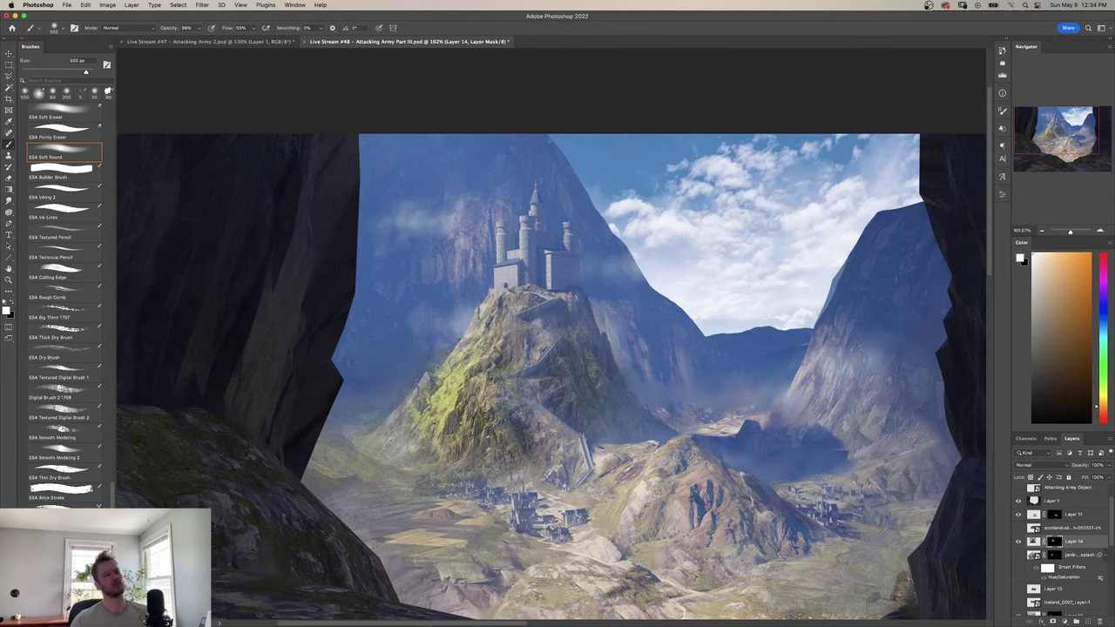
# Reduce the island photo's saturation to -27 with Hue/Saturation, targeting the image rather than its mask.
pyautogui.click(1037, 541)
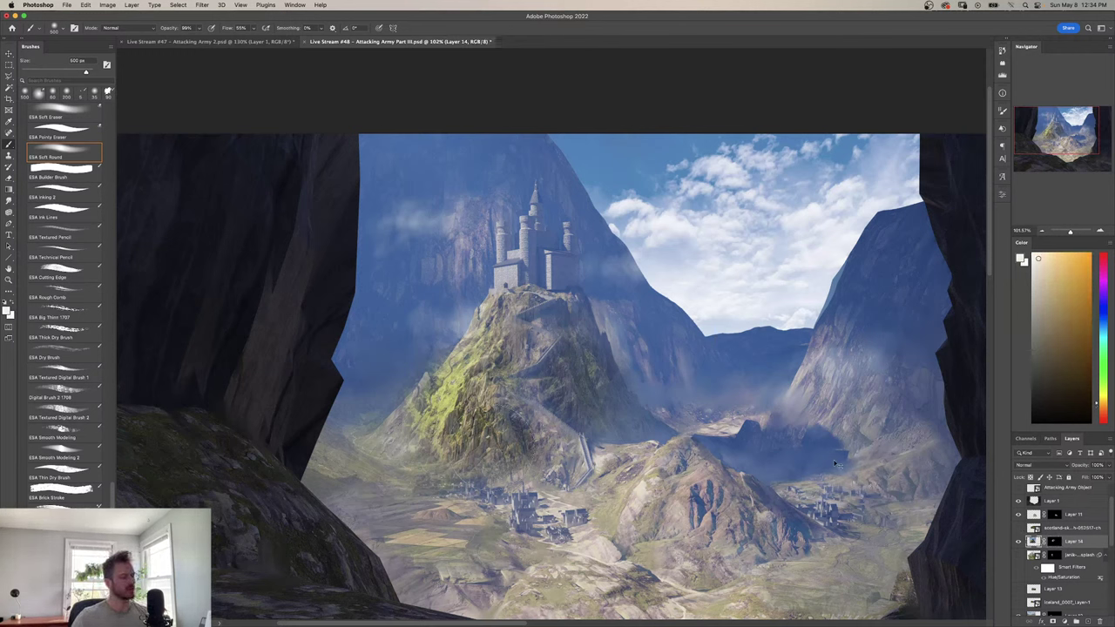
pyautogui.press('super+u')
pyautogui.moveTo(817, 420); pyautogui.dragTo(807, 420)
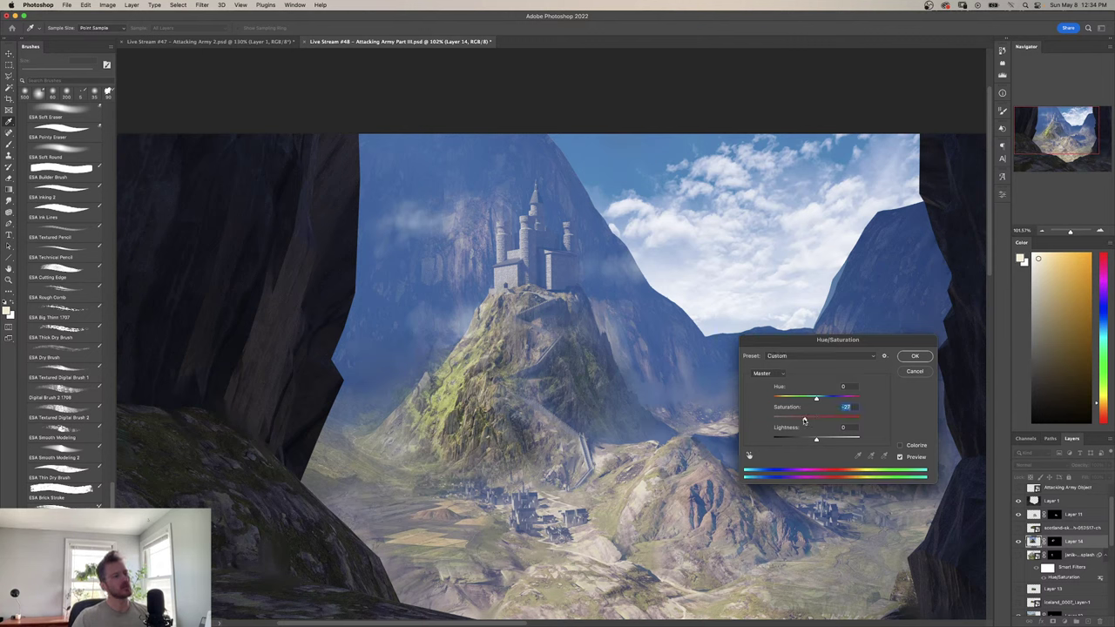
pyautogui.click(907, 359)
# Adjust the island photo's Levels, raising the black output level to 80 and slightly darkening the midtones.
pyautogui.press('super+l')
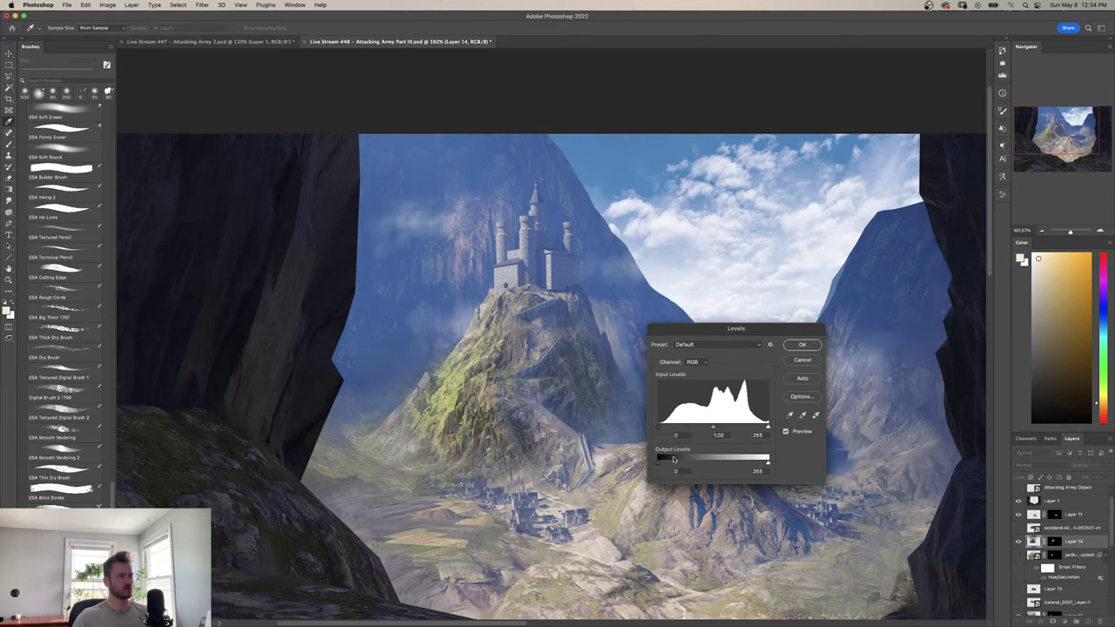
pyautogui.moveTo(673, 459); pyautogui.dragTo(694, 466)
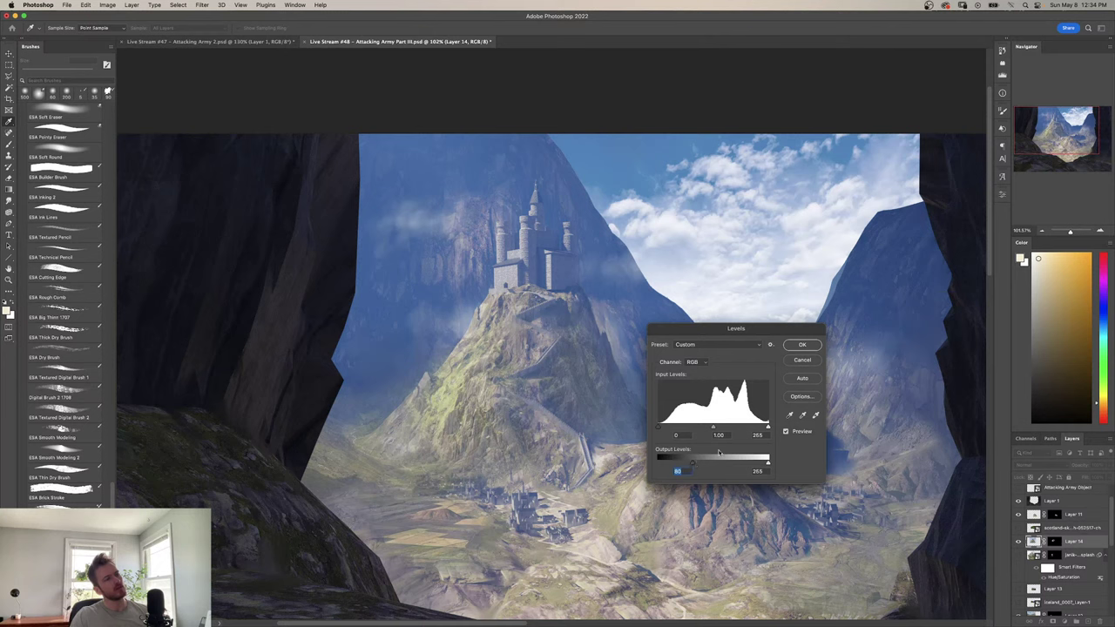
pyautogui.moveTo(714, 427); pyautogui.dragTo(720, 430)
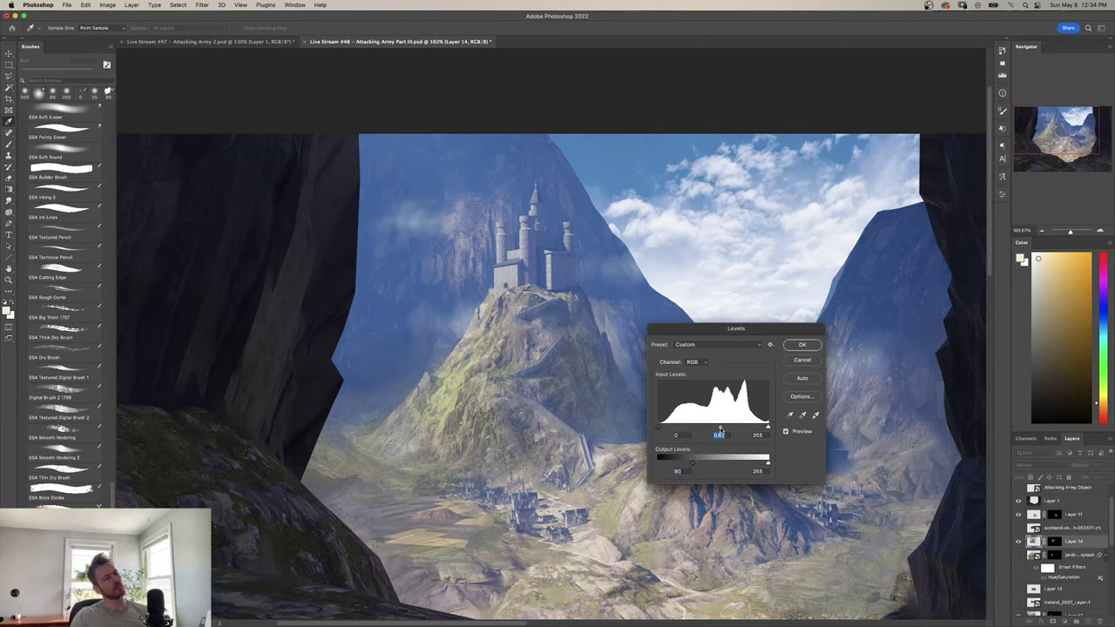
pyautogui.click(801, 360)
# Color-balance the island photo's shadows and highlights, shifting the highlights toward red and to -15 on the yellow-blue axis.
pyautogui.press('super+b')
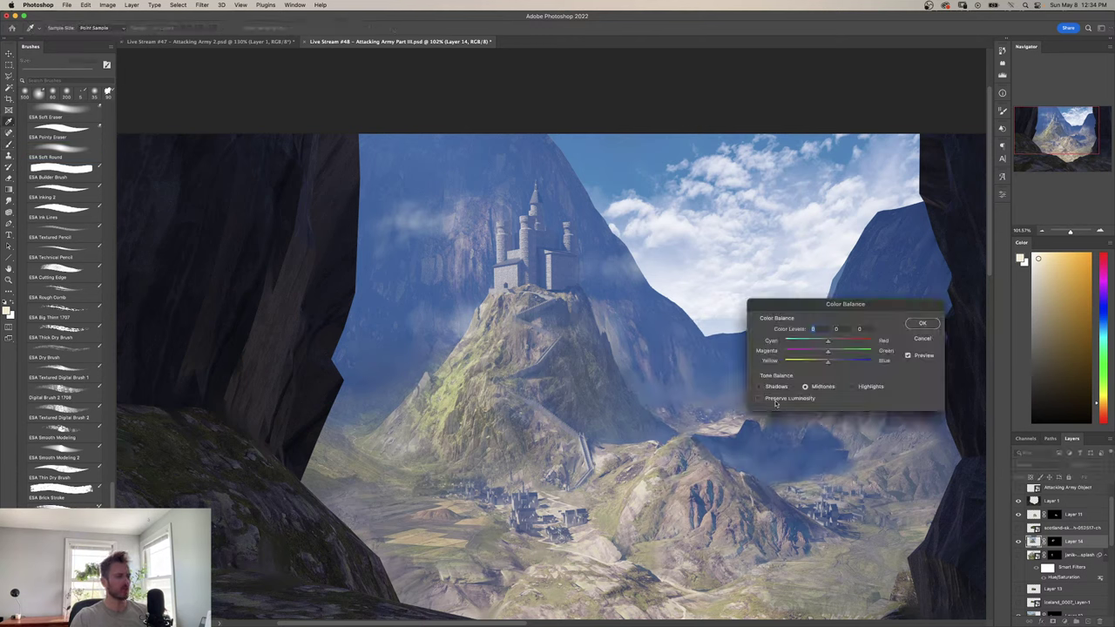
pyautogui.click(758, 385)
pyautogui.moveTo(828, 360)
pyautogui.mouseDown()
pyautogui.moveTo(842, 361)
pyautogui.moveTo(816, 342)
pyautogui.moveTo(850, 364)
pyautogui.moveTo(822, 363)
pyautogui.moveTo(836, 343)
pyautogui.mouseUp()
pyautogui.click(852, 386)
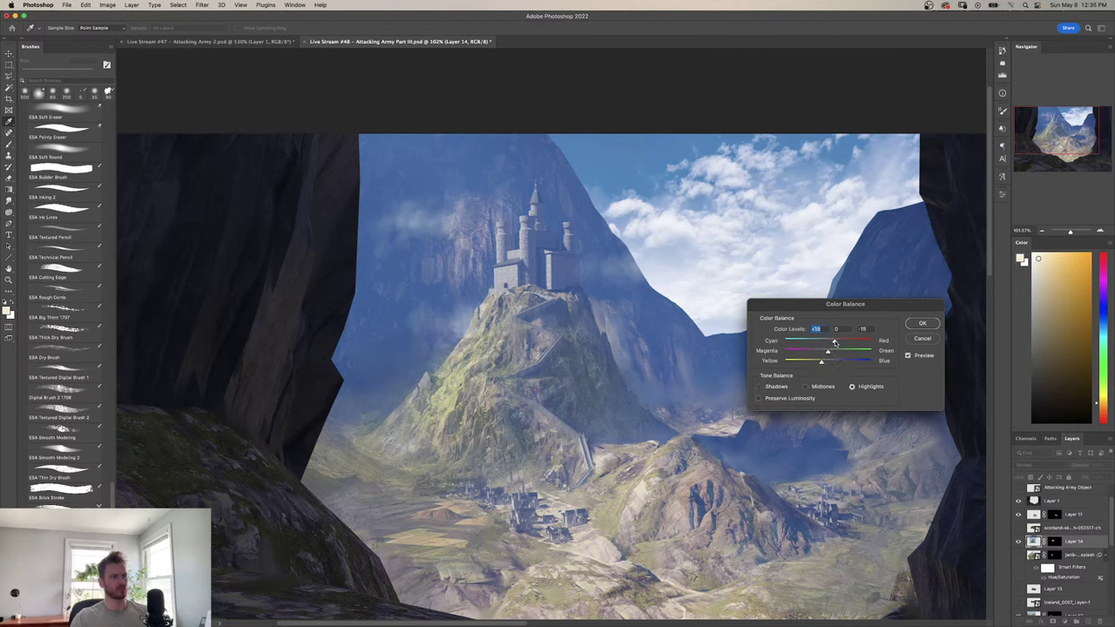
pyautogui.click(923, 323)
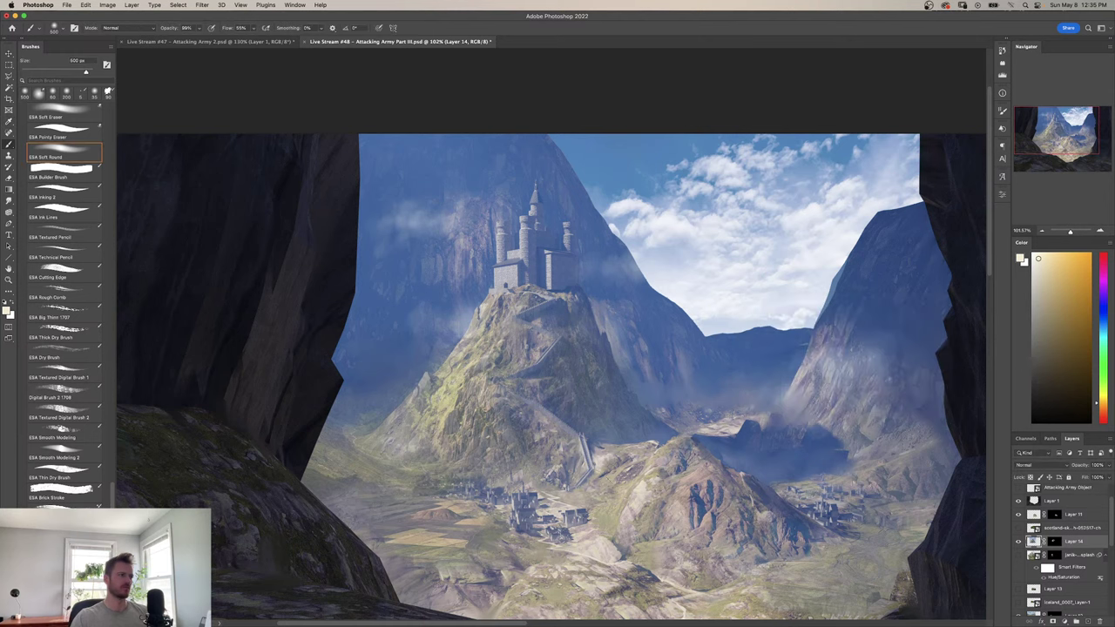
# Flip the canvas horizontally to check the castle hill's composition and return to the brush.
pyautogui.press('z')
pyautogui.moveTo(646, 451); pyautogui.dragTo(608, 475)
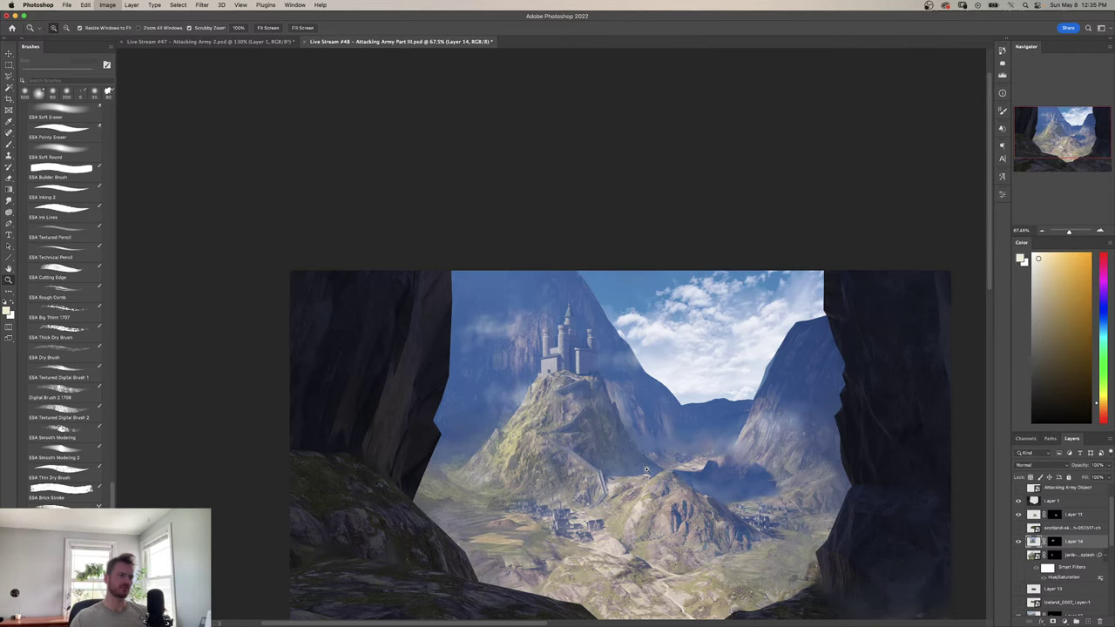
pyautogui.press('super+shift+h')
pyautogui.moveTo(627, 477)
pyautogui.mouseDown()
pyautogui.moveTo(494, 425)
pyautogui.moveTo(578, 426)
pyautogui.moveTo(620, 449)
pyautogui.mouseUp()
pyautogui.press('b')
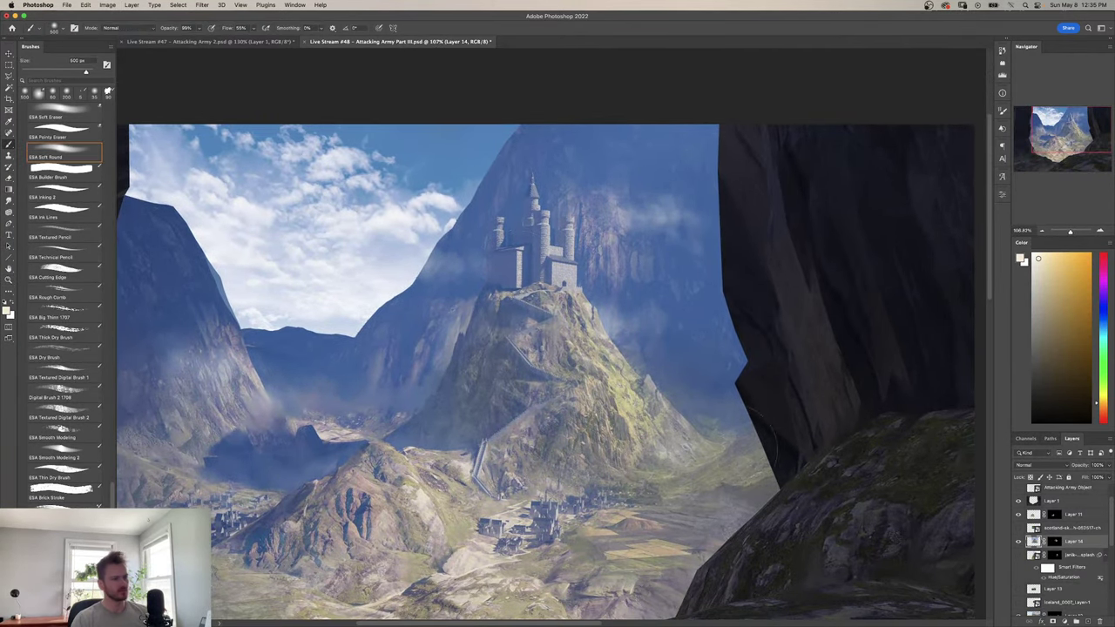
# Paint on the island photo's layer mask with a smaller soft brush, revealing its grassy rock texture along the castle hill's lower right slope.
pyautogui.click(1051, 542)
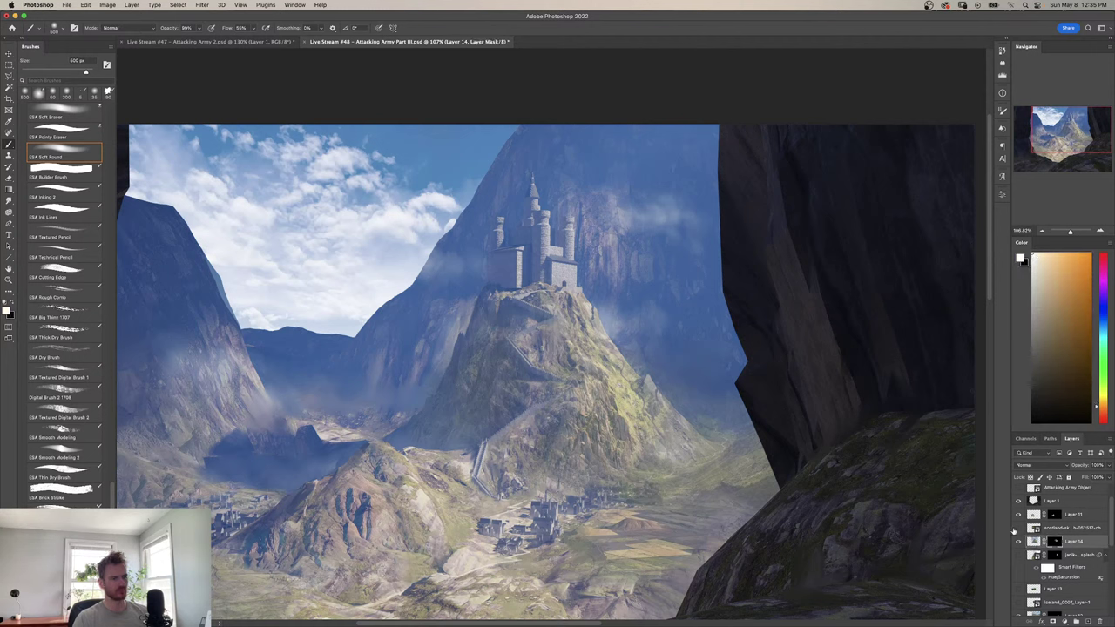
pyautogui.press('d')
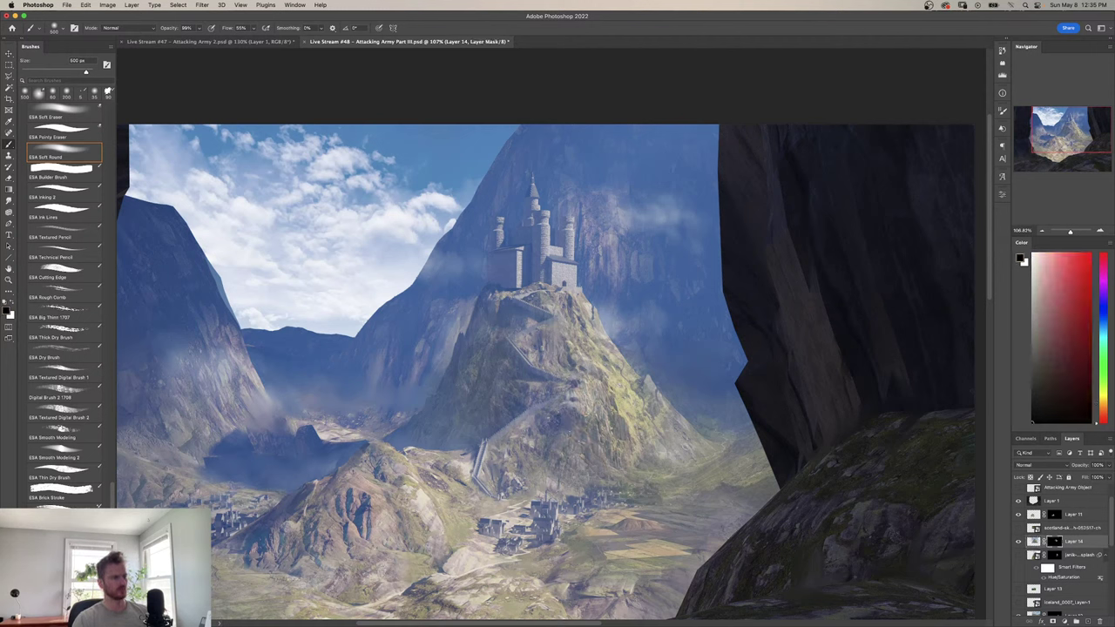
pyautogui.press('x')
pyautogui.click(696, 458)
pyautogui.press('x')
pyautogui.moveTo(710, 492); pyautogui.dragTo(697, 410)
pyautogui.scroll(3, 643, 386)
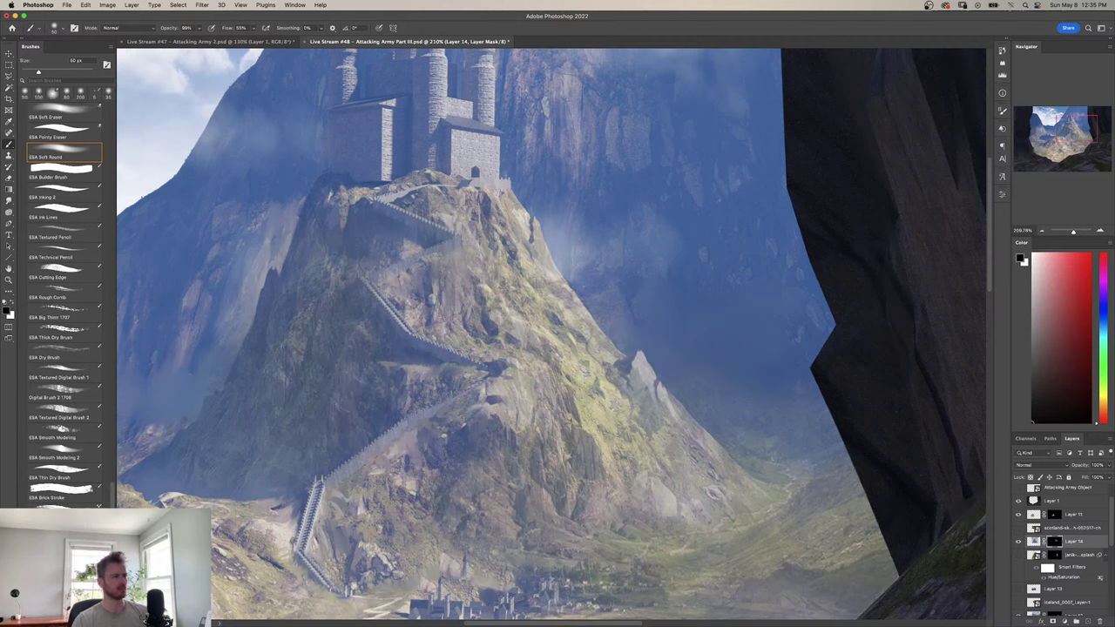
pyautogui.press('x')
pyautogui.moveTo(643, 383)
pyautogui.mouseDown()
pyautogui.moveTo(641, 366)
pyautogui.moveTo(678, 444)
pyautogui.moveTo(697, 439)
pyautogui.moveTo(722, 491)
pyautogui.mouseUp()
pyautogui.press('x')
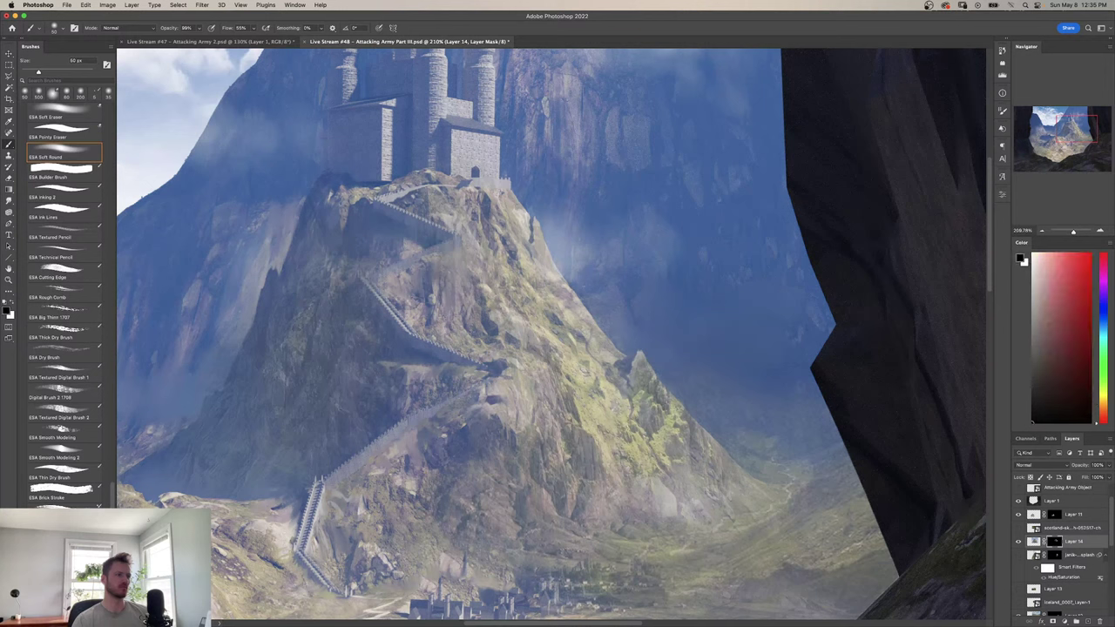
# Refine the photo's mask along the castle hill's upper right edge and across the slope beside the middle staircase.
pyautogui.press('x')
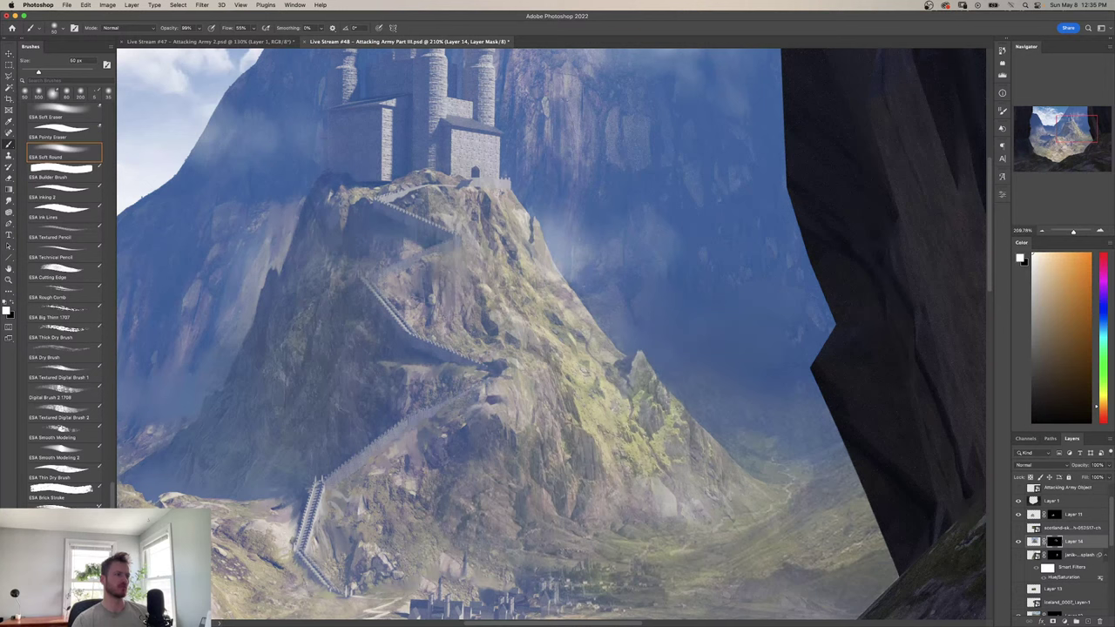
pyautogui.moveTo(620, 377); pyautogui.dragTo(568, 300)
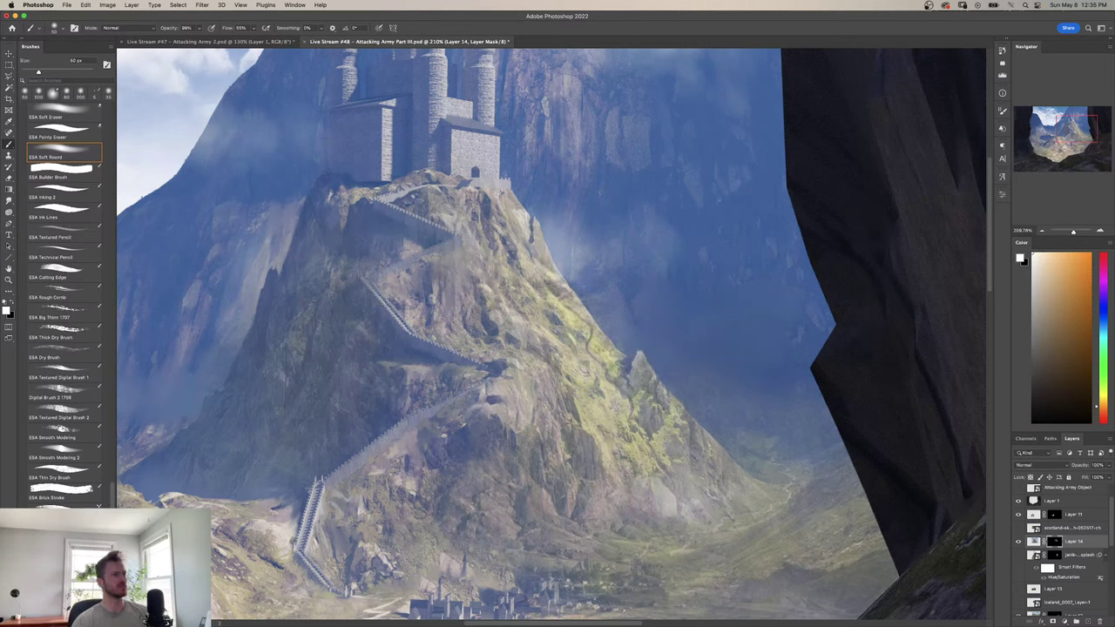
pyautogui.press('x')
pyautogui.moveTo(614, 370)
pyautogui.mouseDown()
pyautogui.moveTo(602, 344)
pyautogui.moveTo(484, 316)
pyautogui.moveTo(426, 266)
pyautogui.moveTo(475, 341)
pyautogui.mouseUp()
pyautogui.click(583, 345)
pyautogui.press('x')
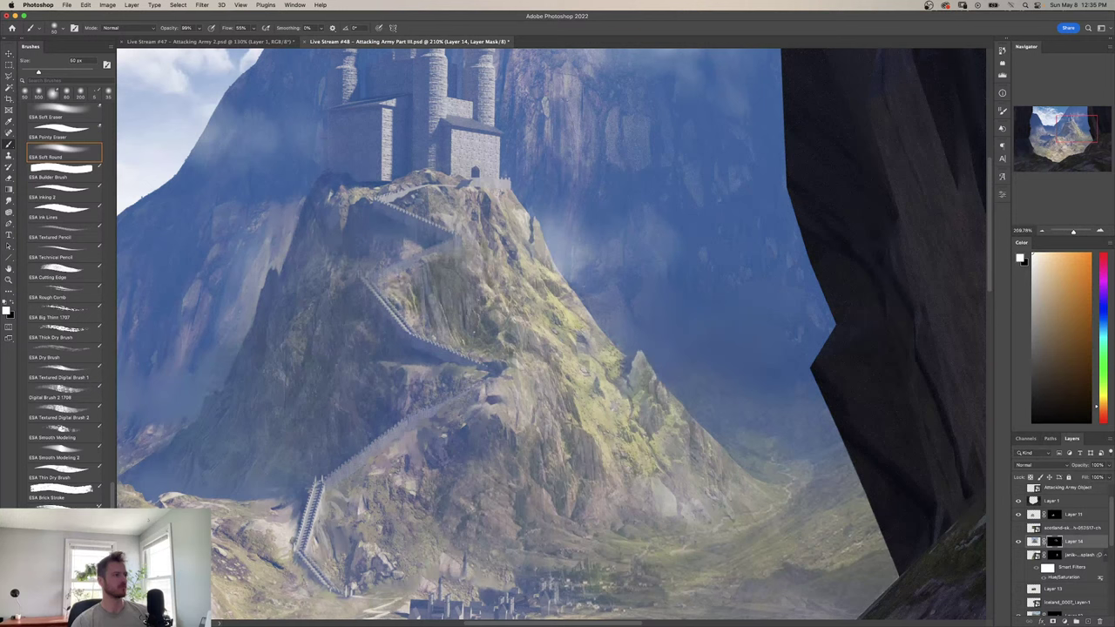
# Reveal the photo's rock texture on the hill face below the middle staircase and beside the lower stairs.
pyautogui.moveTo(511, 357)
pyautogui.mouseDown()
pyautogui.moveTo(493, 406)
pyautogui.moveTo(539, 426)
pyautogui.moveTo(564, 462)
pyautogui.mouseUp()
pyautogui.moveTo(449, 433); pyautogui.dragTo(460, 412)
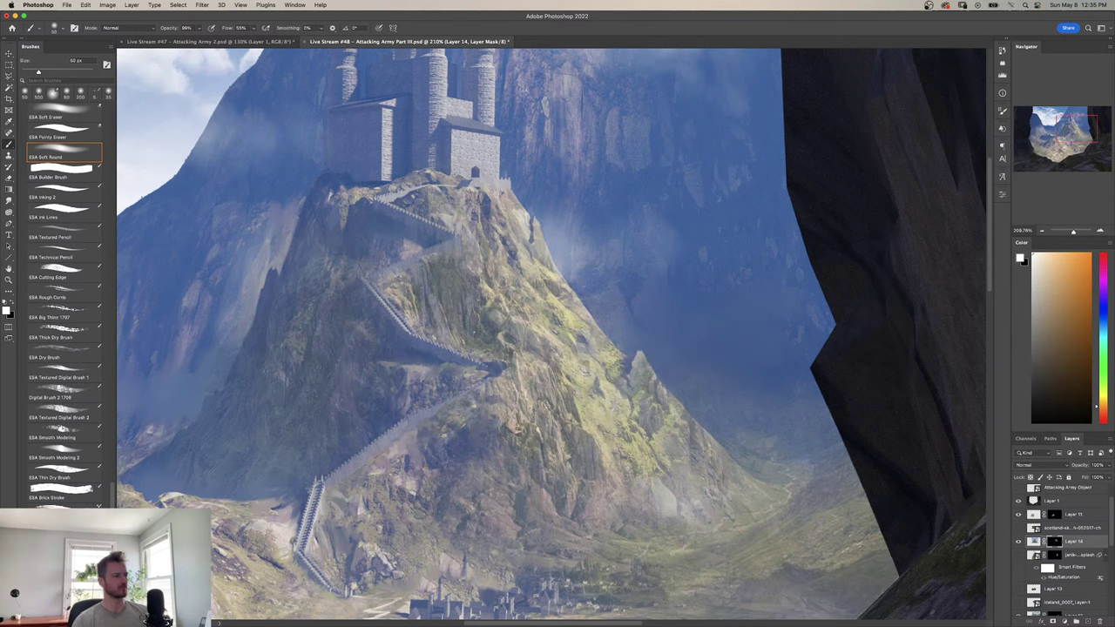
pyautogui.moveTo(410, 443)
pyautogui.mouseDown()
pyautogui.moveTo(380, 470)
pyautogui.moveTo(418, 488)
pyautogui.moveTo(355, 499)
pyautogui.moveTo(350, 516)
pyautogui.moveTo(399, 515)
pyautogui.moveTo(420, 530)
pyautogui.mouseUp()
pyautogui.press('x')
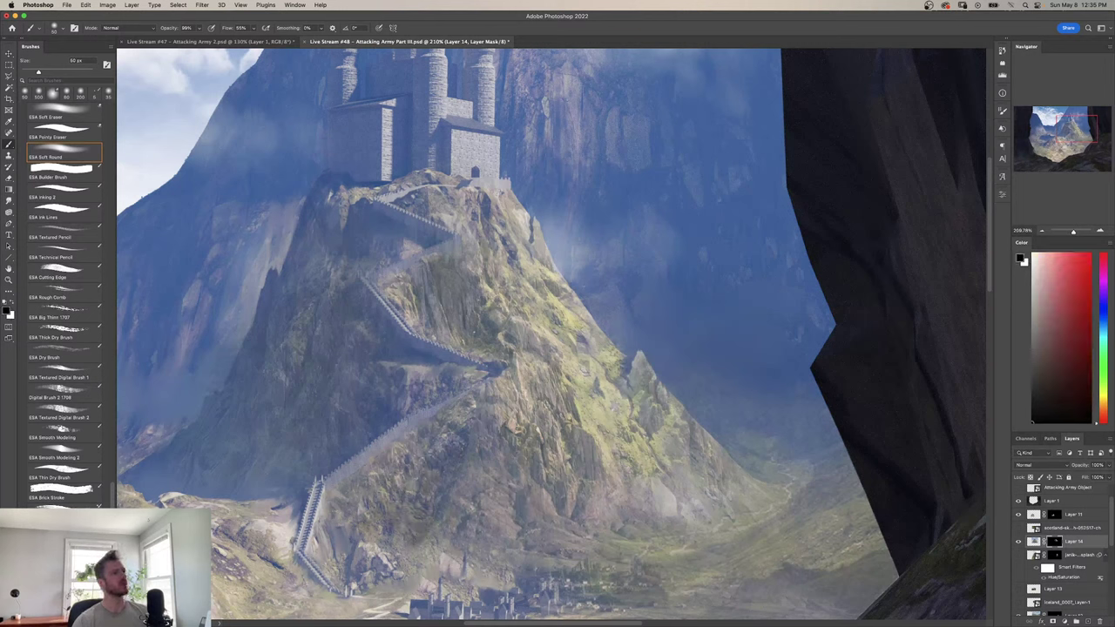
# Blend the photo's rock texture into the hill around the uppermost staircase.
pyautogui.press('x')
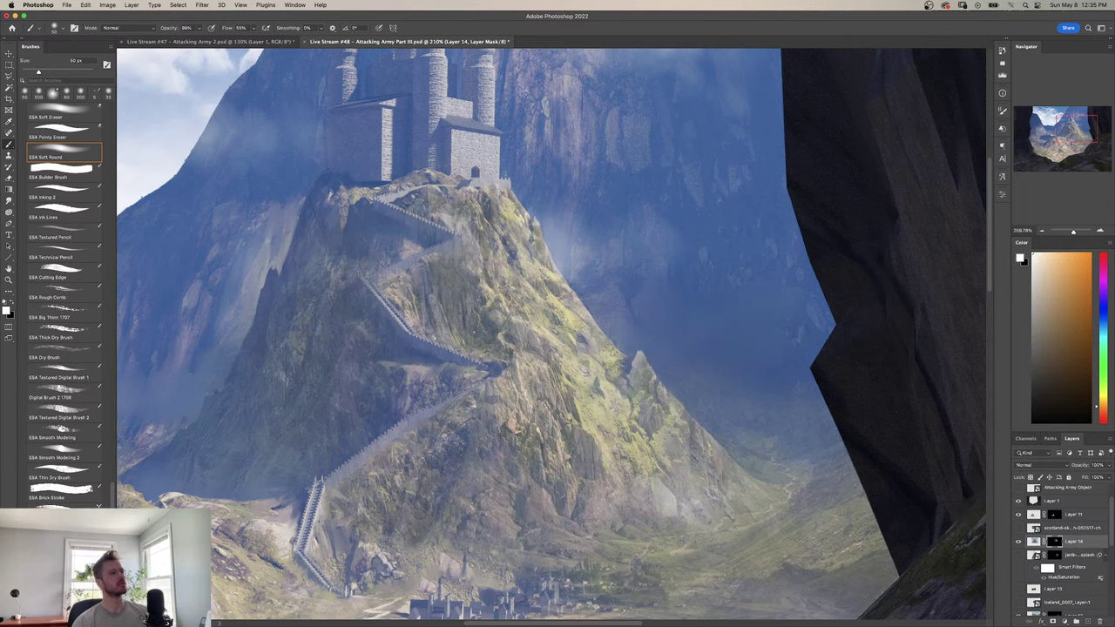
pyautogui.moveTo(437, 211)
pyautogui.mouseDown()
pyautogui.moveTo(486, 254)
pyautogui.moveTo(467, 228)
pyautogui.mouseUp()
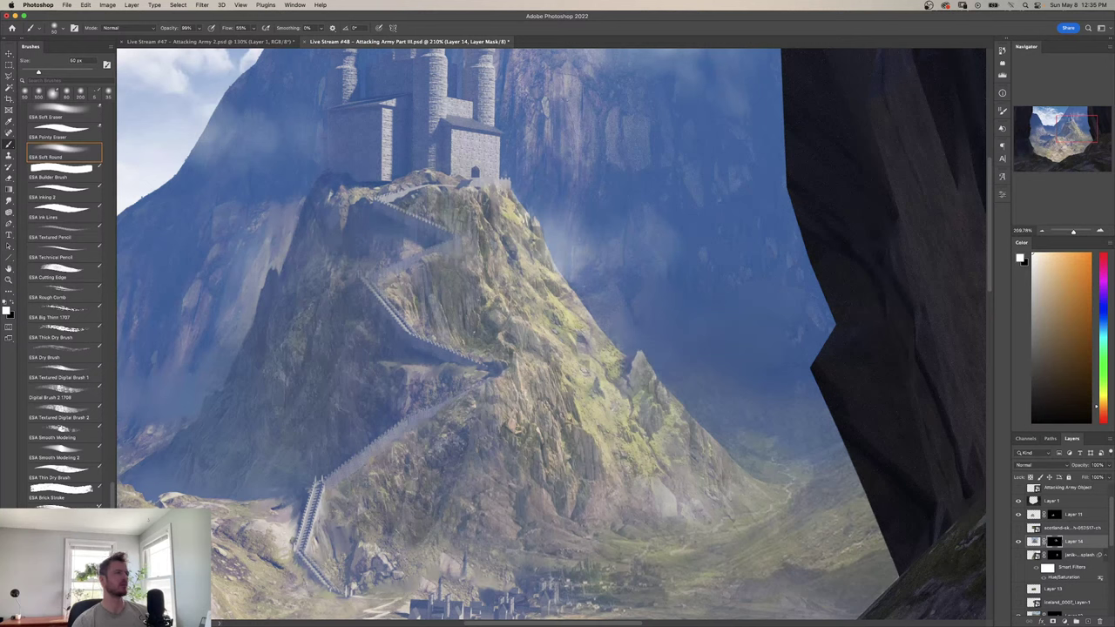
pyautogui.press('x')
pyautogui.press('x')
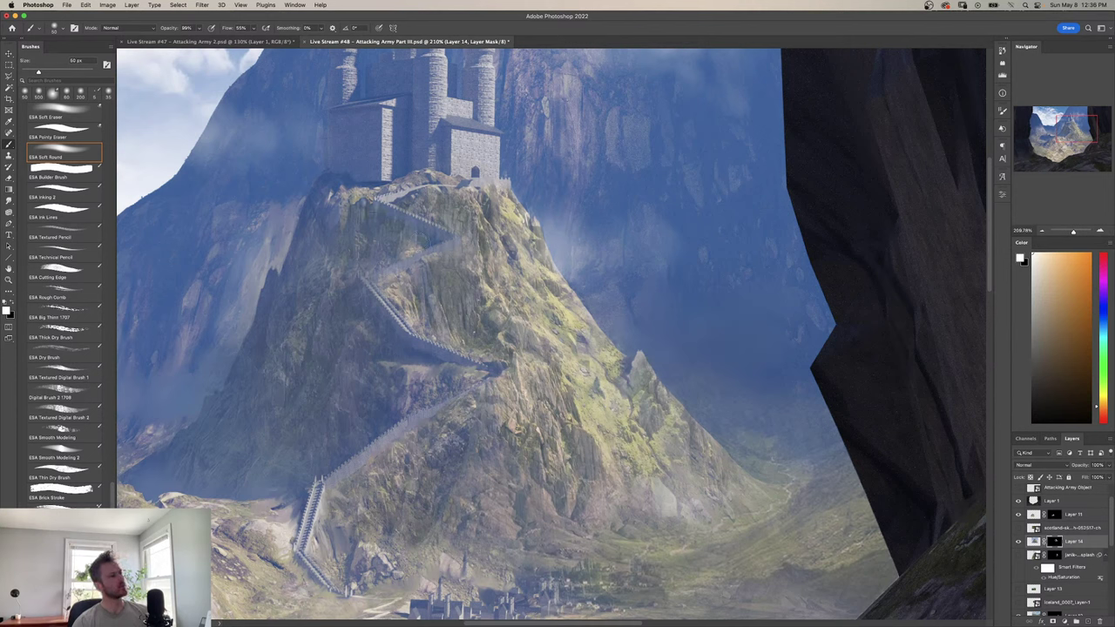
pyautogui.moveTo(339, 223); pyautogui.dragTo(327, 197)
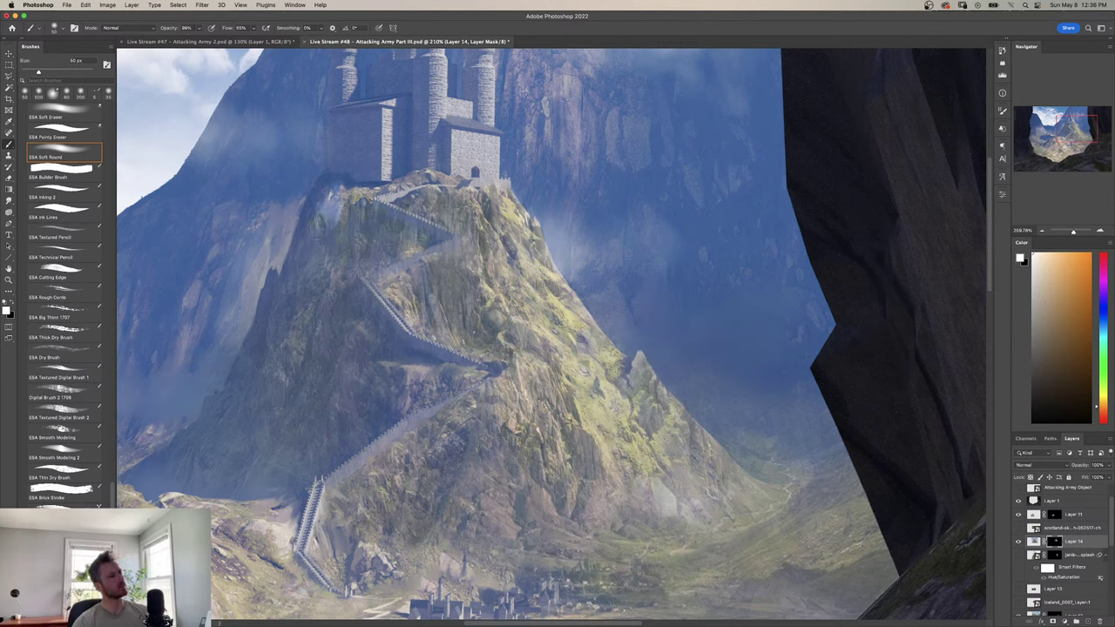
pyautogui.press('super+z')
pyautogui.press('super+z')
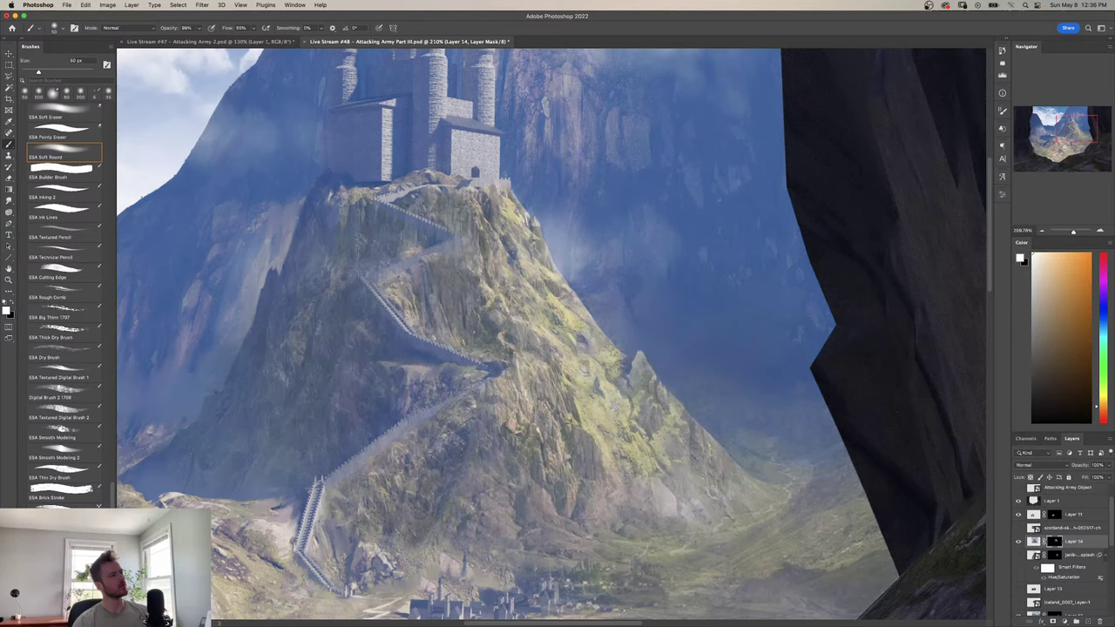
pyautogui.moveTo(553, 361); pyautogui.dragTo(535, 346)
pyautogui.press('super+z')
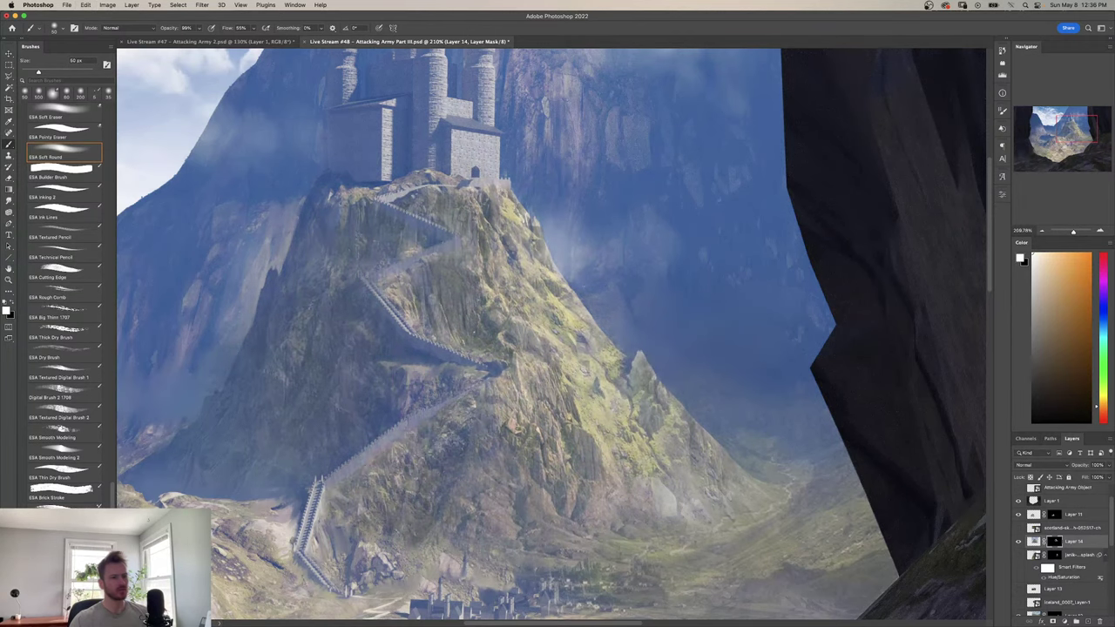
# Unlink Layer 14's mask from its image and try repositioning the photo texture on the castle hill.
pyautogui.click(1044, 541)
pyautogui.scroll(-1, 551, 334)
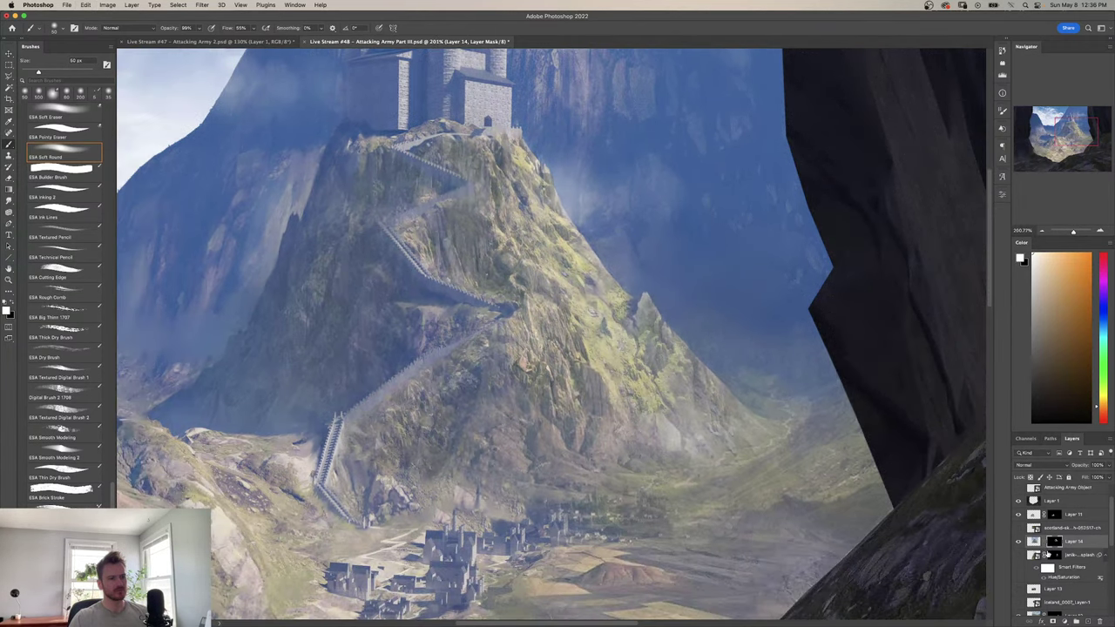
pyautogui.press('super+t')
pyautogui.moveTo(518, 350); pyautogui.dragTo(414, 369)
pyautogui.press('Return')
pyautogui.press('b')
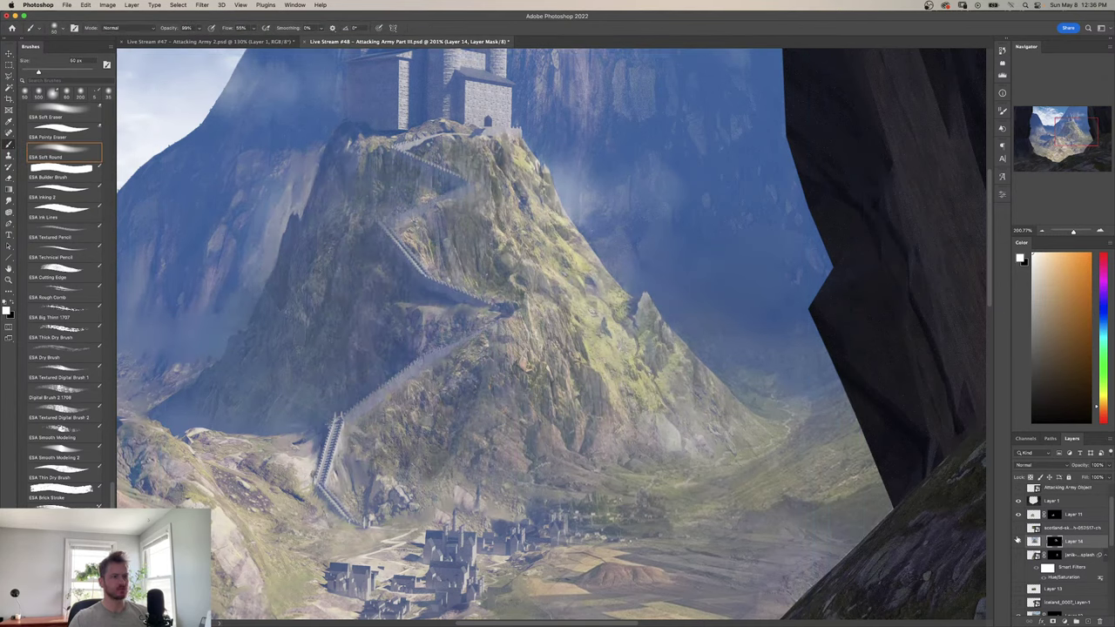
# Stretch the island photo horizontally and reposition it behind its stationary mask on the castle hill.
pyautogui.press('super+t')
pyautogui.moveTo(596, 384); pyautogui.dragTo(546, 351)
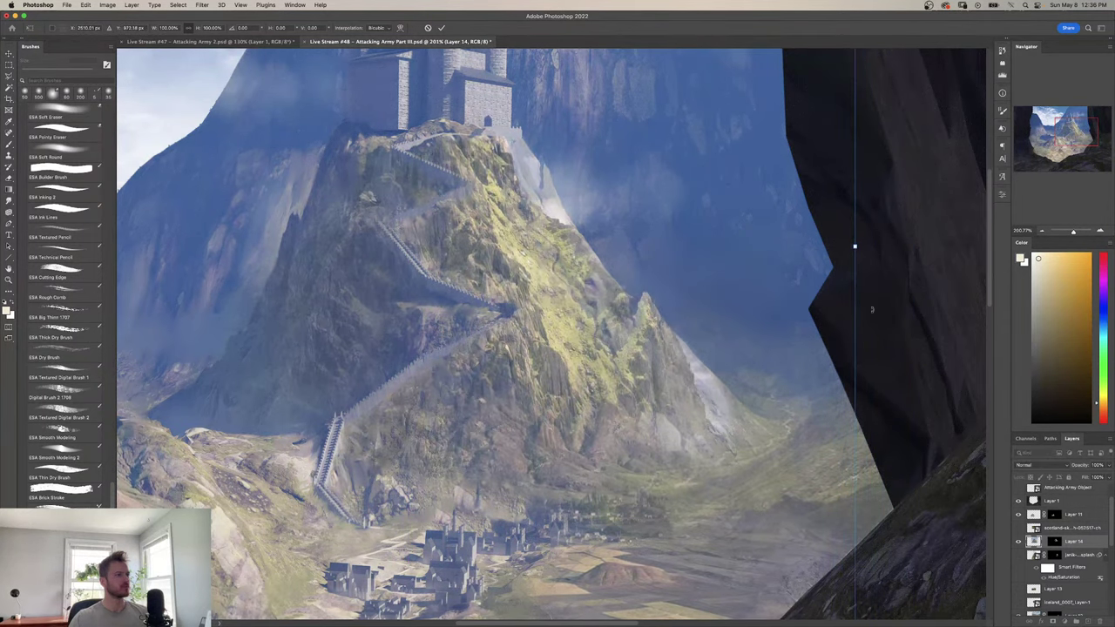
pyautogui.moveTo(856, 246); pyautogui.dragTo(959, 247)
pyautogui.moveTo(687, 323); pyautogui.dragTo(598, 337)
pyautogui.press('Return')
pyautogui.press('z')
pyautogui.moveTo(599, 337); pyautogui.dragTo(591, 358)
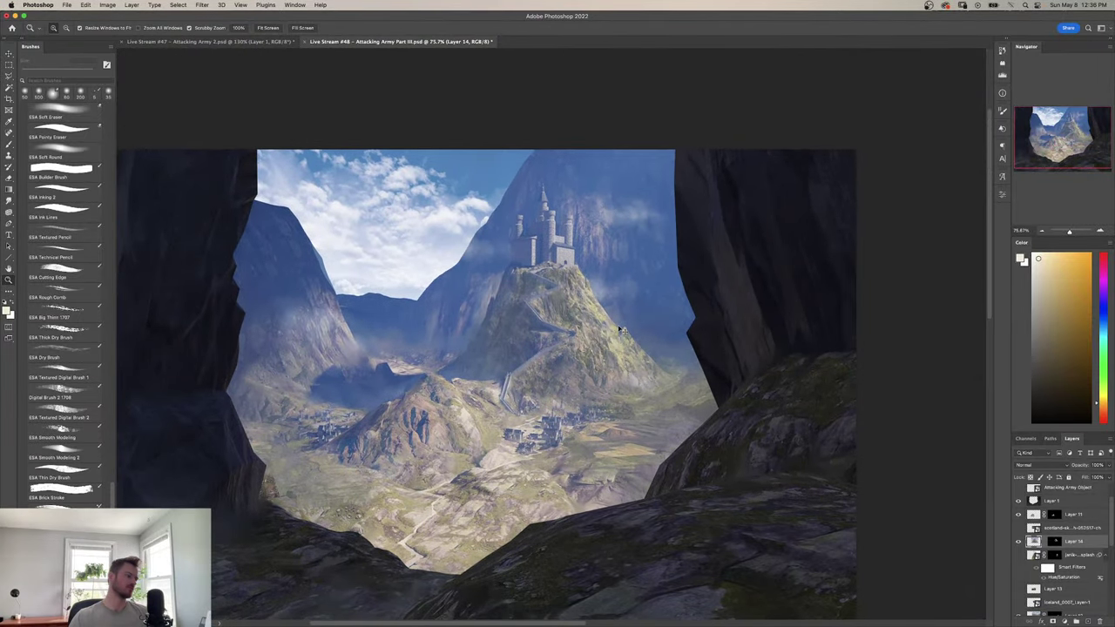
# Flip the canvas horizontally and shift the island photo slightly left and down within the castle hill's mask.
pyautogui.press('super+u')
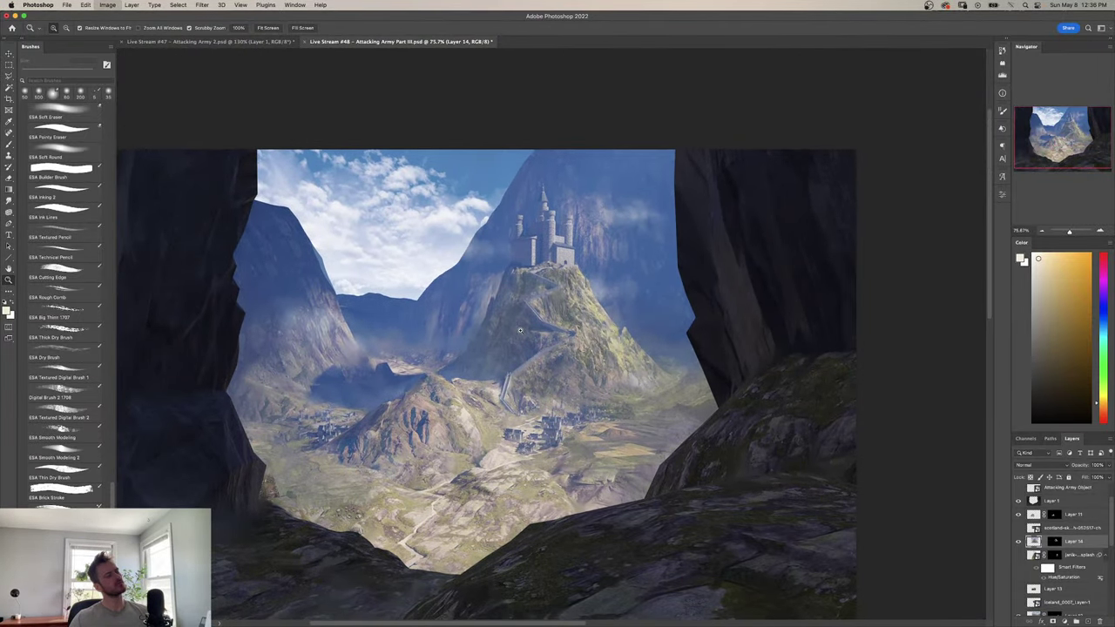
pyautogui.hotkey('ctrl', 'shift', 'h')
pyautogui.moveTo(442, 341); pyautogui.dragTo(507, 288)
pyautogui.hotkey('ctrl', 't')
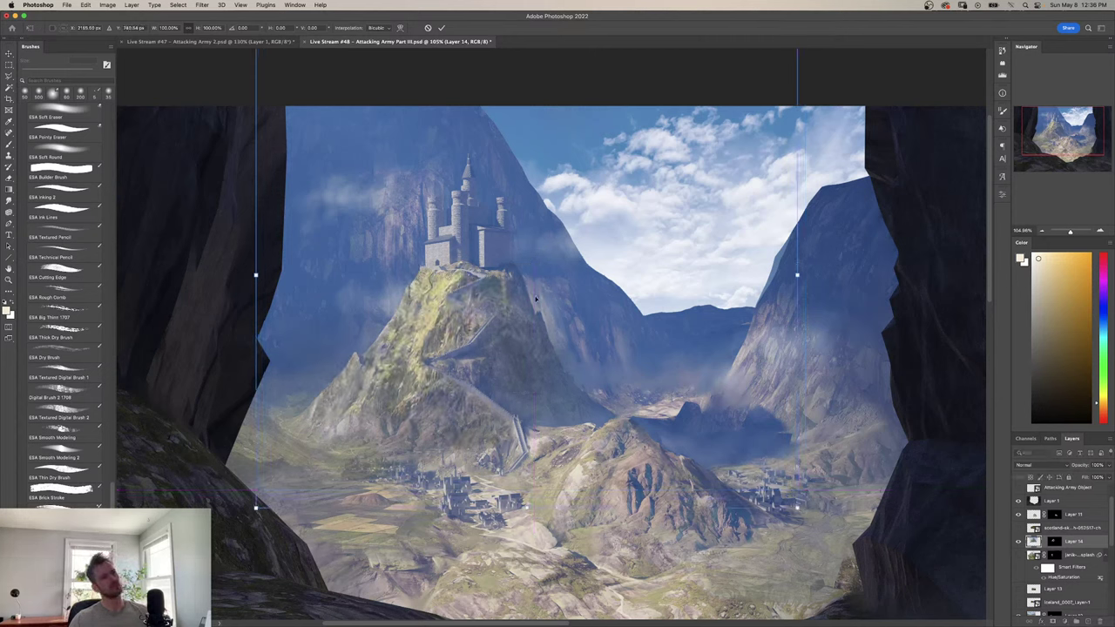
pyautogui.moveTo(535, 299); pyautogui.dragTo(549, 317)
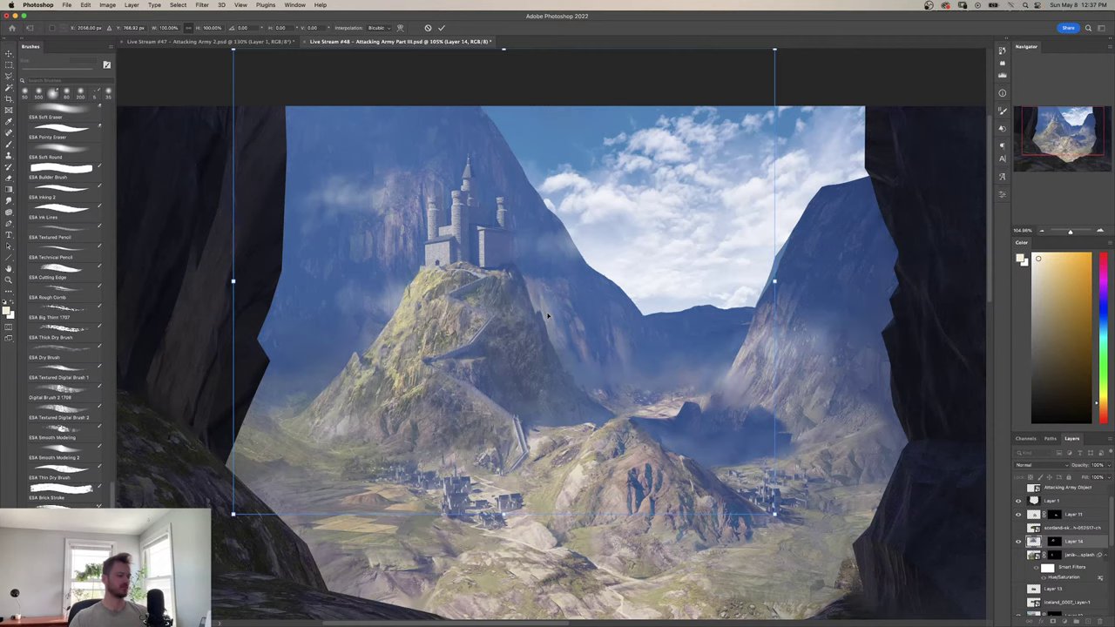
pyautogui.press('Return')
# Return the canvas to its normal orientation and reveal the photo texture over the hill's left flank on the mask with a 125 px soft brush.
pyautogui.press('z')
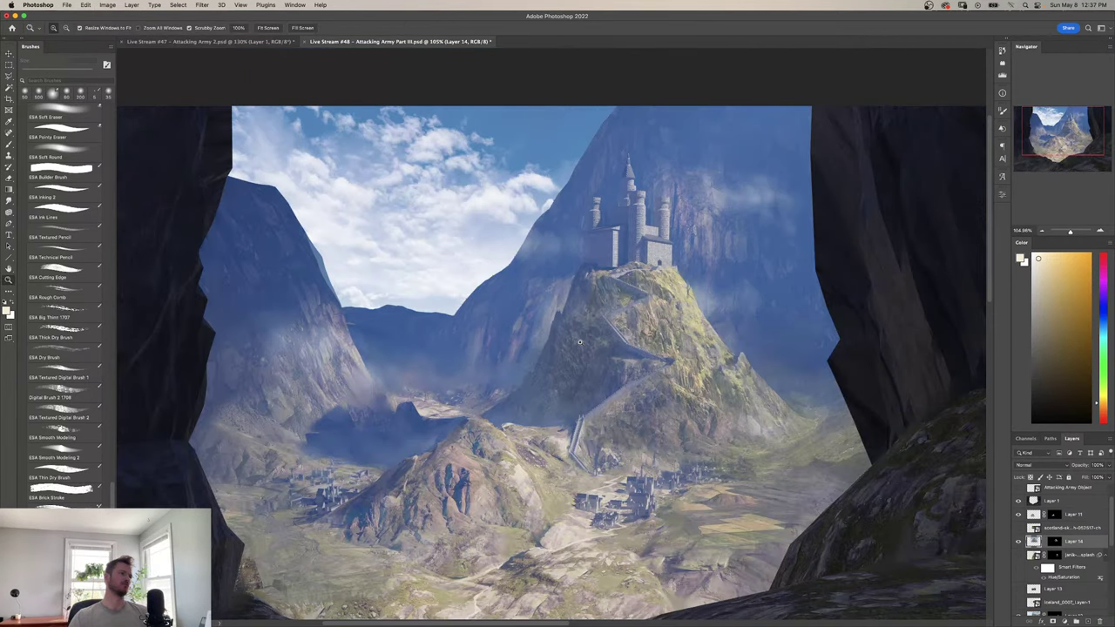
pyautogui.moveTo(580, 343); pyautogui.dragTo(550, 378)
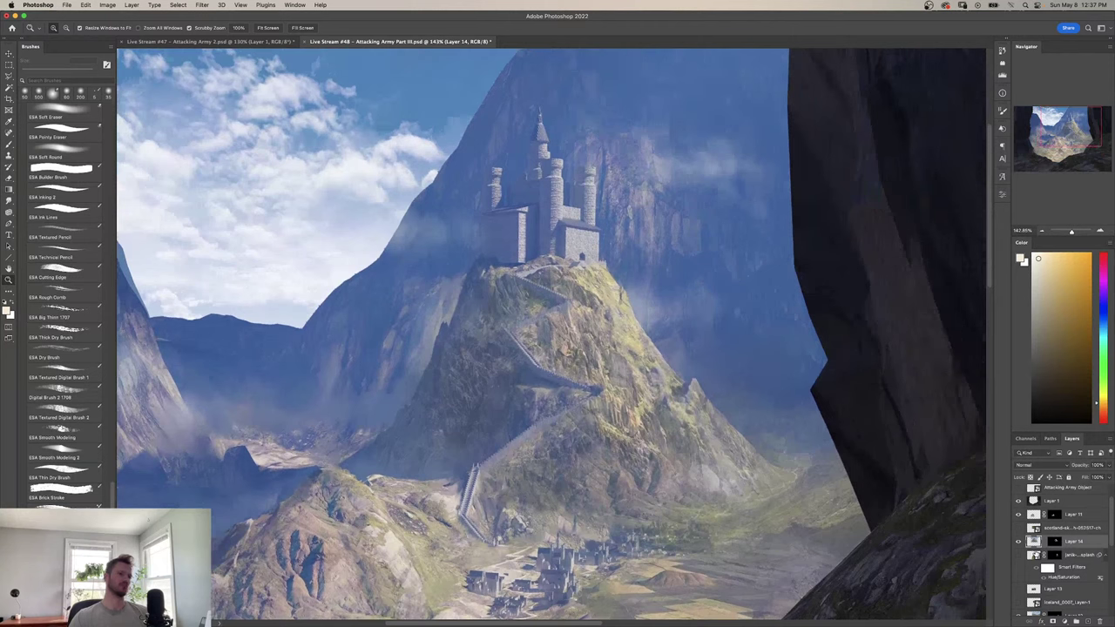
pyautogui.click(1054, 543)
pyautogui.press('b')
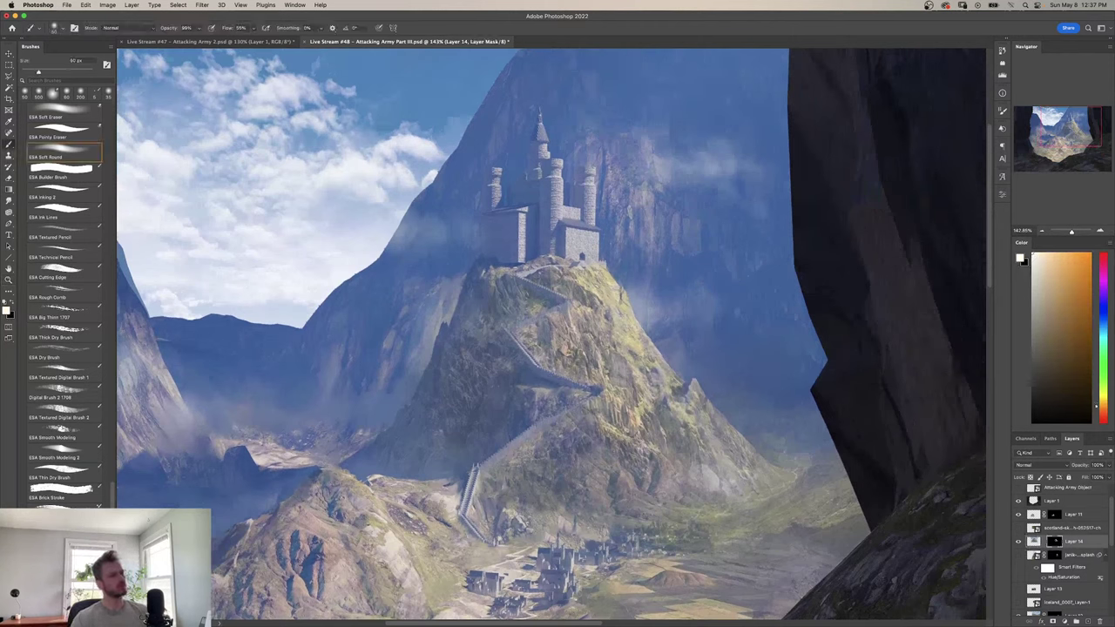
pyautogui.press(']')
pyautogui.moveTo(454, 384)
pyautogui.mouseDown()
pyautogui.moveTo(453, 331)
pyautogui.moveTo(480, 296)
pyautogui.moveTo(466, 309)
pyautogui.moveTo(497, 322)
pyautogui.moveTo(475, 383)
pyautogui.mouseUp()
pyautogui.press('super+z')
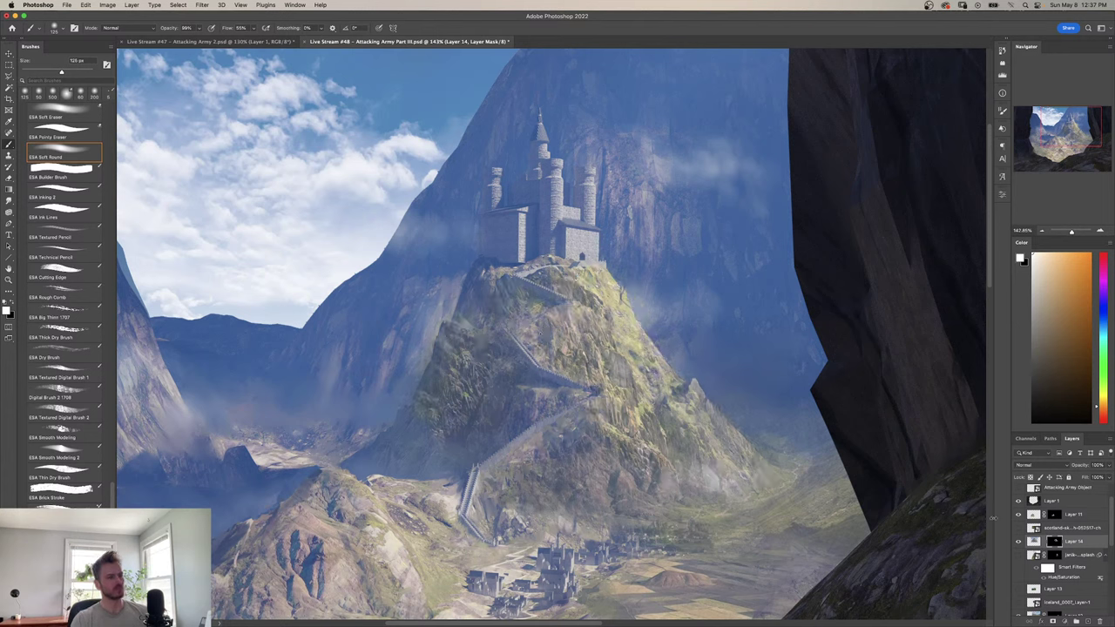
# Scale the island photo down behind its mask and reposition it so its rock detail fits the castle hill.
pyautogui.press('super+t')
pyautogui.moveTo(640, 382); pyautogui.dragTo(625, 411)
pyautogui.press('Return')
pyautogui.press('b')
pyautogui.press('super+t')
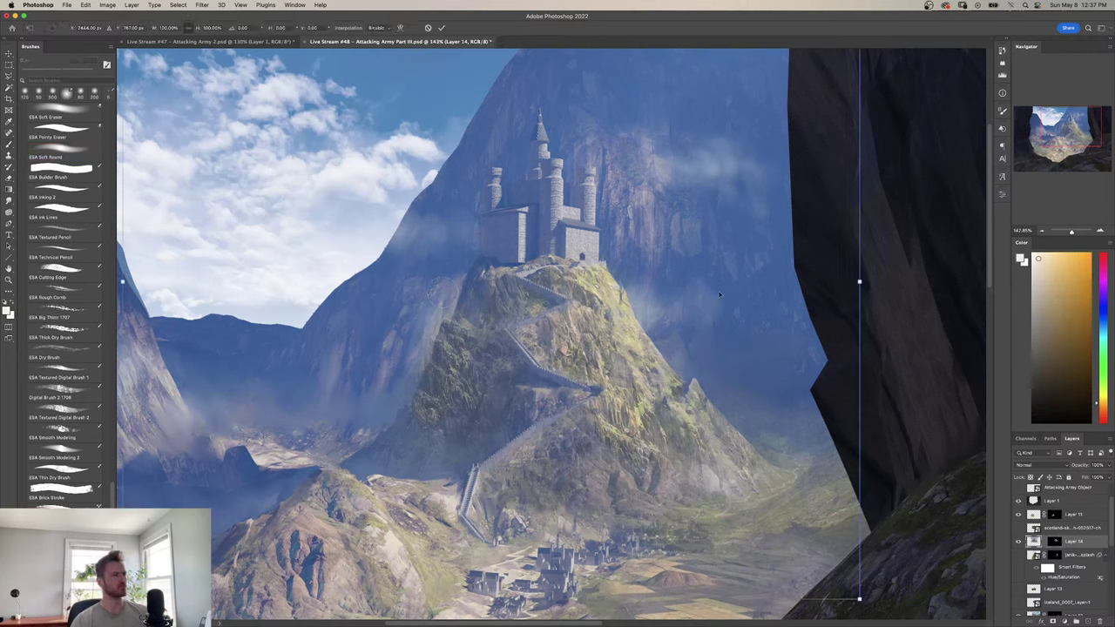
pyautogui.moveTo(859, 599); pyautogui.dragTo(695, 477)
pyautogui.moveTo(825, 547); pyautogui.dragTo(854, 570)
pyautogui.moveTo(809, 517)
pyautogui.mouseDown()
pyautogui.moveTo(796, 495)
pyautogui.moveTo(807, 514)
pyautogui.mouseUp()
pyautogui.press('Return')
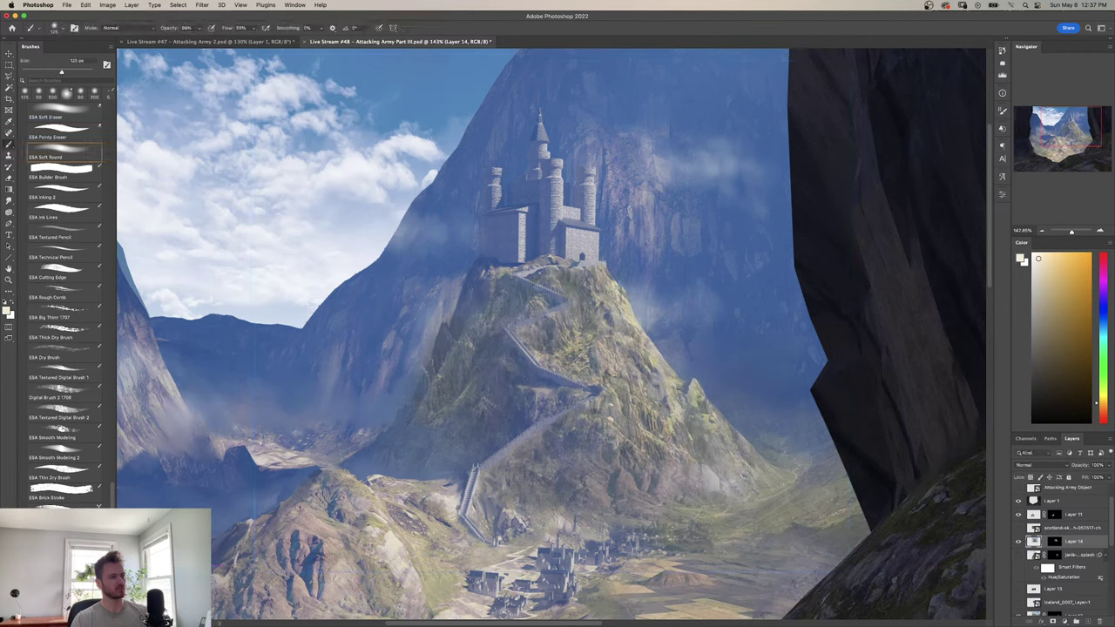
# Refine Layer 14's mask with alternating black and white strokes, blending the rescaled photo into the castle hill's left and central slopes.
pyautogui.click(1054, 542)
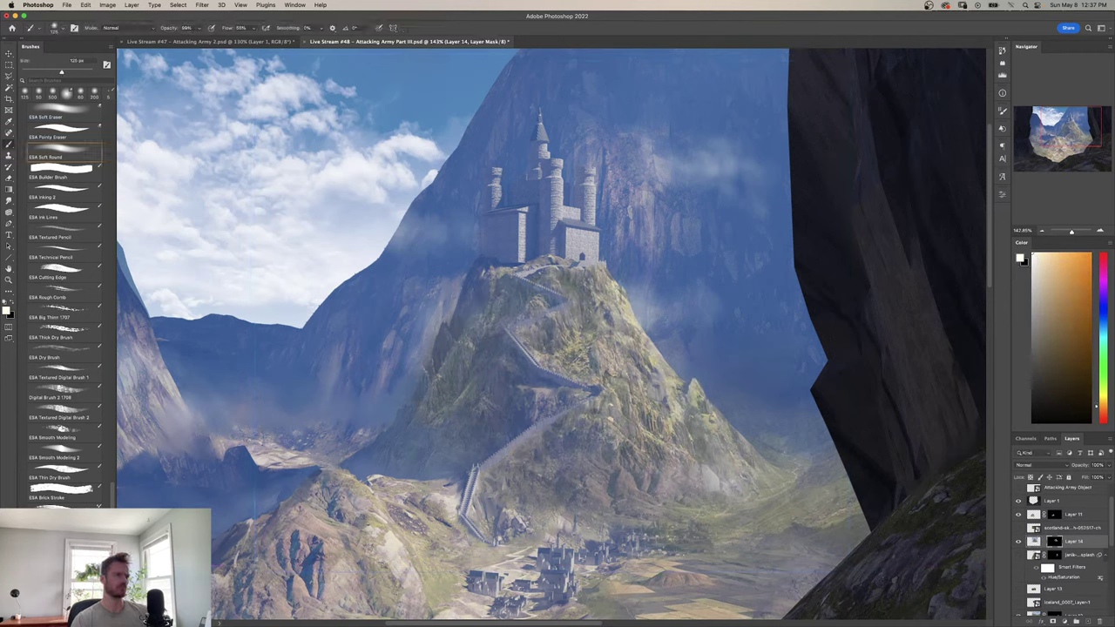
pyautogui.press('x')
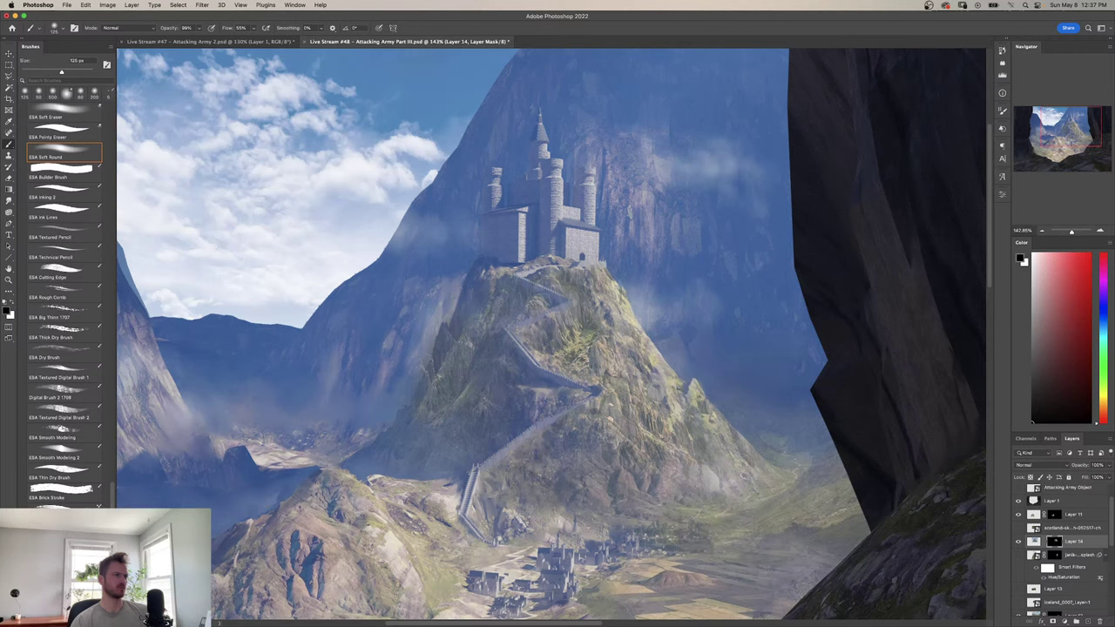
pyautogui.press('x')
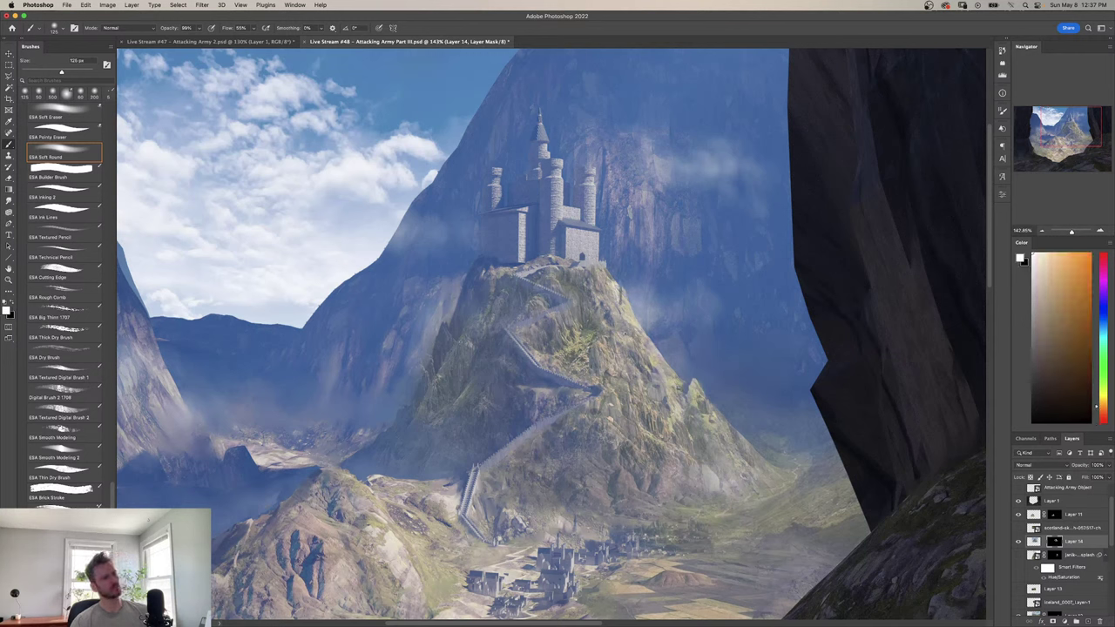
pyautogui.press('x')
pyautogui.press('x')
pyautogui.press('x')
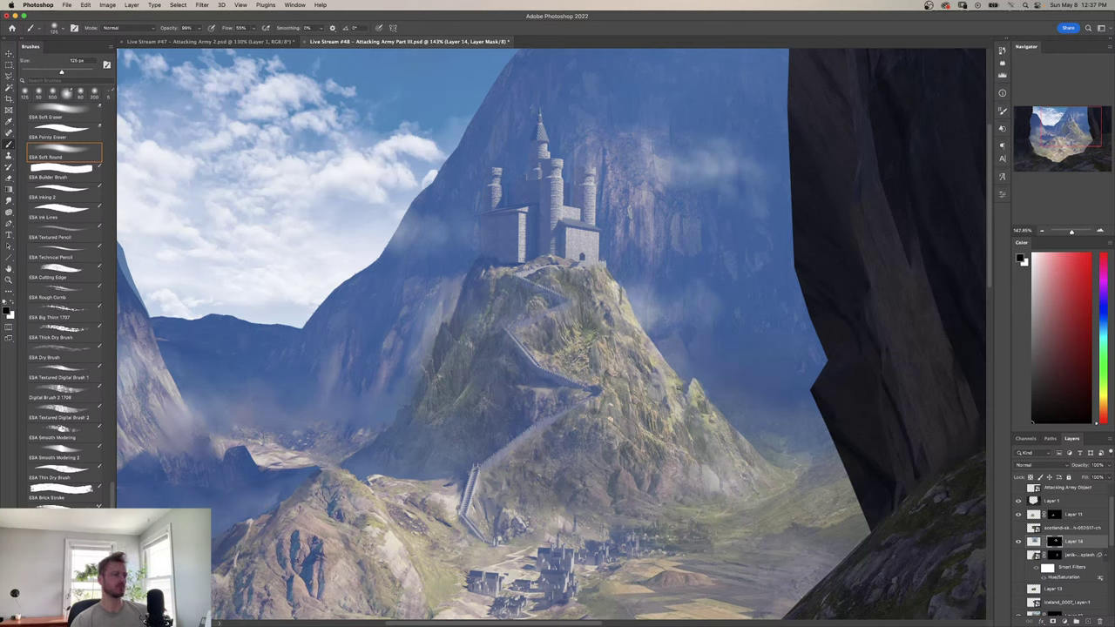
pyautogui.press('x')
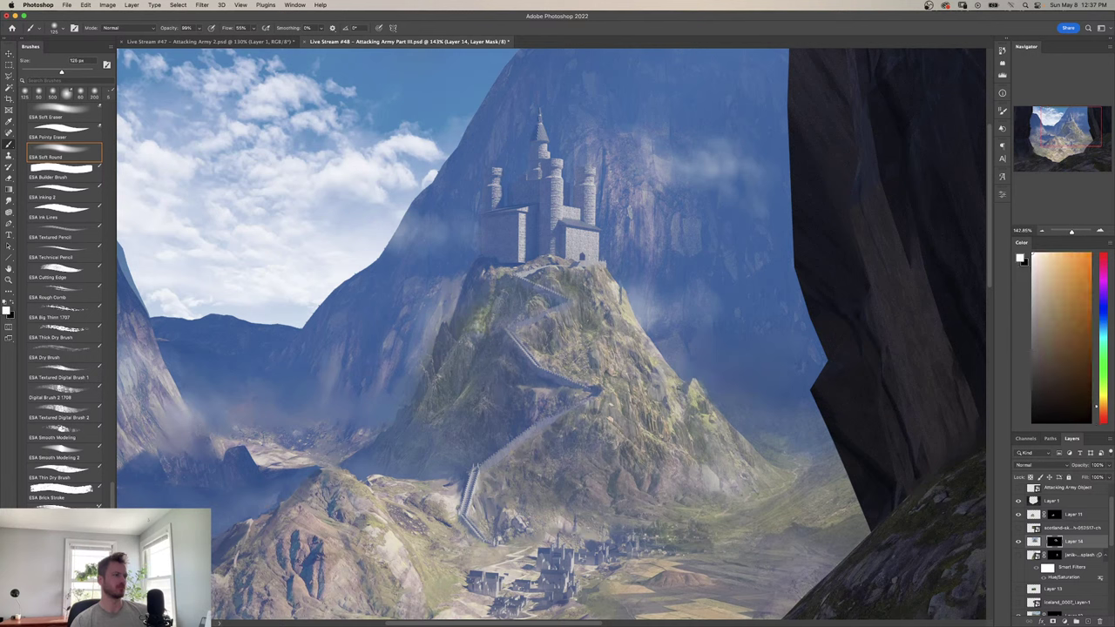
pyautogui.press('x')
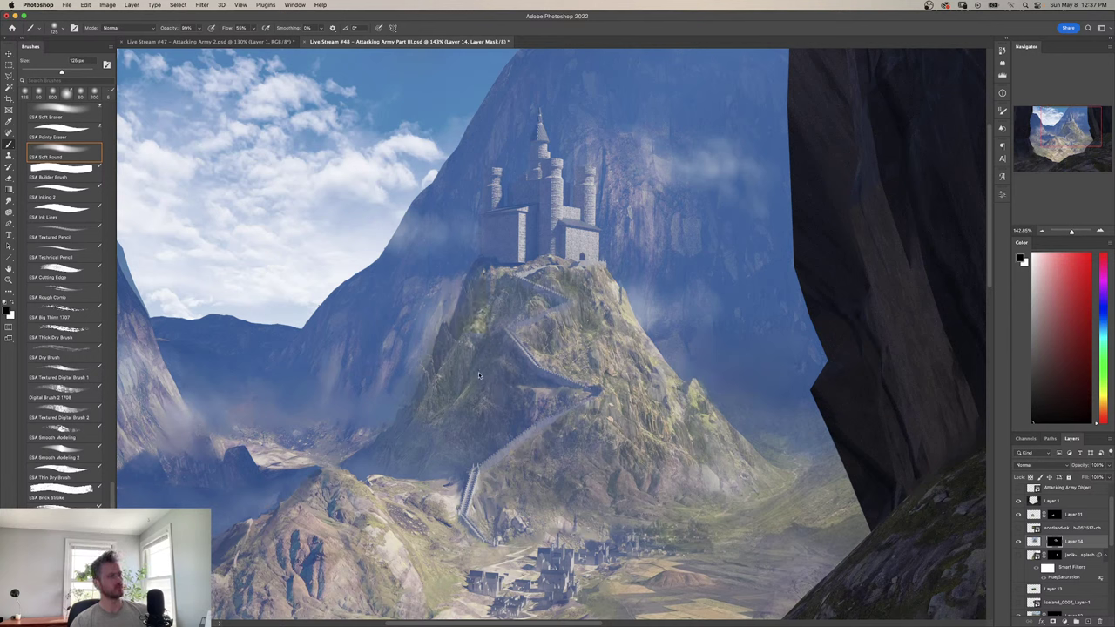
pyautogui.moveTo(472, 394)
pyautogui.mouseDown()
pyautogui.moveTo(430, 423)
pyautogui.moveTo(446, 411)
pyautogui.moveTo(464, 449)
pyautogui.mouseUp()
pyautogui.press('x')
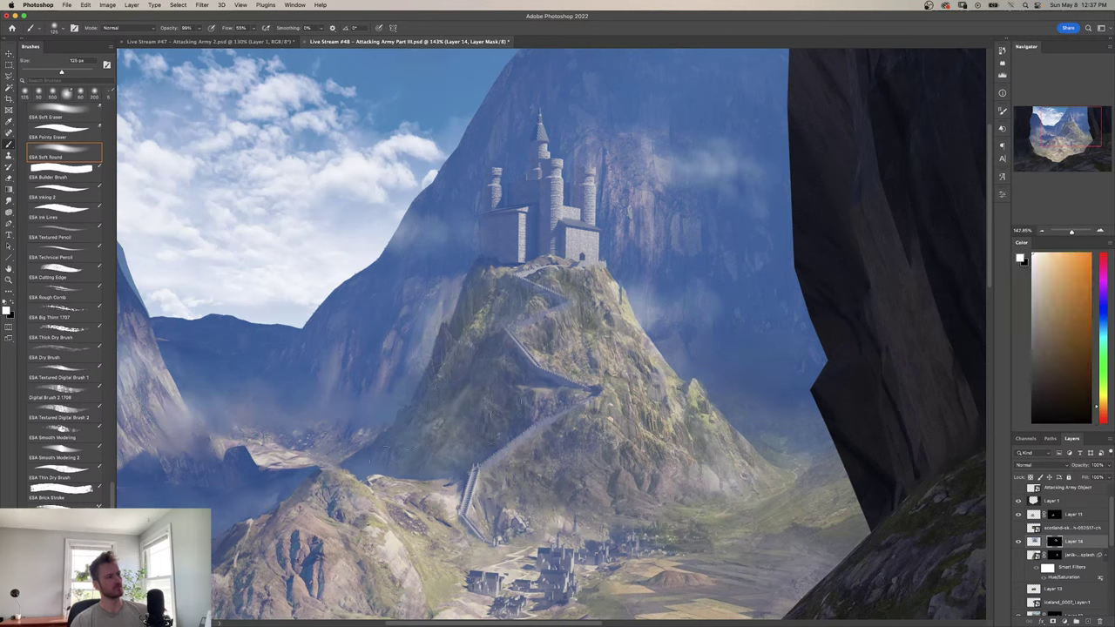
# Touch up Layer 14's mask over the castle hill's slopes, alternating between black and white with the 125 px soft brush.
pyautogui.press('x')
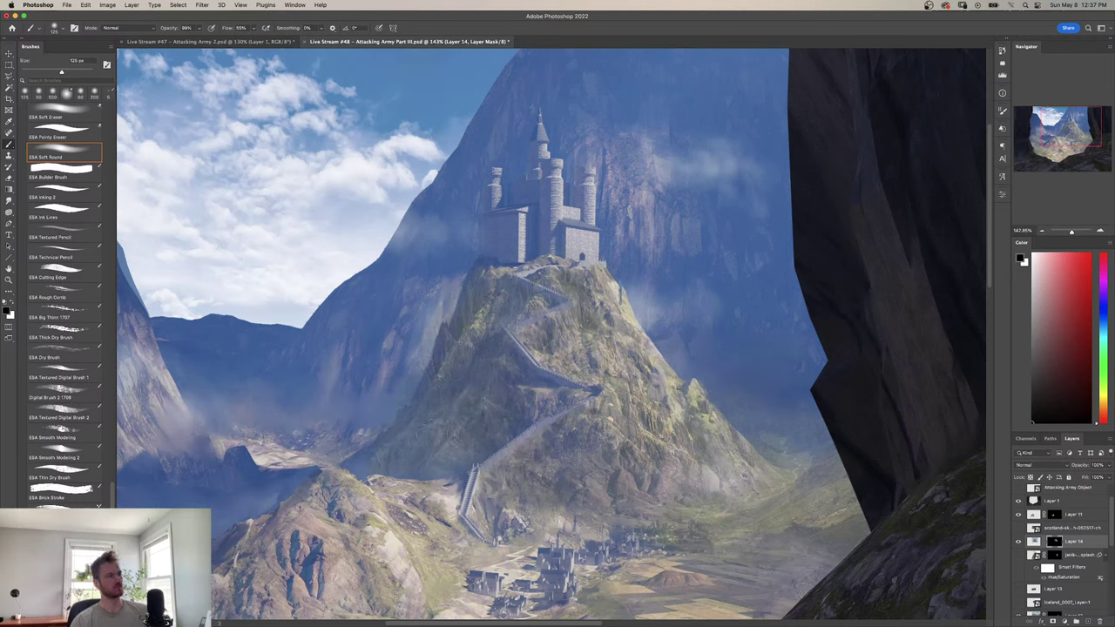
pyautogui.press('x')
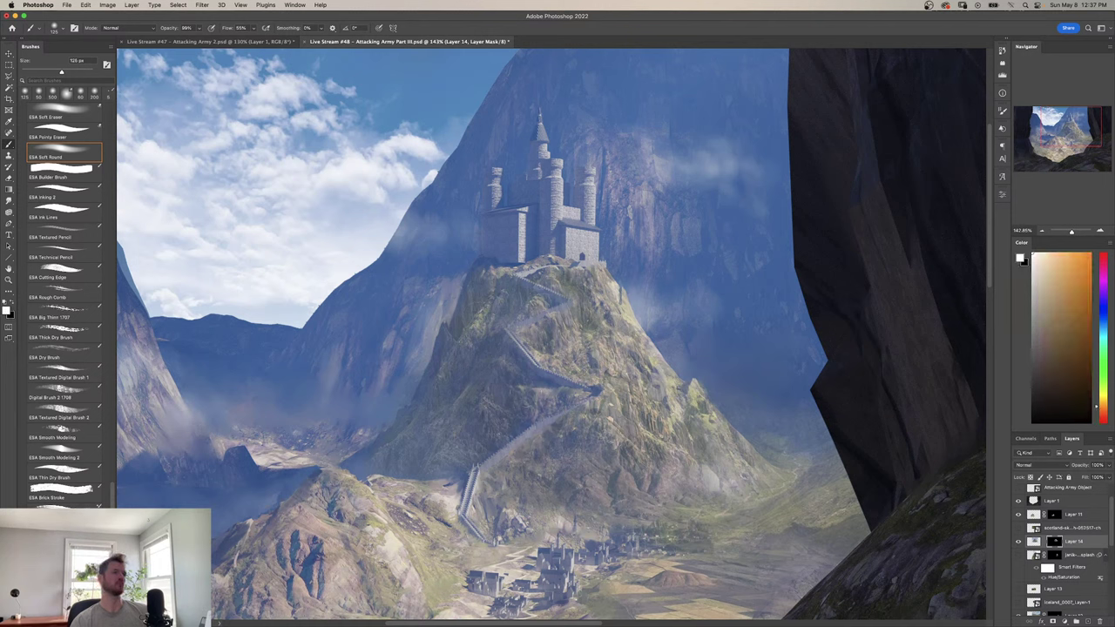
pyautogui.press('x')
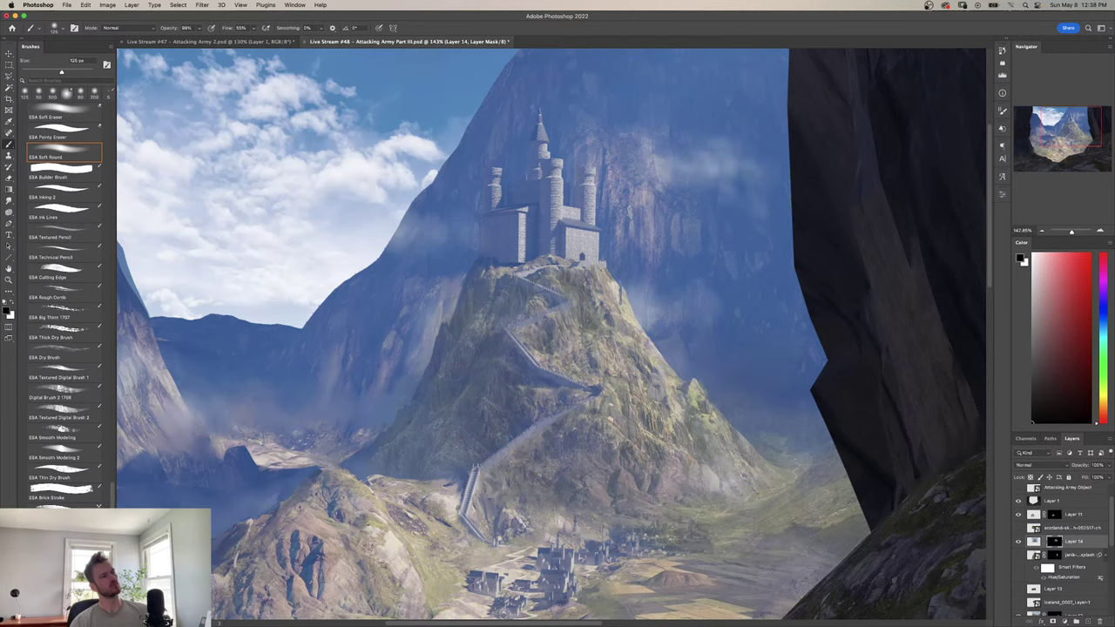
# Flip the canvas horizontally and frame the castle hill with the Brush tool ready.
pyautogui.press('z')
pyautogui.moveTo(598, 415)
pyautogui.mouseDown()
pyautogui.moveTo(575, 407)
pyautogui.moveTo(629, 394)
pyautogui.moveTo(600, 408)
pyautogui.mouseUp()
pyautogui.press('super+l')
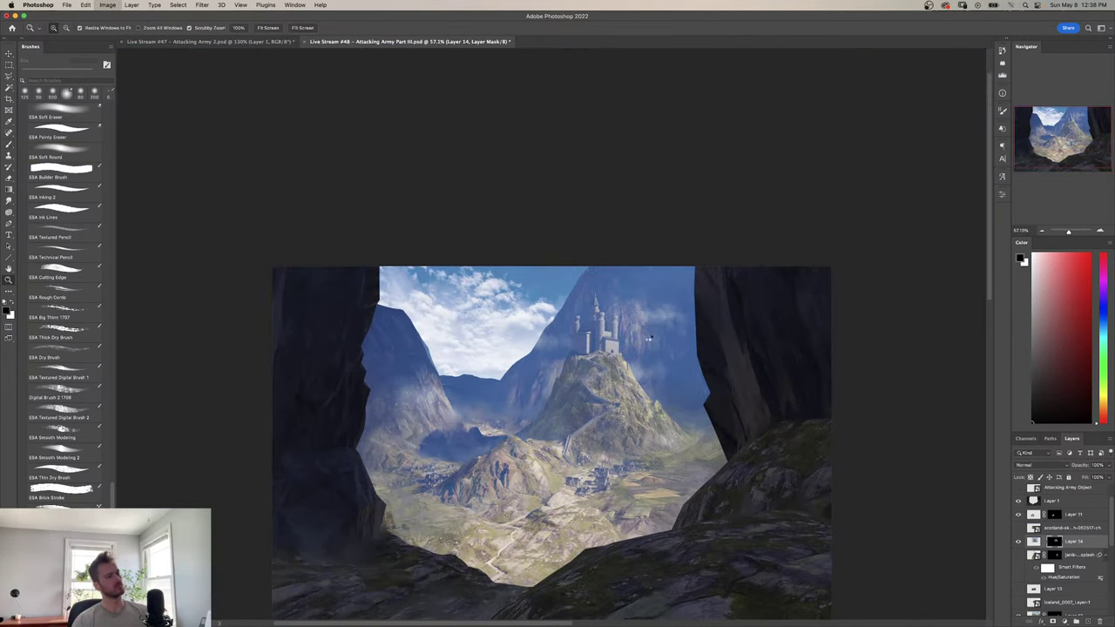
pyautogui.press('super+l')
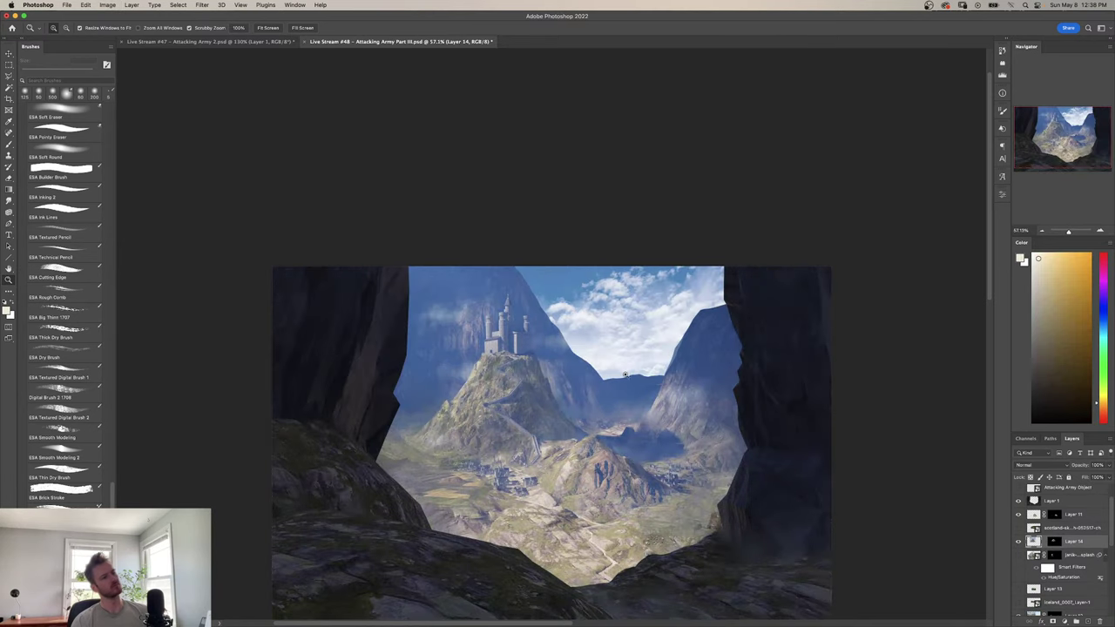
pyautogui.moveTo(572, 416); pyautogui.dragTo(585, 415)
pyautogui.press('b')
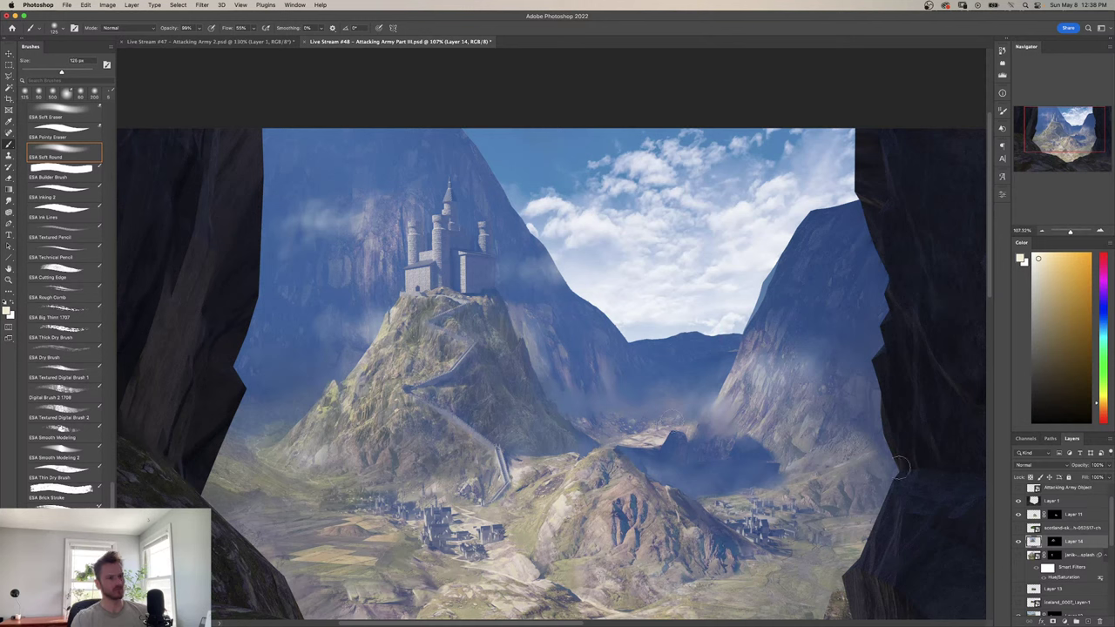
# Duplicate Layer 14 and shift the copy's shadows toward cyan and blue with Color Balance.
pyautogui.press('super+j')
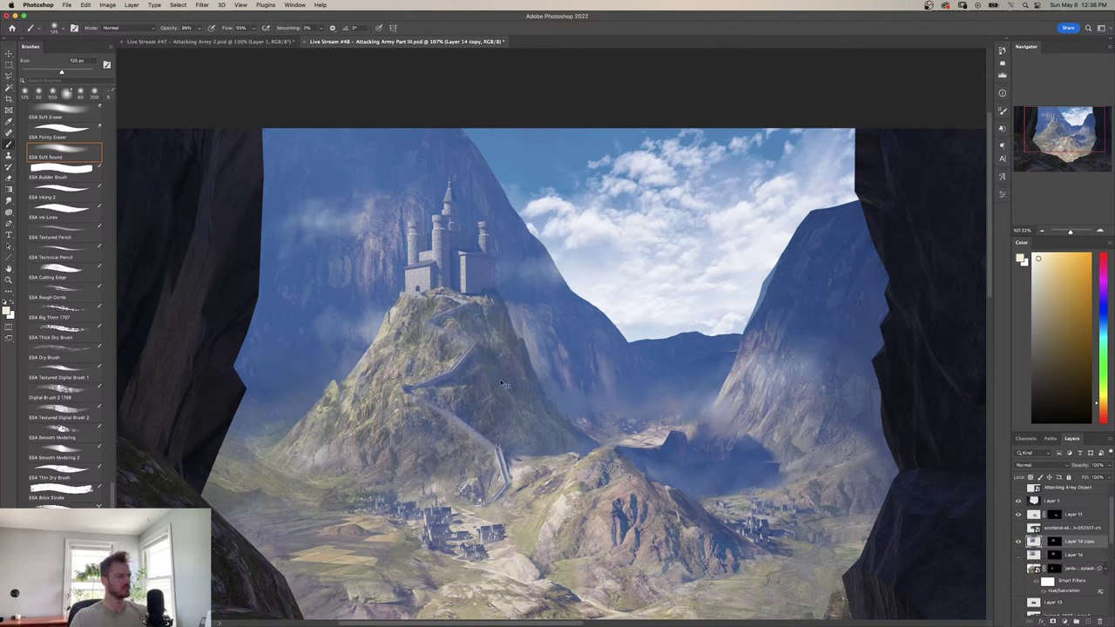
pyautogui.press('super+b')
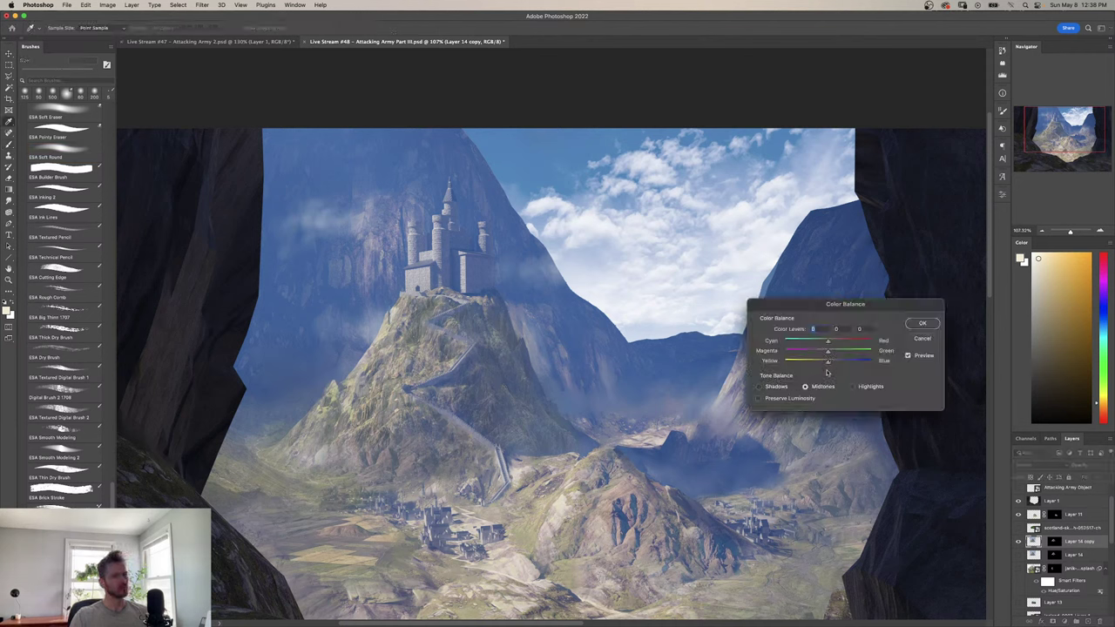
pyautogui.click(778, 386)
pyautogui.moveTo(827, 360); pyautogui.dragTo(855, 365)
pyautogui.click(827, 343)
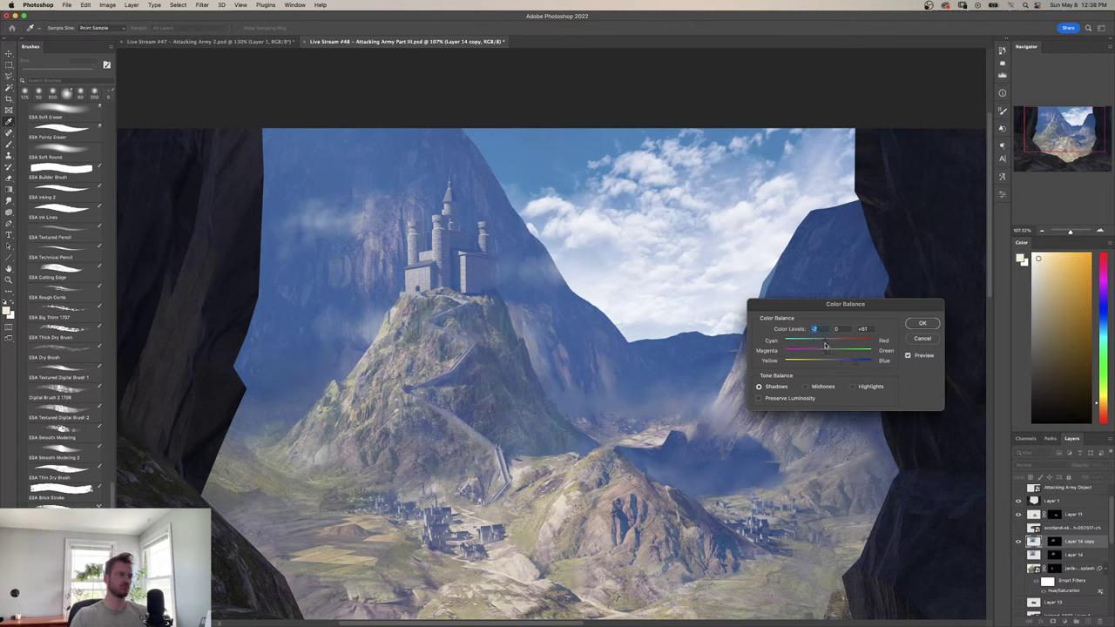
pyautogui.moveTo(858, 363); pyautogui.dragTo(838, 352)
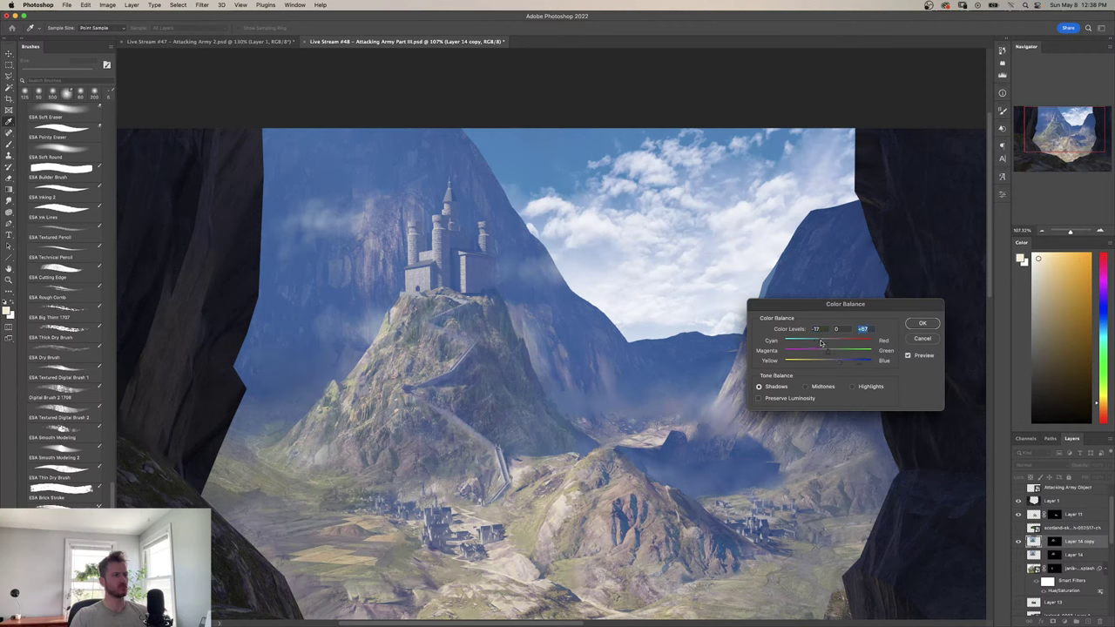
pyautogui.click(821, 342)
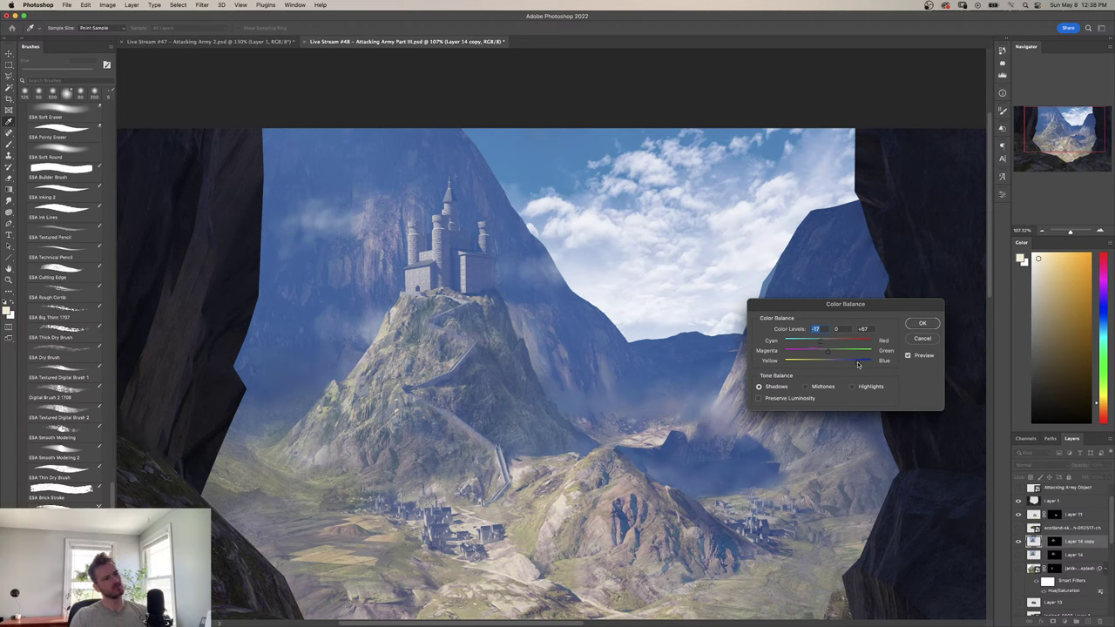
pyautogui.moveTo(858, 362); pyautogui.dragTo(872, 362)
pyautogui.click(820, 343)
pyautogui.click(922, 323)
# Reduce the saturation of Layer 14 copy with Hue/Saturation.
pyautogui.press('super+u')
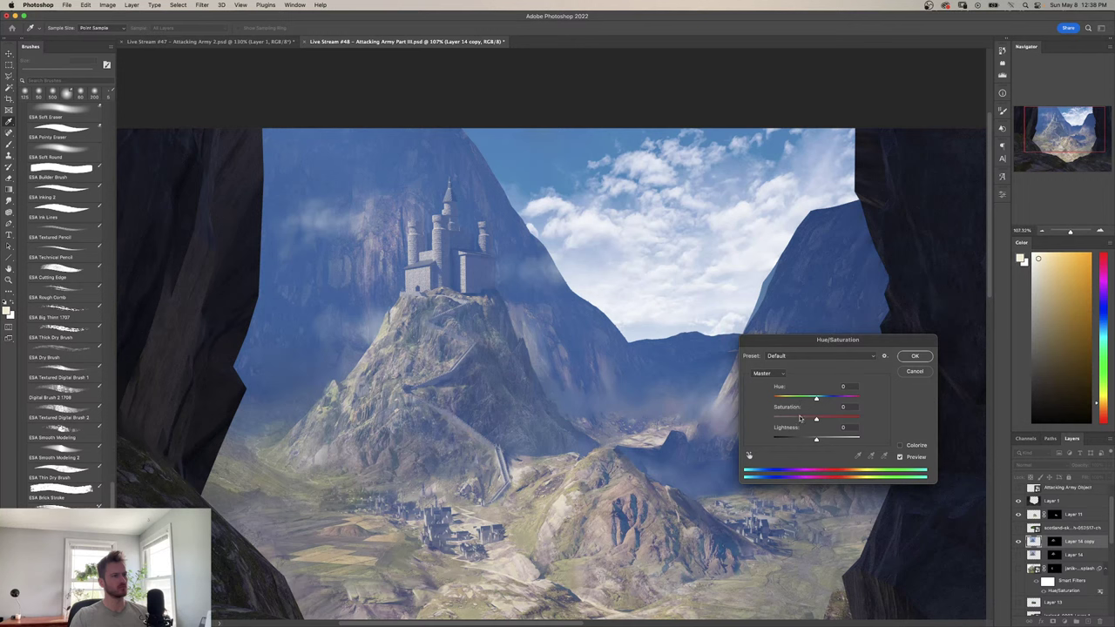
pyautogui.click(800, 419)
pyautogui.click(906, 356)
pyautogui.press('b')
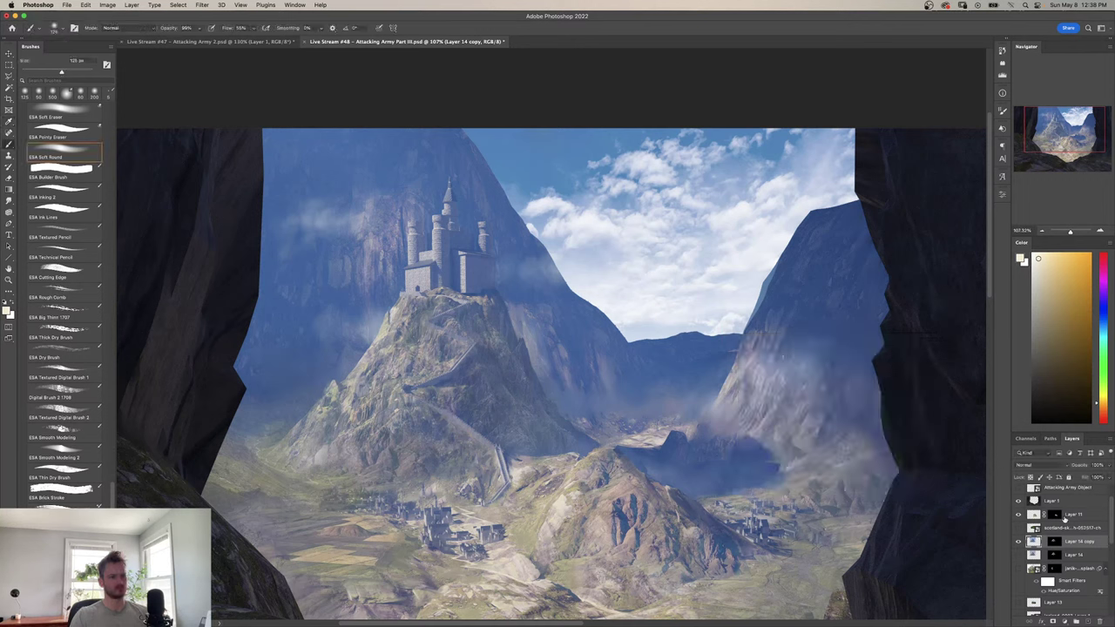
# Paint black on Layer 14 copy's mask to remove its cooler texture from the castle hill's sunlit slopes.
pyautogui.click(1056, 543)
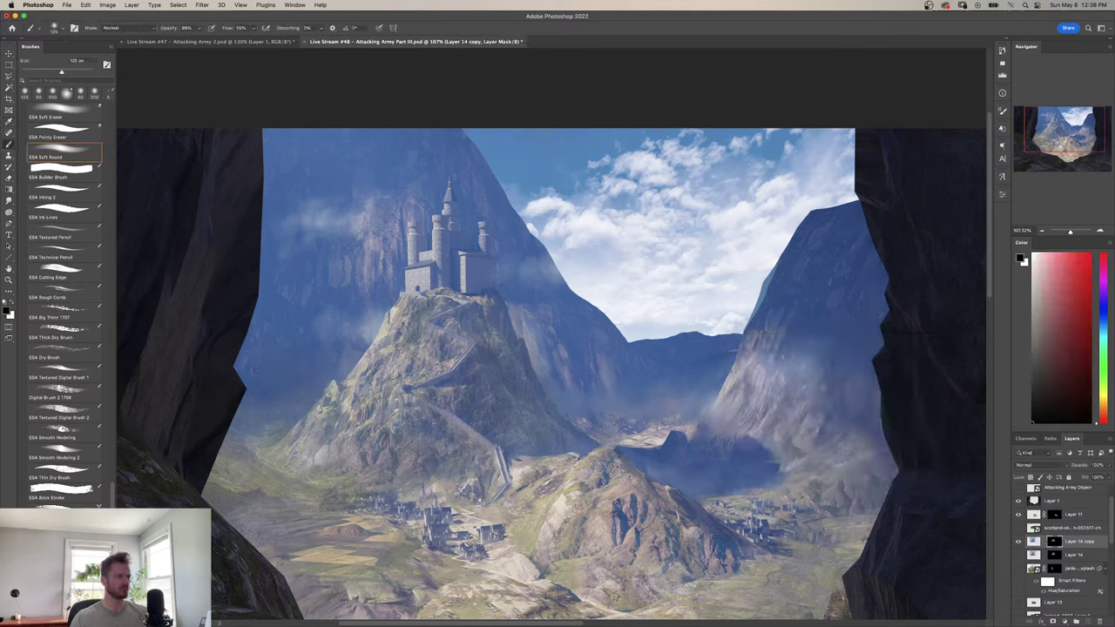
pyautogui.moveTo(311, 439)
pyautogui.mouseDown()
pyautogui.moveTo(326, 397)
pyautogui.moveTo(376, 418)
pyautogui.moveTo(411, 456)
pyautogui.moveTo(394, 372)
pyautogui.moveTo(406, 307)
pyautogui.moveTo(436, 351)
pyautogui.moveTo(417, 298)
pyautogui.moveTo(449, 327)
pyautogui.mouseUp()
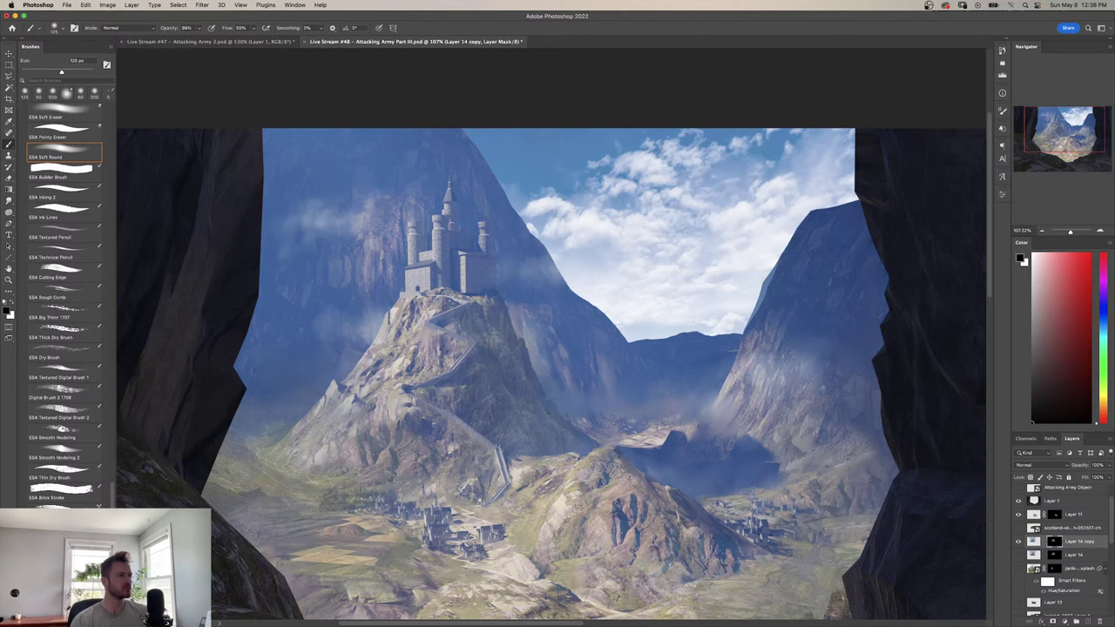
pyautogui.moveTo(461, 438); pyautogui.dragTo(473, 462)
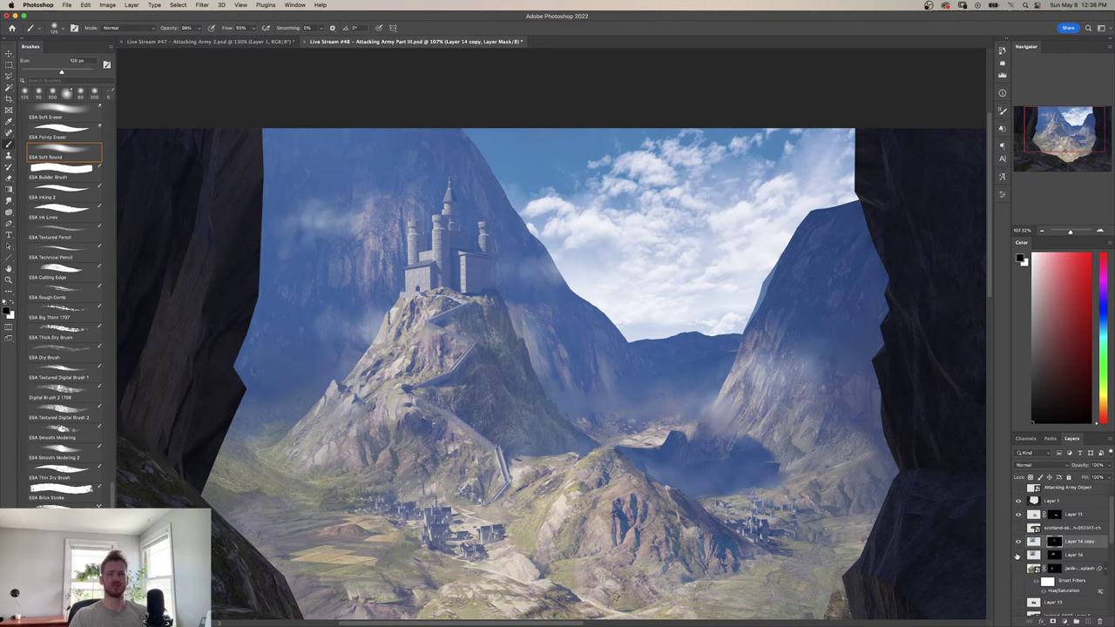
# Show Layer 14 beneath its copy, compare the hill with and without the copy, and target Layer 14's mask.
pyautogui.click(1018, 542)
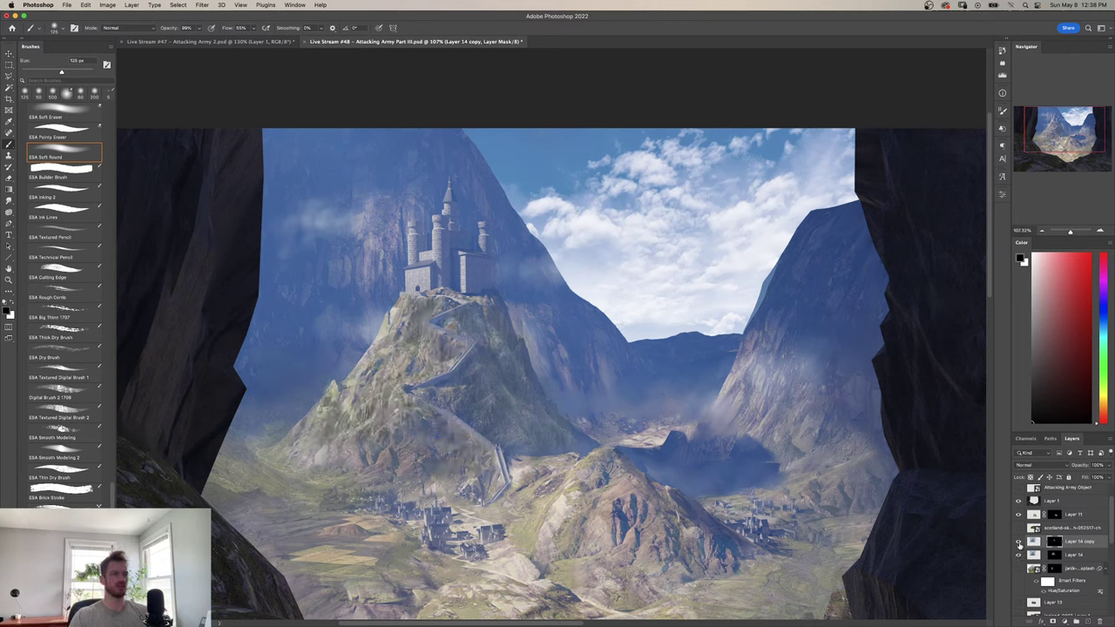
pyautogui.click(1019, 544)
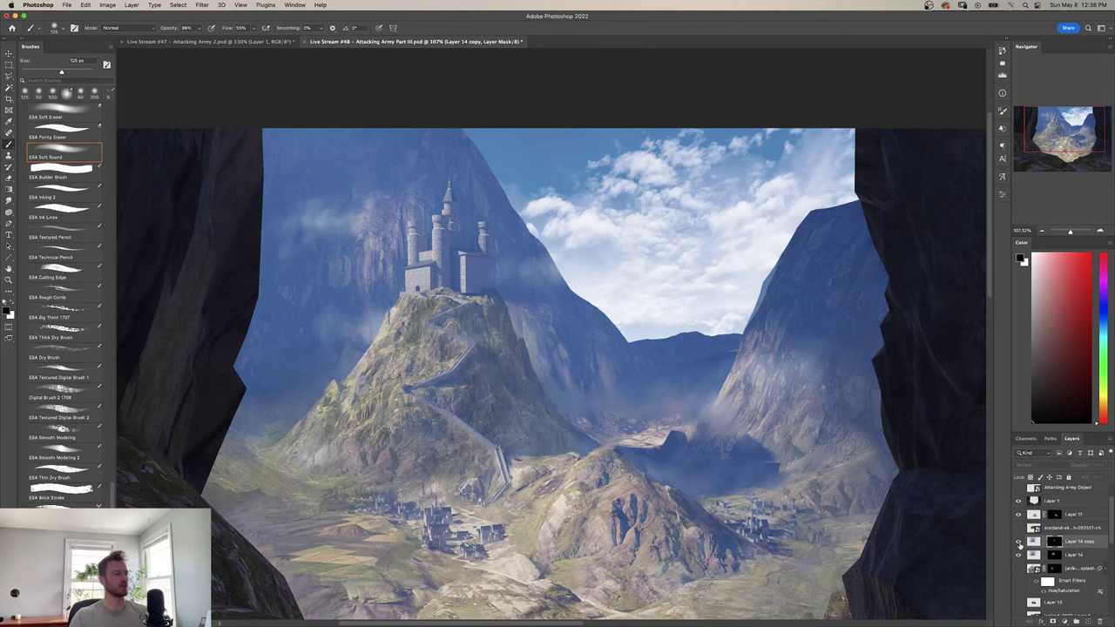
pyautogui.click(1053, 554)
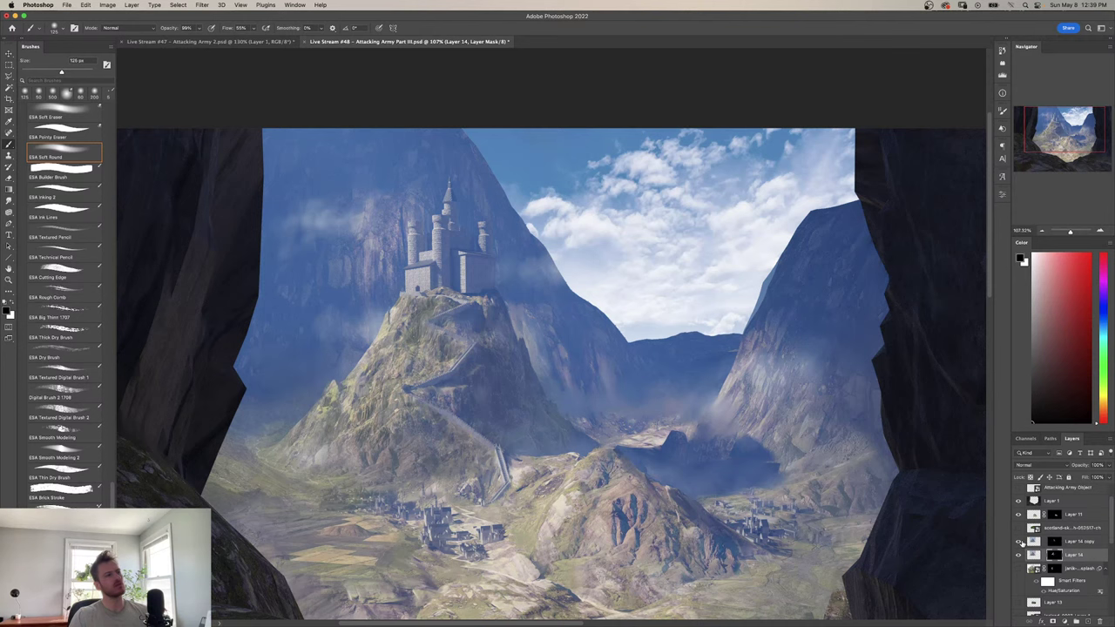
pyautogui.click(1019, 541)
# Flip the canvas back to its normal orientation and reframe the castle hill.
pyautogui.press('space')
pyautogui.moveTo(587, 408); pyautogui.dragTo(533, 423)
pyautogui.press('super+space')
pyautogui.press('super+l')
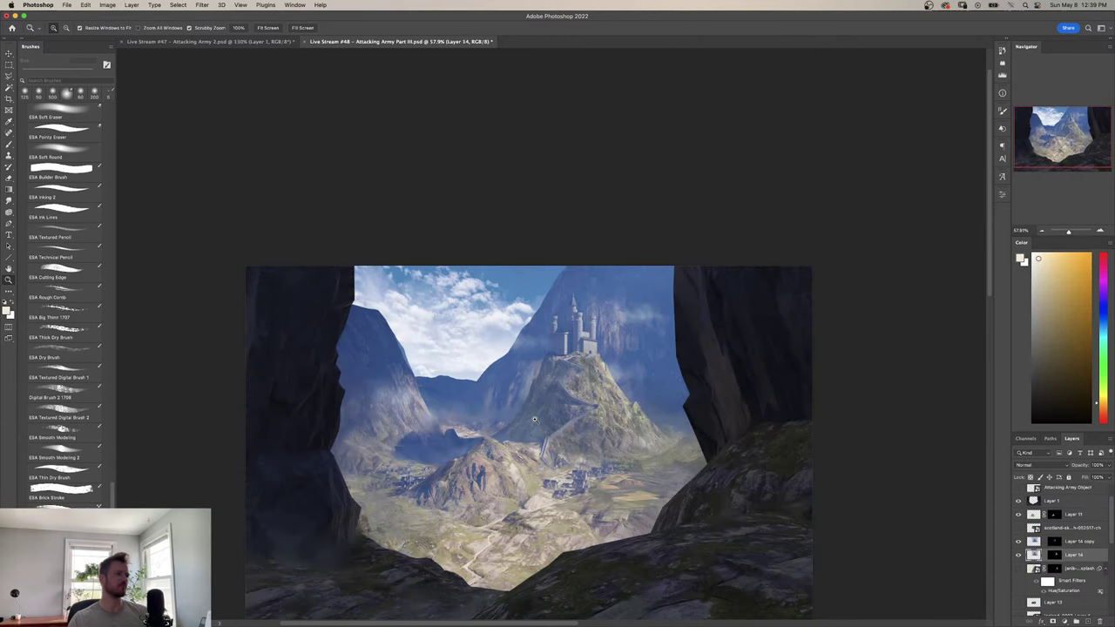
pyautogui.moveTo(535, 419); pyautogui.dragTo(589, 409)
# Compare the castle hill with and without Layer 14 and its copy.
pyautogui.click(1017, 556)
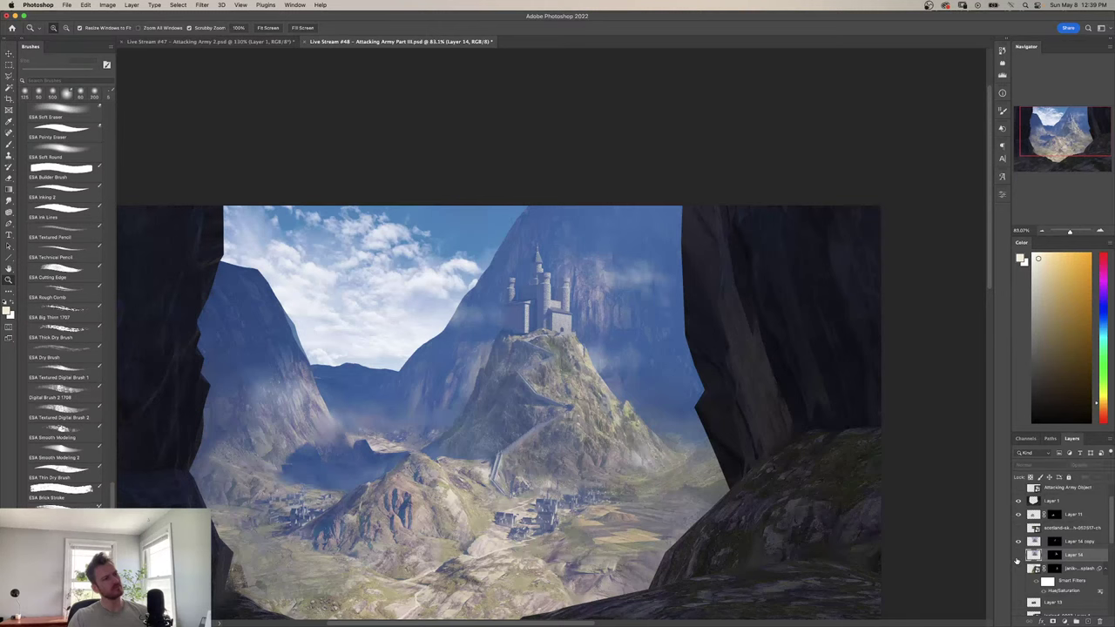
pyautogui.click(1018, 556)
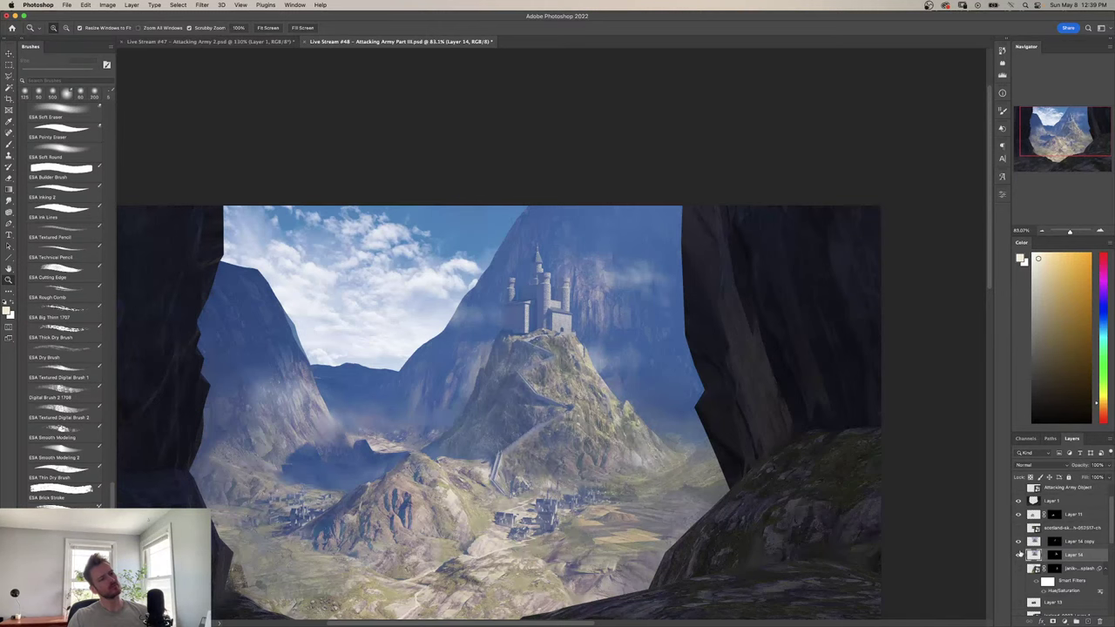
pyautogui.click(1019, 542)
pyautogui.moveTo(868, 535); pyautogui.dragTo(785, 534)
pyautogui.scroll(-3, 738, 554)
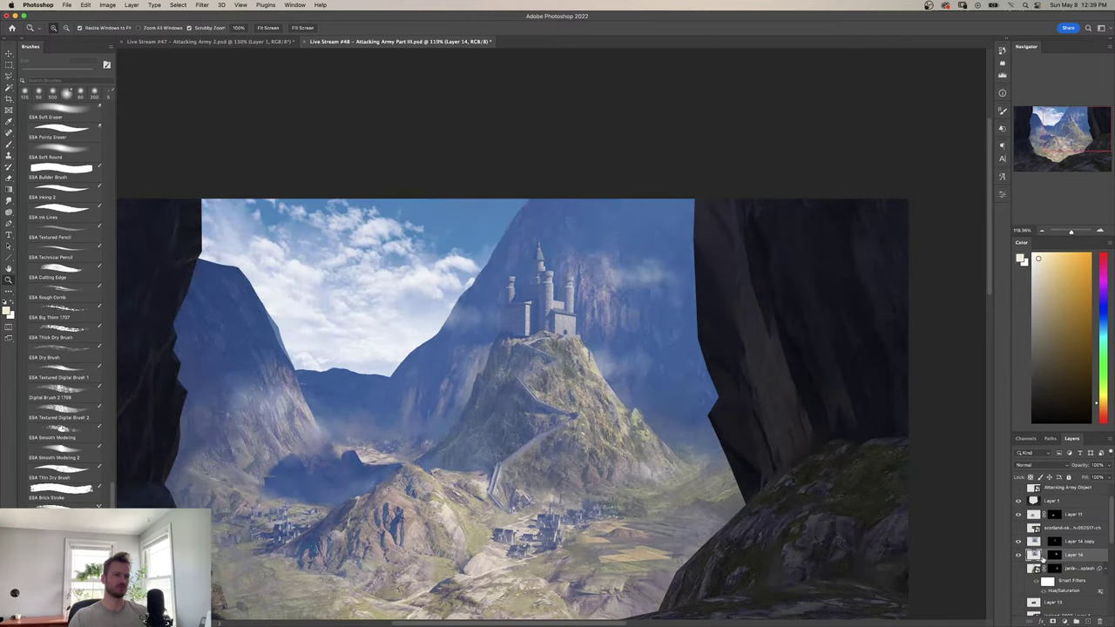
# Set the blend mode of both Layer 14 and Layer 14 copy to Hard Light.
pyautogui.click(1053, 465)
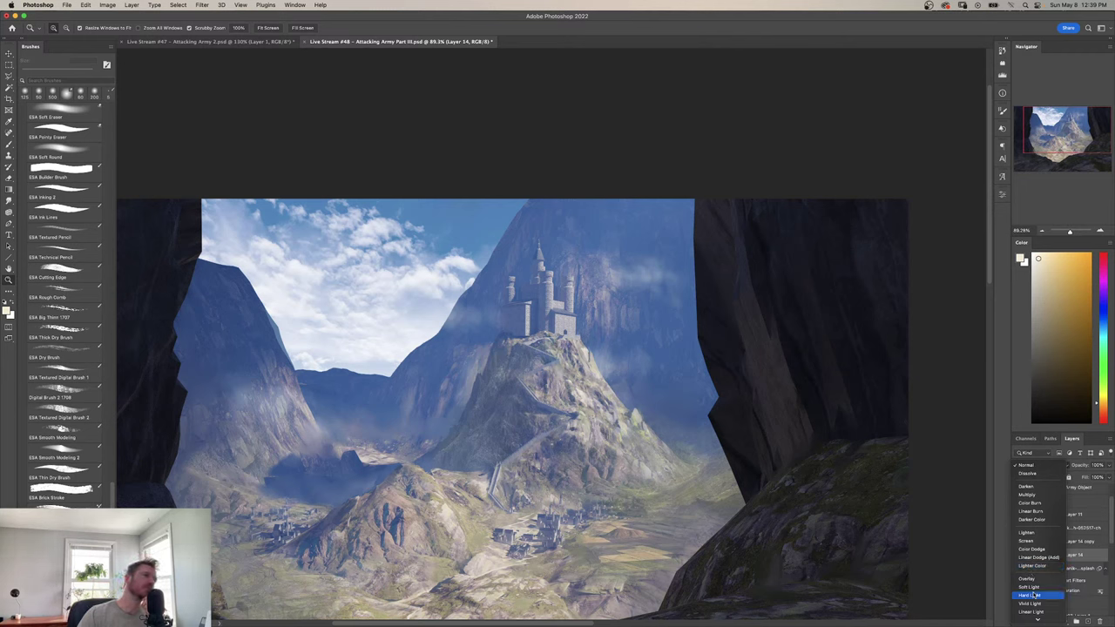
pyautogui.click(1033, 595)
pyautogui.moveTo(682, 435); pyautogui.dragTo(644, 429)
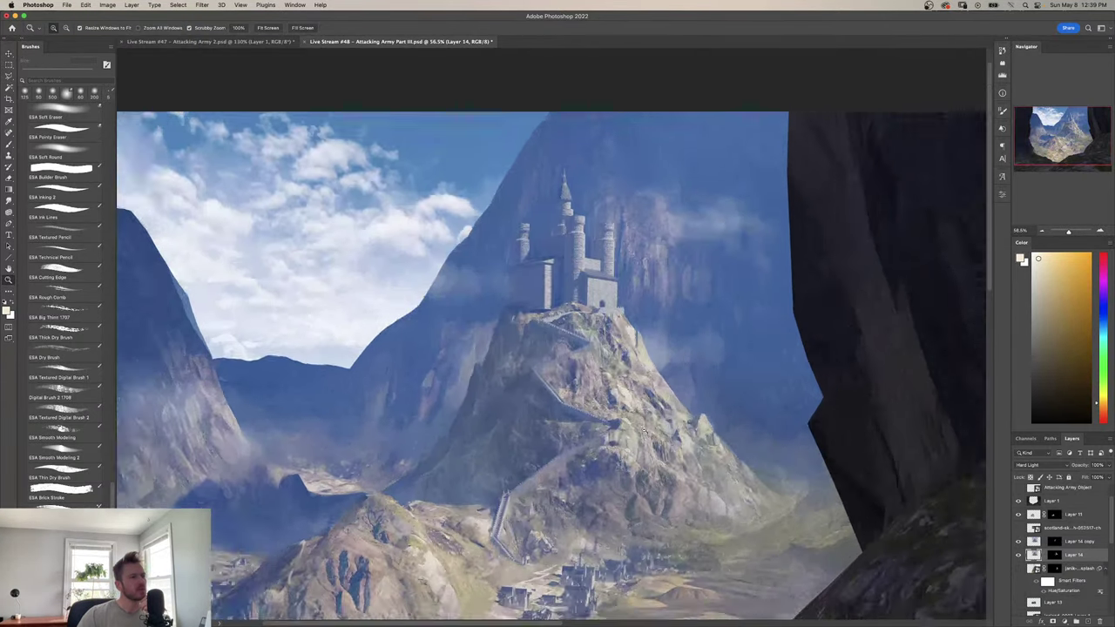
pyautogui.scroll(2, 552, 429)
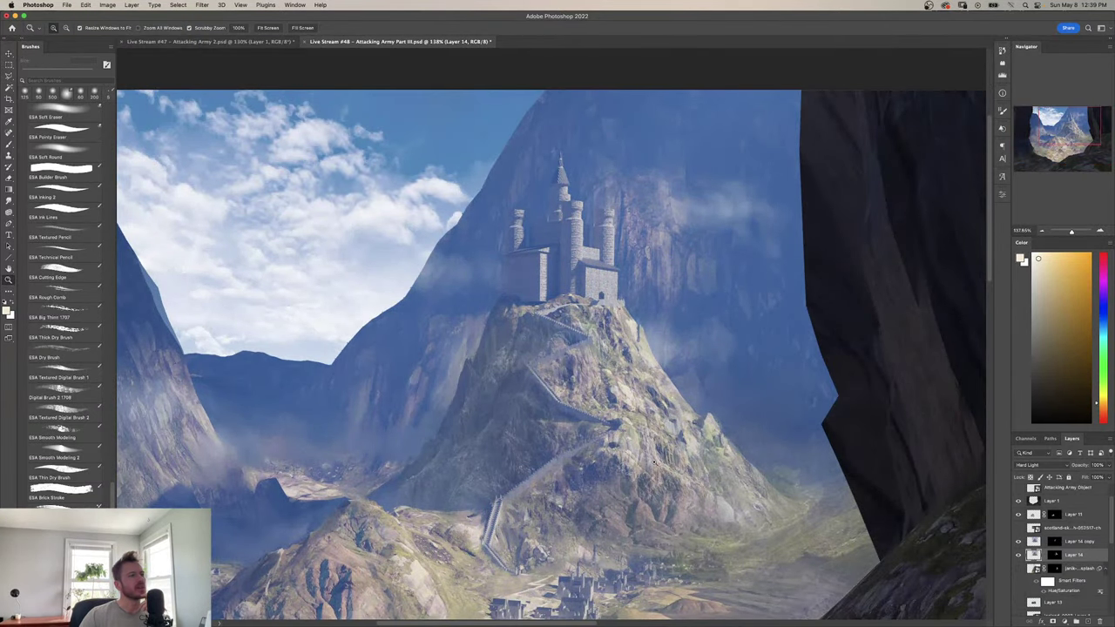
pyautogui.click(1036, 542)
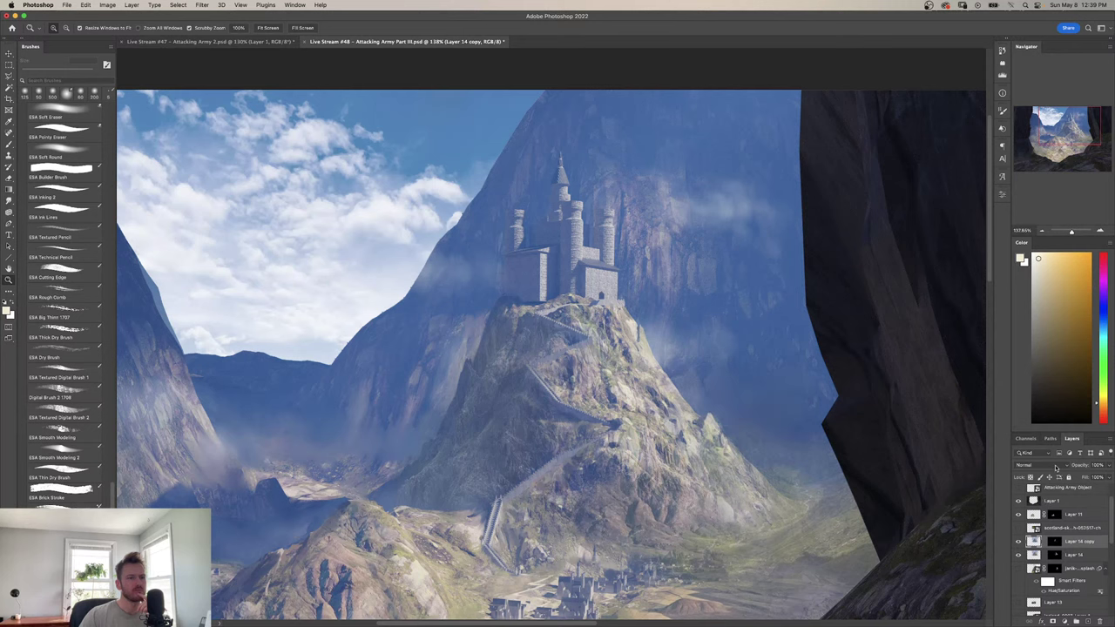
pyautogui.click(1056, 467)
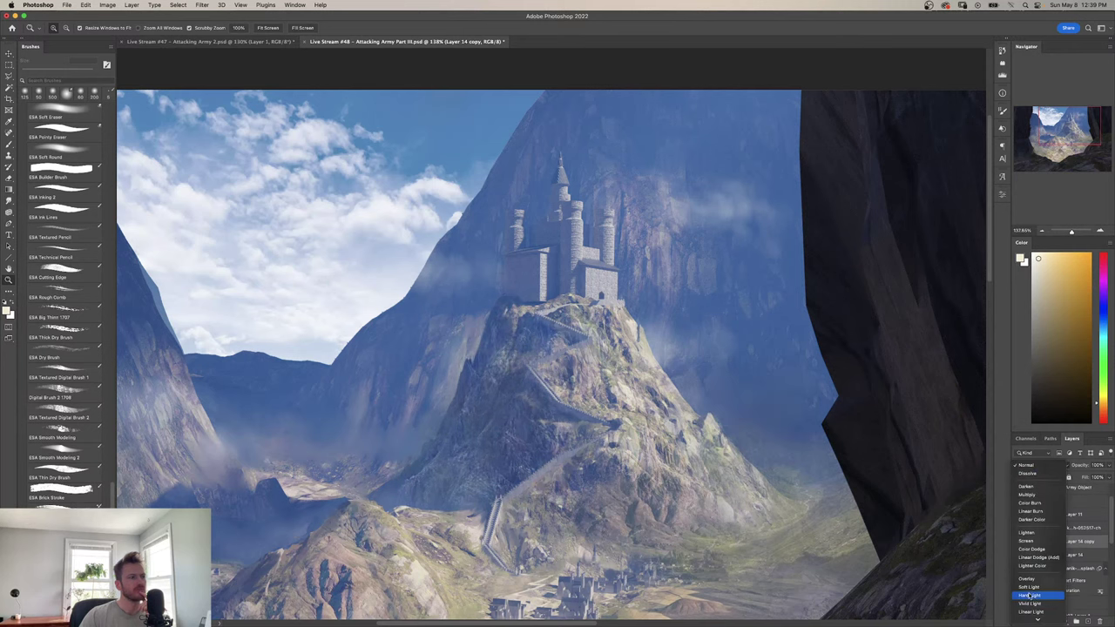
pyautogui.click(1028, 595)
# Check the hill's Hard Light texture against the whole painting and save the document.
pyautogui.scroll(-3, 636, 422)
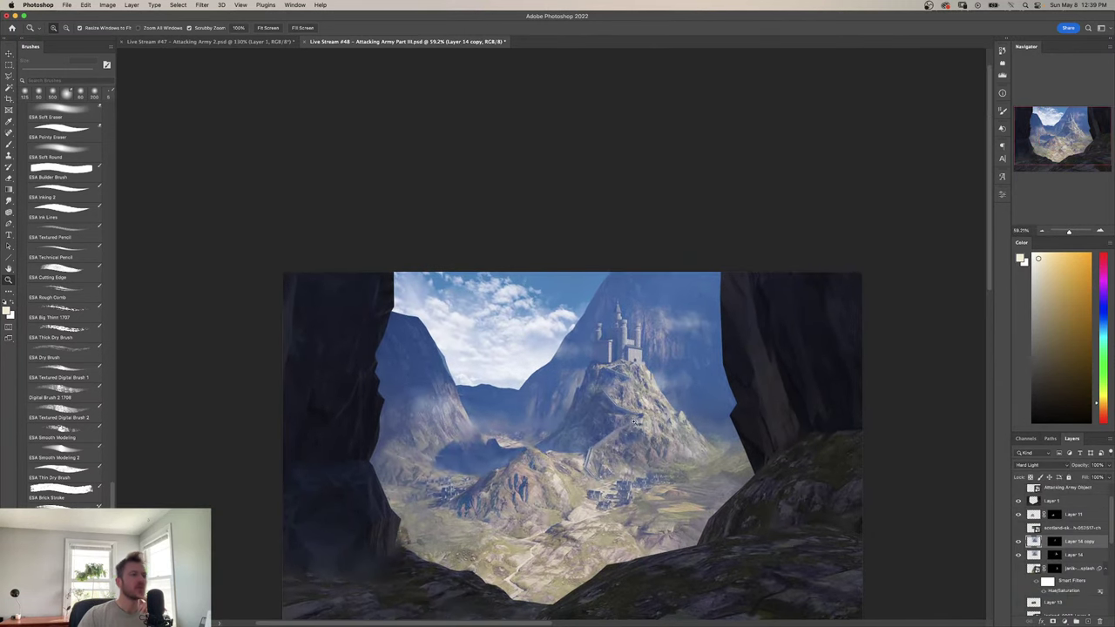
pyautogui.scroll(2, 634, 423)
pyautogui.scroll(-1, 622, 381)
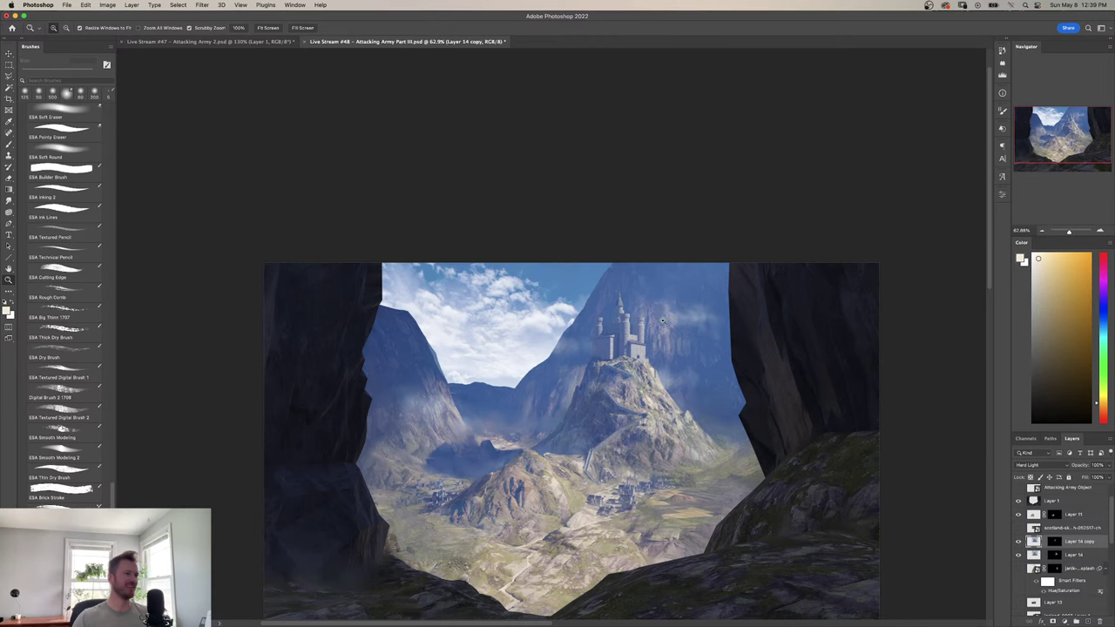
pyautogui.scroll(-2, 662, 322)
pyautogui.scroll(2, 644, 322)
pyautogui.scroll(-2, 627, 323)
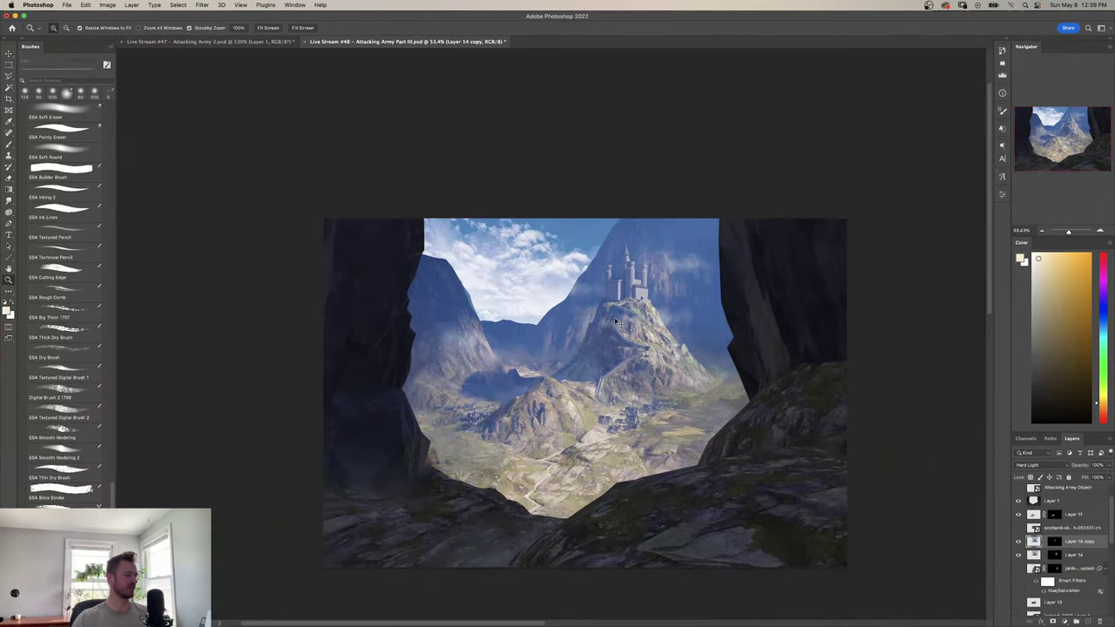
pyautogui.press('super+s')
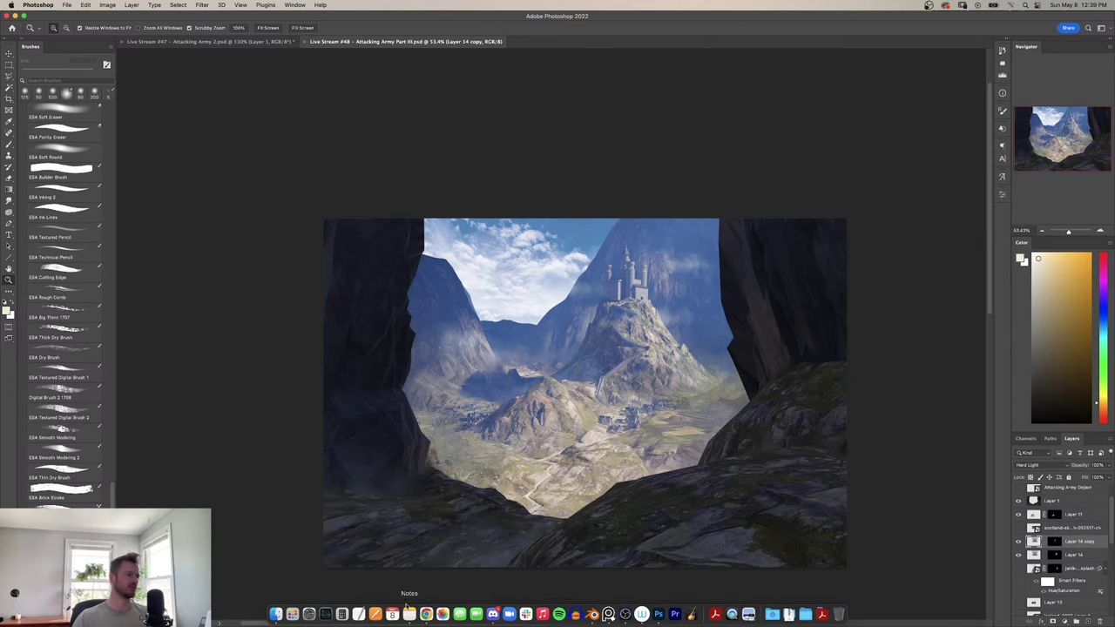
# Look through the Scotland reference folder in Finder for usable castle or stone photos.
pyautogui.moveTo(293, 618)
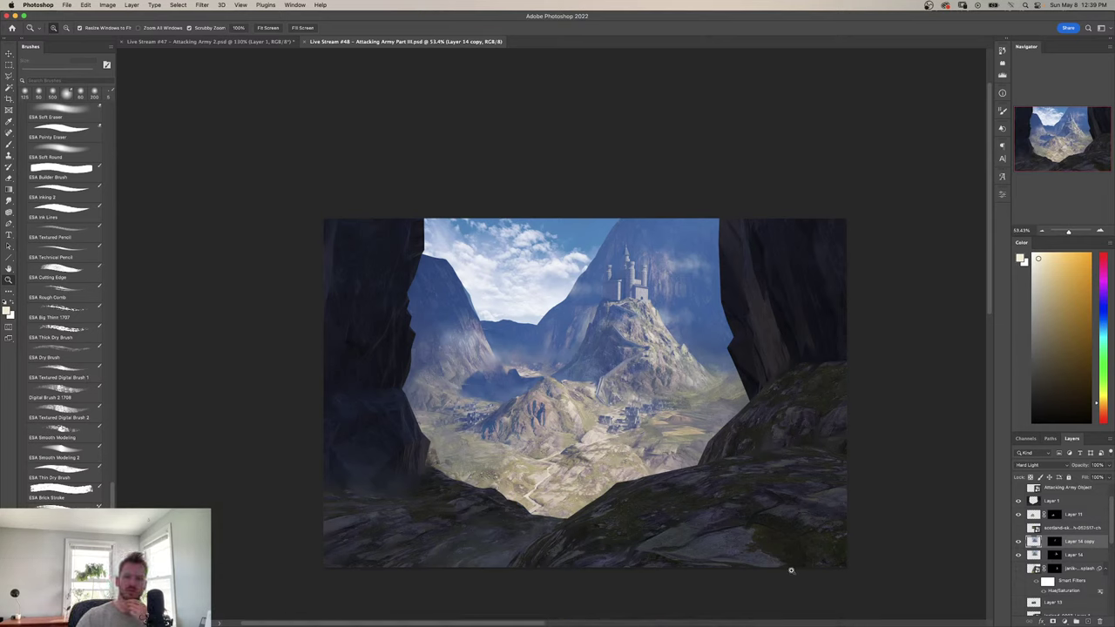
pyautogui.moveTo(327, 615)
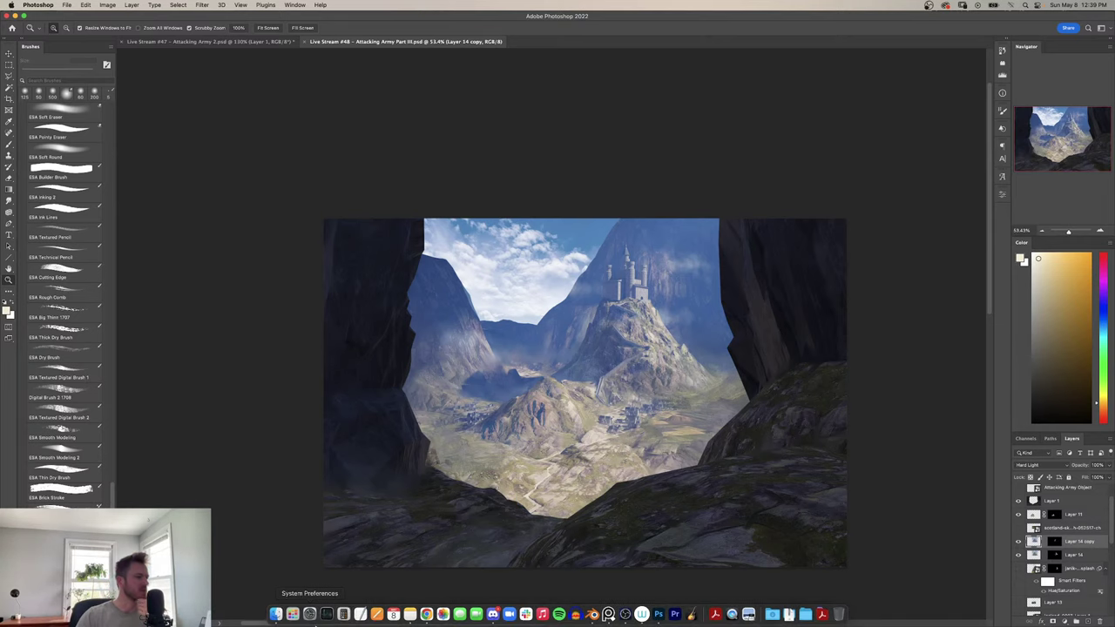
pyautogui.click(277, 613)
pyautogui.click(564, 391)
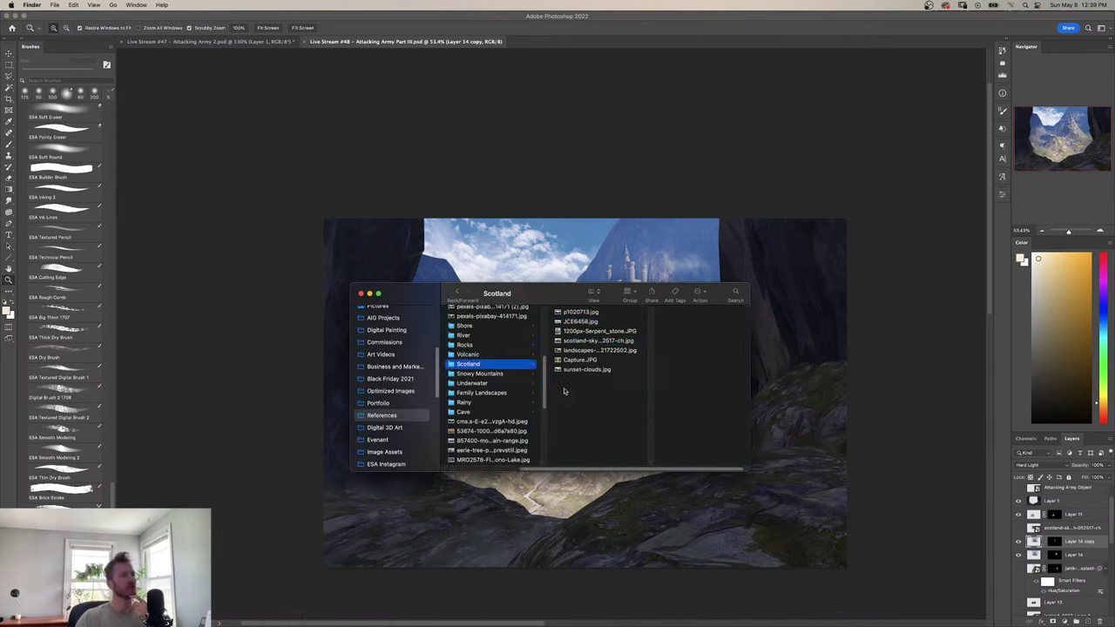
pyautogui.moveTo(537, 297); pyautogui.dragTo(789, 459)
pyautogui.click(714, 348)
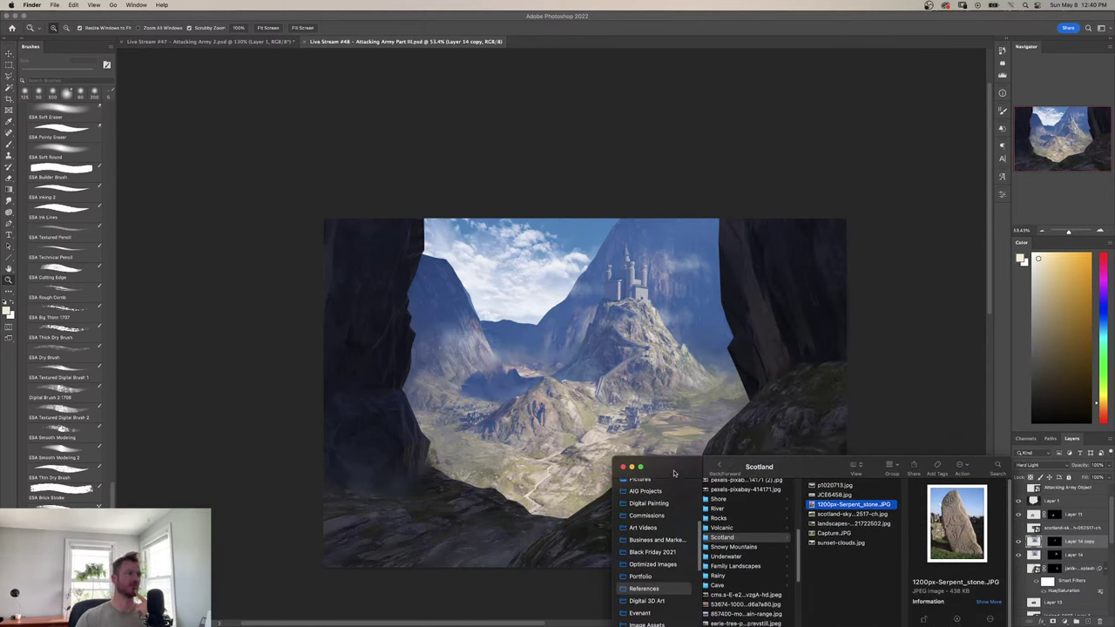
pyautogui.moveTo(673, 473); pyautogui.dragTo(327, 582)
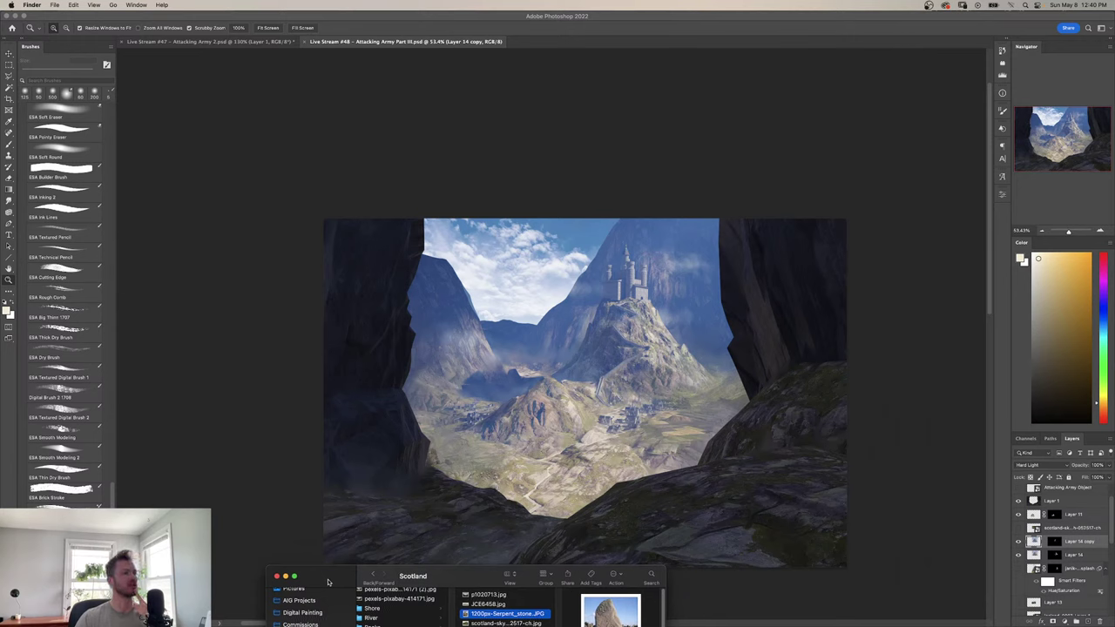
pyautogui.moveTo(469, 576); pyautogui.dragTo(781, 344)
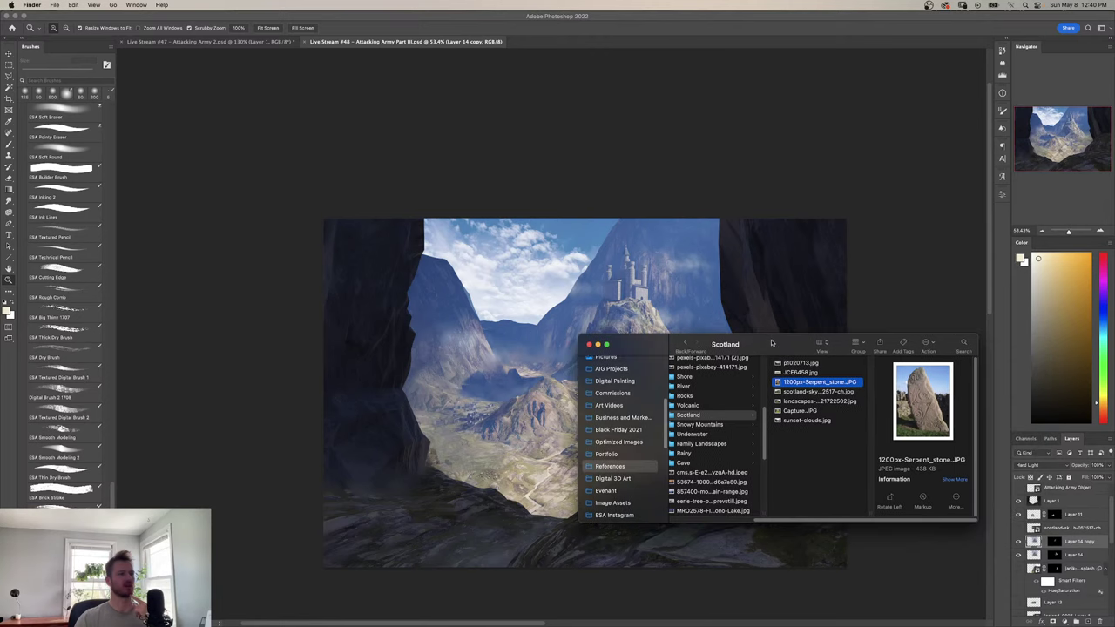
# Hide Layer 14 copy and inspect the castle on its hilltop up close.
pyautogui.click(615, 286)
pyautogui.moveTo(614, 286); pyautogui.dragTo(656, 272)
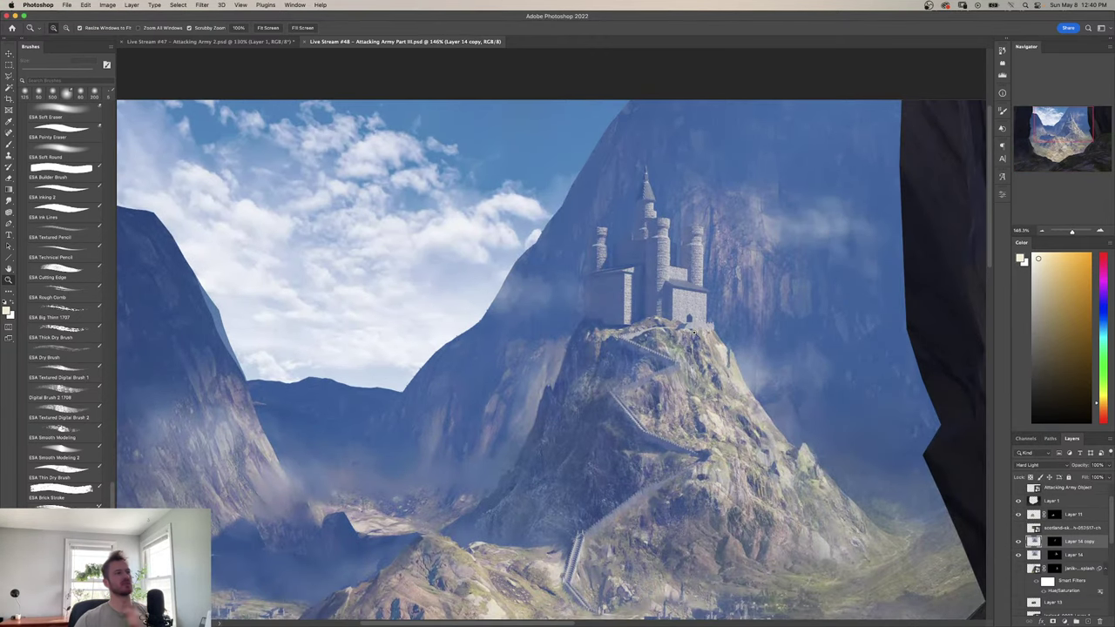
pyautogui.moveTo(693, 360); pyautogui.dragTo(596, 396)
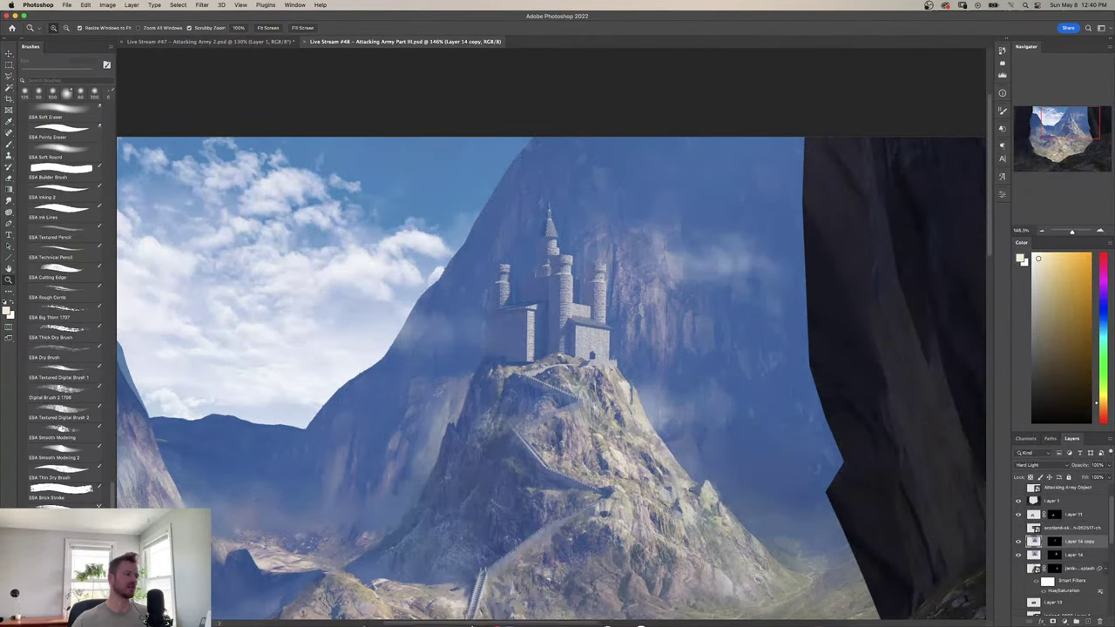
pyautogui.click(1019, 543)
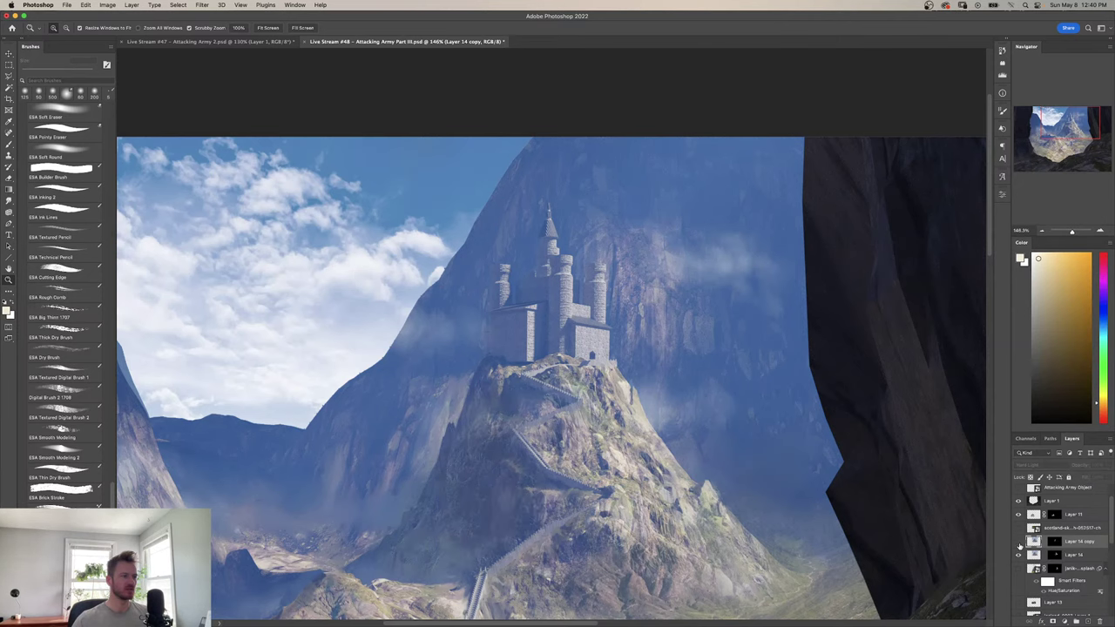
pyautogui.moveTo(621, 524); pyautogui.dragTo(623, 488)
pyautogui.moveTo(597, 450); pyautogui.dragTo(583, 506)
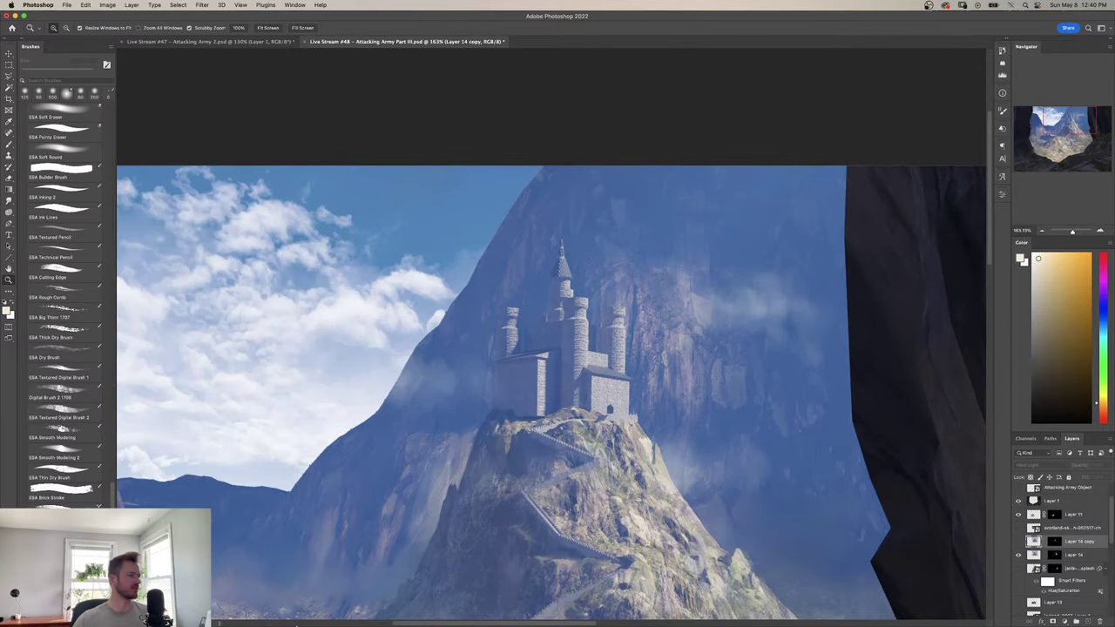
# Check the References folder in Finder again and bring the PureRef reference board over the painting.
pyautogui.click(276, 616)
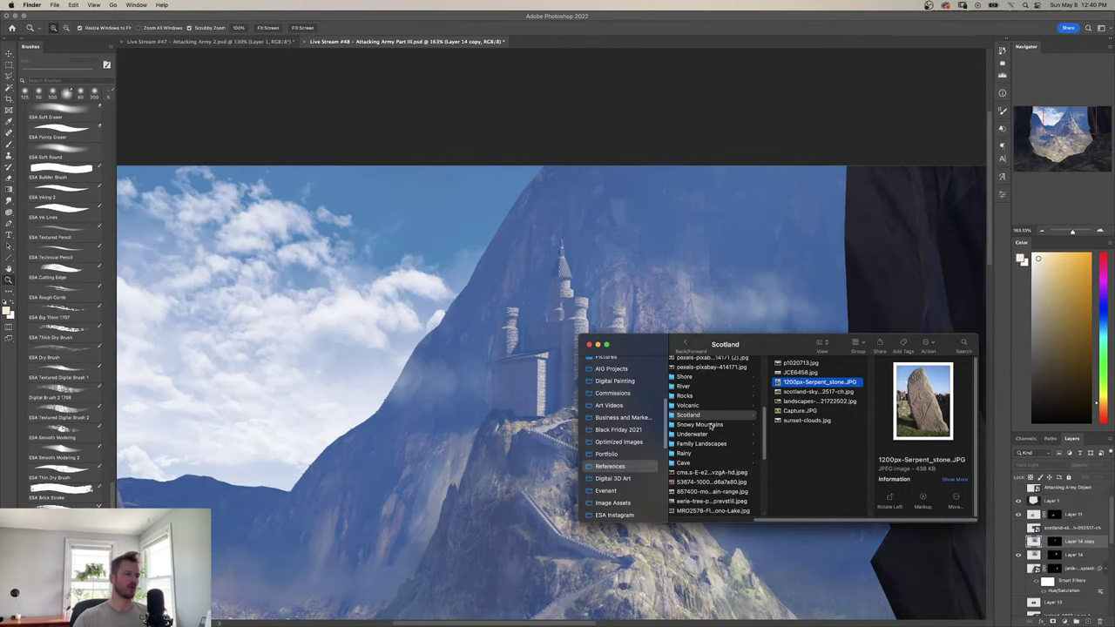
pyautogui.scroll(3, 696, 415)
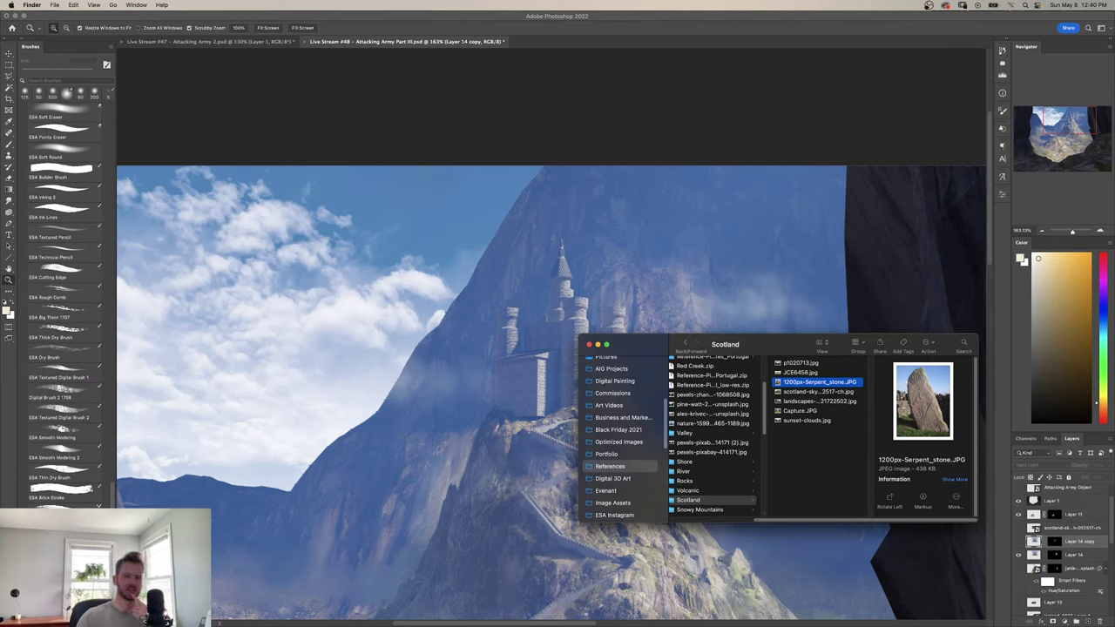
pyautogui.moveTo(1114, 435); pyautogui.dragTo(709, 383)
pyautogui.moveTo(764, 354); pyautogui.dragTo(1114, 412)
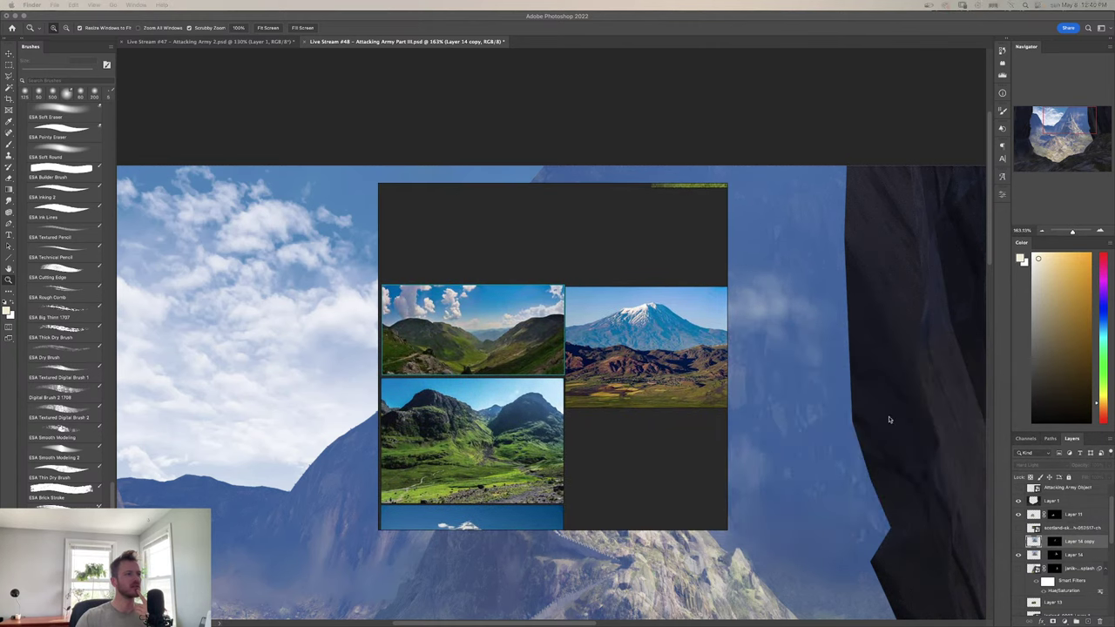
# Search the PureRef board's castle photos for the moated stone castle and view it up close.
pyautogui.scroll(-1, 514, 406)
pyautogui.moveTo(560, 379); pyautogui.dragTo(479, 544)
pyautogui.scroll(-5, 567, 377)
pyautogui.moveTo(582, 338); pyautogui.dragTo(498, 441)
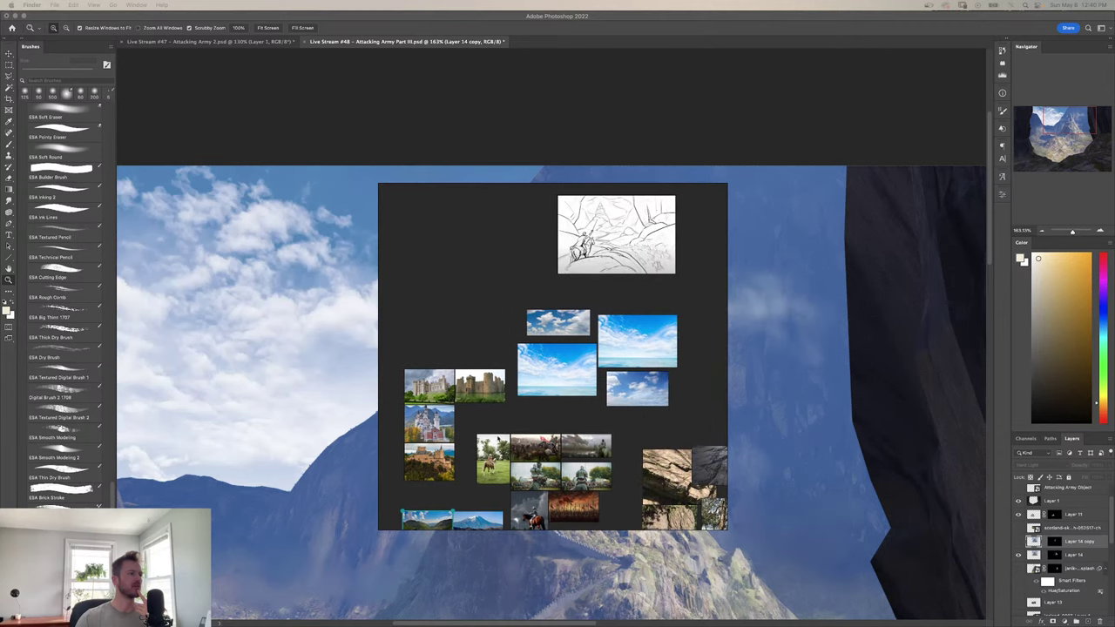
pyautogui.scroll(5, 463, 407)
pyautogui.scroll(4, 598, 412)
pyautogui.moveTo(456, 406); pyautogui.dragTo(456, 445)
pyautogui.click(663, 402)
pyautogui.moveTo(541, 441); pyautogui.dragTo(516, 437)
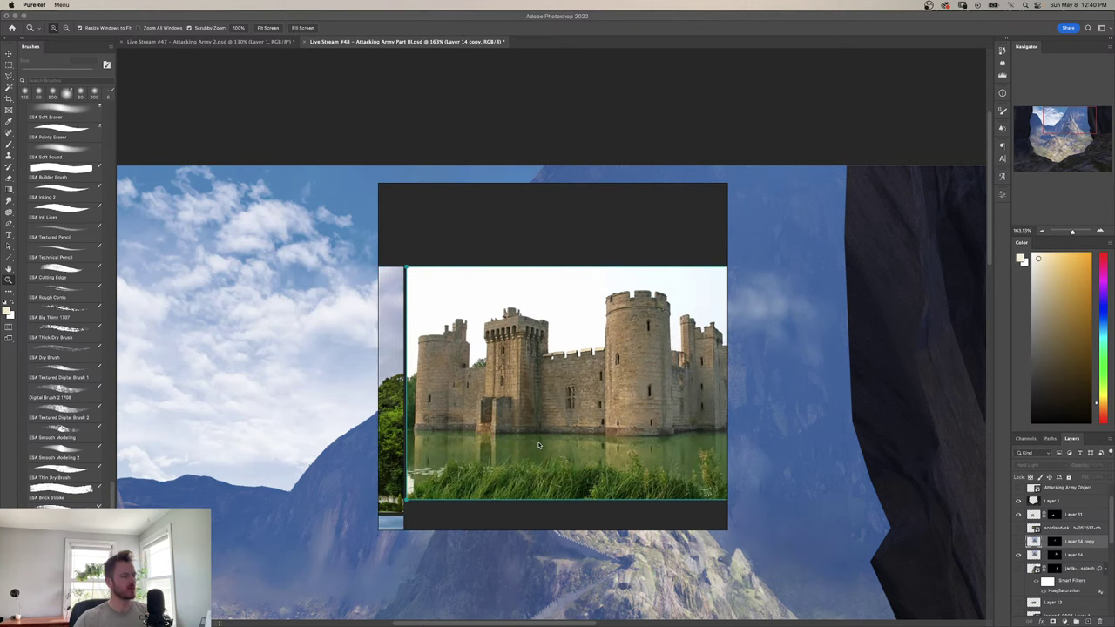
# Copy the moated stone castle photo from PureRef and paste it as a new layer in the Photoshop painting.
pyautogui.click(301, 436)
pyautogui.moveTo(510, 457); pyautogui.dragTo(1114, 450)
pyautogui.click(562, 392)
pyautogui.press('super+v')
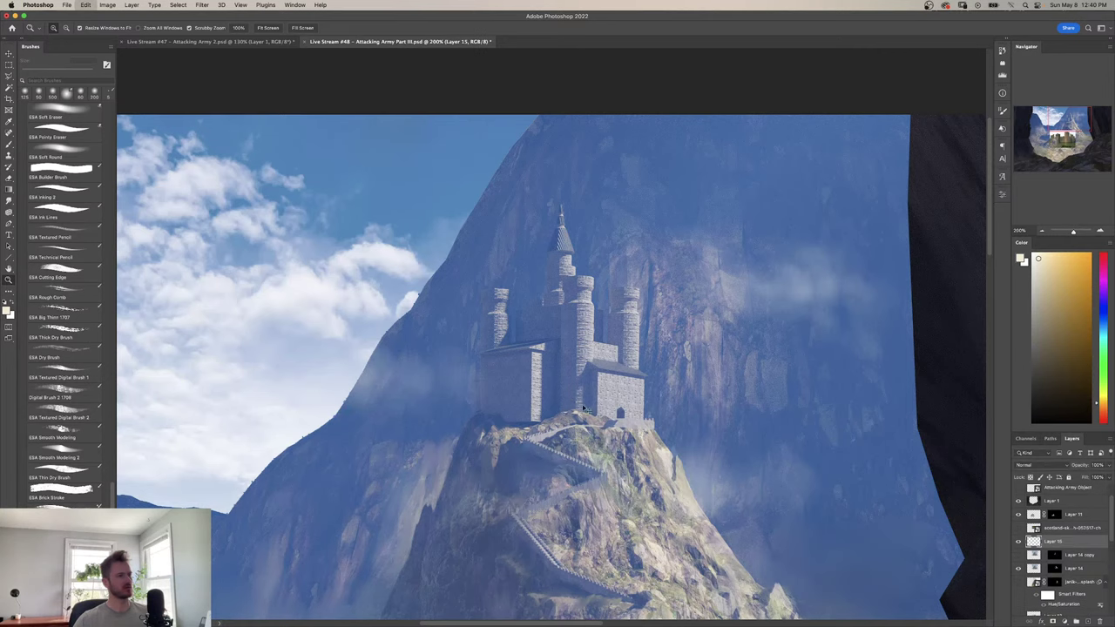
# Flip the pasted castle photo horizontally, scale it to about 78%, and position it over the painted castle.
pyautogui.press('super+t')
pyautogui.moveTo(498, 604); pyautogui.dragTo(654, 217)
pyautogui.rightClick(592, 369)
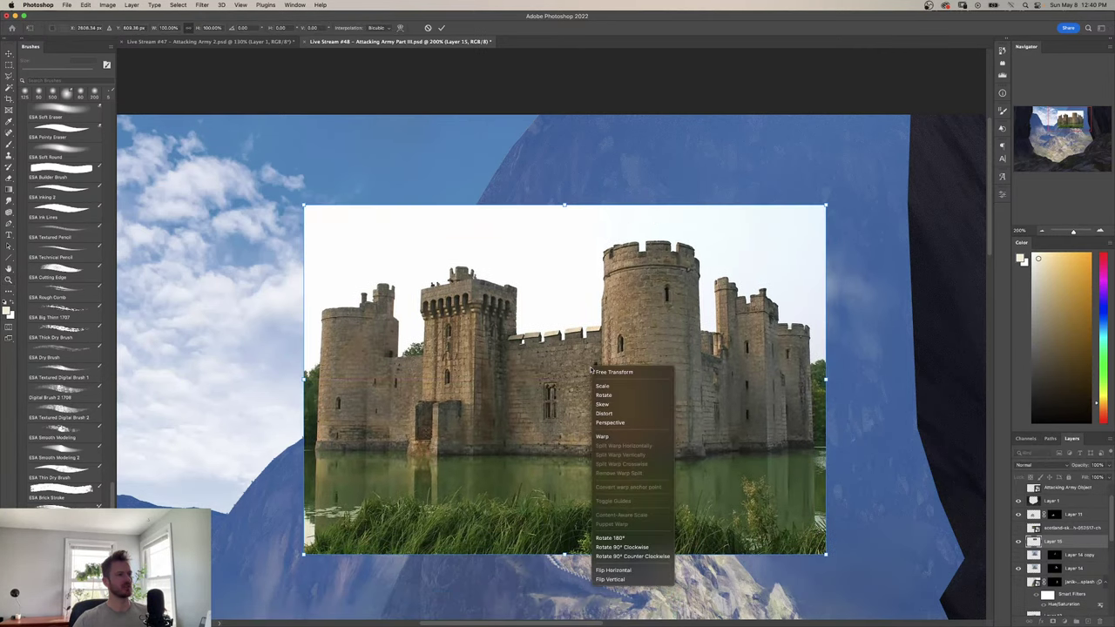
pyautogui.click(618, 571)
pyautogui.moveTo(593, 427); pyautogui.dragTo(653, 409)
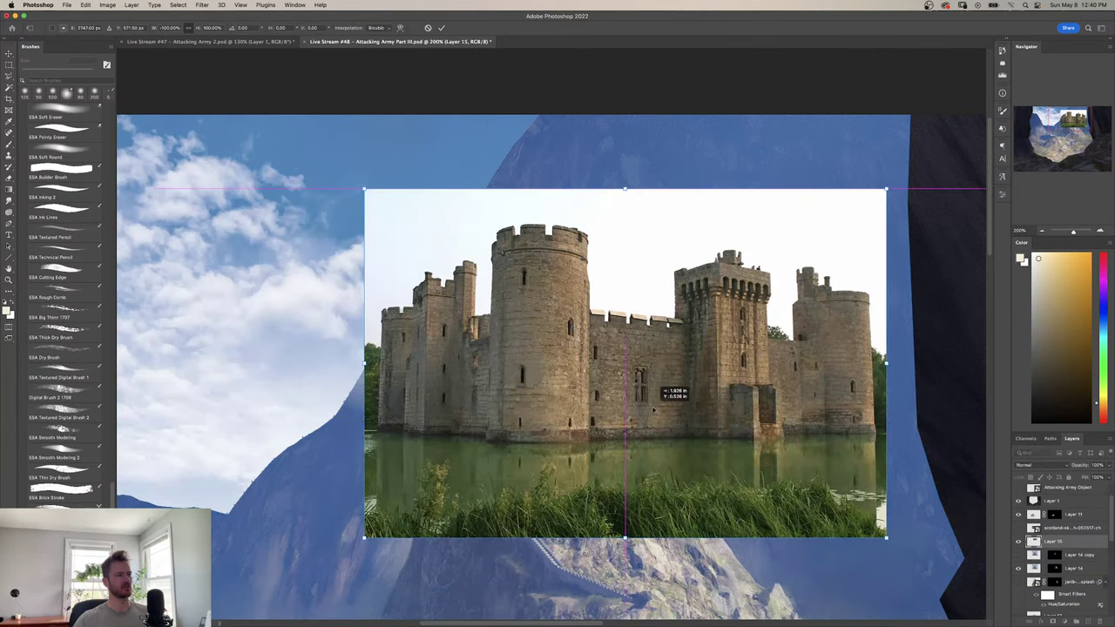
pyautogui.moveTo(886, 360); pyautogui.dragTo(613, 546)
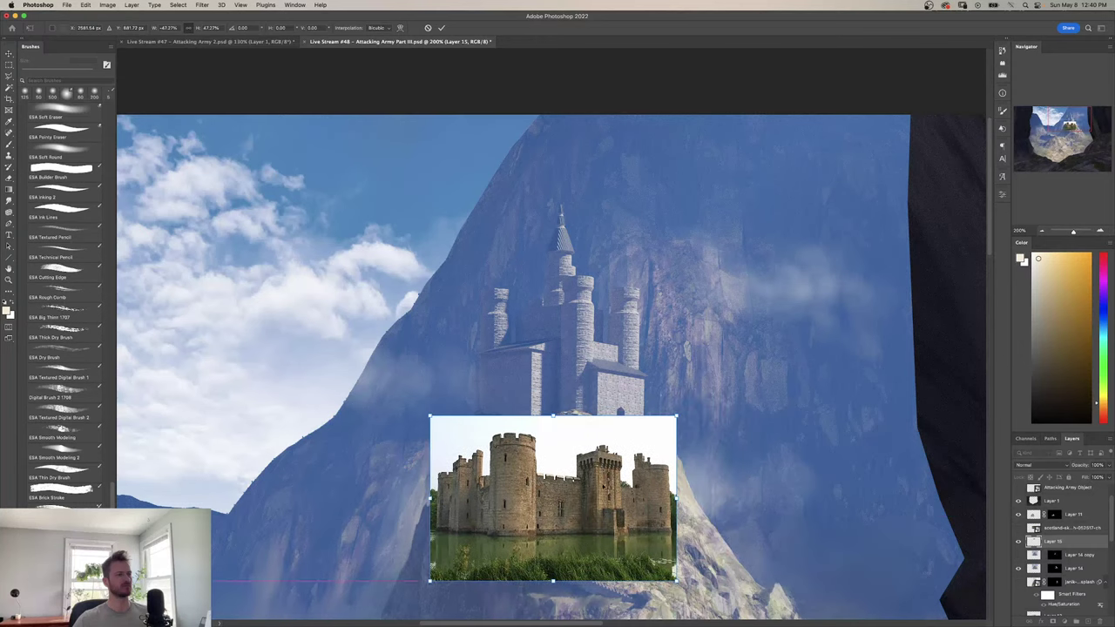
pyautogui.moveTo(555, 414); pyautogui.dragTo(586, 309)
pyautogui.moveTo(632, 399); pyautogui.dragTo(735, 349)
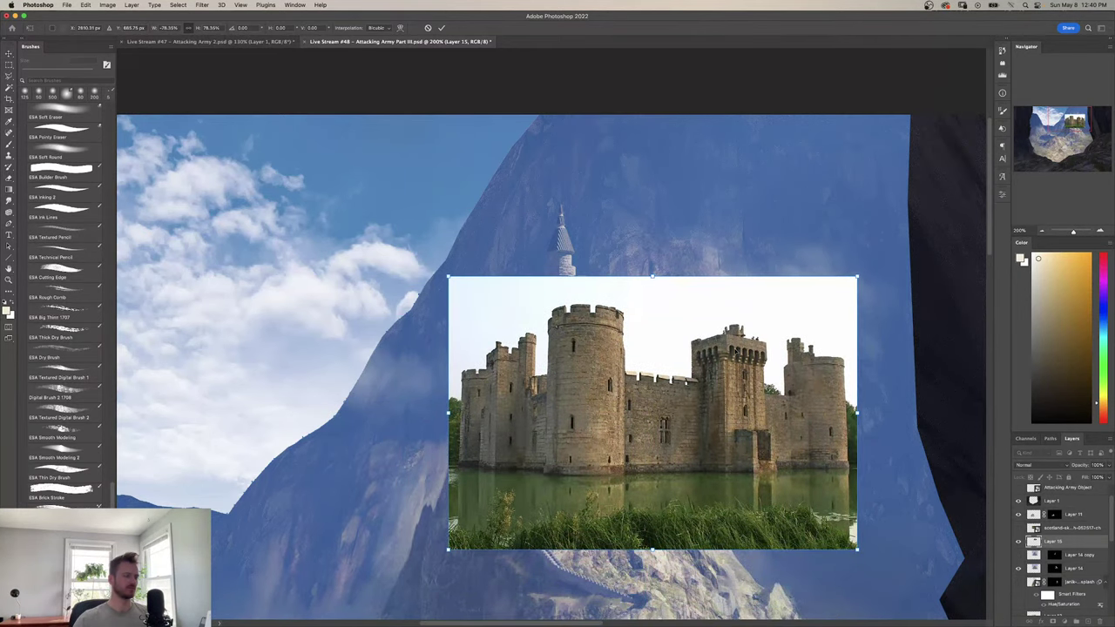
pyautogui.press('Return')
pyautogui.press('z')
pyautogui.moveTo(629, 393); pyautogui.dragTo(597, 413)
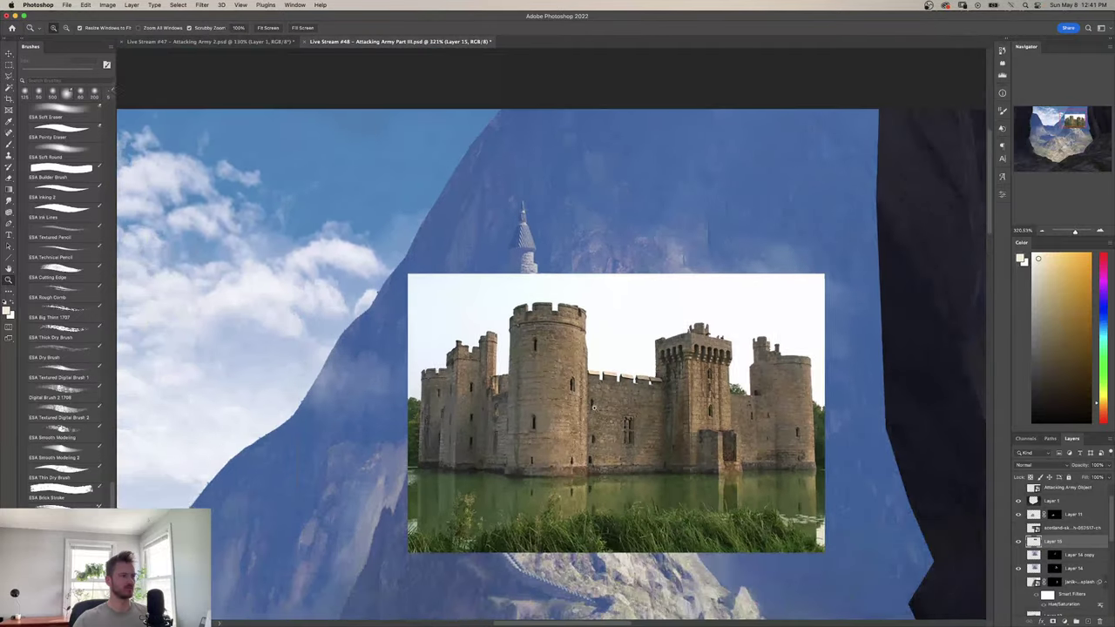
pyautogui.press('super+l')
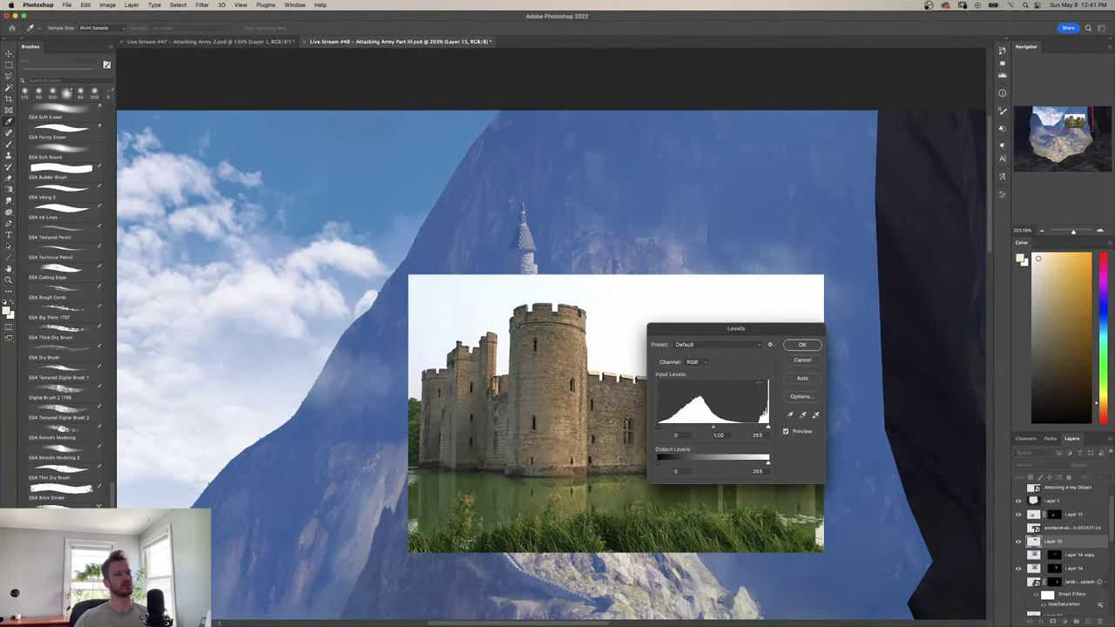
pyautogui.click(802, 364)
# Try the Soft Light blend mode on the castle photo layer and undo it.
pyautogui.click(1026, 465)
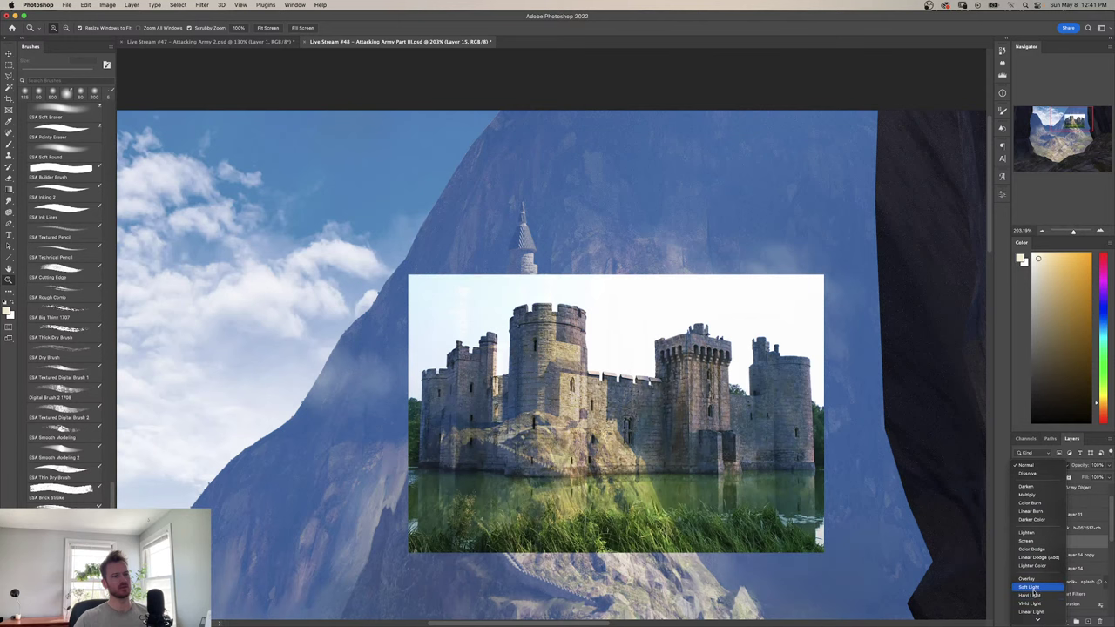
pyautogui.click(1030, 586)
pyautogui.moveTo(567, 451); pyautogui.dragTo(542, 448)
pyautogui.press('super+z')
pyautogui.press('super+z')
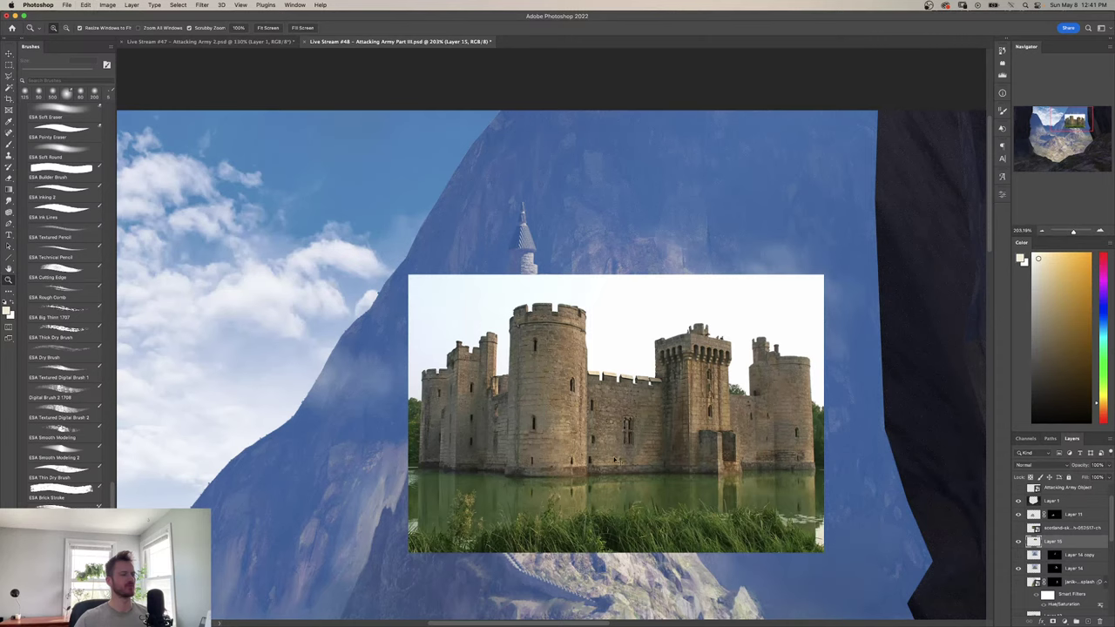
# Lasso the photo's square battlemented tower onto a new layer, with Layer 15 hidden, and place it over the painted castle.
pyautogui.moveTo(616, 462); pyautogui.dragTo(446, 428)
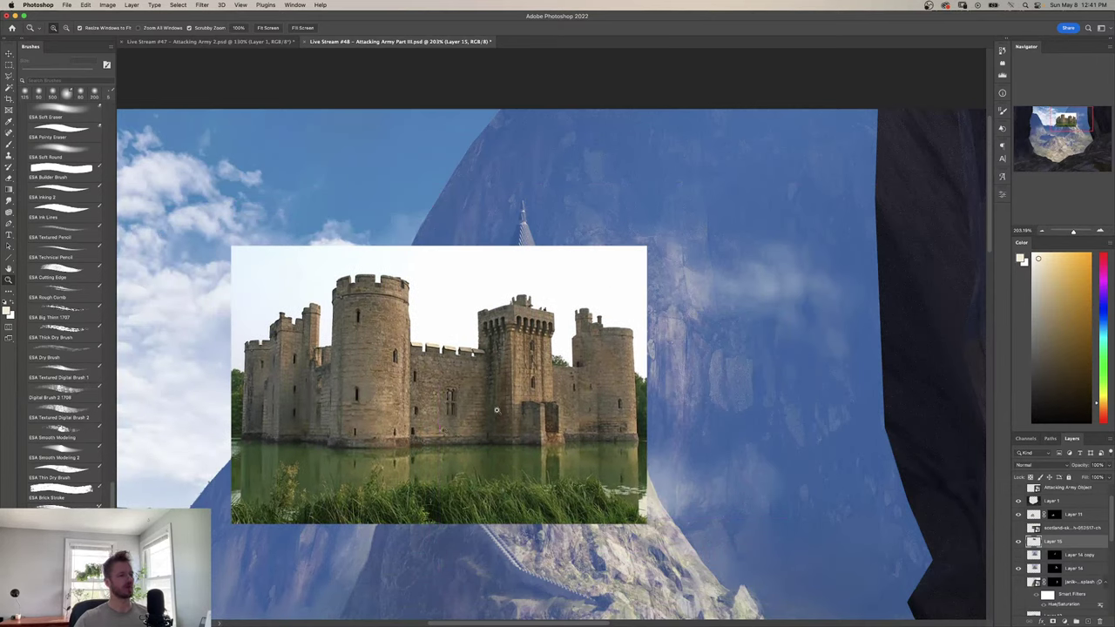
pyautogui.press('l')
pyautogui.moveTo(478, 307)
pyautogui.mouseDown()
pyautogui.moveTo(479, 455)
pyautogui.moveTo(565, 455)
pyautogui.moveTo(577, 441)
pyautogui.moveTo(568, 277)
pyautogui.moveTo(494, 274)
pyautogui.moveTo(477, 307)
pyautogui.mouseUp()
pyautogui.hotkey('ctrl', 'j')
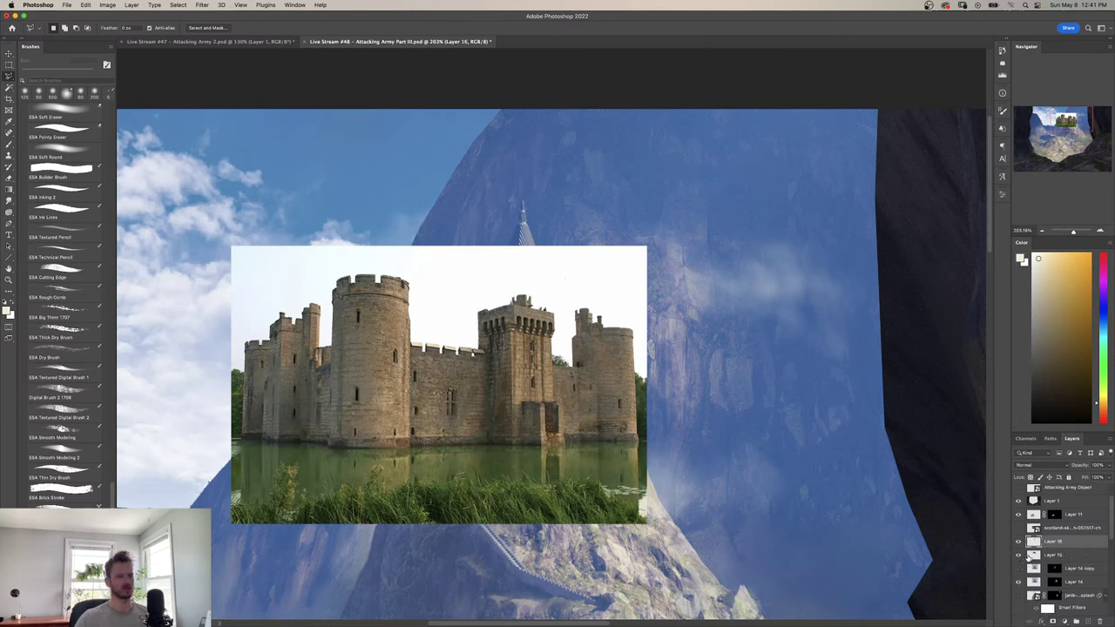
pyautogui.click(1018, 555)
pyautogui.moveTo(516, 403); pyautogui.dragTo(548, 391)
pyautogui.press('super+t')
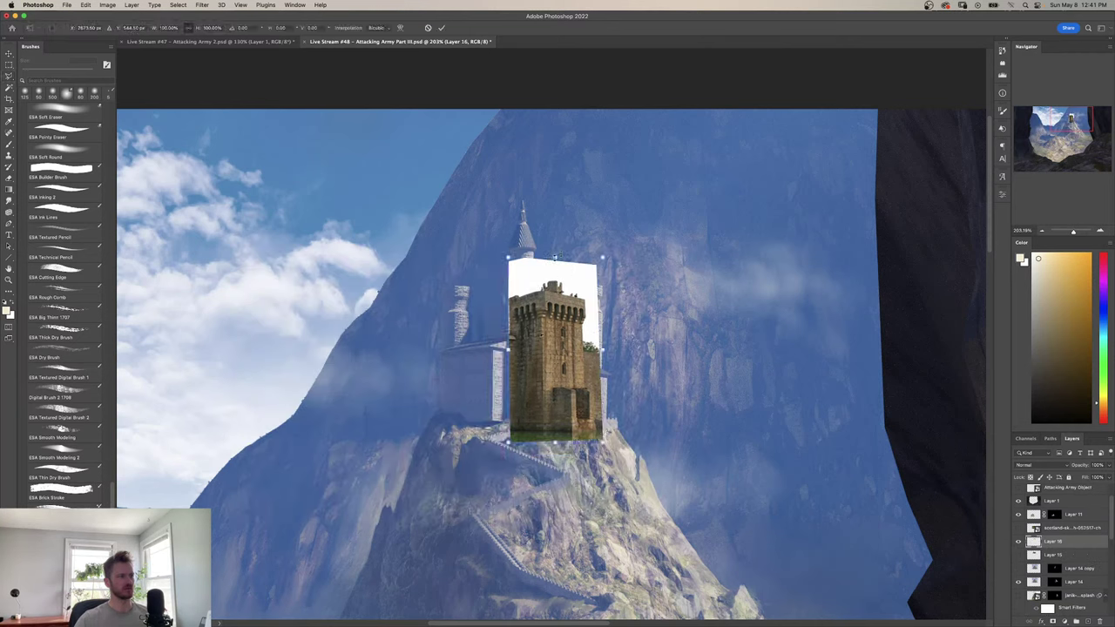
pyautogui.moveTo(555, 258); pyautogui.dragTo(555, 331)
pyautogui.press('Escape')
# Delete the white sky around the tower using the Magic Wand and shift the tower onto the castle's front building.
pyautogui.press('w')
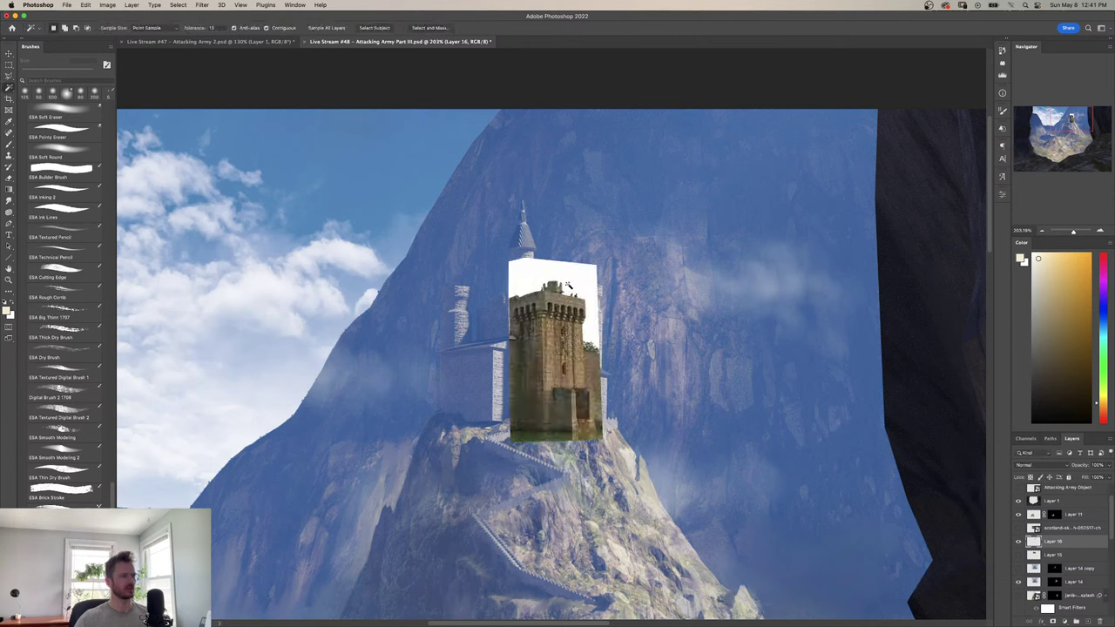
pyautogui.click(523, 272)
pyautogui.press('Delete')
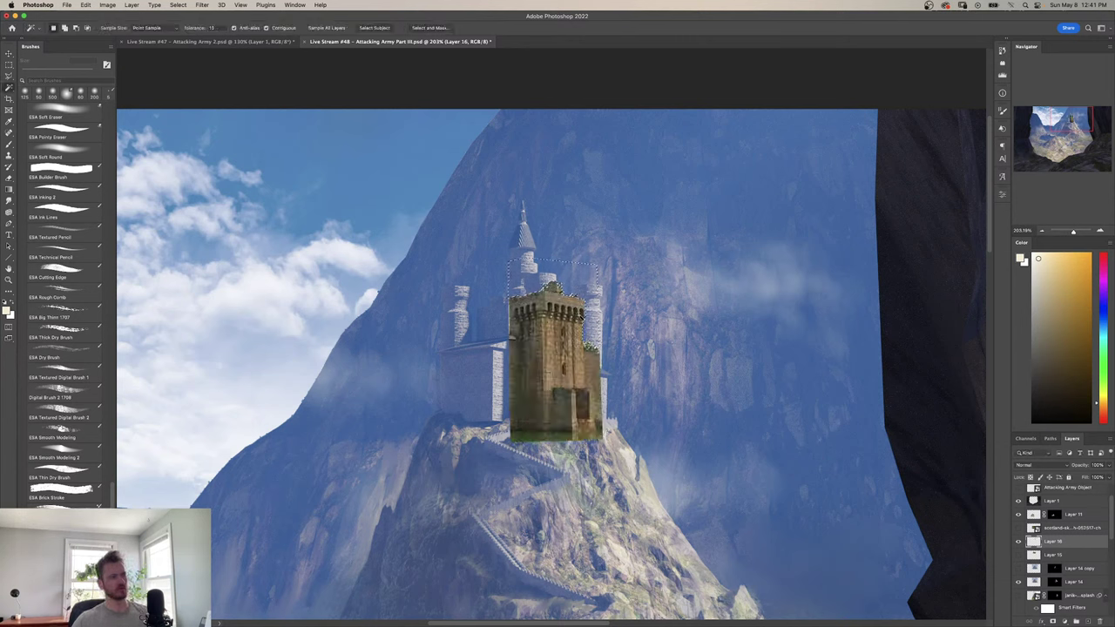
pyautogui.press('super+d')
pyautogui.moveTo(582, 324); pyautogui.dragTo(609, 319)
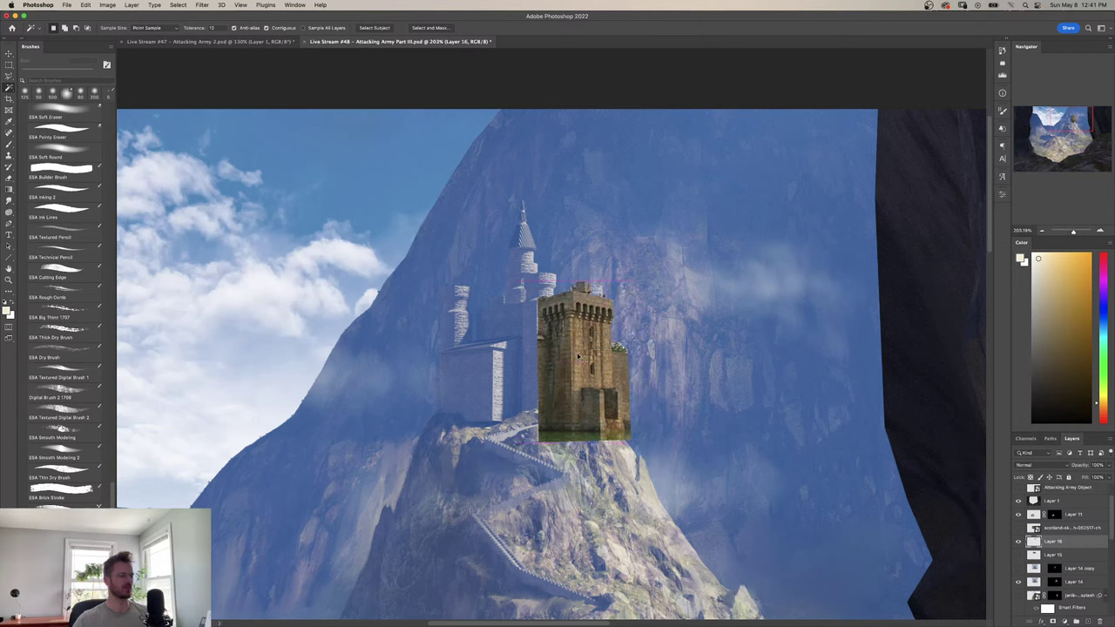
# Brighten the tower with Levels, setting the input black point to 16 and the midtones to 1.88.
pyautogui.press('super+l')
pyautogui.moveTo(714, 428); pyautogui.dragTo(665, 430)
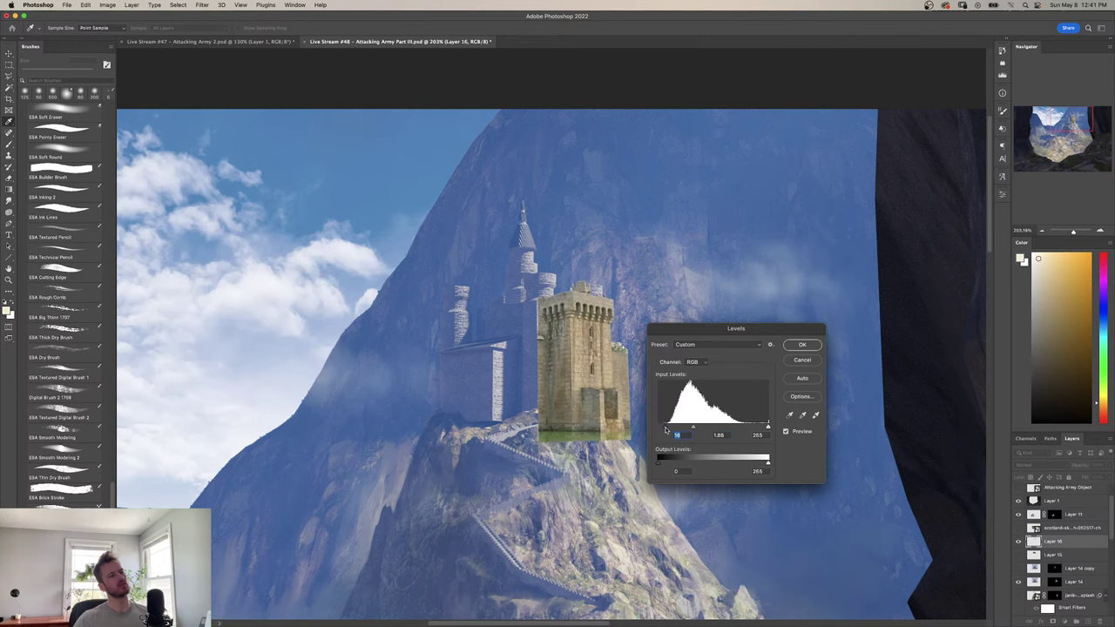
pyautogui.click(800, 347)
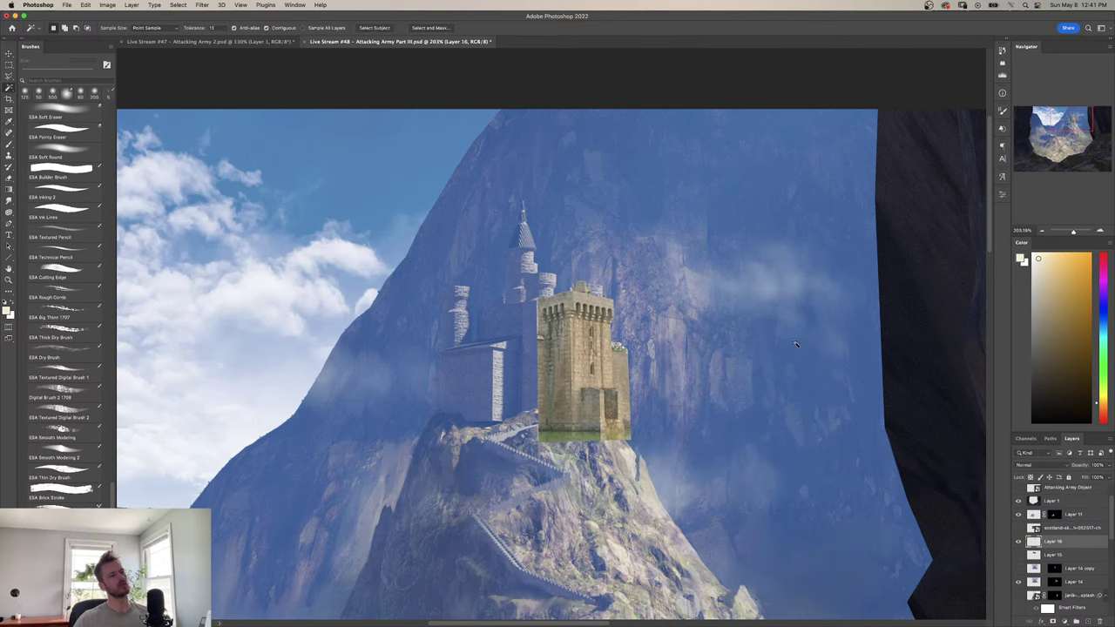
# Try shifting the tower's hue to -180 with Hue/Saturation to match the blue castle.
pyautogui.press('z')
pyautogui.moveTo(620, 389); pyautogui.dragTo(637, 411)
pyautogui.press('super+b')
pyautogui.hotkey('ctrl', 'u')
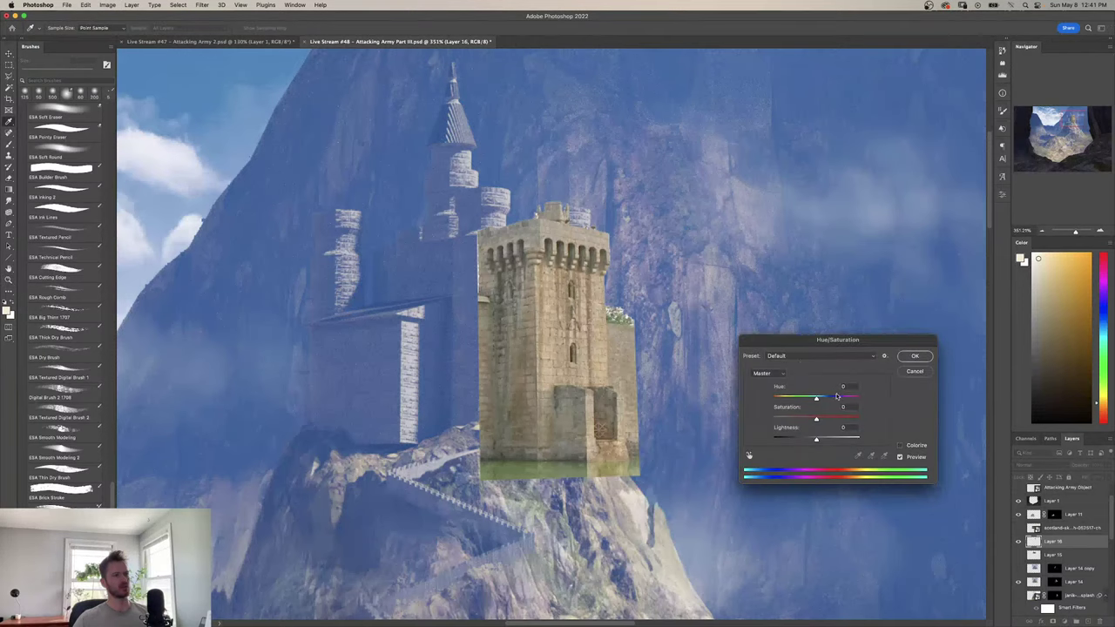
pyautogui.moveTo(817, 397); pyautogui.dragTo(775, 408)
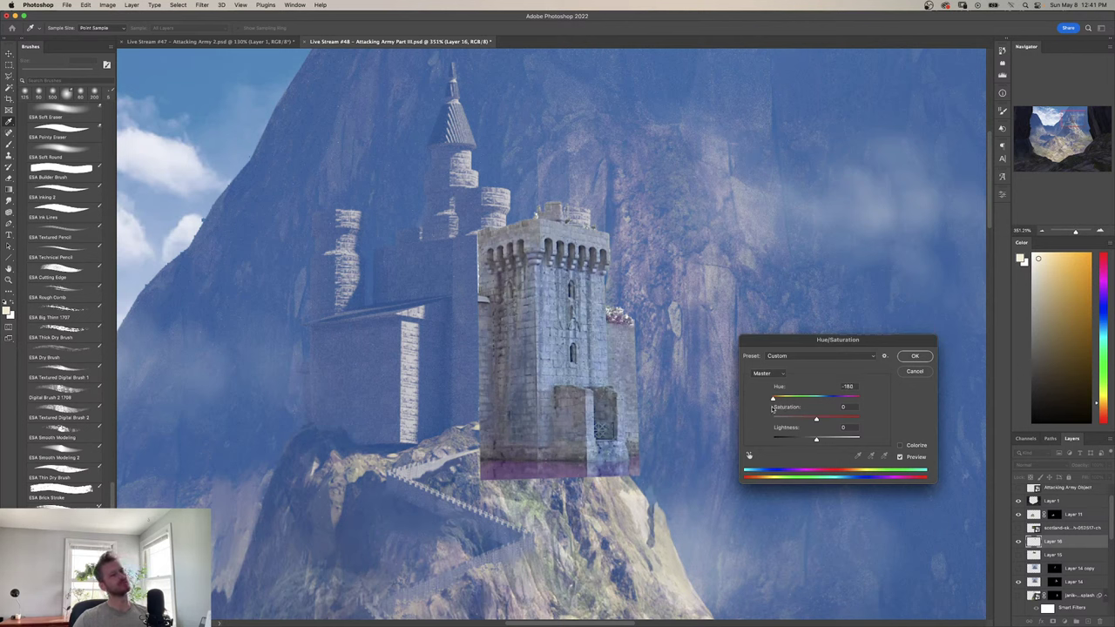
pyautogui.click(914, 373)
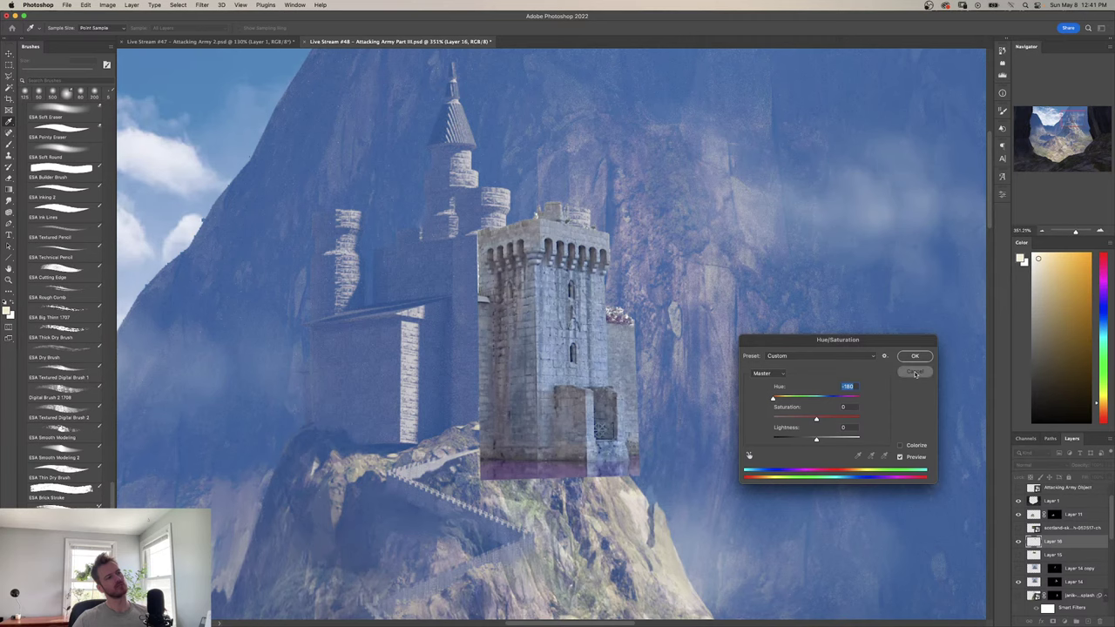
# Undo the tower's color adjustments, sky removal and cutout to bring back the full castle photo.
pyautogui.hotkey('ctrl', 'z')
pyautogui.hotkey('ctrl', 'z')
pyautogui.hotkey('ctrl', 'z')
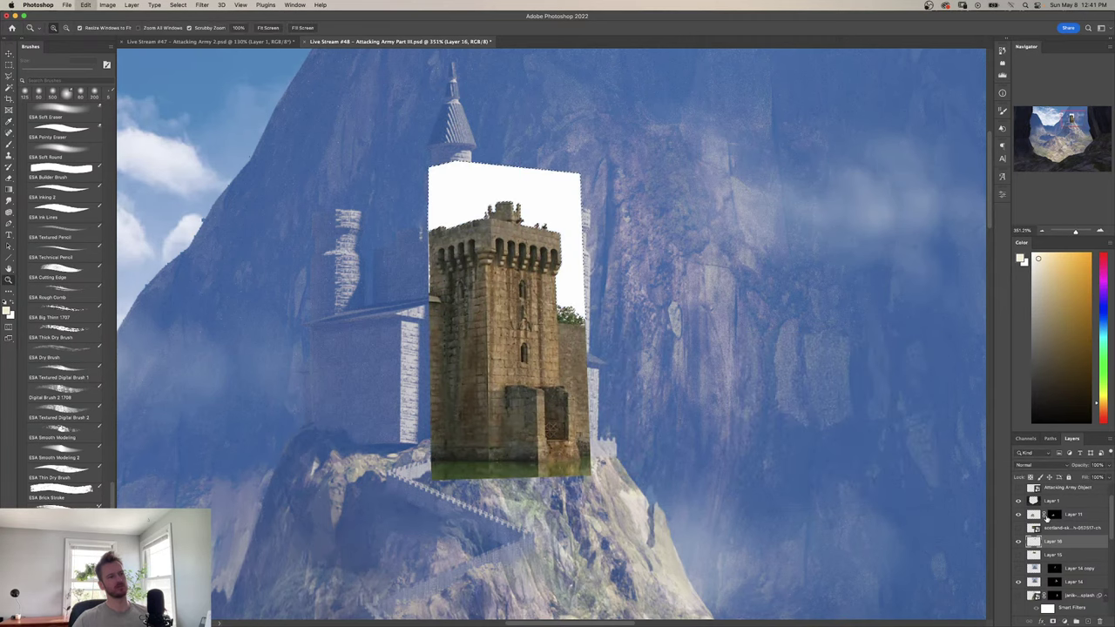
pyautogui.hotkey('ctrl', 'z')
pyautogui.moveTo(649, 404); pyautogui.dragTo(603, 348)
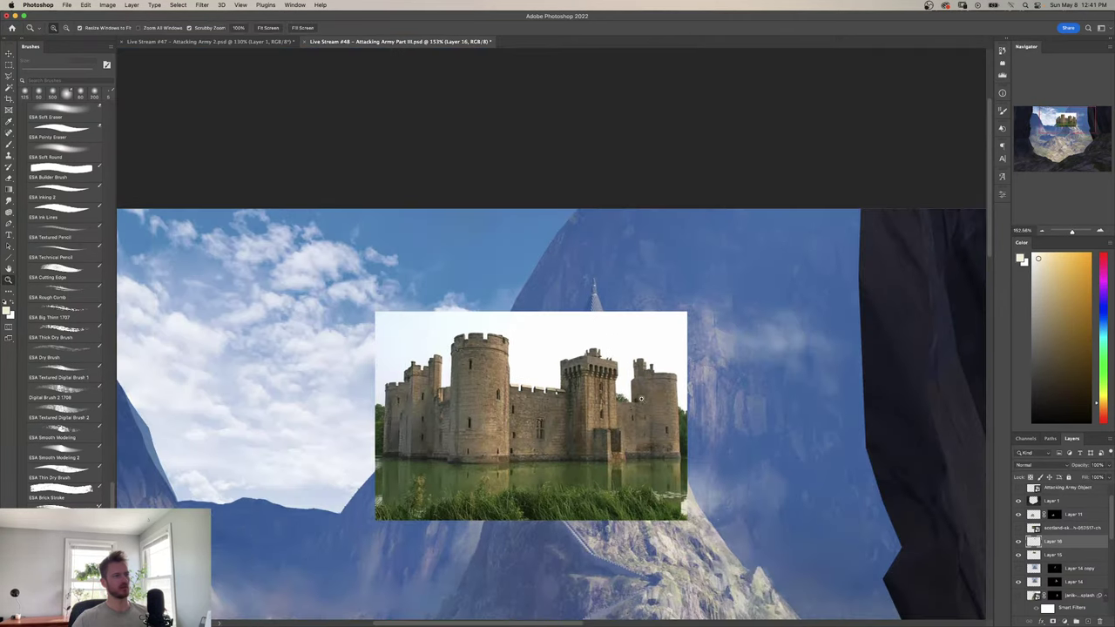
# Select the white sky areas of the castle photo on Layer 15 with the Magic Wand and delete them.
pyautogui.press('w')
pyautogui.hotkey('ctrl', 'shift', 'i')
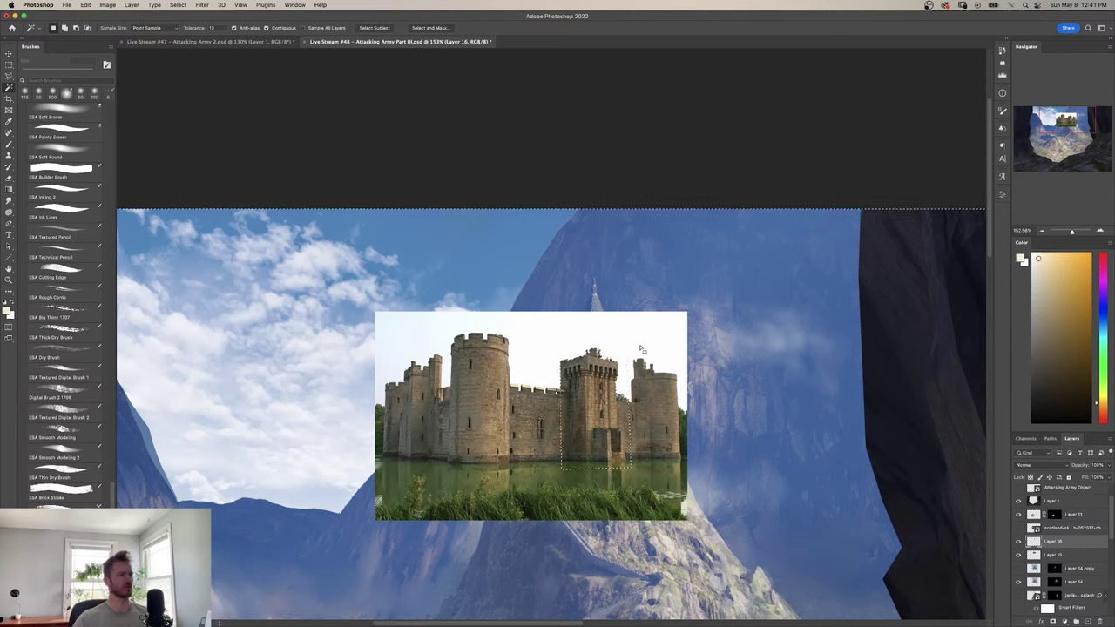
pyautogui.hotkey('ctrl', 'd')
pyautogui.keyDown('ctrl'); pyautogui.click(525, 426); pyautogui.keyUp('ctrl')
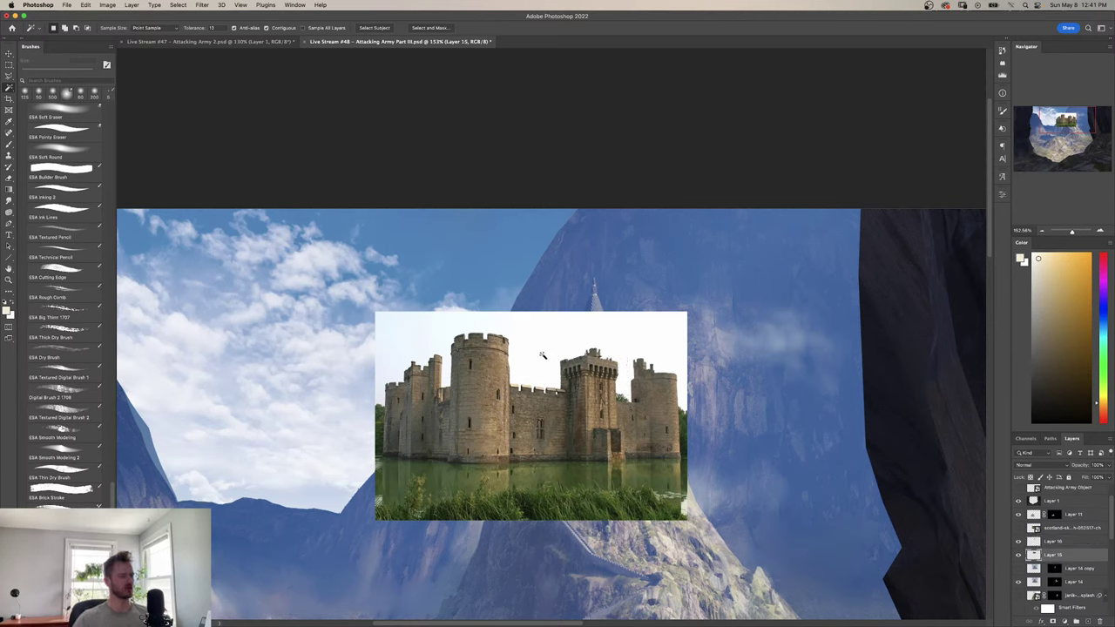
pyautogui.click(542, 355)
pyautogui.keyDown('shift'); pyautogui.click(441, 343); pyautogui.keyUp('shift')
pyautogui.keyDown('shift'); pyautogui.click(391, 340); pyautogui.keyUp('shift')
pyautogui.keyDown('shift'); pyautogui.click(671, 355); pyautogui.keyUp('shift')
pyautogui.press('Delete')
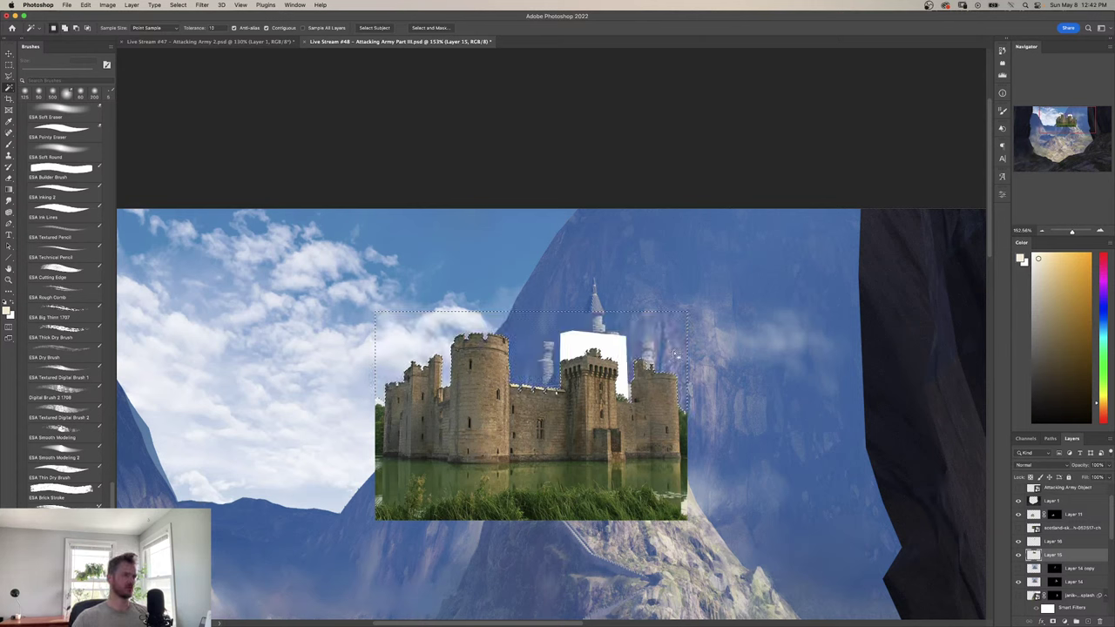
# Deselect and delete Layer 16 with the leftover tower cutout.
pyautogui.hotkey('ctrl', 'shift', 'i')
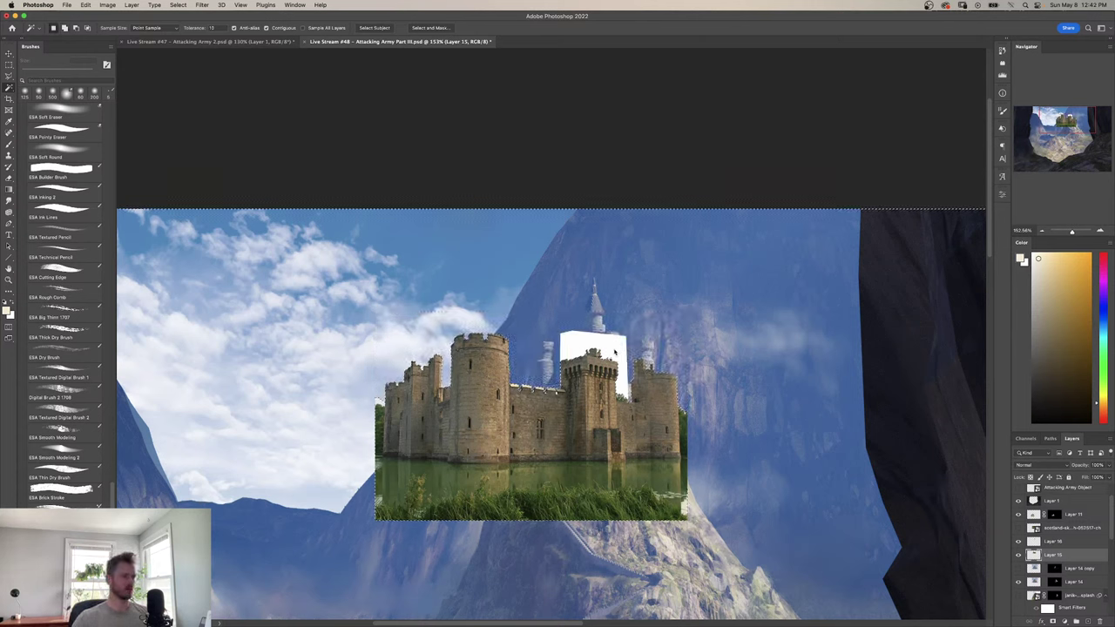
pyautogui.press('super+d')
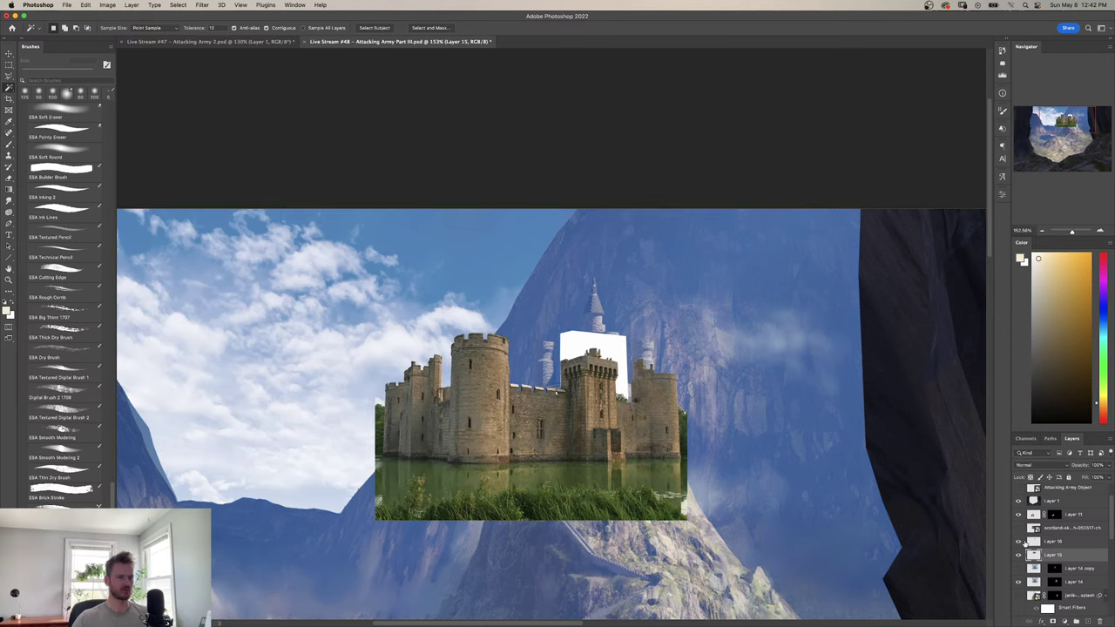
pyautogui.click(1036, 542)
pyautogui.press('BackSpace')
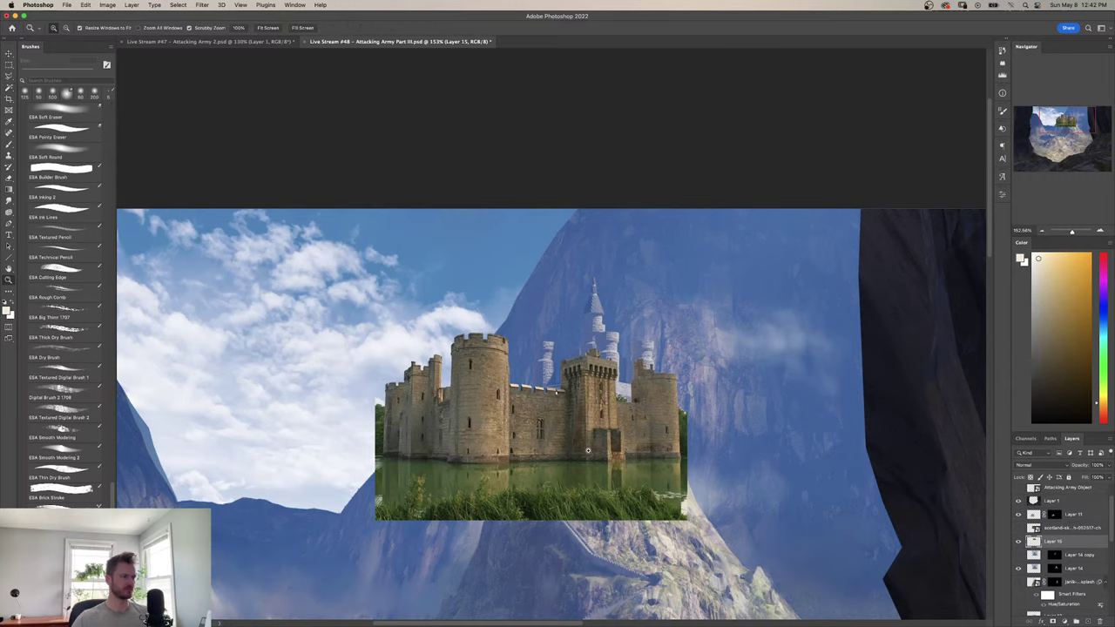
# Brighten the castle photo with Levels, raising the midtones and setting the input white point to 137.
pyautogui.scroll(3, 564, 442)
pyautogui.hotkey('ctrl', 'l')
pyautogui.moveTo(670, 466); pyautogui.dragTo(672, 465)
pyautogui.moveTo(717, 426); pyautogui.dragTo(688, 427)
pyautogui.moveTo(667, 465); pyautogui.dragTo(658, 464)
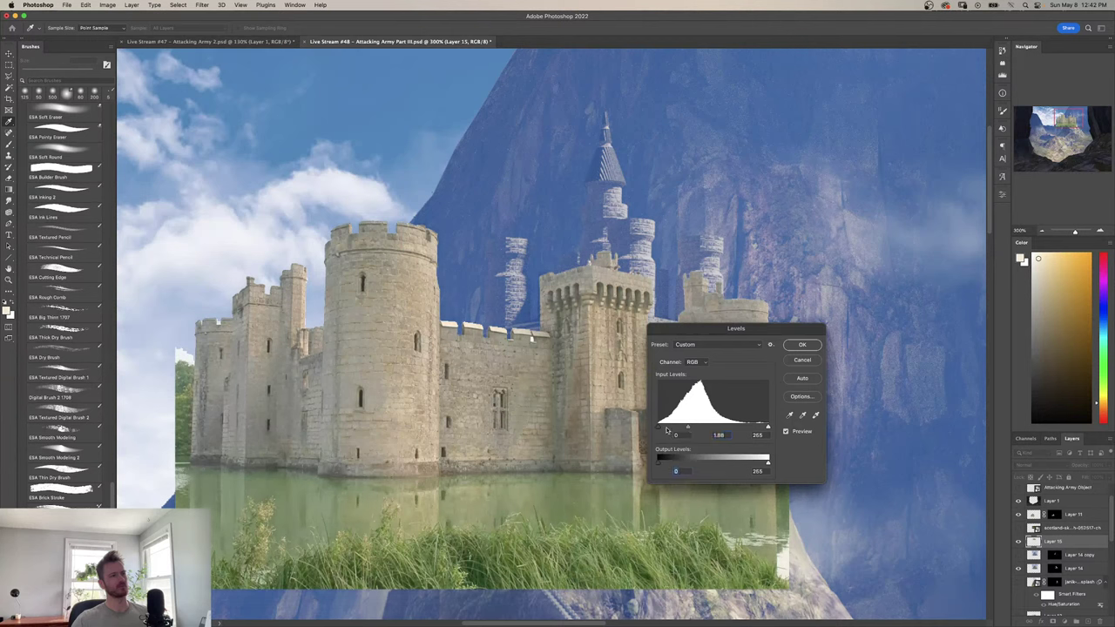
pyautogui.moveTo(763, 429); pyautogui.dragTo(736, 429)
pyautogui.moveTo(685, 428); pyautogui.dragTo(717, 429)
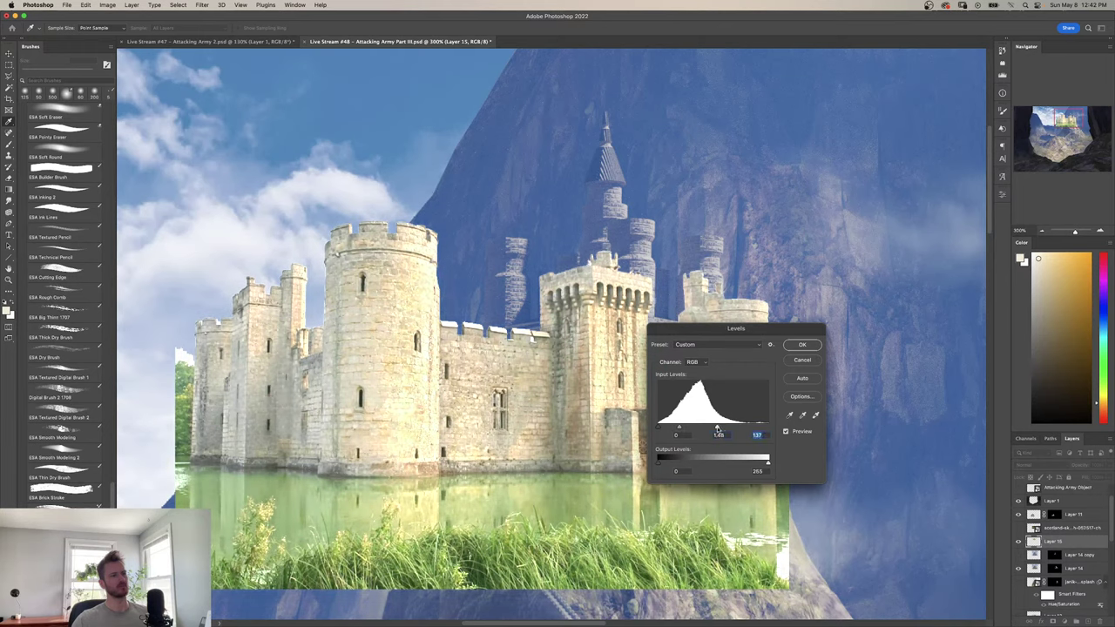
pyautogui.click(803, 361)
pyautogui.press('z')
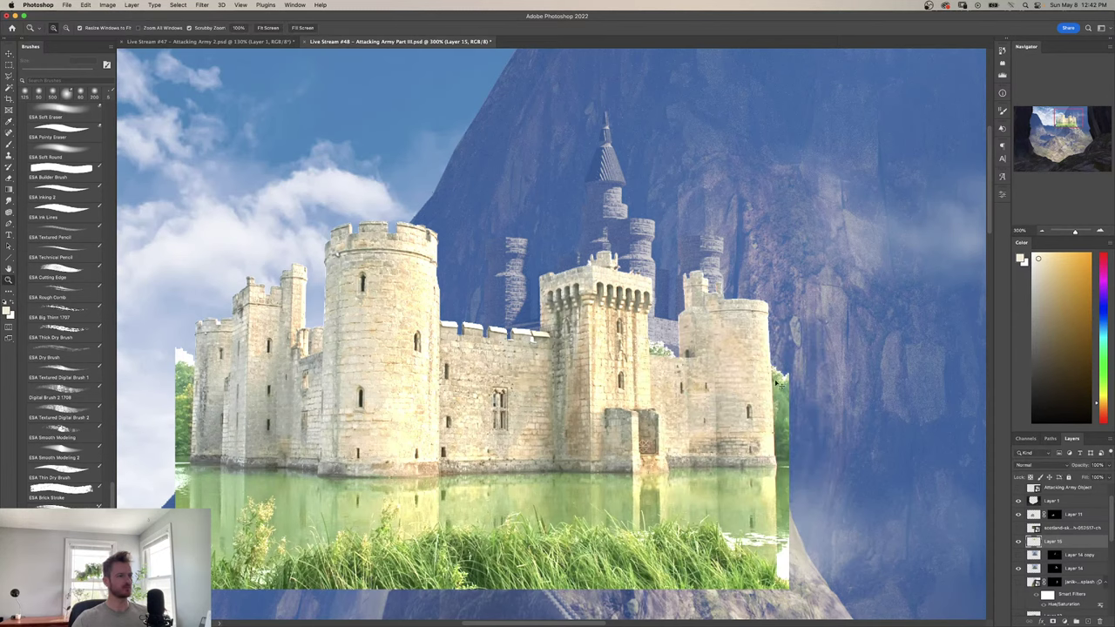
# Lower the castle photo's saturation to -75 with Hue/Saturation and compare the painting with the photo layer hidden and shown.
pyautogui.press('super+u')
pyautogui.moveTo(799, 418); pyautogui.dragTo(784, 419)
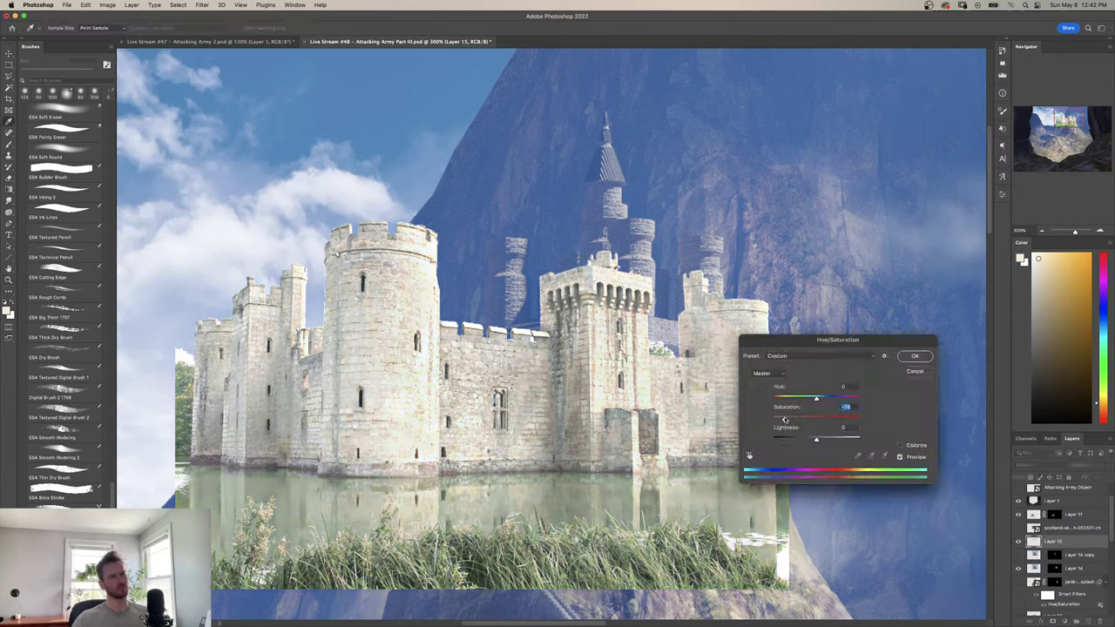
pyautogui.click(905, 359)
pyautogui.moveTo(611, 399); pyautogui.dragTo(373, 413)
pyautogui.moveTo(579, 456); pyautogui.dragTo(599, 470)
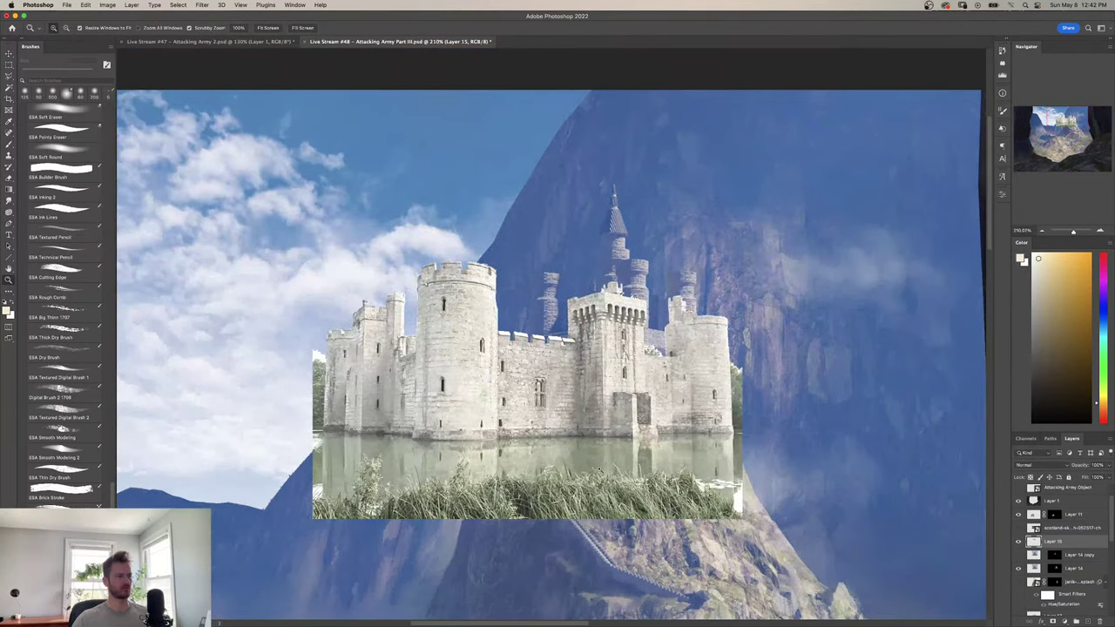
pyautogui.click(1019, 541)
pyautogui.click(1018, 542)
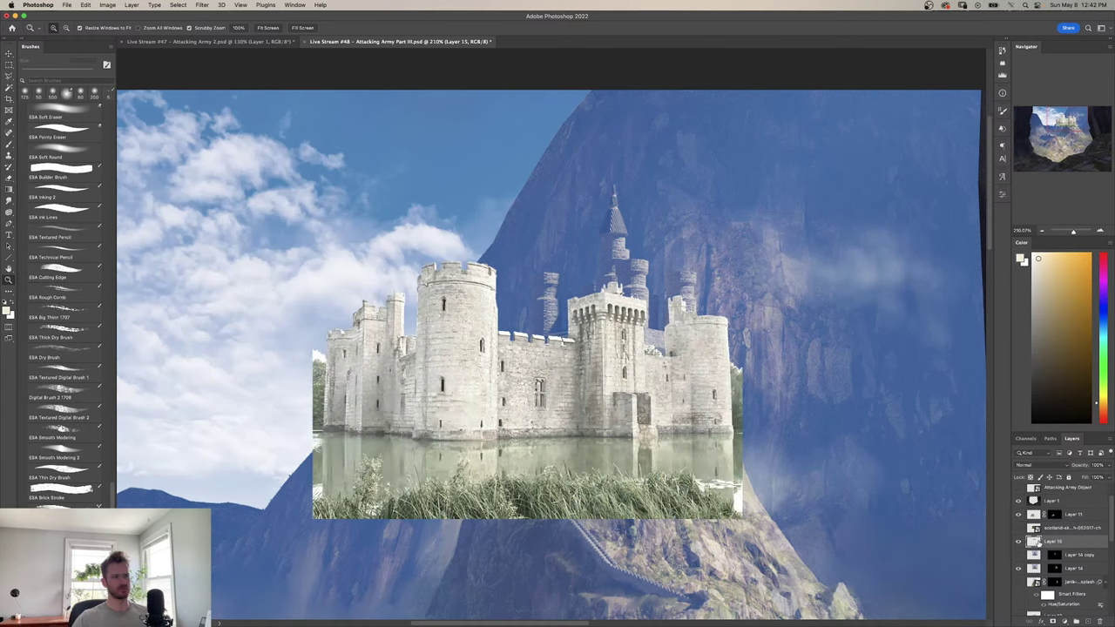
# Lasso the photo's square battlemented tower with its reflection and copy it onto a new layer.
pyautogui.press('l')
pyautogui.click(563, 280)
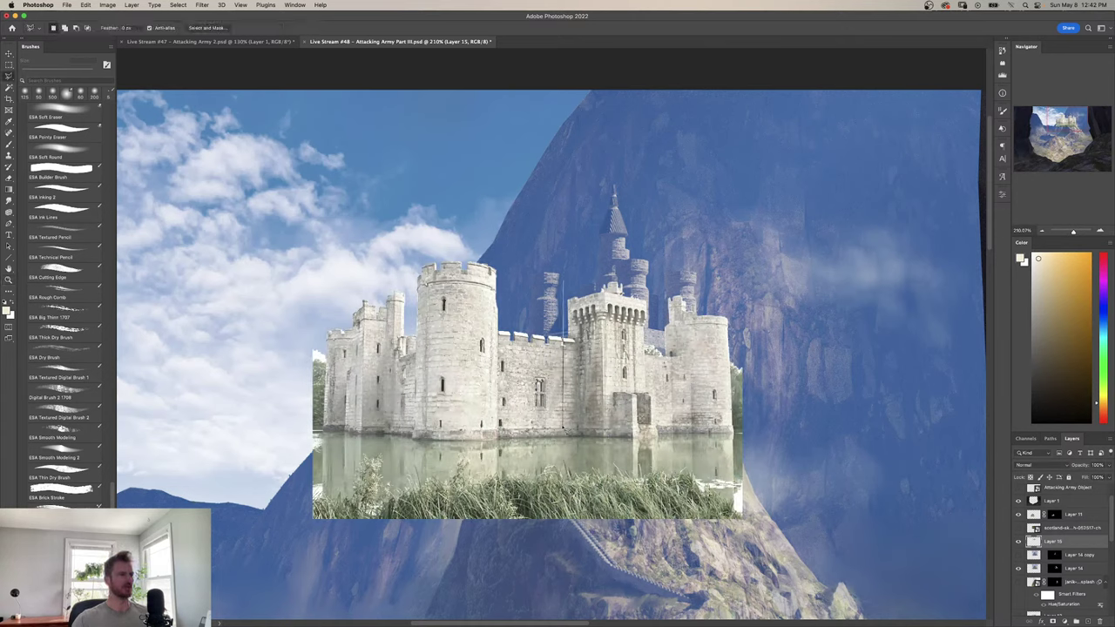
pyautogui.click(564, 476)
pyautogui.click(638, 488)
pyautogui.click(660, 450)
pyautogui.click(662, 257)
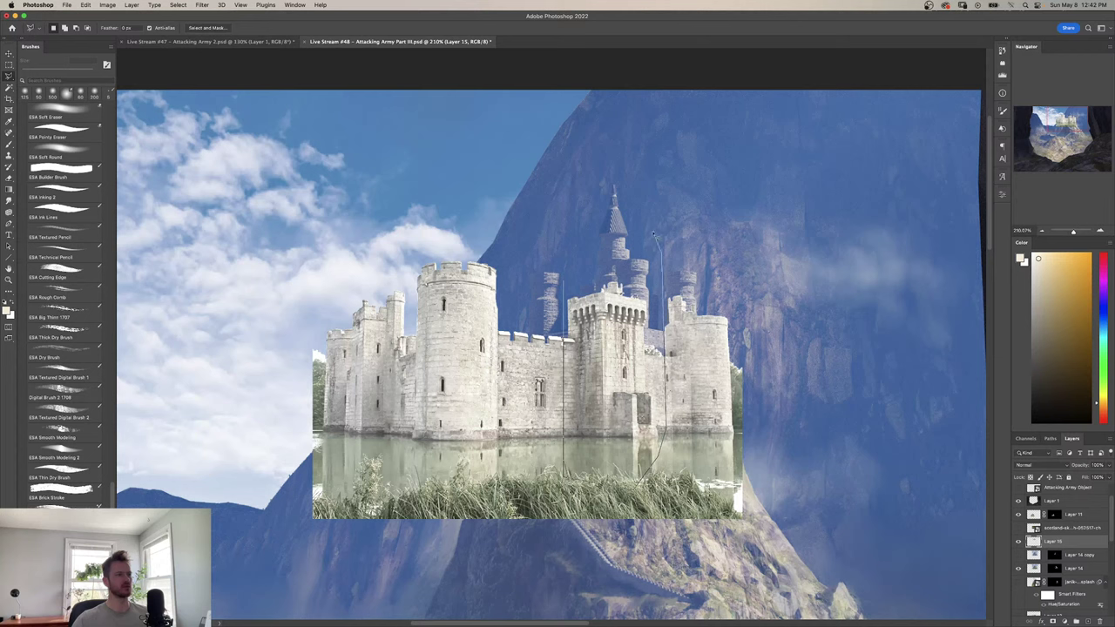
pyautogui.doubleClick(631, 228)
pyautogui.press('super+c')
pyautogui.hotkey('ctrl', 'j')
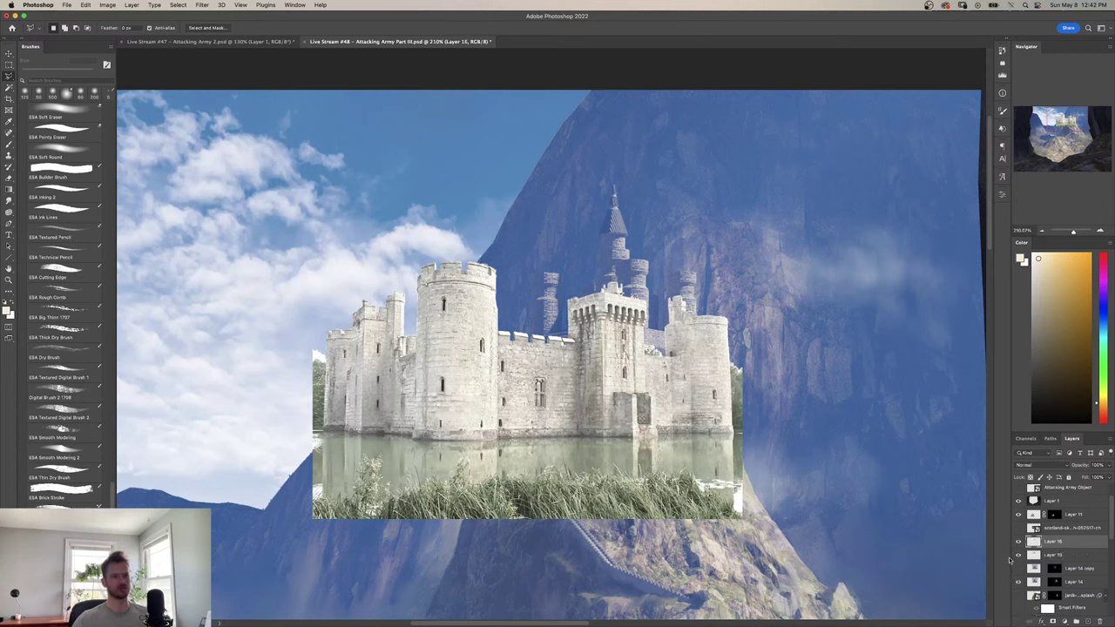
# Hide Layer 15, then move the tower onto the castle's front building and squash it with Free Transform.
pyautogui.click(1019, 555)
pyautogui.moveTo(613, 384); pyautogui.dragTo(666, 383)
pyautogui.hotkey('ctrl', 't')
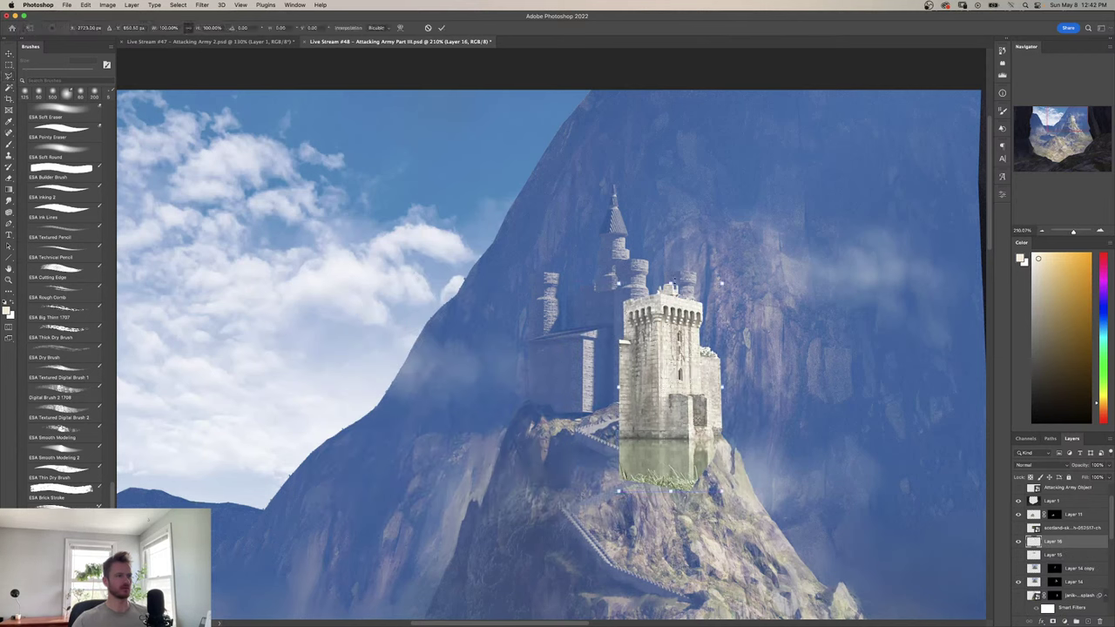
pyautogui.moveTo(671, 281); pyautogui.dragTo(672, 349)
pyautogui.moveTo(679, 398); pyautogui.dragTo(704, 441)
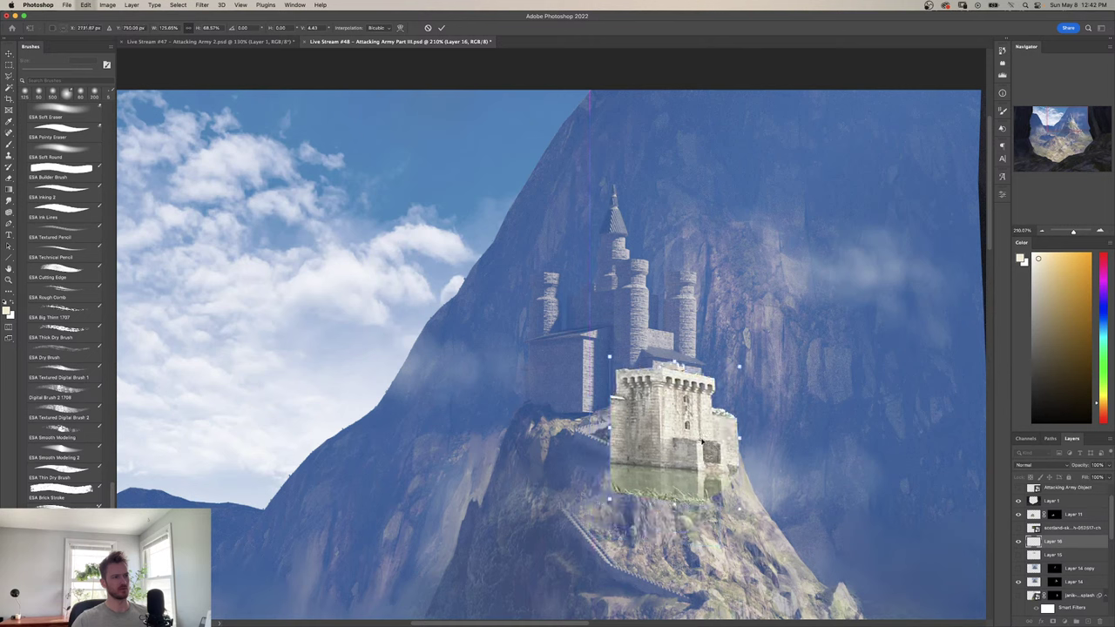
pyautogui.press('super+z')
pyautogui.press('super+z')
pyautogui.moveTo(676, 393); pyautogui.dragTo(684, 436)
pyautogui.press('Return')
# Lasso the tower's front face onto a new layer and hide Layer 16.
pyautogui.press('l')
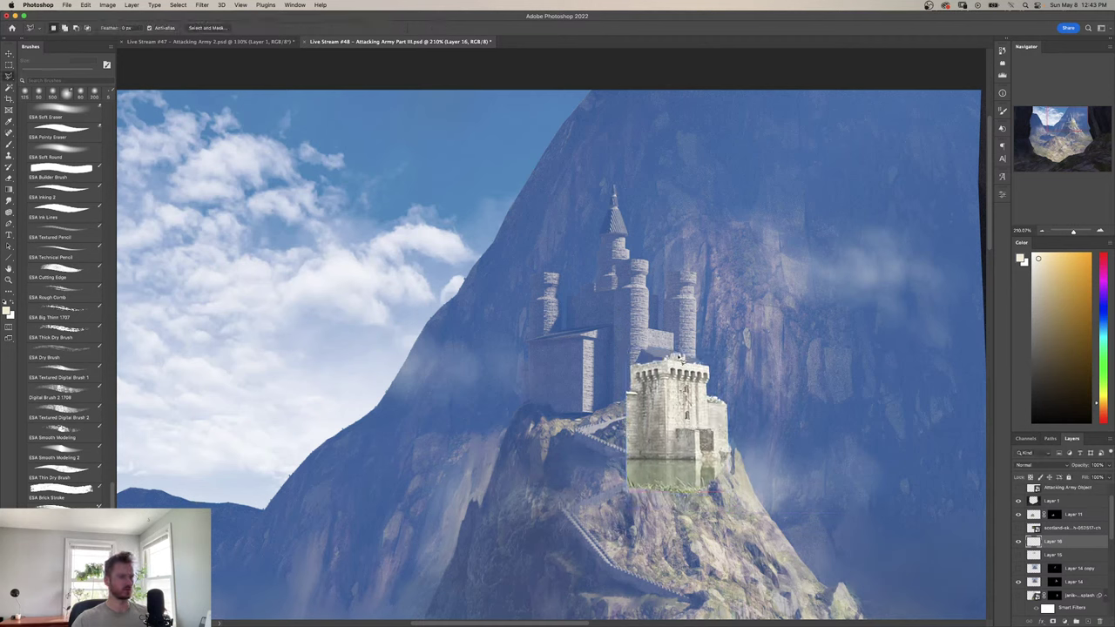
pyautogui.click(664, 353)
pyautogui.click(664, 525)
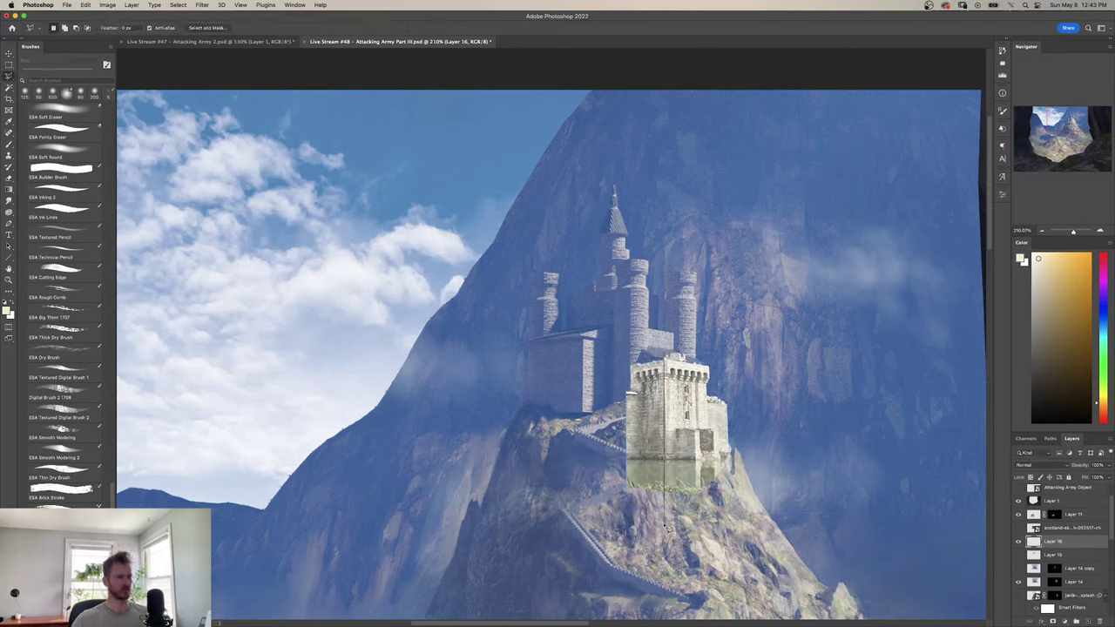
pyautogui.click(714, 534)
pyautogui.click(744, 512)
pyautogui.click(717, 482)
pyautogui.doubleClick(727, 369)
pyautogui.hotkey('ctrl', 'j')
pyautogui.click(1018, 555)
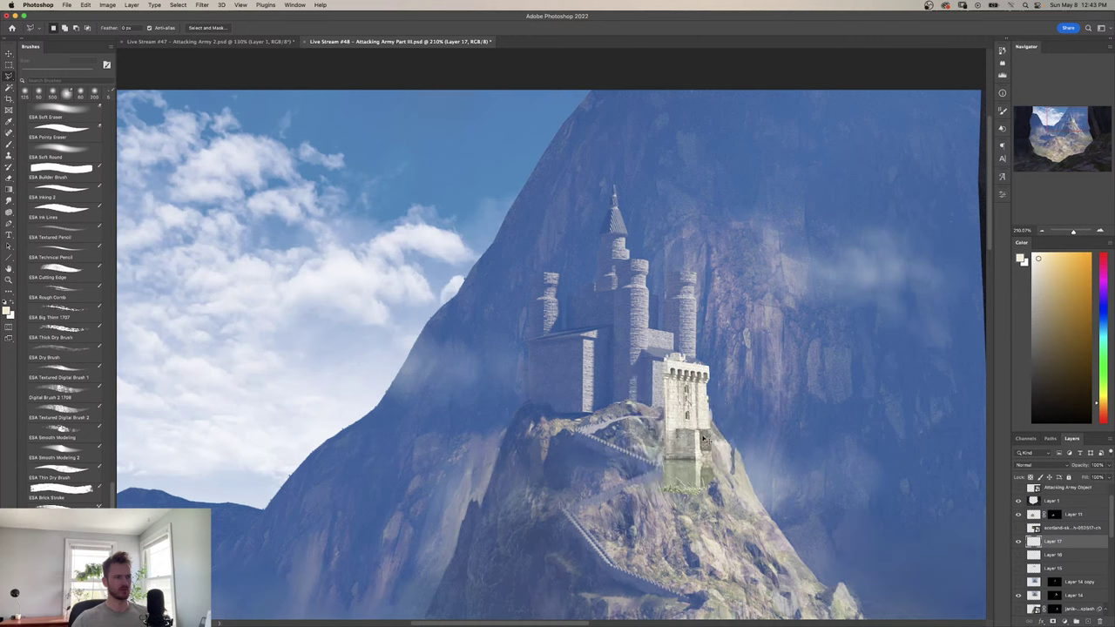
# Widen and shorten the tower face with Free Transform to fit the castle's front building.
pyautogui.hotkey('ctrl', 't')
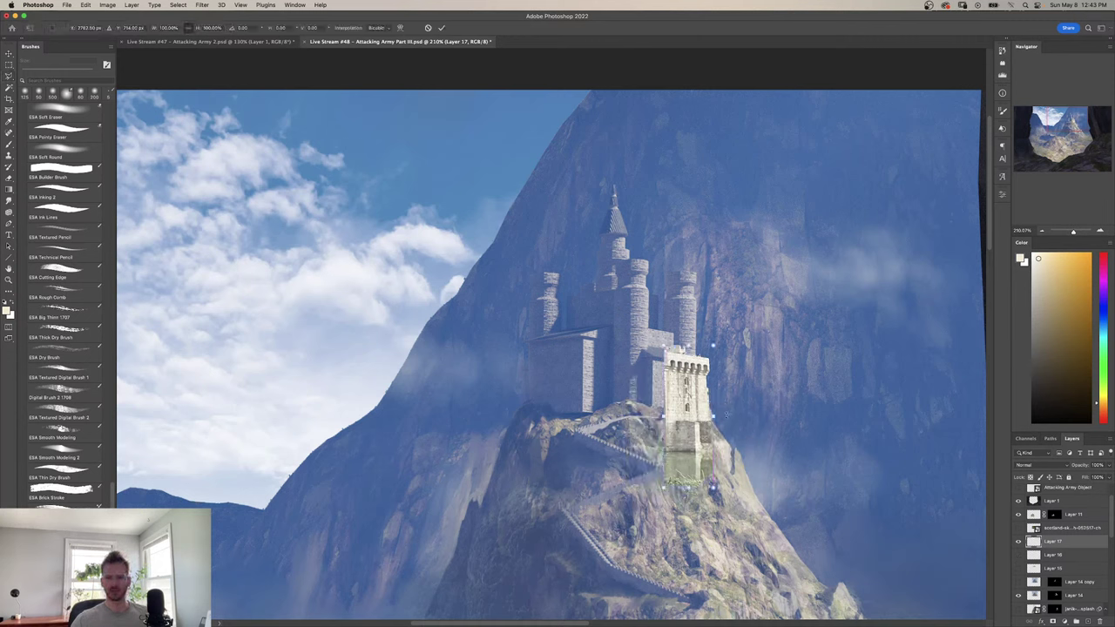
pyautogui.press('Return')
pyautogui.hotkey('ctrl', 't')
pyautogui.moveTo(699, 395)
pyautogui.mouseDown()
pyautogui.moveTo(693, 352)
pyautogui.moveTo(681, 390)
pyautogui.moveTo(712, 409)
pyautogui.mouseUp()
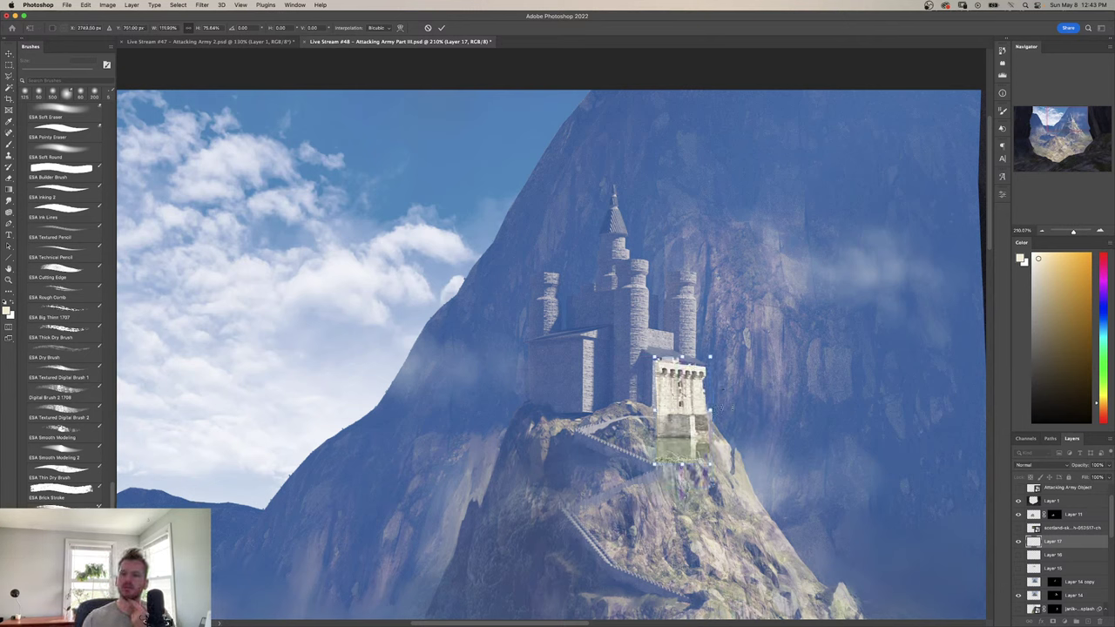
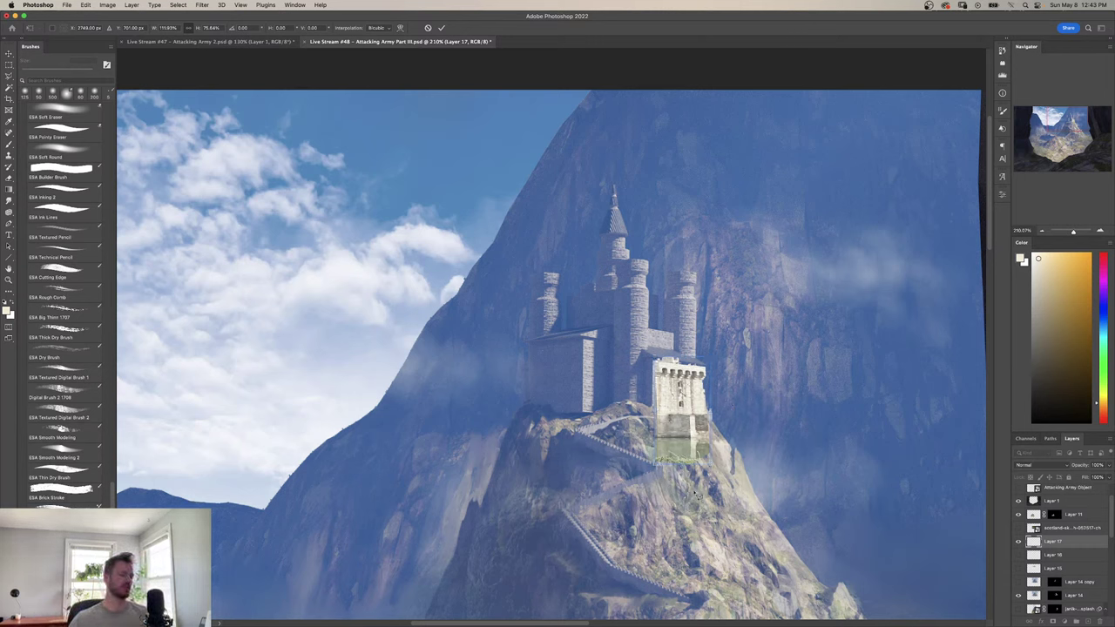
pyautogui.press('Return')
# Examine how the tower face sits in the whole painting and on the castle up close.
pyautogui.press('z')
pyautogui.moveTo(671, 359); pyautogui.dragTo(591, 400)
pyautogui.moveTo(601, 488); pyautogui.dragTo(626, 498)
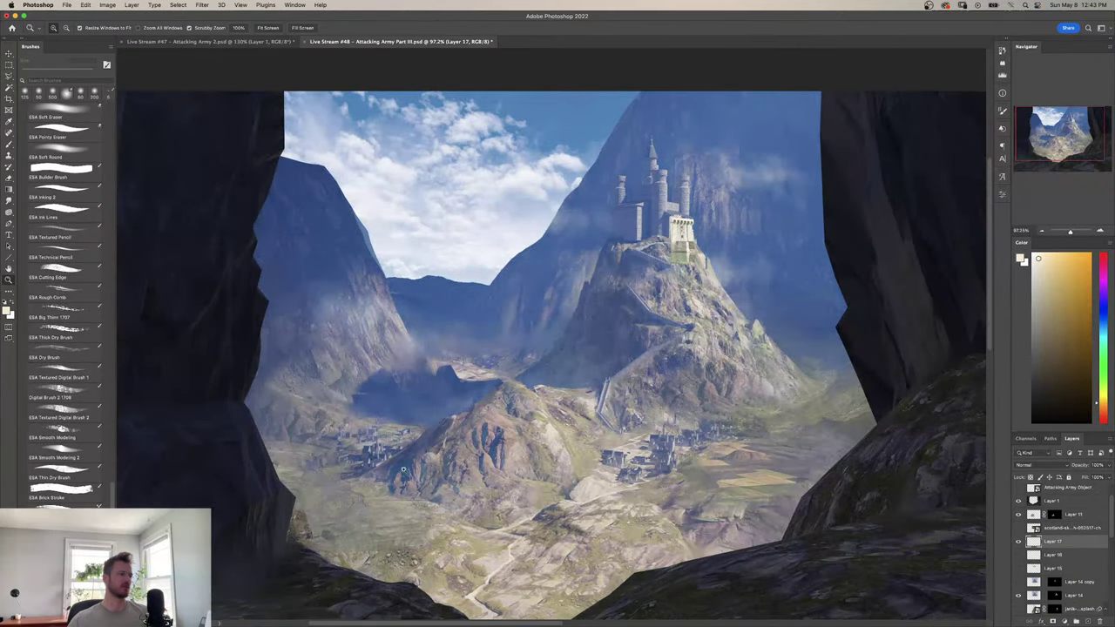
pyautogui.moveTo(410, 546); pyautogui.dragTo(397, 499)
pyautogui.moveTo(559, 421); pyautogui.dragTo(524, 483)
pyautogui.moveTo(571, 373); pyautogui.dragTo(614, 427)
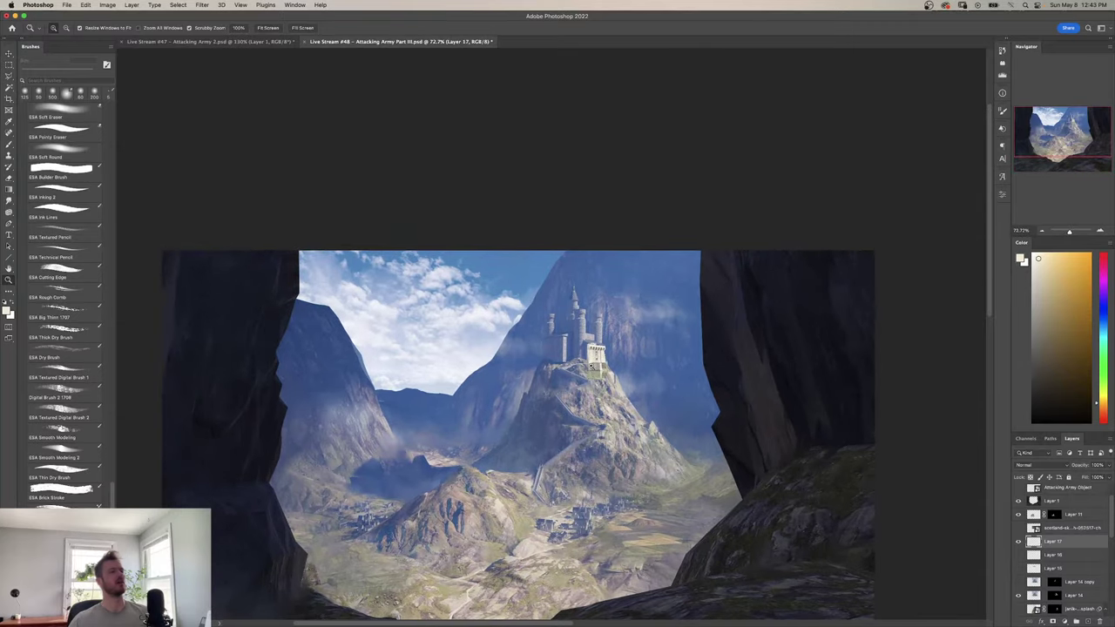
pyautogui.moveTo(602, 326); pyautogui.dragTo(643, 328)
pyautogui.moveTo(577, 407); pyautogui.dragTo(593, 402)
# Rotate and skew the tower face with Free Transform to match the front building's perspective.
pyautogui.press('super+t')
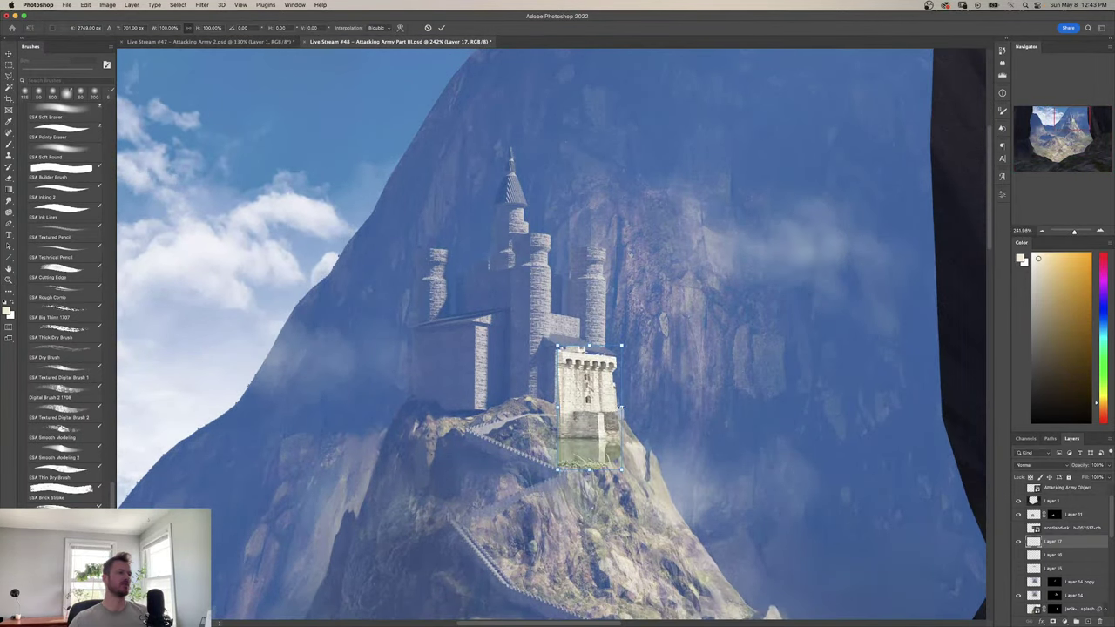
pyautogui.moveTo(621, 407); pyautogui.dragTo(610, 413)
pyautogui.press('super+z')
pyautogui.press('super+z')
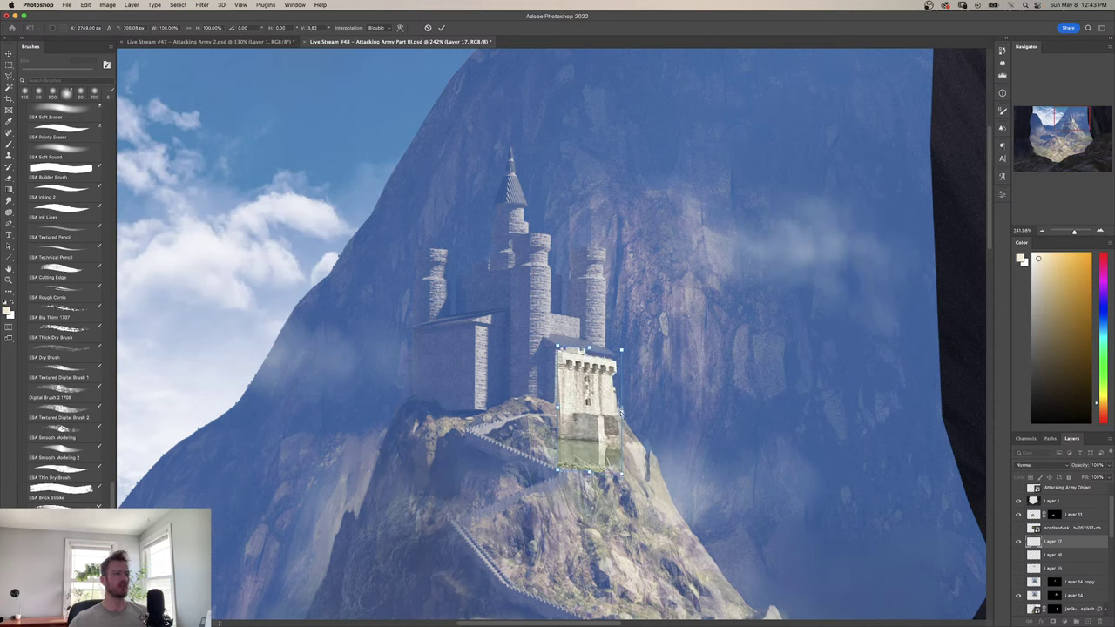
pyautogui.moveTo(602, 388); pyautogui.dragTo(621, 411)
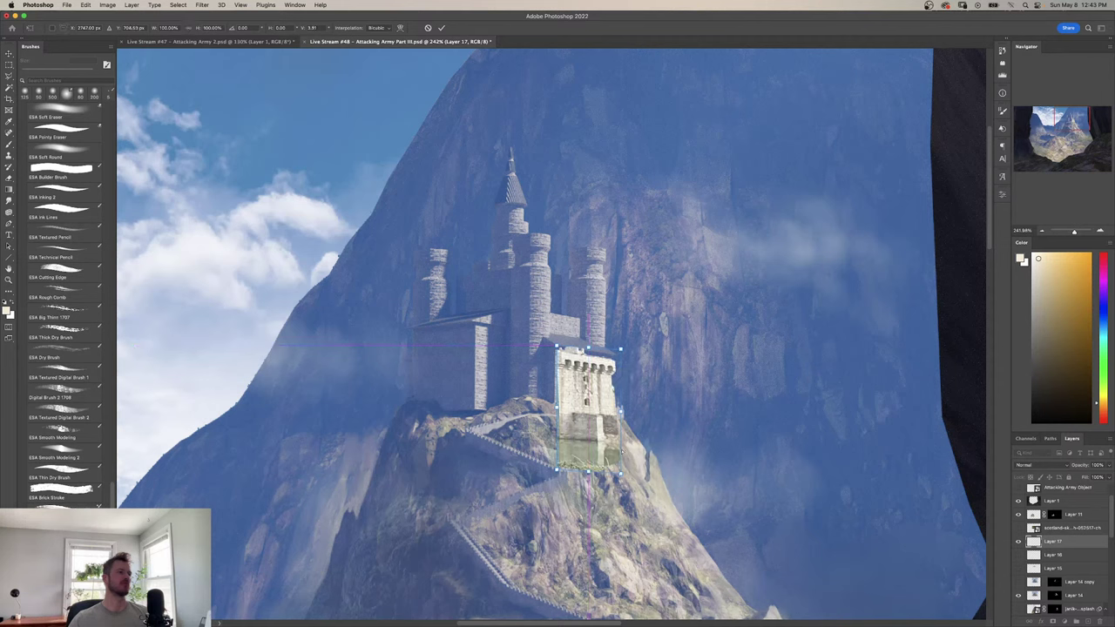
pyautogui.moveTo(621, 474); pyautogui.dragTo(615, 475)
pyautogui.moveTo(597, 448); pyautogui.dragTo(581, 467)
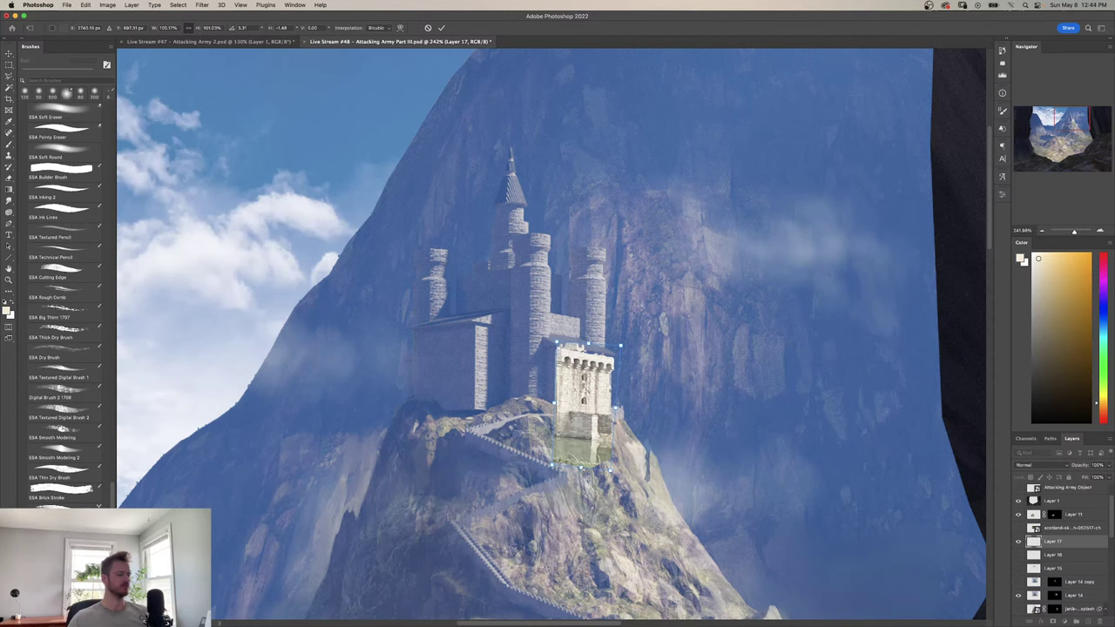
pyautogui.press('Return')
# Erase the water and lower base beneath the tower face with the 400 px Soft Eraser.
pyautogui.press('e')
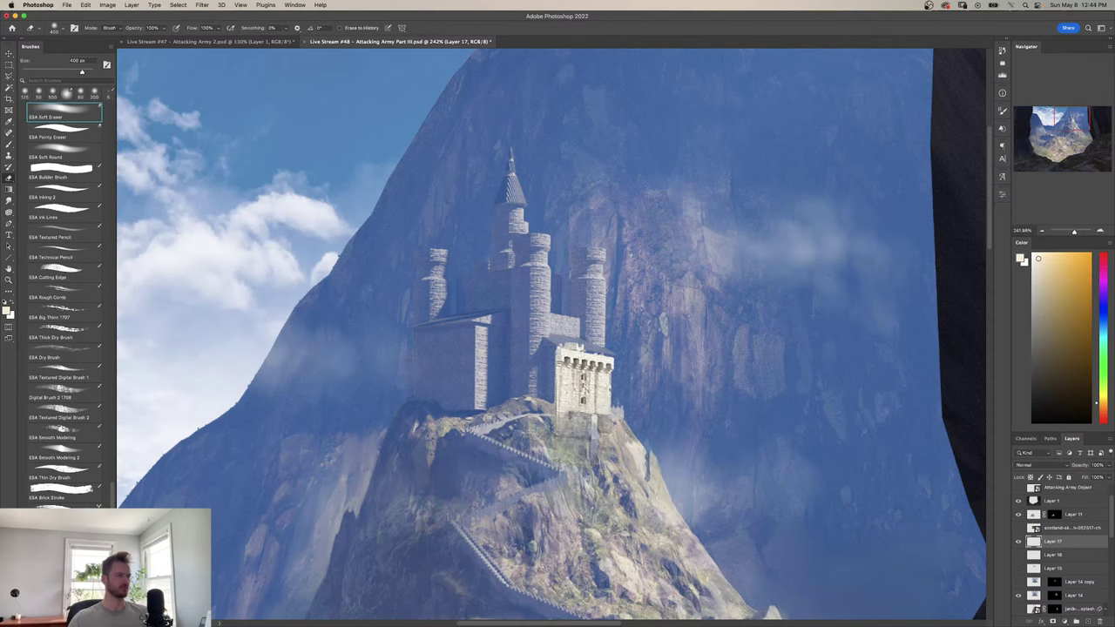
pyautogui.click(585, 462)
pyautogui.press('super+z')
pyautogui.moveTo(597, 488); pyautogui.dragTo(593, 475)
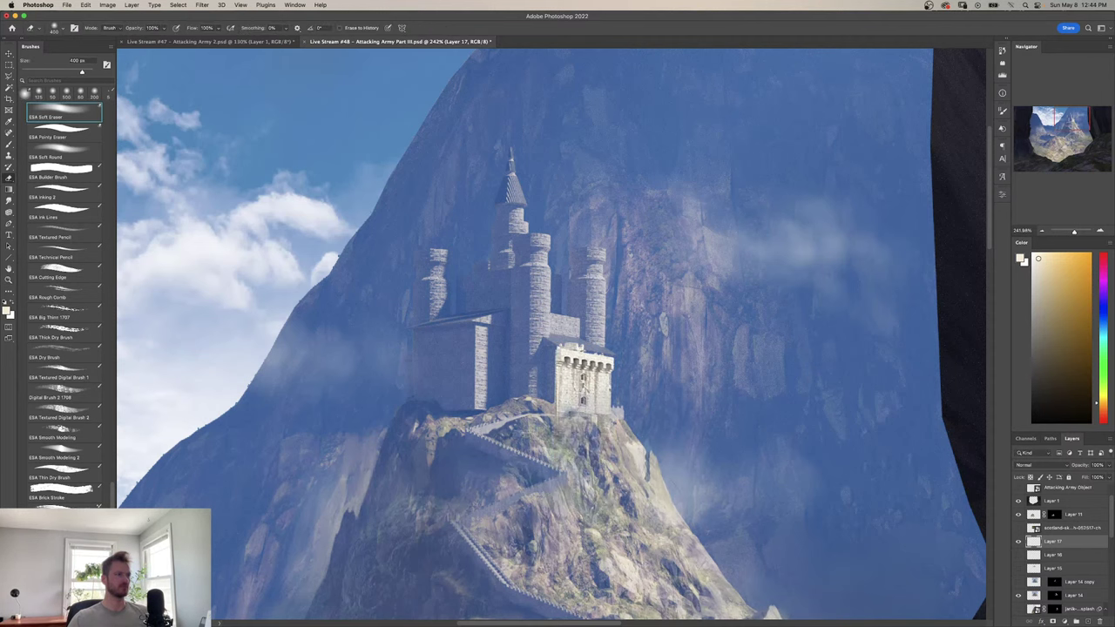
# Nudge and slightly reshape the tower face with Free Transform so its edges sit on the castle's front building.
pyautogui.press('super+space')
pyautogui.moveTo(715, 451)
pyautogui.mouseDown()
pyautogui.moveTo(632, 452)
pyautogui.moveTo(728, 457)
pyautogui.mouseUp()
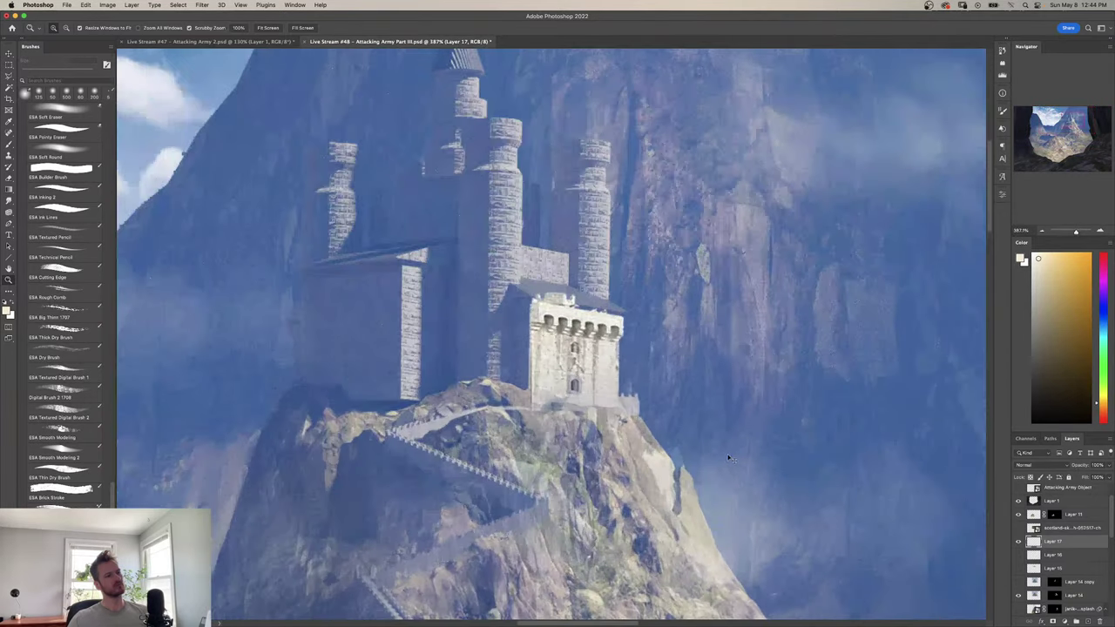
pyautogui.moveTo(585, 301); pyautogui.dragTo(591, 327)
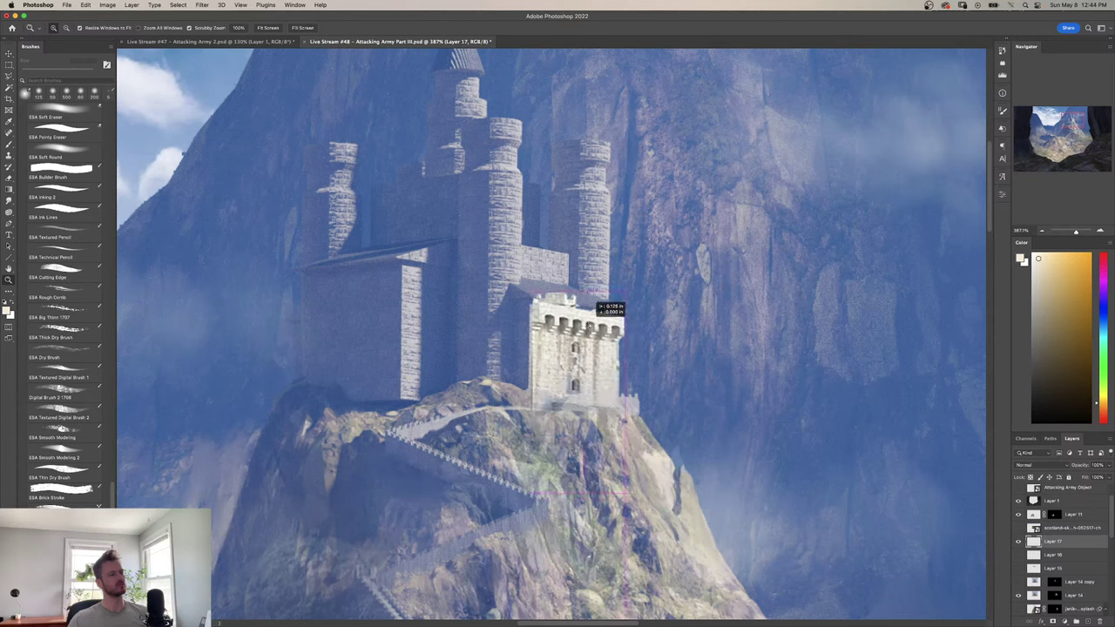
pyautogui.hotkey('ctrl', 't')
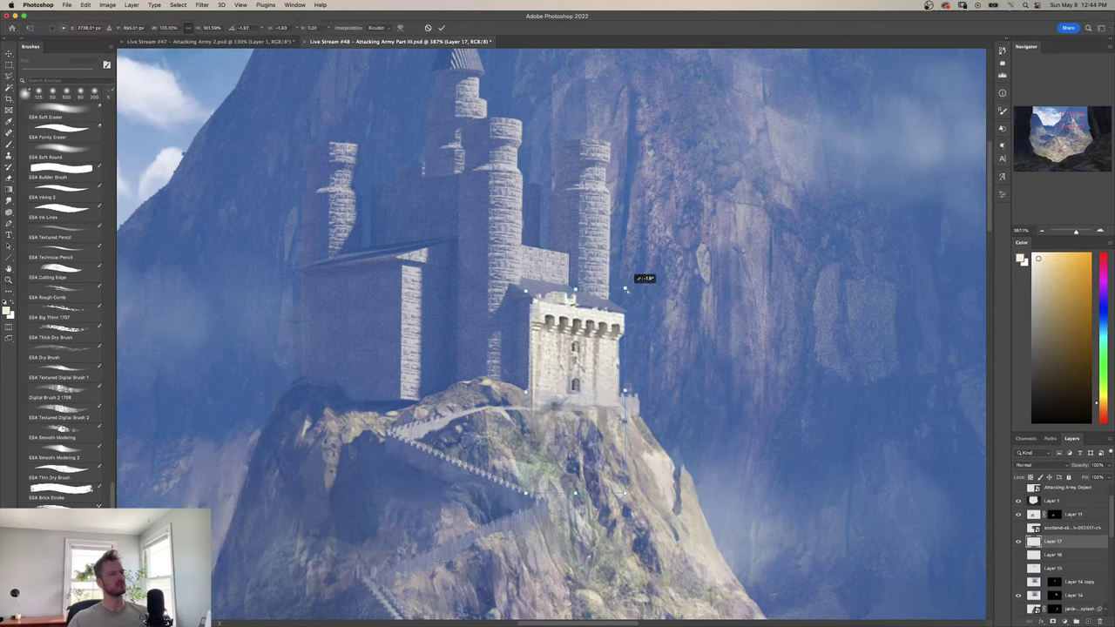
pyautogui.moveTo(577, 351); pyautogui.dragTo(578, 348)
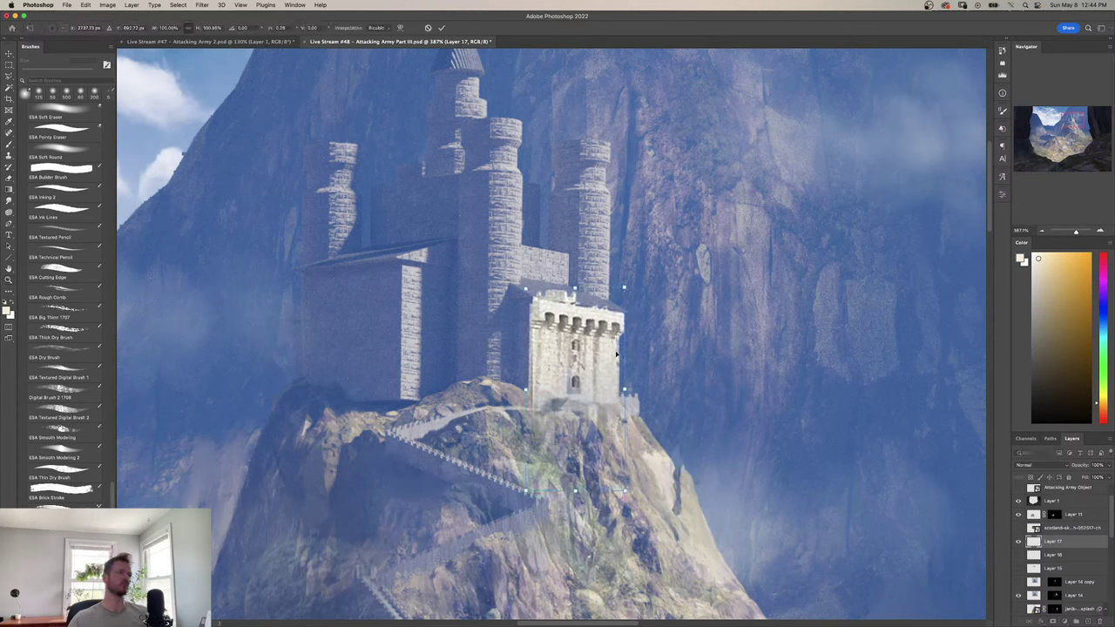
pyautogui.press('Return')
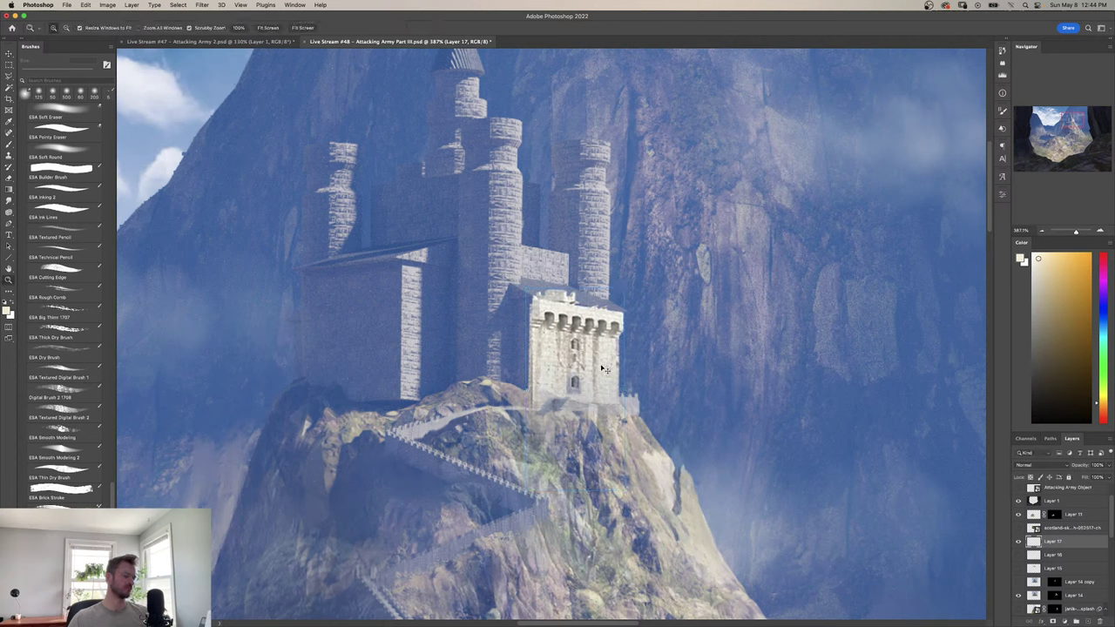
# Brighten the tower face with Levels to match the sunlit side of the castle.
pyautogui.hotkey('ctrl', 'l')
pyautogui.moveTo(671, 462); pyautogui.dragTo(700, 459)
pyautogui.click(795, 346)
pyautogui.press('z')
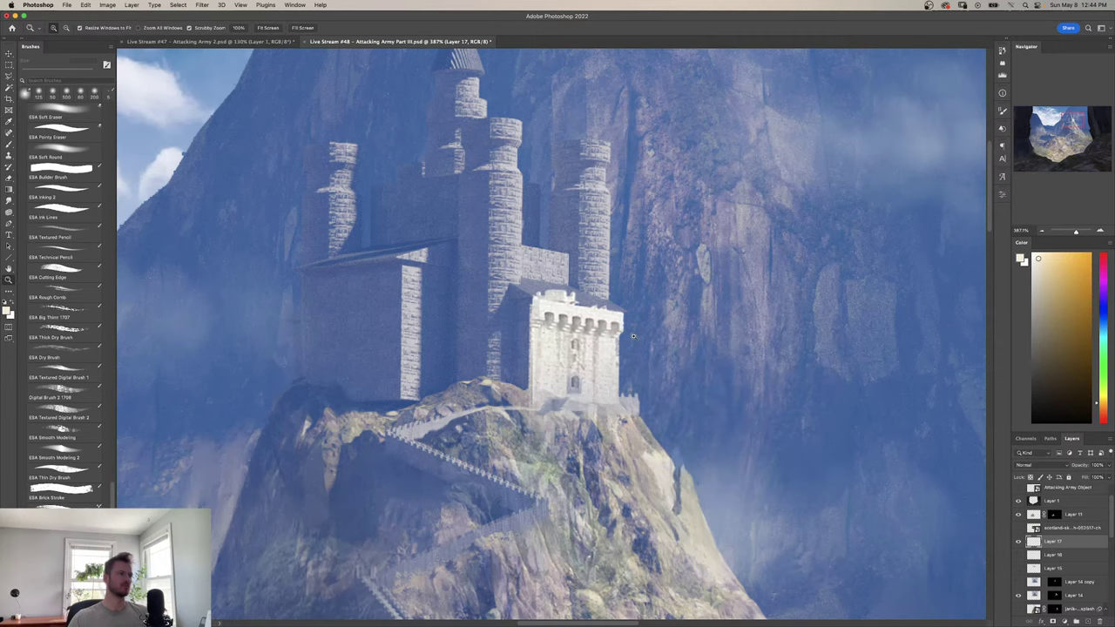
pyautogui.moveTo(630, 338); pyautogui.dragTo(636, 385)
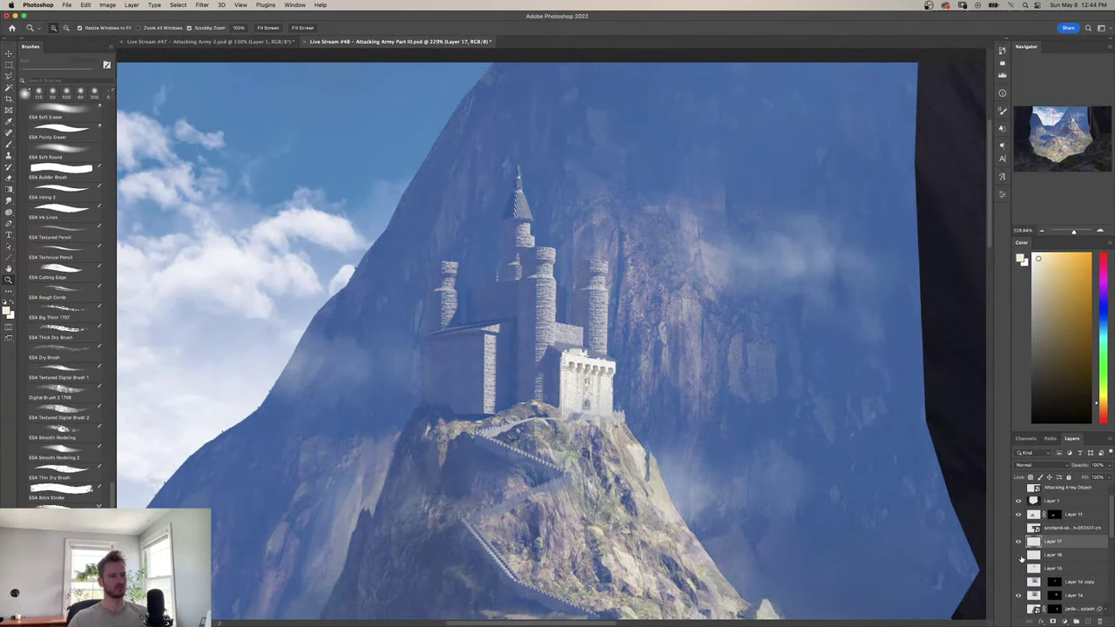
# Try moving the full tower photo out beside the castle hill with the fitted tower face hidden.
pyautogui.click(1018, 542)
pyautogui.moveTo(597, 470); pyautogui.dragTo(801, 498)
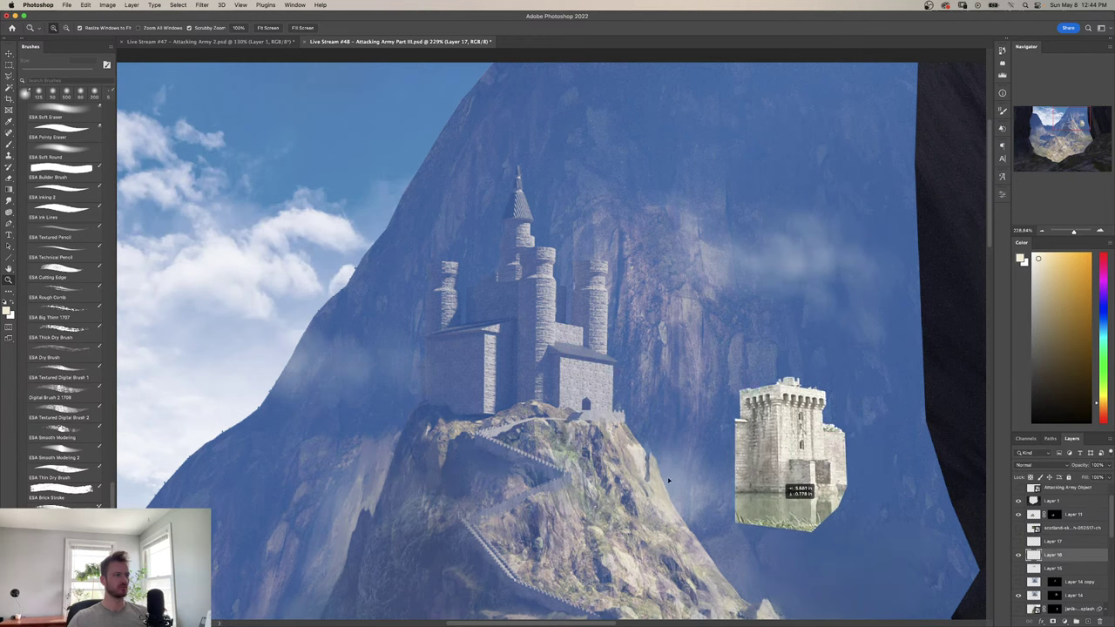
pyautogui.moveTo(523, 461); pyautogui.dragTo(566, 450)
pyautogui.press('super+z')
pyautogui.press('super+z')
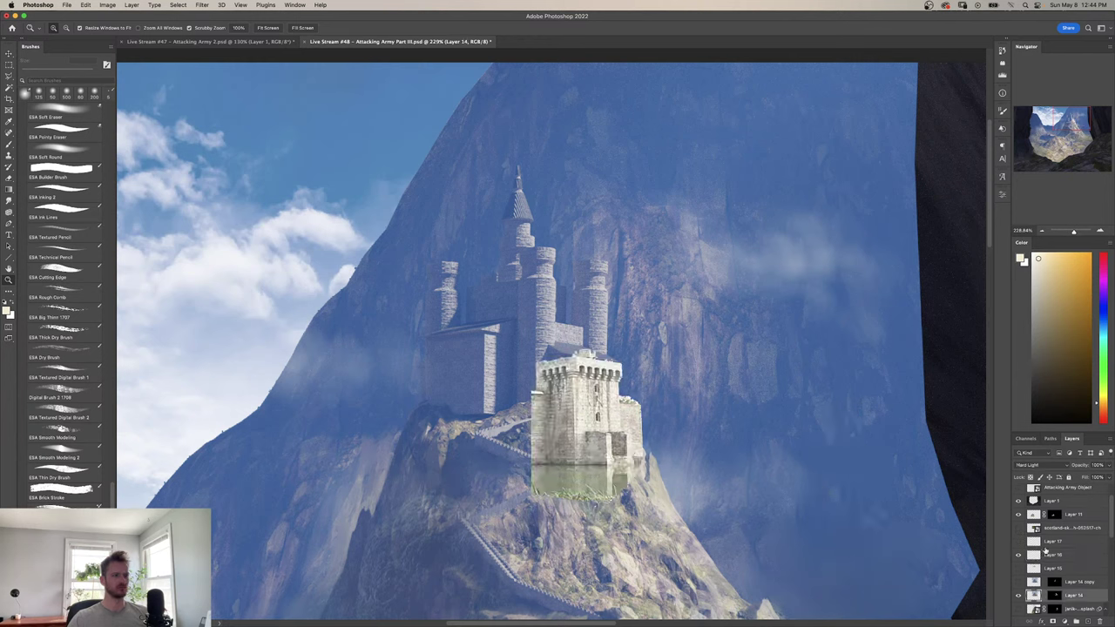
pyautogui.press('super+z')
pyautogui.click(1019, 554)
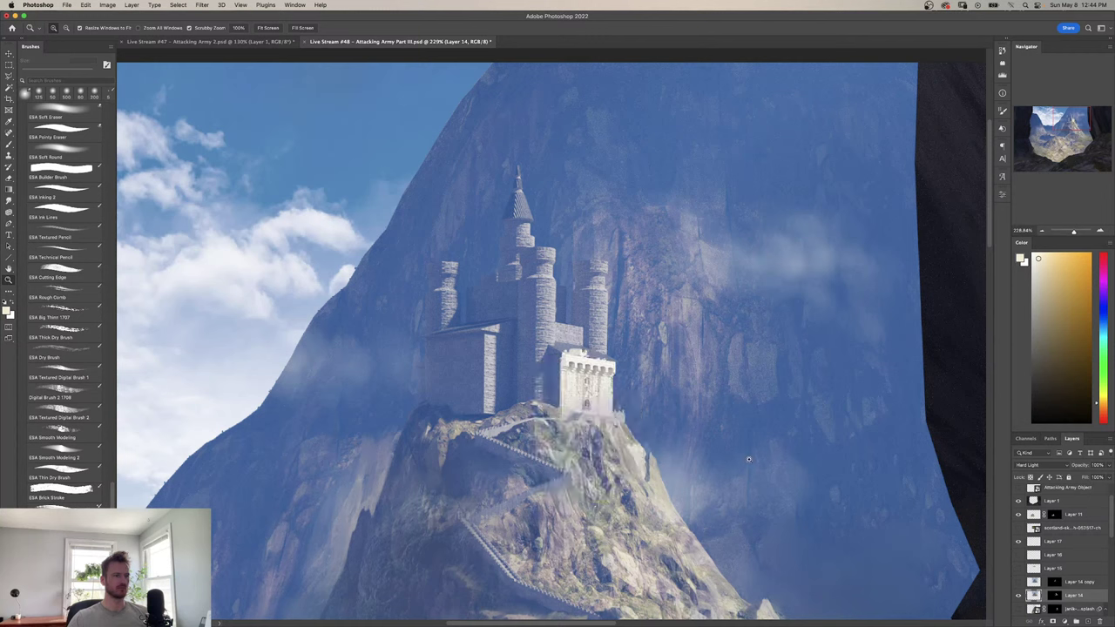
pyautogui.click(1018, 555)
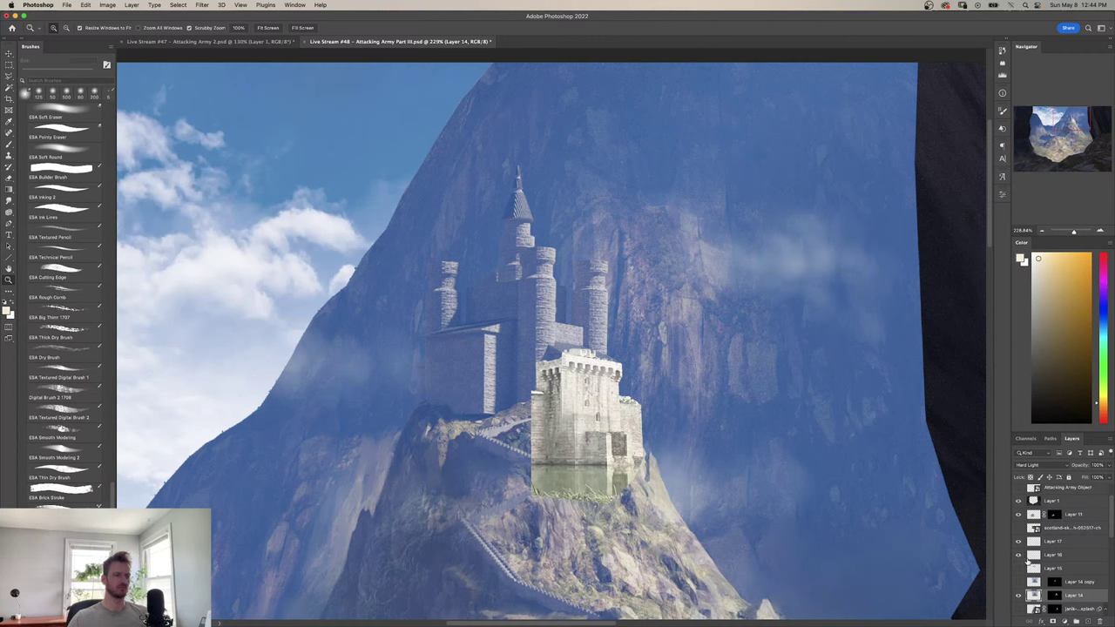
pyautogui.hotkey('ctrl', 't')
pyautogui.moveTo(611, 453); pyautogui.dragTo(498, 454)
pyautogui.press('Return')
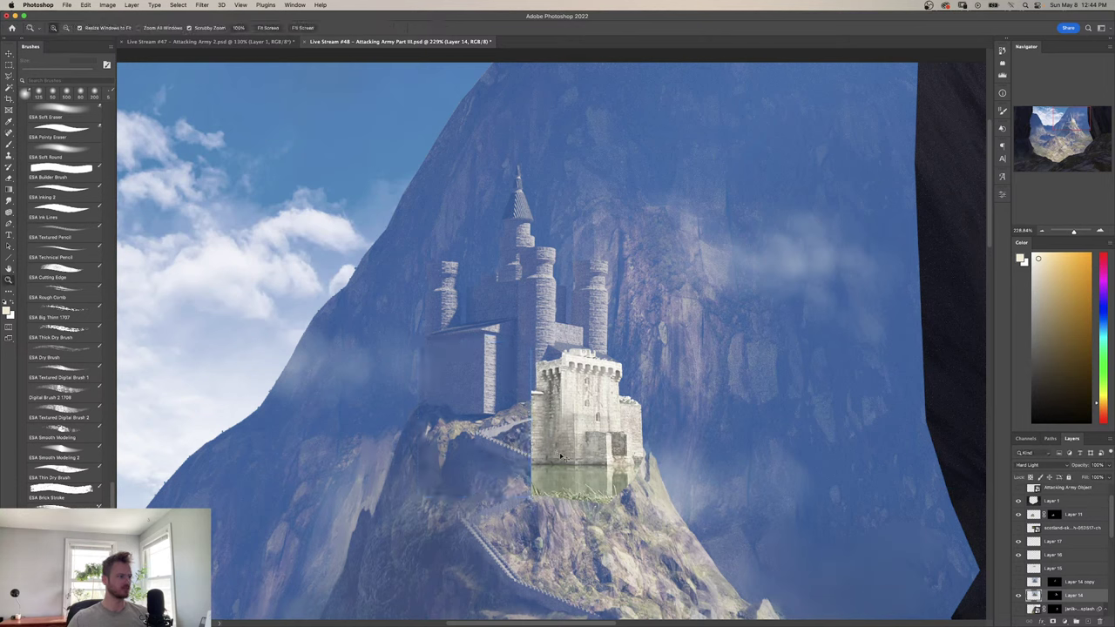
pyautogui.hotkey('ctrl', 't')
pyautogui.press('Escape')
pyautogui.press('super+z')
pyautogui.press('super+z')
pyautogui.press('super+z')
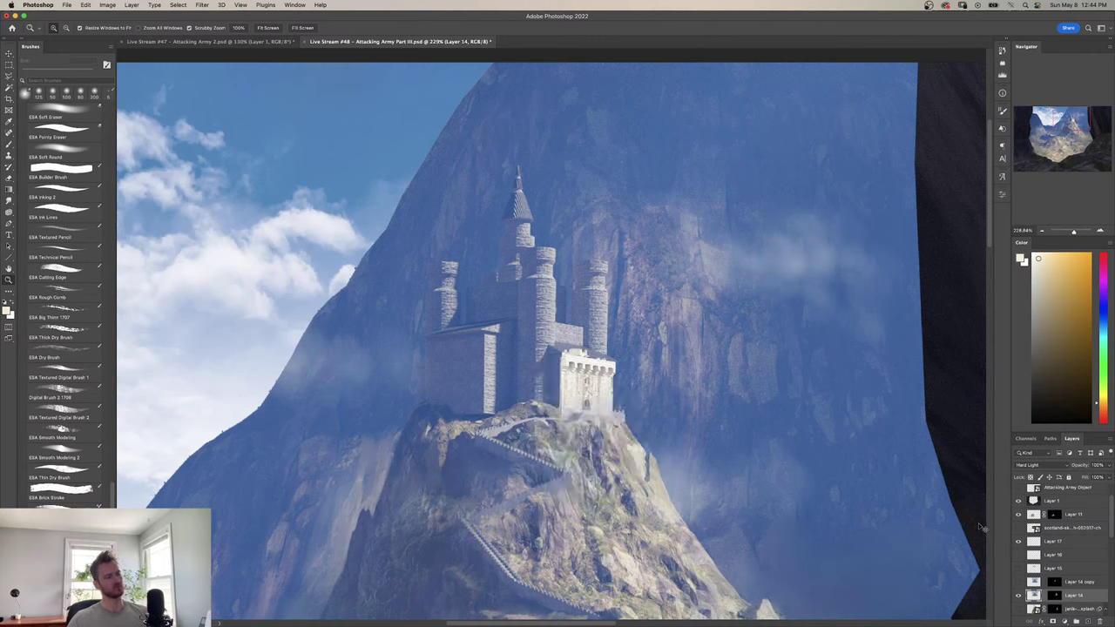
# Show the full tower photo again and move it down onto the hill, clear of the fitted tower face.
pyautogui.press('super+z')
pyautogui.press('super+z')
pyautogui.press('super+z')
pyautogui.press('super+z')
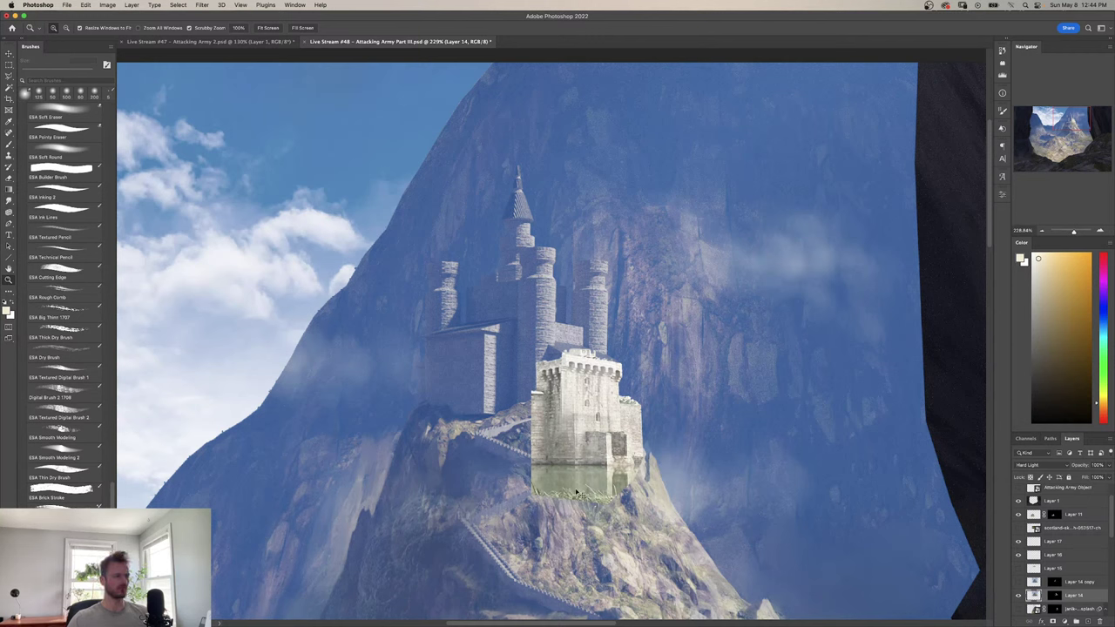
pyautogui.moveTo(576, 494)
pyautogui.mouseDown()
pyautogui.moveTo(507, 554)
pyautogui.moveTo(504, 544)
pyautogui.mouseUp()
# Lasso the shaded side wall of the full tower photo and copy it to a new layer.
pyautogui.press('l')
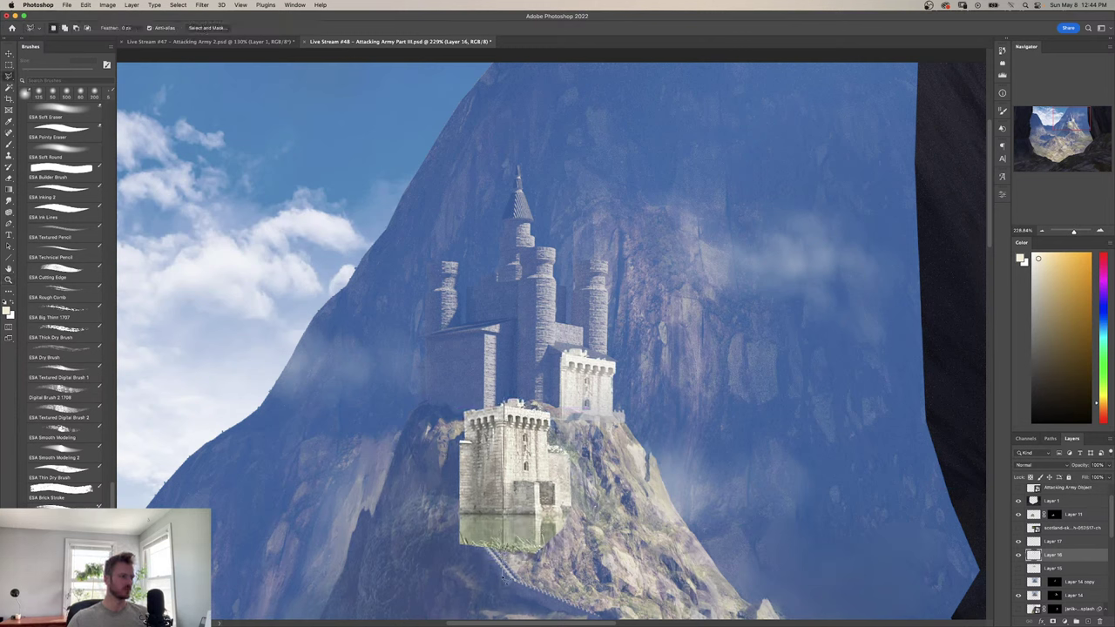
pyautogui.press('Escape')
pyautogui.click(506, 561)
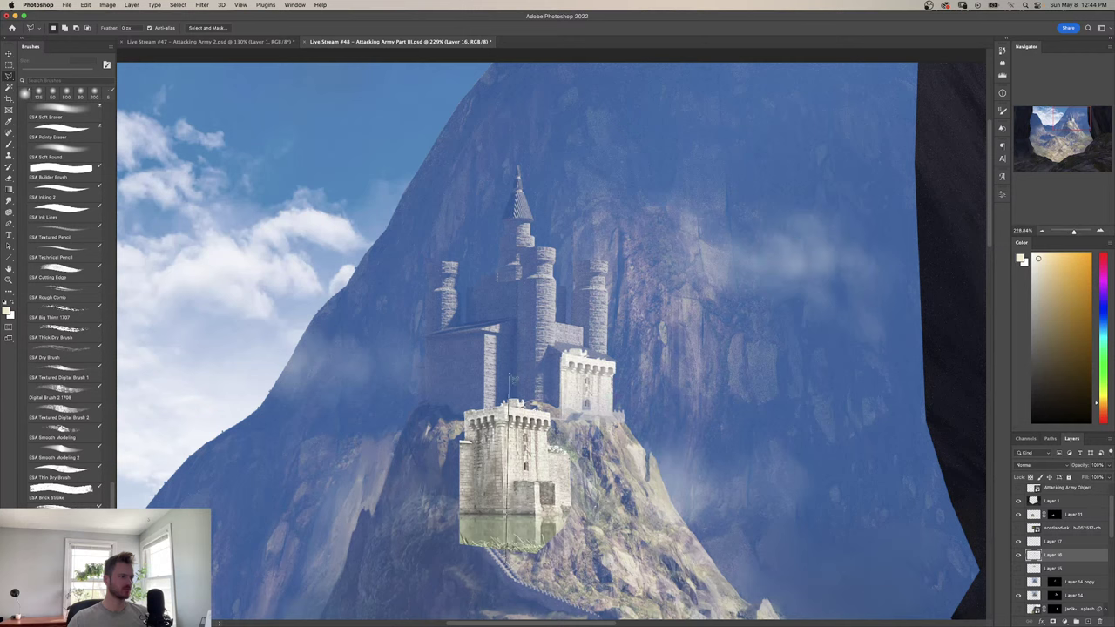
pyautogui.moveTo(509, 376)
pyautogui.mouseDown()
pyautogui.moveTo(483, 378)
pyautogui.moveTo(433, 439)
pyautogui.moveTo(429, 572)
pyautogui.mouseUp()
pyautogui.press('super+j')
# Move the copied side wall up against the corner of the fitted tower face with Free Transform.
pyautogui.press('super+t')
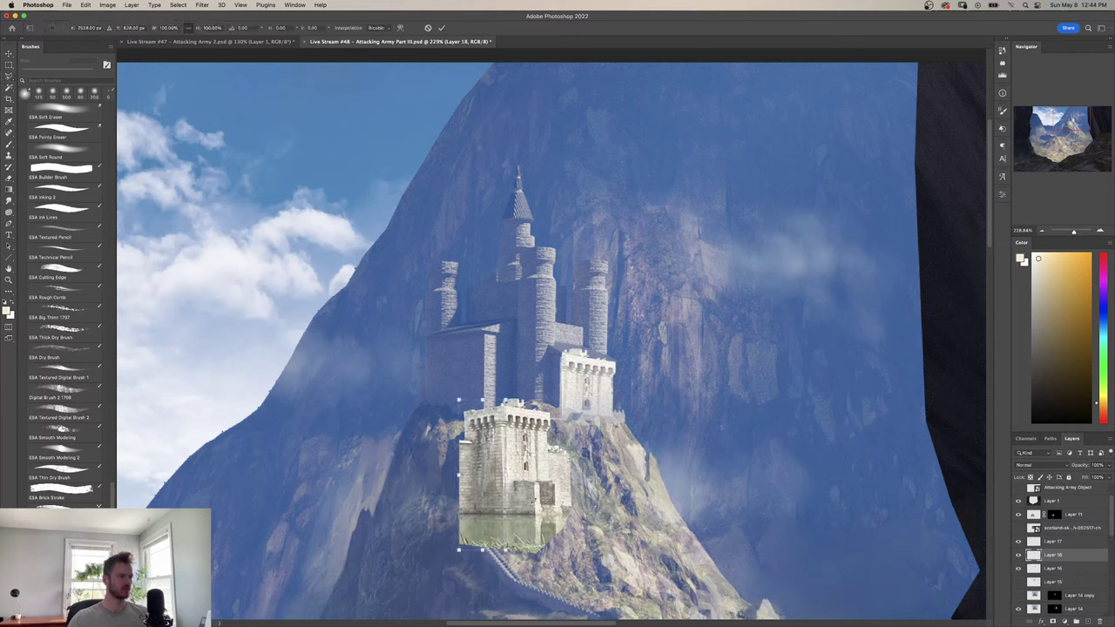
pyautogui.moveTo(502, 499); pyautogui.dragTo(520, 429)
pyautogui.press('super+z')
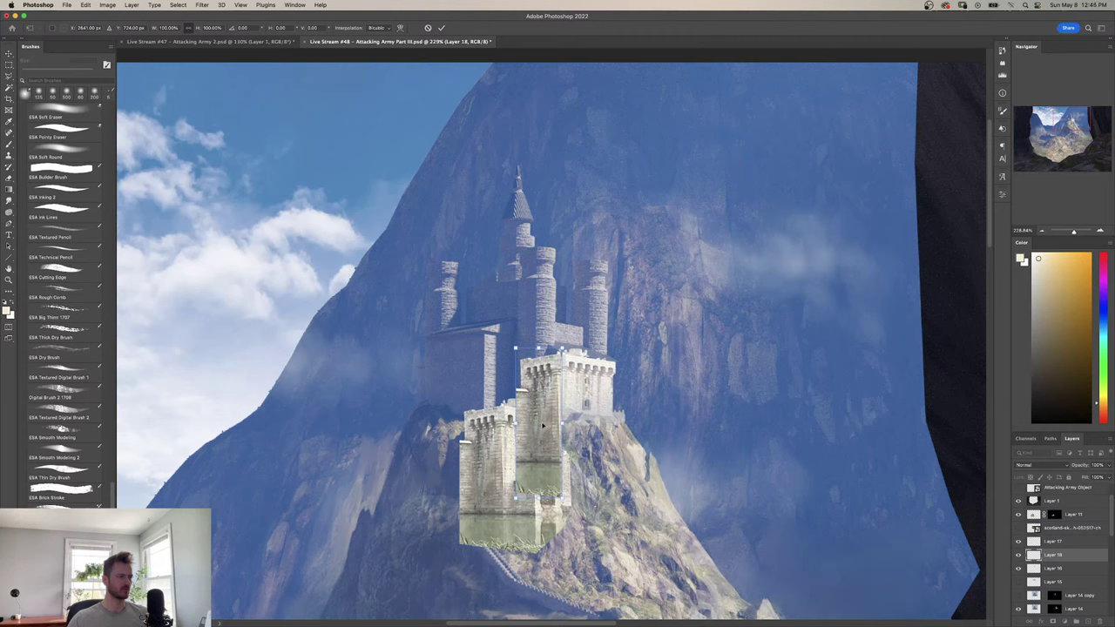
pyautogui.press('Return')
# Move the full tower photo further down the hill and hide its layer.
pyautogui.press('l')
pyautogui.moveTo(482, 517); pyautogui.dragTo(490, 558)
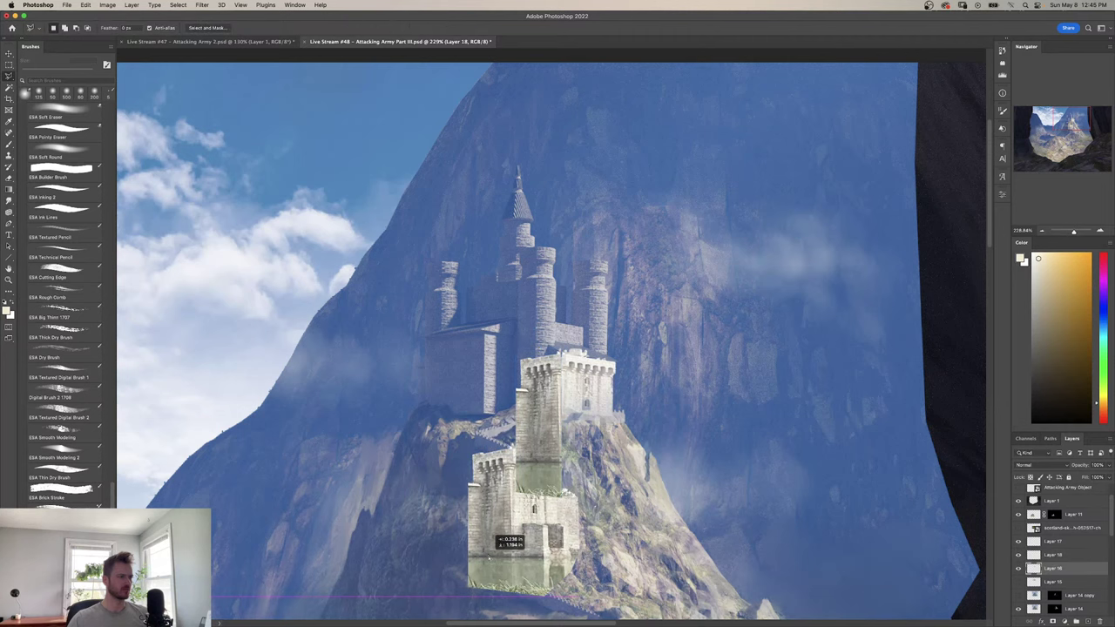
pyautogui.click(1019, 569)
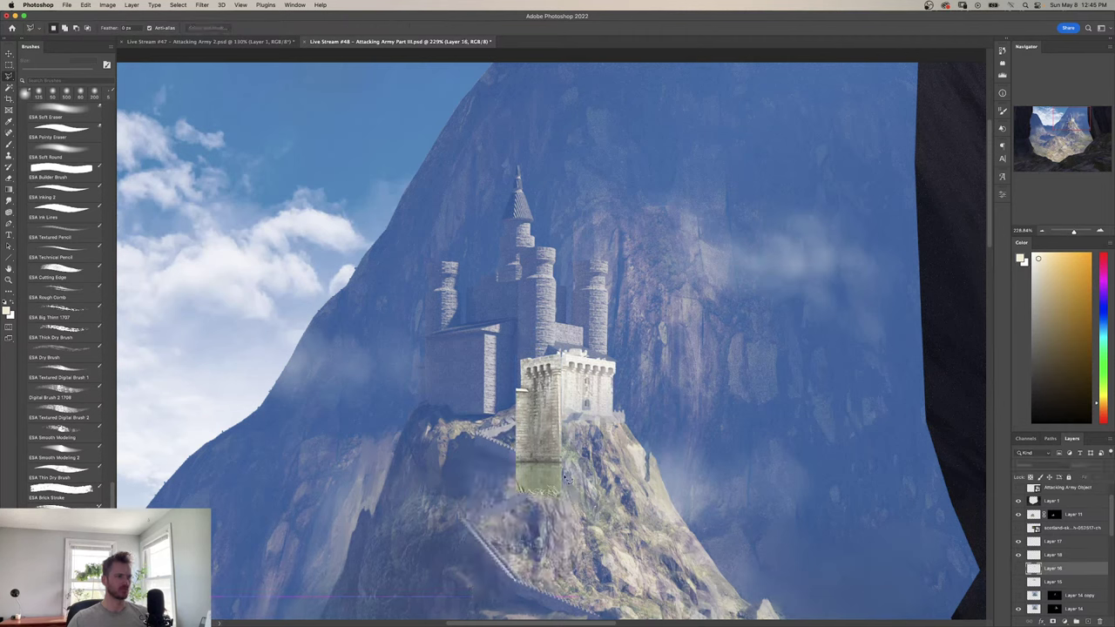
# Compare the castle with and without the side wall piece, and make the piece's layer active.
pyautogui.click(1018, 556)
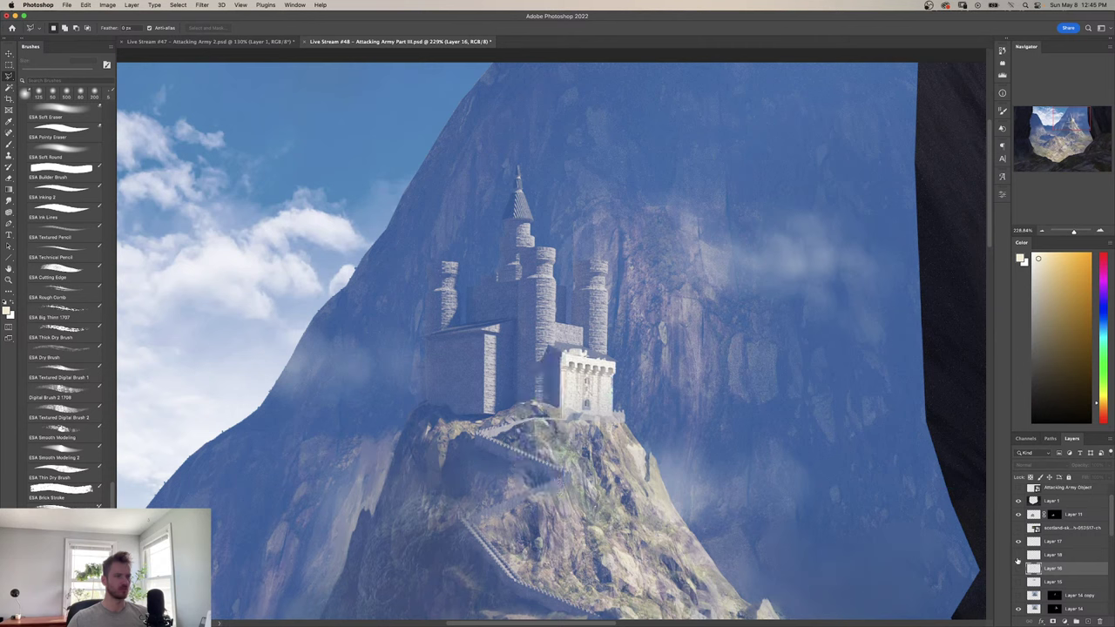
pyautogui.click(1018, 556)
pyautogui.hotkey('alt', ']')
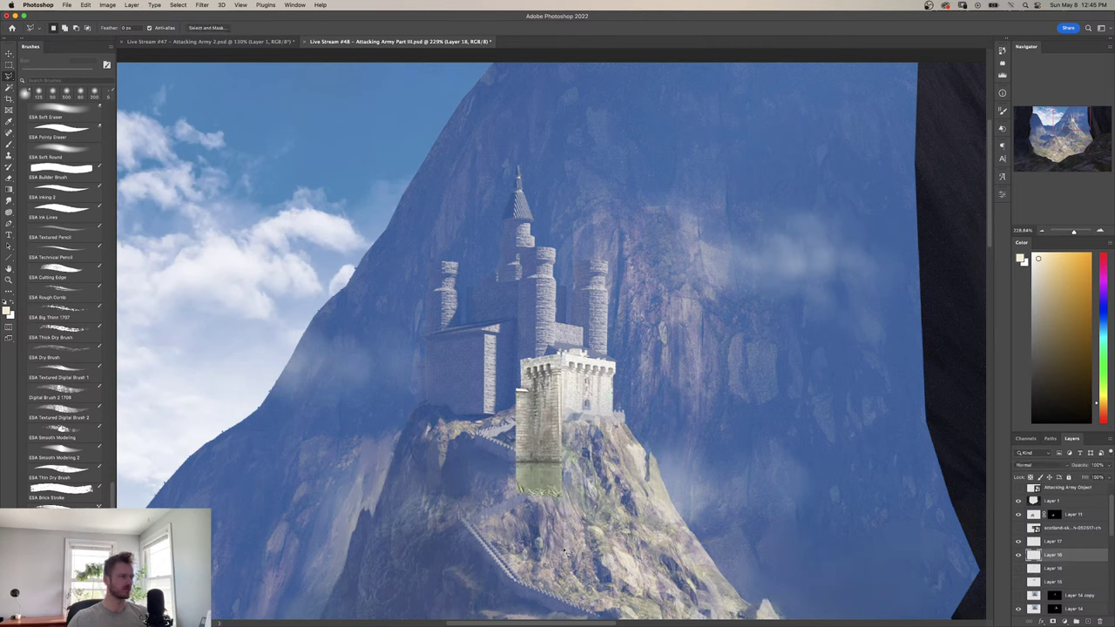
# Erase the water and lower stonework beneath the pasted castle wall on Layer 18 with a soft eraser.
pyautogui.press('e')
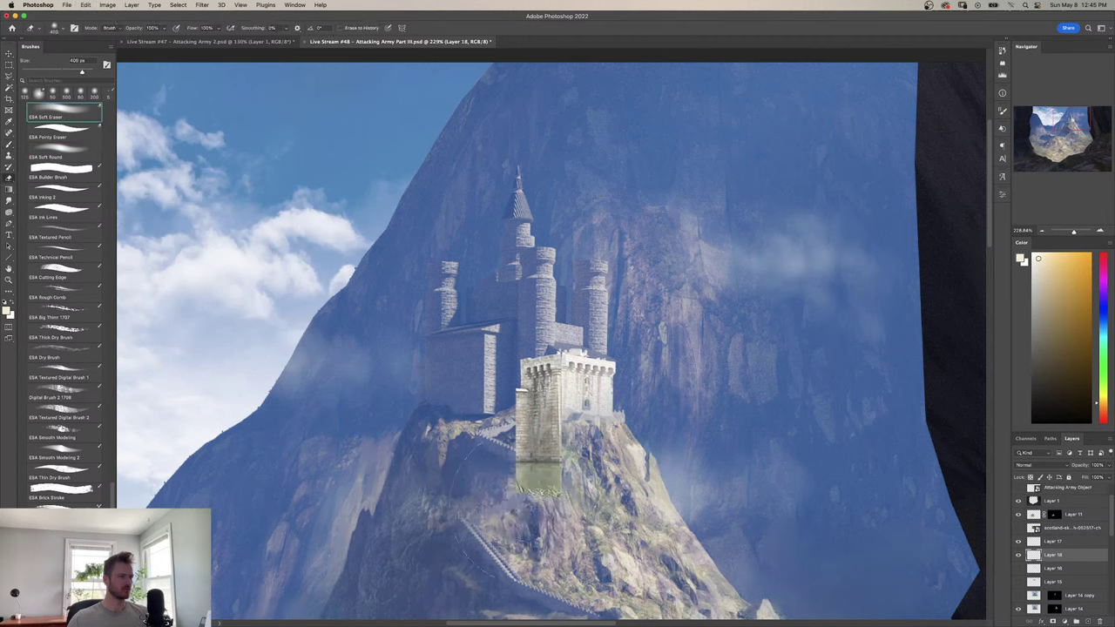
pyautogui.moveTo(535, 504); pyautogui.dragTo(505, 479)
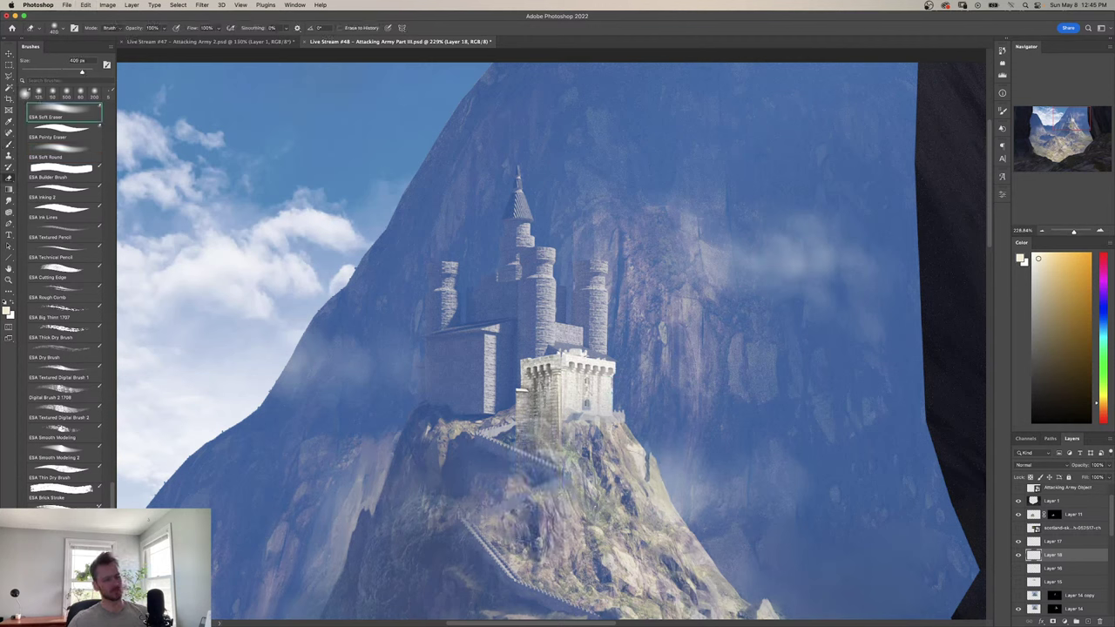
pyautogui.press('[')
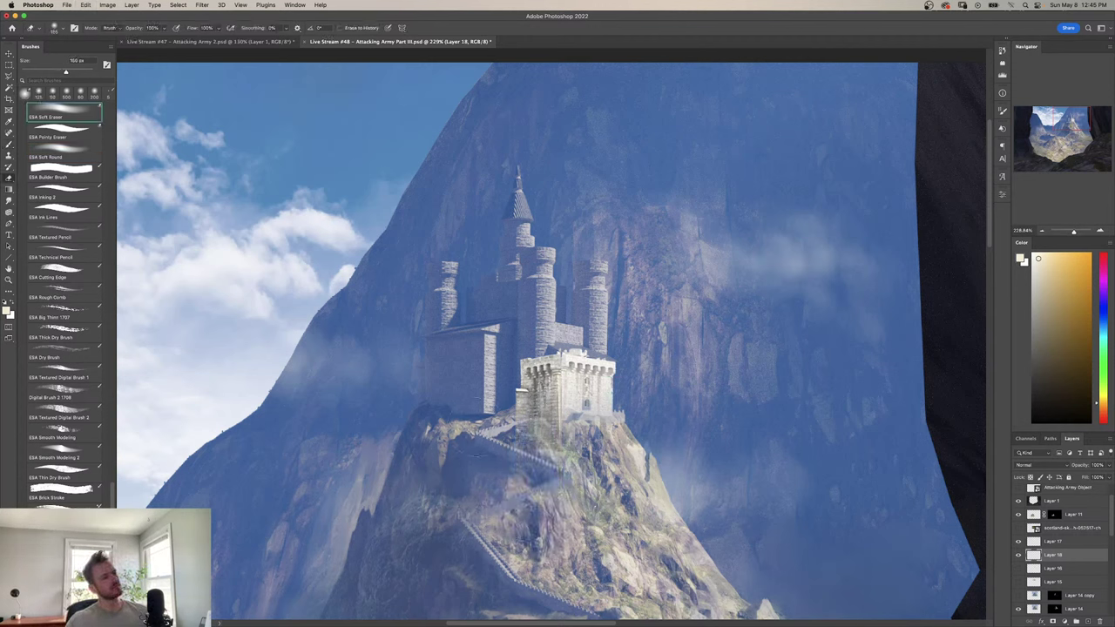
# Darken the castle wall layer with Levels by lowering the output white level to about 158.
pyautogui.hotkey('ctrl', 'l')
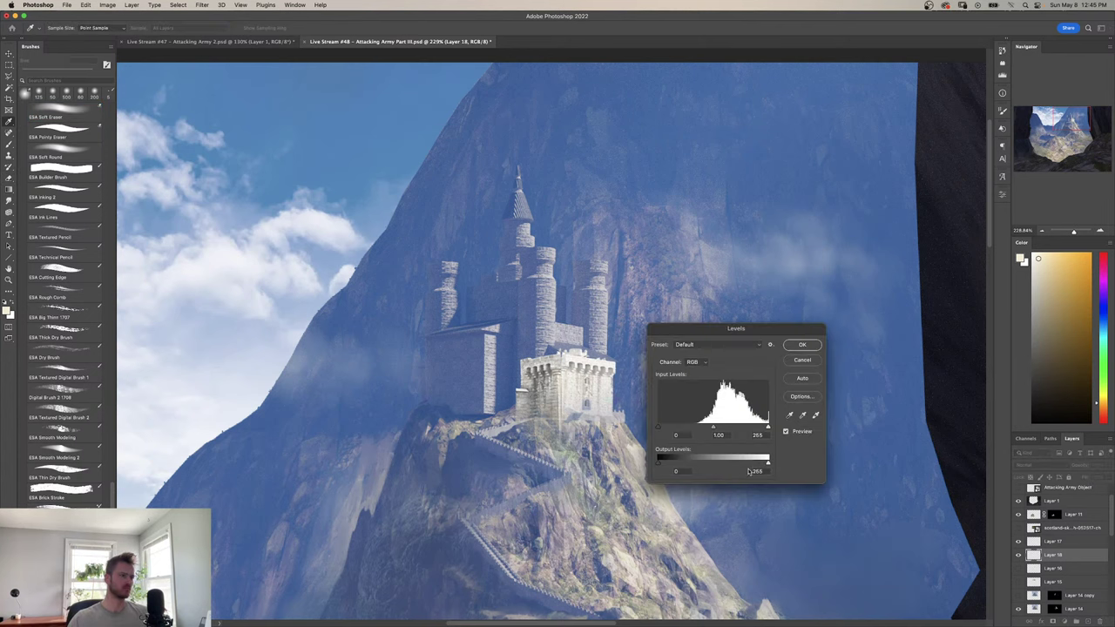
pyautogui.moveTo(767, 462); pyautogui.dragTo(726, 469)
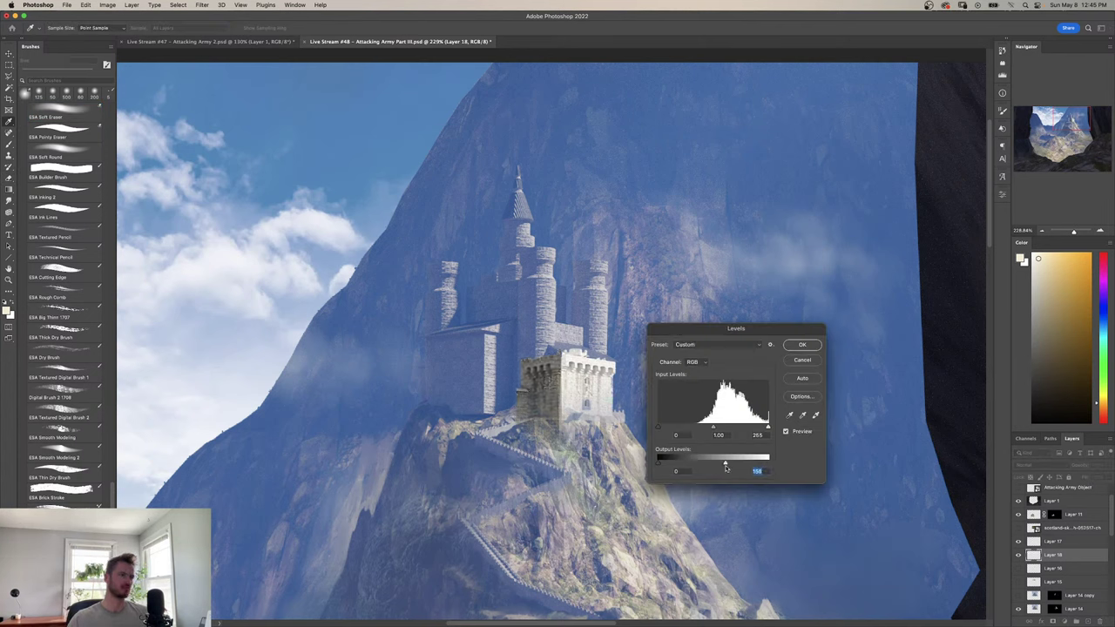
pyautogui.click(801, 345)
# Shift the castle wall's midtones toward cyan (-28) and strongly toward blue with Color Balance.
pyautogui.hotkey('ctrl', 'b')
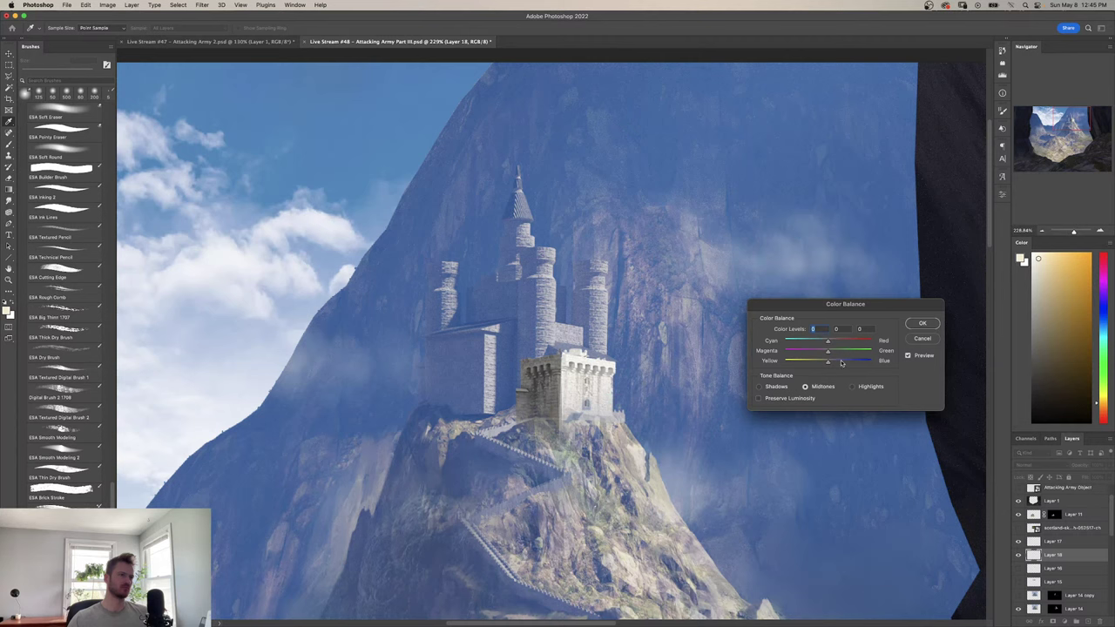
pyautogui.moveTo(842, 362); pyautogui.dragTo(814, 340)
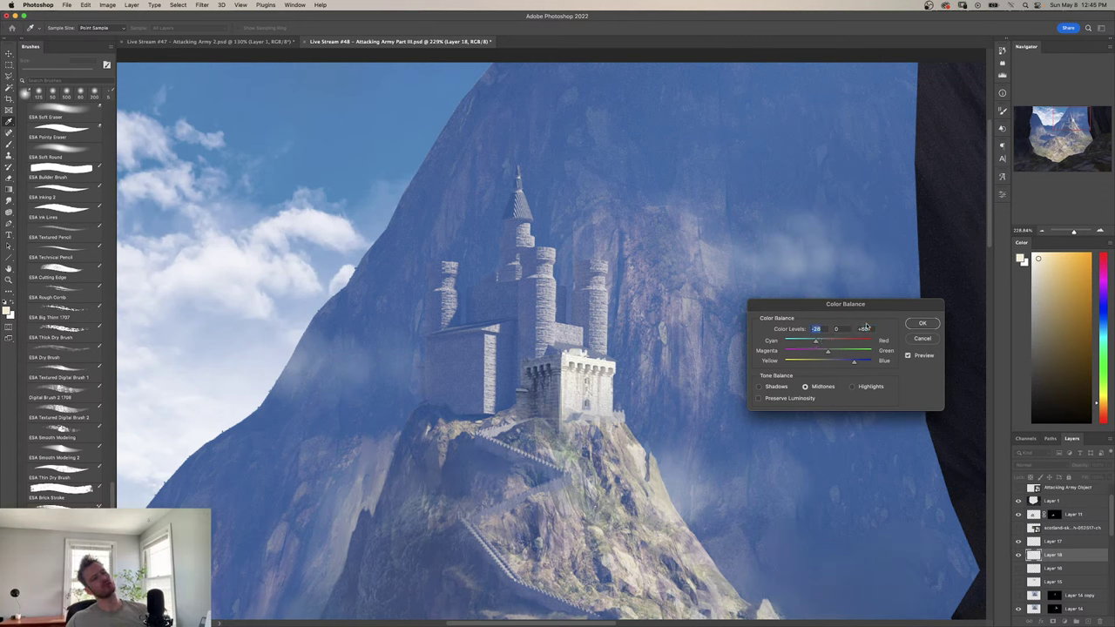
pyautogui.click(914, 324)
pyautogui.press('e')
# Adjust the castle wall with Levels, setting the output black level to 29 and the midtone input to about 0.73.
pyautogui.press('super+l')
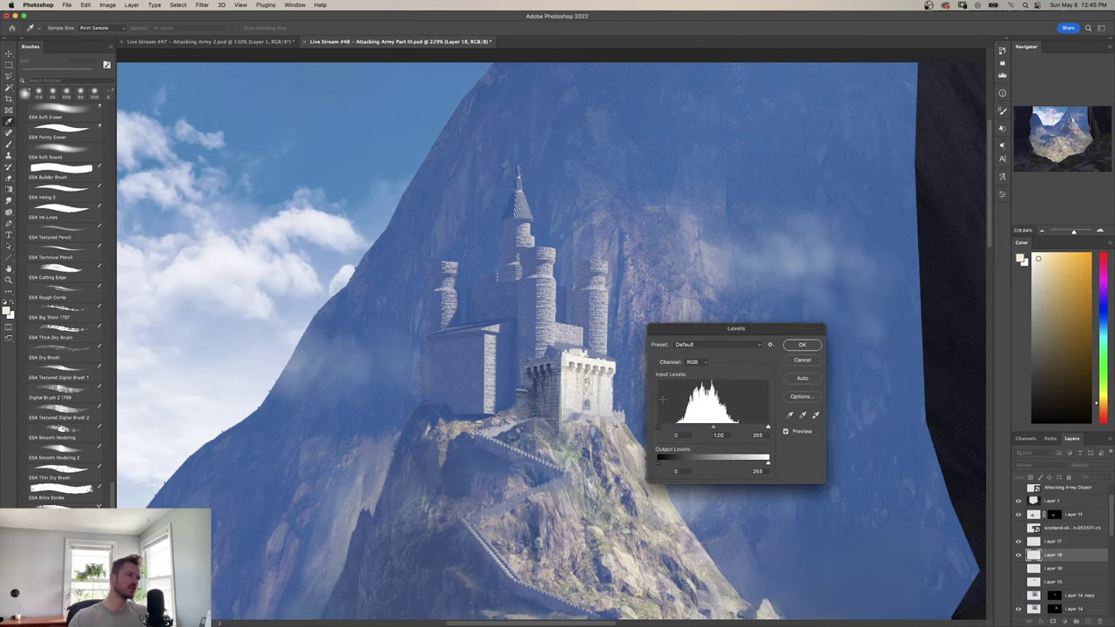
pyautogui.moveTo(659, 462); pyautogui.dragTo(666, 466)
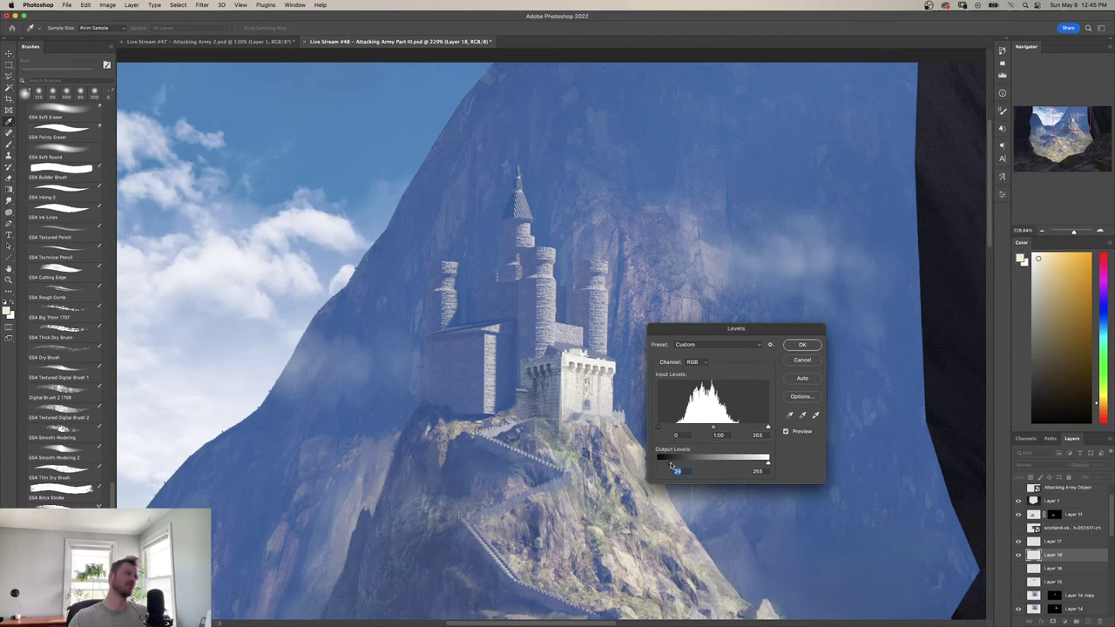
pyautogui.moveTo(706, 429); pyautogui.dragTo(724, 433)
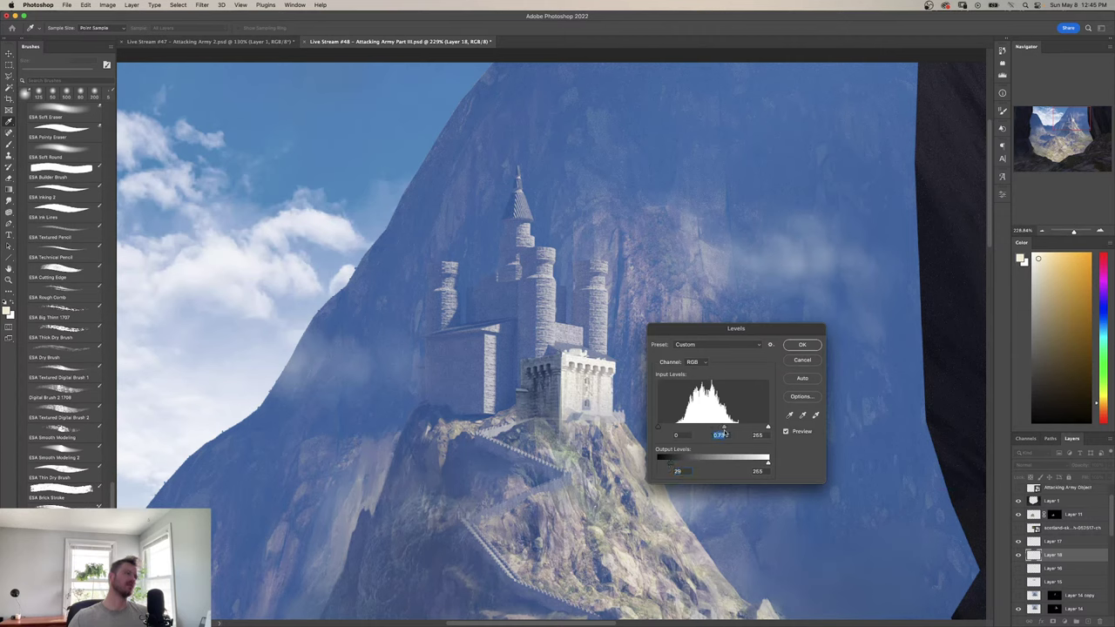
pyautogui.click(801, 345)
pyautogui.press('super+u')
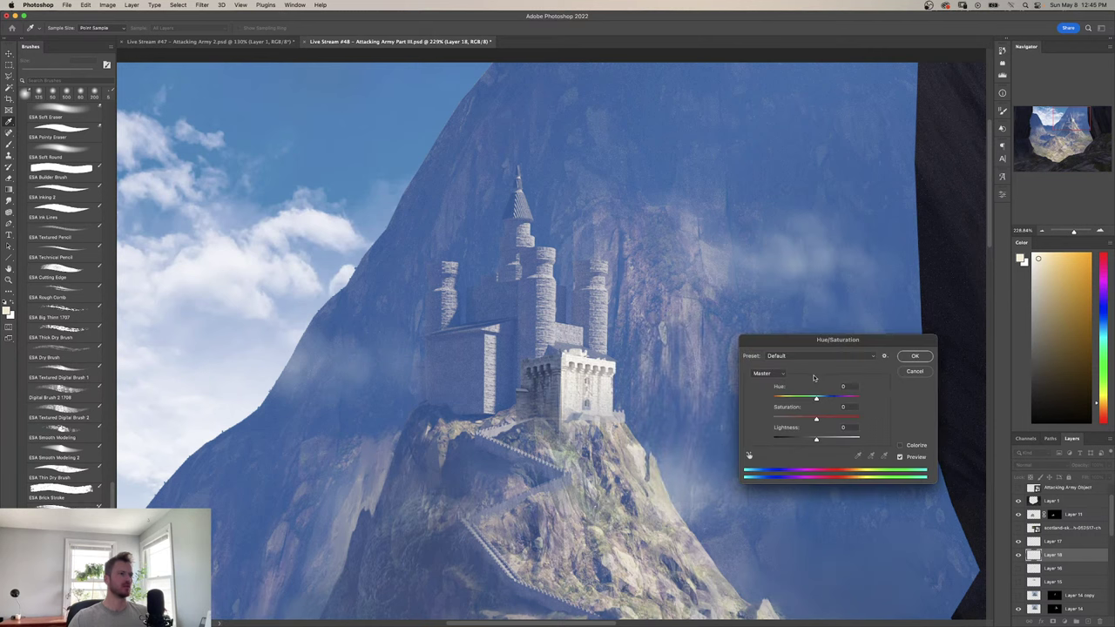
pyautogui.moveTo(817, 401); pyautogui.dragTo(815, 399)
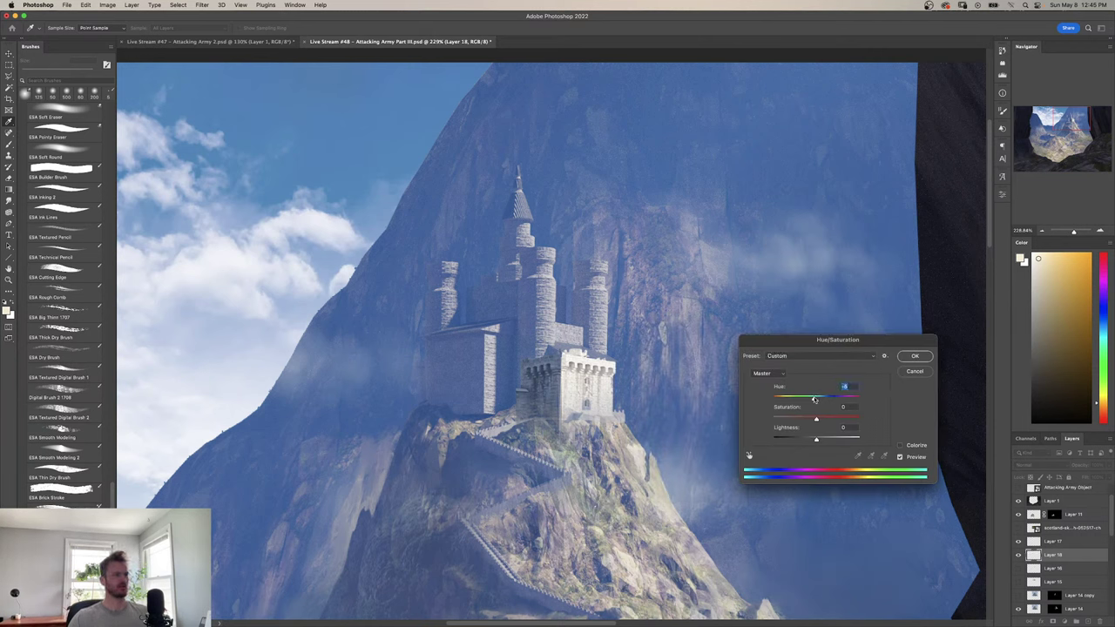
pyautogui.click(915, 372)
# Push the castle wall's midtones further toward blue, to about +18, with Color Balance.
pyautogui.press('super+b')
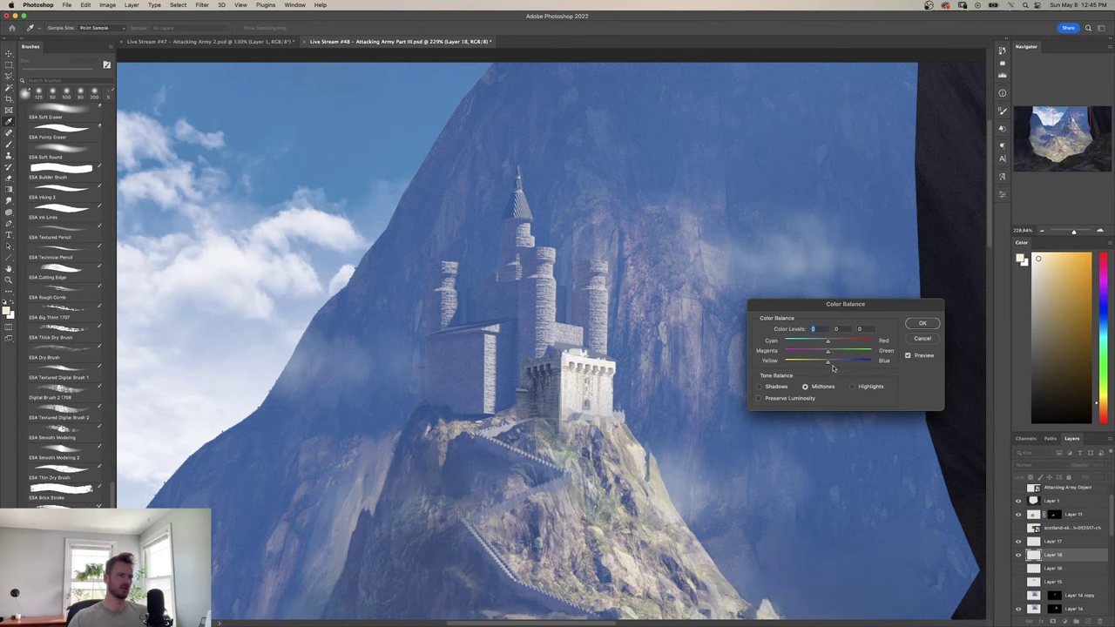
pyautogui.moveTo(834, 366); pyautogui.dragTo(836, 364)
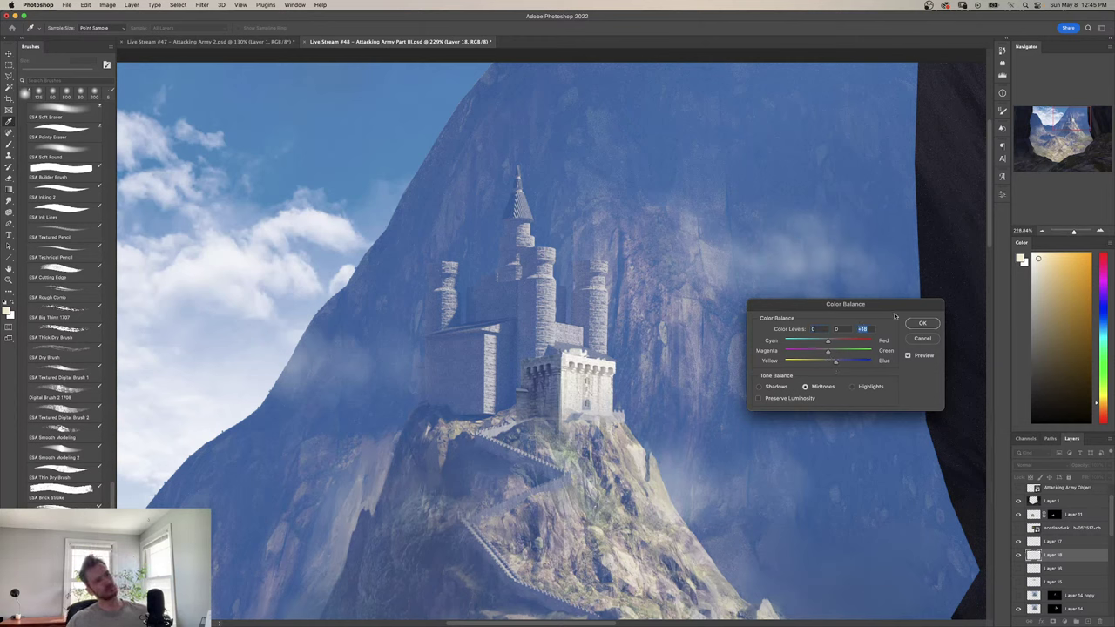
pyautogui.click(911, 322)
# Lift the castle wall's shadows with Levels by raising the output black level.
pyautogui.press('z')
pyautogui.moveTo(623, 410); pyautogui.dragTo(573, 444)
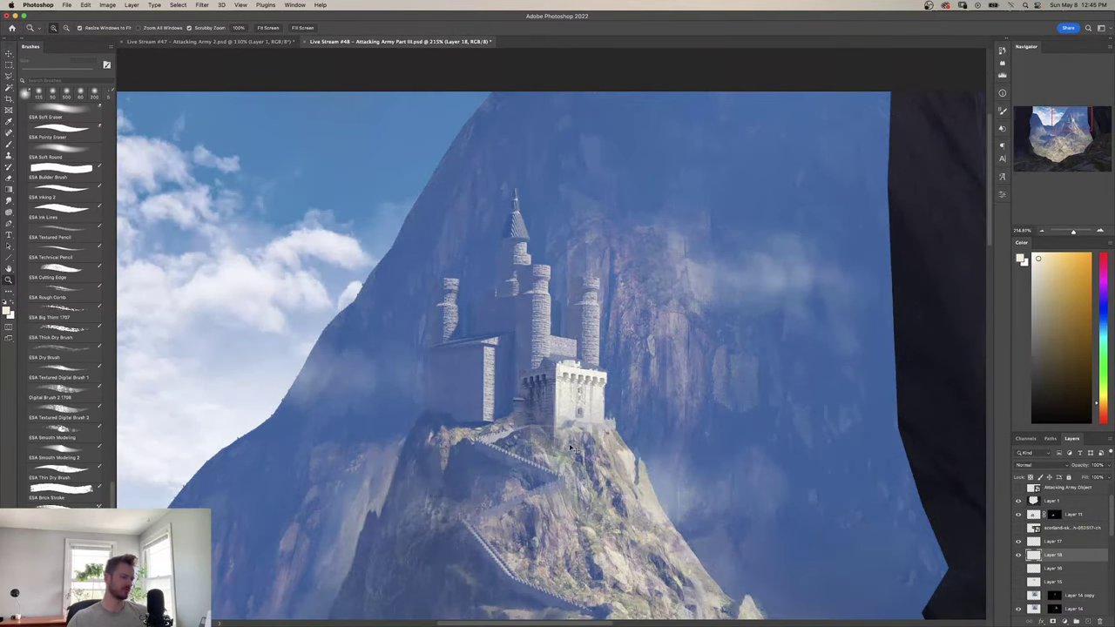
pyautogui.press('super+l')
pyautogui.moveTo(659, 461); pyautogui.dragTo(680, 466)
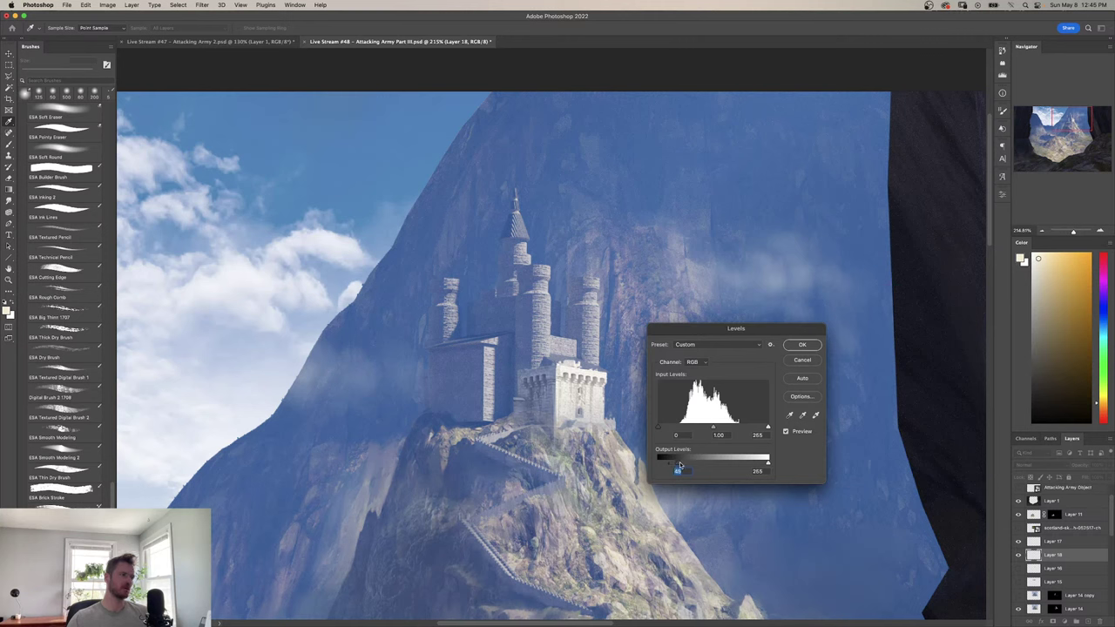
pyautogui.click(801, 345)
# Set the castle wall's output black level to 24 in Levels and lower the midtone input to darken the midtones.
pyautogui.press('super+l')
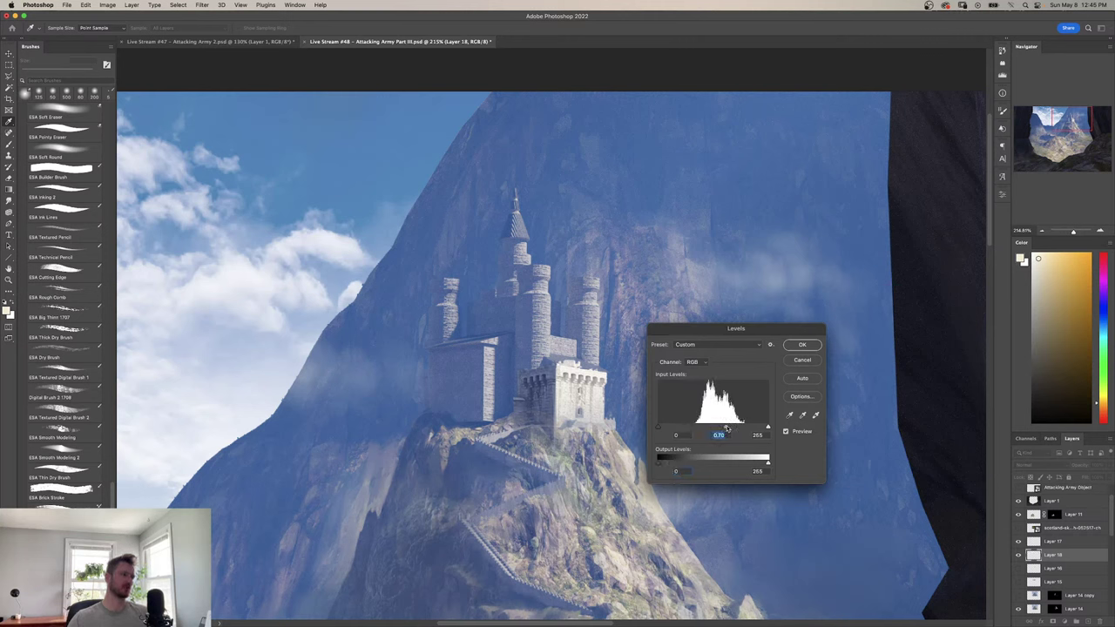
pyautogui.moveTo(715, 427); pyautogui.dragTo(724, 428)
pyautogui.moveTo(659, 464); pyautogui.dragTo(670, 465)
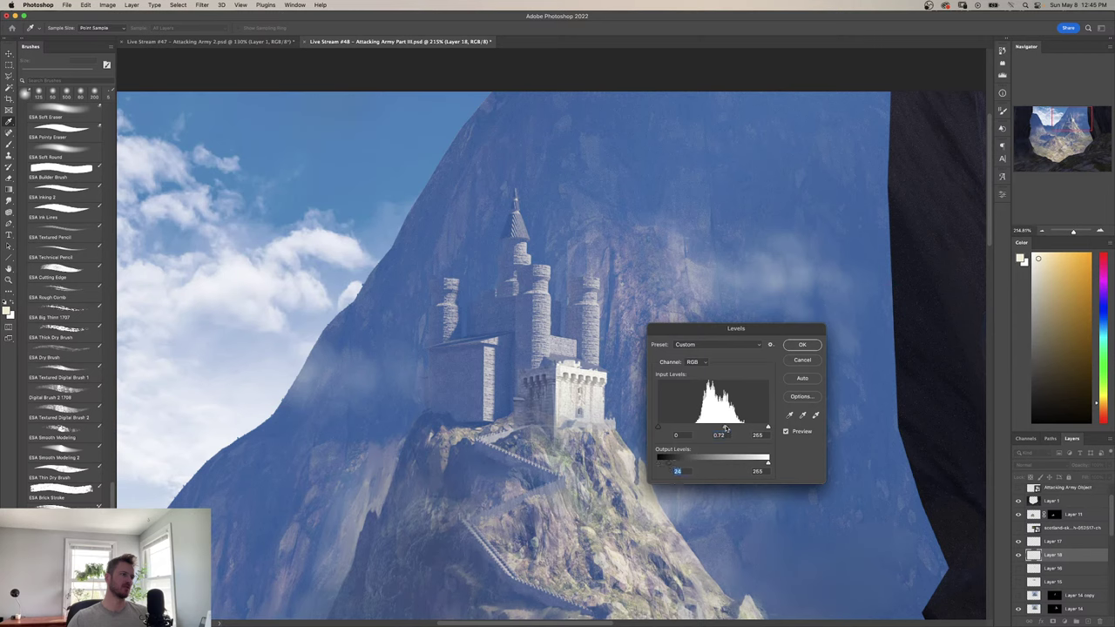
pyautogui.moveTo(726, 428); pyautogui.dragTo(732, 428)
pyautogui.click(803, 344)
# Fine-tune the castle wall's midtone tint on the yellow-blue and cyan-red ranges with Color Balance.
pyautogui.press('z')
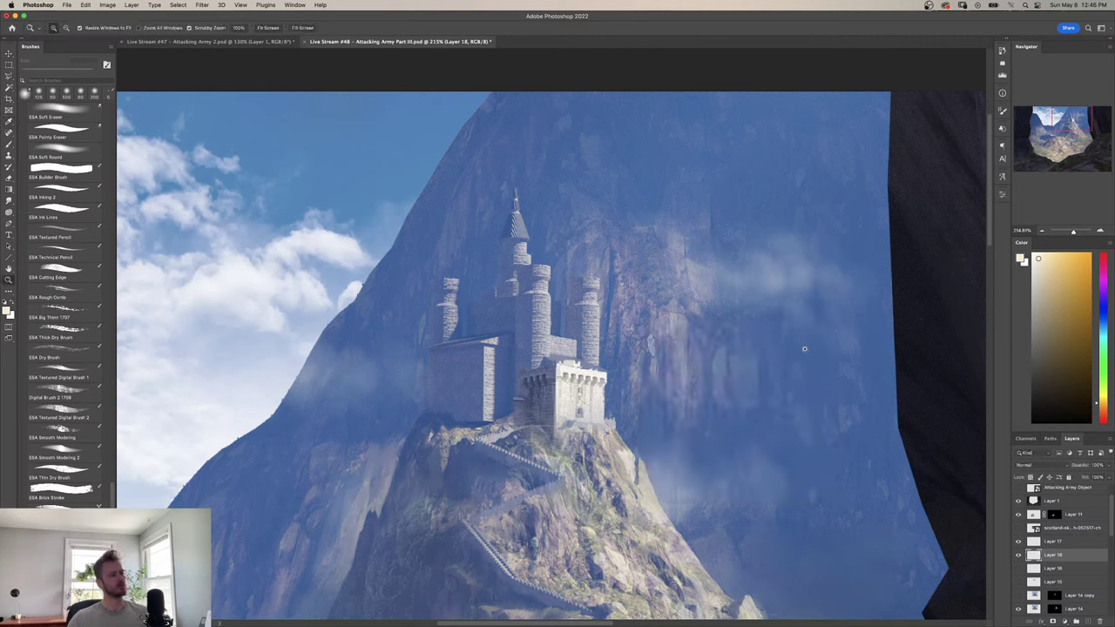
pyautogui.hotkey('ctrl', 'b')
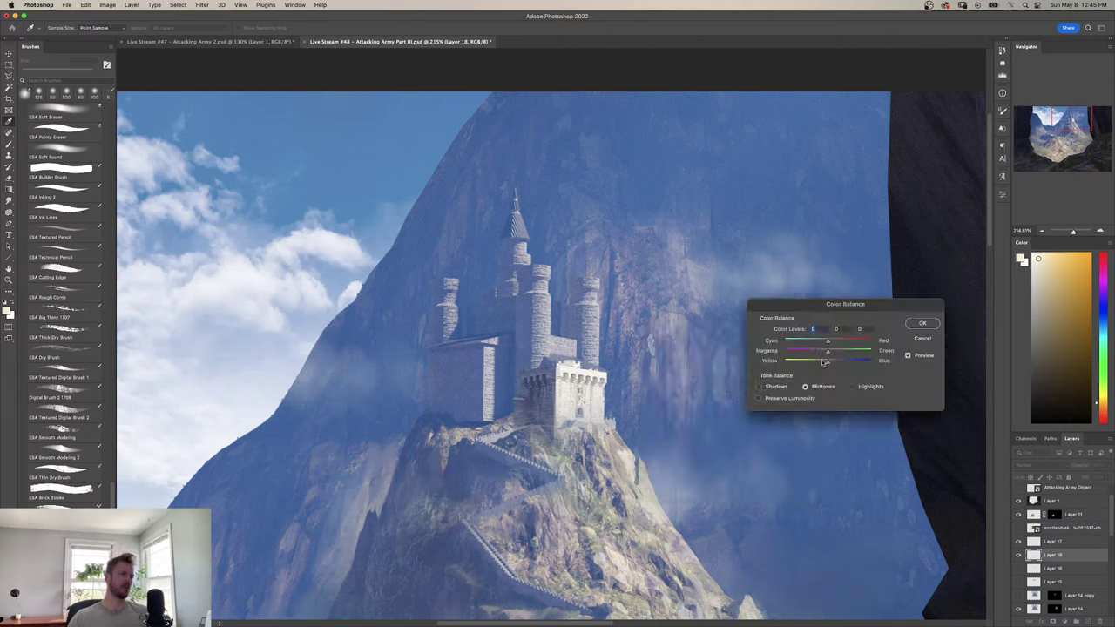
pyautogui.moveTo(824, 361)
pyautogui.mouseDown()
pyautogui.moveTo(842, 361)
pyautogui.moveTo(820, 343)
pyautogui.mouseUp()
pyautogui.click(929, 328)
pyautogui.moveTo(597, 454); pyautogui.dragTo(585, 435)
pyautogui.moveTo(555, 383); pyautogui.dragTo(587, 476)
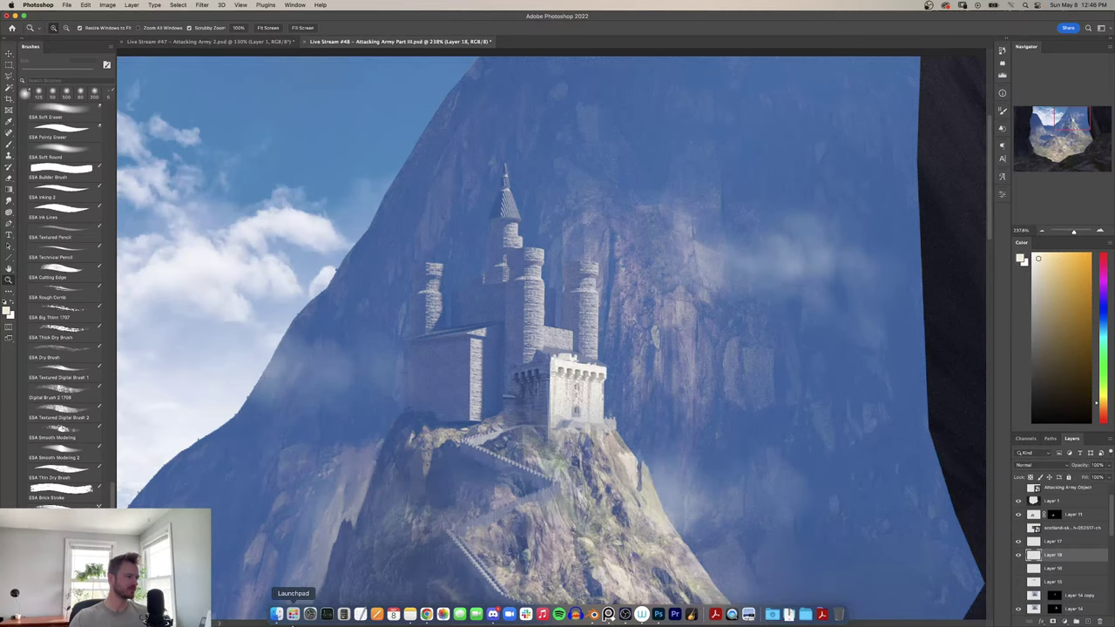
# Show the source castle photo on Layer 15 and hide Layer 18 and Layer 17.
pyautogui.click(1018, 582)
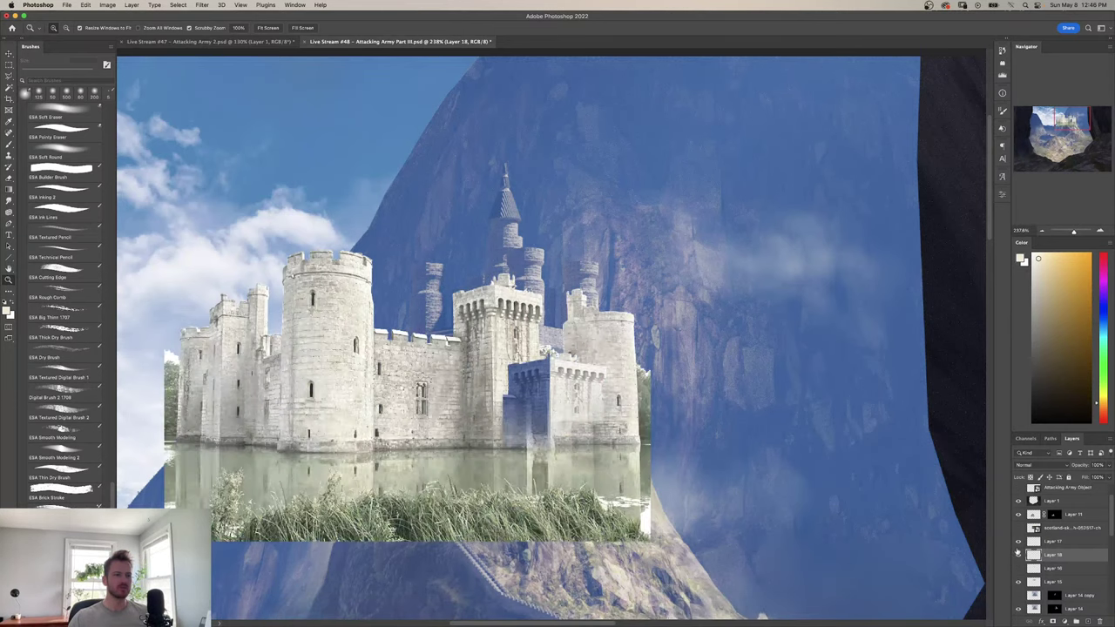
pyautogui.click(1018, 554)
pyautogui.click(1019, 541)
pyautogui.moveTo(516, 509); pyautogui.dragTo(578, 525)
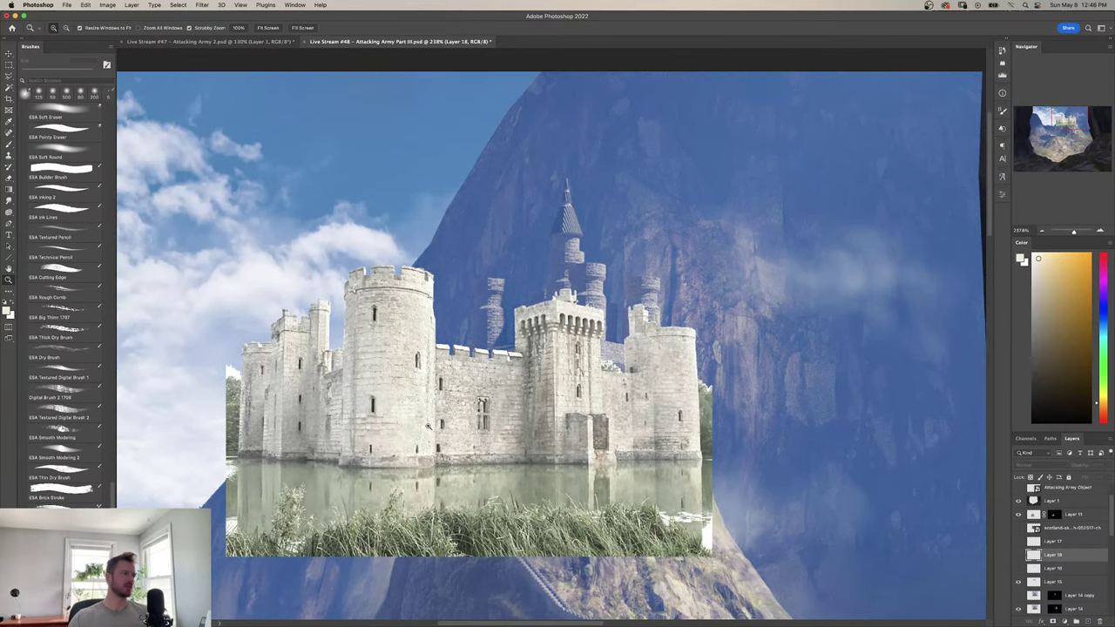
# Outline the large round tower in the castle photo with a polygonal lasso selection.
pyautogui.press('l')
pyautogui.click(435, 473)
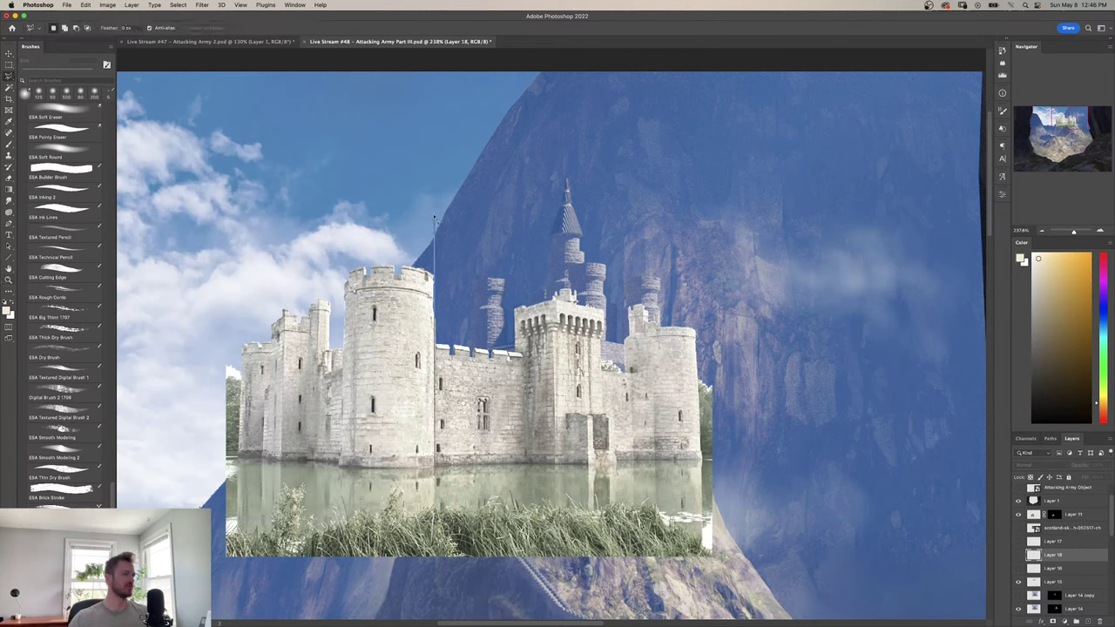
pyautogui.click(437, 223)
pyautogui.click(363, 212)
pyautogui.click(339, 250)
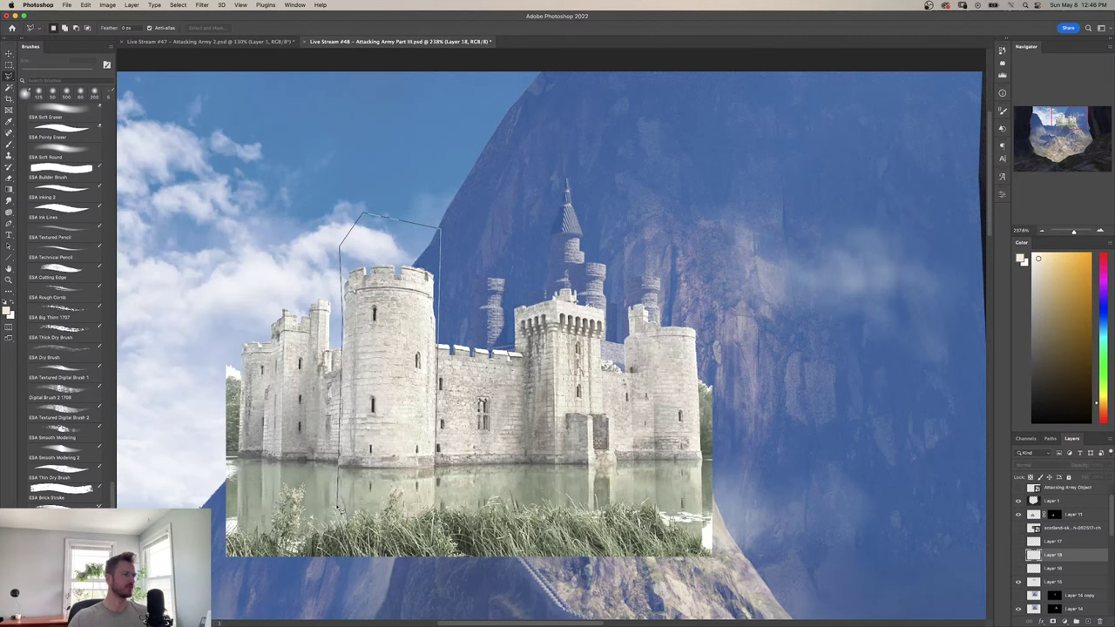
pyautogui.click(339, 506)
pyautogui.click(433, 505)
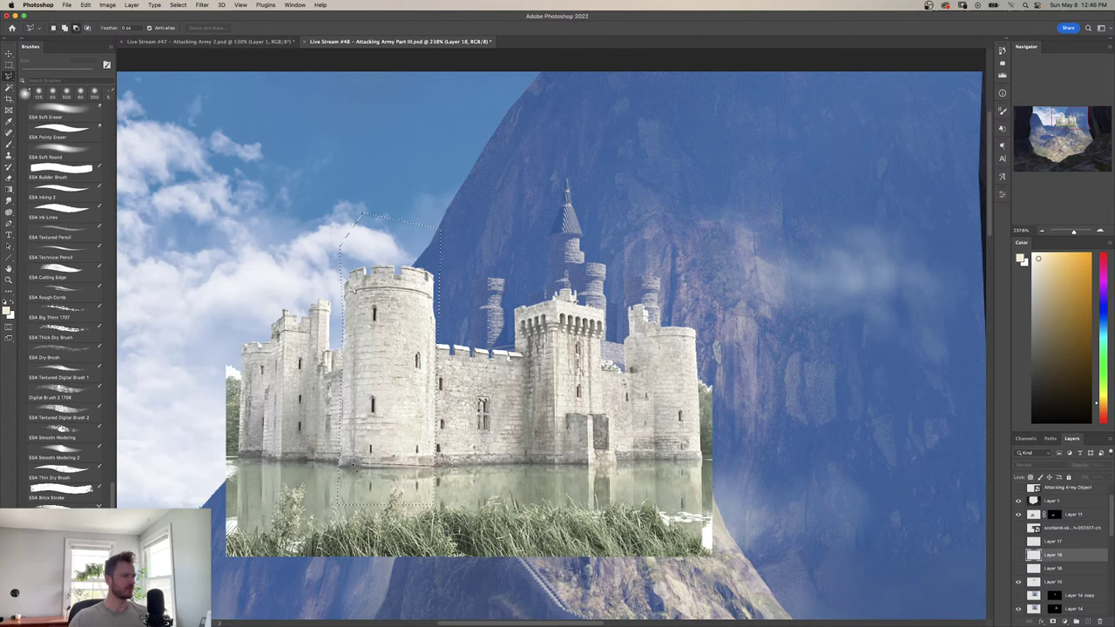
# Subtract the water area below the round tower's base from the selection.
pyautogui.click(322, 520)
pyautogui.click(488, 539)
pyautogui.click(453, 467)
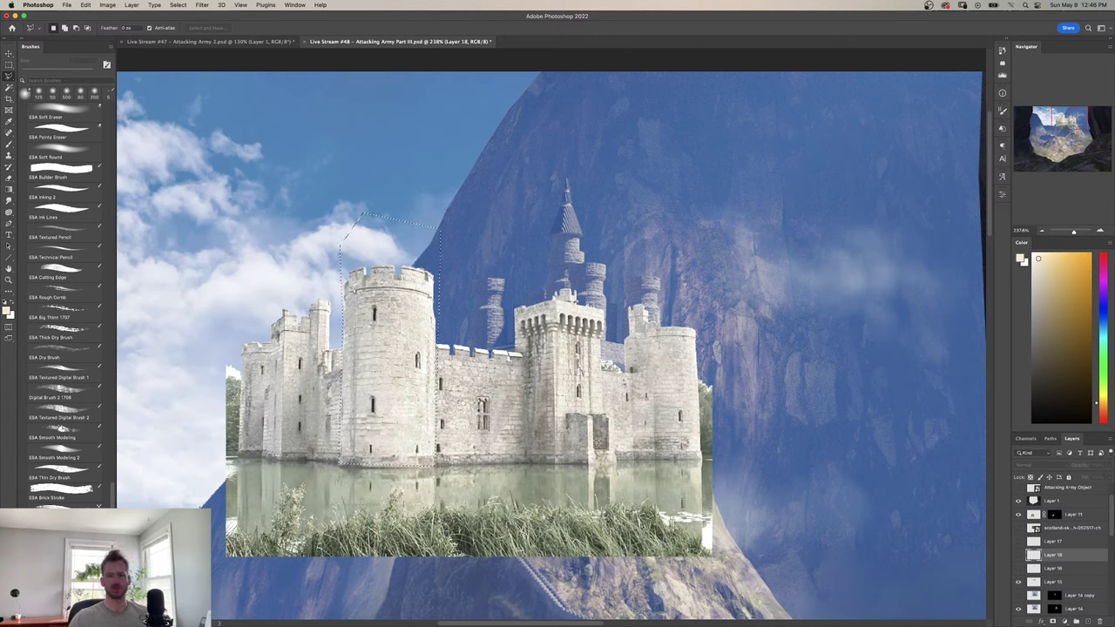
# Copy the selected round tower from Layer 15 onto its own layer and hide Layer 15.
pyautogui.press('super+c')
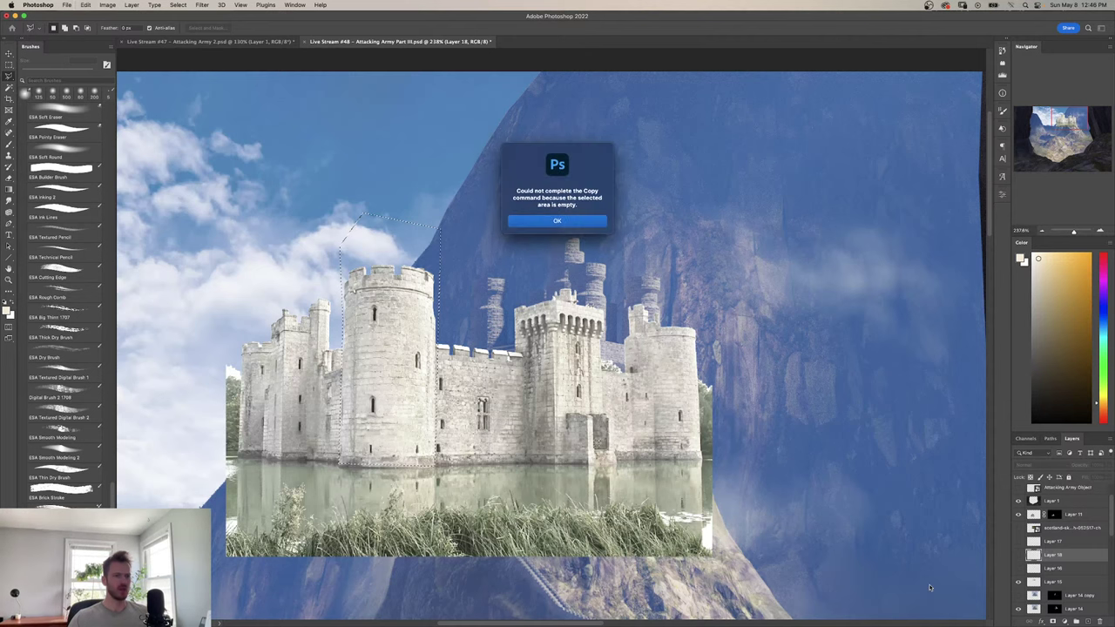
pyautogui.click(591, 220)
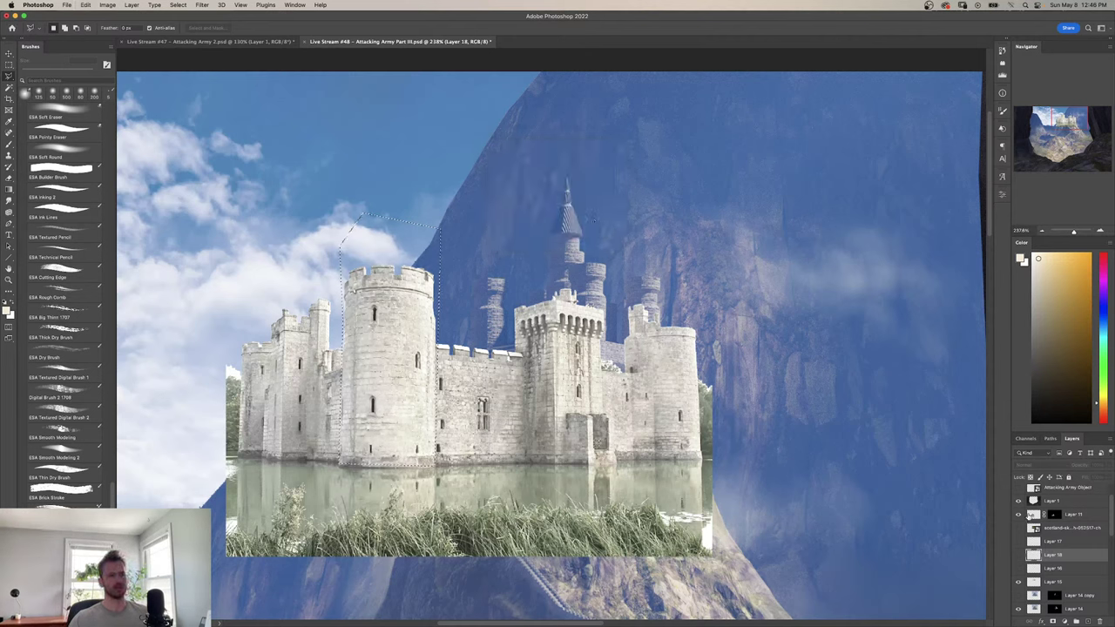
pyautogui.click(1029, 514)
pyautogui.click(1039, 582)
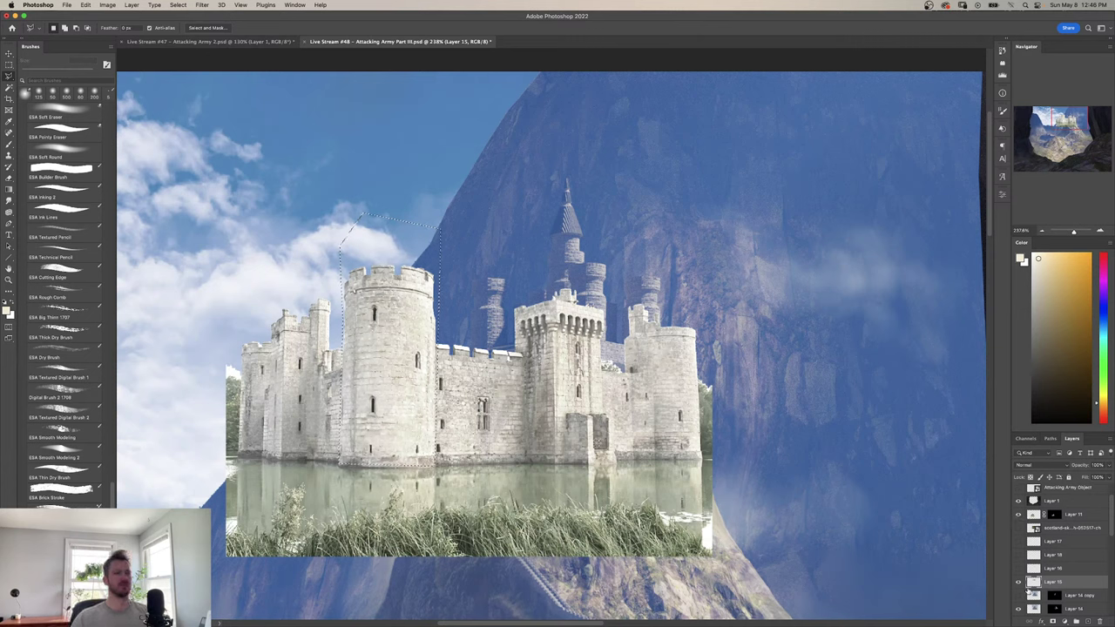
pyautogui.click(1019, 583)
pyautogui.click(1019, 583)
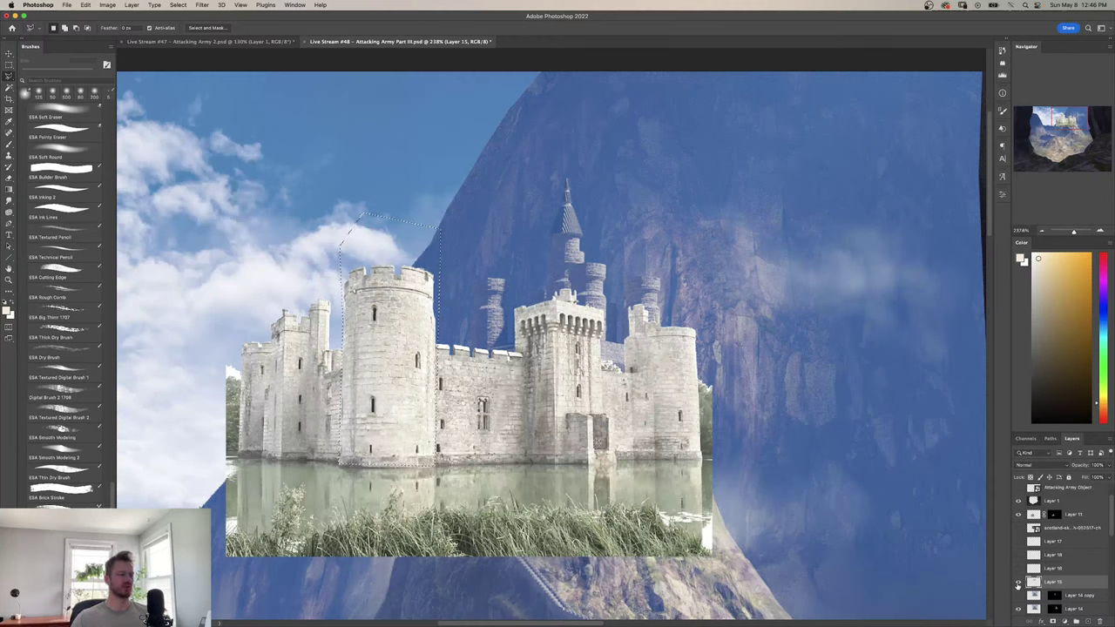
pyautogui.hotkey('ctrl', 'j')
pyautogui.click(1019, 594)
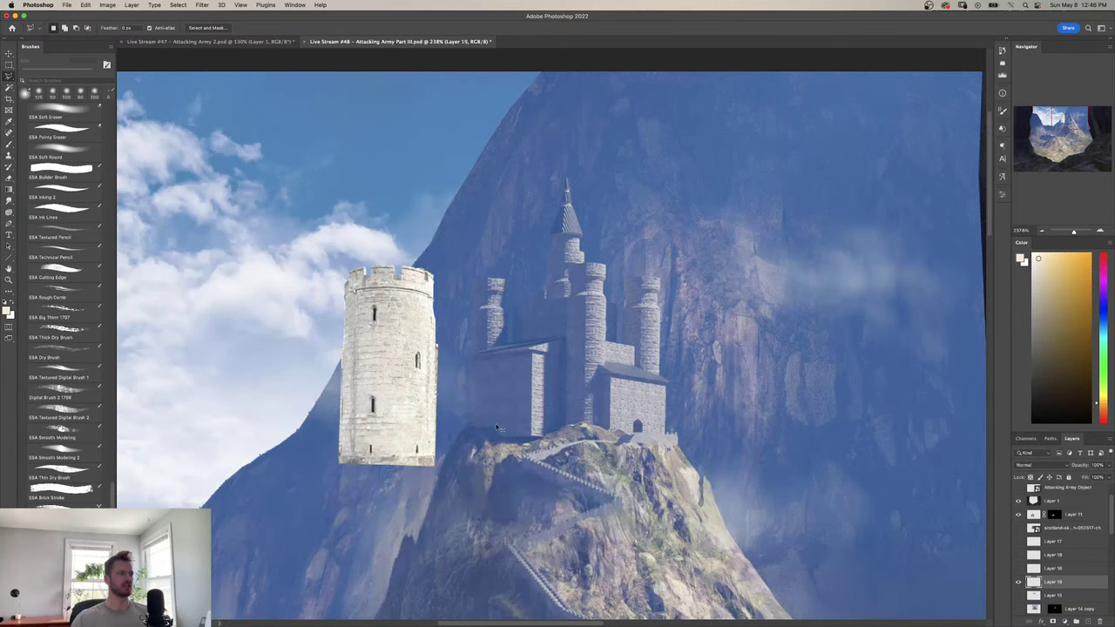
pyautogui.hotkey('ctrl', 't')
pyautogui.moveTo(423, 382); pyautogui.dragTo(600, 330)
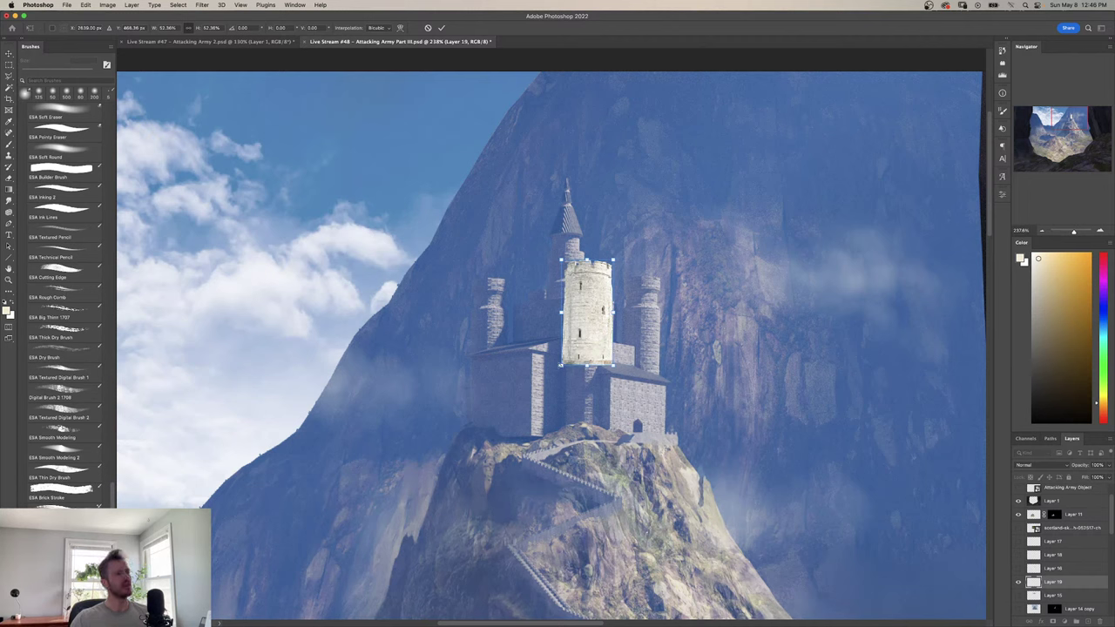
pyautogui.moveTo(562, 366); pyautogui.dragTo(565, 366)
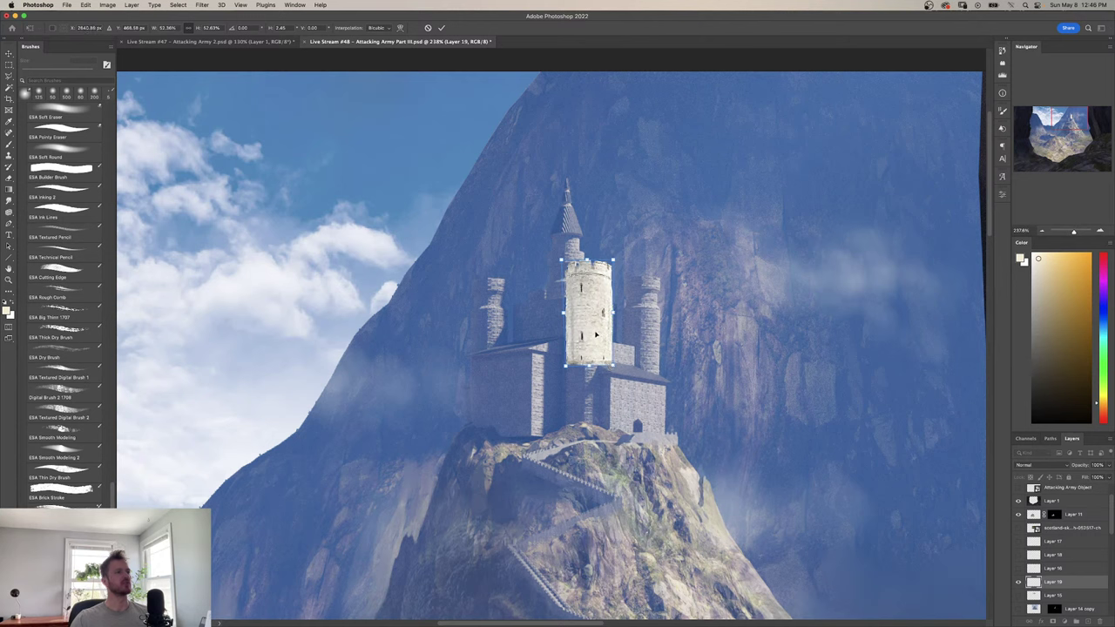
pyautogui.moveTo(588, 327); pyautogui.dragTo(588, 327)
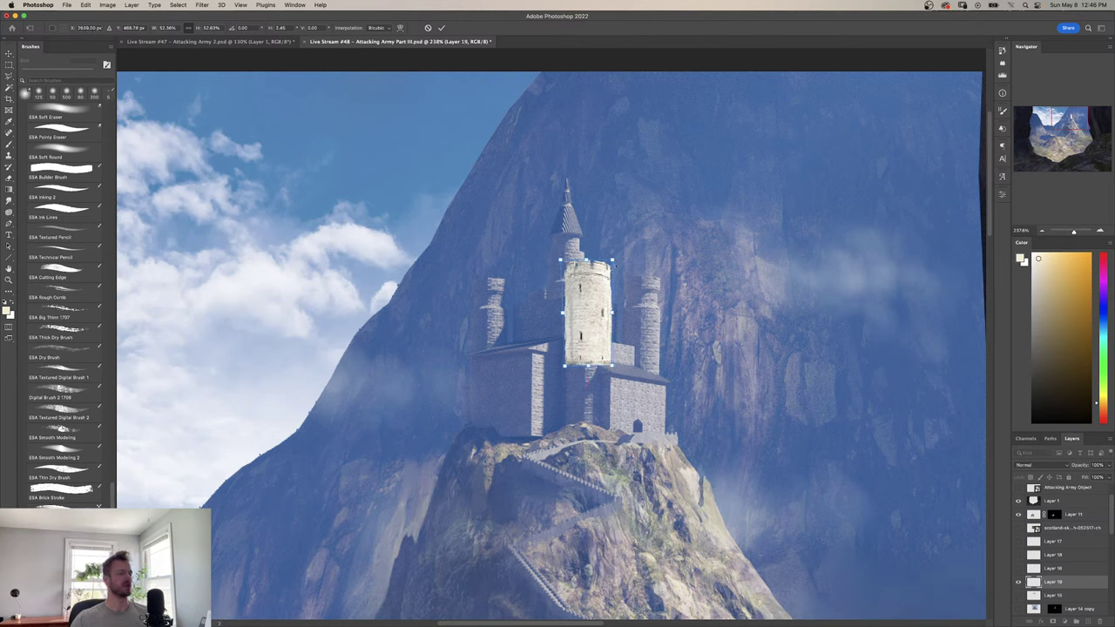
pyautogui.moveTo(612, 260); pyautogui.dragTo(610, 264)
pyautogui.moveTo(588, 304); pyautogui.dragTo(589, 296)
pyautogui.moveTo(588, 258); pyautogui.dragTo(589, 272)
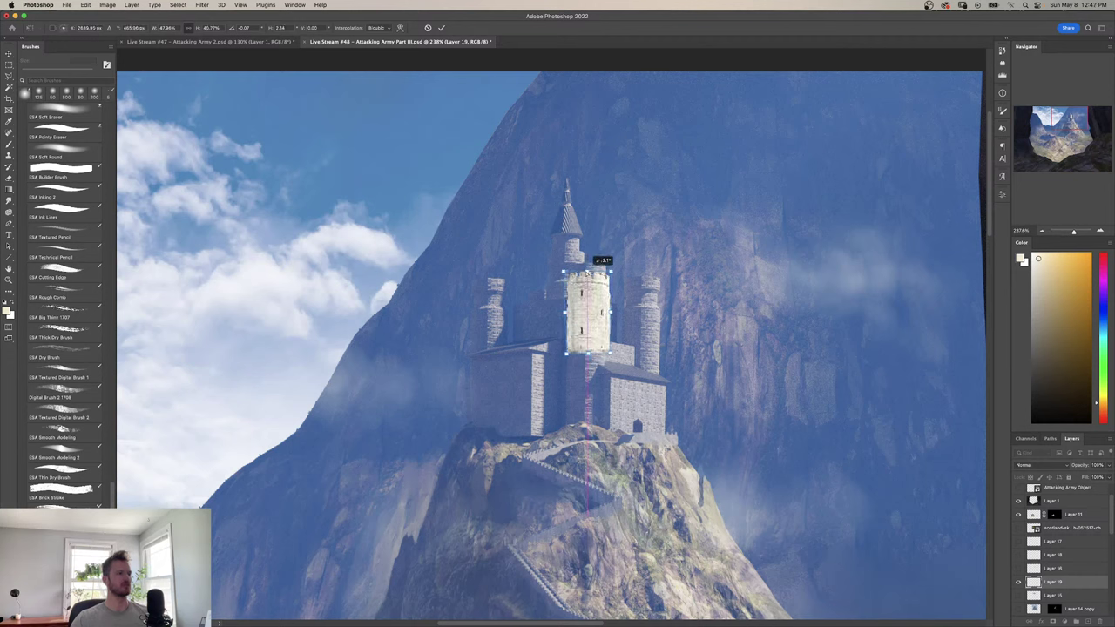
pyautogui.press('Escape')
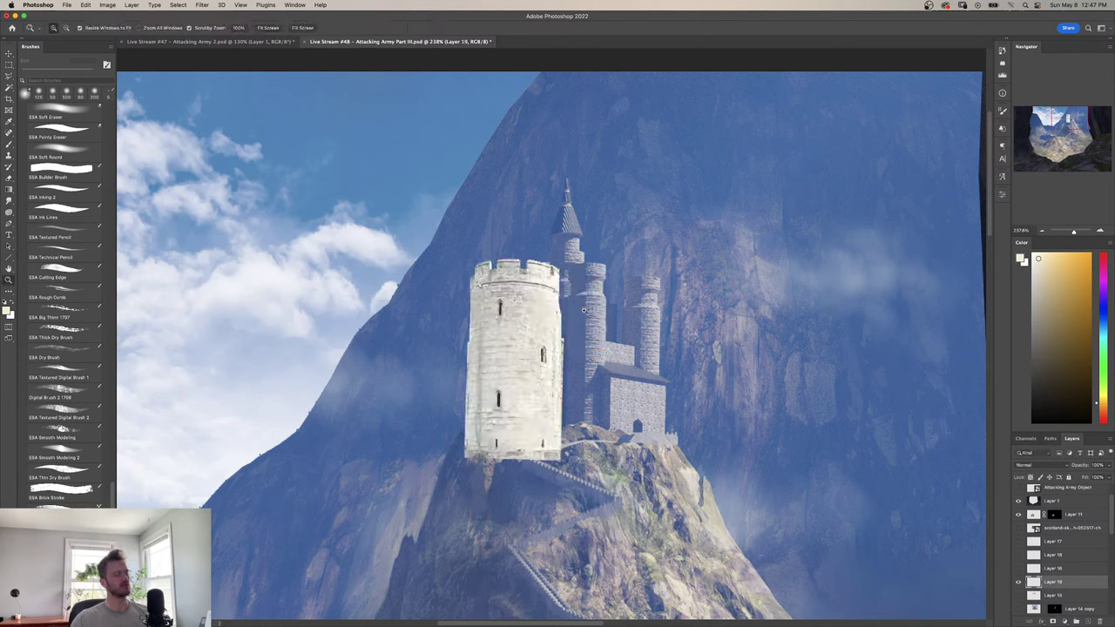
# Scale the copied round tower down to about half size, skew it slightly and fit it over the upper part of the castle's central tower.
pyautogui.press('super+t')
pyautogui.moveTo(531, 364); pyautogui.dragTo(614, 319)
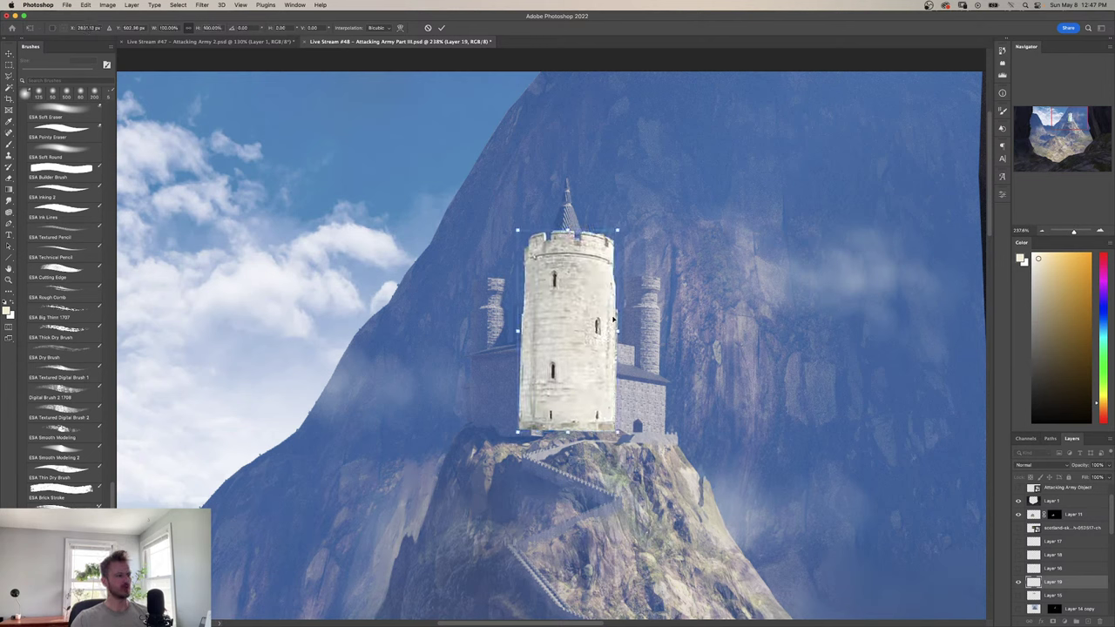
pyautogui.moveTo(618, 235); pyautogui.dragTo(566, 329)
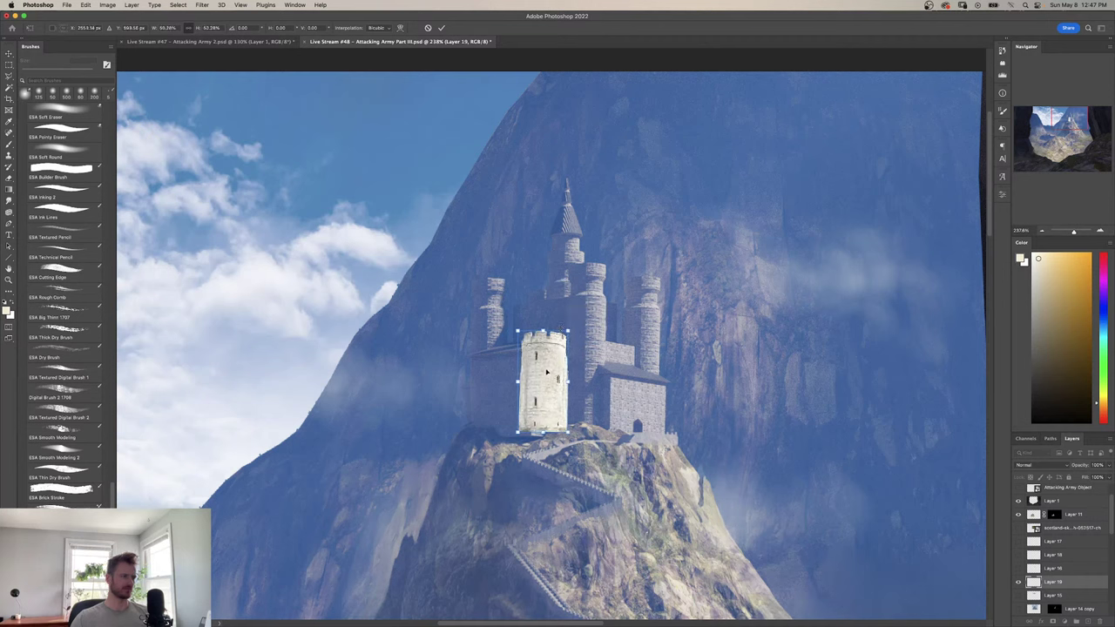
pyautogui.moveTo(541, 378); pyautogui.dragTo(585, 316)
pyautogui.moveTo(562, 365); pyautogui.dragTo(597, 335)
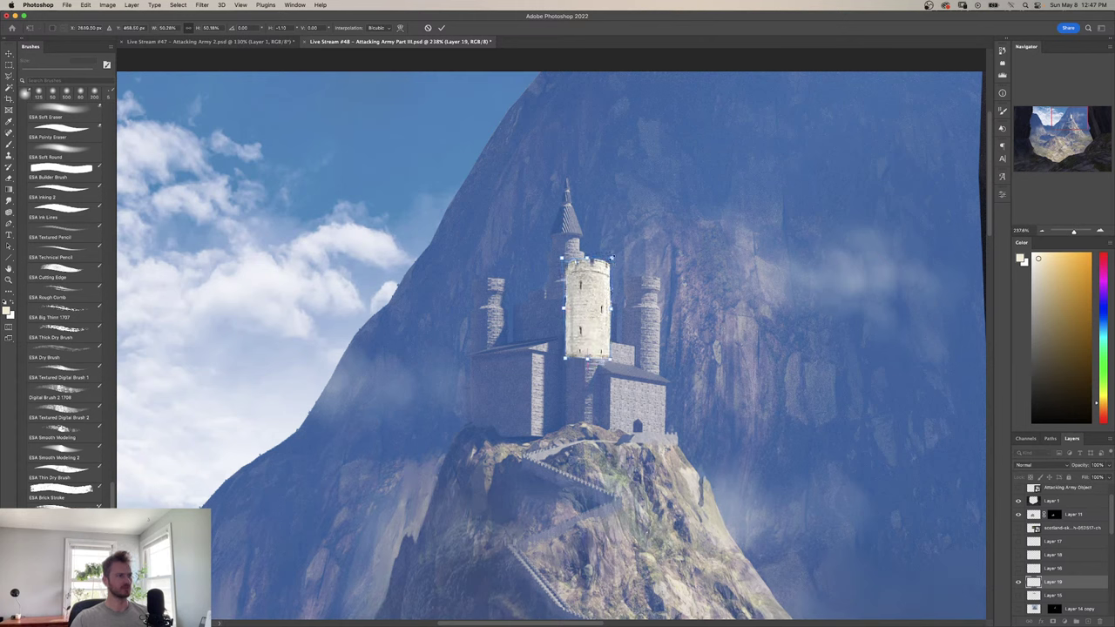
pyautogui.moveTo(613, 257); pyautogui.dragTo(607, 263)
pyautogui.moveTo(596, 303); pyautogui.dragTo(596, 300)
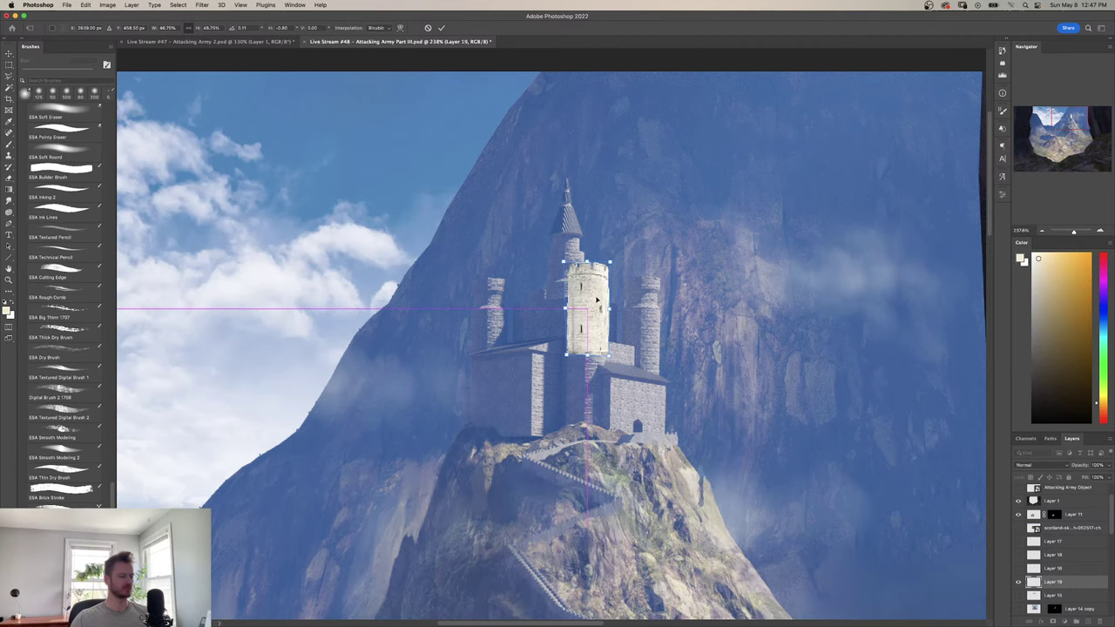
pyautogui.press('Return')
# Duplicate the fitted round tower directly beneath itself so the stone extends down to the central tower's base.
pyautogui.moveTo(603, 338); pyautogui.dragTo(538, 437)
pyautogui.press('super+j')
pyautogui.press('super+t')
pyautogui.press('Return')
pyautogui.press('z')
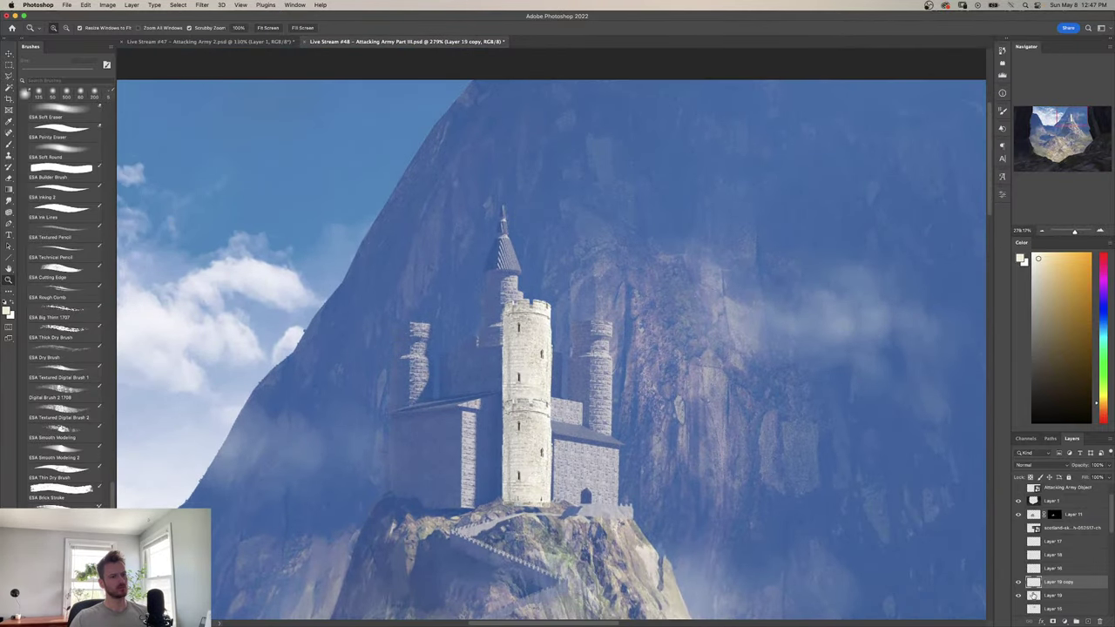
# Merge the two stacked tower pieces into one layer, then narrow and shorten it to match the central tower.
pyautogui.press('super+t')
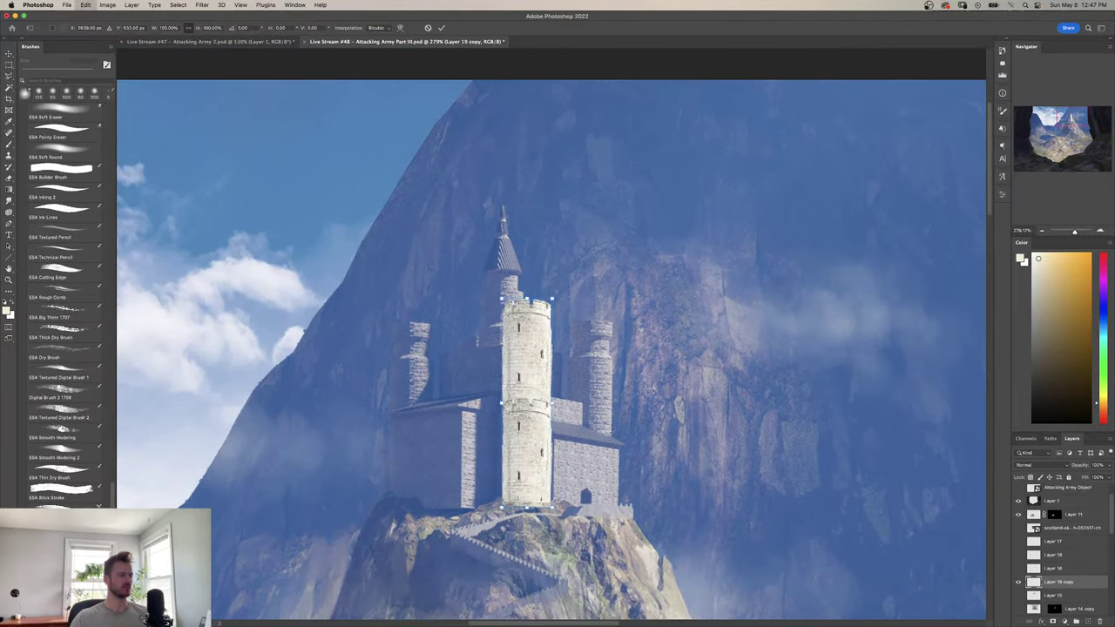
pyautogui.moveTo(552, 401)
pyautogui.mouseDown()
pyautogui.moveTo(532, 394)
pyautogui.moveTo(527, 419)
pyautogui.moveTo(531, 395)
pyautogui.mouseUp()
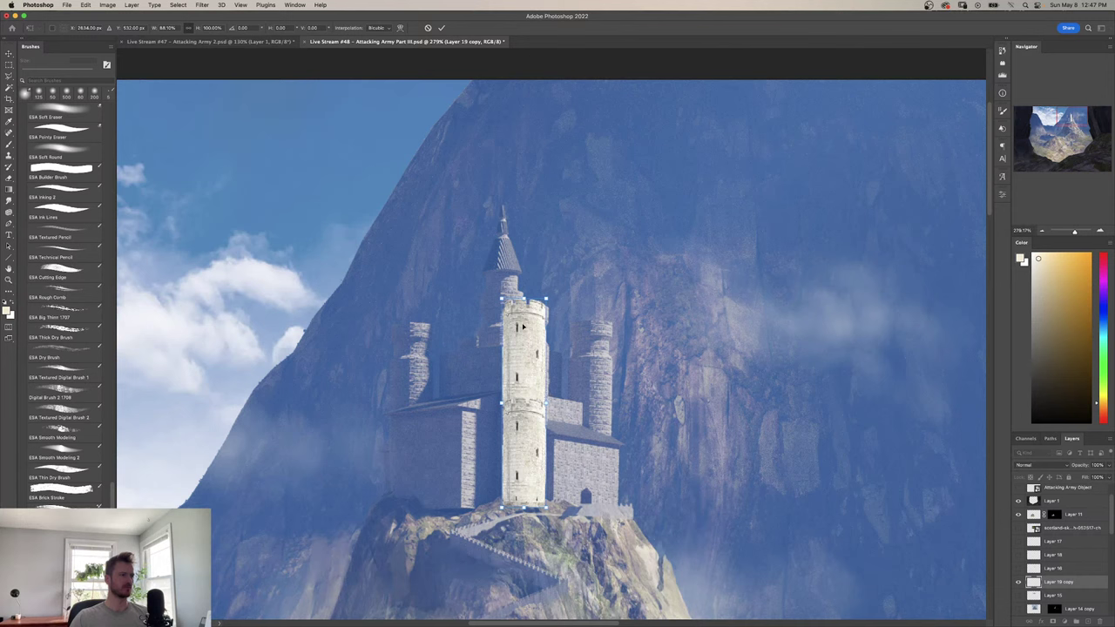
pyautogui.moveTo(525, 301); pyautogui.dragTo(523, 338)
pyautogui.moveTo(533, 380); pyautogui.dragTo(537, 343)
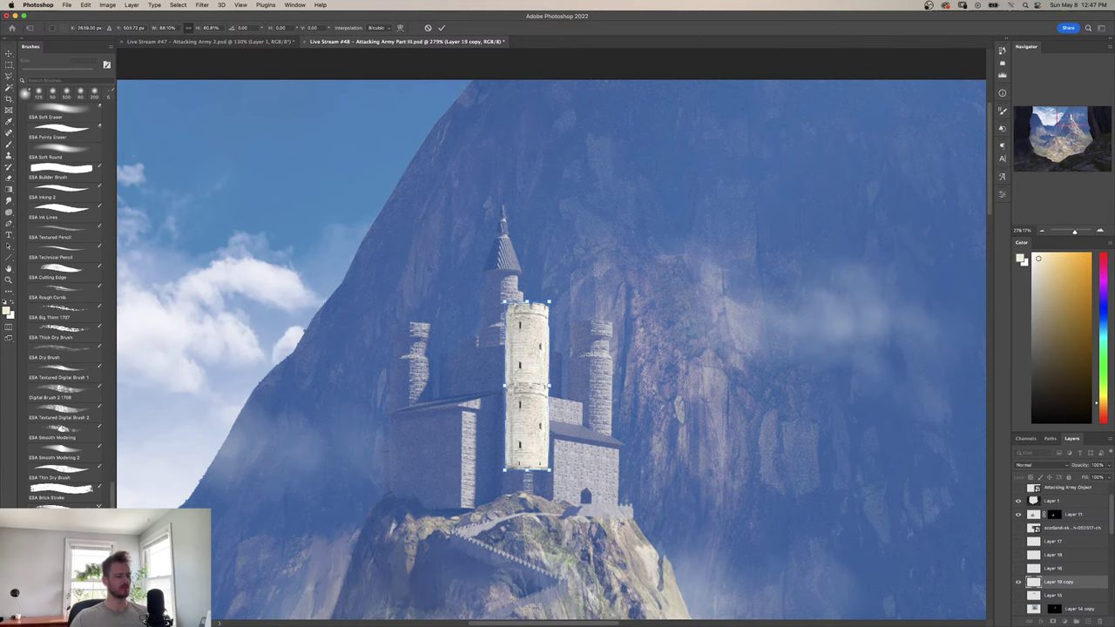
pyautogui.press('Return')
pyautogui.press('z')
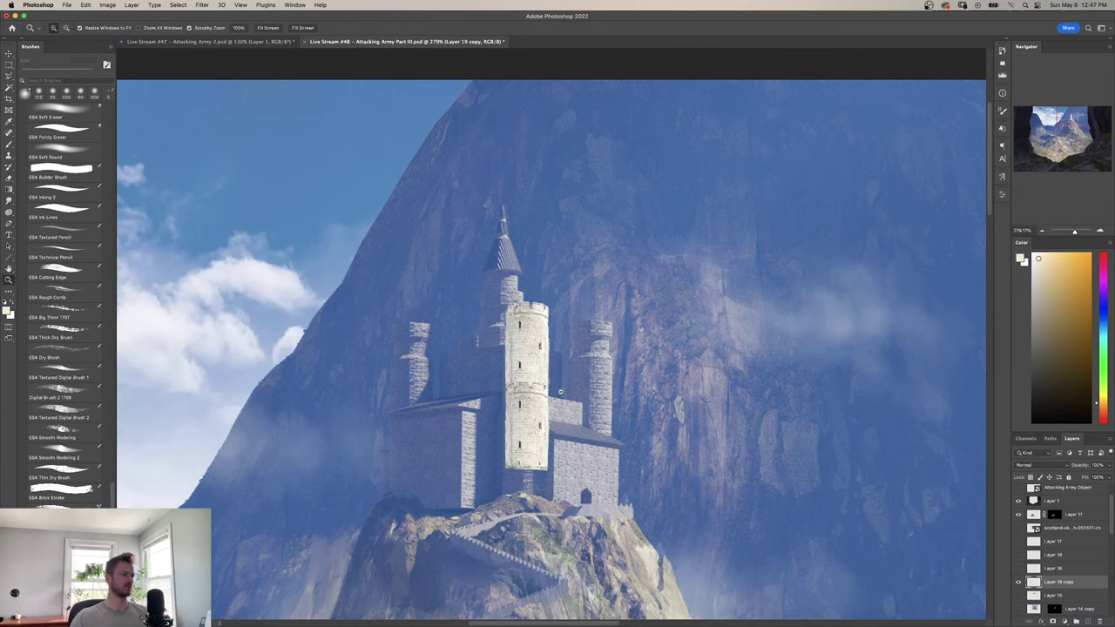
# Nudge the stacked tower slightly sideways and down so it lines up with the model's central tower.
pyautogui.moveTo(560, 392); pyautogui.dragTo(582, 414)
pyautogui.moveTo(508, 413); pyautogui.dragTo(520, 391)
pyautogui.hotkey('ctrl', 't')
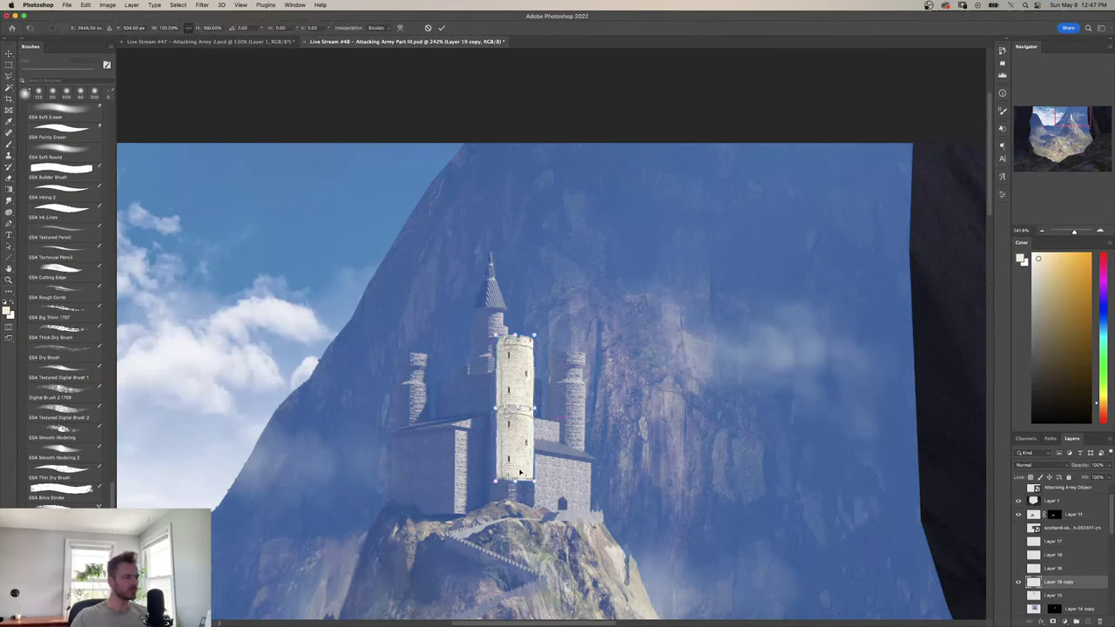
pyautogui.moveTo(517, 453); pyautogui.dragTo(512, 478)
pyautogui.press('Return')
pyautogui.press('z')
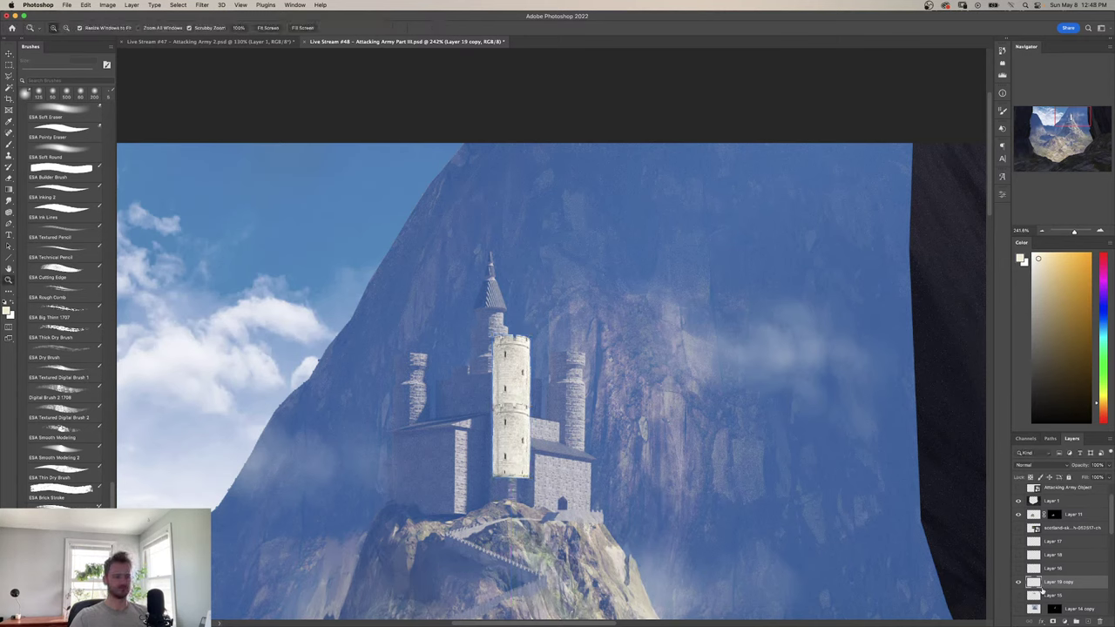
# Mask out the stacked tower with a black layer mask and paint its photo stone back in with the ESA Soft Round brush.
pyautogui.keyDown('alt'); pyautogui.click(1053, 621); pyautogui.keyUp('alt')
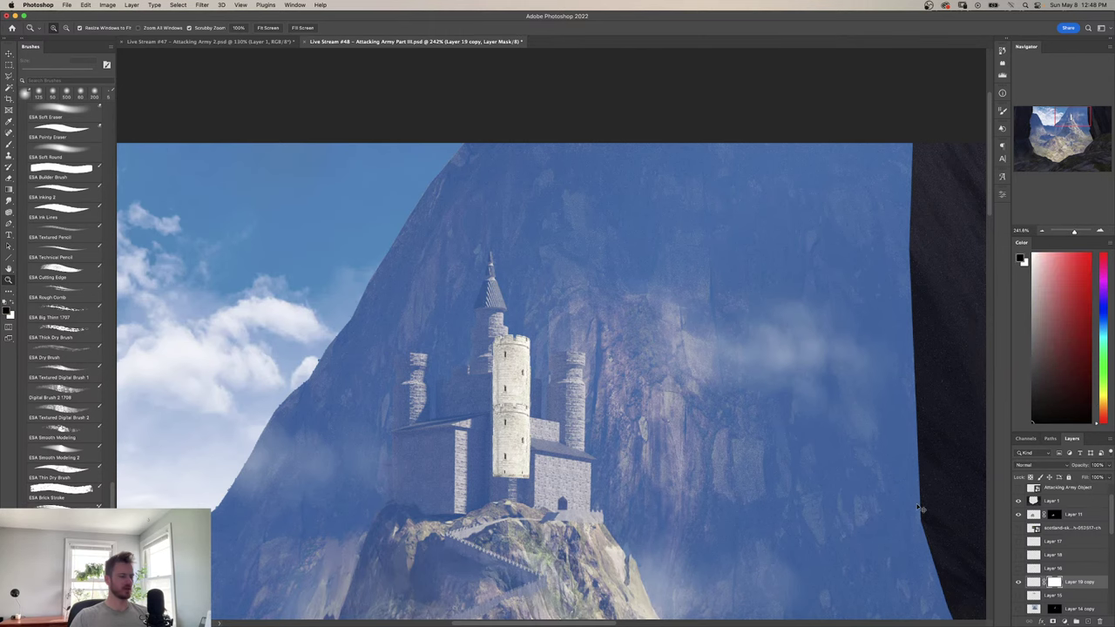
pyautogui.moveTo(500, 364)
pyautogui.mouseDown()
pyautogui.moveTo(599, 364)
pyautogui.moveTo(470, 364)
pyautogui.mouseUp()
pyautogui.press('b')
pyautogui.click(526, 397)
pyautogui.press('x')
pyautogui.moveTo(525, 413); pyautogui.dragTo(535, 307)
pyautogui.moveTo(533, 414)
pyautogui.mouseDown()
pyautogui.moveTo(533, 436)
pyautogui.moveTo(528, 418)
pyautogui.moveTo(523, 436)
pyautogui.moveTo(534, 463)
pyautogui.moveTo(521, 428)
pyautogui.moveTo(593, 422)
pyautogui.moveTo(507, 437)
pyautogui.mouseUp()
pyautogui.press('x')
pyautogui.press('z')
pyautogui.press('x')
pyautogui.press('b')
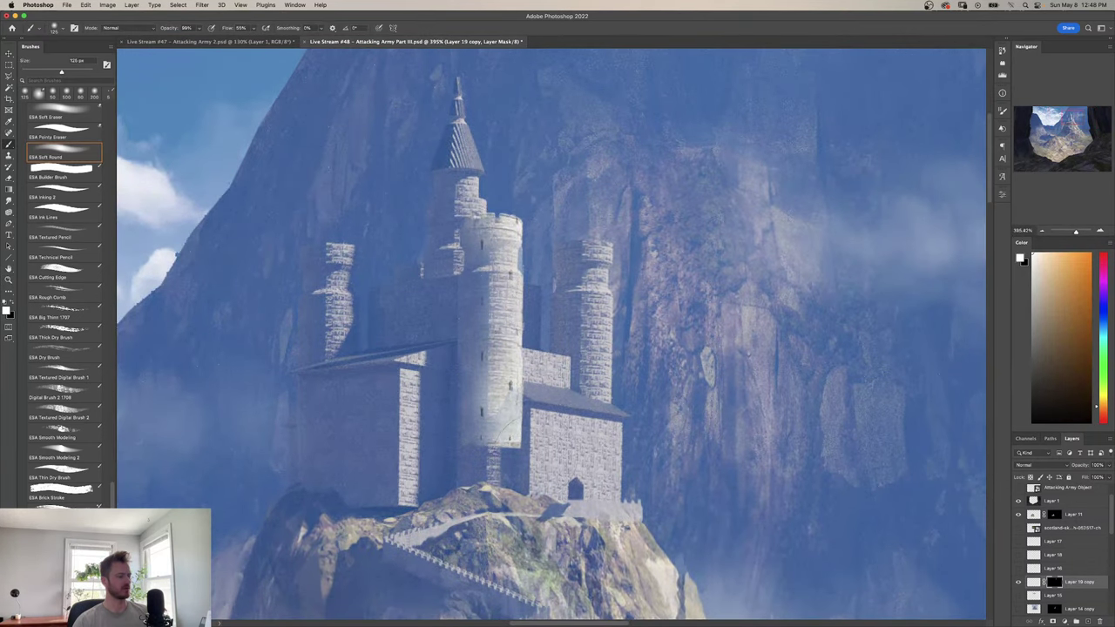
# Reduce the soft brush to 70 px and mask out the tower's lower end where it meets the gatehouse roof and base.
pyautogui.press('x')
pyautogui.press('[')
pyautogui.press('[')
pyautogui.press('[')
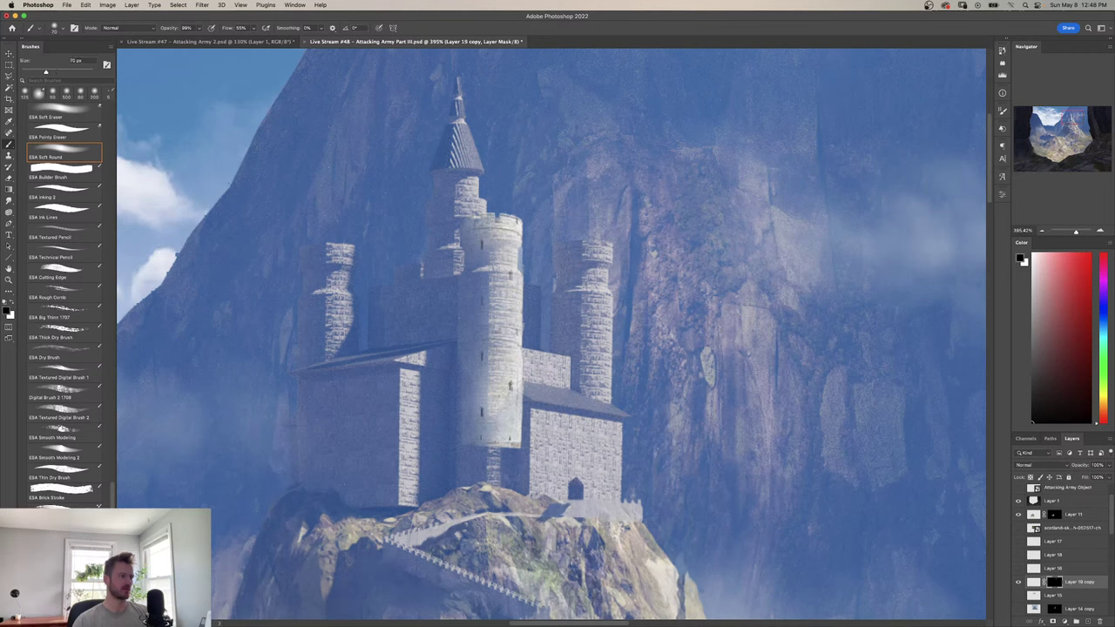
pyautogui.moveTo(521, 443)
pyautogui.mouseDown()
pyautogui.moveTo(526, 392)
pyautogui.moveTo(507, 447)
pyautogui.mouseUp()
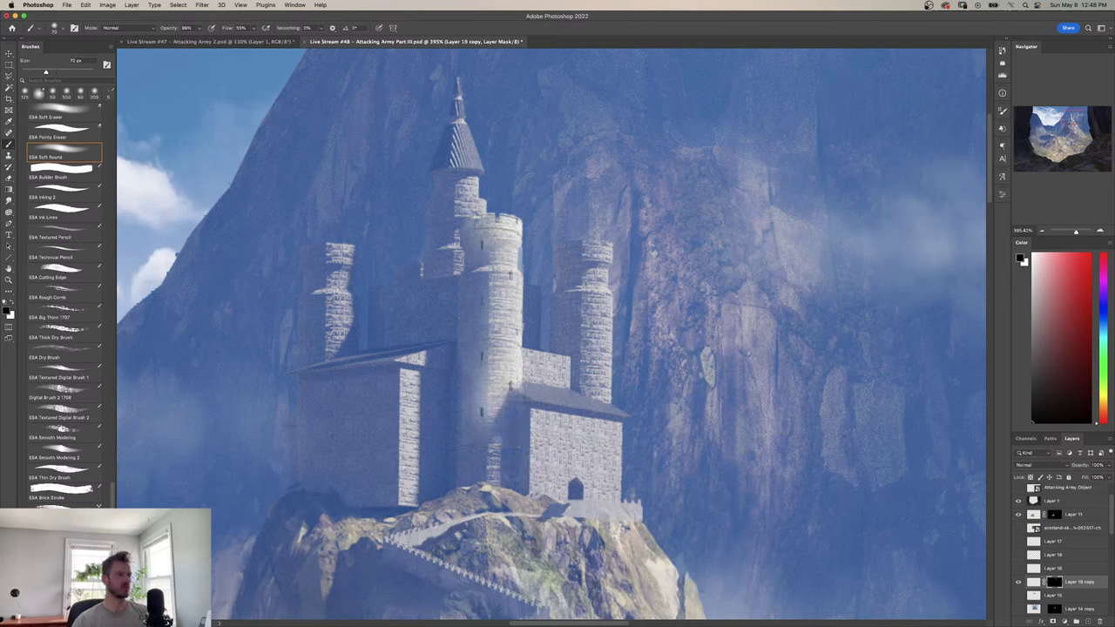
pyautogui.click(471, 468)
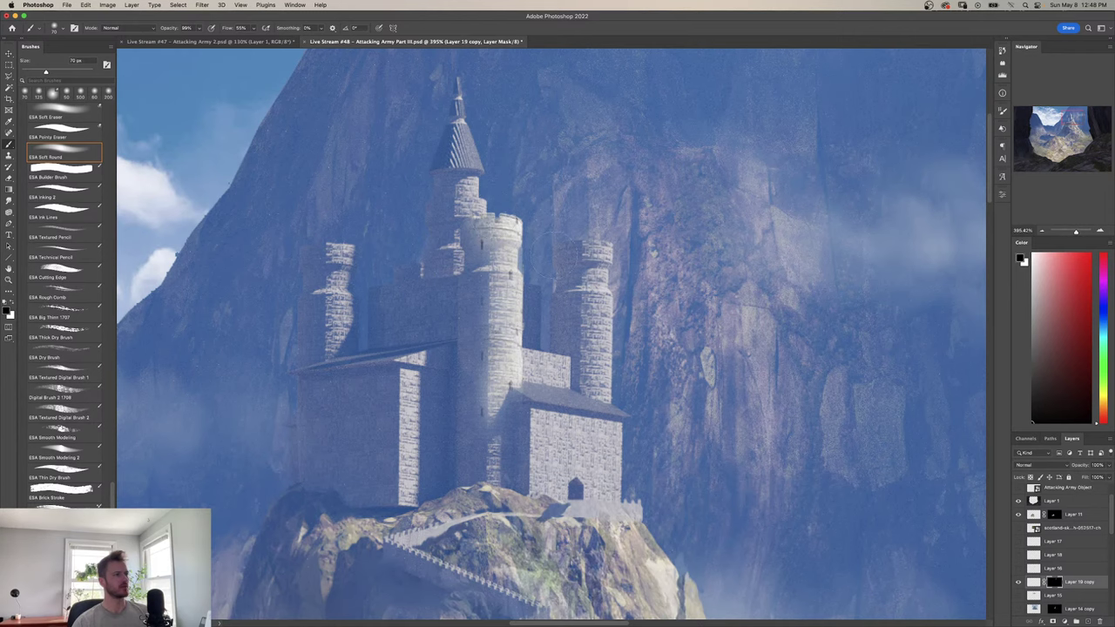
# Show the gatehouse walls on Layer 18 and Layer 17 again, keeping Layer 16 hidden.
pyautogui.press('z')
pyautogui.moveTo(558, 339); pyautogui.dragTo(510, 339)
pyautogui.moveTo(515, 291); pyautogui.dragTo(461, 291)
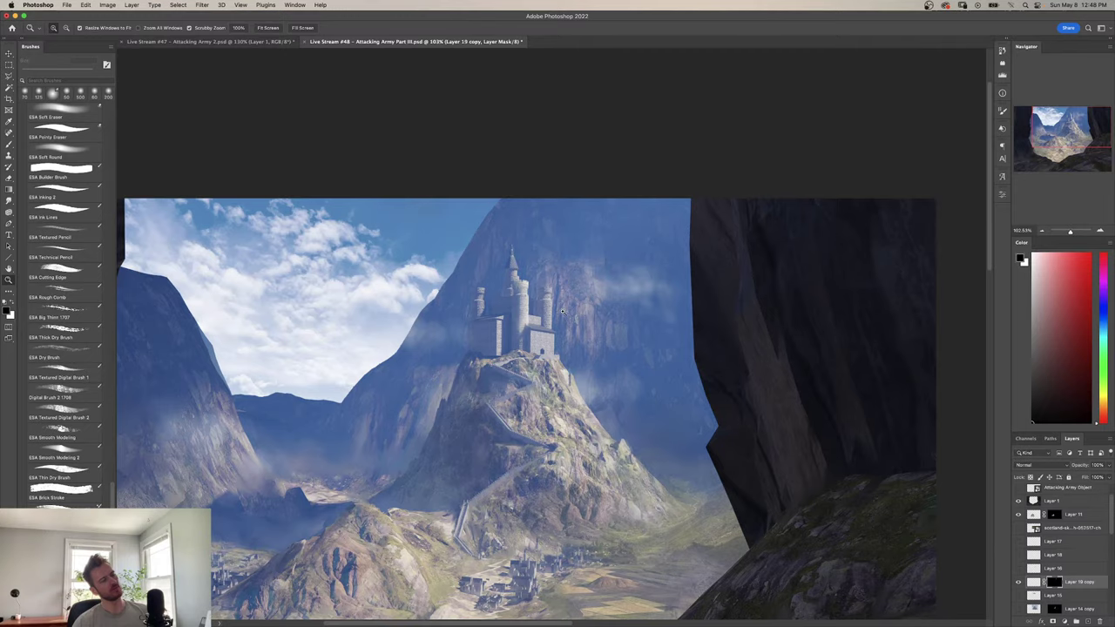
pyautogui.moveTo(562, 311); pyautogui.dragTo(559, 333)
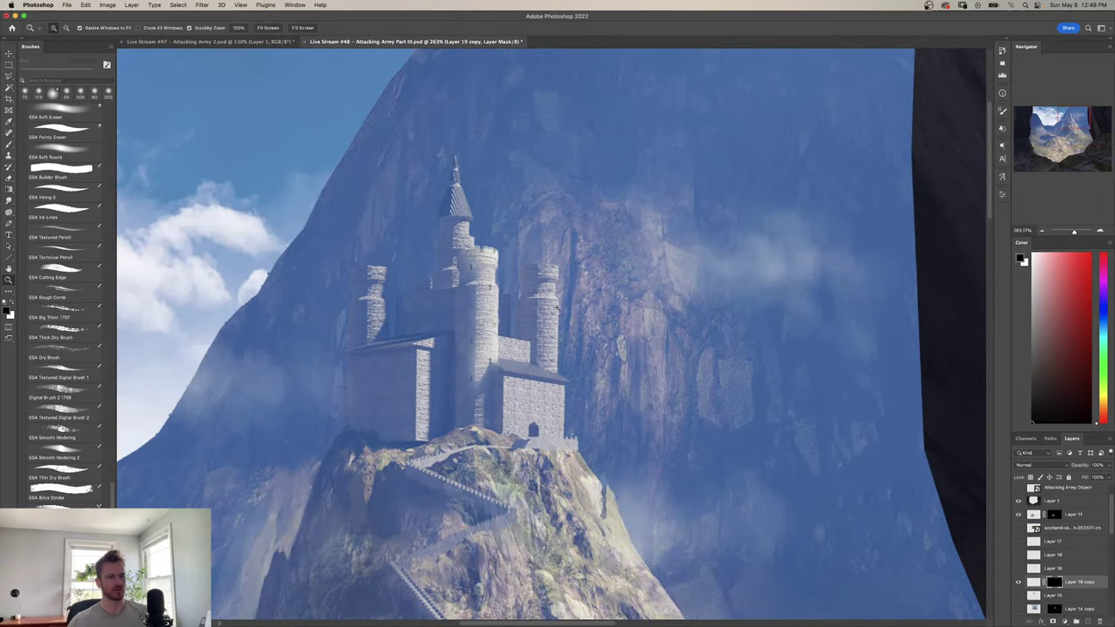
pyautogui.click(1018, 568)
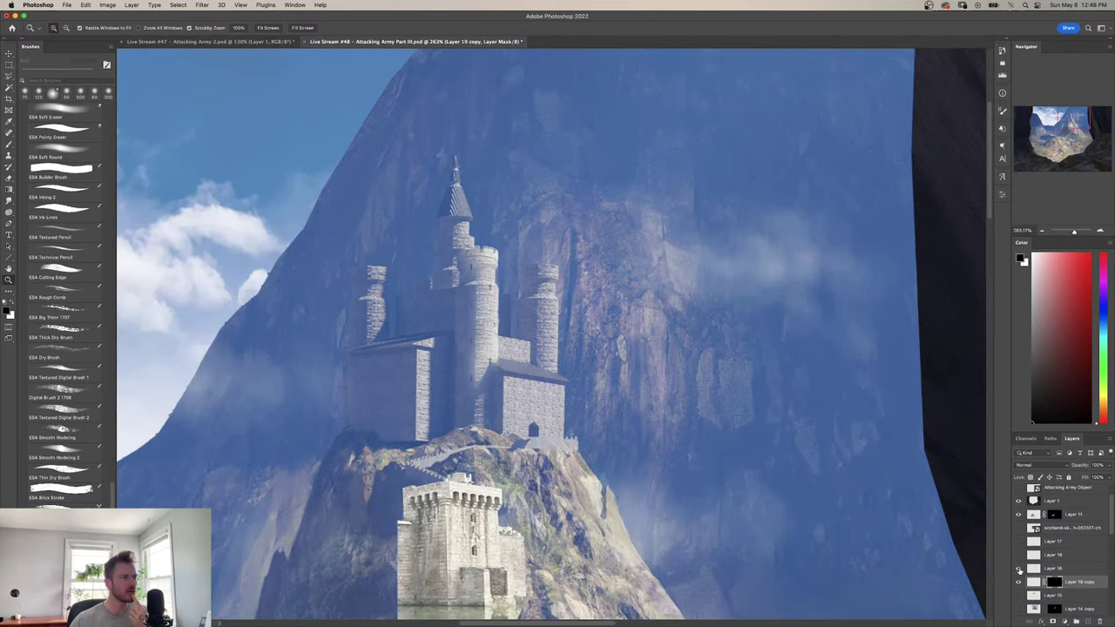
pyautogui.click(1019, 568)
pyautogui.click(1019, 566)
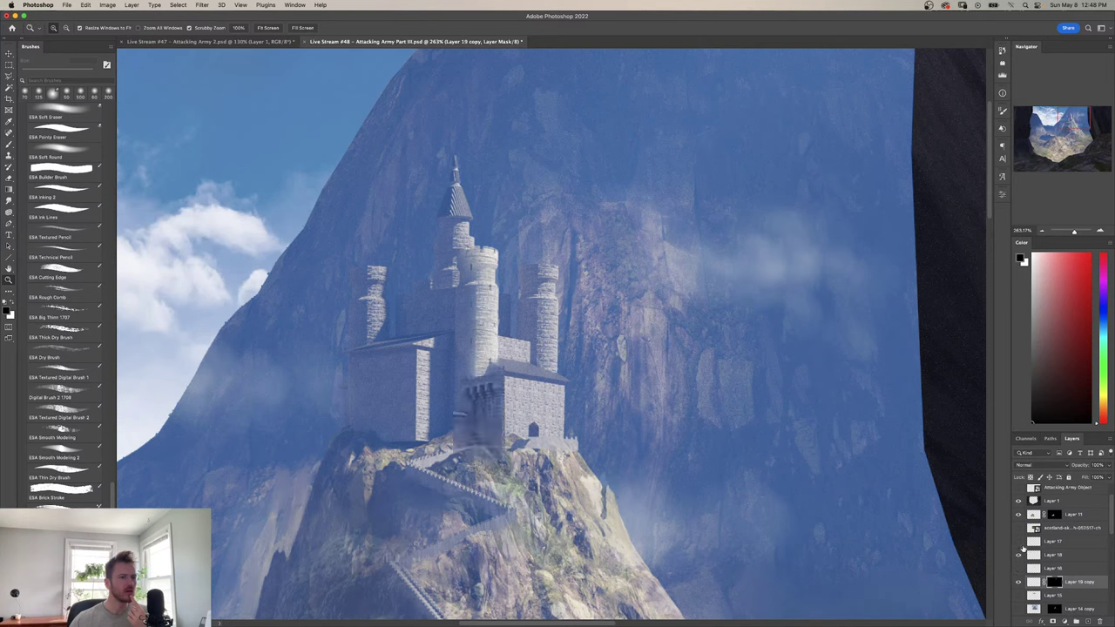
pyautogui.click(1019, 541)
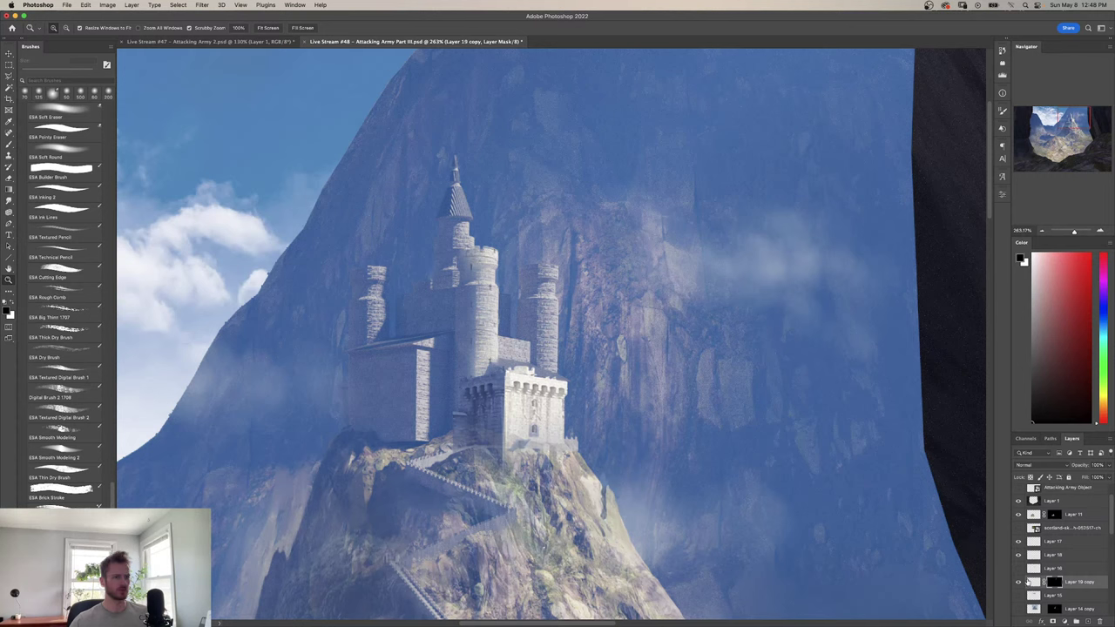
pyautogui.click(1033, 582)
pyautogui.press('super+l')
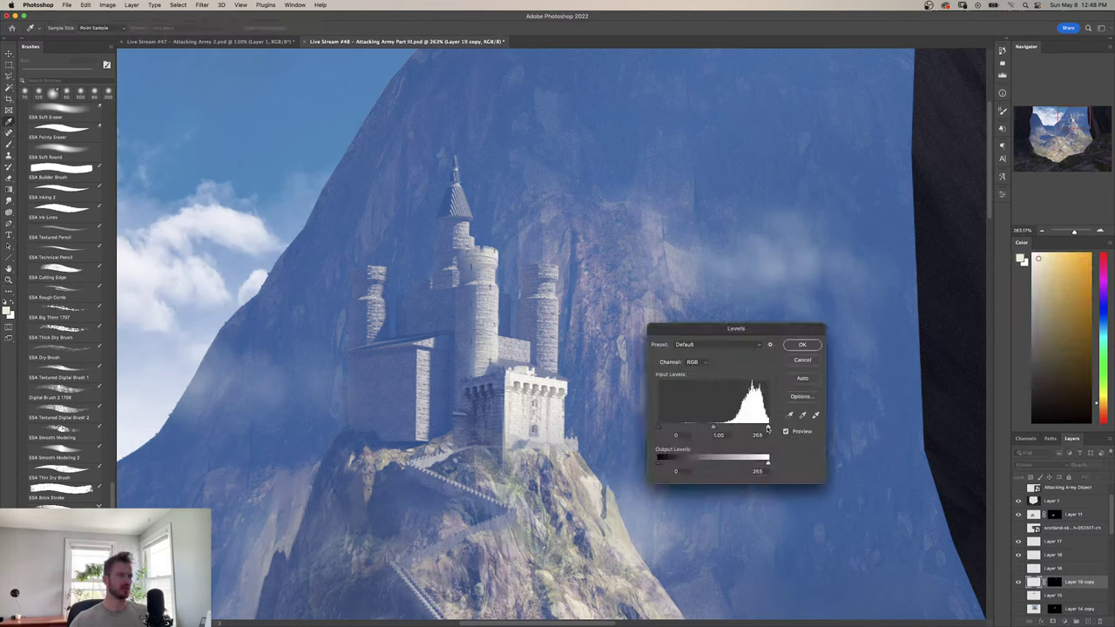
pyautogui.moveTo(767, 427); pyautogui.dragTo(797, 433)
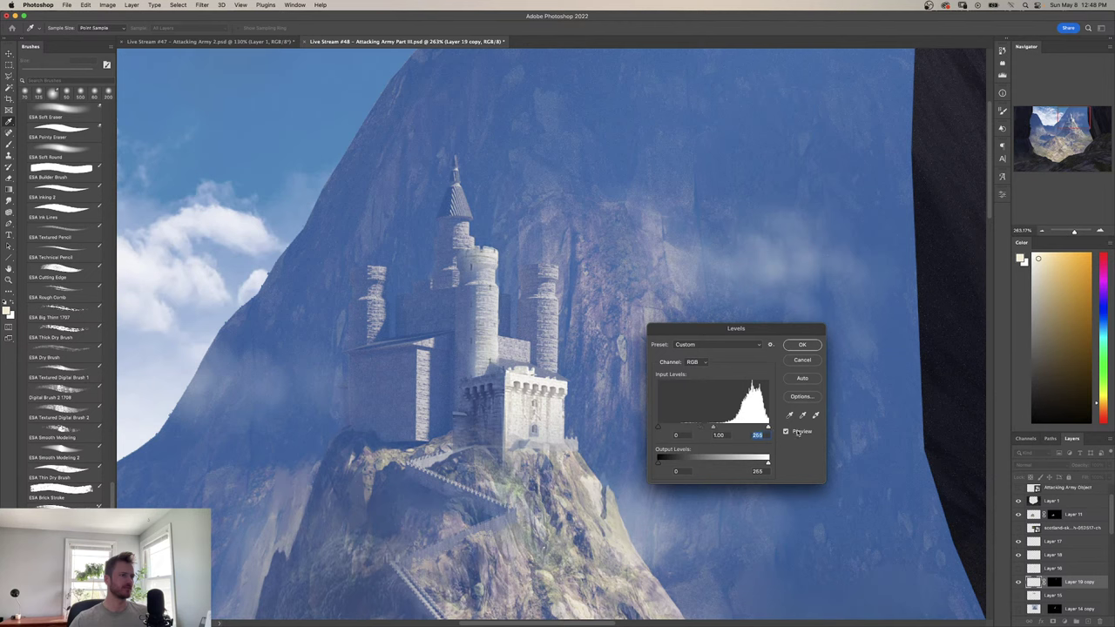
pyautogui.click(802, 361)
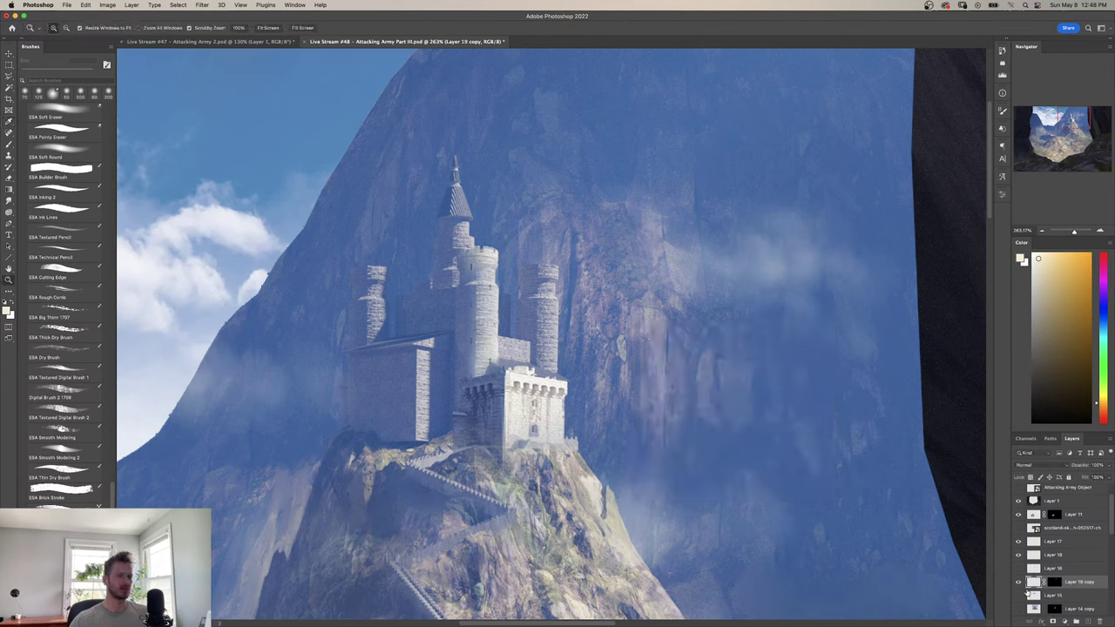
pyautogui.click(1020, 582)
pyautogui.click(1019, 583)
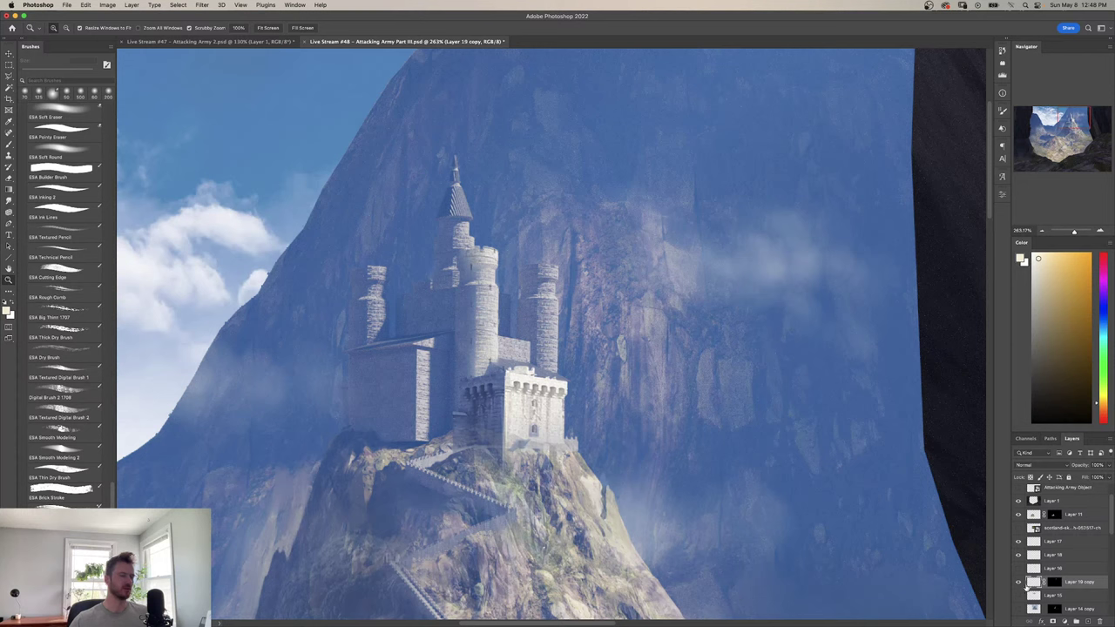
# Paint white on the tower's layer mask with a small soft brush to reveal more bright stone and the windows.
pyautogui.click(1054, 582)
pyautogui.press('b')
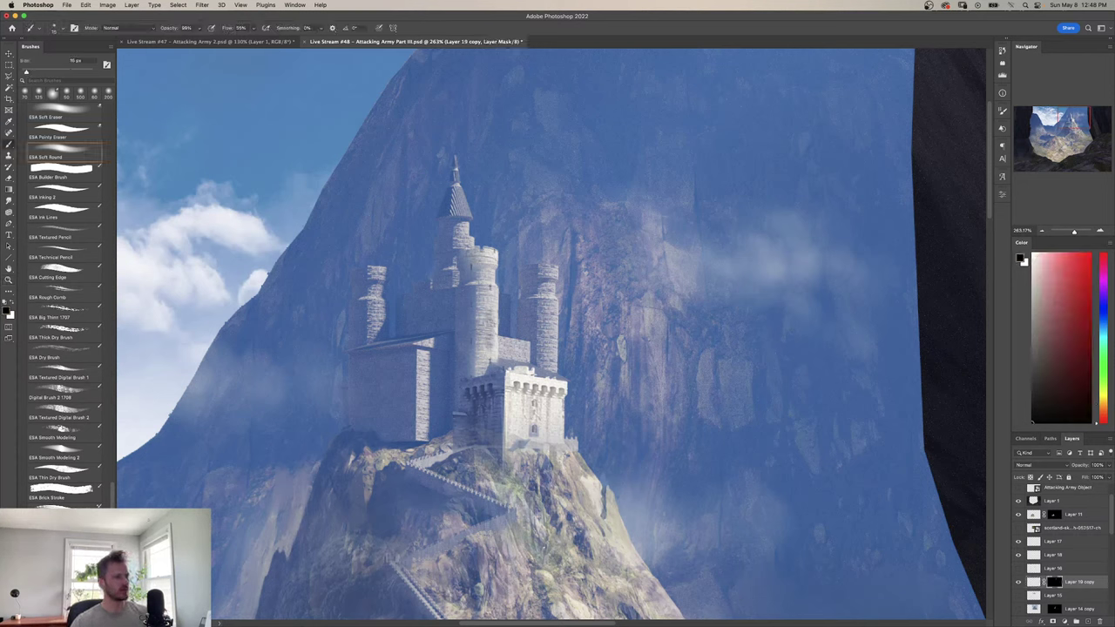
pyautogui.press('x')
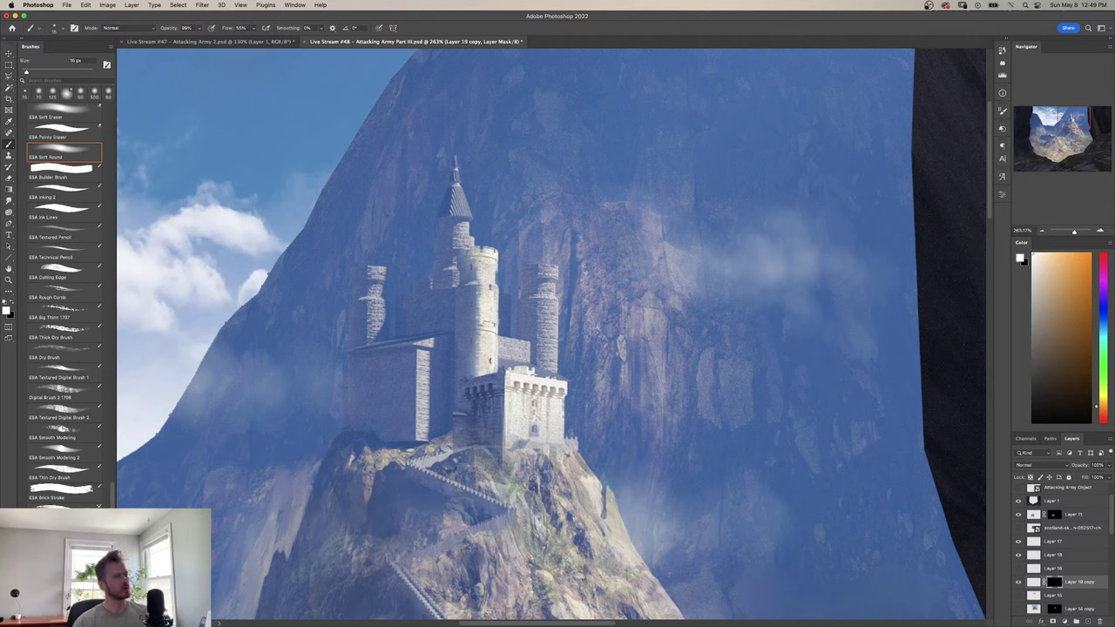
# Flip the whole image horizontally to check the castle in mirror view.
pyautogui.press('z')
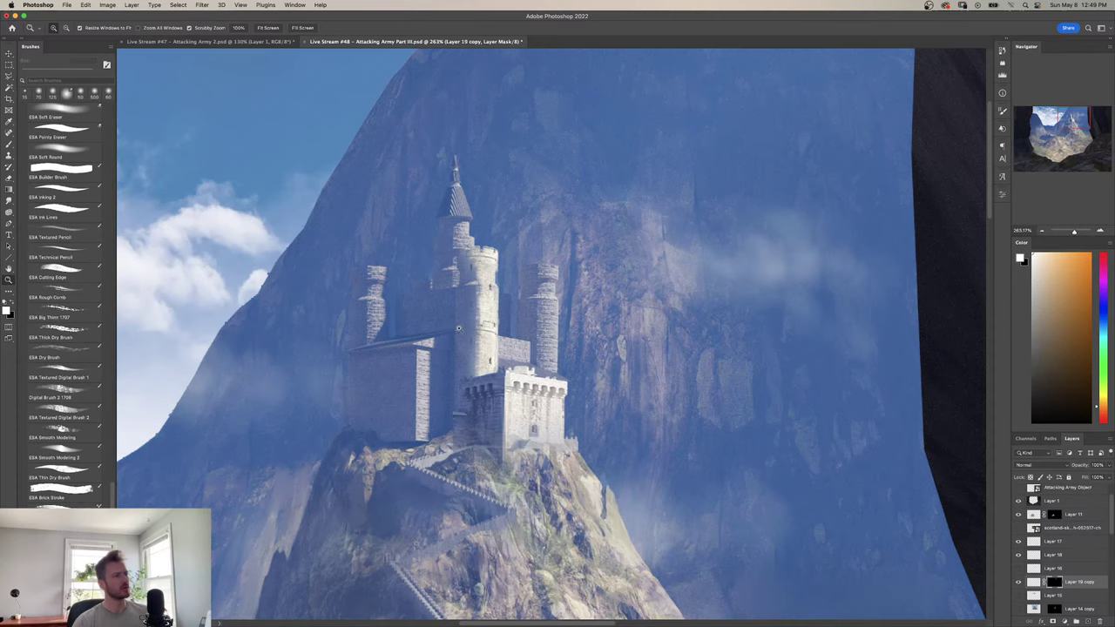
pyautogui.moveTo(459, 328); pyautogui.dragTo(366, 324)
pyautogui.moveTo(465, 290); pyautogui.dragTo(484, 303)
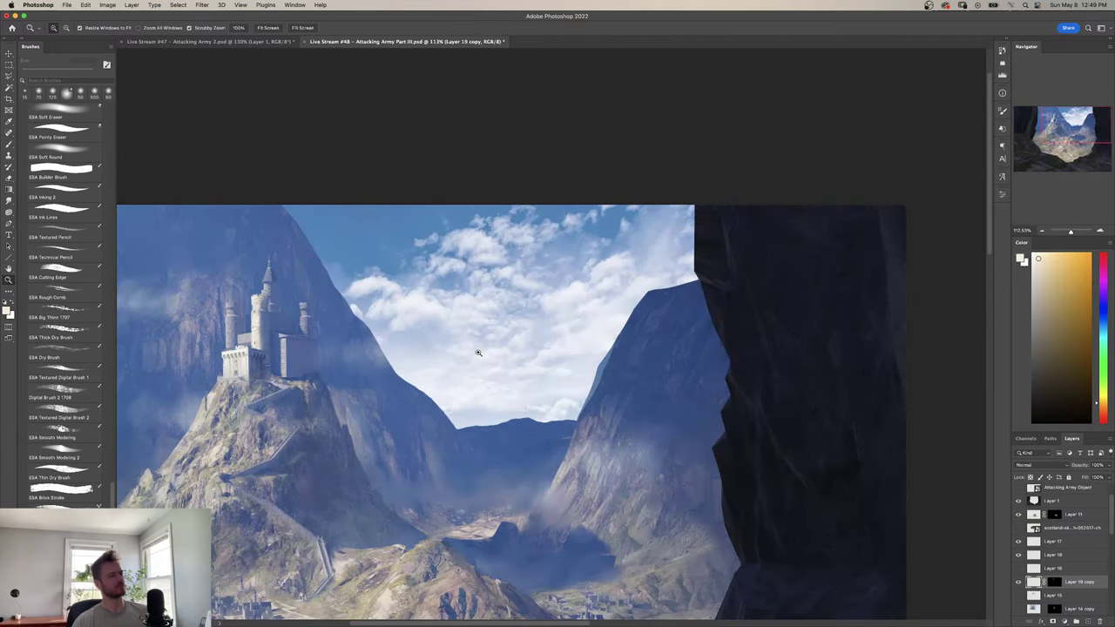
pyautogui.moveTo(373, 344); pyautogui.dragTo(586, 350)
pyautogui.moveTo(425, 326); pyautogui.dragTo(458, 328)
pyautogui.press('b')
pyautogui.moveTo(460, 392); pyautogui.dragTo(457, 308)
pyautogui.press('x')
pyautogui.moveTo(458, 352); pyautogui.dragTo(457, 304)
pyautogui.keyDown('alt'); pyautogui.click(475, 349); pyautogui.keyUp('alt')
pyautogui.moveTo(449, 391); pyautogui.dragTo(451, 314)
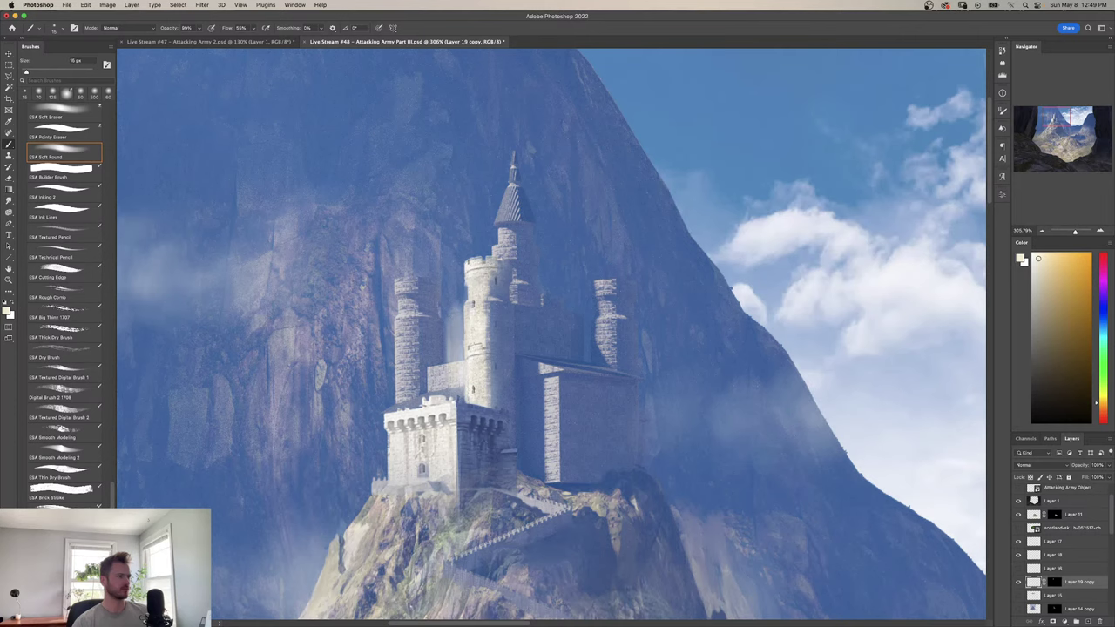
# Undo the recent tower brush strokes and the horizontal flip, returning the image to its original orientation.
pyautogui.press('super+z')
pyautogui.press('super+z')
pyautogui.press('super+z')
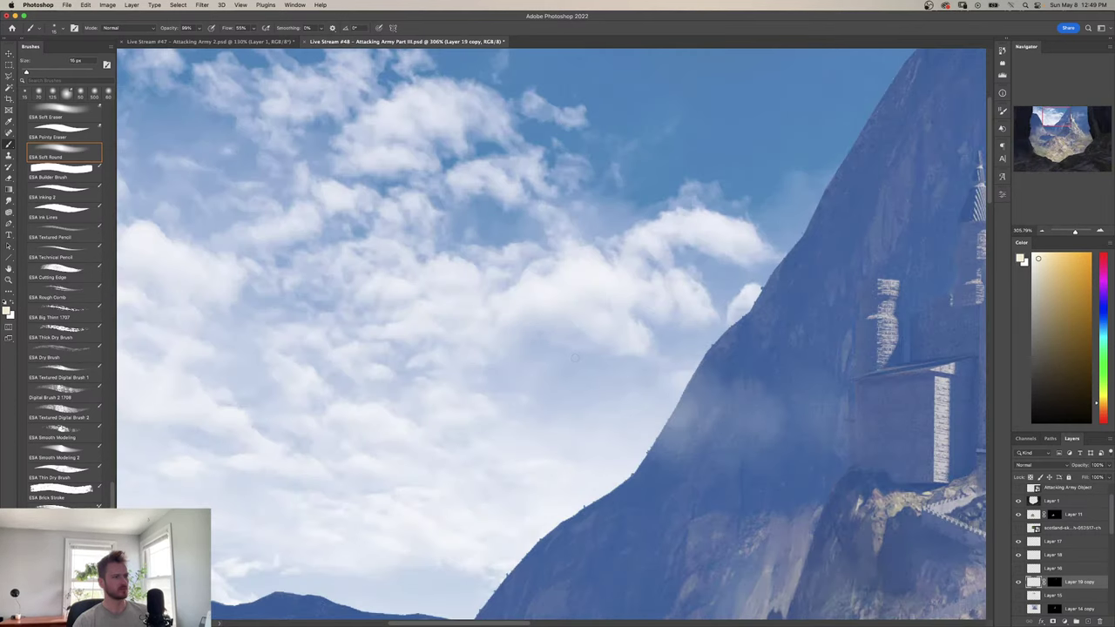
pyautogui.press('super+shift+z')
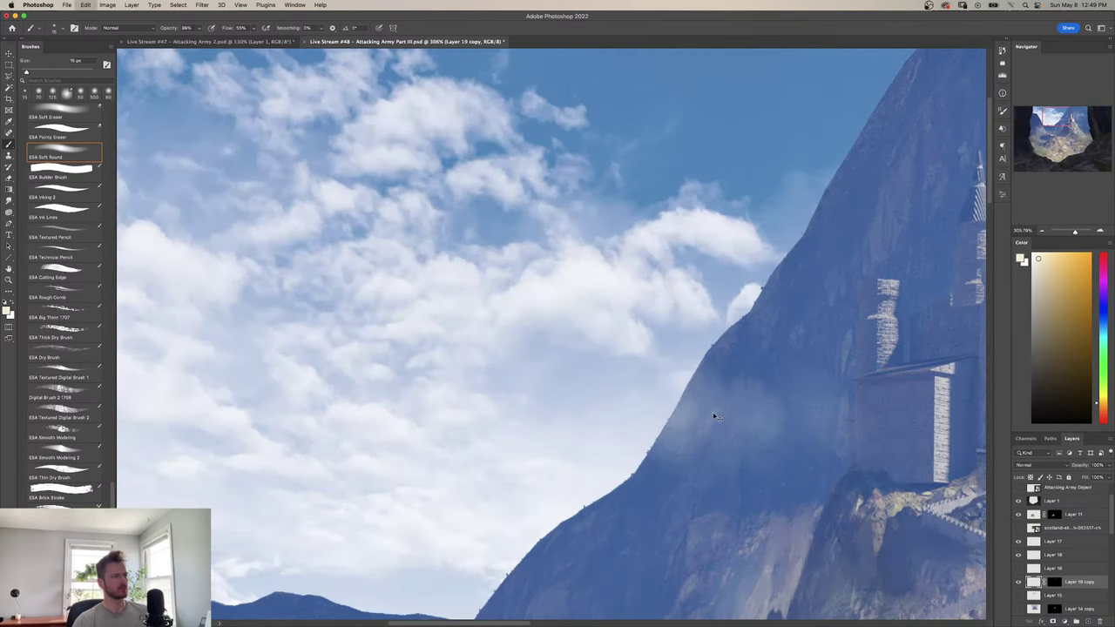
pyautogui.hscroll(10, 605, 356)
pyautogui.press('super+z')
pyautogui.press('super+shift+z')
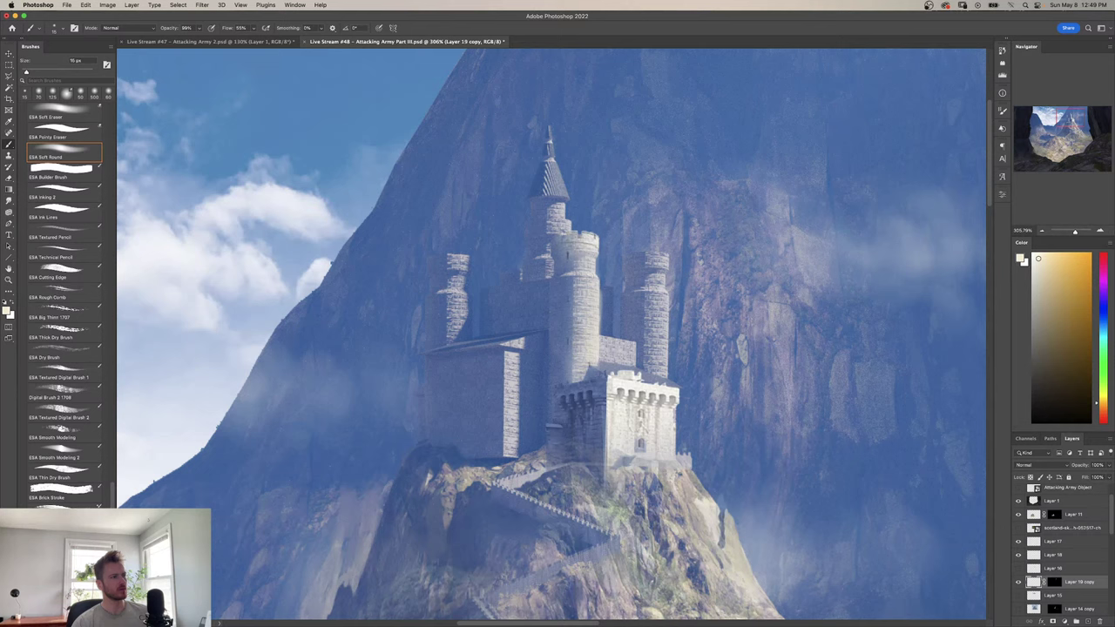
pyautogui.moveTo(582, 226); pyautogui.dragTo(596, 228)
pyautogui.hotkey('ctrl', 'z')
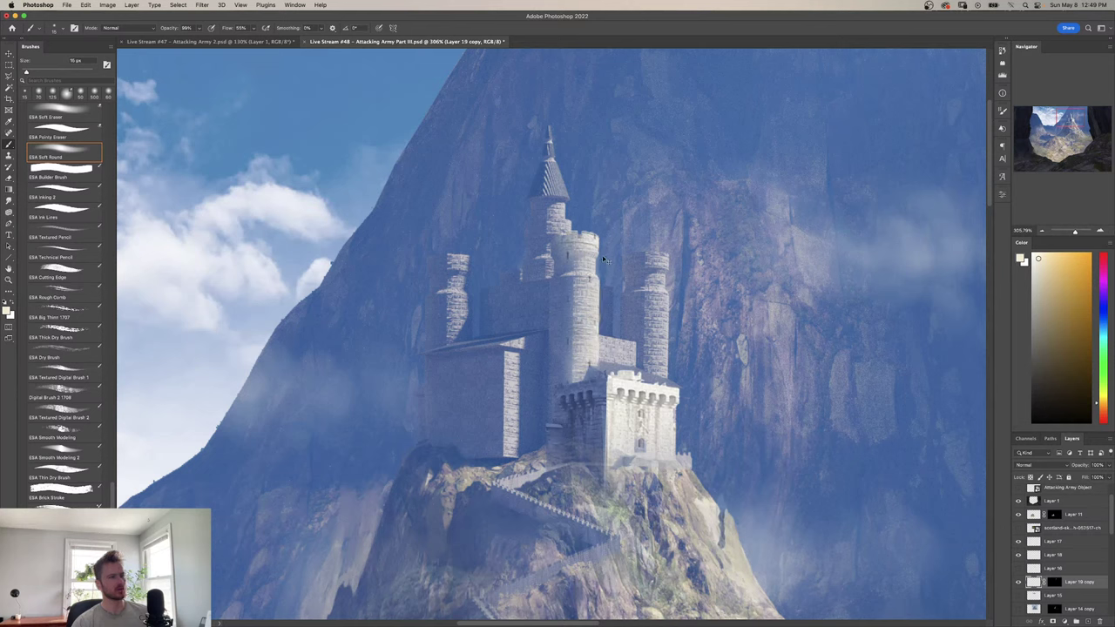
pyautogui.hotkey('ctrl', 'z')
pyautogui.hotkey('ctrl', 'shift', 'z')
# Paint on the Layer 19 copy mask with a small soft brush, using white and black to reveal and blend the central tower's bright stone and windows.
pyautogui.click(1054, 581)
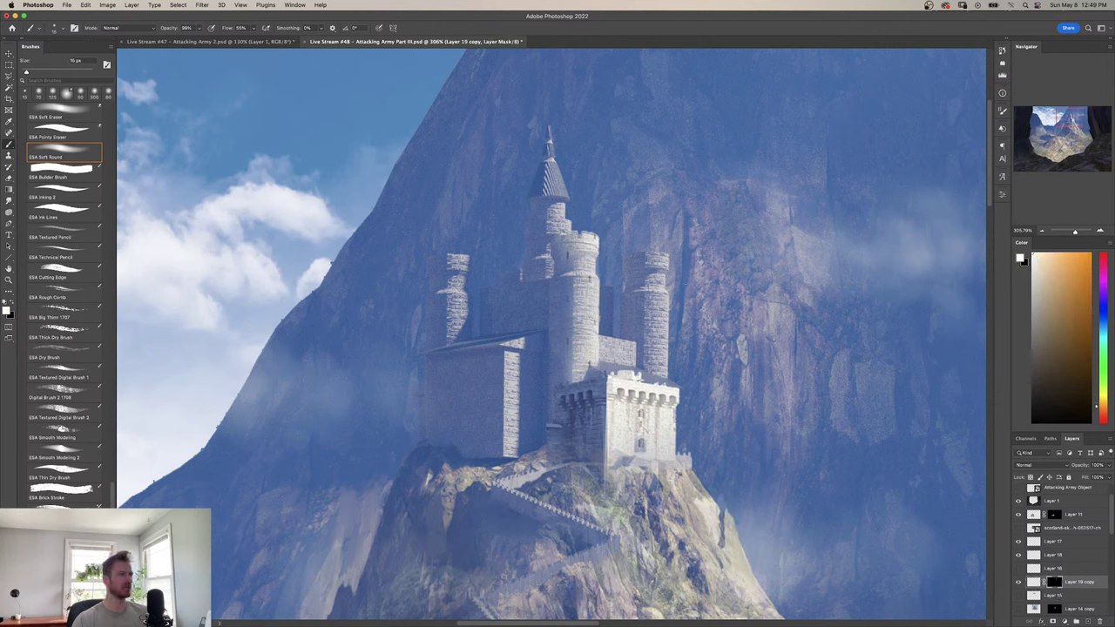
pyautogui.moveTo(593, 309)
pyautogui.mouseDown()
pyautogui.moveTo(585, 241)
pyautogui.moveTo(583, 313)
pyautogui.mouseUp()
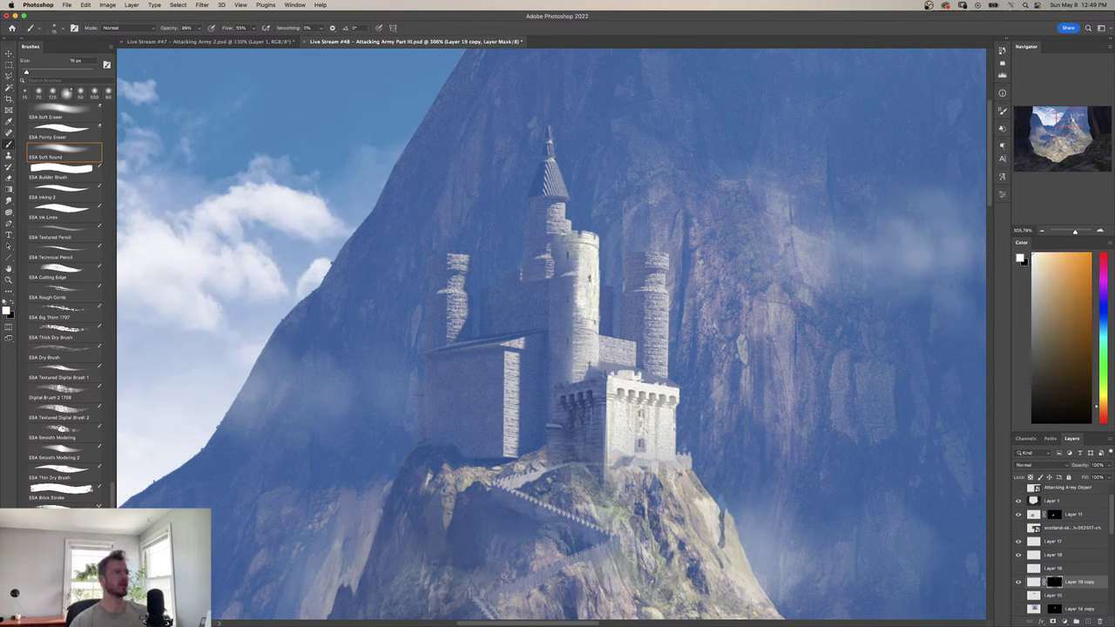
pyautogui.press('super+z')
pyautogui.moveTo(586, 246)
pyautogui.mouseDown()
pyautogui.moveTo(585, 345)
pyautogui.moveTo(581, 312)
pyautogui.mouseUp()
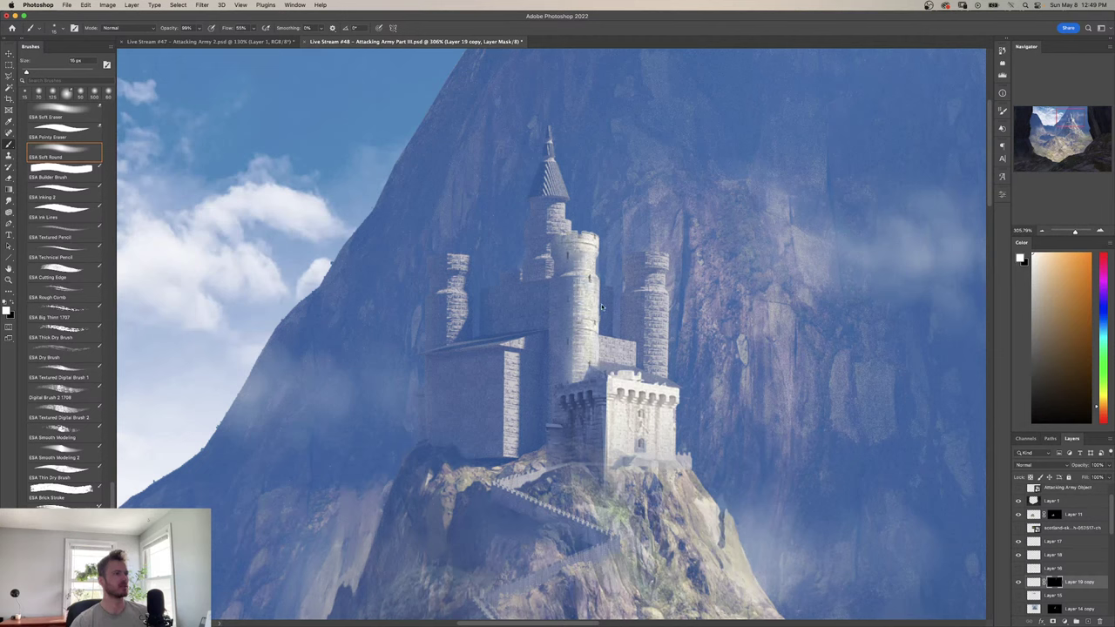
pyautogui.press('x')
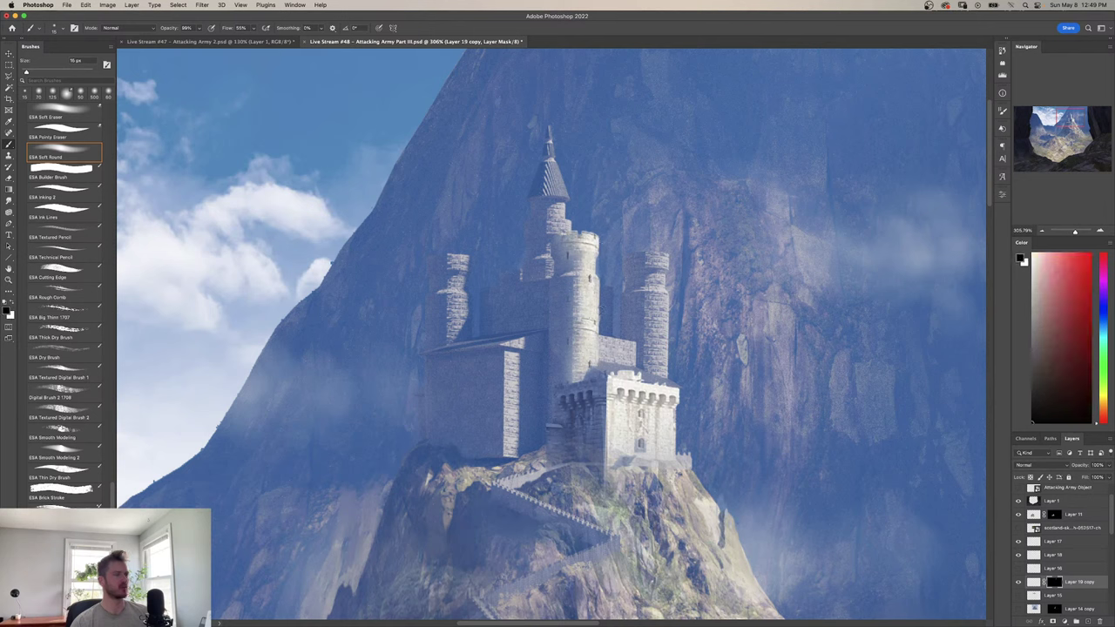
pyautogui.press('x')
pyautogui.moveTo(571, 281)
pyautogui.mouseDown()
pyautogui.moveTo(571, 380)
pyautogui.moveTo(573, 280)
pyautogui.mouseUp()
pyautogui.press('x')
pyautogui.moveTo(574, 376)
pyautogui.mouseDown()
pyautogui.moveTo(572, 234)
pyautogui.moveTo(572, 289)
pyautogui.mouseUp()
pyautogui.press('z')
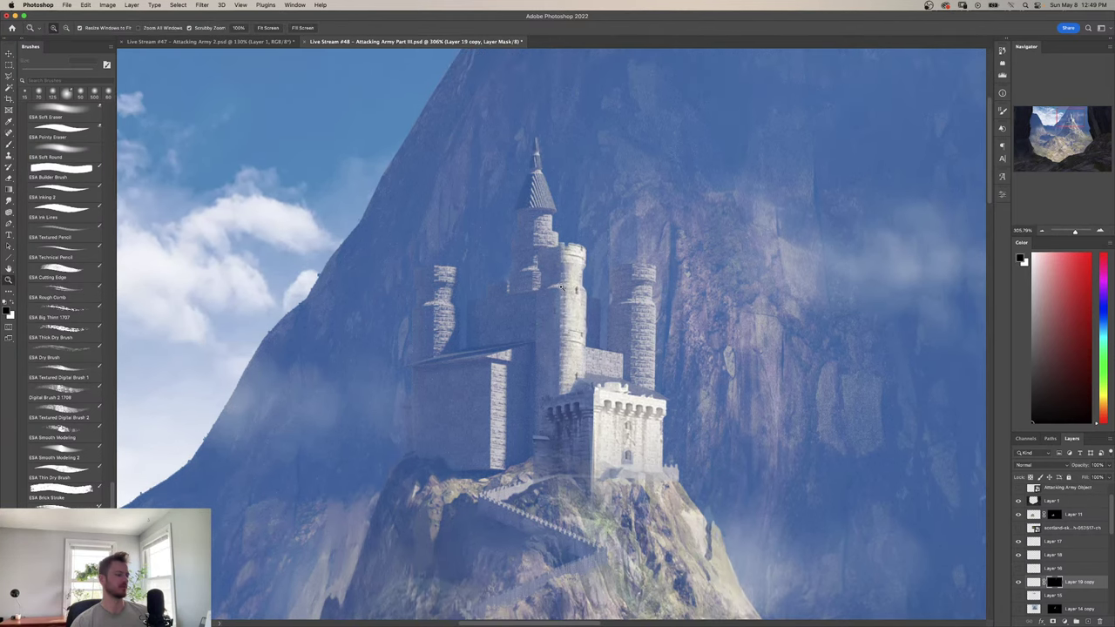
pyautogui.press('b')
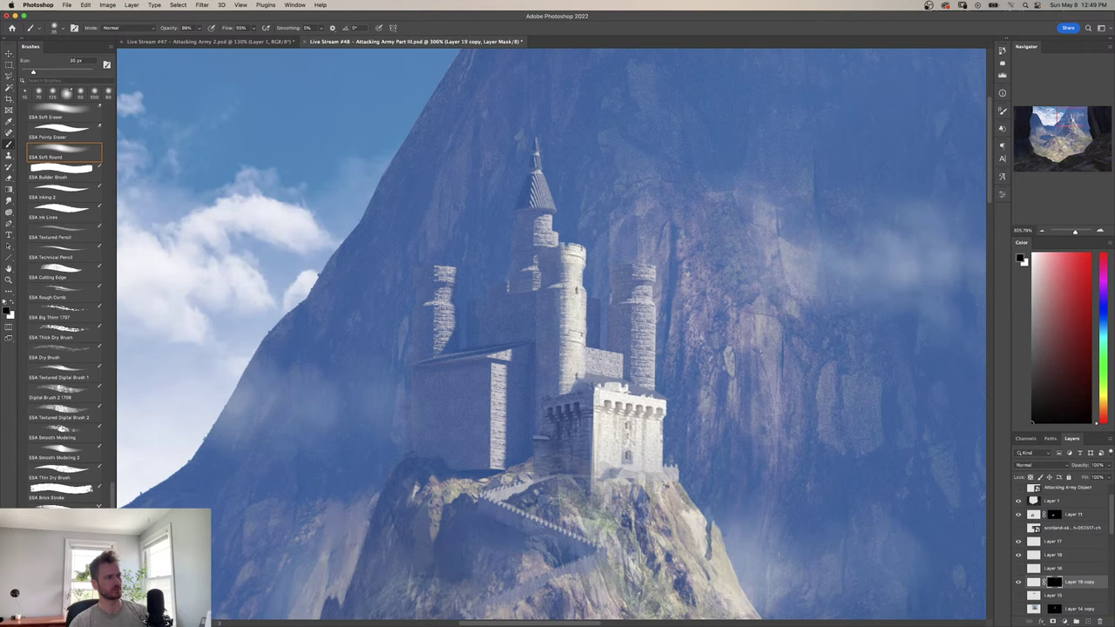
pyautogui.click(557, 290)
# Duplicate the central tower layer with its mask and place the copy over the plain round tower behind the gatehouse.
pyautogui.press('z')
pyautogui.moveTo(557, 291)
pyautogui.mouseDown()
pyautogui.moveTo(510, 292)
pyautogui.moveTo(603, 299)
pyautogui.moveTo(570, 322)
pyautogui.moveTo(610, 322)
pyautogui.moveTo(617, 311)
pyautogui.mouseUp()
pyautogui.hotkey('ctrl', 'j')
pyautogui.hotkey('ctrl', 't')
pyautogui.press('Return')
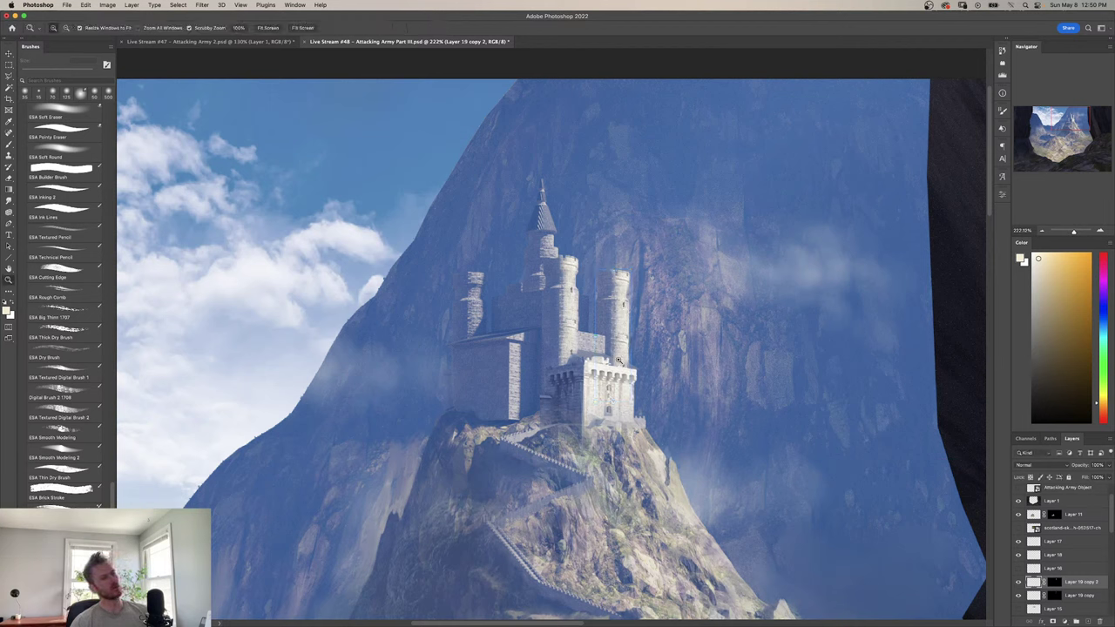
# Duplicate the tower layer again and move the copy over the far tower beside the large block building.
pyautogui.press('e')
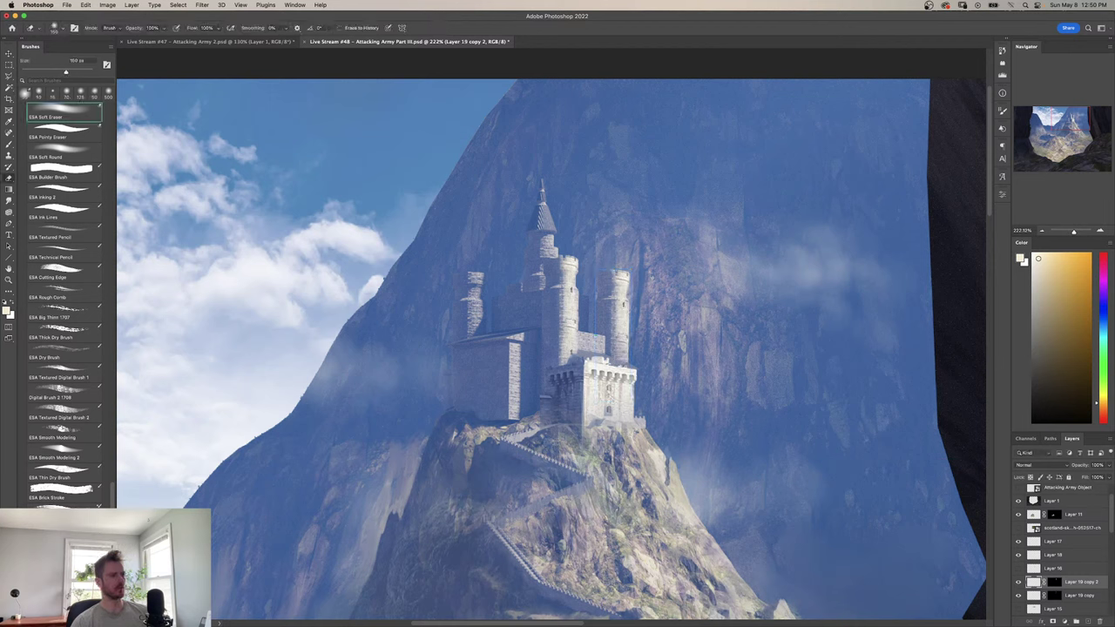
pyautogui.hotkey('ctrl', 'j')
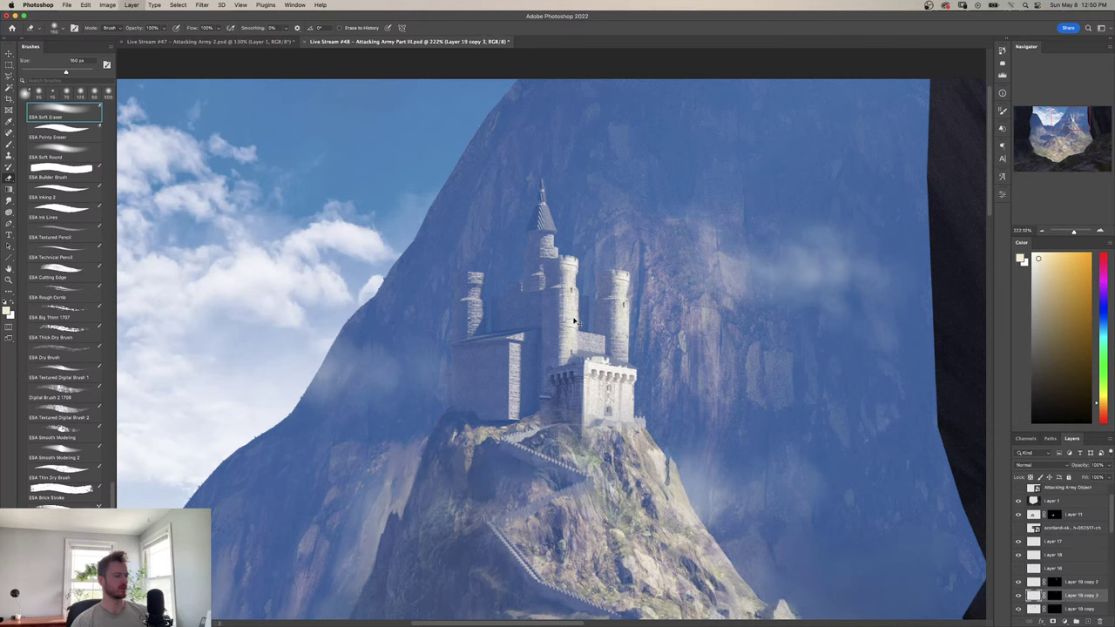
pyautogui.hotkey('ctrl', 't')
pyautogui.moveTo(574, 320); pyautogui.dragTo(480, 319)
pyautogui.press('Up')
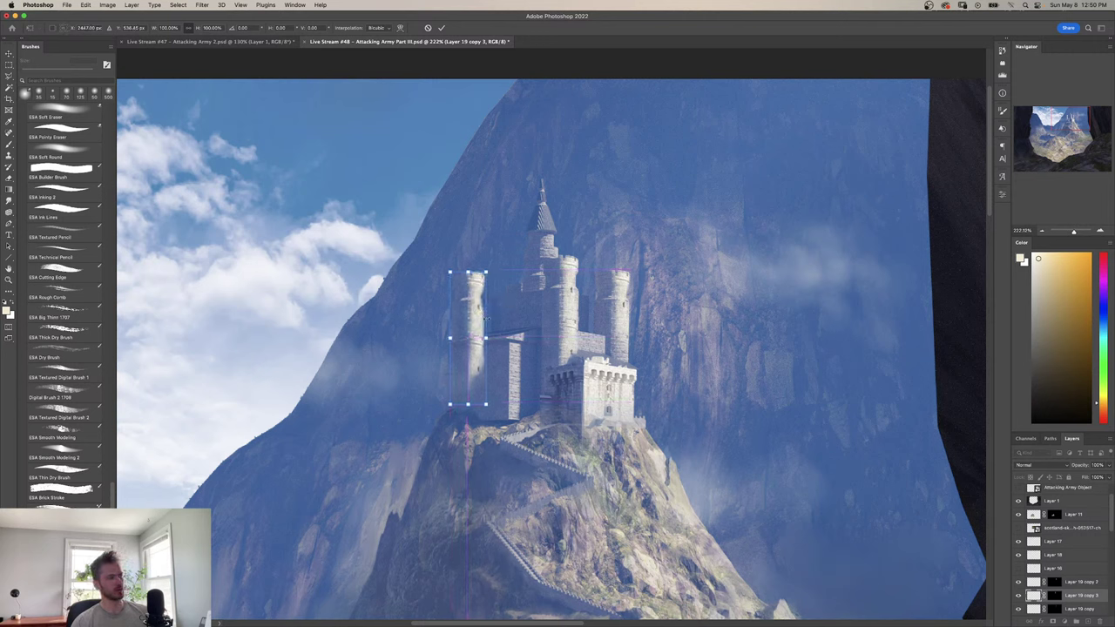
pyautogui.press('Return')
# Paint black with a soft brush on the far tower copy's mask to hide its lower part over the block building.
pyautogui.press('e')
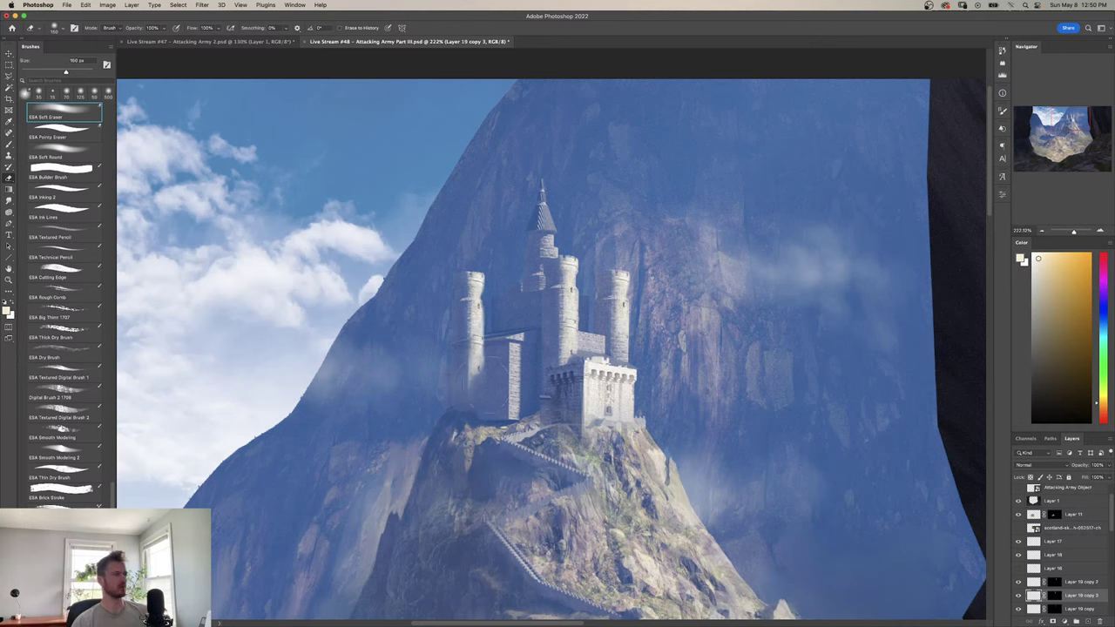
pyautogui.press('b')
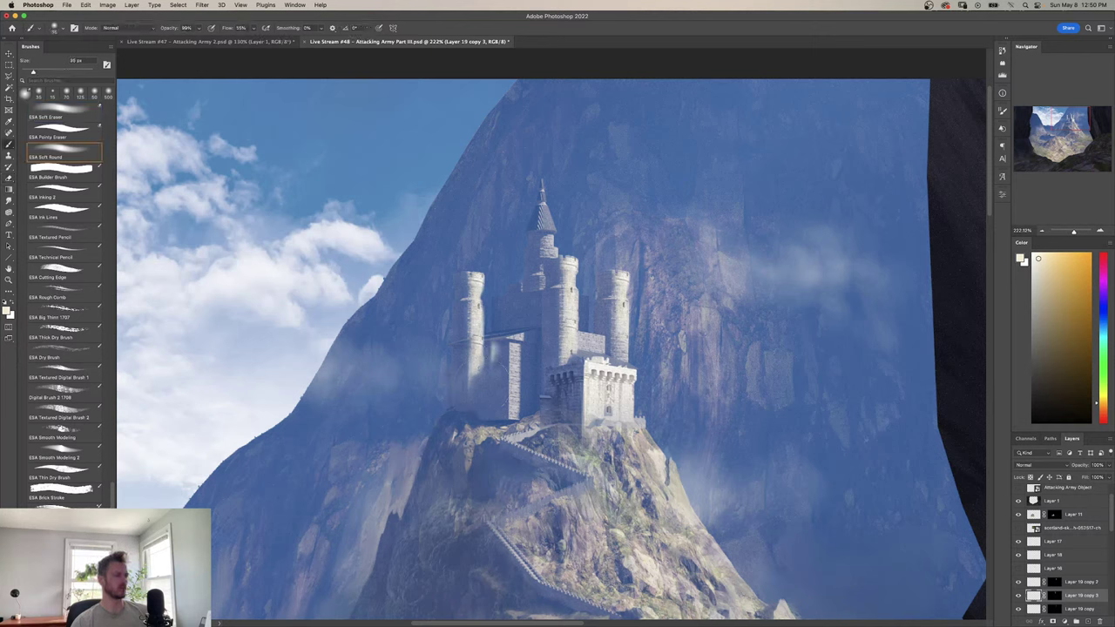
pyautogui.press('super+z')
pyautogui.press('super+z')
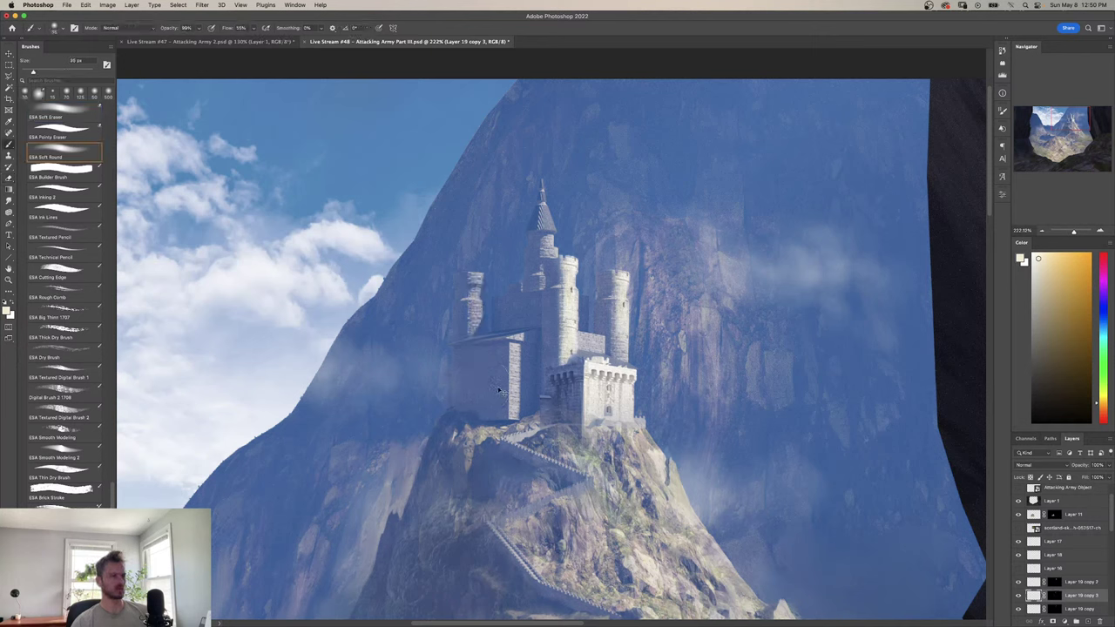
pyautogui.press('super+shift+z')
pyautogui.click(1054, 596)
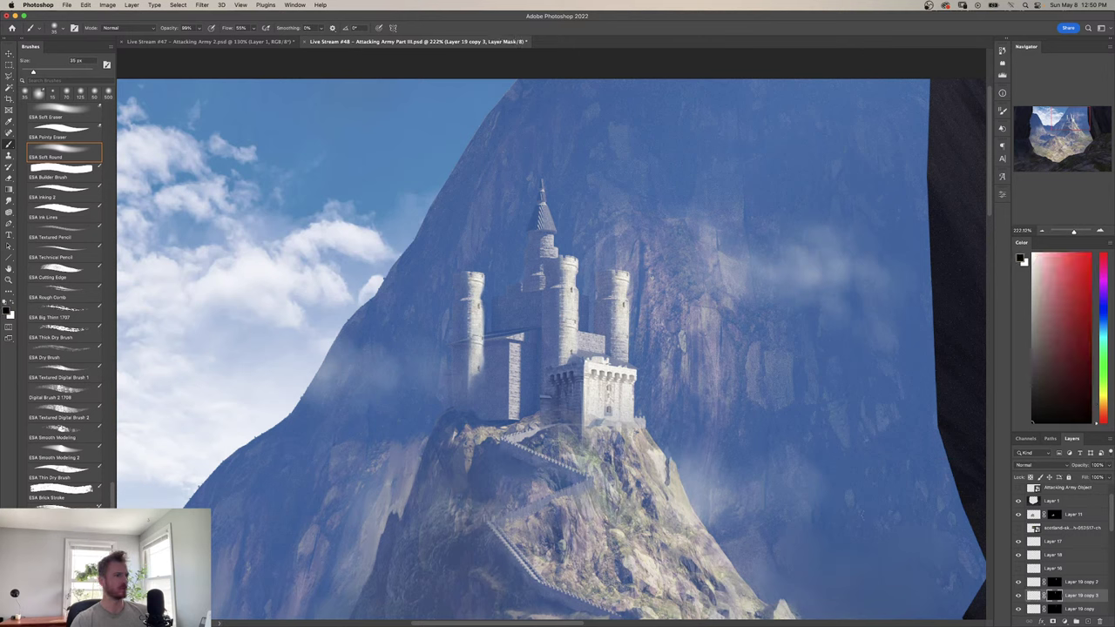
pyautogui.moveTo(475, 388)
pyautogui.mouseDown()
pyautogui.moveTo(478, 316)
pyautogui.moveTo(518, 325)
pyautogui.mouseUp()
pyautogui.press('c')
pyautogui.press('x')
pyautogui.press('Escape')
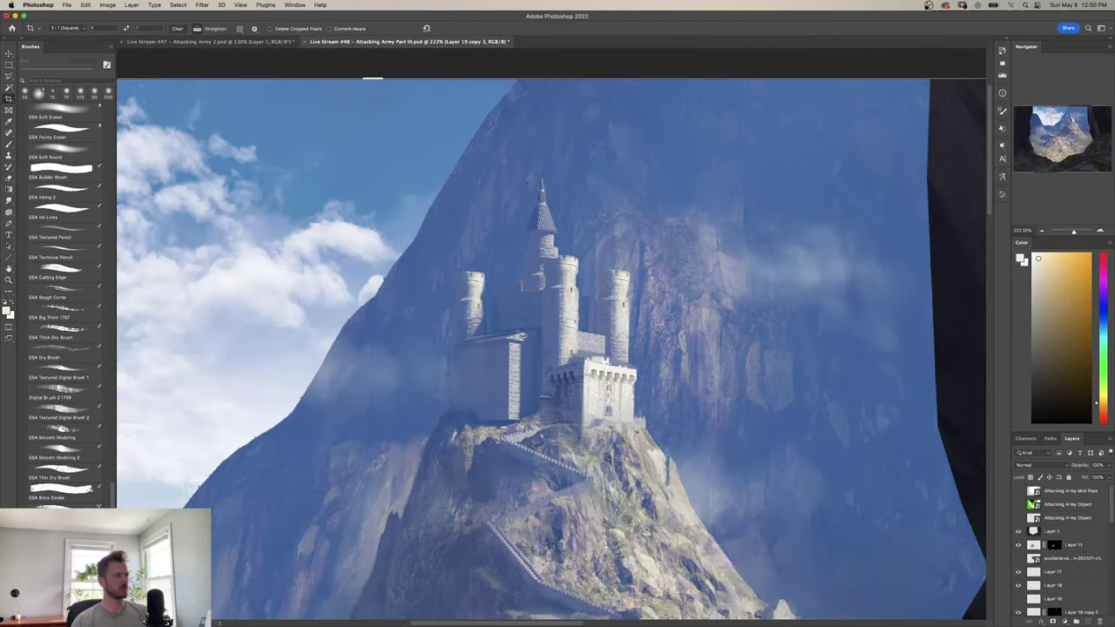
# Flip the whole image horizontally and check the three pasted towers in mirror view.
pyautogui.press('z')
pyautogui.moveTo(525, 338)
pyautogui.mouseDown()
pyautogui.moveTo(484, 345)
pyautogui.moveTo(529, 347)
pyautogui.mouseUp()
pyautogui.press('super+l')
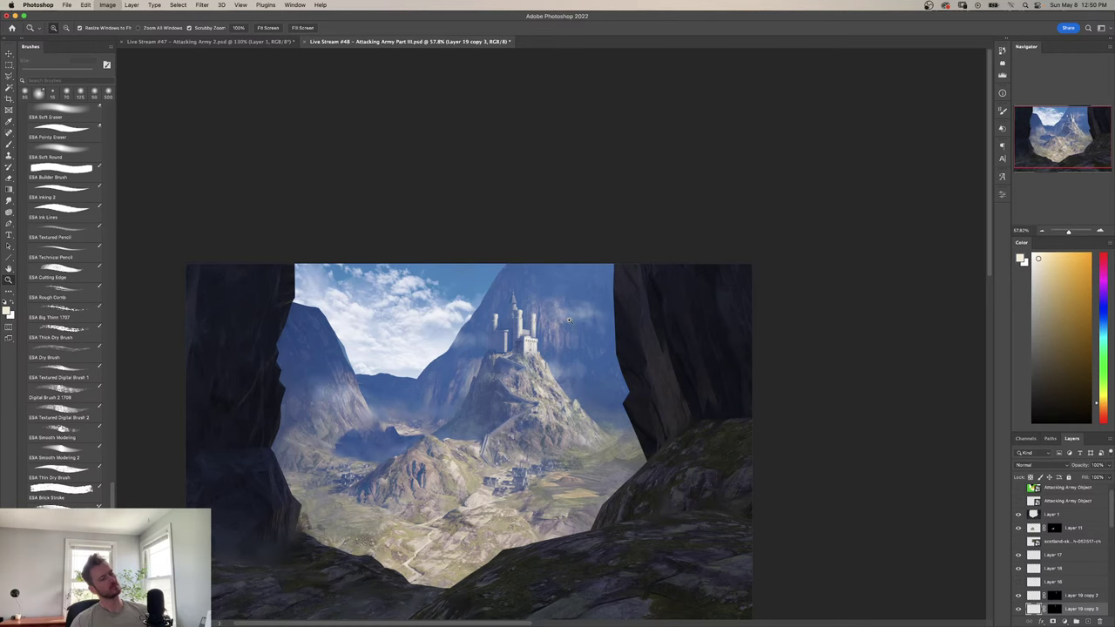
pyautogui.moveTo(437, 334); pyautogui.dragTo(468, 359)
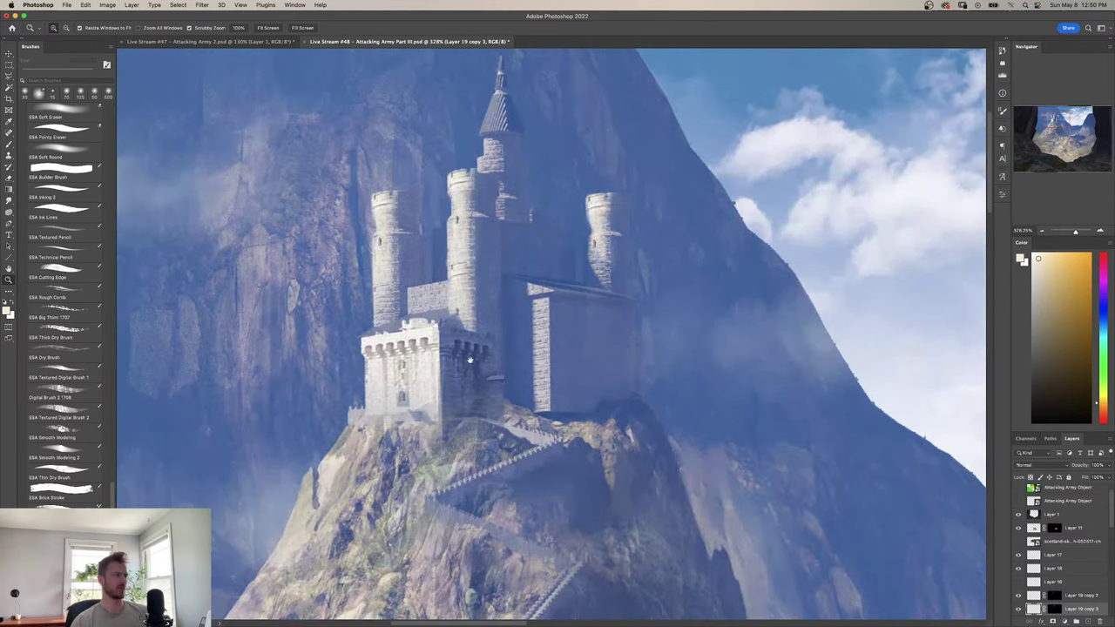
pyautogui.press('super+0')
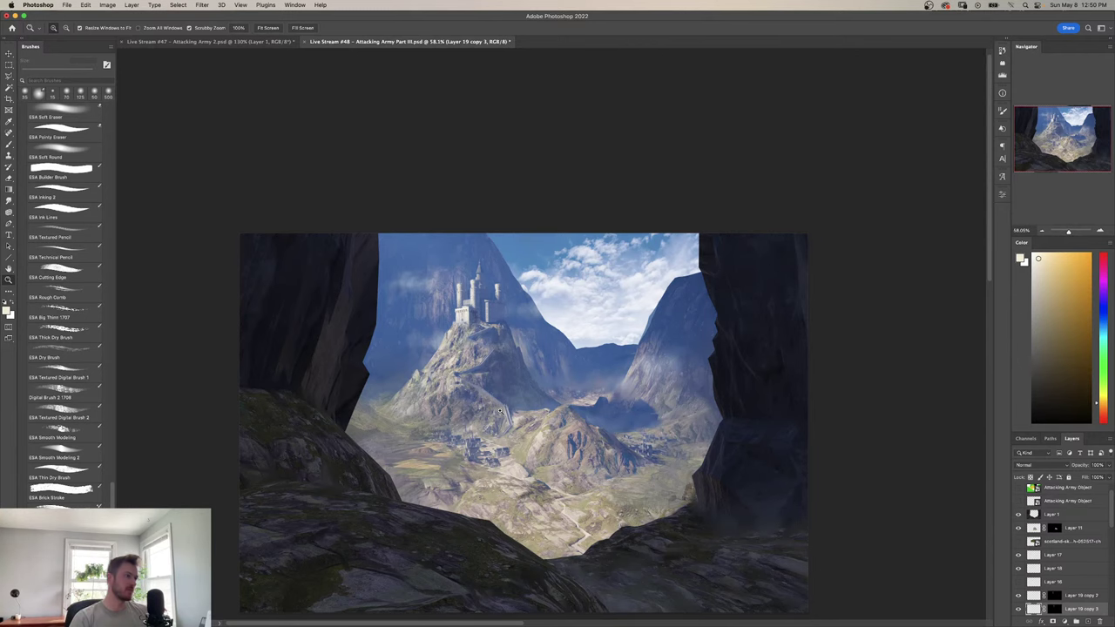
pyautogui.moveTo(465, 309); pyautogui.dragTo(504, 312)
pyautogui.moveTo(473, 360); pyautogui.dragTo(476, 388)
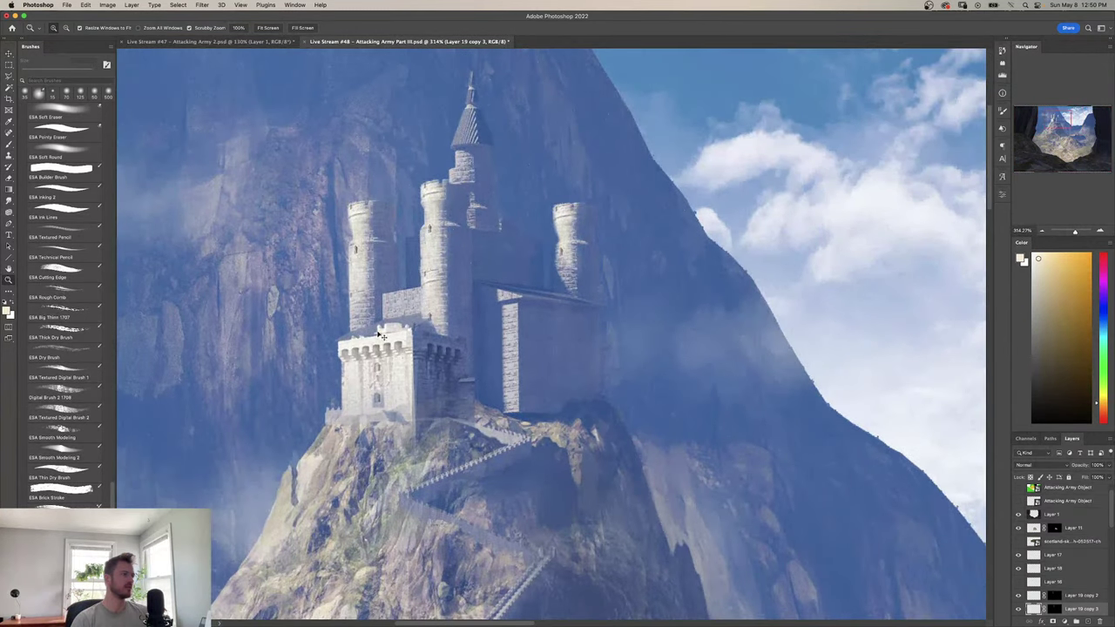
# Duplicate the gatehouse's bright front wall on Layer 17 and place the copy over the low wall behind the gatehouse.
pyautogui.keyDown('super'); pyautogui.click(378, 349); pyautogui.keyUp('super')
pyautogui.press('super+j')
pyautogui.press('super+t')
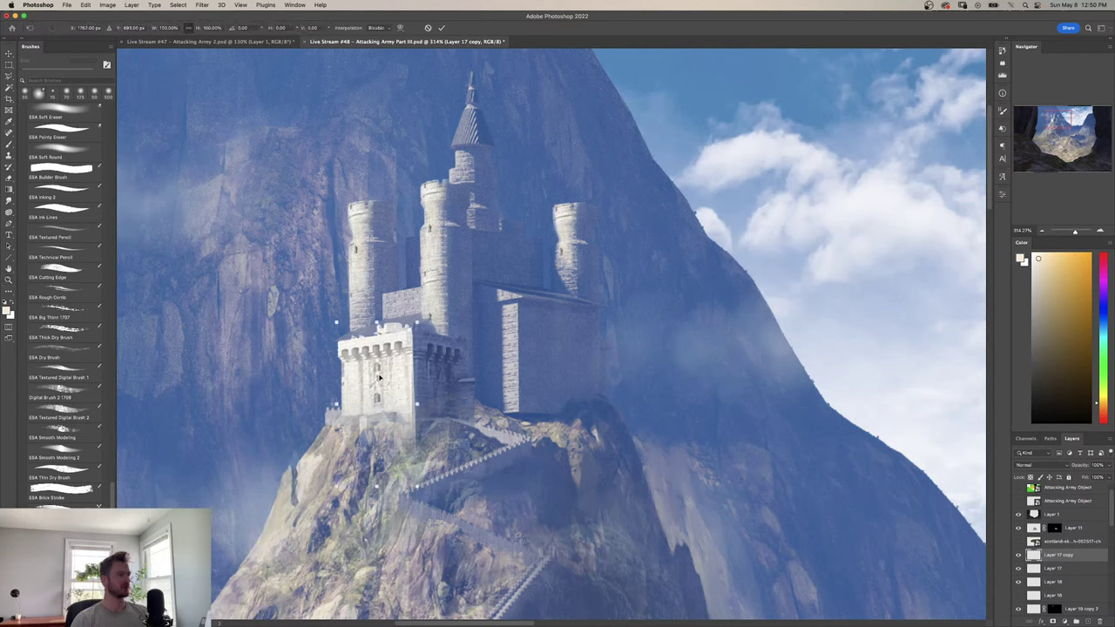
pyautogui.moveTo(415, 357); pyautogui.dragTo(429, 325)
pyautogui.press('Return')
# Reduce the soft eraser to 40 px and erase the copied wall where it overlaps the central tower and gatehouse.
pyautogui.press('e')
pyautogui.moveTo(435, 376); pyautogui.dragTo(414, 351)
pyautogui.press('super+z')
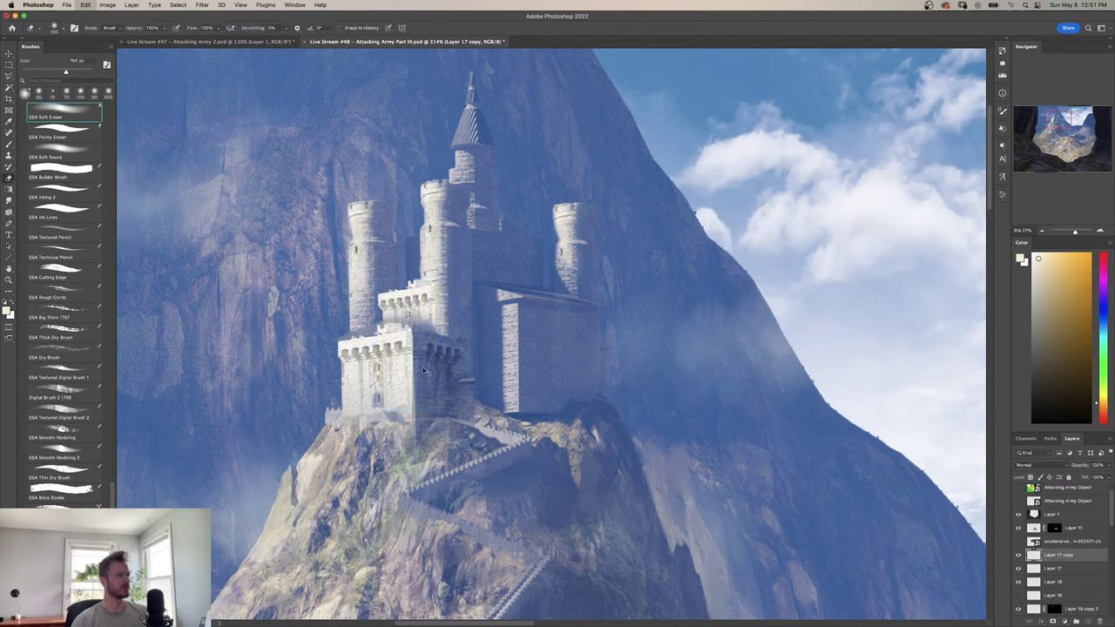
pyautogui.press('[')
pyautogui.press('[')
pyautogui.press('[')
pyautogui.press('[')
pyautogui.press('[')
pyautogui.press('[')
pyautogui.press('[')
pyautogui.press('[')
pyautogui.moveTo(413, 347); pyautogui.dragTo(416, 319)
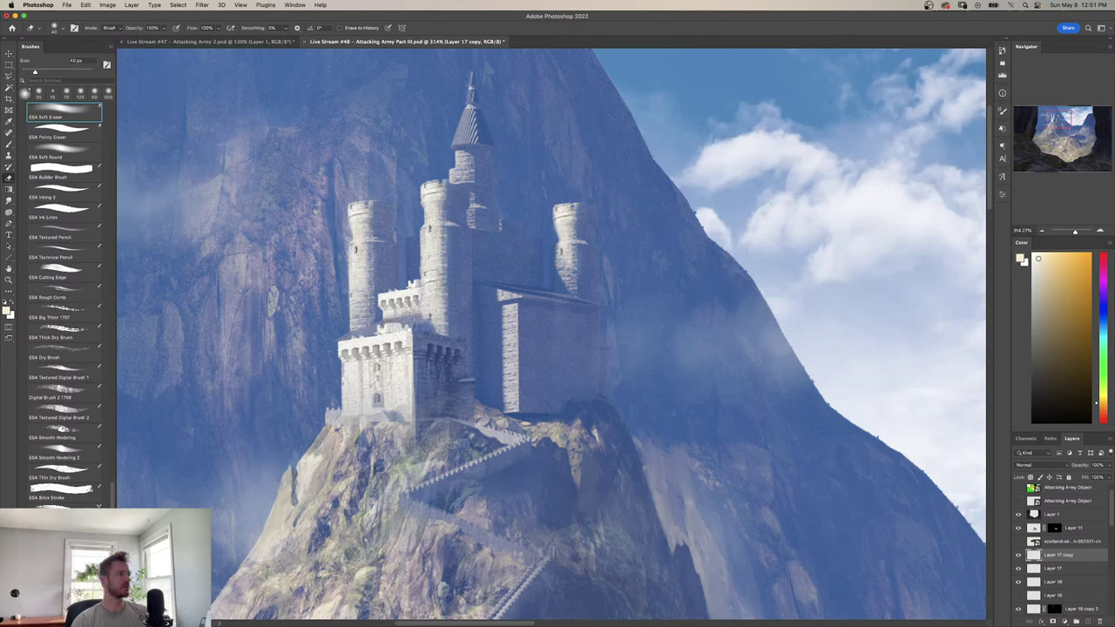
# Check the castle in the full composition and save the document.
pyautogui.press('z')
pyautogui.moveTo(474, 316); pyautogui.dragTo(485, 336)
pyautogui.moveTo(485, 336); pyautogui.dragTo(420, 282)
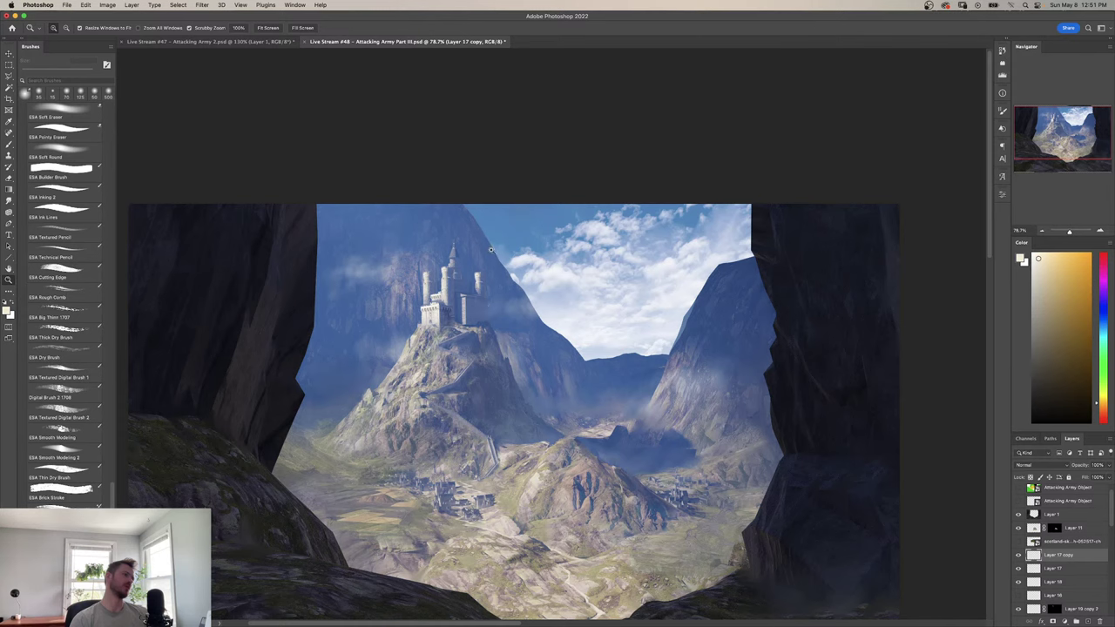
pyautogui.press('super+j')
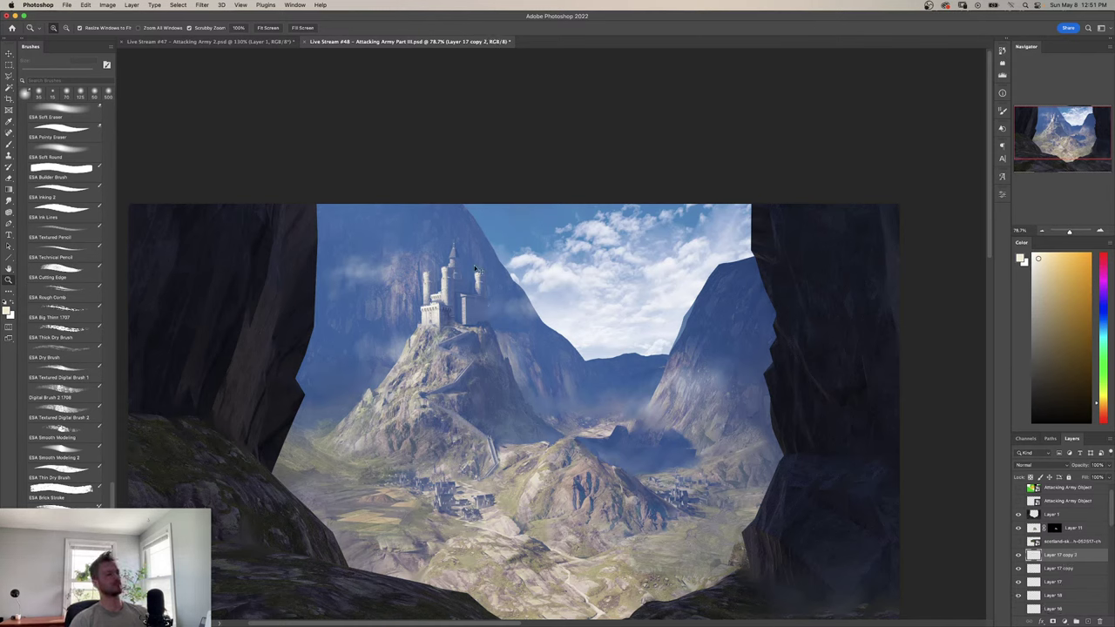
pyautogui.press('super+z')
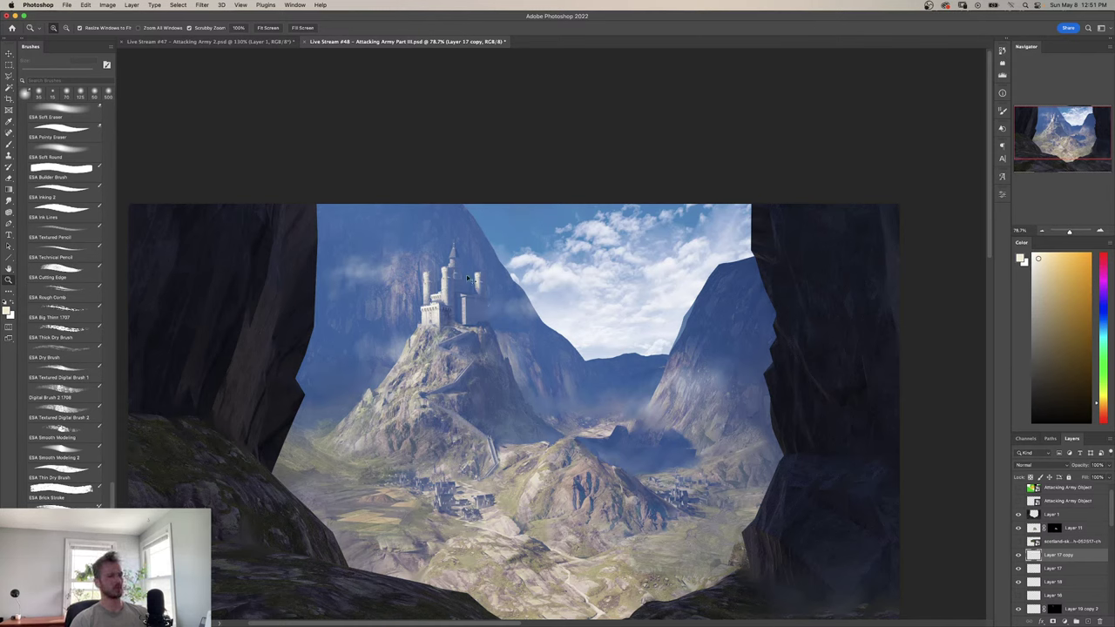
pyautogui.press('super+s')
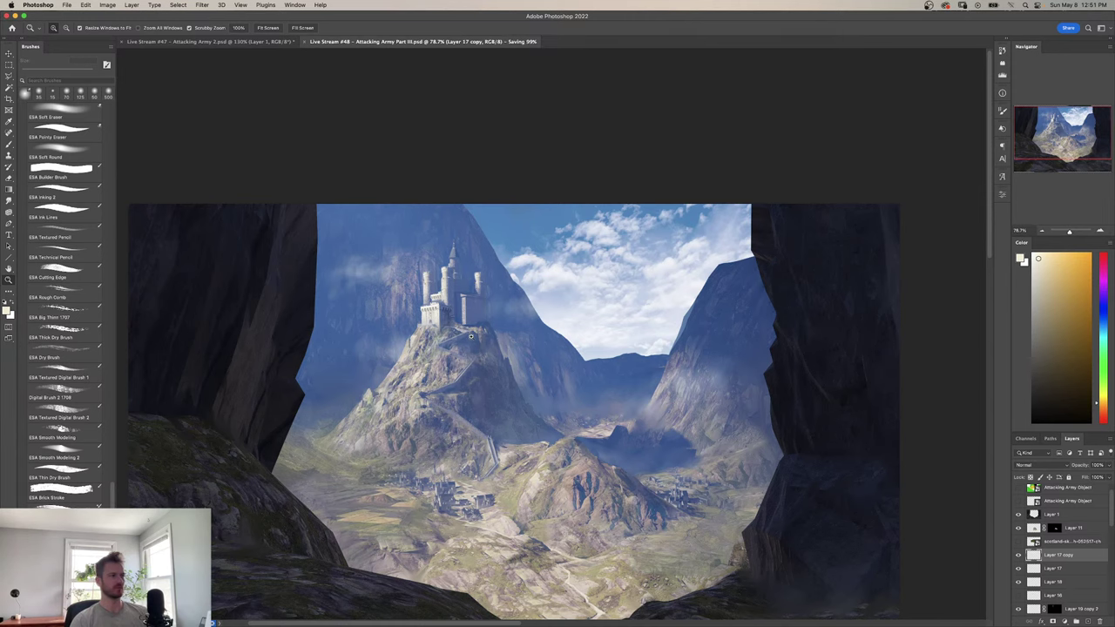
# Flip the whole image back horizontally and inspect the towers and the copied battlement wall.
pyautogui.moveTo(475, 340)
pyautogui.mouseDown()
pyautogui.moveTo(423, 340)
pyautogui.moveTo(481, 338)
pyautogui.mouseUp()
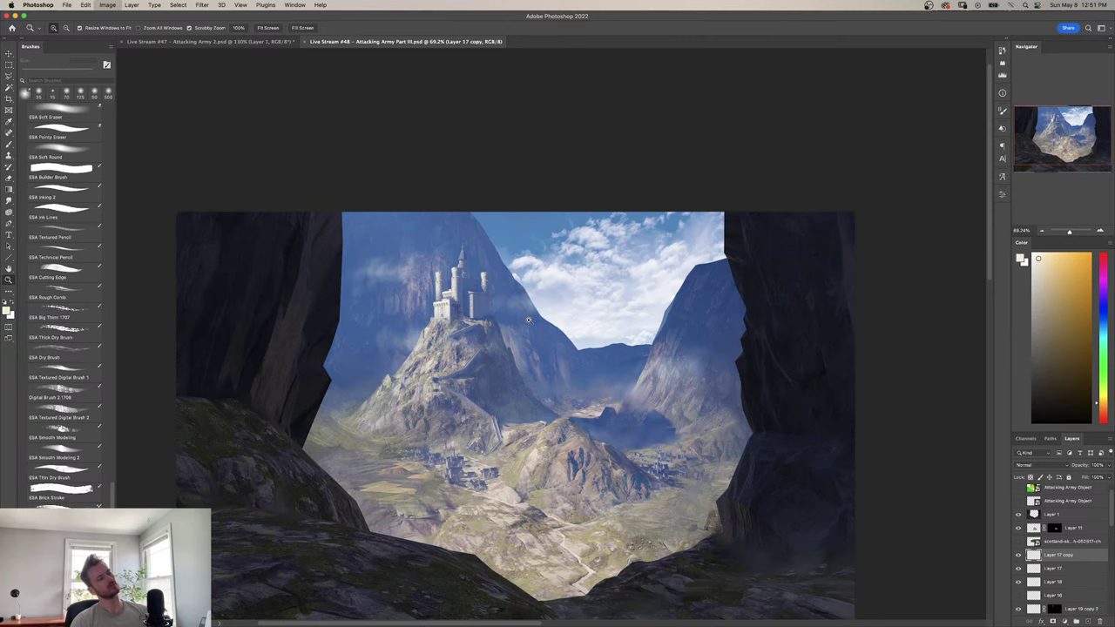
pyautogui.press('super+shift+h')
pyautogui.scroll(5, 637, 237)
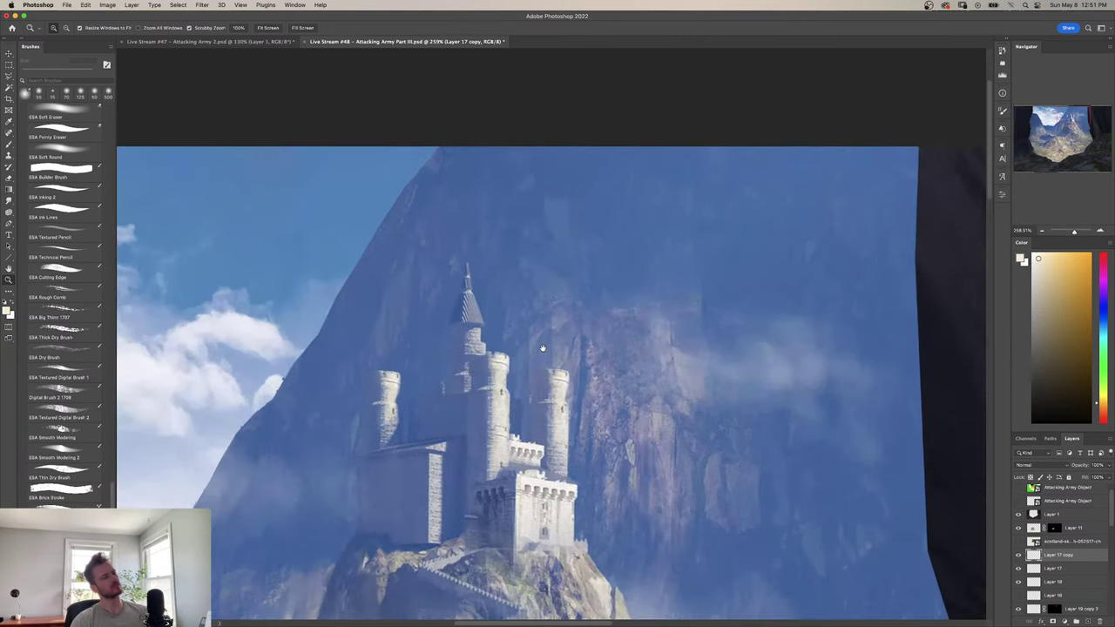
pyautogui.scroll(2, 513, 322)
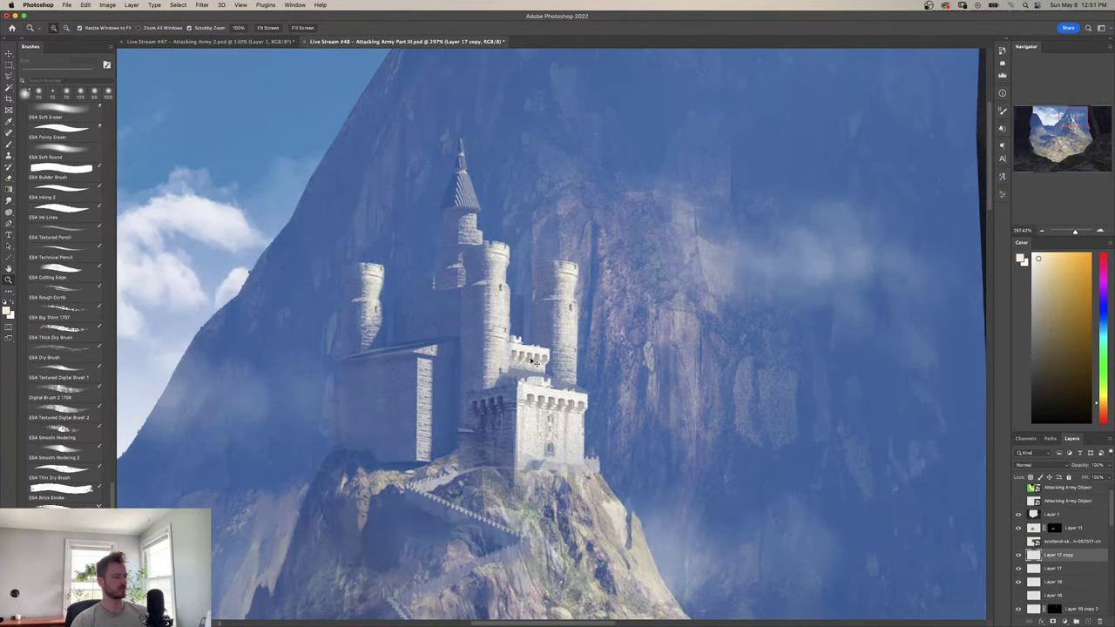
# Flip the whole image horizontally to check the castle in mirror view, and flip it back.
pyautogui.press('super+u')
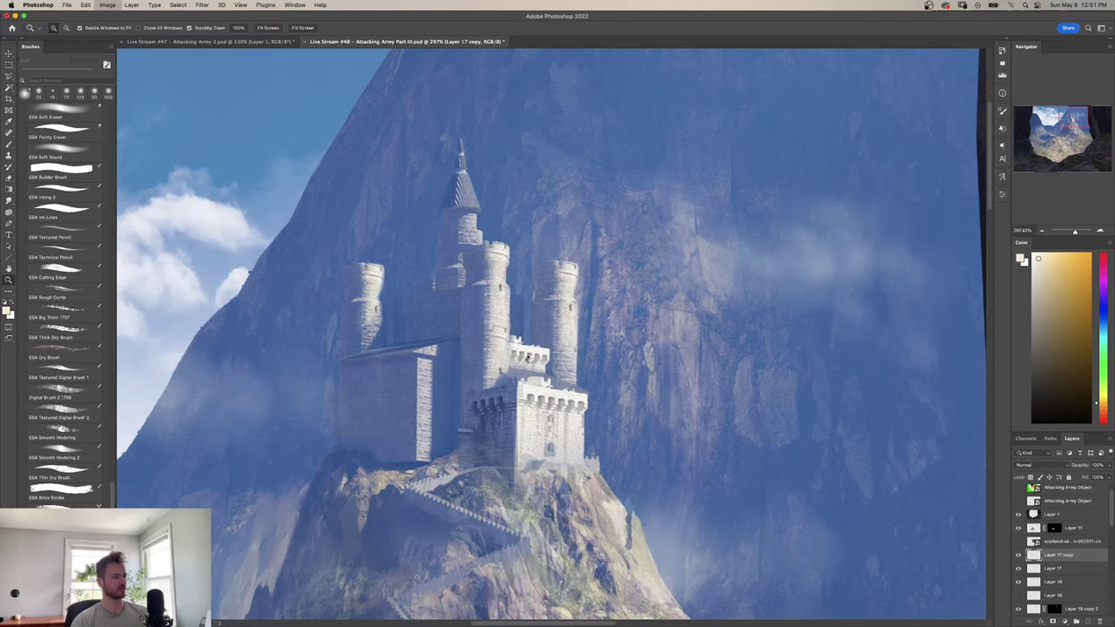
pyautogui.press('super+z')
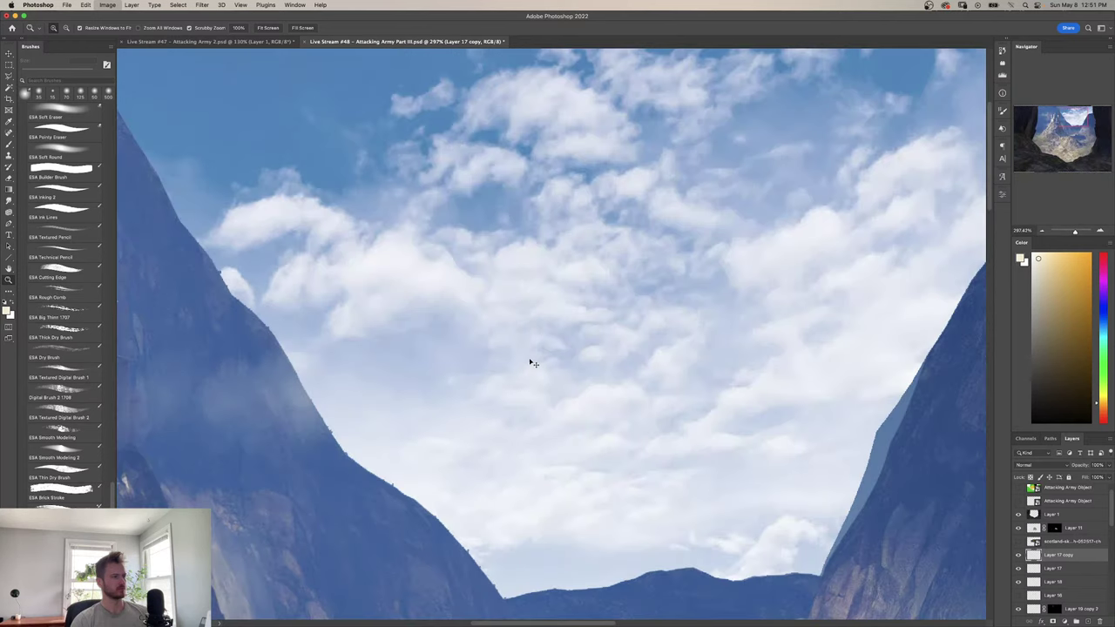
pyautogui.press('super+z')
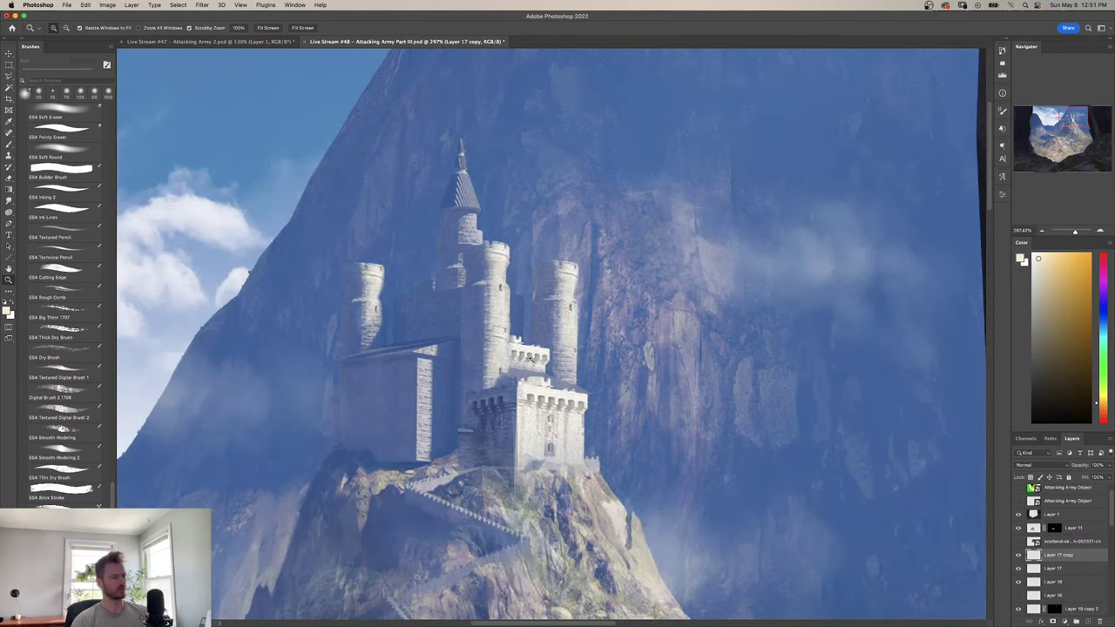
# Duplicate the gatehouse's bright front wall on Layer 17 and try a horizontally flipped copy over the plain block at the castle's left.
pyautogui.press('super+j')
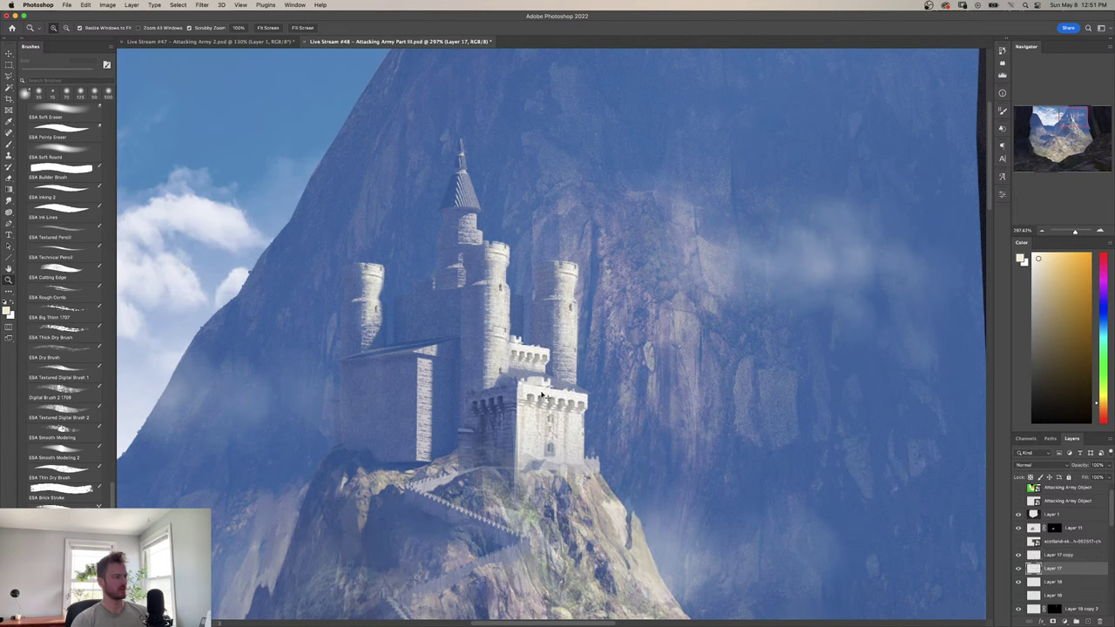
pyautogui.press('super+t')
pyautogui.moveTo(545, 407); pyautogui.dragTo(382, 407)
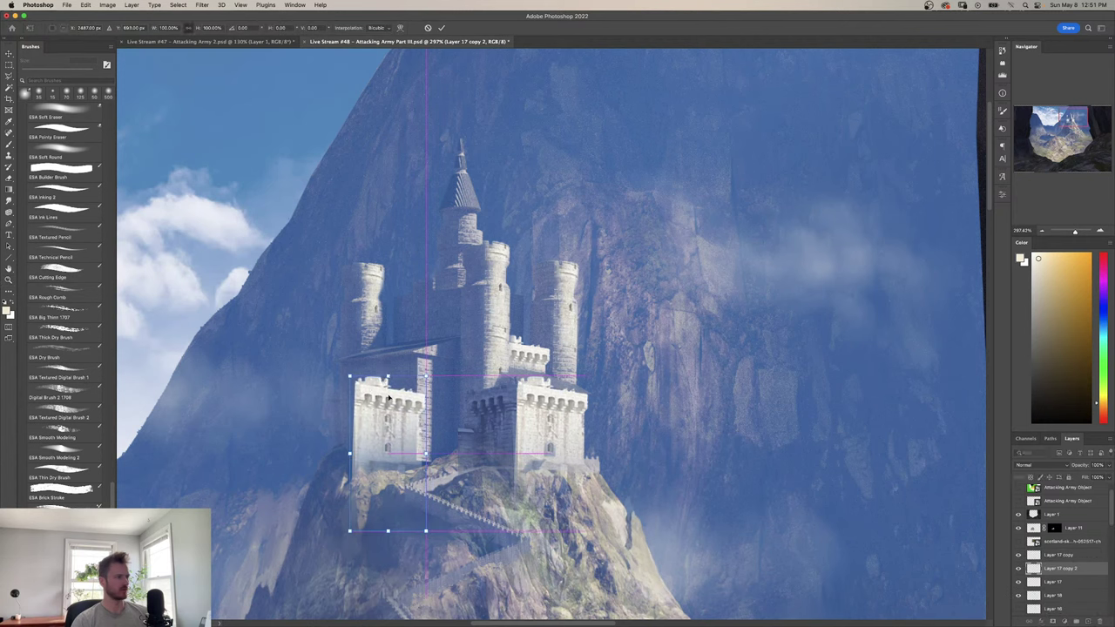
pyautogui.rightClick(388, 402)
pyautogui.click(417, 604)
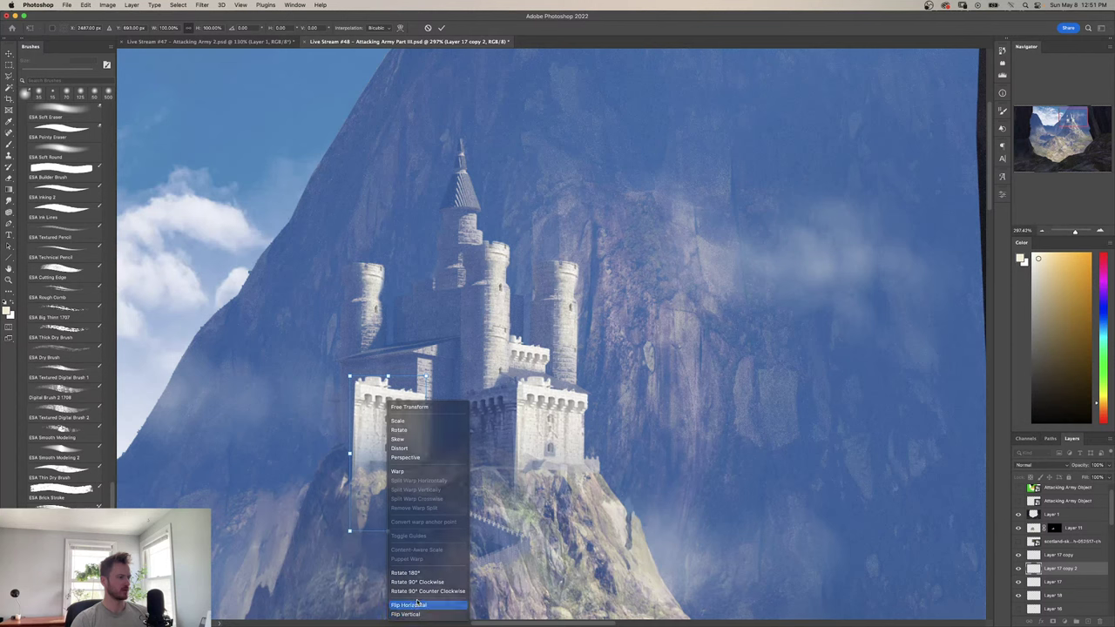
pyautogui.moveTo(372, 428); pyautogui.dragTo(353, 383)
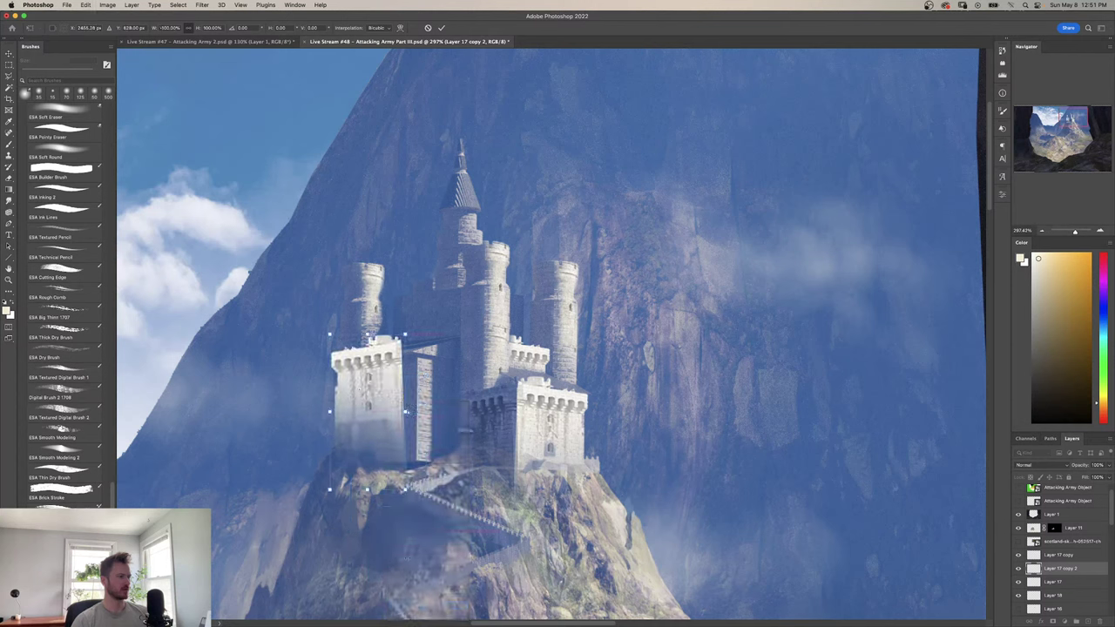
pyautogui.moveTo(415, 413)
pyautogui.mouseDown()
pyautogui.moveTo(427, 429)
pyautogui.moveTo(416, 420)
pyautogui.mouseUp()
pyautogui.press('Return')
pyautogui.press('z')
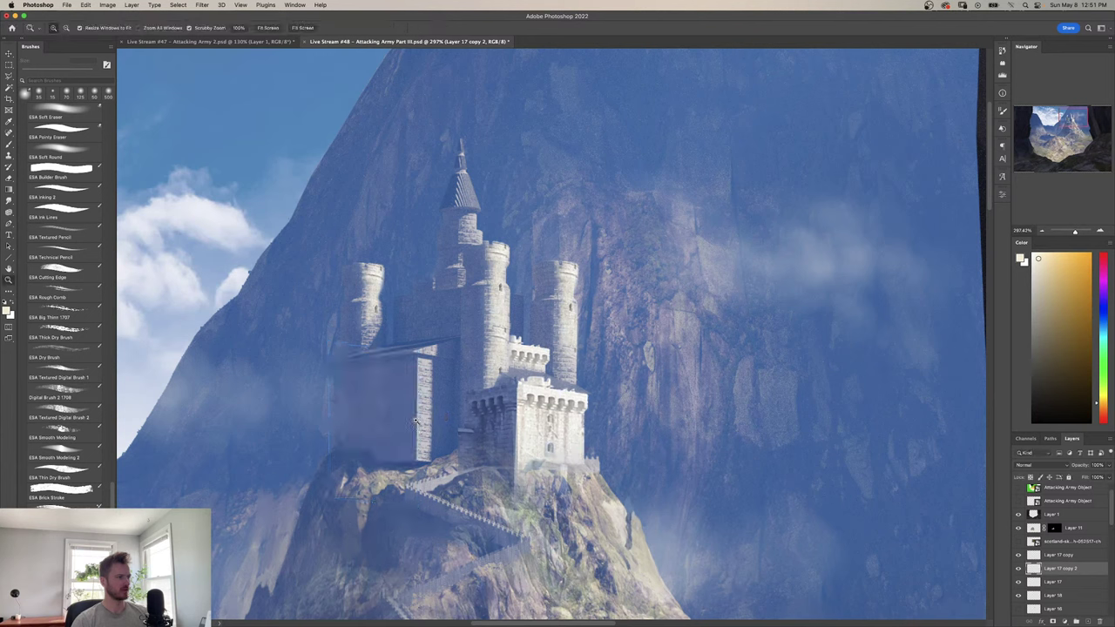
# Flip the wall copy horizontally, skew it slightly to match the perspective, and fit it over the left part of the plain block.
pyautogui.press('cmd+t')
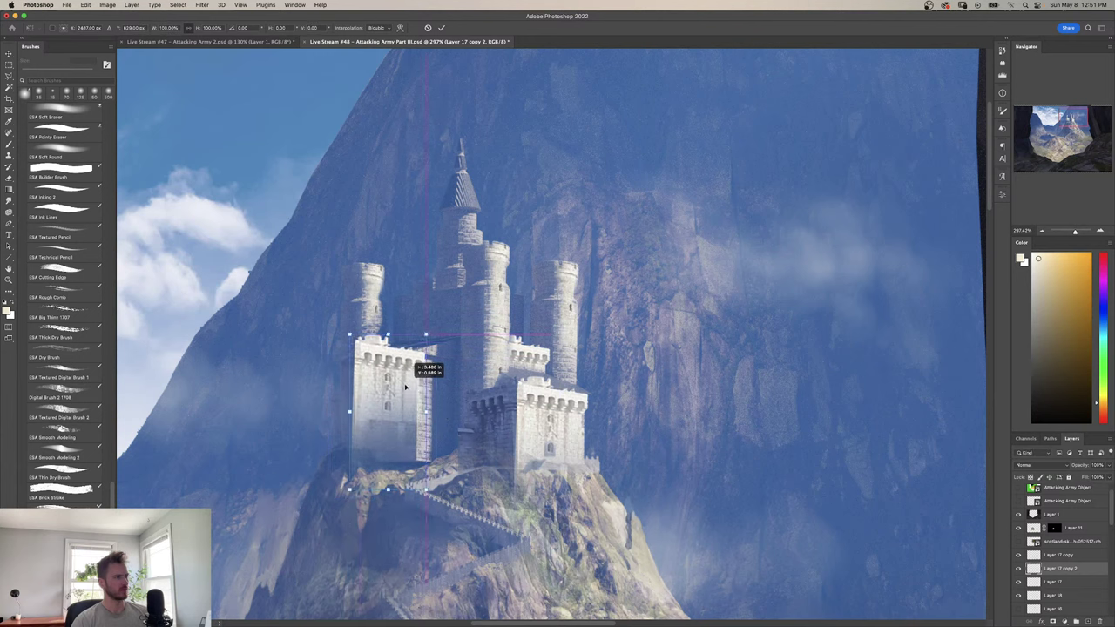
pyautogui.rightClick(376, 403)
pyautogui.click(406, 605)
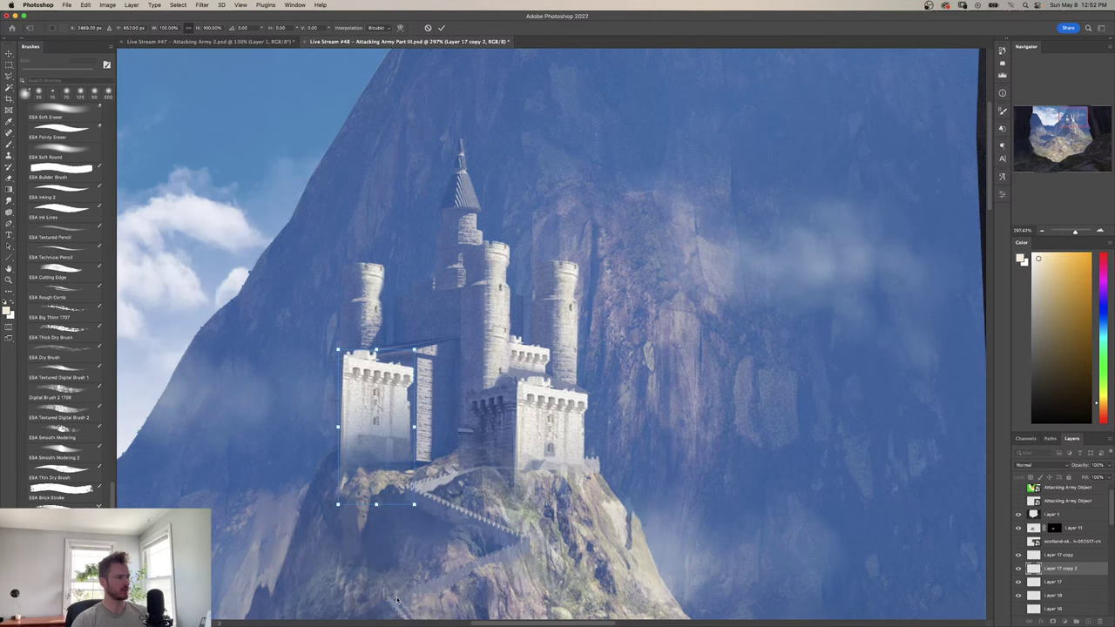
pyautogui.moveTo(380, 418); pyautogui.dragTo(410, 421)
pyautogui.moveTo(406, 498); pyautogui.dragTo(399, 497)
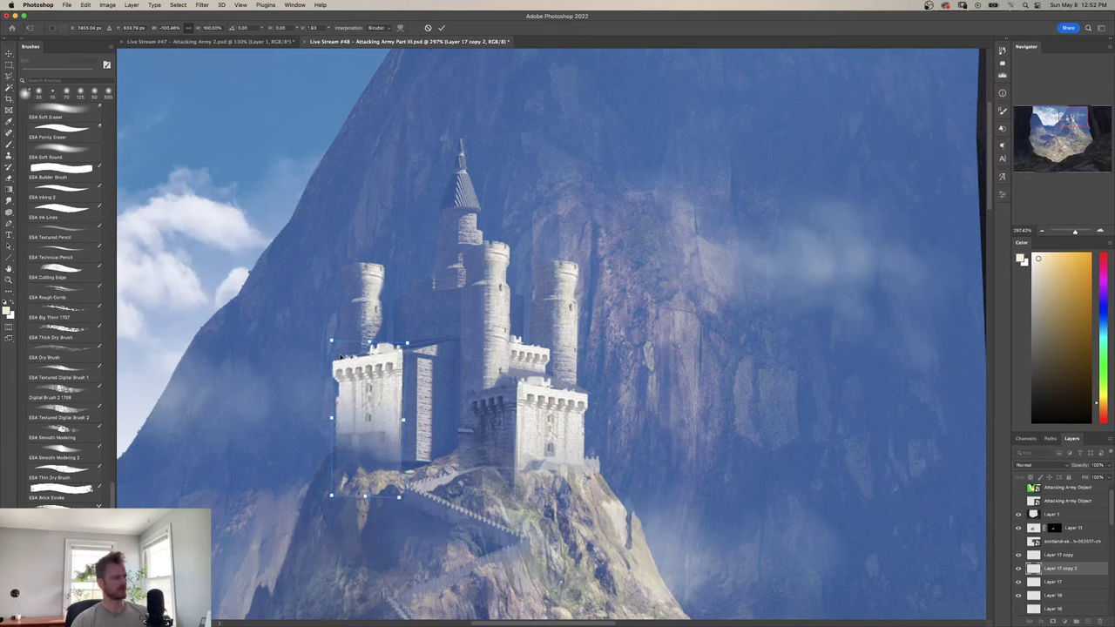
pyautogui.press('Return')
pyautogui.press('z')
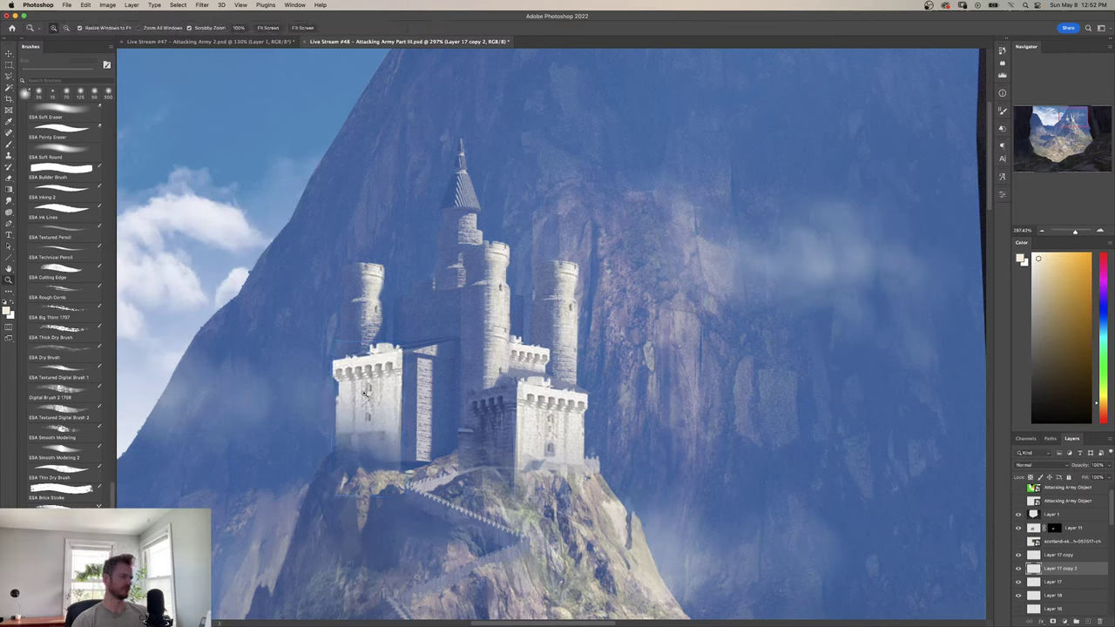
pyautogui.press('super+t')
pyautogui.moveTo(365, 394)
pyautogui.mouseDown()
pyautogui.moveTo(389, 398)
pyautogui.moveTo(370, 393)
pyautogui.mouseUp()
pyautogui.press('Return')
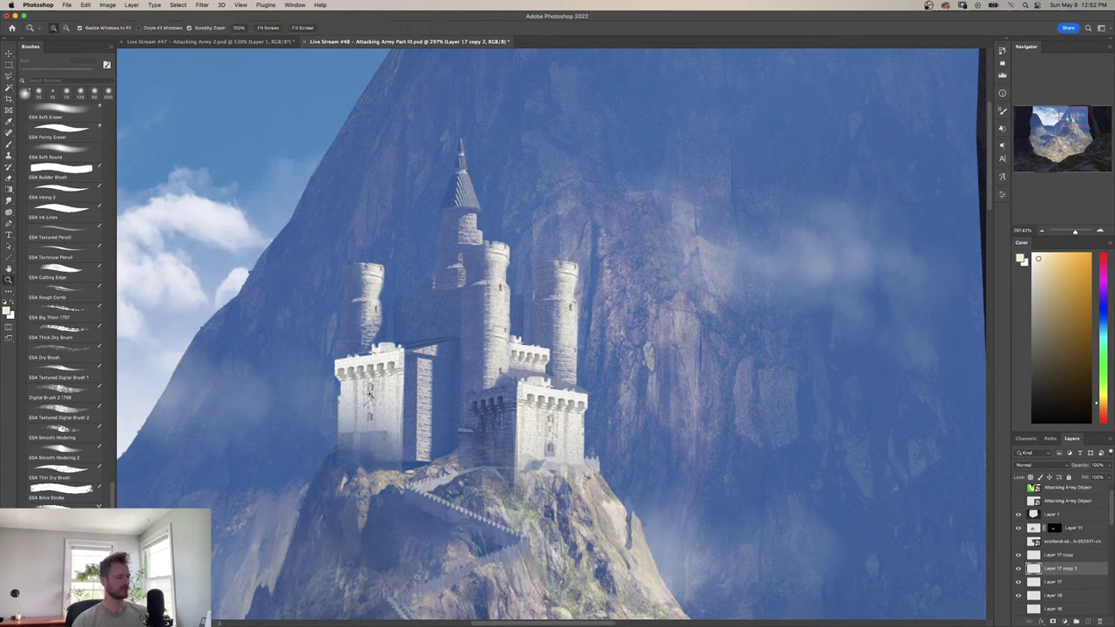
# Duplicate the flipped wall piece, align the duplicate beside it to cover the rest of the block, and merge the two pieces into one layer.
pyautogui.press('super+t')
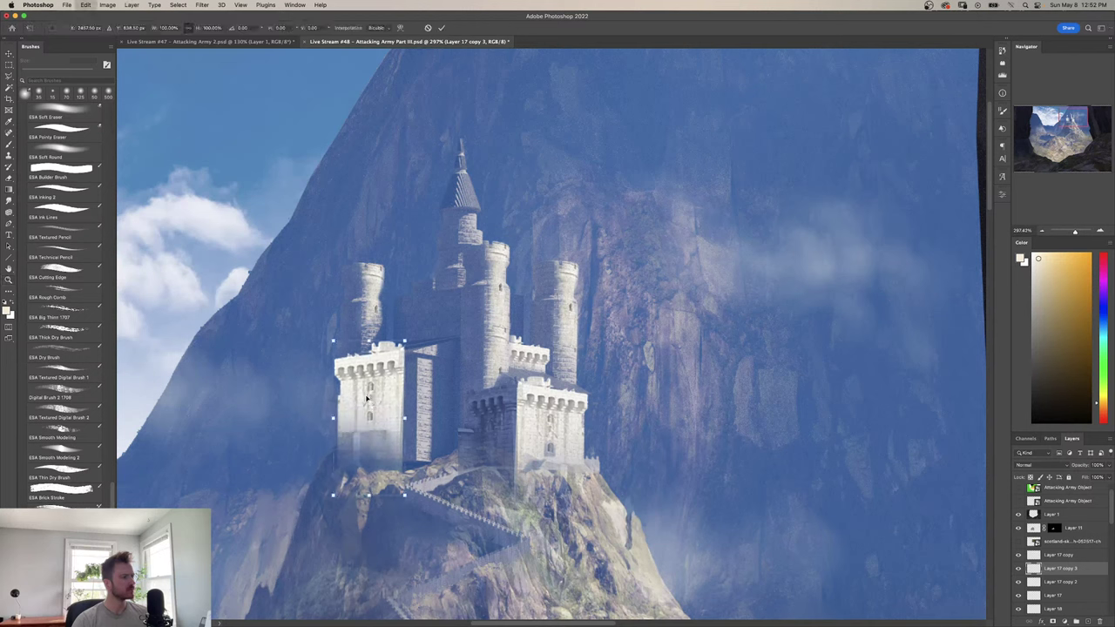
pyautogui.moveTo(369, 401); pyautogui.dragTo(391, 383)
pyautogui.hotkey('shift', 'Up')
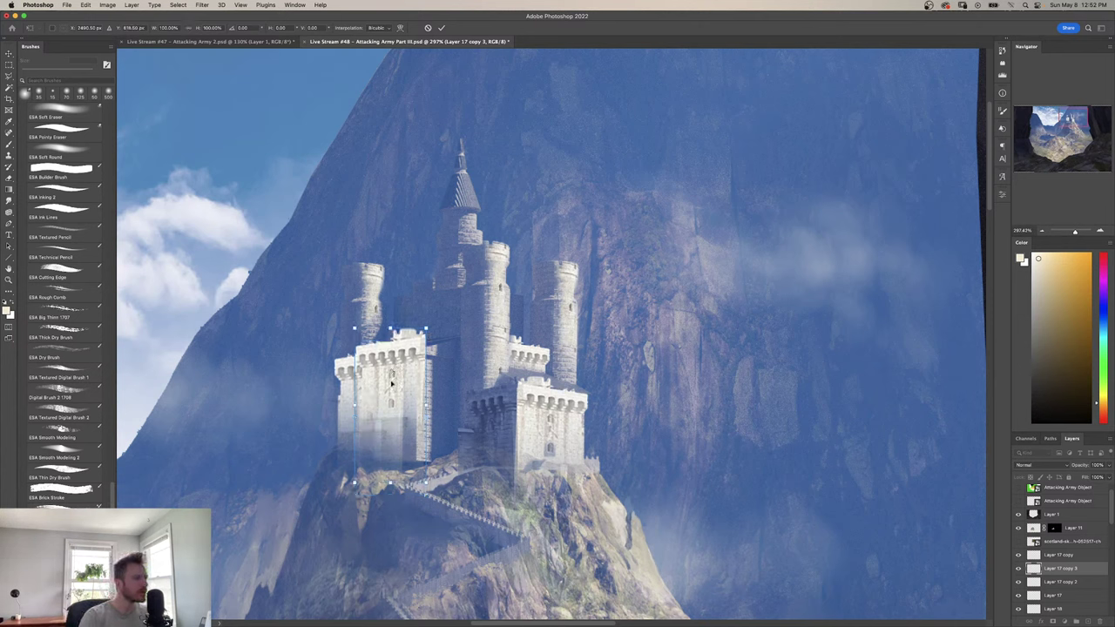
pyautogui.hotkey('shift', 'Down')
pyautogui.press('Down')
pyautogui.press('Down')
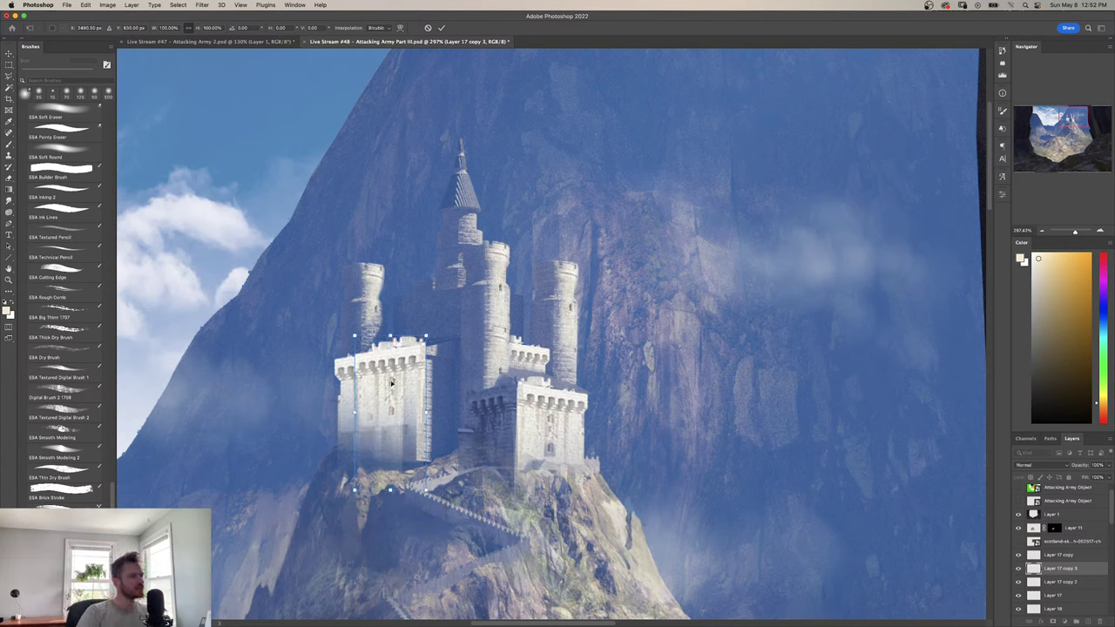
pyautogui.press('Down')
pyautogui.press('Down')
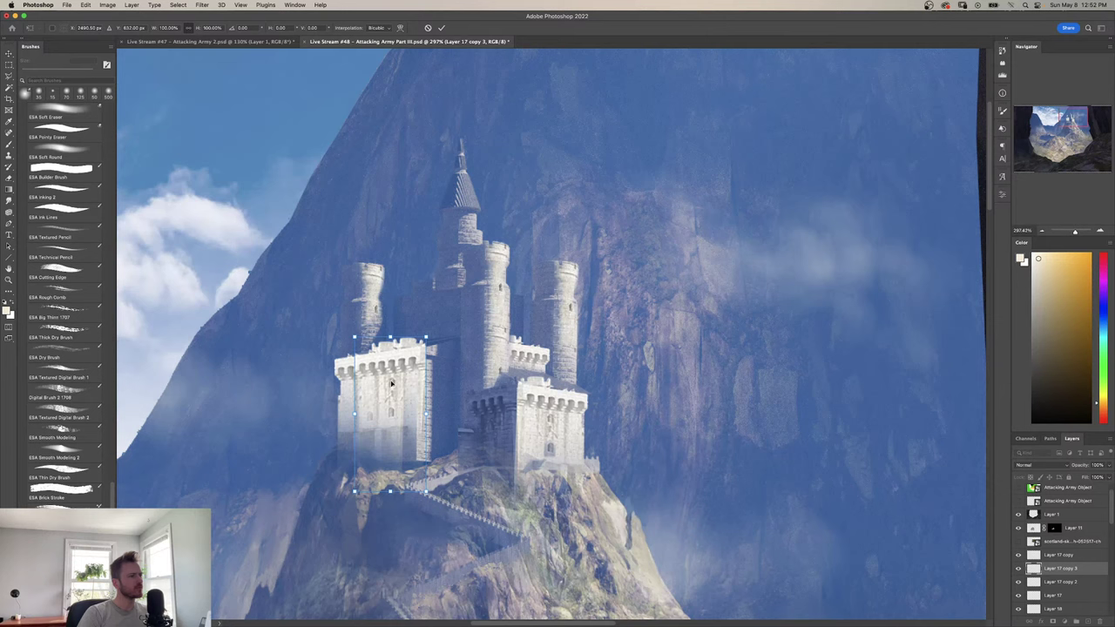
pyautogui.press('Down')
pyautogui.press('Left')
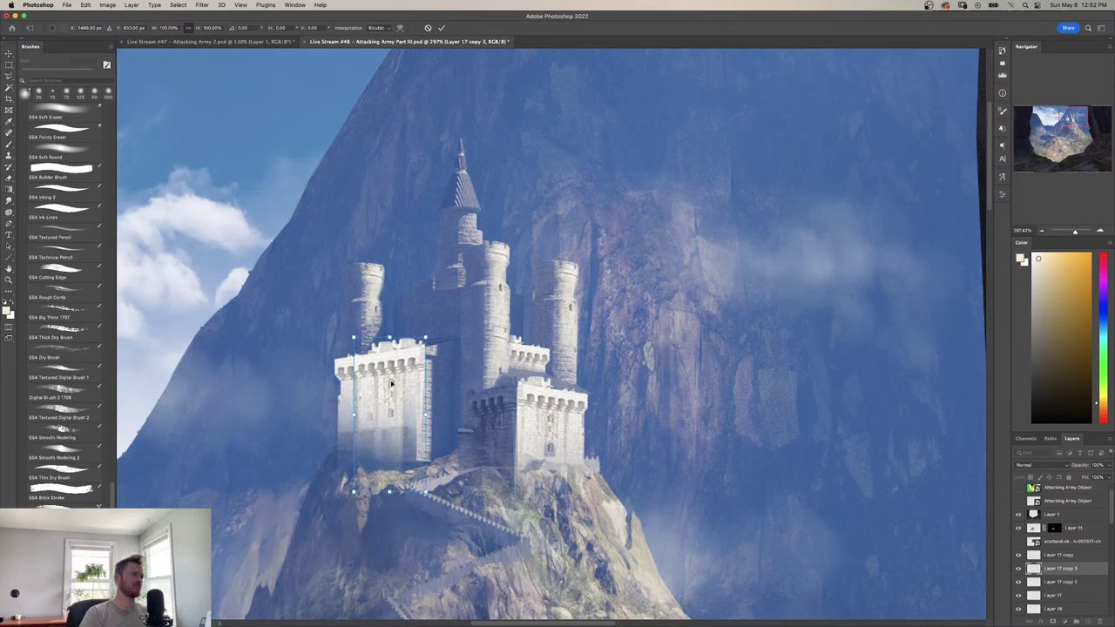
pyautogui.press('Return')
pyautogui.press('z')
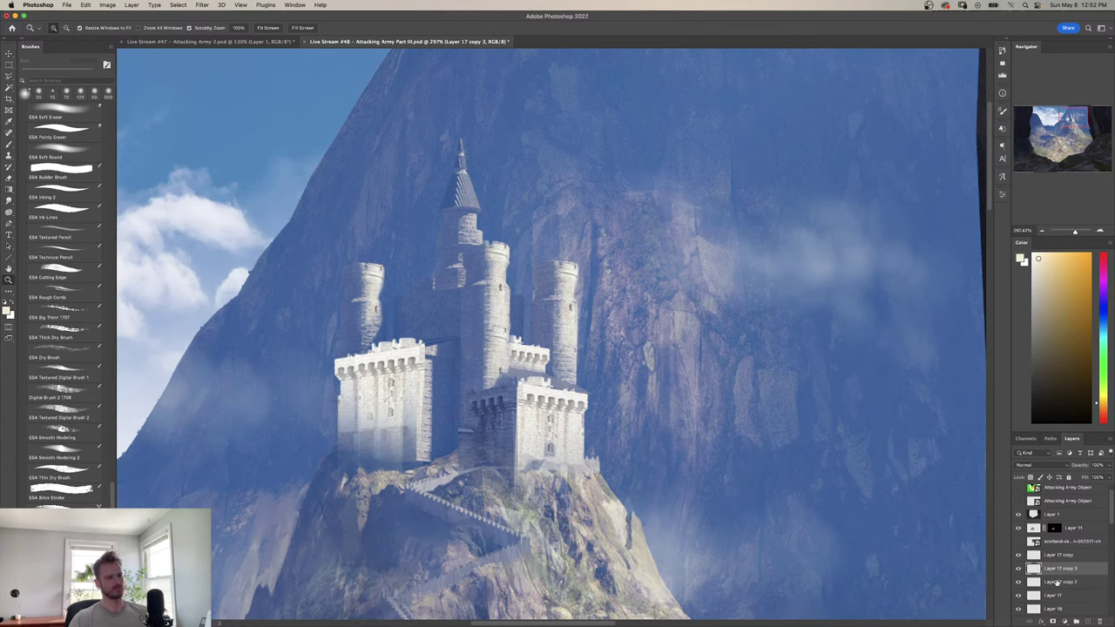
pyautogui.click(1057, 581)
pyautogui.press('BackSpace')
# Darken the merged wall with Levels by lowering the output white level to 117.
pyautogui.press('super+l')
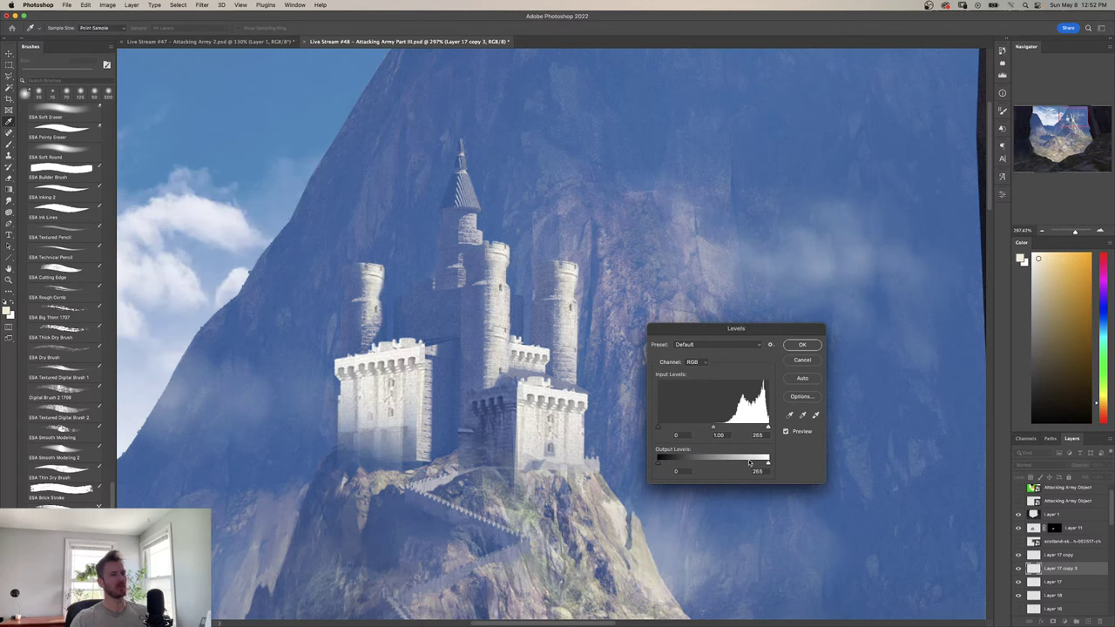
pyautogui.moveTo(751, 463); pyautogui.dragTo(837, 466)
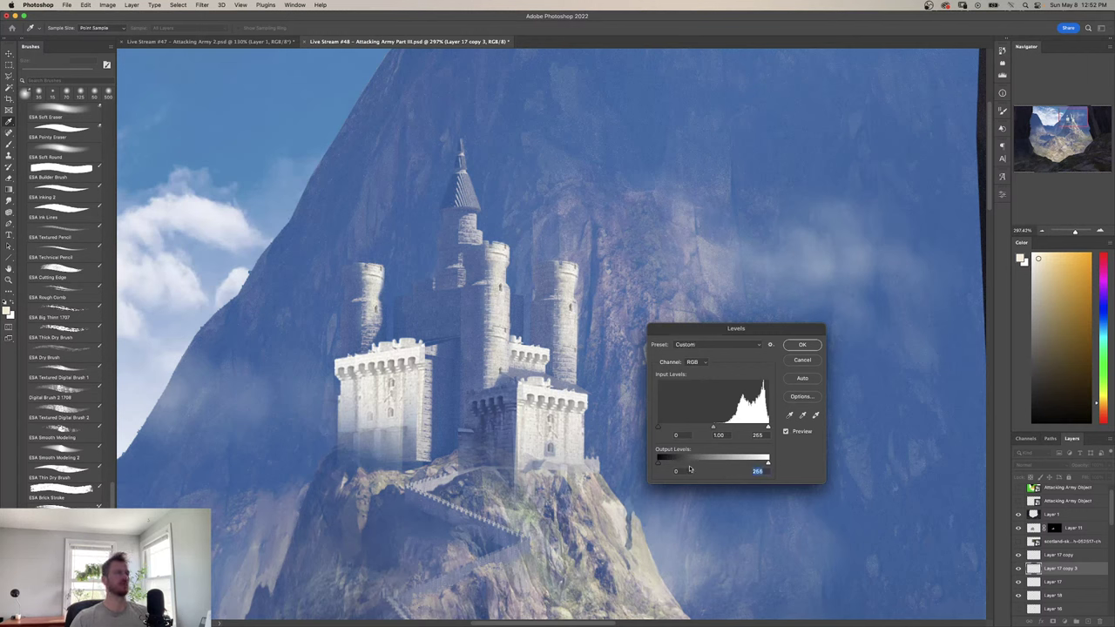
pyautogui.moveTo(768, 461); pyautogui.dragTo(709, 464)
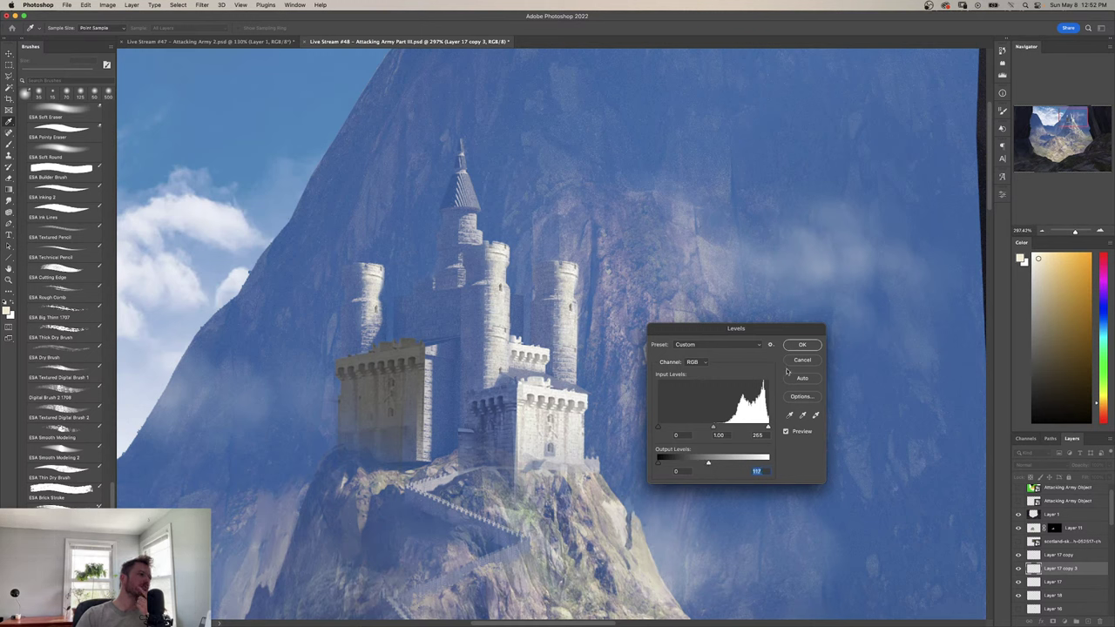
pyautogui.click(803, 344)
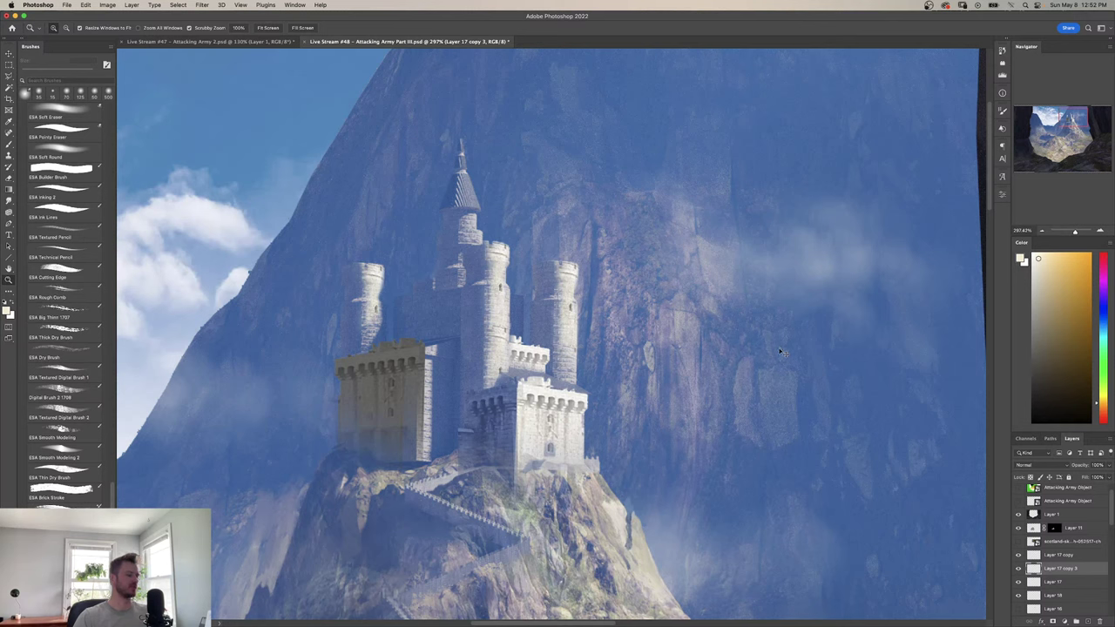
# Shift the wall's midtones to -38, -6, +79 with Color Balance and darken its Levels midtone input to 0.82.
pyautogui.press('super+b')
pyautogui.moveTo(827, 362); pyautogui.dragTo(812, 343)
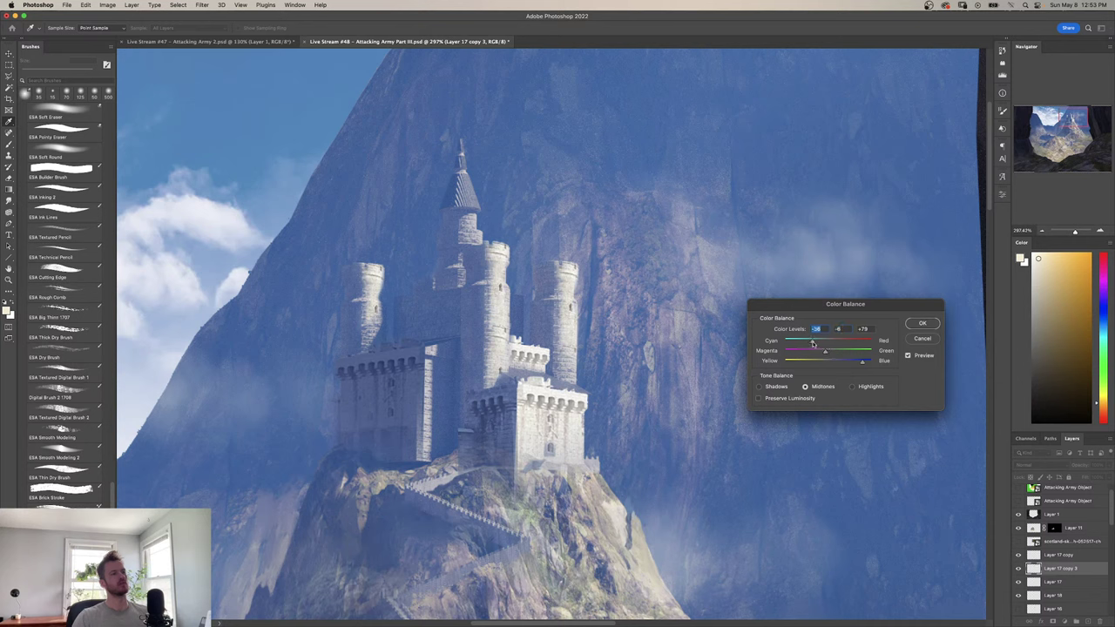
pyautogui.click(923, 323)
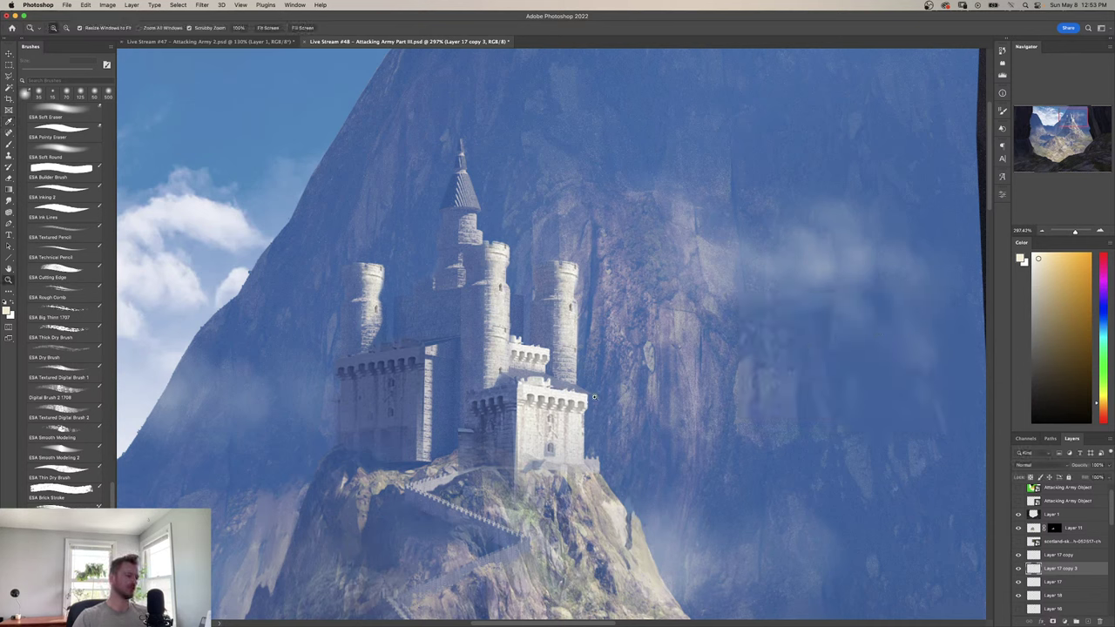
pyautogui.press('super+l')
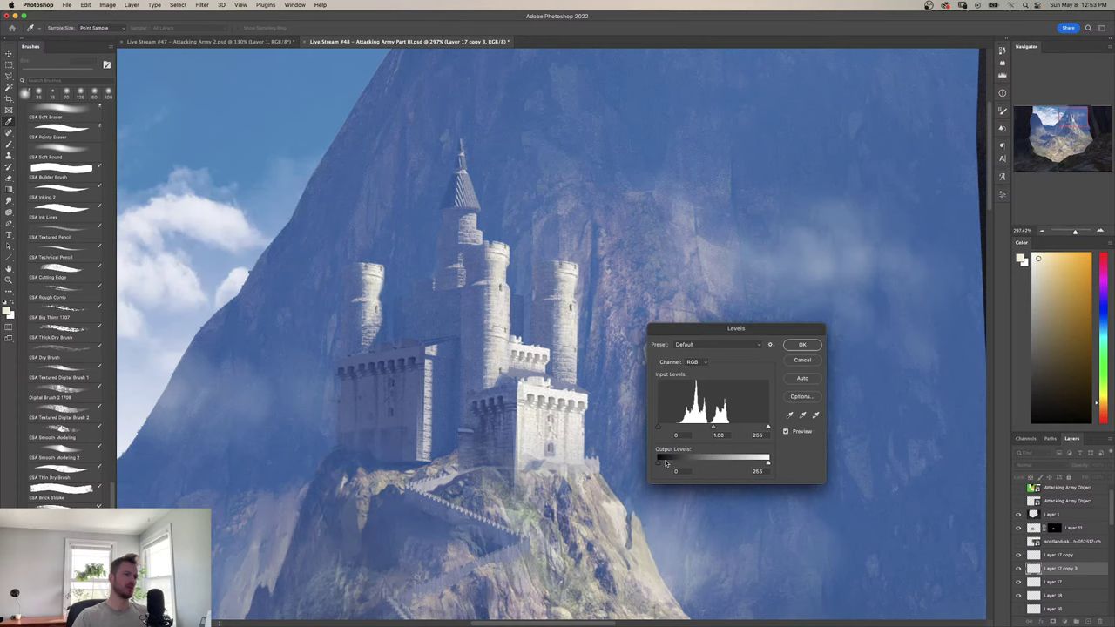
pyautogui.moveTo(712, 427); pyautogui.dragTo(720, 427)
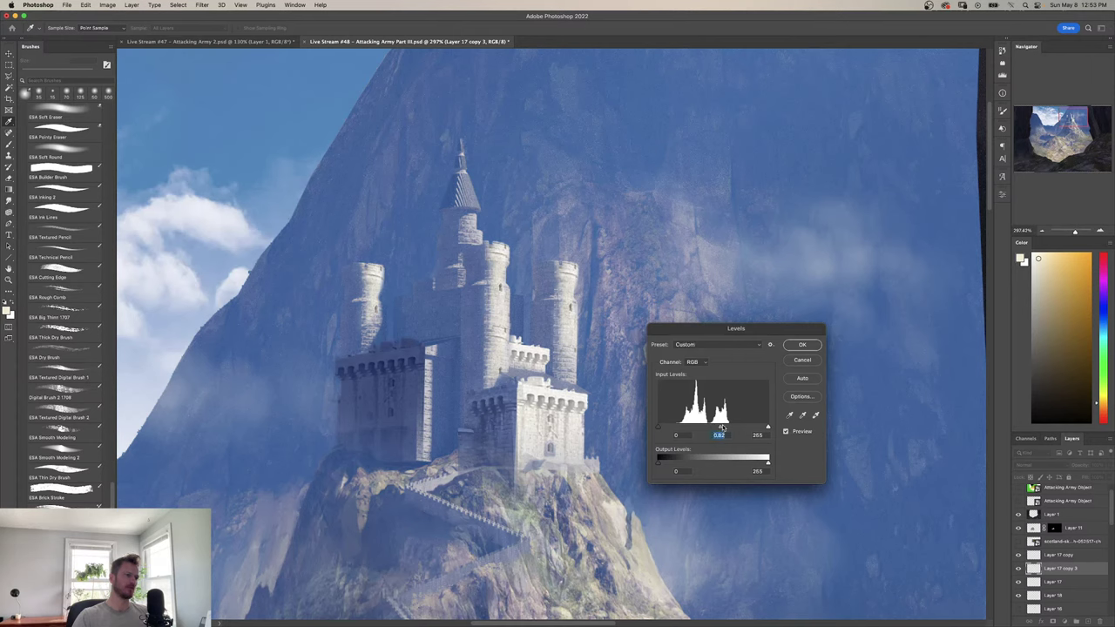
pyautogui.click(800, 346)
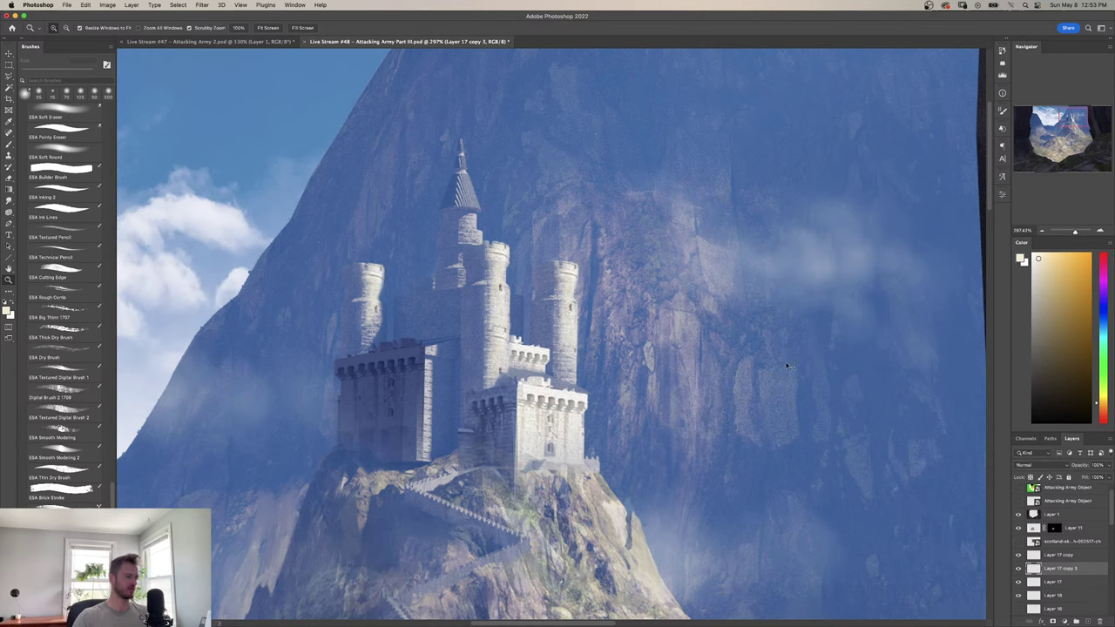
# Shift the wall's highlights slightly toward cyan with Color Balance and reduce its saturation to -18.
pyautogui.press('super+b')
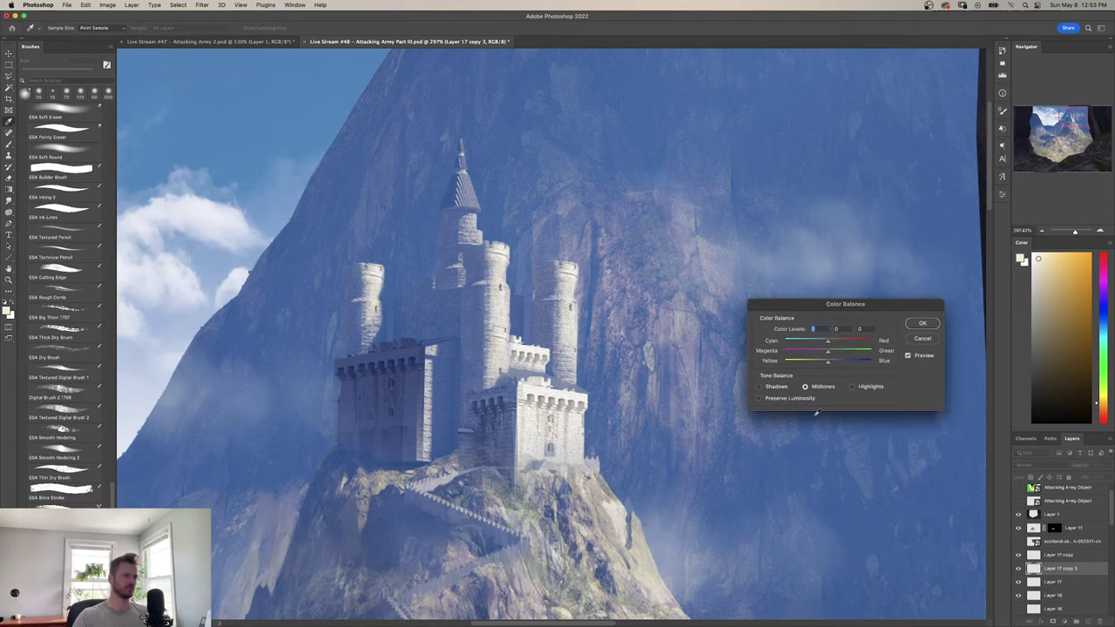
pyautogui.moveTo(828, 362); pyautogui.dragTo(824, 342)
pyautogui.click(852, 386)
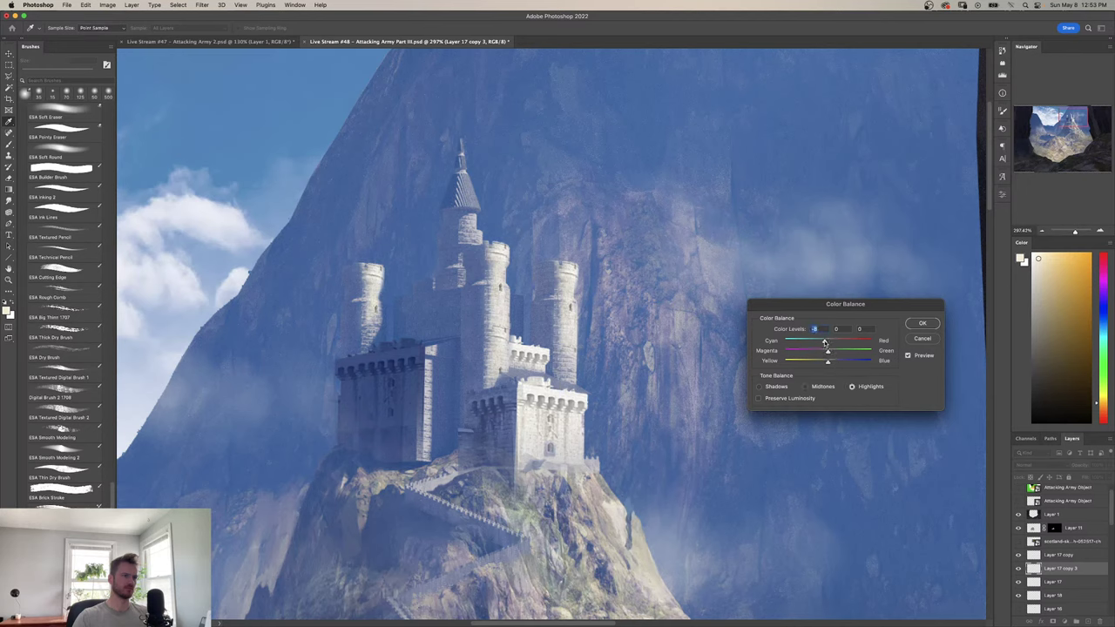
pyautogui.click(922, 323)
pyautogui.press('super+u')
pyautogui.moveTo(800, 419); pyautogui.dragTo(811, 420)
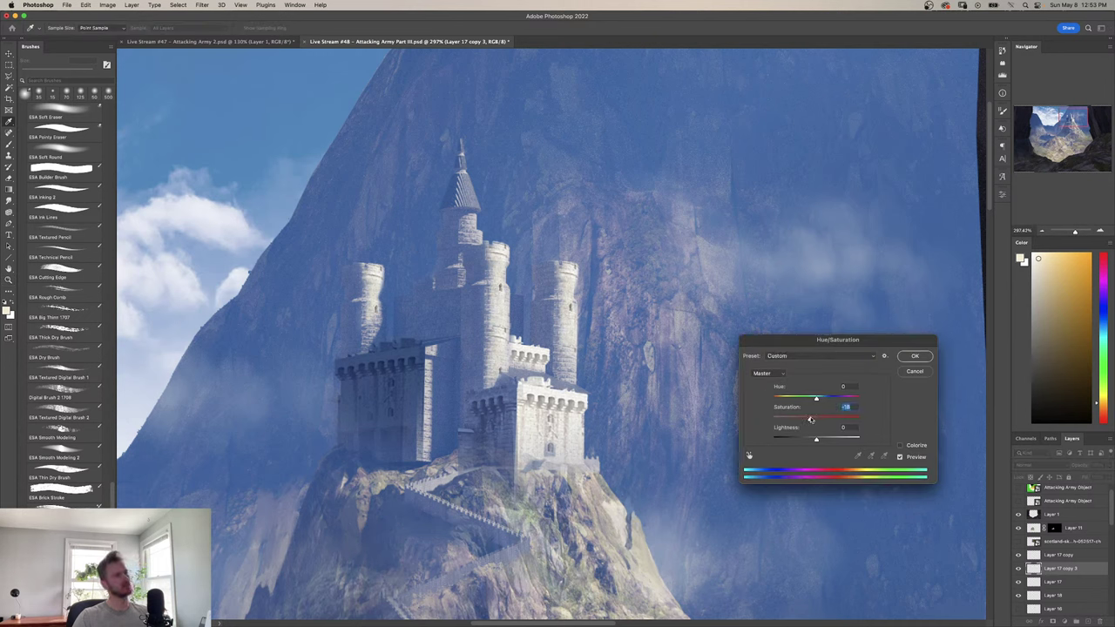
pyautogui.press('Return')
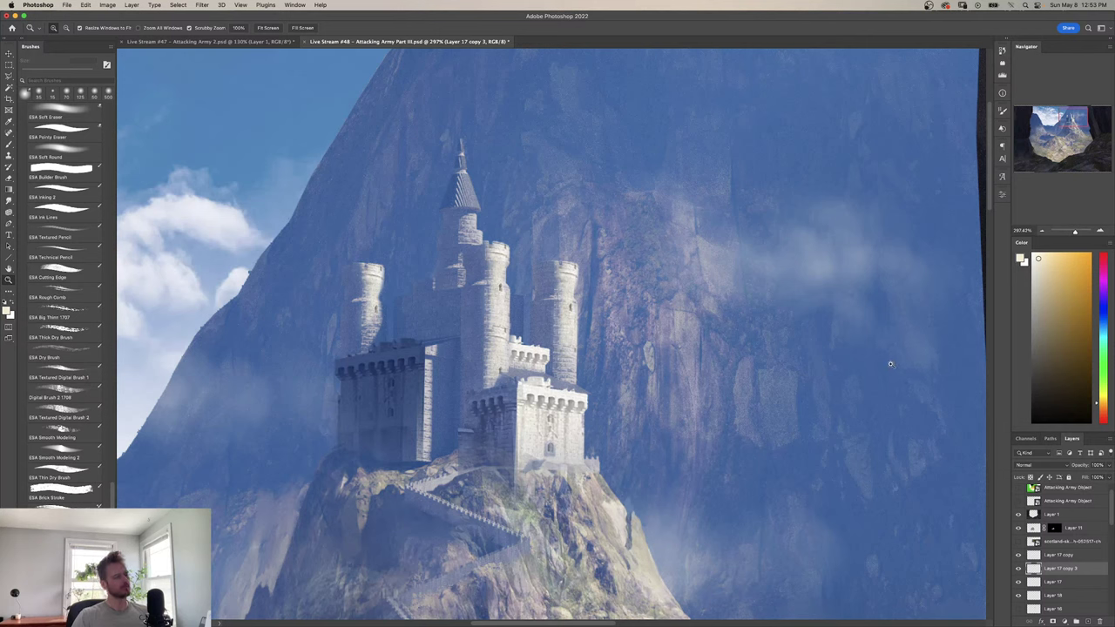
# Lower the wall's white input level slightly in Levels and set its Color Balance midtones to +3, -5, +4.
pyautogui.press('super+l')
pyautogui.moveTo(768, 428); pyautogui.dragTo(756, 428)
pyautogui.click(805, 347)
pyautogui.press('super+b')
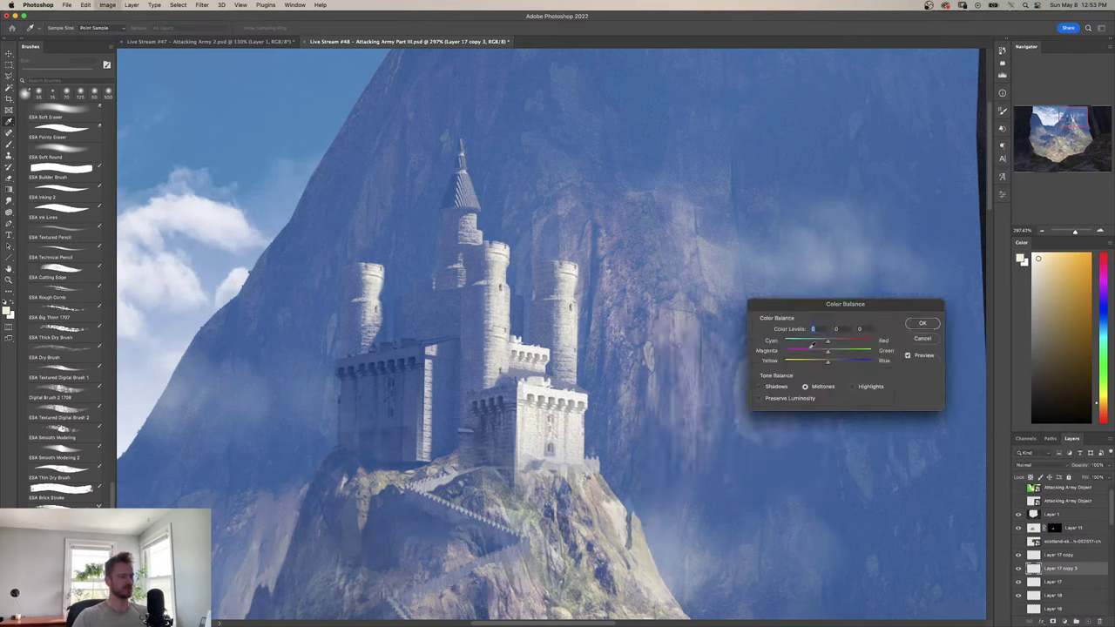
pyautogui.moveTo(834, 366); pyautogui.dragTo(830, 342)
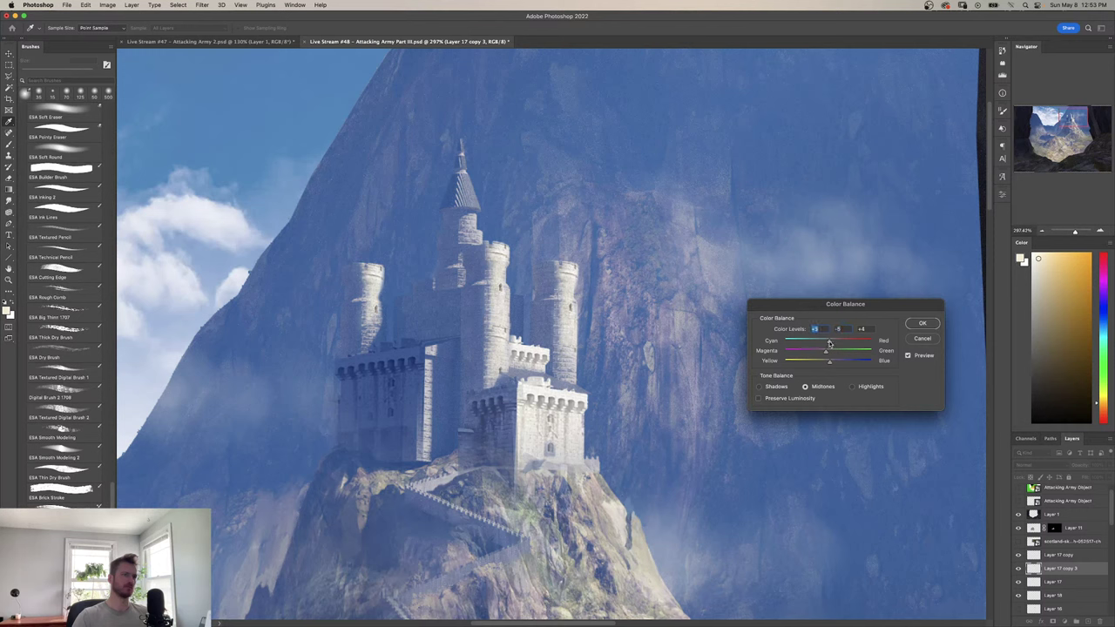
pyautogui.click(922, 324)
# Reduce the castle wall's saturation to -19 with Hue/Saturation.
pyautogui.press('super+u')
pyautogui.moveTo(815, 419); pyautogui.dragTo(811, 419)
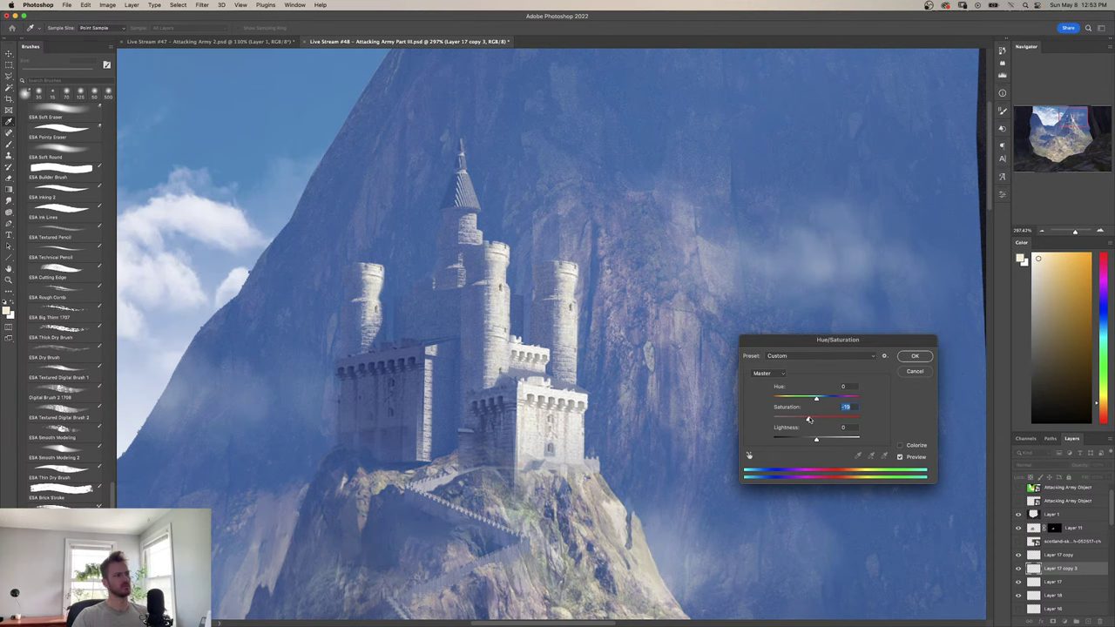
pyautogui.press('Return')
pyautogui.moveTo(618, 380)
pyautogui.mouseDown()
pyautogui.moveTo(558, 383)
pyautogui.moveTo(609, 393)
pyautogui.mouseUp()
pyautogui.scroll(3, 608, 392)
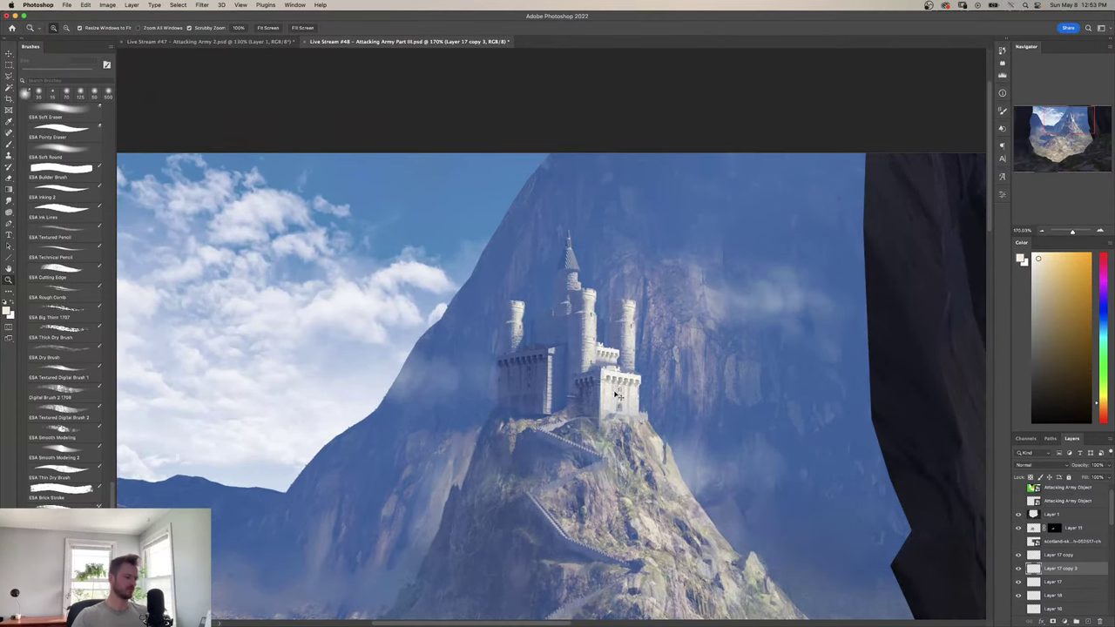
# Adjust the wall in Levels with an output black level of 36 and a midtone input of 0.69.
pyautogui.press('super+l')
pyautogui.moveTo(667, 465); pyautogui.dragTo(684, 464)
pyautogui.moveTo(717, 430); pyautogui.dragTo(719, 428)
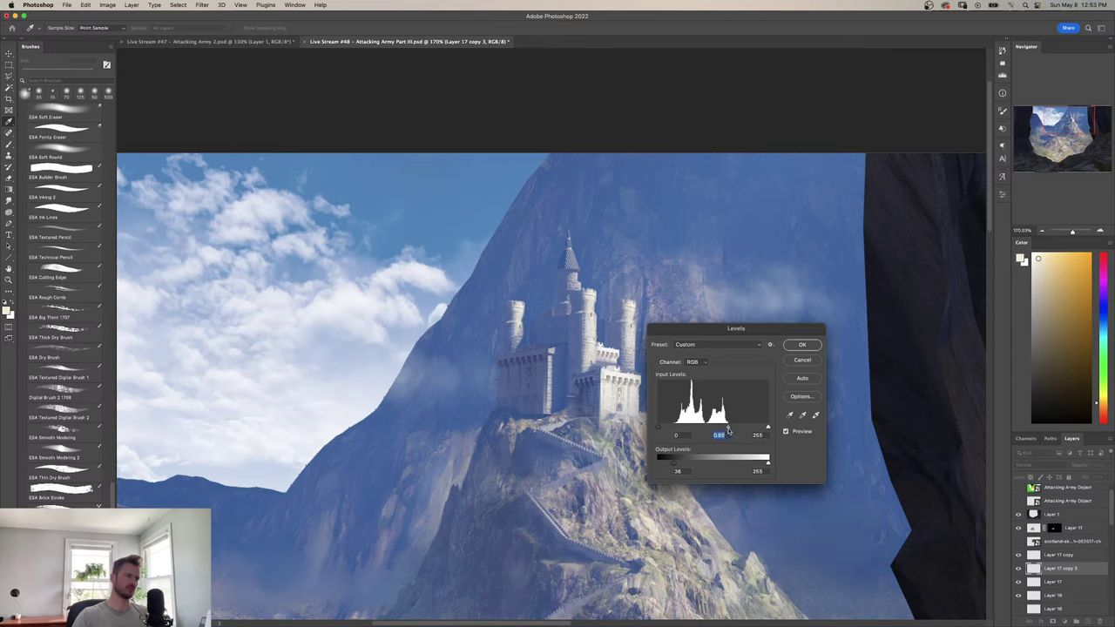
pyautogui.moveTo(729, 429); pyautogui.dragTo(725, 431)
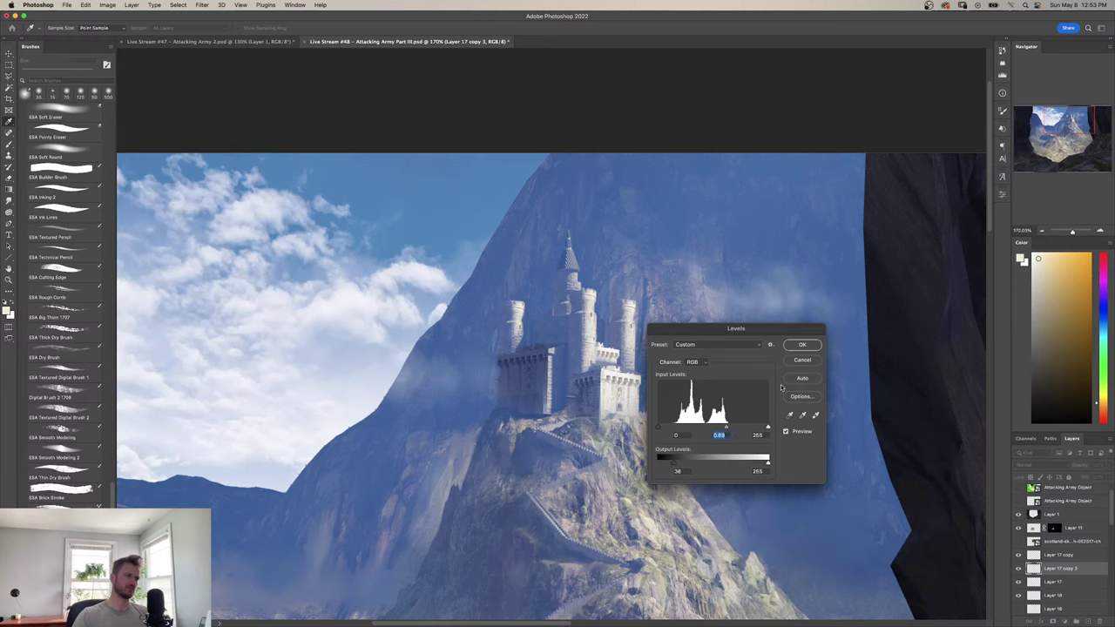
pyautogui.click(802, 346)
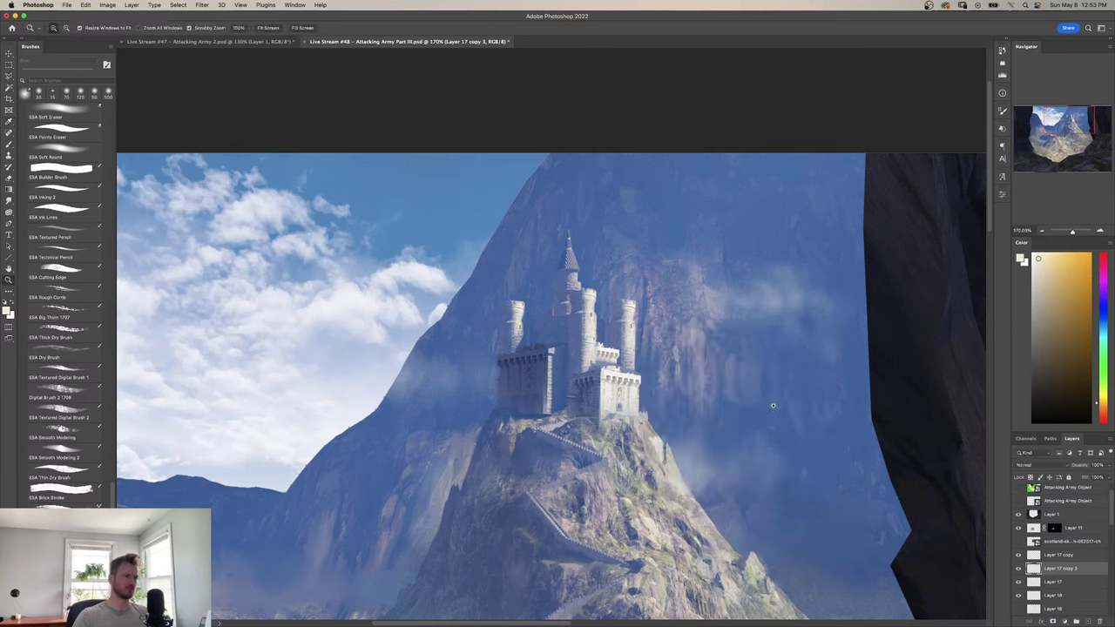
# Set the wall layer's blend mode to Darken and shift its midtones slightly toward cyan with Color Balance.
pyautogui.click(1044, 467)
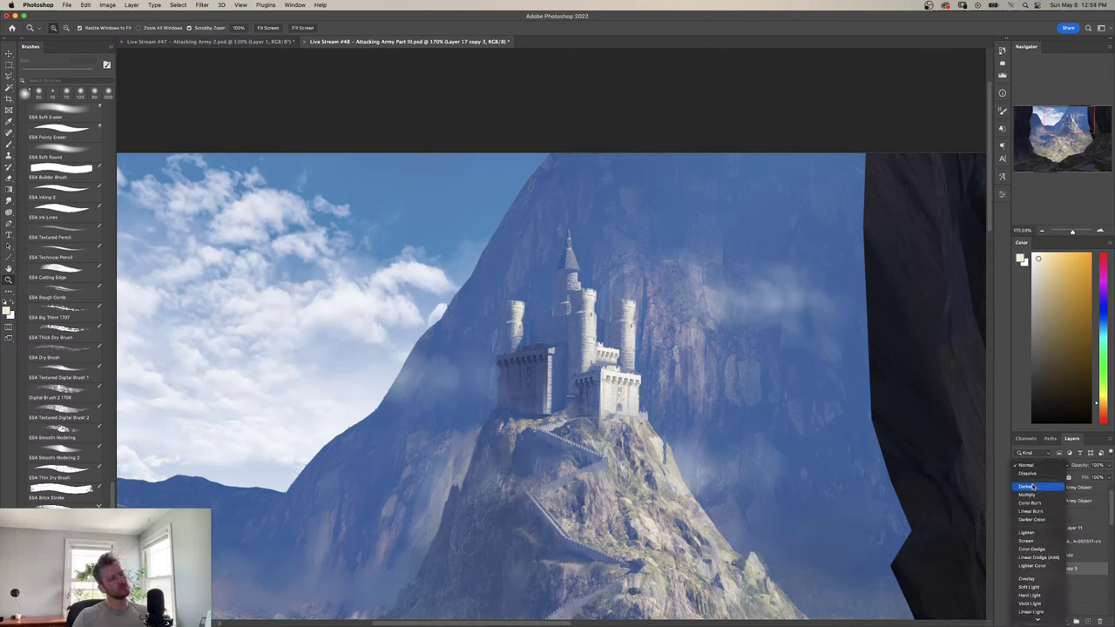
pyautogui.click(1031, 486)
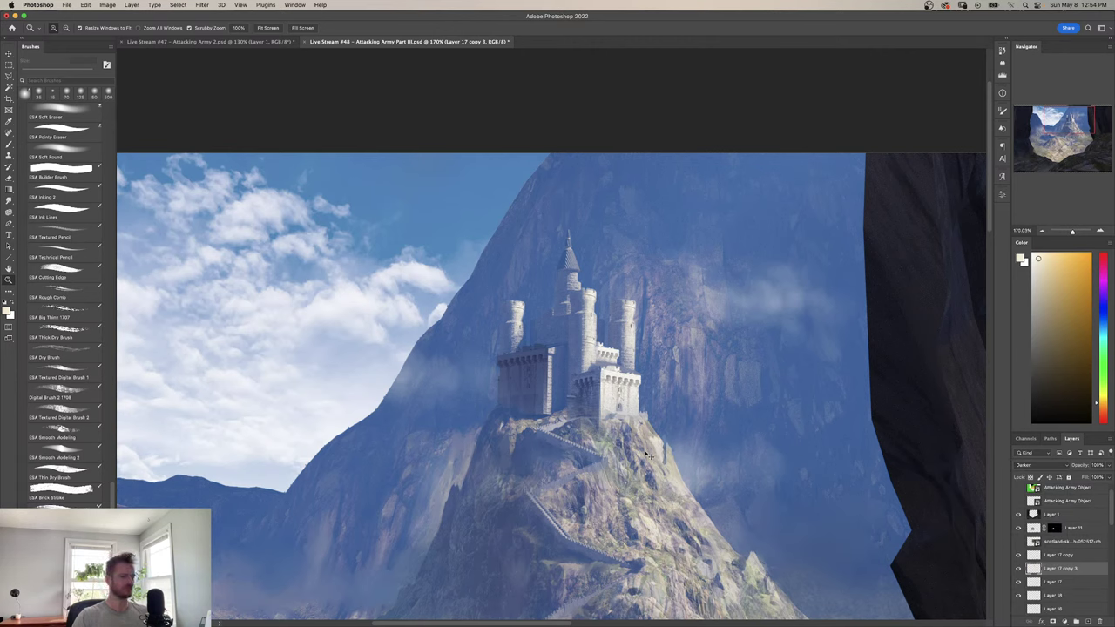
pyautogui.press('super+b')
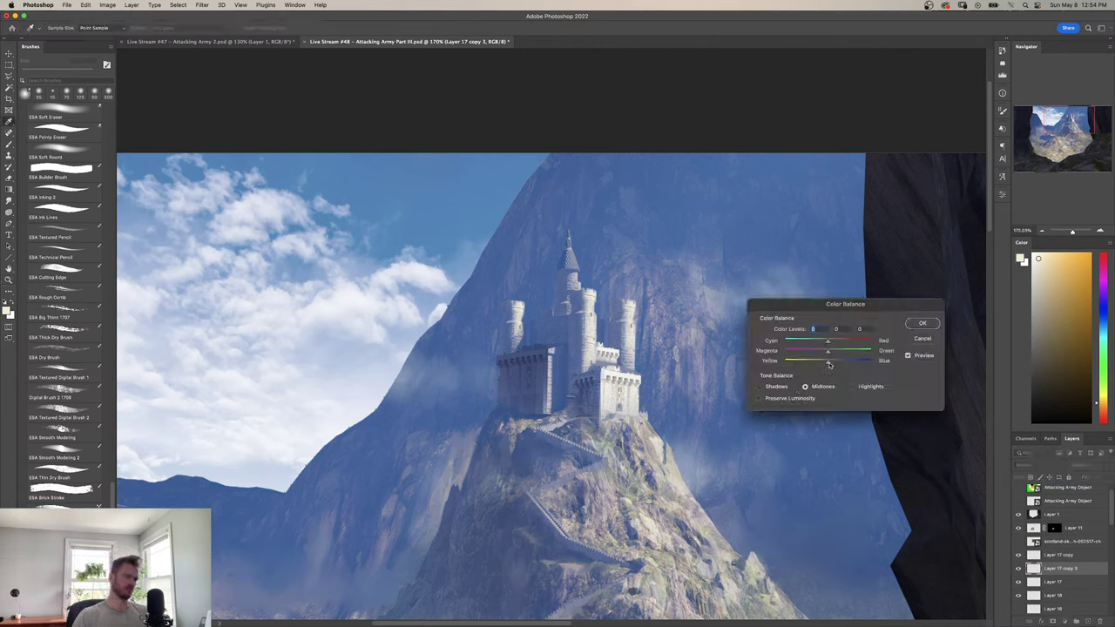
pyautogui.moveTo(829, 363); pyautogui.dragTo(823, 342)
pyautogui.click(923, 324)
pyautogui.press('super+space')
pyautogui.moveTo(555, 479); pyautogui.dragTo(522, 479)
pyautogui.moveTo(526, 481); pyautogui.dragTo(724, 499)
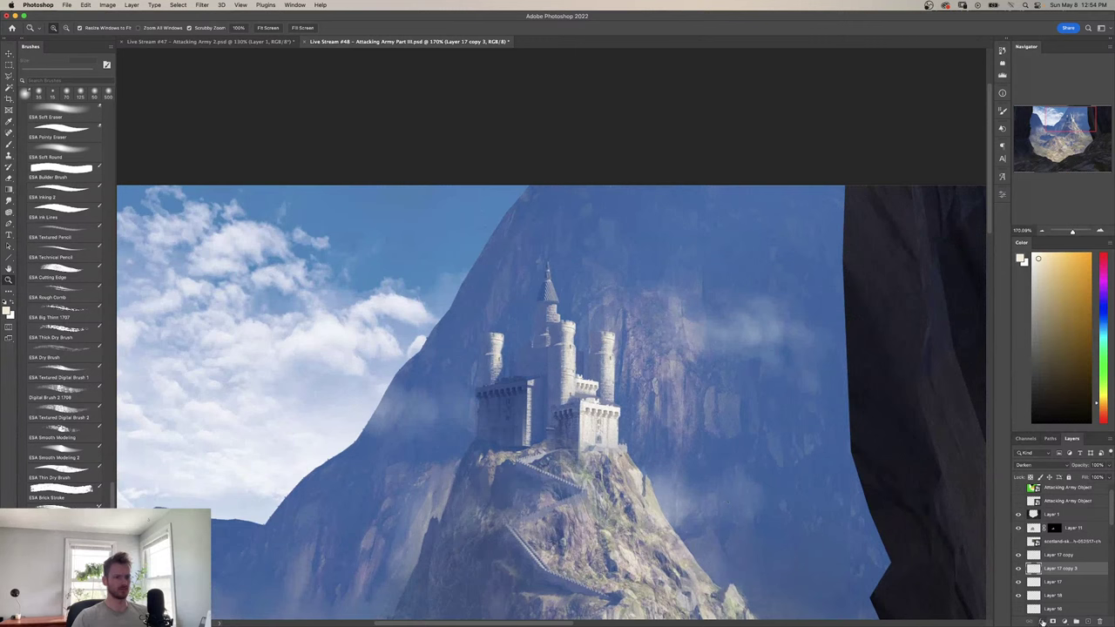
# Add a layer mask to the wall layer and softly paint black over its shaded face with ESA Soft Round.
pyautogui.click(1052, 621)
pyautogui.press('b')
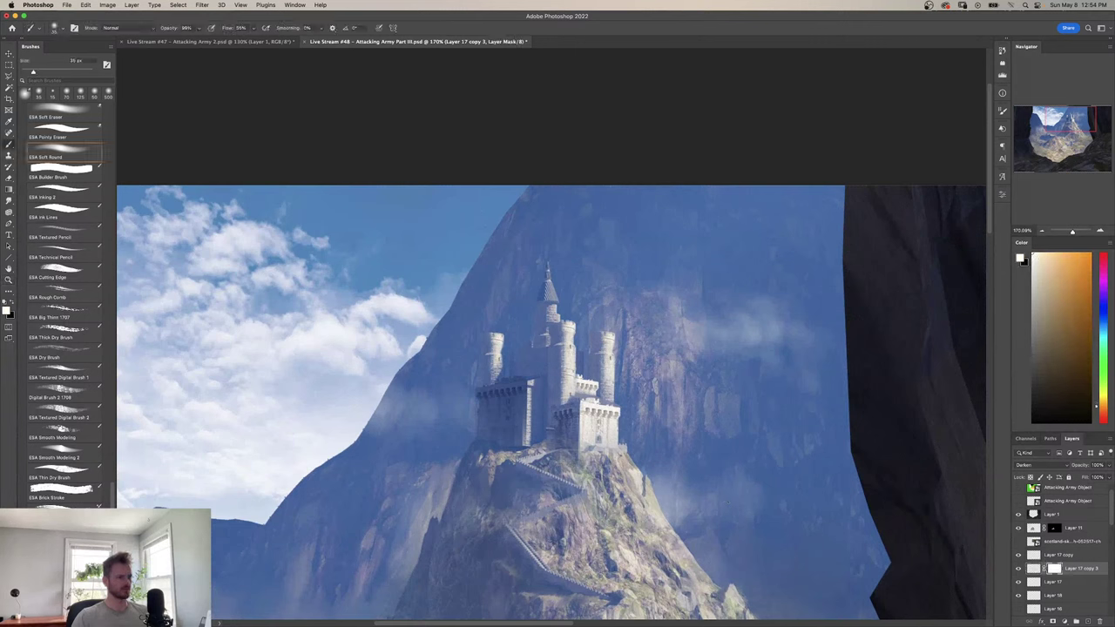
pyautogui.click(65, 159)
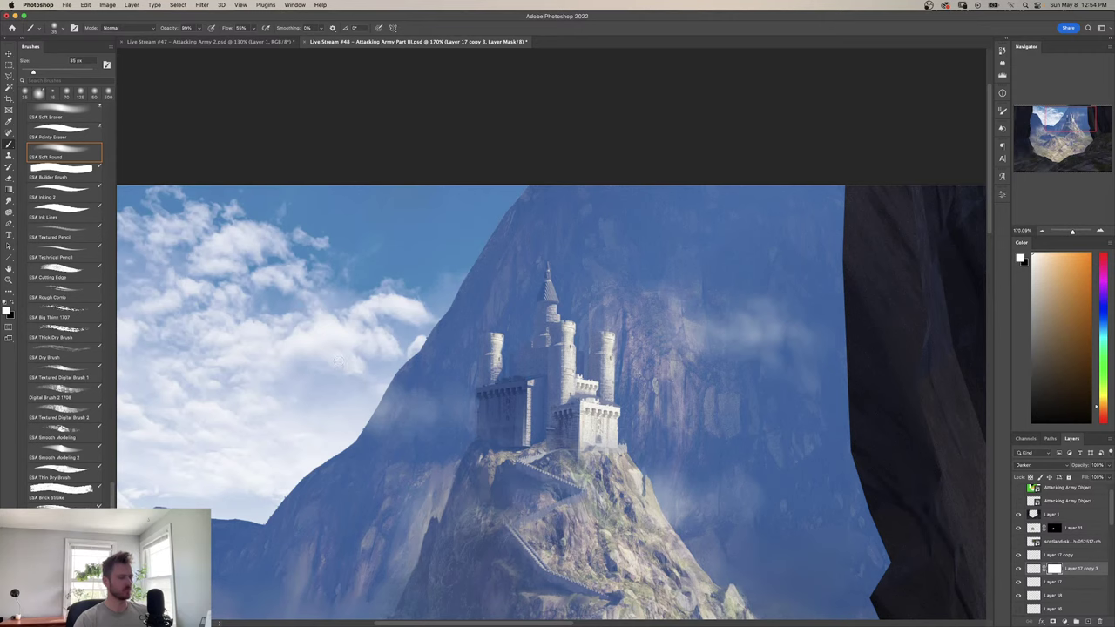
pyautogui.press('x')
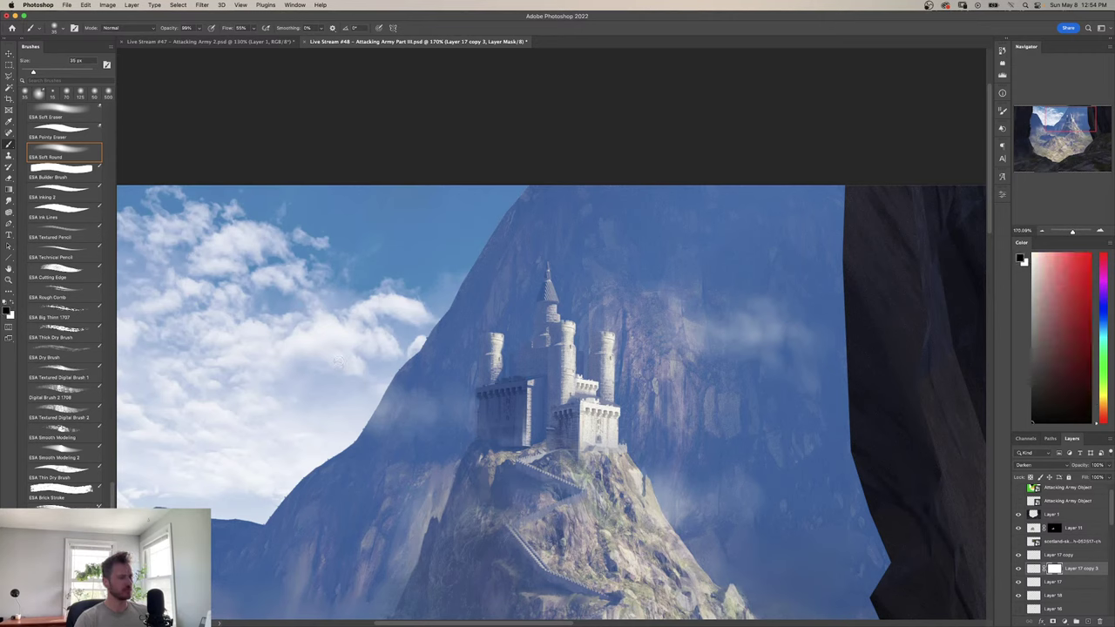
pyautogui.moveTo(500, 431)
pyautogui.mouseDown()
pyautogui.moveTo(524, 419)
pyautogui.moveTo(524, 382)
pyautogui.mouseUp()
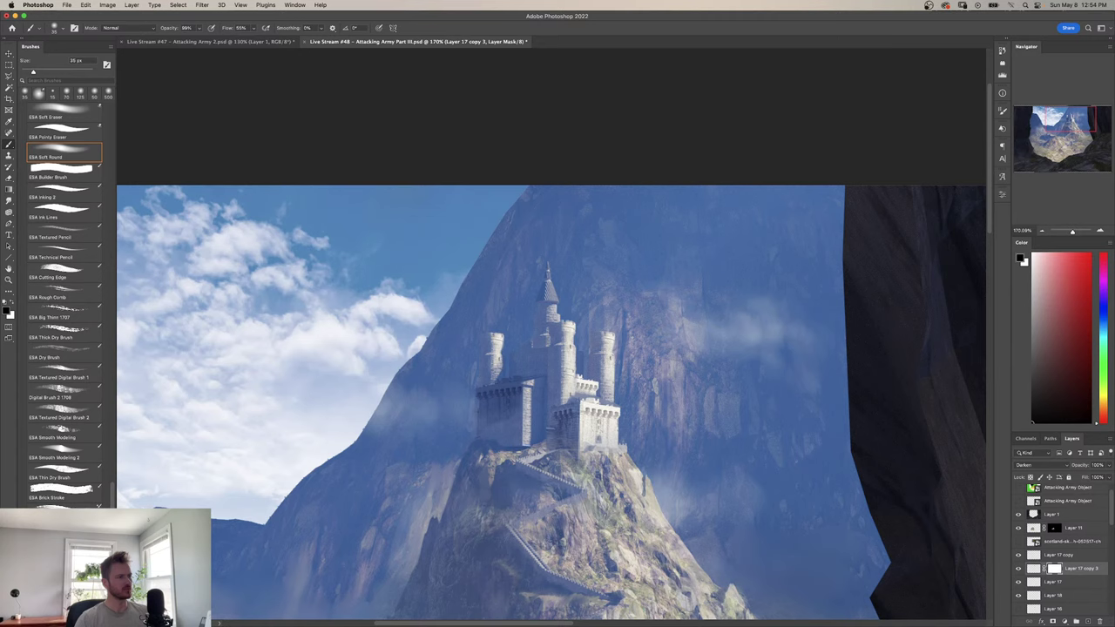
pyautogui.press('x')
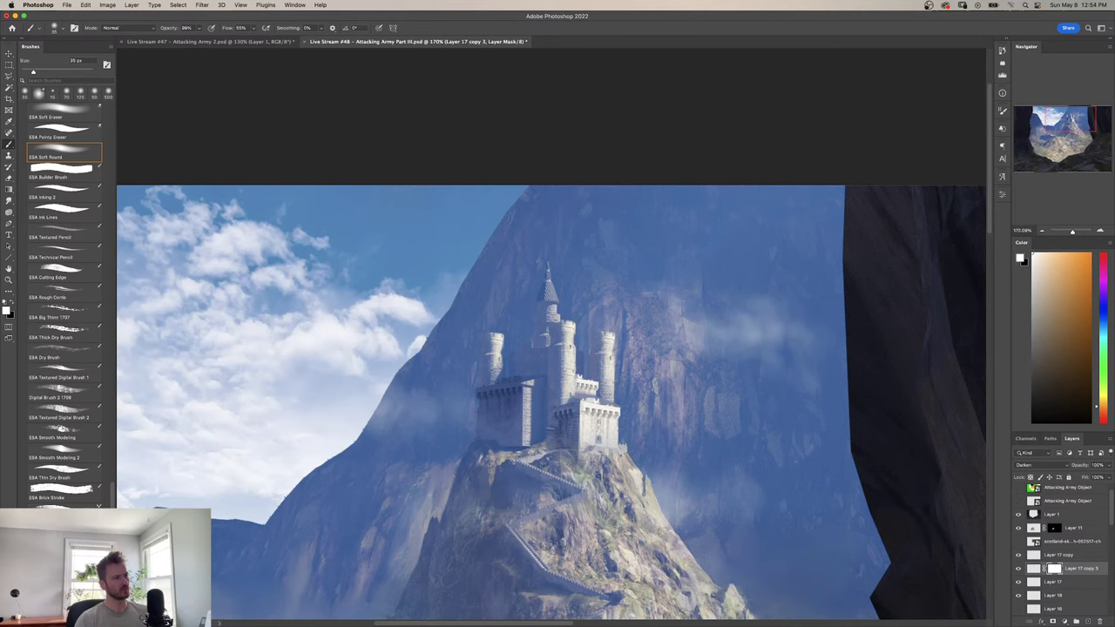
# Flip the canvas horizontally and lift the wall's shadows in Levels with an output black level of 36.
pyautogui.press('z')
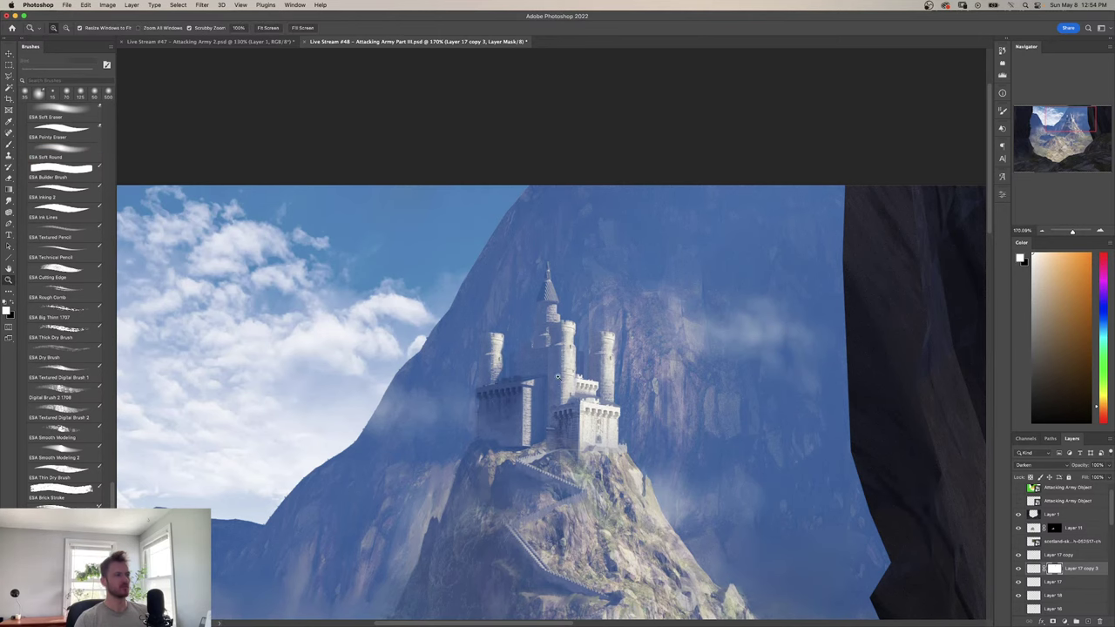
pyautogui.moveTo(515, 375); pyautogui.dragTo(475, 376)
pyautogui.press('super+i')
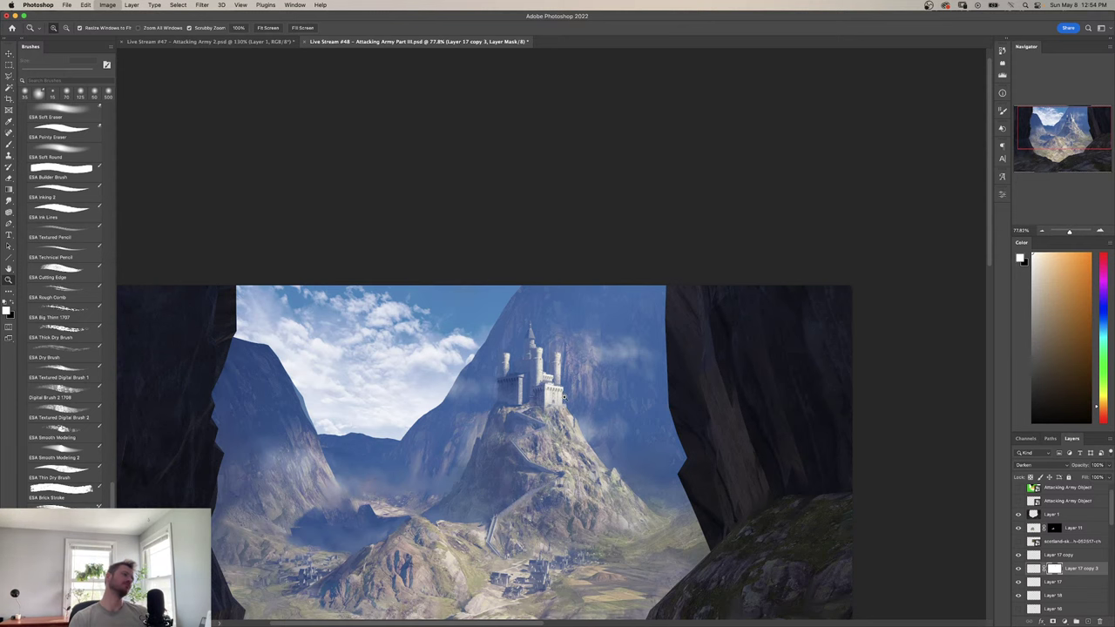
pyautogui.press('h')
pyautogui.moveTo(423, 386); pyautogui.dragTo(451, 405)
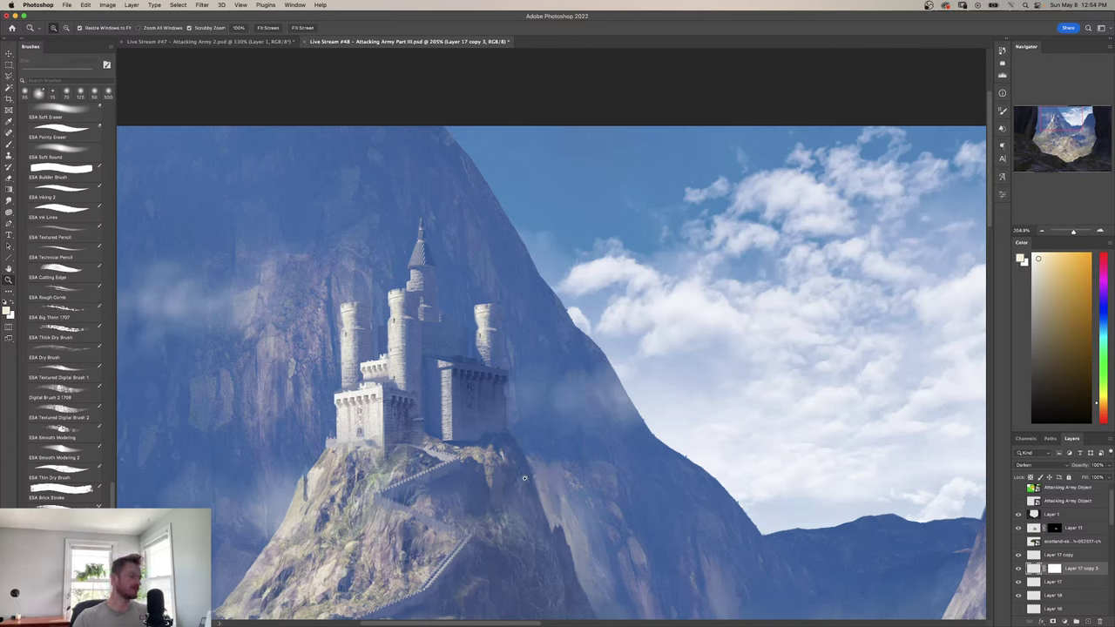
pyautogui.press('super+l')
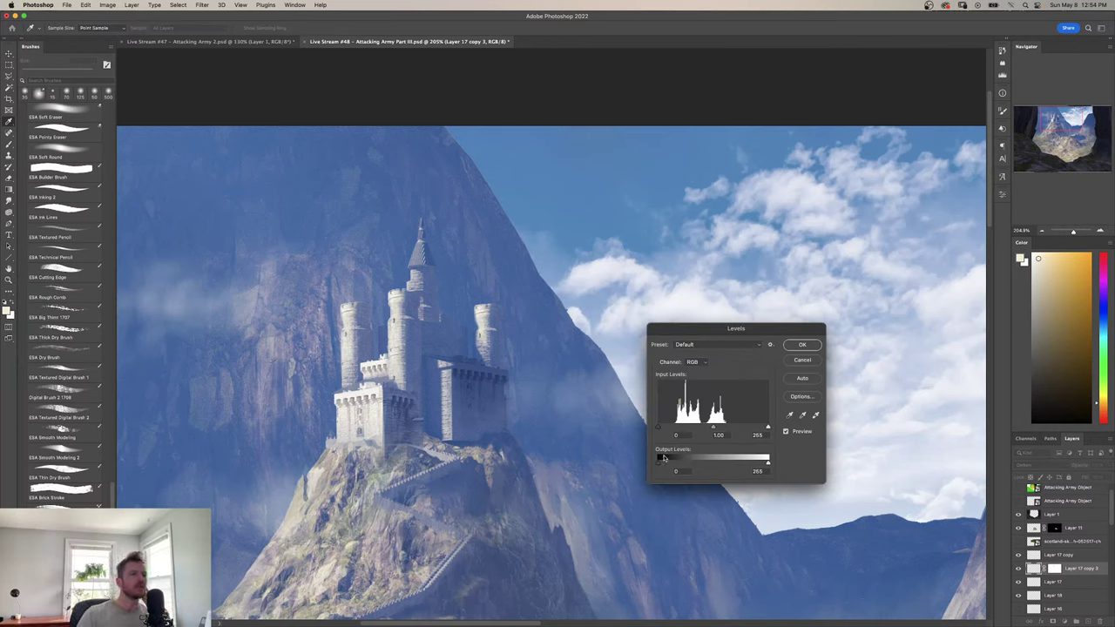
pyautogui.moveTo(662, 460); pyautogui.dragTo(674, 464)
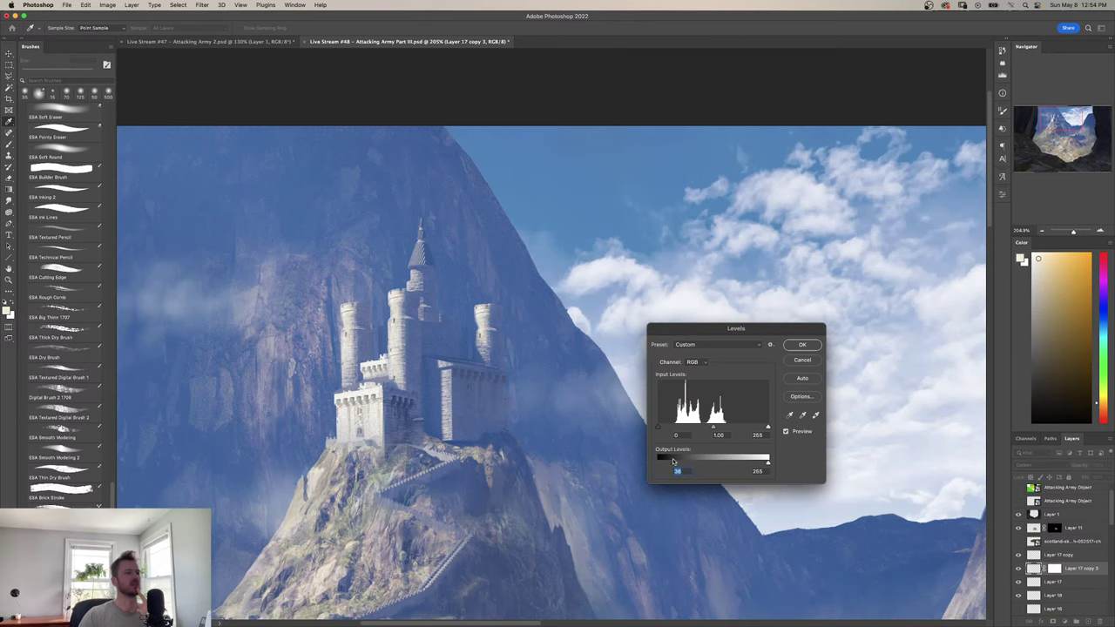
pyautogui.click(800, 345)
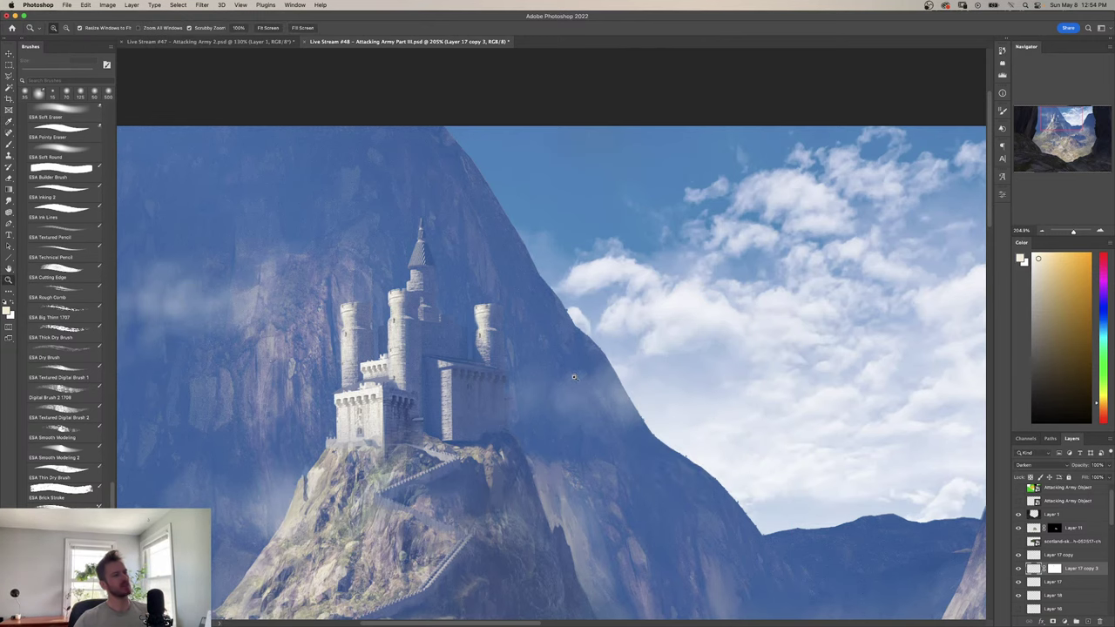
# Adjust the front gatehouse on Layer 18 in Levels with an output black level of 71 and midtone input of 0.82.
pyautogui.moveTo(574, 377); pyautogui.dragTo(610, 409)
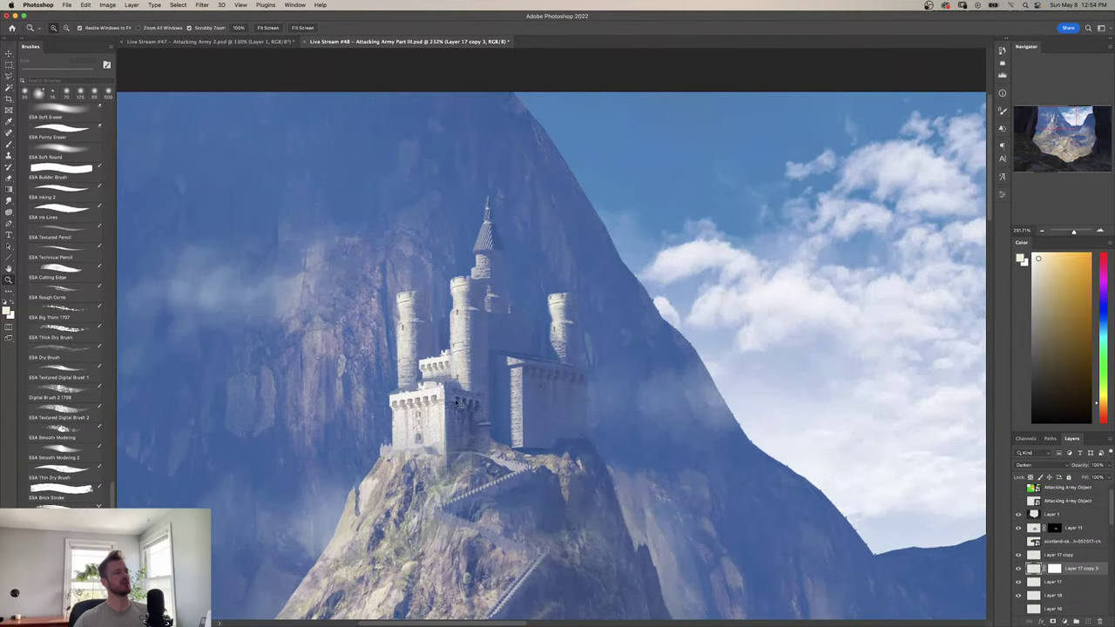
pyautogui.keyDown('super'); pyautogui.click(456, 402); pyautogui.keyUp('super')
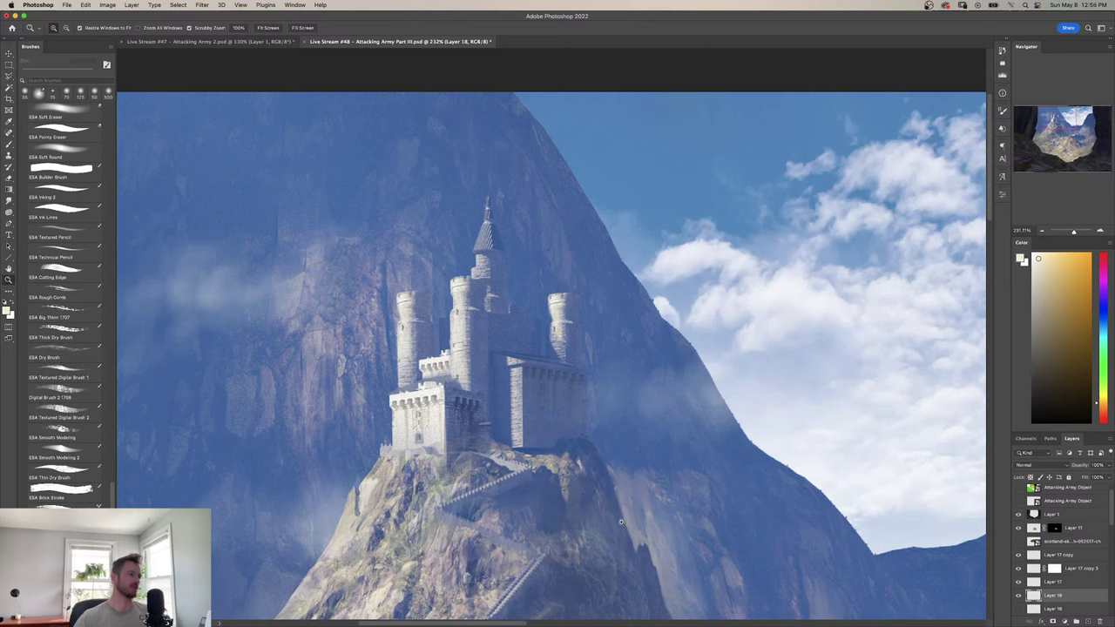
pyautogui.press('super+u')
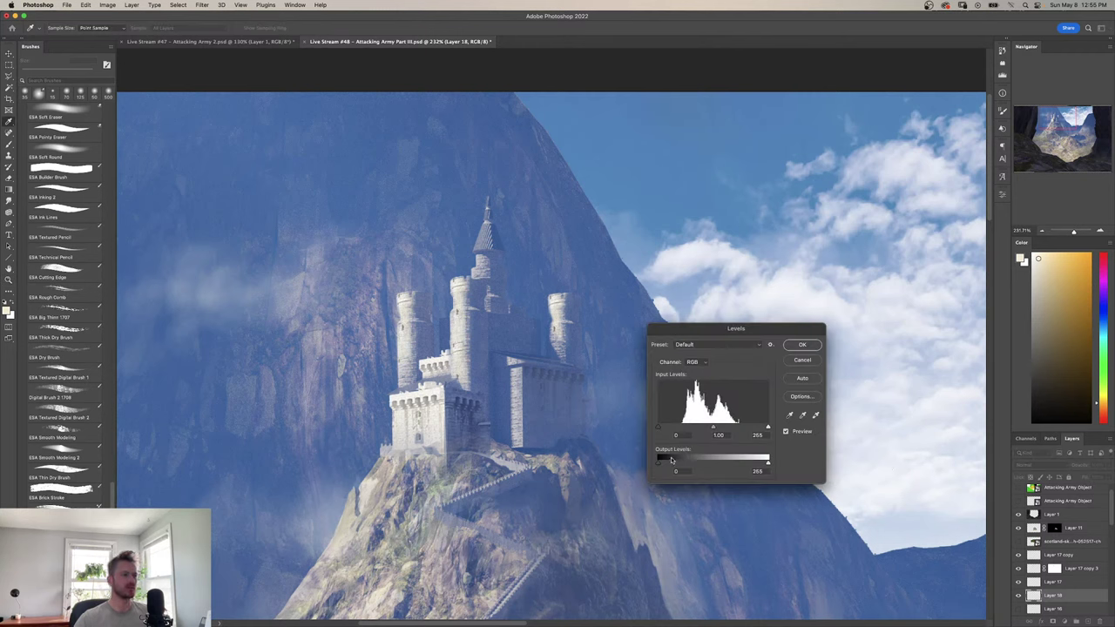
pyautogui.click(673, 462)
pyautogui.moveTo(714, 428)
pyautogui.mouseDown()
pyautogui.moveTo(699, 427)
pyautogui.moveTo(730, 426)
pyautogui.mouseUp()
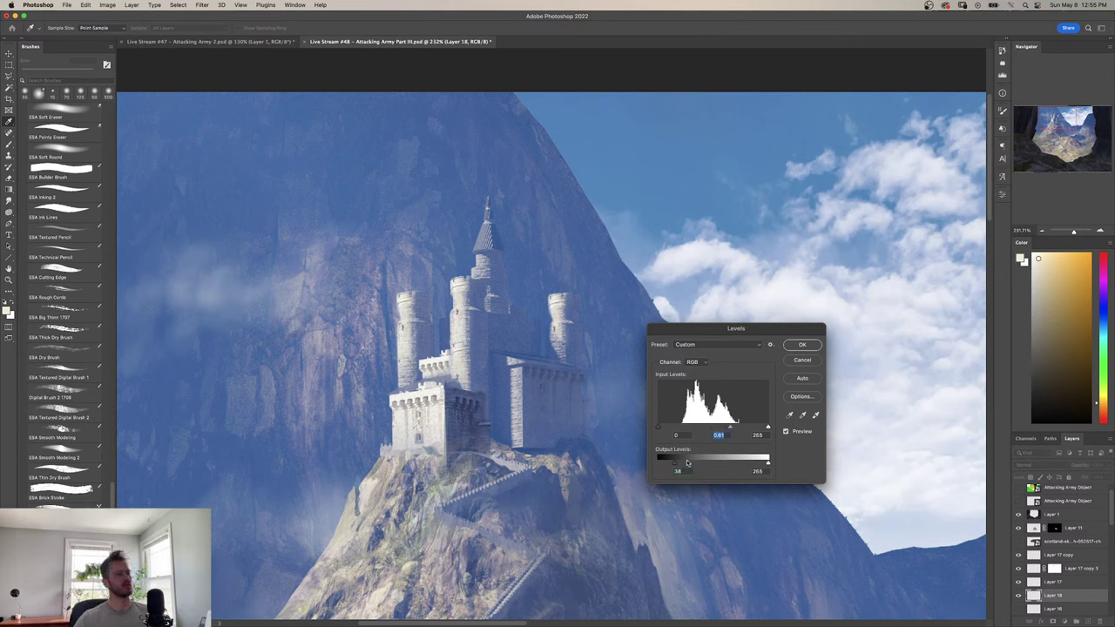
pyautogui.moveTo(687, 464); pyautogui.dragTo(690, 463)
pyautogui.moveTo(730, 427); pyautogui.dragTo(730, 428)
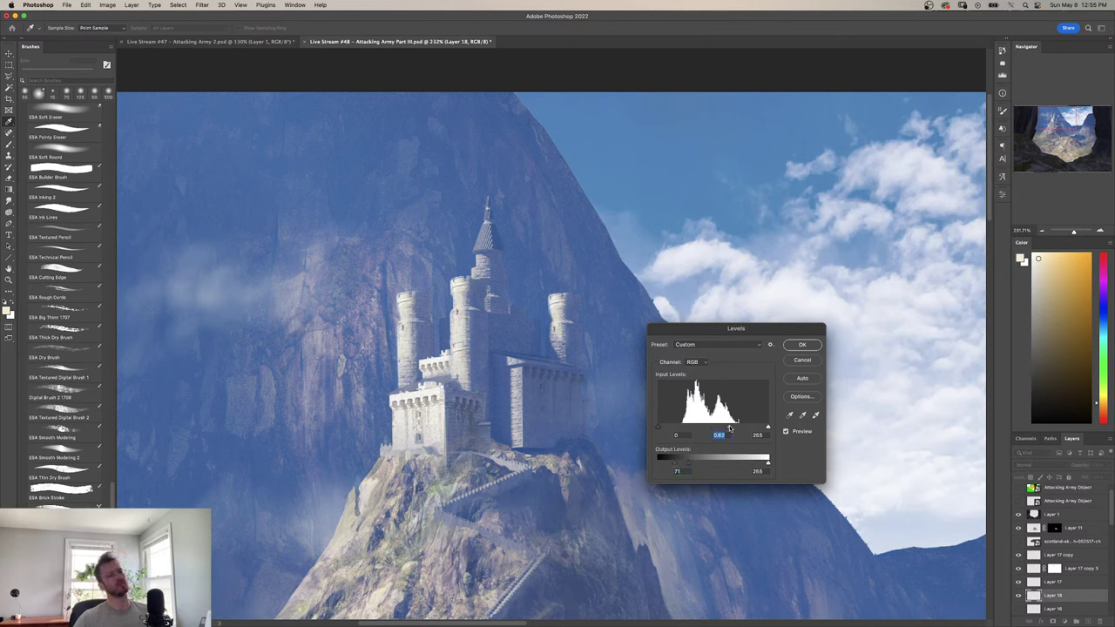
pyautogui.click(802, 345)
# Flip the canvas back horizontally and select Layer 7, which holds the rocky hilltop below the castle.
pyautogui.moveTo(615, 503); pyautogui.dragTo(523, 482)
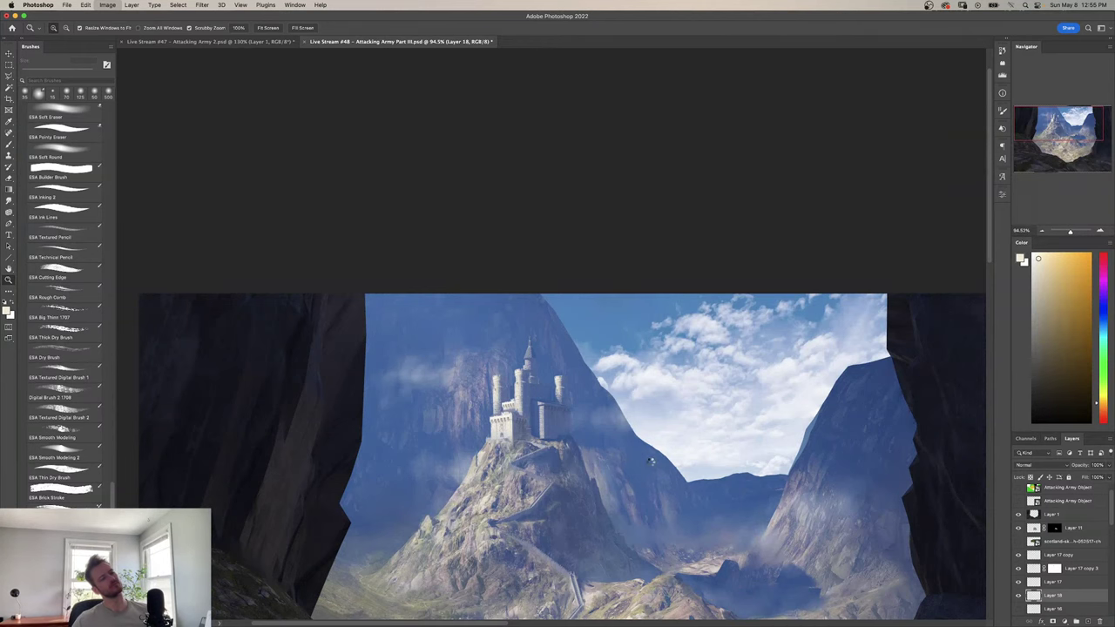
pyautogui.press('super+shift+h')
pyautogui.moveTo(686, 433); pyautogui.dragTo(758, 433)
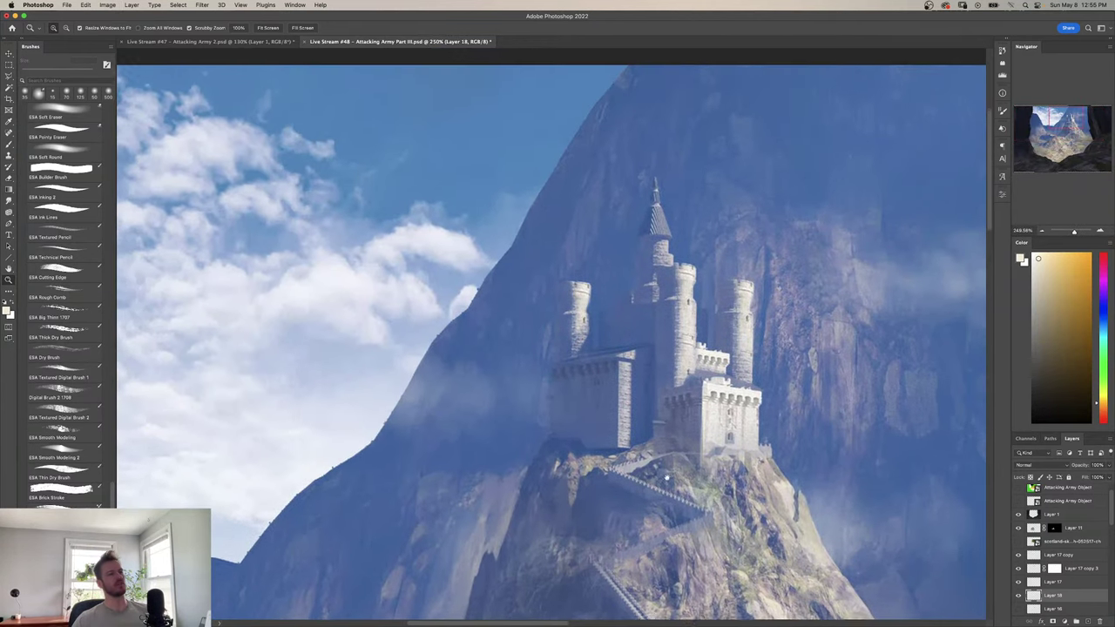
pyautogui.keyDown('super'); pyautogui.click(575, 473); pyautogui.keyUp('super')
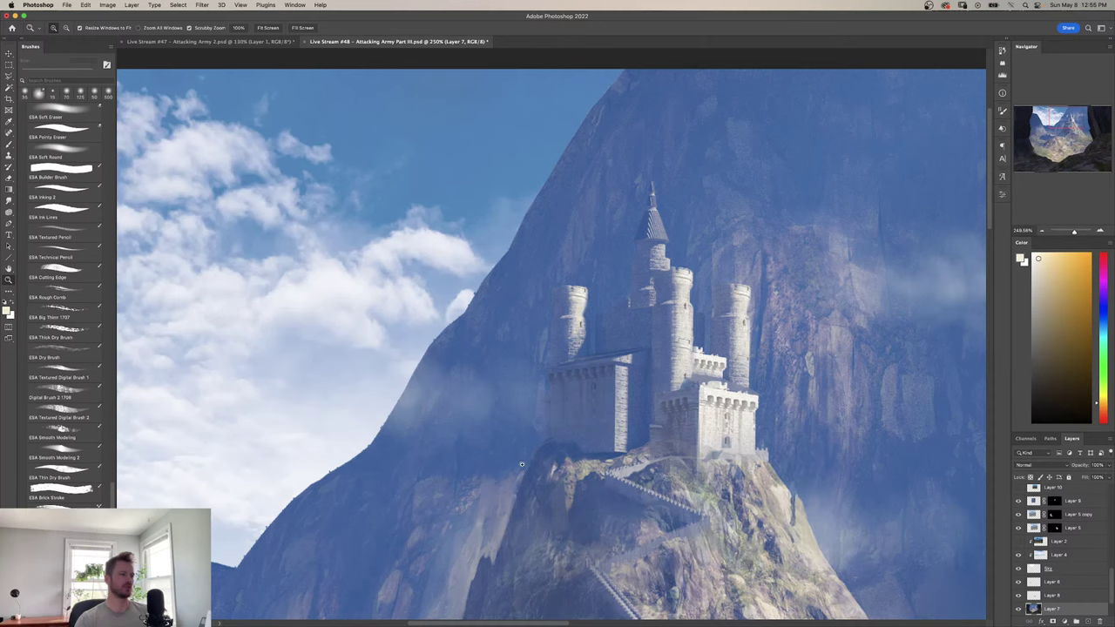
pyautogui.moveTo(584, 470)
pyautogui.mouseDown()
pyautogui.moveTo(602, 471)
pyautogui.moveTo(570, 475)
pyautogui.mouseUp()
# Choose the ESA Thin Dry Brush and paint sampled rock tones along the base of the shaded castle wall on Layer 7.
pyautogui.press('b')
pyautogui.keyDown('alt'); pyautogui.click(545, 468); pyautogui.keyUp('alt')
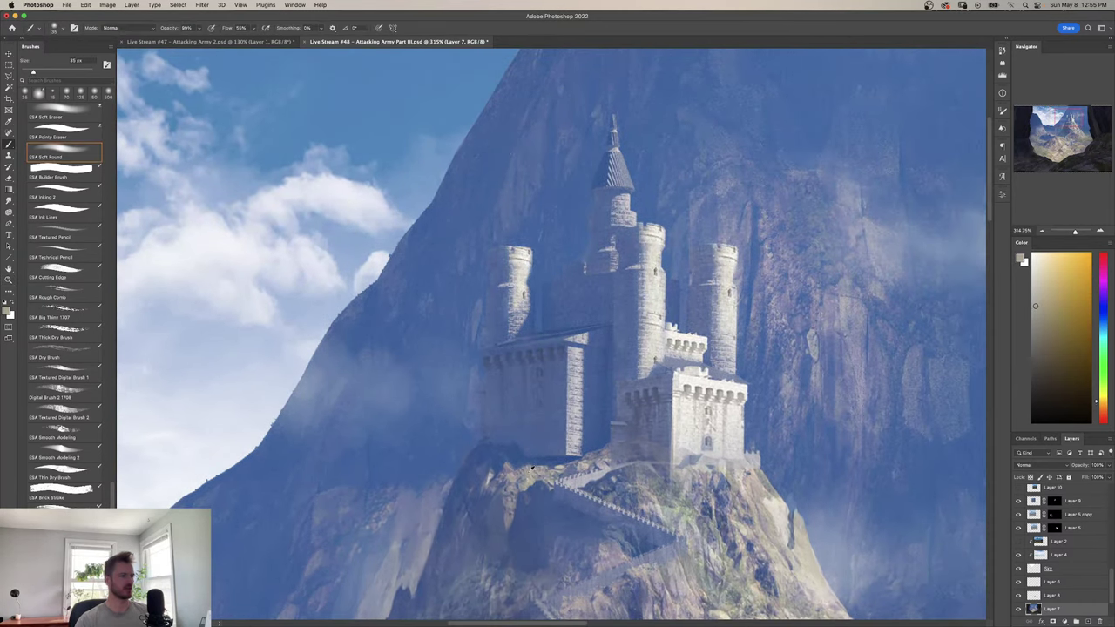
pyautogui.click(61, 457)
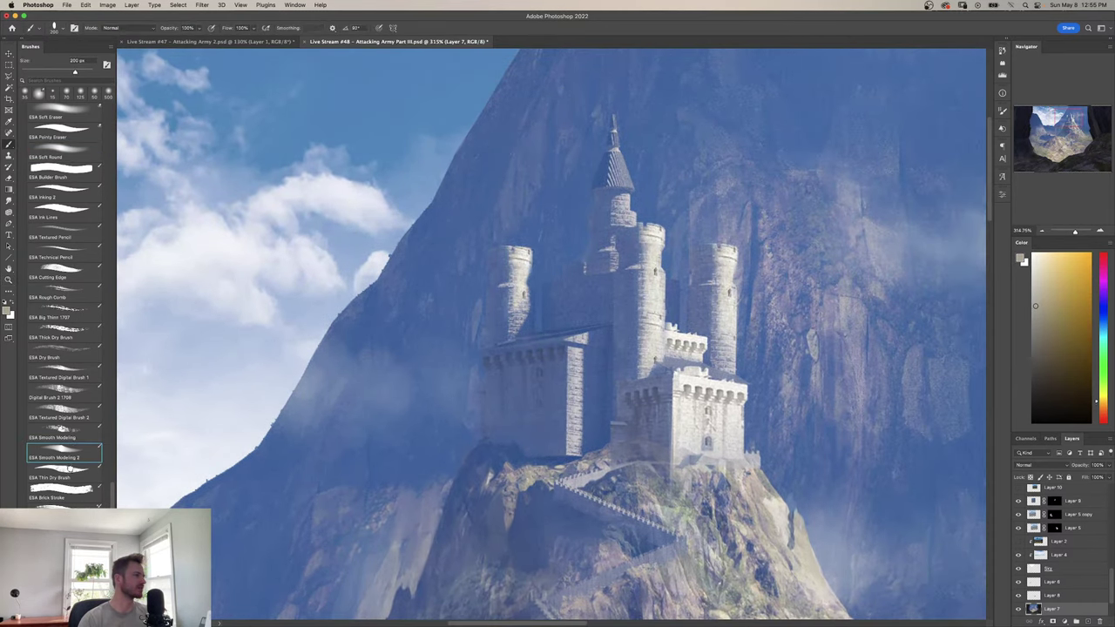
pyautogui.click(61, 477)
pyautogui.keyDown('alt'); pyautogui.click(544, 460); pyautogui.keyUp('alt')
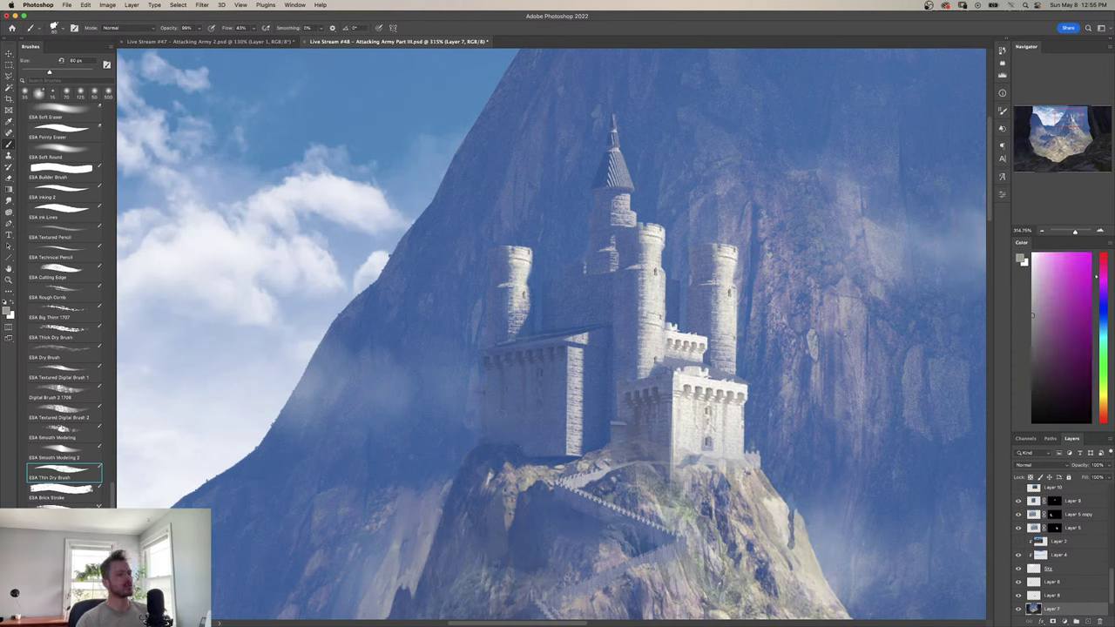
pyautogui.keyDown('alt'); pyautogui.click(579, 458); pyautogui.keyUp('alt')
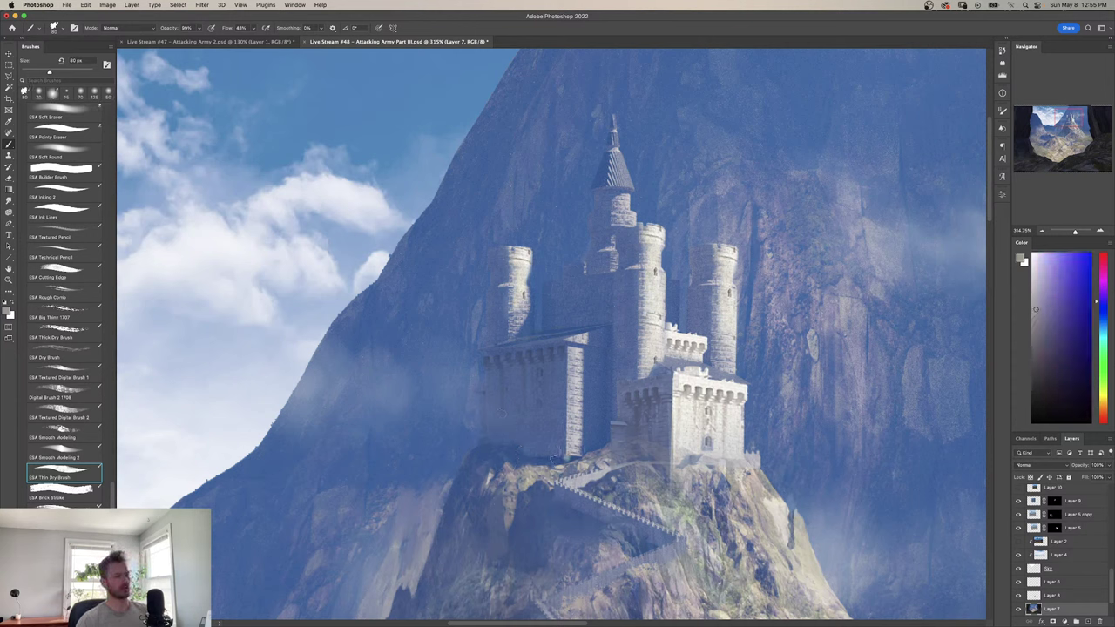
pyautogui.keyDown('alt'); pyautogui.click(582, 457); pyautogui.keyUp('alt')
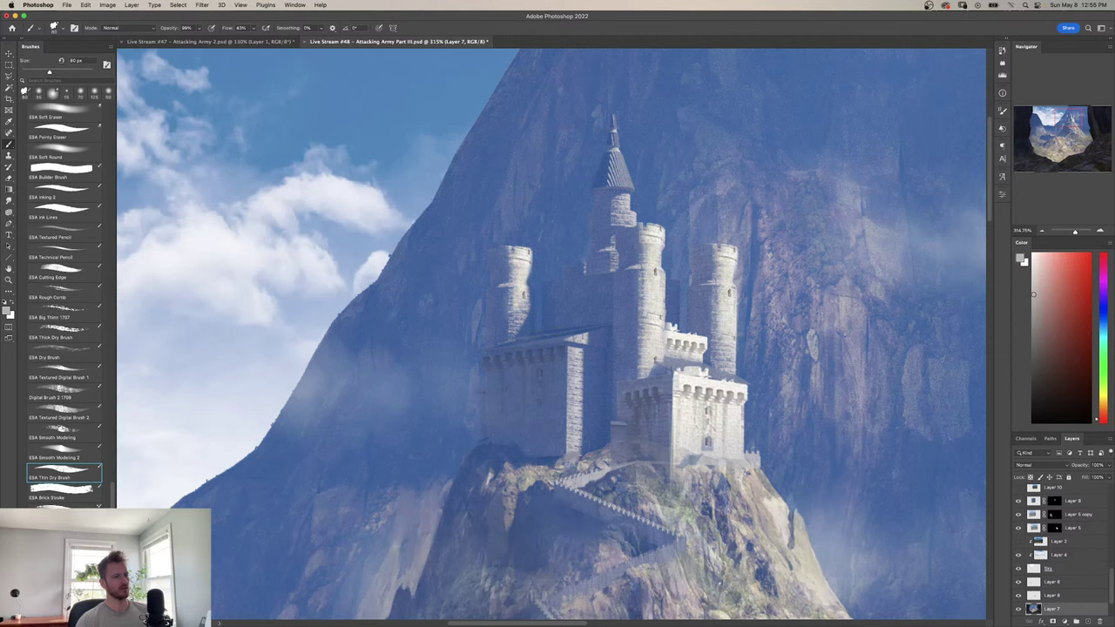
# Alternate sampled shadow blue and grey rock tones along the wall's base, blending the transition with the Mixer Brush.
pyautogui.keyDown('alt'); pyautogui.click(540, 454); pyautogui.keyUp('alt')
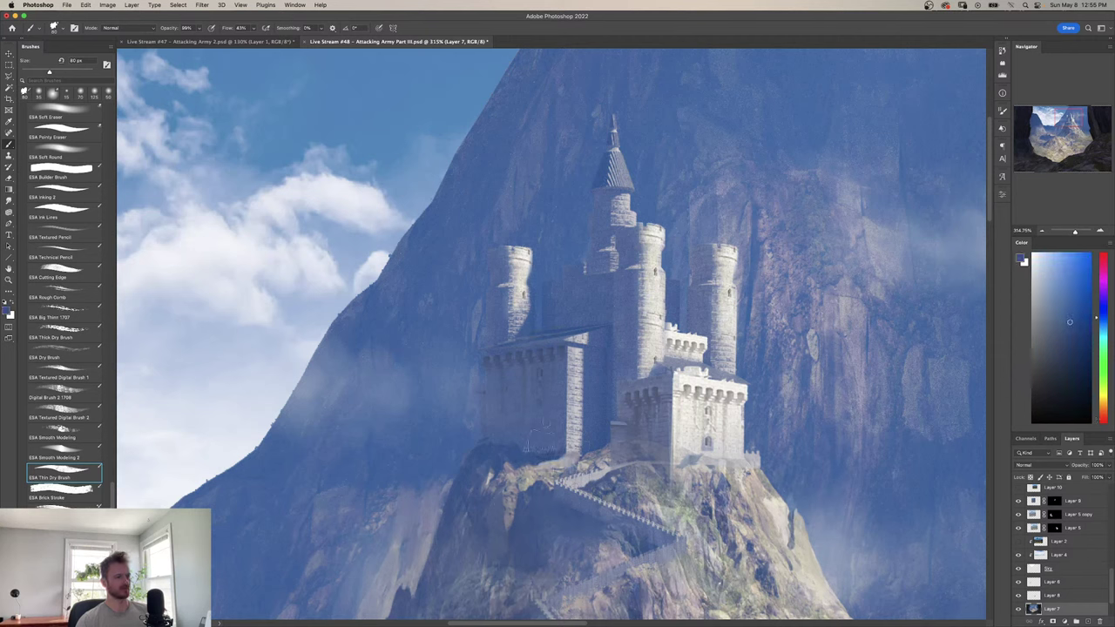
pyautogui.keyDown('alt'); pyautogui.click(547, 452); pyautogui.keyUp('alt')
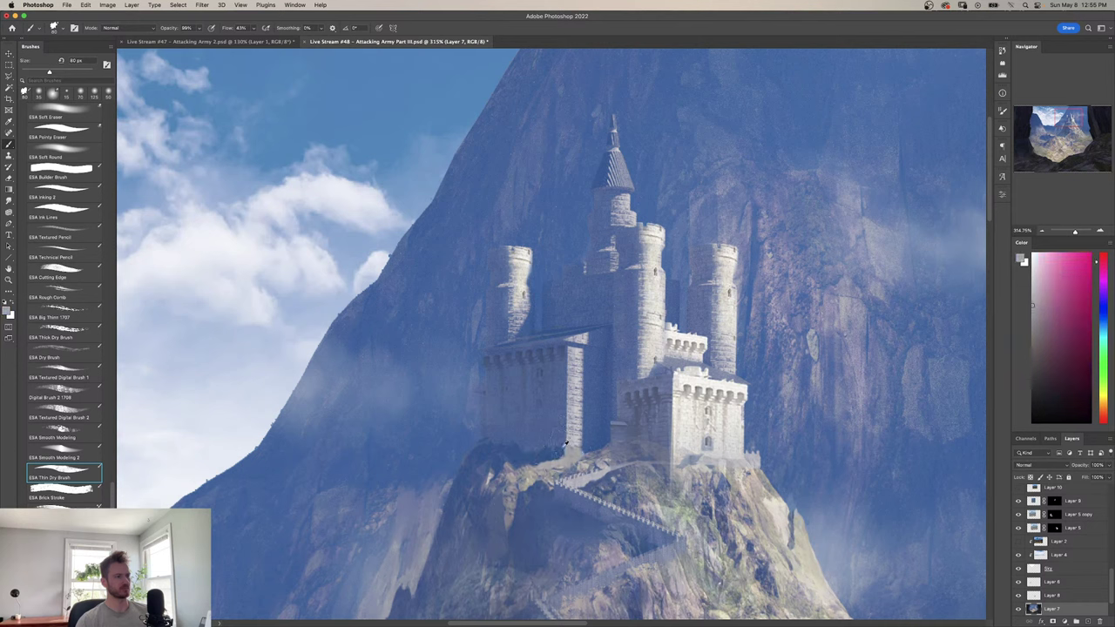
pyautogui.keyDown('alt'); pyautogui.click(546, 446); pyautogui.keyUp('alt')
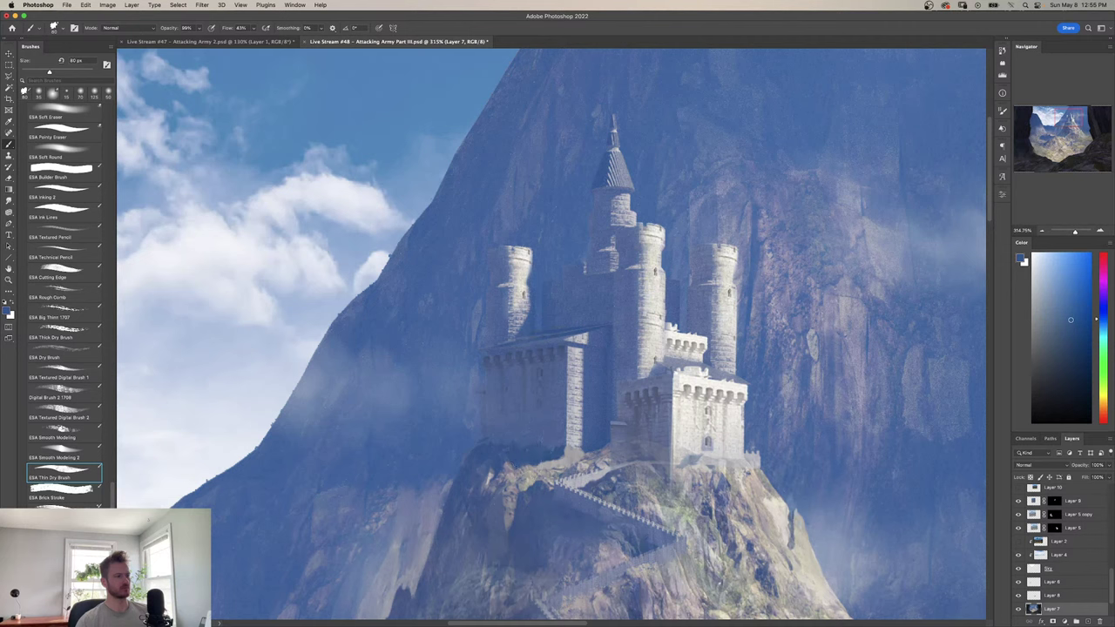
pyautogui.keyDown('alt'); pyautogui.click(582, 448); pyautogui.keyUp('alt')
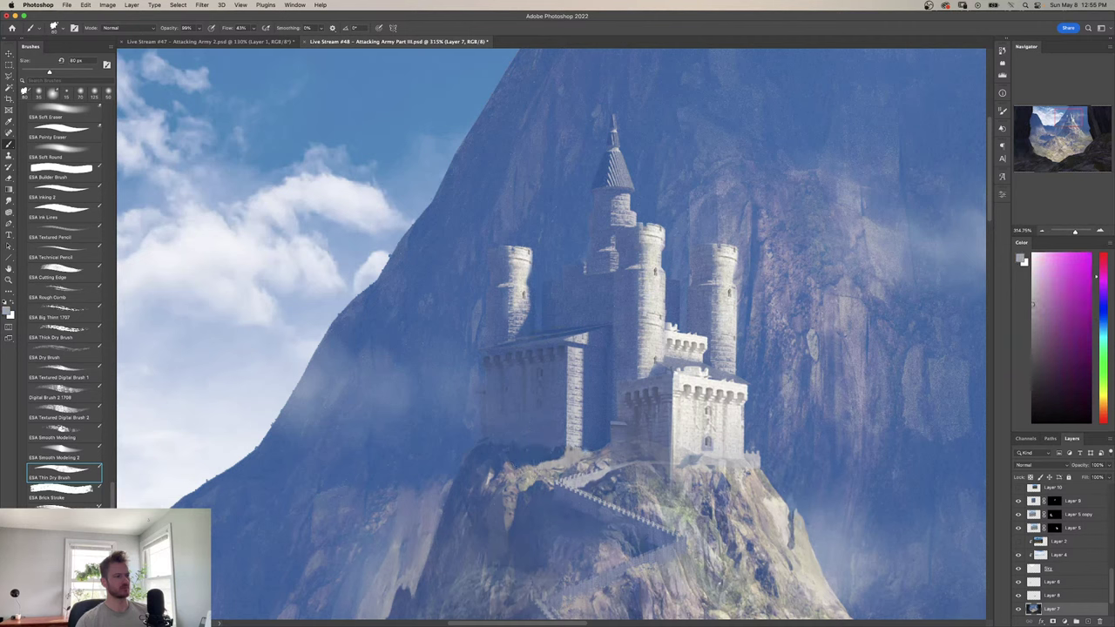
pyautogui.hotkey('shift', 'b')
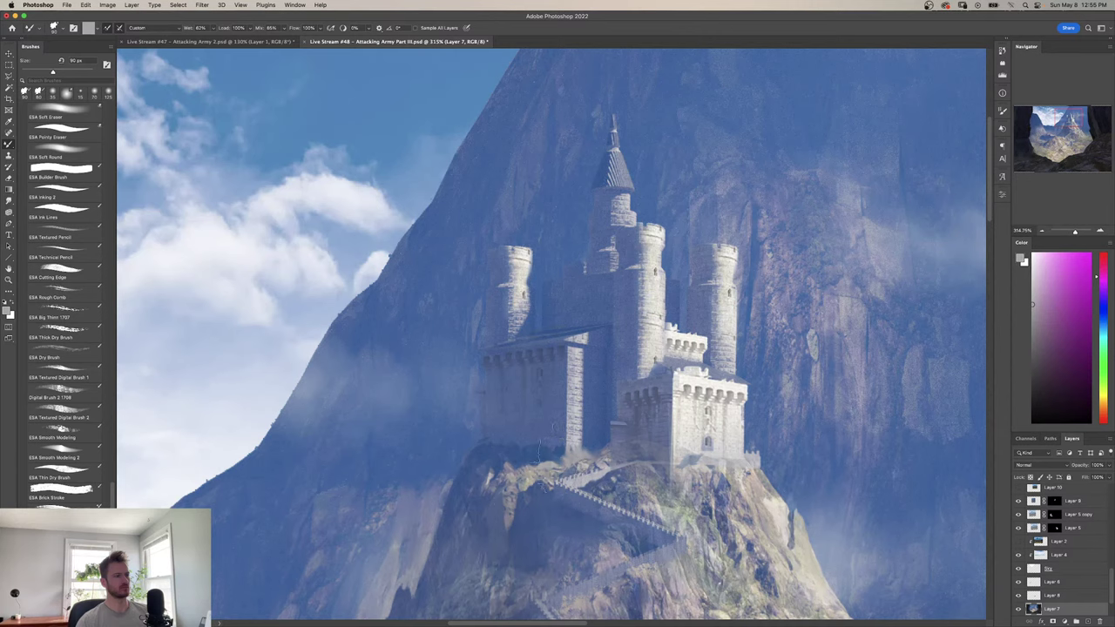
pyautogui.moveTo(579, 378)
pyautogui.mouseDown()
pyautogui.moveTo(545, 391)
pyautogui.moveTo(589, 392)
pyautogui.mouseUp()
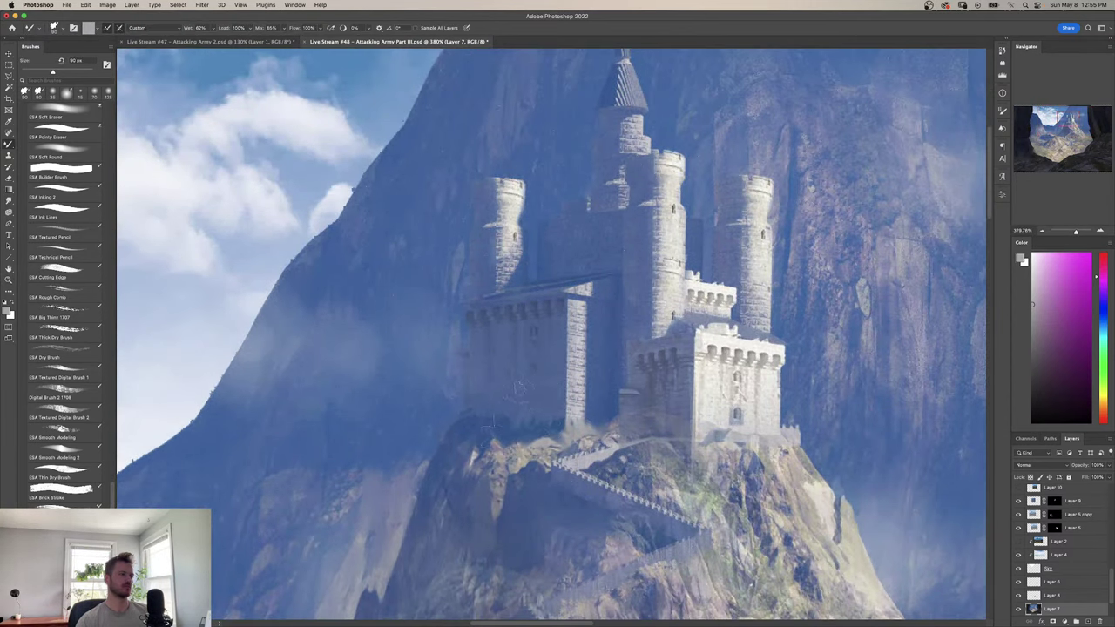
pyautogui.keyDown('alt'); pyautogui.click(494, 426); pyautogui.keyUp('alt')
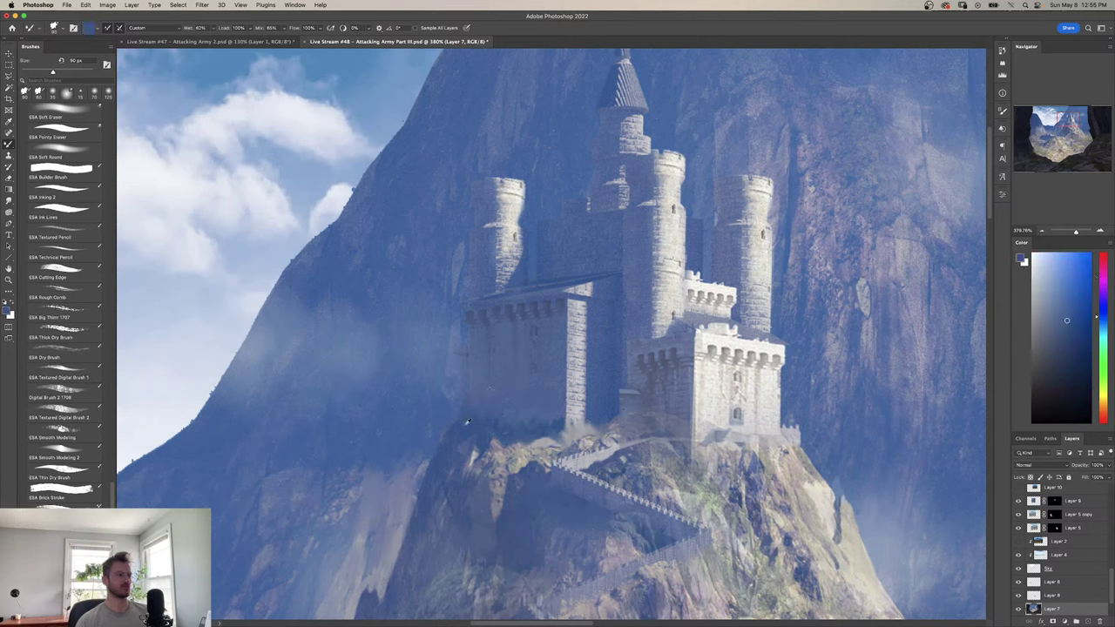
# Paint sampled dark blue over the rock's shaded corner beneath the wall, undo the last change, and bring back the Mixer Brush for blending.
pyautogui.press('b')
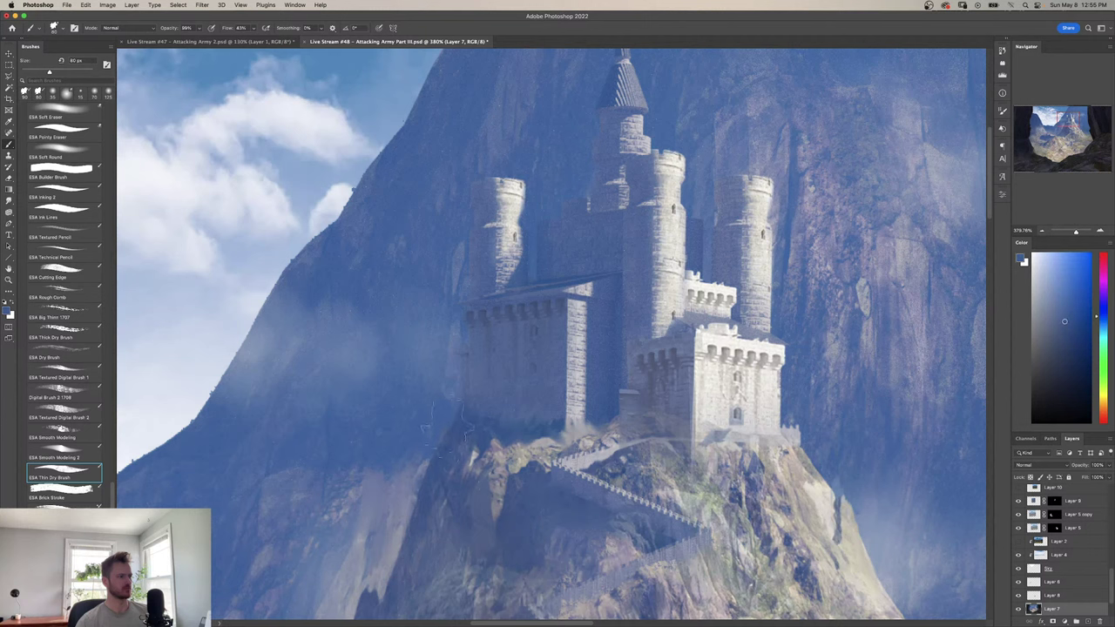
pyautogui.keyDown('alt'); pyautogui.click(466, 431); pyautogui.keyUp('alt')
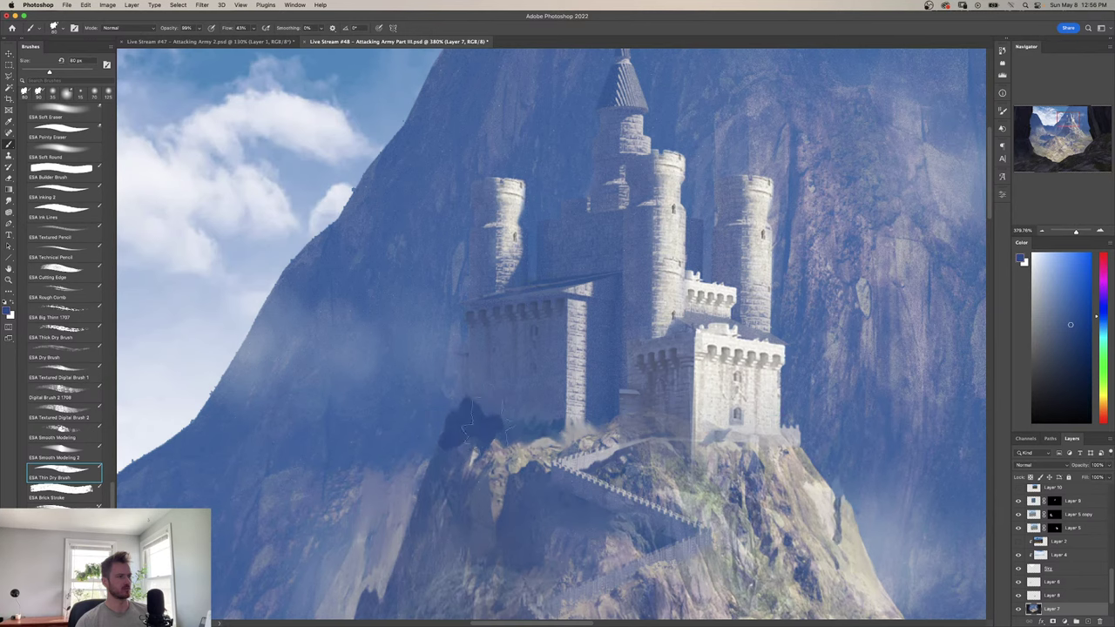
pyautogui.press('z')
pyautogui.moveTo(494, 393); pyautogui.dragTo(466, 393)
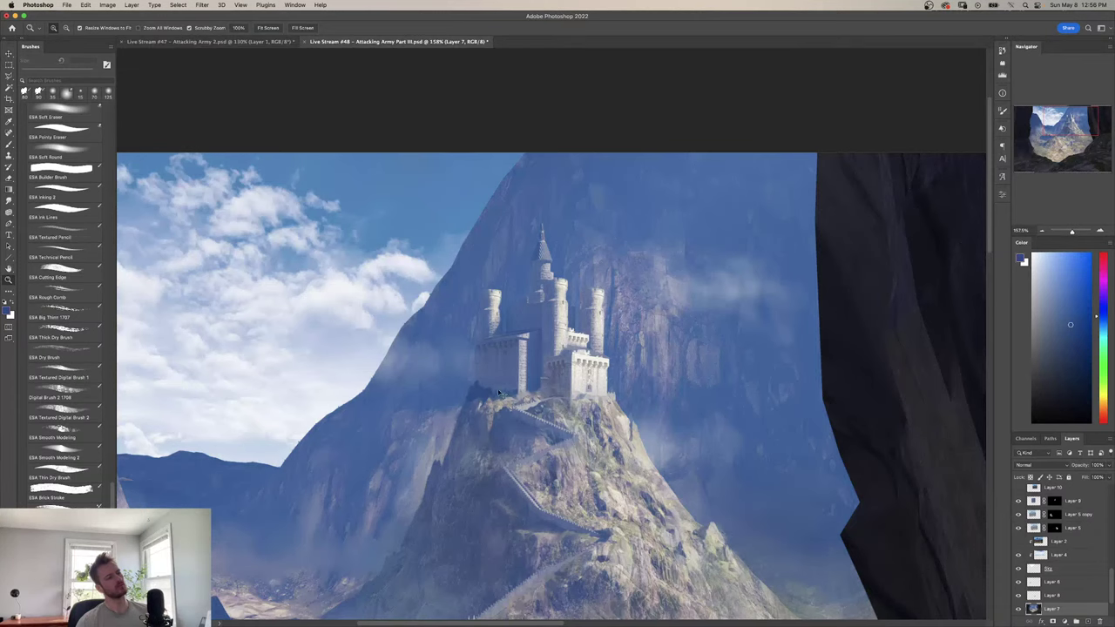
pyautogui.press('super+z')
pyautogui.moveTo(542, 367)
pyautogui.mouseDown()
pyautogui.moveTo(514, 374)
pyautogui.moveTo(549, 397)
pyautogui.mouseUp()
pyautogui.press('b')
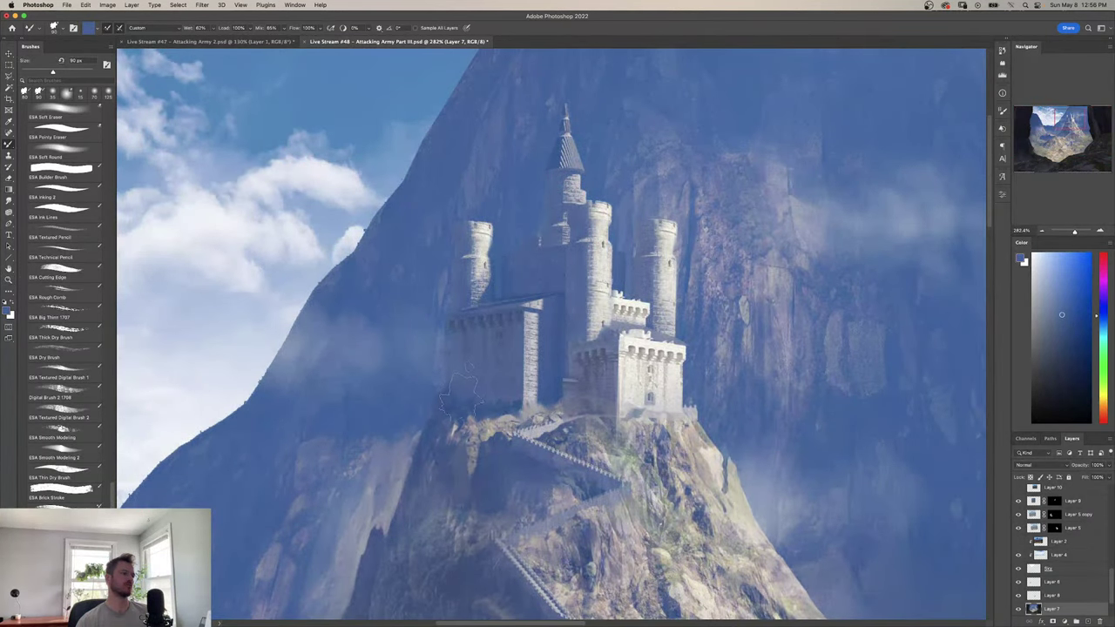
# Paint sampled shadow blue over the dark patch at the foot of the wall with the ESA Thin Dry Brush.
pyautogui.press('z')
pyautogui.moveTo(519, 359); pyautogui.dragTo(491, 359)
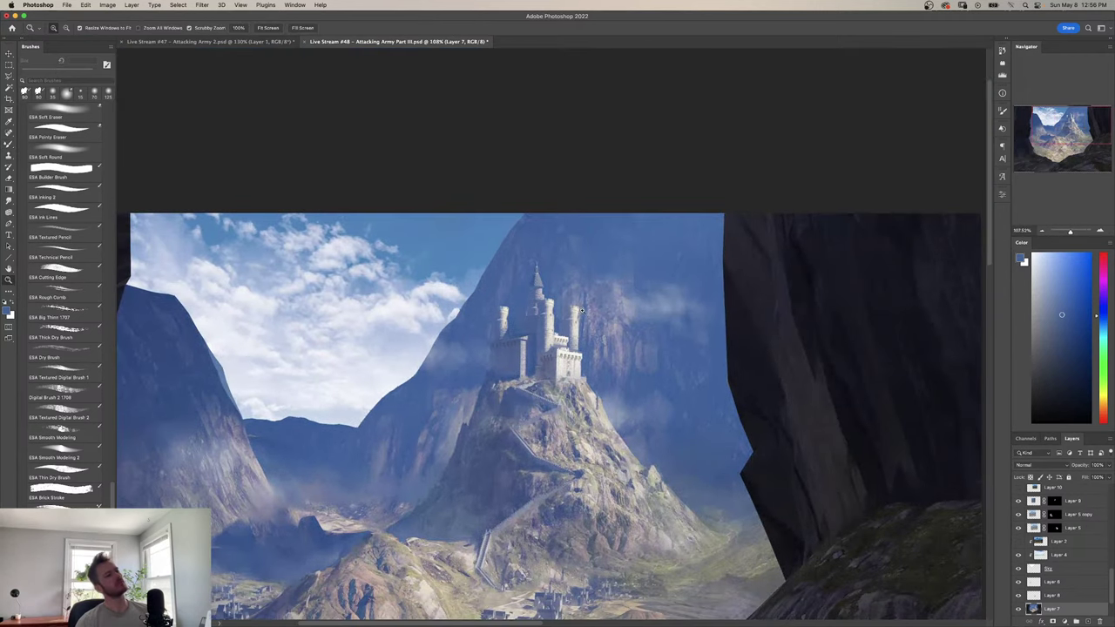
pyautogui.moveTo(562, 340); pyautogui.dragTo(605, 339)
pyautogui.press('b')
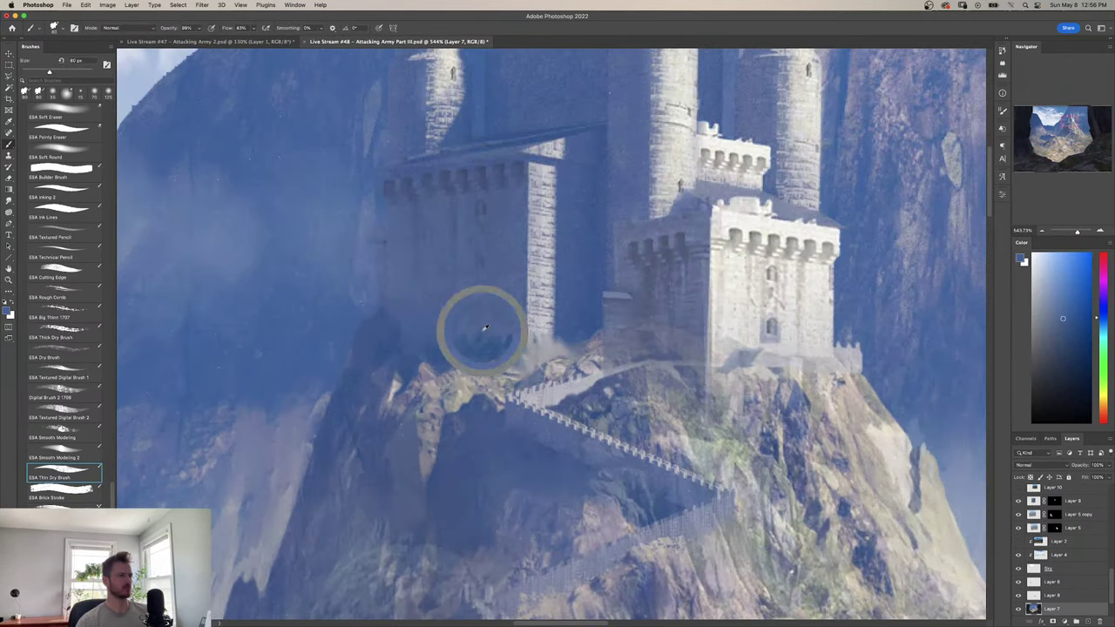
pyautogui.keyDown('alt'); pyautogui.click(496, 328); pyautogui.keyUp('alt')
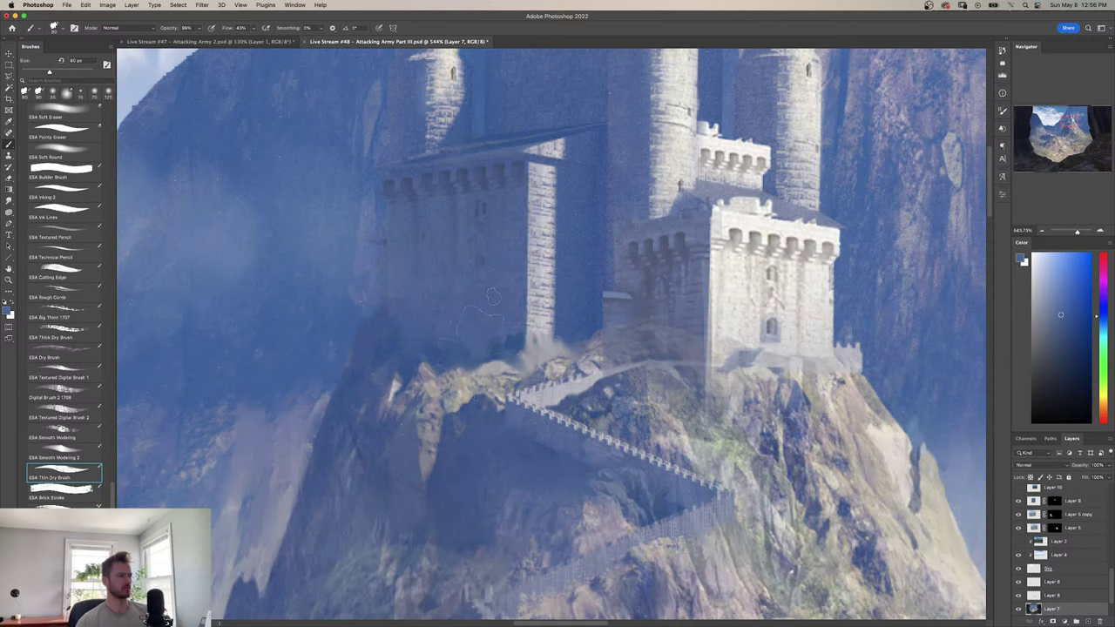
pyautogui.press('z')
pyautogui.moveTo(531, 341); pyautogui.dragTo(493, 343)
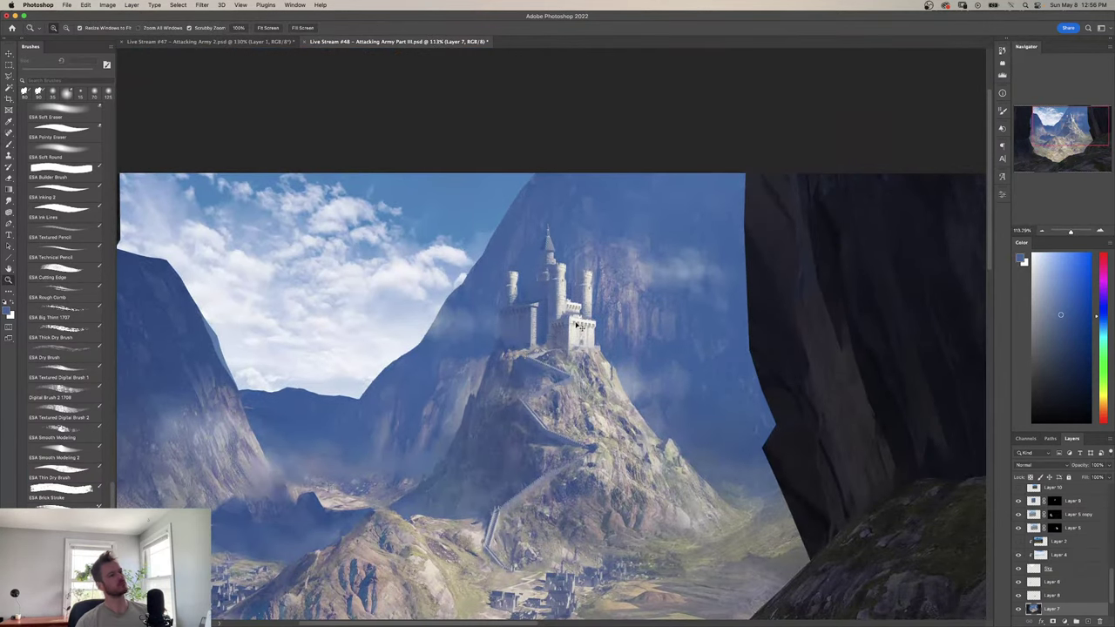
# Flip the canvas horizontally to check the whole composition and save the document.
pyautogui.press('super+u')
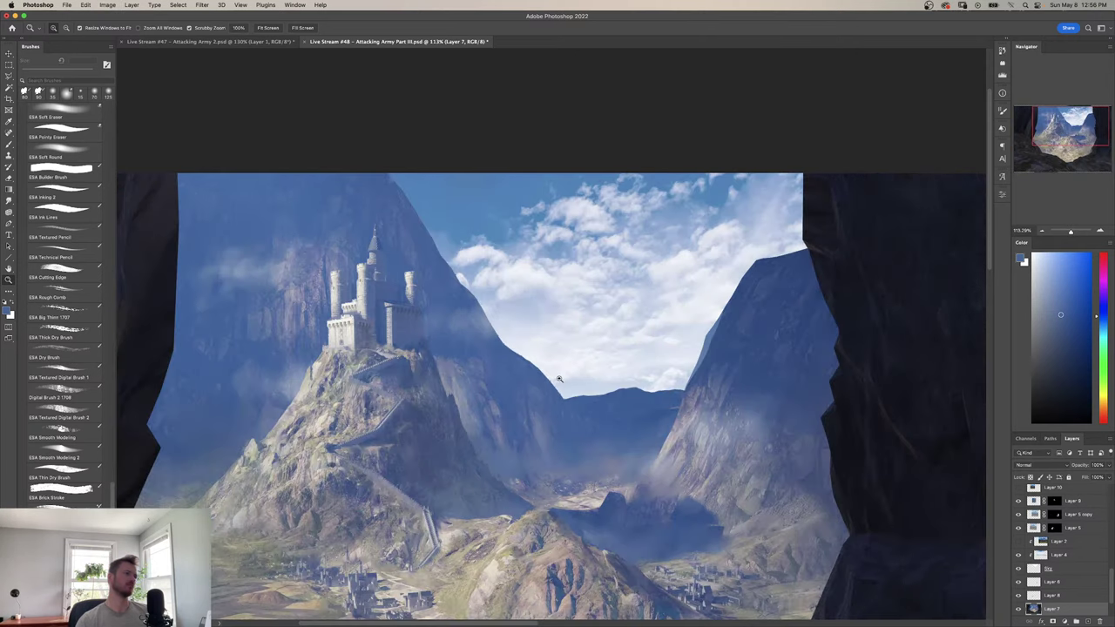
pyautogui.moveTo(500, 398); pyautogui.dragTo(565, 351)
pyautogui.scroll(-3, 564, 351)
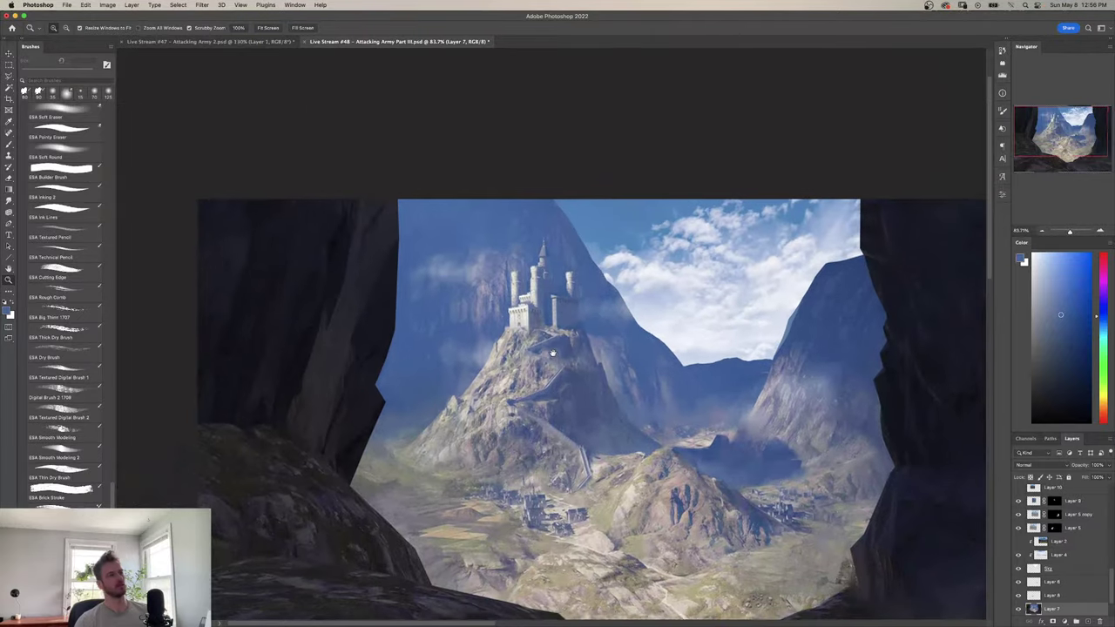
pyautogui.press('super+s')
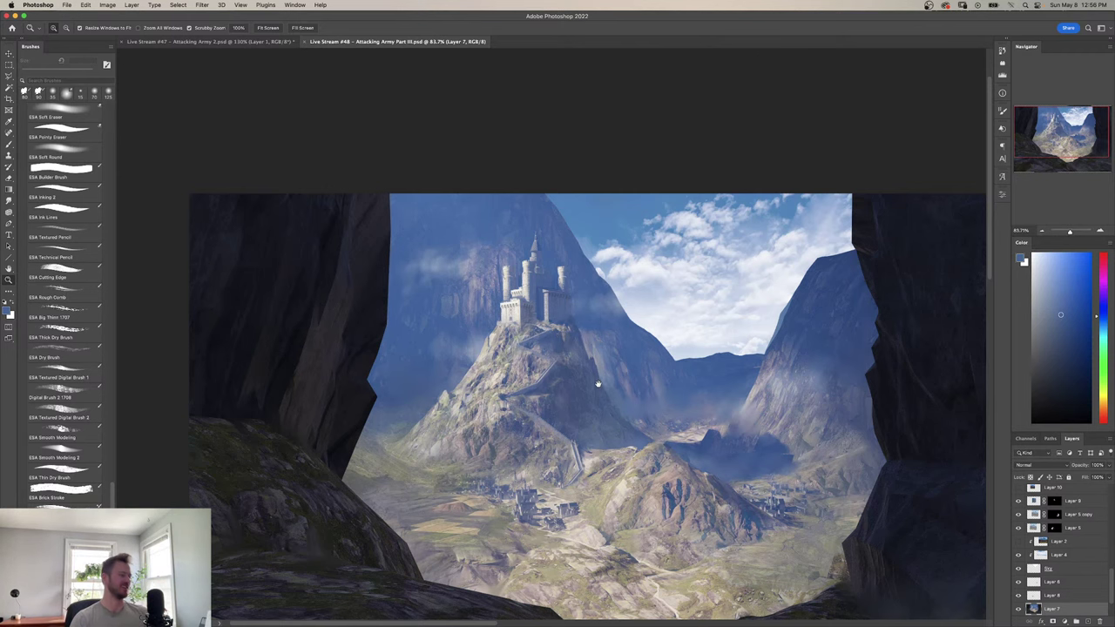
# Touch up the hazy valley beside the castle hill with the Mixer Brush, using haze tones sampled from the scene.
pyautogui.scroll(-2, 597, 378)
pyautogui.hscroll(3, 598, 378)
pyautogui.scroll(2, 571, 399)
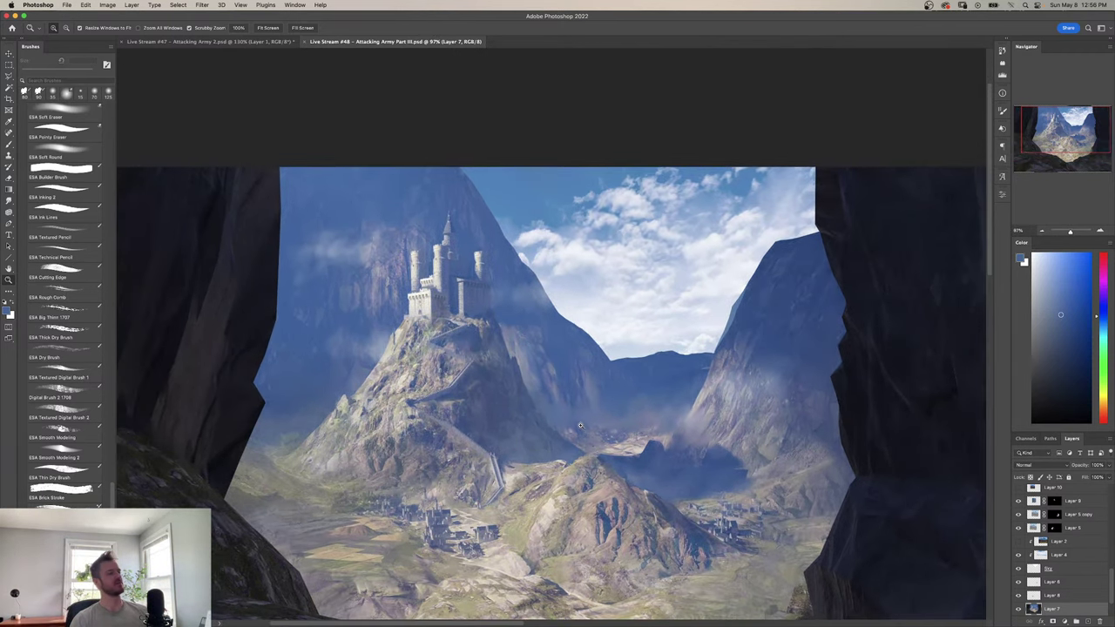
pyautogui.press('b')
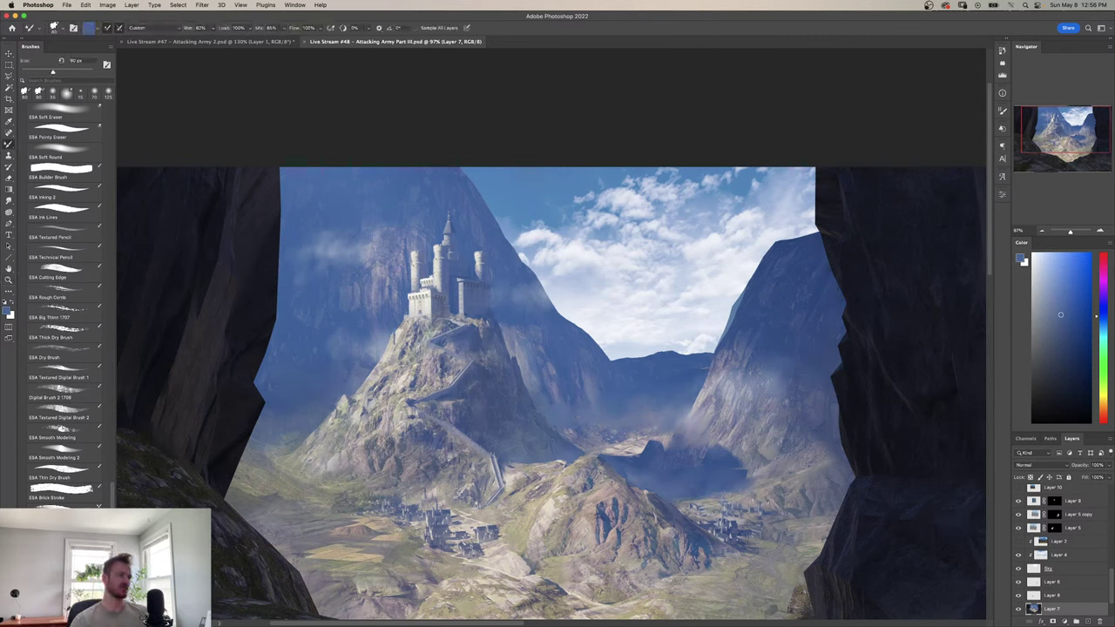
pyautogui.keyDown('alt'); pyautogui.click(534, 358); pyautogui.keyUp('alt')
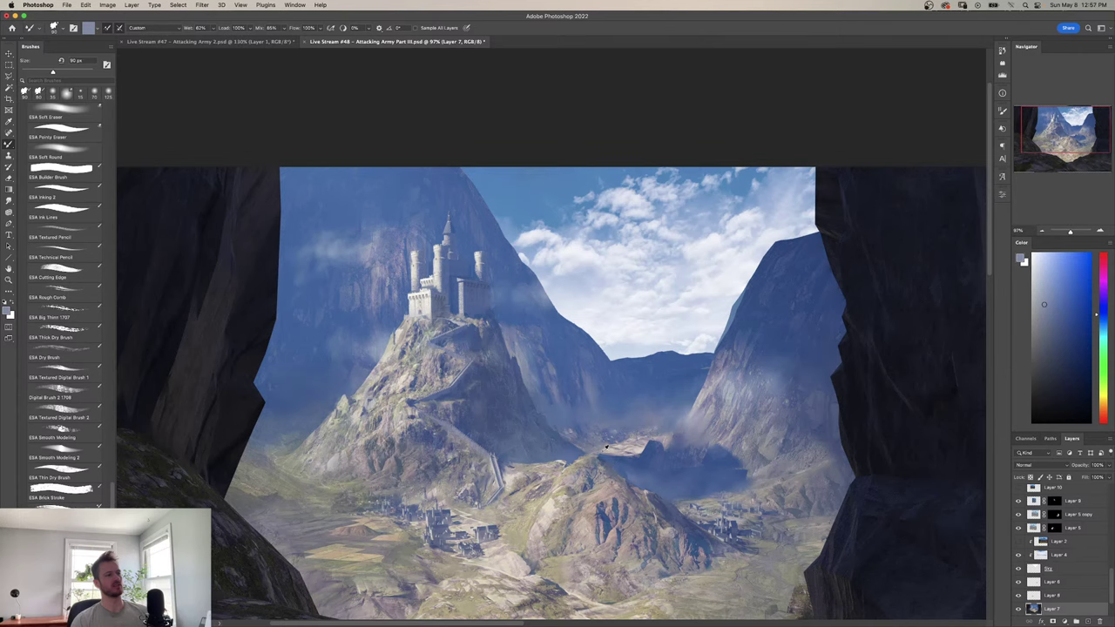
pyautogui.keyDown('alt'); pyautogui.click(568, 451); pyautogui.keyUp('alt')
pyautogui.hotkey('shift', 'b')
pyautogui.scroll(3, 575, 444)
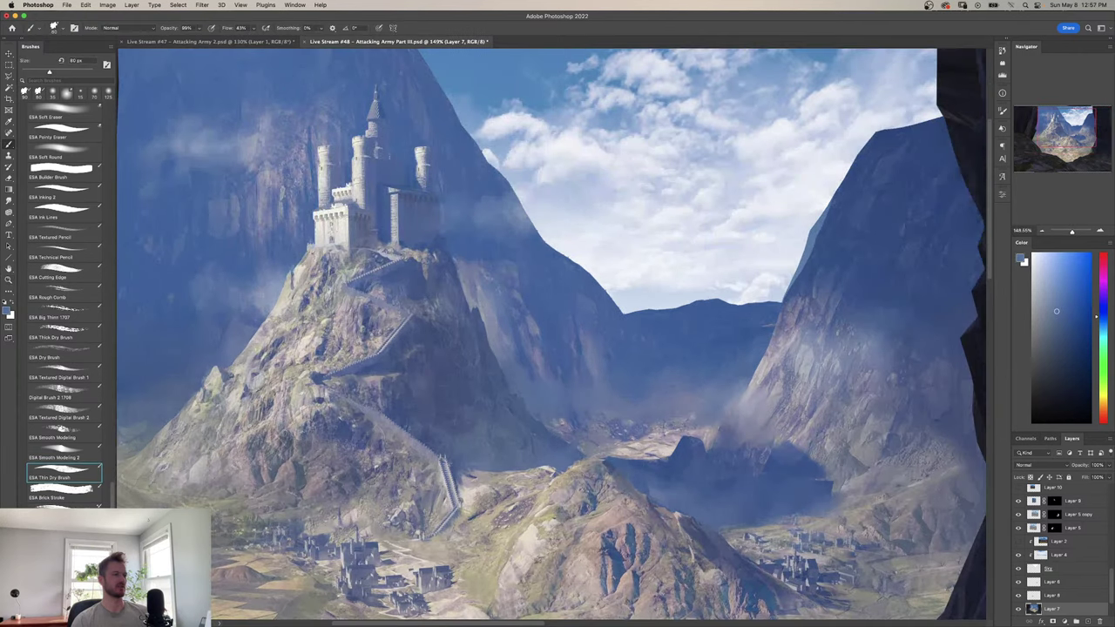
# Paint sampled shadow blue around the castle hill's foot behind the front hill's peak, and undo the last stroke.
pyautogui.press('z')
pyautogui.moveTo(572, 451); pyautogui.dragTo(572, 393)
pyautogui.scroll(3, 555, 427)
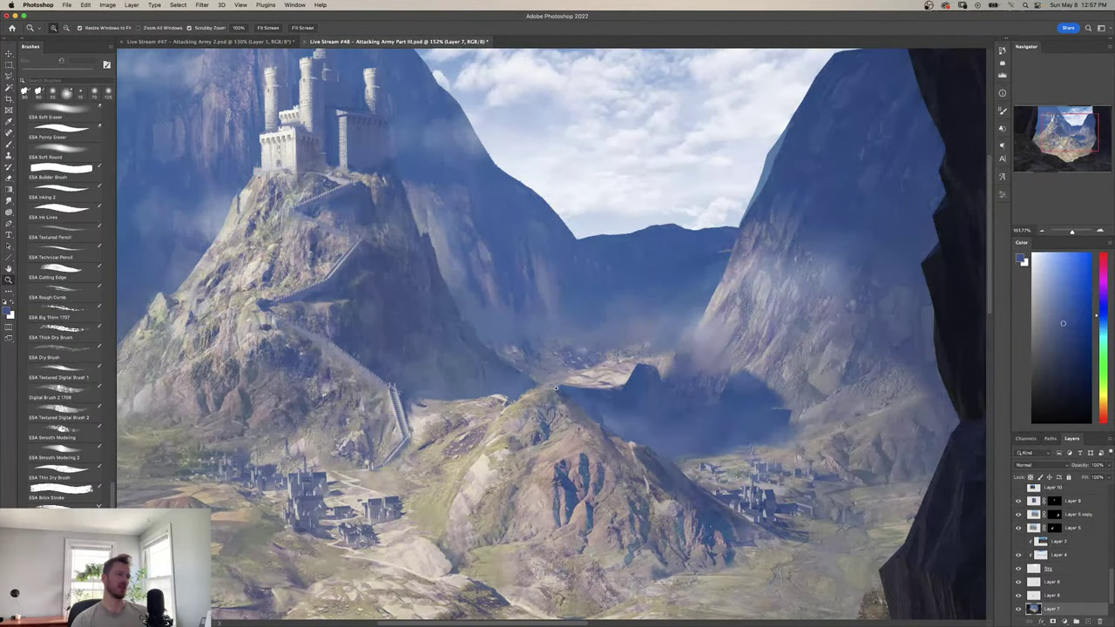
pyautogui.press('b')
pyautogui.moveTo(568, 394)
pyautogui.mouseDown()
pyautogui.moveTo(580, 388)
pyautogui.moveTo(496, 423)
pyautogui.mouseUp()
pyautogui.keyDown('alt'); pyautogui.click(583, 393); pyautogui.keyUp('alt')
pyautogui.moveTo(614, 383); pyautogui.dragTo(449, 431)
pyautogui.hotkey('ctrl', 'z')
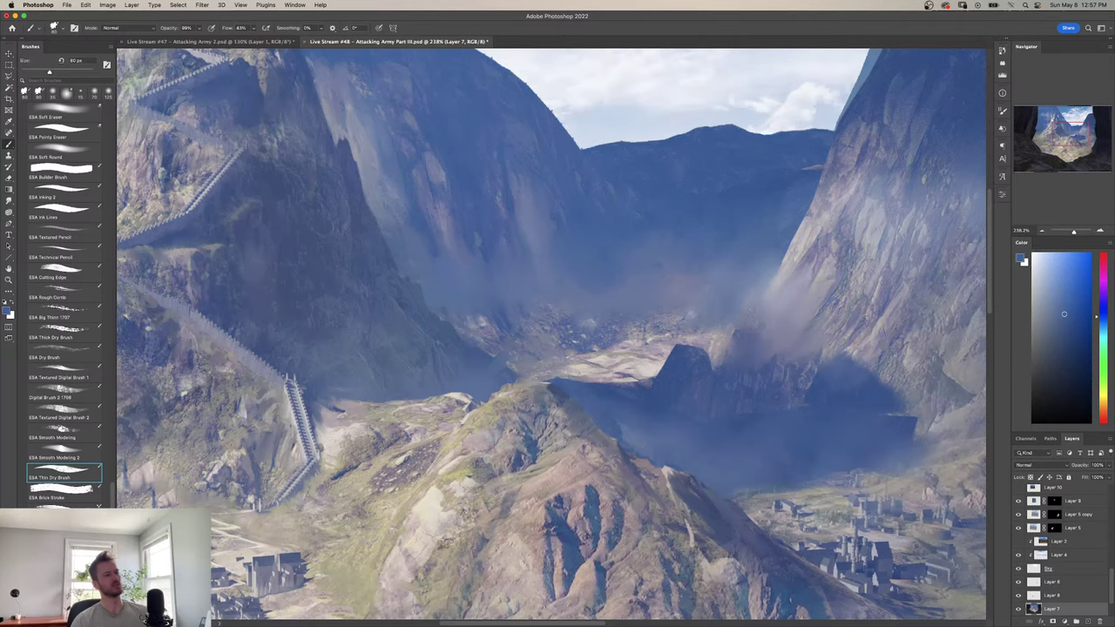
# Continue painting blue haze behind the front hill's peak with the ESA Thin Dry Brush.
pyautogui.press('z')
pyautogui.scroll(-4, 569, 370)
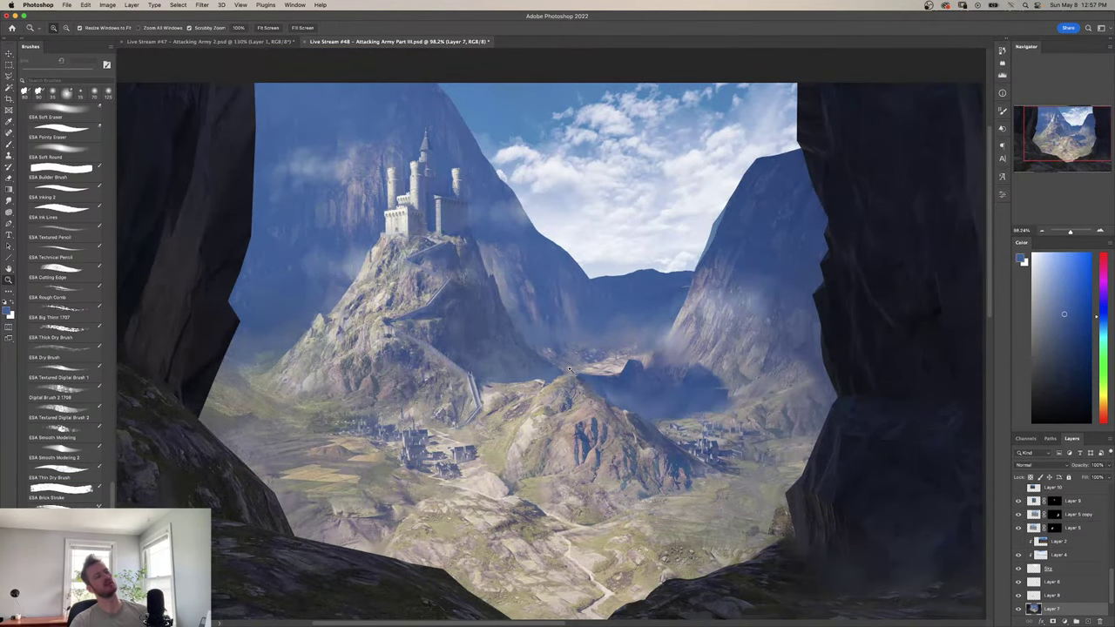
pyautogui.scroll(2, 664, 342)
pyautogui.scroll(-4, 516, 373)
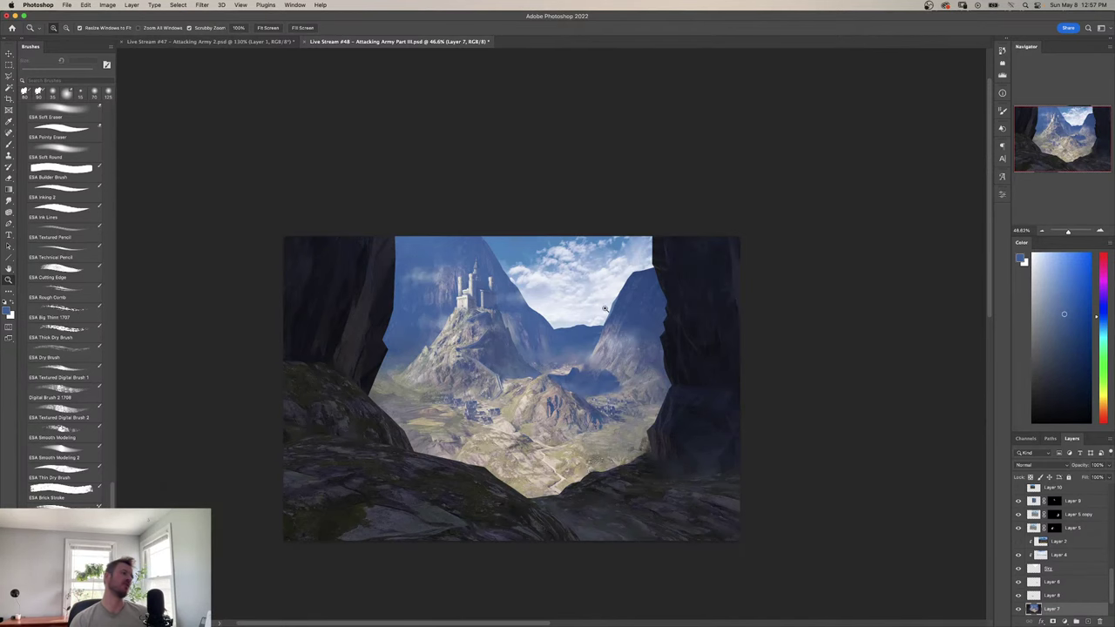
pyautogui.scroll(3, 545, 373)
pyautogui.press('b')
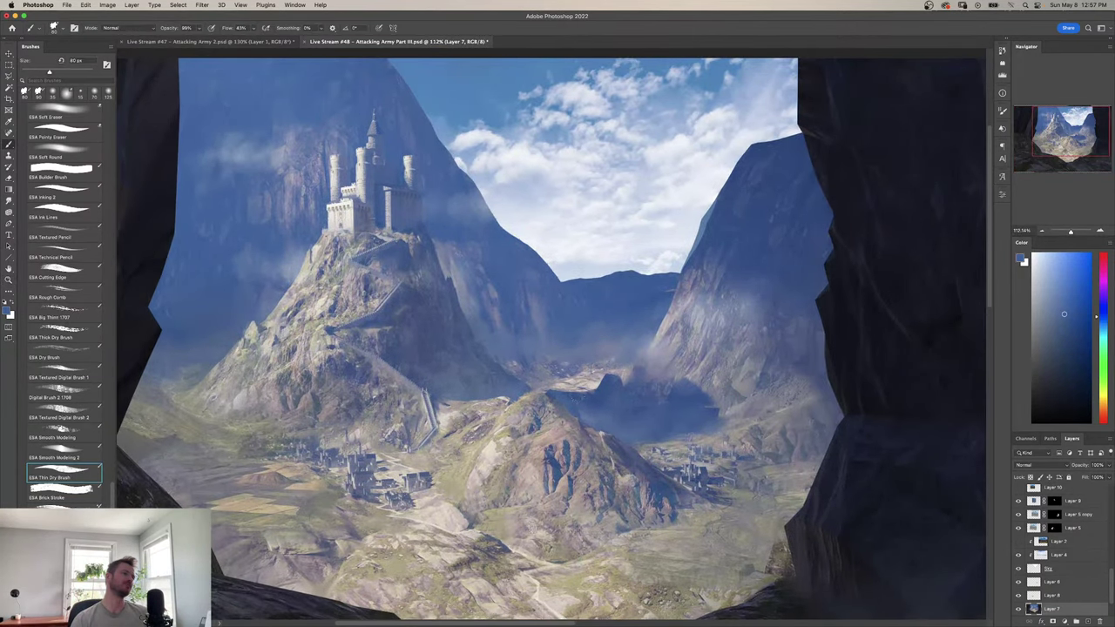
pyautogui.scroll(2, 588, 399)
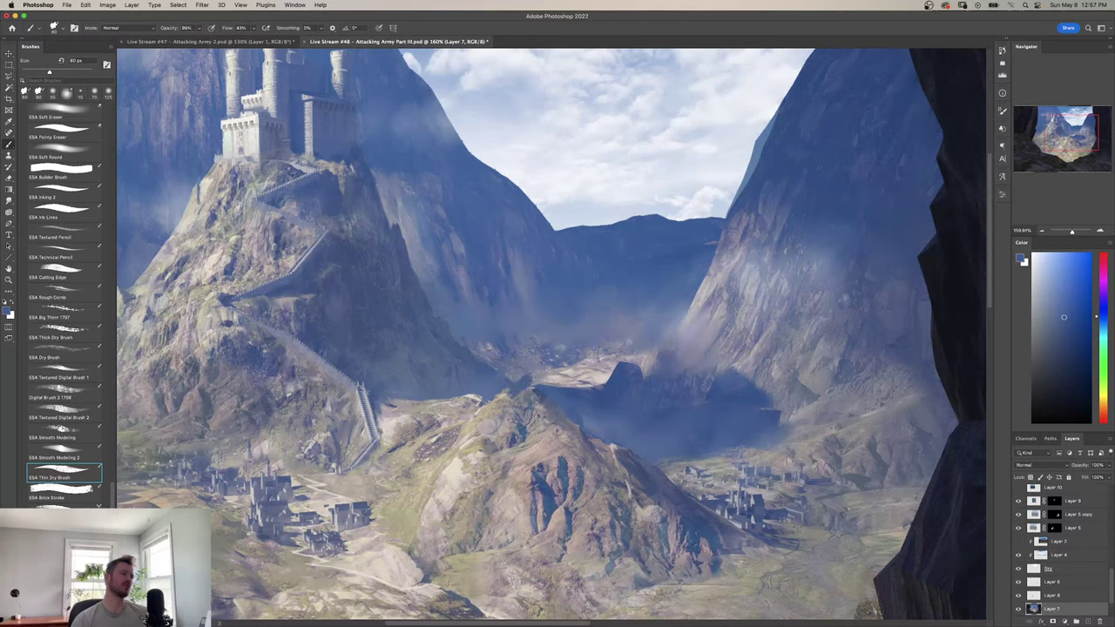
pyautogui.moveTo(489, 387)
pyautogui.mouseDown()
pyautogui.moveTo(544, 370)
pyautogui.moveTo(474, 377)
pyautogui.moveTo(537, 357)
pyautogui.moveTo(579, 395)
pyautogui.moveTo(625, 377)
pyautogui.moveTo(601, 392)
pyautogui.mouseUp()
# Flip the canvas back horizontally with the whole painting in view.
pyautogui.press('z')
pyautogui.moveTo(606, 353); pyautogui.dragTo(523, 353)
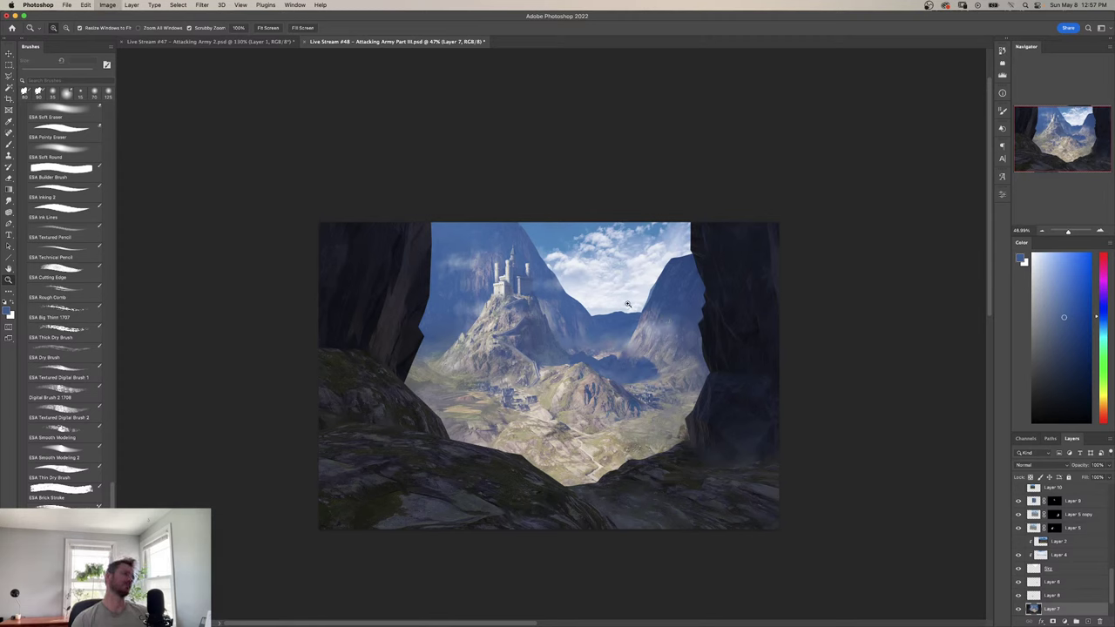
pyautogui.hotkey('ctrl', 'shift', 'h')
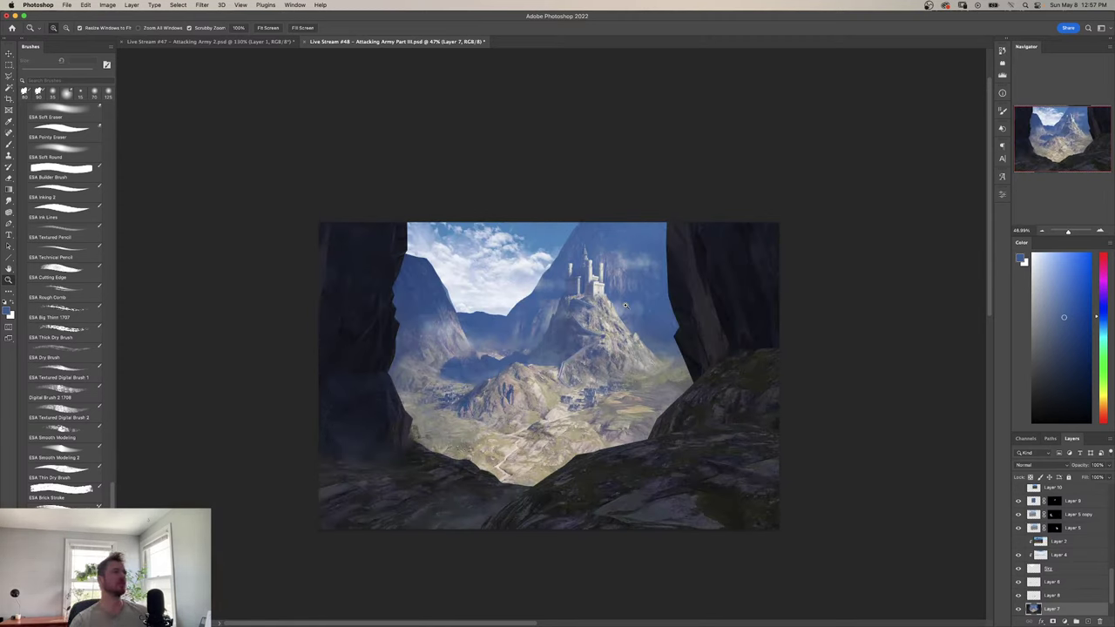
# Touch up the blue valley shadow behind the front hill's peak with sampled blue, undoing a stray stroke.
pyautogui.moveTo(516, 356); pyautogui.dragTo(610, 355)
pyautogui.press('b')
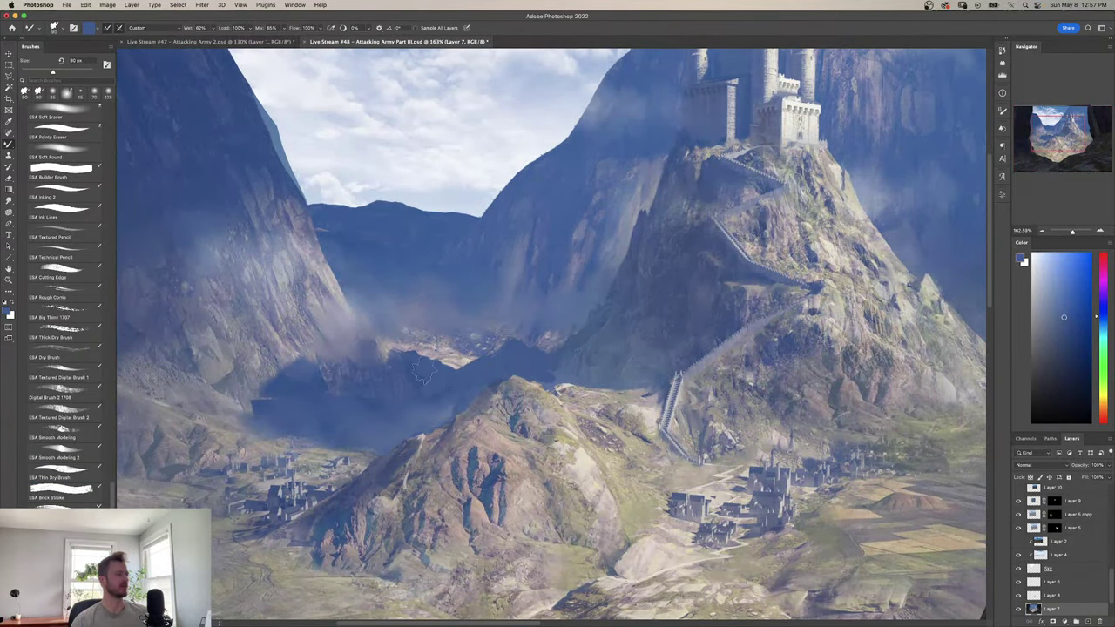
pyautogui.hotkey('shift', 'b')
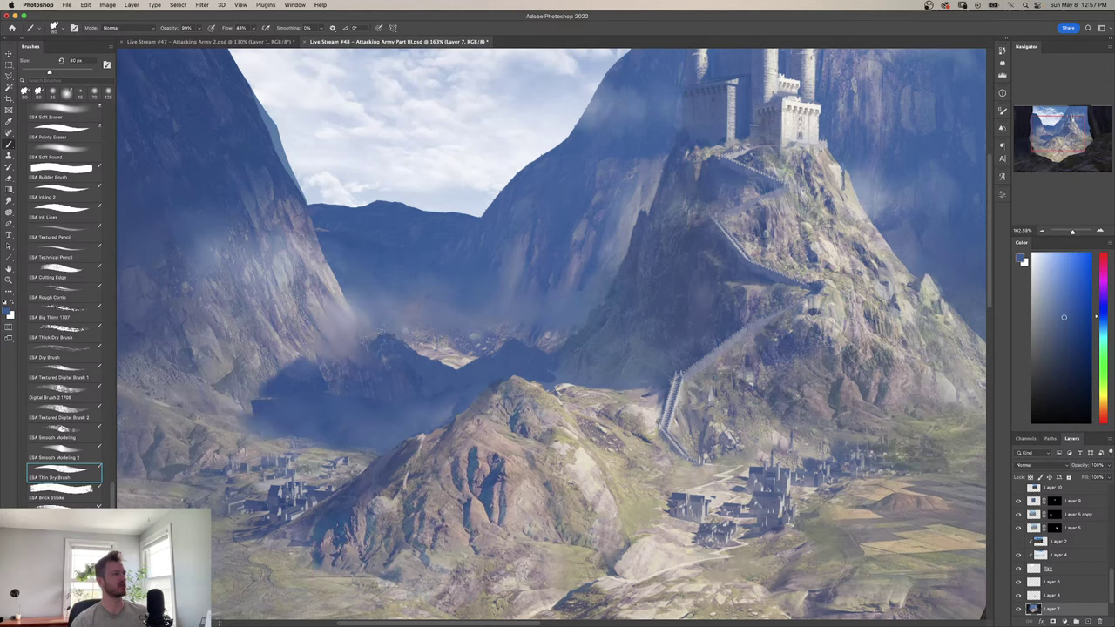
pyautogui.press('super+z')
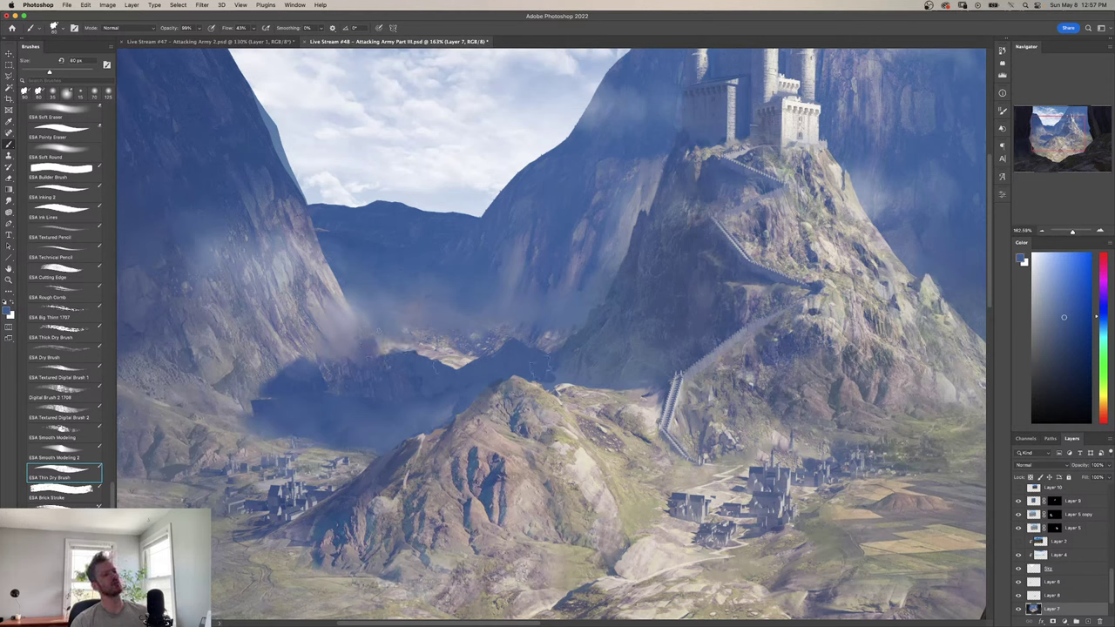
pyautogui.keyDown('alt'); pyautogui.click(576, 341); pyautogui.keyUp('alt')
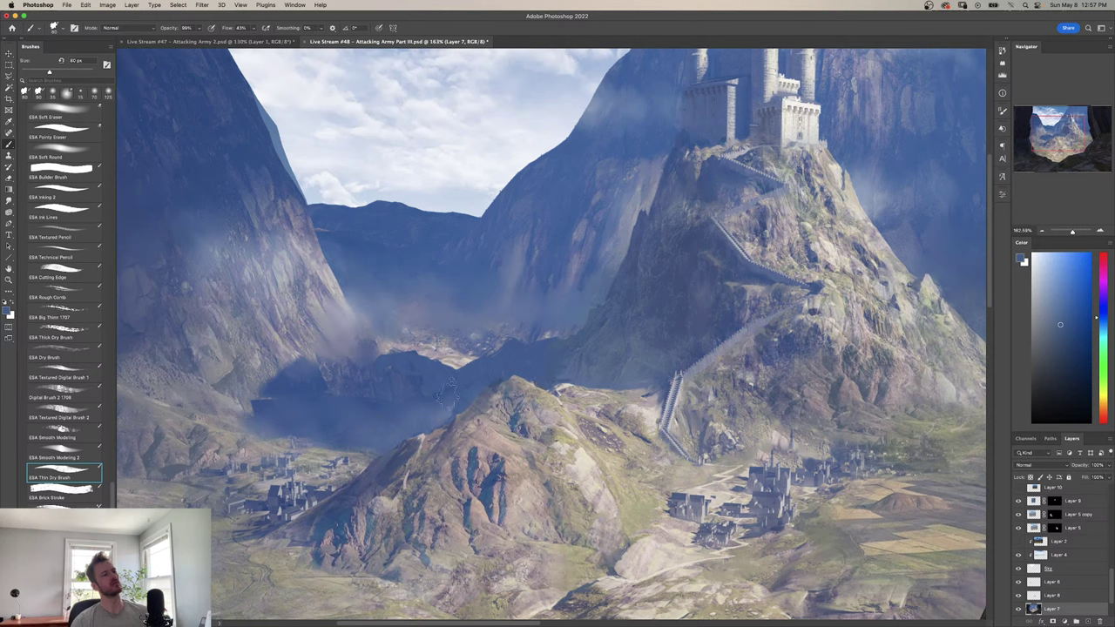
pyautogui.hotkey('shift', 'b')
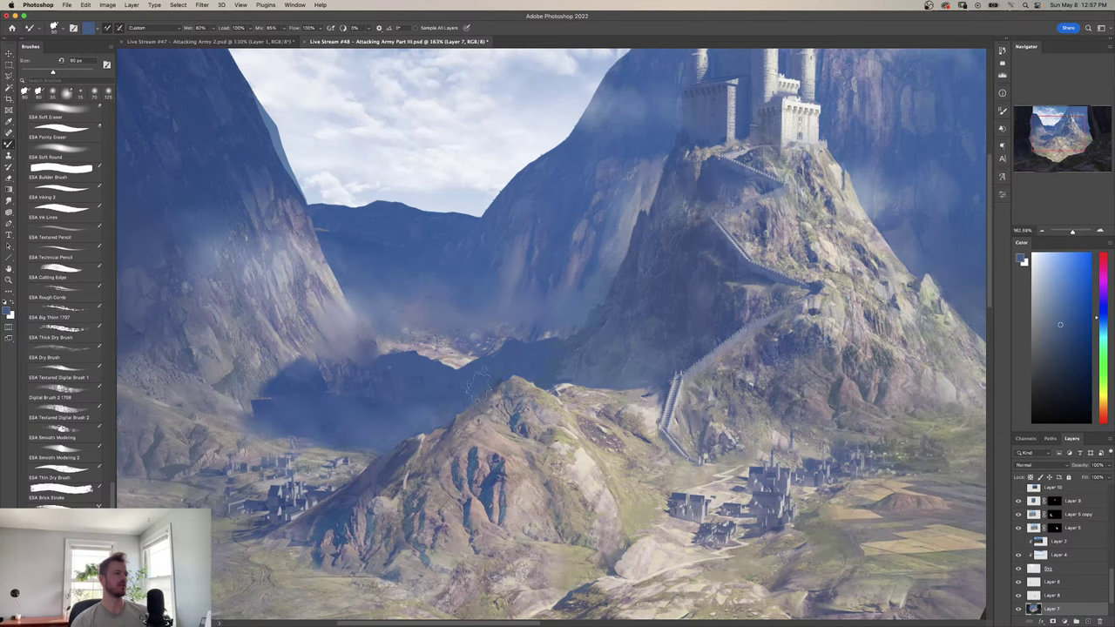
pyautogui.press('z')
pyautogui.moveTo(460, 403); pyautogui.dragTo(432, 420)
pyautogui.press('b')
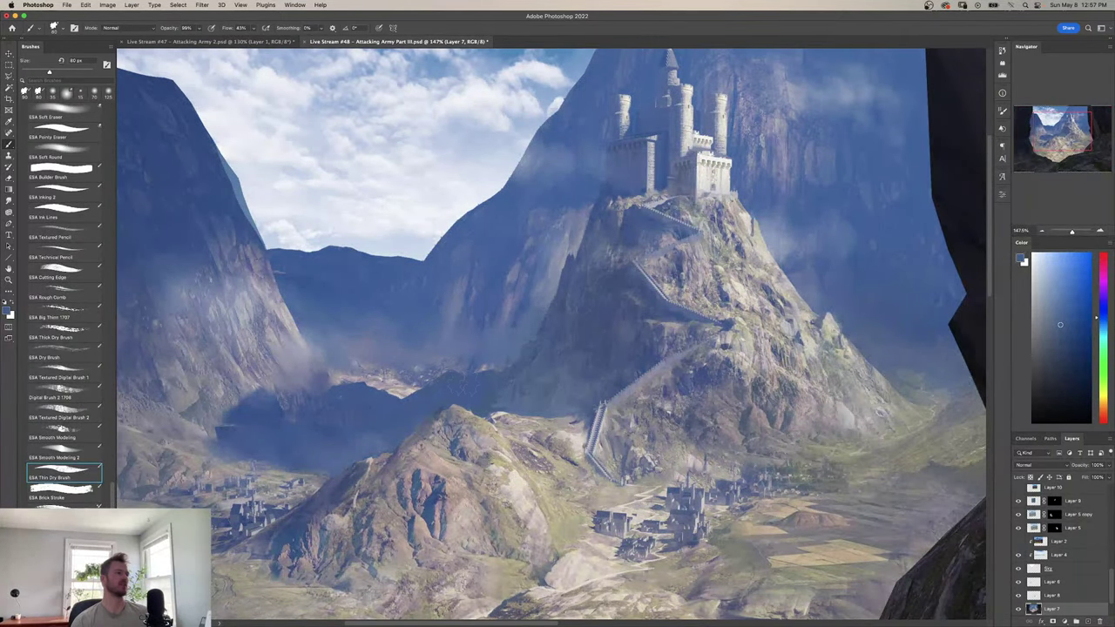
# Blend haze tones sampled from the far cliff's foot into the edge of the blue valley shadow with the Mixer Brush.
pyautogui.press('z')
pyautogui.moveTo(479, 392)
pyautogui.mouseDown()
pyautogui.moveTo(414, 392)
pyautogui.moveTo(520, 375)
pyautogui.moveTo(451, 376)
pyautogui.moveTo(492, 376)
pyautogui.mouseUp()
pyautogui.press('b')
pyautogui.hotkey('shift', 'b')
pyautogui.keyDown('alt'); pyautogui.click(285, 358); pyautogui.keyUp('alt')
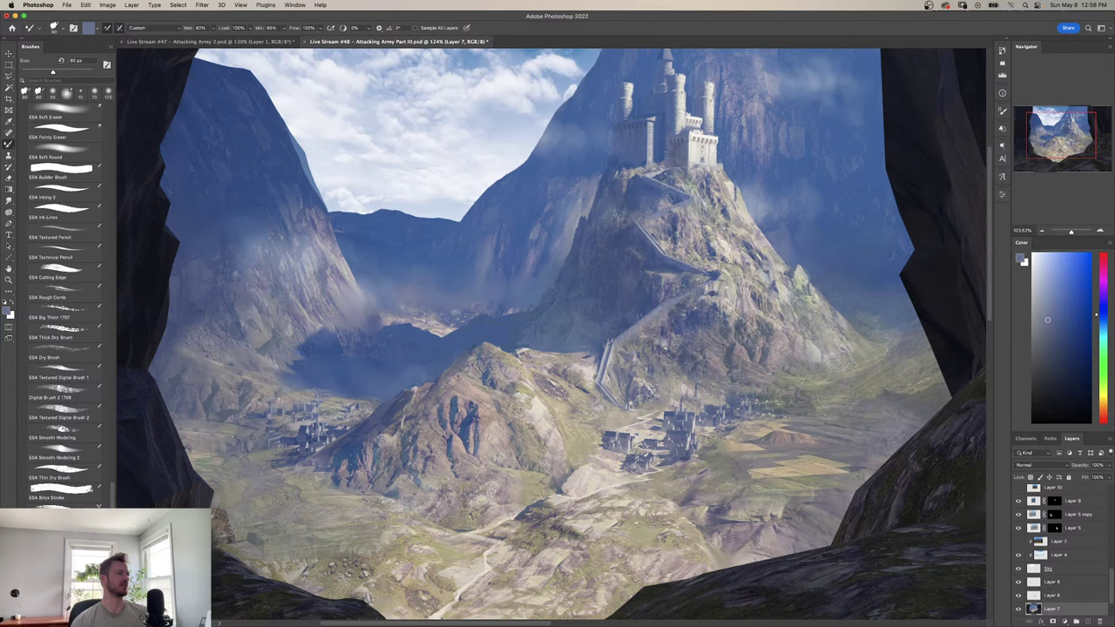
pyautogui.keyDown('alt'); pyautogui.click(296, 364); pyautogui.keyUp('alt')
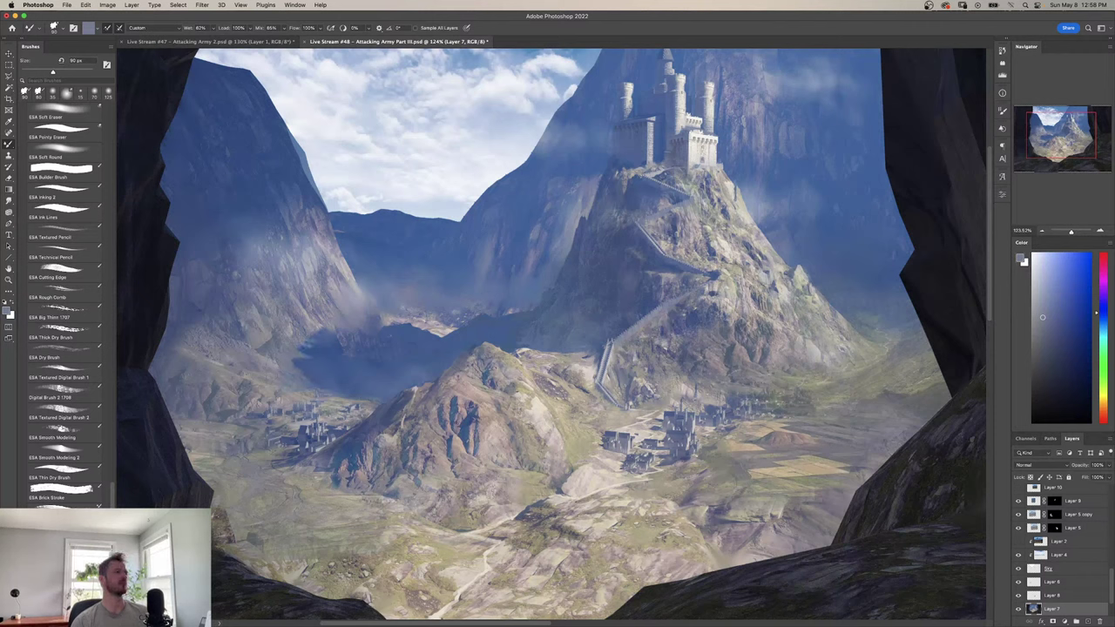
pyautogui.keyDown('alt'); pyautogui.click(311, 327); pyautogui.keyUp('alt')
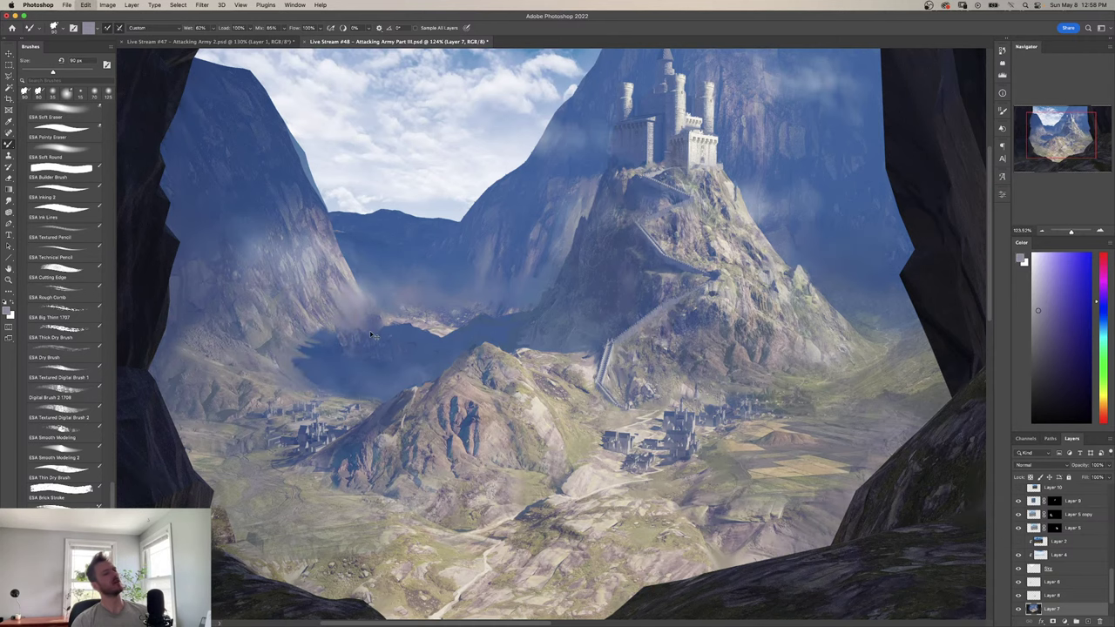
# Smudge the edge of the blue shadow where it meets the far cliff's lower slope.
pyautogui.press('z')
pyautogui.moveTo(380, 338); pyautogui.dragTo(324, 338)
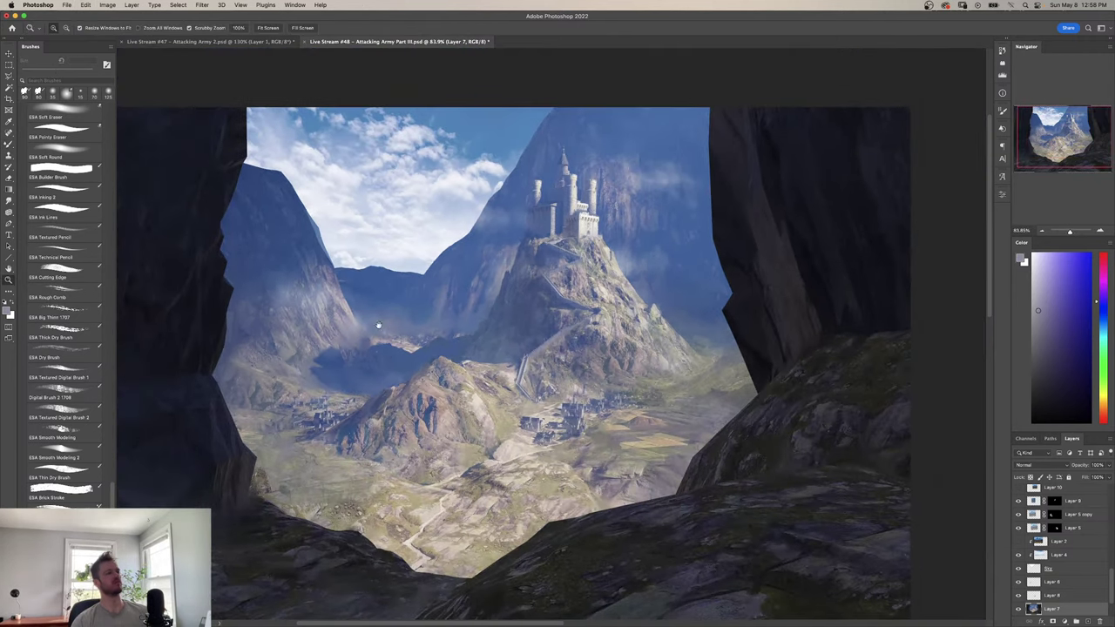
pyautogui.moveTo(387, 392); pyautogui.dragTo(470, 386)
pyautogui.press('b')
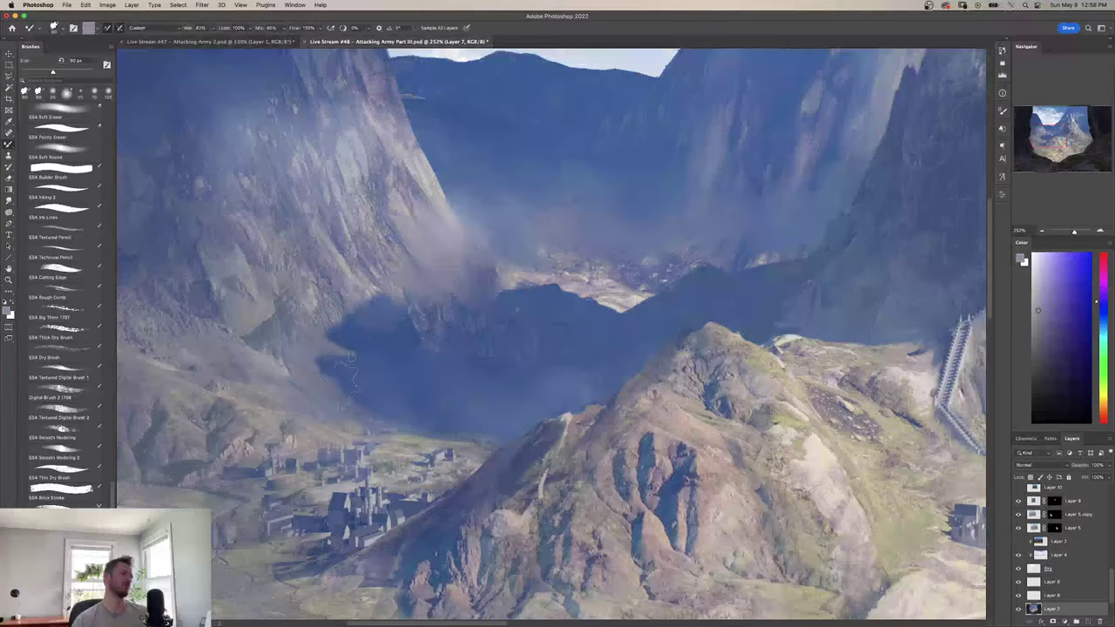
pyautogui.press('r')
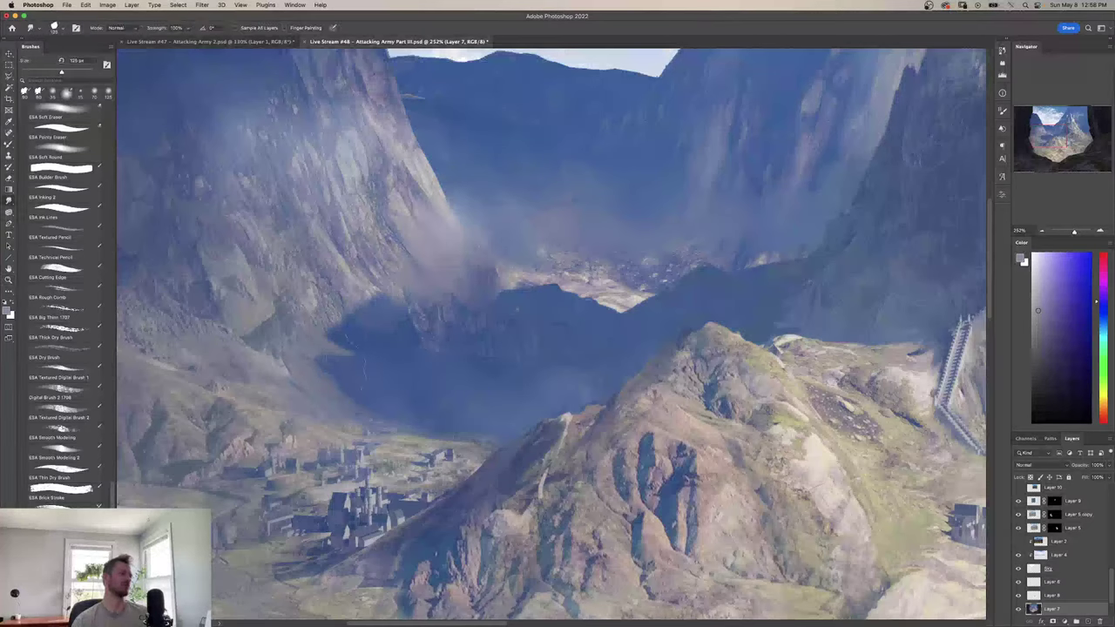
pyautogui.moveTo(344, 359)
pyautogui.mouseDown()
pyautogui.moveTo(312, 347)
pyautogui.moveTo(341, 357)
pyautogui.moveTo(352, 339)
pyautogui.moveTo(266, 356)
pyautogui.moveTo(318, 355)
pyautogui.moveTo(358, 338)
pyautogui.moveTo(368, 349)
pyautogui.mouseUp()
# Dab sampled shadow blue along the smudged shadow edge above the small distant village.
pyautogui.press('z')
pyautogui.press('b')
pyautogui.keyDown('alt'); pyautogui.click(361, 395); pyautogui.keyUp('alt')
pyautogui.click(357, 386)
pyautogui.press('z')
pyautogui.hotkey('shift', 'b')
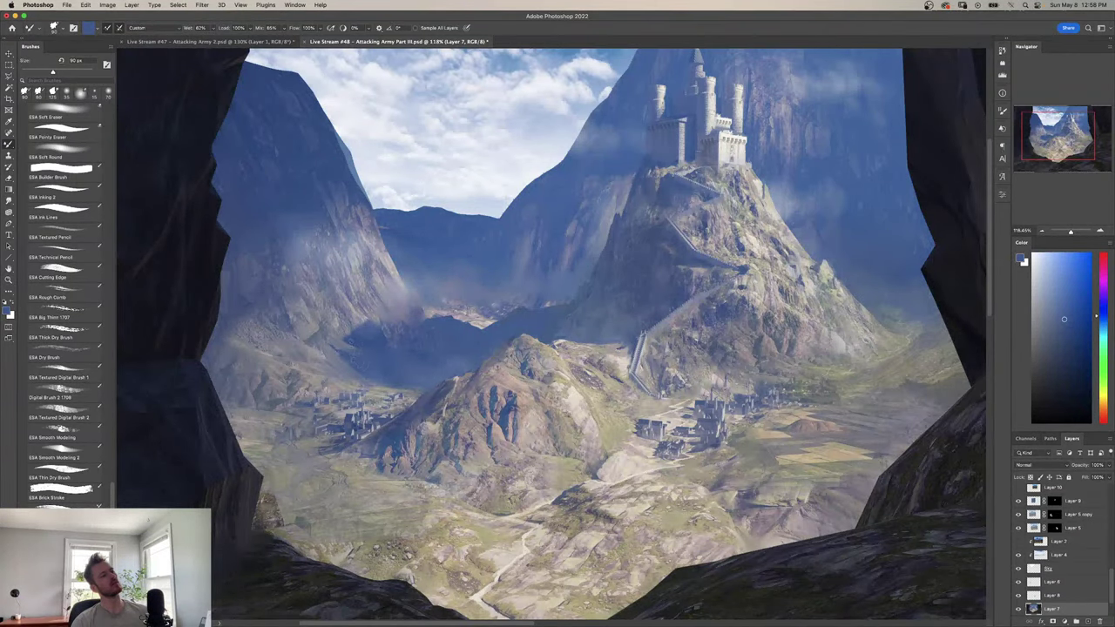
# Flip the canvas horizontally with most of the painting in view.
pyautogui.press('z')
pyautogui.moveTo(398, 360); pyautogui.dragTo(378, 360)
pyautogui.press('space')
pyautogui.moveTo(536, 278); pyautogui.dragTo(475, 346)
pyautogui.press('super+alt+i')
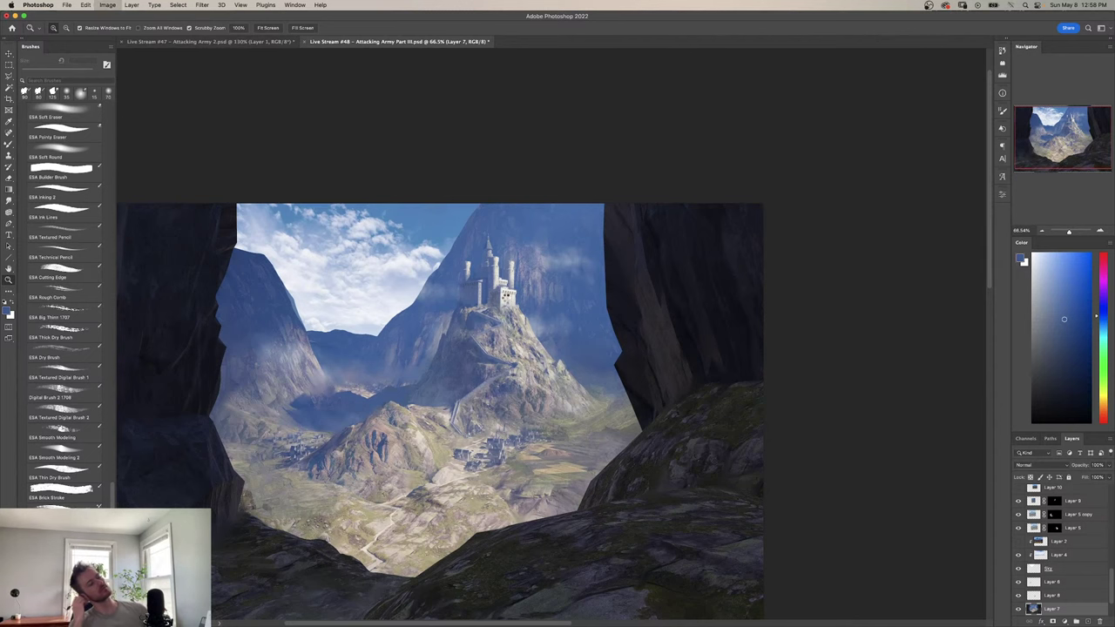
pyautogui.hotkey('ctrl', 'shift', 'h')
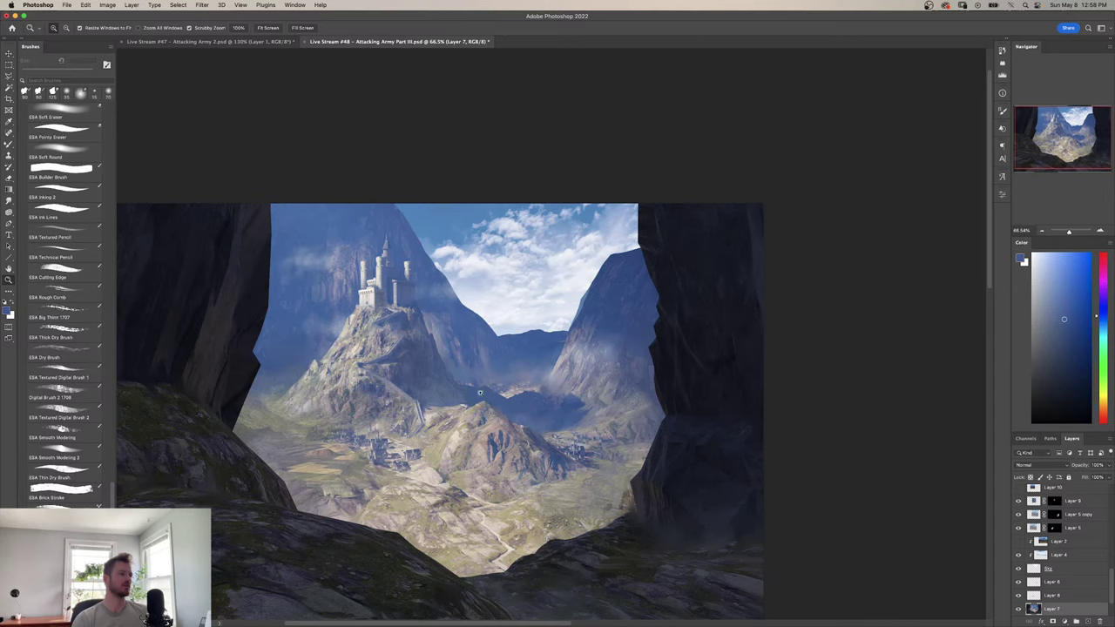
# Paint shadow blue on the front hill's slope beside the foot of the castle staircase with the ESA Thin Dry Brush.
pyautogui.moveTo(479, 392); pyautogui.dragTo(493, 410)
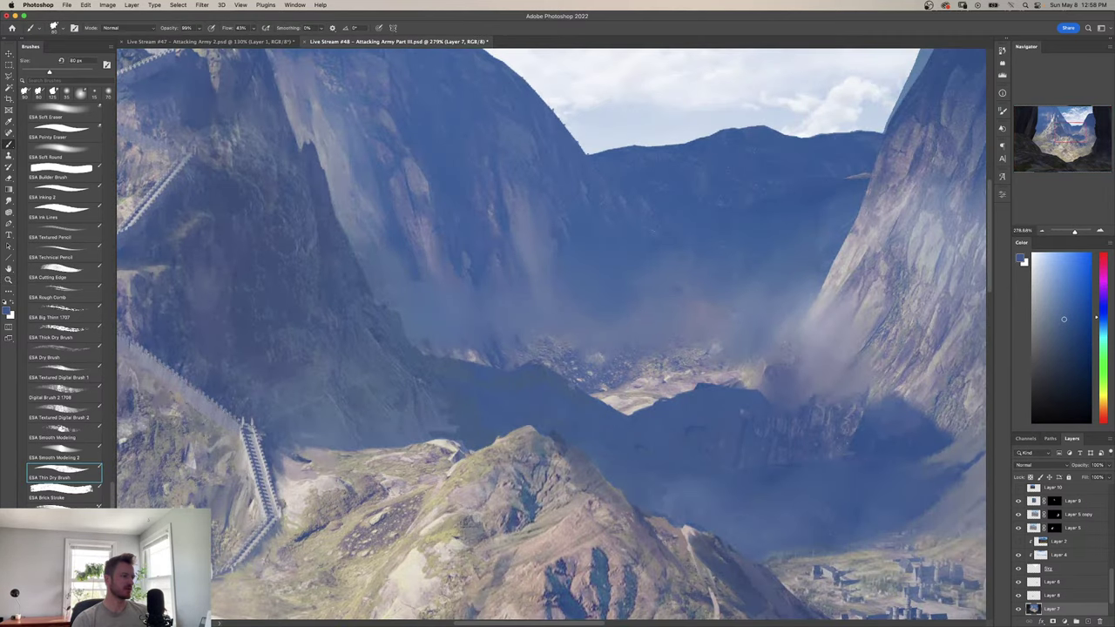
pyautogui.moveTo(341, 507)
pyautogui.mouseDown()
pyautogui.moveTo(320, 523)
pyautogui.moveTo(397, 493)
pyautogui.mouseUp()
pyautogui.press('z')
pyautogui.moveTo(487, 423)
pyautogui.mouseDown()
pyautogui.moveTo(477, 397)
pyautogui.moveTo(549, 377)
pyautogui.mouseUp()
pyautogui.press('b')
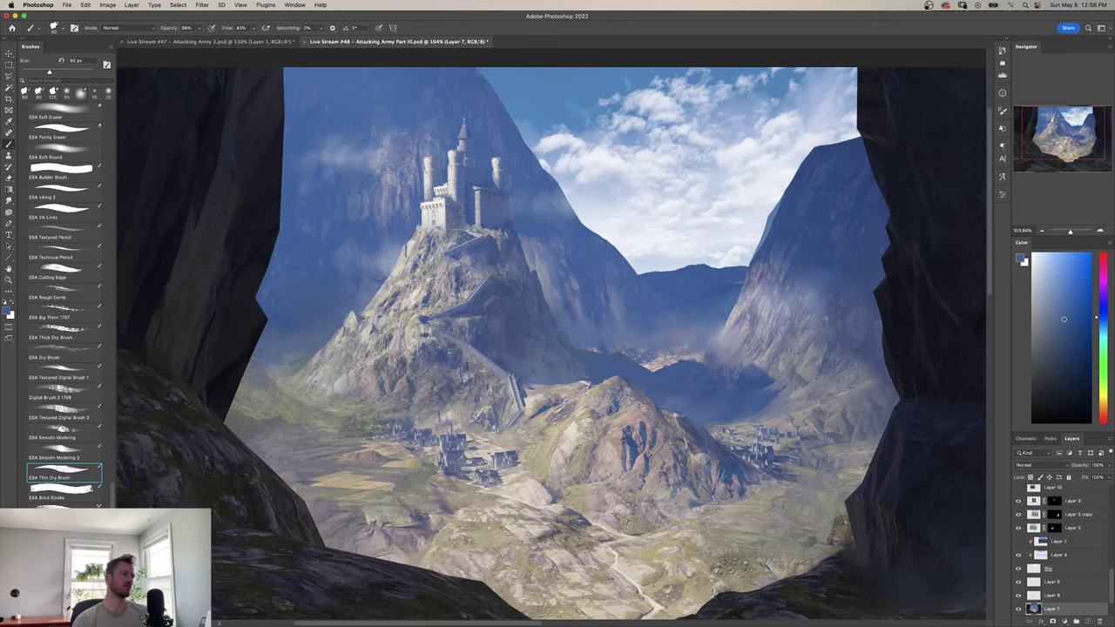
pyautogui.press('z')
pyautogui.moveTo(585, 378); pyautogui.dragTo(558, 388)
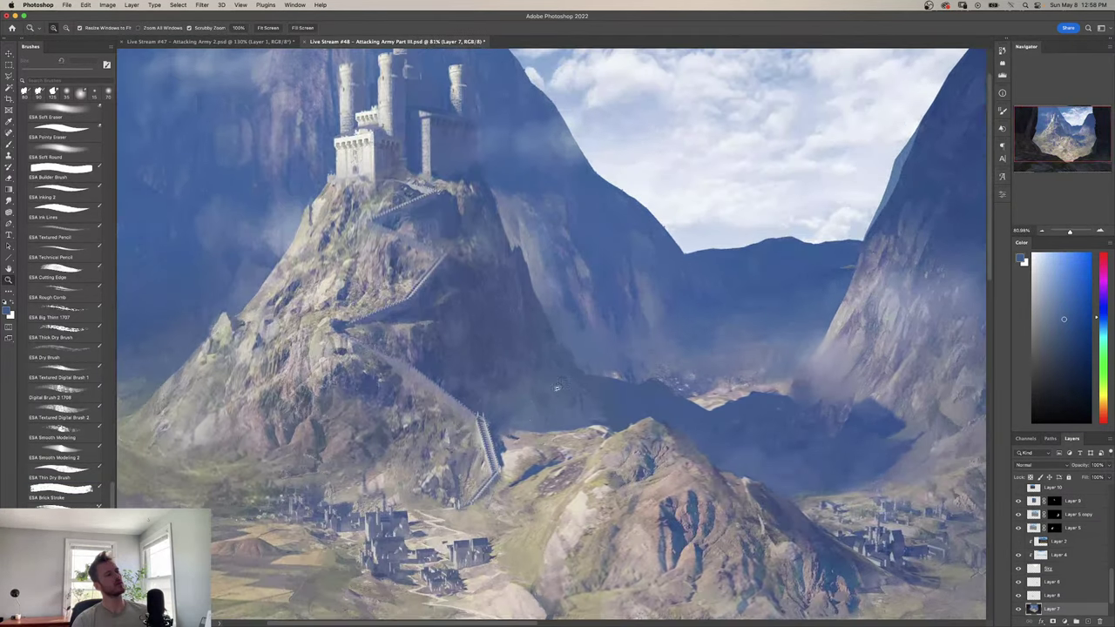
pyautogui.press('b')
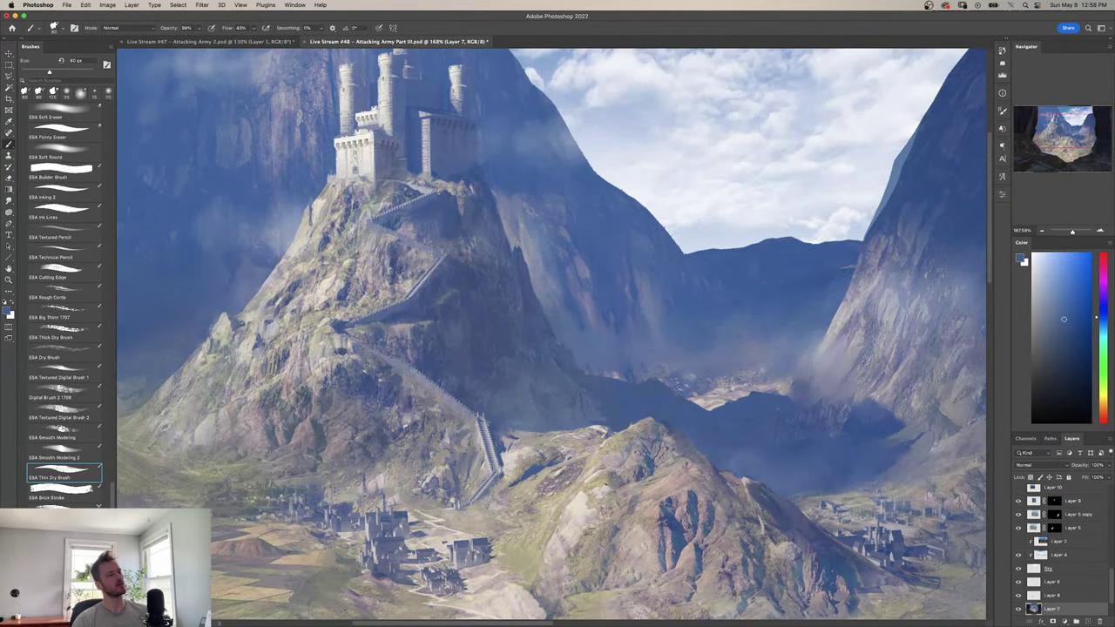
# Examine the flipped composition, checking the shadowed valley, the villages and the framing cave rocks.
pyautogui.press('z')
pyautogui.moveTo(574, 377)
pyautogui.mouseDown()
pyautogui.moveTo(545, 375)
pyautogui.moveTo(534, 416)
pyautogui.mouseUp()
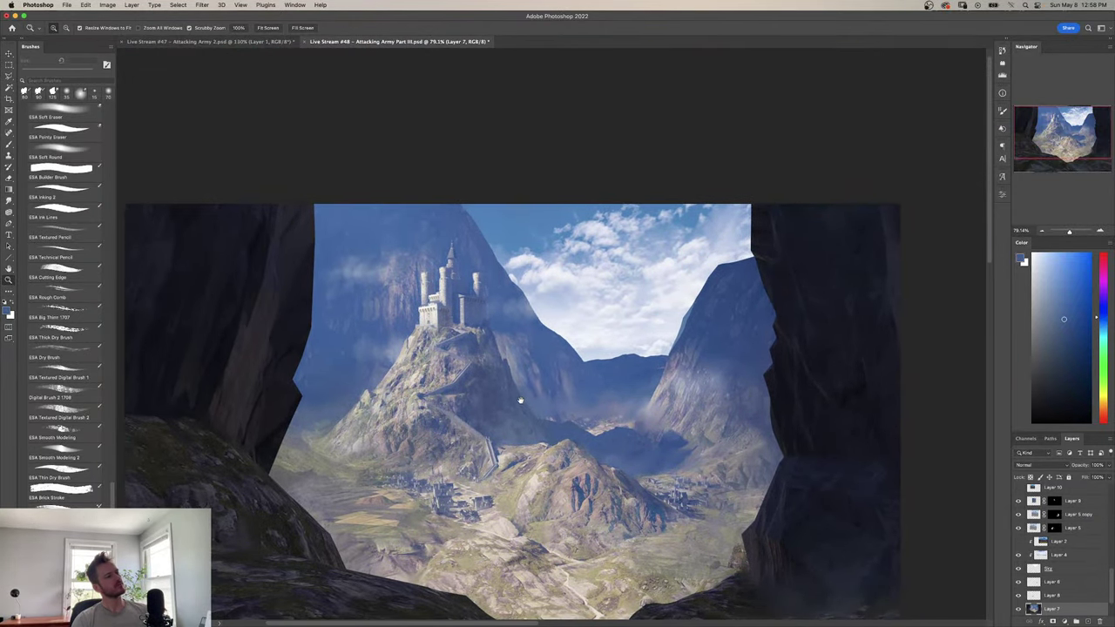
pyautogui.moveTo(435, 484); pyautogui.dragTo(488, 484)
pyautogui.moveTo(488, 484); pyautogui.dragTo(470, 395)
pyautogui.moveTo(541, 441); pyautogui.dragTo(485, 441)
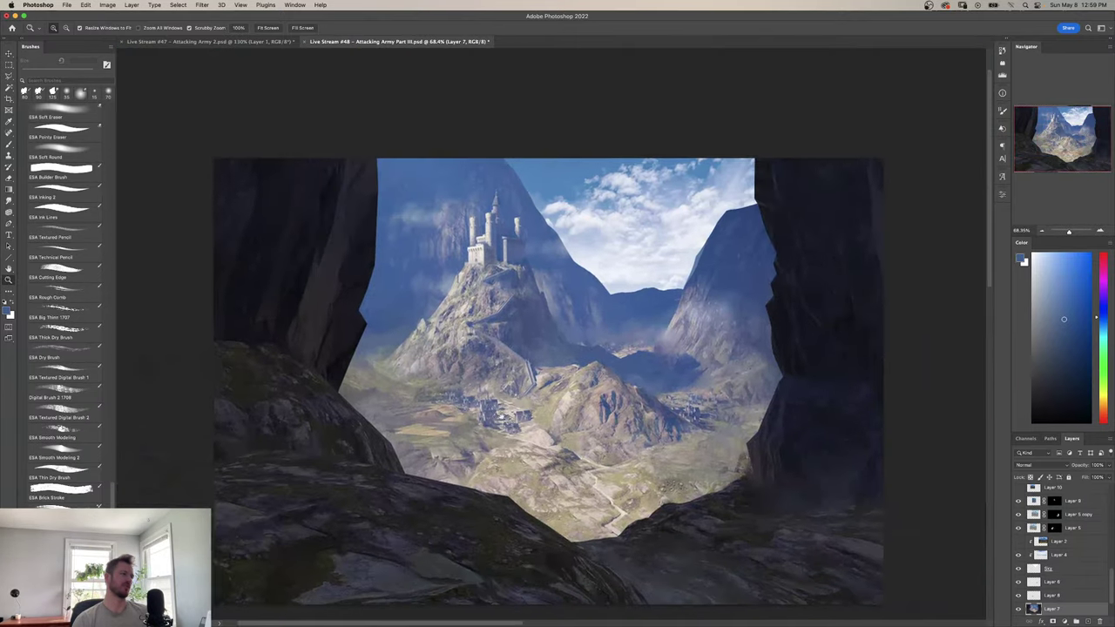
pyautogui.moveTo(655, 399); pyautogui.dragTo(537, 436)
pyautogui.moveTo(624, 454); pyautogui.dragTo(678, 455)
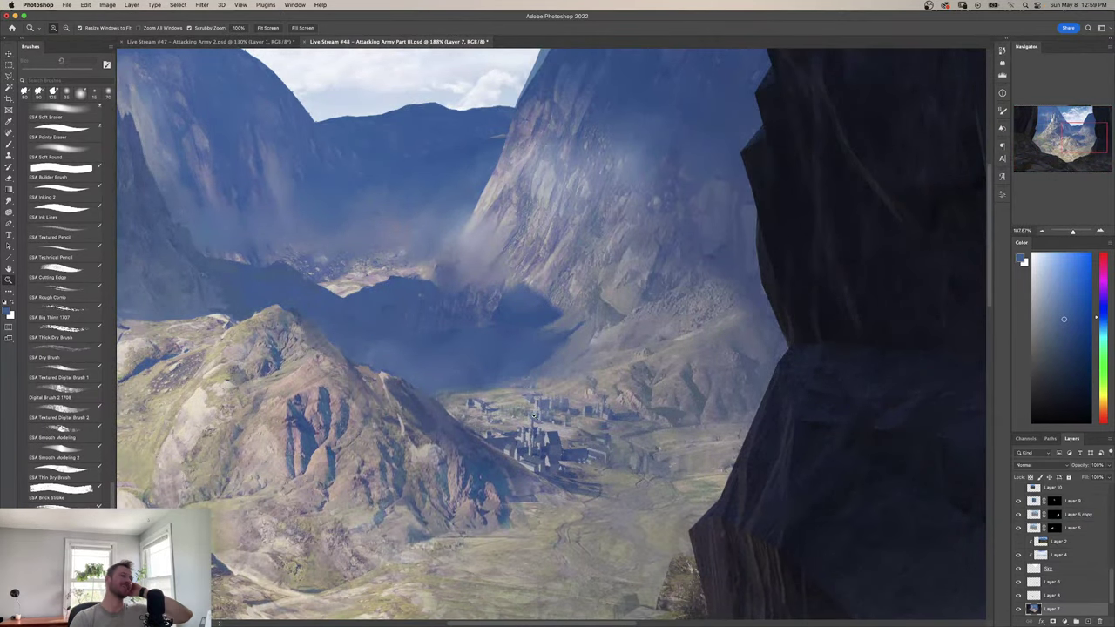
pyautogui.moveTo(533, 465); pyautogui.dragTo(476, 444)
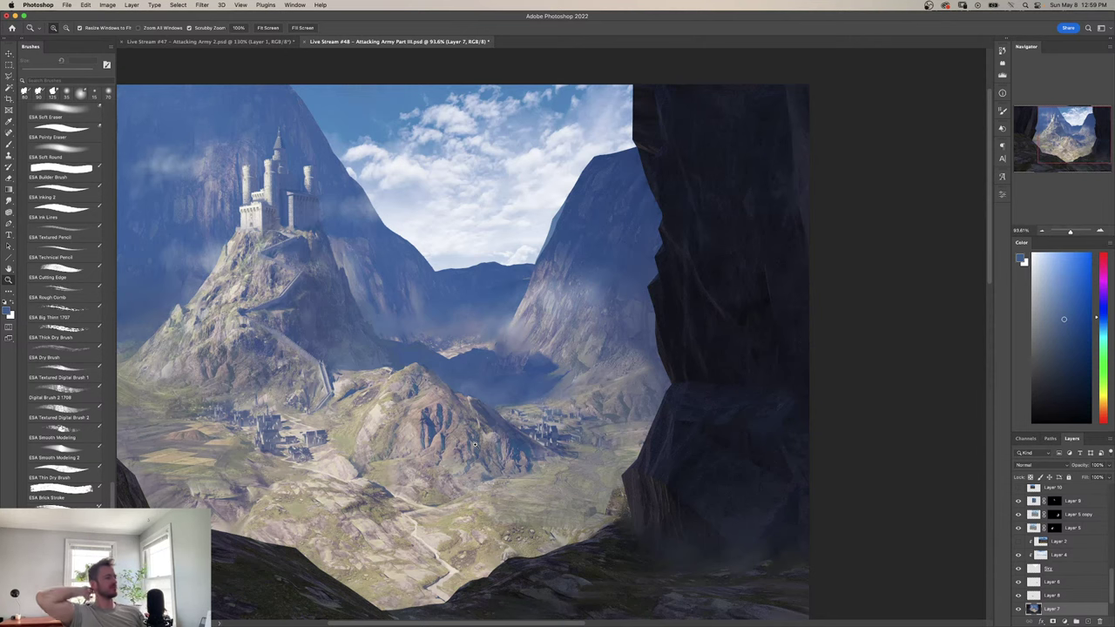
pyautogui.moveTo(478, 428); pyautogui.dragTo(375, 402)
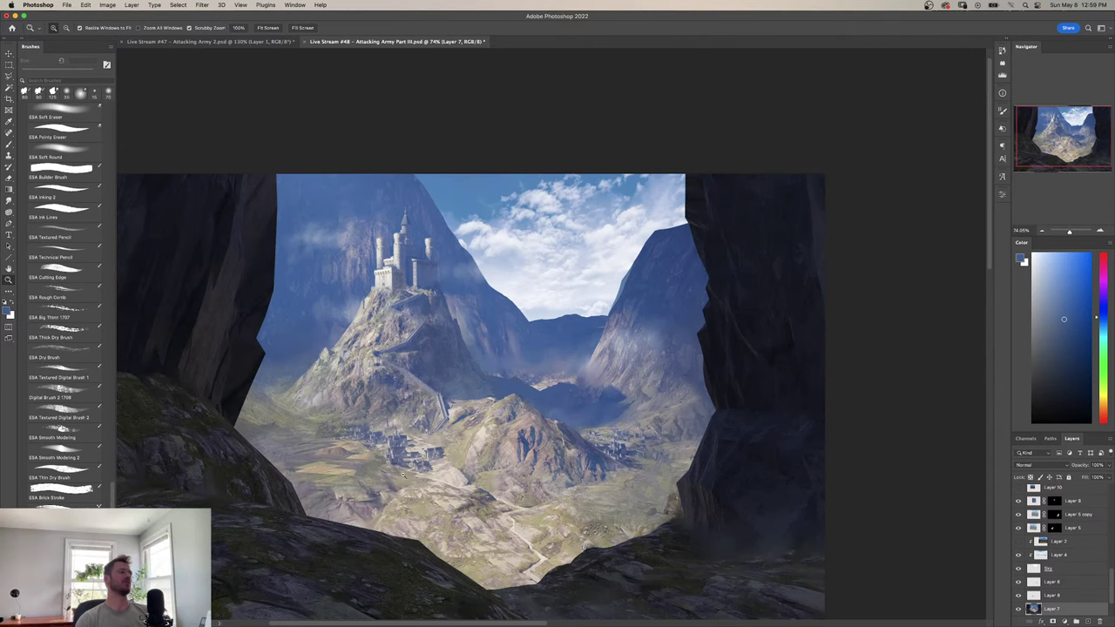
pyautogui.moveTo(401, 478); pyautogui.dragTo(424, 514)
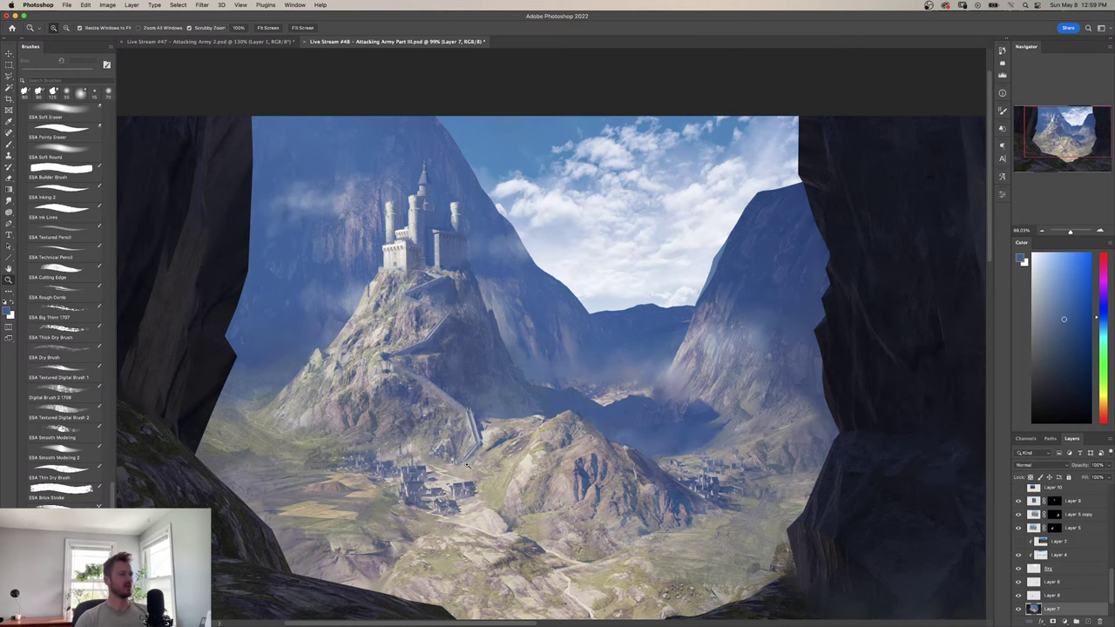
pyautogui.moveTo(527, 397); pyautogui.dragTo(514, 366)
pyautogui.moveTo(423, 447); pyautogui.dragTo(435, 447)
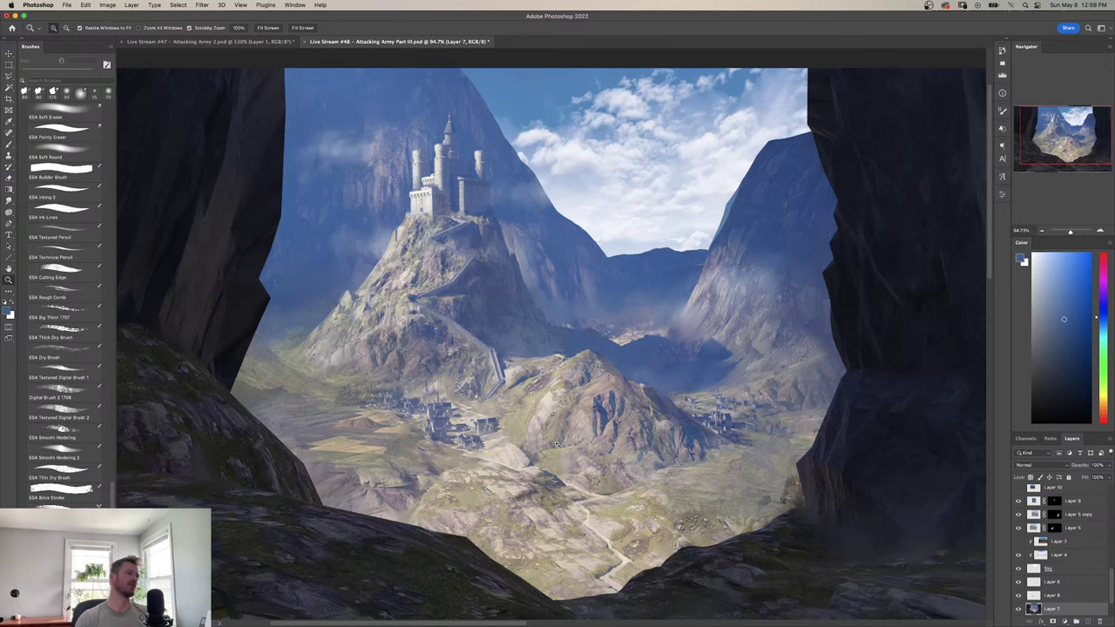
pyautogui.moveTo(577, 447); pyautogui.dragTo(549, 448)
pyautogui.moveTo(581, 446); pyautogui.dragTo(574, 472)
pyautogui.moveTo(490, 458); pyautogui.dragTo(514, 473)
# Inspect the castle and its towers up close against the hazy mountain.
pyautogui.moveTo(488, 435); pyautogui.dragTo(487, 492)
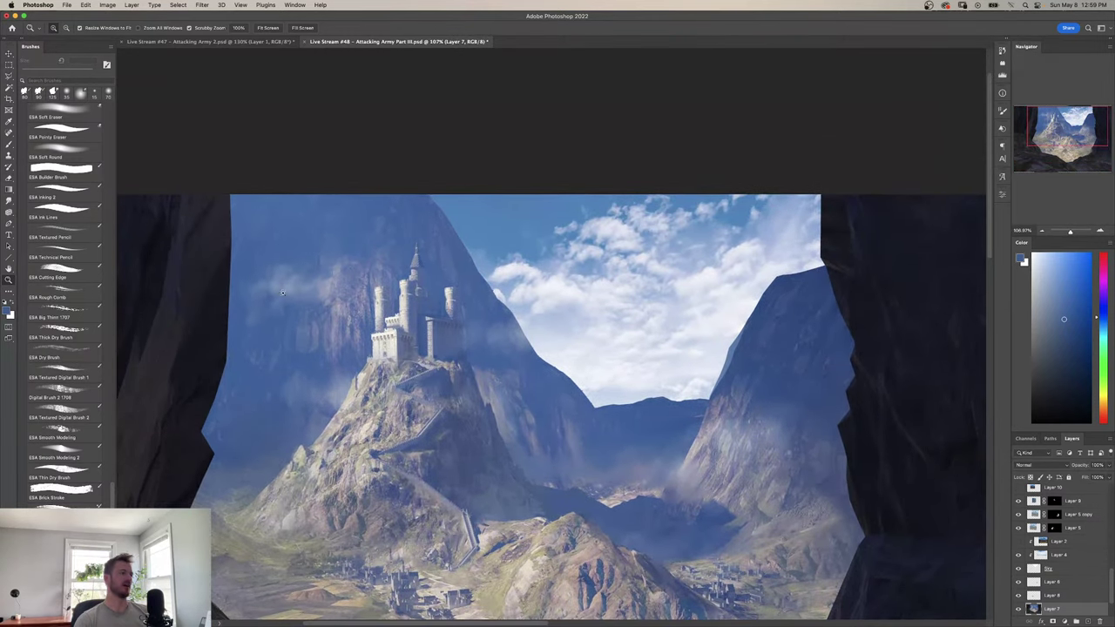
pyautogui.moveTo(414, 373); pyautogui.dragTo(423, 351)
pyautogui.moveTo(423, 351); pyautogui.dragTo(415, 400)
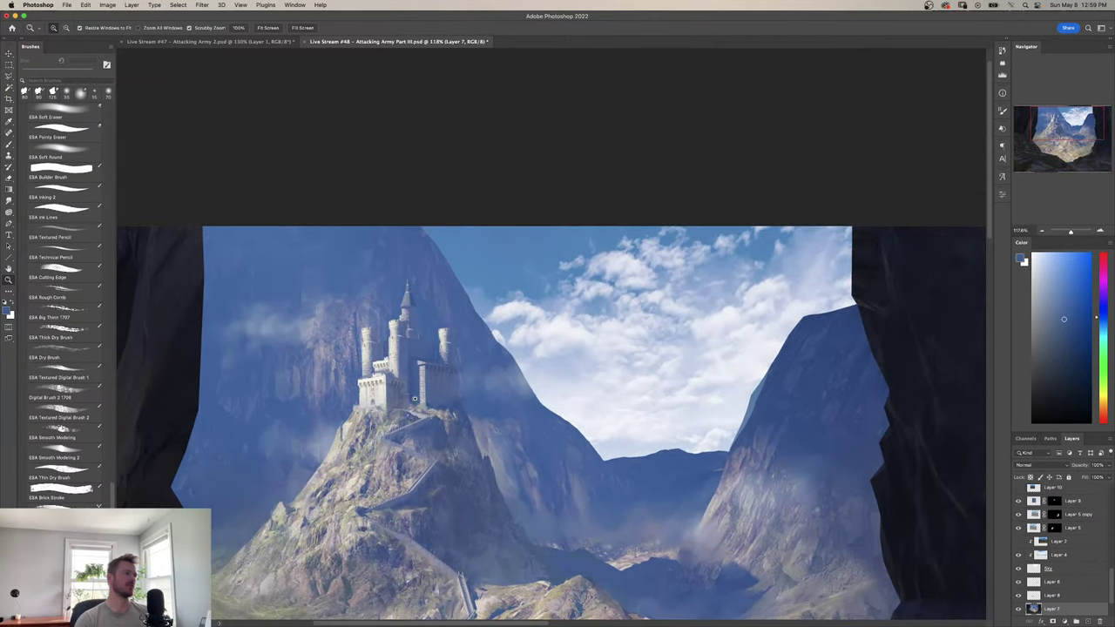
pyautogui.moveTo(404, 362); pyautogui.dragTo(442, 302)
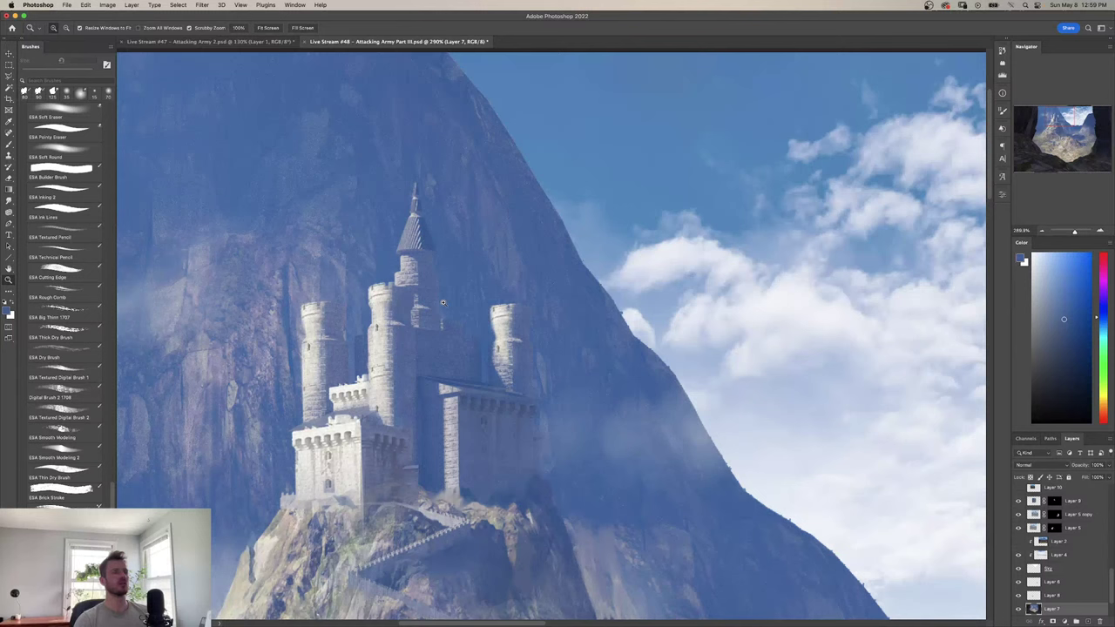
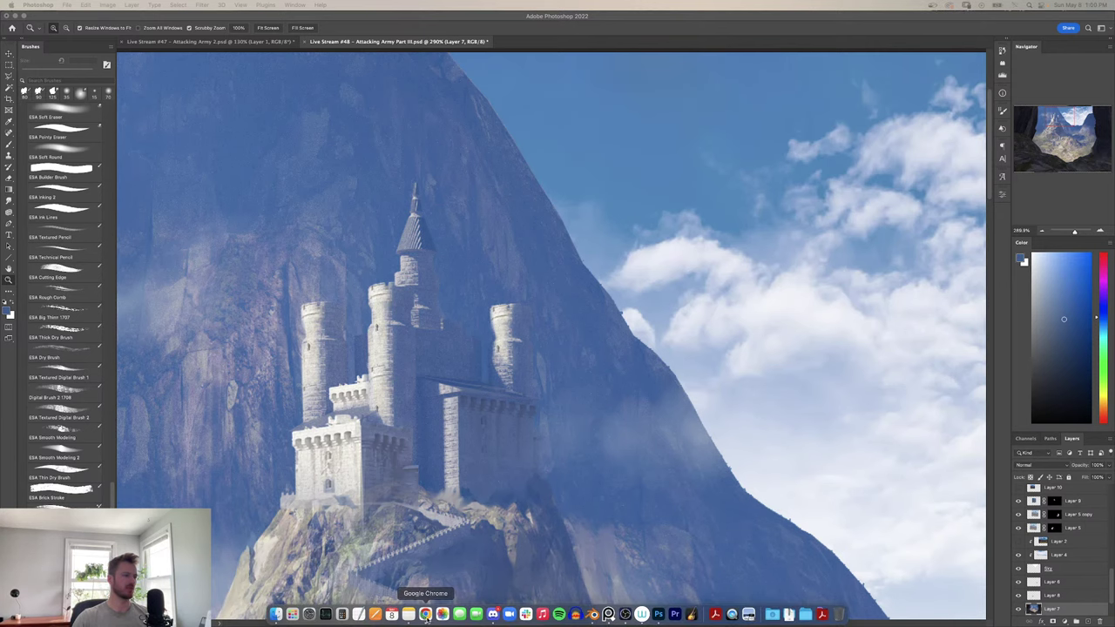
# Switch to Chrome, close the open mountain photo and search Unsplash for castle.
pyautogui.click(426, 615)
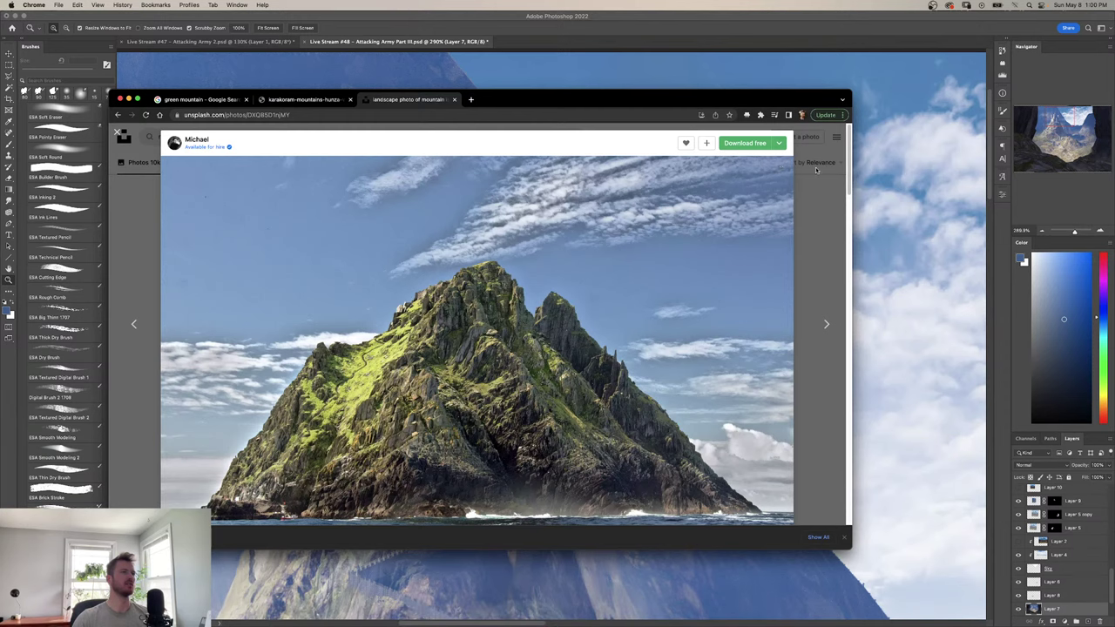
pyautogui.click(118, 134)
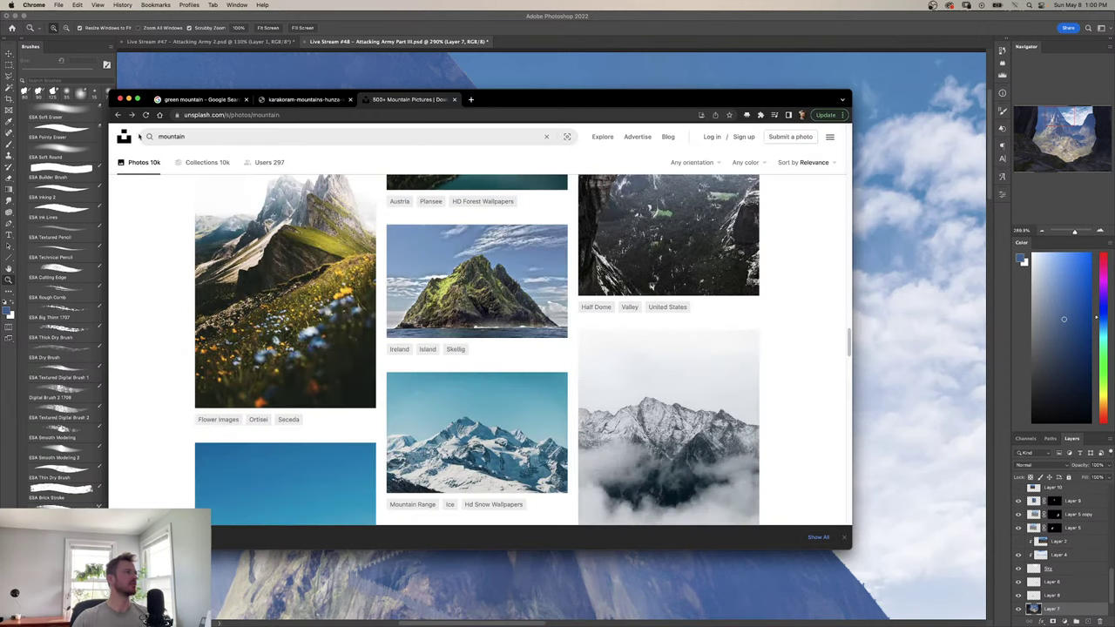
pyautogui.doubleClick(165, 137)
pyautogui.write('castle')
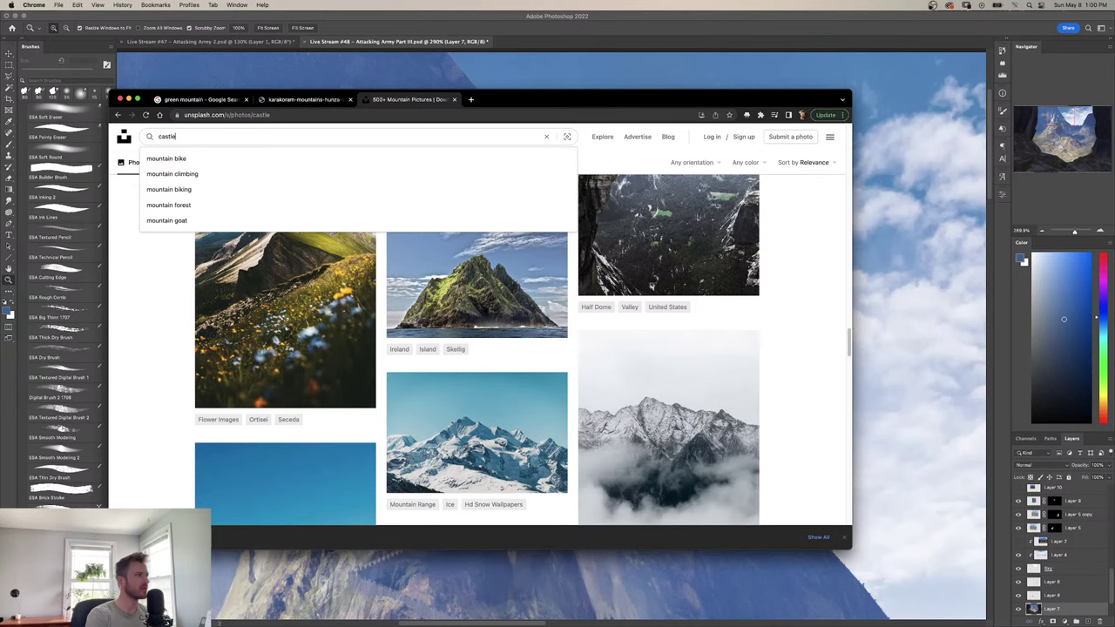
pyautogui.press('Return')
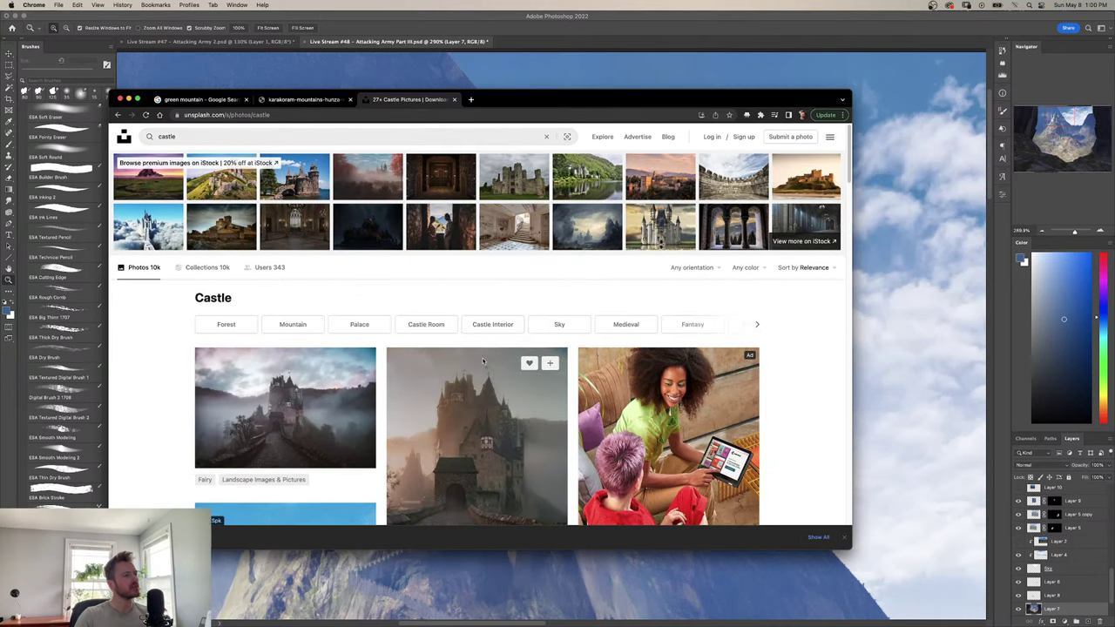
# Browse the castle search results and open the photo of the Alcázar of Segovia on its rocky hill.
pyautogui.scroll(-10, 488, 349)
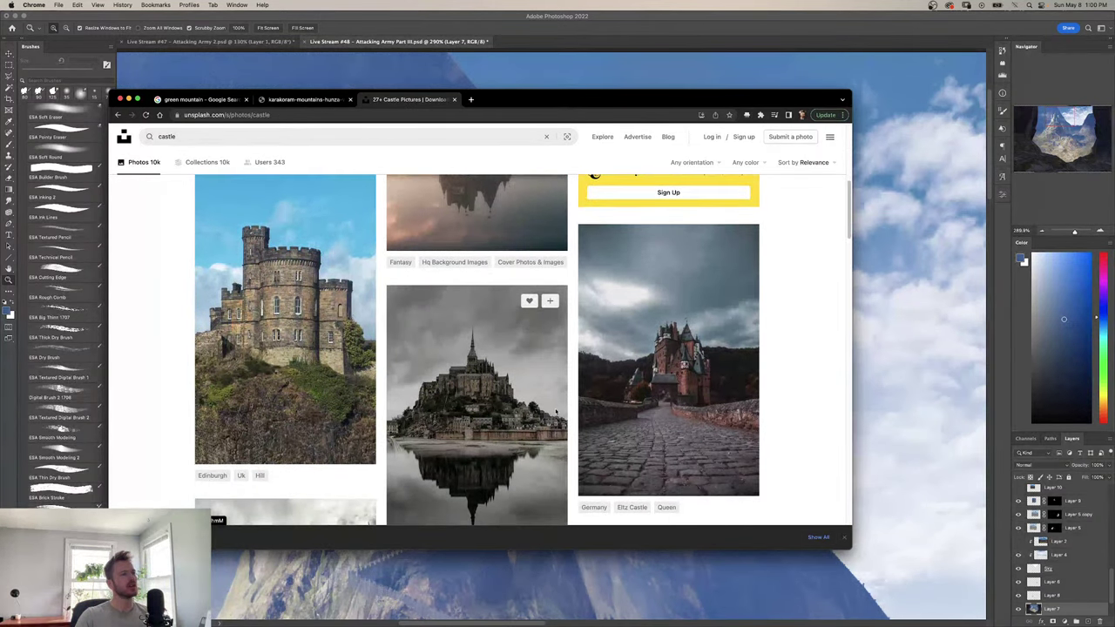
pyautogui.scroll(-3, 484, 396)
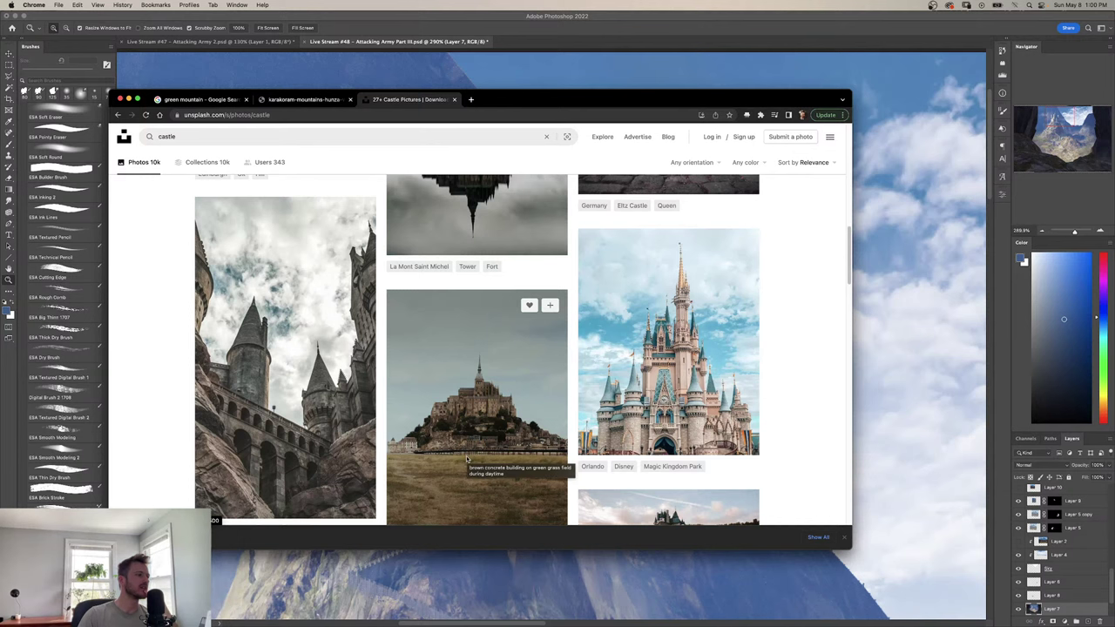
pyautogui.scroll(-2, 475, 451)
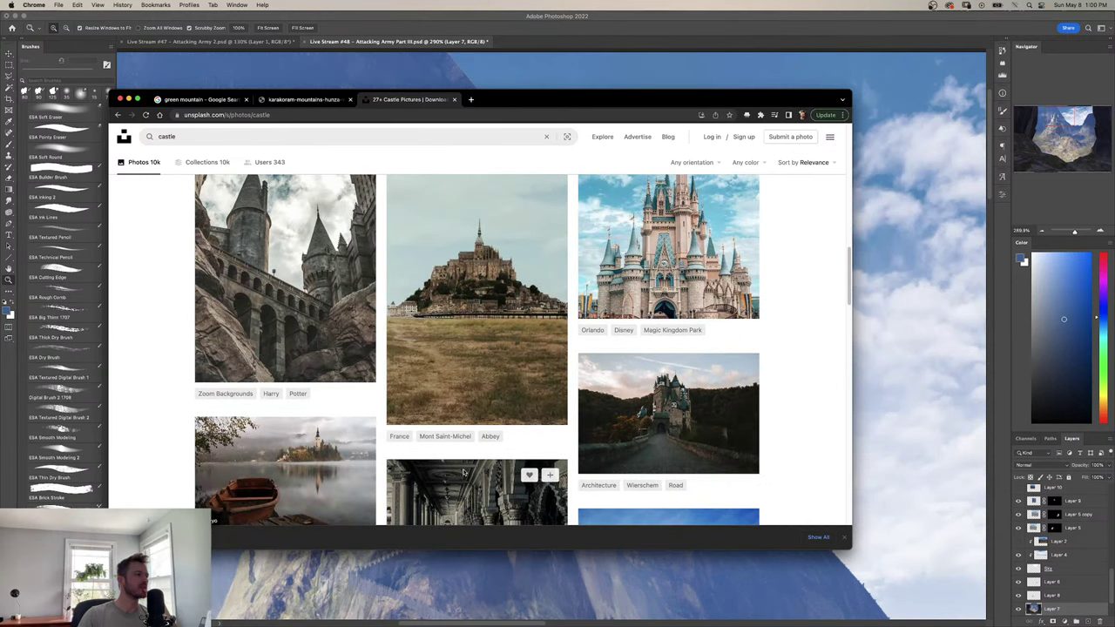
pyautogui.scroll(-3, 475, 462)
pyautogui.scroll(-4, 489, 454)
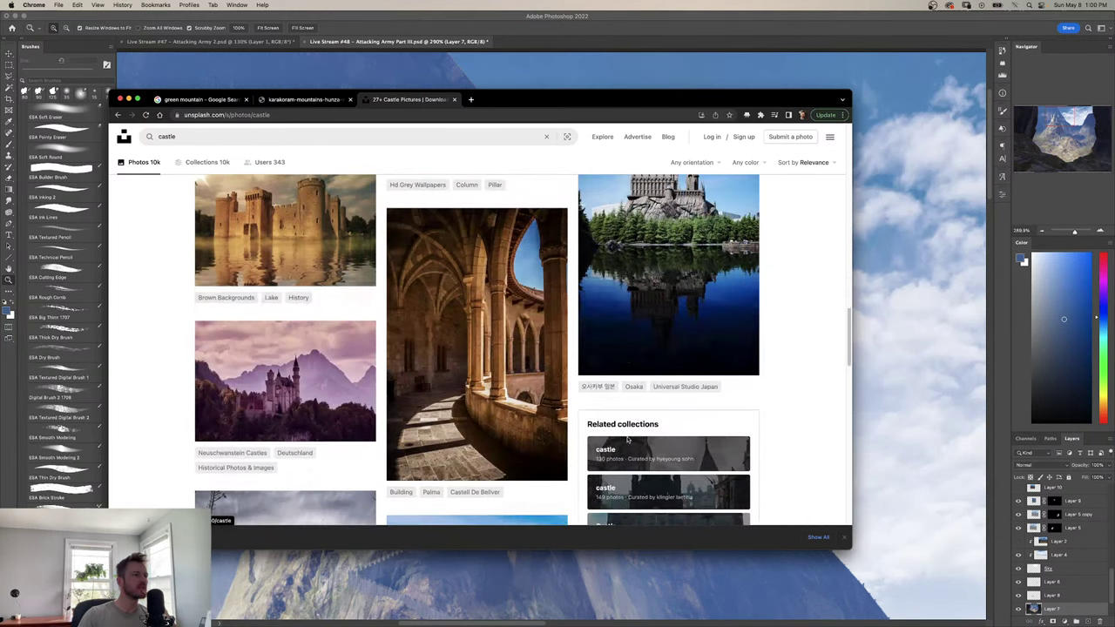
pyautogui.scroll(-4, 600, 457)
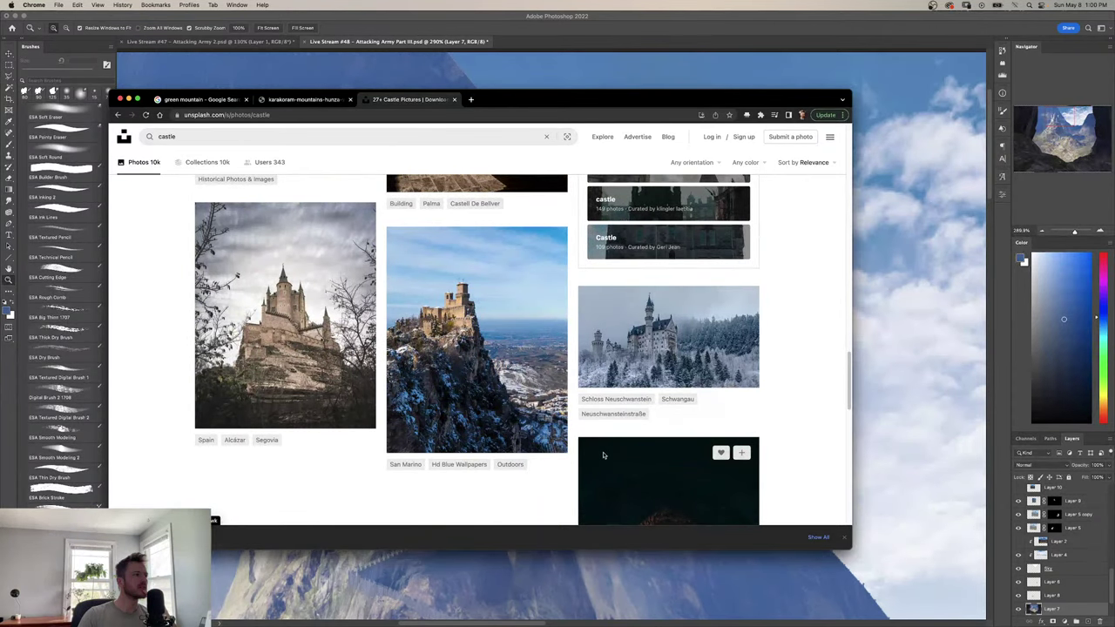
pyautogui.click(299, 341)
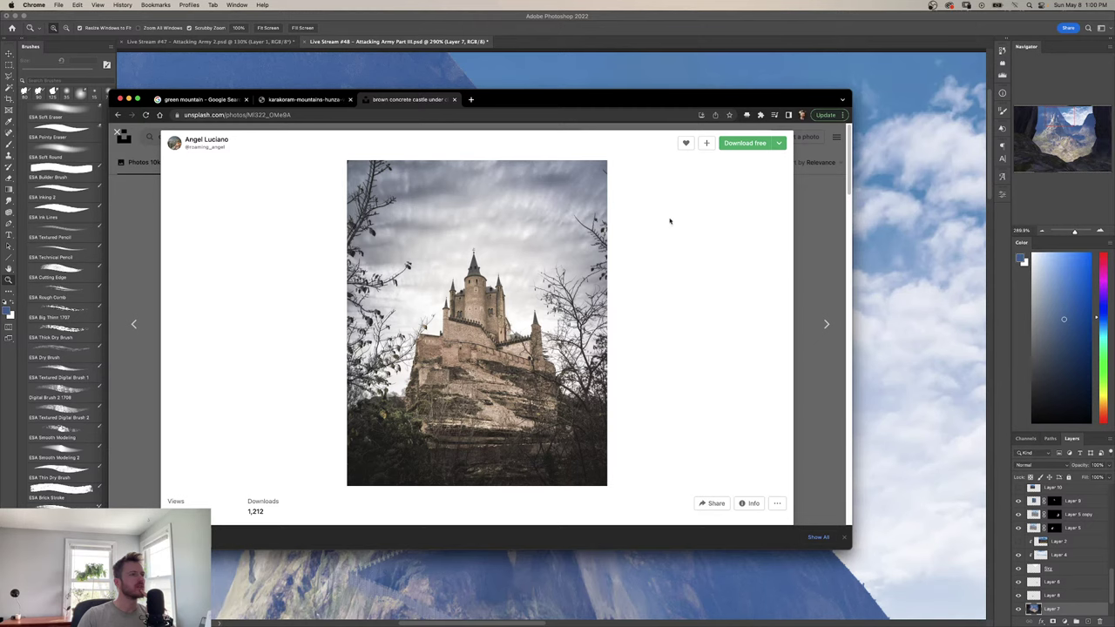
# Enlarge the Alcázar photo and examine its towers, spires, crenellated walls and brickwork.
pyautogui.click(483, 346)
pyautogui.click(487, 343)
pyautogui.click(489, 349)
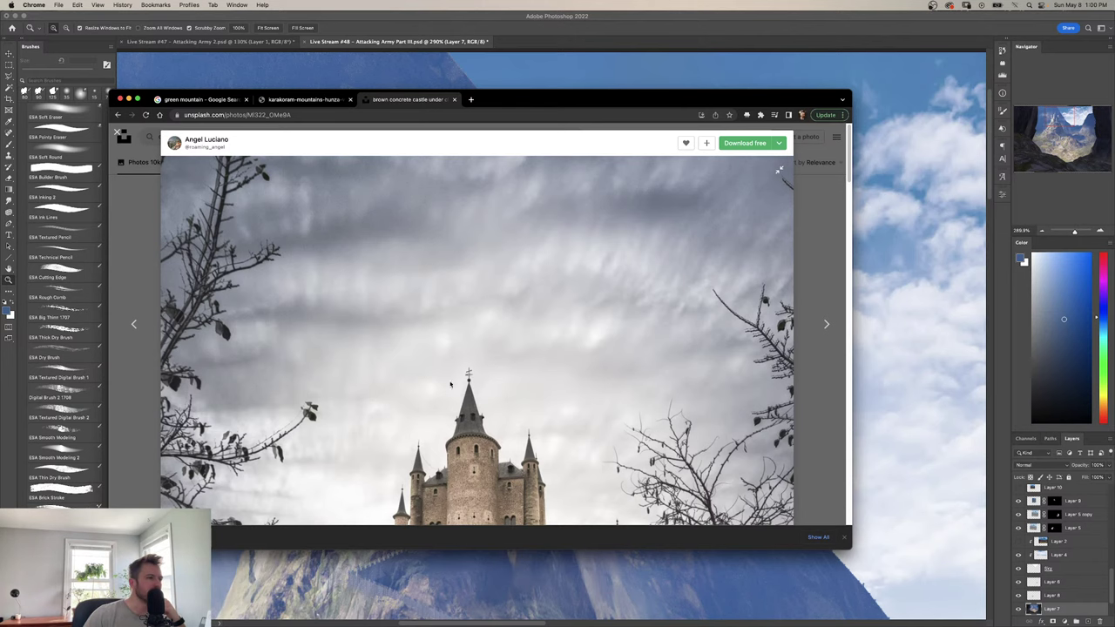
pyautogui.scroll(-3, 450, 384)
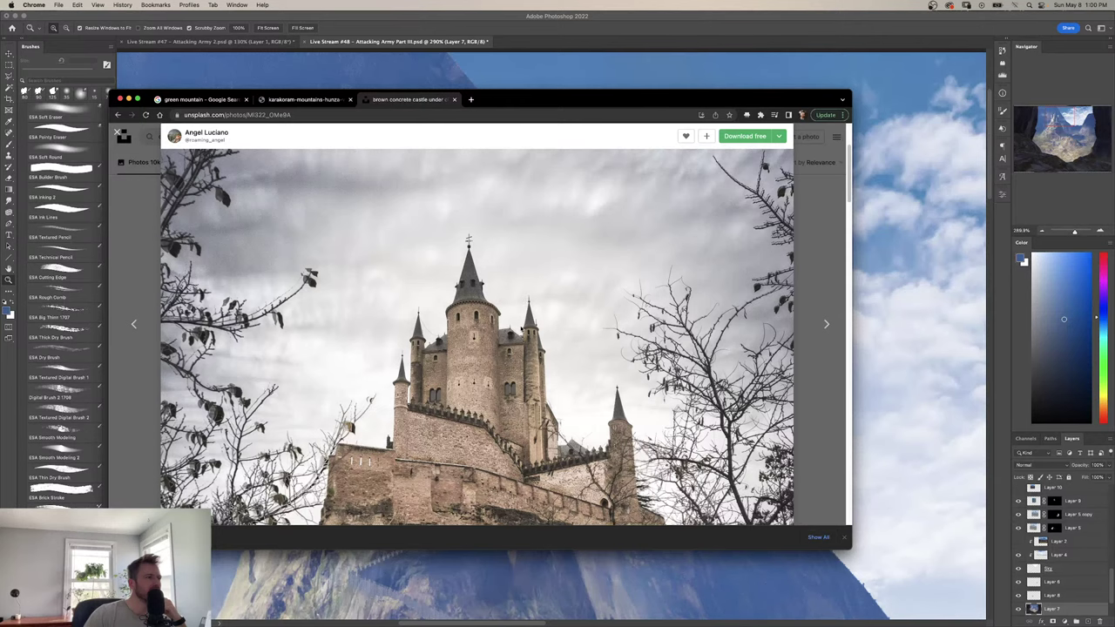
pyautogui.scroll(-2, 521, 328)
pyautogui.scroll(2, 520, 328)
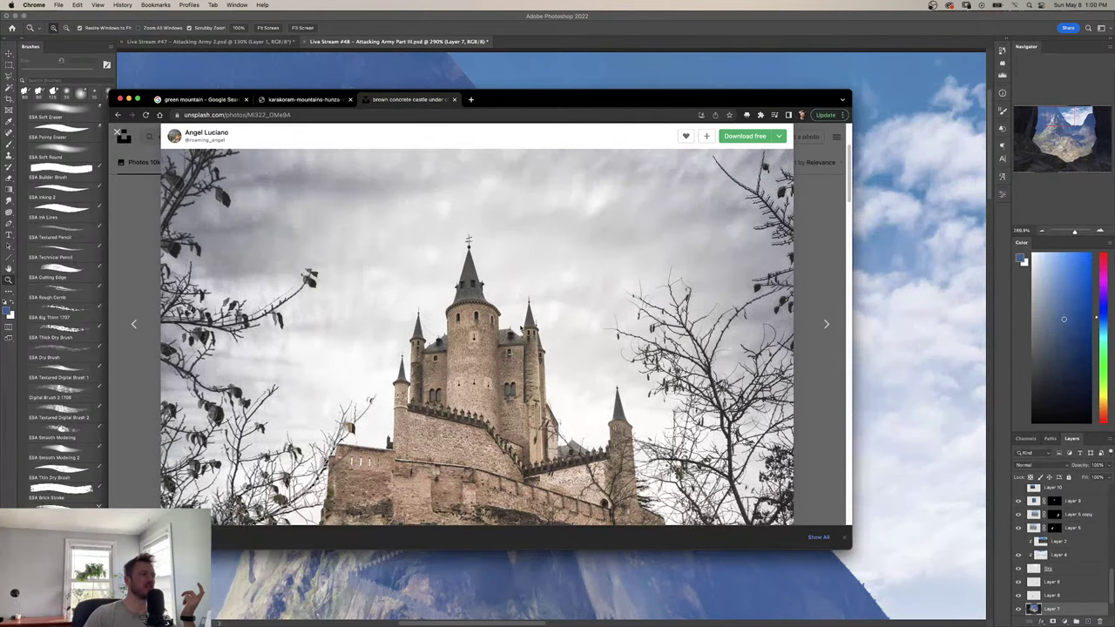
pyautogui.scroll(-1, 521, 327)
pyautogui.scroll(4, 520, 328)
pyautogui.scroll(-2, 520, 331)
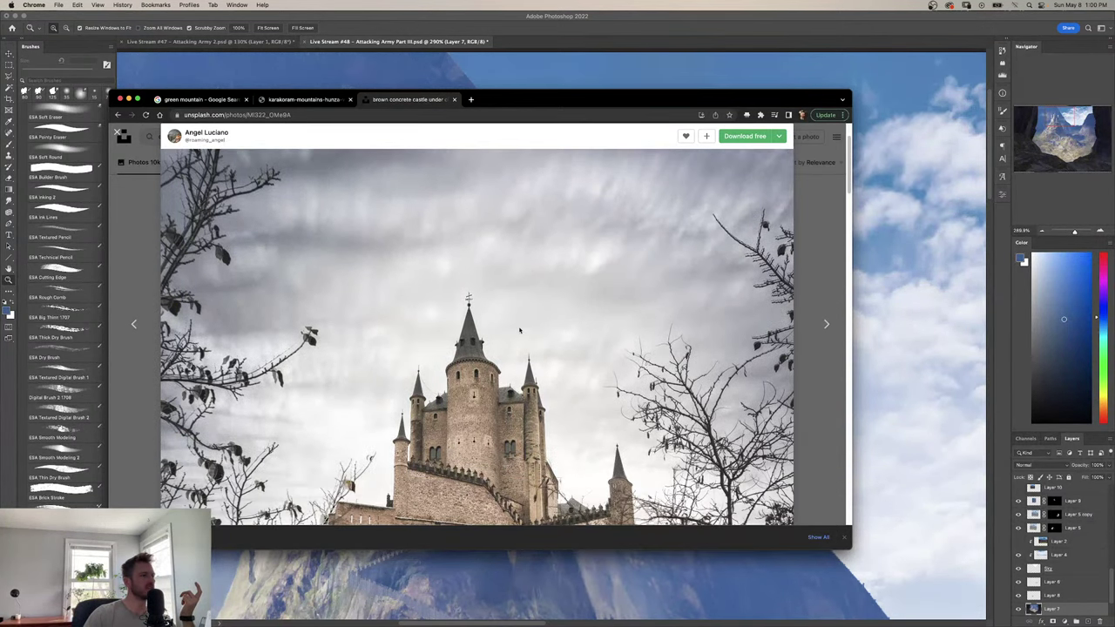
# Try to download the Large (2400 x 3000) version of the Alcázar photo.
pyautogui.click(779, 136)
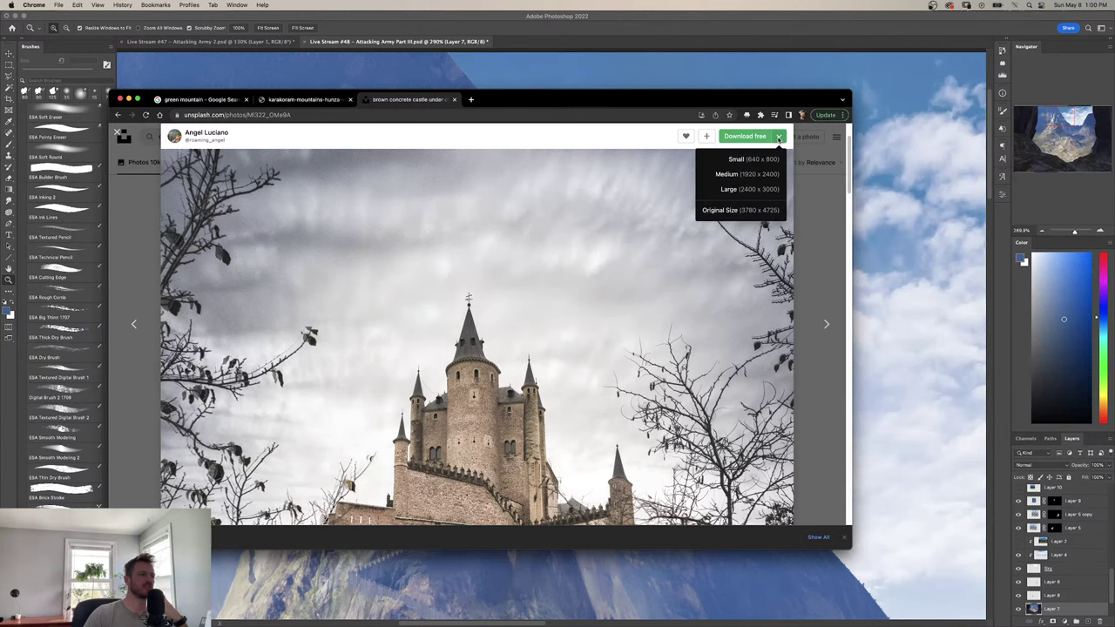
pyautogui.click(740, 189)
pyautogui.press('Escape')
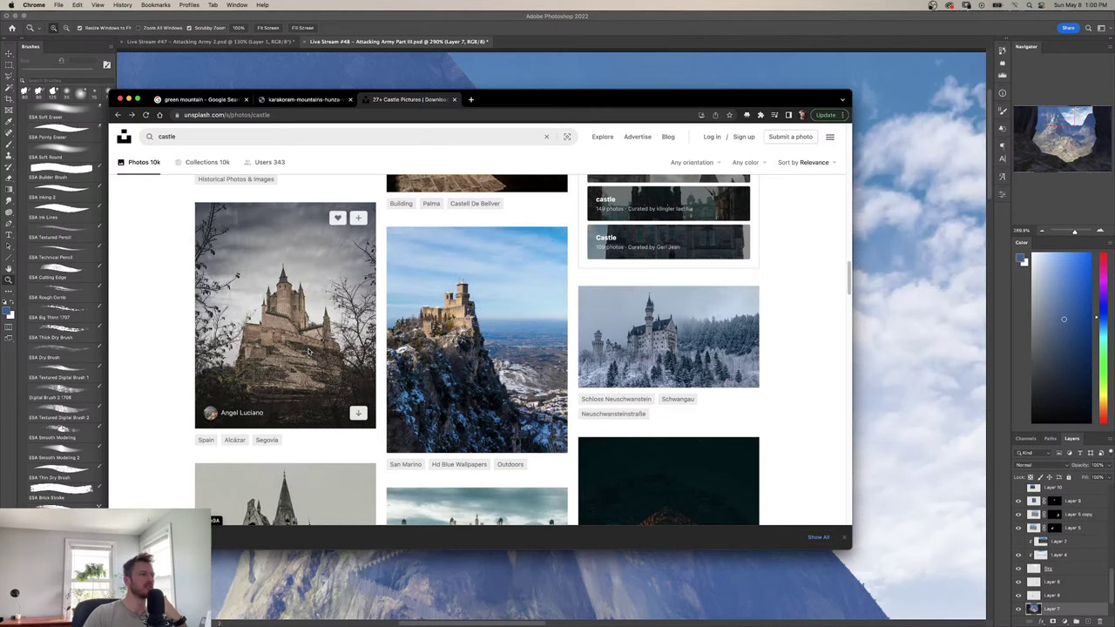
pyautogui.click(310, 353)
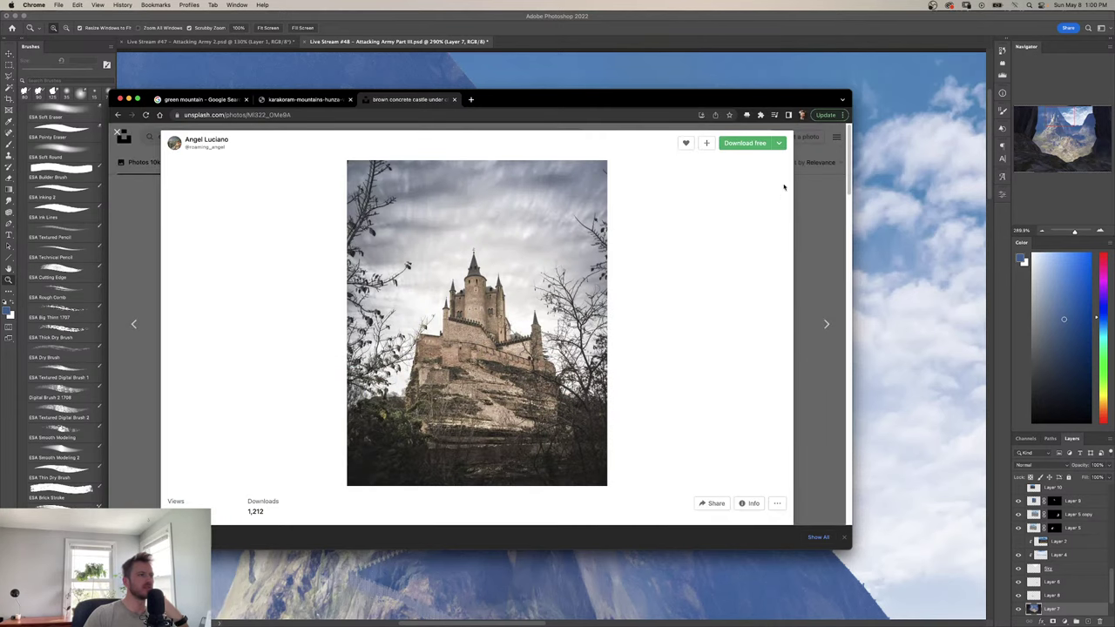
pyautogui.click(837, 219)
# Save the San Marino clifftop castle photo to the Desktop and return to the search results.
pyautogui.click(466, 322)
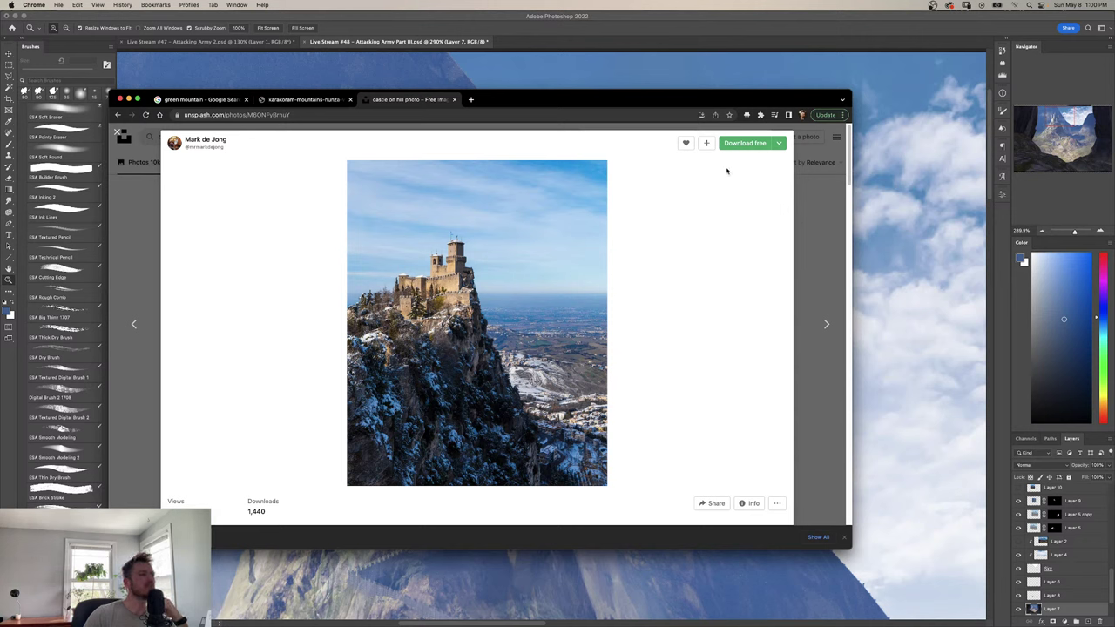
pyautogui.click(781, 145)
pyautogui.click(730, 198)
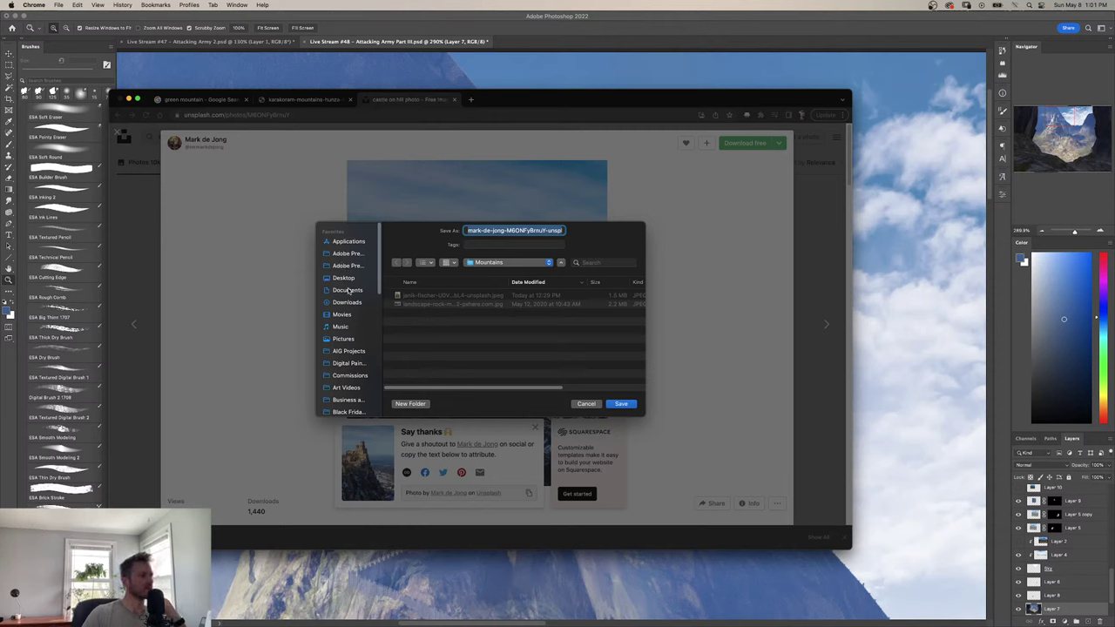
pyautogui.click(348, 290)
pyautogui.click(345, 277)
pyautogui.click(623, 404)
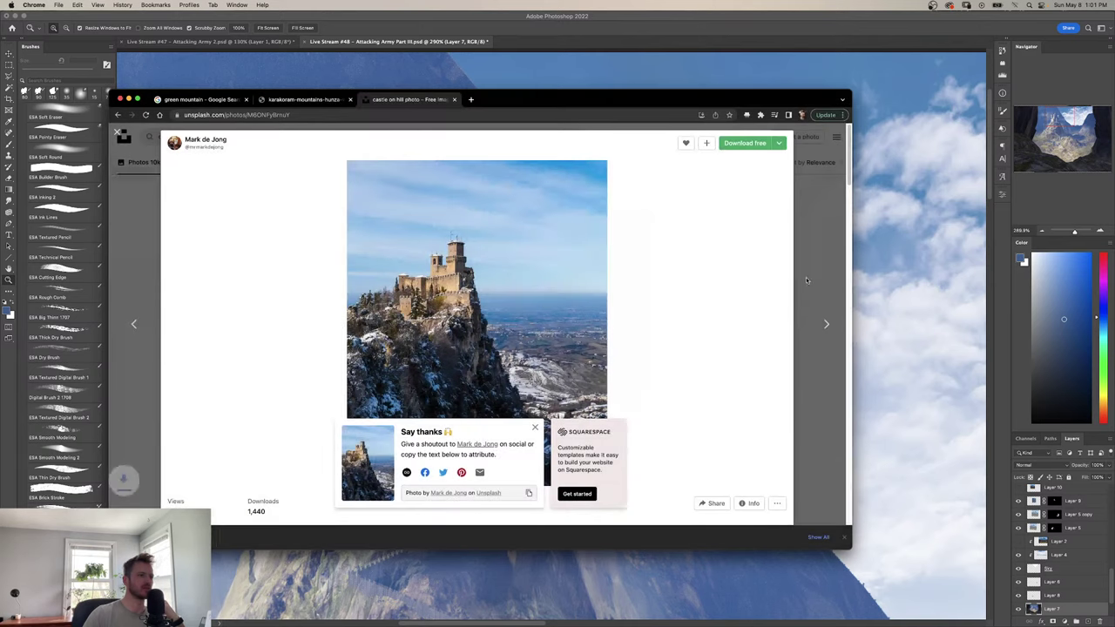
pyautogui.click(805, 277)
# Browse more castle results and inspect the snowy Neuschwanstein photo as a possible reference.
pyautogui.scroll(-5, 340, 392)
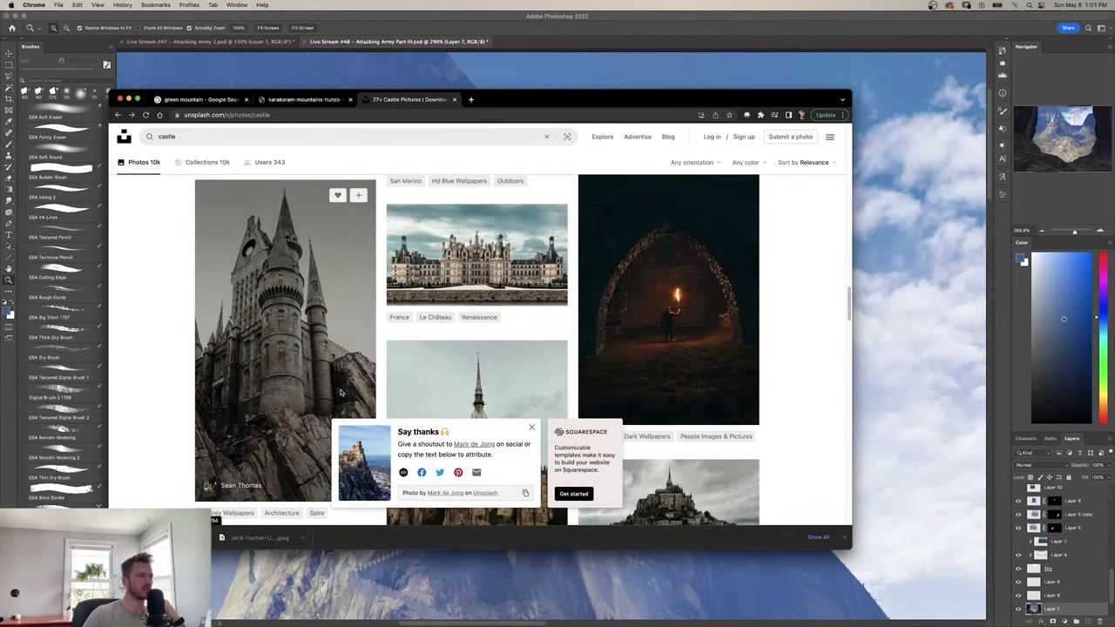
pyautogui.scroll(-5, 348, 392)
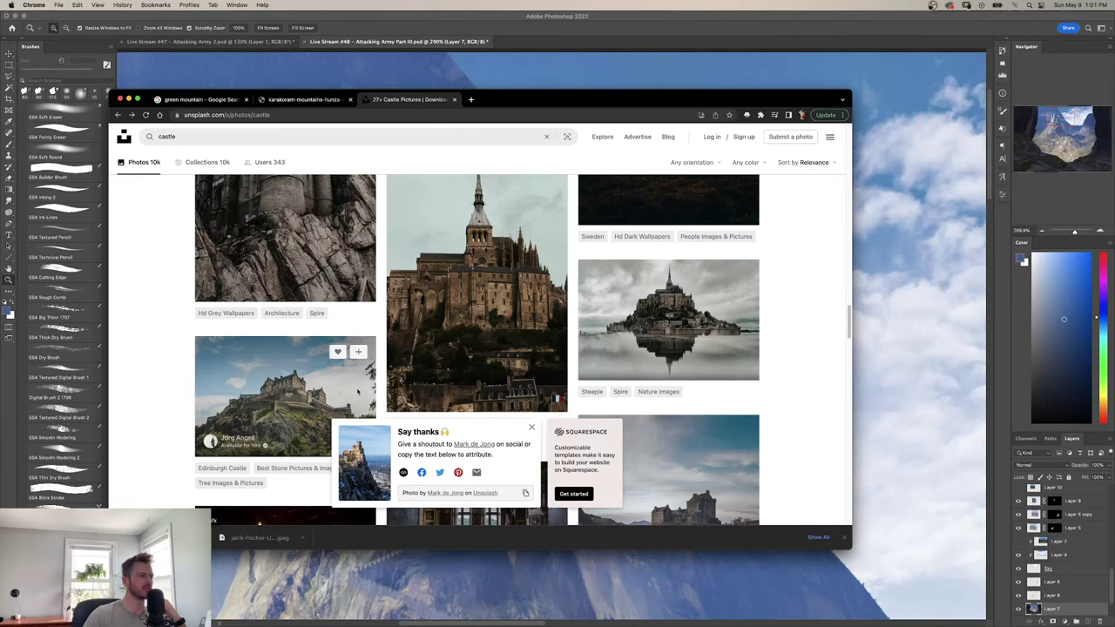
pyautogui.scroll(-10, 357, 391)
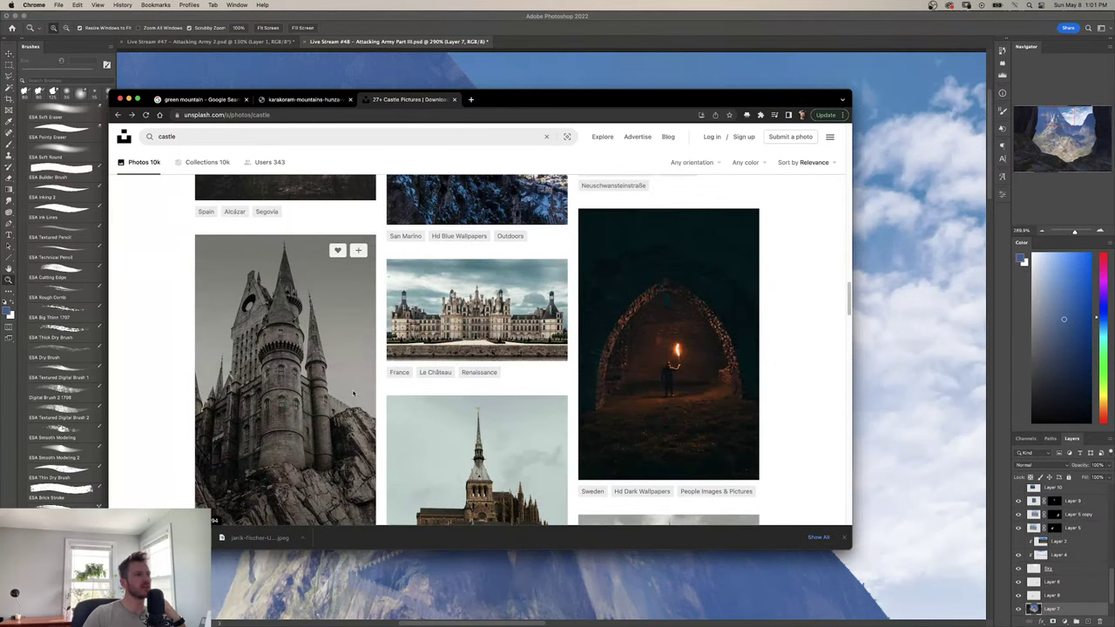
pyautogui.scroll(2, 328, 366)
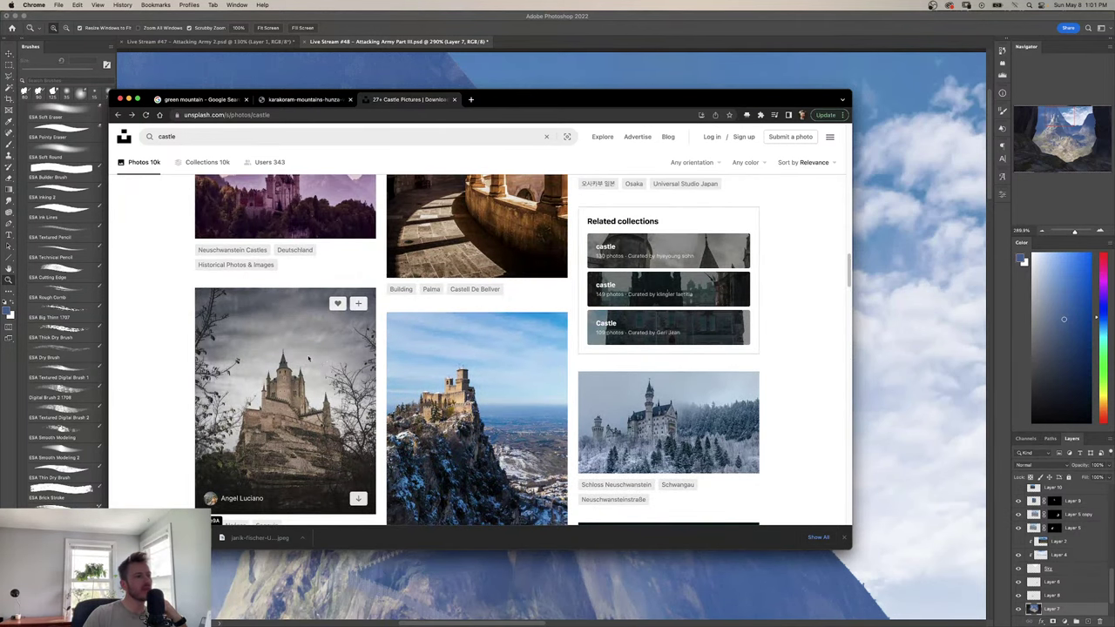
pyautogui.click(649, 425)
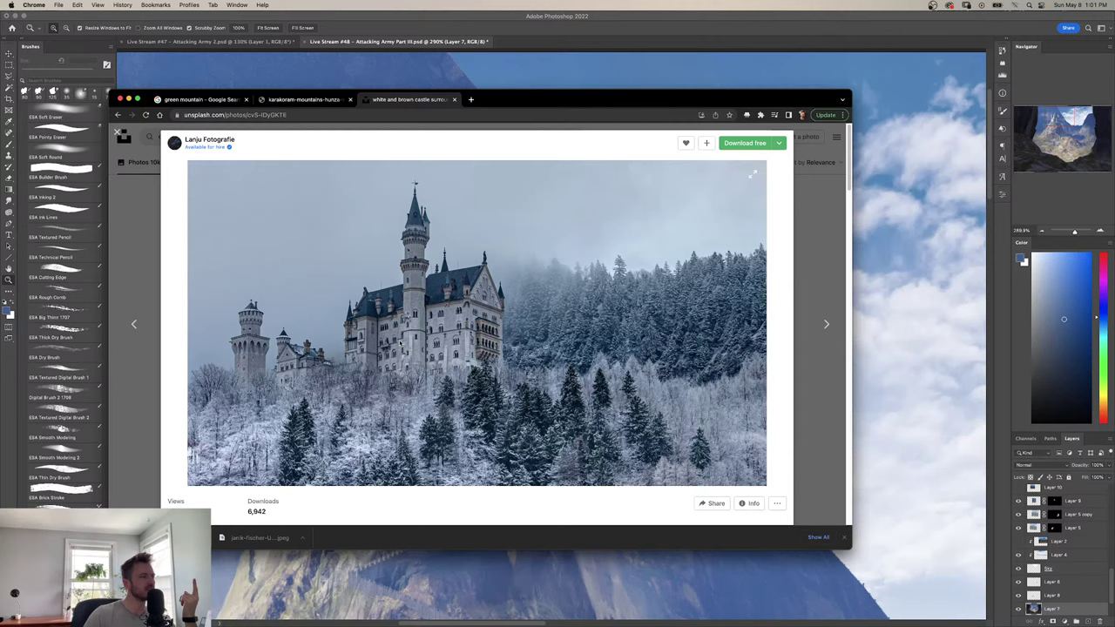
pyautogui.scroll(-1, 446, 344)
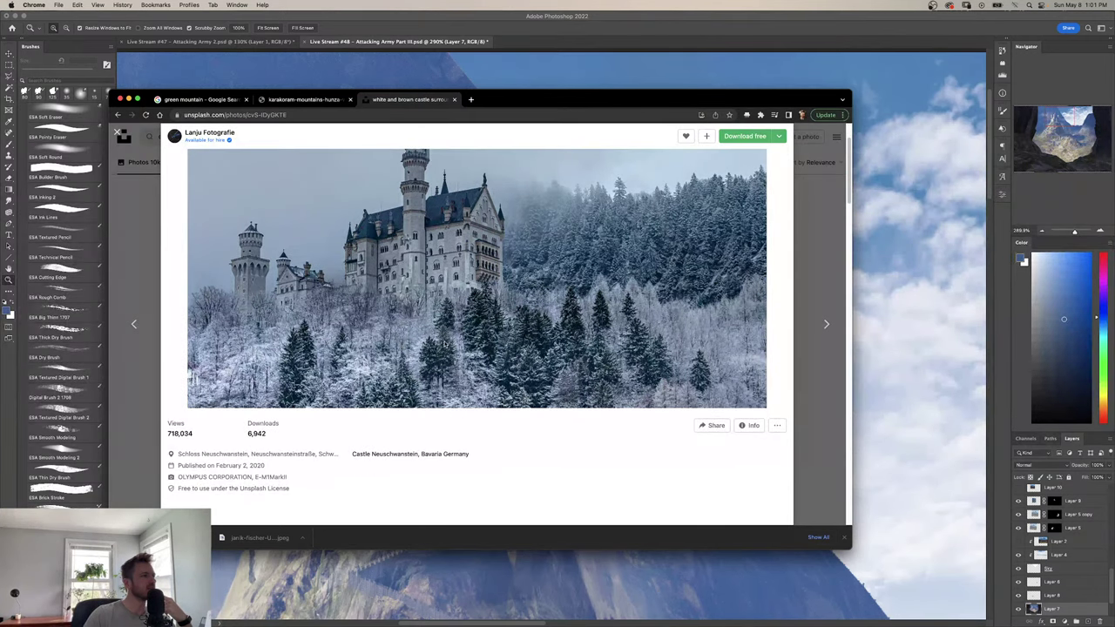
pyautogui.scroll(1, 446, 344)
pyautogui.click(806, 275)
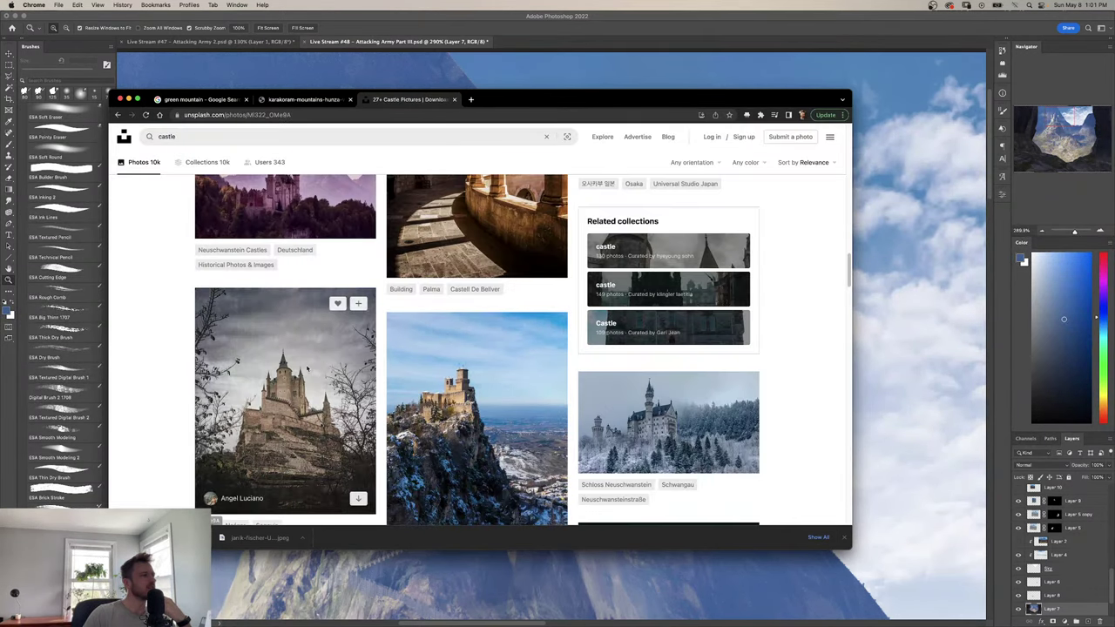
# Copy the enlarged Alcázar photo from Unsplash and paste it into the castle painting in Photoshop.
pyautogui.click(353, 392)
pyautogui.click(506, 323)
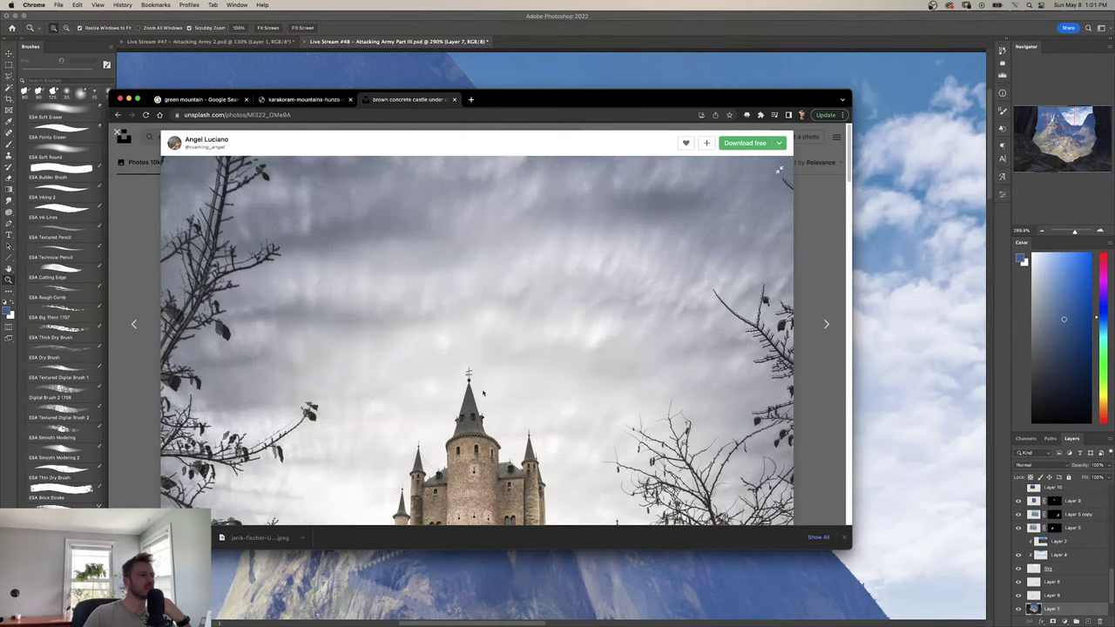
pyautogui.rightClick(577, 297)
pyautogui.press('Return')
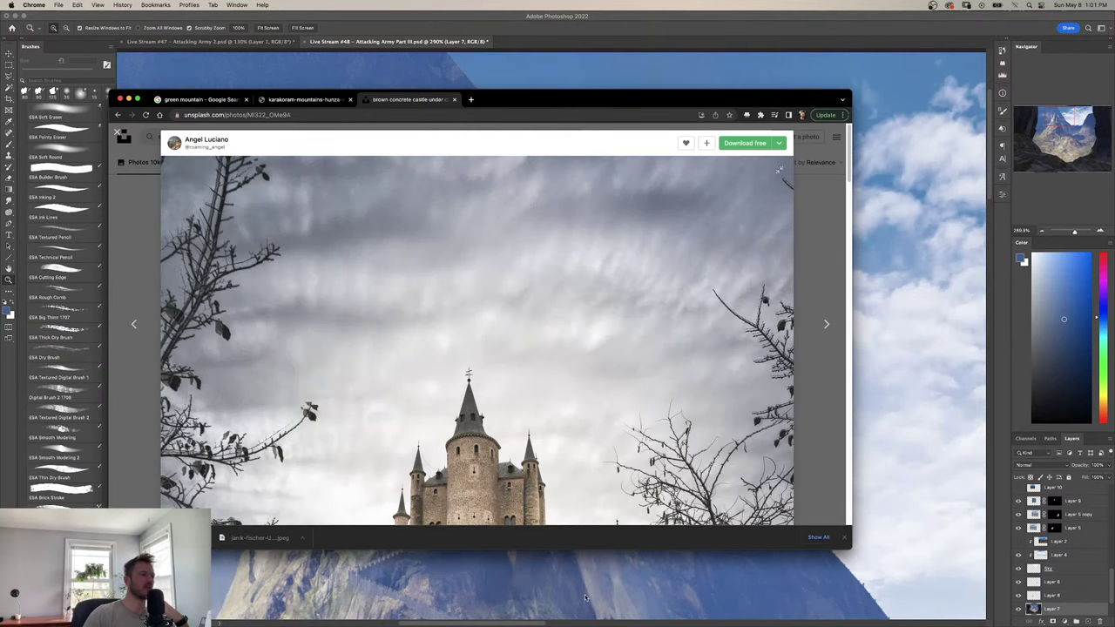
pyautogui.press('super+Tab')
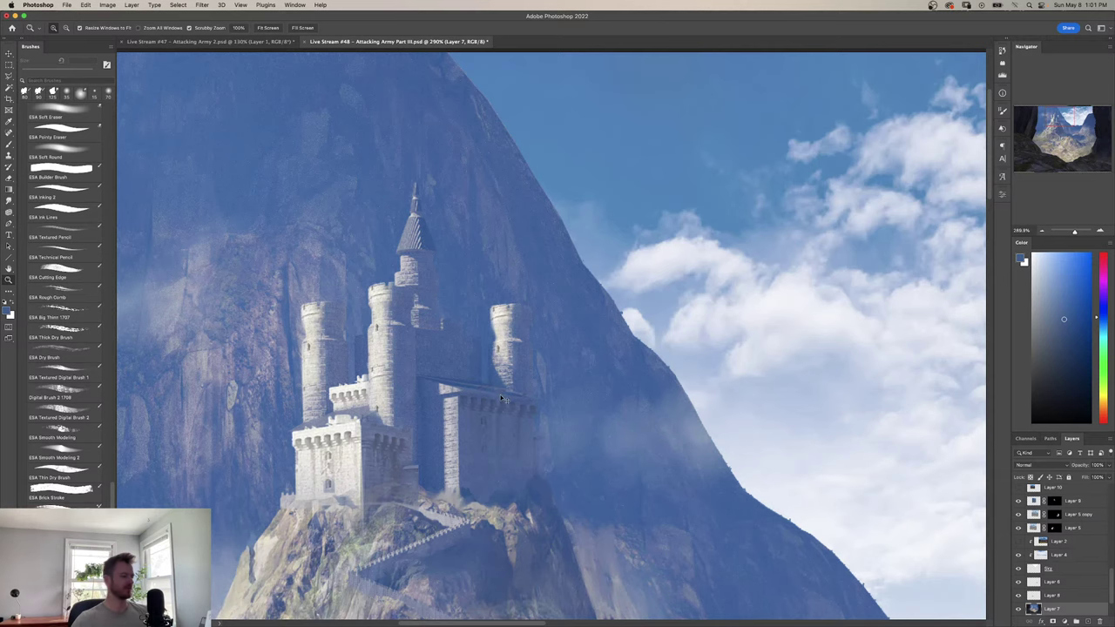
pyautogui.press('super+v')
pyautogui.moveTo(595, 423); pyautogui.dragTo(544, 429)
pyautogui.moveTo(610, 494); pyautogui.dragTo(557, 409)
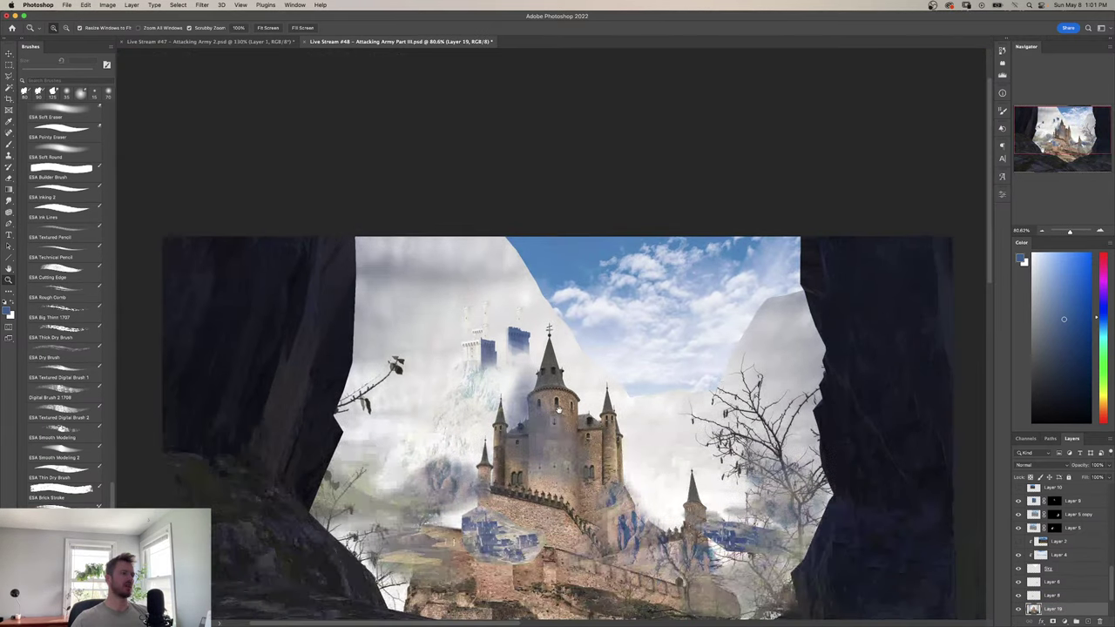
# Move the pasted castle photo's layer beneath Layer 4 and scale the photo down slightly.
pyautogui.moveTo(1051, 609); pyautogui.dragTo(1052, 568)
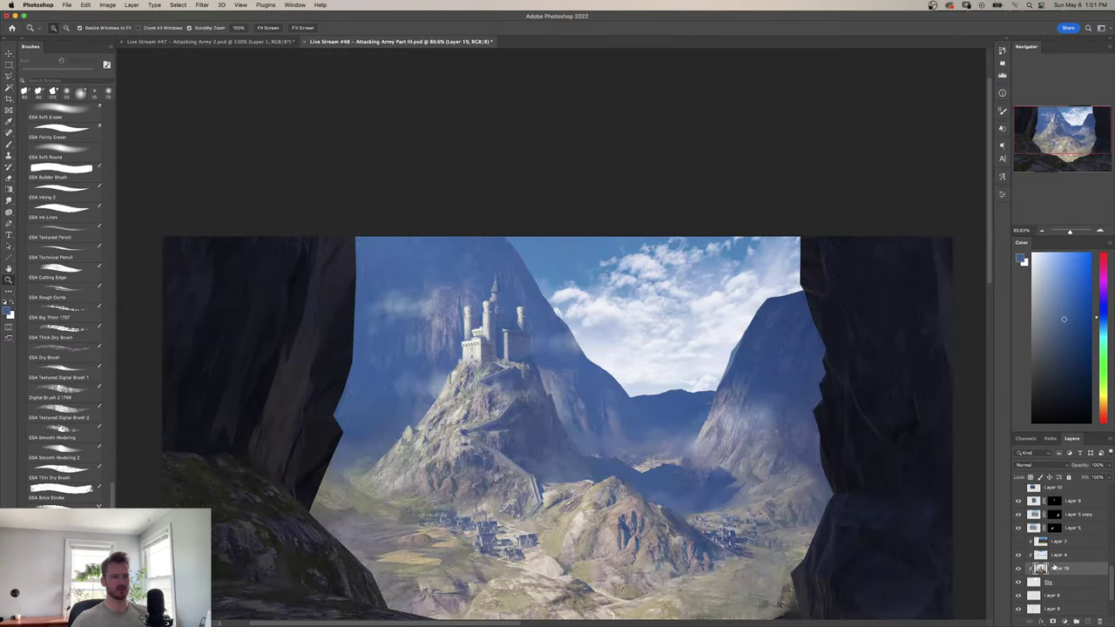
pyautogui.press('super+t')
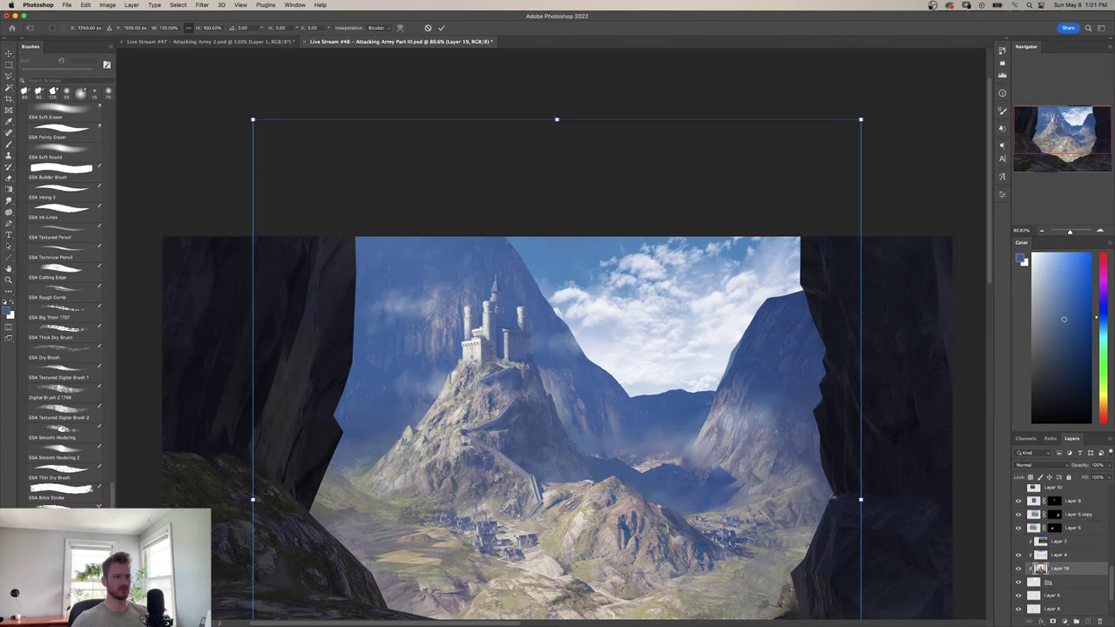
pyautogui.moveTo(861, 499); pyautogui.dragTo(803, 497)
pyautogui.press('Return')
# Move the castle photo's layer out of the clipped group and place it above Layer 9.
pyautogui.moveTo(1071, 568); pyautogui.dragTo(1057, 495)
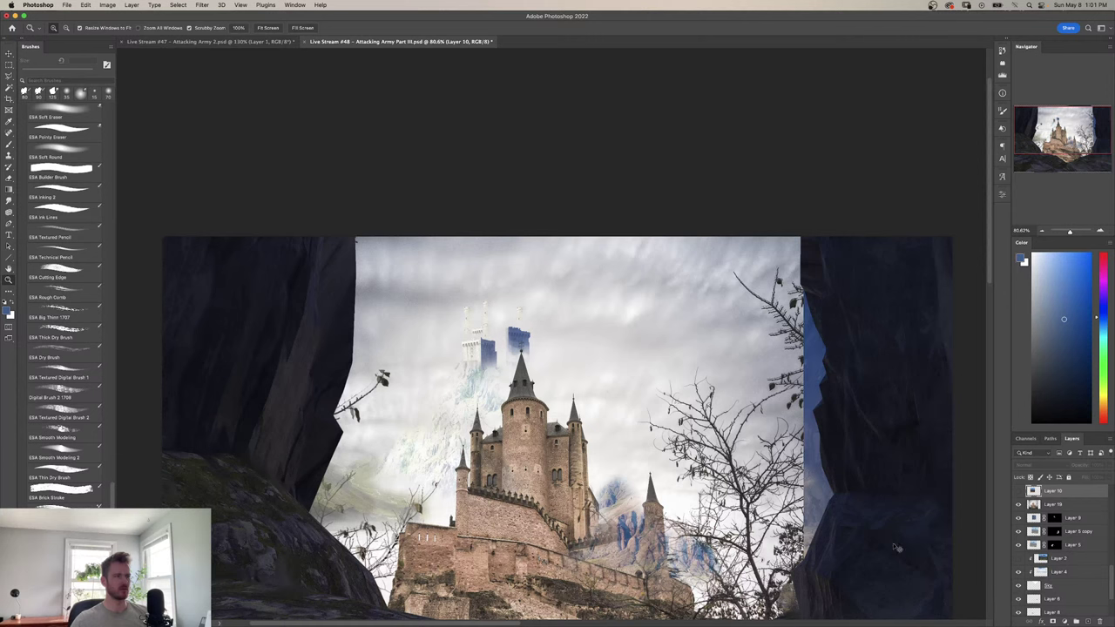
pyautogui.scroll(3, 1031, 530)
pyautogui.moveTo(1051, 581); pyautogui.dragTo(1052, 552)
pyautogui.scroll(3, 1050, 549)
pyautogui.scroll(3, 1050, 547)
pyautogui.click(1053, 547)
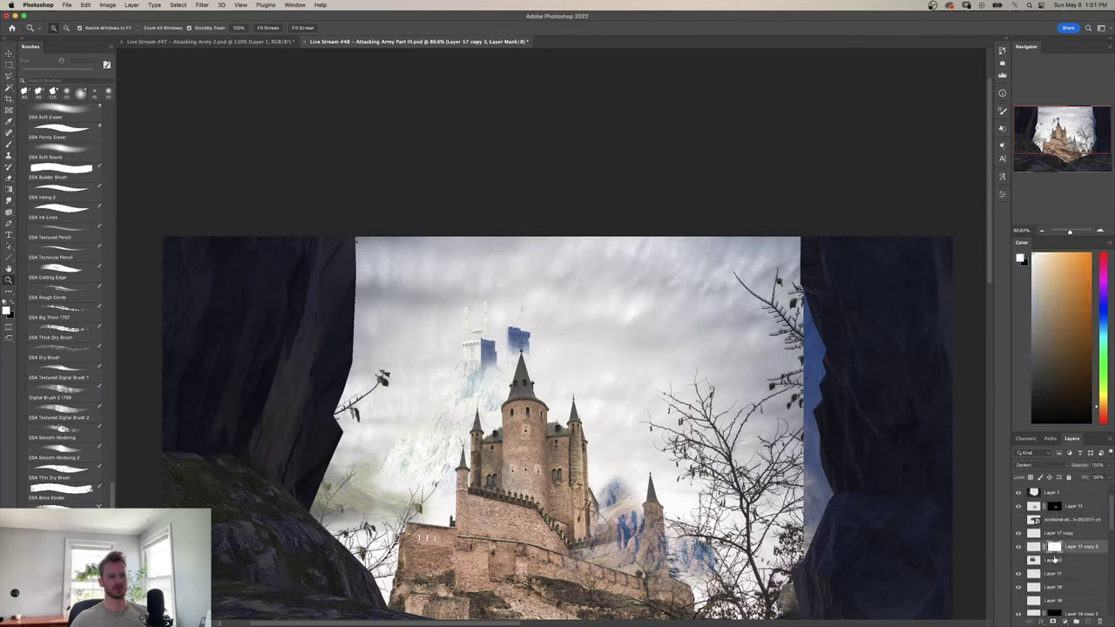
pyautogui.click(1054, 560)
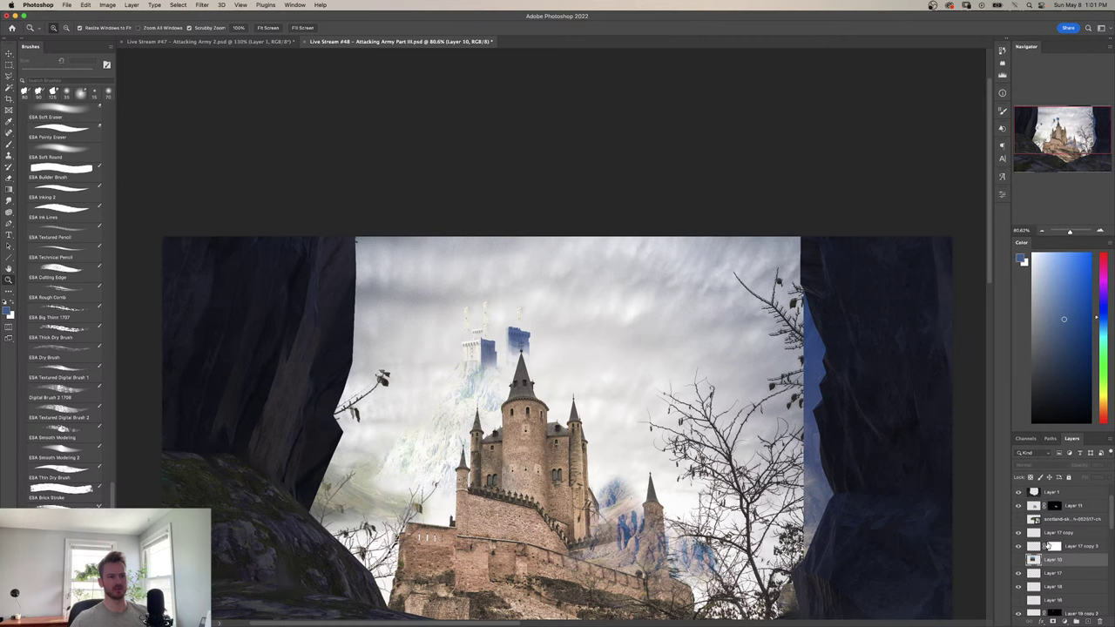
pyautogui.scroll(-5, 1046, 545)
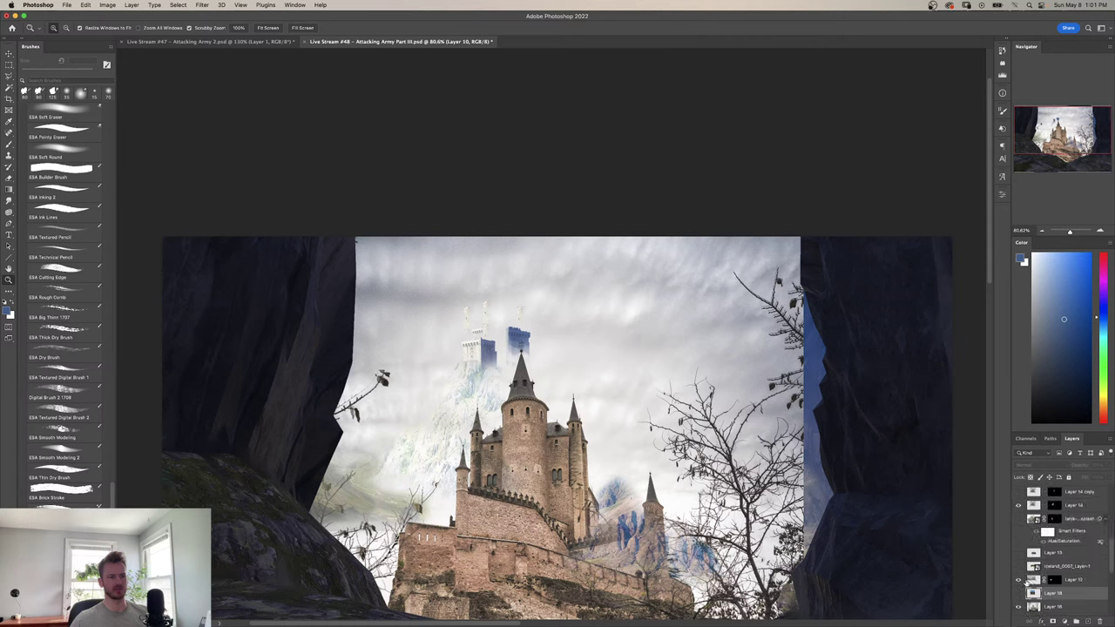
# Identify the upper layers by toggling their visibility, and move the castle photo's layer directly beneath Layer 1, above Layer 11.
pyautogui.click(1018, 580)
pyautogui.click(1018, 580)
pyautogui.keyDown('super'); pyautogui.click(580, 565); pyautogui.keyUp('super')
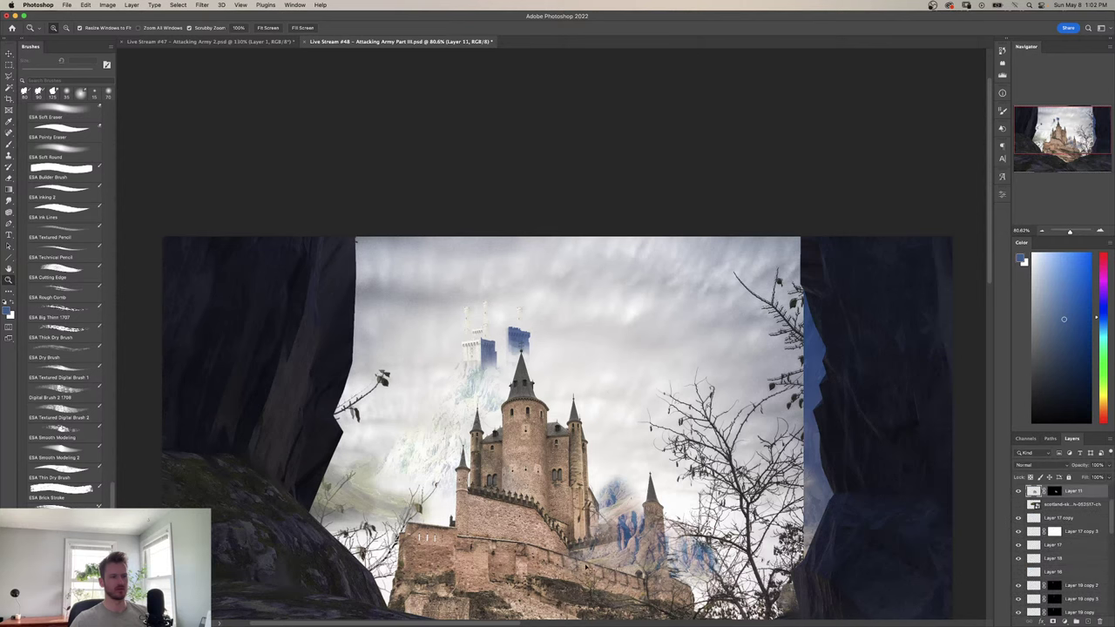
pyautogui.scroll(2, 1045, 520)
pyautogui.click(1019, 528)
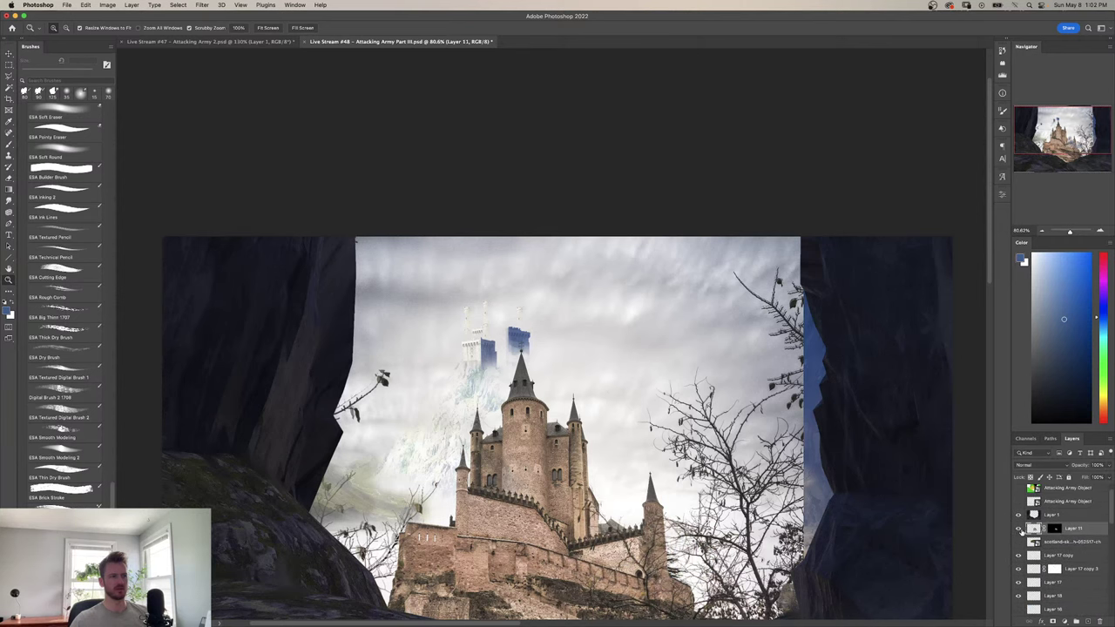
pyautogui.click(1019, 529)
pyautogui.keyDown('super'); pyautogui.click(802, 332); pyautogui.keyUp('super')
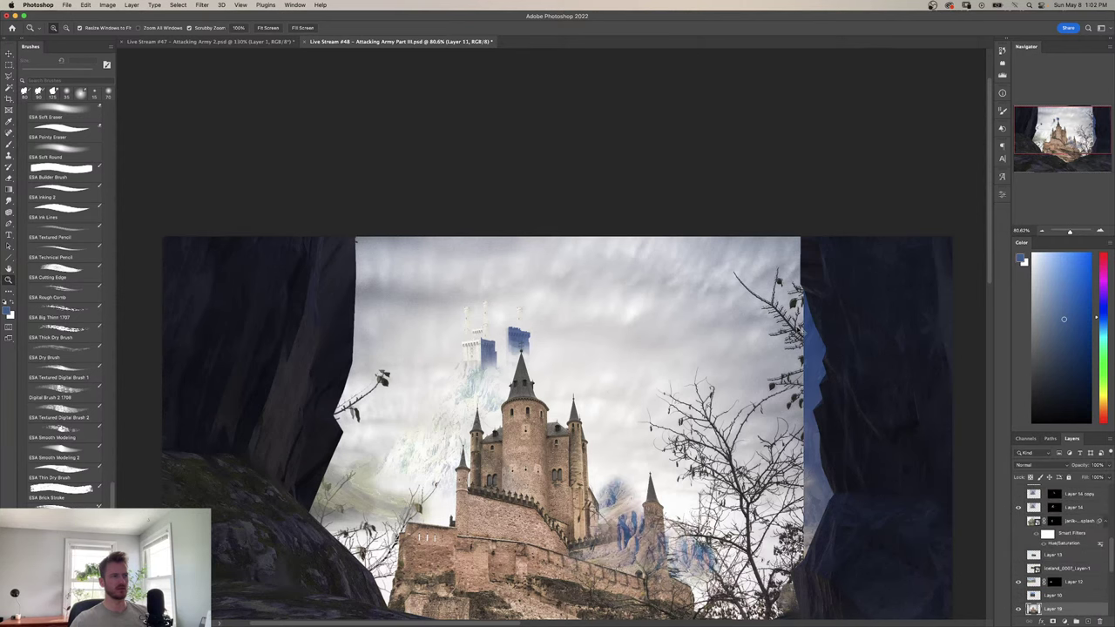
pyautogui.click(1019, 611)
pyautogui.click(1020, 611)
pyautogui.scroll(2, 1054, 548)
pyautogui.moveTo(1087, 475); pyautogui.dragTo(1074, 538)
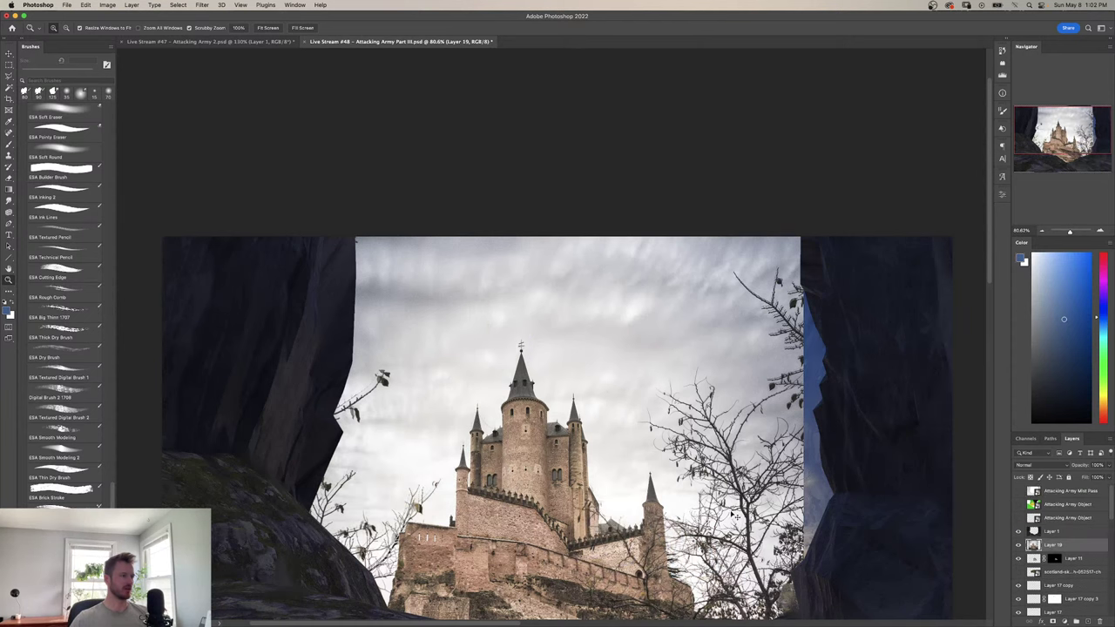
# Scale the castle photo down proportionally and reposition it in the middle of the cave opening.
pyautogui.press('super+t')
pyautogui.moveTo(803, 500); pyautogui.dragTo(652, 499)
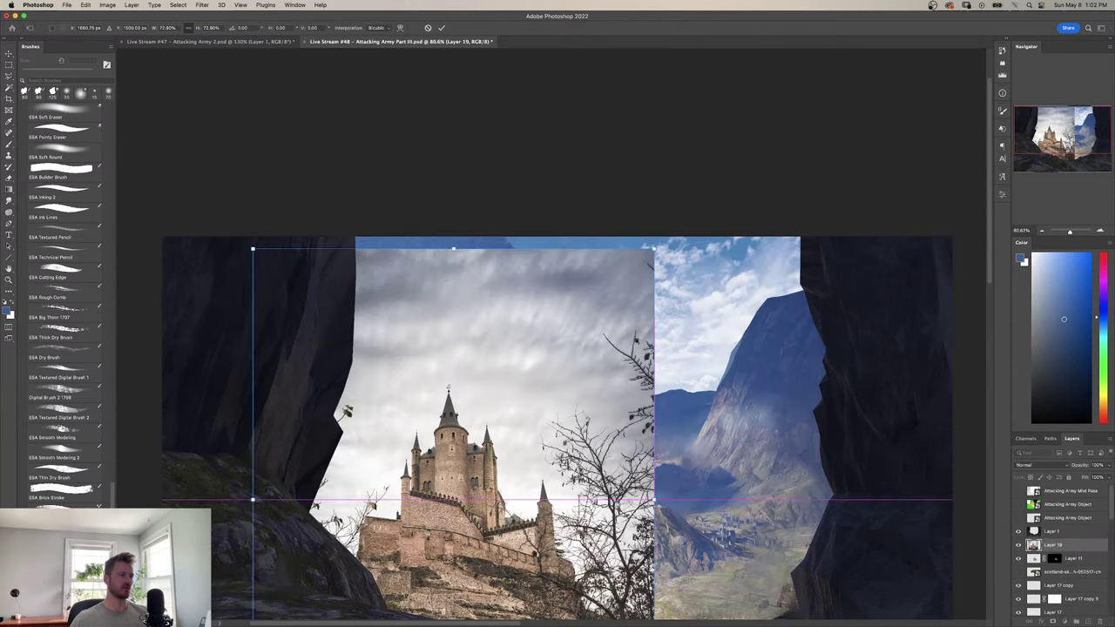
pyautogui.moveTo(568, 507); pyautogui.dragTo(686, 401)
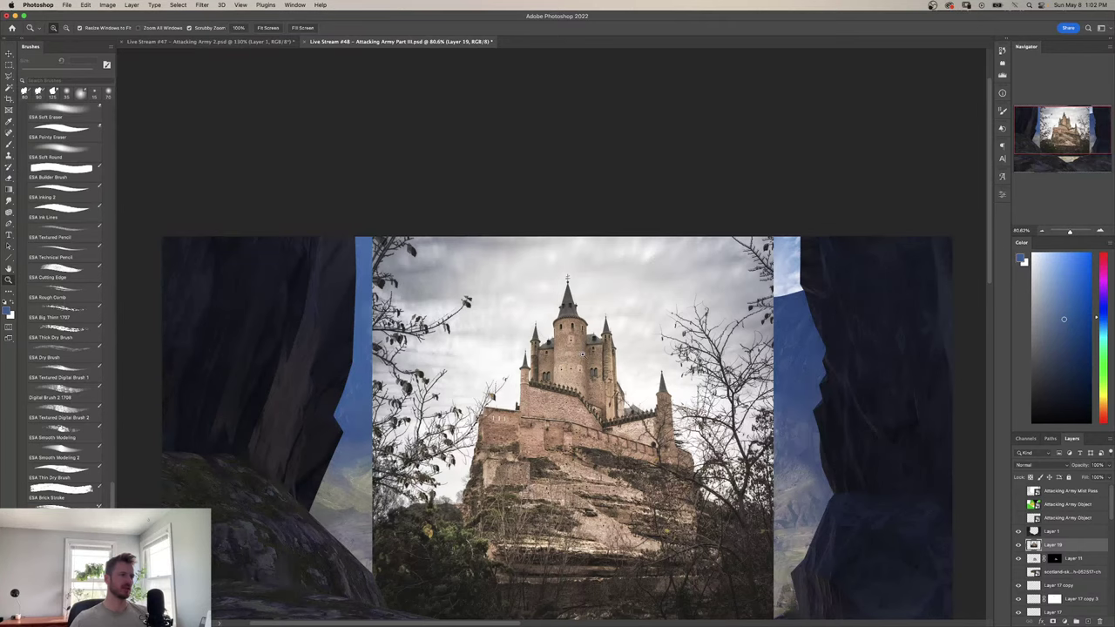
# Lasso the photo's tall central round tower, copy it onto a new layer and hide the castle photo.
pyautogui.moveTo(583, 353); pyautogui.dragTo(569, 391)
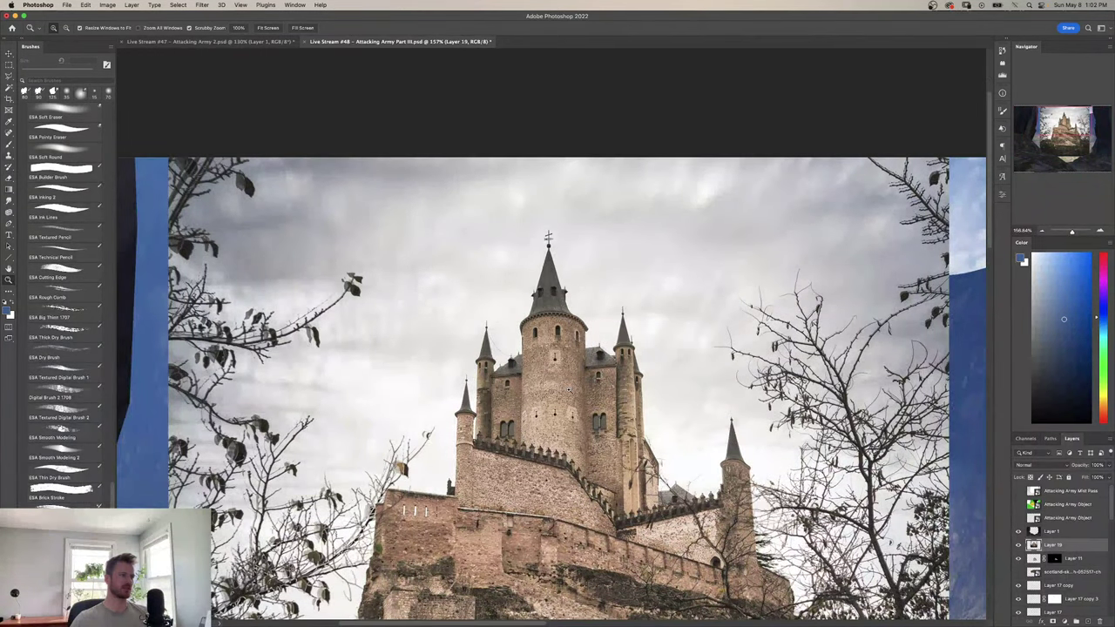
pyautogui.press('l')
pyautogui.moveTo(550, 209)
pyautogui.mouseDown()
pyautogui.moveTo(514, 322)
pyautogui.moveTo(521, 357)
pyautogui.moveTo(597, 320)
pyautogui.moveTo(581, 201)
pyautogui.moveTo(592, 260)
pyautogui.moveTo(563, 212)
pyautogui.mouseUp()
pyautogui.click(551, 209)
pyautogui.press('super+c')
pyautogui.press('super+v')
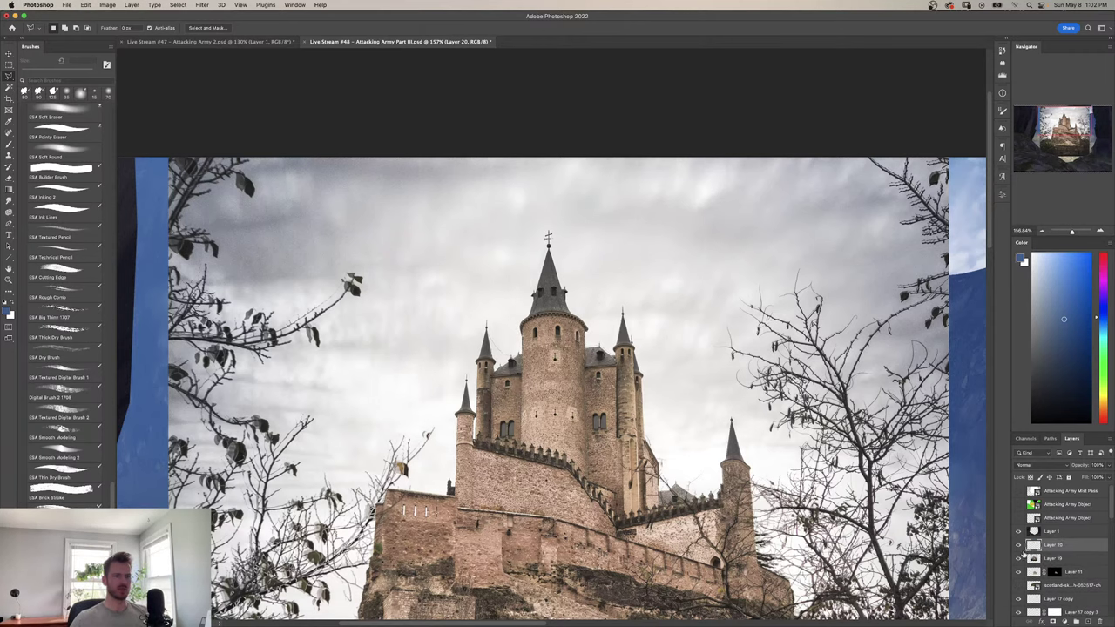
pyautogui.click(1019, 558)
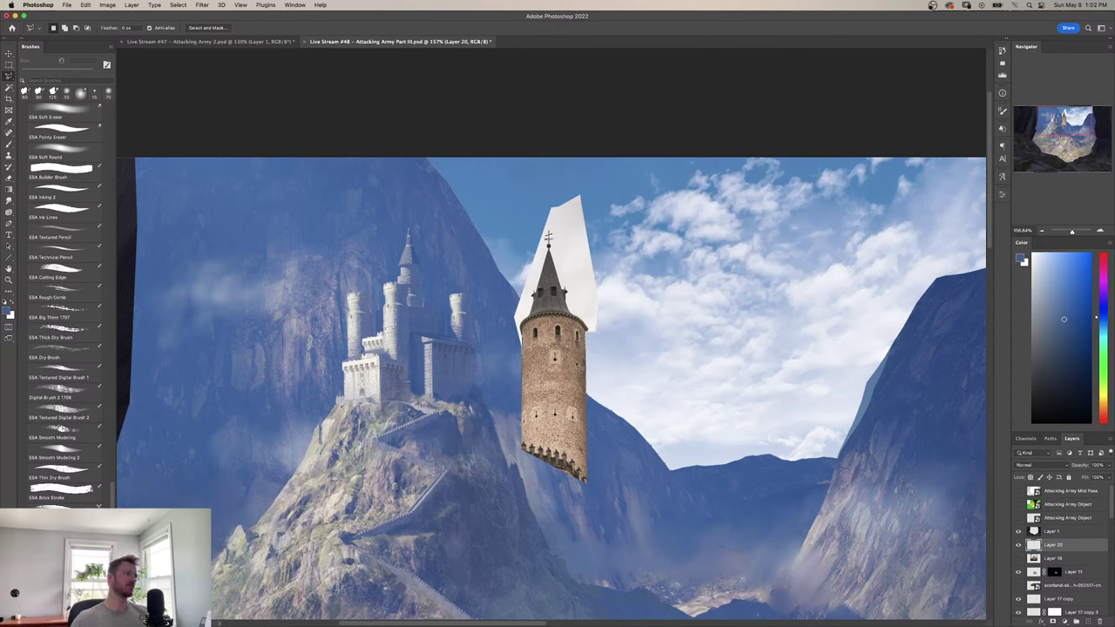
# Move the cut-out tower slightly upward and squash its height to about 77%.
pyautogui.press('super+t')
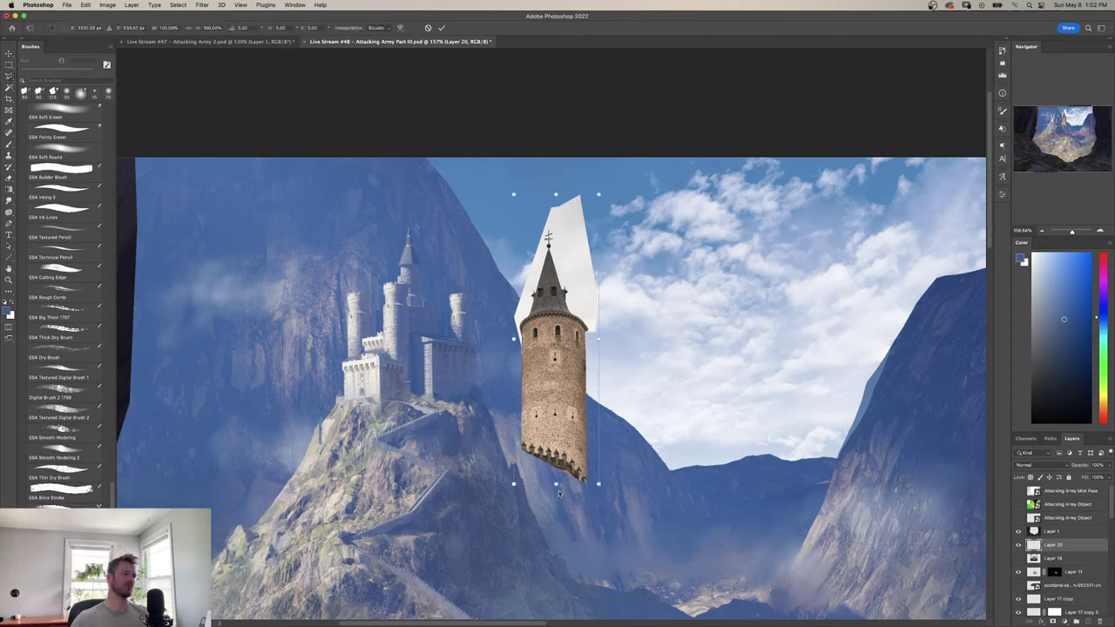
pyautogui.moveTo(557, 484); pyautogui.dragTo(565, 401)
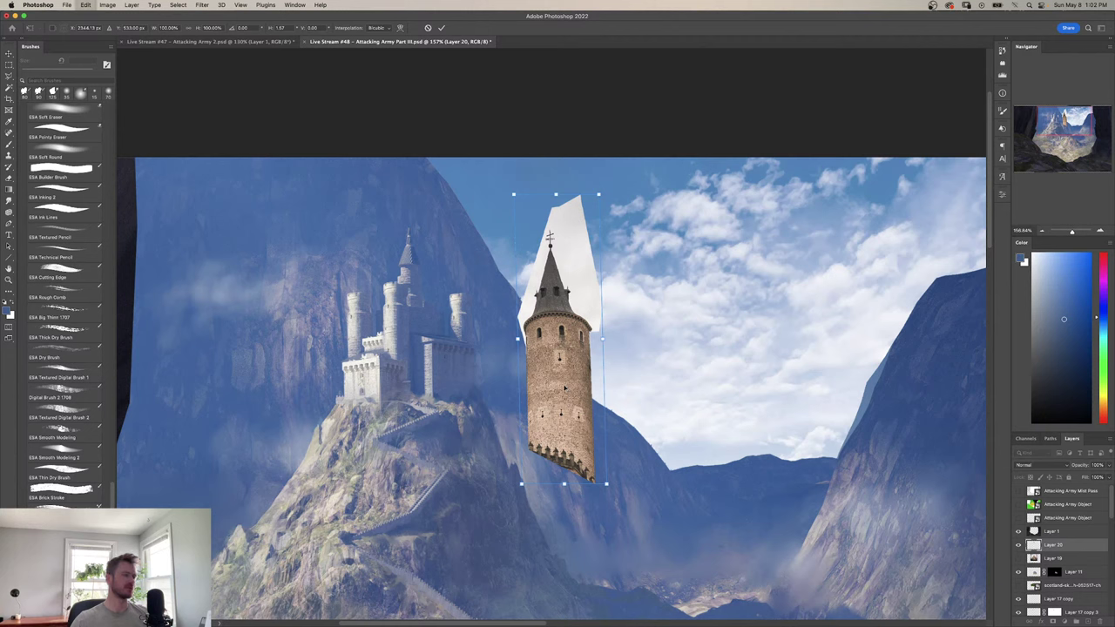
pyautogui.press('super+z')
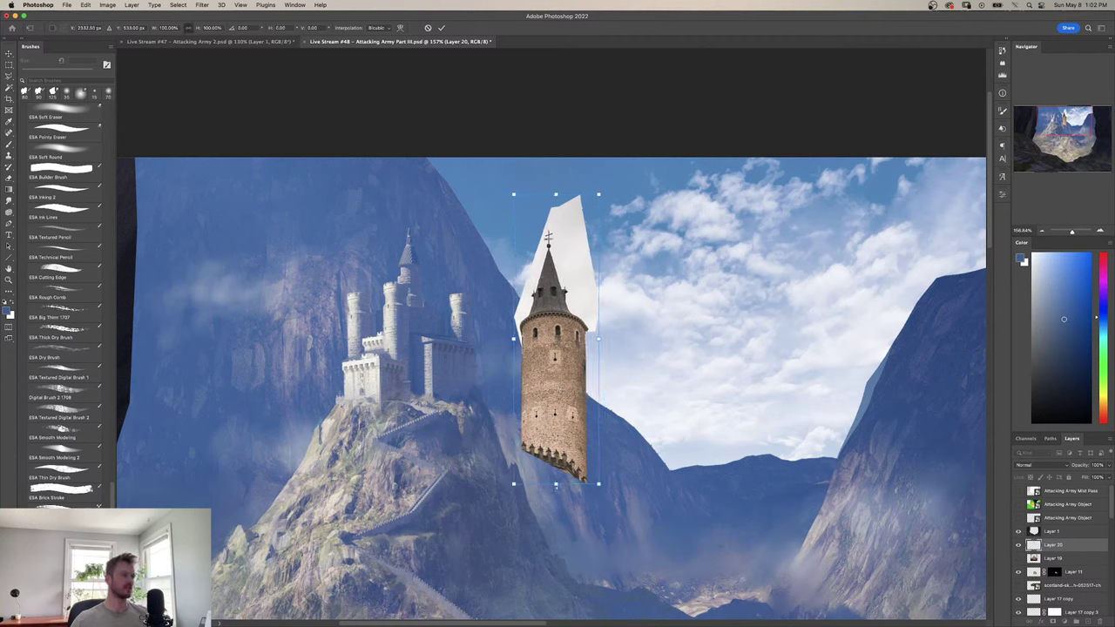
pyautogui.moveTo(557, 490); pyautogui.dragTo(557, 455)
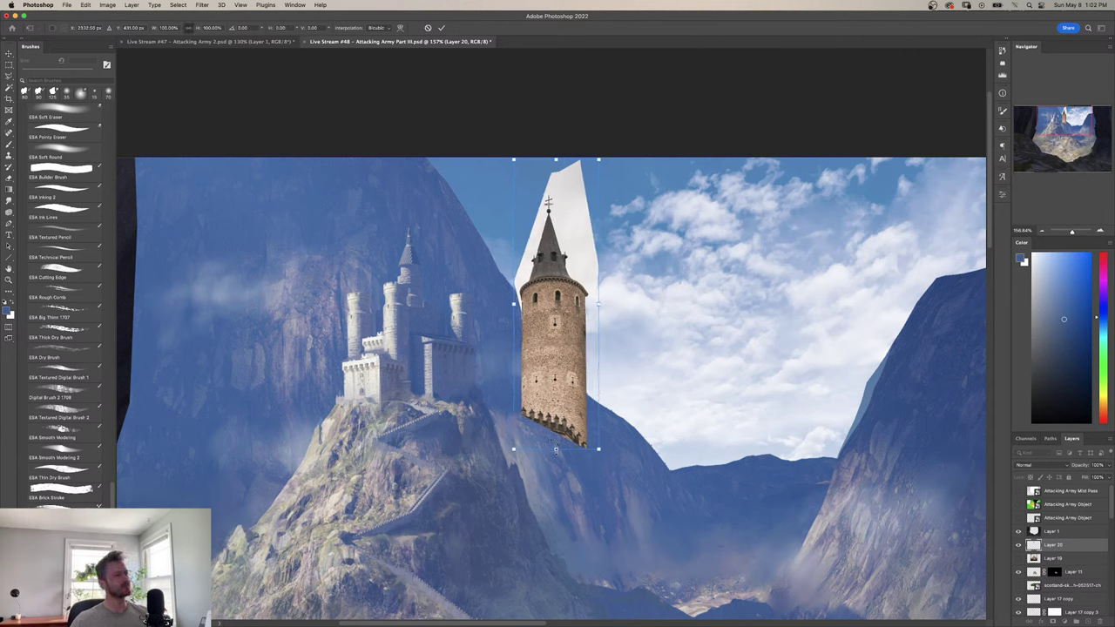
pyautogui.moveTo(555, 449); pyautogui.dragTo(551, 383)
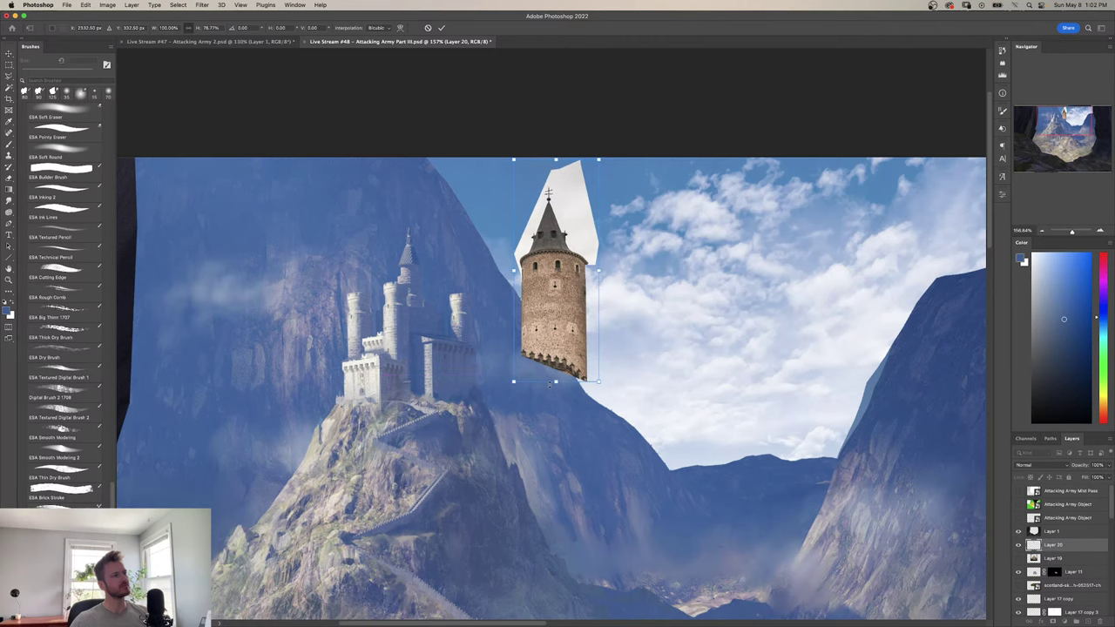
pyautogui.press('Return')
# Select the white sky around the tower's roof with the Magic Wand, delete it and deselect.
pyautogui.press('l')
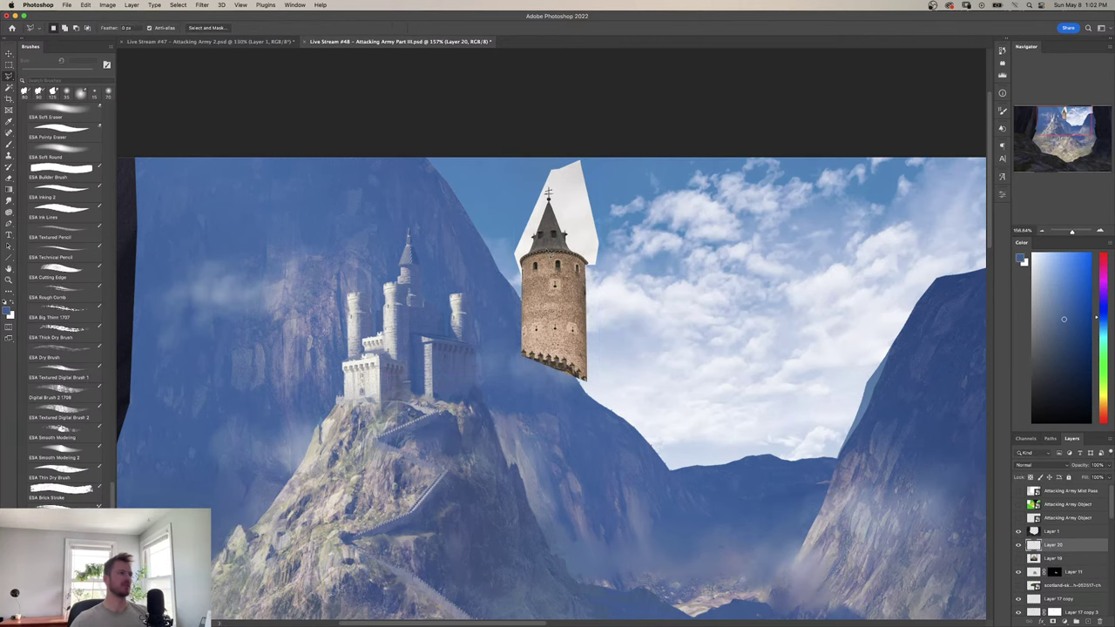
pyautogui.press('z')
pyautogui.moveTo(562, 249); pyautogui.dragTo(485, 355)
pyautogui.moveTo(484, 356); pyautogui.dragTo(523, 369)
pyautogui.press('l')
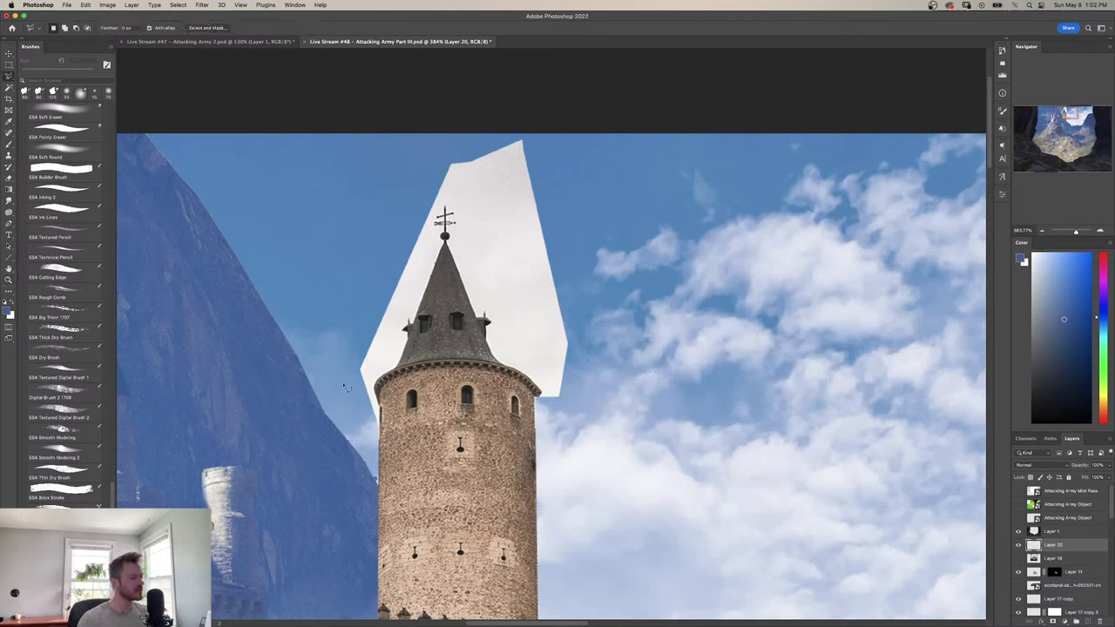
pyautogui.press('w')
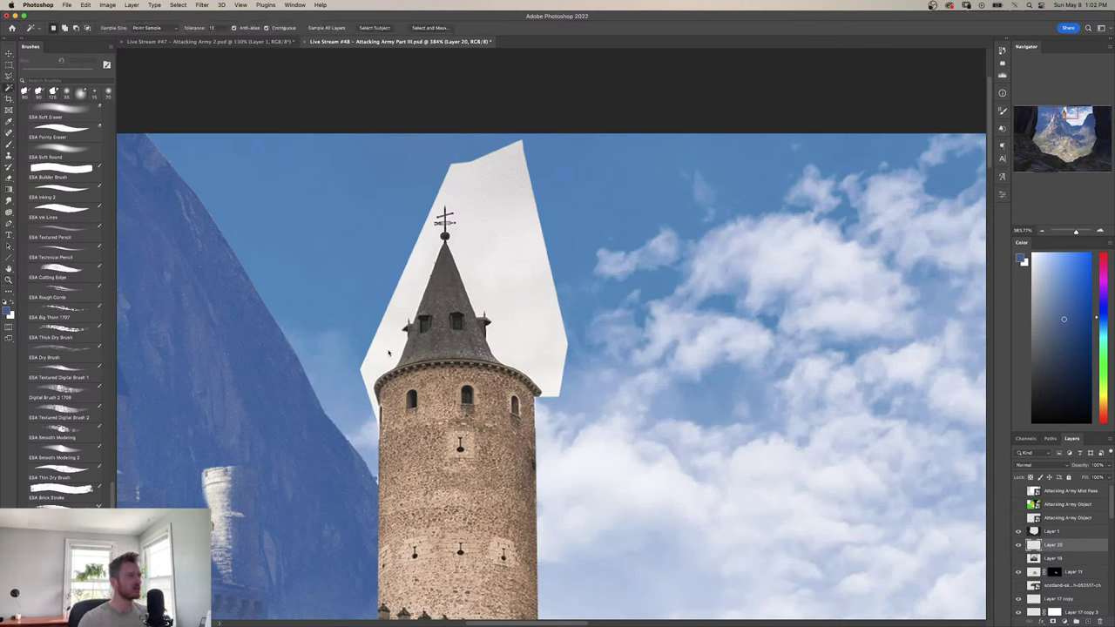
pyautogui.click(514, 237)
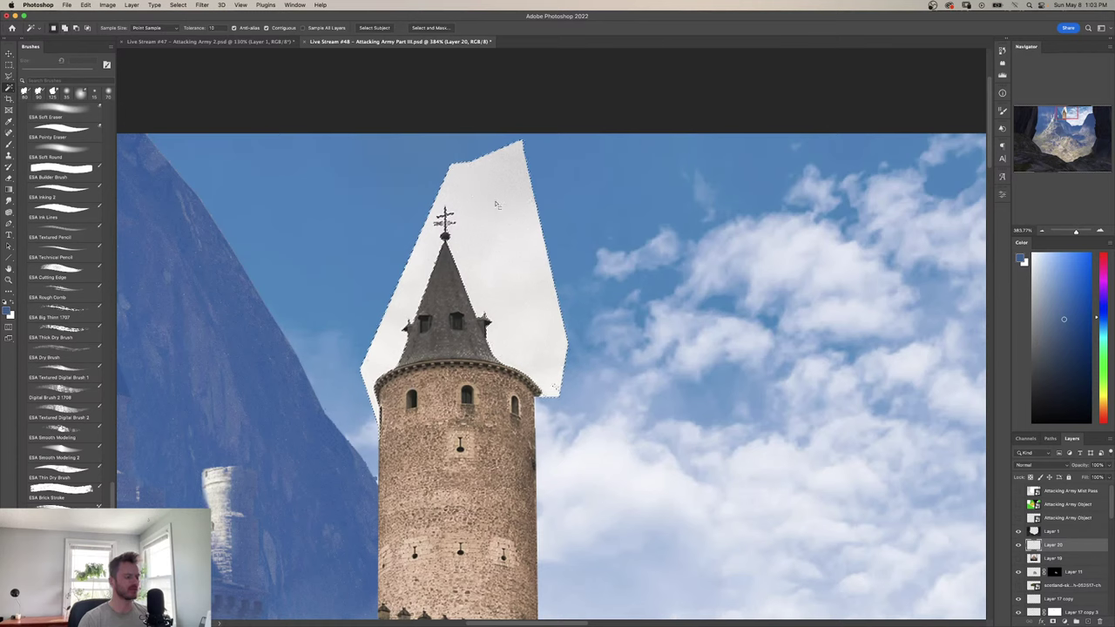
pyautogui.press('Delete')
pyautogui.press('super+d')
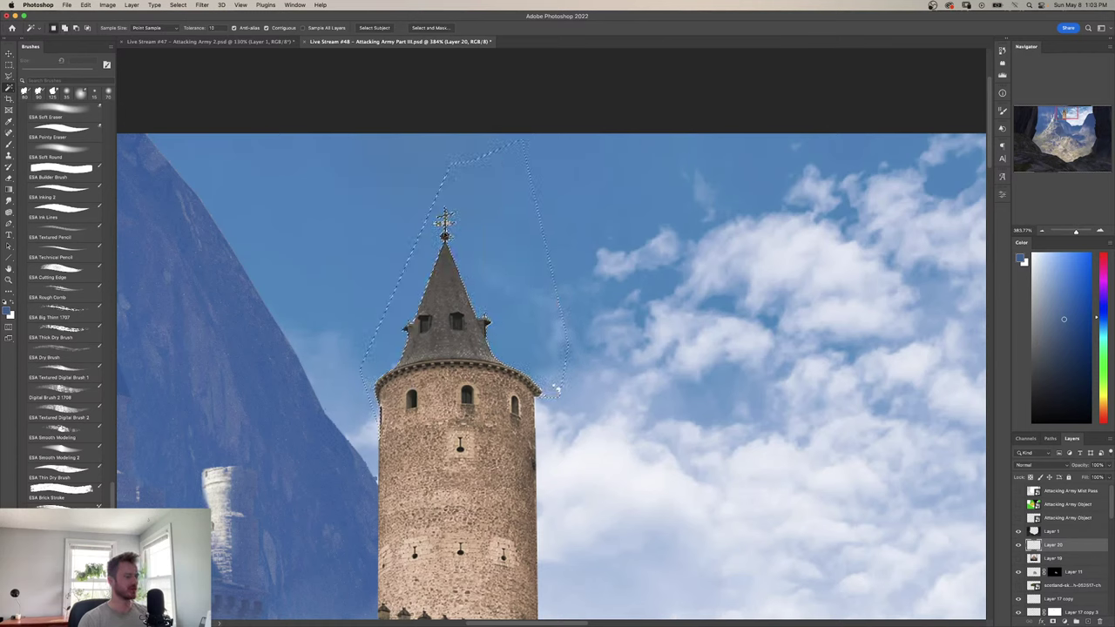
# Nudge the cut-out tower, then lasso its conical roof and transform it with a slight clockwise tilt and a small shift right.
pyautogui.press('l')
pyautogui.moveTo(555, 387); pyautogui.dragTo(571, 380)
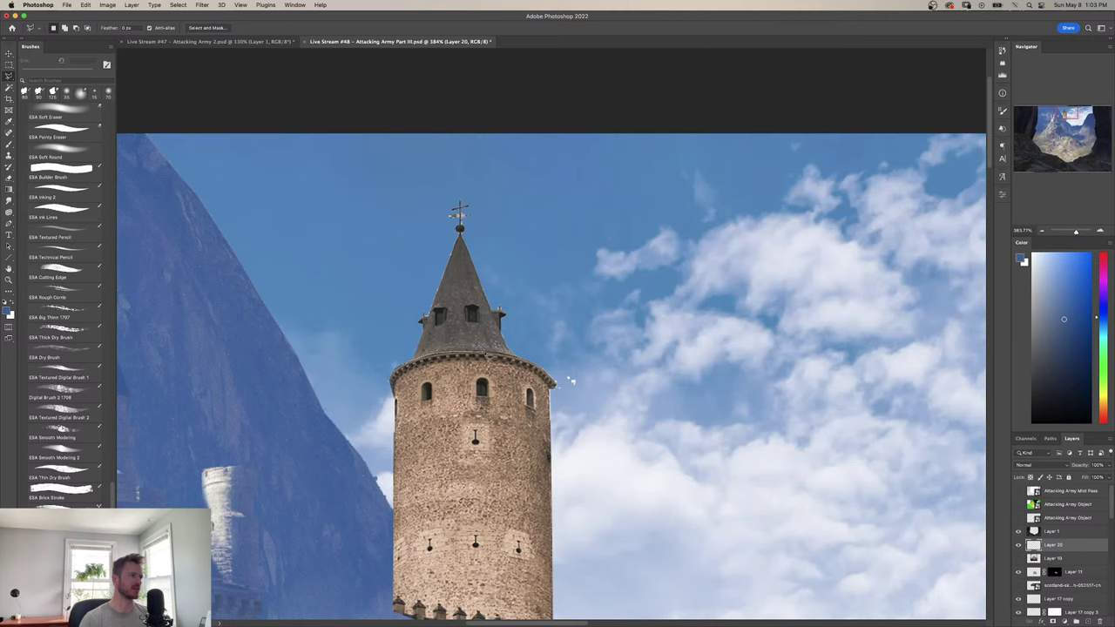
pyautogui.moveTo(551, 357)
pyautogui.mouseDown()
pyautogui.moveTo(392, 171)
pyautogui.moveTo(364, 324)
pyautogui.mouseUp()
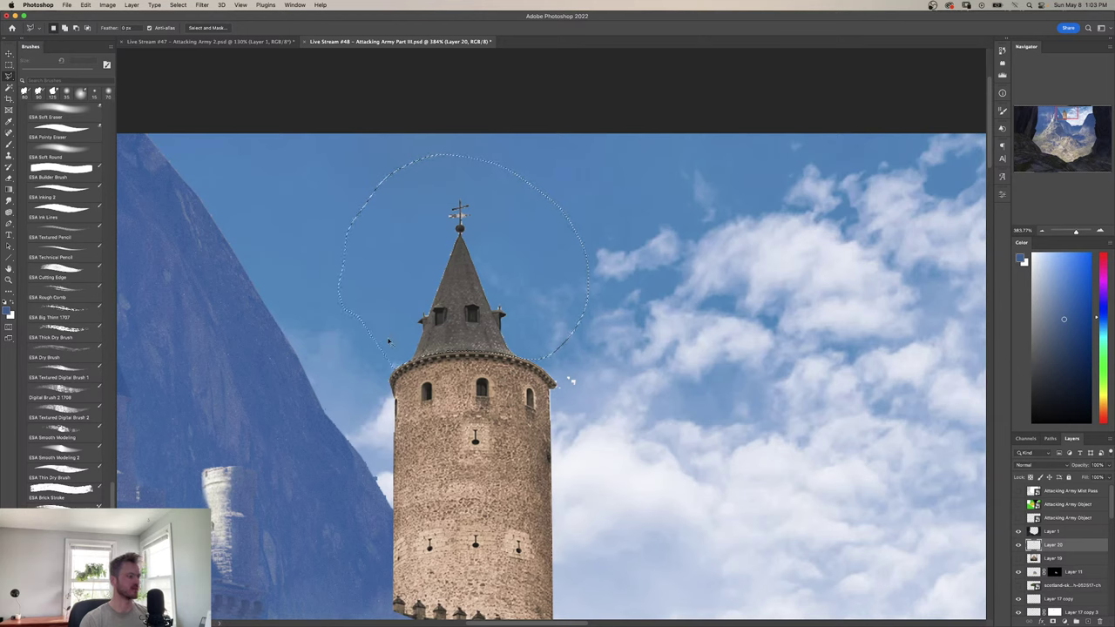
pyautogui.hotkey('ctrl', 't')
pyautogui.moveTo(486, 310); pyautogui.dragTo(490, 309)
pyautogui.moveTo(666, 281); pyautogui.dragTo(666, 286)
pyautogui.moveTo(525, 299); pyautogui.dragTo(532, 300)
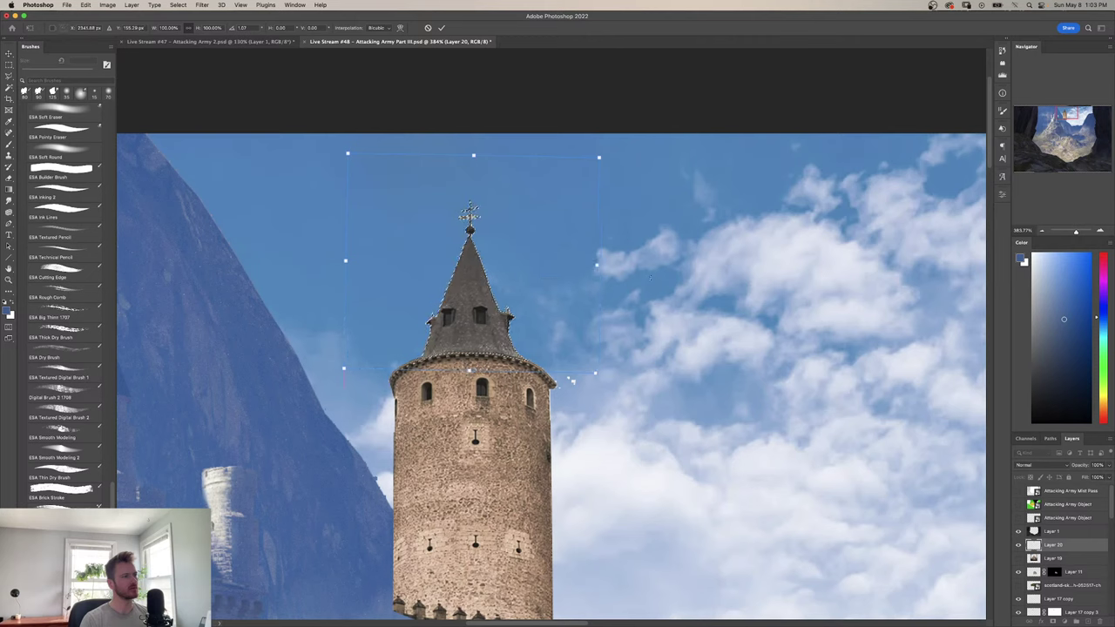
pyautogui.moveTo(663, 281); pyautogui.dragTo(663, 284)
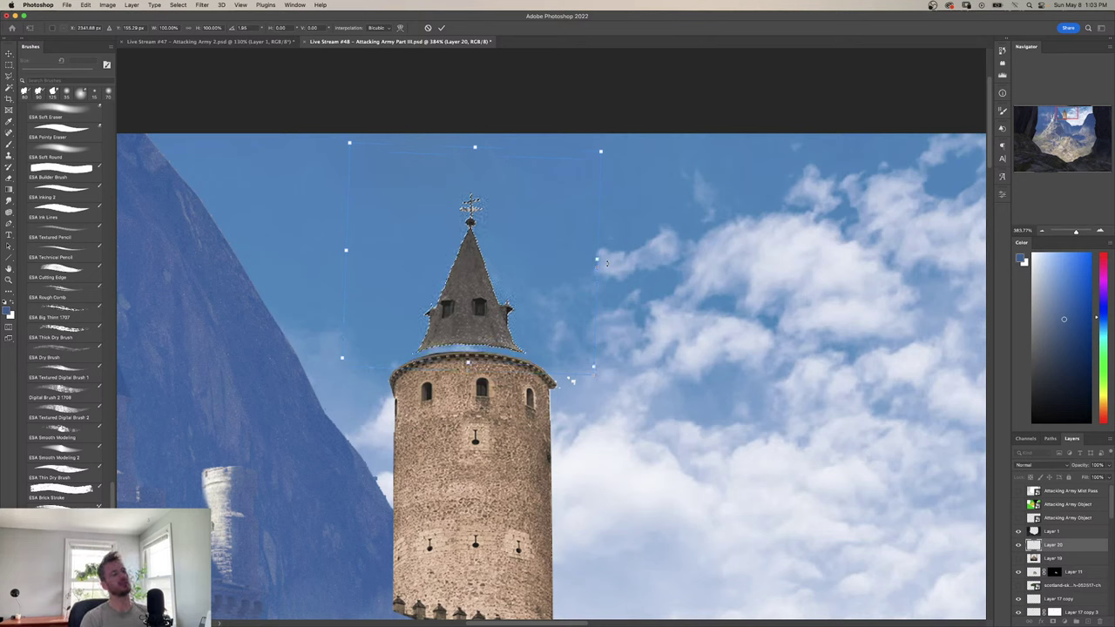
pyautogui.press('Right')
pyautogui.moveTo(607, 263); pyautogui.dragTo(666, 231)
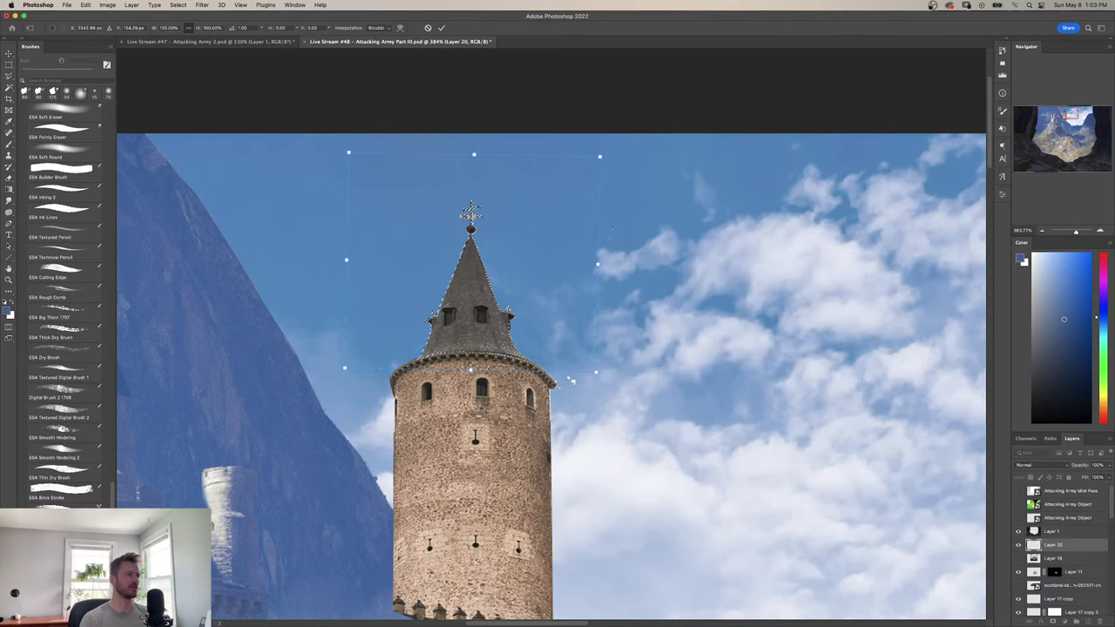
pyautogui.press('Left')
pyautogui.press('Return')
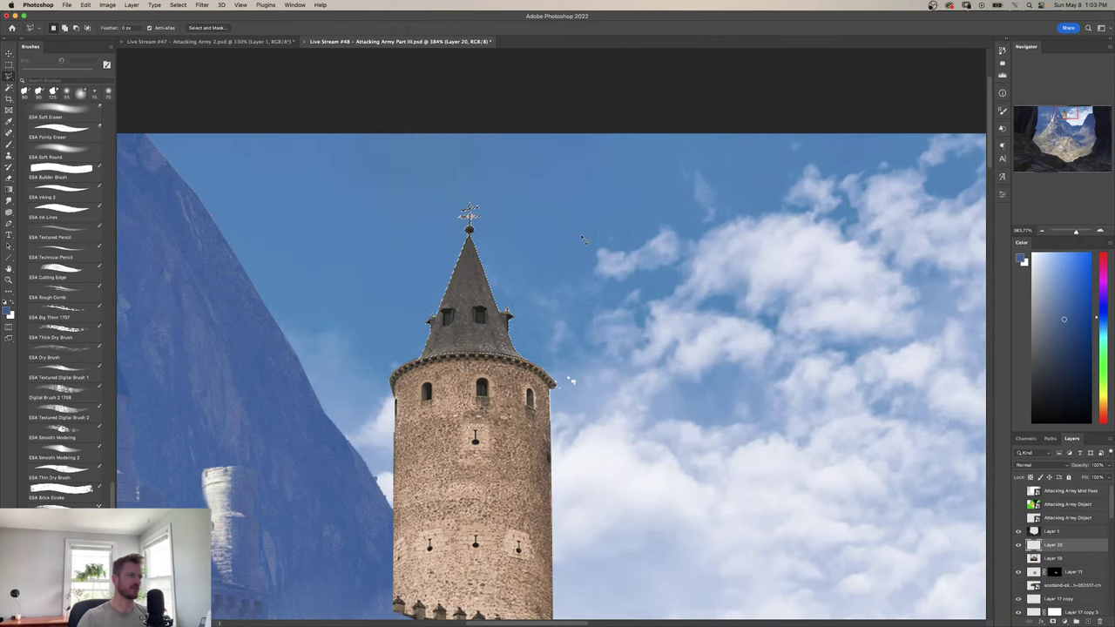
# Shrink the cut-out tower and place it over the painted castle's central towers.
pyautogui.press('z')
pyautogui.moveTo(585, 241); pyautogui.dragTo(538, 221)
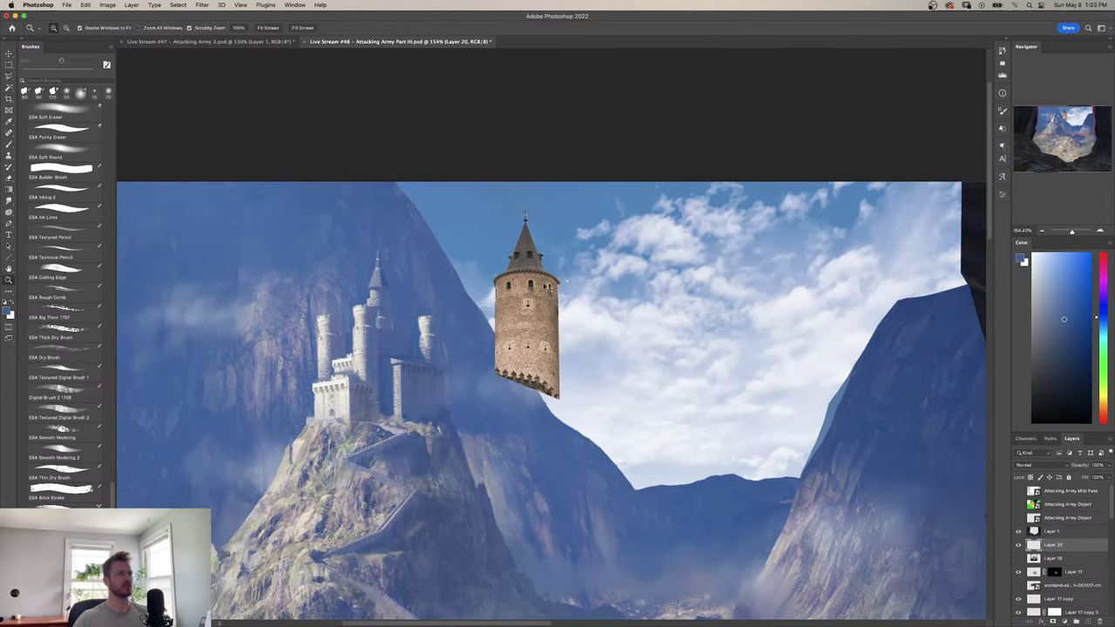
pyautogui.moveTo(532, 308); pyautogui.dragTo(485, 313)
pyautogui.press('super+t')
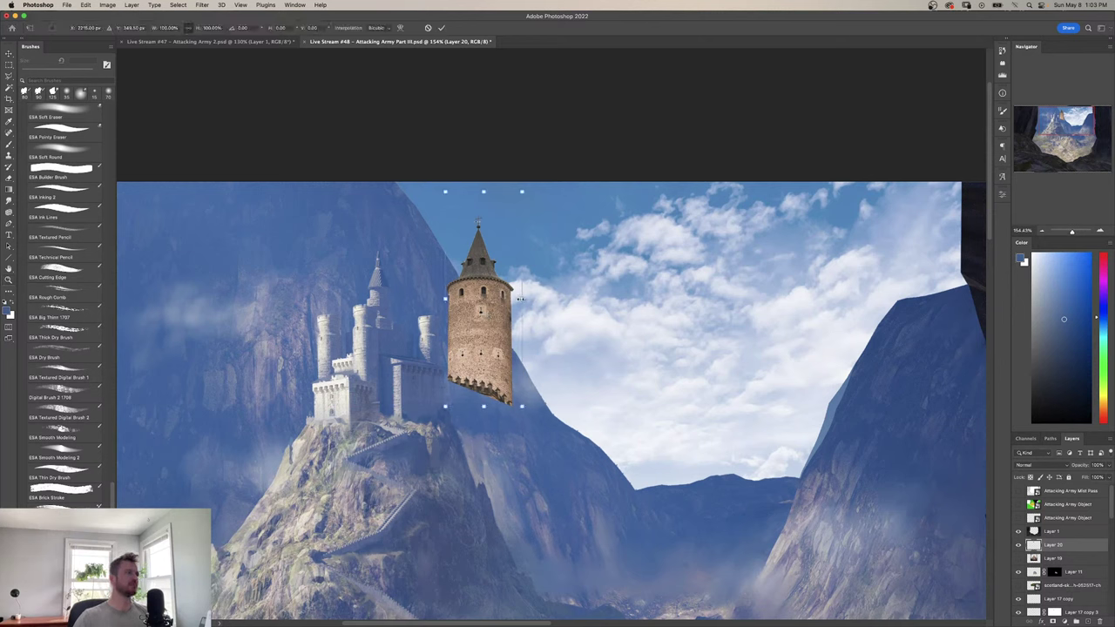
pyautogui.moveTo(523, 298); pyautogui.dragTo(399, 296)
pyautogui.press('Return')
pyautogui.press('z')
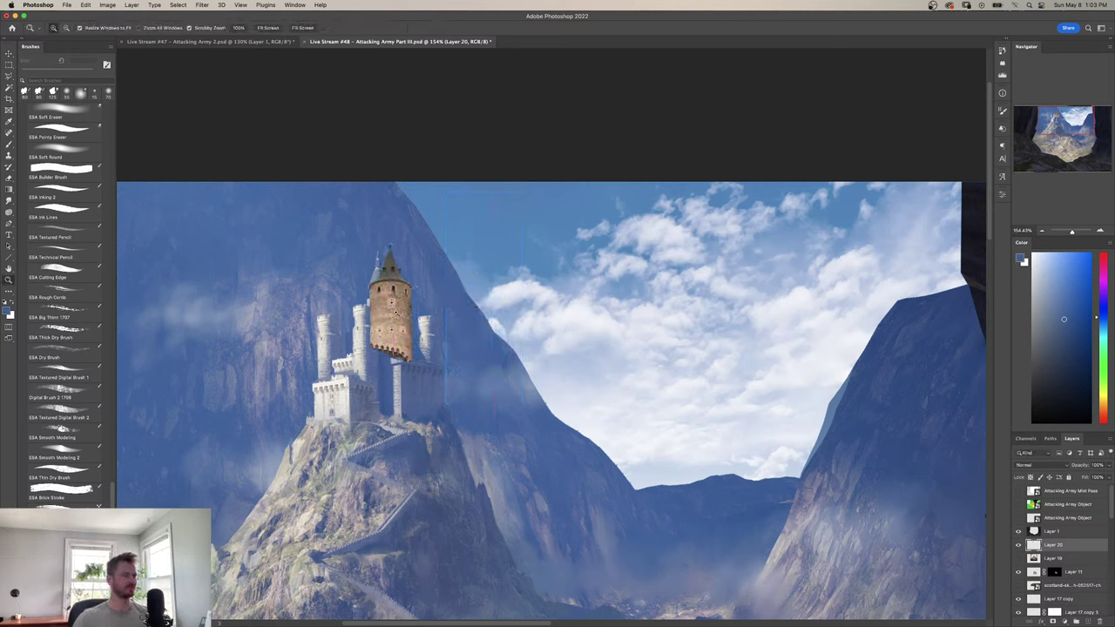
pyautogui.press('super+l')
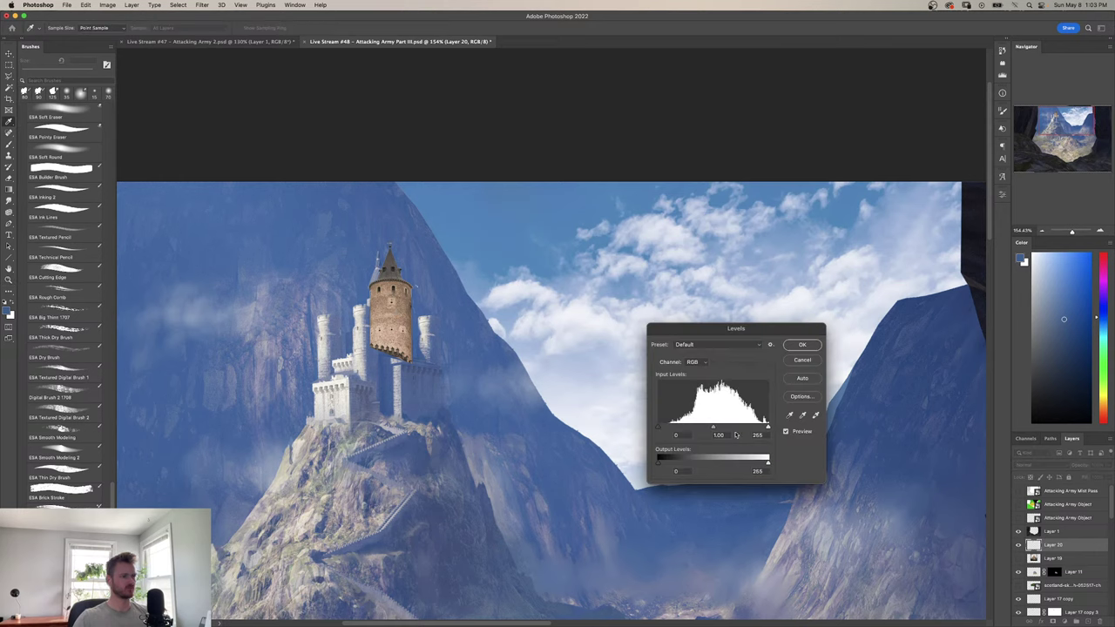
pyautogui.moveTo(659, 462)
pyautogui.mouseDown()
pyautogui.moveTo(686, 461)
pyautogui.moveTo(670, 462)
pyautogui.mouseUp()
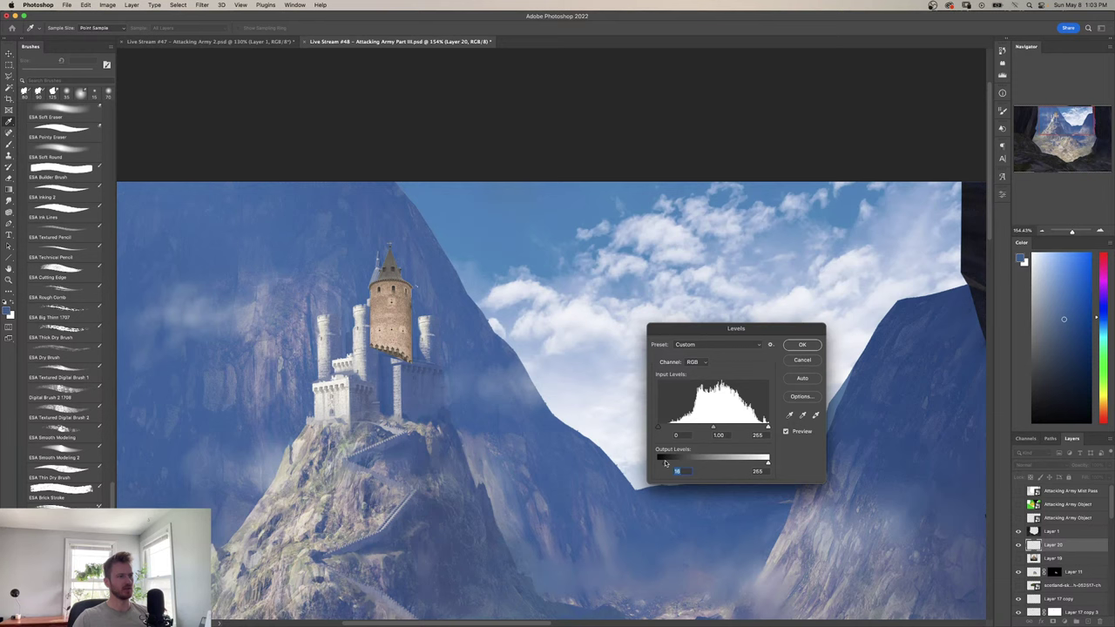
pyautogui.click(802, 360)
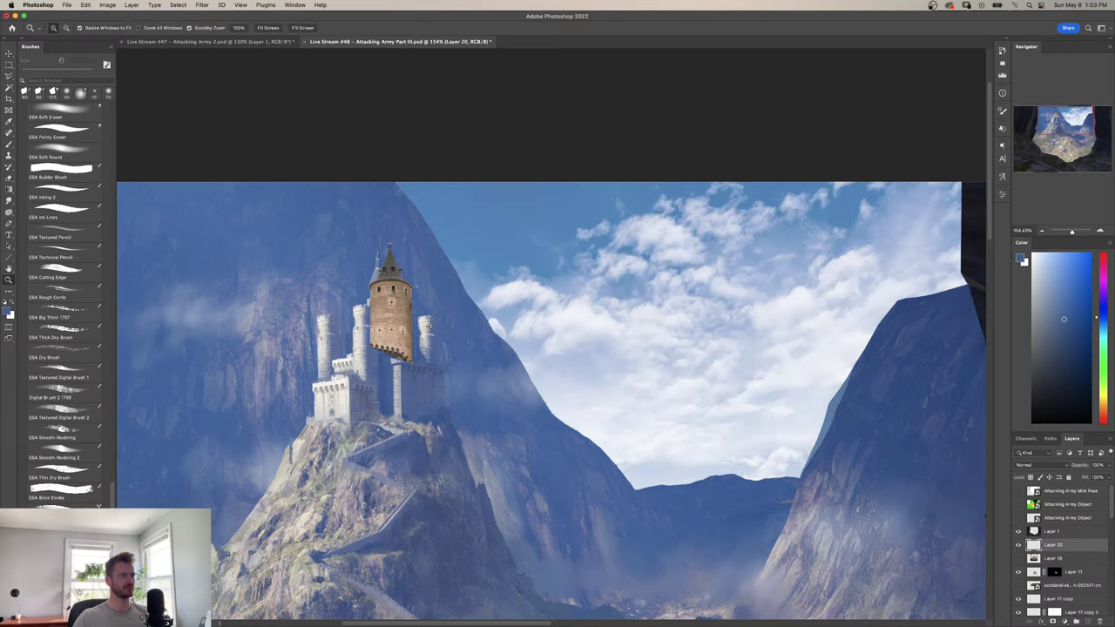
# Duplicate the cut-out tower layer and brighten the copy with Levels, lowering the input white point to 172.
pyautogui.moveTo(407, 304); pyautogui.dragTo(501, 374)
pyautogui.moveTo(501, 374); pyautogui.dragTo(582, 372)
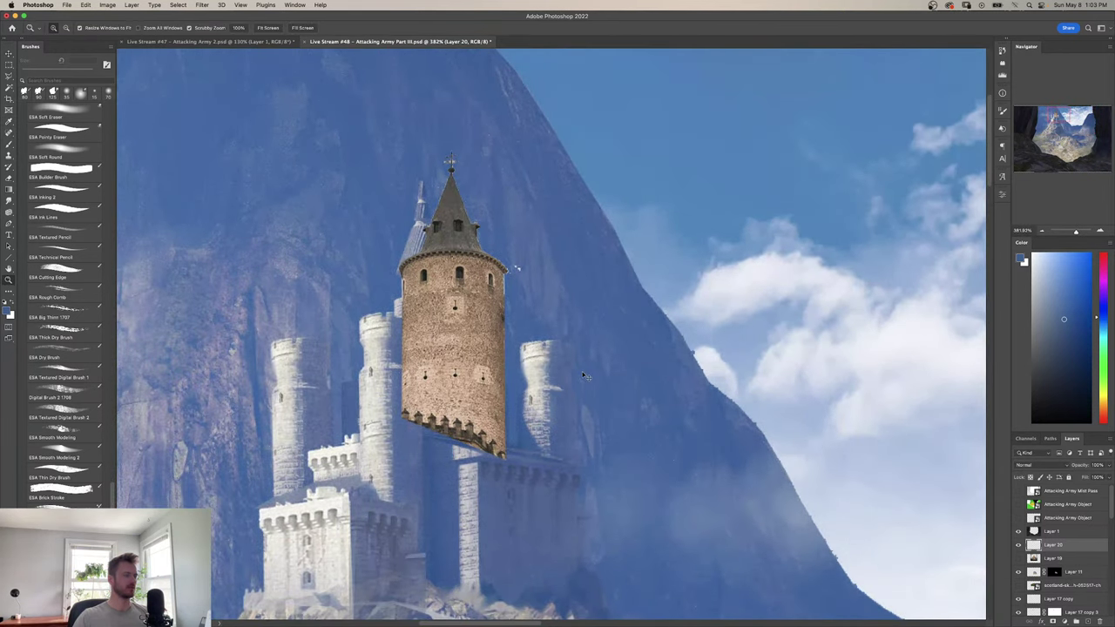
pyautogui.press('super+j')
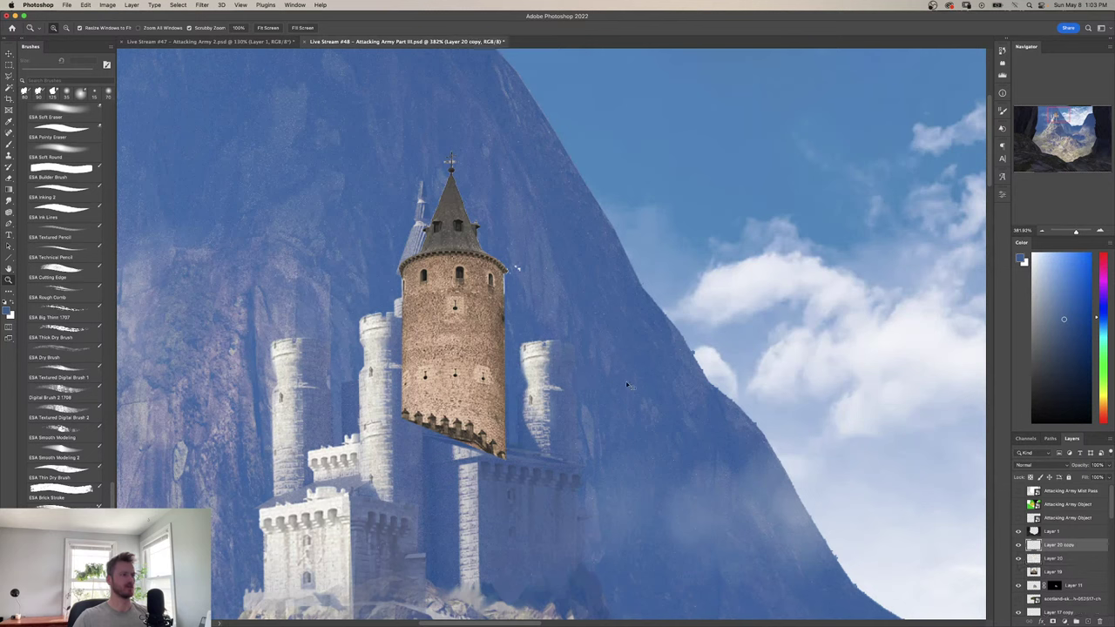
pyautogui.press('super+l')
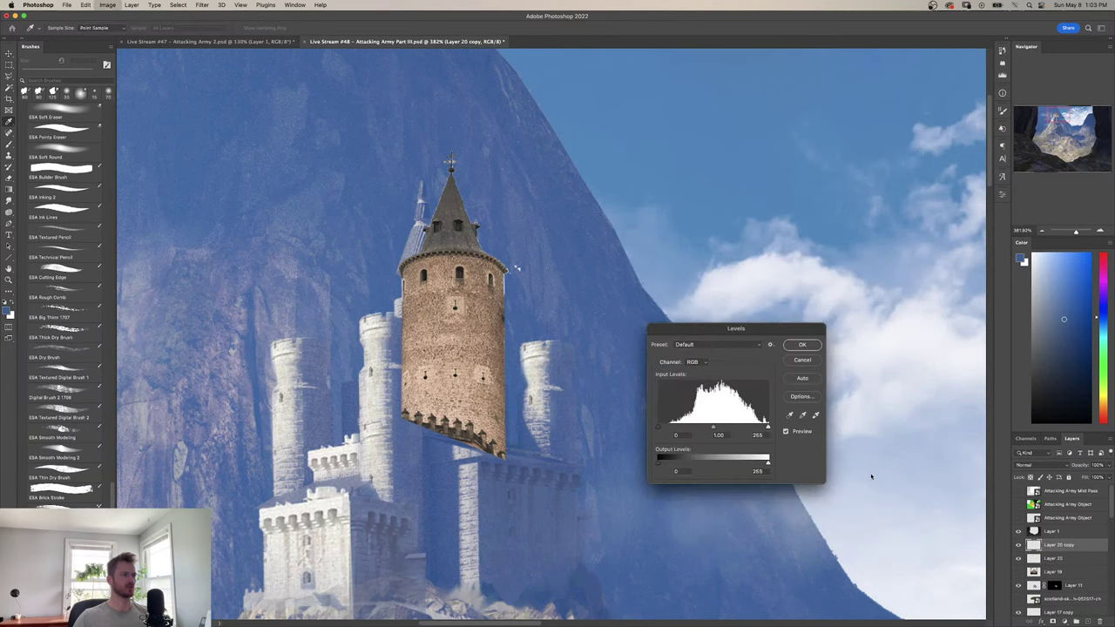
pyautogui.moveTo(750, 464)
pyautogui.mouseDown()
pyautogui.moveTo(737, 463)
pyautogui.moveTo(768, 463)
pyautogui.mouseUp()
pyautogui.moveTo(713, 428)
pyautogui.mouseDown()
pyautogui.moveTo(737, 428)
pyautogui.moveTo(700, 430)
pyautogui.mouseUp()
pyautogui.moveTo(767, 428); pyautogui.dragTo(732, 428)
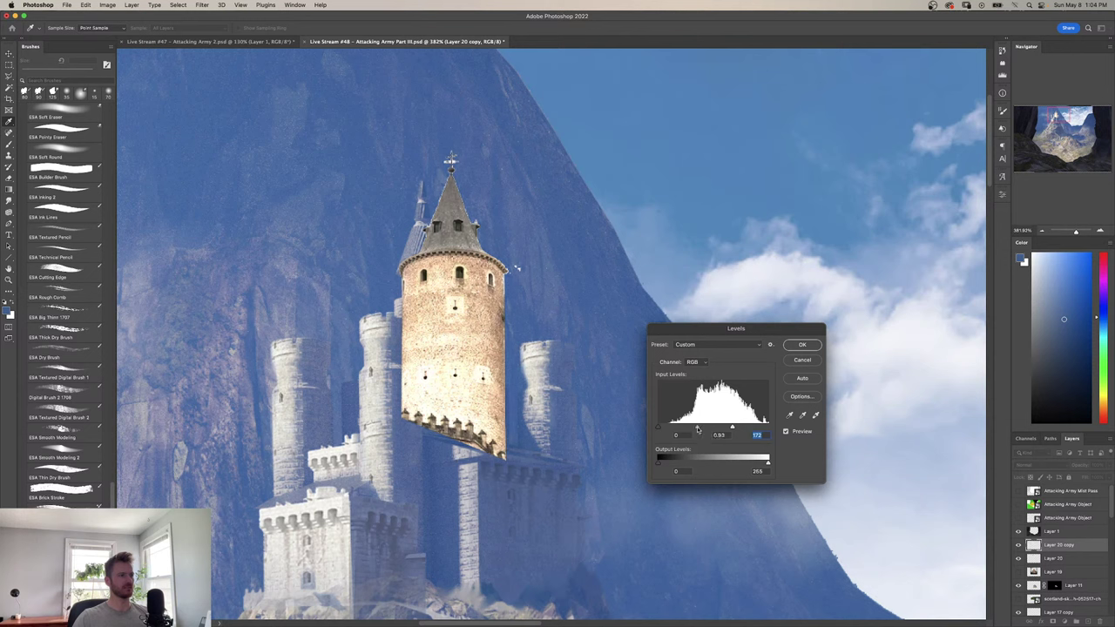
pyautogui.click(696, 430)
pyautogui.click(802, 345)
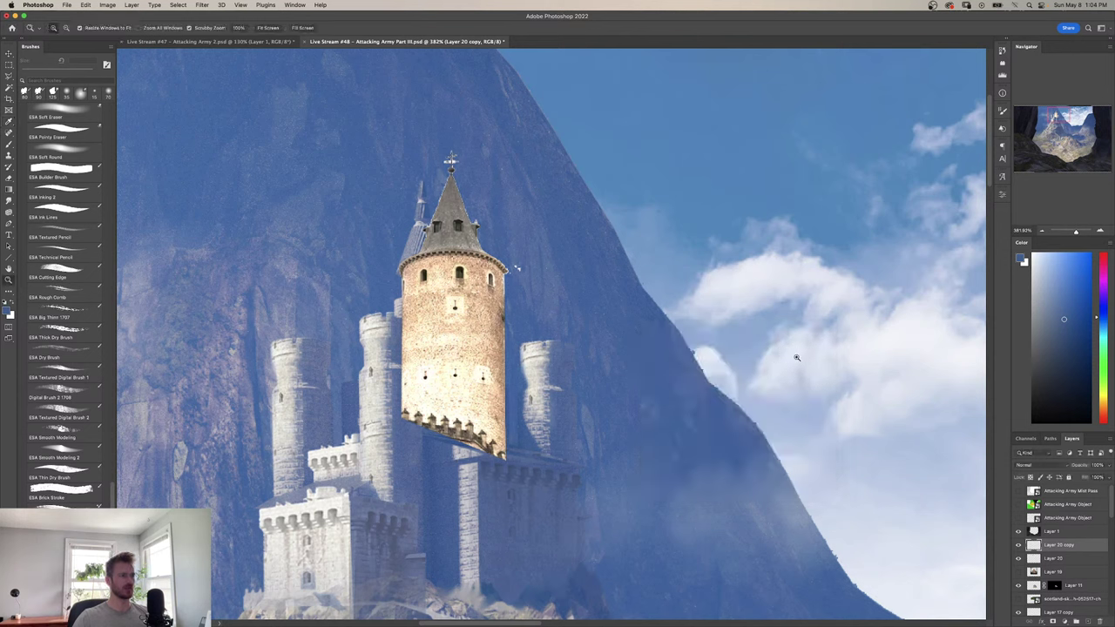
pyautogui.press('super+u')
pyautogui.click(806, 421)
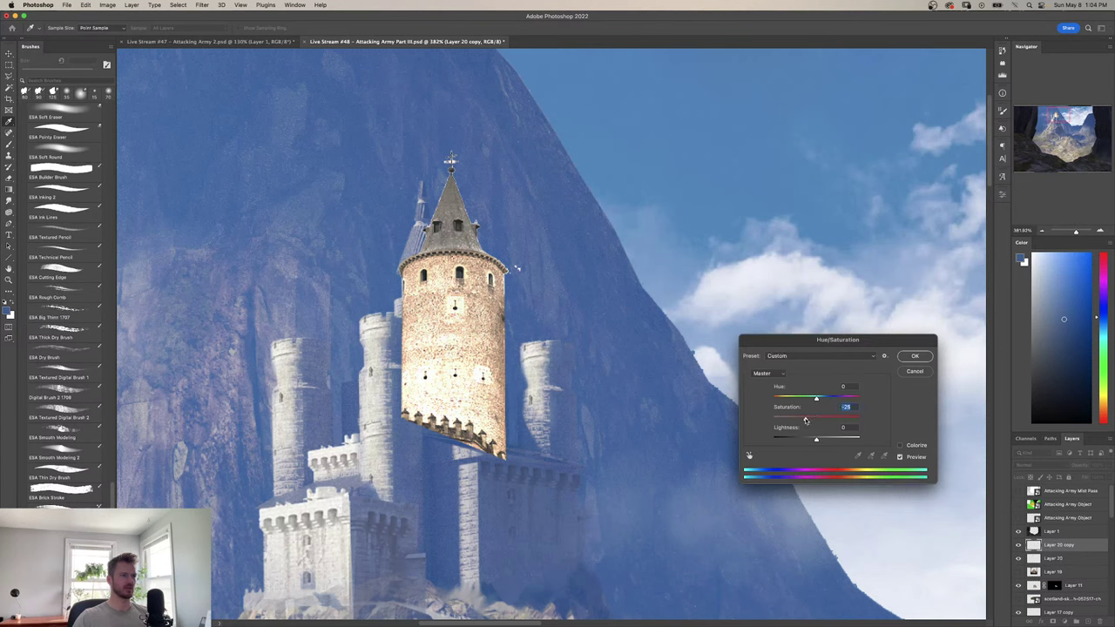
pyautogui.moveTo(816, 398); pyautogui.dragTo(740, 399)
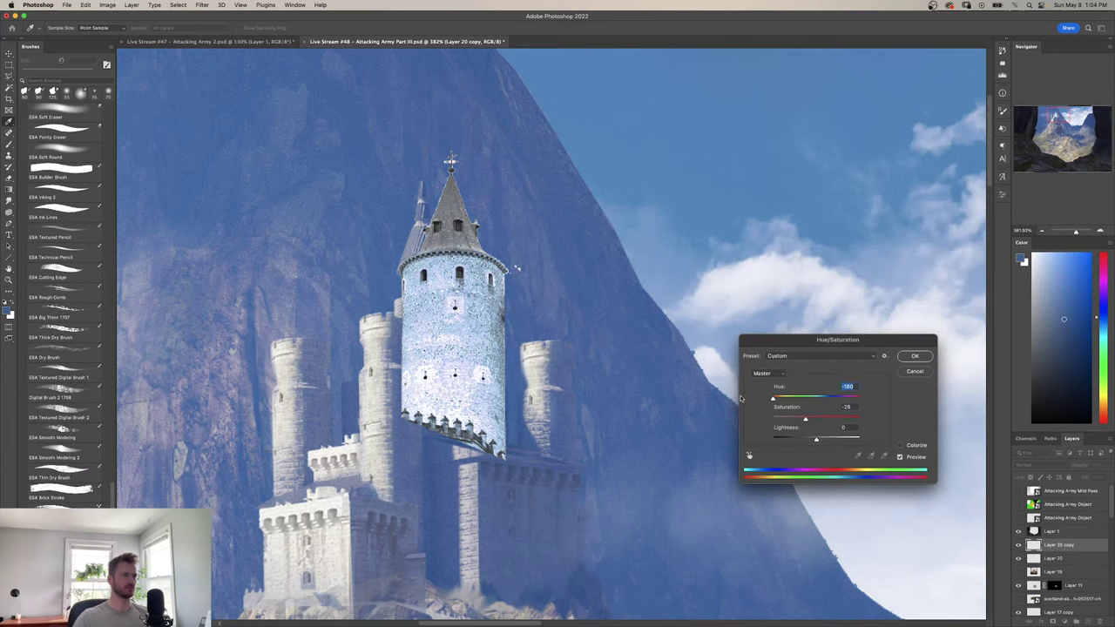
pyautogui.click(915, 373)
pyautogui.press('super+b')
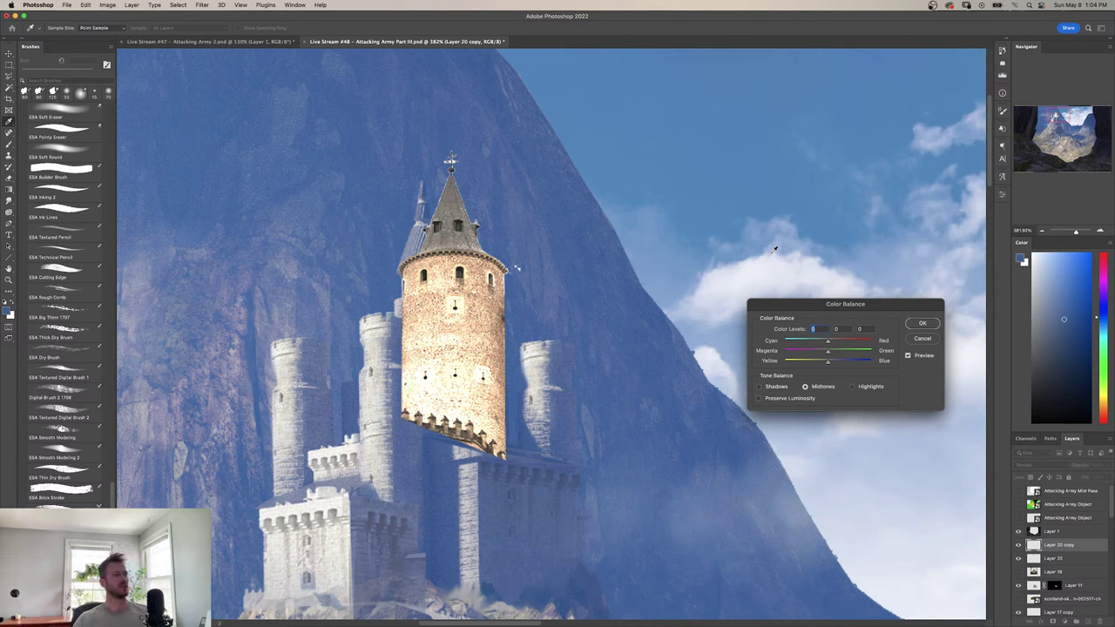
pyautogui.moveTo(845, 364); pyautogui.dragTo(829, 364)
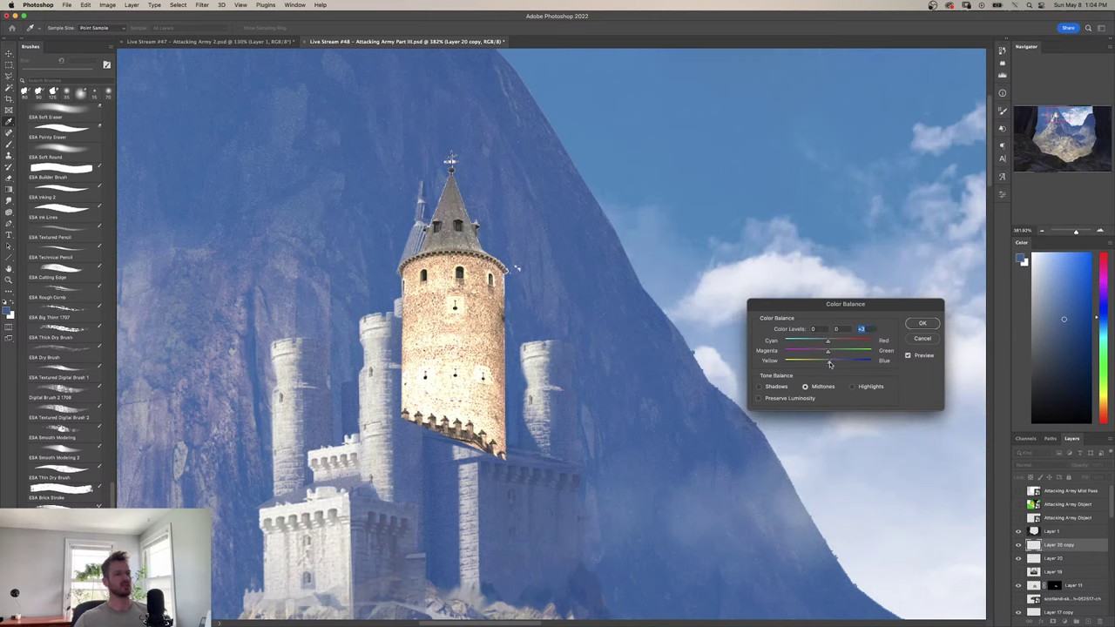
pyautogui.click(853, 387)
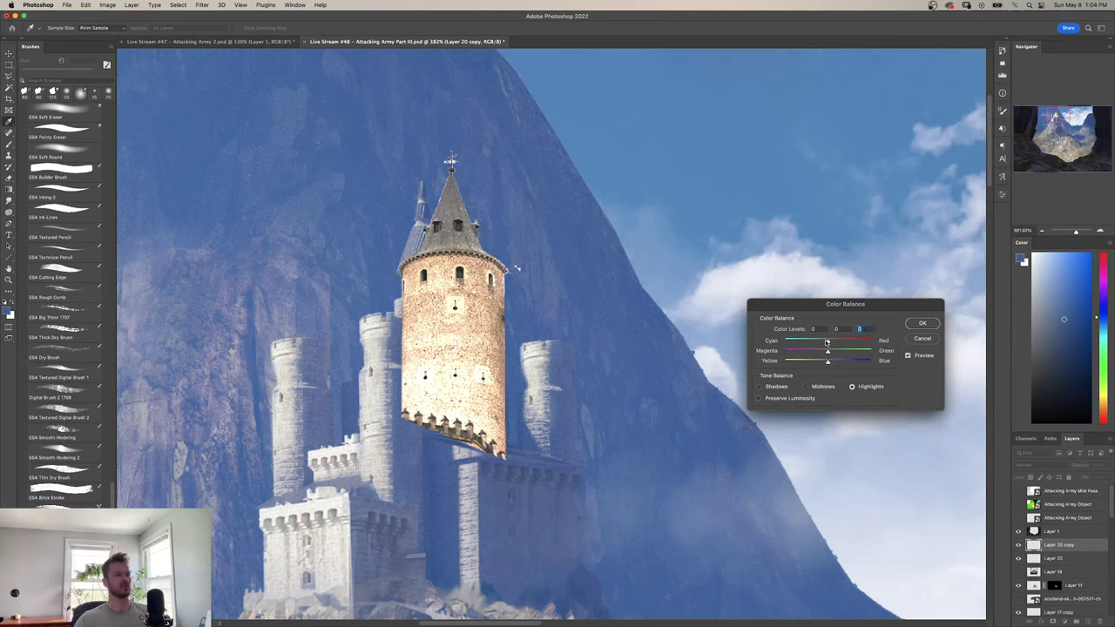
pyautogui.click(923, 339)
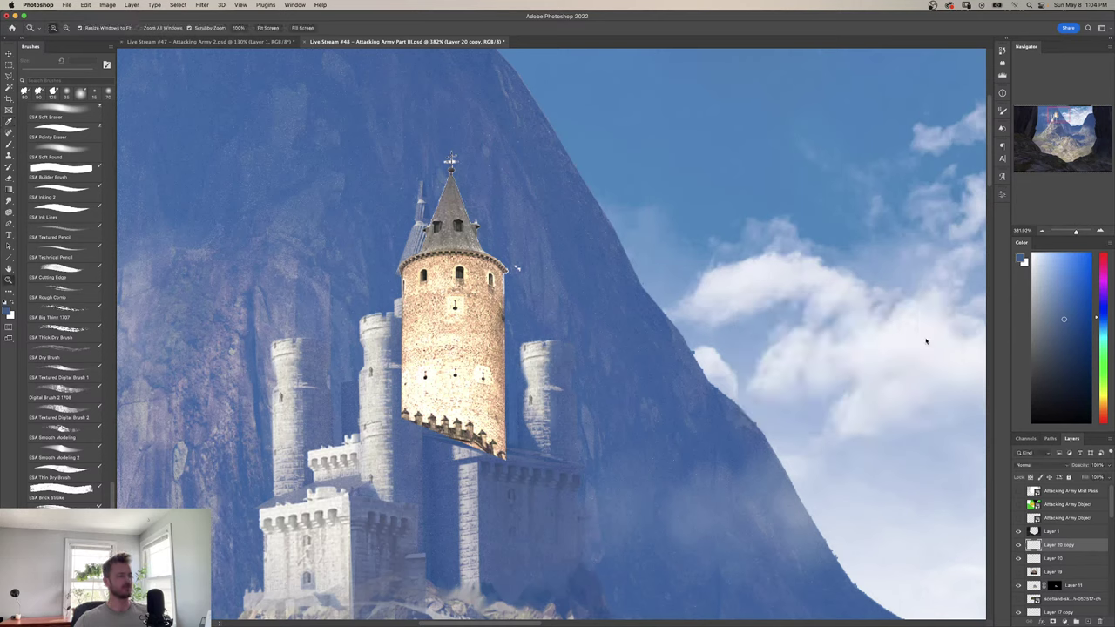
# Desaturate the brightened tower copy by setting its Hue/Saturation saturation to -60.
pyautogui.press('super+u')
pyautogui.moveTo(816, 419); pyautogui.dragTo(791, 422)
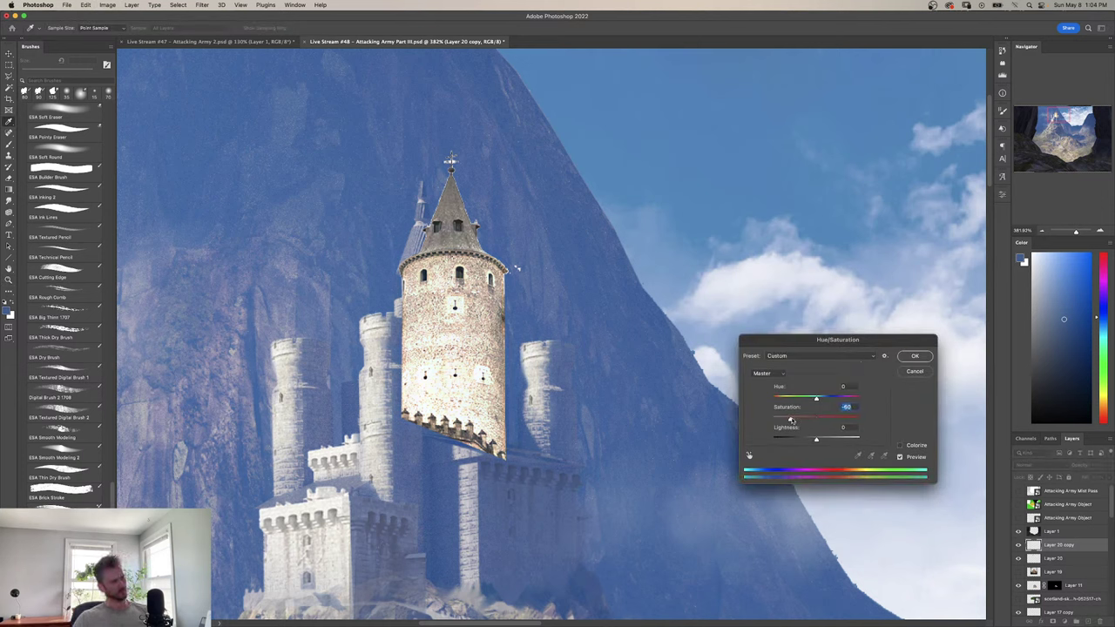
pyautogui.click(909, 356)
pyautogui.press('z')
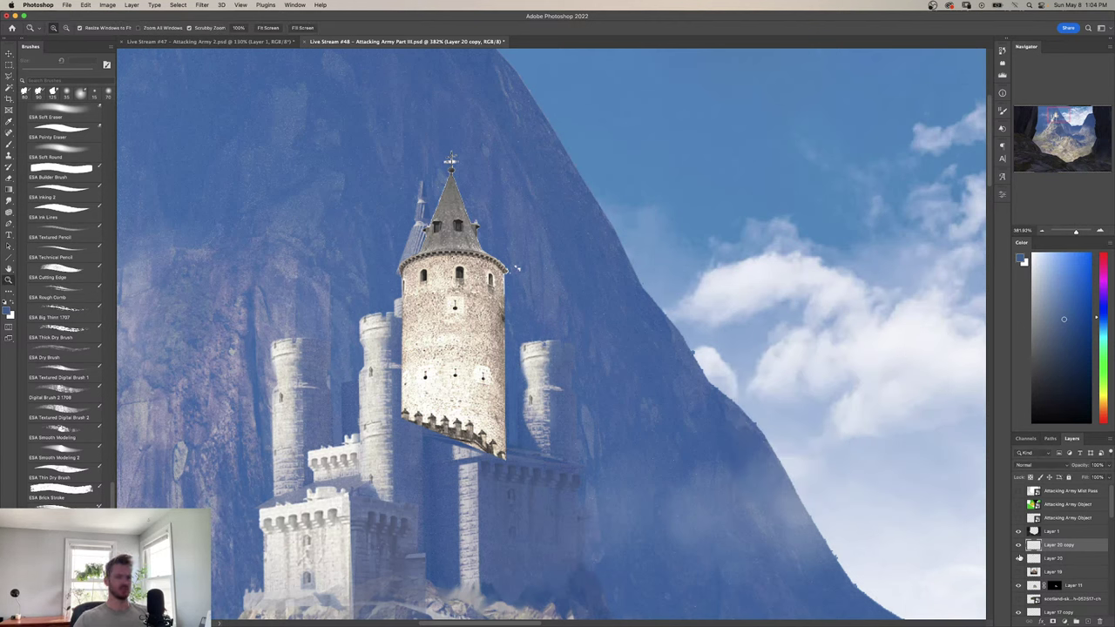
# Add a layer mask to the bright tower copy and softly paint out its shaded right side in black with a 90 px EBA Soft Round brush.
pyautogui.click(1064, 621)
pyautogui.press('b')
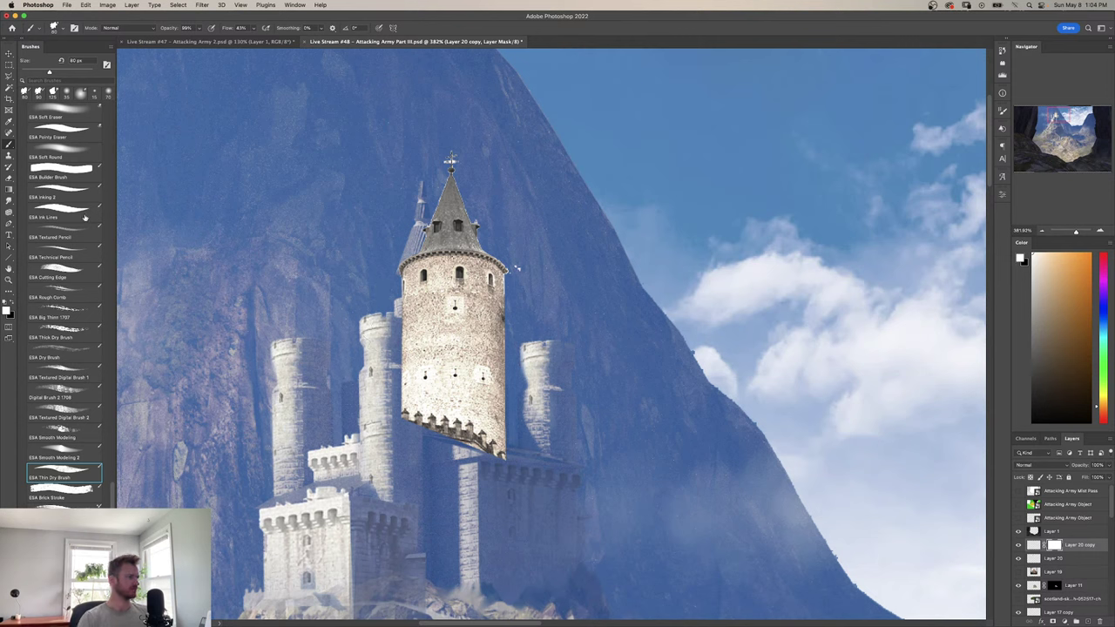
pyautogui.click(85, 149)
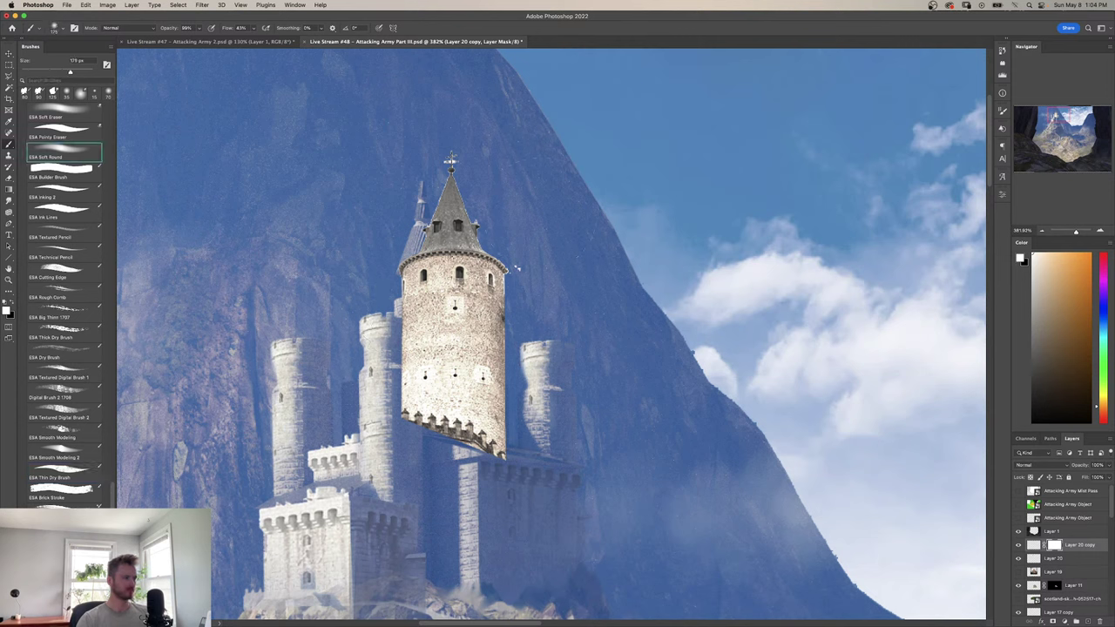
pyautogui.press('x')
pyautogui.moveTo(513, 261); pyautogui.dragTo(492, 521)
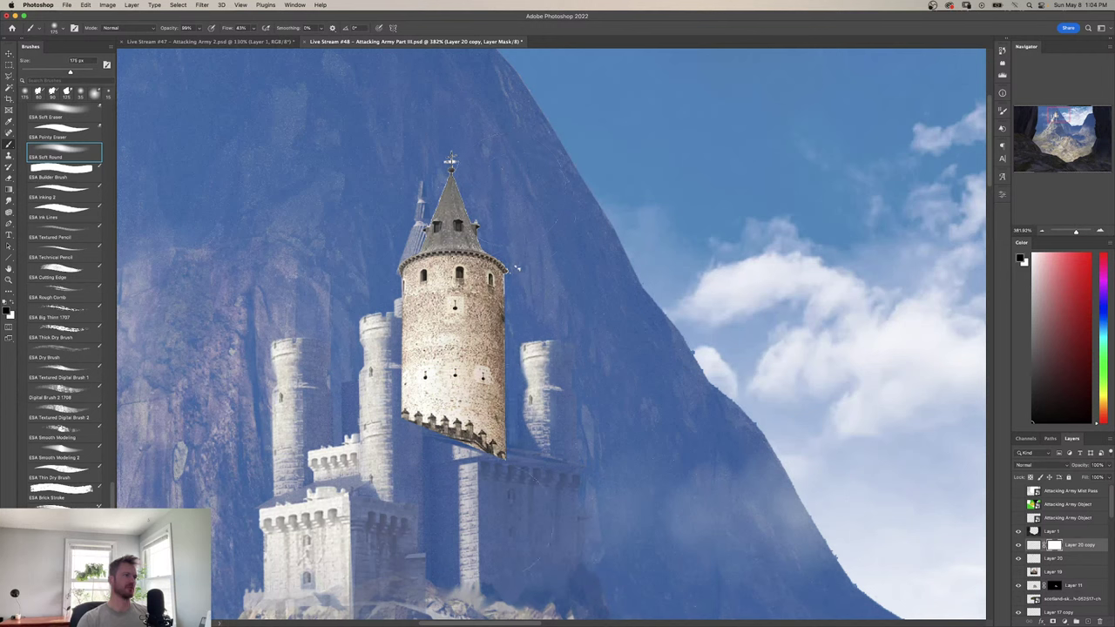
pyautogui.press('super+shift+z')
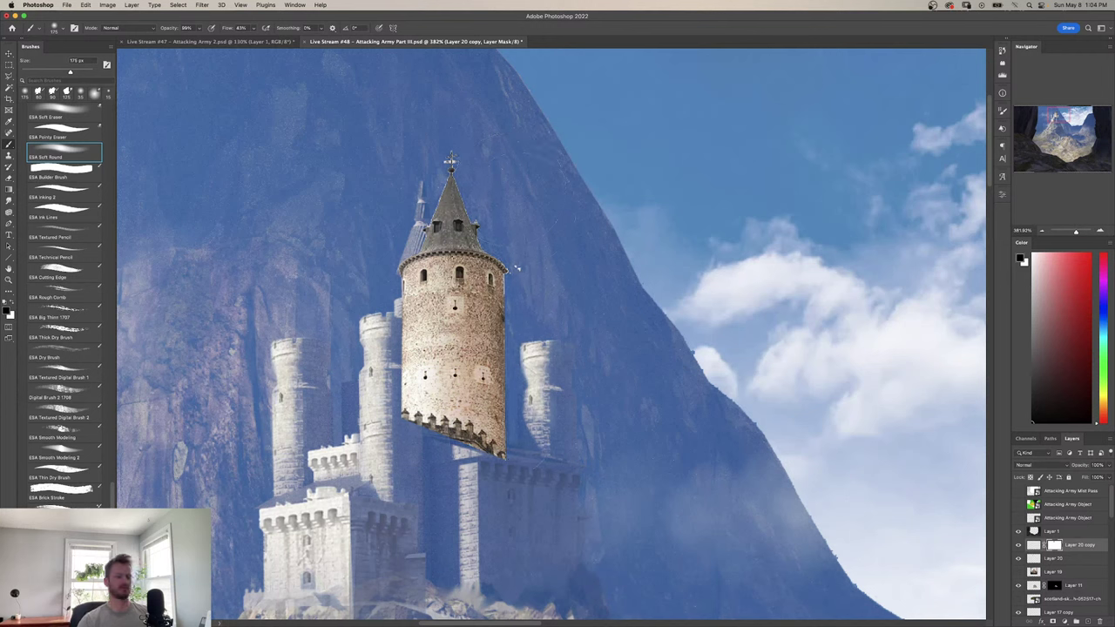
pyautogui.press('super+z')
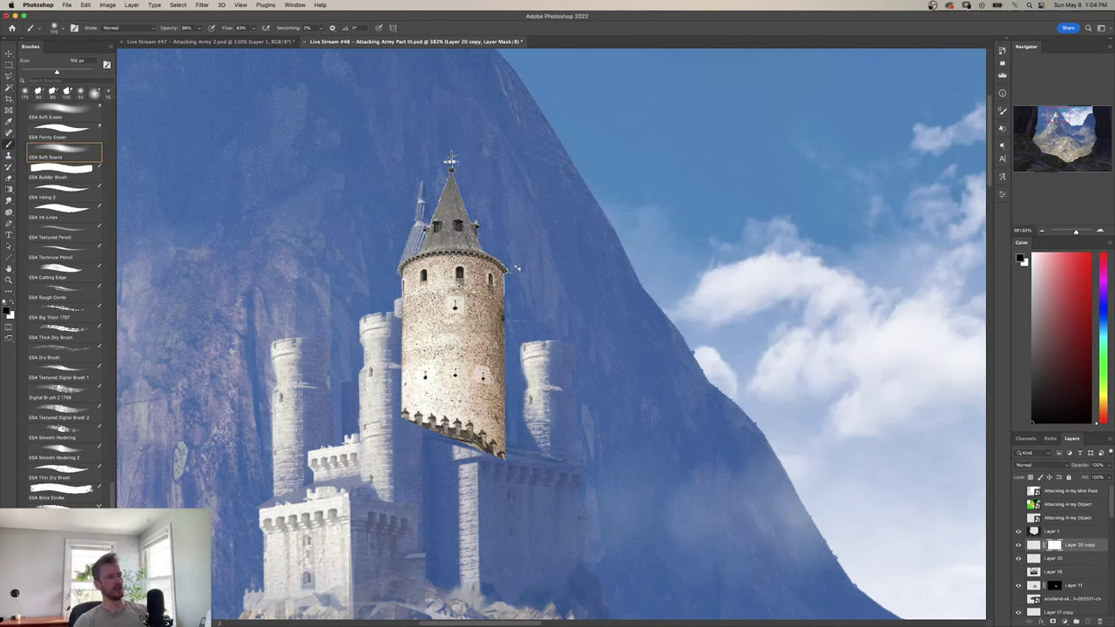
pyautogui.moveTo(496, 383); pyautogui.dragTo(489, 159)
pyautogui.press('super+z')
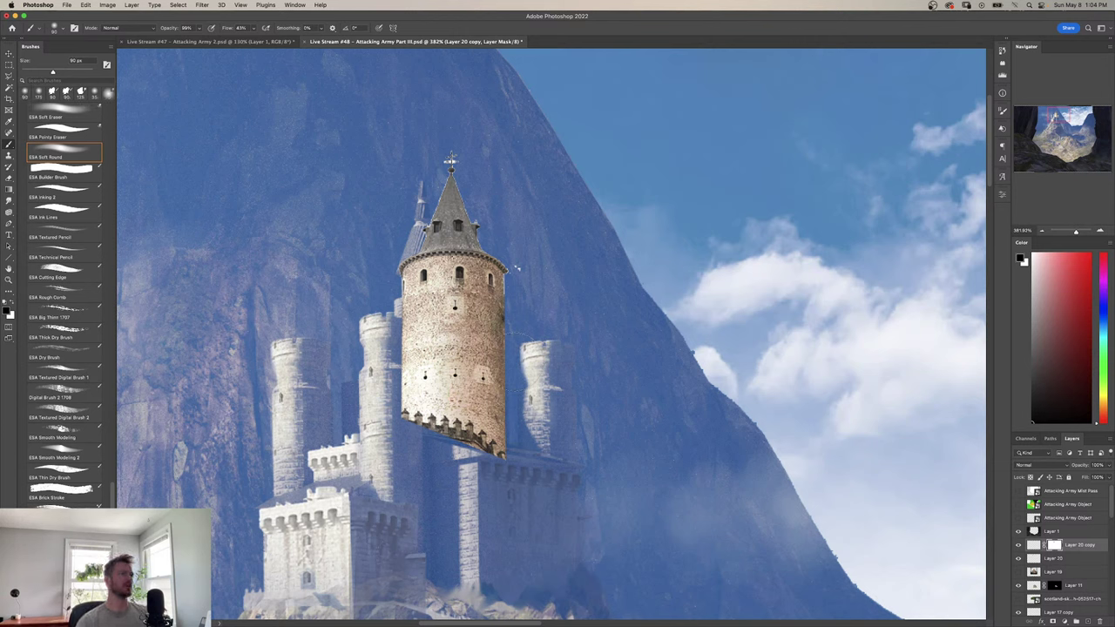
pyautogui.moveTo(488, 296); pyautogui.dragTo(466, 196)
pyautogui.press('super+z')
pyautogui.moveTo(487, 292); pyautogui.dragTo(462, 86)
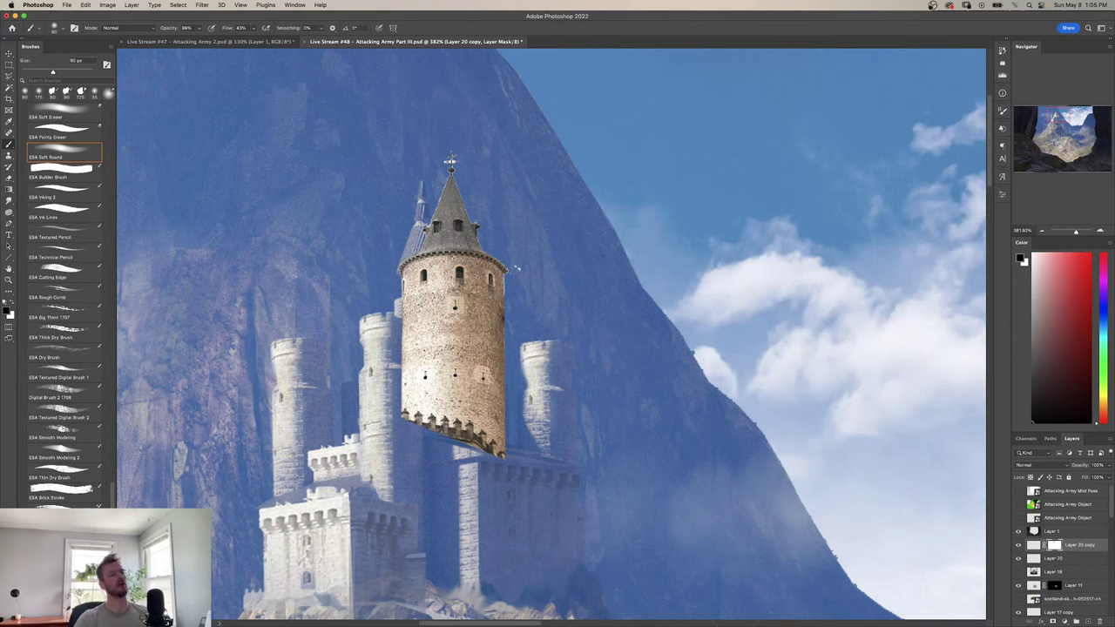
# Darken the original tower layer, Layer 20, with Levels by lowering the output white to about 160.
pyautogui.click(1037, 559)
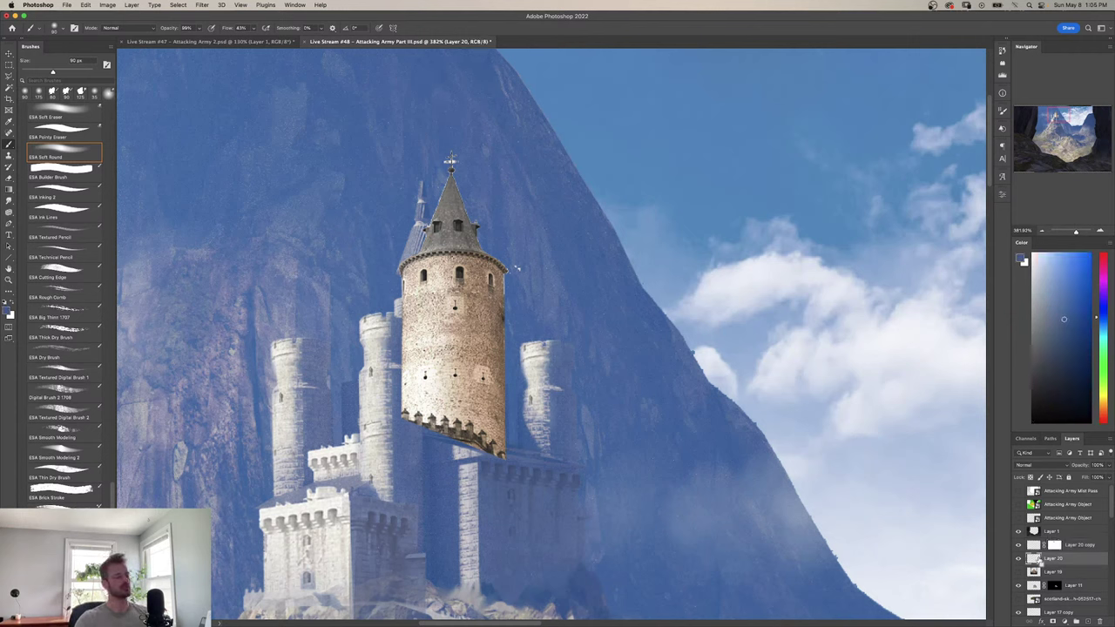
pyautogui.press('super+l')
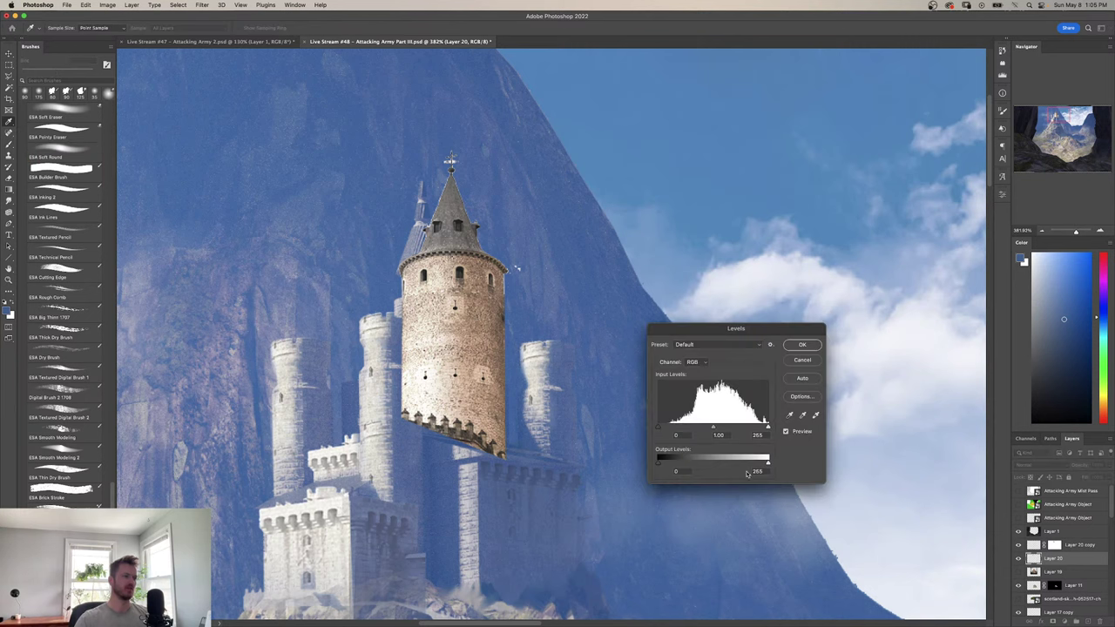
pyautogui.moveTo(749, 464); pyautogui.dragTo(726, 466)
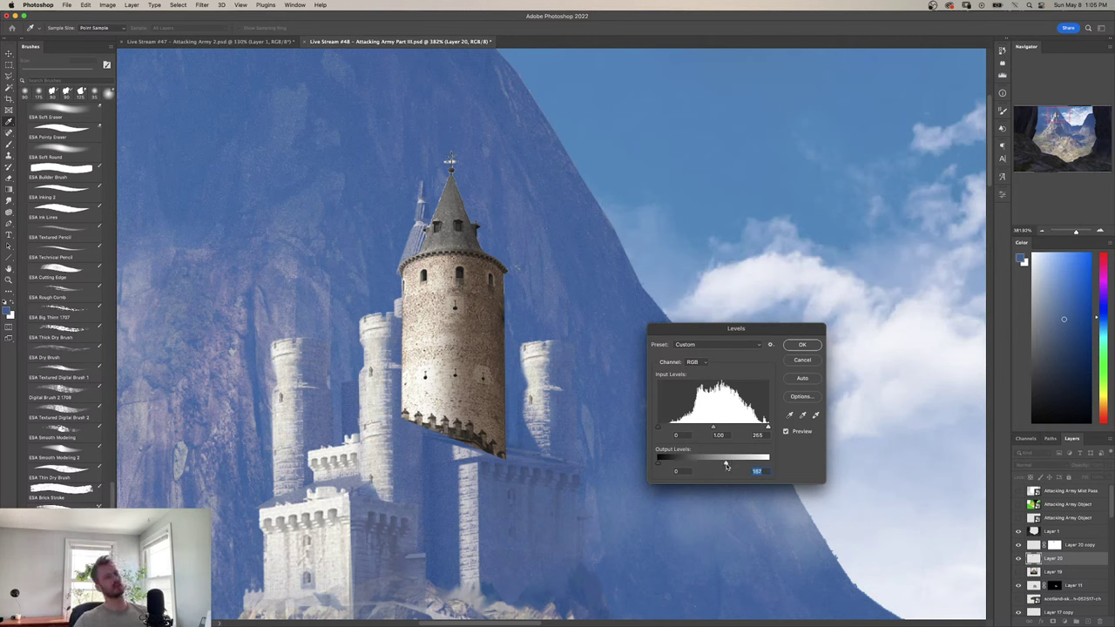
pyautogui.click(806, 346)
# Shift Layer 20's shadows toward blue with Color Balance, at about -40 cyan-red, -13 magenta-green and +53 yellow-blue.
pyautogui.press('super+b')
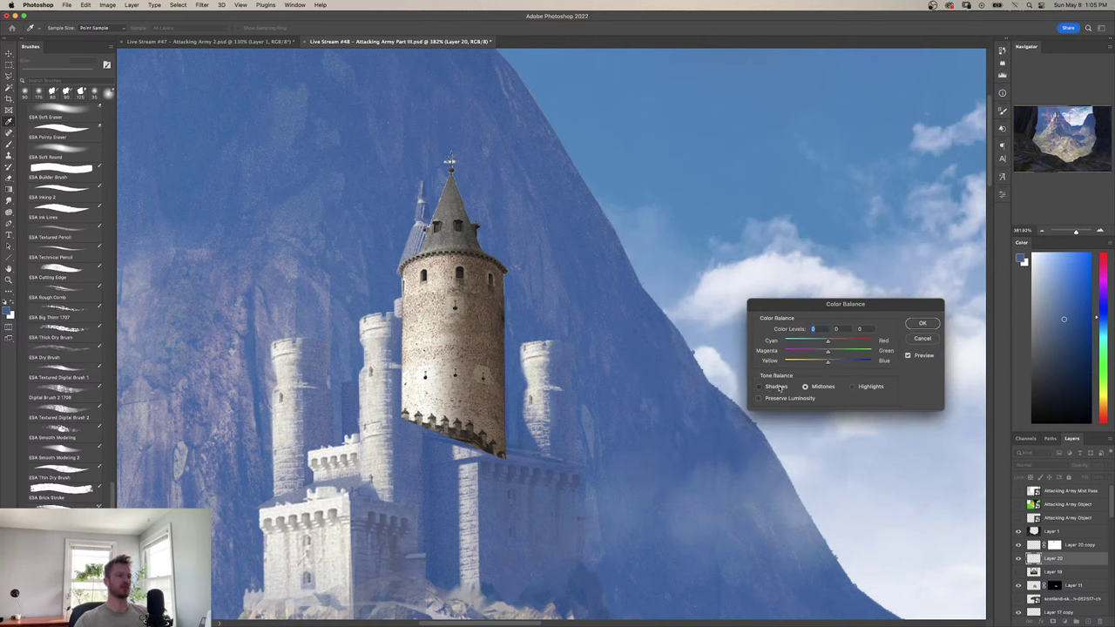
pyautogui.click(779, 388)
pyautogui.moveTo(828, 361); pyautogui.dragTo(860, 357)
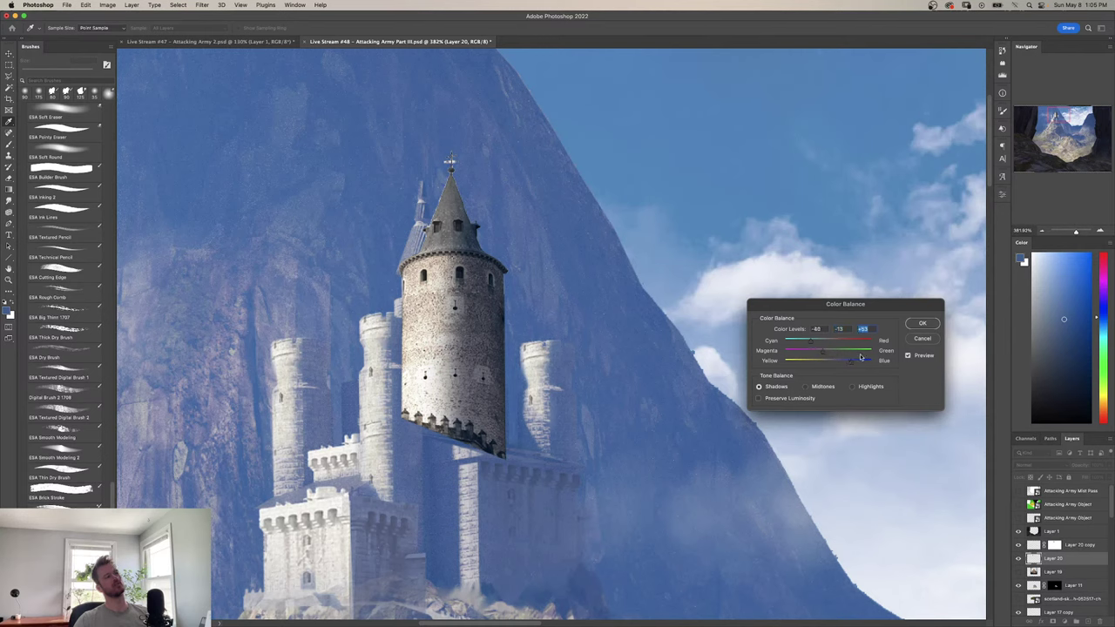
pyautogui.click(920, 324)
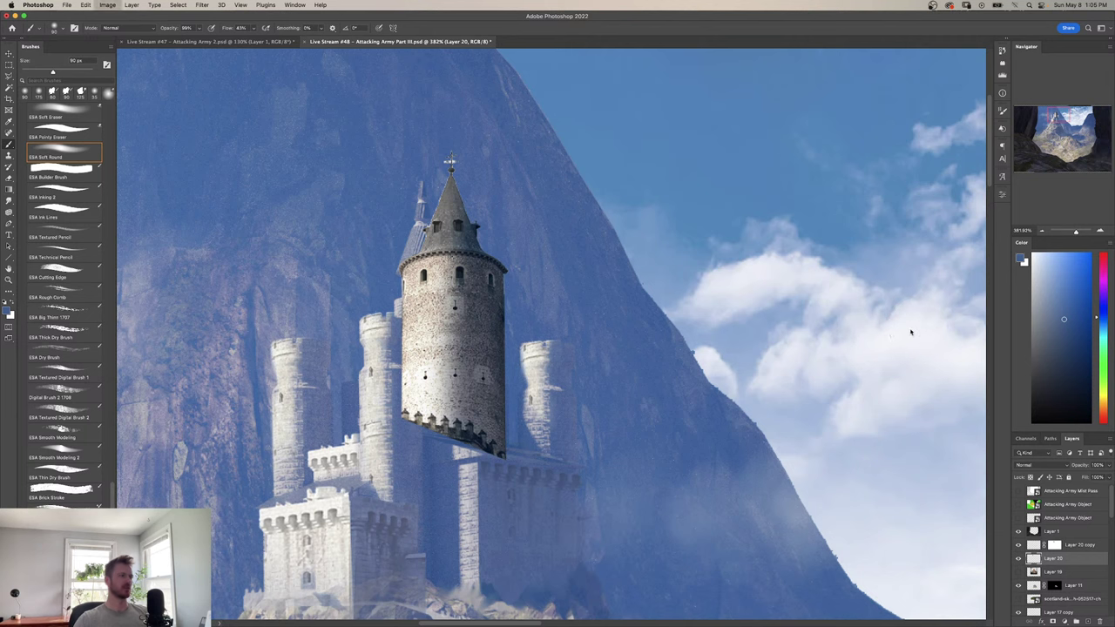
pyautogui.press('super+l')
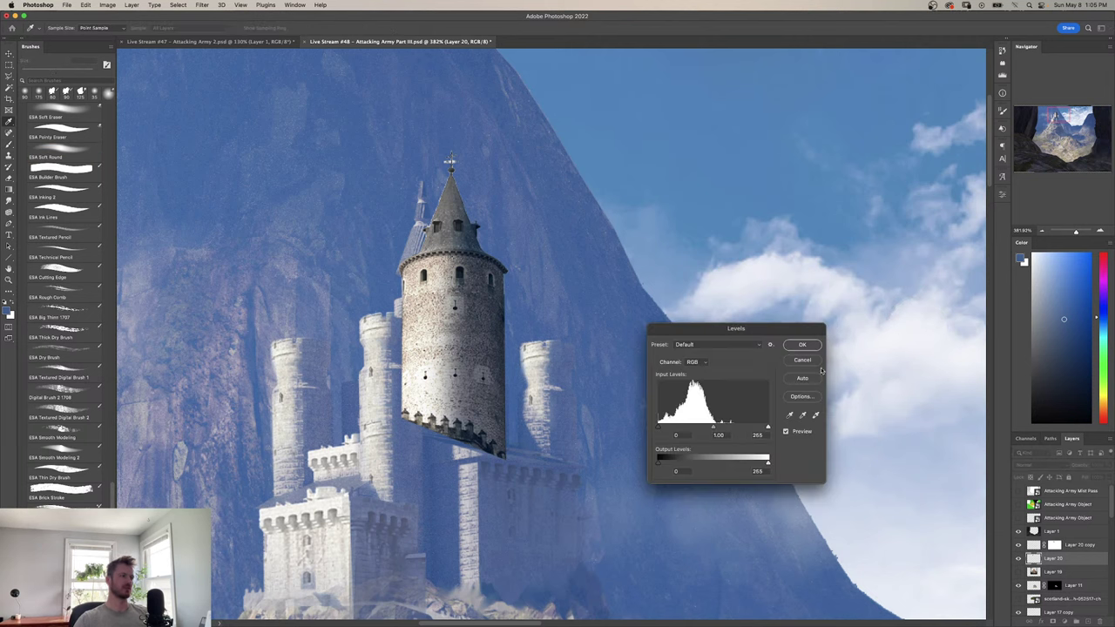
pyautogui.moveTo(659, 462); pyautogui.dragTo(674, 467)
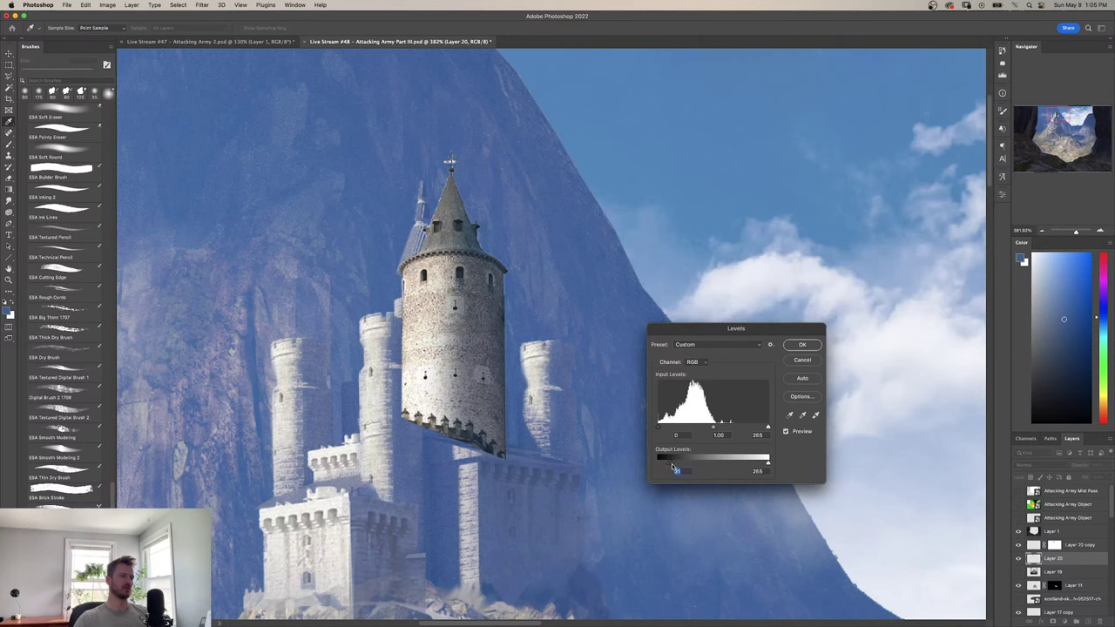
pyautogui.moveTo(727, 425); pyautogui.dragTo(730, 429)
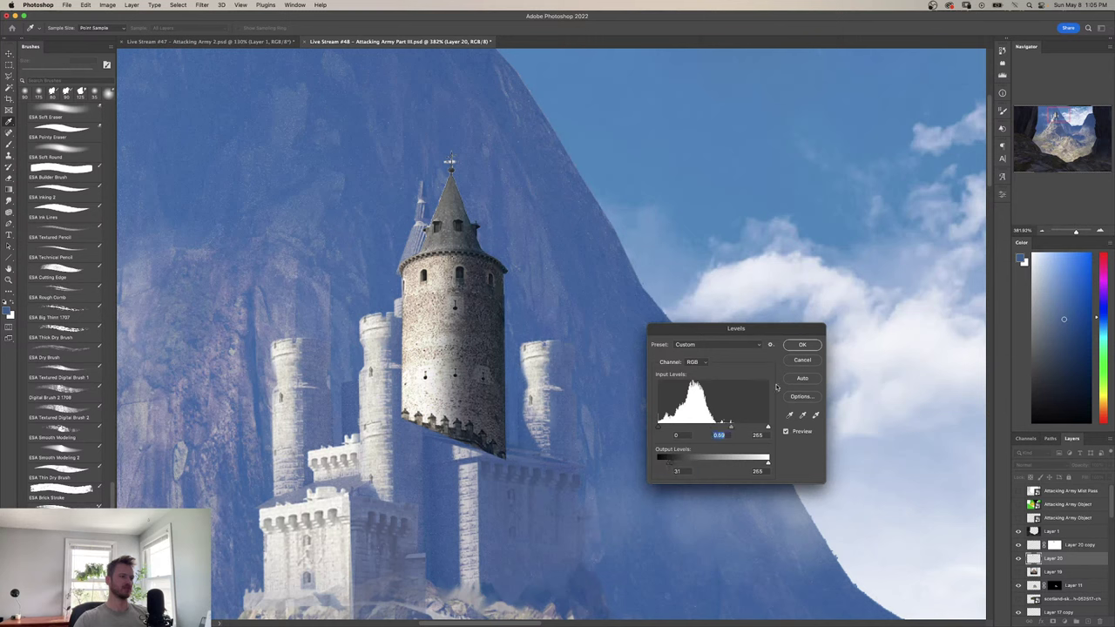
pyautogui.click(802, 360)
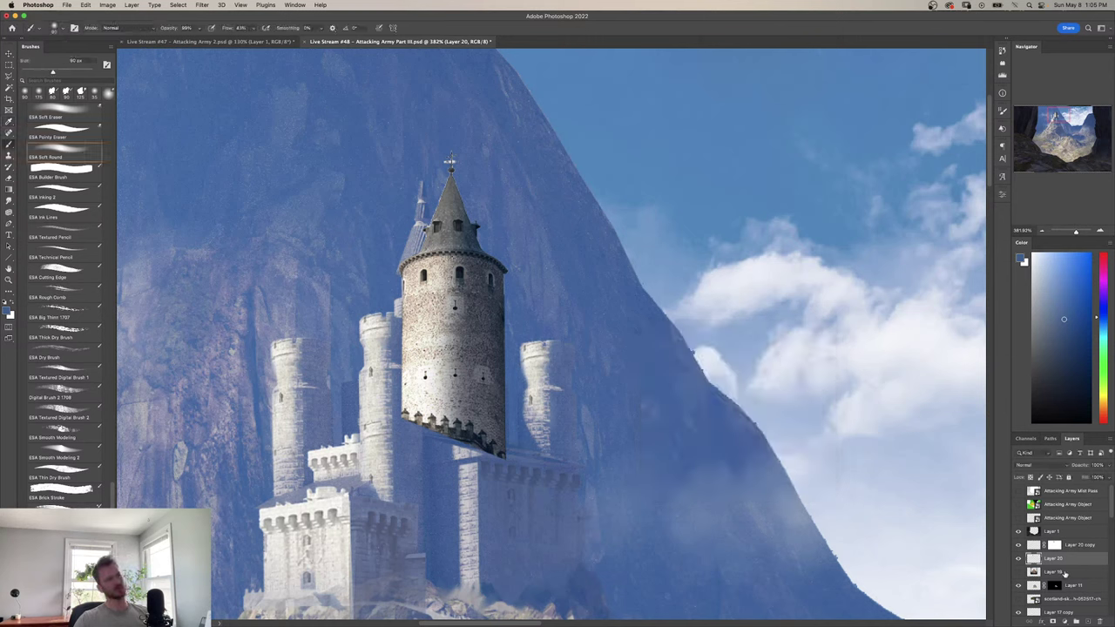
# Try merging Layer 20 with the hidden layer below it and raising its Levels output black to 84, and undo both changes.
pyautogui.keyDown('shift'); pyautogui.click(1064, 572); pyautogui.keyUp('shift')
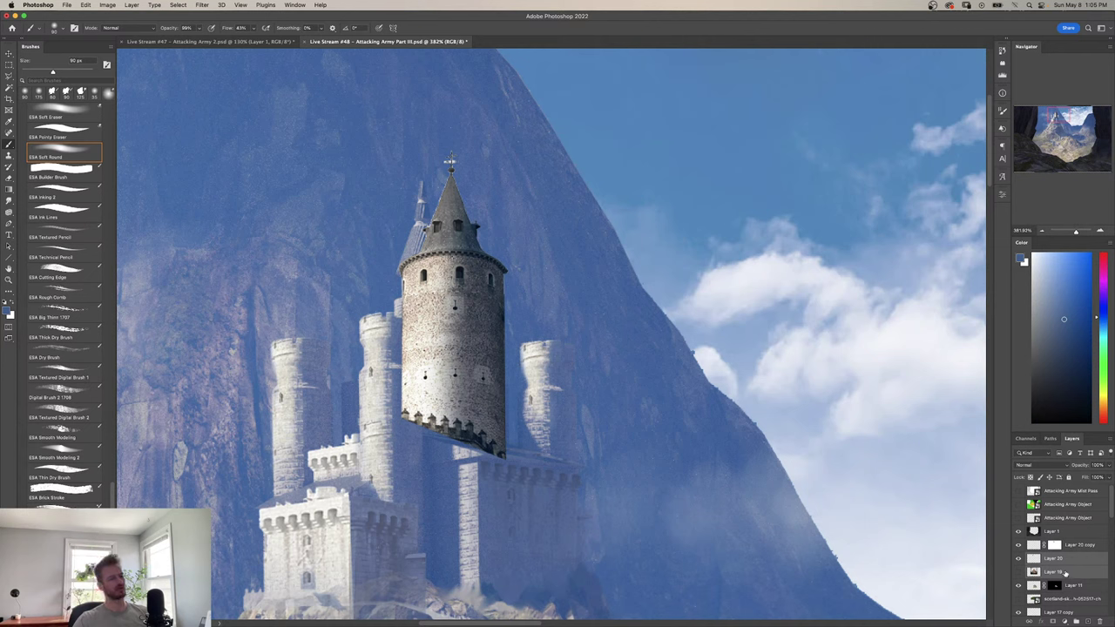
pyautogui.hotkey('ctrl', 'e')
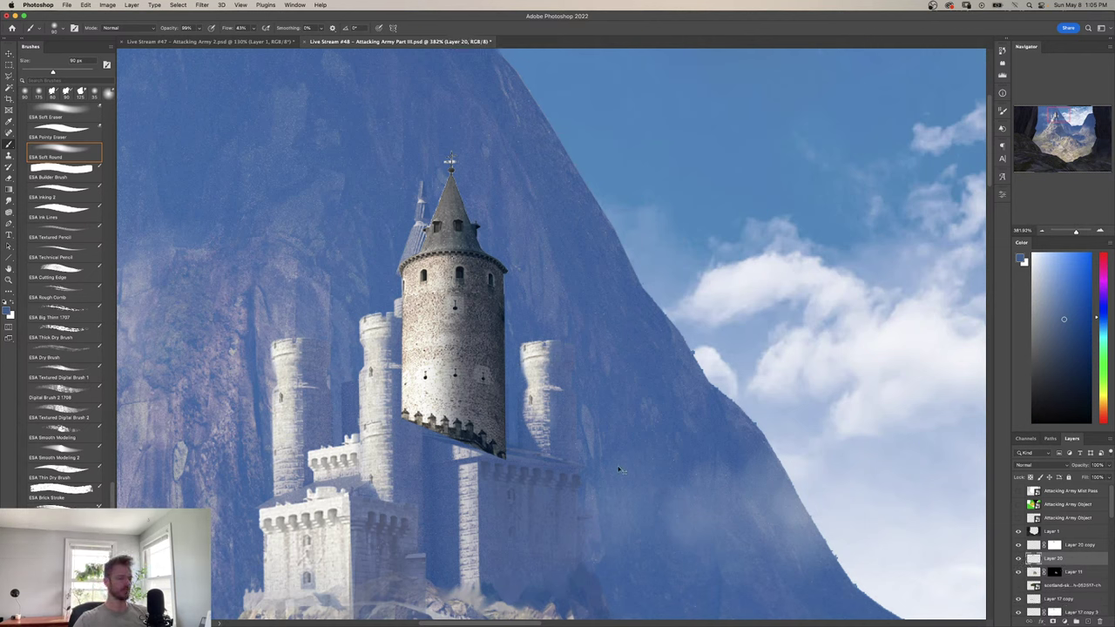
pyautogui.hotkey('ctrl', 'l')
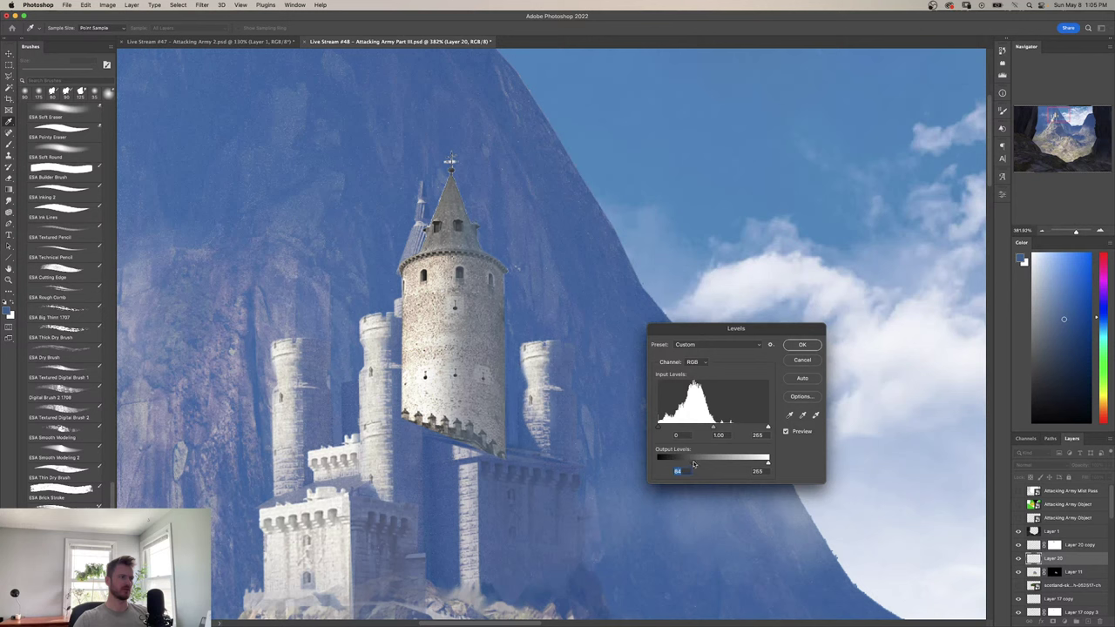
pyautogui.press('Return')
pyautogui.press('super+z')
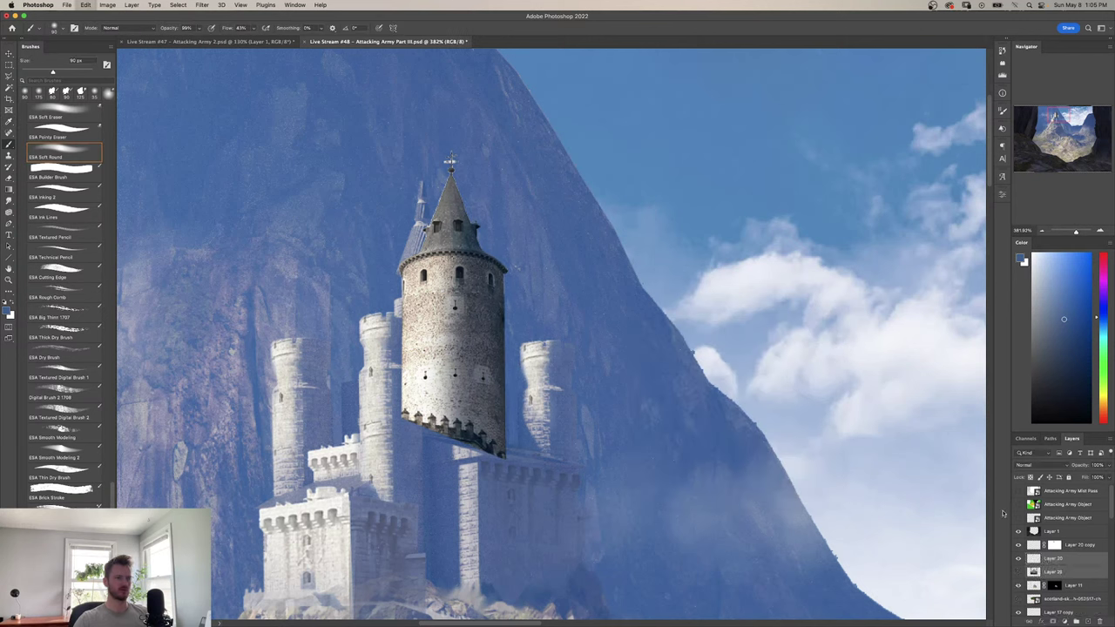
# Merge the masked bright tower copy with the darkened Layer 20 beneath it.
pyautogui.click(1055, 558)
pyautogui.click(1084, 546)
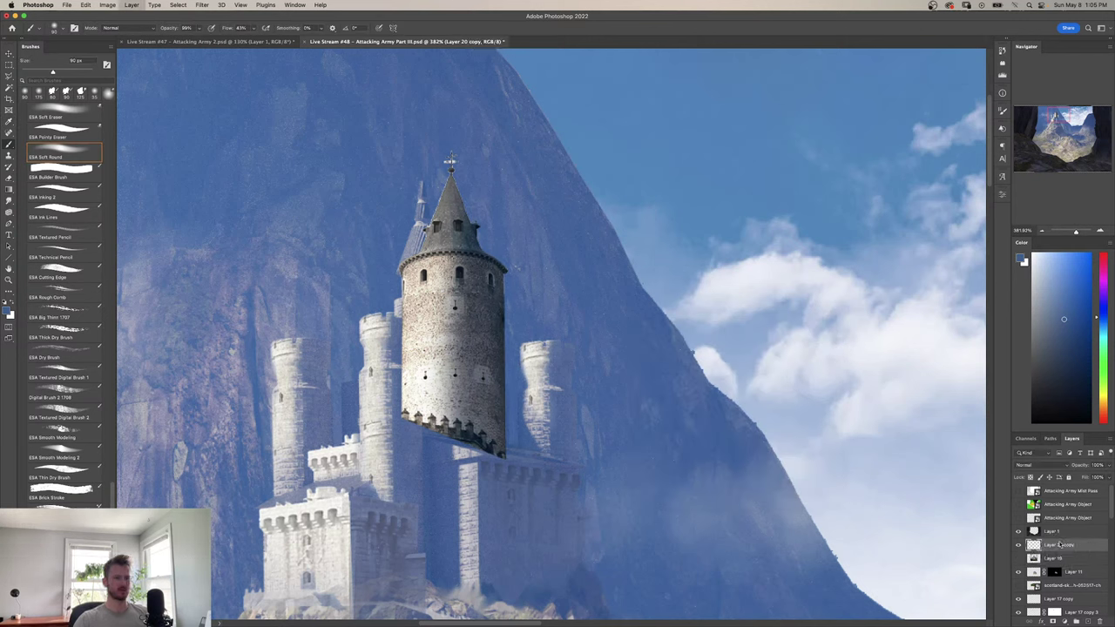
# Lift and balance the merged tower's tones with Levels at midtone 0.45, input white 231 and output black about 76.
pyautogui.press('super+l')
pyautogui.moveTo(658, 462); pyautogui.dragTo(685, 466)
pyautogui.moveTo(726, 426); pyautogui.dragTo(732, 428)
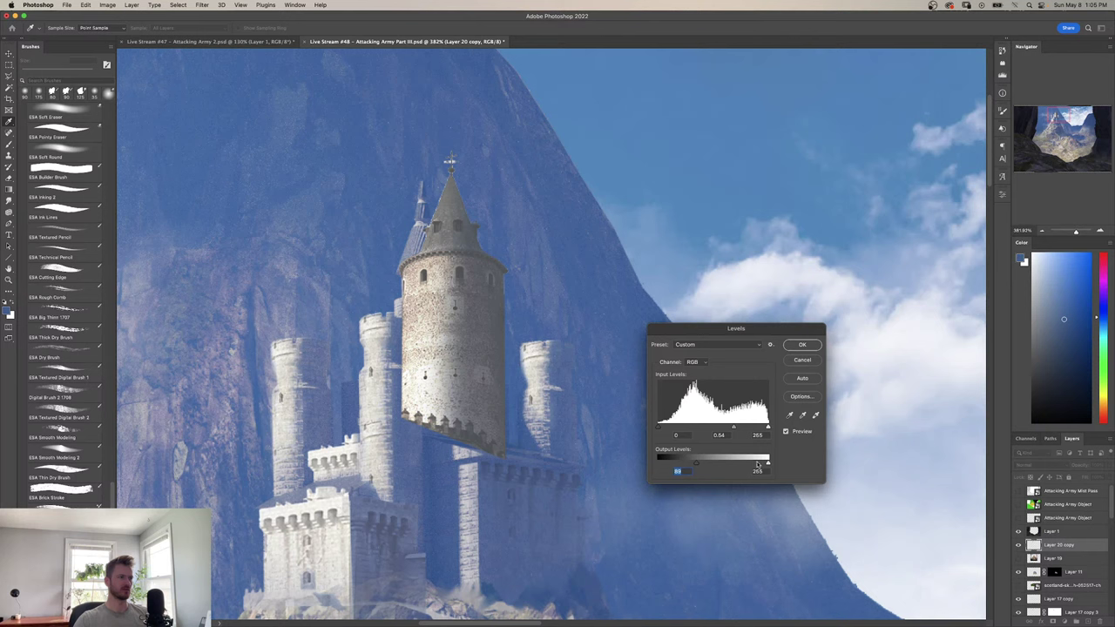
pyautogui.moveTo(767, 427); pyautogui.dragTo(757, 428)
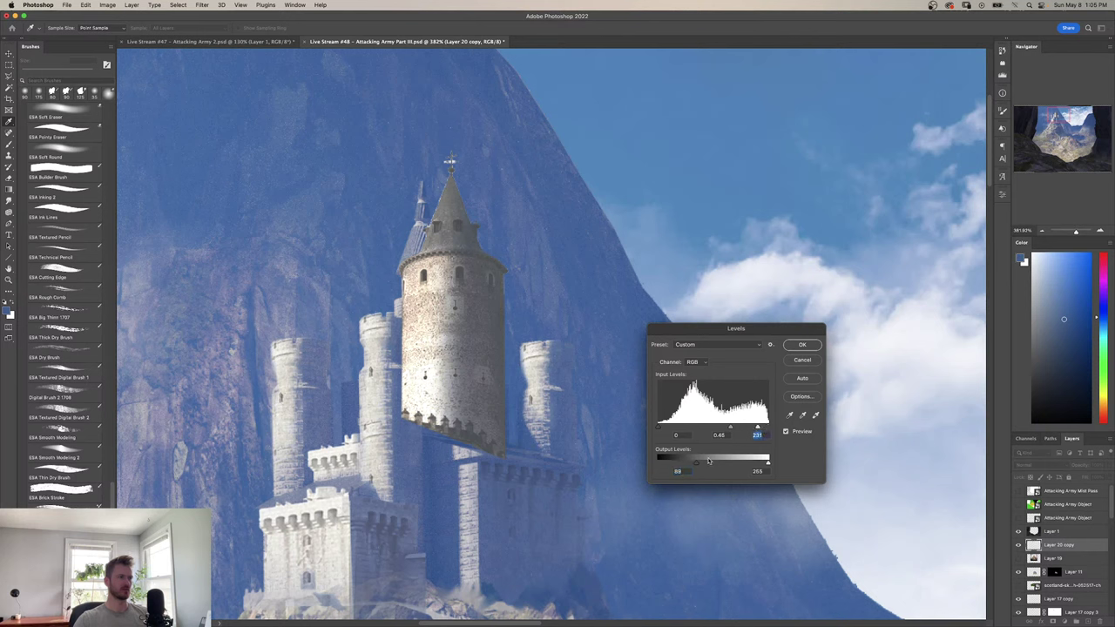
pyautogui.moveTo(685, 464); pyautogui.dragTo(688, 465)
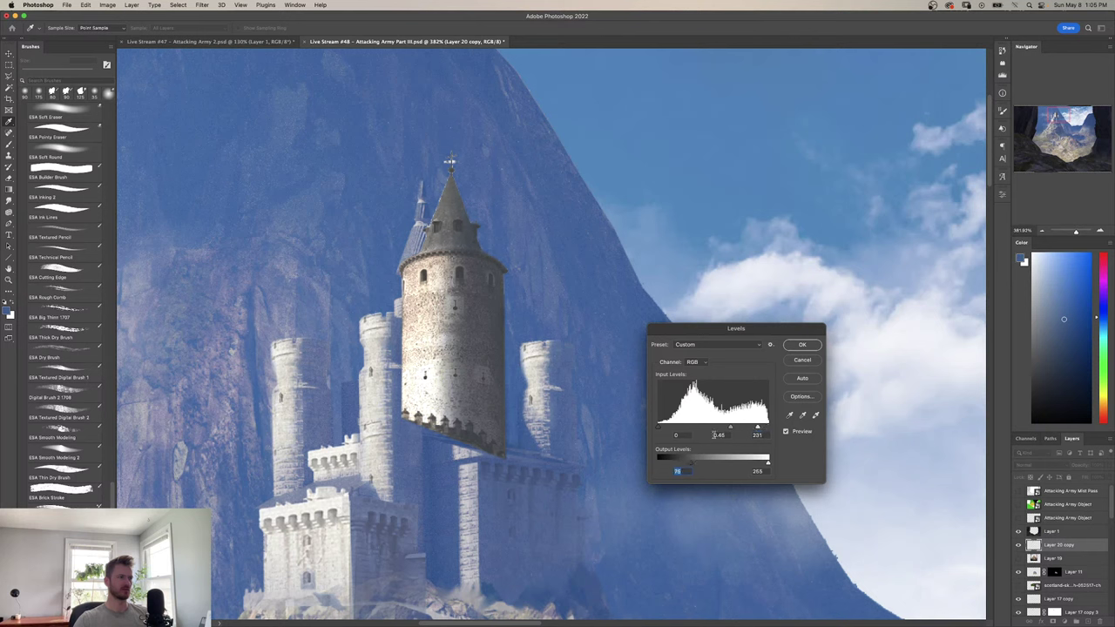
pyautogui.click(800, 347)
# Shift the tower's shadows toward blue with Color Balance, at about -29 cyan-red, -12 magenta-green and +98 yellow-blue.
pyautogui.hotkey('ctrl', 'b')
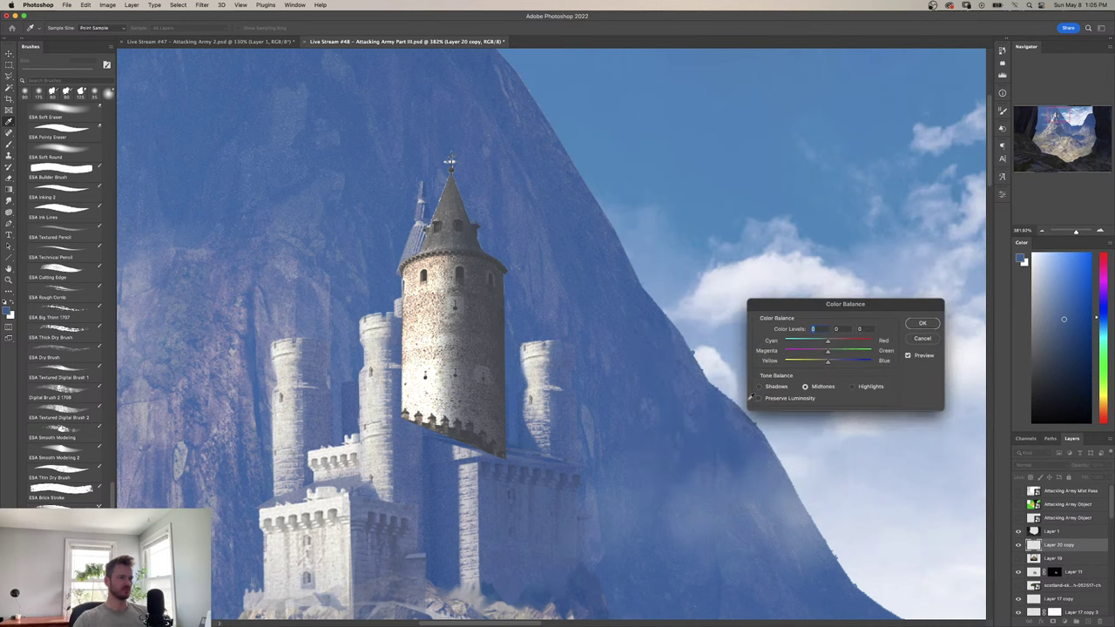
pyautogui.click(776, 387)
pyautogui.moveTo(827, 361); pyautogui.dragTo(844, 360)
pyautogui.moveTo(827, 340)
pyautogui.mouseDown()
pyautogui.moveTo(811, 341)
pyautogui.moveTo(870, 364)
pyautogui.moveTo(825, 353)
pyautogui.mouseUp()
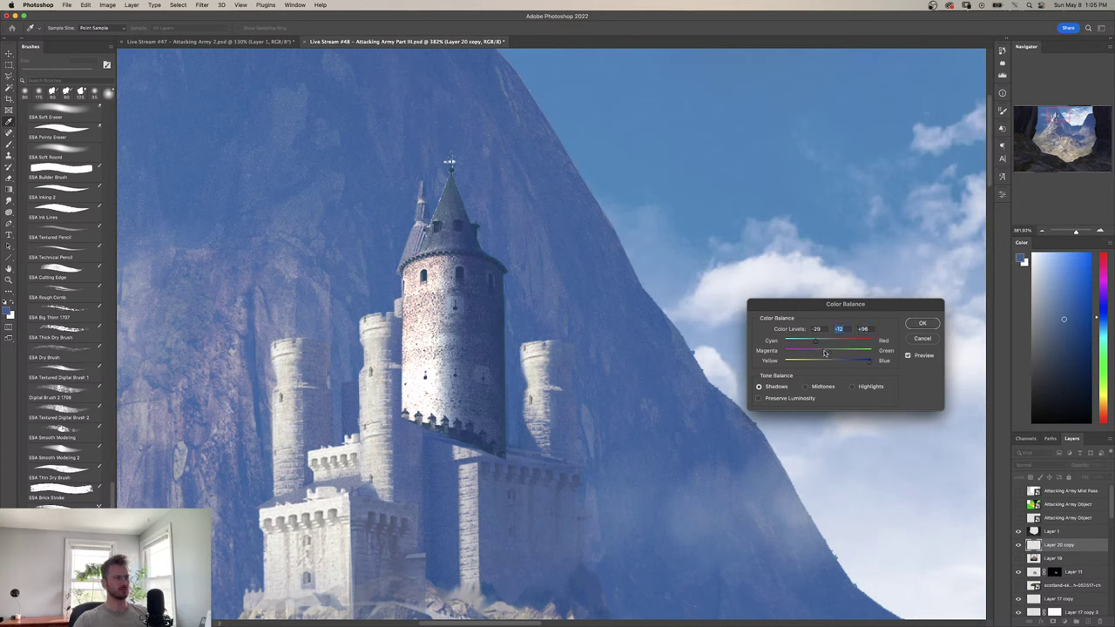
pyautogui.click(921, 323)
# Scale the photo tower down and move it over the castle's right-hand painted tower.
pyautogui.hotkey('ctrl', 't')
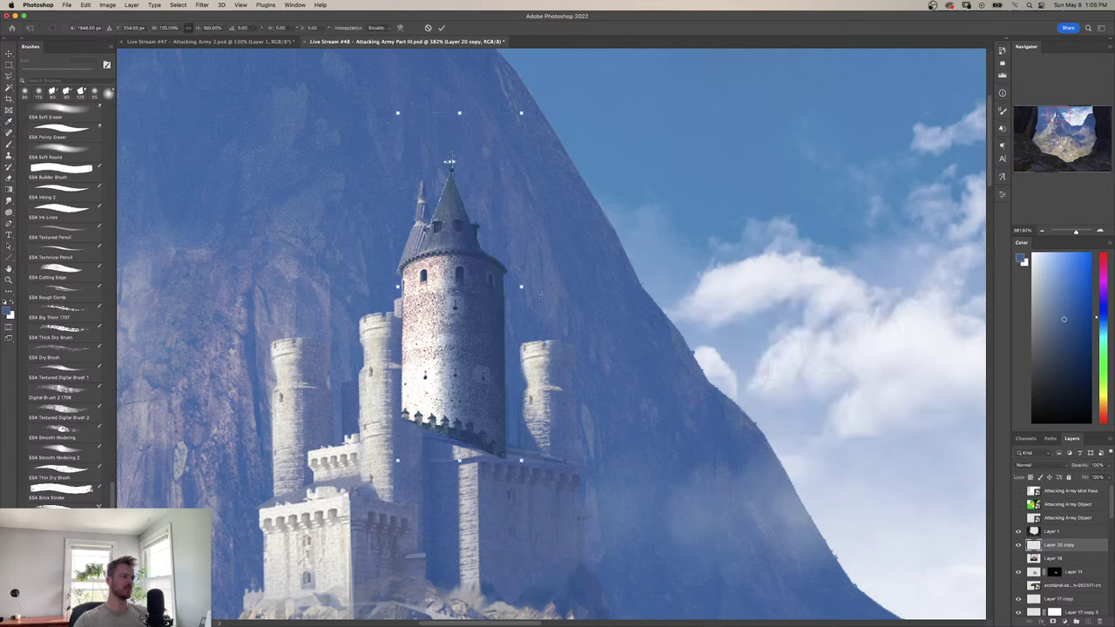
pyautogui.moveTo(513, 290)
pyautogui.mouseDown()
pyautogui.moveTo(430, 287)
pyautogui.moveTo(433, 270)
pyautogui.moveTo(439, 305)
pyautogui.moveTo(440, 263)
pyautogui.moveTo(439, 328)
pyautogui.moveTo(463, 397)
pyautogui.moveTo(441, 294)
pyautogui.moveTo(521, 380)
pyautogui.moveTo(572, 392)
pyautogui.moveTo(397, 358)
pyautogui.moveTo(482, 351)
pyautogui.moveTo(559, 379)
pyautogui.mouseUp()
pyautogui.press('Return')
pyautogui.press('b')
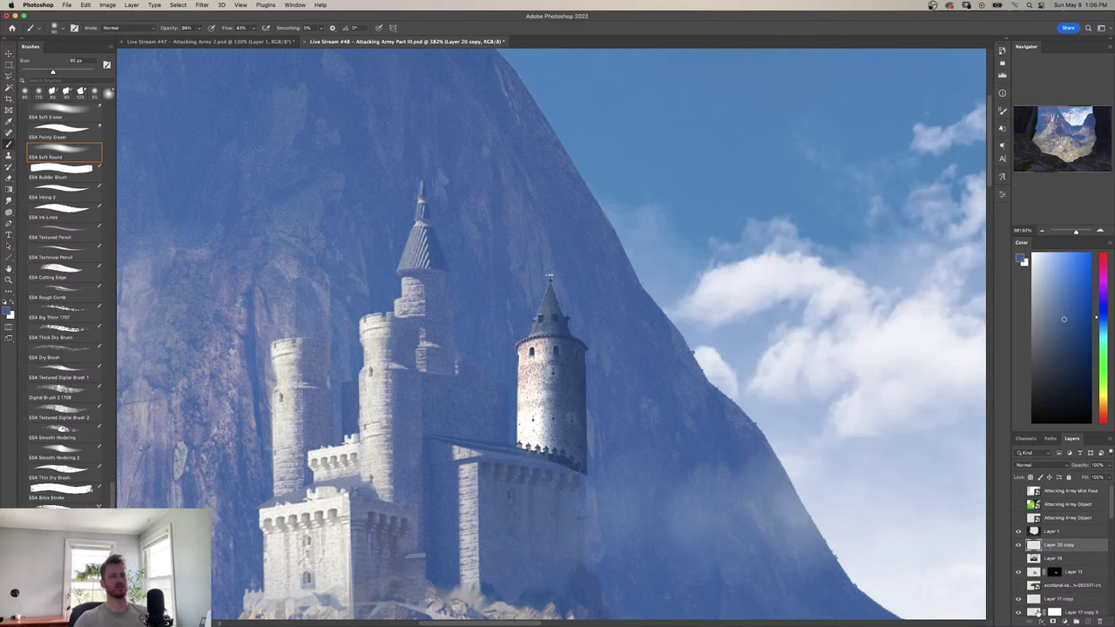
# Add a layer mask that hides the photo tower's body but keeps its roof and windowed upper section.
pyautogui.click(1051, 621)
pyautogui.moveTo(553, 492); pyautogui.dragTo(551, 387)
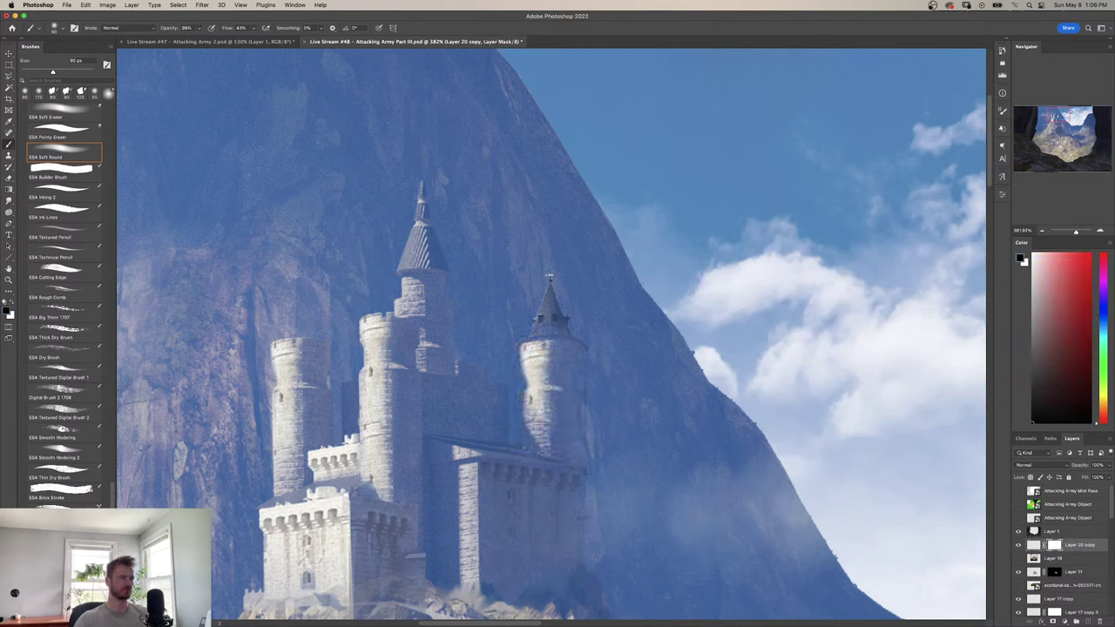
pyautogui.press('super+z')
pyautogui.press('super+shift+z')
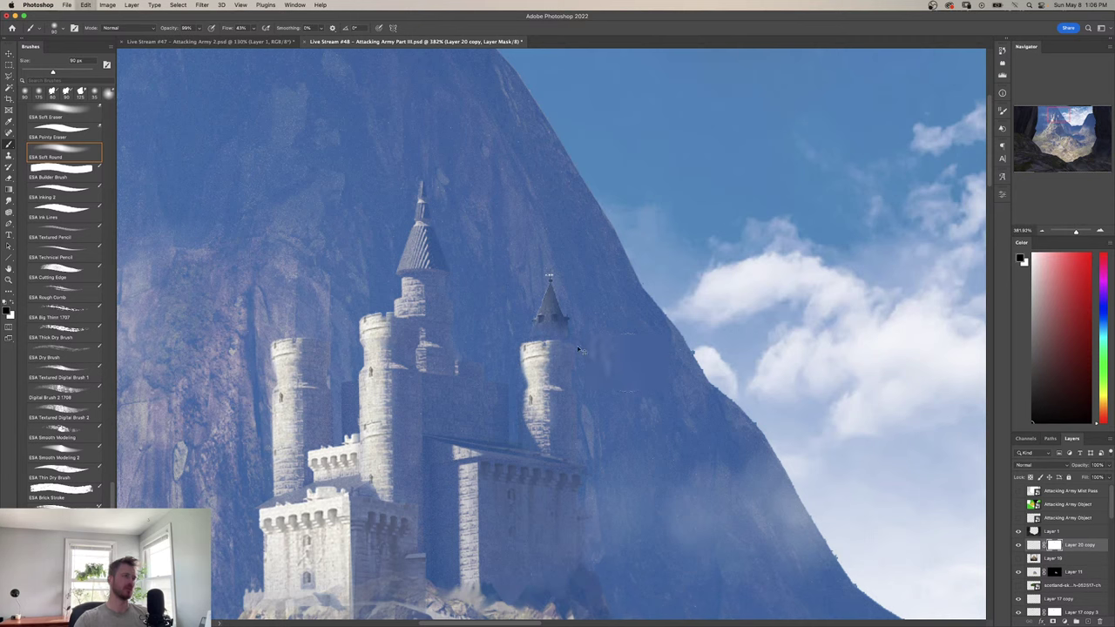
pyautogui.press('x')
pyautogui.moveTo(554, 332)
pyautogui.mouseDown()
pyautogui.moveTo(548, 345)
pyautogui.moveTo(571, 354)
pyautogui.mouseUp()
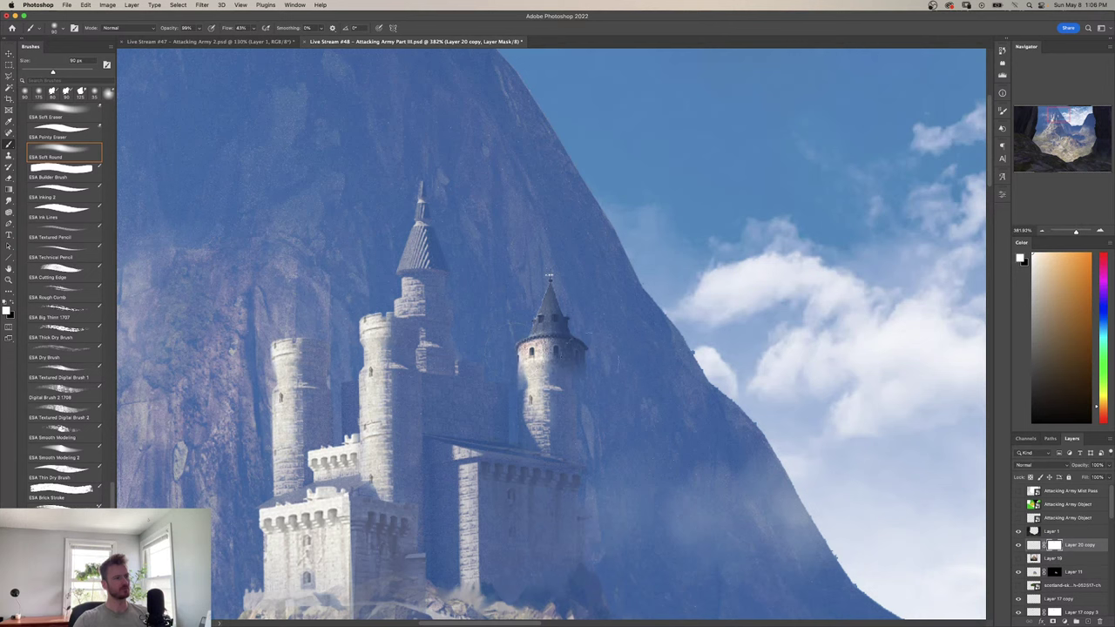
# Shrink and reposition the masked tower top so it fits the width of the painted right-hand tower.
pyautogui.press('super+t')
pyautogui.moveTo(598, 358); pyautogui.dragTo(553, 343)
pyautogui.press('Return')
pyautogui.press('z')
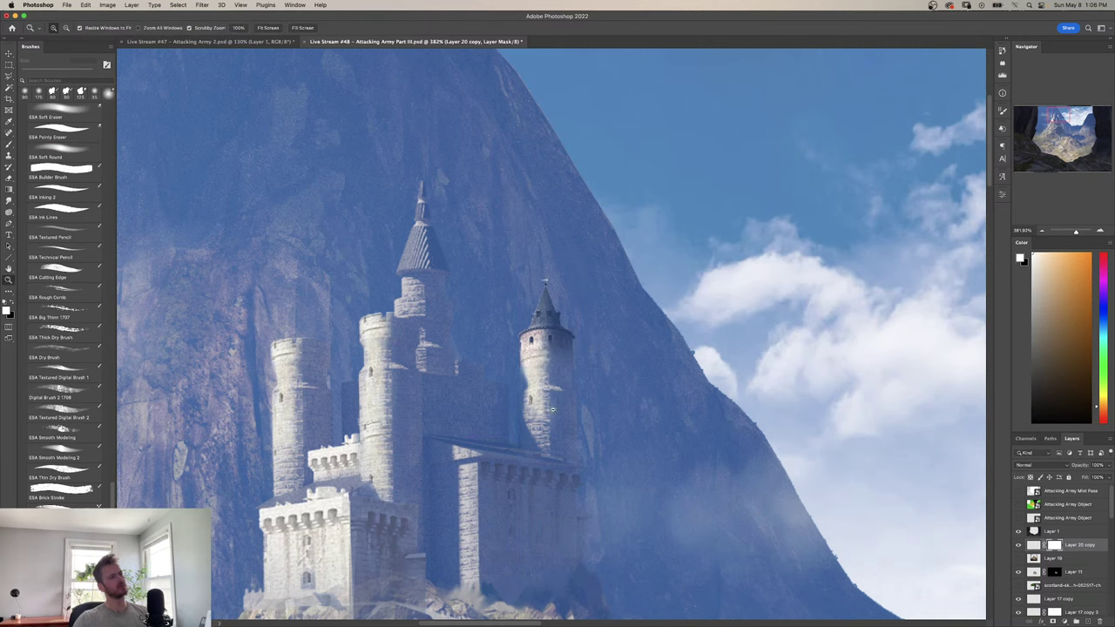
pyautogui.moveTo(581, 409); pyautogui.dragTo(530, 419)
pyautogui.moveTo(573, 448); pyautogui.dragTo(561, 409)
pyautogui.moveTo(562, 363); pyautogui.dragTo(622, 409)
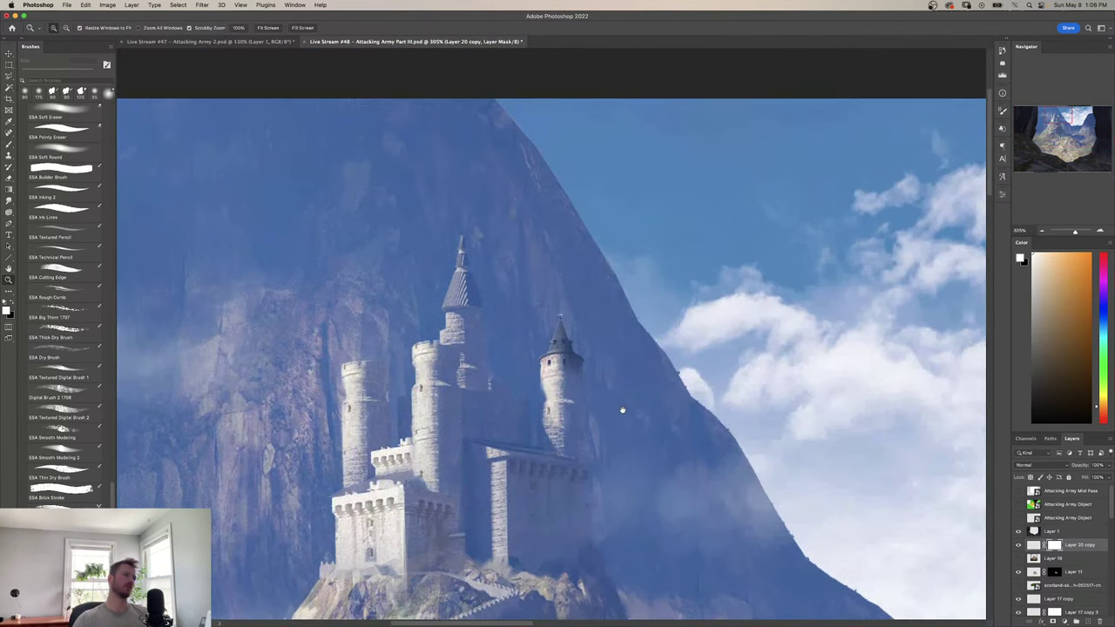
pyautogui.moveTo(566, 362); pyautogui.dragTo(574, 361)
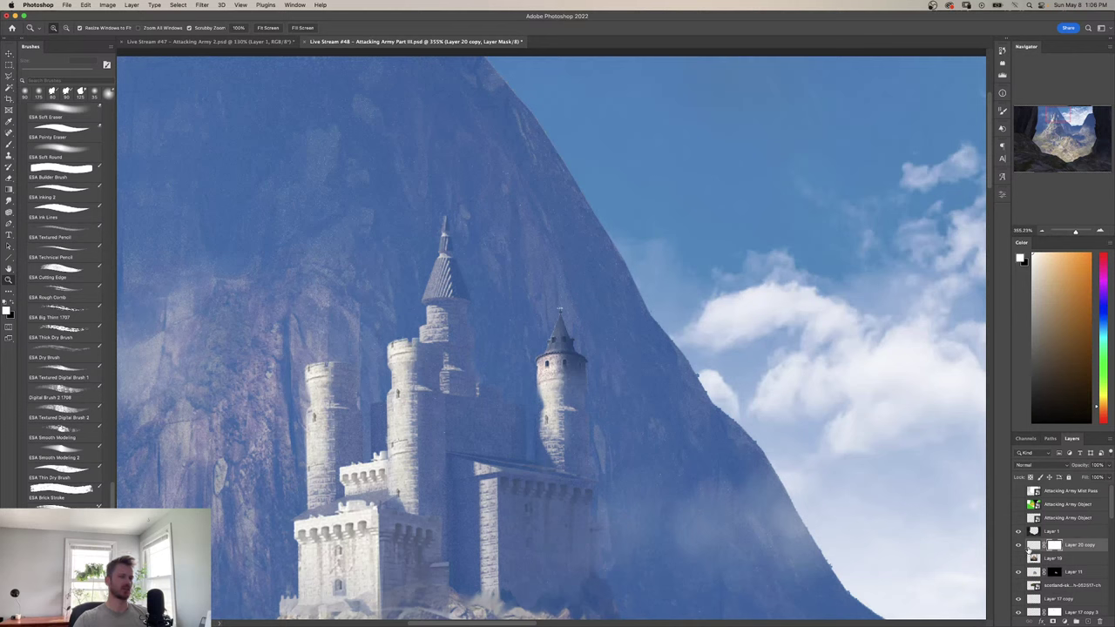
# Adjust the tower top's Levels to midtone 0.43, input white 223 and output black 84.
pyautogui.click(1032, 546)
pyautogui.hotkey('ctrl', 'l')
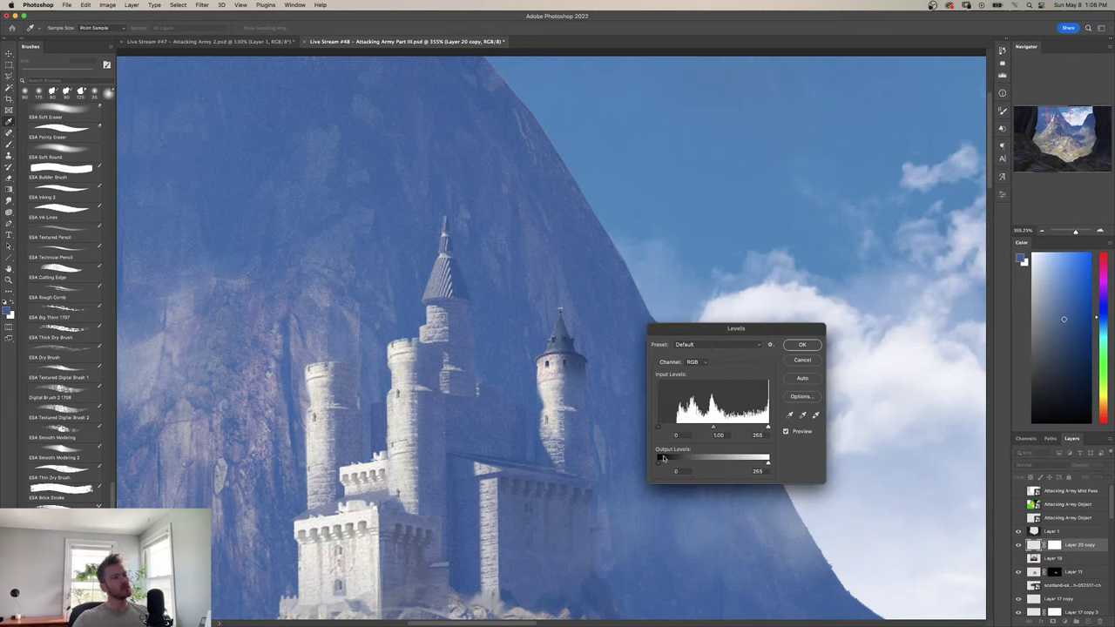
pyautogui.moveTo(664, 460); pyautogui.dragTo(678, 466)
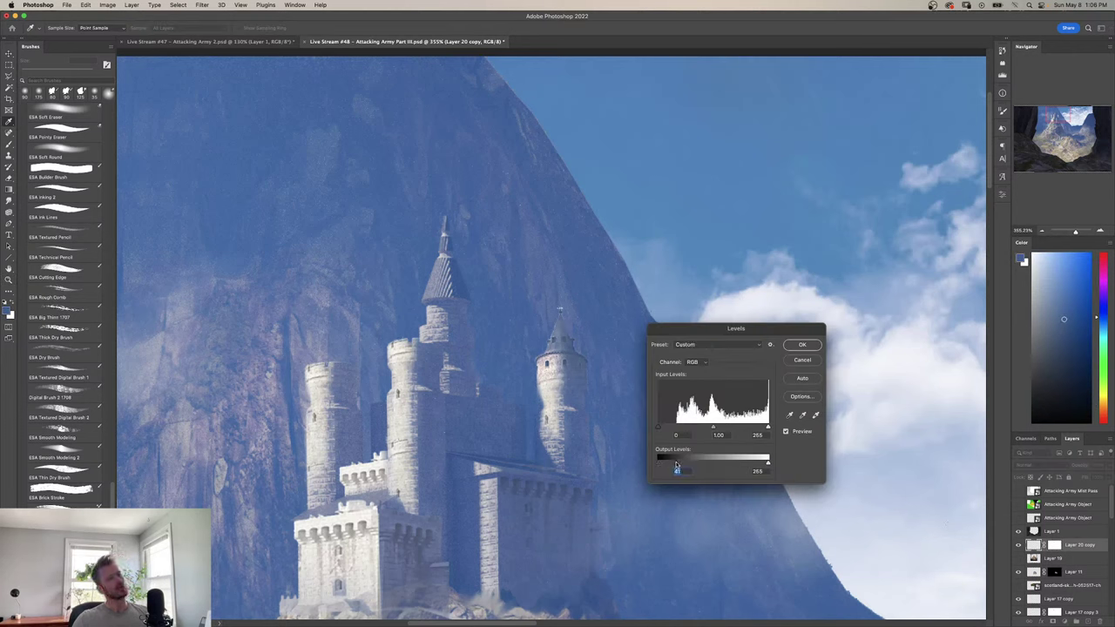
pyautogui.moveTo(714, 427); pyautogui.dragTo(728, 428)
pyautogui.moveTo(678, 463); pyautogui.dragTo(683, 465)
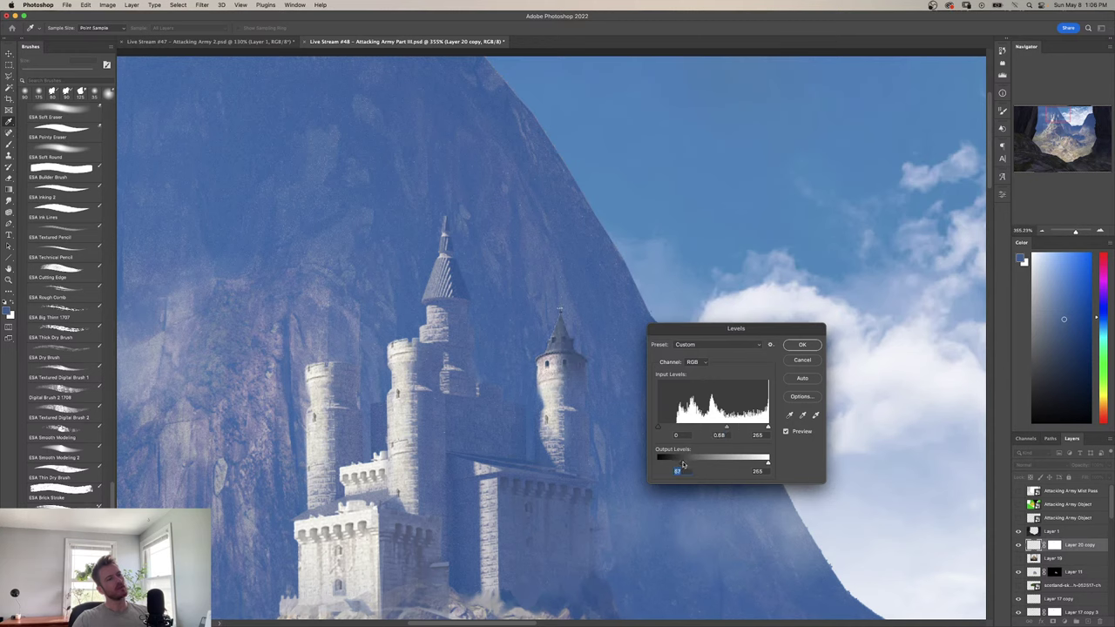
pyautogui.moveTo(732, 431); pyautogui.dragTo(735, 431)
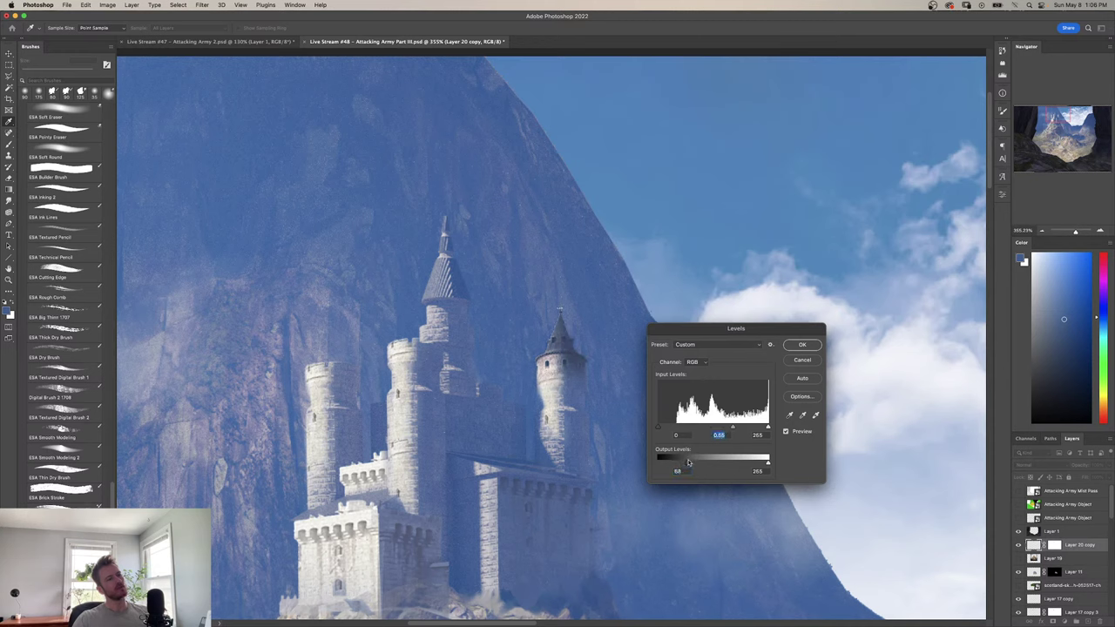
pyautogui.moveTo(688, 462); pyautogui.dragTo(693, 461)
pyautogui.moveTo(732, 431); pyautogui.dragTo(738, 430)
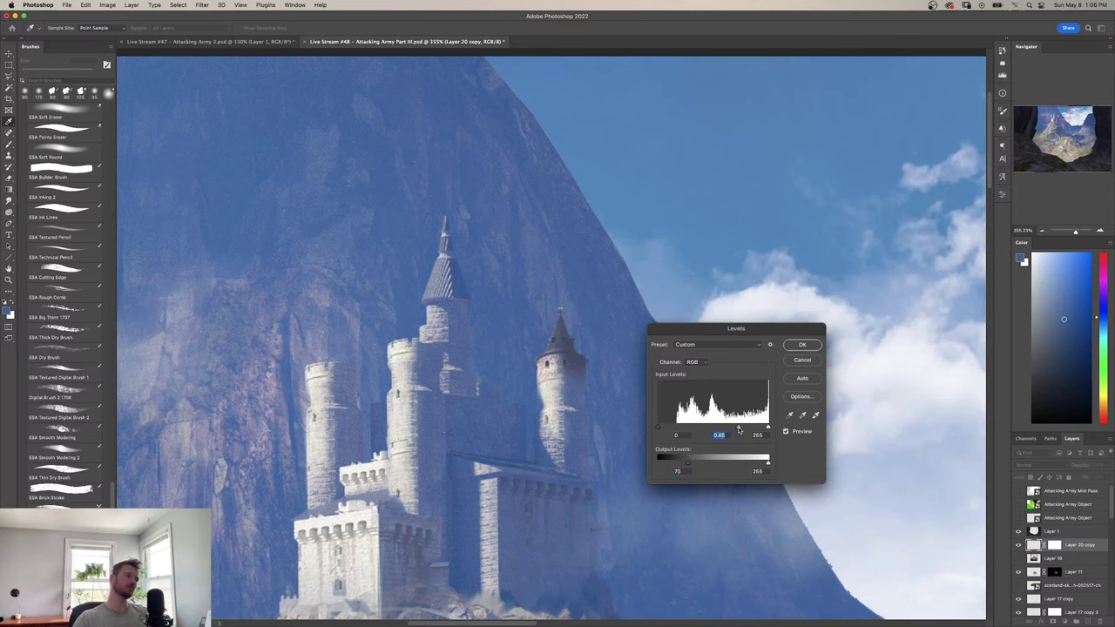
pyautogui.moveTo(689, 463); pyautogui.dragTo(694, 465)
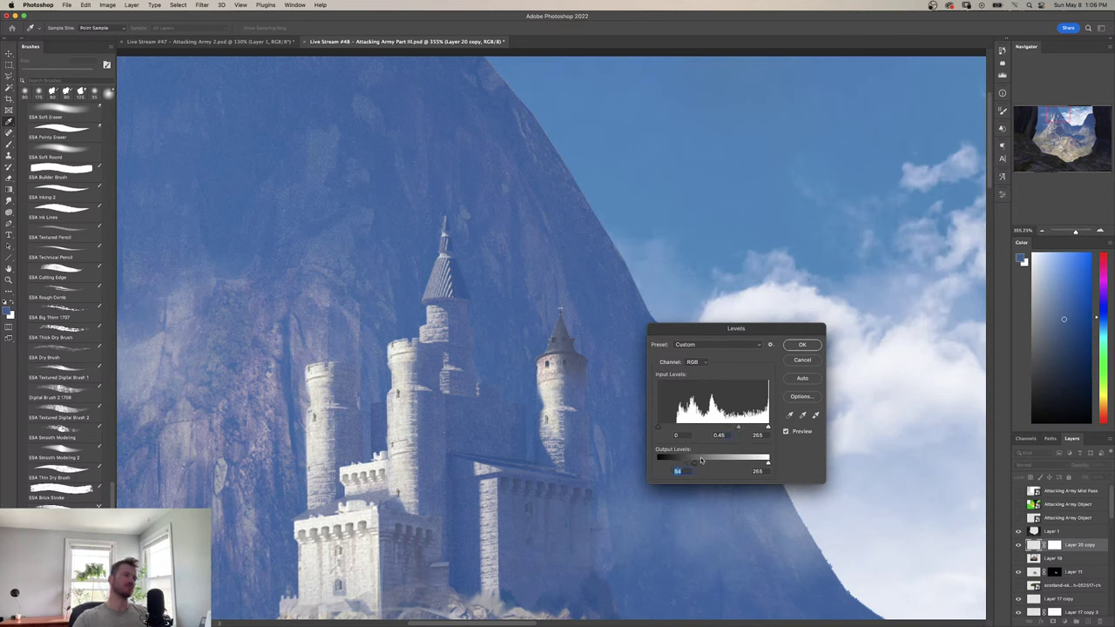
pyautogui.moveTo(767, 427); pyautogui.dragTo(730, 429)
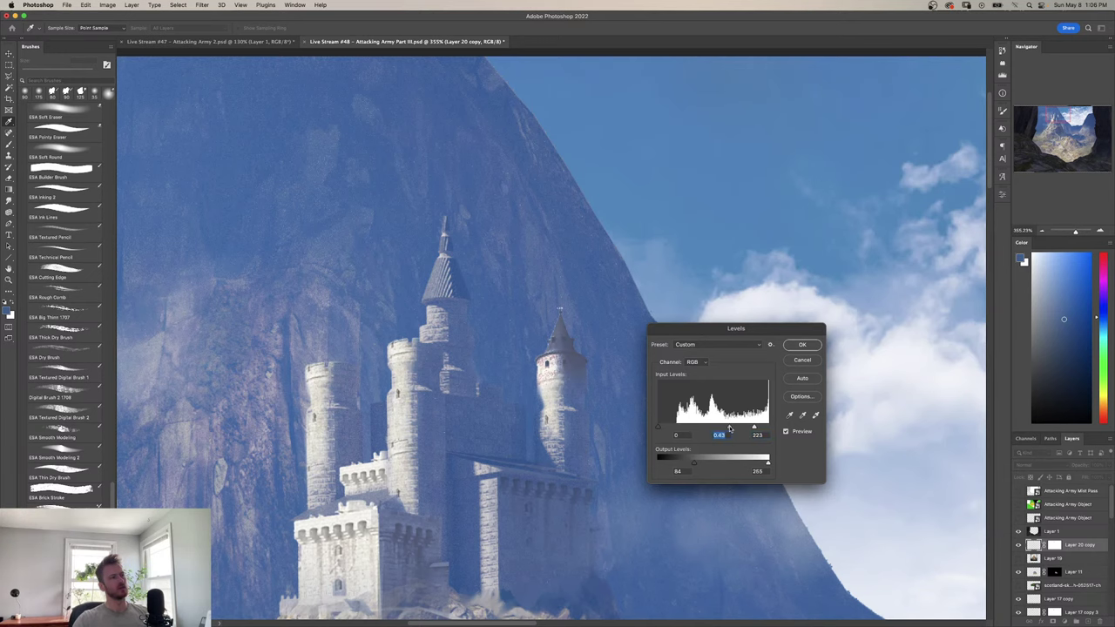
pyautogui.click(801, 345)
# Duplicate the tower top and place the copy on the castle's tall front middle tower.
pyautogui.press('z')
pyautogui.moveTo(557, 458); pyautogui.dragTo(583, 458)
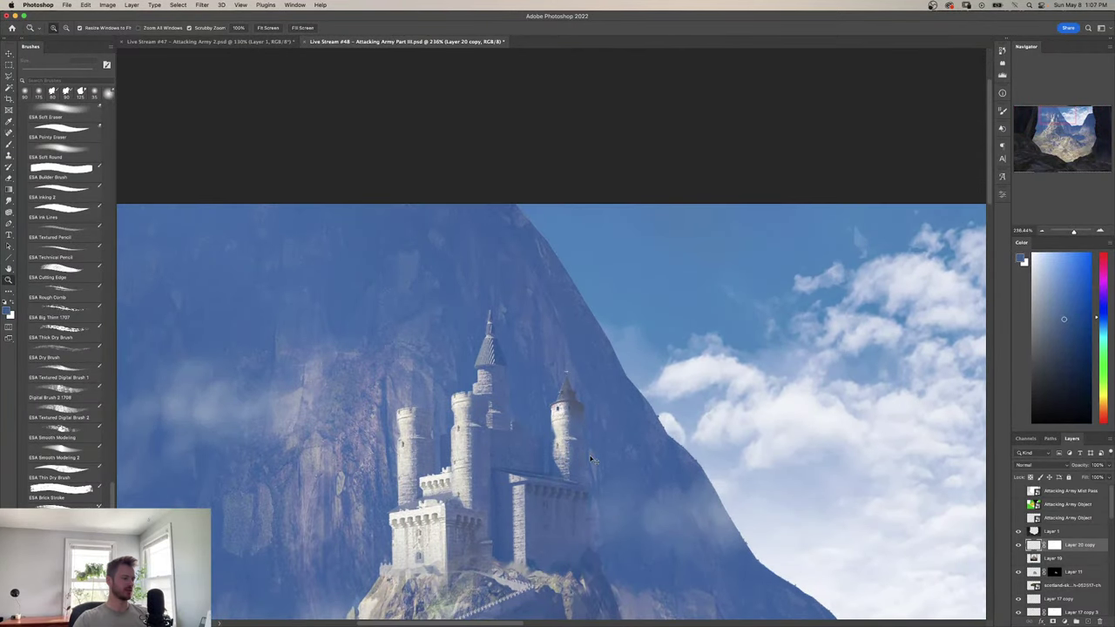
pyautogui.press('super+j')
pyautogui.click(569, 407)
pyautogui.press('super+t')
pyautogui.moveTo(569, 408); pyautogui.dragTo(456, 397)
pyautogui.press('Return')
pyautogui.press('z')
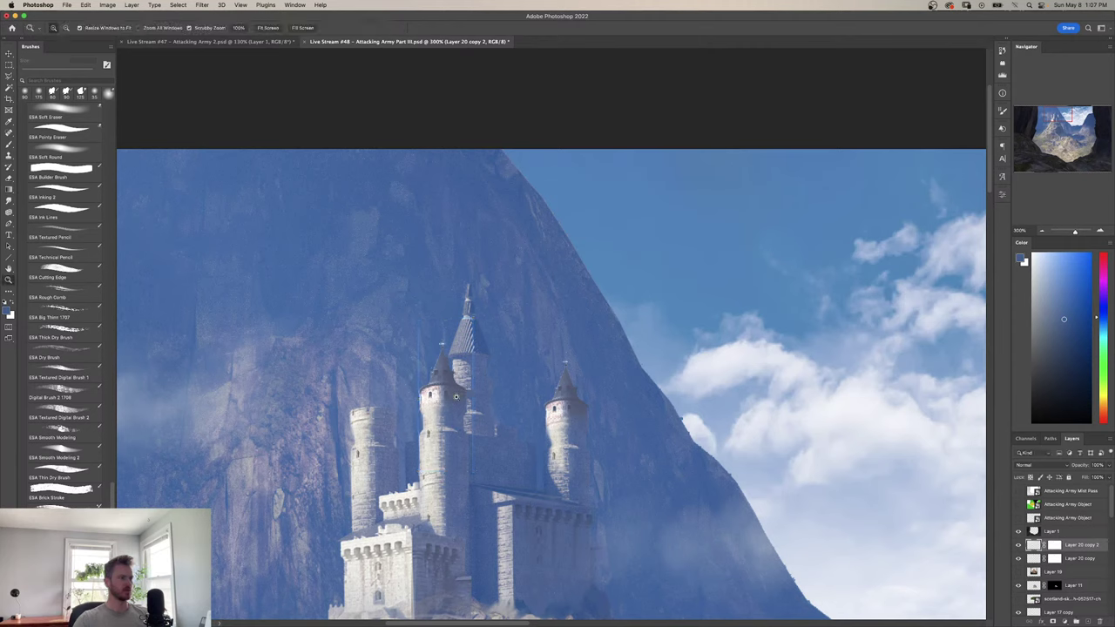
# Duplicate the tower top again and fit the copy onto the castle's left-hand tower.
pyautogui.press('super+j')
pyautogui.press('super+t')
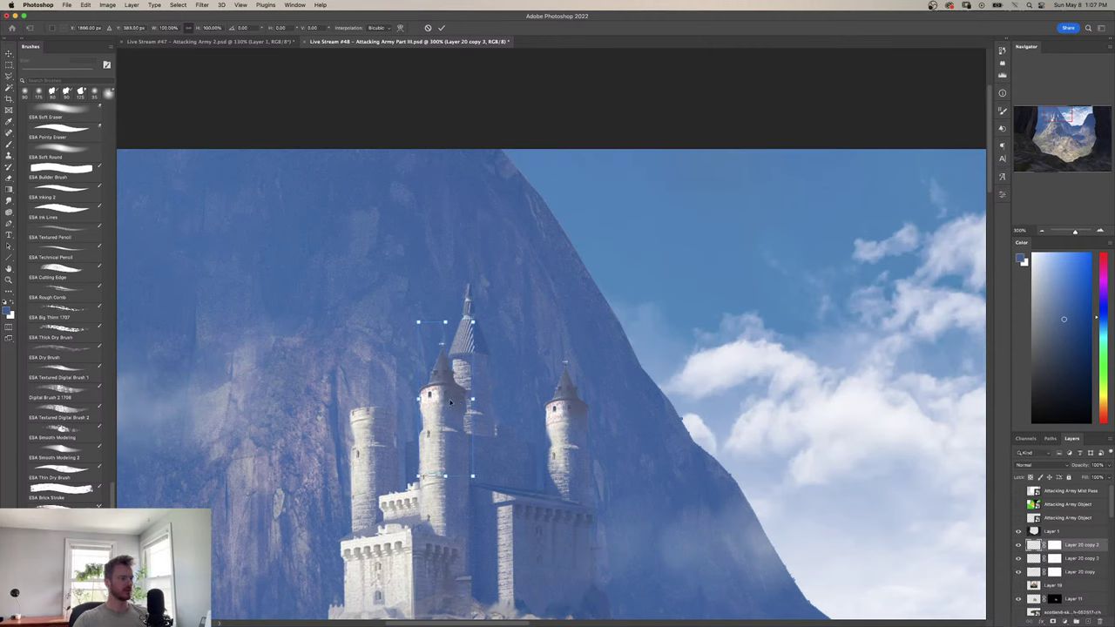
pyautogui.moveTo(457, 397); pyautogui.dragTo(382, 413)
pyautogui.press('Return')
pyautogui.press('z')
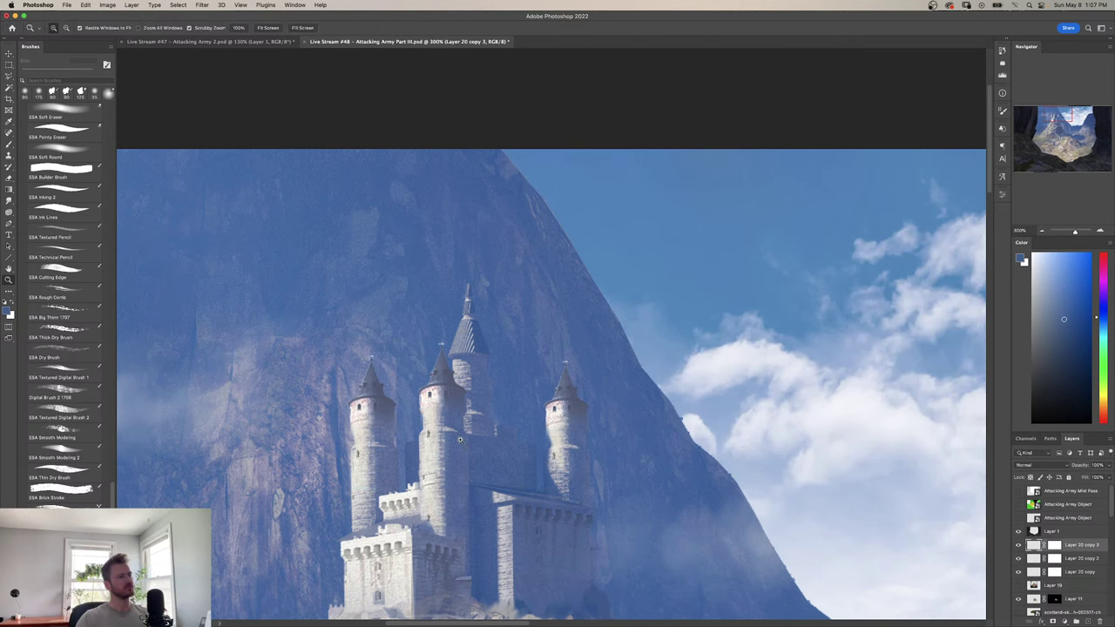
# Flip the whole canvas horizontally and check the castle in the mirrored composition.
pyautogui.scroll(-10, 460, 439)
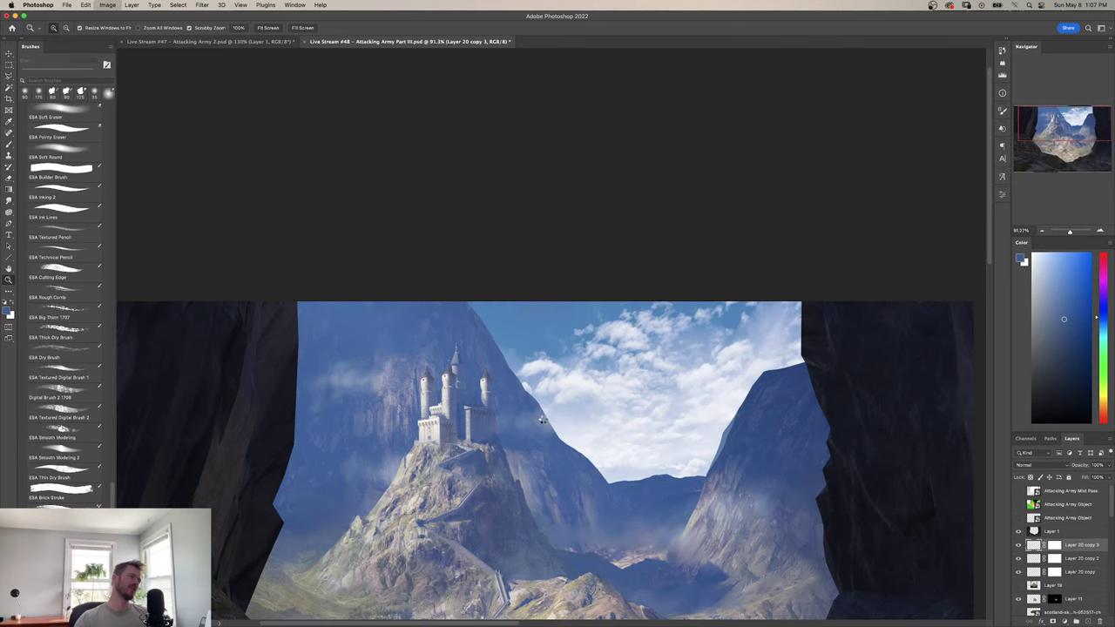
pyautogui.press('super+shift+h')
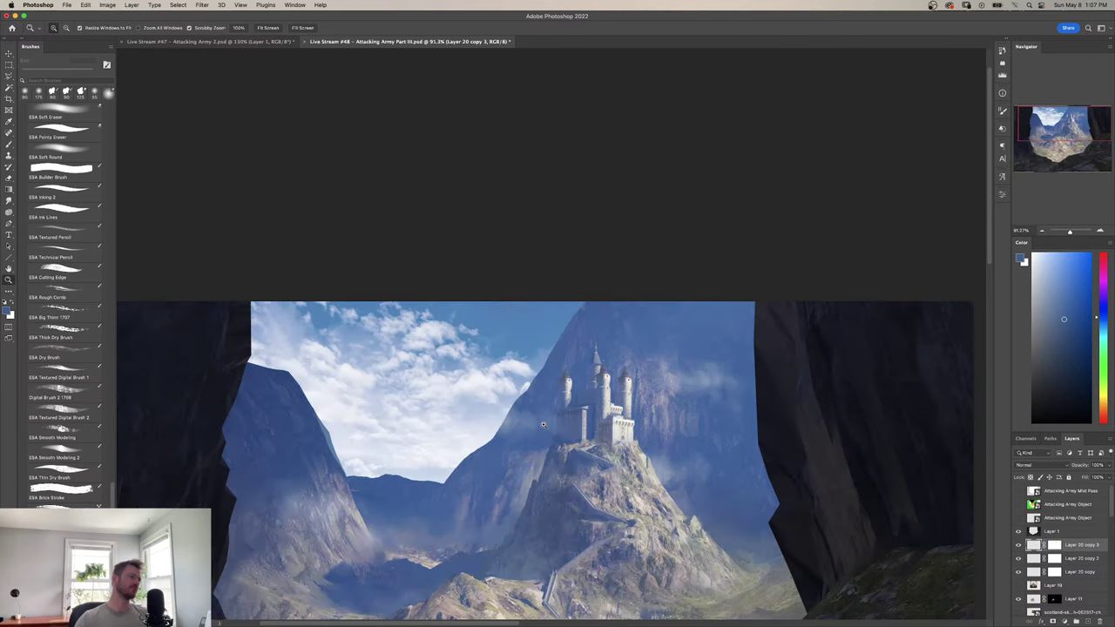
pyautogui.moveTo(660, 430); pyautogui.dragTo(580, 329)
pyautogui.scroll(5, 518, 268)
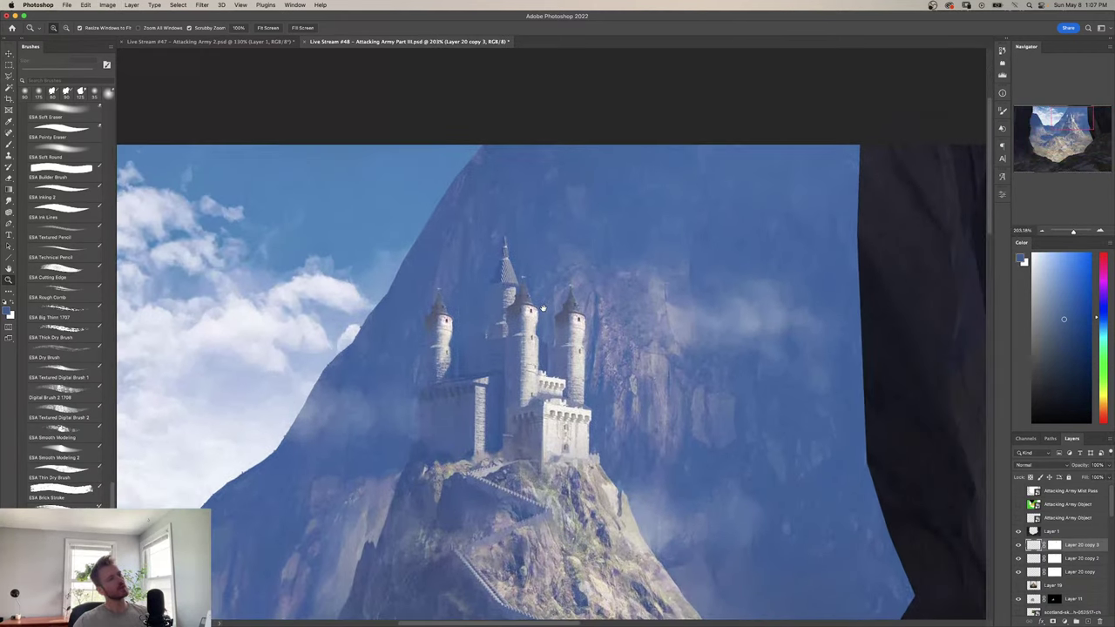
pyautogui.scroll(1, 535, 314)
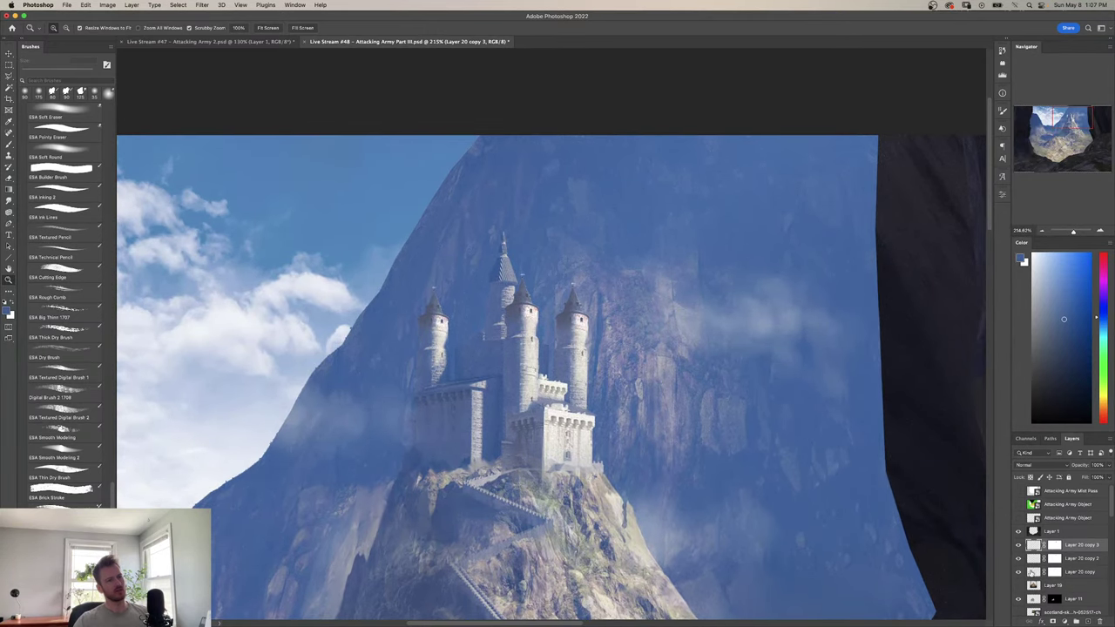
# Merge the three tower-top layers and shift their shadows toward cyan and blue with Color Balance, setting cyan-red to -12.
pyautogui.keyDown('shift'); pyautogui.click(1032, 573); pyautogui.keyUp('shift')
pyautogui.press('super+e')
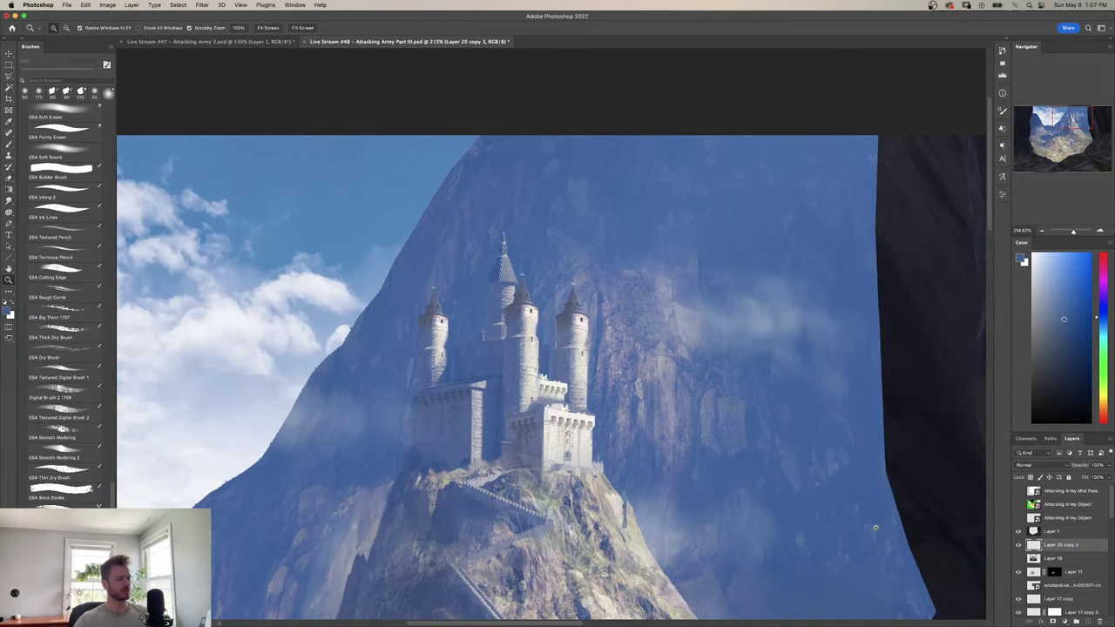
pyautogui.press('super+b')
pyautogui.click(759, 386)
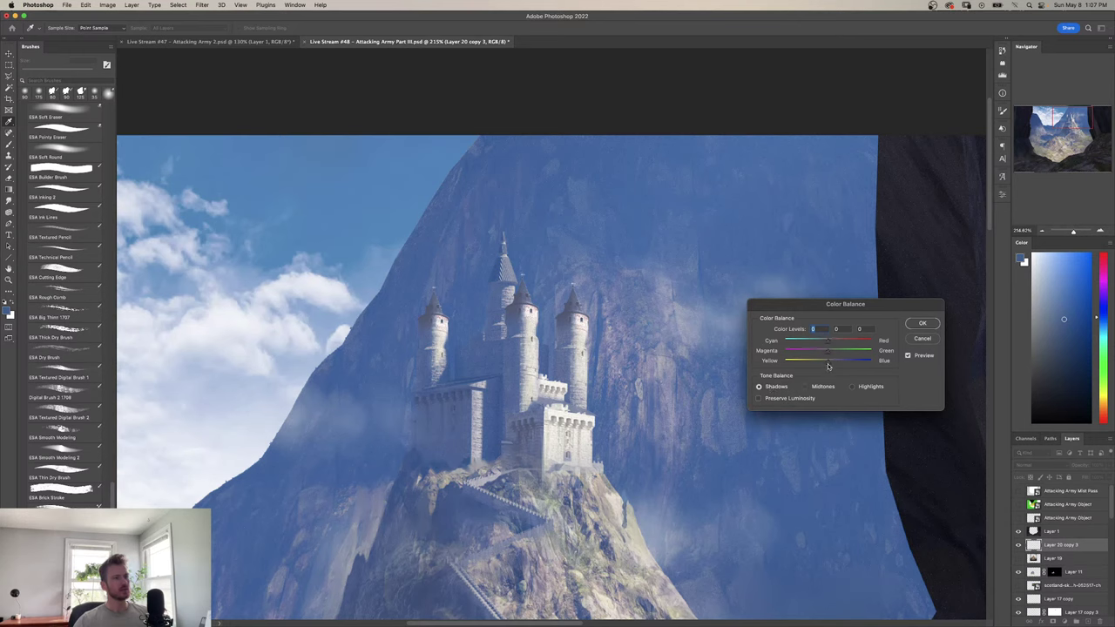
pyautogui.moveTo(830, 362)
pyautogui.mouseDown()
pyautogui.moveTo(823, 341)
pyautogui.moveTo(841, 364)
pyautogui.mouseUp()
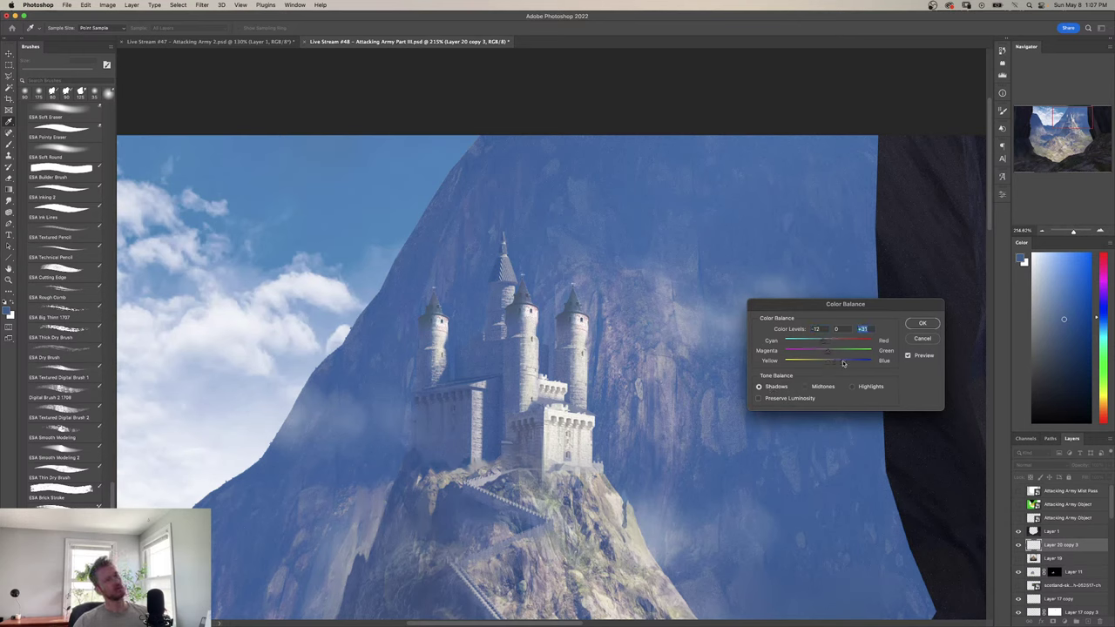
pyautogui.click(923, 324)
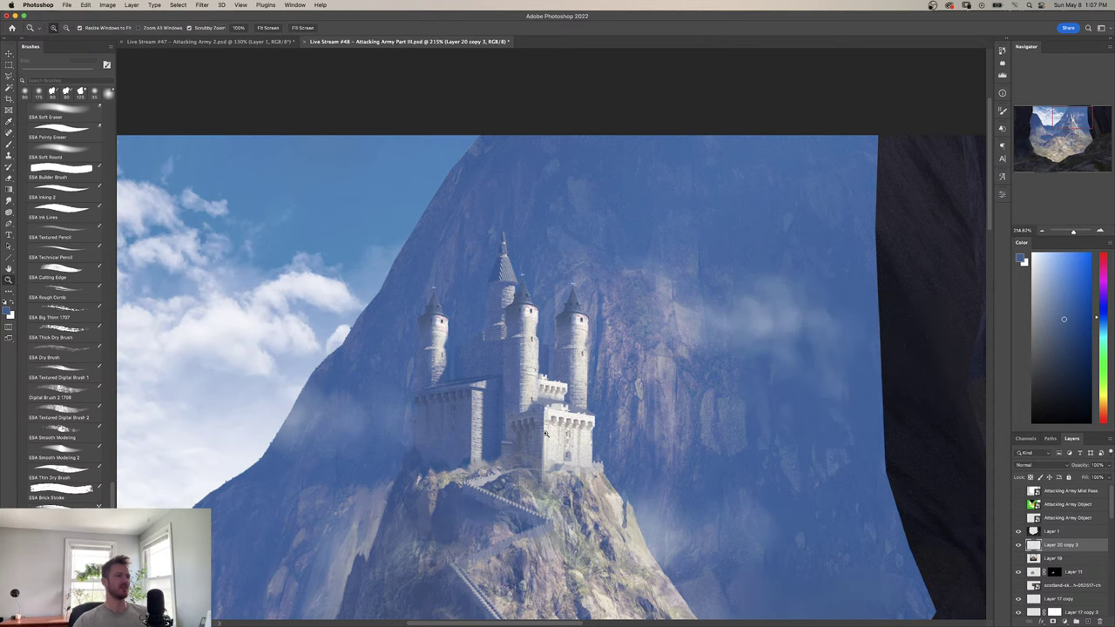
# Select the pasted top of the castle's front middle tower with the Polygonal Lasso and copy it onto a new layer.
pyautogui.press('z')
pyautogui.moveTo(527, 426); pyautogui.dragTo(592, 401)
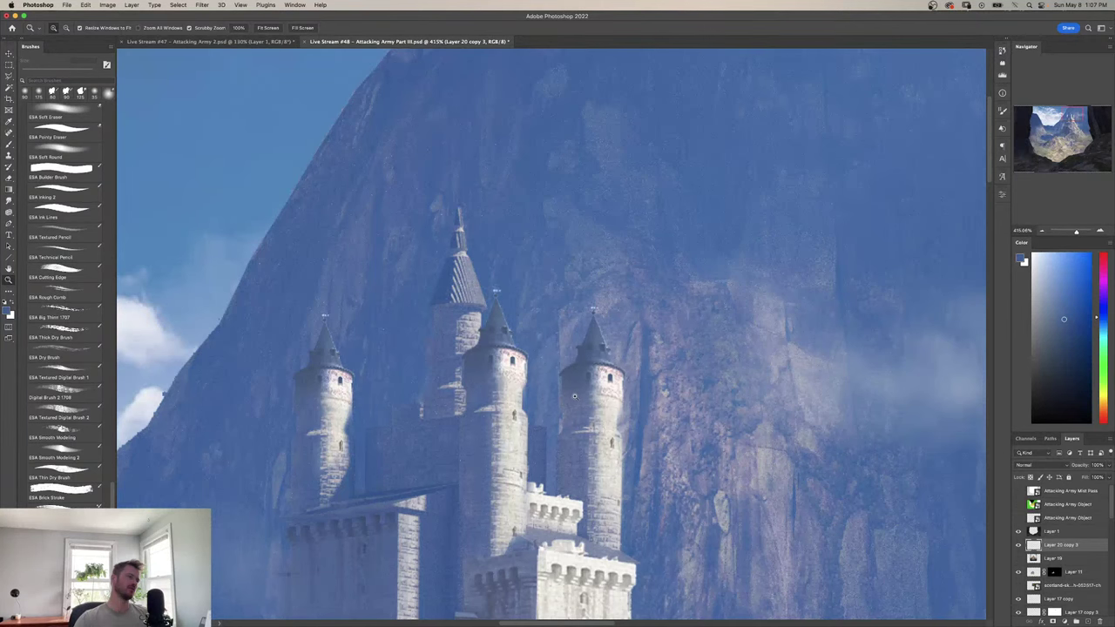
pyautogui.moveTo(575, 396); pyautogui.dragTo(619, 398)
pyautogui.moveTo(546, 371); pyautogui.dragTo(561, 399)
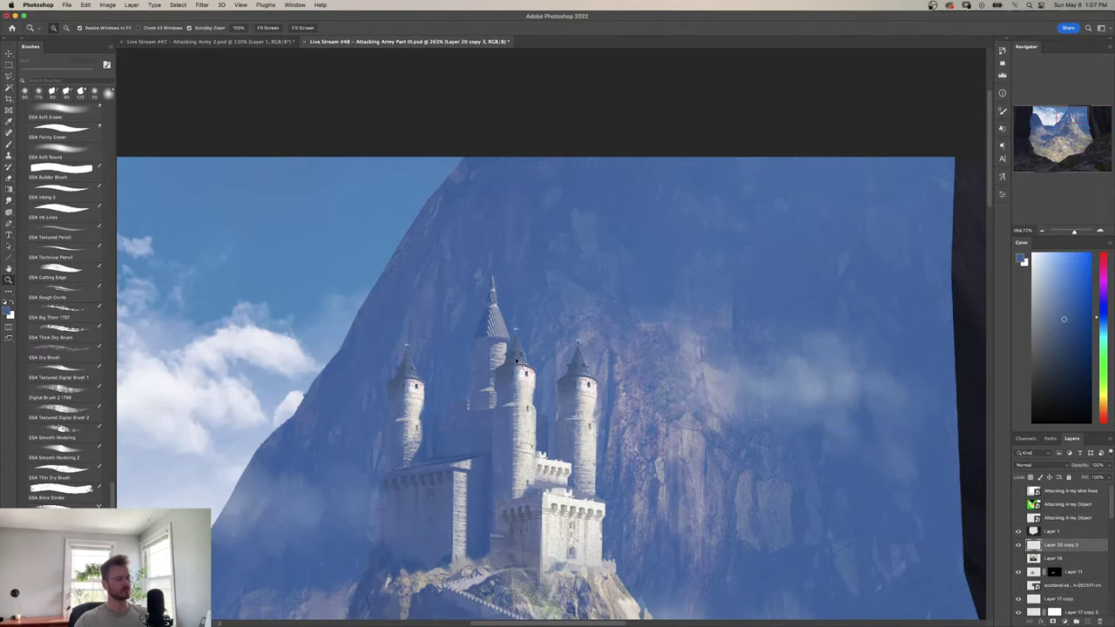
pyautogui.press('l')
pyautogui.click(489, 336)
pyautogui.click(486, 391)
pyautogui.click(531, 449)
pyautogui.click(548, 430)
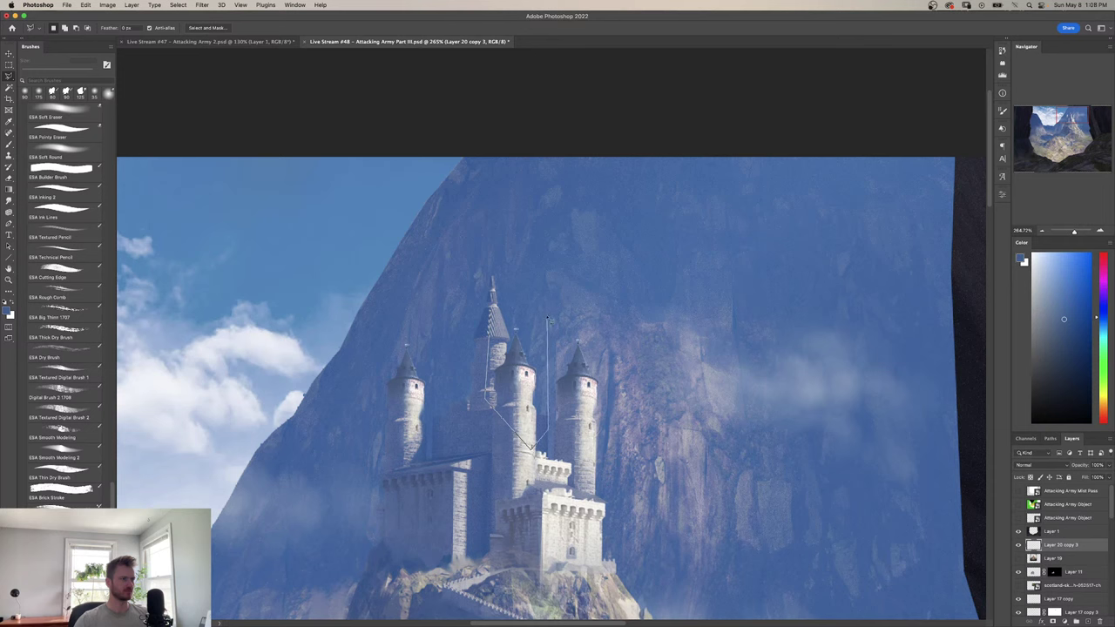
pyautogui.doubleClick(548, 277)
pyautogui.press('super+c')
pyautogui.press('super+v')
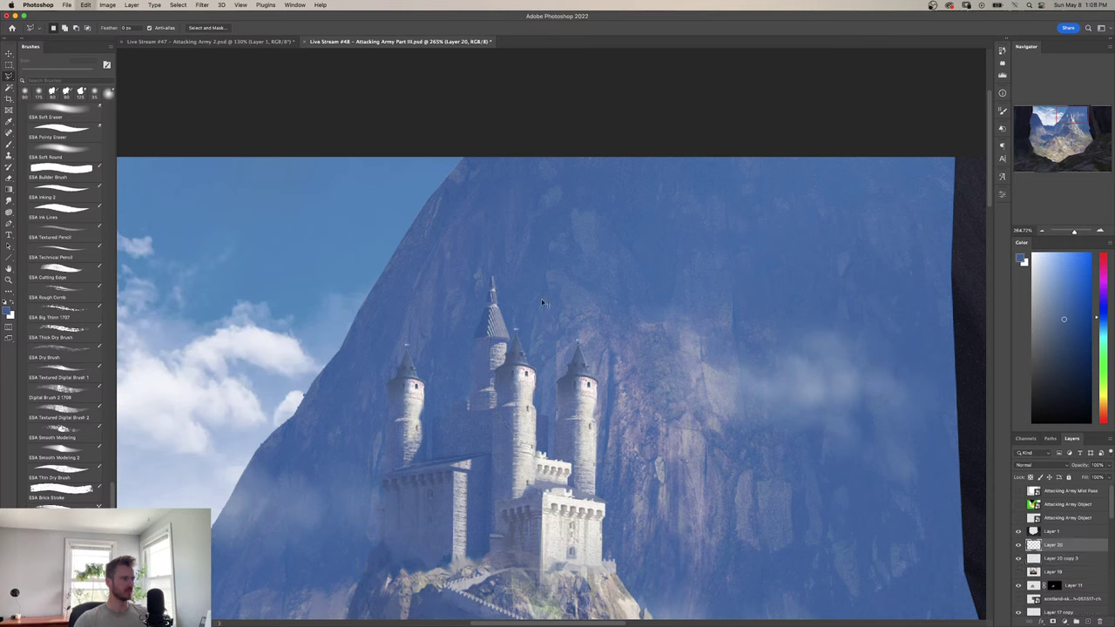
# Move the copied tower top onto the tall rear tower and enlarge it to fit that tower's width.
pyautogui.press('super+t')
pyautogui.moveTo(515, 374); pyautogui.dragTo(488, 331)
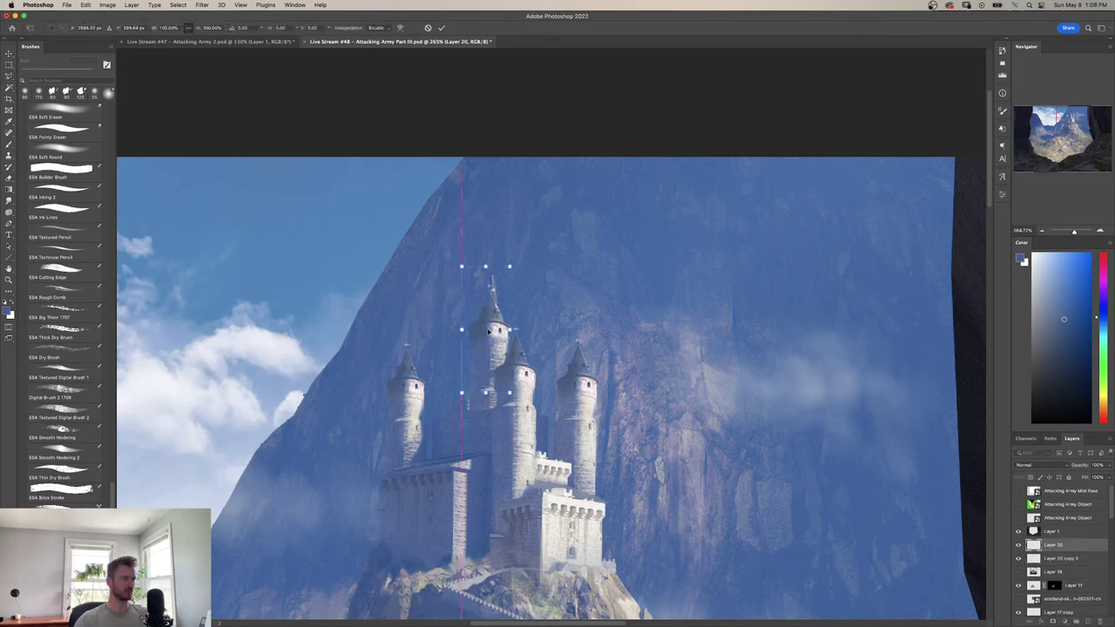
pyautogui.moveTo(485, 268); pyautogui.dragTo(494, 327)
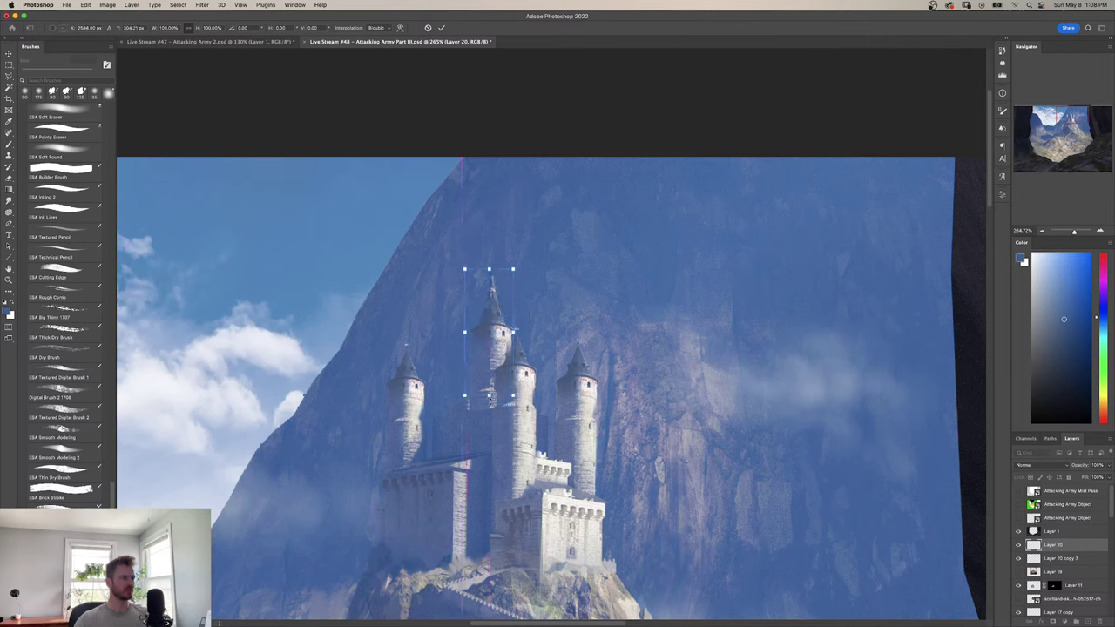
pyautogui.moveTo(490, 395); pyautogui.dragTo(489, 446)
pyautogui.moveTo(500, 416)
pyautogui.mouseDown()
pyautogui.moveTo(511, 336)
pyautogui.moveTo(499, 402)
pyautogui.mouseUp()
pyautogui.press('Return')
# Erase the excess wall below the rear tower's new roof and refine the roof's height and position on the tower.
pyautogui.press('l')
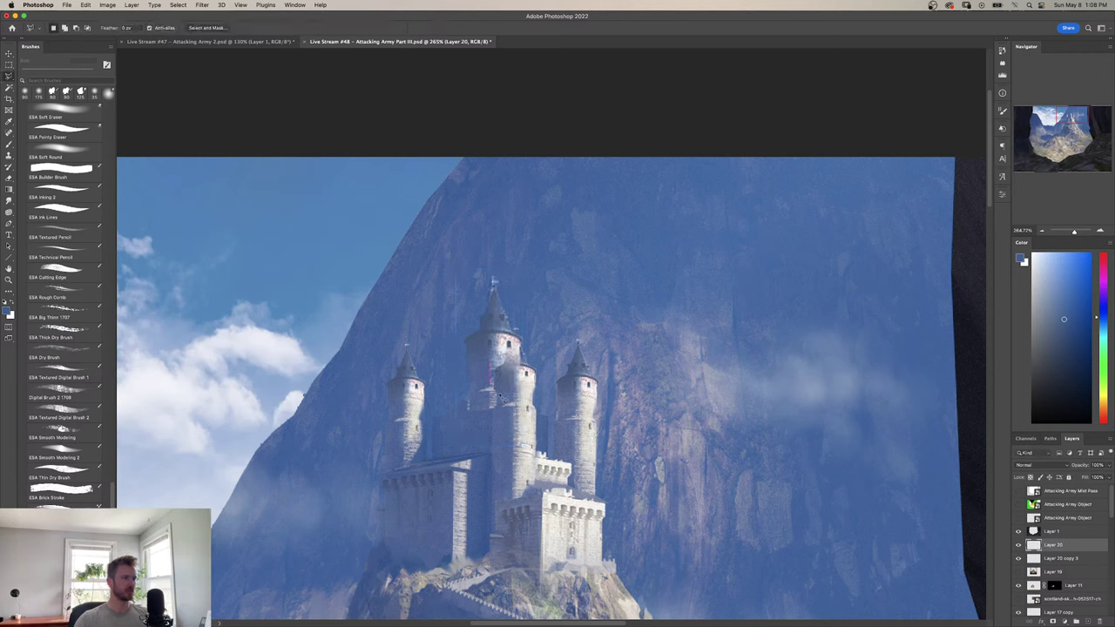
pyautogui.press('e')
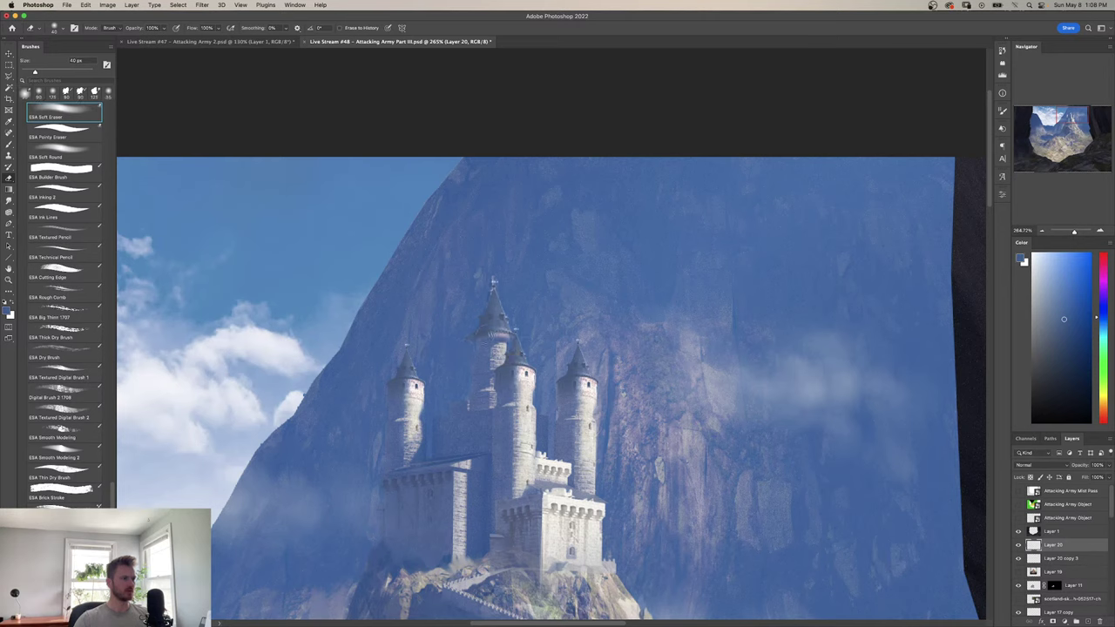
pyautogui.hotkey('ctrl', 't')
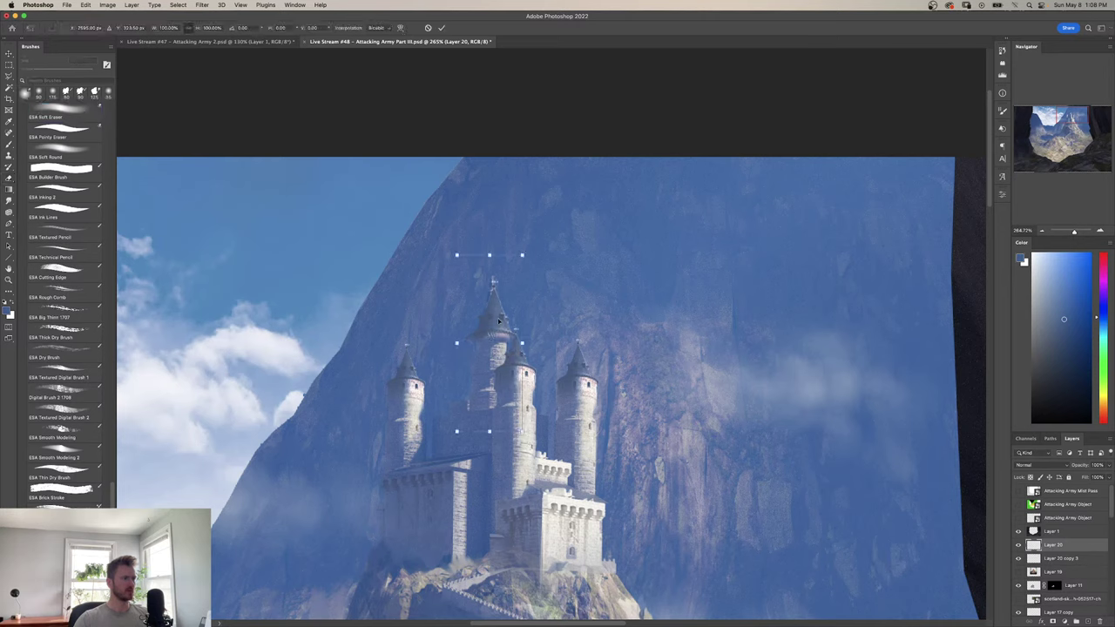
pyautogui.moveTo(498, 318); pyautogui.dragTo(520, 347)
pyautogui.press('Return')
pyautogui.press('e')
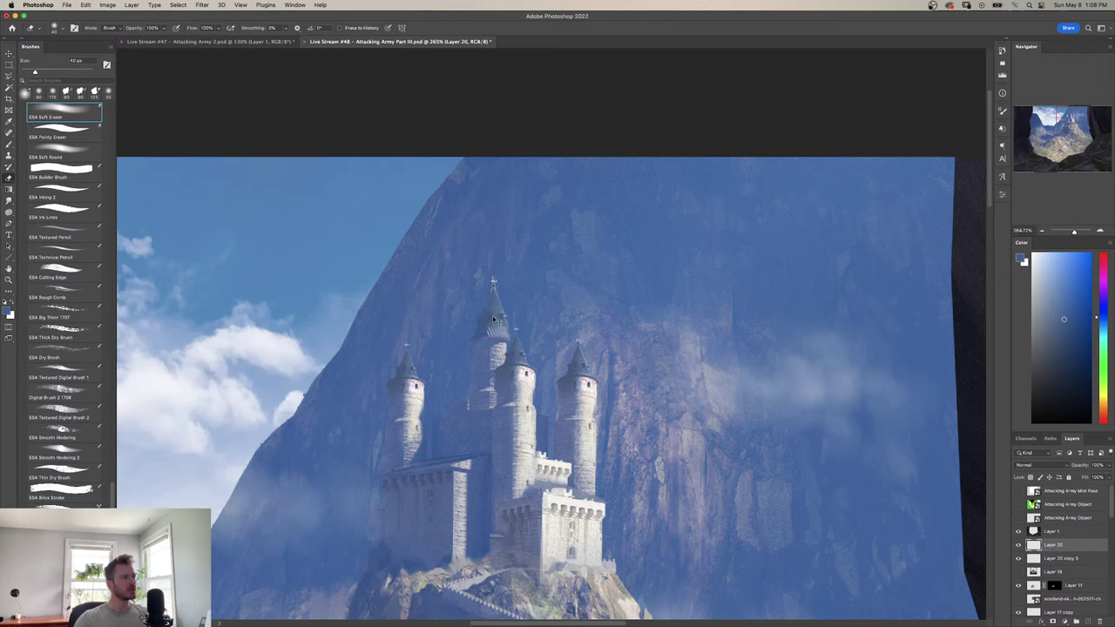
pyautogui.hotkey('ctrl', 't')
pyautogui.moveTo(489, 427); pyautogui.dragTo(489, 438)
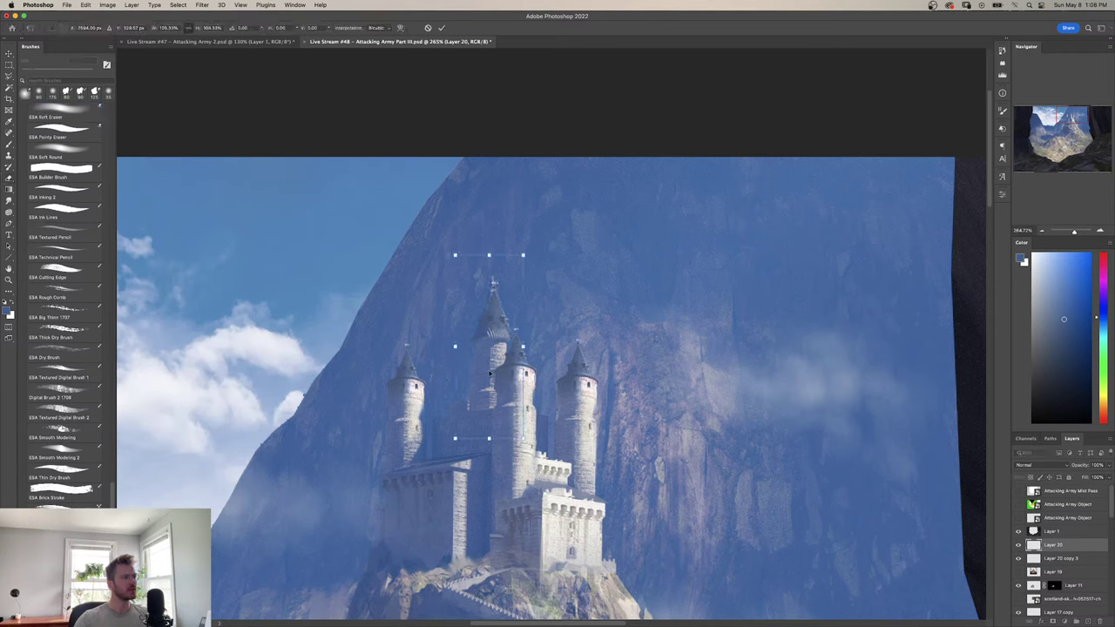
pyautogui.moveTo(489, 377); pyautogui.dragTo(520, 347)
pyautogui.press('Return')
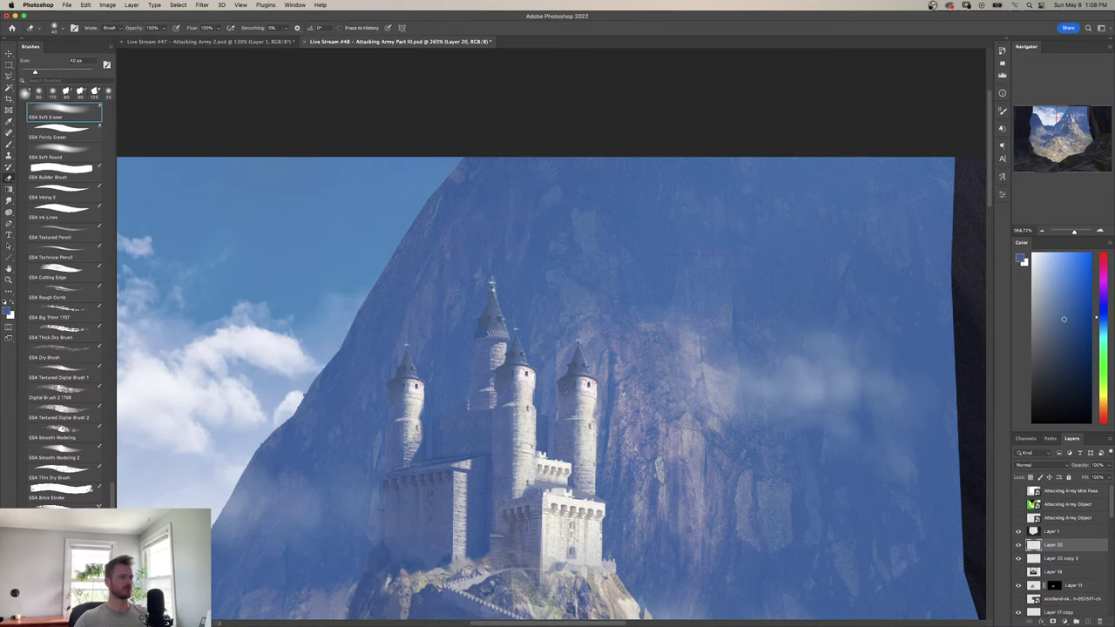
# Flip the whole canvas horizontally to review the castle within the wider valley.
pyautogui.moveTo(537, 428); pyautogui.dragTo(531, 368)
pyautogui.moveTo(531, 369); pyautogui.dragTo(552, 342)
pyautogui.press('super+u')
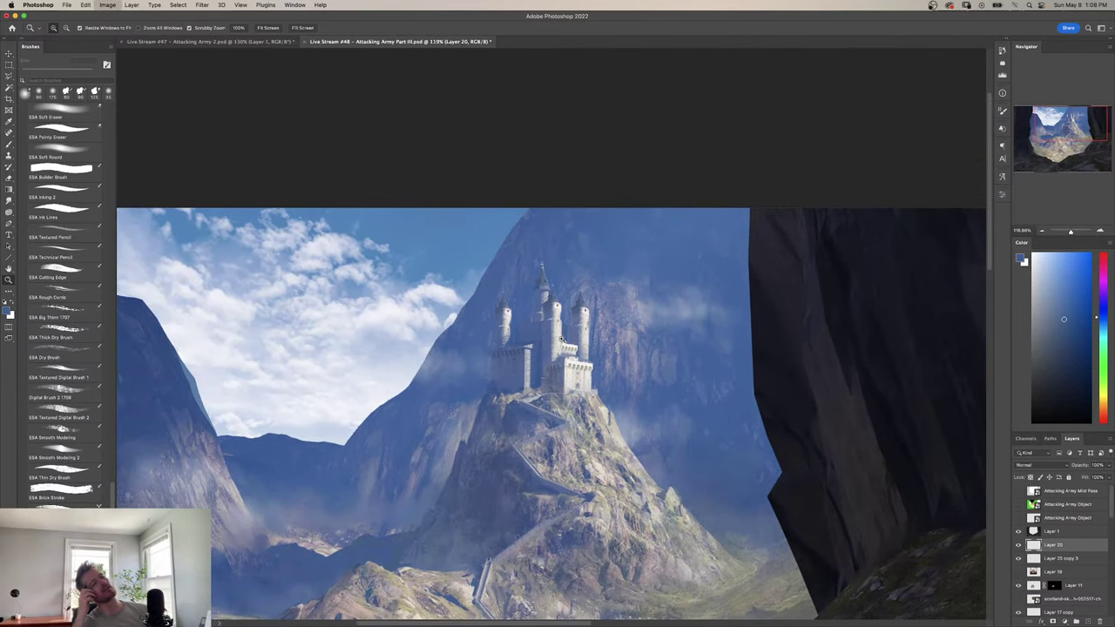
pyautogui.press('super+m')
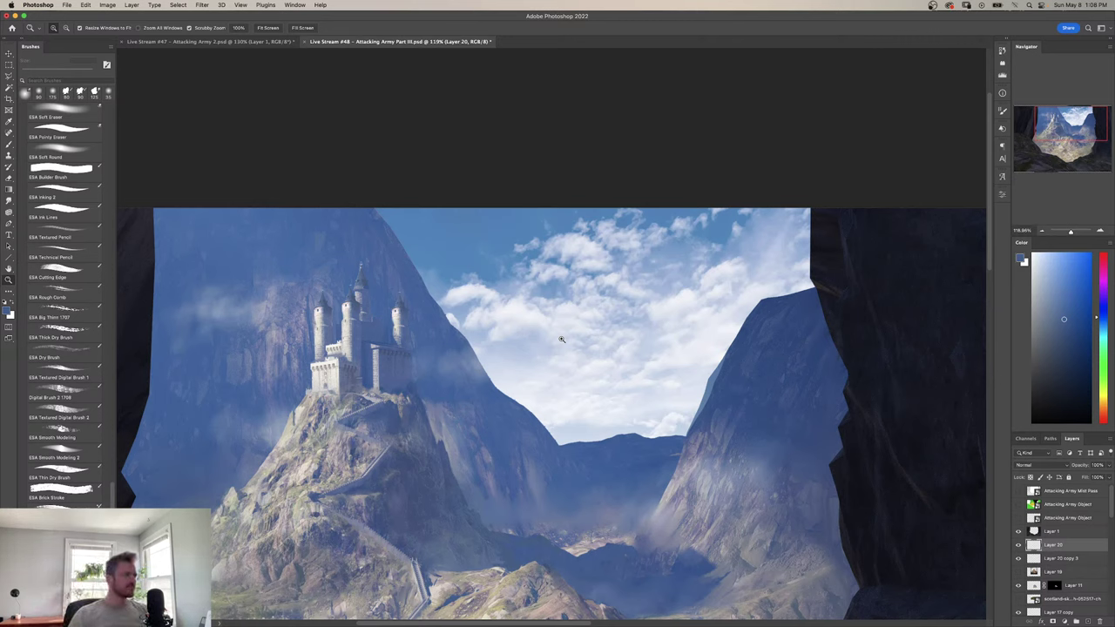
# Select both tower-top layers, hide them to judge the castle without them, and delete them.
pyautogui.keyDown('super'); pyautogui.click(360, 311); pyautogui.keyUp('super')
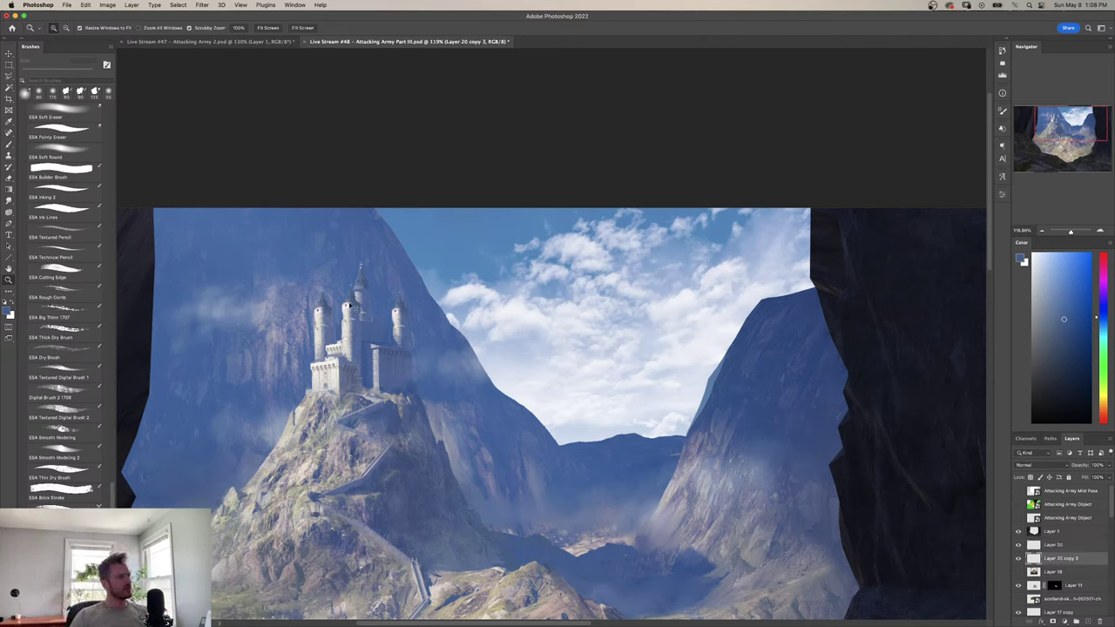
pyautogui.keyDown('shift'); pyautogui.keyDown('super'); pyautogui.click(365, 288); pyautogui.keyUp('super'); pyautogui.keyUp('shift')
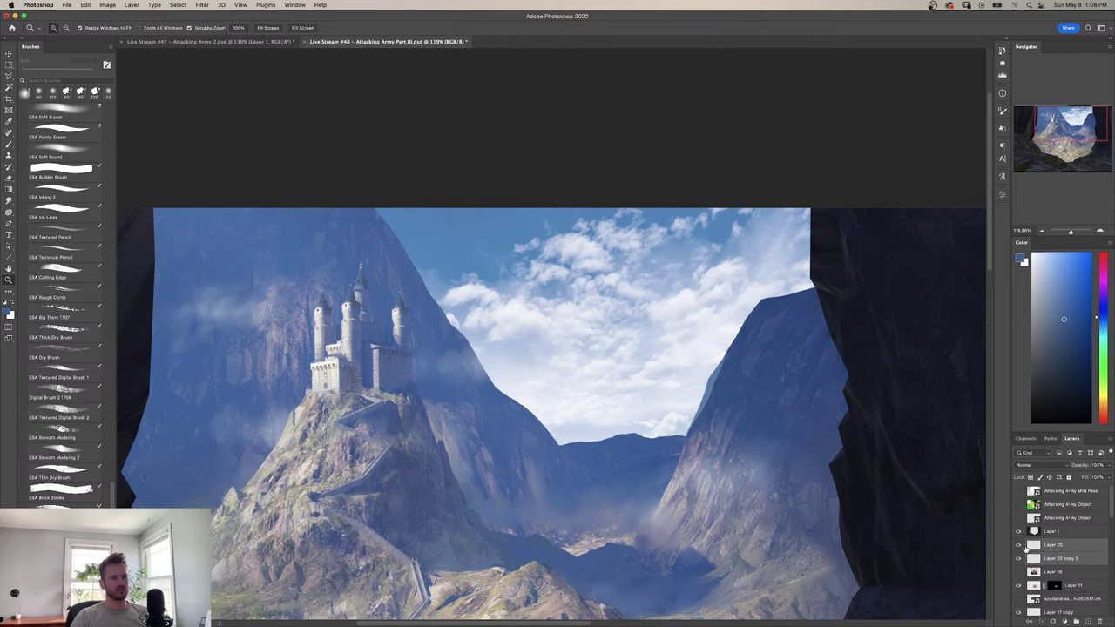
pyautogui.moveTo(1018, 545); pyautogui.dragTo(1018, 560)
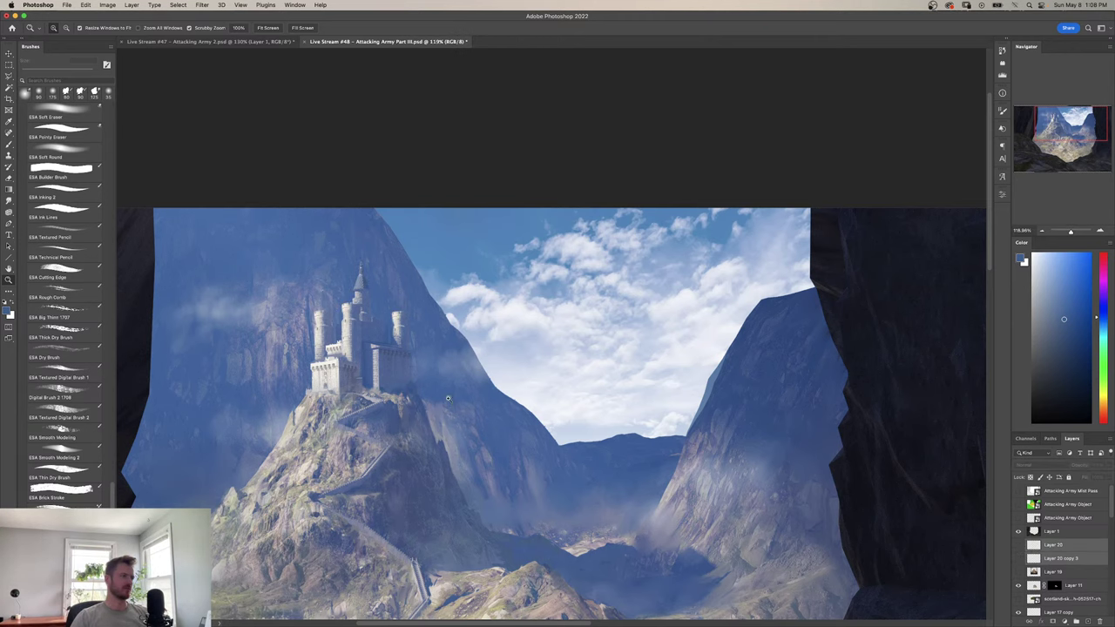
pyautogui.moveTo(497, 336); pyautogui.dragTo(445, 361)
pyautogui.moveTo(476, 405); pyautogui.dragTo(492, 412)
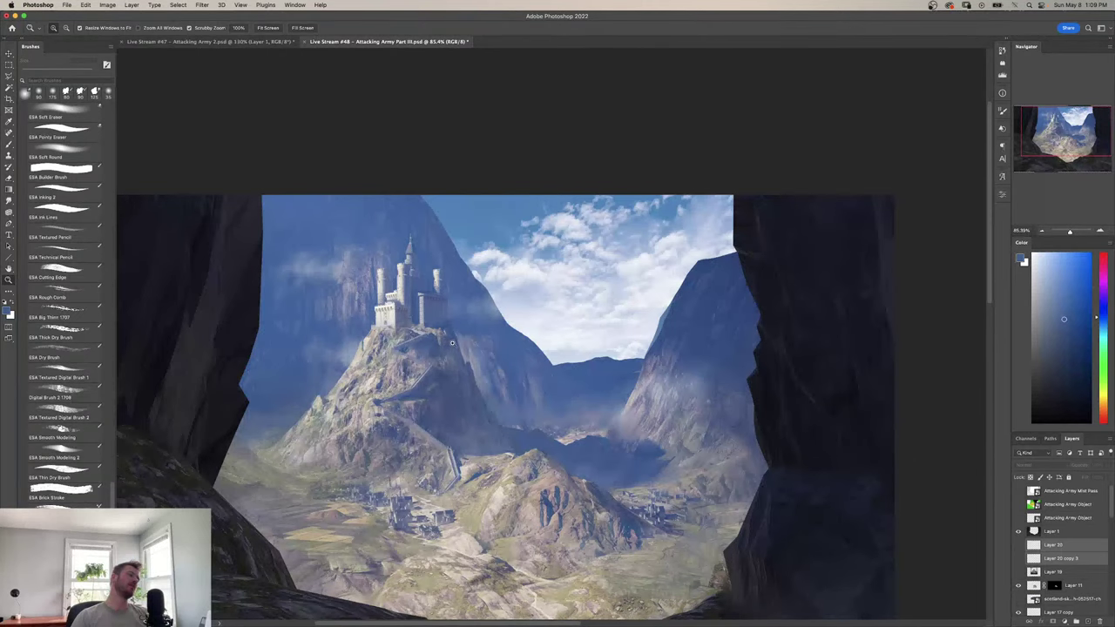
pyautogui.scroll(-3, 523, 379)
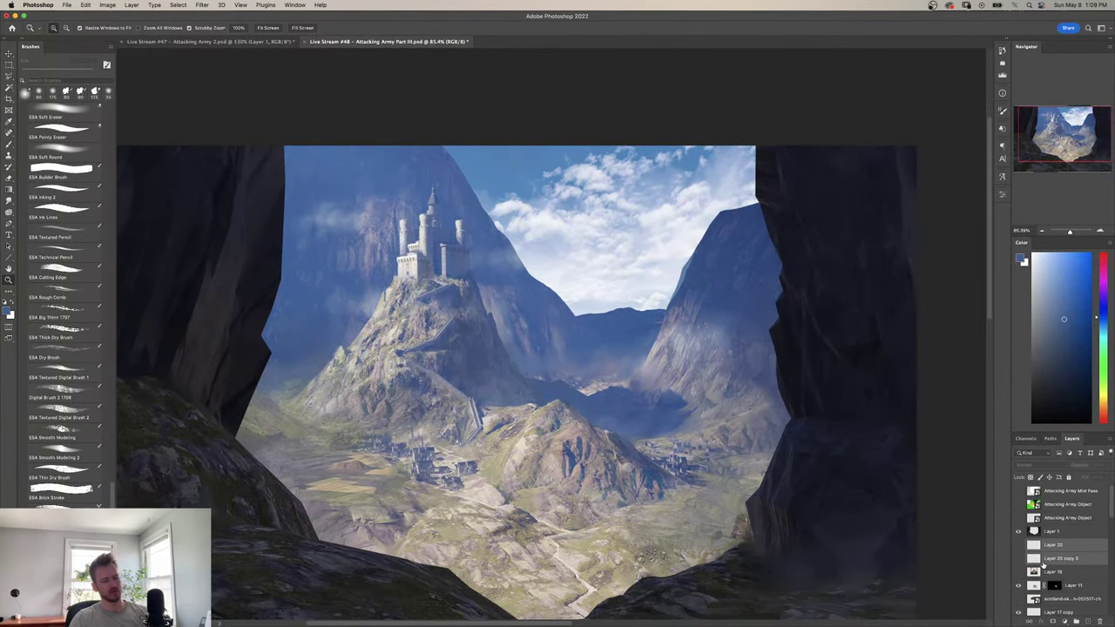
pyautogui.press('Delete')
# Copy the Attacking Army Combined layer to the top of the layer stack, above Attacking Army Mist Pass.
pyautogui.scroll(-5, 648, 432)
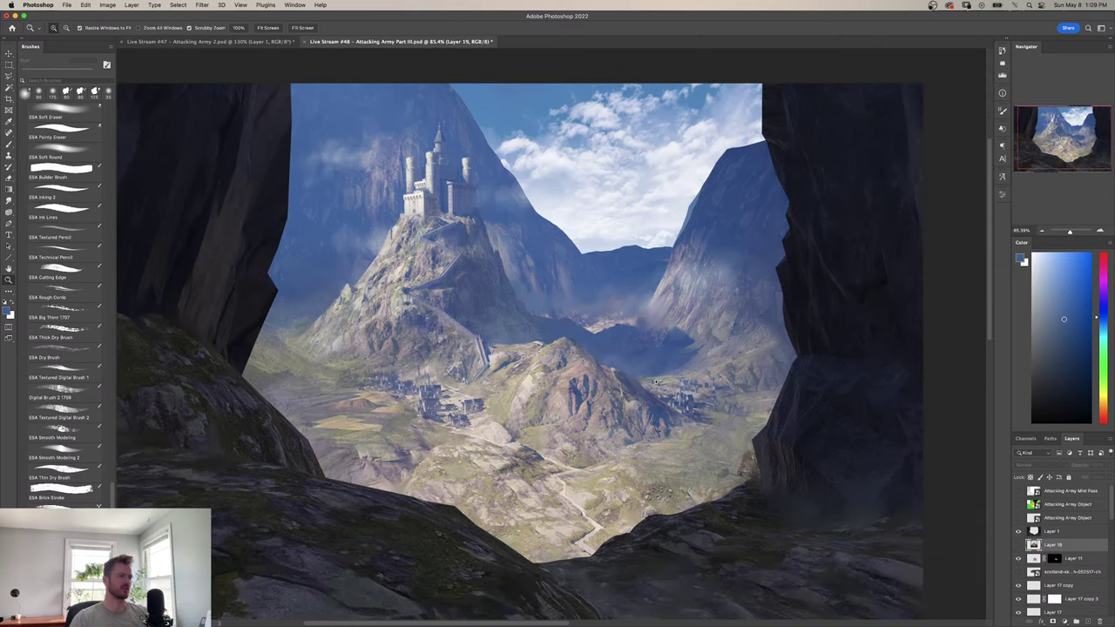
pyautogui.scroll(-1, 1087, 576)
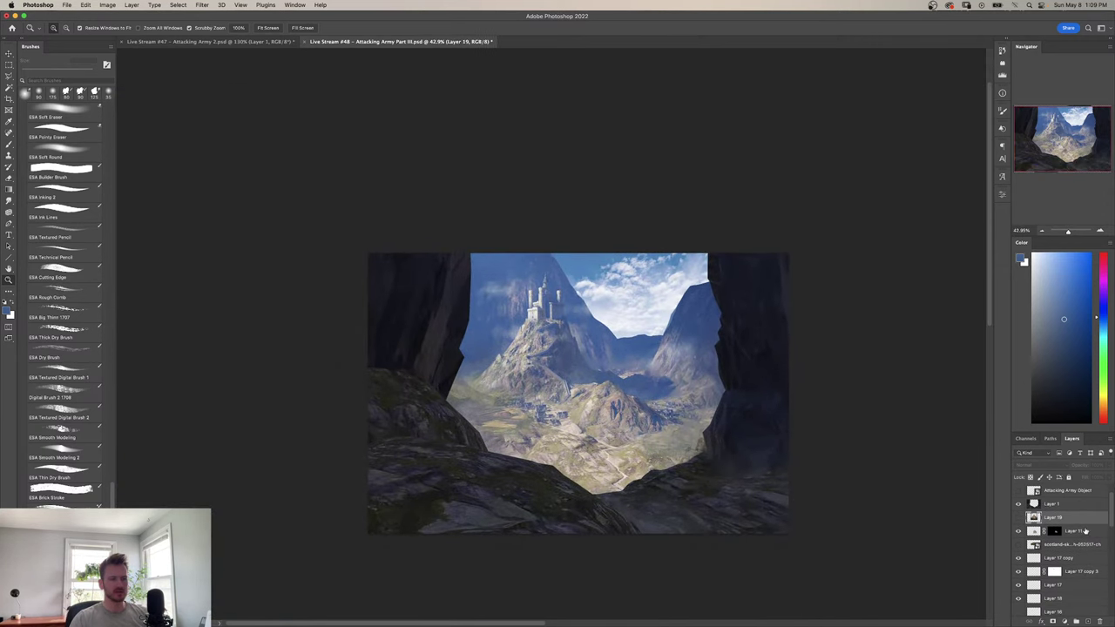
pyautogui.scroll(-1, 1110, 520)
pyautogui.scroll(-10, 1110, 520)
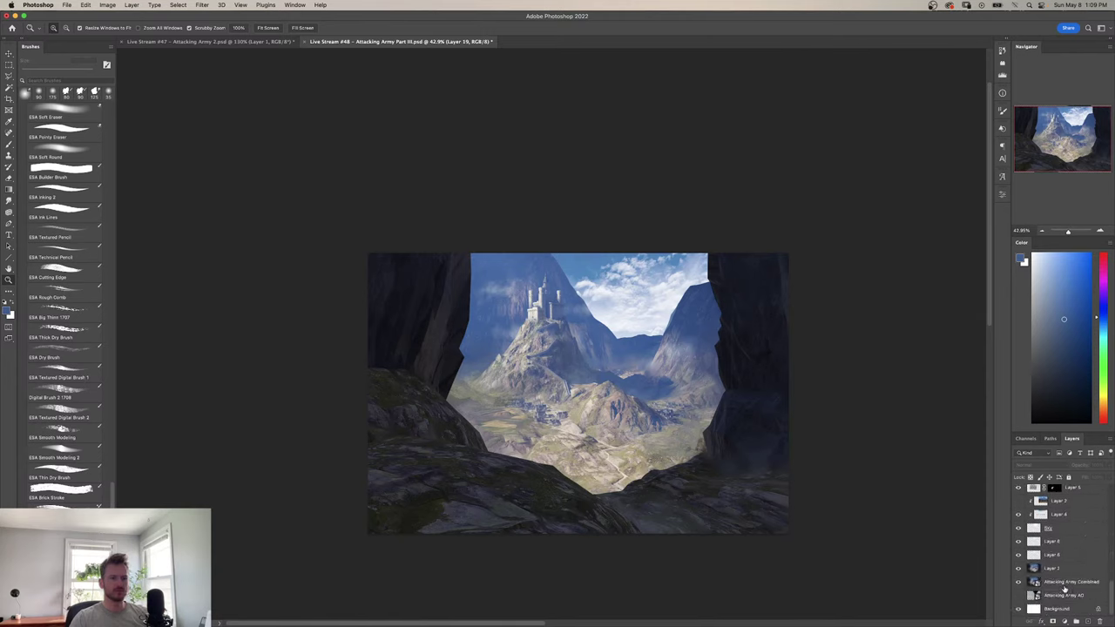
pyautogui.click(1062, 583)
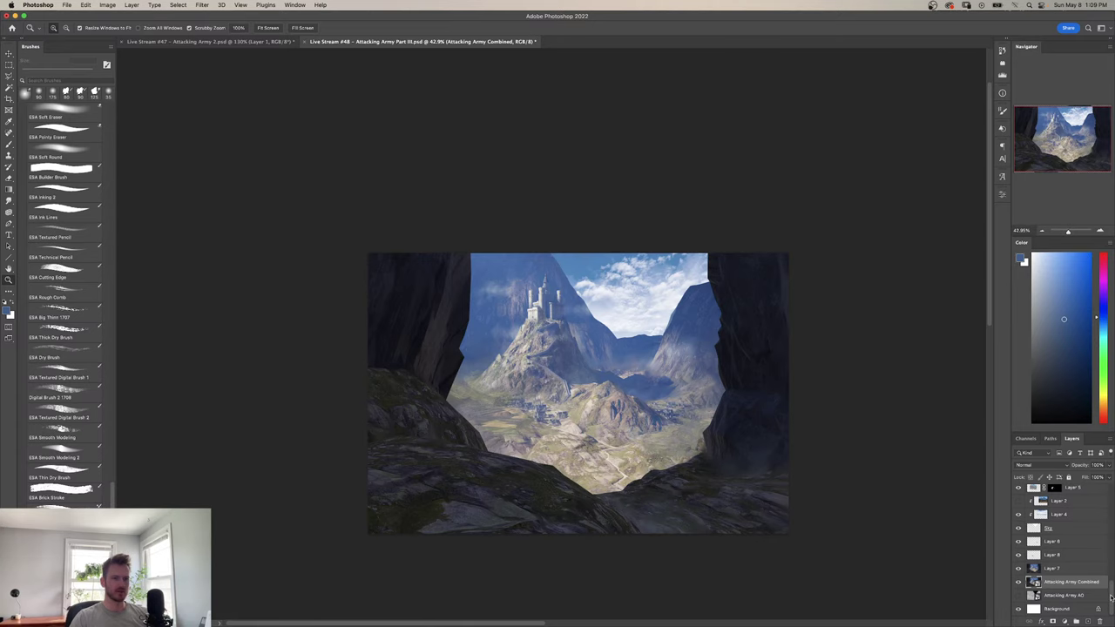
pyautogui.scroll(15, 1110, 596)
pyautogui.click(1055, 493)
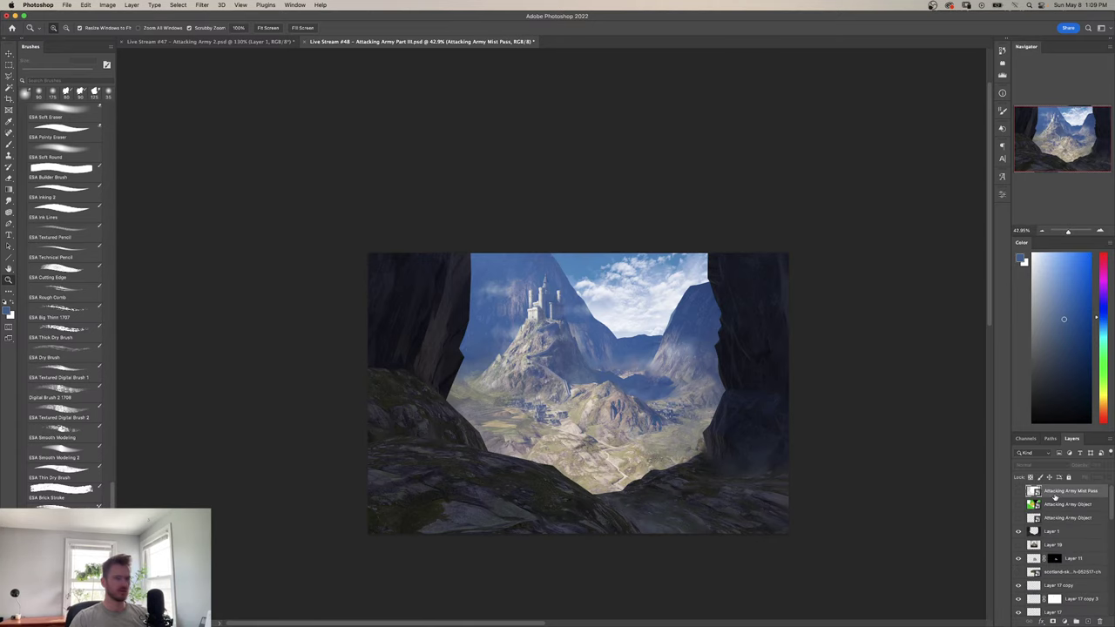
pyautogui.press('super+v')
pyautogui.moveTo(639, 442)
pyautogui.mouseDown()
pyautogui.moveTo(654, 443)
pyautogui.moveTo(631, 443)
pyautogui.mouseUp()
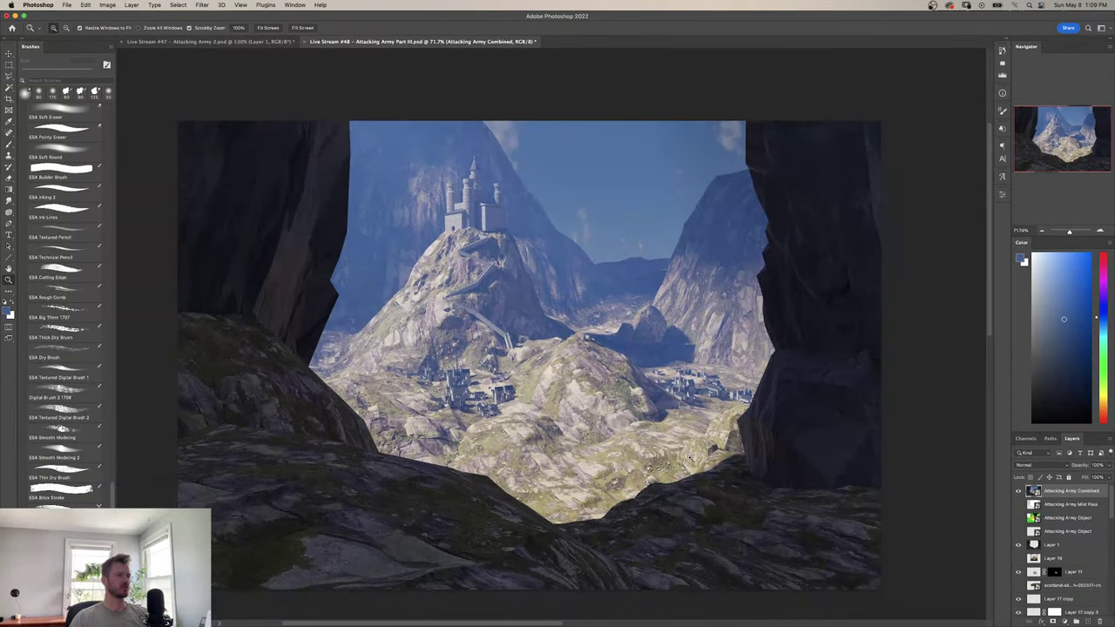
# Compare the painting with the original render by toggling the top Attacking Army Combined layer, and leave that layer hidden.
pyautogui.click(1020, 492)
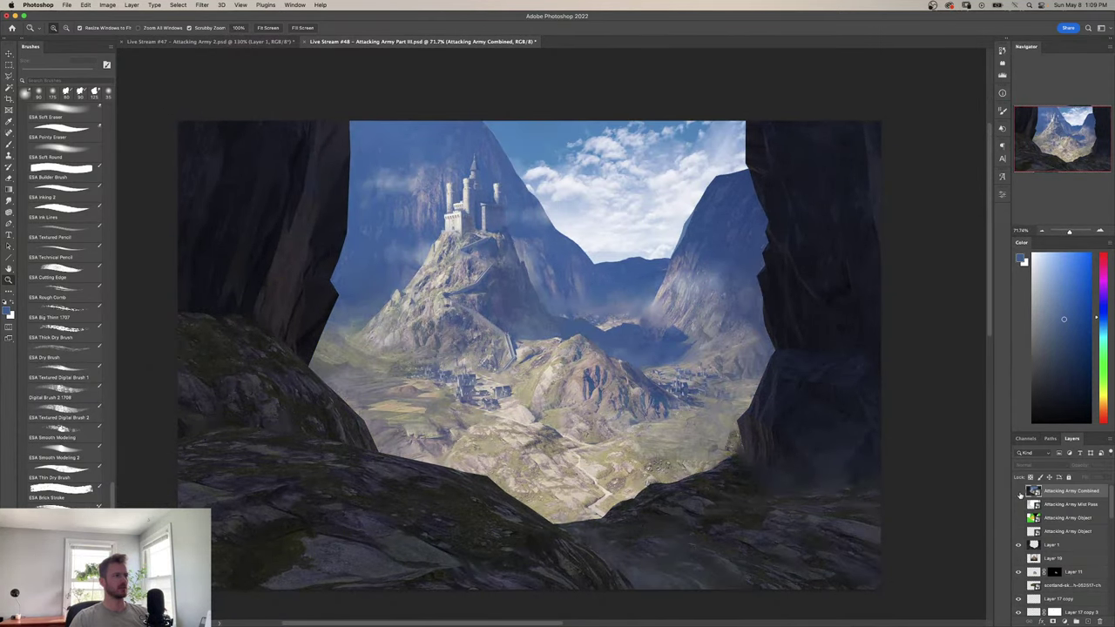
pyautogui.click(1020, 492)
pyautogui.click(1021, 492)
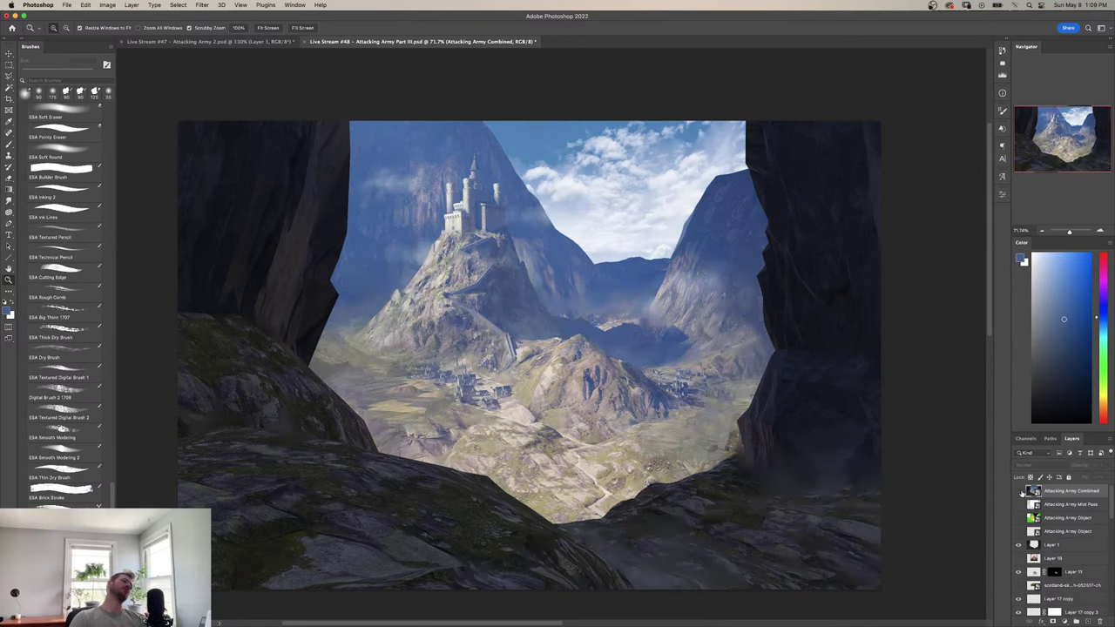
pyautogui.click(1020, 492)
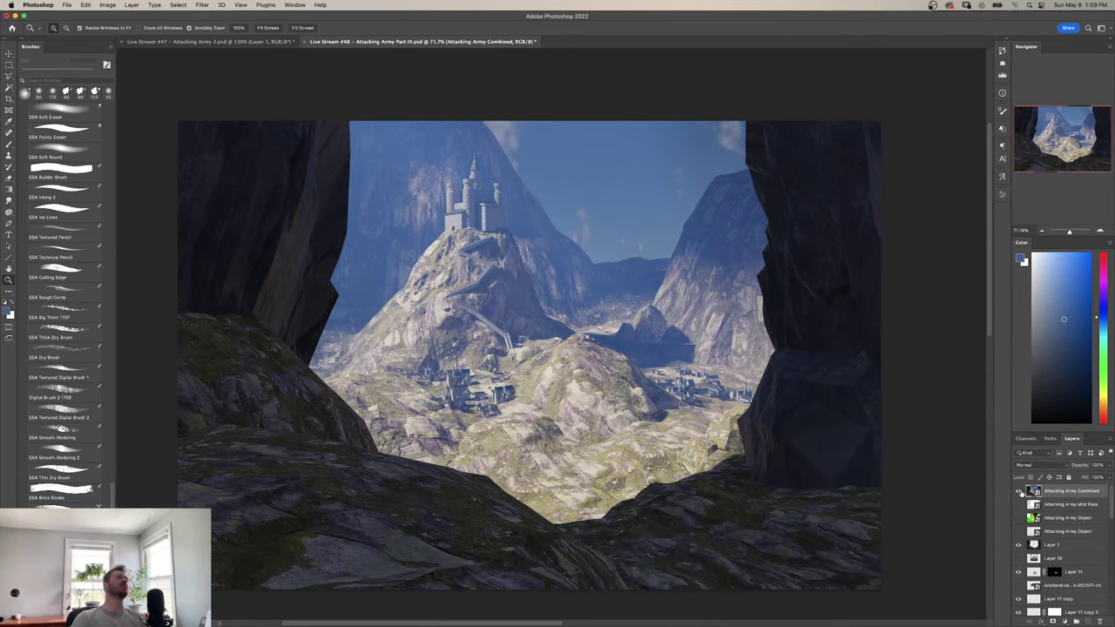
pyautogui.click(1021, 492)
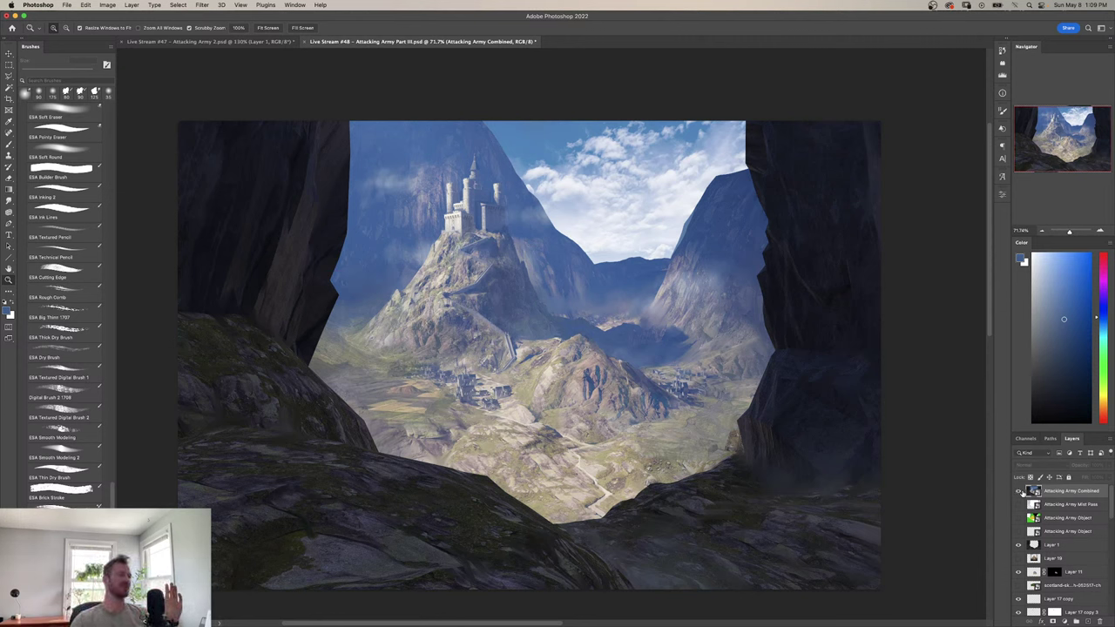
pyautogui.click(1019, 491)
pyautogui.click(1019, 492)
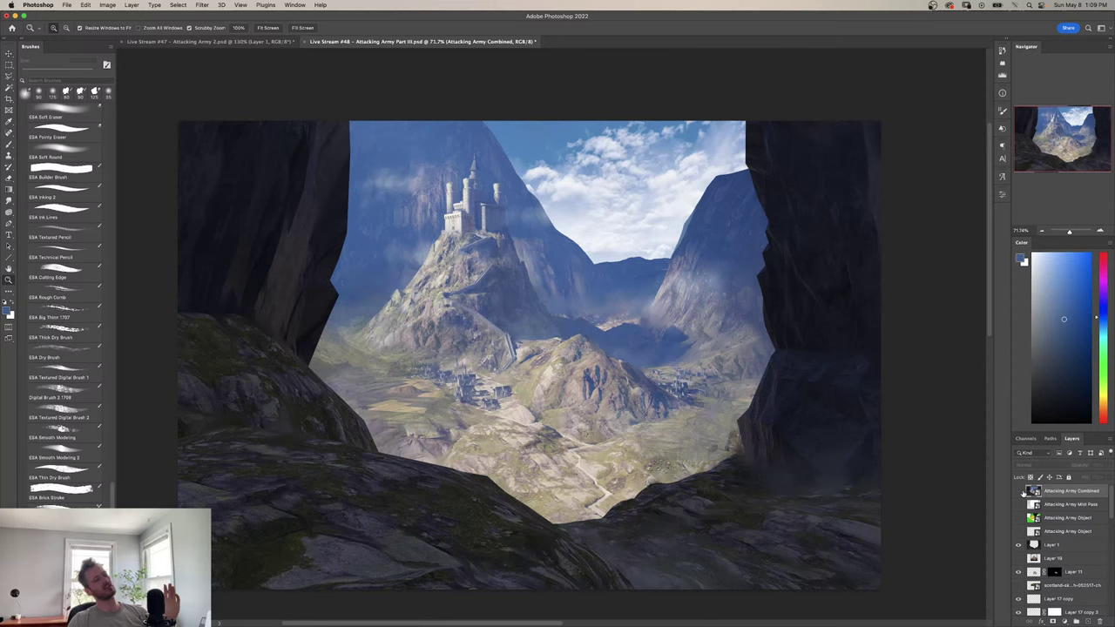
pyautogui.click(1021, 492)
pyautogui.click(1021, 492)
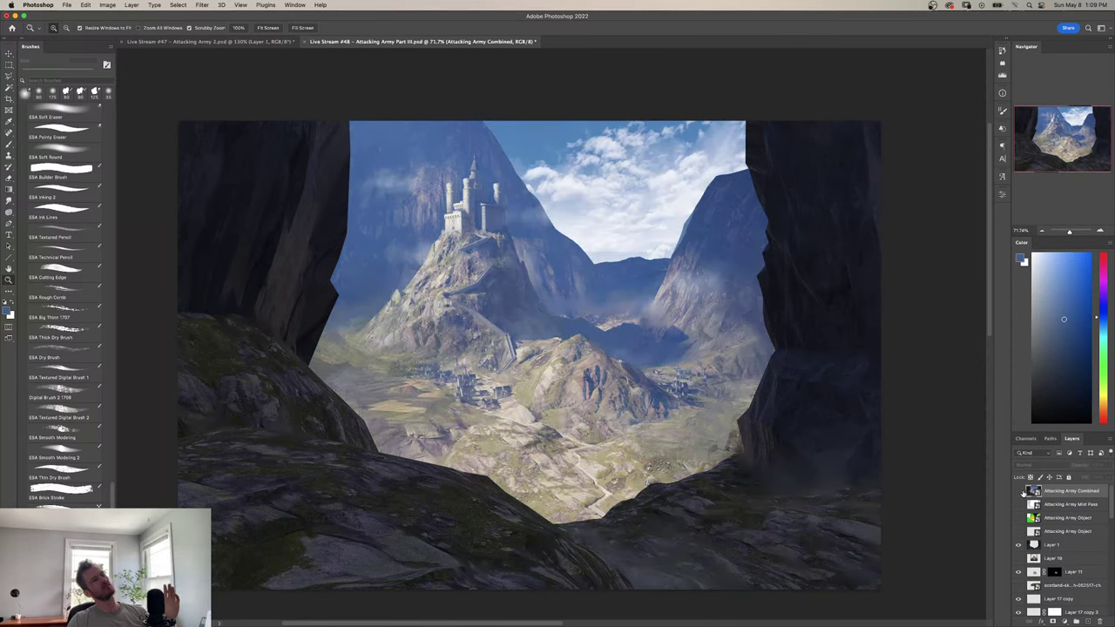
pyautogui.click(1021, 492)
pyautogui.click(1021, 492)
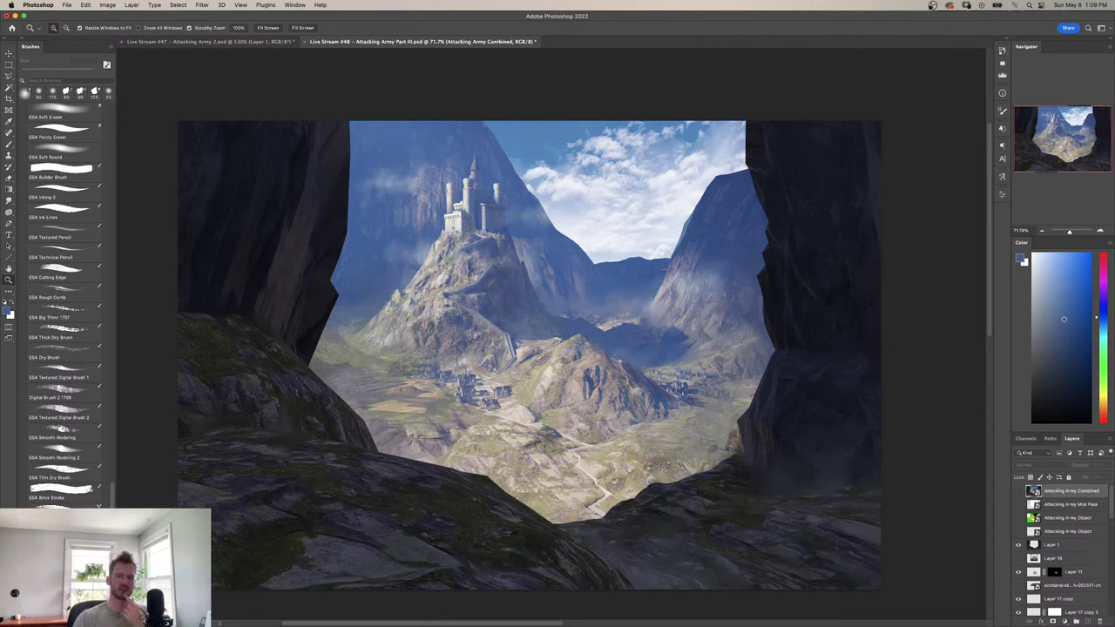
# Bring the rider-and-army reference sketch over the canvas, compare its composition with the painting, and move it away again.
pyautogui.moveTo(1114, 391)
pyautogui.mouseDown()
pyautogui.moveTo(923, 391)
pyautogui.moveTo(905, 294)
pyautogui.moveTo(965, 287)
pyautogui.mouseUp()
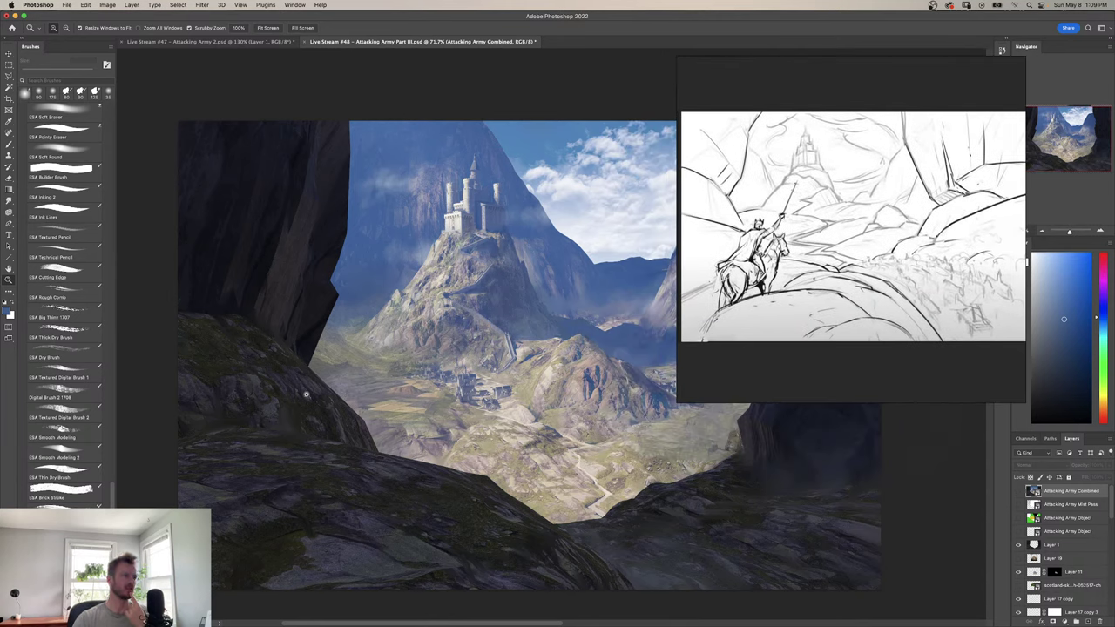
pyautogui.moveTo(921, 248)
pyautogui.mouseDown()
pyautogui.moveTo(465, 599)
pyautogui.moveTo(442, 580)
pyautogui.moveTo(490, 537)
pyautogui.moveTo(978, 333)
pyautogui.moveTo(1018, 345)
pyautogui.moveTo(1010, 368)
pyautogui.mouseUp()
pyautogui.moveTo(767, 440); pyautogui.dragTo(738, 501)
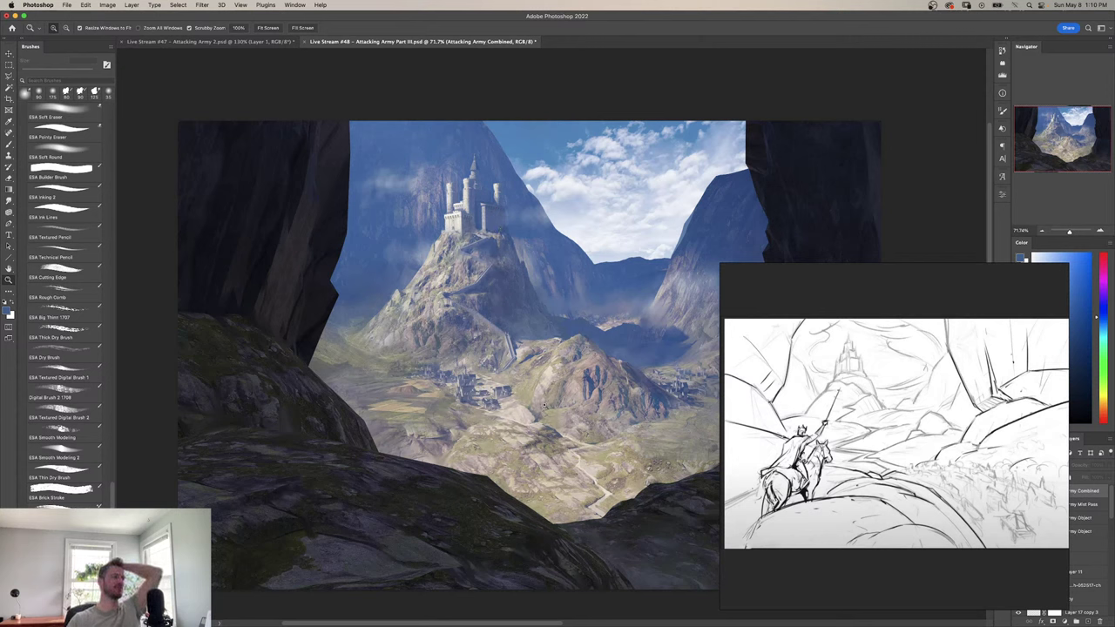
pyautogui.moveTo(917, 430); pyautogui.dragTo(849, 363)
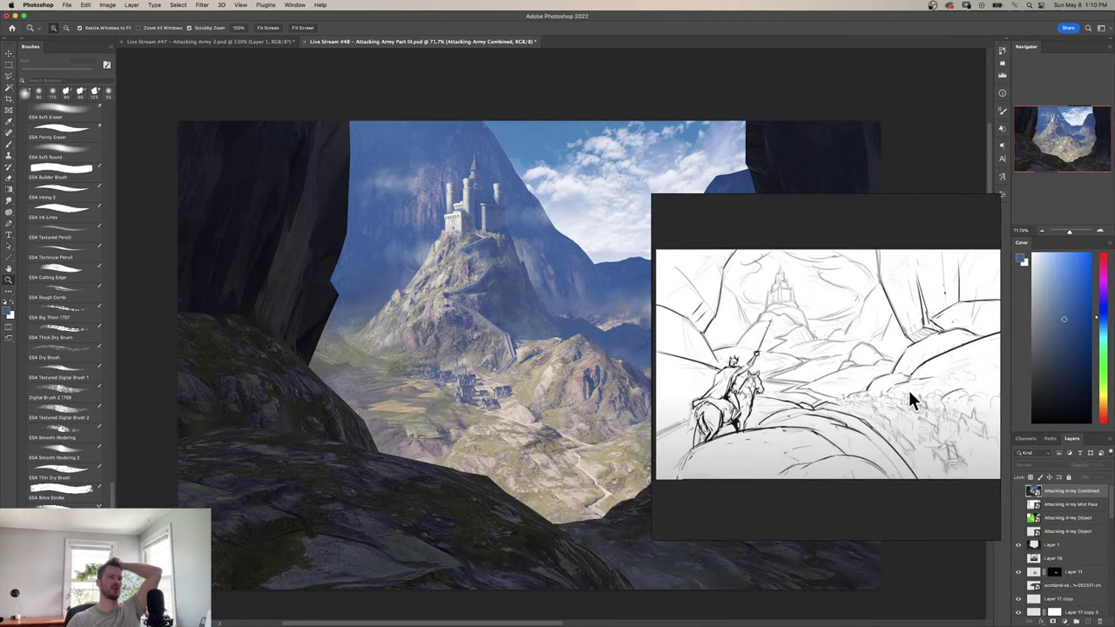
pyautogui.moveTo(813, 395)
pyautogui.mouseDown()
pyautogui.moveTo(810, 424)
pyautogui.moveTo(839, 444)
pyautogui.moveTo(795, 433)
pyautogui.moveTo(495, 579)
pyautogui.moveTo(1032, 594)
pyautogui.mouseUp()
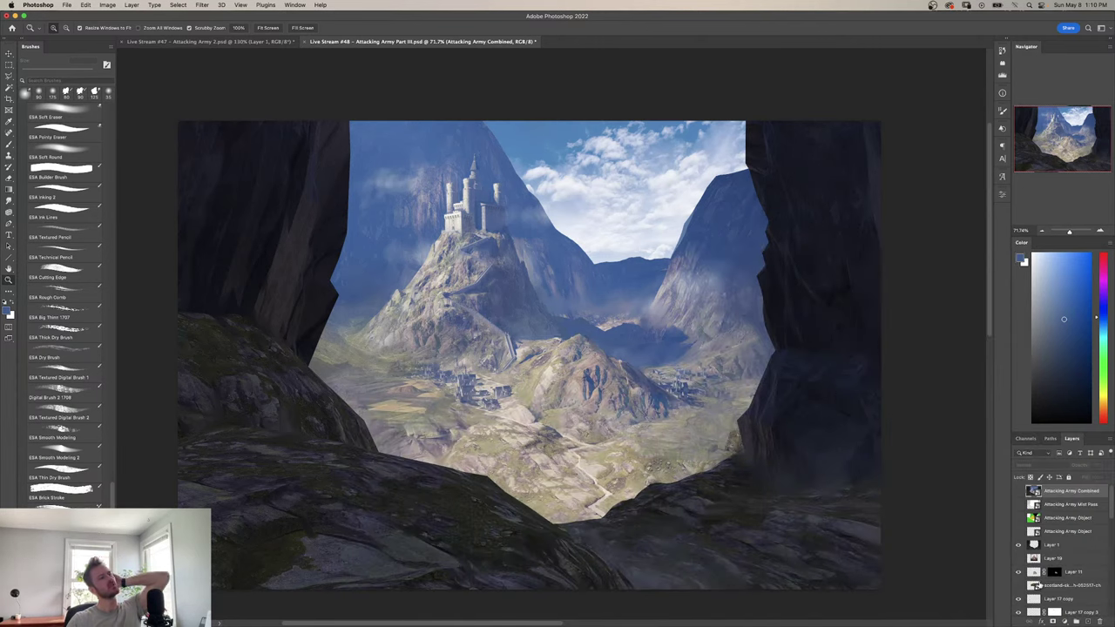